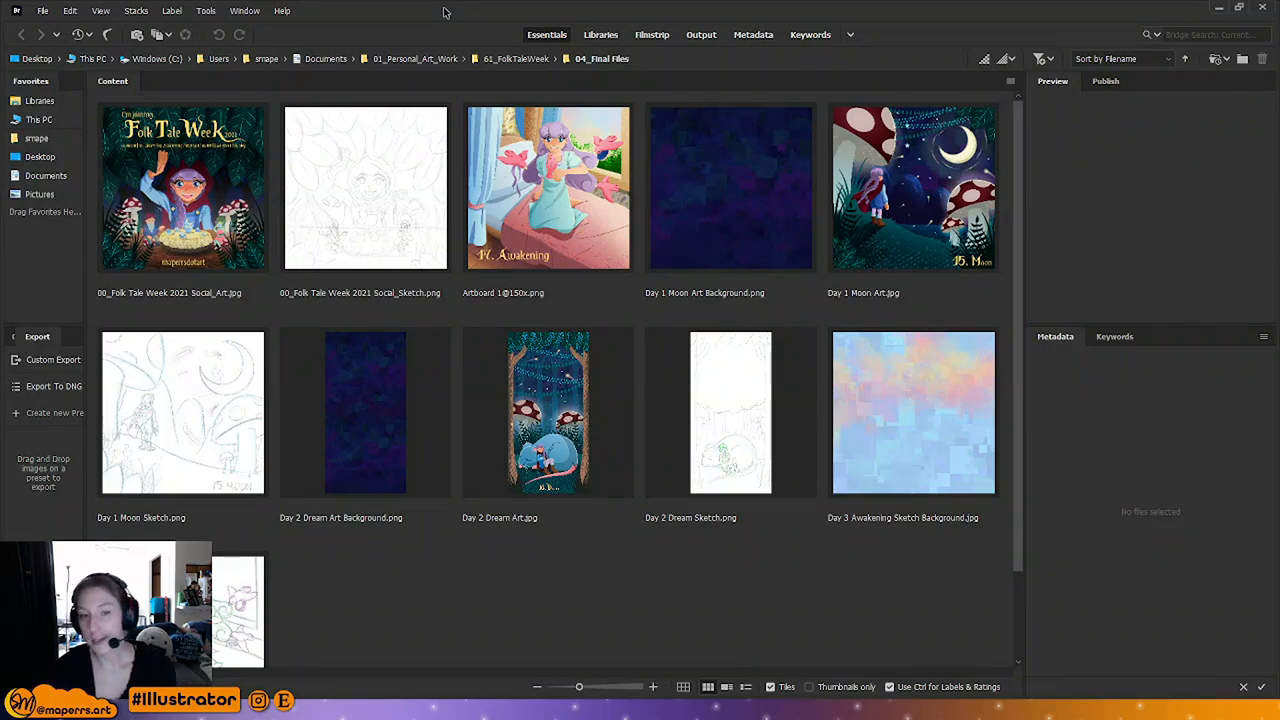
Step: View the Folk Tale Week 2021 social art, its sketch and the Awakening artwork at full-screen size
left_click(175, 198)
key("space")
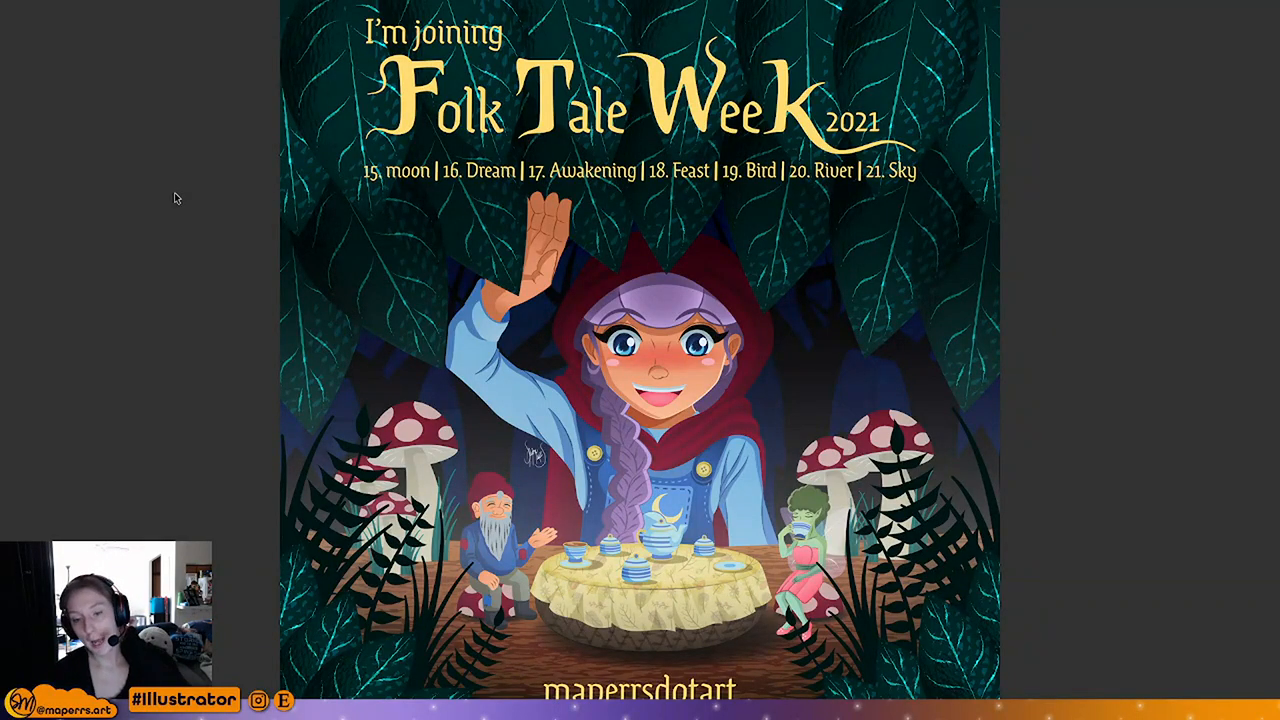
key("Right")
key("Right")
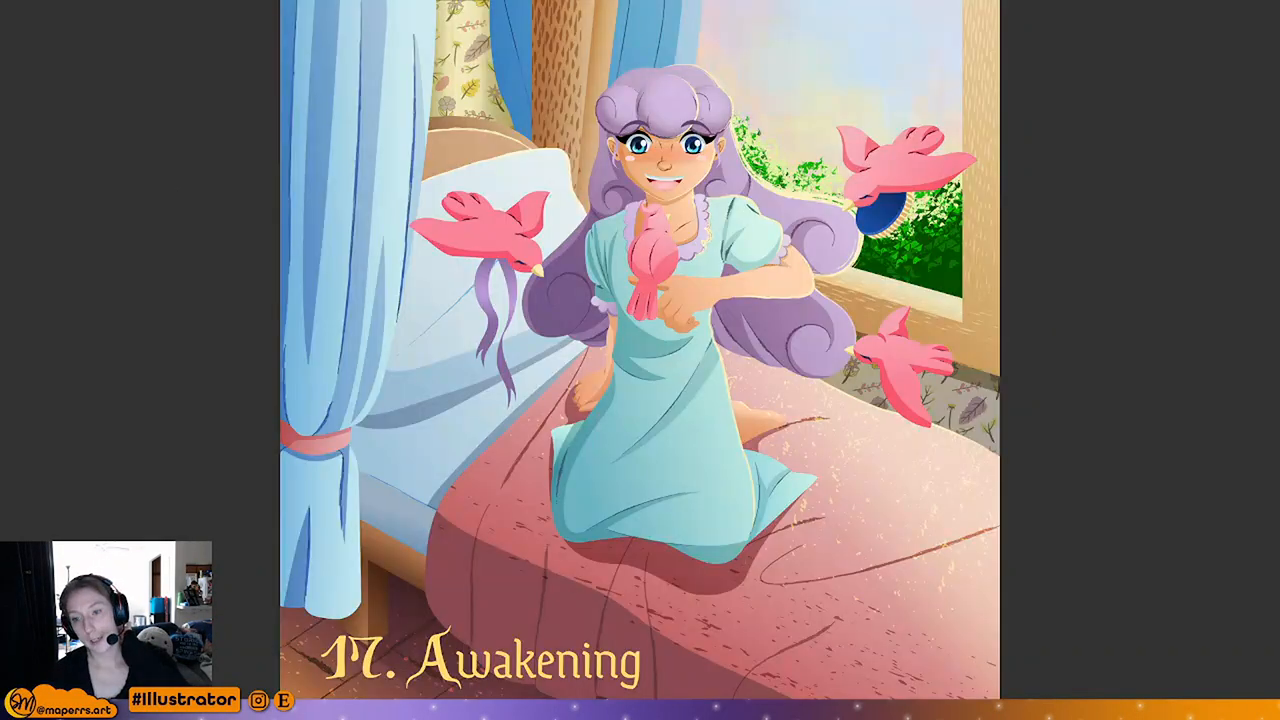
key("Escape")
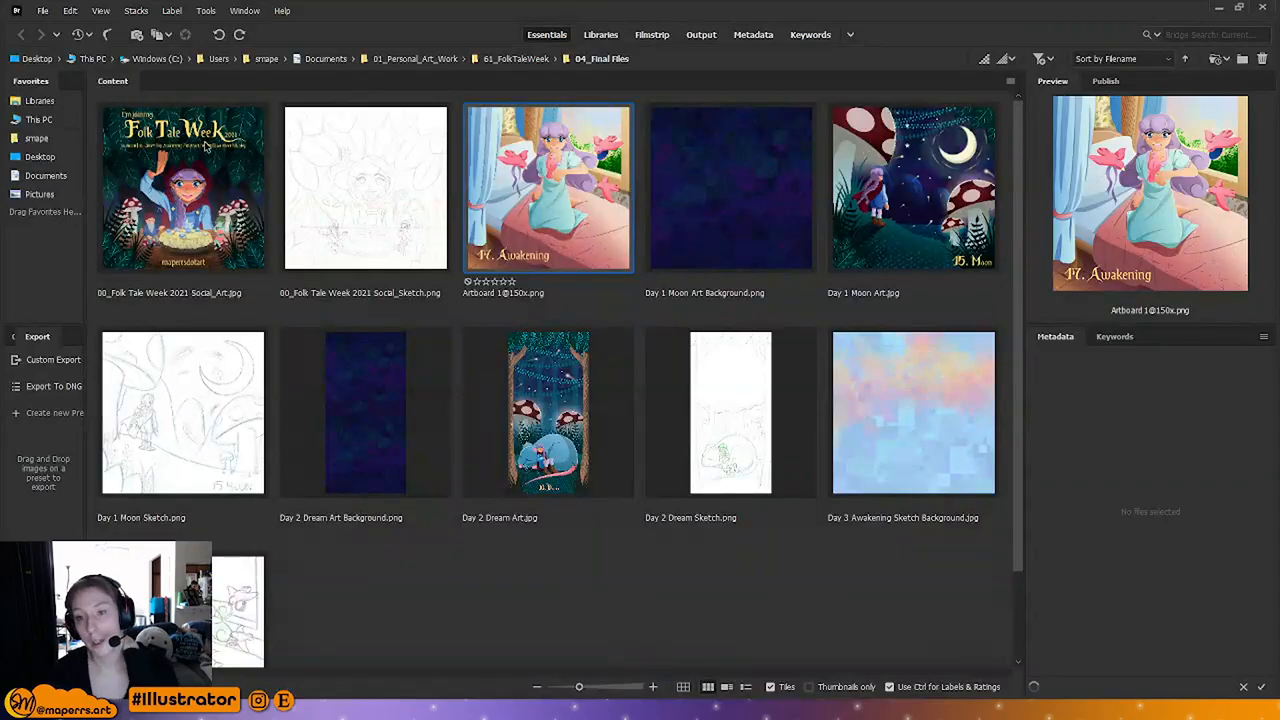
Step: View the Day 1 Moon and Day 2 Dream artworks at full-screen size
left_click(963, 212)
key("space")
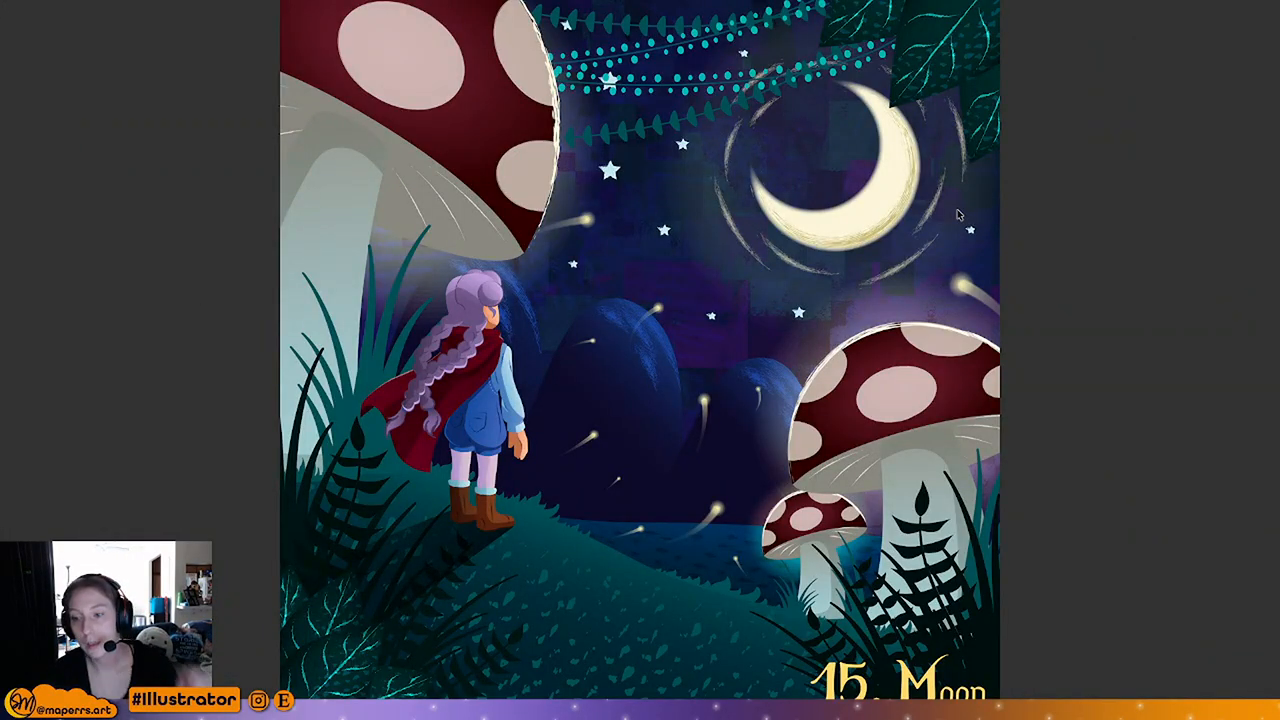
key("Escape")
left_click(691, 608)
left_click(572, 505)
key("space")
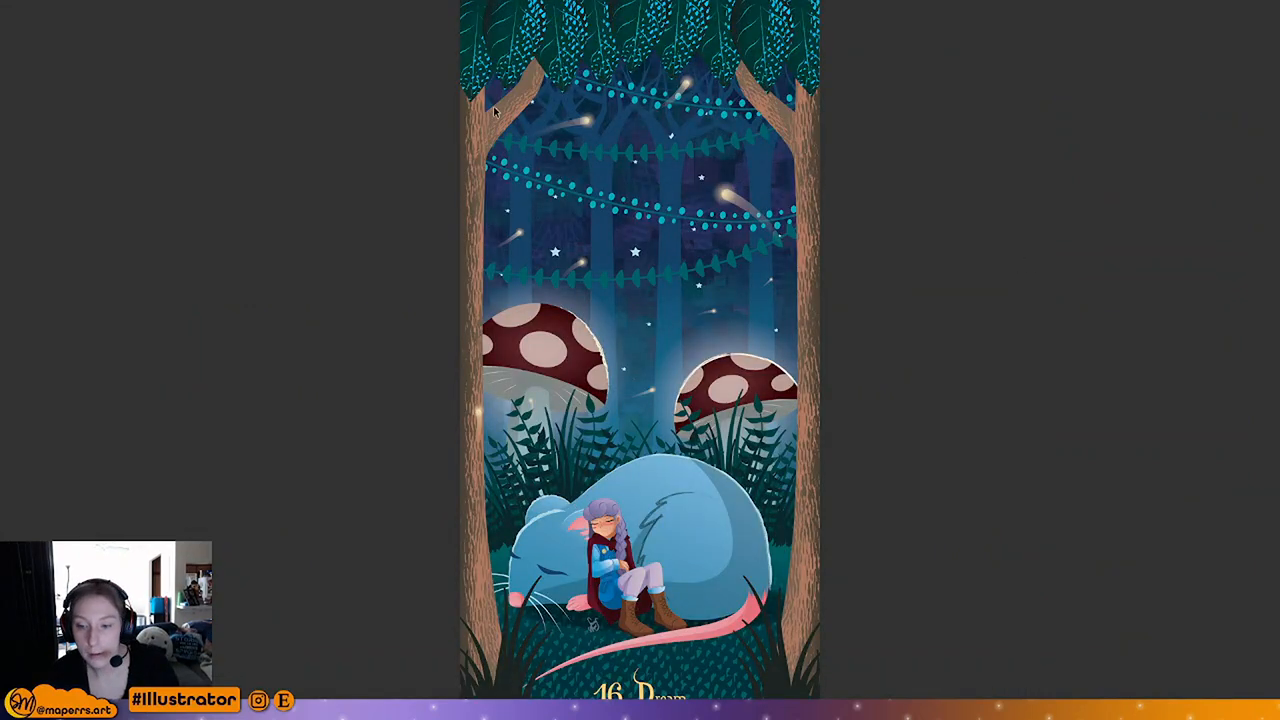
key("Escape")
Step: View the Awakening artwork at full-screen size again, and switch to the Day 4 feast document in Illustrator
left_click(519, 162)
key("space")
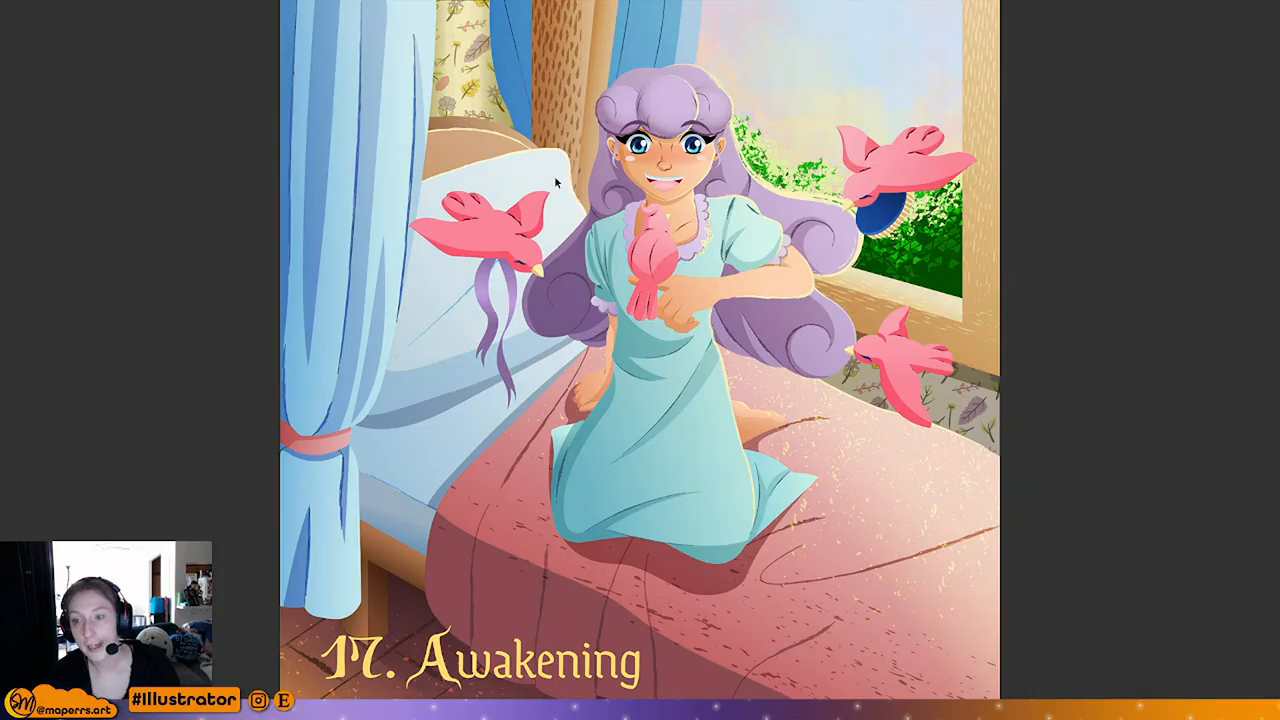
key("Escape")
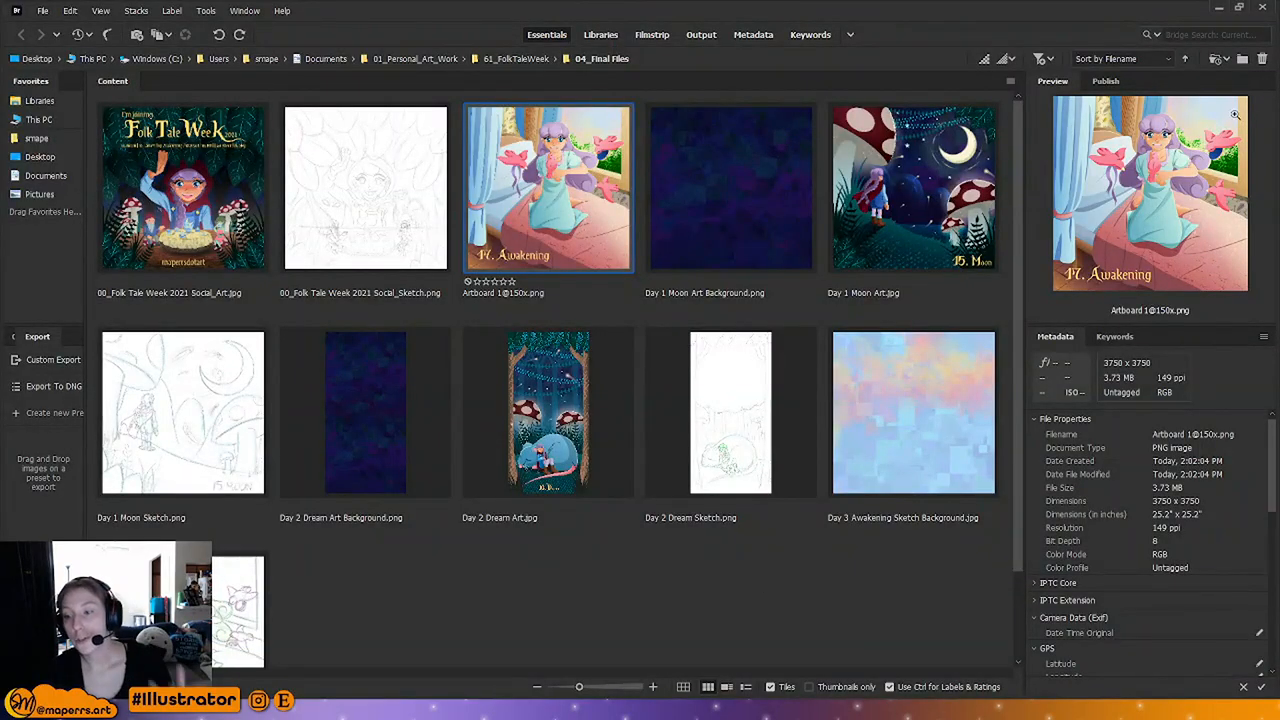
left_click(1221, 8)
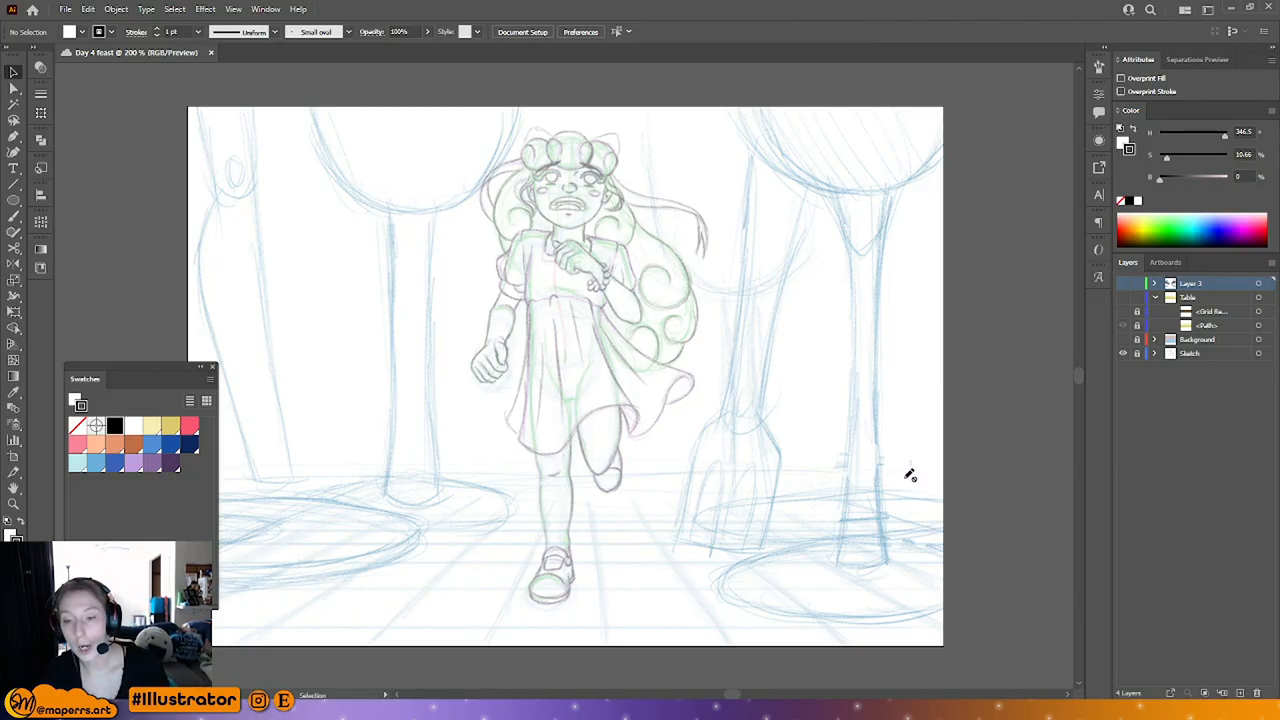
Step: Show the Background, Table and Layer 3 layers over the sketch, collapsing the Table layer's contents
left_click_drag(178, 366, 176, 368)
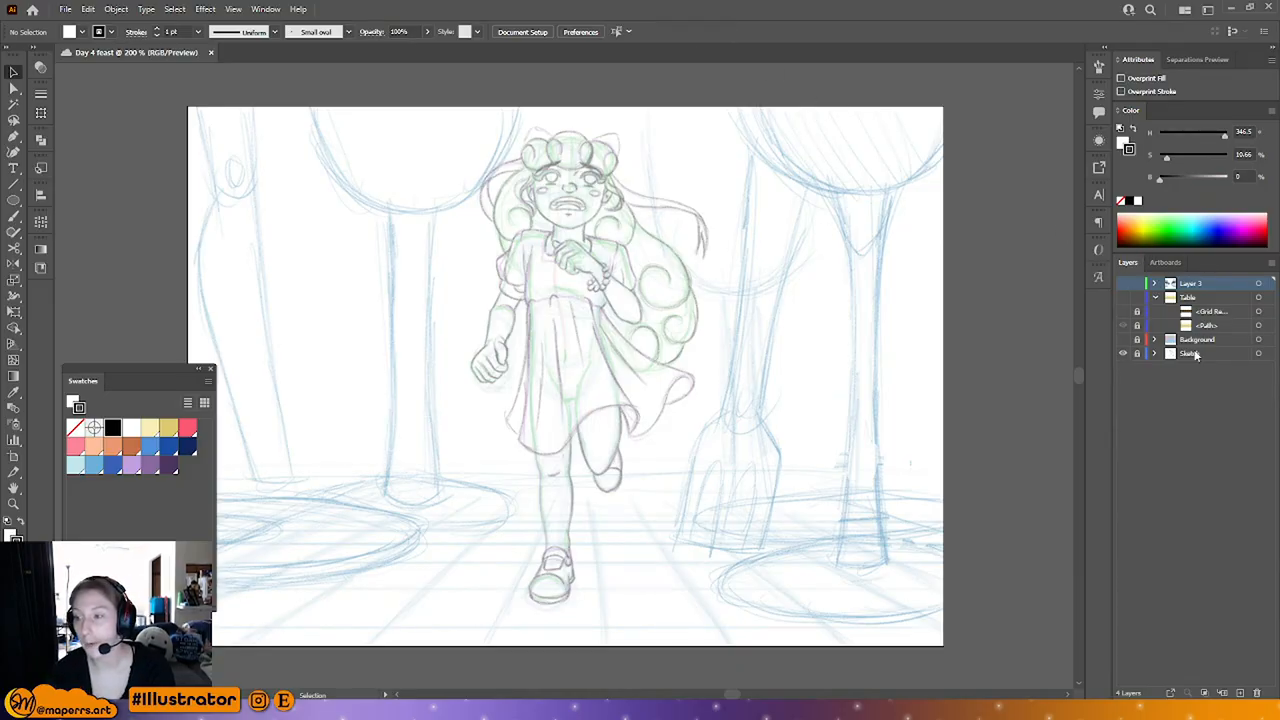
left_click(1122, 340)
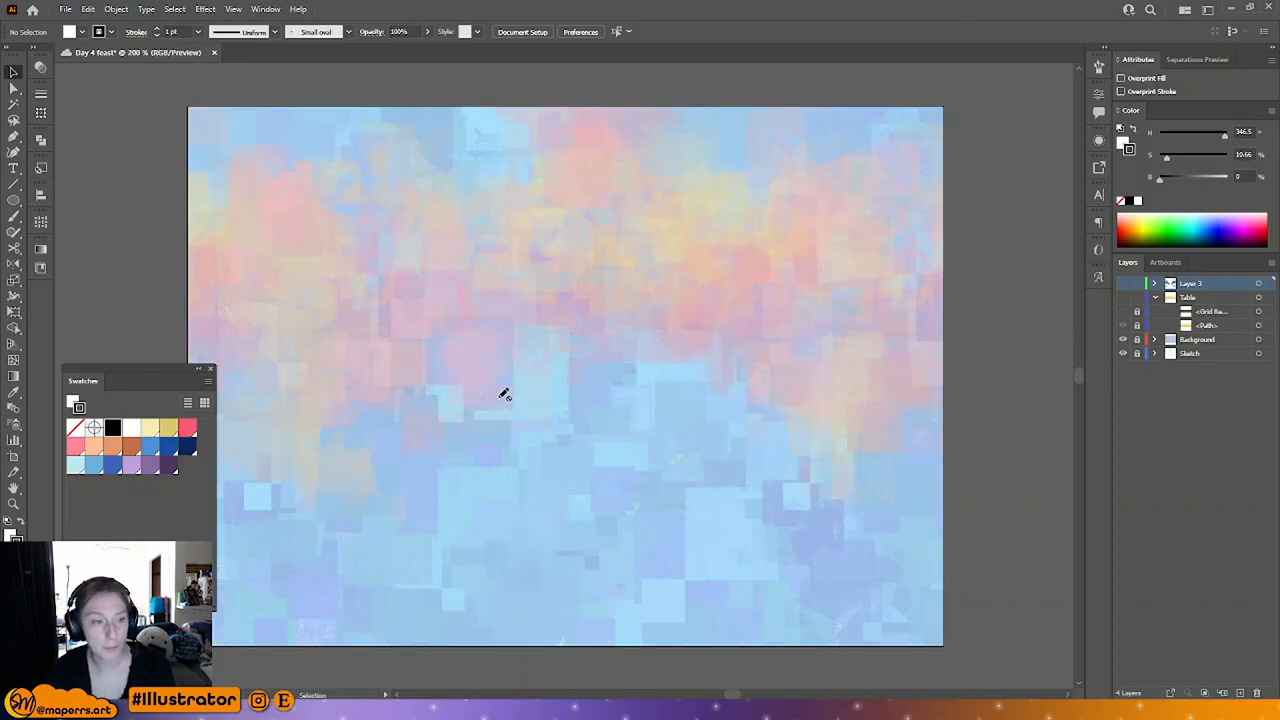
left_click(1186, 297)
left_click(1155, 297)
left_click(1122, 297)
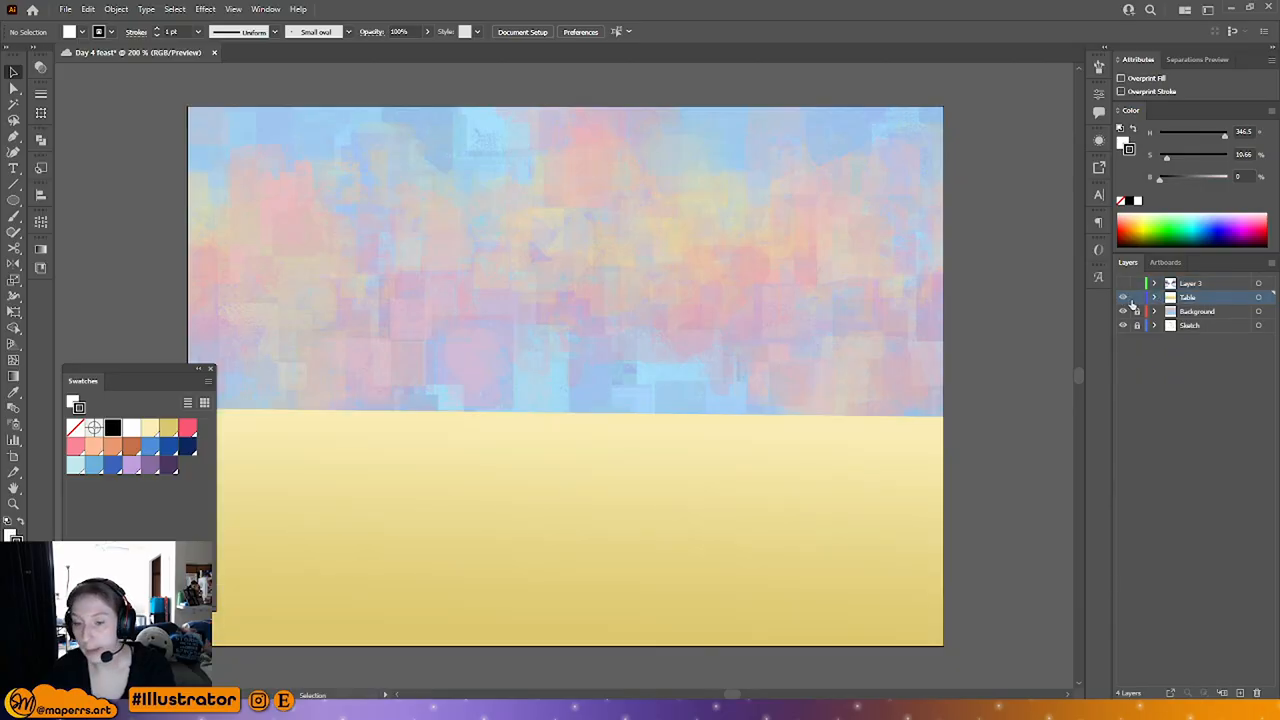
left_click(1122, 284)
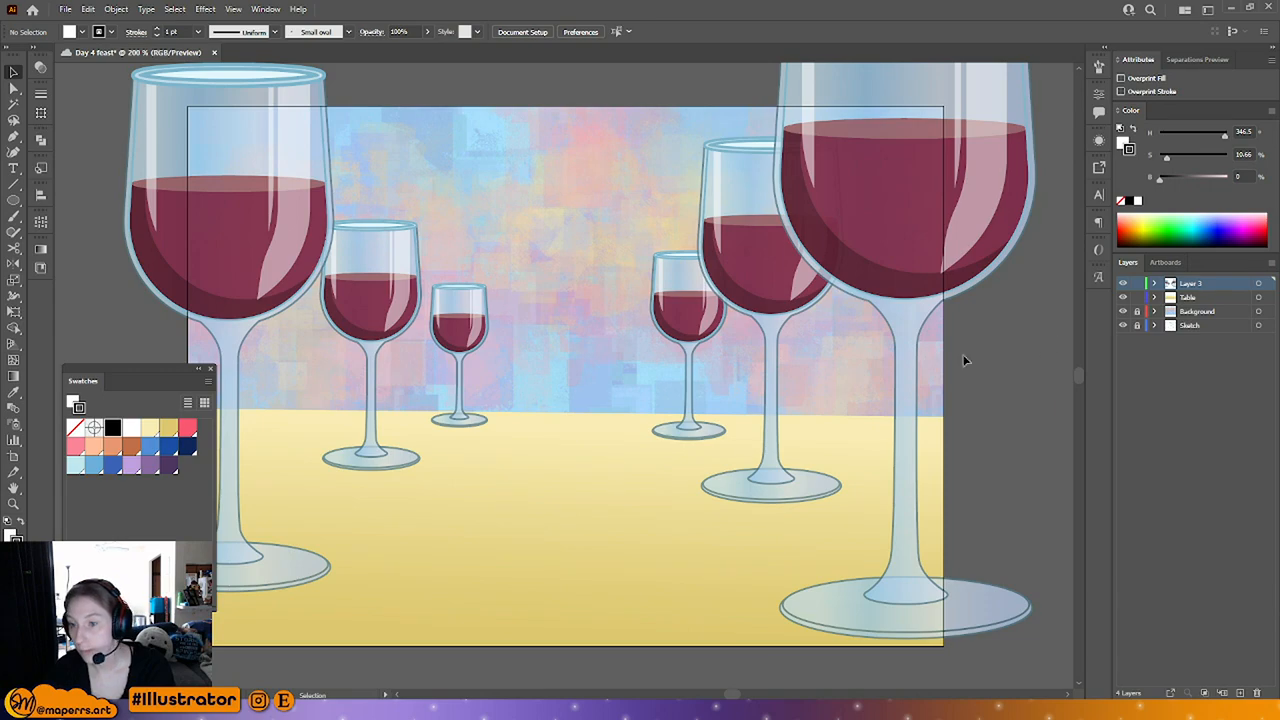
left_click(14, 88)
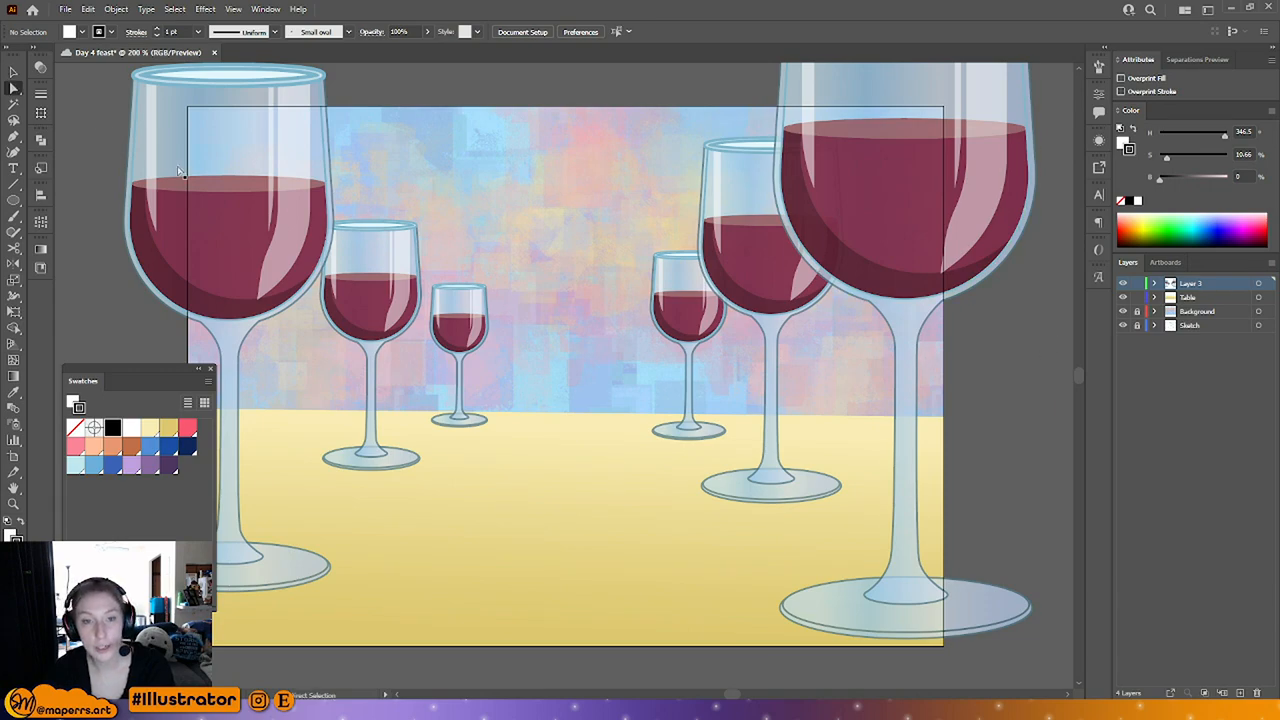
left_click(185, 182)
left_click(910, 132, "shift")
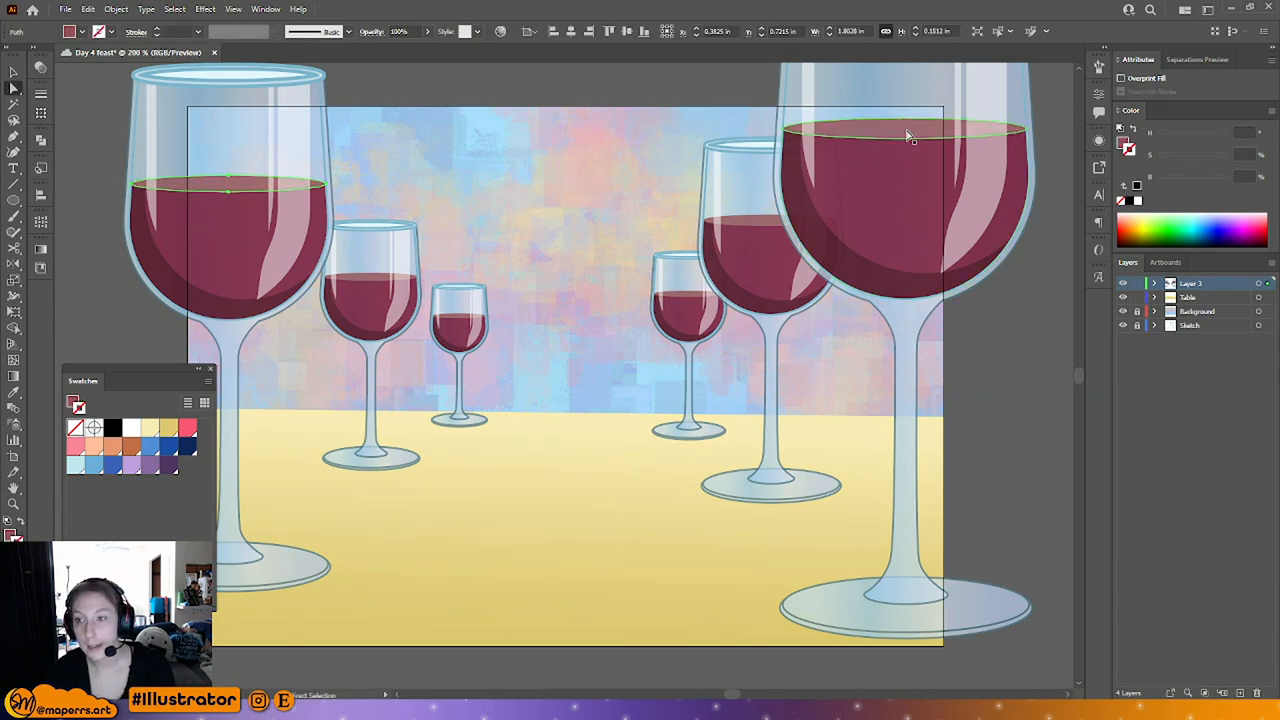
left_click(907, 135)
left_click(755, 224)
left_click(264, 186)
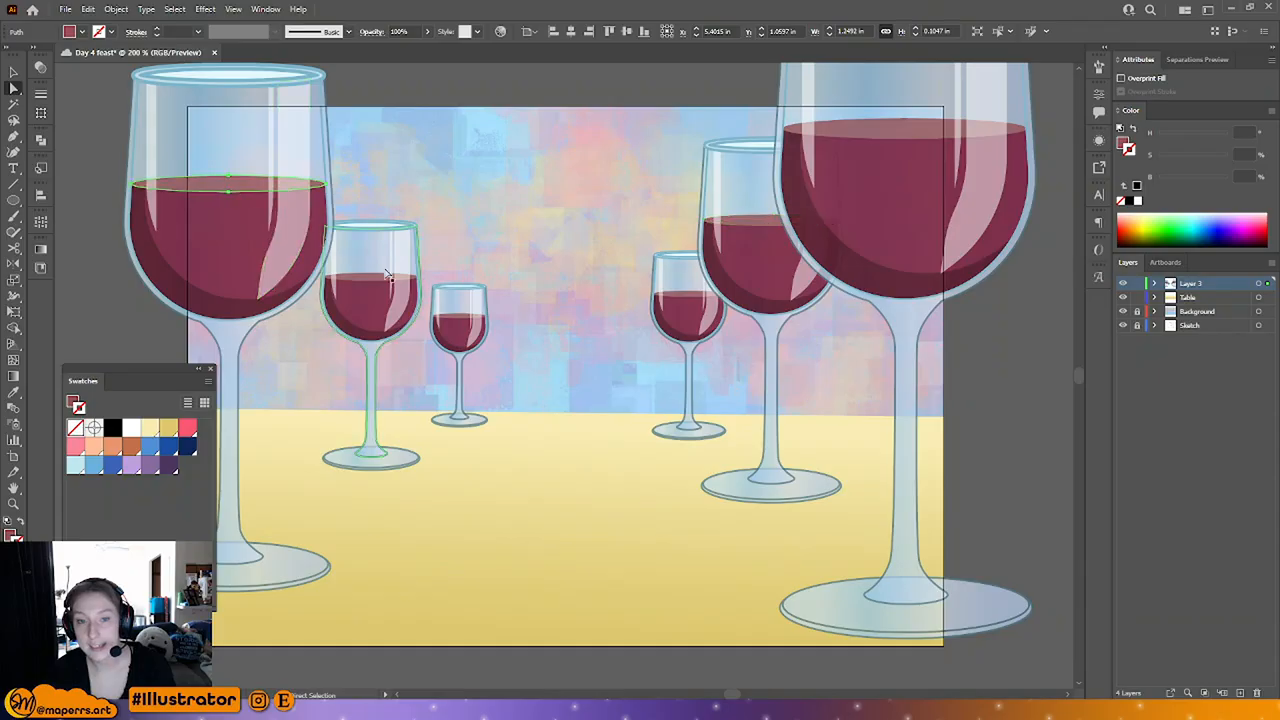
left_click(378, 279)
left_click(460, 316)
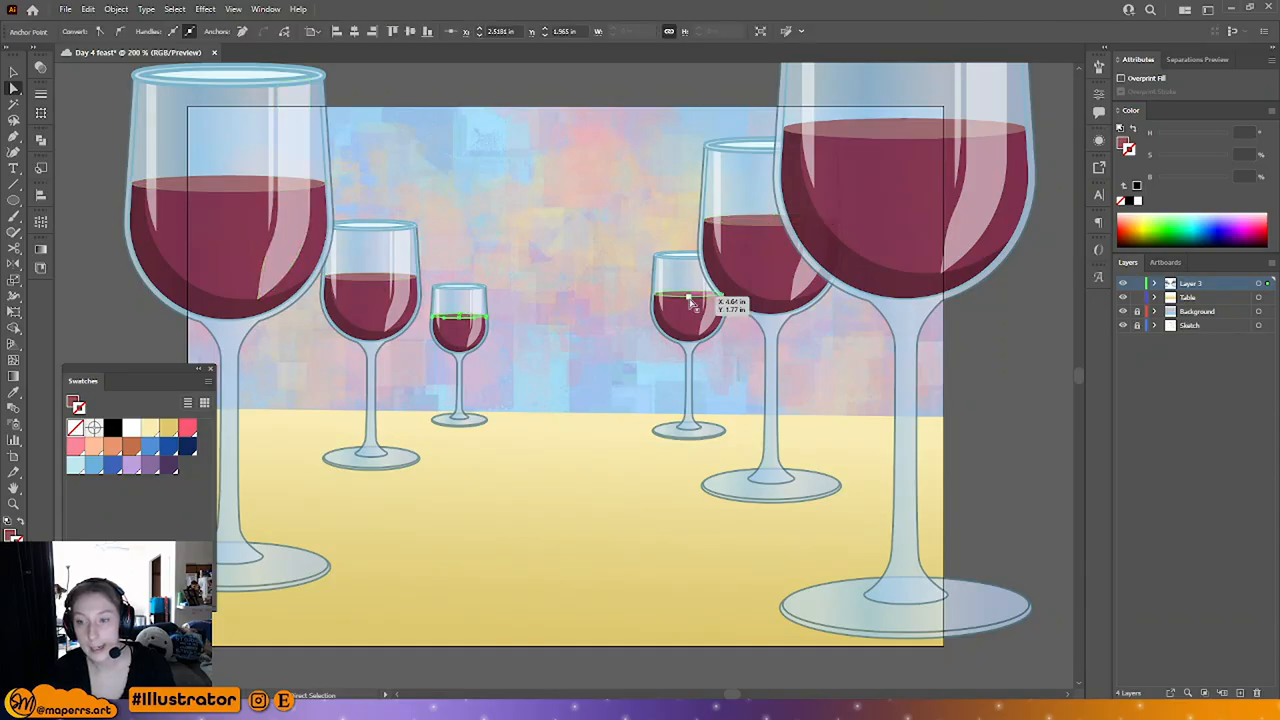
left_click(690, 303)
Step: Recolour the wine-surface ellipse in the large right foreground glass by sampling the dark red wine body with the Eyedropper
left_click(897, 133)
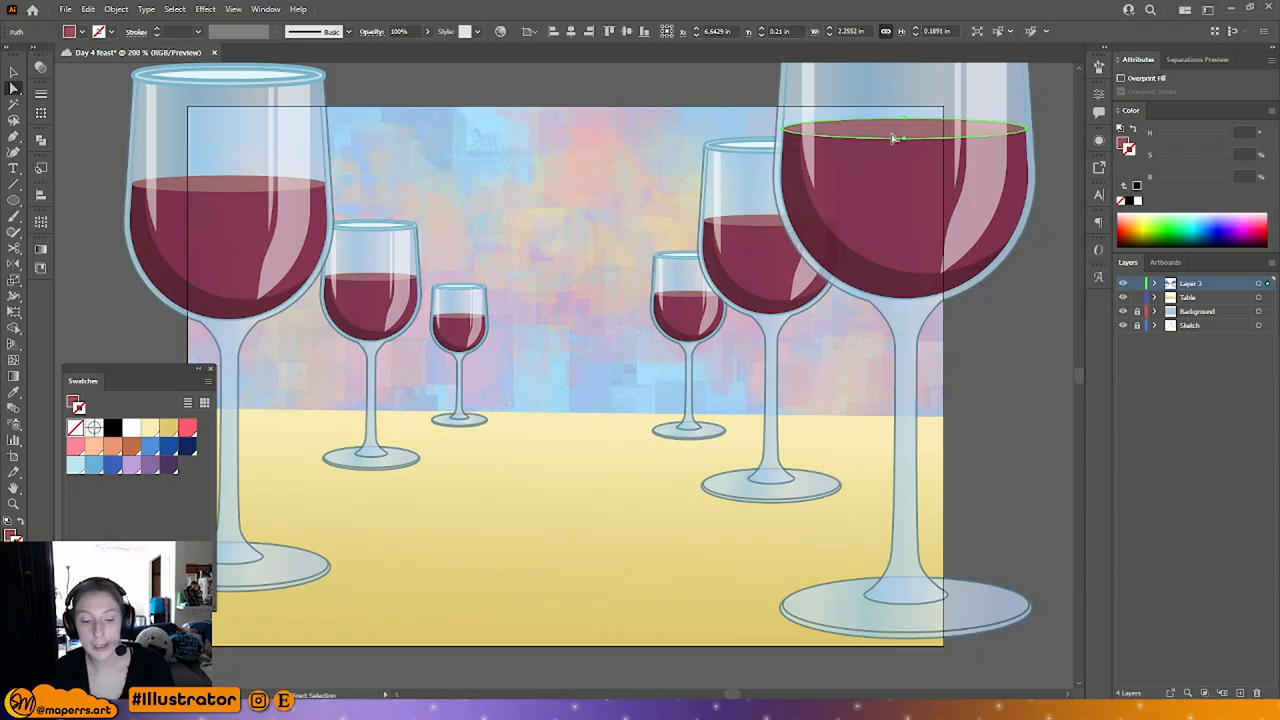
key("i")
left_click(889, 152)
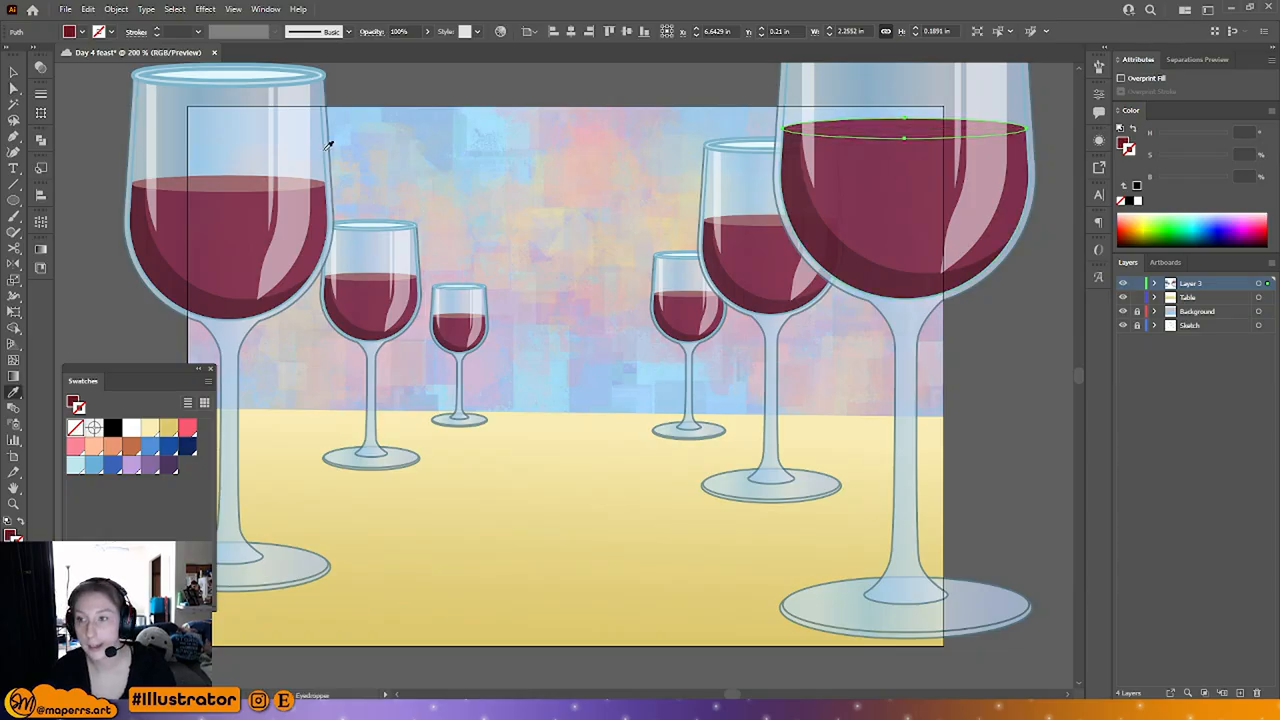
left_click(14, 73)
left_click(88, 110)
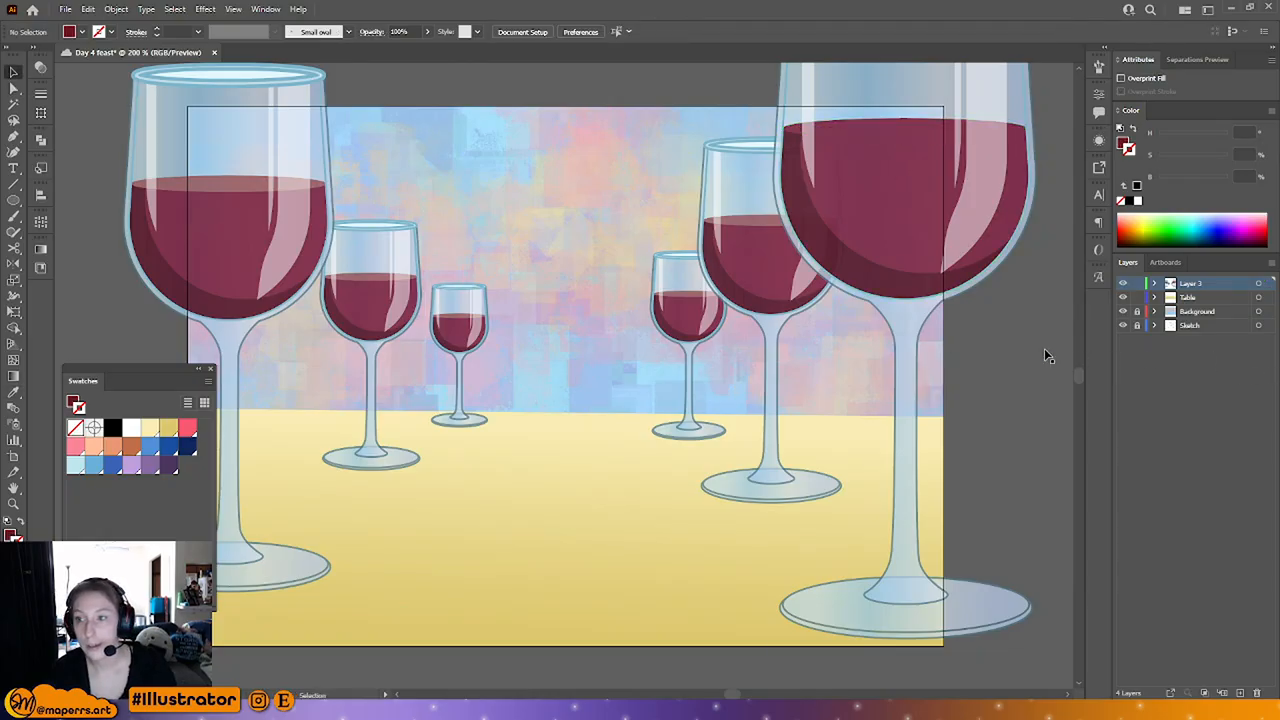
left_click(932, 288)
left_click(95, 228)
Step: Apply the sampled dark red wine fill to the surface ellipses of the large and medium glasses on the artwork's left side
left_click(14, 89)
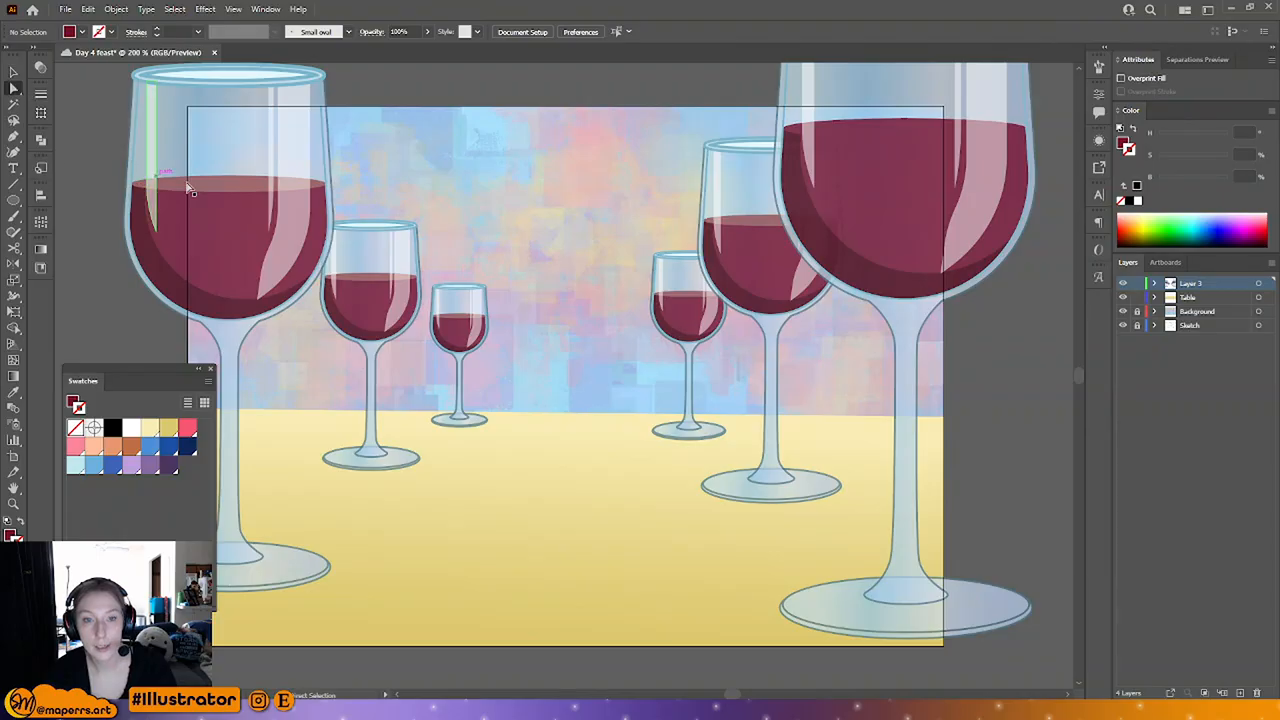
left_click(187, 188)
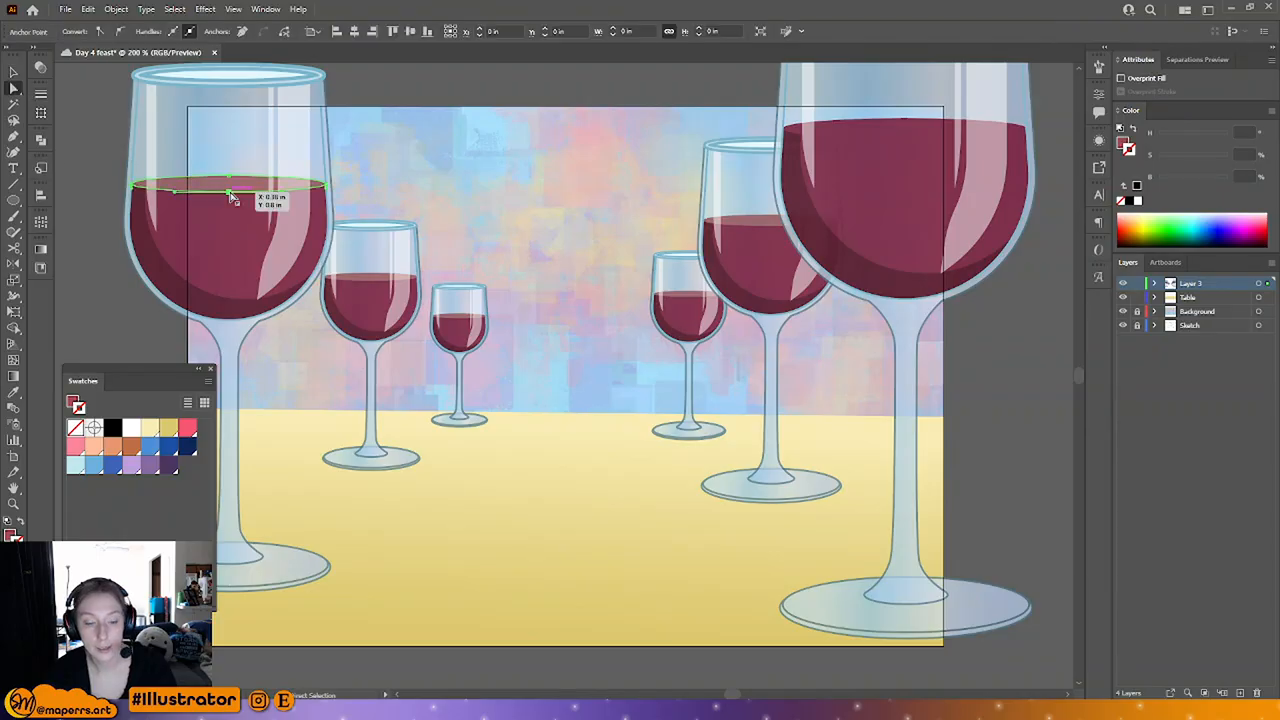
left_click(368, 279)
key("i")
left_click(662, 323)
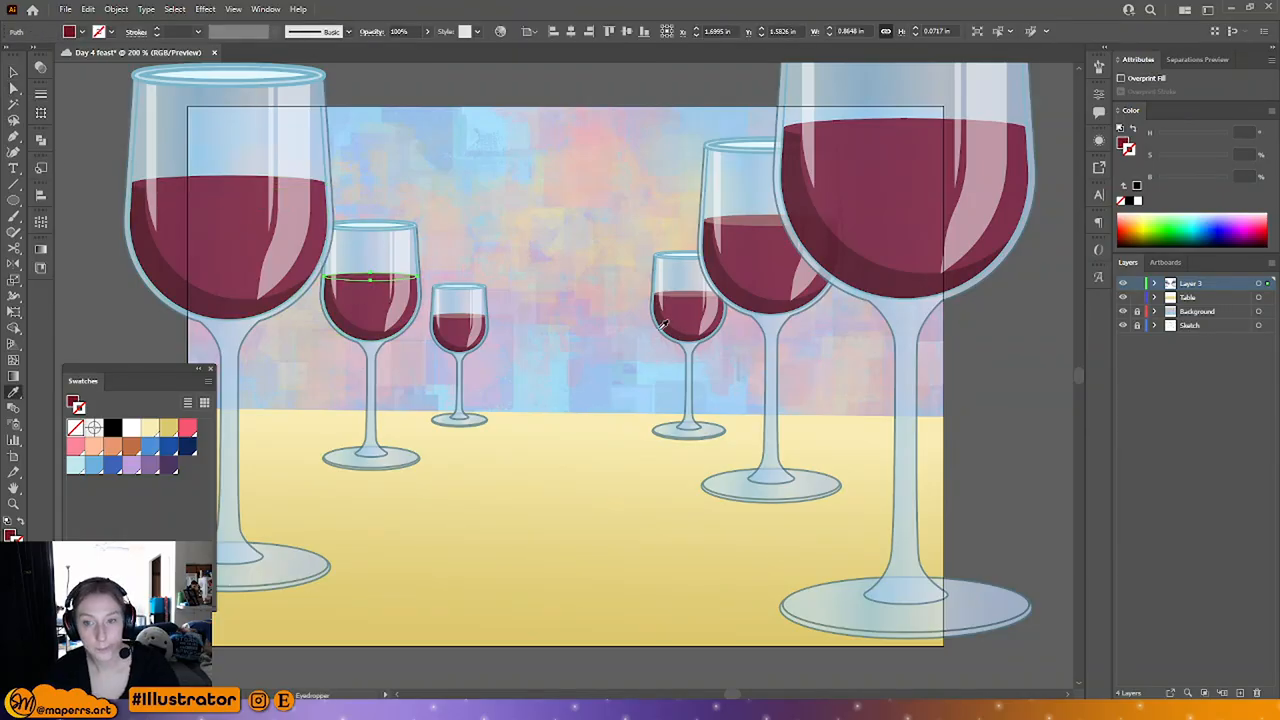
Step: Apply the dark red wine fill to the surface ellipses of the medium and small glasses on the artwork's right side
key("a")
left_click(748, 223)
key("i")
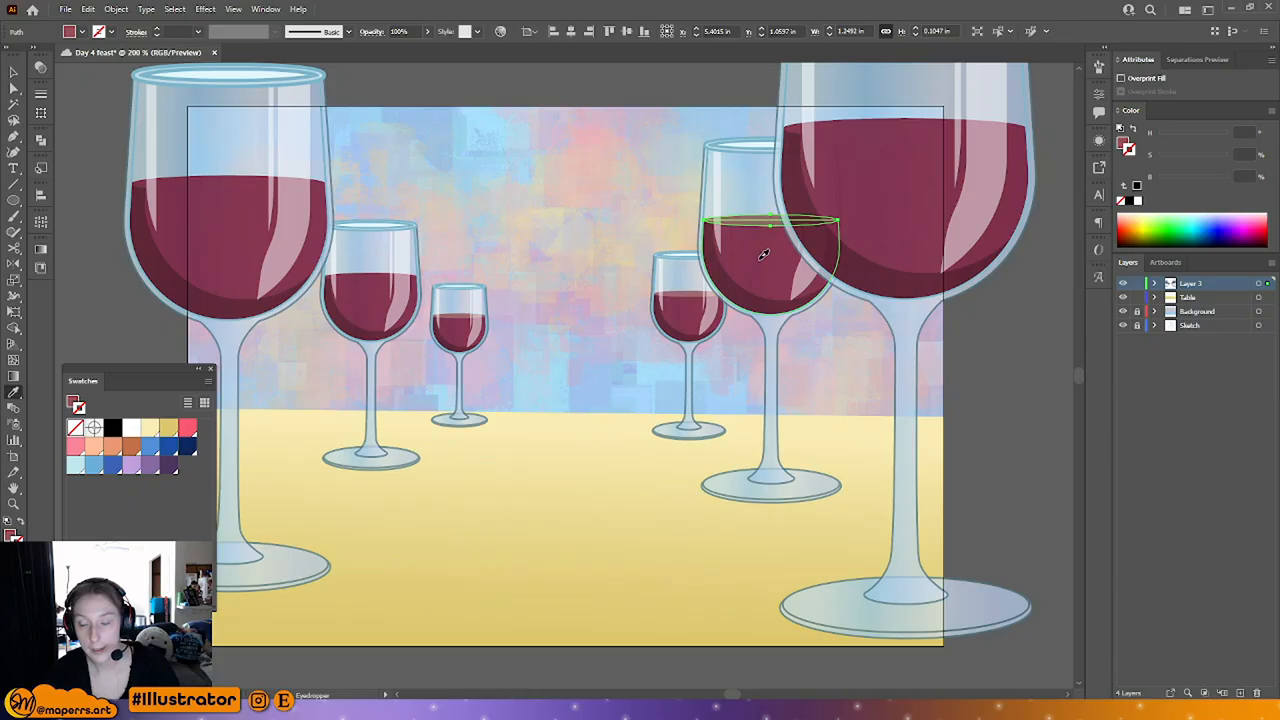
left_click(763, 255)
key("a")
left_click(680, 297)
key("i")
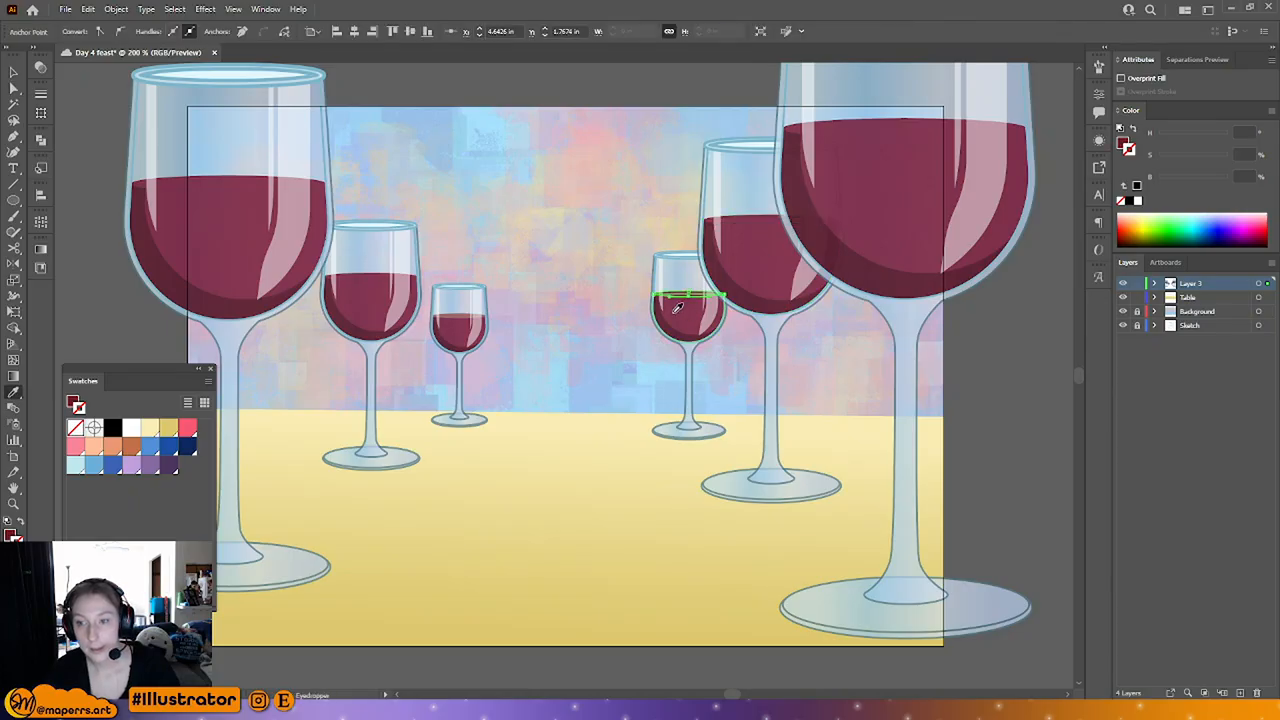
left_click(678, 307)
Step: Apply the dark red wine fill to the surface ellipse of the smallest left glass and clear the selection
key("a")
left_click(459, 317)
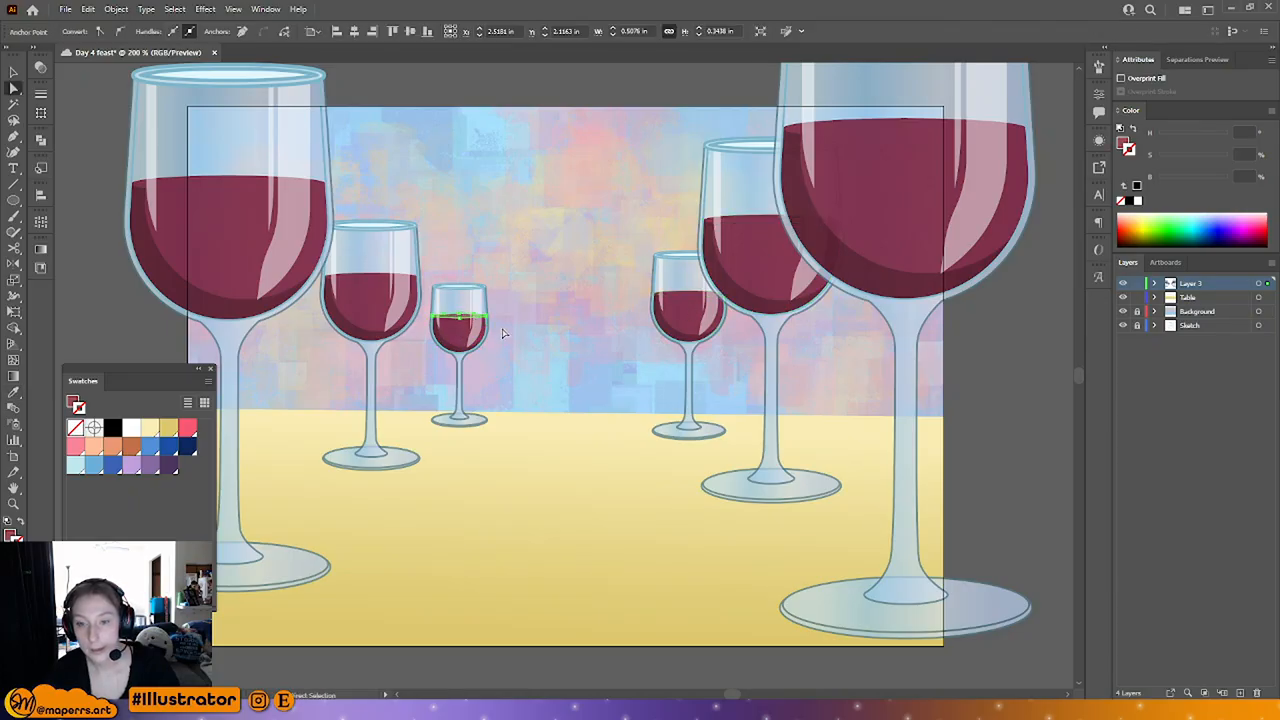
key("i")
left_click(462, 333)
left_click(14, 73)
left_click(41, 140)
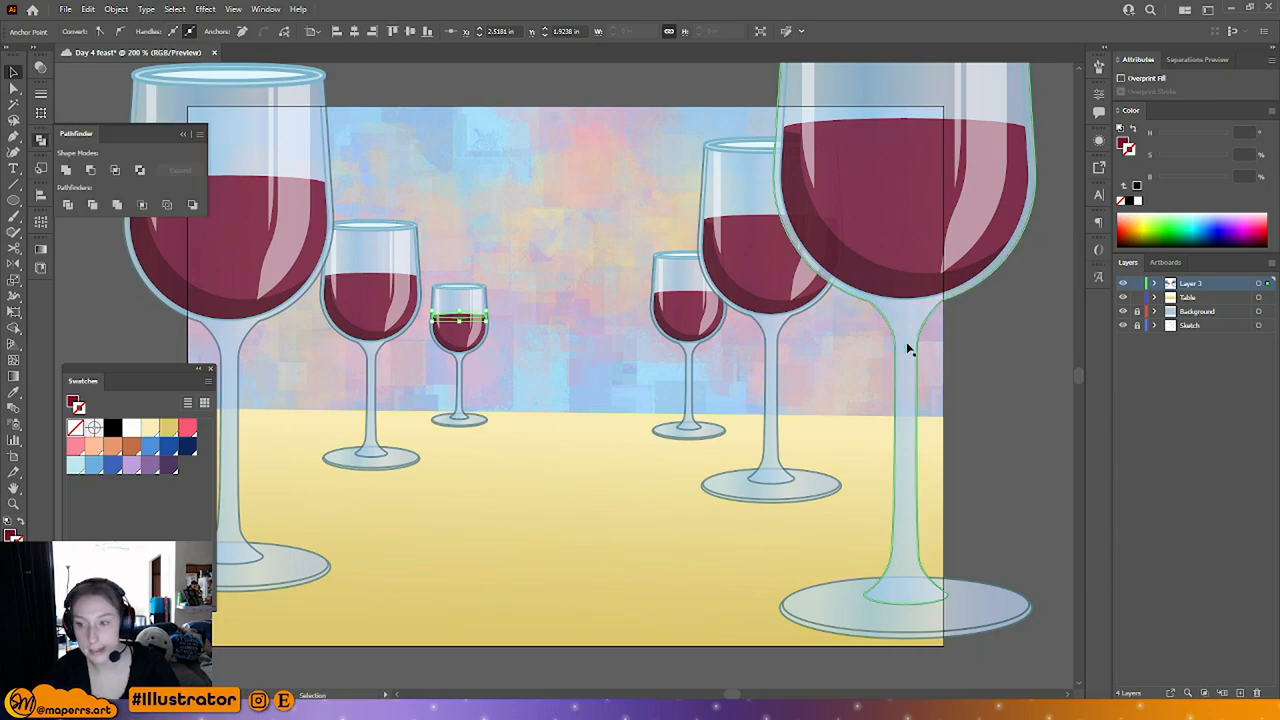
left_click(1005, 345)
left_click(180, 130)
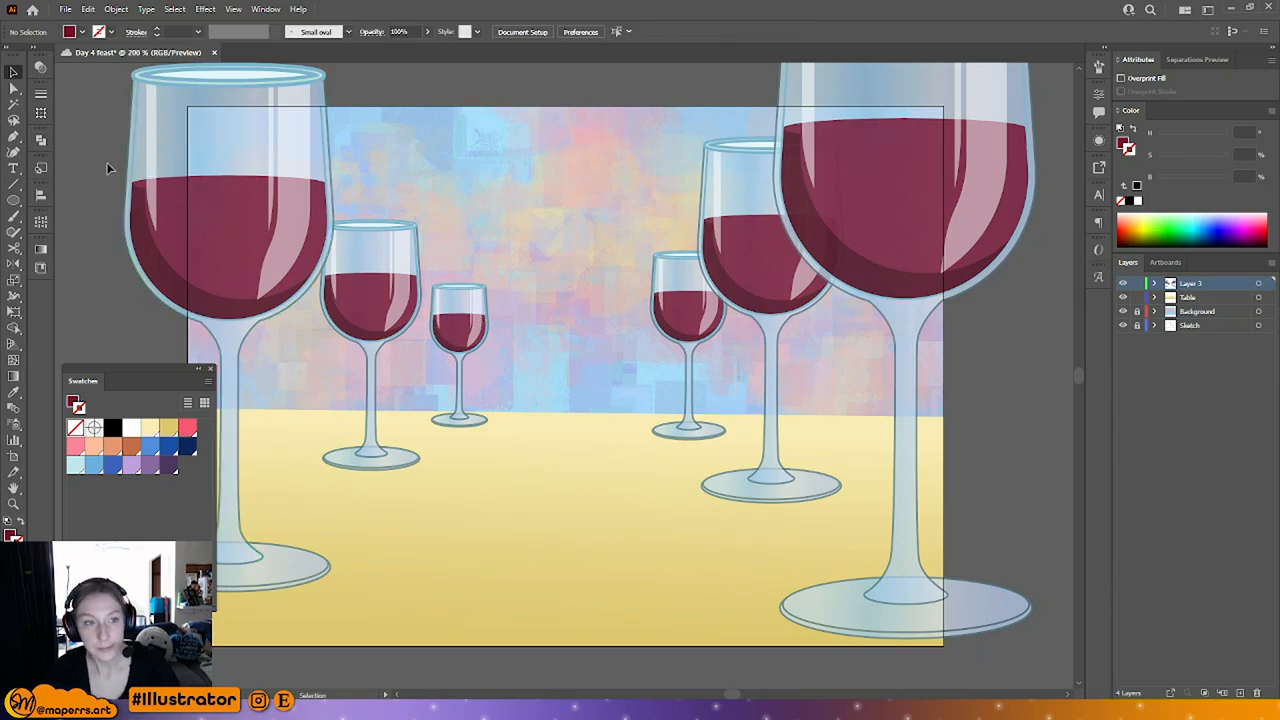
left_click(125, 313)
left_click(107, 253)
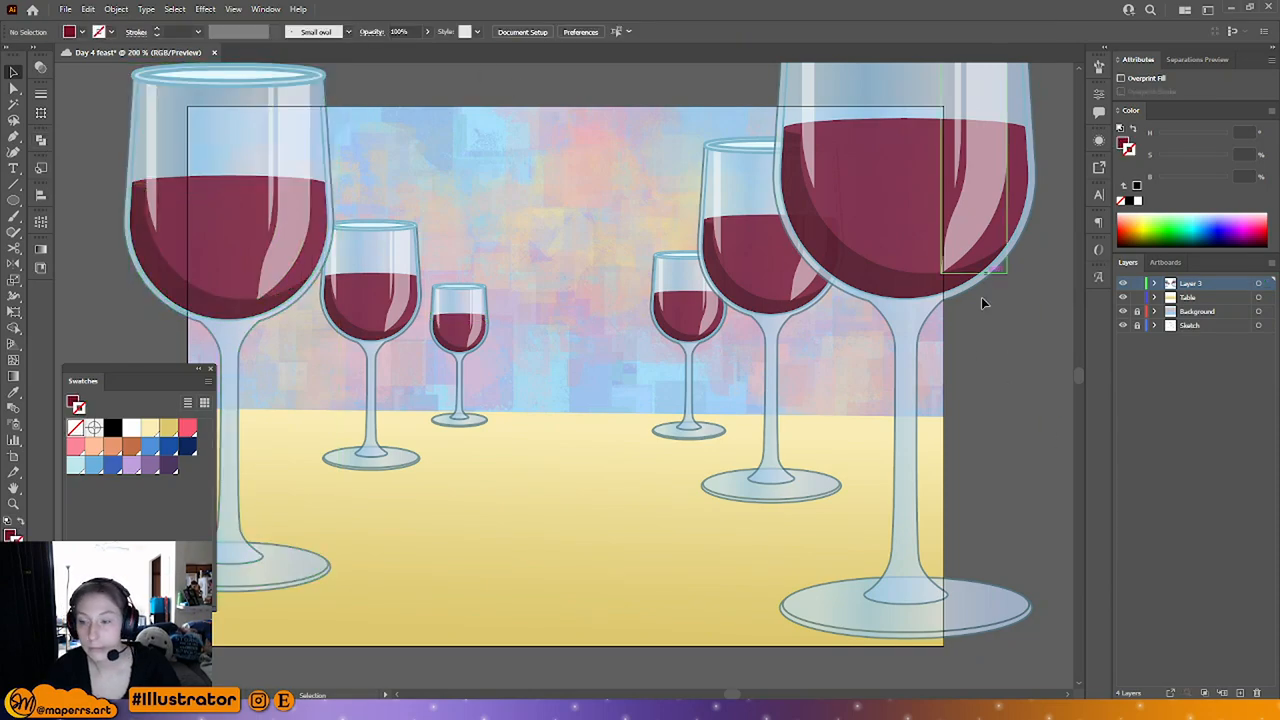
Step: Lock Layer 3, and unhide and unlock the floral grid repeat in the Table layer
left_click(1193, 297)
left_click(1155, 298)
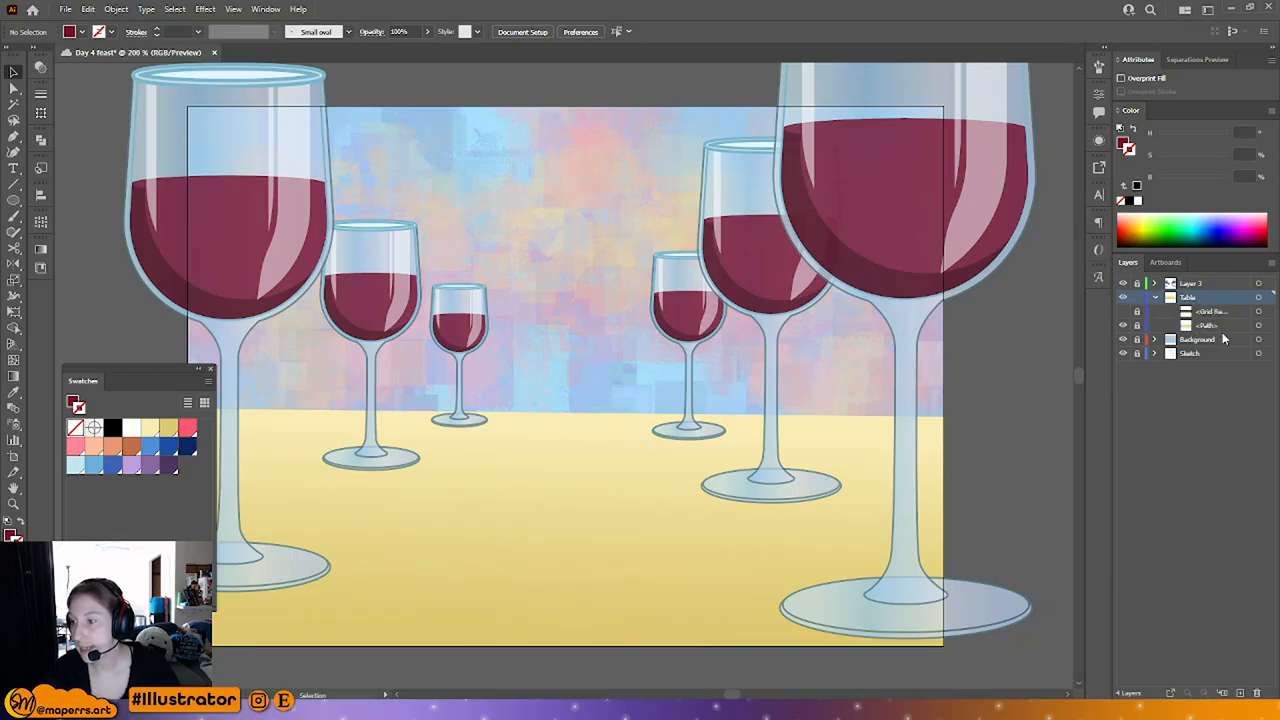
left_click(1215, 313)
left_click(1122, 312)
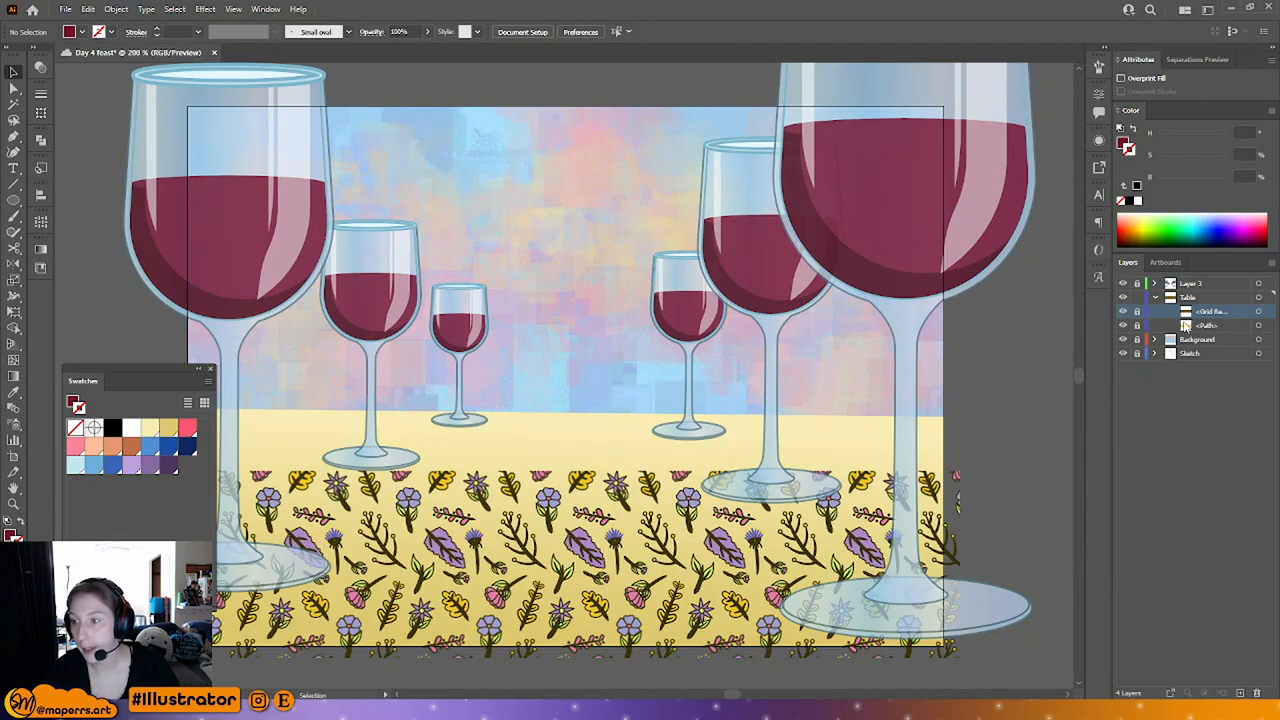
left_click(591, 510)
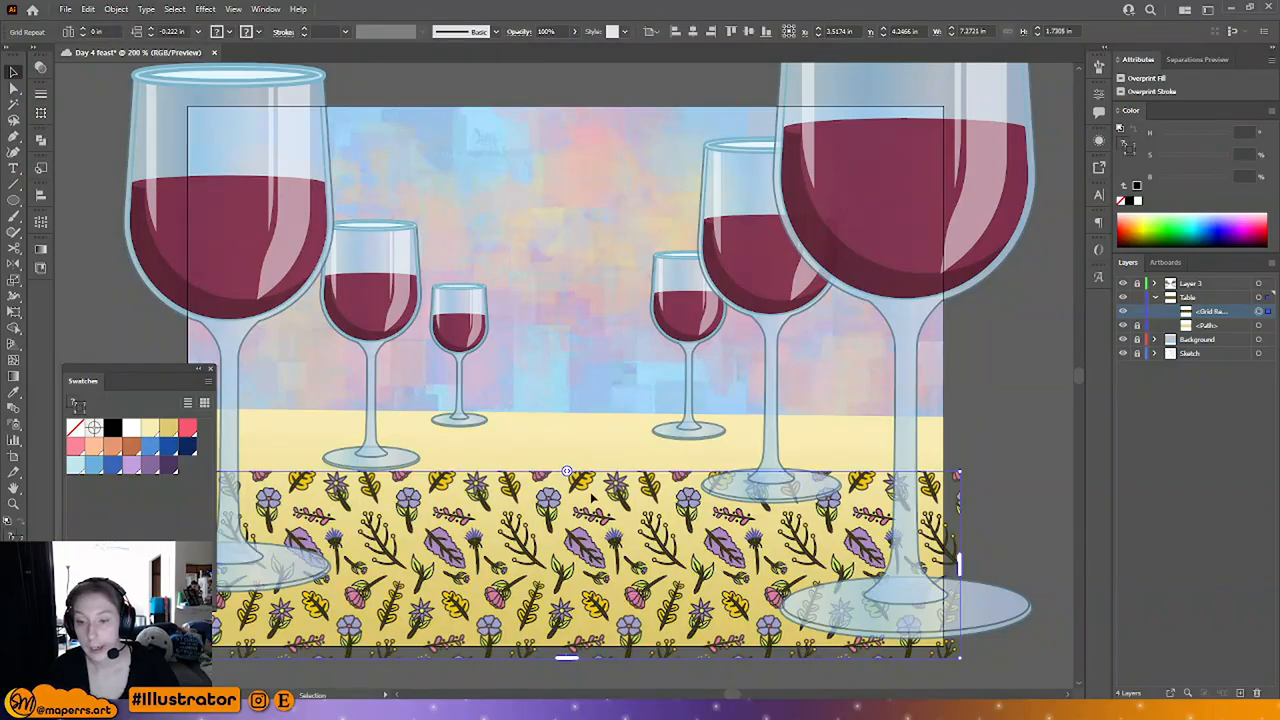
Step: Move the floral grid repeat up to the table's back edge, at a Y position of about 3.54 in
left_click_drag(584, 480, 586, 431)
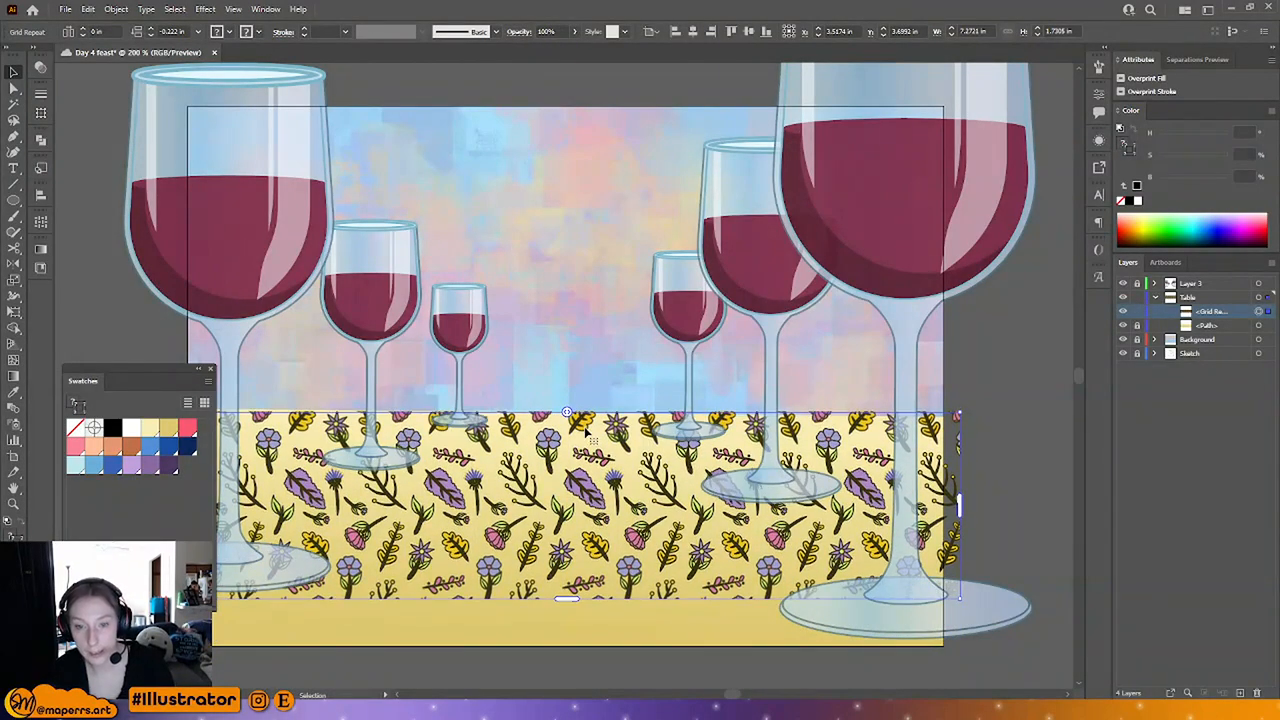
key("Up")
key("Up")
key("Up")
key("Up")
key("Up")
key("Up")
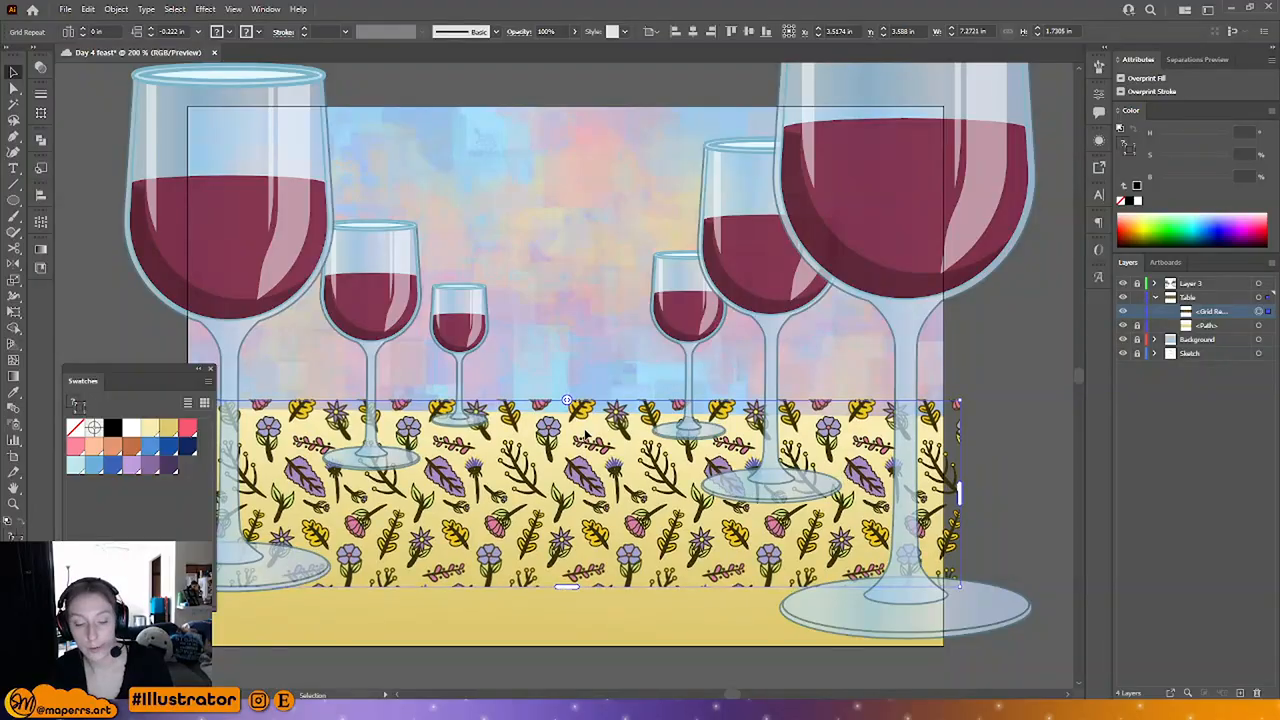
Step: Extend the floral grid repeat past the artboard's lower edge to about 2.35 in high and narrow it to about 7.18 in wide
key("ctrl+minus")
left_click_drag(569, 446, 572, 480)
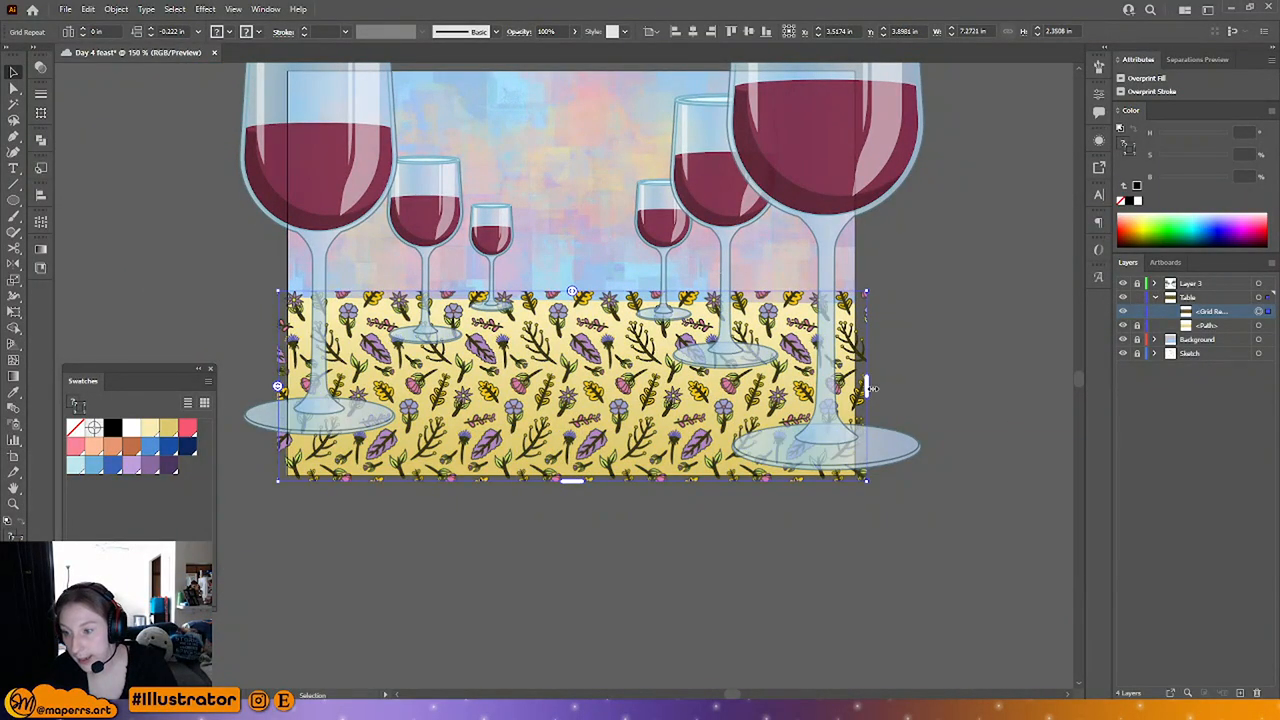
left_click_drag(870, 388, 860, 392)
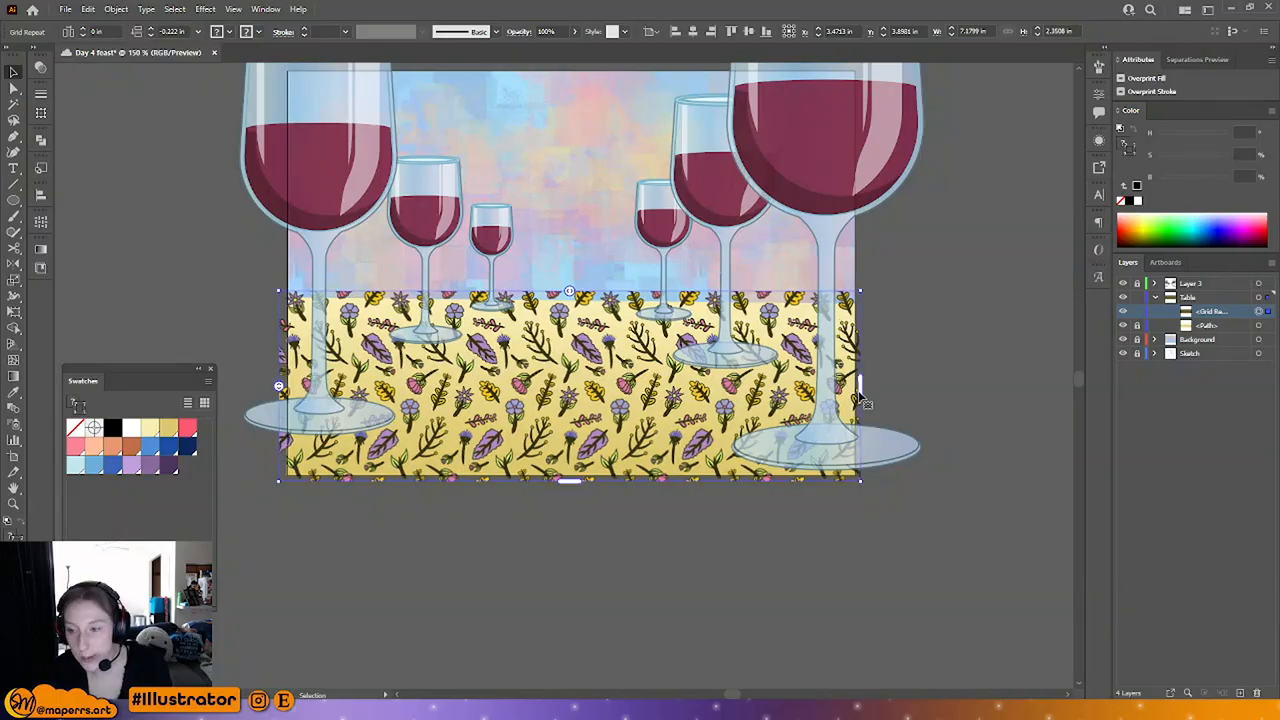
Step: Nudge the floral grid repeat to an X position of about 3.50 in and extend its lower edge to about 2.45 in high
key("Right")
key("Right")
key("Up")
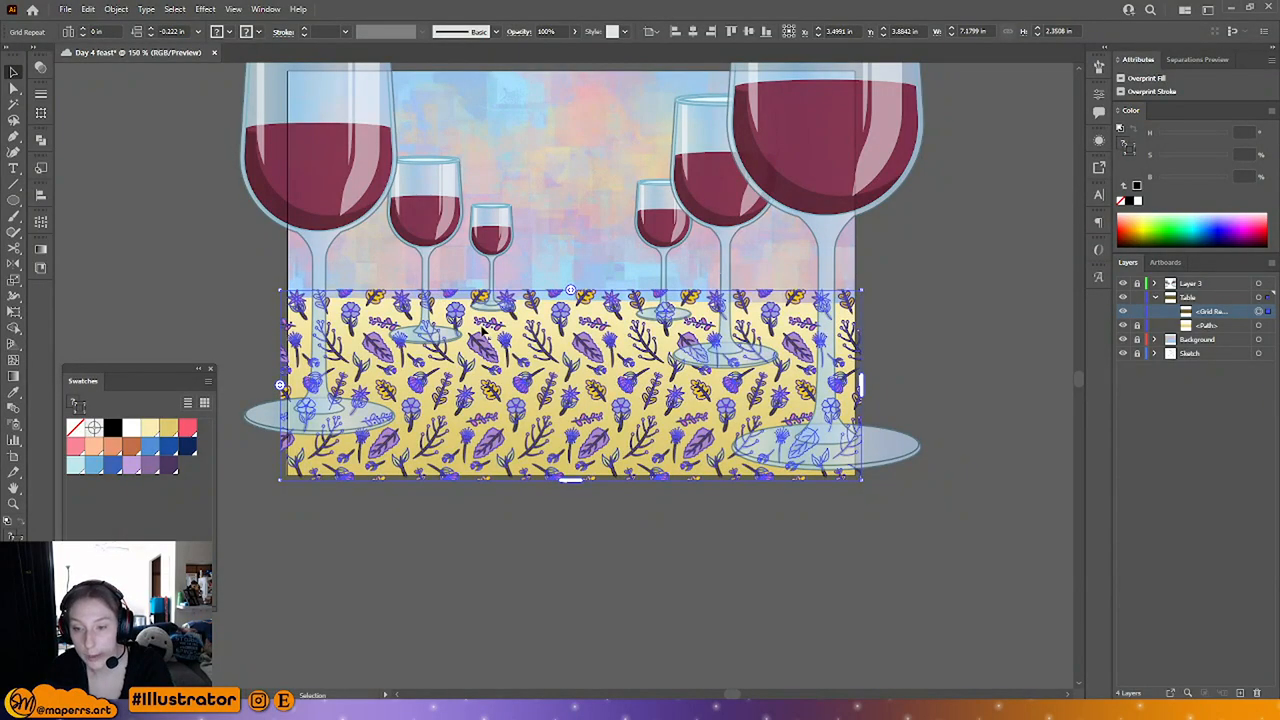
key("Down")
left_click_drag(570, 482, 572, 490)
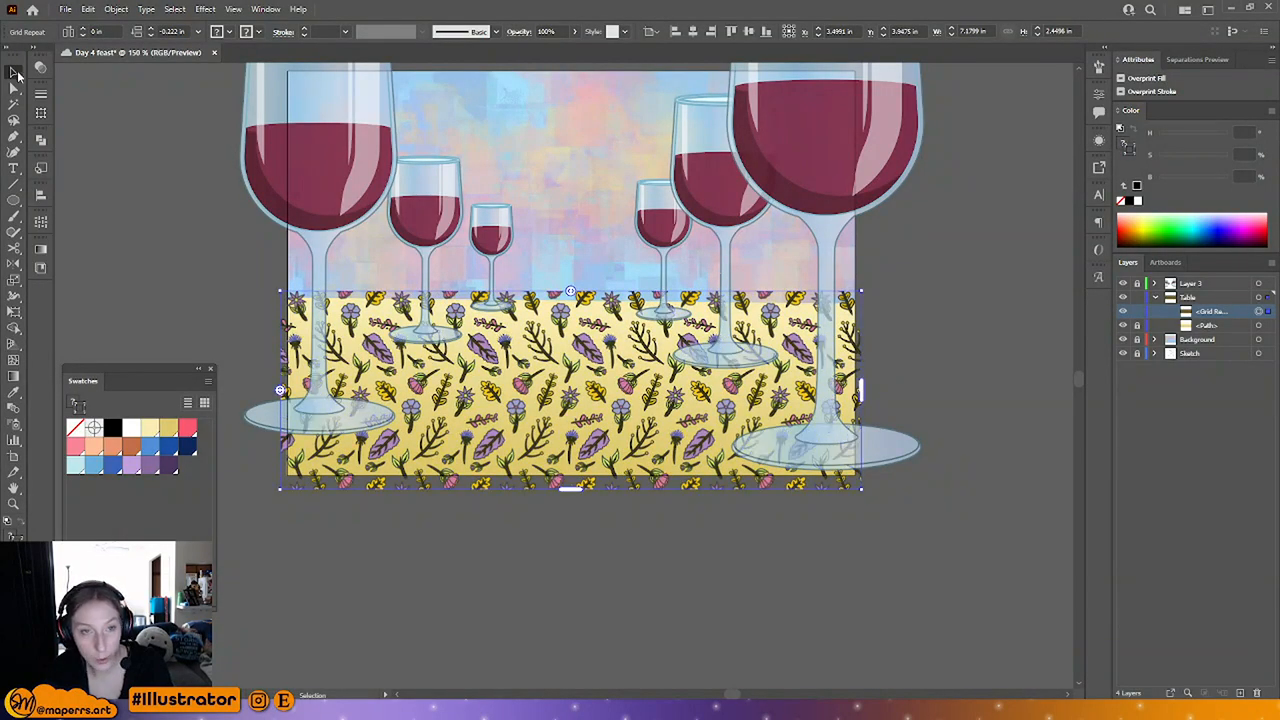
left_click(150, 229)
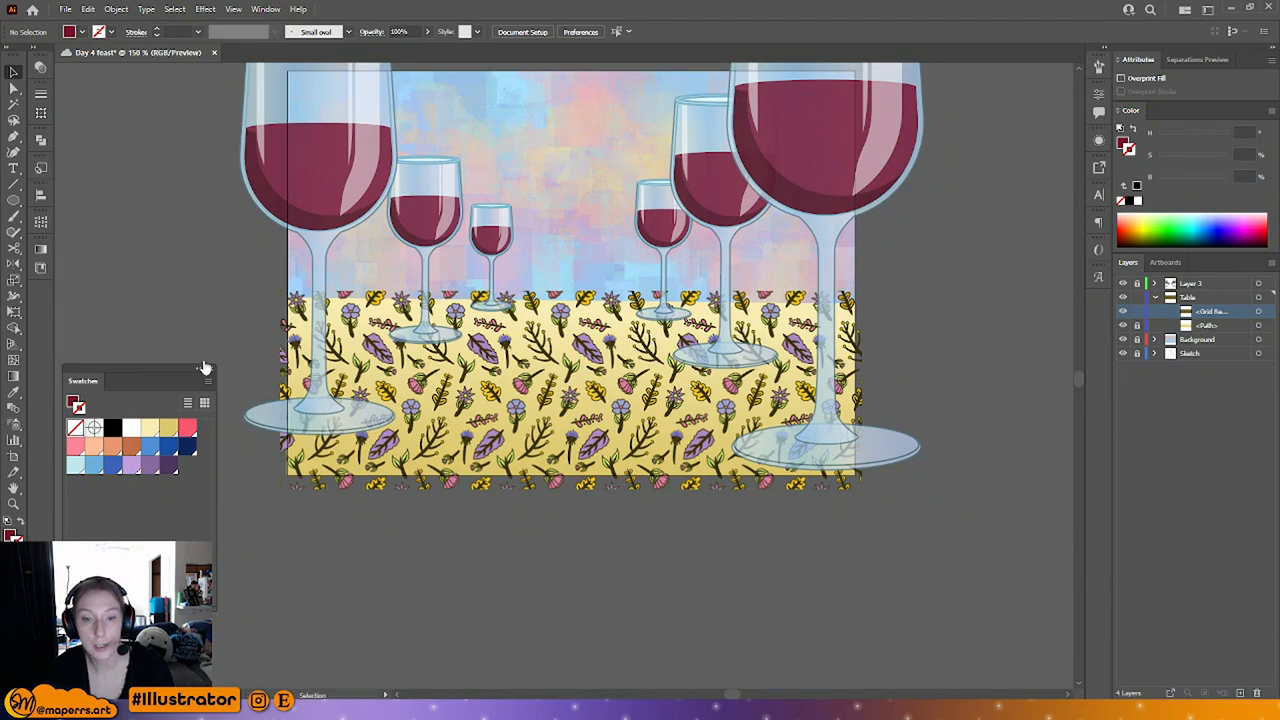
Step: Expand the floral grid repeat with Object and Fill included
left_click(523, 410)
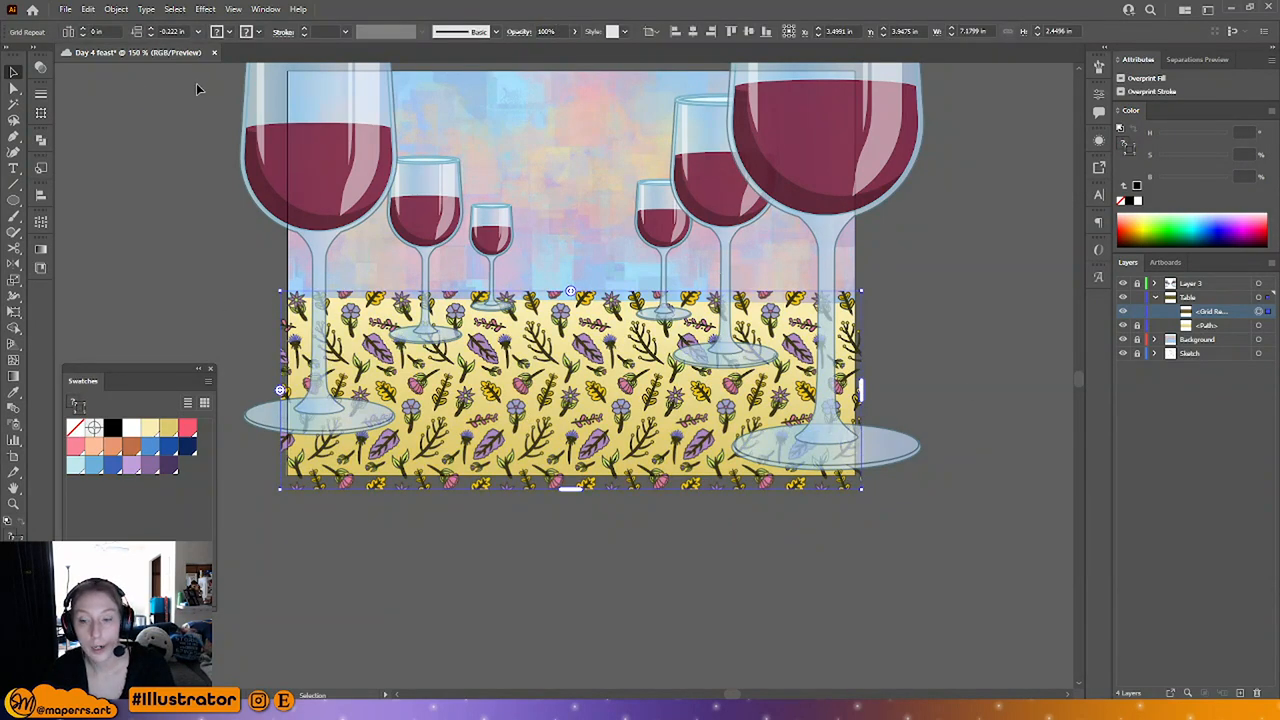
left_click(116, 9)
left_click(150, 181)
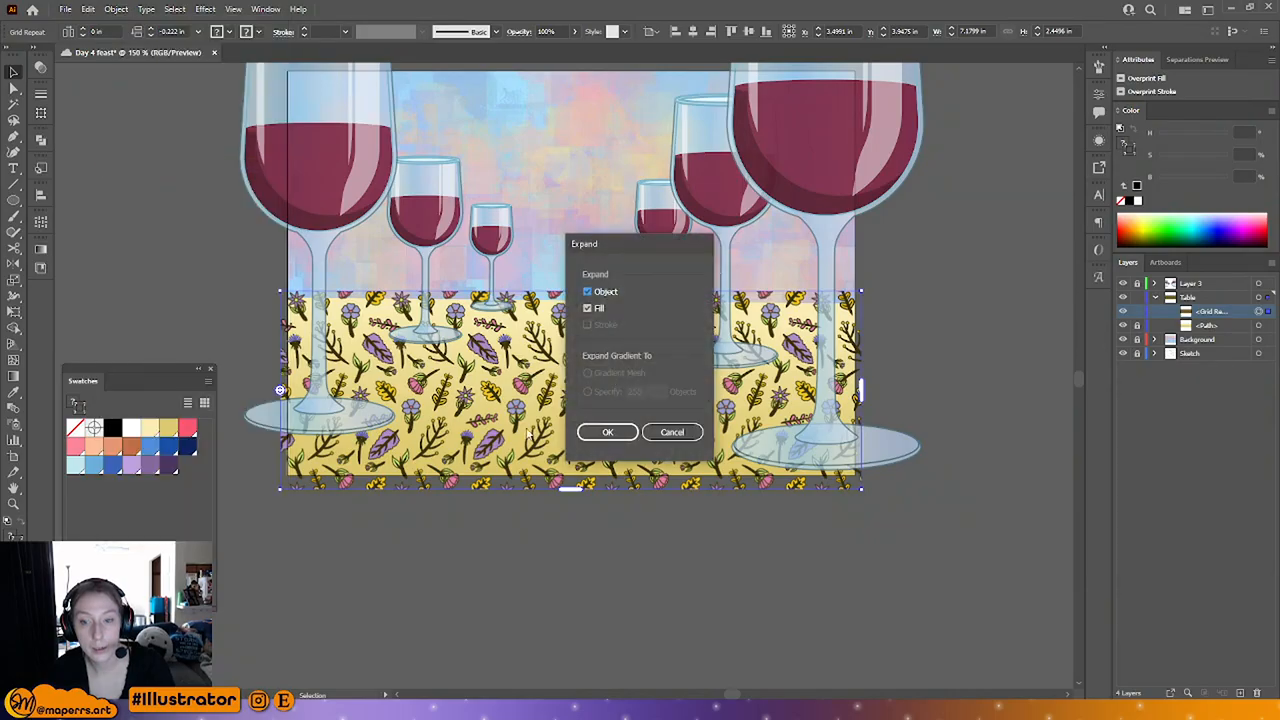
left_click(607, 432)
left_click(334, 523)
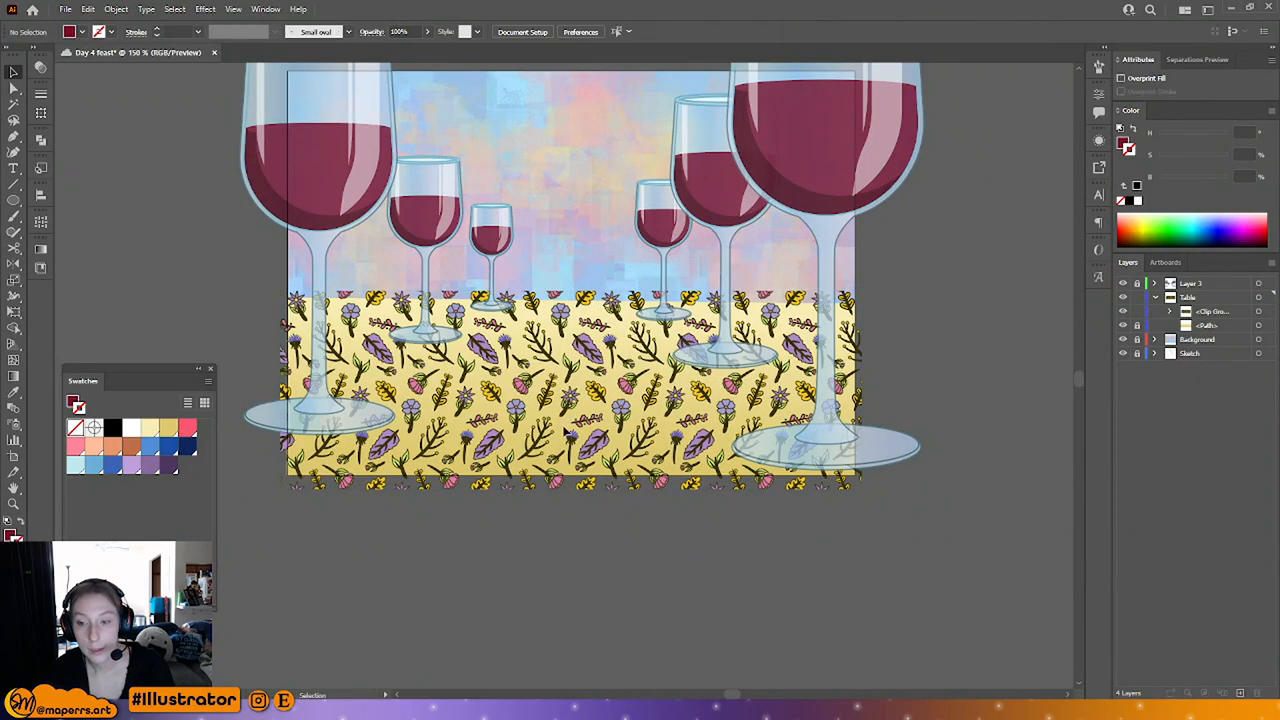
Step: Apply Perspective Distort to the expanded floral pattern, flaring its front edge to about 12.04 in wide
left_click(565, 432)
left_click(13, 312)
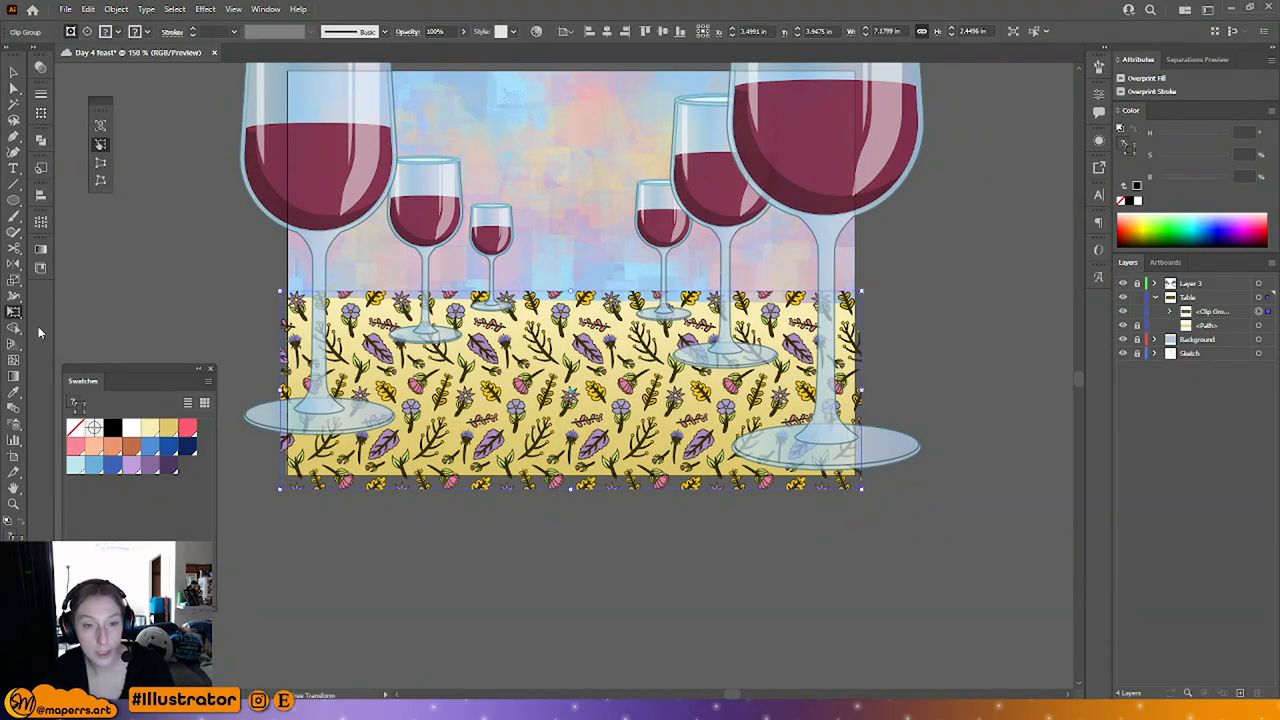
left_click(100, 162)
left_click_drag(291, 298, 297, 298)
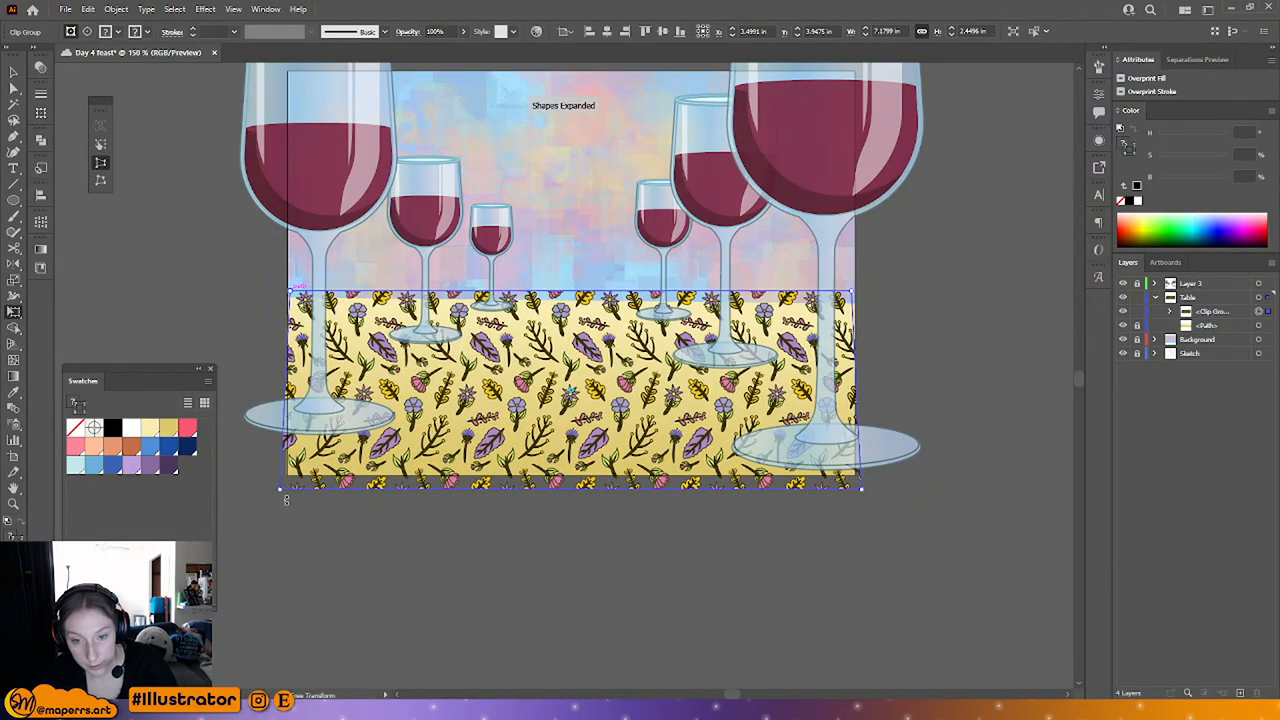
key("ctrl+z")
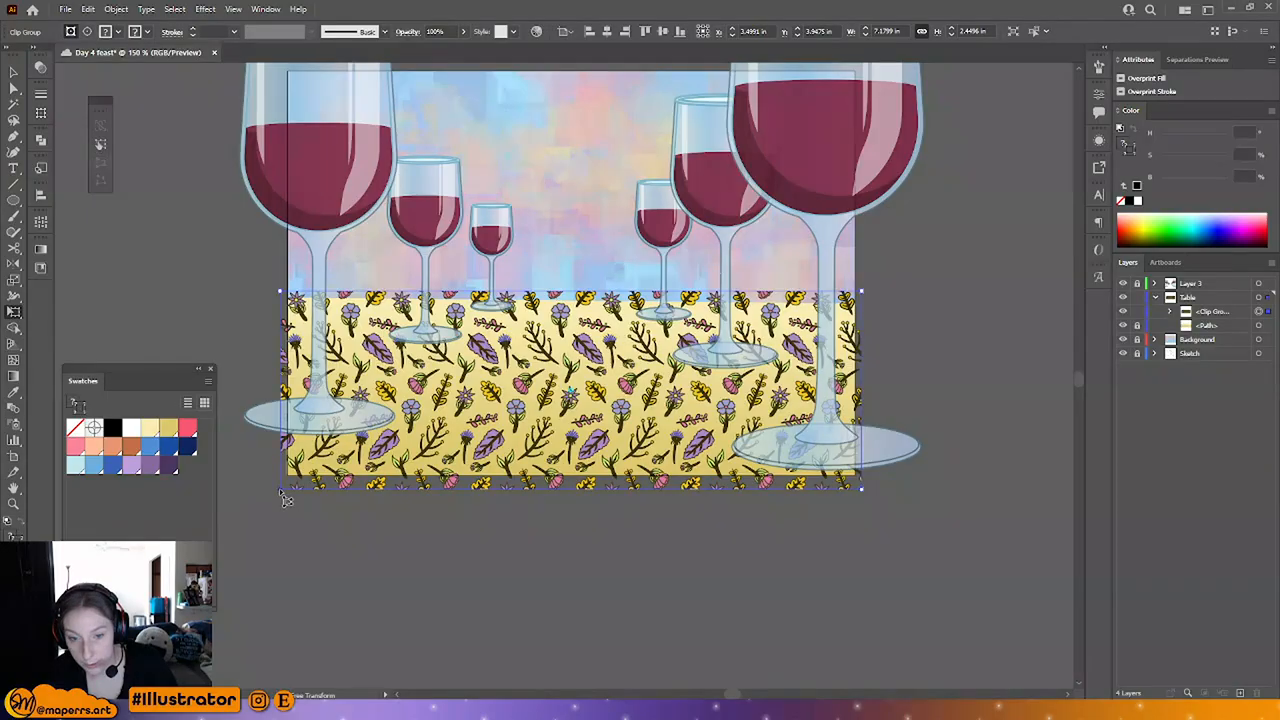
left_click_drag(285, 499, 218, 488)
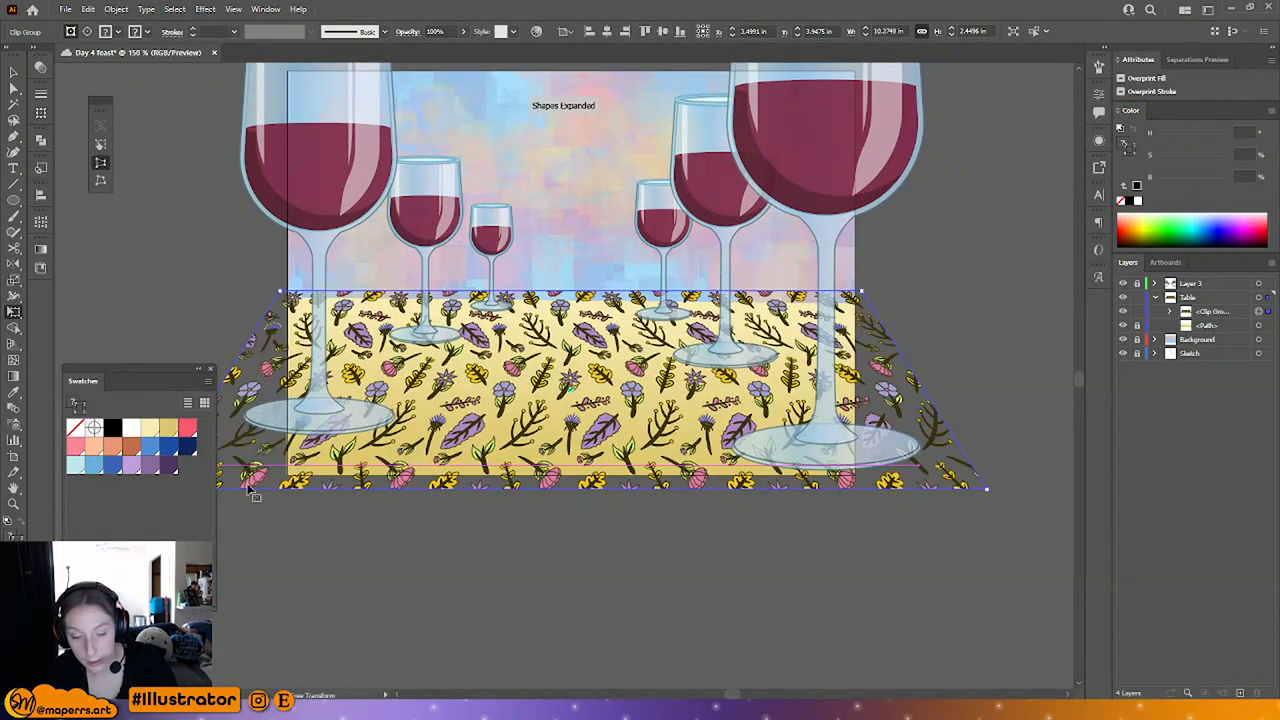
key("ctrl+minus")
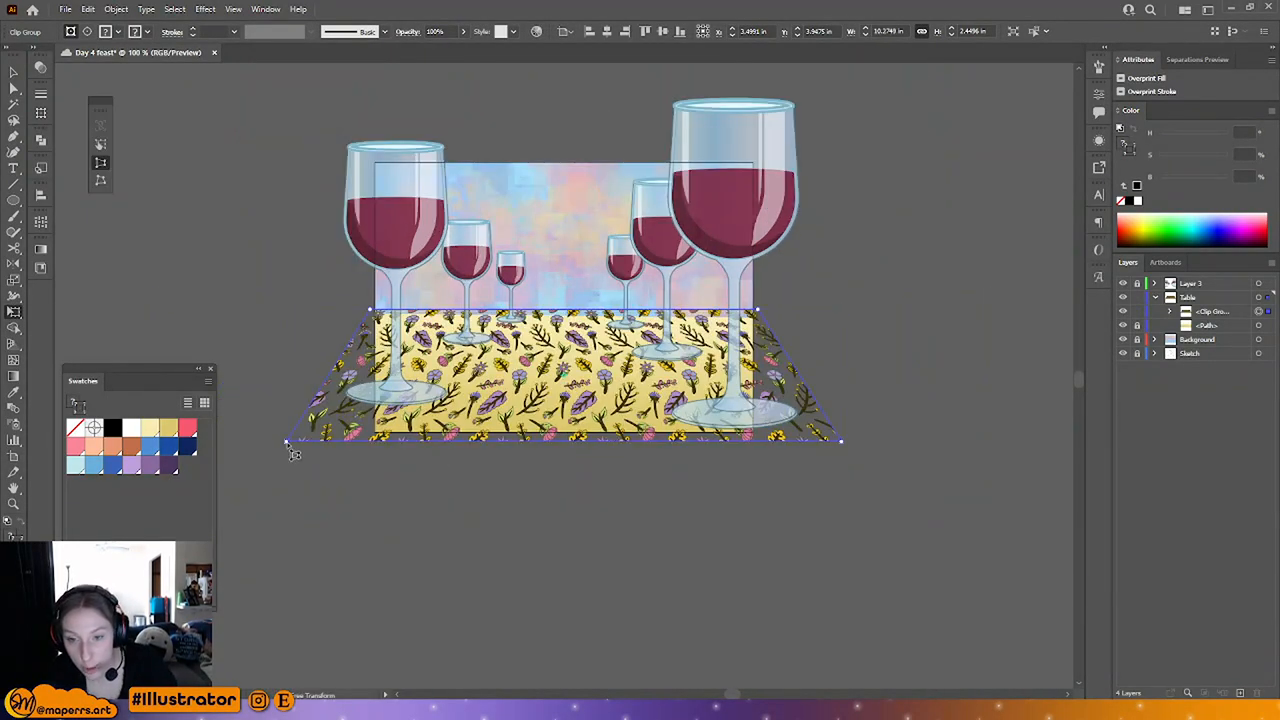
left_click_drag(288, 443, 238, 440)
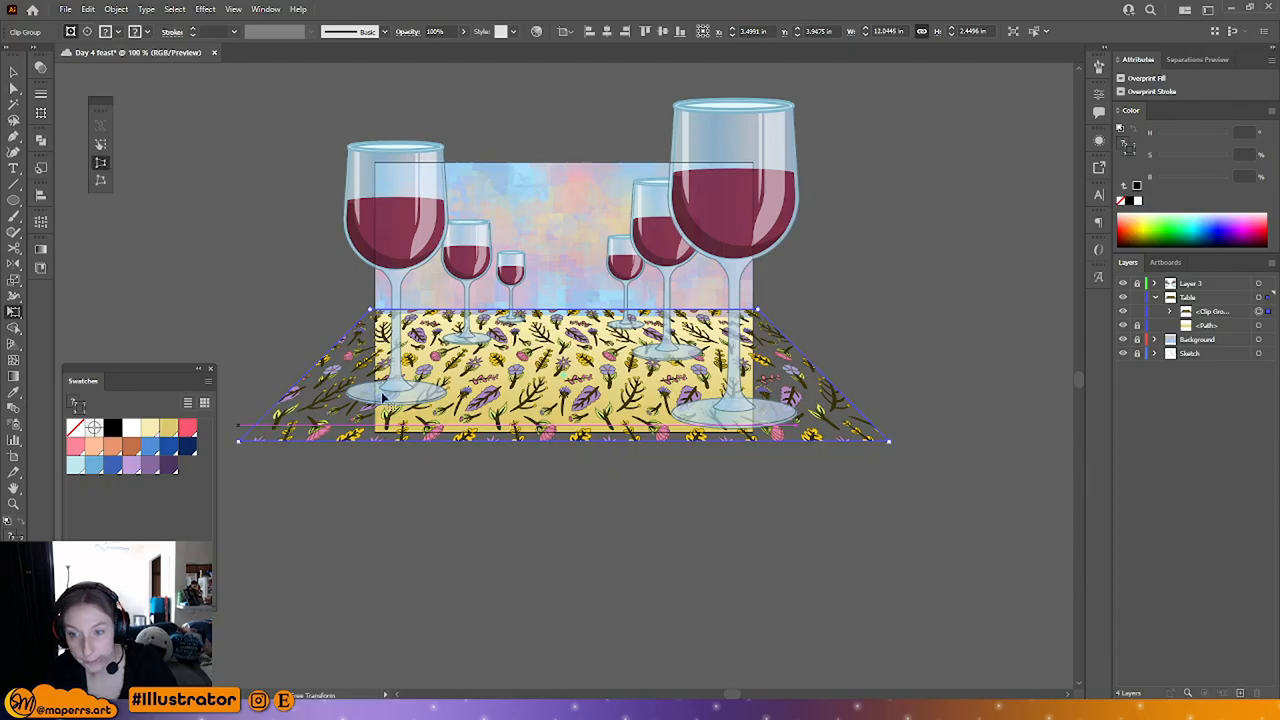
key("v")
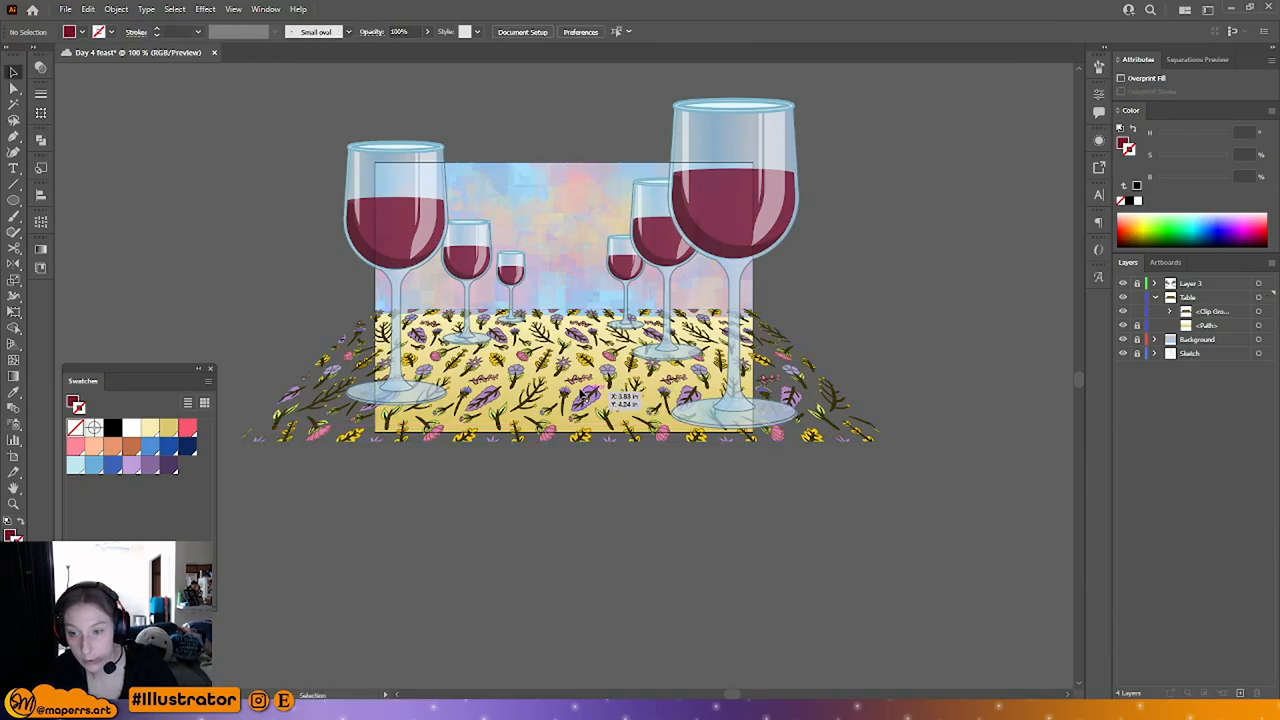
Step: Nudge the distorted floral pattern down to a Y position of about 4.06 in
left_click_drag(588, 399, 592, 406)
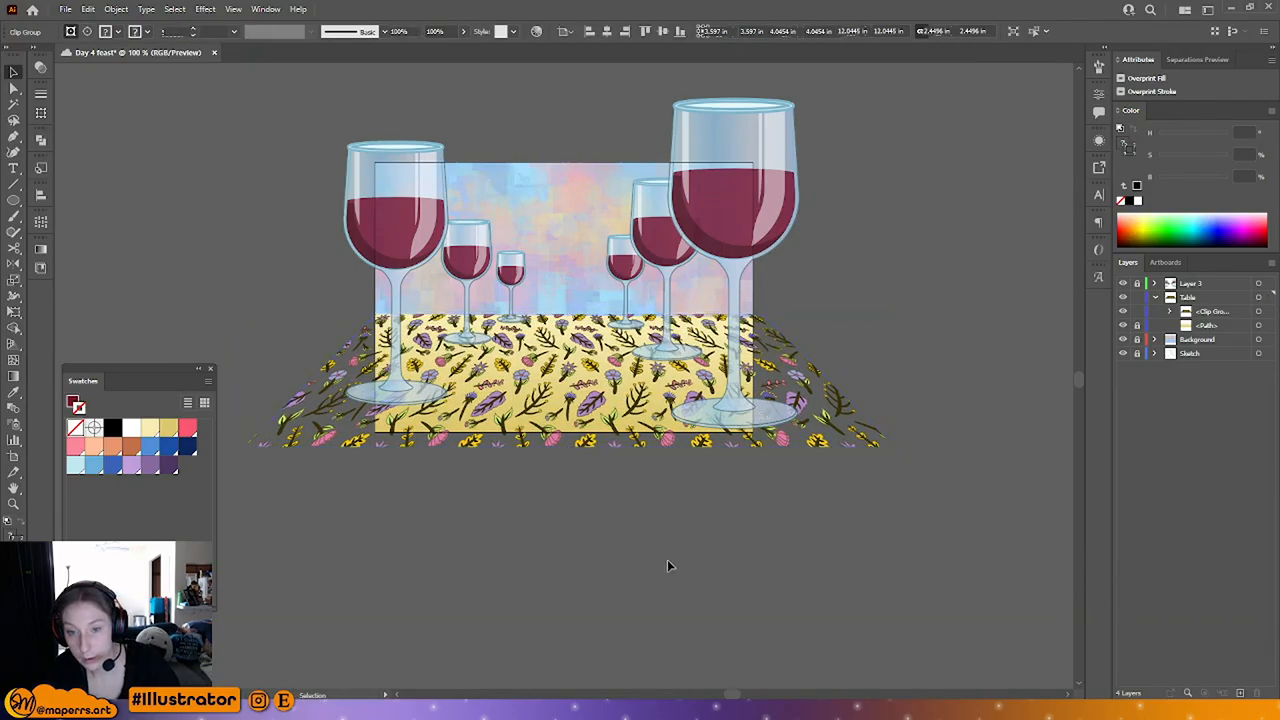
left_click(597, 464)
left_click(592, 402)
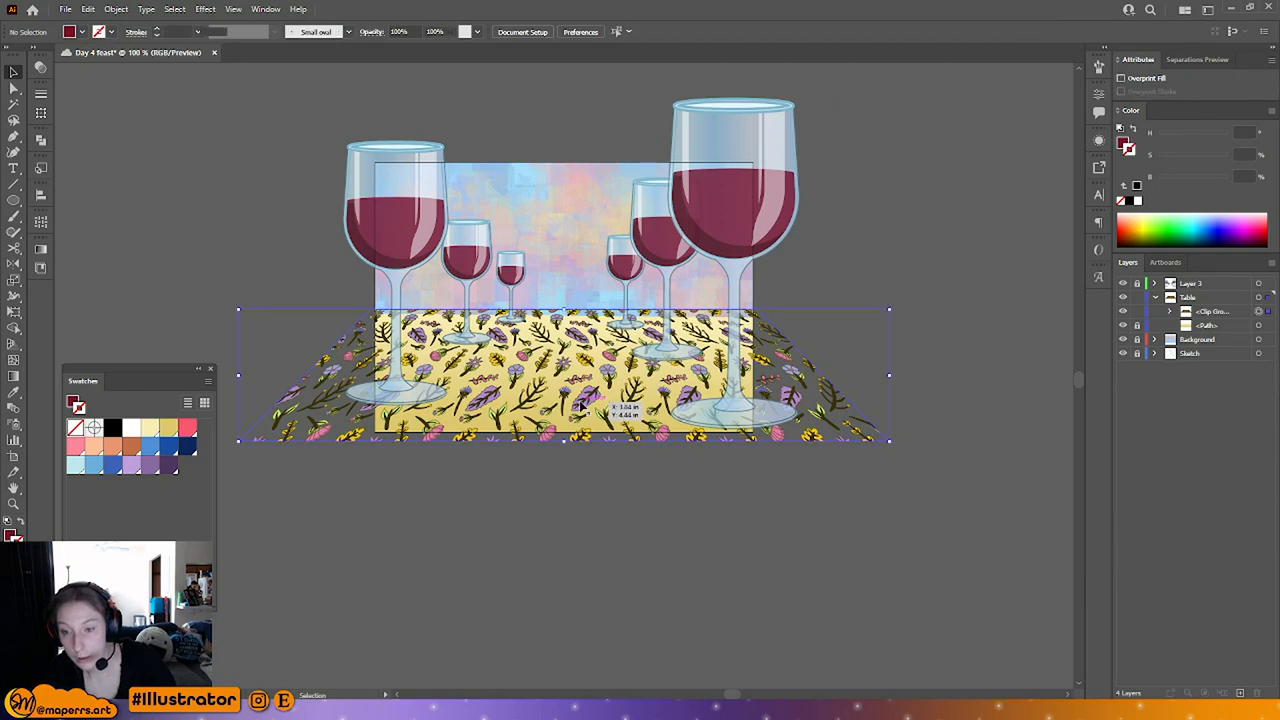
key("Down")
key("Down")
key("Down")
key("Down")
key("Down")
key("Down")
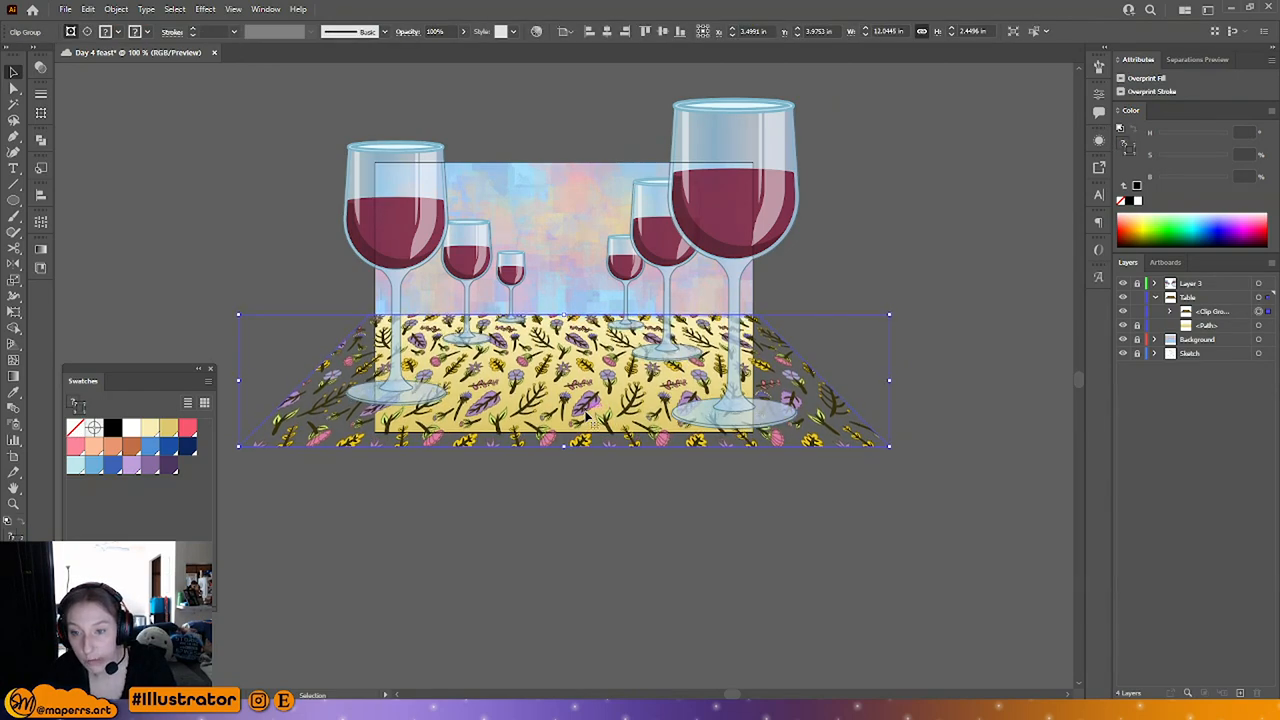
Step: Perspective-distort the pattern's front edge to about 12.86 in wide, widen its back edge slightly, and nudge it up to about 4.00 in Y
left_click_drag(304, 322, 336, 280)
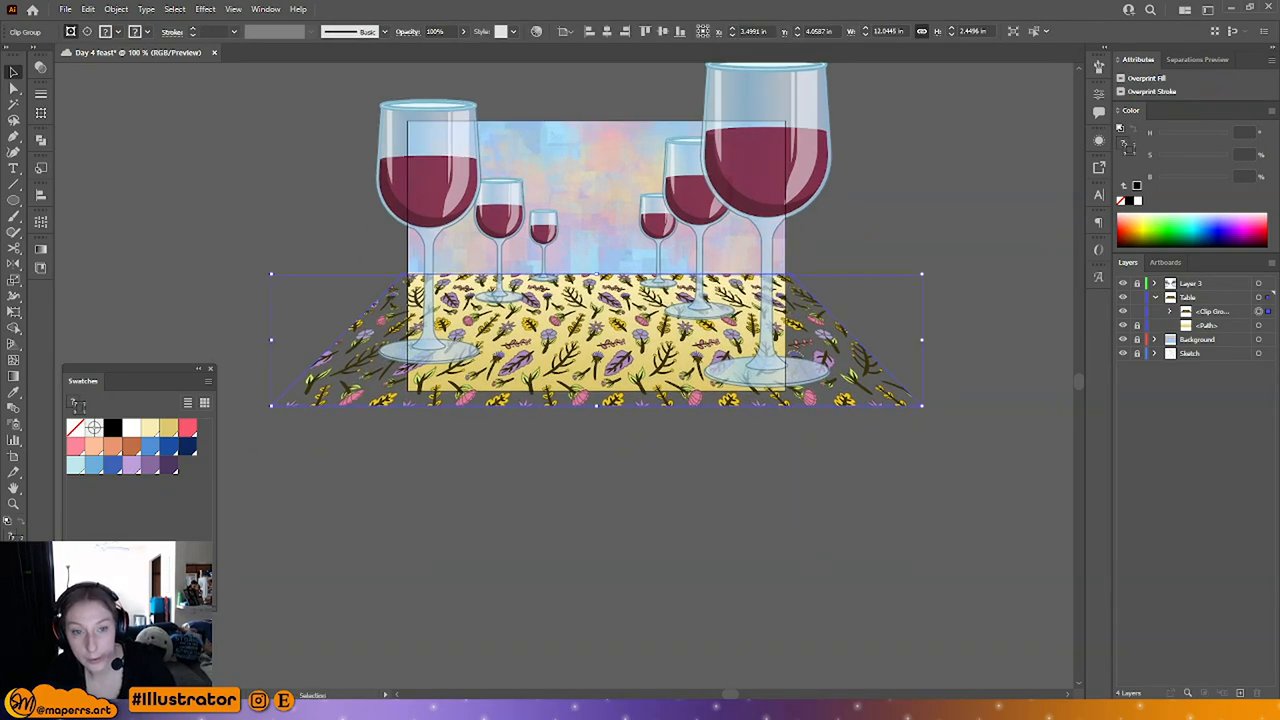
left_click(14, 312)
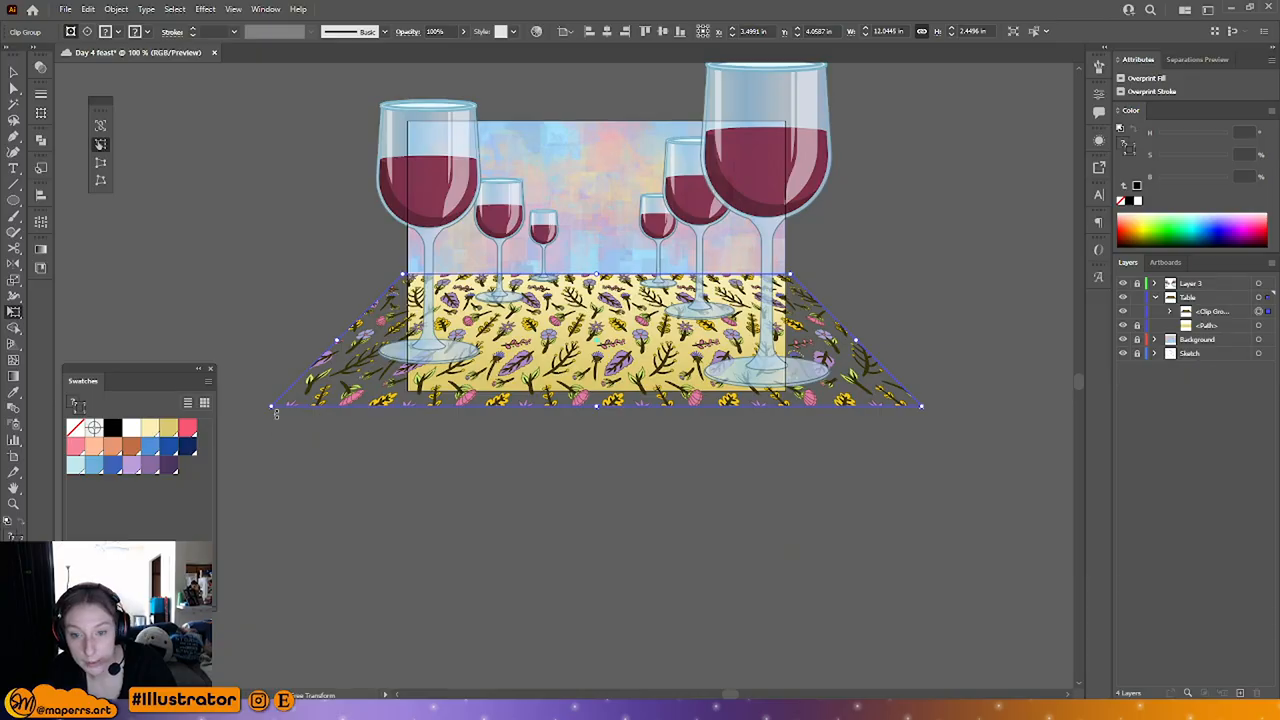
left_click(100, 162)
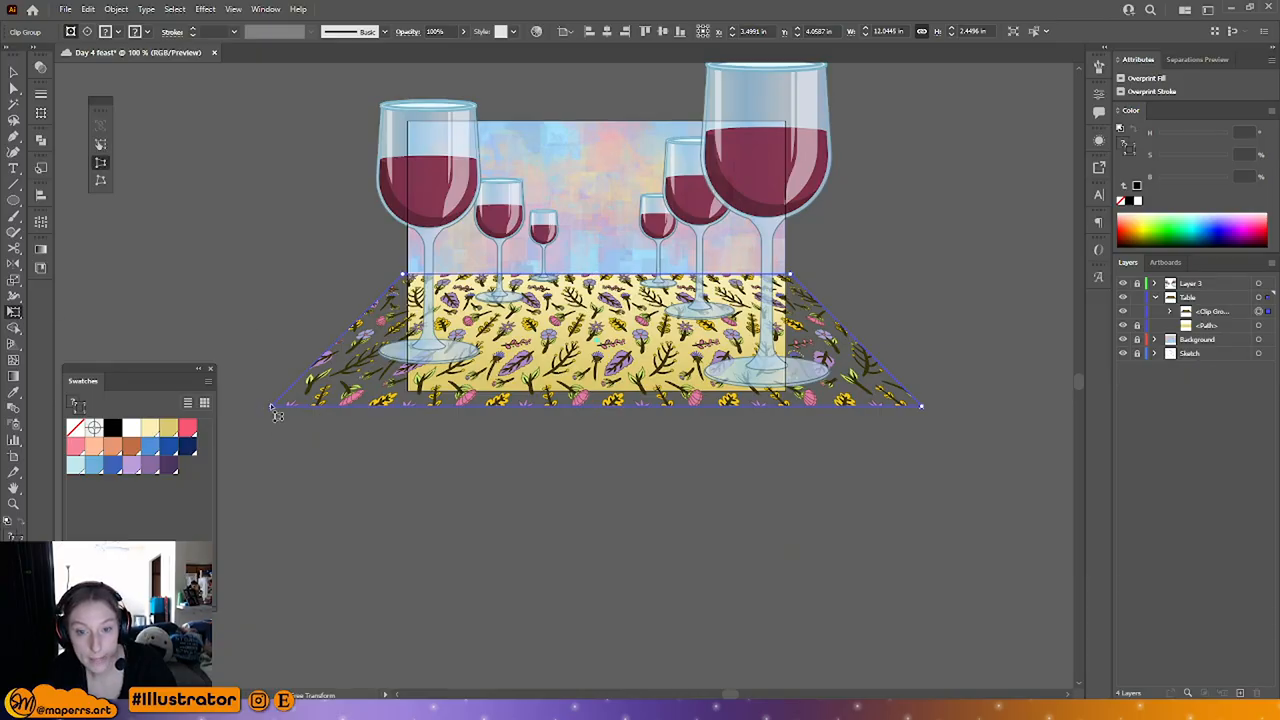
left_click_drag(272, 408, 250, 407)
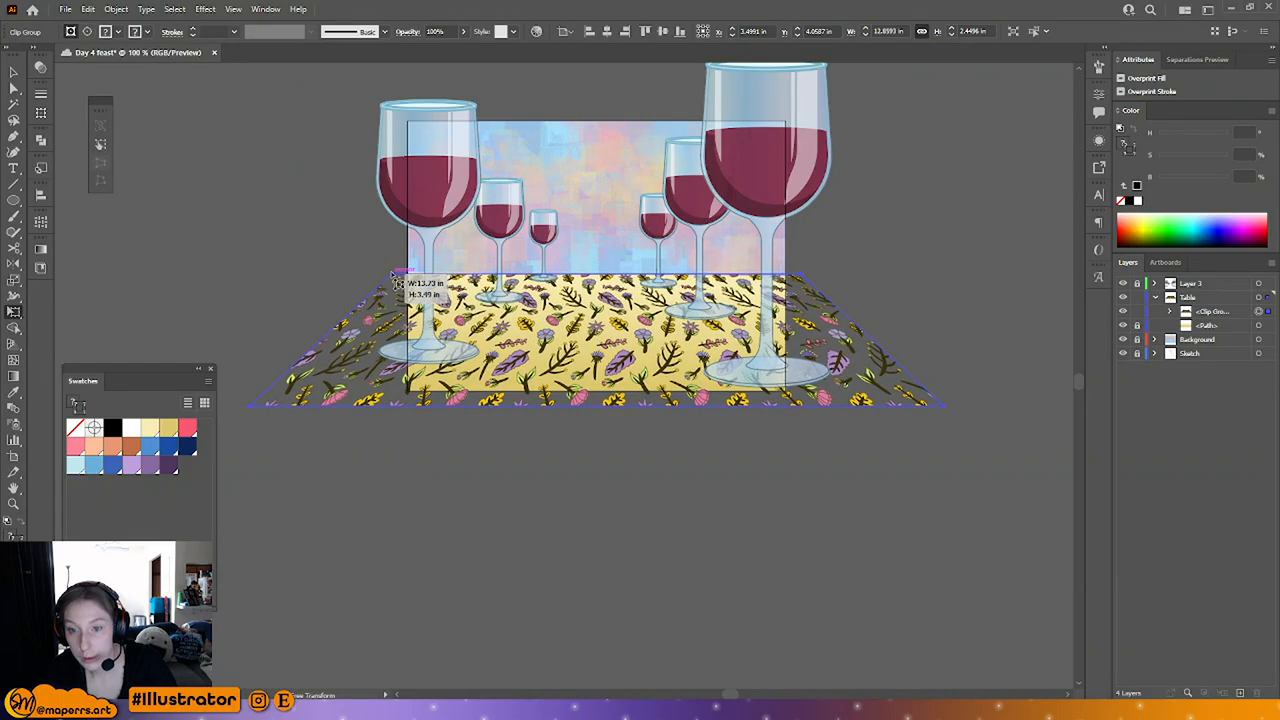
key("v")
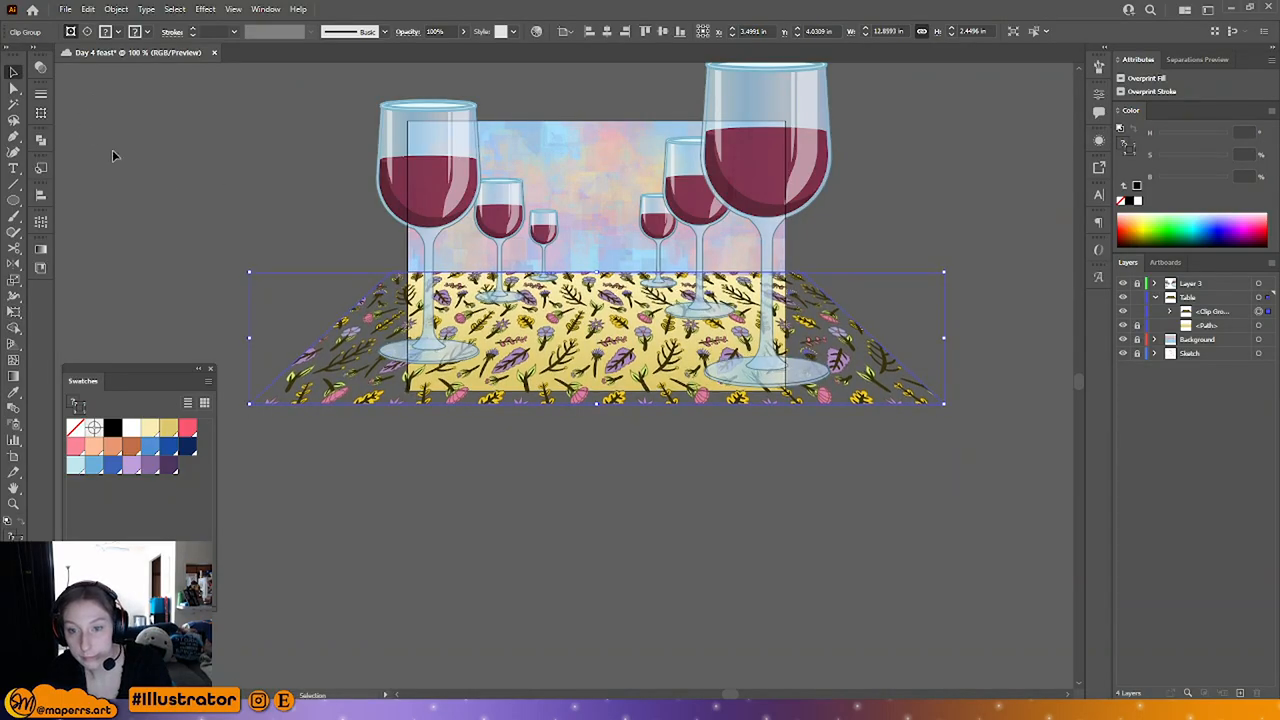
left_click(696, 517)
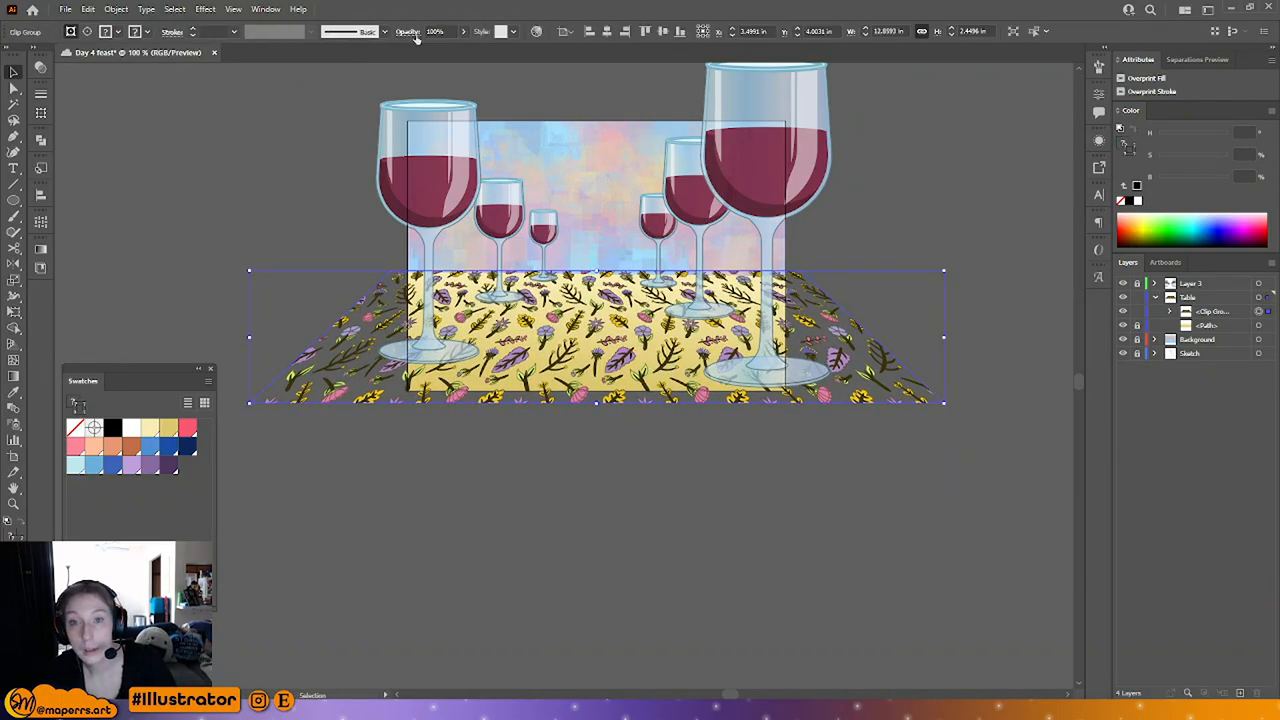
Step: Set the floral pattern's blending mode to Multiply with 70% opacity and clear the selection
left_click(408, 31)
left_click(300, 53)
left_click(297, 101)
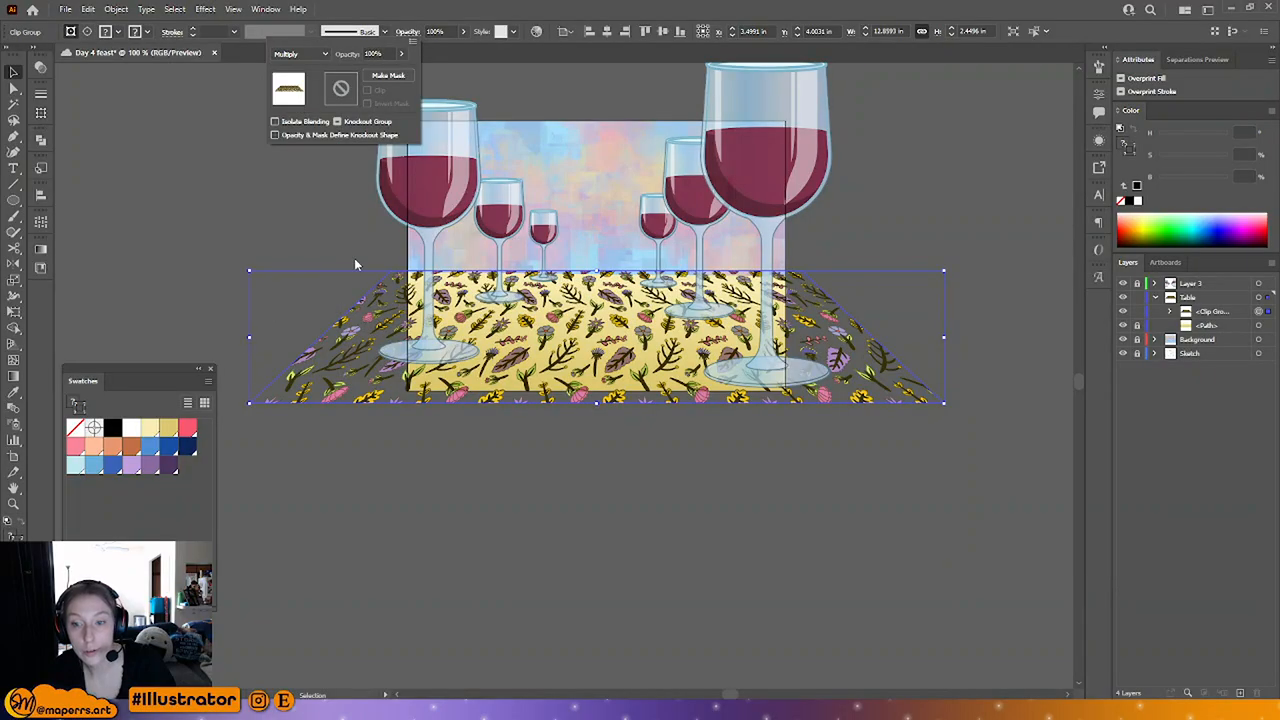
left_click(389, 53)
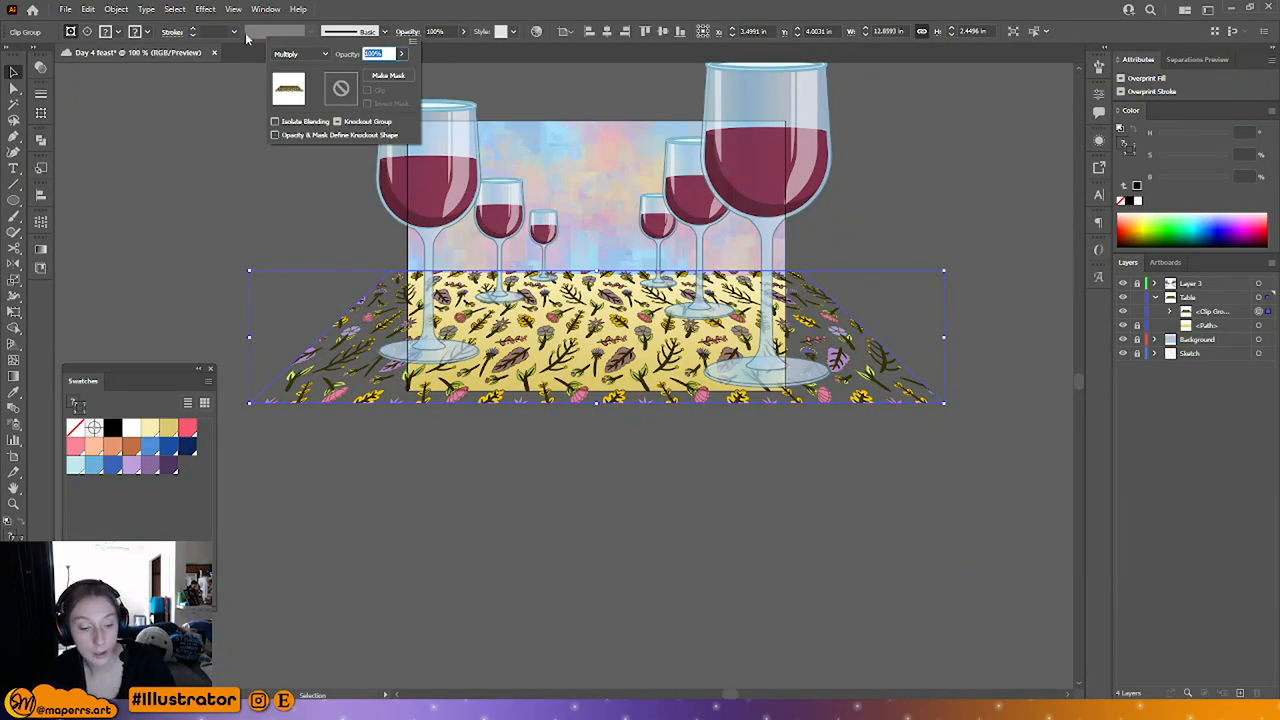
type("70")
key("Return")
left_click(925, 215)
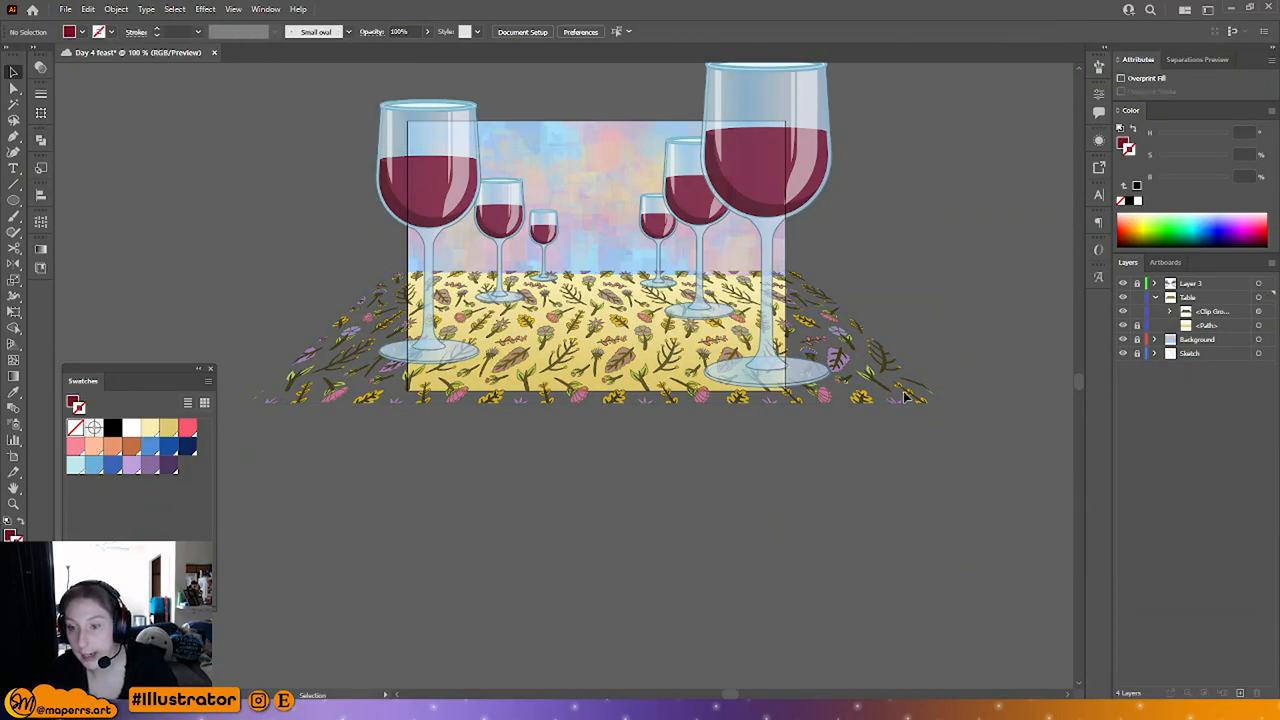
Step: Duplicate the yellow table path in place in front of the floral pattern in the Table layer
left_click_drag(773, 450, 762, 465)
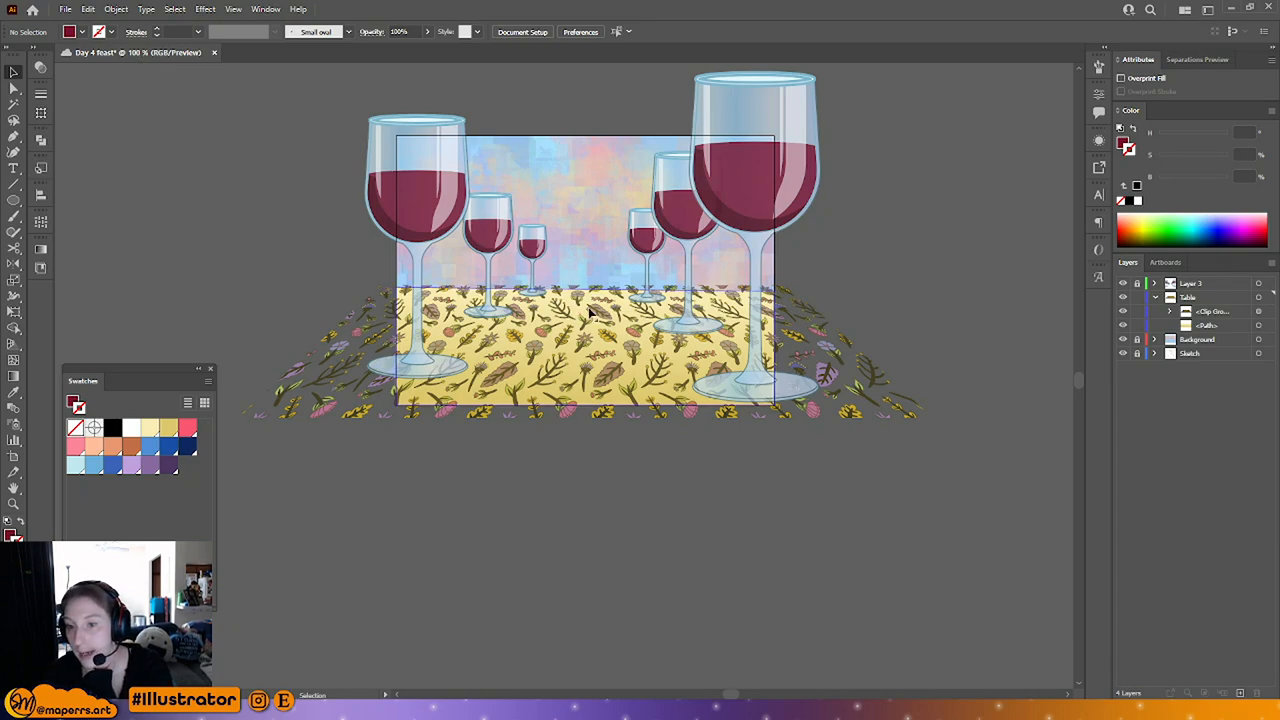
left_click(773, 368)
key("a")
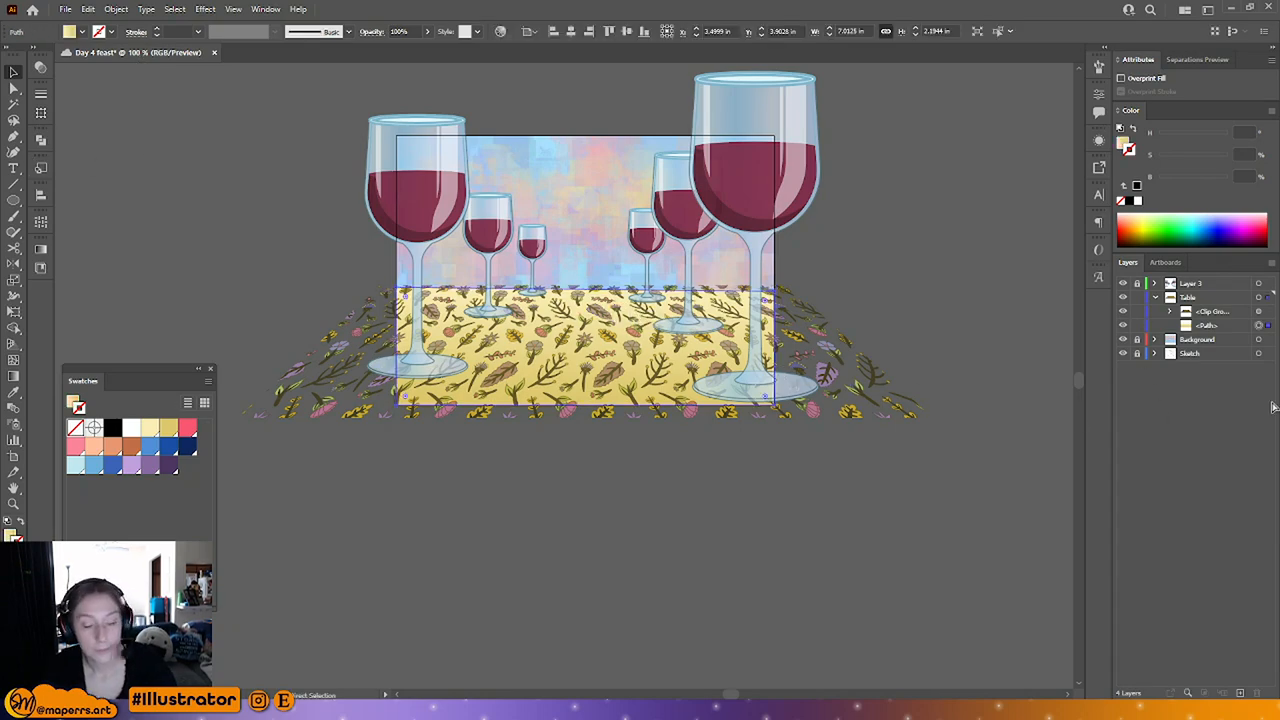
left_click(1205, 288)
left_click(1199, 300)
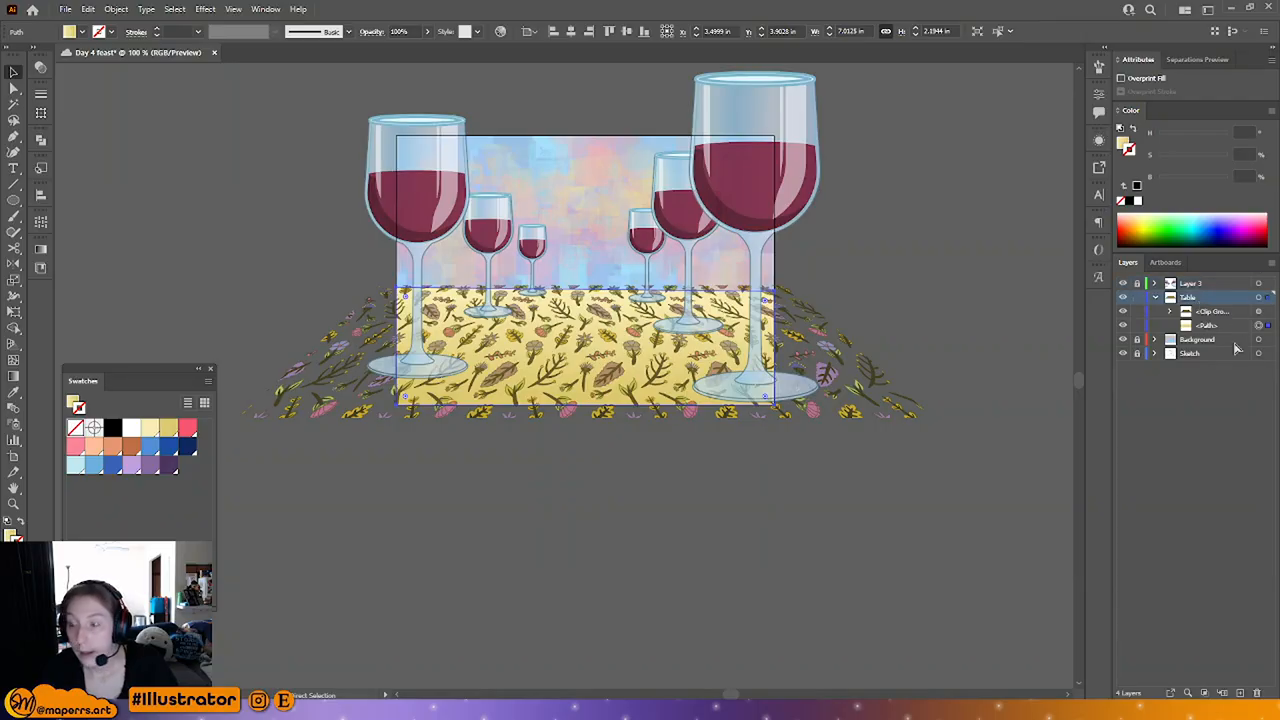
key("ctrl+f")
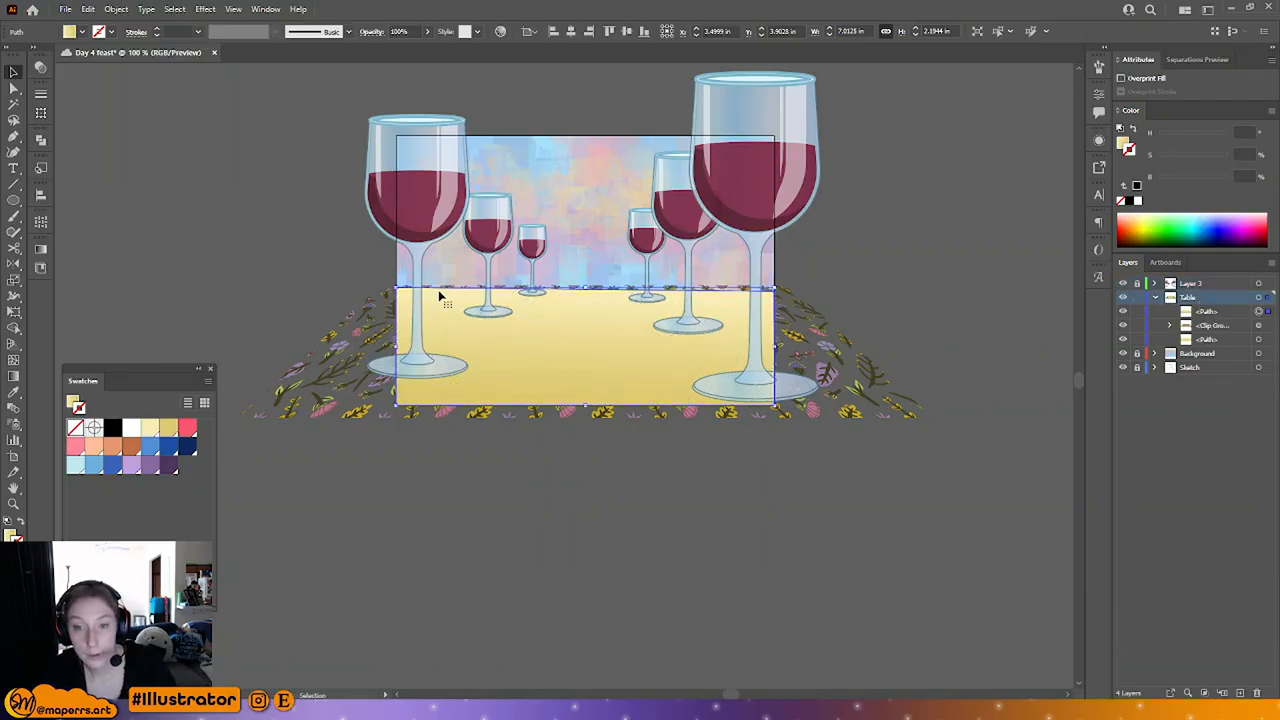
Step: Fill the duplicate table path with the white-to-black linear gradient and leave it without a stroke
left_click(40, 249)
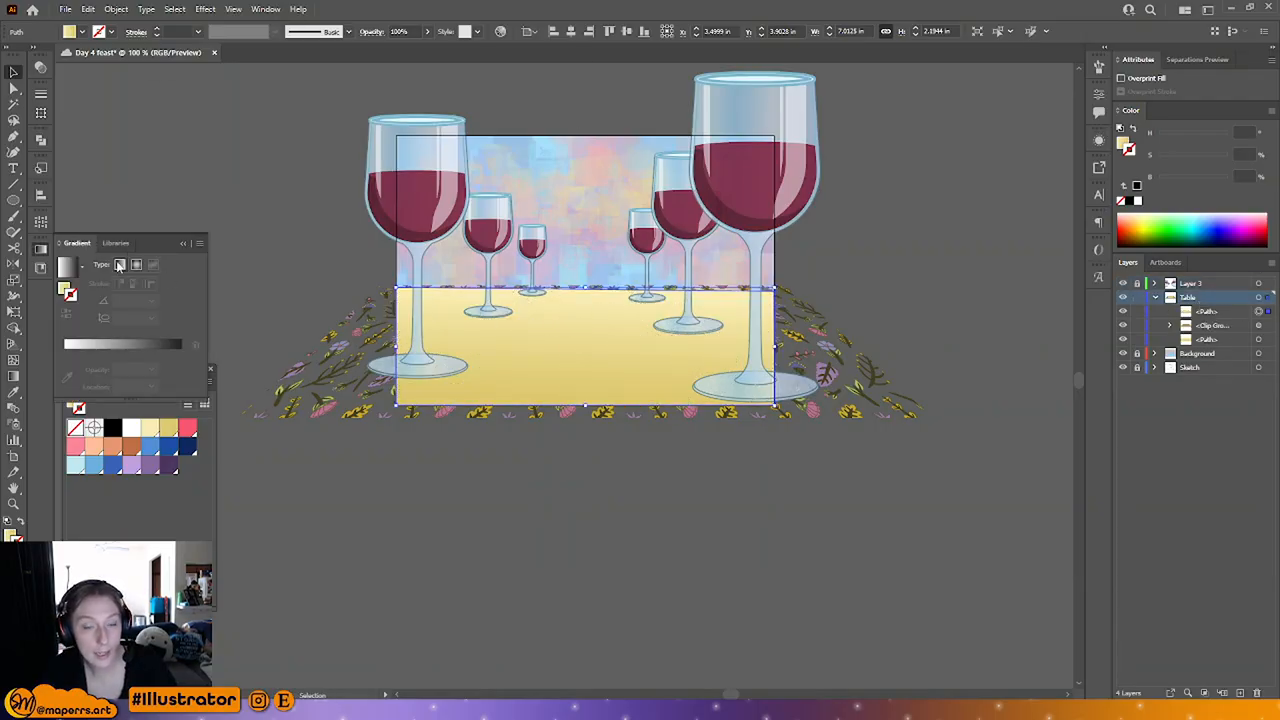
left_click_drag(139, 376, 143, 424)
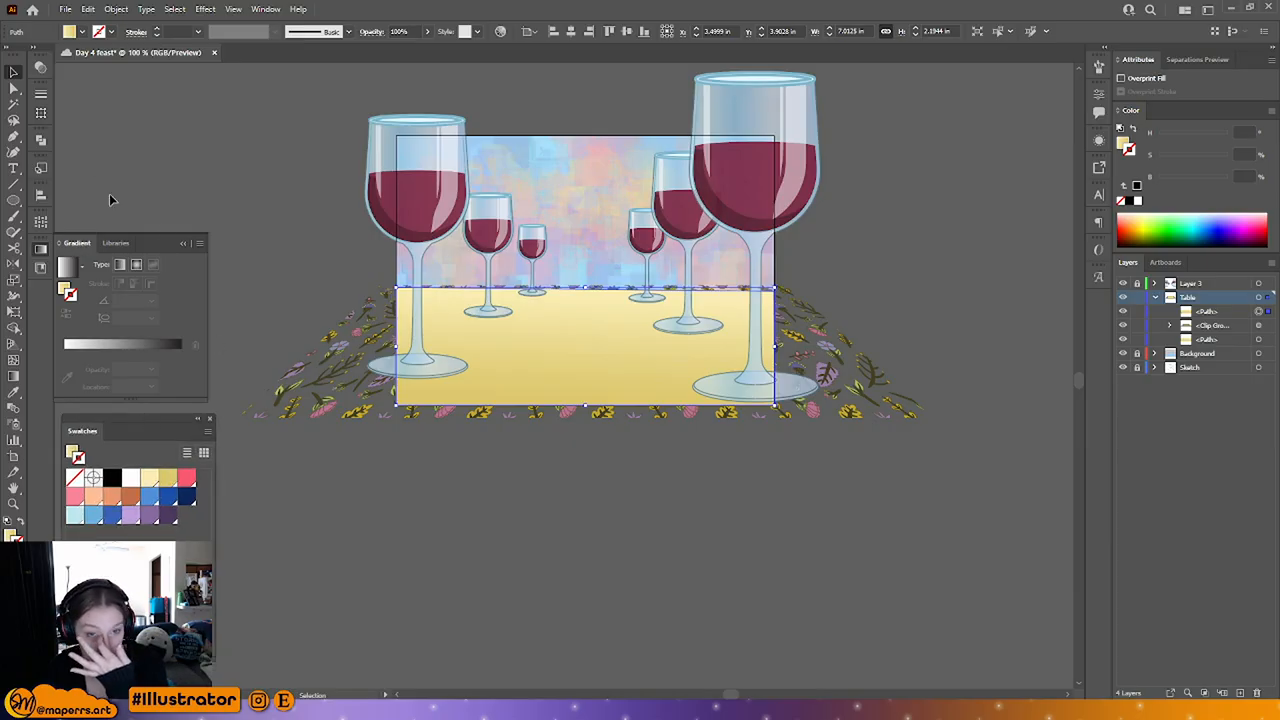
left_click(69, 266)
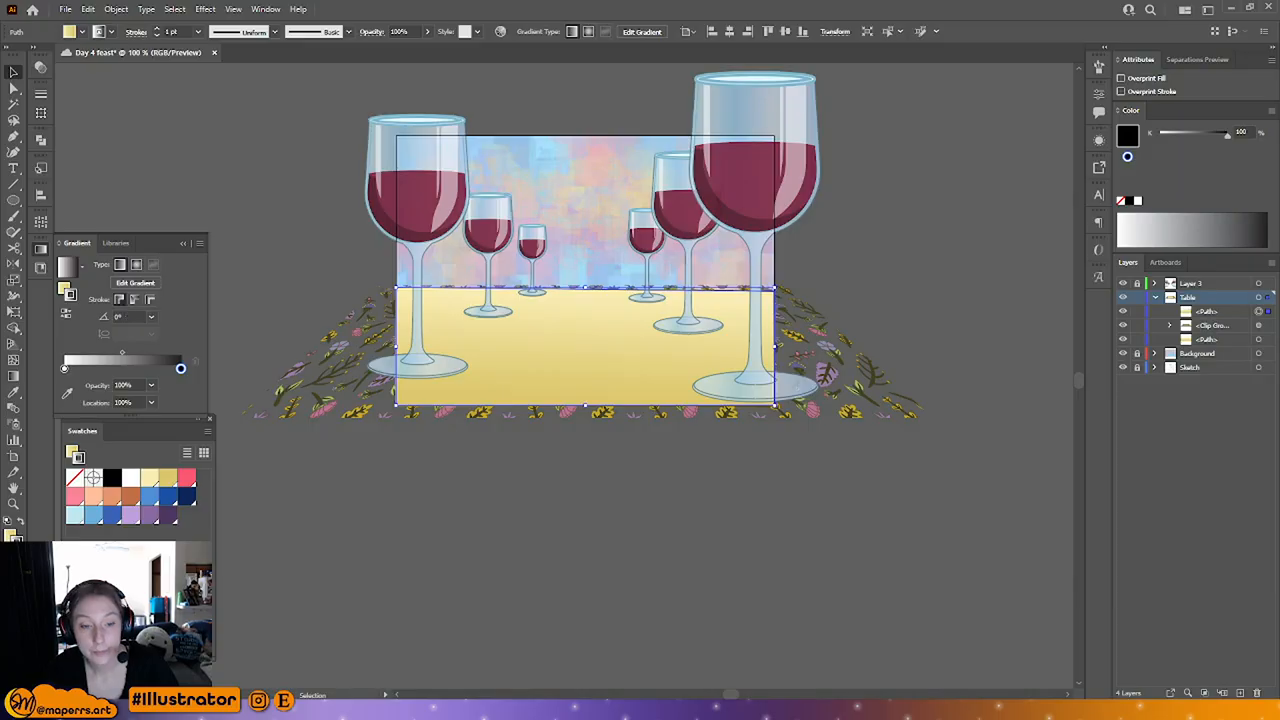
left_click(21, 523)
left_click(20, 554)
left_click(9, 535)
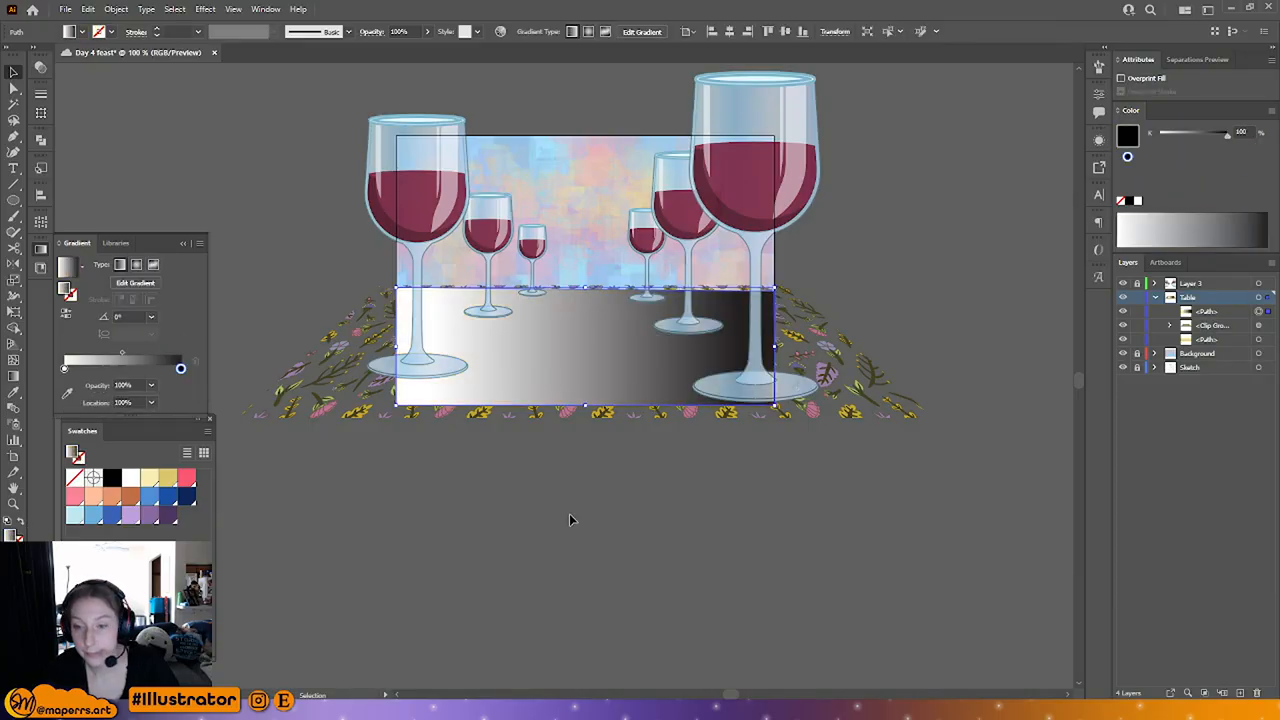
Step: Redirect the duplicate path's gradient to 90°, running from white at the table's front edge to black at its back edge
left_click(571, 520)
key("g")
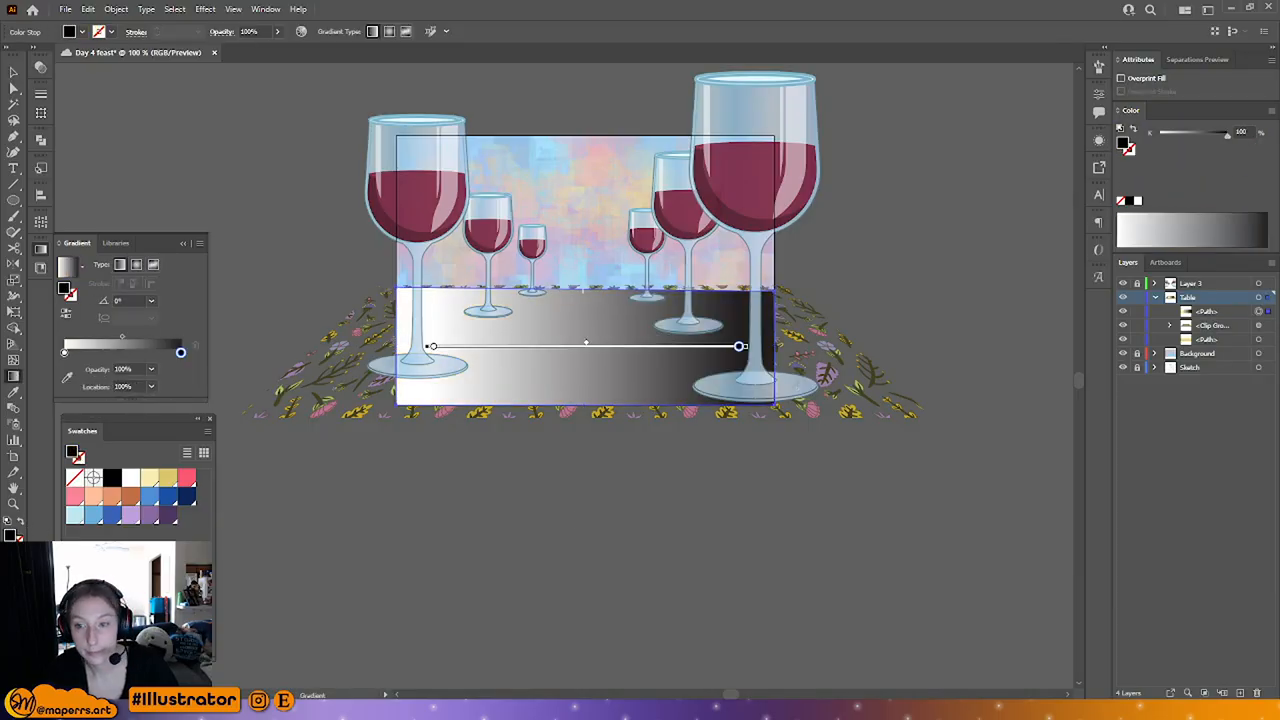
left_click_drag(583, 407, 585, 296)
left_click(12, 72)
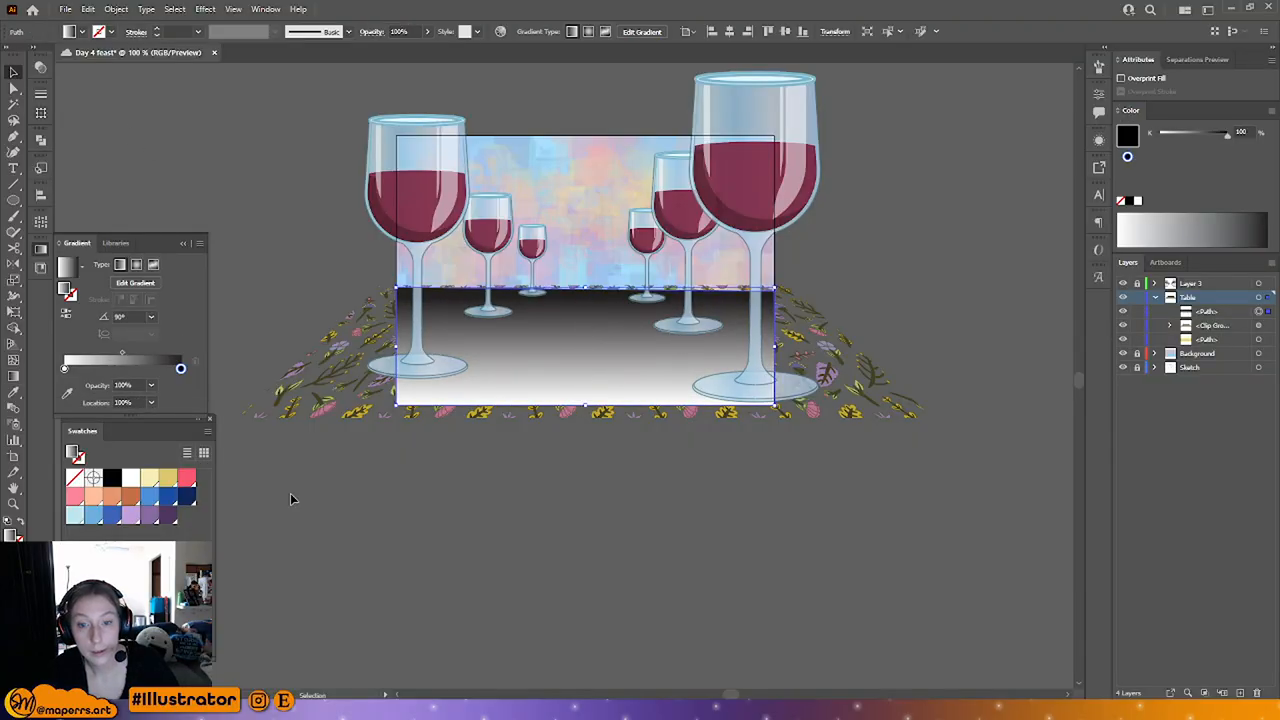
Step: Add the floral pattern to the selected gradient path and make an opacity mask from the two
left_click(282, 411, "shift")
left_click(40, 67)
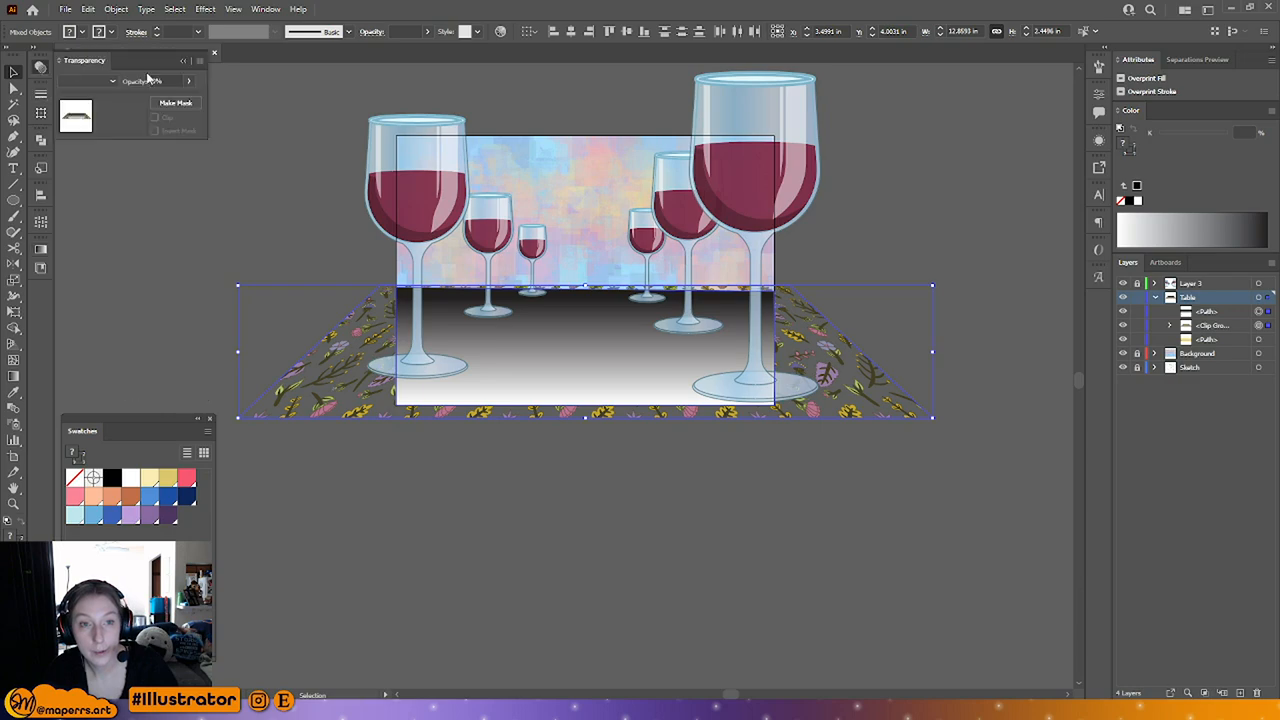
left_click(201, 61)
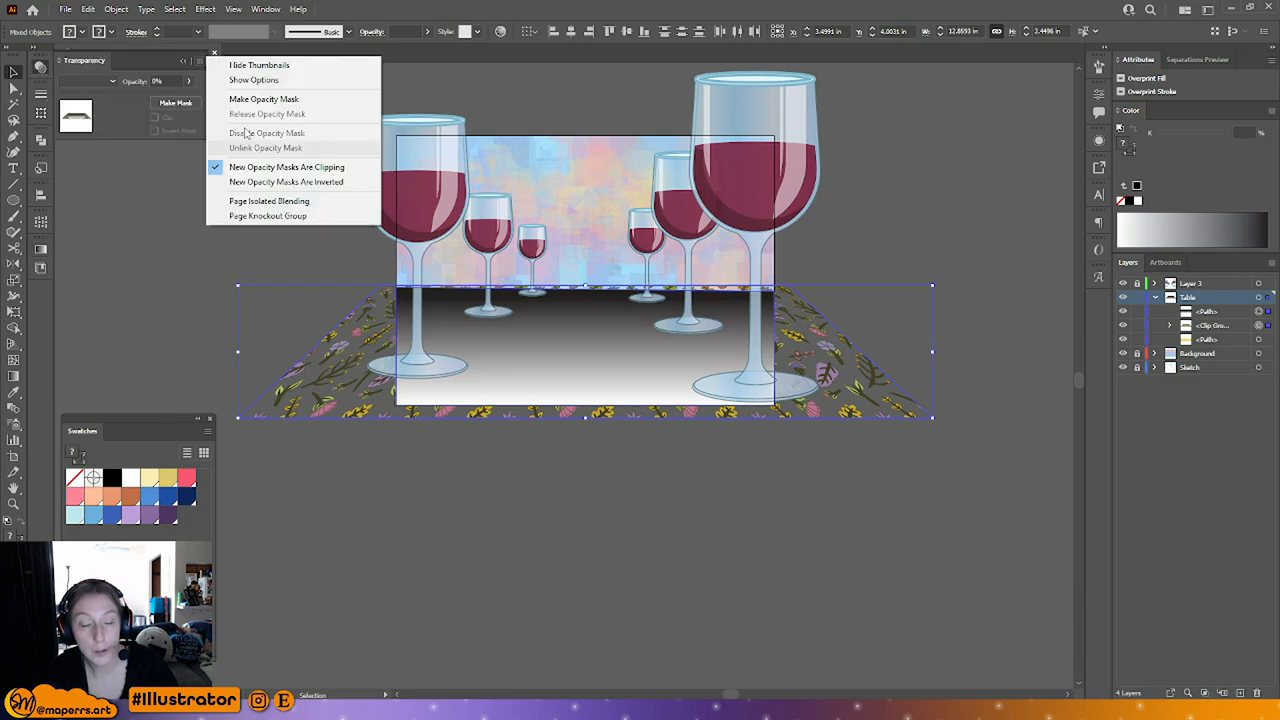
left_click(266, 100)
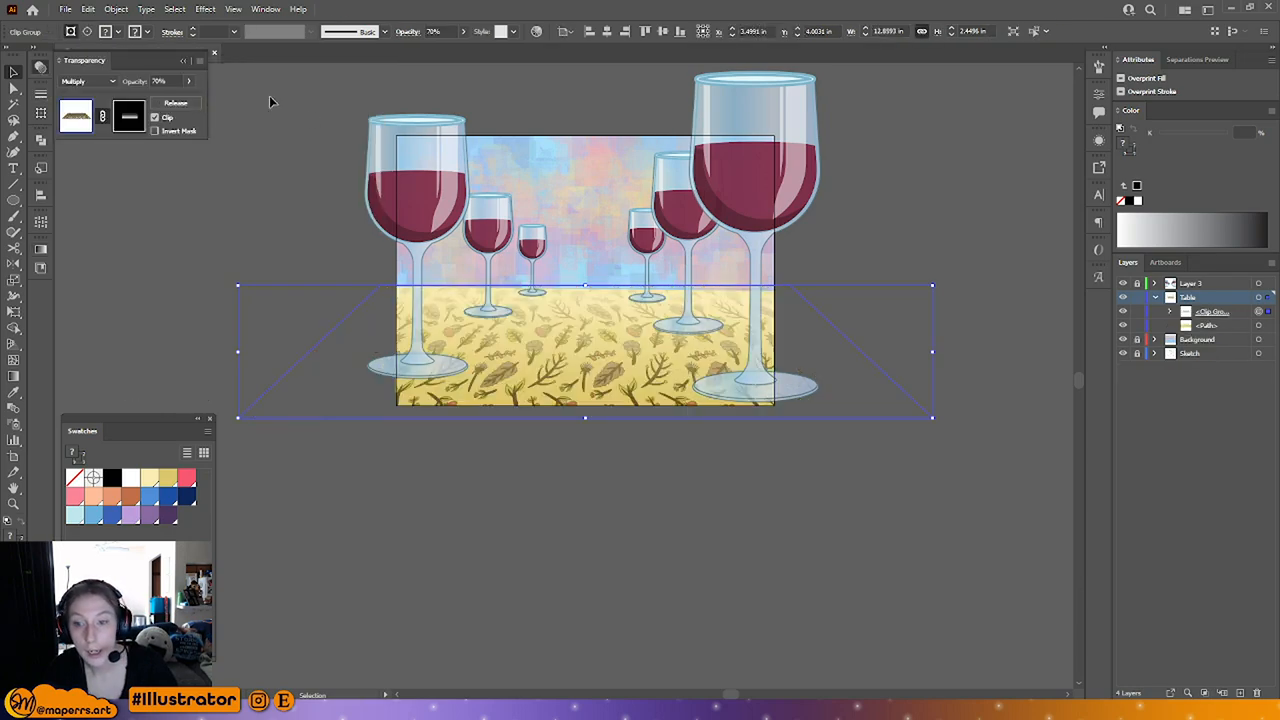
left_click(811, 471)
Step: Edit the opacity mask's gradient, moving its white stop inward from the table's front edge to strengthen the floral pattern
left_click(609, 365)
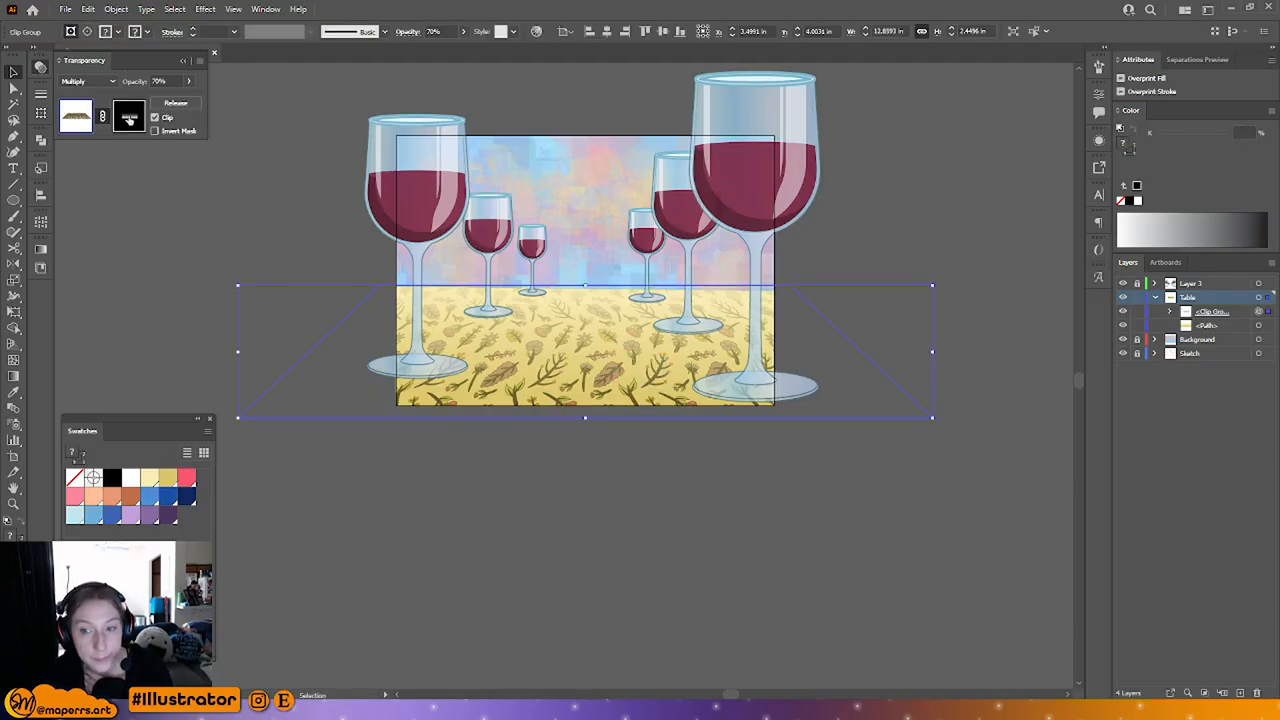
left_click(133, 117)
key("g")
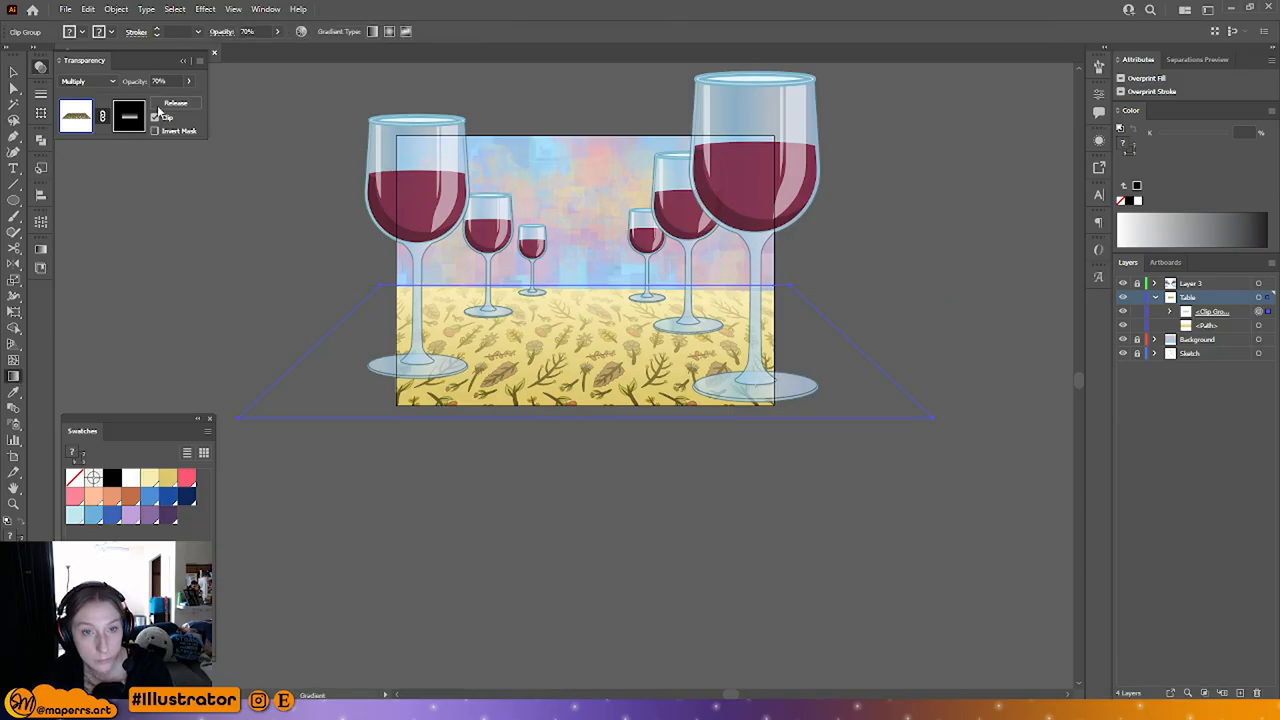
left_click(585, 299)
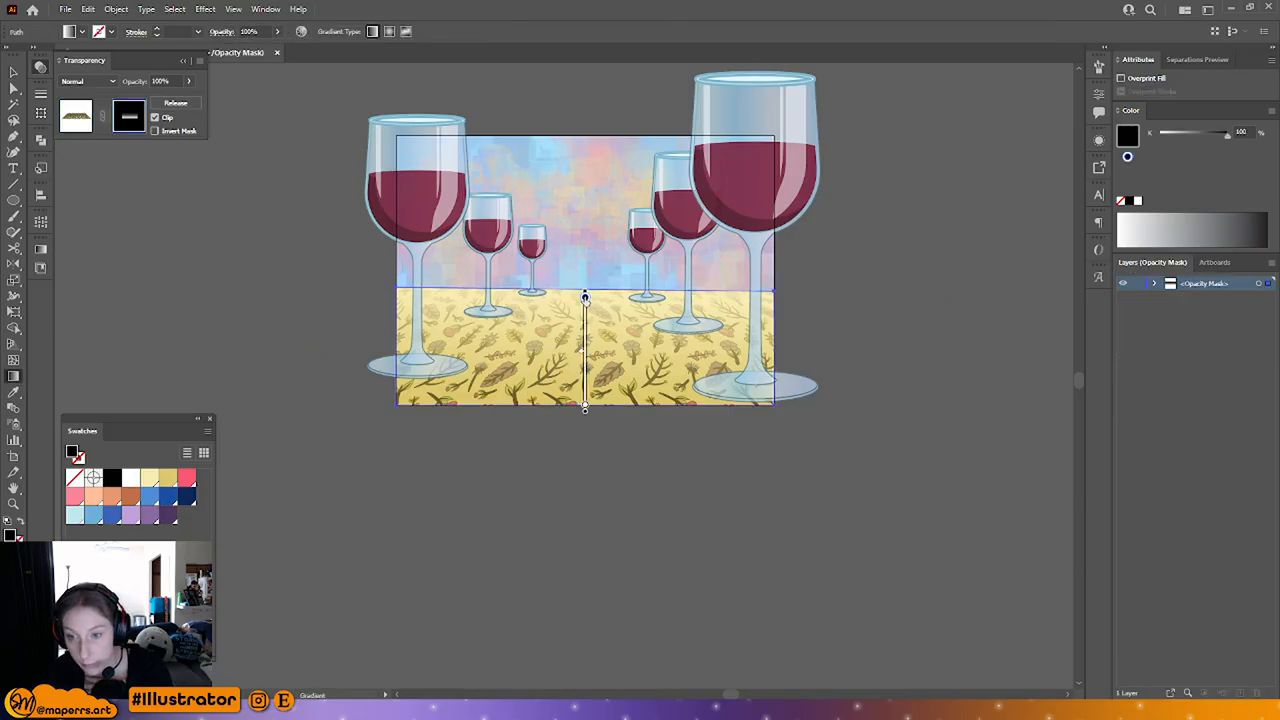
left_click(585, 299)
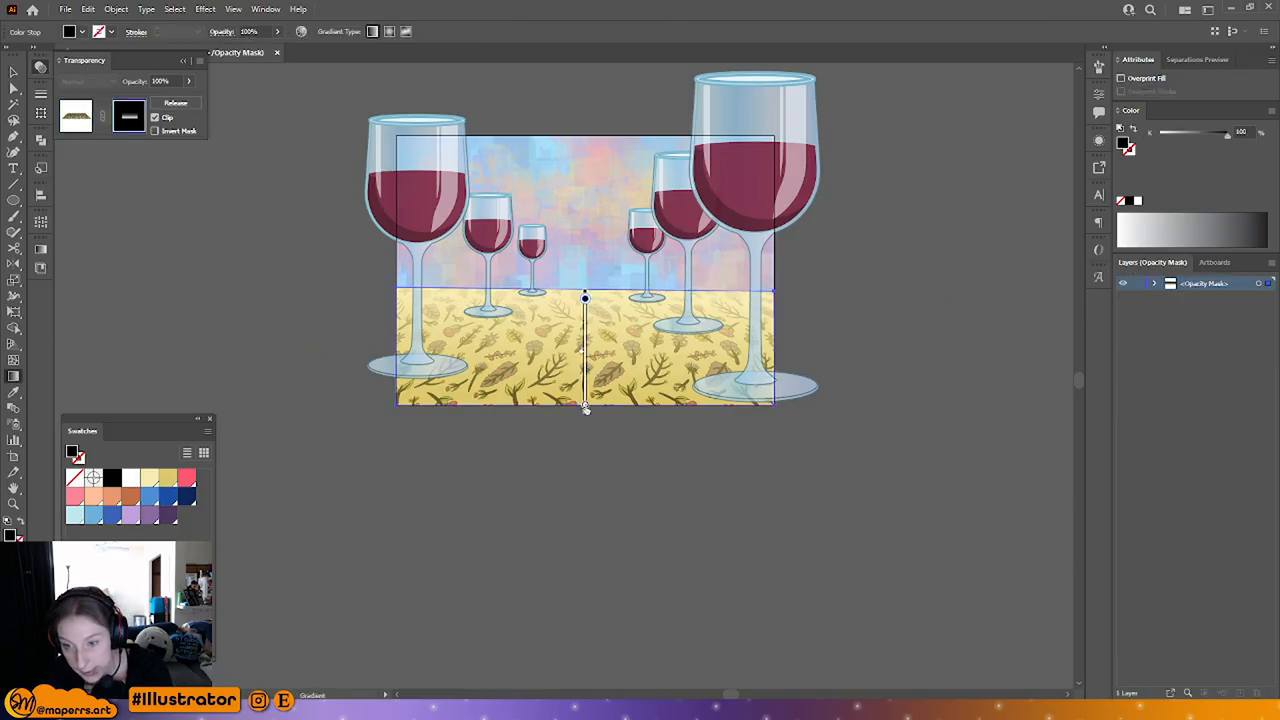
left_click_drag(585, 408, 586, 378)
left_click(586, 374)
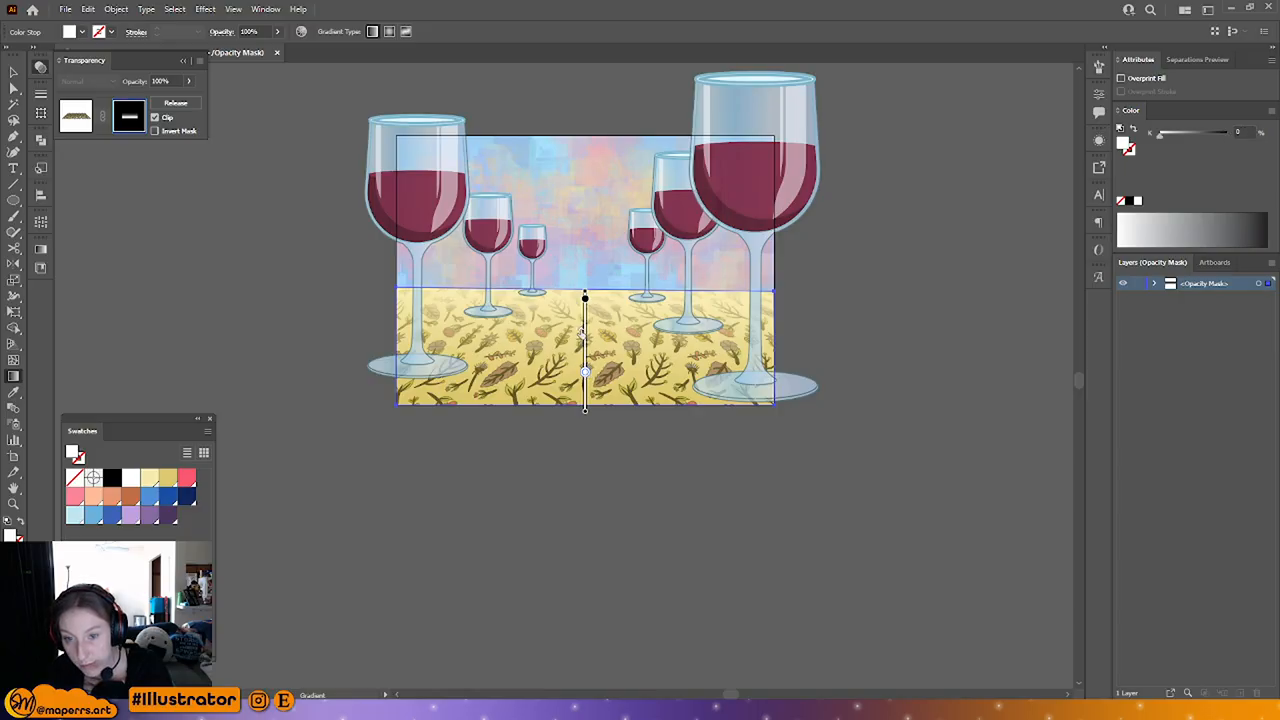
left_click_drag(585, 374, 586, 381)
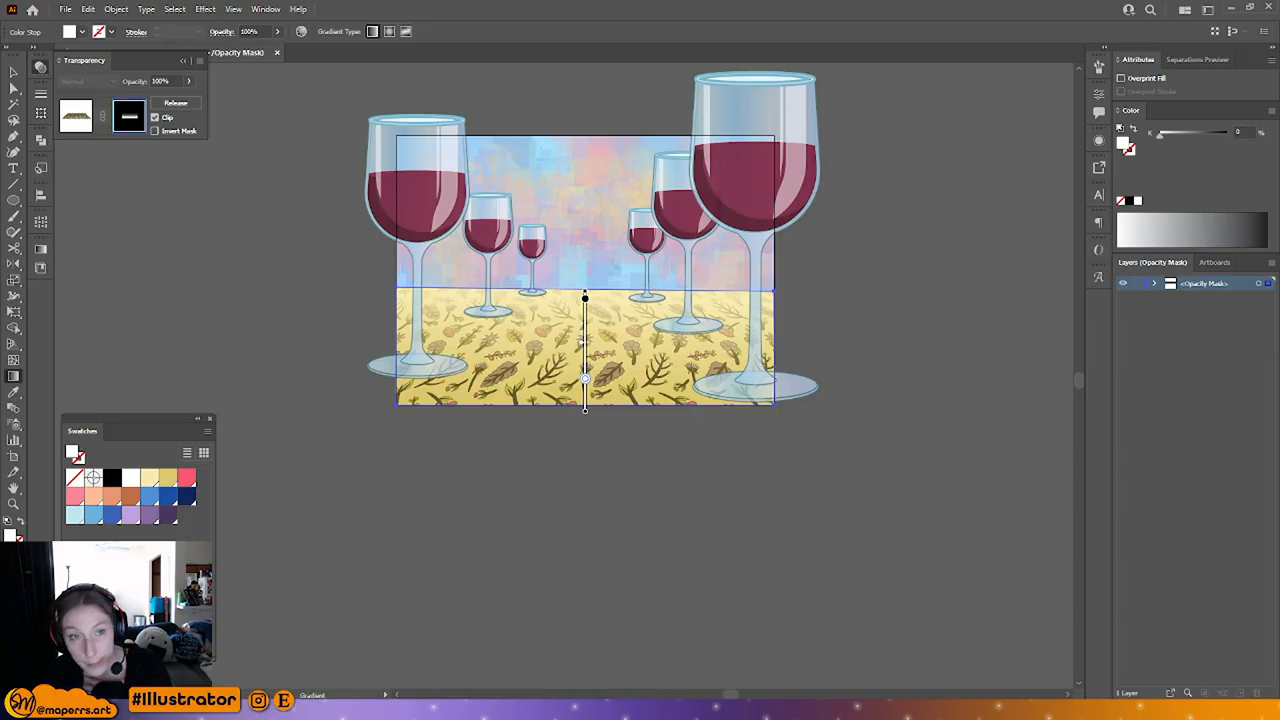
Step: Exit the opacity mask and return to editing the floral pattern's artwork
key("v")
left_click(340, 422)
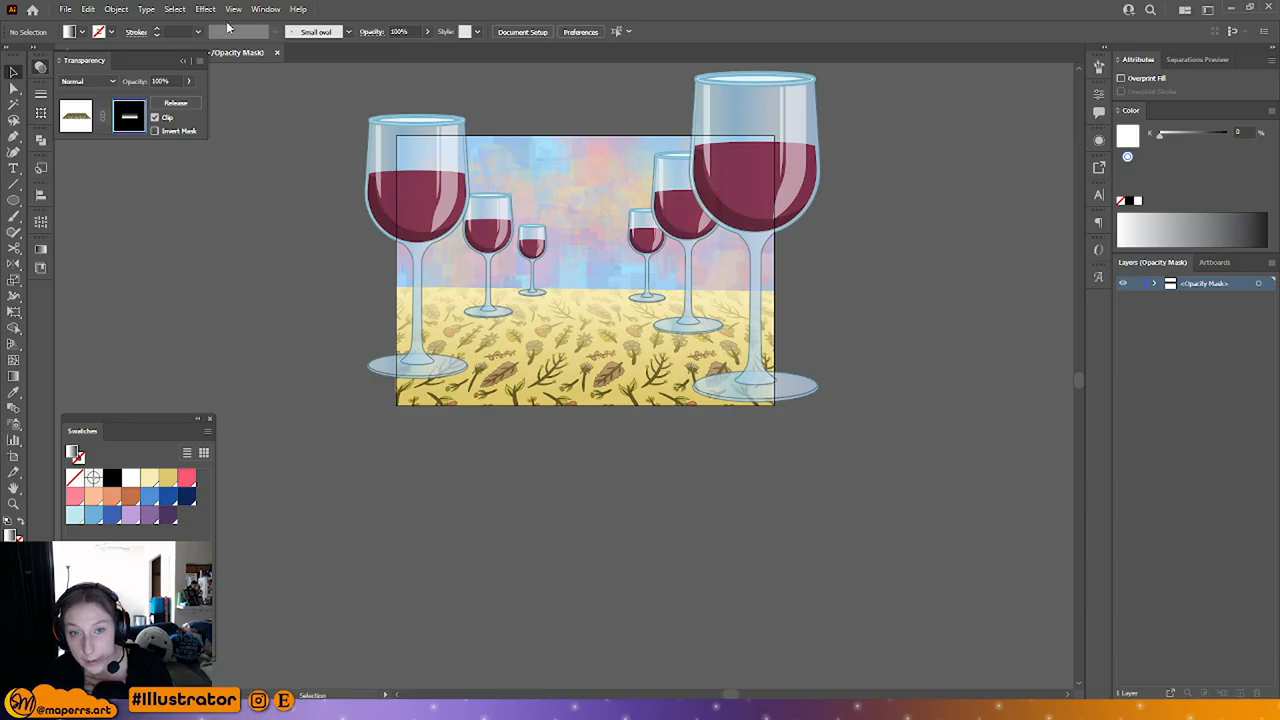
left_click(183, 61)
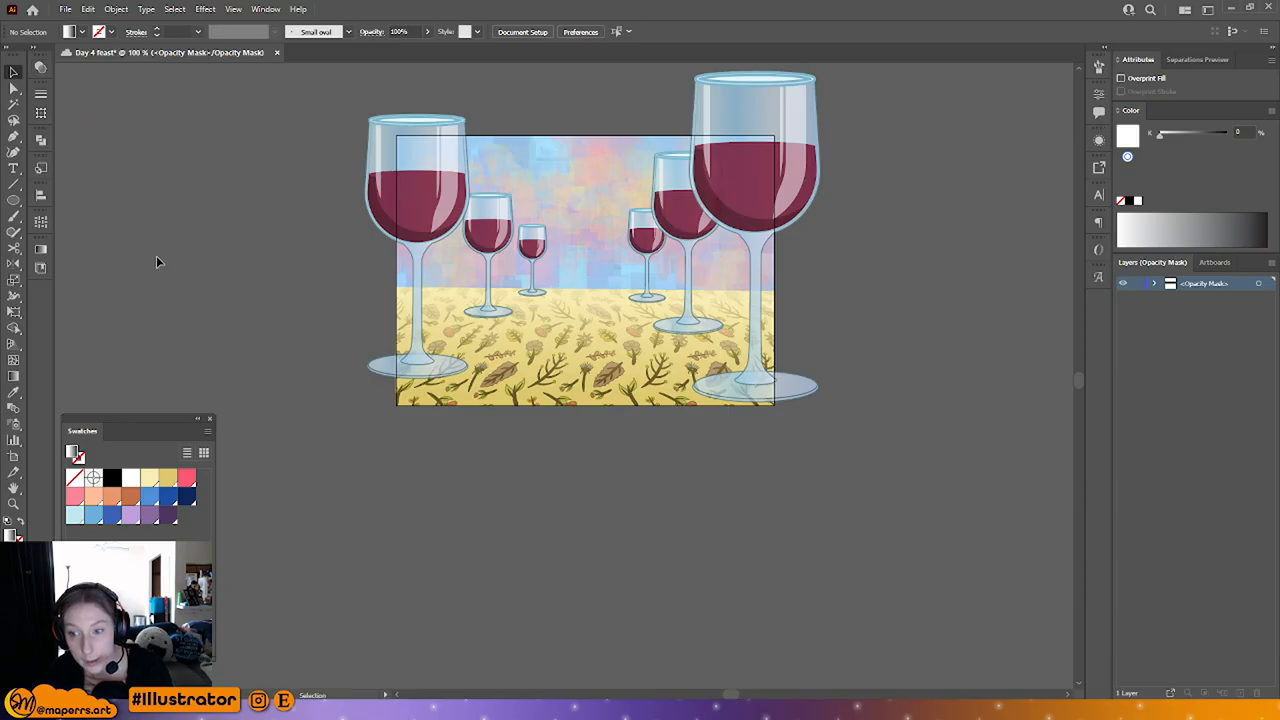
left_click(612, 382)
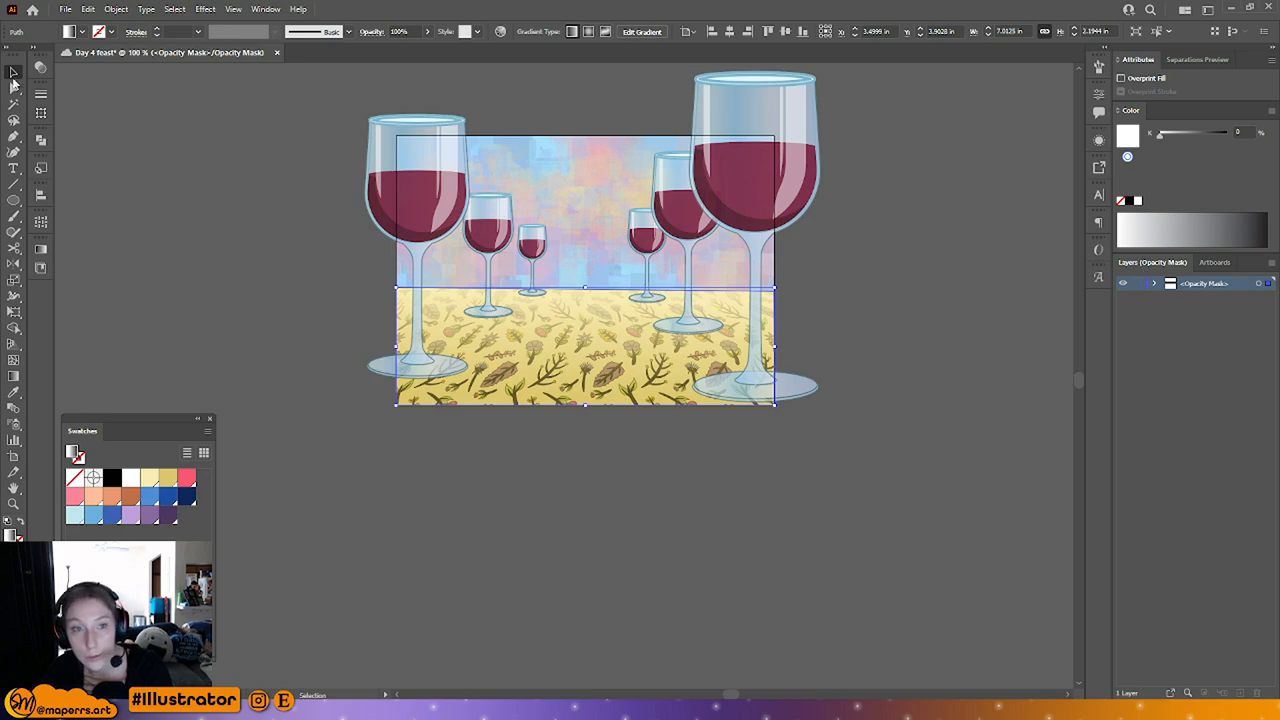
left_click(40, 67)
left_click(76, 116)
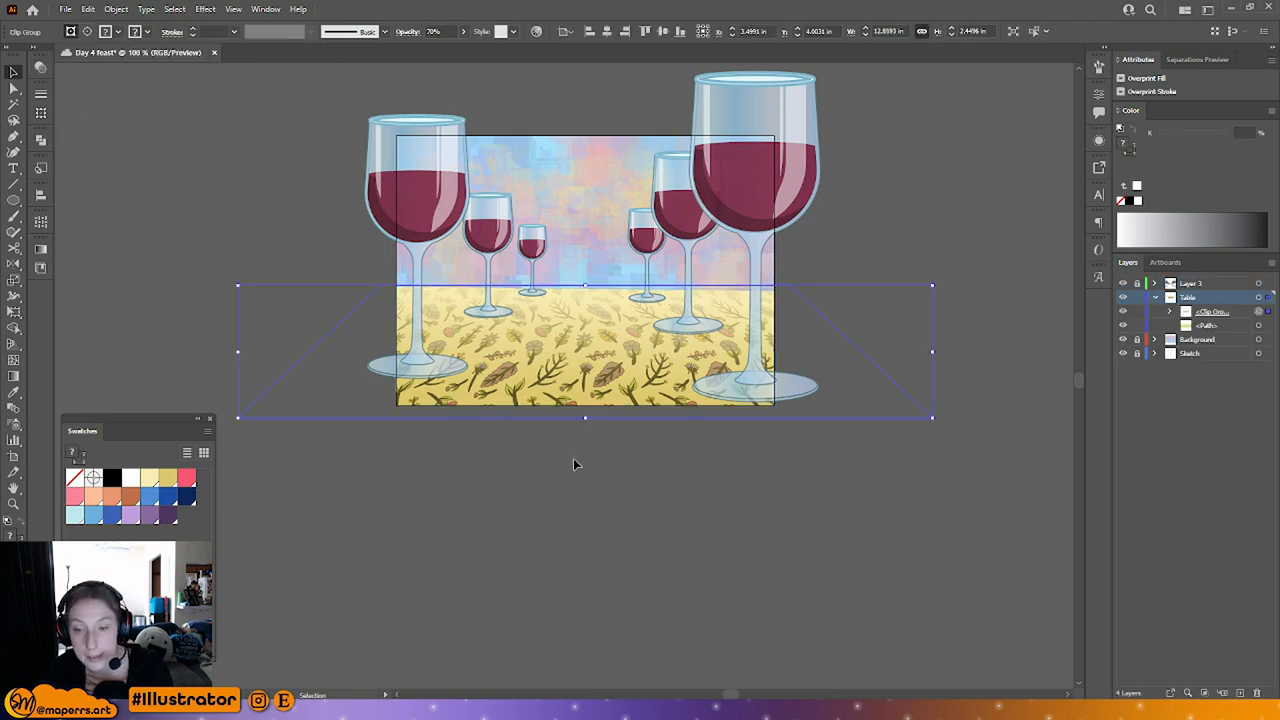
Step: Isolate the floral artwork in its clip group and widen its front edge symmetrically in perspective to about 15.85 in, leaving isolation mode
double_click(555, 373)
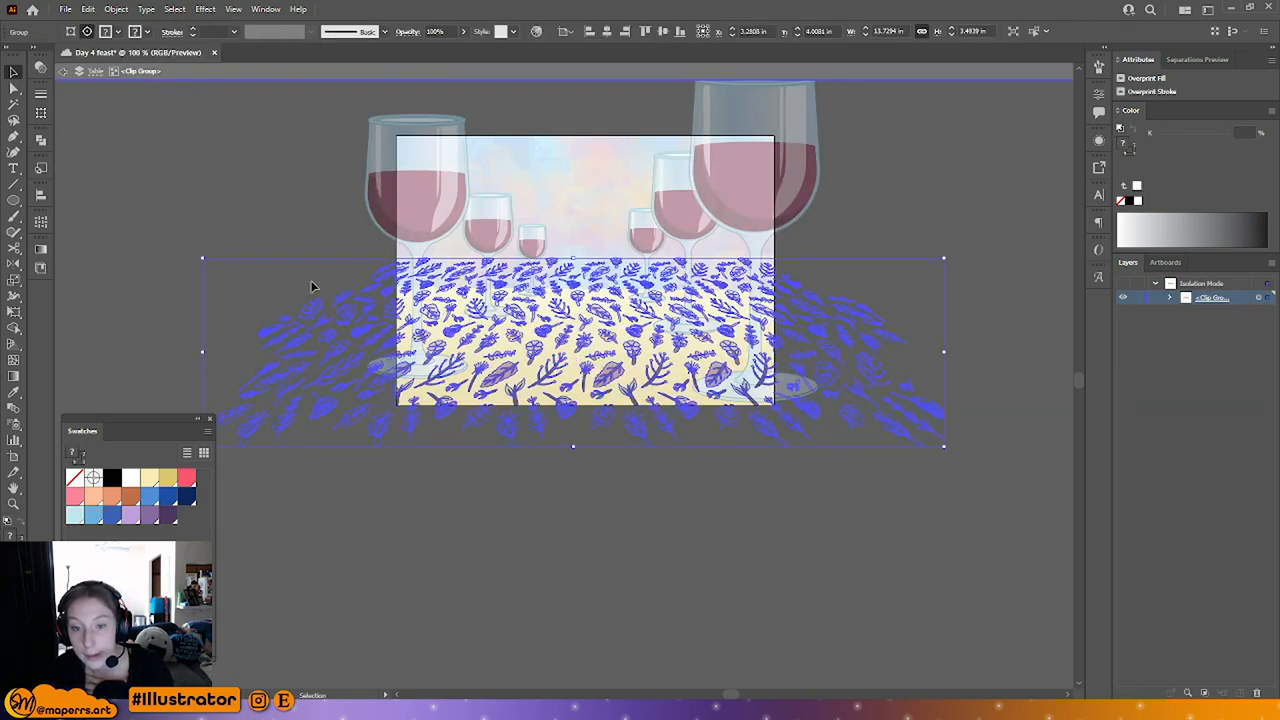
left_click(14, 311)
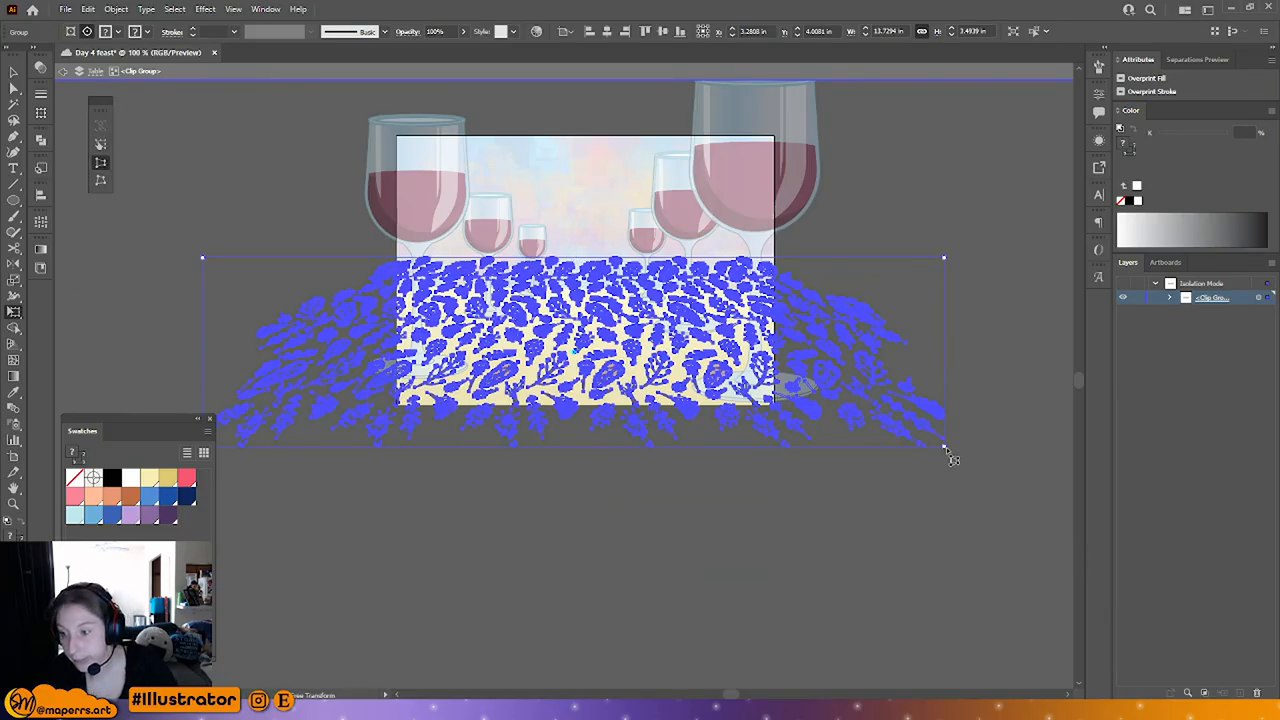
left_click_drag(945, 449, 1006, 446)
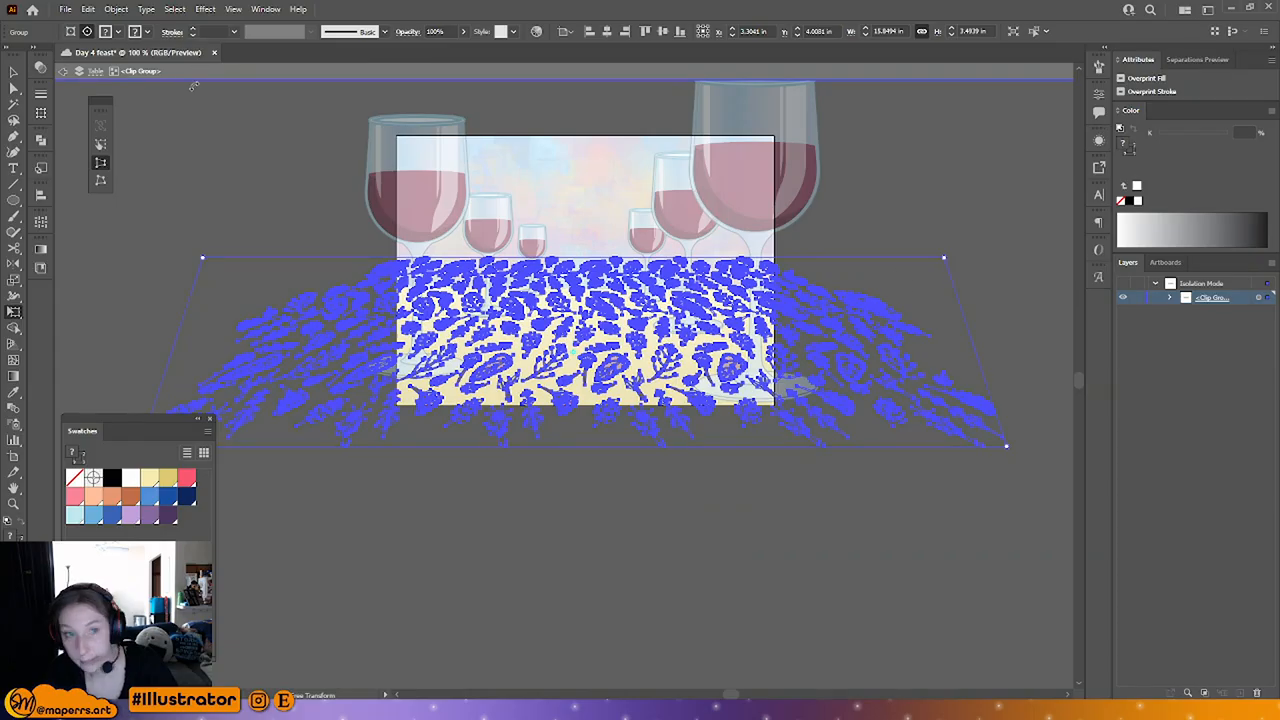
left_click(10, 70)
left_click(251, 205)
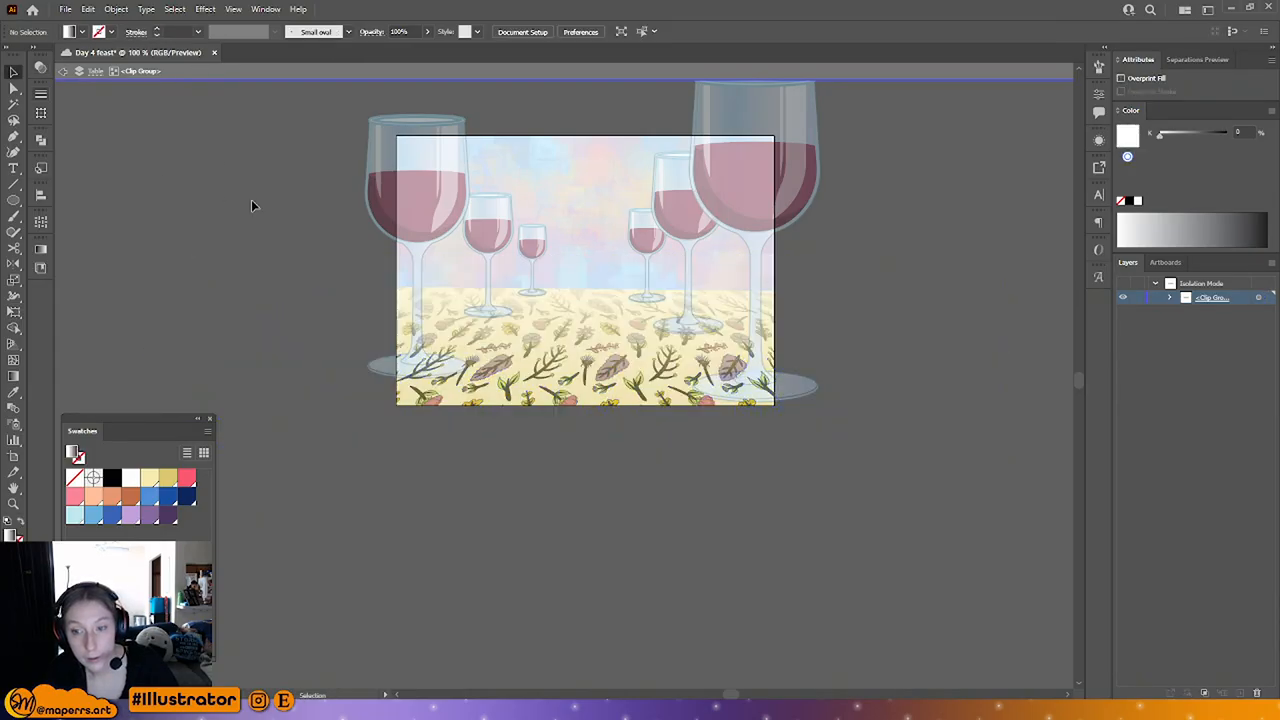
double_click(238, 205)
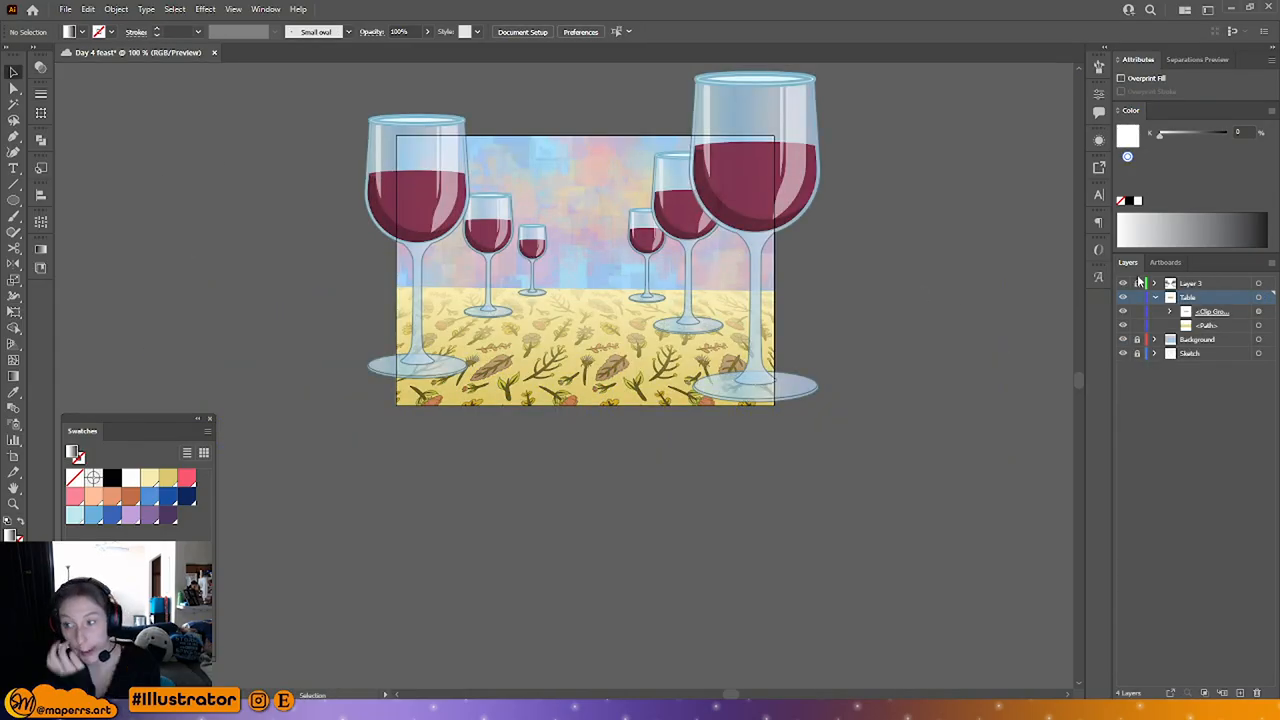
Step: Move the Sketch layer to the top of the layer stack
left_click(1150, 355)
left_click_drag(1212, 358, 1200, 279)
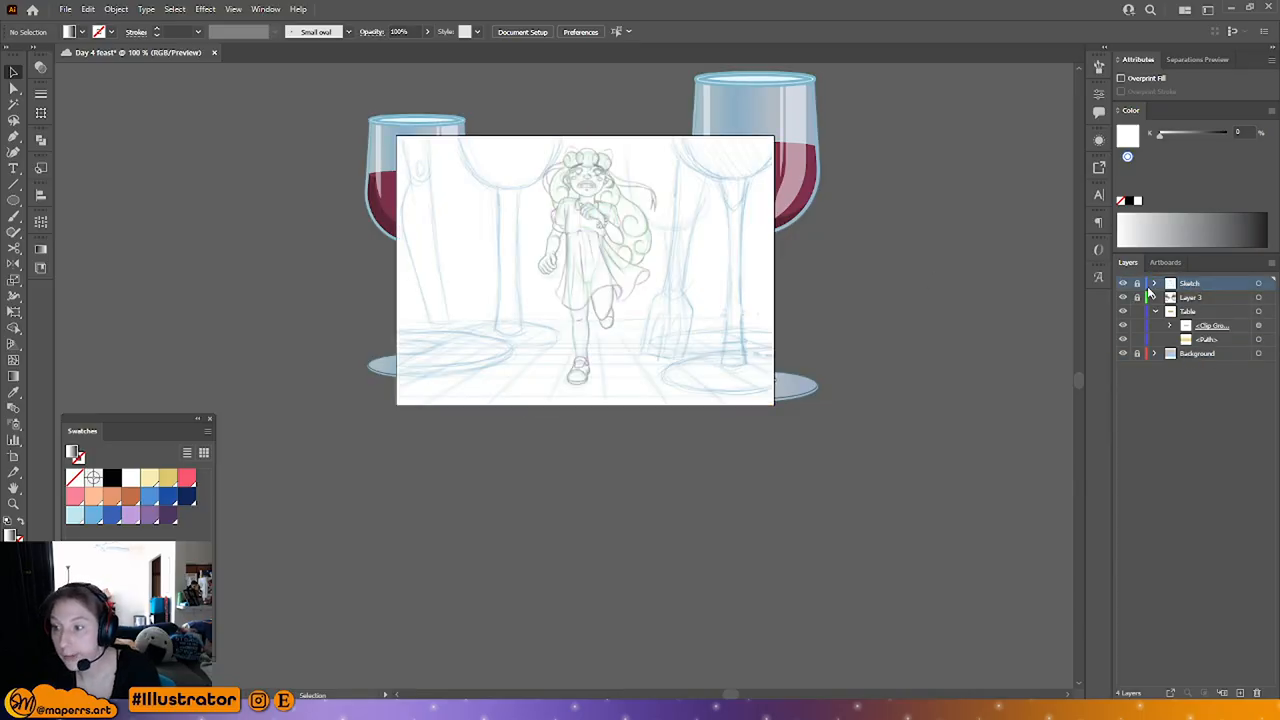
Step: Try to set the sketch to the Multiply blending mode with 30% opacity
left_click(372, 31)
left_click(262, 54)
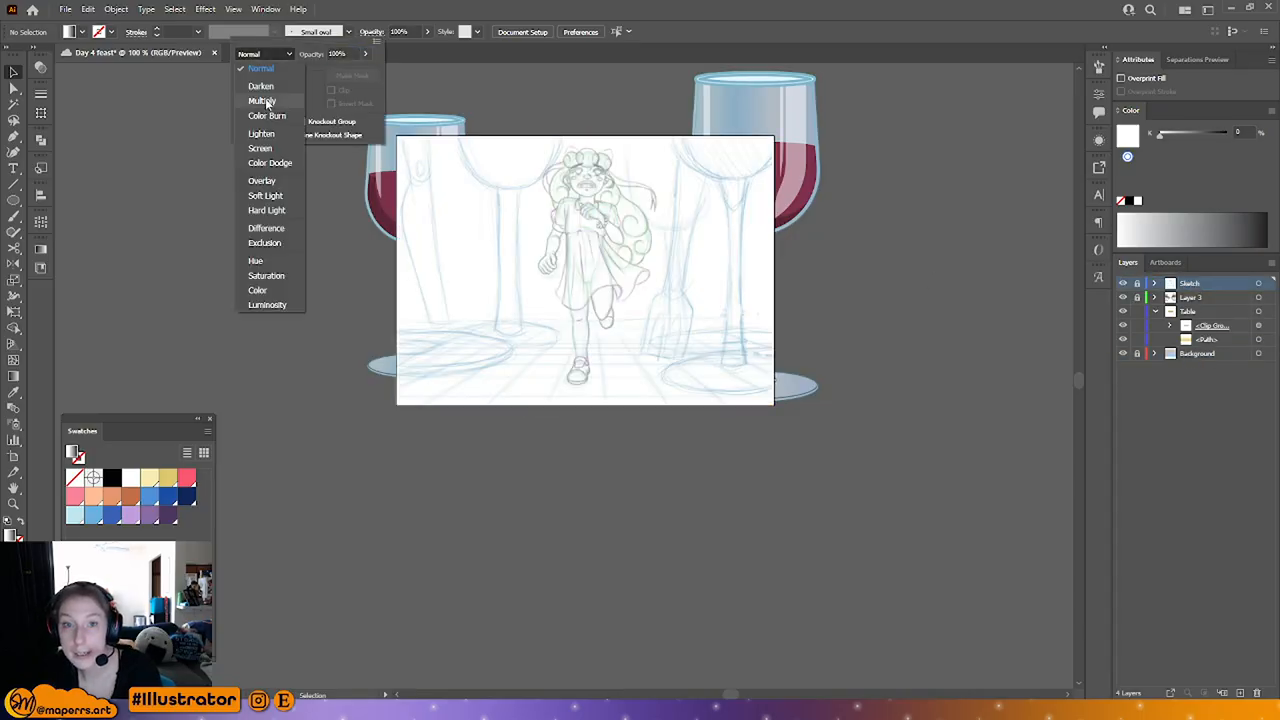
left_click(262, 108)
left_click(354, 53)
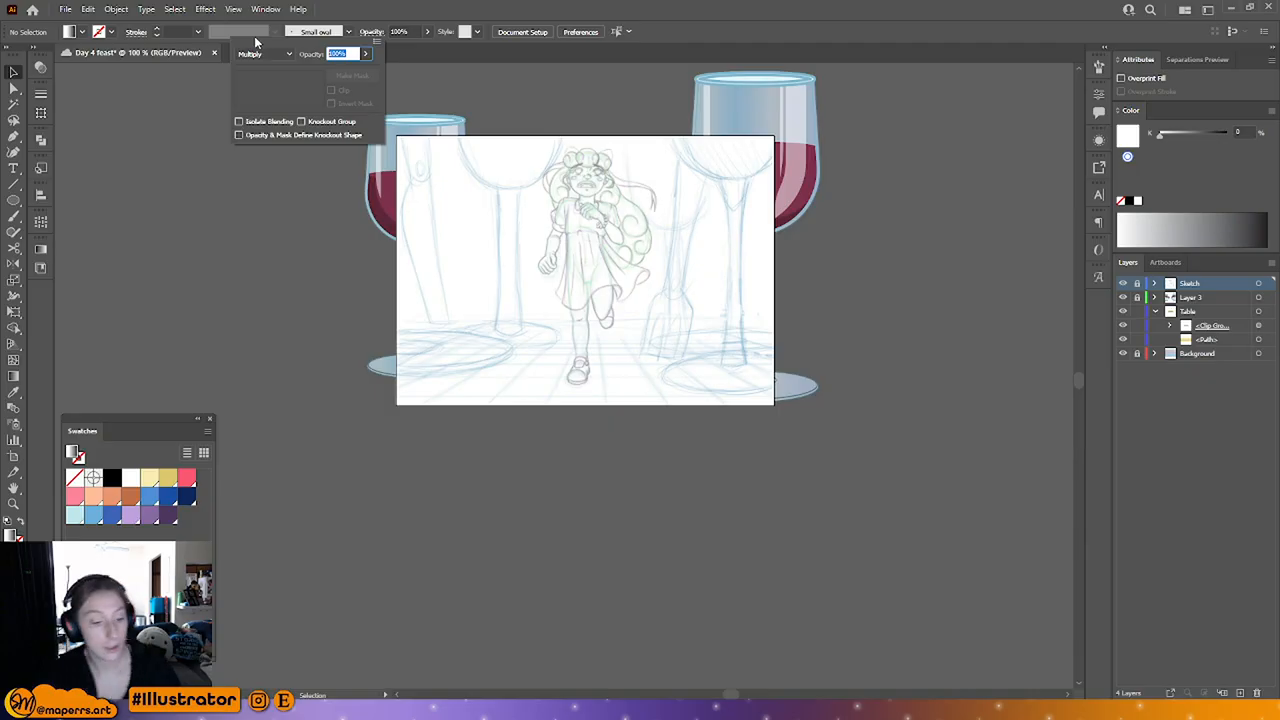
type("30")
key("Return")
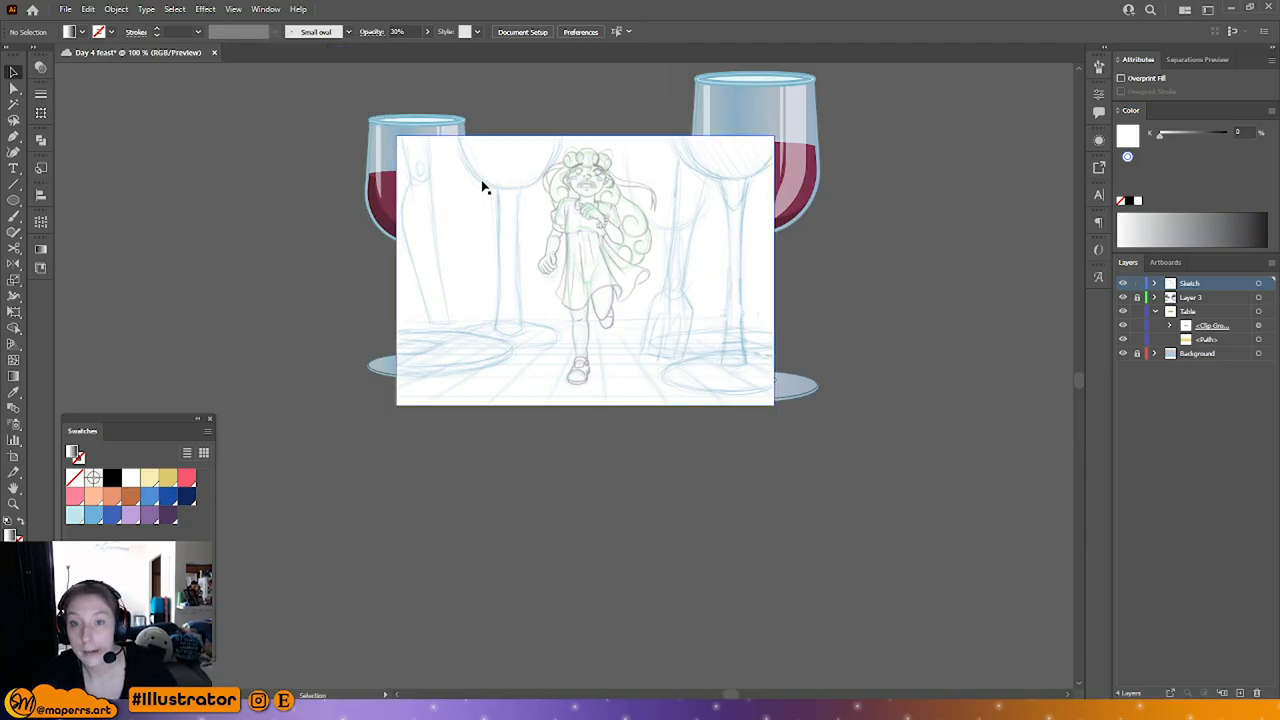
left_click(372, 31)
left_click(266, 55)
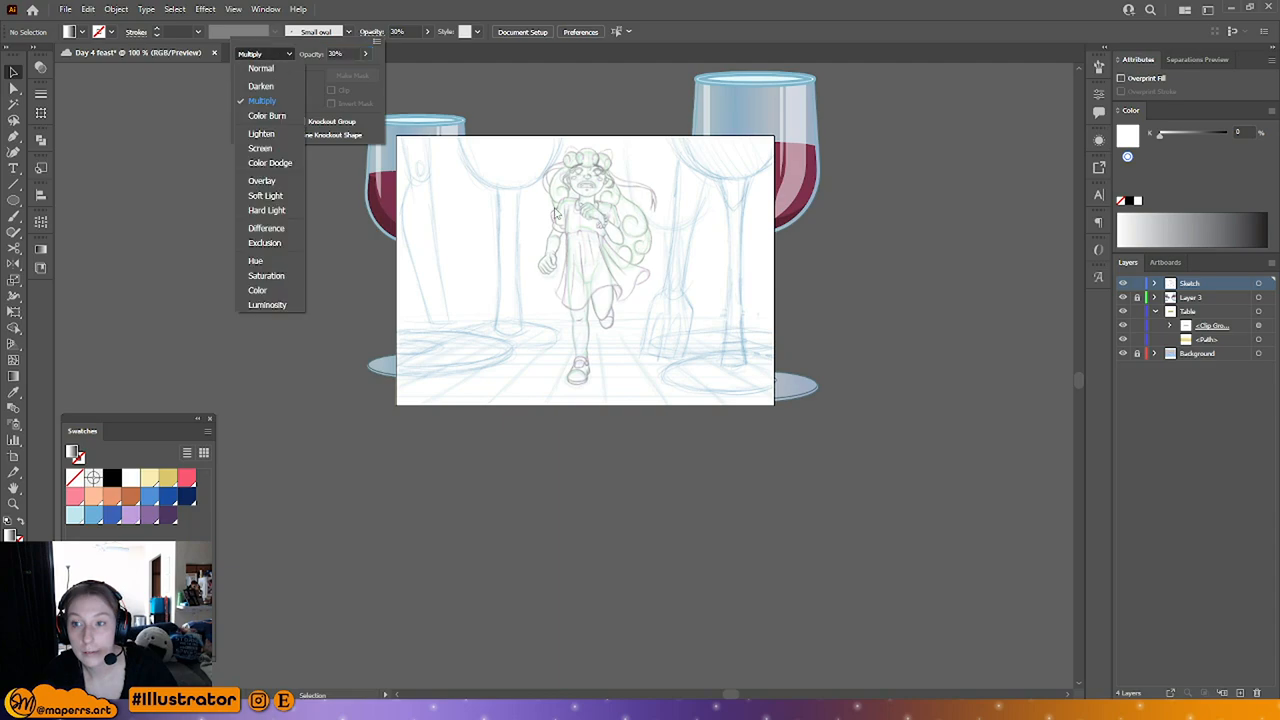
left_click(270, 103)
Step: Target the Sketch layer, set its blending mode to Multiply, and clear the selection
left_click(1258, 283)
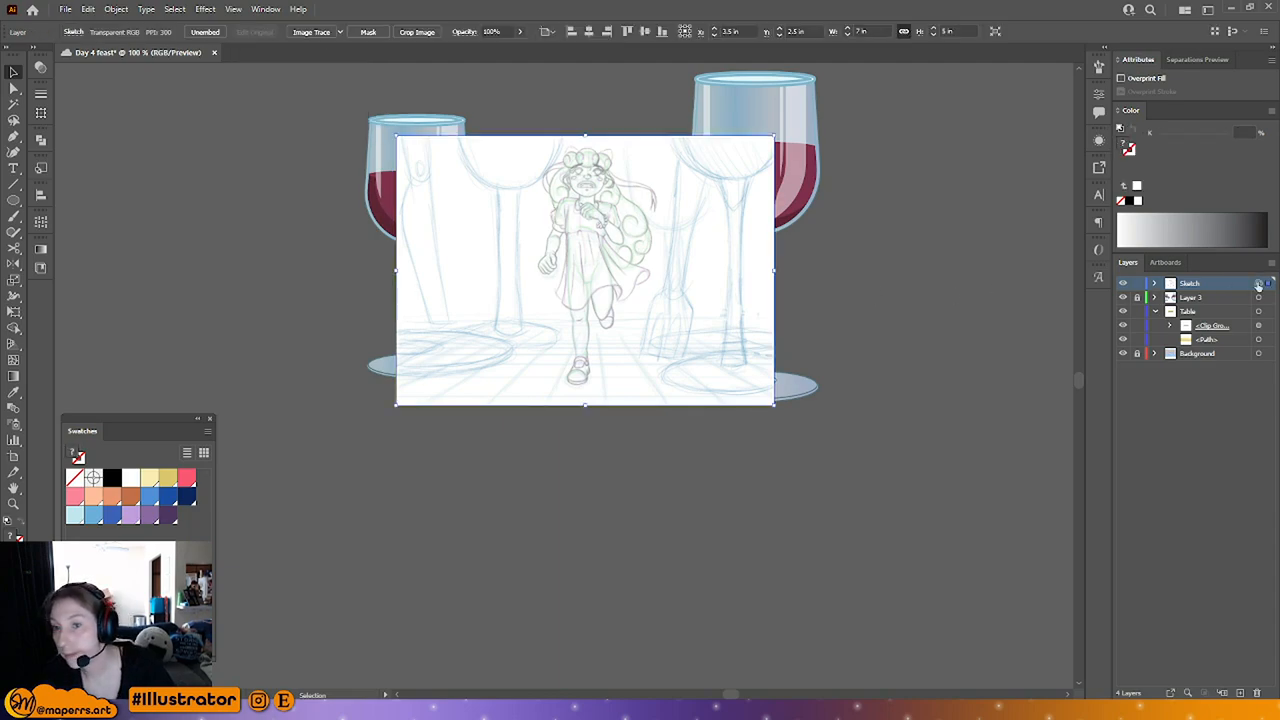
left_click(465, 33)
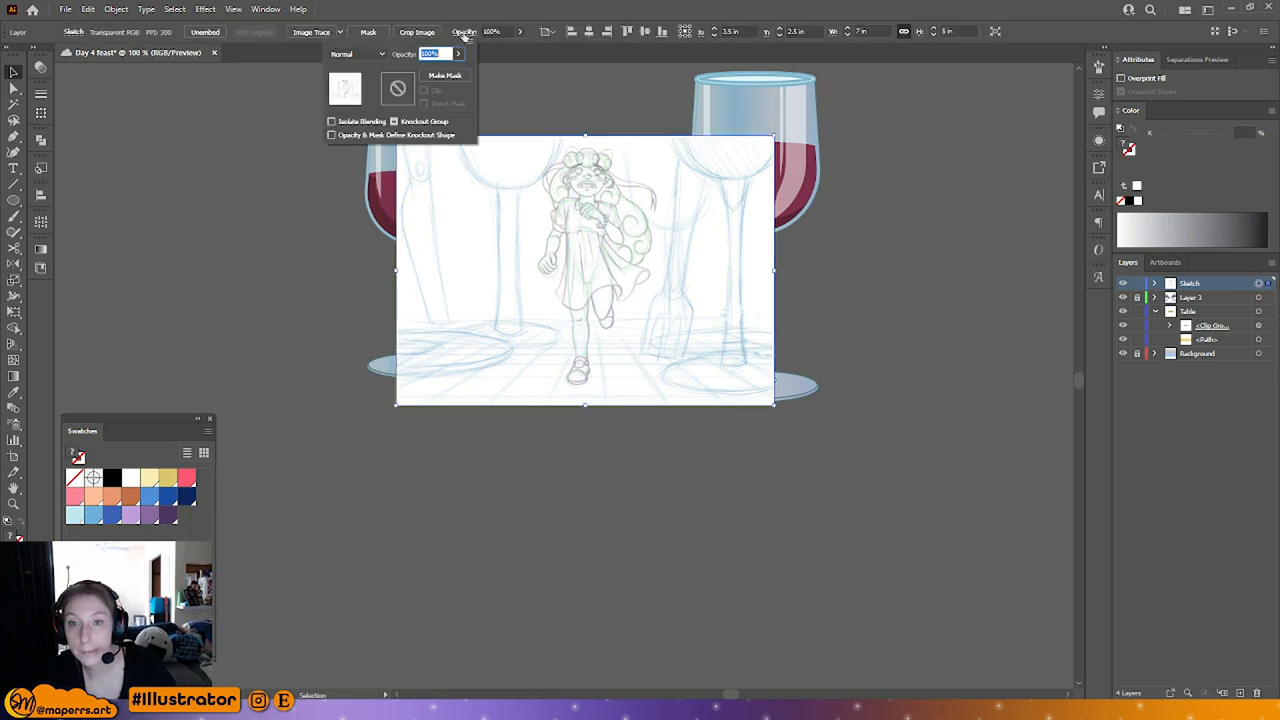
left_click(355, 54)
left_click(352, 100)
left_click(441, 54)
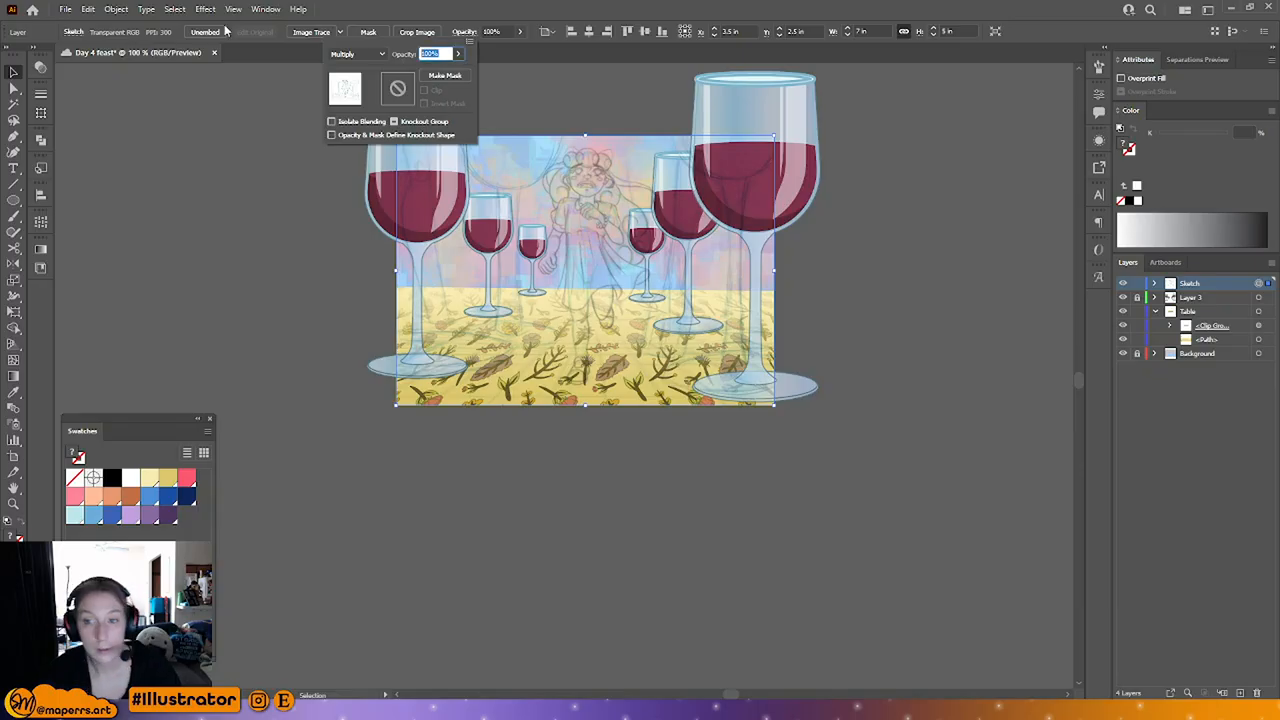
left_click(873, 224)
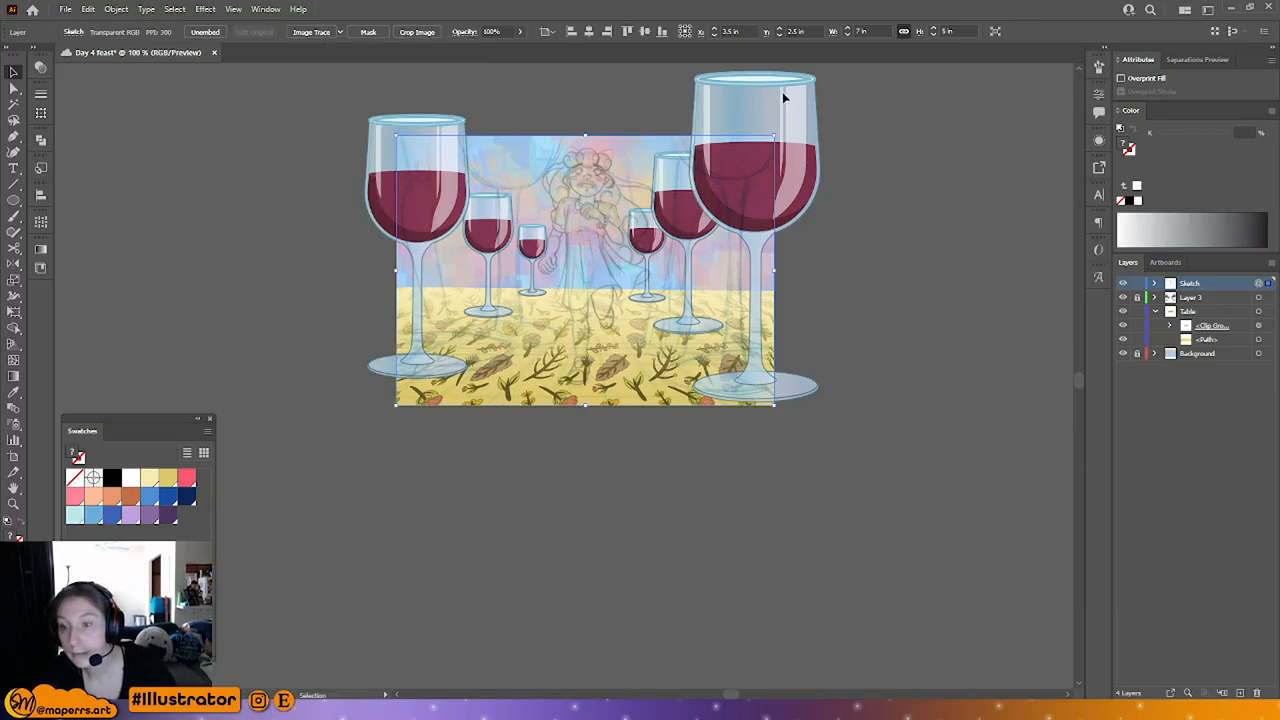
left_click(913, 196)
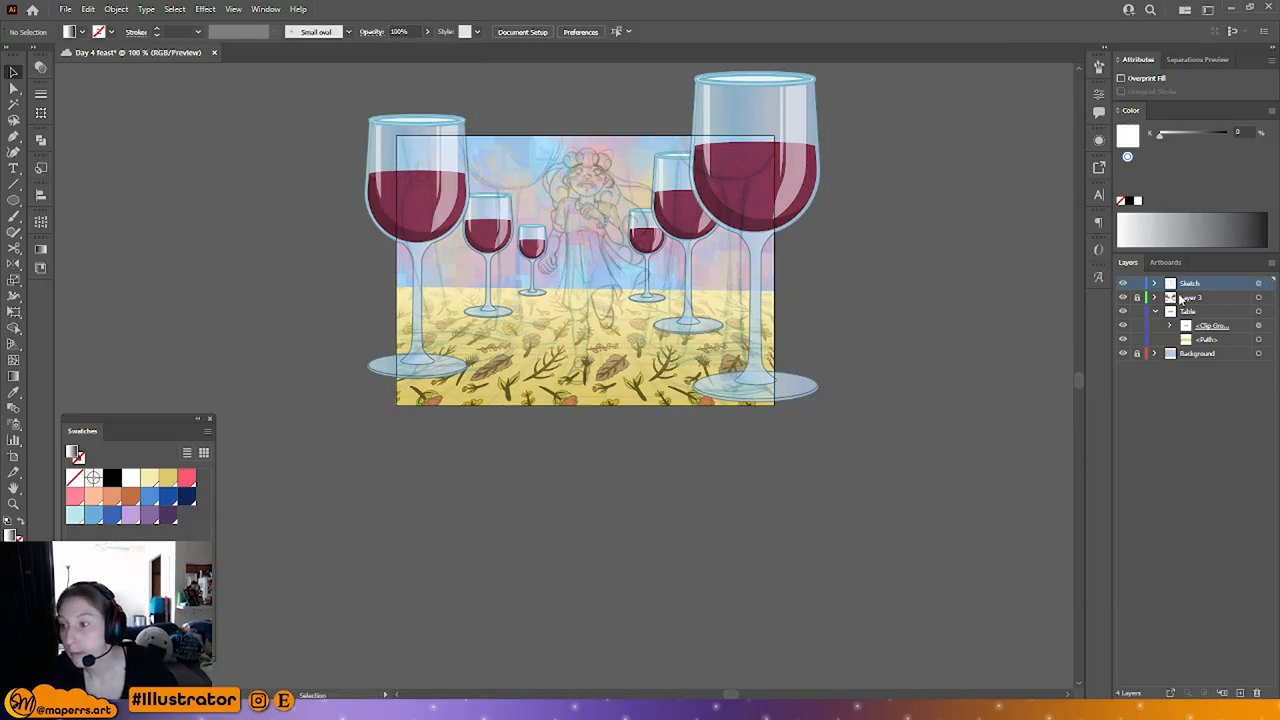
Step: Nudge the floral pattern slightly right and down on the table, to about X 3.56 in, Y 4.05 in
left_click(771, 381)
key("ctrl+equal")
left_click_drag(608, 276, 609, 335)
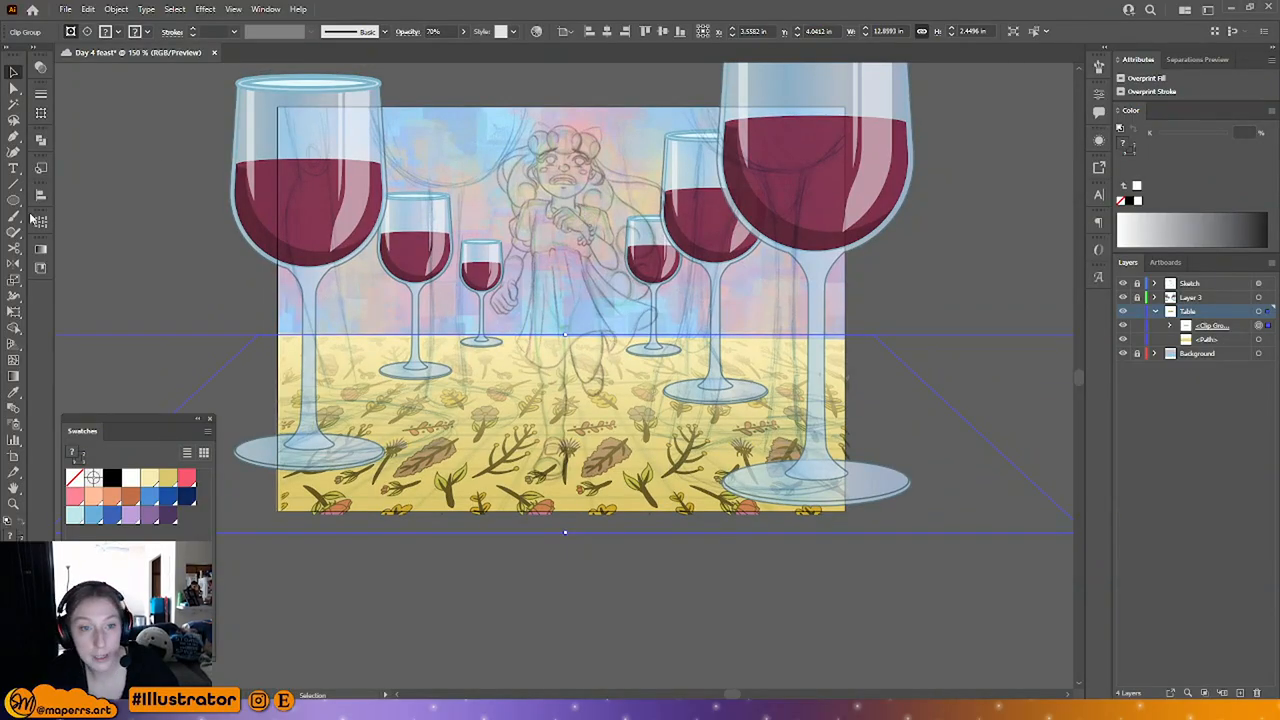
Step: Draw a rectangle about 2.60 by 4.75 in around the sketched girl in the Table layer, without fill or stroke
left_click_drag(13, 199, 62, 195)
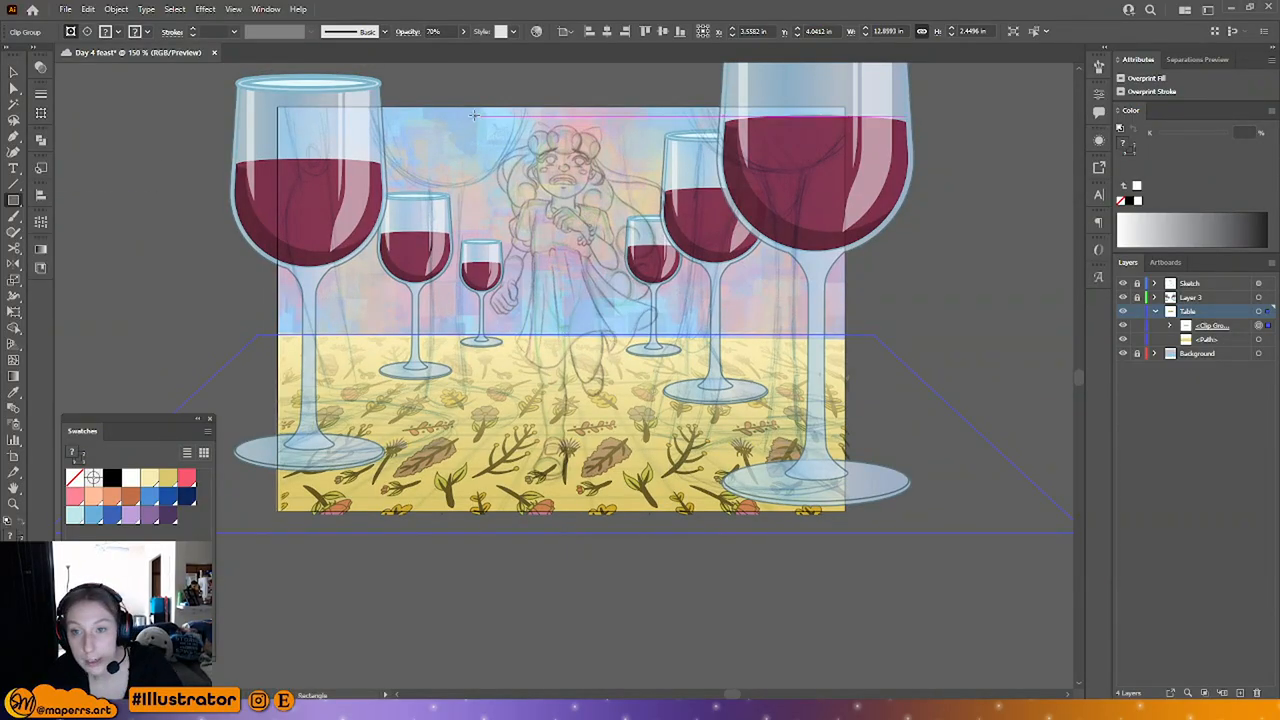
mouse_move(474, 115)
left_mouse_down()
mouse_move(668, 510)
mouse_move(686, 505)
mouse_move(677, 493)
left_mouse_up()
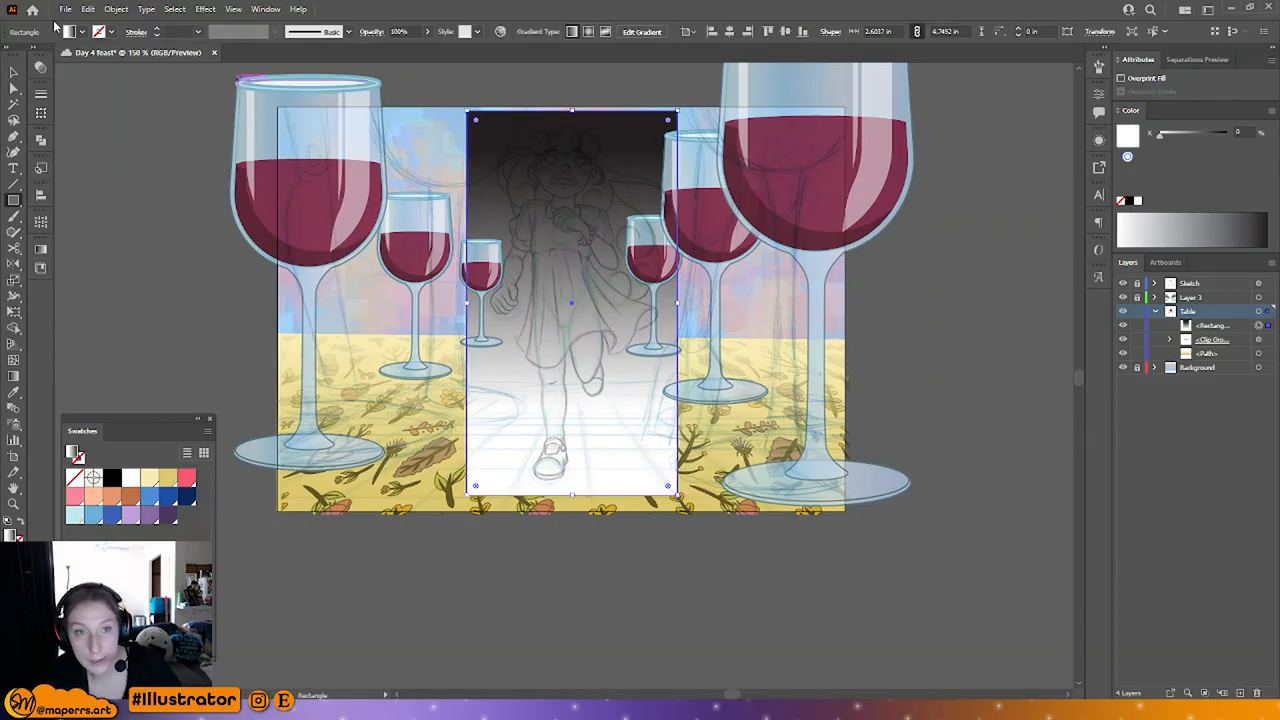
key("v")
left_click(20, 552)
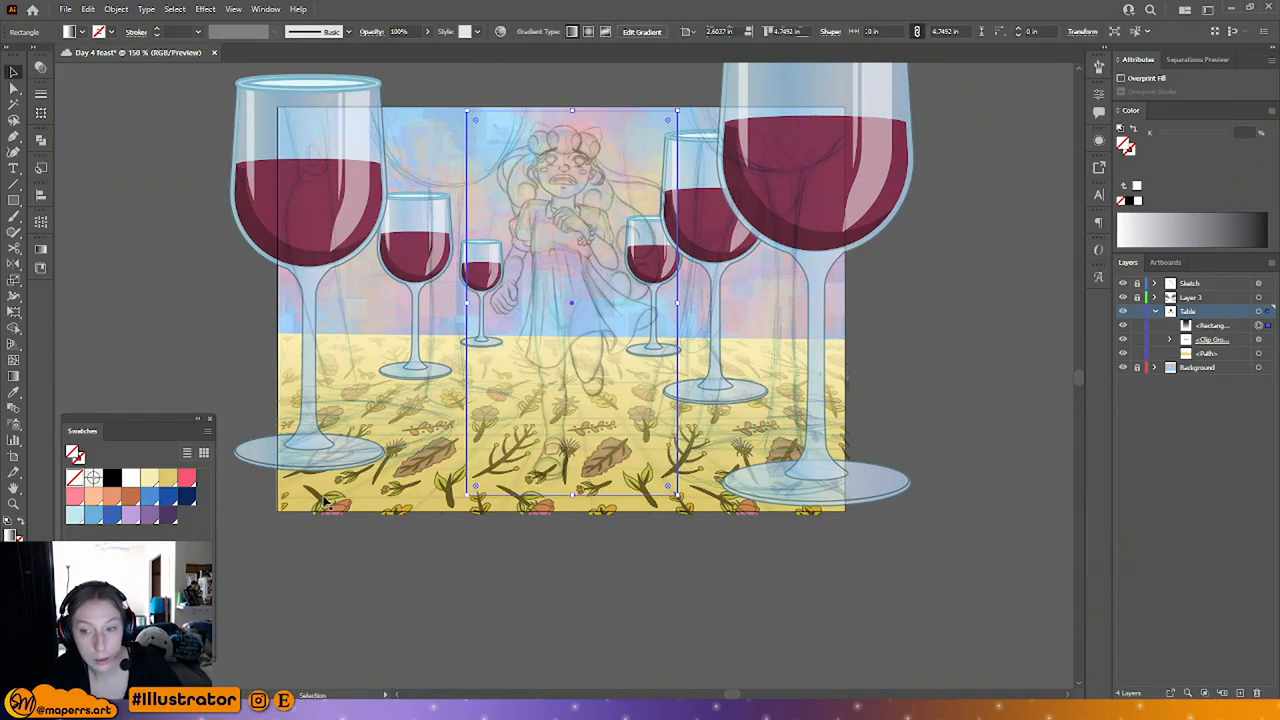
left_click(478, 450, "shift")
right_click(383, 449)
left_click(399, 579)
left_click(399, 584)
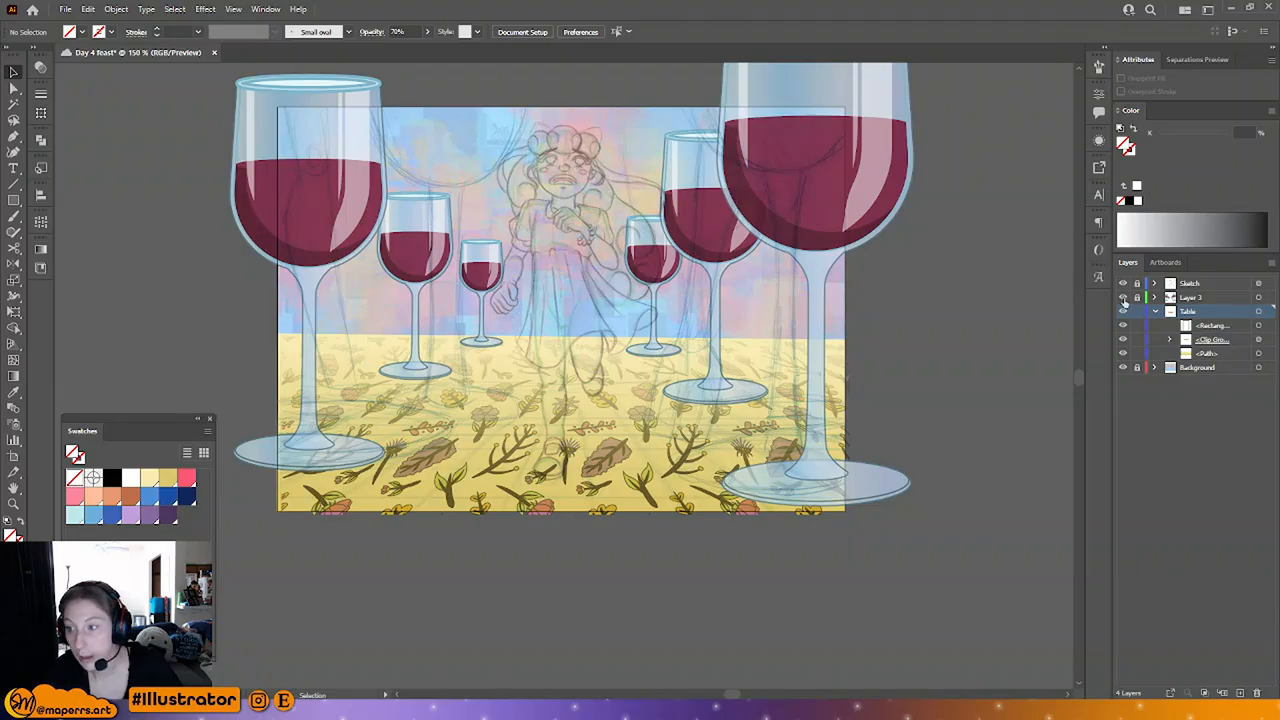
Step: Collapse and lock the Table layer, and display the artwork in Outline view with the Sketch layer active
left_click(1156, 311)
left_click(1168, 284)
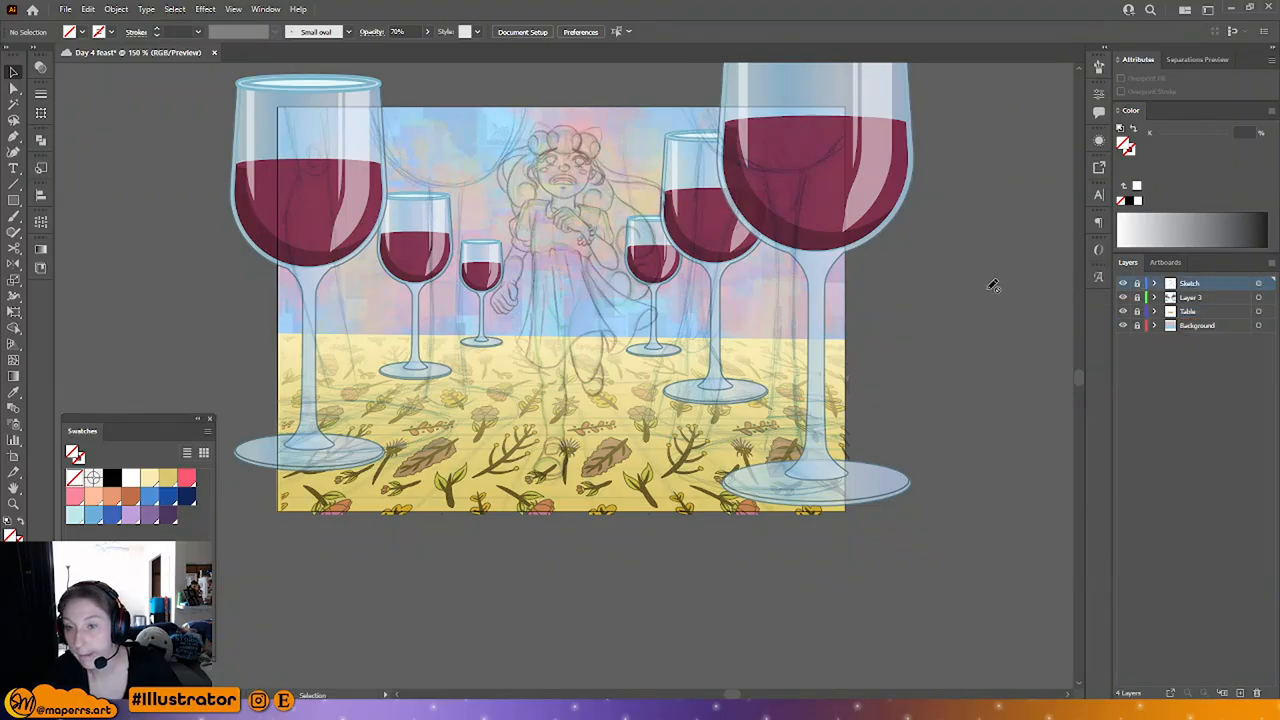
key("ctrl+y")
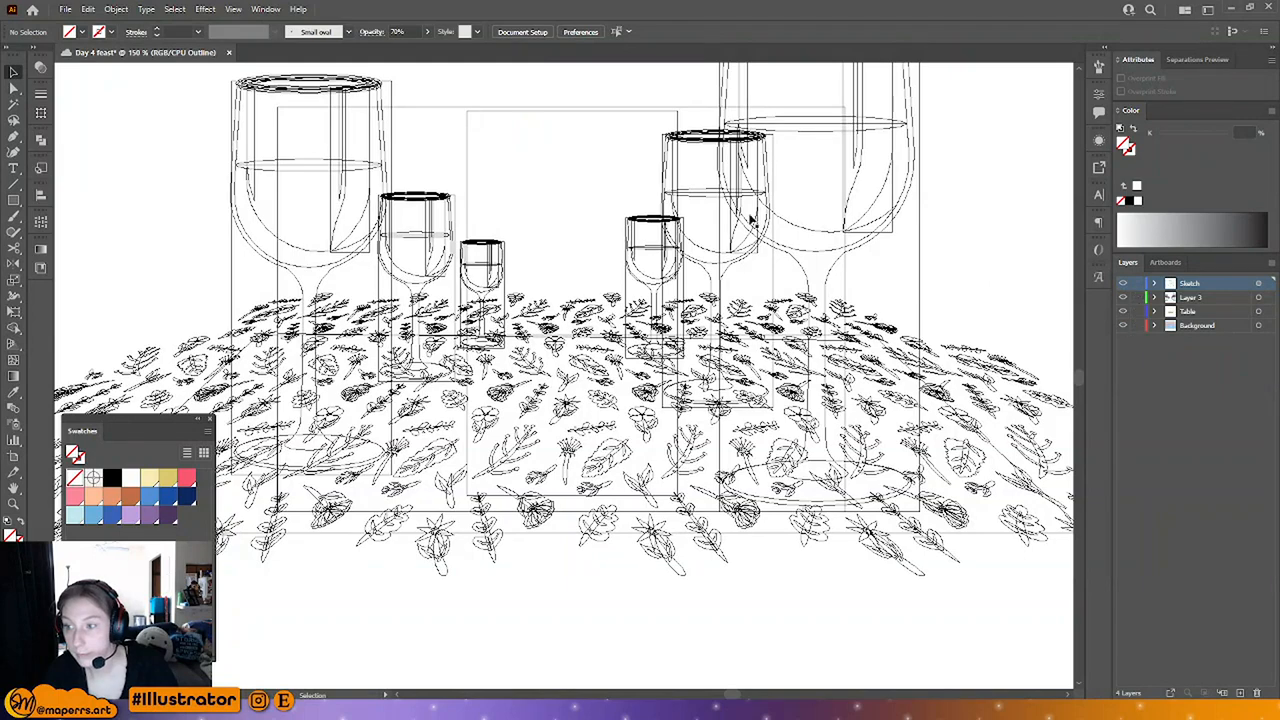
Step: Move the unfilled rectangle around the girl into the Sketch layer at the same position and return to Preview view
left_click(507, 111)
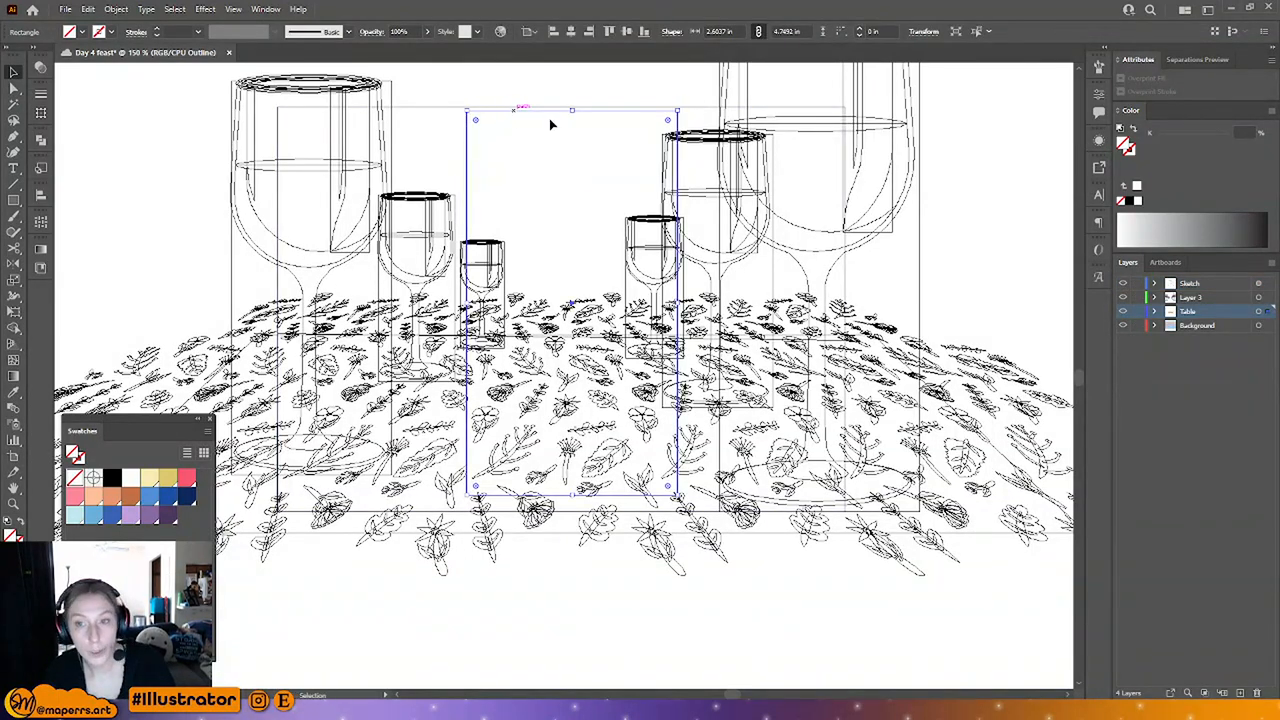
left_click(626, 158)
key("ctrl+y")
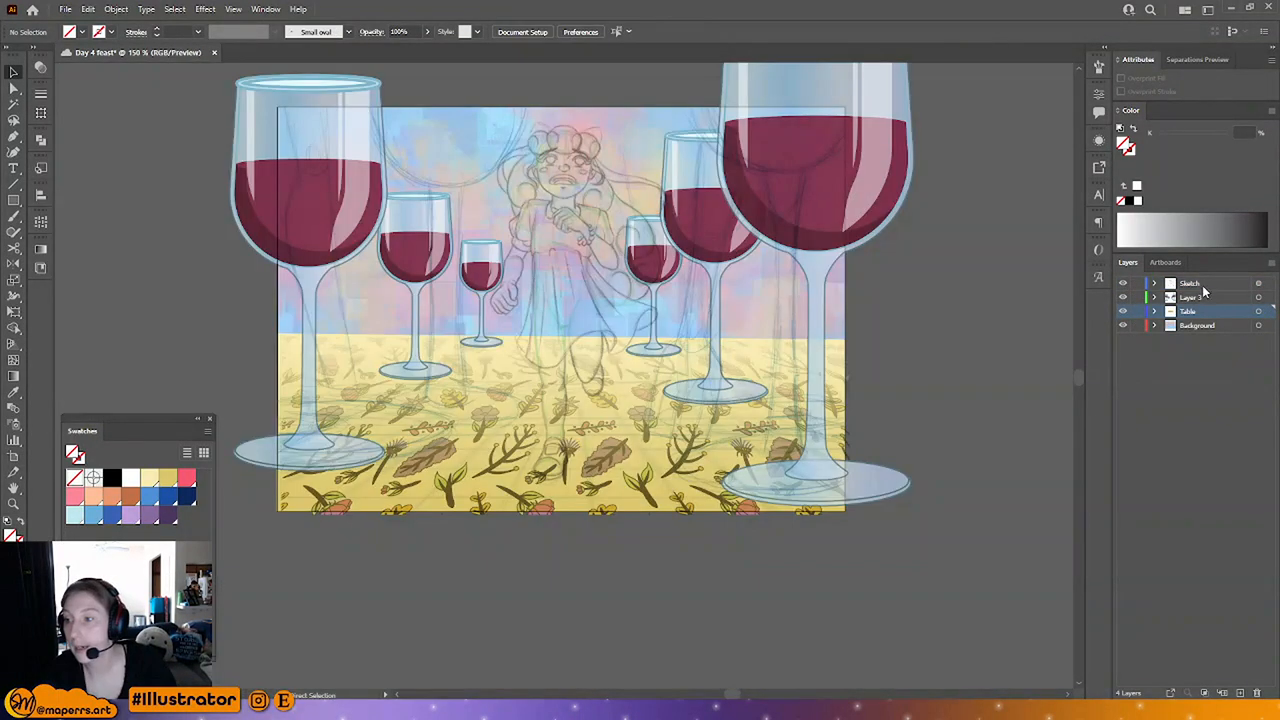
left_click(1218, 284)
key("ctrl+f")
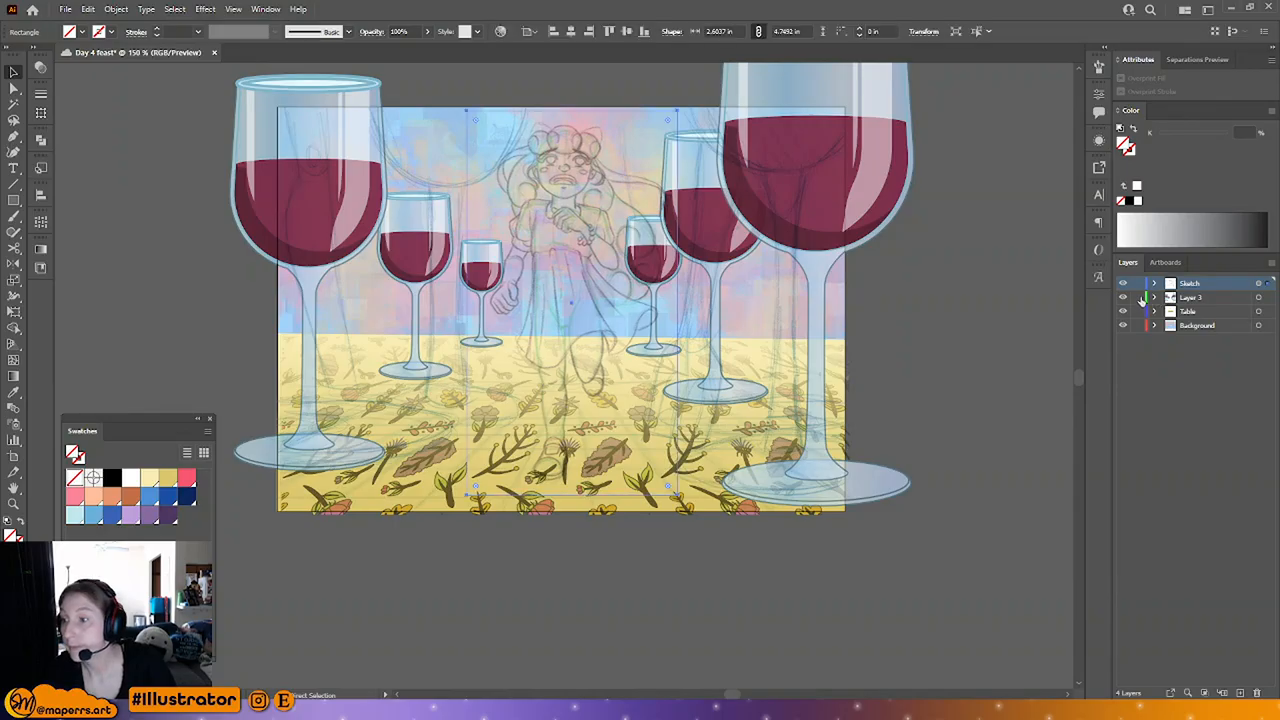
Step: Lock all layers except Sketch and make a clipping mask that crops the sketch to the rectangle
left_click(1271, 262)
left_click(1165, 571)
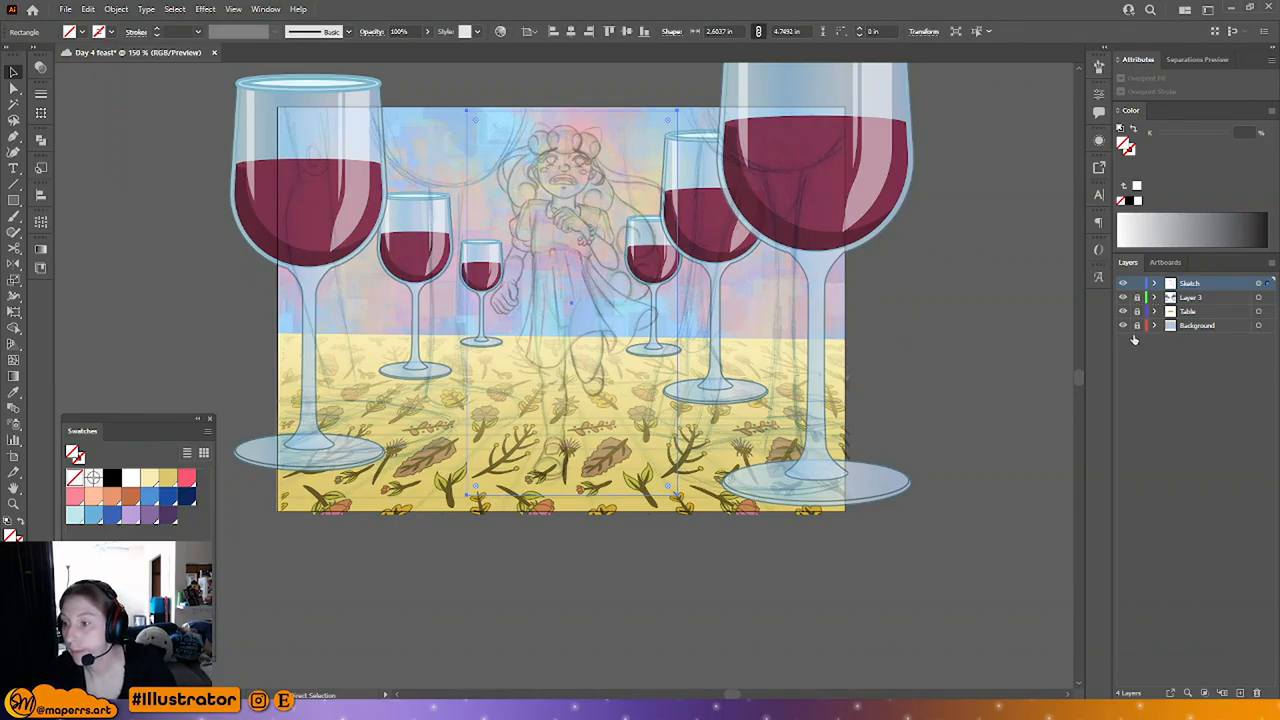
right_click(731, 165)
left_click(760, 294)
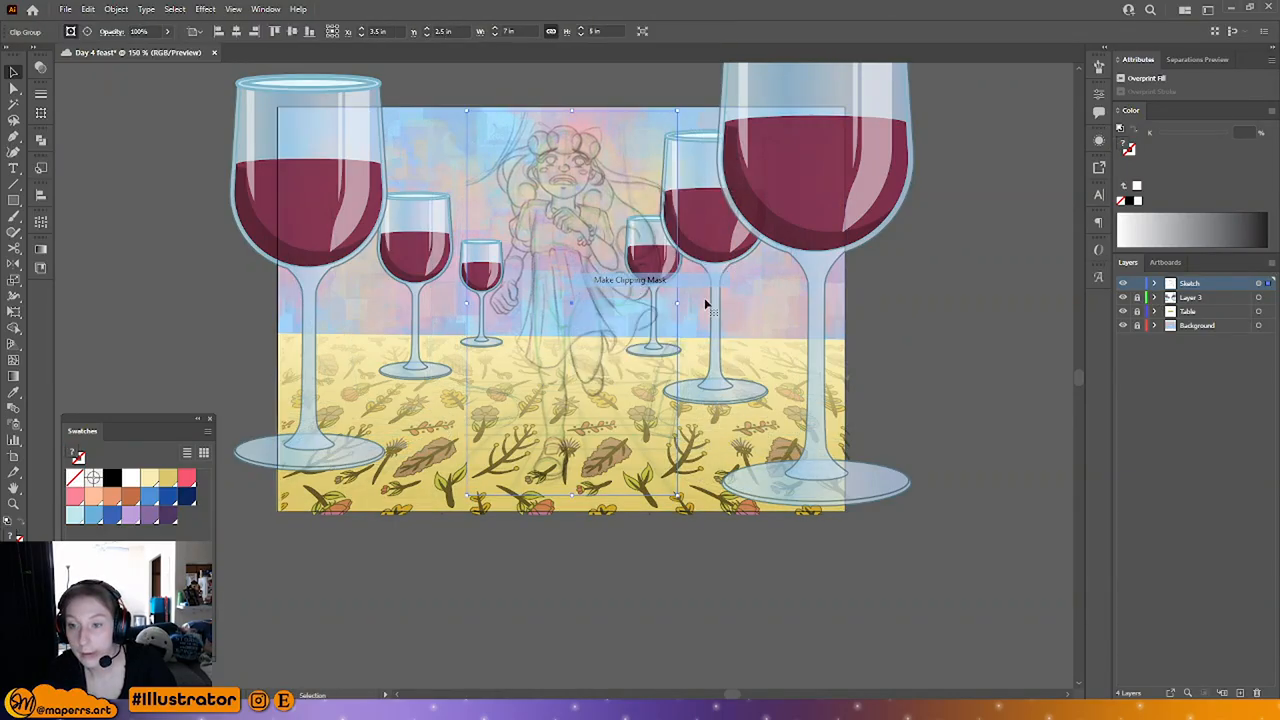
left_click(950, 363)
Step: Nudge the upper-right corner point of the sketch's clipping mask slightly left
left_click(14, 87)
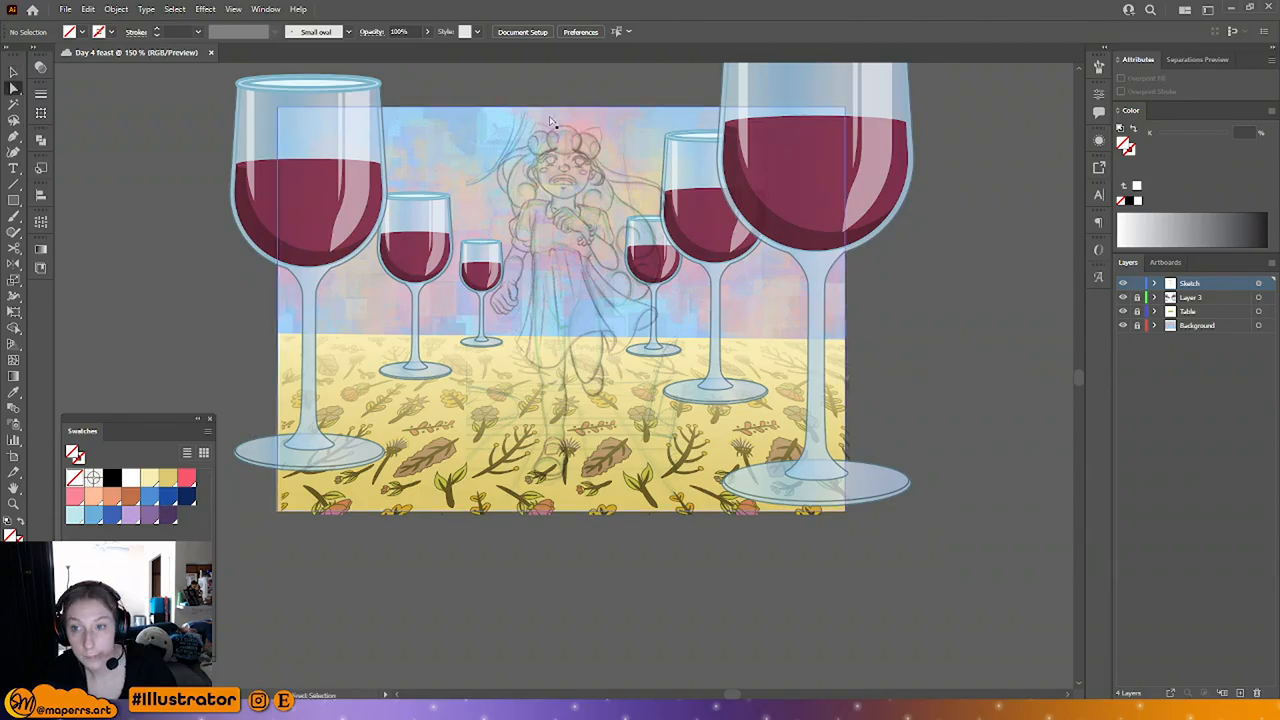
left_click(679, 114)
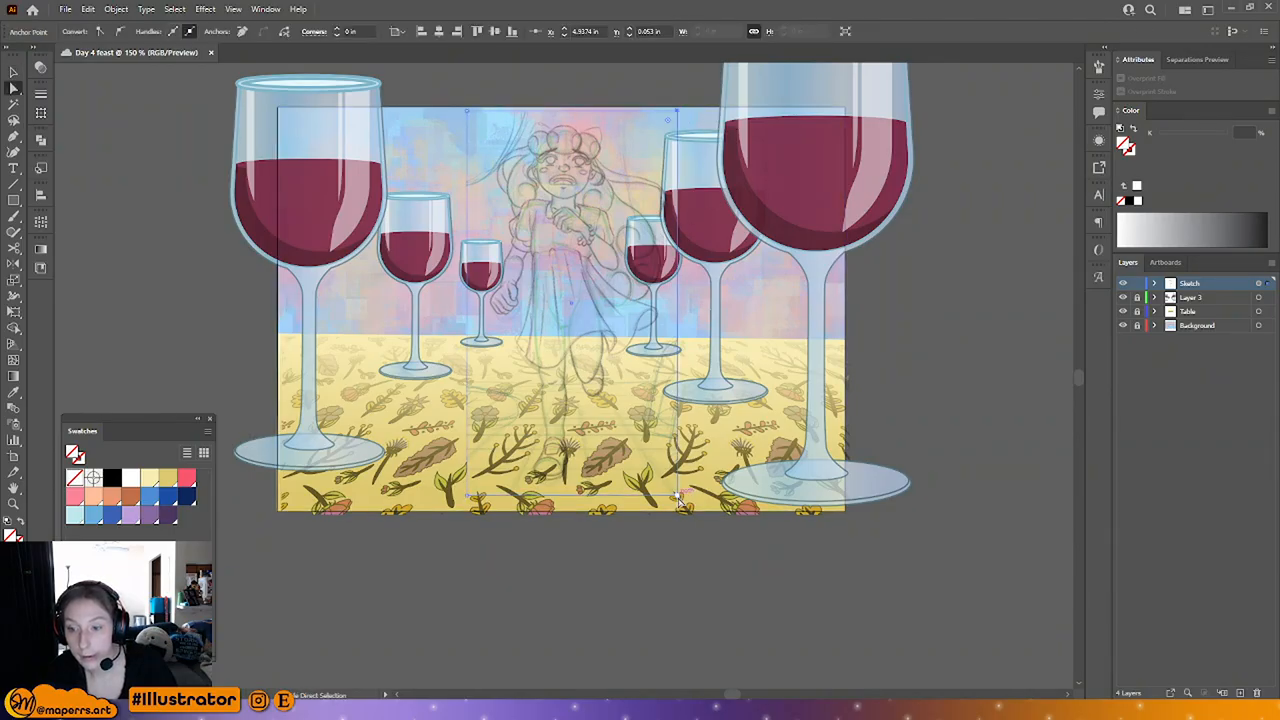
key("Left")
key("Left")
key("Left")
key("Left")
key("Left")
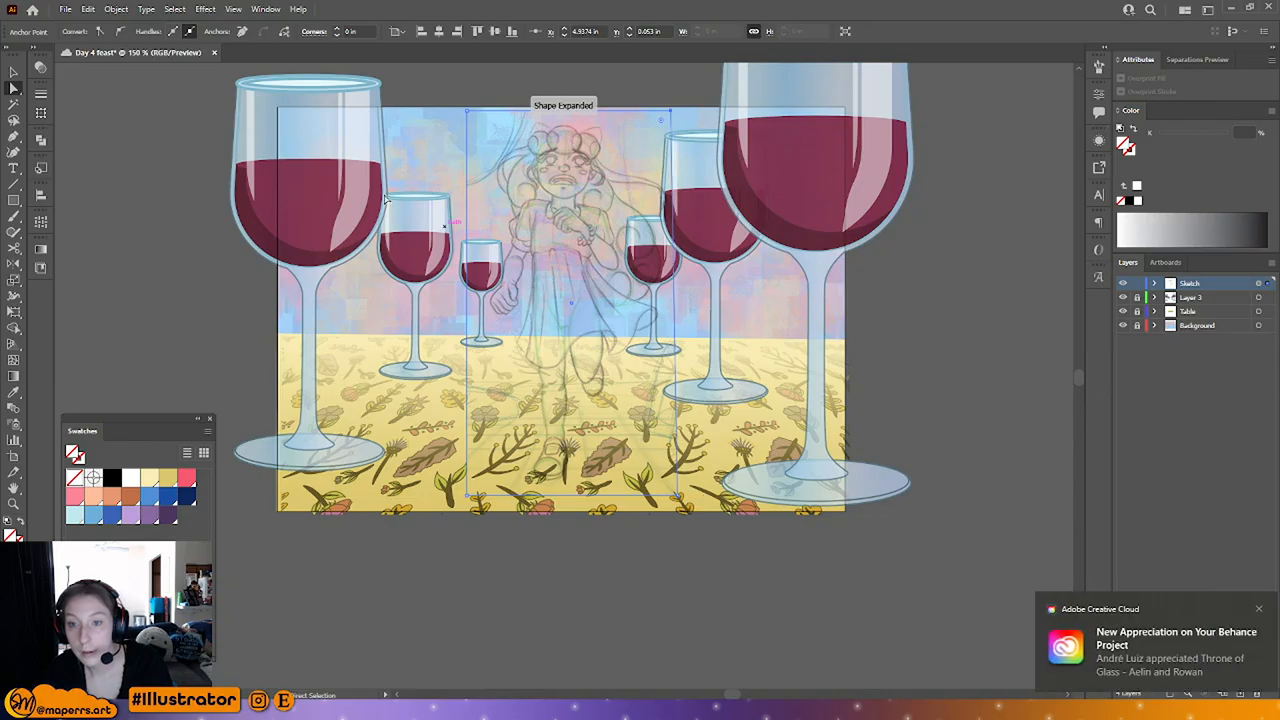
Step: Adjust the left edge and lower-right corner of the sketch's clipping mask, leaving them slightly further right
left_click(467, 111)
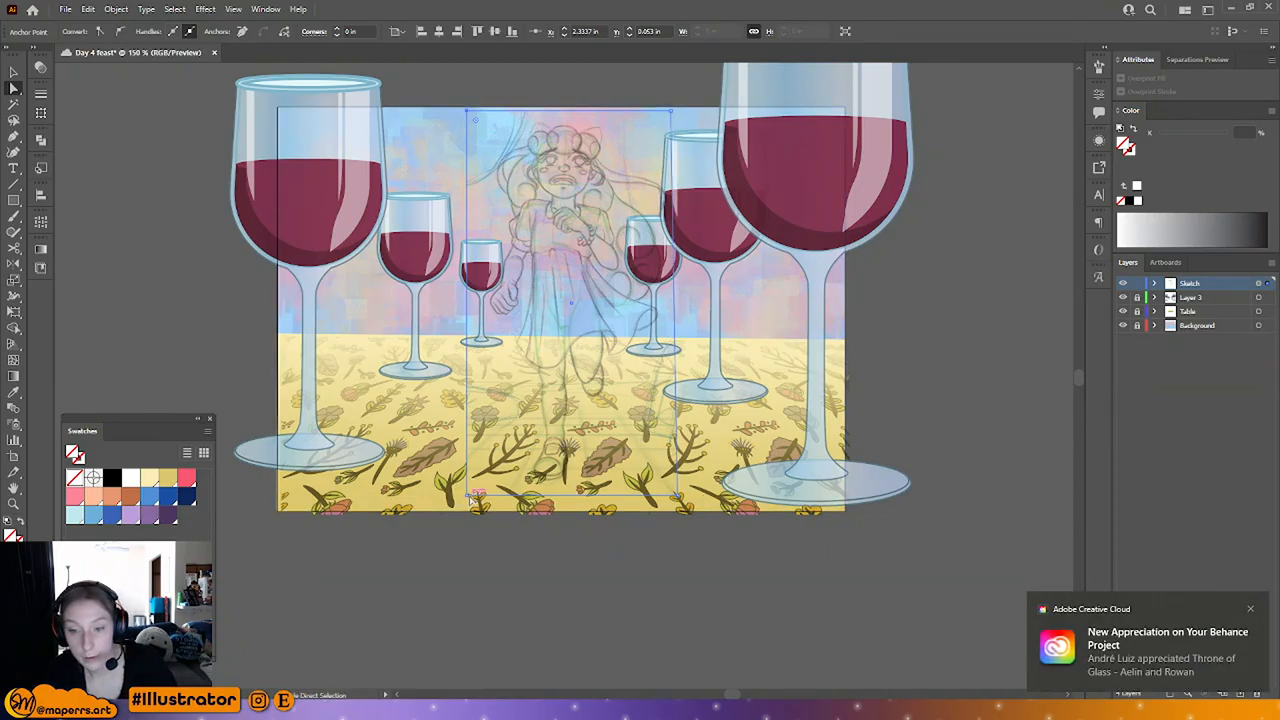
left_click(470, 499, "shift")
key("Left")
key("Left")
key("Left")
key("Left")
key("Left")
key("Left")
key("Left")
key("Left")
key("Left")
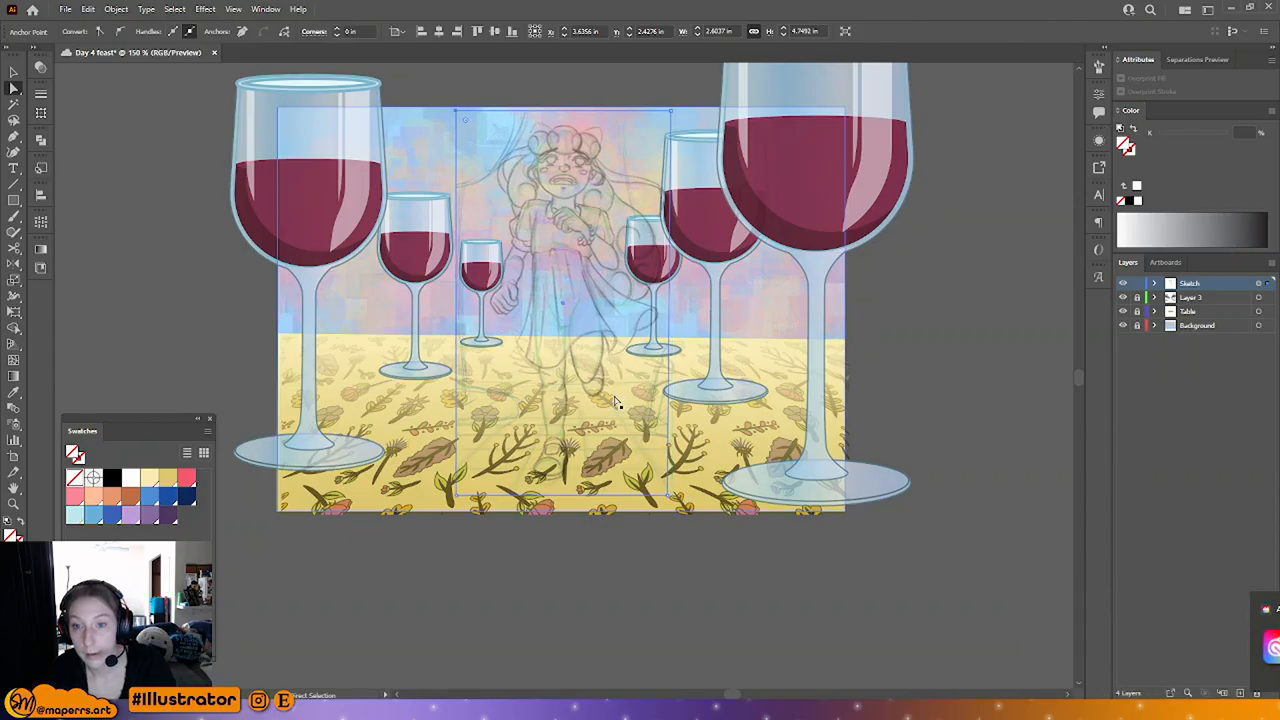
key("Right")
key("Right")
key("Right")
key("Right")
key("Right")
key("Right")
key("Right")
key("Right")
key("Right")
key("Right")
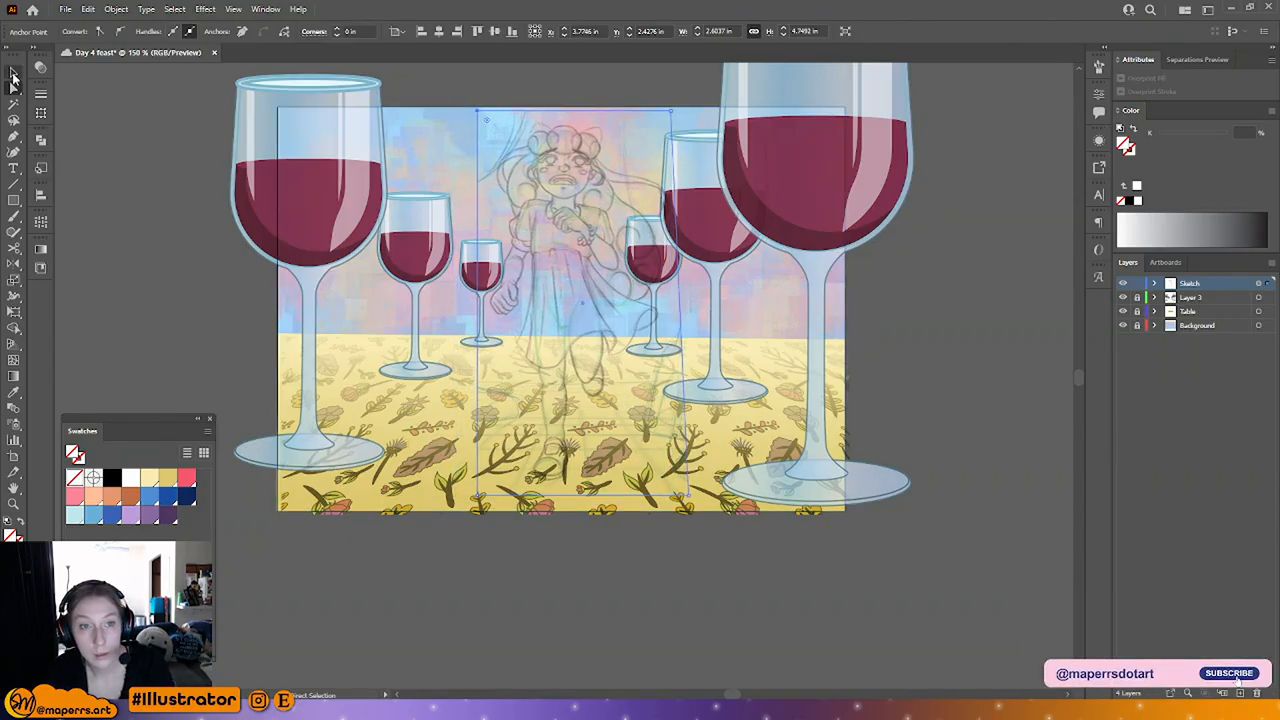
Step: Nudge the whole clipped girl sketch slightly left between the wine glasses and clear the selection
left_click(13, 73)
left_click(605, 277)
key("Left")
key("Left")
key("Left")
key("Left")
key("Left")
key("Left")
key("Left")
key("Left")
key("Left")
key("Left")
key("Left")
key("Left")
key("Left")
key("Left")
key("Left")
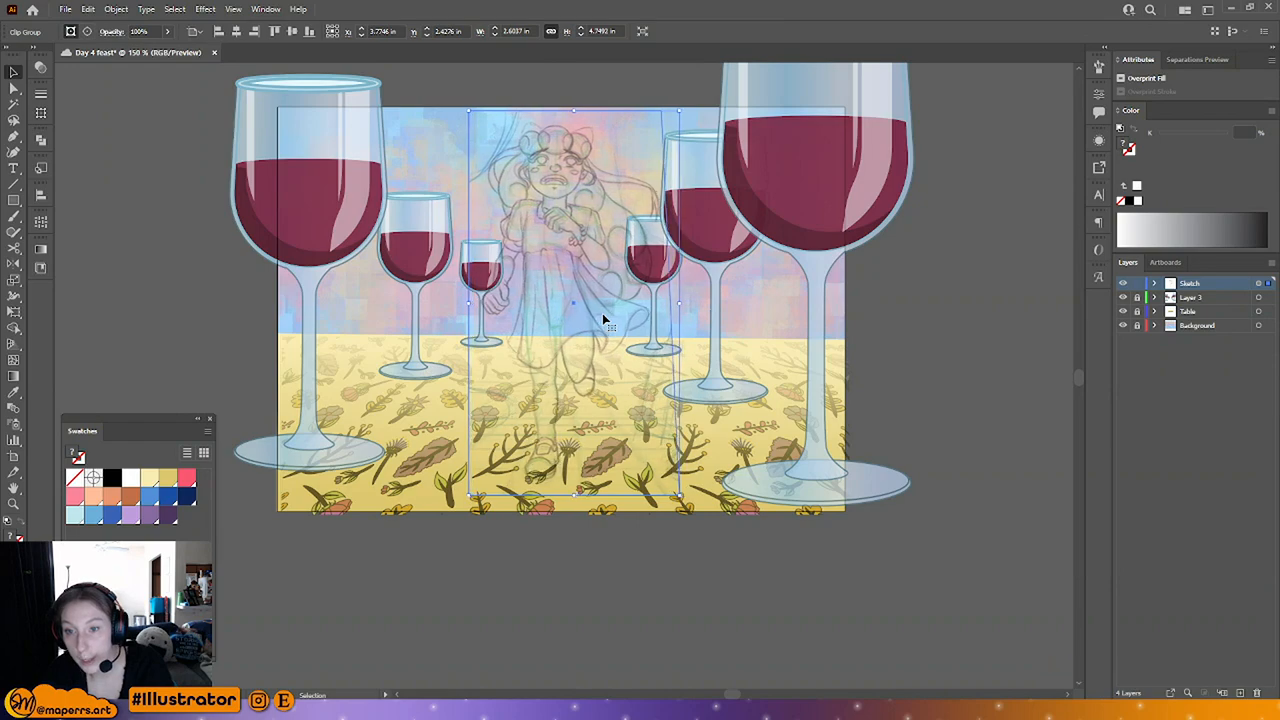
left_click(561, 652)
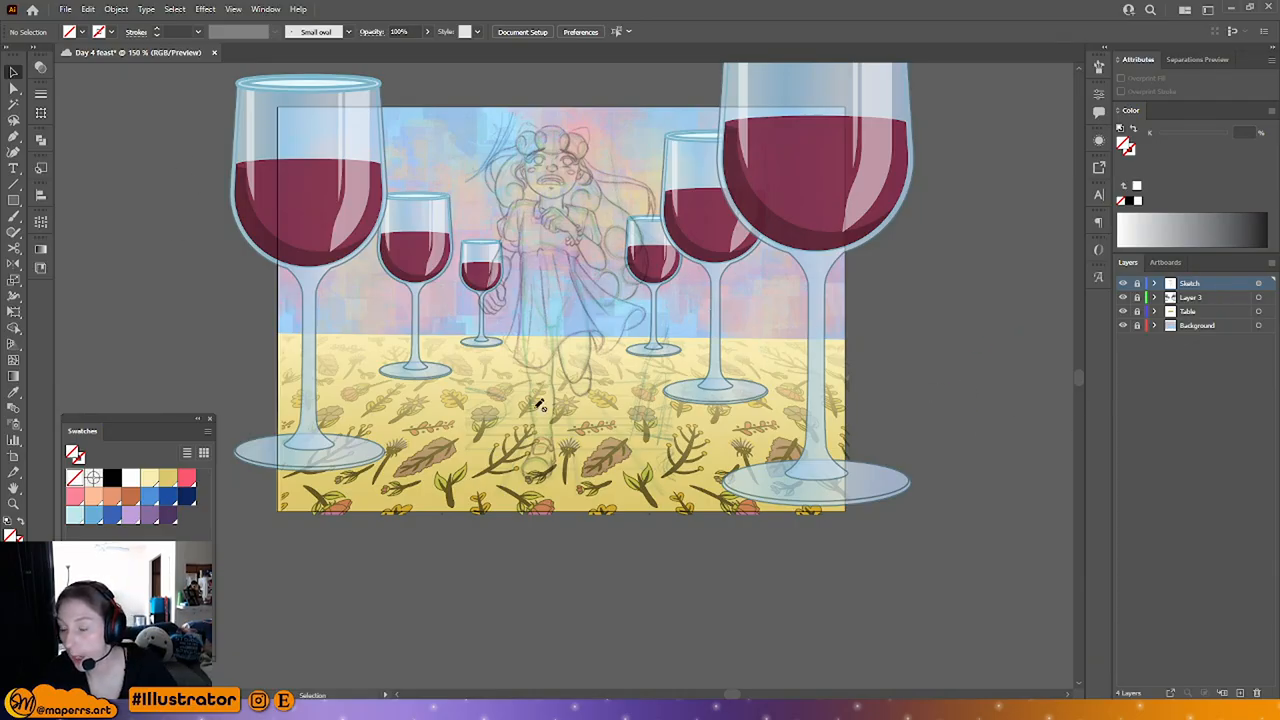
Step: Lock and hide the Sketch layer, and rename Layer 3 as Wine Glasses
left_click(1122, 284)
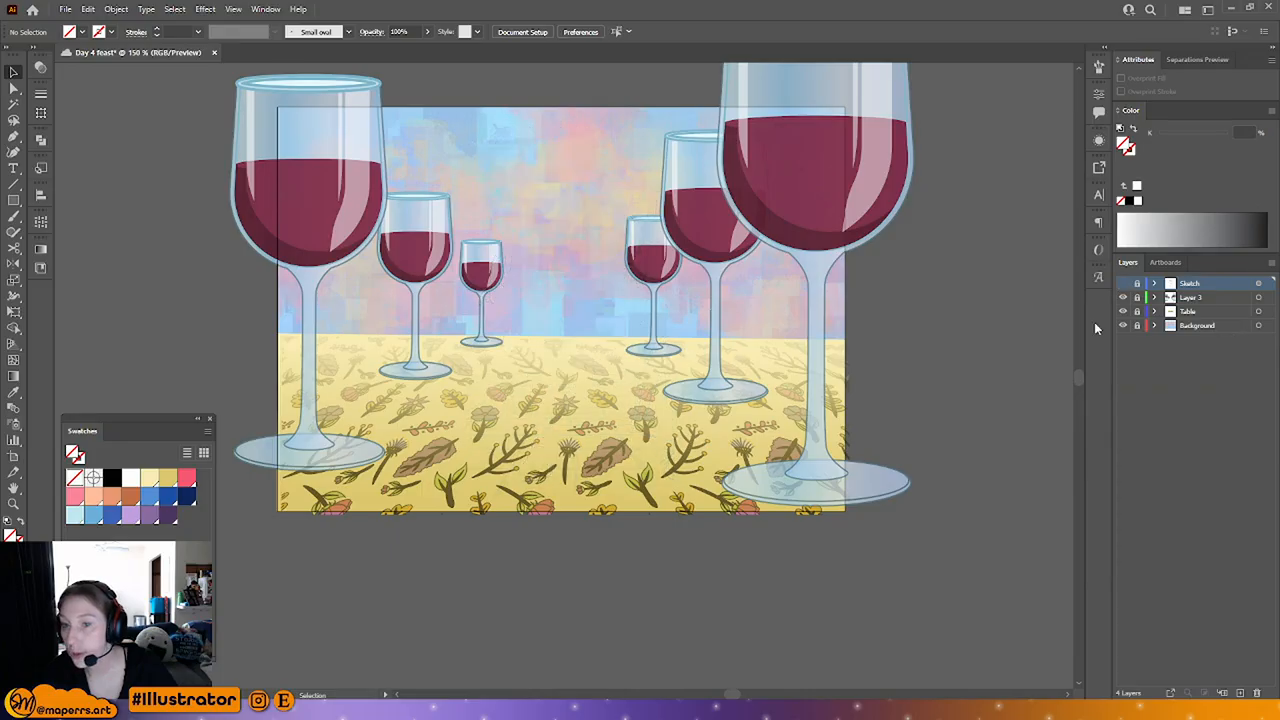
left_click(1191, 299)
double_click(1191, 299)
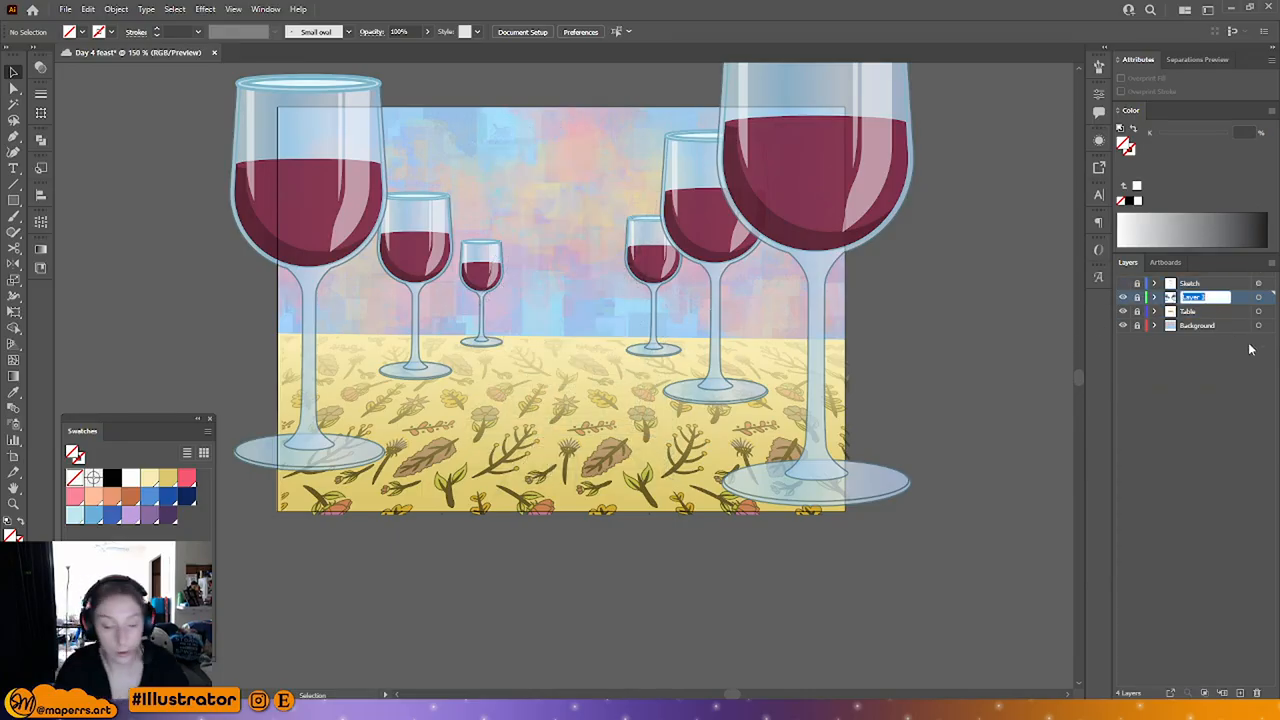
type("Wine Glass")
type("es")
key("Return")
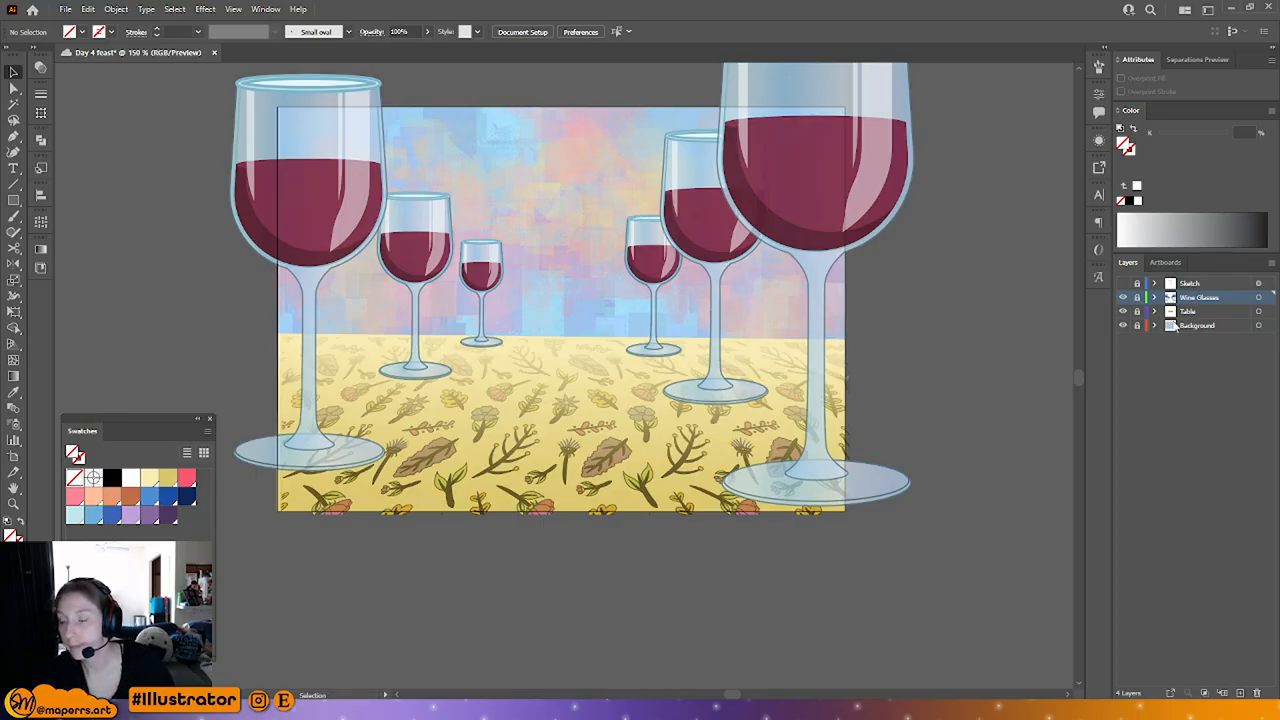
Step: Check the contents of the Sketch, Wine Glasses and Table layers by switching their visibility off and on
left_click(1122, 285)
left_click(1122, 285)
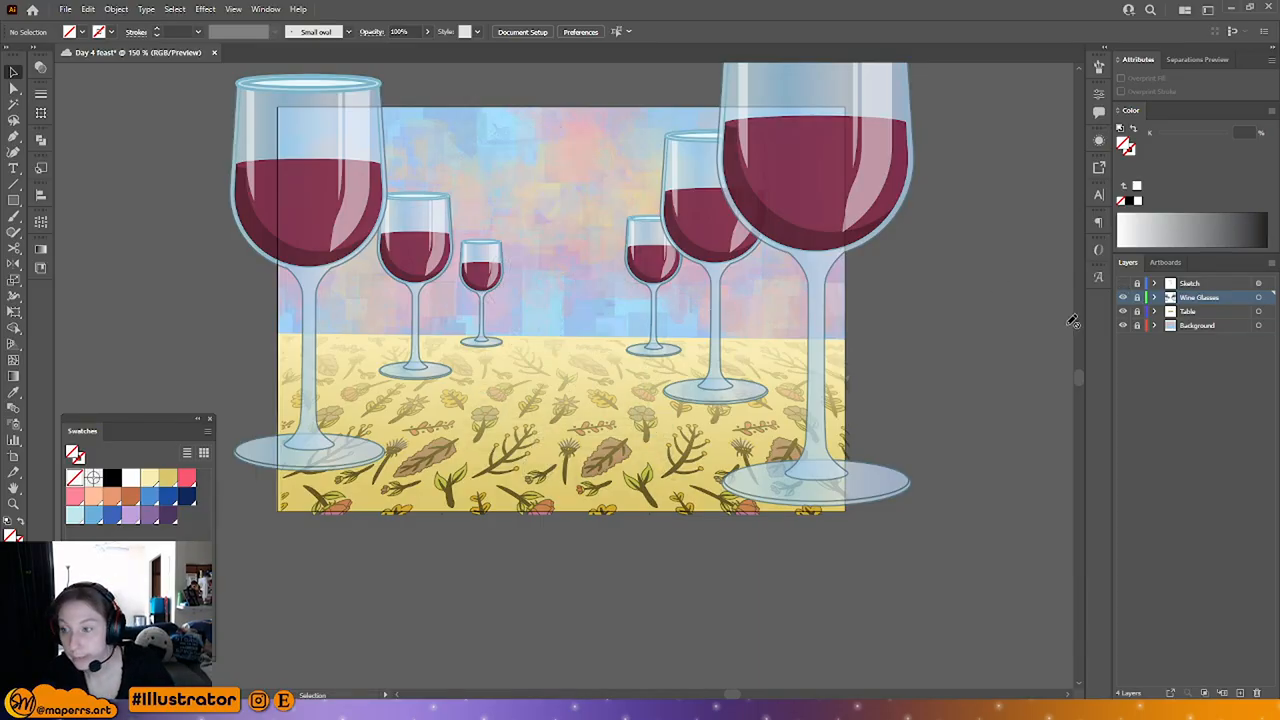
left_click(1122, 297)
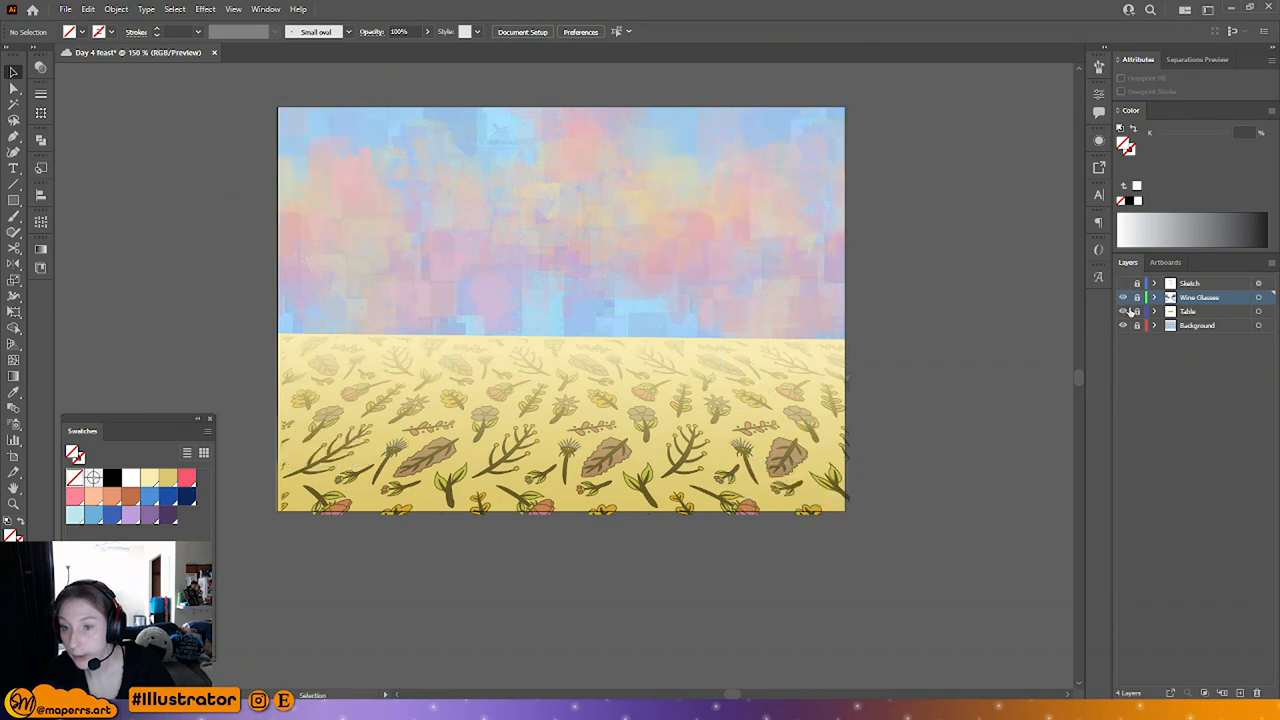
left_click(1122, 297)
left_click(1122, 311)
left_click(1122, 311)
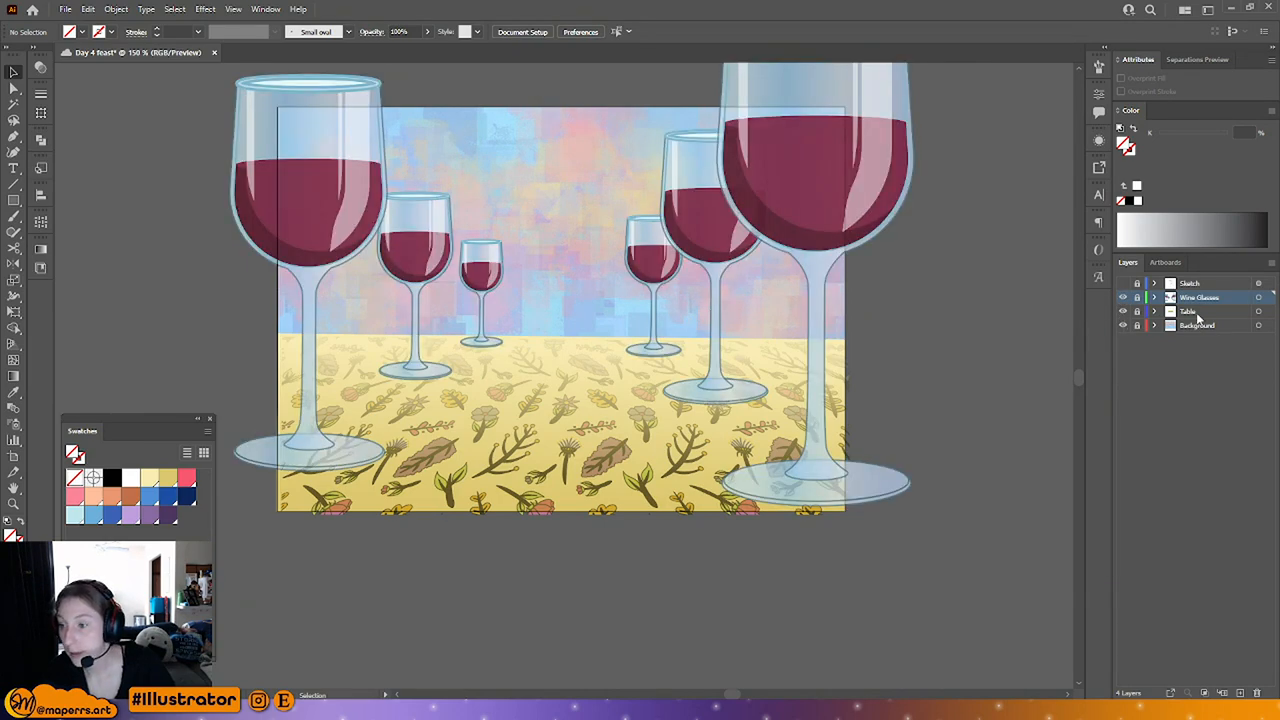
left_click(1152, 312)
left_click(1195, 326)
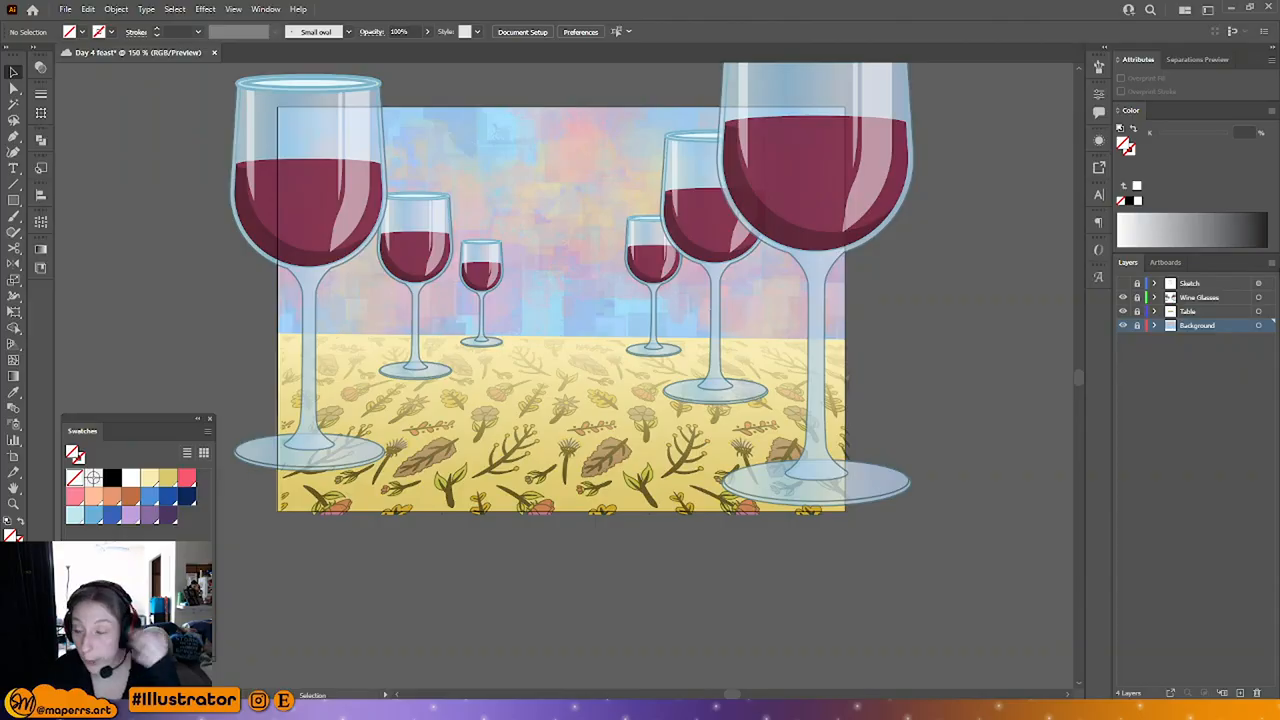
left_click(1205, 312)
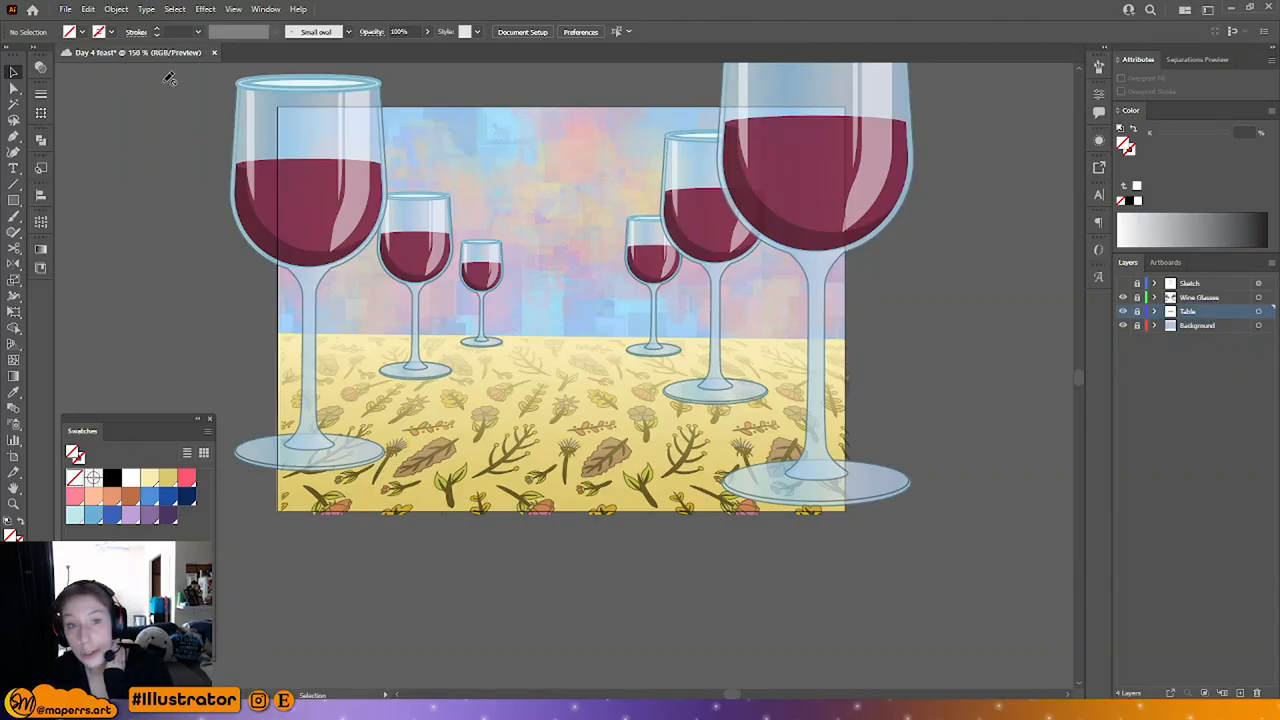
Step: Save the illustration, open the subscriber Spooky Brushes file, and copy all ten sample brush strokes
left_click(65, 9)
left_click(65, 9)
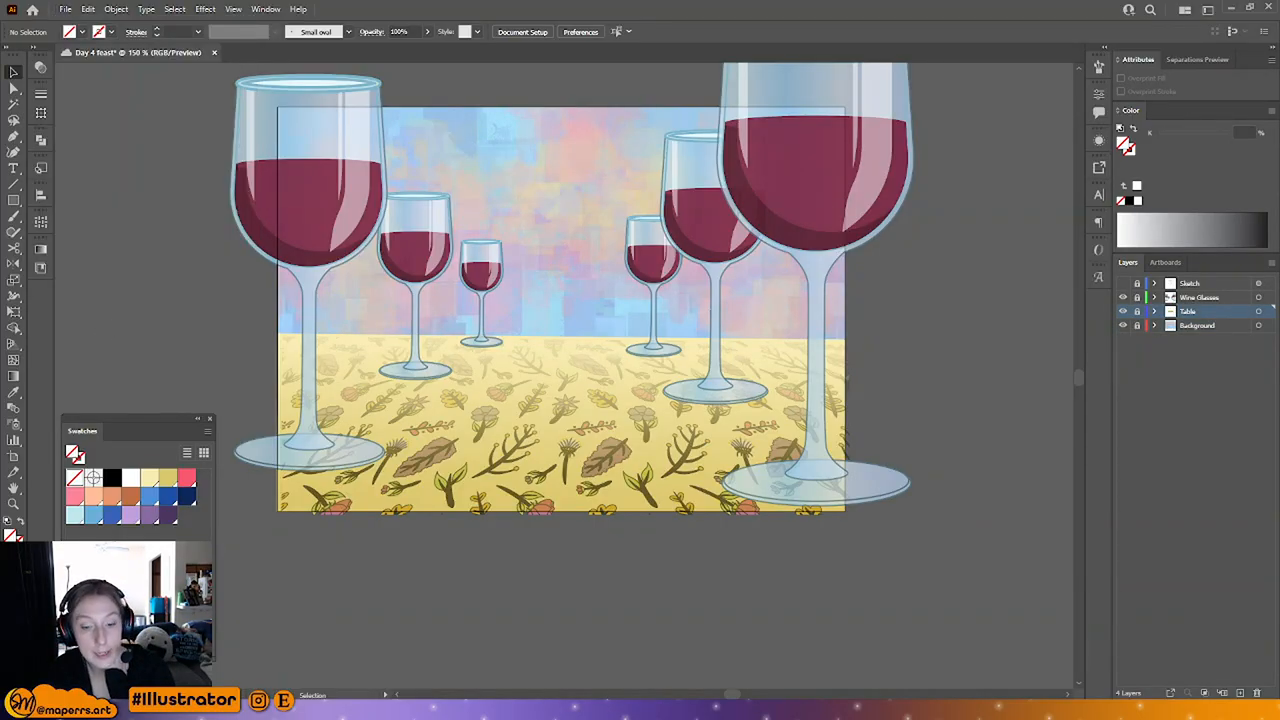
key("alt+Tab")
key("alt+Tab")
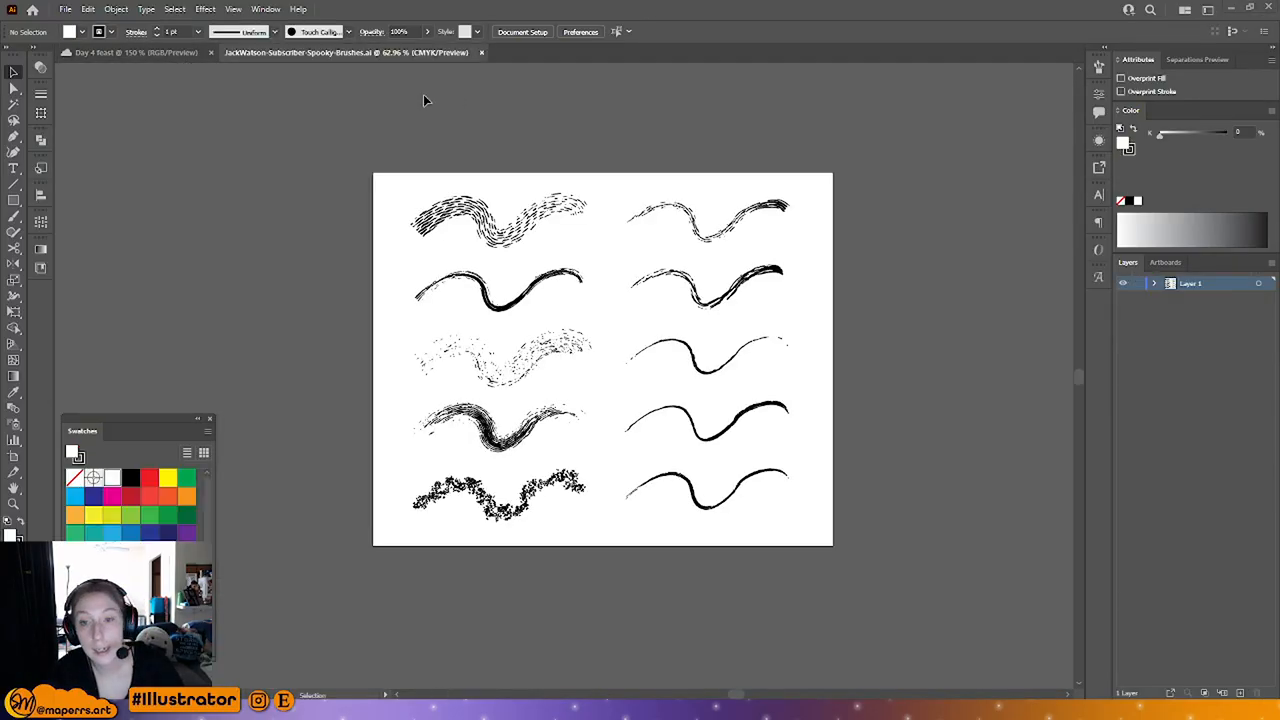
mouse_move(379, 119)
left_mouse_down()
mouse_move(819, 584)
mouse_move(836, 538)
left_mouse_up()
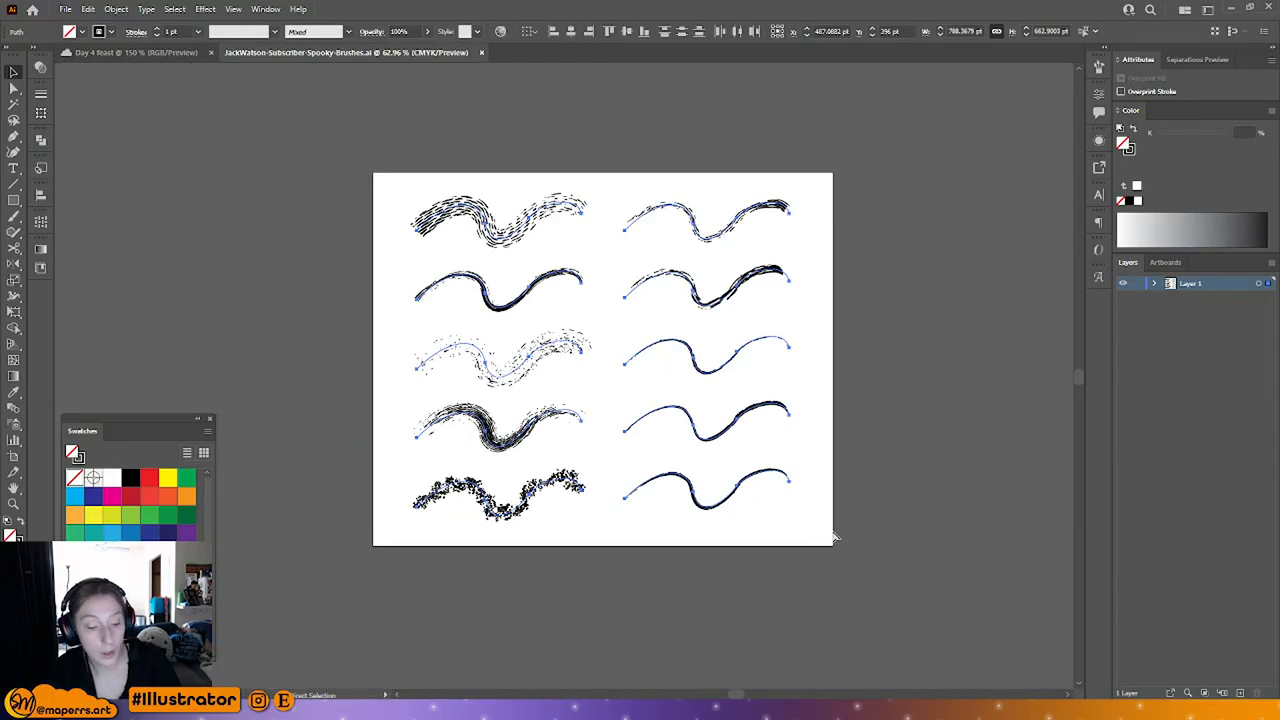
Step: Return to the Day 4 feast document and add a new layer named Brushes above Sketch
left_click(160, 52)
left_click_drag(977, 452, 557, 462)
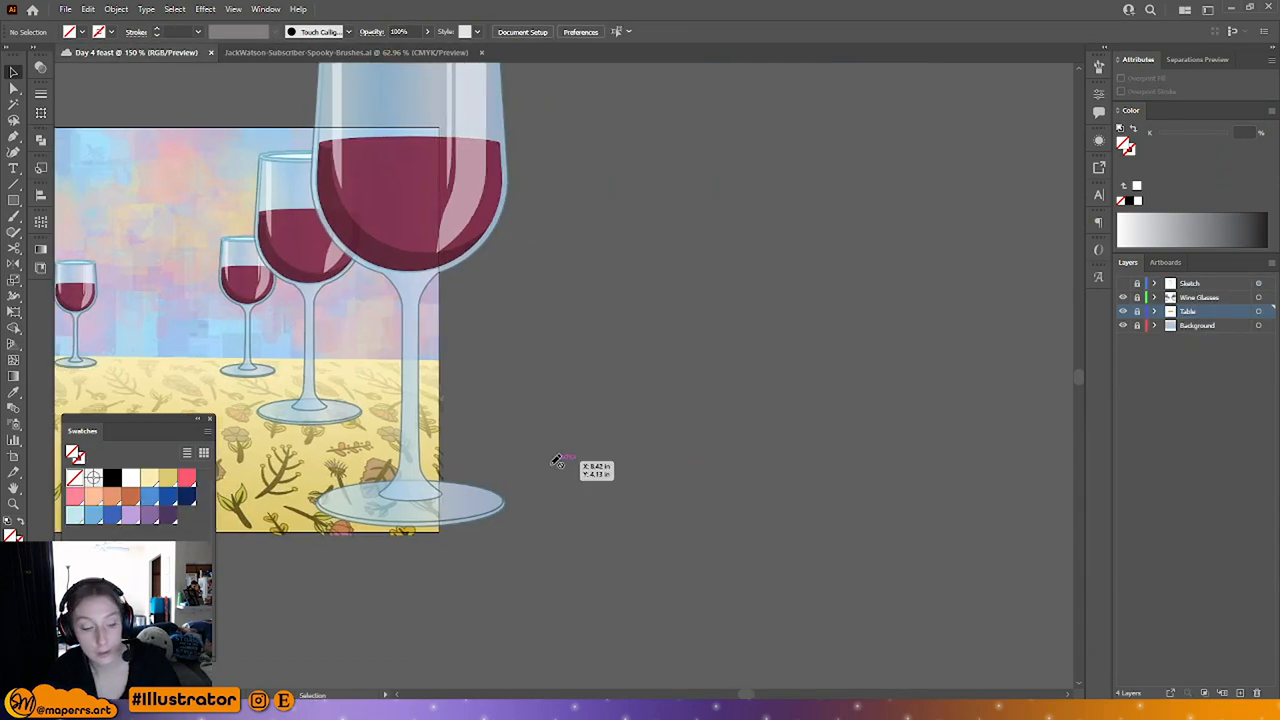
left_click(775, 375)
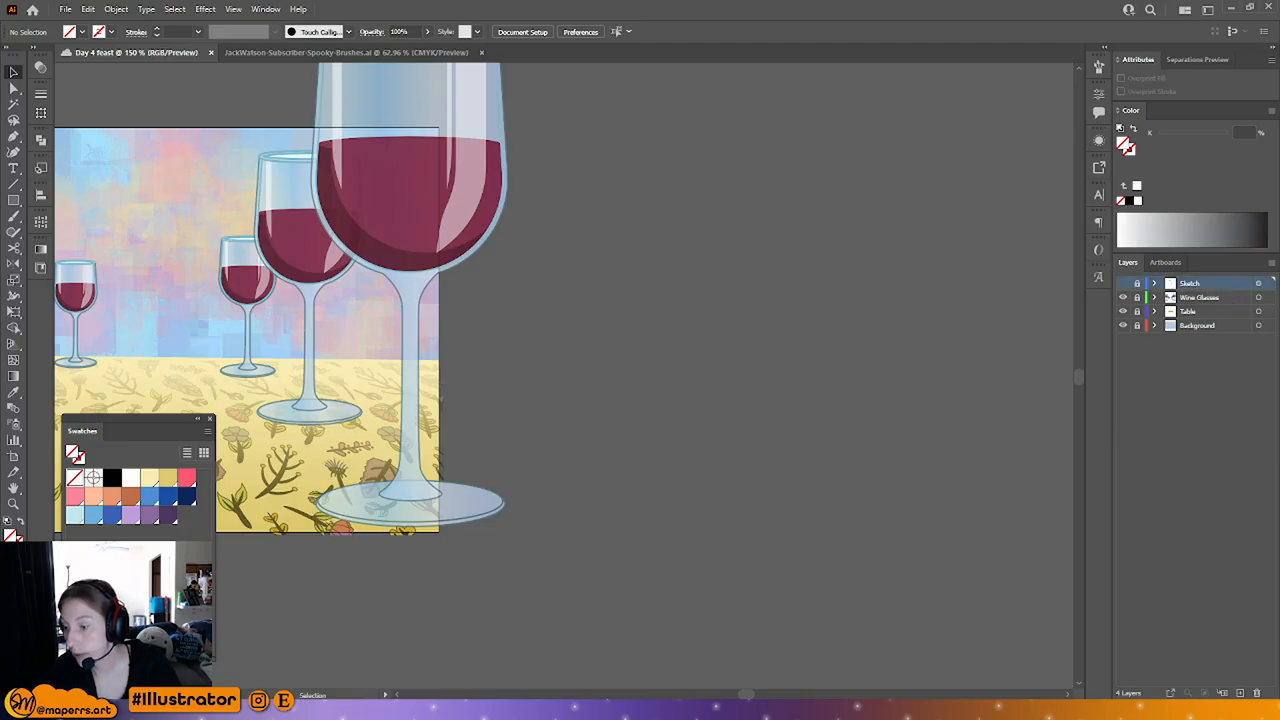
left_click(1240, 692)
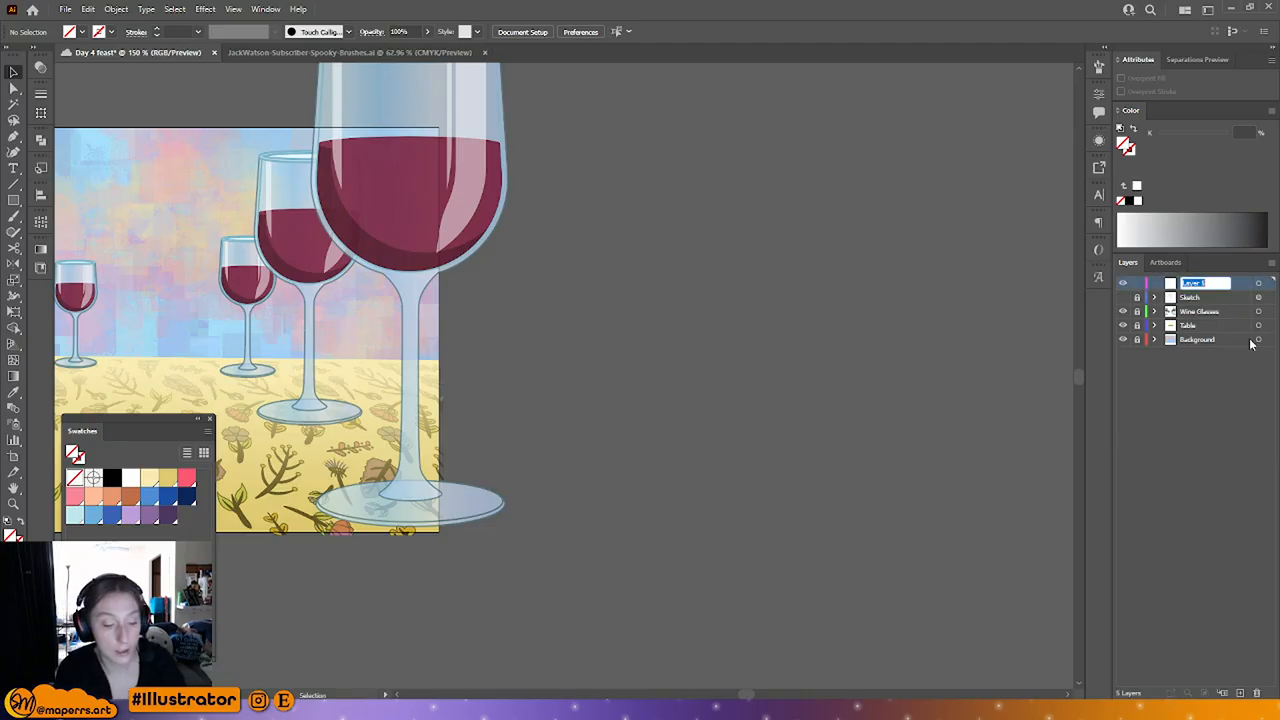
type("Brushes")
key("Return")
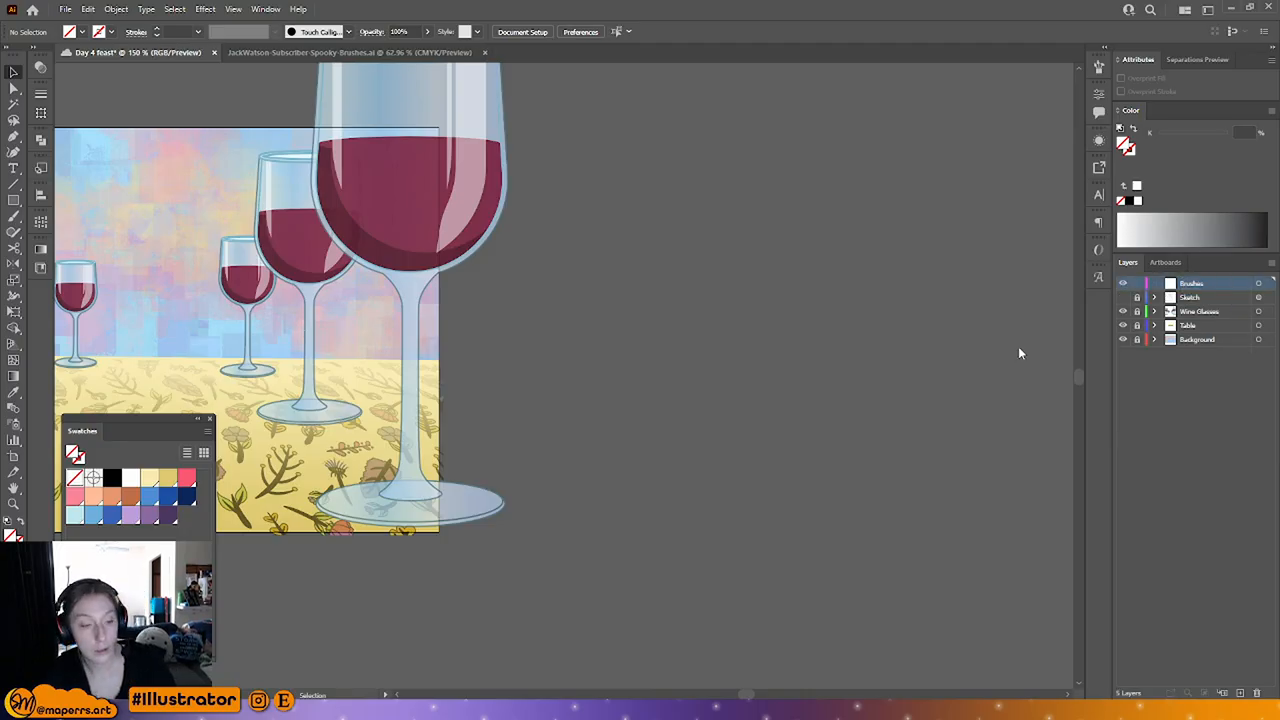
Step: Paste the brush strokes into the Brushes layer, scale them to about 5.19 by 4.36 in, and place them beside the artboard
key("ctrl+v")
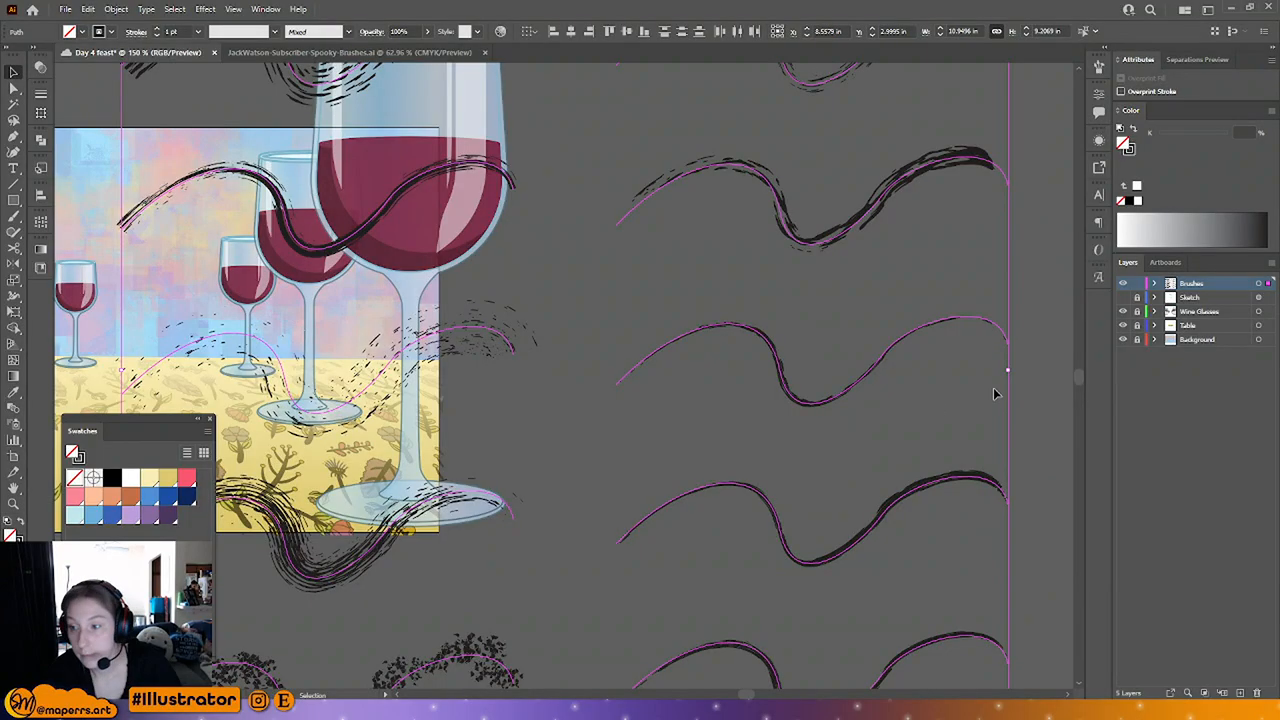
left_click_drag(1007, 370, 776, 370)
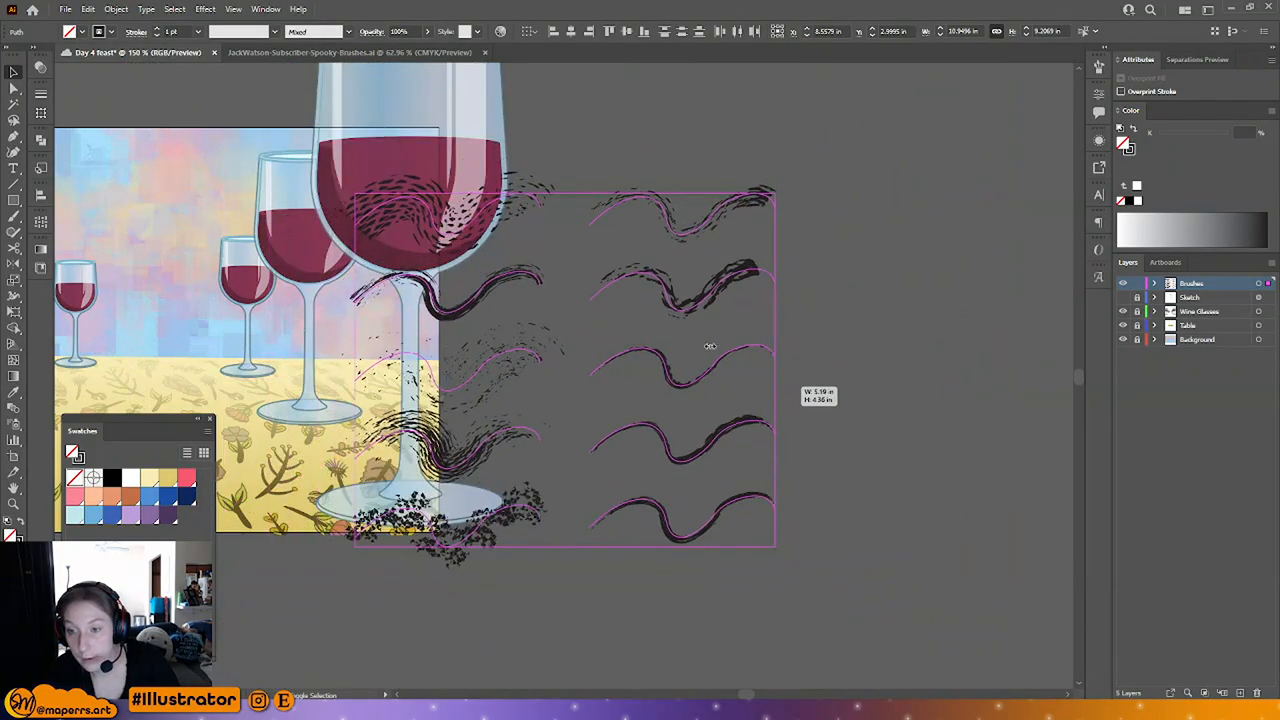
mouse_move(709, 346)
left_mouse_down()
mouse_move(760, 318)
mouse_move(900, 290)
mouse_move(908, 305)
left_mouse_up()
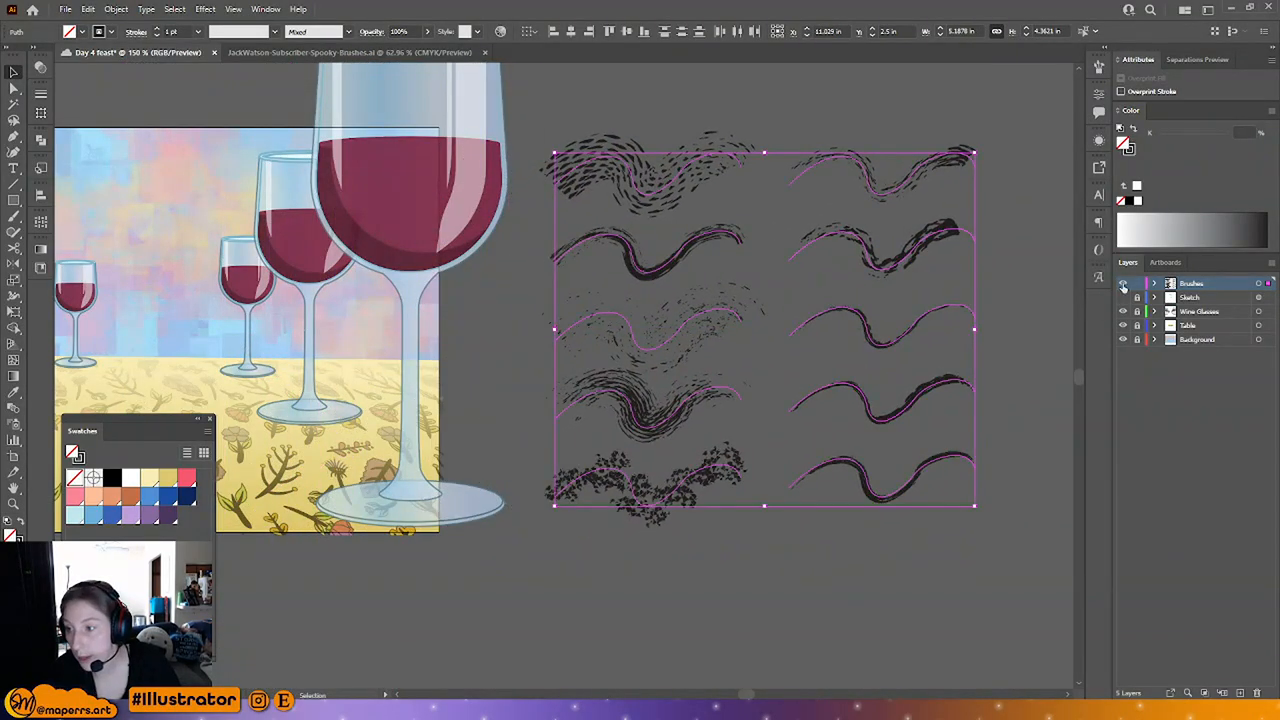
Step: Lock the Brushes layer and save the document
left_click(1137, 284)
left_click_drag(546, 522, 731, 518)
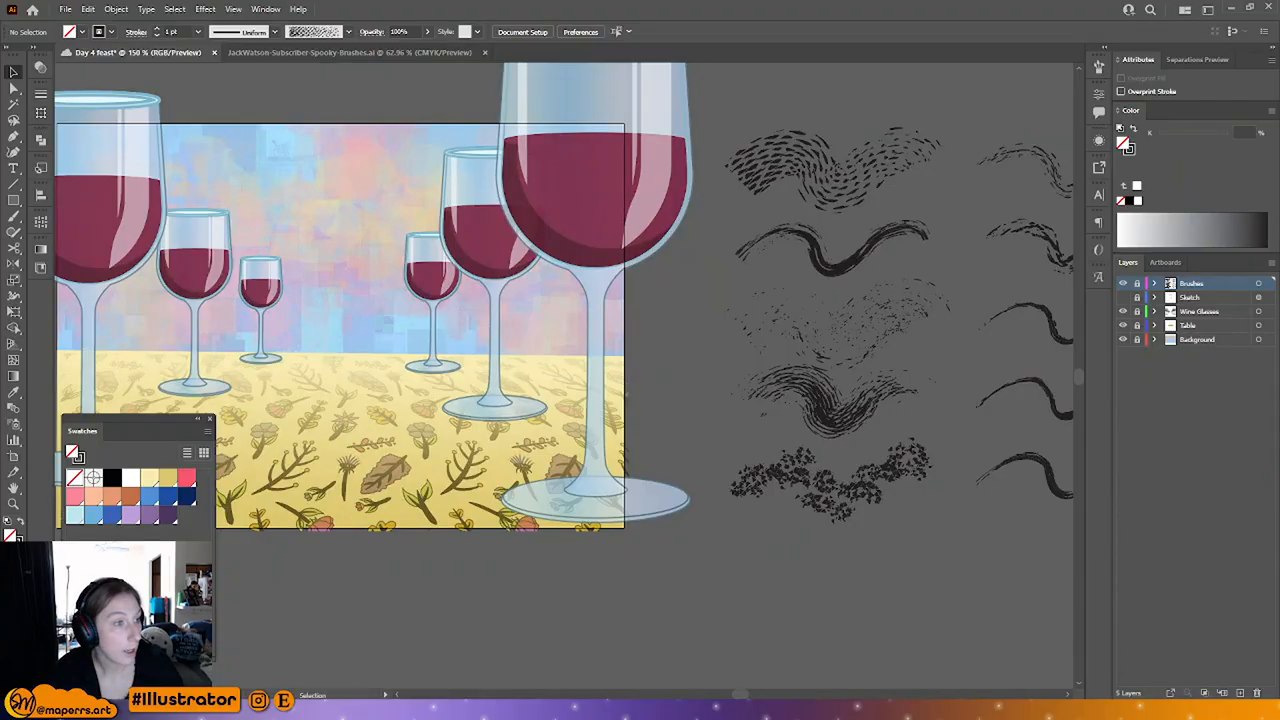
key("ctrl+s")
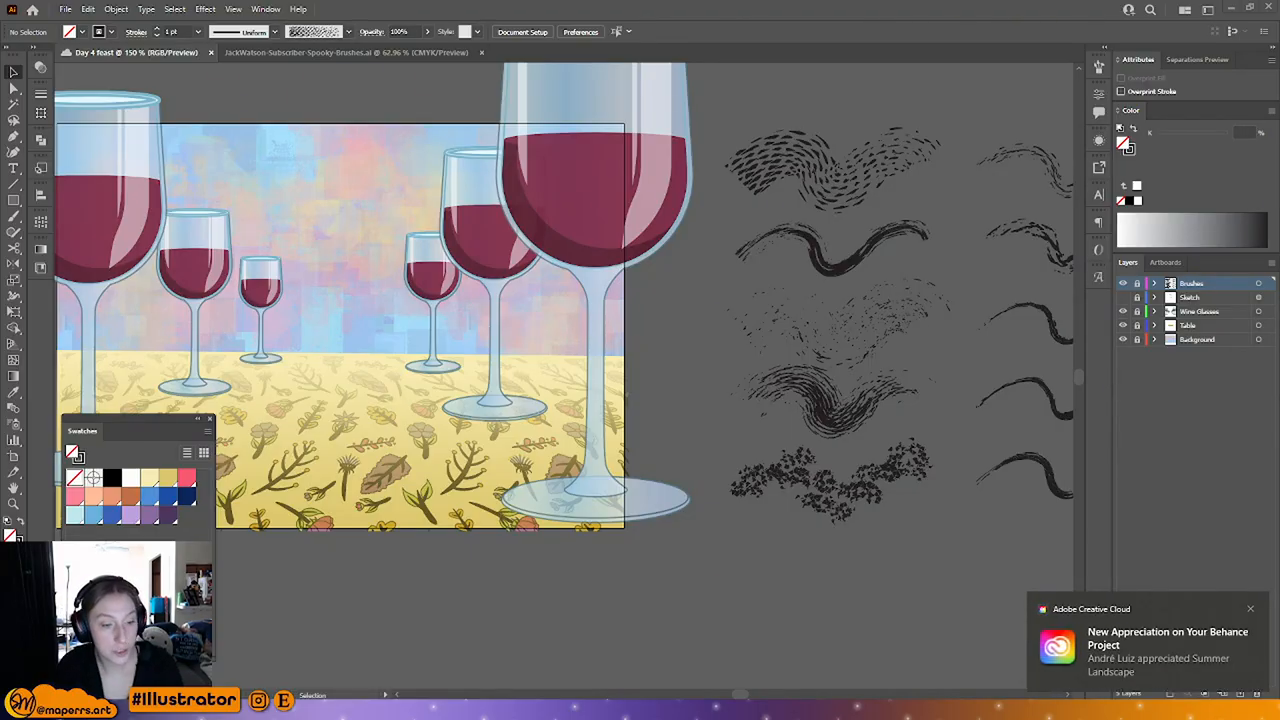
Step: Close the subscriber Spooky Brushes file and return to the Day 4 feast document
mouse_move(480, 711)
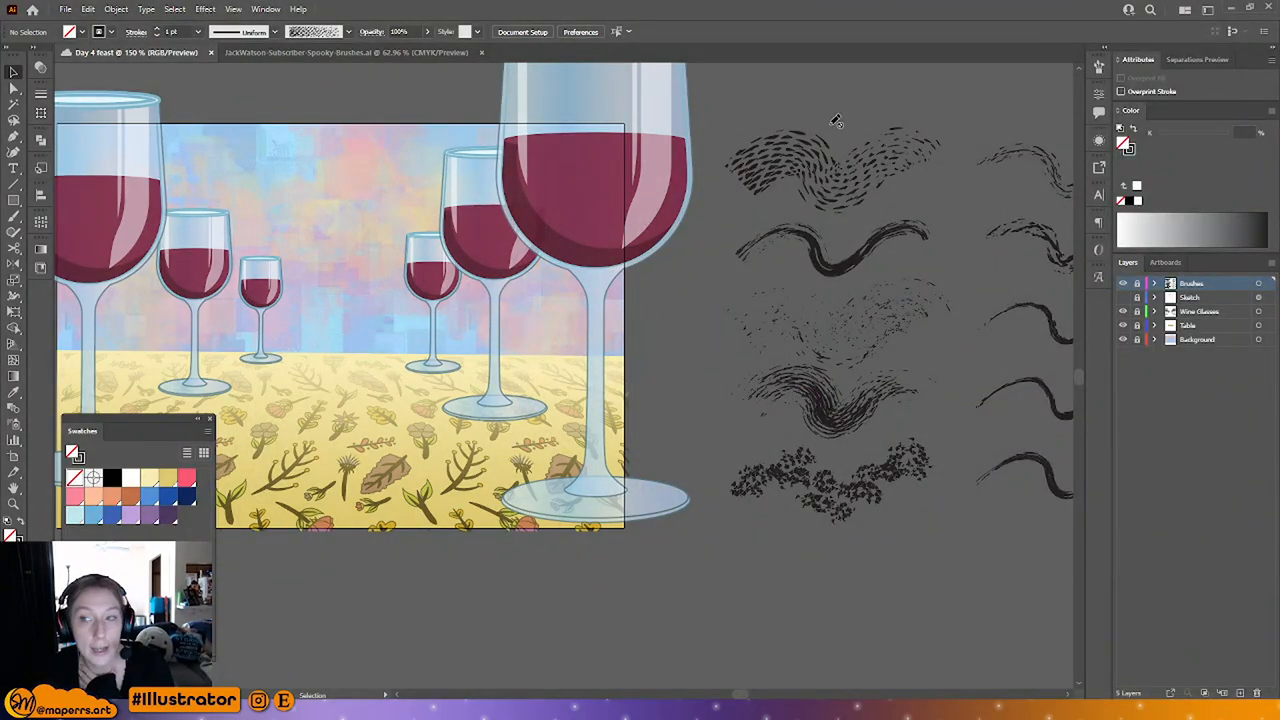
left_click(346, 50)
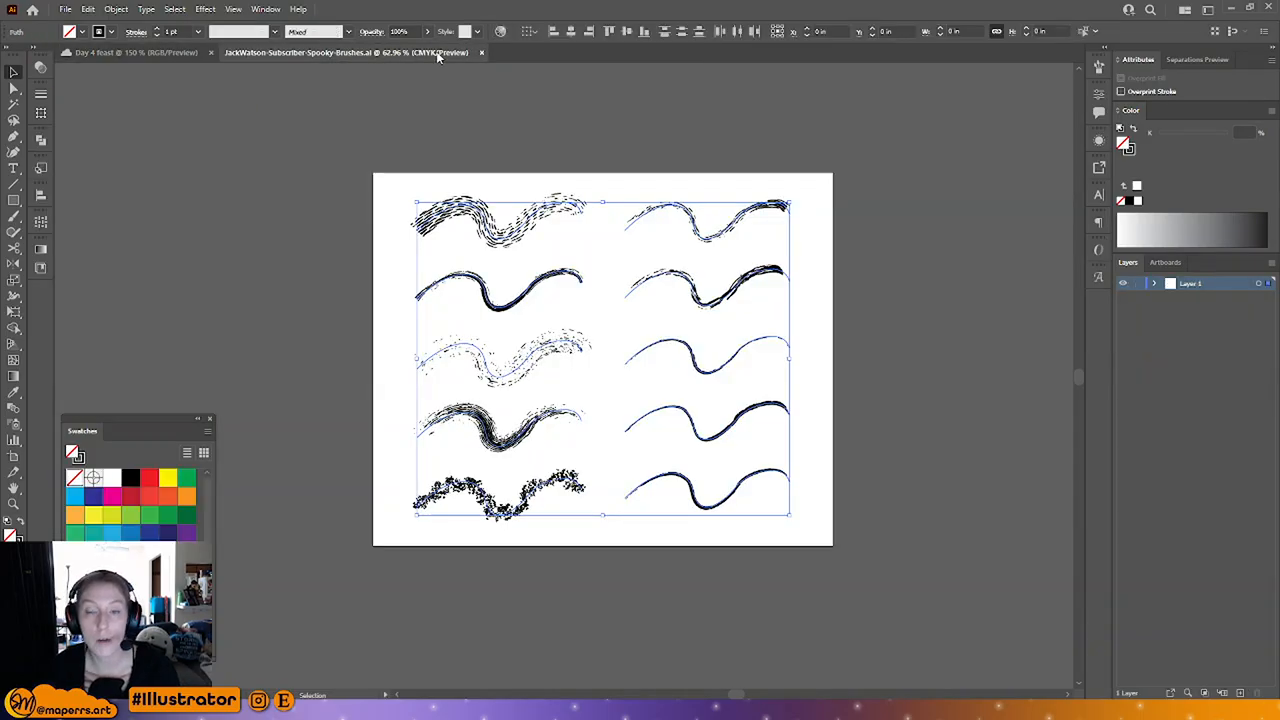
left_click(481, 52)
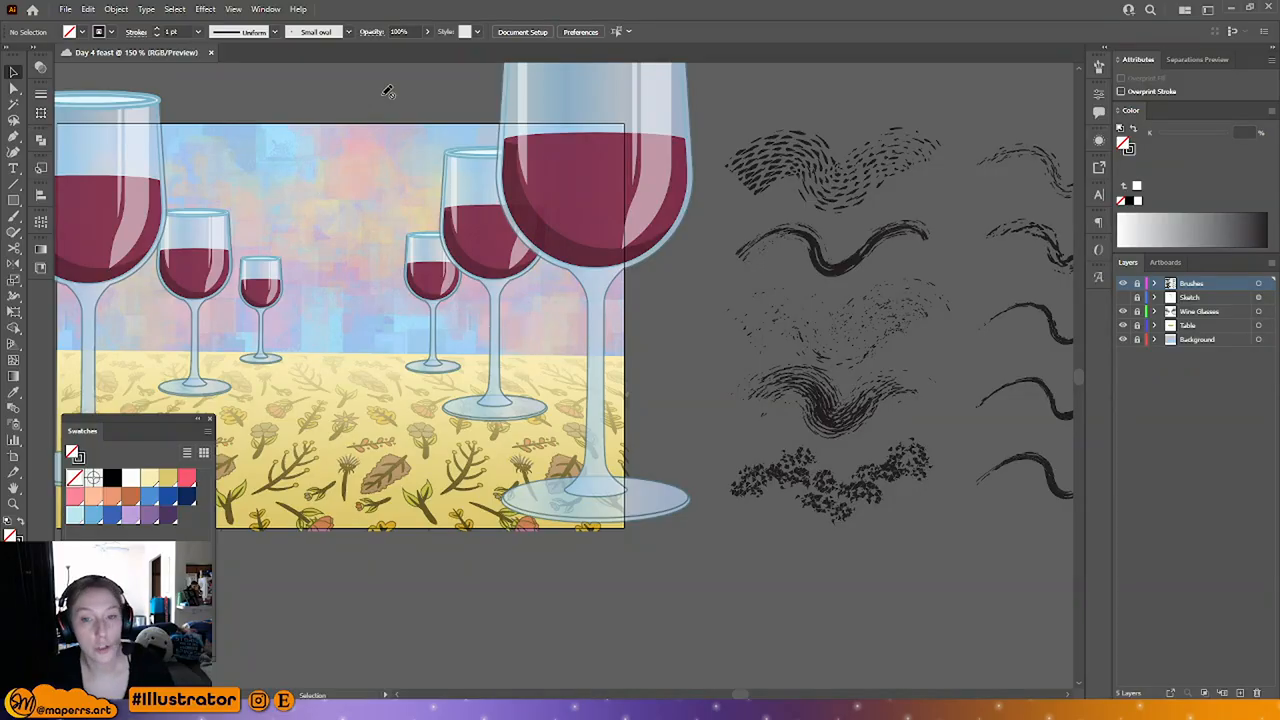
key("ctrl+0")
left_click_drag(510, 220, 549, 215)
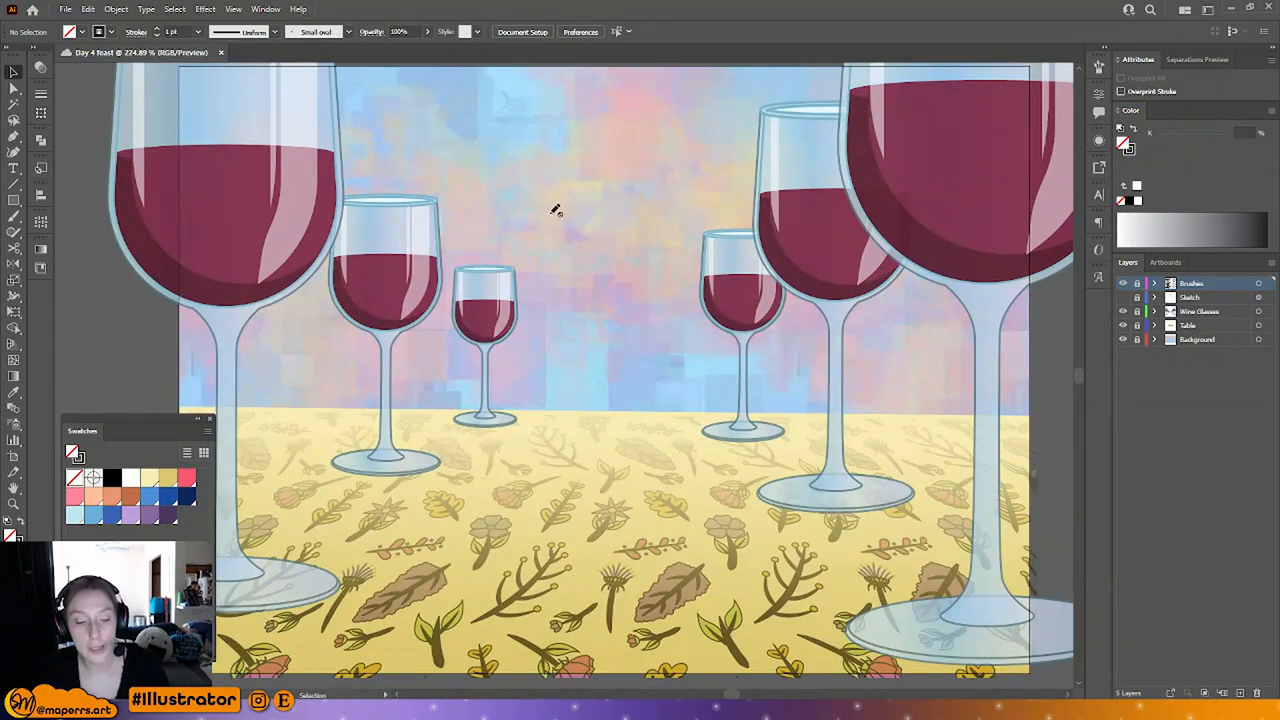
key("ctrl+minus")
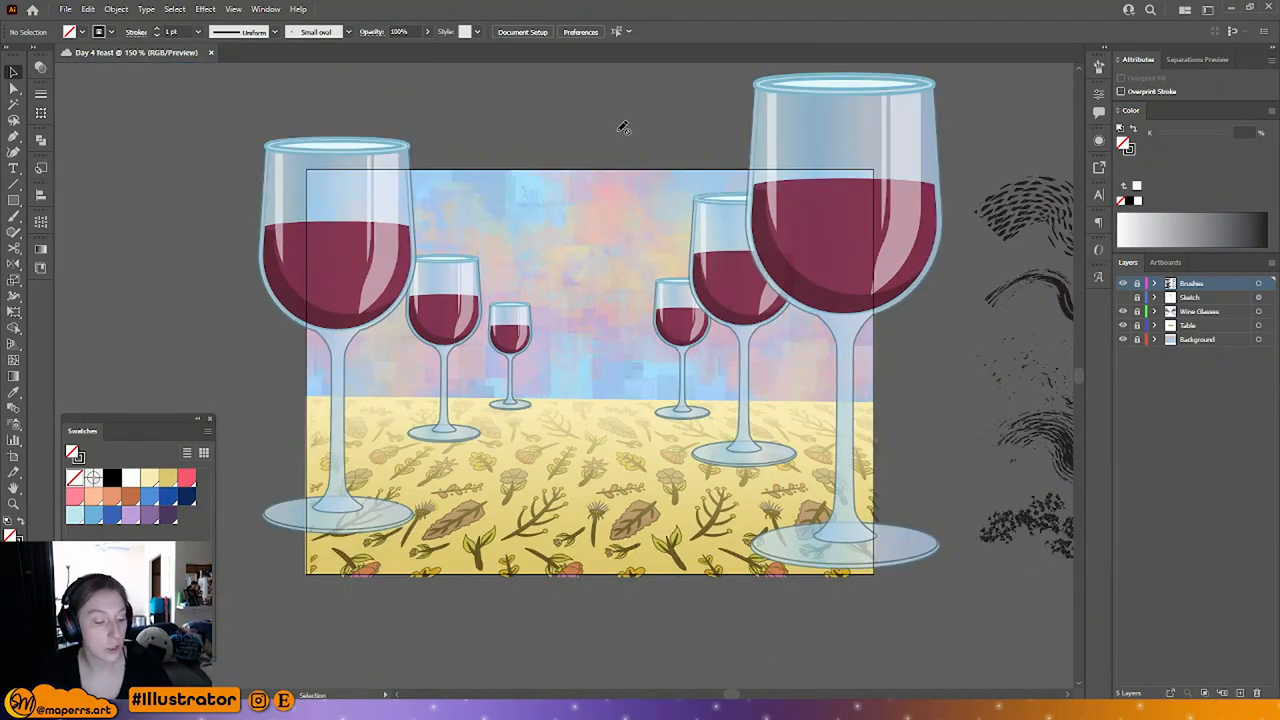
Step: Inspect the feast artwork in Outline view and return to the colour preview
key("ctrl+y")
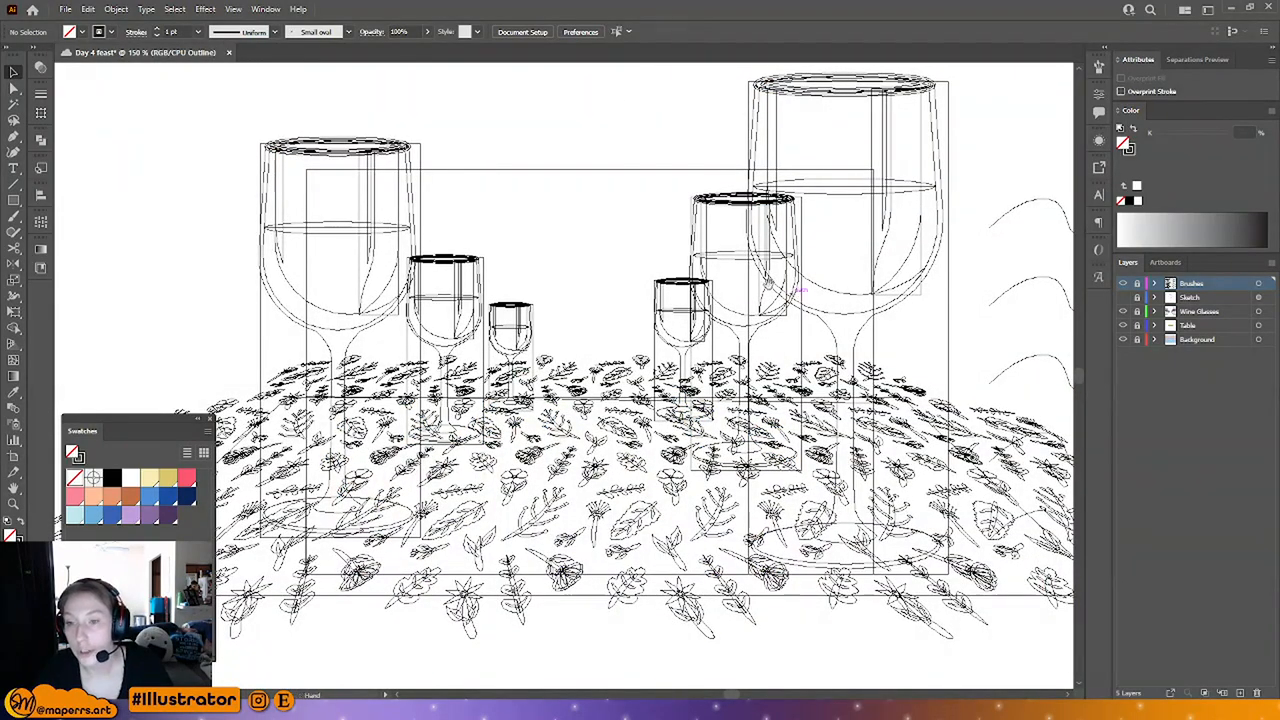
left_click_drag(769, 281, 752, 202)
key("ctrl+y")
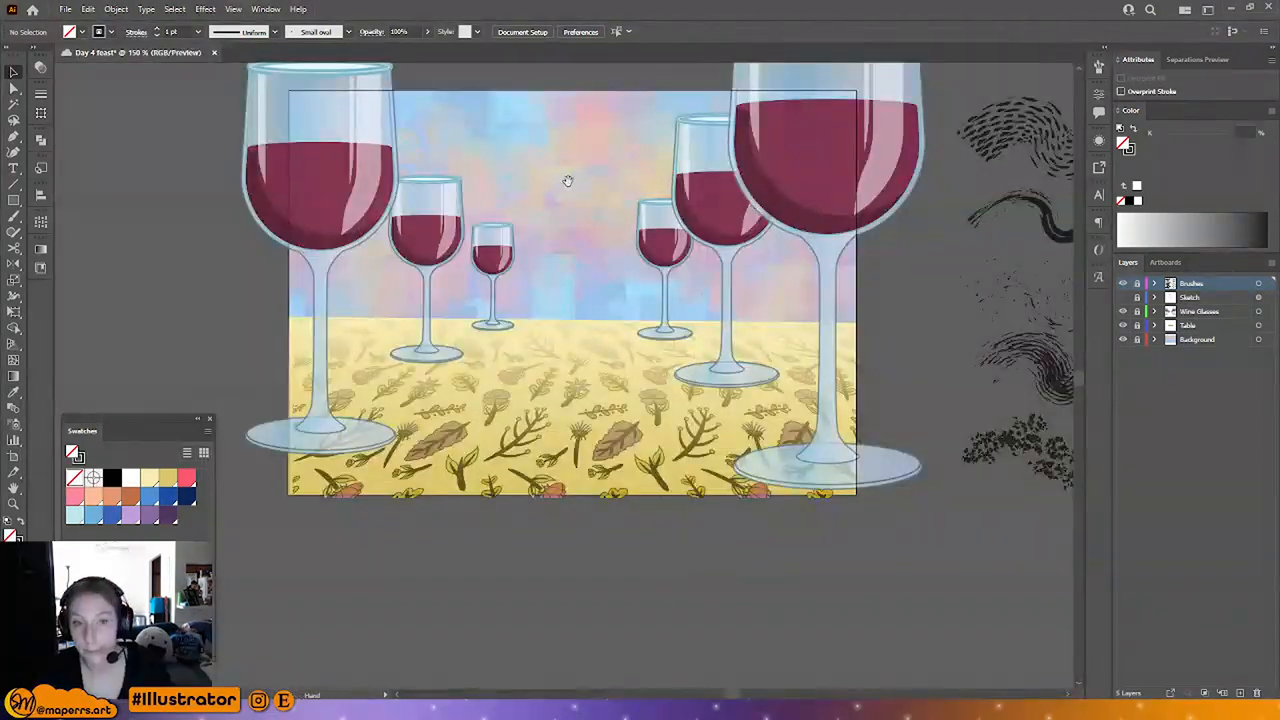
left_click_drag(561, 212, 581, 252)
key("ctrl+y")
key("ctrl+y")
key("y")
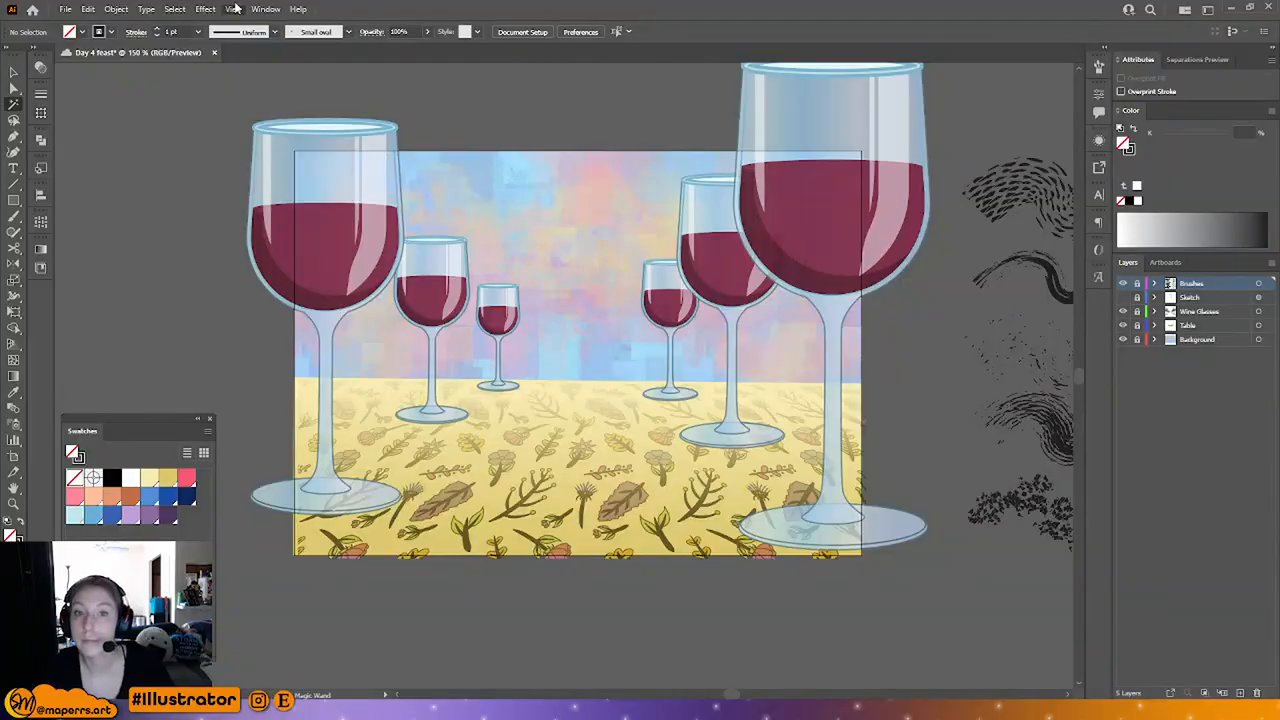
Step: Show the transparency grid briefly, hide it again, and return to the Selection tool with the Magic Wand options closed
key("ctrl+shift+d")
left_click(234, 11)
left_click(234, 11)
key("ctrl+shift+d")
key("ctrl+shift+d")
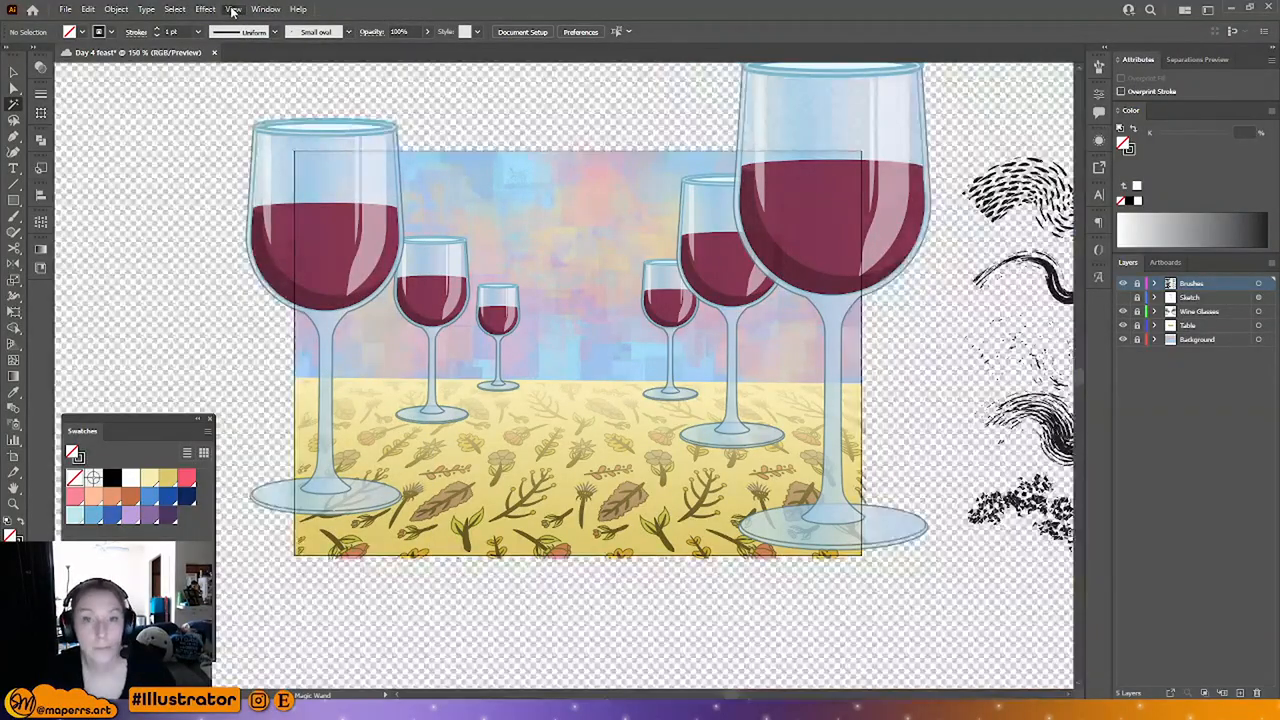
key("ctrl+shift+d")
key("Return")
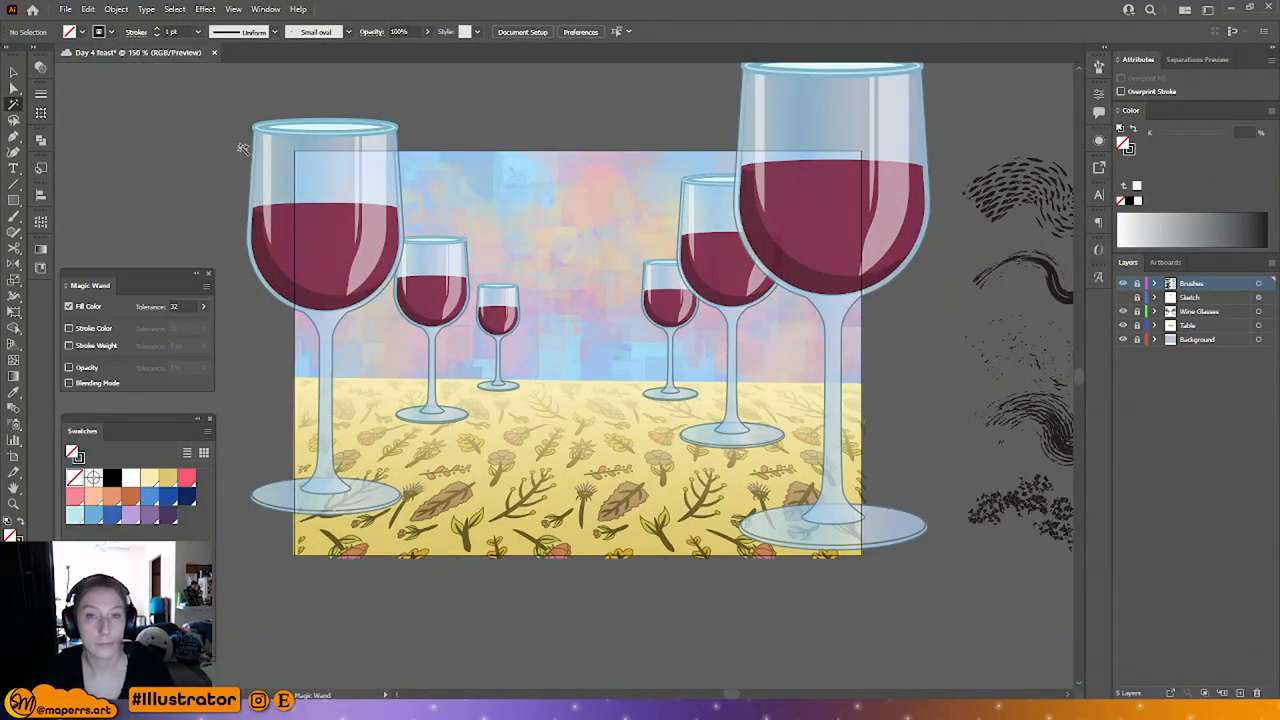
left_click(210, 274)
left_click(233, 9)
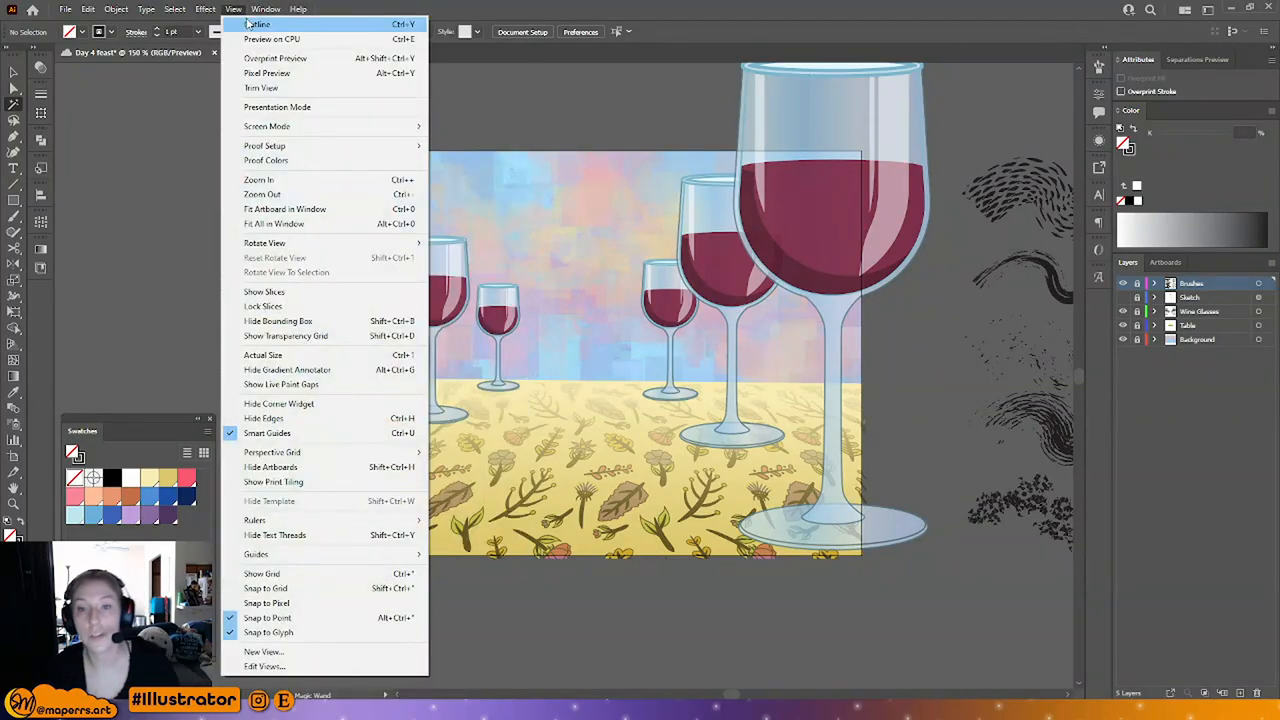
left_click(427, 6)
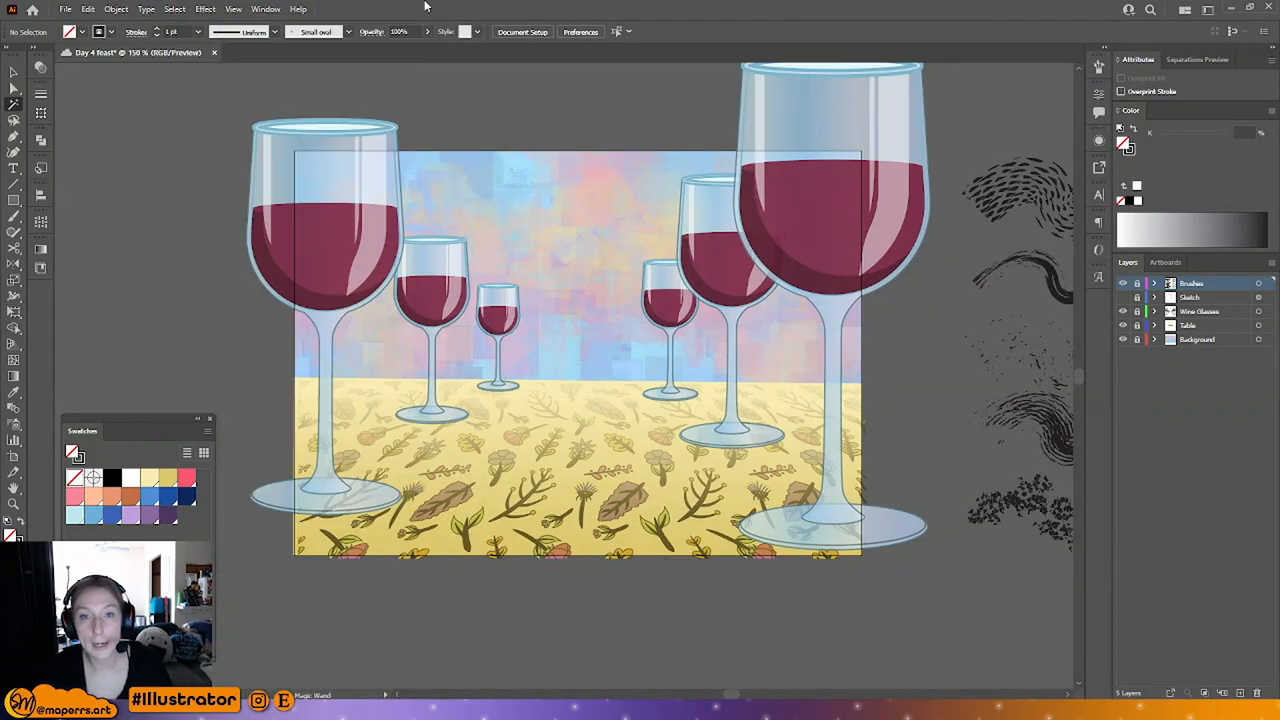
left_click(13, 73)
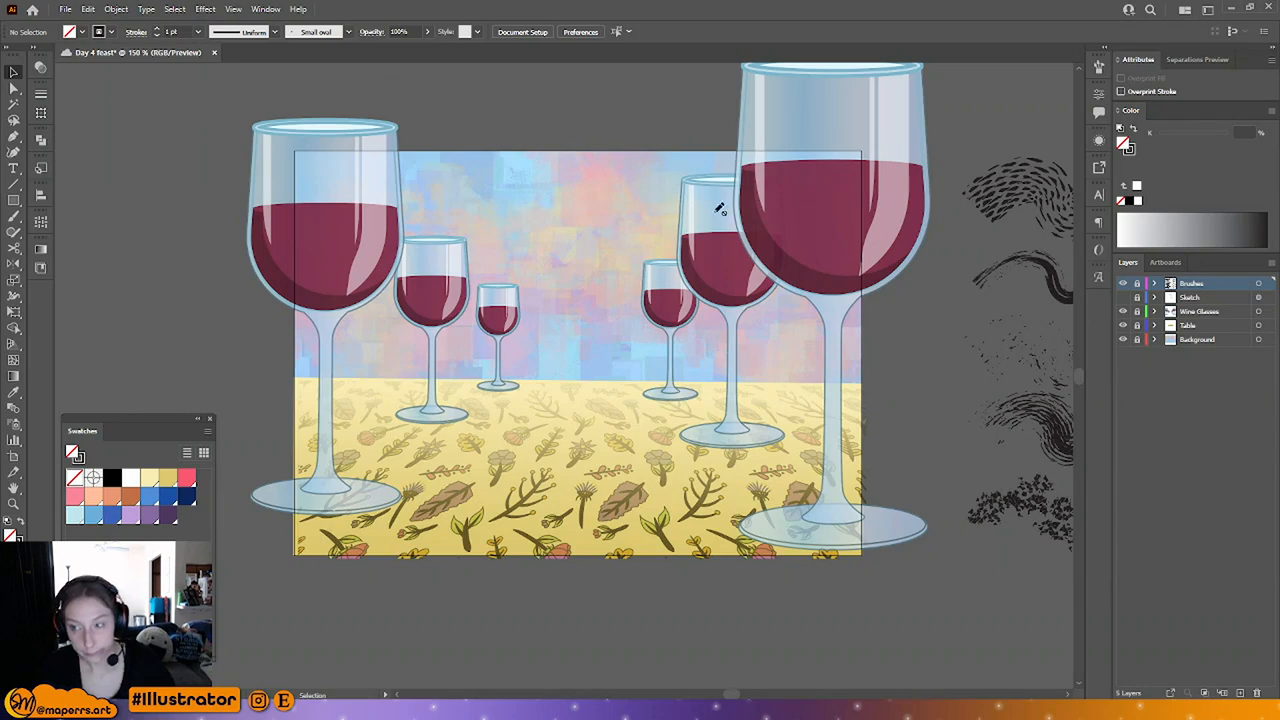
left_click_drag(658, 193, 586, 200)
left_click(233, 9)
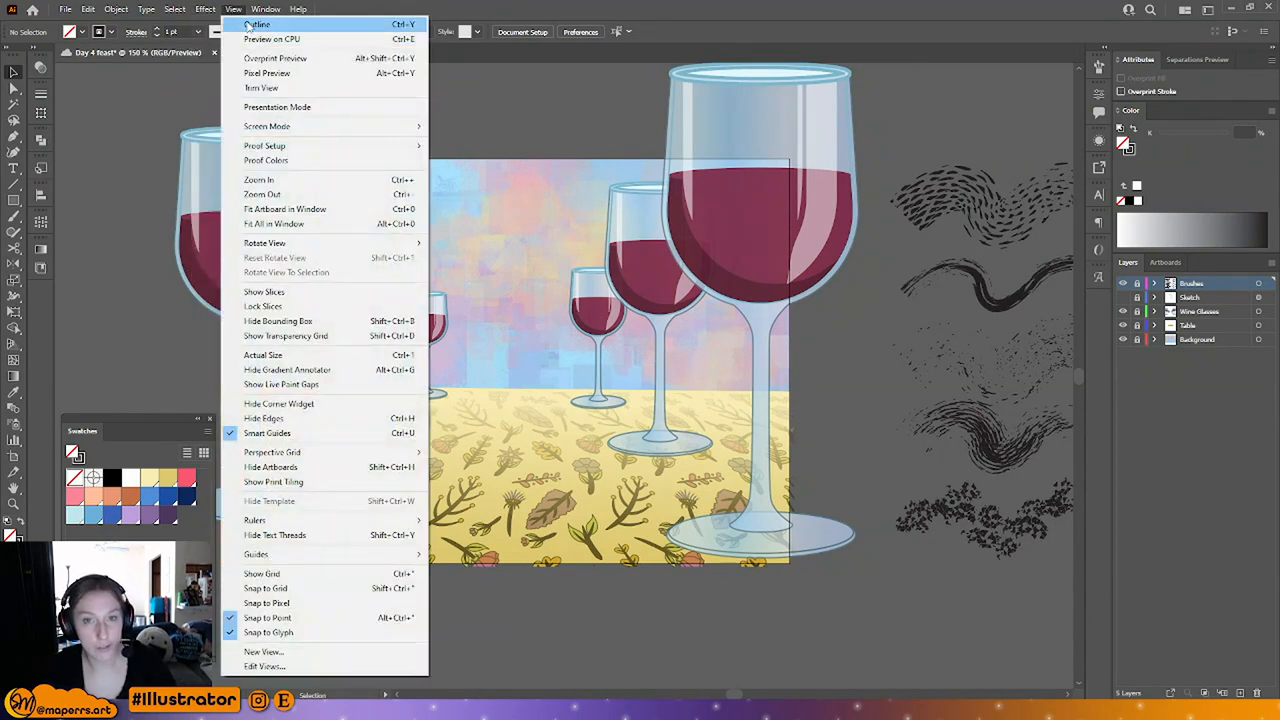
left_click(603, 97)
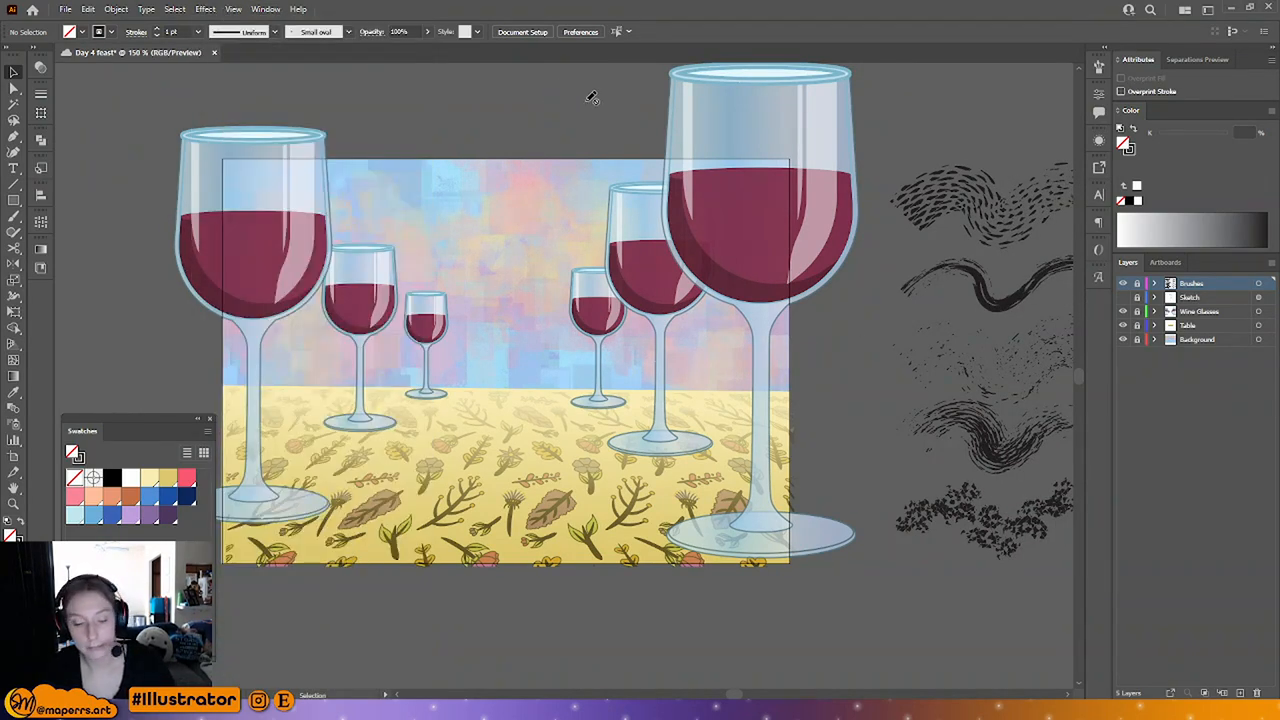
key("ctrl+minus")
left_click_drag(608, 292, 531, 217)
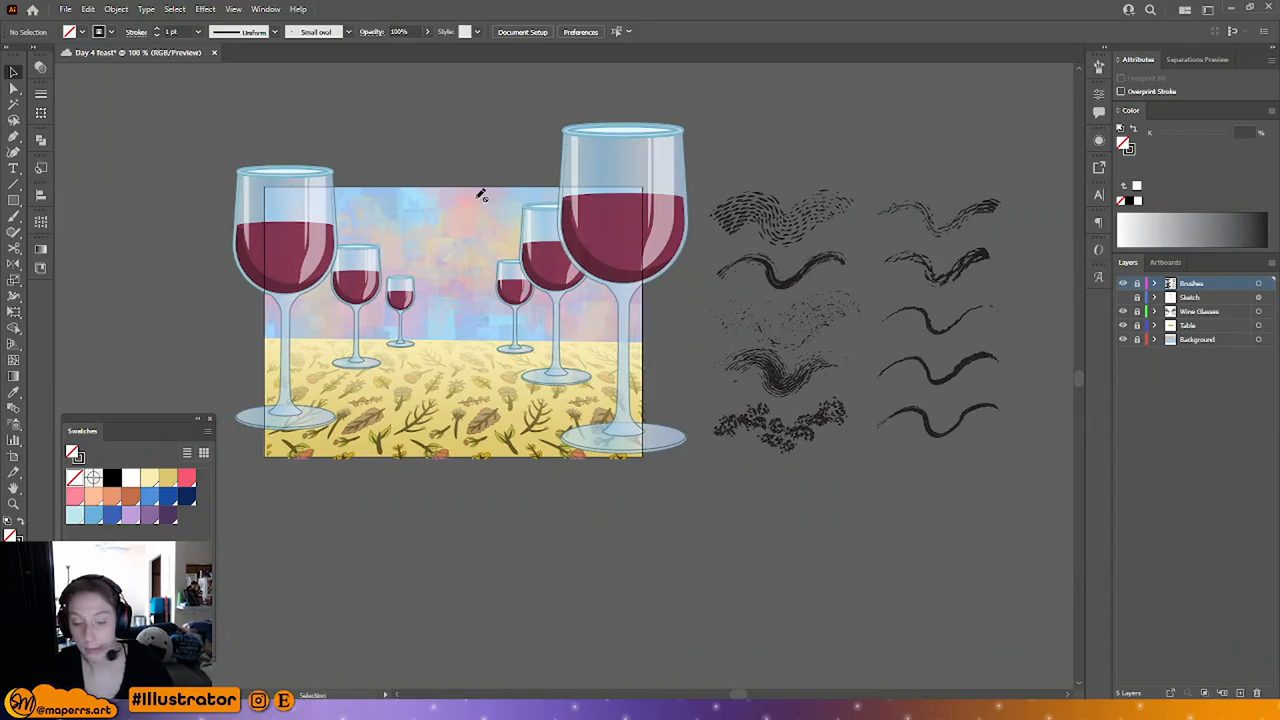
key("ctrl+plus")
left_click_drag(457, 283, 527, 296)
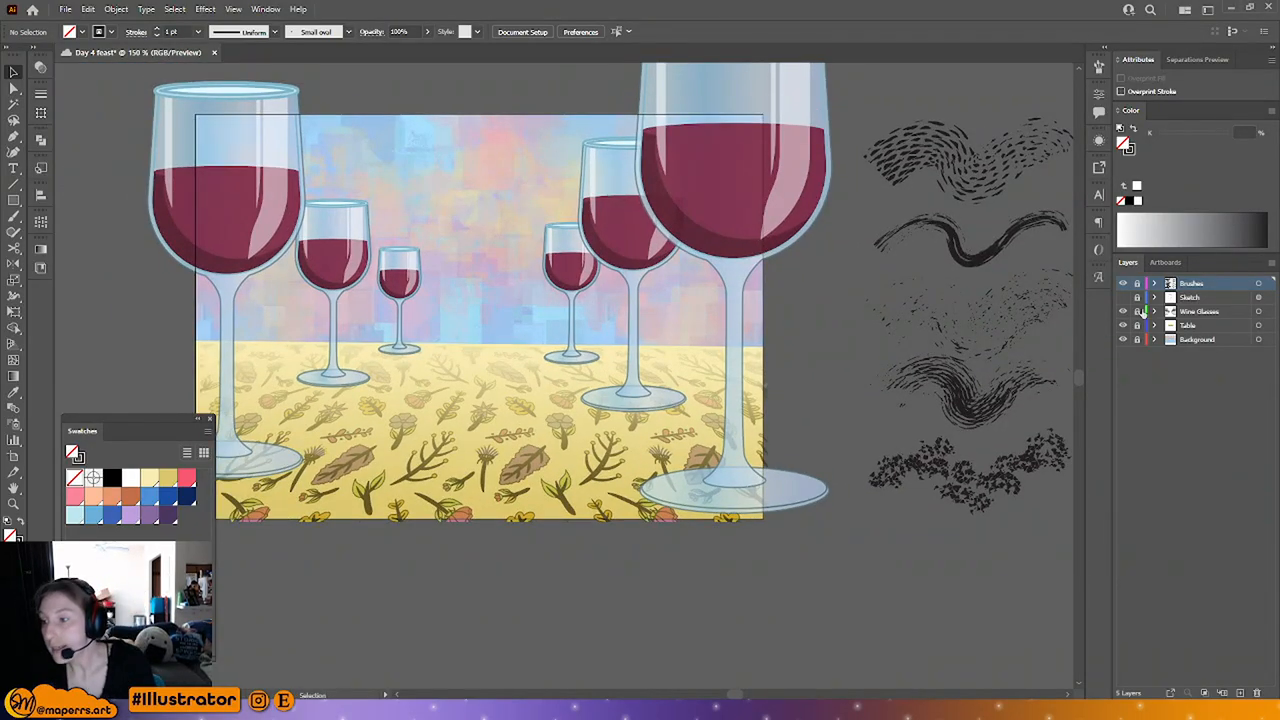
Step: Make the Sketch layer visible over the wine glasses and save the document
left_click(1190, 312)
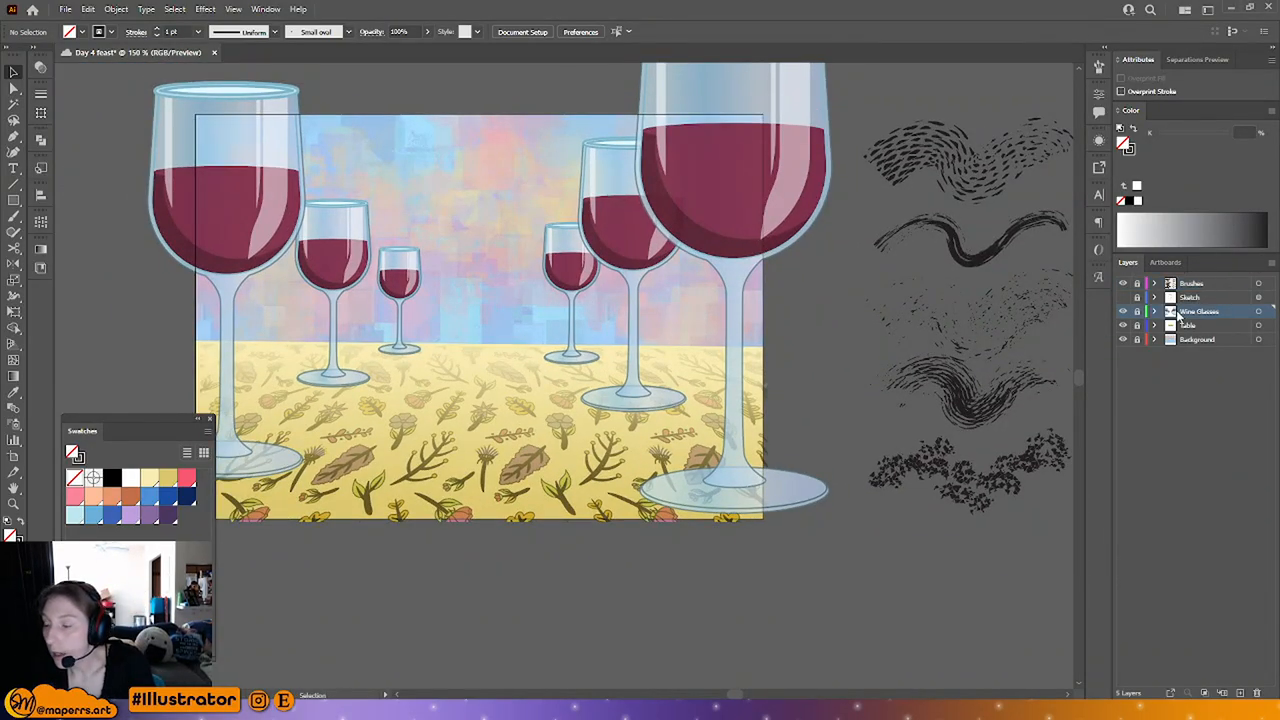
left_click(1123, 297)
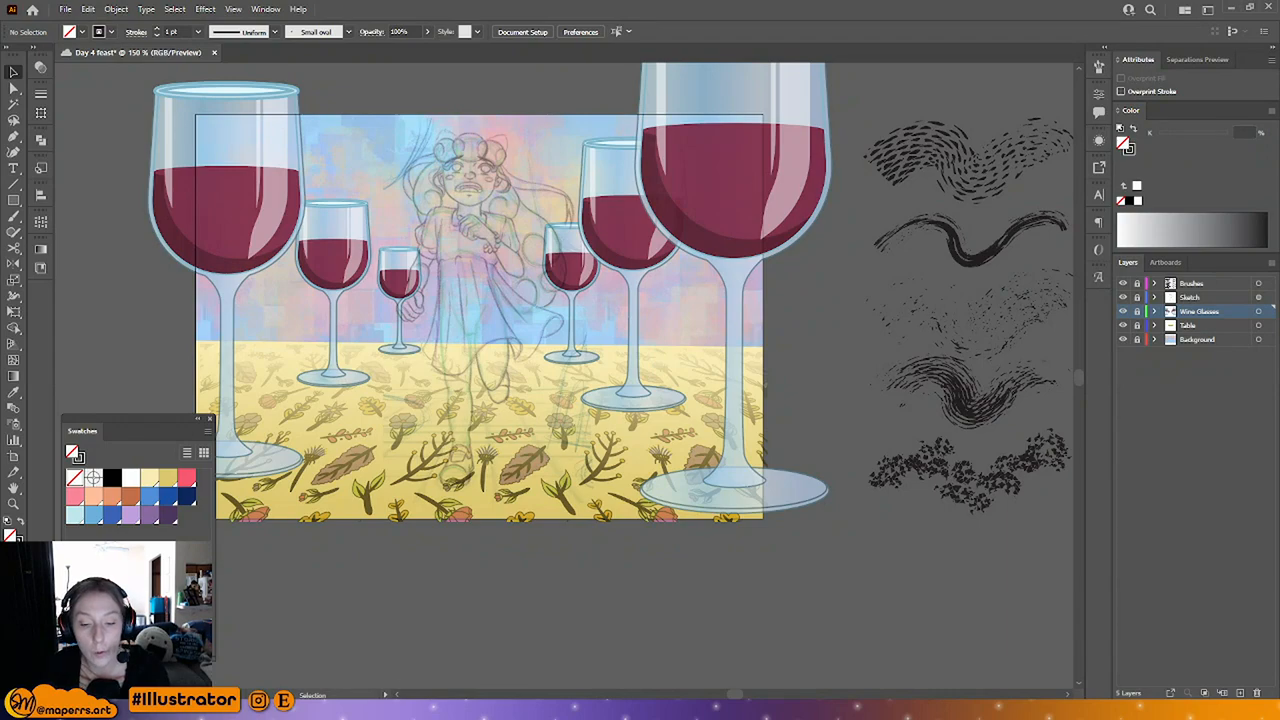
key("ctrl+s")
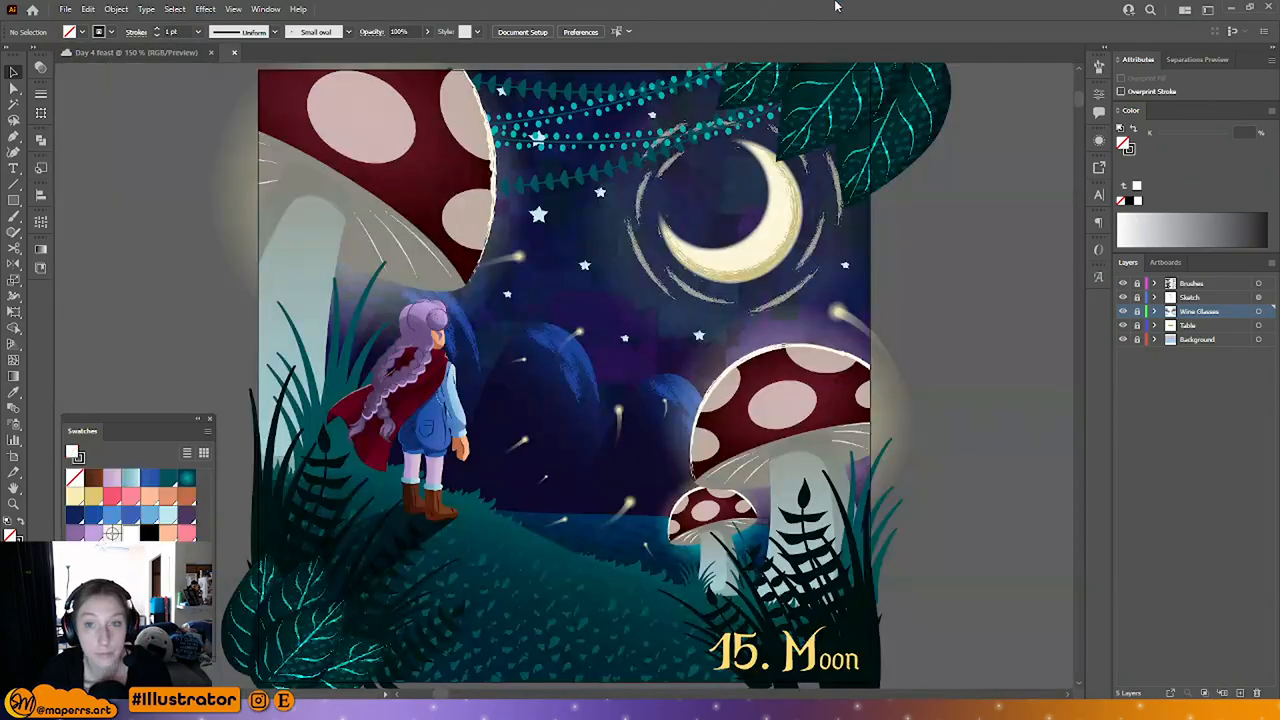
Step: Copy all artwork on the Mountains layer of Day 1 Moon.ai and return to the Day 4 feast document
left_click(584, 416)
left_click(1259, 437)
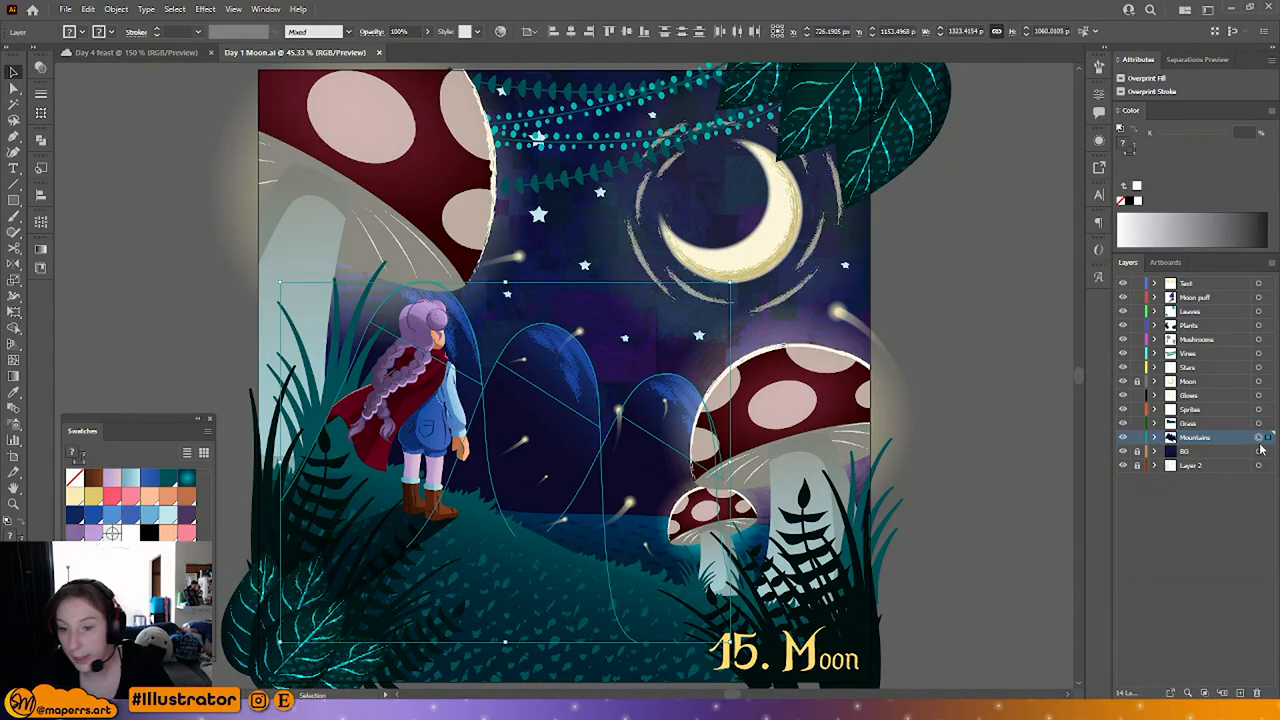
left_click(172, 53)
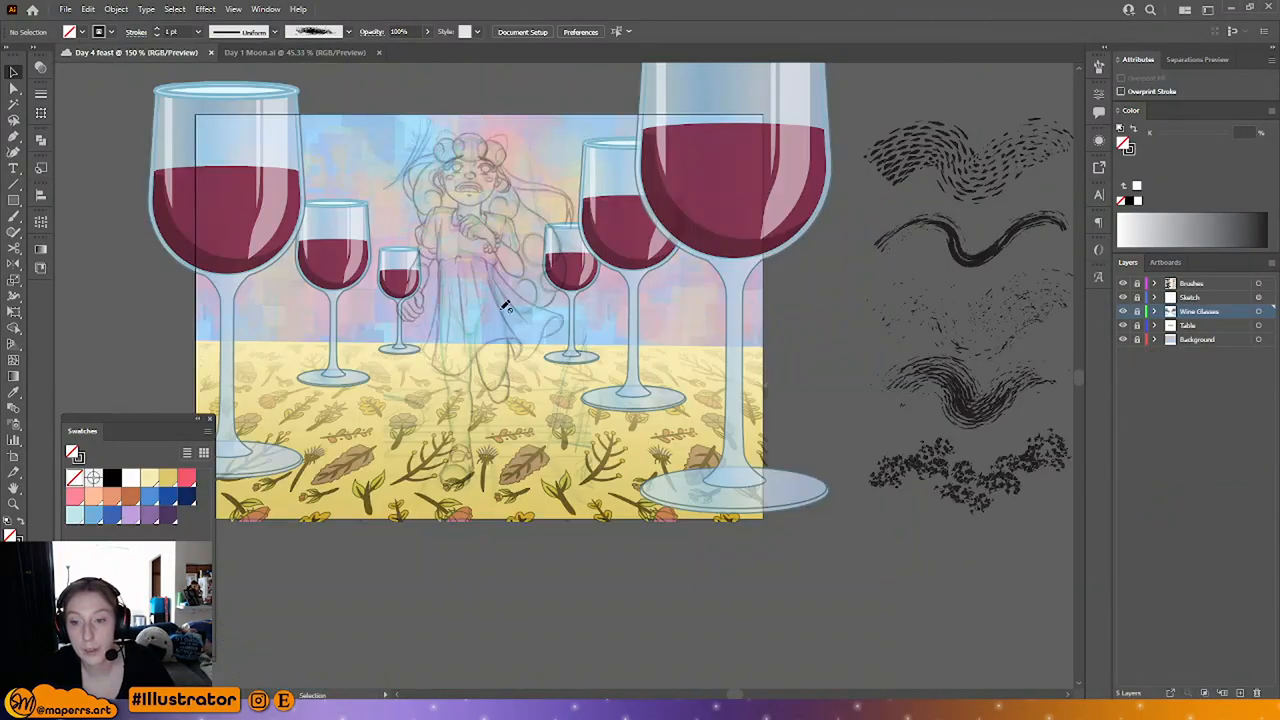
key("ctrl+v")
left_click(768, 374)
Step: Add a new layer above Table and paste the mountains into it, merging the conflicting swatches
left_click(1219, 323)
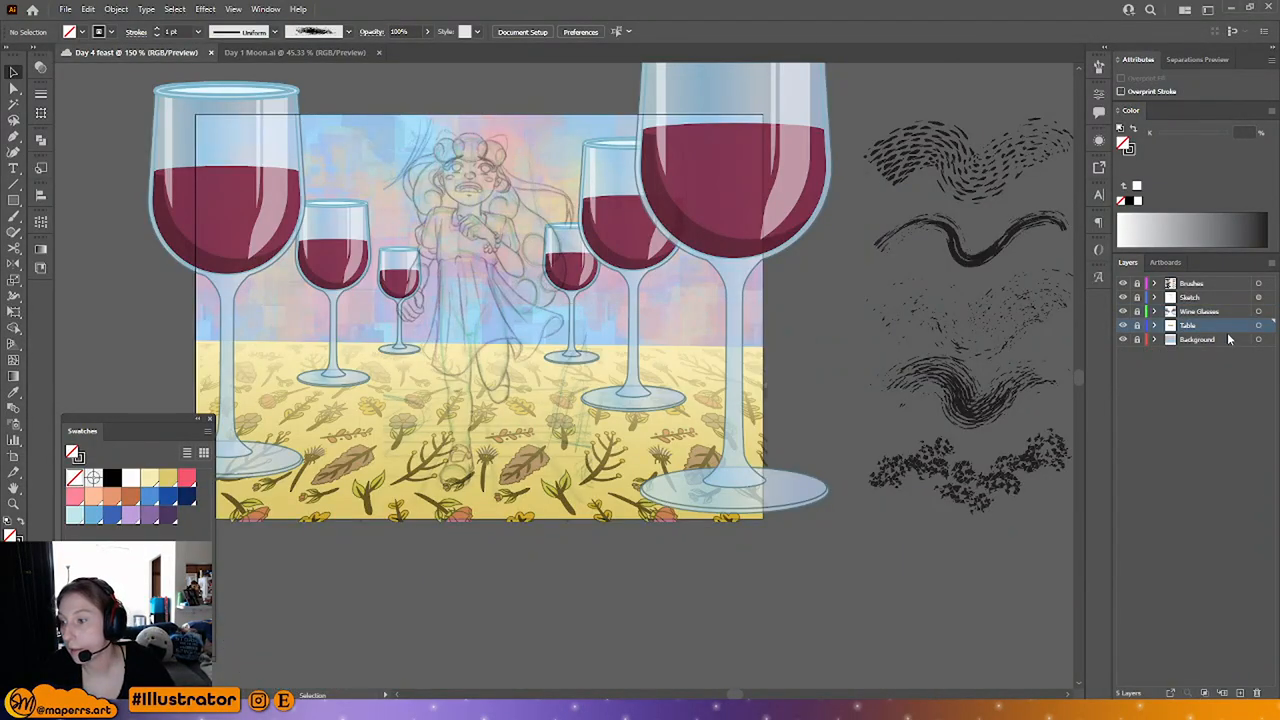
left_click(1241, 691)
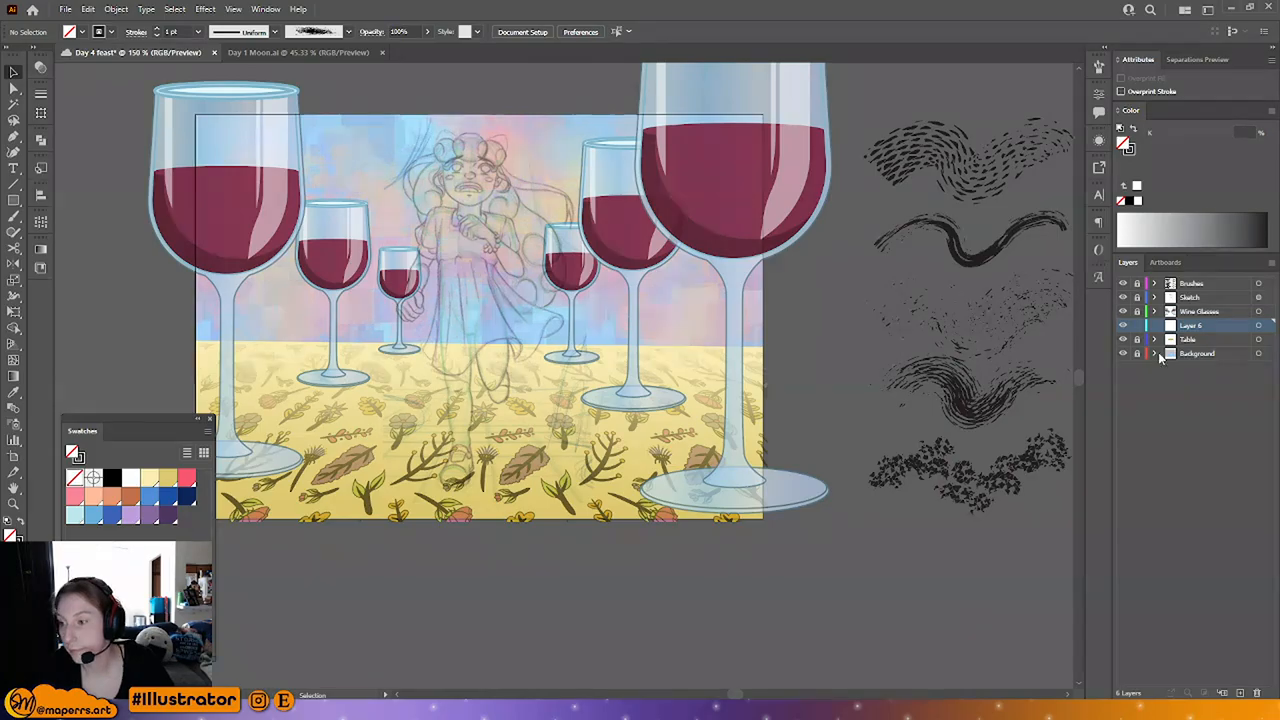
key("ctrl+v")
left_click(728, 405)
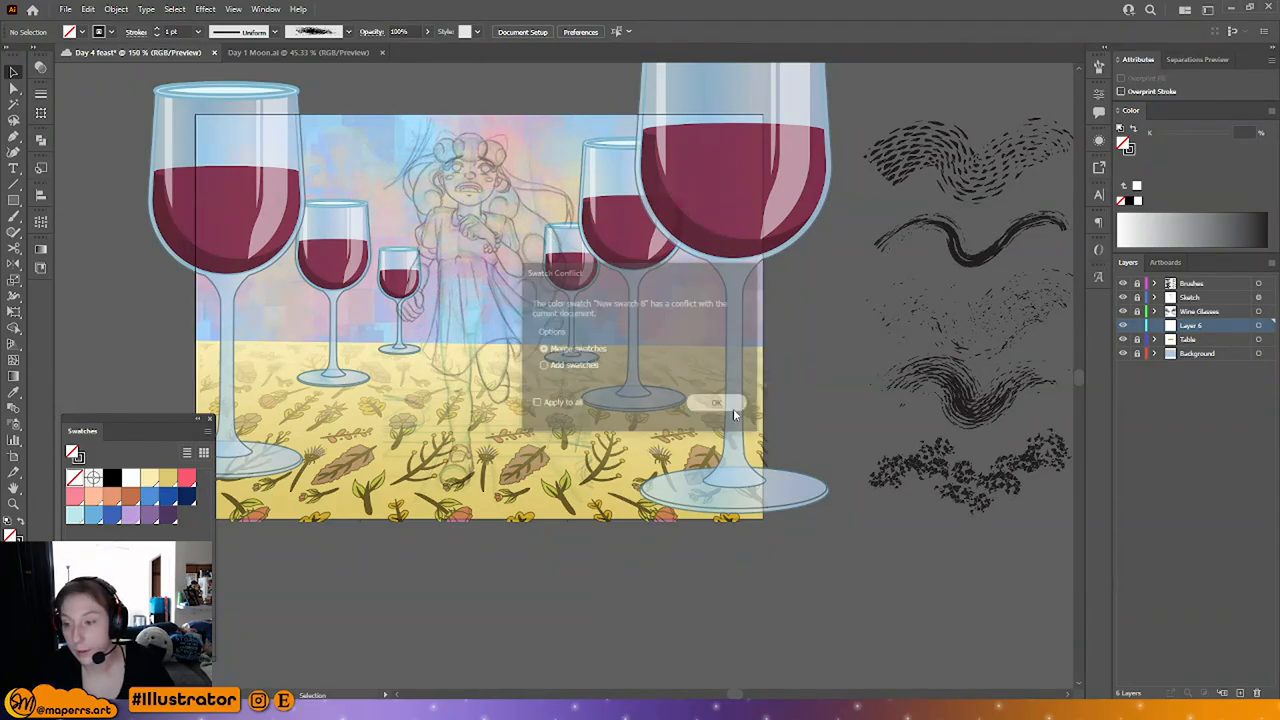
Step: Scale the pasted mountains down to about 6.68 by 5.33 in and place them beside the artboard
left_click_drag(516, 400, 570, 472)
key("ctrl+y")
key("ctrl+minus")
key("ctrl+y")
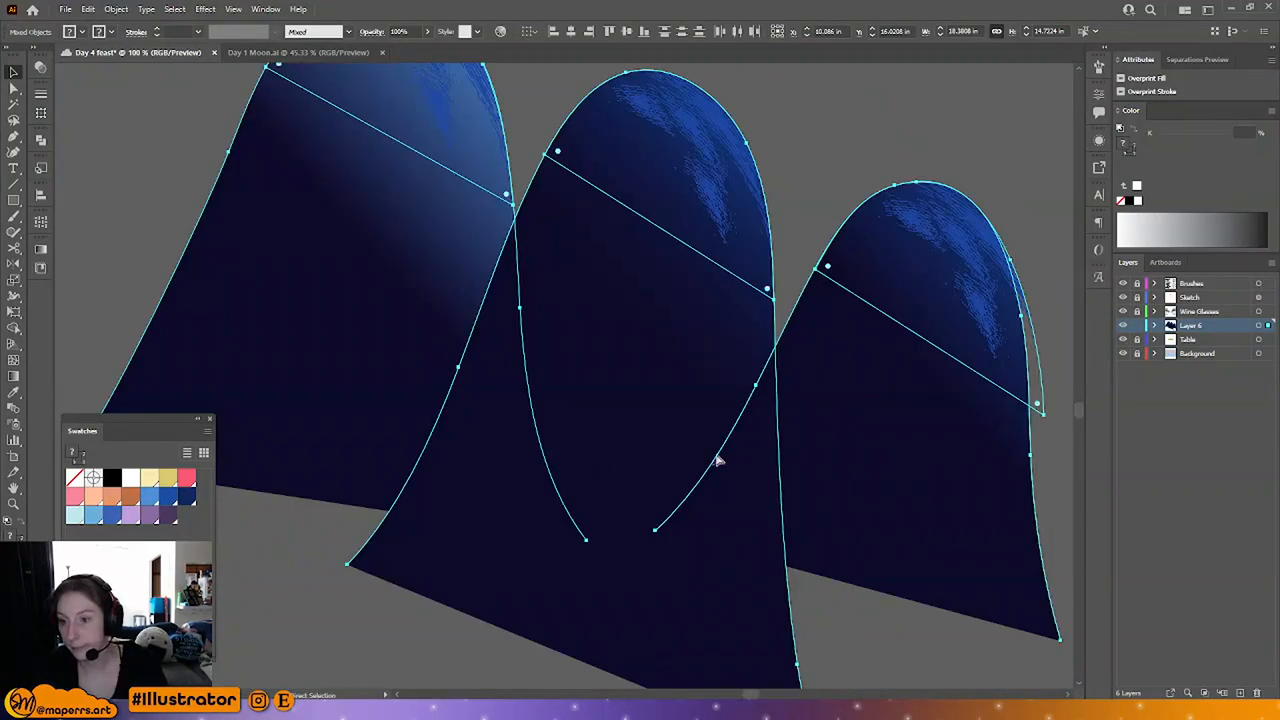
key("ctrl+minus")
key("ctrl+minus")
key("ctrl+minus")
key("ctrl+minus")
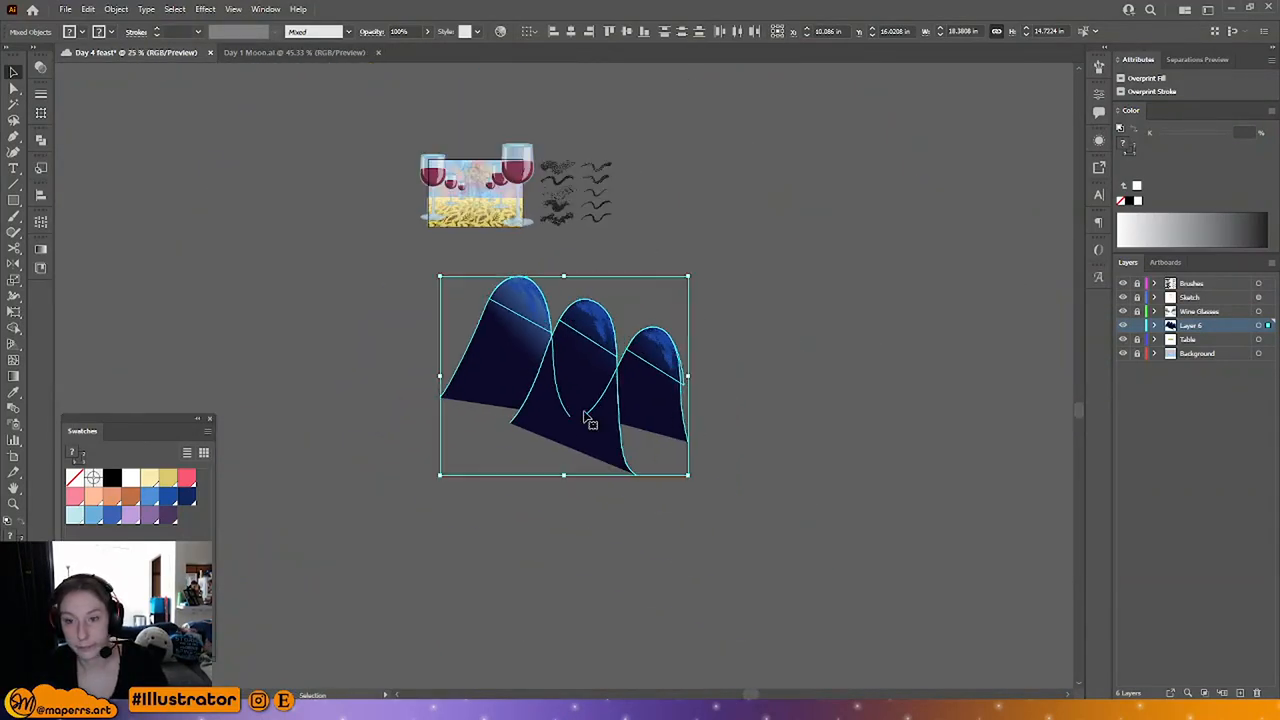
left_click_drag(690, 278, 375, 200)
key("ctrl+plus")
key("ctrl+plus")
key("ctrl+plus")
key("ctrl+plus")
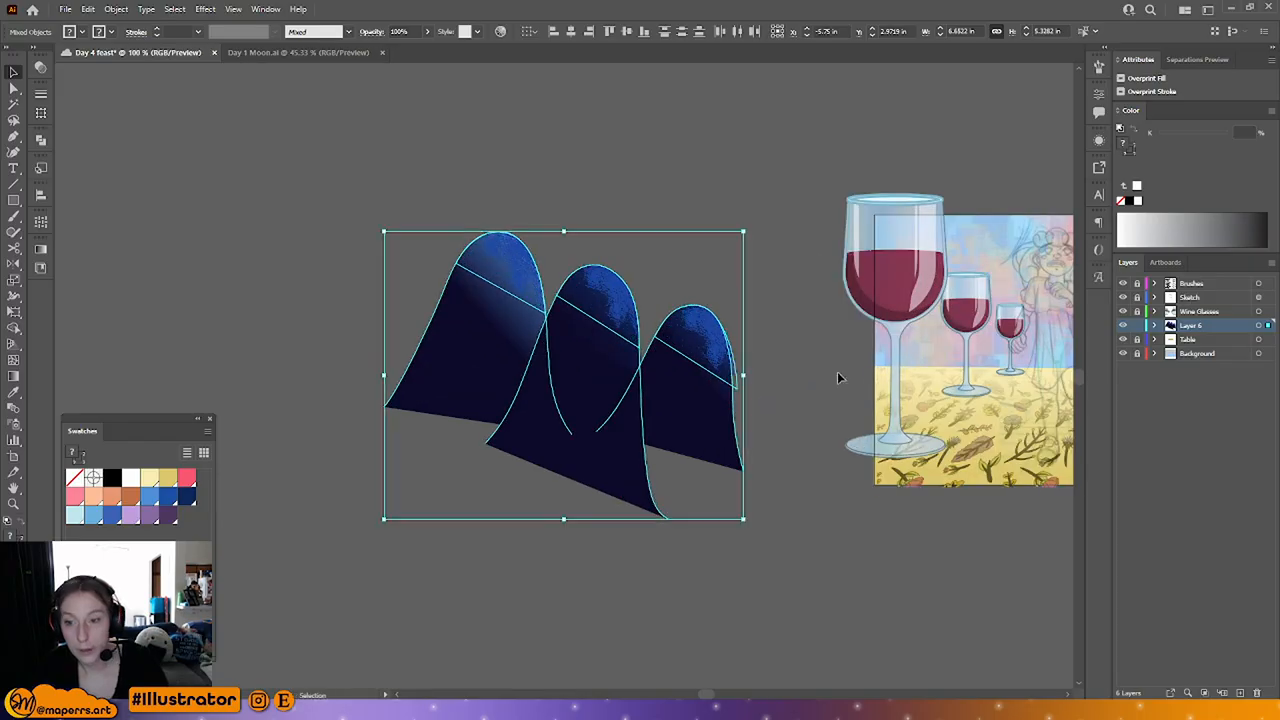
Step: Shrink the mountains further to about 4.6 in wide, move them closer to the artboard, and save the document
left_click_drag(837, 371, 677, 362)
left_click_drag(584, 222, 526, 266)
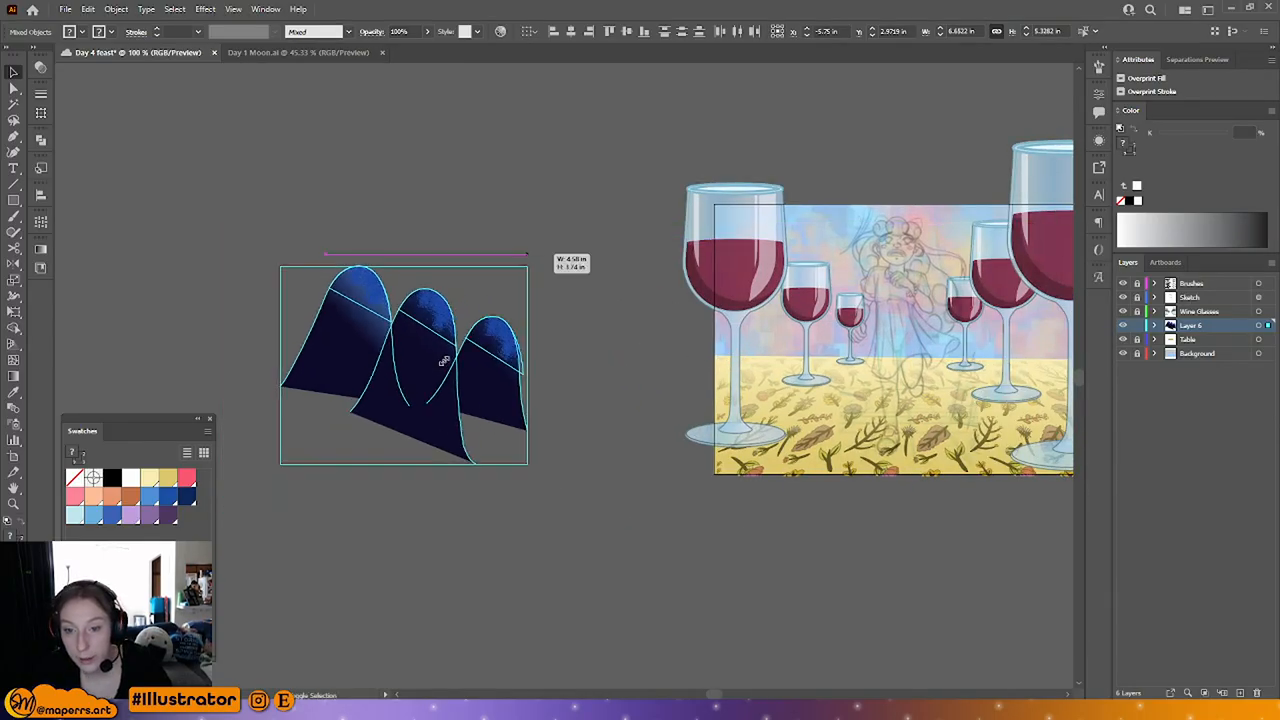
left_click_drag(438, 370, 572, 291)
left_click(503, 117)
left_click_drag(661, 118, 578, 125)
key("ctrl+s")
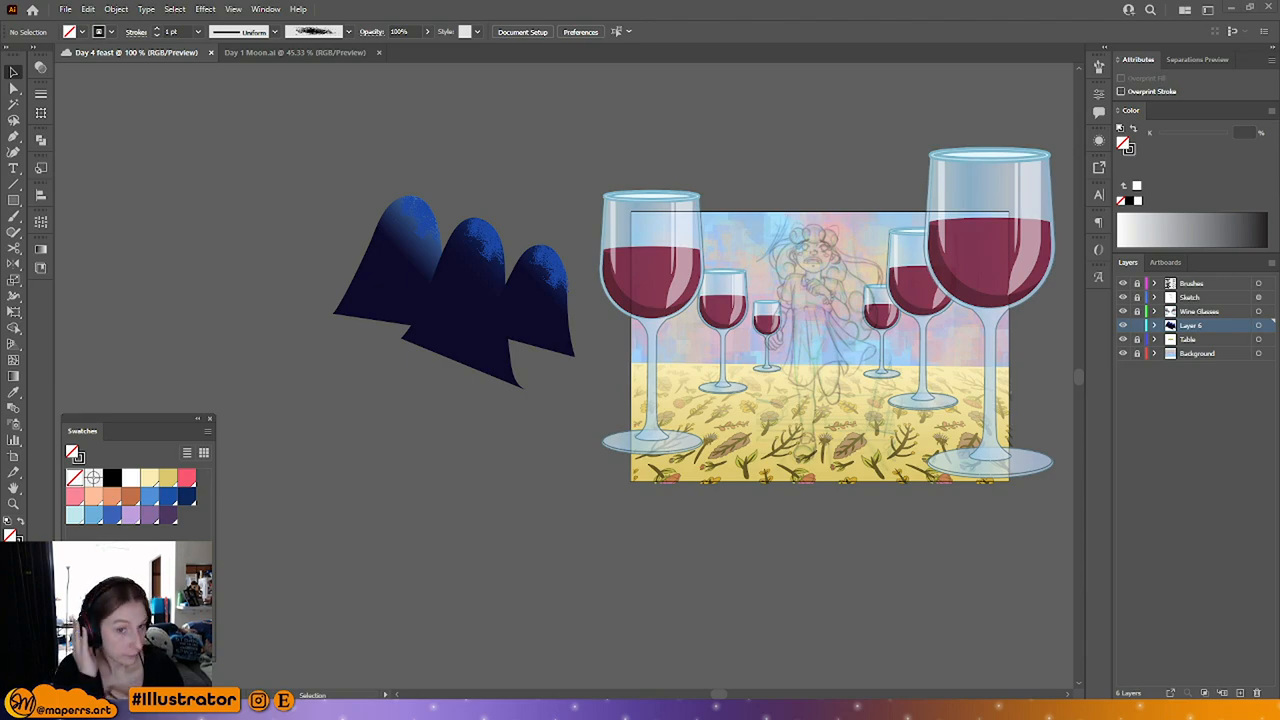
key("XF86AudioMute")
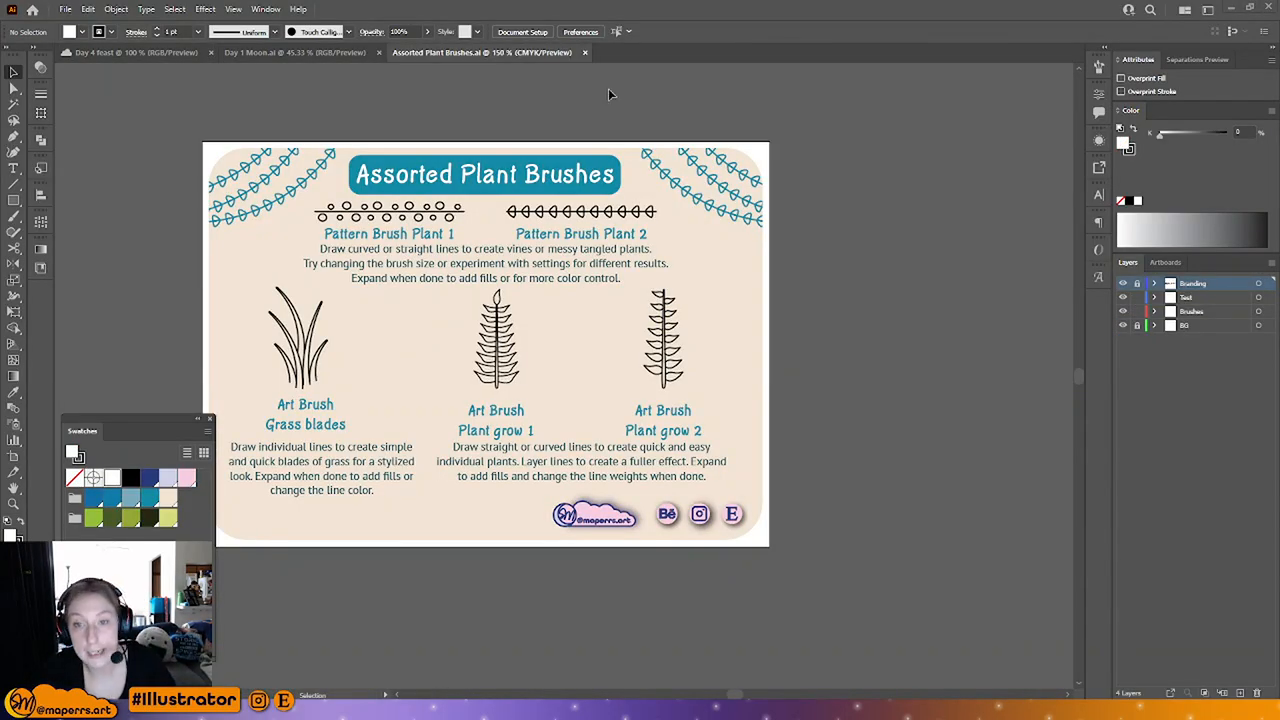
left_click_drag(558, 116, 609, 123)
left_click(507, 225)
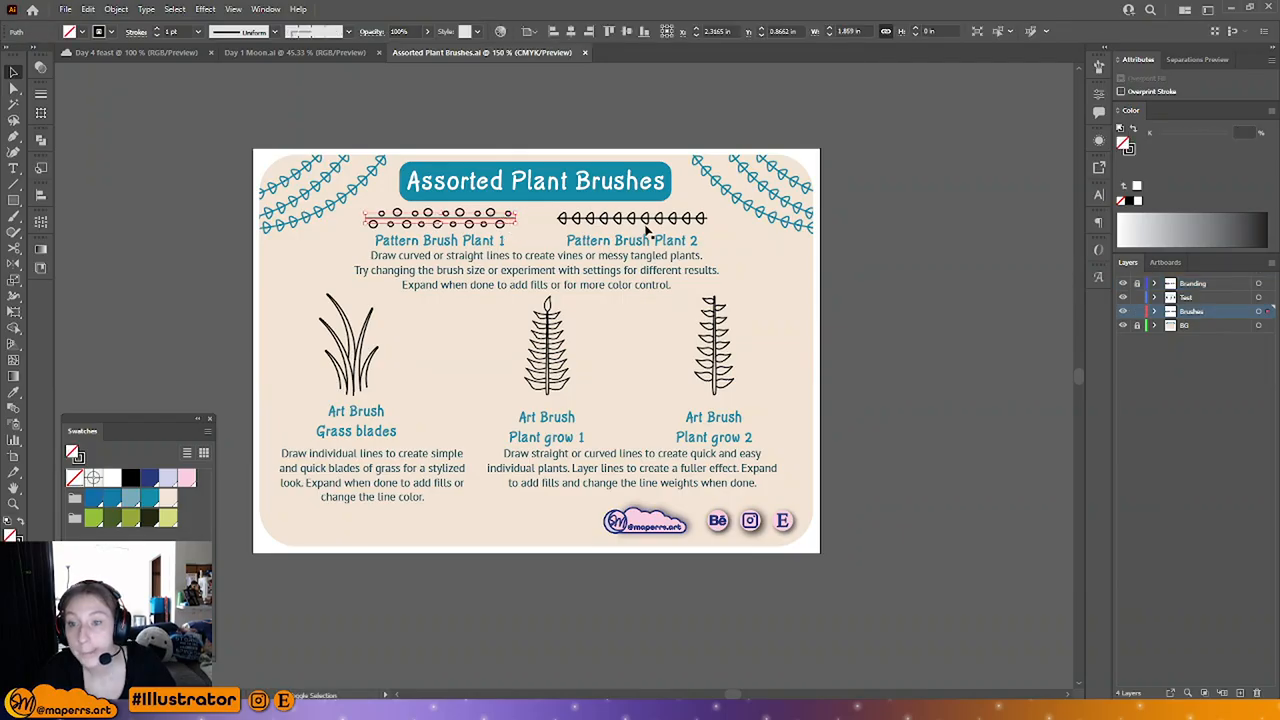
left_click(583, 219, "shift")
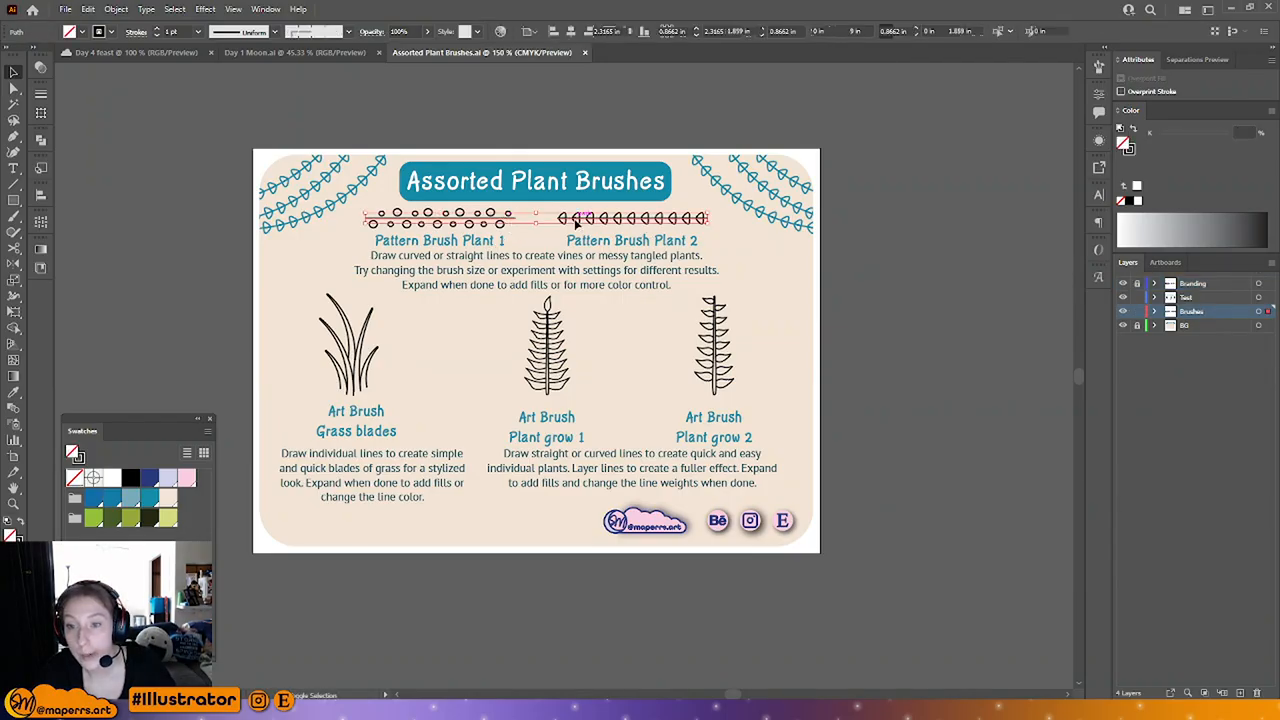
left_click(546, 363, "shift")
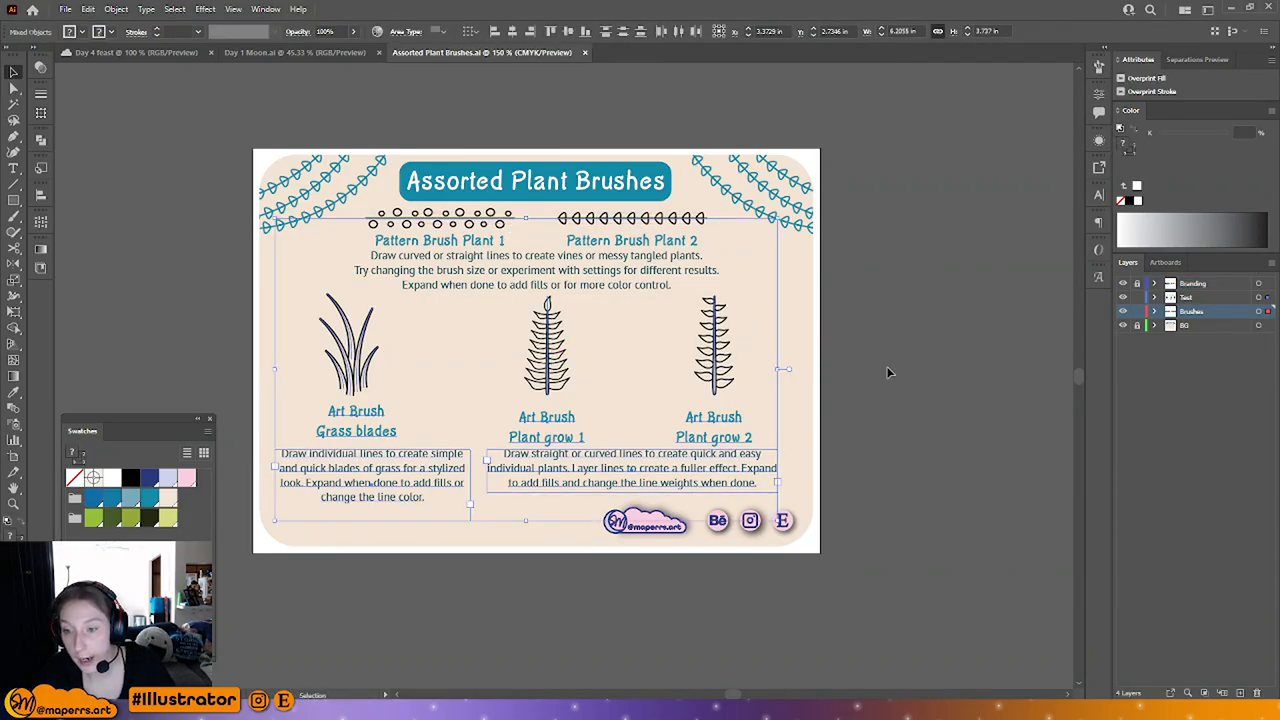
left_click(1030, 356)
key("ctrl+a")
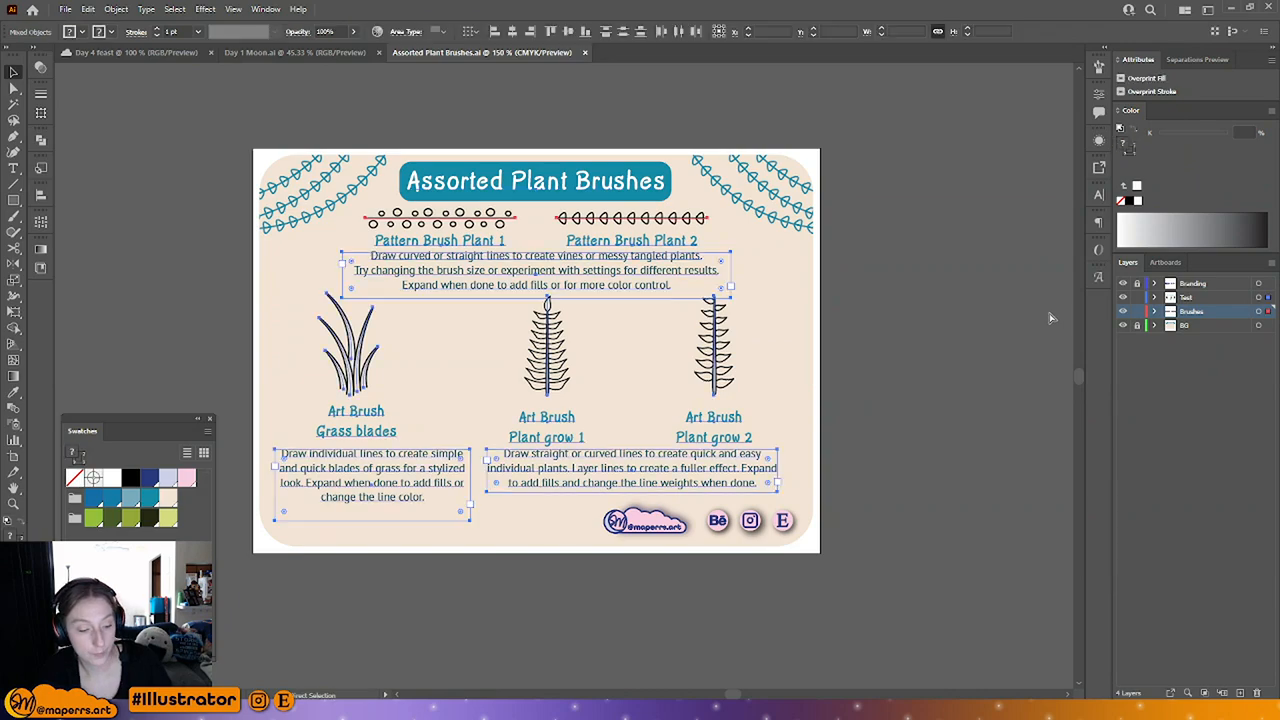
left_click(1050, 316)
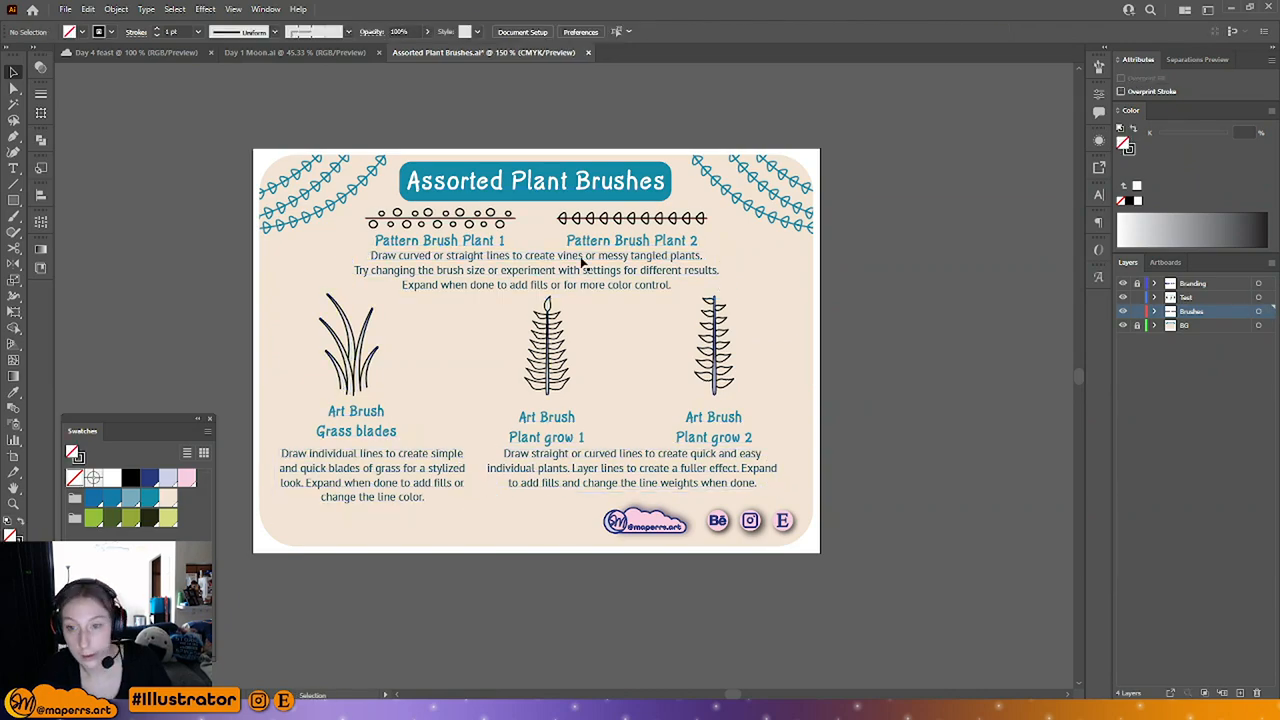
Step: Copy the two pattern brush samples and three plant art brush samples, then close Assorted Plant Brushes.ai without saving
left_click(505, 222)
left_click(566, 218, "shift")
left_click(716, 385, "shift")
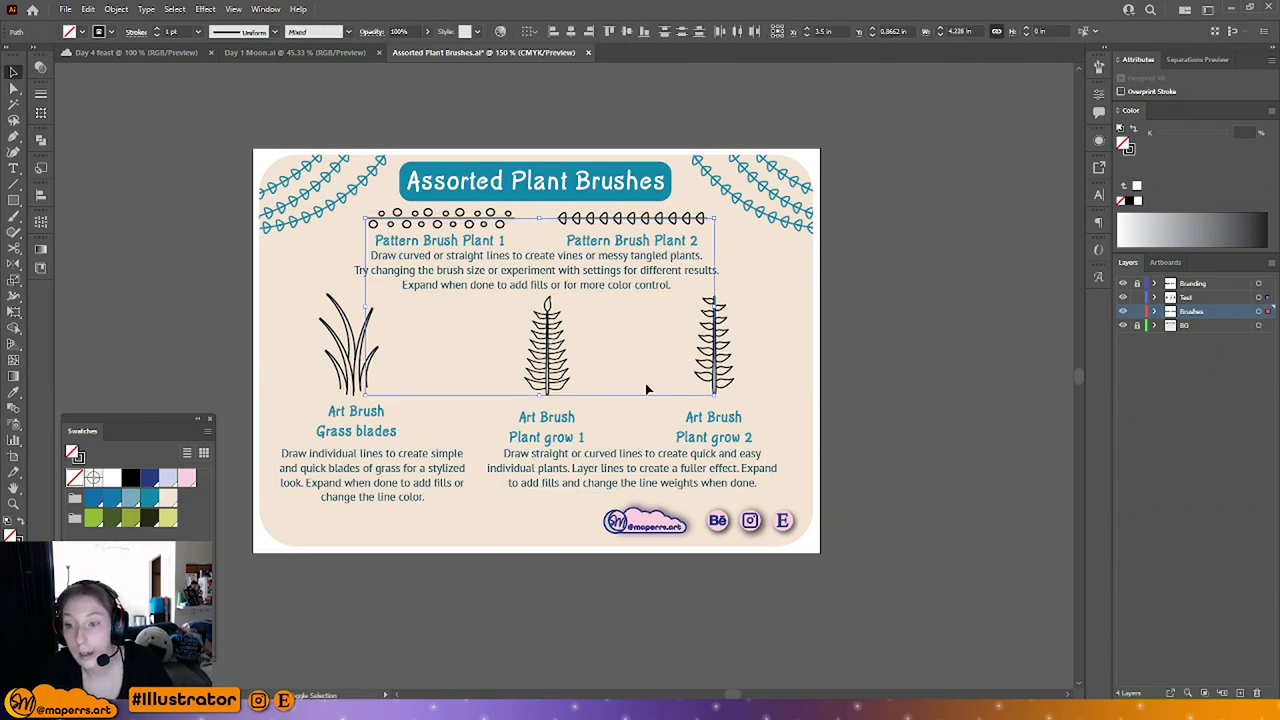
left_click(556, 380, "shift")
left_click(368, 380, "shift")
key("ctrl+c")
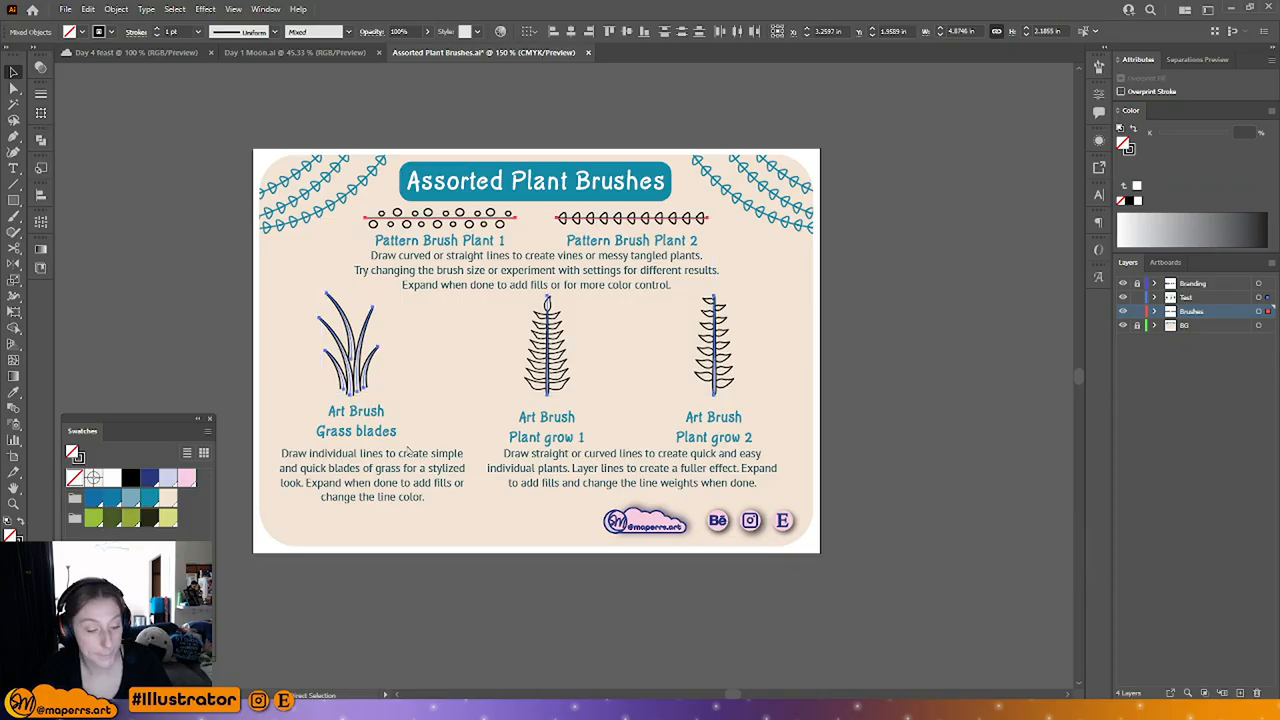
left_click(440, 90)
key("ctrl+w")
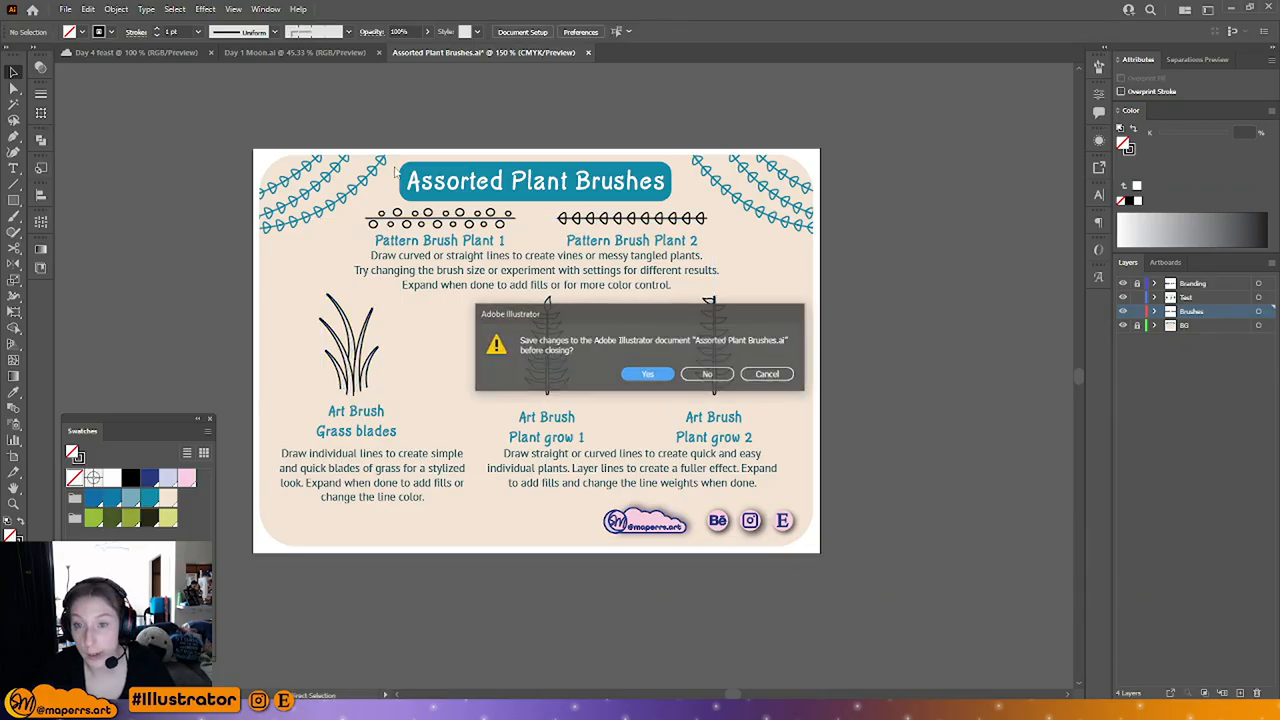
left_click(708, 370)
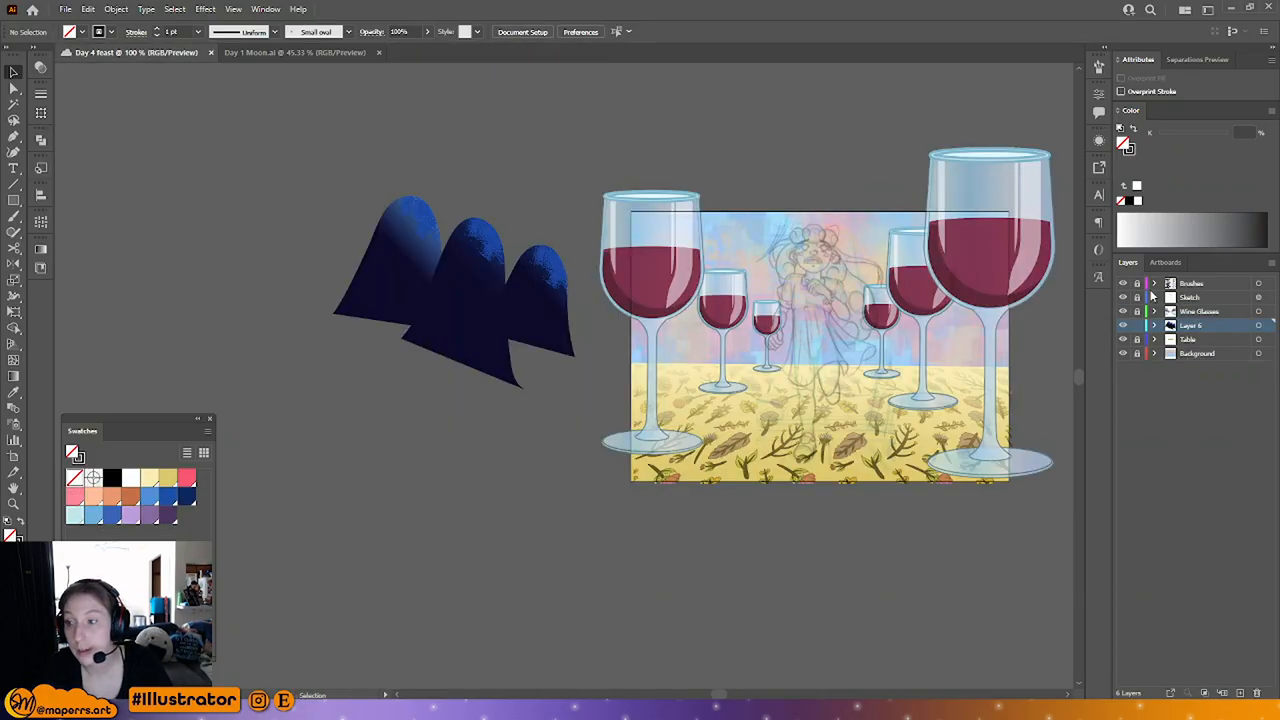
Step: Paste the copied plant brush samples onto the Brushes layer and place them below the existing brush strokes
left_click(1219, 287)
key("ctrl+v")
left_click_drag(880, 349, 330, 285)
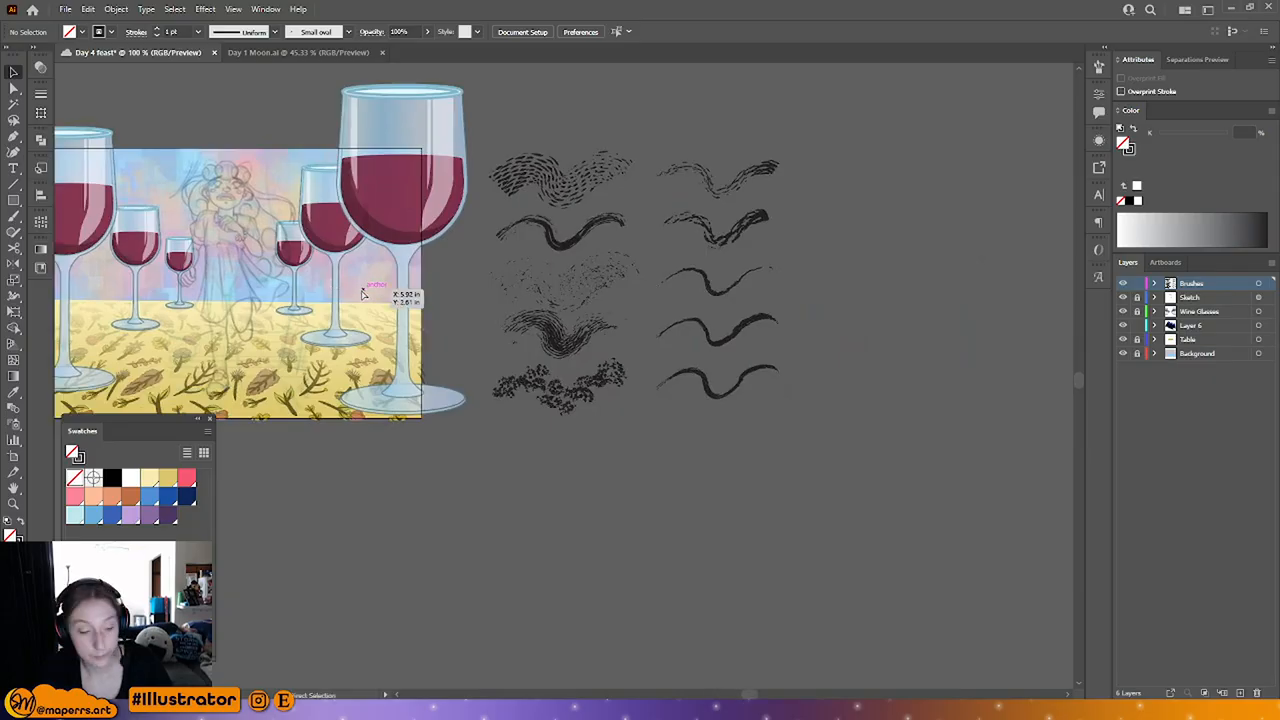
key("ctrl+v")
mouse_move(591, 393)
left_mouse_down()
mouse_move(648, 483)
mouse_move(652, 540)
left_mouse_up()
left_click(831, 520)
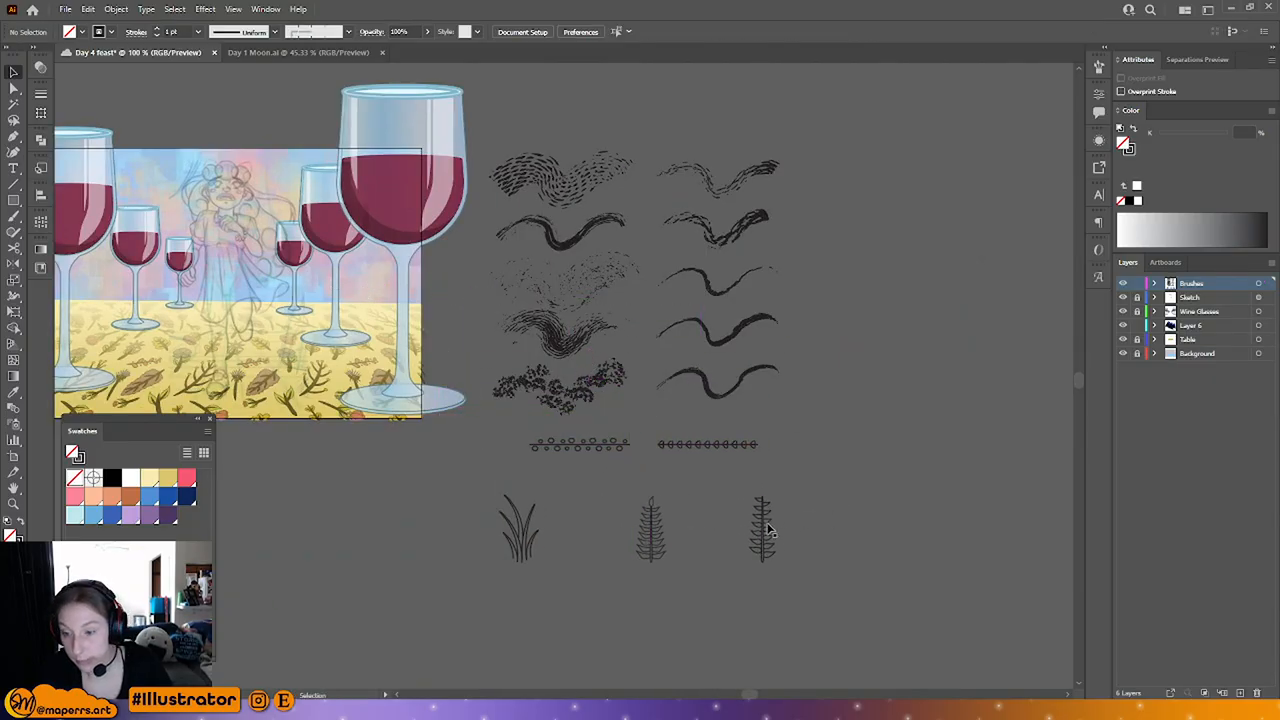
Step: Move the grass and two plant samples close together under the pattern brush samples, lock the Brushes layer, and save
left_click_drag(766, 523, 702, 524)
left_click_drag(526, 551, 602, 556)
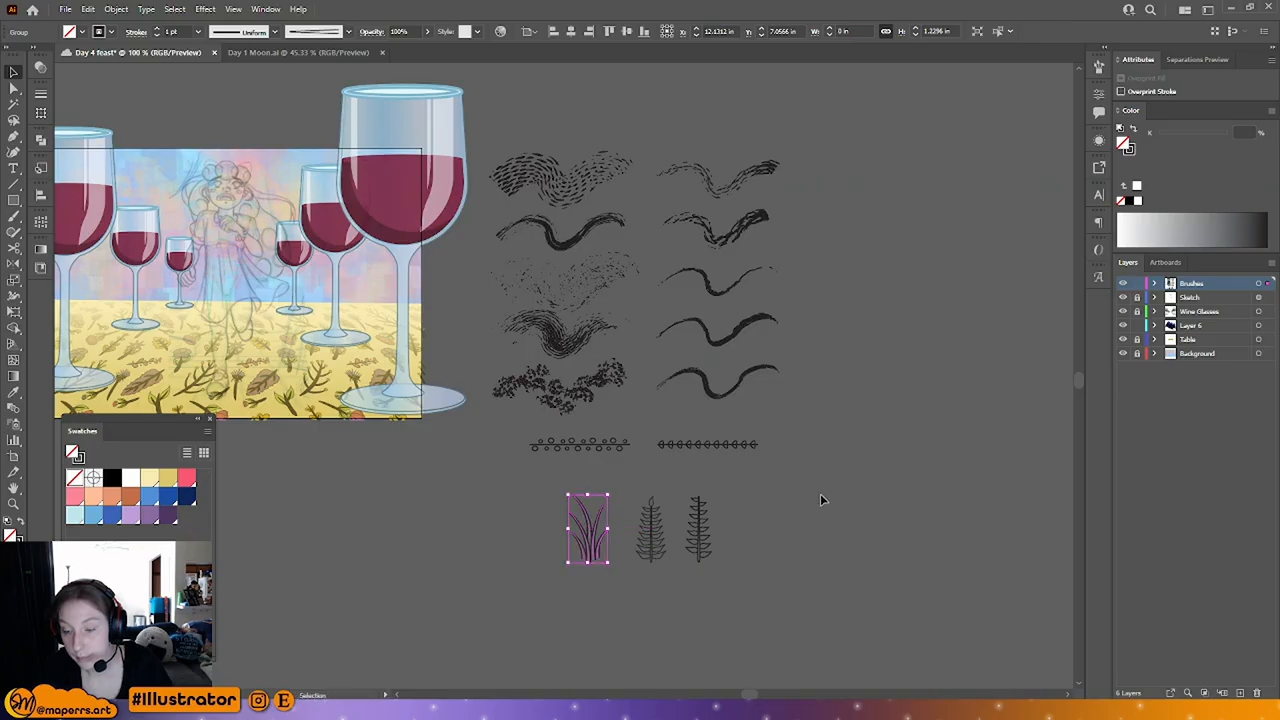
left_click_drag(820, 494, 558, 578)
left_click_drag(657, 541, 660, 514)
left_click(898, 474)
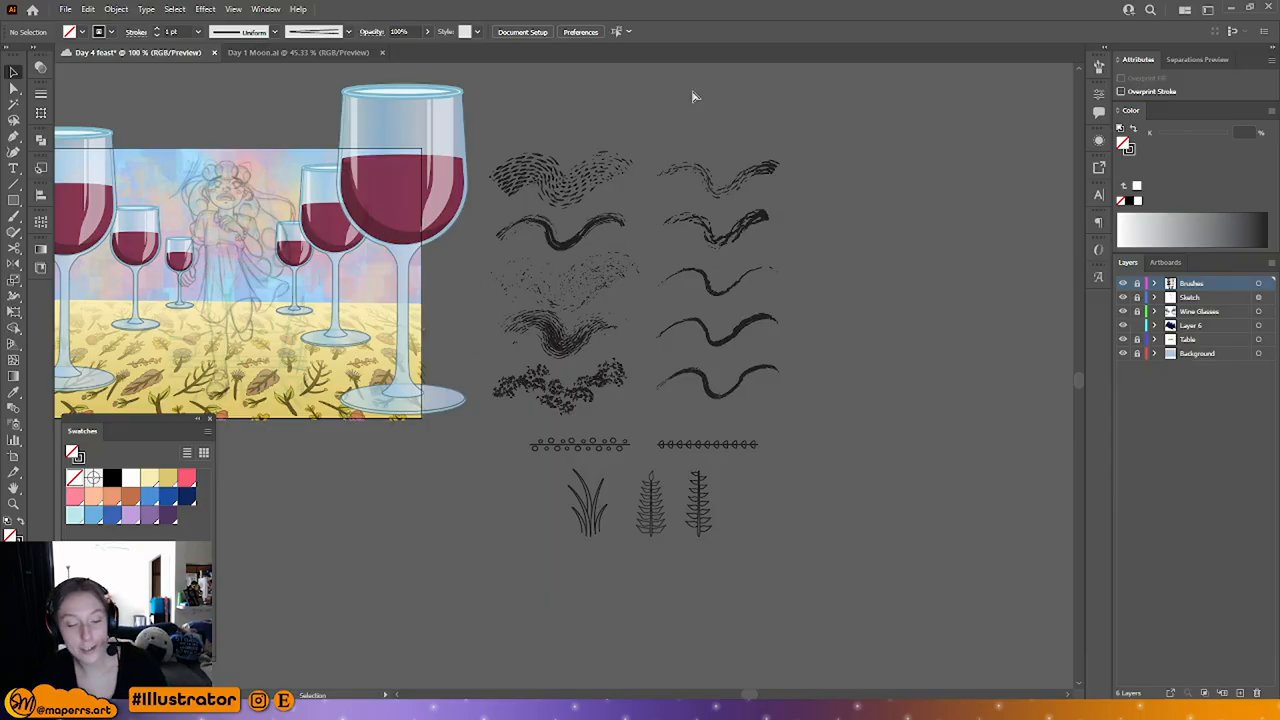
key("ctrl+plus")
left_click_drag(572, 160, 760, 286)
left_click_drag(743, 121, 839, 128)
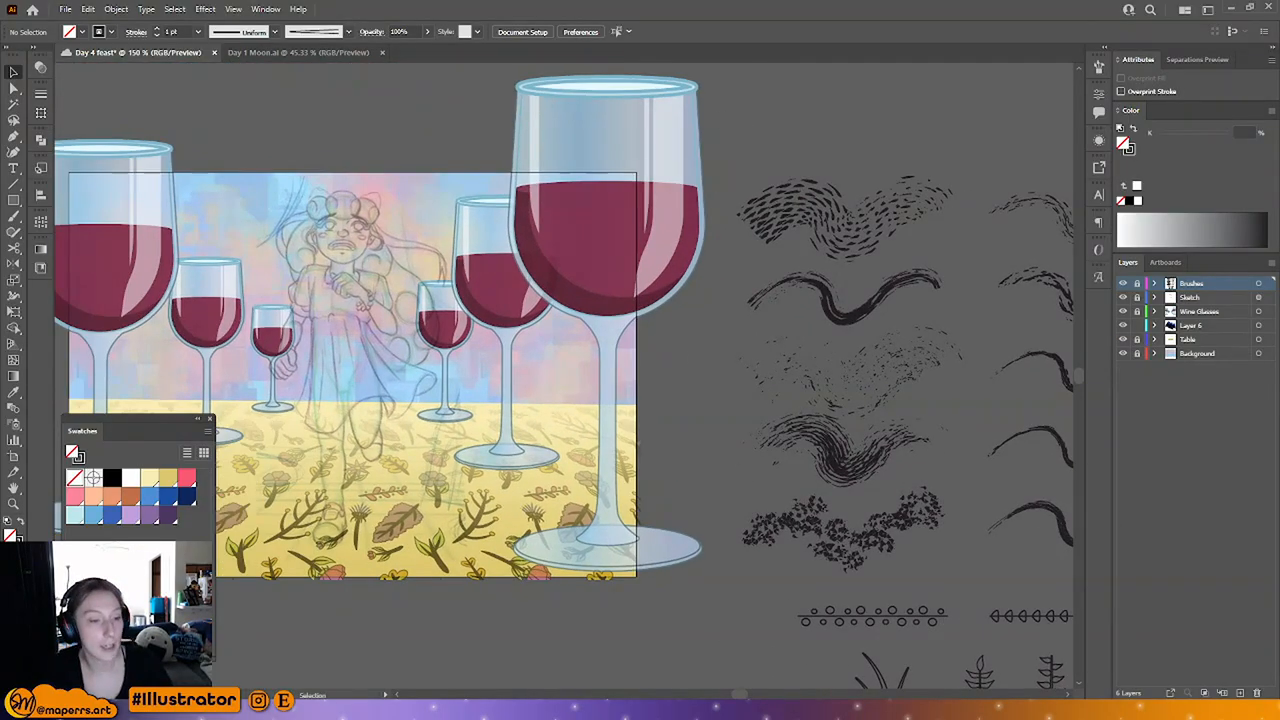
key("ctrl+s")
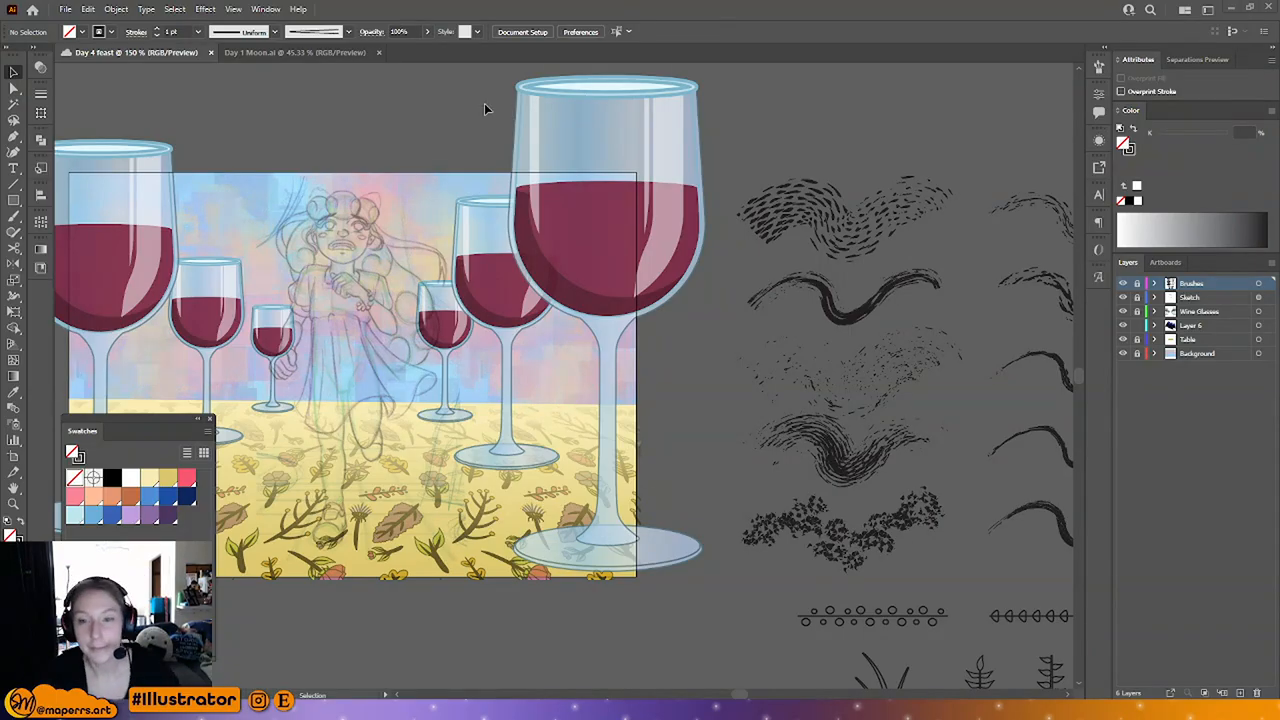
Step: Look over the collected brush samples, the feast scene and the mountains beside the artboard
key("ctrl+minus")
scroll(531, 521, "down", 3)
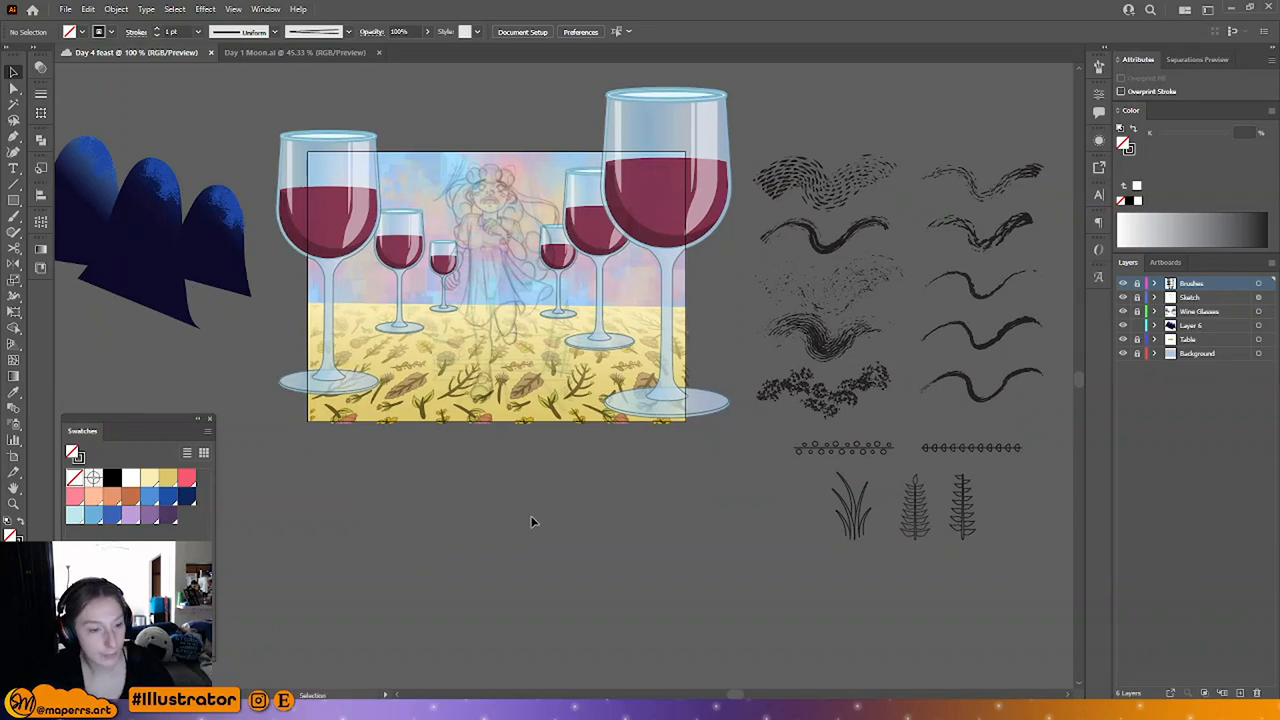
left_click_drag(868, 300, 574, 335)
key("ctrl+plus")
mouse_move(890, 192)
left_mouse_down()
mouse_move(820, 286)
mouse_move(827, 300)
left_mouse_up()
left_click_drag(862, 167, 352, 597)
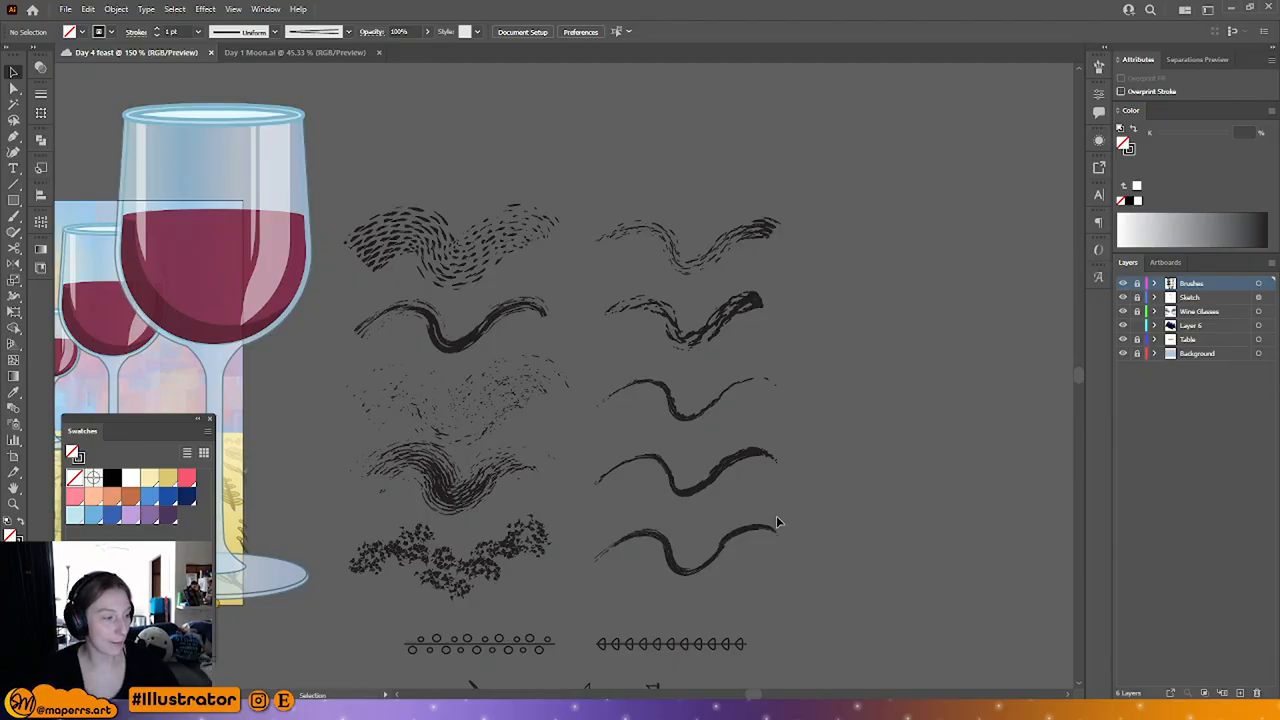
scroll(776, 515, "down", 5)
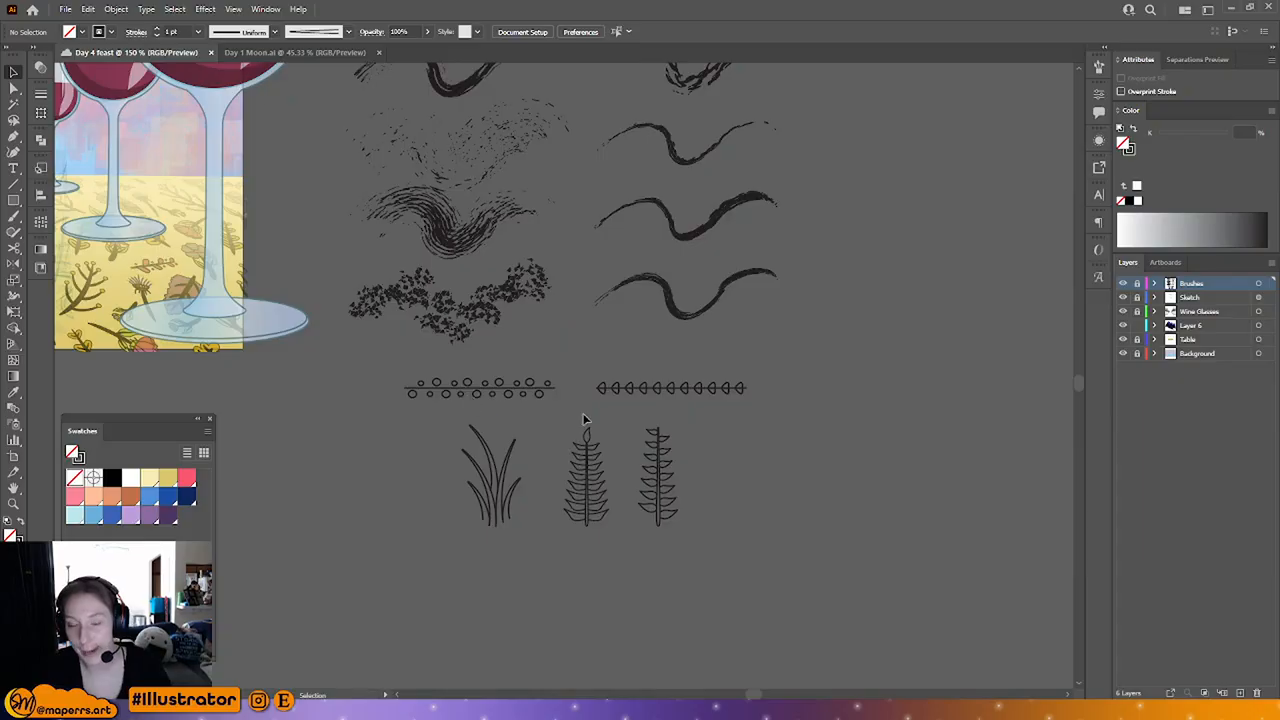
scroll(682, 519, "left", 6)
key("ctrl+equal")
key("ctrl+minus")
key("ctrl+minus")
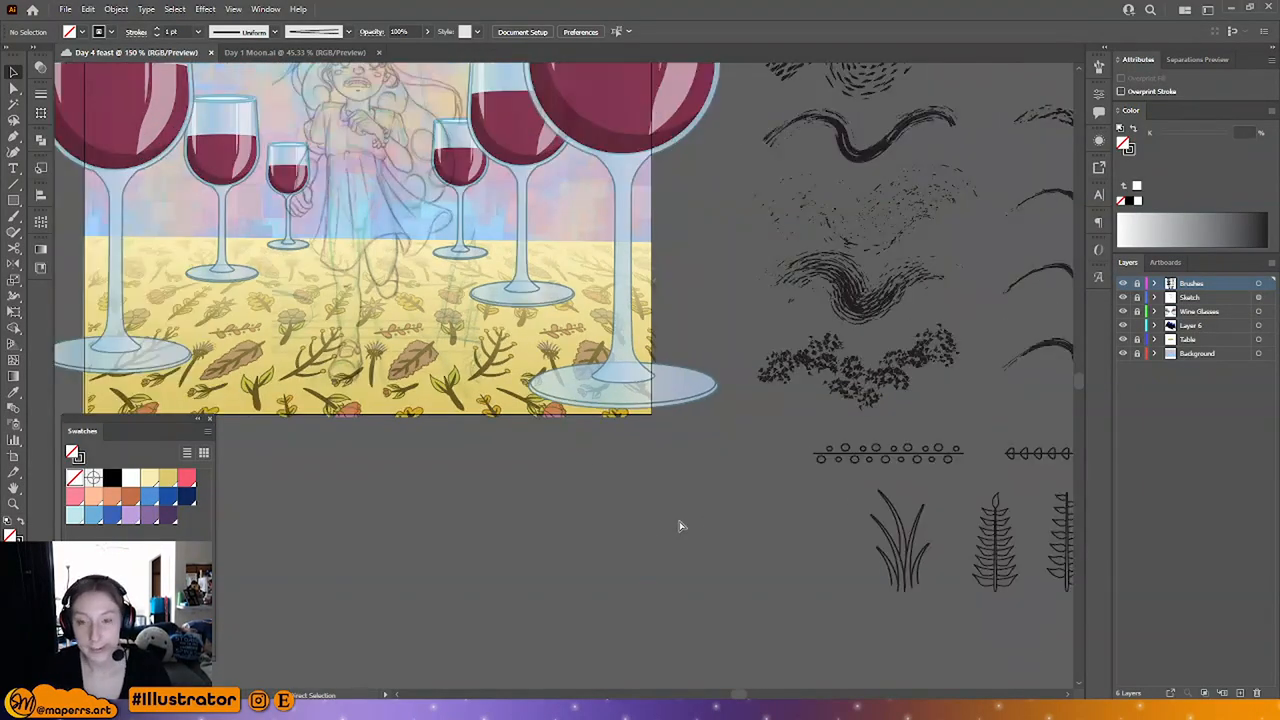
left_click_drag(442, 458, 547, 485)
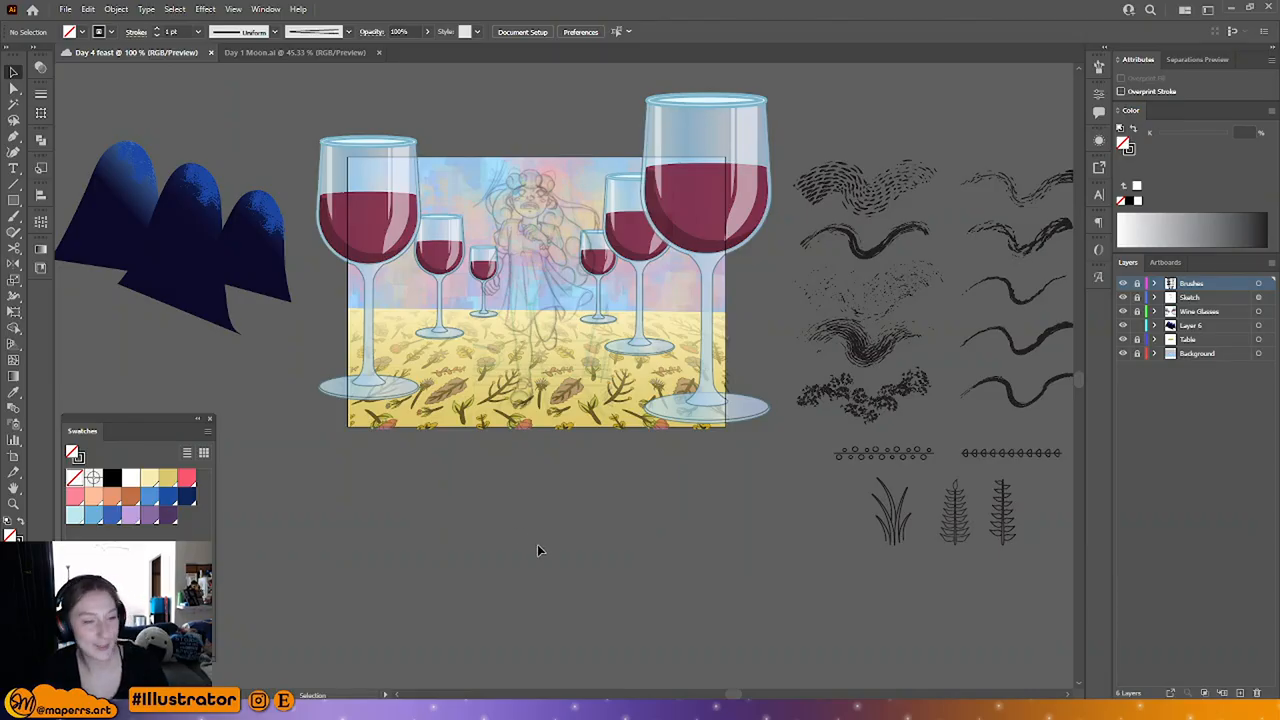
key("ctrl+equal")
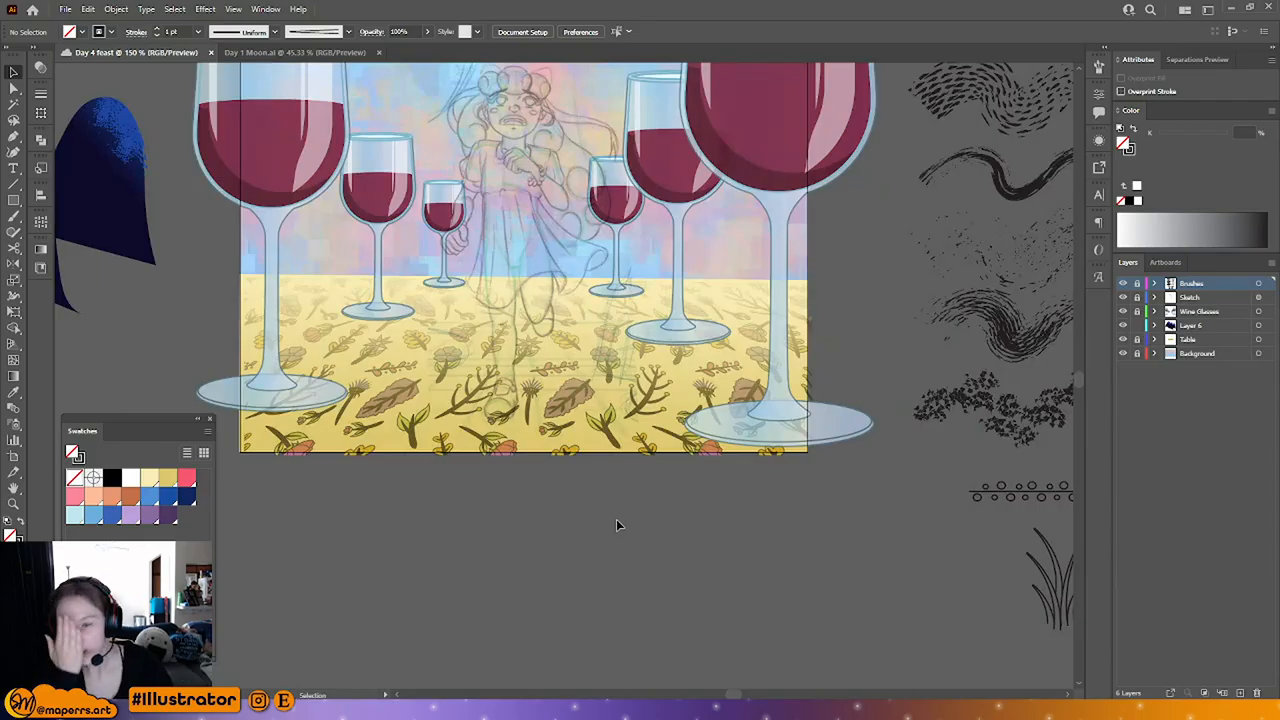
scroll(616, 519, "down", 3)
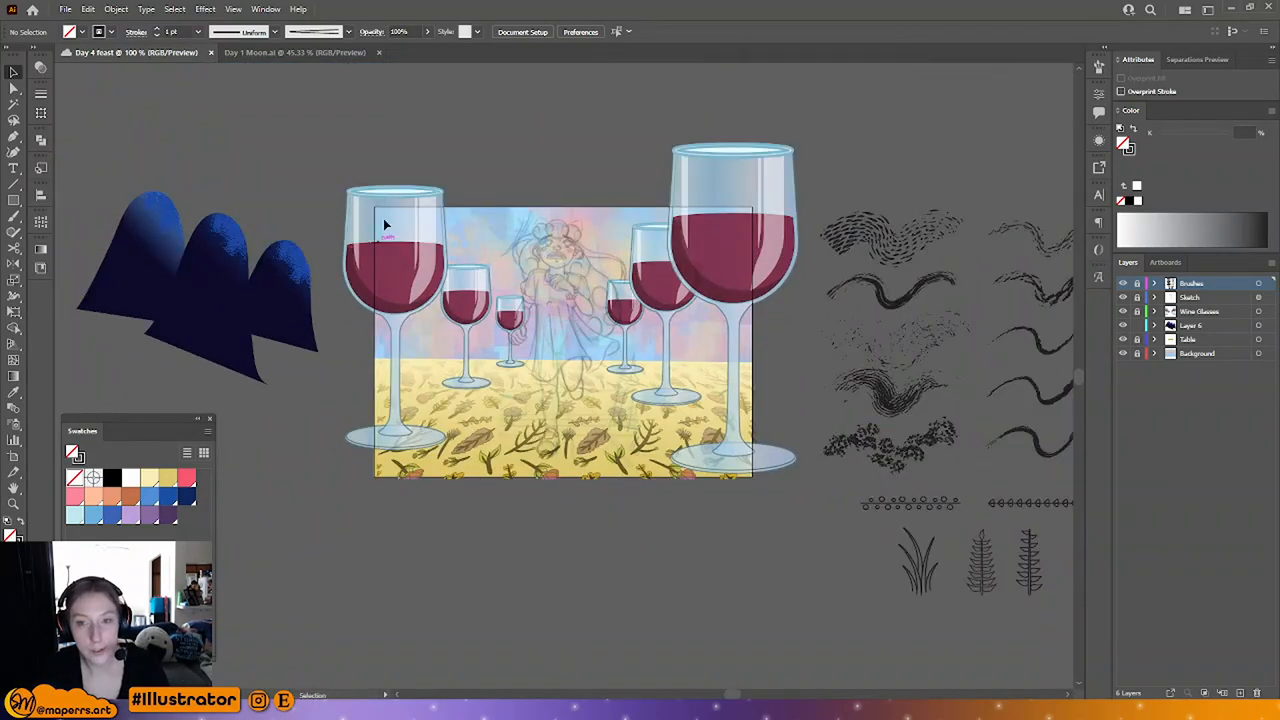
left_click_drag(220, 219, 267, 157)
Step: Group each of the three mountains with its own highlight texture
left_click(268, 172)
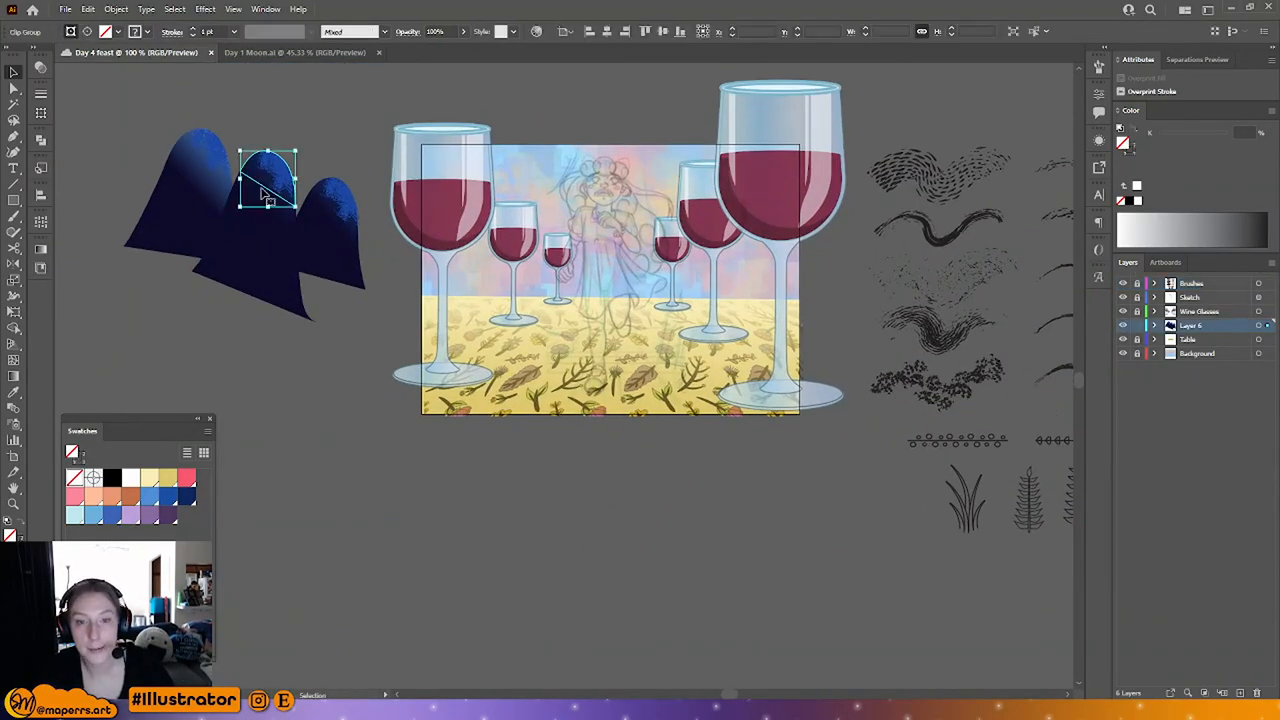
left_click(248, 258)
left_click(355, 148)
left_click_drag(360, 167, 335, 257)
key("ctrl+g")
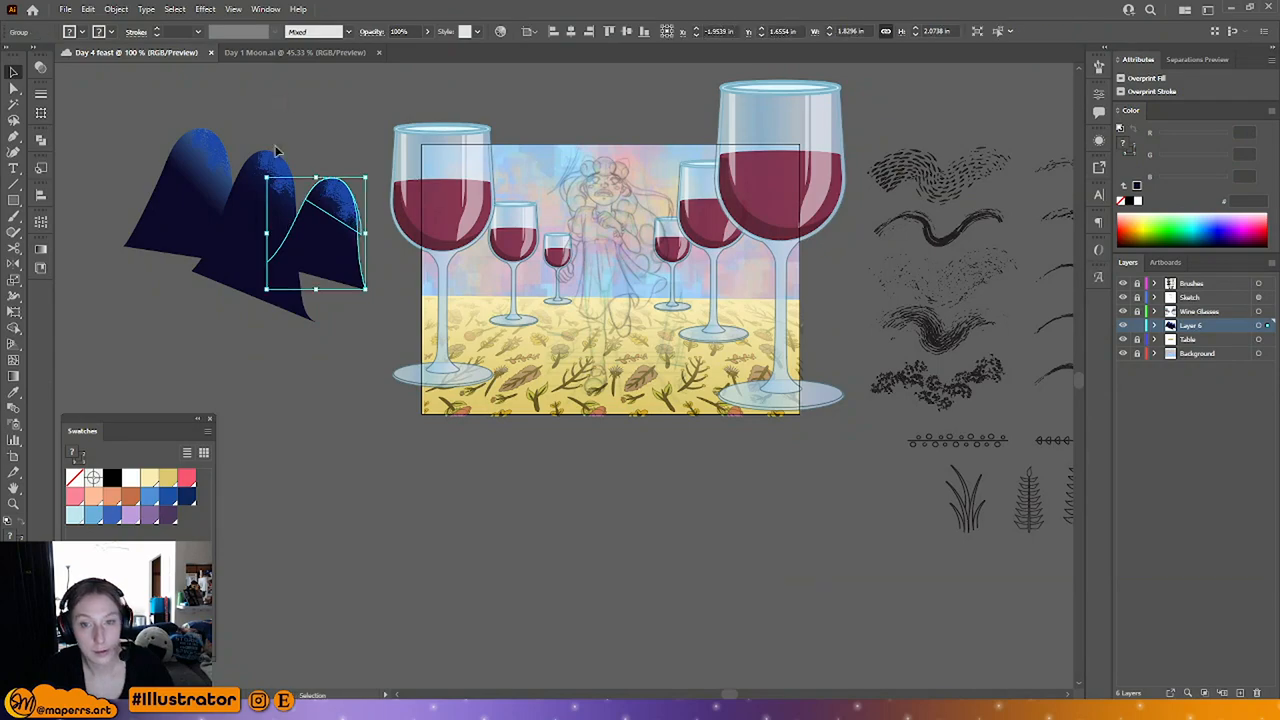
left_click_drag(285, 143, 238, 195)
key("ctrl+g")
left_click_drag(213, 125, 193, 193)
key("ctrl+g")
left_click(264, 319)
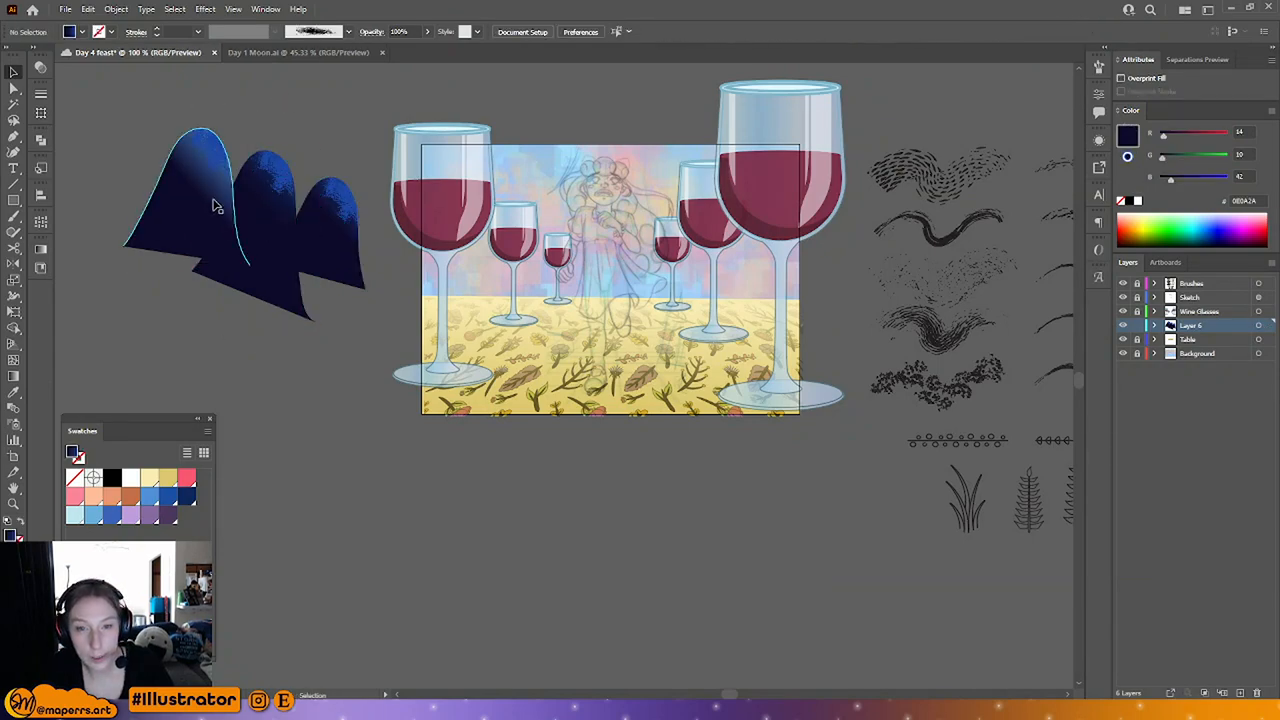
Step: Move the middle mountain onto the artboard's left edge and put Layer 6 beneath the Table layer
left_click(197, 218)
left_click_drag(272, 228, 458, 254)
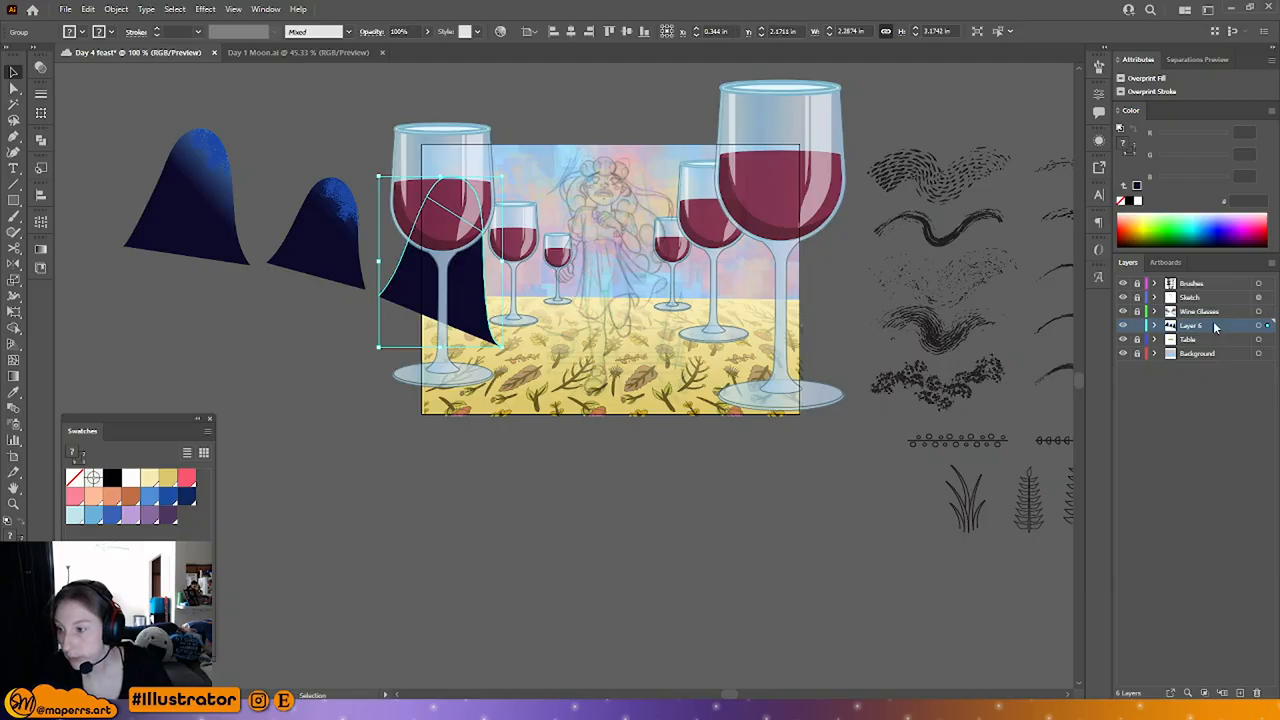
left_click_drag(1219, 346, 1219, 346)
left_click(677, 481)
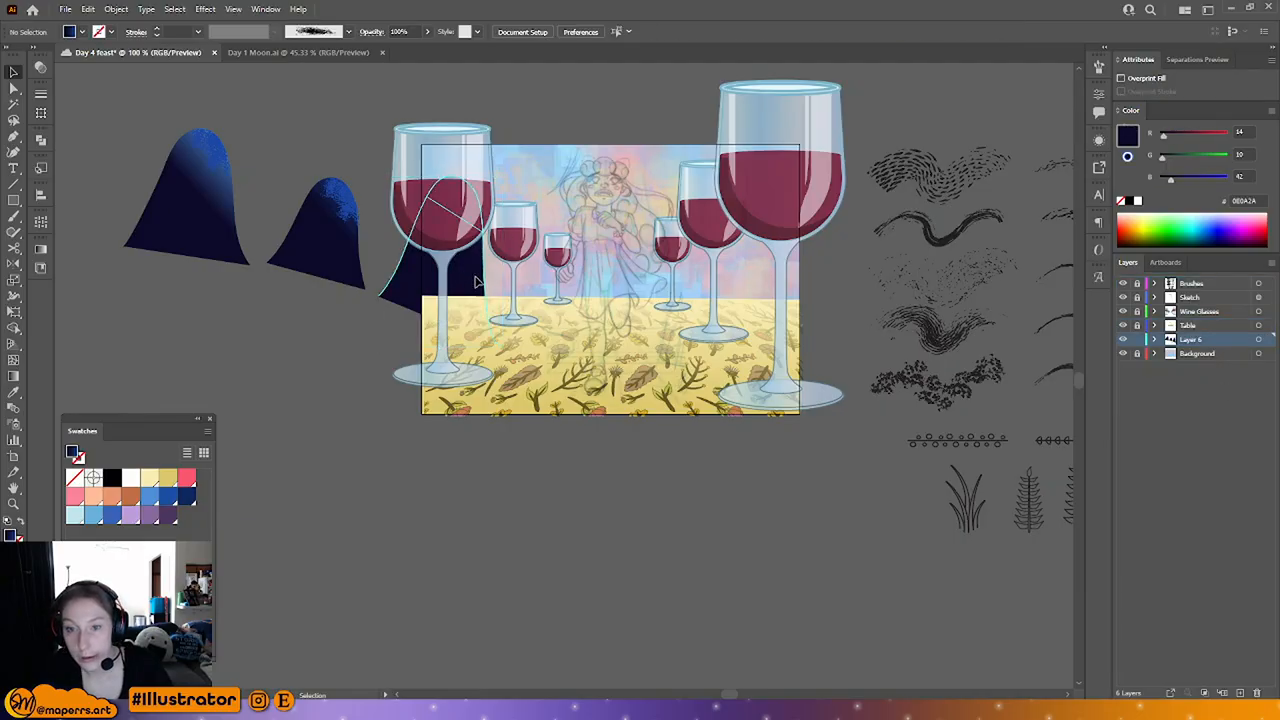
mouse_move(461, 270)
left_mouse_down()
mouse_move(475, 293)
mouse_move(464, 299)
left_mouse_up()
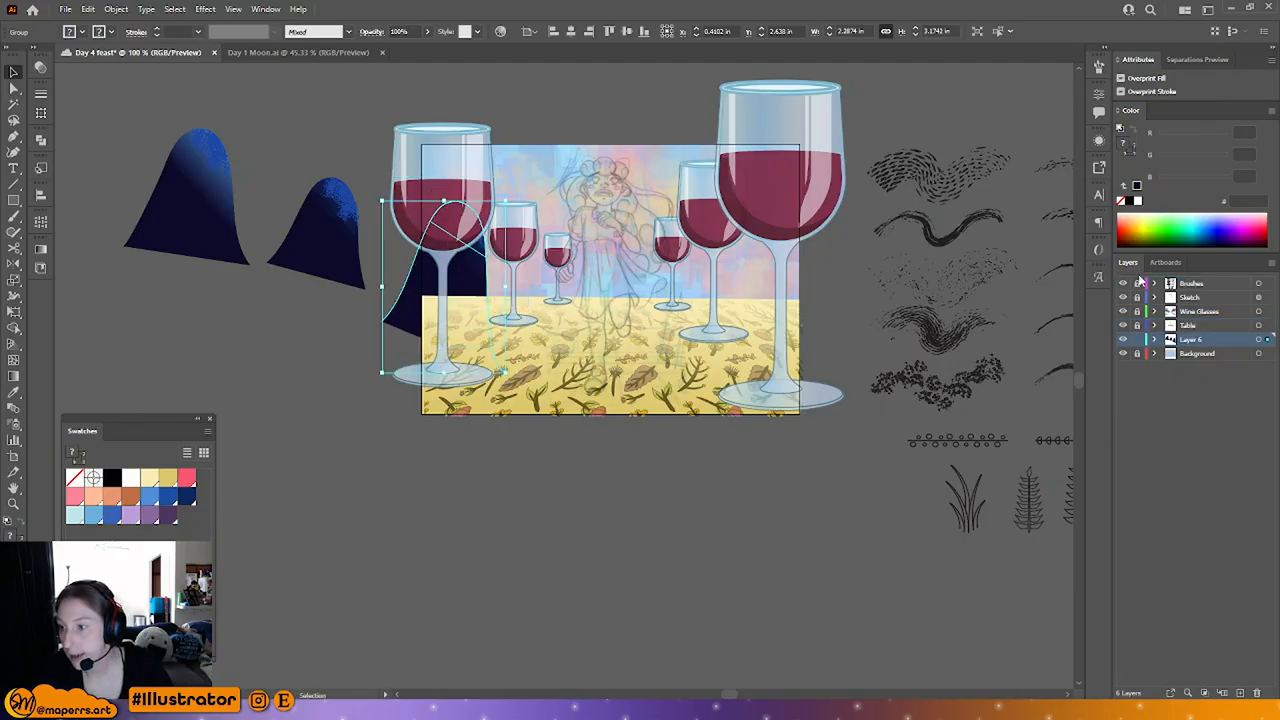
Step: Hide the Wine Glasses layer to expose the table and background
left_click(1212, 298)
left_click(1122, 311)
left_click(549, 496)
left_click_drag(549, 496, 465, 503)
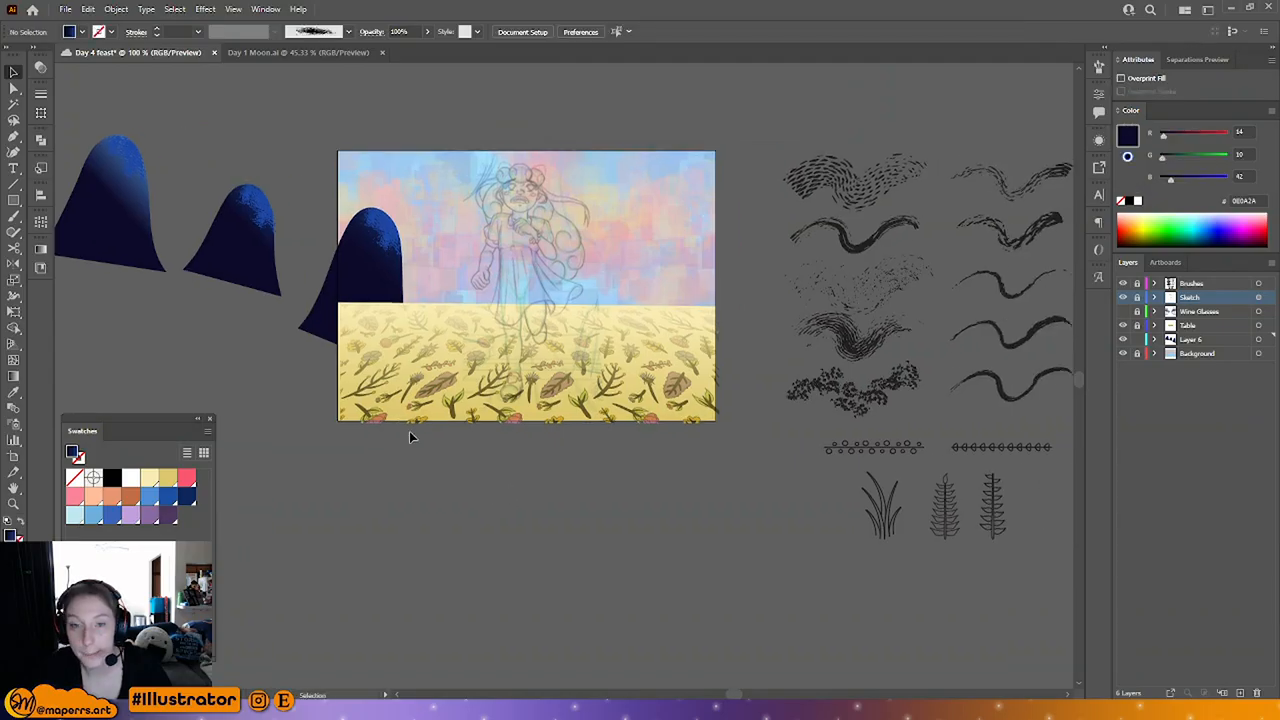
Step: Place the smooth-gradient mountain beside the first one behind the table and delete the smallest mountain
left_click_drag(123, 260, 463, 262)
left_click_drag(228, 250, 508, 297)
key("Delete")
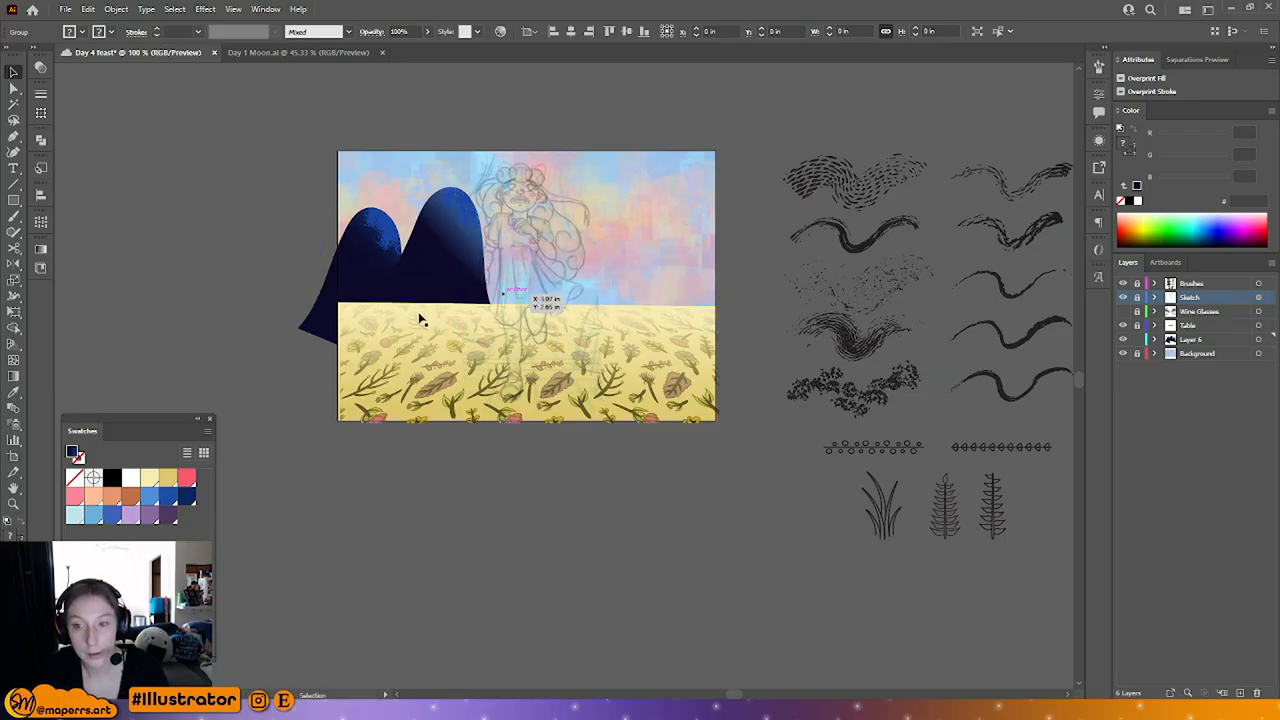
Step: Duplicate the textured mountain to the middle of the horizon and the smooth-gradient mountain to the artboard's right edge
left_click(289, 206)
left_click(370, 238)
left_click(444, 224, "shift")
left_click_drag(470, 255, 691, 271)
key("ctrl+shift+a")
left_click(611, 238)
left_click(457, 257)
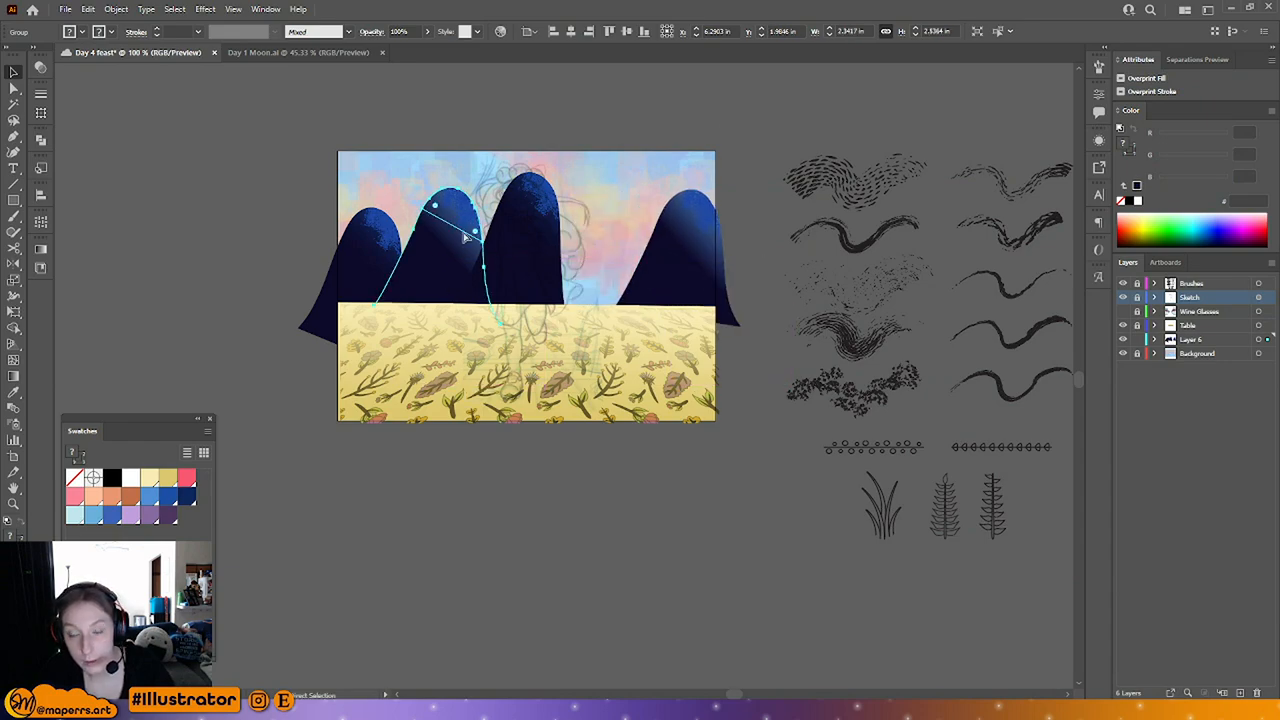
Step: Add another copy of the smooth-gradient mountain in the remaining gap and adjust the rightmost mountain to complete the row
left_click_drag(465, 237, 599, 264)
left_click(706, 249)
mouse_move(706, 249)
left_mouse_down()
mouse_move(700, 238)
mouse_move(681, 247)
left_mouse_up()
left_click(642, 223)
left_click(682, 244)
left_click(692, 132)
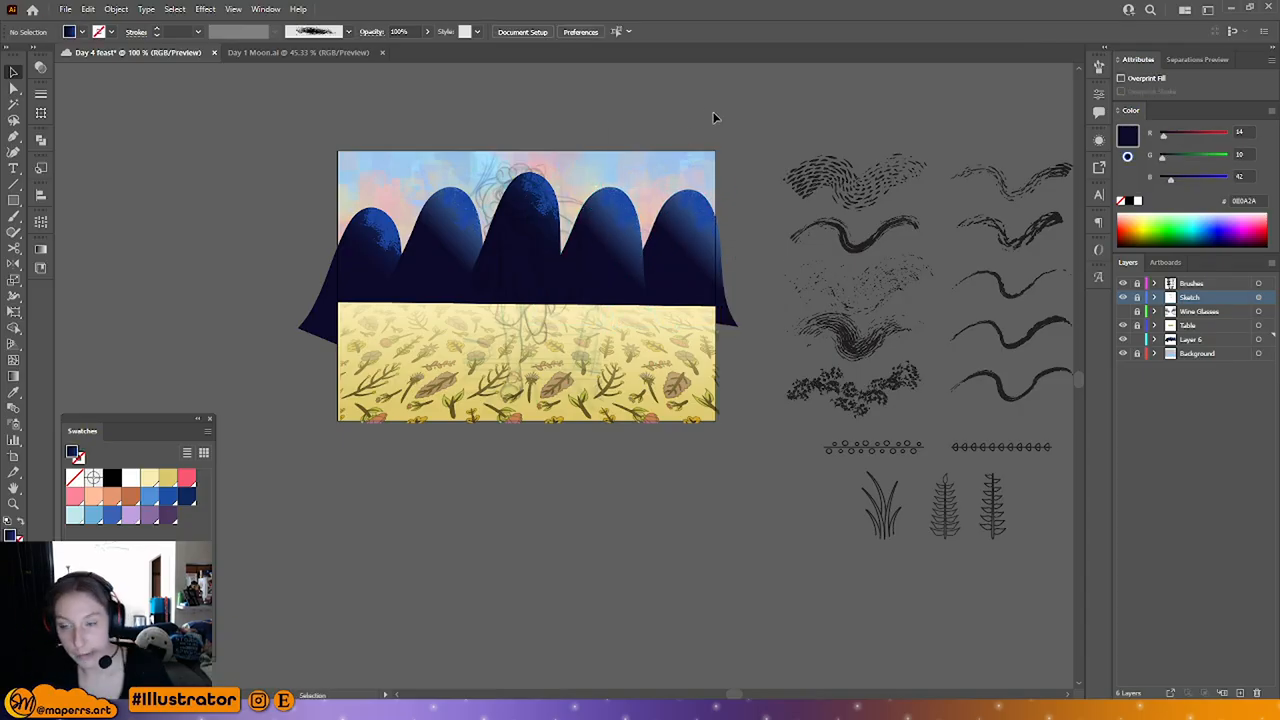
Step: Raise all five mountains slightly above the table and make Layer 6 the active layer
left_click_drag(712, 118, 437, 235)
left_click(710, 93)
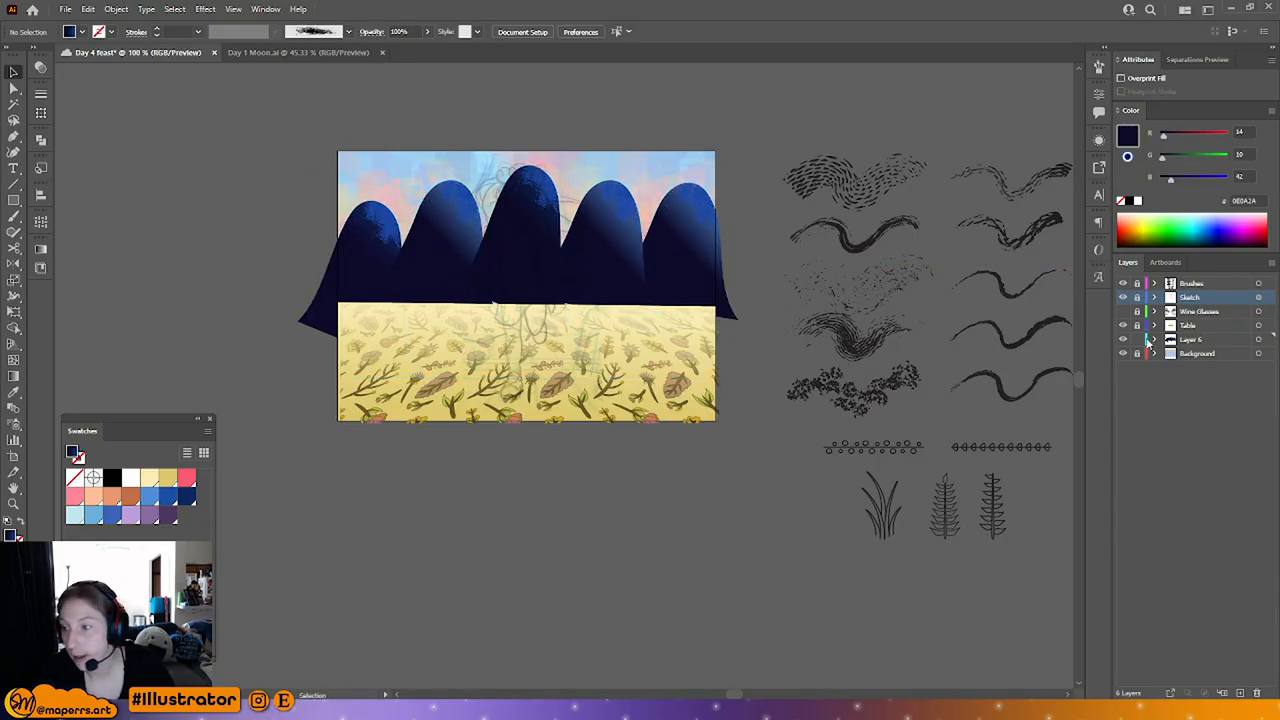
left_click(1207, 341)
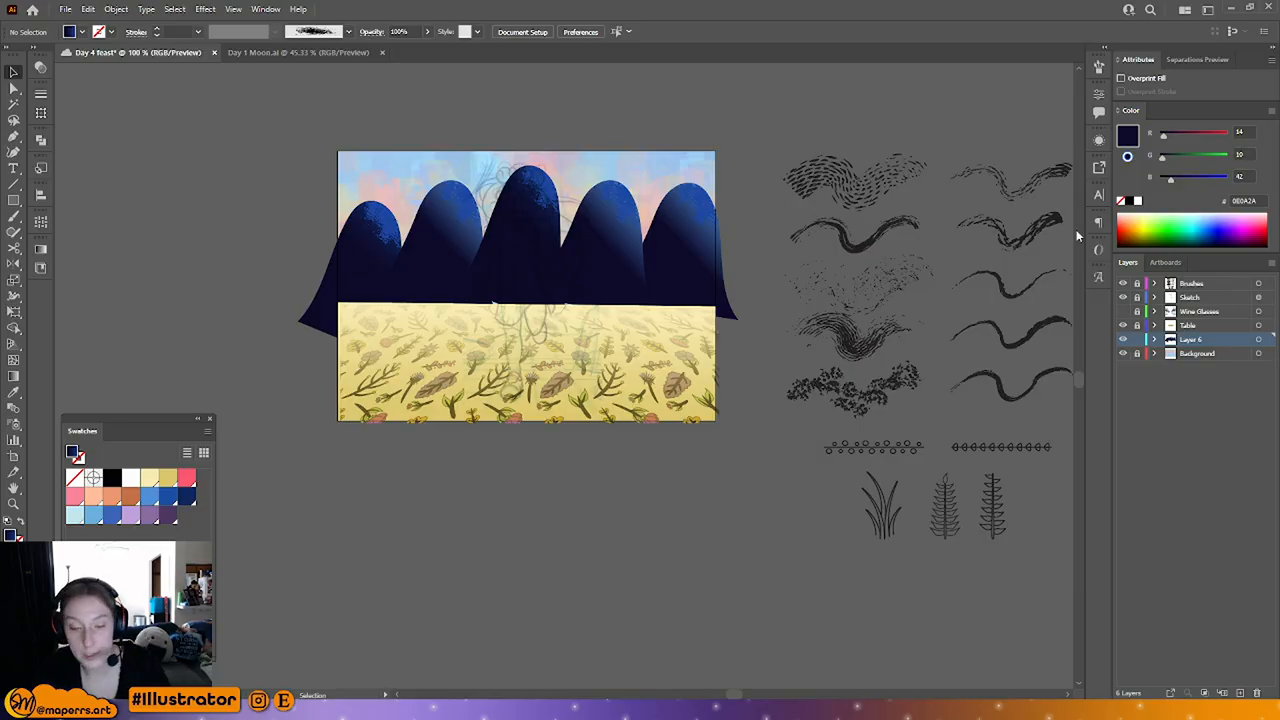
Step: Show the Wine Glasses layer over the table and mountains
left_click(1139, 312)
left_click(1122, 311)
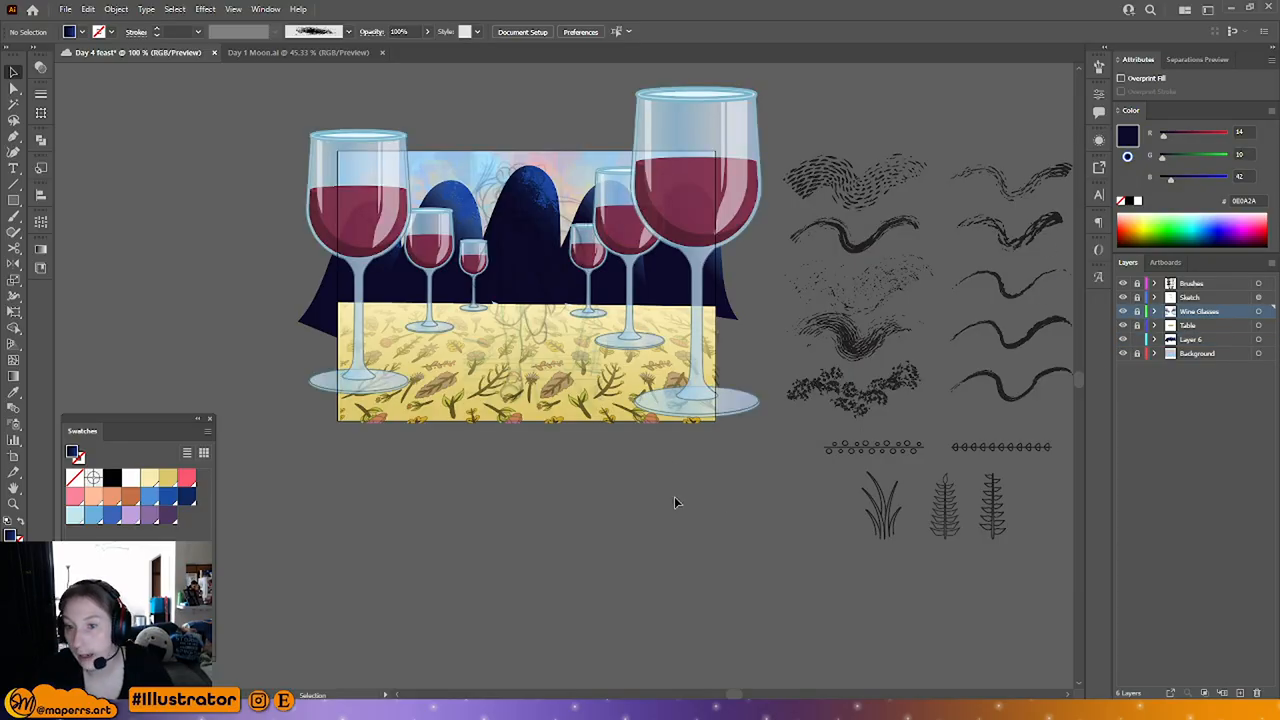
left_click(1195, 326)
left_click_drag(706, 568, 679, 585)
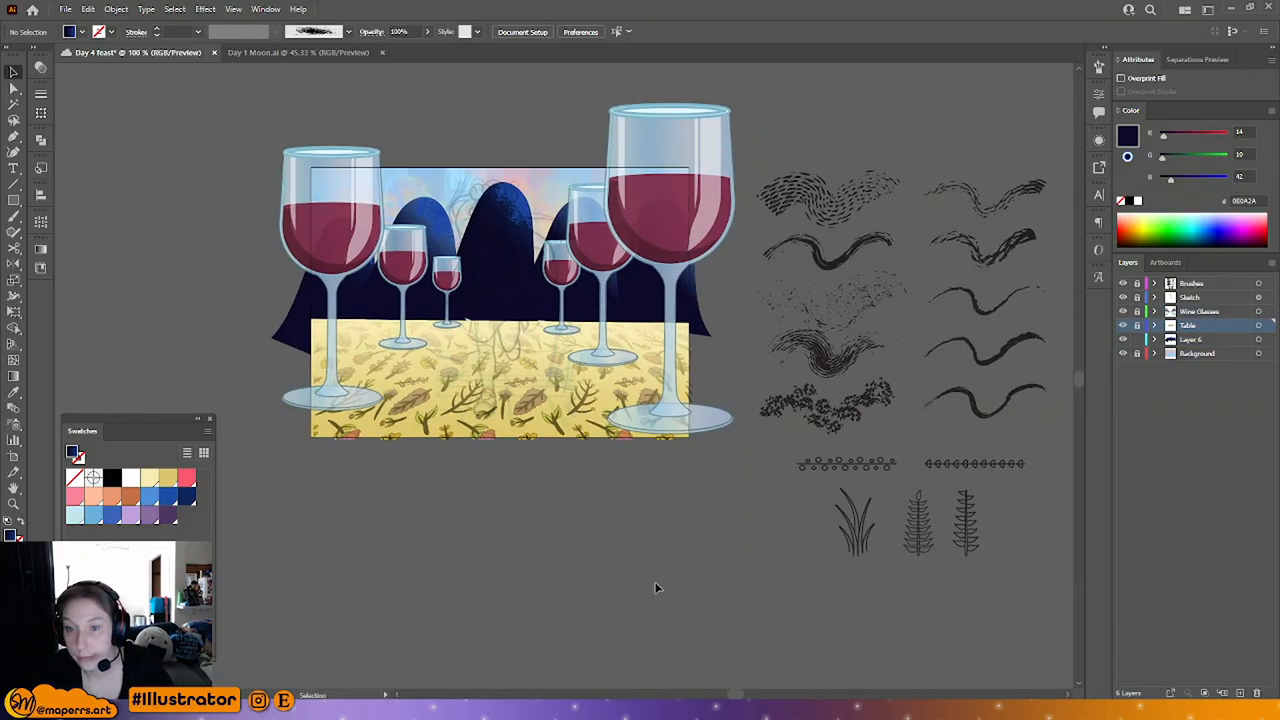
Step: Select all the mountains on Layer 6, lower them slightly behind the table and scale them down a little about their center
left_click(1201, 340)
left_click(1258, 340)
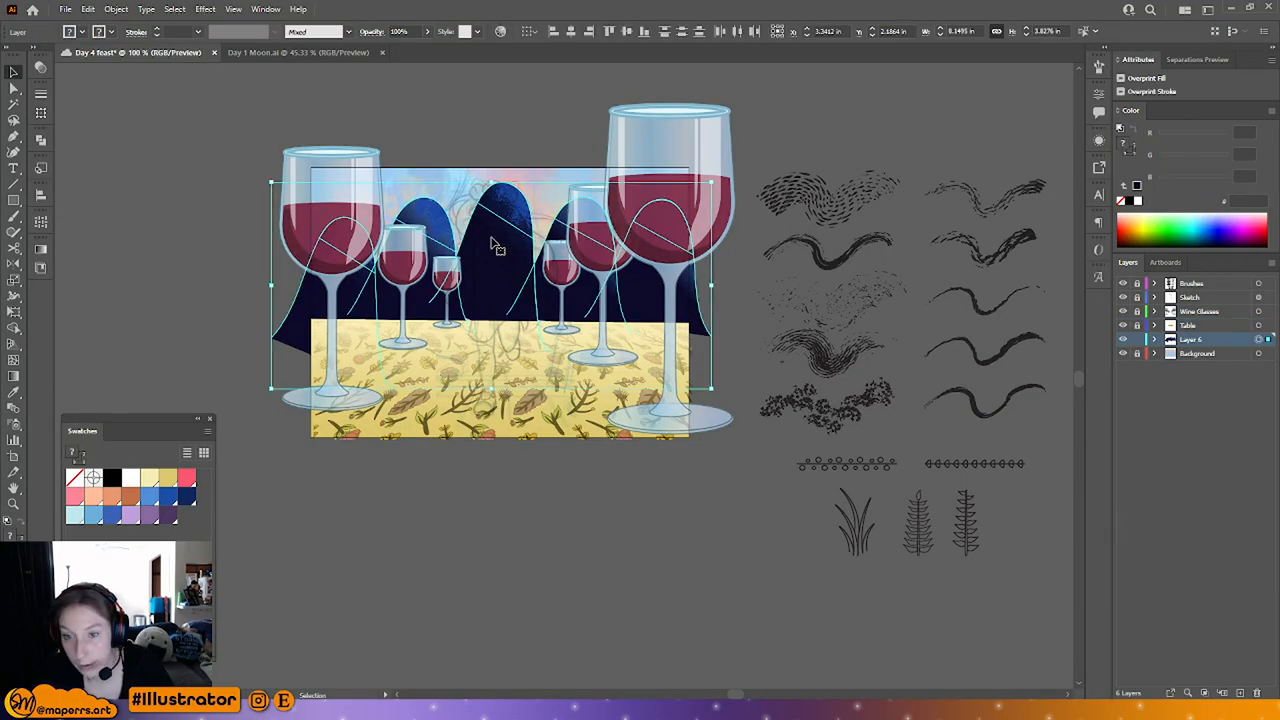
left_click_drag(490, 258, 490, 260)
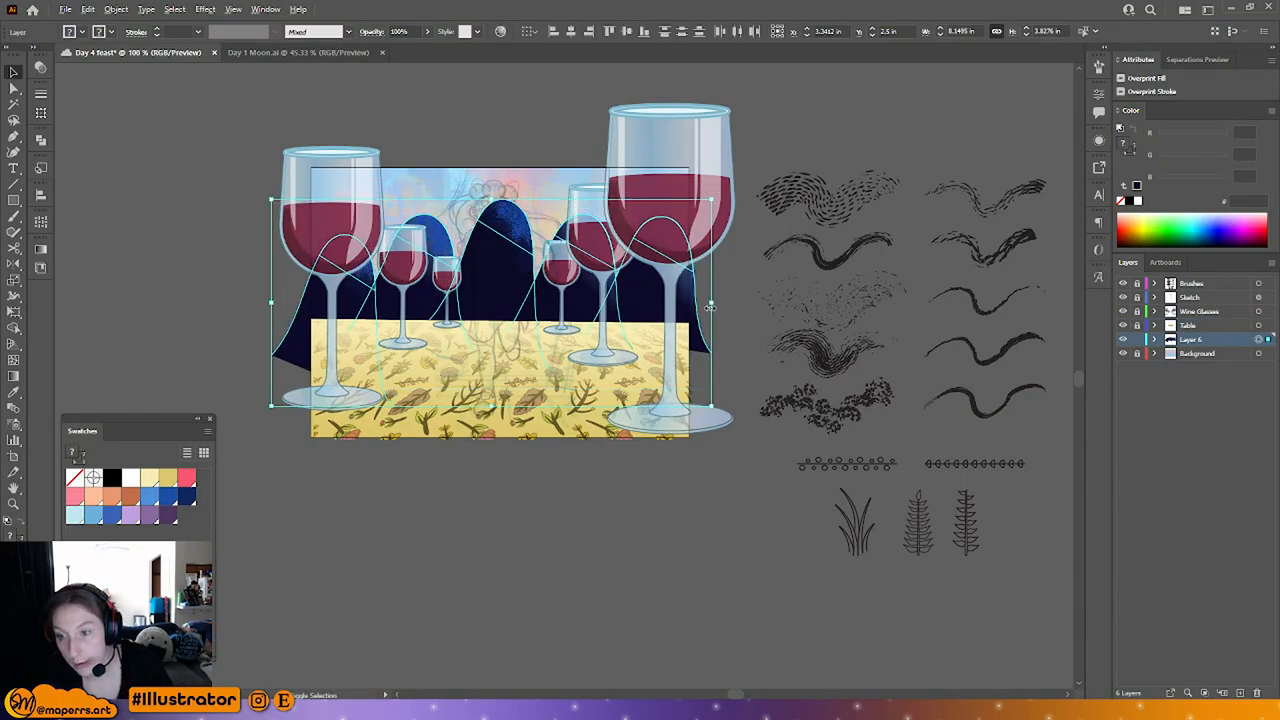
left_click_drag(712, 298, 632, 296)
left_click_drag(631, 291, 632, 293)
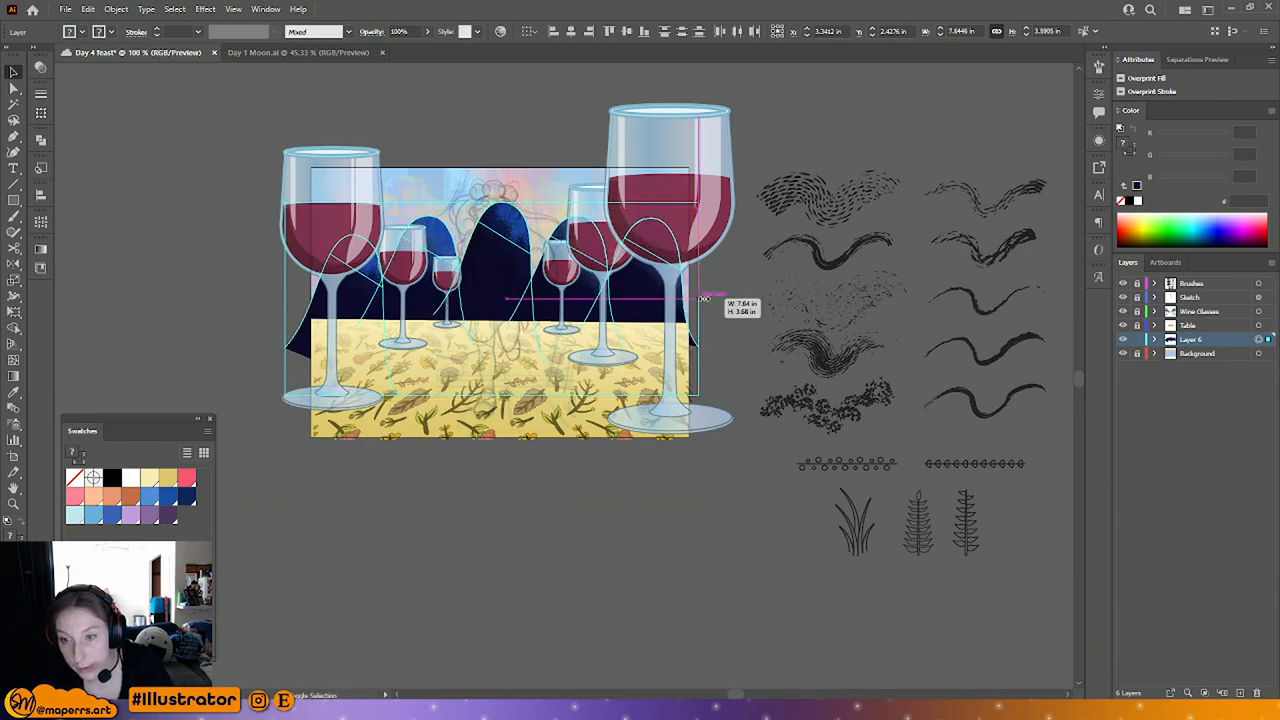
left_click(730, 282)
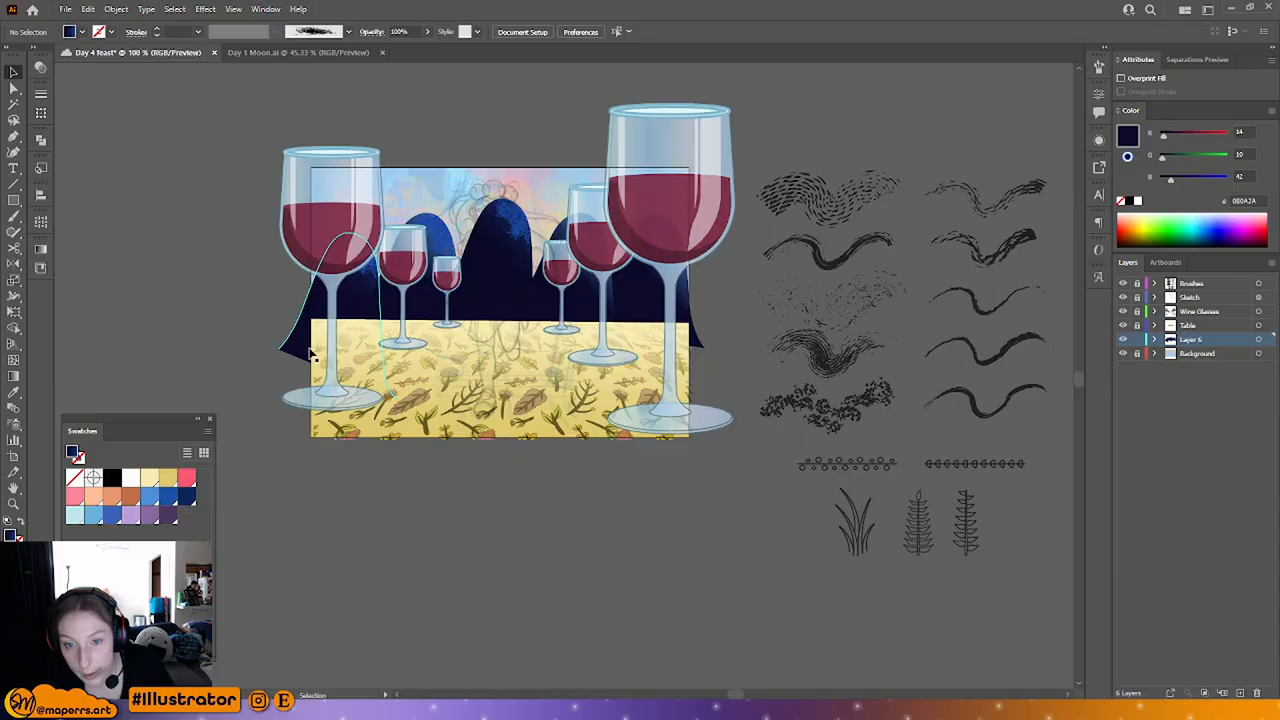
left_click(400, 284)
left_click(496, 252)
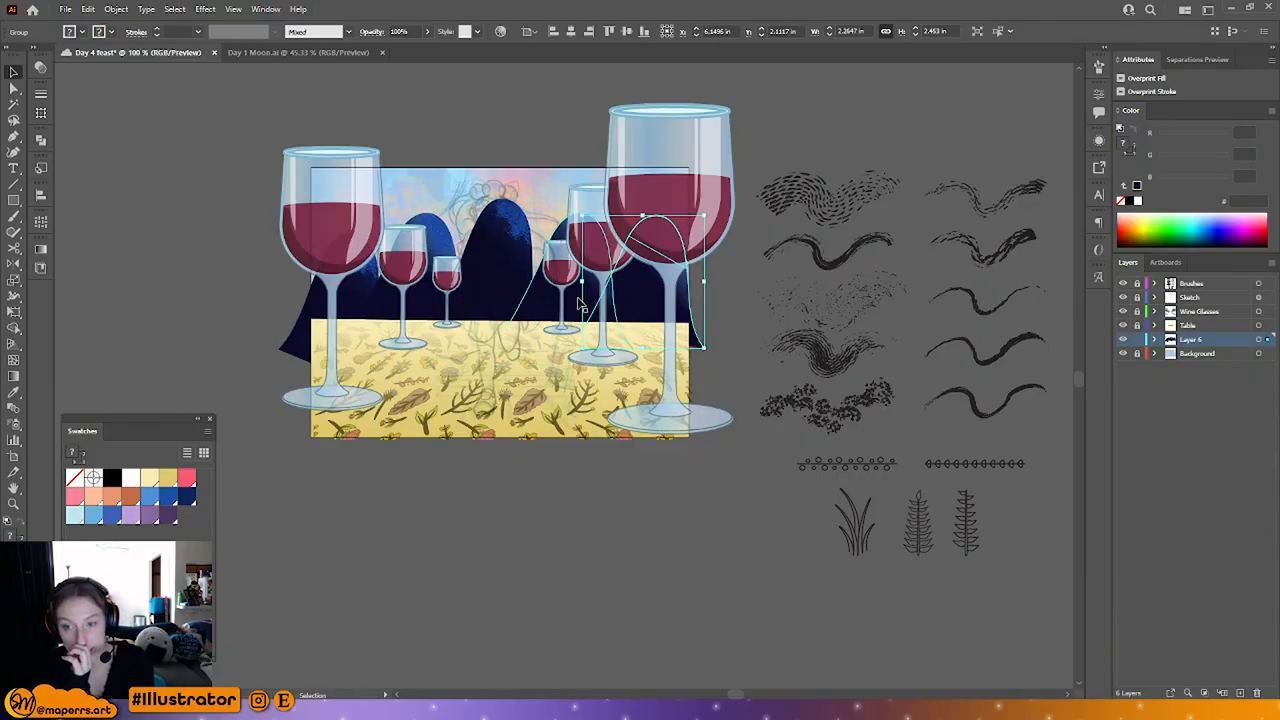
left_click(356, 300)
left_click(355, 302)
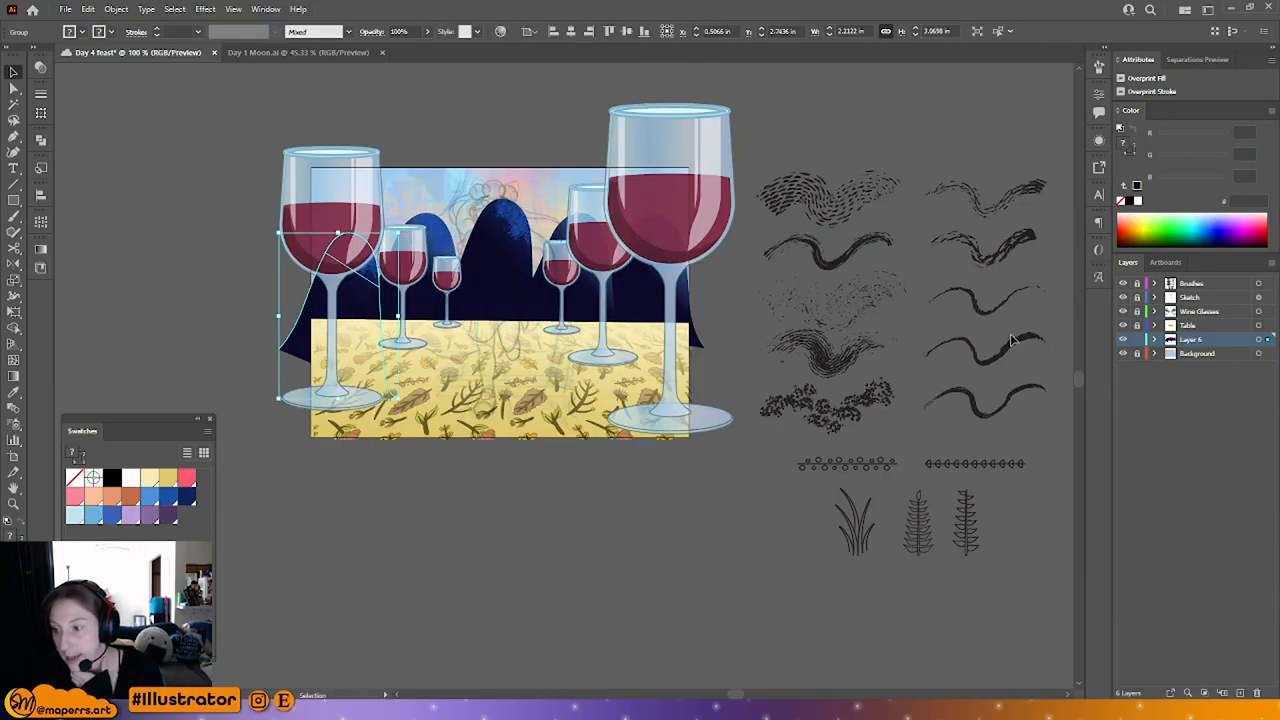
left_click(681, 512)
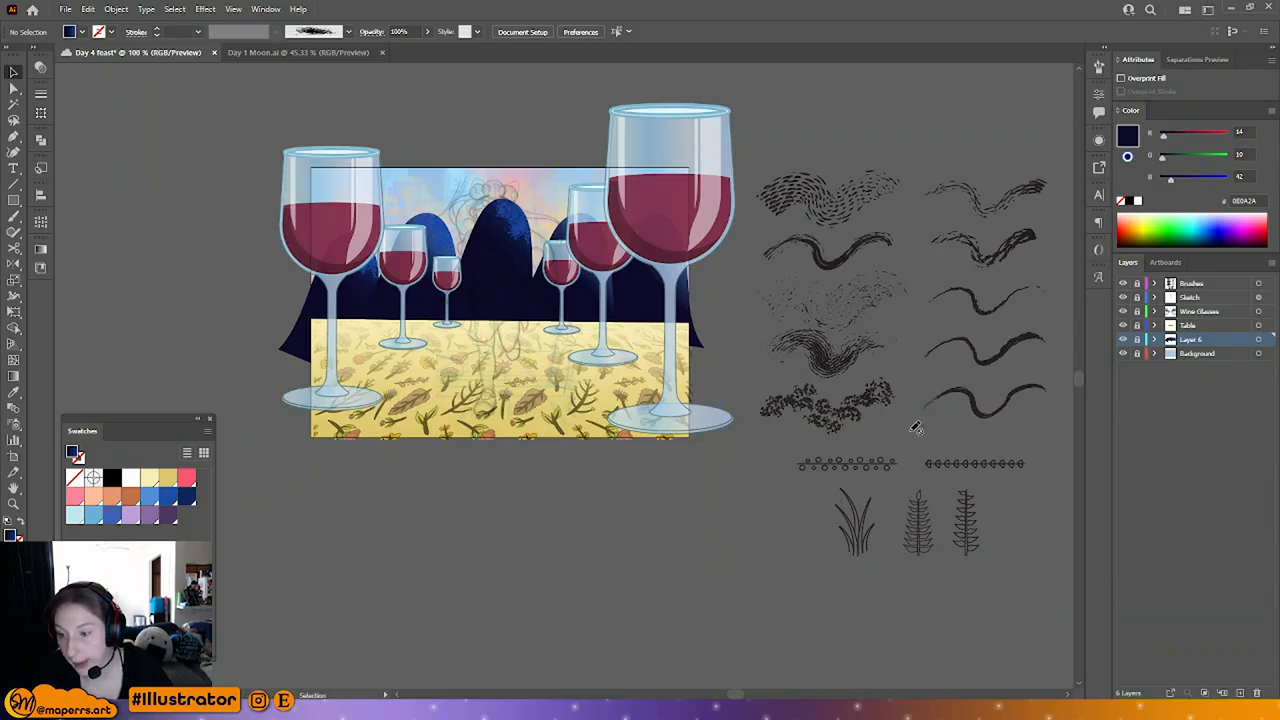
Step: Rename Layer 6 as Mountains and create a new layer directly above it
double_click(1192, 340)
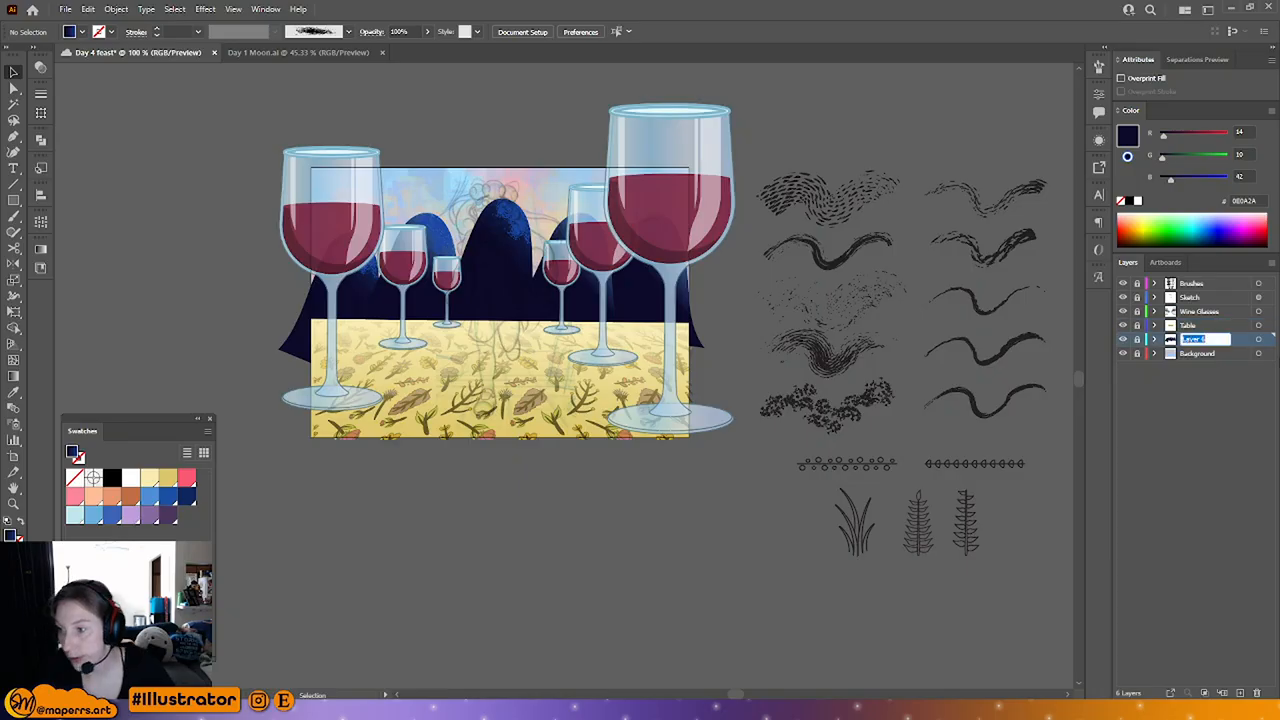
type("Mountains")
key("Return")
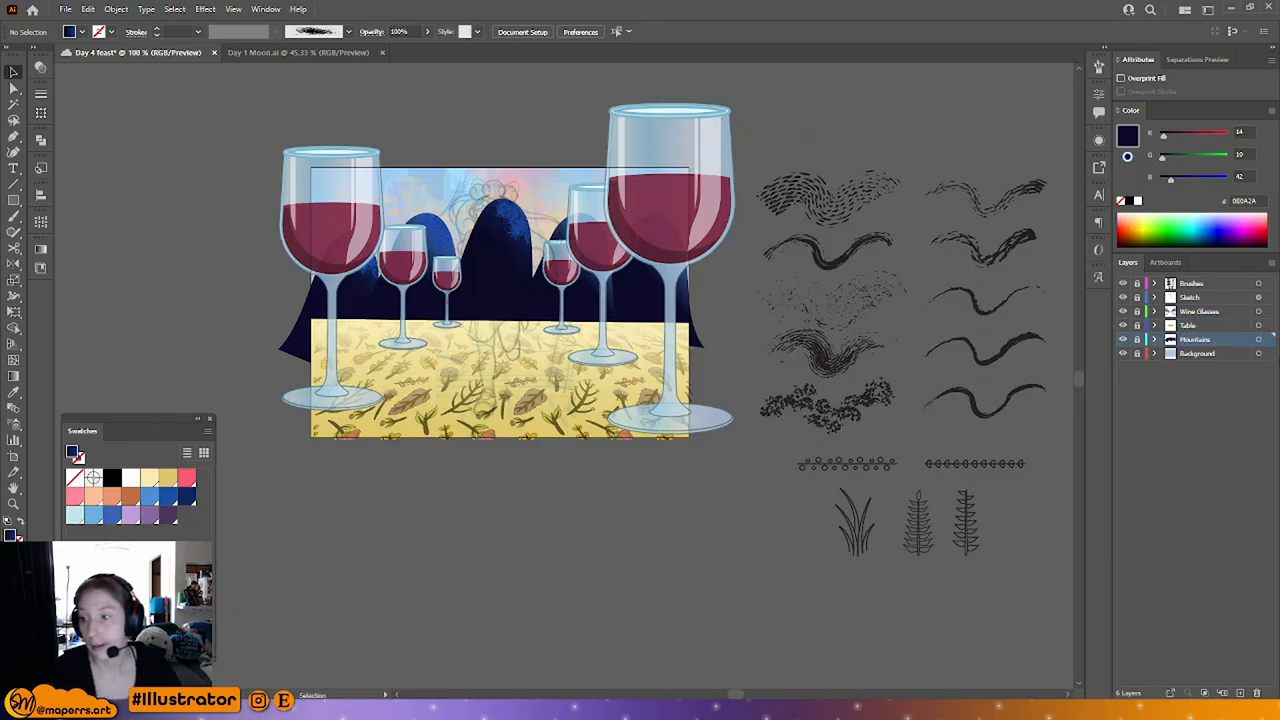
left_click(1240, 692)
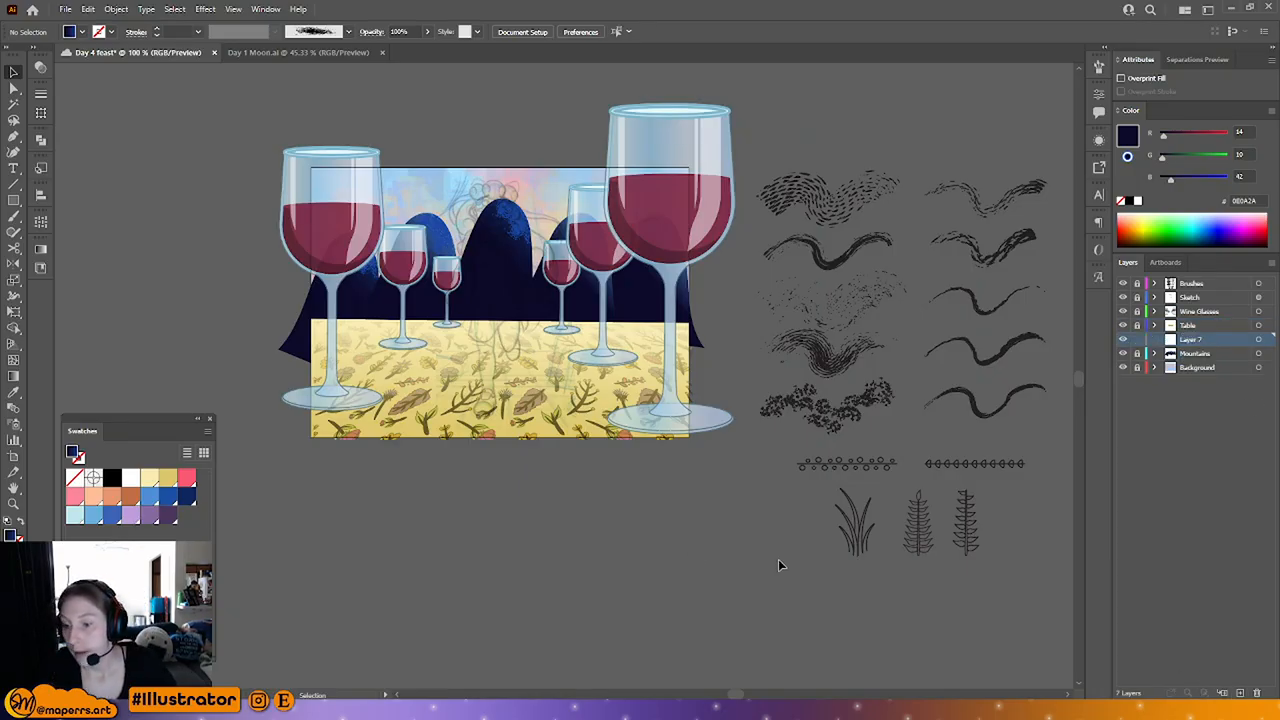
Step: Unlock the Brushes layer so the grass, fern and border samples beside the artboard can be selected
scroll(607, 515, "up", 2)
left_click_drag(745, 477, 555, 340)
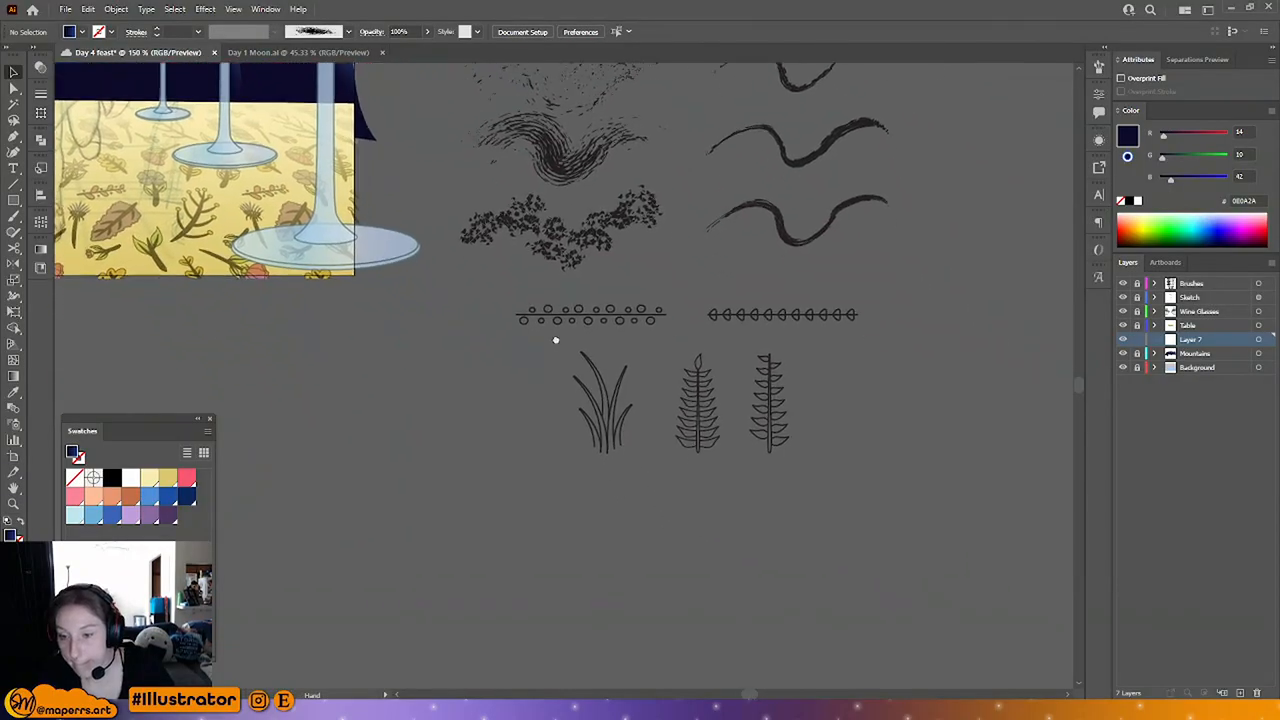
left_click_drag(456, 388, 529, 409)
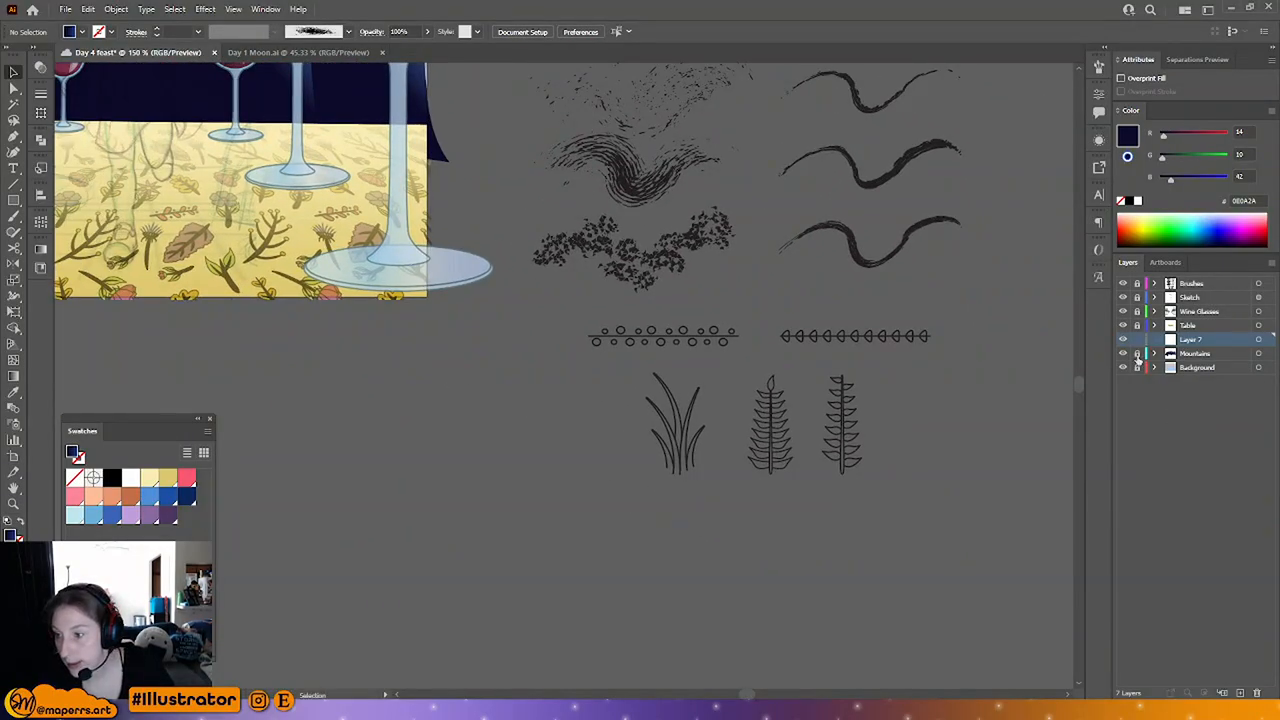
left_click(1194, 356)
left_click(1187, 341)
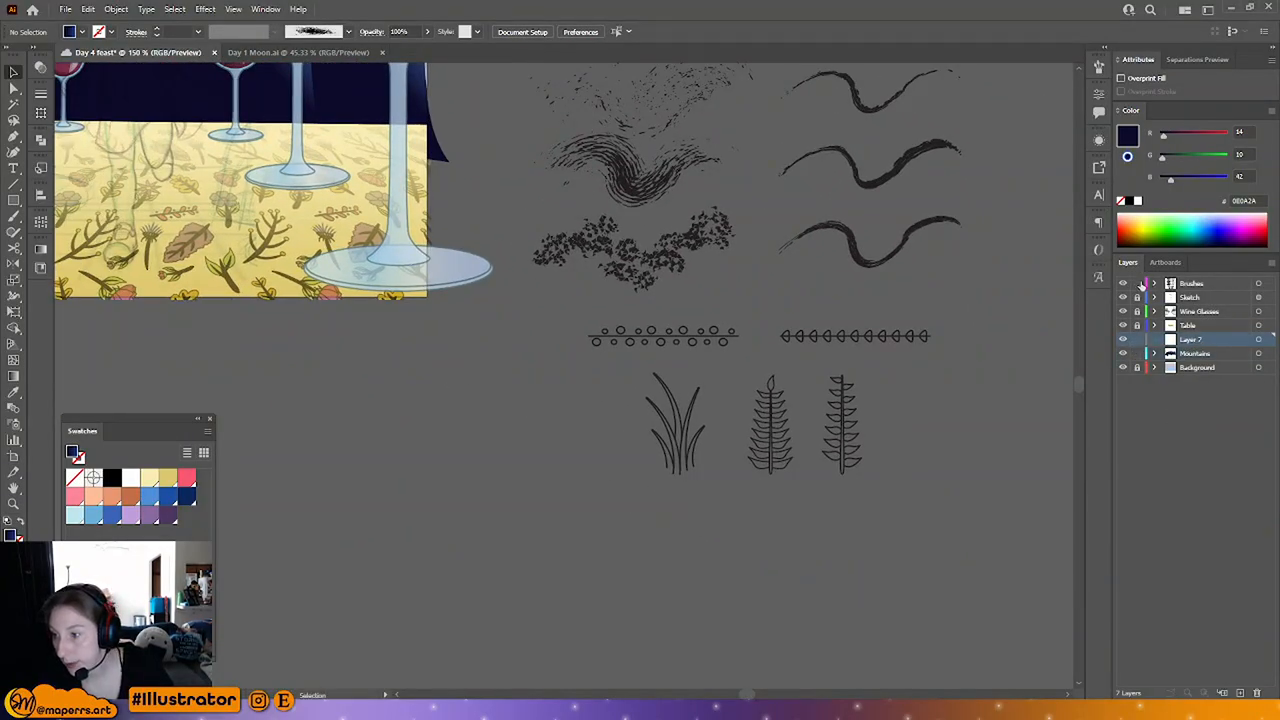
left_click(680, 456)
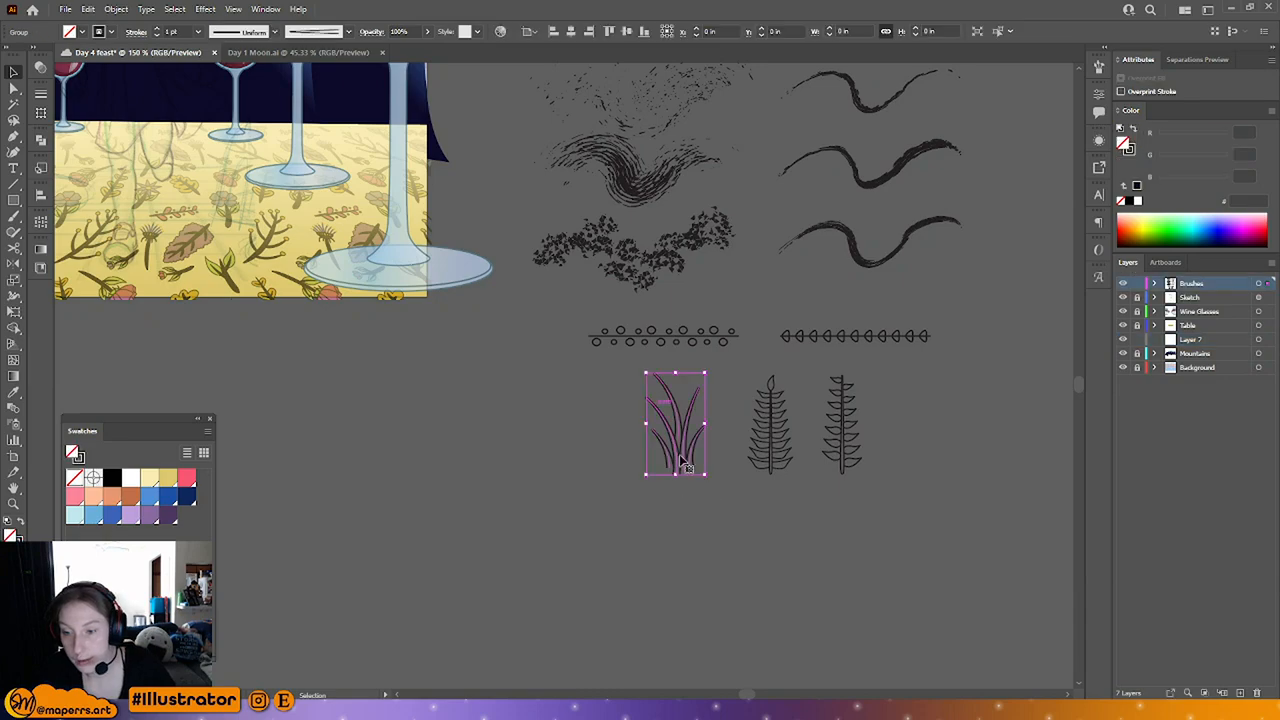
left_click_drag(632, 503, 575, 449)
key("ctrl+equal")
key("ctrl+equal")
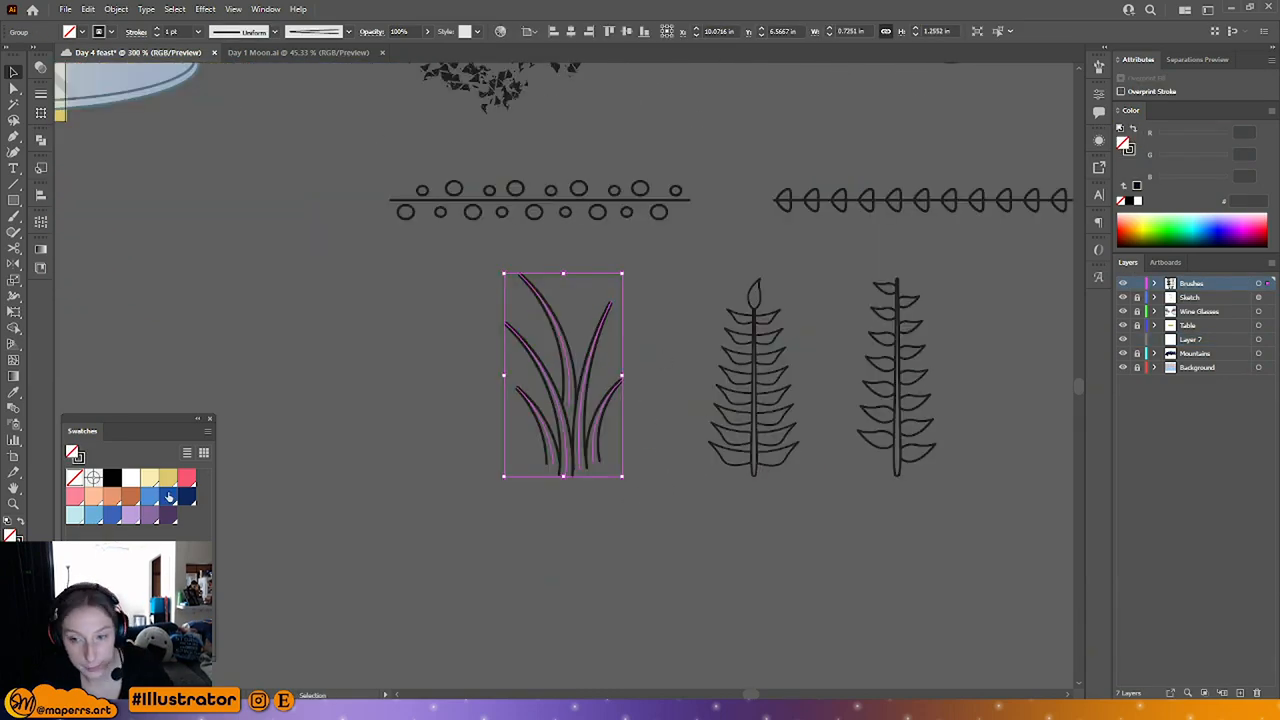
mouse_move(475, 438)
left_mouse_down()
mouse_move(560, 391)
mouse_move(549, 354)
left_mouse_up()
left_click_drag(652, 312, 256, 279)
left_click_drag(465, 353, 683, 432)
left_click(657, 414)
key("ctrl+minus")
left_click(888, 394)
left_click_drag(898, 444, 543, 298)
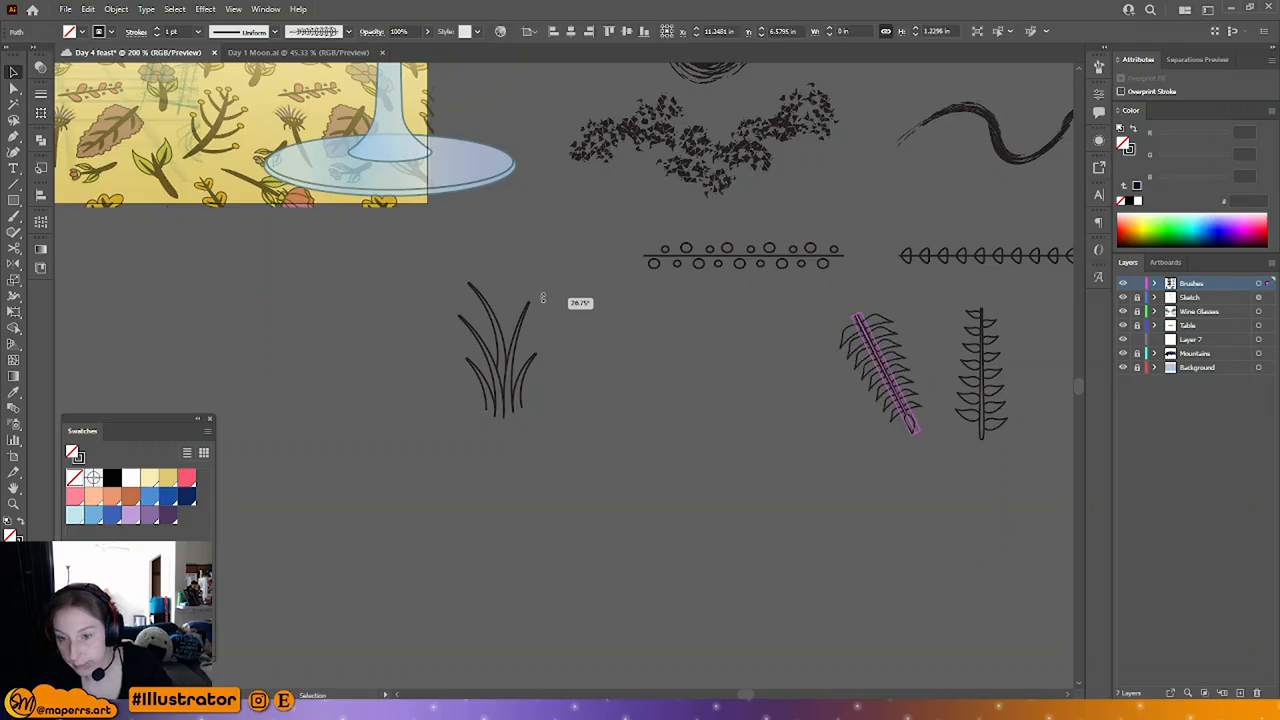
key("ctrl+z")
key("ctrl+z")
key("ctrl+z")
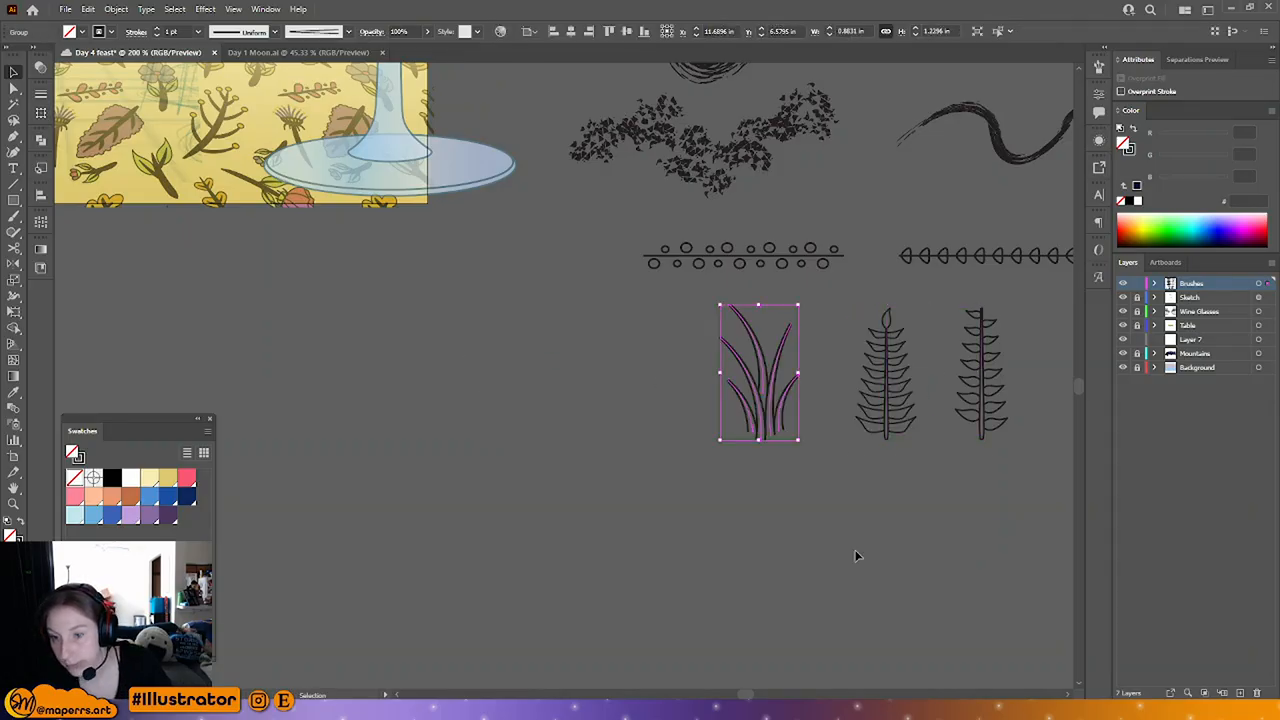
Step: Copy the grass, both ferns and both border strokes from the brush samples, and lock the Brushes layer again
left_click(857, 556)
left_click_drag(1012, 474, 661, 373)
left_click_drag(871, 446, 617, 469)
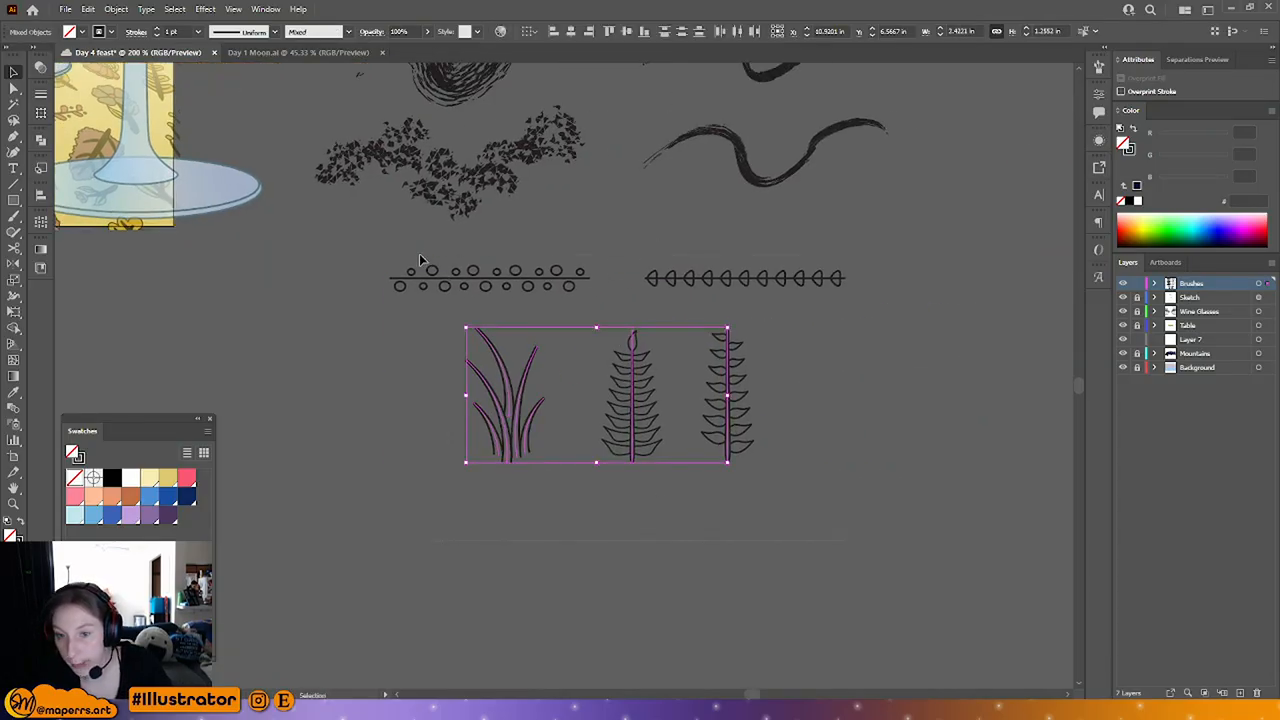
left_click(438, 278, "shift")
key("ctrl+shift+a")
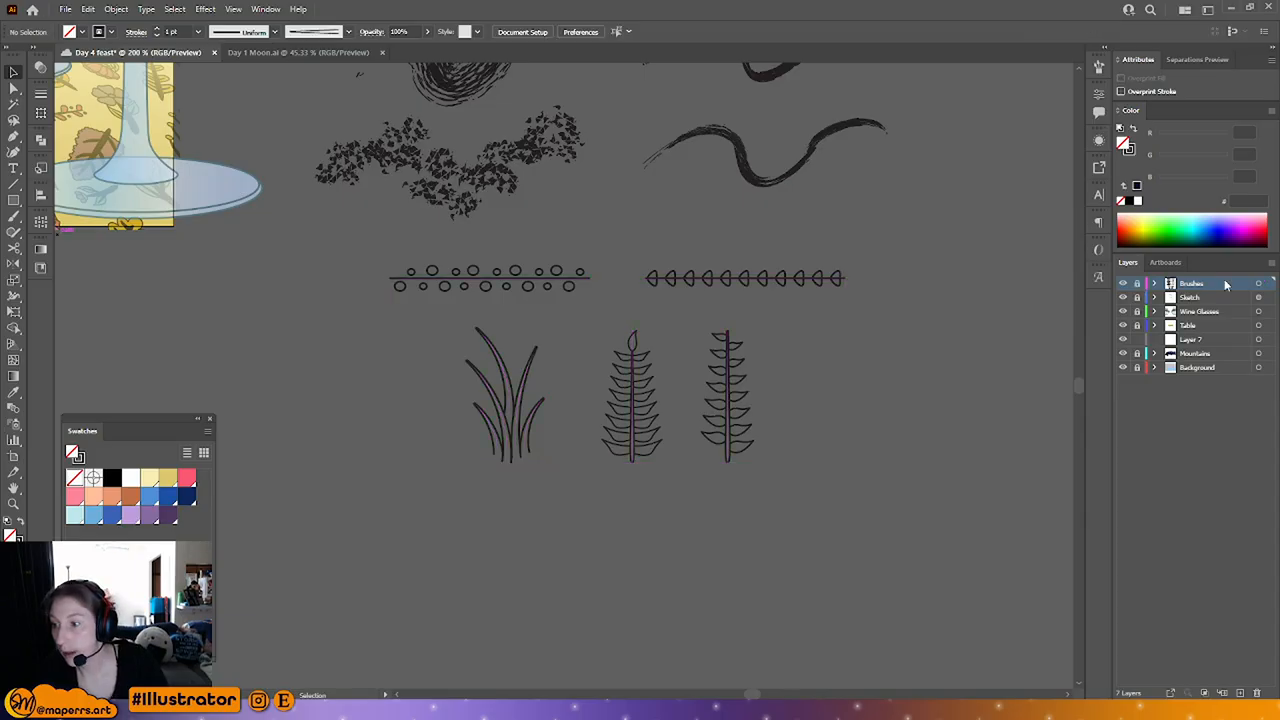
Step: Rename the new empty layer above Mountains as Plants
double_click(1190, 339)
type("Pla")
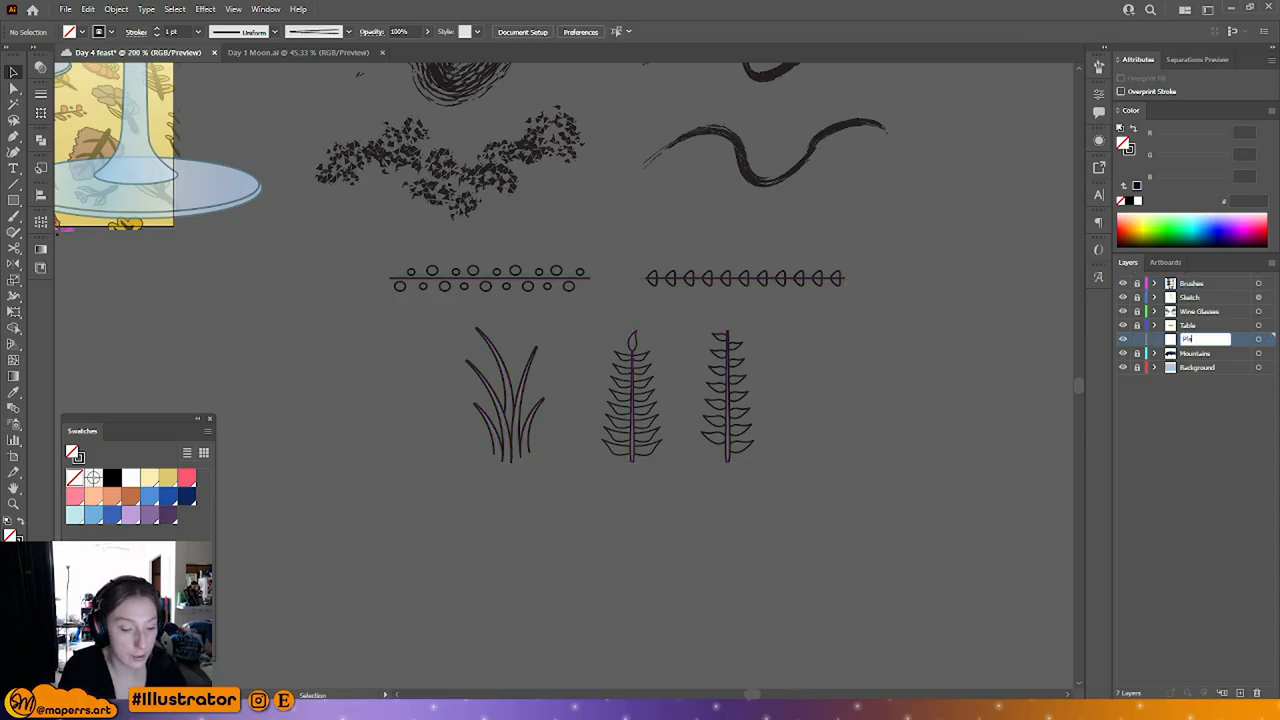
type("nts")
key("Return")
Step: Paste the copied plant samples into the Plants layer and place them just below the artboard
left_click_drag(331, 322, 950, 490)
mouse_move(505, 310)
left_mouse_down()
mouse_move(552, 481)
mouse_move(551, 536)
left_mouse_up()
key("ctrl+v")
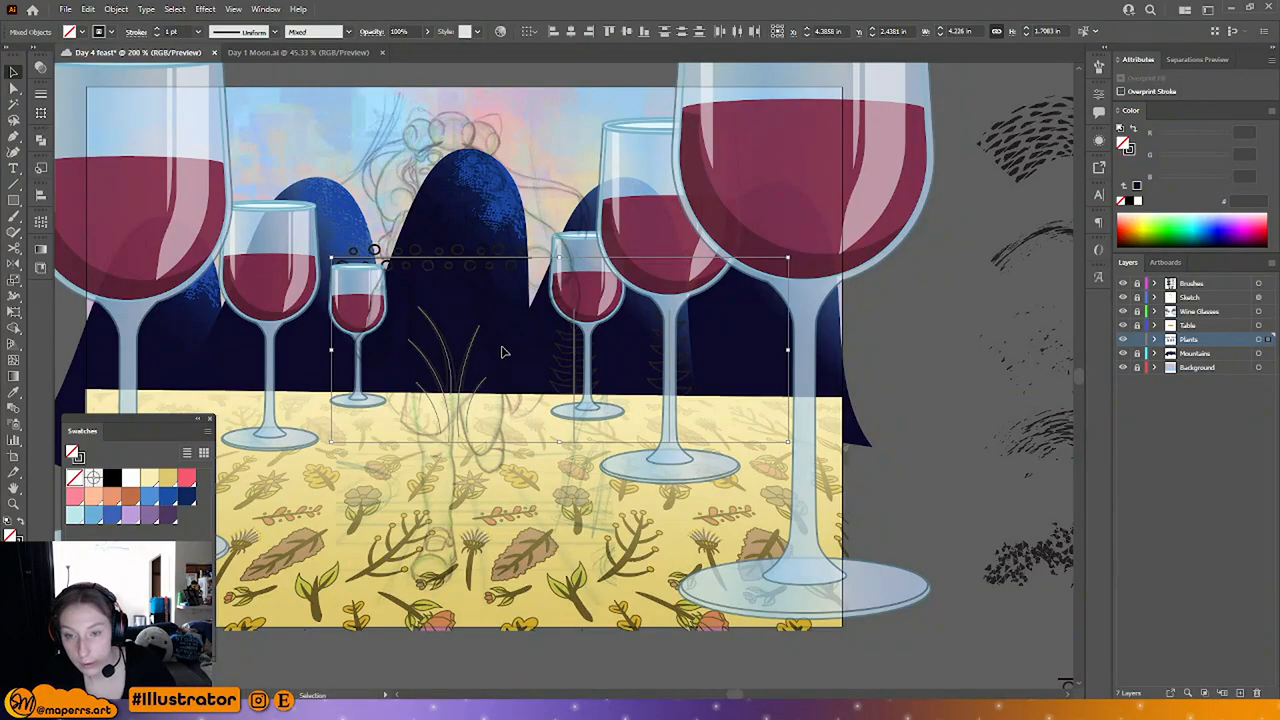
key("ctrl+minus")
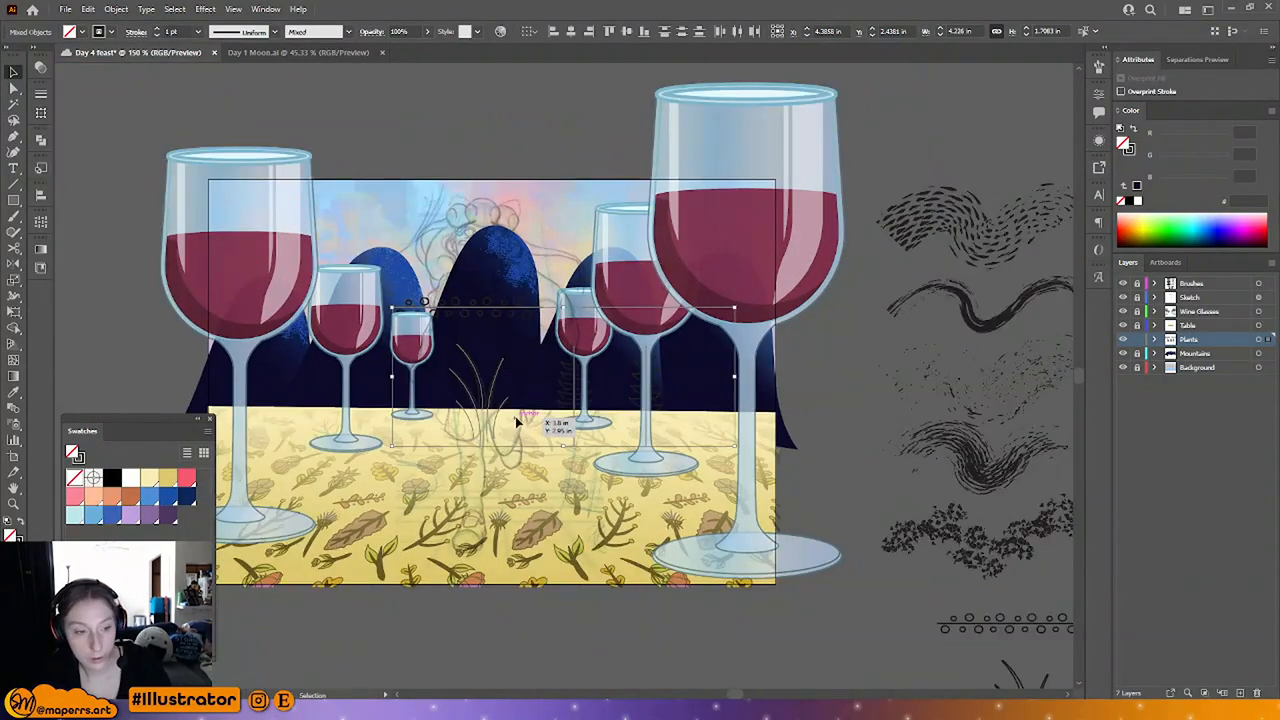
left_click_drag(516, 418, 543, 346)
left_click_drag(530, 237, 479, 538)
left_click_drag(471, 540, 490, 471)
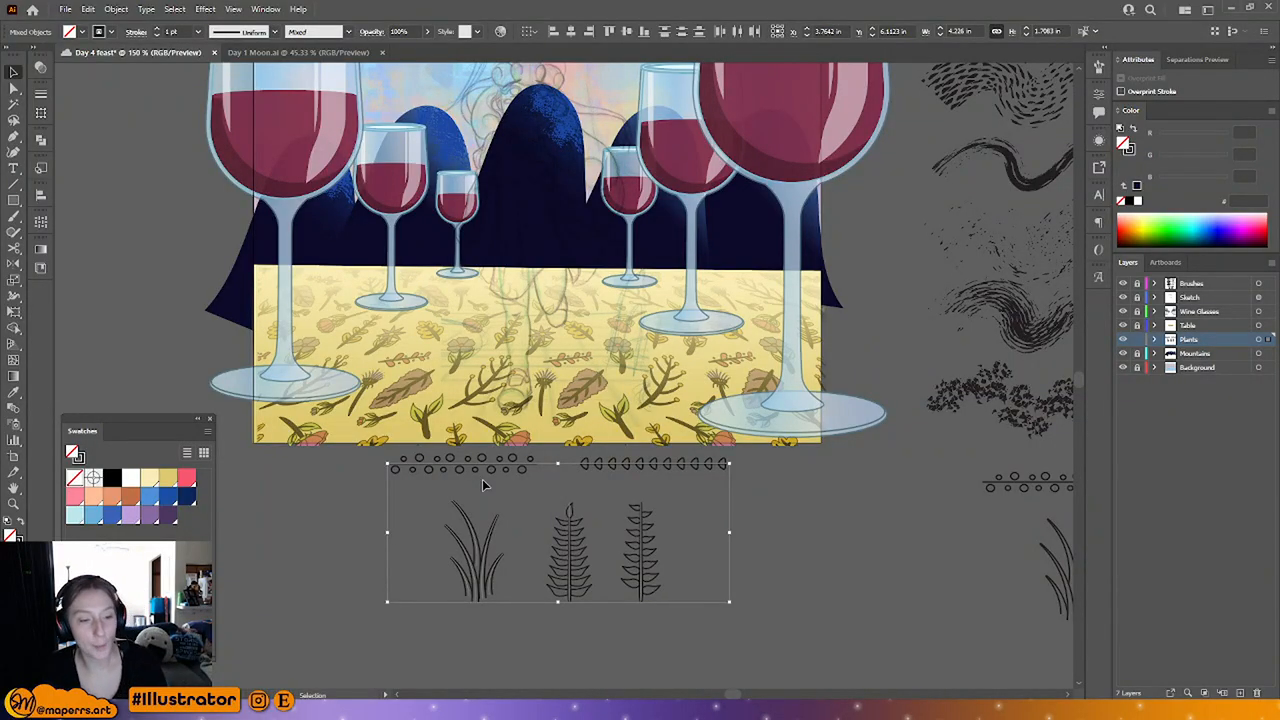
Step: Move the two pasted border strokes from below the artboard to the empty space above it
left_click(729, 523)
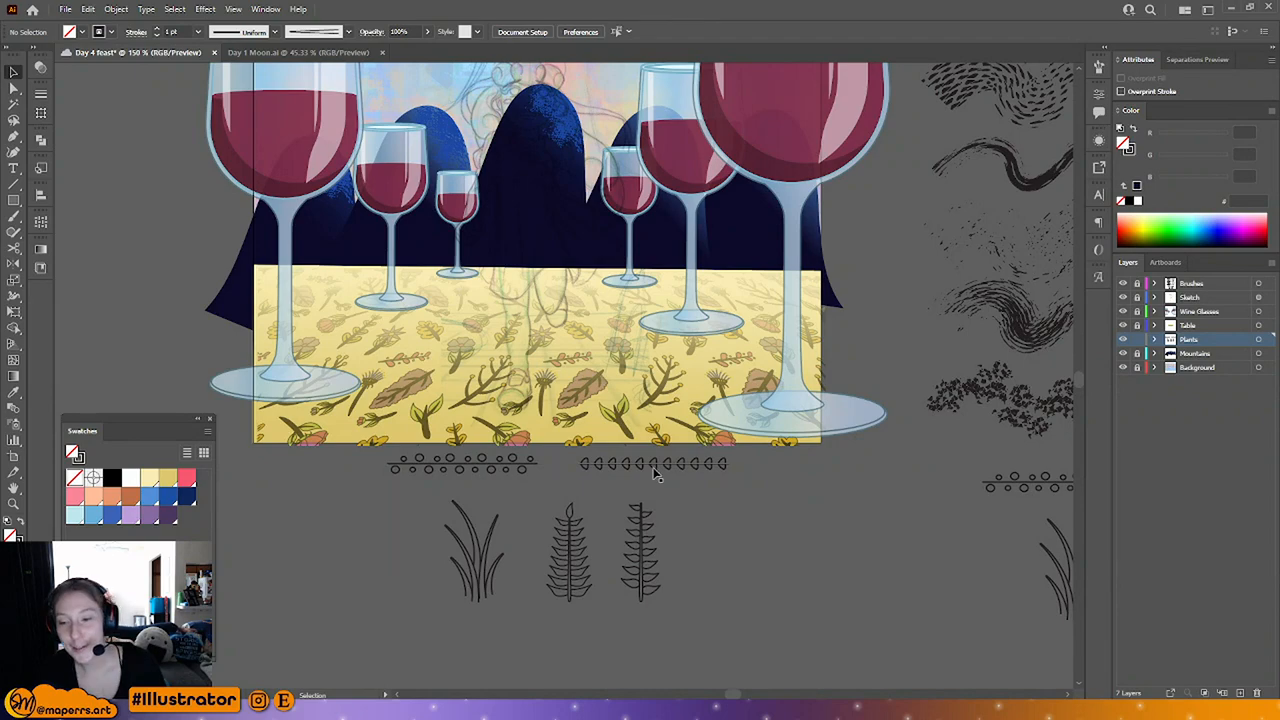
left_click(622, 470)
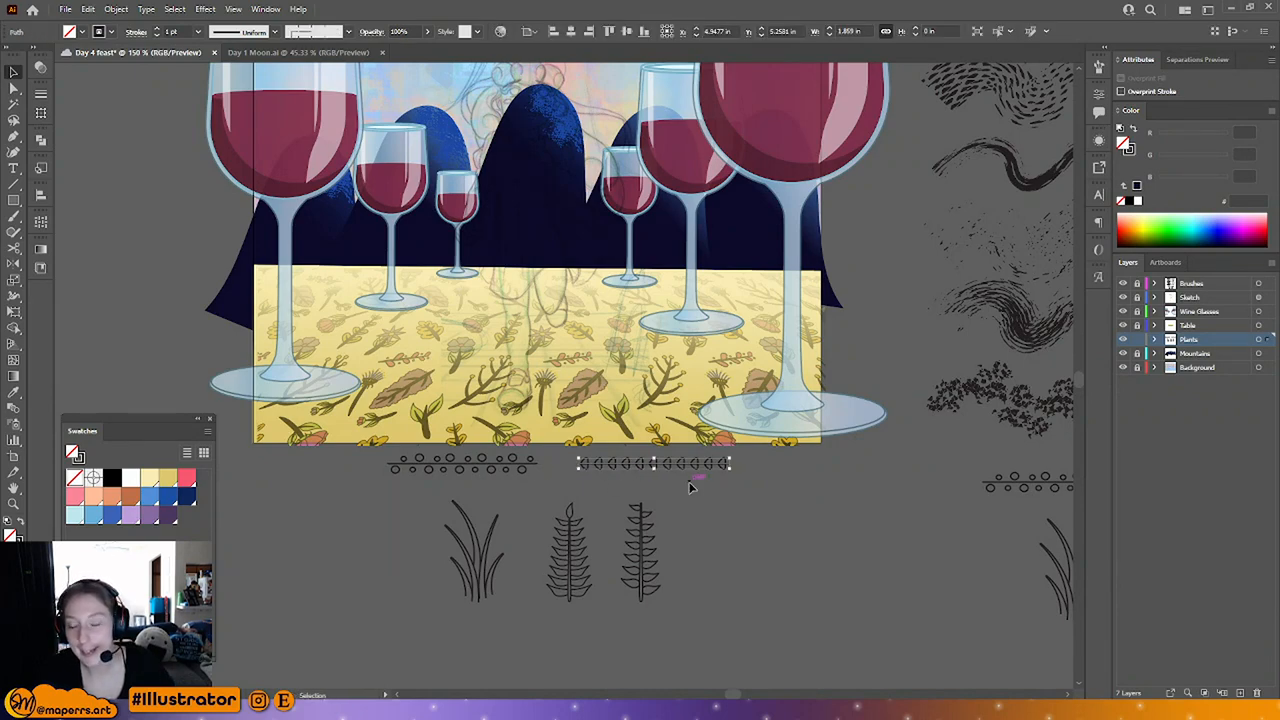
left_click(752, 489)
left_click_drag(760, 488, 400, 92)
left_click(516, 147)
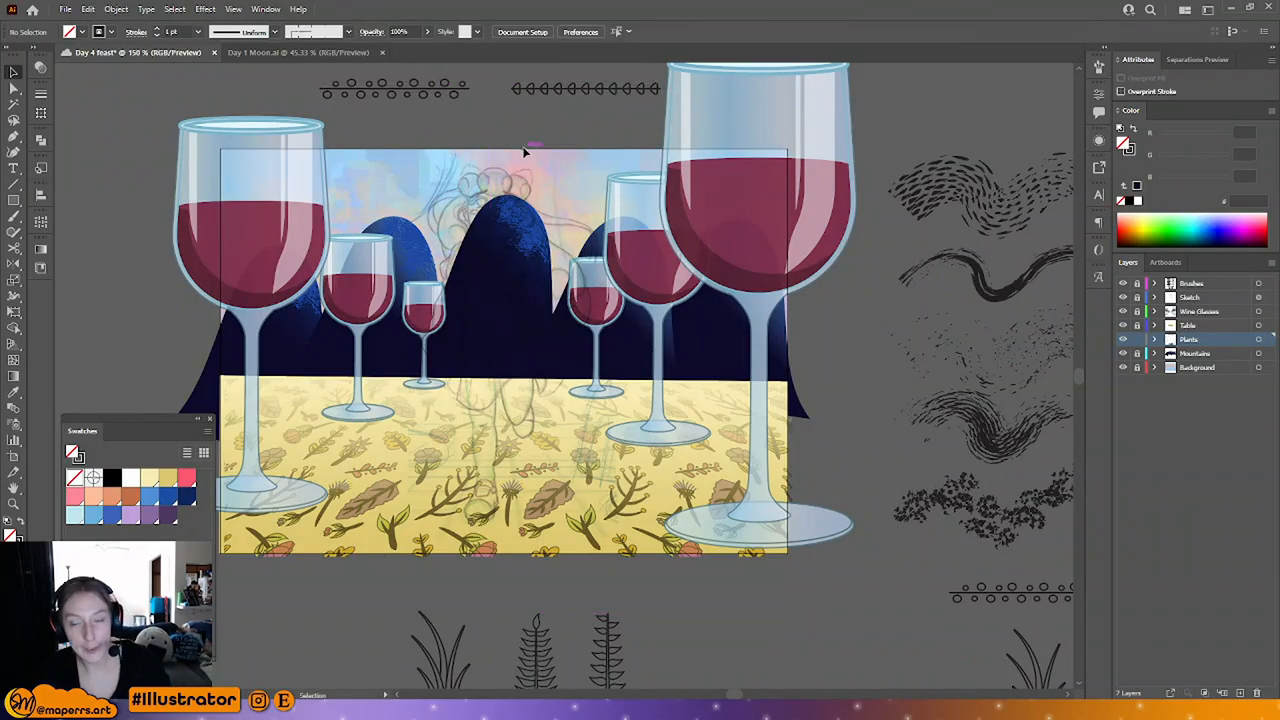
Step: Move the pasted fern with the single leaf tip so it overlaps the right side of the grass clump
scroll(697, 495, "down", 5)
key("ctrl+plus")
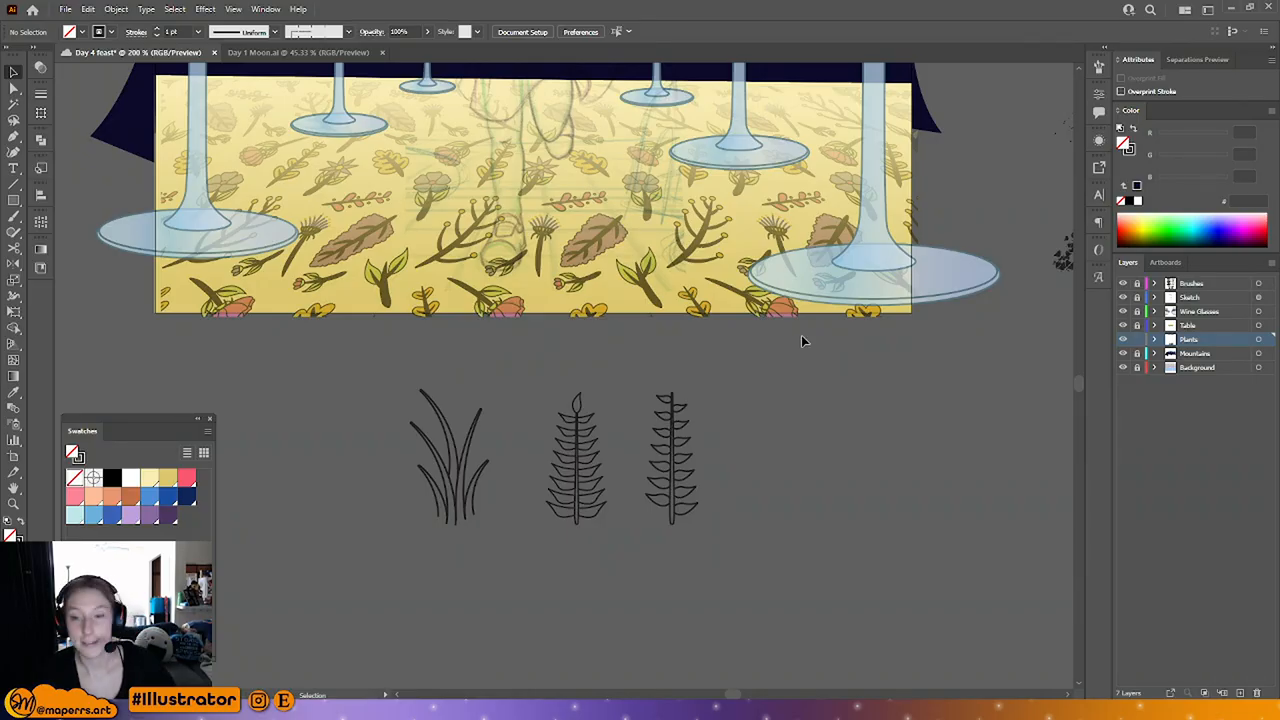
scroll(699, 380, "down", 1)
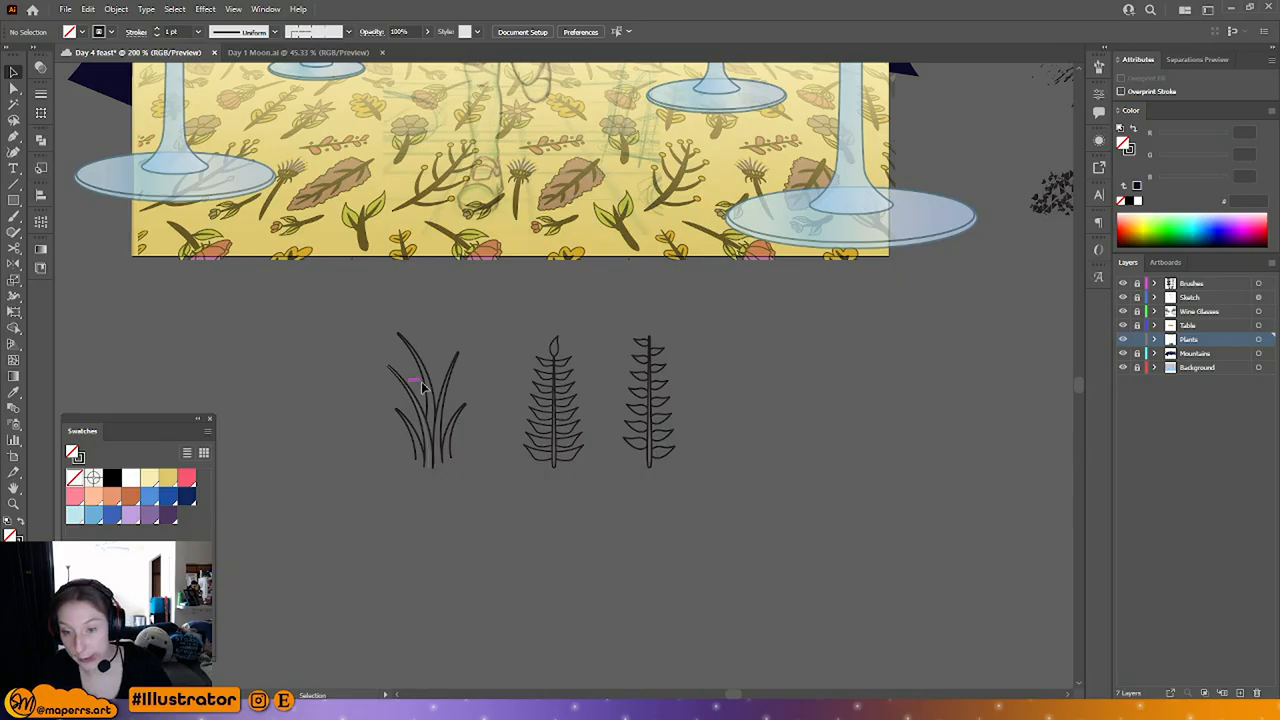
left_click(535, 410)
scroll(530, 445, "up", 1)
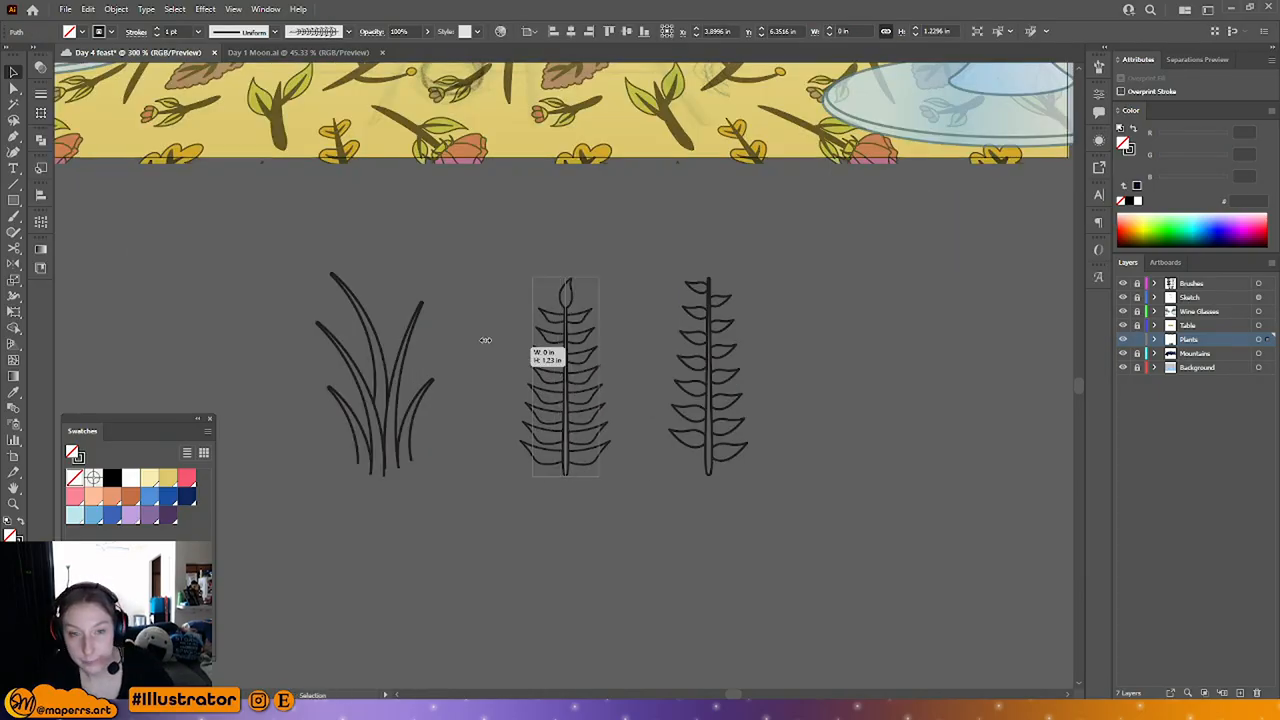
left_click_drag(600, 358, 456, 320)
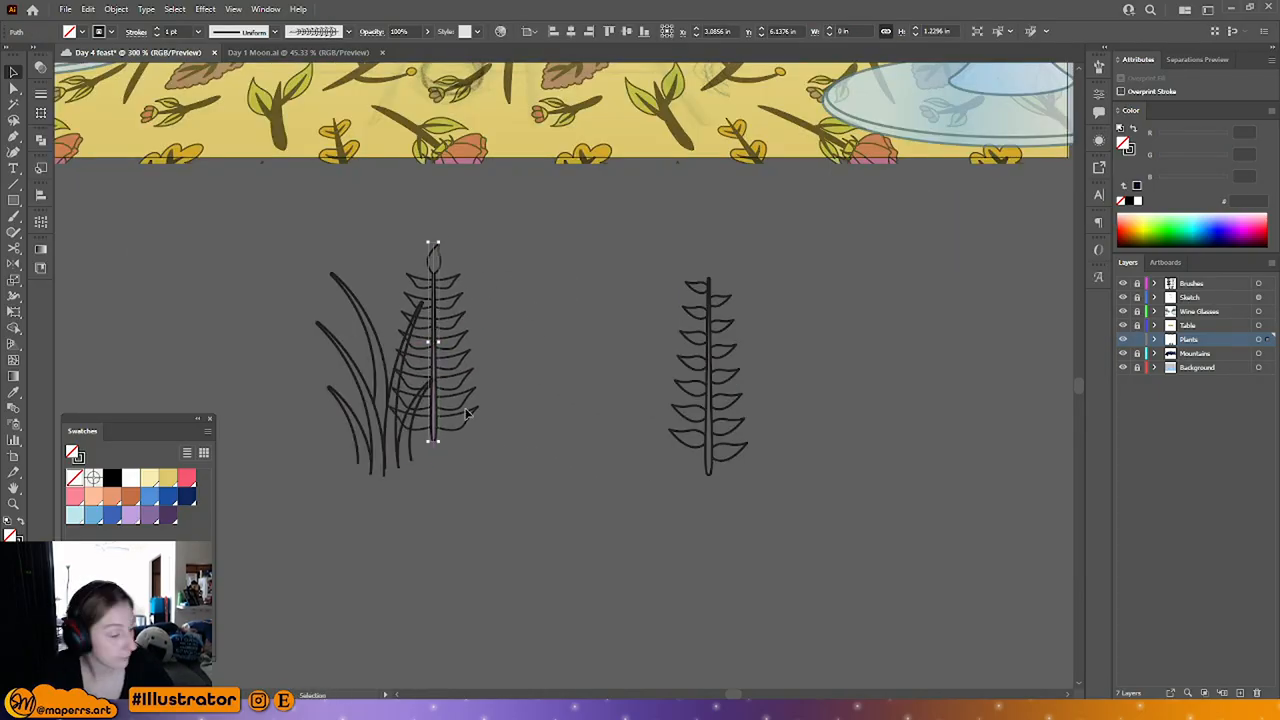
Step: Bend the overlapping fern to the right by shifting its top anchor point and making that point smooth
left_click(13, 87)
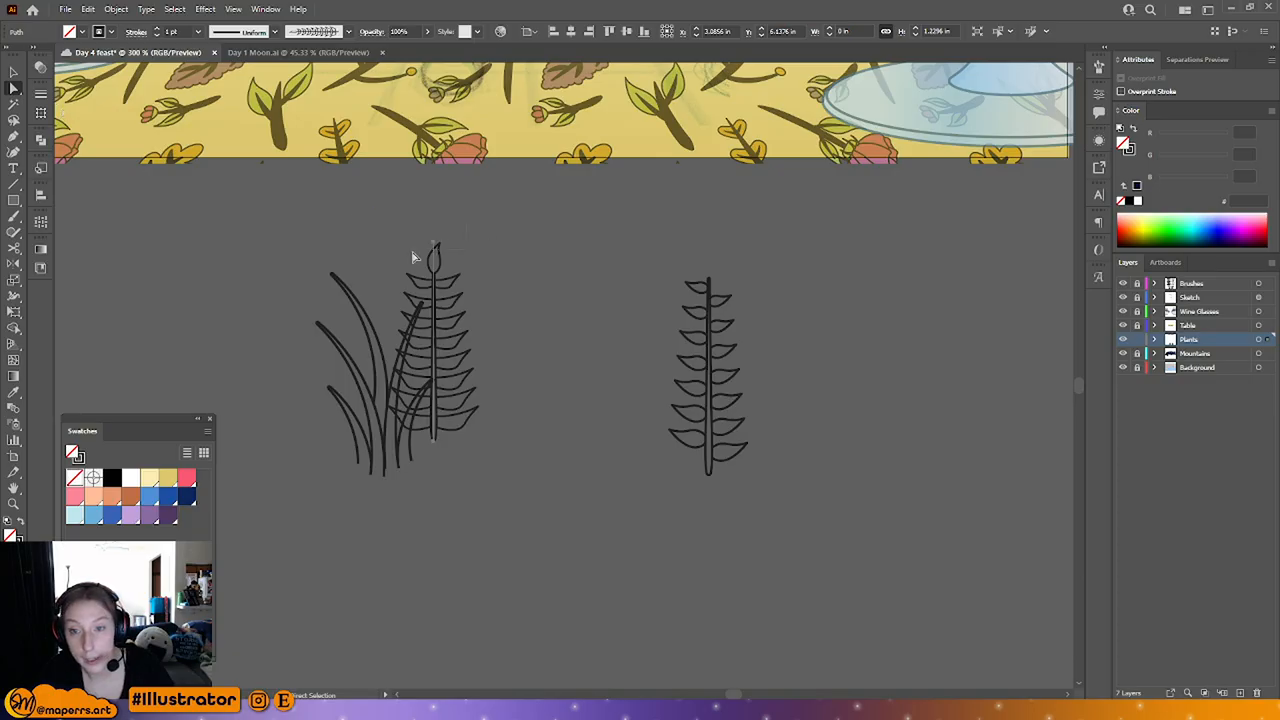
left_click_drag(413, 257, 467, 247)
left_click(121, 32)
left_click_drag(467, 296, 418, 327)
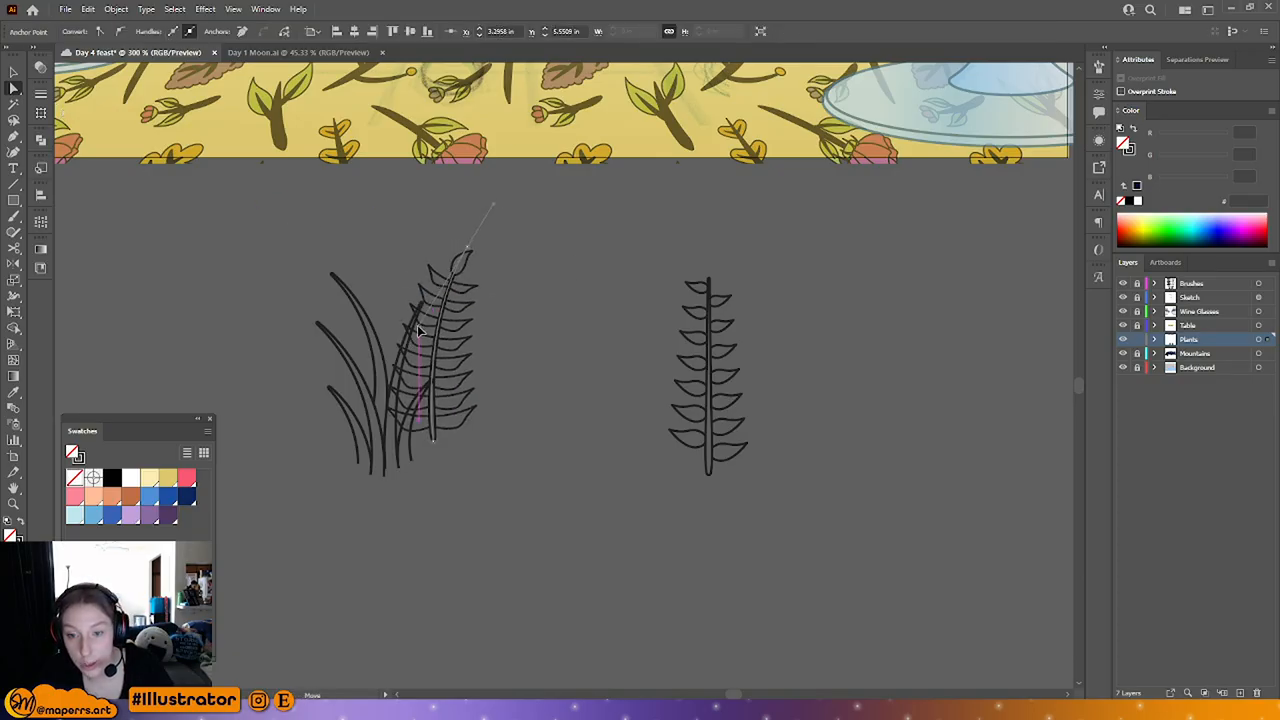
left_click(551, 314)
key("v")
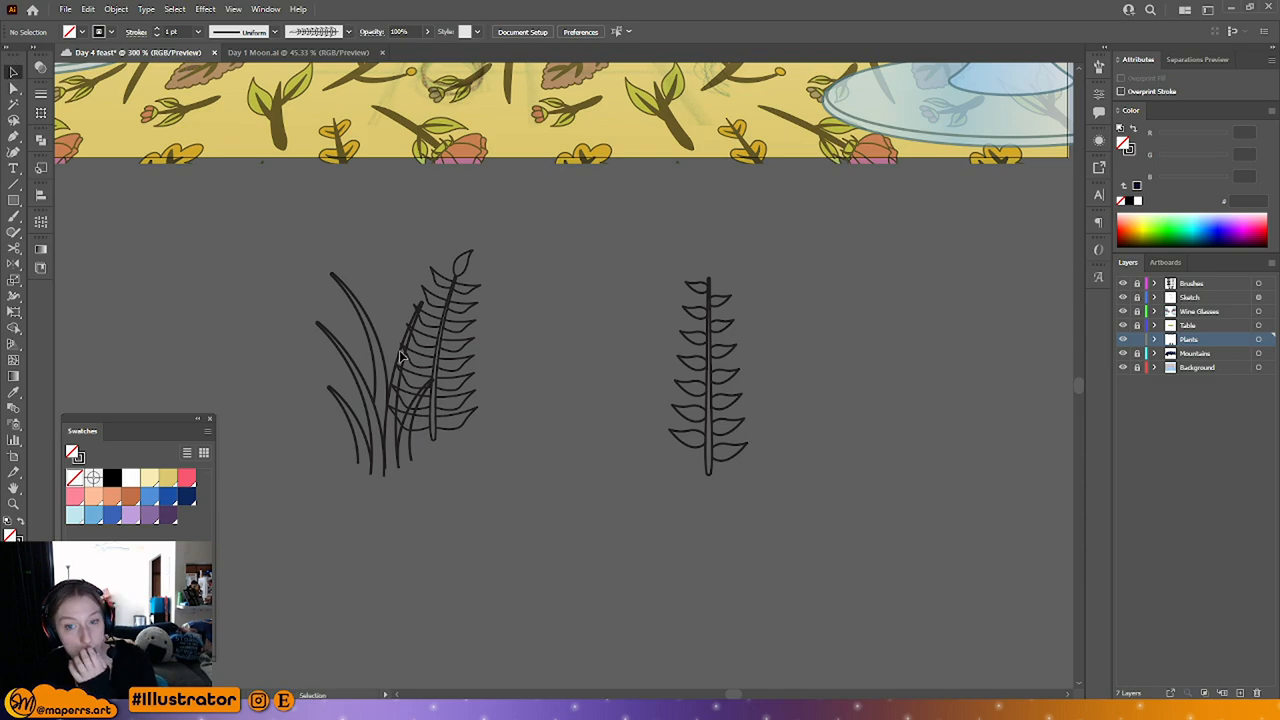
Step: Paint four curved test strokes with the leafy fern brush in the empty space around the grass clump
left_click(400, 351)
left_click(501, 344)
left_click_drag(248, 324, 367, 311)
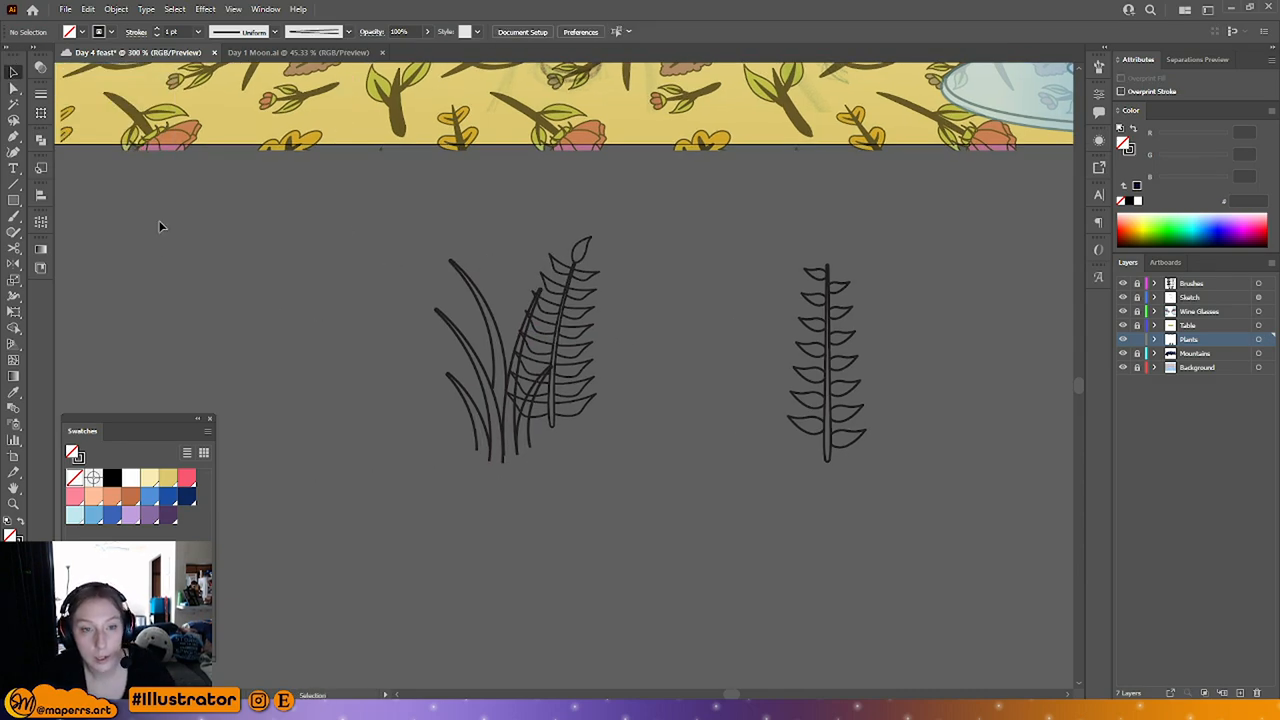
left_click(347, 33)
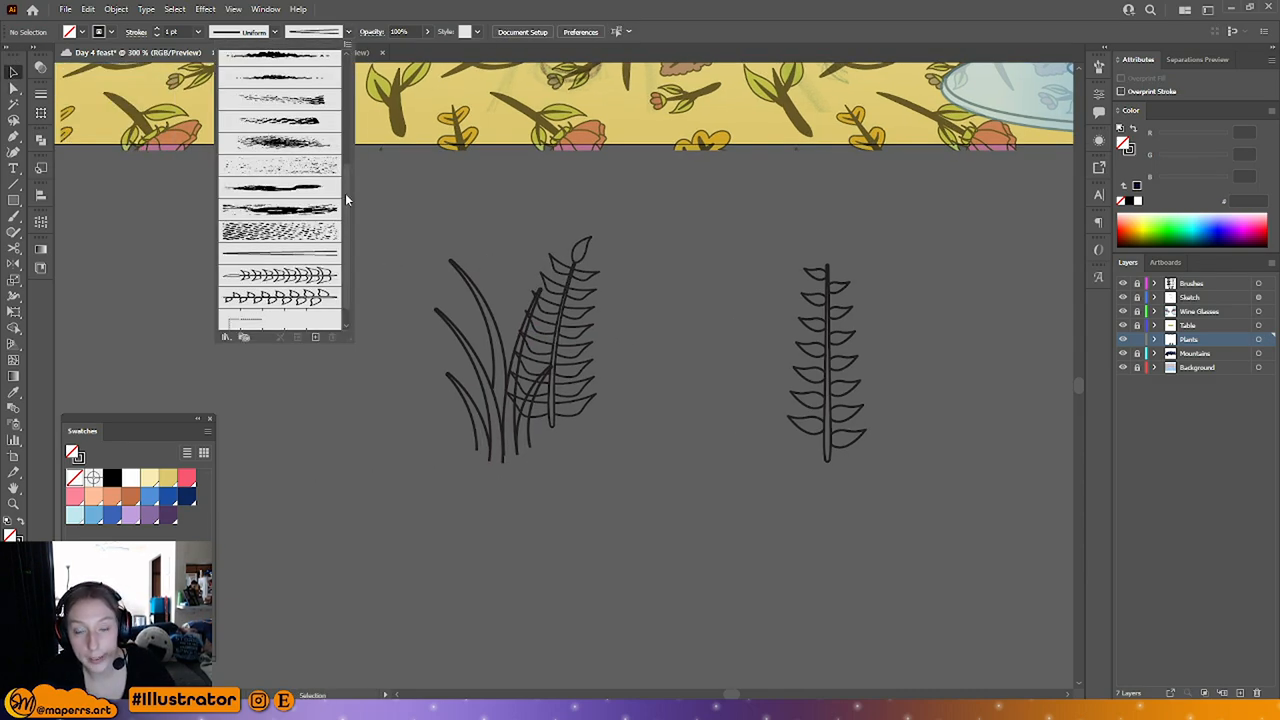
left_click(292, 298)
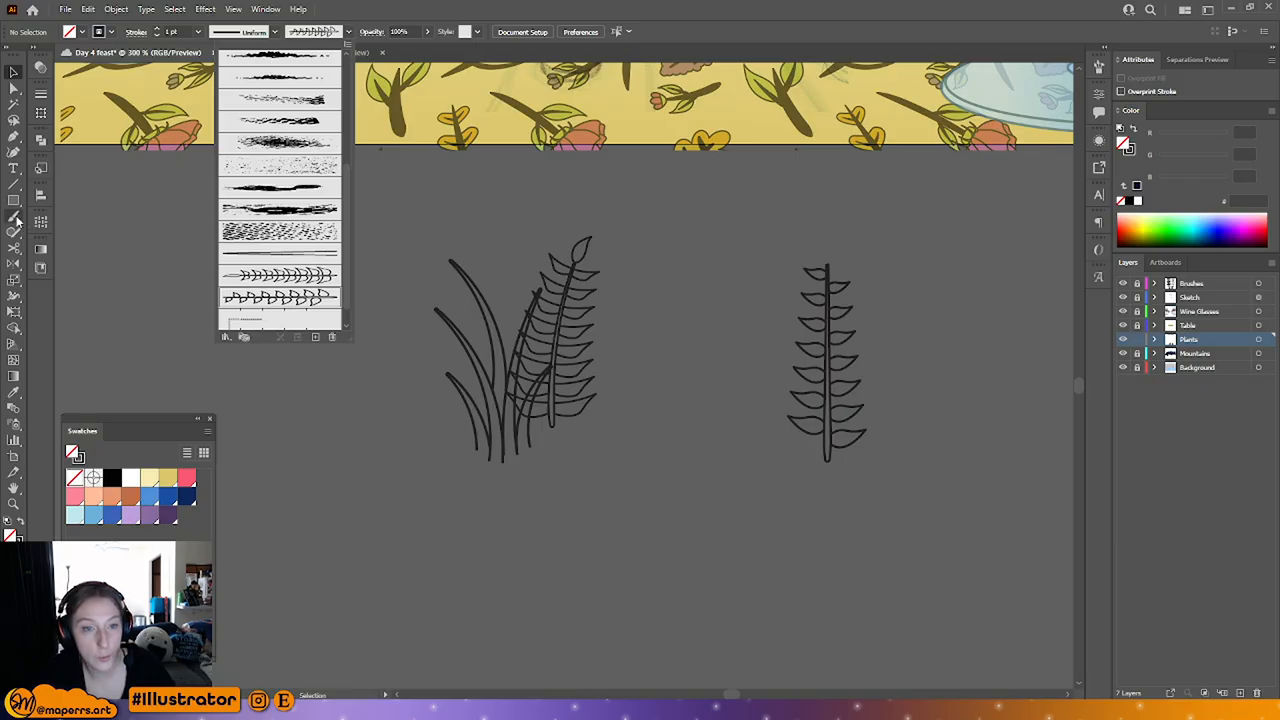
left_click(15, 220)
left_click(14, 218)
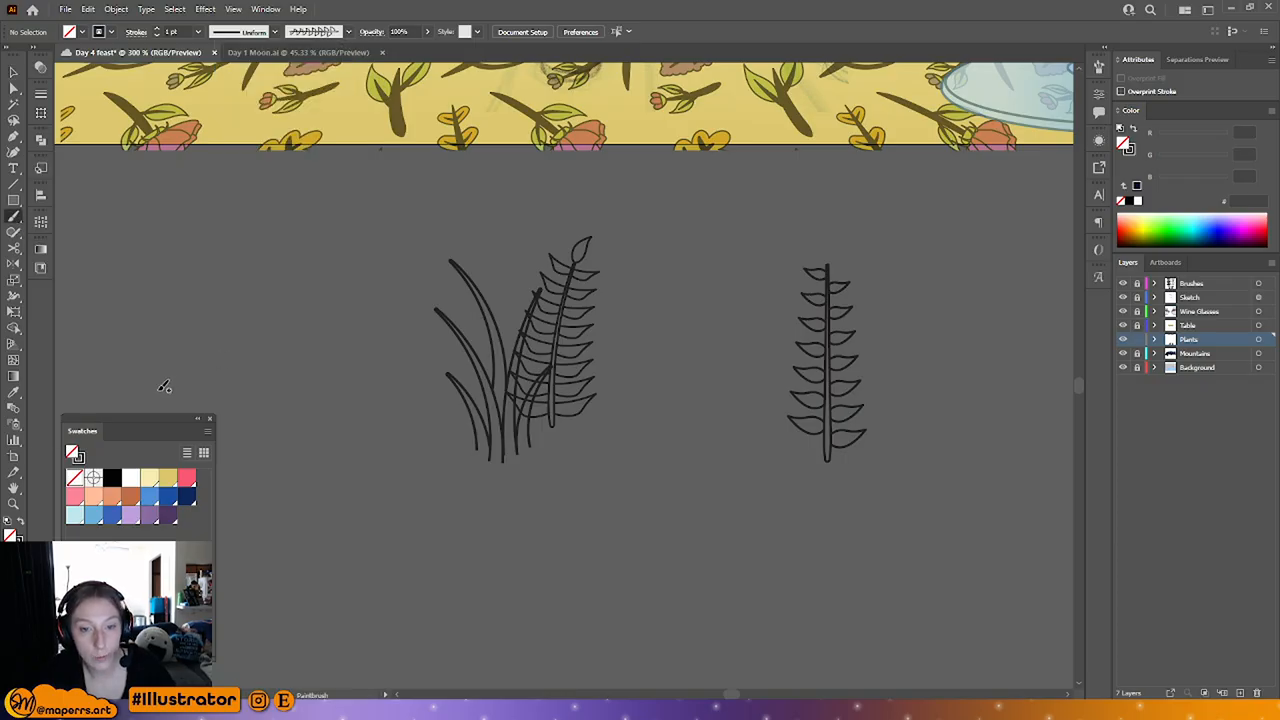
left_click_drag(307, 213, 305, 216)
left_click_drag(337, 511, 413, 405)
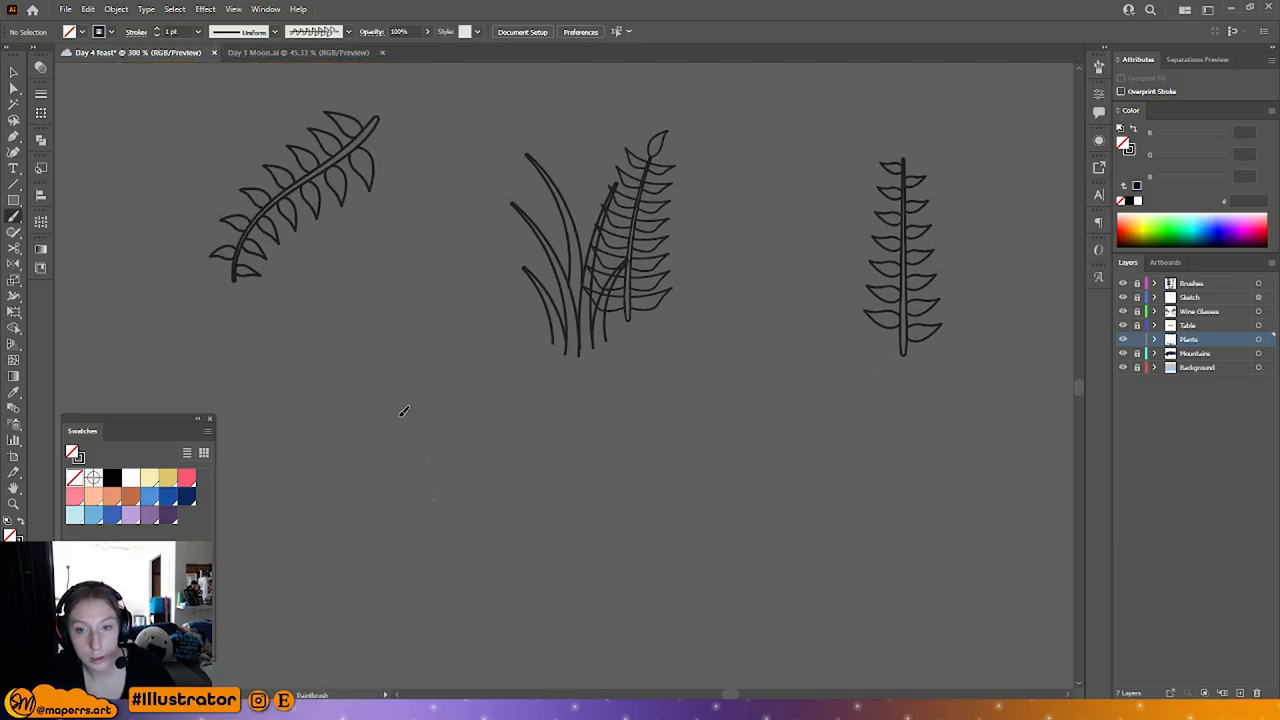
left_click_drag(432, 497, 164, 334)
mouse_move(538, 591)
left_mouse_down()
mouse_move(469, 412)
mouse_move(582, 428)
left_mouse_up()
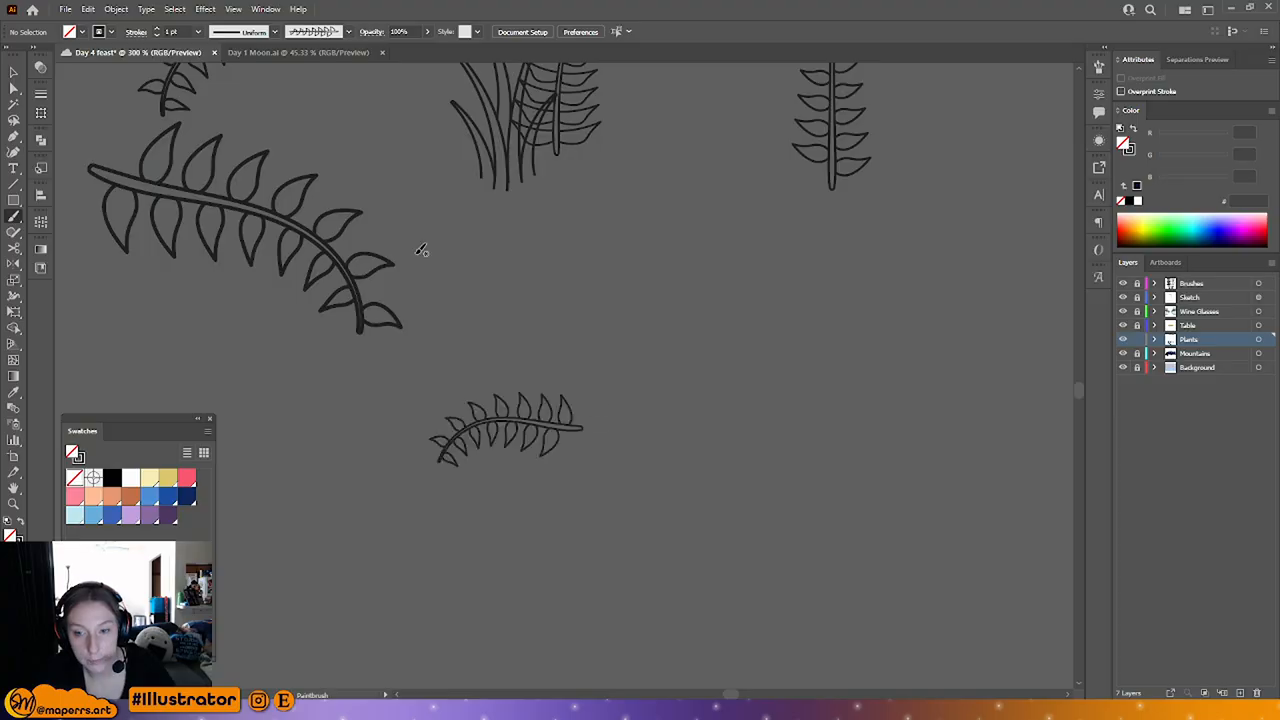
left_click_drag(358, 477, 194, 316)
left_click_drag(298, 306, 388, 466)
Step: Delete the four leafy test strokes
key("v")
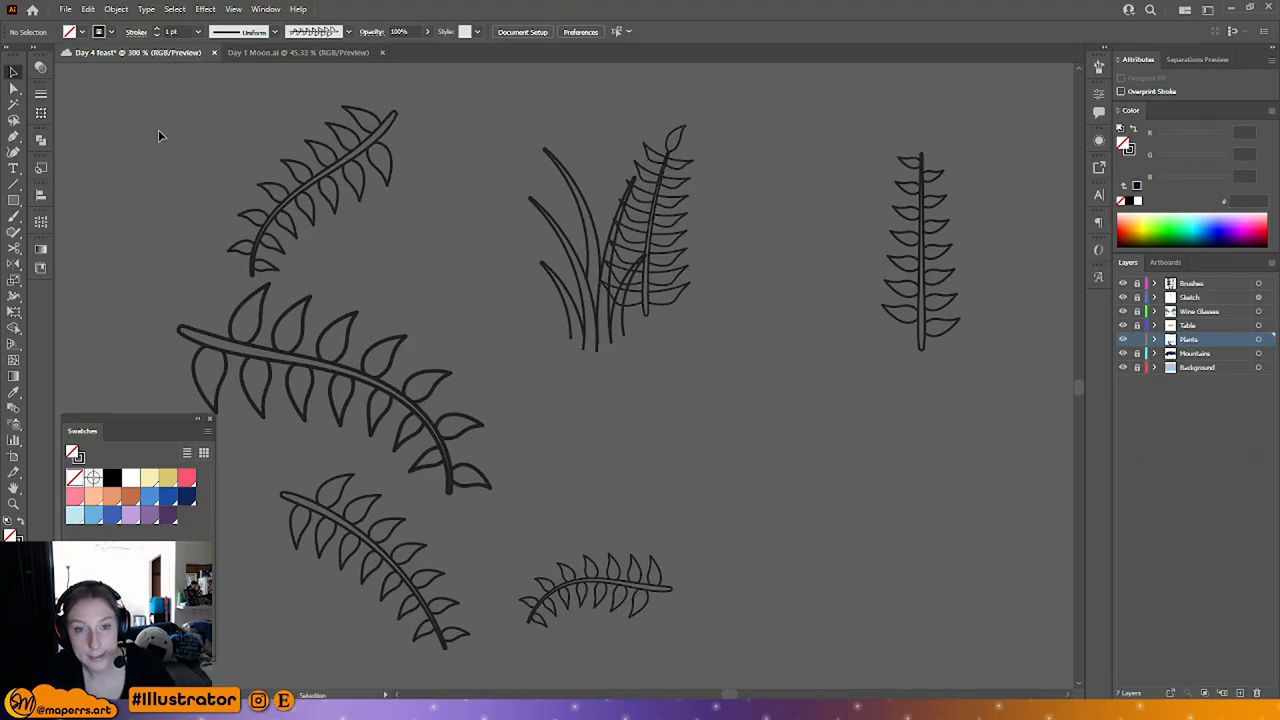
left_click_drag(158, 129, 440, 632)
key("Delete")
left_click(651, 591)
key("Delete")
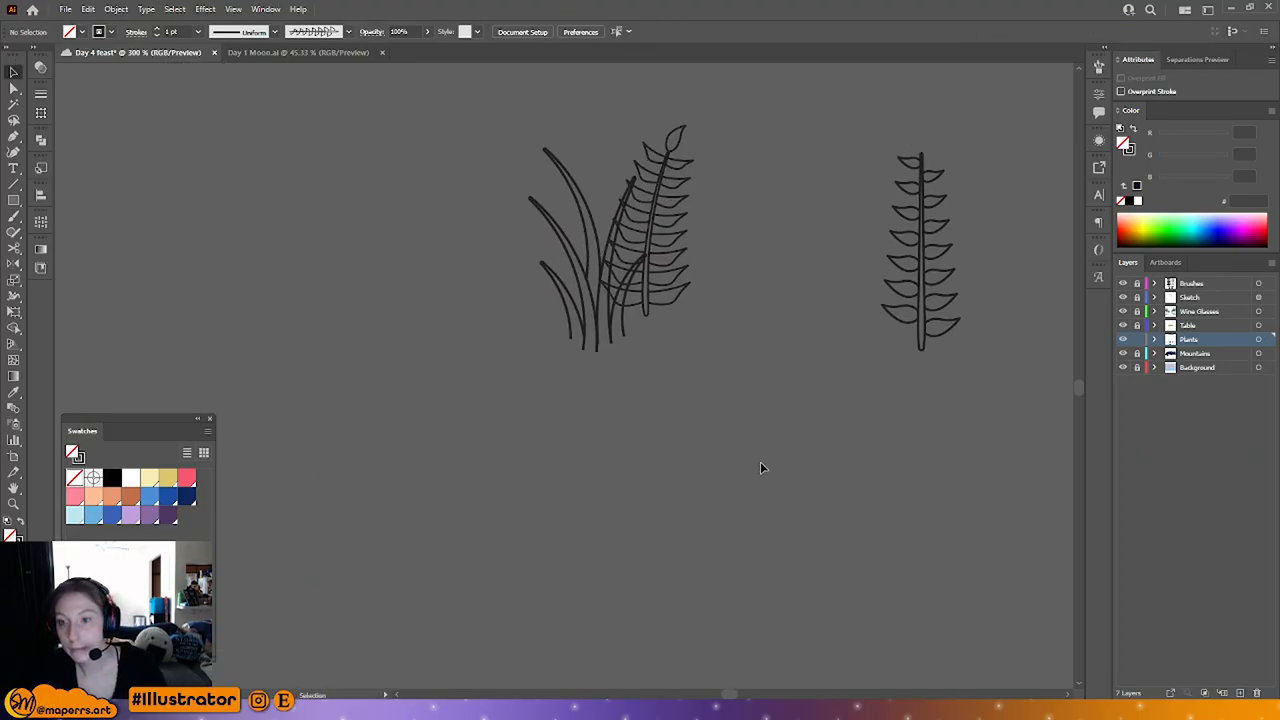
Step: Scale down the fern with the single leaf tip and seat it inside the right half of the grass clump
left_click_drag(749, 344, 479, 463)
left_click_drag(415, 295, 381, 256)
left_click_drag(398, 200, 388, 250)
mouse_move(373, 298)
left_mouse_down()
mouse_move(379, 288)
mouse_move(374, 298)
left_mouse_up()
left_click_drag(396, 250, 412, 250)
left_click_drag(384, 300, 393, 280)
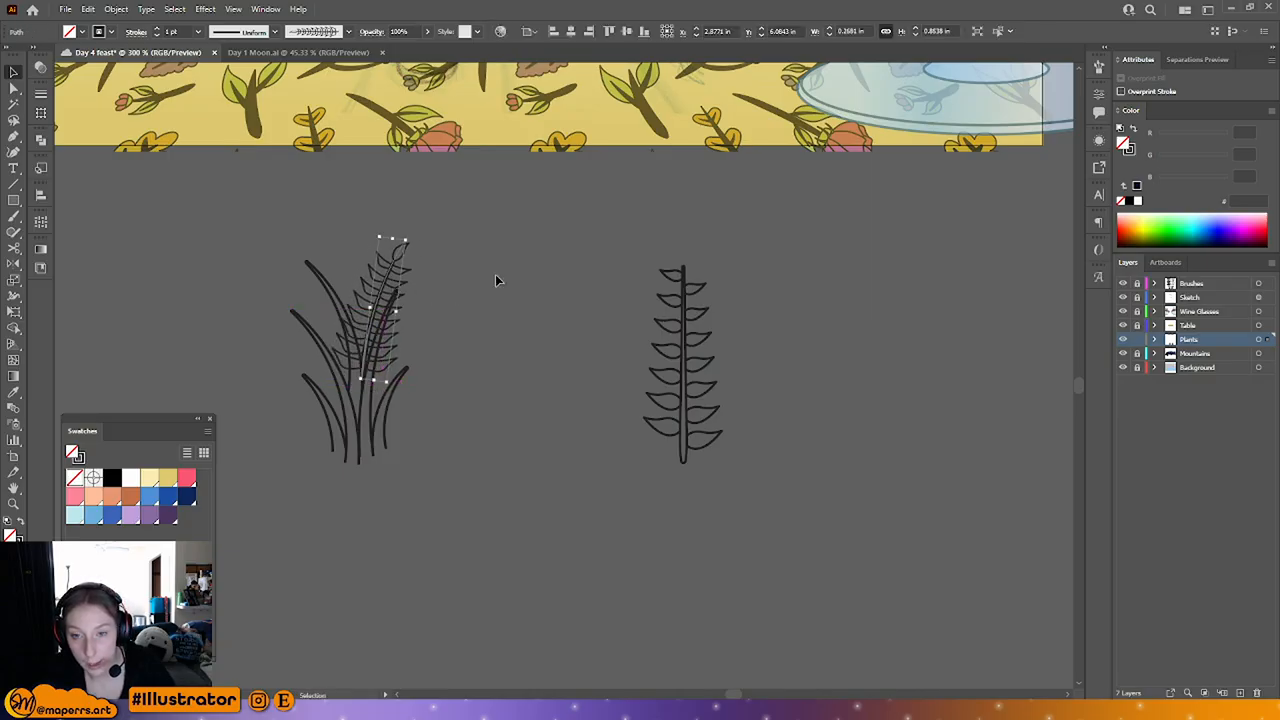
Step: Bend the second fern to the right from its top anchor point and move it against the right side of the clump
left_click(698, 404)
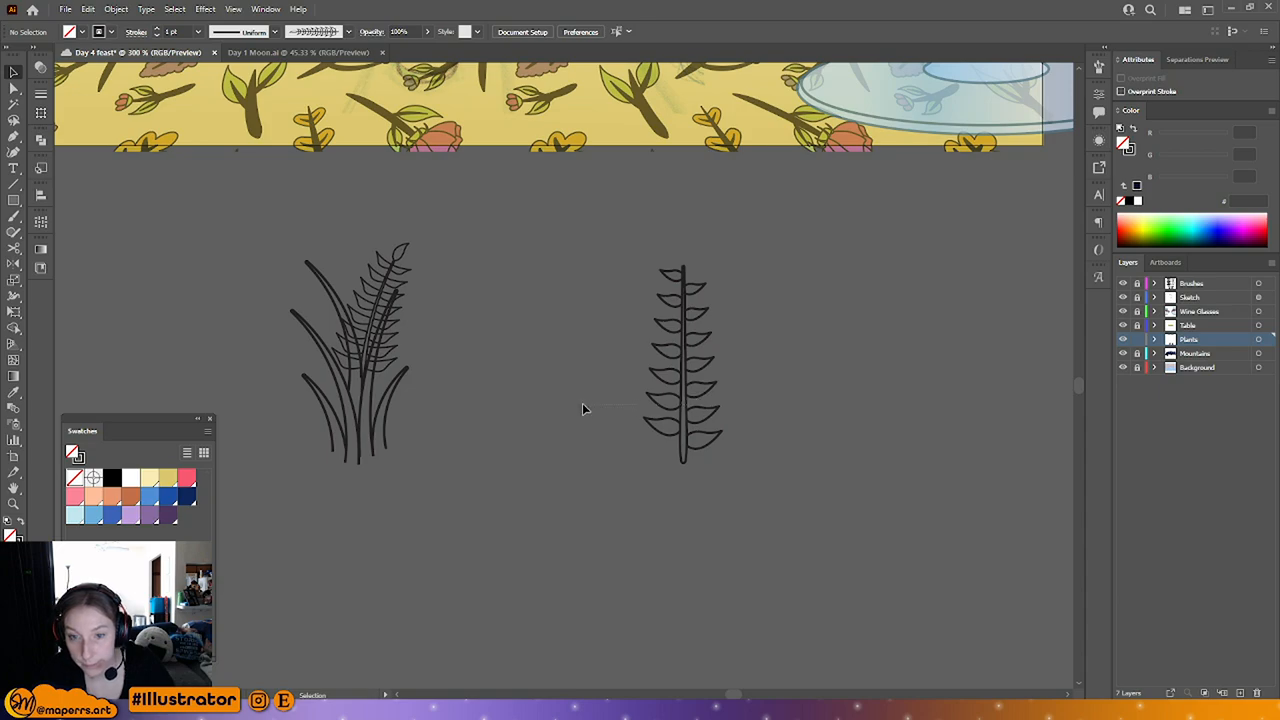
left_click_drag(696, 384, 445, 360)
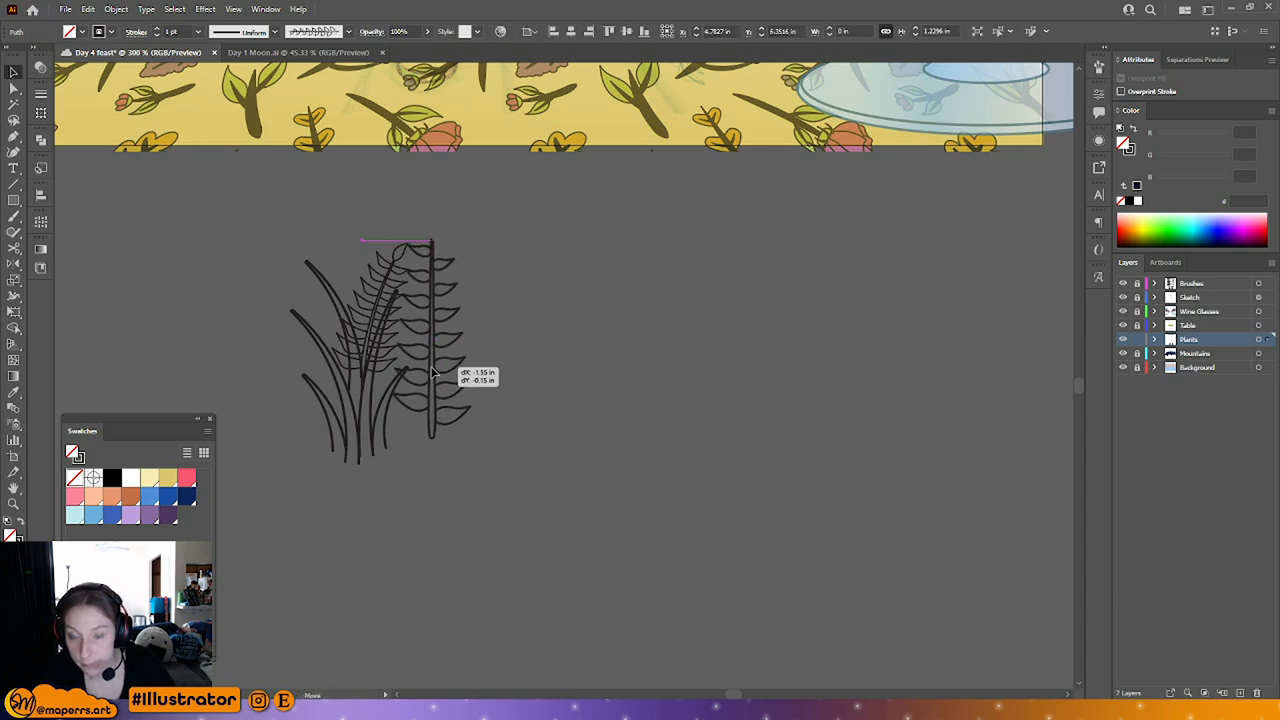
left_click(434, 258)
key("a")
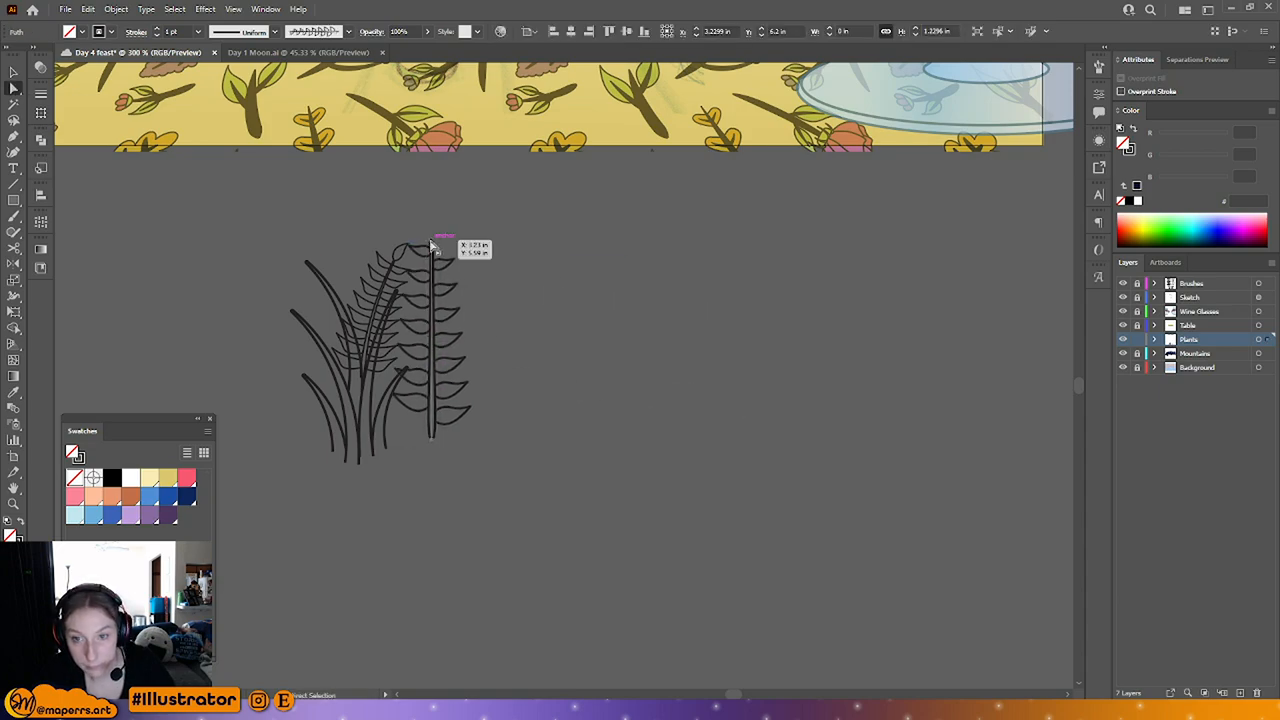
left_click_drag(431, 246, 488, 259)
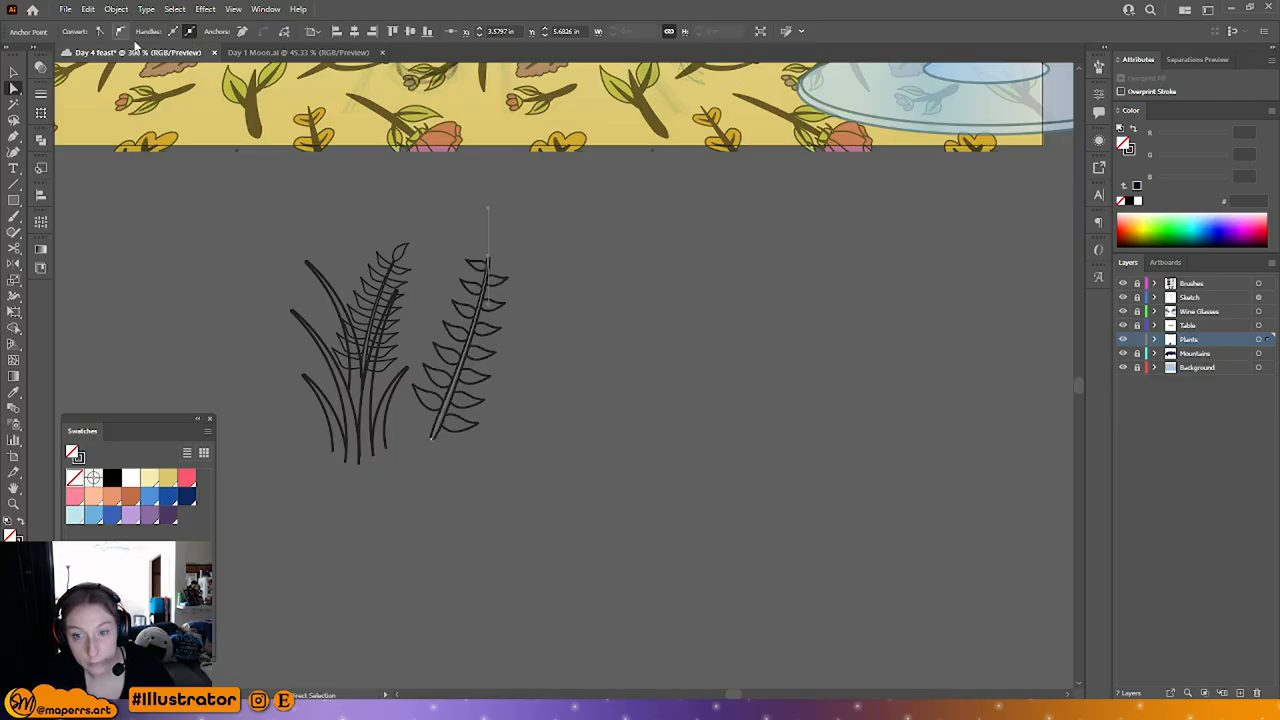
left_click_drag(491, 311, 416, 395)
left_click(553, 369)
Step: Reflect the second fern and rotate it so it leans outward to the right from the clump's base
key("v")
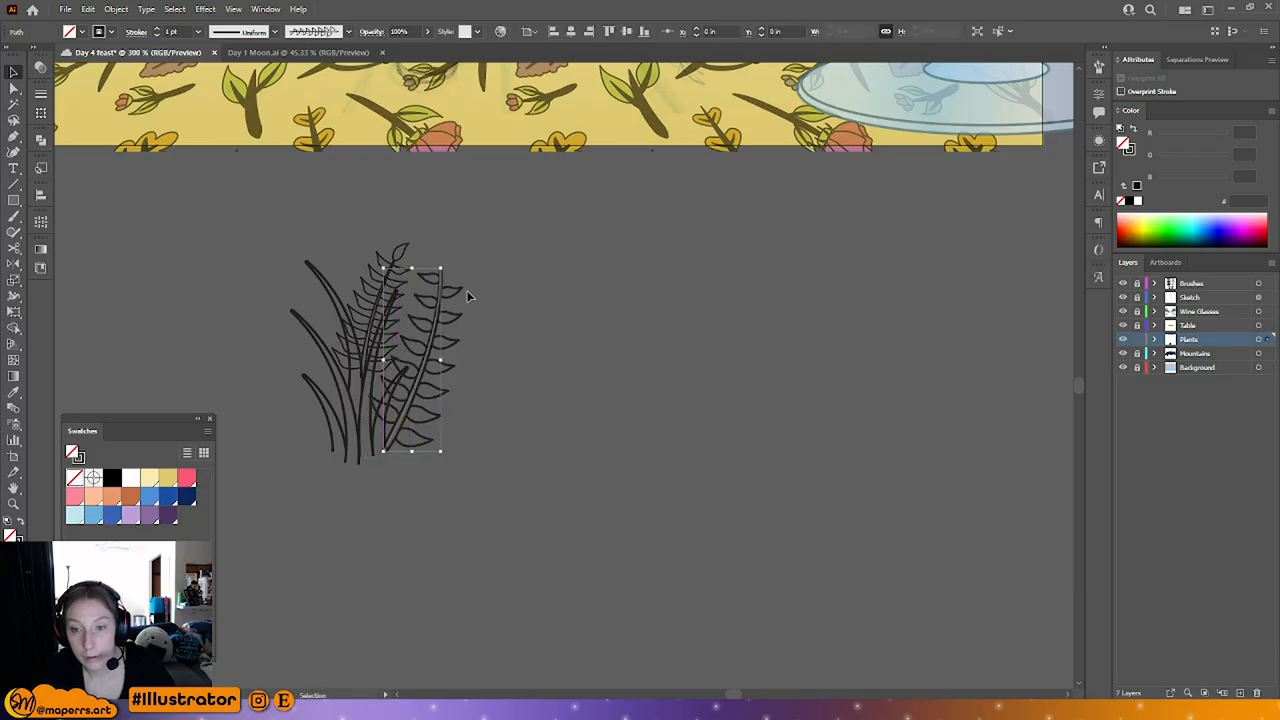
left_click_drag(447, 265, 463, 267)
right_click(463, 267)
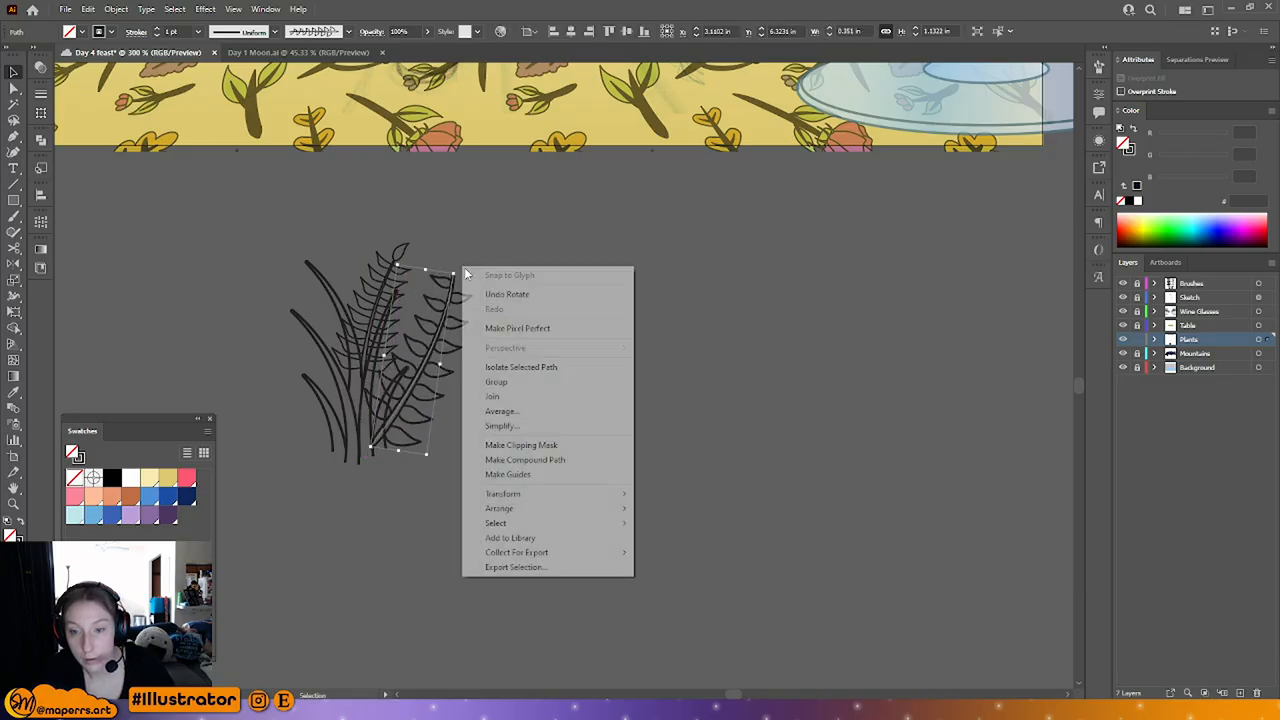
mouse_move(635, 497)
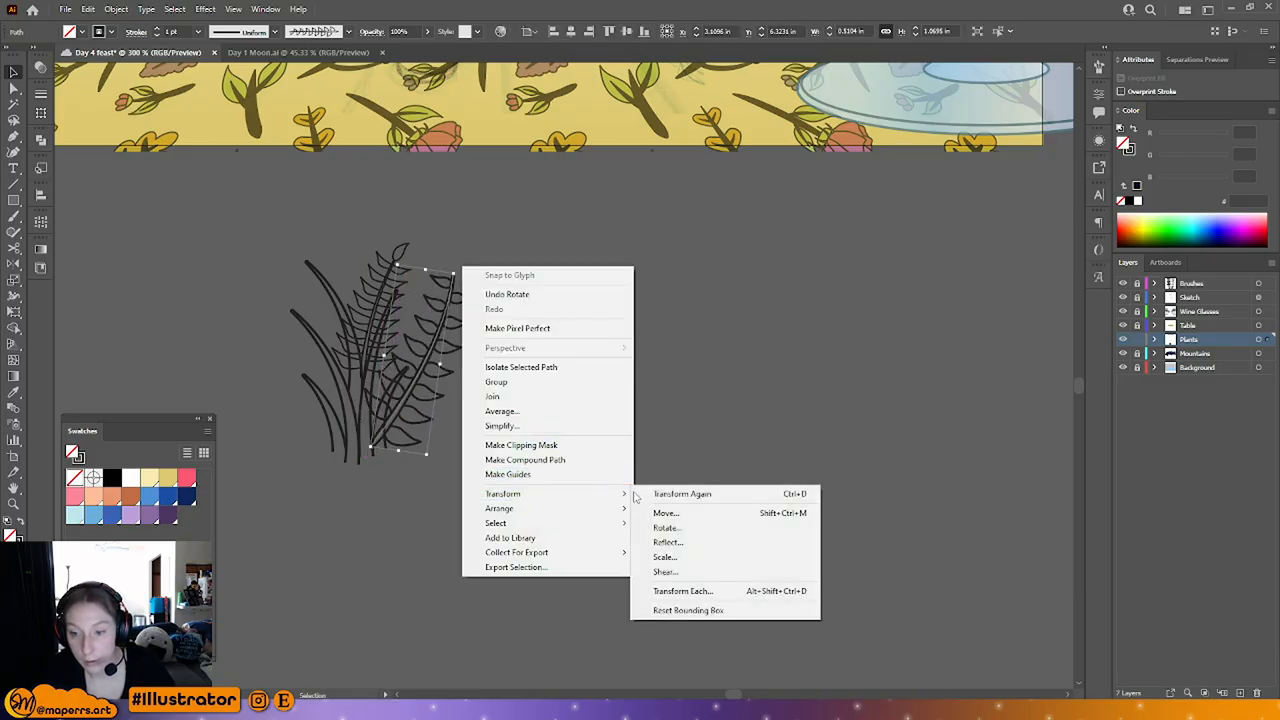
left_click(666, 543)
left_click(391, 472)
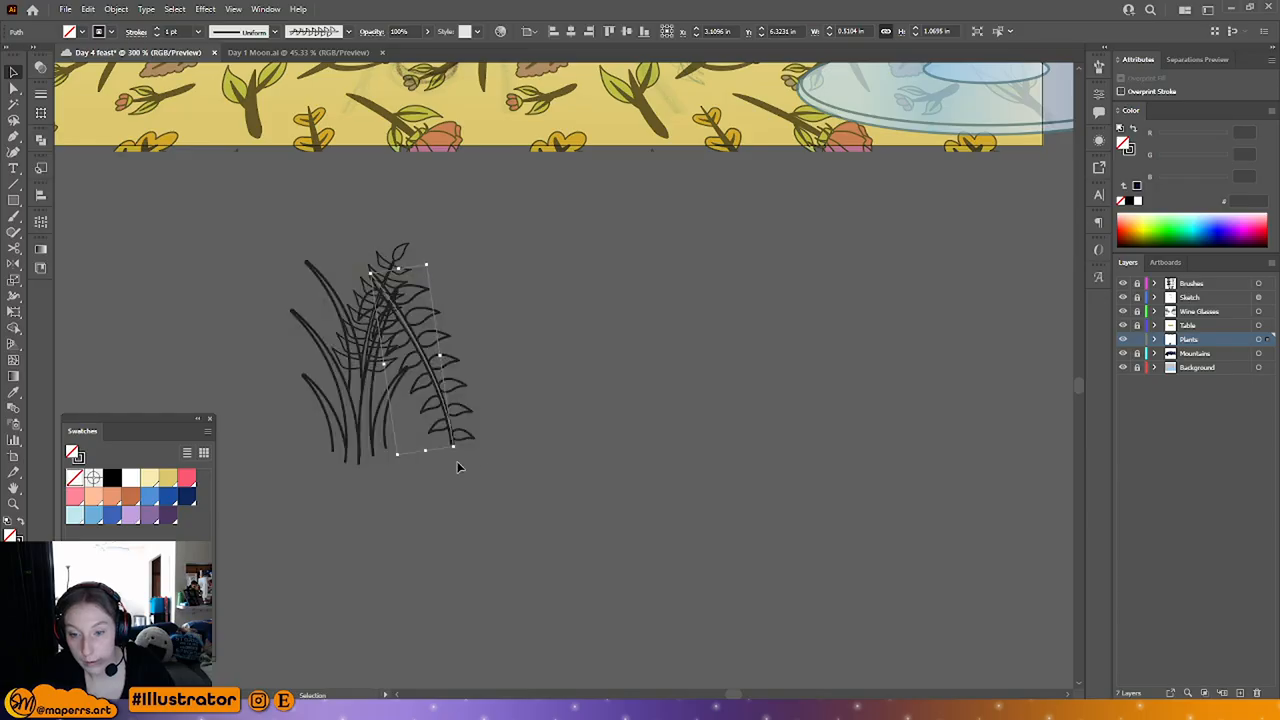
left_click_drag(458, 454, 530, 190)
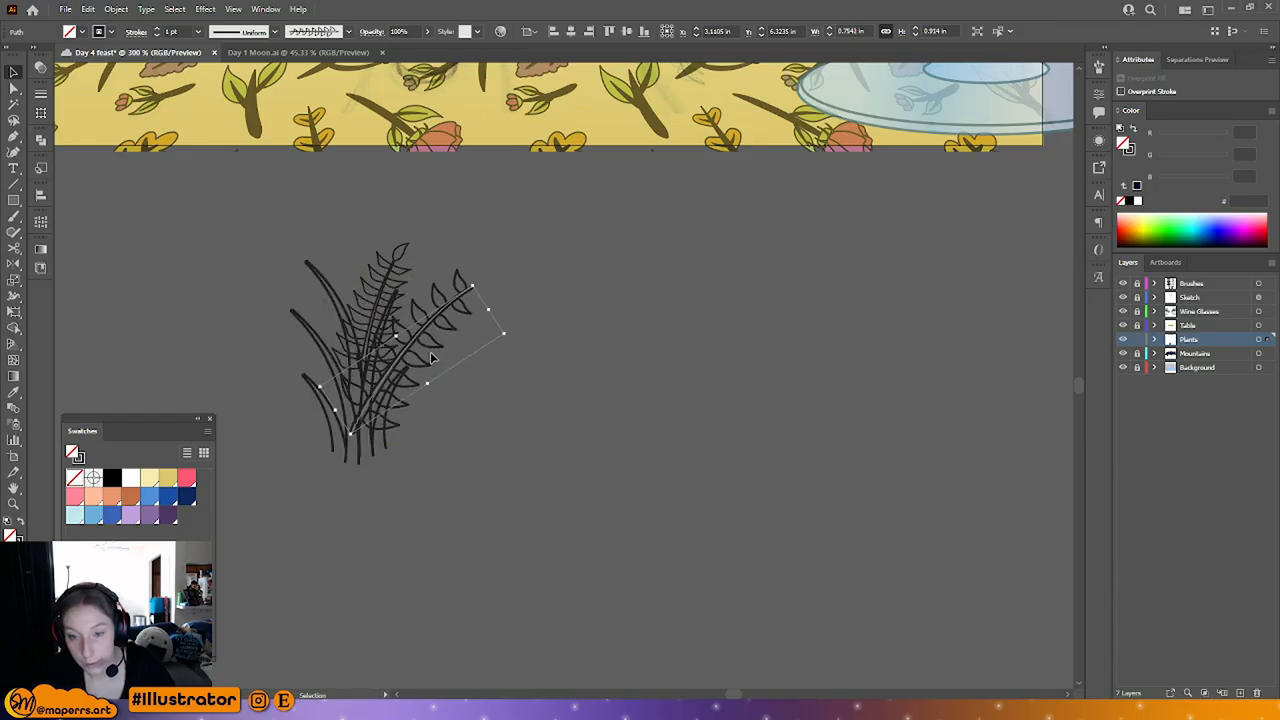
mouse_move(440, 340)
left_mouse_down()
mouse_move(463, 345)
mouse_move(440, 353)
left_mouse_up()
left_click(511, 405)
Step: Duplicate the fern with the single leaf tip and place the copy on the clump's left side, rotated to lean left
left_click_drag(445, 263, 479, 273)
left_click(432, 285)
key("ctrl+c")
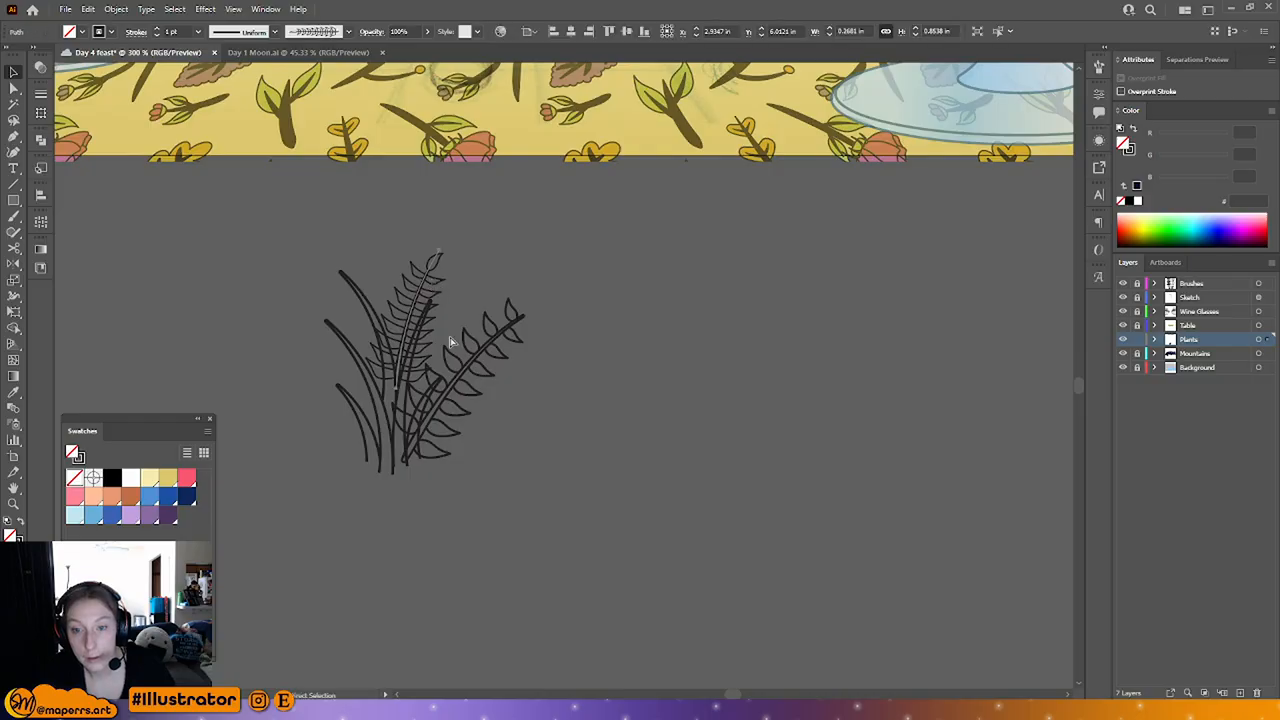
key("ctrl+v")
left_click_drag(563, 408, 331, 406)
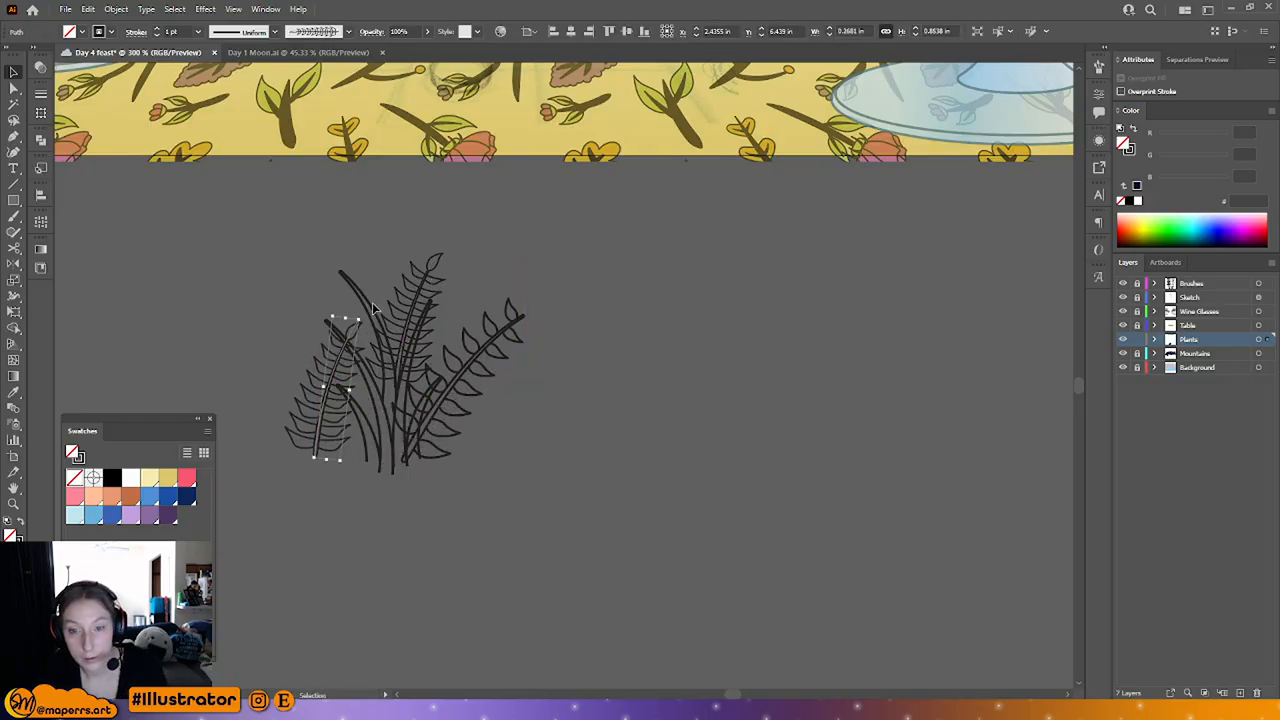
left_click_drag(362, 314, 299, 320)
left_click_drag(332, 404, 331, 418)
Step: Curve the left fern's stem from its top anchor point so it arches outward
key("a")
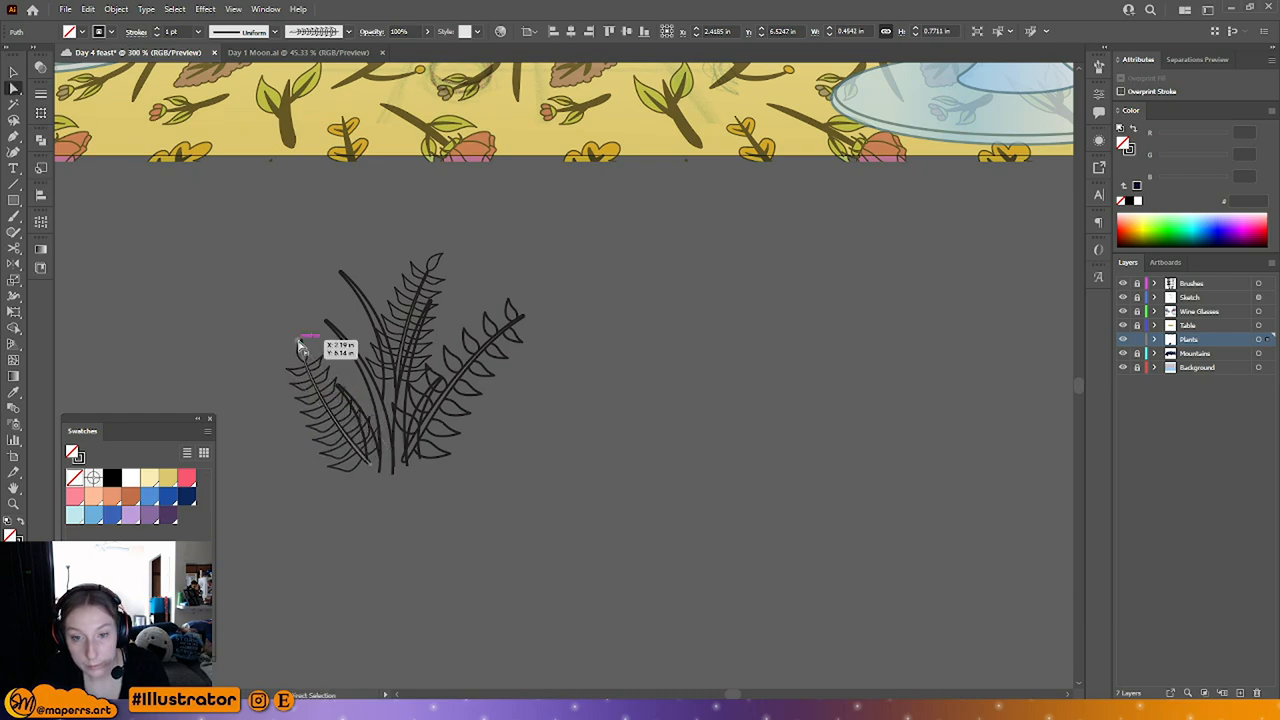
left_click(301, 343)
left_click_drag(320, 421, 362, 402)
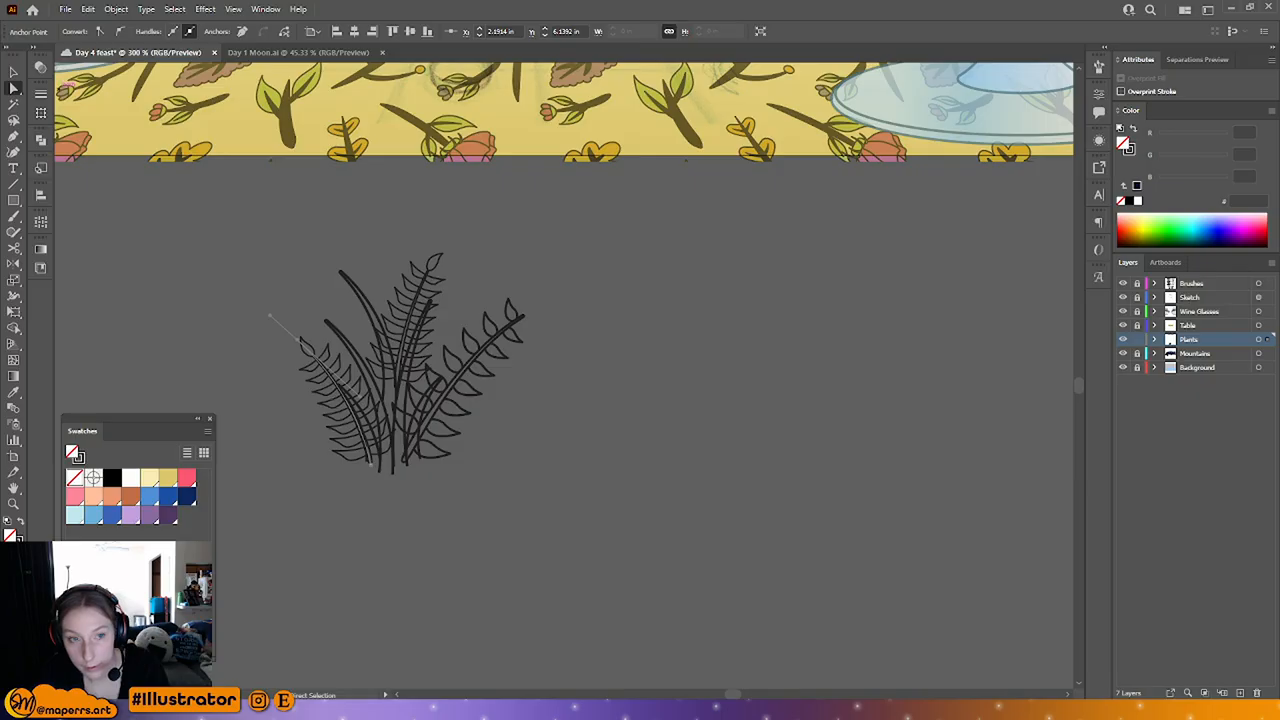
Step: Rotate the curved left fern slightly further outward and seat its base against the bottom of the clump
left_click(14, 72)
left_click_drag(373, 448, 370, 446)
left_click(314, 356)
left_click_drag(314, 356, 308, 367)
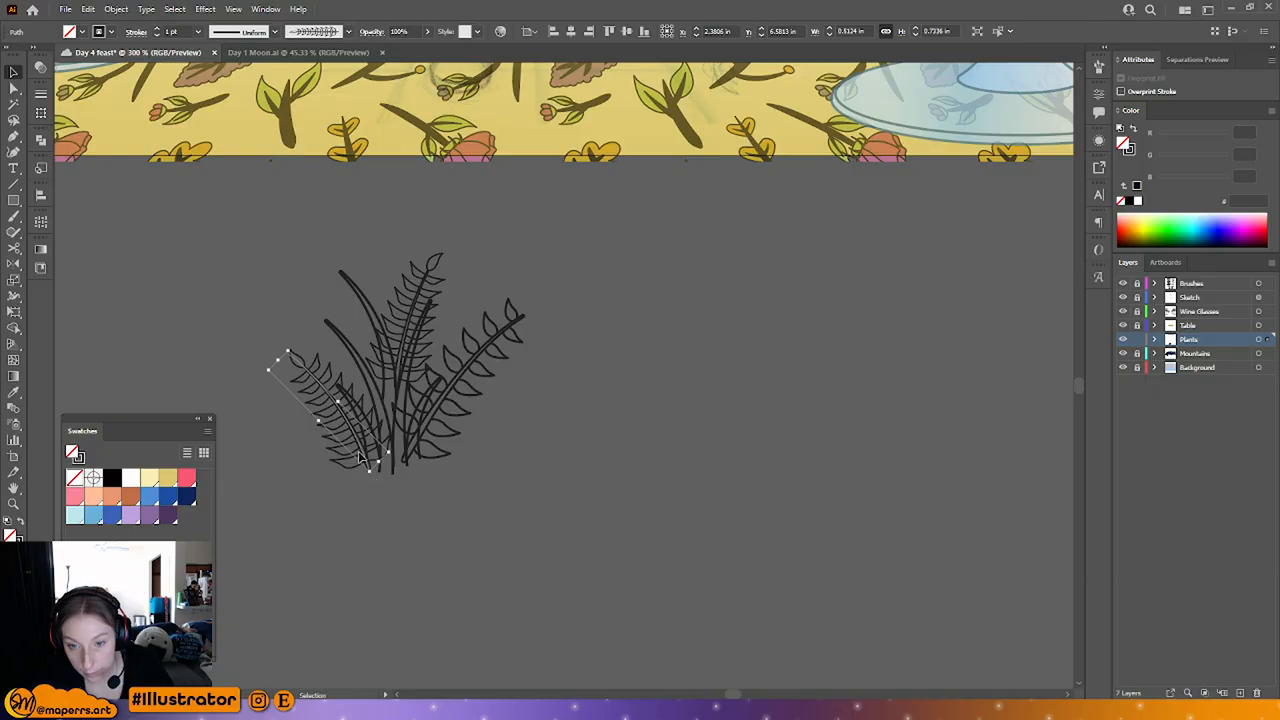
left_click_drag(358, 455, 360, 459)
left_click(538, 274)
Step: Copy the circle border stroke above the artboard and place the copy below the artboard, beside the plant clump
left_click_drag(538, 274, 547, 457)
key("ctrl+minus")
key("ctrl+minus")
key("ctrl+minus")
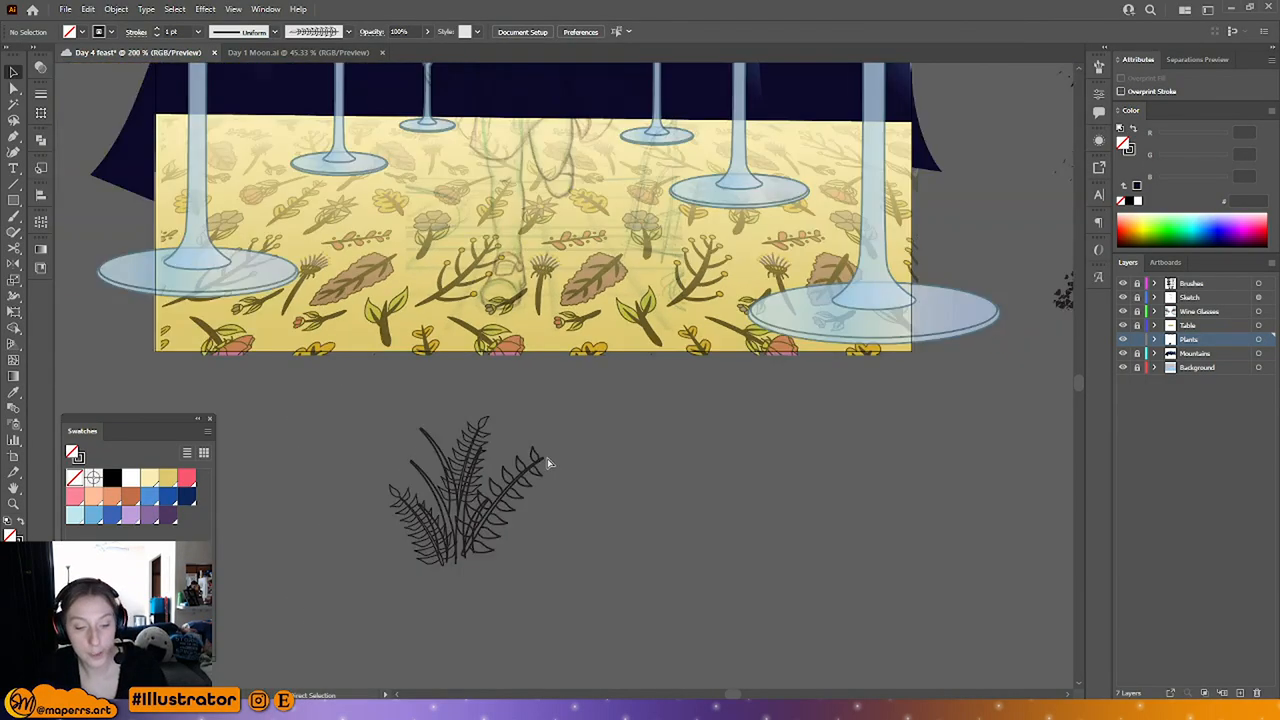
scroll(563, 268, "up", 5)
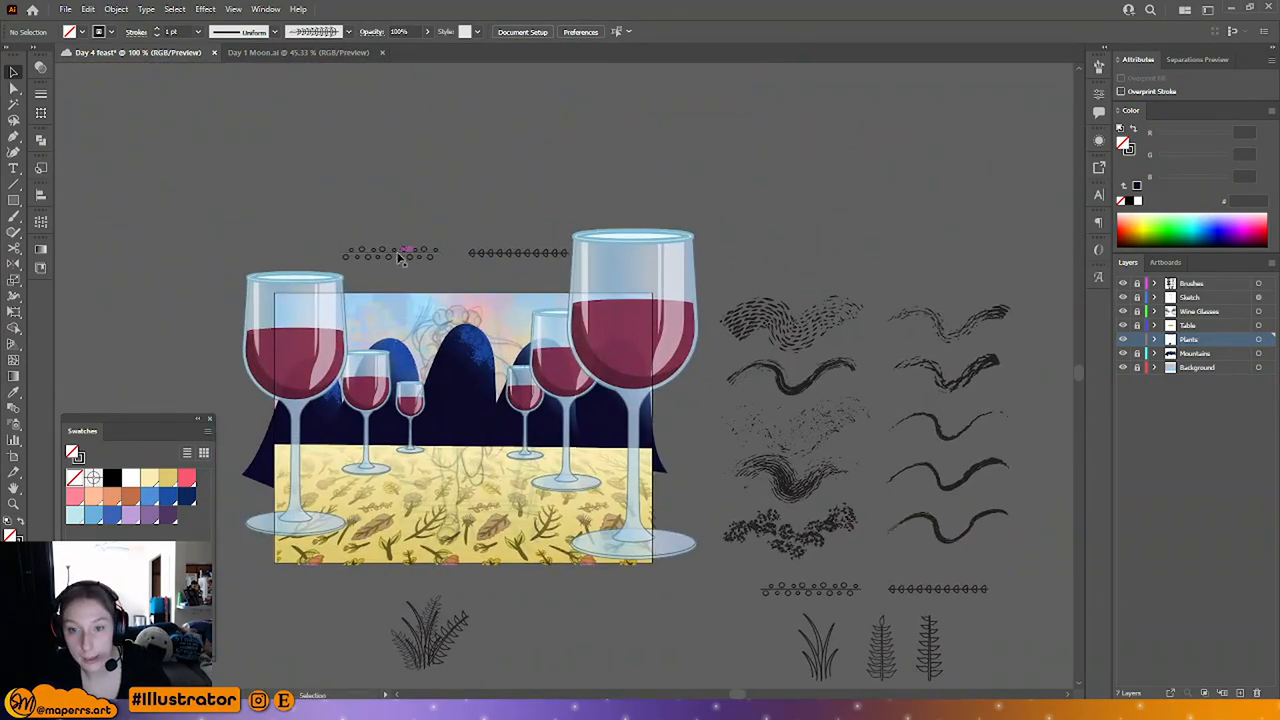
left_click(398, 258)
key("ctrl+c")
left_click_drag(462, 486, 478, 336)
key("ctrl+v")
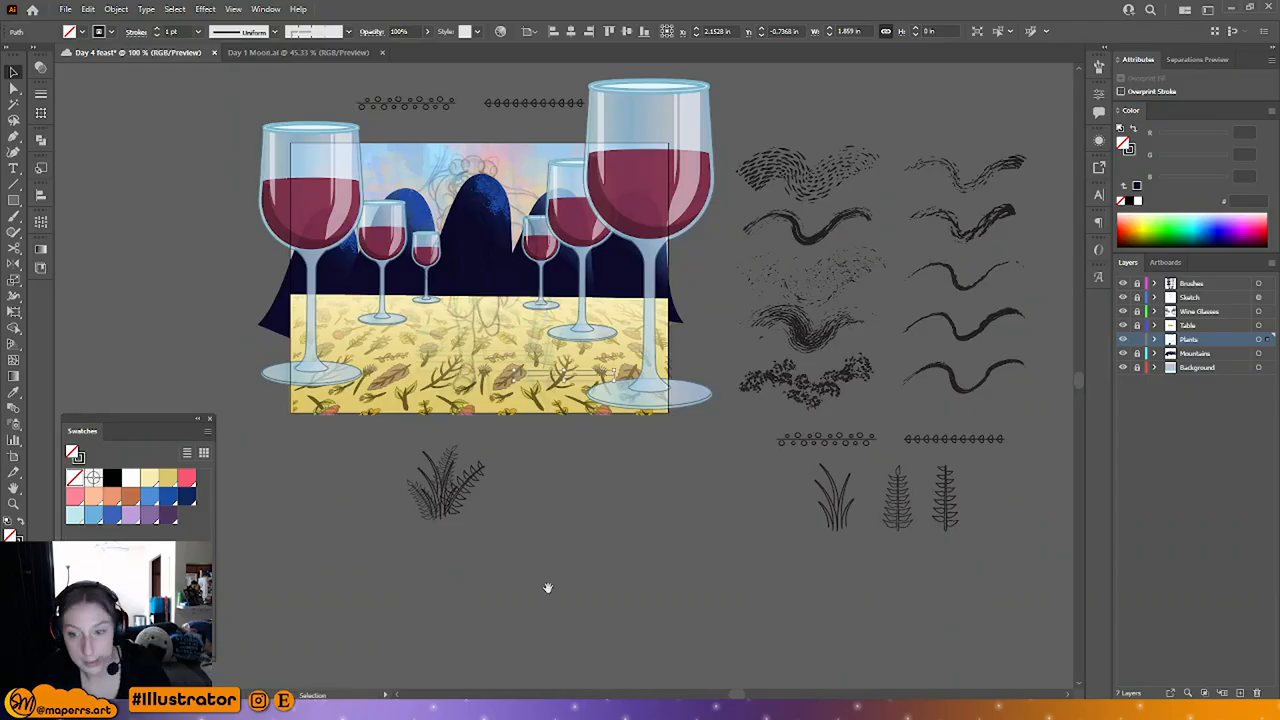
left_click_drag(548, 588, 545, 511)
left_click_drag(583, 301, 544, 375)
Step: Shorten the copied circle stroke and reposition its two end points so it rises diagonally between the two right-hand ferns
key("ctrl+plus")
key("ctrl+plus")
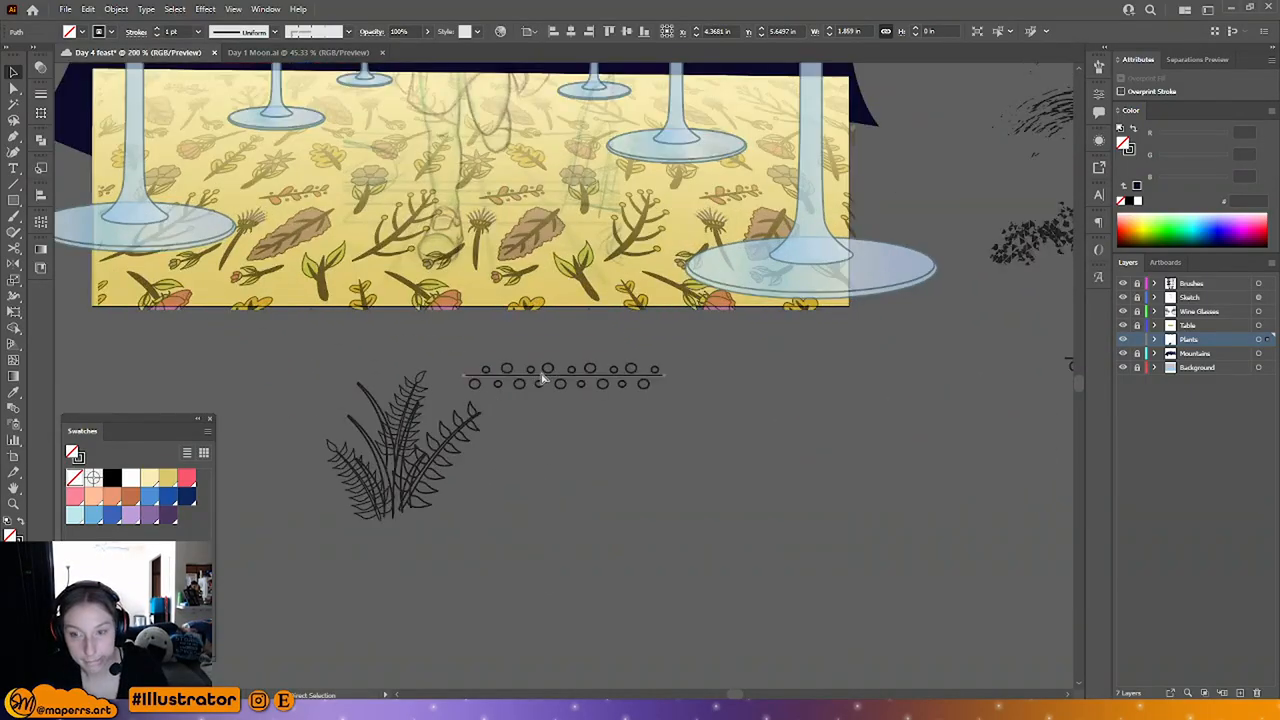
key("ctrl+plus")
key("ctrl+plus")
left_click_drag(510, 469, 661, 395)
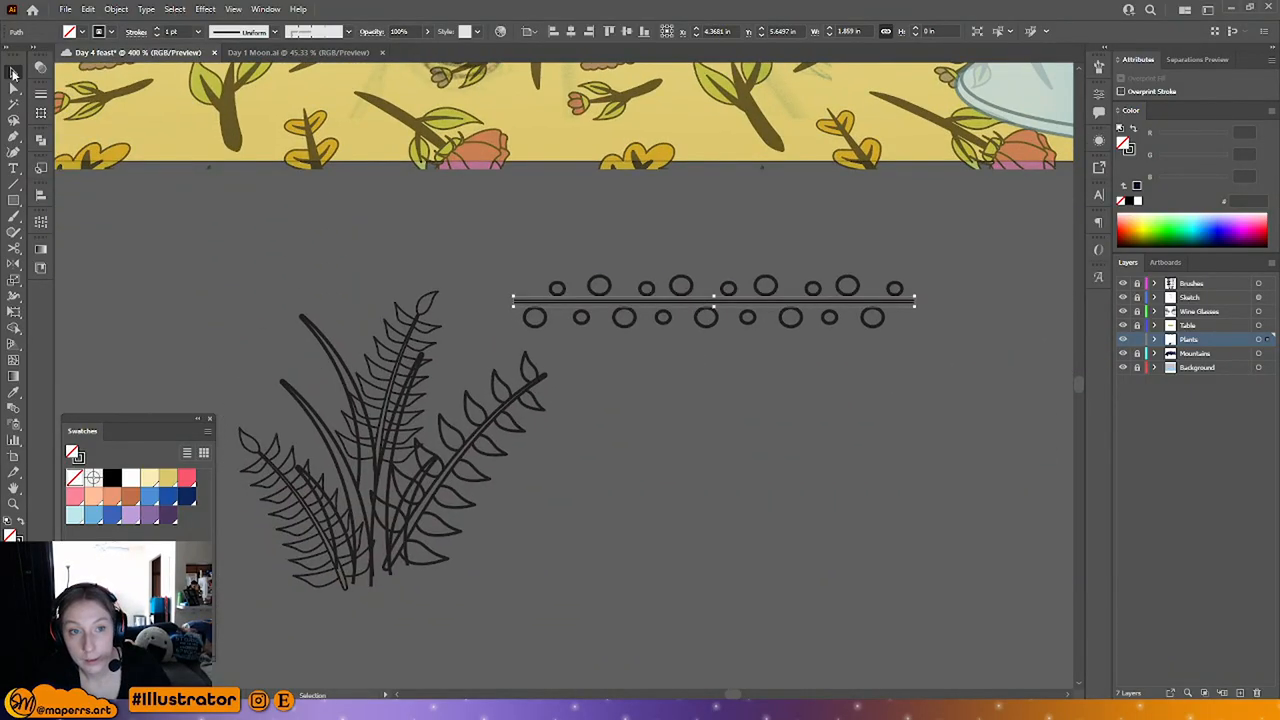
left_click_drag(914, 298, 840, 301)
key("a")
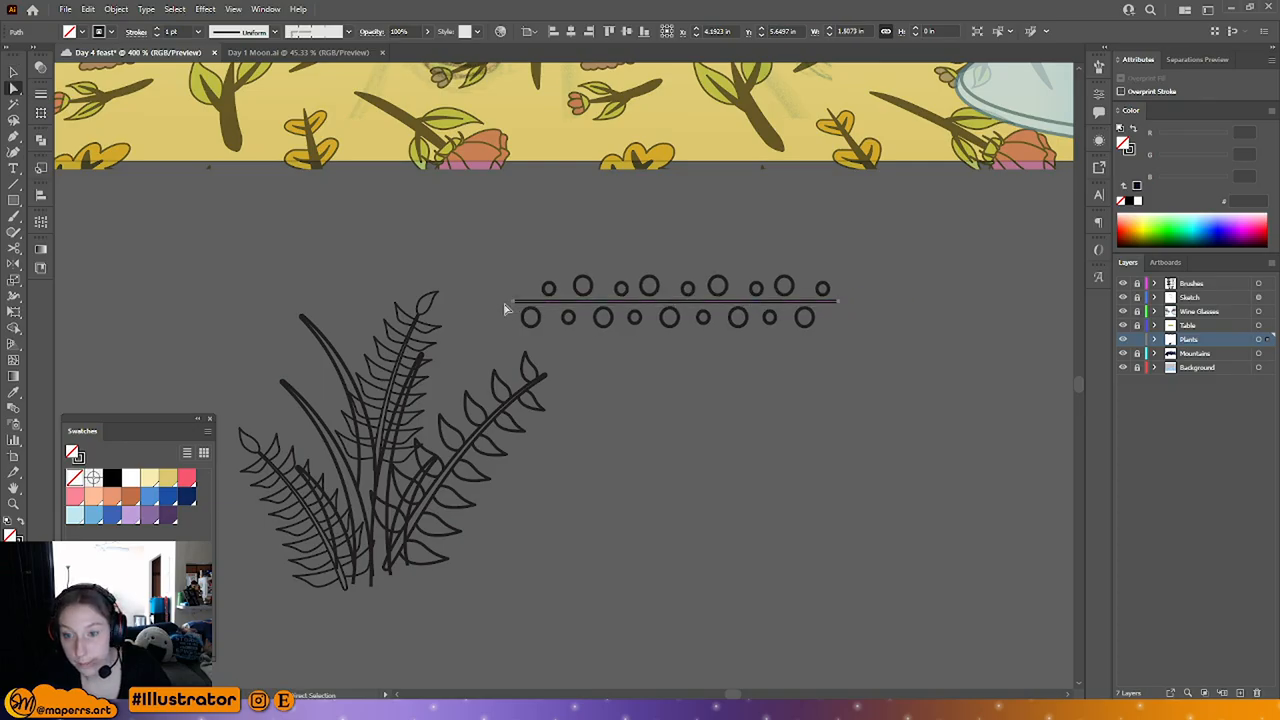
left_click_drag(512, 303, 415, 452)
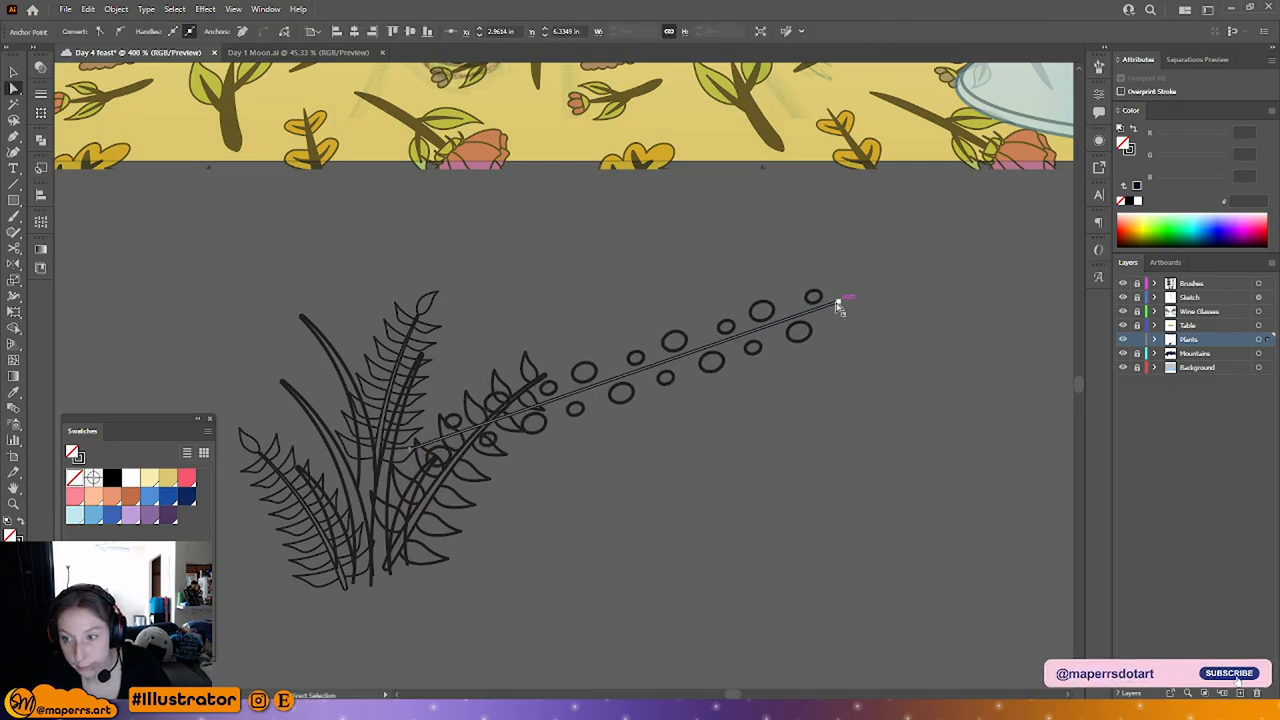
left_click_drag(838, 305, 527, 274)
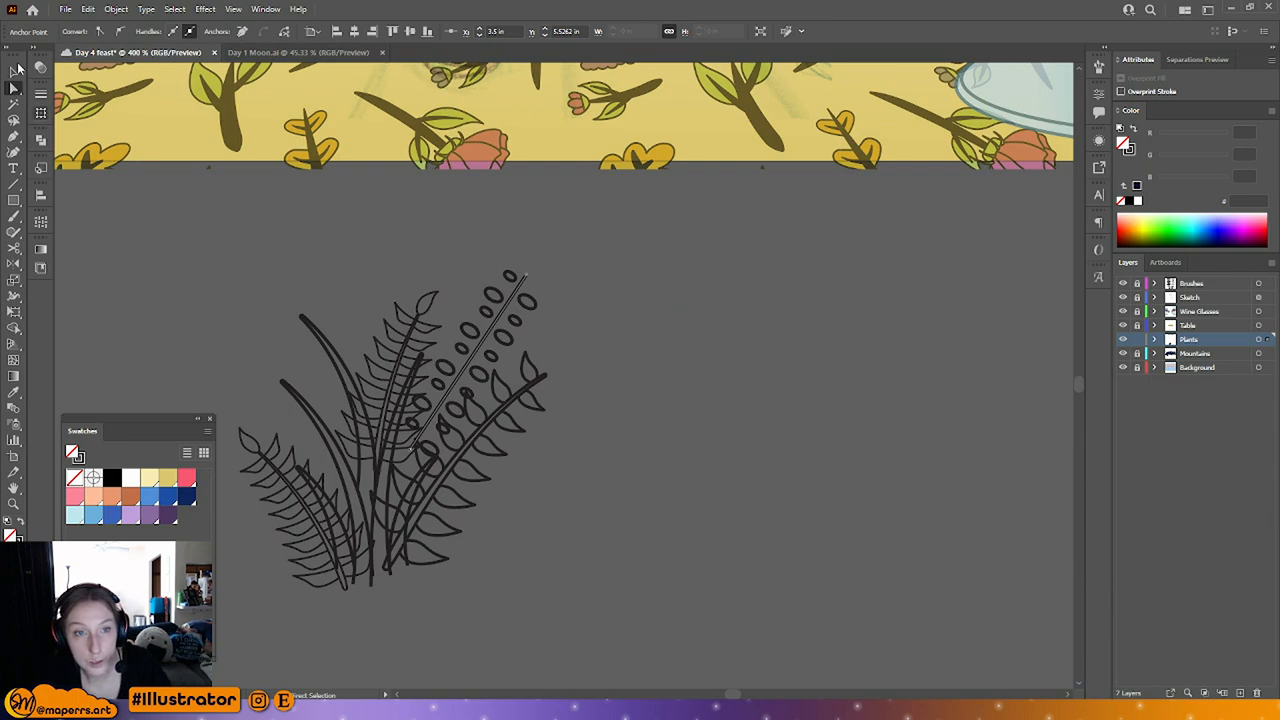
Step: Set the diagonal circle stroke's weight to 0.5 pt and reselect it
left_click(14, 71)
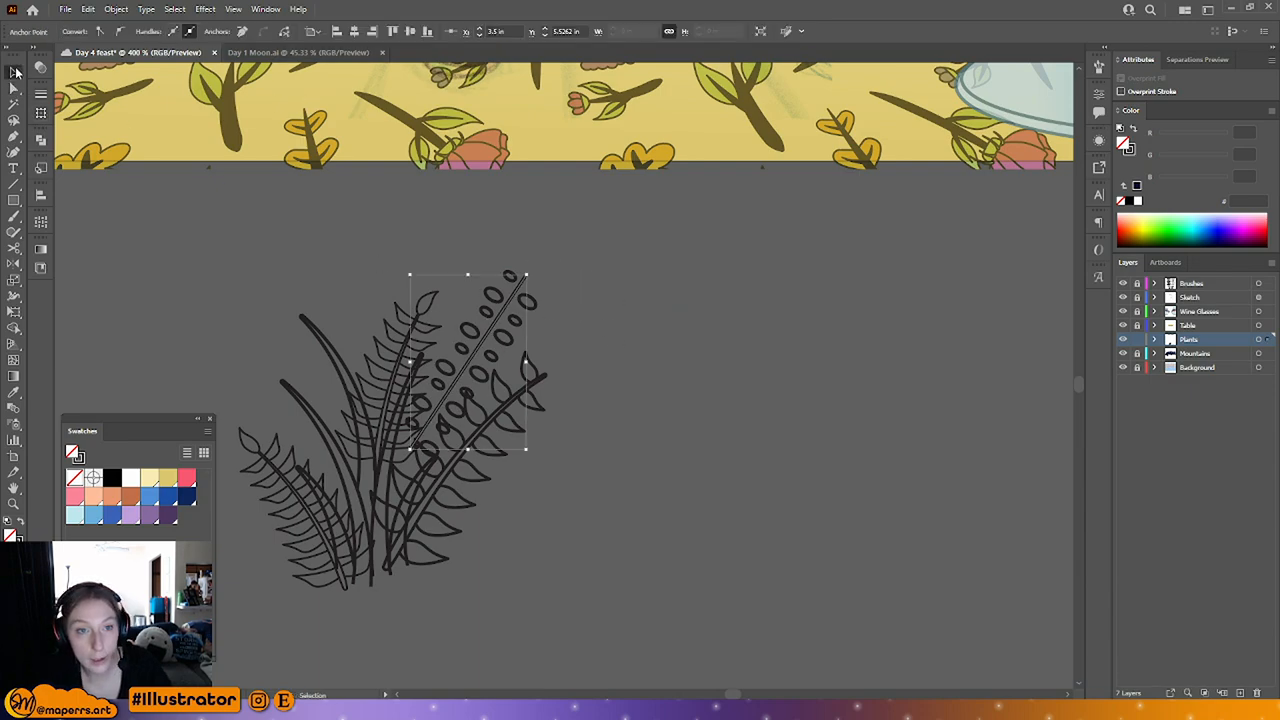
left_click(197, 31)
left_click(214, 56)
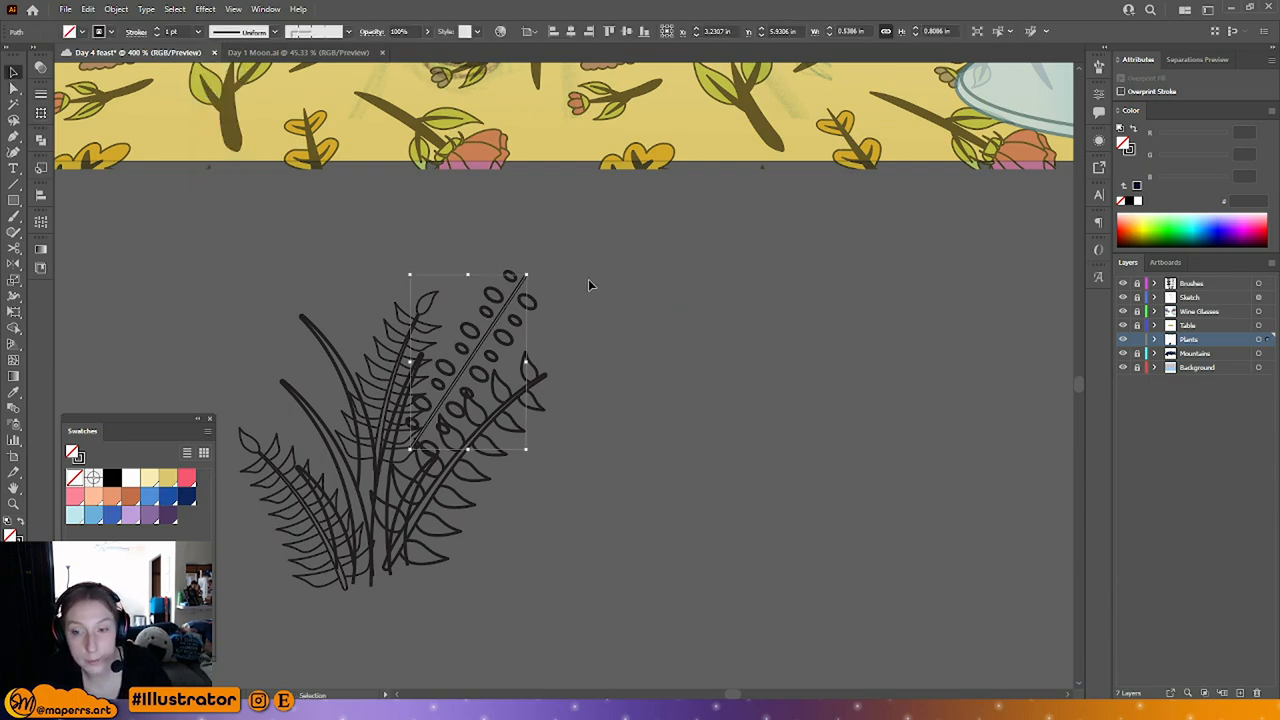
left_click(539, 353)
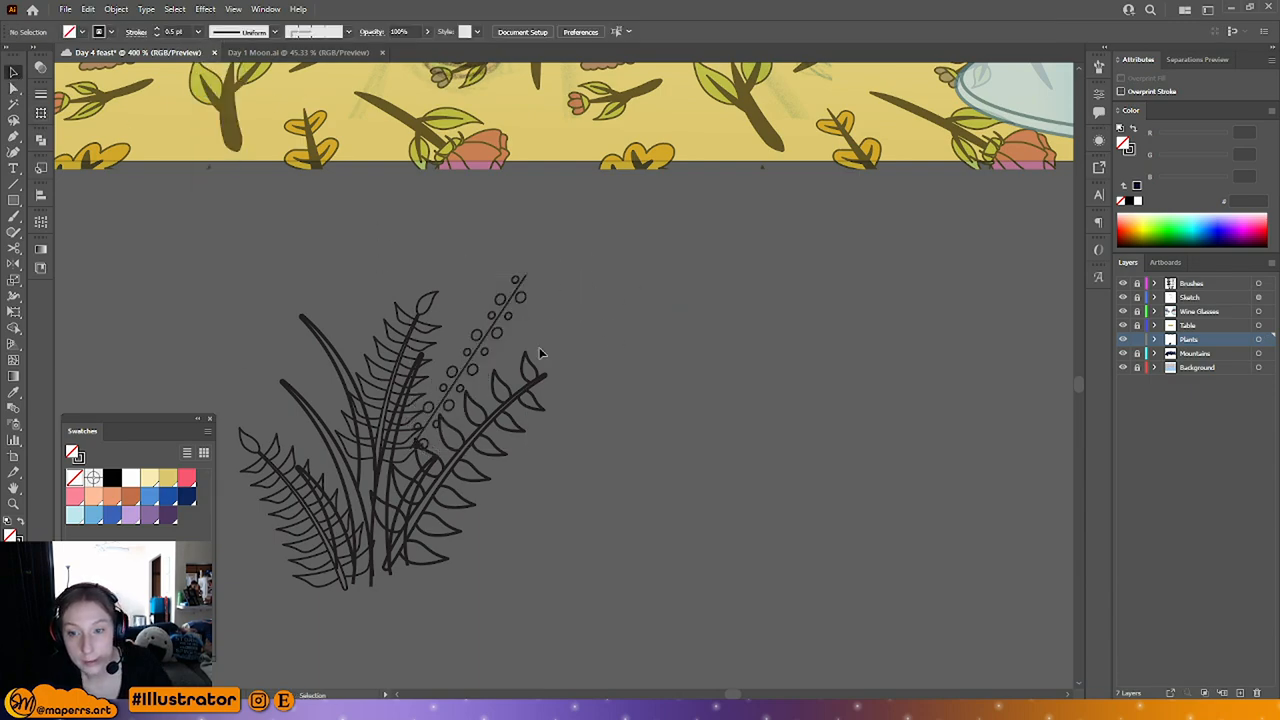
left_click(479, 342)
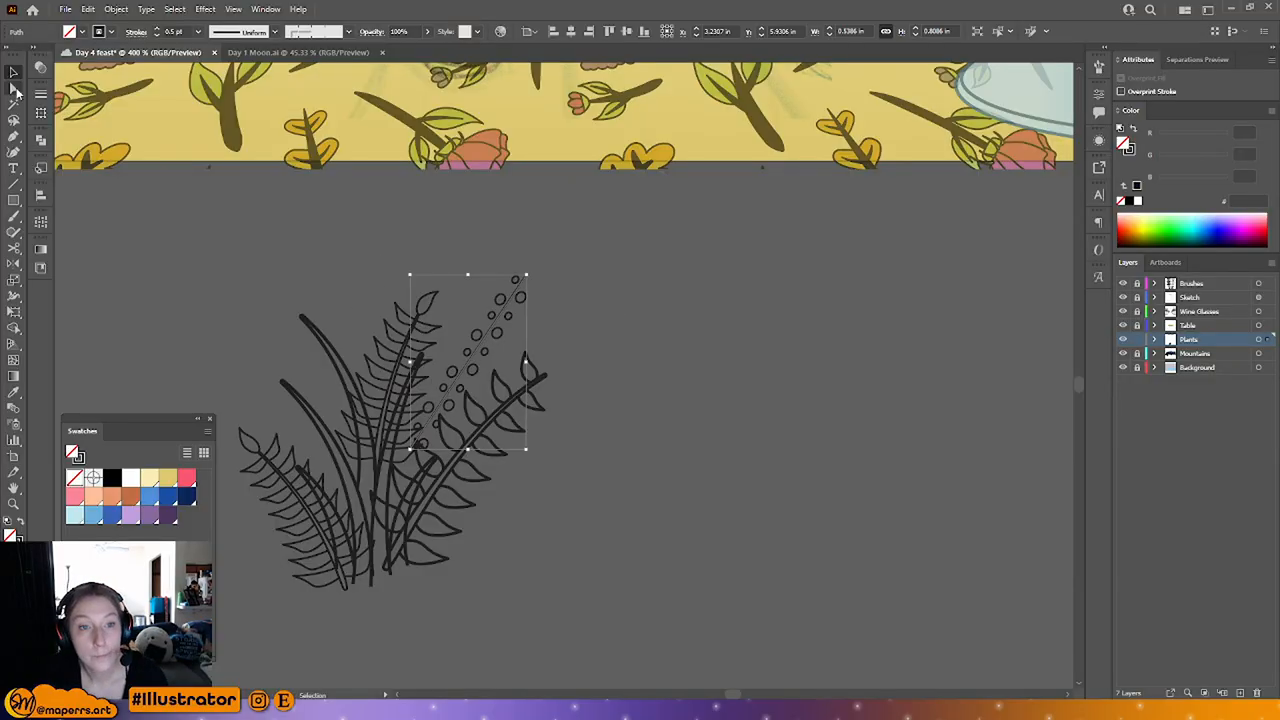
Step: Bend the diagonal circle stroke into a curve with its end handles and extend its lower end toward the clump's base
left_click(14, 89)
left_click(516, 279)
left_click(120, 31)
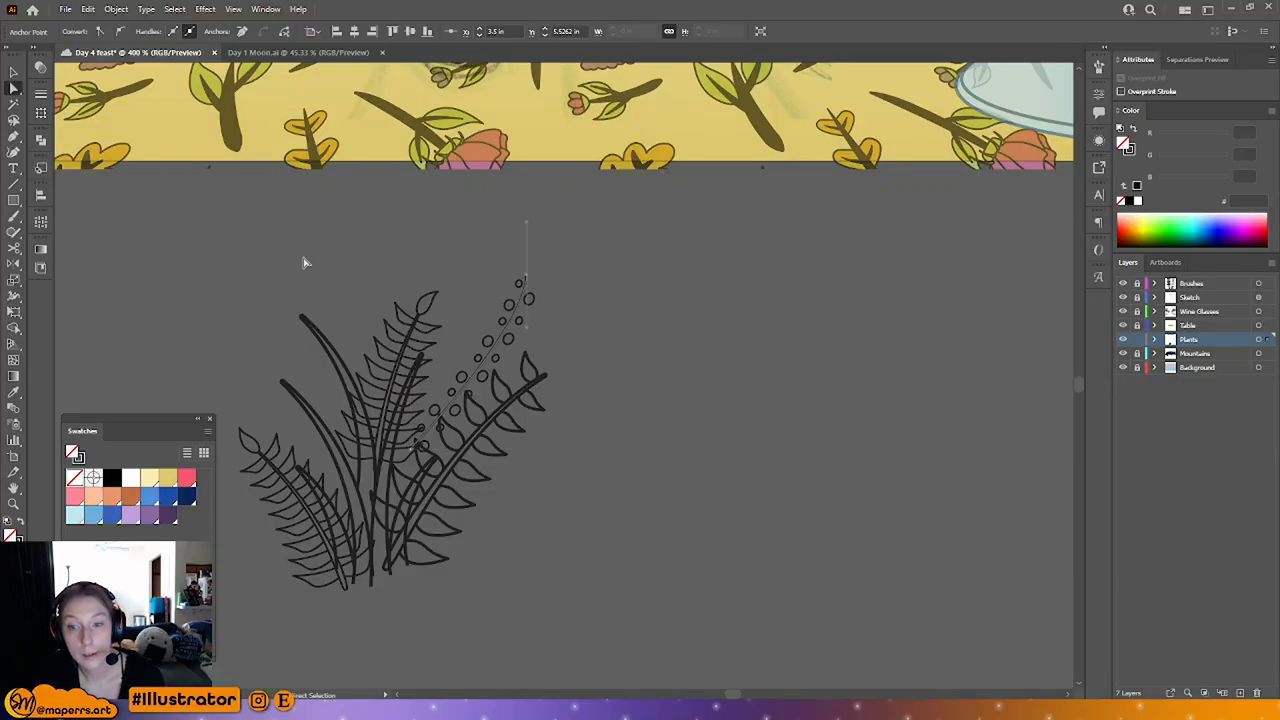
left_click_drag(527, 331, 457, 302)
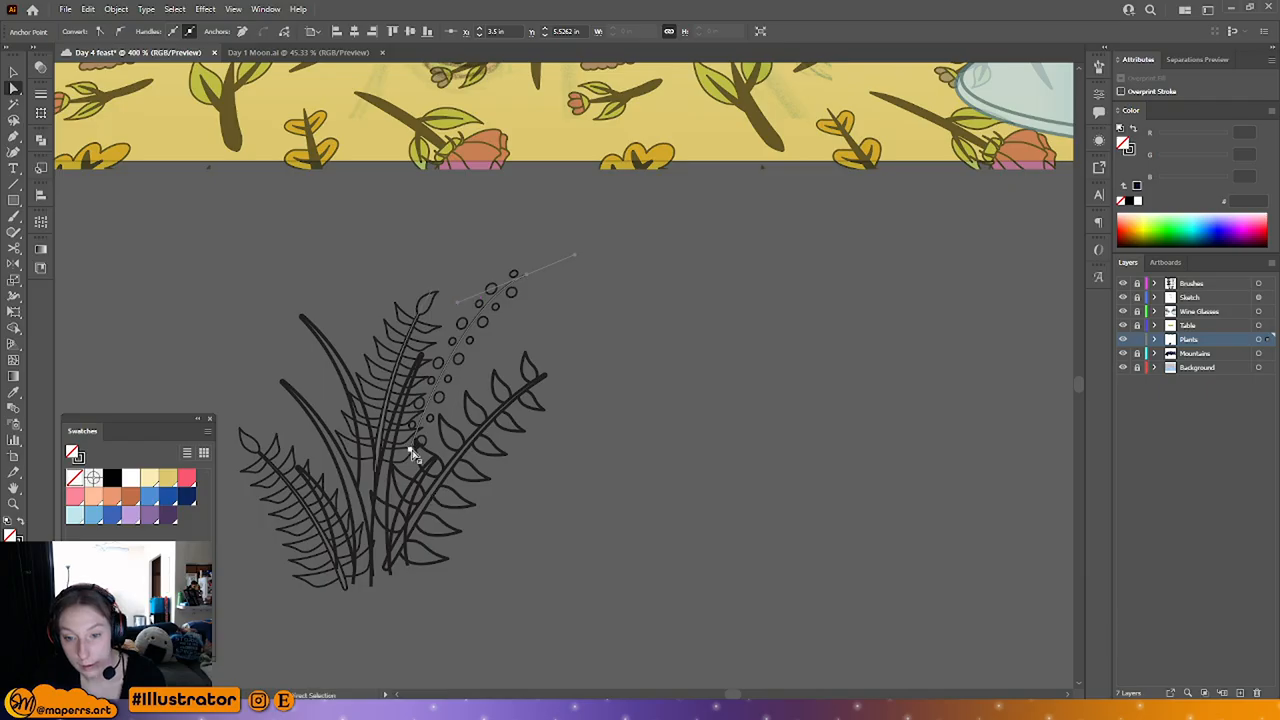
left_click_drag(413, 444, 395, 530)
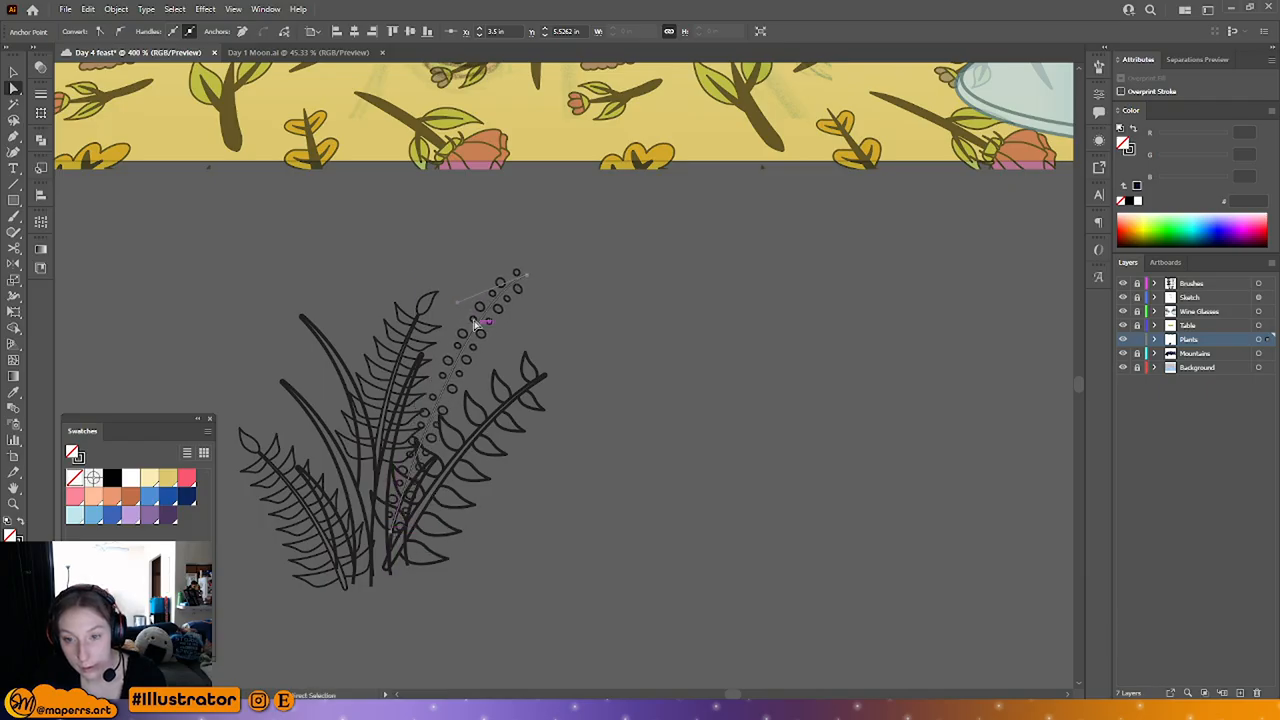
left_click_drag(460, 309, 538, 285)
left_click_drag(428, 371, 424, 365)
left_click(626, 277)
left_click(14, 73)
Step: Place a copy of the grass group, scaled to about 0.99 in tall, beside the plant clump and remove its left-leaning blades
scroll(211, 207, "down", 4)
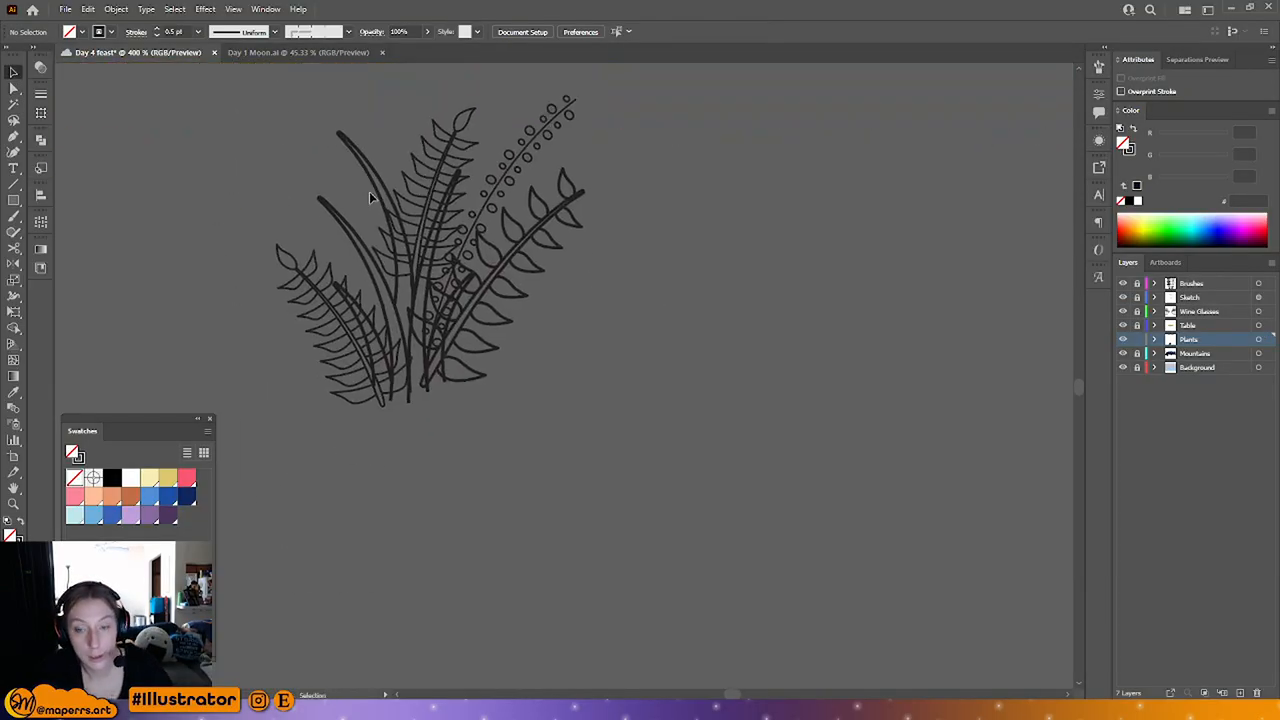
left_click(372, 190)
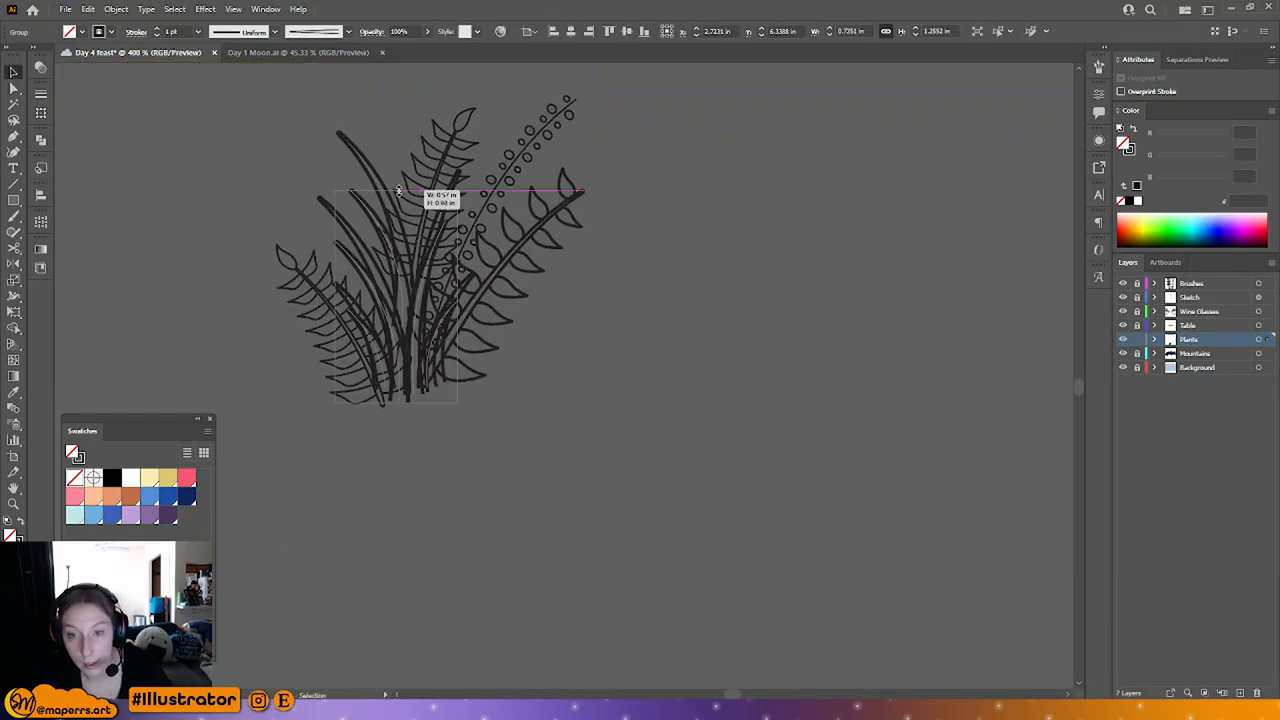
left_click_drag(399, 249, 461, 259)
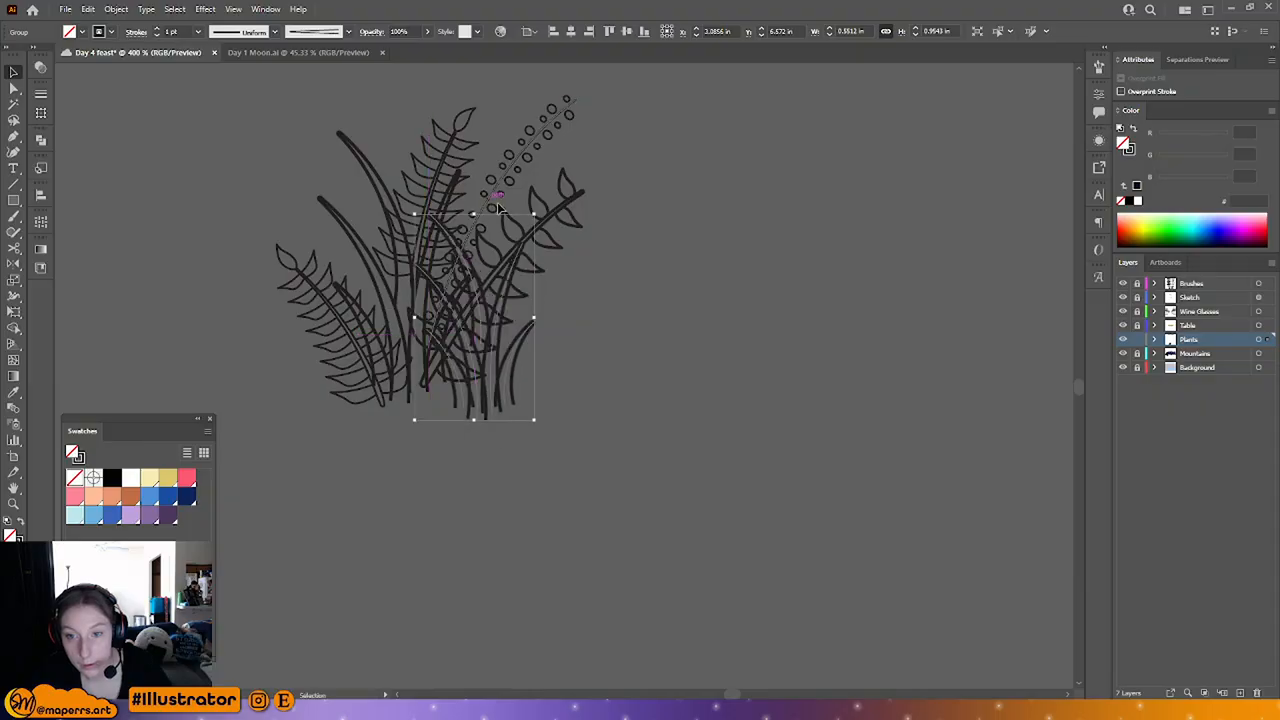
right_click(481, 321)
left_click(468, 400)
left_click_drag(468, 400, 626, 412)
double_click(626, 412)
left_click(593, 322)
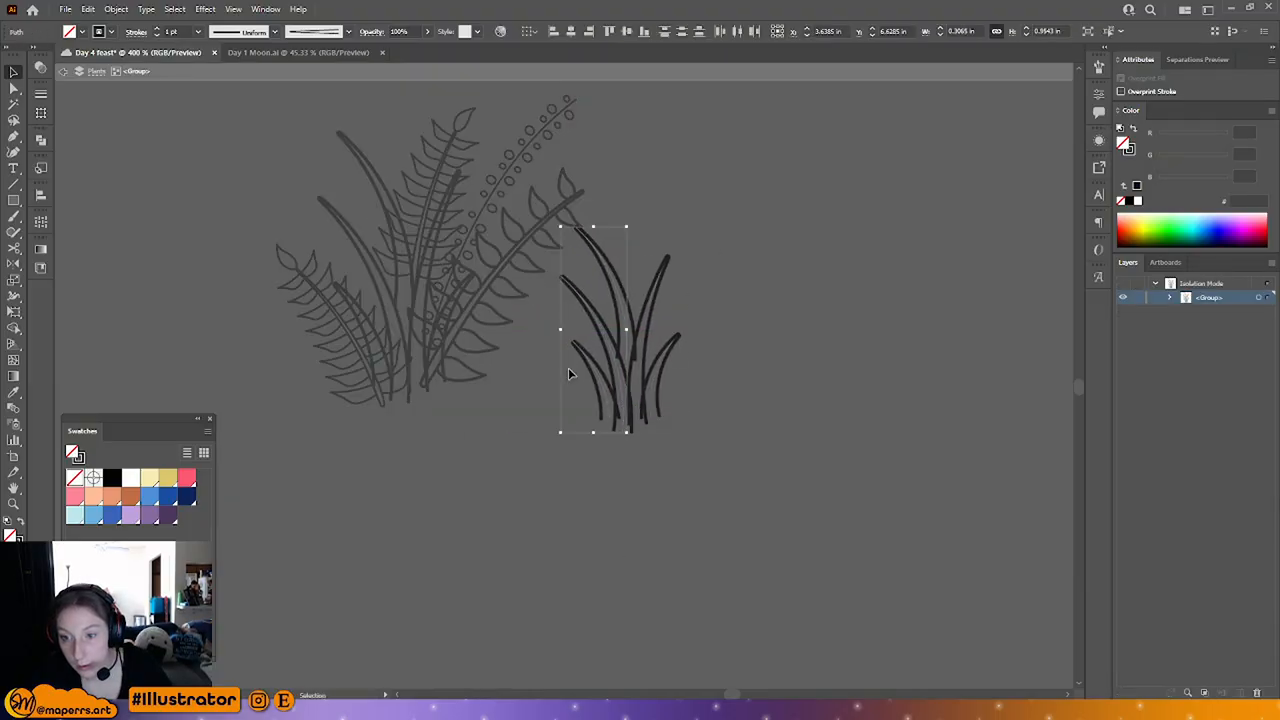
key("Delete")
key("Escape")
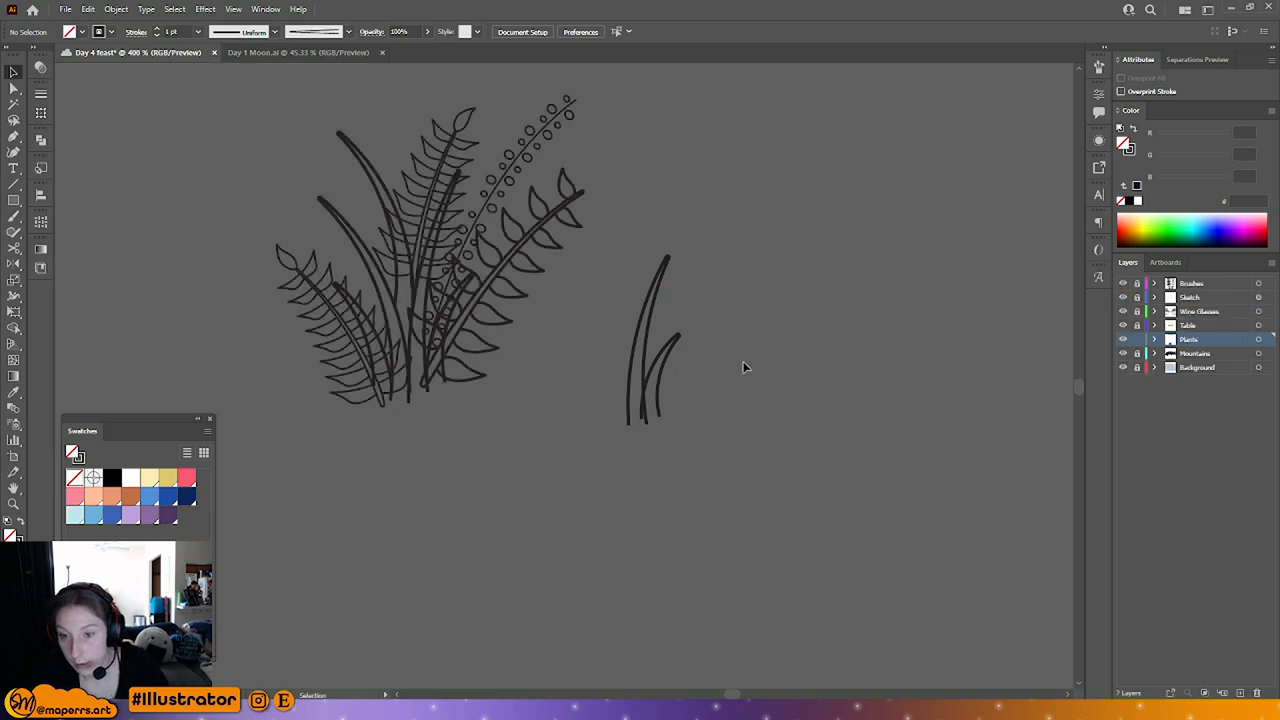
Step: Move the remaining right-leaning blades to the clump's lower right side and rotate them outward
left_click(676, 363)
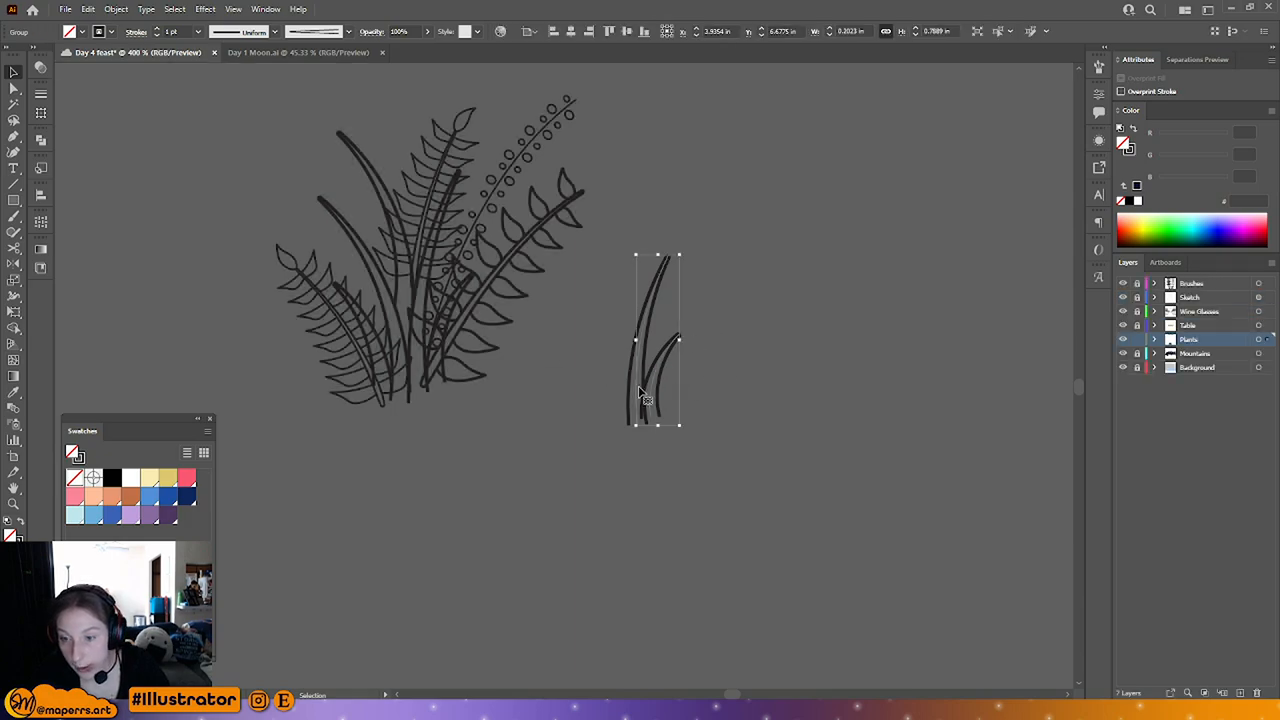
left_click_drag(640, 392, 487, 370)
left_click_drag(535, 233, 553, 276)
left_click_drag(491, 308, 479, 320)
Step: Paste the removed left-leaning blades, move them clear below the clump and delete the tallest blade
left_click(623, 331)
left_click_drag(596, 279, 656, 309)
key("ctrl+v")
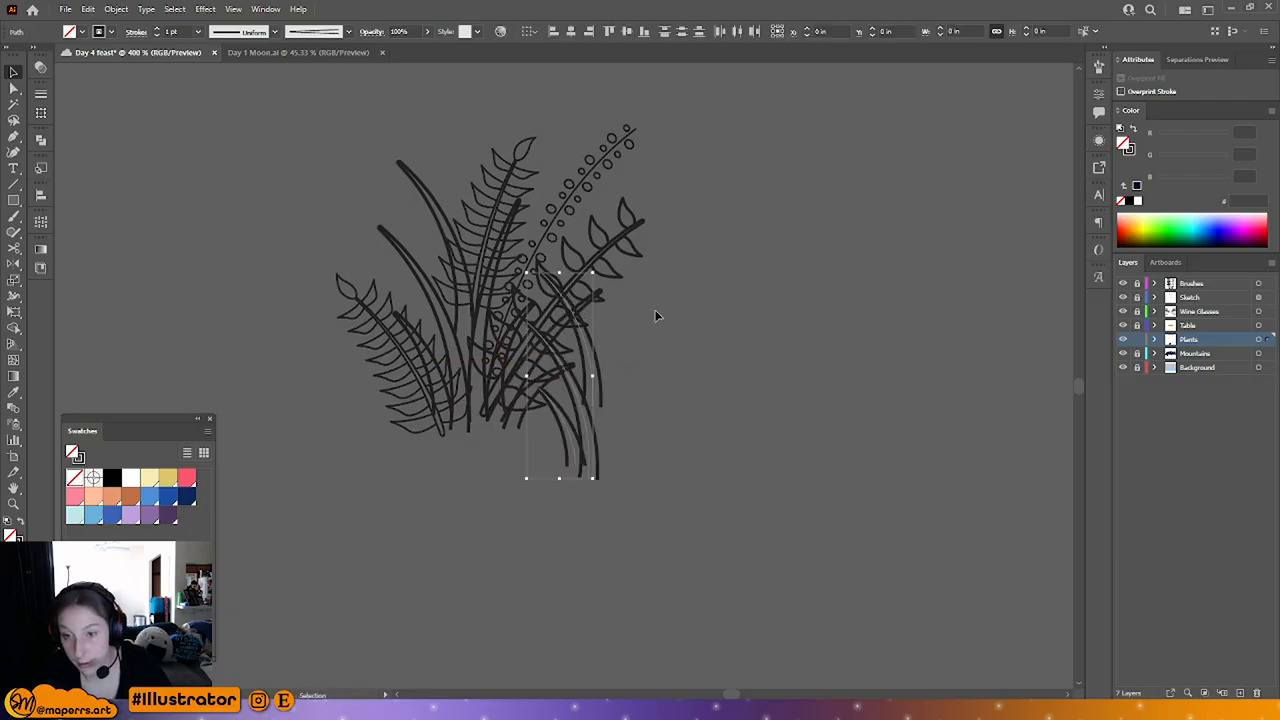
left_click_drag(579, 376, 634, 440)
double_click(633, 407)
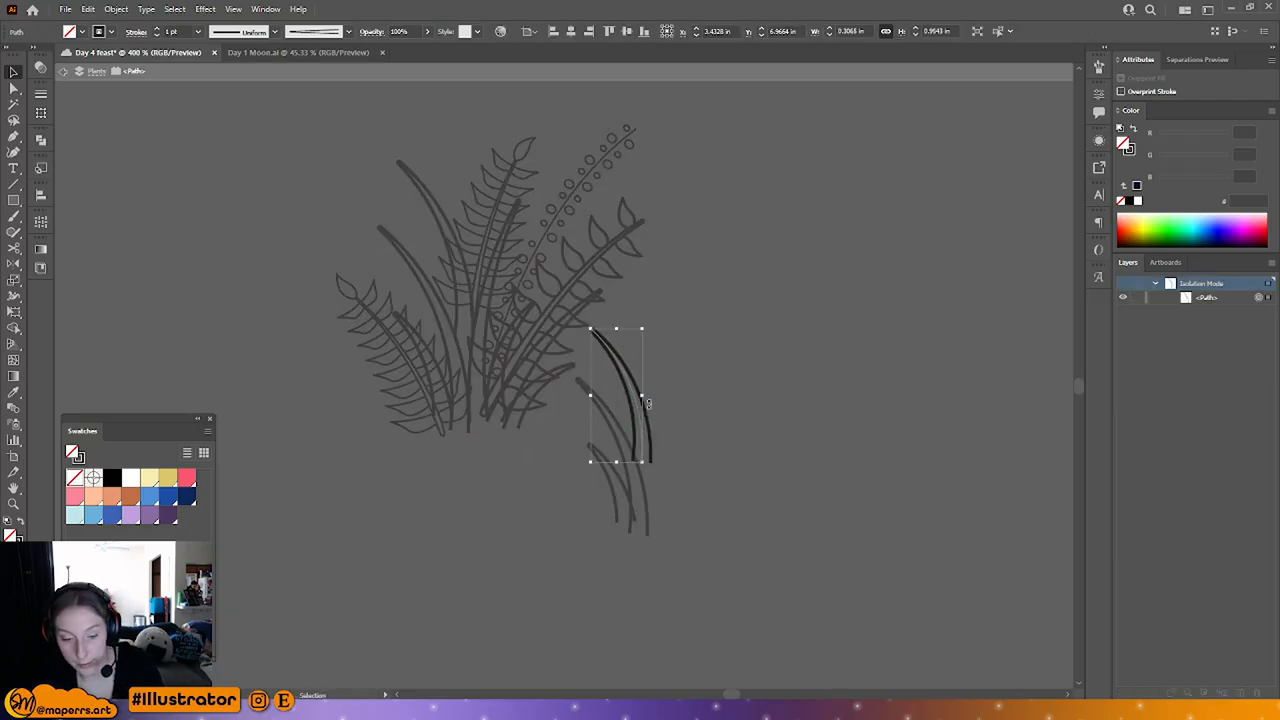
key("Delete")
key("Escape")
Step: Move the two remaining left-leaning blades to the clump's lower left side and rotate them outward
left_click(616, 520)
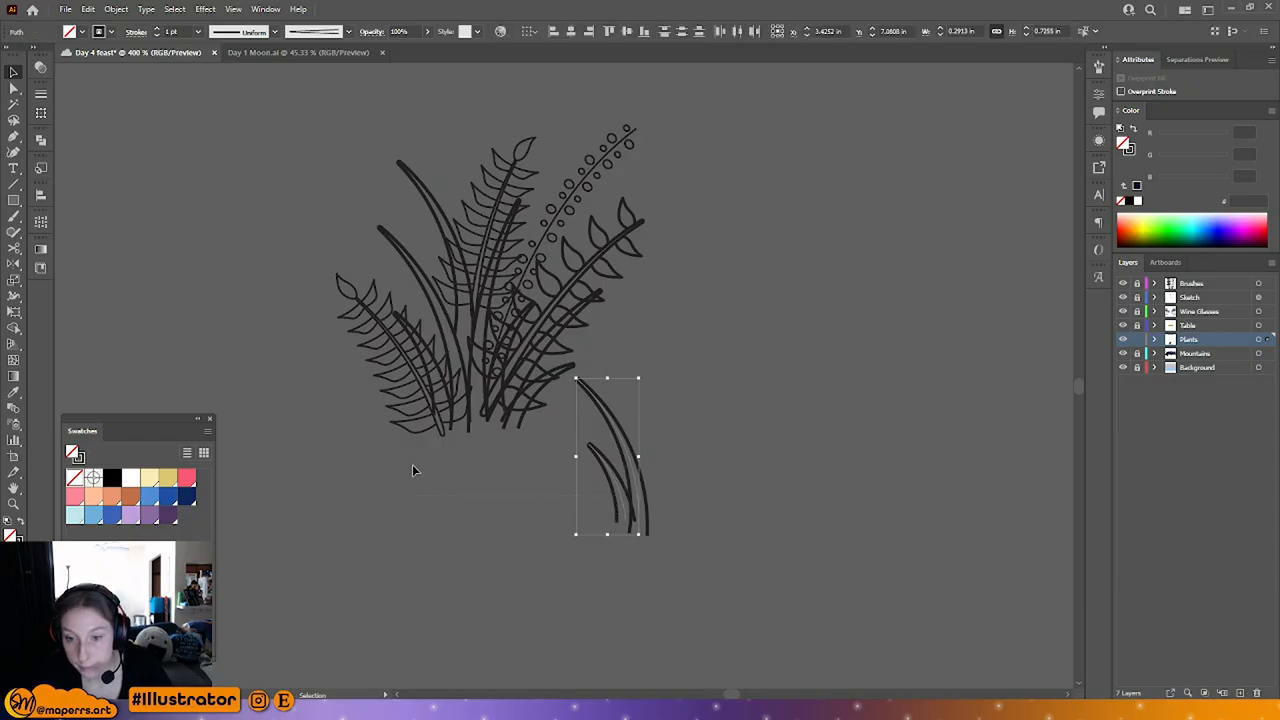
left_click_drag(604, 463, 360, 390)
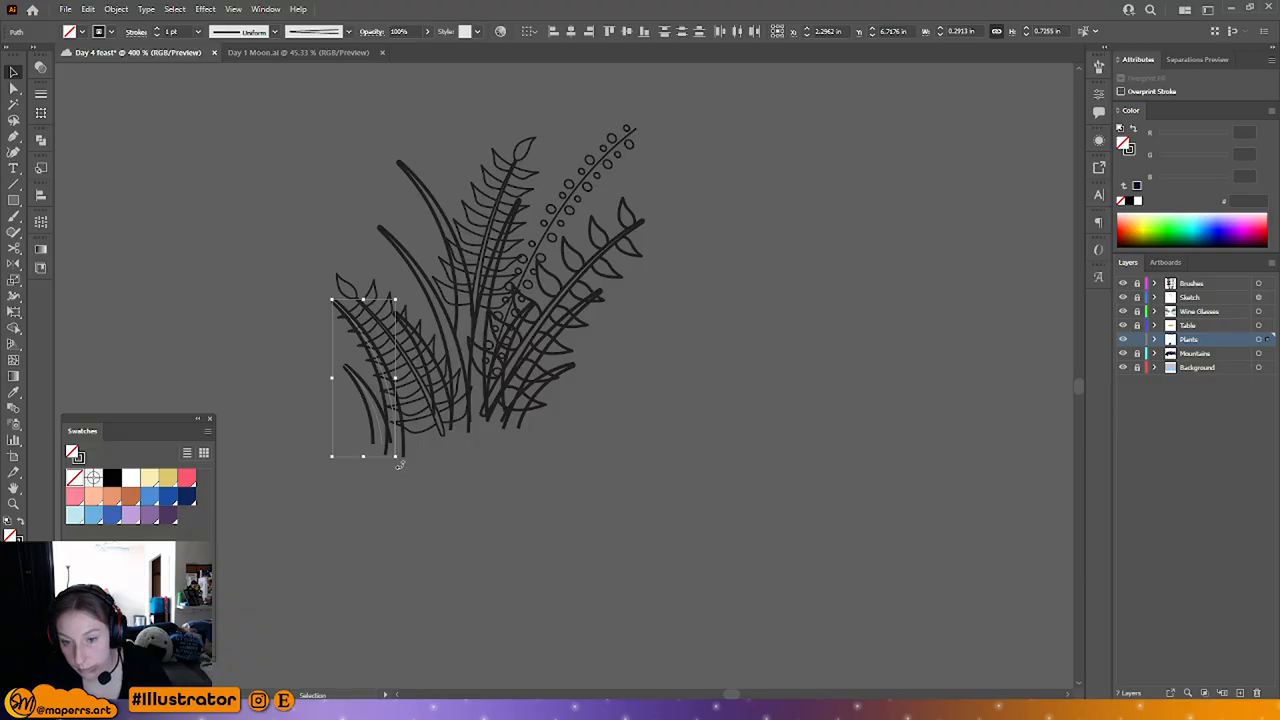
left_click_drag(398, 464, 418, 407)
left_click(560, 470)
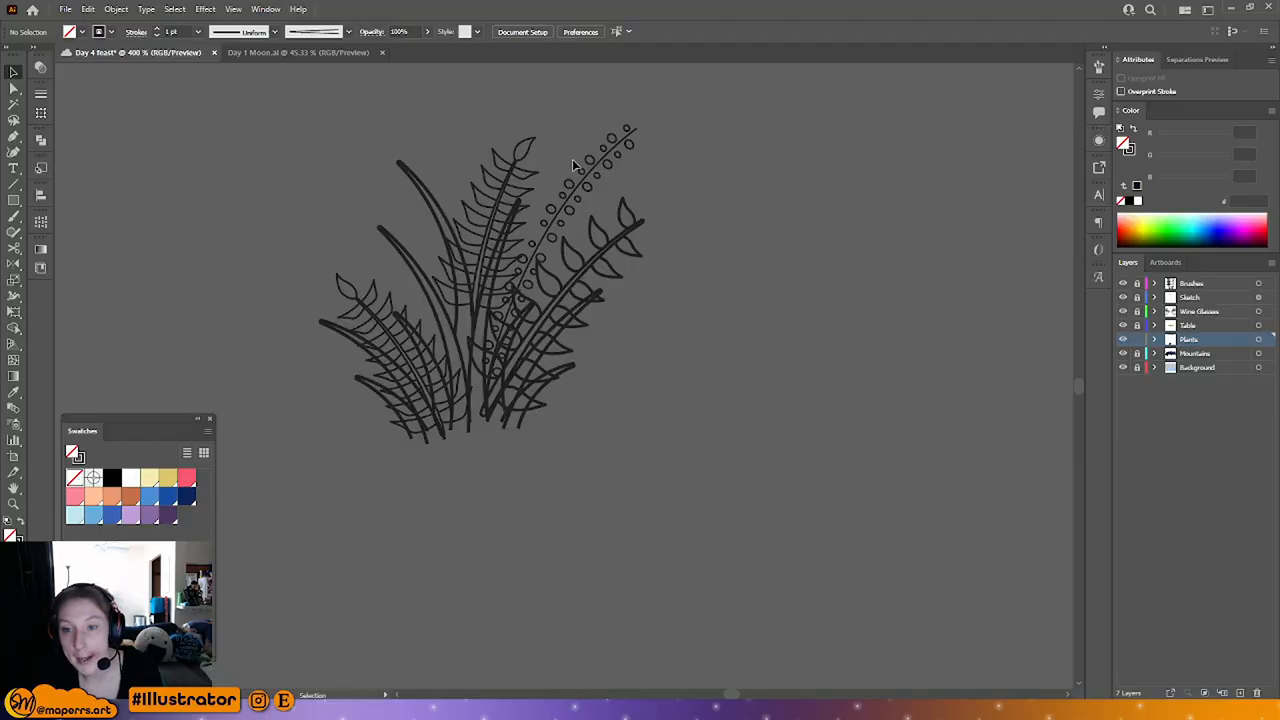
Step: Save the document and raise the left fern slightly within the clump
left_click(490, 238)
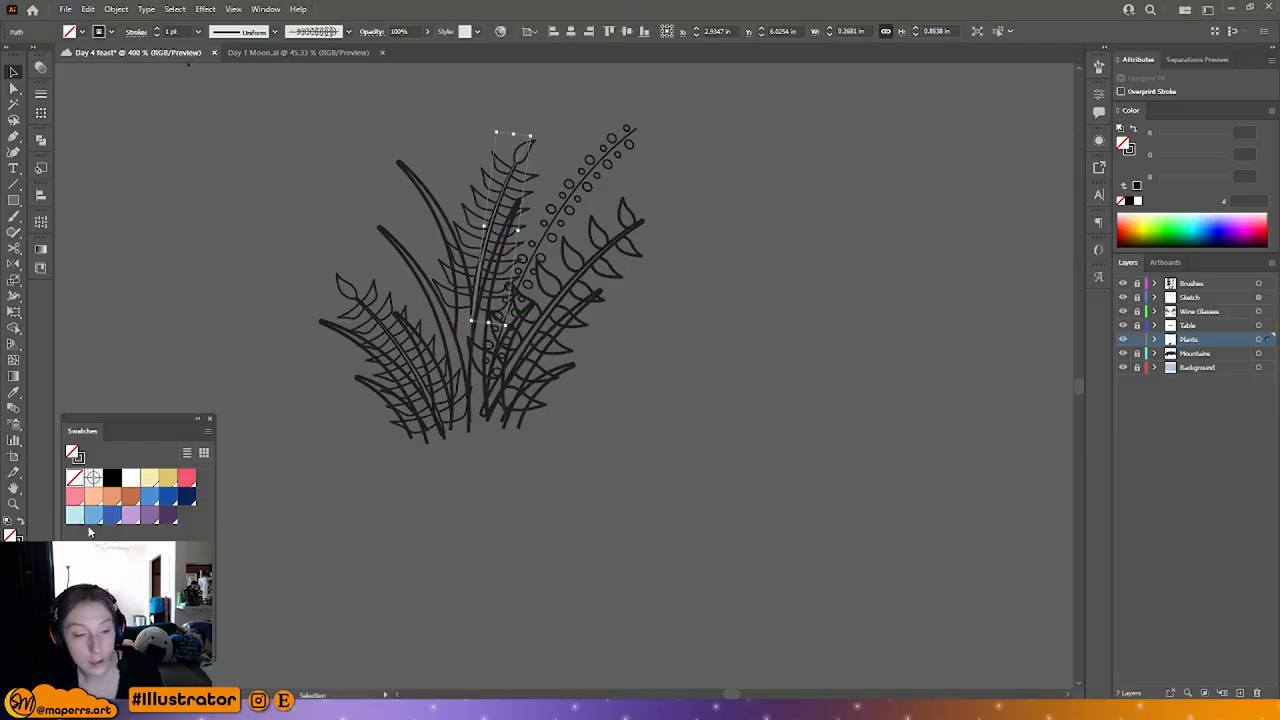
key("ctrl+s")
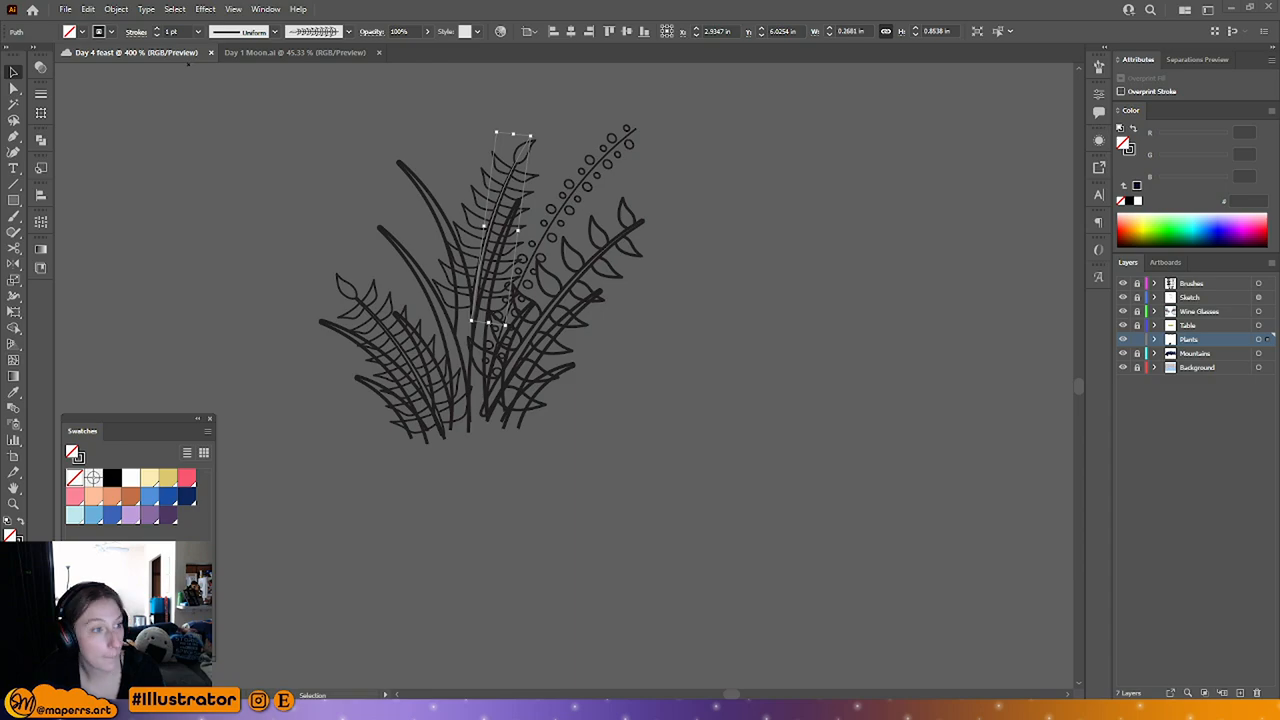
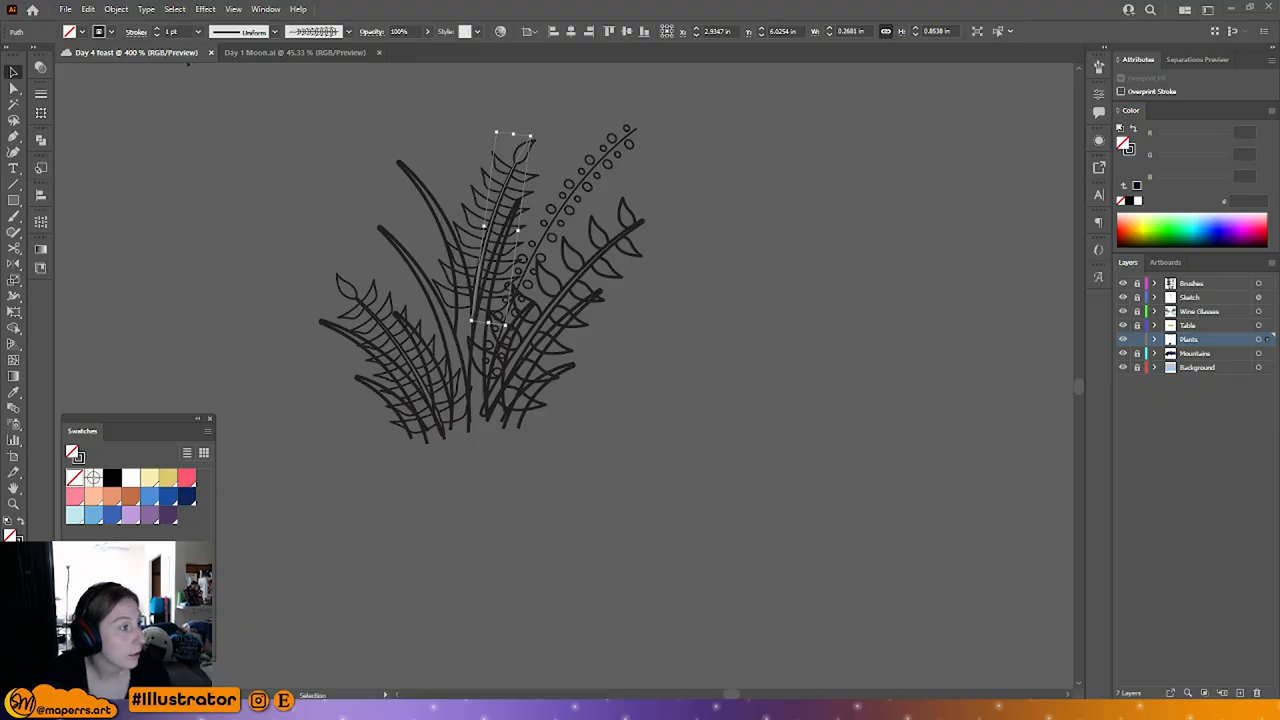
left_click(558, 462)
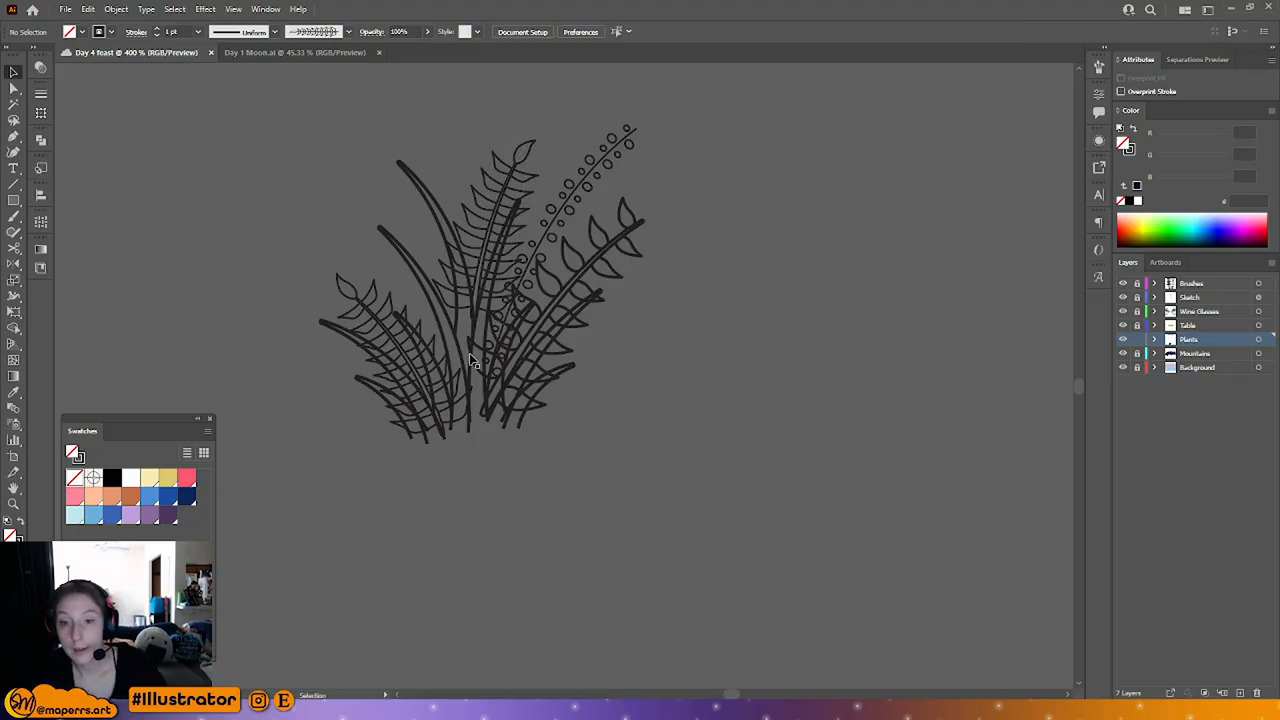
mouse_move(373, 316)
left_mouse_down()
mouse_move(388, 307)
mouse_move(373, 304)
left_mouse_up()
left_click(692, 305)
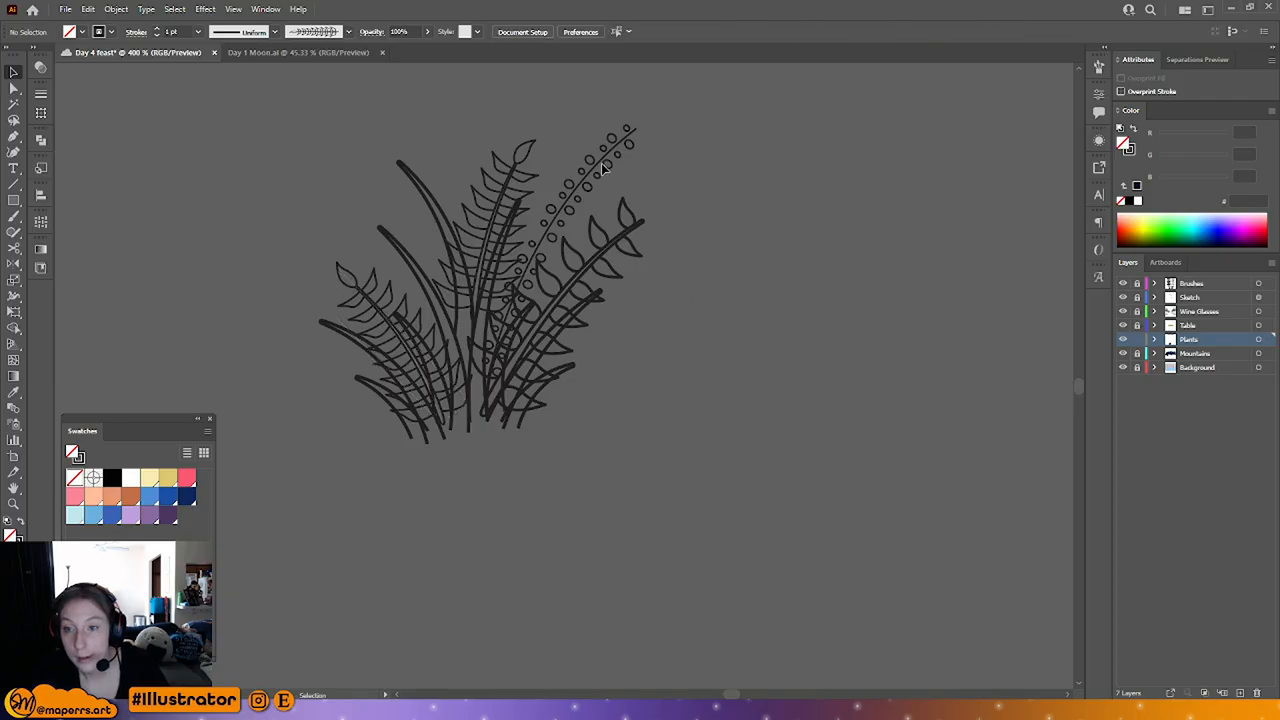
Step: Try to reflect a copy of the curved berry stroke and move it into the clump's left side
left_click(605, 165)
right_click(677, 163)
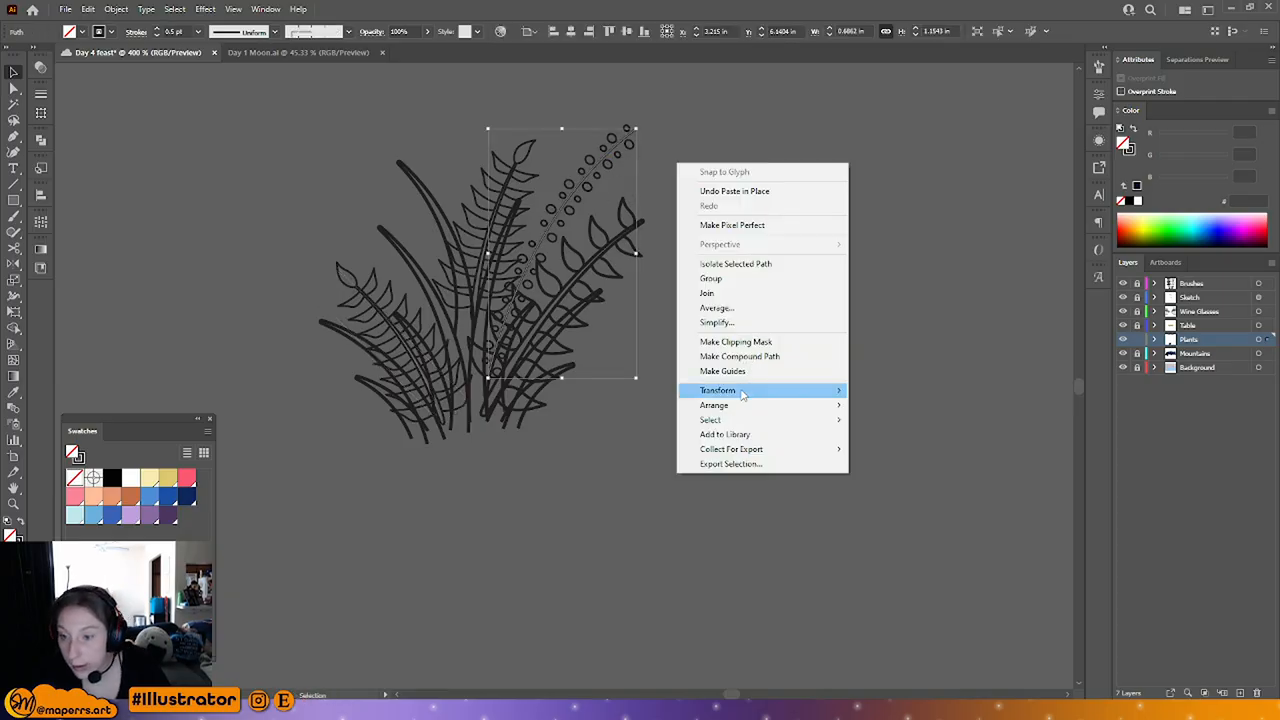
mouse_move(790, 390)
left_click(937, 446)
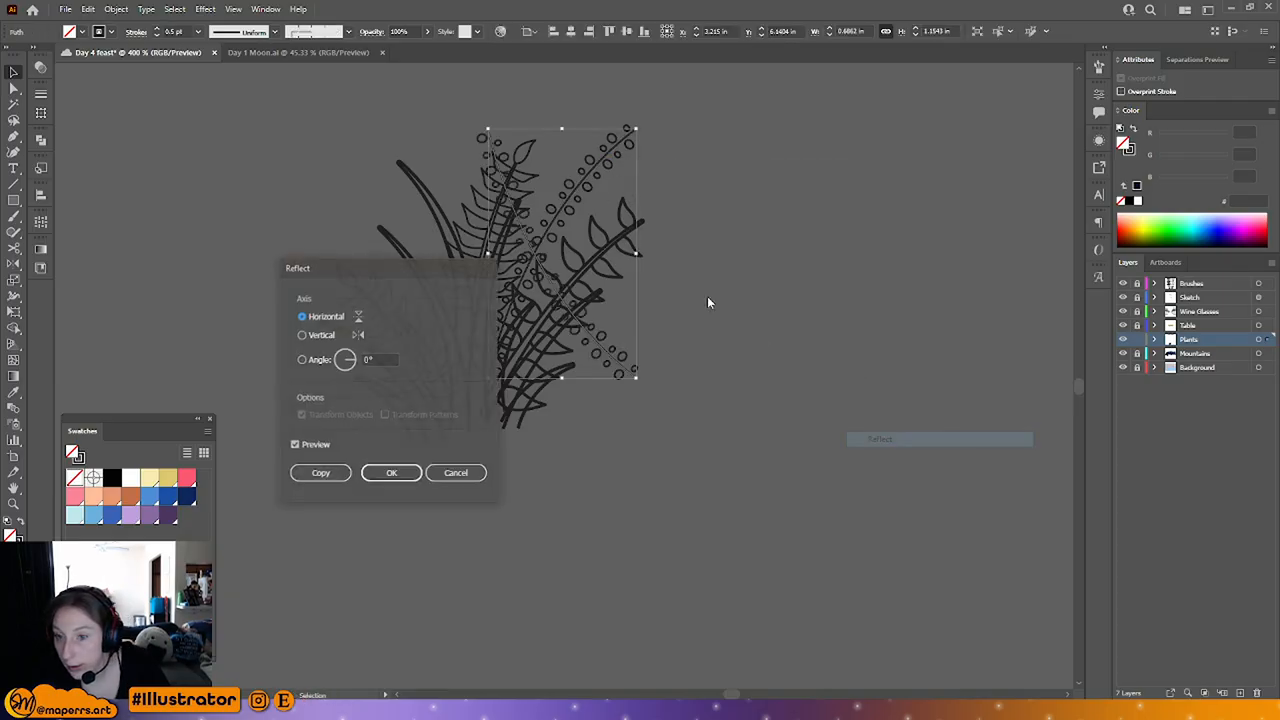
left_click(334, 477)
left_click_drag(602, 349, 437, 357)
key("ctrl+z")
key("ctrl+z")
Step: Place the berry stroke copy on the clump's left side, rotated to lean left, and bend its upper end the opposite way
left_click_drag(567, 199, 412, 212)
left_click_drag(490, 143, 356, 132)
left_click(13, 88)
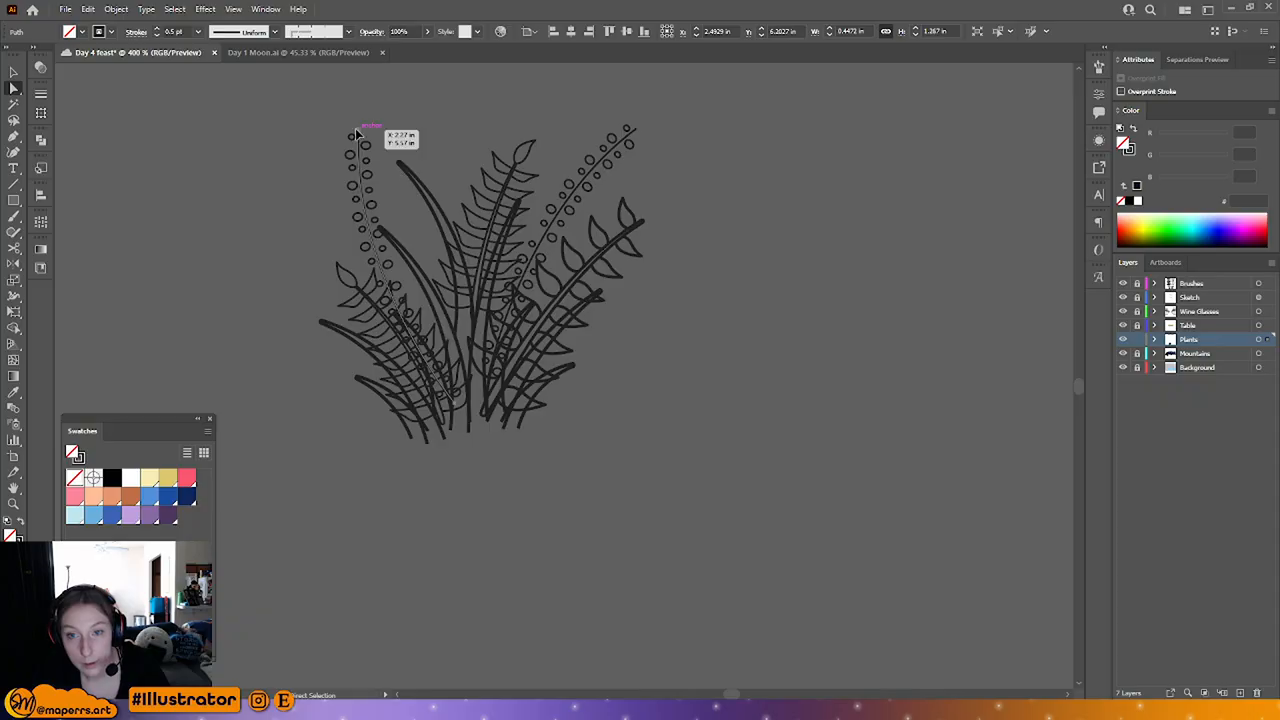
left_click(357, 132)
left_click_drag(352, 280, 456, 250)
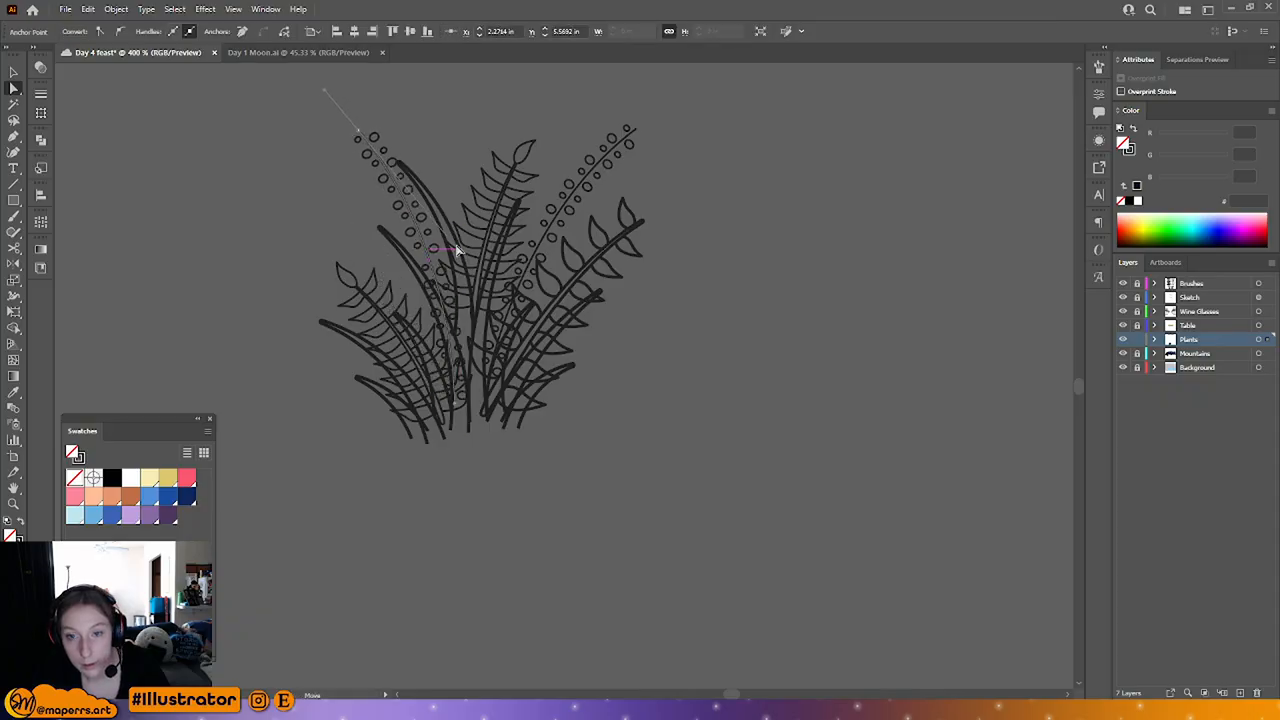
Step: Shorten the left berry stroke by lowering its tip to sit between the two long left grass blades
left_click_drag(361, 138, 395, 223)
key("ctrl+z")
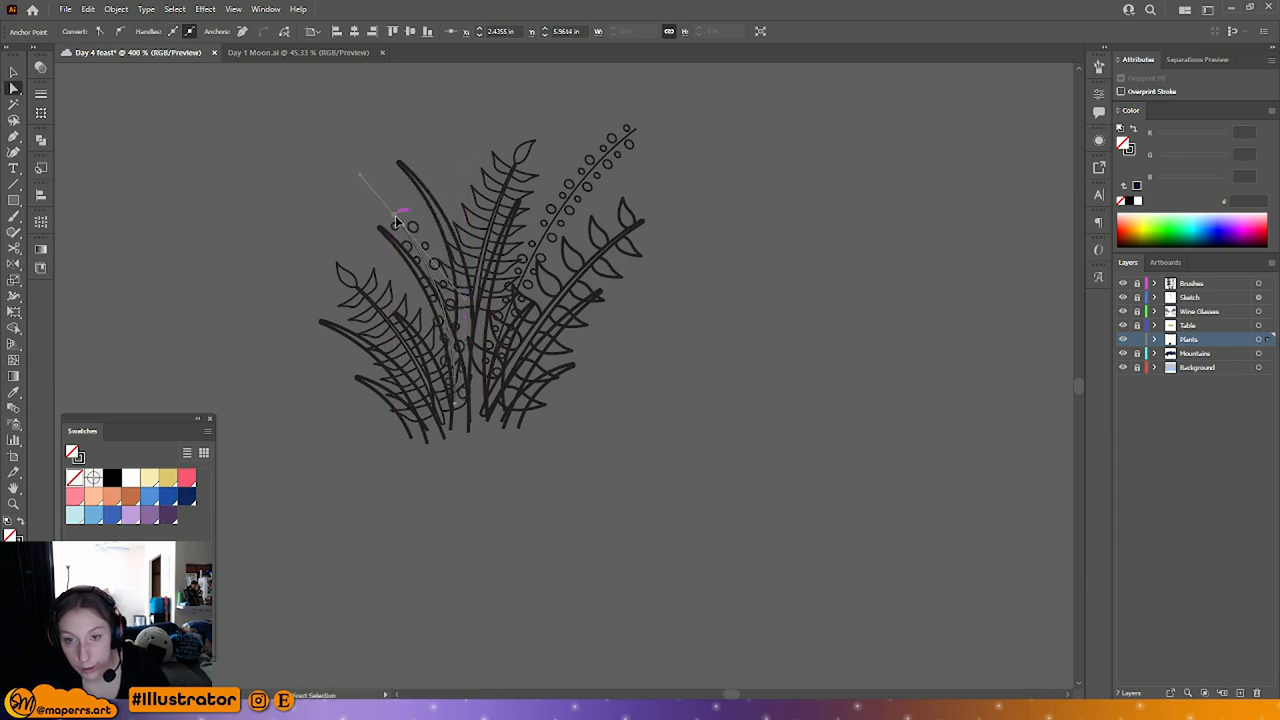
mouse_move(397, 215)
left_mouse_down()
mouse_move(404, 198)
mouse_move(395, 203)
left_mouse_up()
left_click(682, 357)
left_click(14, 72)
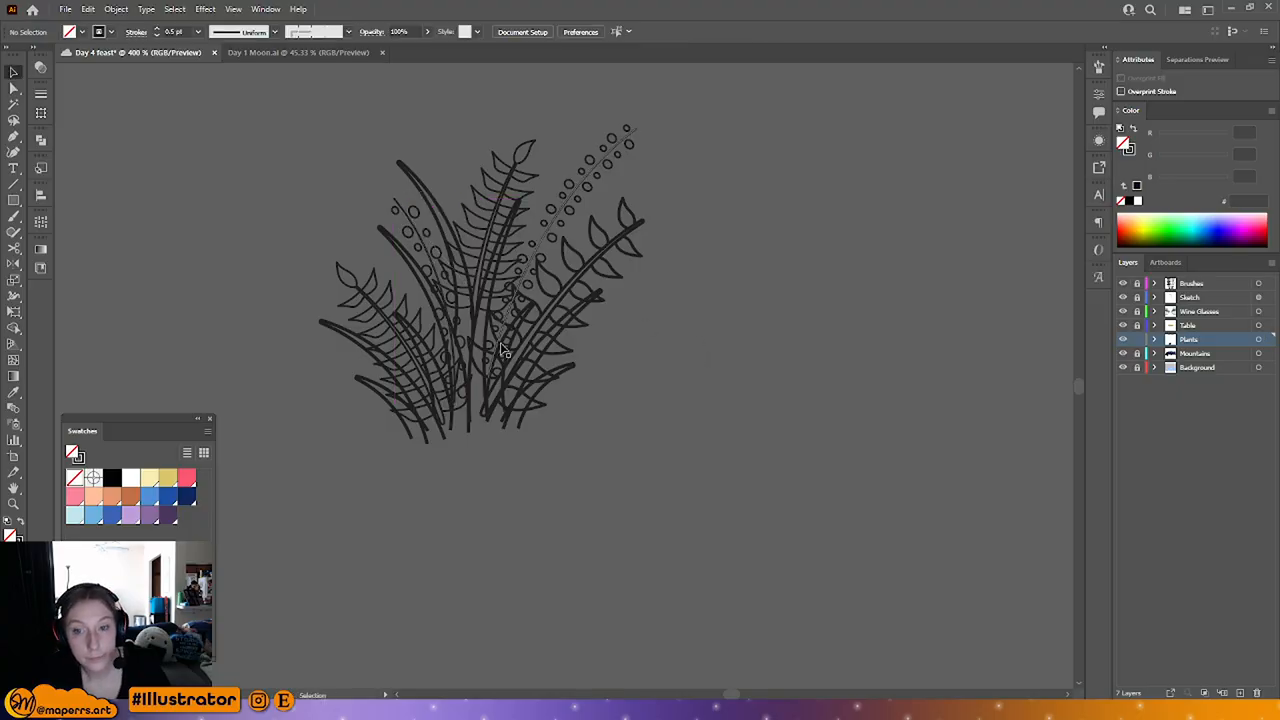
Step: Nudge the left fern up a little more so it sits against the neighbouring grass blades
left_click_drag(410, 357, 410, 356)
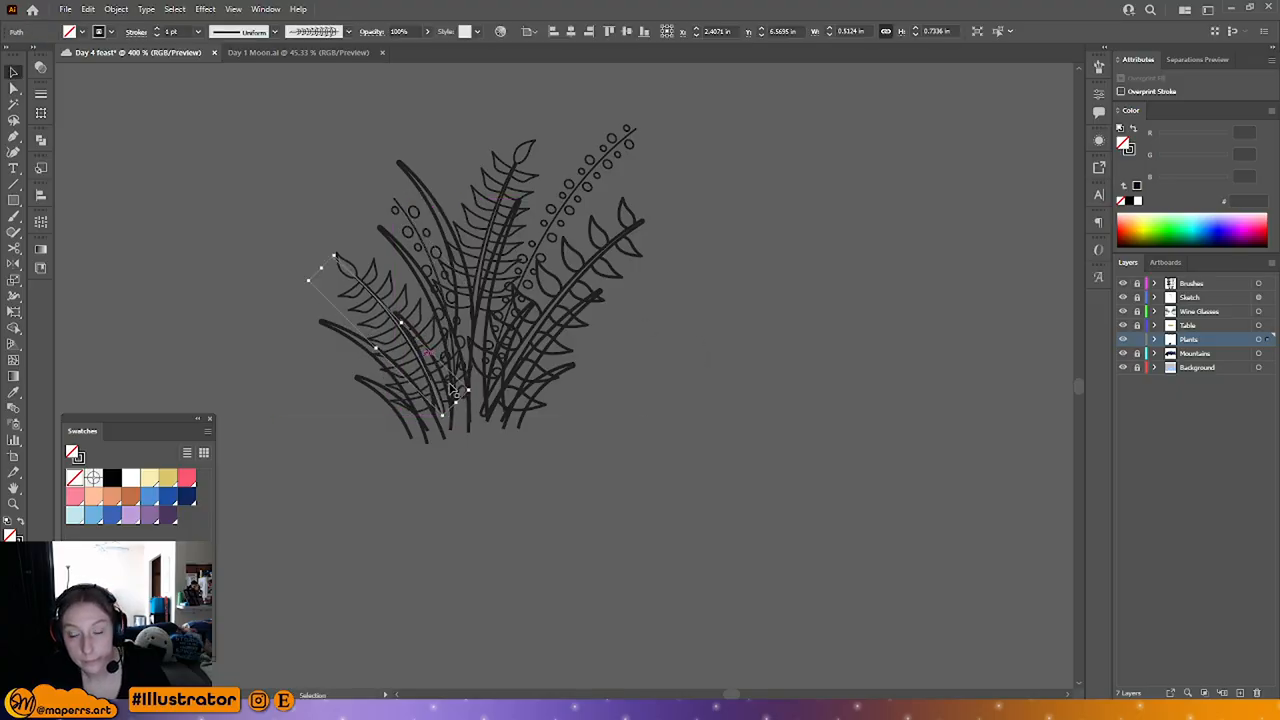
left_click(543, 457)
key("ctrl+equal")
key("ctrl+minus")
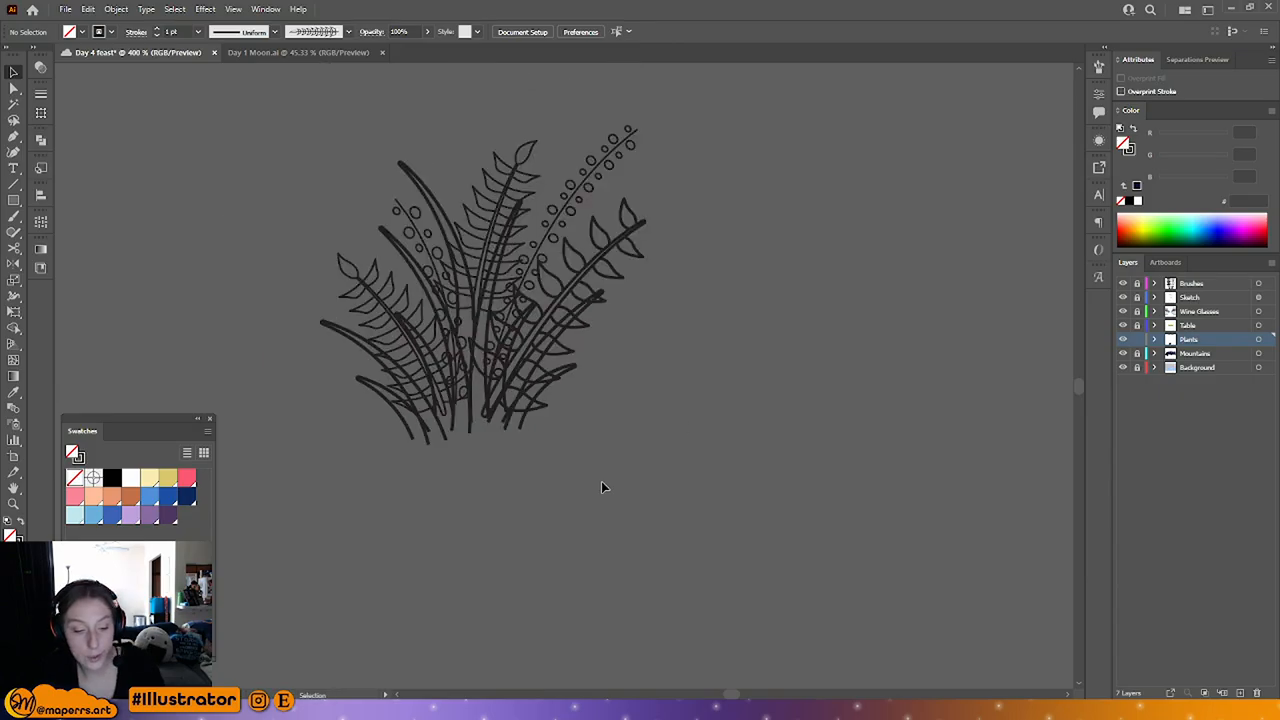
Step: Group all the strokes of the plant clump and copy the group
key("ctrl+minus")
key("ctrl+minus")
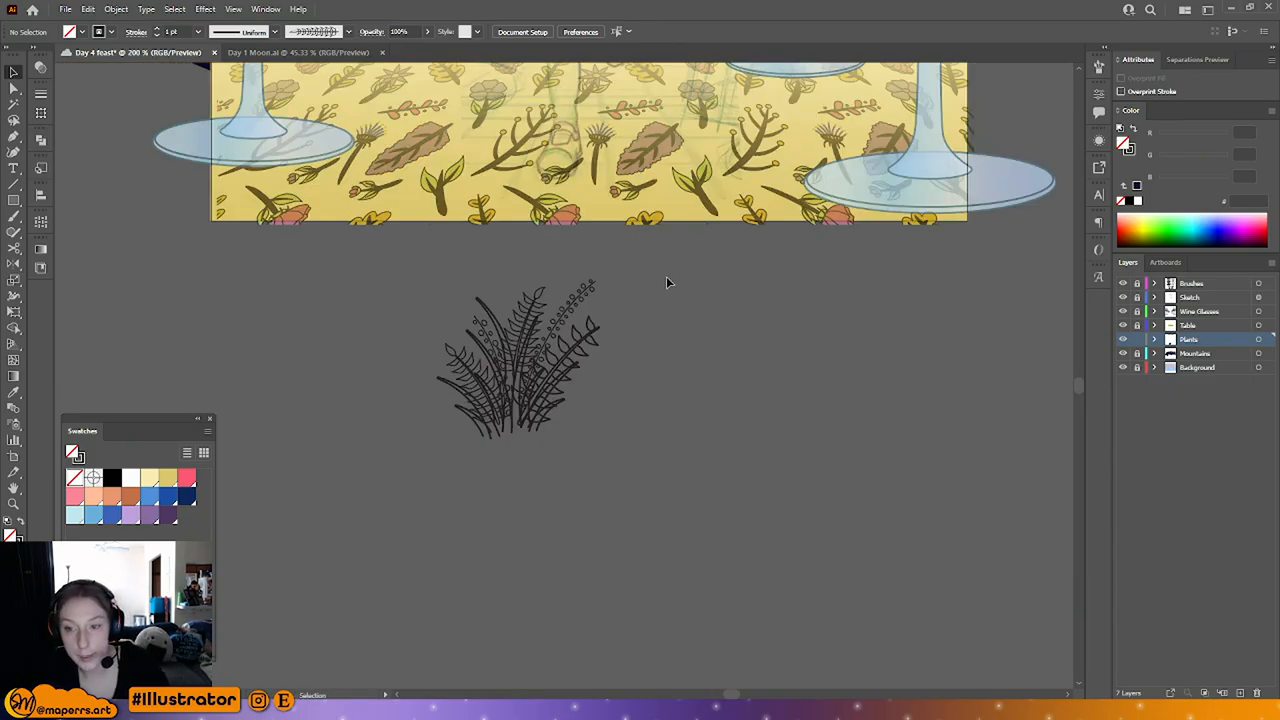
key("ctrl+a")
left_click_drag(606, 482, 463, 371)
key("ctrl+g")
key("ctrl+c")
key("ctrl+v")
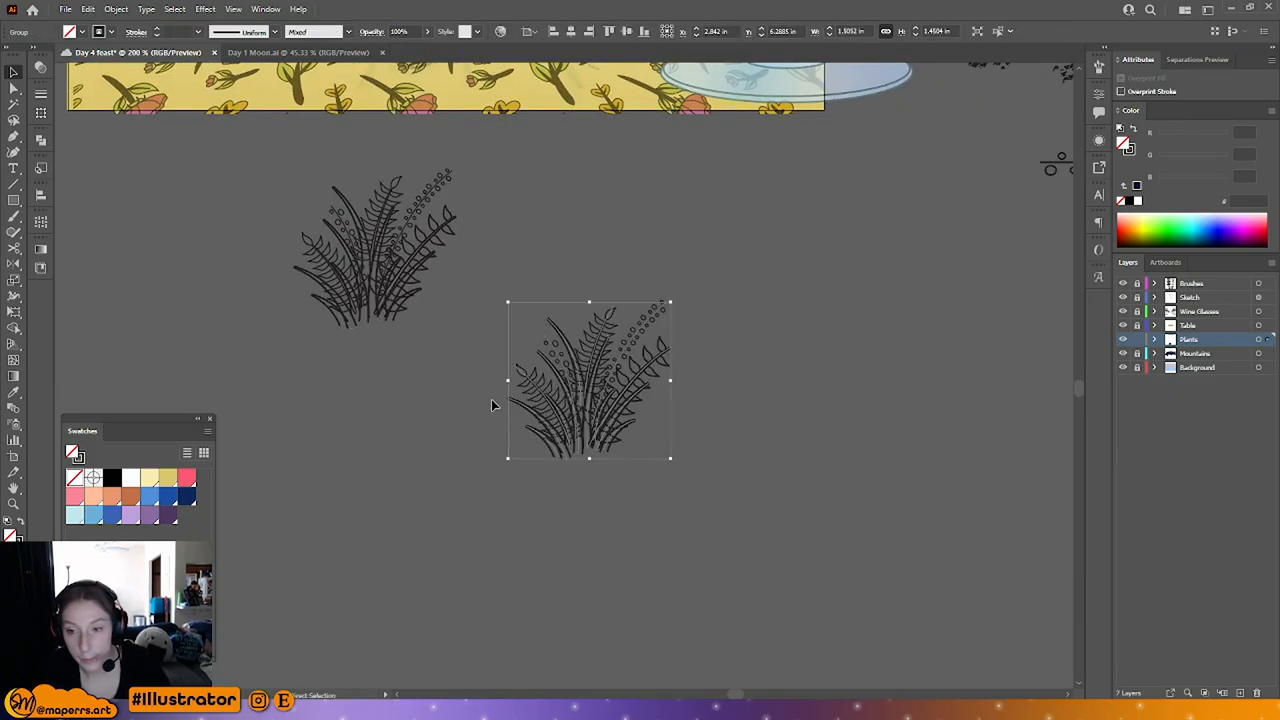
left_click_drag(593, 420, 760, 467)
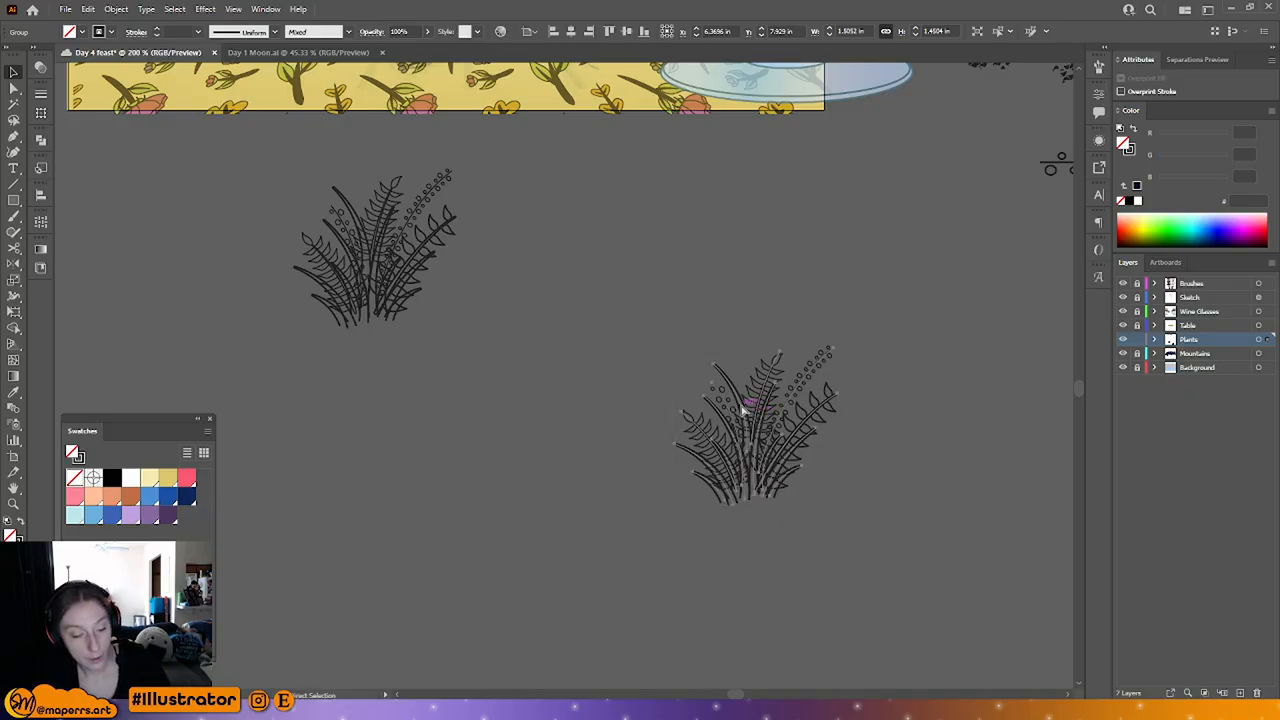
key("Delete")
Step: Unlock the Brushes layer, paste the plant group to the right of the brush samples and lock the layer again
left_click(1234, 284)
left_click_drag(866, 292, 275, 414)
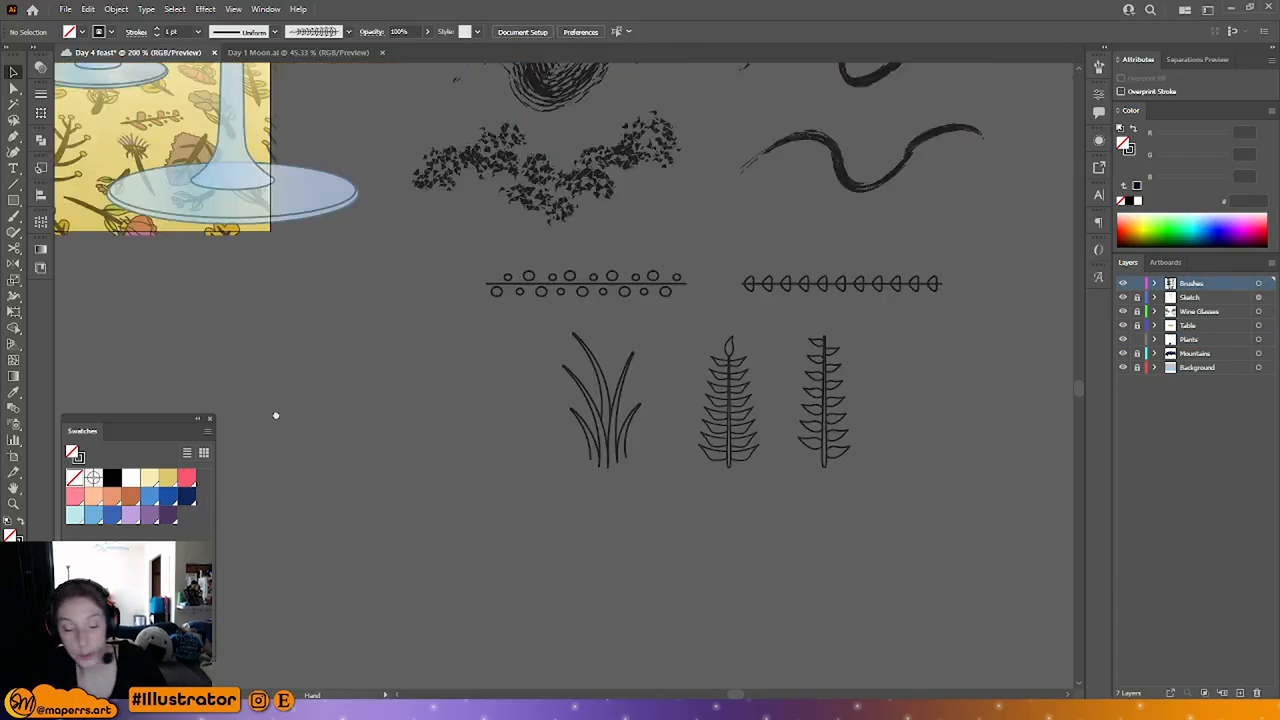
key("ctrl+v")
left_click_drag(793, 391, 670, 404)
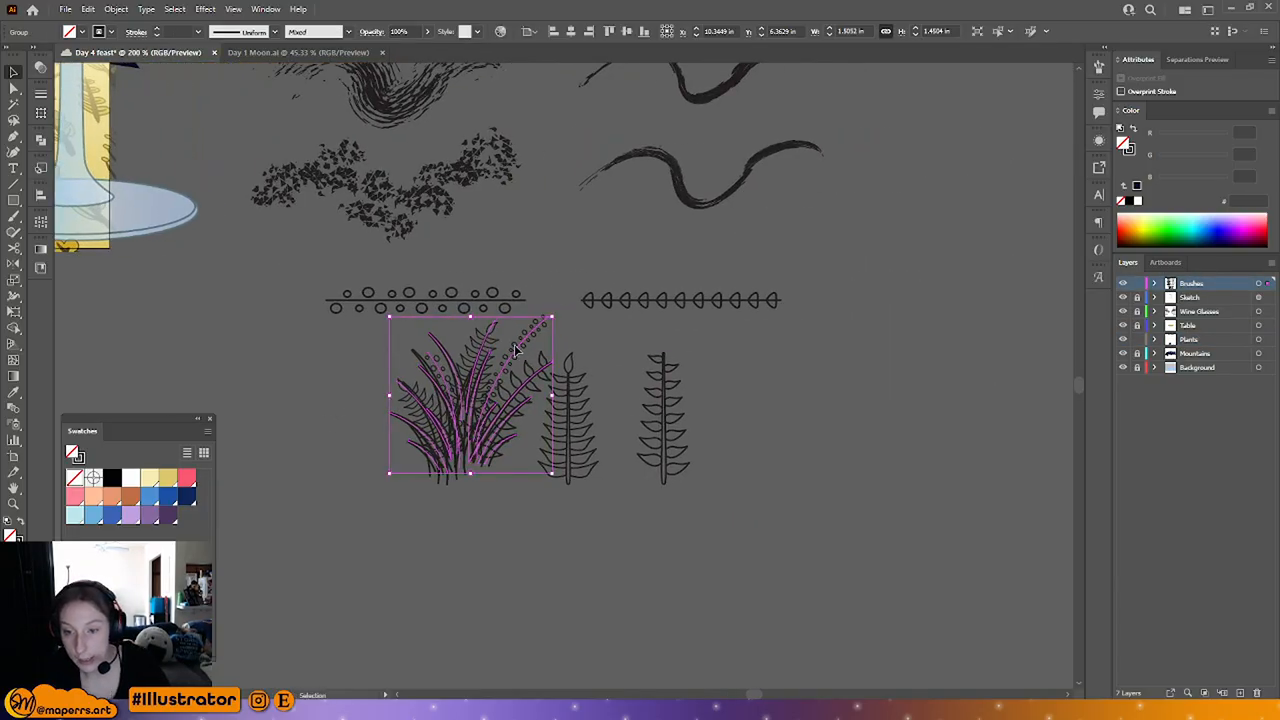
left_click_drag(515, 350, 906, 194)
key("ctrl+shift+a")
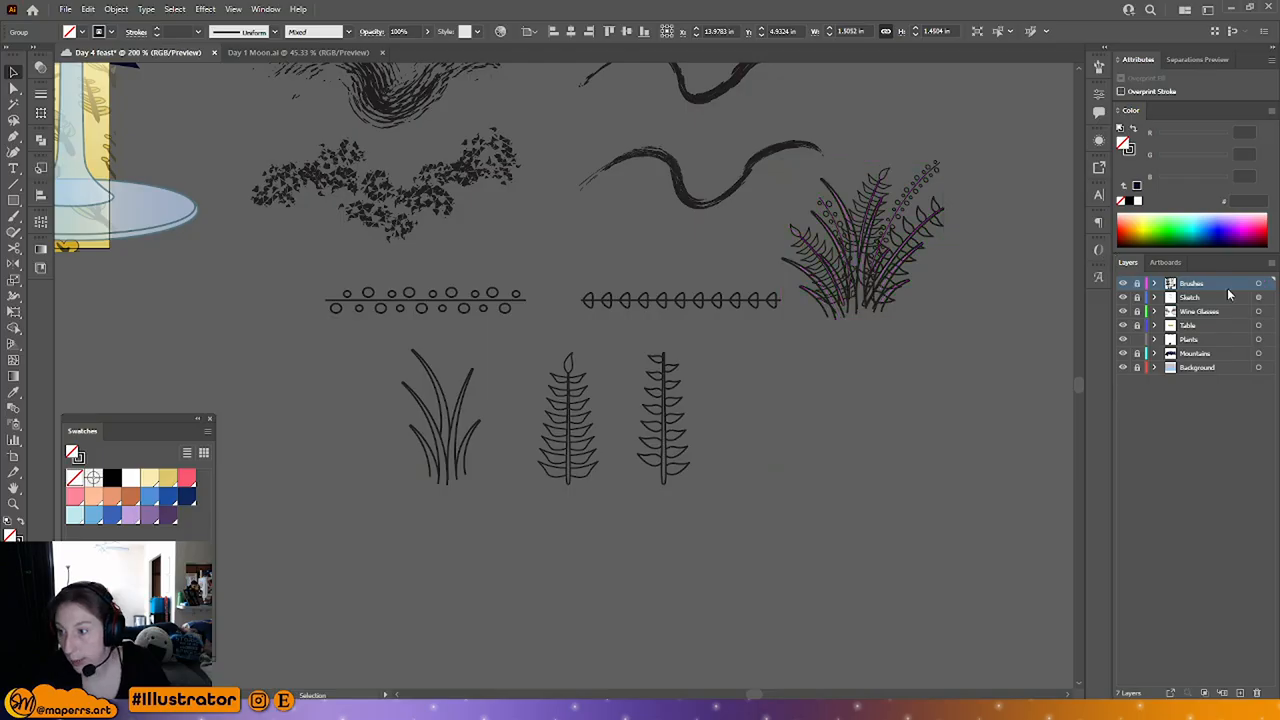
Step: Make the Plants layer active and expand the appearance of the plant clump below the artboard
left_click(1196, 340)
mouse_move(114, 330)
left_mouse_down()
mouse_move(606, 311)
mouse_move(956, 325)
left_mouse_up()
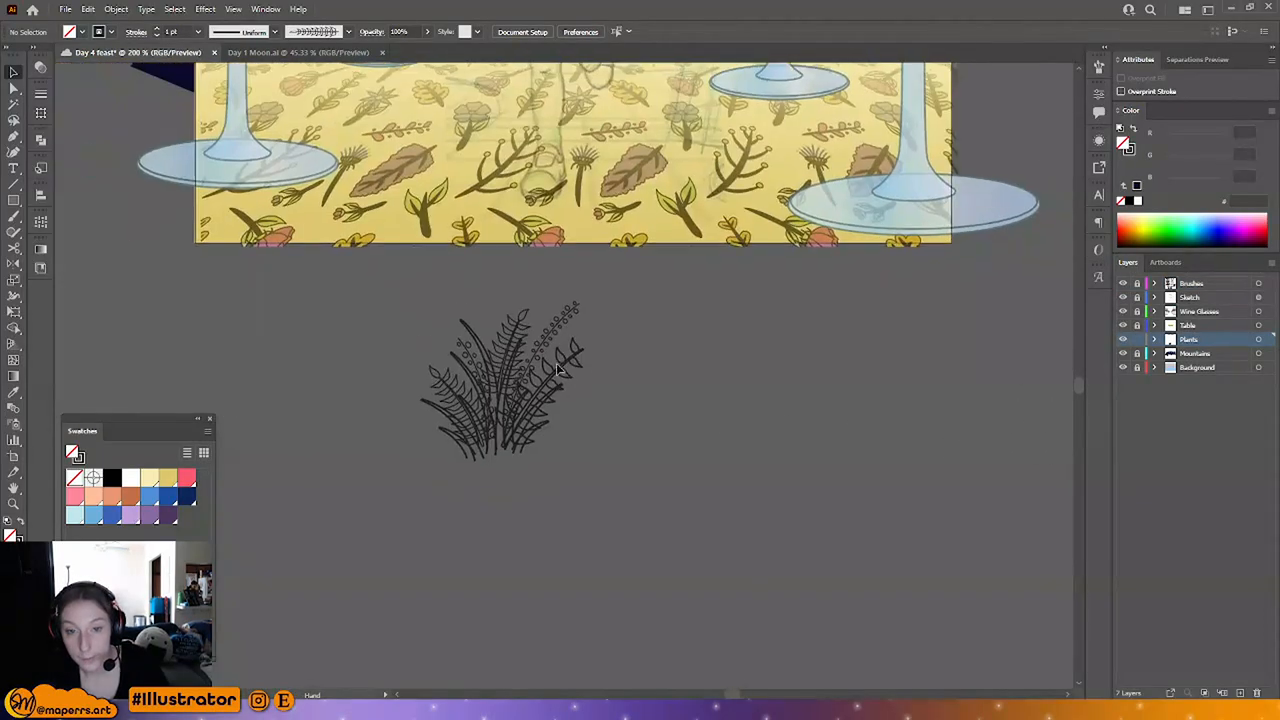
key("ctrl+plus")
key("ctrl+plus")
left_click_drag(592, 516, 679, 451)
left_click(600, 376)
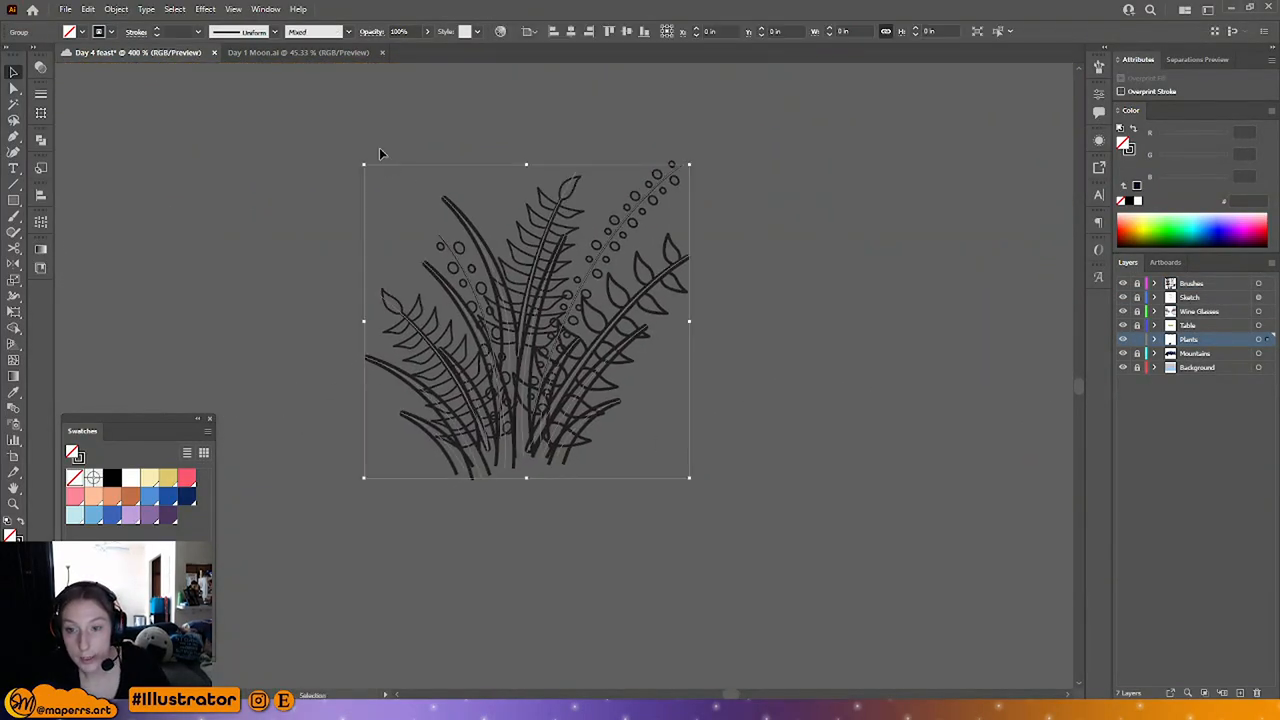
left_click(116, 9)
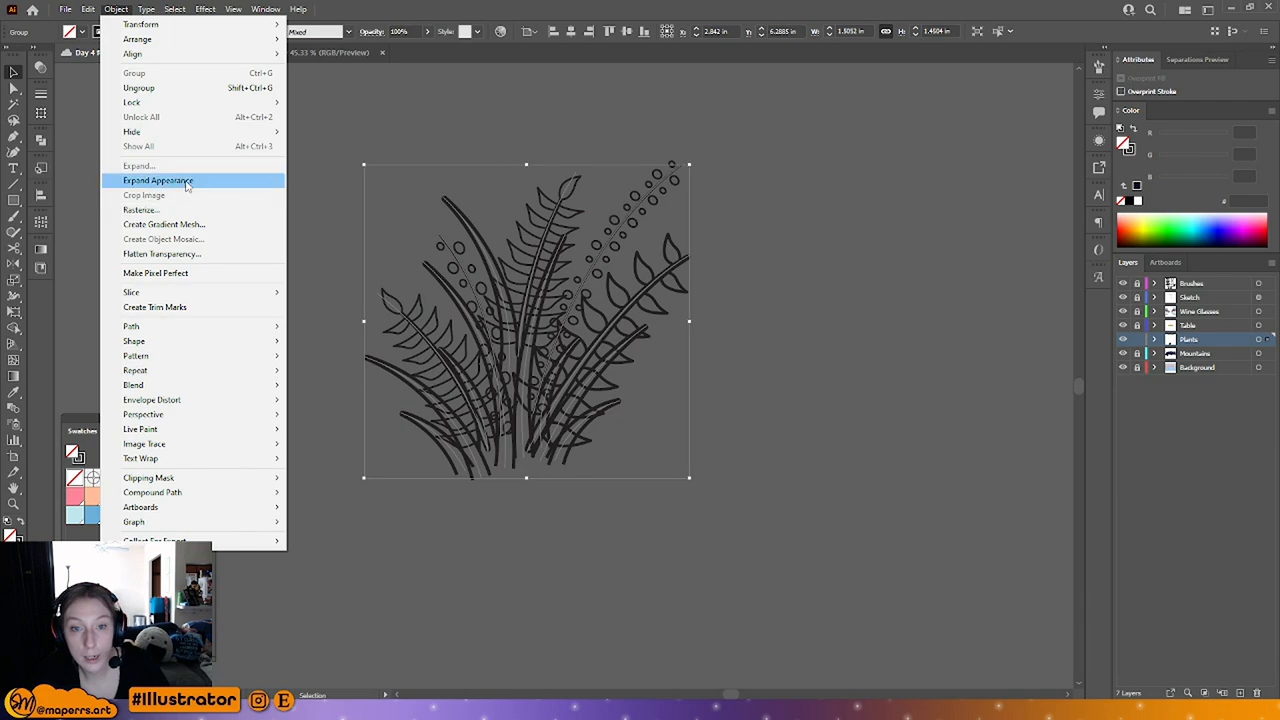
left_click(165, 178)
left_click(846, 534)
Step: Isolate the expanded plant clump group so its separate grass, fern and berry pieces can be selected
key("ctrl+plus")
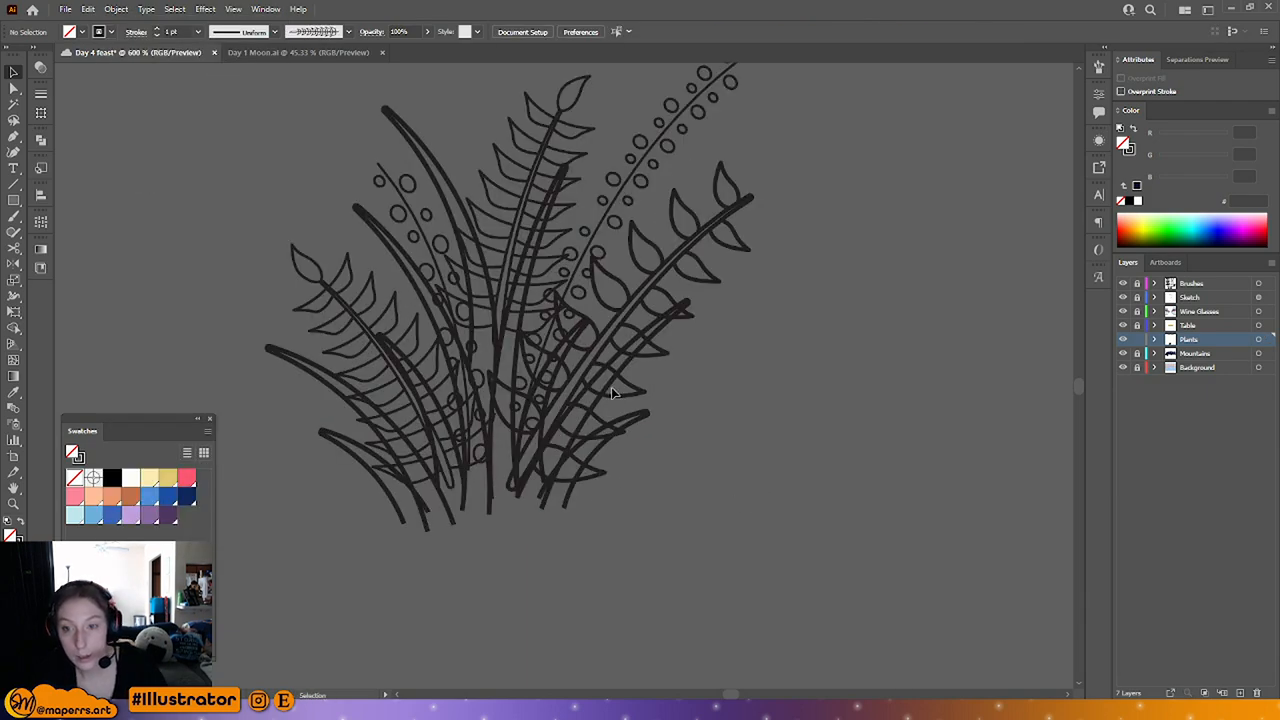
left_click(520, 245)
double_click(520, 245)
left_click(441, 230)
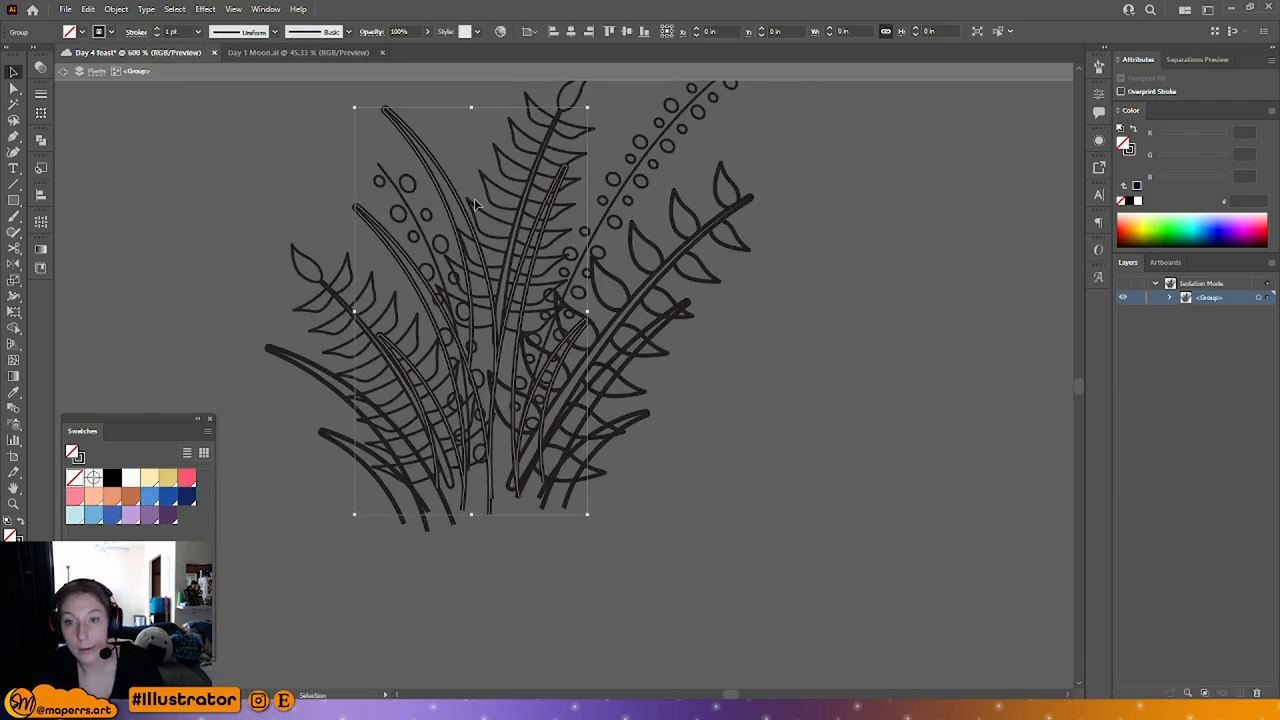
left_click(788, 489)
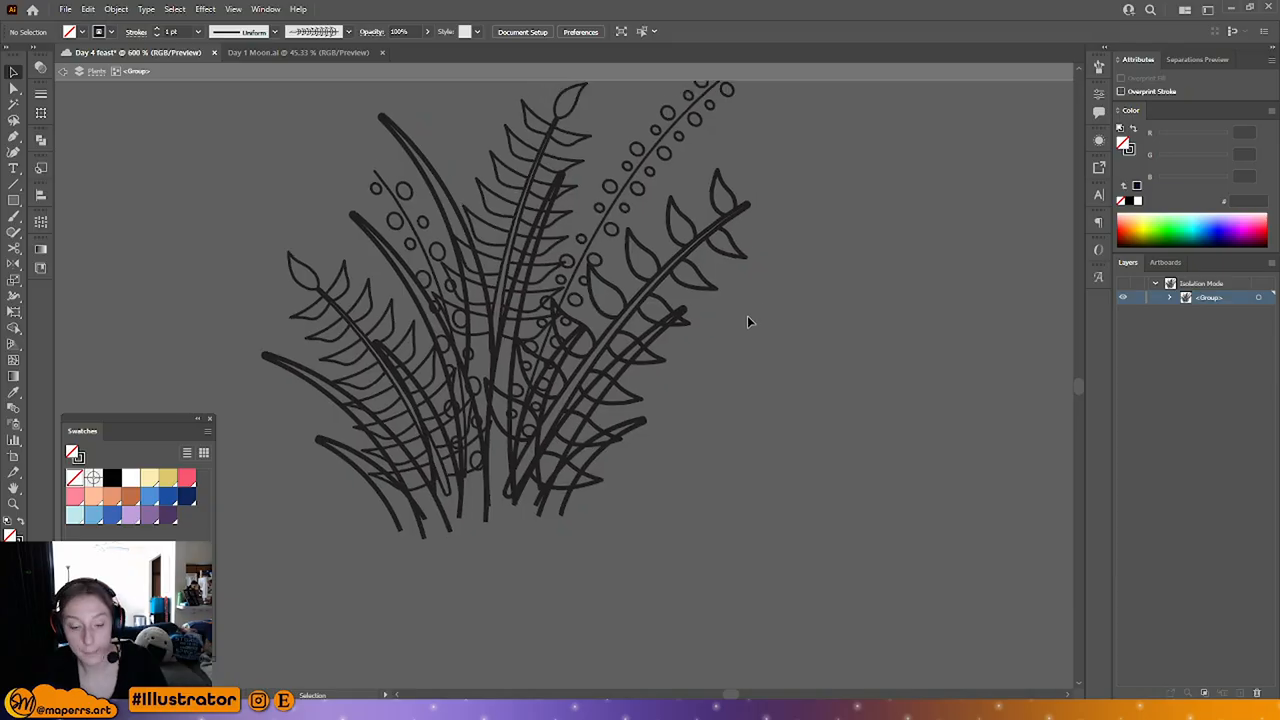
key("ctrl+minus")
key("ctrl+a")
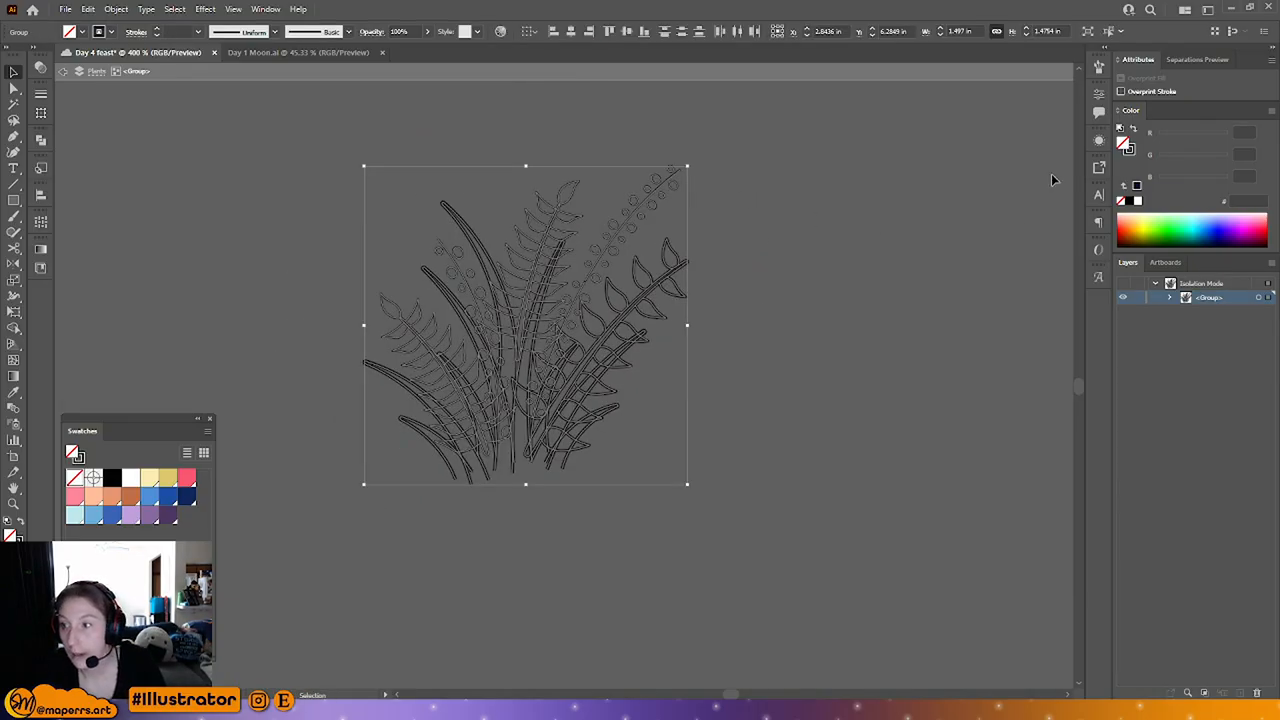
left_click(799, 353)
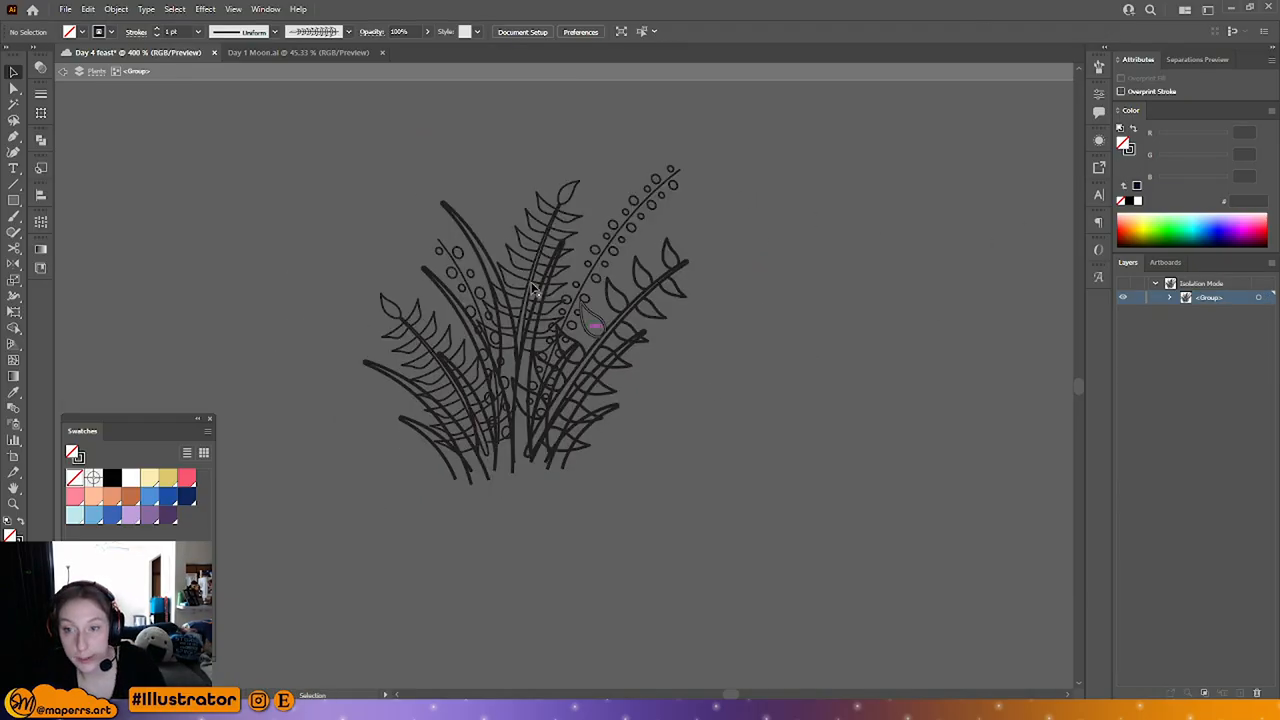
Step: Fill all the grass and fern shapes of the clump with white, leaving both berry strokes unfilled
left_click(553, 233)
key("ctrl+plus")
left_click(866, 376)
left_click_drag(802, 390, 766, 260)
left_click_drag(805, 194, 243, 618)
left_click(418, 230, "shift")
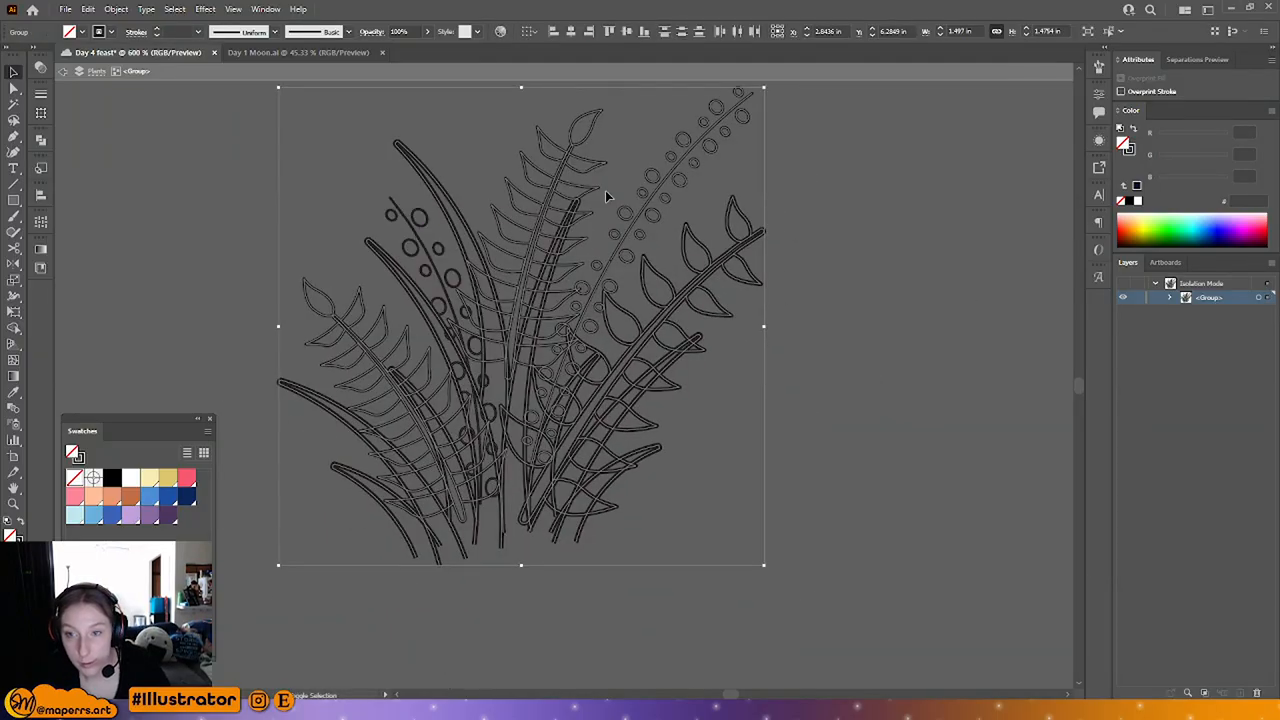
left_click(667, 173, "shift")
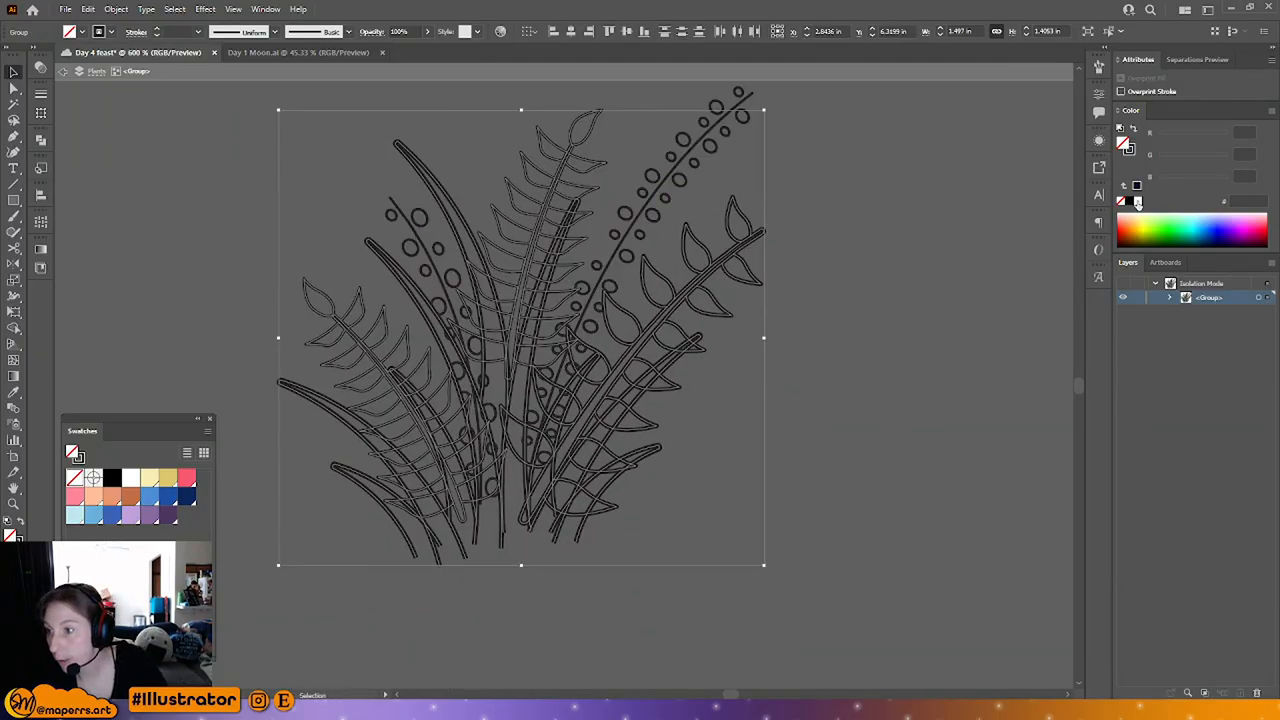
key("d")
left_click(853, 433)
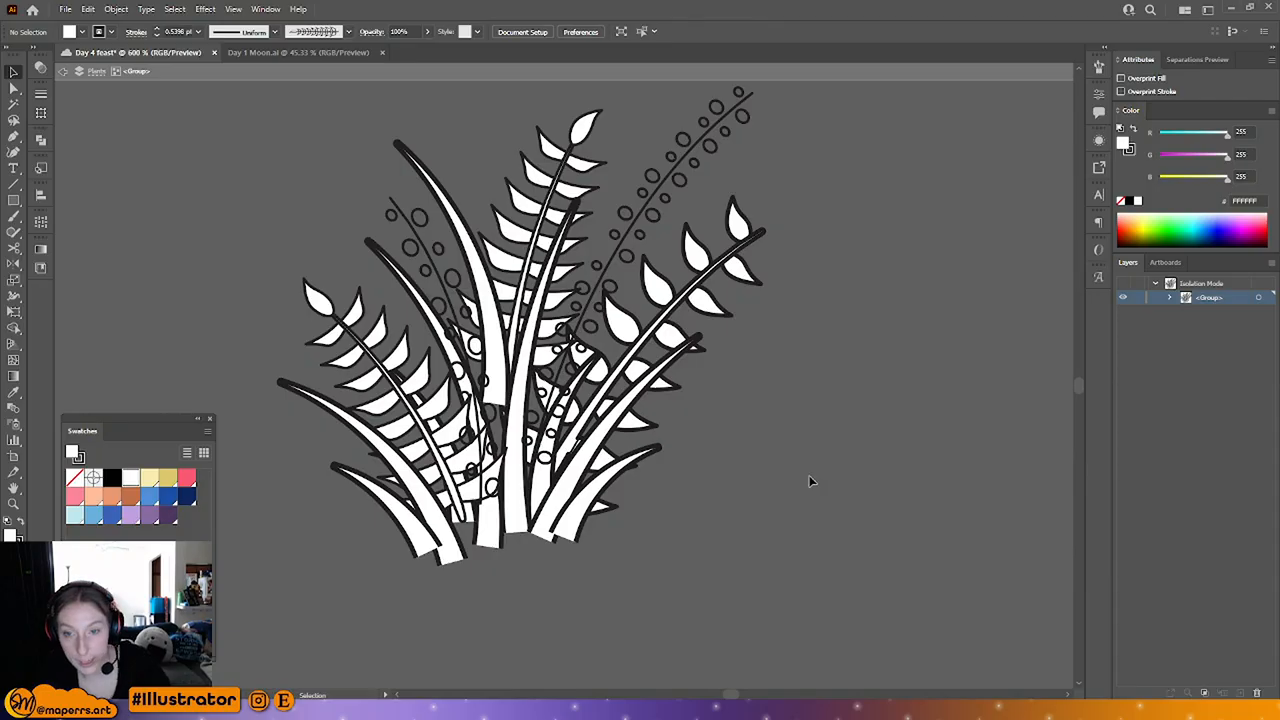
Step: Isolate the central grass tuft and remove its tall left blade whose base ends too high
scroll(783, 453, "up", 3)
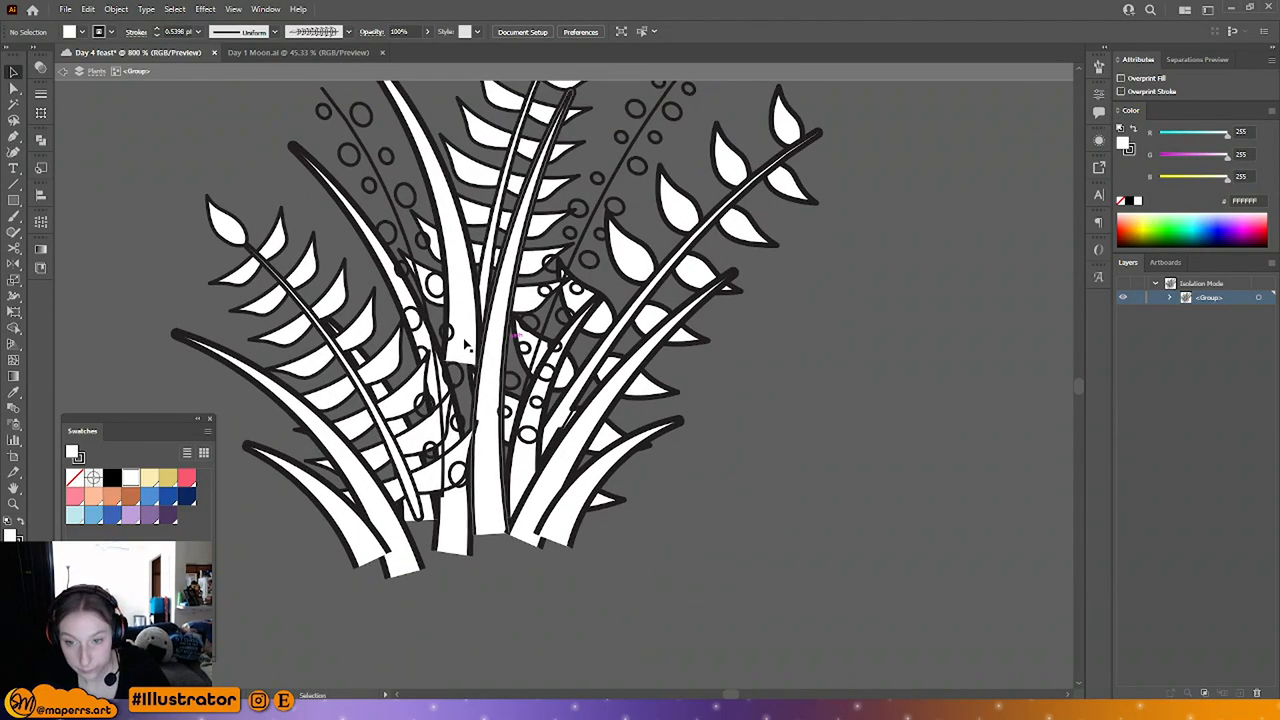
left_click(461, 323)
double_click(461, 323)
left_click_drag(461, 323, 463, 367)
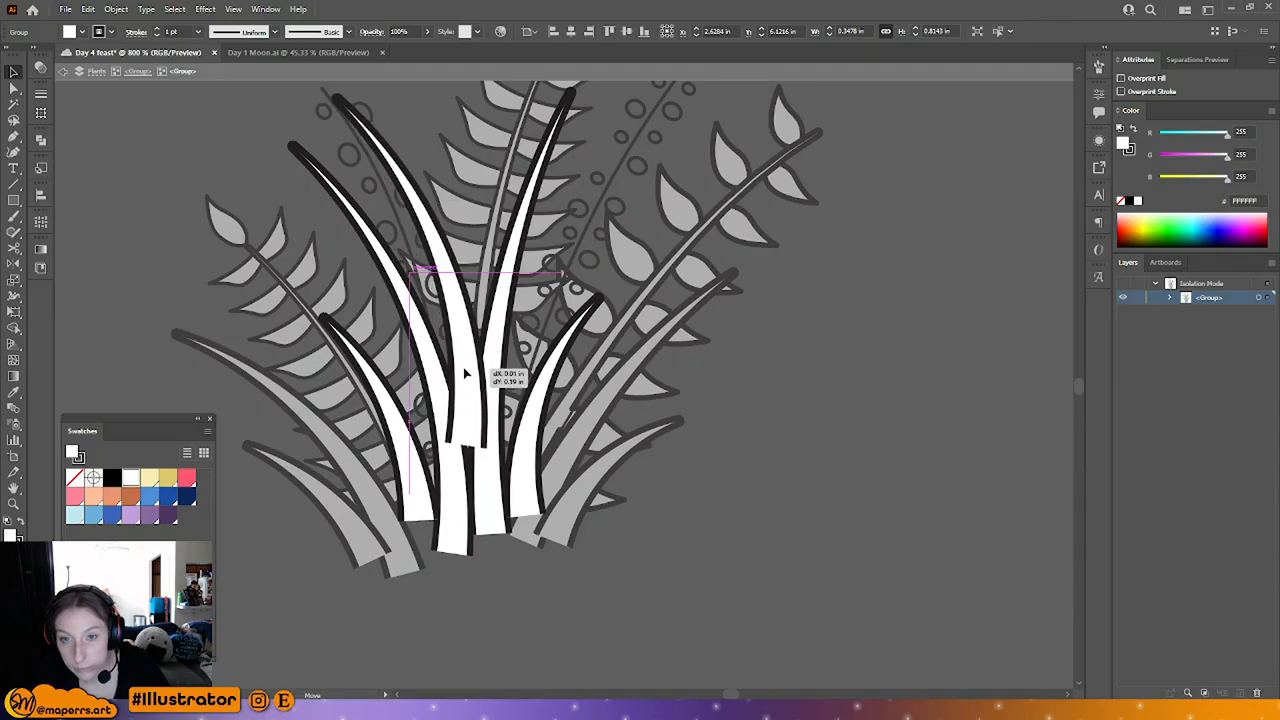
scroll(420, 280, "up", 3)
key("ctrl+z")
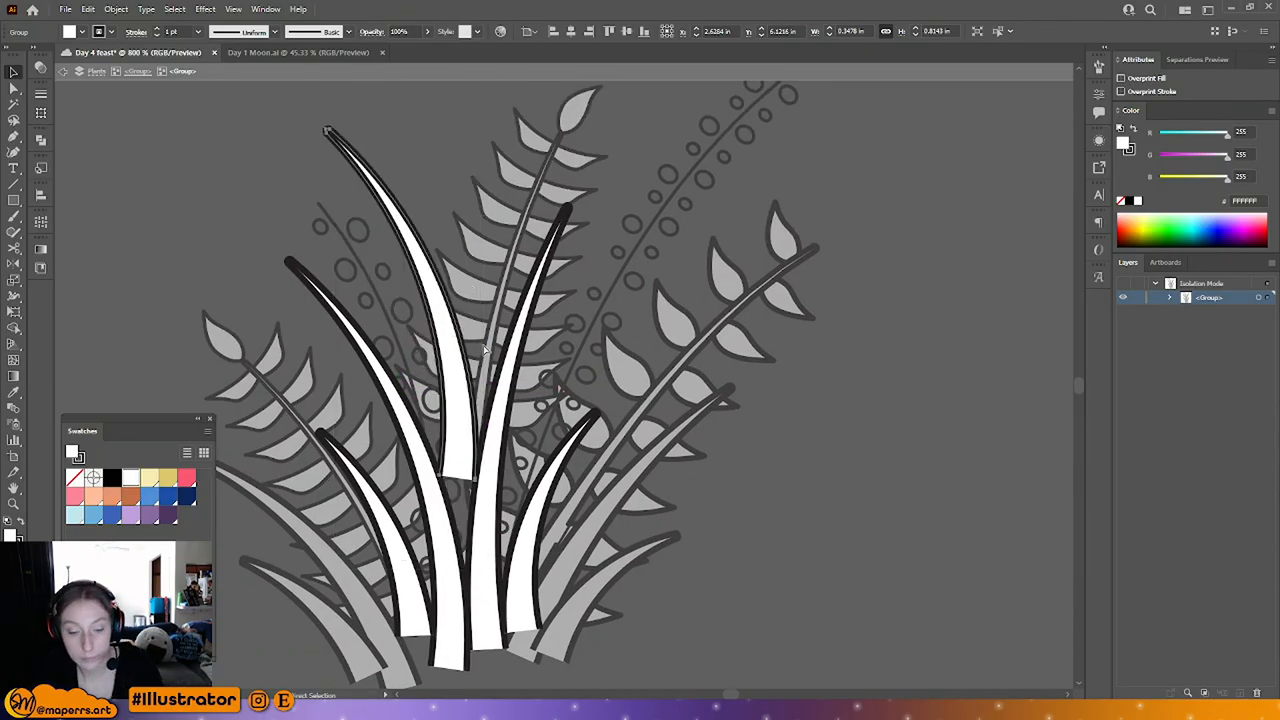
key("ctrl+z")
Step: Paste a copy of the tall right grass blade in place and reflect it across the vertical axis
left_click(507, 415)
key("ctrl+c")
key("ctrl+shift+v")
right_click(522, 340)
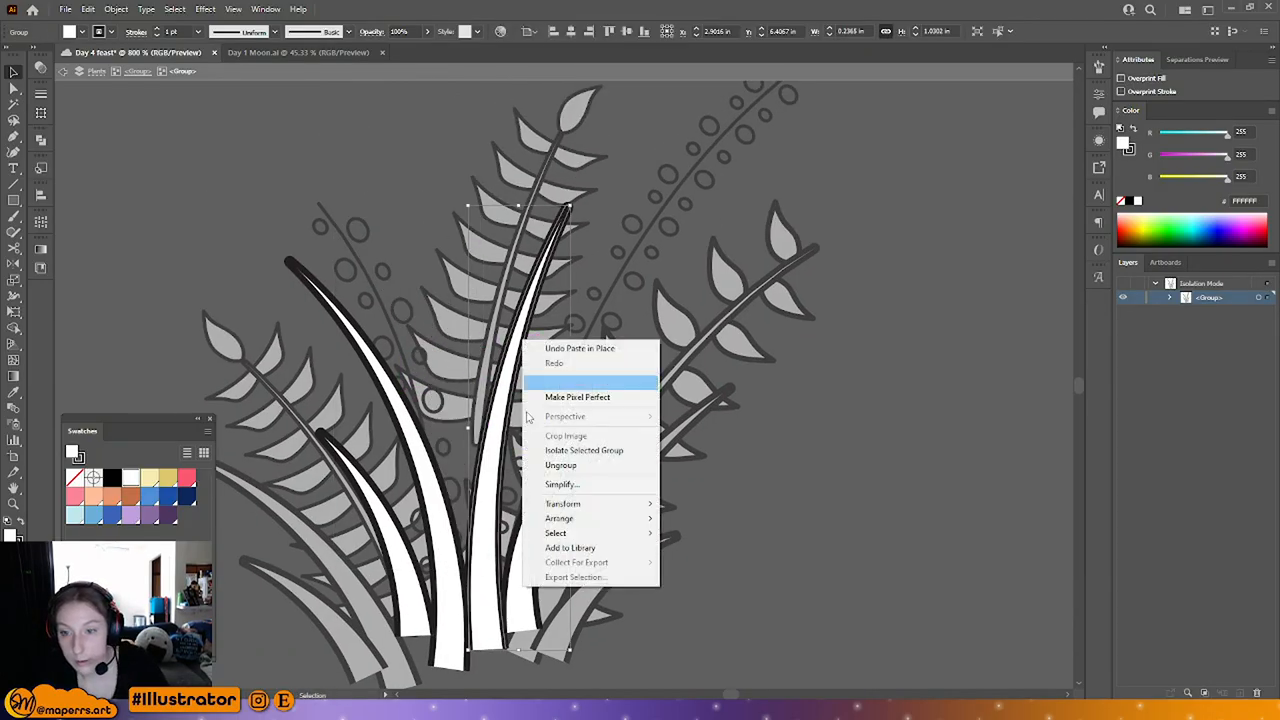
mouse_move(590, 504)
left_click(716, 553)
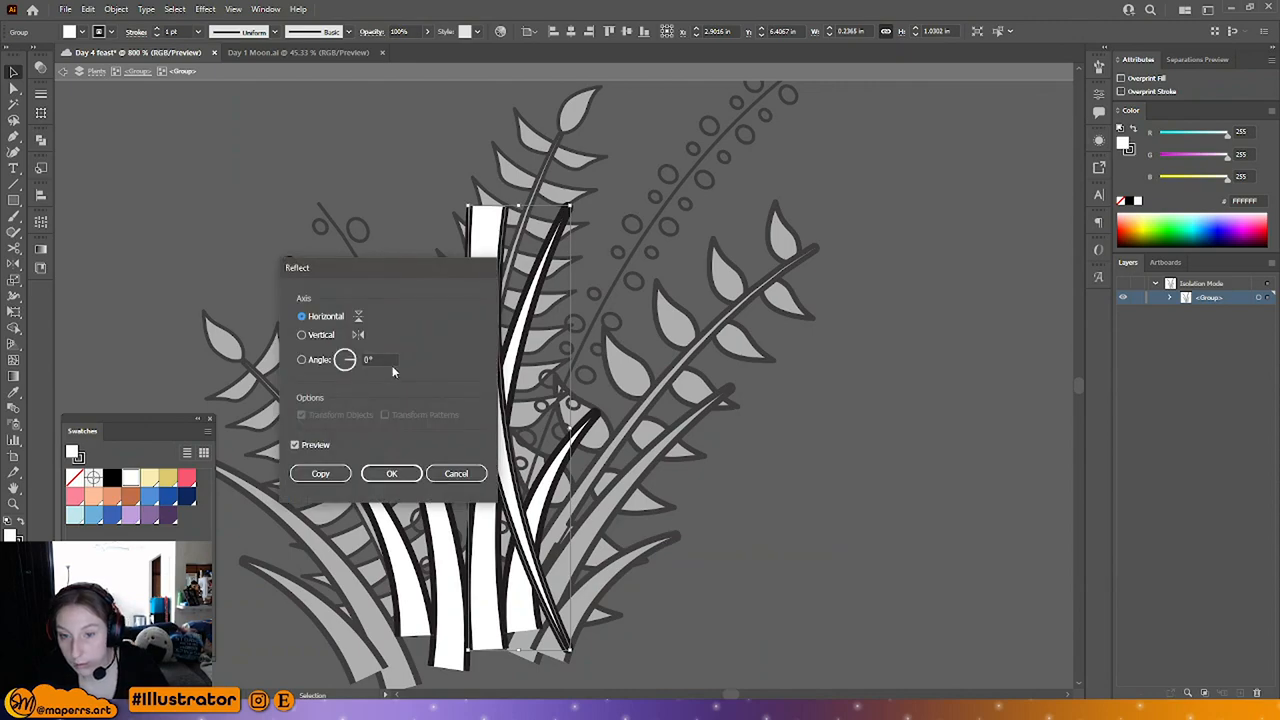
left_click(303, 334)
left_click(391, 473)
Step: Place the mirrored blade where the tall left blade was, tilt it slightly to the left and leave isolation
left_click_drag(535, 430, 447, 360)
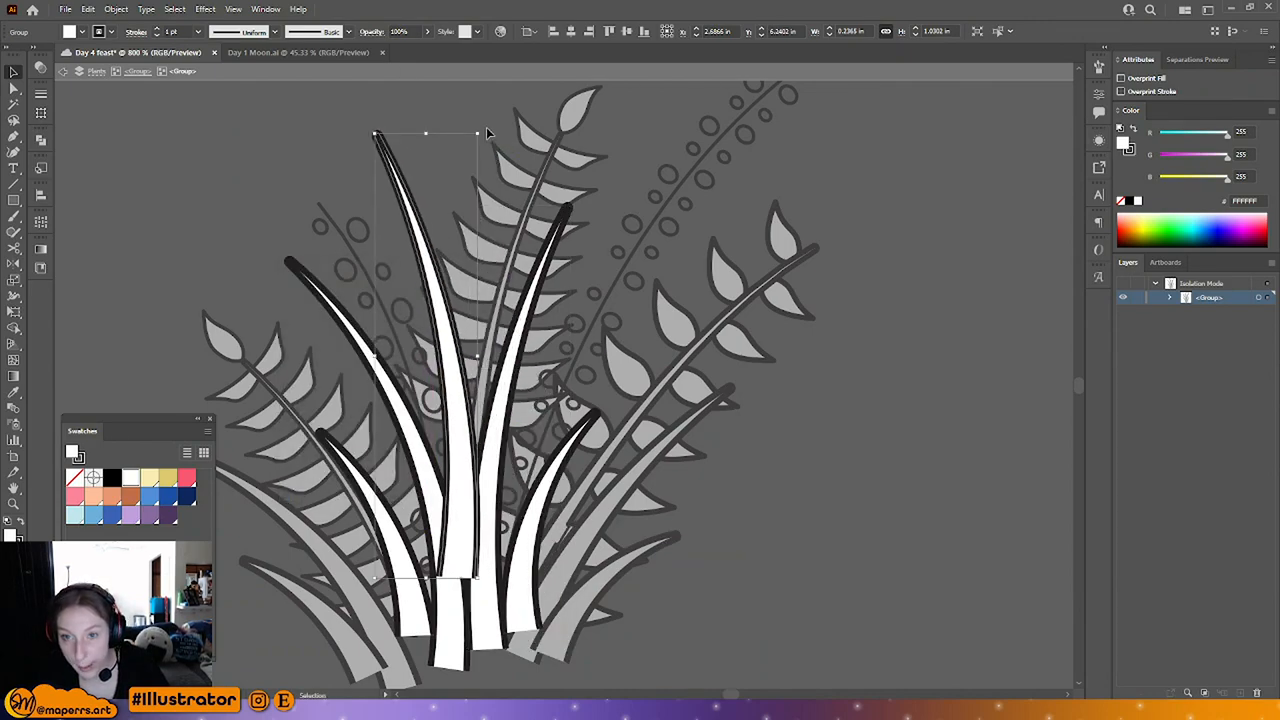
left_click_drag(483, 131, 466, 127)
double_click(504, 99)
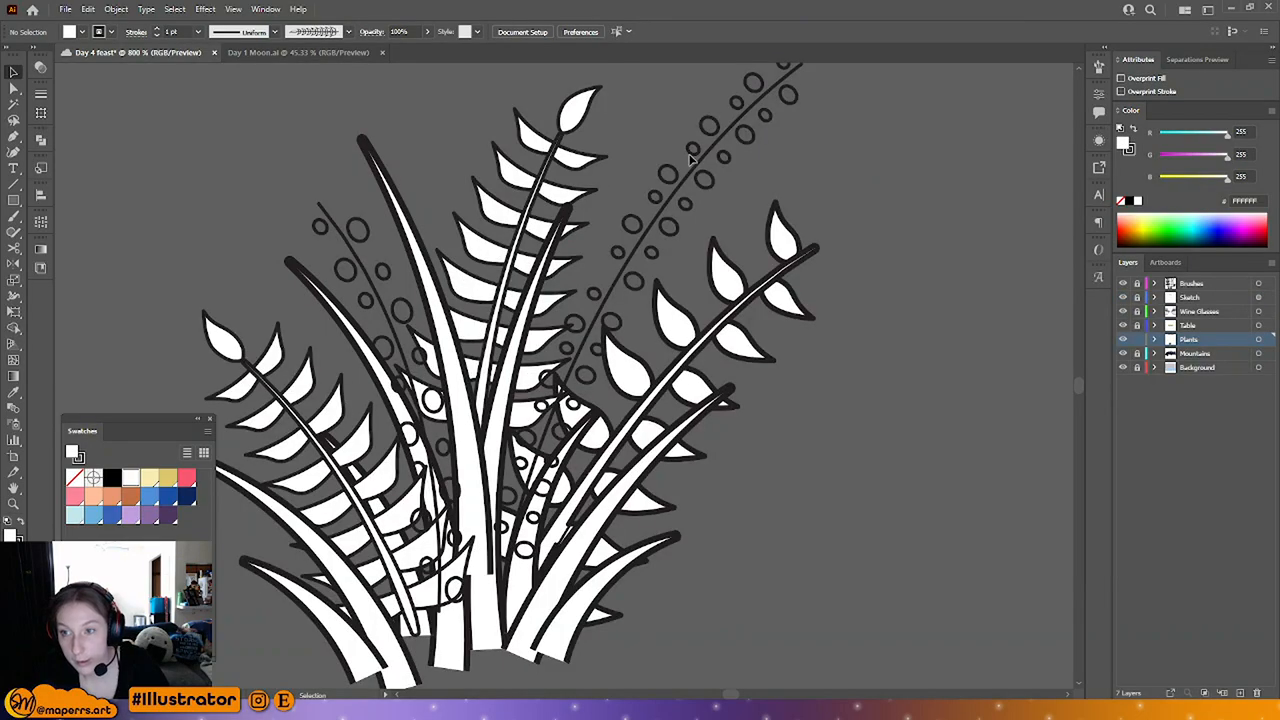
Step: Isolate the right berry stroke and fill all its berries with white, leaving the stem unfilled
double_click(697, 155)
scroll(688, 195, "up", 3)
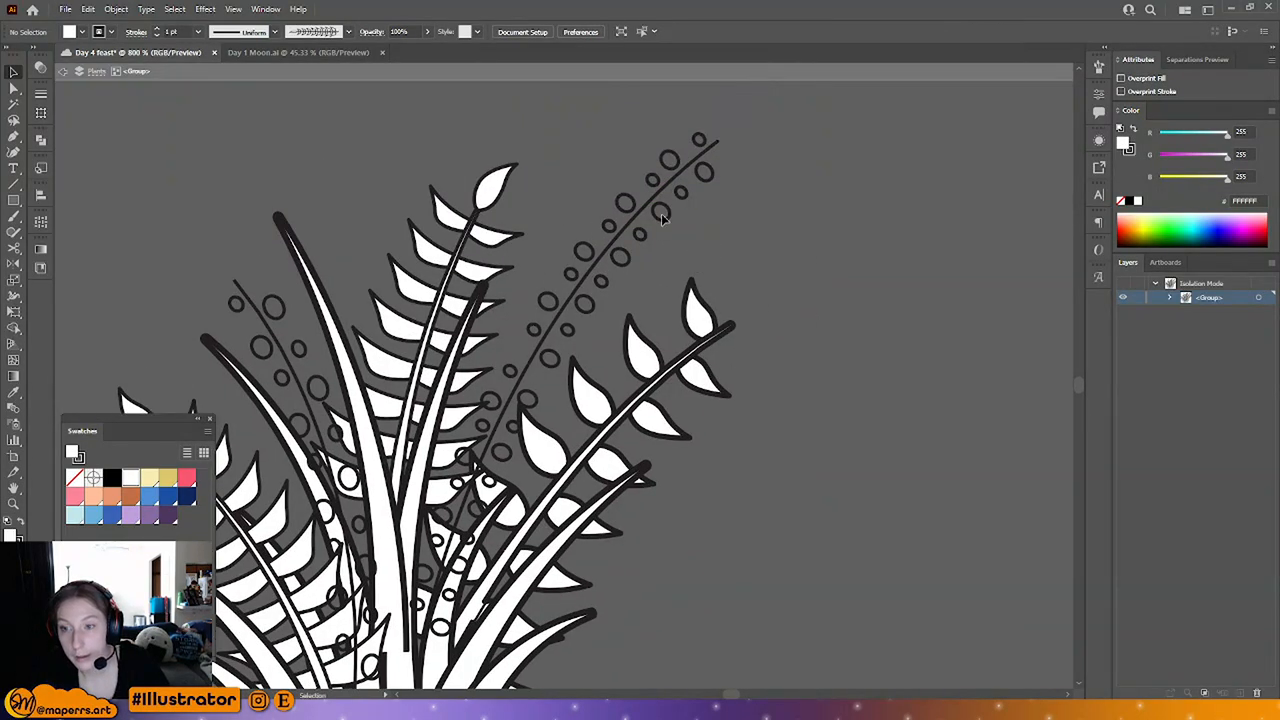
left_click(668, 212)
double_click(668, 212)
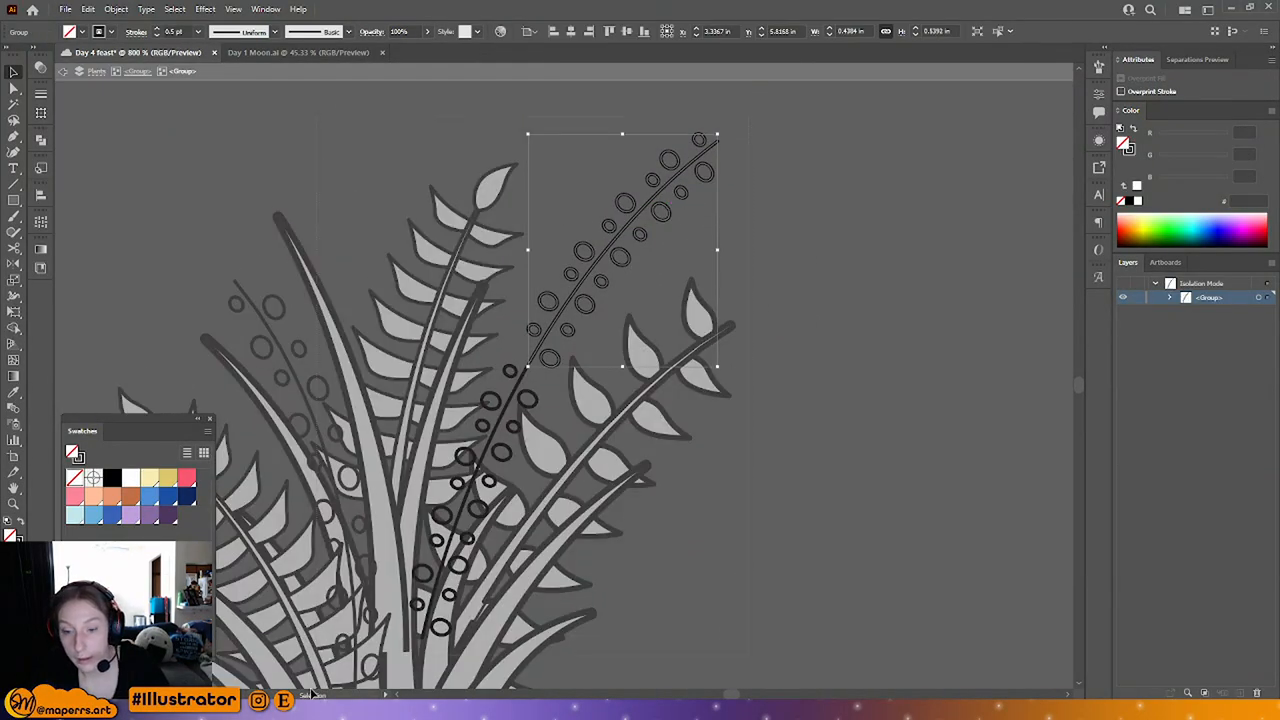
scroll(472, 452, "down", 1)
left_click(472, 452, "shift")
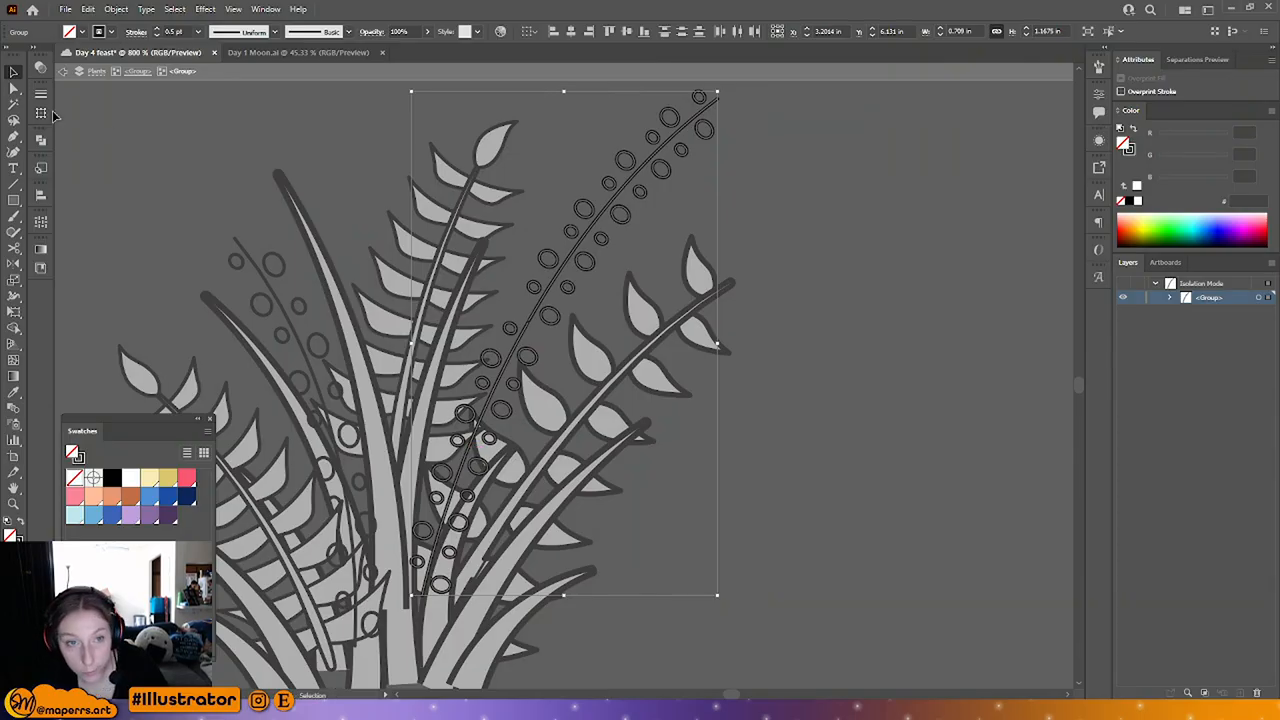
left_click(18, 90)
left_click(497, 427)
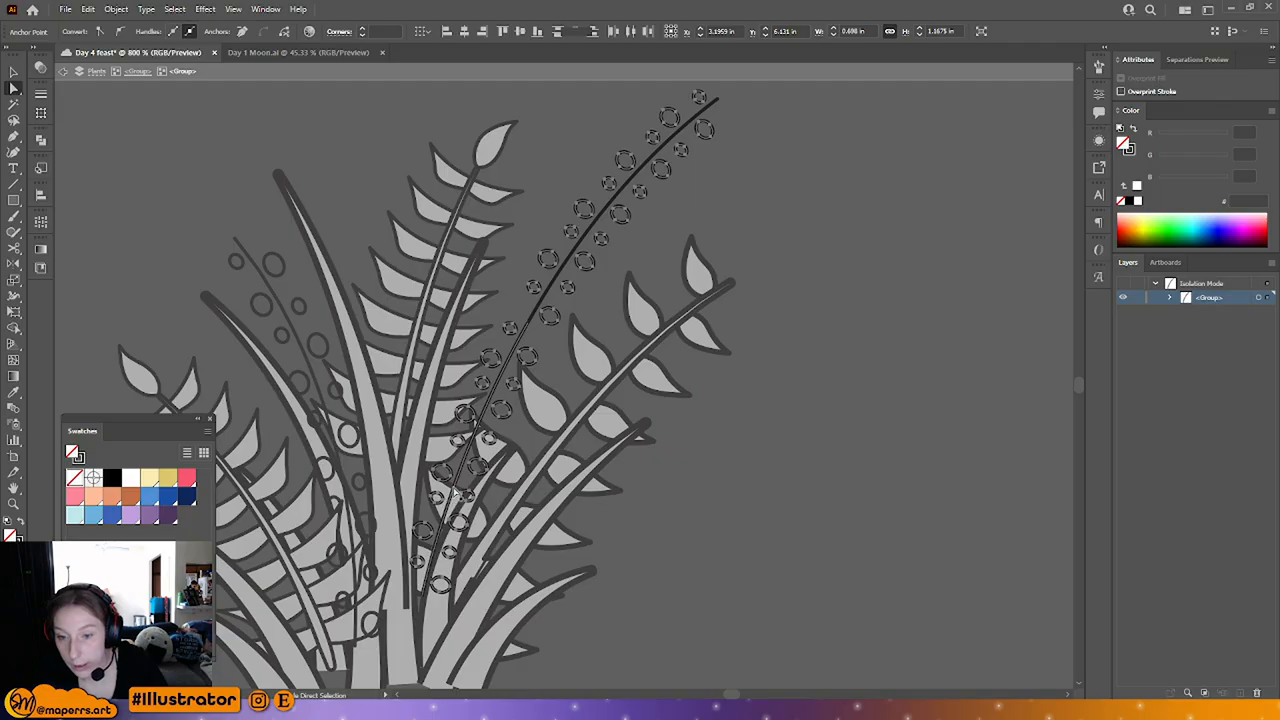
left_click(455, 491)
left_click(1138, 202)
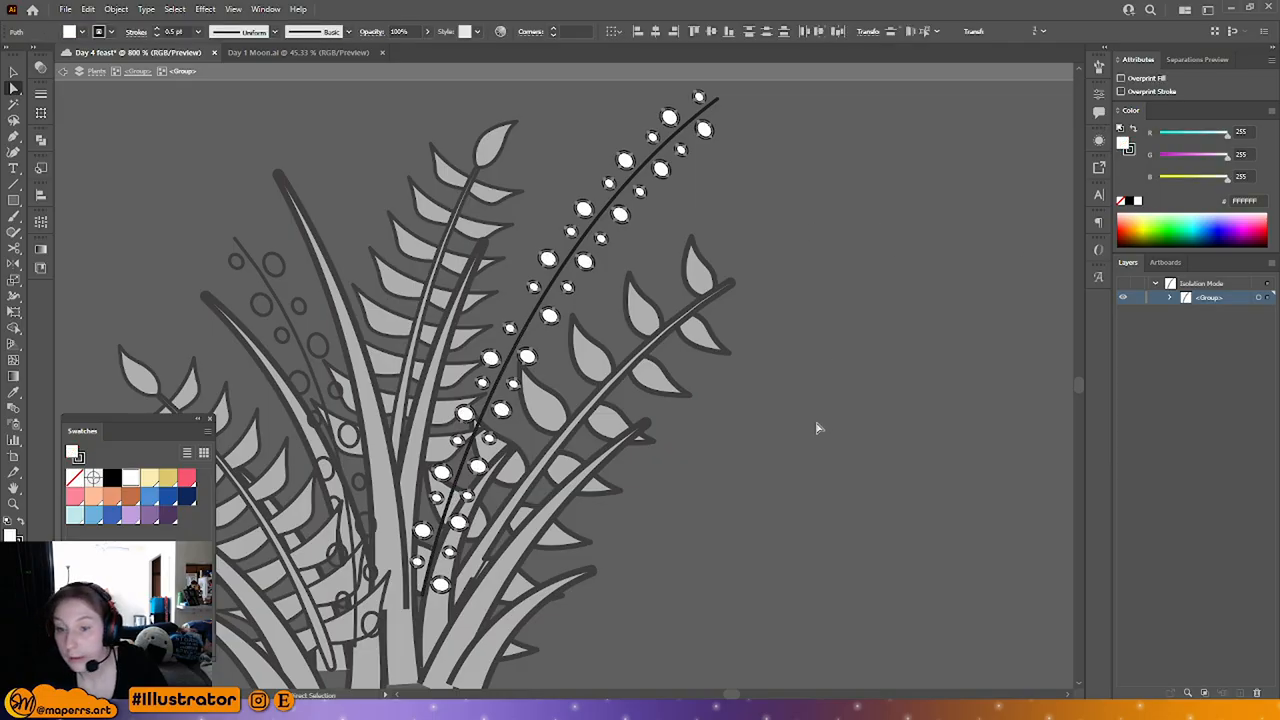
left_click(817, 428)
left_click_drag(728, 500, 806, 451)
double_click(806, 451)
left_click(14, 72)
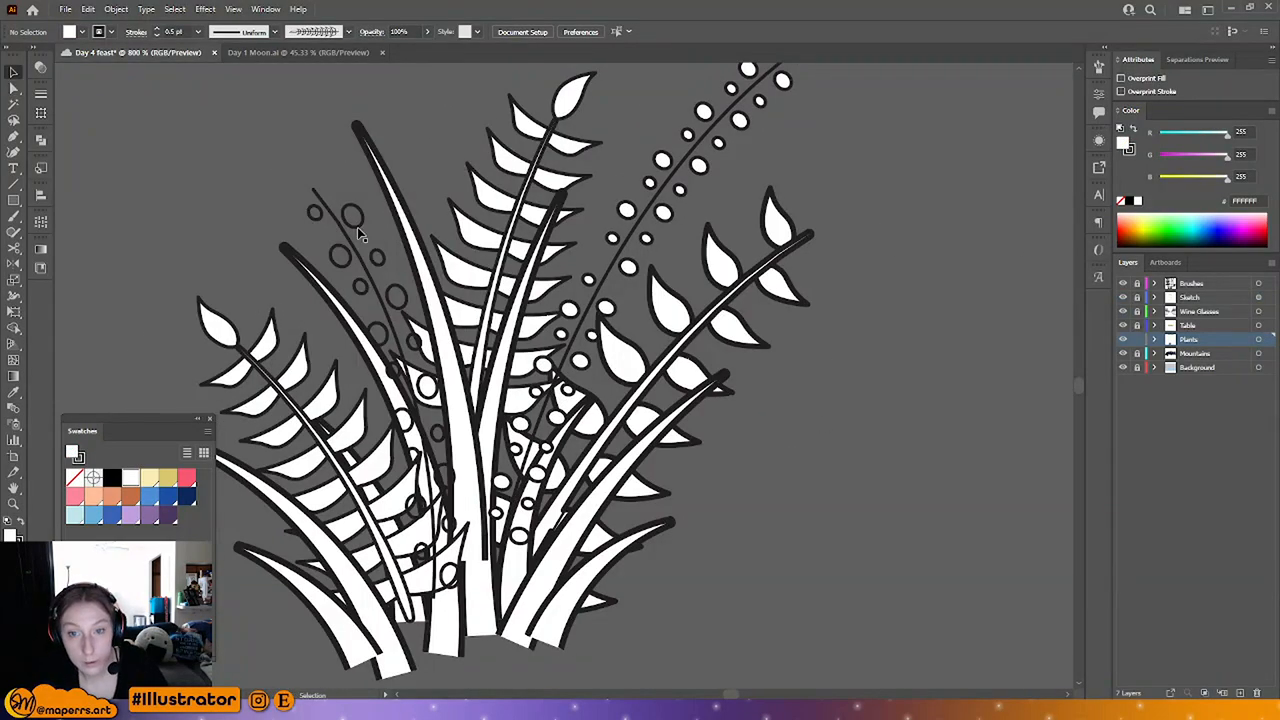
Step: Isolate the left berry stroke, fill its berries but not its stem with white, and leave isolation
left_click(376, 287)
double_click(376, 287)
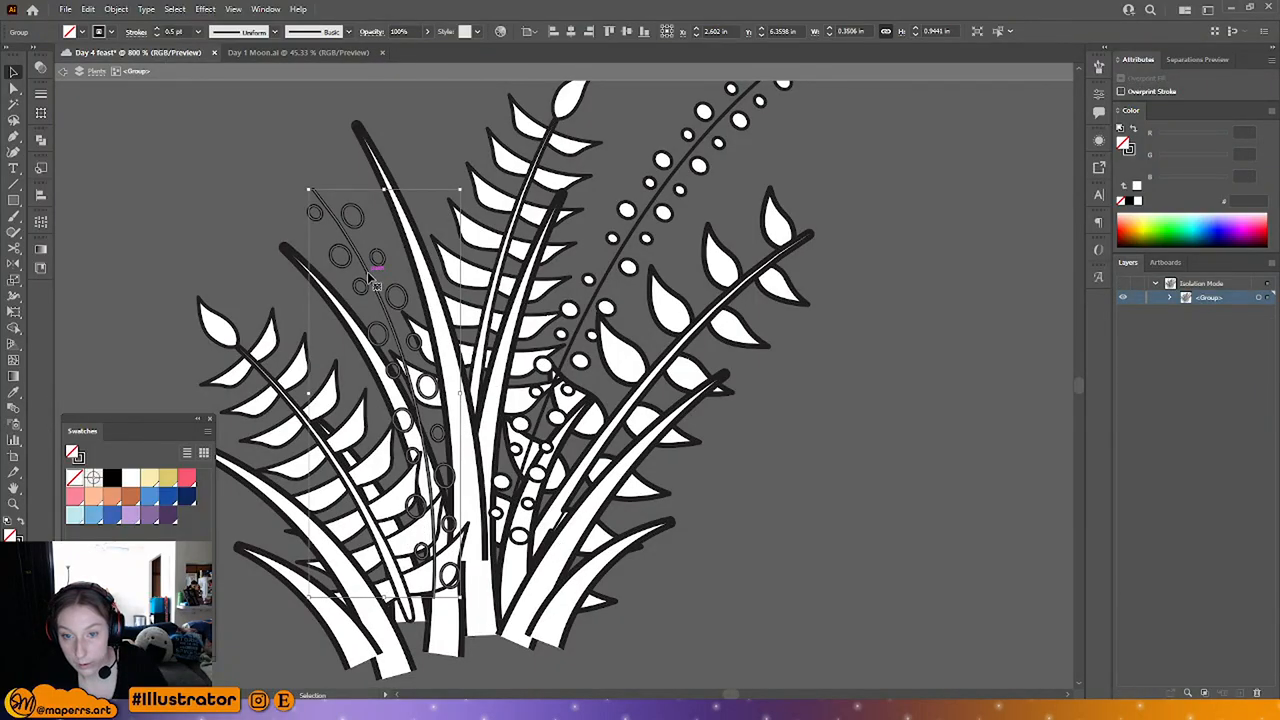
double_click(376, 287)
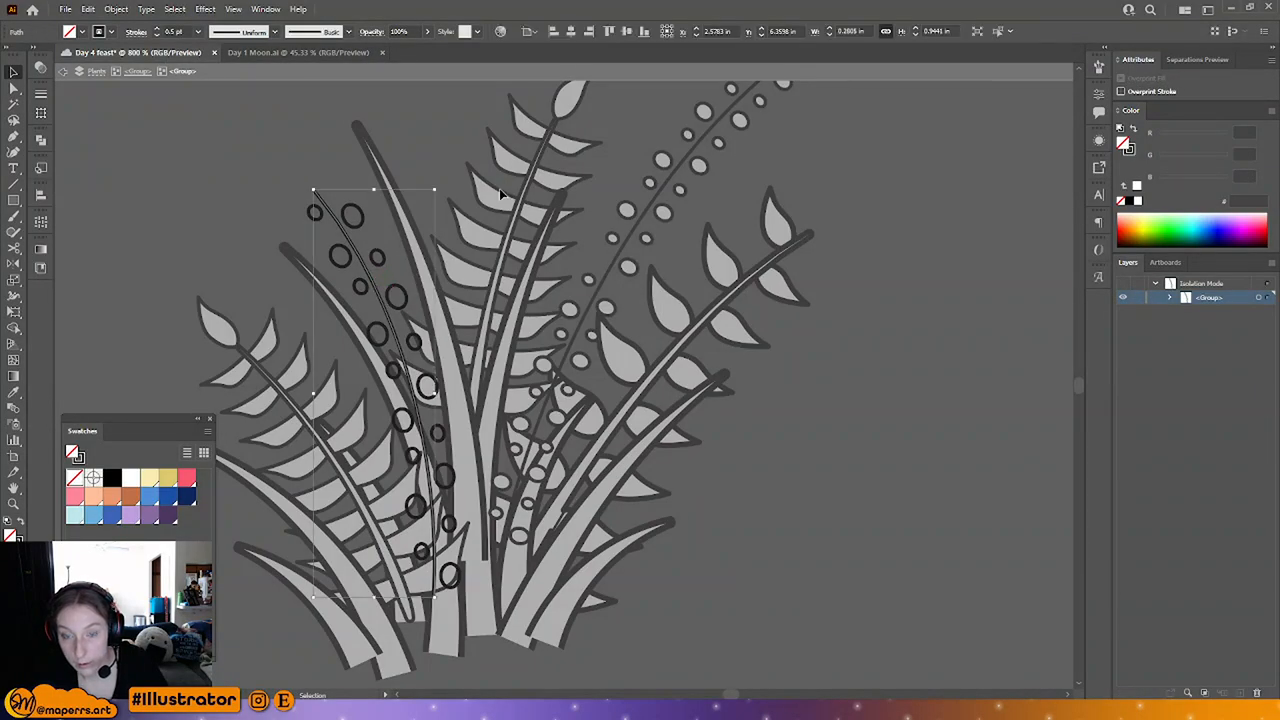
left_click(470, 146)
key("ctrl+a")
left_click(383, 293, "shift")
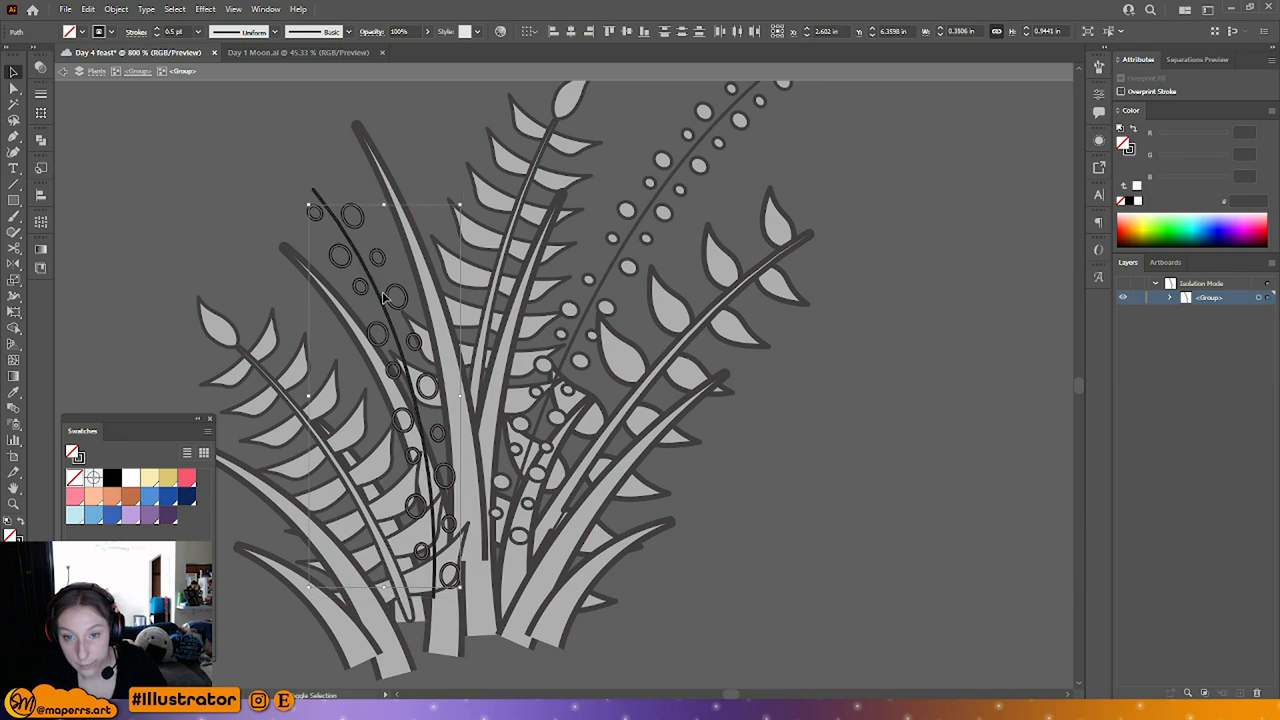
left_click(1138, 202)
double_click(803, 440)
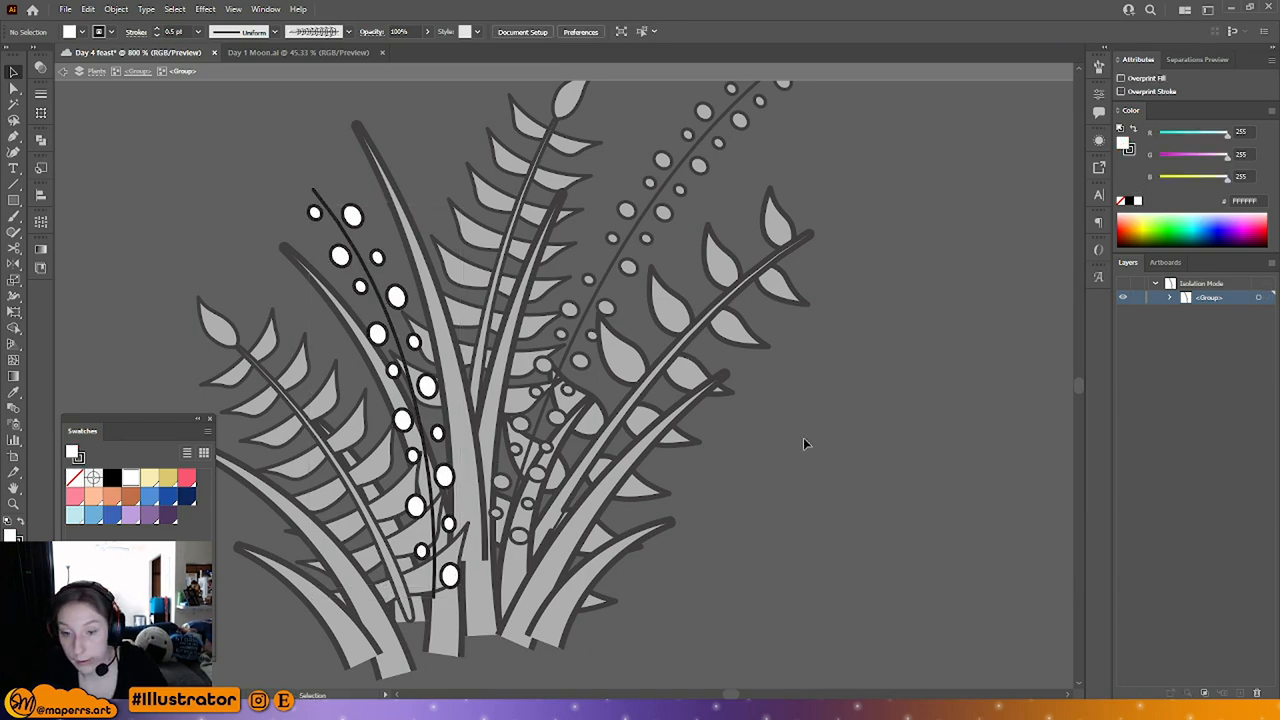
key("ctrl+minus")
key("ctrl+plus")
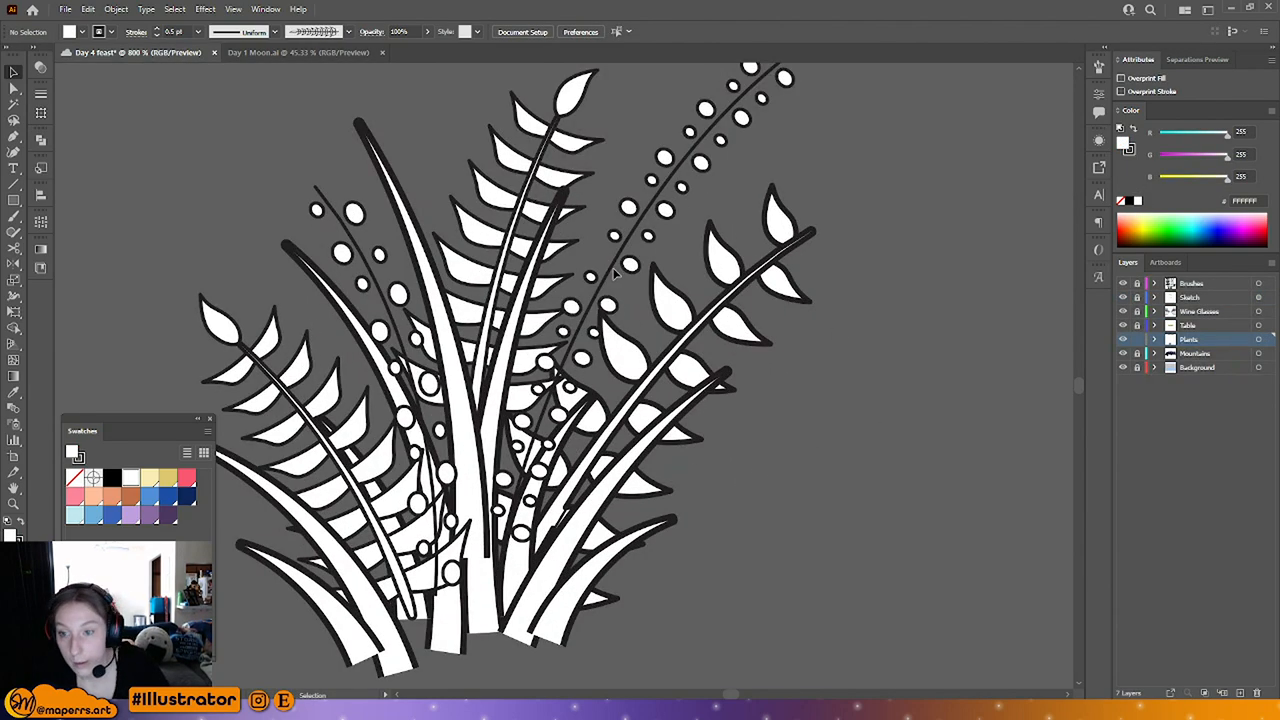
double_click(614, 272)
left_click(615, 270)
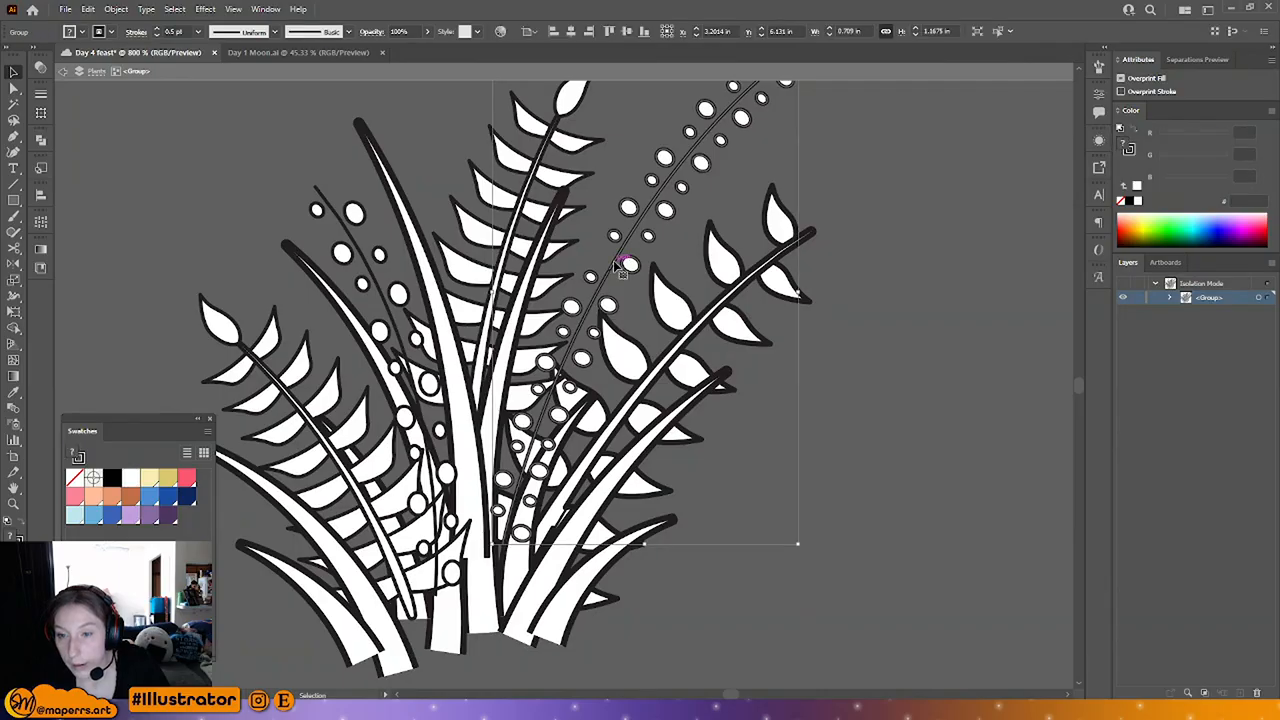
double_click(860, 205)
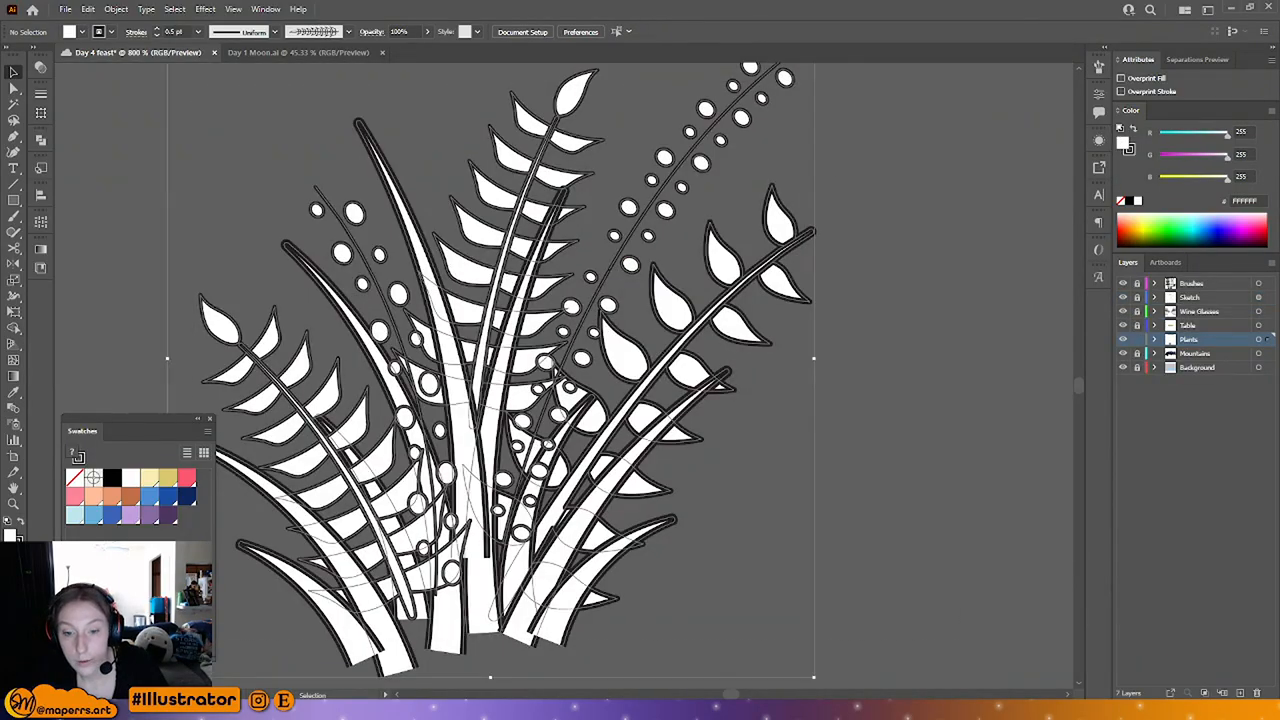
Step: Set the stroke weight of the whole plant clump to 0.5 pt and deselect it
left_click(275, 33)
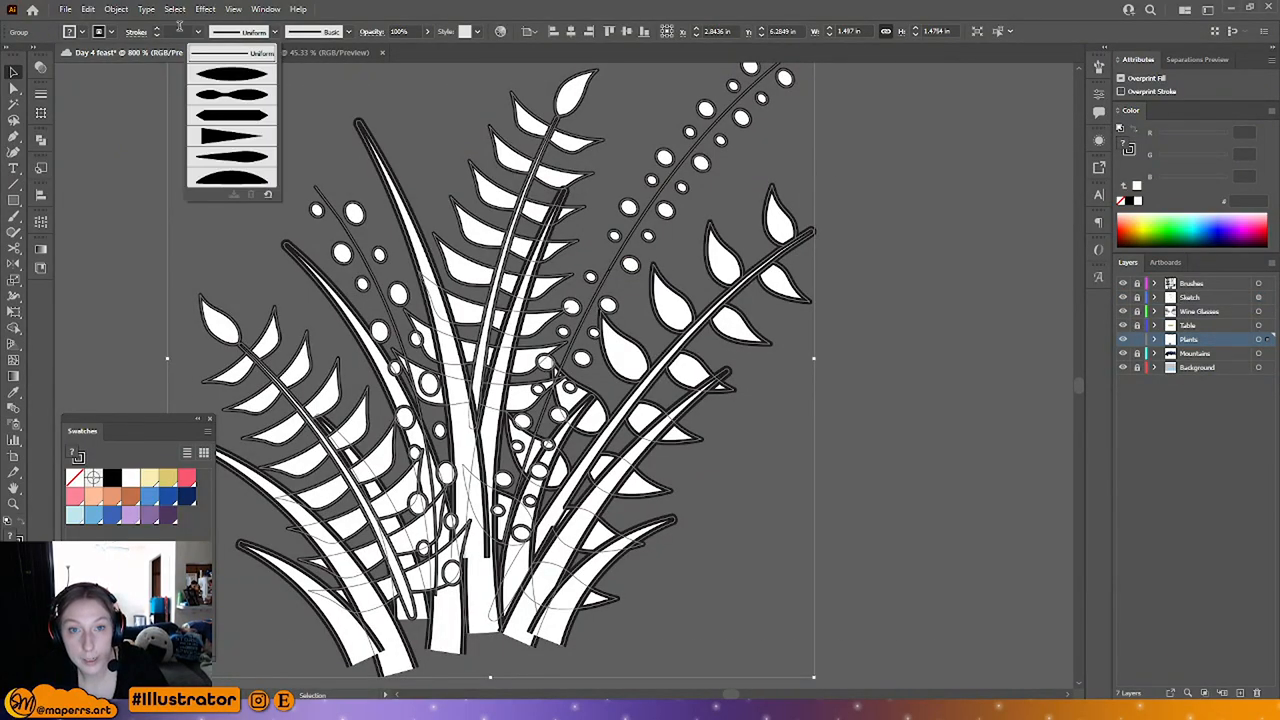
left_click(198, 33)
left_click(200, 33)
left_click(211, 109)
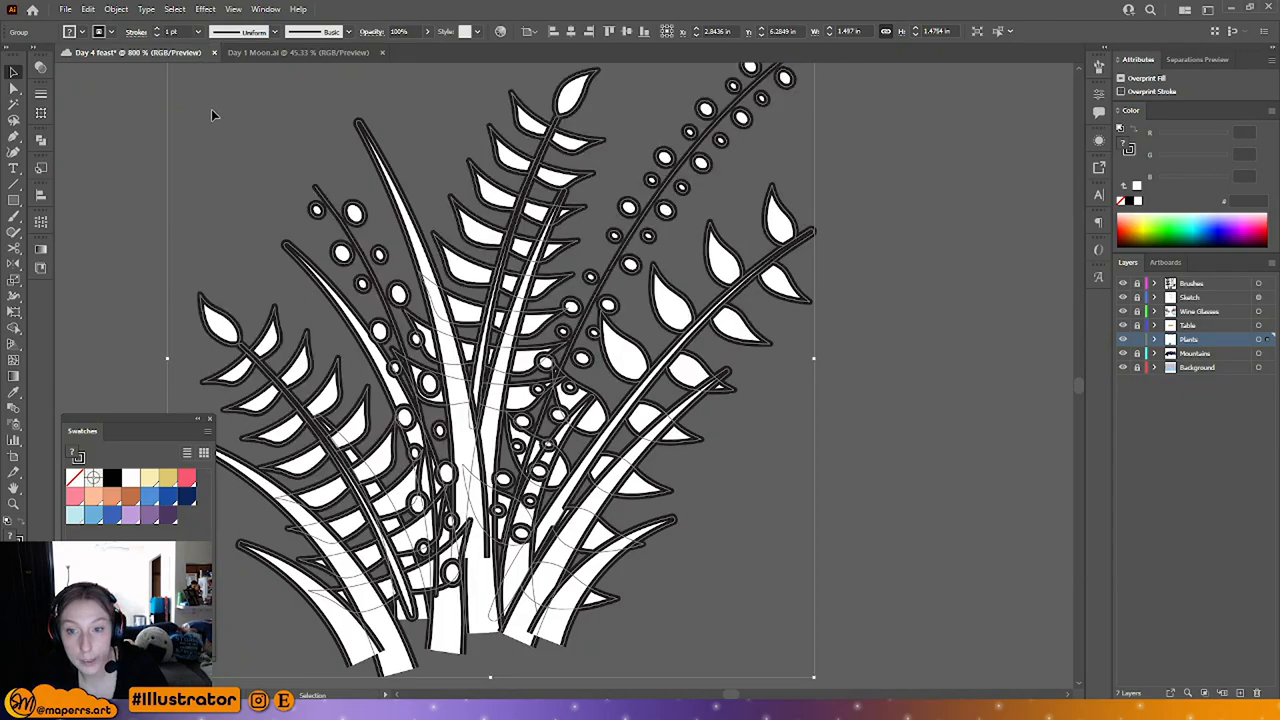
left_click(200, 33)
left_click(211, 81)
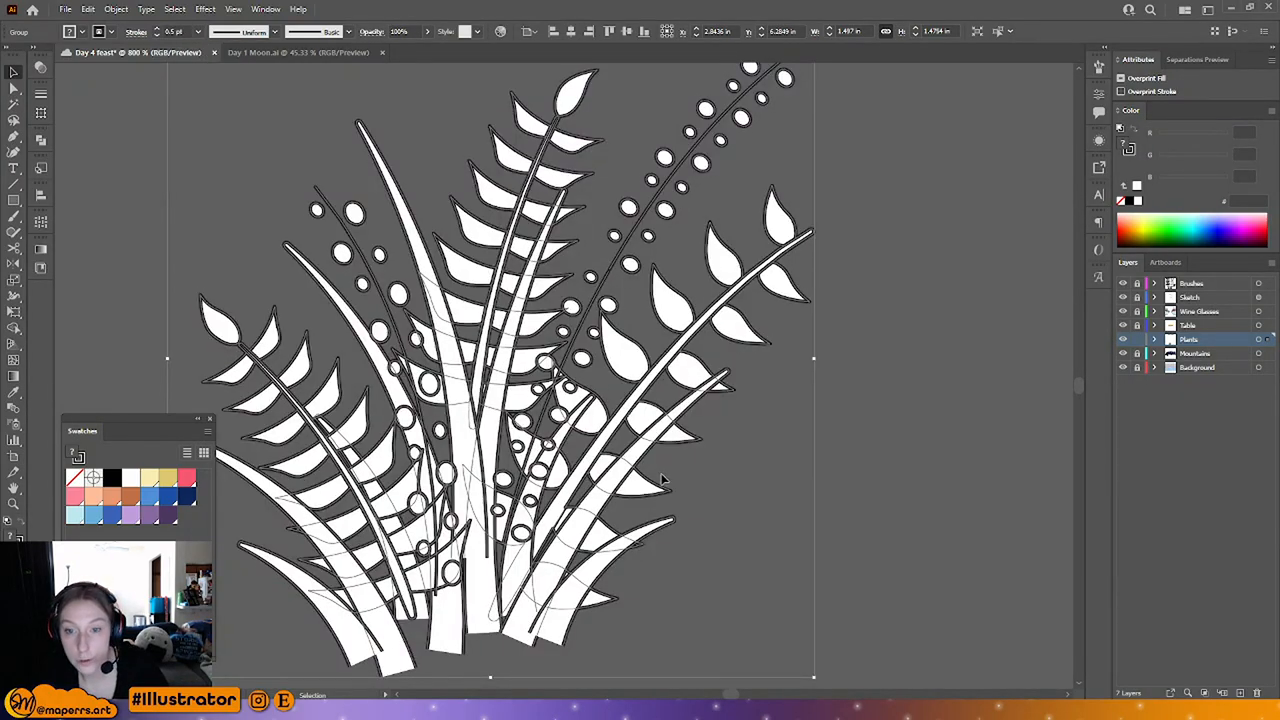
left_click(723, 535)
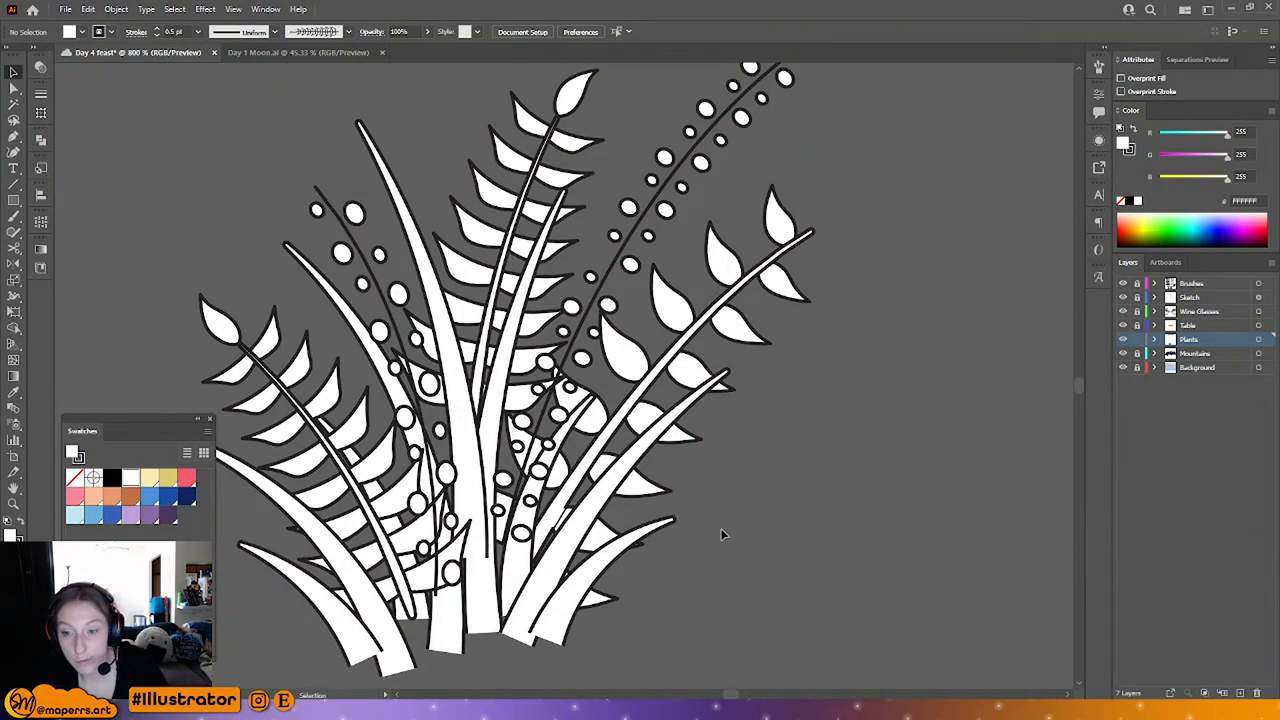
Step: Isolate the grass blades and shift the short right blade slightly to the left, leaving isolation once it is placed
double_click(513, 568)
double_click(513, 568)
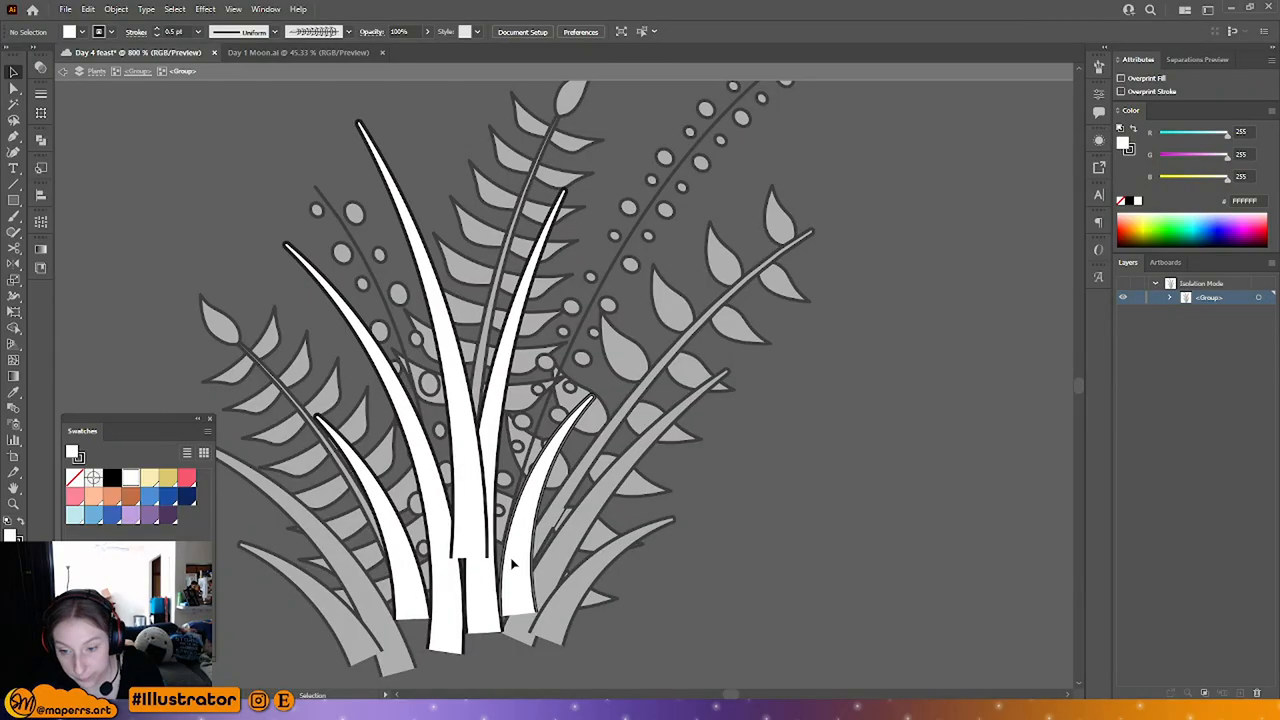
key("Escape")
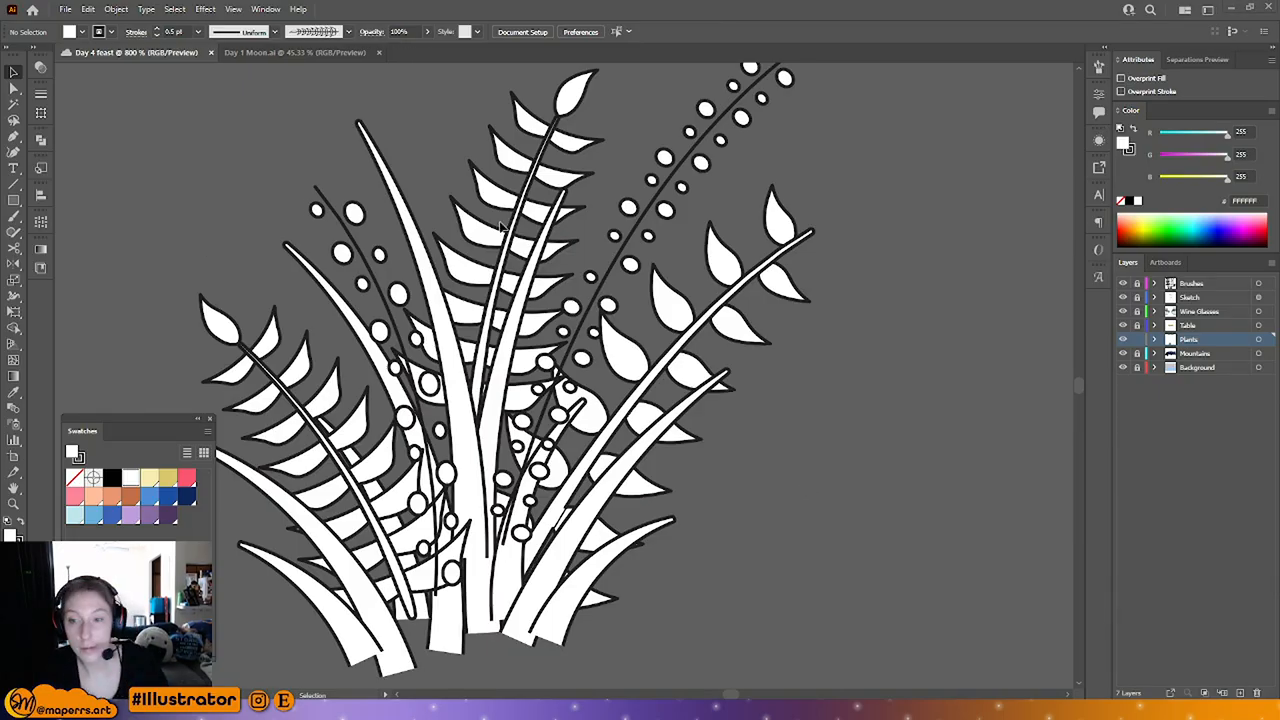
Step: Send the right and left berry strokes to the back of the plant clump, then leave isolation
double_click(583, 358)
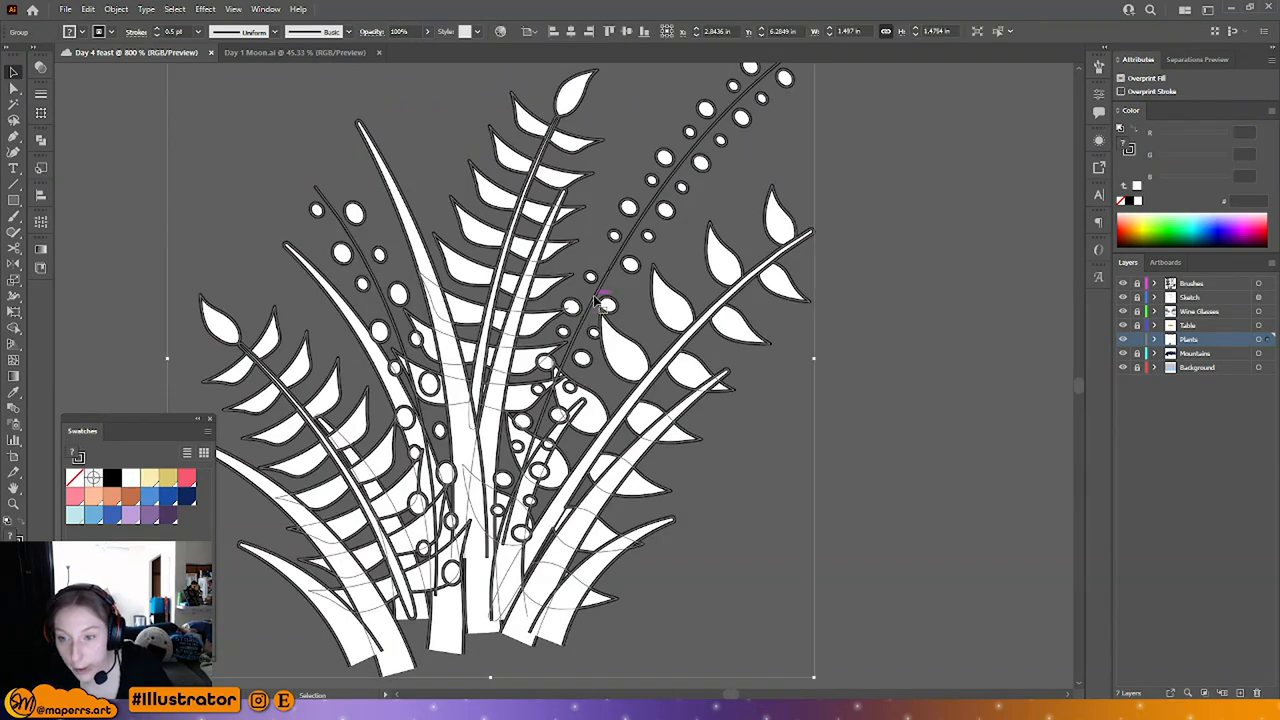
right_click(605, 285)
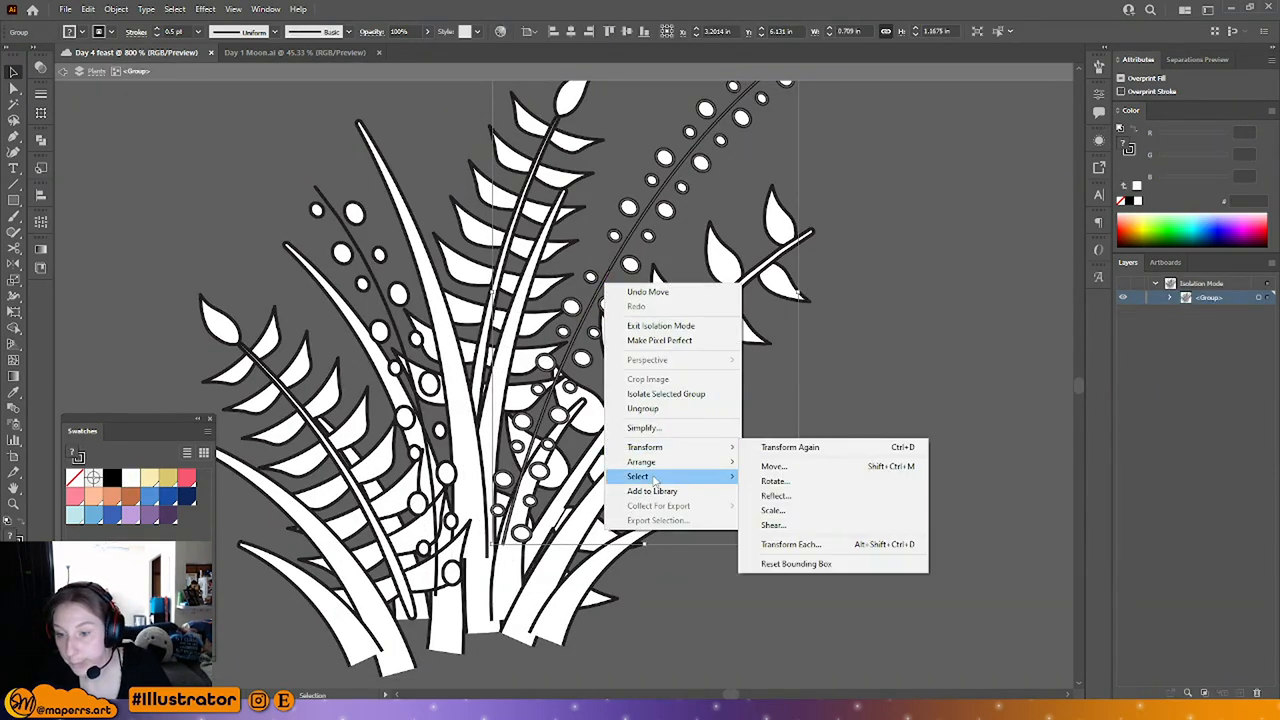
mouse_move(645, 462)
left_click(777, 506)
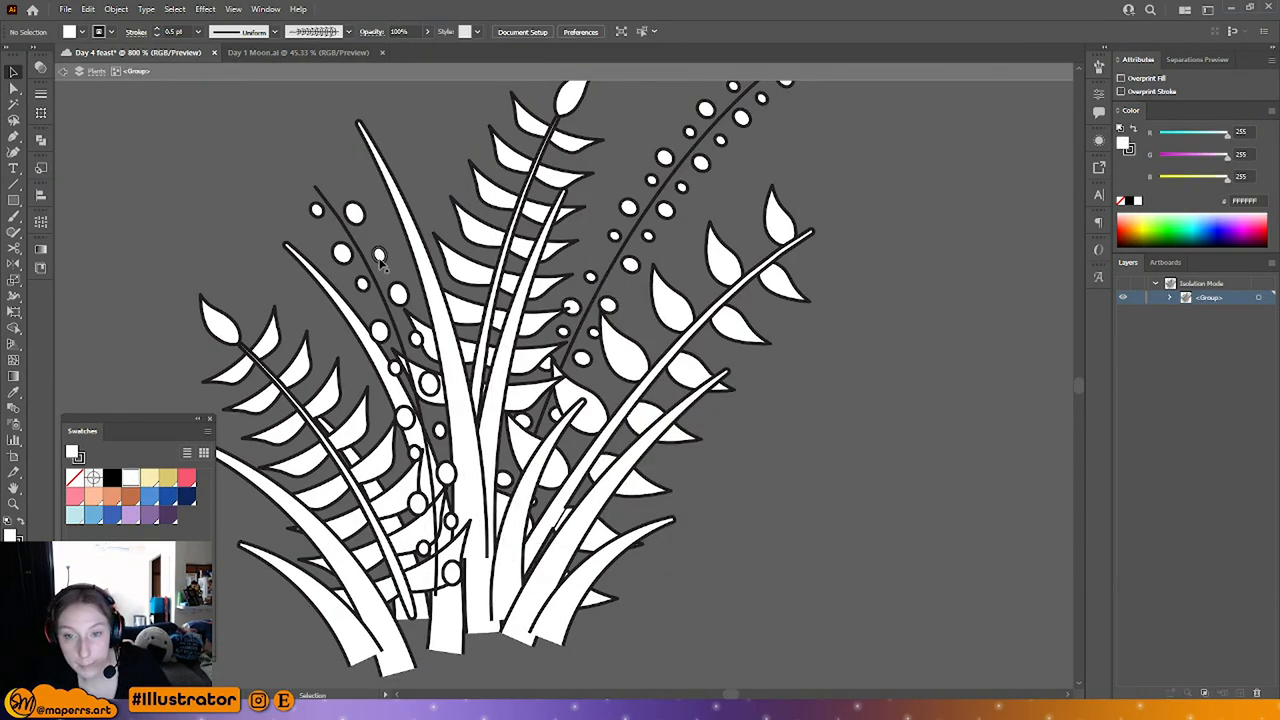
right_click(381, 256)
mouse_move(470, 436)
left_click(560, 479)
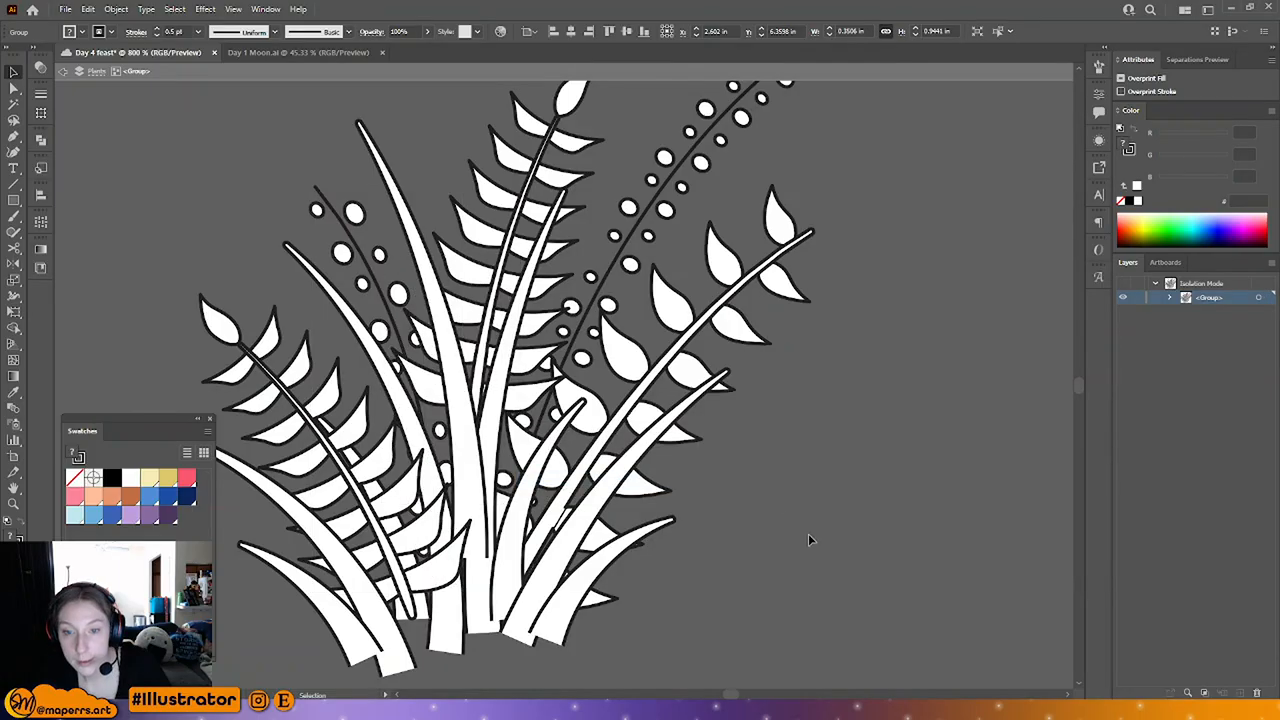
left_click(808, 533)
key("ctrl+minus")
key("ctrl+minus")
key("ctrl+minus")
double_click(737, 458)
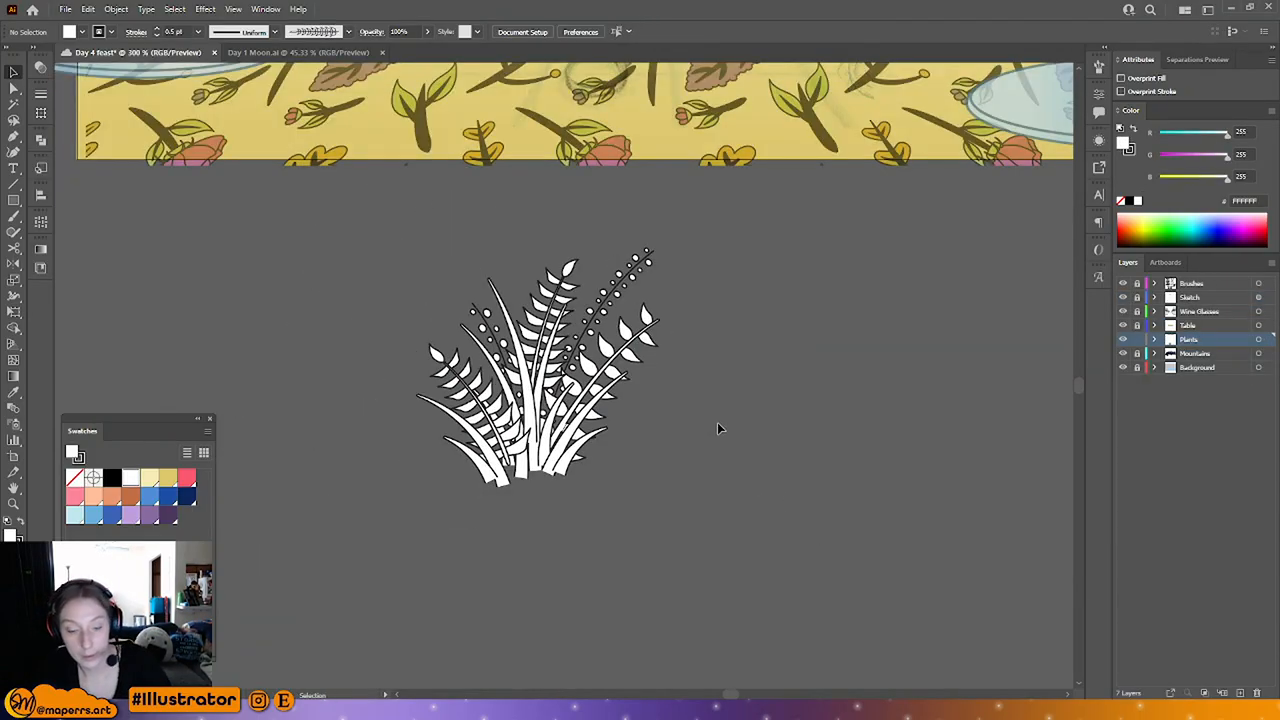
key("ctrl+minus")
key("ctrl+minus")
left_click_drag(640, 340, 480, 446)
left_click_drag(557, 410, 300, 190)
left_click_drag(379, 243, 359, 279)
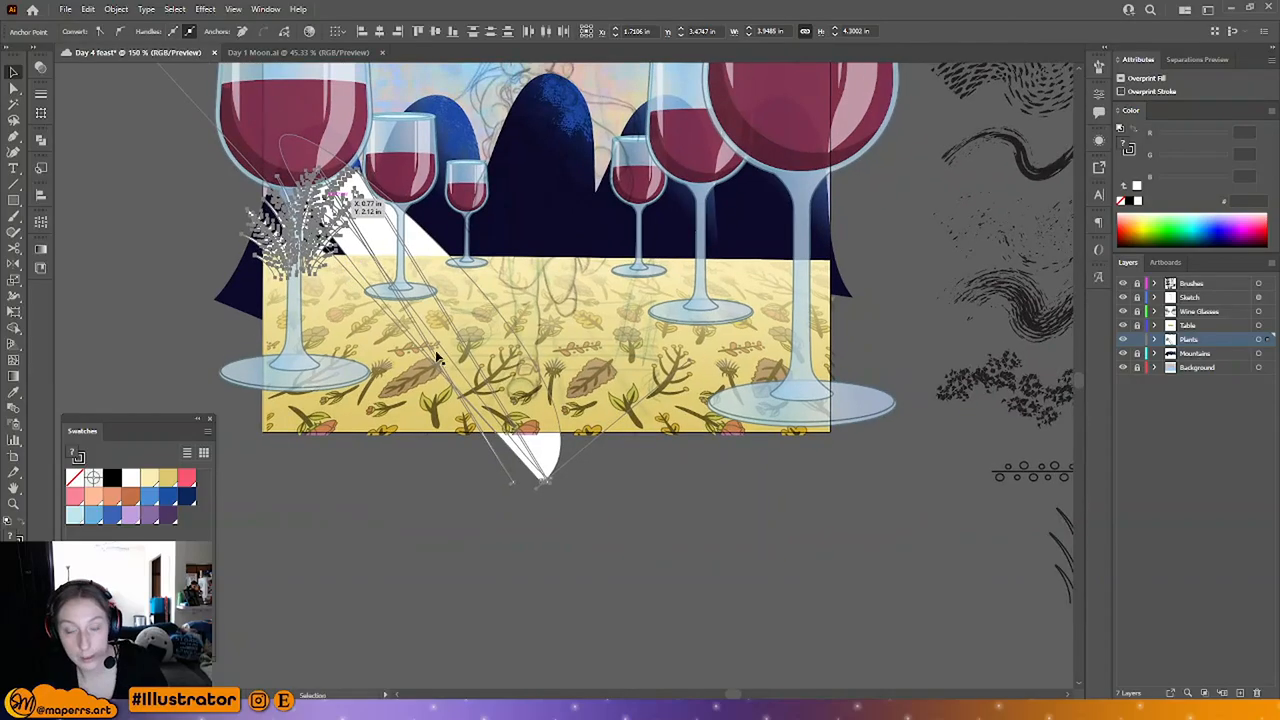
key("ctrl+z")
key("ctrl+z")
left_click(623, 518)
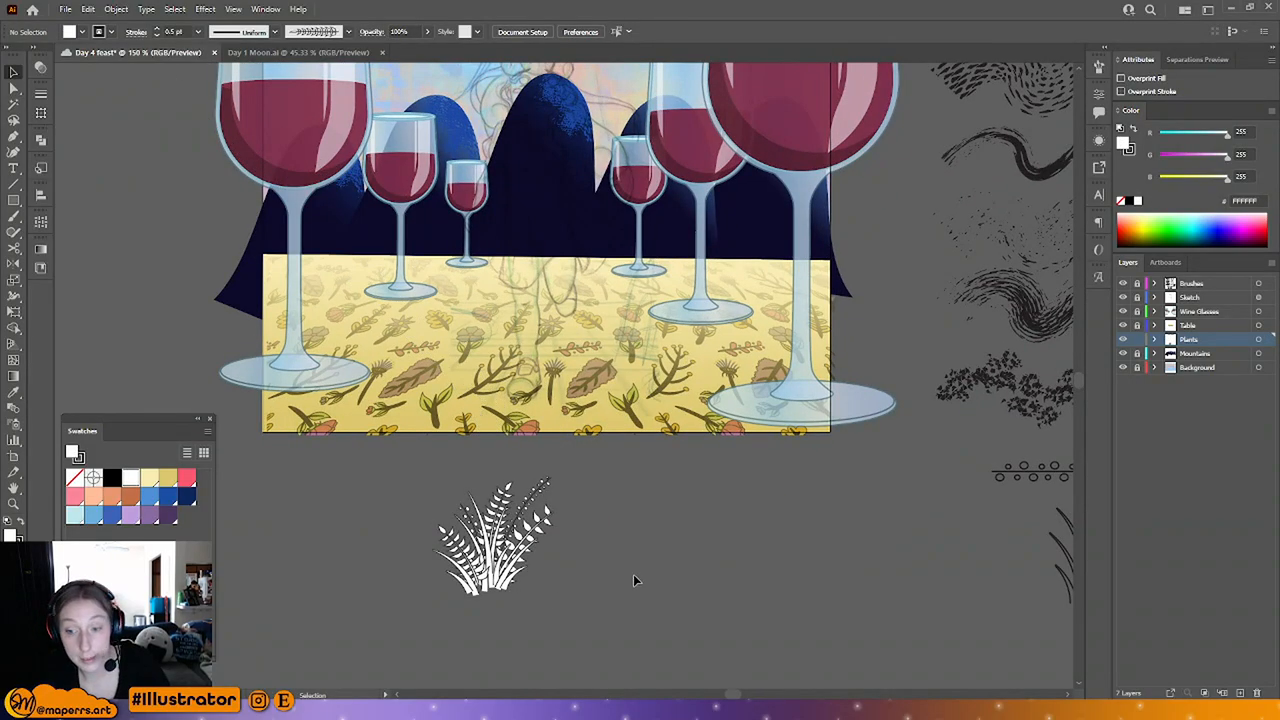
Step: Move the plant clump to the left end of the table's back edge and hide the Wine Glasses layer
left_click_drag(500, 540, 292, 212)
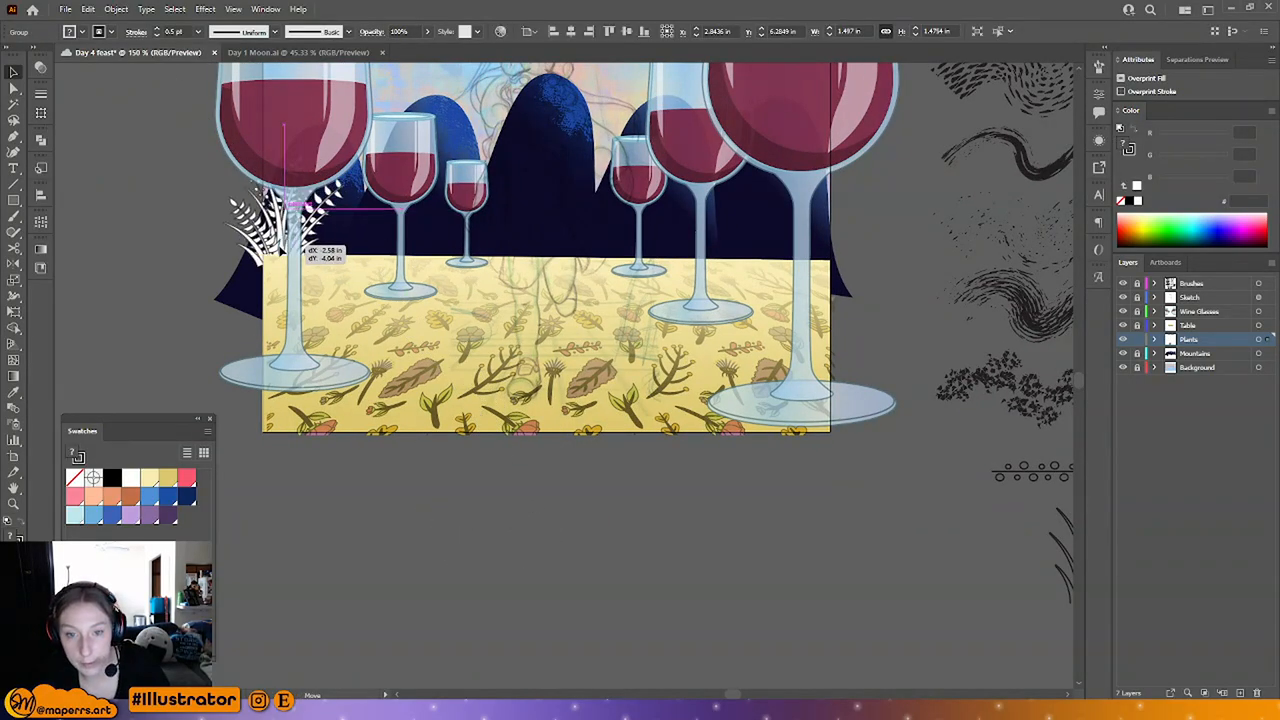
left_click(1123, 311)
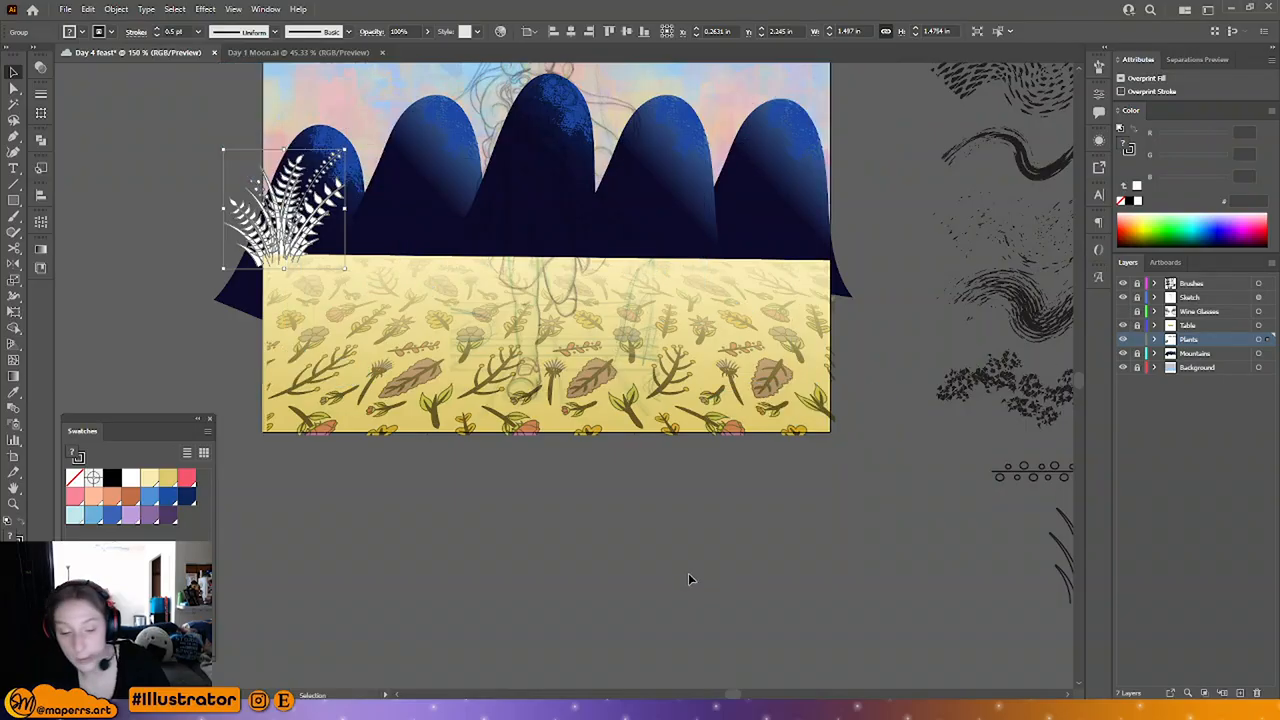
key("ctrl+minus")
left_click_drag(631, 487, 358, 390)
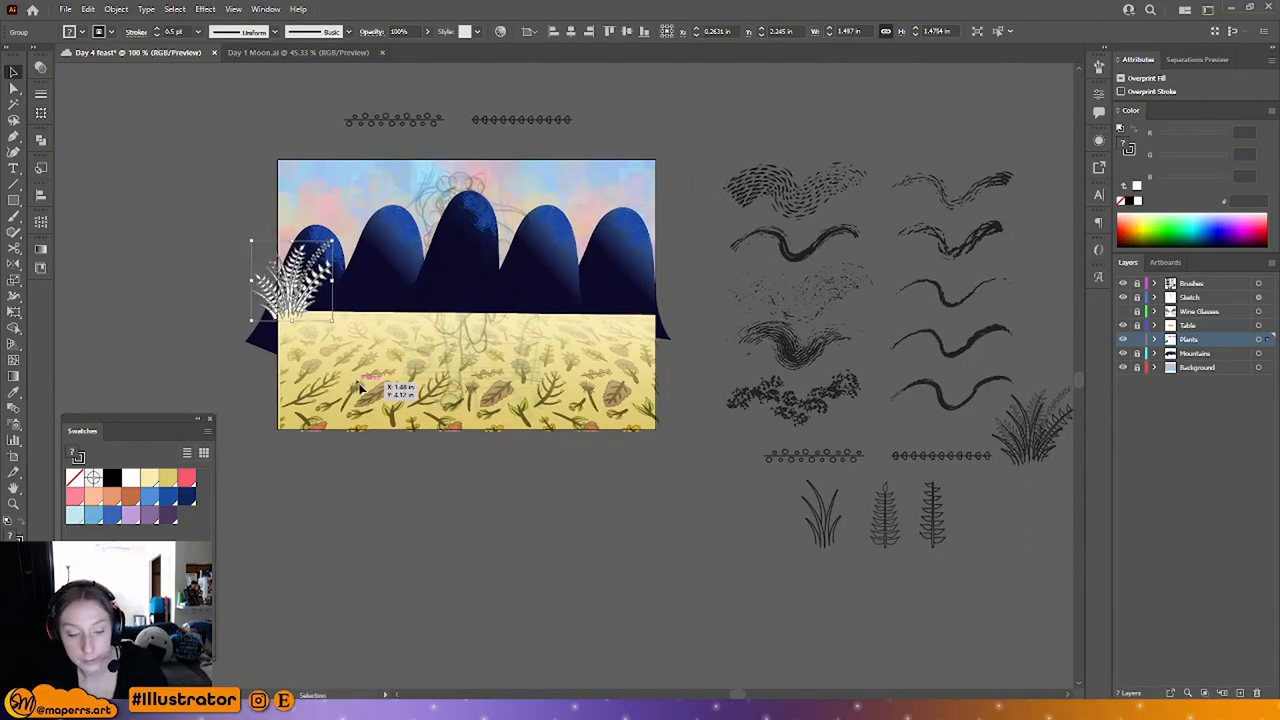
Step: Duplicate the plant clump slightly to the right so it overlaps the first one, and isolate the copy
key("ctrl+plus")
left_click_drag(648, 434, 276, 314)
left_click_drag(215, 257, 733, 498)
double_click(288, 218)
key("ctrl+plus")
key("ctrl+plus")
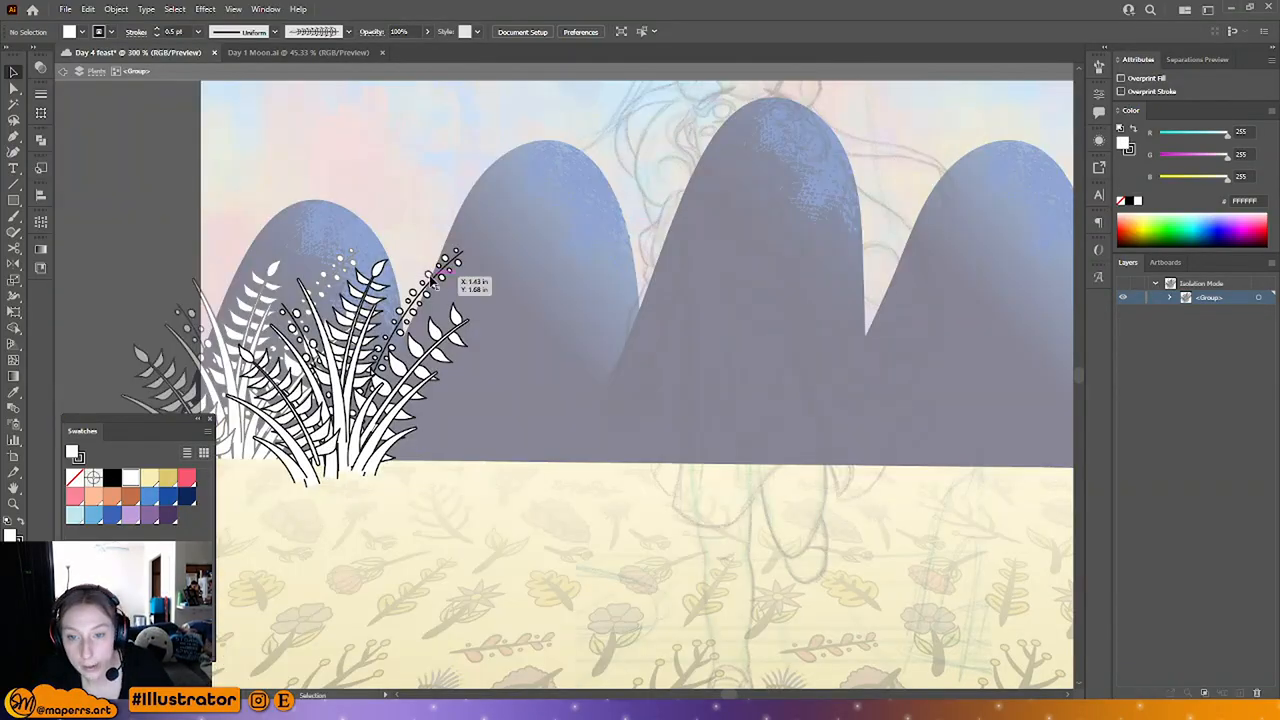
Step: Scale down the right berry stroke of the copied clump so it sits closer to the other leaves
left_click(443, 271)
left_click_drag(465, 245, 500, 323)
left_click(495, 386)
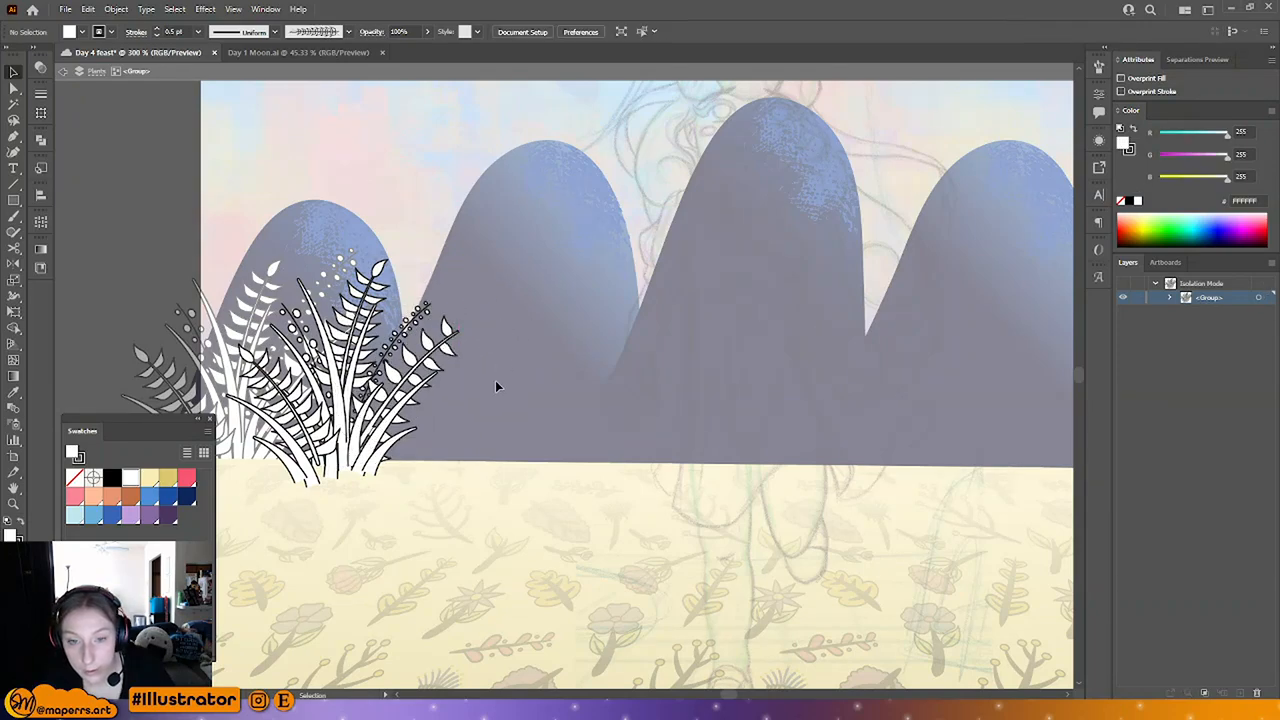
Step: Reflect the copied clump across the vertical axis and shift it slightly to the left
left_click(258, 490)
right_click(361, 433)
mouse_move(401, 598)
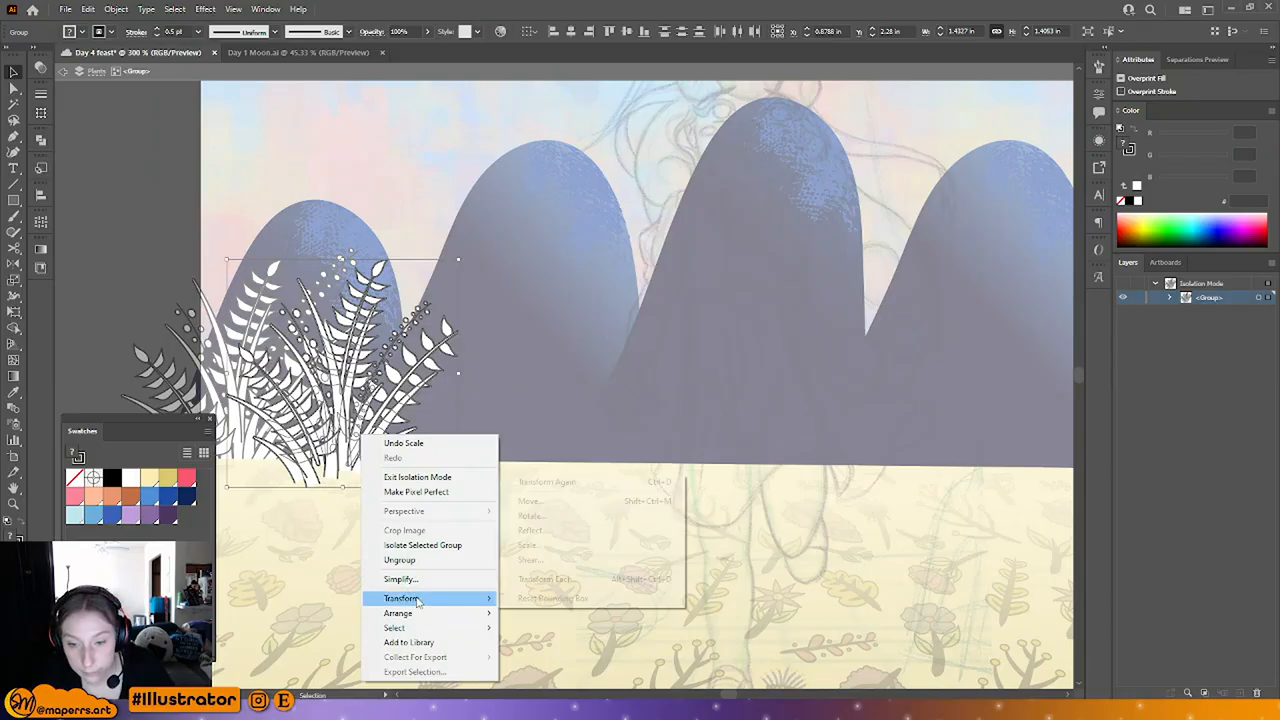
left_click(530, 530)
key("Return")
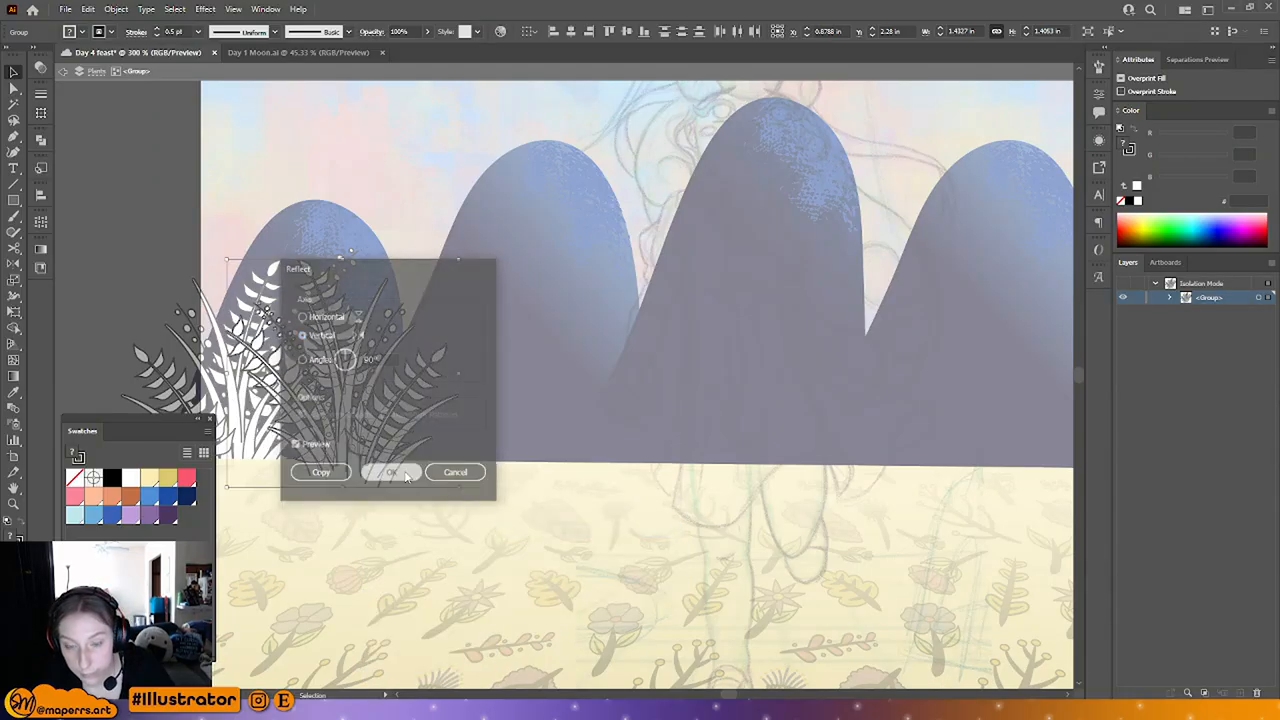
mouse_move(358, 424)
left_mouse_down()
mouse_move(370, 424)
mouse_move(336, 421)
left_mouse_up()
Step: Rotate the mirrored clump's tall fern upright near its centre and adjust the left berry stroke's position slightly
left_click(394, 285)
left_click(290, 267)
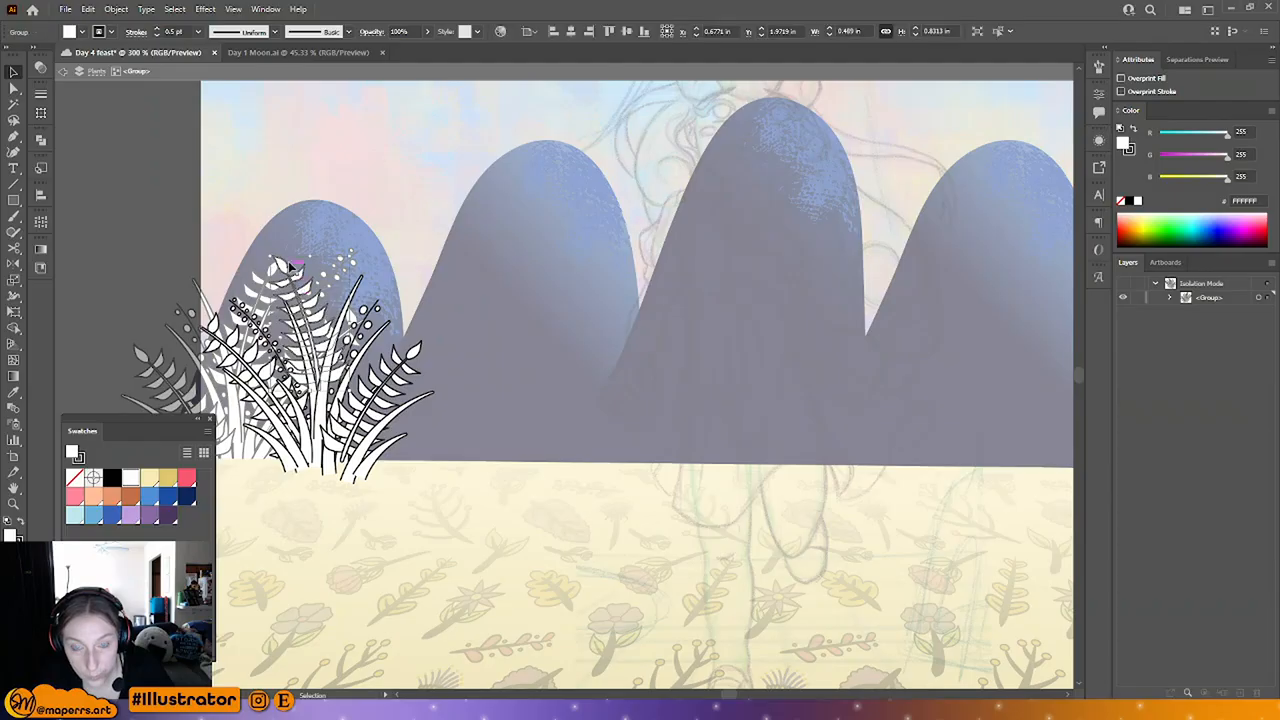
left_click_drag(309, 257, 365, 281)
mouse_move(319, 309)
left_mouse_down()
mouse_move(338, 319)
mouse_move(324, 290)
left_mouse_up()
left_click(289, 328)
left_click(252, 325)
left_click_drag(268, 332, 263, 327)
left_click(481, 338)
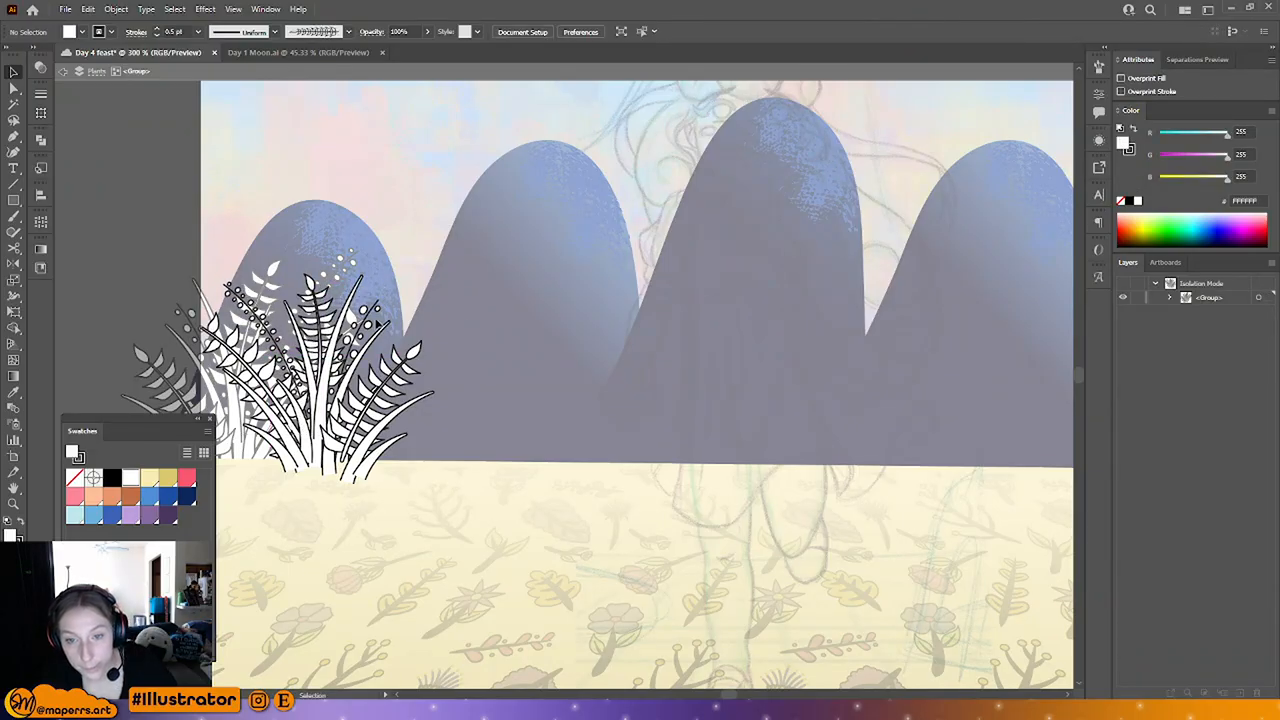
Step: Reposition the mirrored clump's right berry stroke, nudge its right fern up and to the right, and leave isolation
left_click(379, 311)
mouse_move(354, 456)
left_mouse_down()
mouse_move(353, 440)
mouse_move(372, 438)
left_mouse_up()
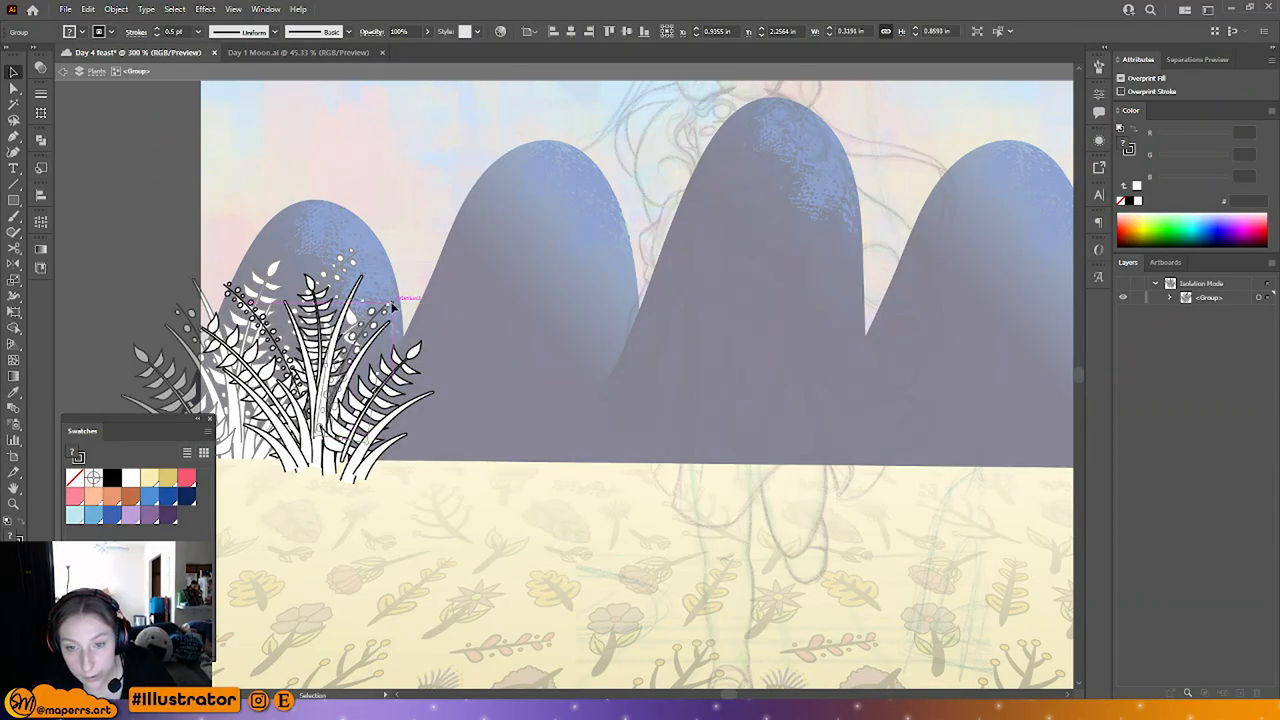
left_click_drag(392, 307, 386, 306)
left_click(480, 337)
left_click(384, 395)
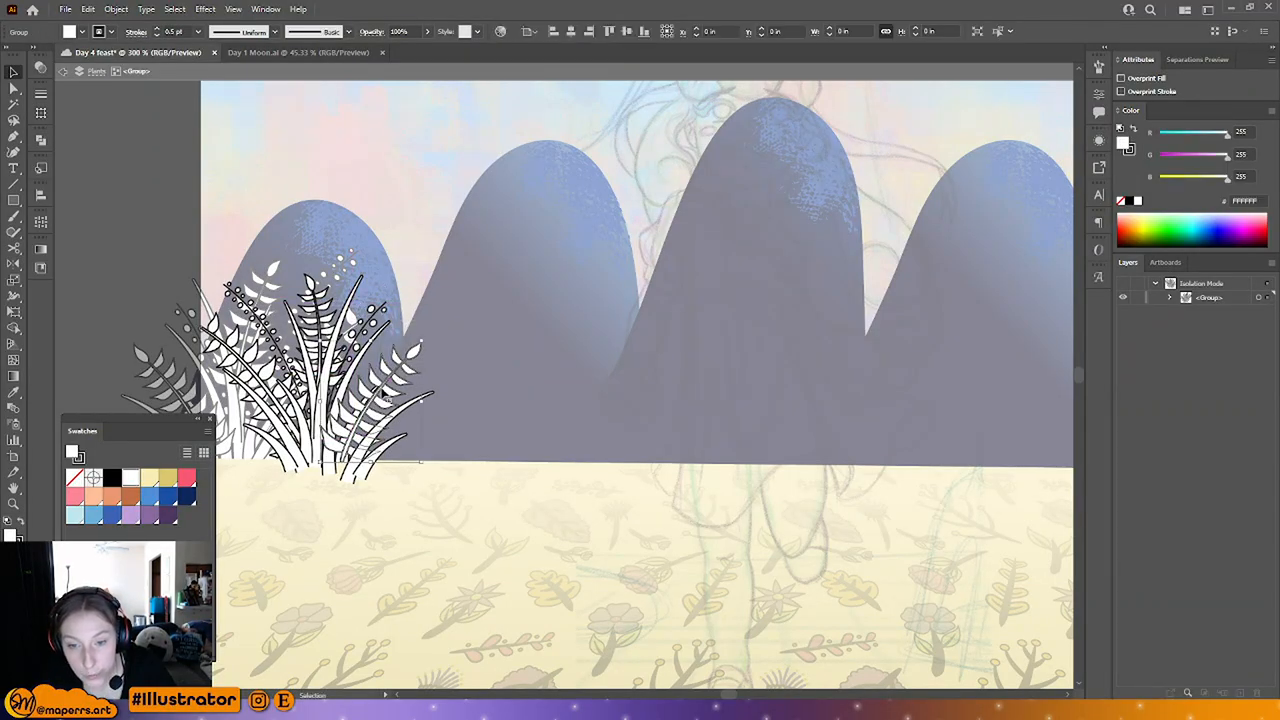
left_click_drag(385, 396, 398, 388)
left_click(475, 340)
double_click(305, 185)
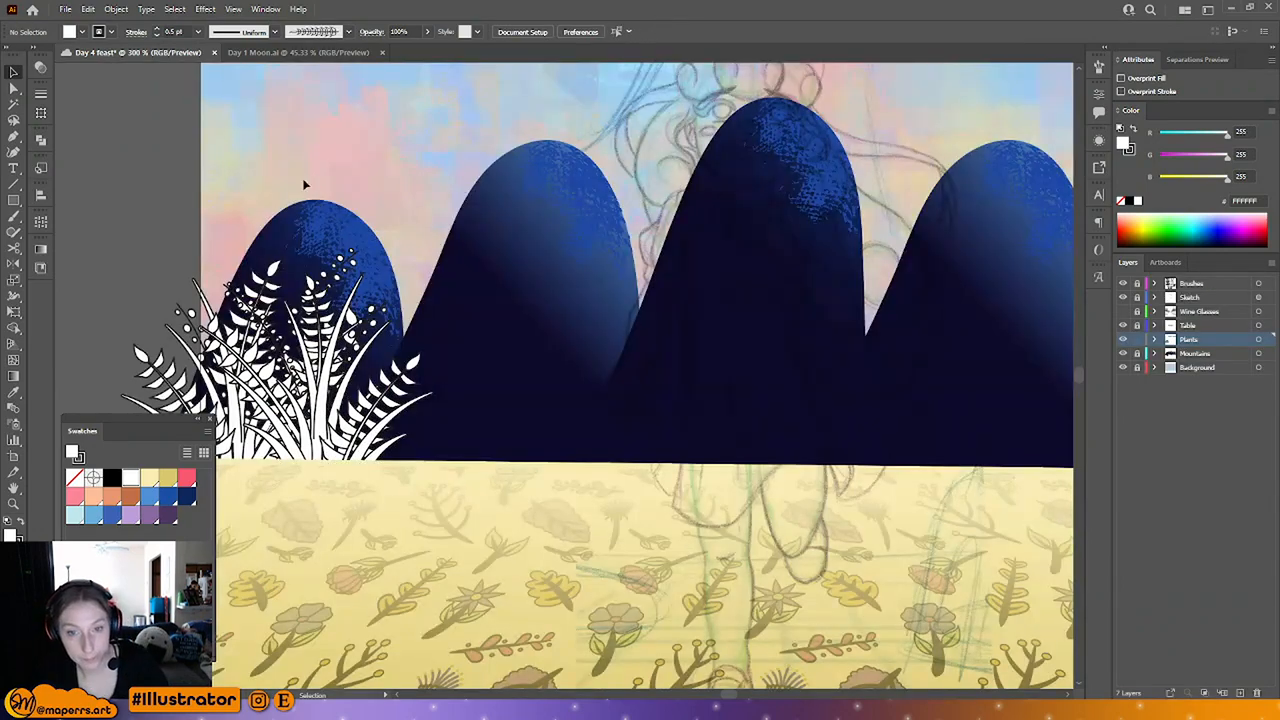
Step: Duplicate the plant clumps repeatedly along the table's back edge to cover the full width of the artboard
key("ctrl+minus")
key("ctrl+minus")
left_click(445, 388)
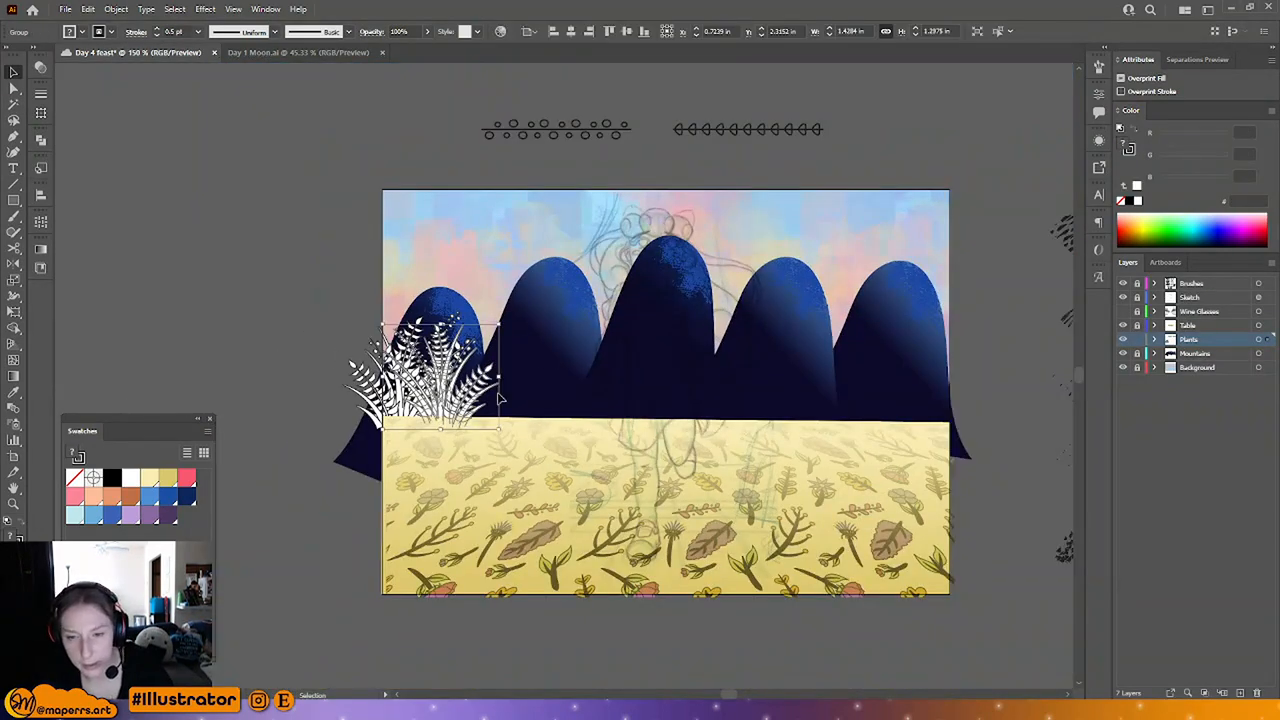
left_click_drag(272, 324, 183, 280)
left_click_drag(378, 338, 920, 372)
left_click(928, 444)
Step: Delete the surplus plant clumps extending past the right edge of the artboard
left_click(921, 382)
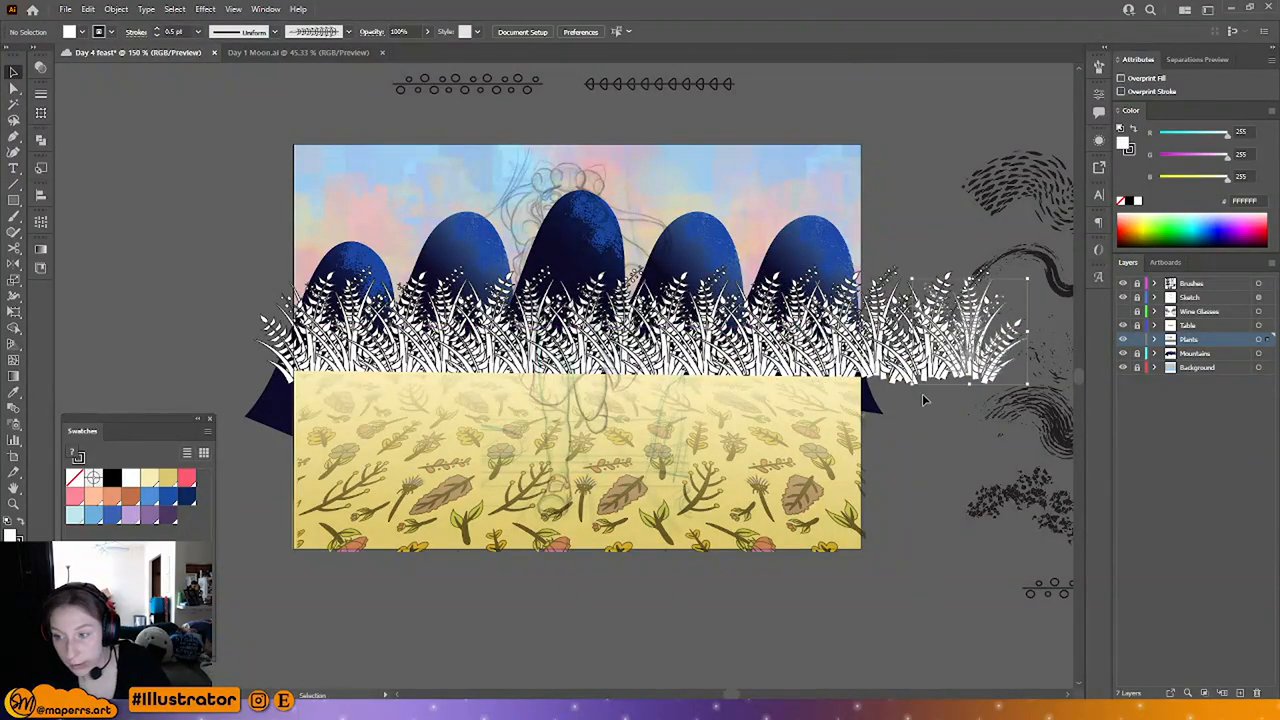
key("Delete")
left_click(911, 379)
key("Delete")
left_click(889, 361)
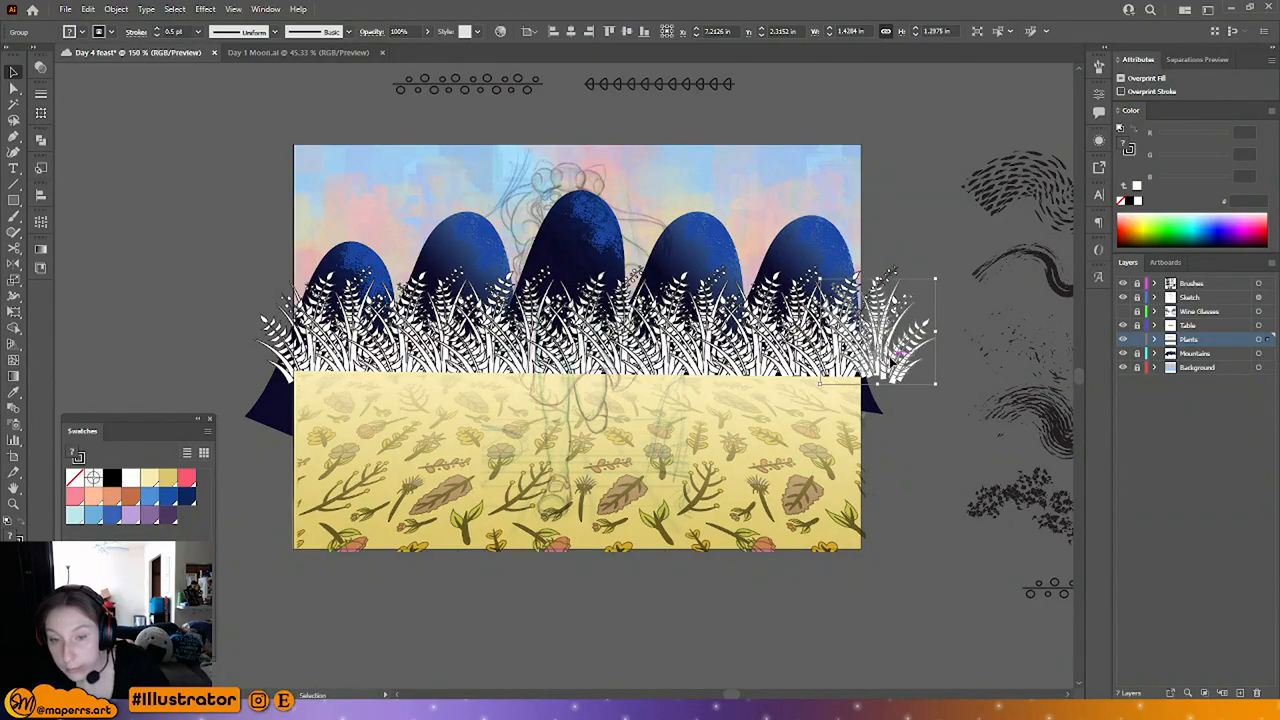
mouse_move(890, 362)
left_mouse_down()
mouse_move(939, 366)
mouse_move(879, 364)
left_mouse_up()
key("Delete")
left_click(918, 393)
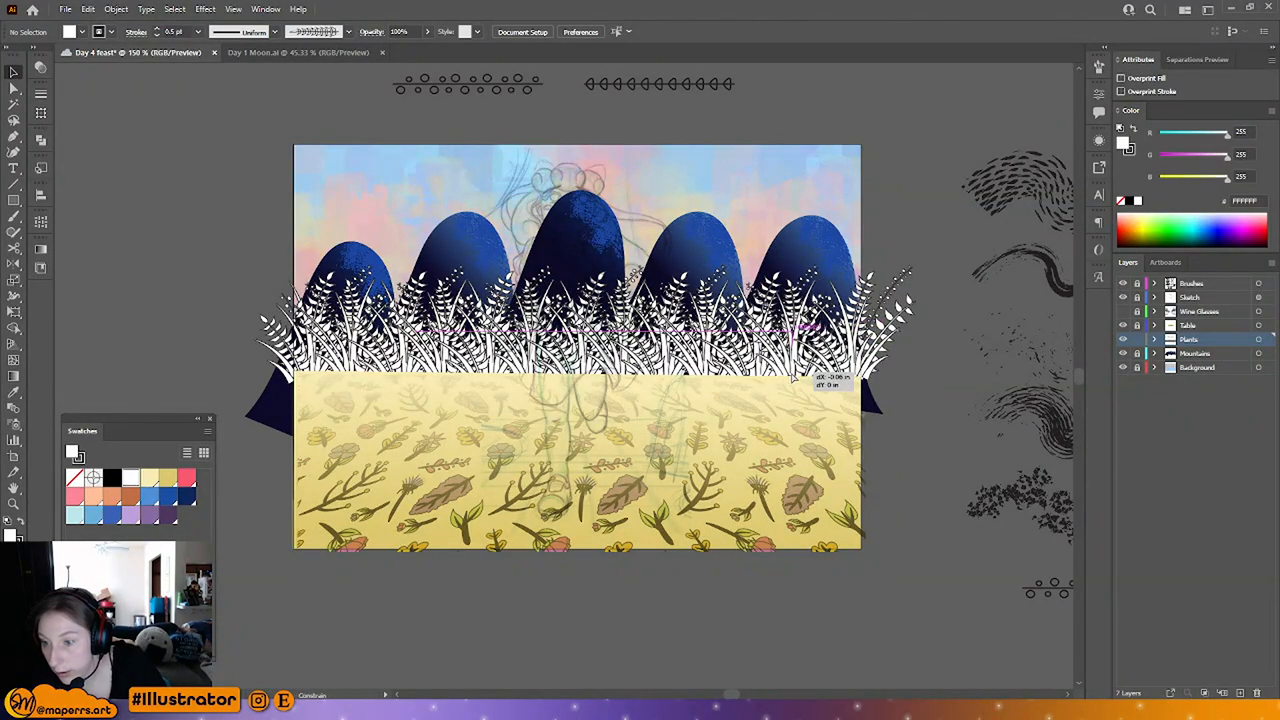
Step: Nudge the clump before the right mountain sideways for better spacing and lower the rightmost clump slightly behind the table
left_click(788, 372)
key("Right")
key("Right")
key("Right")
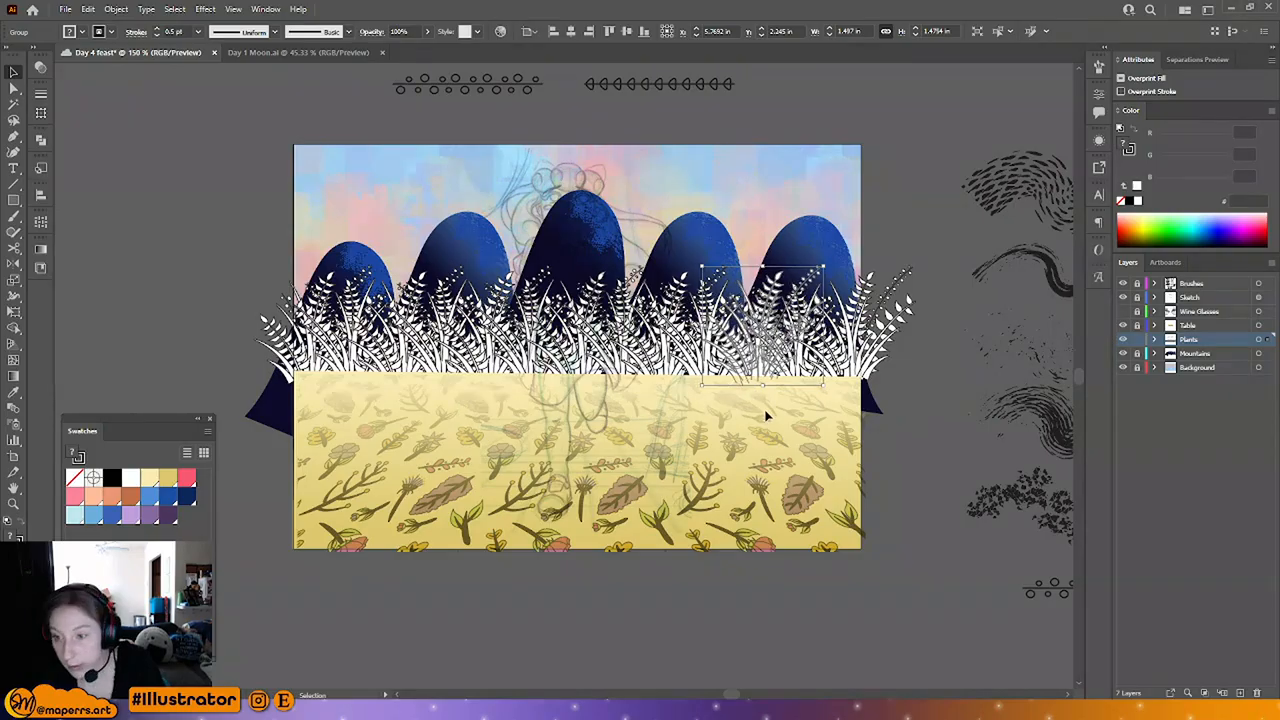
key("Down")
left_click(927, 396)
left_click(858, 351)
key("Down")
key("Down")
key("Down")
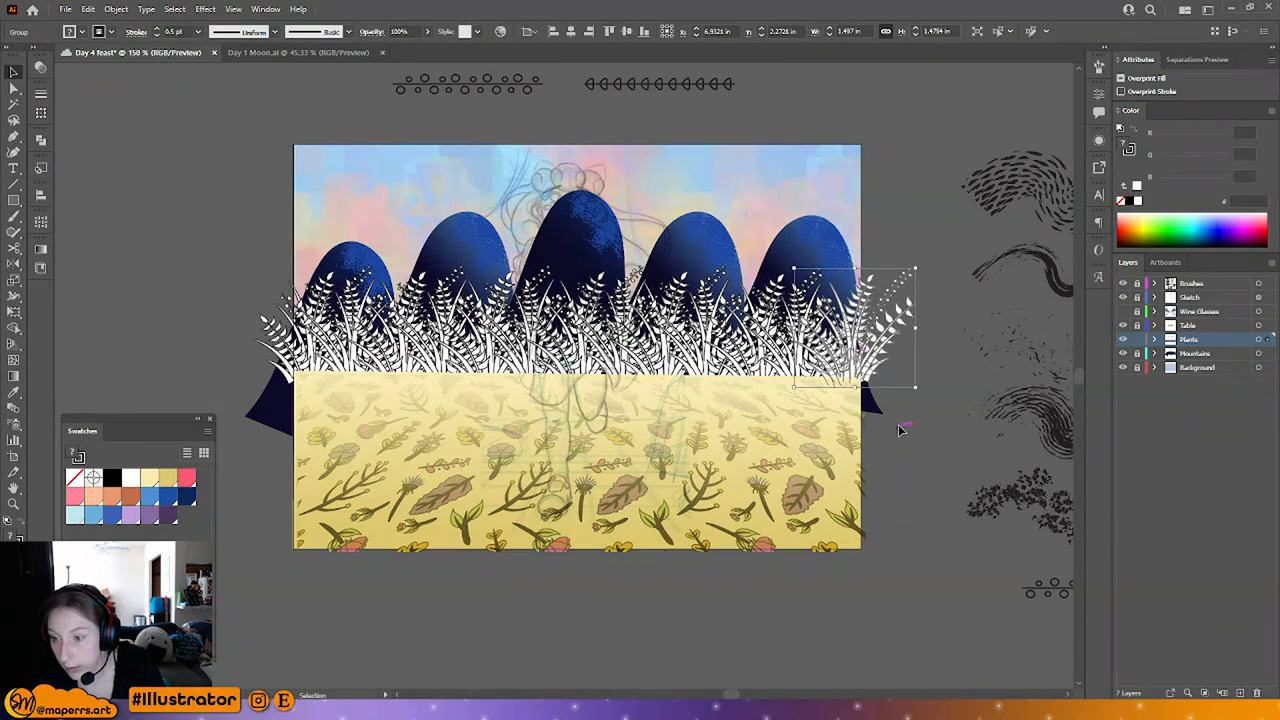
left_click(903, 429)
Step: Lower the shorter mirrored clump in front of the fourth mountain so its base tucks well behind the table
left_click(706, 364)
key("Down")
key("Down")
key("Down")
key("Down")
key("Down")
key("Down")
key("Down")
key("Down")
key("Down")
key("Down")
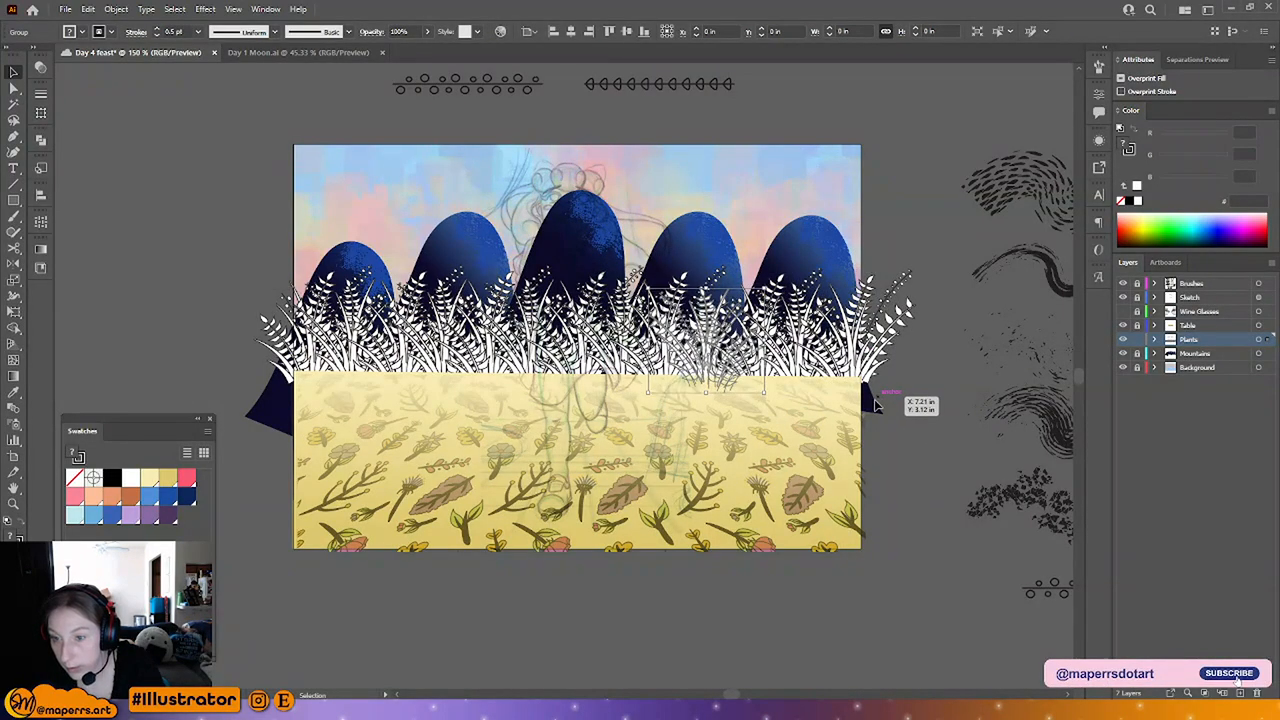
left_click(857, 395)
Step: Lower the taller clump left of the fourth mountain slightly, then nudge the clump beside it further down
left_click(689, 288)
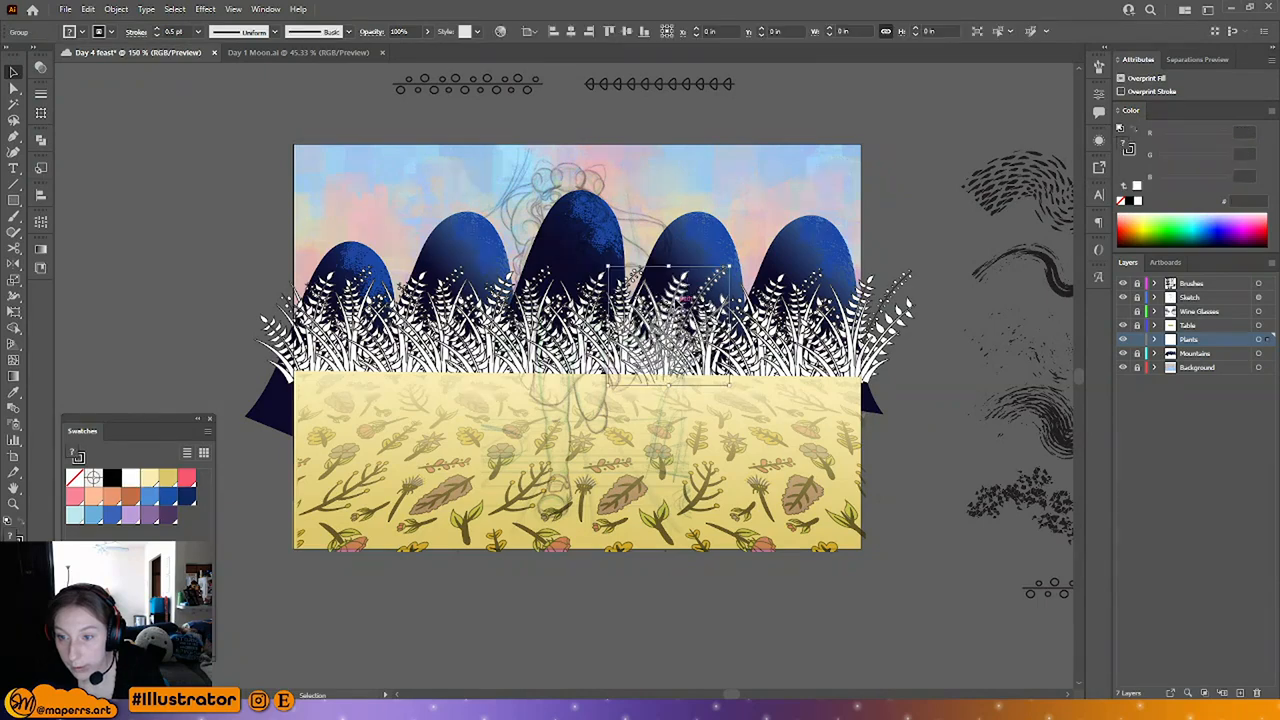
key("Down")
key("Down")
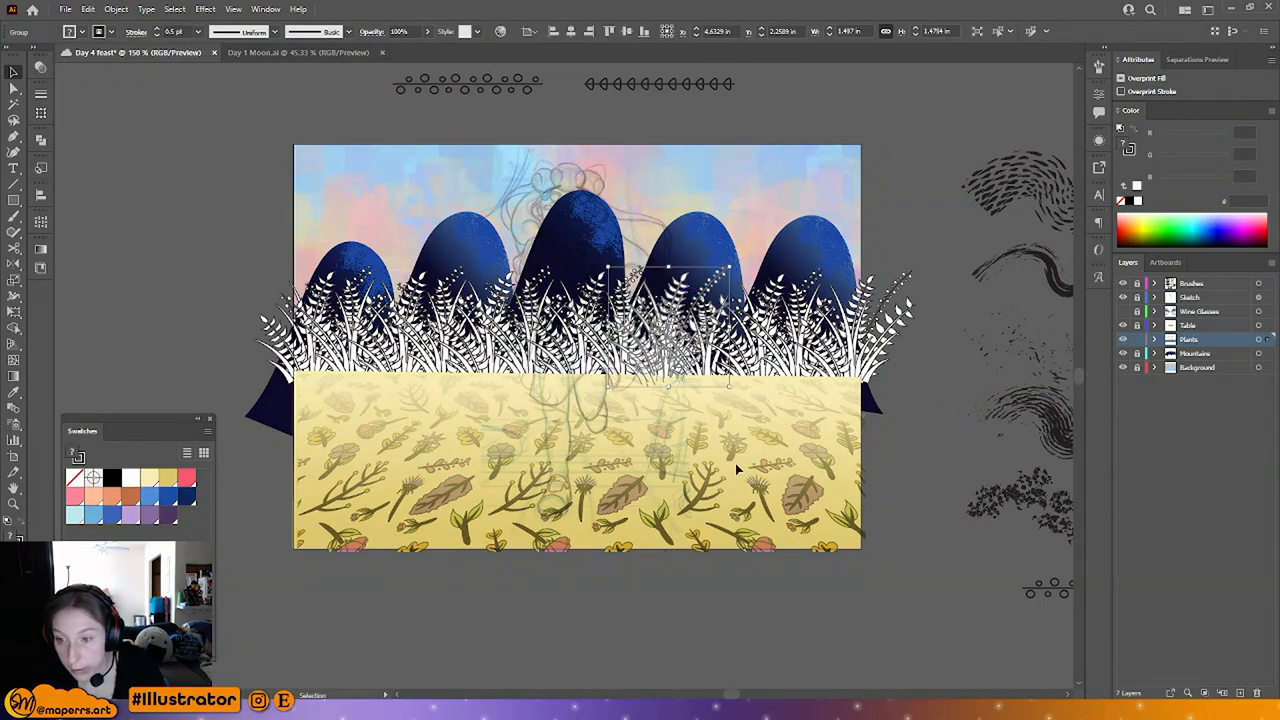
left_click(735, 463)
left_click(724, 360)
key("Down")
key("Down")
key("Down")
key("Down")
key("Down")
Step: Lower the shorter clump below the right mountain and the taller clump beside it behind the table edge
left_click(805, 322)
key("Down")
key("Down")
key("Down")
key("Down")
key("Down")
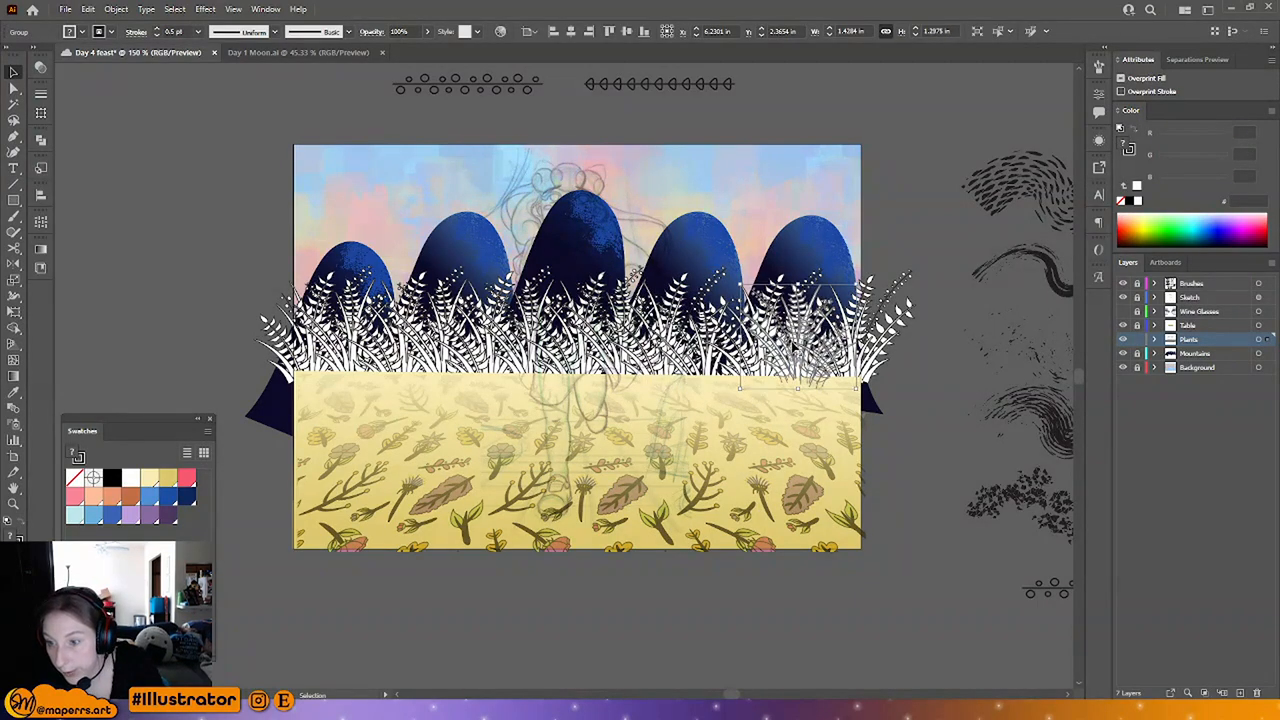
left_click(784, 318)
key("Down")
key("Down")
key("Down")
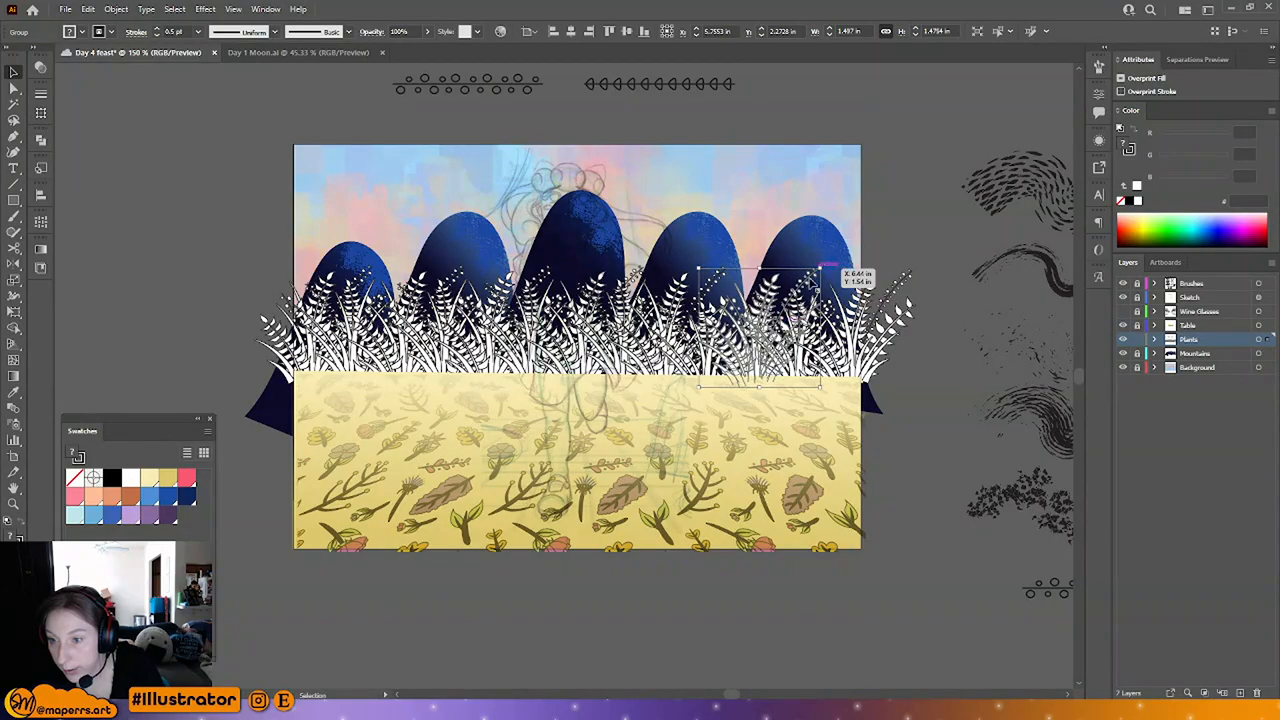
Step: Reflect the taller clump between the fourth and right mountains across the vertical axis and move it slightly left
right_click(773, 301)
mouse_move(818, 452)
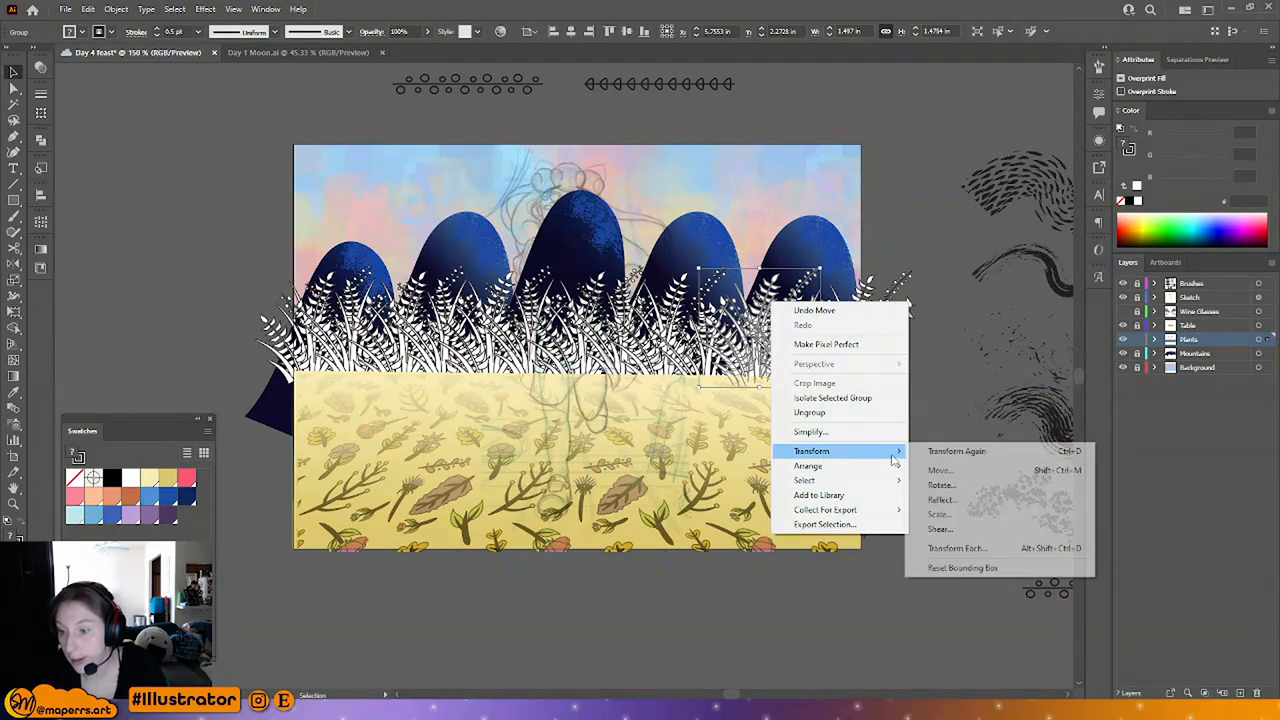
left_click(952, 500)
left_click(391, 473)
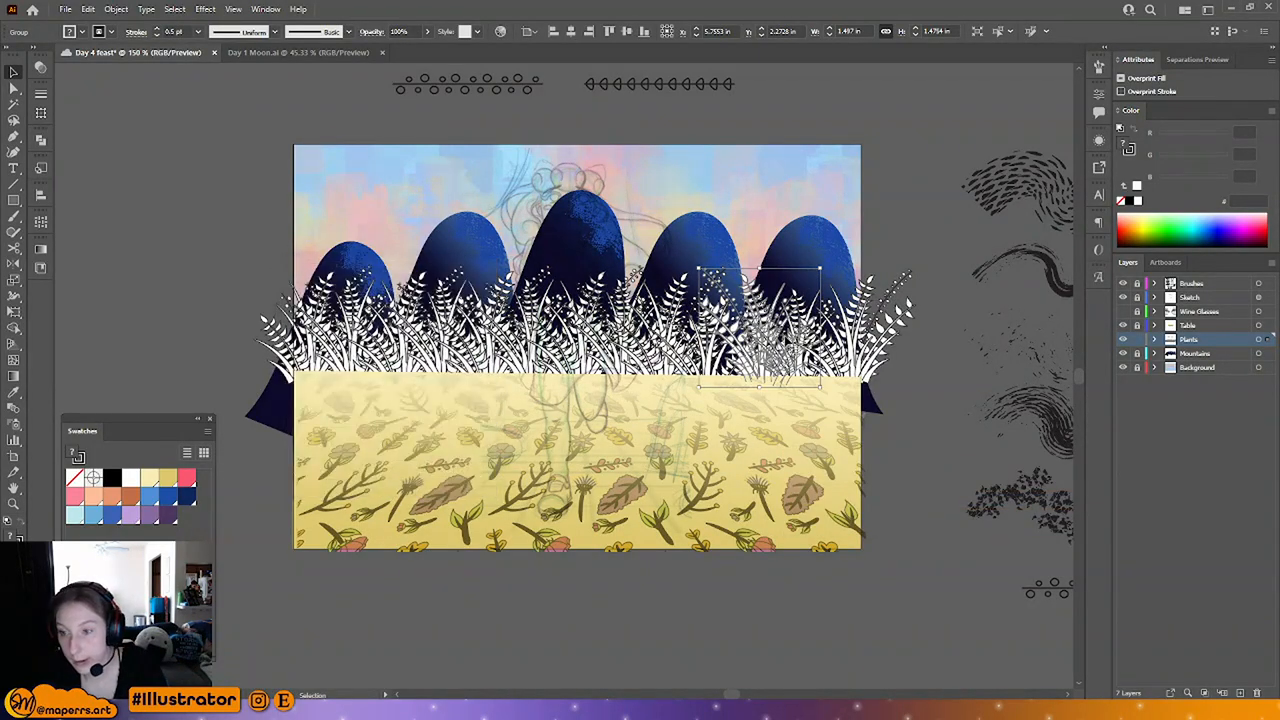
left_click_drag(774, 365, 760, 365)
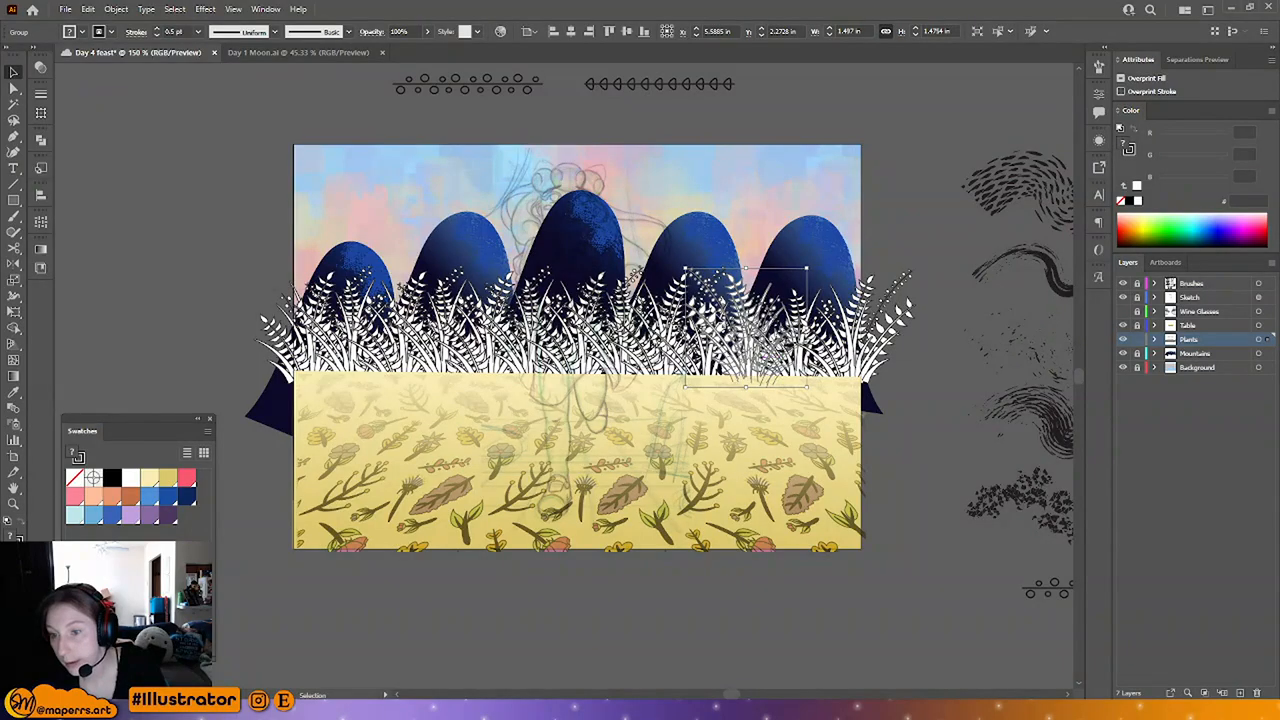
double_click(758, 340)
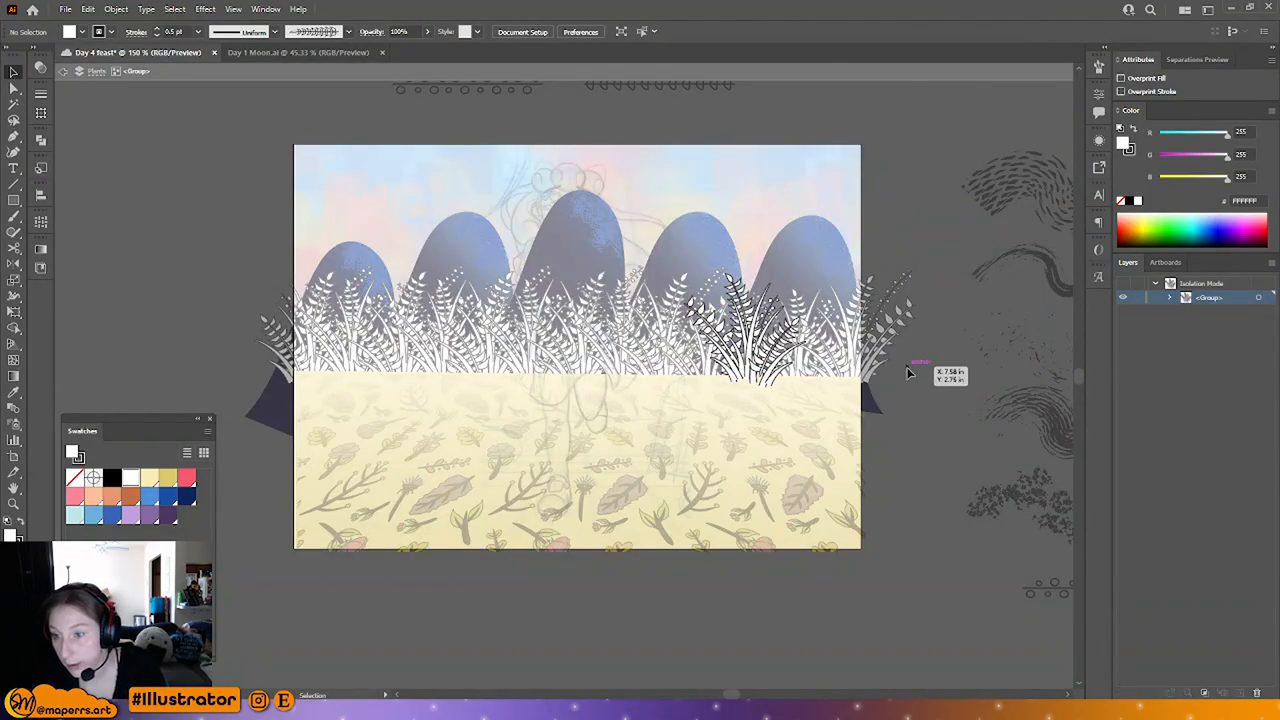
double_click(904, 385)
double_click(541, 281)
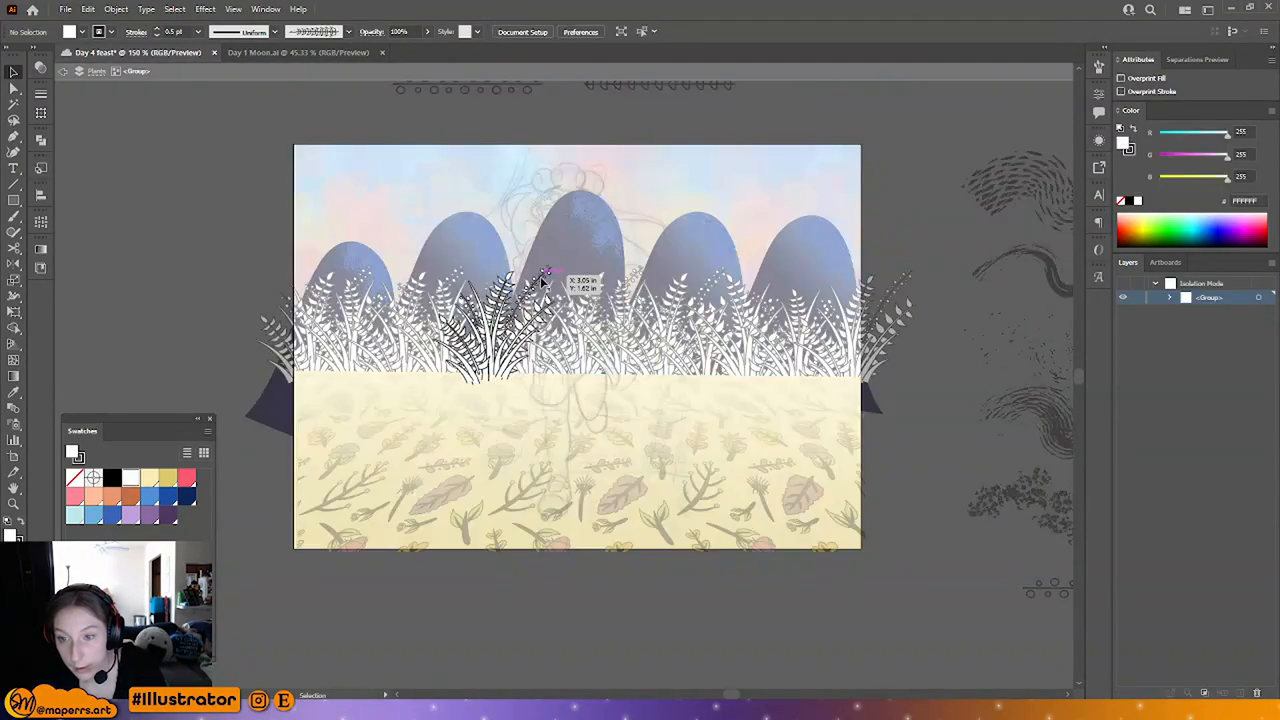
double_click(476, 248)
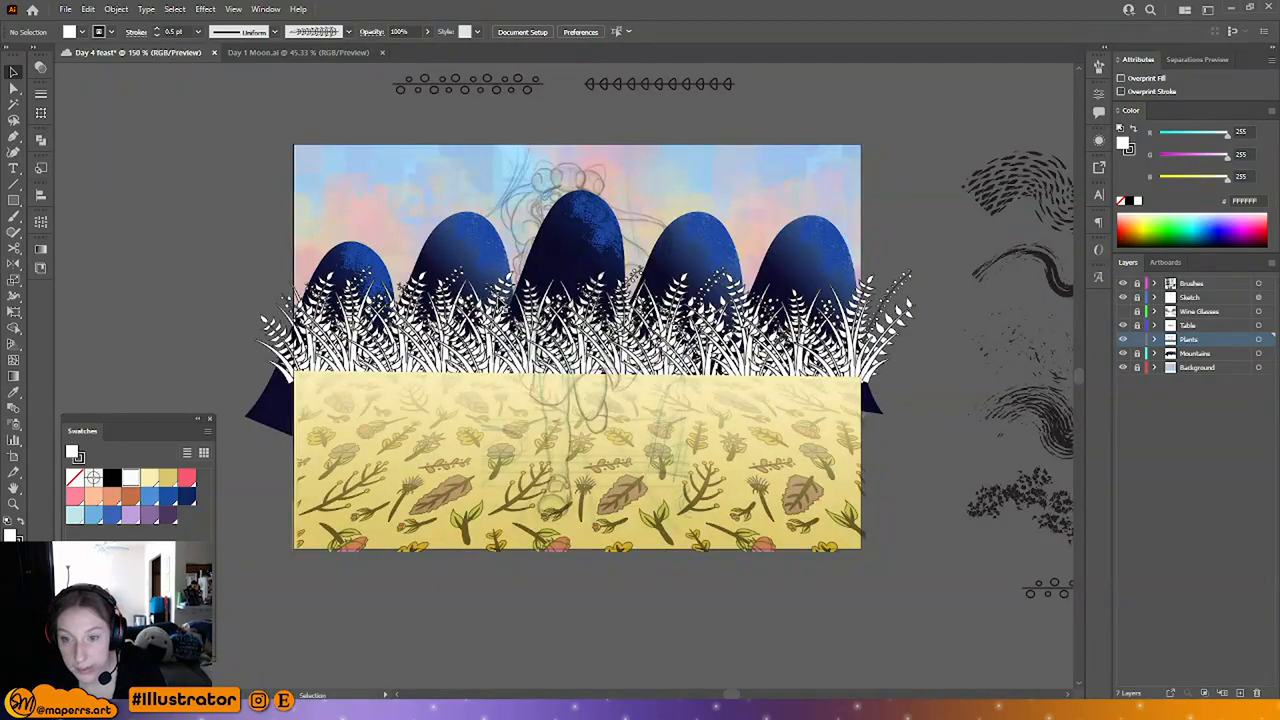
Step: Lower the taller clump in front of the central mountain slightly and shift it a touch left
left_click(562, 363)
left_click(606, 340)
left_click(600, 289)
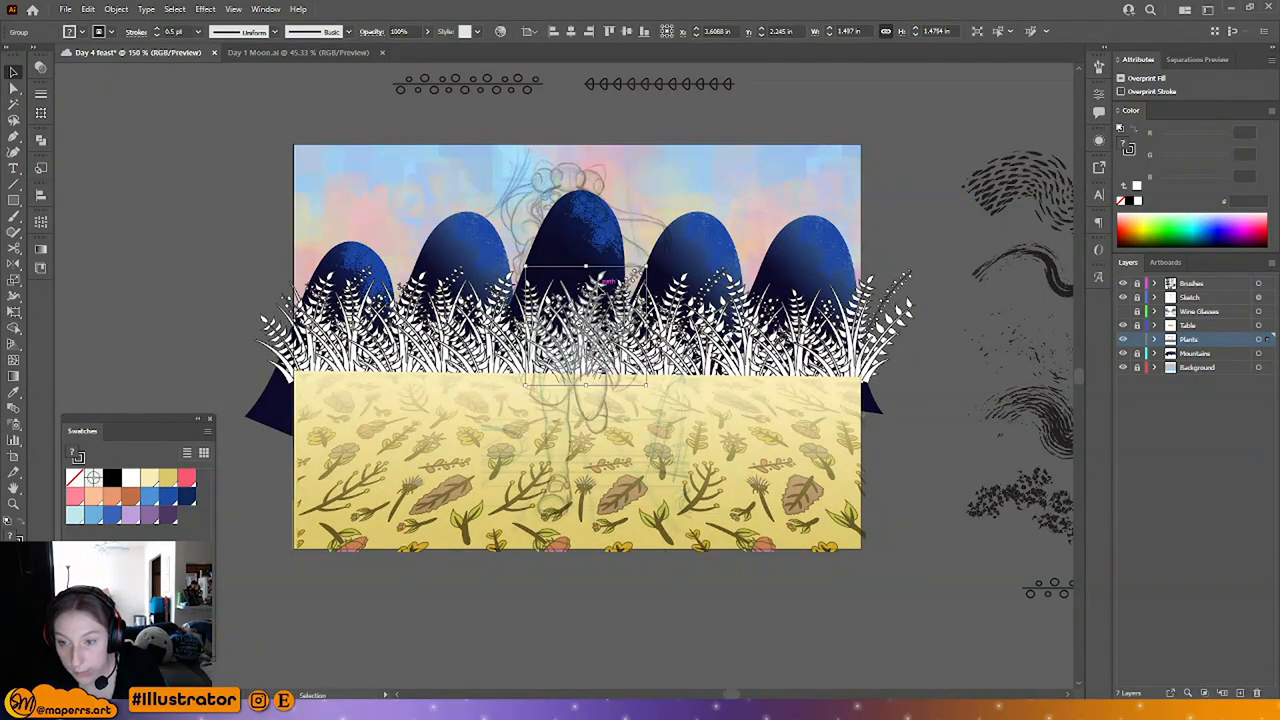
left_click_drag(600, 289, 598, 293)
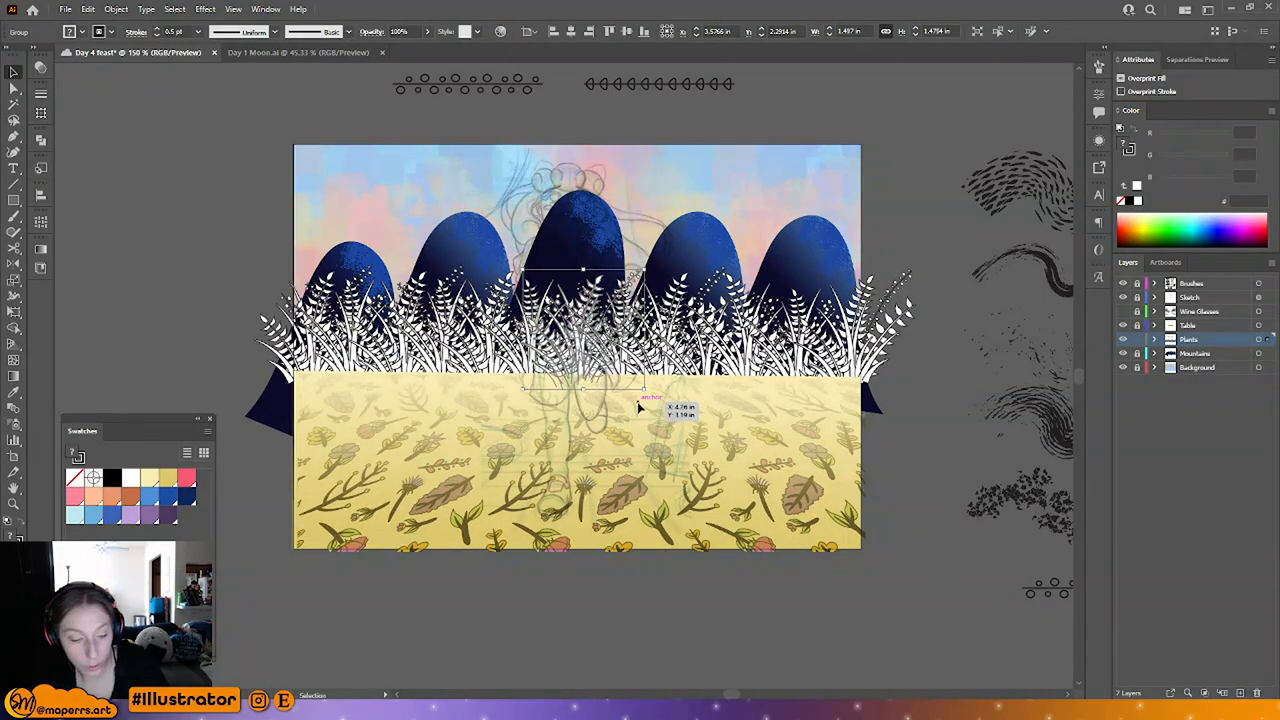
left_click(927, 270)
left_click_drag(238, 362, 366, 165)
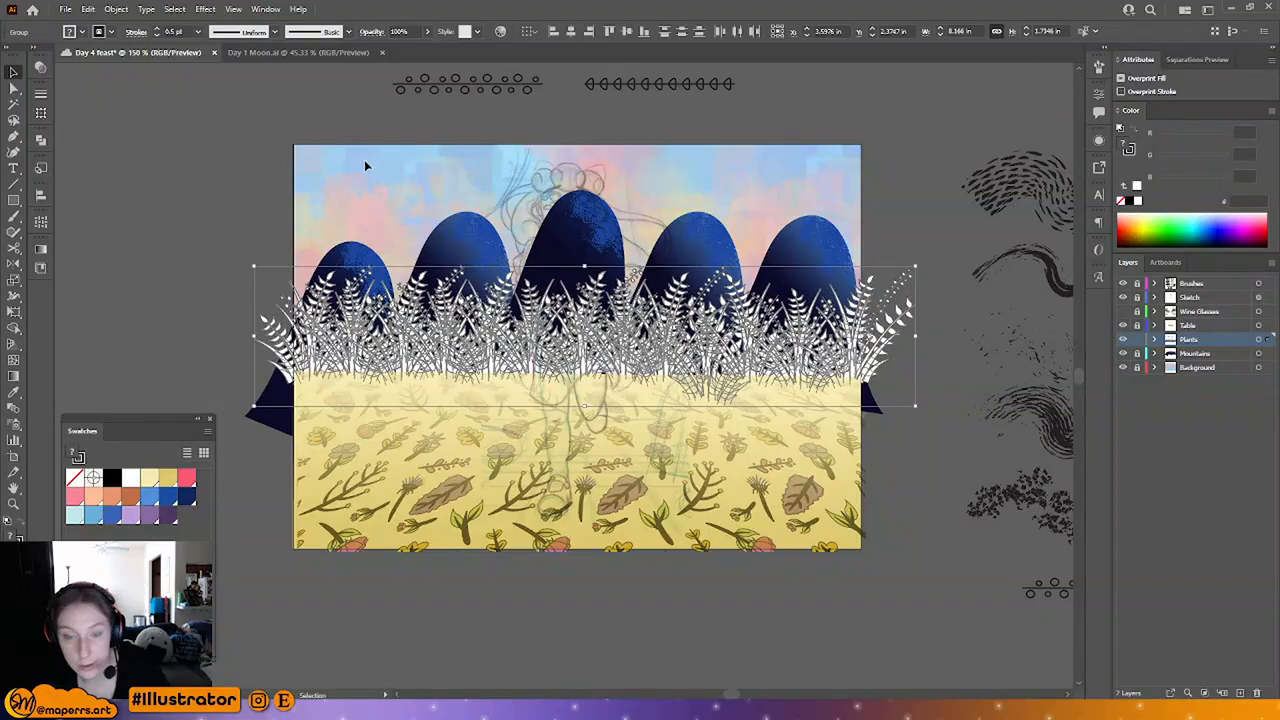
left_click(404, 229)
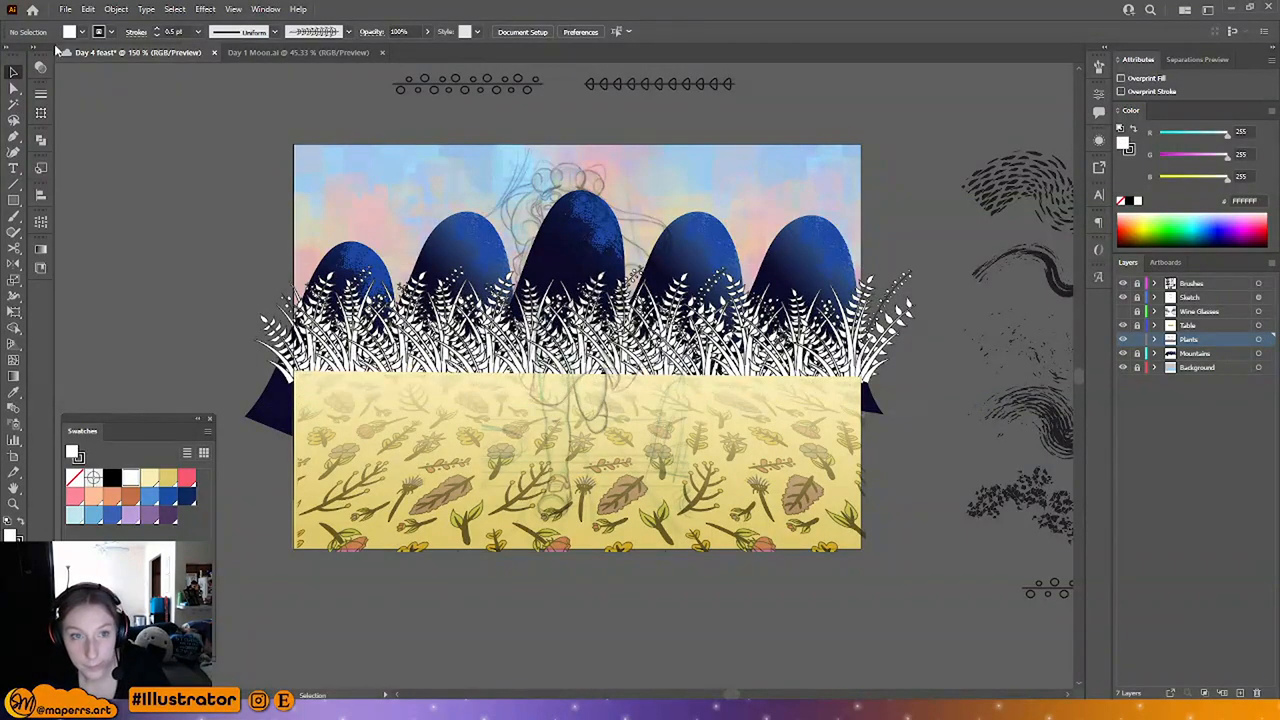
left_click(1259, 340)
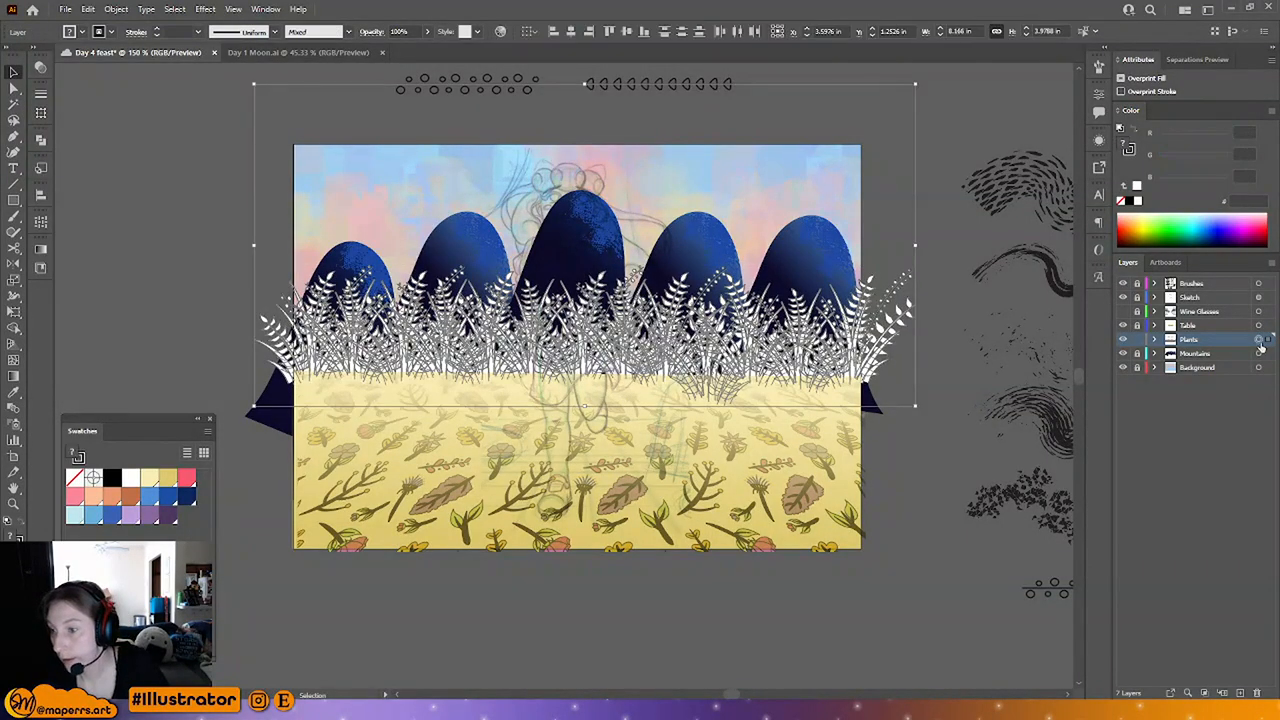
left_click(963, 113)
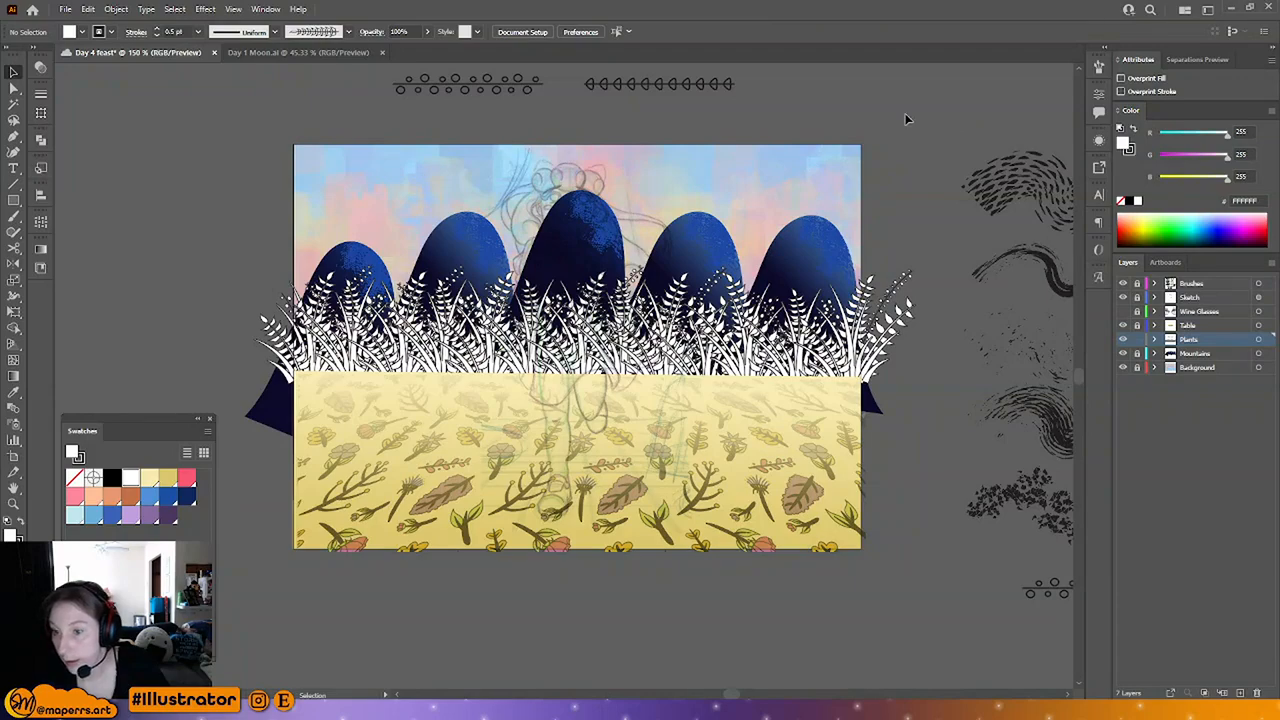
Step: Select everything sharing the plants' white fill colour and recolour it light blue #A4C2DC with no stroke, sampled from the sky
left_click(12, 88)
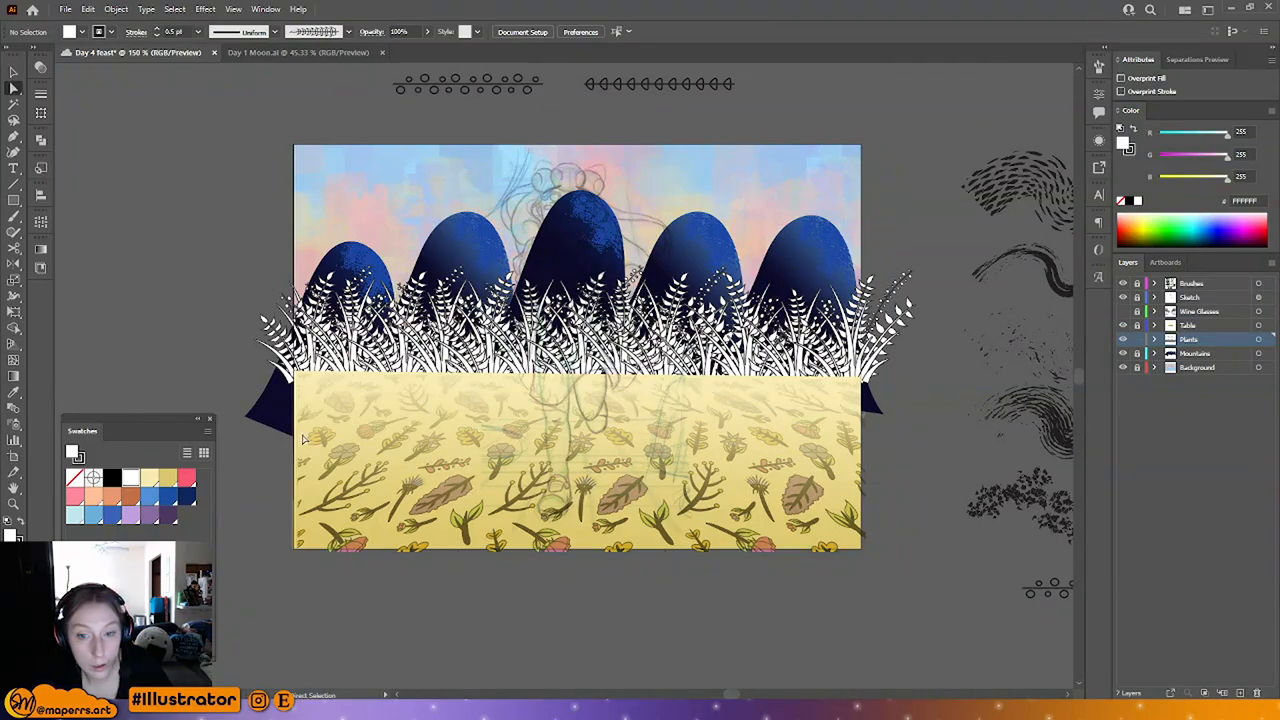
left_click(289, 376)
left_click(175, 10)
mouse_move(230, 136)
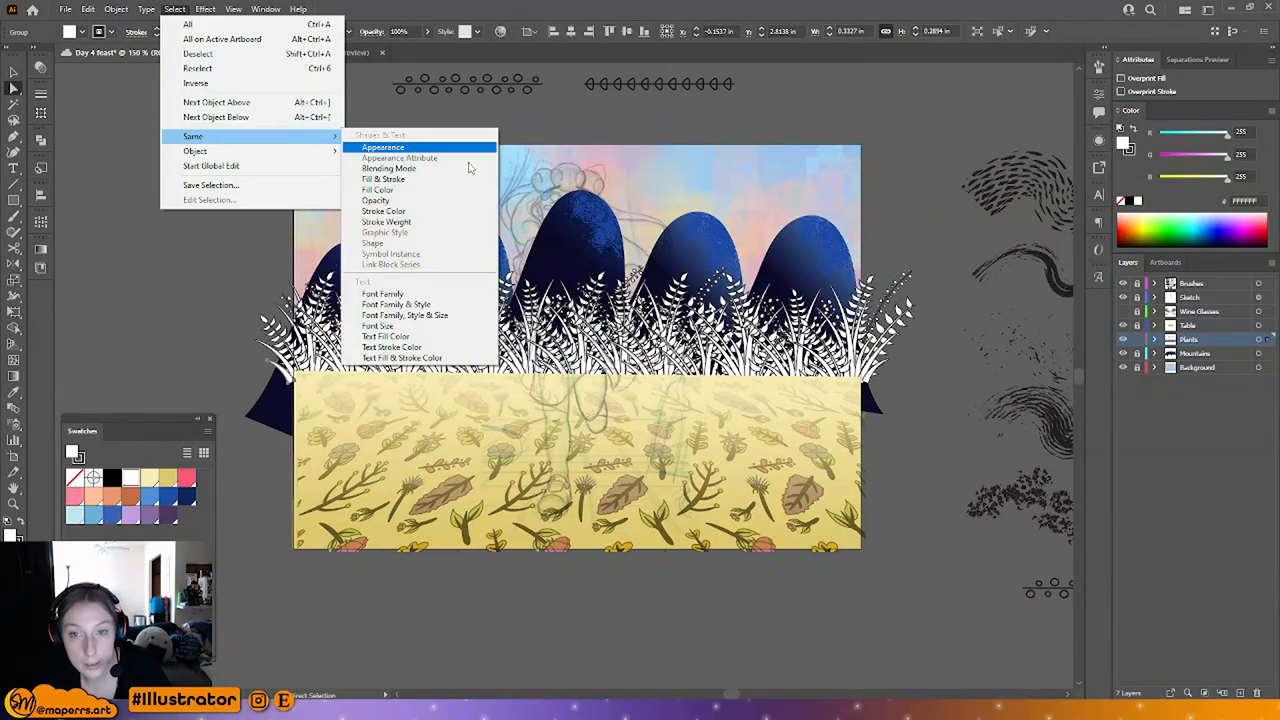
left_click(385, 190)
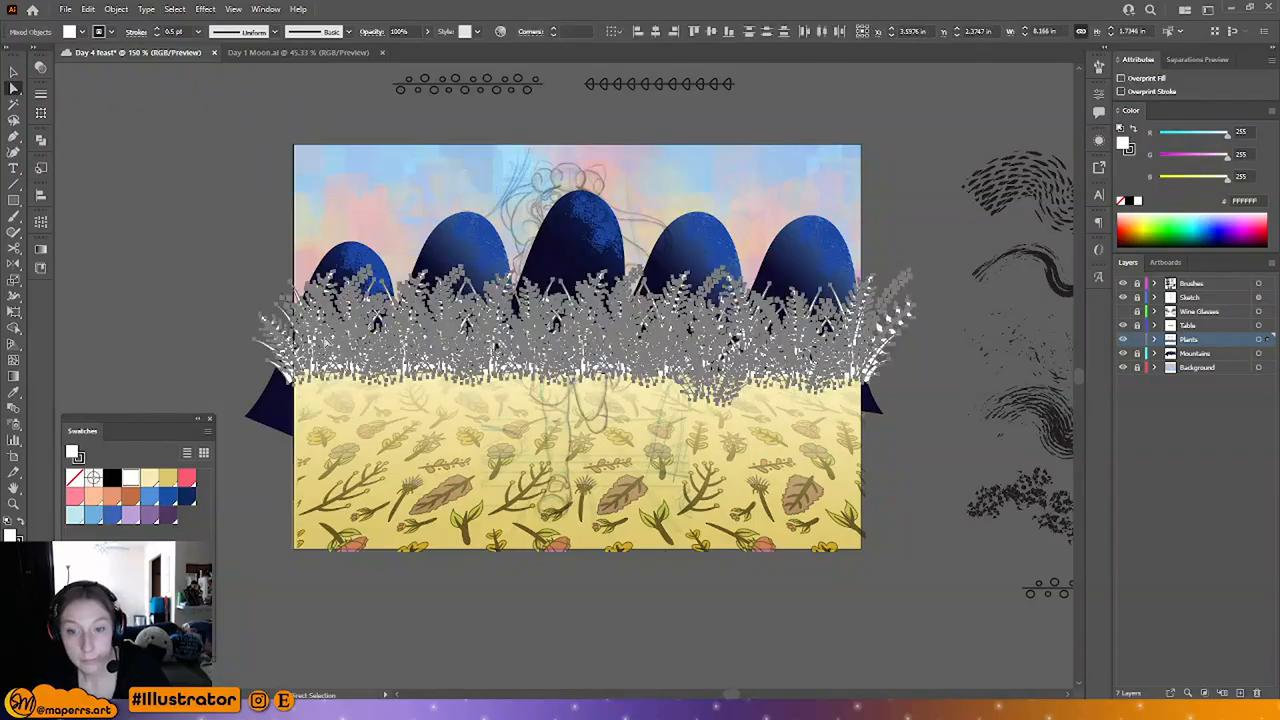
key("i")
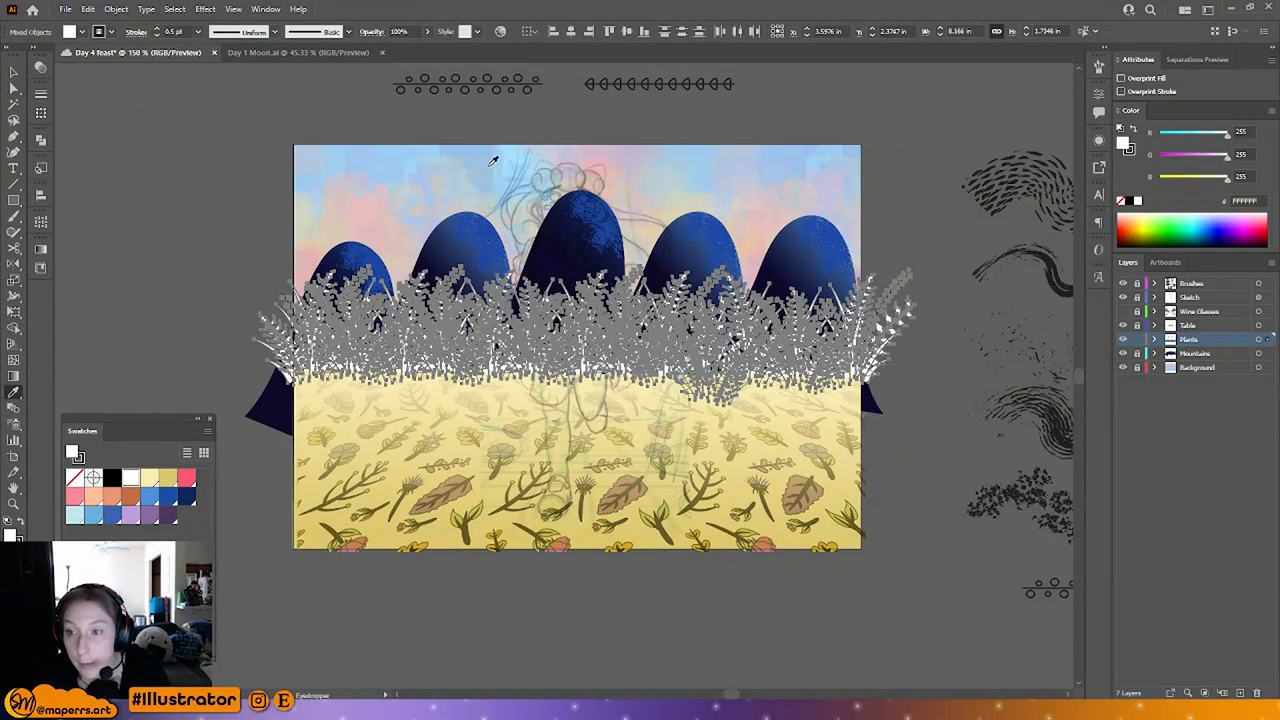
left_click(541, 253)
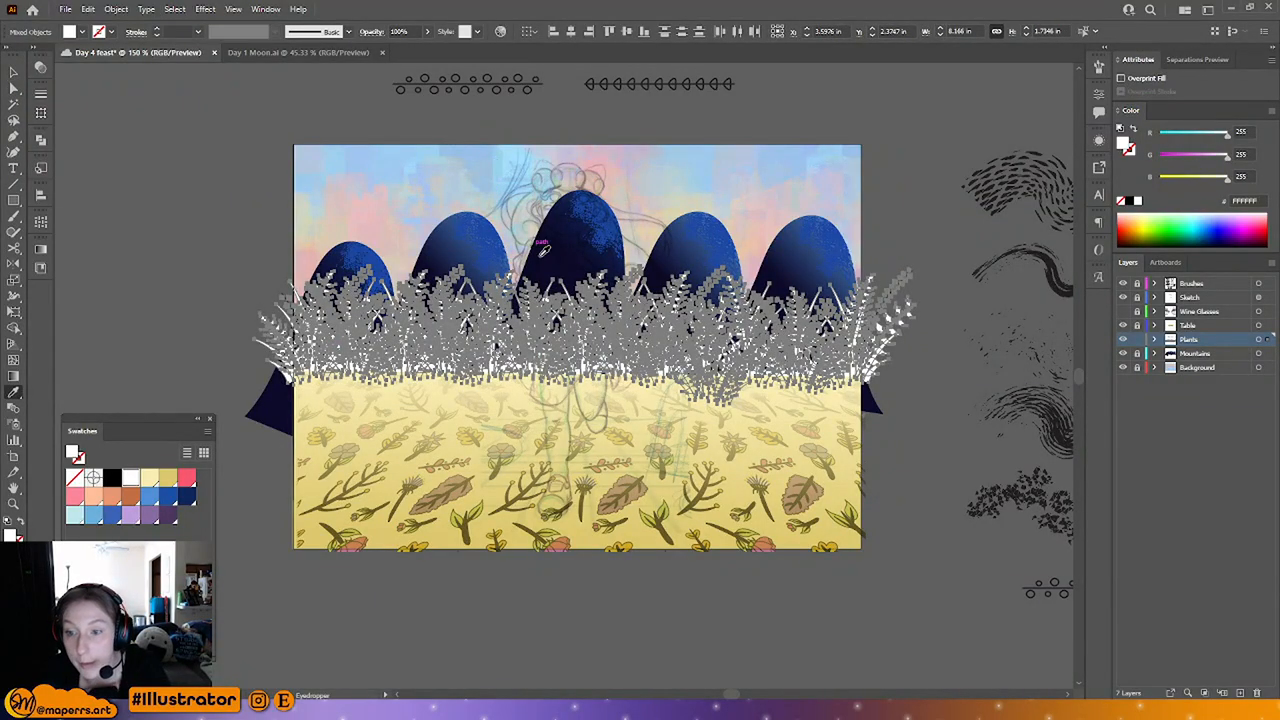
left_click(481, 174)
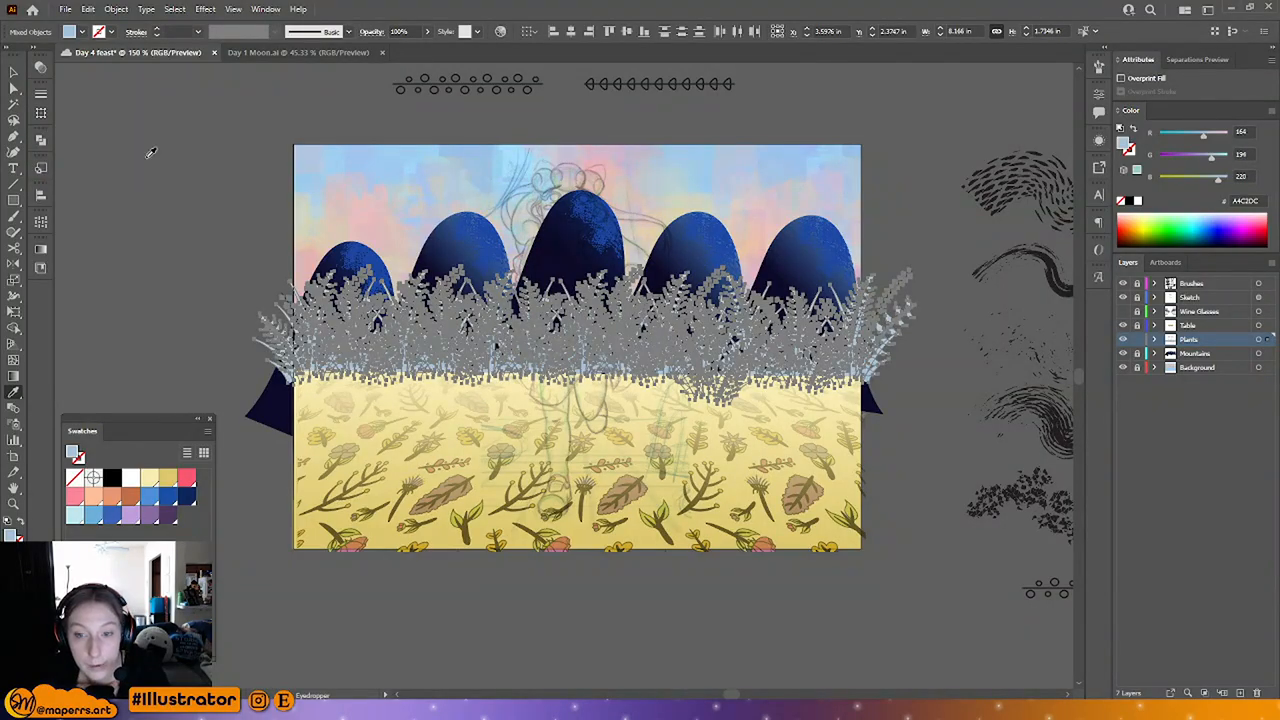
left_click(13, 72)
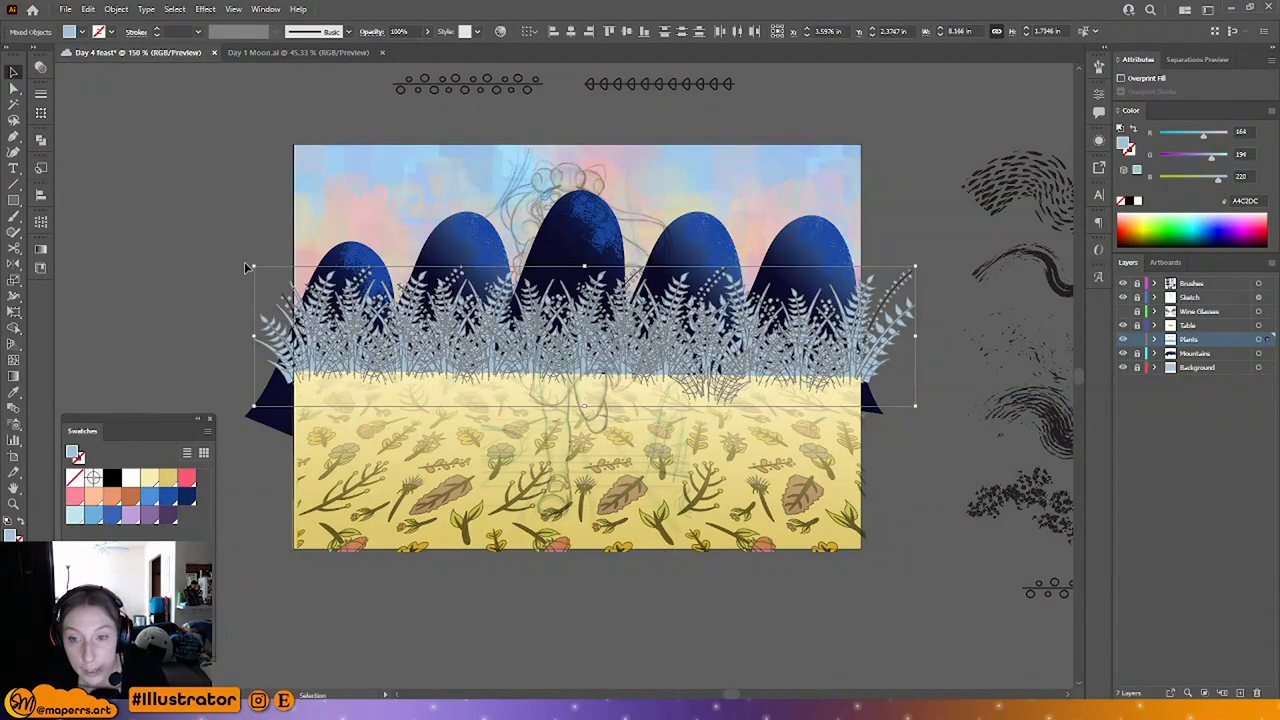
left_click(250, 330)
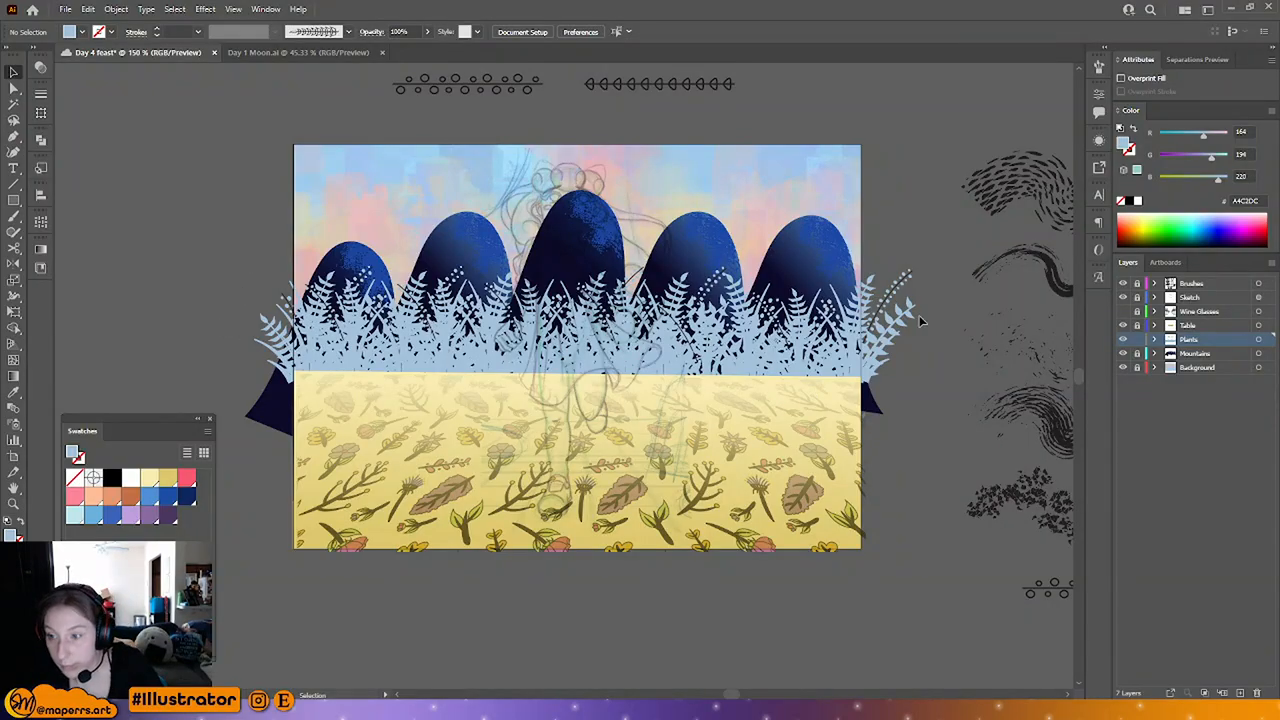
Step: Nudge the clump just right of the fourth mountain and the shorter clump in front of that mountain slightly lower behind the table
left_click_drag(744, 349, 741, 352)
left_click(911, 411)
left_click(673, 374)
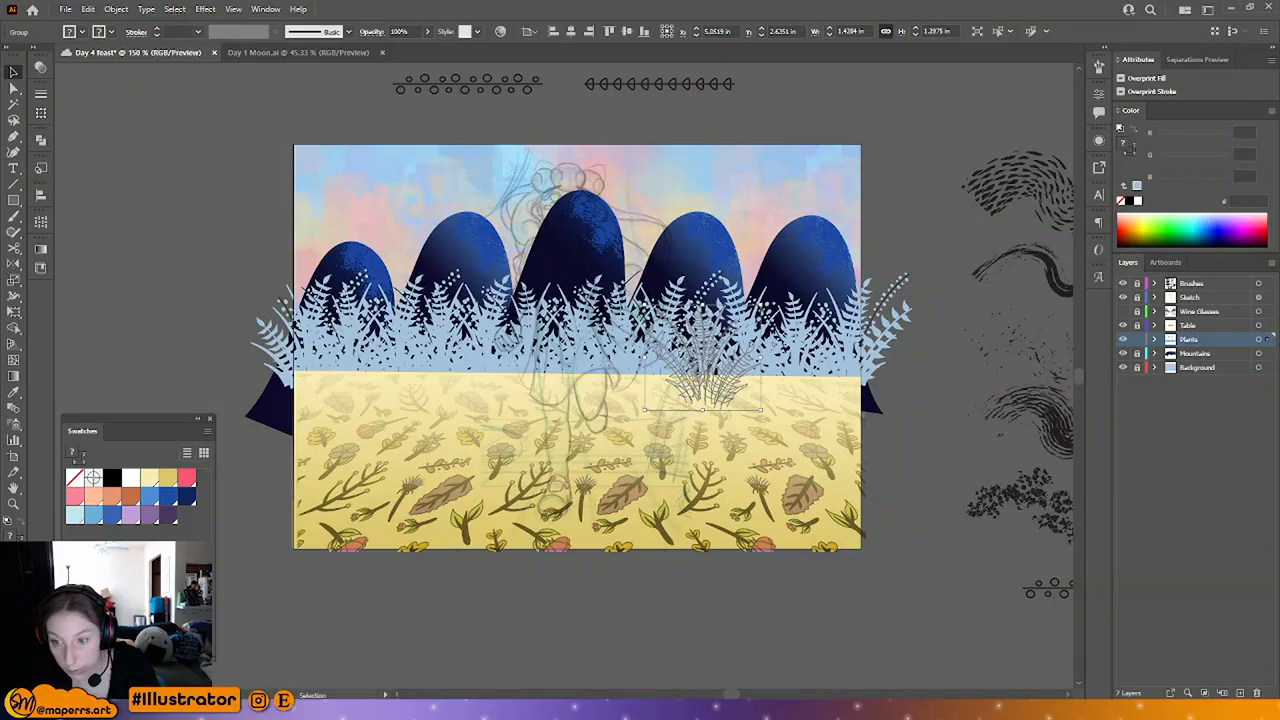
left_click_drag(687, 299, 691, 305)
left_click(764, 461)
left_click(702, 375)
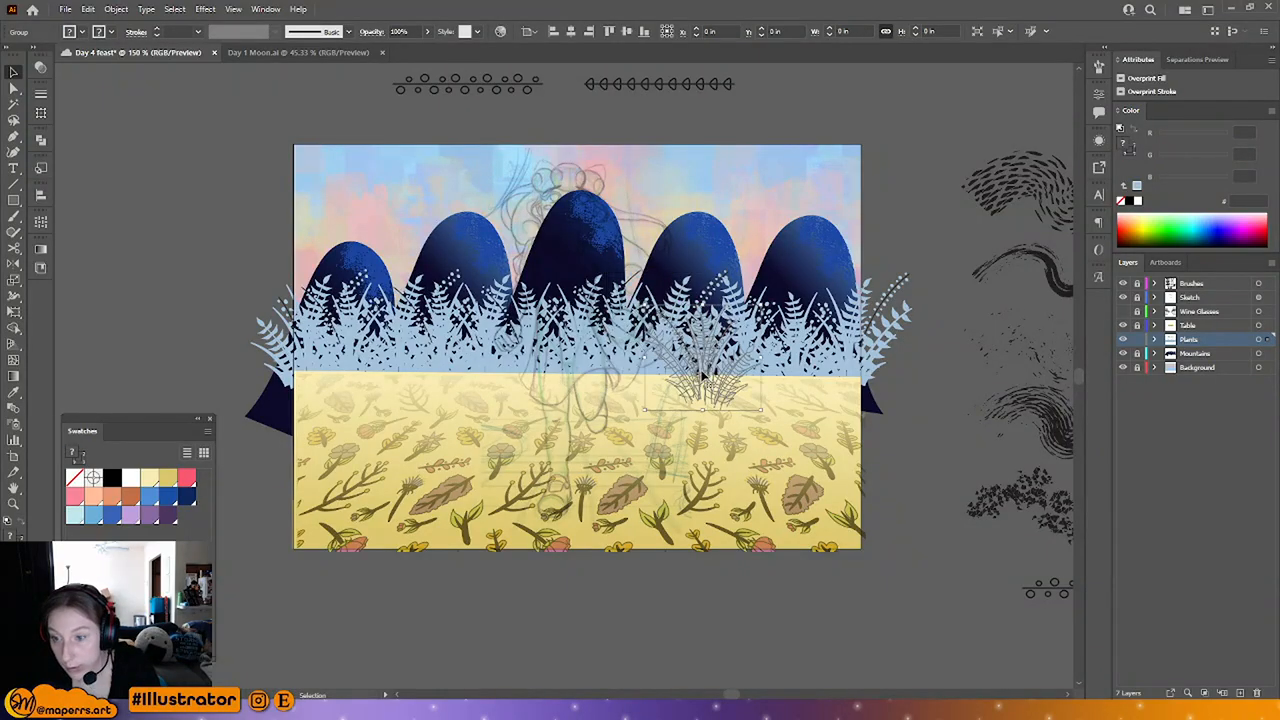
left_click(768, 473)
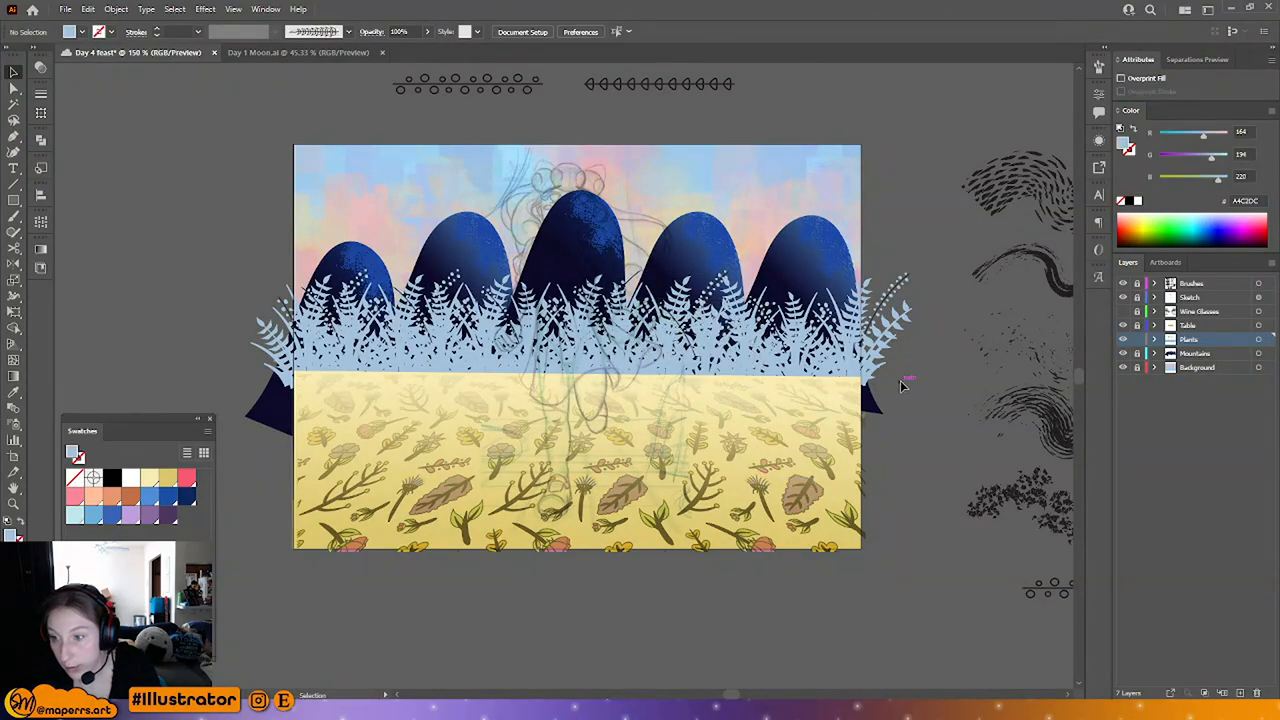
Step: Hide and lock the Plants layer, and unlock the Mountains layer for editing
left_click(1122, 311)
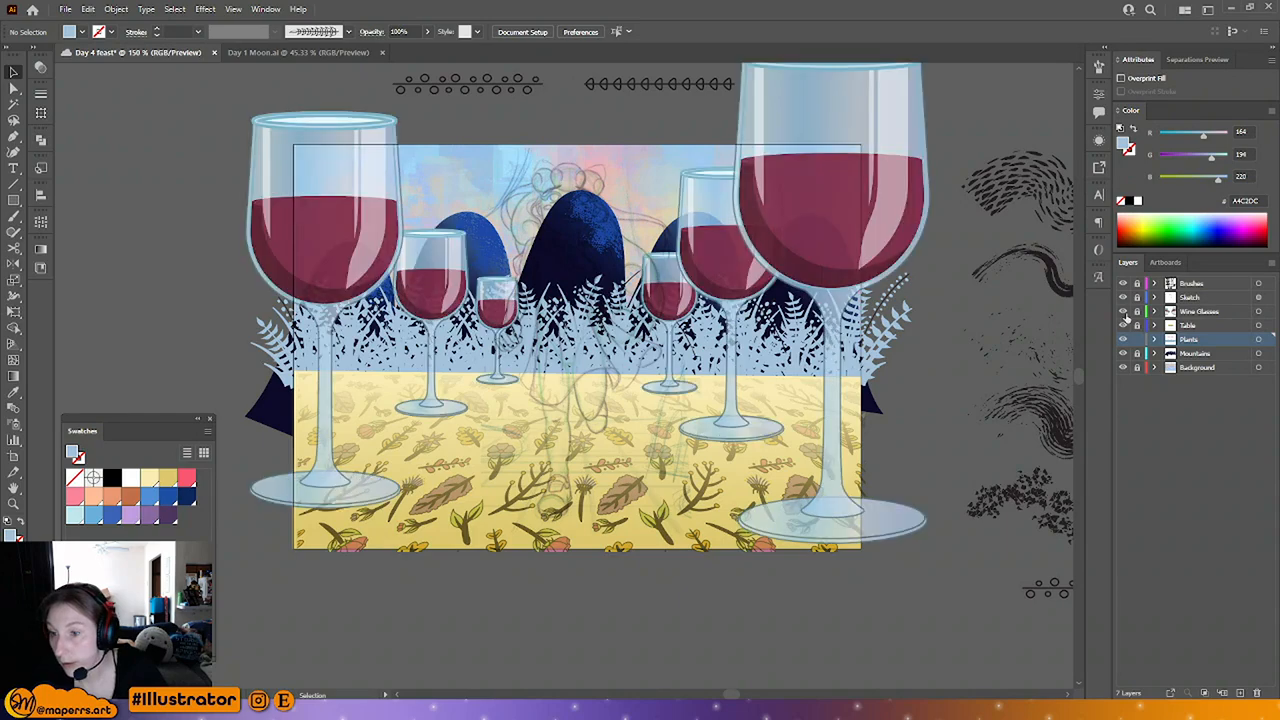
left_click(1122, 311)
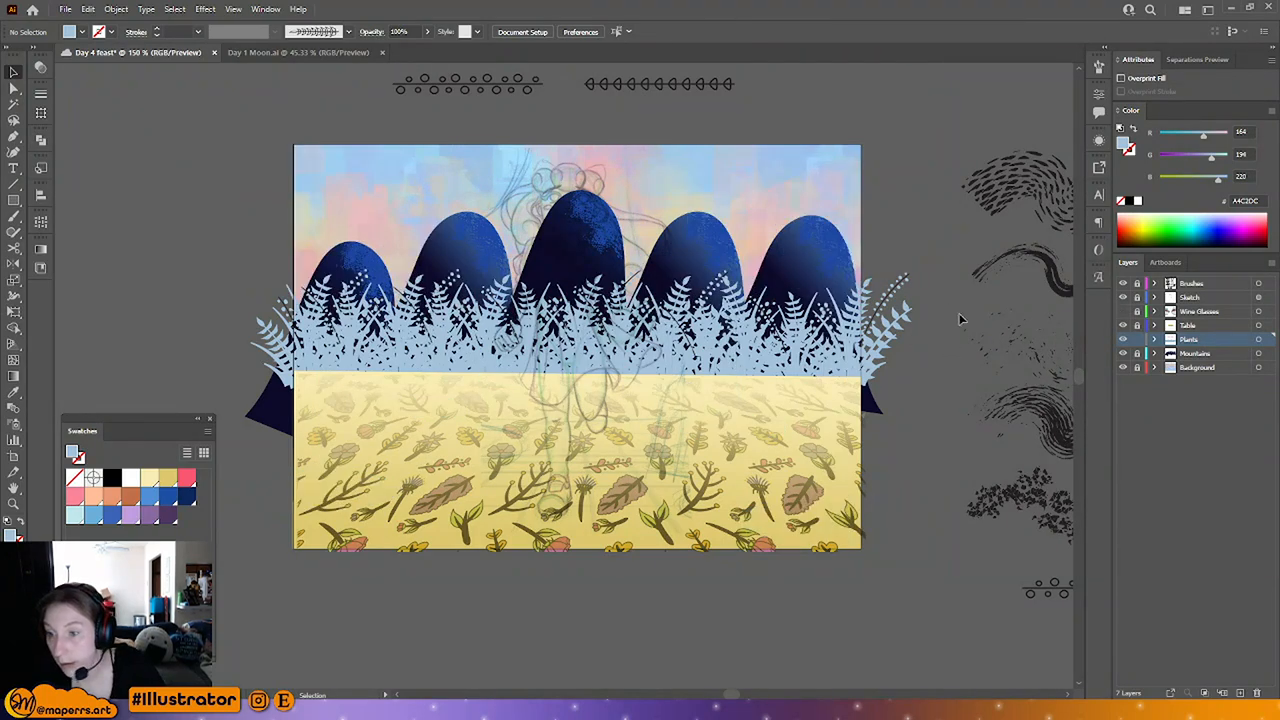
left_click(1122, 339)
left_click_drag(872, 339, 846, 342)
key("ctrl+=")
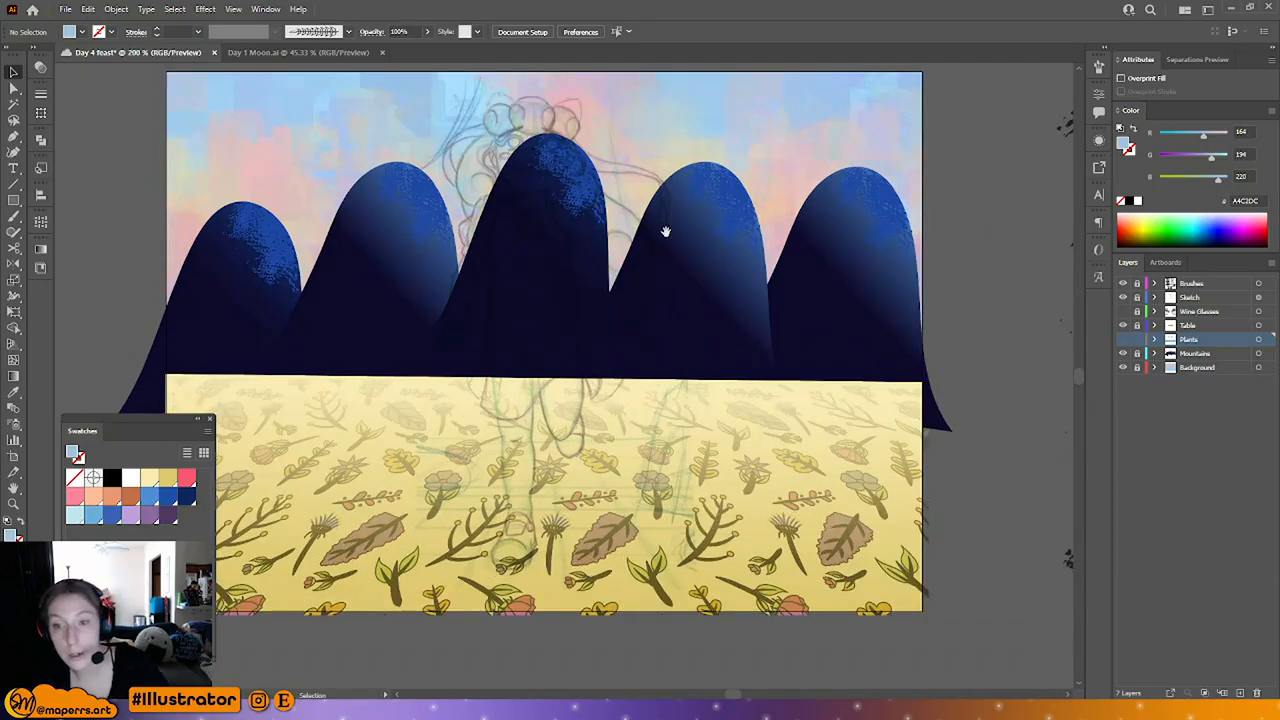
left_click_drag(666, 231, 669, 269)
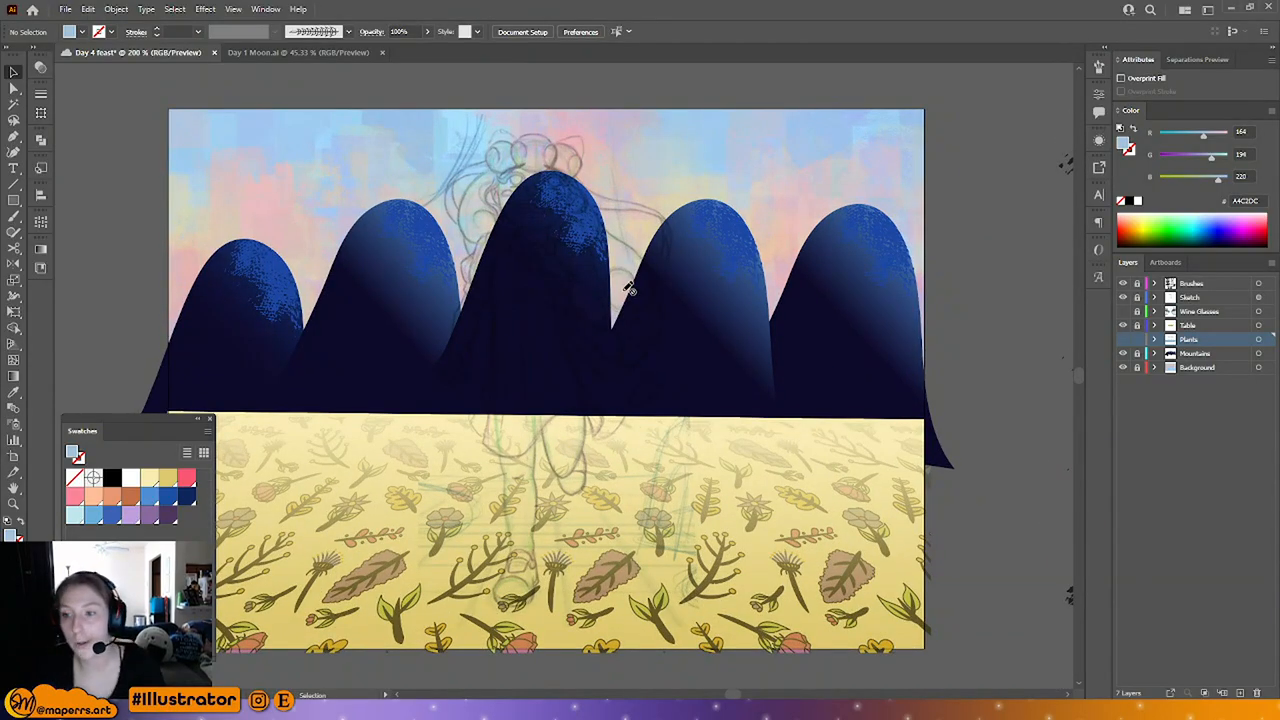
left_click(1199, 354)
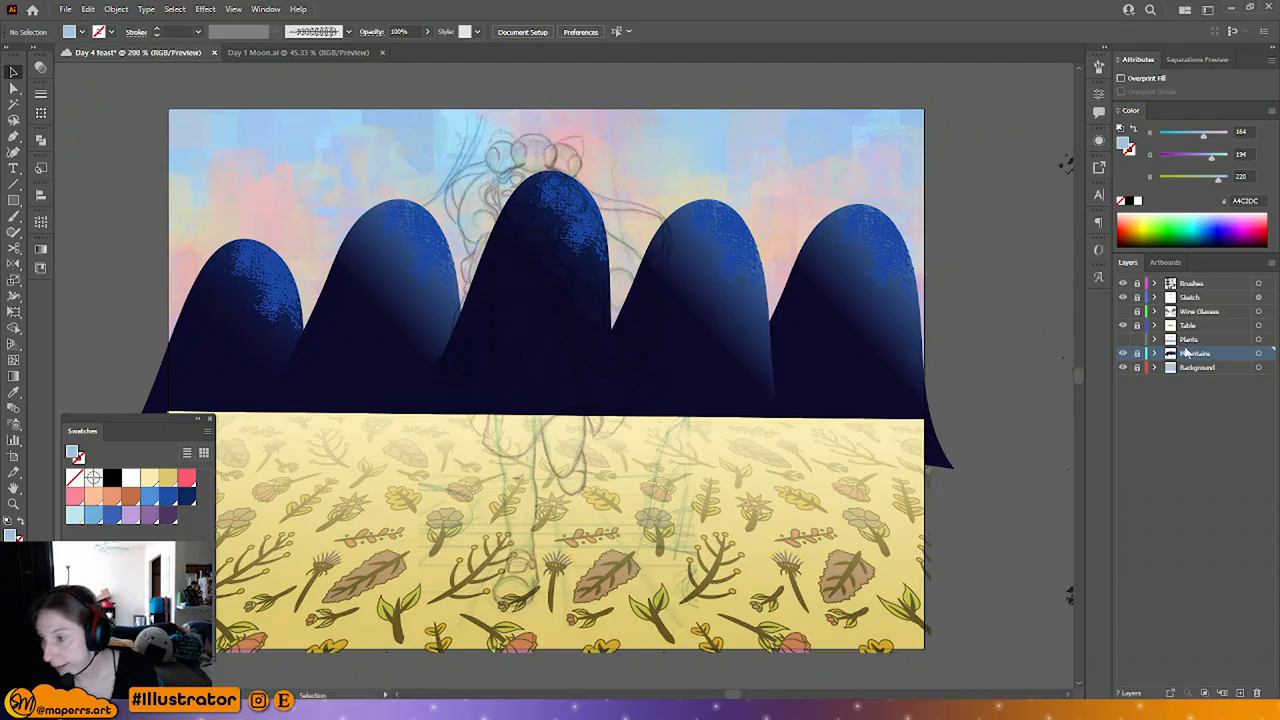
left_click(1207, 343)
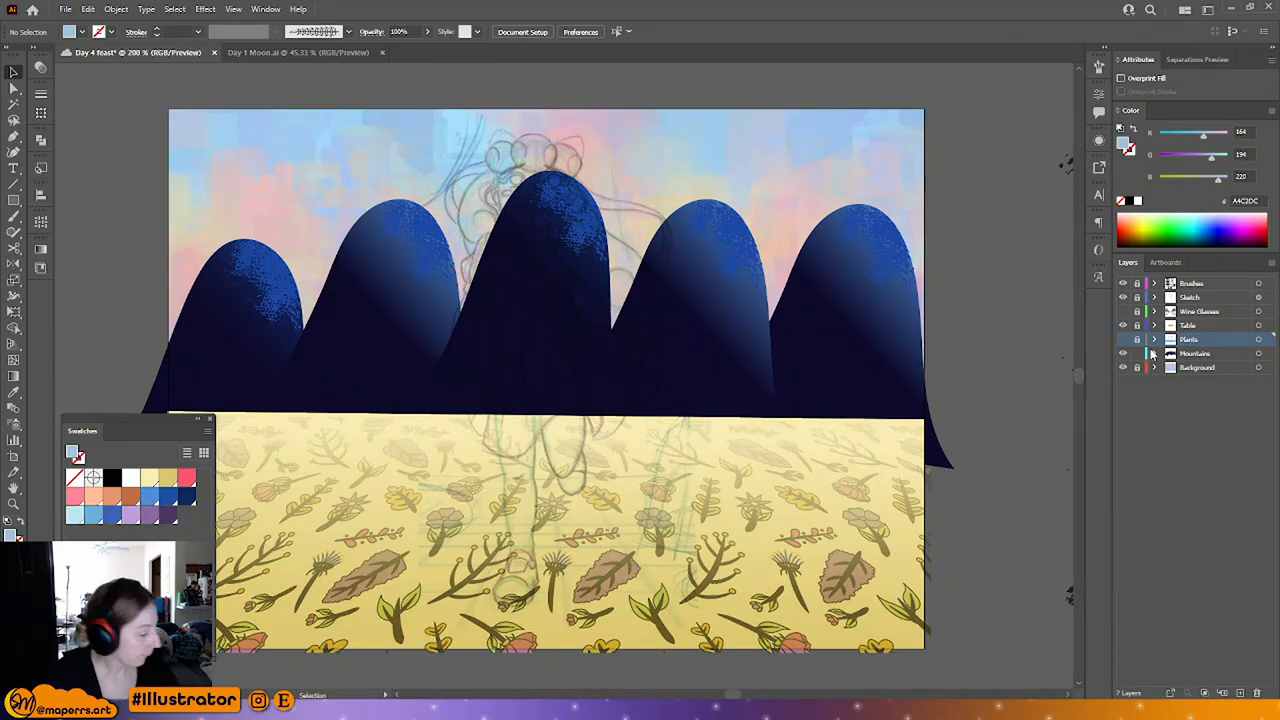
Step: Select the five mountain shapes and fill them with a pink sampled from the sky using the Eyedropper
left_click(418, 366)
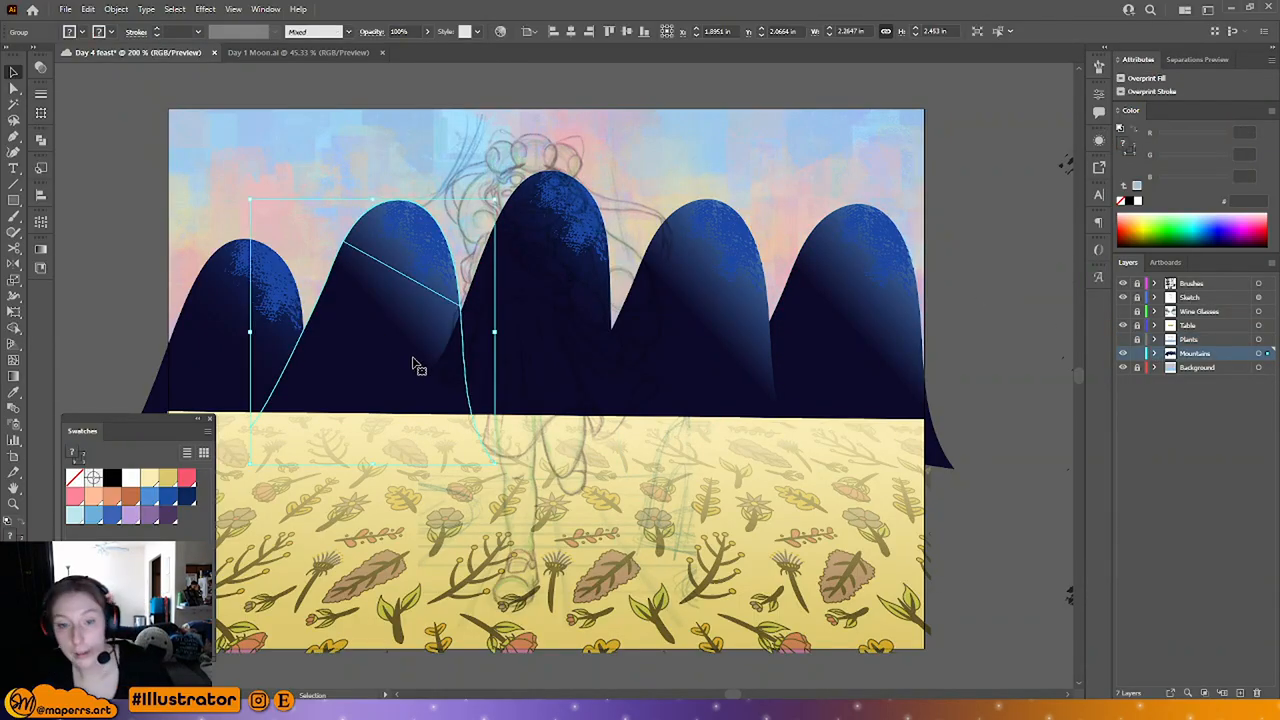
left_click(14, 89)
left_click(186, 358)
left_click(395, 358, "shift")
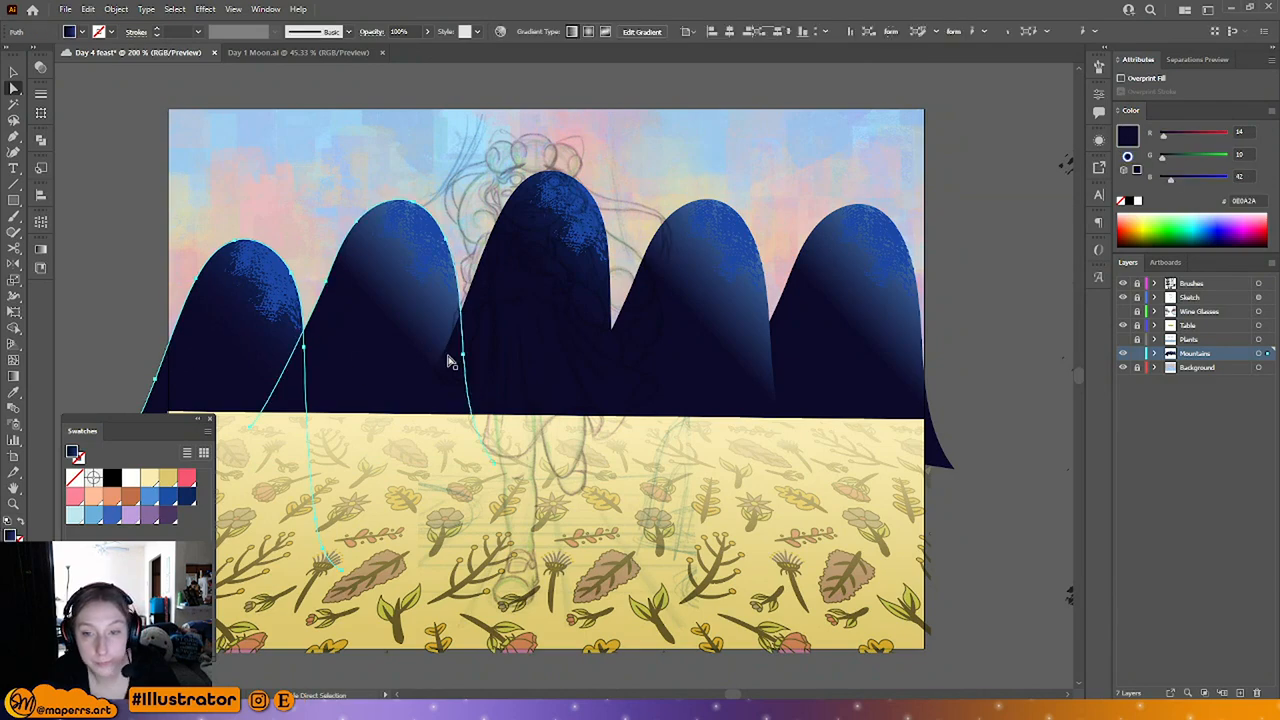
left_click(520, 345, "shift")
left_click(686, 404, "shift")
left_click(794, 363, "shift")
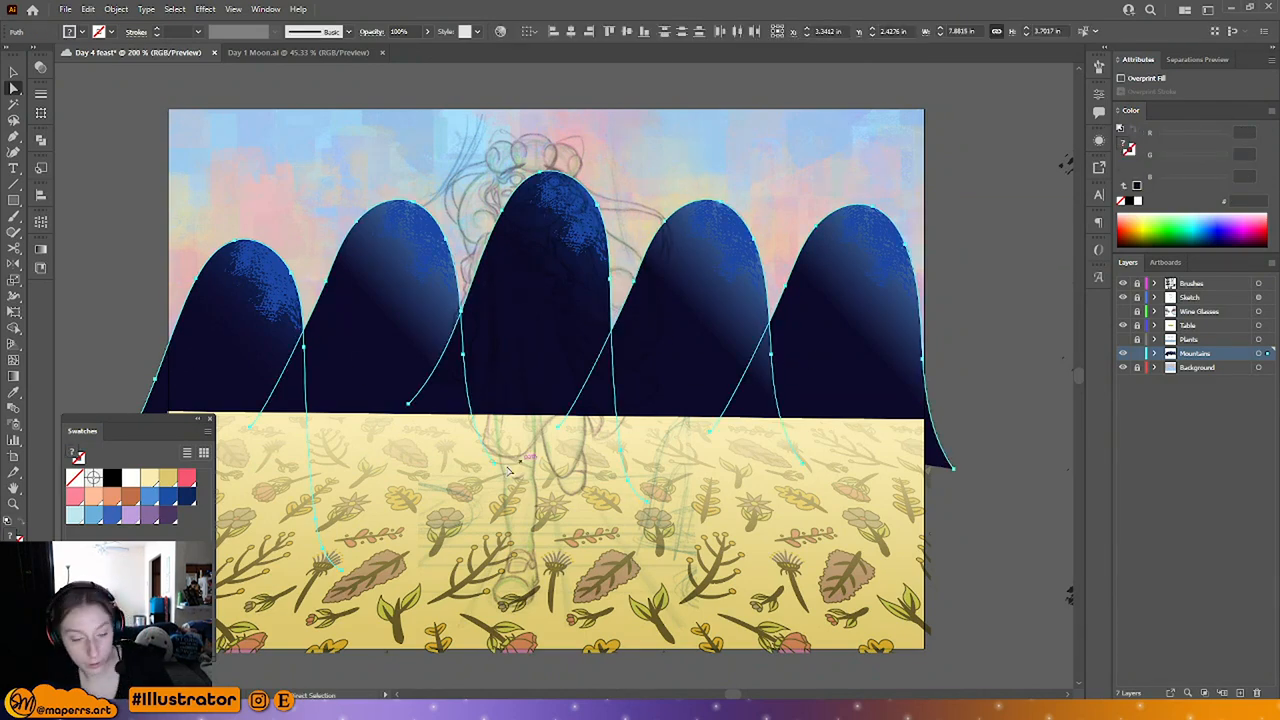
key("o")
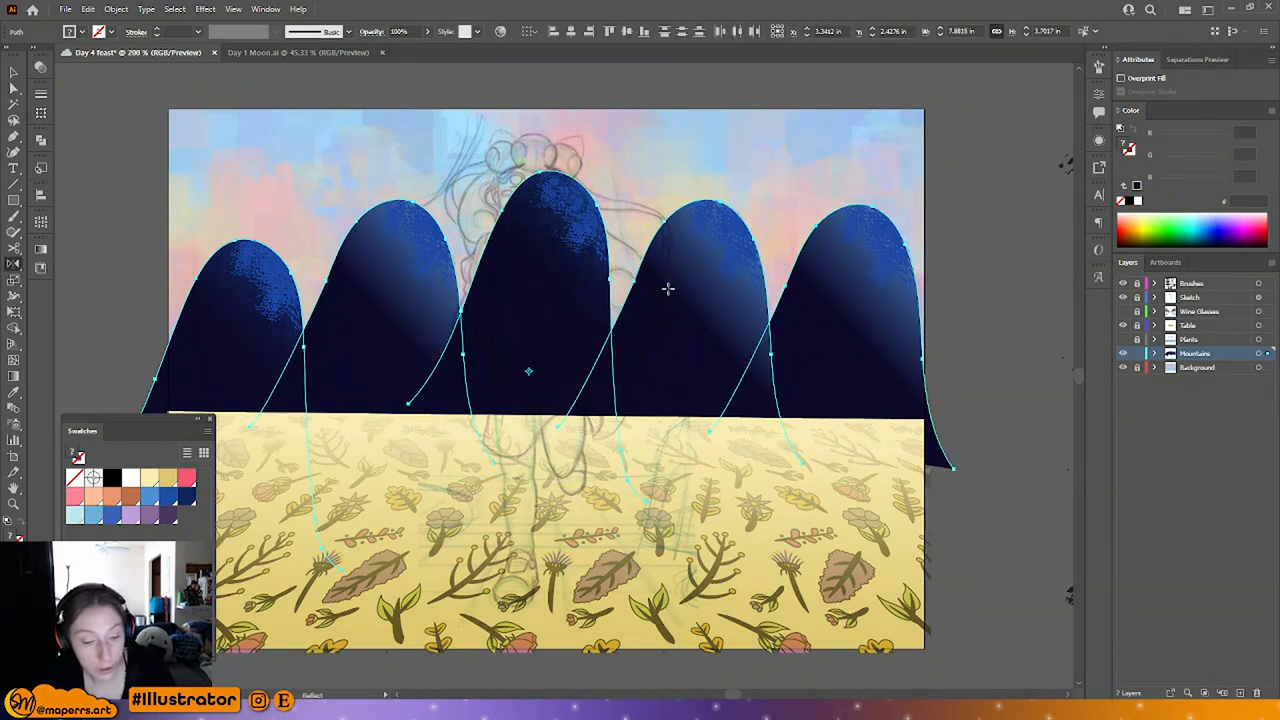
key("i")
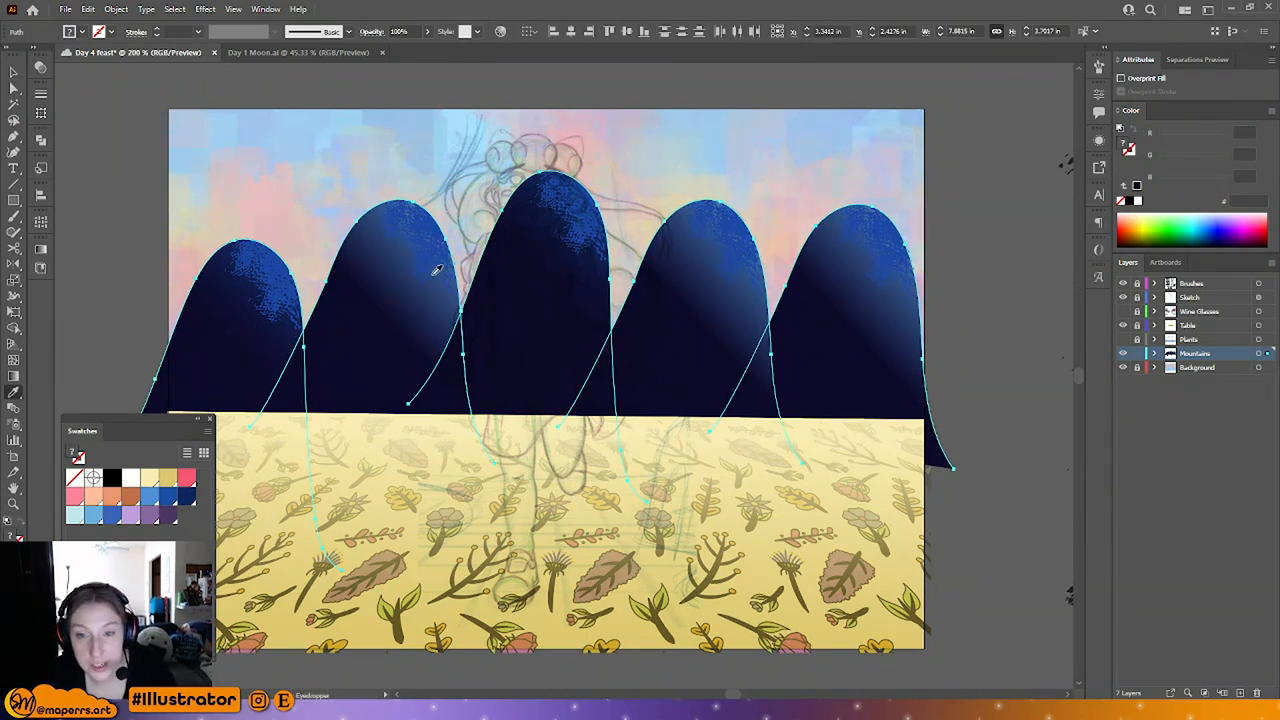
left_click(193, 262)
Step: Switch the colour sliders to HSB, lower the mountains' fill saturation to about 11%, and deselect them
left_click(12, 88)
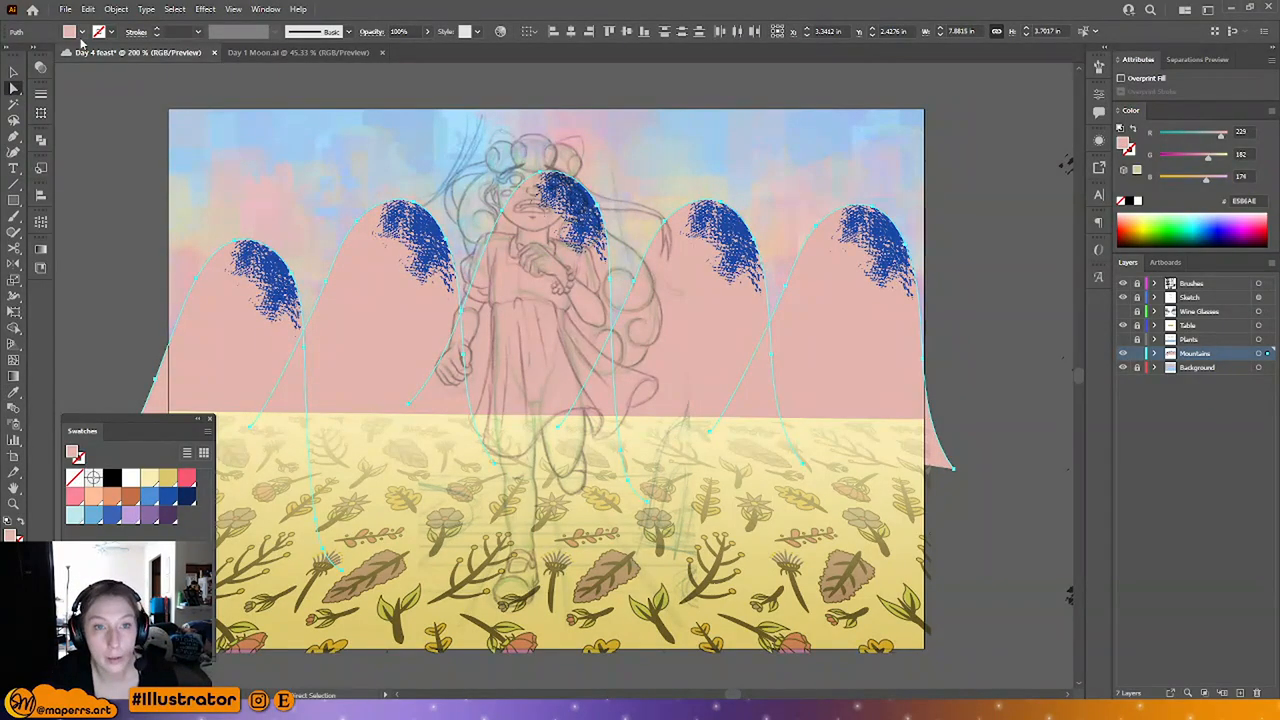
left_click(1270, 110)
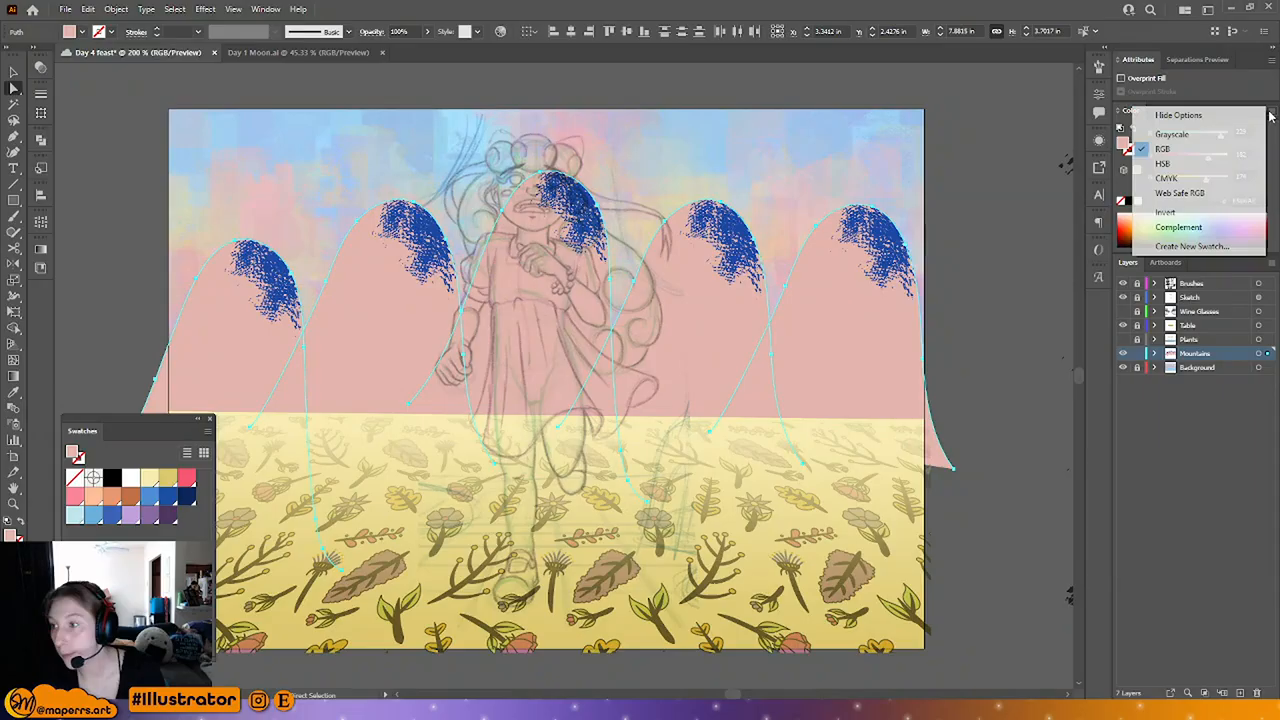
left_click(1175, 163)
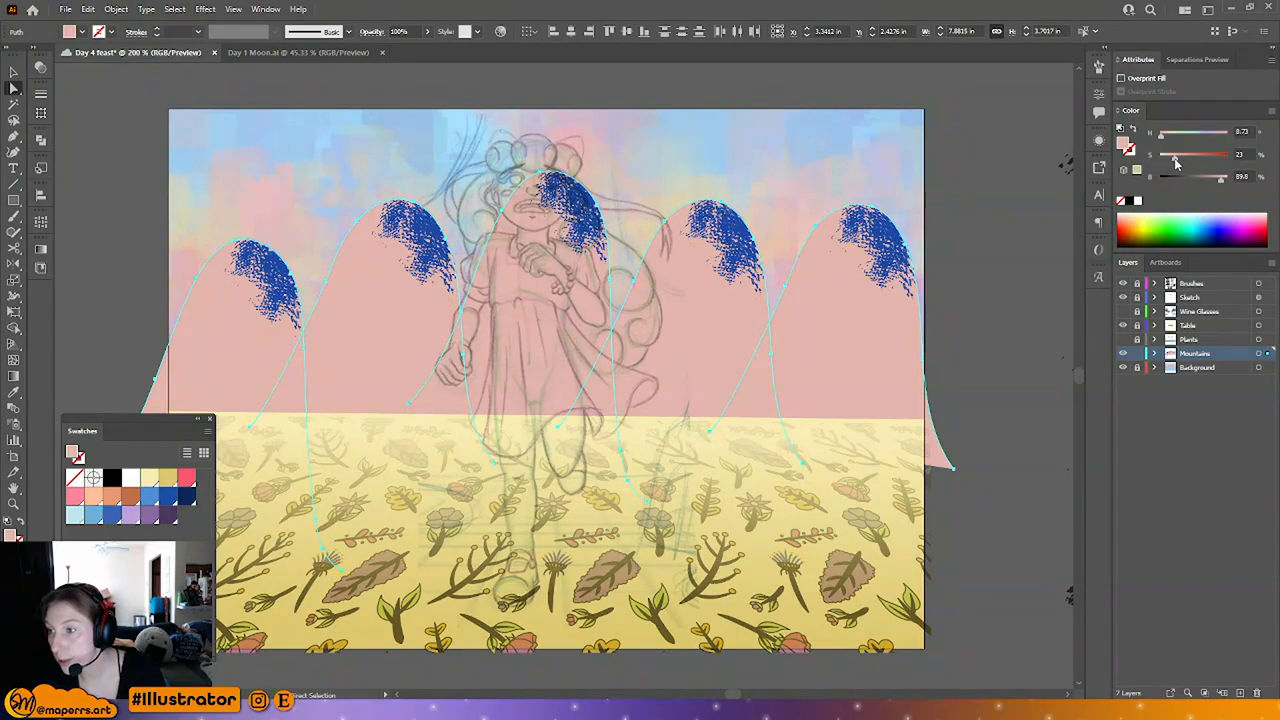
left_click_drag(1173, 166, 1171, 167)
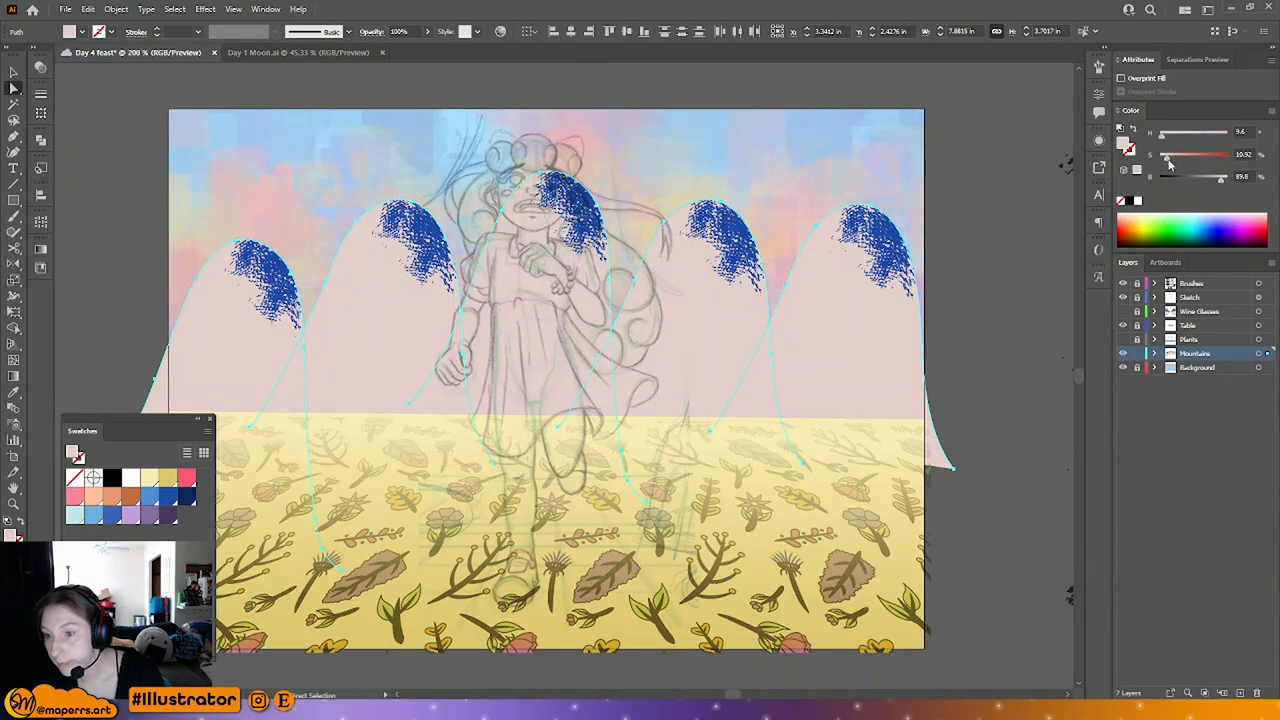
left_click(969, 323)
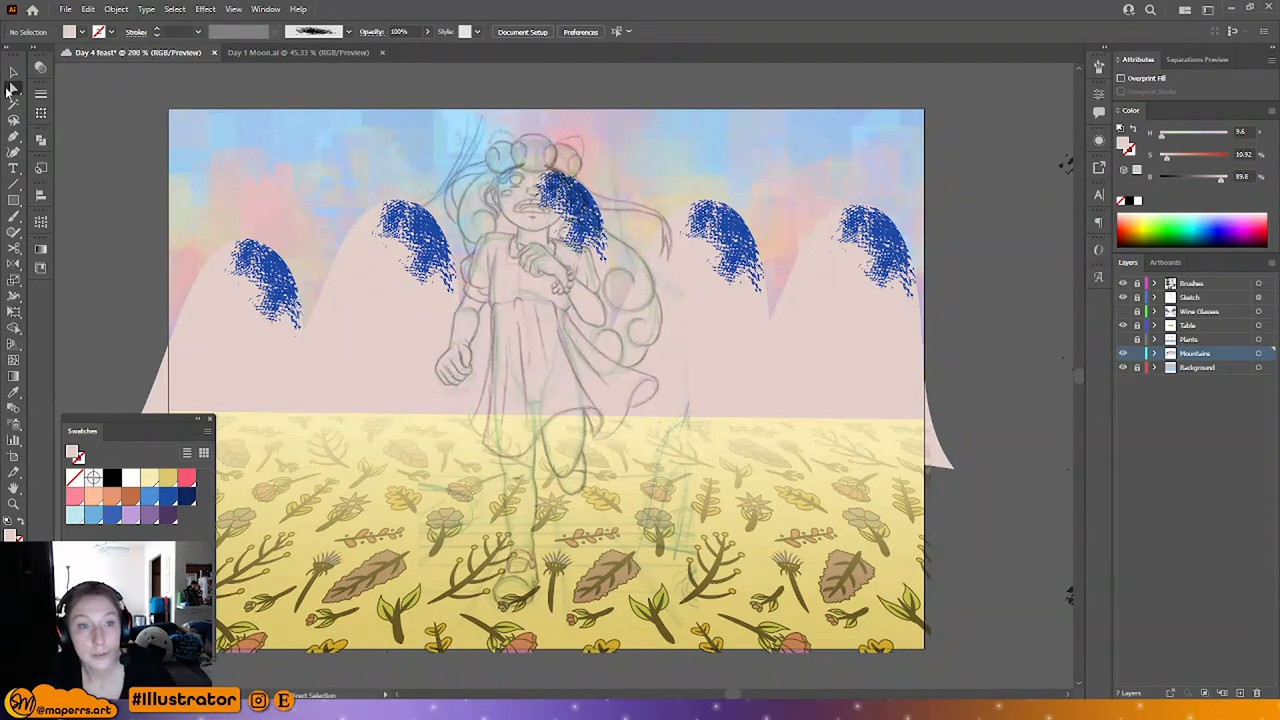
left_click(13, 72)
left_click(270, 288)
double_click(270, 285)
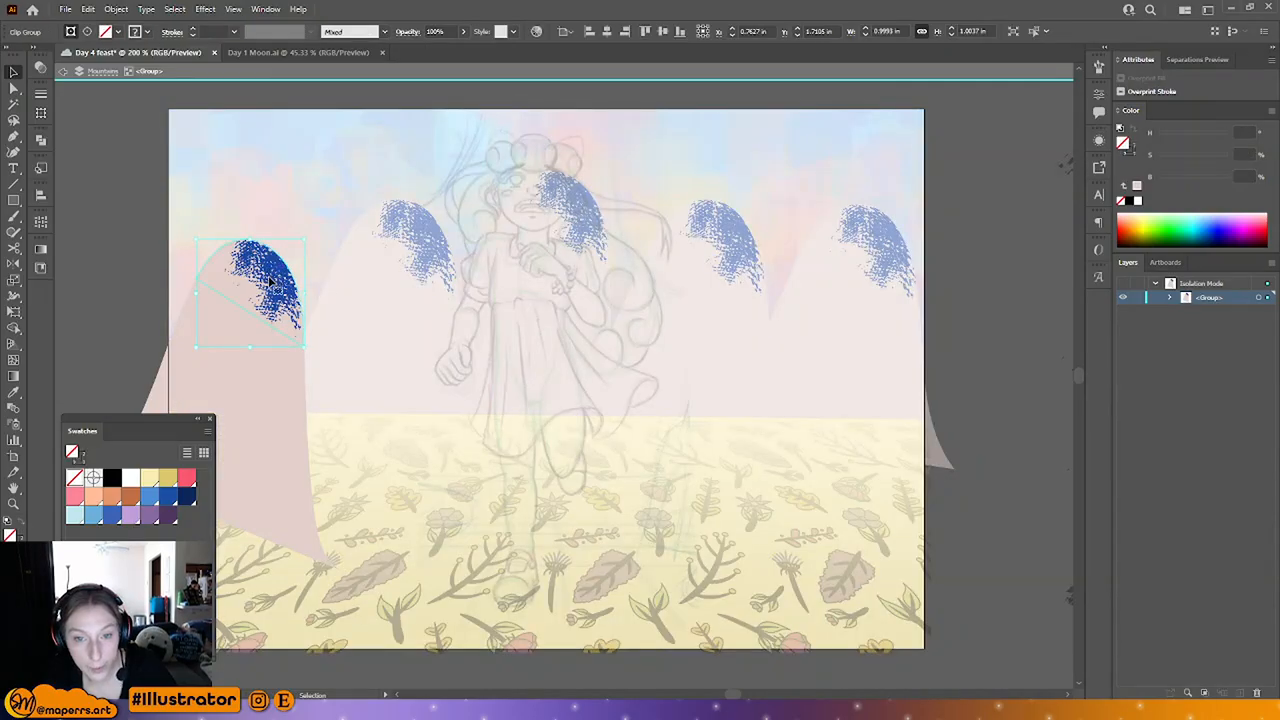
left_click(13, 88)
double_click(170, 194)
Step: Select one blue texture stroke on the leftmost mountain and extend the selection to all matching strokes on the mountains
left_click(266, 267)
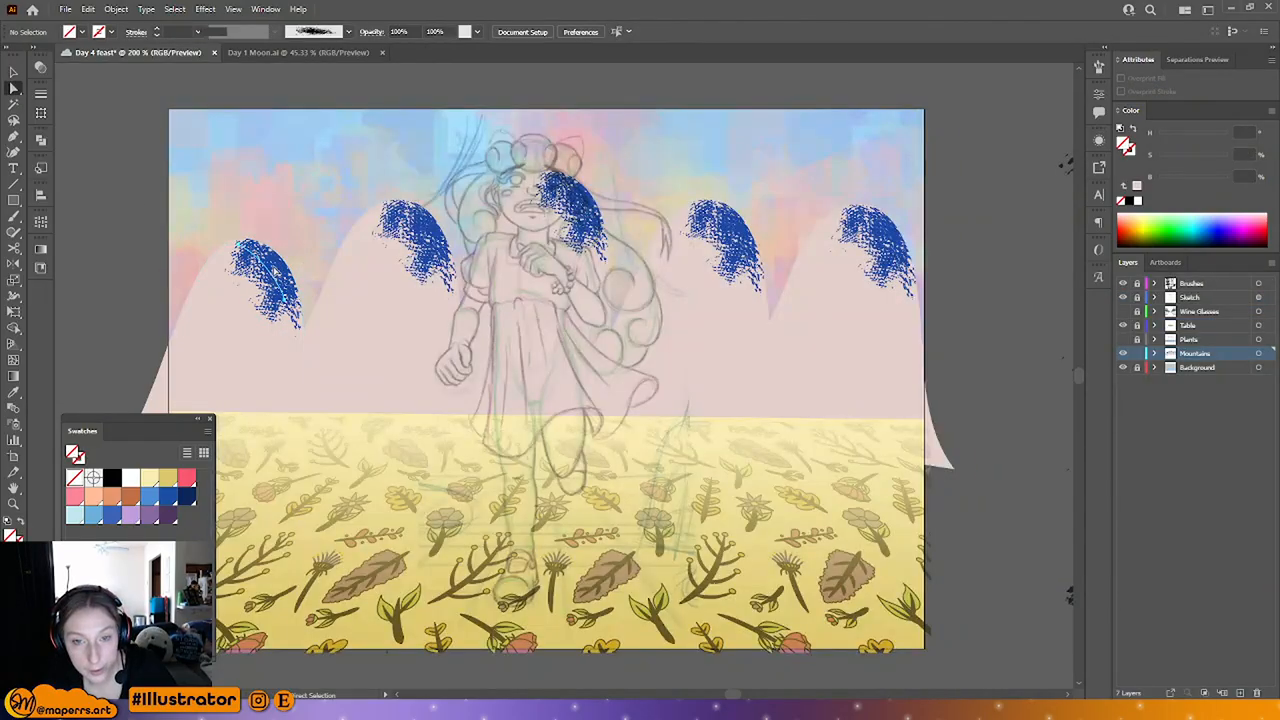
left_click(177, 9)
mouse_move(199, 138)
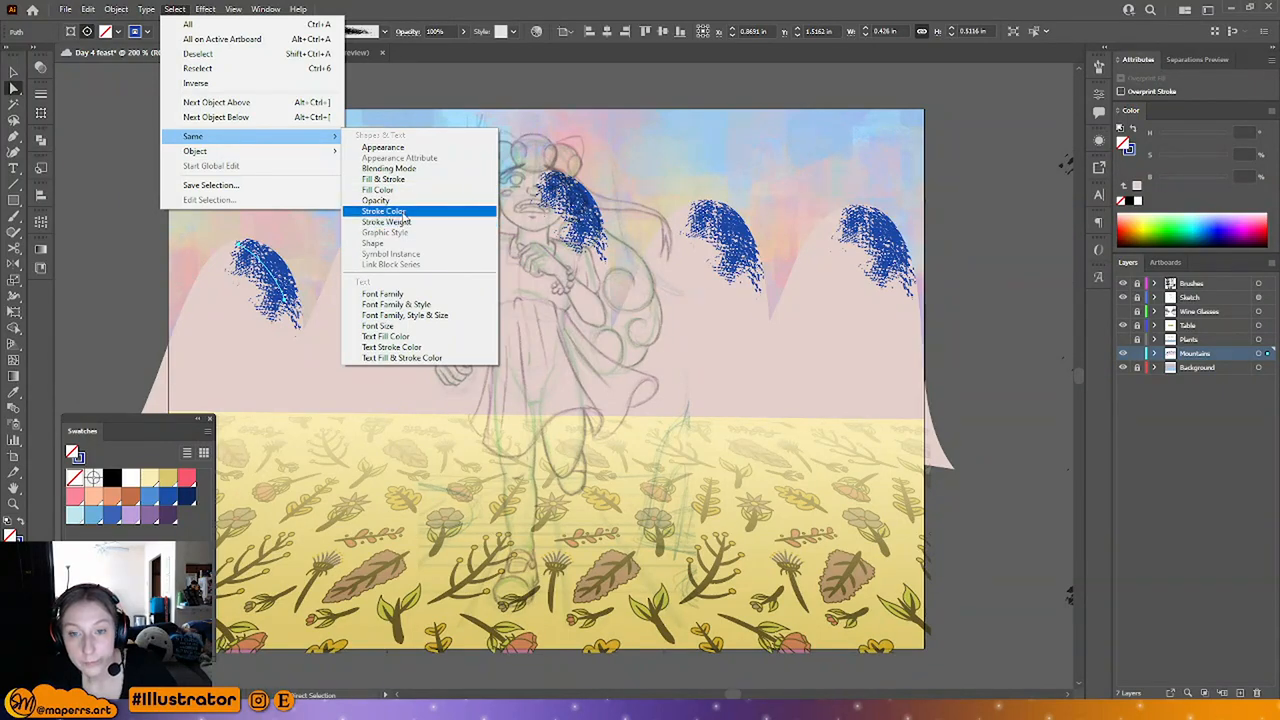
left_click(405, 221)
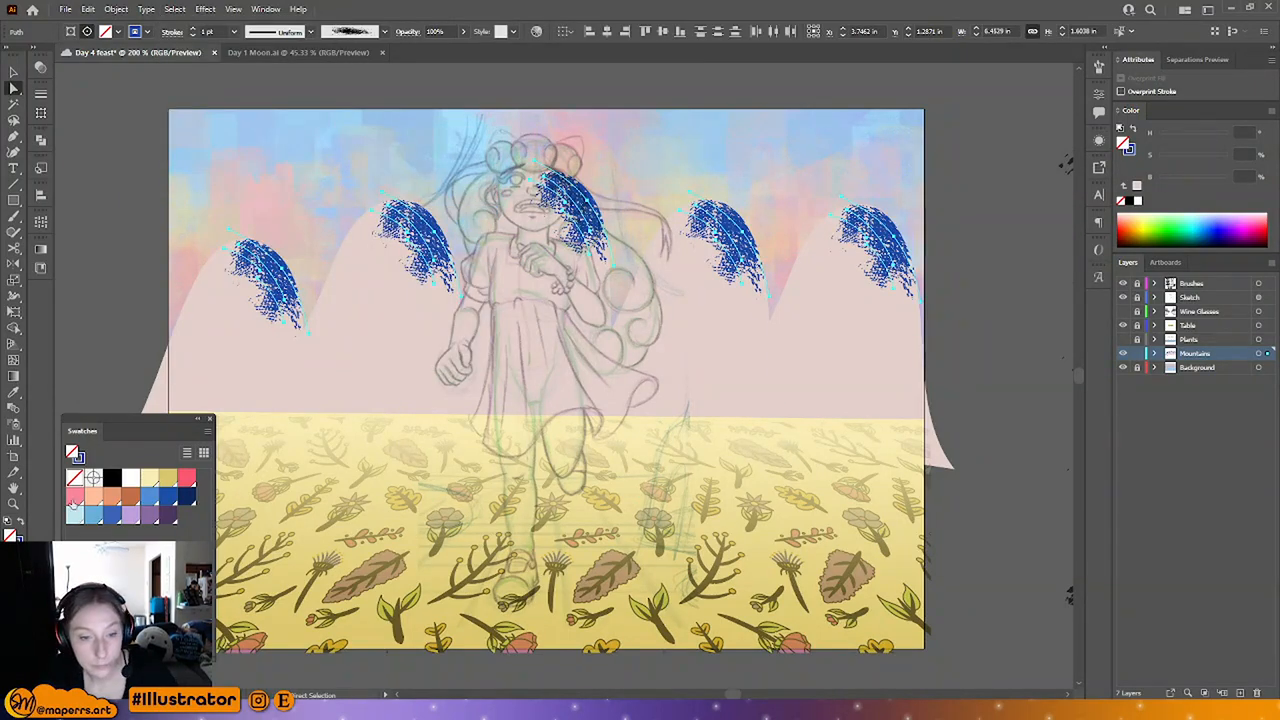
Step: Try recolouring the texture strokes with the pink New swatch 12 and with a colour sampled from the sky
left_click(74, 498)
left_click(74, 478)
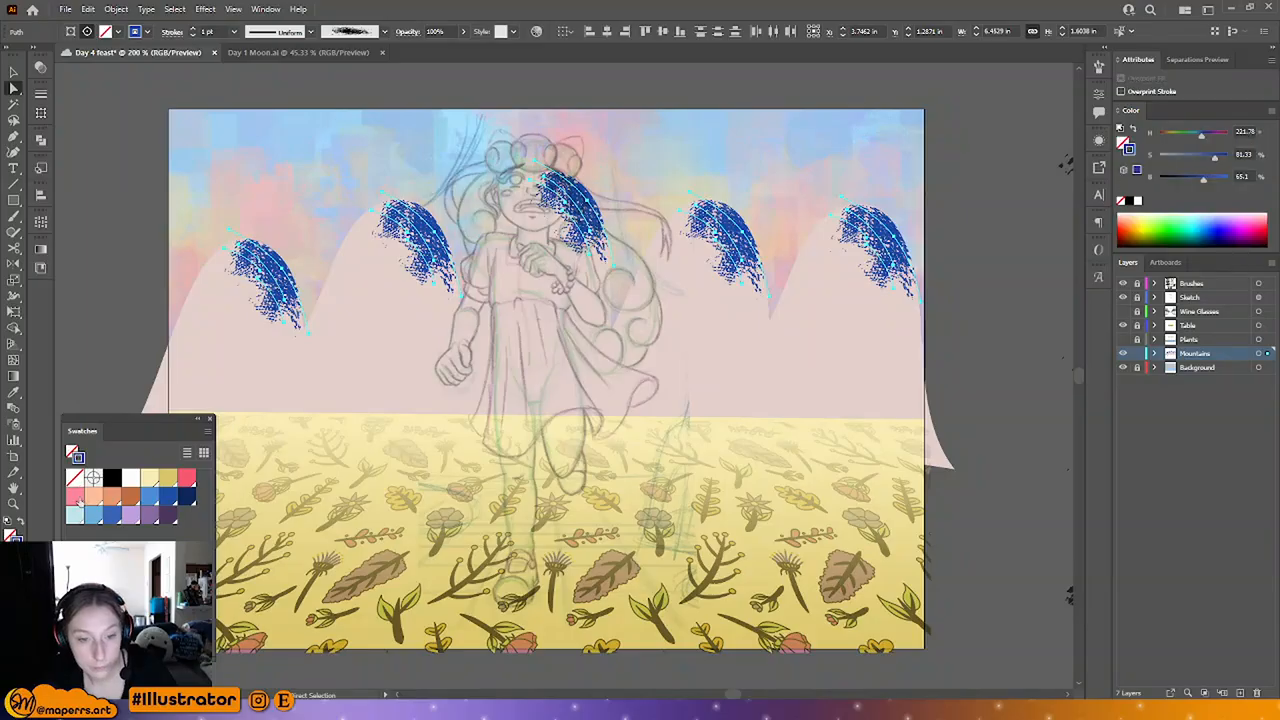
left_click(76, 498)
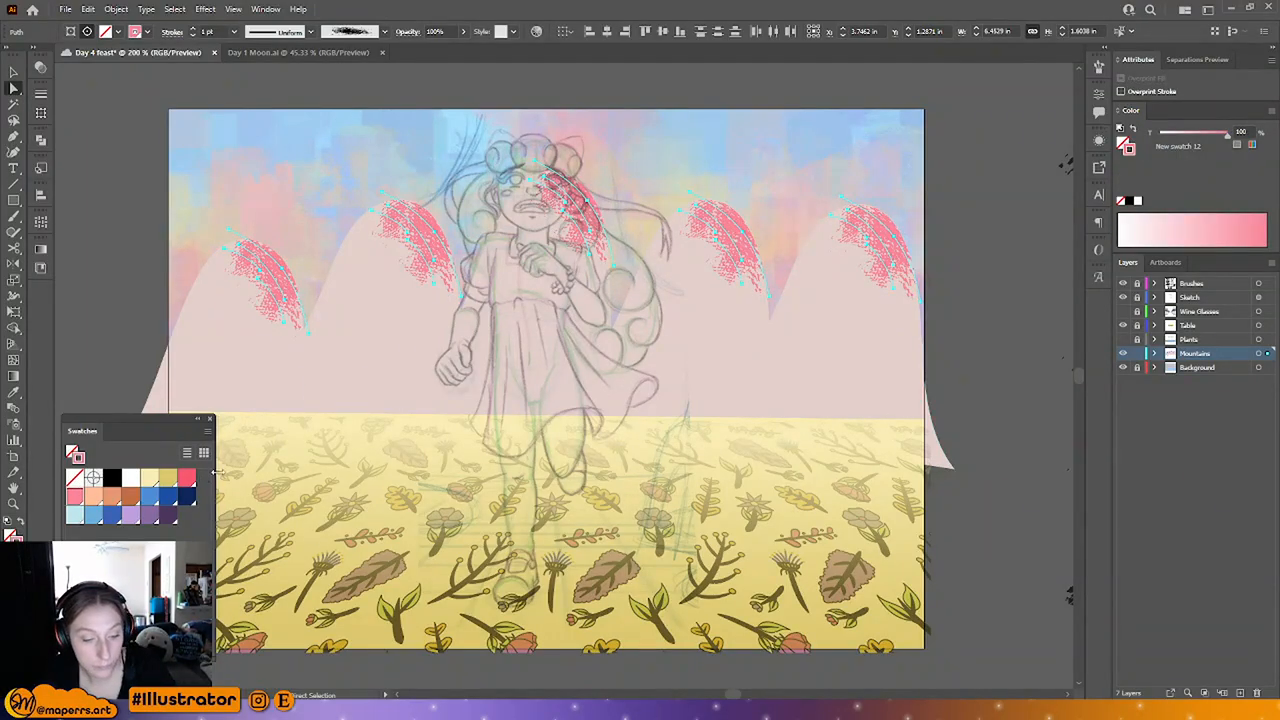
key("i")
left_click(187, 185)
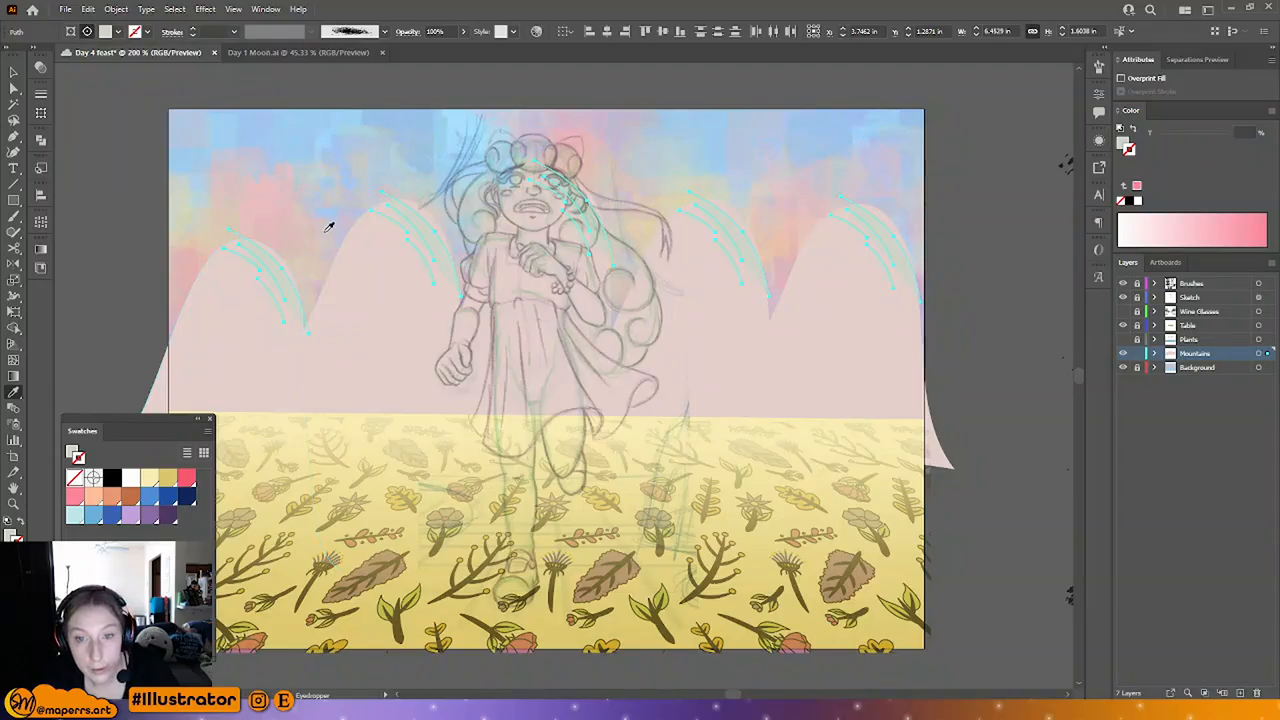
key("ctrl+z")
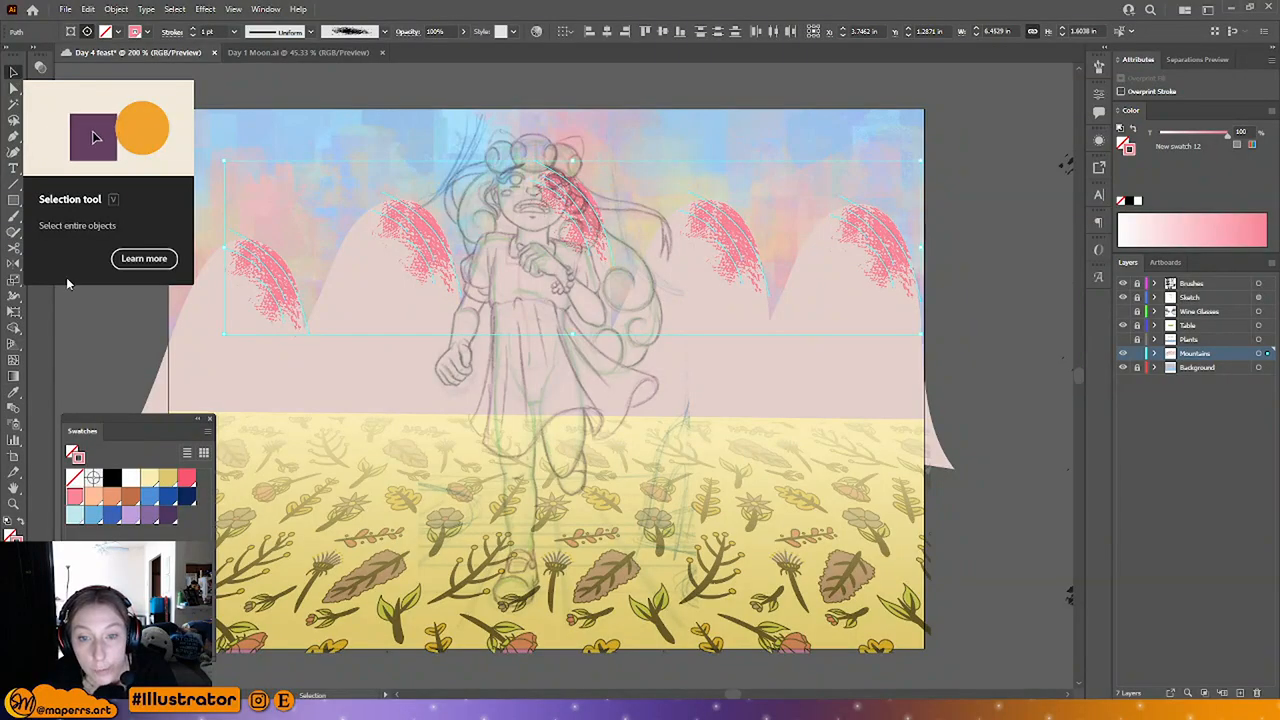
Step: Recolour the mountains' texture strokes with the medium blue New swatch 8 and deselect them
left_click(16, 73)
left_click(151, 500)
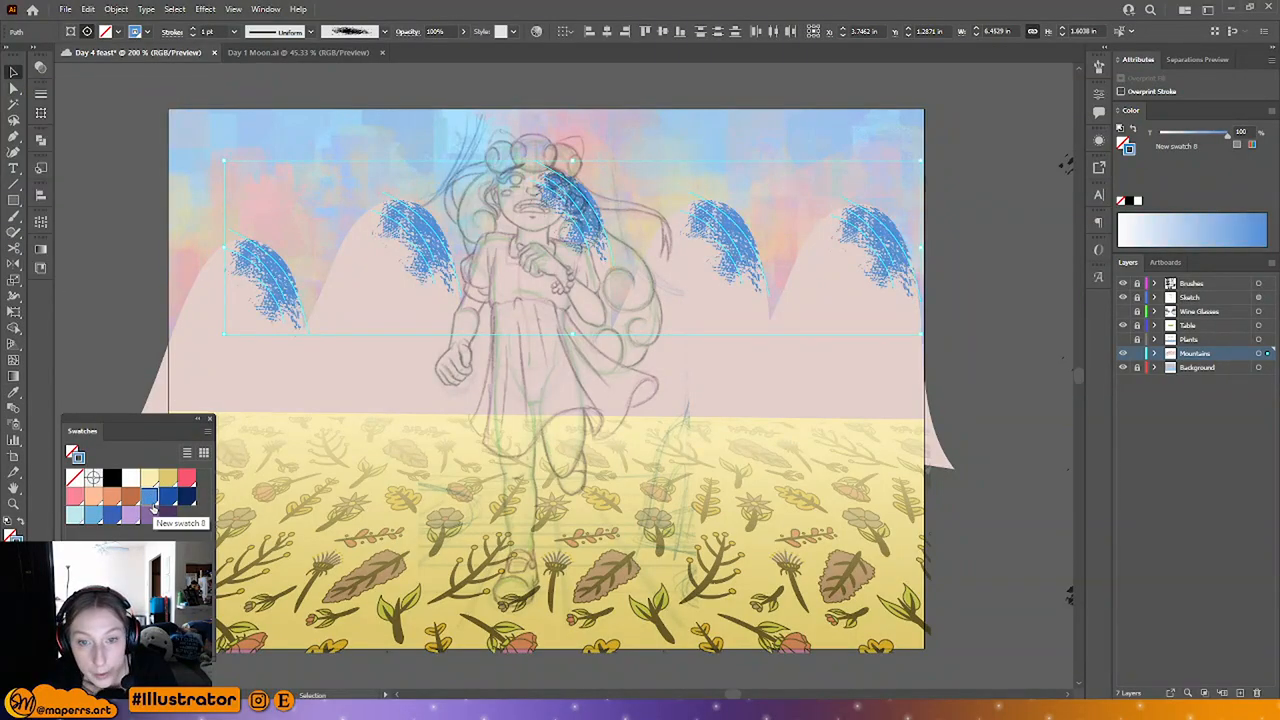
left_click(14, 89)
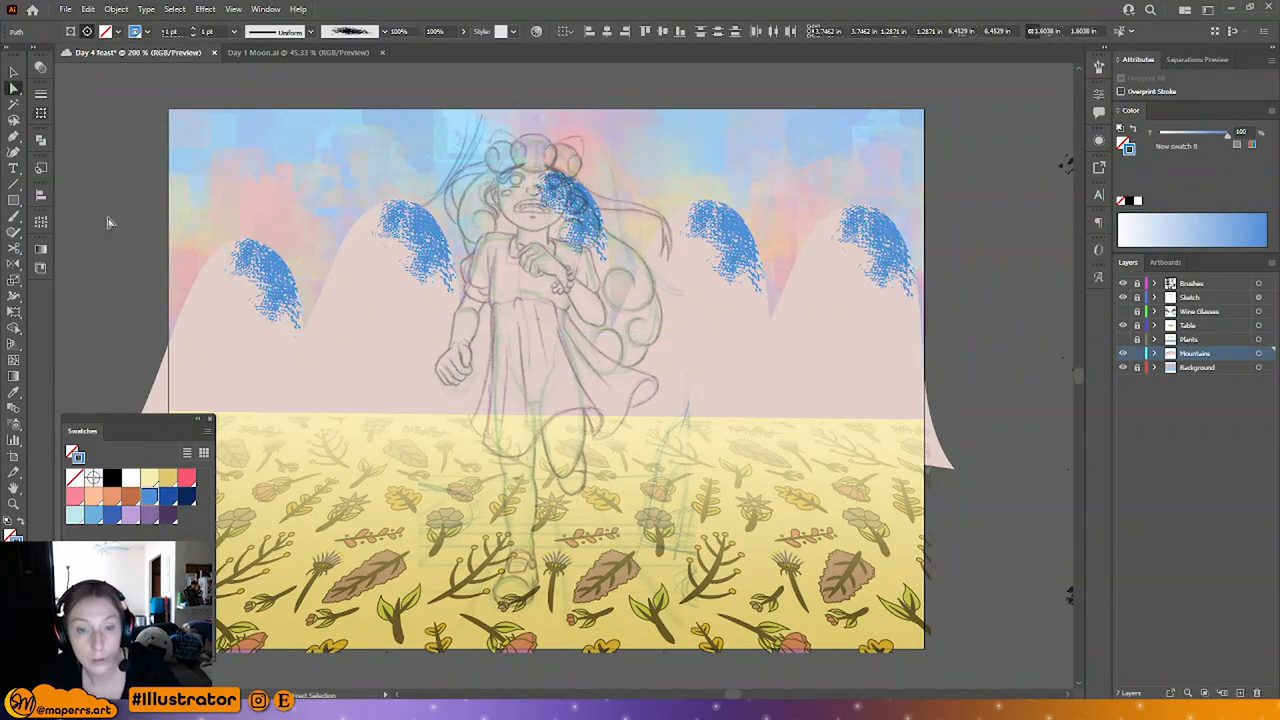
left_click(109, 220)
Step: Select the five mountain shapes and give them a linear gradient fill
left_click(228, 302)
left_click(381, 316)
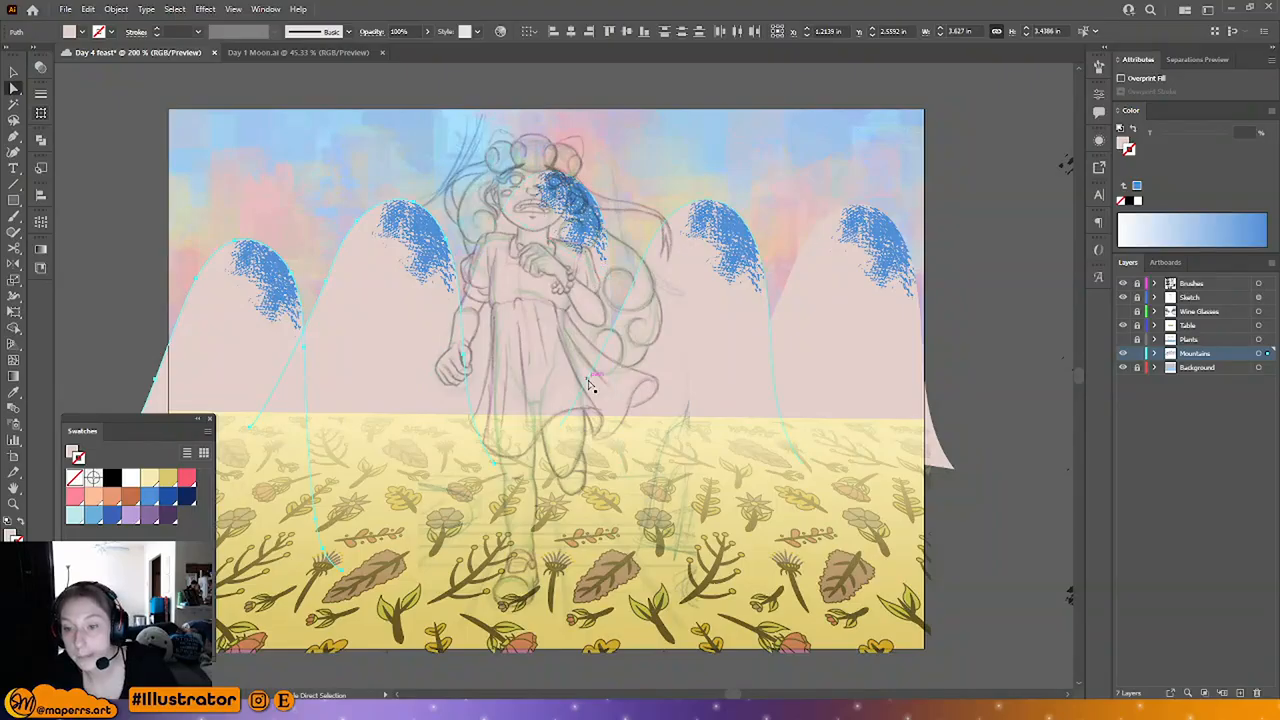
left_click(547, 318, "shift")
left_click(881, 376, "shift")
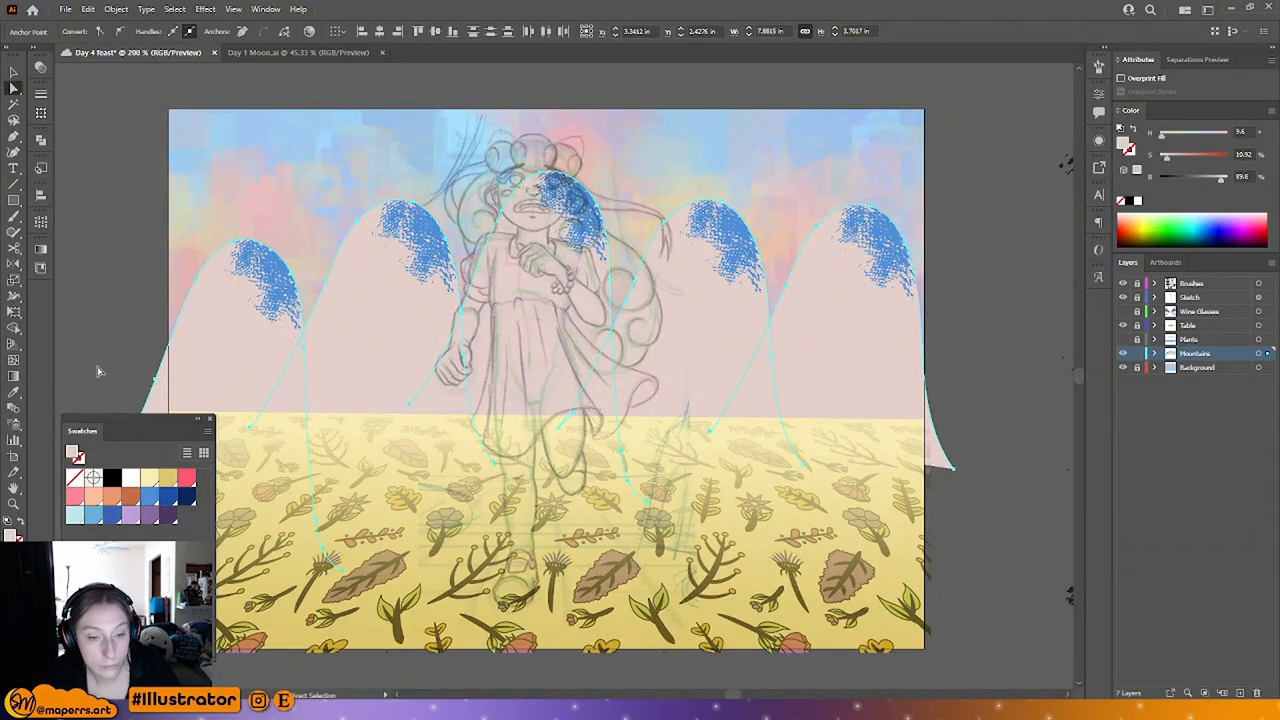
left_click(40, 247)
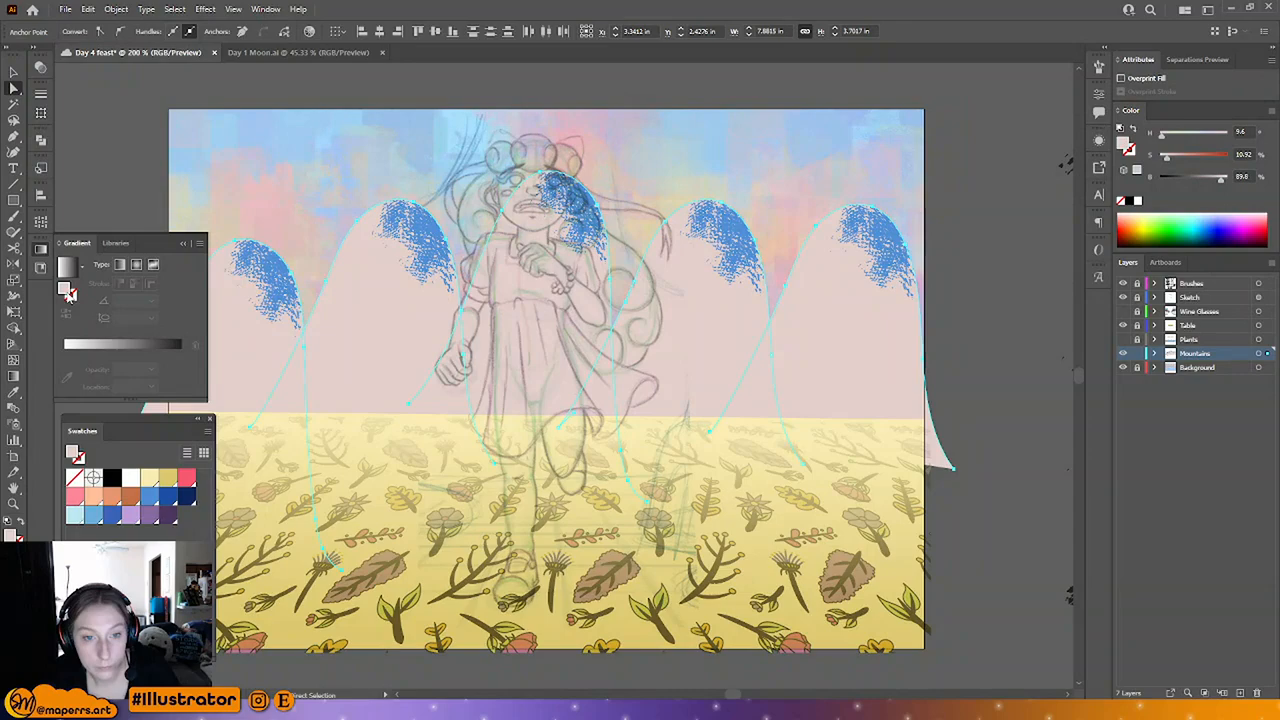
left_click(76, 353)
Step: Reduce the mountains' gradient to two pale pink stops (E5D0CC) at 0% and 100%, removing the extra stops
left_click_drag(77, 355, 251, 361)
left_click(195, 347)
left_click(63, 354)
left_click(182, 354)
left_click(195, 347)
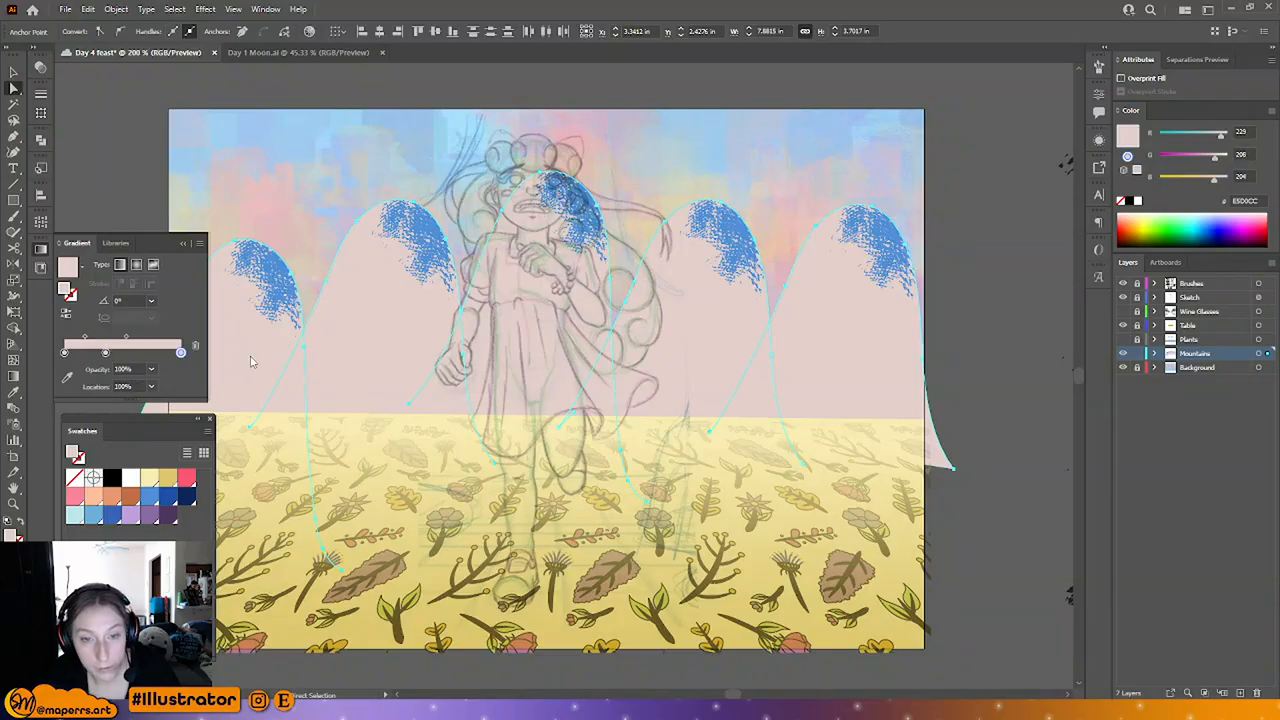
left_click(105, 353)
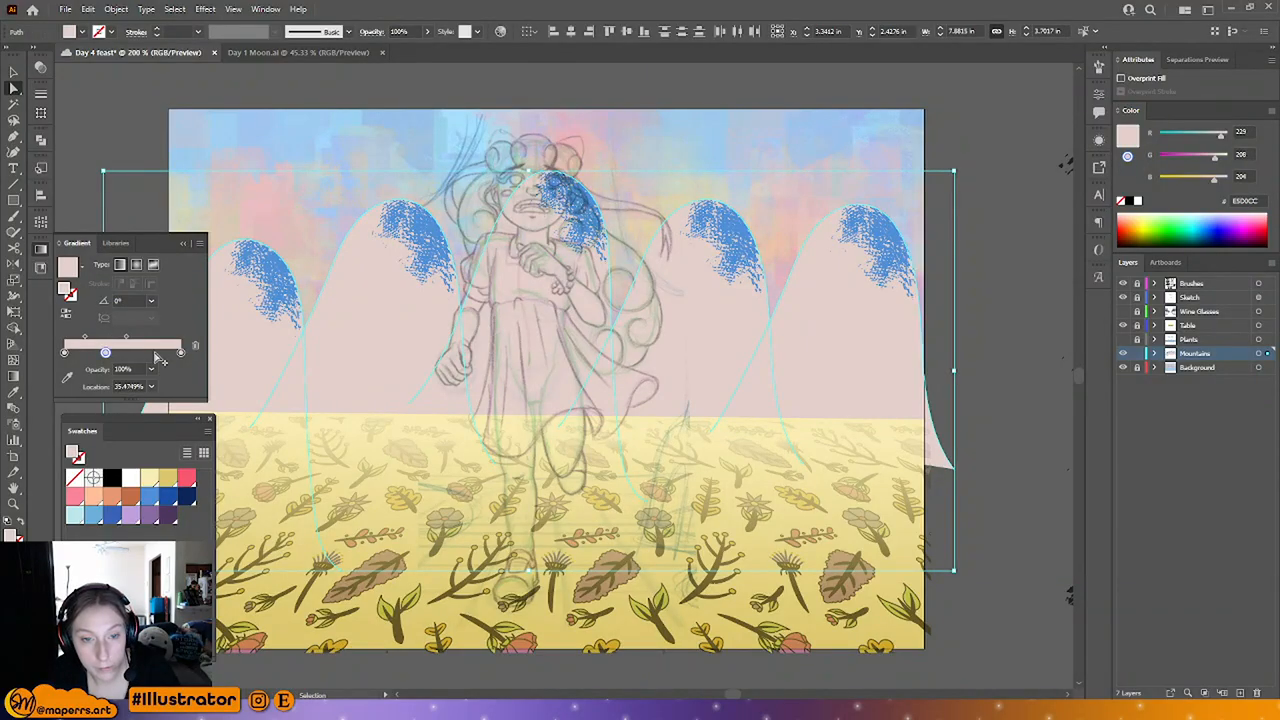
left_click(181, 354)
left_click(195, 346)
left_click_drag(106, 354, 211, 361)
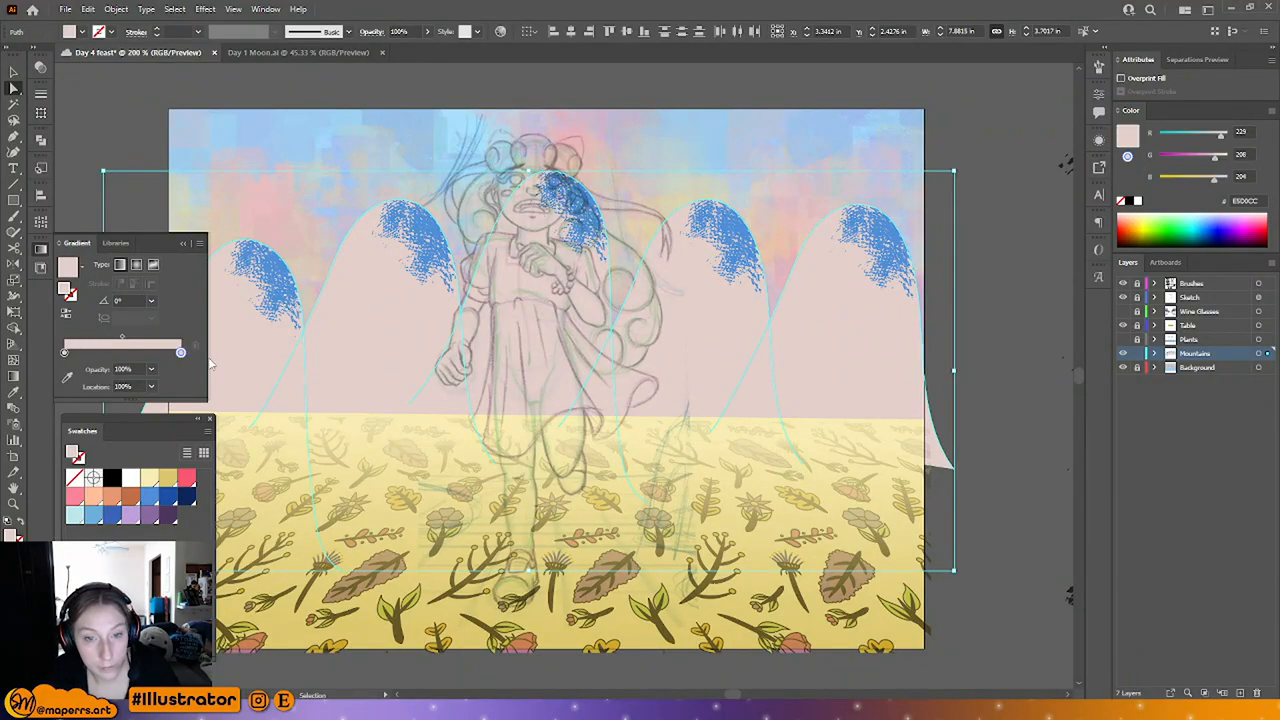
Step: Select the gradient's 0% stop and switch its colour sliders to HSB
left_click(64, 352)
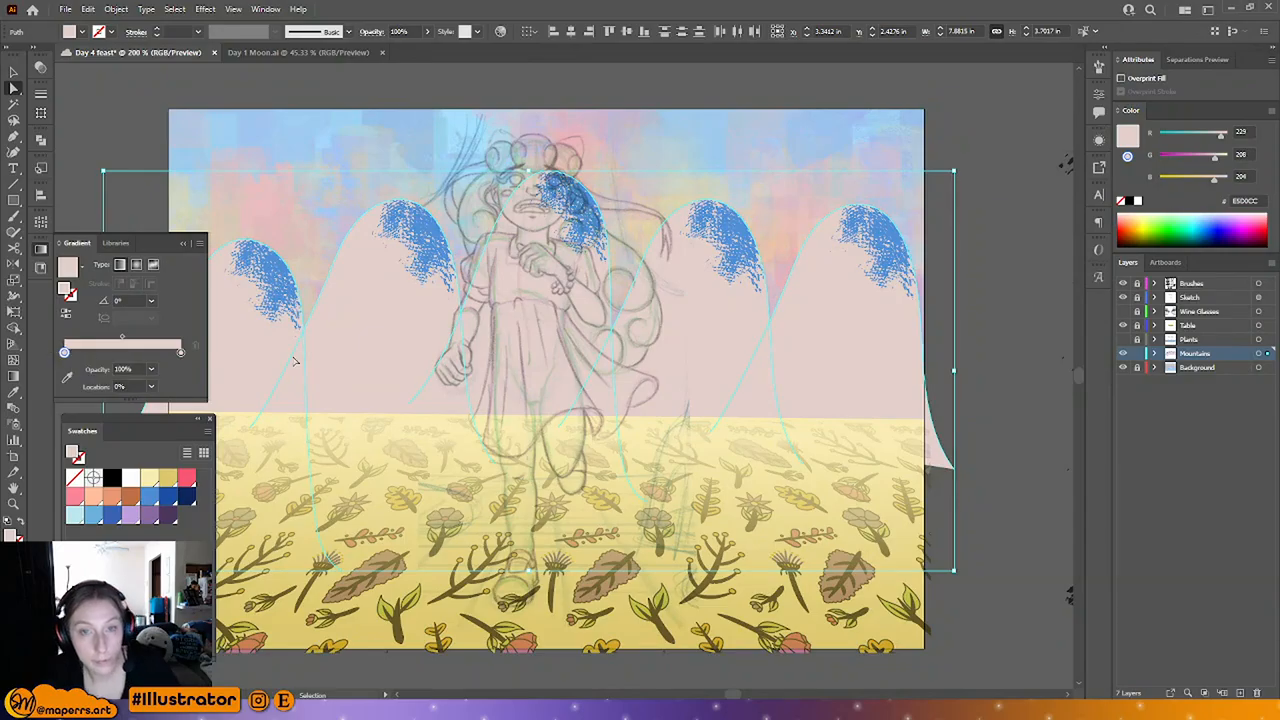
key("a")
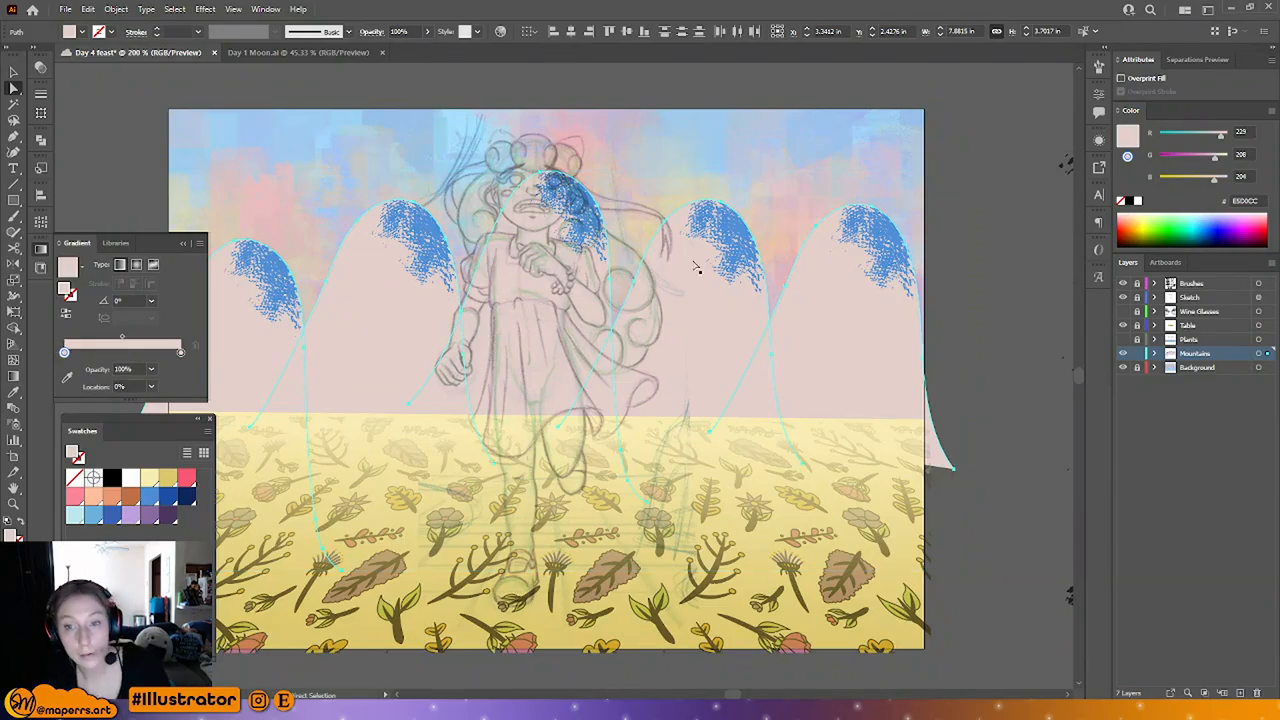
left_click(1270, 114)
left_click(1200, 160)
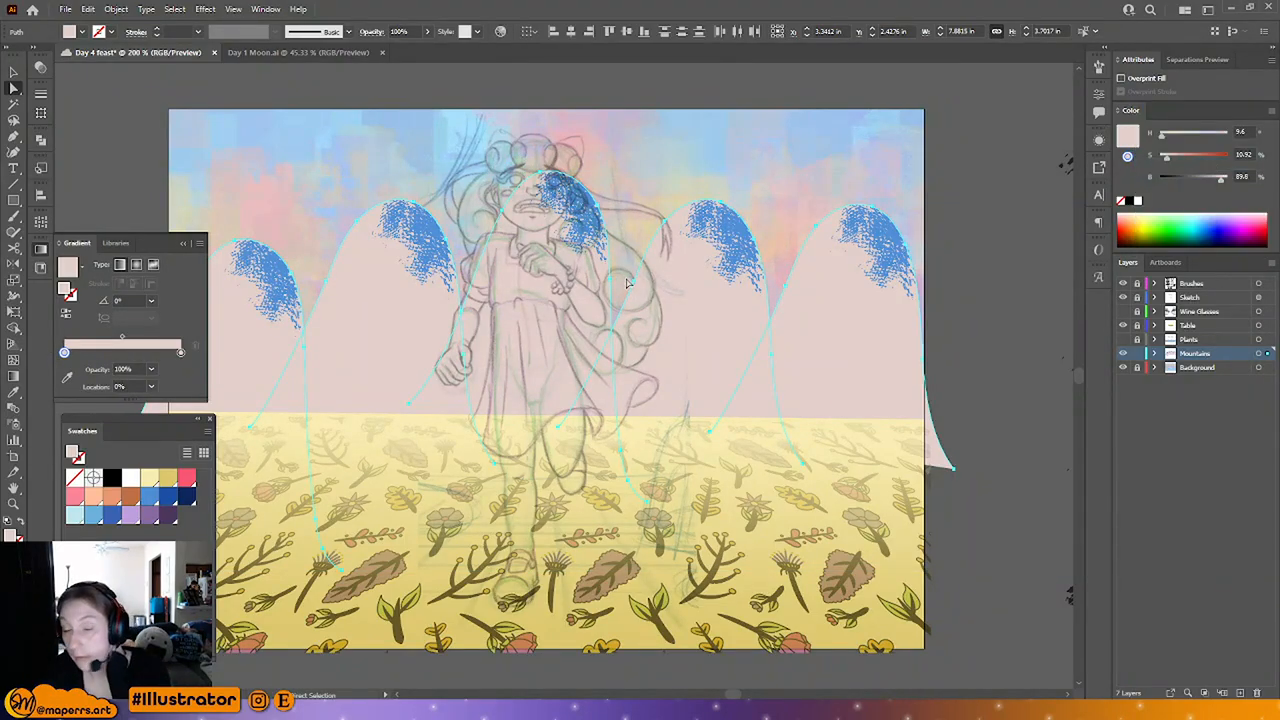
double_click(14, 532)
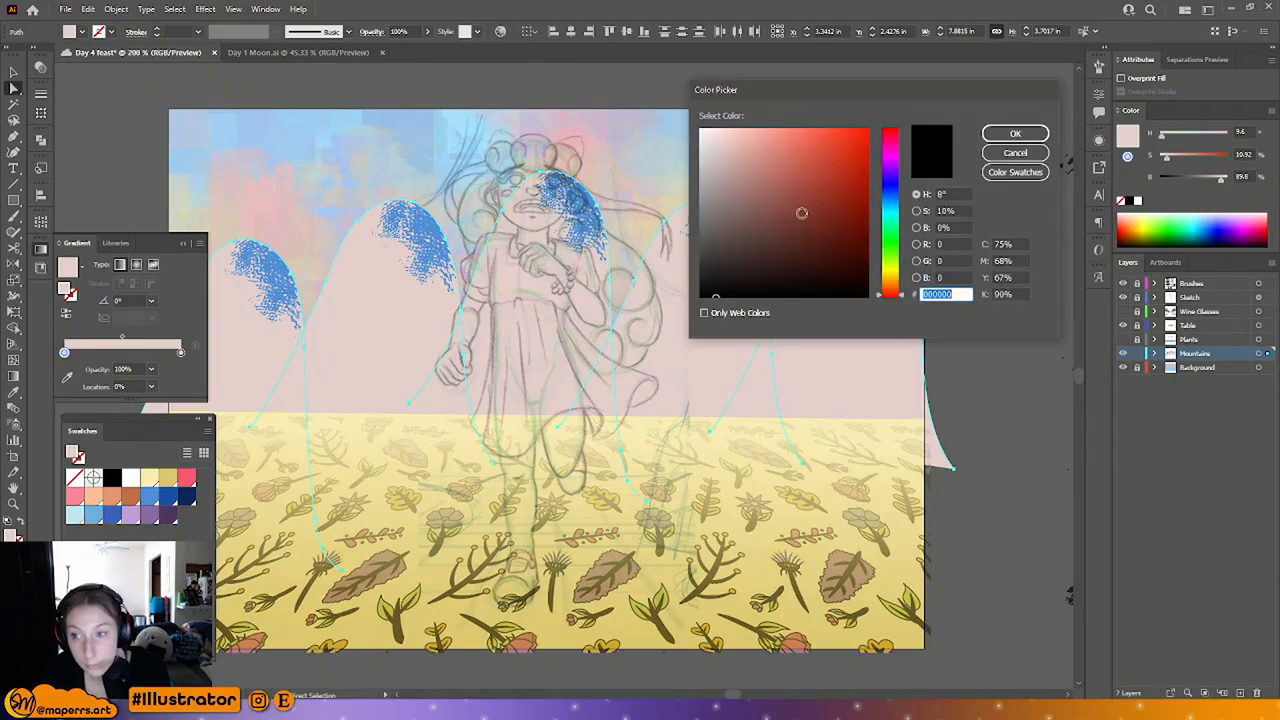
left_click_drag(930, 100, 800, 137)
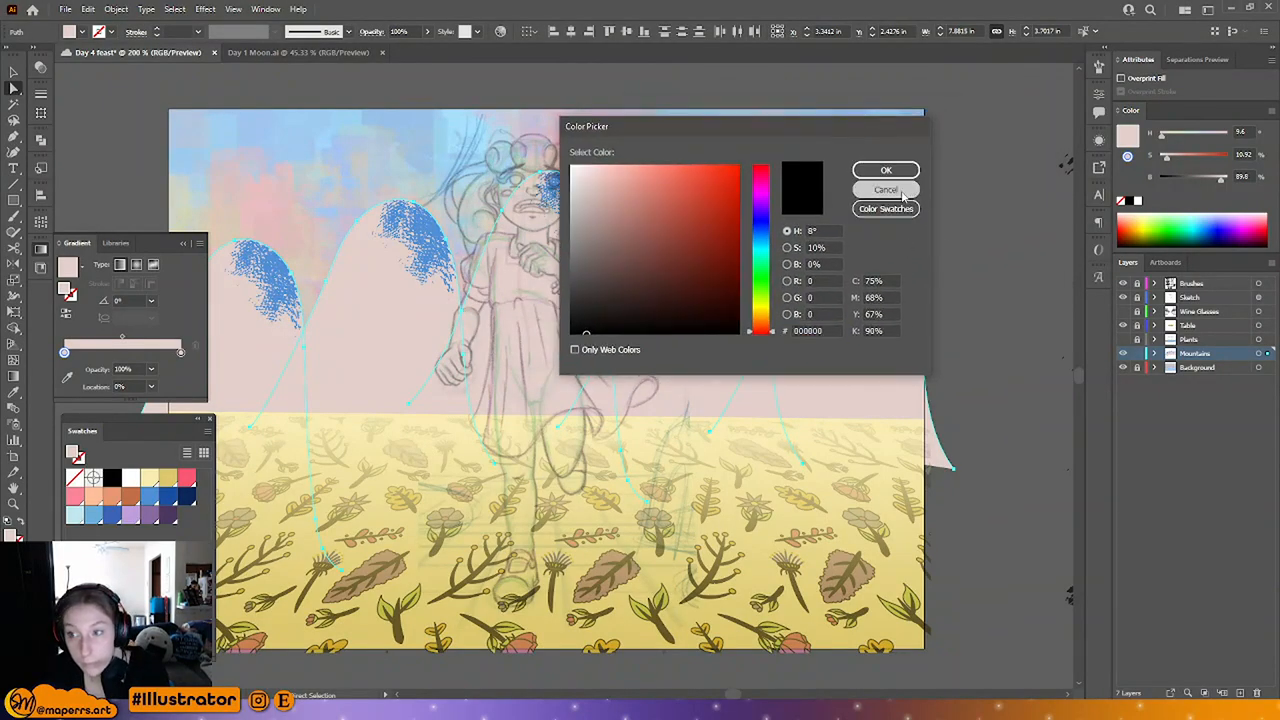
left_click(900, 191)
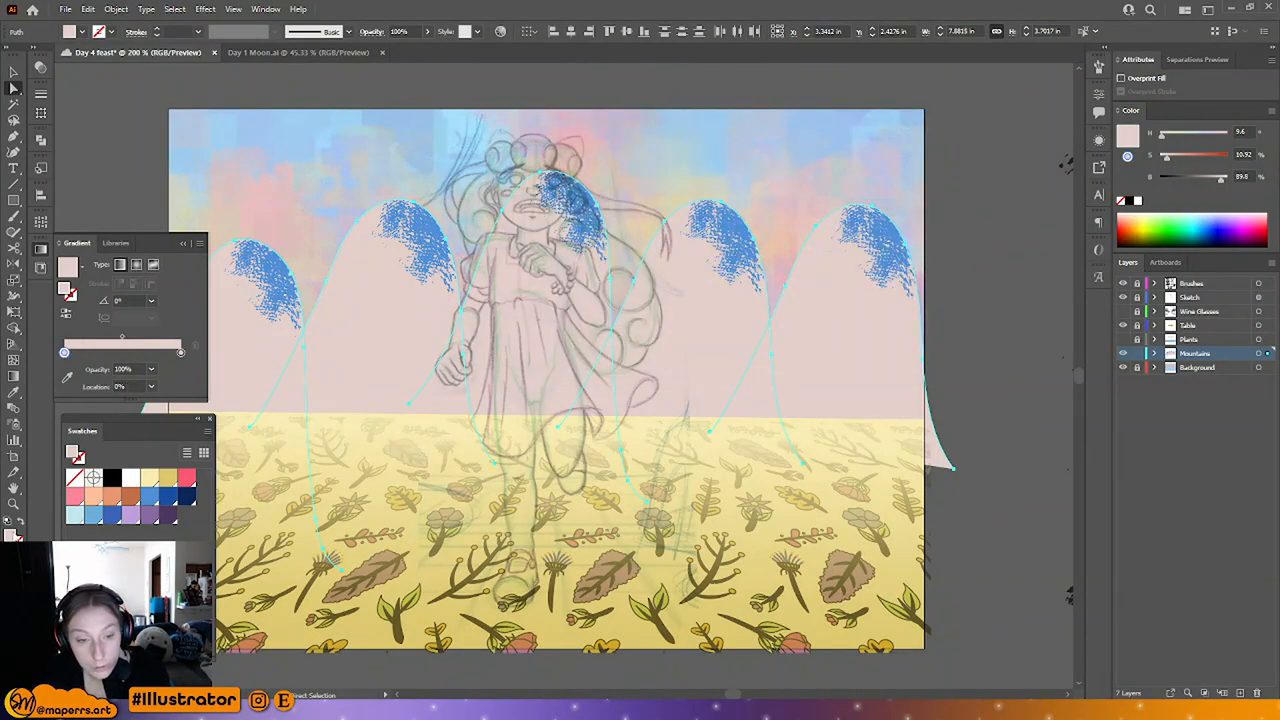
double_click(14, 534)
left_click(880, 190)
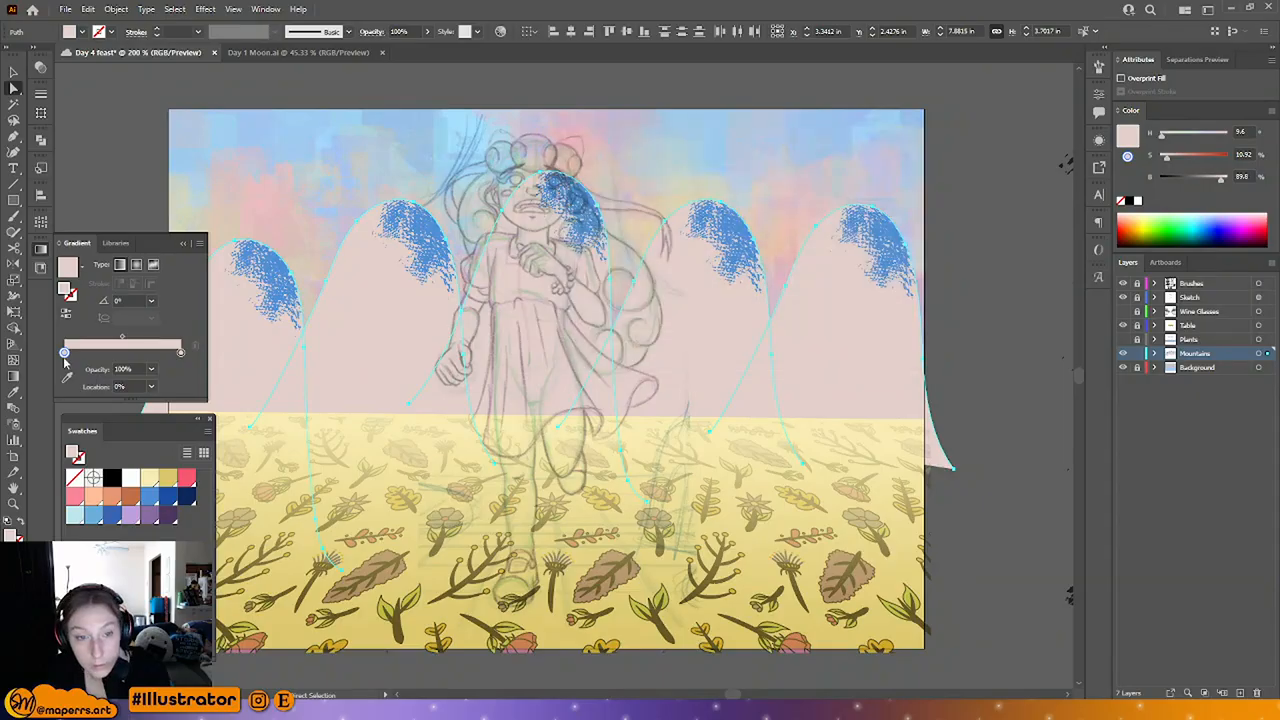
double_click(65, 354)
left_click(14, 441)
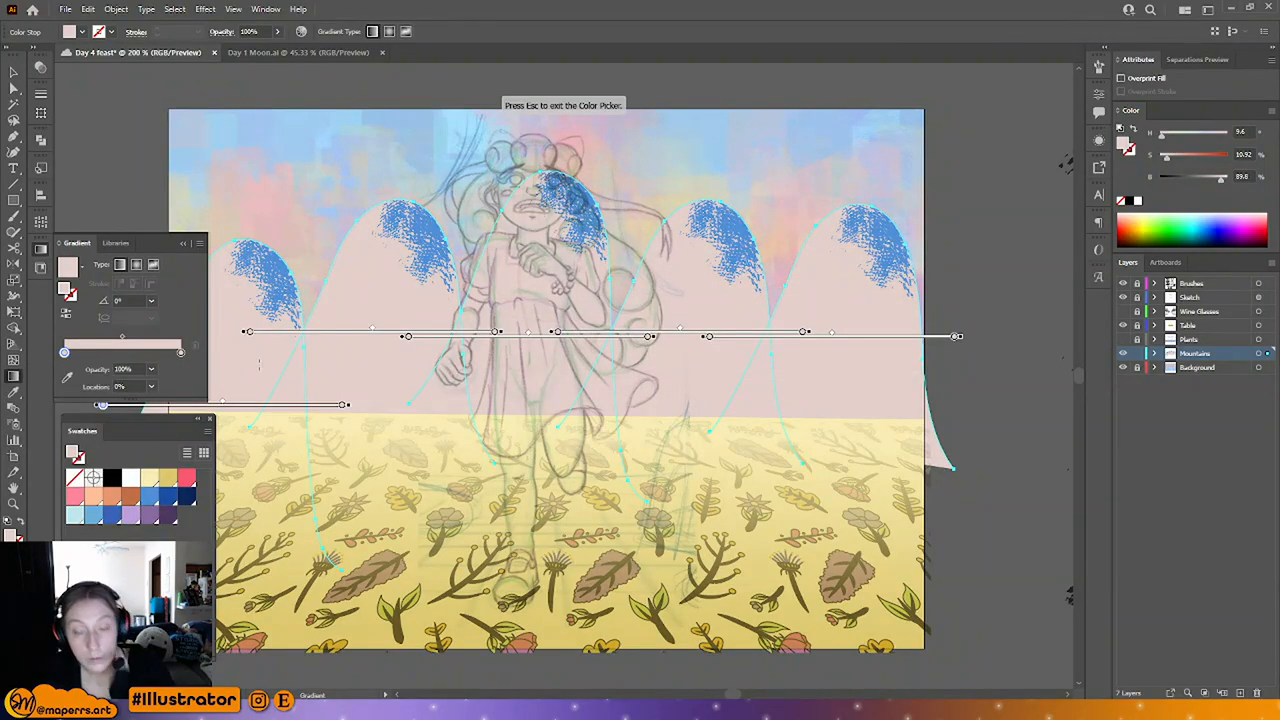
key("Escape")
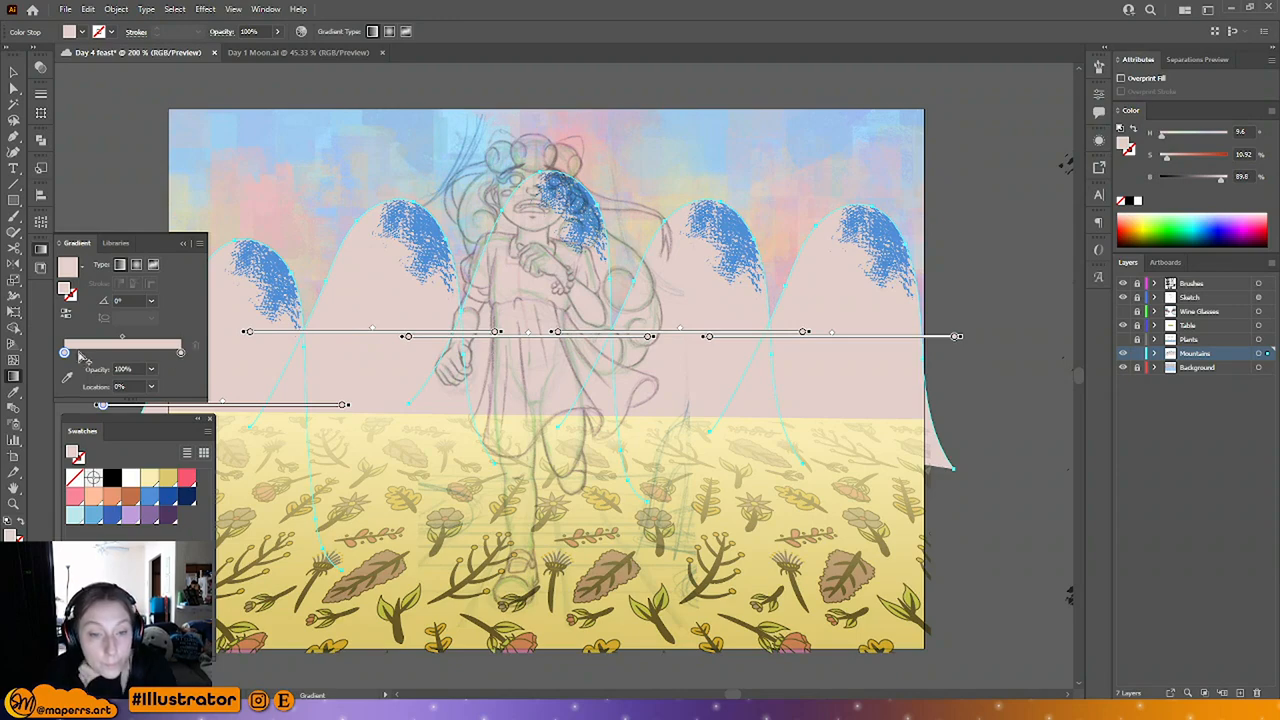
Step: Recolour the gradient's 0% stop to a coral pink by raising its saturation to about 47%
double_click(65, 354)
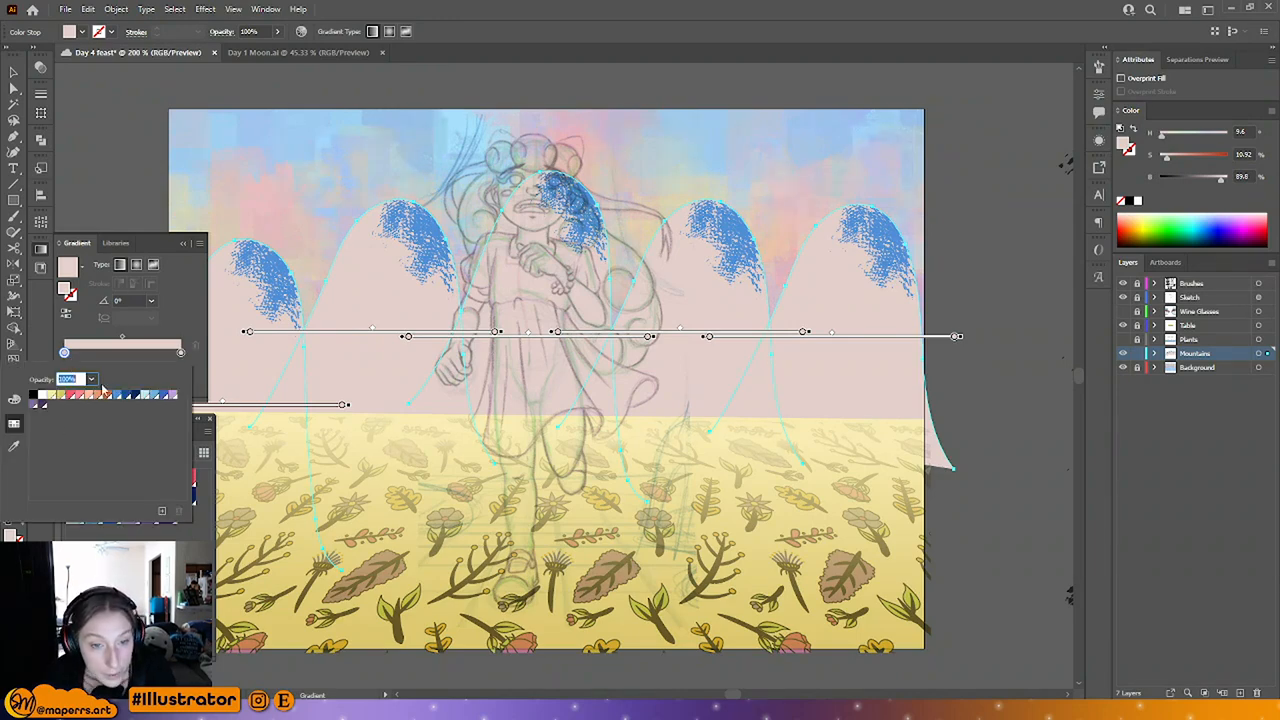
left_click(17, 399)
left_click_drag(79, 428, 103, 428)
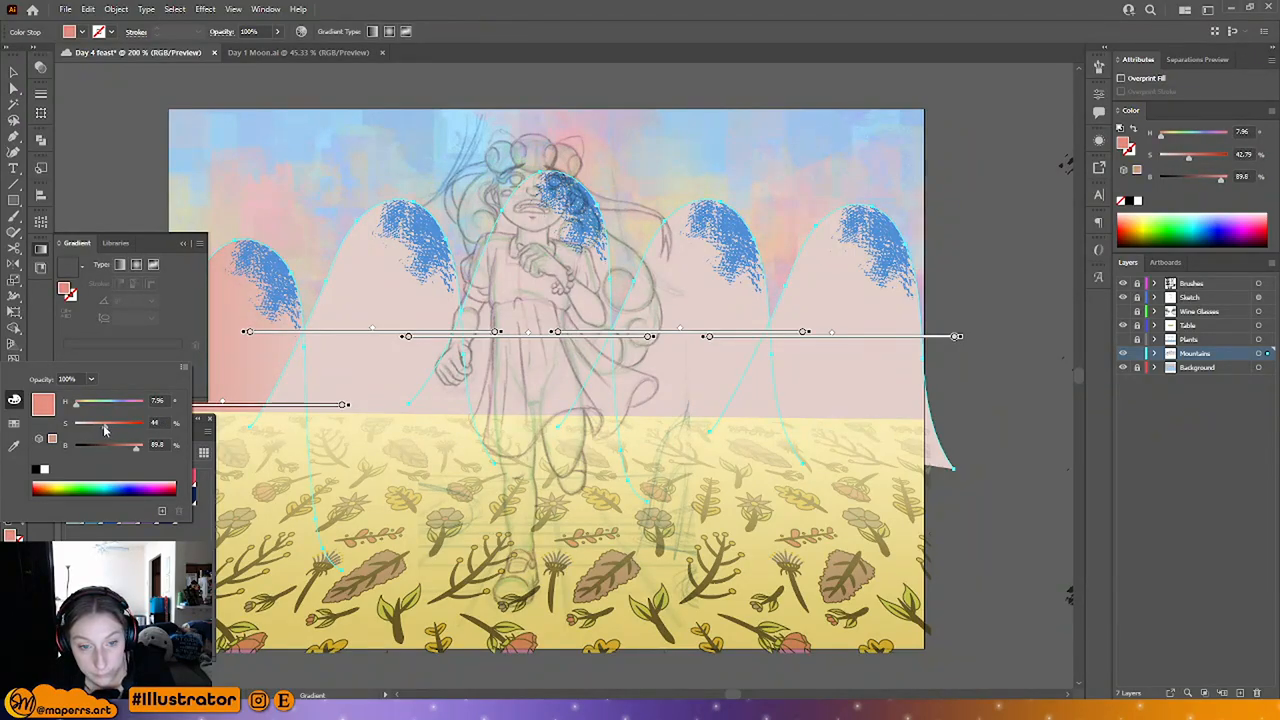
left_click(153, 374)
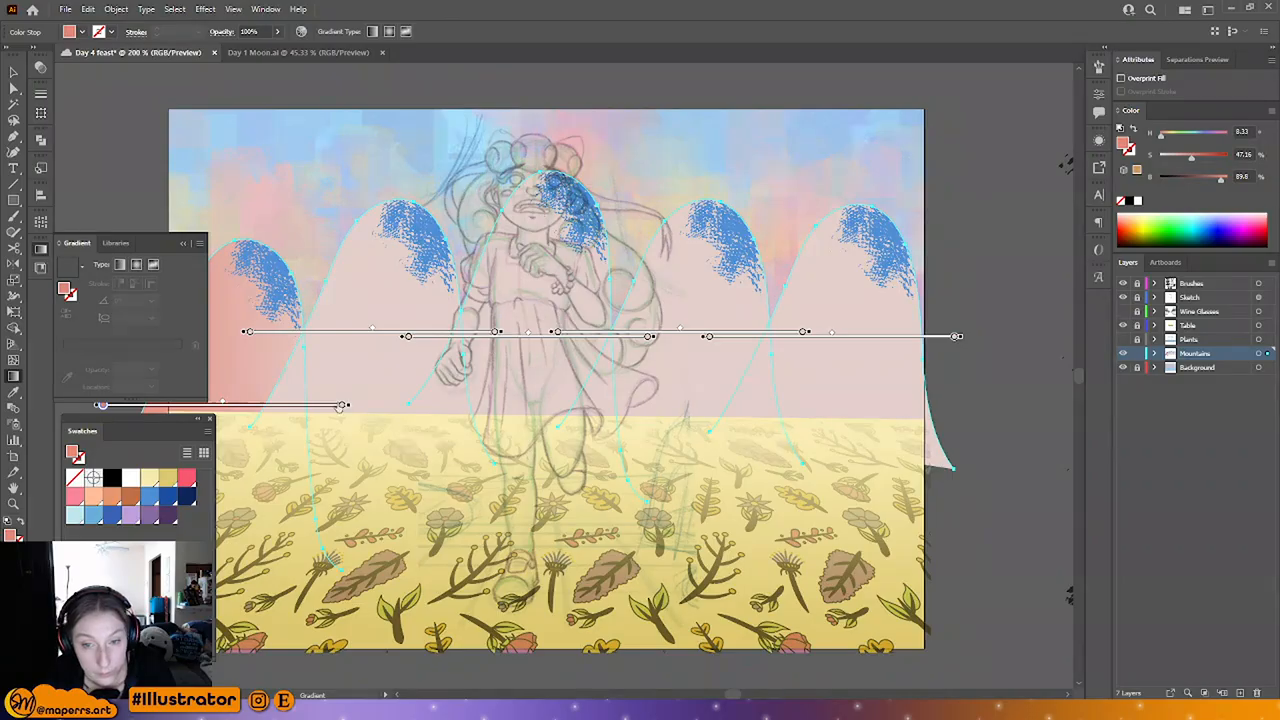
Step: Select only the leftmost mountain and lower the saturation of its gradient's 100% stop to make it a paler pink
left_click(343, 405)
key("a")
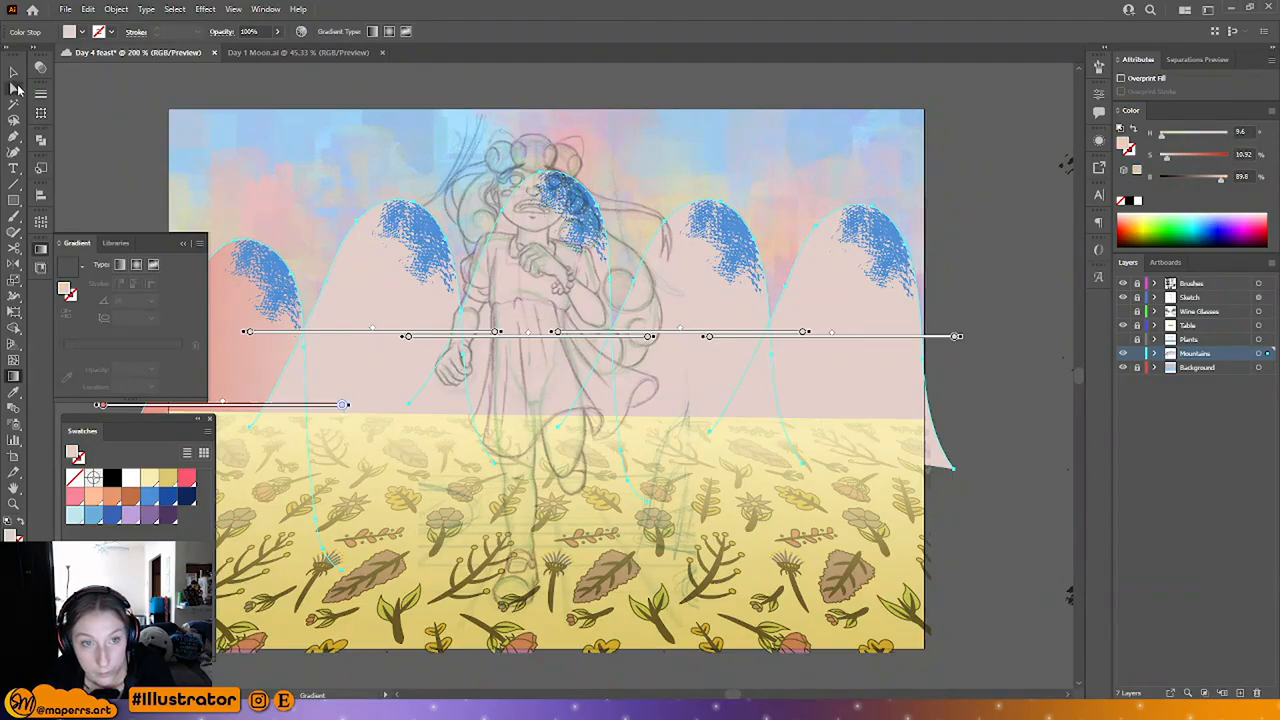
left_click(378, 487)
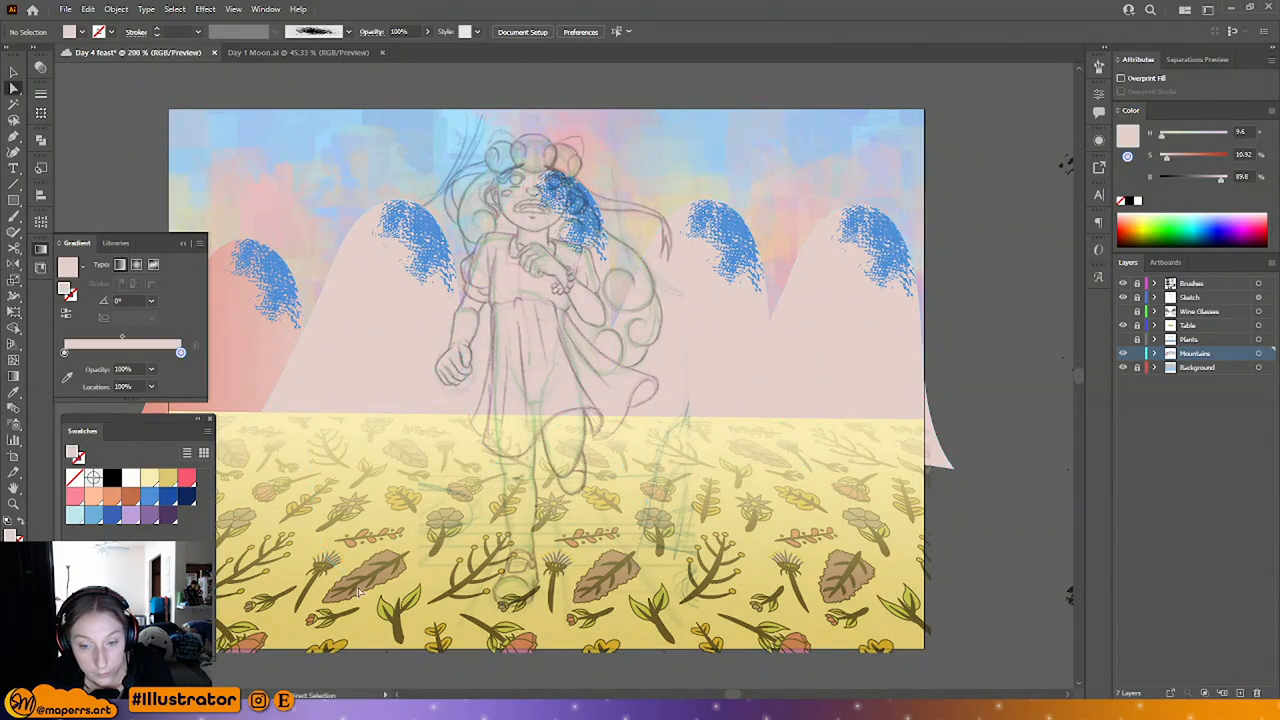
left_click(255, 364)
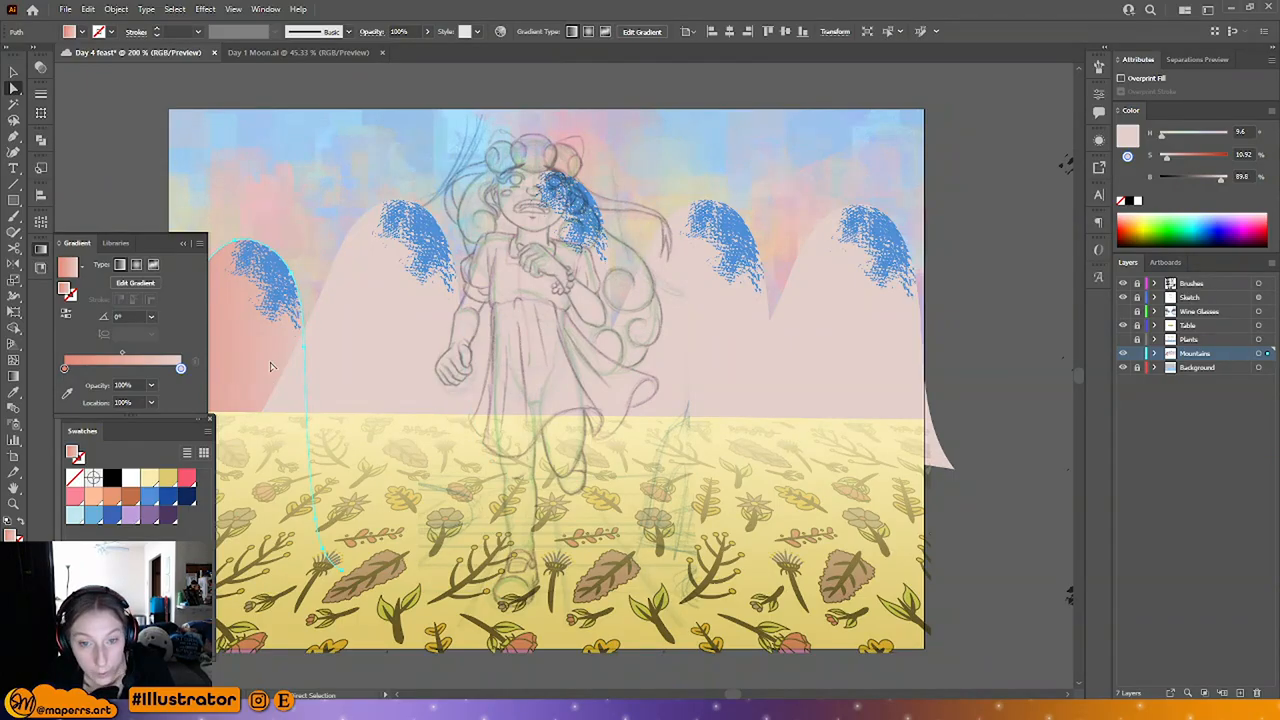
left_click(13, 375)
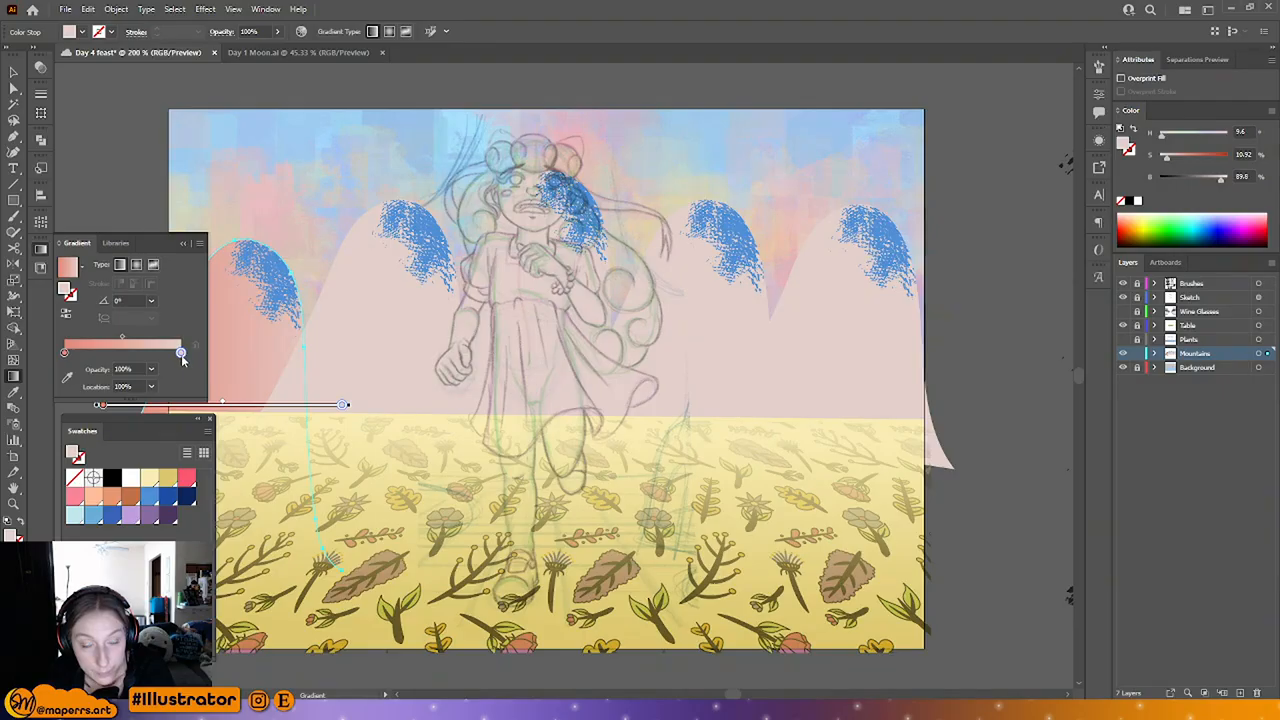
double_click(181, 353)
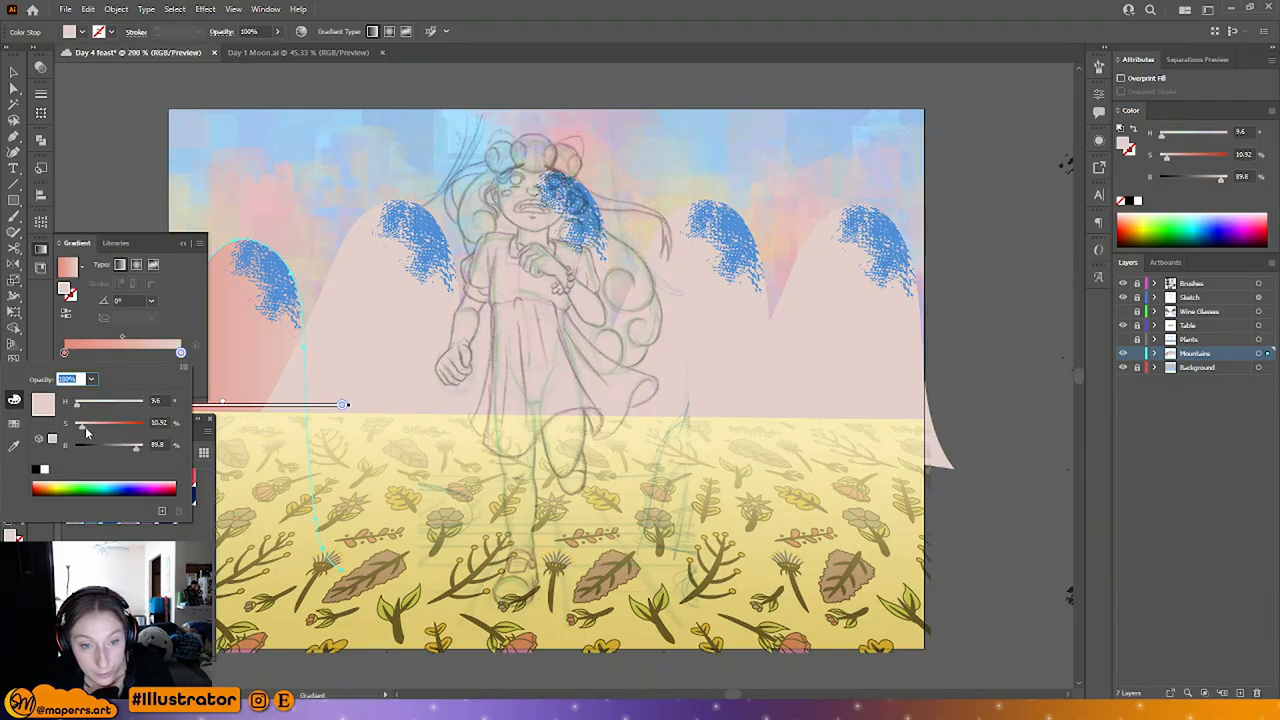
left_click_drag(86, 430, 78, 430)
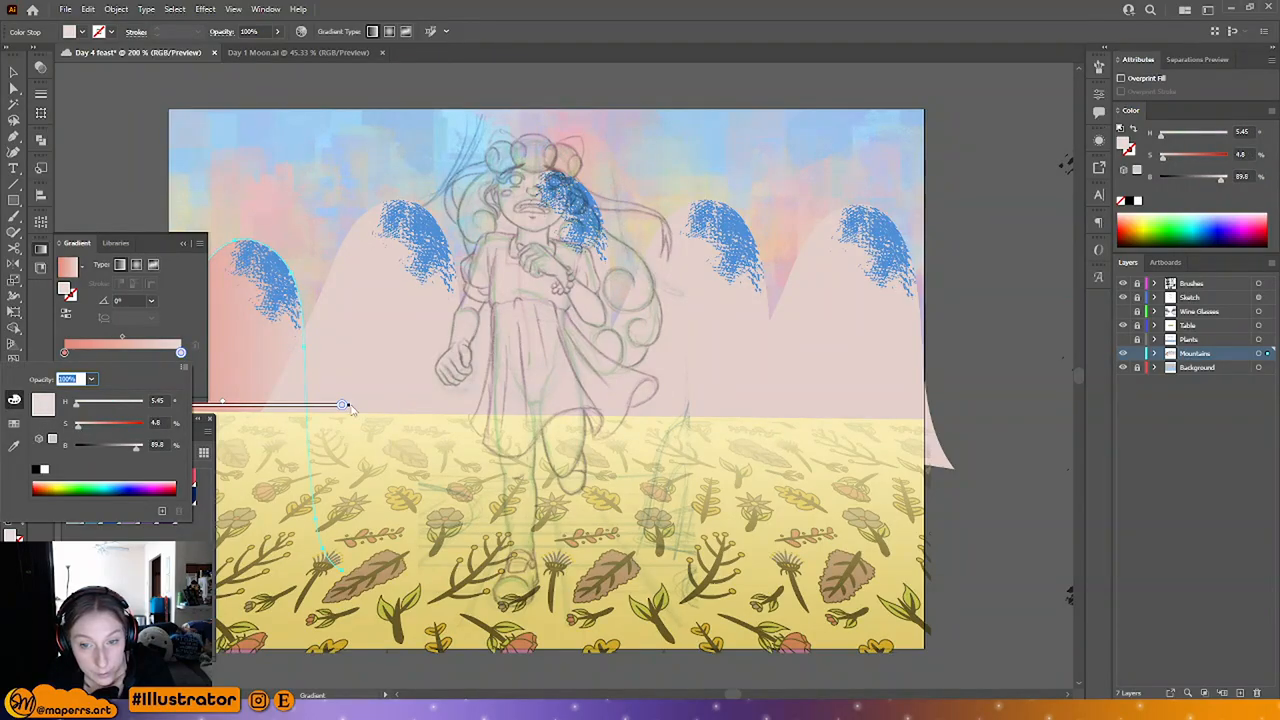
left_click(331, 375)
Step: Shift, rotate and shorten the leftmost mountain's gradient to an angle of about 53.6°, running from coral at the base to pale at the peak
mouse_move(344, 405)
left_mouse_down()
mouse_move(298, 404)
mouse_move(314, 404)
left_mouse_up()
key("ctrl+minus")
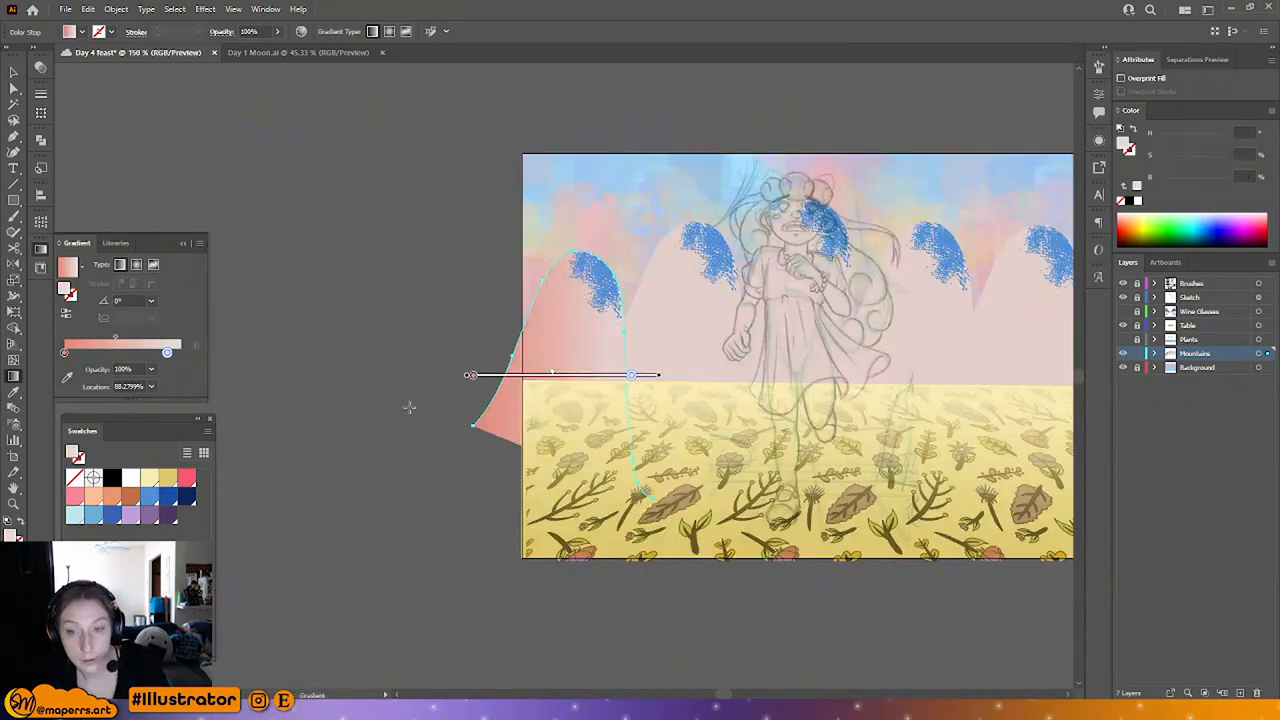
left_click_drag(409, 406, 292, 398)
key("ctrl+equal")
left_click_drag(556, 366, 459, 392)
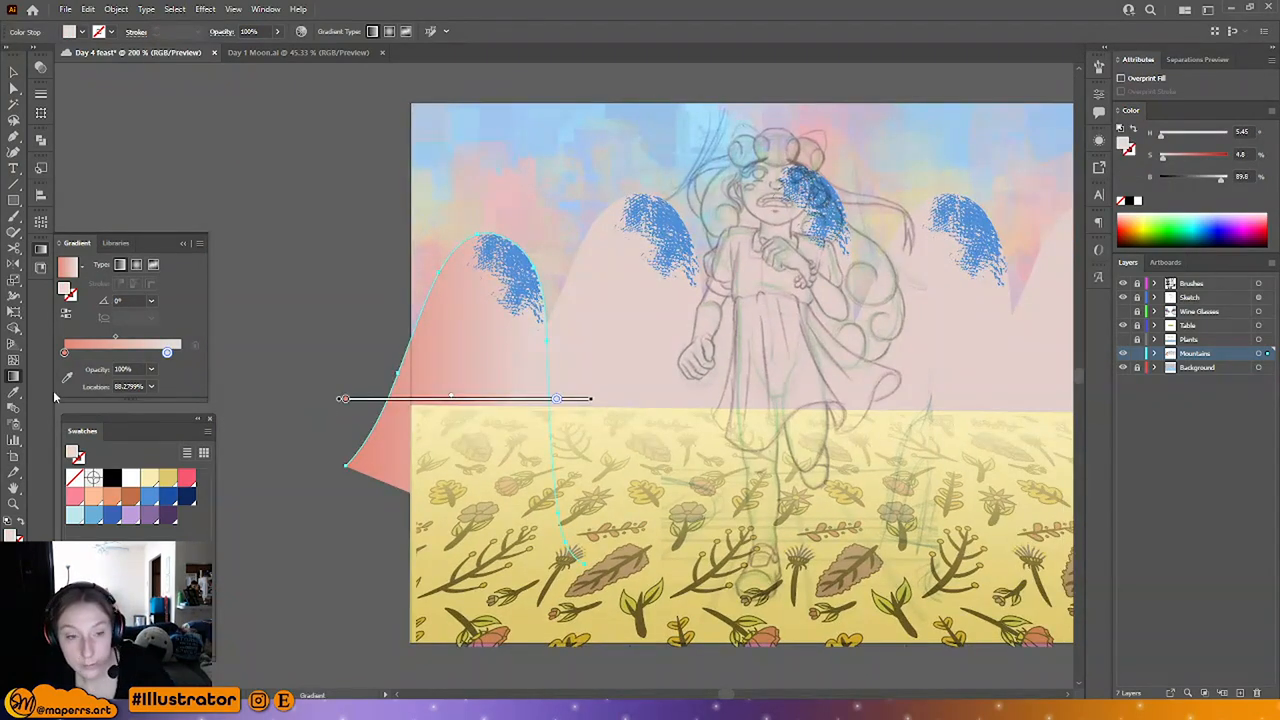
left_click_drag(343, 400, 413, 399)
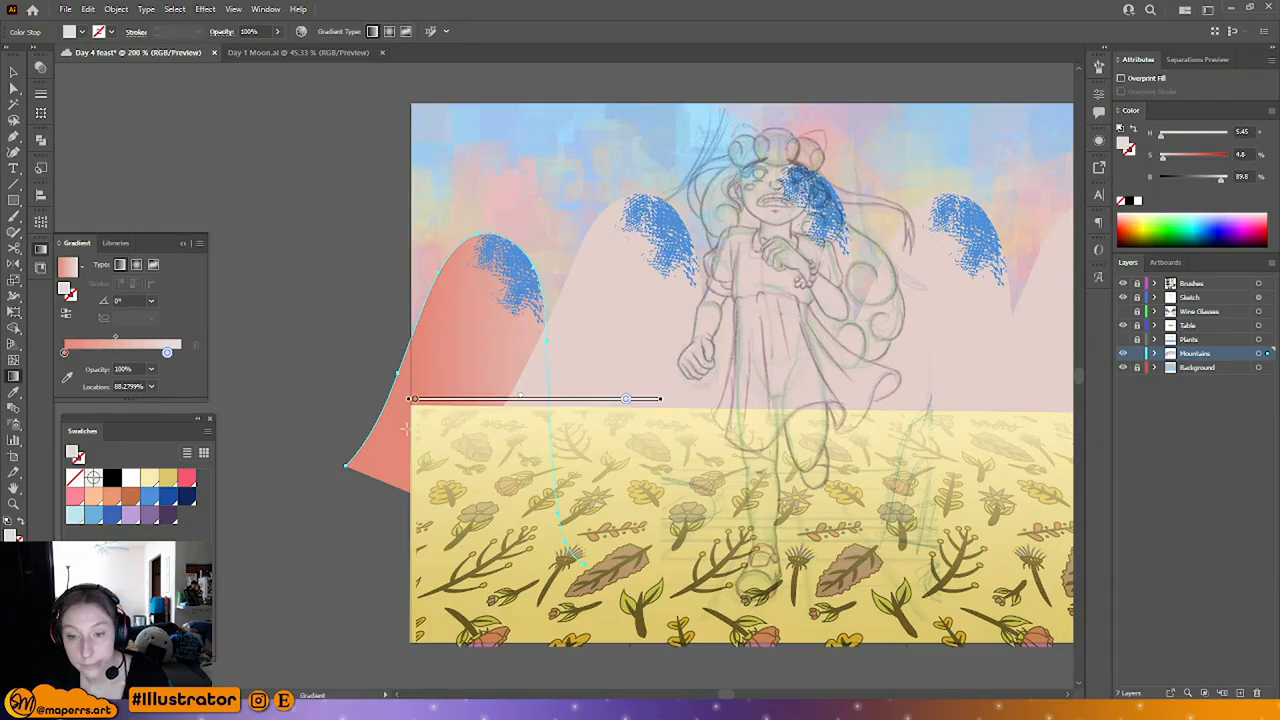
mouse_move(665, 399)
left_mouse_down()
mouse_move(543, 251)
mouse_move(560, 201)
left_mouse_up()
left_click_drag(632, 258, 588, 306)
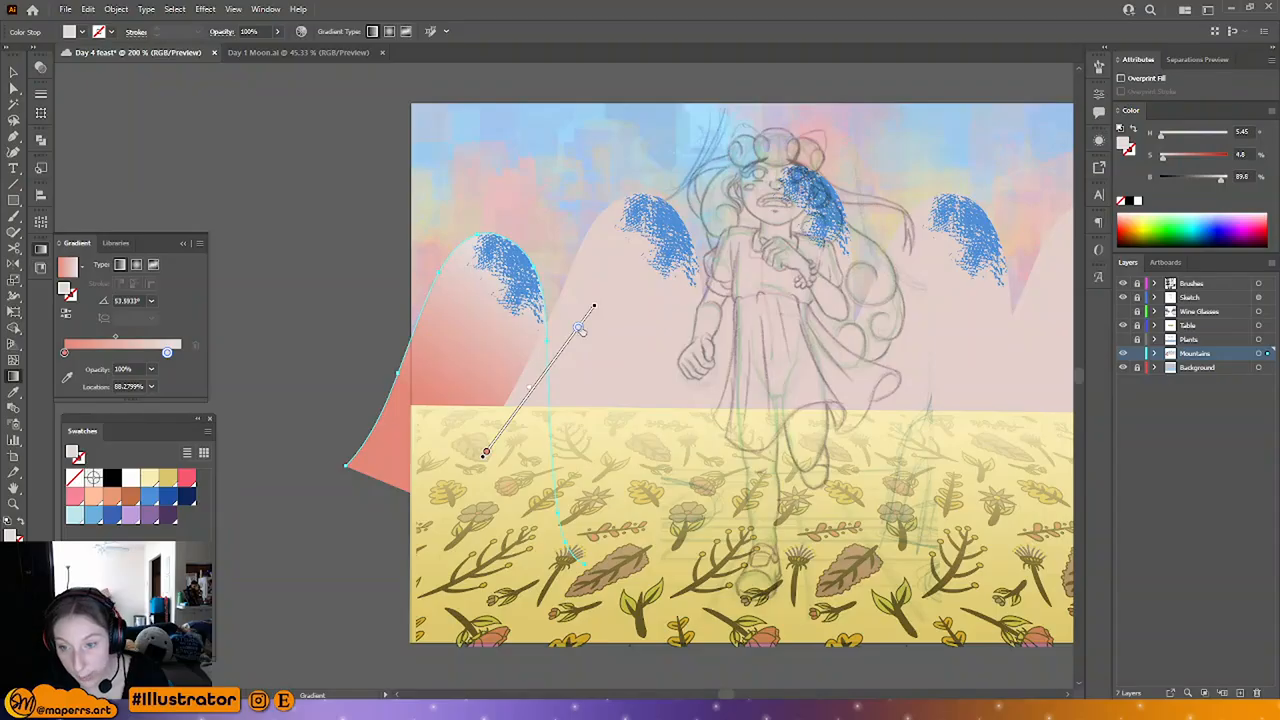
Step: Move the leftmost mountain's pale gradient stop to 100% and its coral stop to about 2.8%
left_click_drag(580, 329, 603, 299)
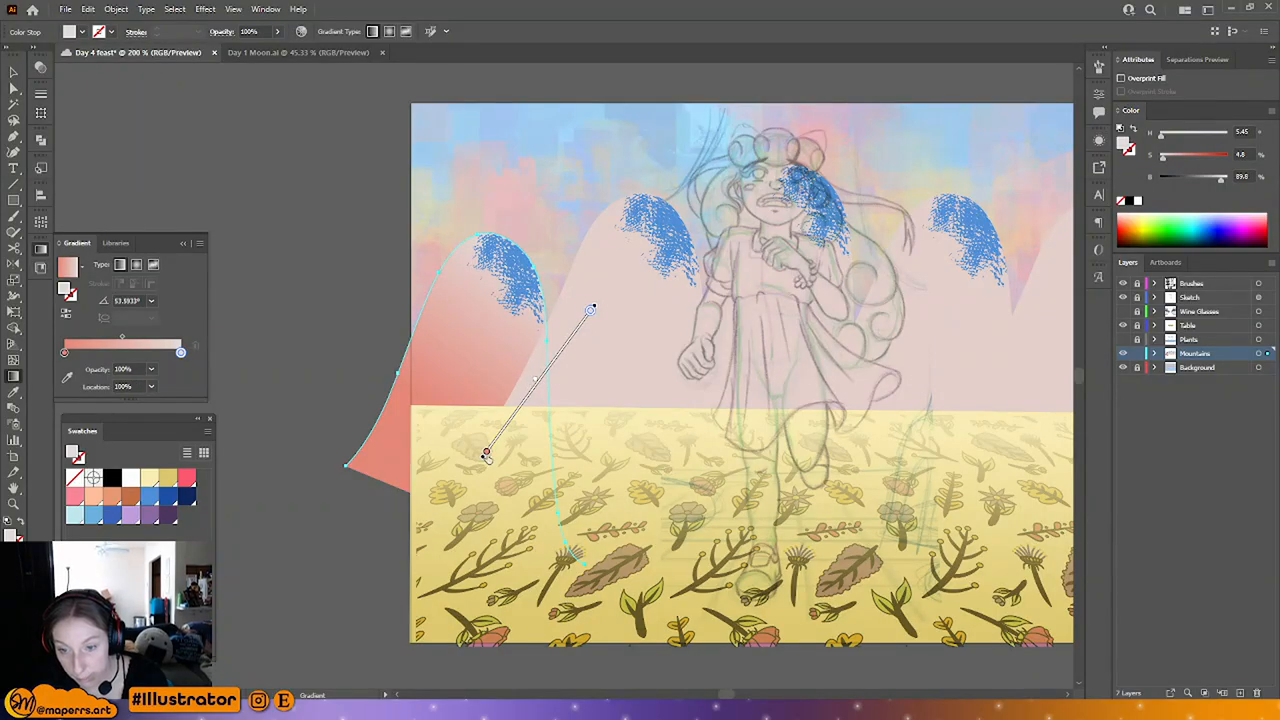
left_click_drag(486, 453, 489, 449)
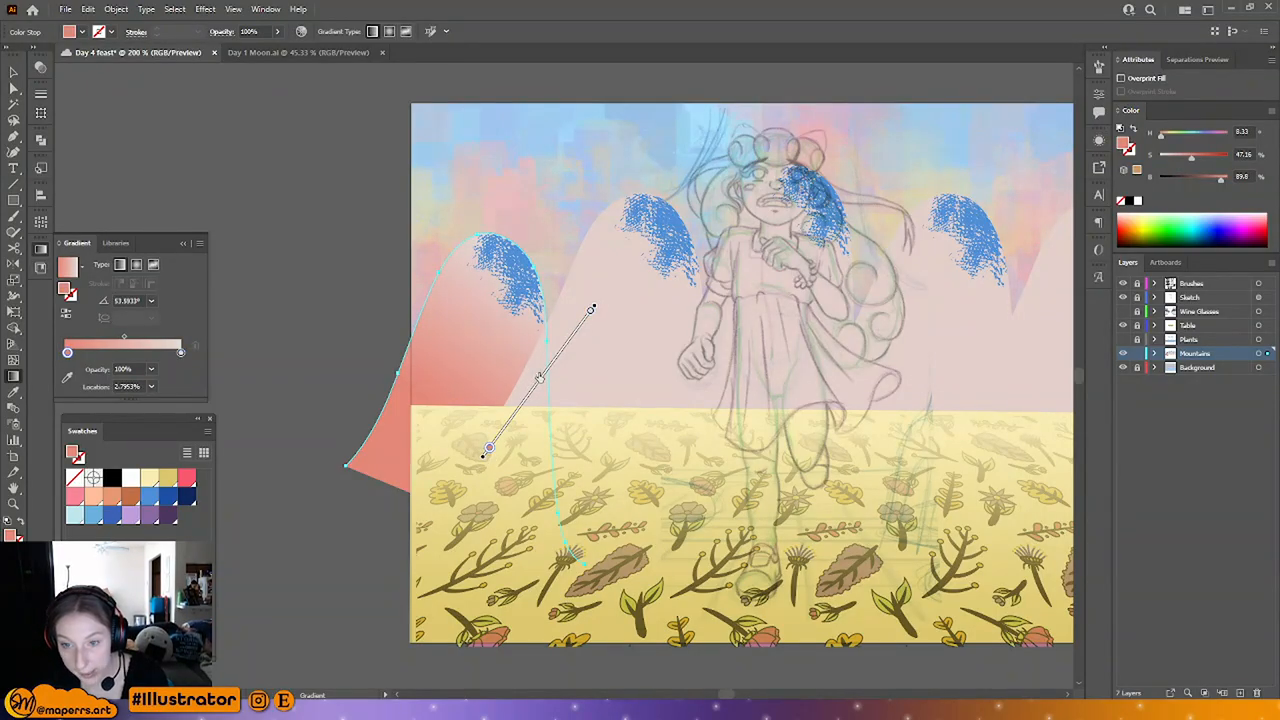
left_click(13, 88)
left_click(220, 137)
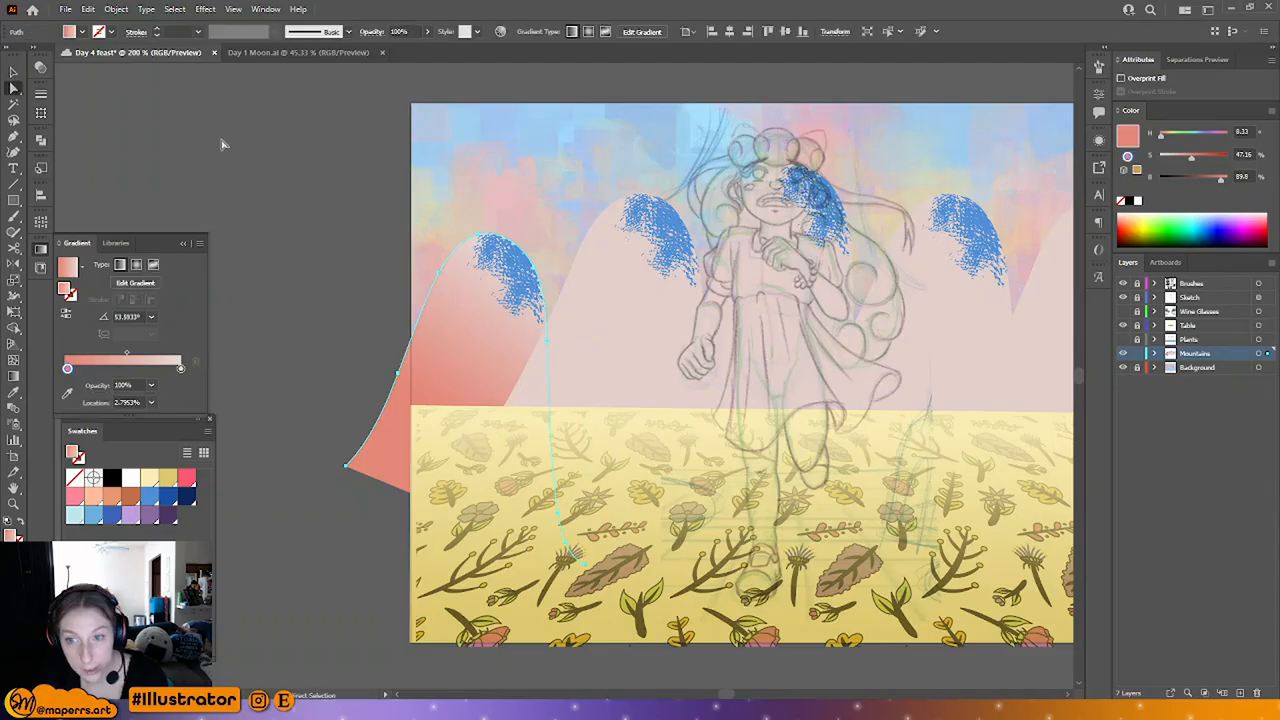
Step: Select a blue texture stroke on the leftmost mountain and extend the selection to all strokes with the same stroke colour
left_click(516, 273)
scroll(516, 273, "right", 3)
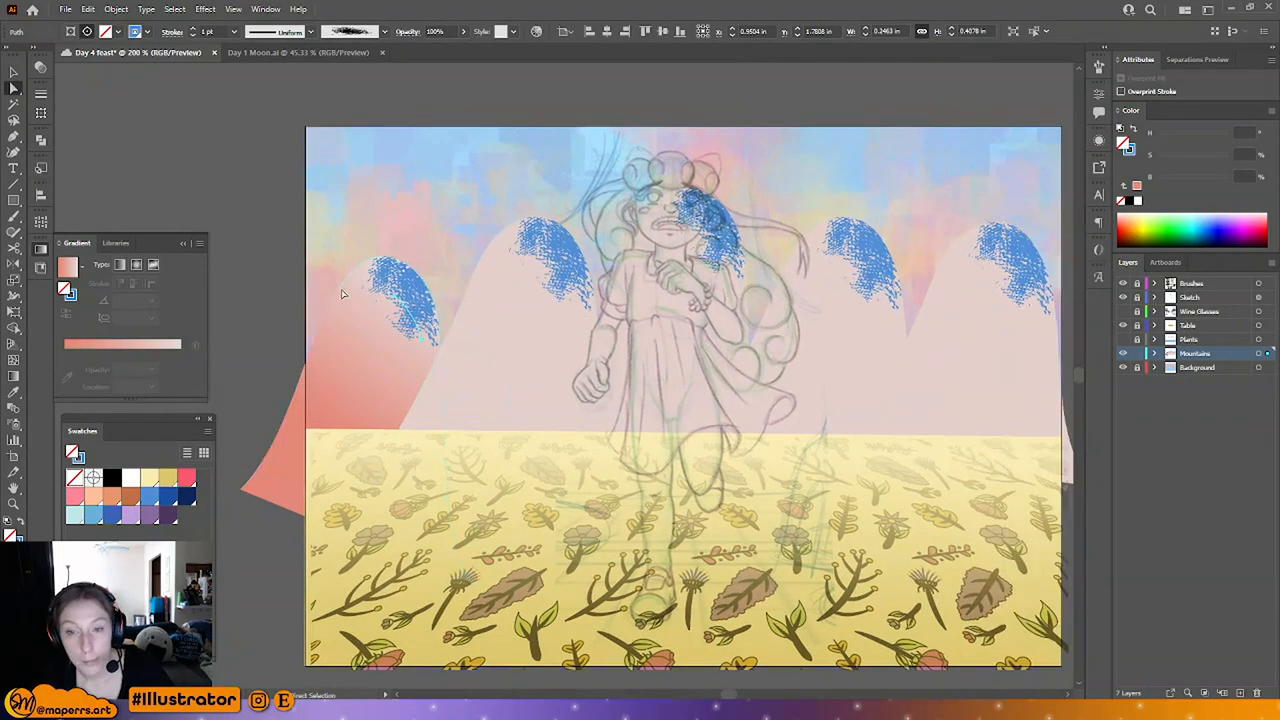
left_click(174, 9)
mouse_move(216, 137)
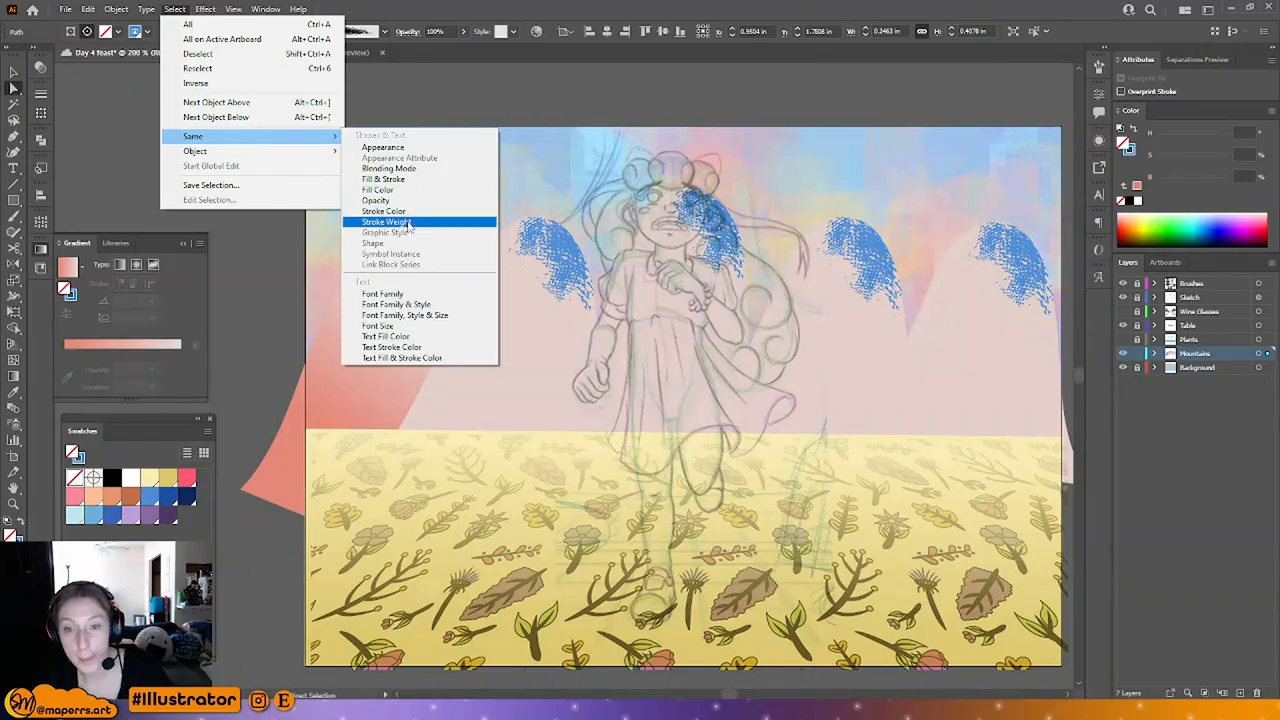
left_click(384, 211)
scroll(330, 270, "right", 2)
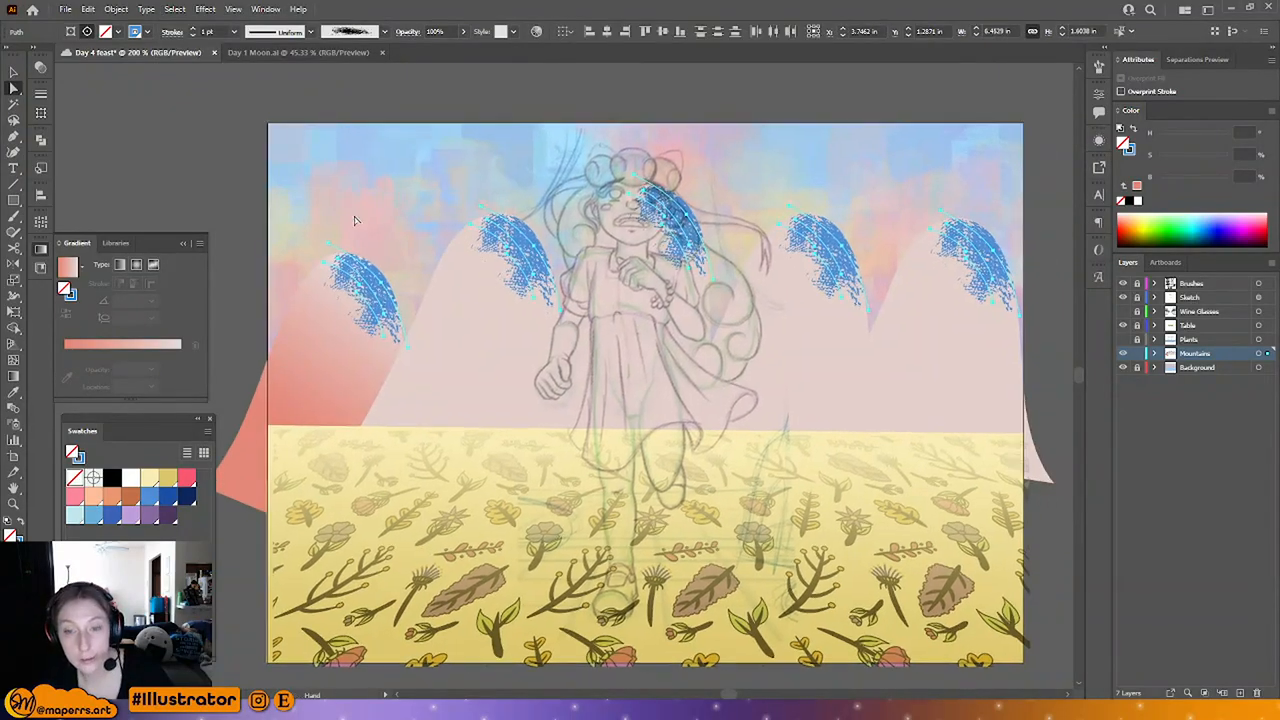
Step: Switch the texture strokes' colour to HSB and try a magenta hue of about 329°
left_click(72, 297)
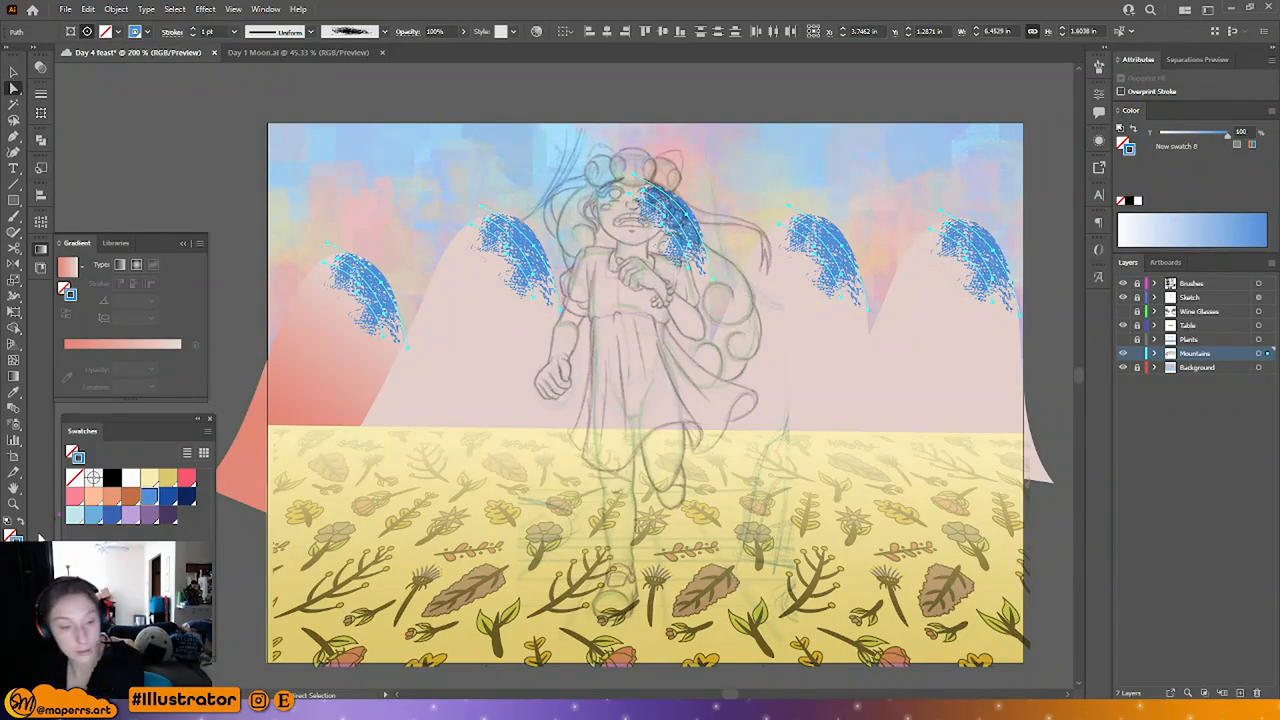
left_click(1271, 112)
left_click(1245, 165)
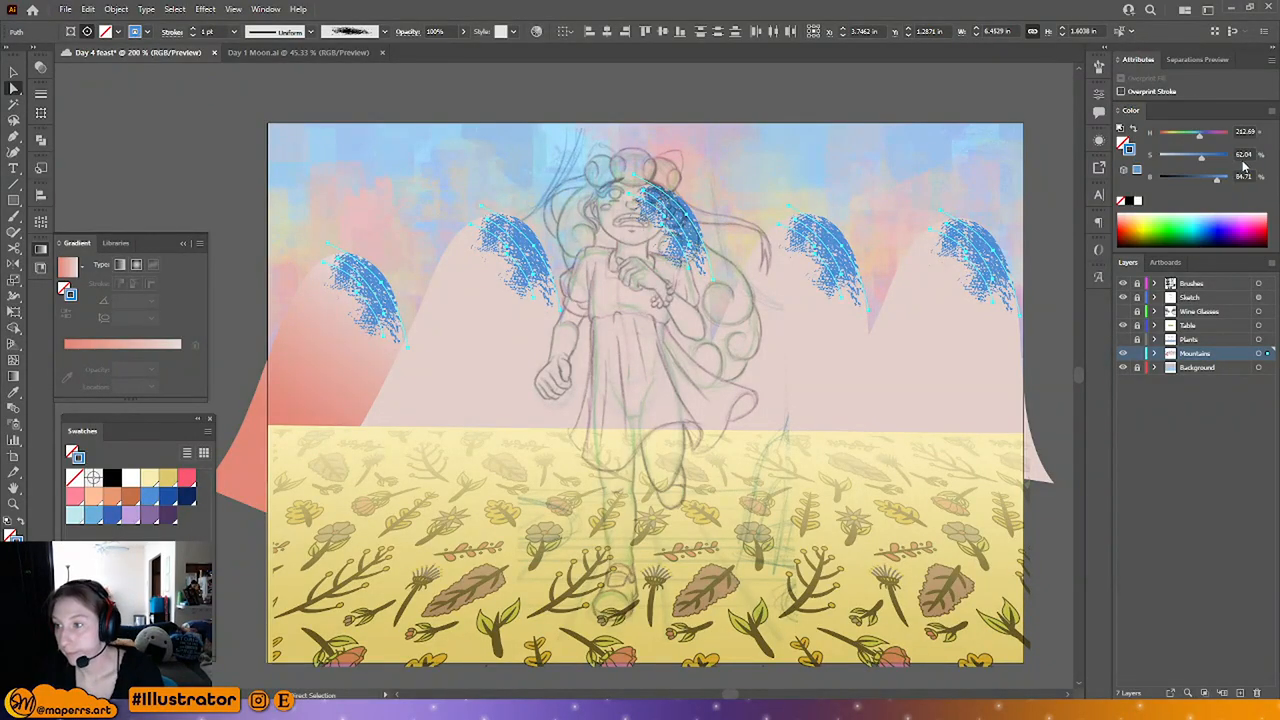
left_click_drag(1202, 143, 1214, 145)
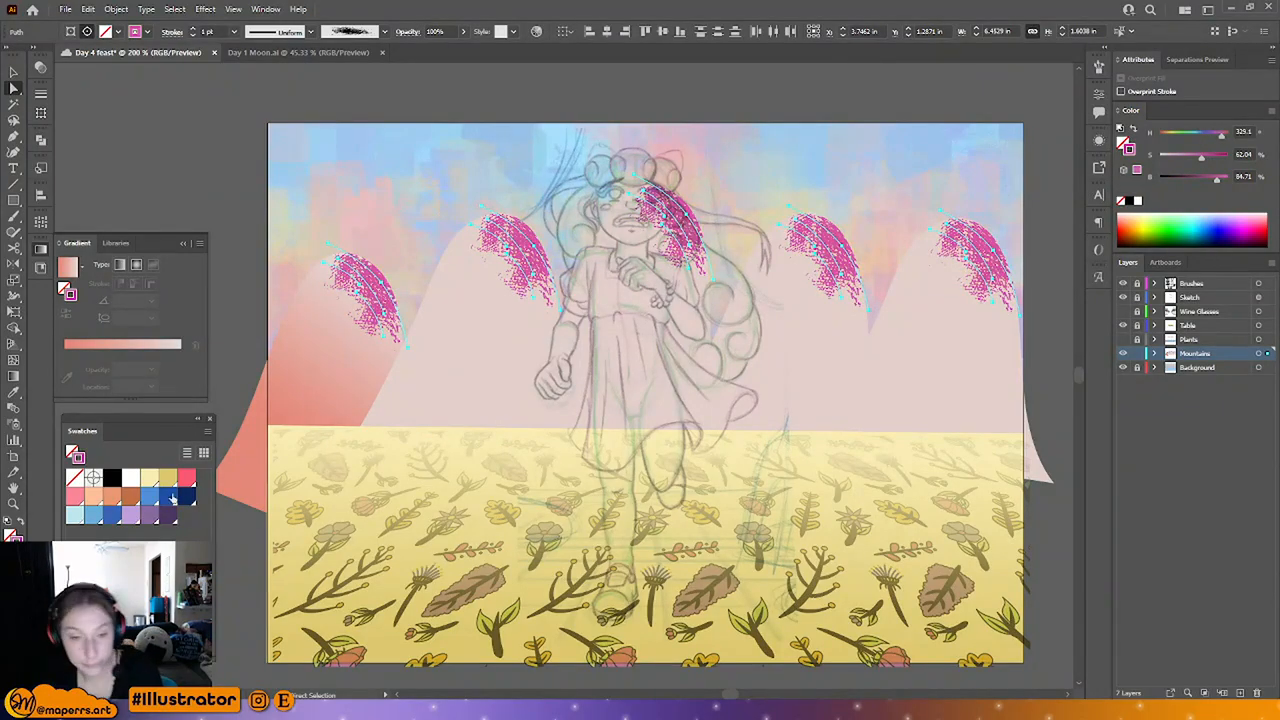
Step: Apply the pink New swatch 12 to the texture strokes, convert it to HSB and lower its saturation until it is nearly white
left_click(75, 498)
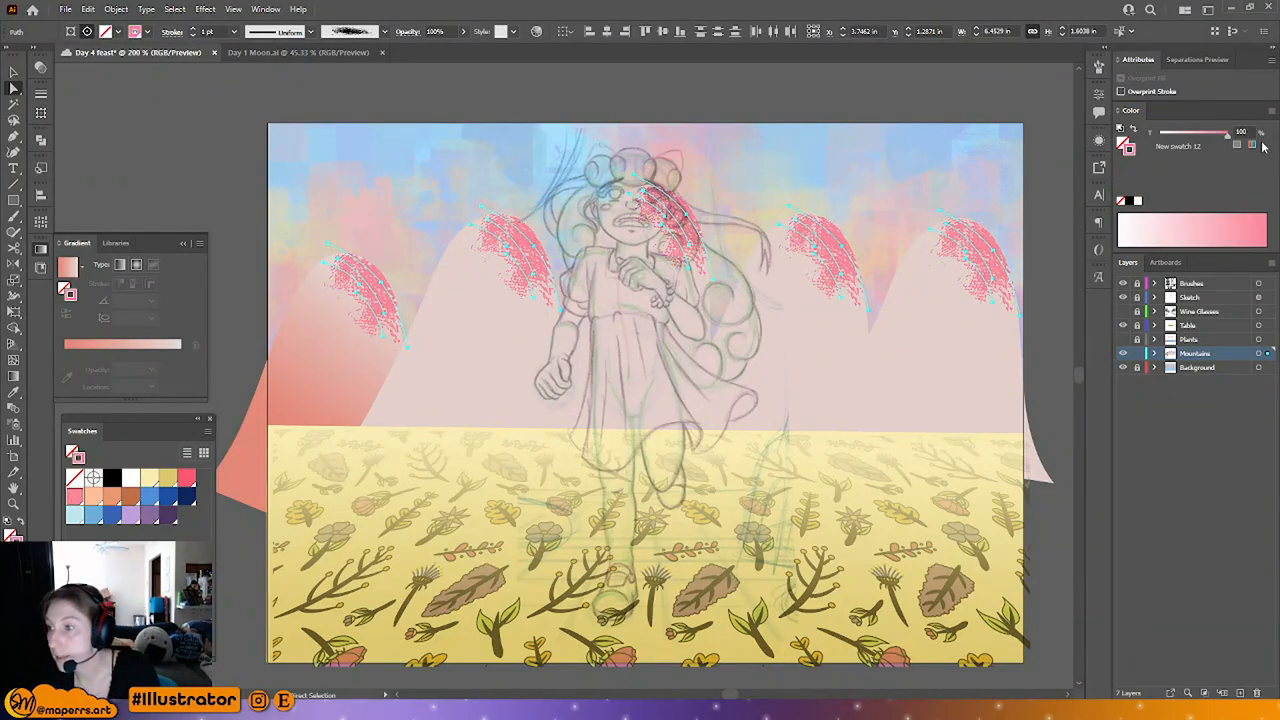
left_click(1252, 145)
left_click(1271, 111)
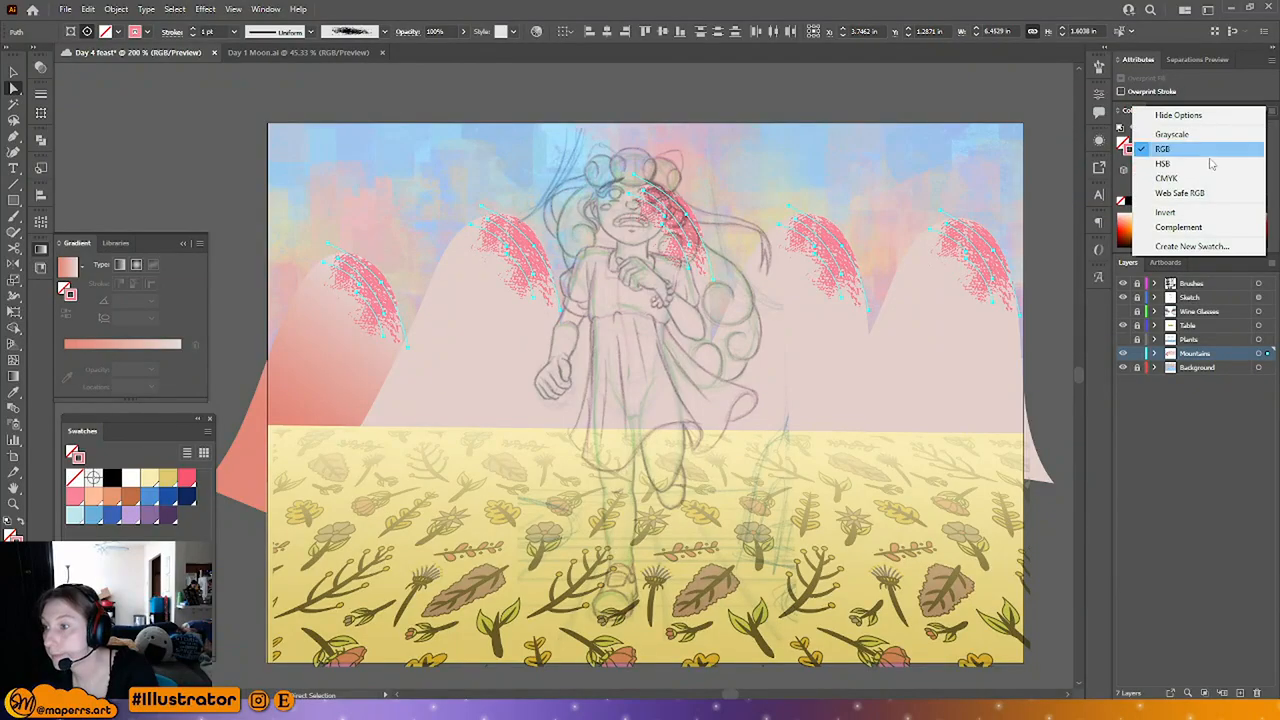
left_click(1211, 163)
left_click_drag(1190, 160, 1165, 162)
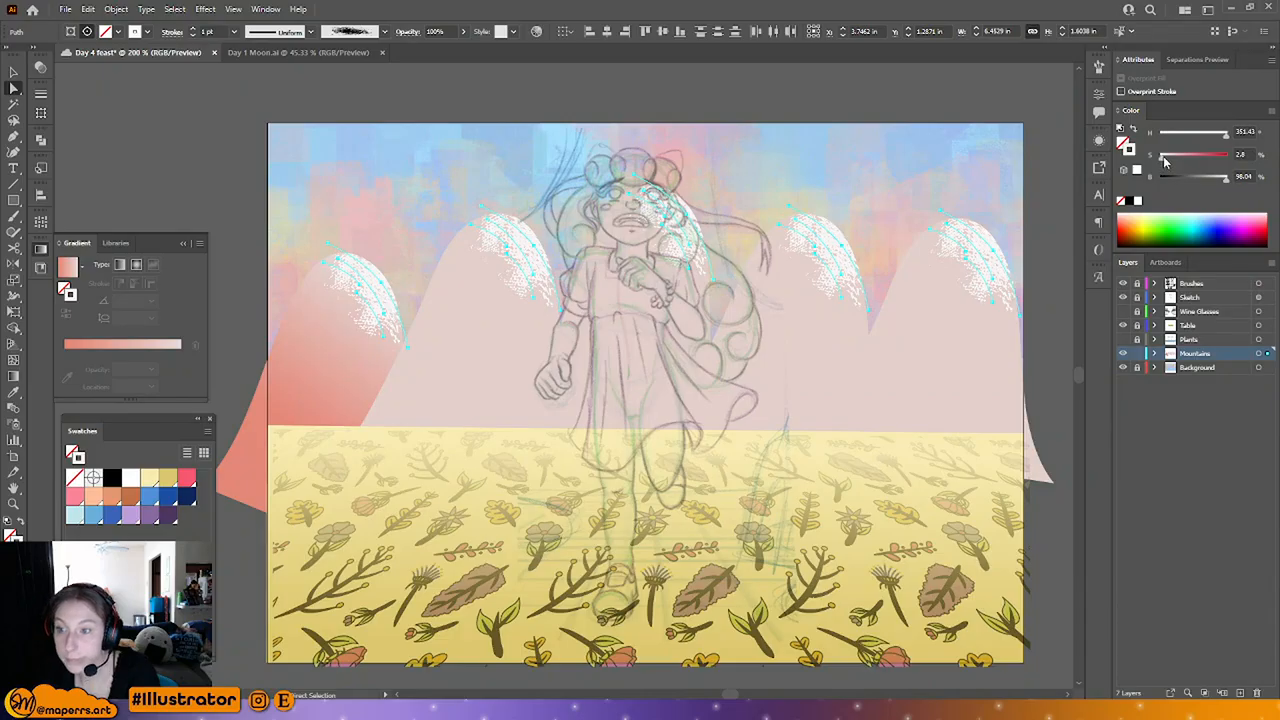
Step: Select the other four mountains and copy the leftmost mountain's coral-to-pale gradient onto them with the Eyedropper
left_click(505, 322)
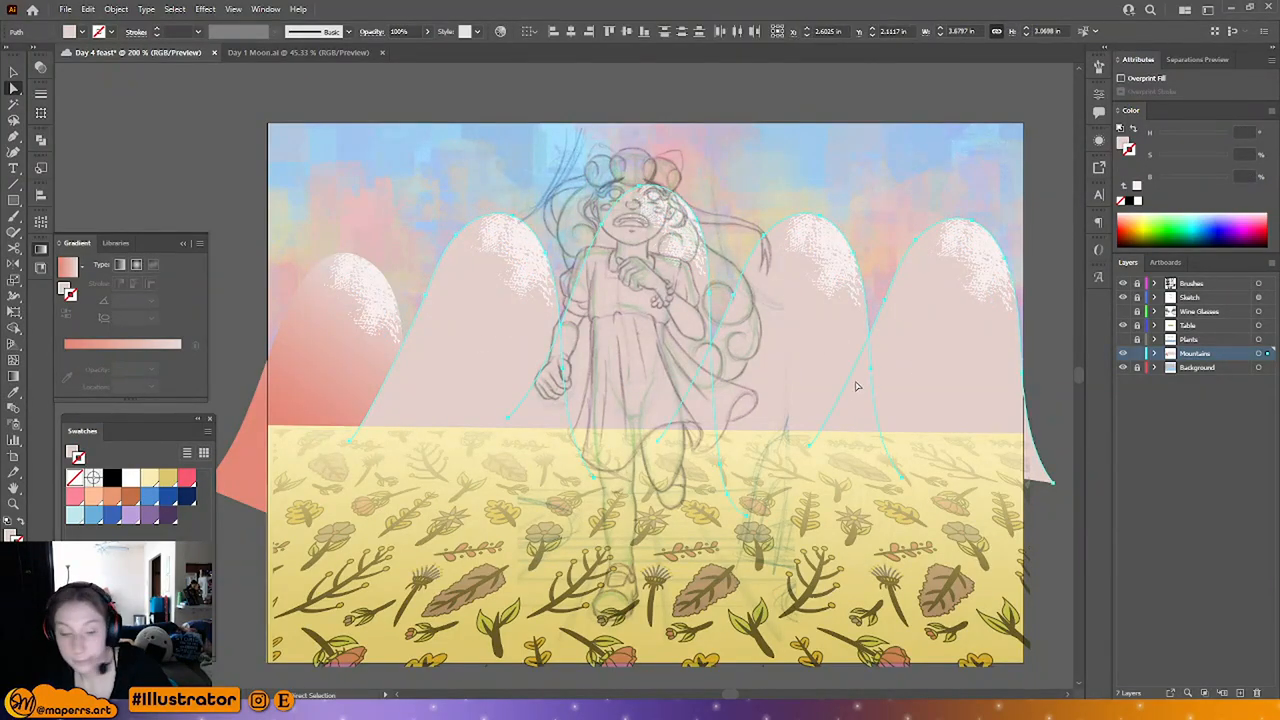
key("i")
left_click(398, 383)
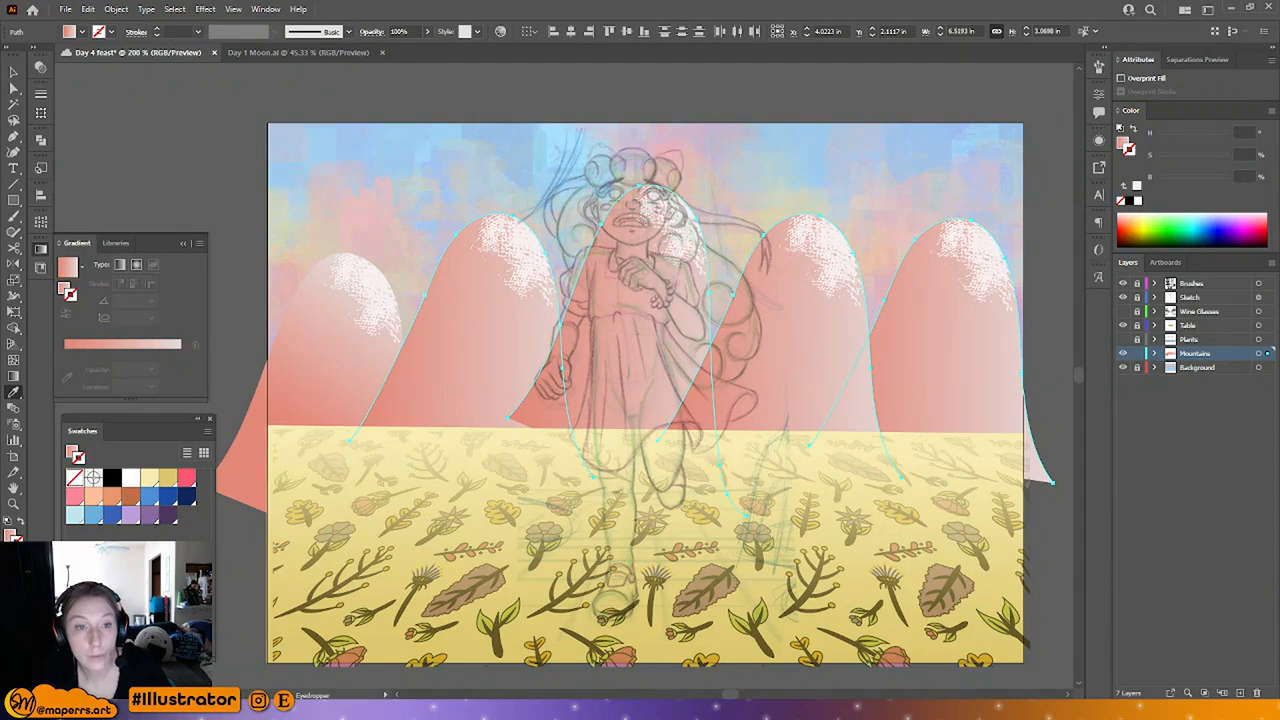
Step: Redraw the second mountain's gradient at about -114.4° and reverse it so the peak is pale and the base coral
key("a")
left_click(417, 371)
key("g")
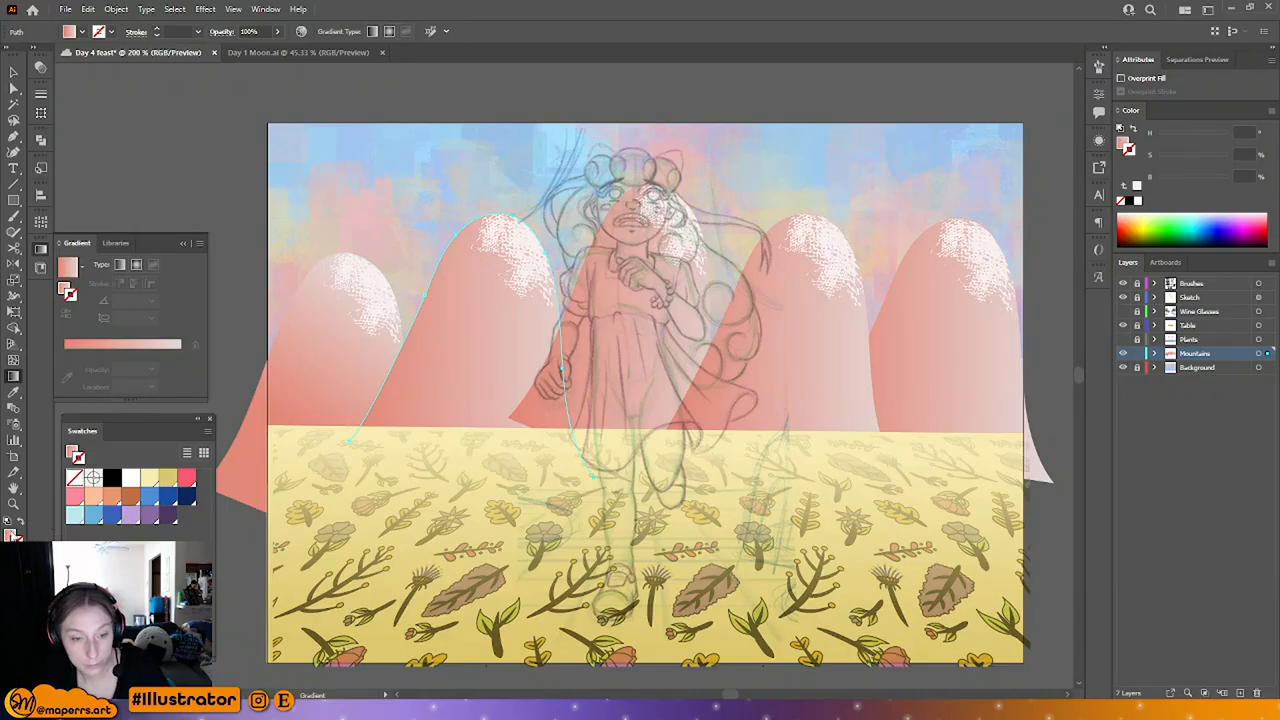
left_click(480, 343)
left_click_drag(517, 236, 424, 449)
left_click(67, 314)
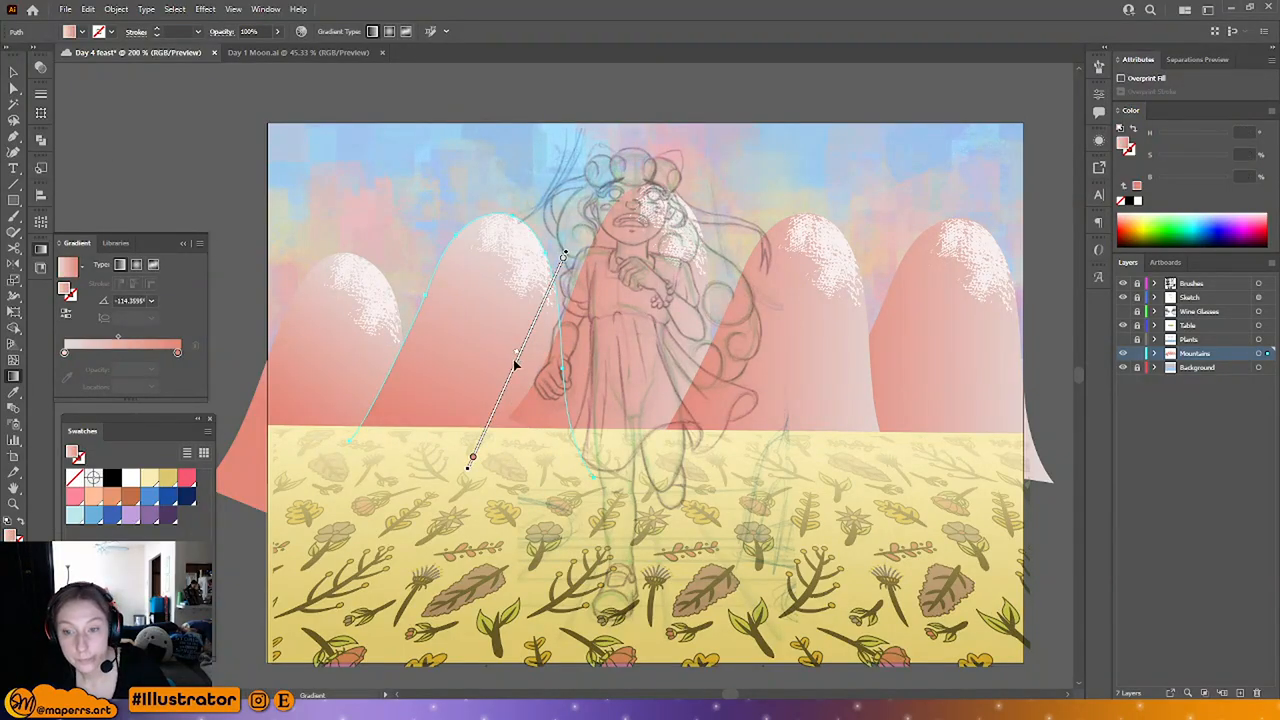
Step: Save the document, then redraw the middle mountain's gradient diagonally at about -116.9°
key("ctrl+s")
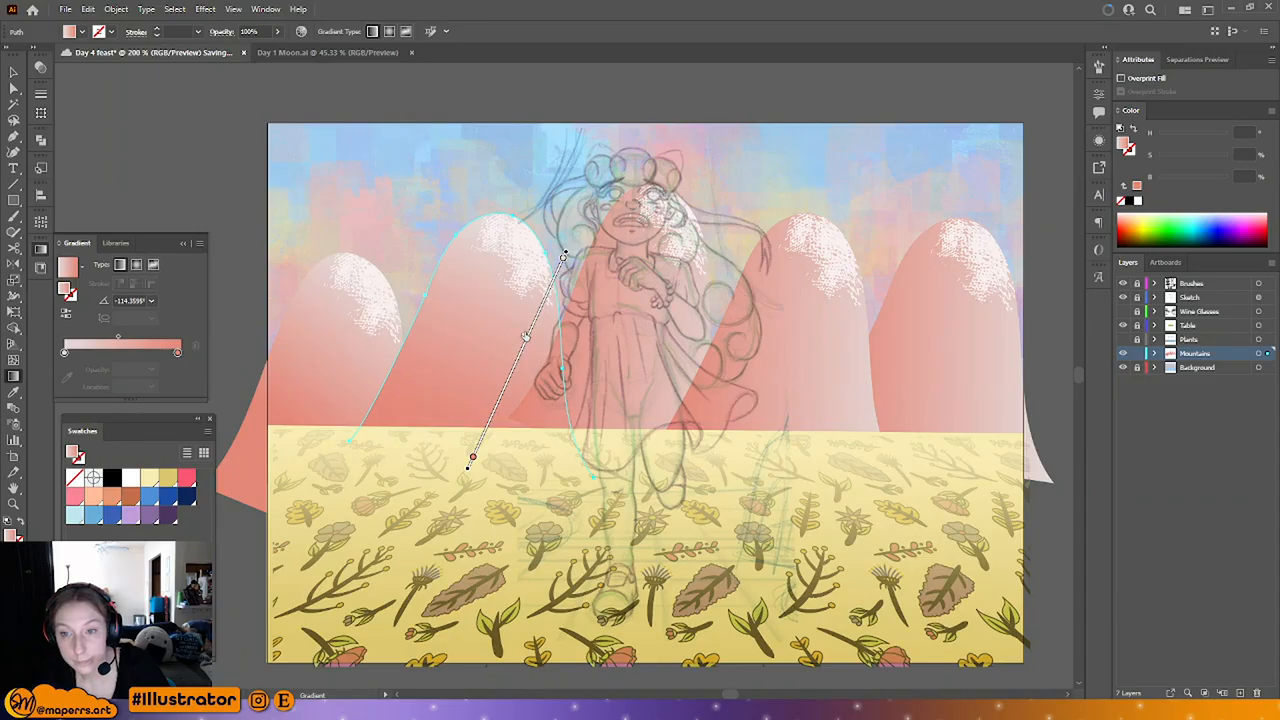
left_click(14, 88)
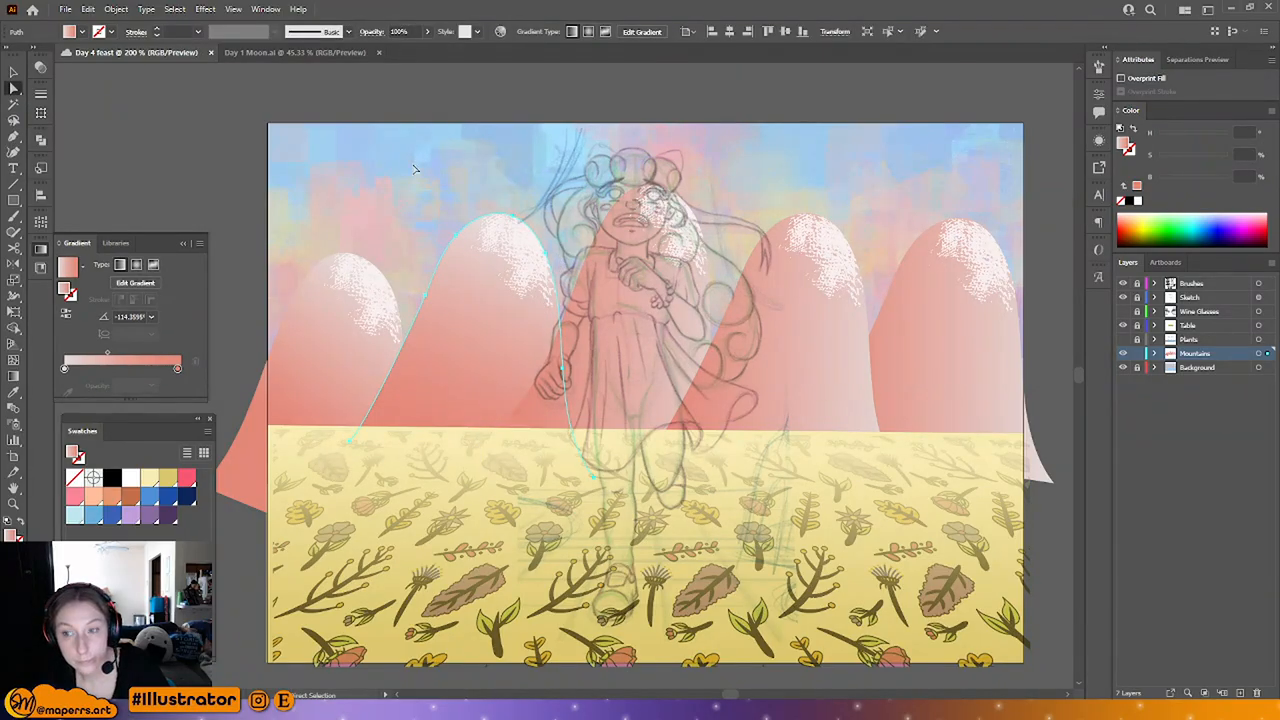
key("g")
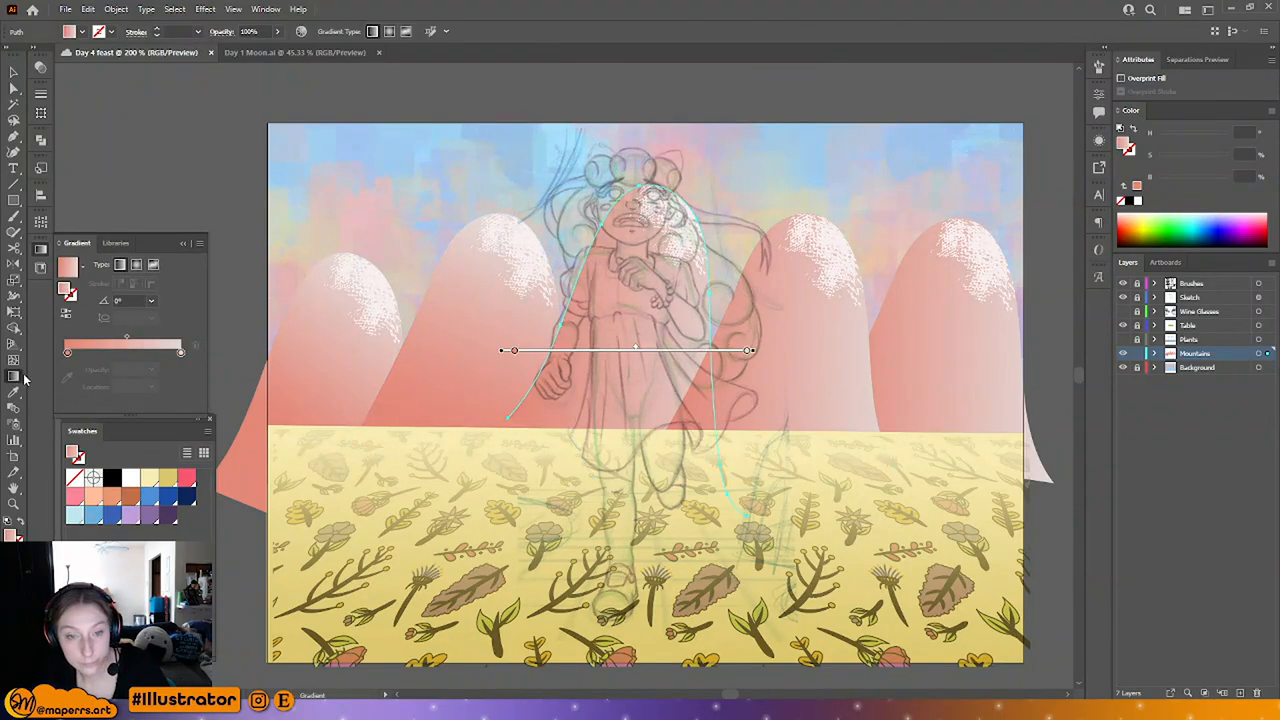
left_click_drag(676, 213, 567, 426)
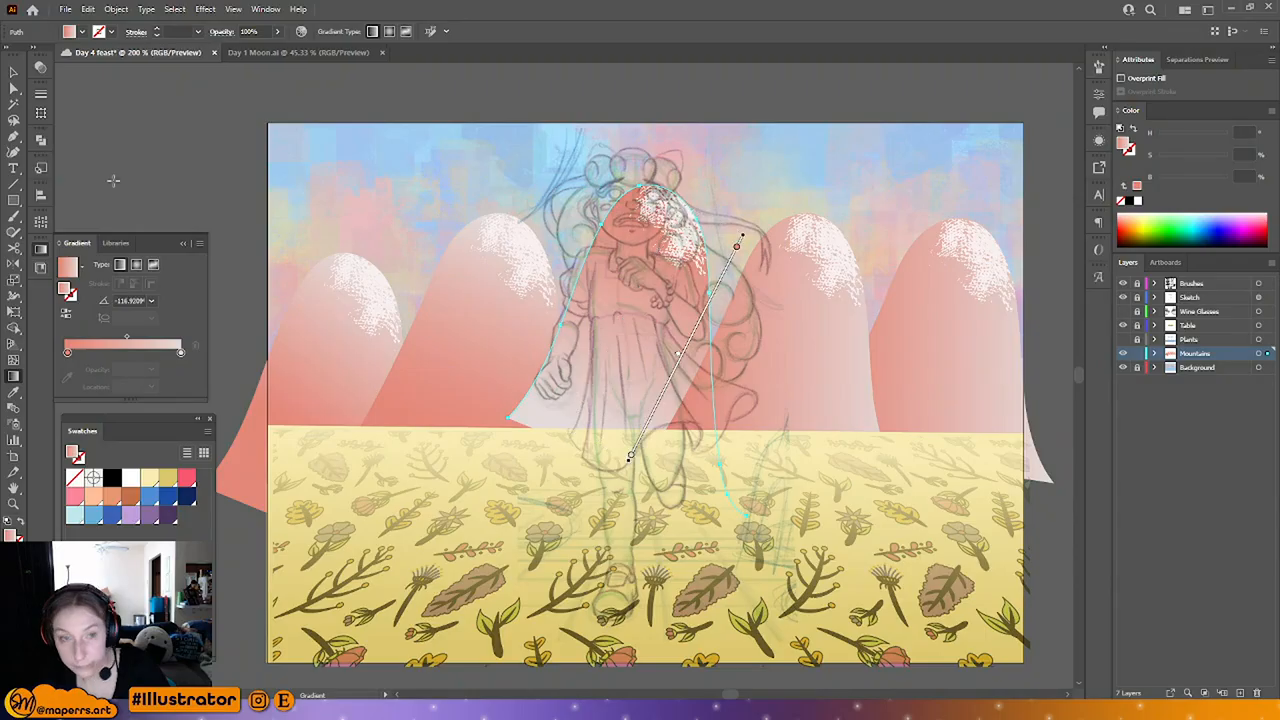
Step: Move the middle mountain's lower-left anchor point outward and down to widen its base, and reselect the whole shape
left_click(14, 88)
left_click_drag(508, 418, 484, 442)
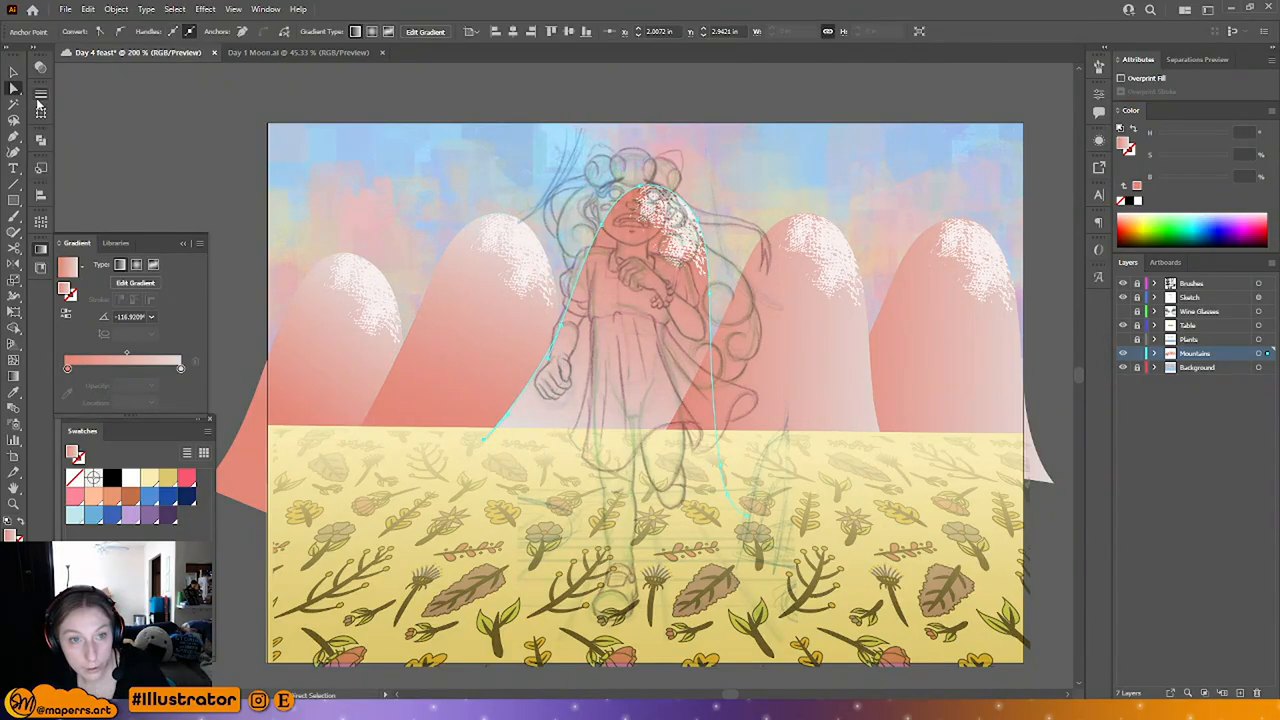
left_click(311, 140)
left_click(608, 372)
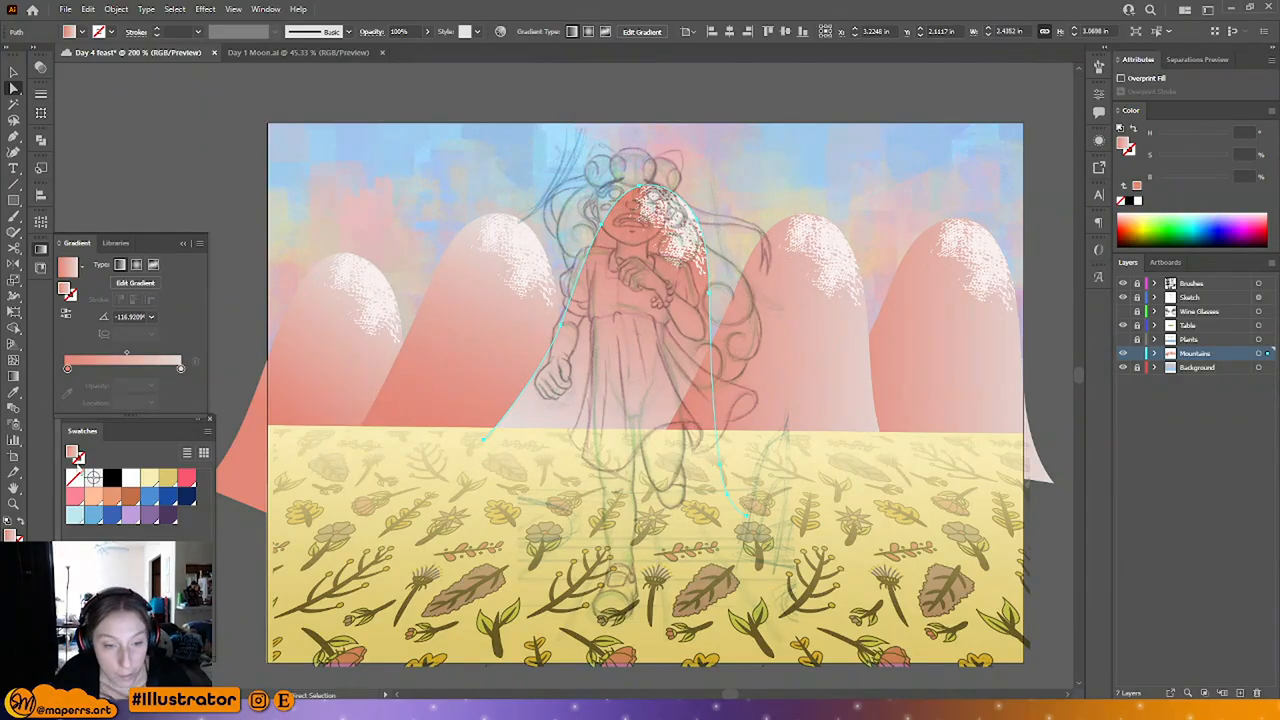
Step: Reverse the middle mountain's gradient so the peak is pale and the base coral, keeping the -116.9° angle
left_click(13, 376)
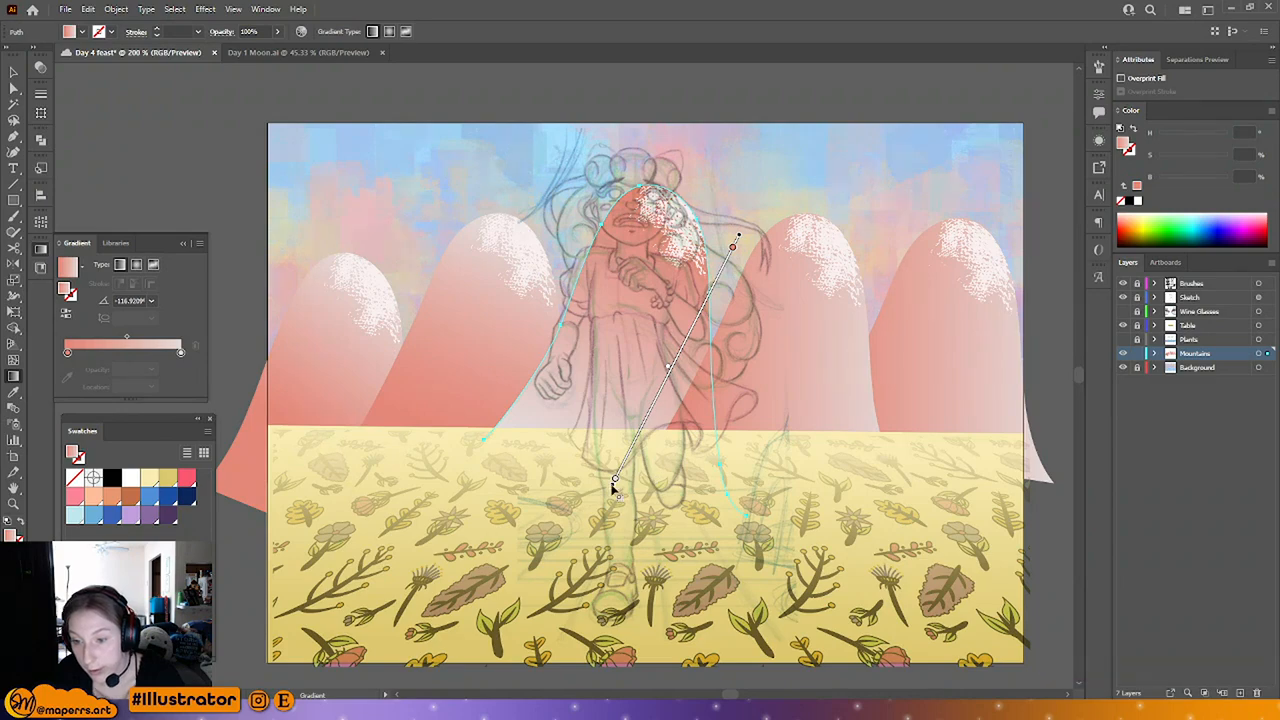
left_click_drag(614, 480, 699, 313)
left_click_drag(646, 276, 612, 378)
key("ctrl+z")
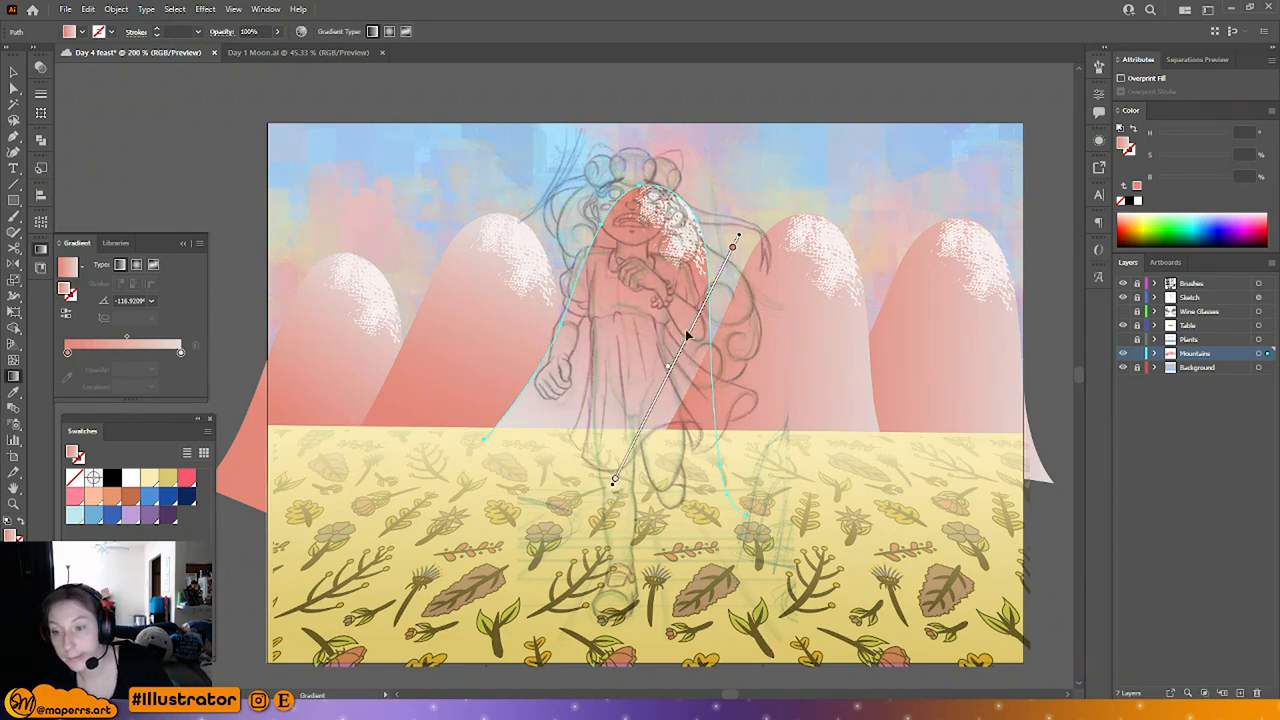
left_click(66, 314)
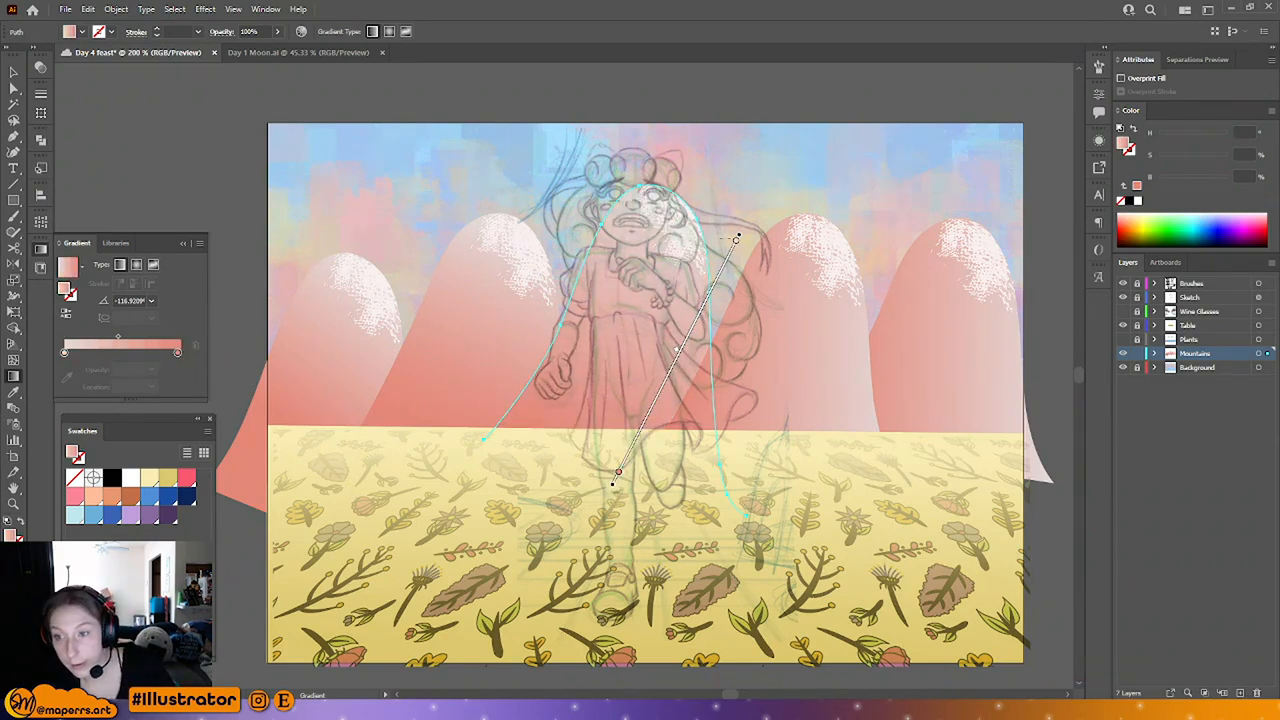
left_click_drag(738, 238, 686, 221)
key("ctrl+z")
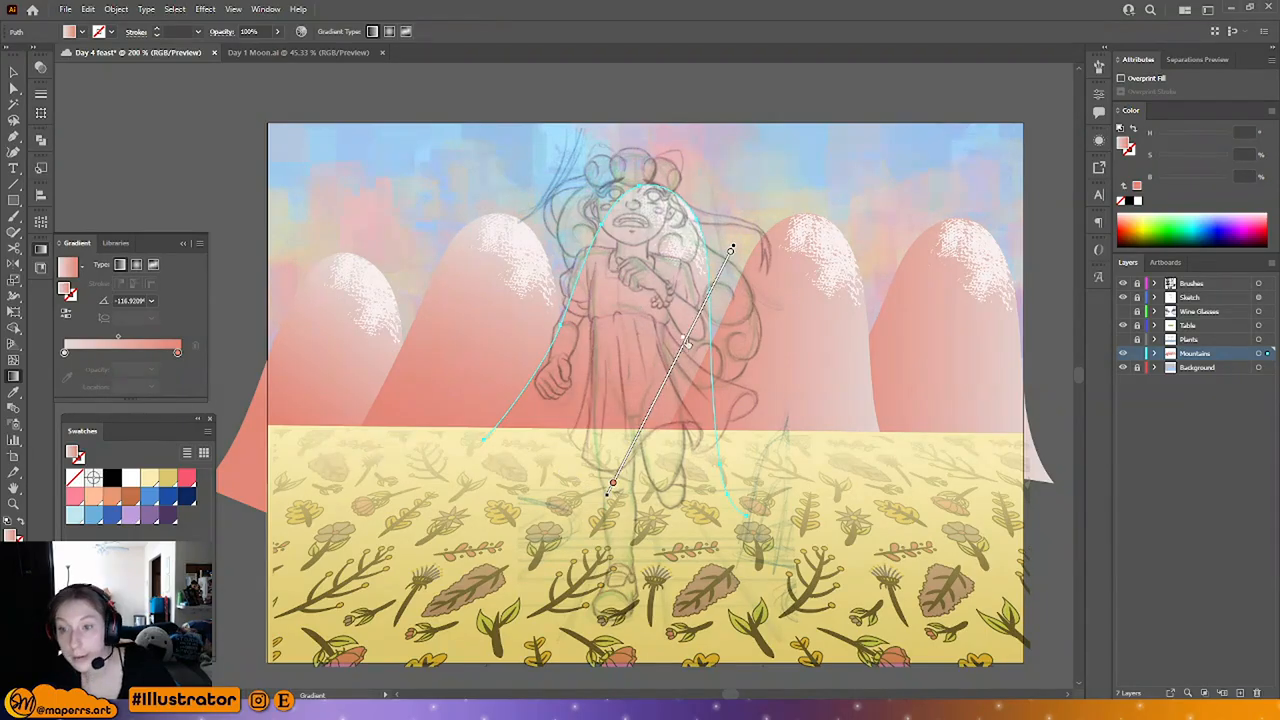
Step: Redraw the fourth mountain's gradient from coral base to pale peak at about 63.7°
left_click(13, 73)
left_click(13, 88)
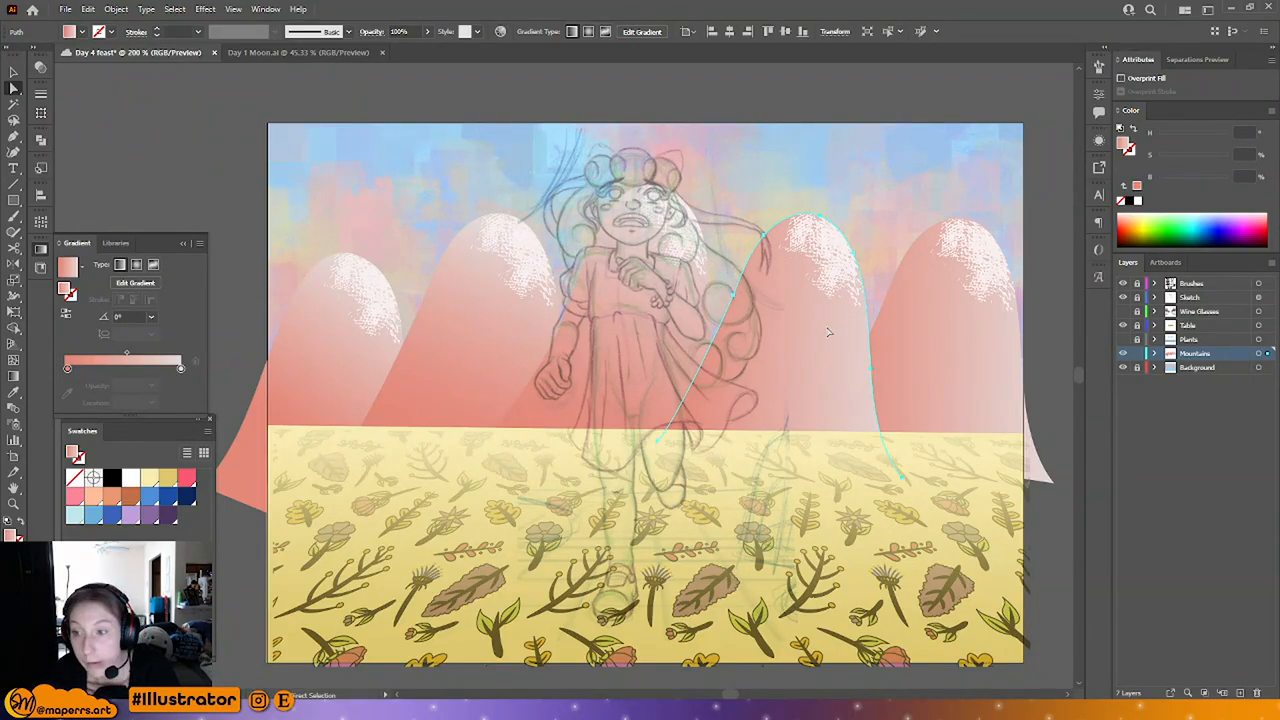
key("g")
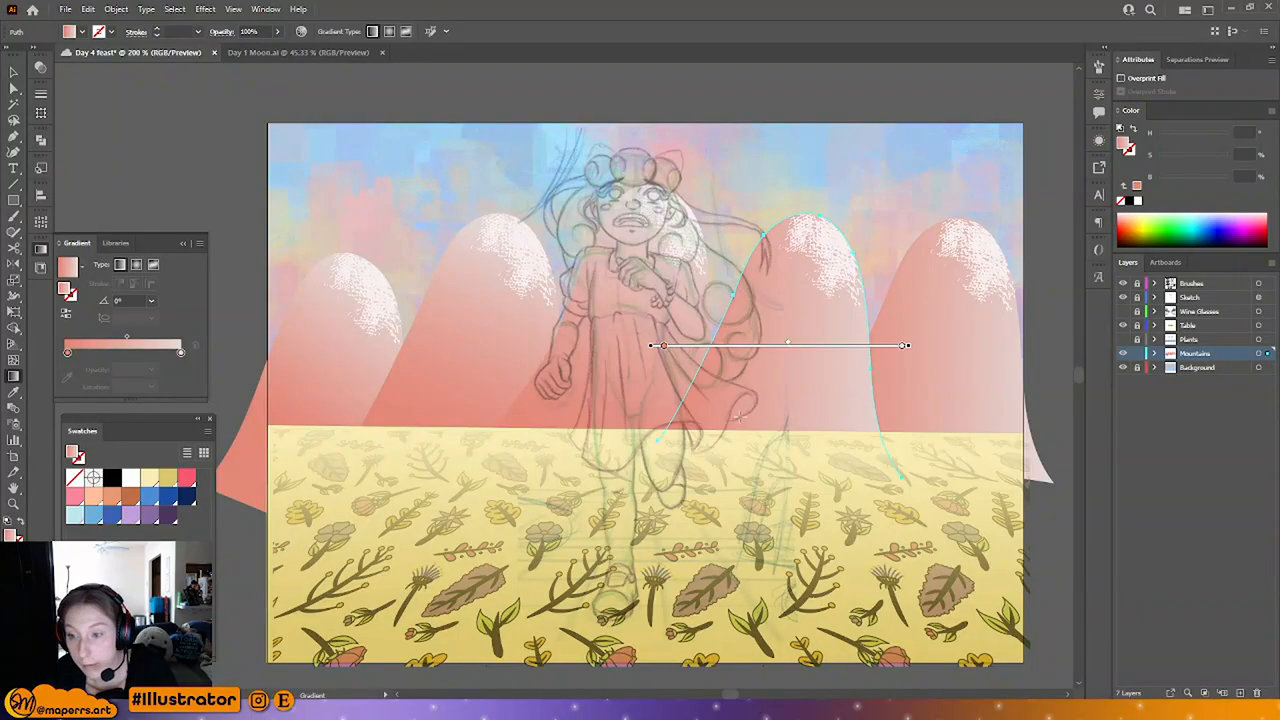
mouse_move(720, 435)
left_mouse_down()
mouse_move(771, 302)
mouse_move(821, 237)
left_mouse_up()
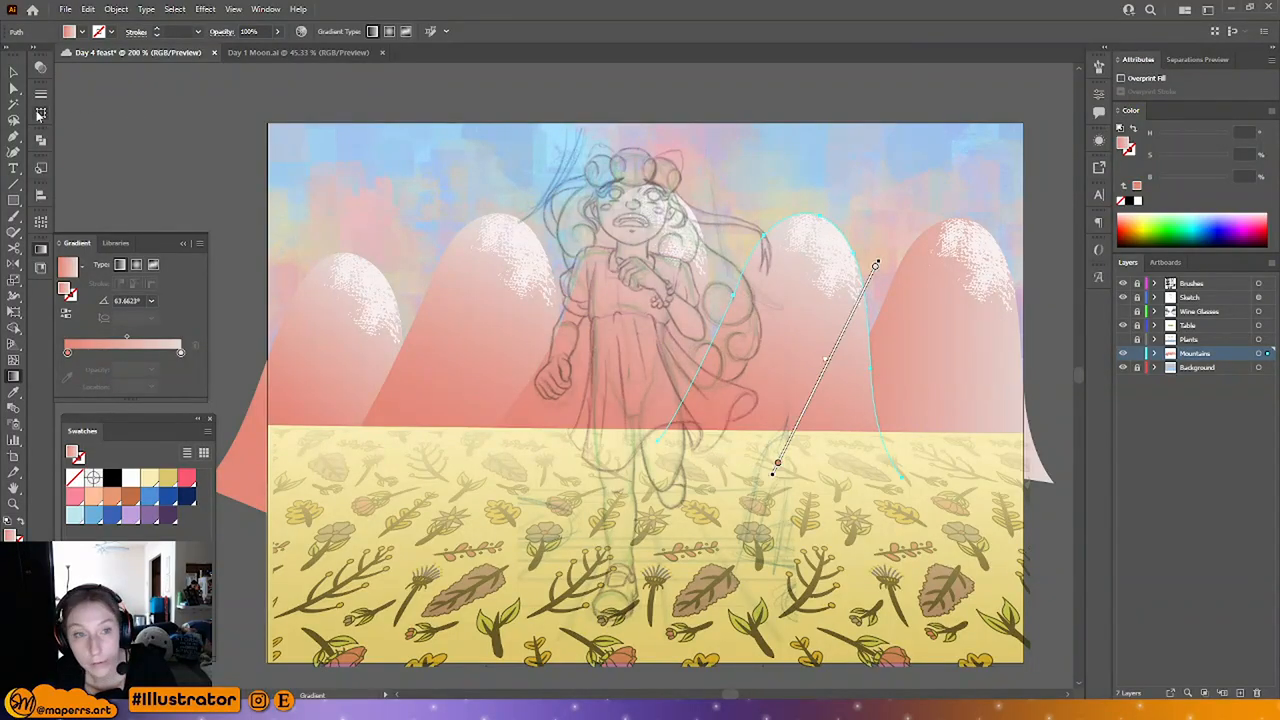
Step: Redraw the rightmost mountain's gradient from coral base to pale peak at about 64°
left_click(13, 88)
left_click(108, 114)
left_click(864, 361)
key("g")
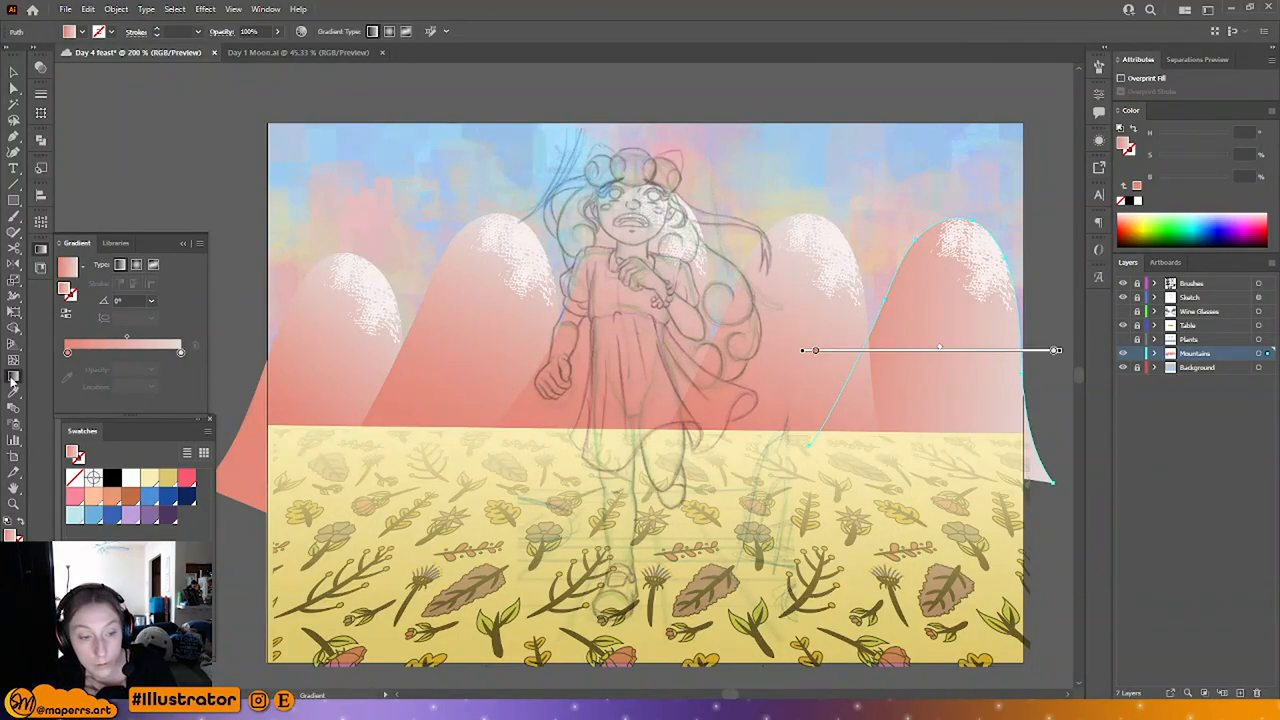
left_click_drag(879, 447, 982, 257)
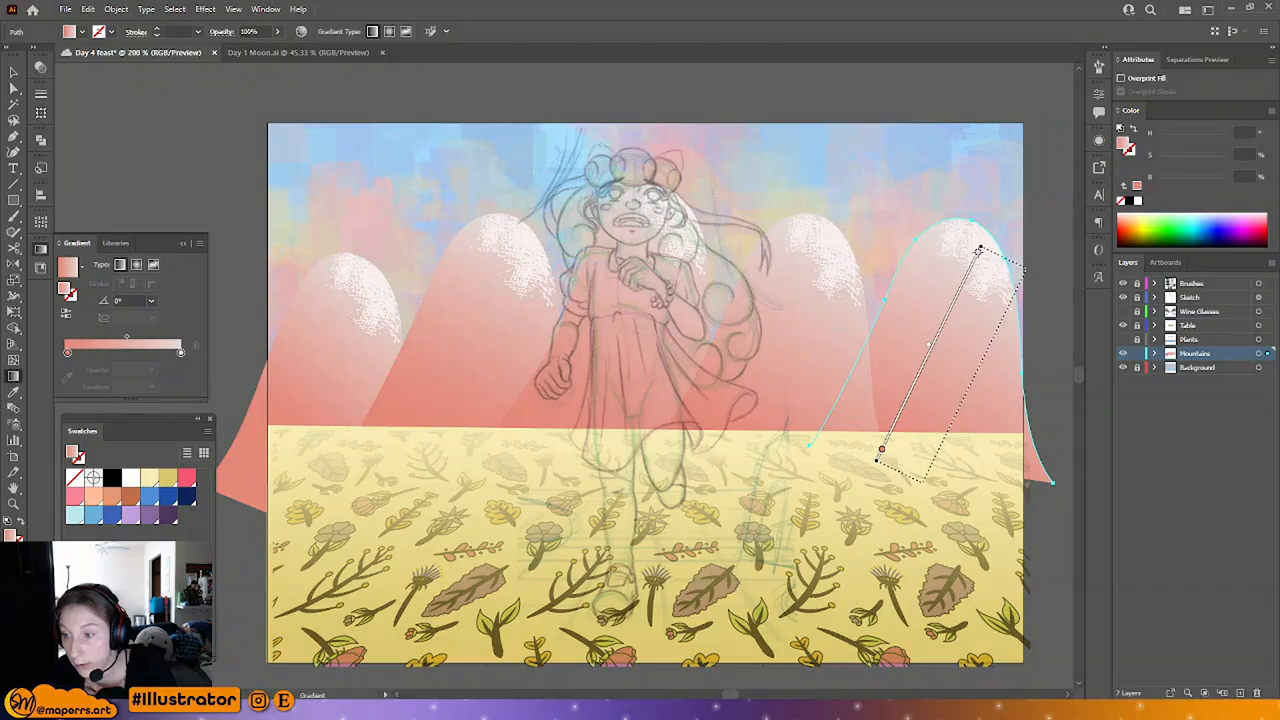
Step: Shift the rightmost mountain's gradient slightly and move its pale colour stop to about 97.9%, then deselect the shape
left_click_drag(927, 470, 1024, 271)
left_click_drag(926, 471, 936, 451)
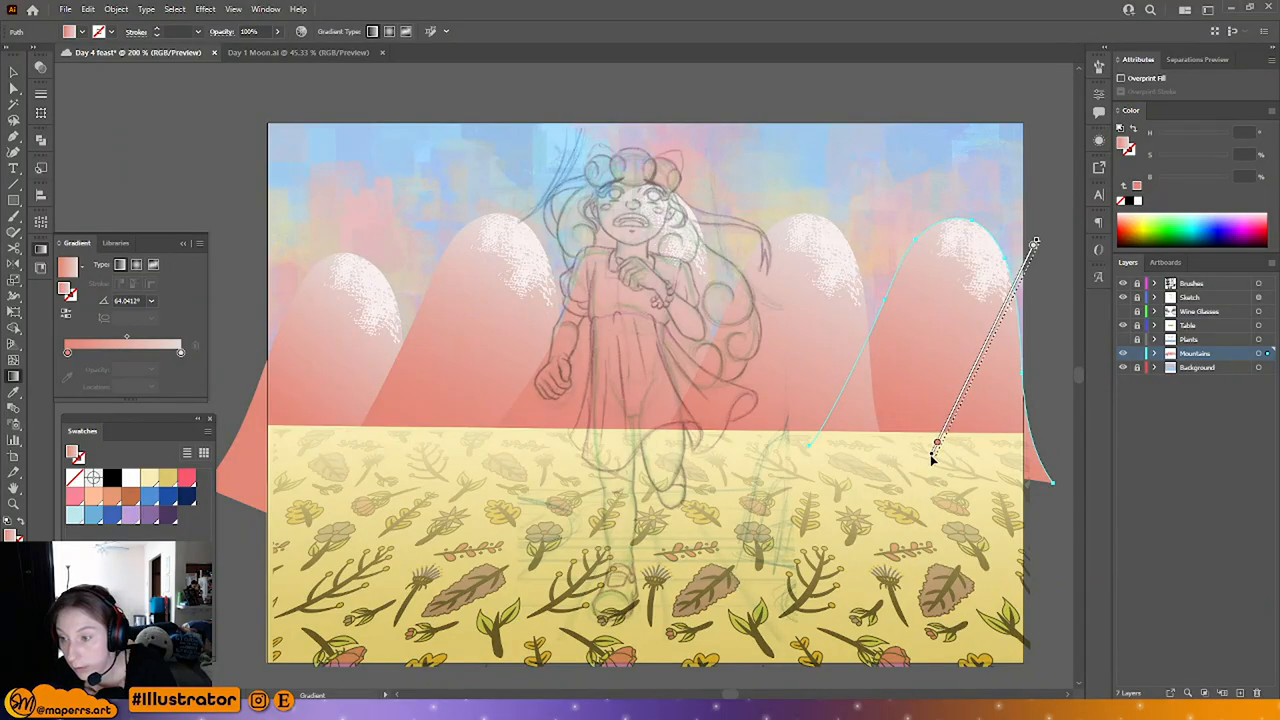
left_click_drag(1034, 252, 1031, 257)
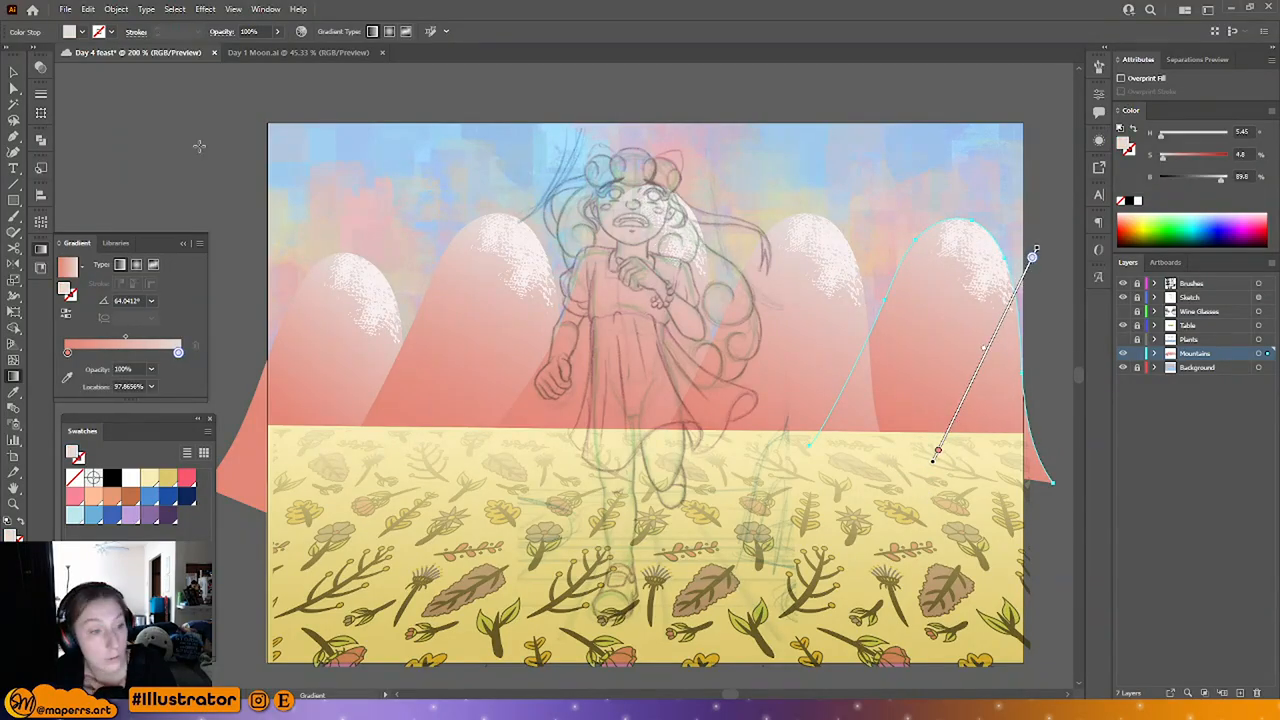
key("v")
left_click(147, 122)
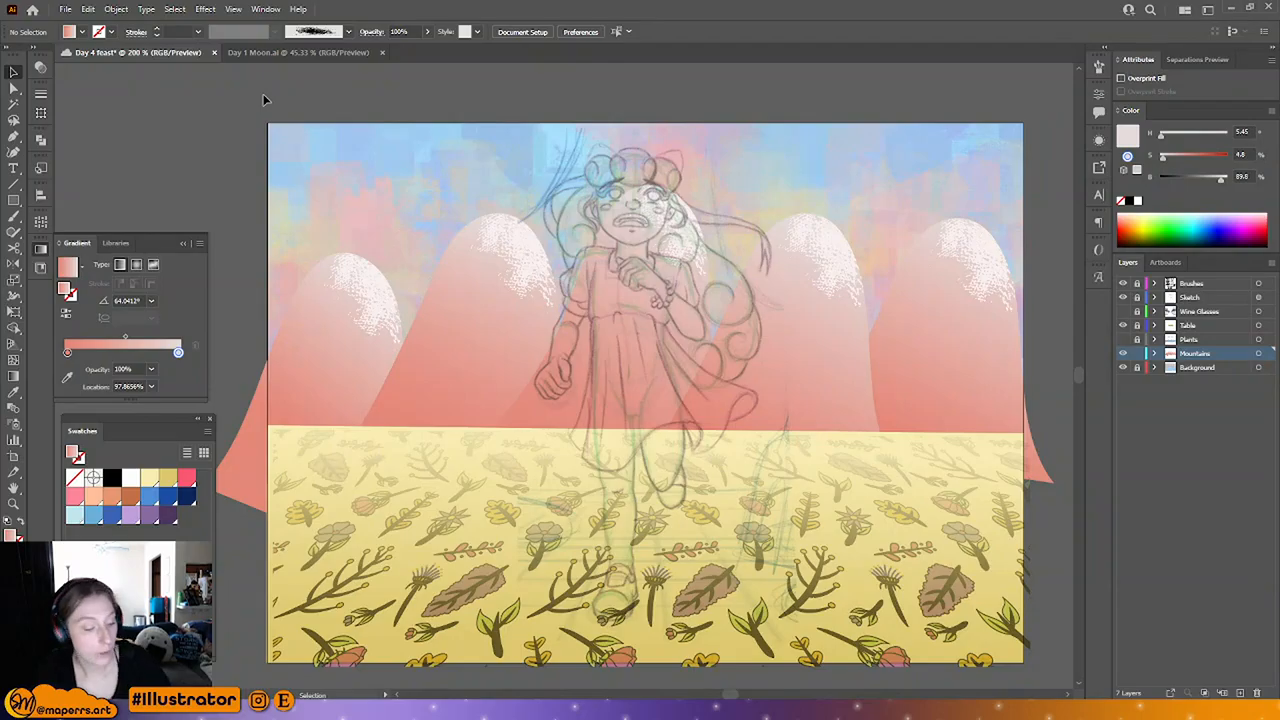
Step: Save the Day 4 feast document and close the Day 1 Moon.ai file
key("s")
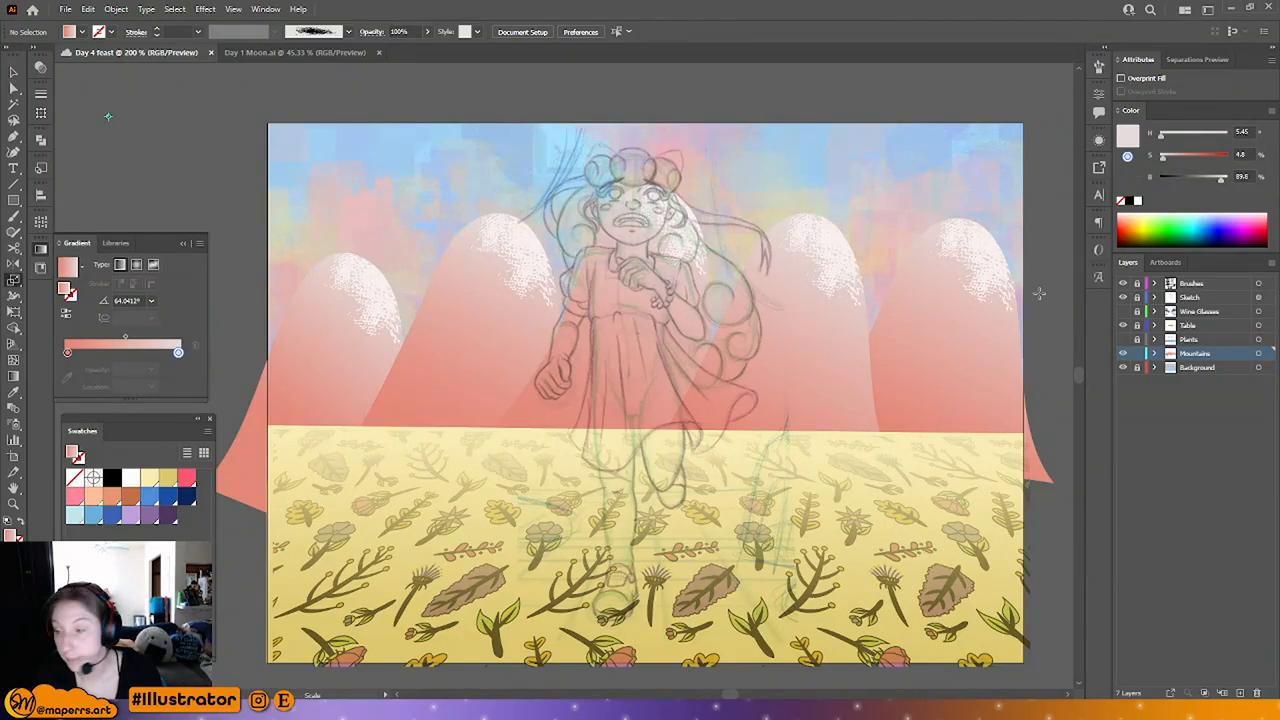
left_click(330, 54)
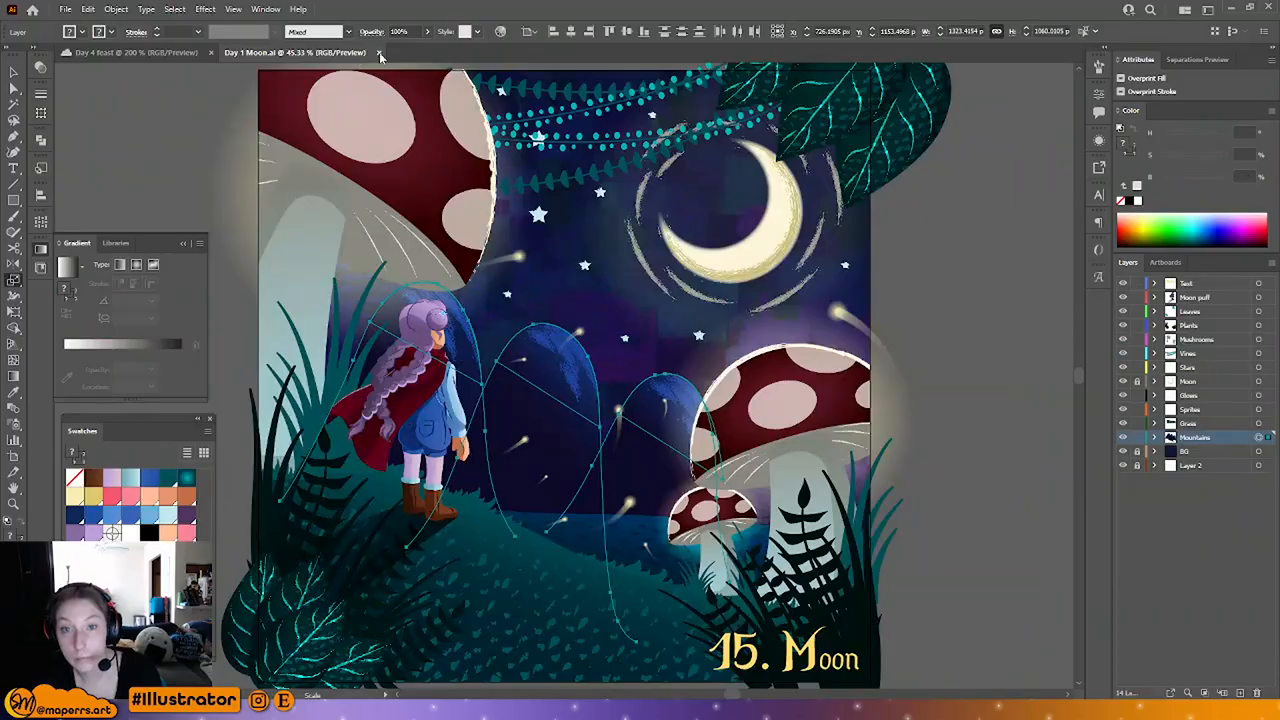
left_click(379, 53)
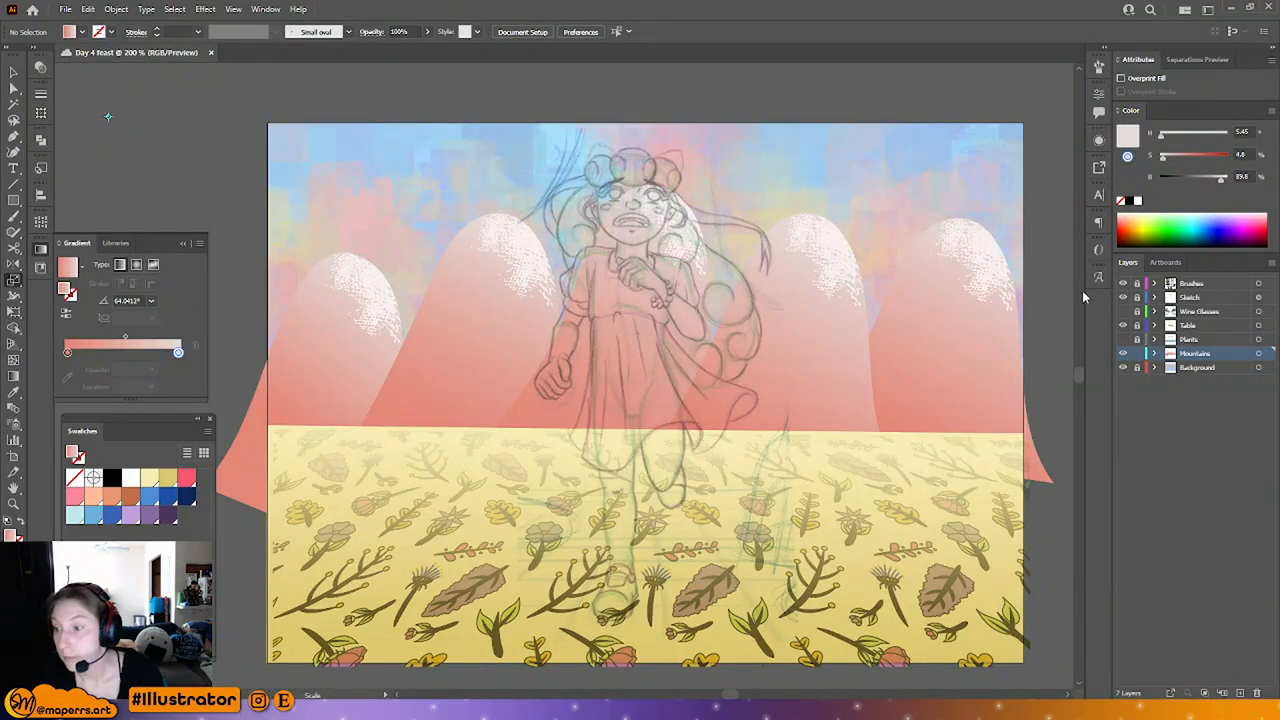
Step: Make the Plants layer active, visible and unlocked
left_click(1207, 429)
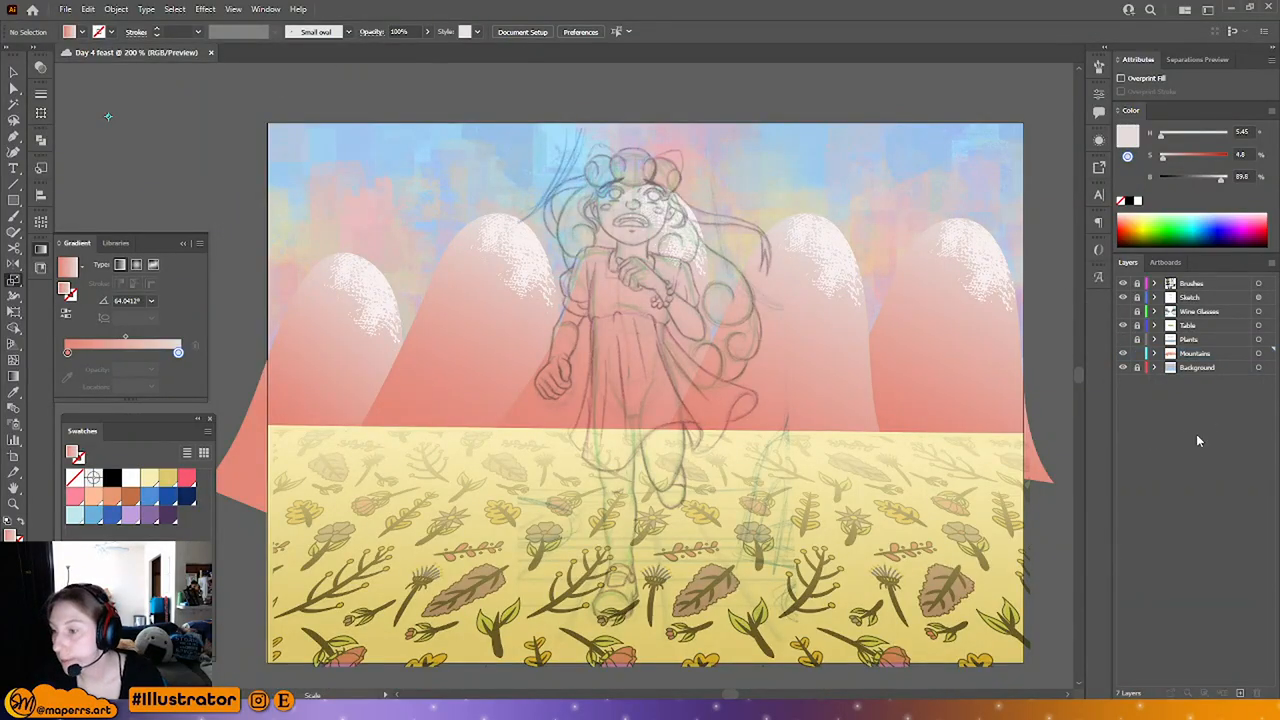
left_click(1189, 340)
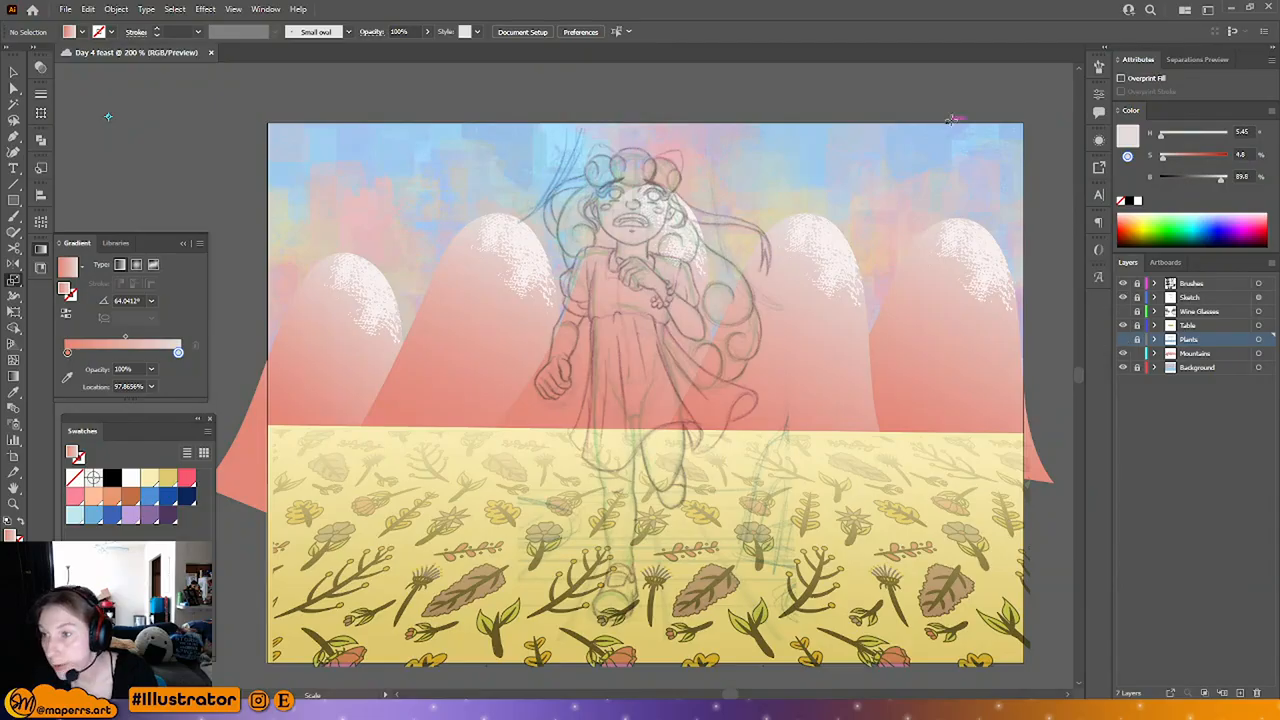
left_click(1122, 341)
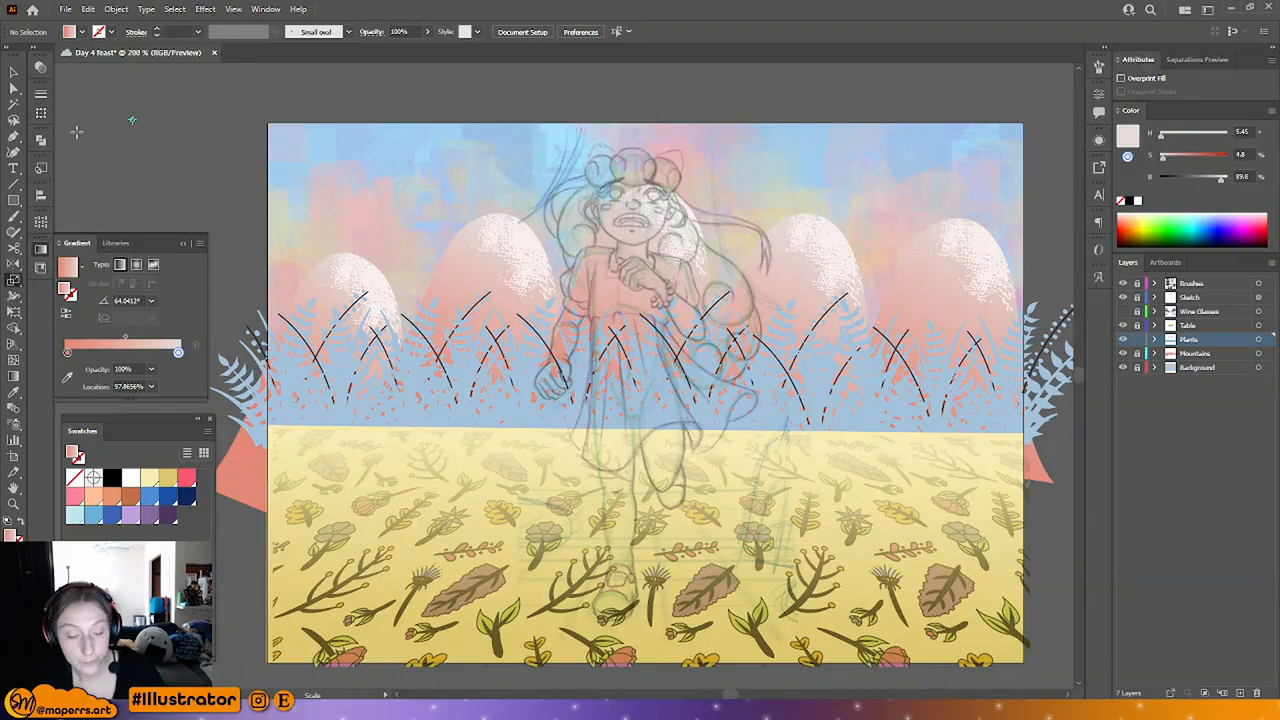
key("Return")
left_click(647, 578)
Step: Pick one light blue plant and select every shape with the same fill colour
left_click(15, 91)
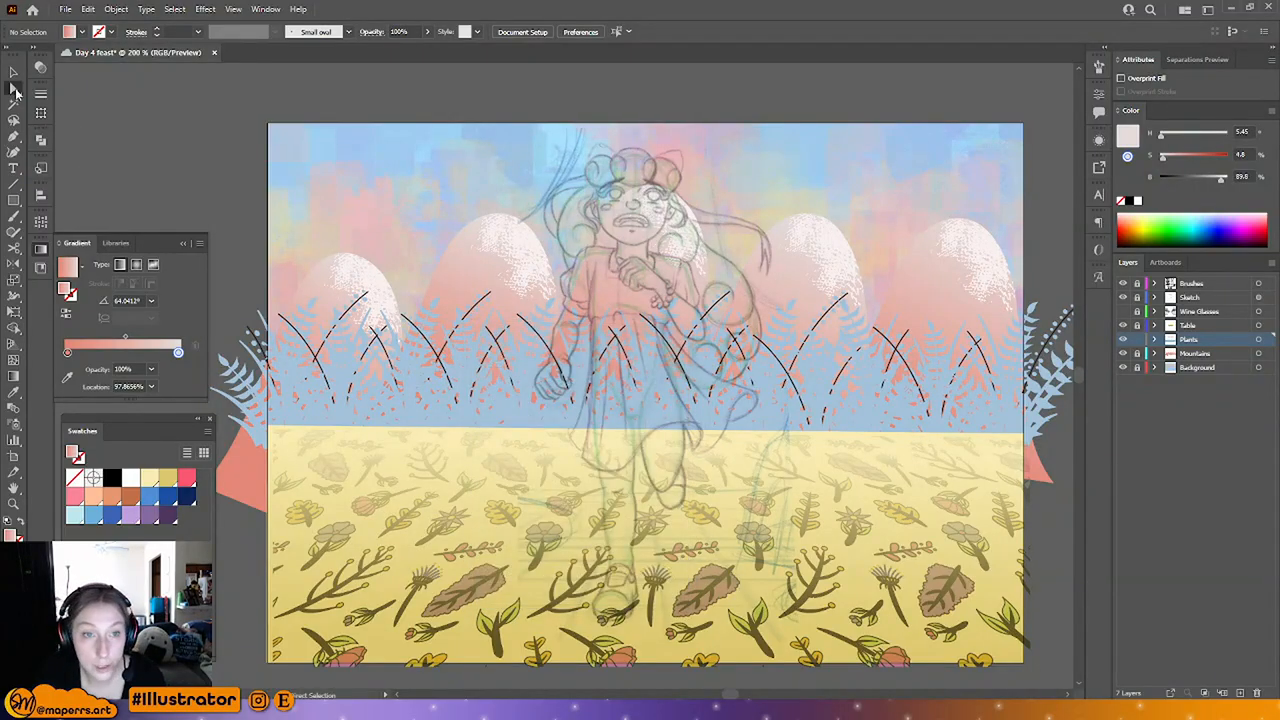
left_click(288, 342)
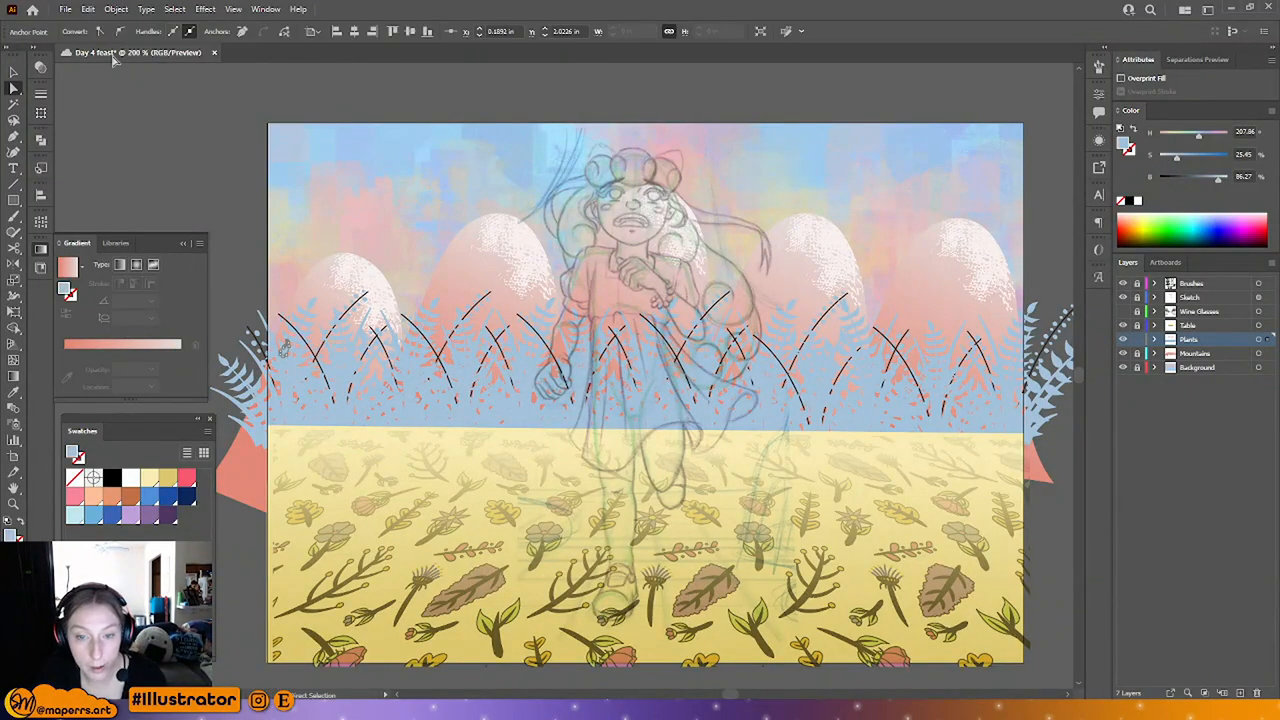
left_click(116, 9)
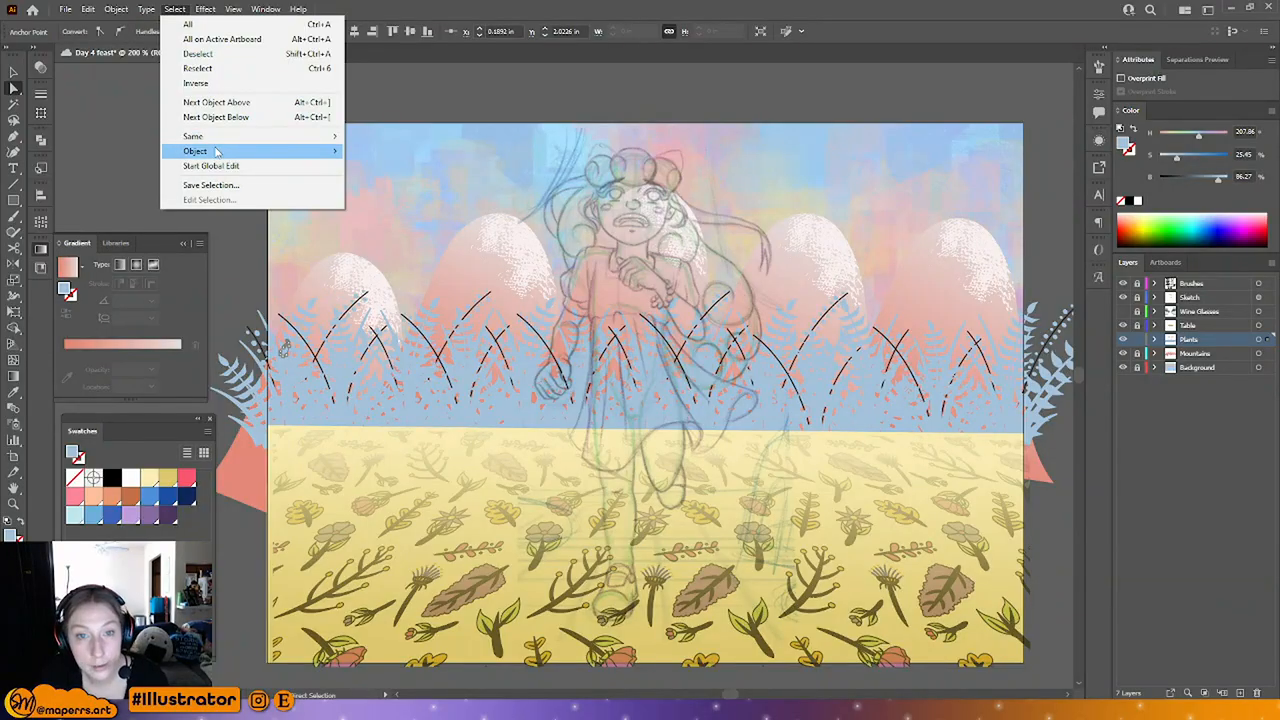
mouse_move(215, 138)
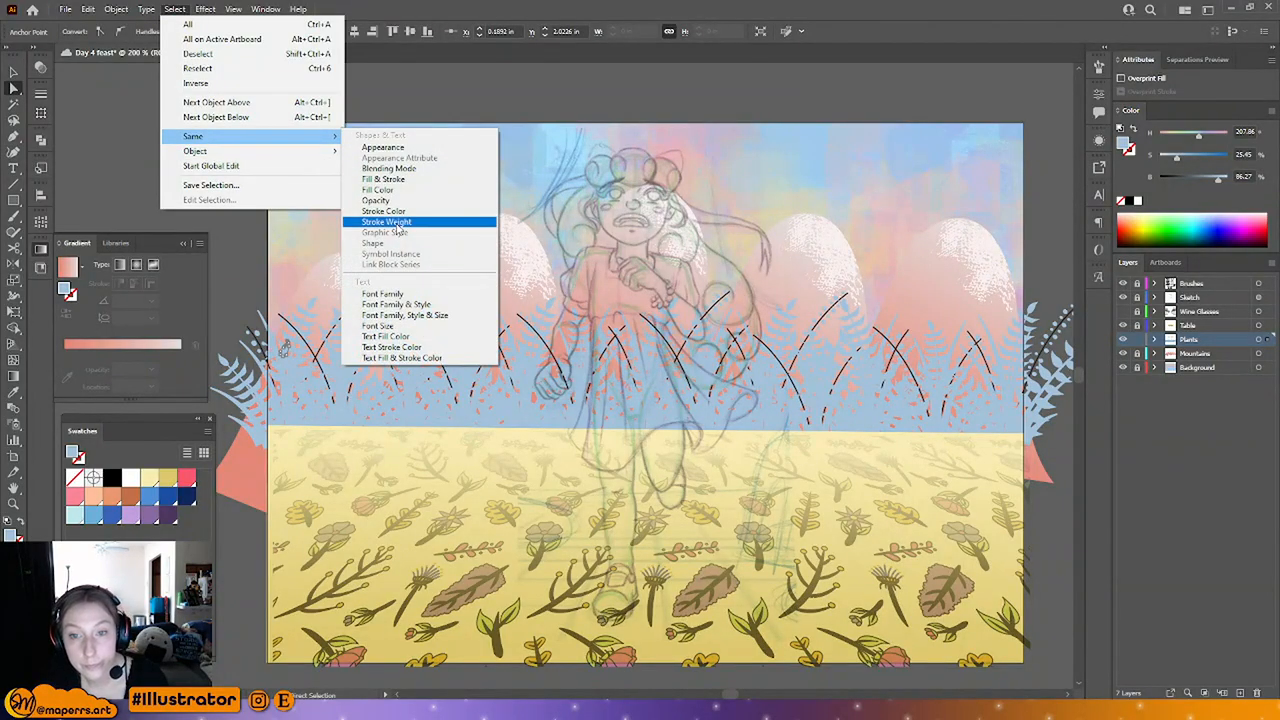
left_click(380, 189)
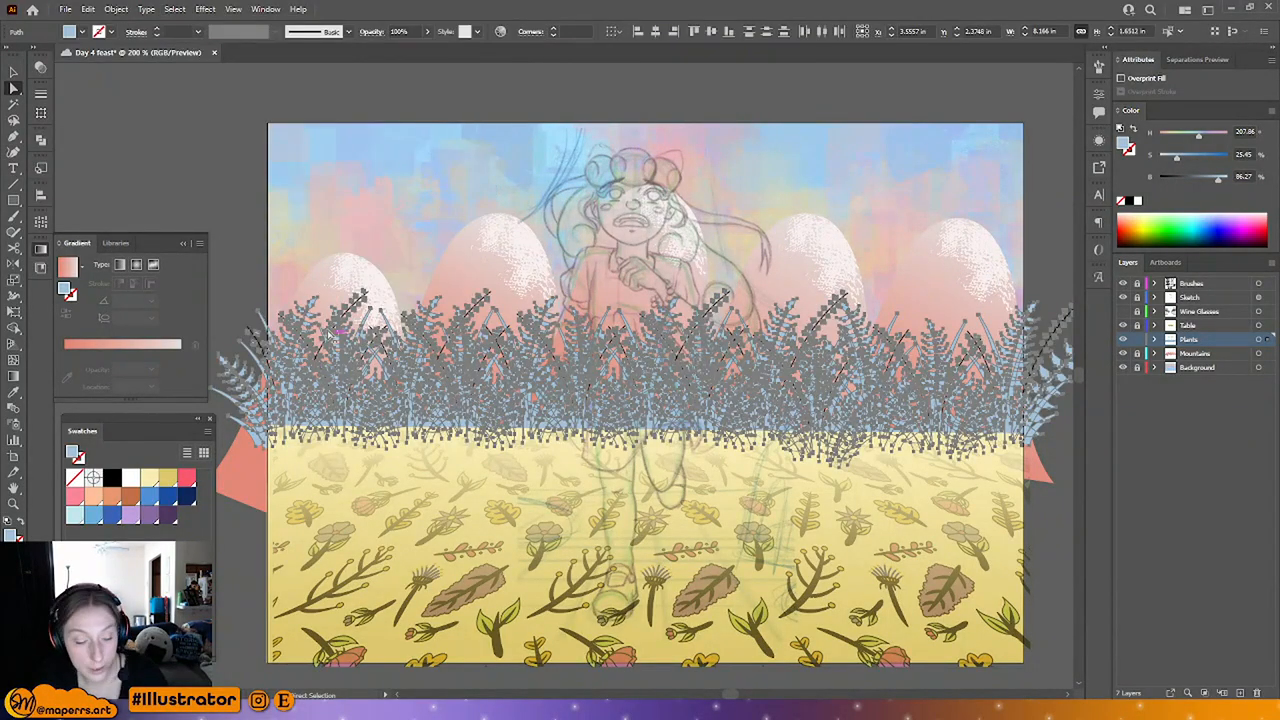
key("Delete")
key("j")
left_click(275, 492)
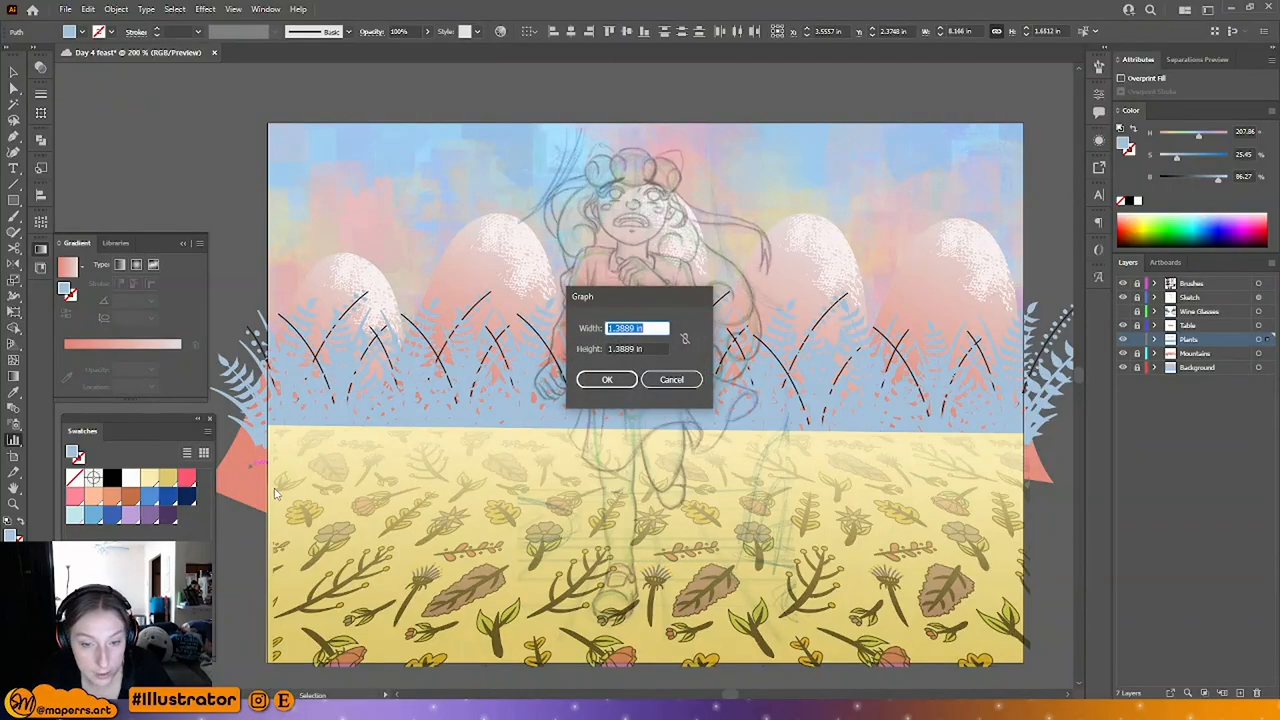
left_click(672, 380)
key("i")
left_click(247, 449)
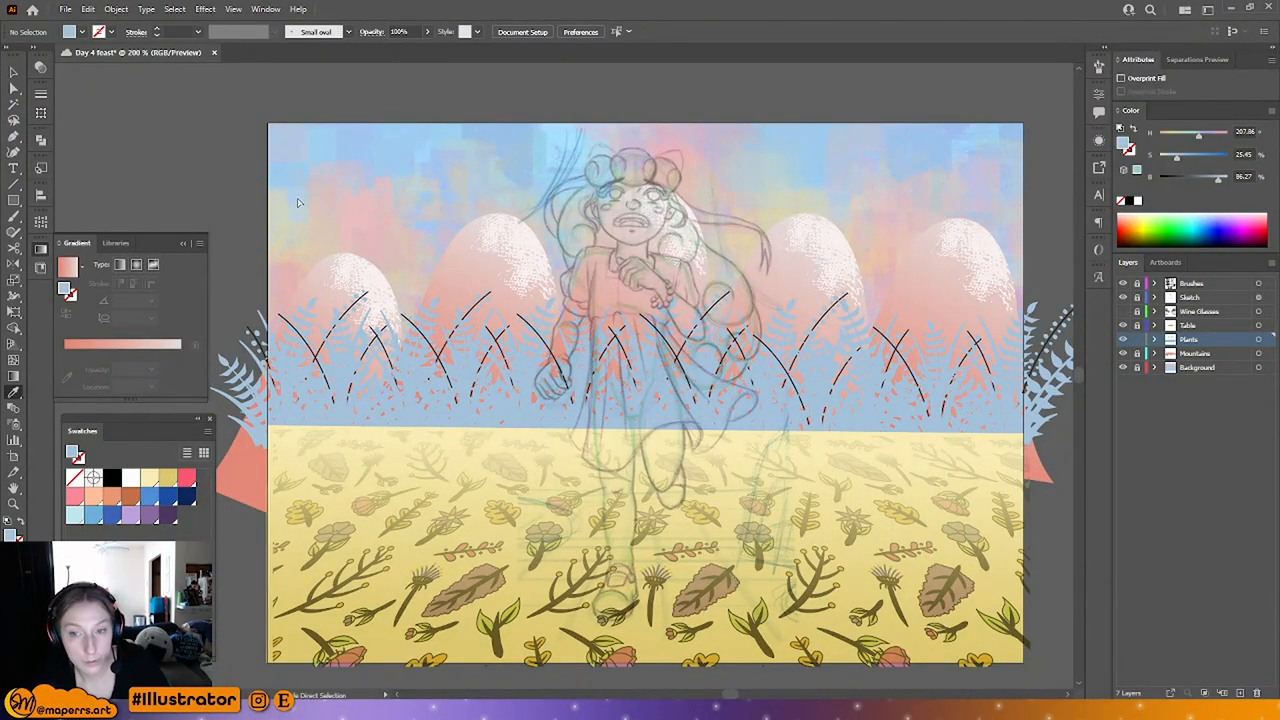
Step: Select all plant shapes sharing the light blue fill colour and recolour them dark olive with the Eyedropper
left_click(15, 88)
left_click(346, 360)
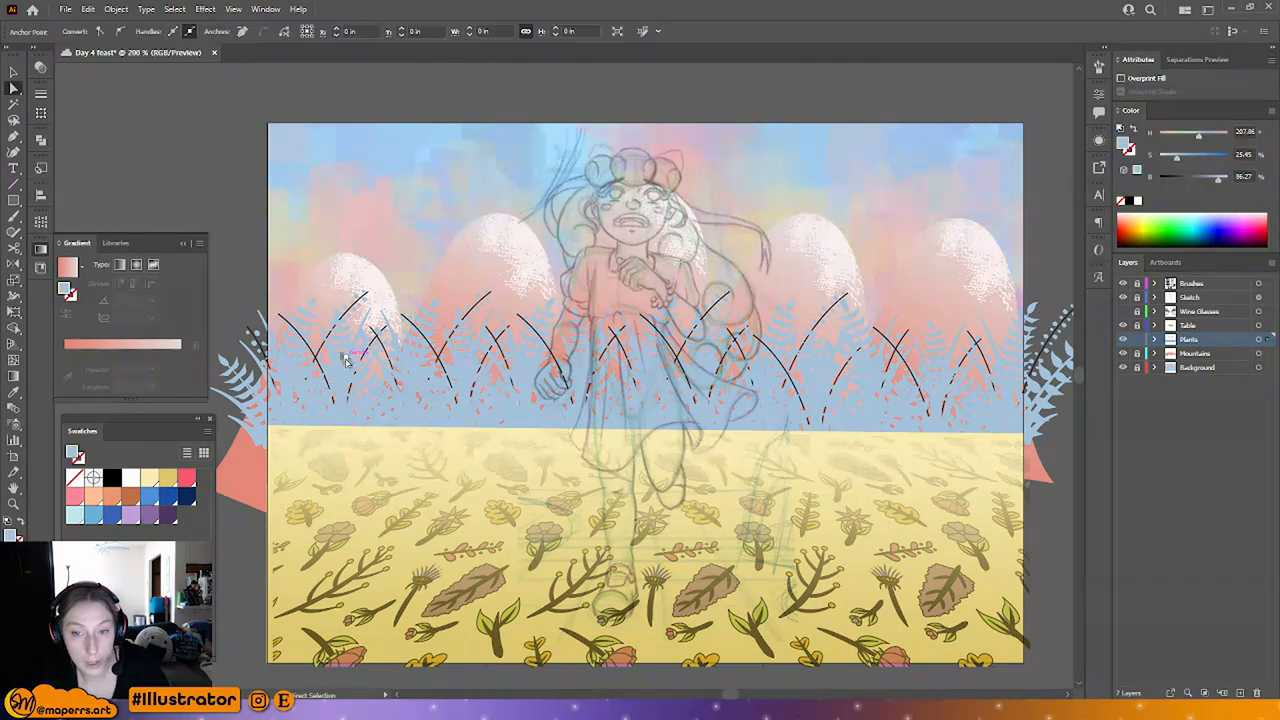
left_click(175, 9)
mouse_move(226, 137)
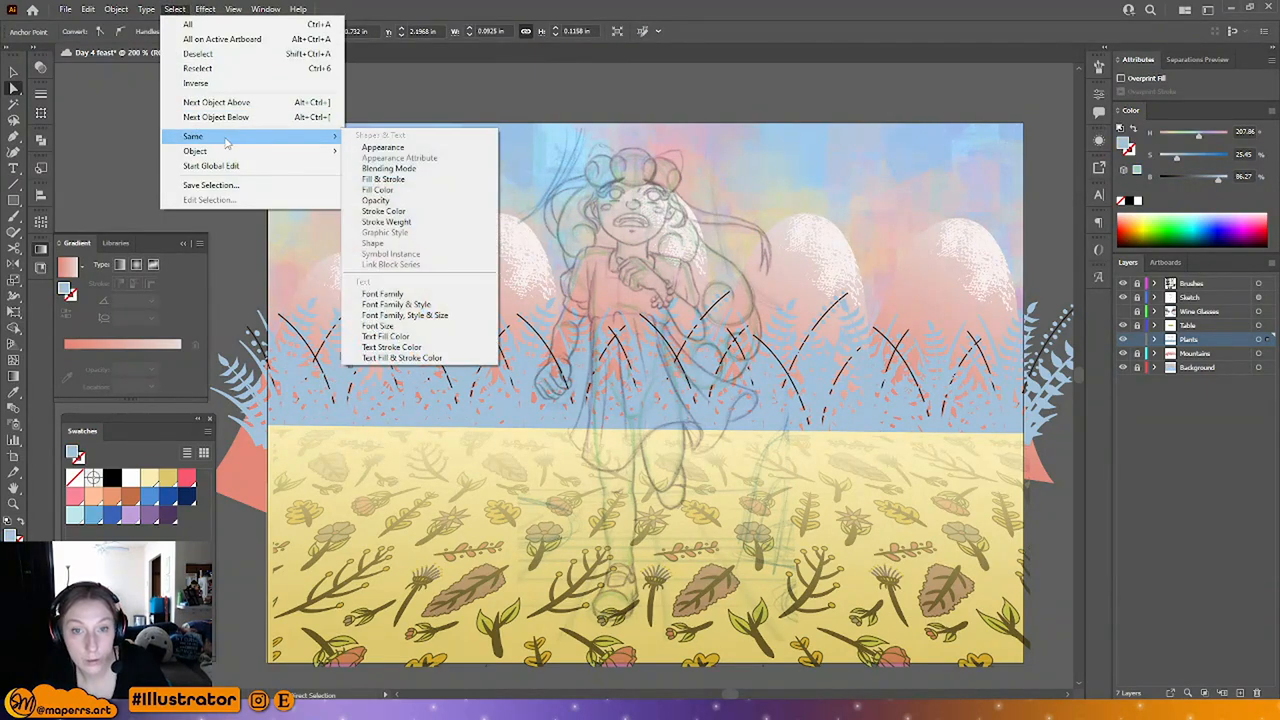
left_click(400, 189)
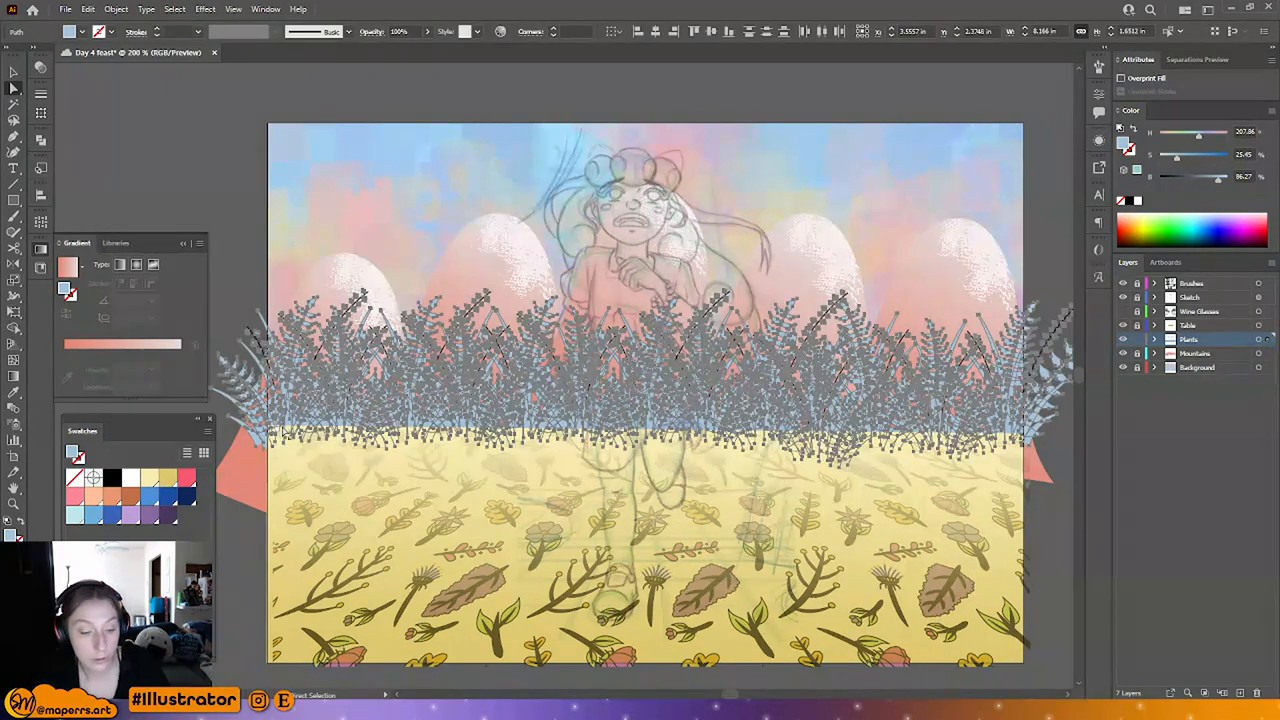
key("i")
left_click(241, 470)
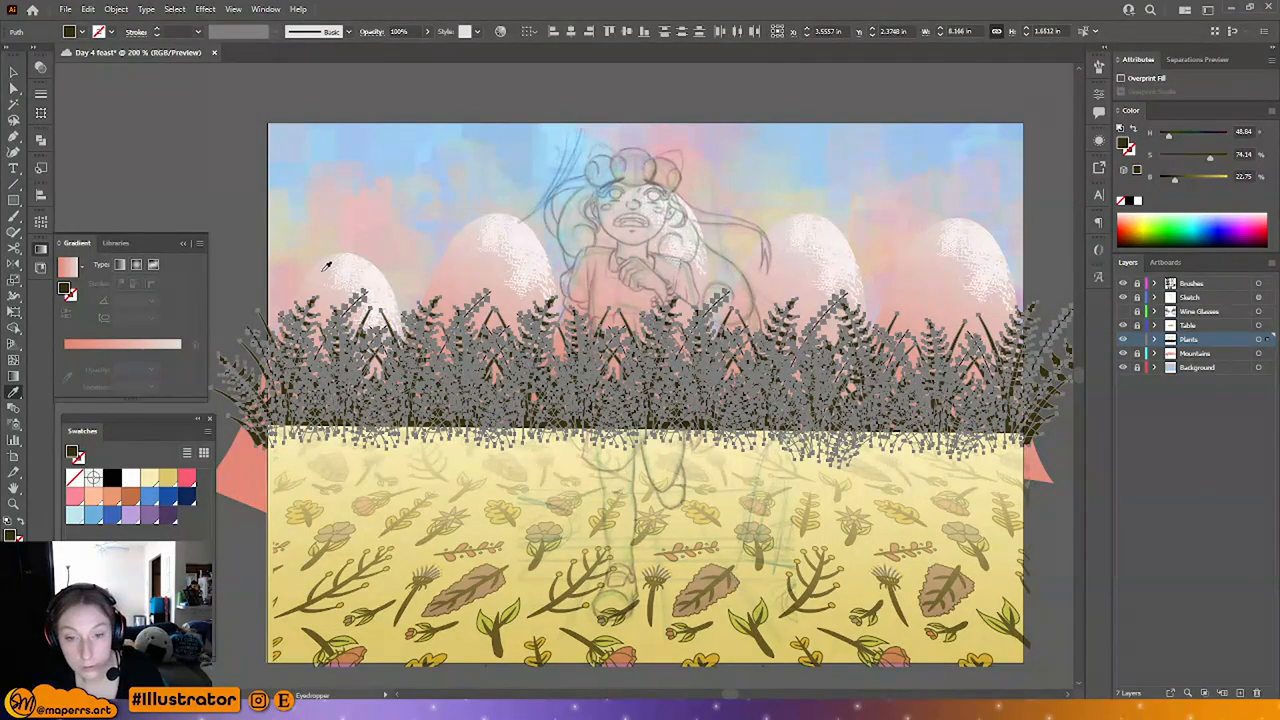
Step: Hide the Table layer and sample the mountain's coral gradient onto the selected plants with the Eyedropper
left_click(1122, 325)
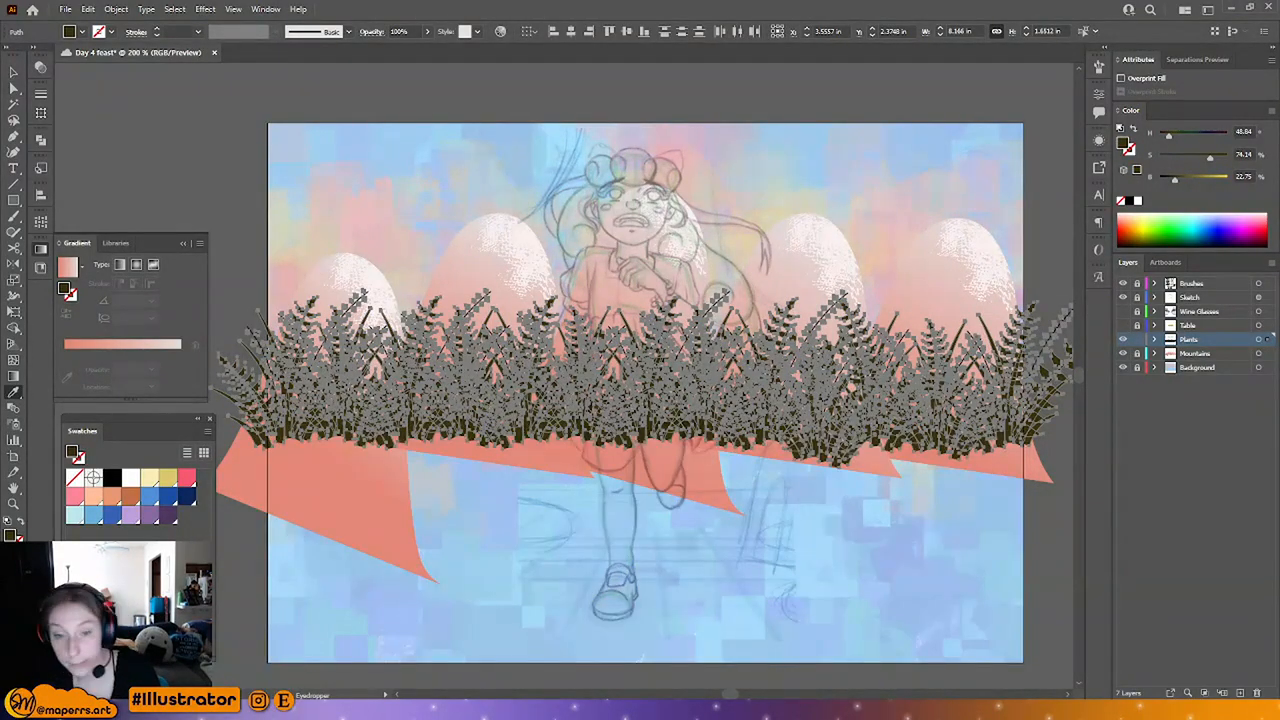
left_click(241, 463)
left_click(13, 88)
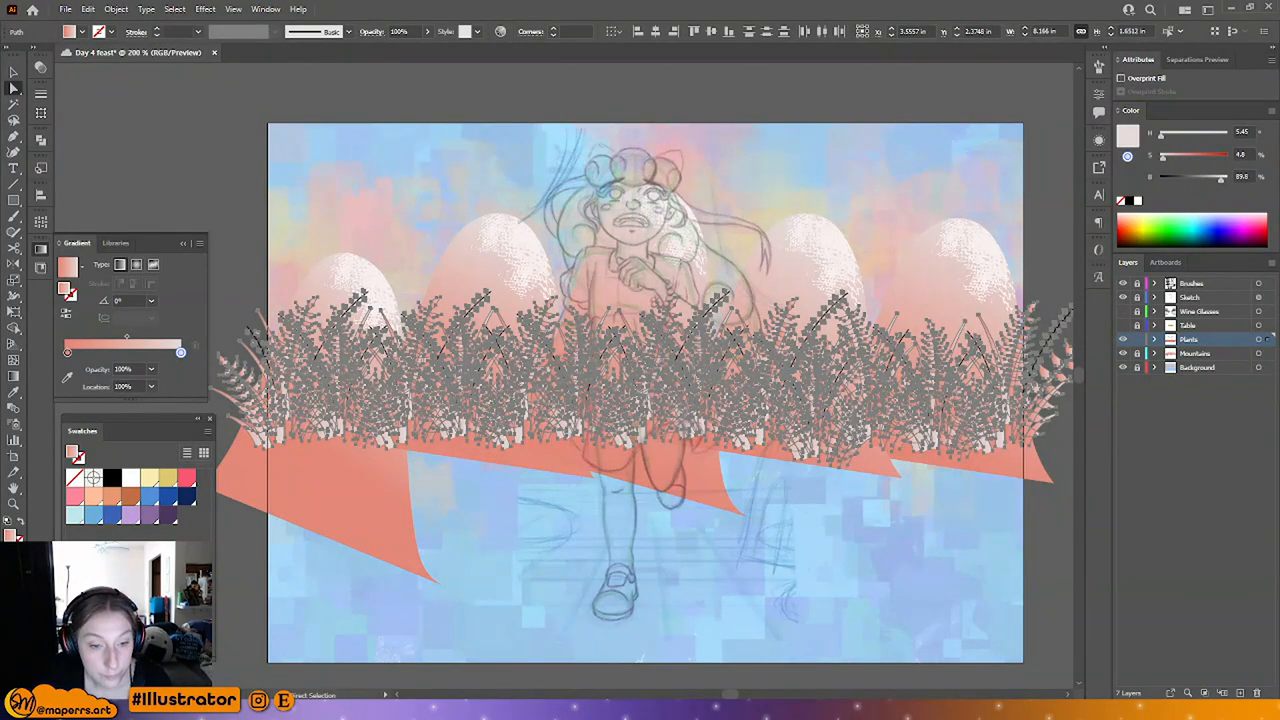
Step: Change the selected plants to a solid coral-red fill with saturation about 61% and brightness 80%, and deselect them
left_click(7, 556)
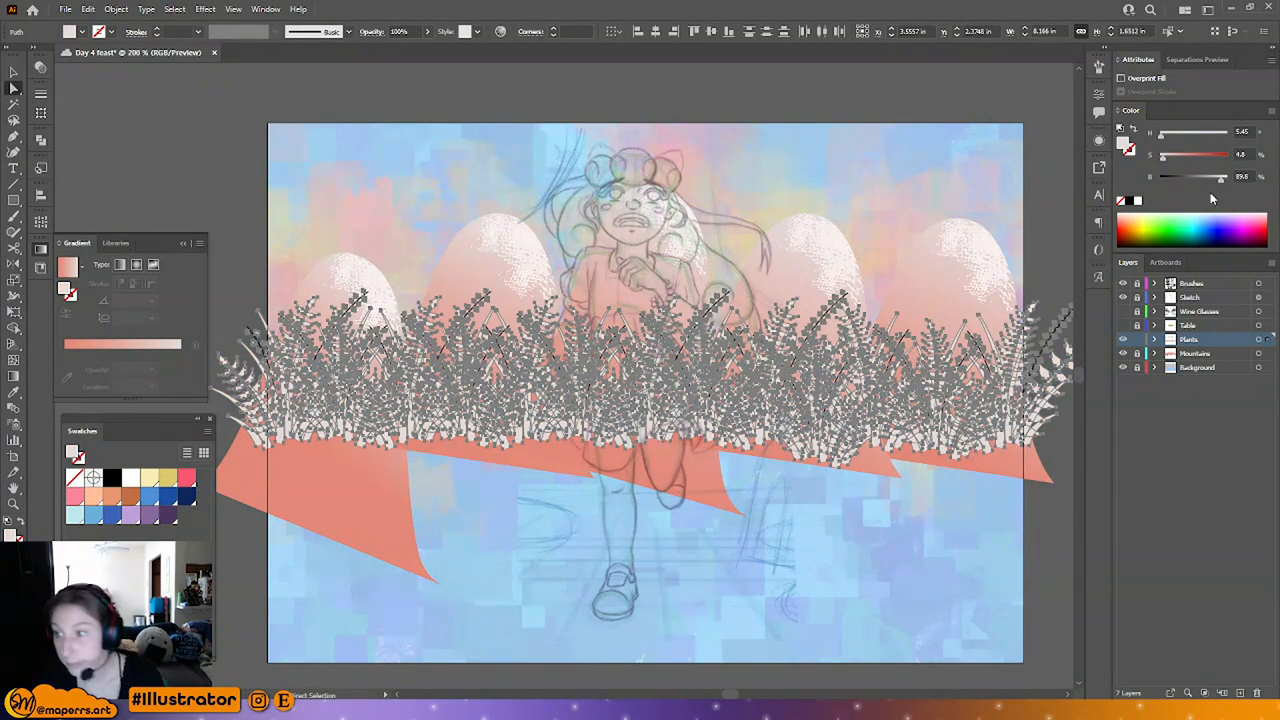
left_click_drag(1163, 158, 1206, 162)
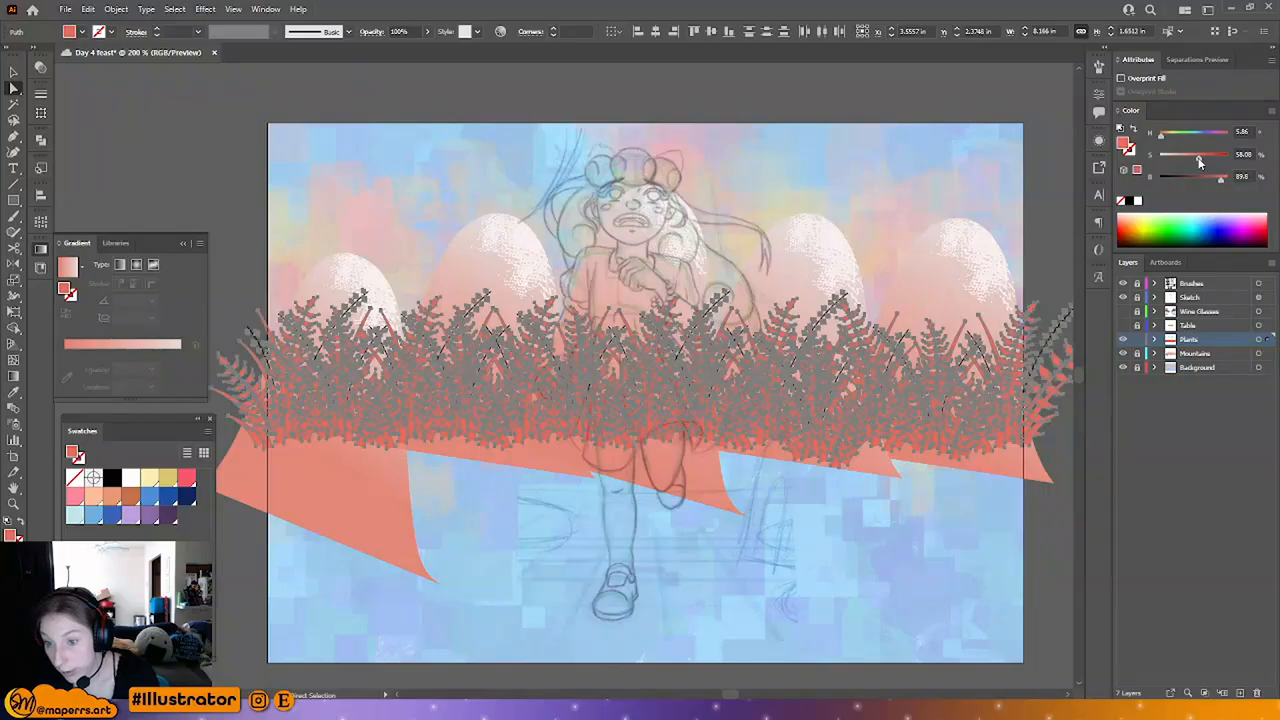
left_click_drag(1218, 182, 1203, 162)
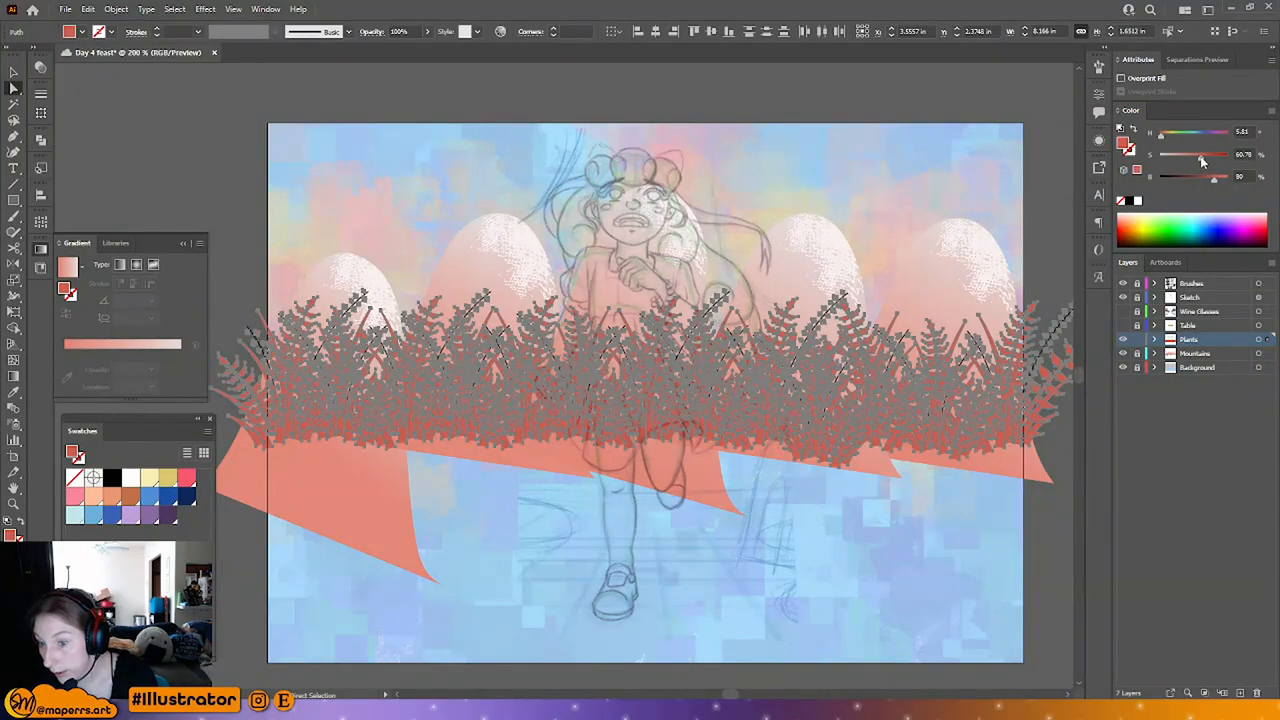
left_click(14, 72)
left_click(194, 149)
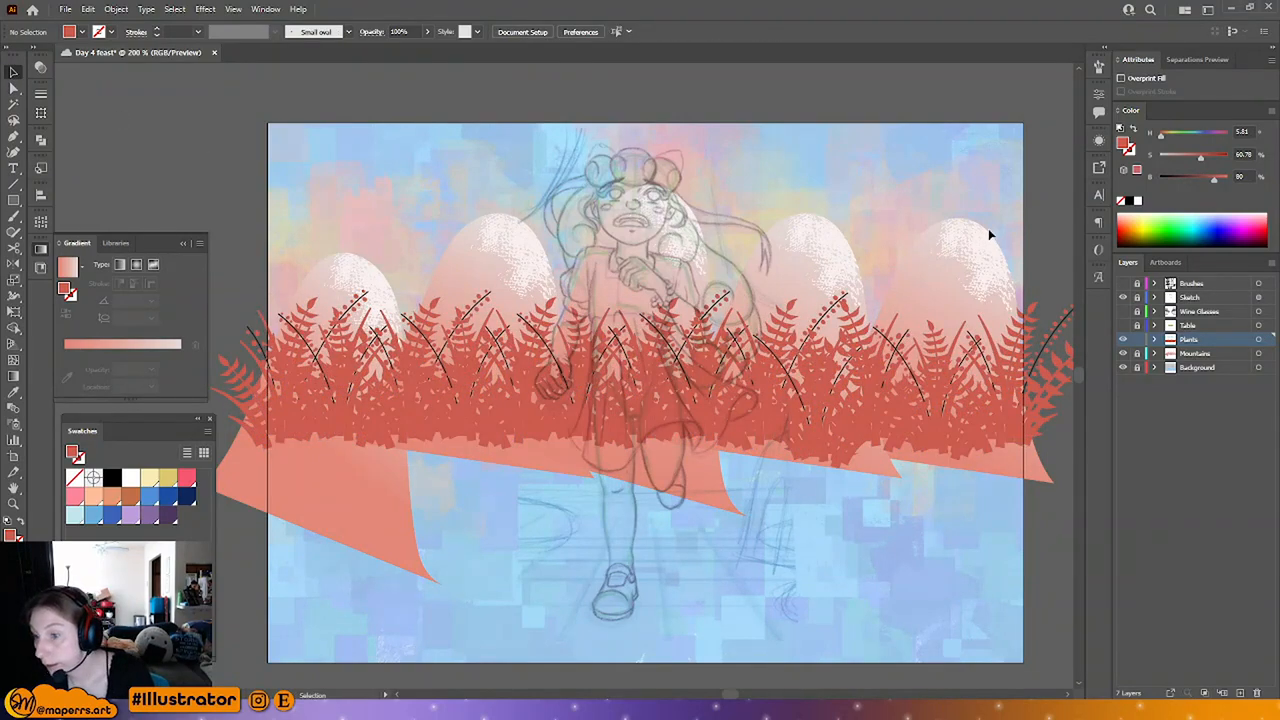
Step: Hide the Sketch layer and leave nothing selected
left_click(1122, 296)
left_click(1218, 289)
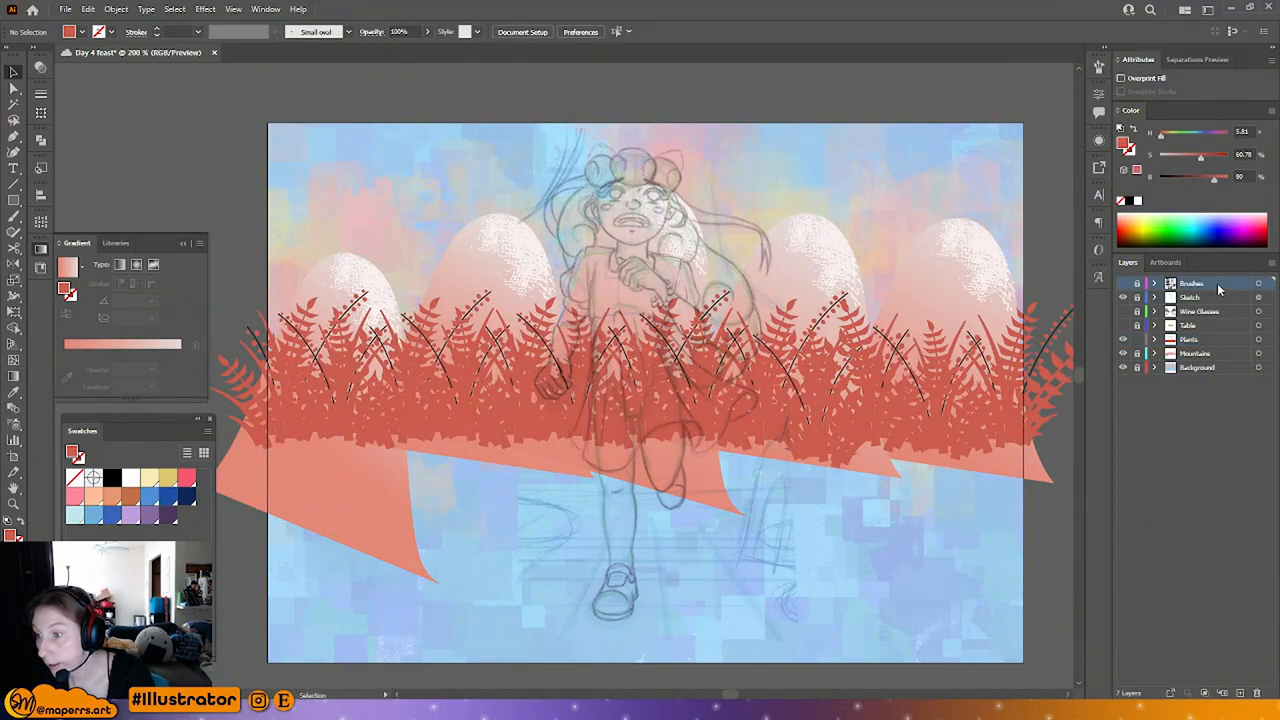
left_click(1122, 297)
left_click(806, 398)
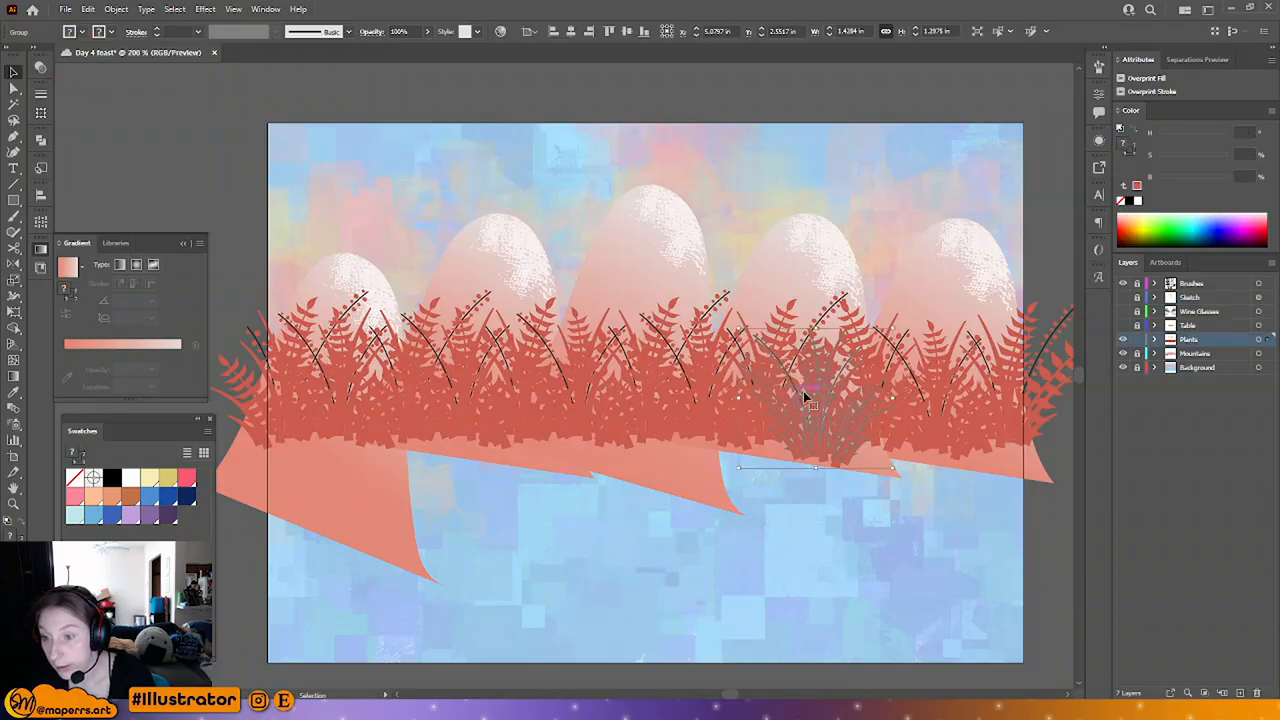
left_click(14, 88)
left_click(191, 194)
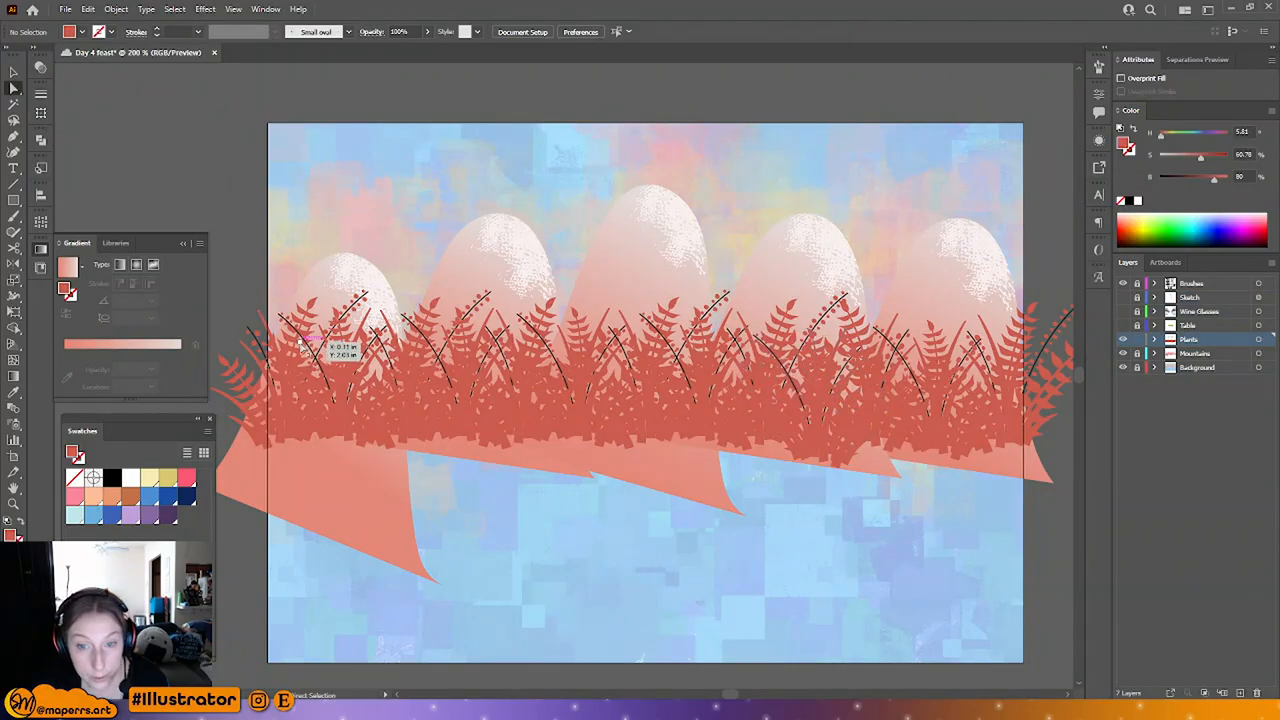
Step: Save the leftmost mountain's gradient and the plants' fill (R=204 G=92 B=80) as new swatches
left_click(336, 505)
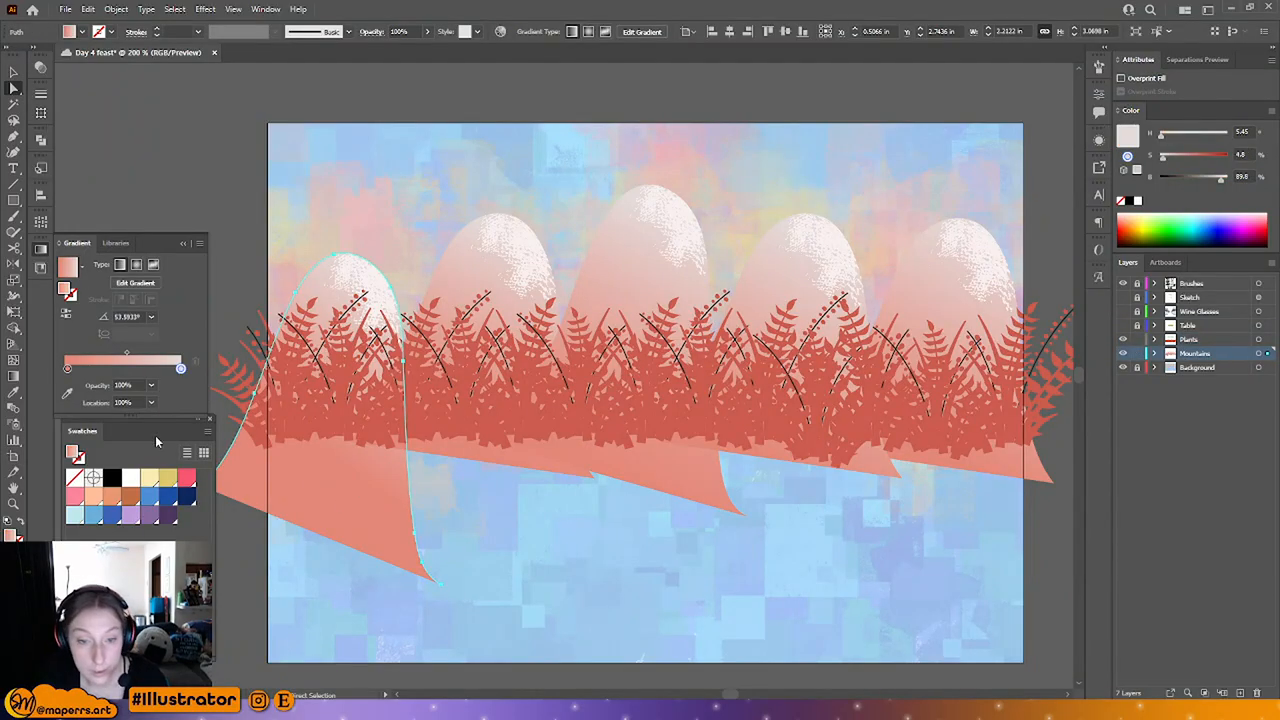
left_click(190, 652)
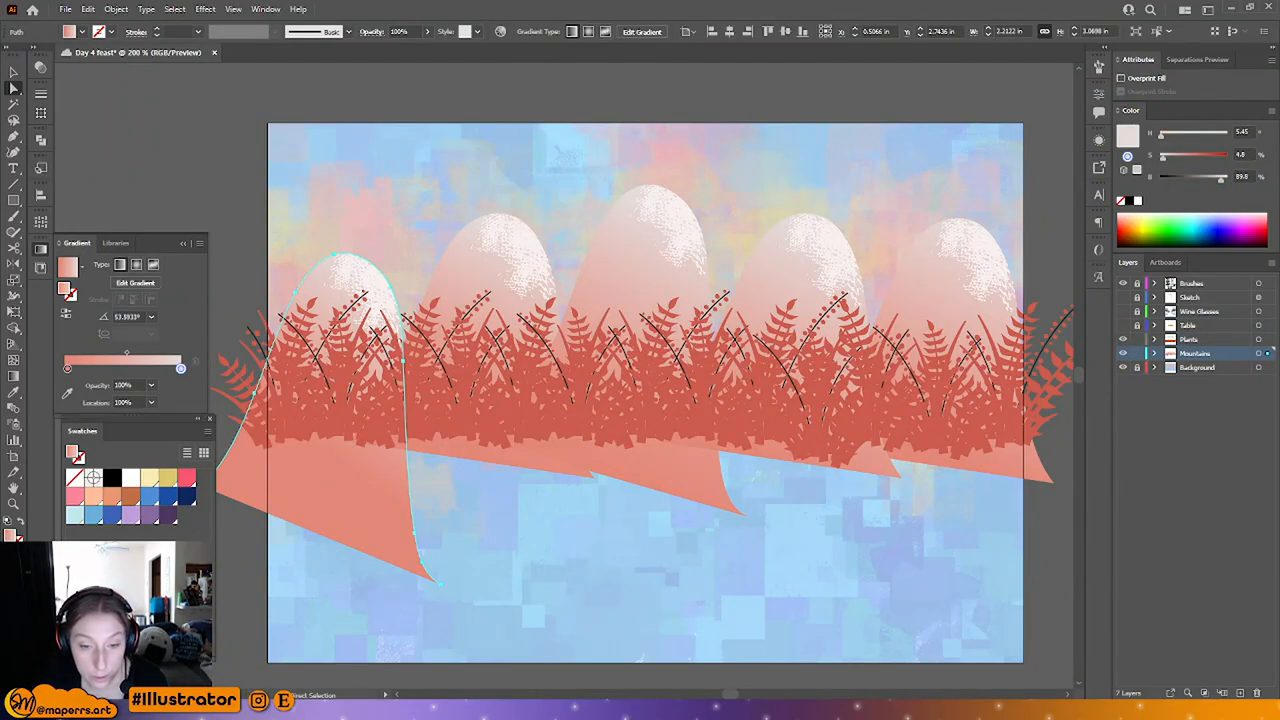
left_click(660, 373)
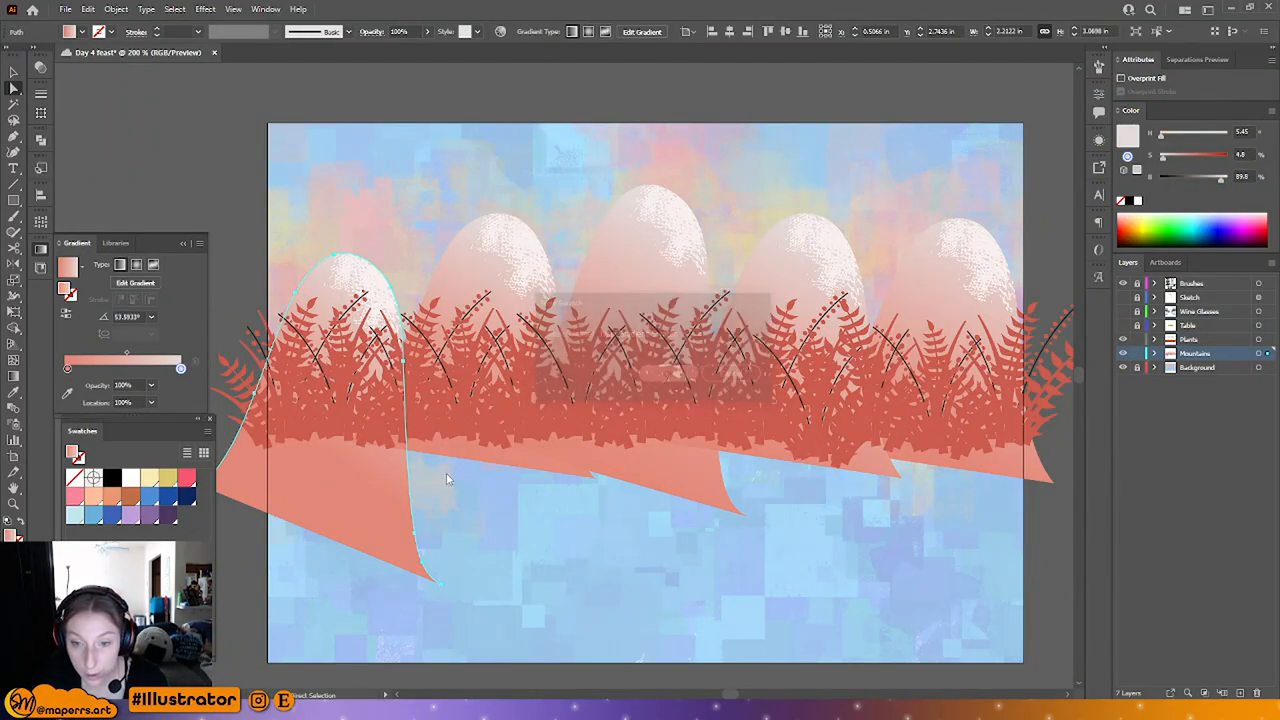
left_click(340, 408)
left_click(190, 652)
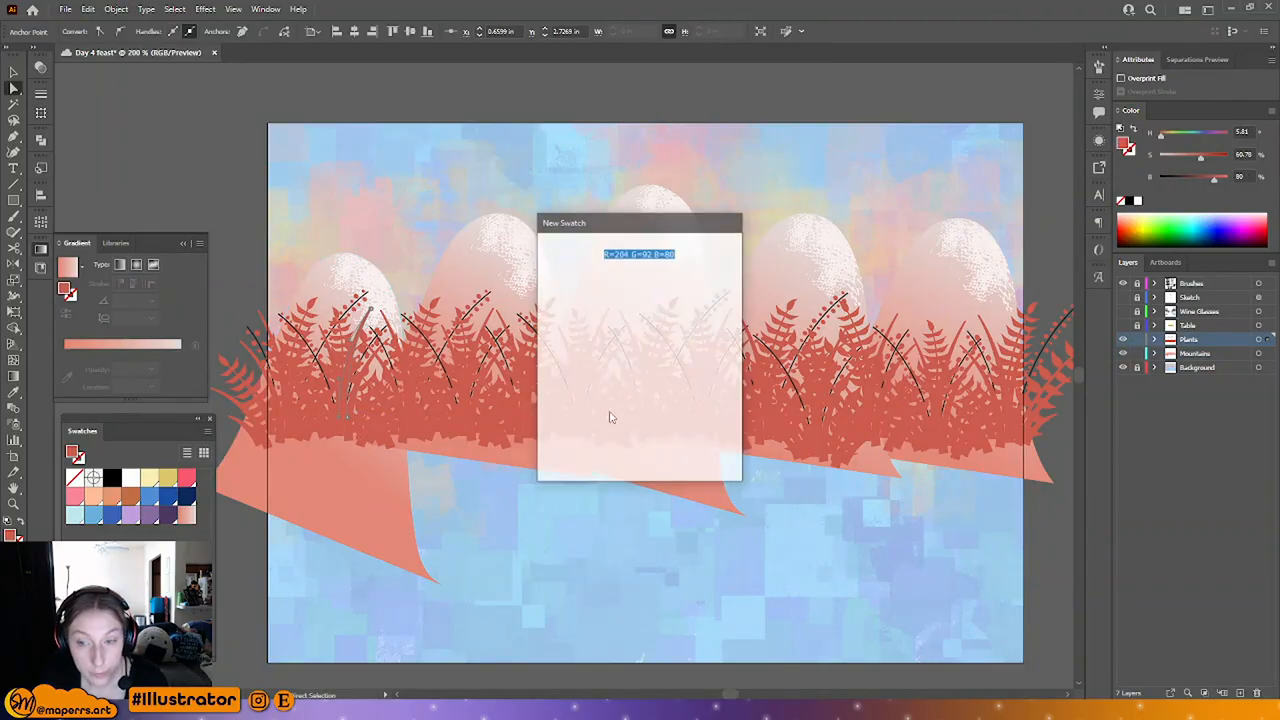
left_click(651, 460)
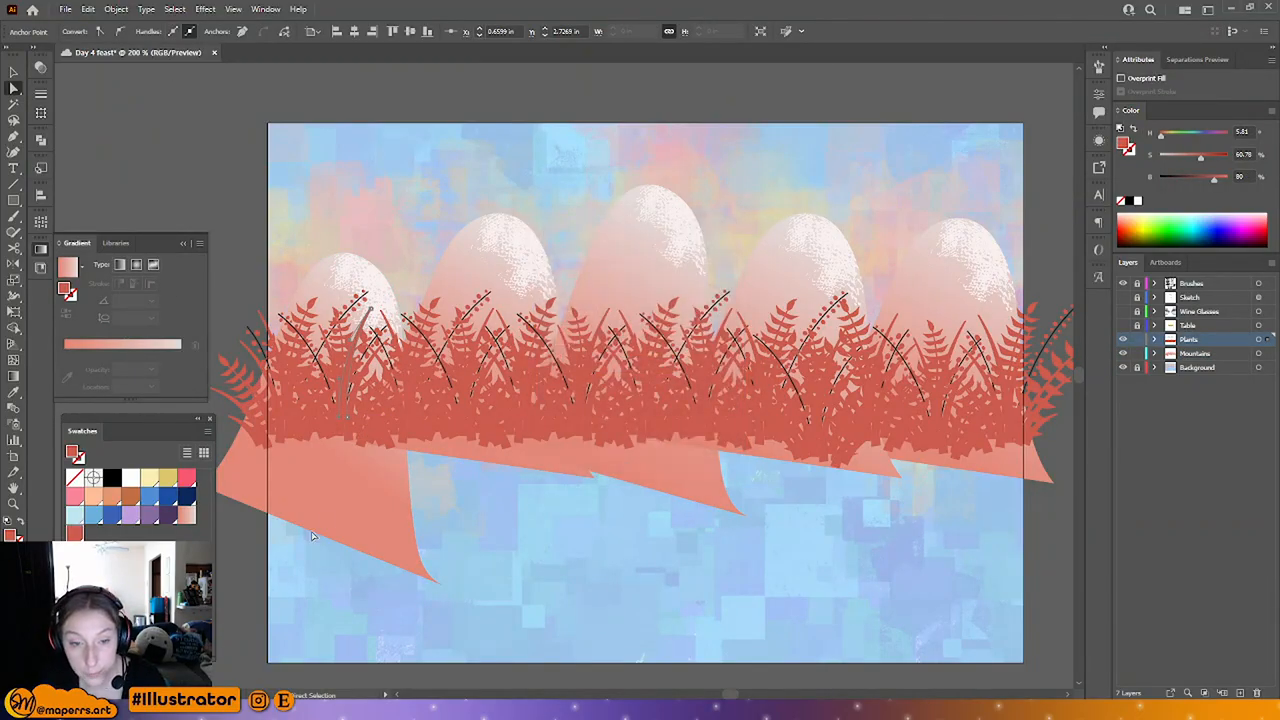
Step: Select all dark plant stems with the same stroke colour and apply the R=204 G=92 B=80 swatch to their strokes
left_click(392, 562)
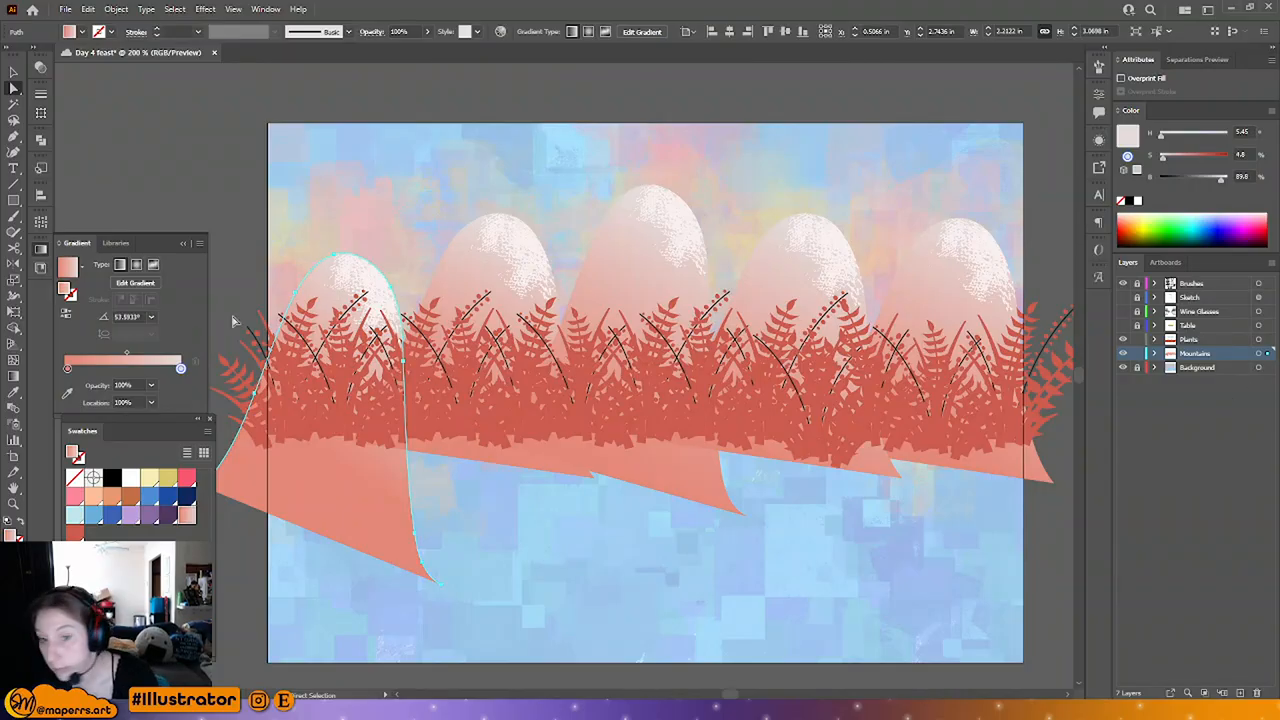
left_click(383, 392)
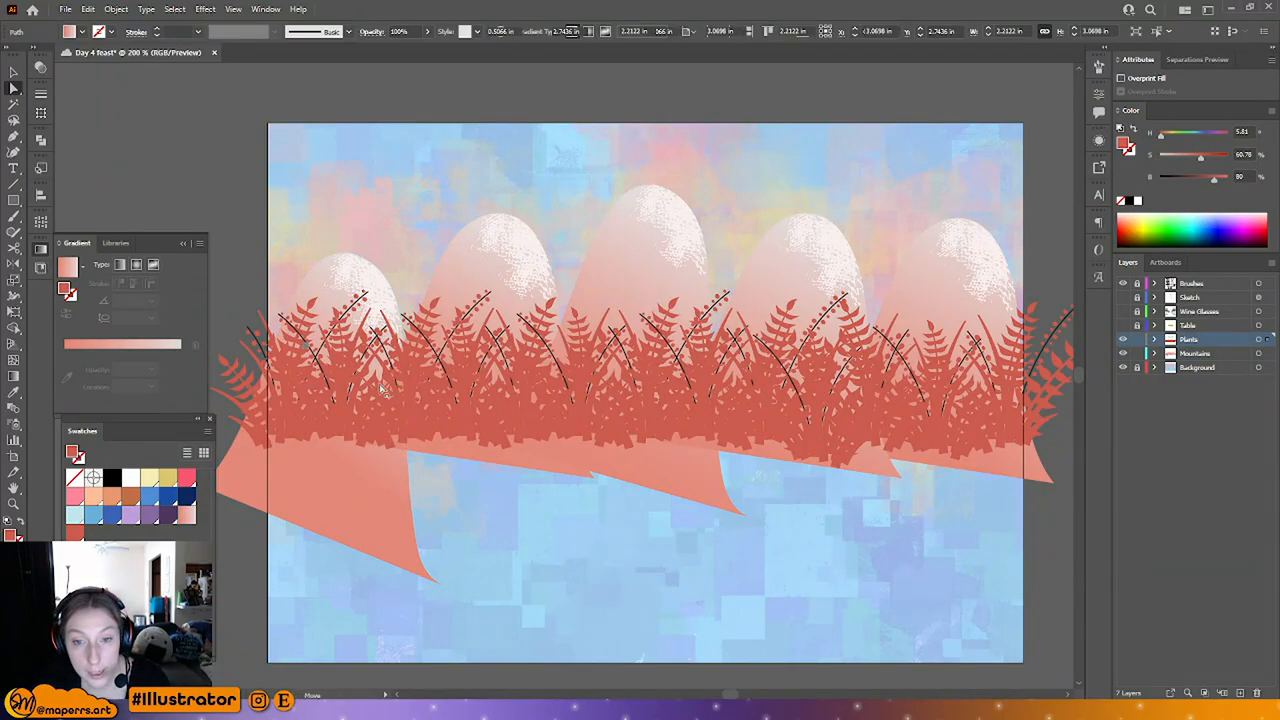
left_click(383, 392)
left_click(175, 9)
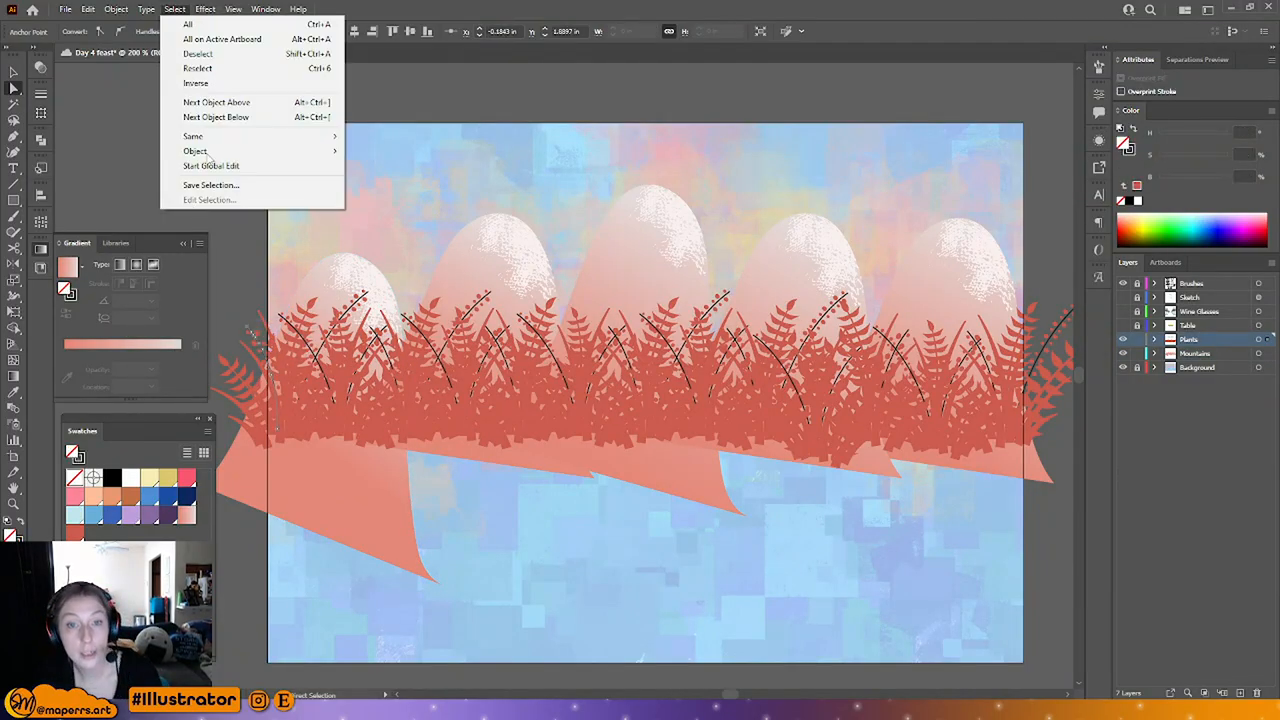
left_click(400, 212)
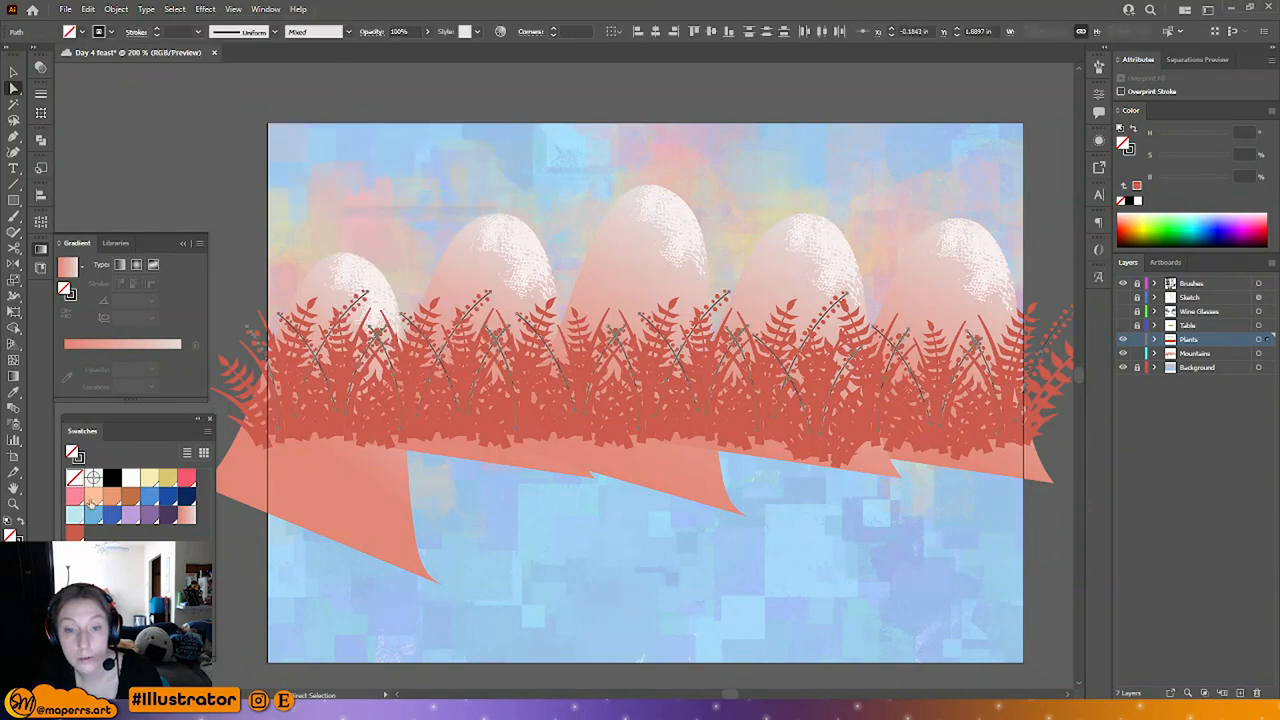
left_click(80, 459)
left_click(75, 533)
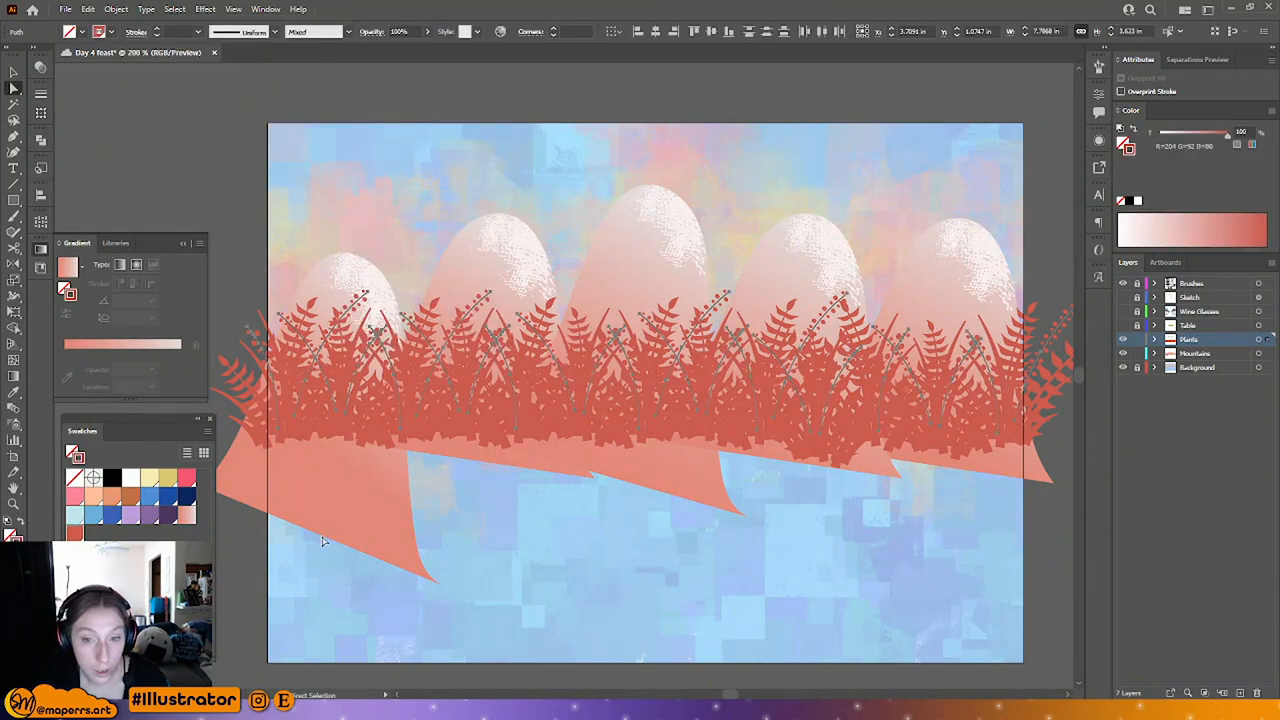
left_click(192, 157)
left_click(13, 72)
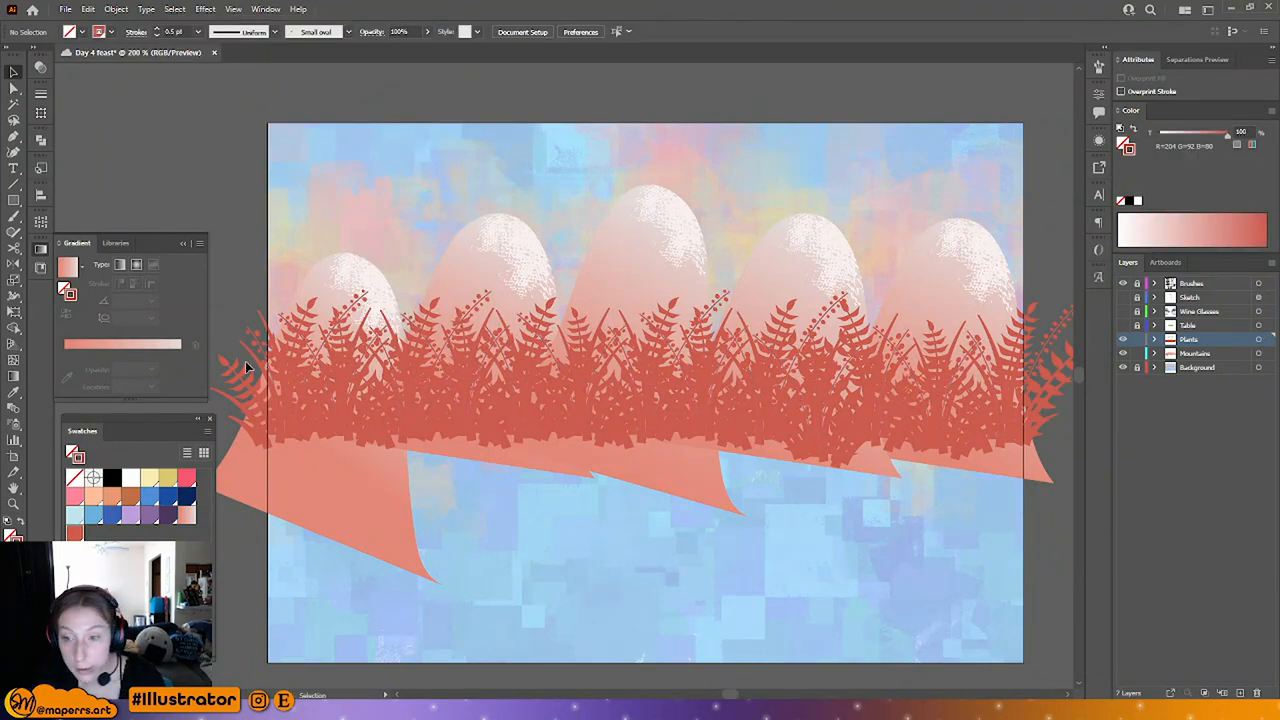
Step: Close the Gradient panel and show the Wine Glasses and Table layers
left_click(188, 247)
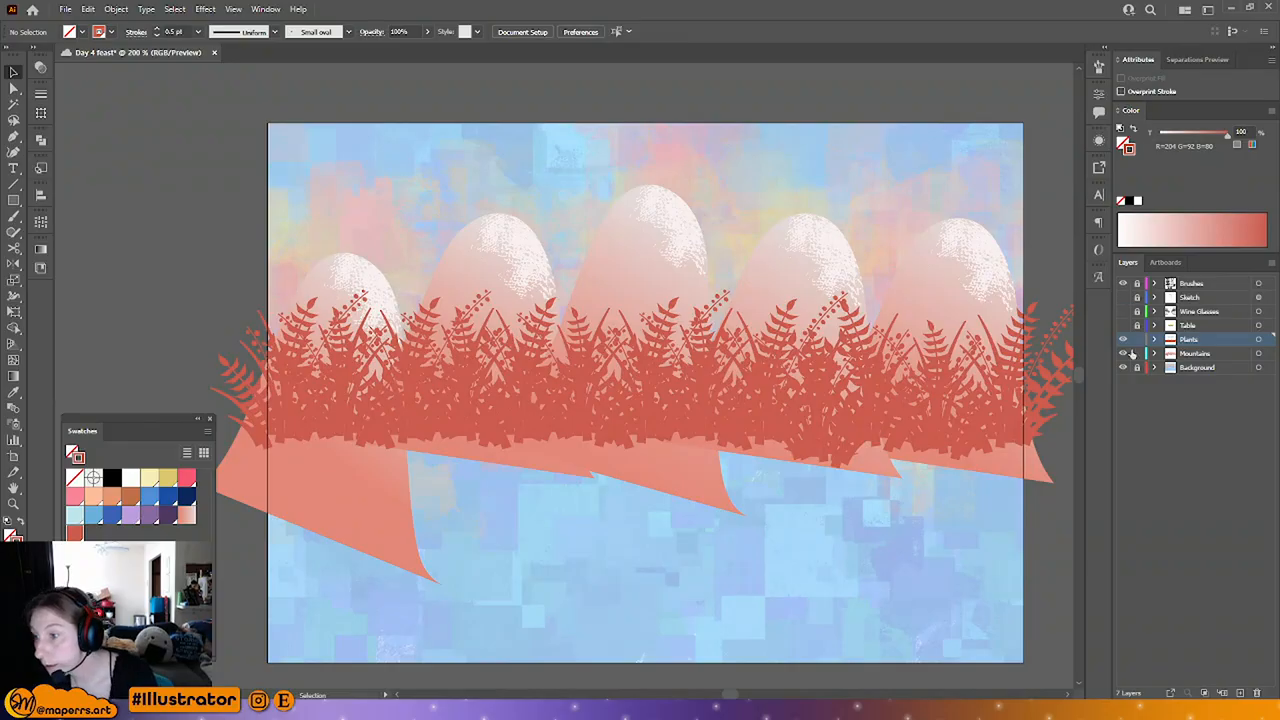
left_click(1122, 311)
left_click(1122, 325)
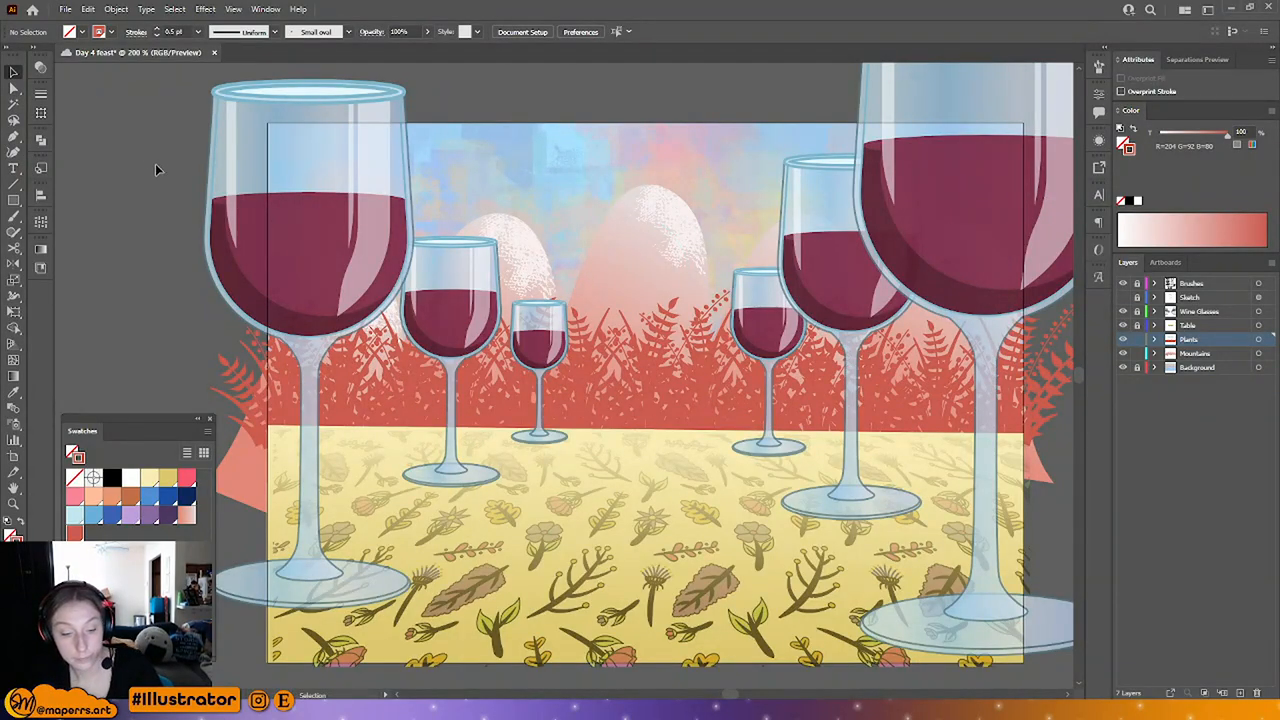
key("ctrl+minus")
key("ctrl+minus")
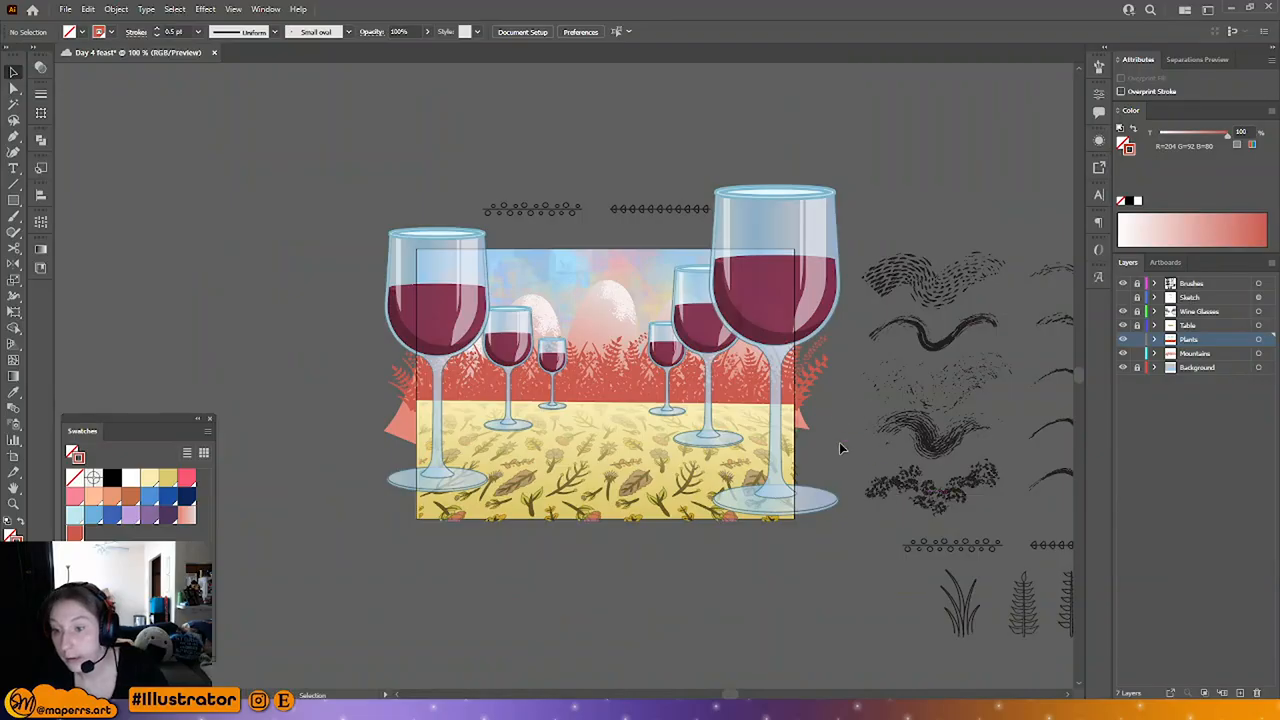
Step: Select all artwork on the Mountains layer and squash it vertically to about 2.58 in tall
left_click(1203, 354)
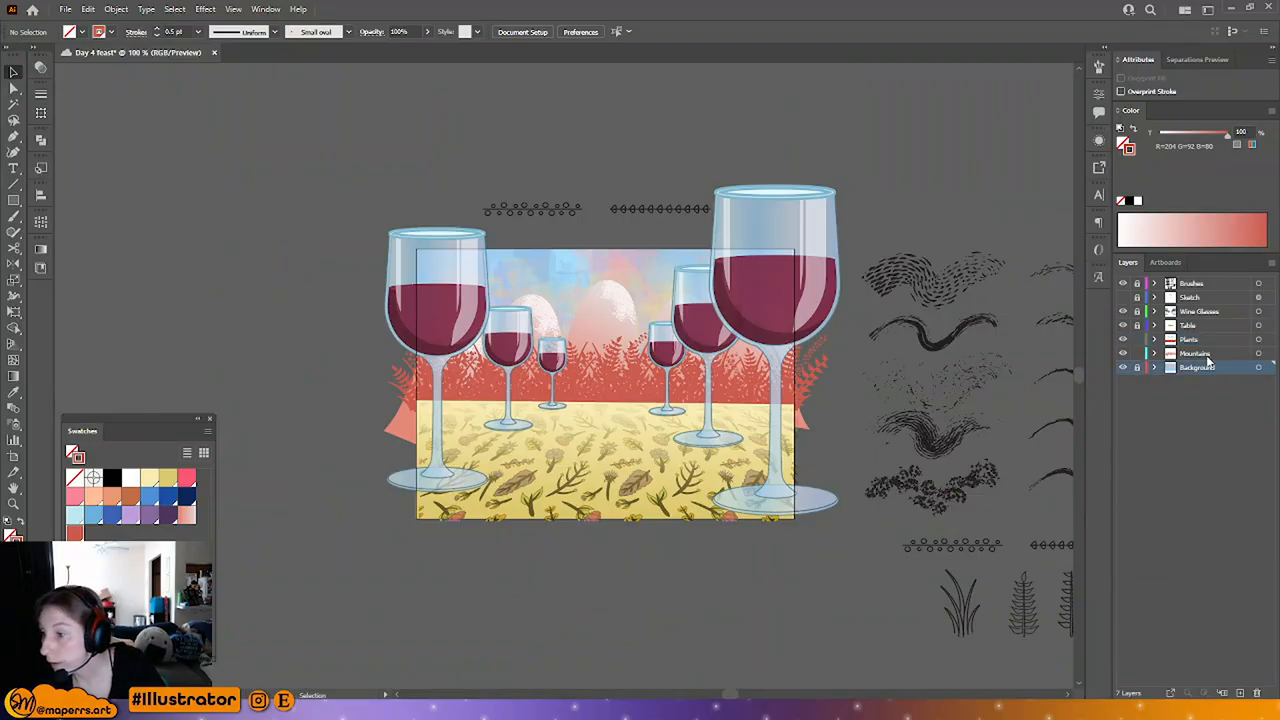
left_click(1258, 354)
left_click_drag(597, 480, 598, 418)
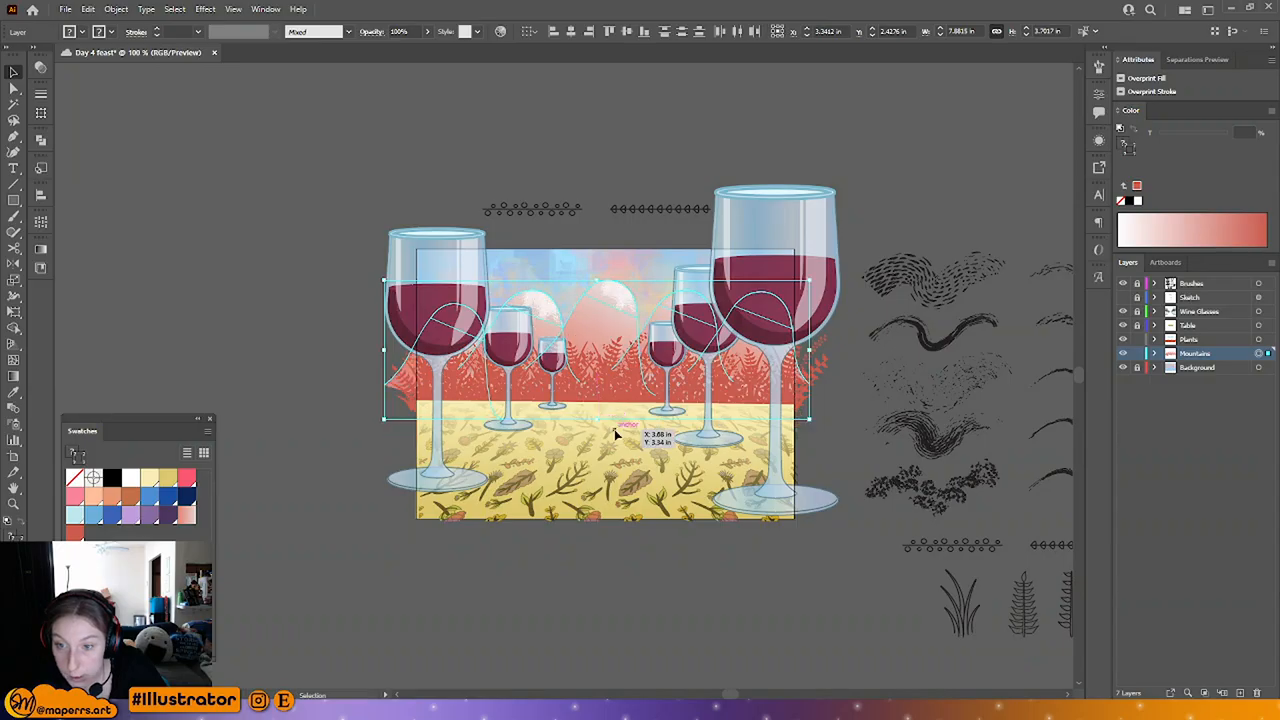
left_click(249, 311)
left_click(607, 327)
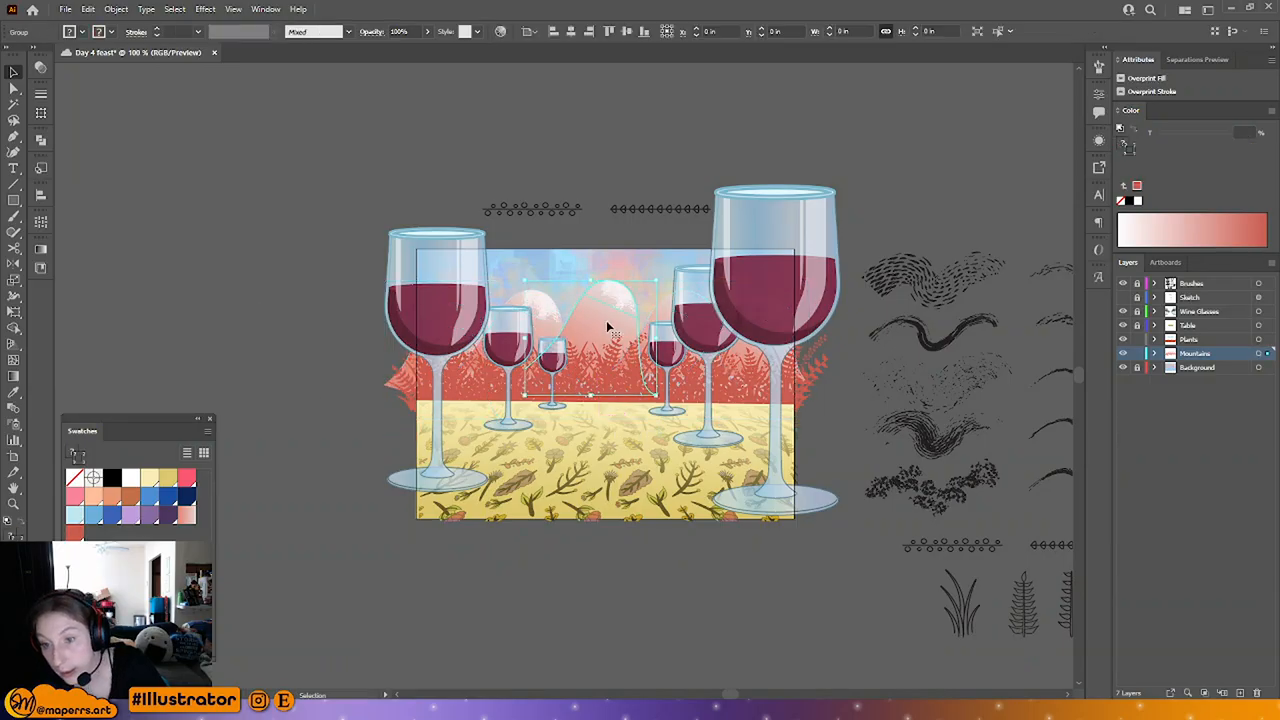
left_click(661, 314, "shift")
Step: Reselect the whole Mountains layer and try squashing the mountains slightly more from their lower edge
left_click(1259, 353)
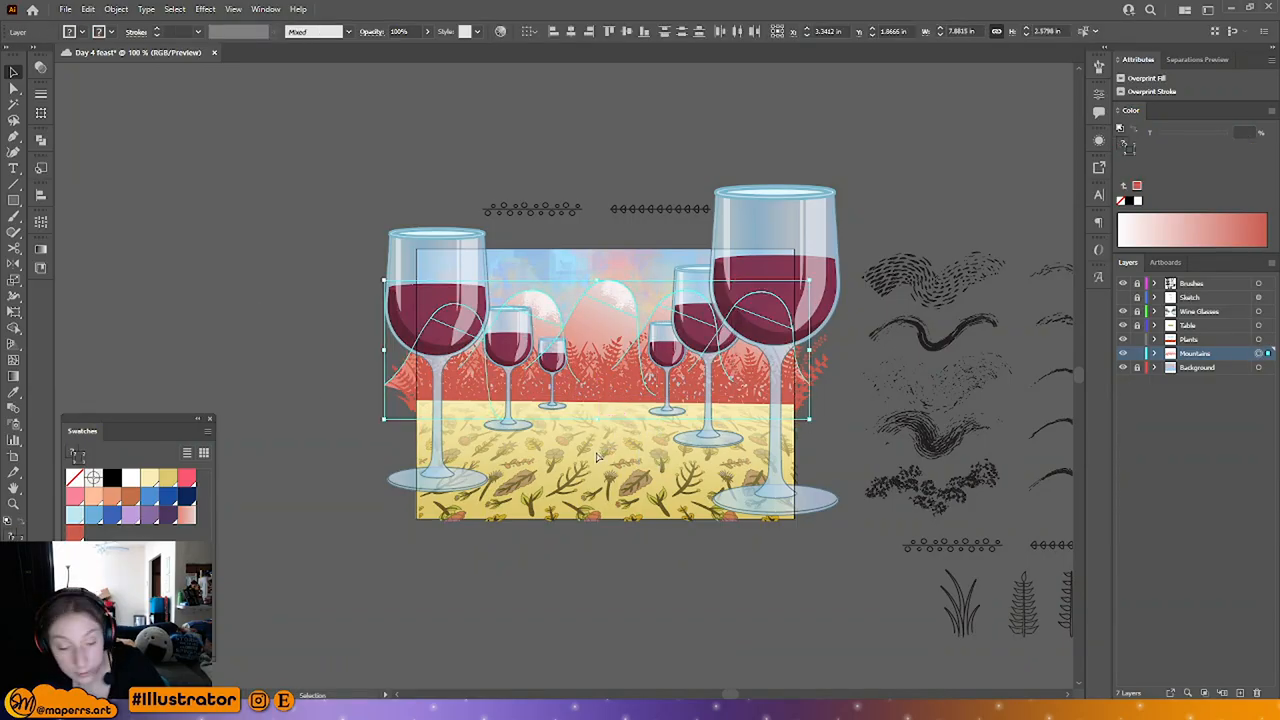
key("ctrl+t")
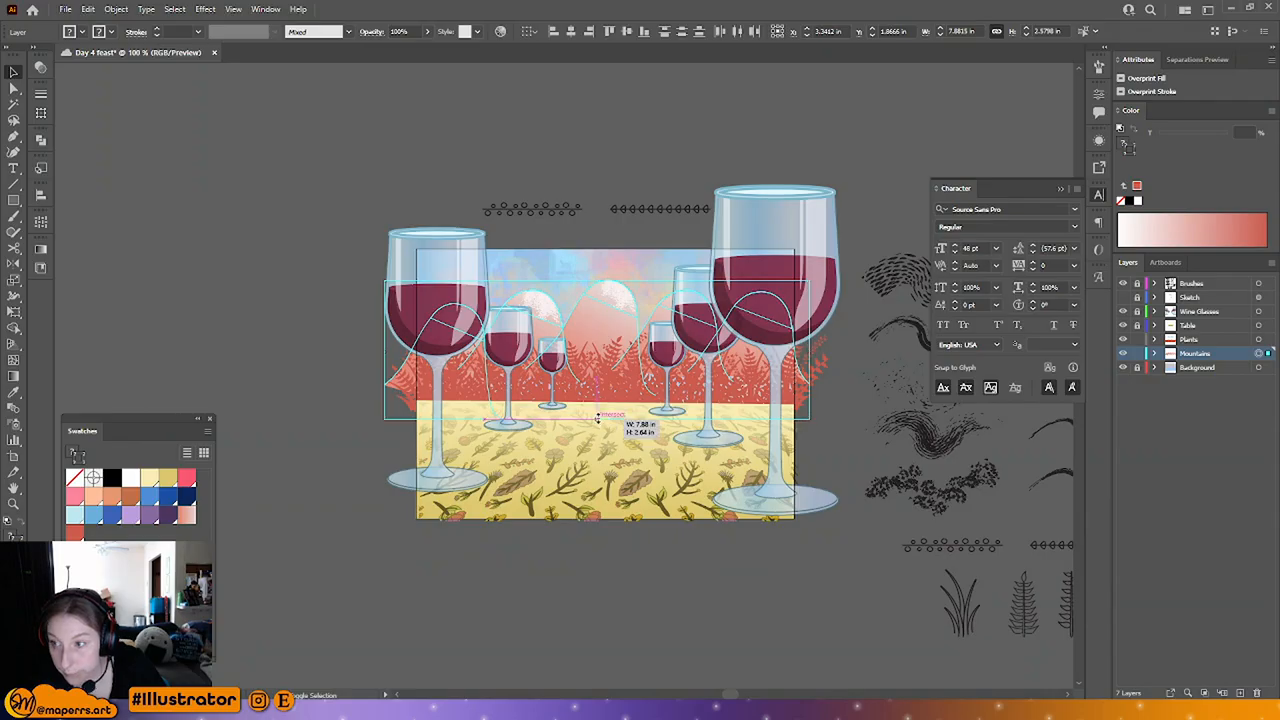
left_click_drag(598, 419, 596, 408)
left_click(1099, 194)
left_click(560, 436)
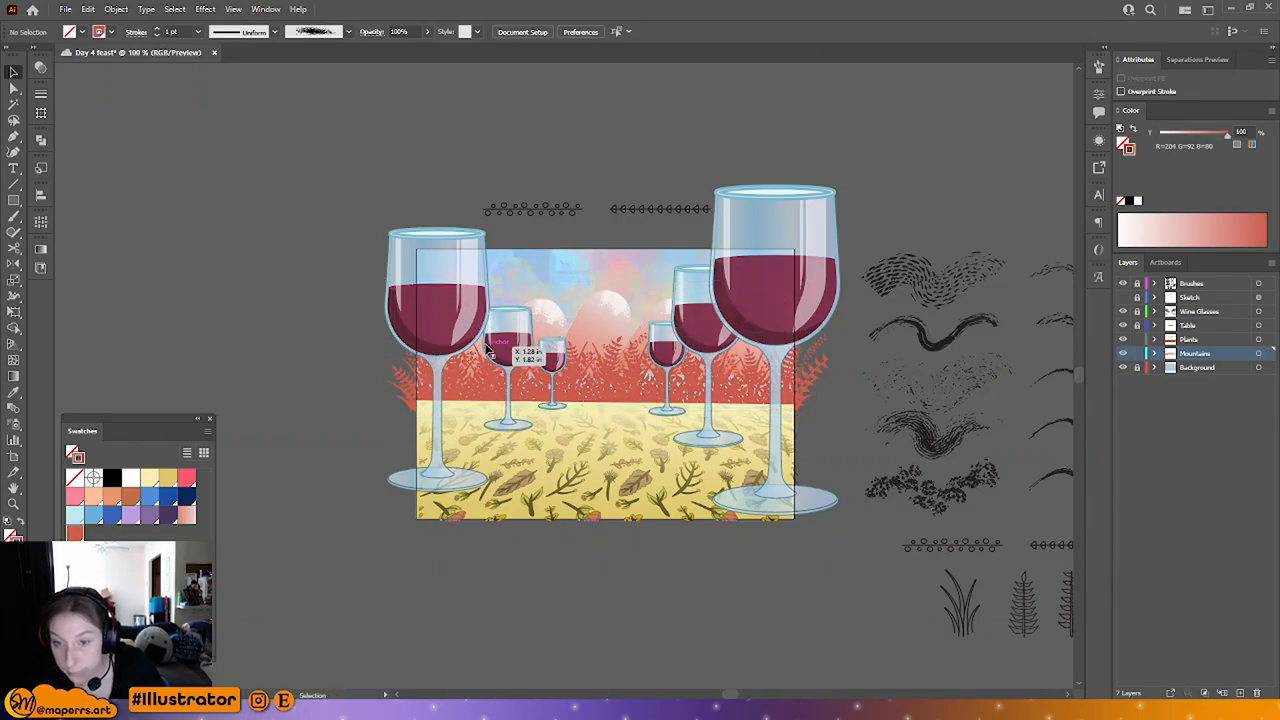
left_click_drag(482, 339, 560, 342)
Step: Undo the height changes made to the mountains
key("ctrl+z")
key("ctrl+z")
key("ctrl+z")
key("ctrl+z")
key("ctrl+z")
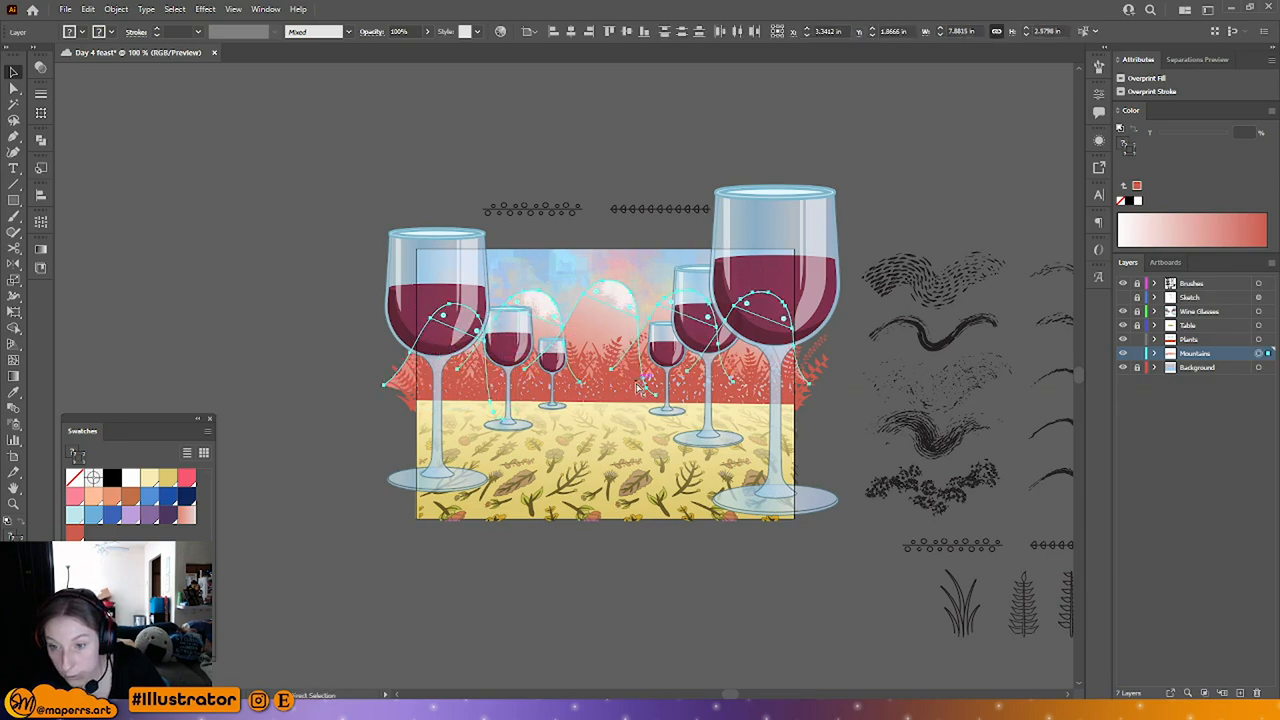
Step: Reduce the height of all artwork on the Mountains layer to about 3.1 in from its lower edge
left_click_drag(596, 480, 596, 447)
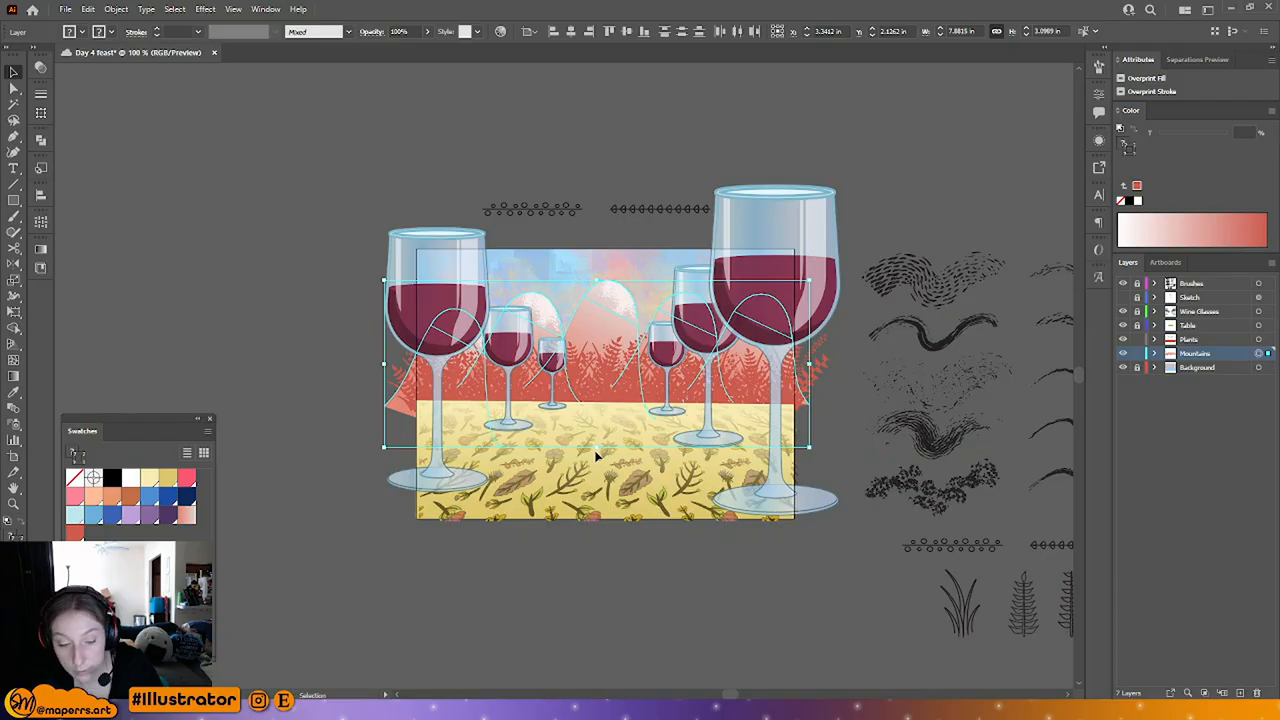
left_click(319, 201)
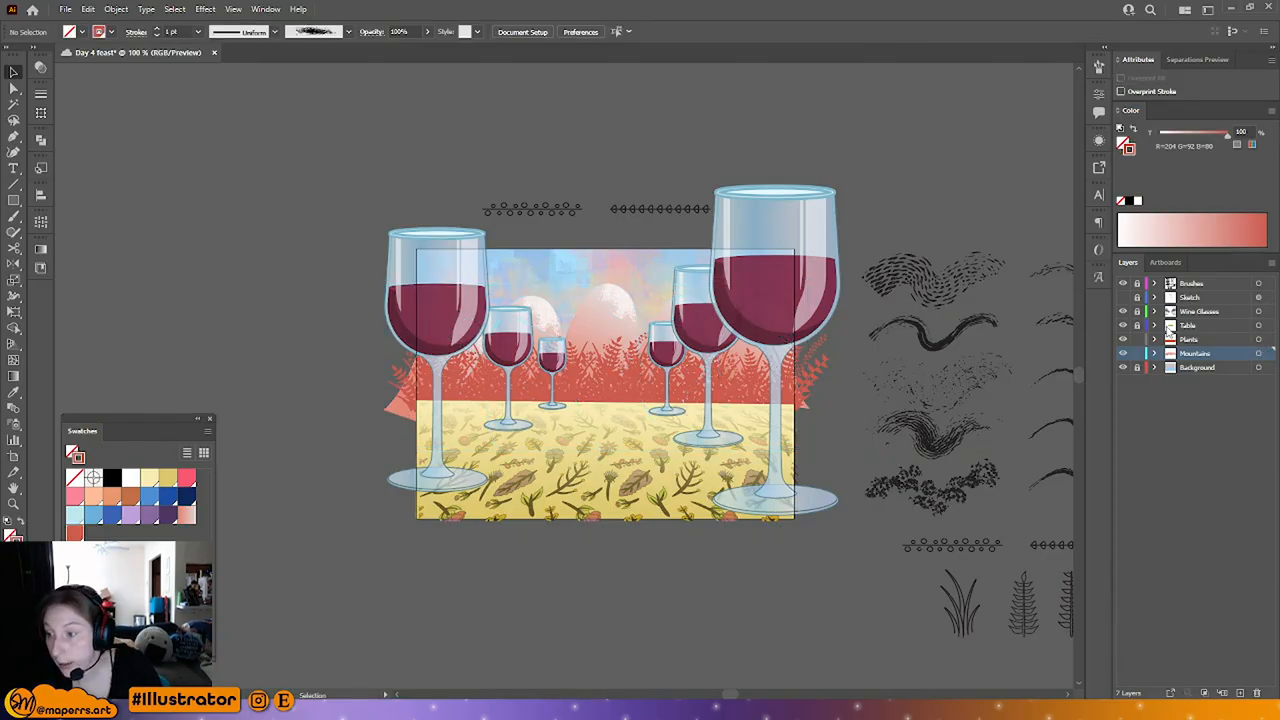
Step: Select the leftmost mountain and redraw its gradient diagonally from coral at the lower left to pale at the upper right
key("ctrl+equal")
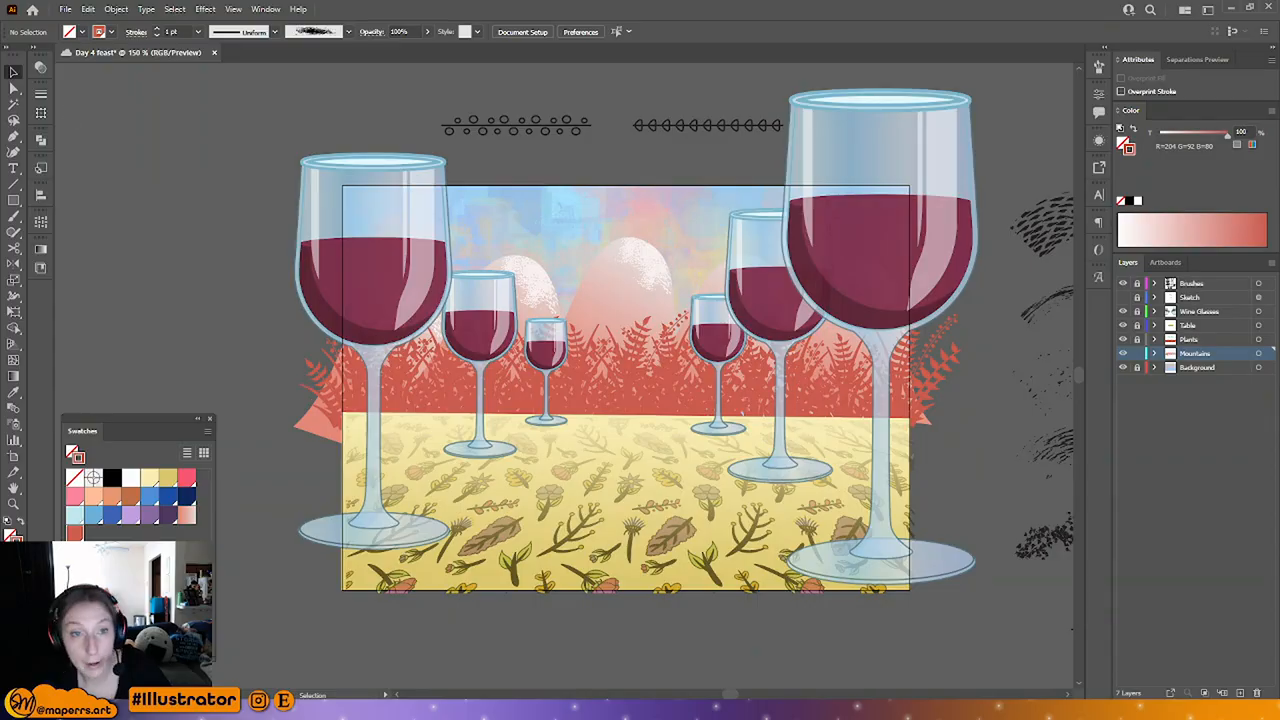
left_click(14, 88)
left_click(295, 420)
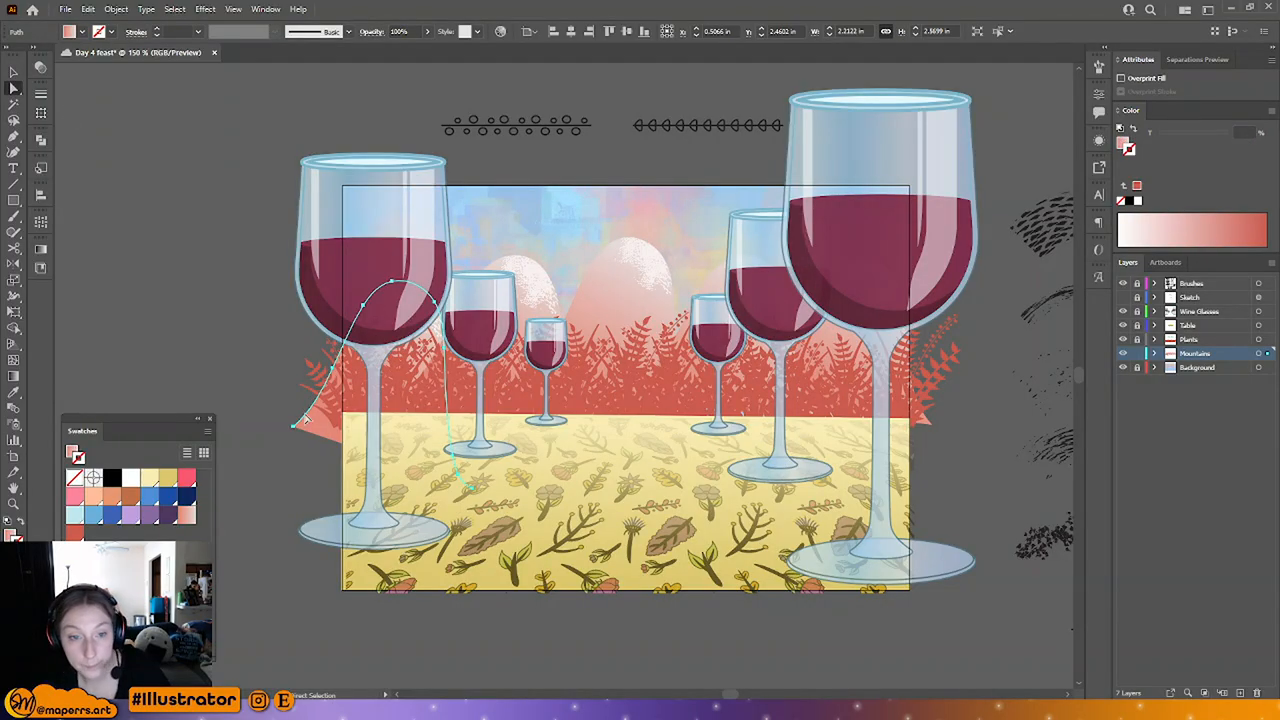
left_click(13, 378)
left_click_drag(398, 422, 468, 326)
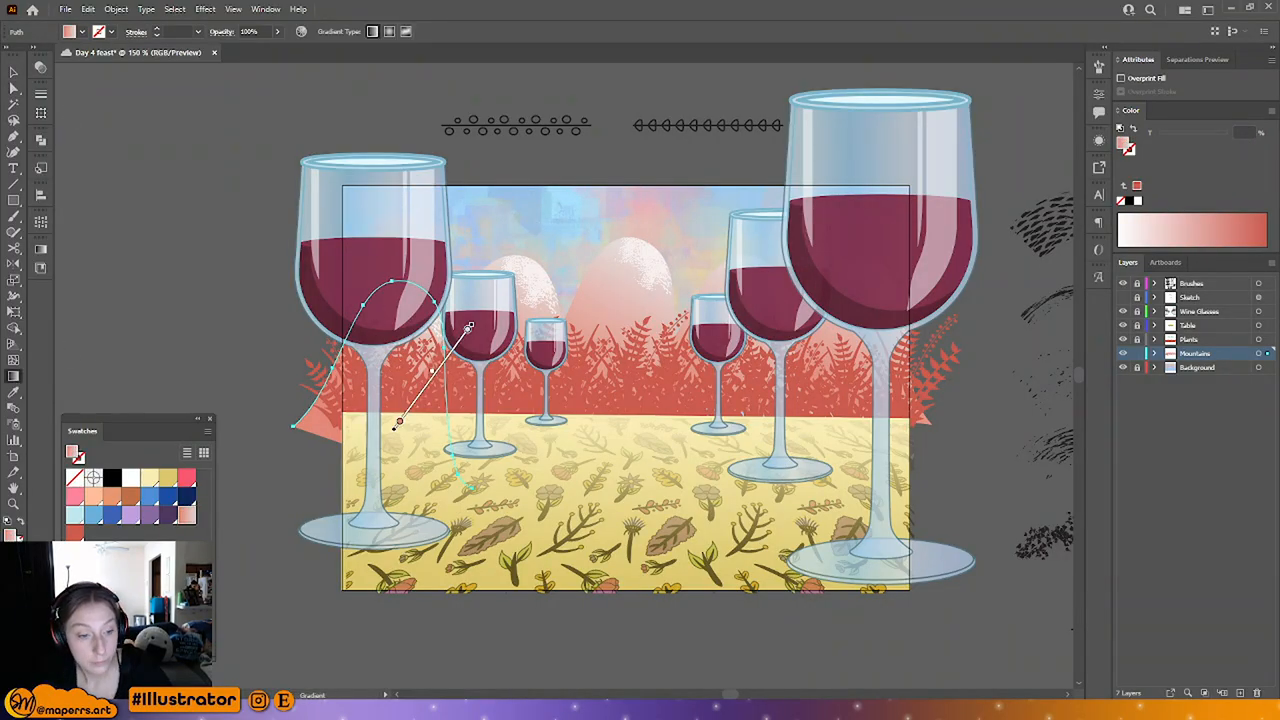
Step: Shift the coral stop of the leftmost mountain's gradient slightly toward its pale end
left_click(468, 328)
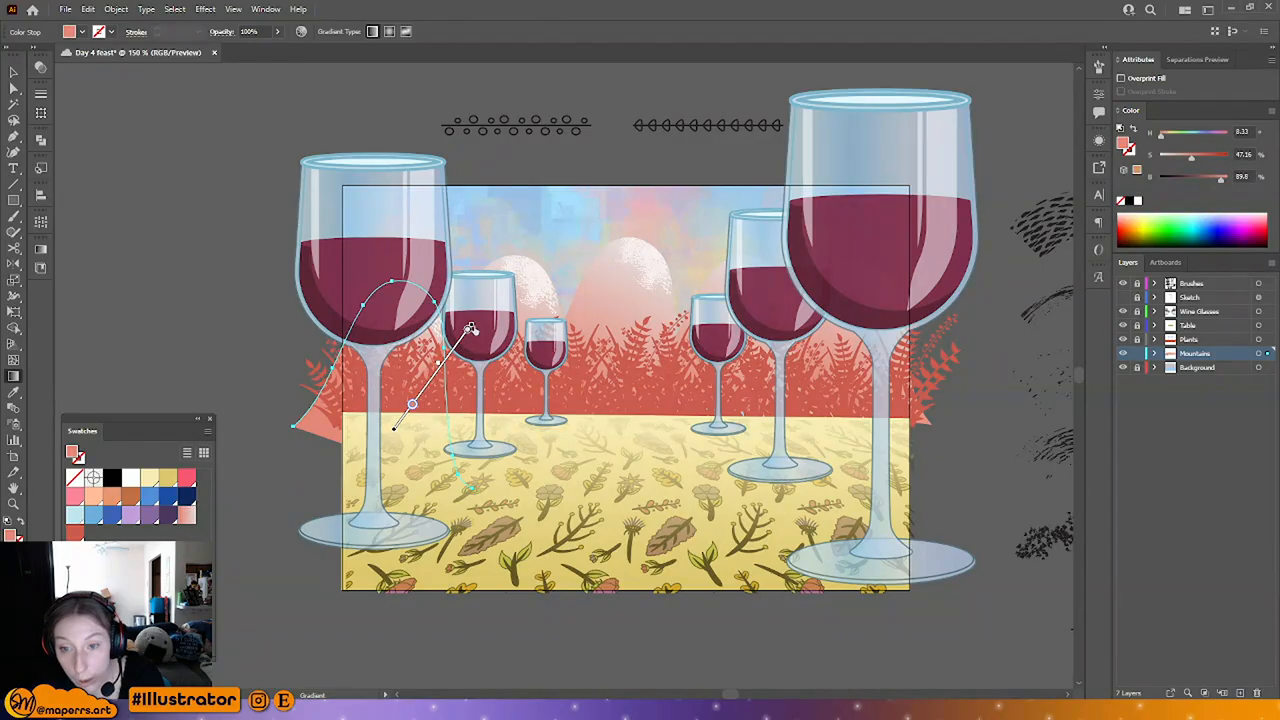
left_click(468, 328)
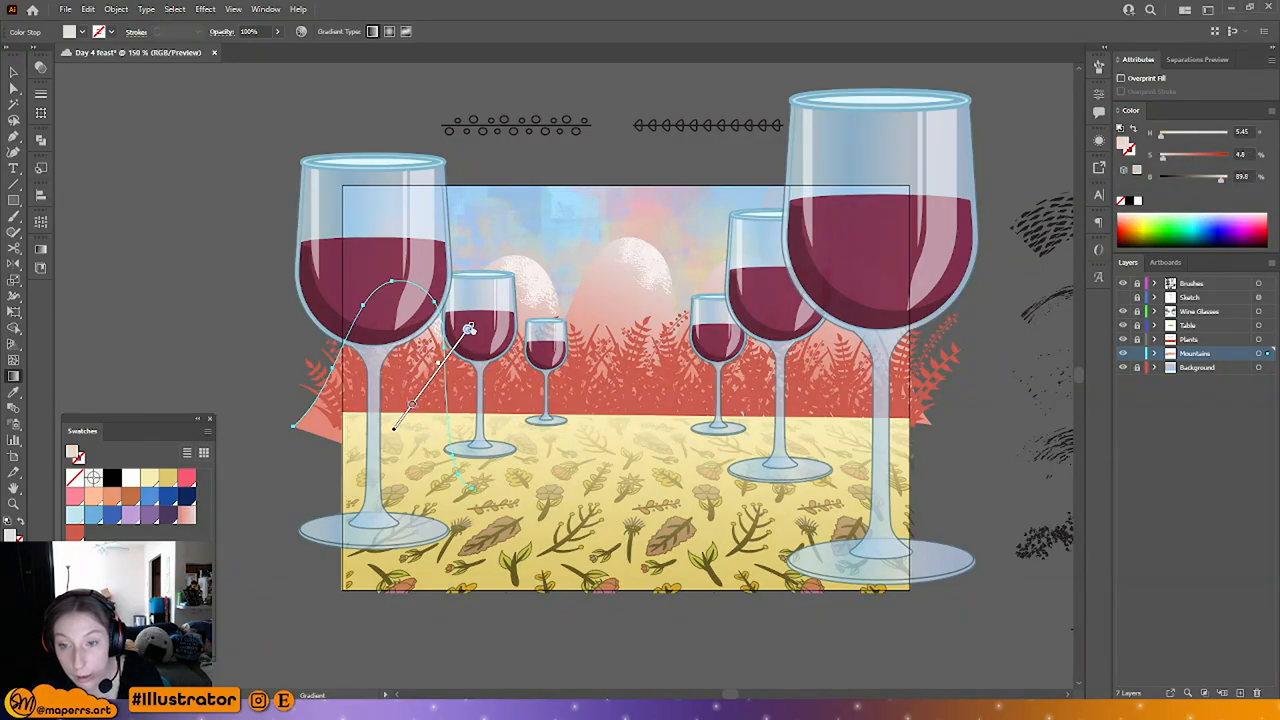
left_click_drag(411, 404, 419, 395)
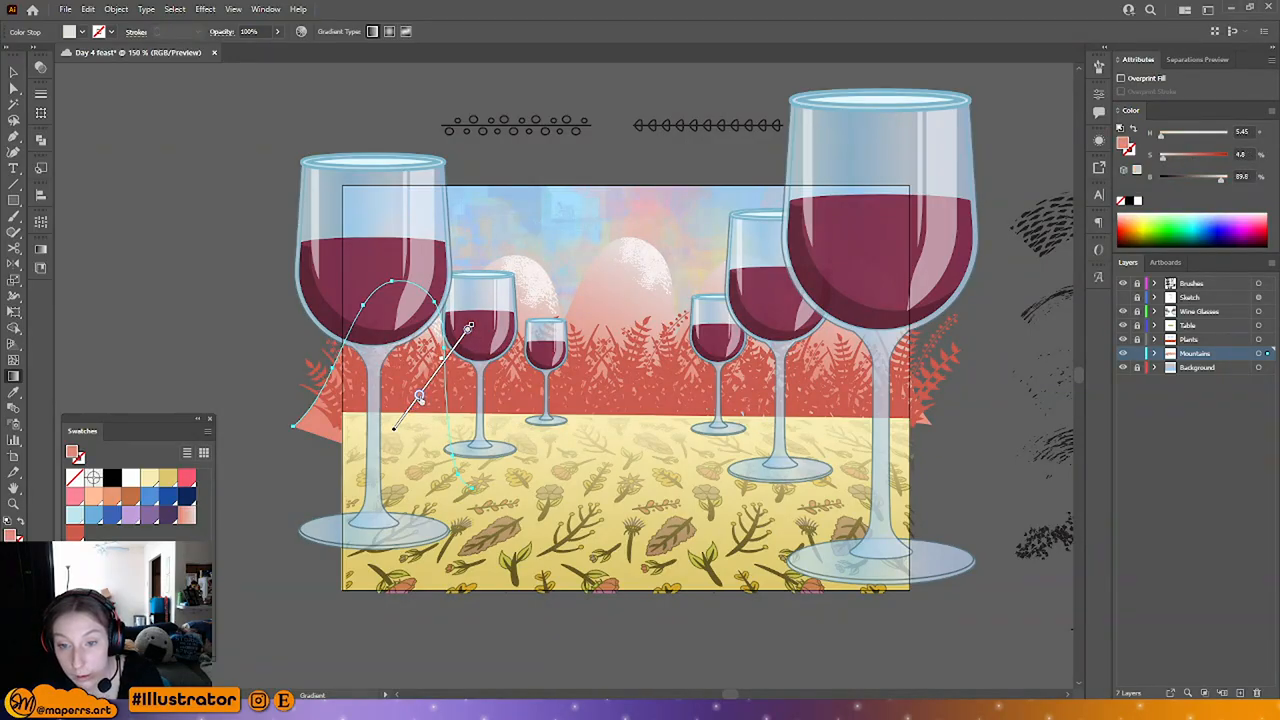
Step: Select the second mountain from the left and bring the coral end of its gradient higher up the slope
left_click(14, 88)
left_click(529, 321)
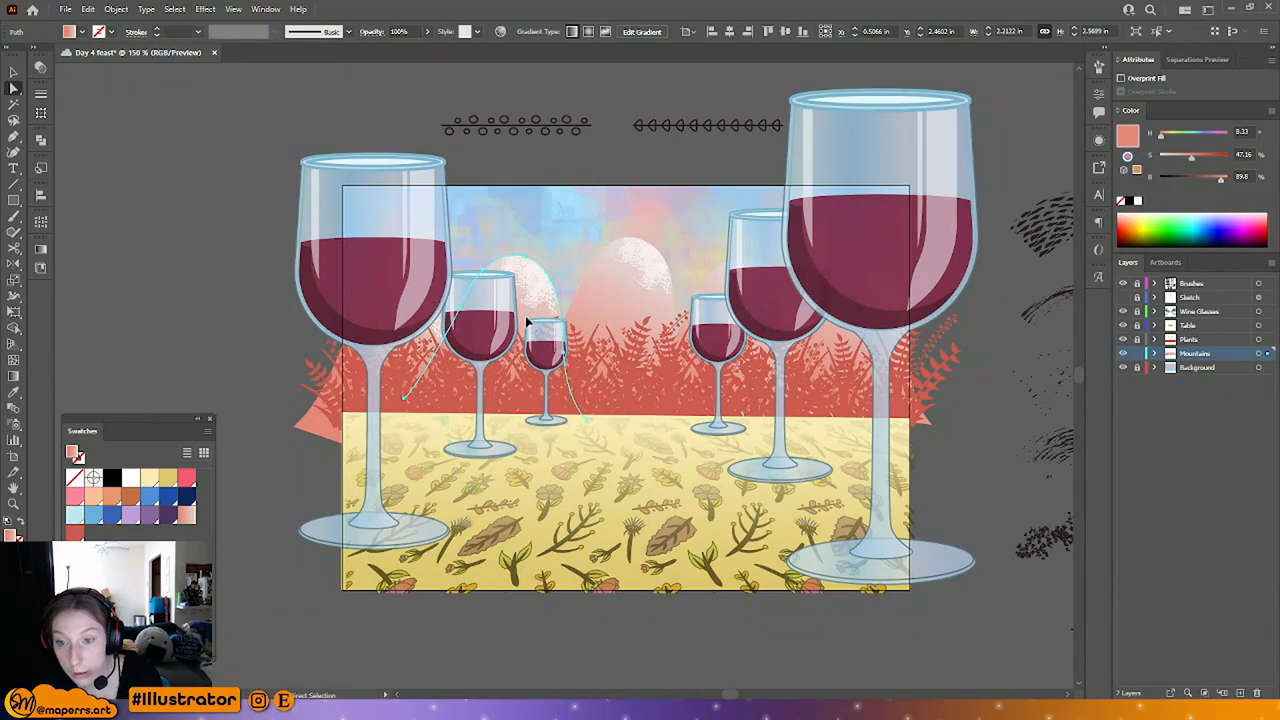
left_click(14, 376)
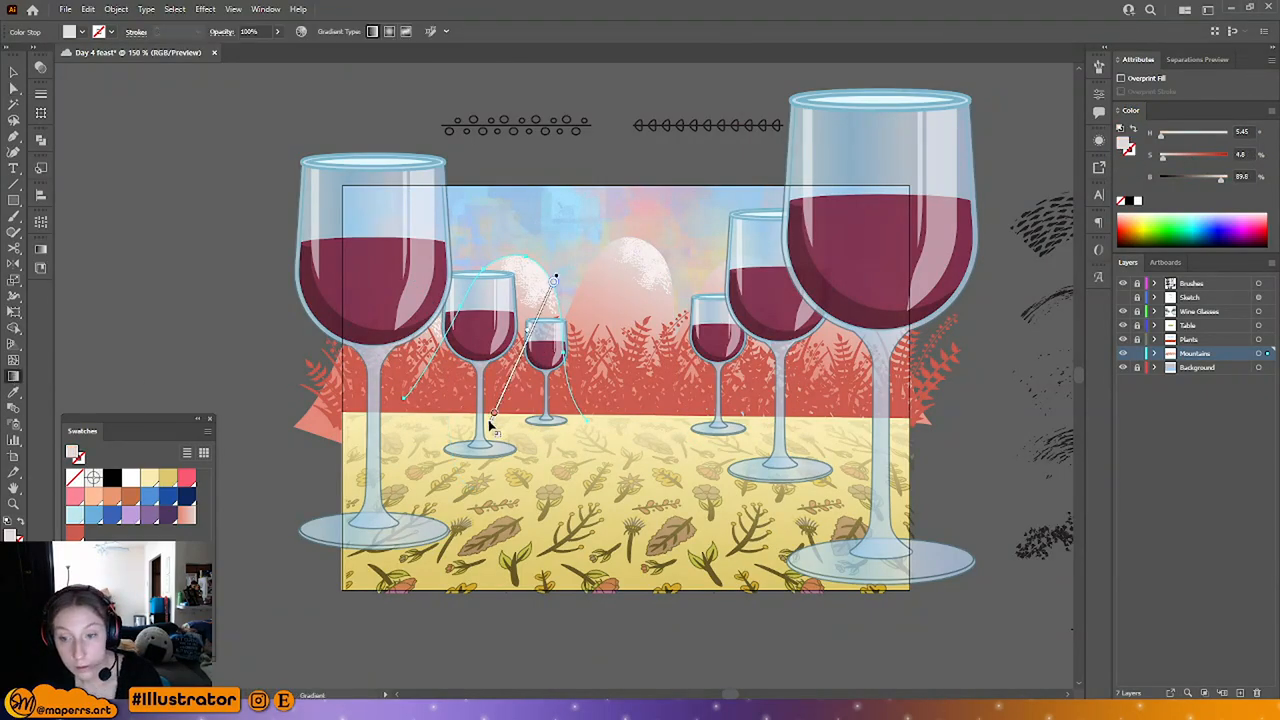
left_click_drag(490, 425, 520, 380)
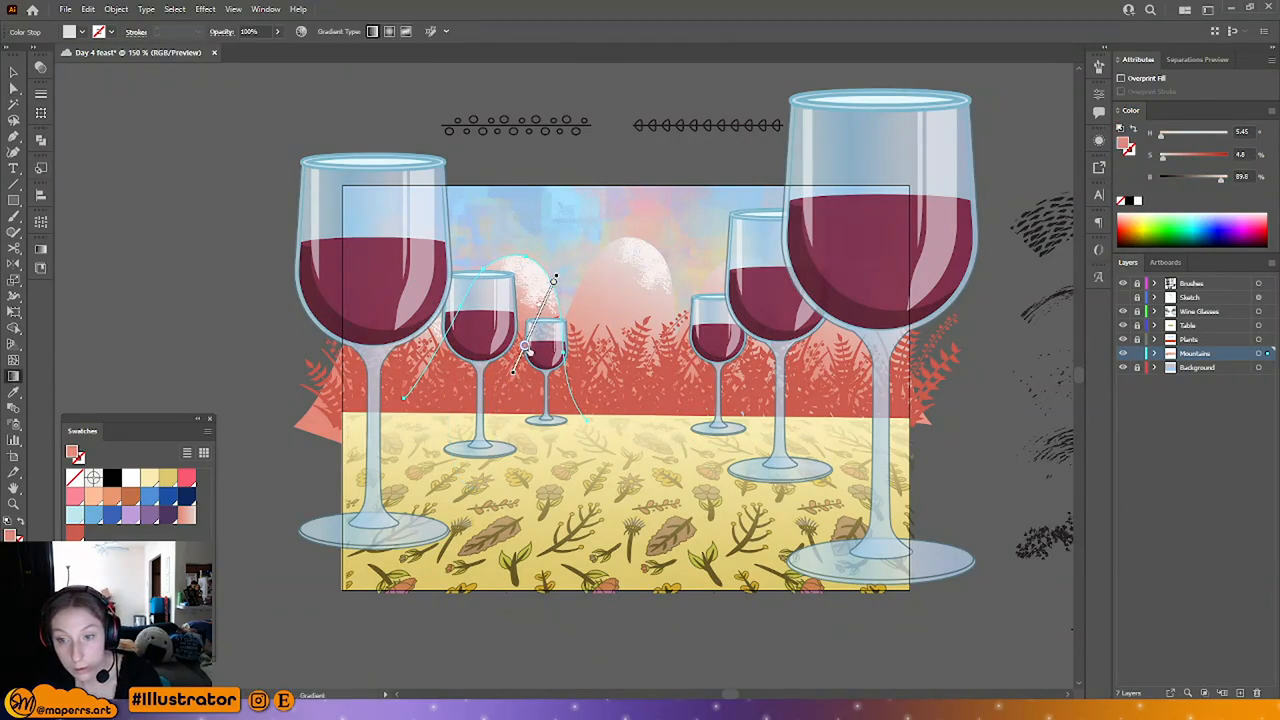
Step: Select the tall central mountain and move its gradient's coral stop up along the diagonal
left_click(14, 88)
left_click(596, 276)
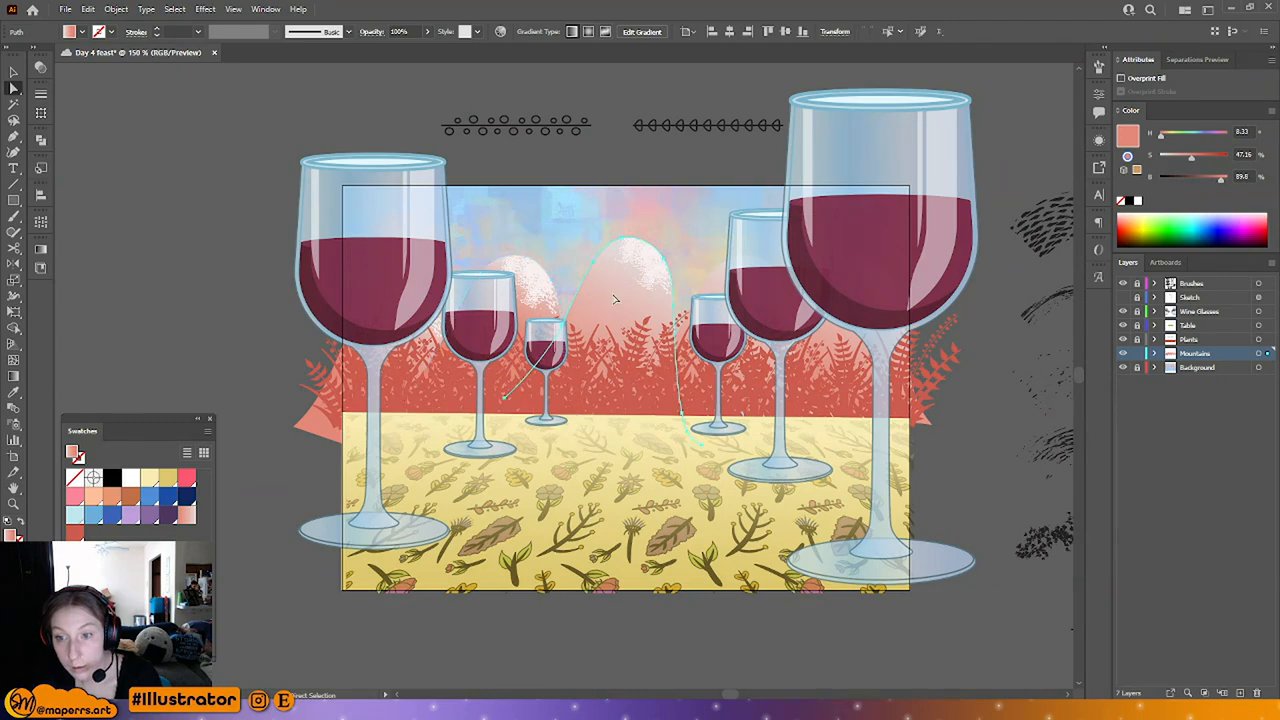
left_click(14, 376)
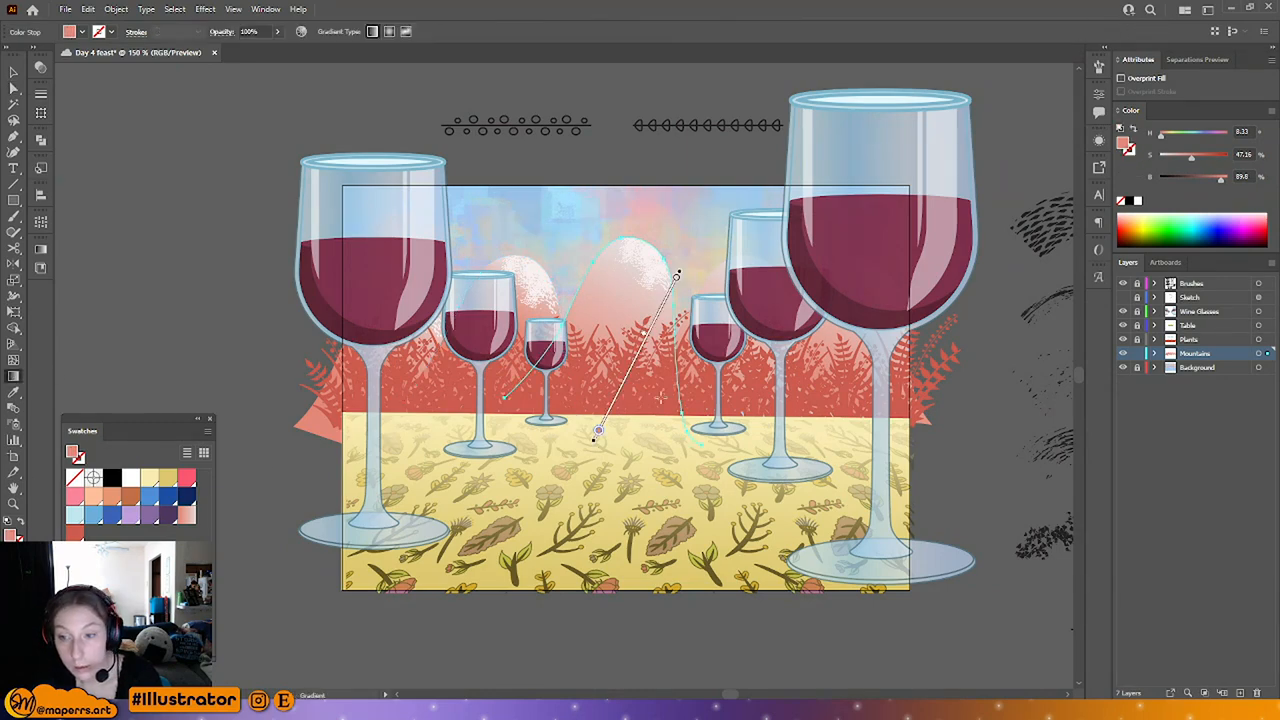
left_click_drag(597, 434, 625, 380)
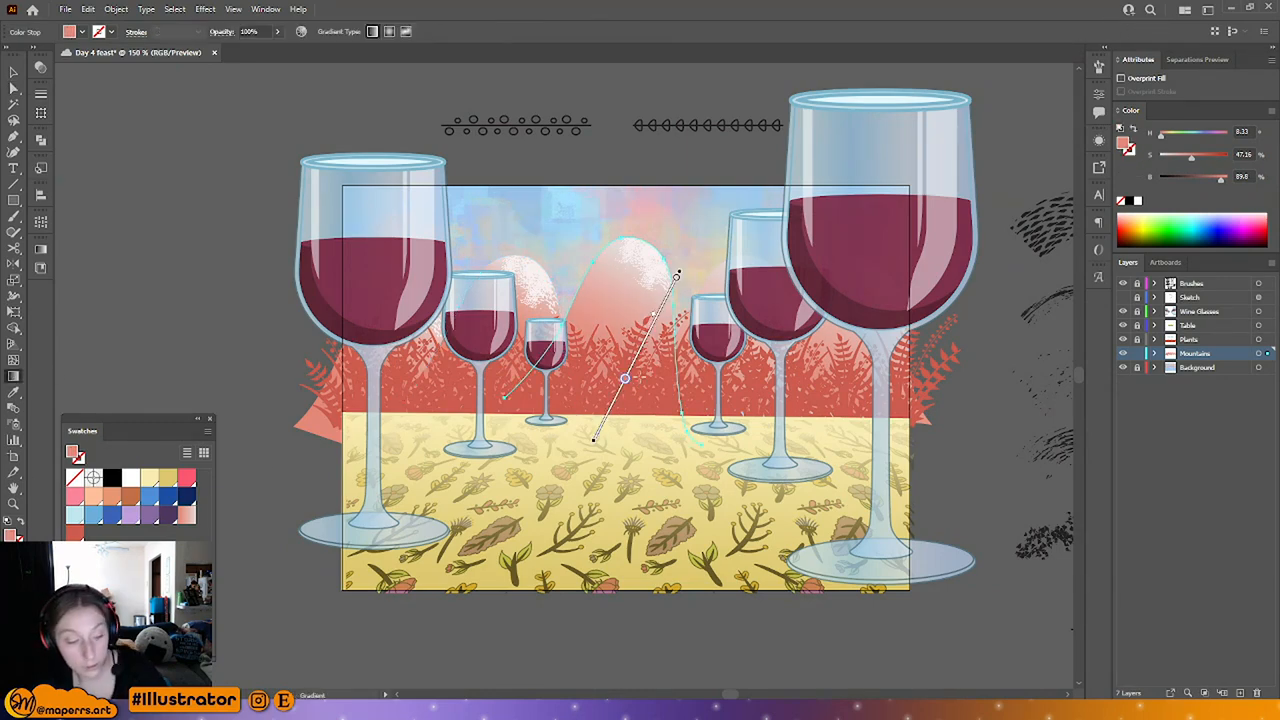
Step: Select the mountain just right of the central one and adjust its coral-to-pale gradient
key("v")
left_click(14, 89)
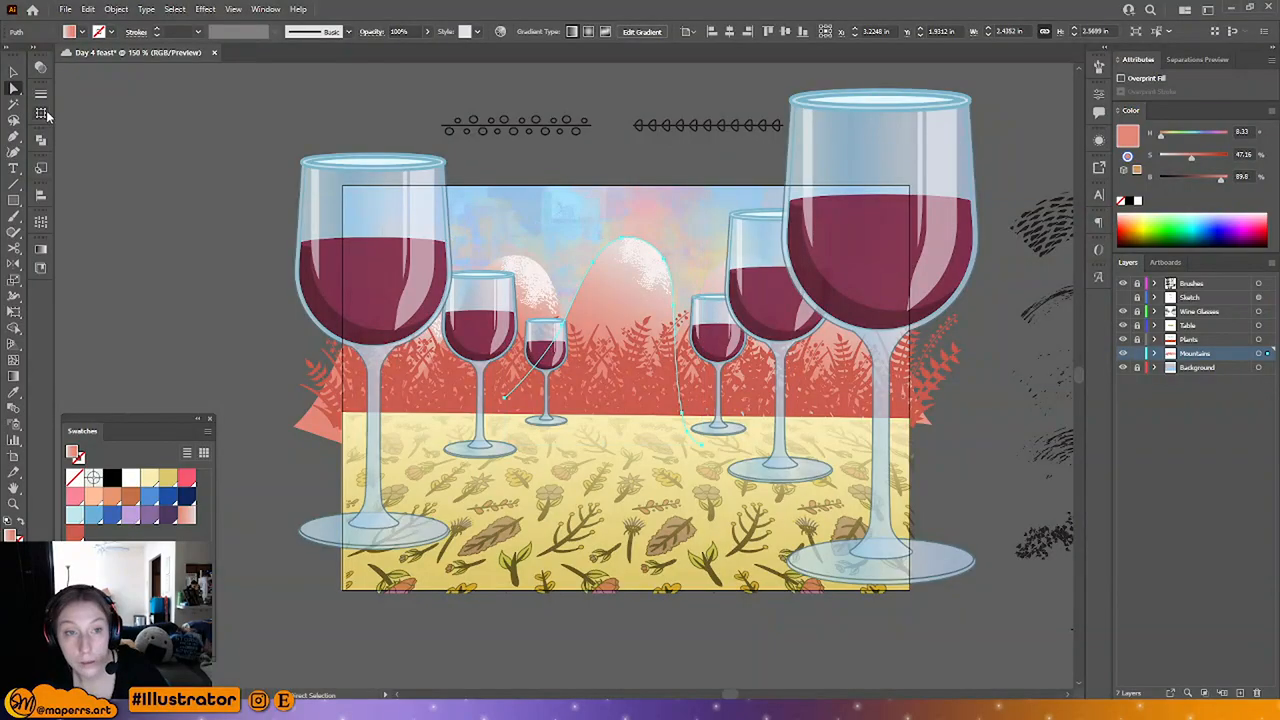
left_click(712, 301)
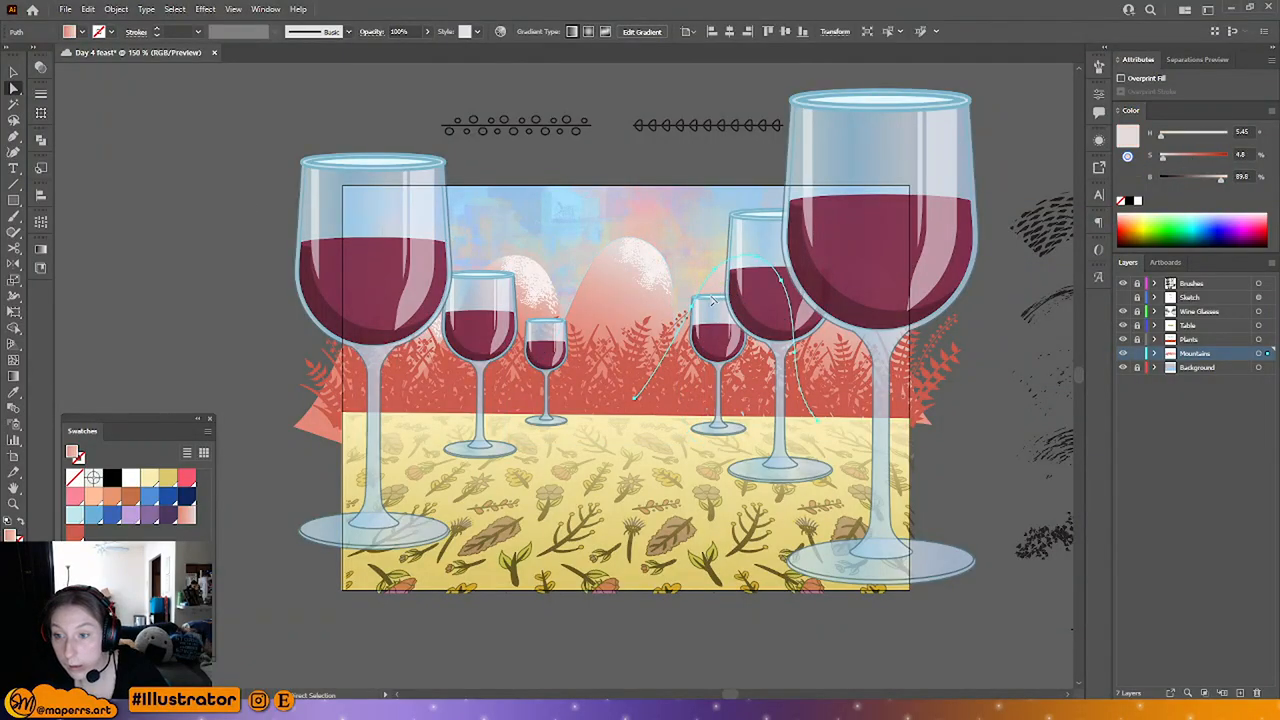
left_click(14, 376)
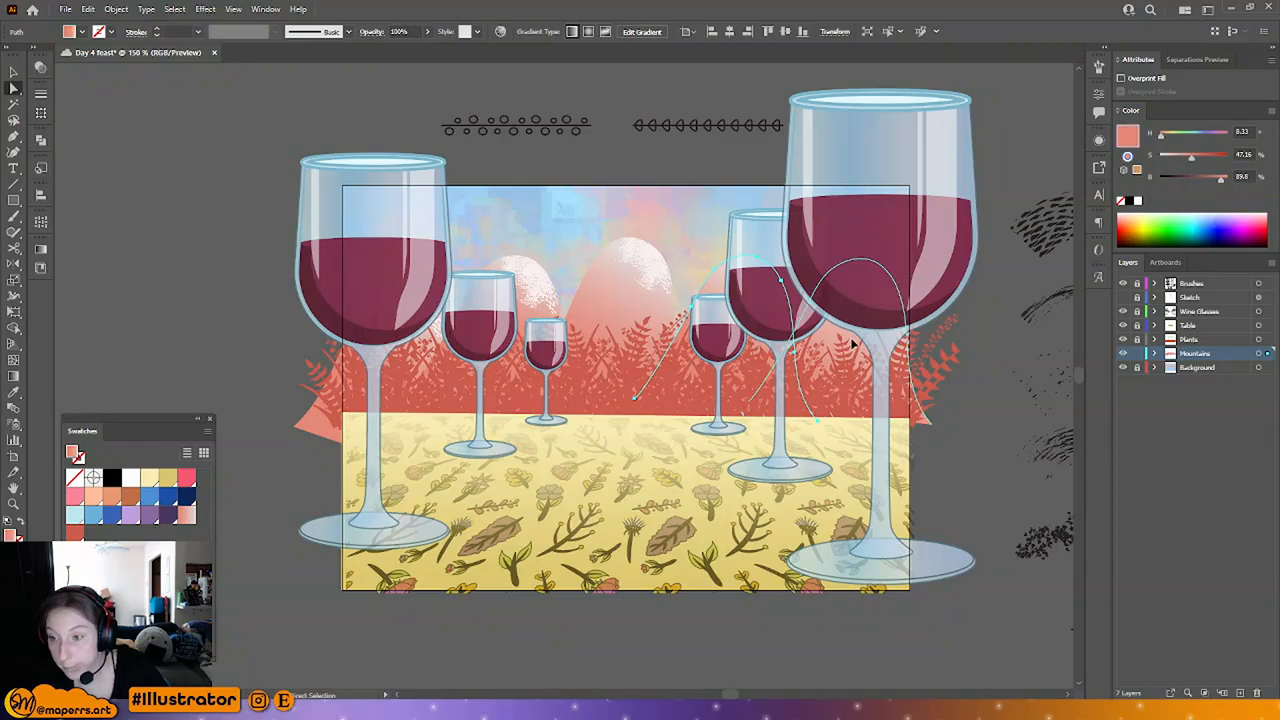
Step: Adjust the rightmost mountain's gradient diagonally between pale at the upper right and coral at the lower left, and deselect it
key("v")
left_click(810, 365)
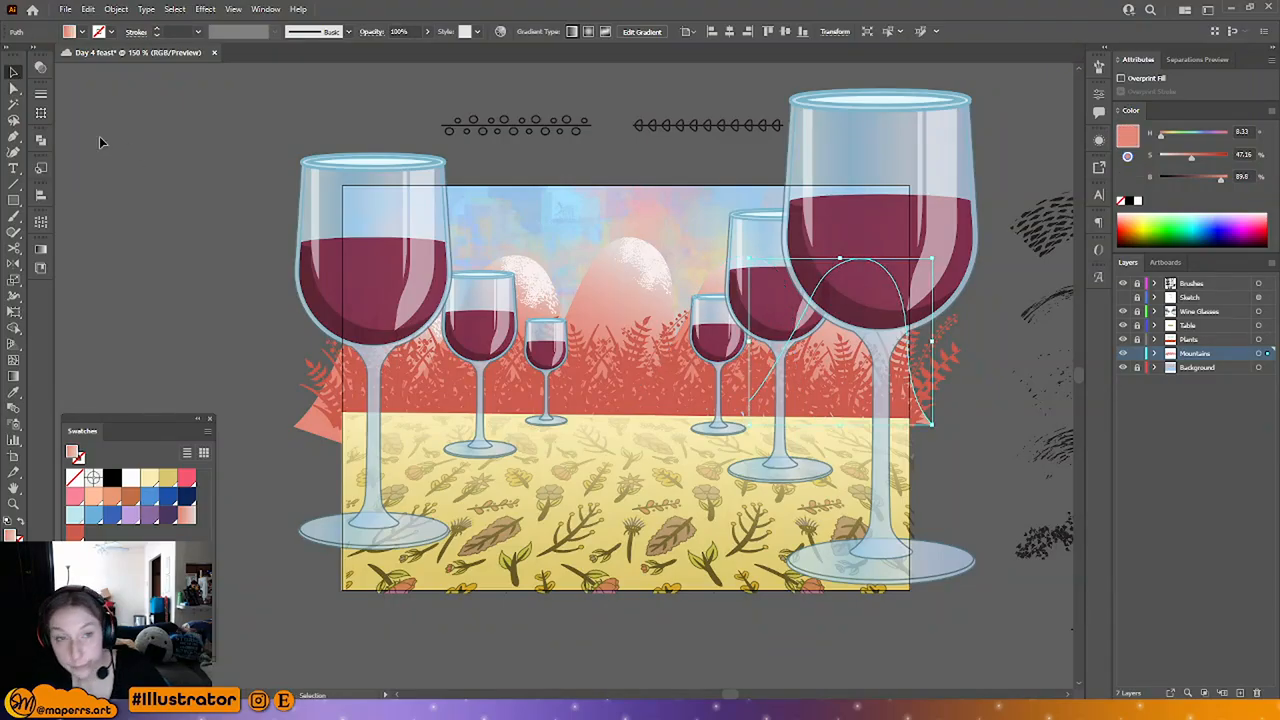
key("g")
mouse_move(906, 275)
left_mouse_down()
mouse_move(843, 410)
mouse_move(853, 384)
left_mouse_up()
left_click(13, 73)
left_click(165, 136)
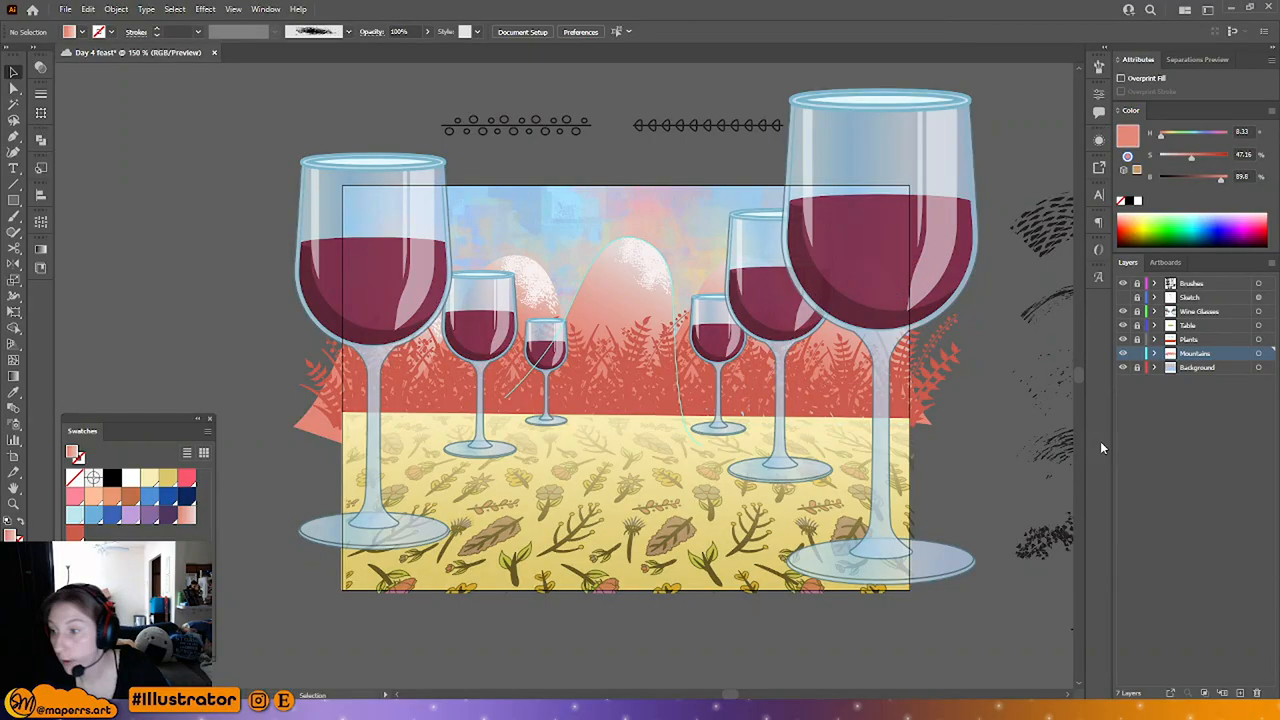
Step: Lock the Mountains layer, select the sky image on the Background layer and raise it to a Y position of about 1.43 in
left_click(1136, 355)
left_click(1207, 368)
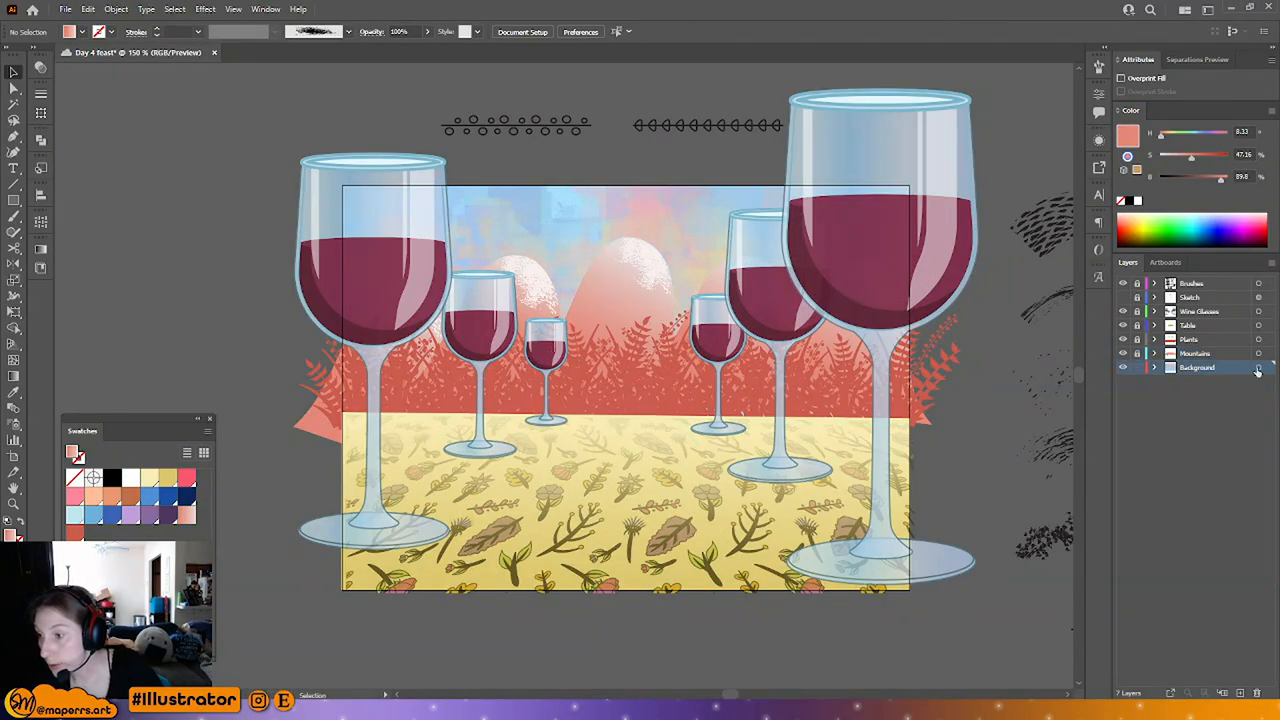
left_click(1258, 368)
key("Up")
key("Up")
key("Up")
key("Up")
key("Up")
key("Up")
key("Up")
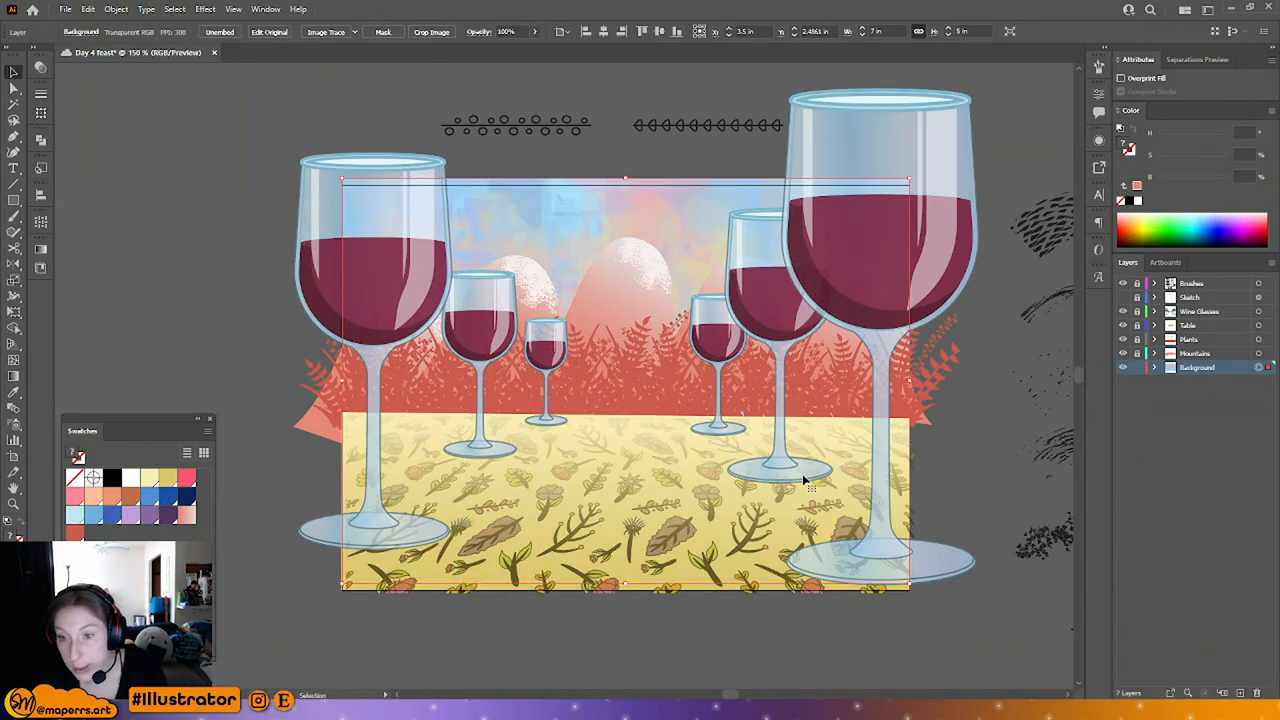
key("Up")
key("Up")
key("Up")
key("Up")
key("Up")
key("Up")
key("Up")
key("Up")
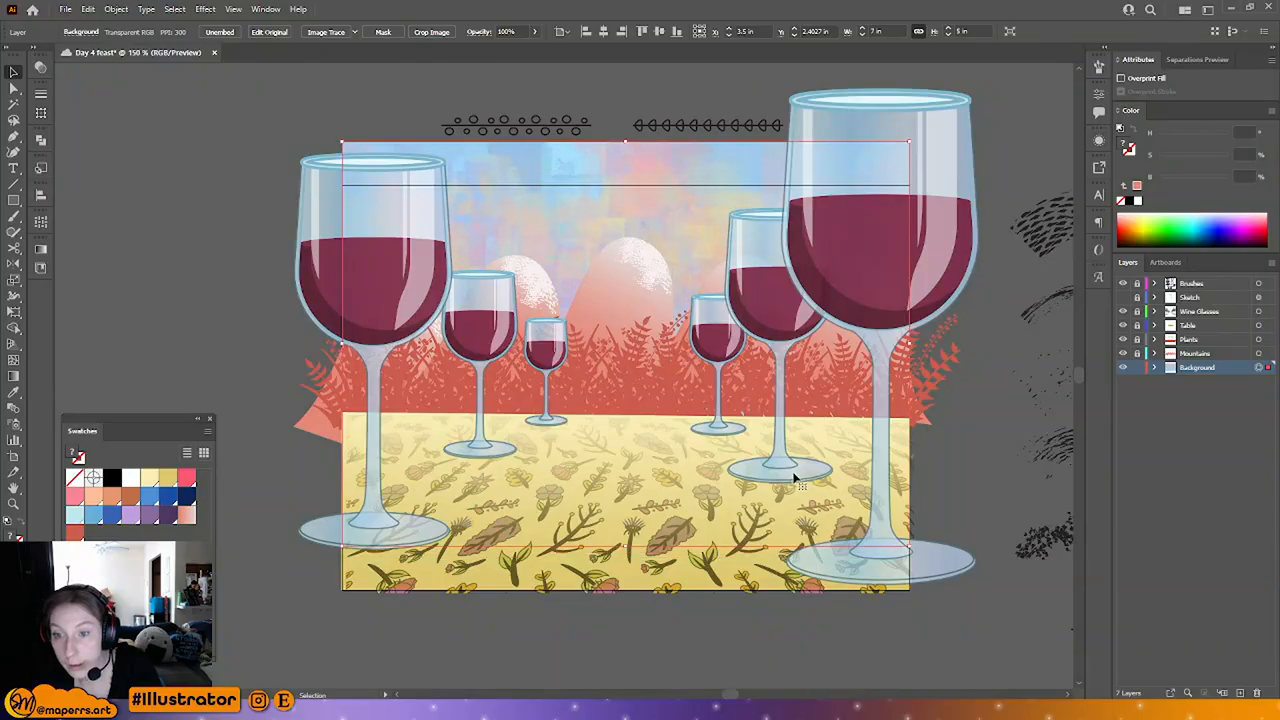
key("Up")
key("Up")
key("Up")
key("Up")
key("Up")
key("Up")
key("Up")
key("Up")
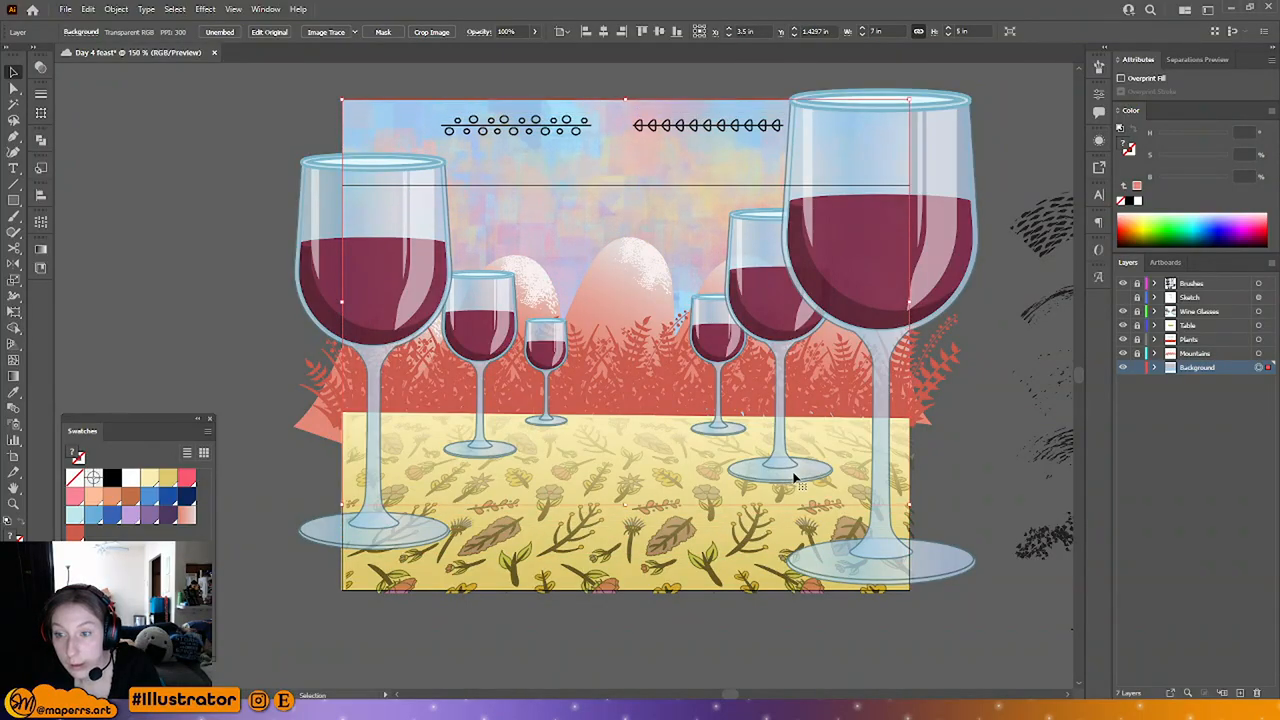
Step: Lower the sky image to a Y position of about 2.14 in and deselect it
key("Down")
key("Down")
key("Down")
key("Down")
key("Down")
key("Down")
key("Down")
key("Down")
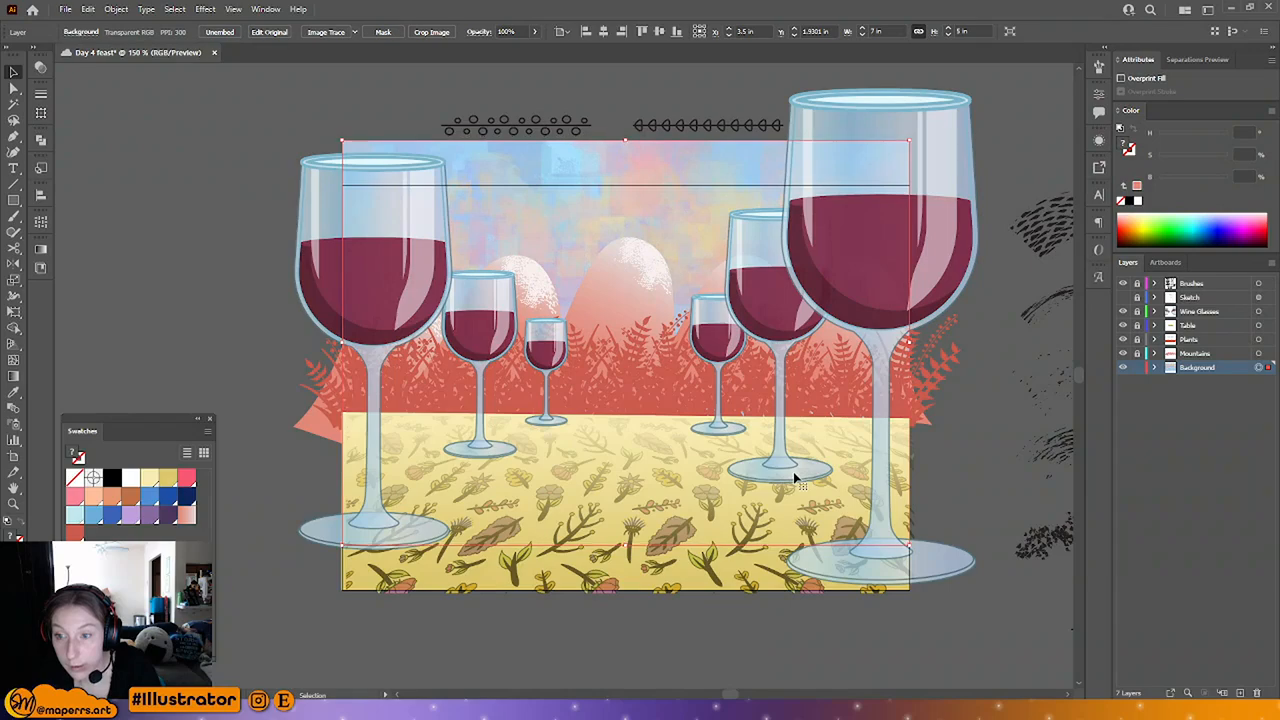
key("Down")
key("Down")
key("Down")
key("Down")
key("Down")
key("Down")
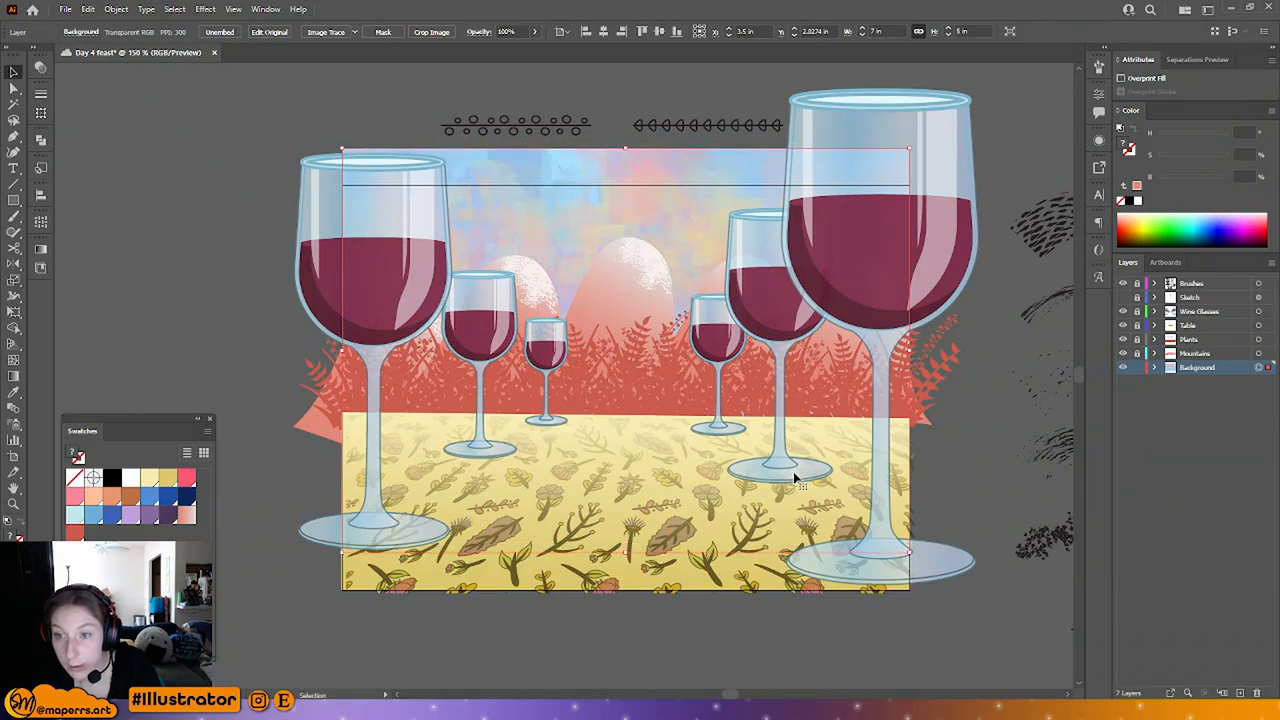
key("Down")
key("Down")
key("Down")
key("Down")
key("Down")
key("Down")
key("Down")
key("Down")
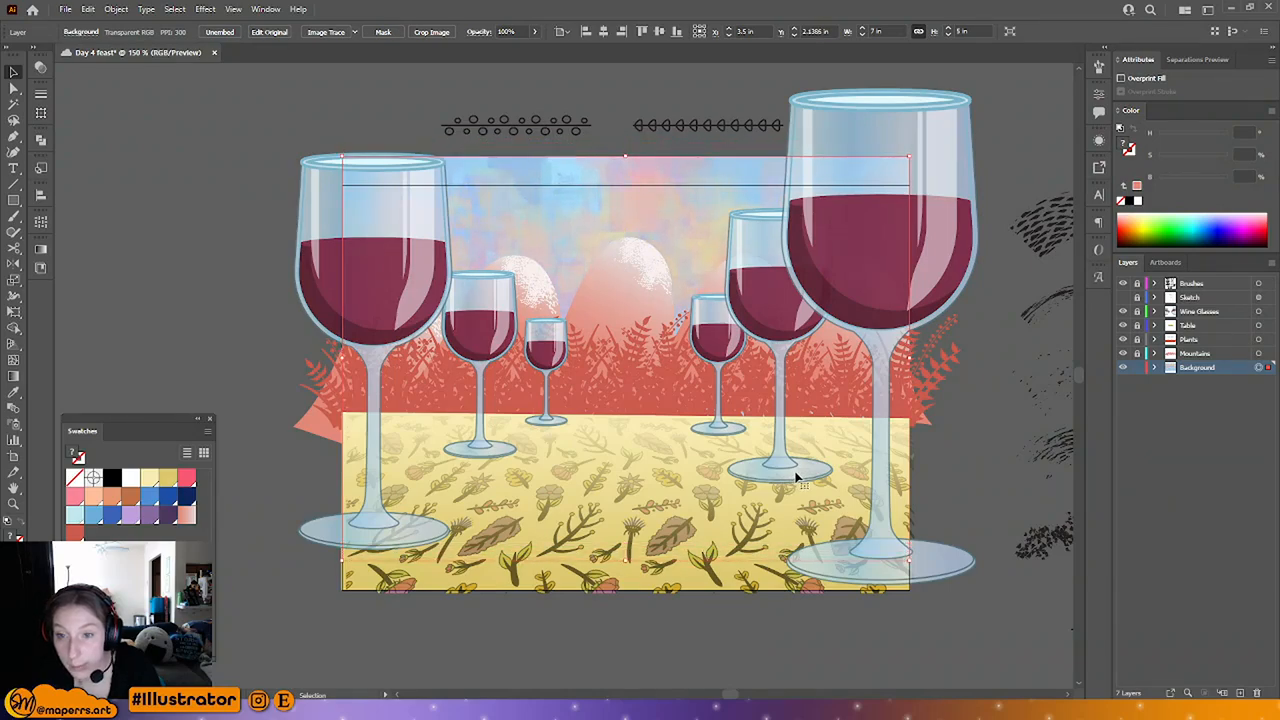
left_click(912, 457)
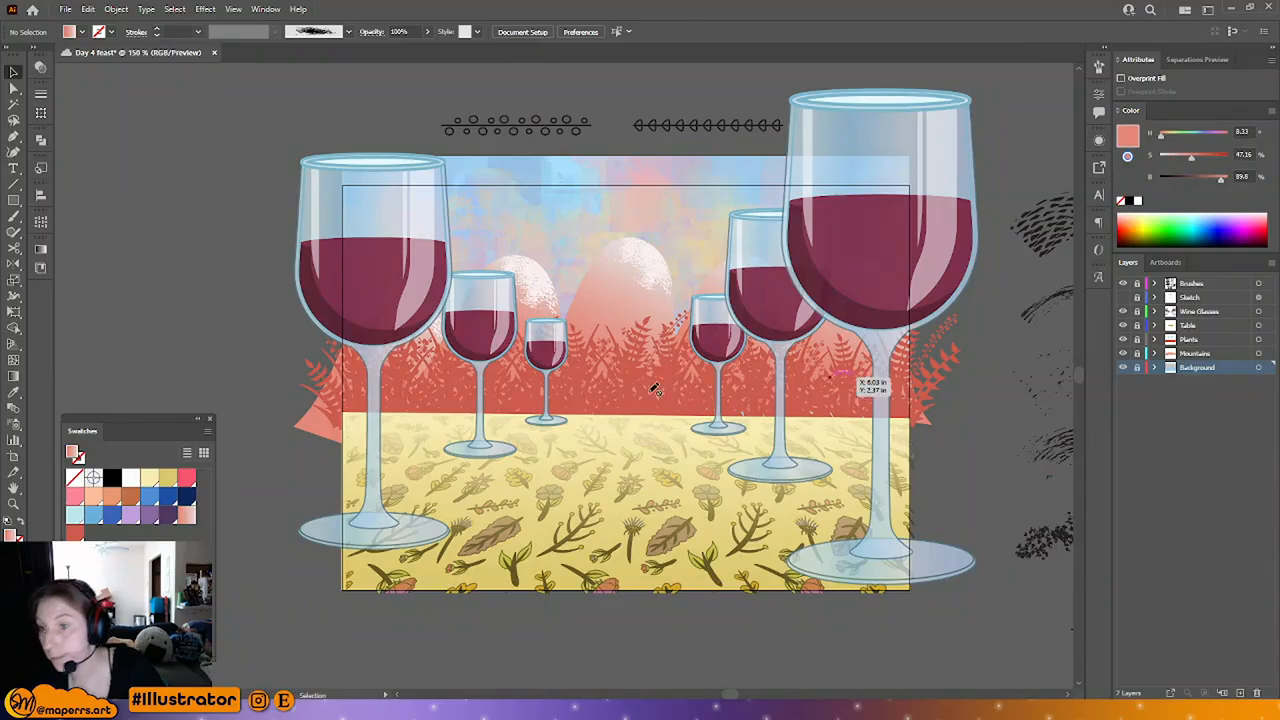
Step: Make the Table layer active and unlock it for editing
left_click_drag(643, 371, 586, 386)
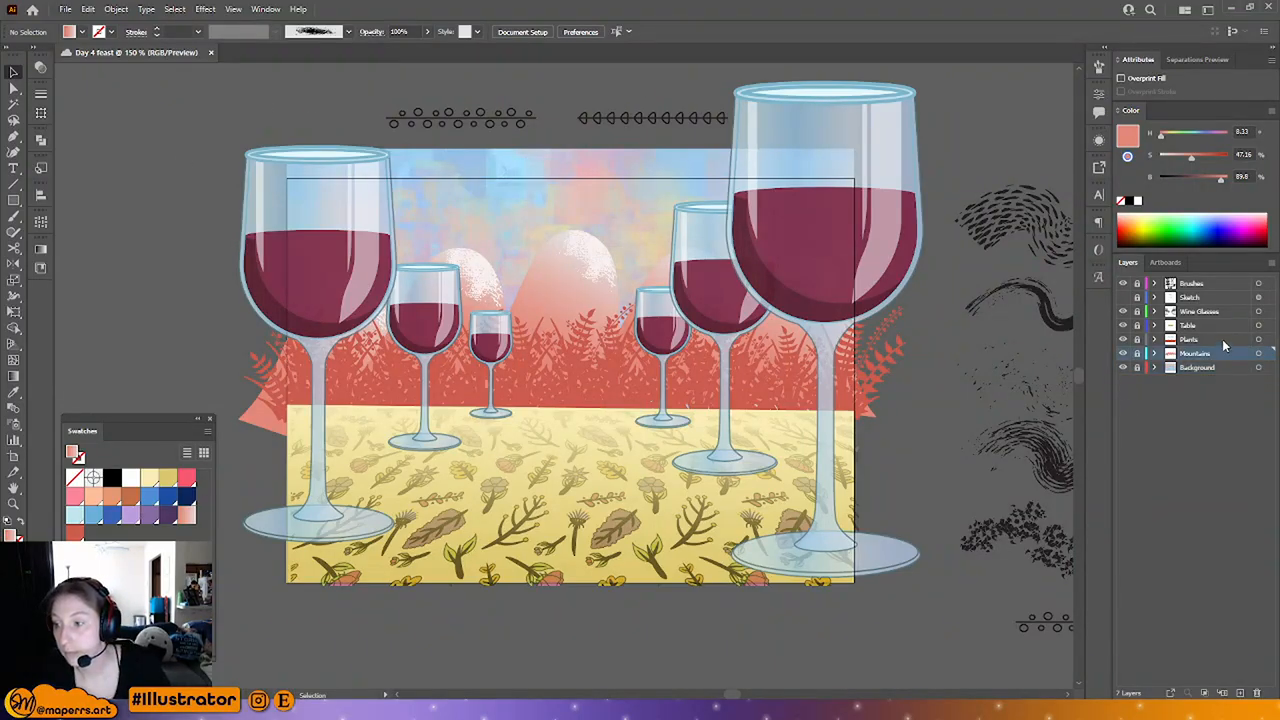
left_click(1223, 311)
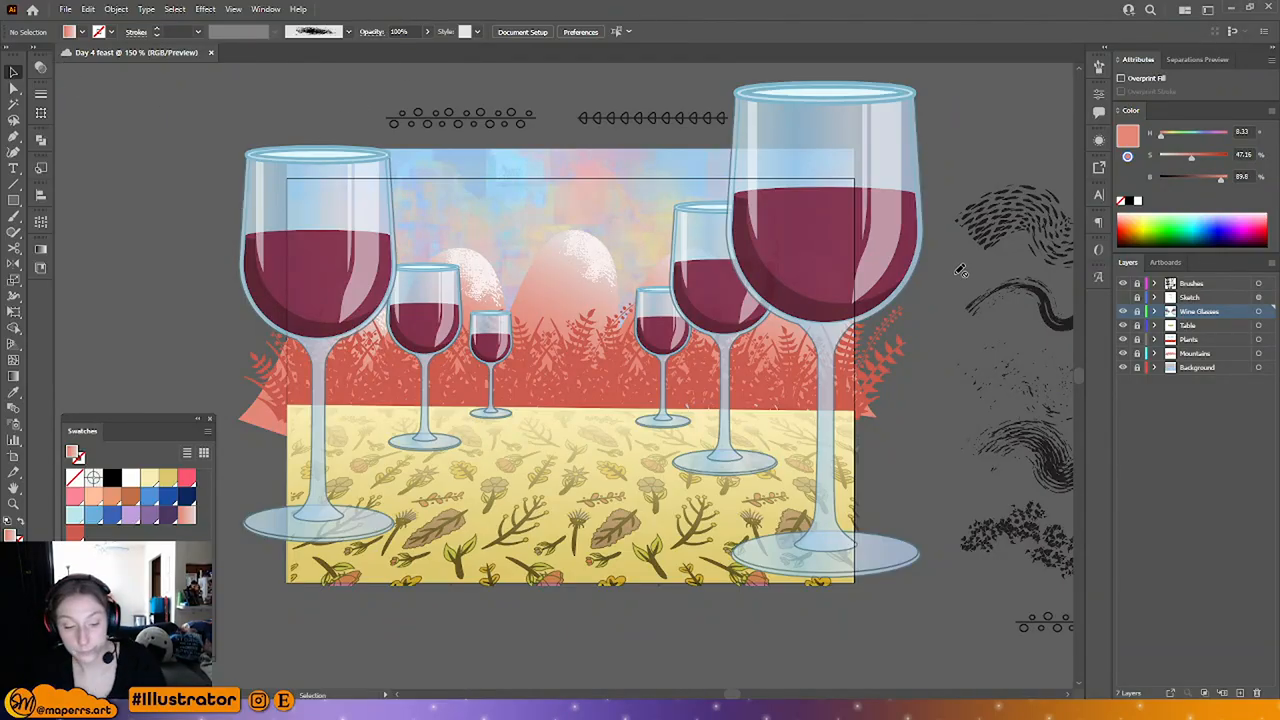
key("ctrl+minus")
scroll(352, 291, "right", 1)
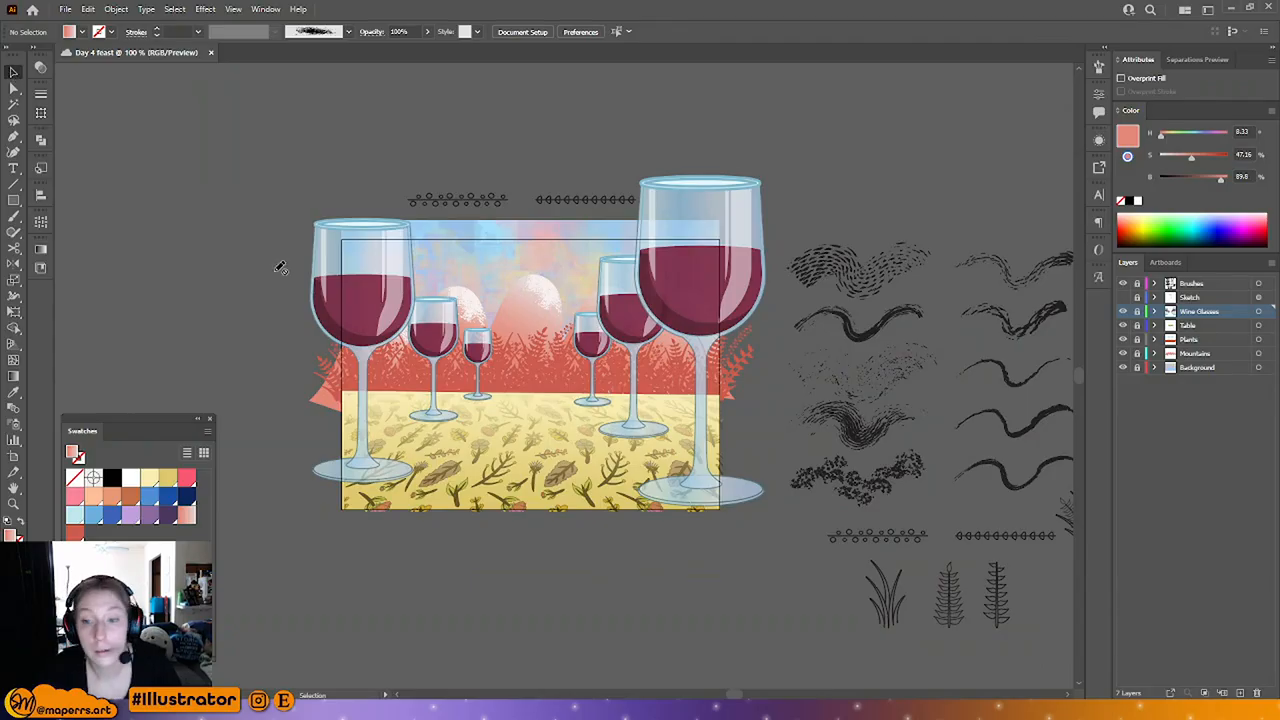
left_click(1204, 368)
left_click(1190, 326)
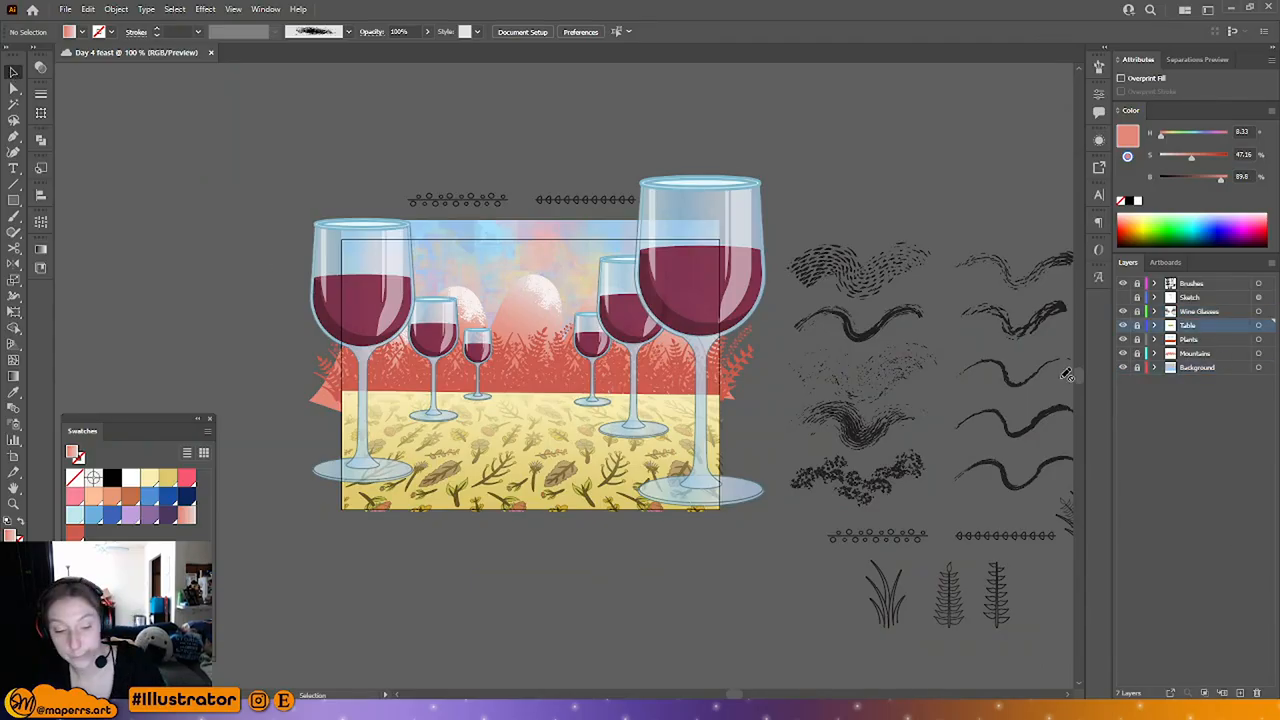
key("ctrl+plus")
scroll(603, 567, "down", 1)
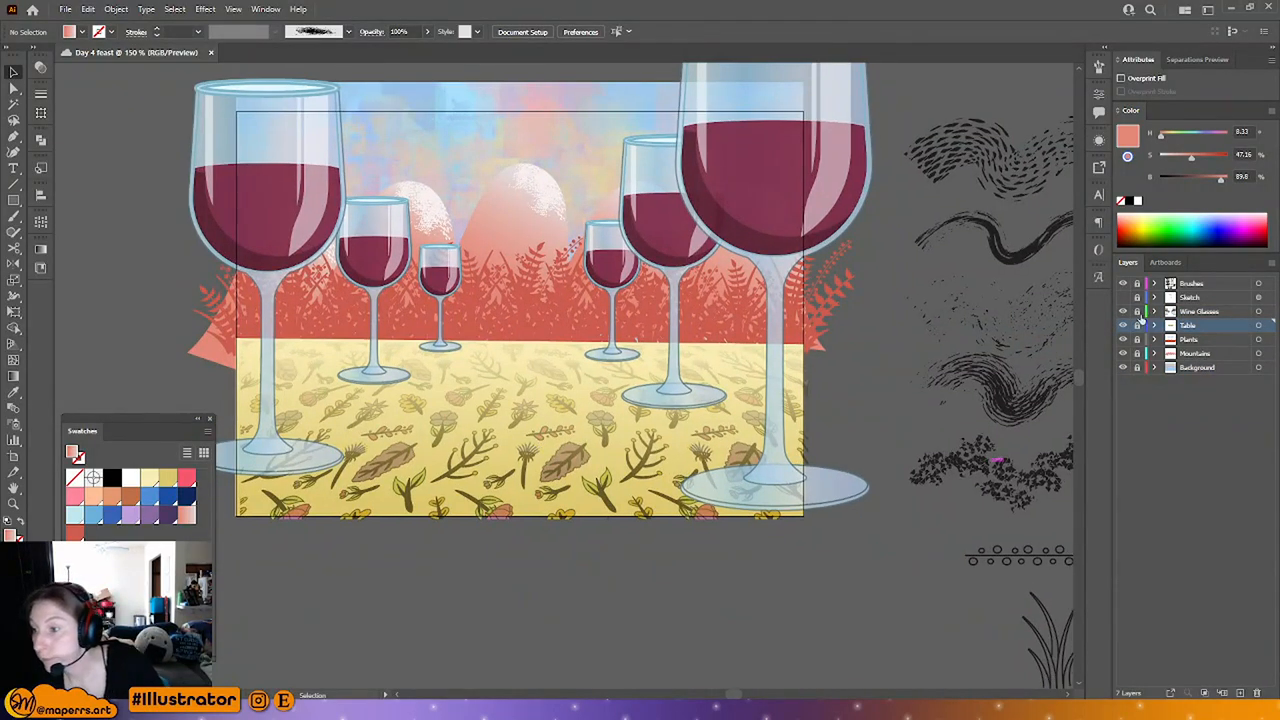
left_click(1137, 368)
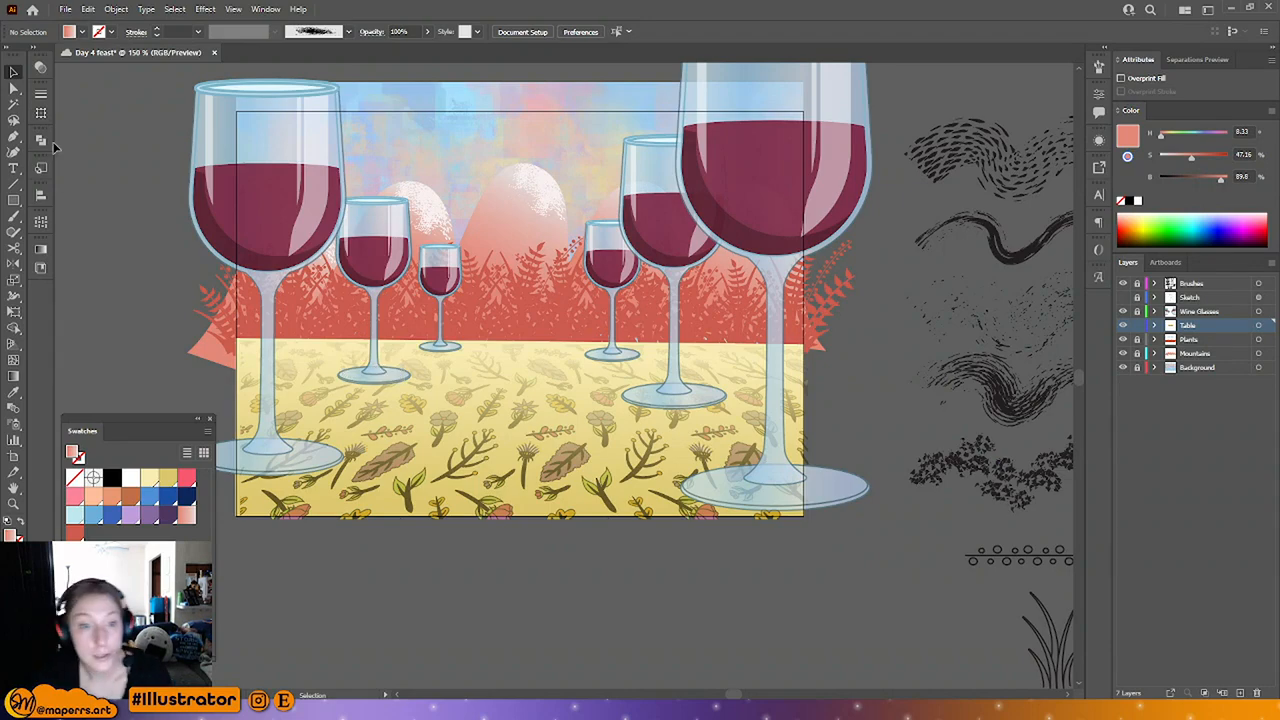
Step: Activate the Paintbrush tool with a thin, tapered, rough-textured art brush
left_click(13, 216)
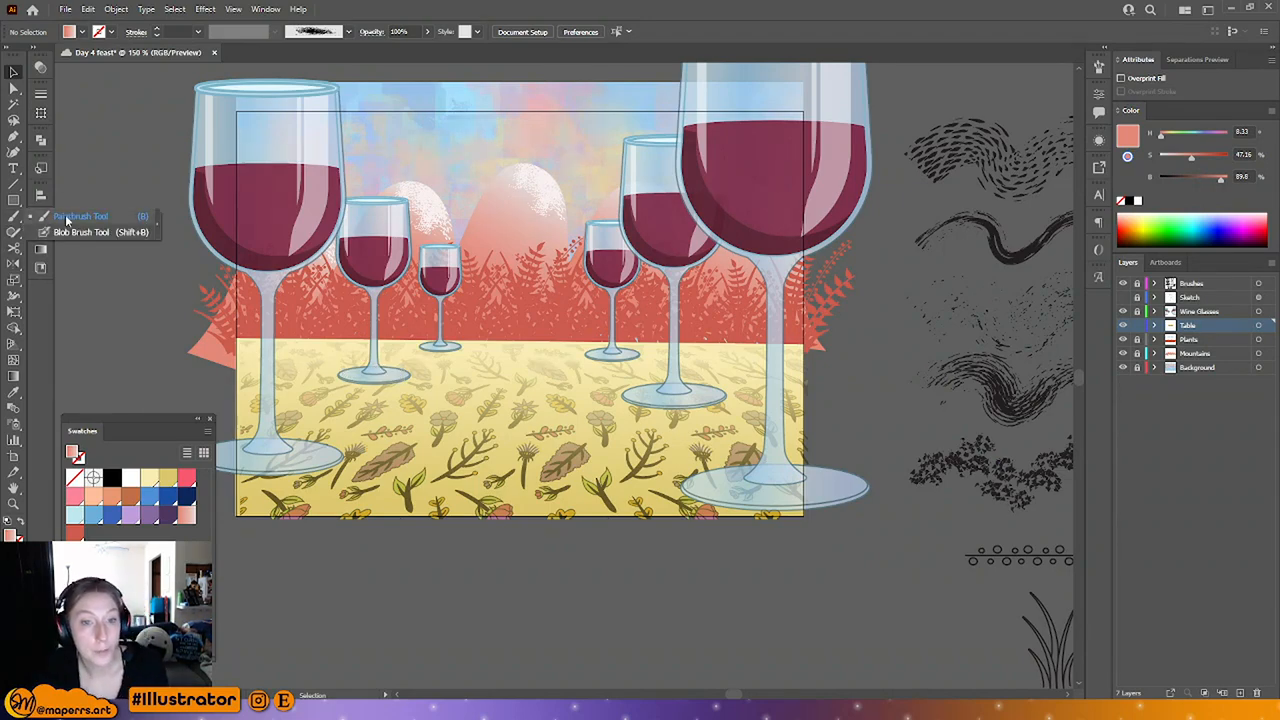
left_click(13, 218)
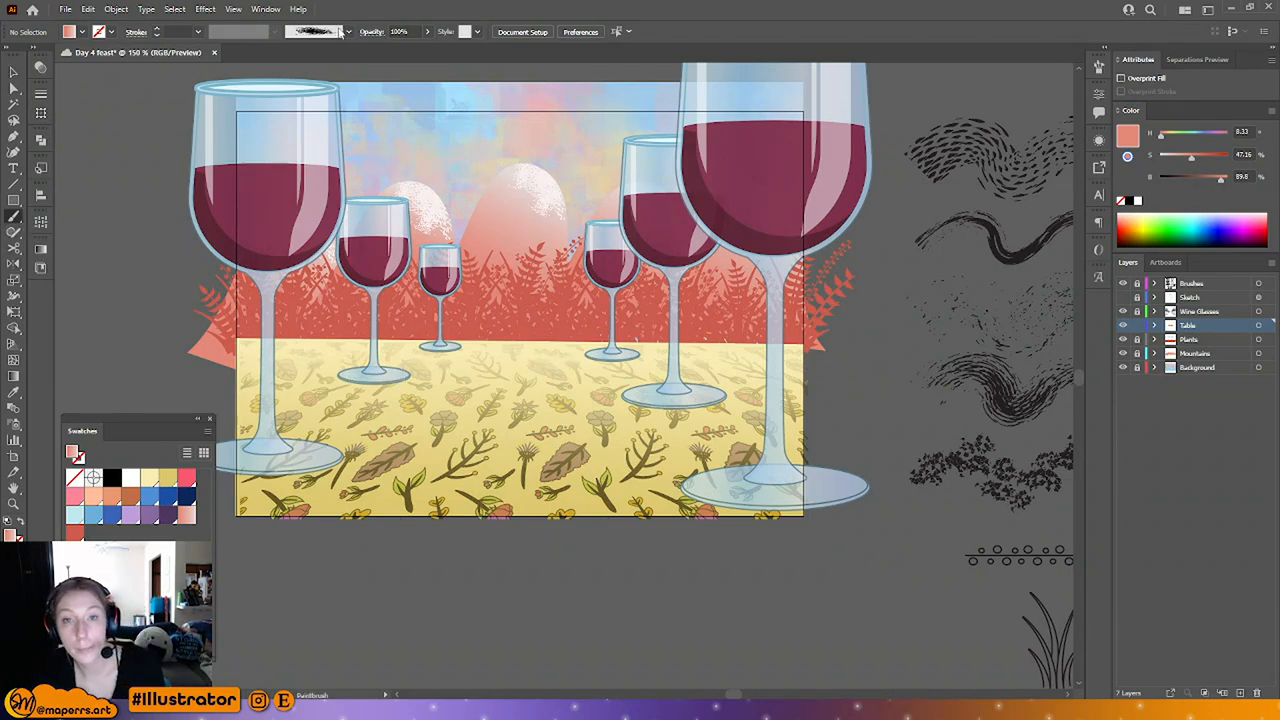
left_click(343, 32)
scroll(282, 255, "down", 2)
left_click(283, 175)
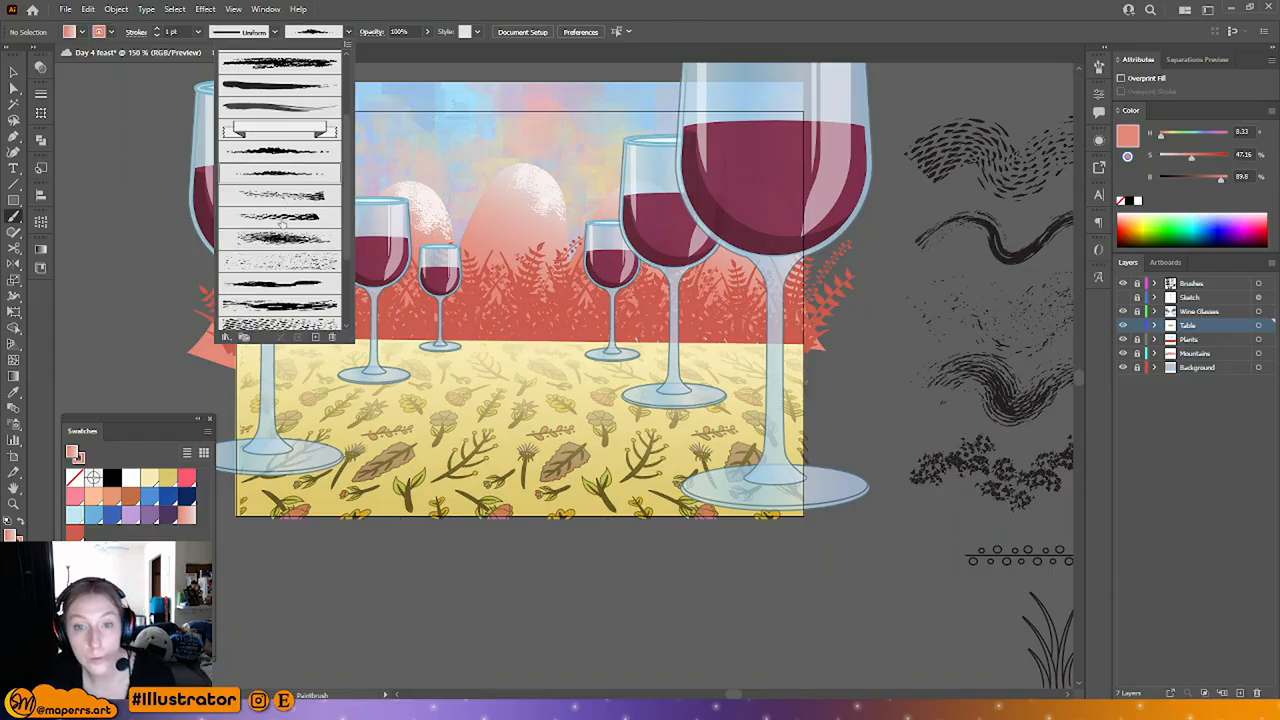
left_click(463, 10)
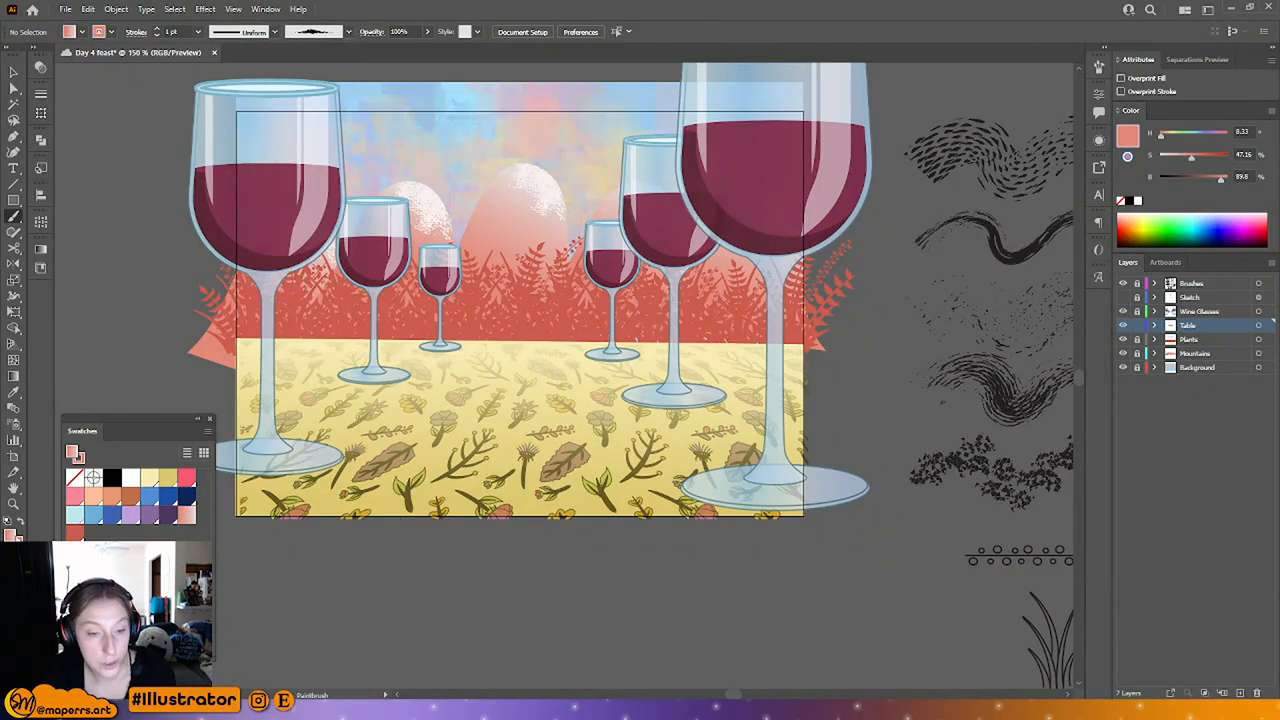
Step: Set the fill to none and the stroke to the darker yellow swatch, reducing its HSB brightness to about 58%
key("slash")
key("x")
left_click(168, 479)
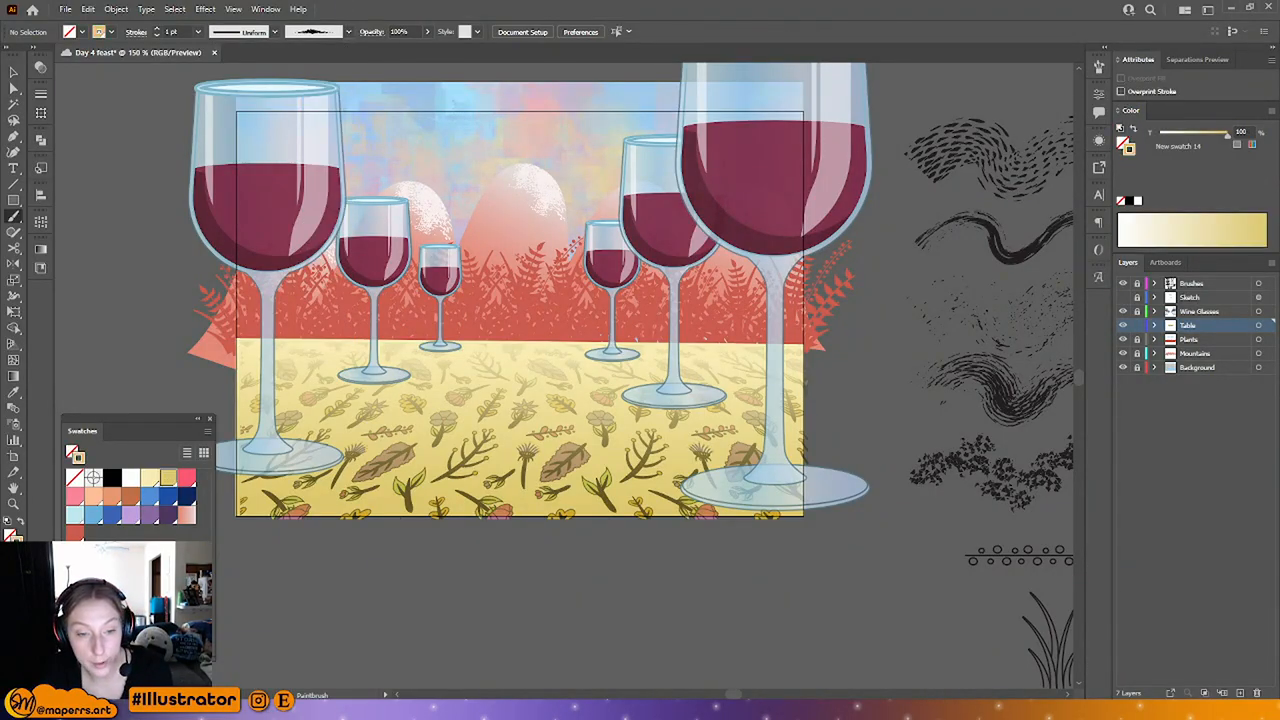
left_click(1271, 110)
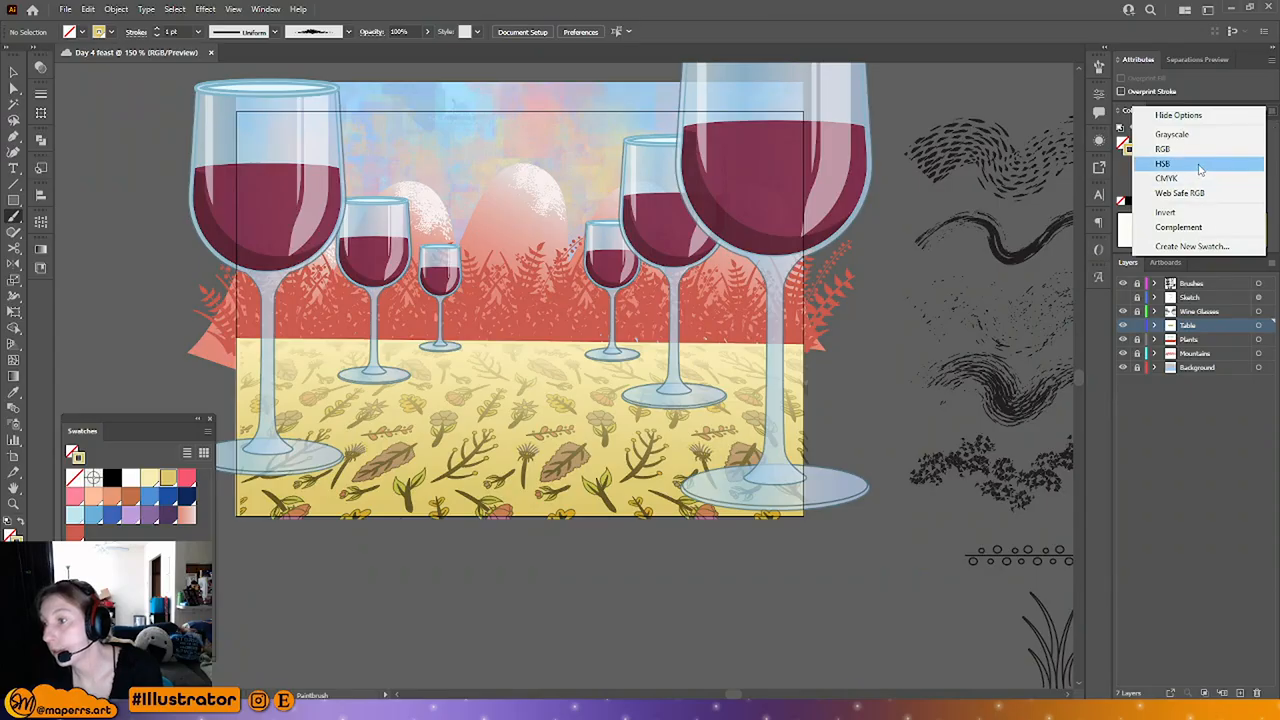
left_click(1165, 165)
left_click_drag(1215, 180, 1201, 178)
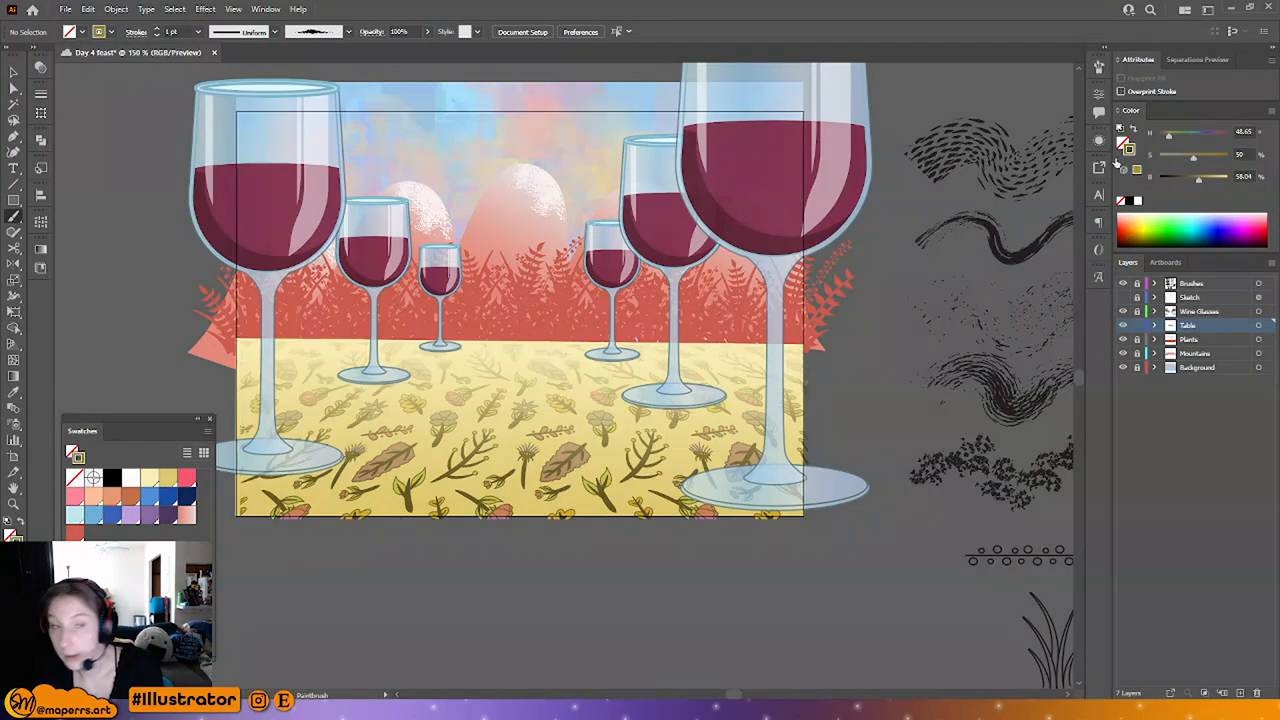
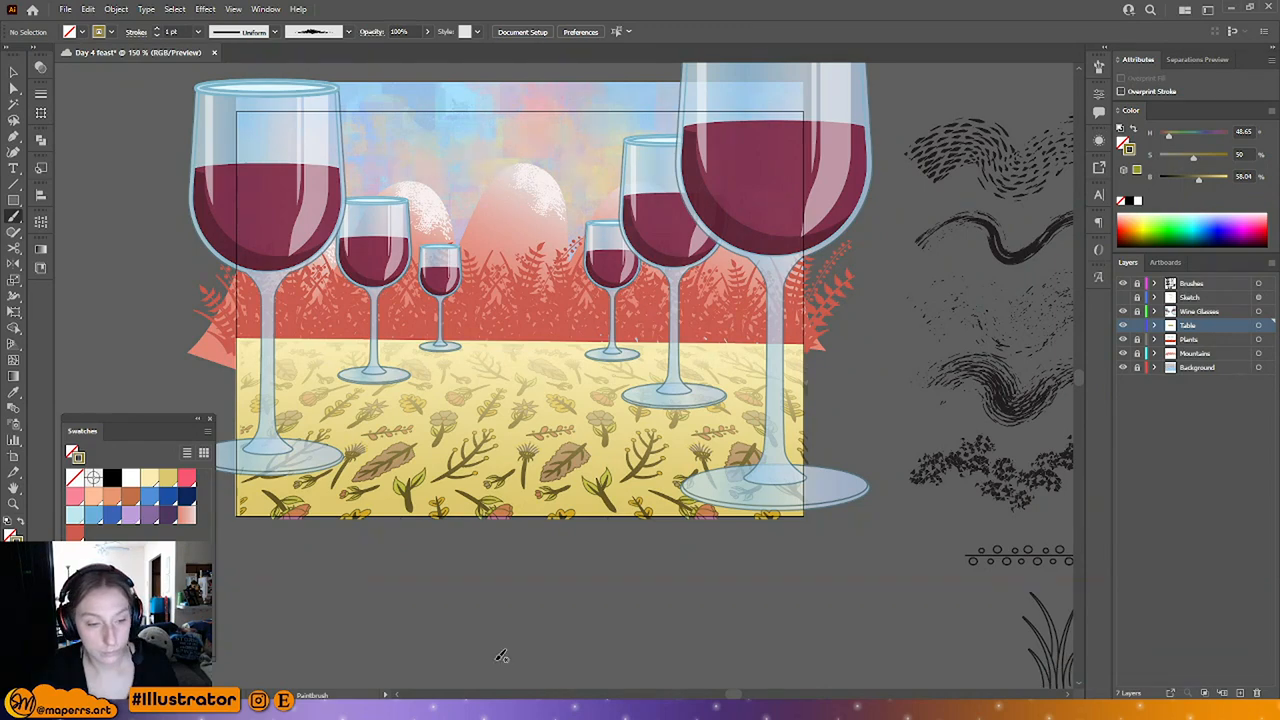
Step: Save the Day 4 feast document and lower the music volume
key("ctrl+s")
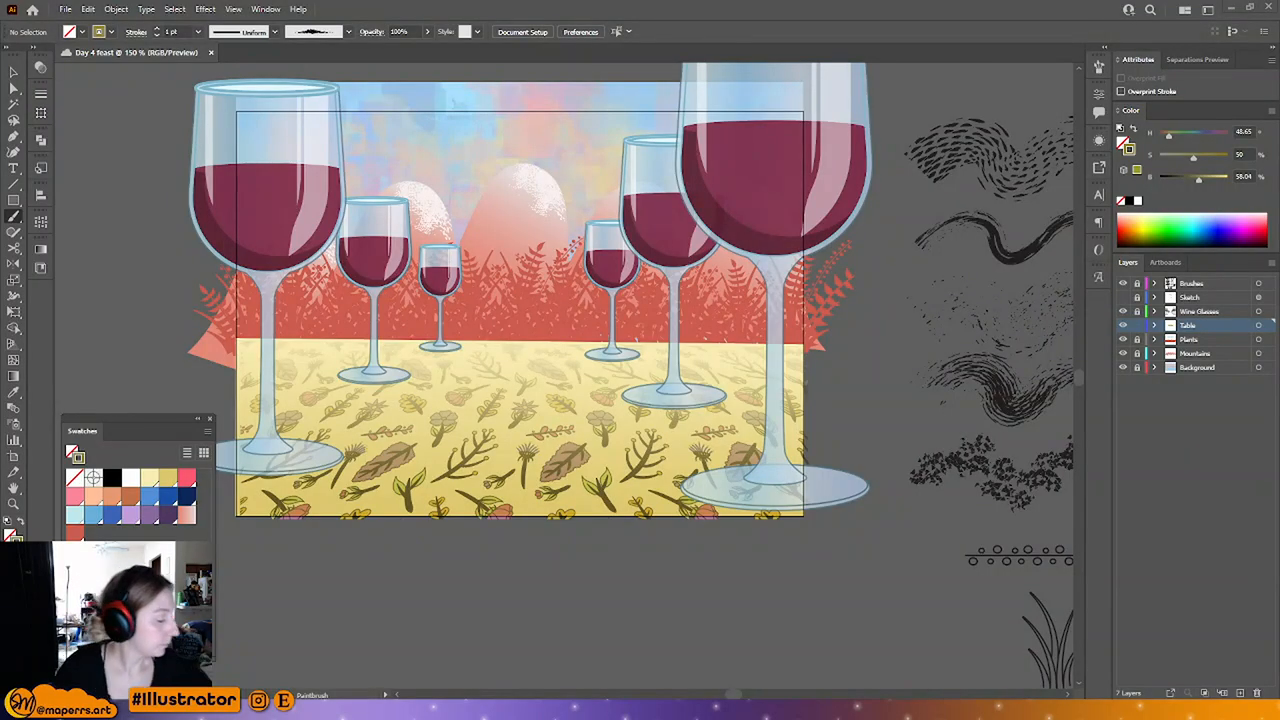
key("XF86AudioLowerVolume")
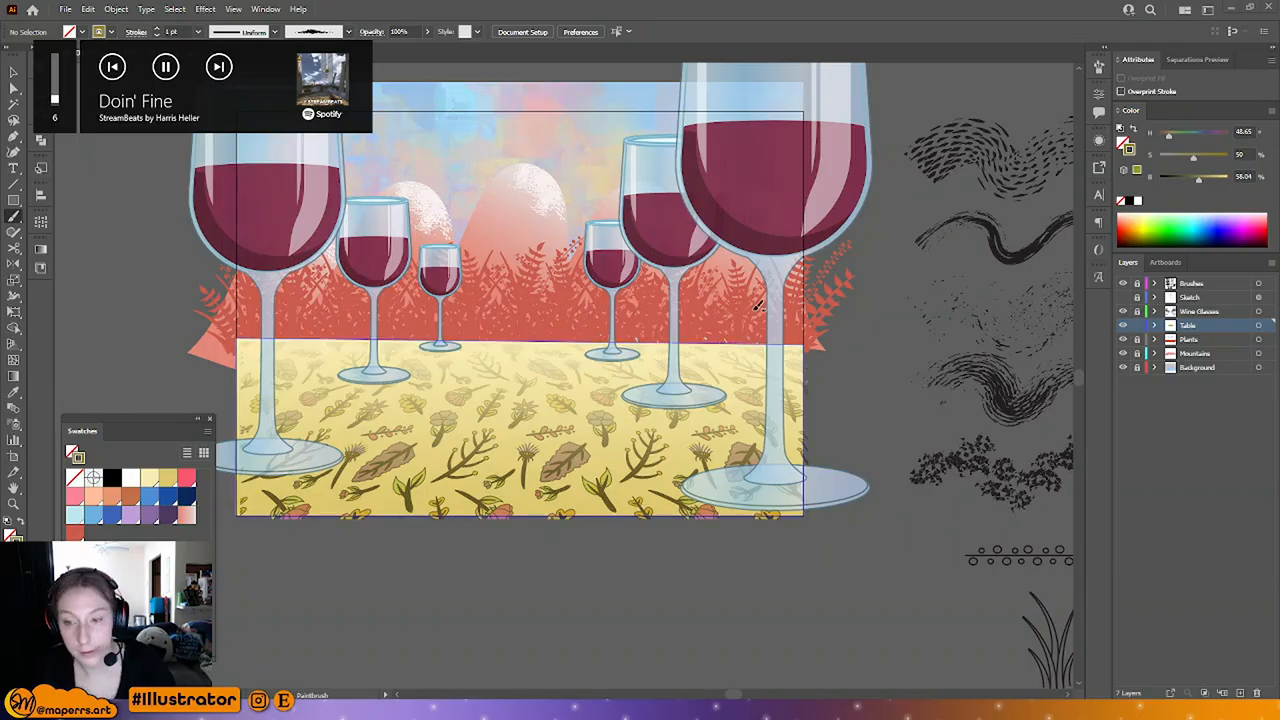
scroll(680, 355, "down", 2)
key("ctrl+equal")
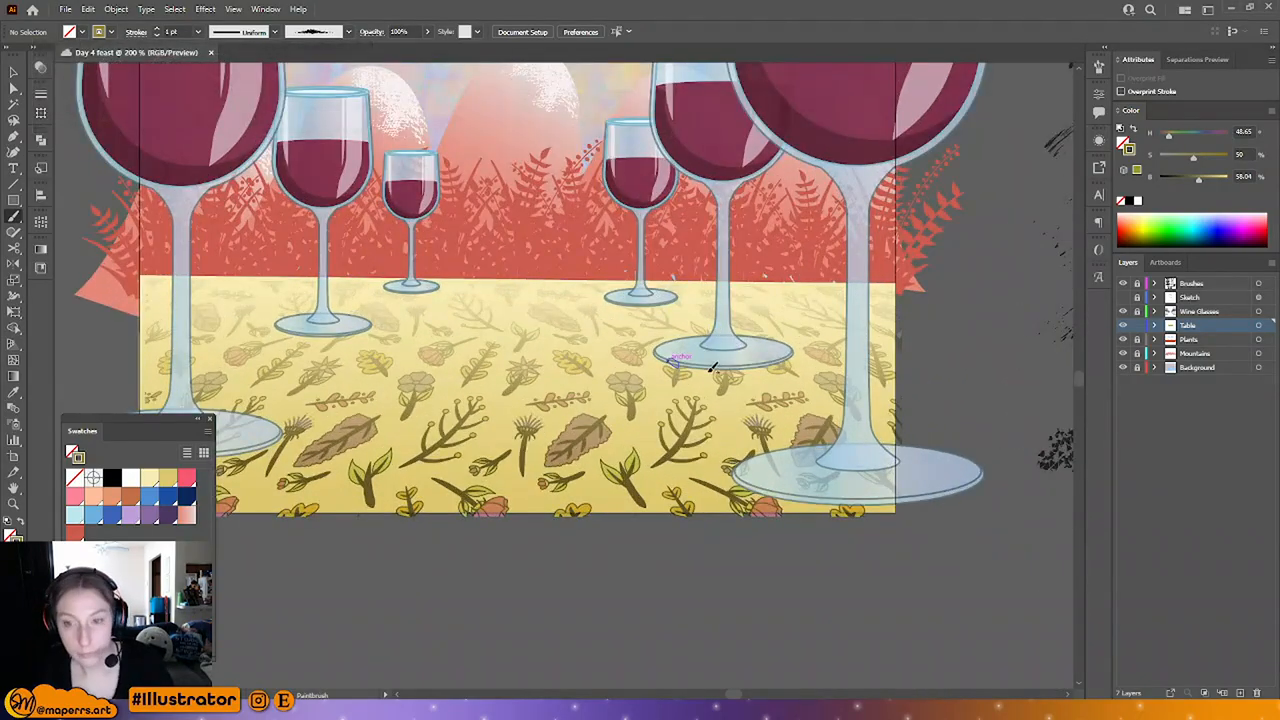
left_click_drag(676, 398, 699, 317)
left_click(13, 88)
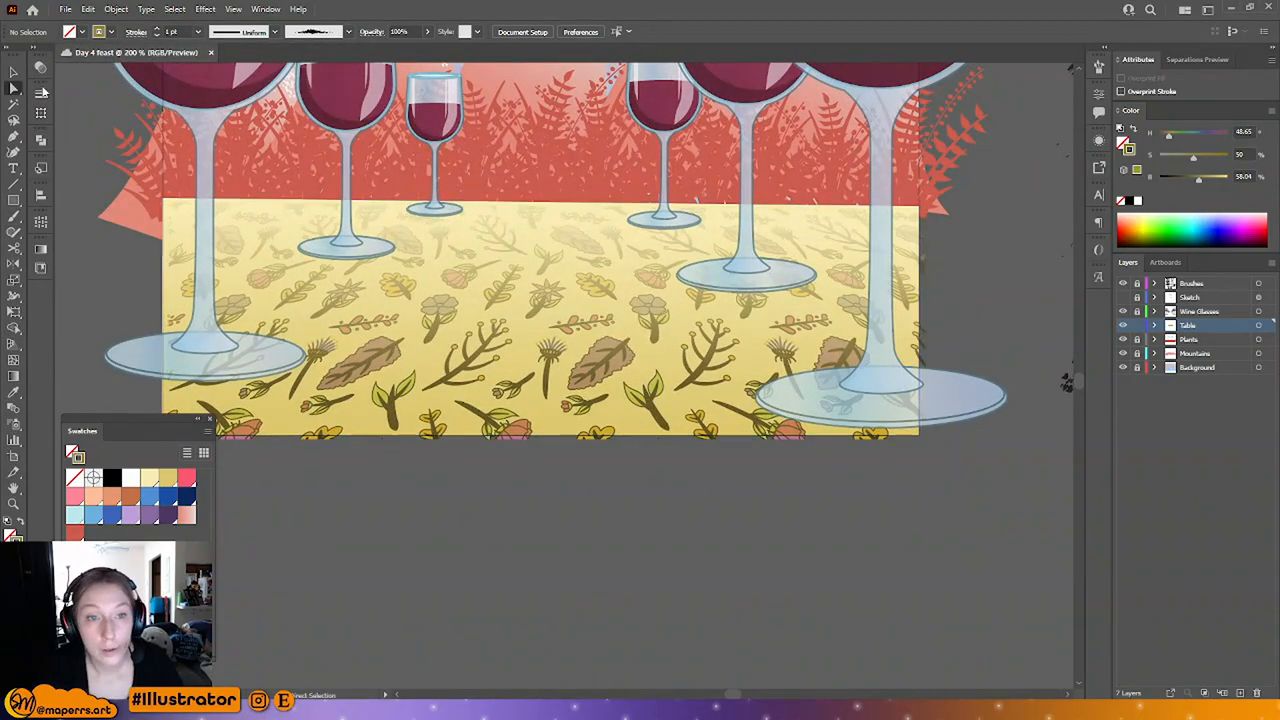
left_click(558, 202)
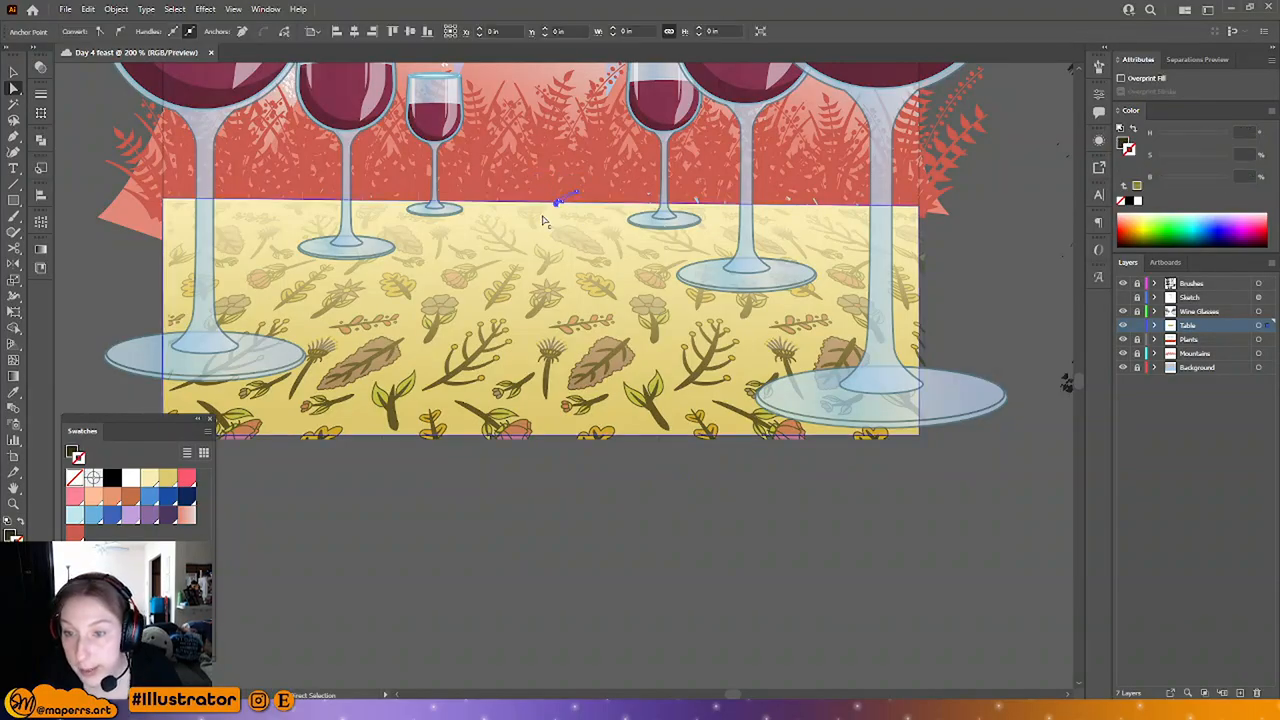
left_click(1195, 339)
left_click(597, 434)
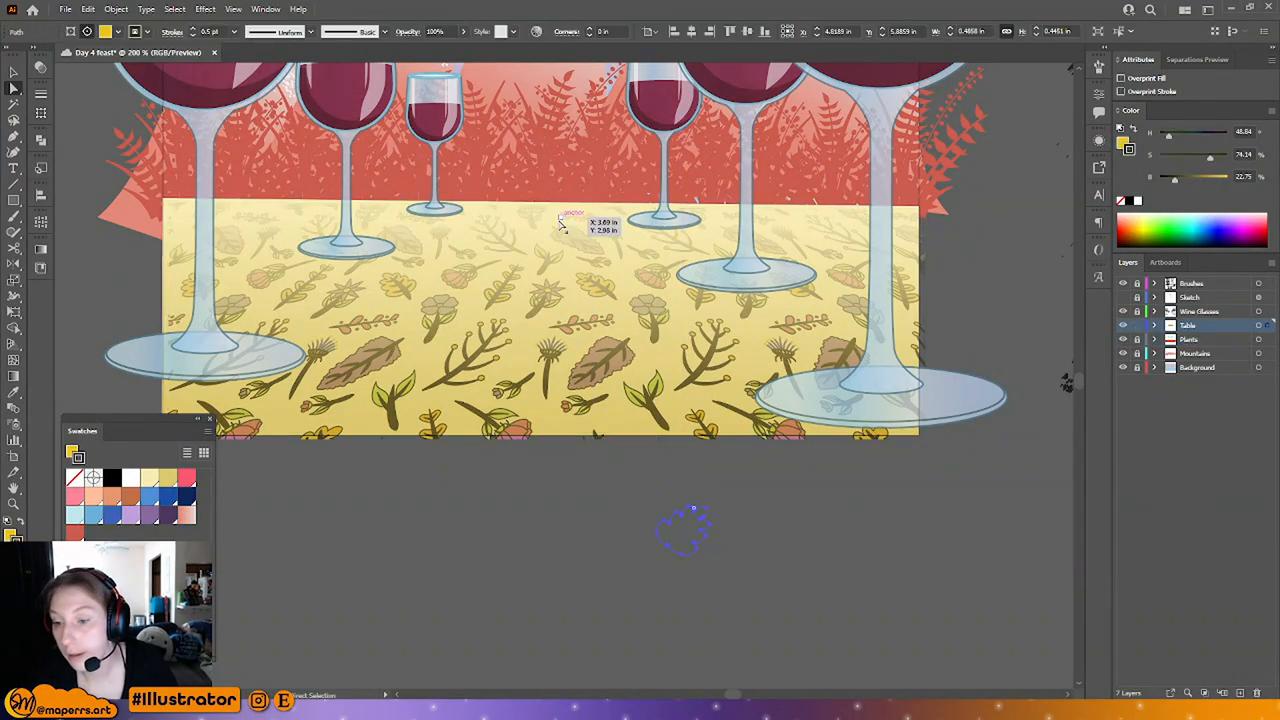
left_click(13, 72)
left_click(600, 575)
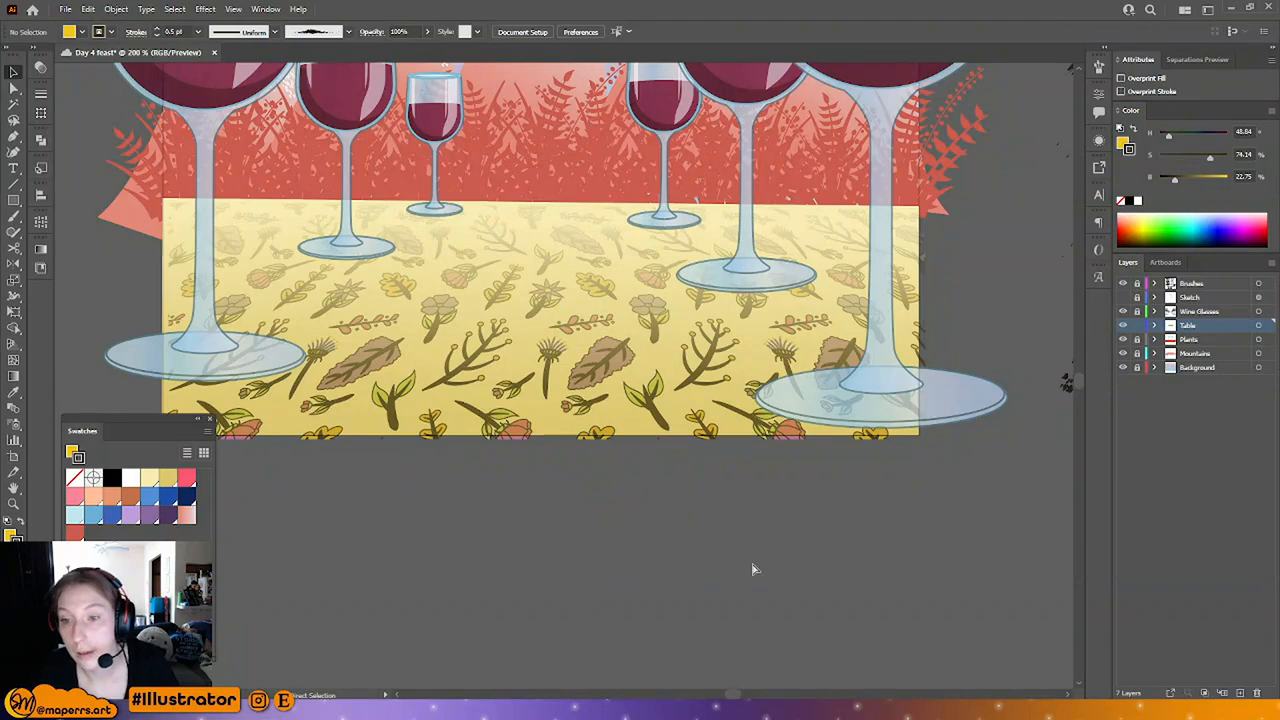
Step: Expand the Table layer's contents and lock its floral pattern clip group
left_click(14, 88)
left_click(1156, 325)
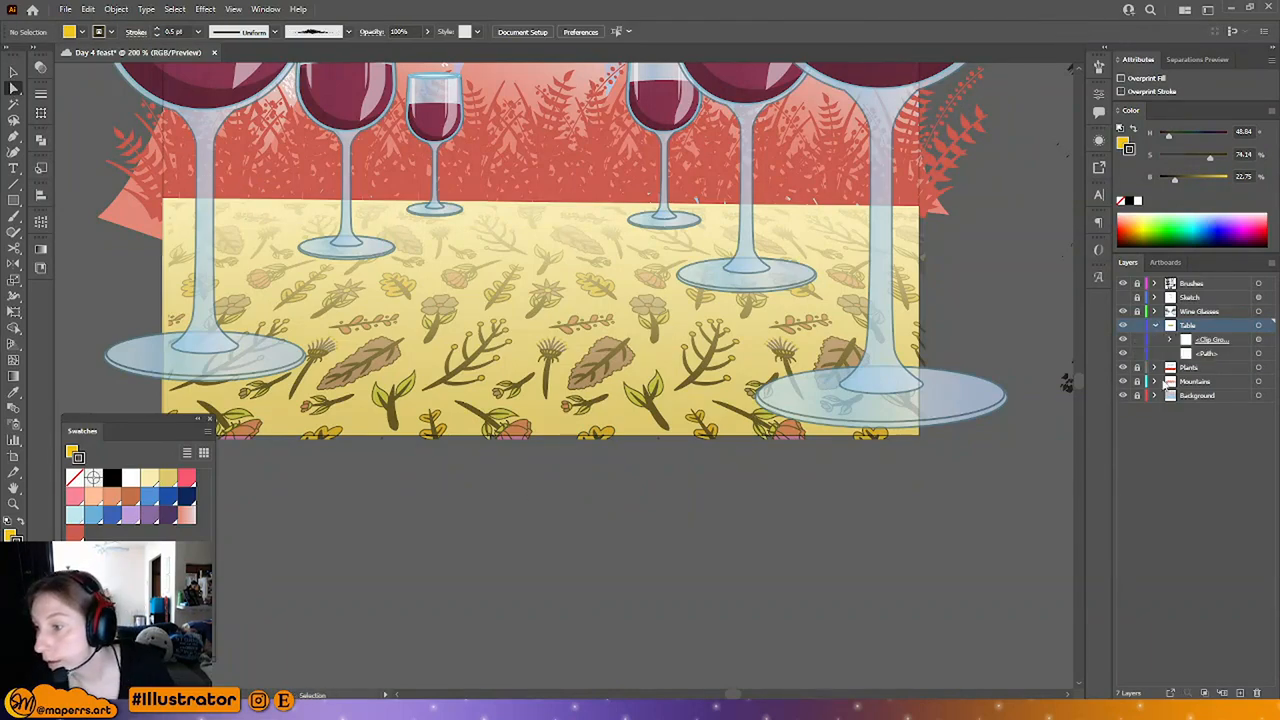
left_click(1238, 340)
left_click(1136, 340)
left_click(1238, 357)
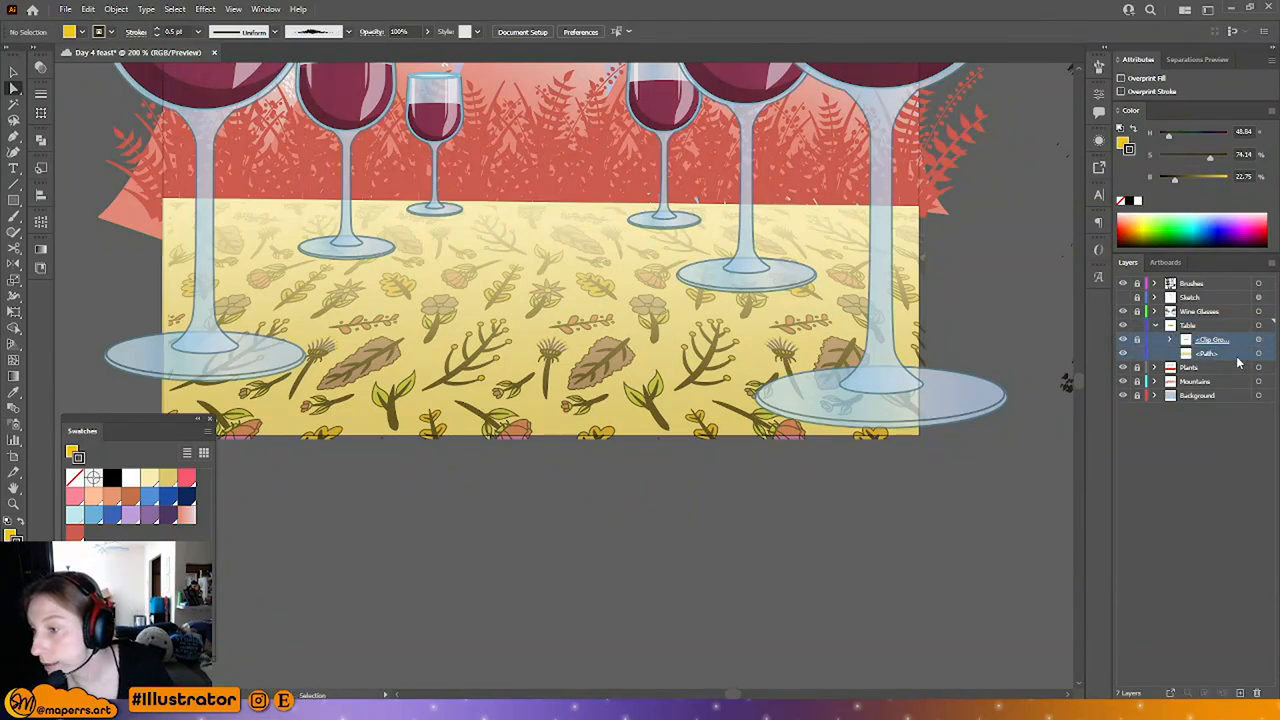
left_click(1260, 357)
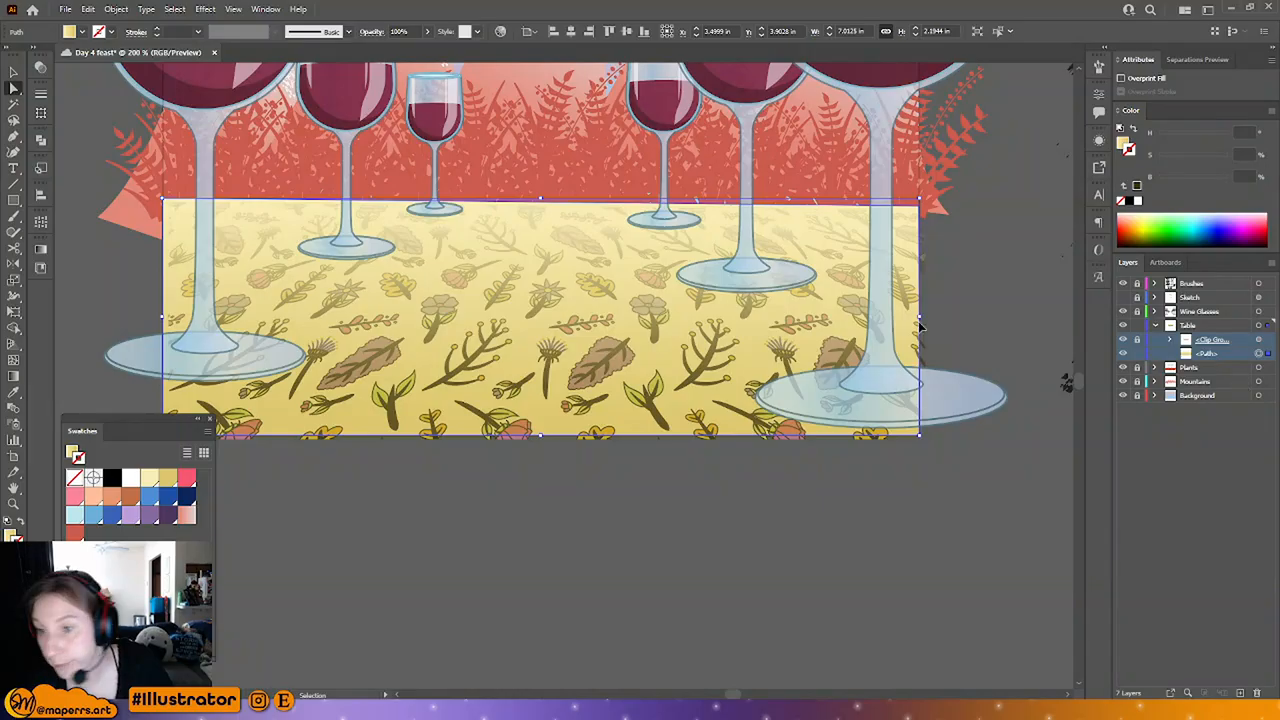
left_click(99, 248)
left_click(535, 215)
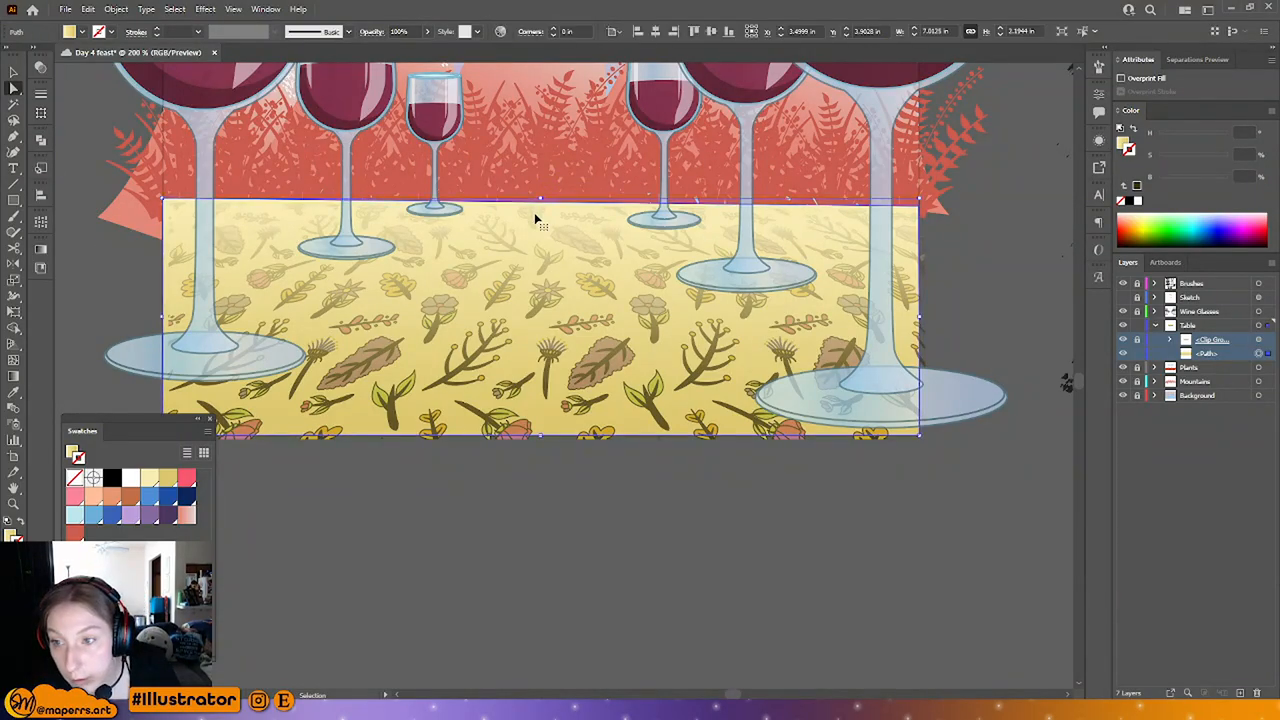
left_click(97, 202)
Step: Draw a straight Pen path about 7 in wide along the table's back edge and swap its fill and stroke
left_click(14, 137)
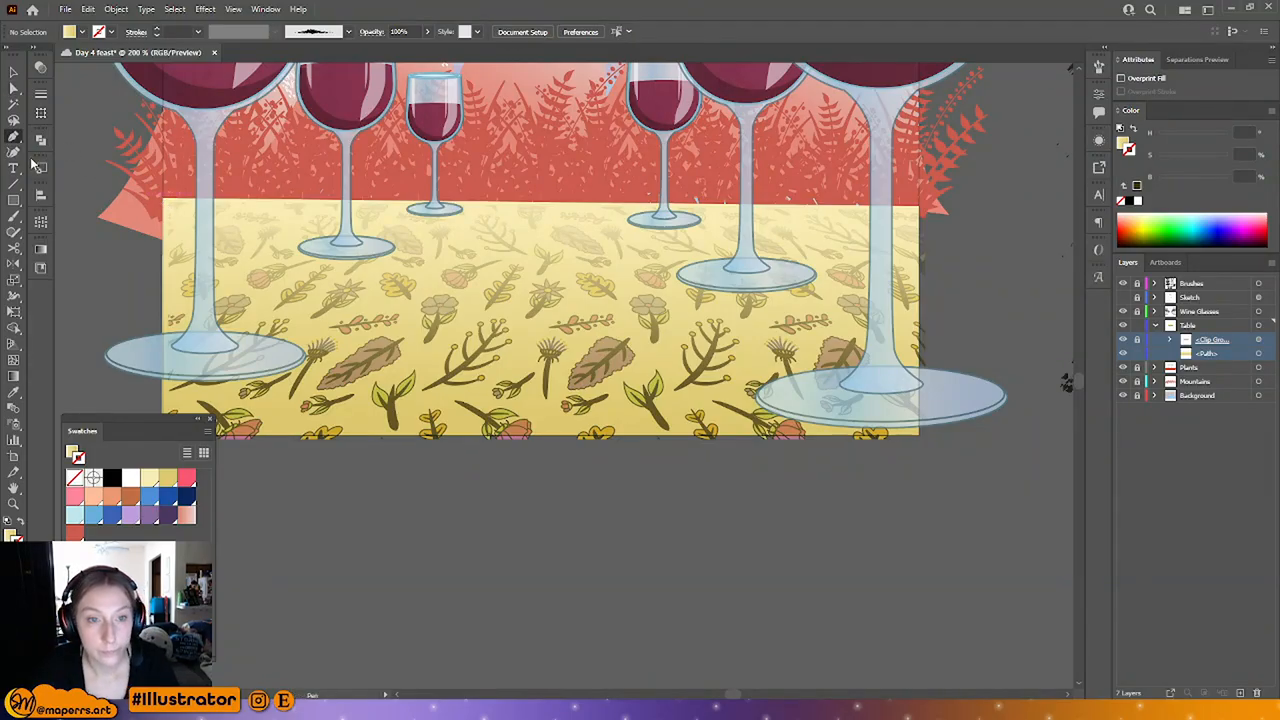
left_click(163, 200)
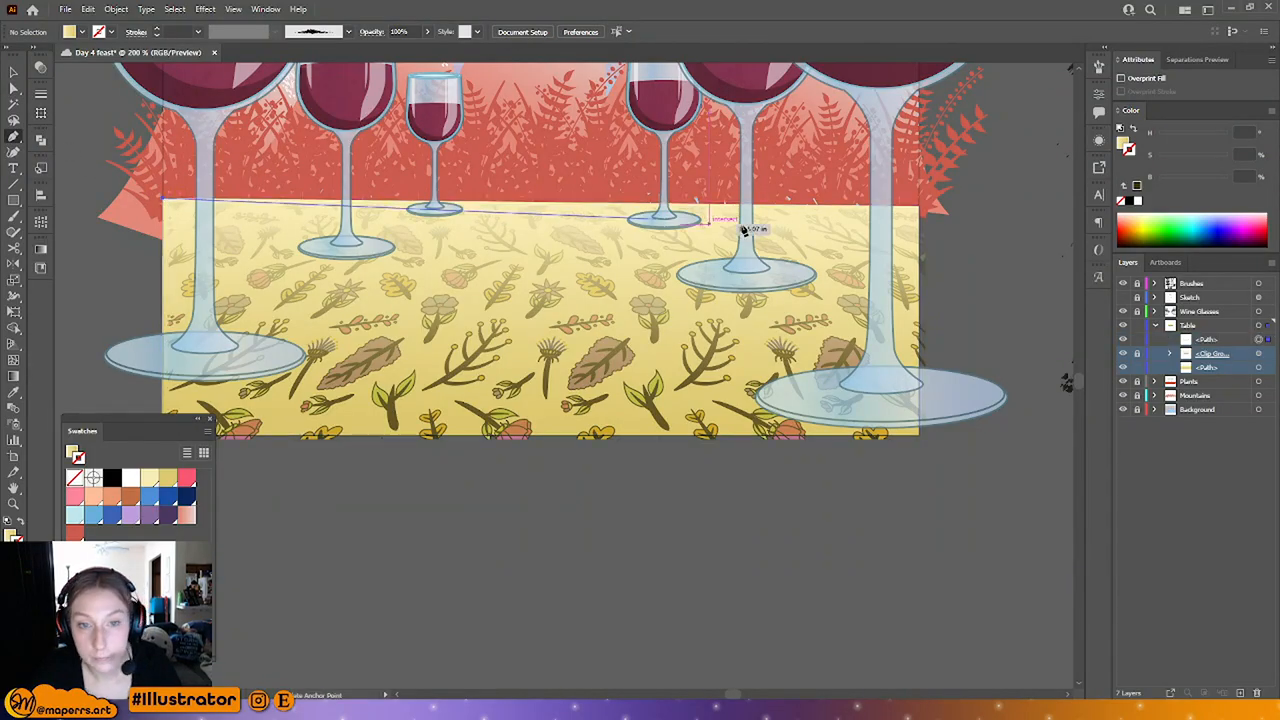
left_click(918, 204)
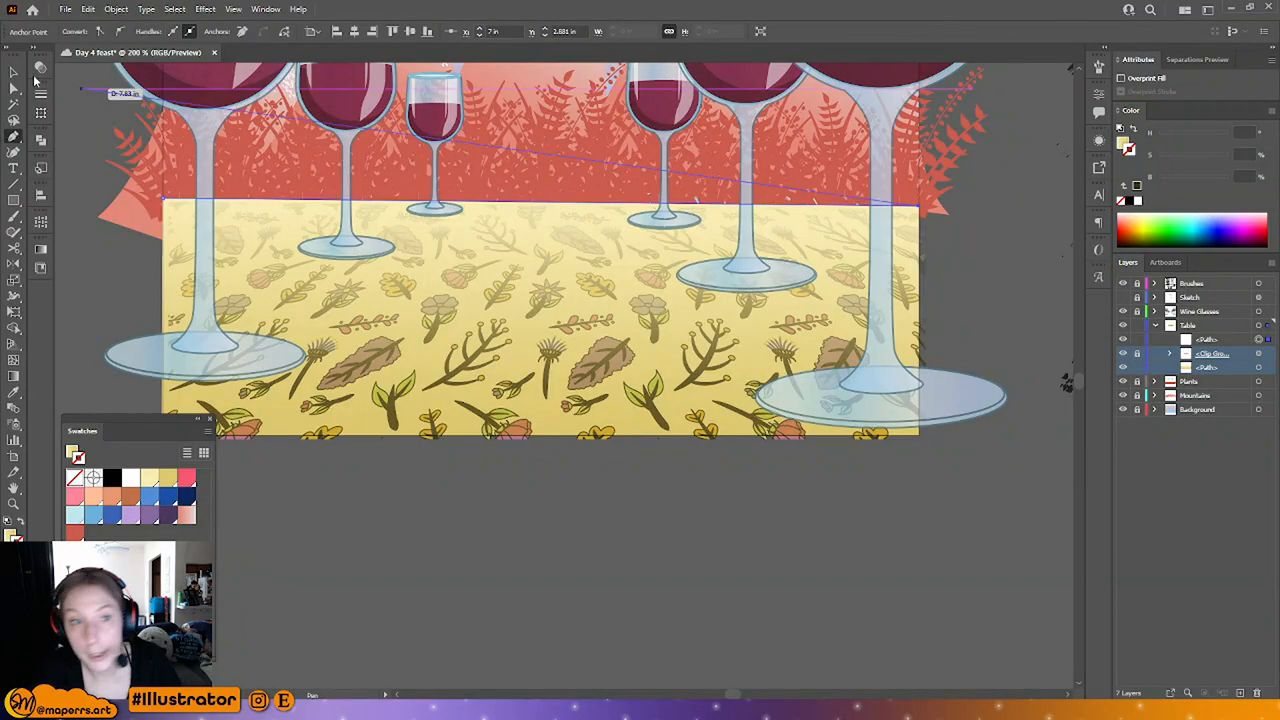
left_click(14, 90)
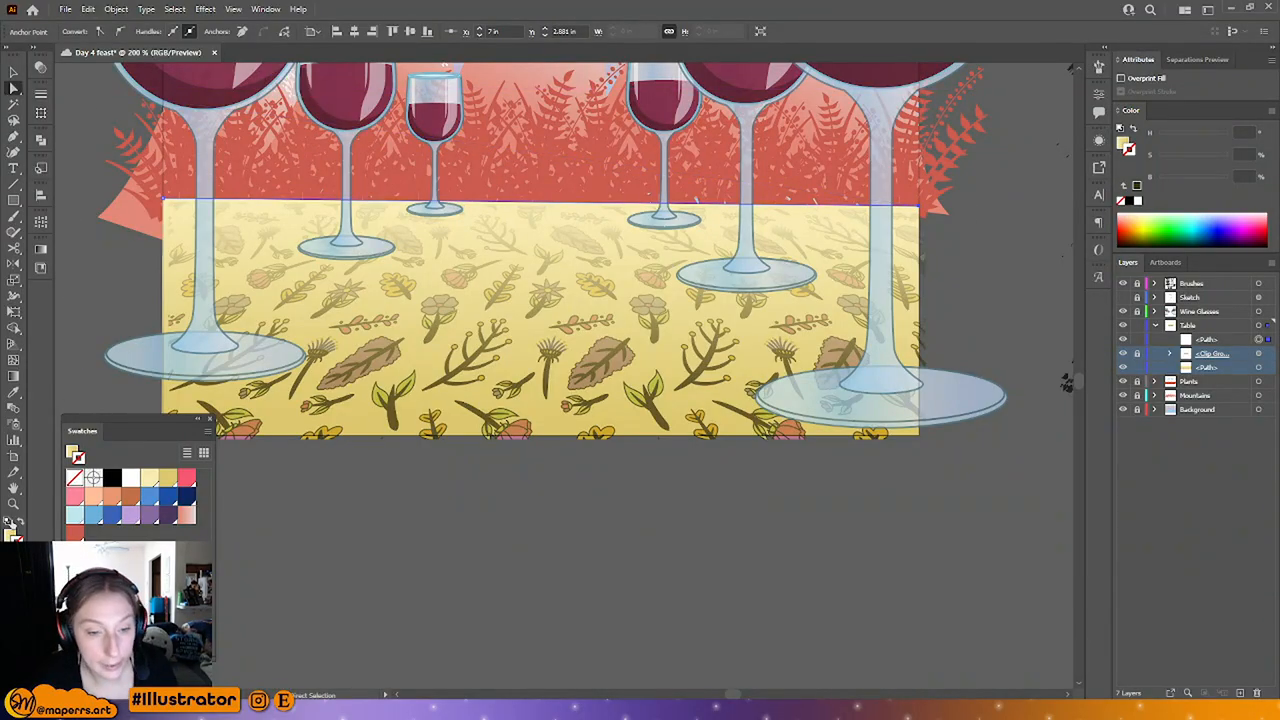
left_click(11, 526)
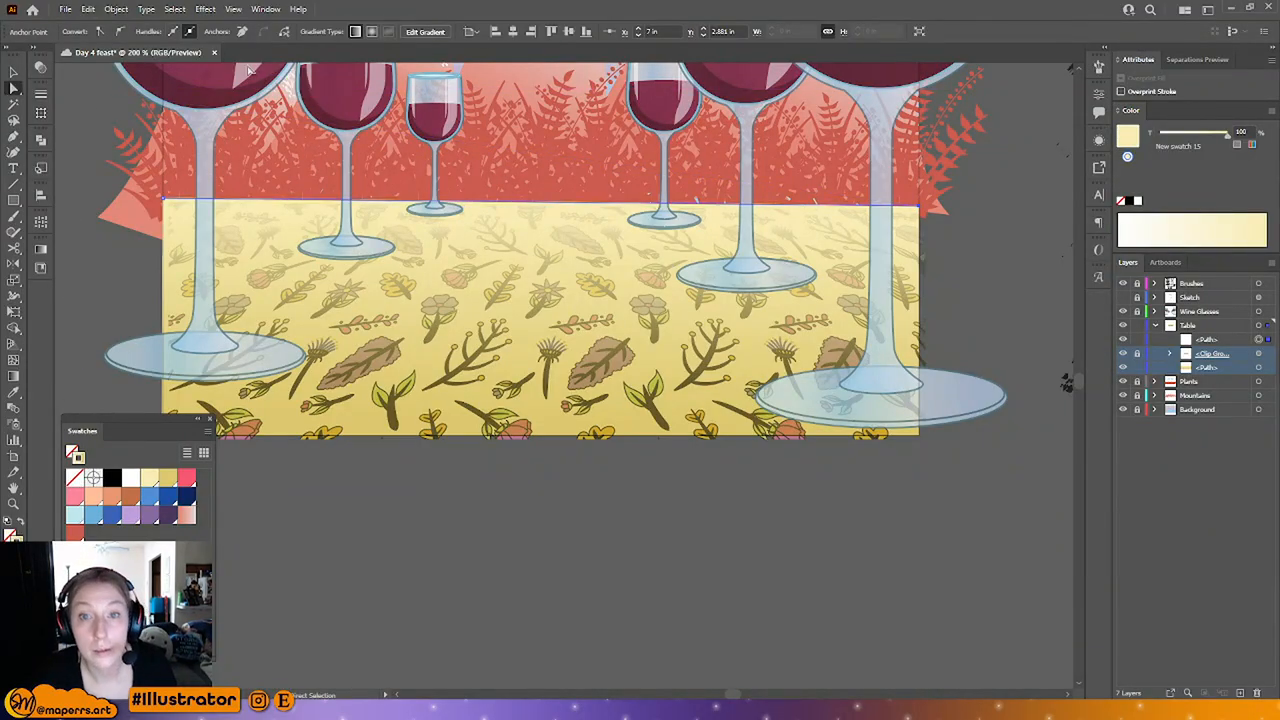
left_click(14, 72)
left_click(336, 172)
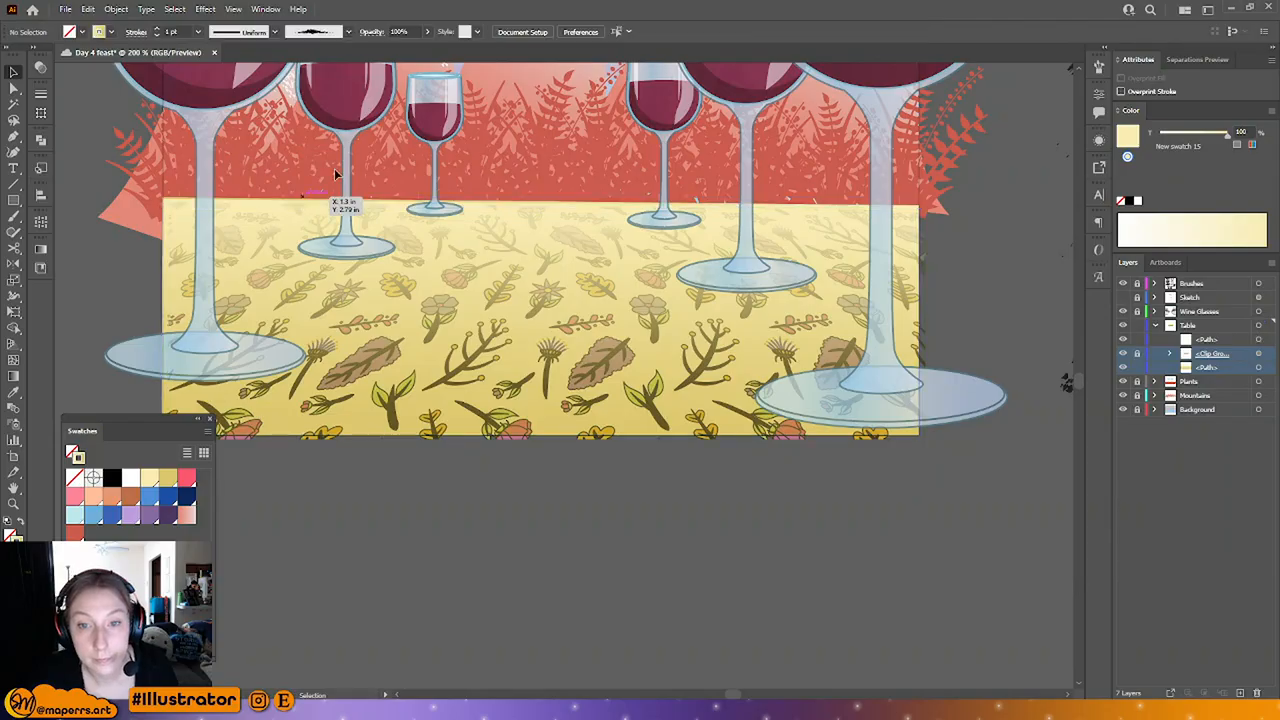
Step: Apply the thin, tapered, rough-textured art brush to the table edge line and set its stroke weight to 0.5 pt
left_click(313, 200)
left_click(348, 31)
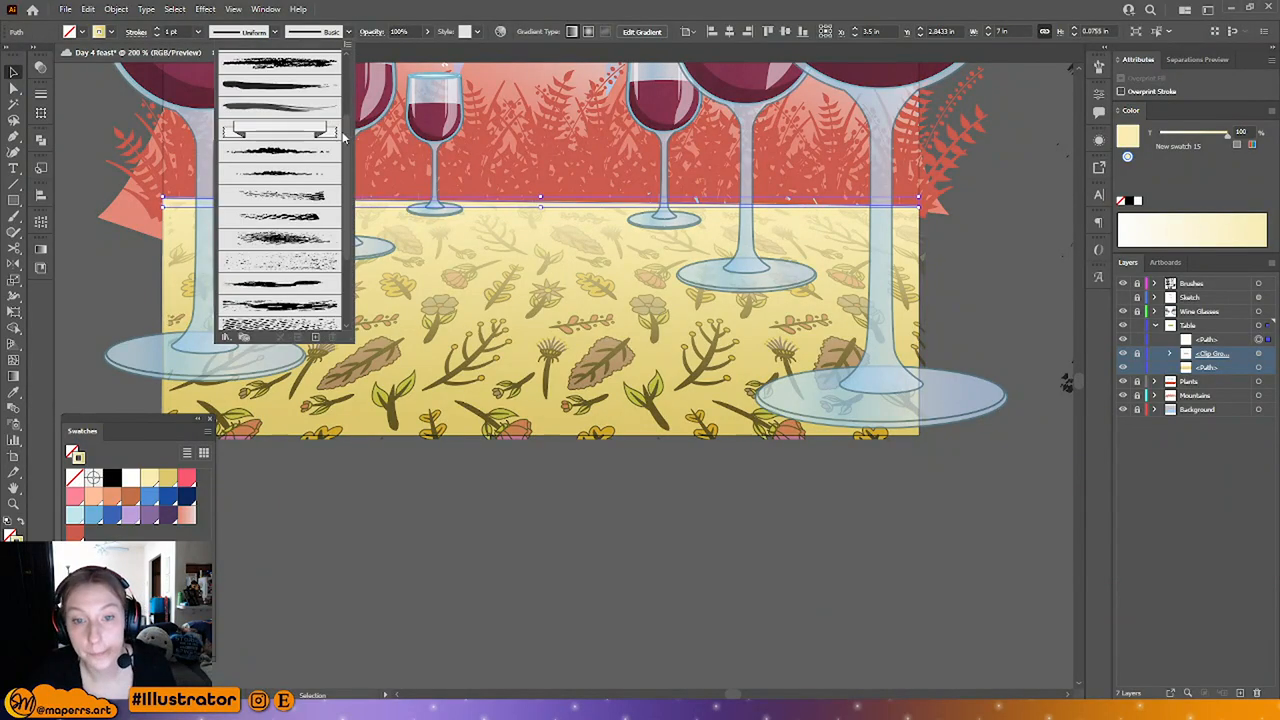
left_click(284, 152)
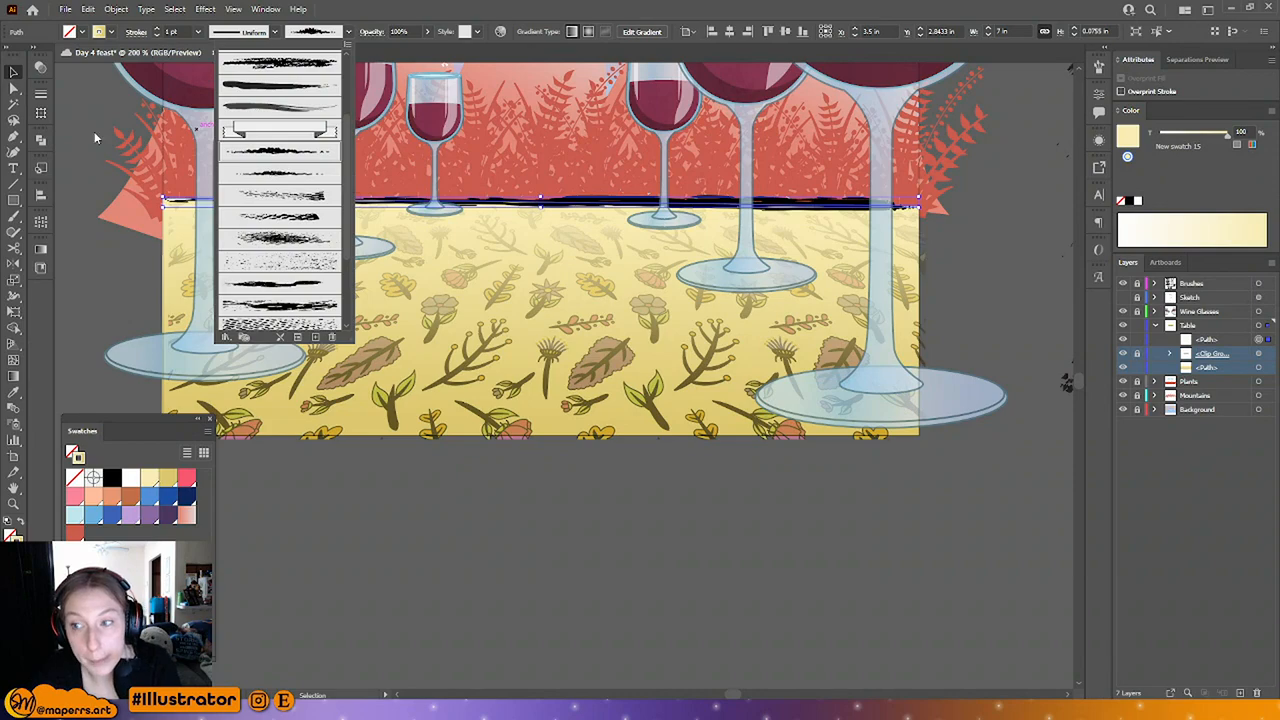
left_click(200, 33)
left_click(200, 33)
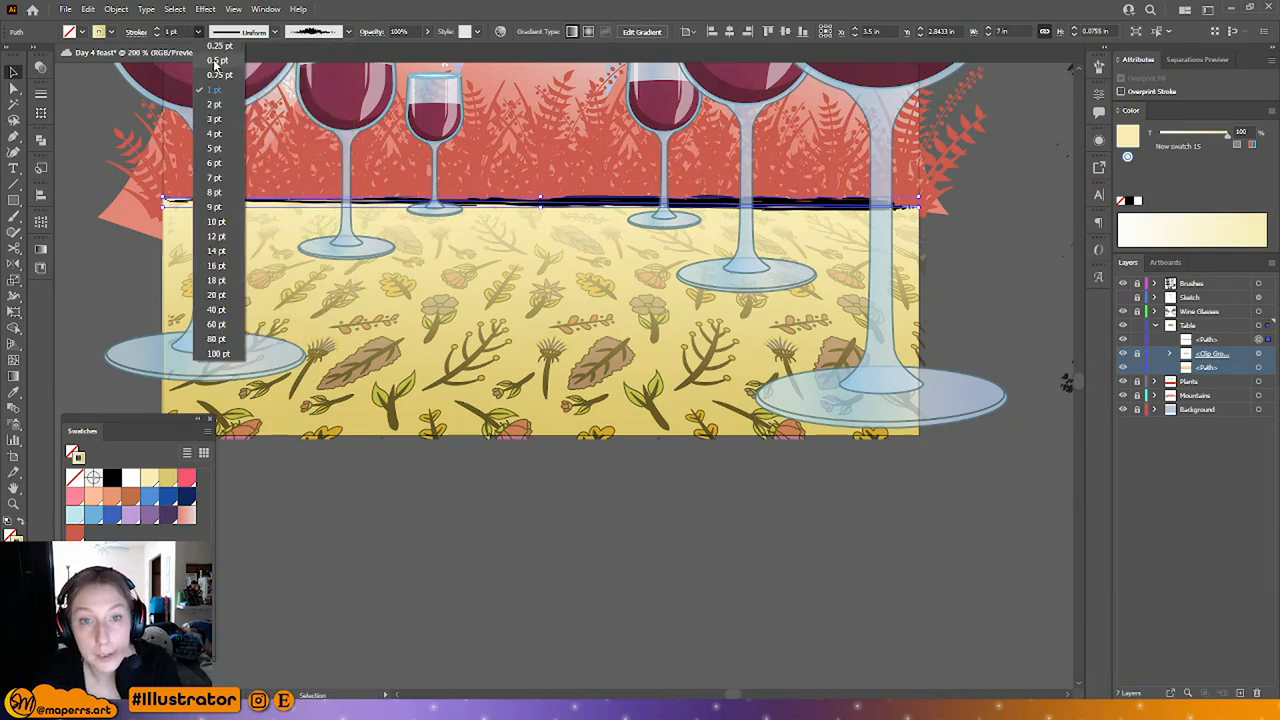
left_click(214, 70)
Step: Set the edge line's stroke to the light yellow swatch at 13% tint and stretch both ends slightly past the artboard sides
left_click(147, 484)
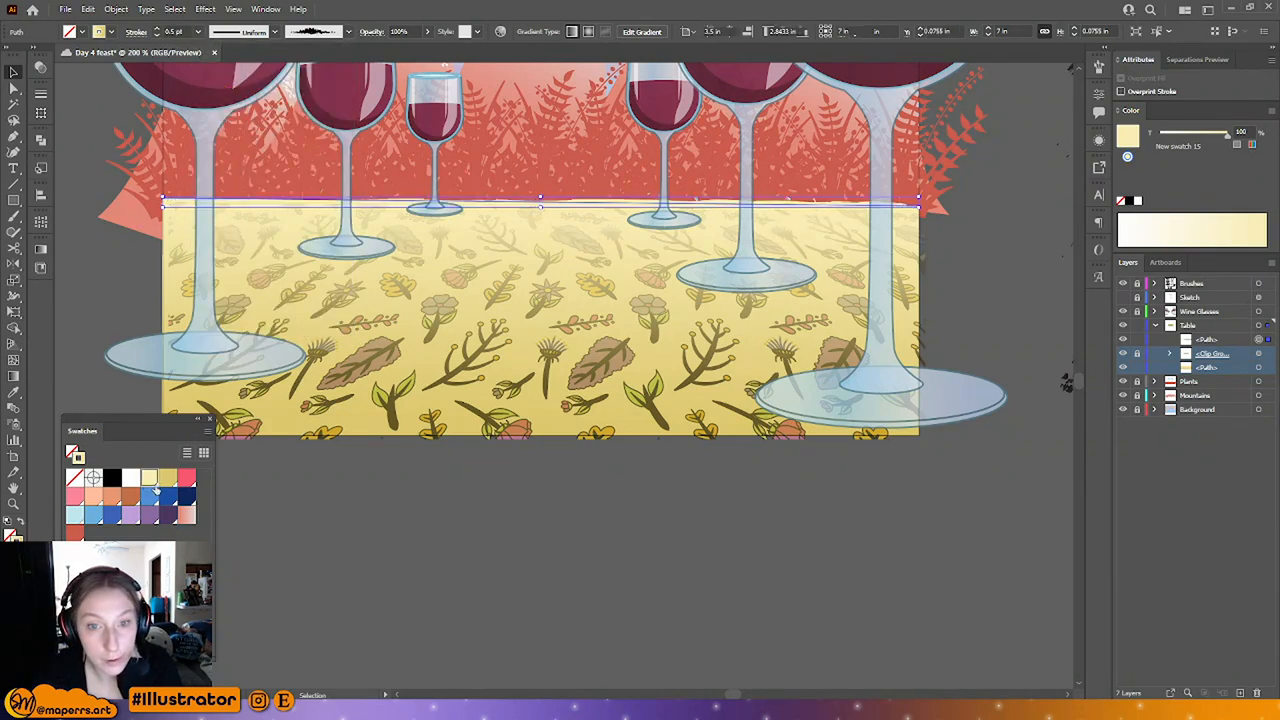
left_click_drag(1227, 140, 1197, 140)
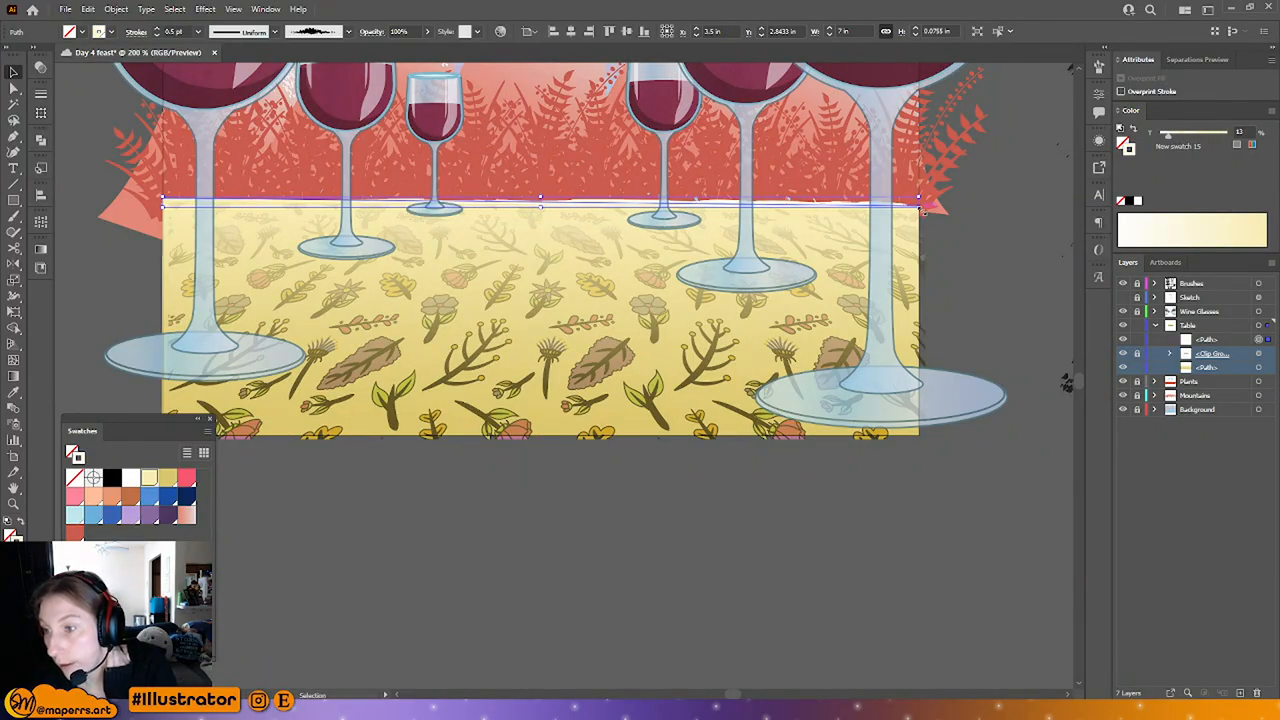
left_click_drag(920, 206, 937, 207)
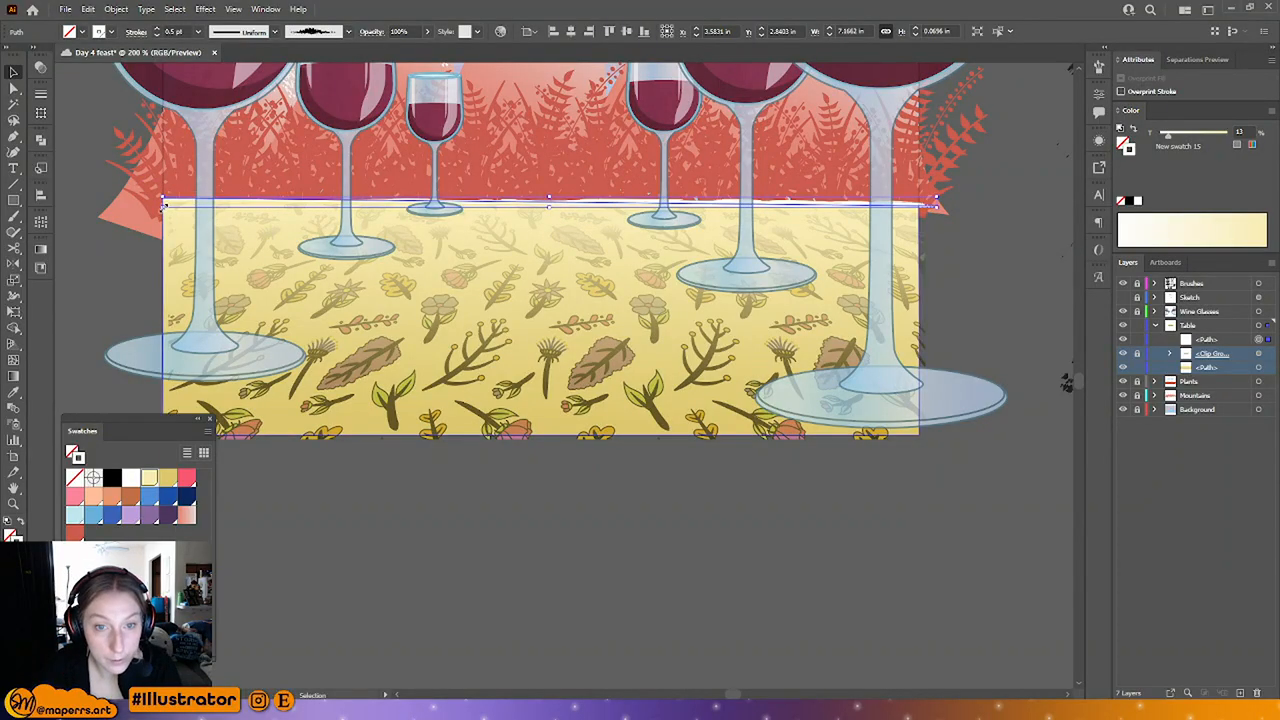
left_click_drag(163, 207, 150, 229)
left_click(549, 543)
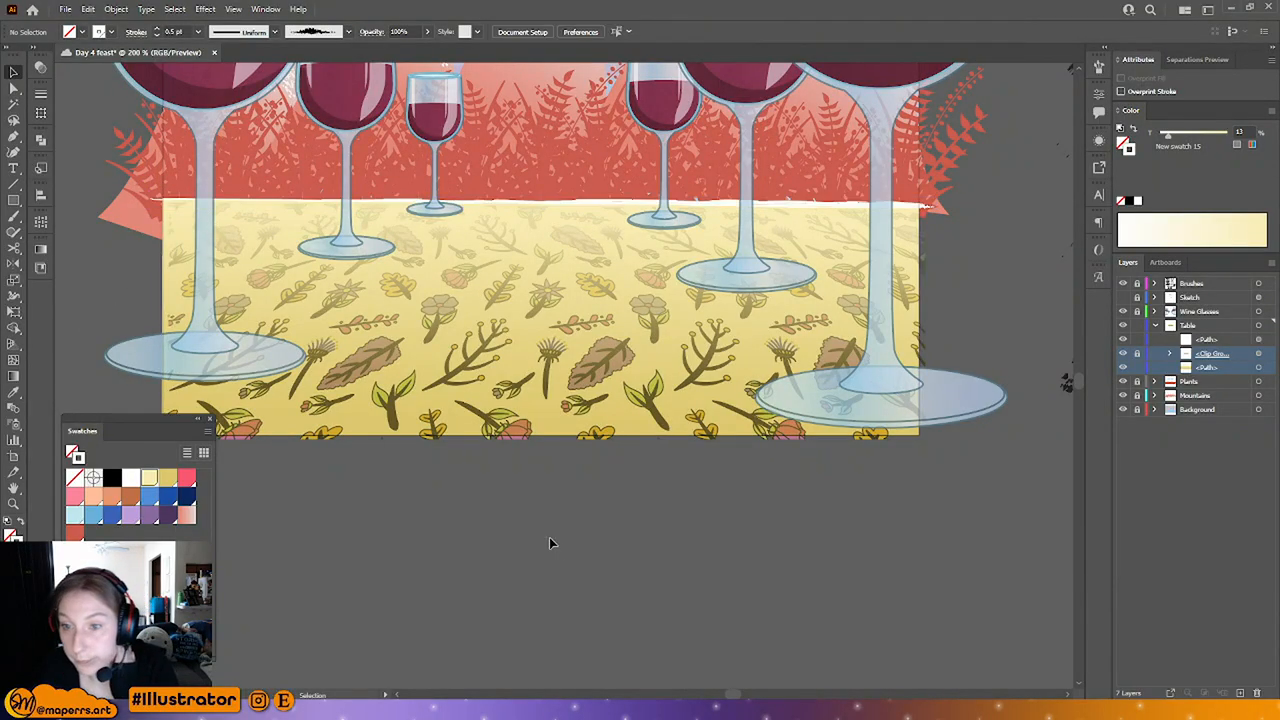
Step: Check the table edge highlight against the whole illustration and save the document
key("ctrl+minus")
left_click_drag(614, 423, 592, 484)
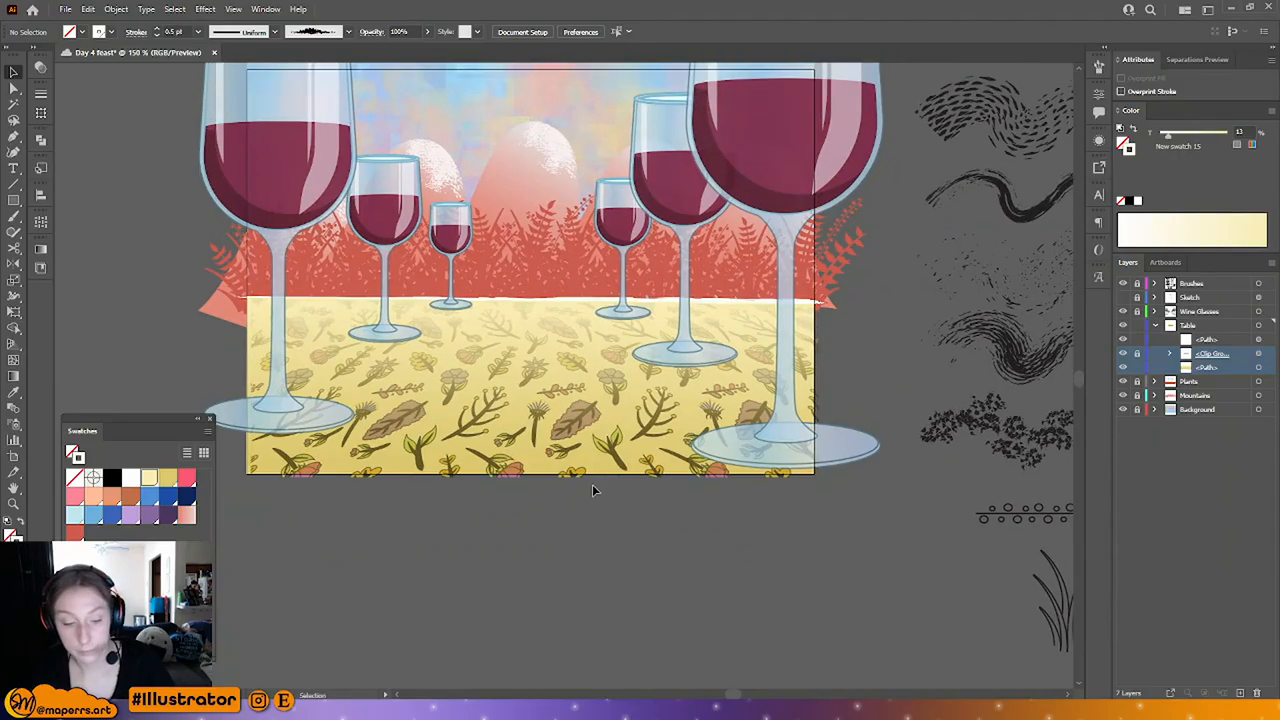
key("ctrl+plus")
key("ctrl+minus")
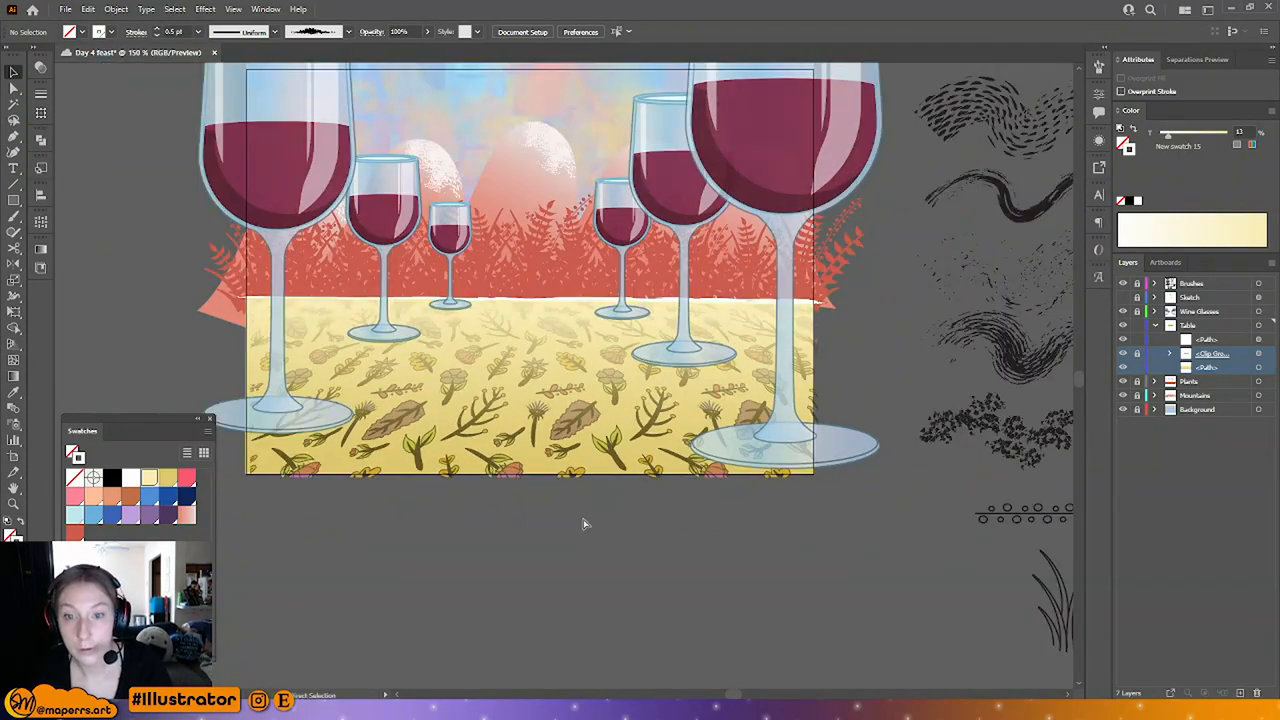
key("ctrl+minus")
key("ctrl+plus")
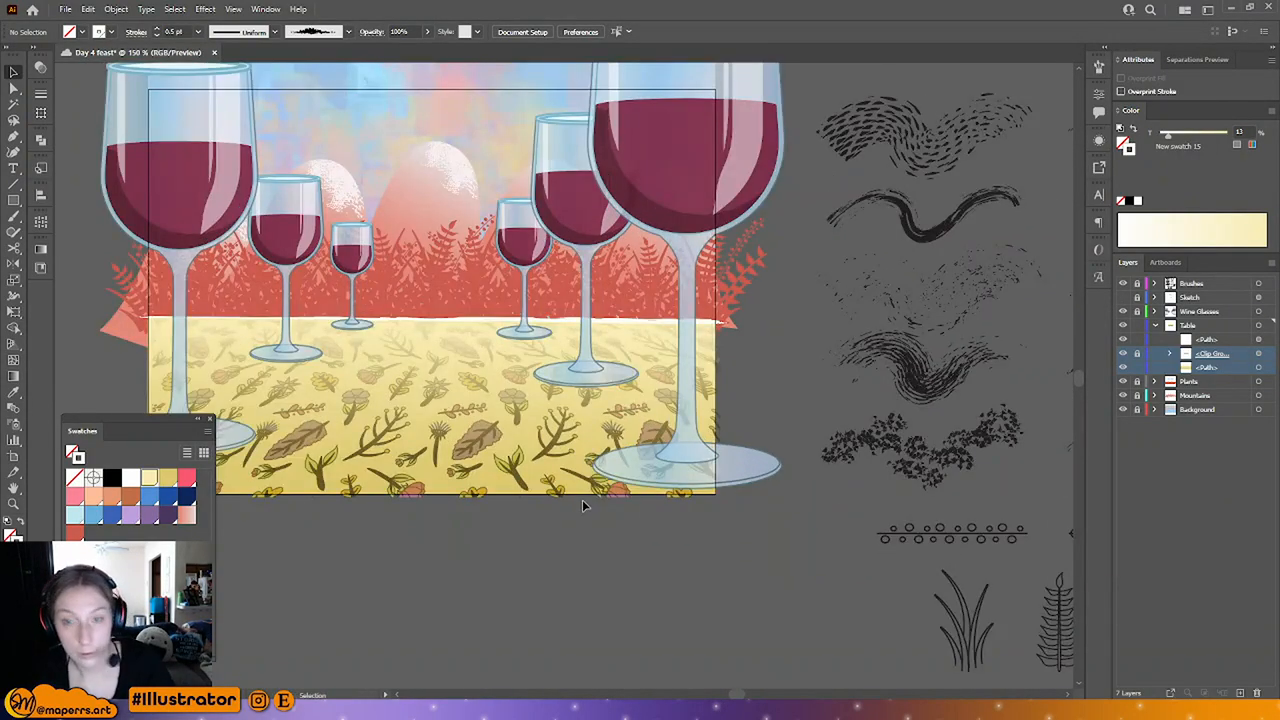
key("ctrl+s")
Step: Unlock the Wine Glasses layer for direct editing
left_click_drag(457, 367, 503, 312)
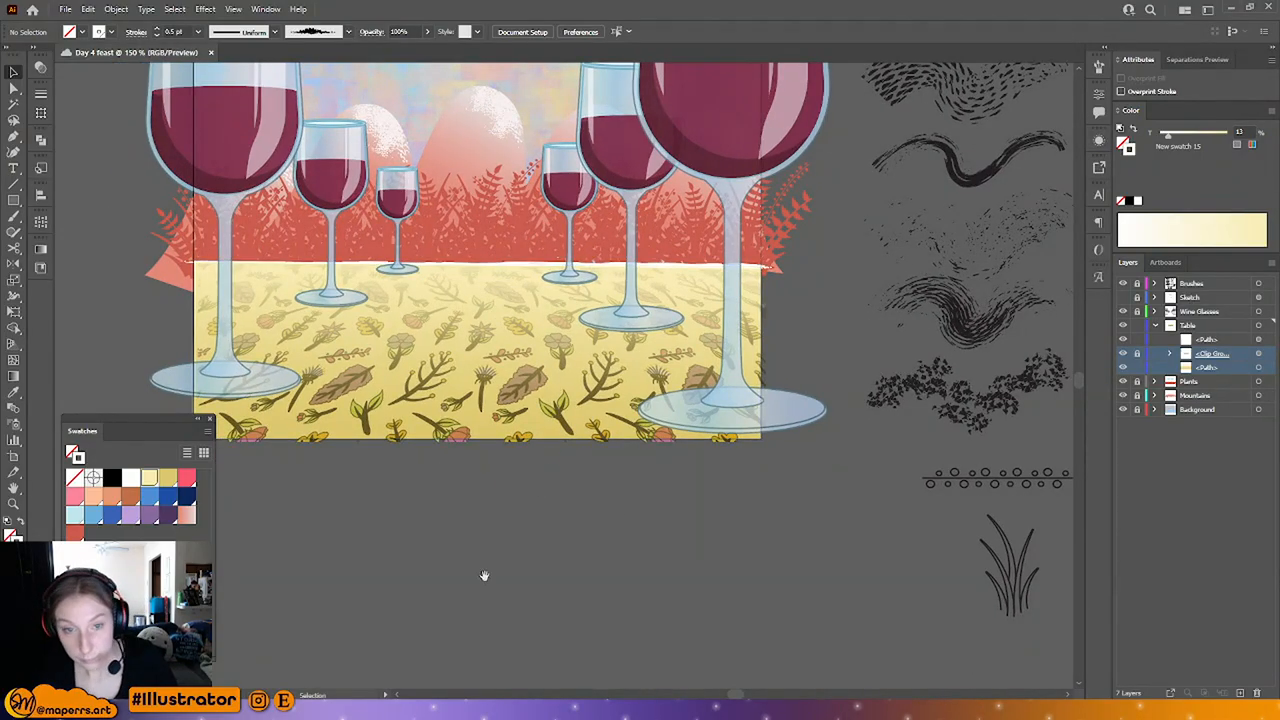
left_click_drag(485, 574, 528, 564)
scroll(493, 325, "up", 3)
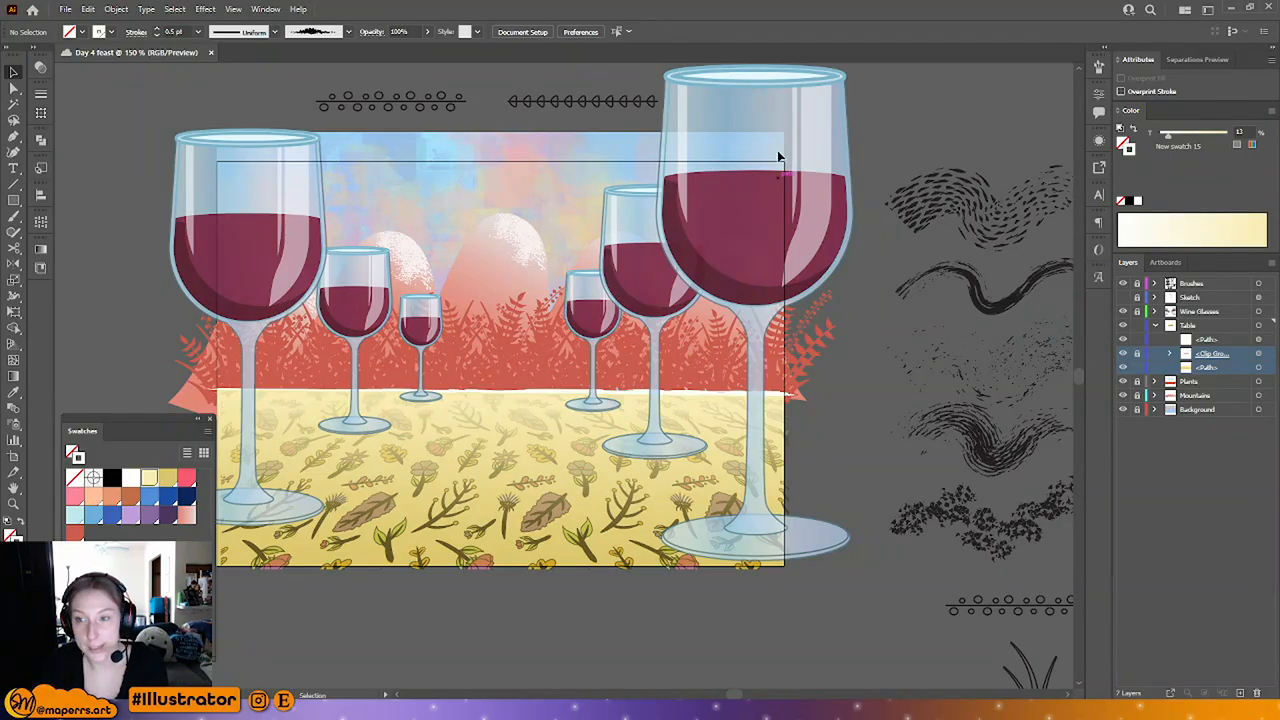
left_click(13, 88)
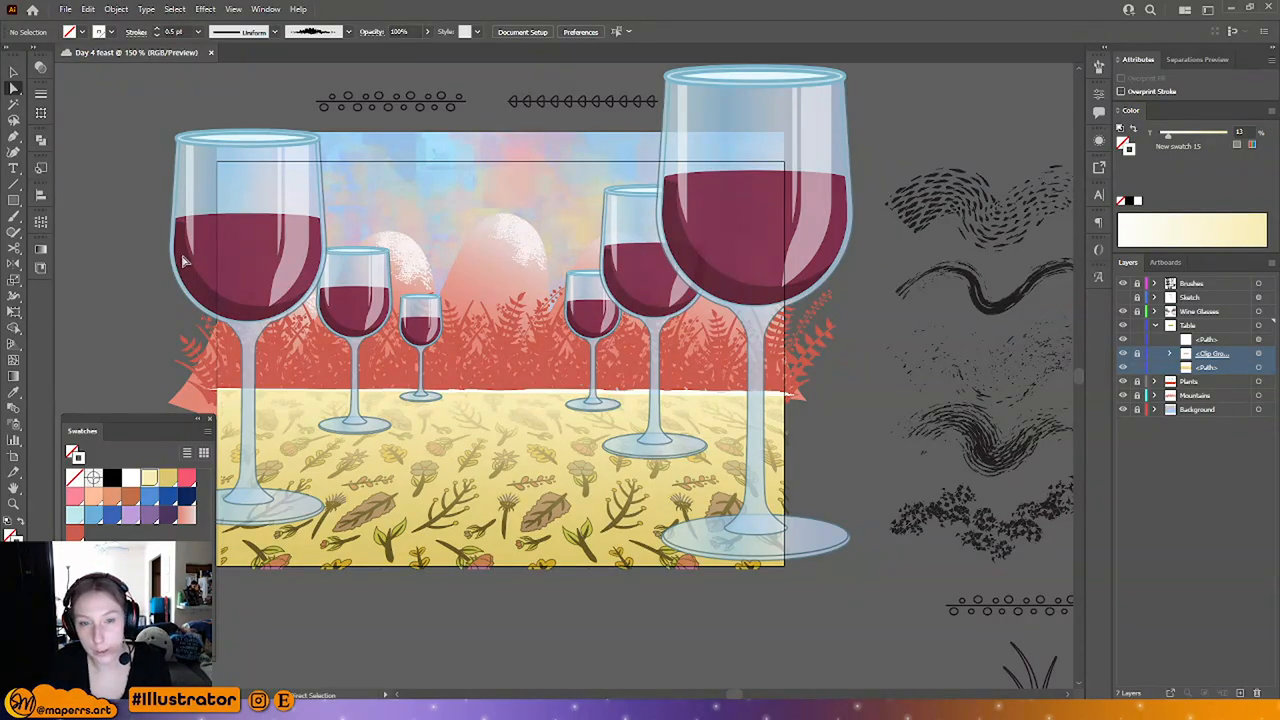
left_click(1136, 311)
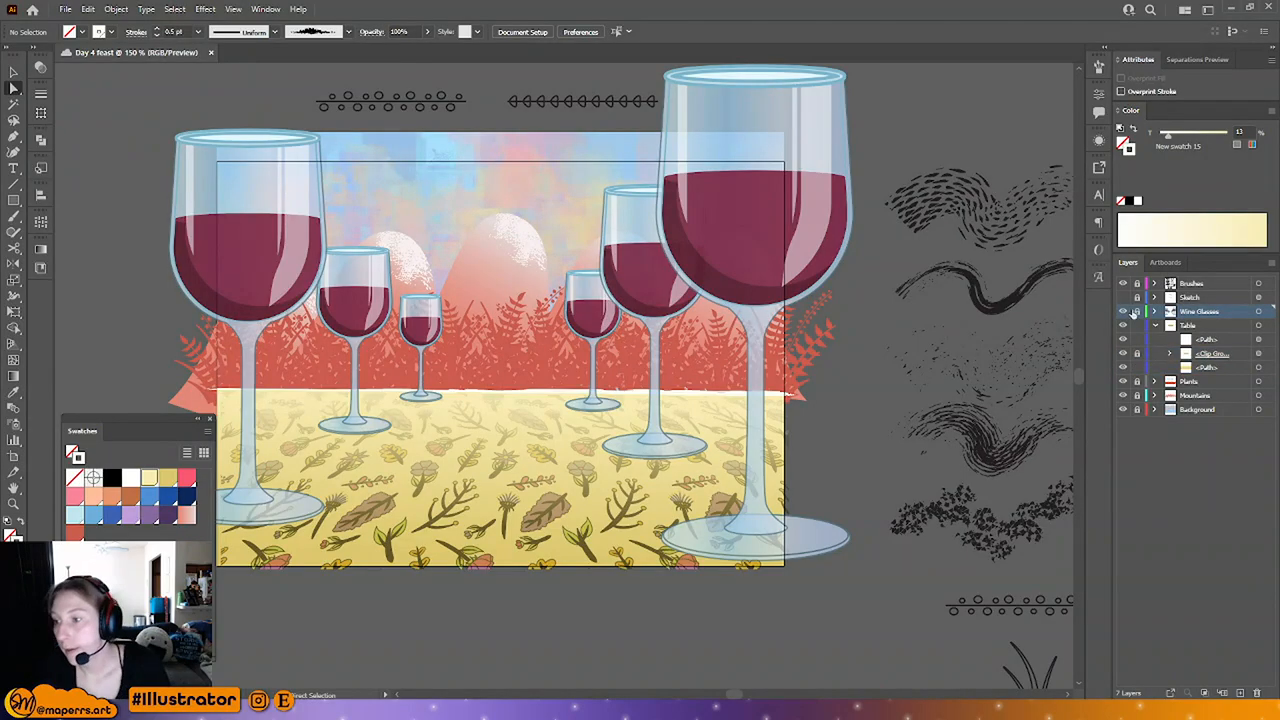
Step: Bring the dark shadow shape along the lower curve of the largest glass's wine forward one level
left_click(702, 277)
right_click(702, 277)
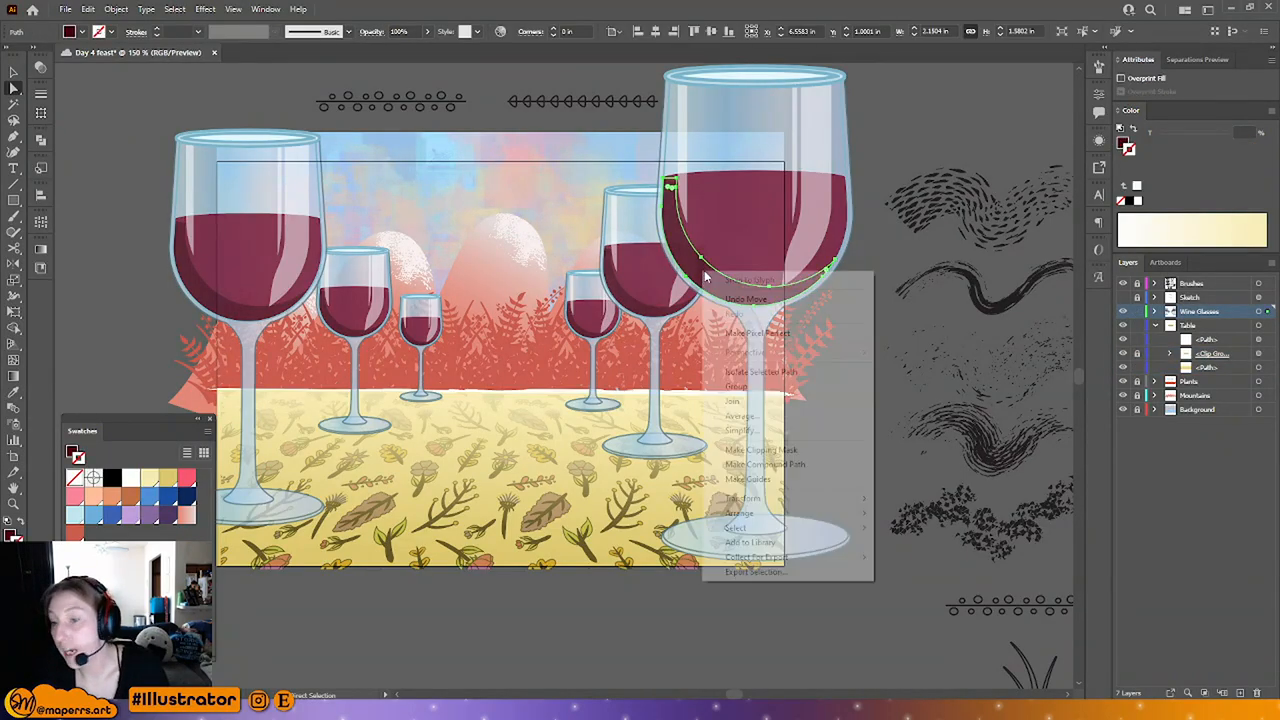
mouse_move(750, 519)
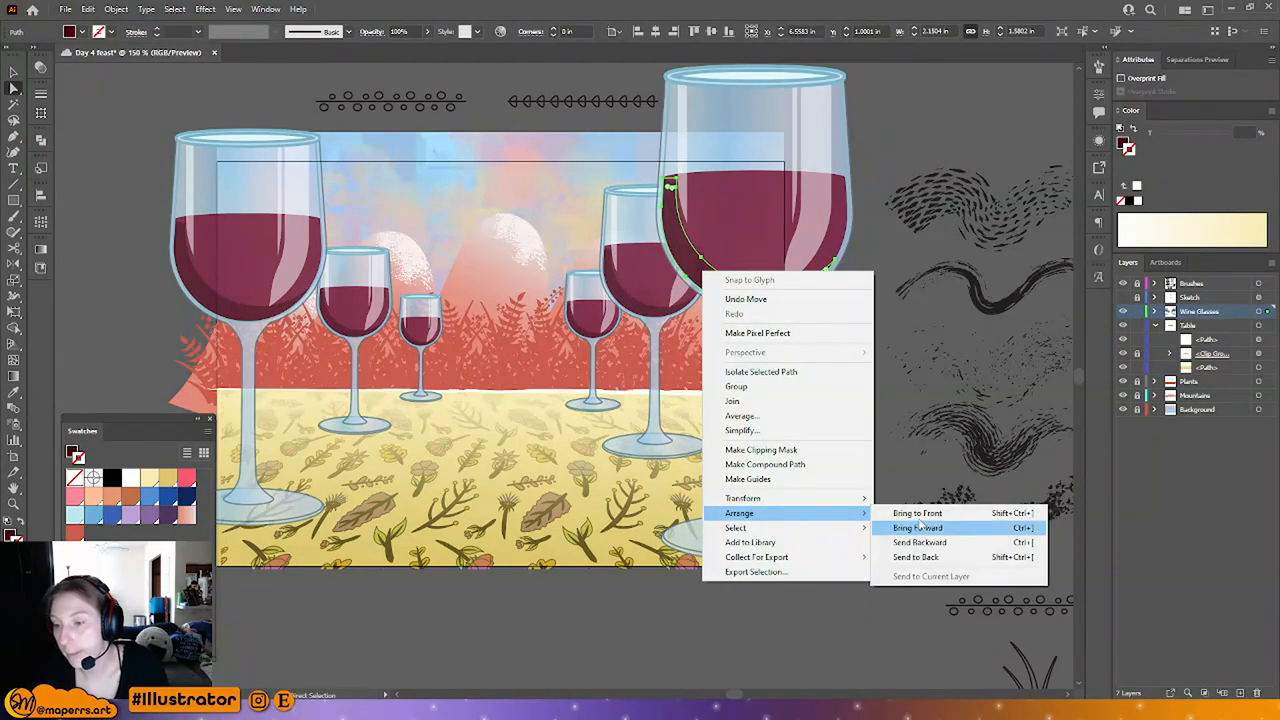
left_click(955, 528)
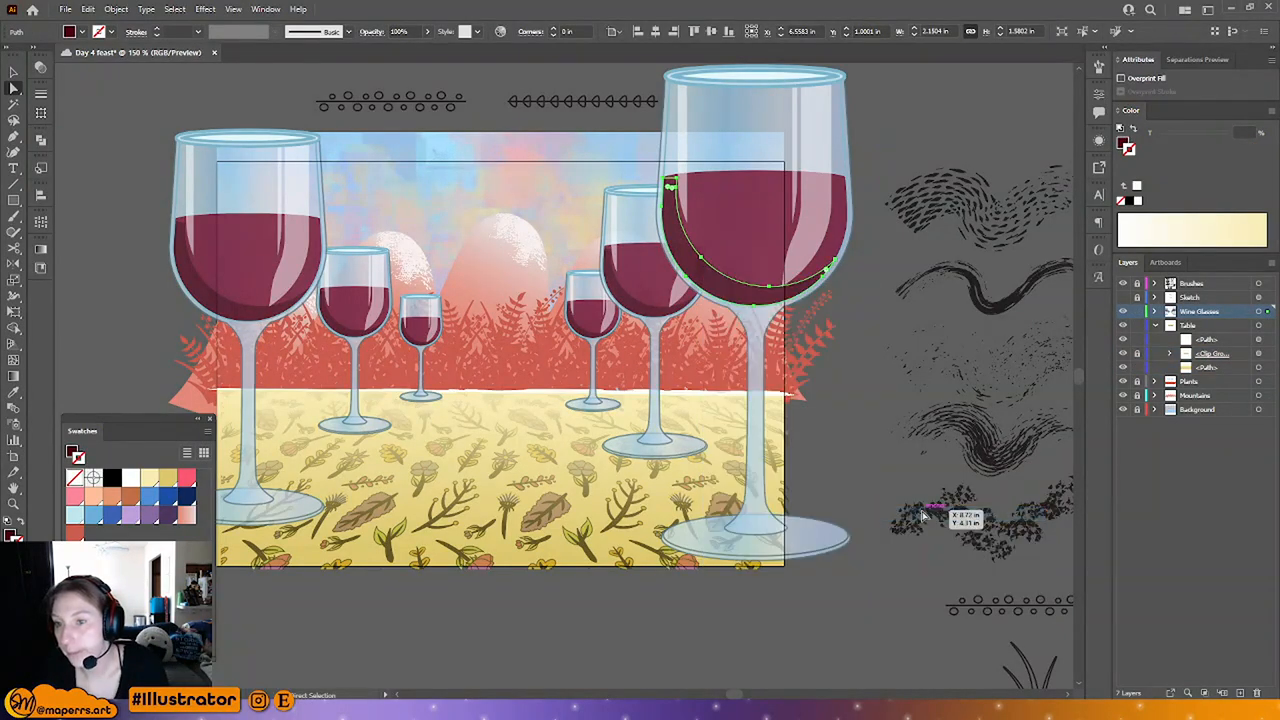
Step: Pick the dark wine shadow in the second right-hand glass and try moving the large left glass's wine surface ellipse upward
left_click(612, 282)
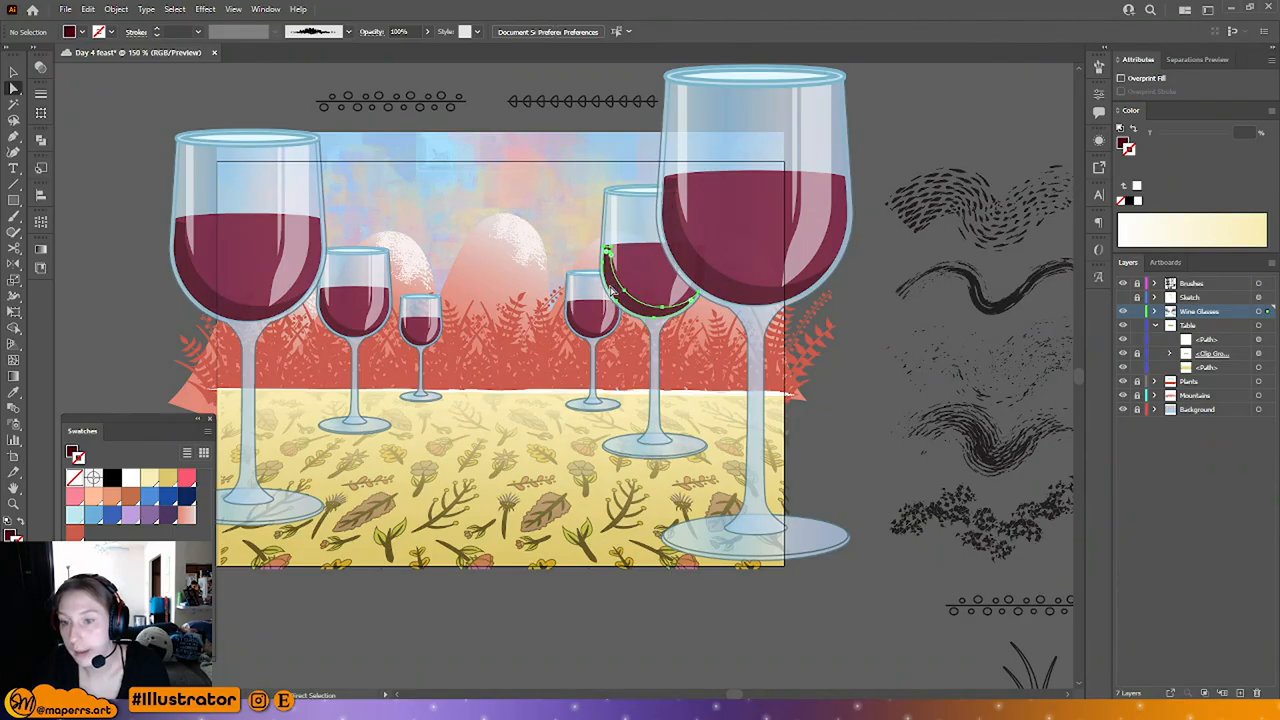
left_click(925, 108)
left_click(230, 225)
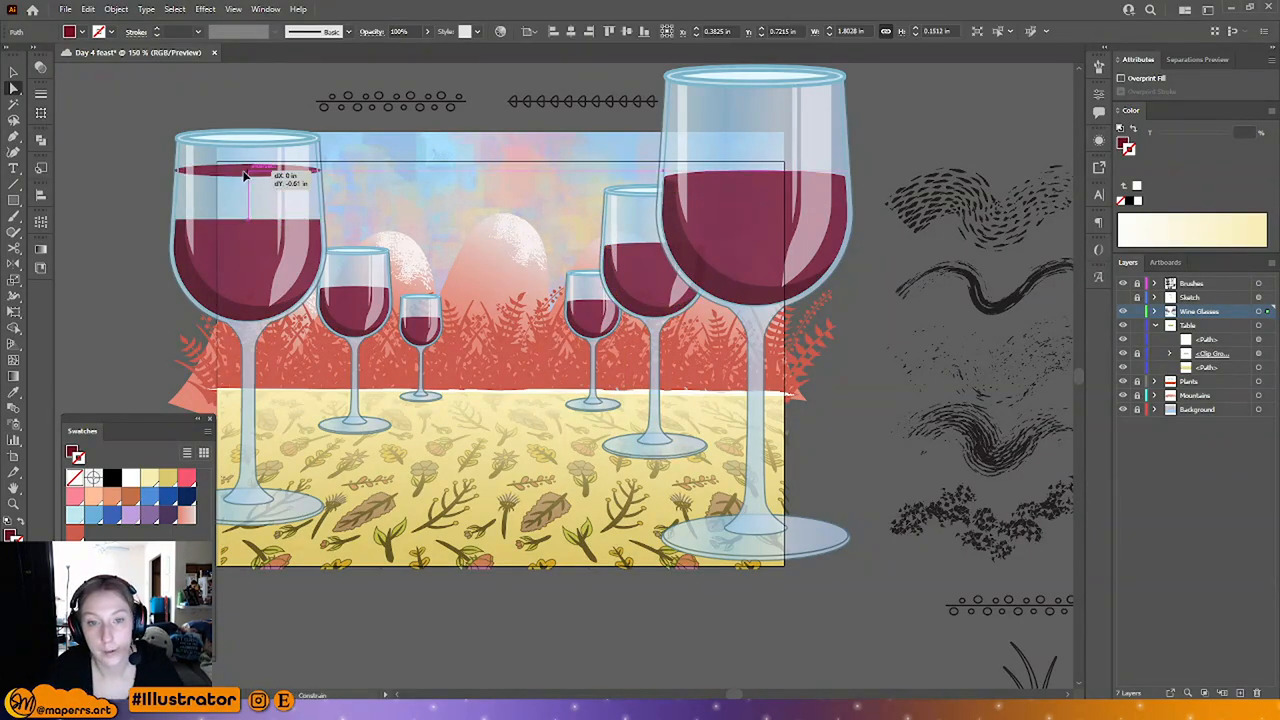
left_click(955, 108)
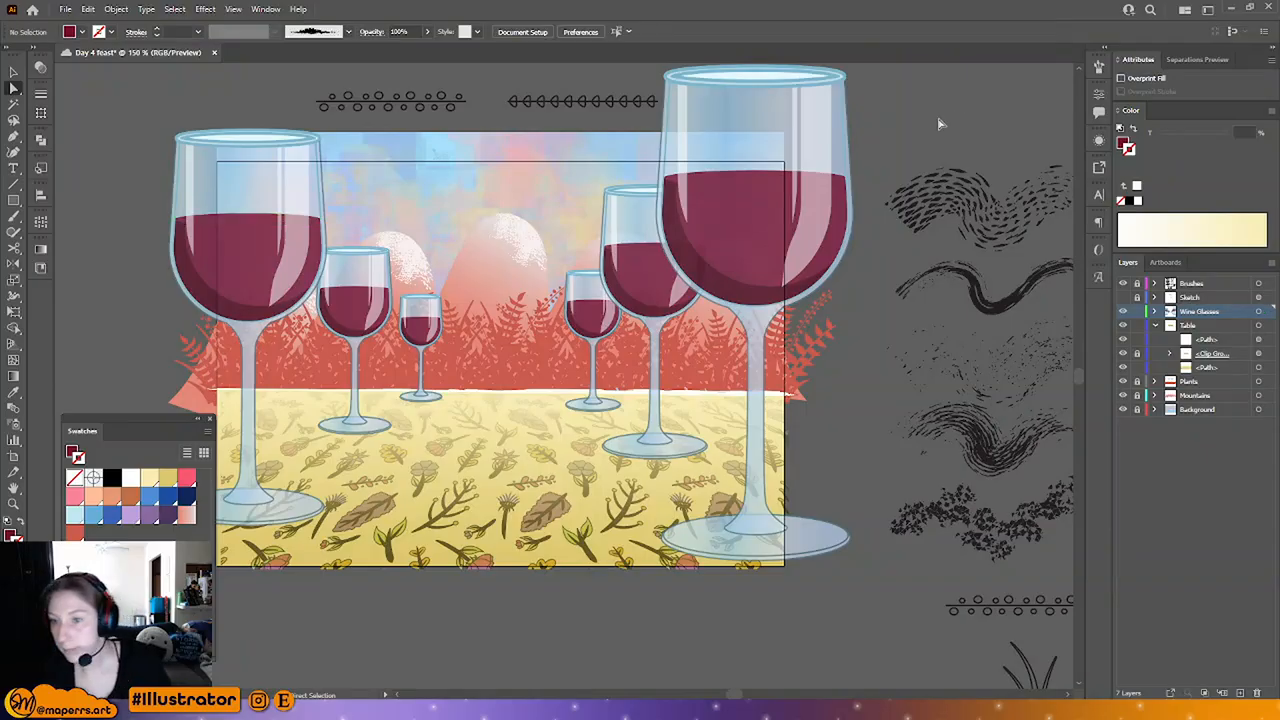
Step: Lock the Wine Glasses layer again and make the collapsed Table layer active
left_click(1206, 298)
scroll(1063, 320, "down", 5)
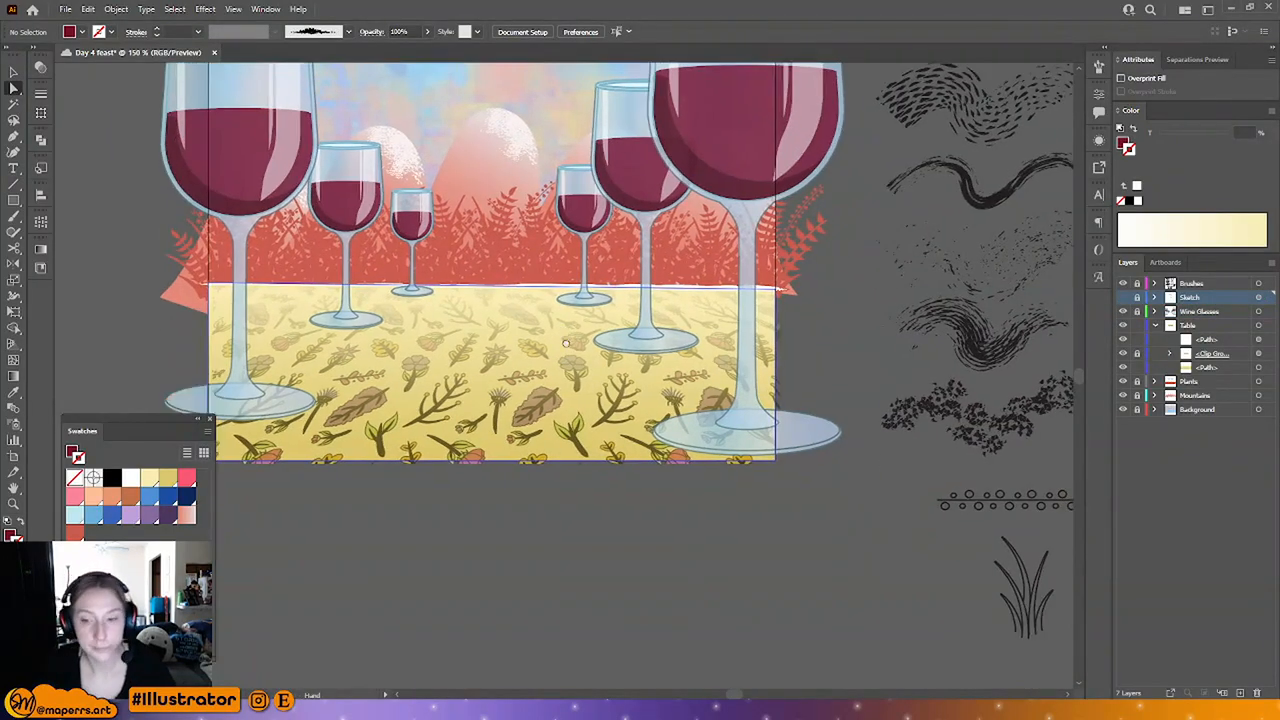
left_click(1150, 329)
left_click(1155, 326)
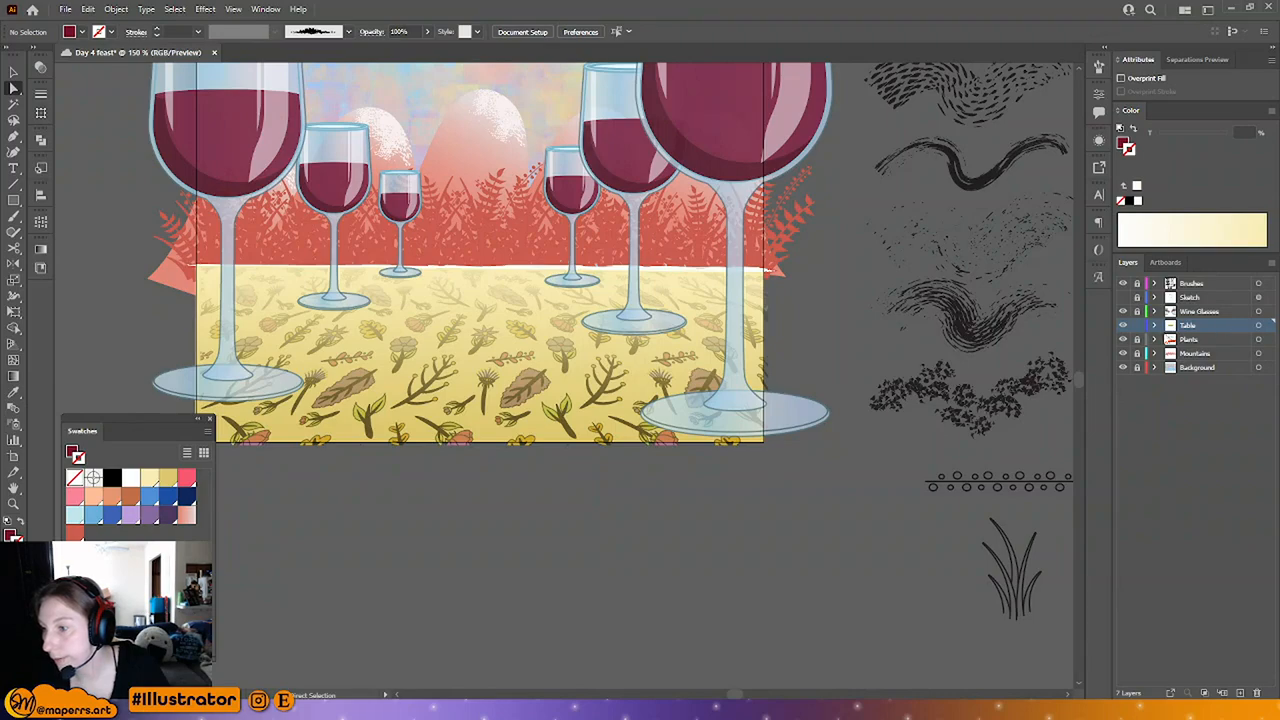
Step: Set up the Paintbrush with a rough, tapered charcoal-style art brush at 1 pt
left_click(14, 216)
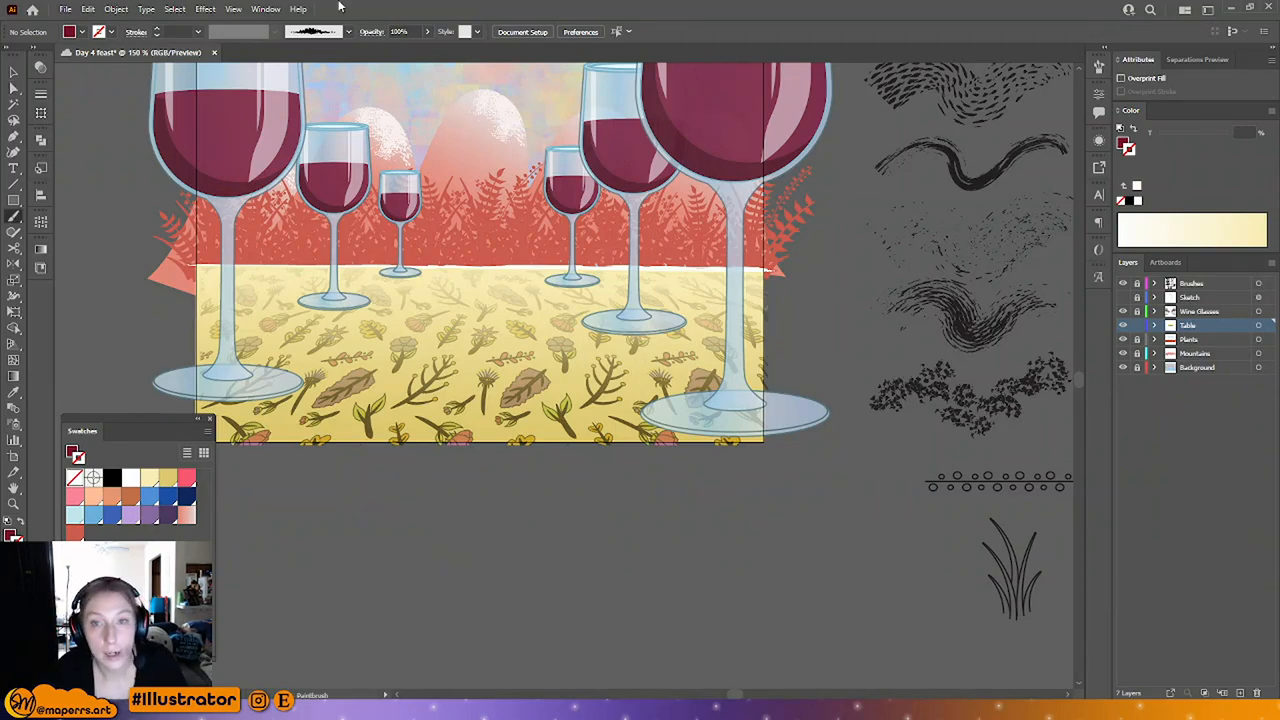
left_click(348, 33)
left_click(280, 157)
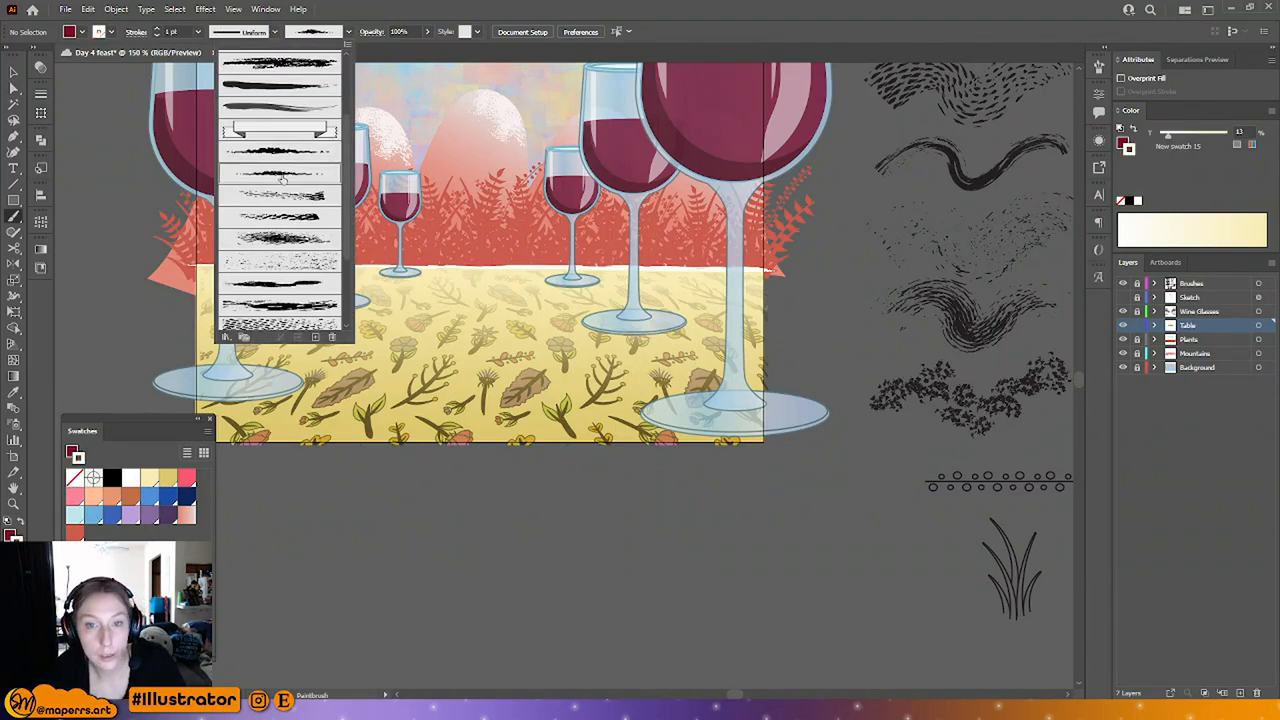
left_click(527, 9)
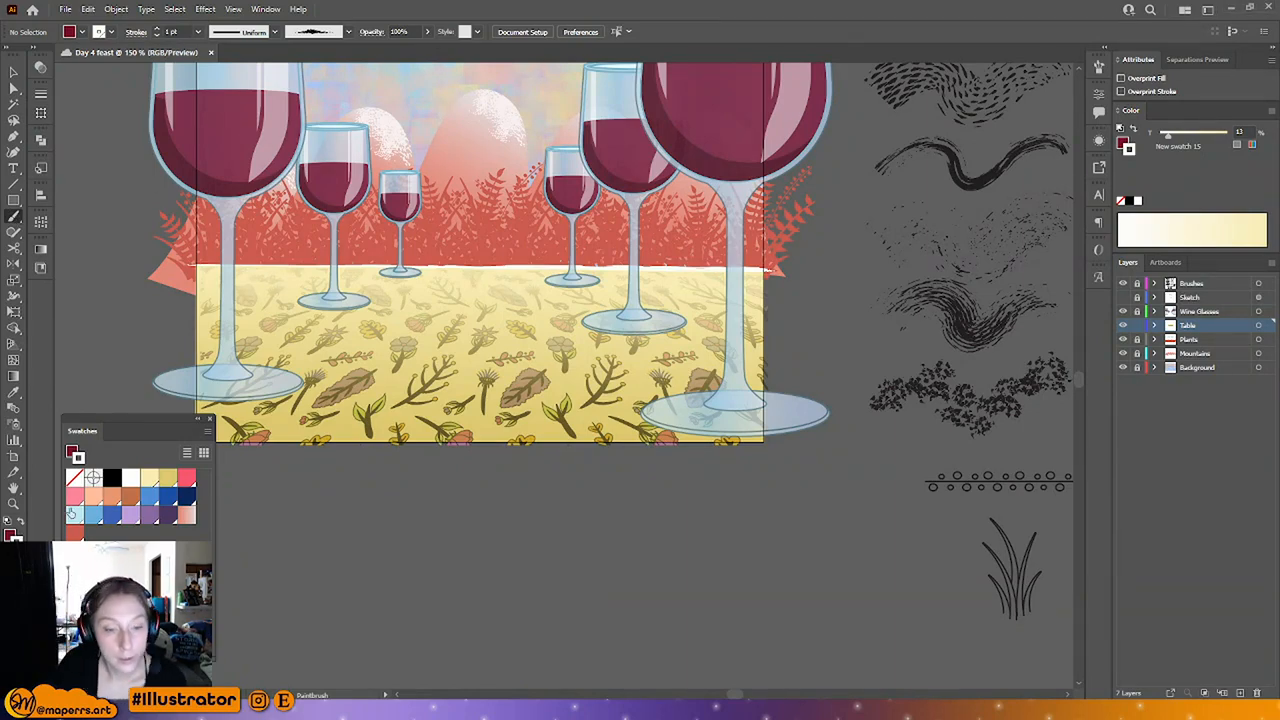
Step: Paint a curved line about 3 in wide across the tablecloth's left half, using the dark yellow swatch stroke and no fill
left_click(22, 522)
left_click(168, 476)
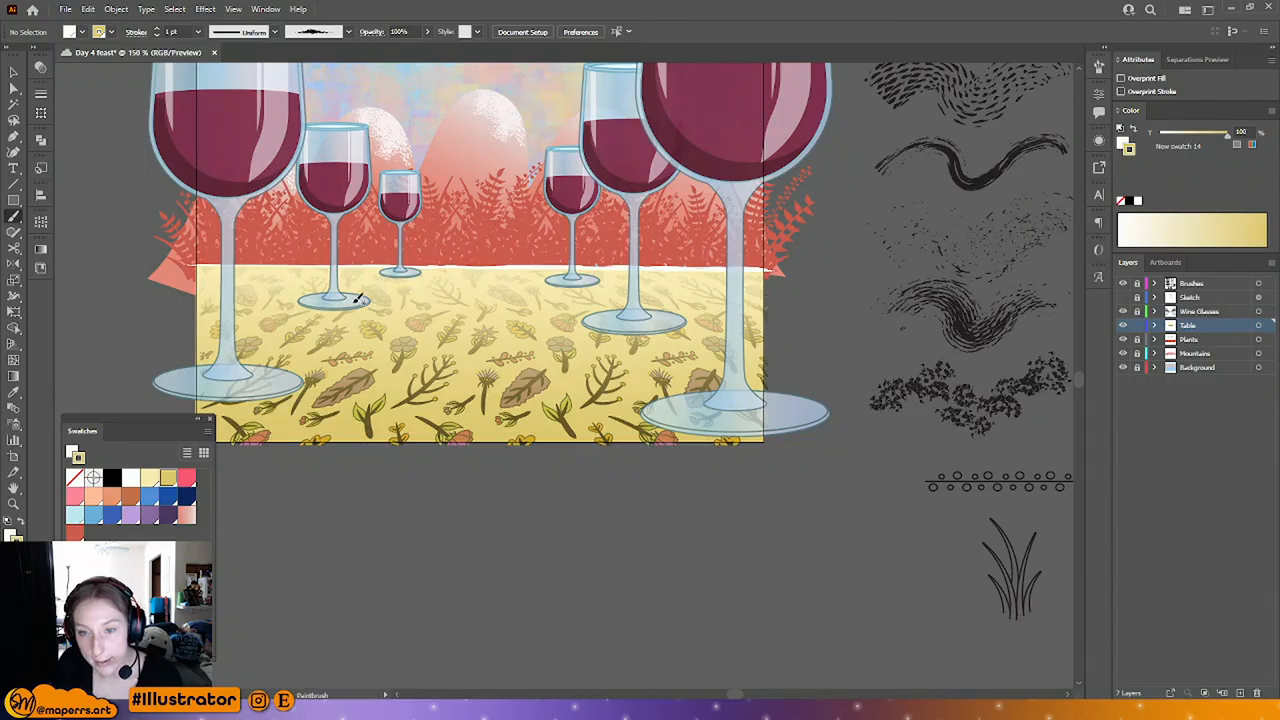
key("slash")
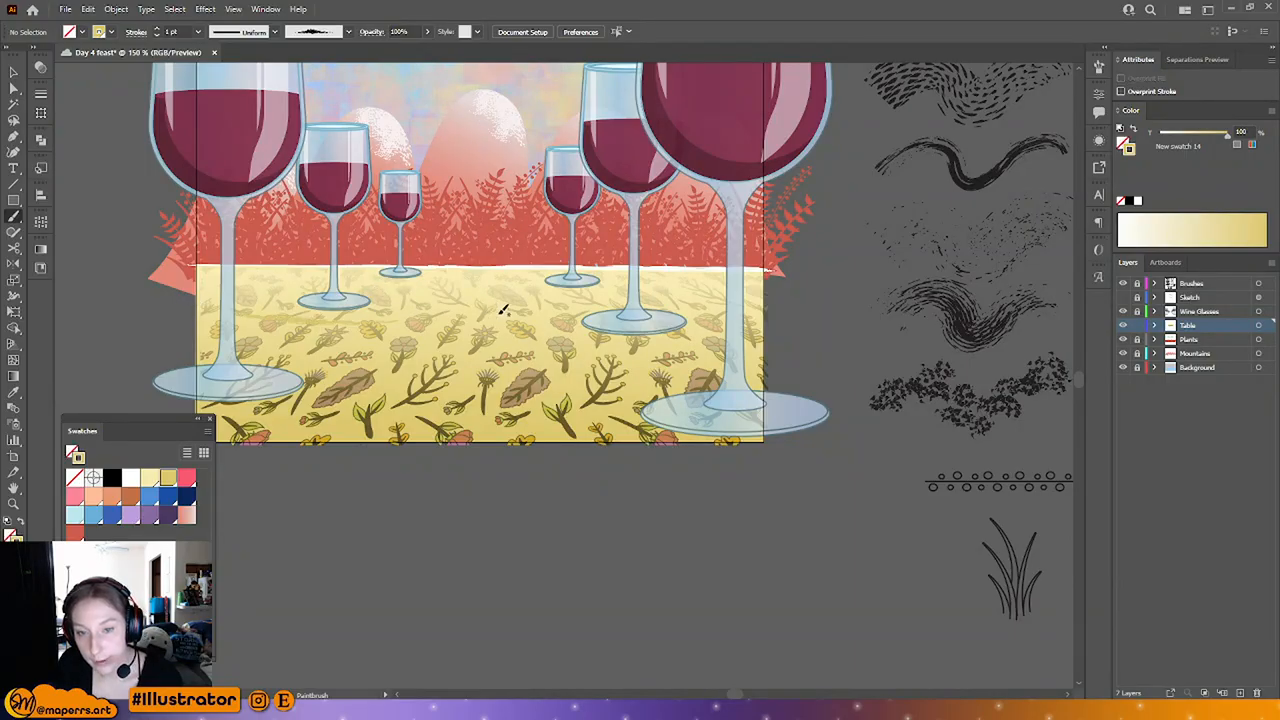
left_click(13, 71)
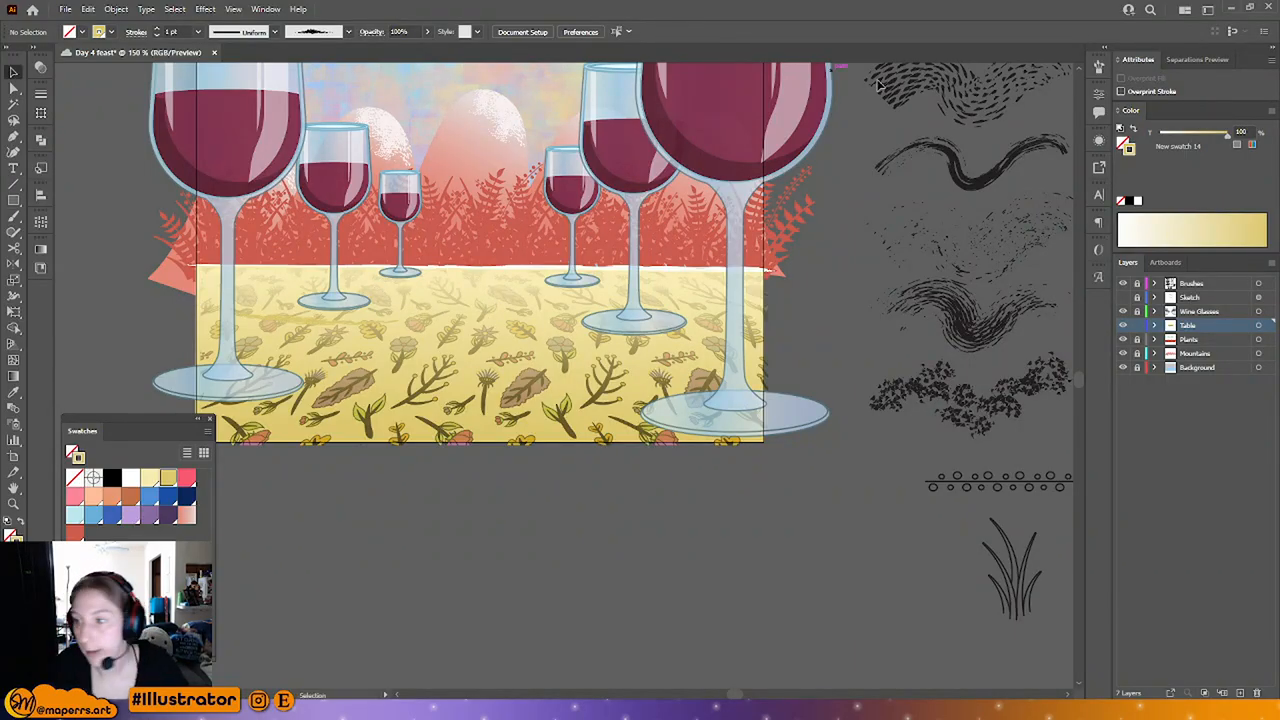
left_click(1271, 111)
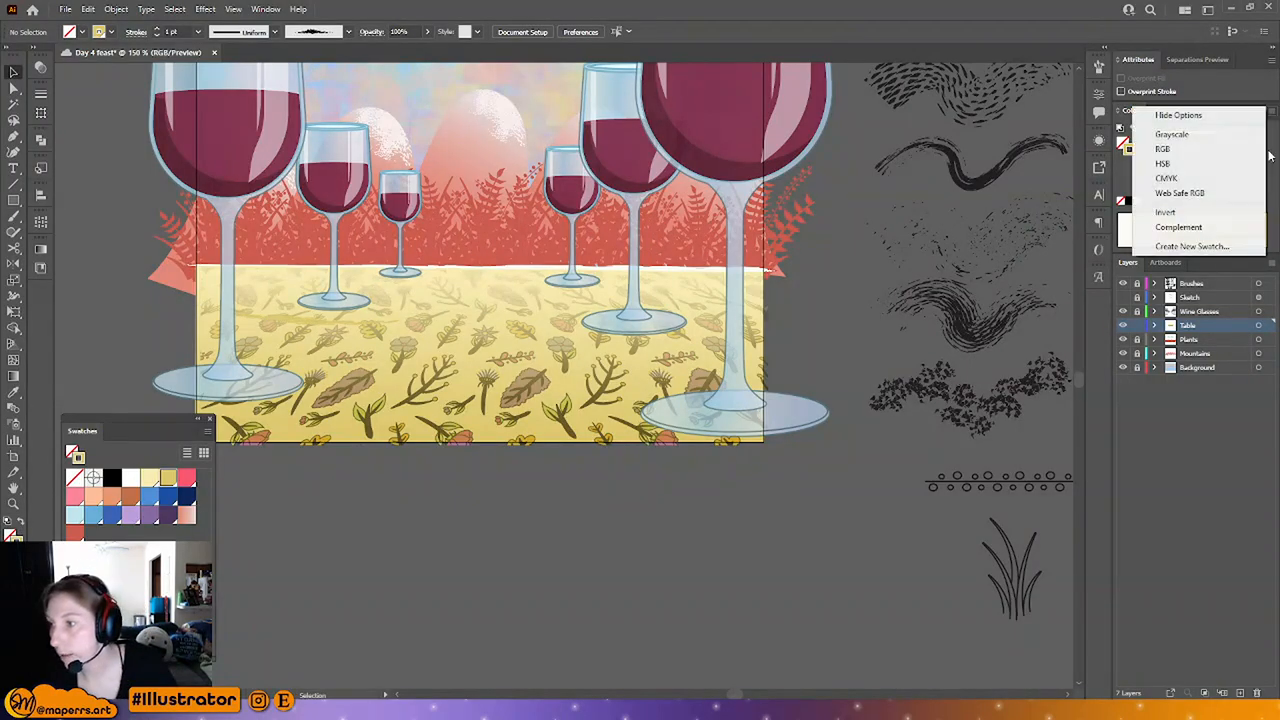
left_click(1175, 163)
left_click_drag(1212, 176, 1196, 176)
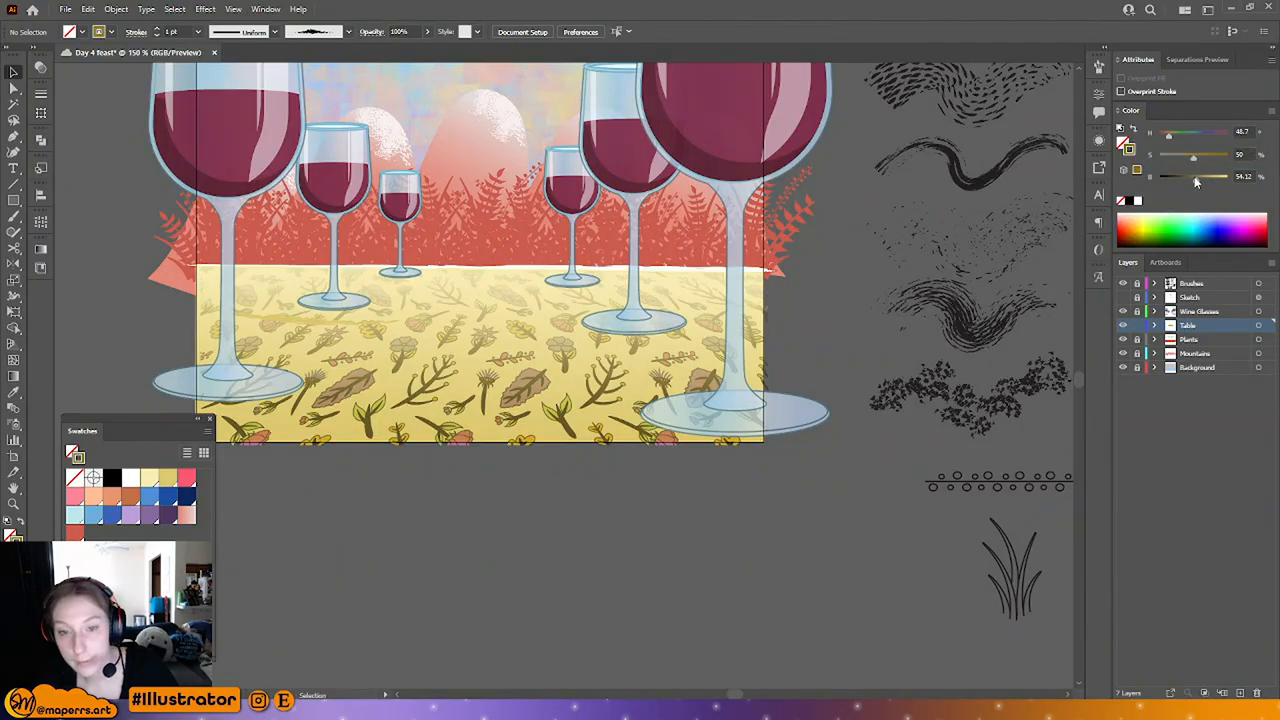
Step: Darken the painted tablecloth line's stroke colour to 60% brightness in HSB
left_click(400, 318)
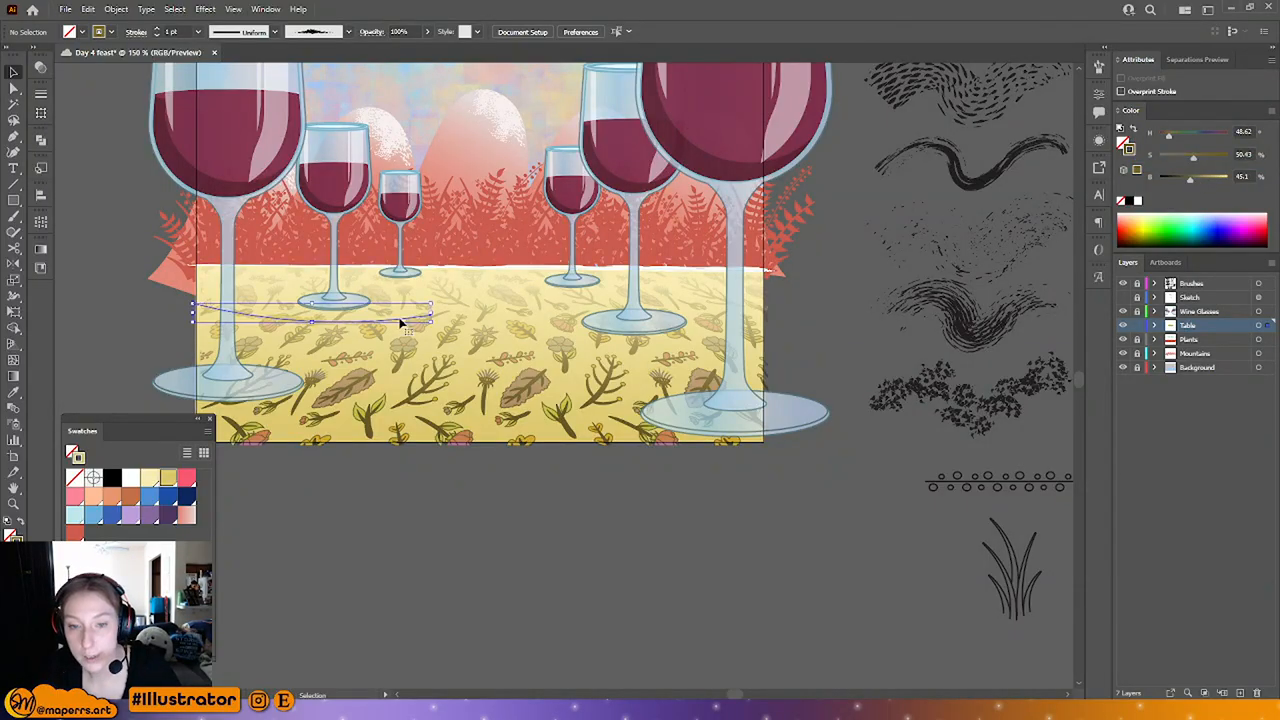
left_click(1271, 111)
left_click(1172, 166)
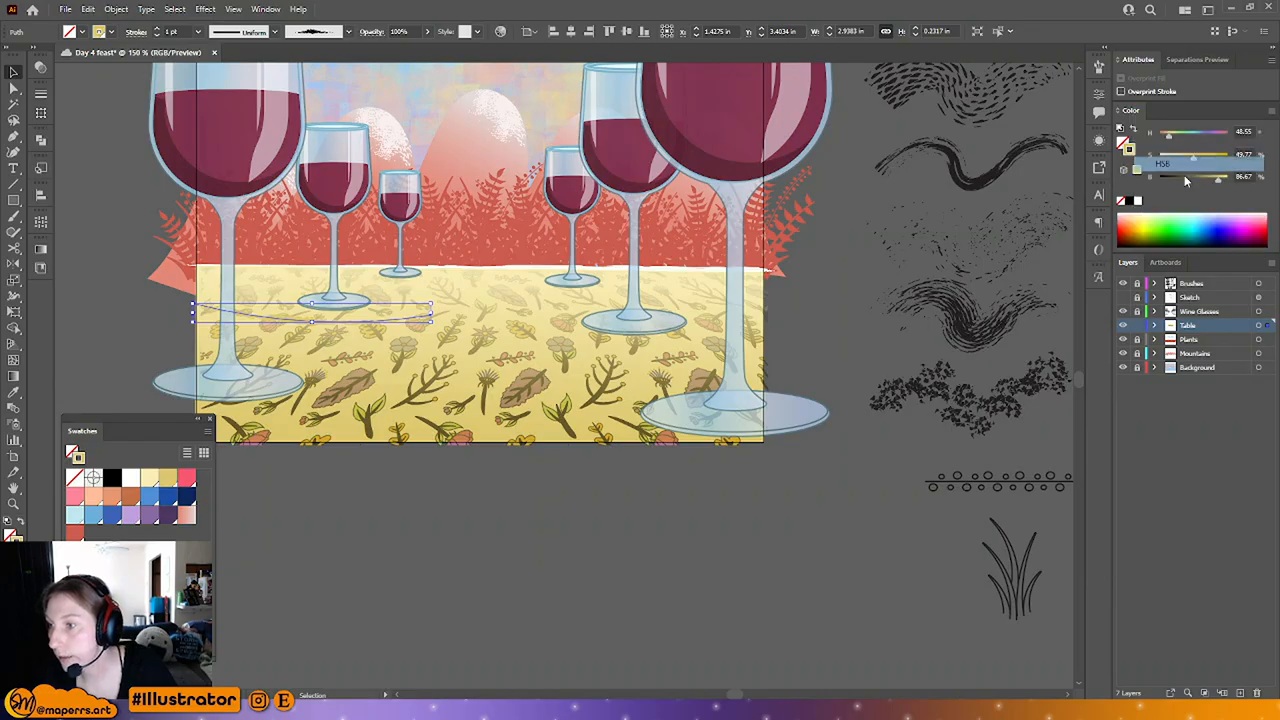
left_click_drag(1224, 177, 1201, 180)
left_click(334, 530)
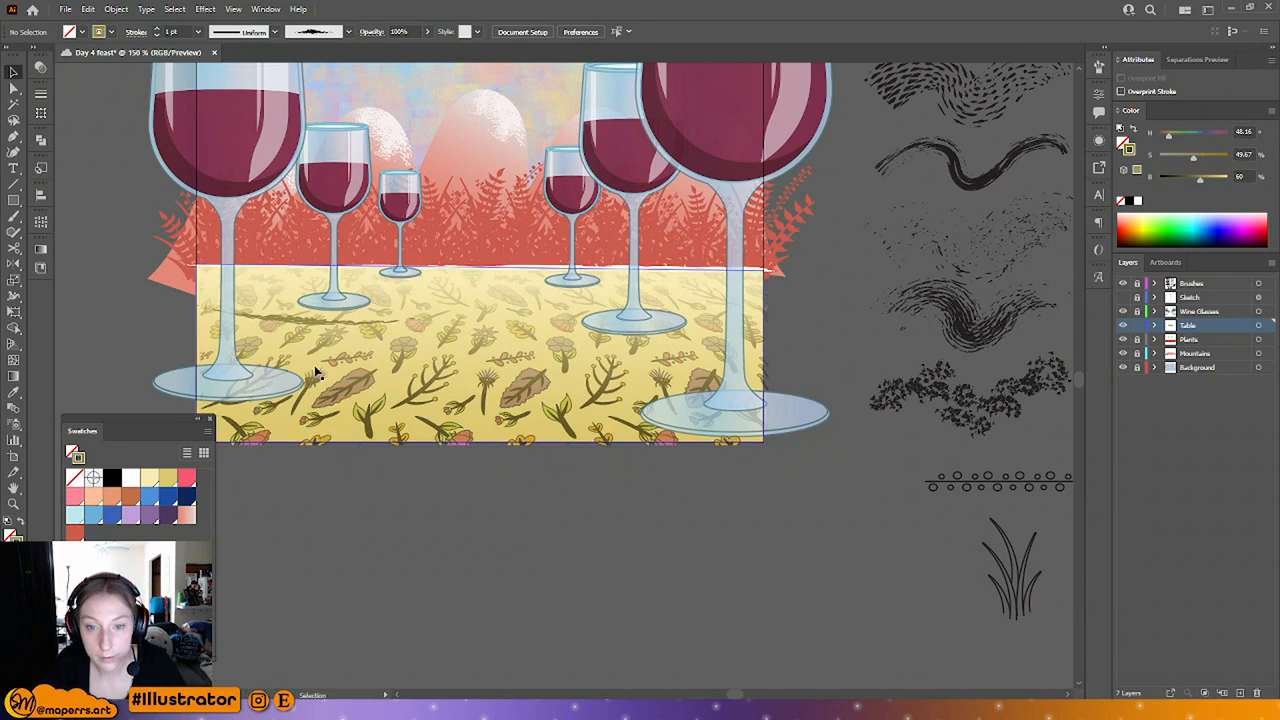
Step: Shift the painted line left past the artboard edge and paint two more lines across the tablecloth's right side and middle
left_click_drag(314, 322, 300, 316)
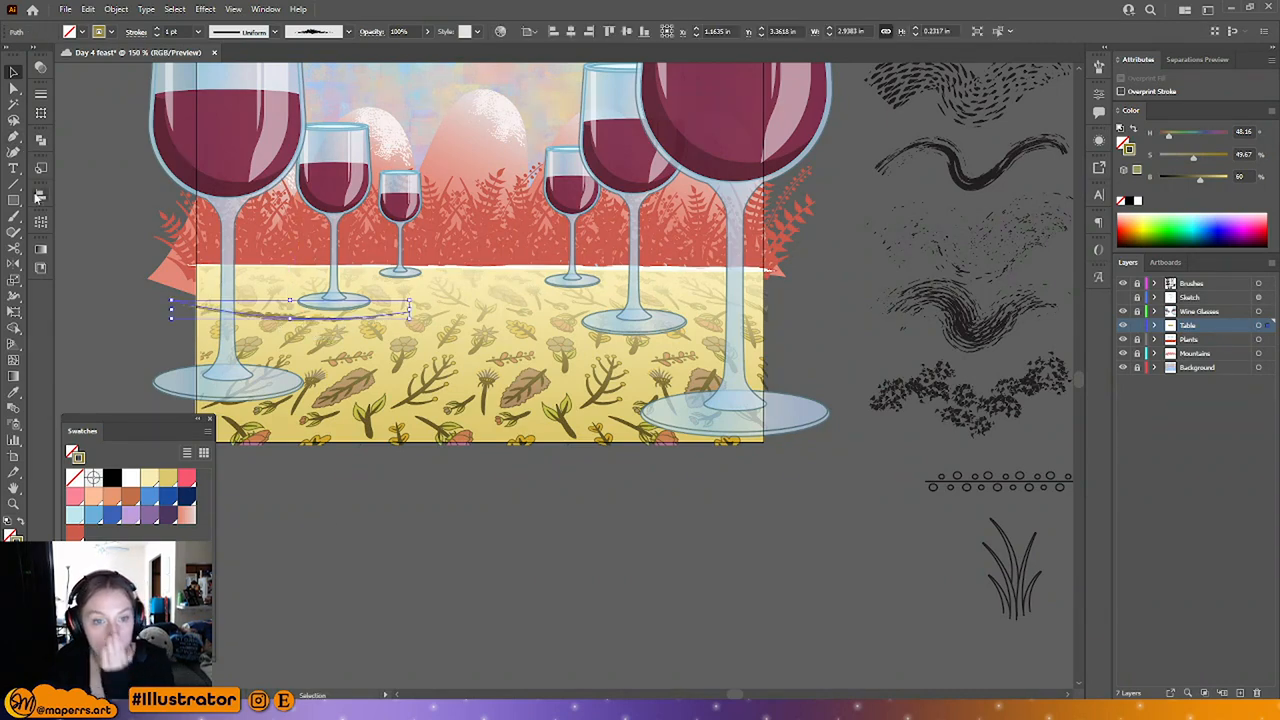
left_click(14, 215)
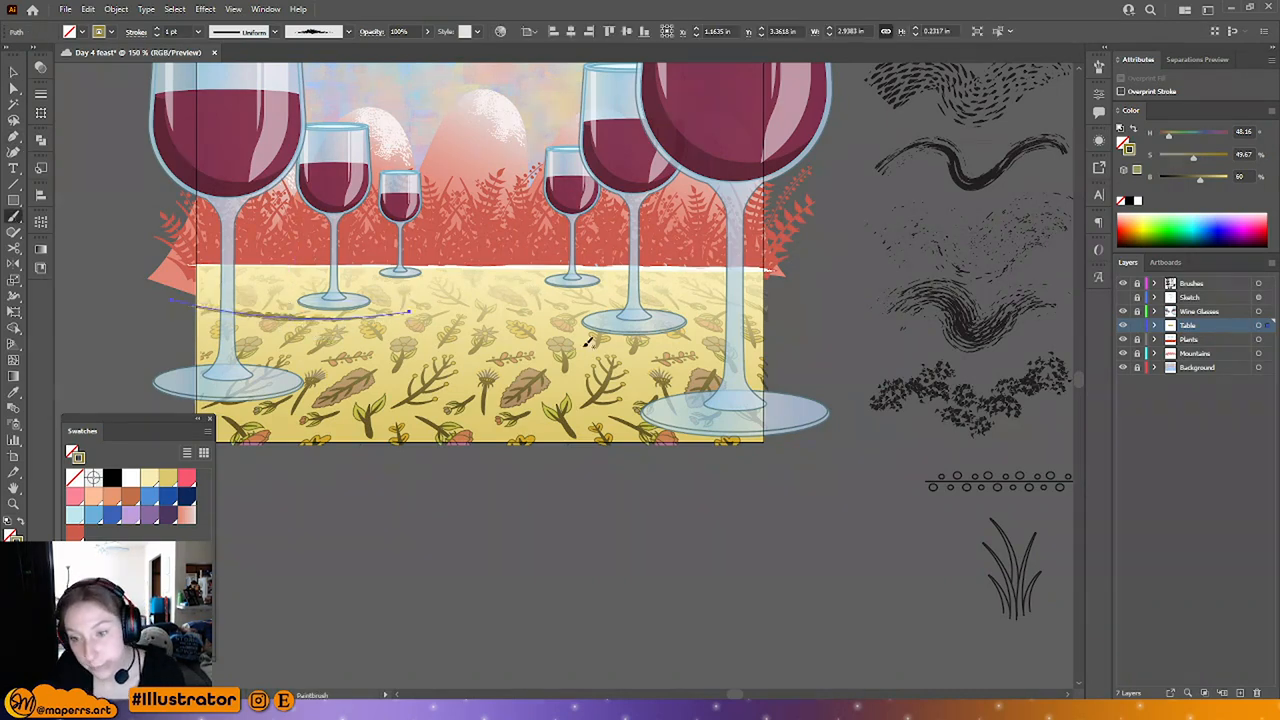
left_click_drag(828, 343, 576, 352)
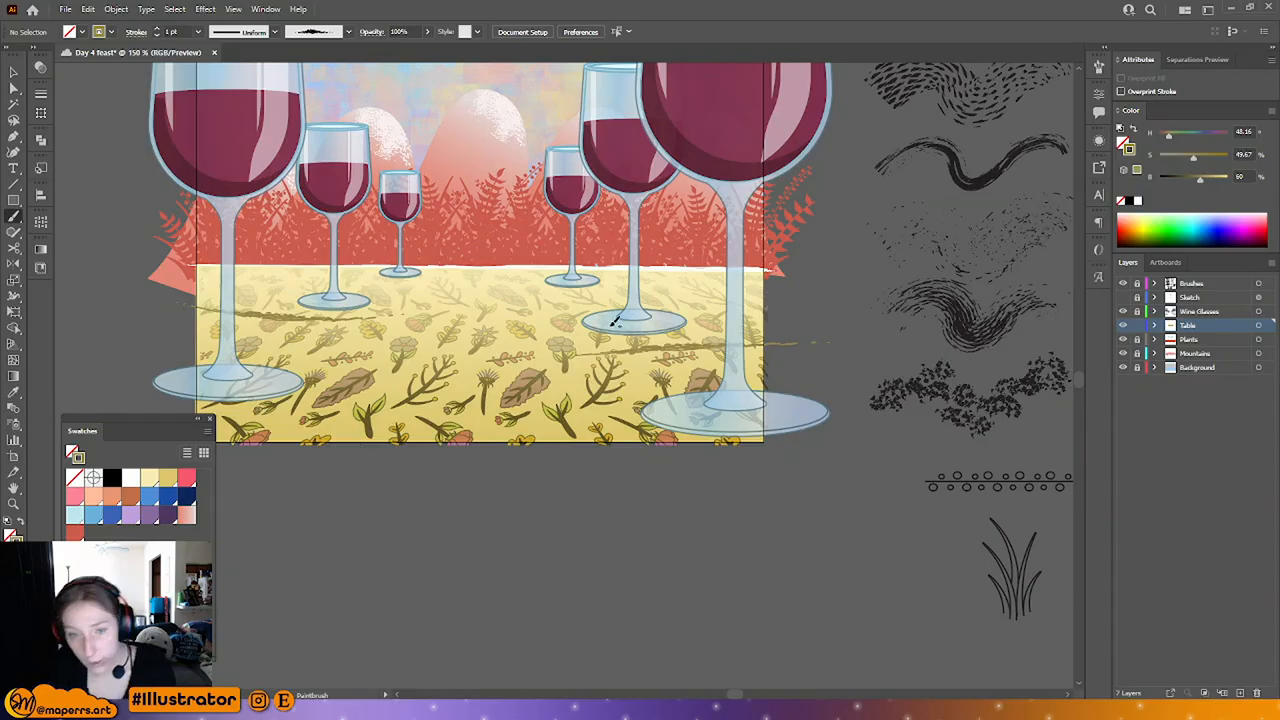
left_click_drag(369, 408, 436, 393)
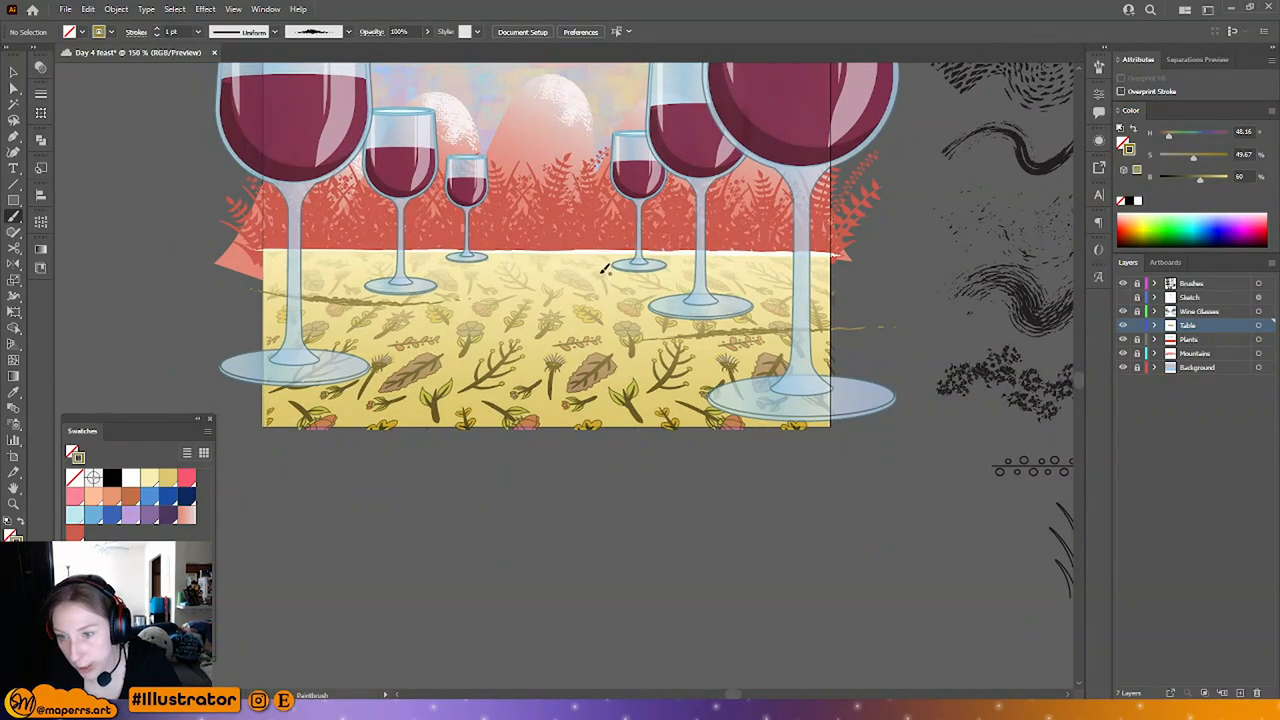
left_click_drag(648, 278, 550, 294)
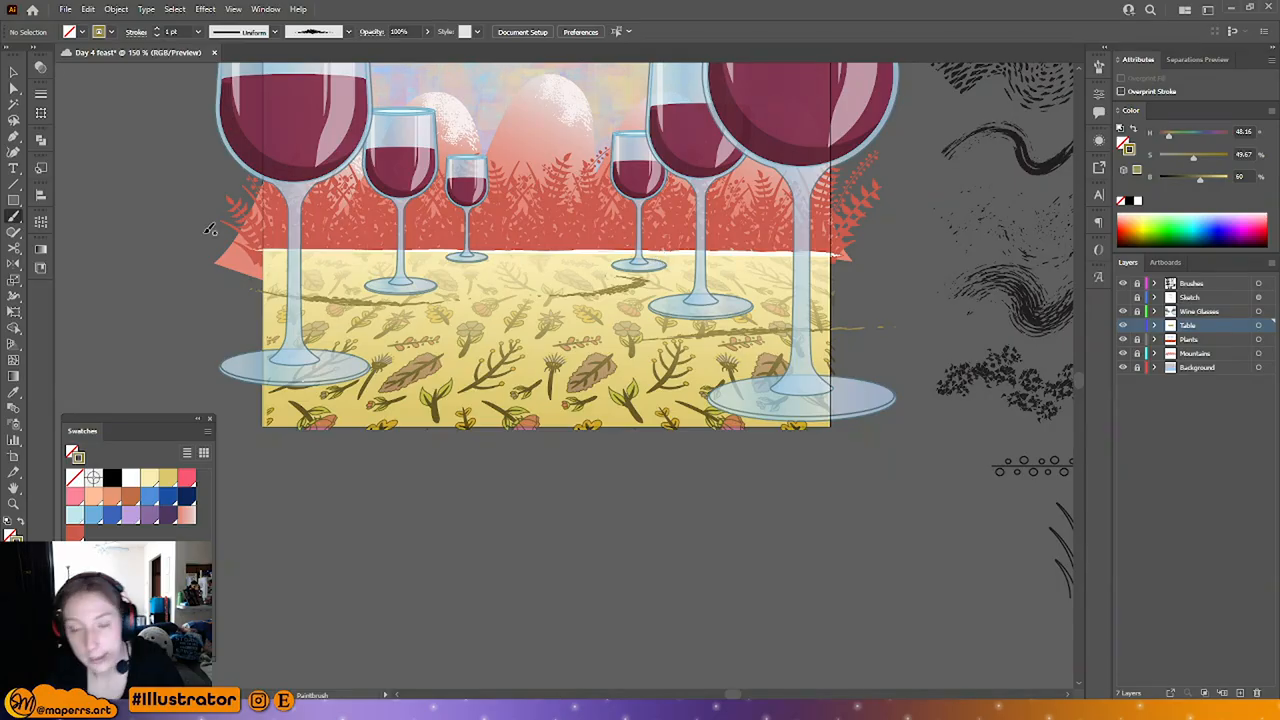
Step: Reshape the left tablecloth line, pulling its outer end farther past the artboard and adjusting its curve
left_click(14, 88)
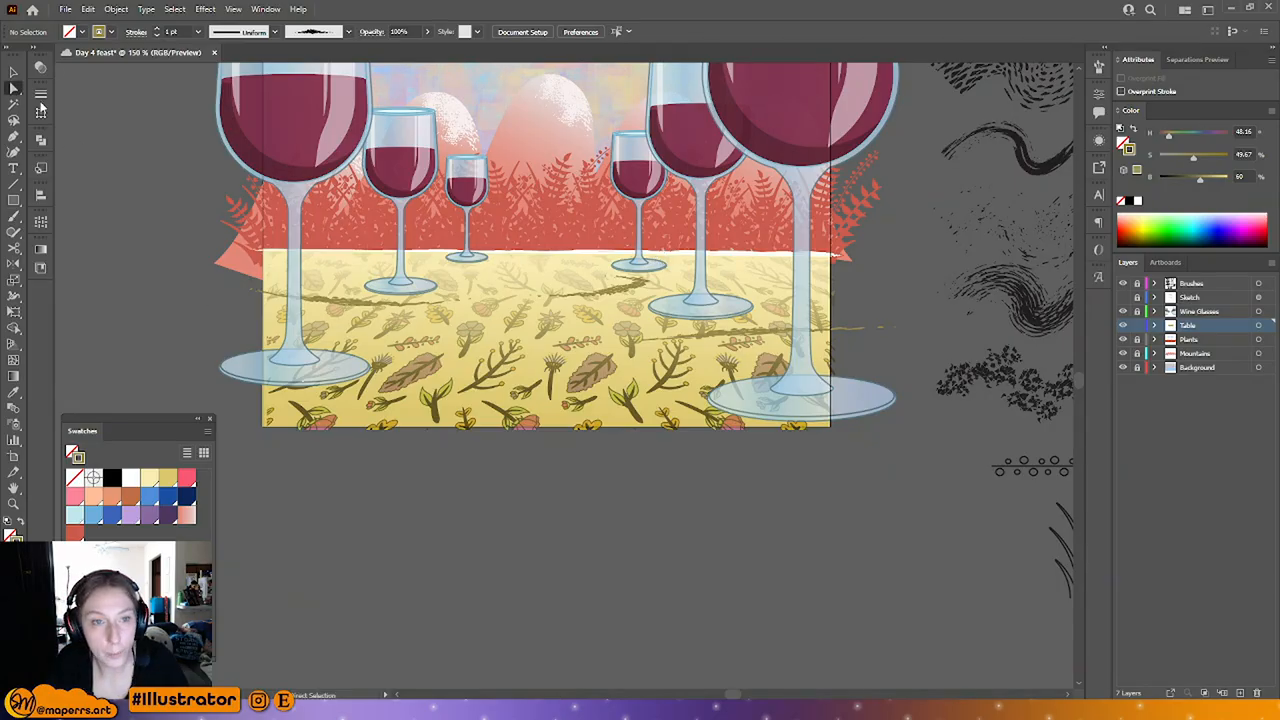
left_click(241, 289)
left_click_drag(241, 289, 214, 302)
mouse_move(290, 320)
left_mouse_down()
mouse_move(372, 314)
mouse_move(338, 340)
mouse_move(325, 332)
left_mouse_up()
left_click_drag(213, 301, 208, 300)
left_click(197, 333)
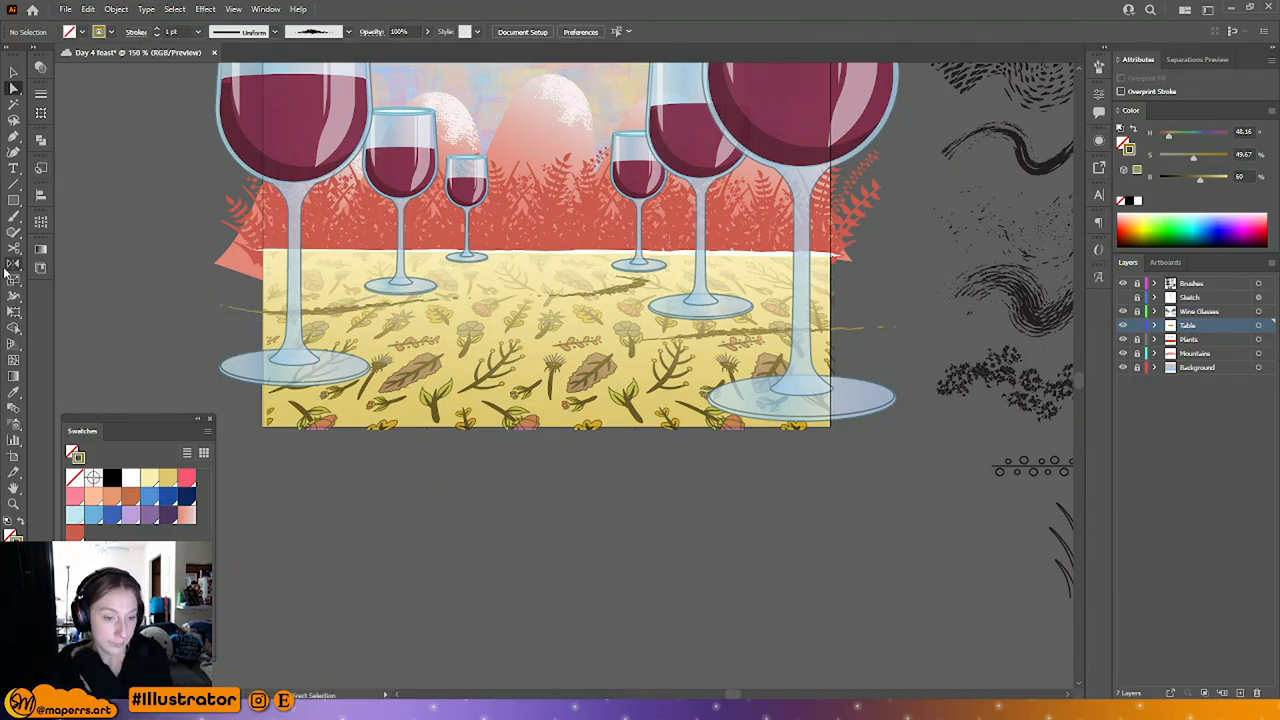
Step: Set all three tablecloth lines to a 0.5 pt stroke, and flatten the short middle one while nudging it slightly right
left_click(13, 214)
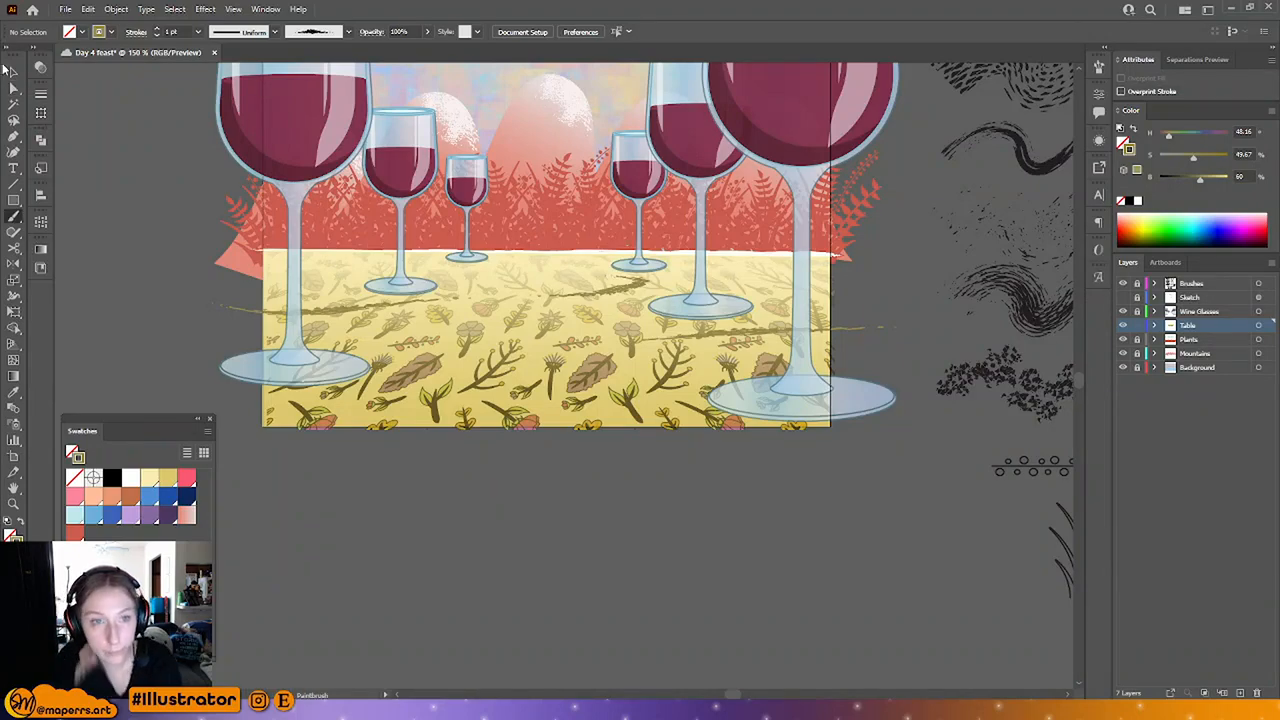
left_click(13, 71)
left_click(258, 304)
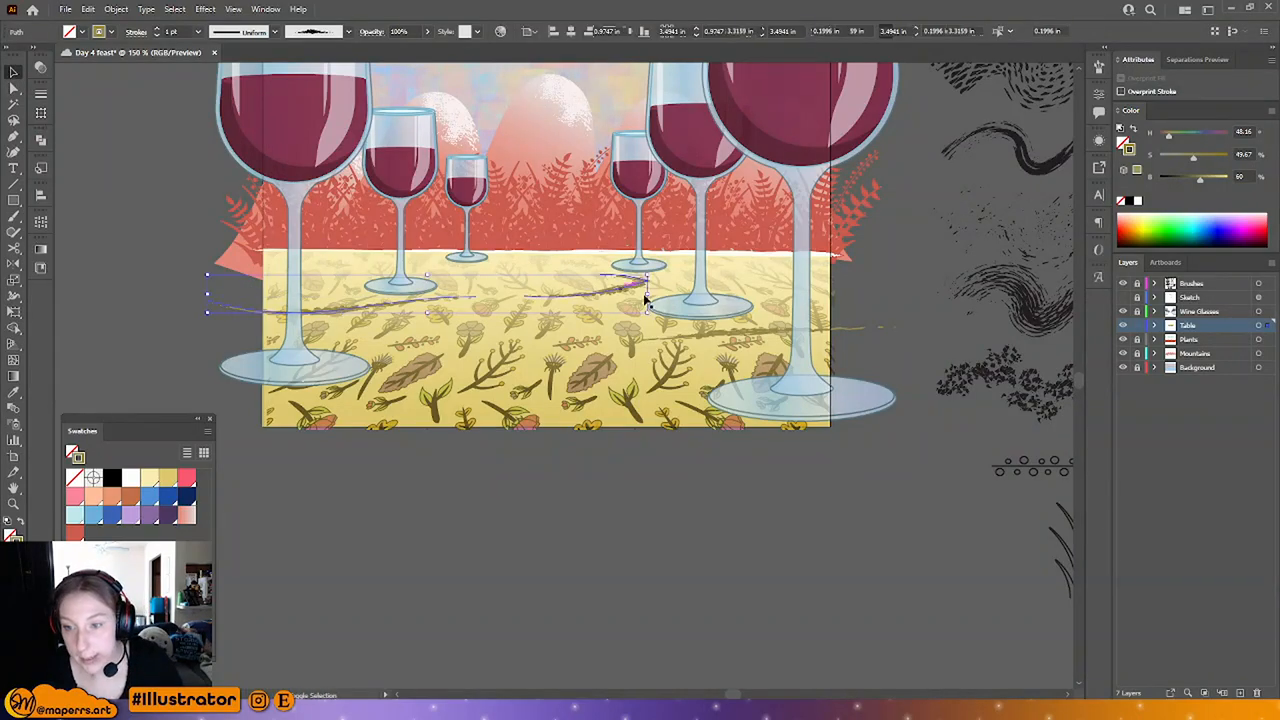
left_click(743, 333)
left_click(198, 31)
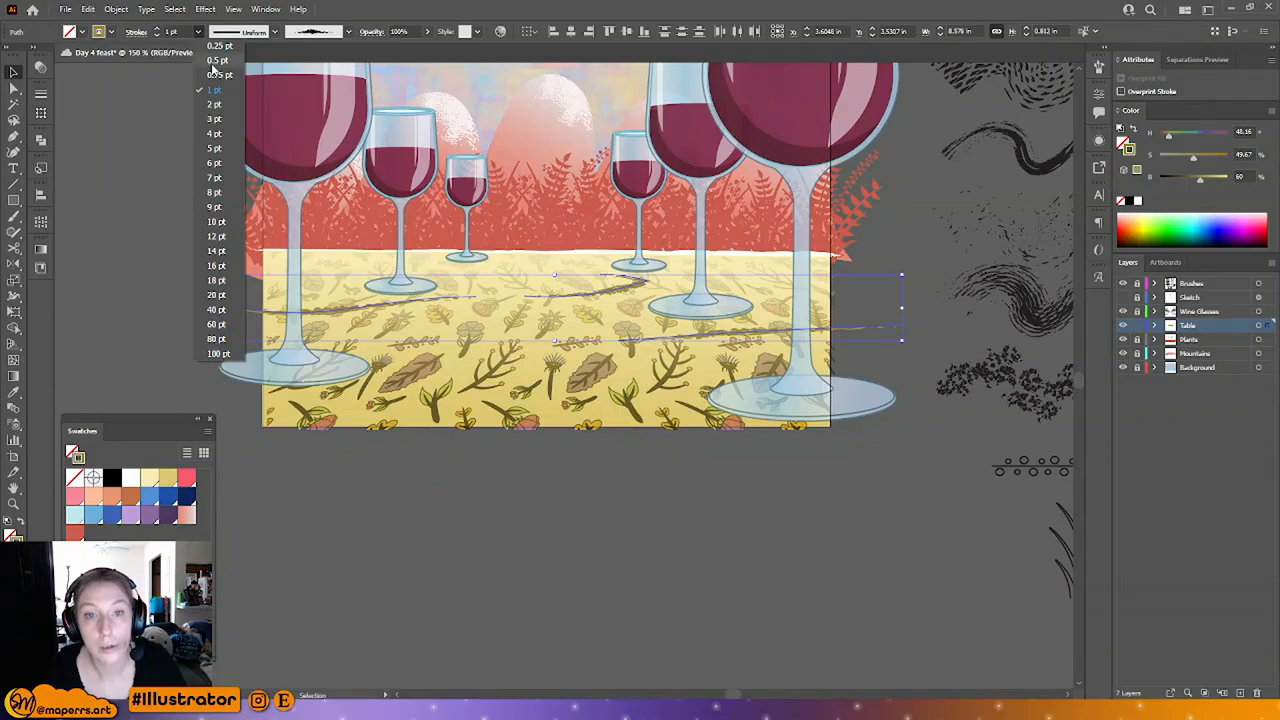
left_click(216, 60)
left_click(163, 326)
left_click_drag(646, 291, 602, 293)
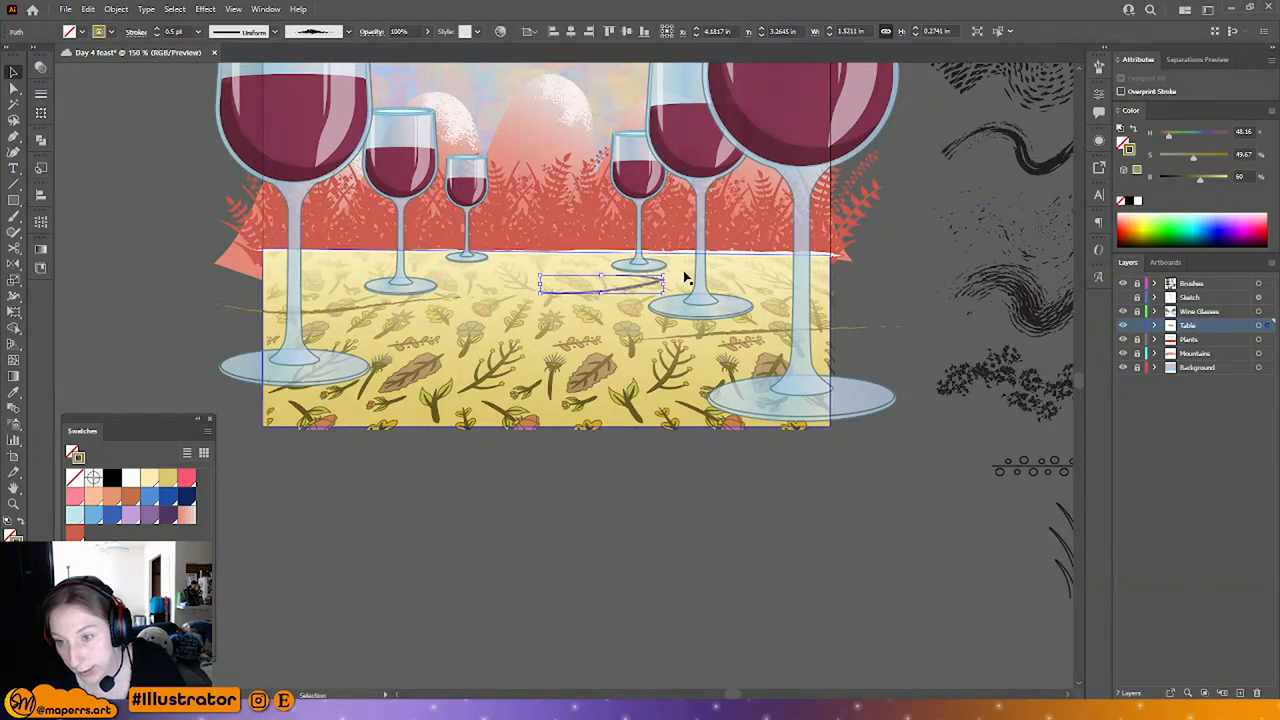
left_click(175, 270)
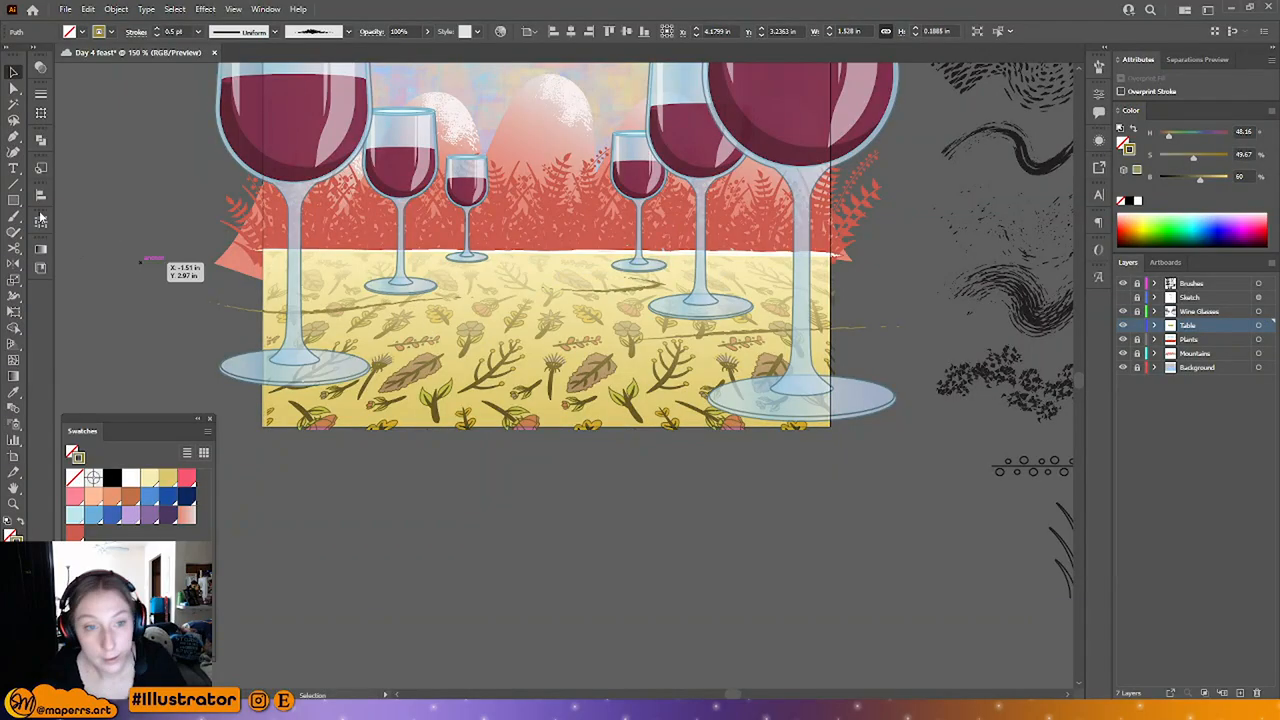
Step: Paint a short fold line near the table's back edge on the left and one about 4.5 in wide along the front left
left_click(14, 216)
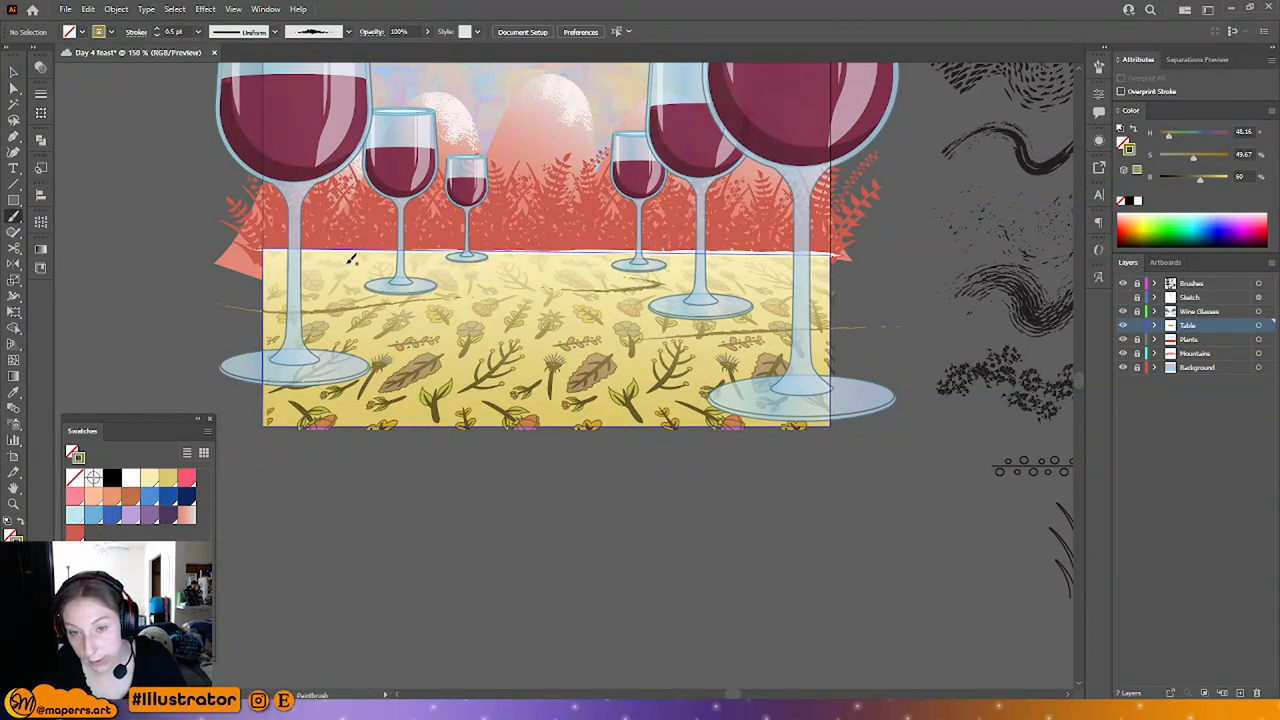
left_click_drag(334, 264, 510, 271)
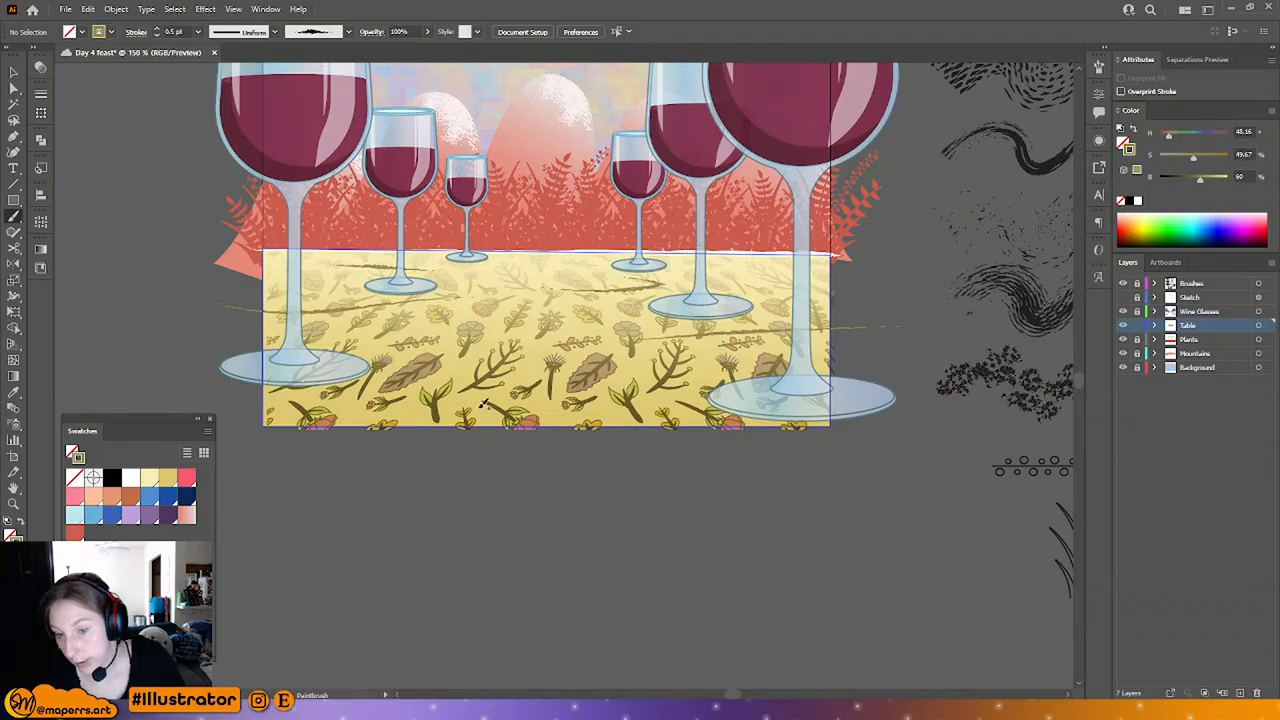
mouse_move(255, 433)
left_mouse_down()
mouse_move(377, 406)
mouse_move(676, 412)
left_mouse_up()
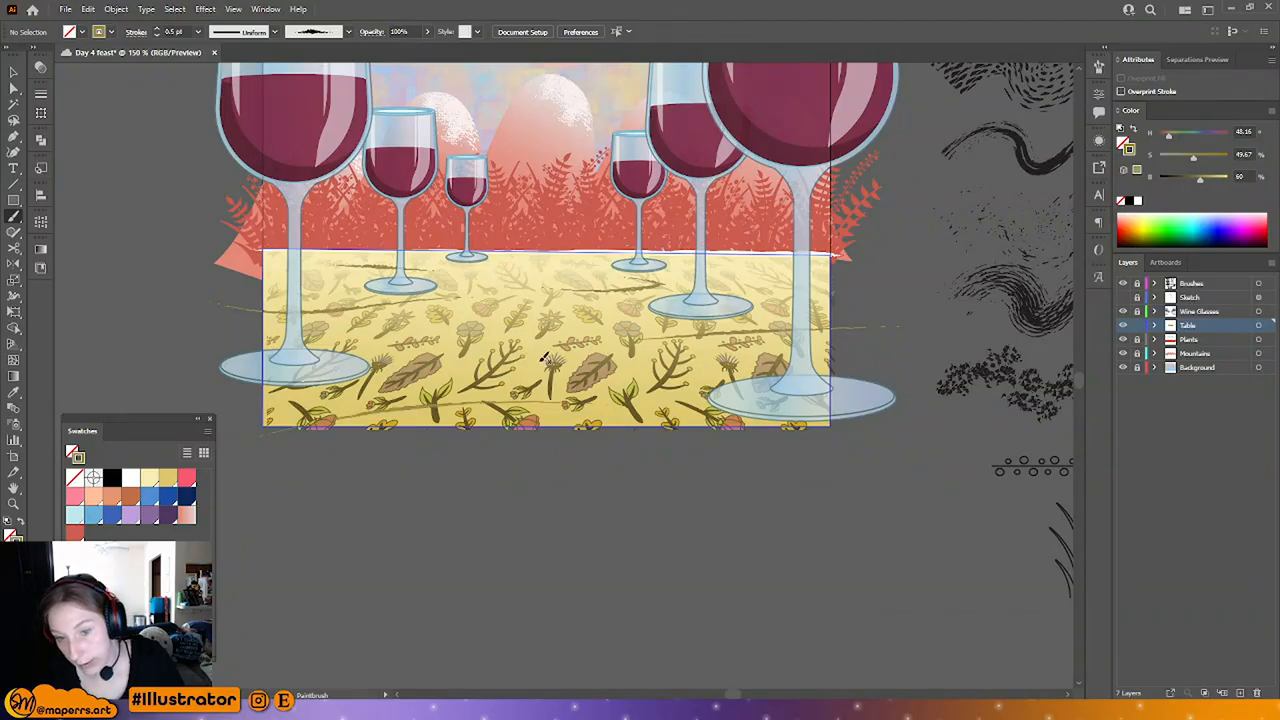
Step: Set the front-left tablecloth line's stroke weight to 1 pt
left_click(14, 72)
left_click(424, 410)
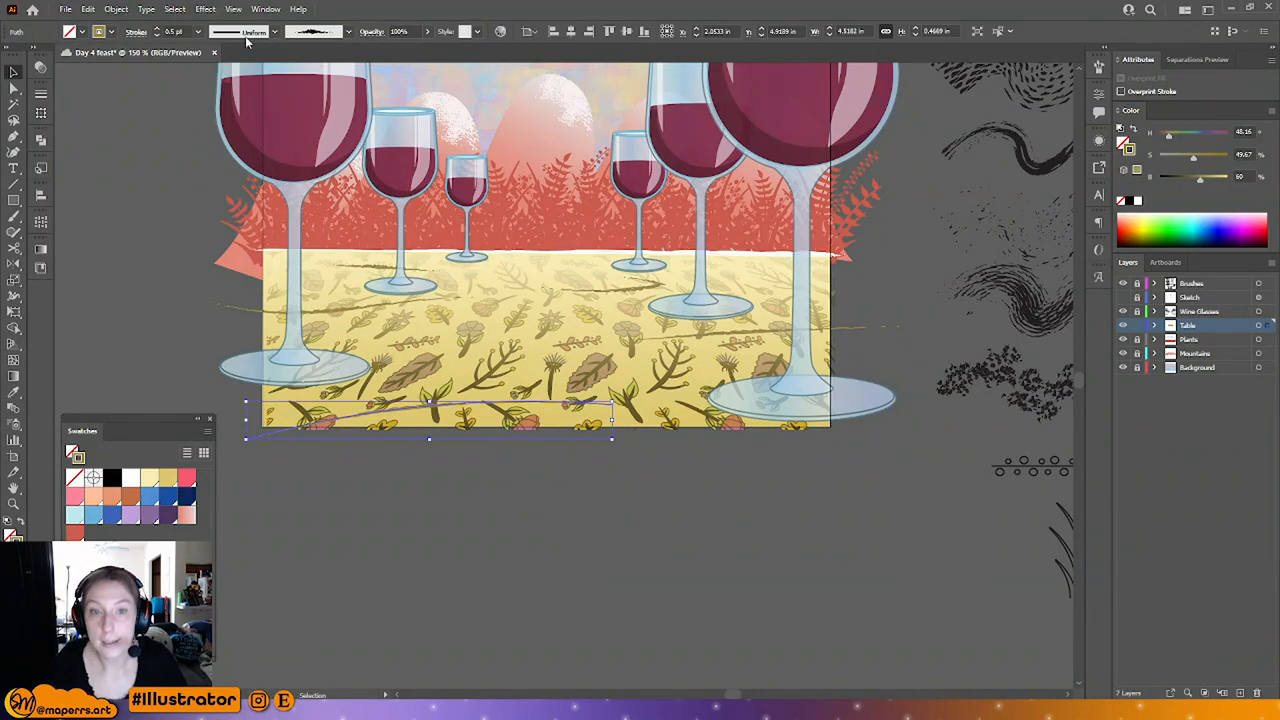
left_click(197, 31)
left_click(215, 93)
left_click(491, 533)
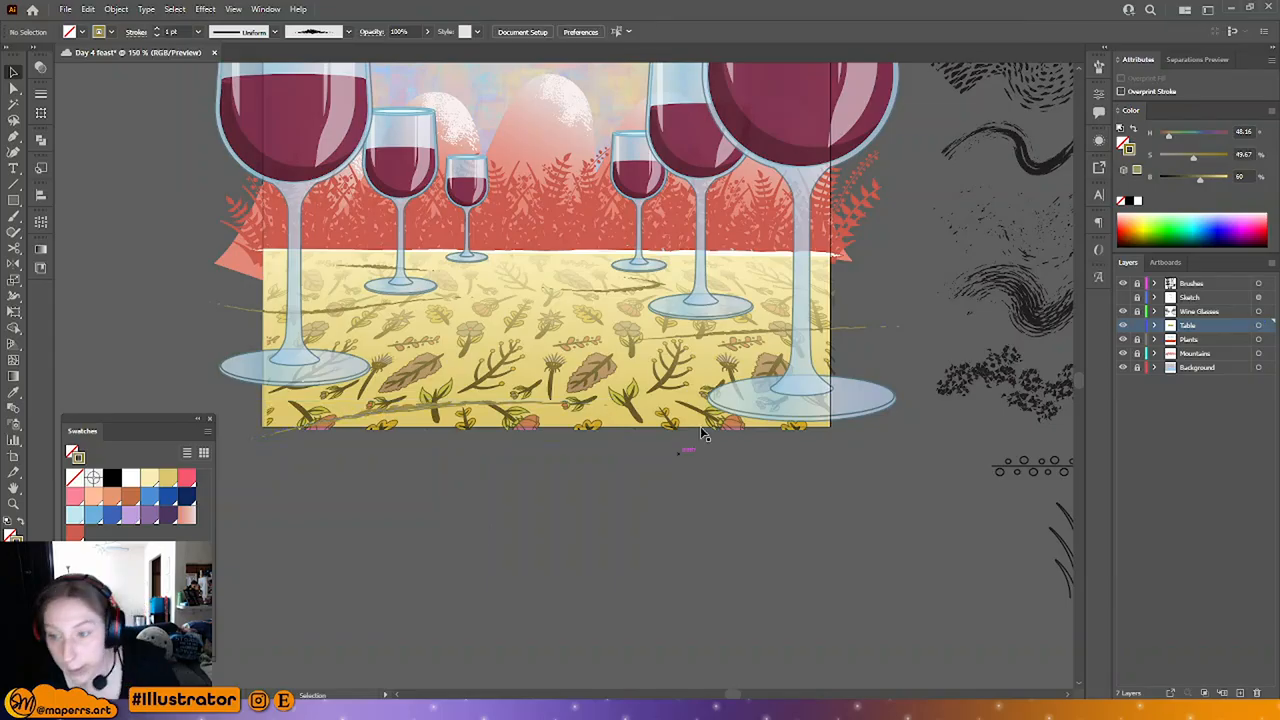
Step: Set the stroke weight of the line crossing the tablecloth's right side to 0.75 pt
left_click(757, 337)
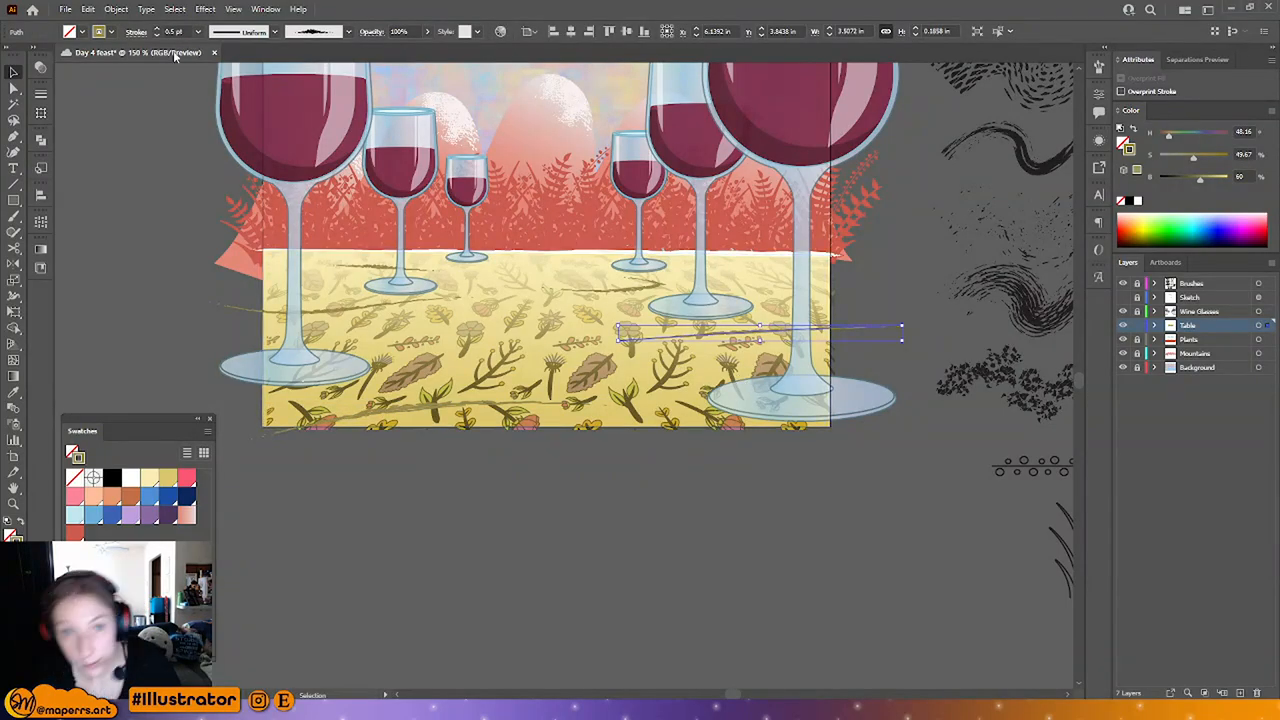
left_click(197, 31)
left_click(215, 79)
left_click(378, 428)
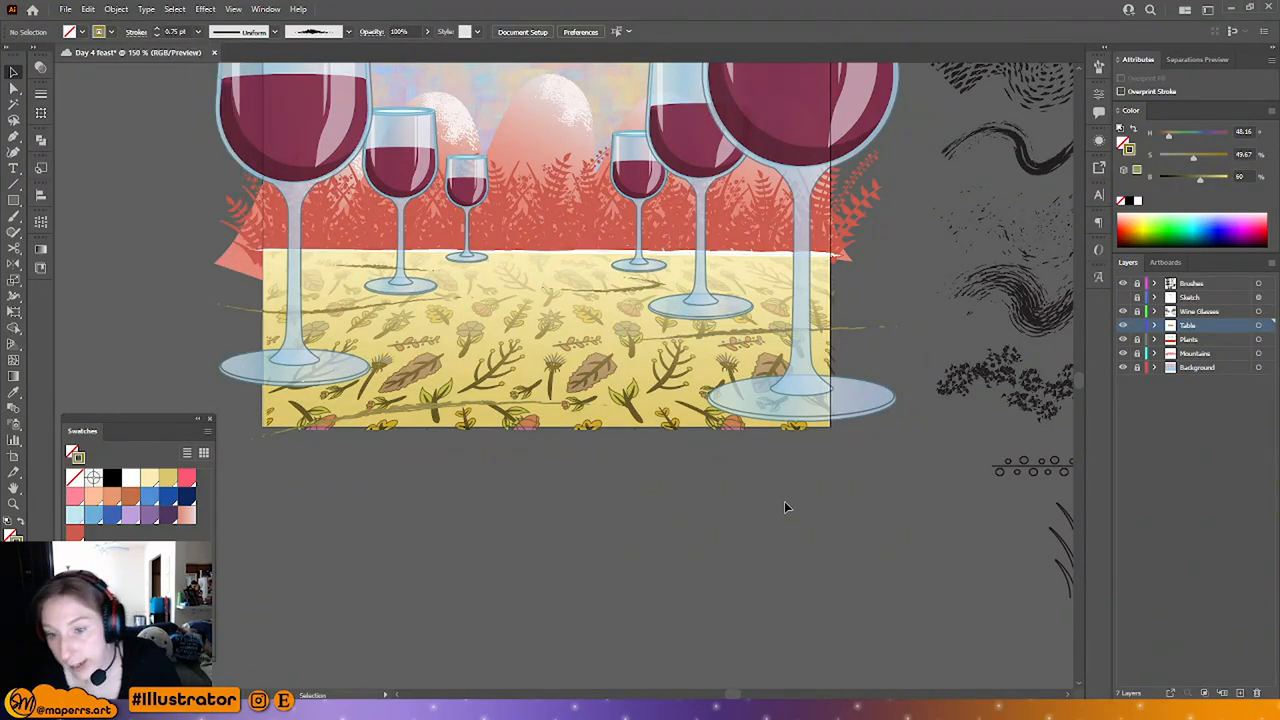
Step: Set the two short fold lines near the tablecloth's back edge to a 0.25 pt stroke
left_click(609, 297)
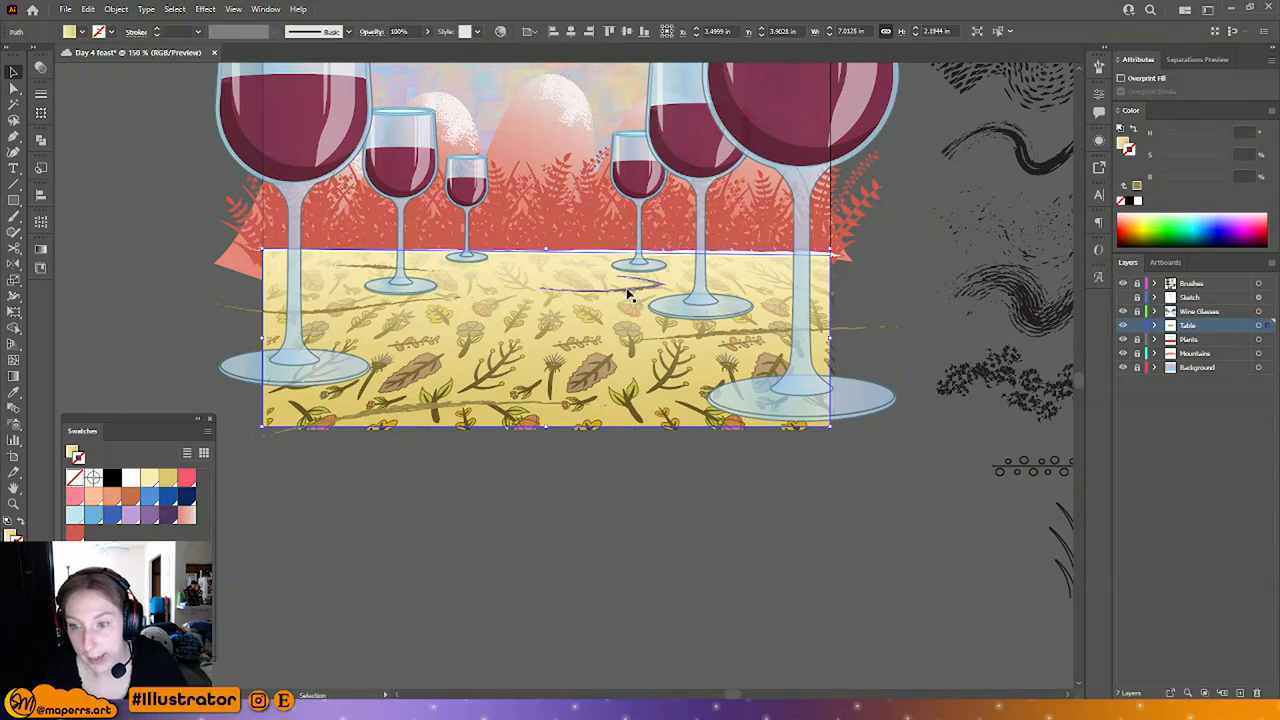
left_click(628, 291)
left_click(386, 268, "shift")
left_click(197, 31)
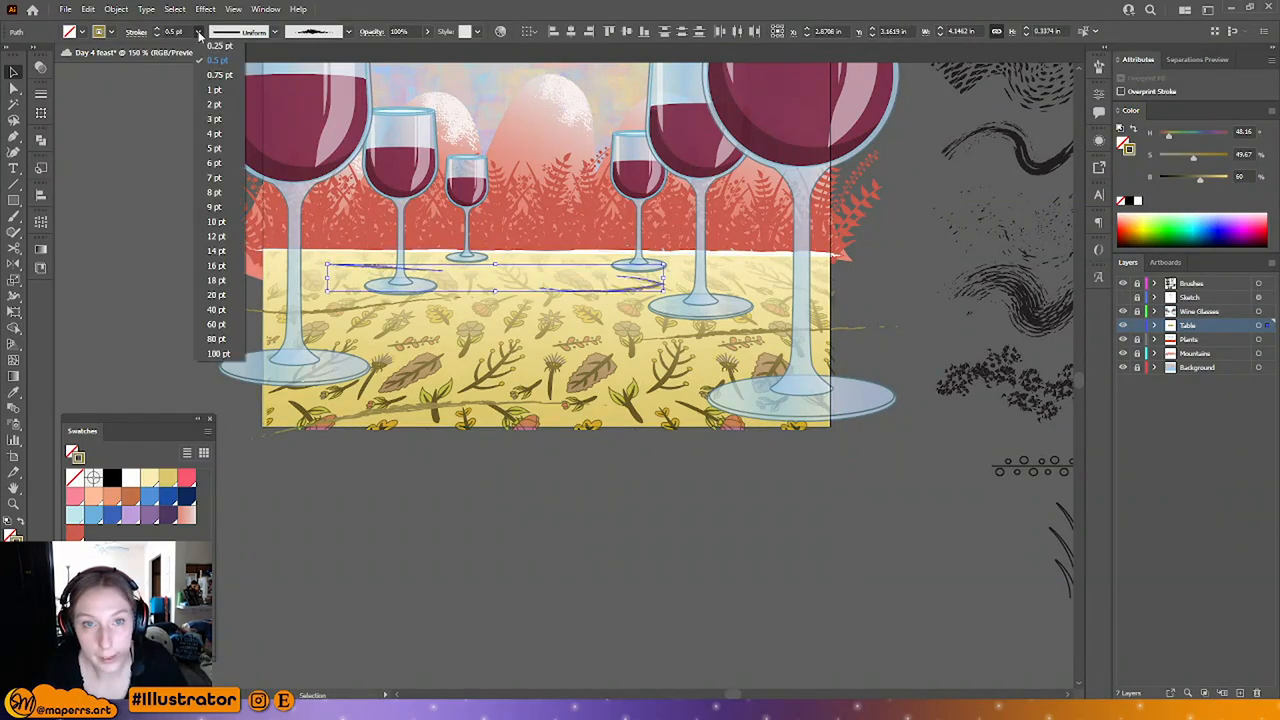
left_click(215, 52)
left_click(684, 537)
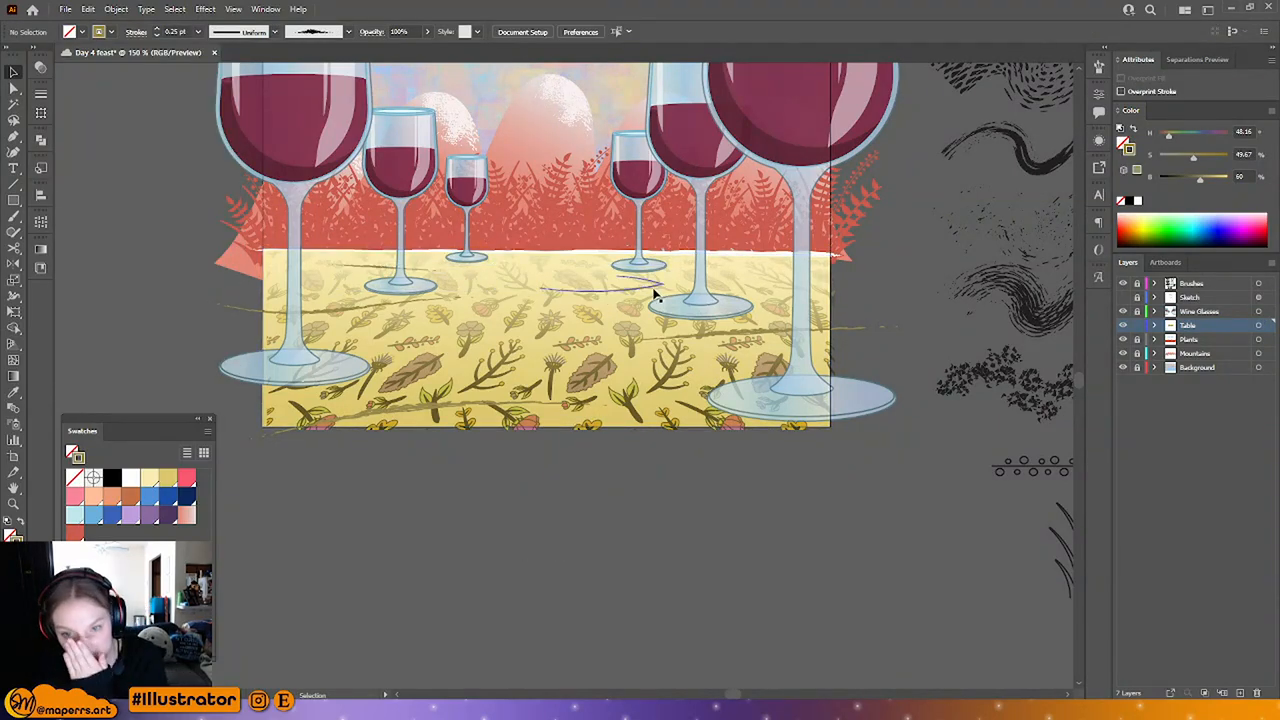
Step: Nudge the right back fold line slightly right, move the left one closer to the table's back edge, and save the document
left_click(630, 292)
mouse_move(630, 292)
left_mouse_down()
mouse_move(655, 286)
mouse_move(371, 266)
mouse_move(400, 262)
left_mouse_up()
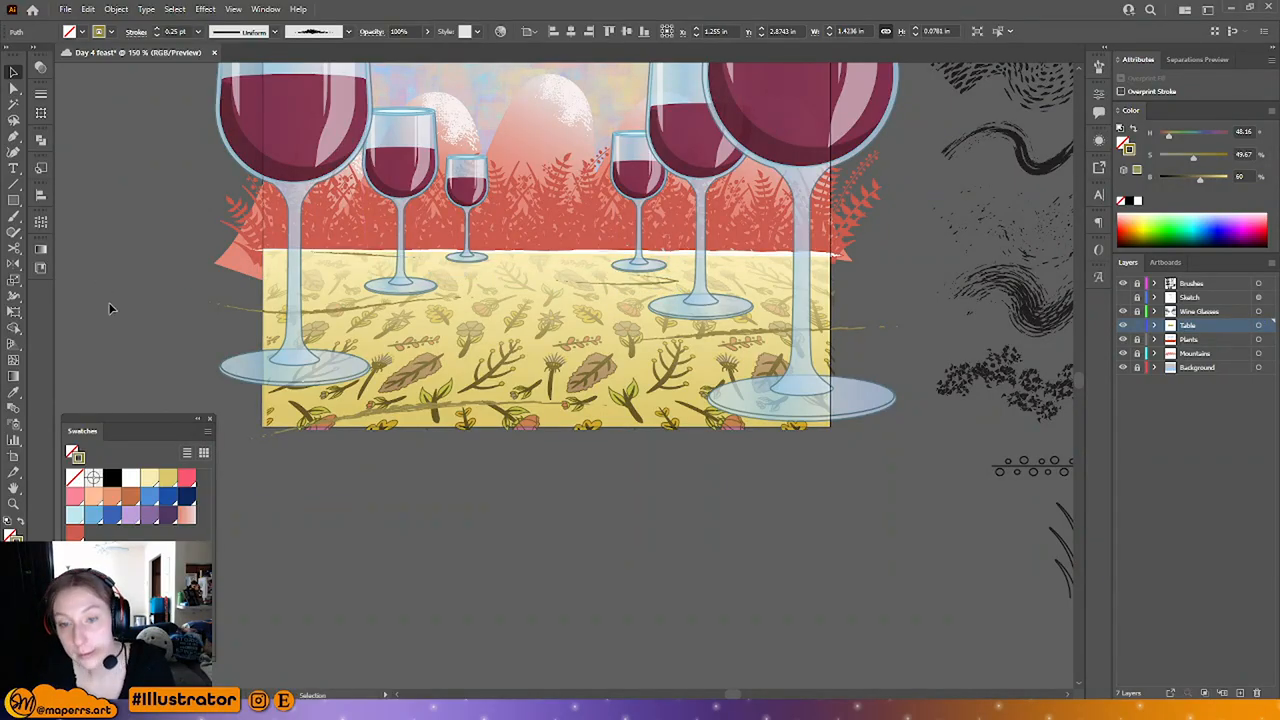
left_click(540, 498)
key("a")
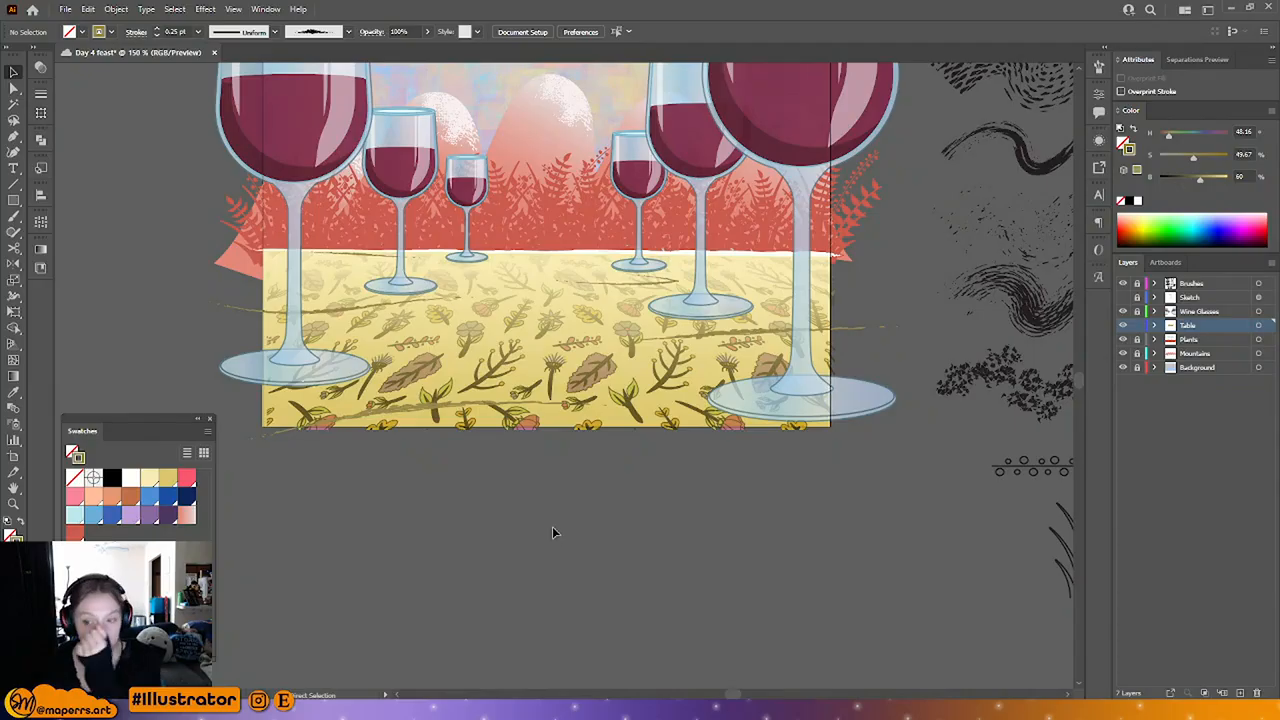
key("v")
key("ctrl+minus")
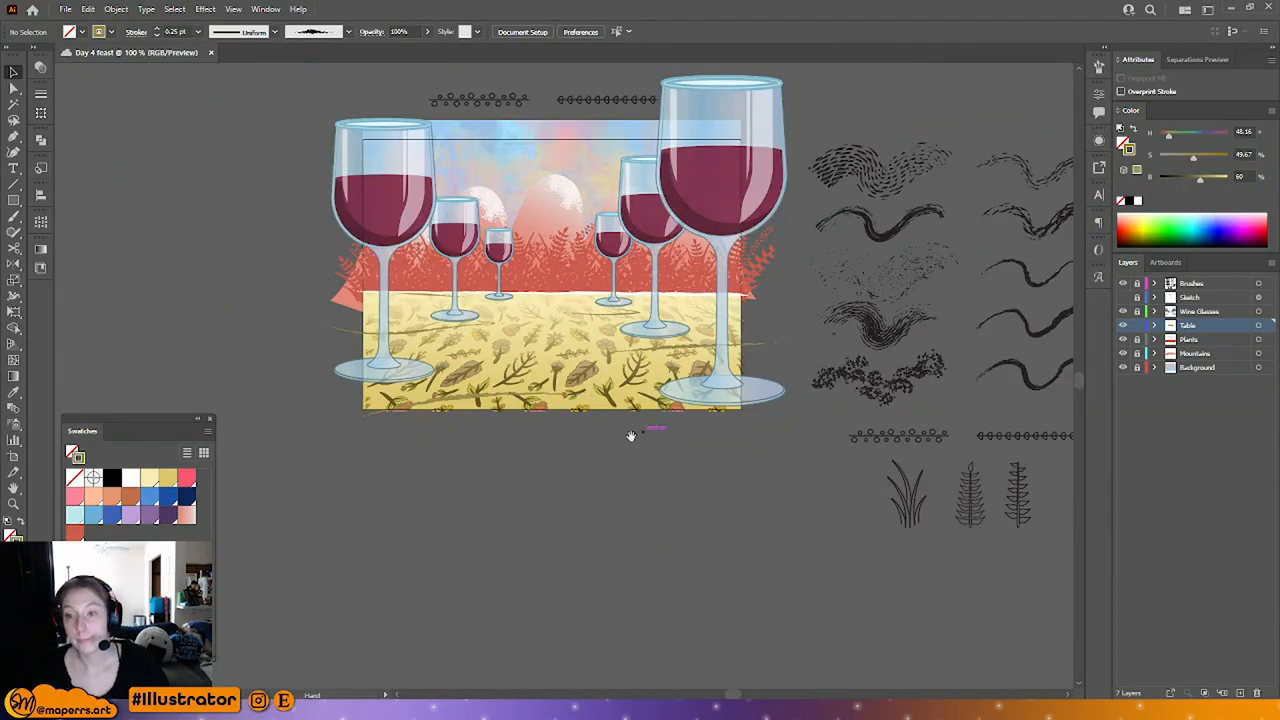
left_click_drag(631, 434, 571, 519)
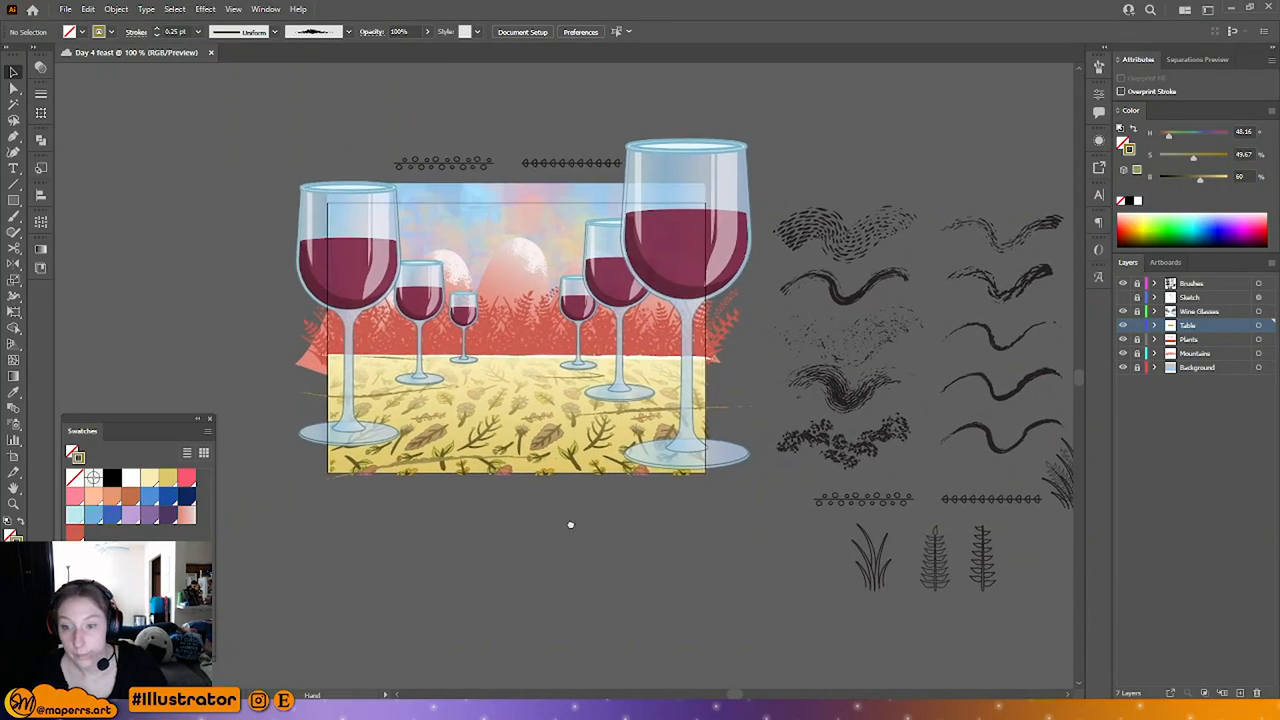
Step: Unlock the Plants layer and make it the active layer
key("ctrl+plus")
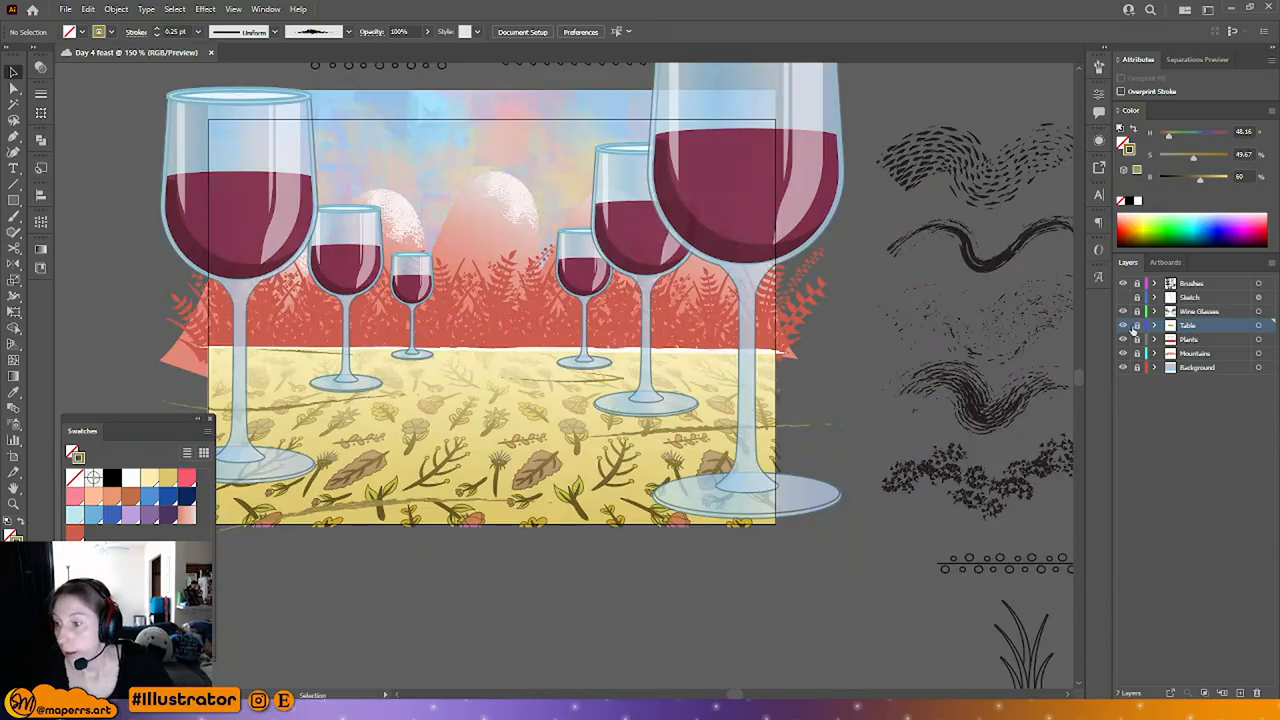
left_click(1213, 340)
left_click(1259, 340)
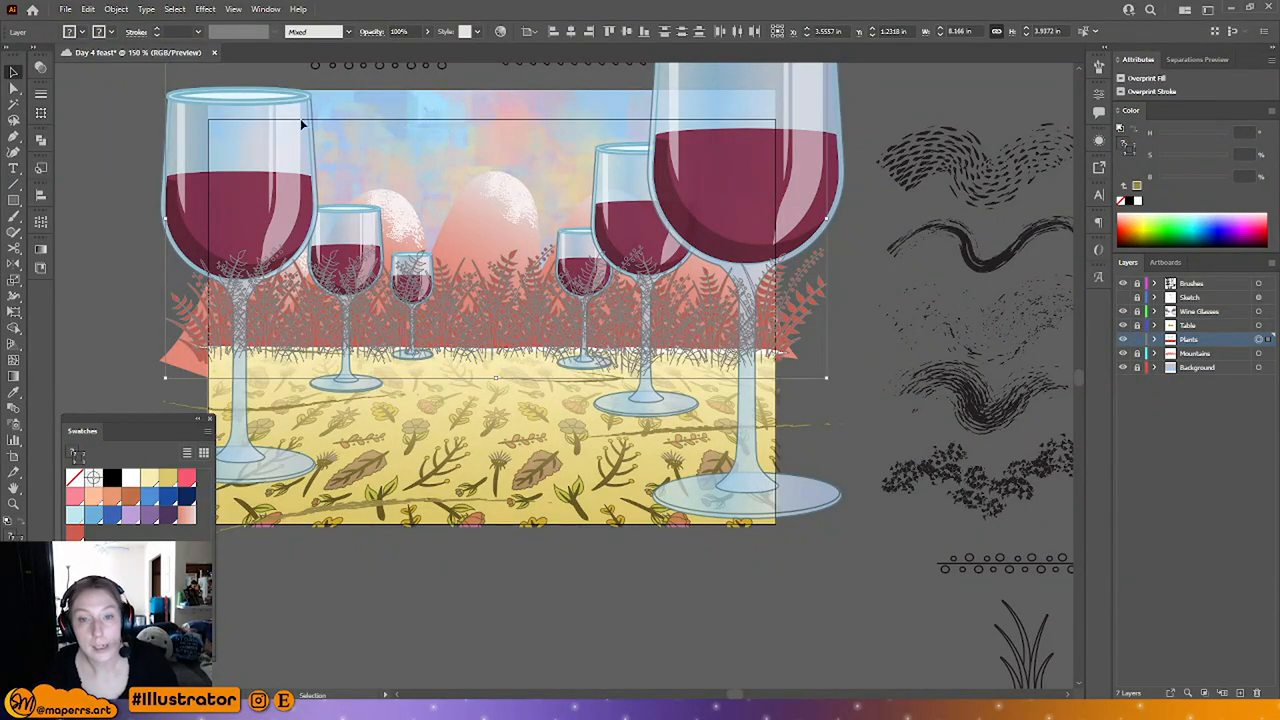
left_click(13, 88)
left_click(125, 202)
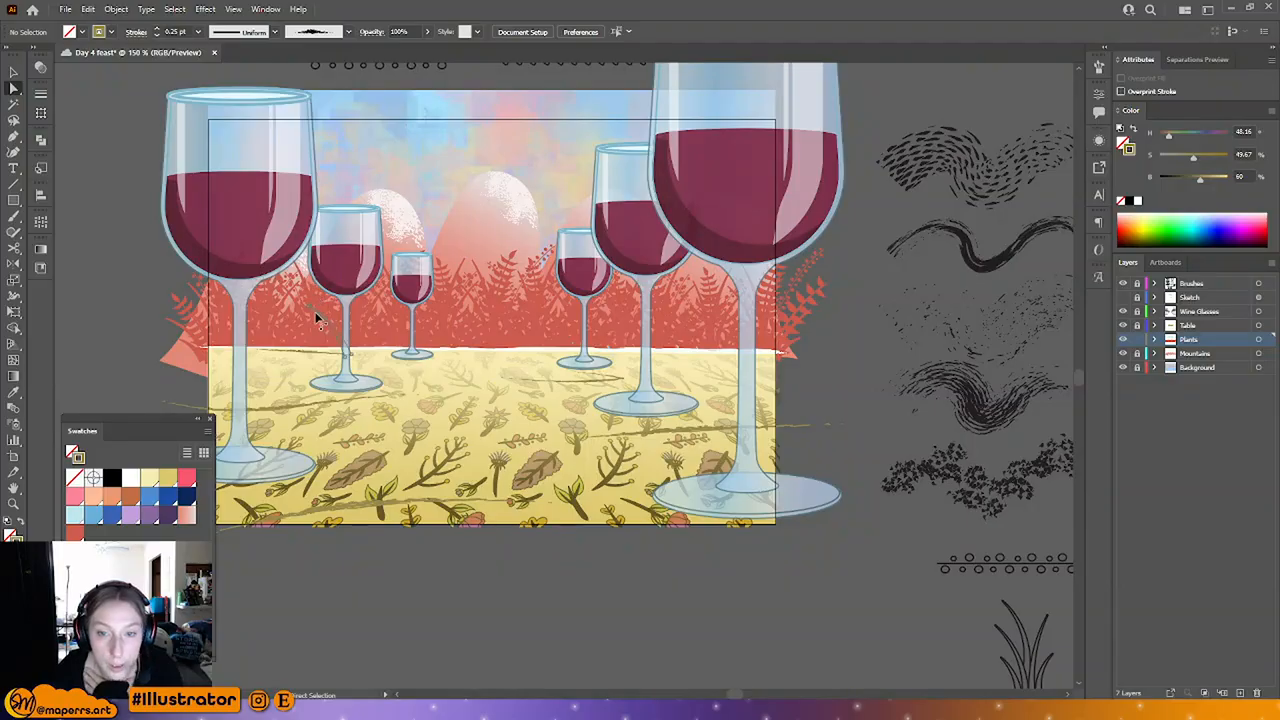
Step: Select all plant shapes sharing the same red fill colour and lower their brightness to about 62%
left_click(319, 314)
left_click(174, 9)
mouse_move(240, 136)
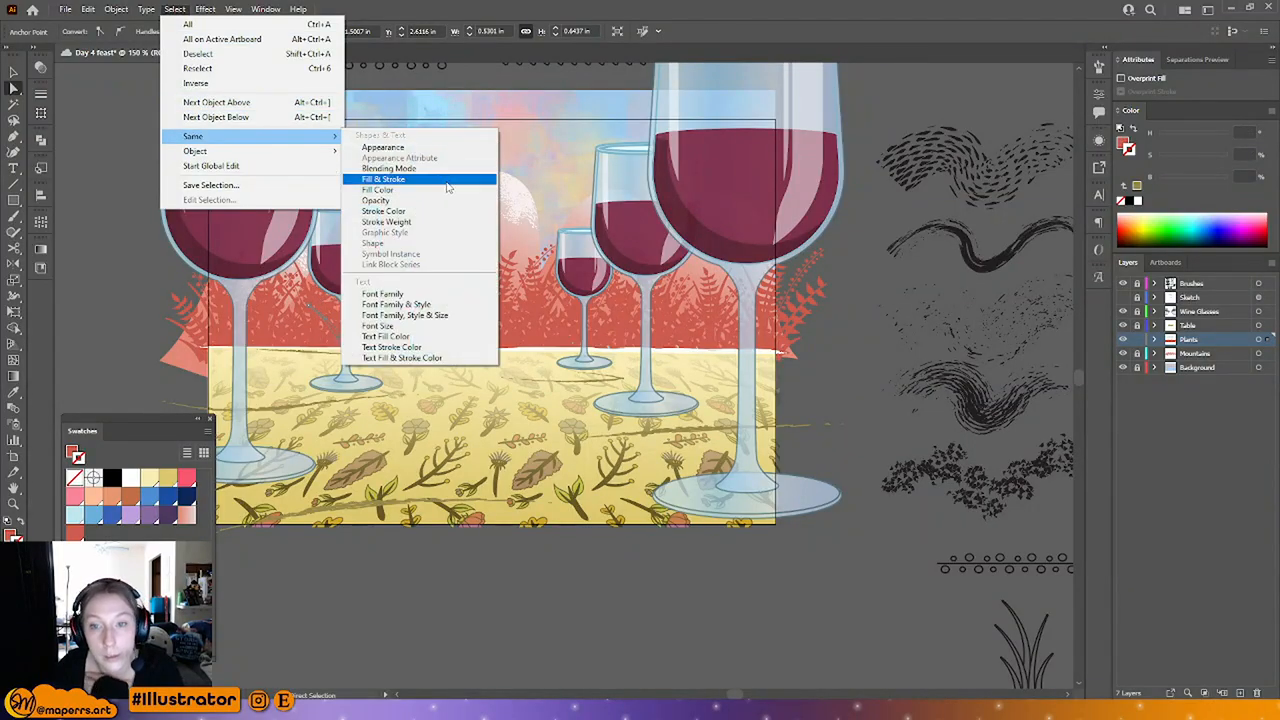
left_click(418, 190)
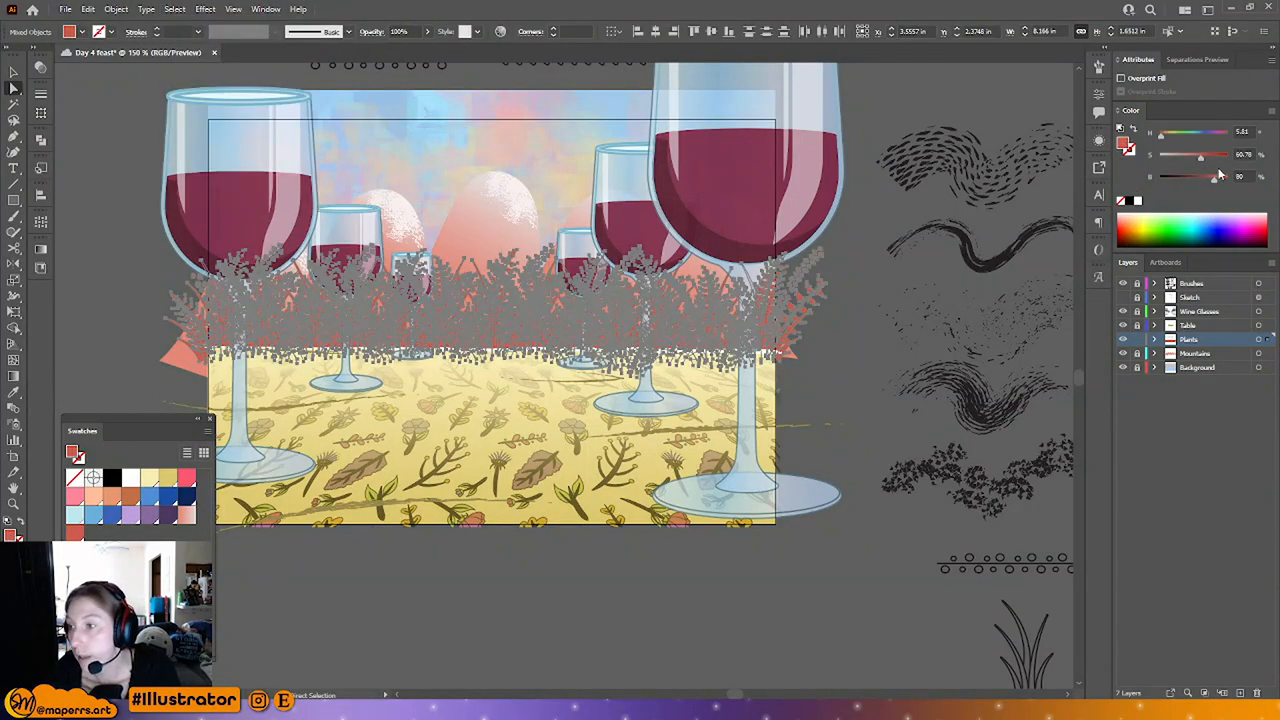
left_click_drag(1210, 182, 1203, 176)
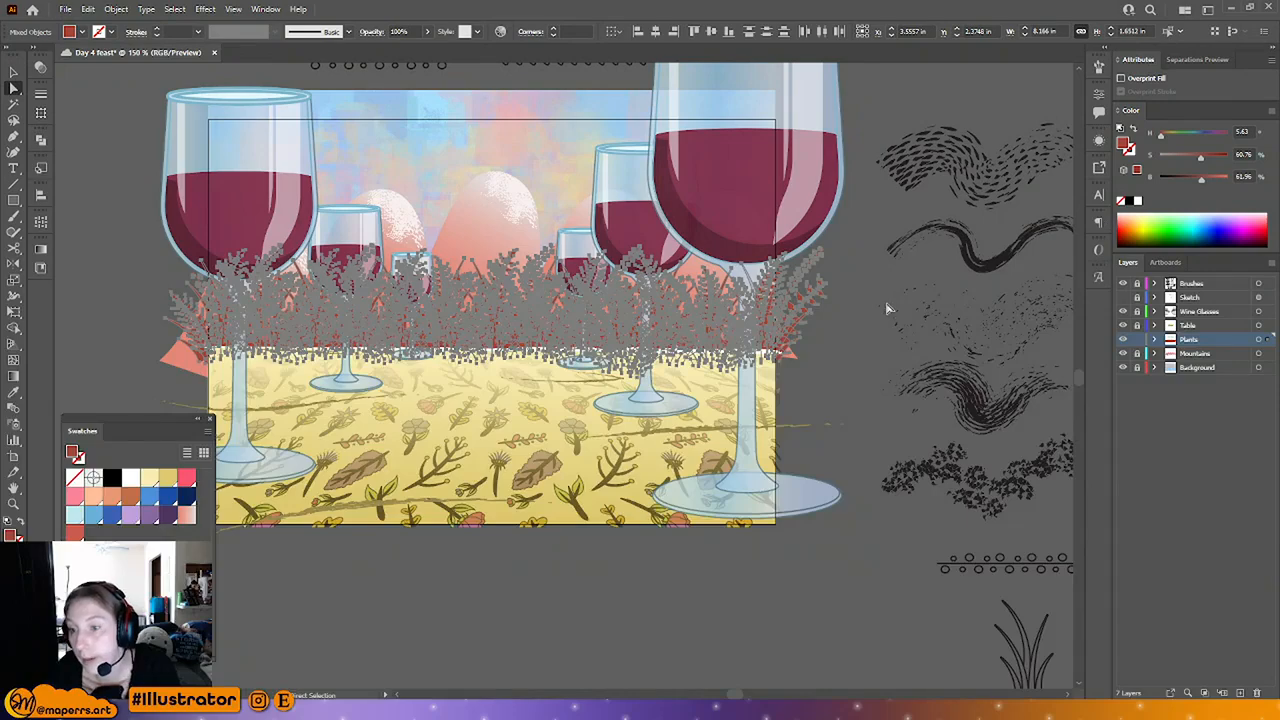
left_click(872, 348)
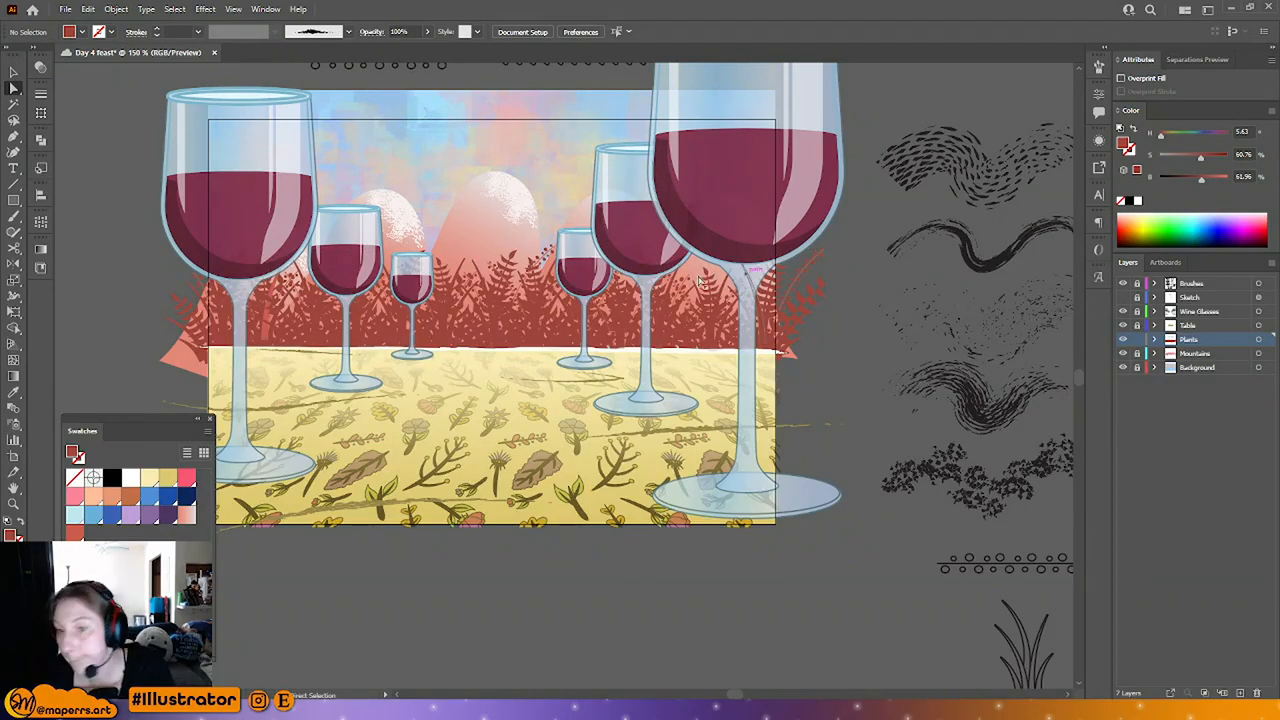
Step: Select all plant stems sharing the same stroke colour and recolour their strokes to match the darkened red plant fill
key("ctrl+equal")
key("ctrl+equal")
key("ctrl+equal")
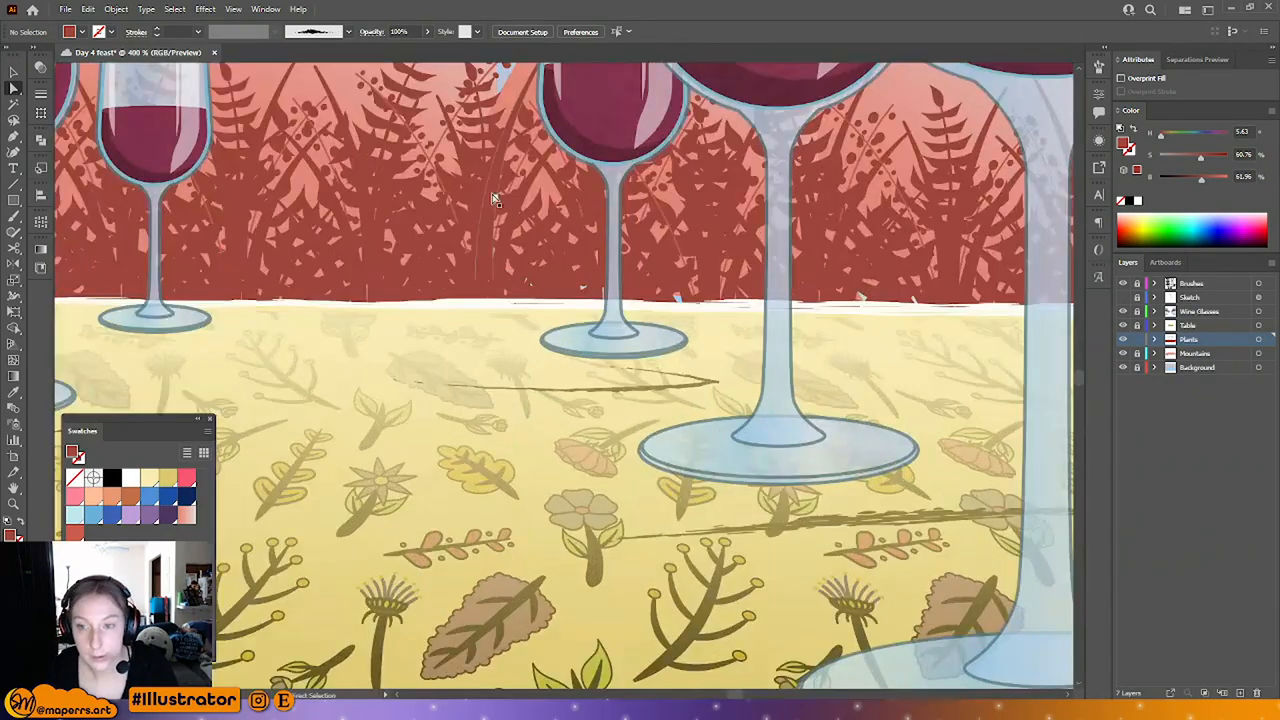
left_click(361, 84)
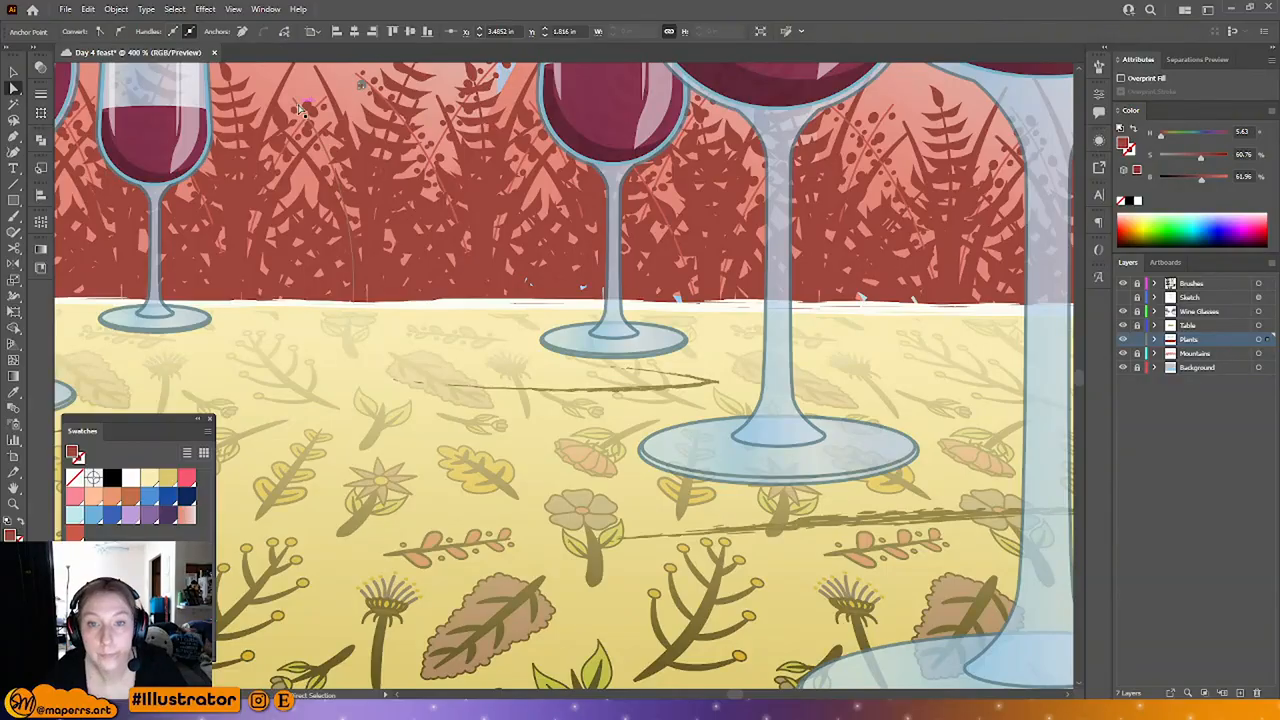
left_click(174, 8)
mouse_move(200, 136)
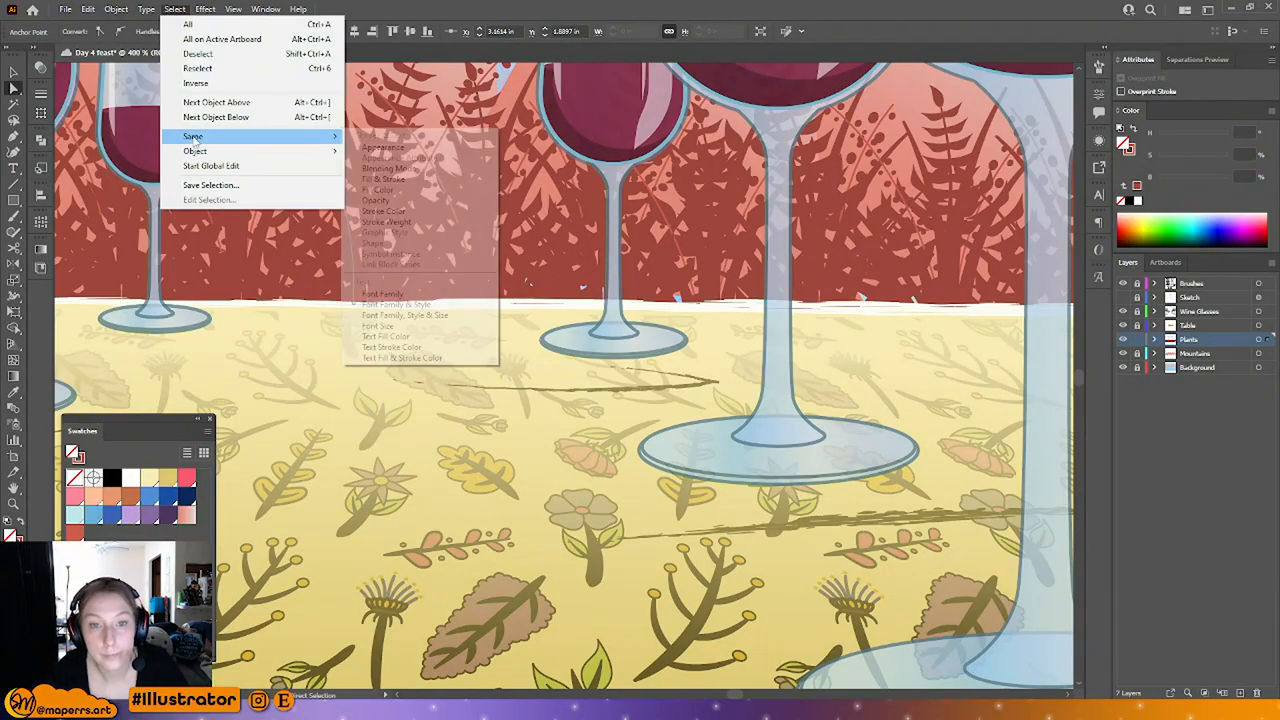
left_click(393, 212)
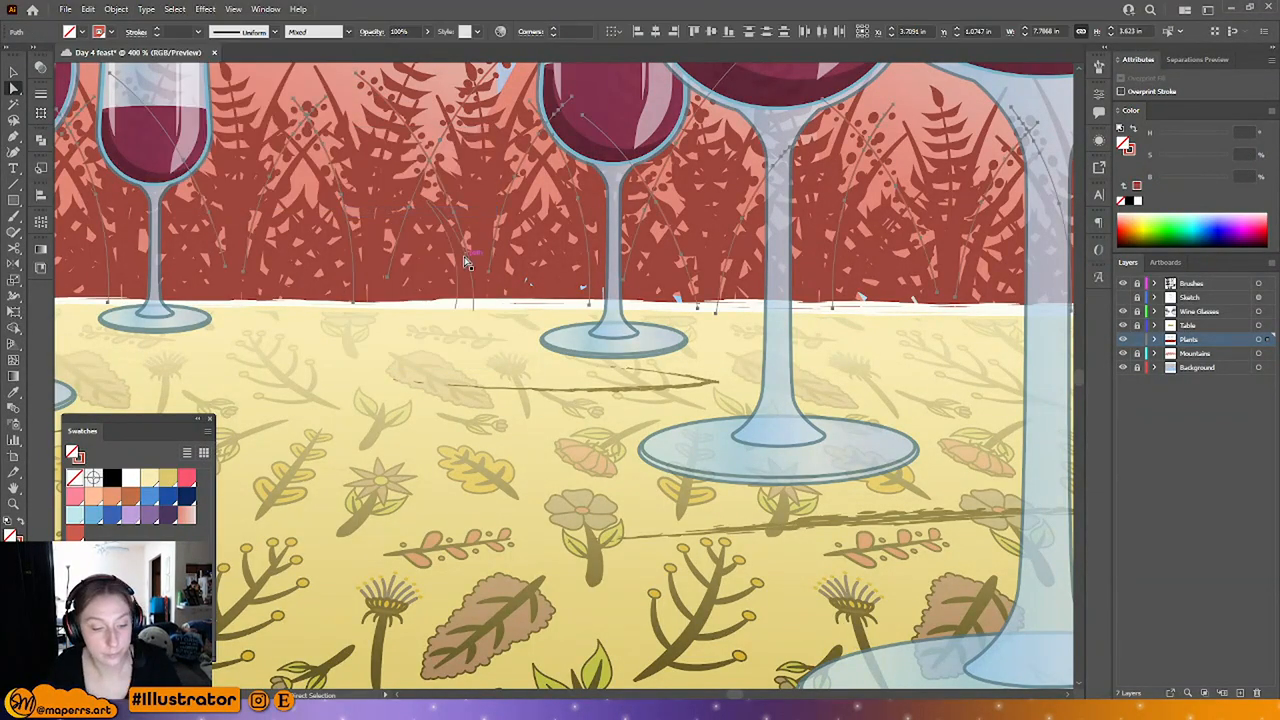
key("i")
left_click(18, 523)
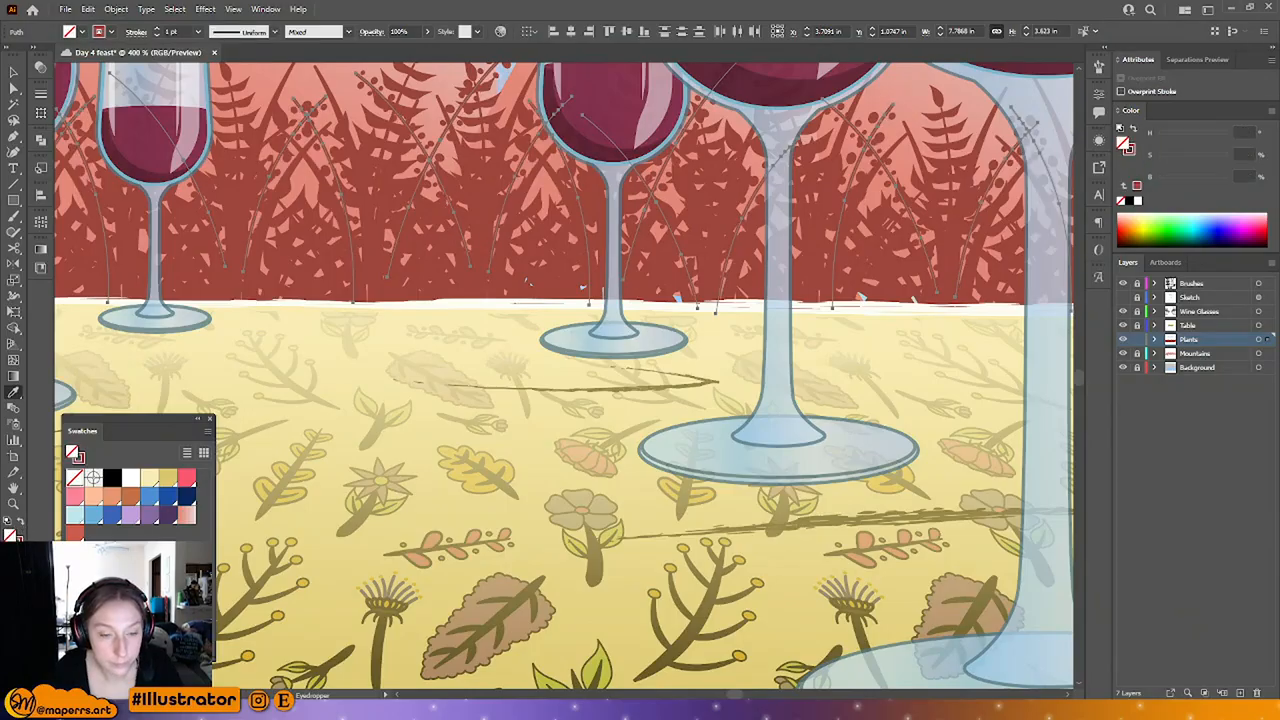
left_click(14, 73)
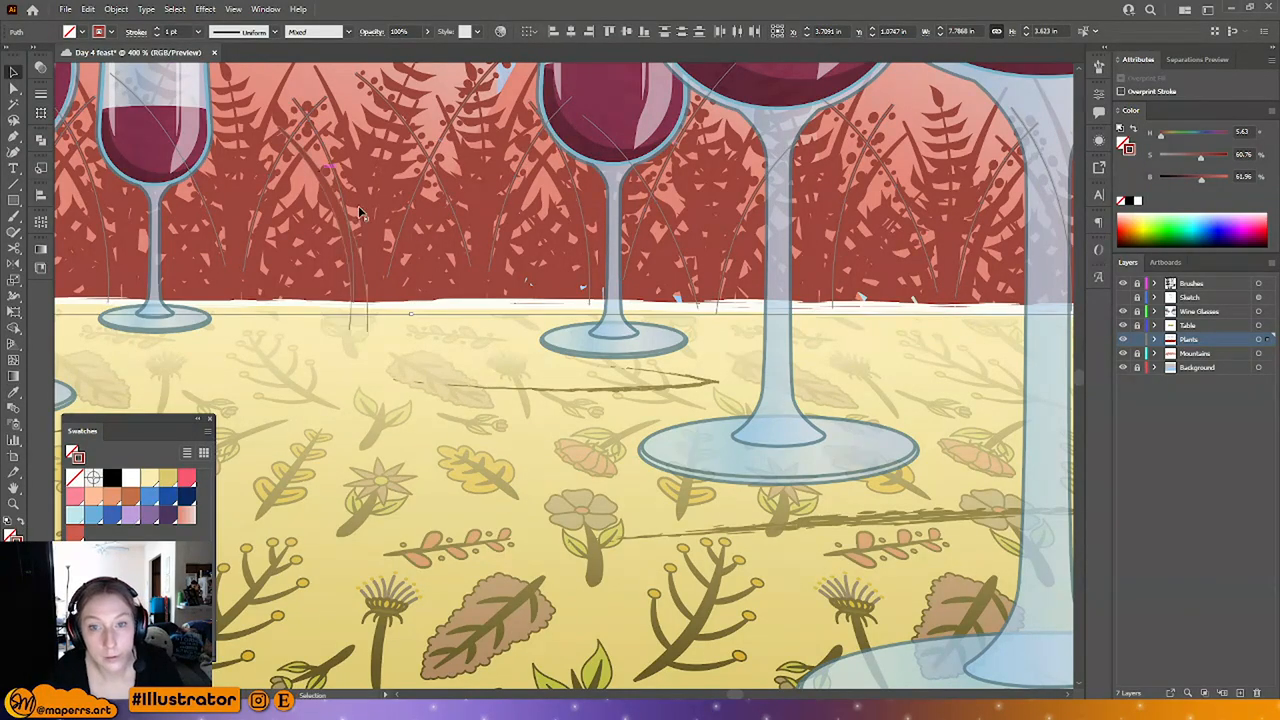
Step: Give the selected plant stems a triangular tapered width profile, flip it along the stroke, and set the weight to 2 pt
left_click(437, 363)
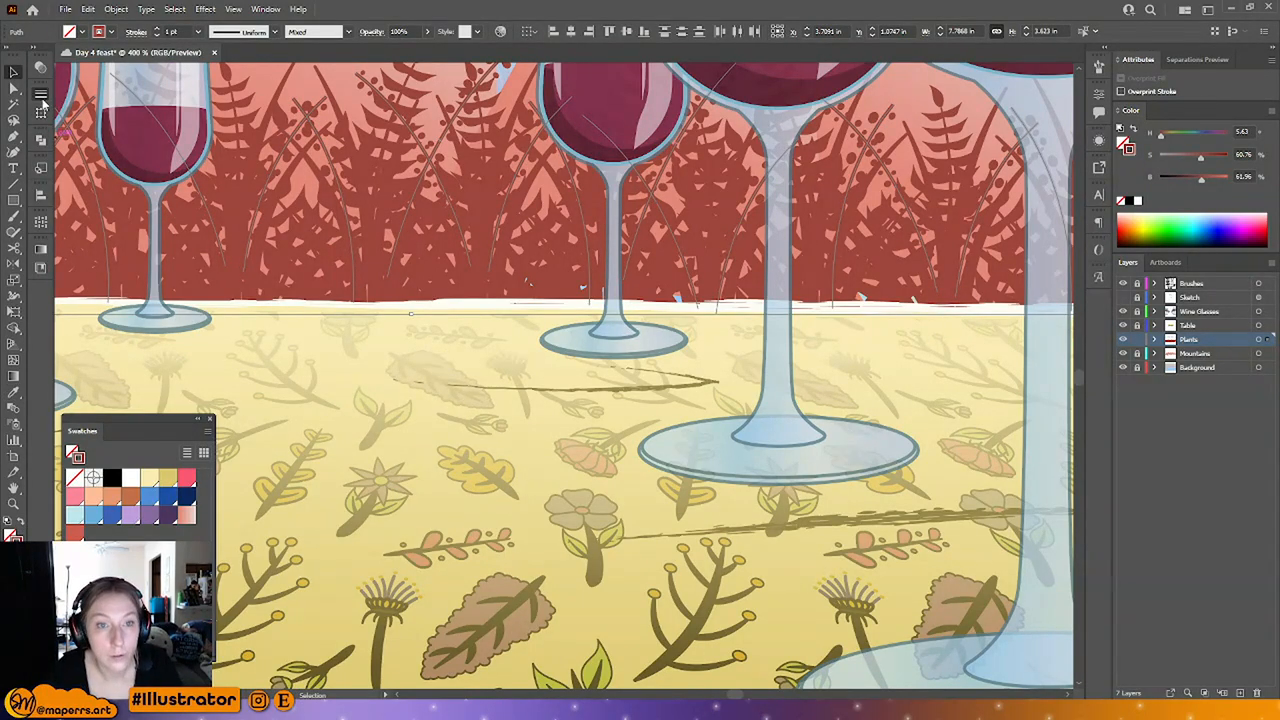
left_click(40, 93)
left_click(161, 299)
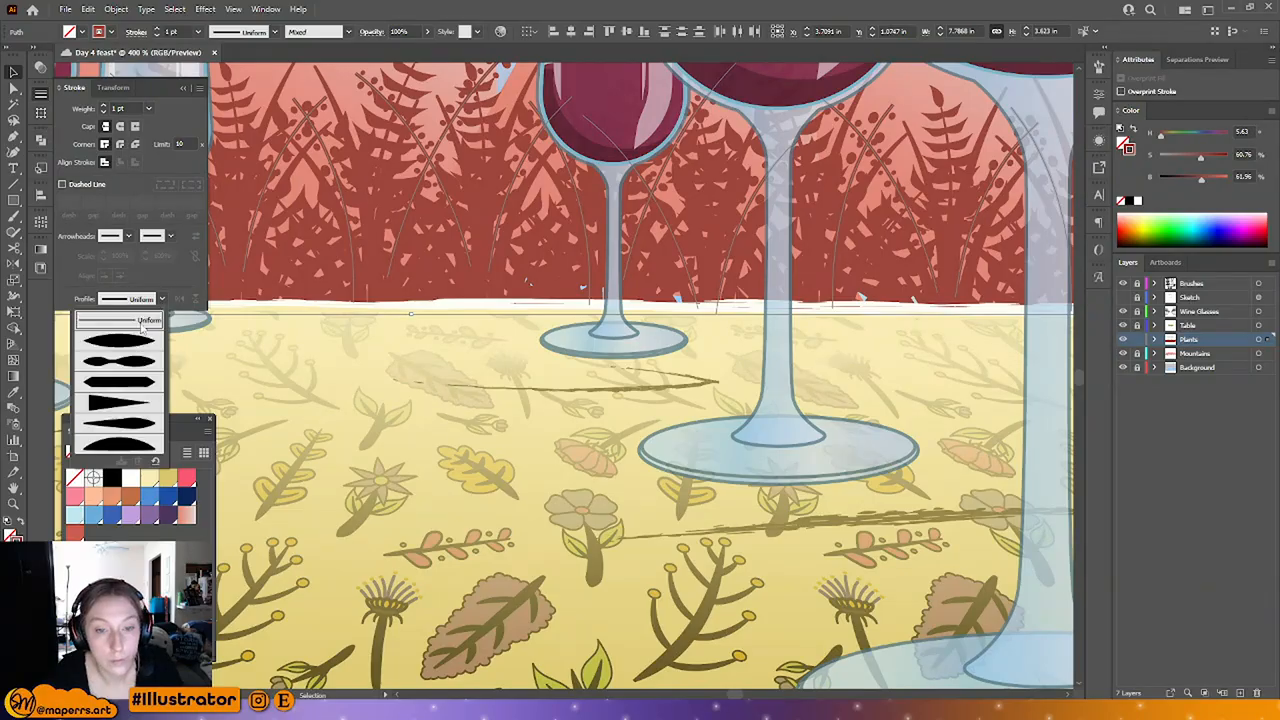
left_click(122, 405)
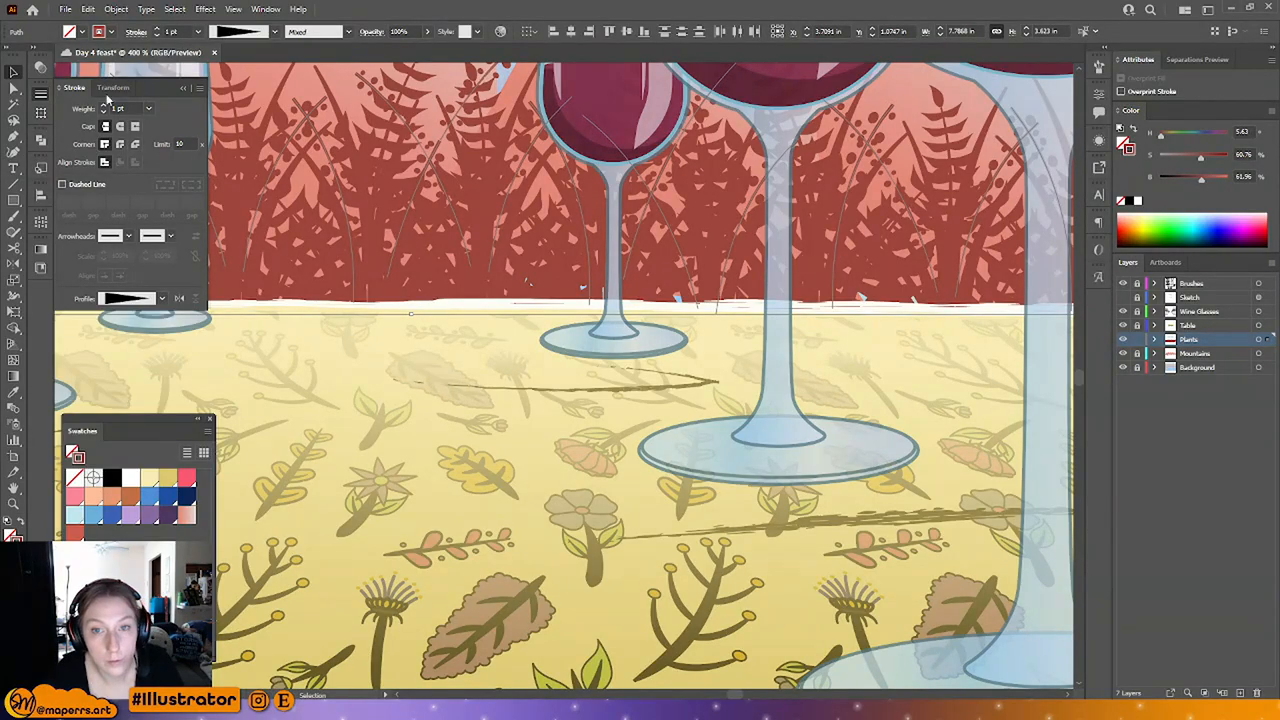
left_click(179, 300)
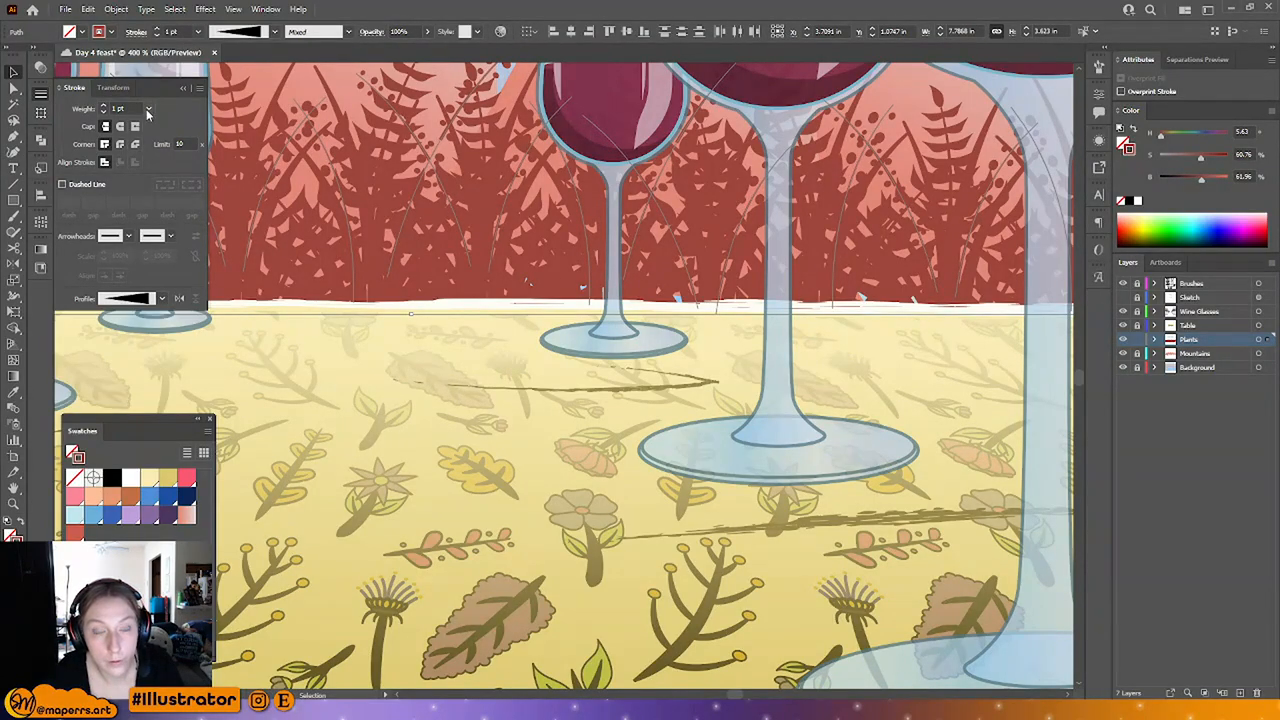
left_click(148, 108)
left_click(164, 181)
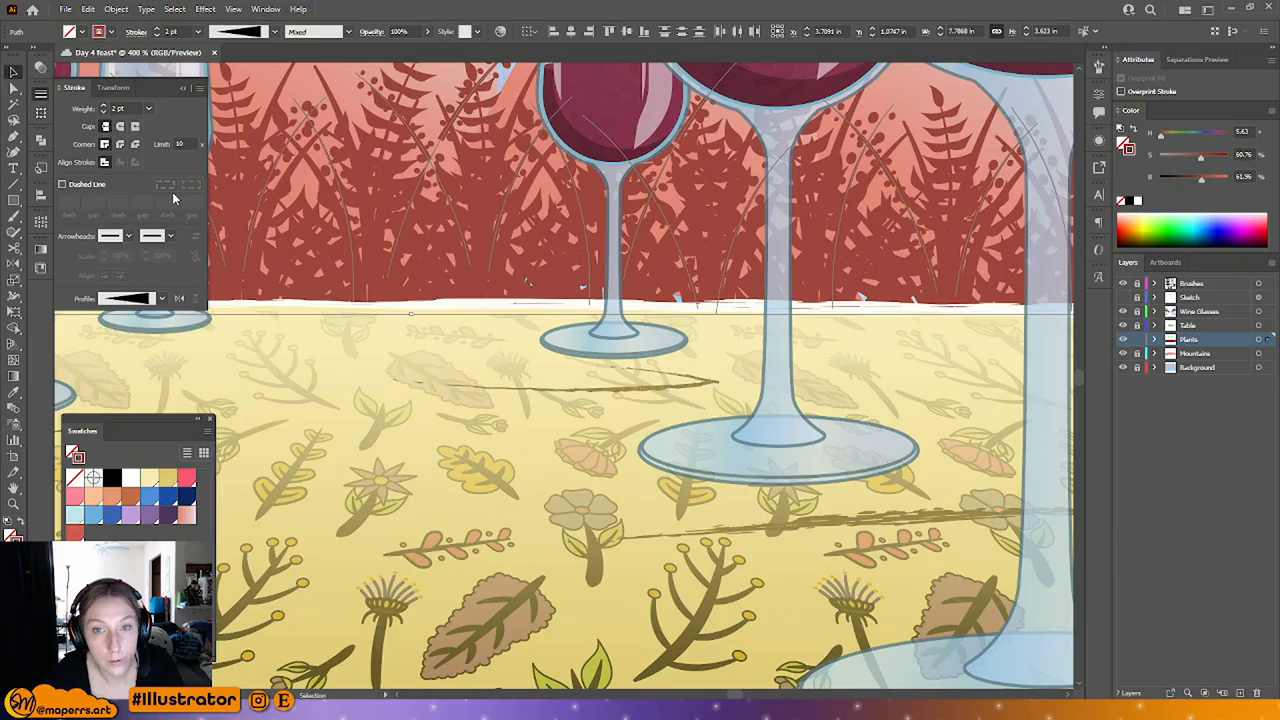
left_click(193, 91)
left_click(487, 434)
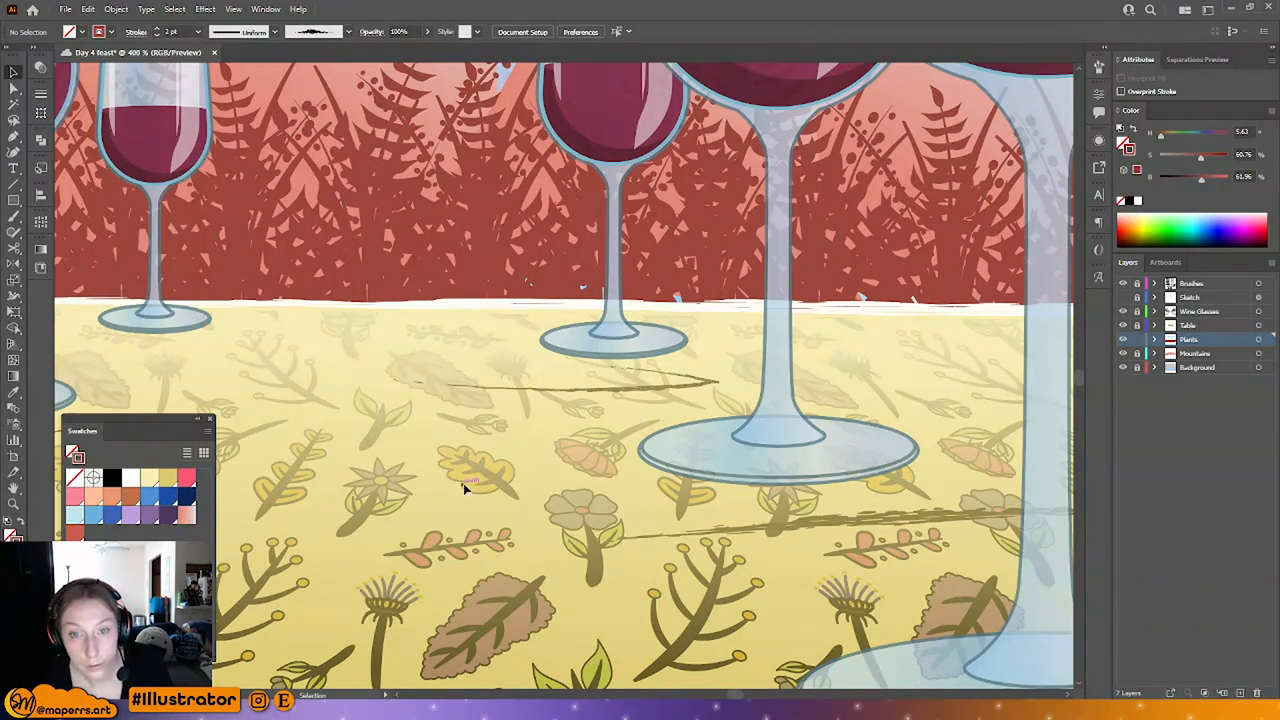
Step: Select all artwork on the Plants layer, nudge it slightly downward, and save the document
key("ctrl+1")
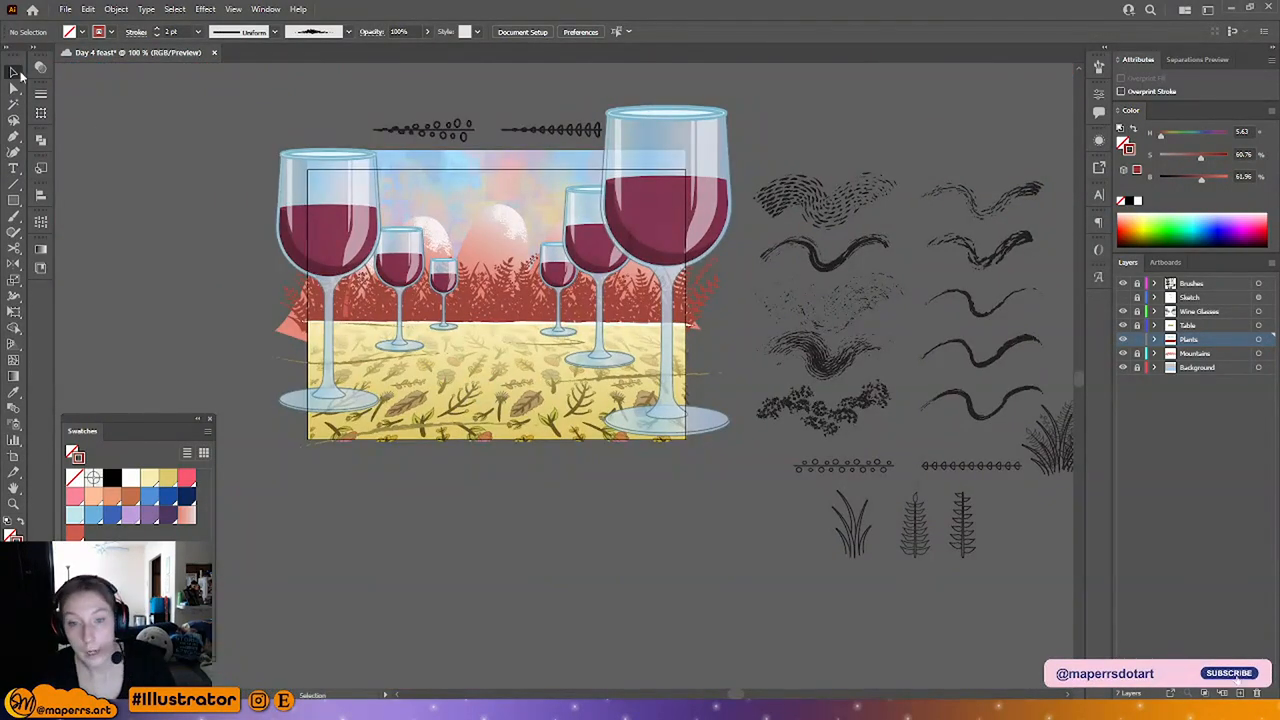
key("ctrl+=")
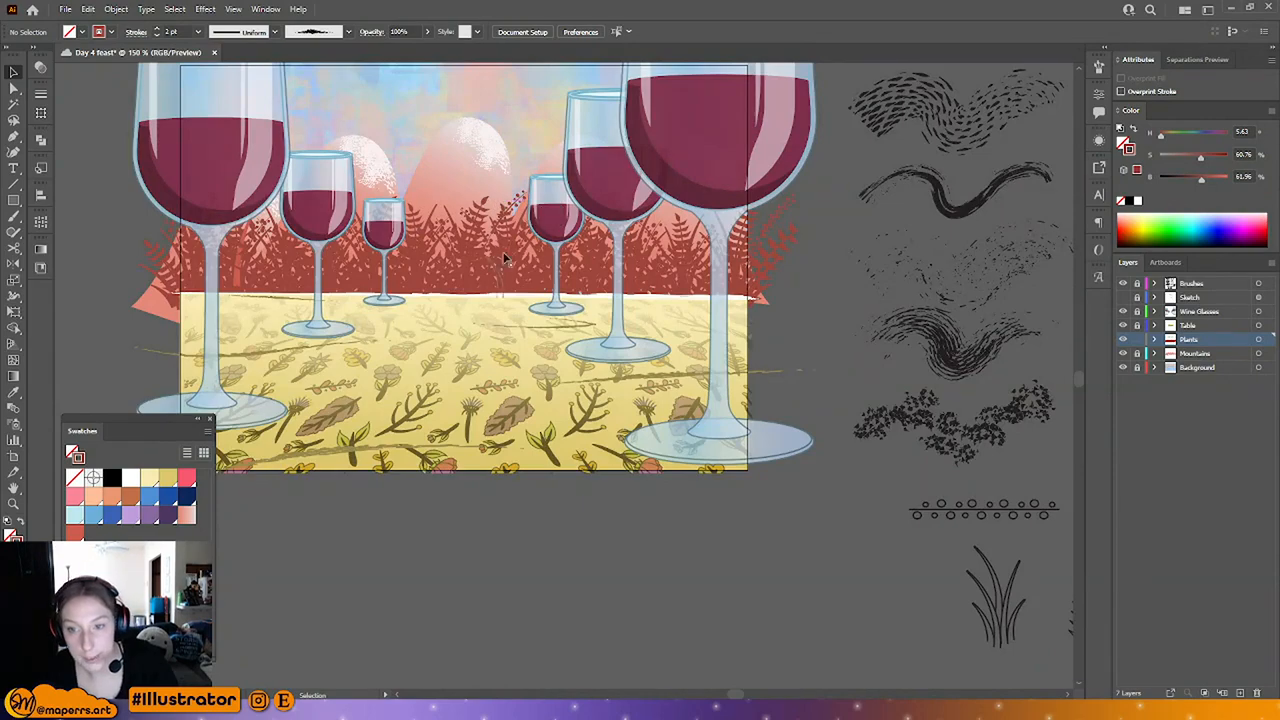
left_click(499, 241)
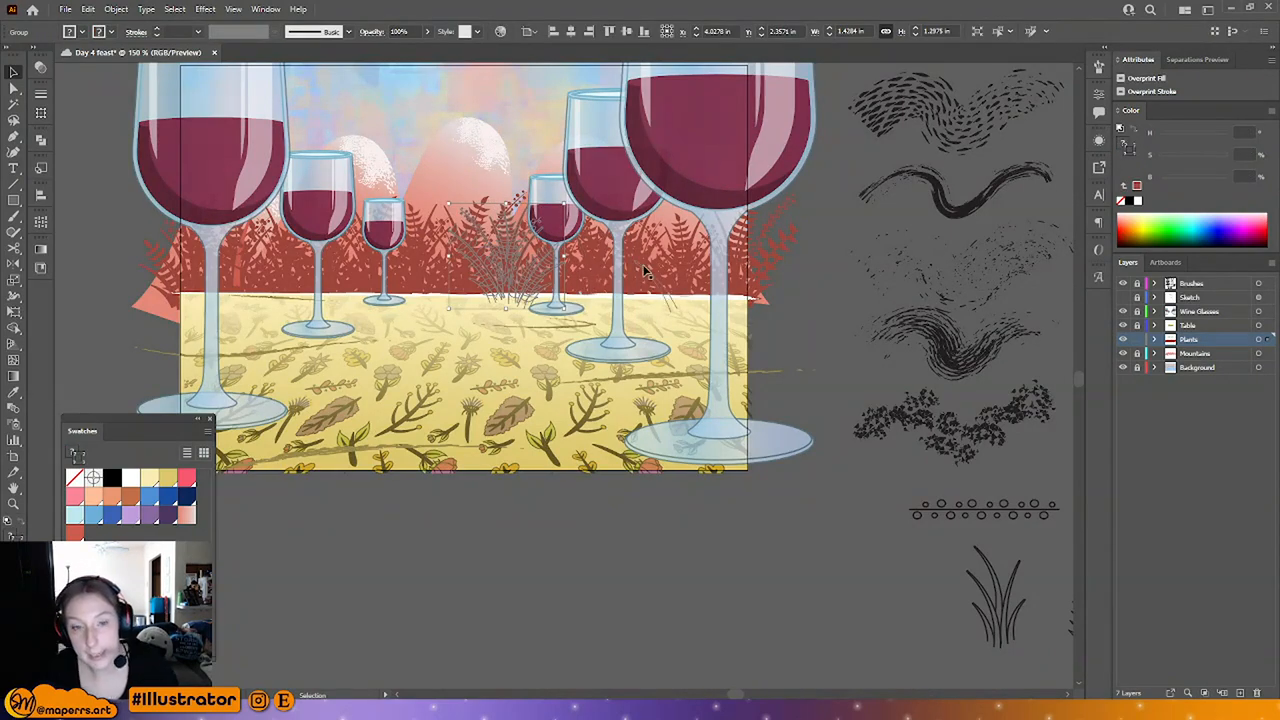
left_click(1258, 340)
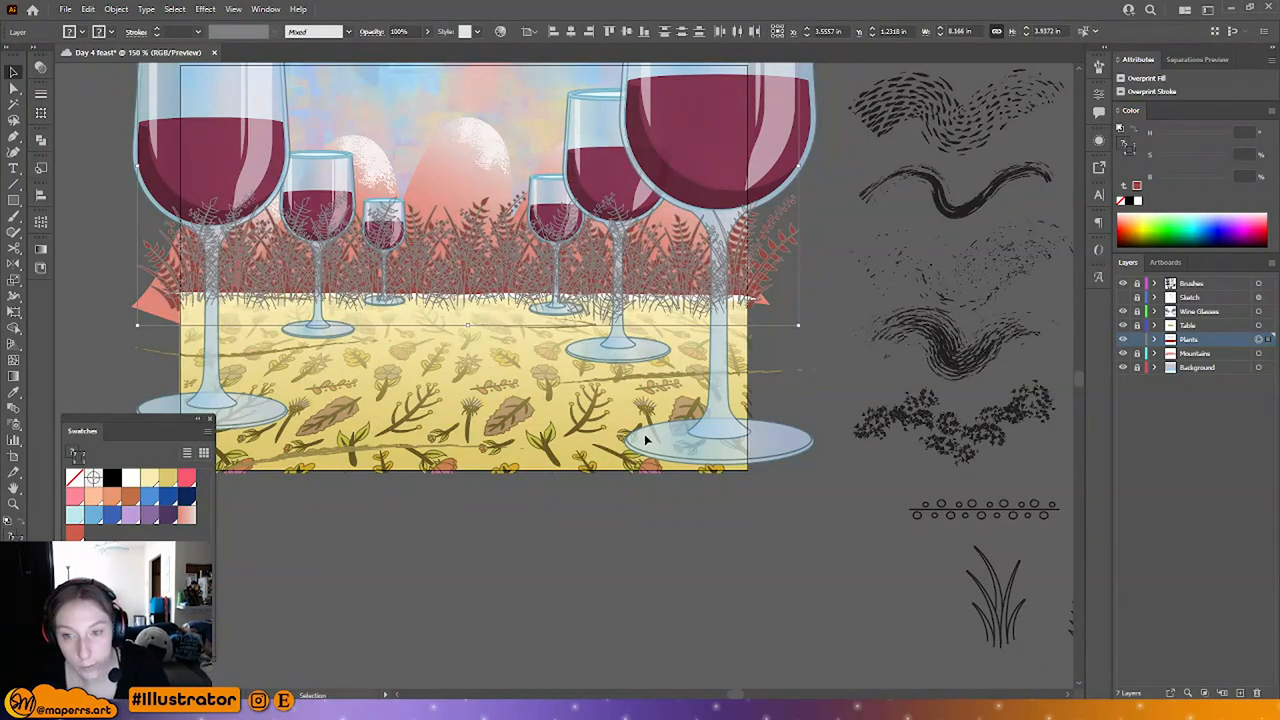
left_click(830, 288)
key("ctrl+minus")
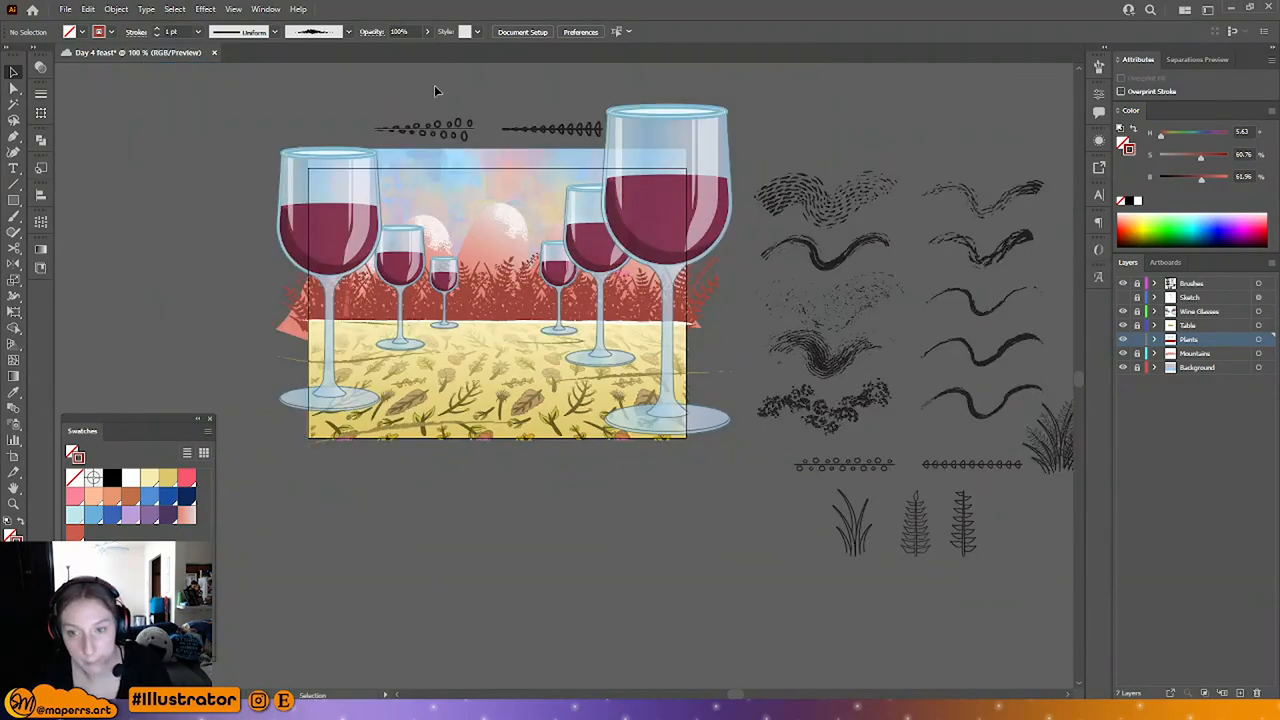
left_click_drag(489, 90, 449, 130)
left_click(445, 337)
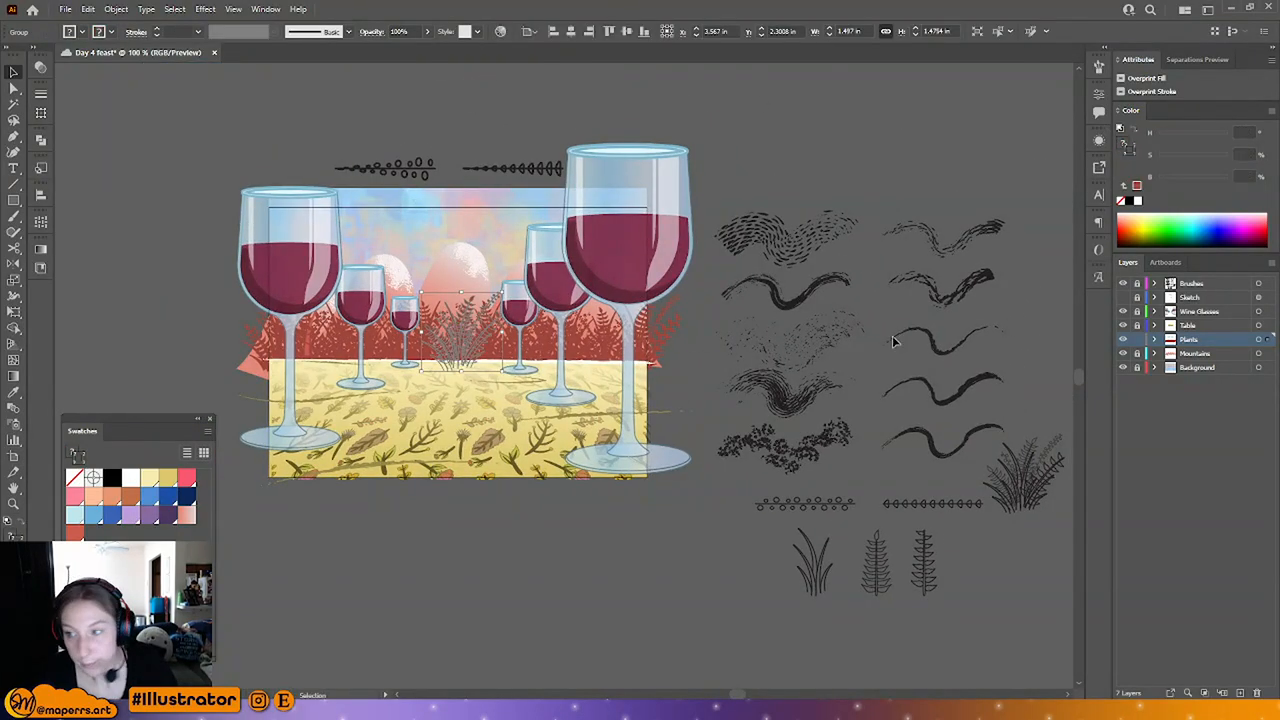
left_click(1259, 340)
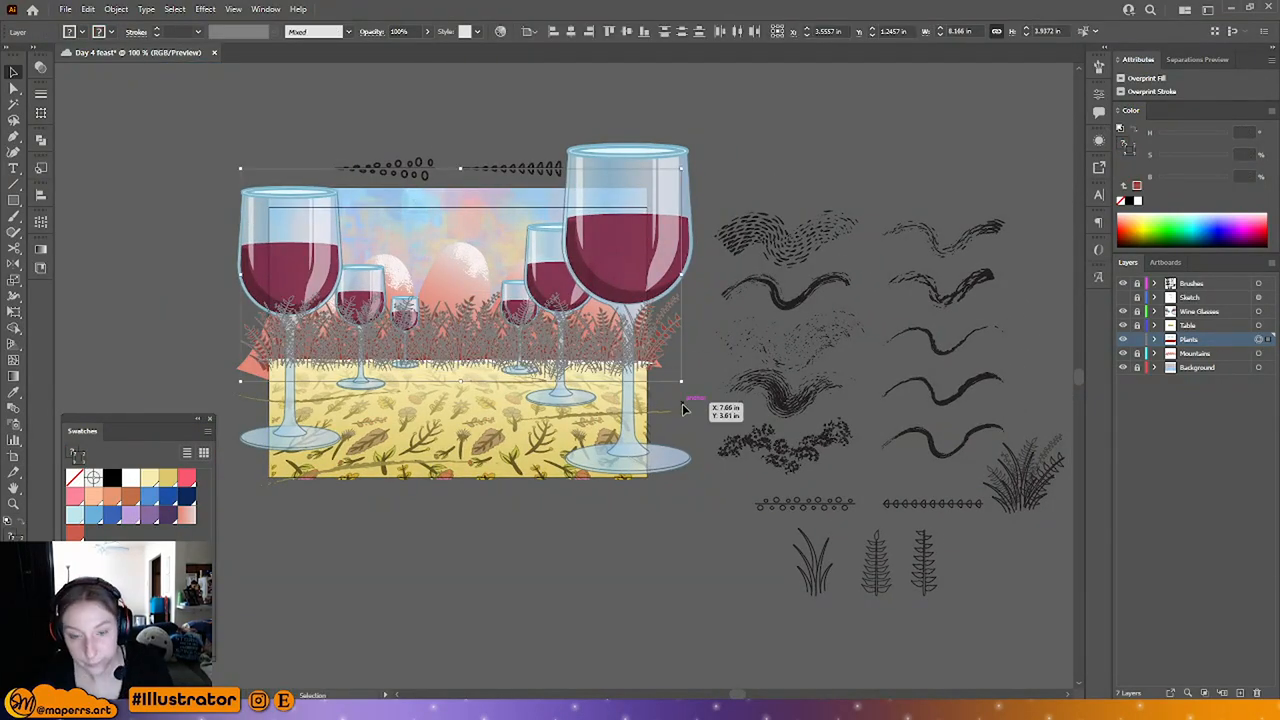
left_click(488, 559)
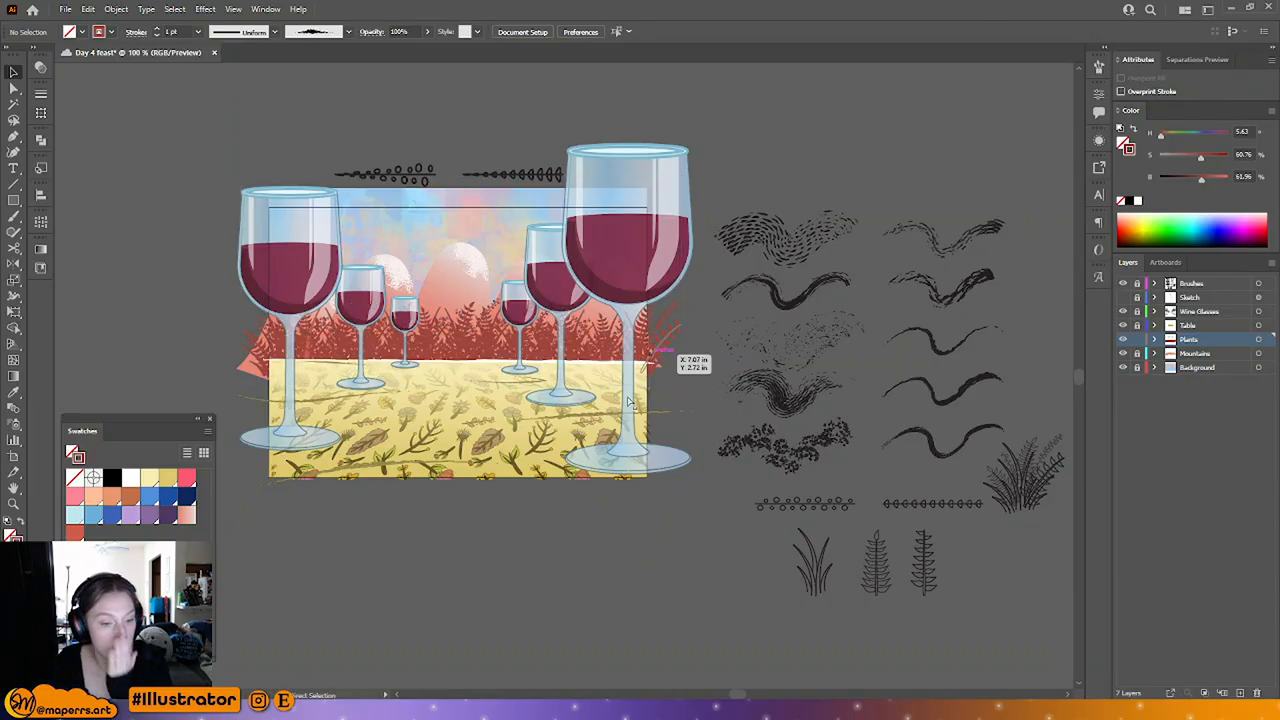
key("ctrl+s")
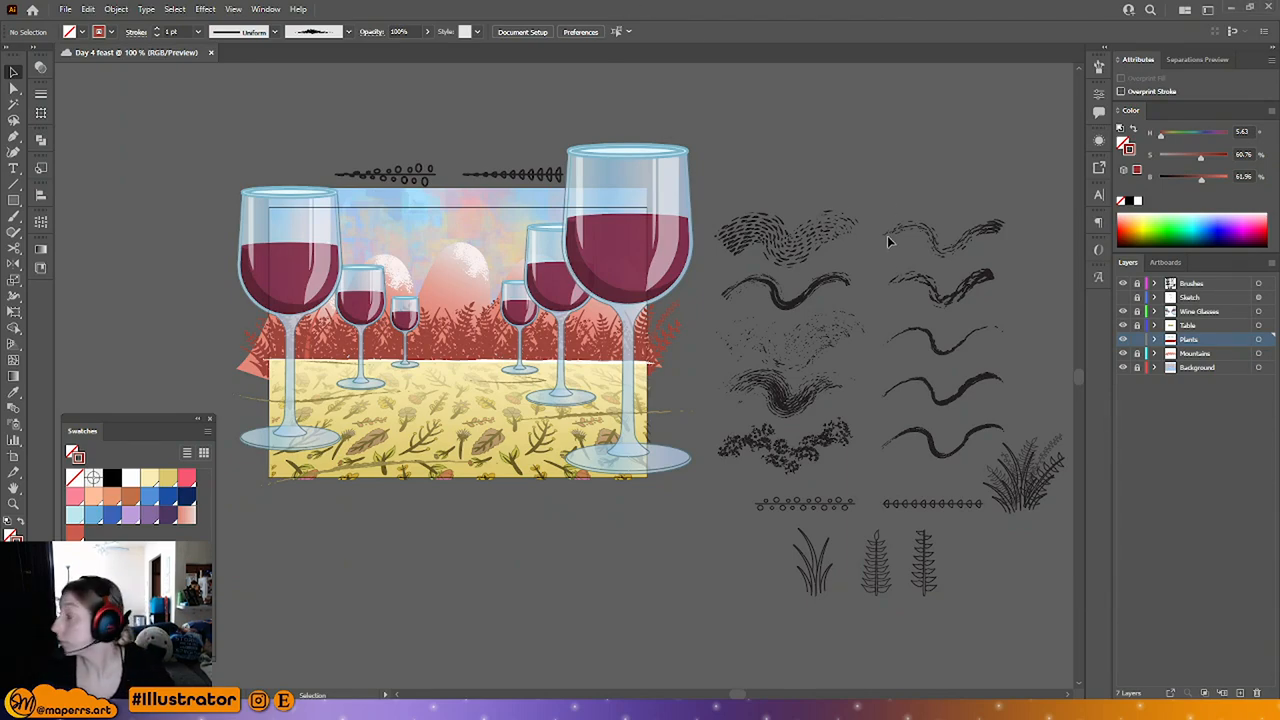
Step: Delete the two leftover black brush test strokes above the illustration and save the document
left_click_drag(651, 632, 705, 611)
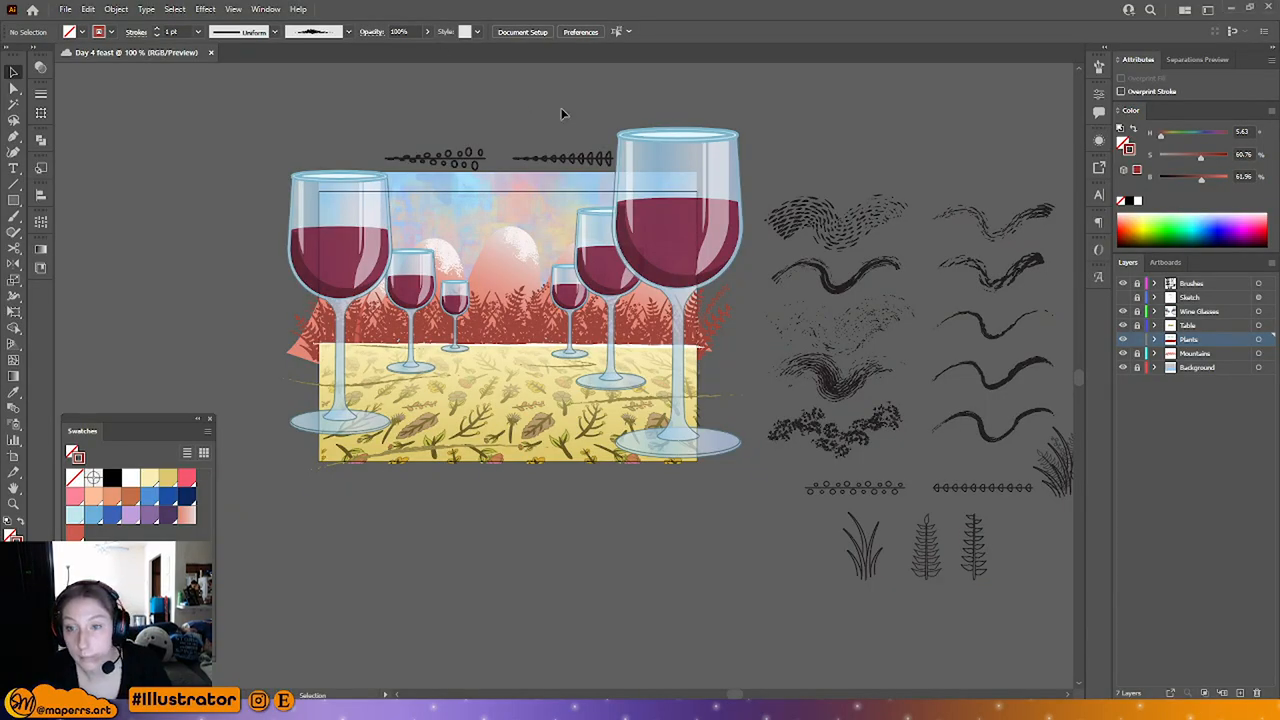
left_click(591, 163)
key("Delete")
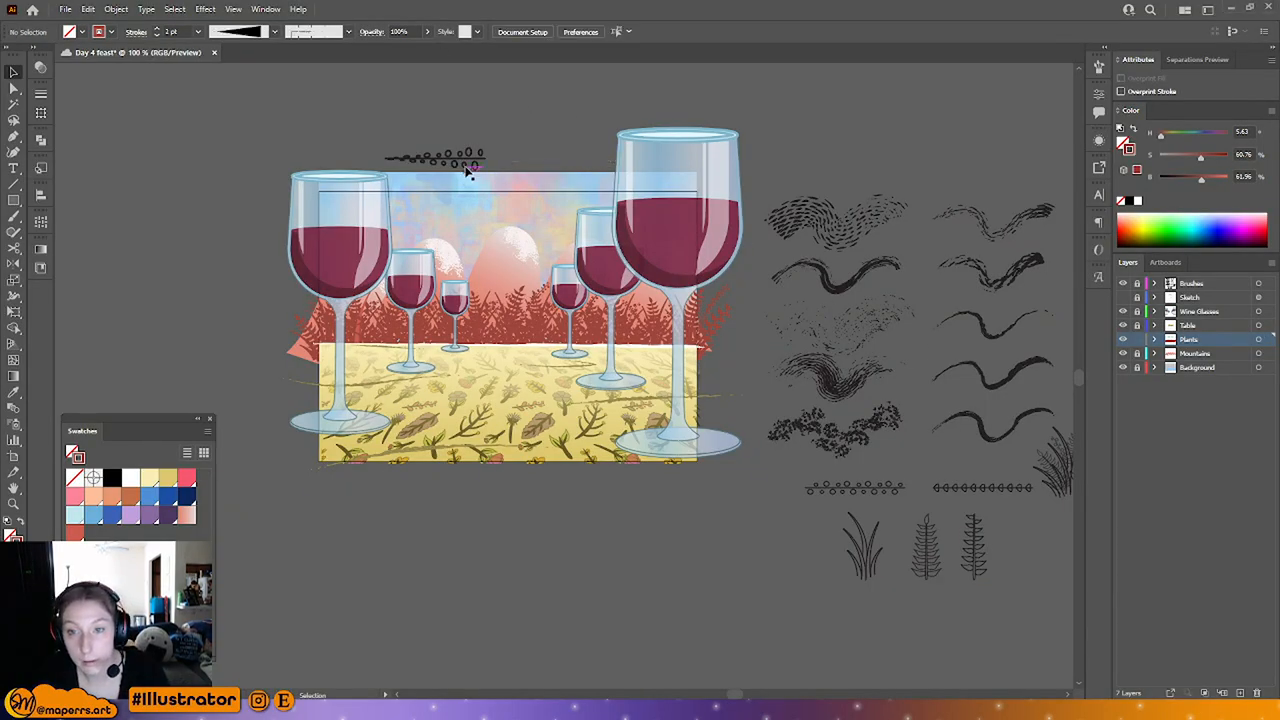
left_click(466, 168)
key("Delete")
key("ctrl+plus")
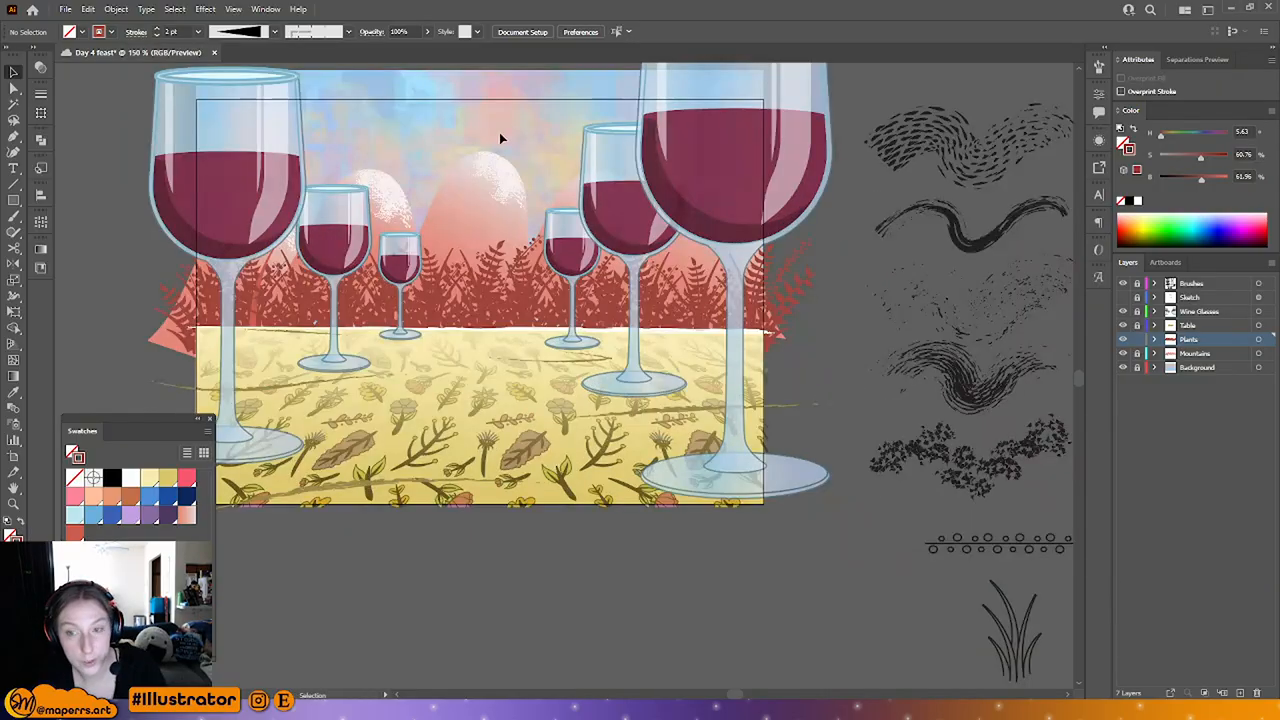
left_click_drag(503, 139, 485, 200)
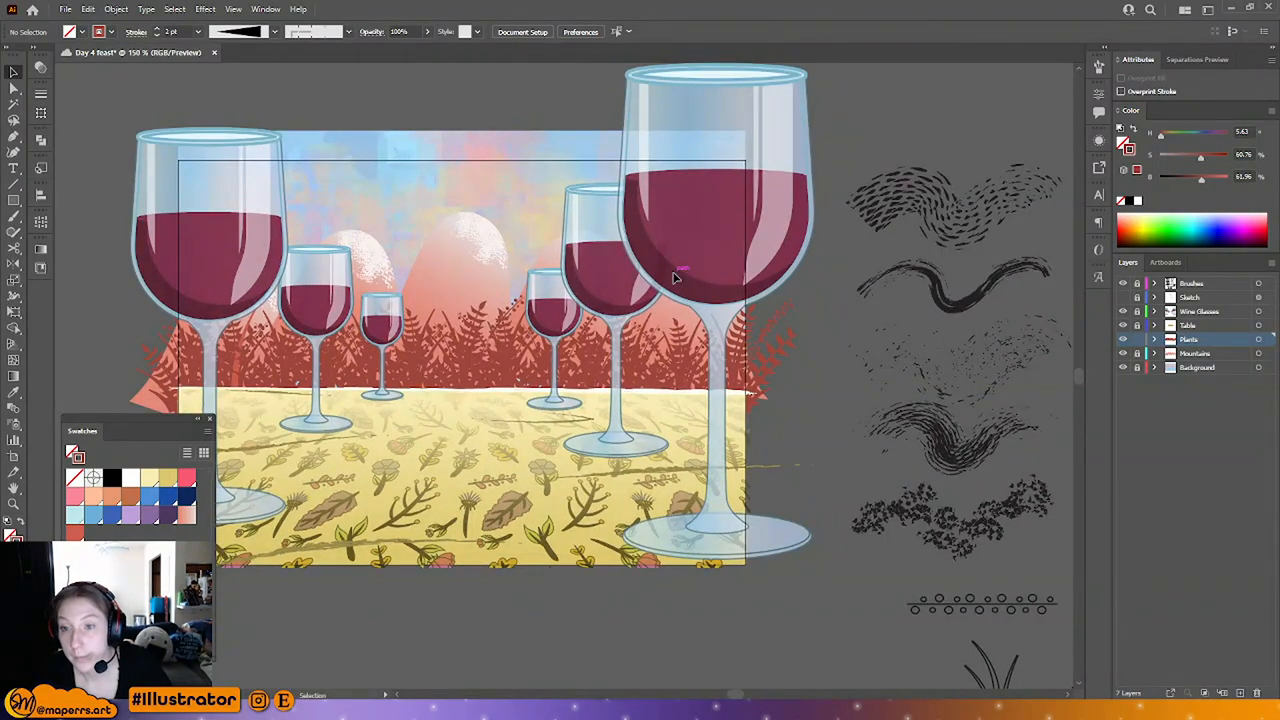
left_click_drag(489, 105, 494, 96)
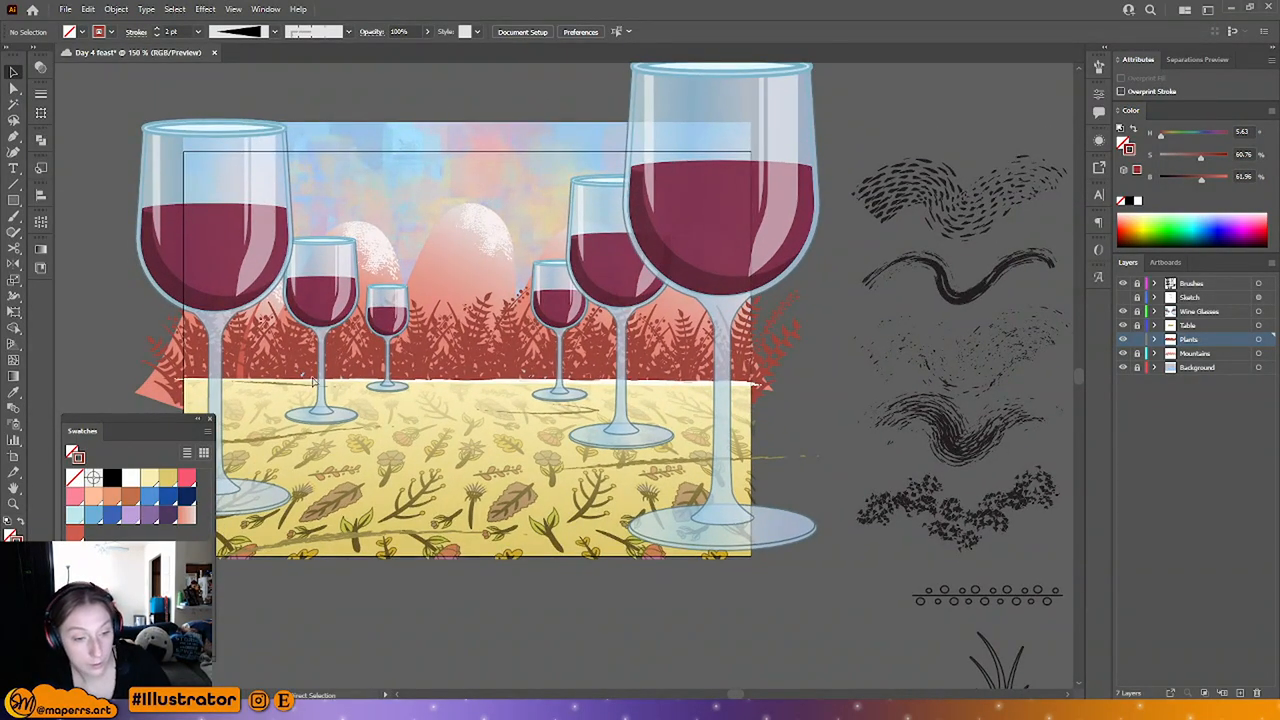
scroll(360, 557, "down", 1)
Step: Select the six fold-line paths in the Table layer and group them
left_click_drag(423, 566, 477, 511)
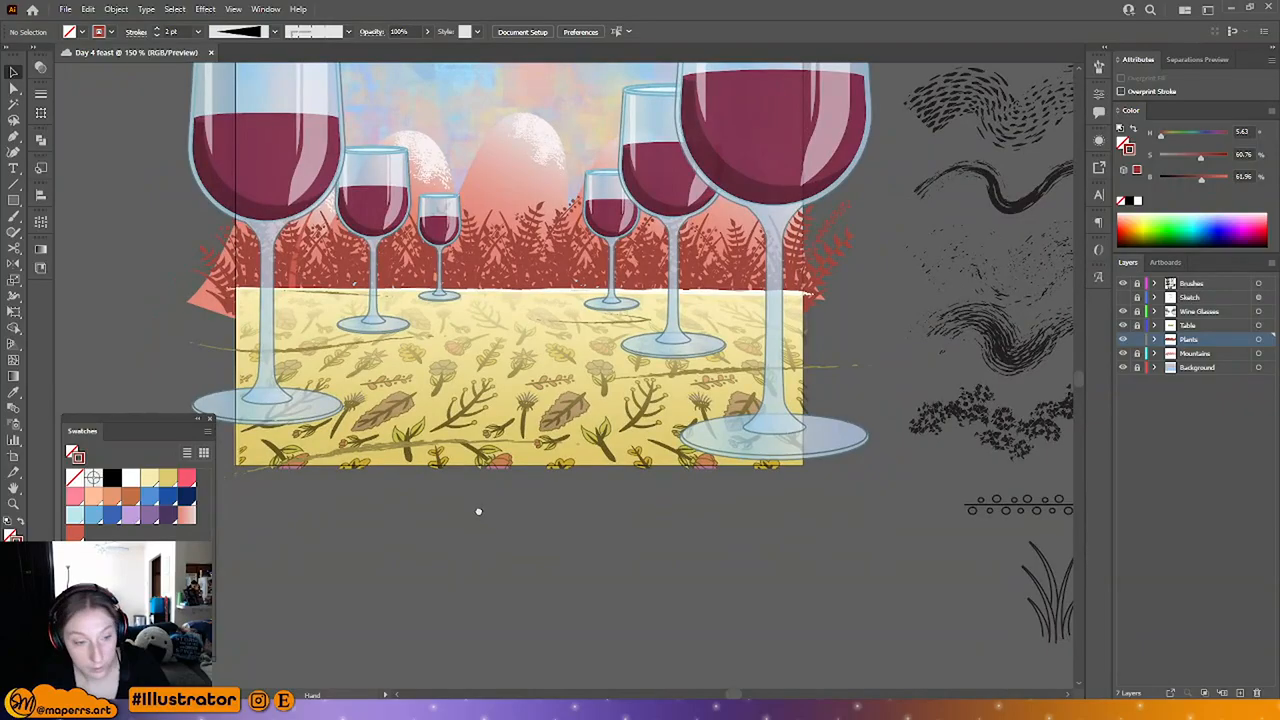
left_click(1235, 353)
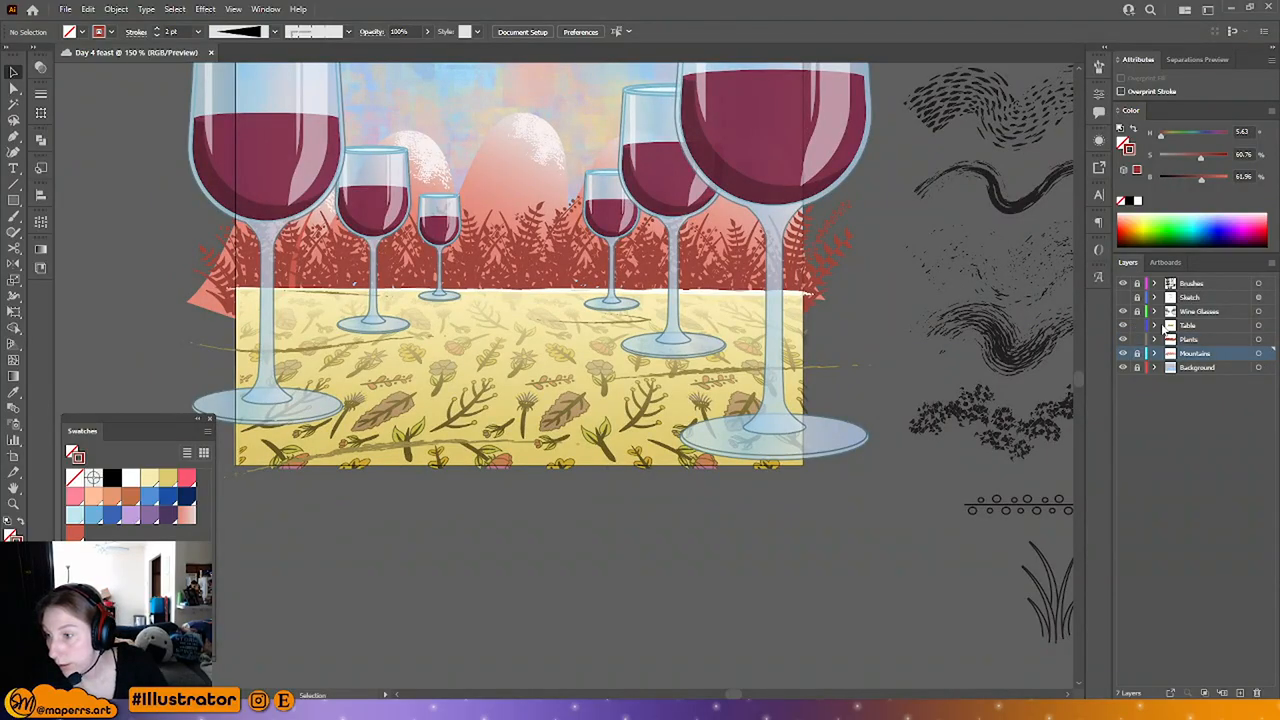
left_click(1155, 325)
left_click(1203, 340)
left_click(1206, 368, "shift")
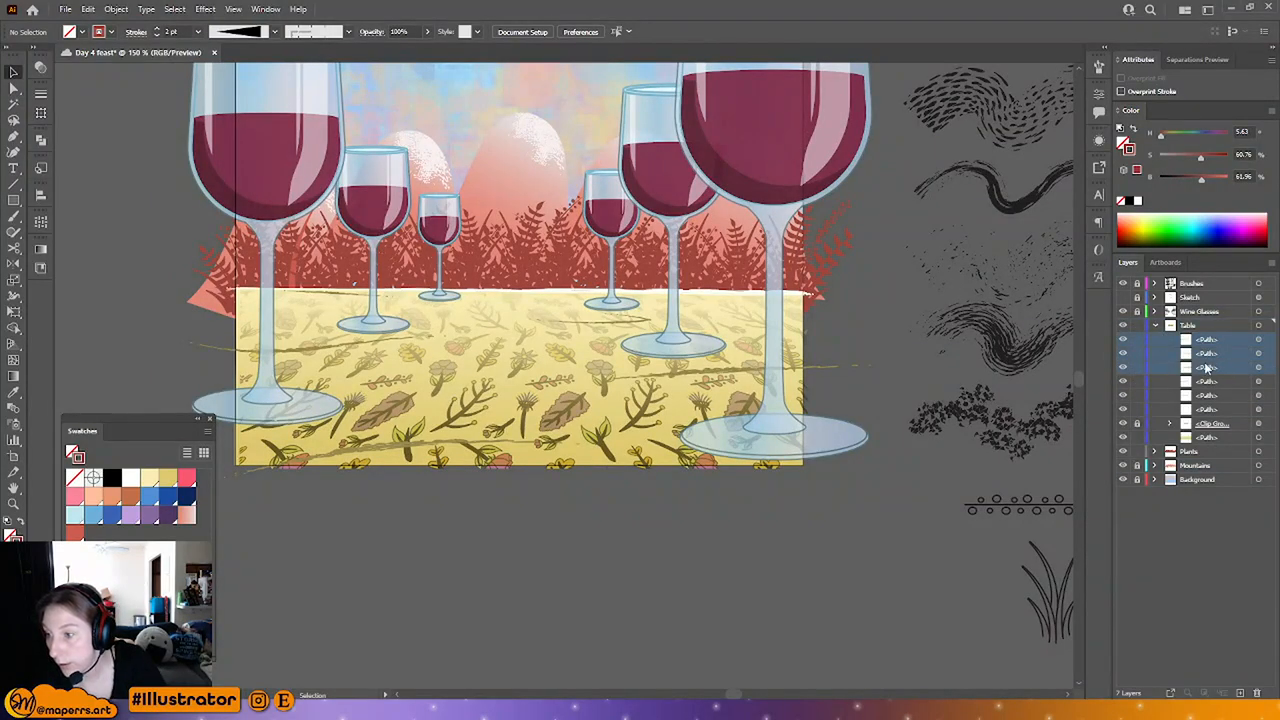
left_click_drag(1212, 385, 1205, 418)
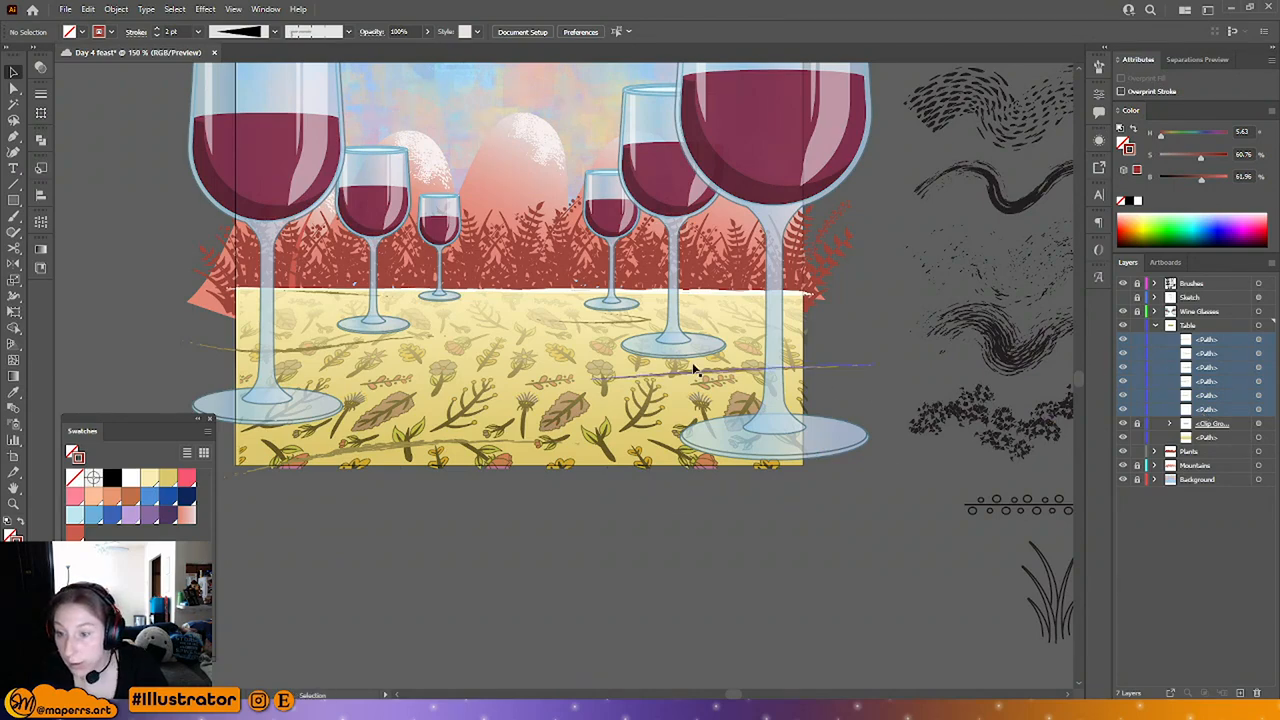
left_click(1258, 341)
left_click(1258, 354, "shift")
left_click(1258, 368, "shift")
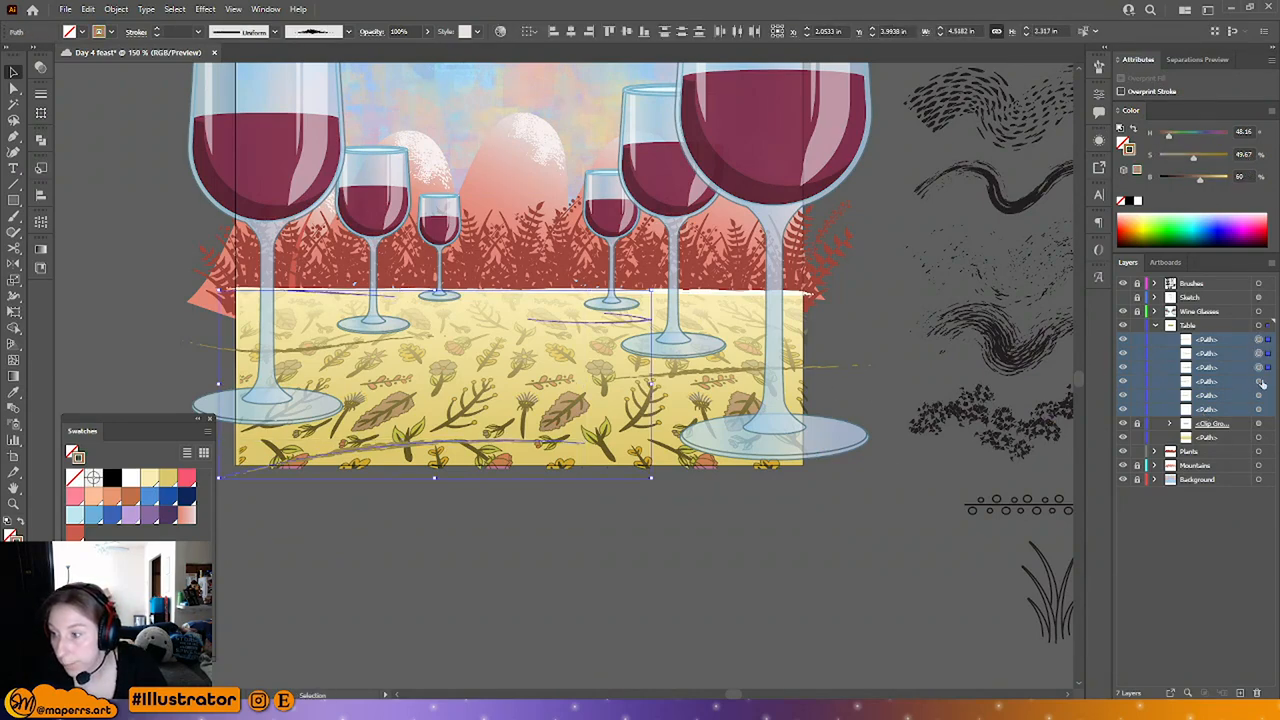
left_click(1258, 382, "shift")
left_click(1258, 396, "shift")
left_click(1258, 410, "shift")
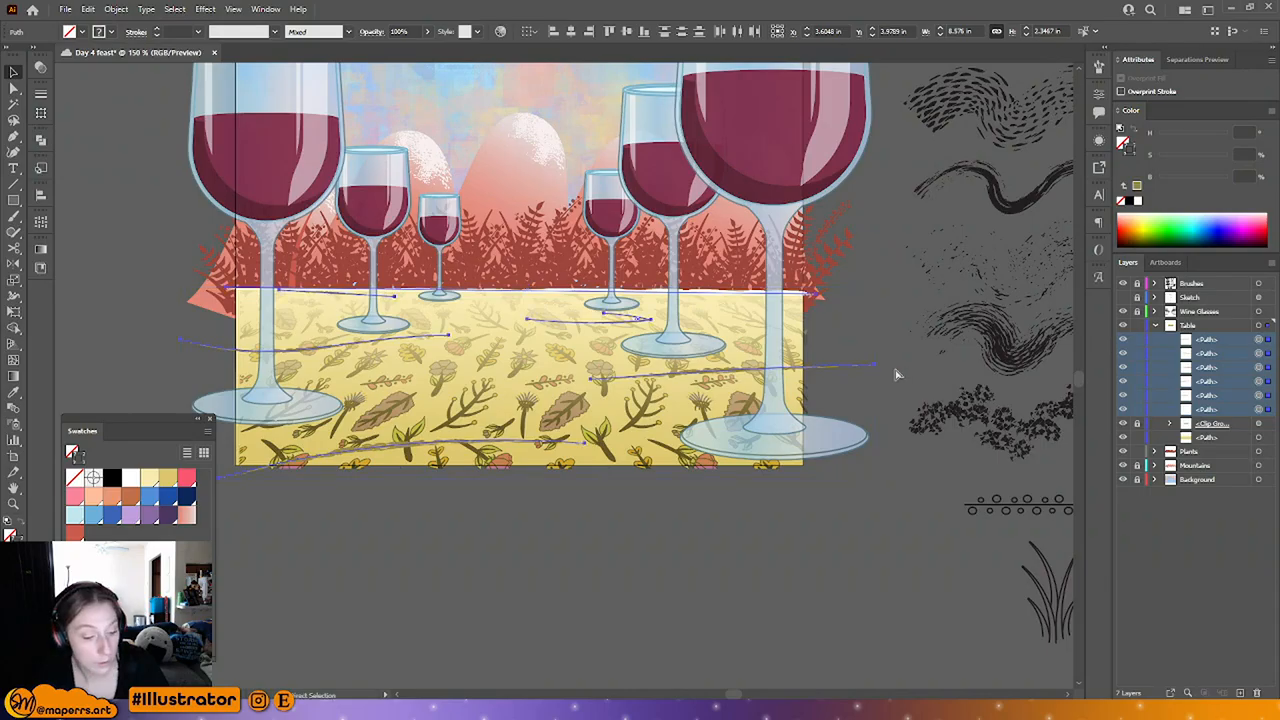
key("ctrl+g")
left_click(597, 537)
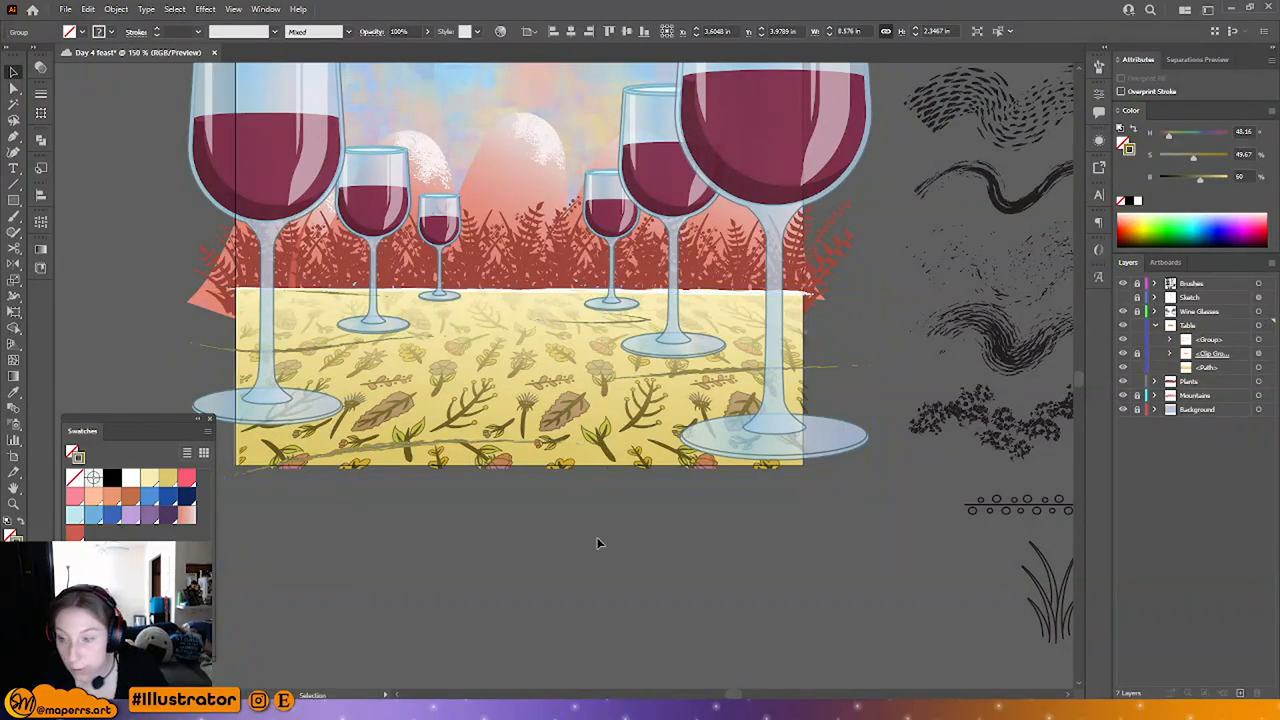
Step: Collapse the Table layer and lock both the Table and Plants layers
left_click(1154, 326)
left_click(1206, 332)
left_click(1192, 341)
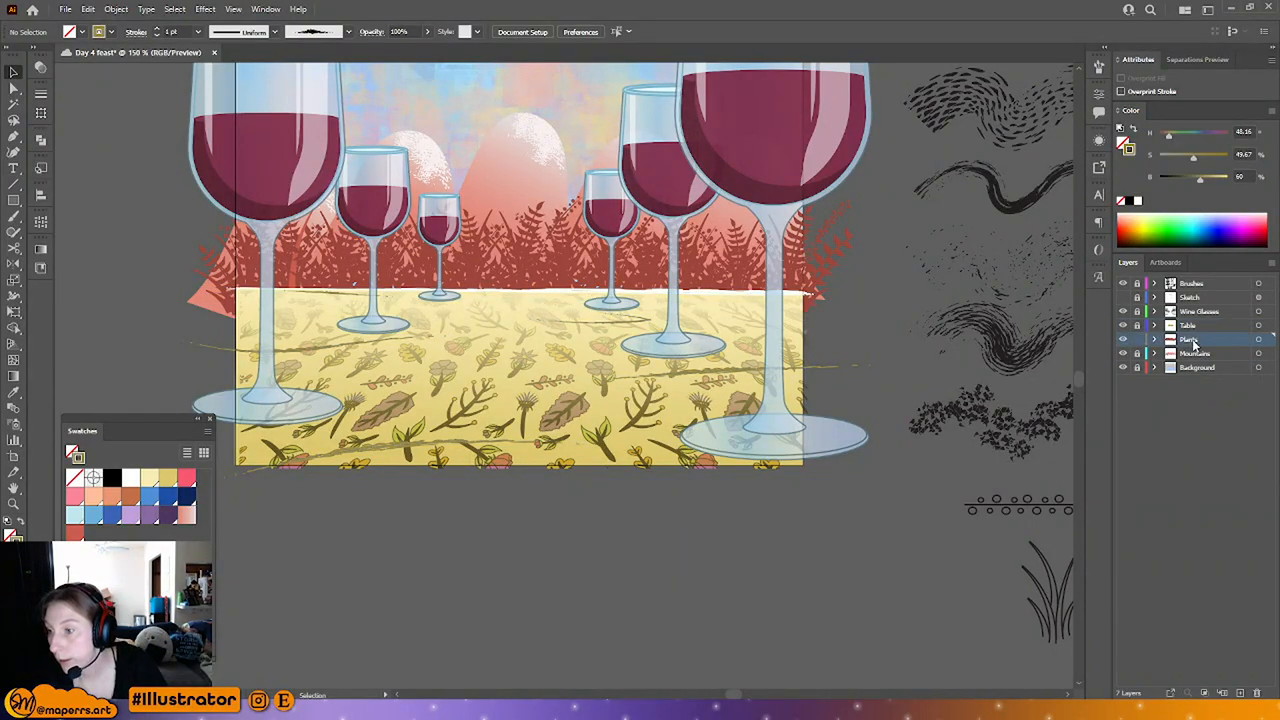
left_click(1152, 356)
left_click(1200, 336)
Step: Create a new layer directly above the Sketch layer and name it Vines
key("ctrl+minus")
left_click_drag(713, 487, 673, 497)
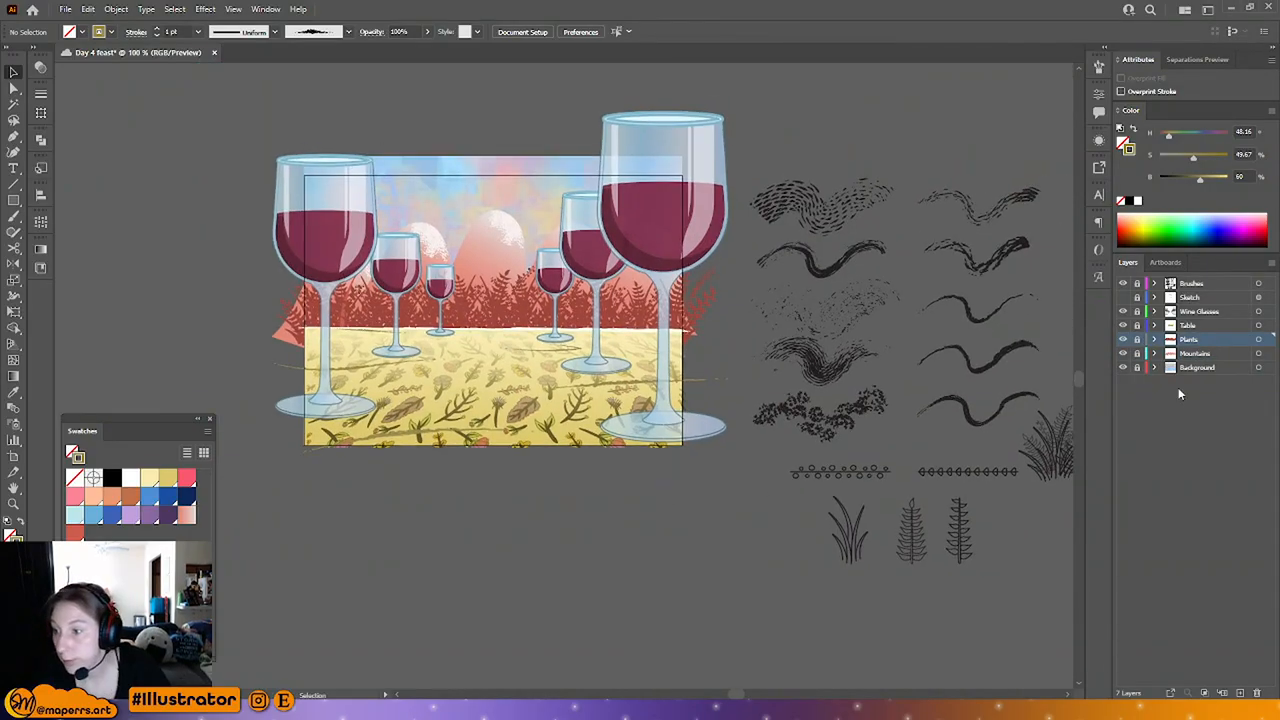
left_click(1192, 298)
left_click(1239, 693)
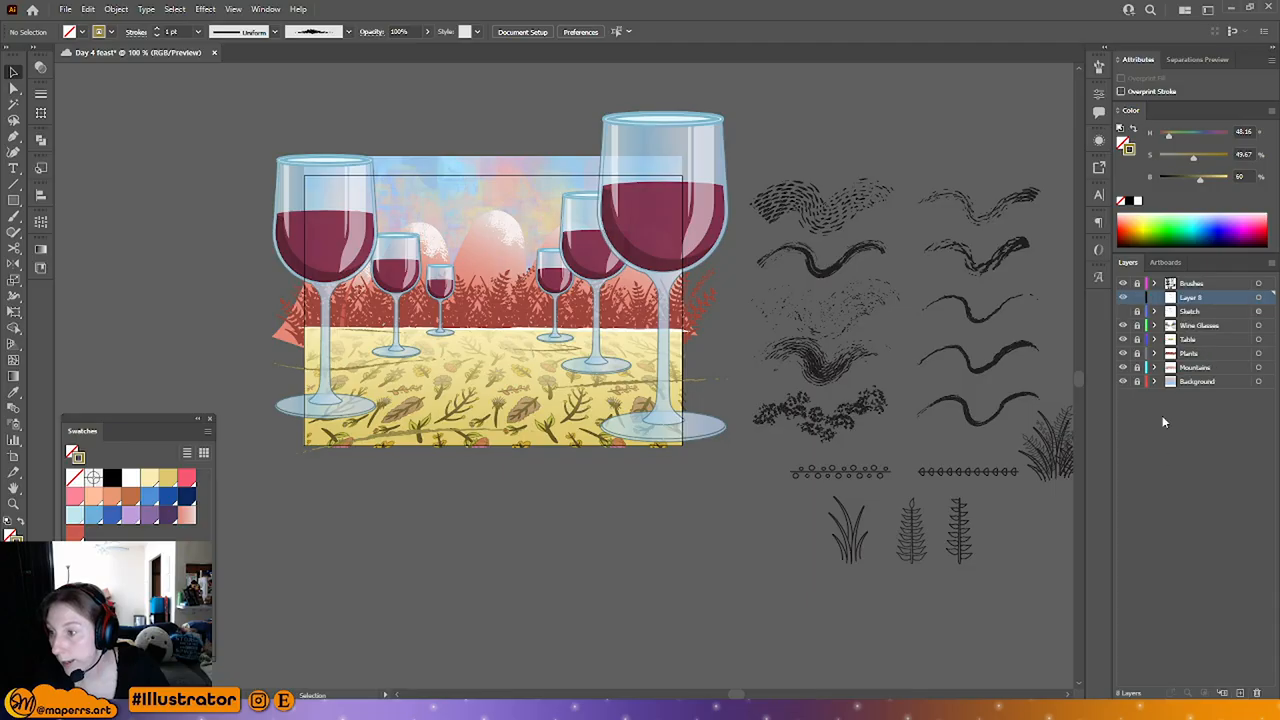
double_click(1192, 298)
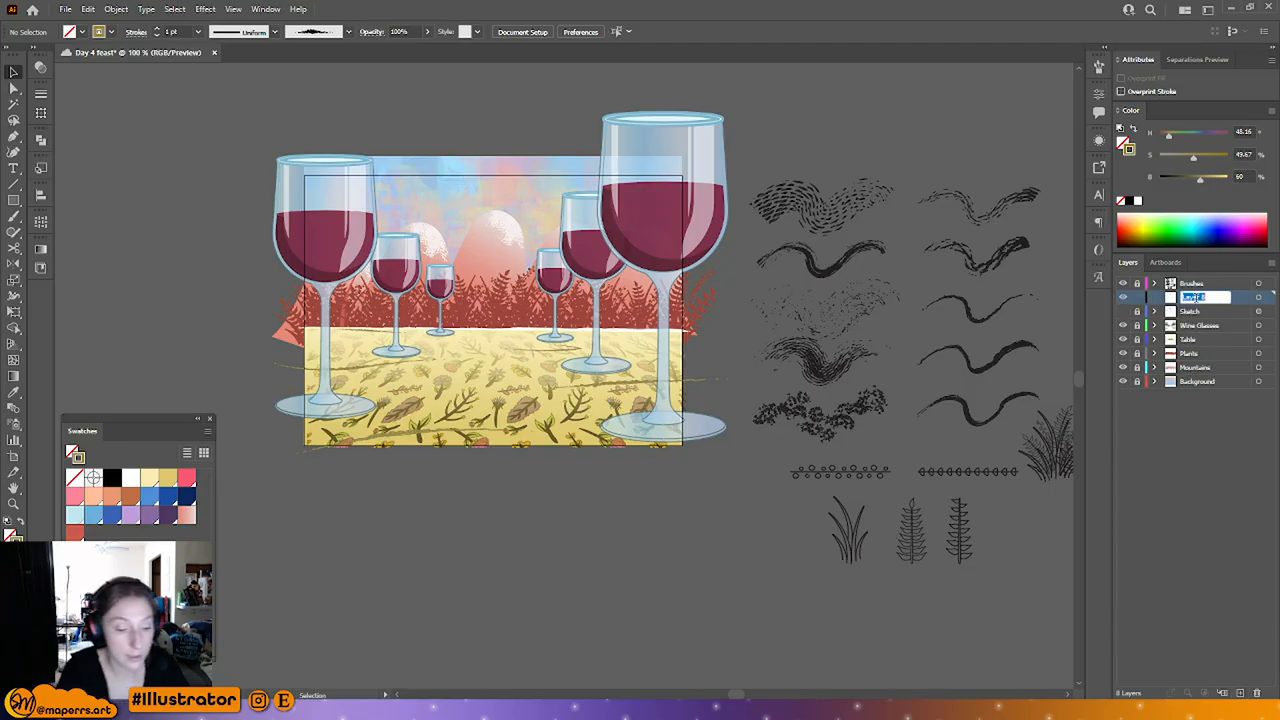
type("Vines")
key("Return")
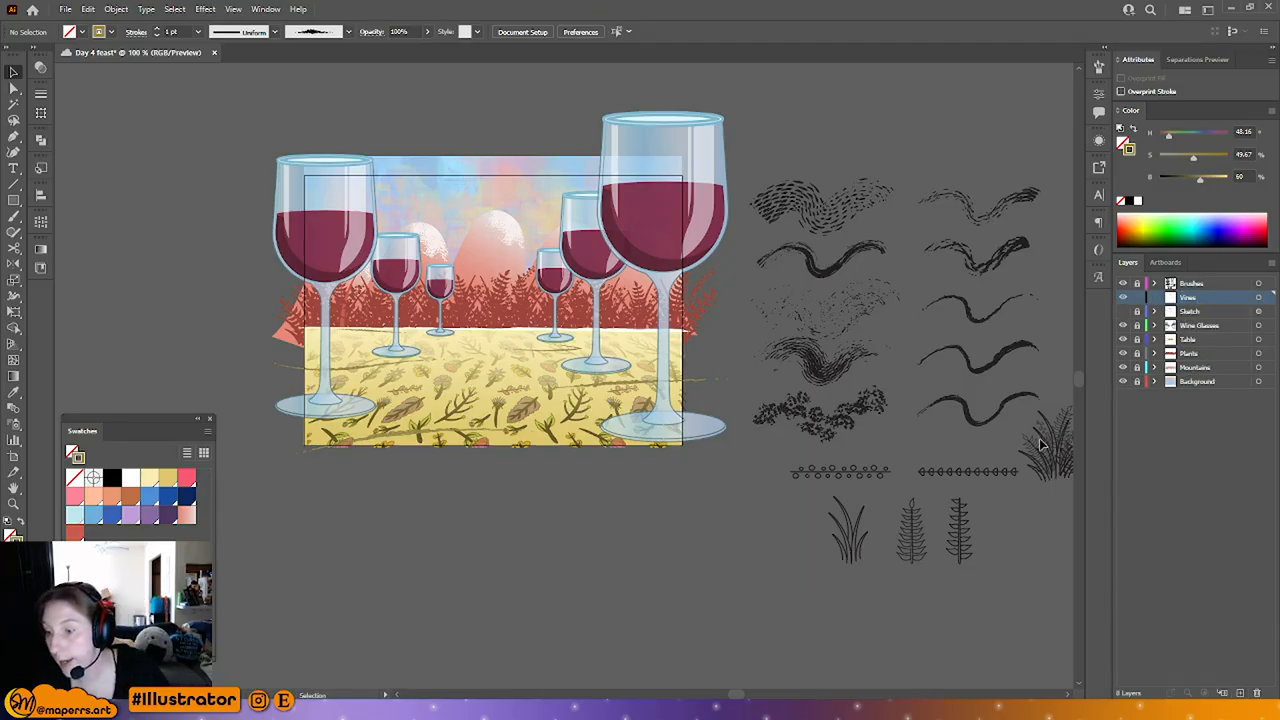
Step: Copy the leafy vine stroke from the brush samples, relock the Brushes layer, and paste the stroke onto the Vines layer
scroll(897, 345, "up", 3)
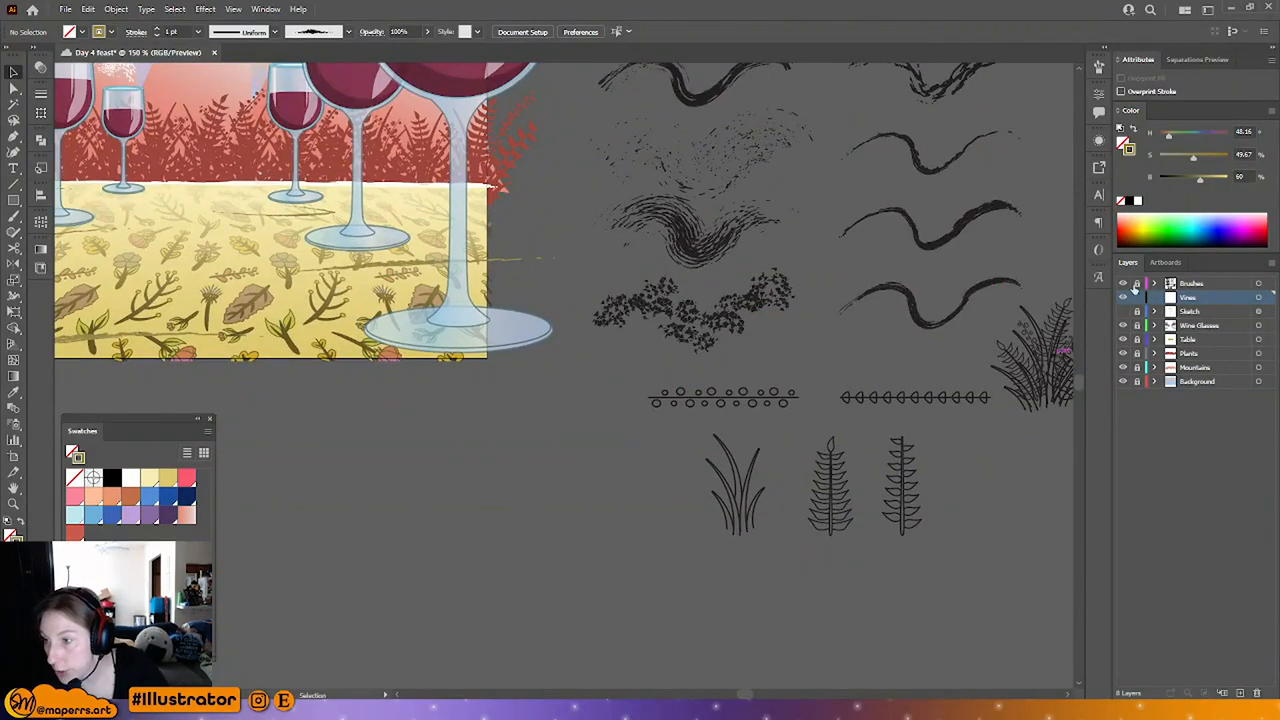
left_click(944, 392)
left_click(1136, 286)
left_click(1214, 299)
left_click_drag(685, 306, 950, 378)
key("ctrl+minus")
key("ctrl+minus")
key("ctrl+plus")
key("ctrl+plus")
left_click_drag(506, 284, 504, 334)
key("ctrl+v")
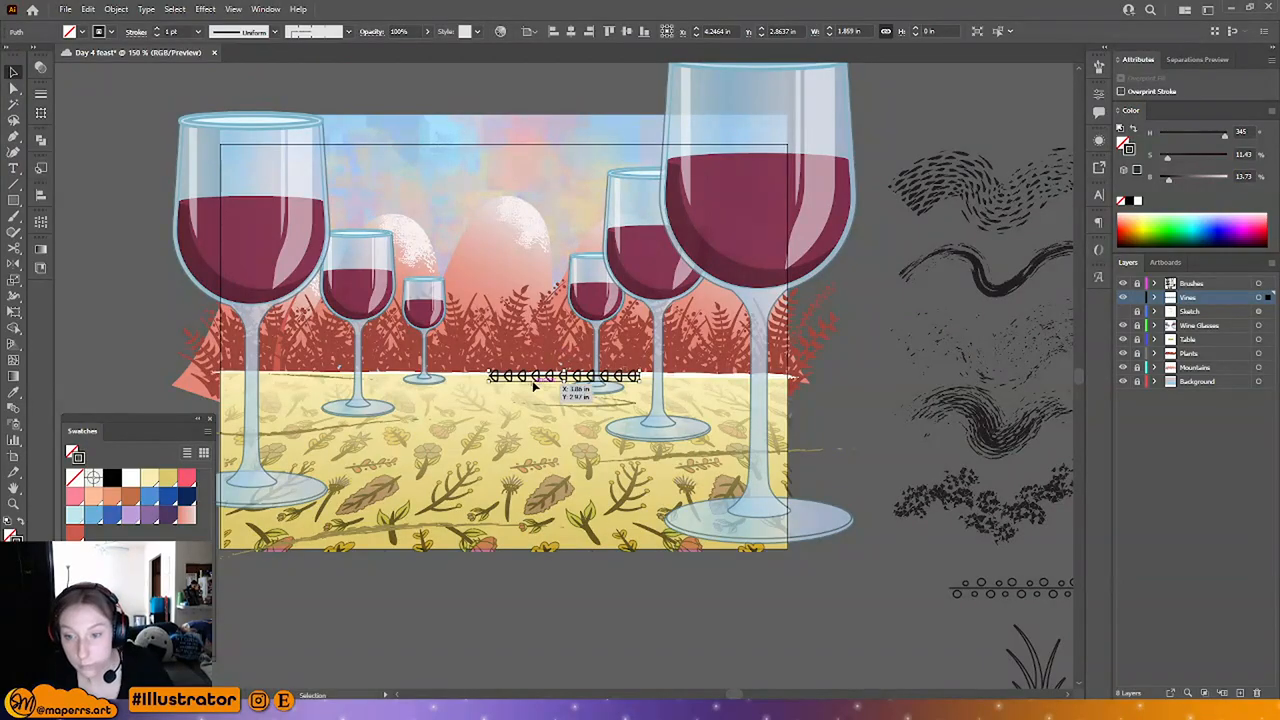
Step: Move the pasted vine stroke to the upper-left part of the artwork, across the large left wine glass
mouse_move(531, 391)
left_mouse_down()
mouse_move(437, 133)
mouse_move(463, 234)
left_mouse_up()
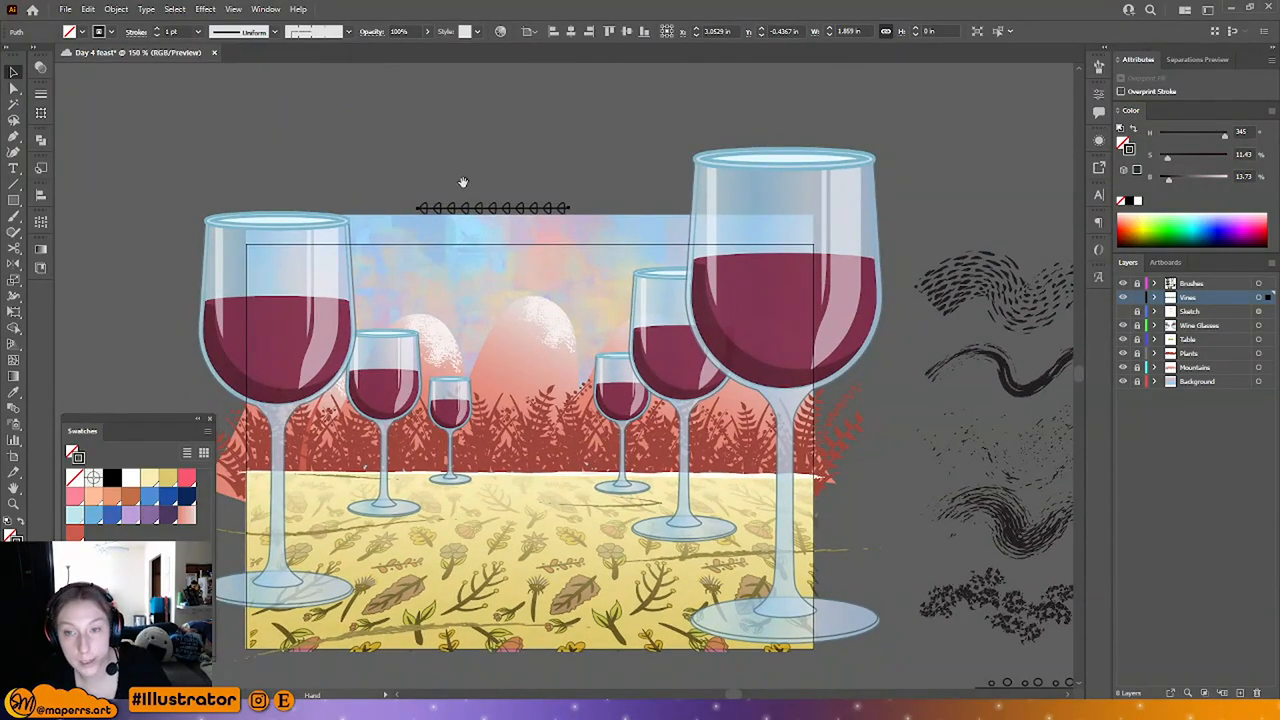
left_click_drag(463, 181, 463, 139)
left_click(14, 89)
left_click(572, 168)
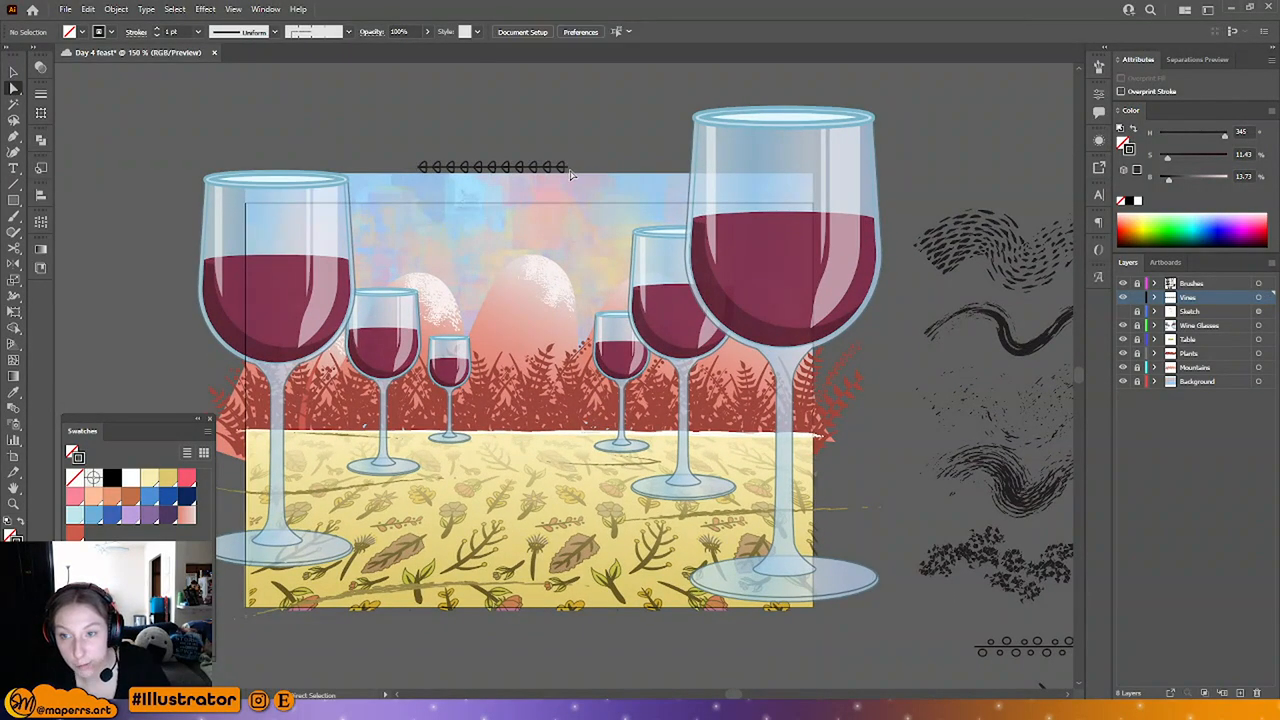
left_click(14, 72)
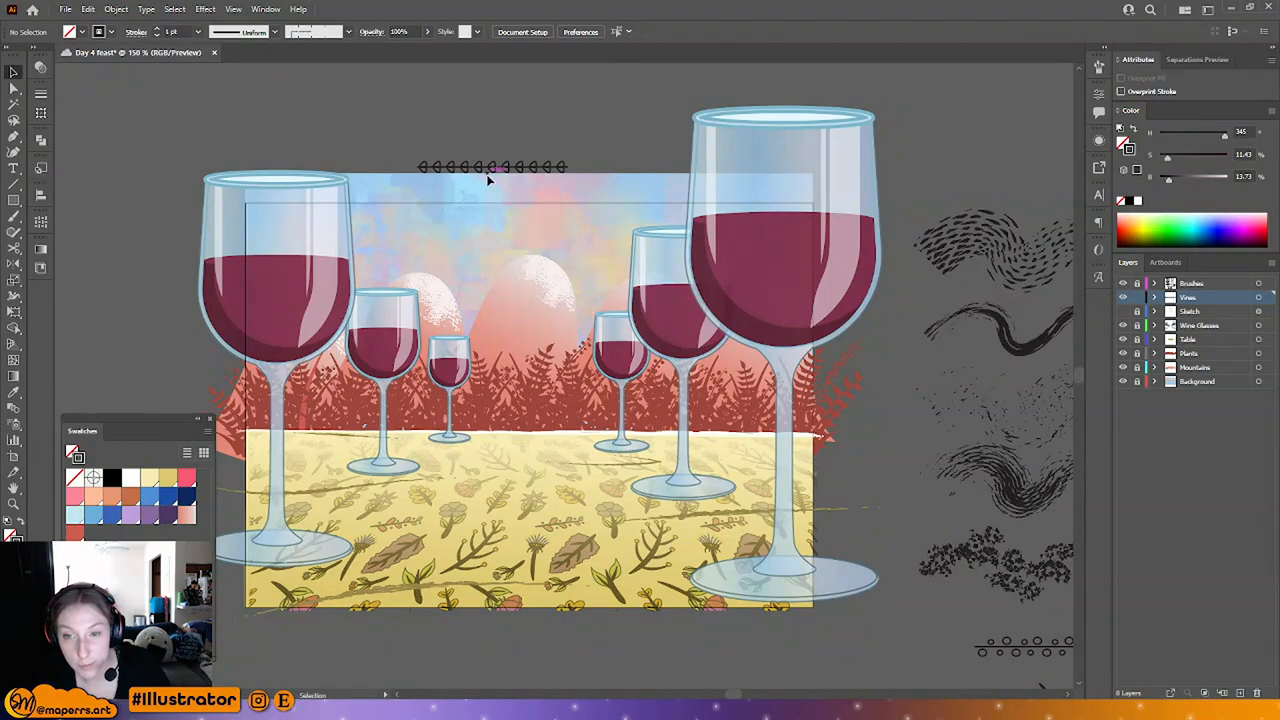
left_click_drag(518, 168, 342, 234)
Step: Convert both end anchors of the vine to smooth points, extend its right end up and outward, and angle its left handle
key("a")
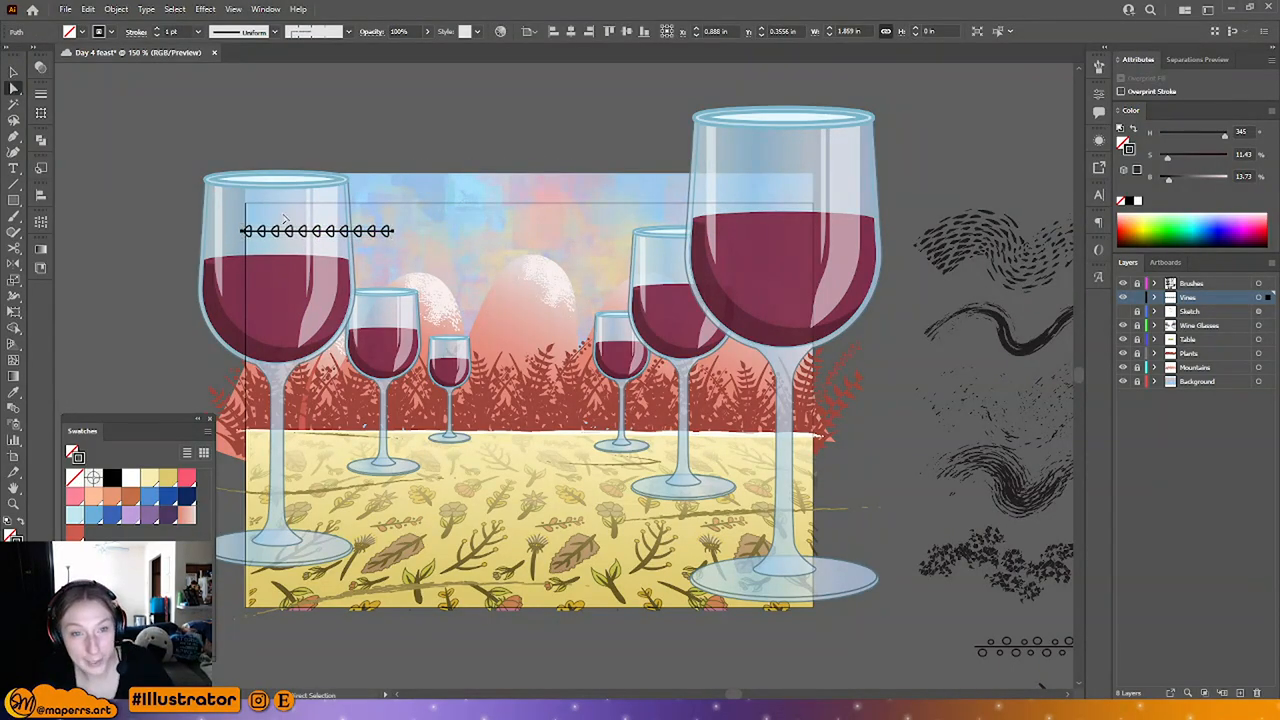
left_click(393, 232)
left_click(121, 32)
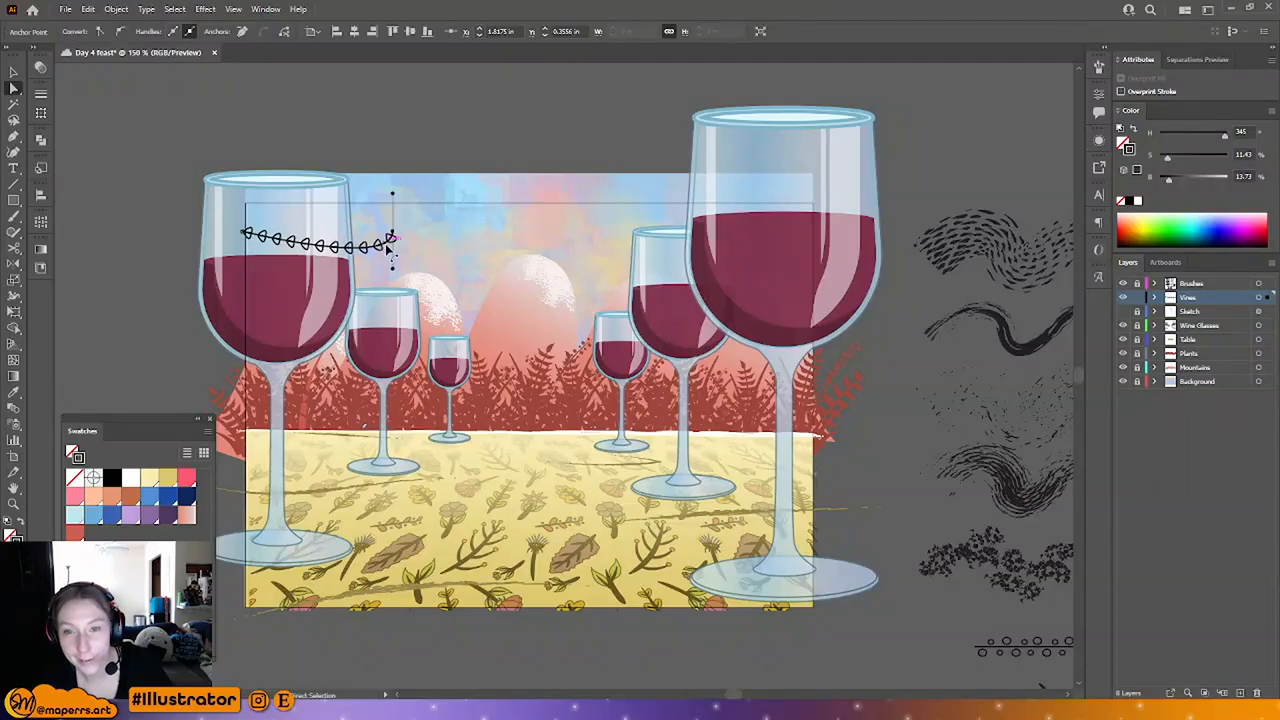
left_click_drag(395, 236, 468, 203)
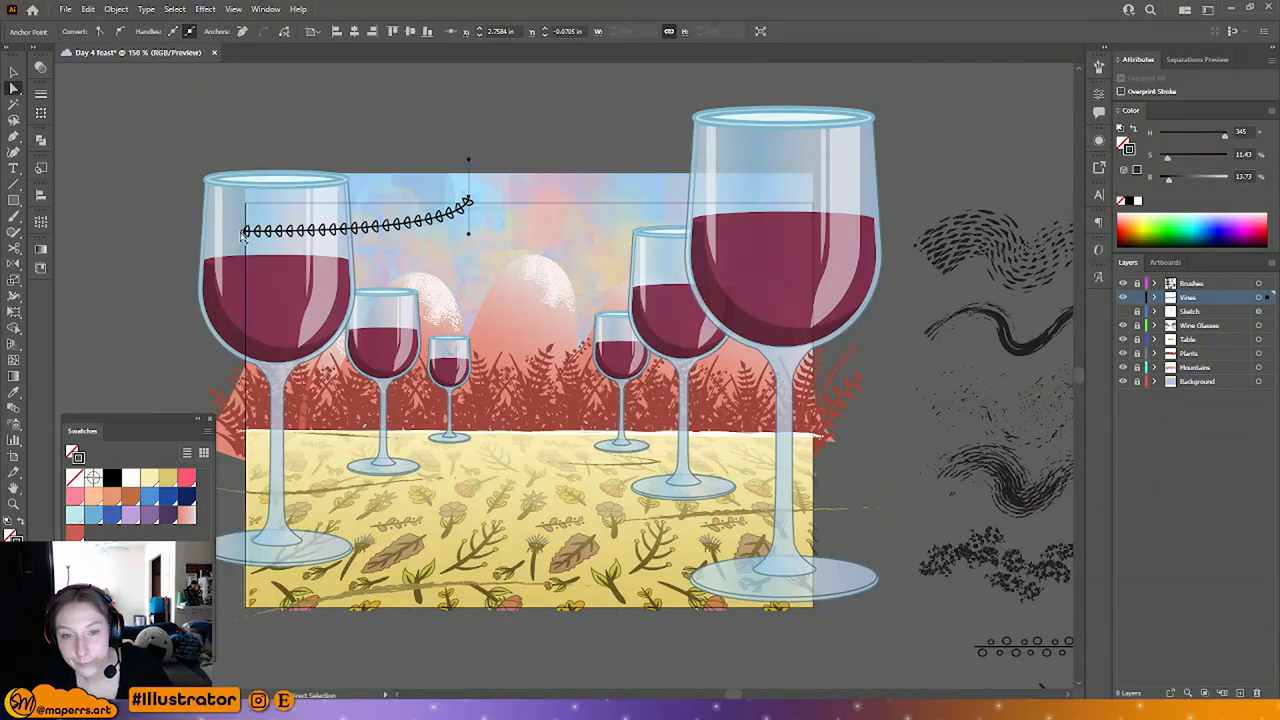
left_click(242, 232)
left_click(121, 32)
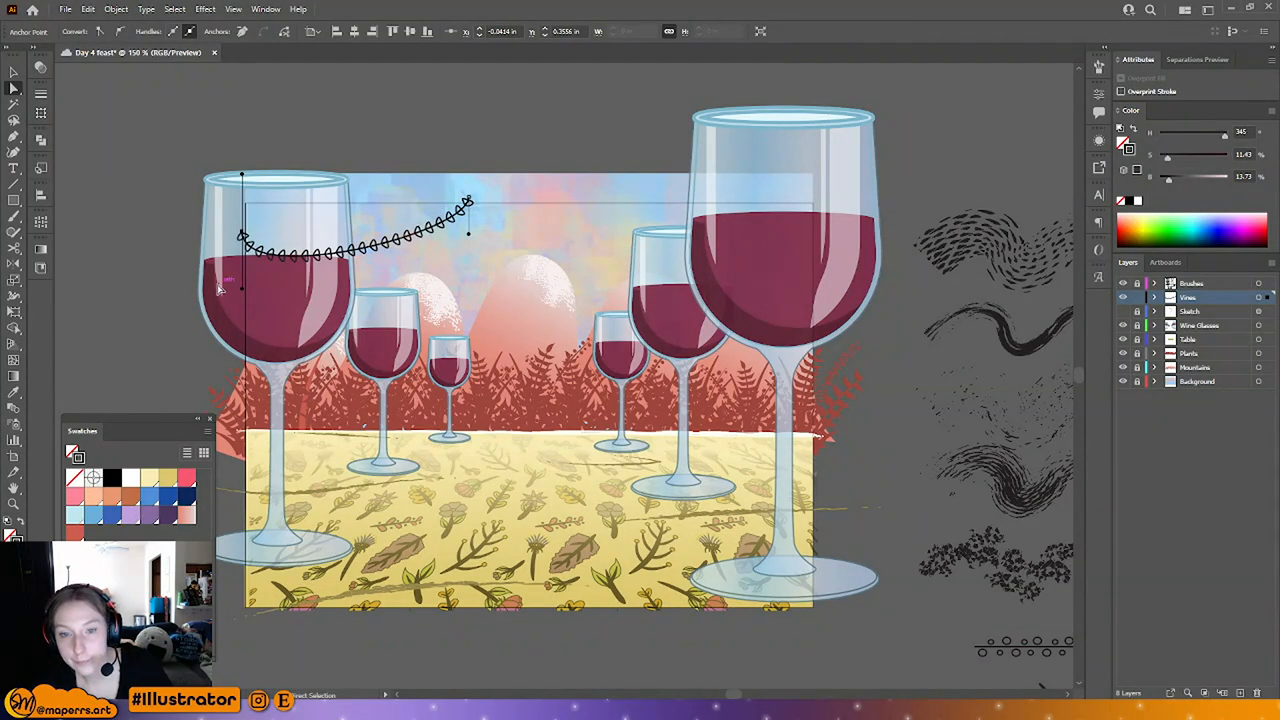
left_click_drag(242, 293, 309, 277)
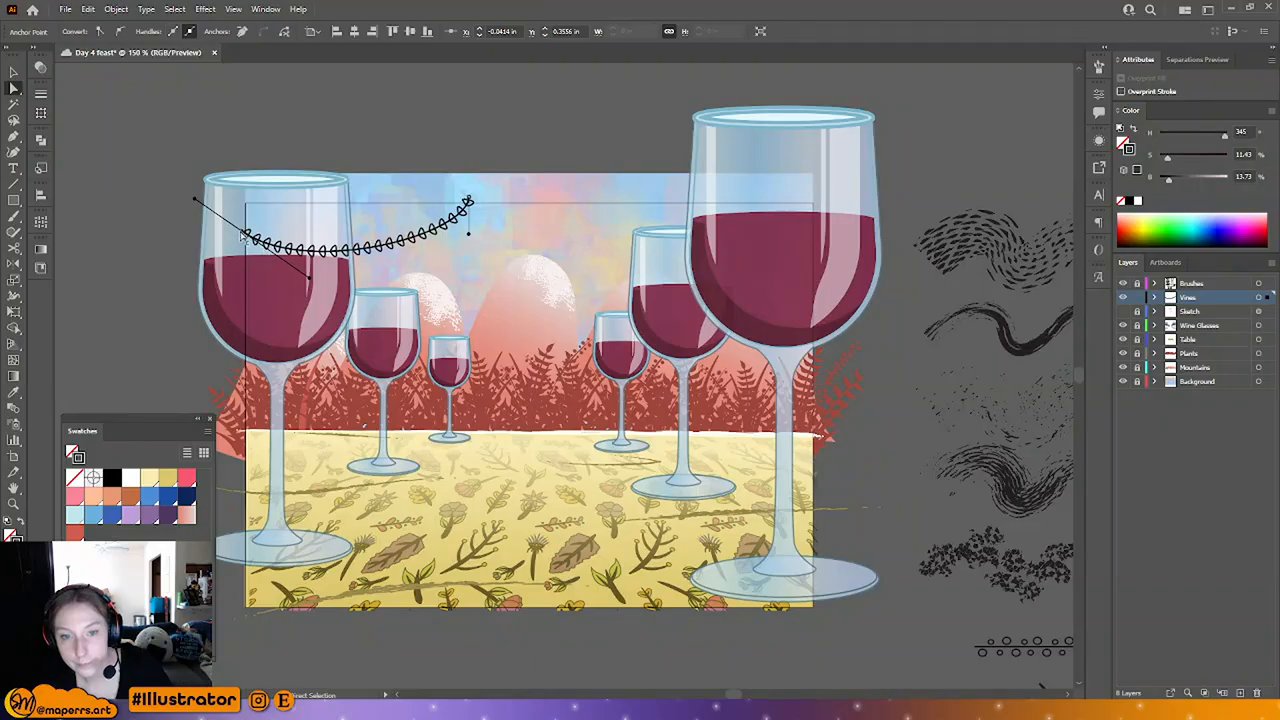
Step: Adjust the vine's end anchors and handles into a garland sagging from the sky's upper edge to the left glass, and save
left_click_drag(242, 235, 213, 232)
left_click_drag(468, 203, 449, 254)
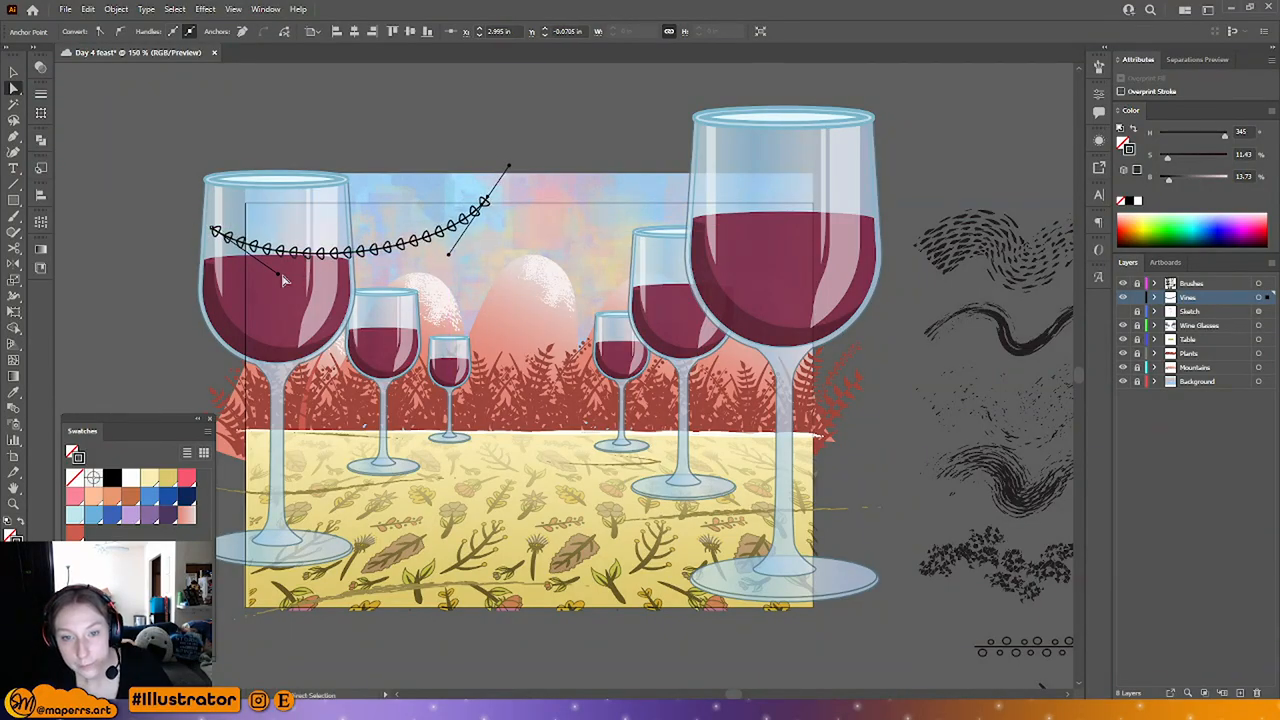
left_click_drag(279, 274, 279, 286)
left_click_drag(213, 231, 206, 262)
left_click_drag(484, 202, 494, 178)
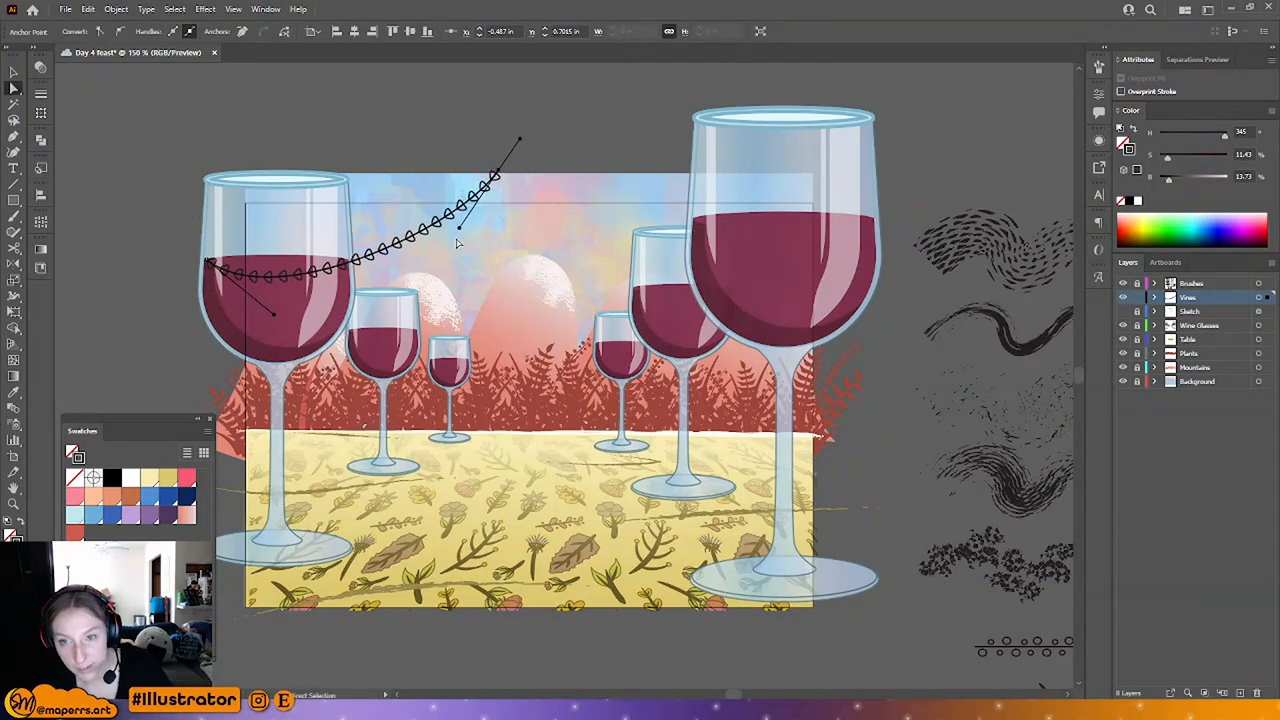
left_click_drag(459, 227, 474, 244)
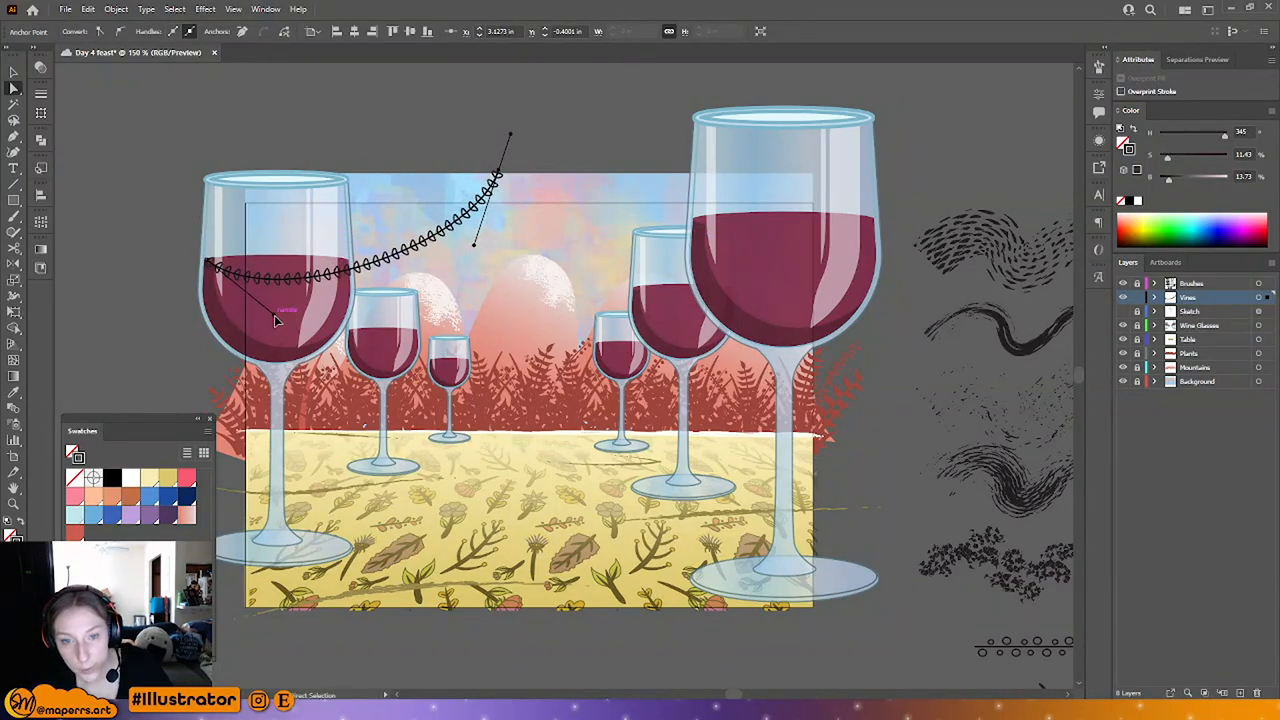
left_click_drag(278, 320, 285, 292)
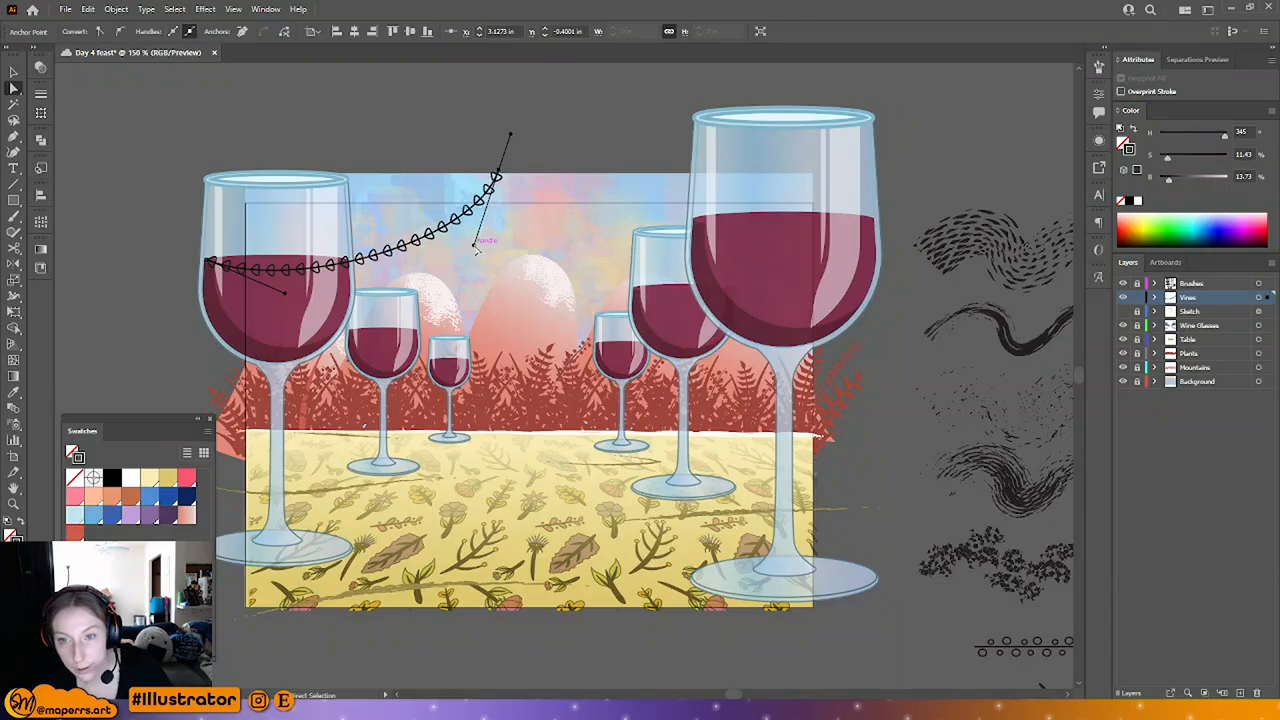
left_click_drag(474, 245, 456, 248)
left_click_drag(285, 293, 284, 294)
key("ctrl+s")
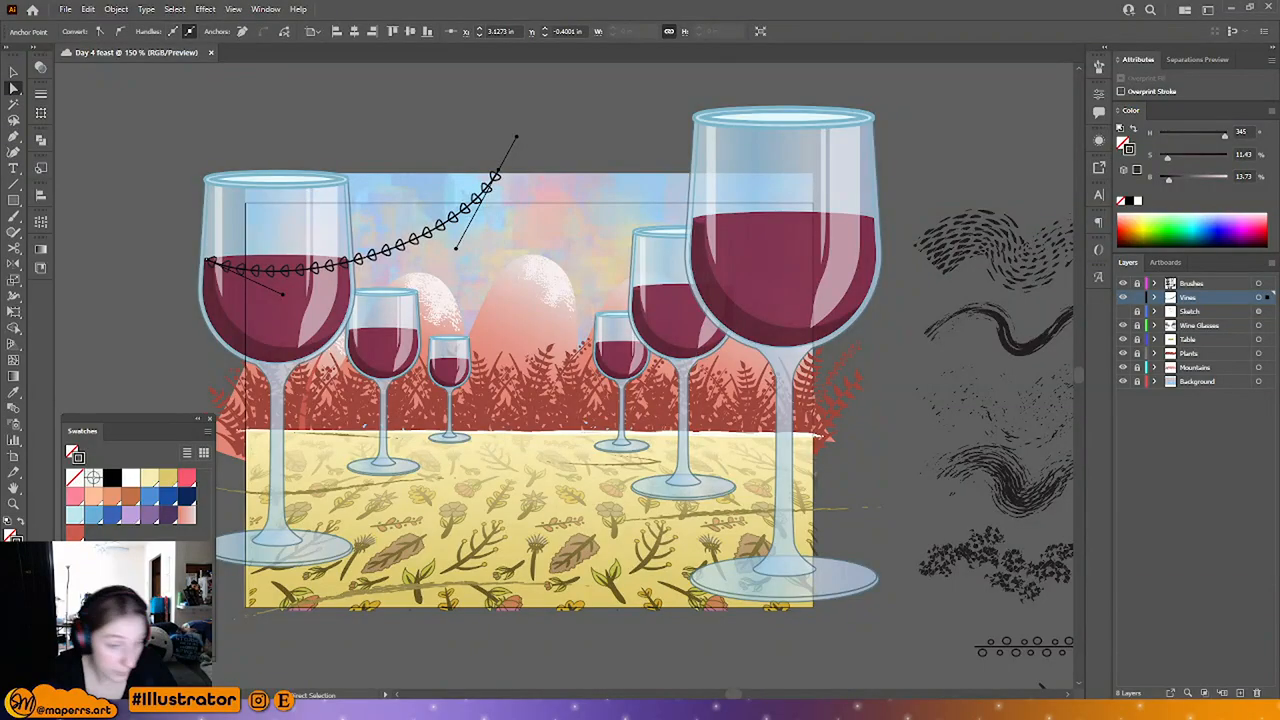
Step: Create a horizontally mirrored copy of the curved vine with Reflect
left_click(16, 68)
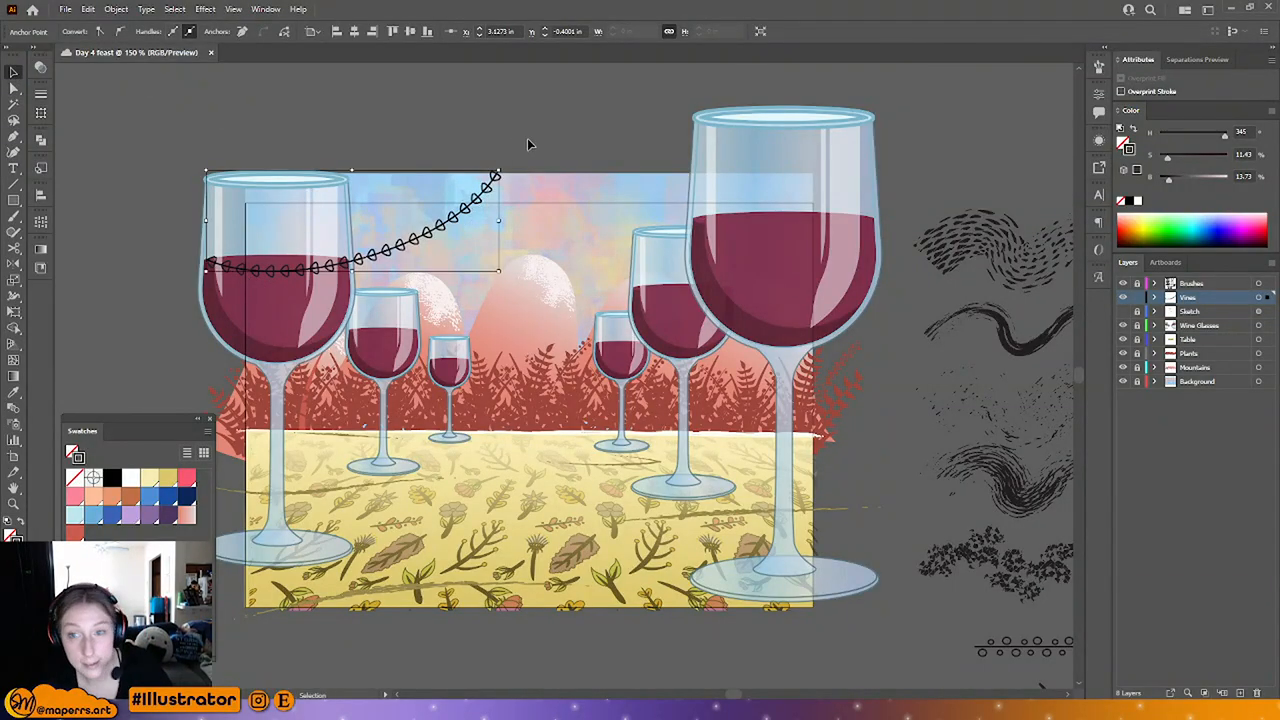
right_click(509, 207)
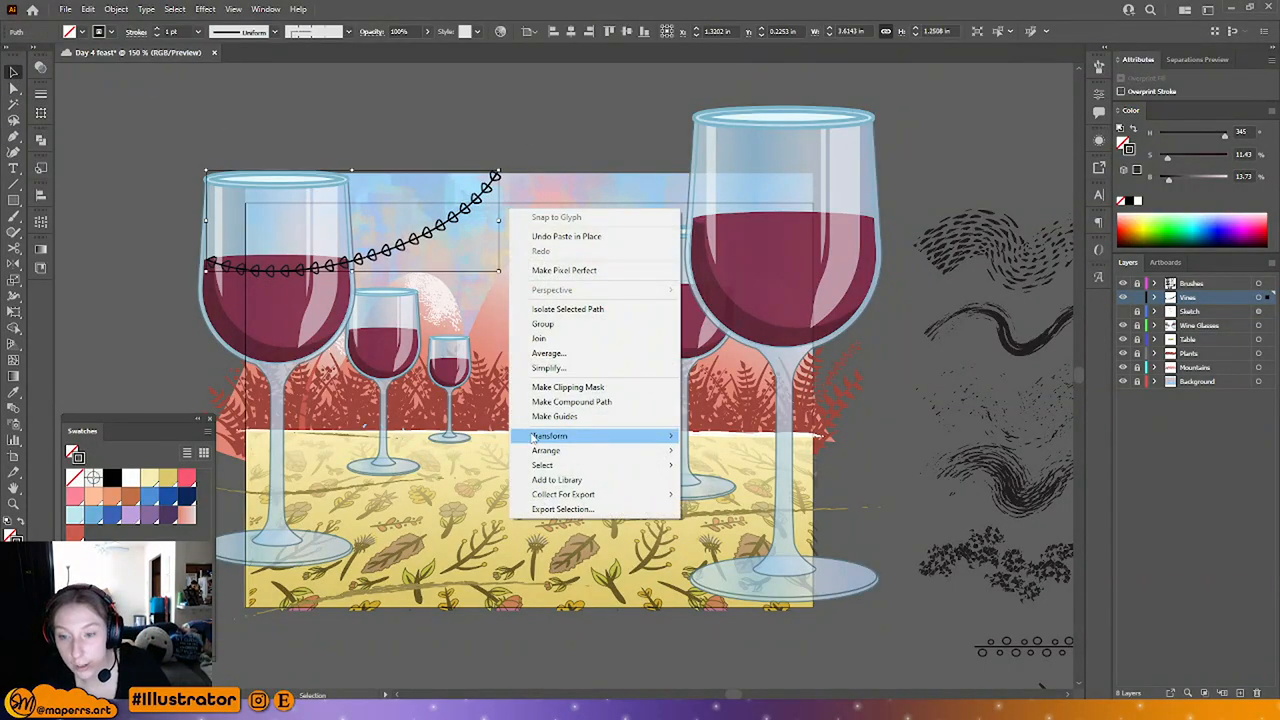
mouse_move(549, 435)
left_click(720, 480)
left_click(320, 473)
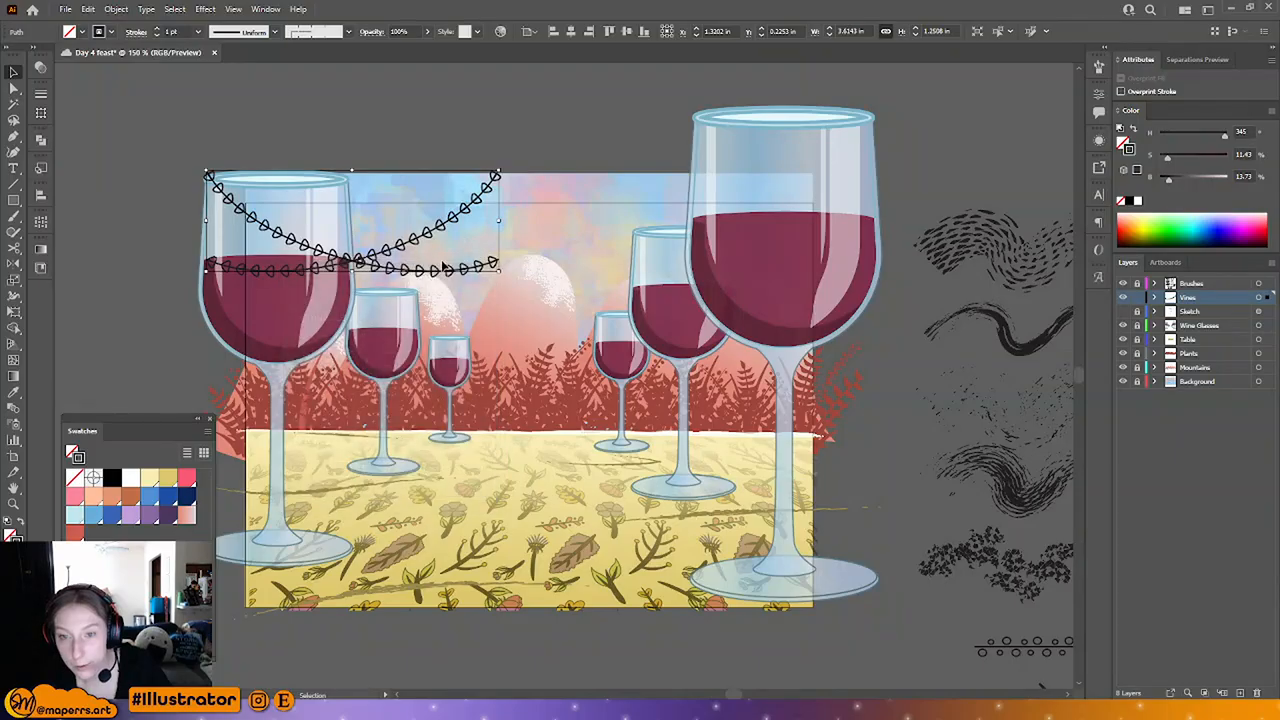
Step: Move the mirrored vine over to the large right glass and place another copy of it across the middle of the sky
left_click_drag(442, 270, 764, 313)
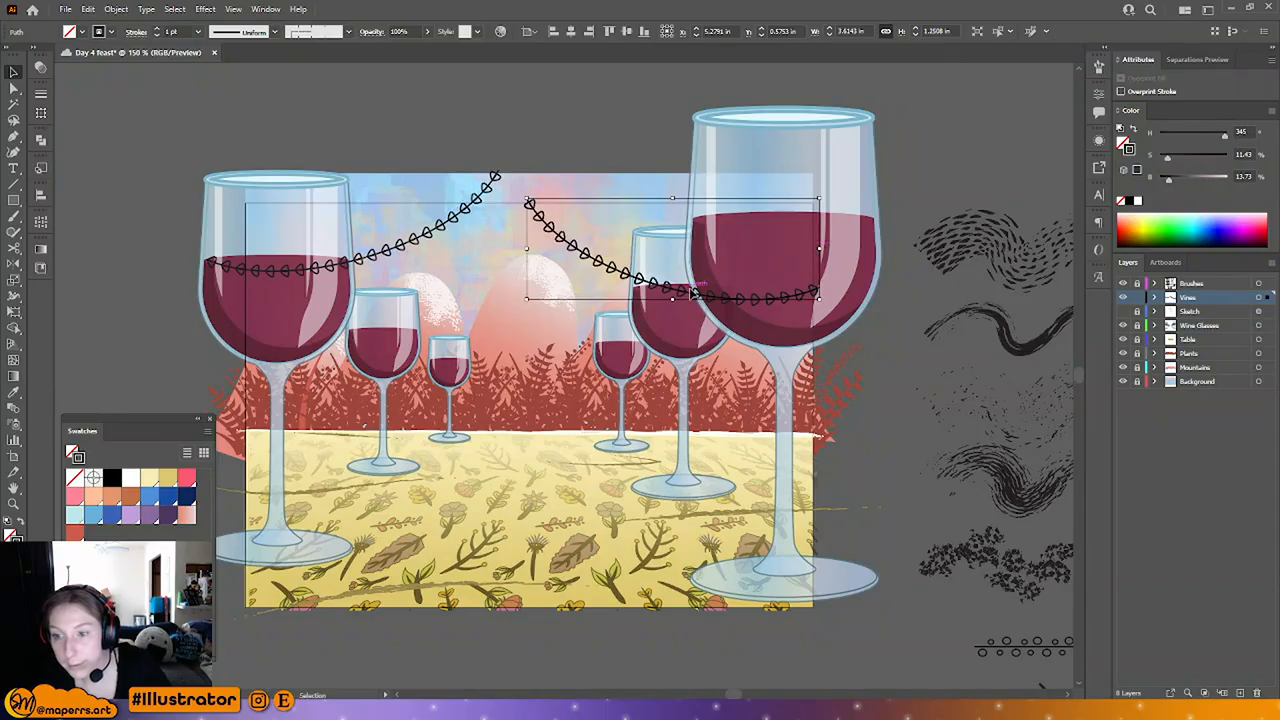
left_click_drag(793, 298, 630, 204)
Step: Adjust the new vine's end anchors and handles into a wide, evenly sagging garland starting inside the large left glass
left_click(13, 90)
left_click_drag(555, 238, 526, 358)
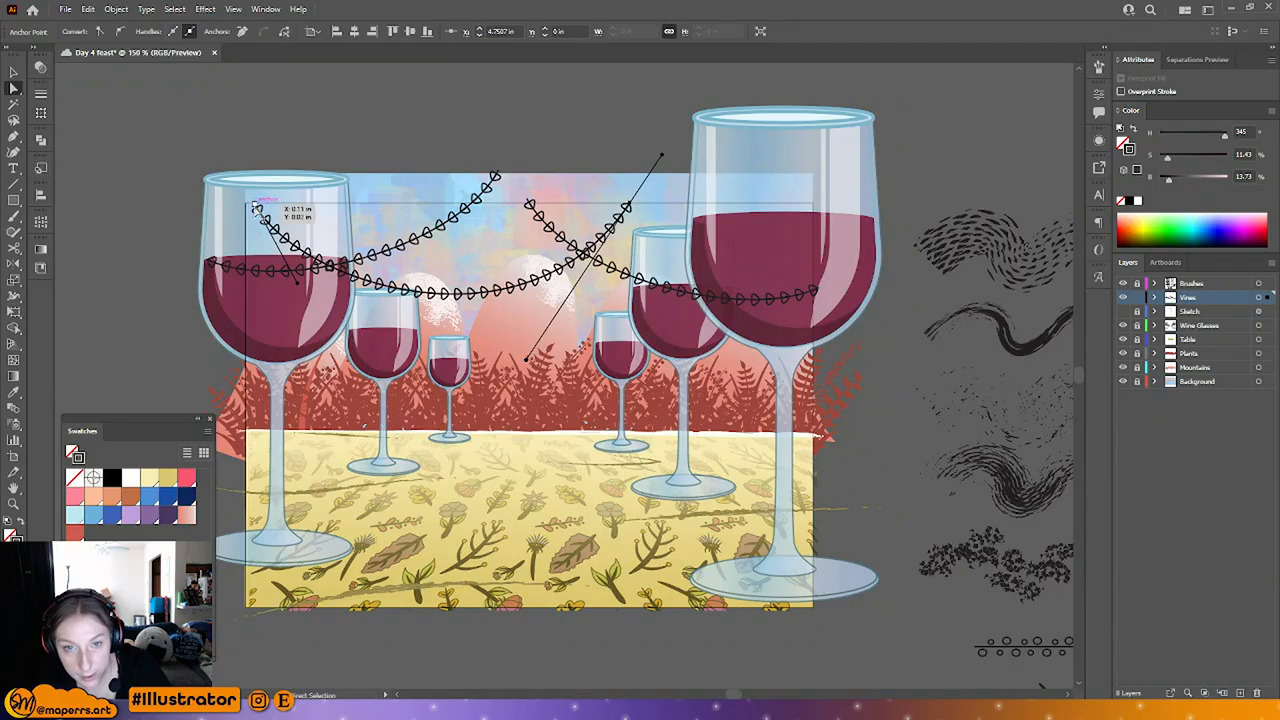
left_click(253, 204)
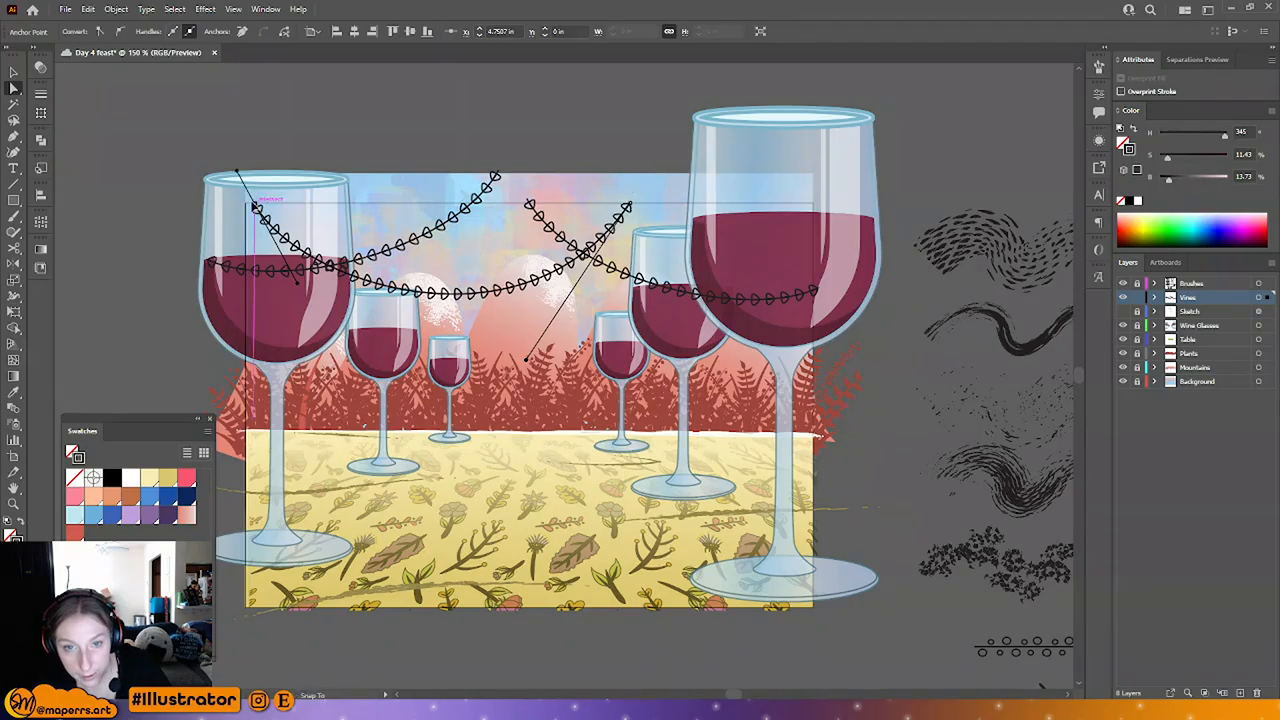
left_click(291, 281)
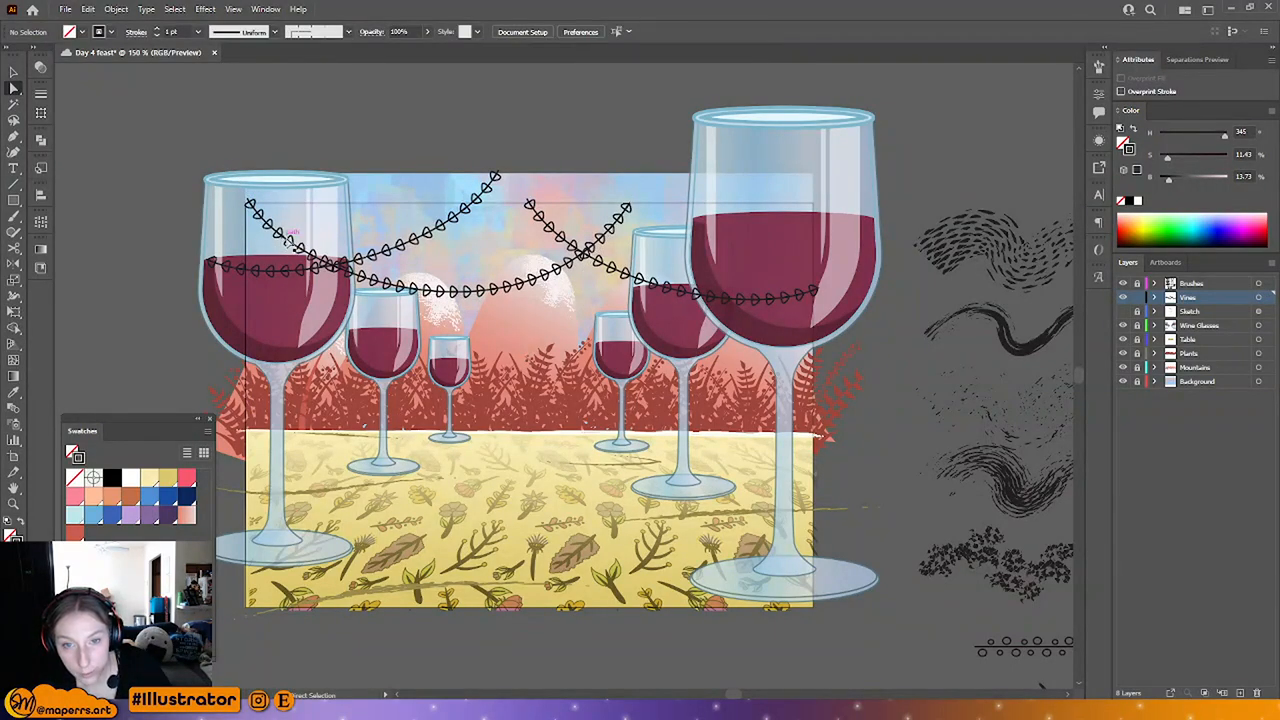
left_click(290, 238)
left_click_drag(293, 284, 303, 302)
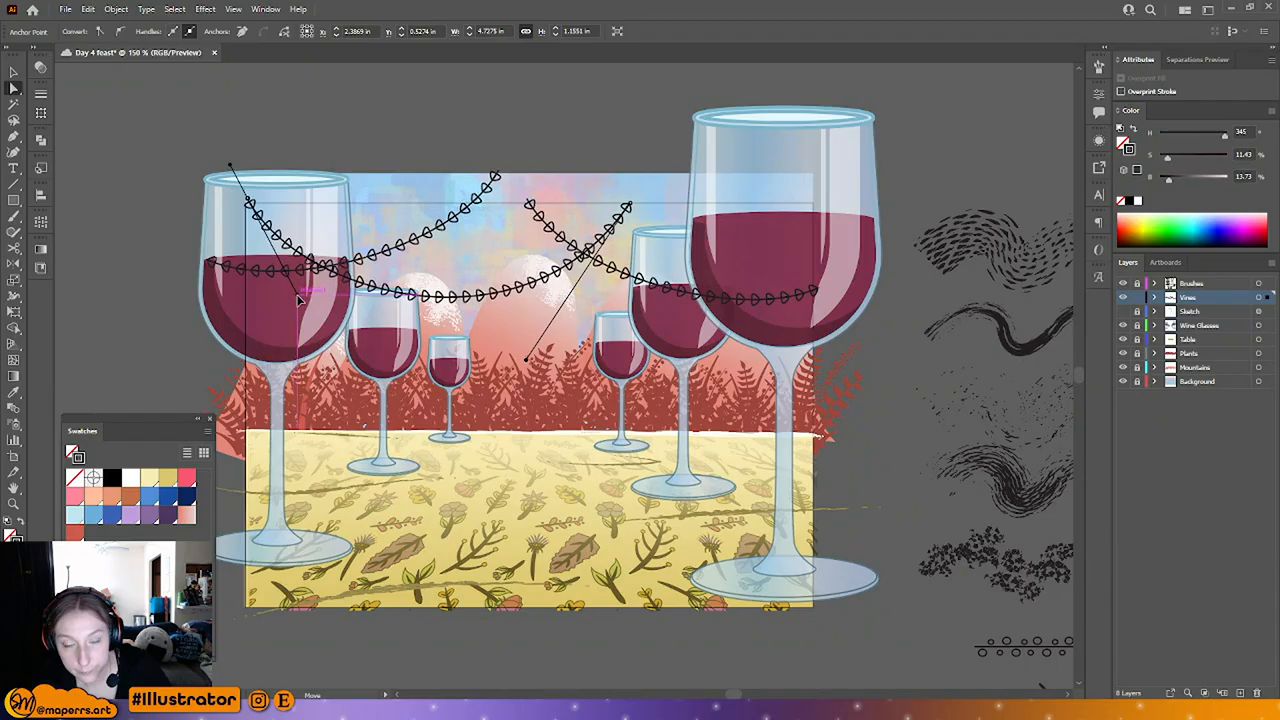
Step: Set the wide garland's stroke to 0.75 pt and nudge the thicker left vine slightly right along the sky's upper edge
left_click(13, 74)
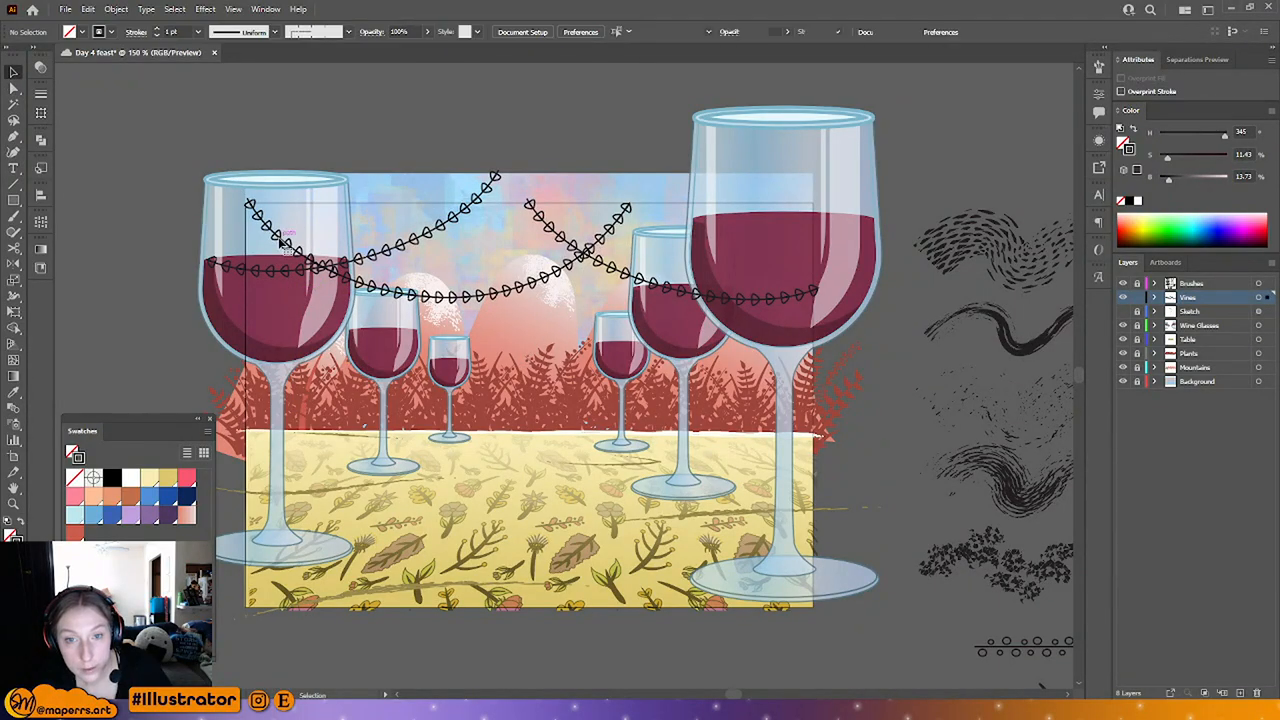
left_click(198, 31)
left_click(214, 75)
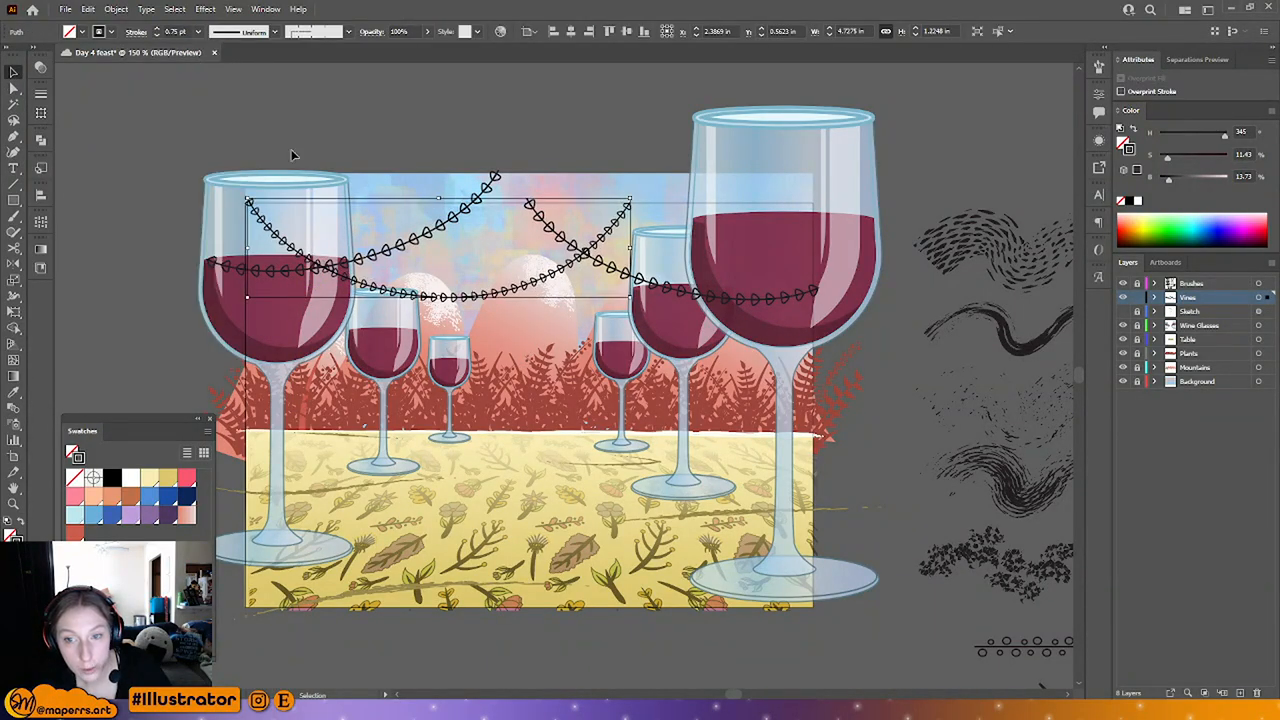
left_click(558, 168)
left_click_drag(452, 226, 465, 229)
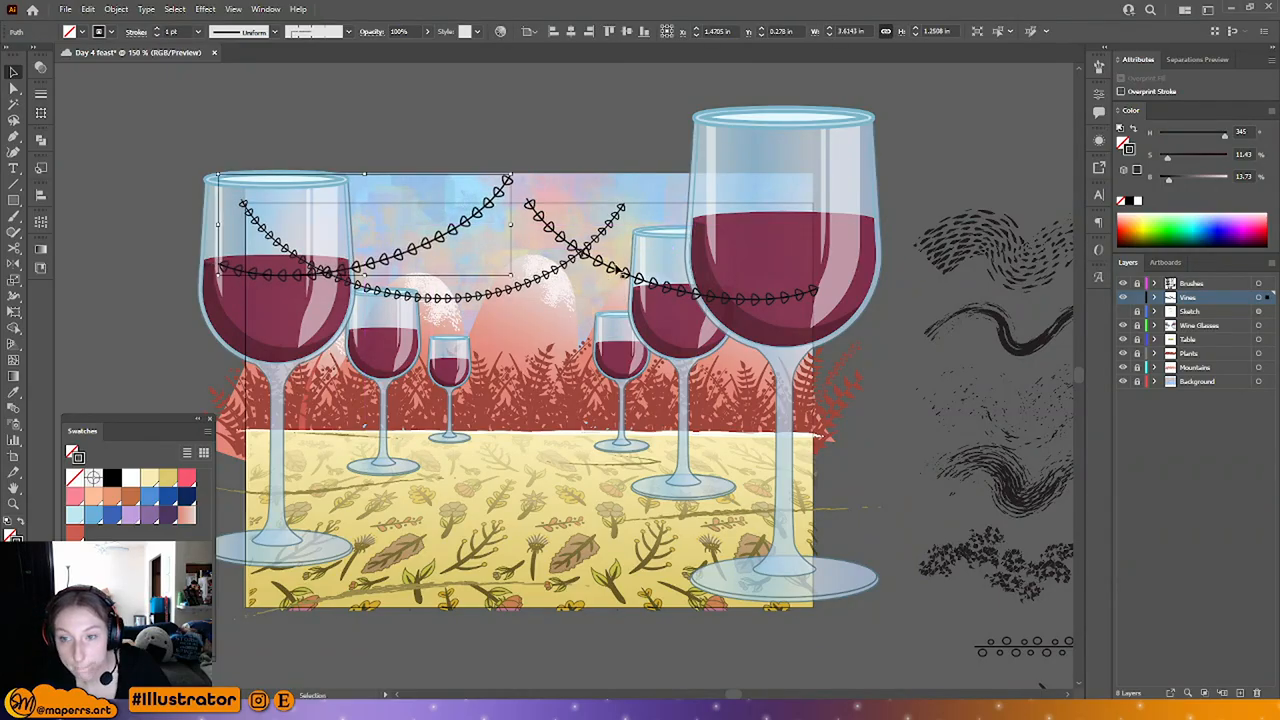
Step: Try to scale up the thick vine that hangs across the large right glass
left_click(620, 270)
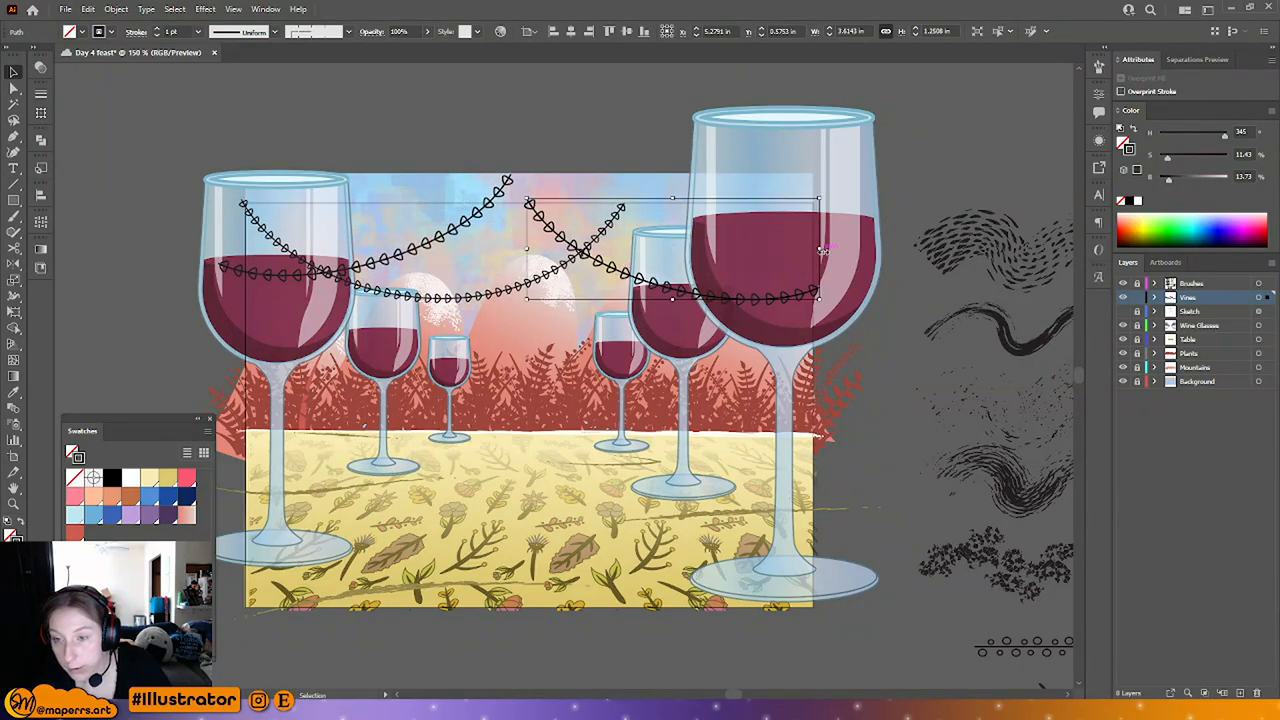
left_click_drag(822, 250, 829, 254)
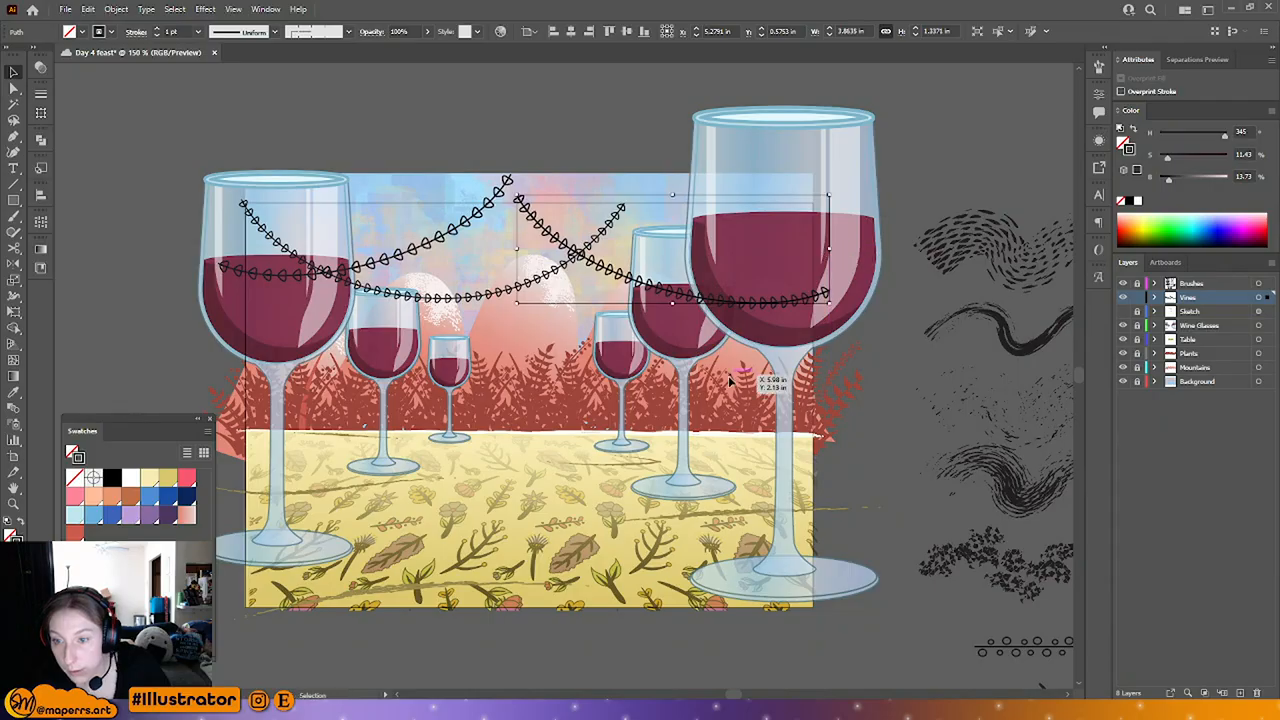
left_click(729, 382)
key("ctrl+z")
key("z")
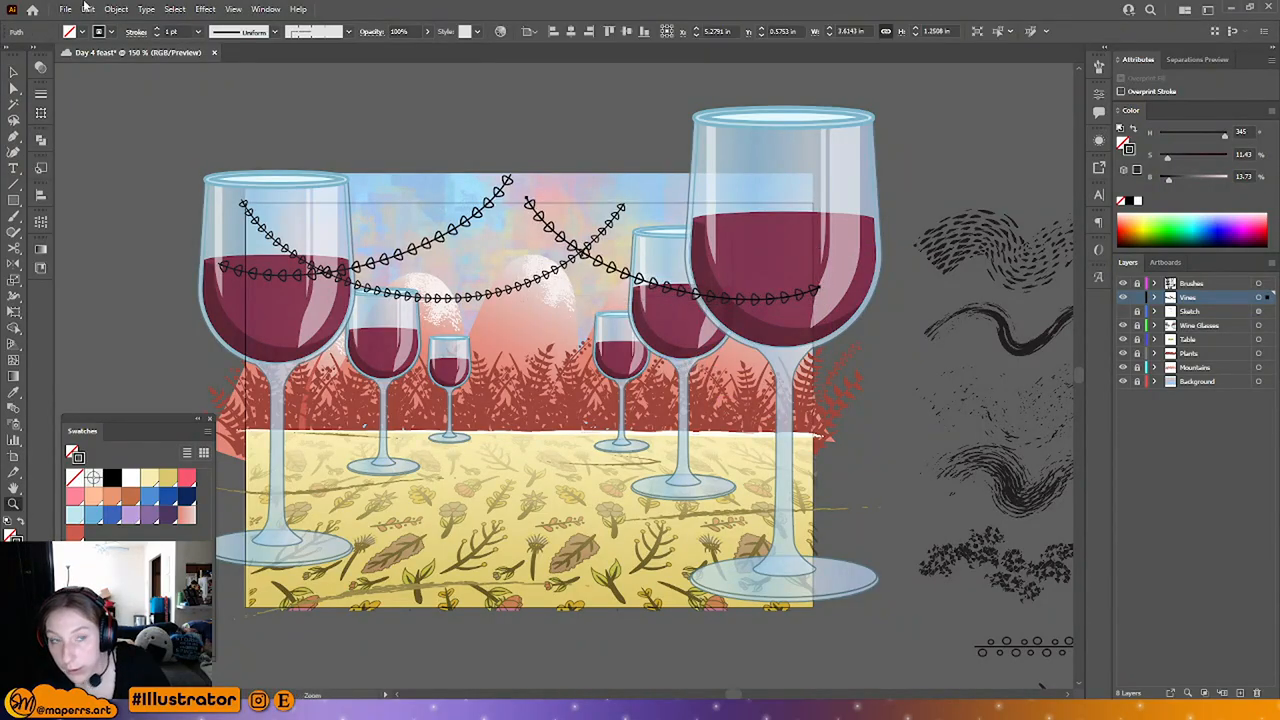
Step: Move the upper left end anchor of the thick right vine slightly inward to the right
left_click(16, 91)
left_click_drag(819, 290, 831, 296)
key("ctrl+z")
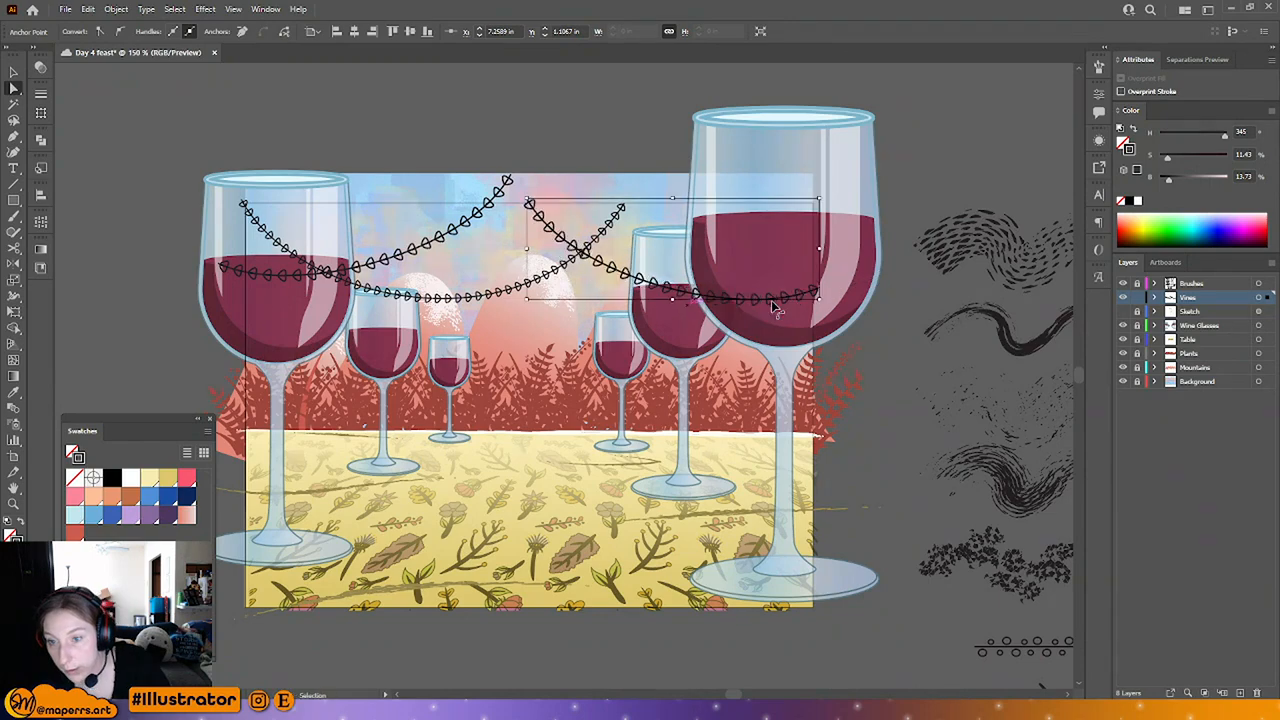
mouse_move(527, 200)
left_mouse_down()
mouse_move(548, 207)
mouse_move(541, 198)
left_mouse_up()
left_click(610, 152)
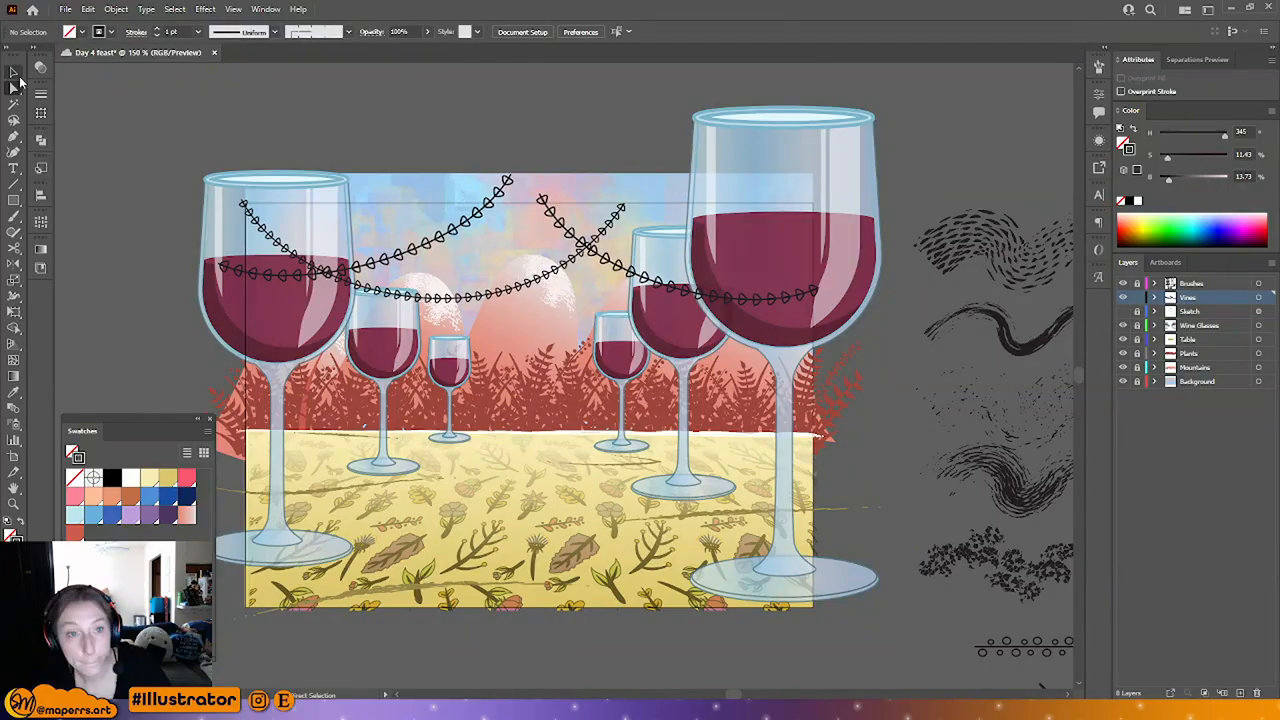
Step: Duplicate the thin 0.75 pt garland toward the right and rotate the copy so it ends inside the large right glass
left_click(14, 73)
left_click(492, 294)
left_click(510, 304)
left_click(521, 290)
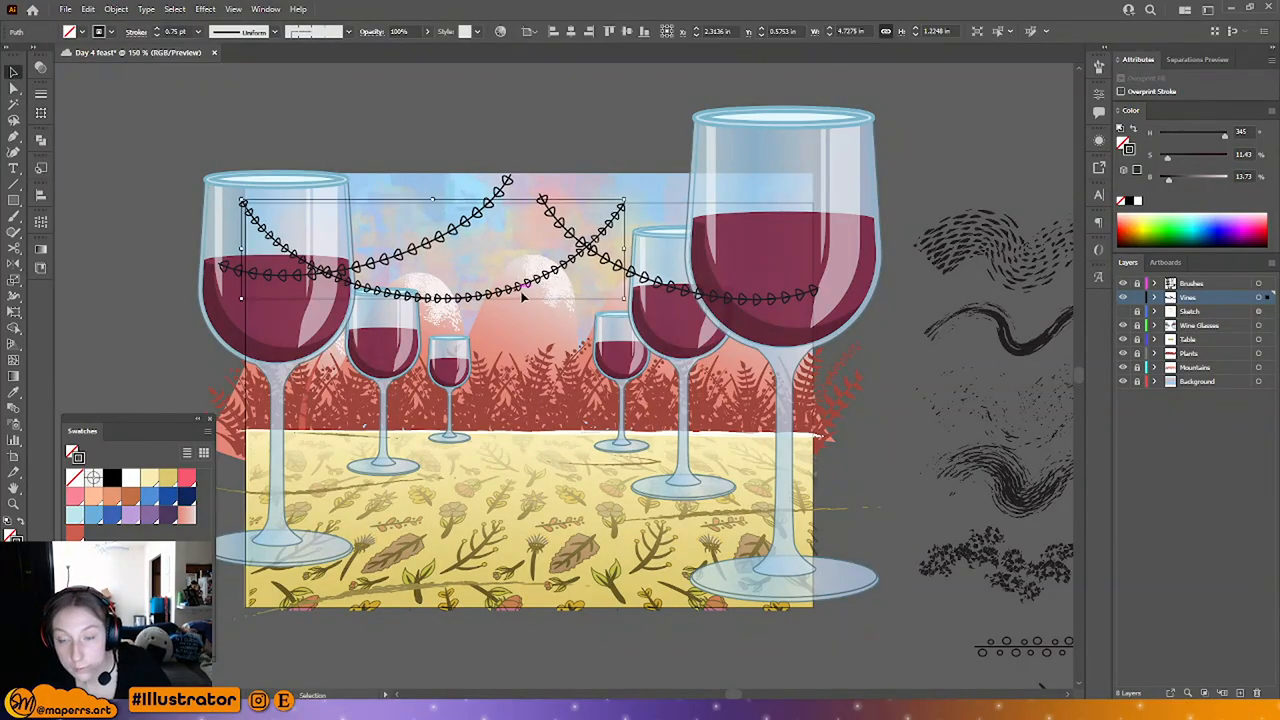
left_click(563, 303)
left_click_drag(537, 288, 781, 309)
left_click_drag(864, 214, 786, 260)
left_click(848, 413)
left_click_drag(857, 413, 840, 382)
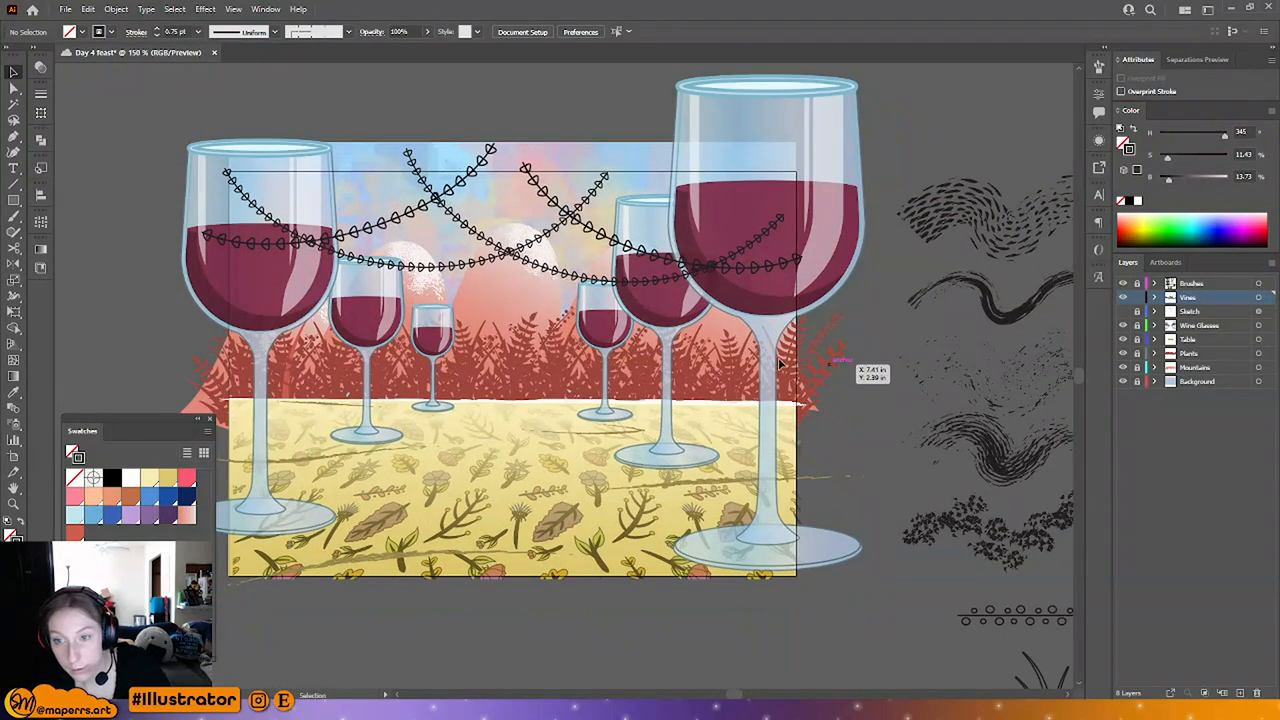
Step: Duplicate the original thin garland just below itself and rotate the copy counterclockwise so its left end drops to the large left glass
left_click(524, 248)
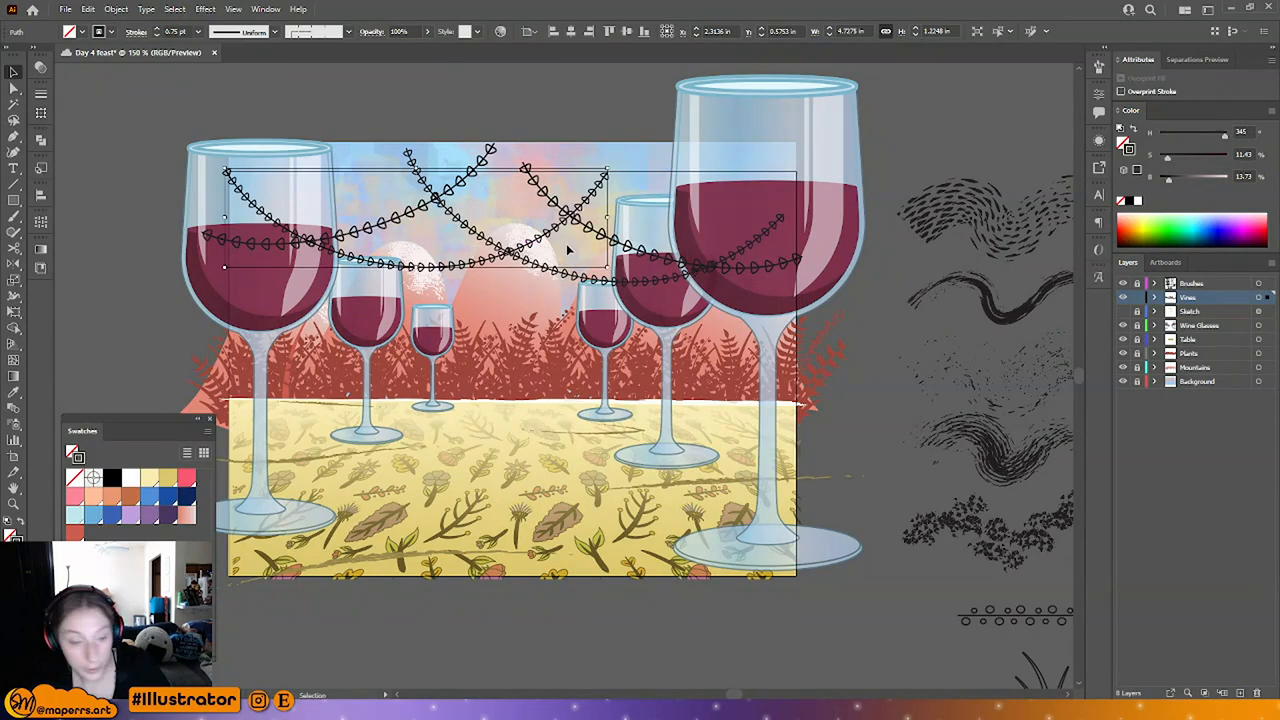
mouse_move(575, 222)
left_mouse_down()
mouse_move(572, 241)
mouse_move(577, 230)
left_mouse_up()
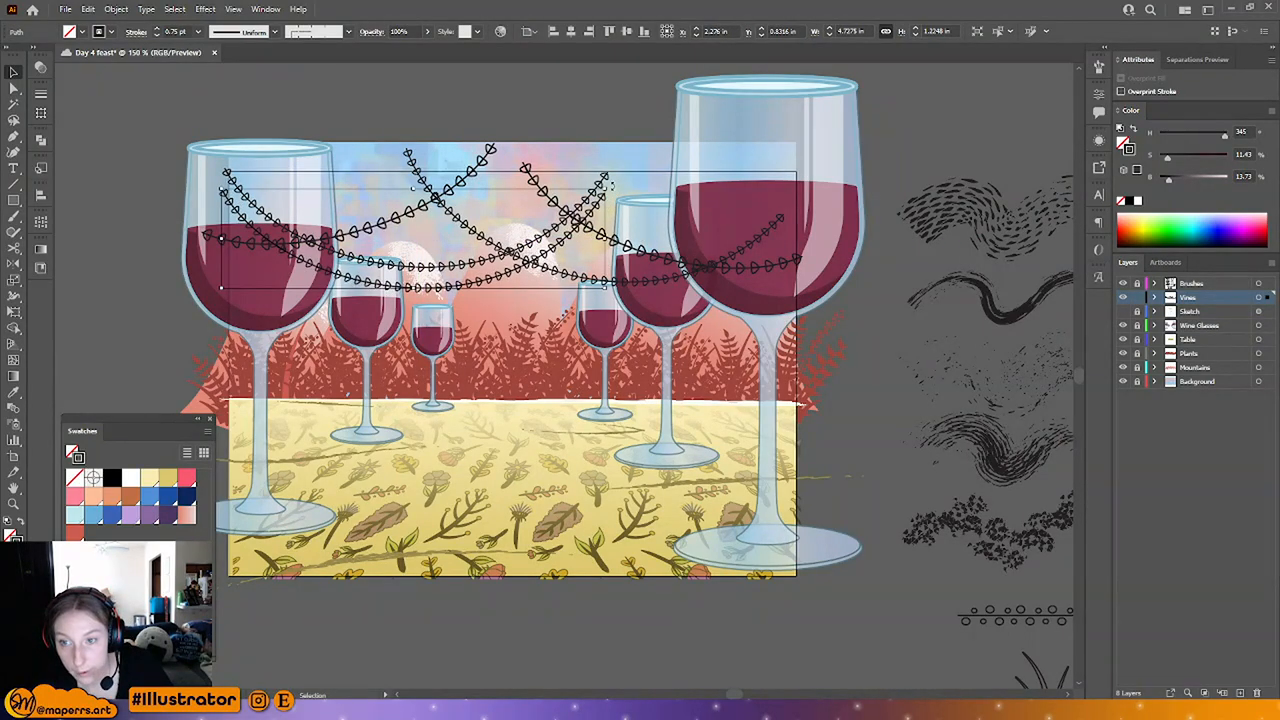
left_click_drag(611, 186, 537, 199)
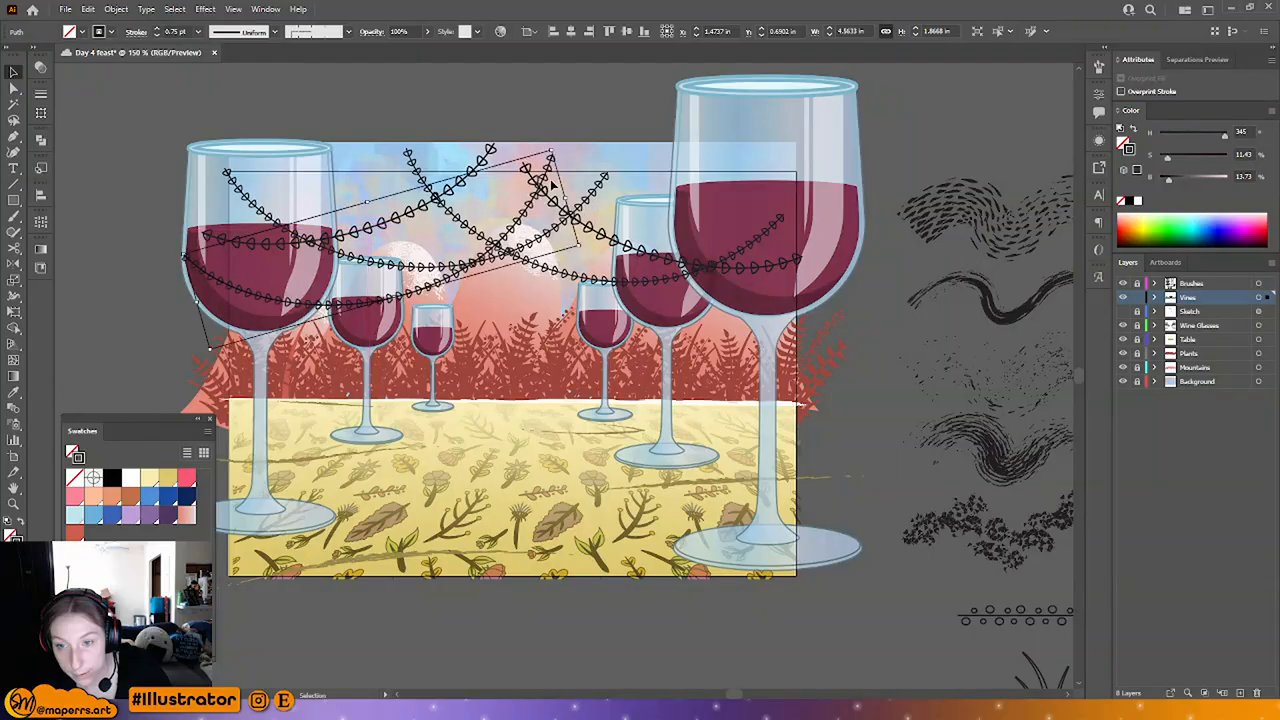
Step: Reposition the tilted thin garlands and the thick right vine so the strands crisscross and run past the artboard's side edges
left_click(585, 254)
left_click(648, 281)
left_click_drag(790, 206, 790, 239)
left_click(540, 190)
left_click_drag(530, 198, 565, 227)
left_click(557, 249)
left_click(565, 268)
left_click(625, 130)
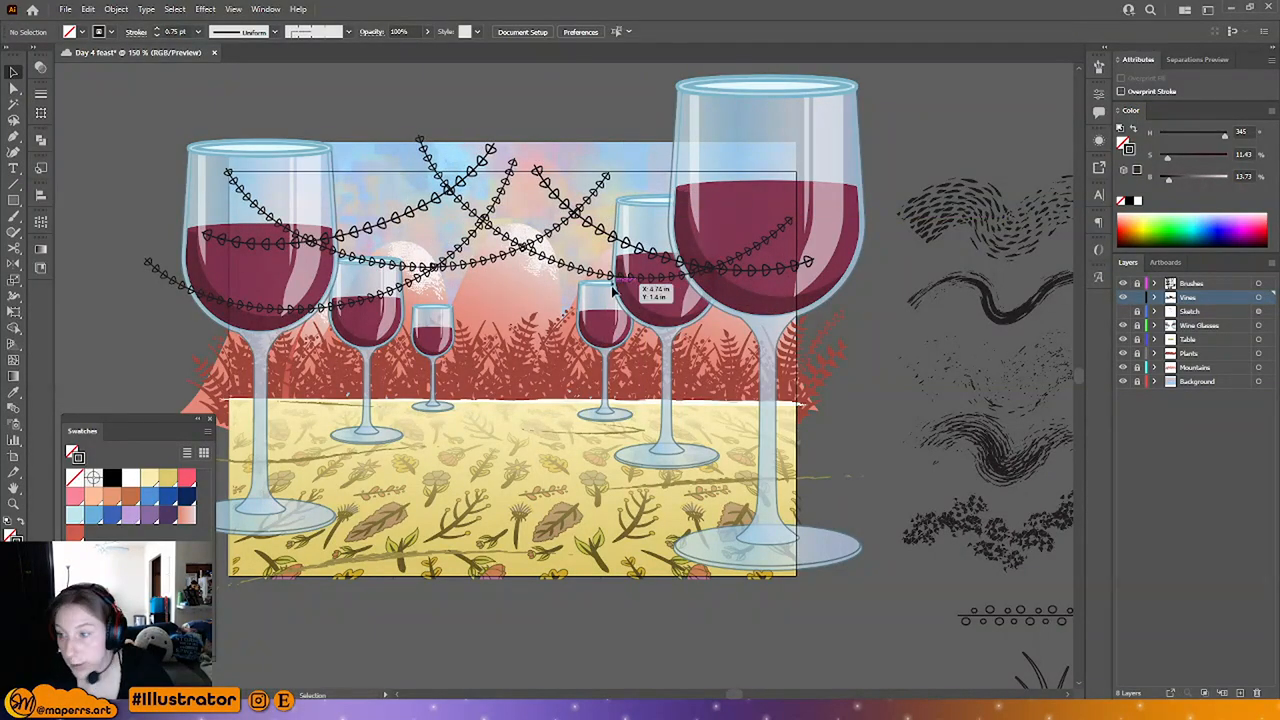
Step: Rename the Vines layer to Vines 1 and move it between the Wine Glasses and Table layers
left_click(556, 197)
left_click(475, 180, "shift")
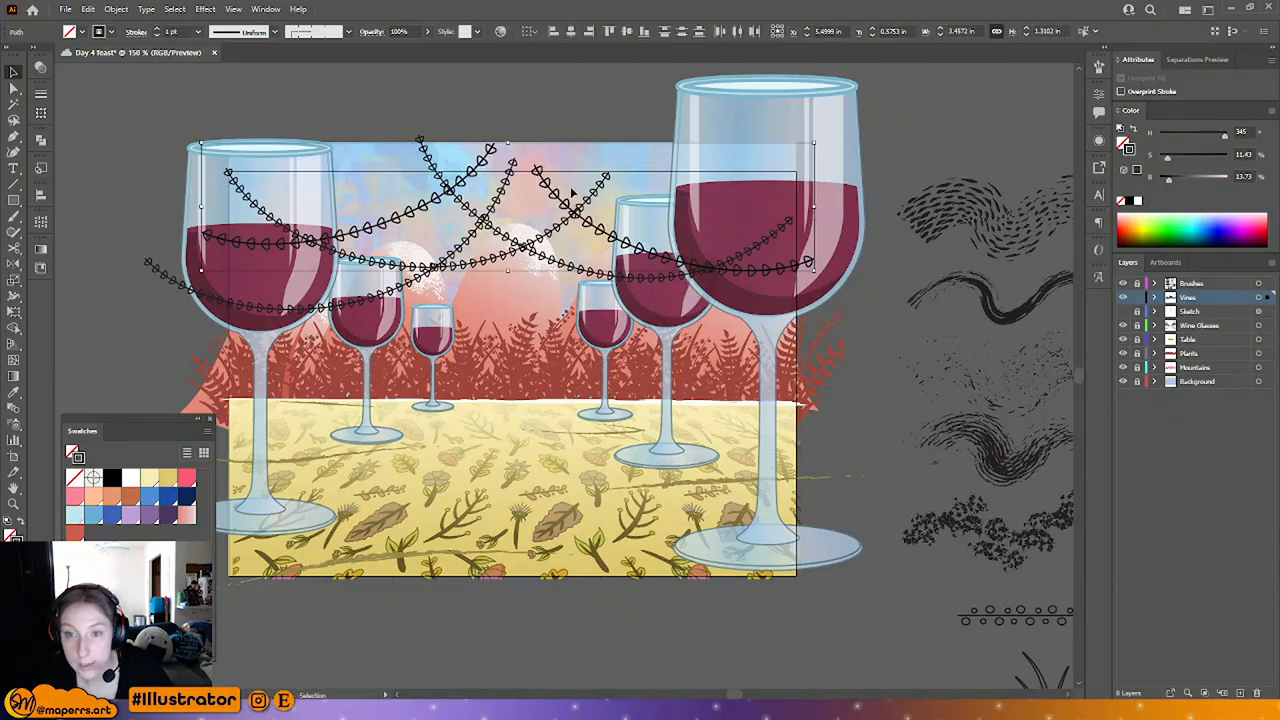
double_click(1193, 298)
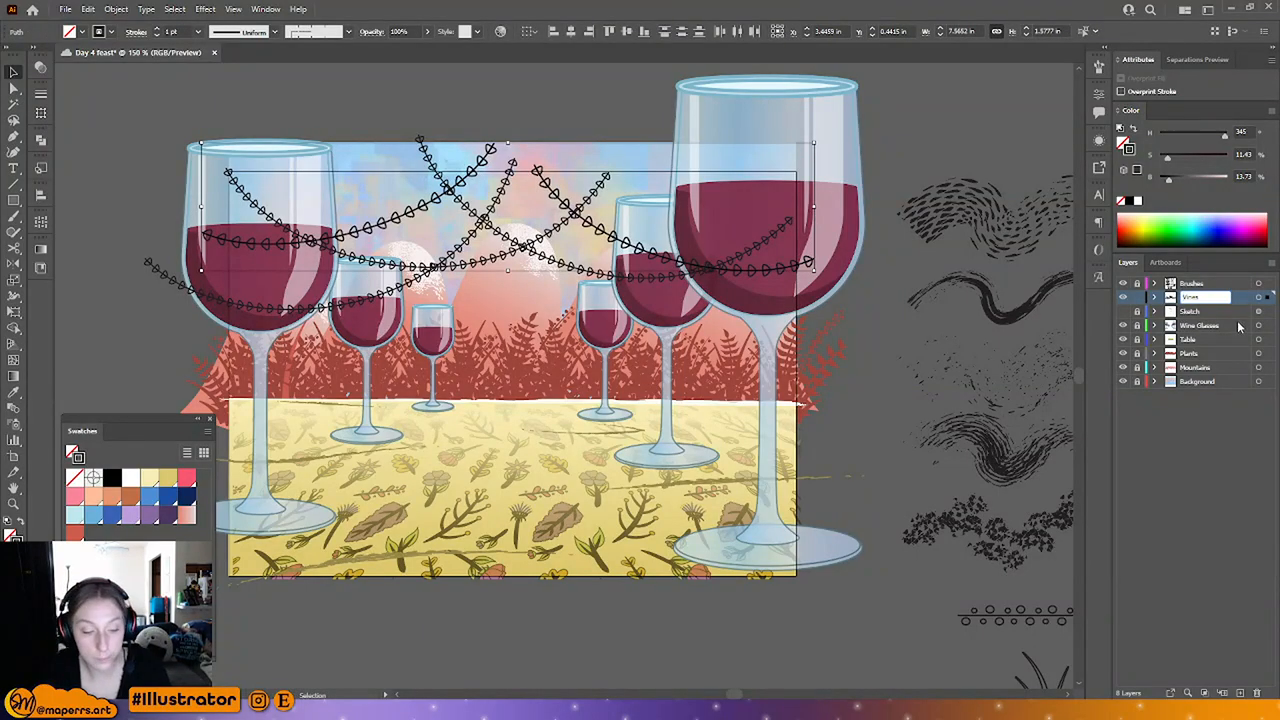
type("1")
left_click(1246, 303)
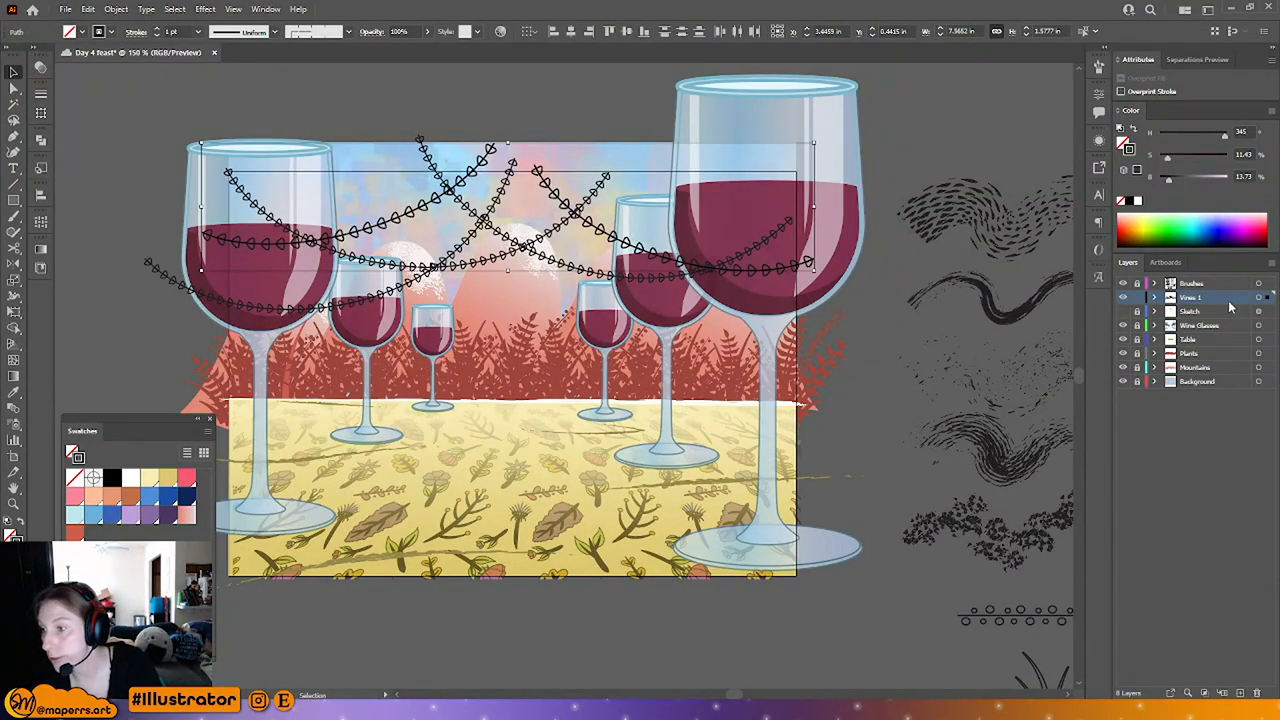
left_click_drag(1211, 300, 1207, 334)
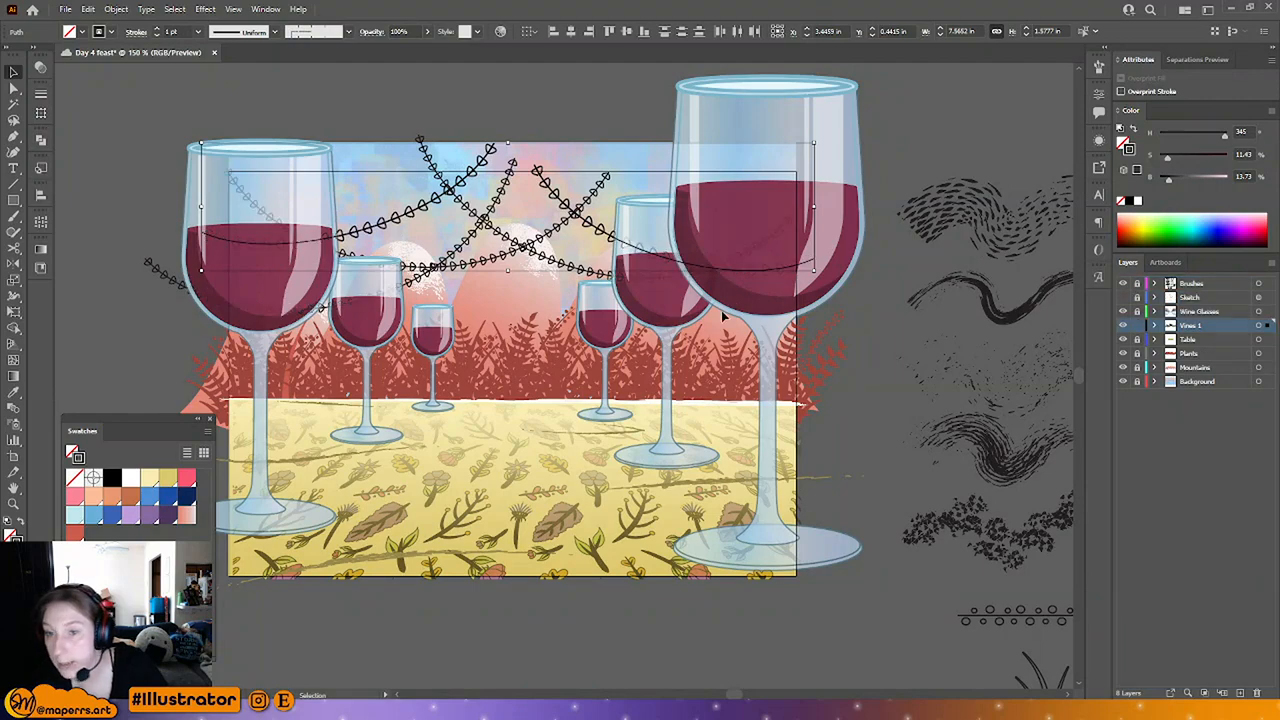
left_click(905, 290)
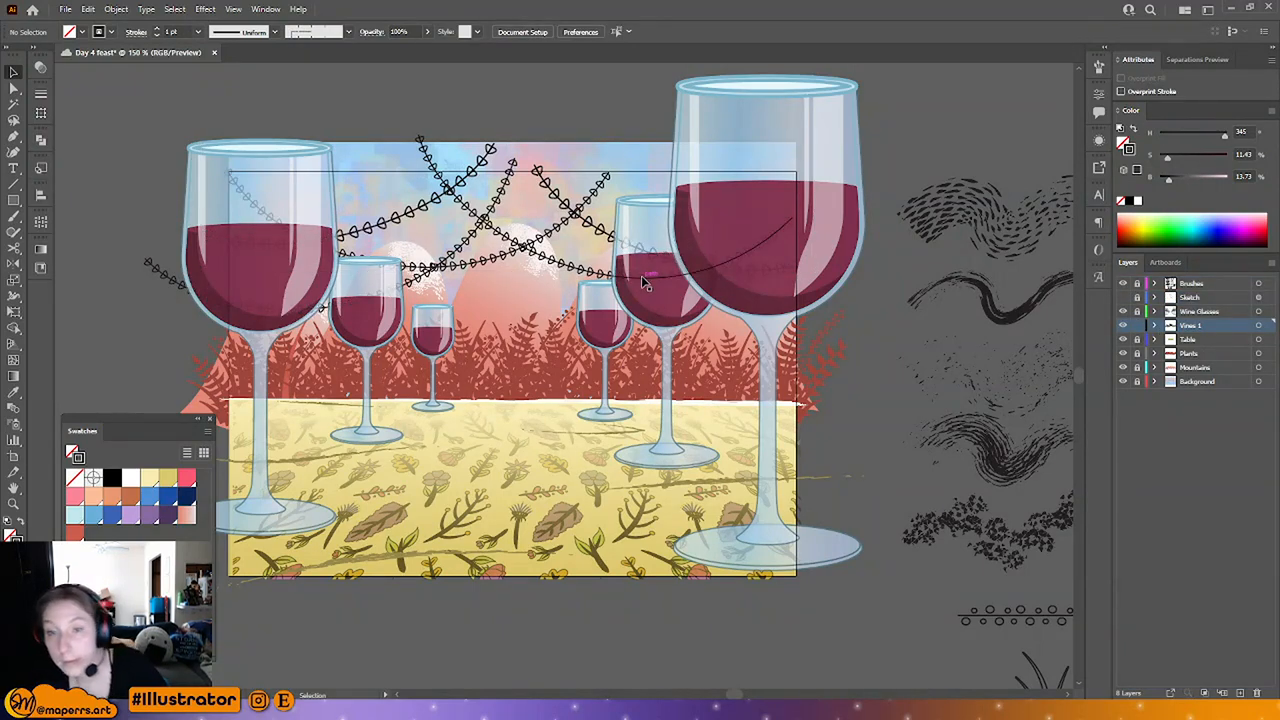
Step: Select both thick vines and move the Vines 1 layer into Wine Glasses, just beneath its two uppermost glass groups
left_click(420, 222)
left_click(567, 228, "shift")
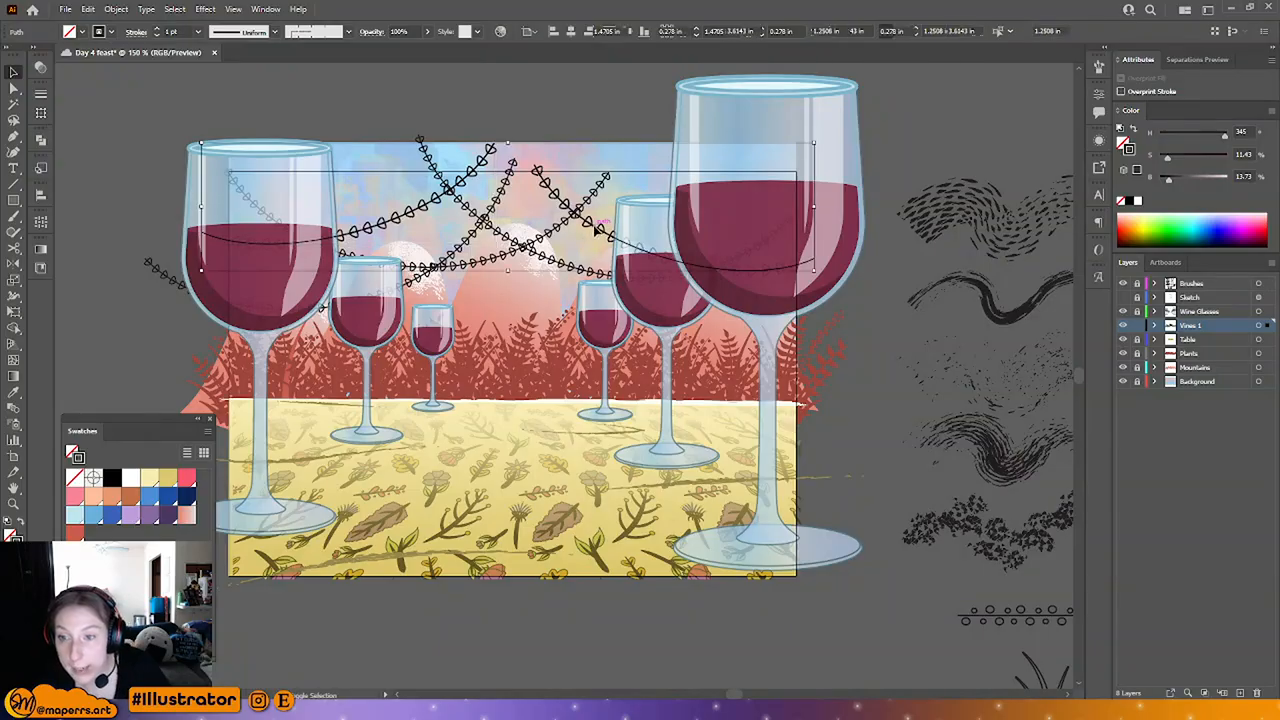
key("a")
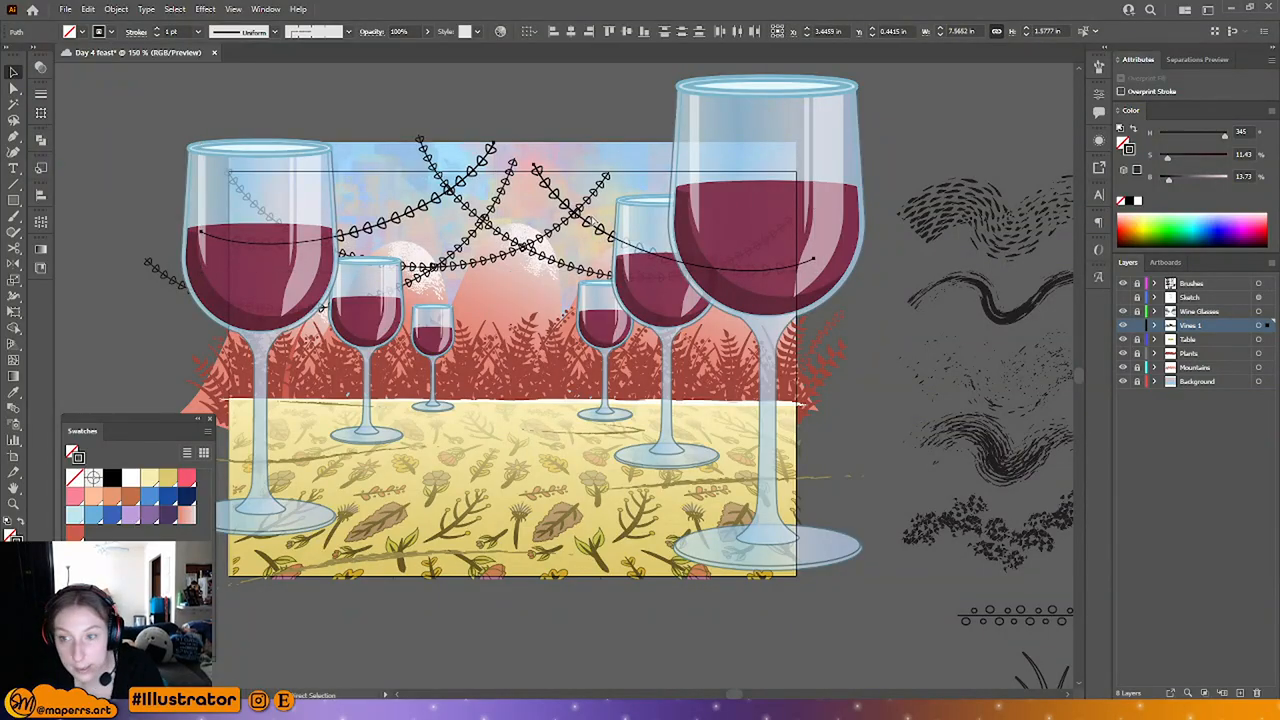
key("v")
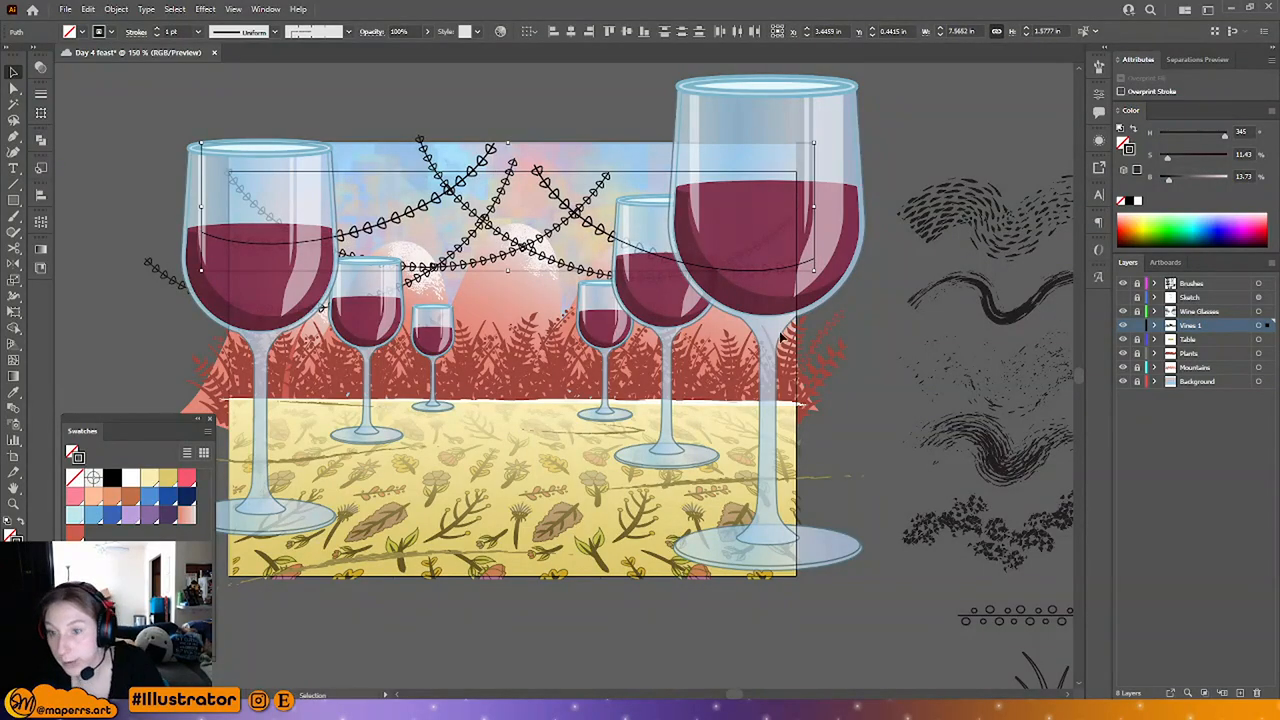
left_click(1155, 311)
left_click_drag(1226, 412, 1213, 342)
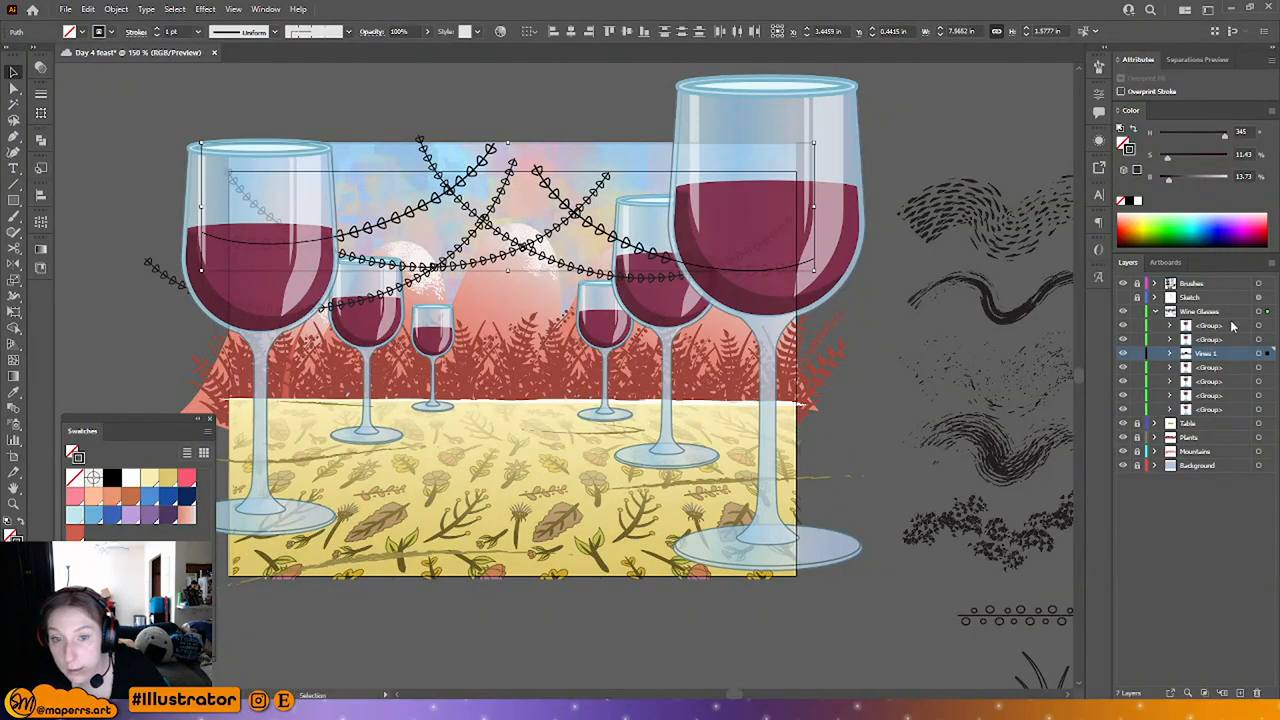
Step: Check which glasses belong to the two groups above the Vines 1 sublayer
left_click(1219, 341)
left_click(1217, 330, "shift")
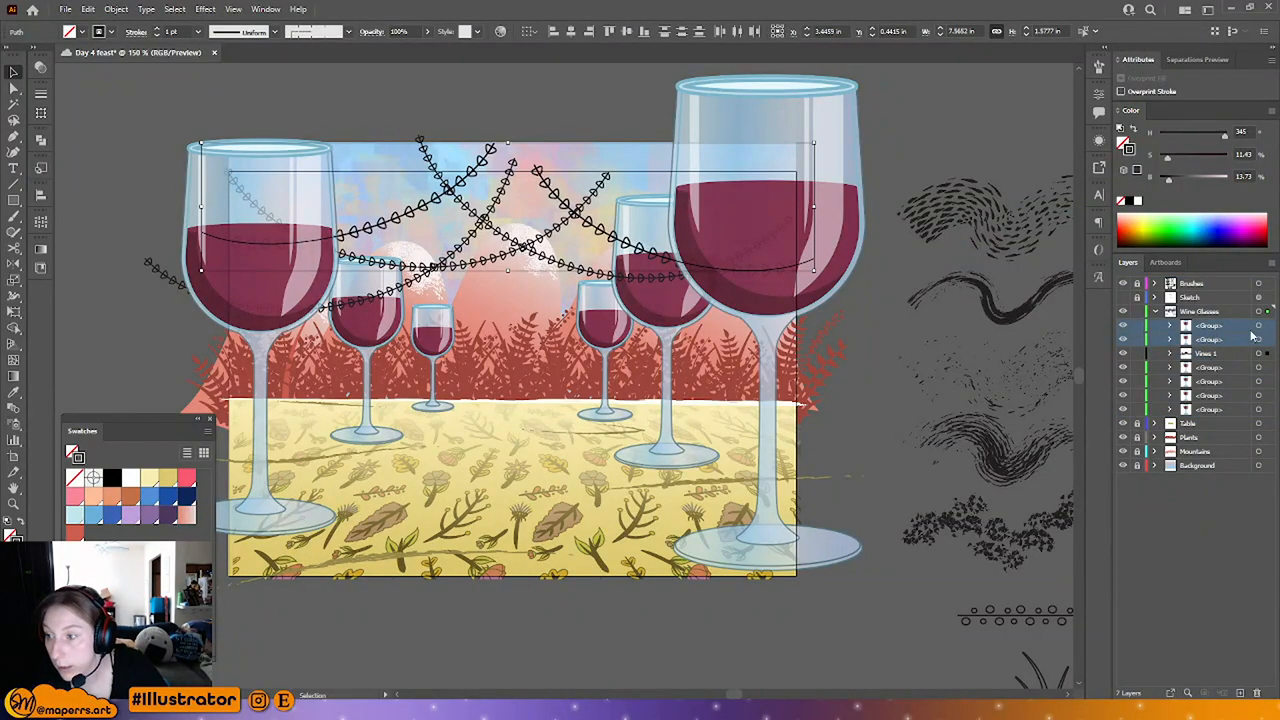
left_click(1258, 326)
left_click(1258, 340)
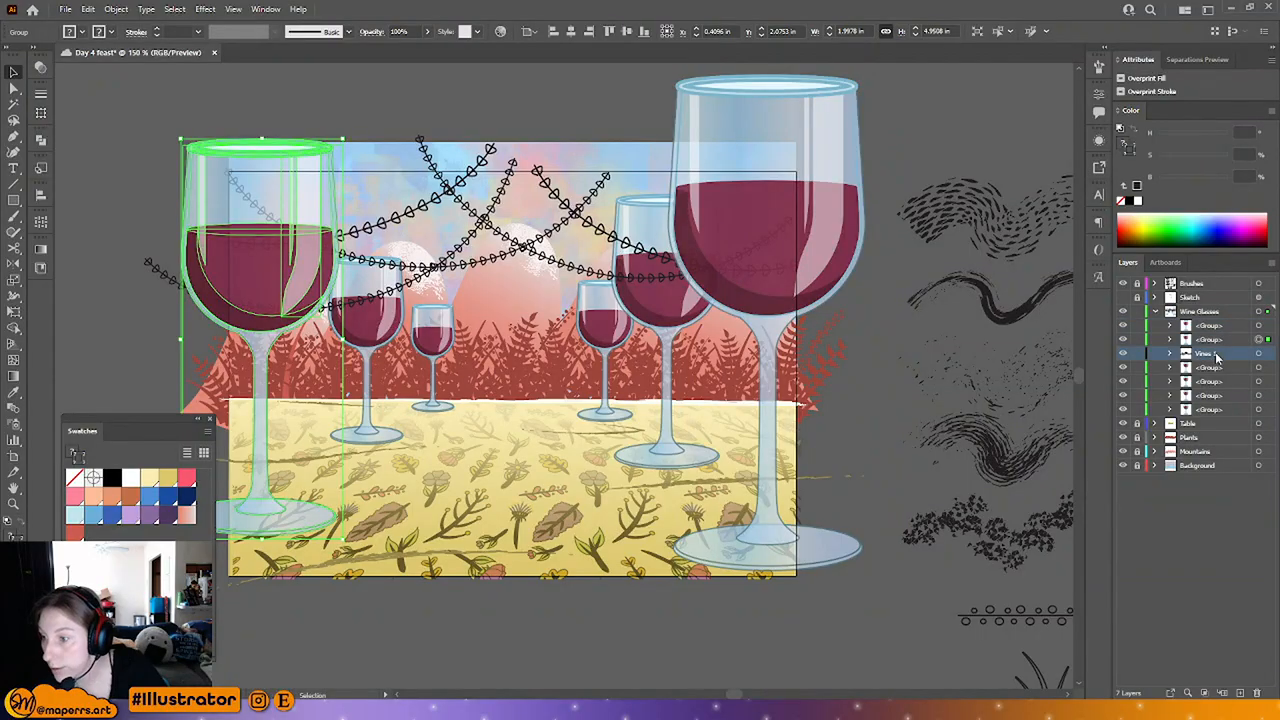
left_click(491, 321)
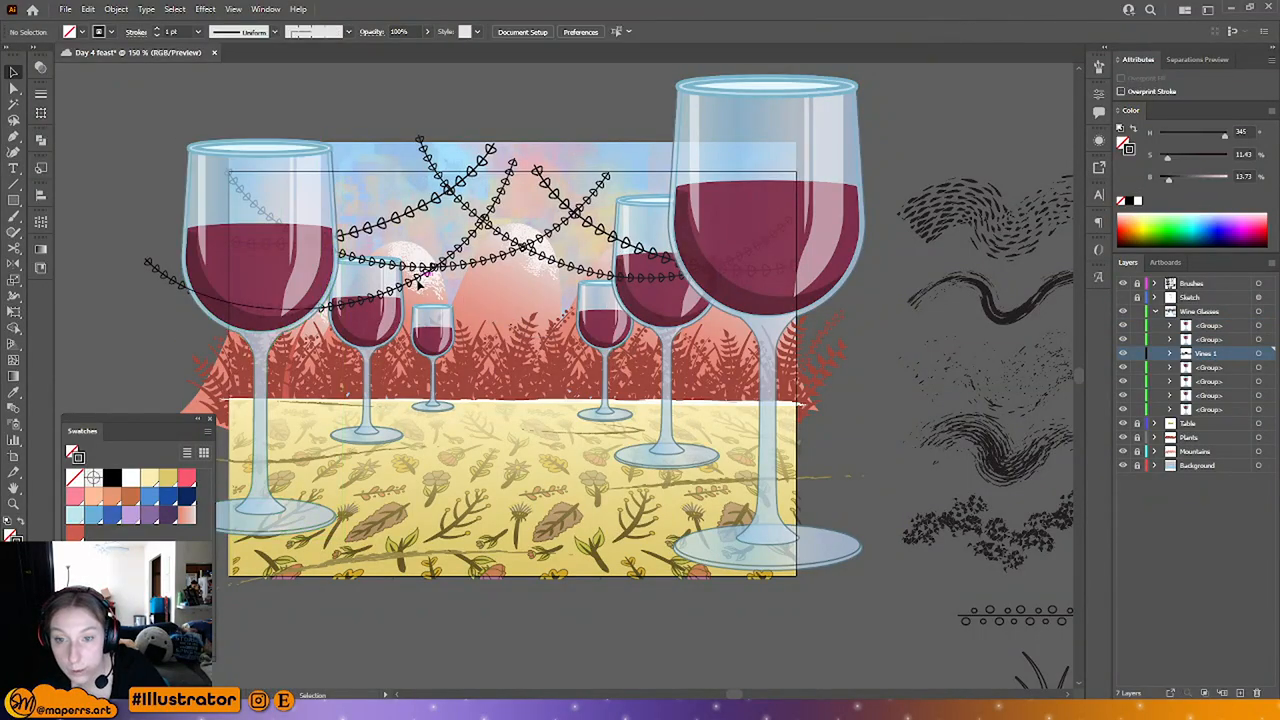
Step: Cut the two tilted thin garlands, paste them in front at the same position, and expand the Vines 1 sublayer
left_click(418, 279)
left_click(585, 271)
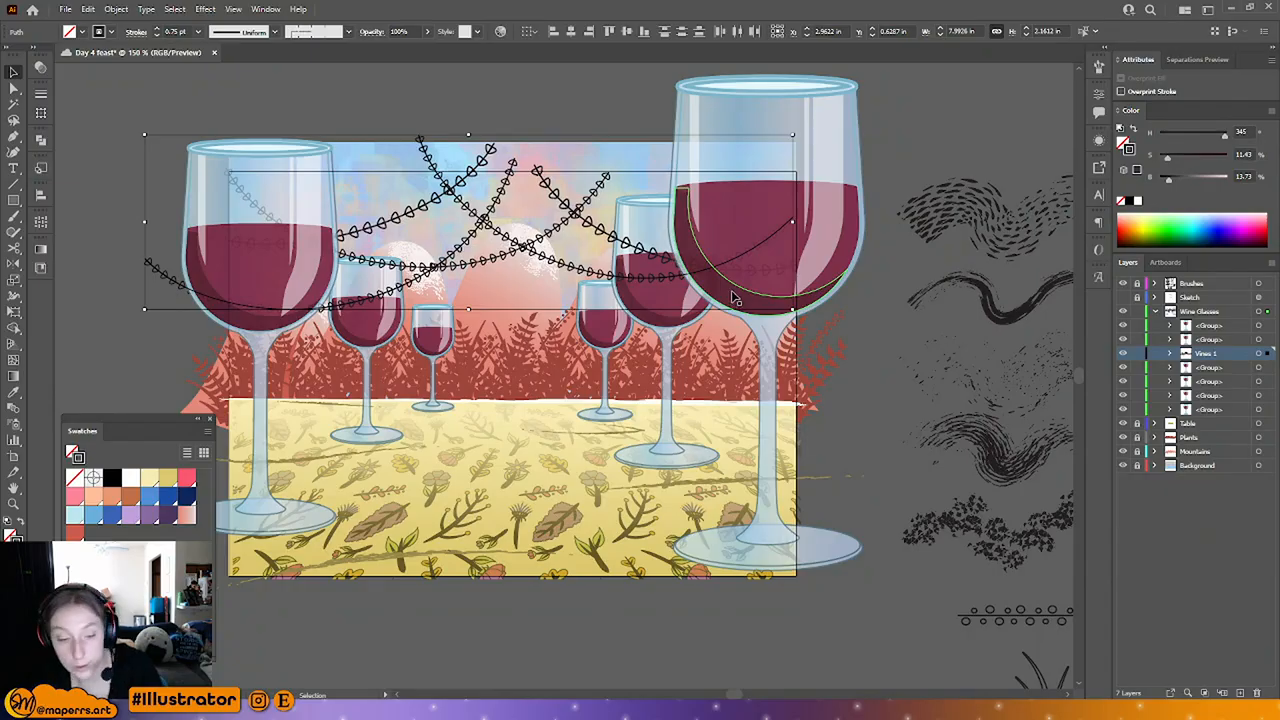
key("Delete")
key("ctrl+z")
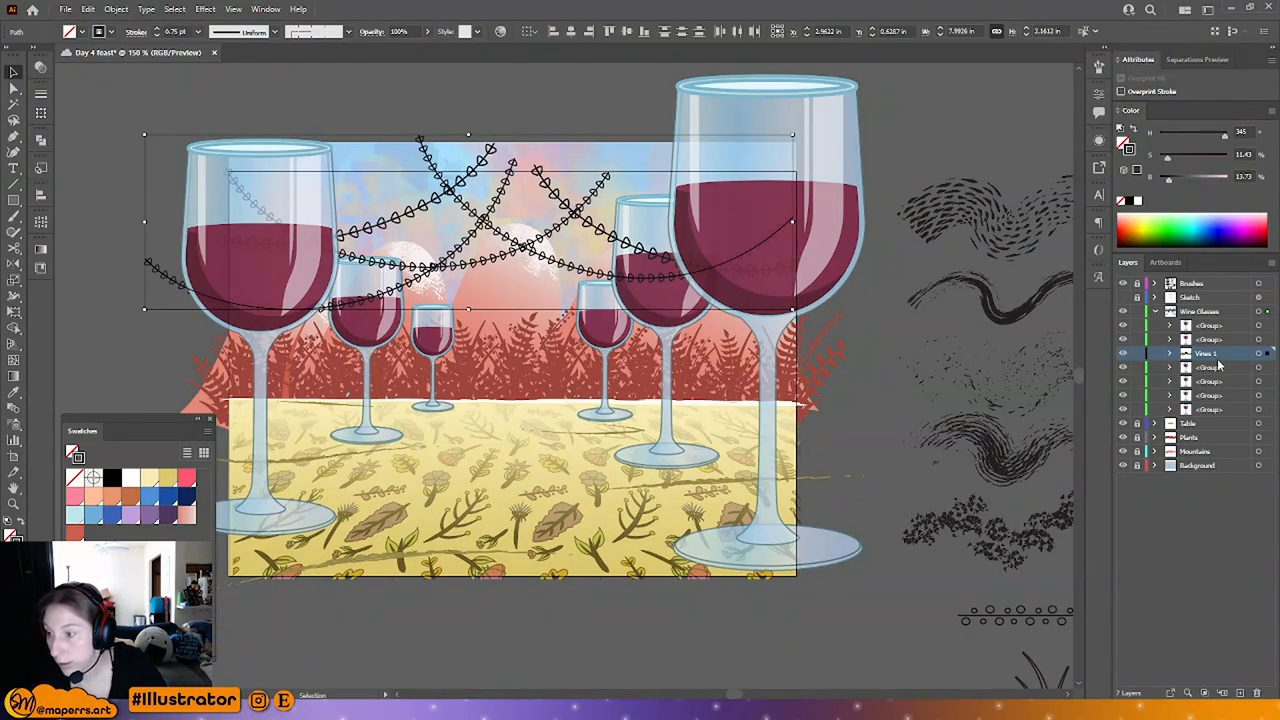
key("ctrl+x")
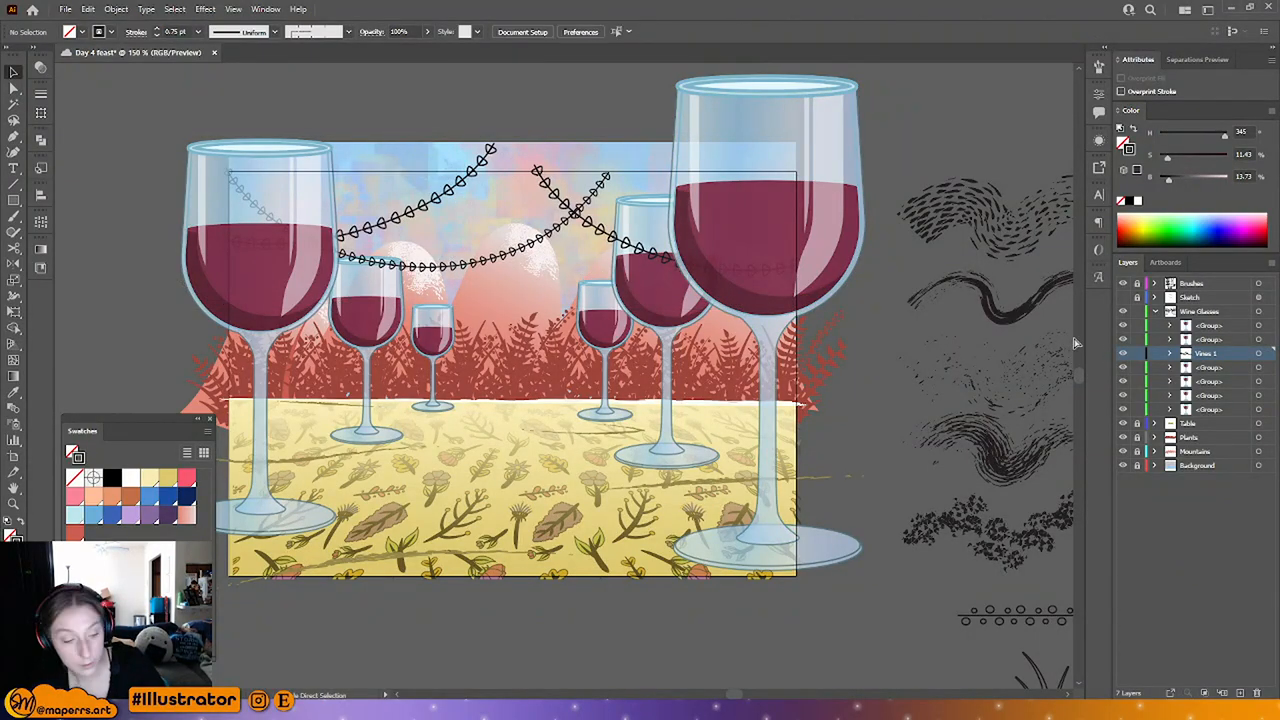
key("ctrl+f")
left_click(1172, 354)
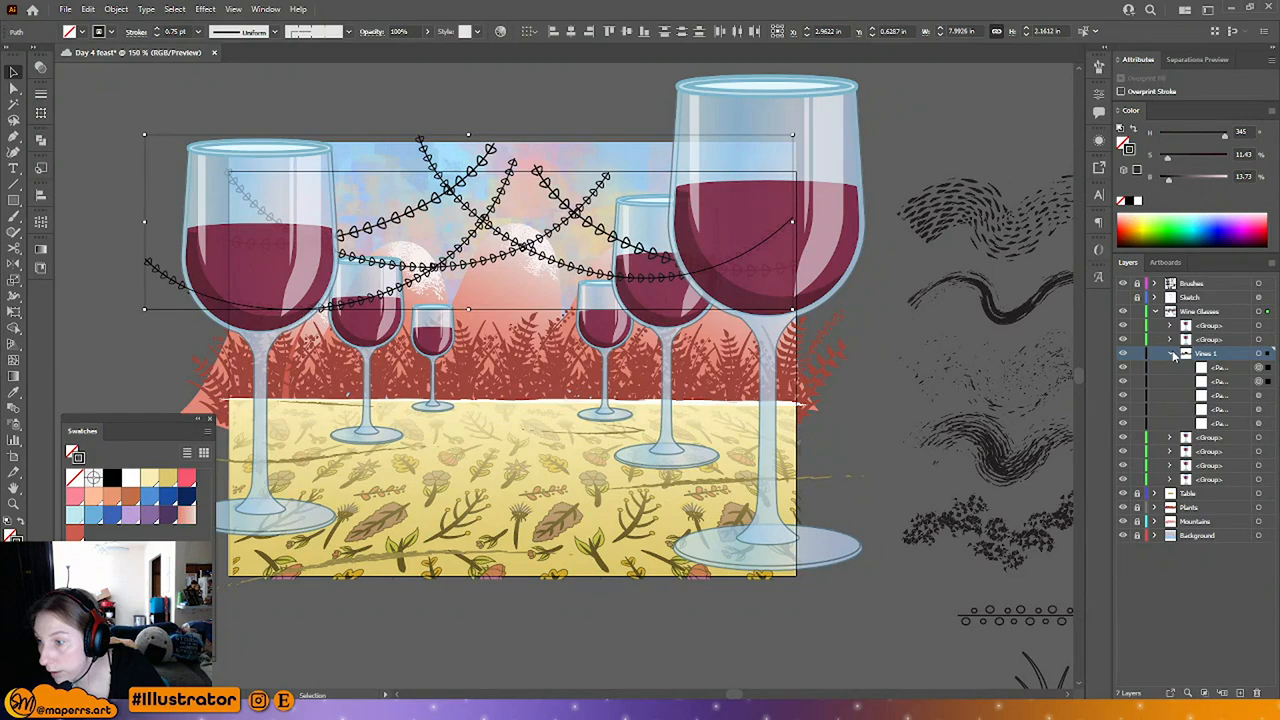
Step: Set the Vines 1 sublayer's selection color to orange
left_click(1232, 370)
left_click(1227, 382, "shift")
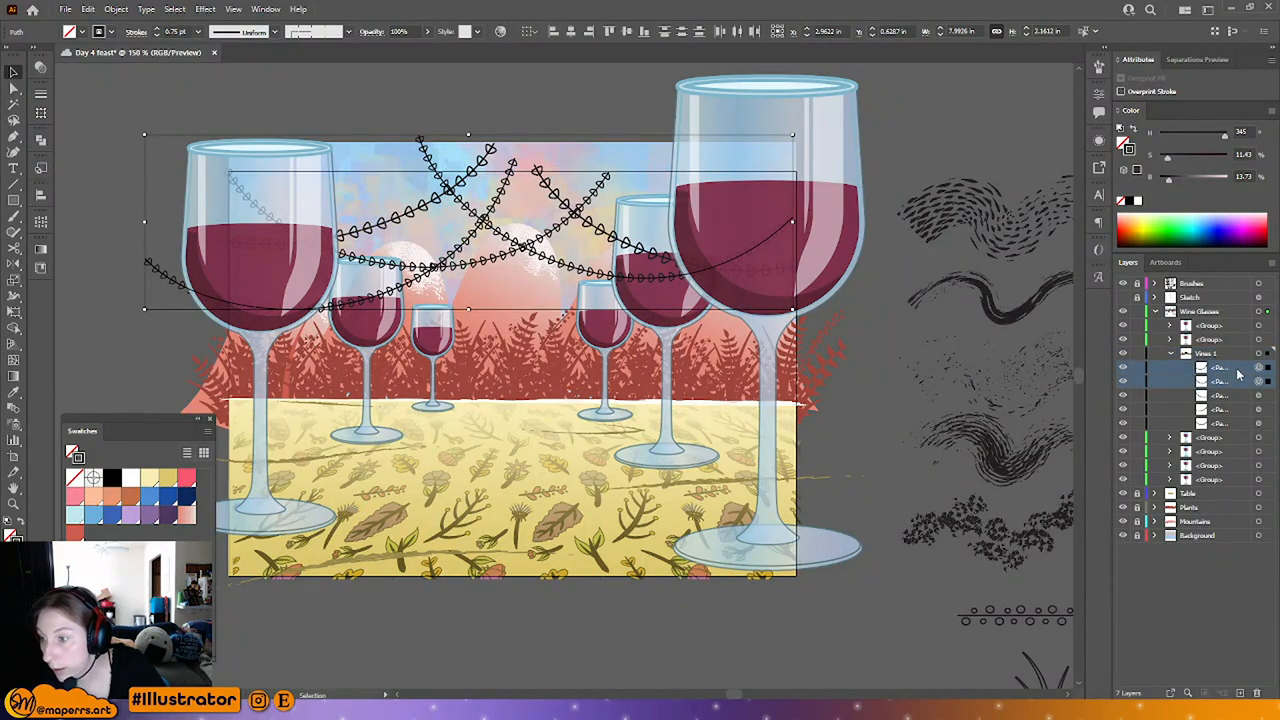
left_click(1258, 368)
left_click(1258, 383, "shift")
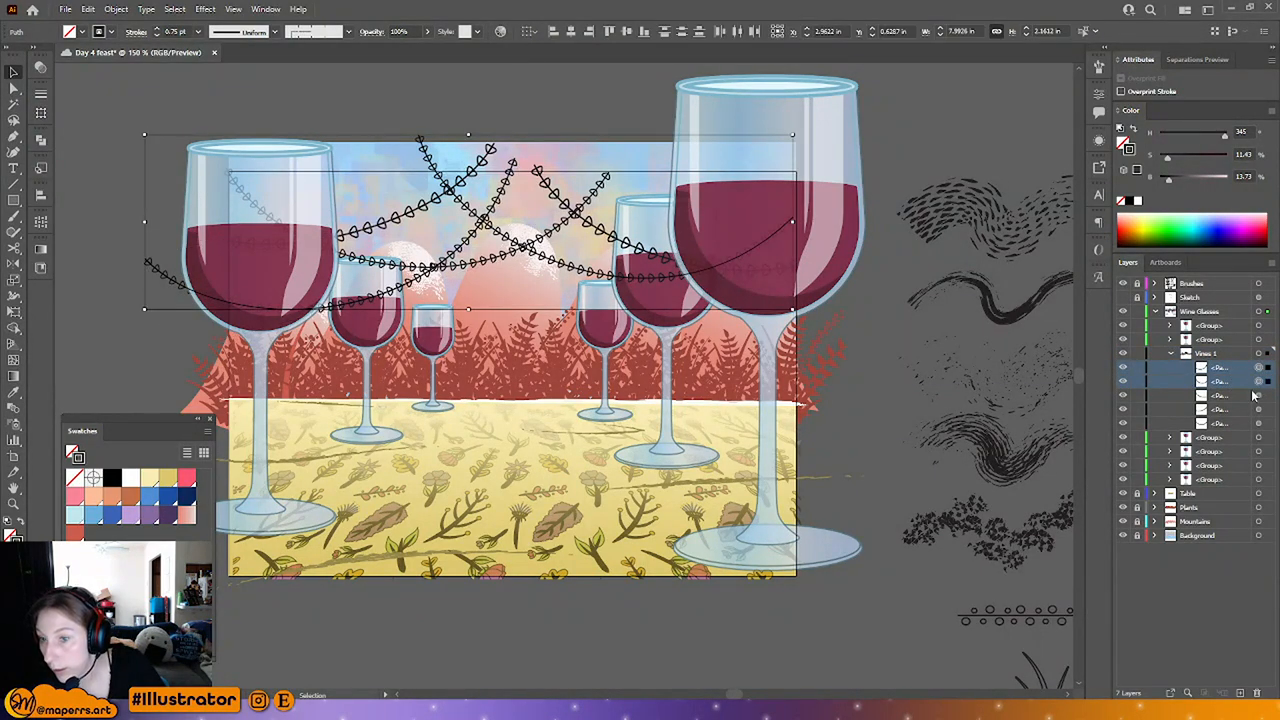
double_click(1228, 354)
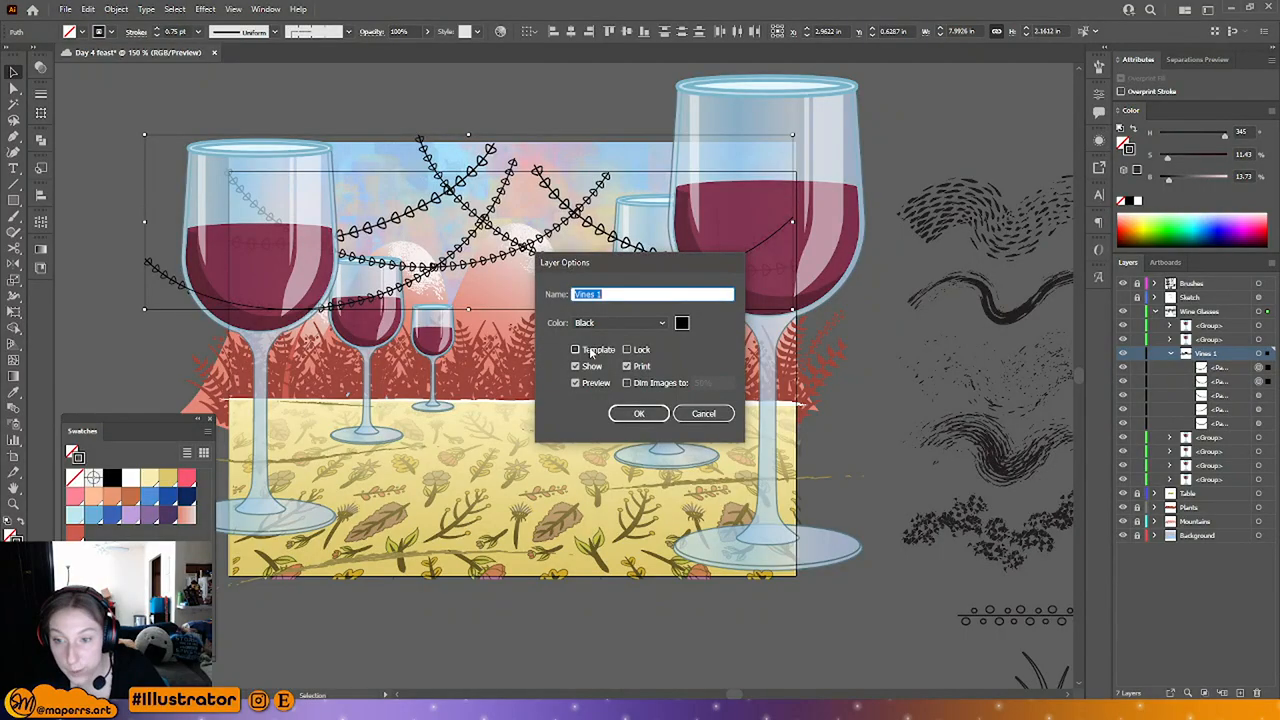
left_click(575, 323)
left_click(606, 426)
left_click(648, 413)
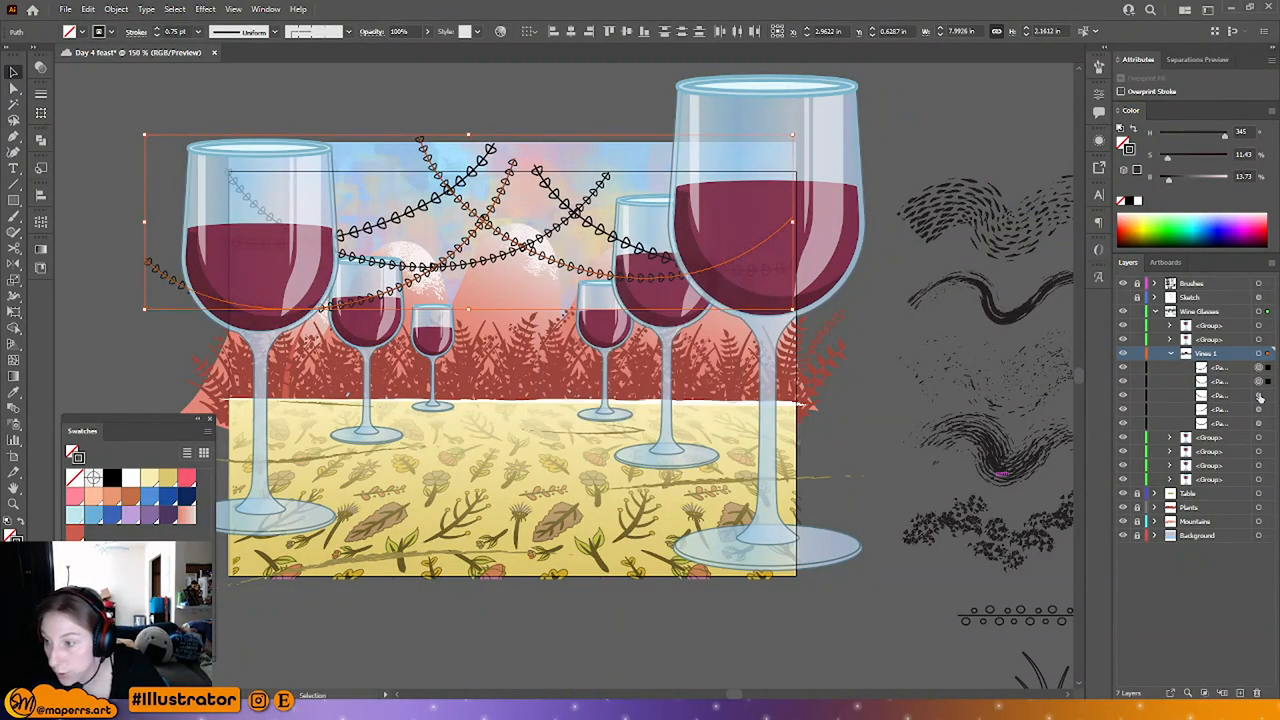
left_click(1232, 356)
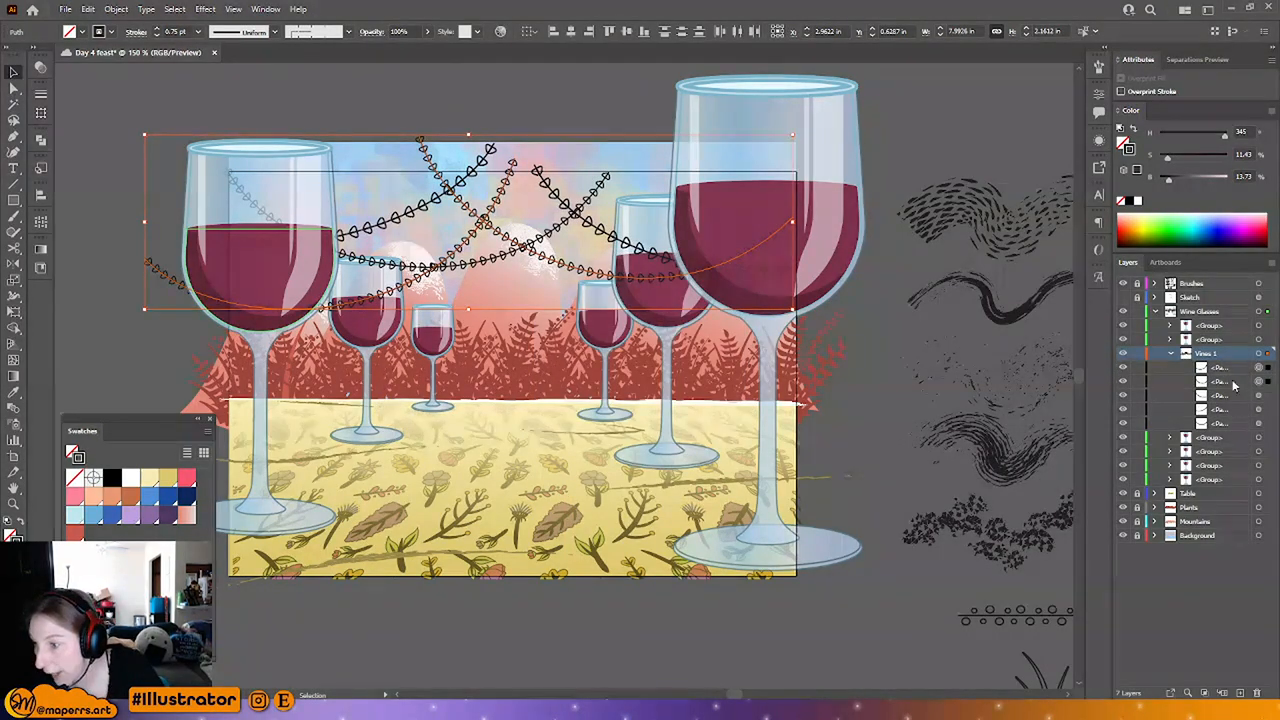
left_click(1267, 371)
left_click(1237, 372)
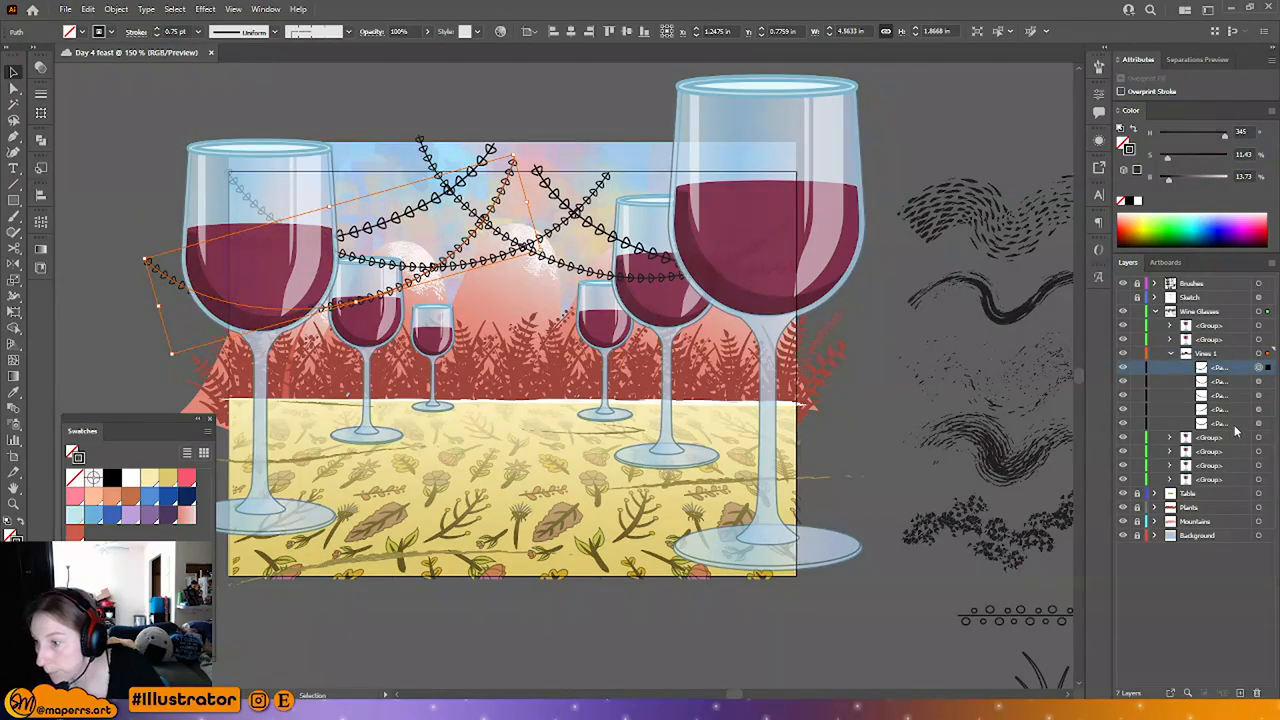
left_click(1234, 427, "shift")
double_click(1232, 372)
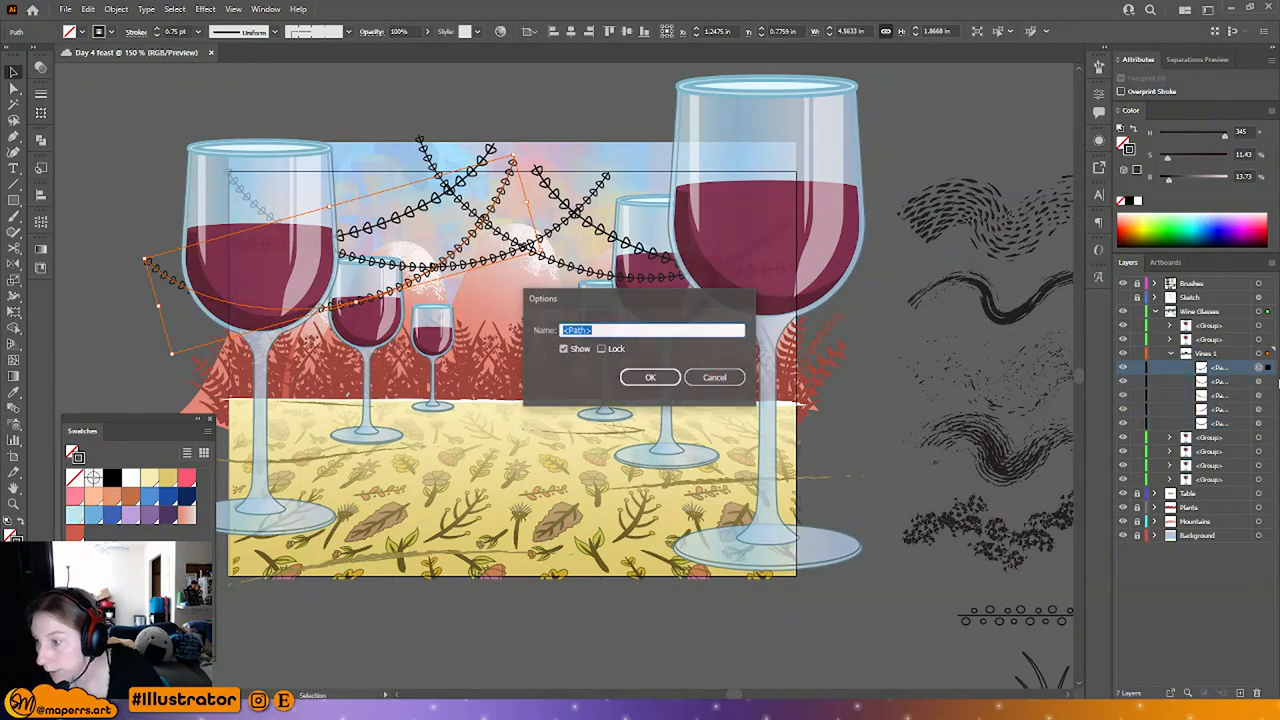
left_click(714, 378)
left_click(1170, 353)
left_click(1170, 353)
left_click(1212, 356)
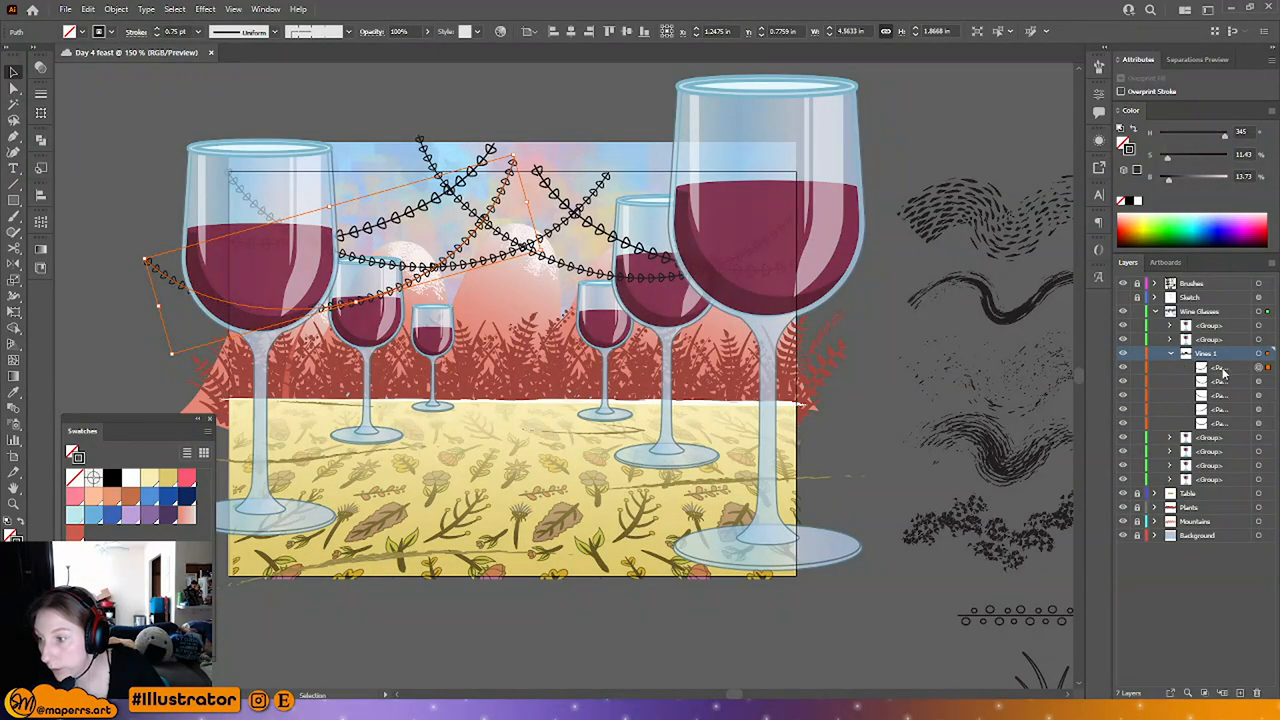
Step: Select all five garland paths in the Vines 1 sublayer and cut them
left_click(1224, 370)
left_click(1221, 427, "shift")
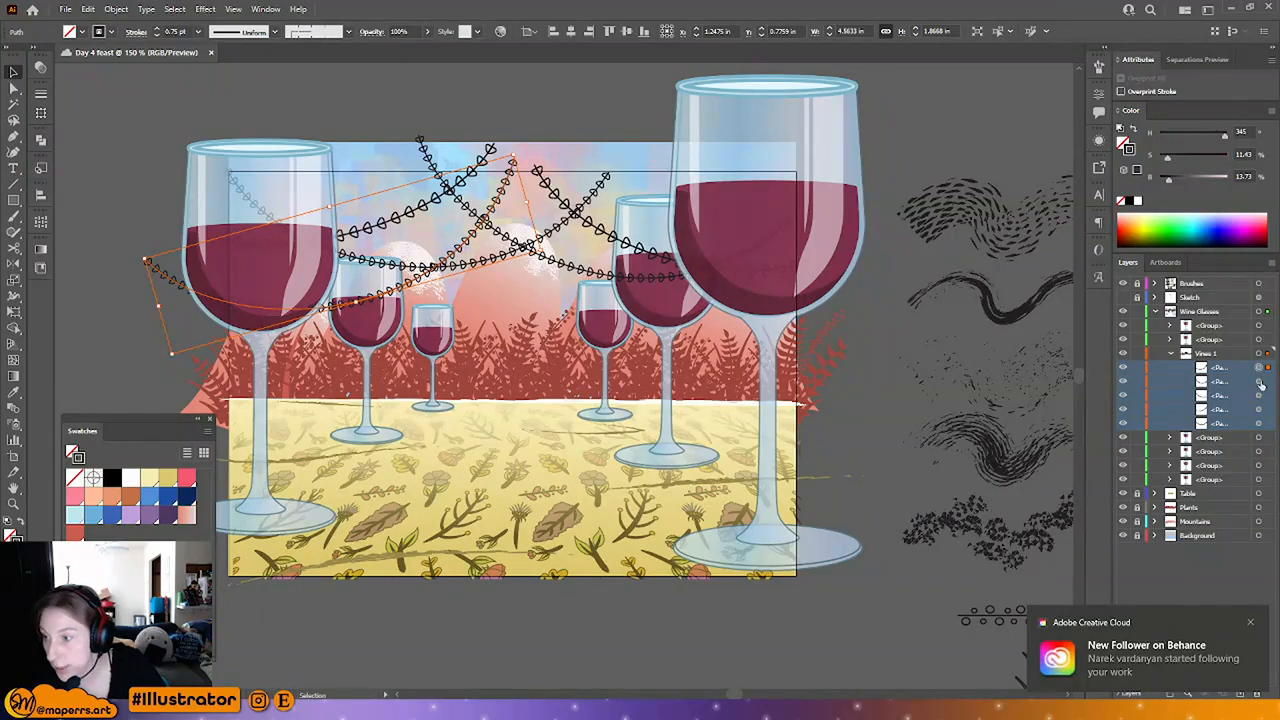
left_click(1260, 382, "shift")
left_click(1260, 396, "shift")
left_click(1260, 410, "shift")
left_click(1260, 424, "shift")
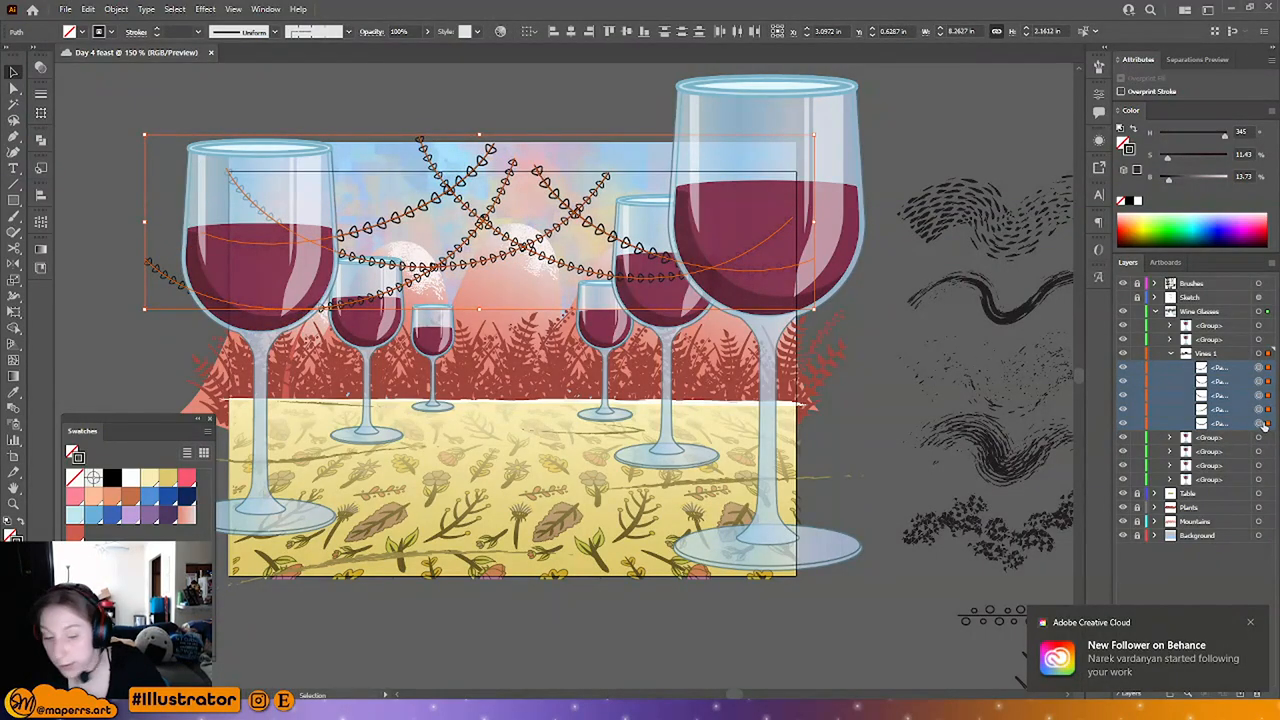
key("Delete")
Step: Delete the empty Vines 1 sublayer and paste the garlands in front at the same position in the Wine Glasses layer
left_click(1212, 356)
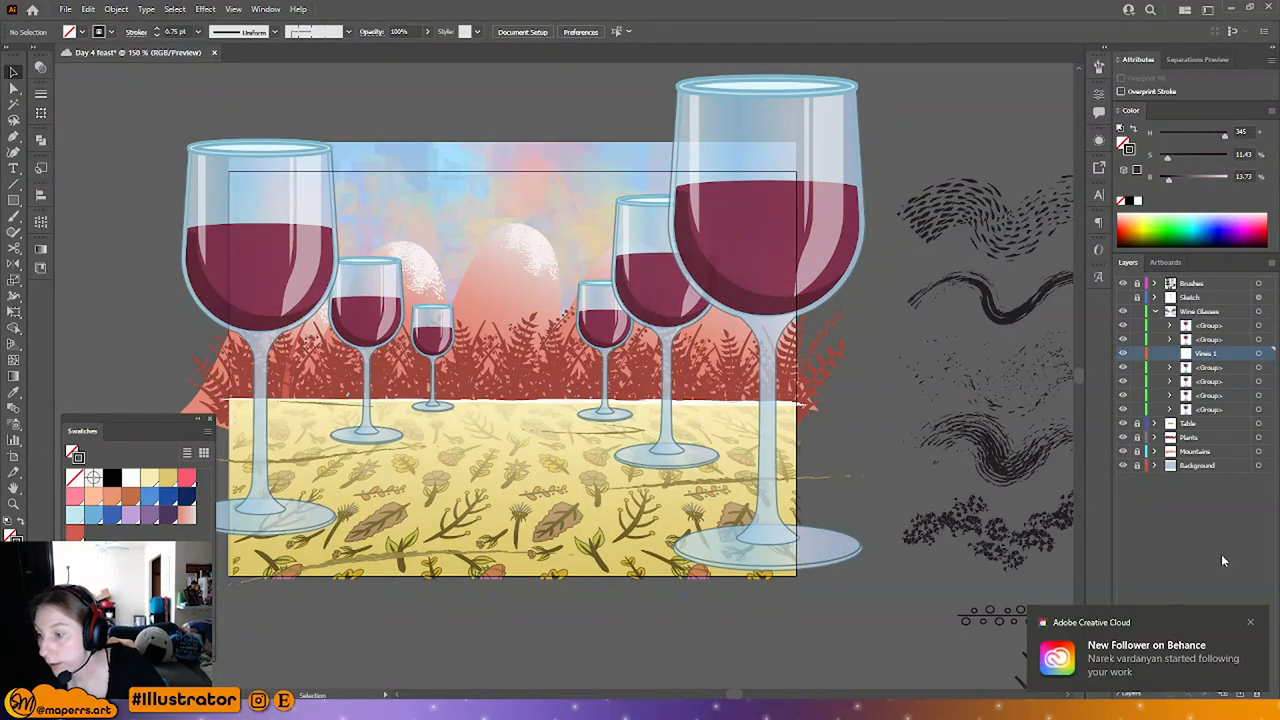
left_click(1250, 622)
left_click(1257, 692)
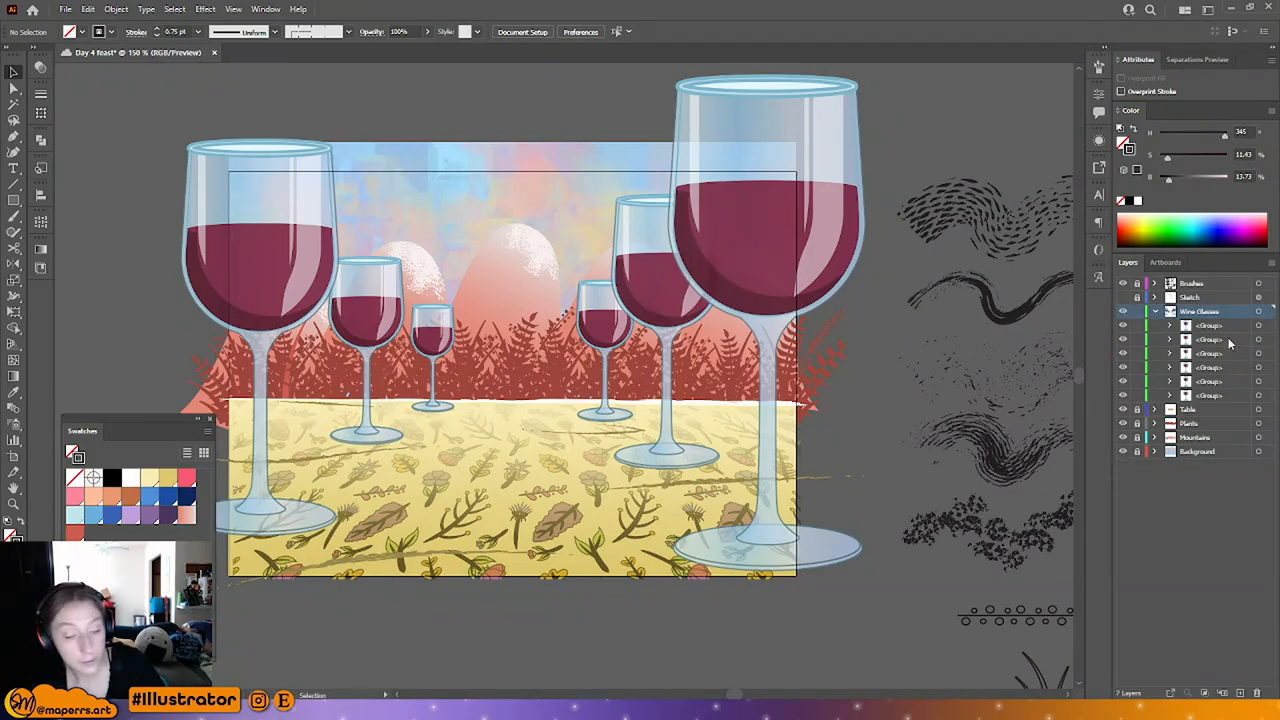
key("ctrl+f")
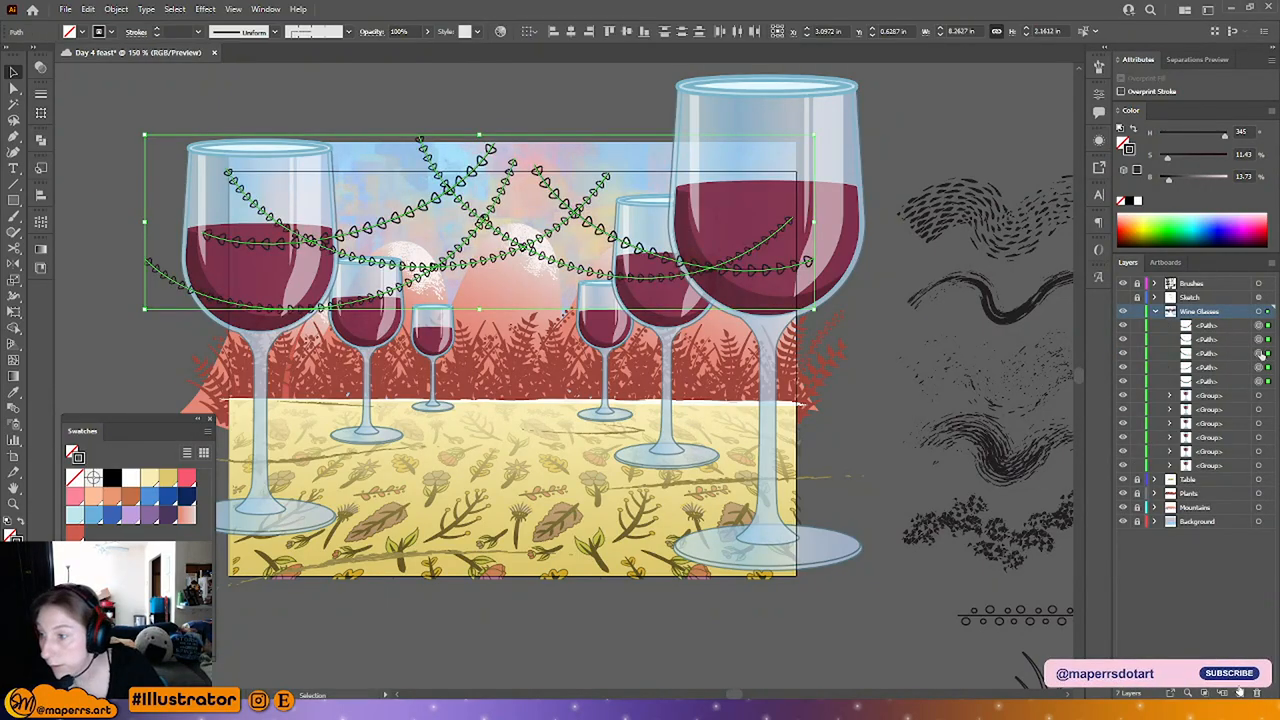
Step: Rename each of the two uppermost garland paths in the Wine Glasses layer to Vine 1
double_click(1214, 326)
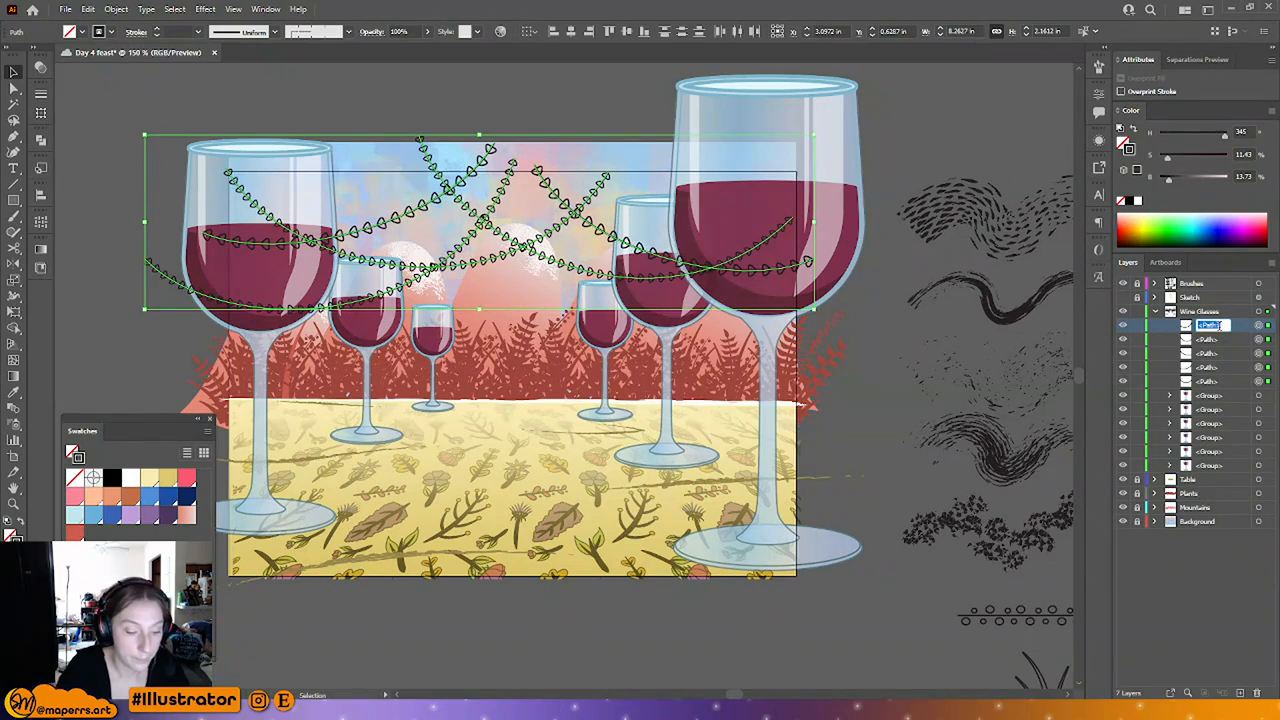
type("Vine 1")
key("Return")
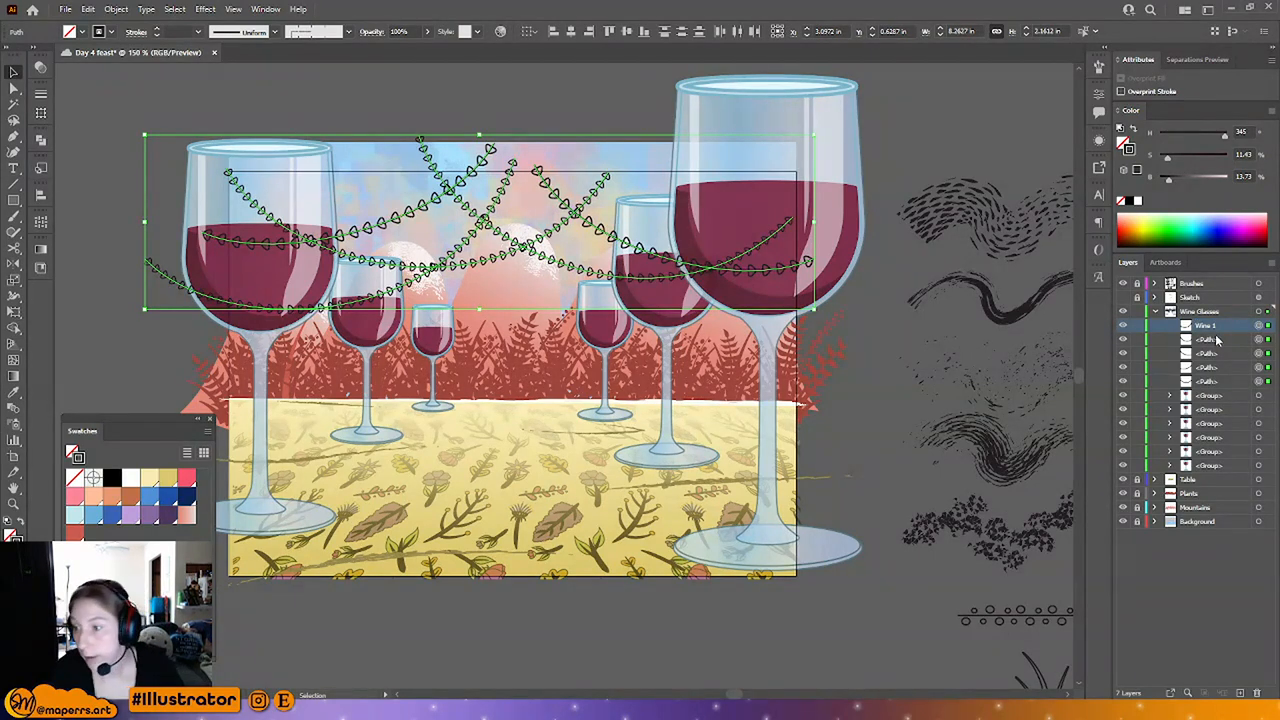
double_click(1214, 340)
type("Wine")
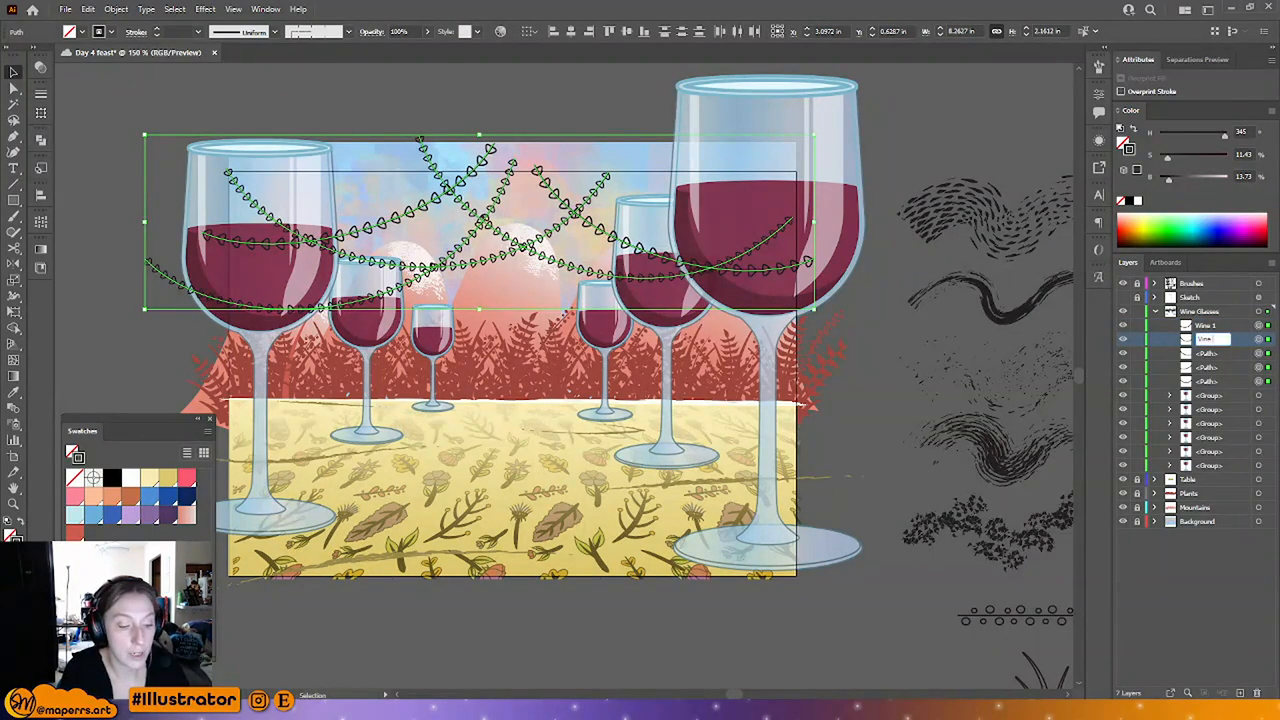
type(" 1")
key("Return")
double_click(1214, 326)
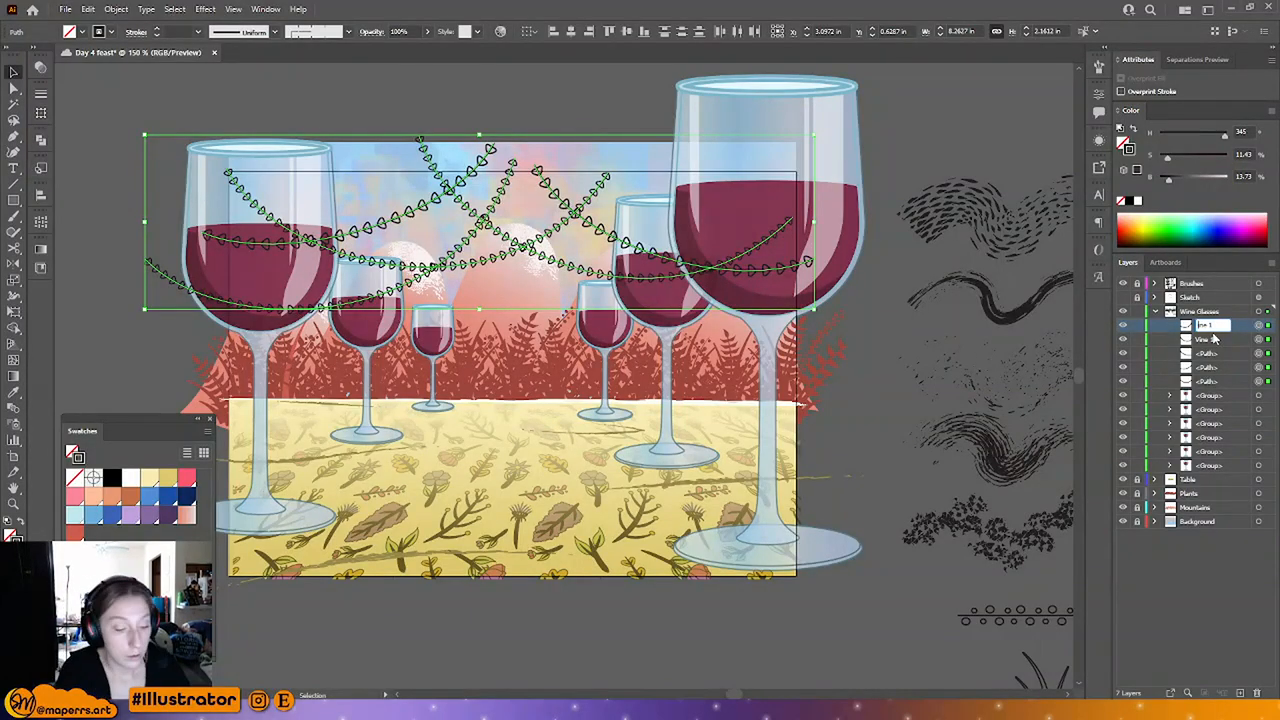
type("Wine 2")
key("Return")
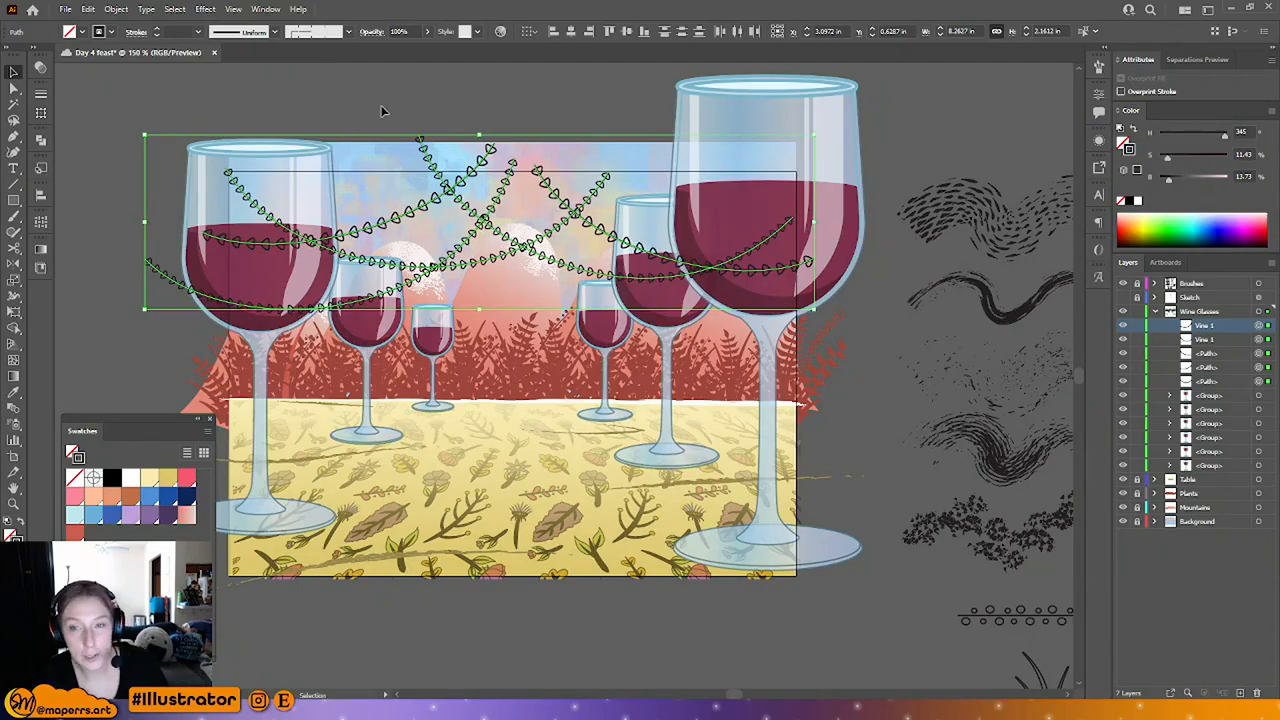
Step: Select the two thick garlands and group them
left_click(480, 123)
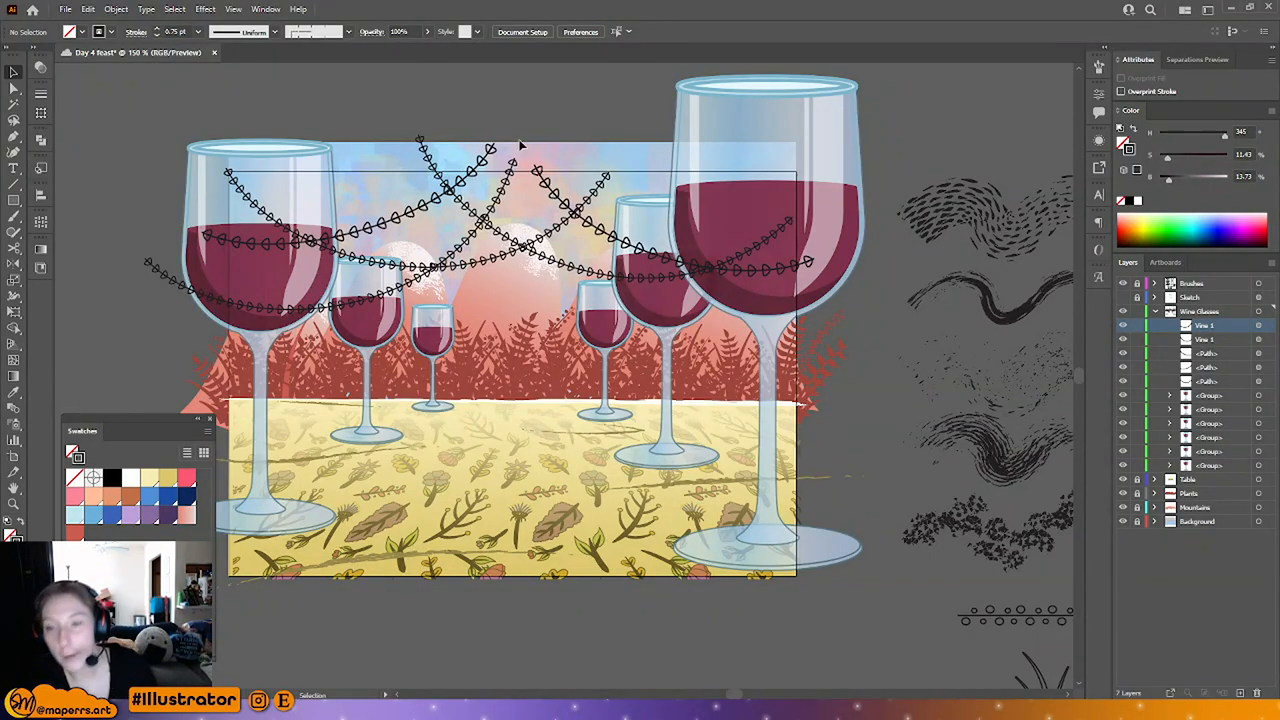
left_click(578, 279)
left_click(466, 266, "shift")
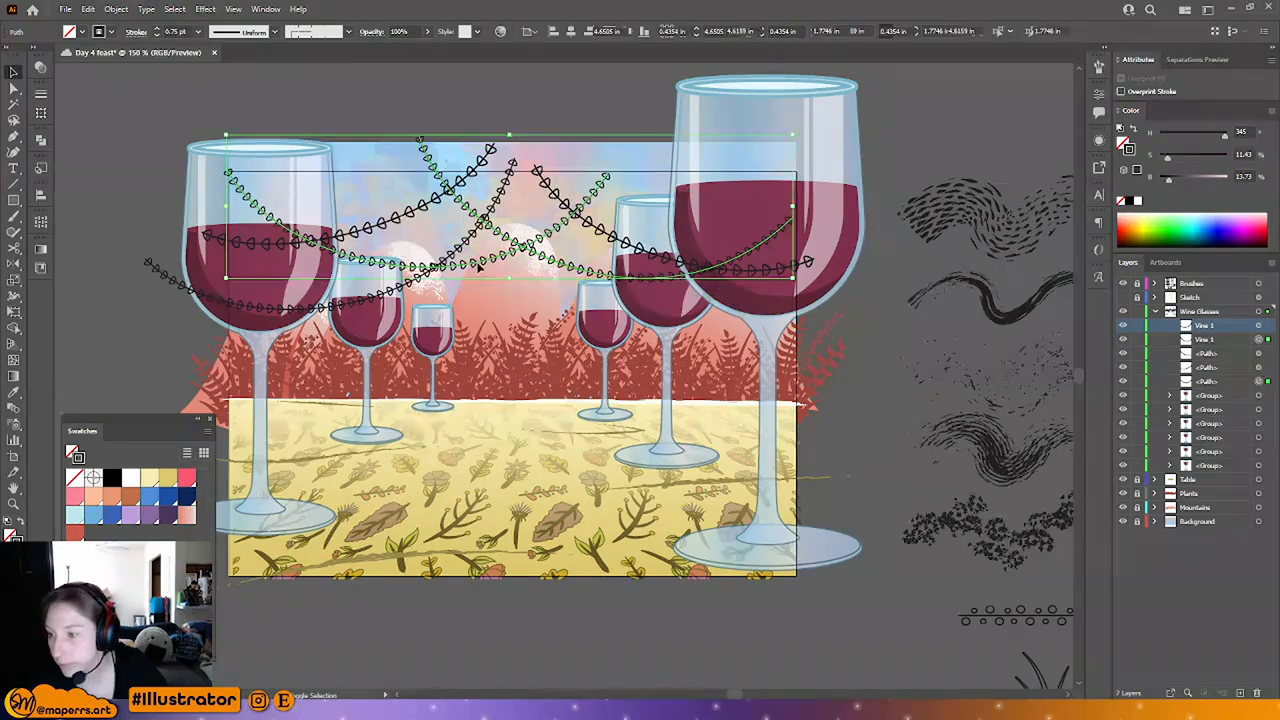
left_click(1259, 326)
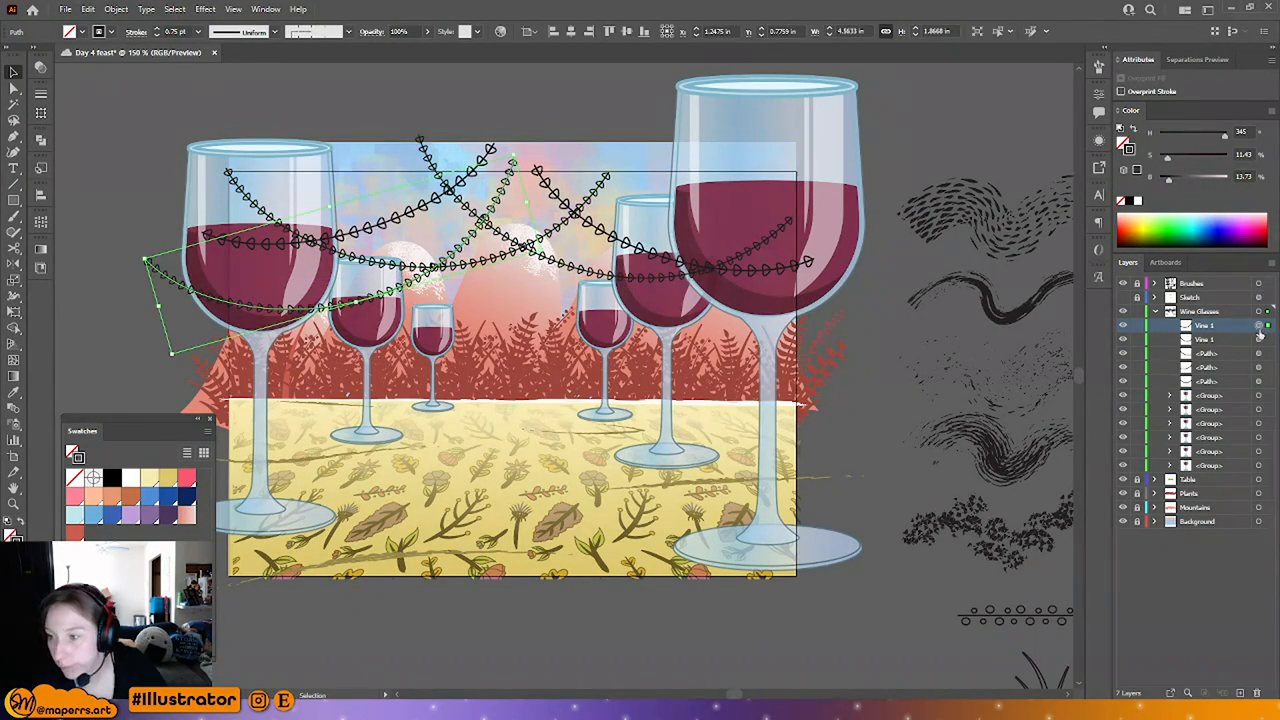
left_click(1259, 340, "shift")
left_click(634, 217)
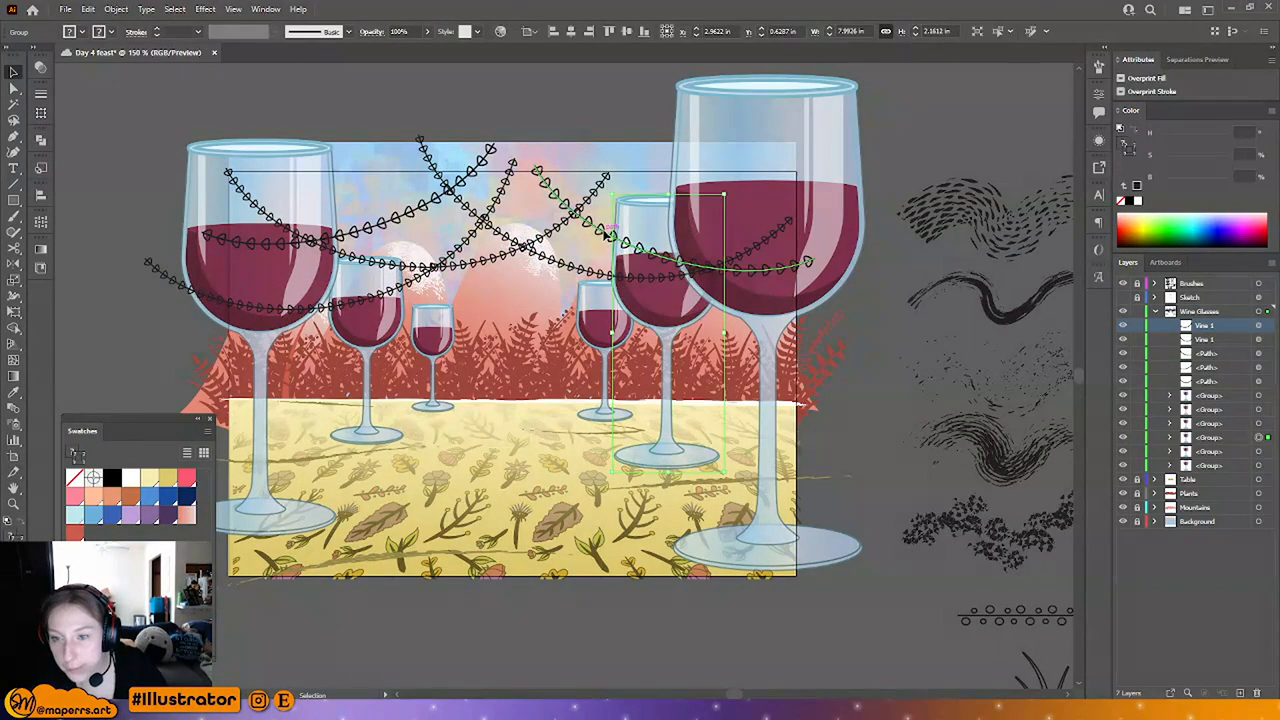
left_click(606, 236)
left_click(468, 178, "shift")
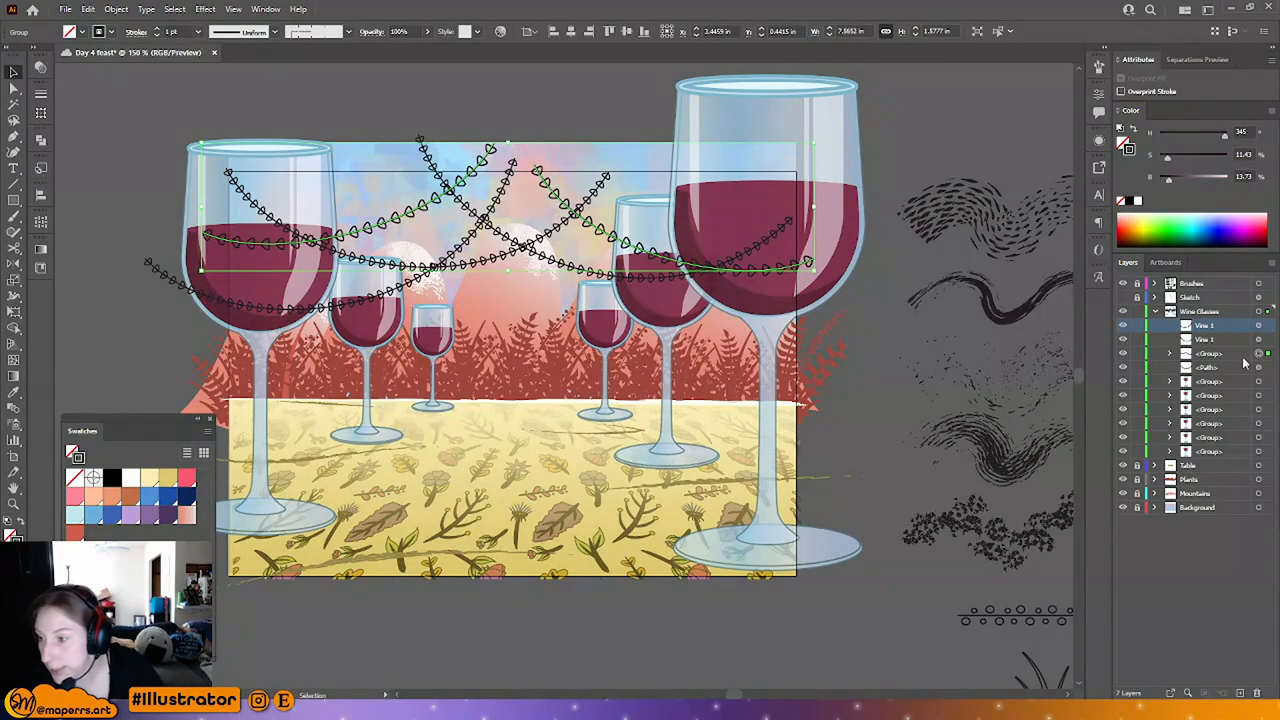
key("ctrl+g")
Step: Select the two tilted thin garlands and group them
left_click(580, 271)
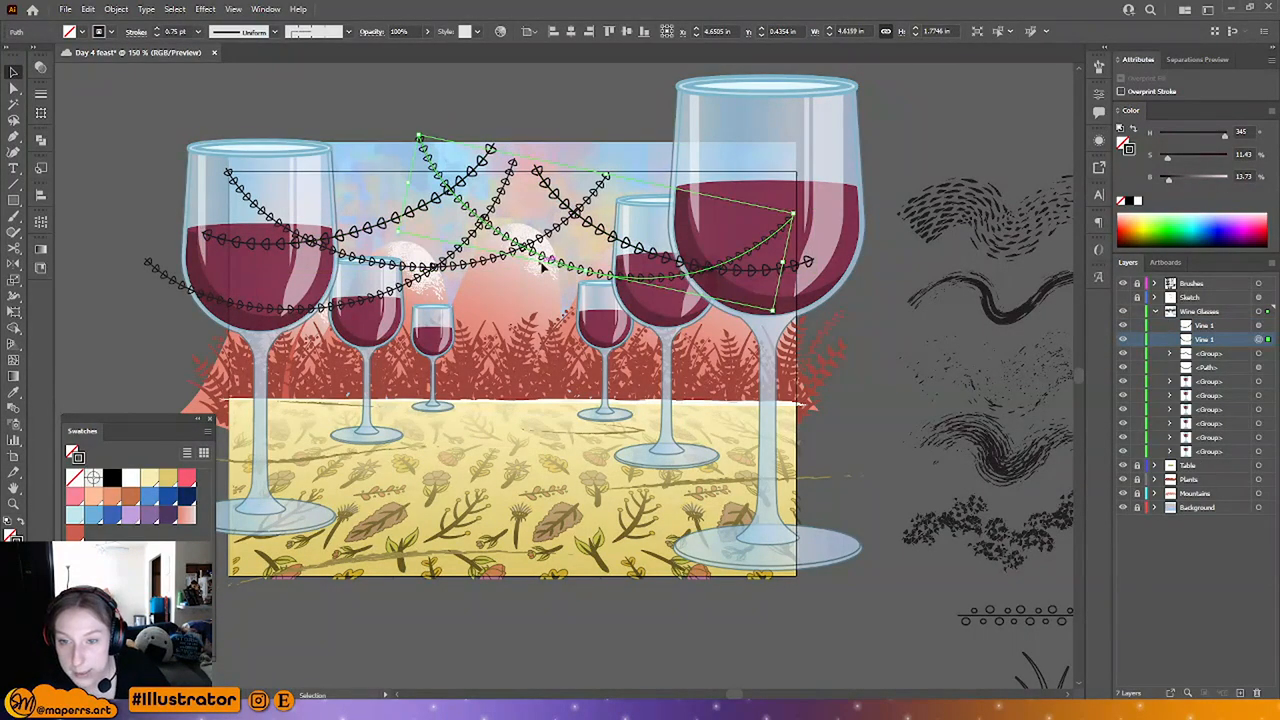
left_click(466, 241, "shift")
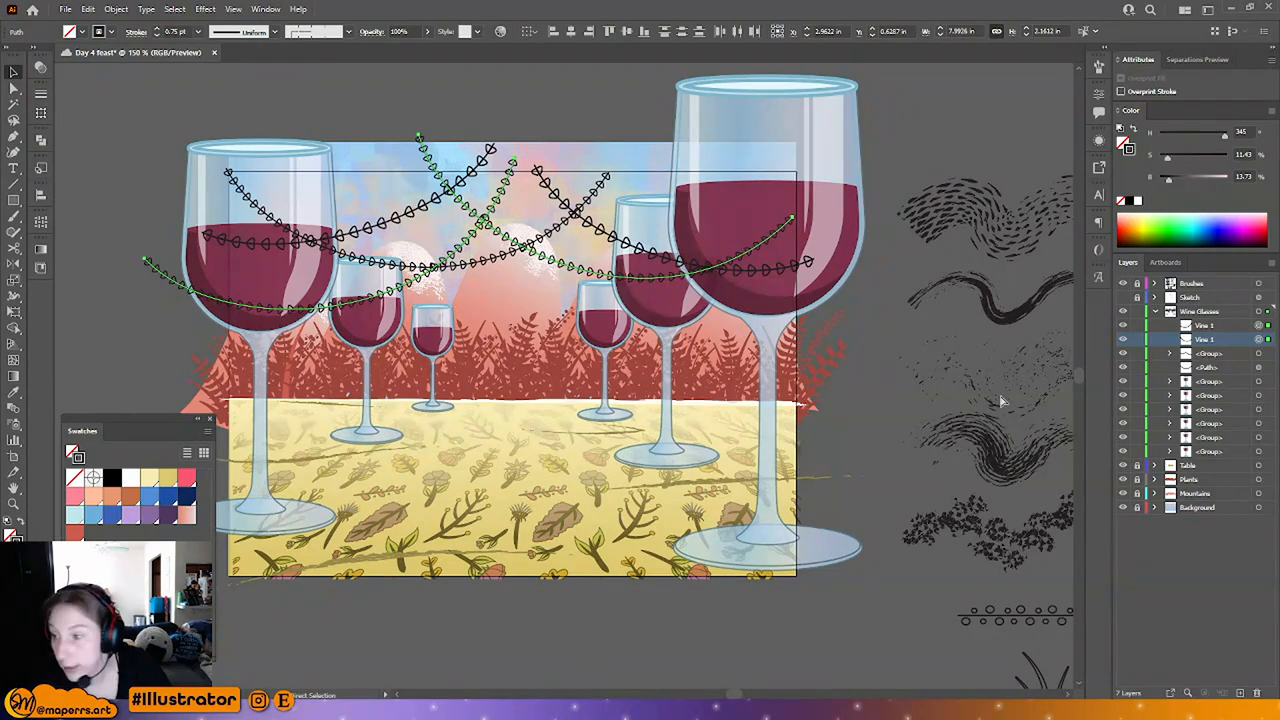
key("ctrl+g")
Step: Move the remaining thin garland just above the lowest glass group and the tilted garland group just above the second-lowest glass group
left_click(487, 262)
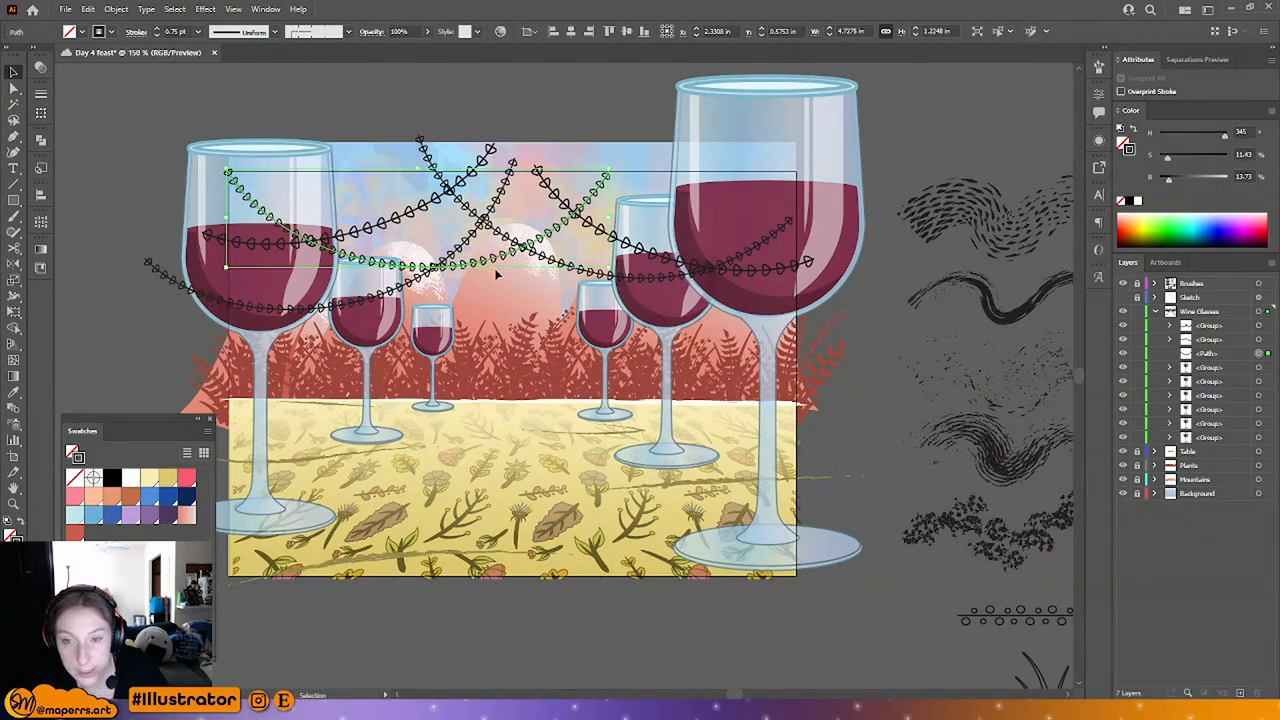
left_click_drag(1227, 357, 1230, 428)
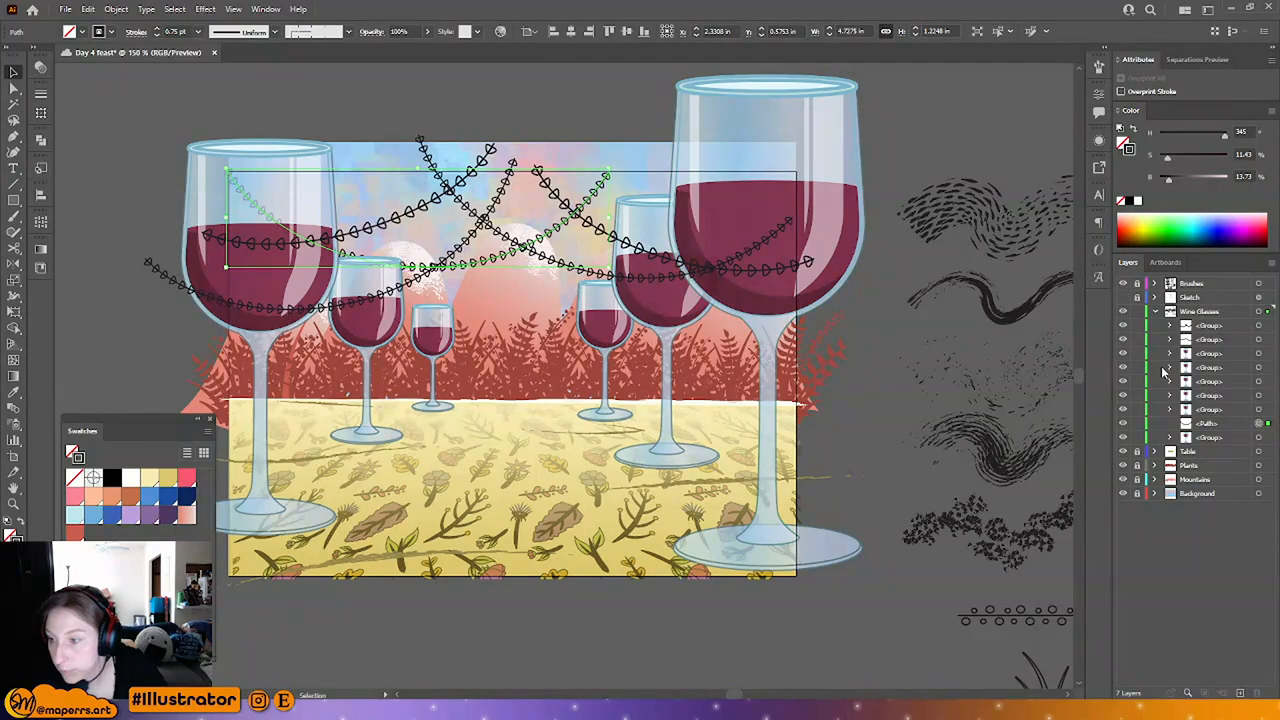
left_click(660, 265)
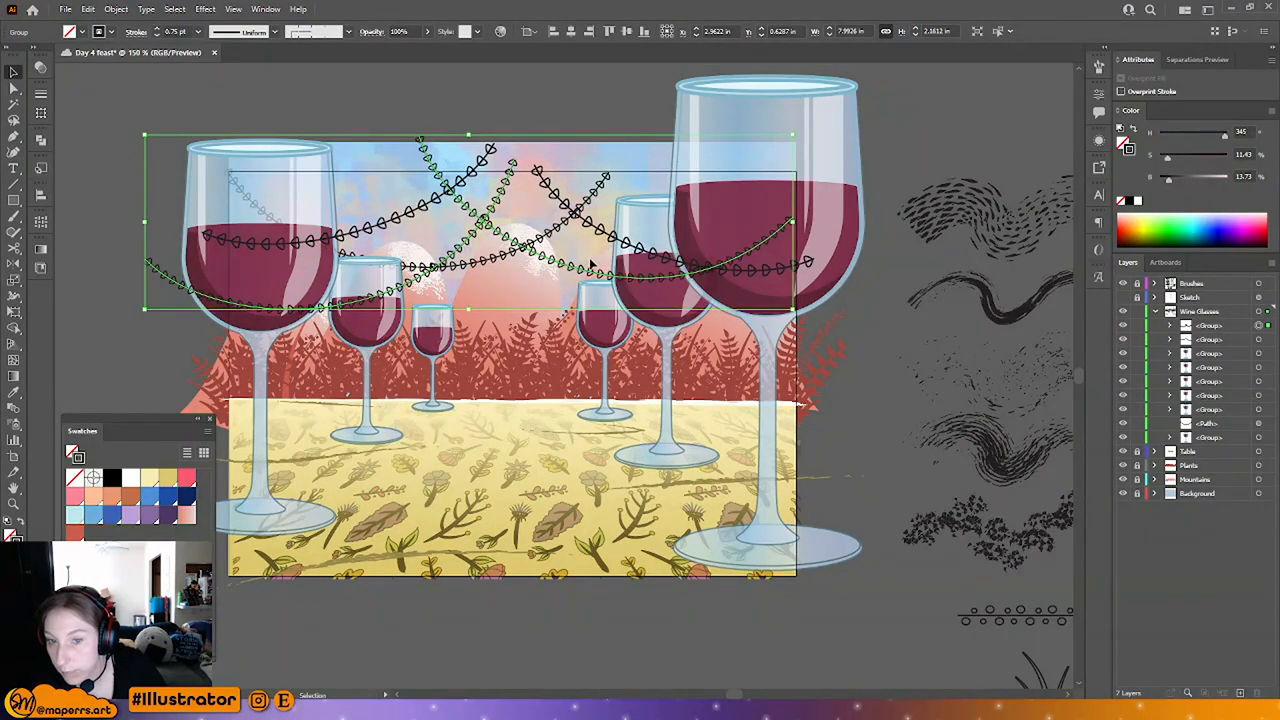
left_click(655, 264)
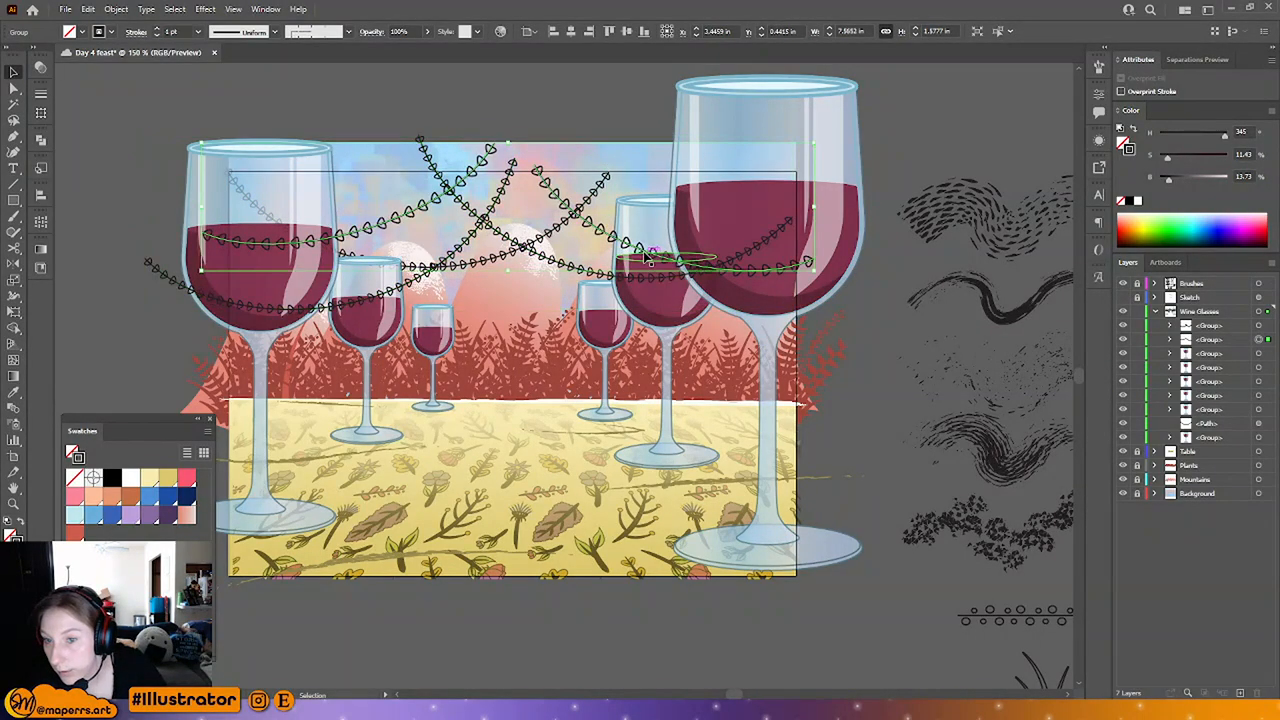
left_click(605, 283)
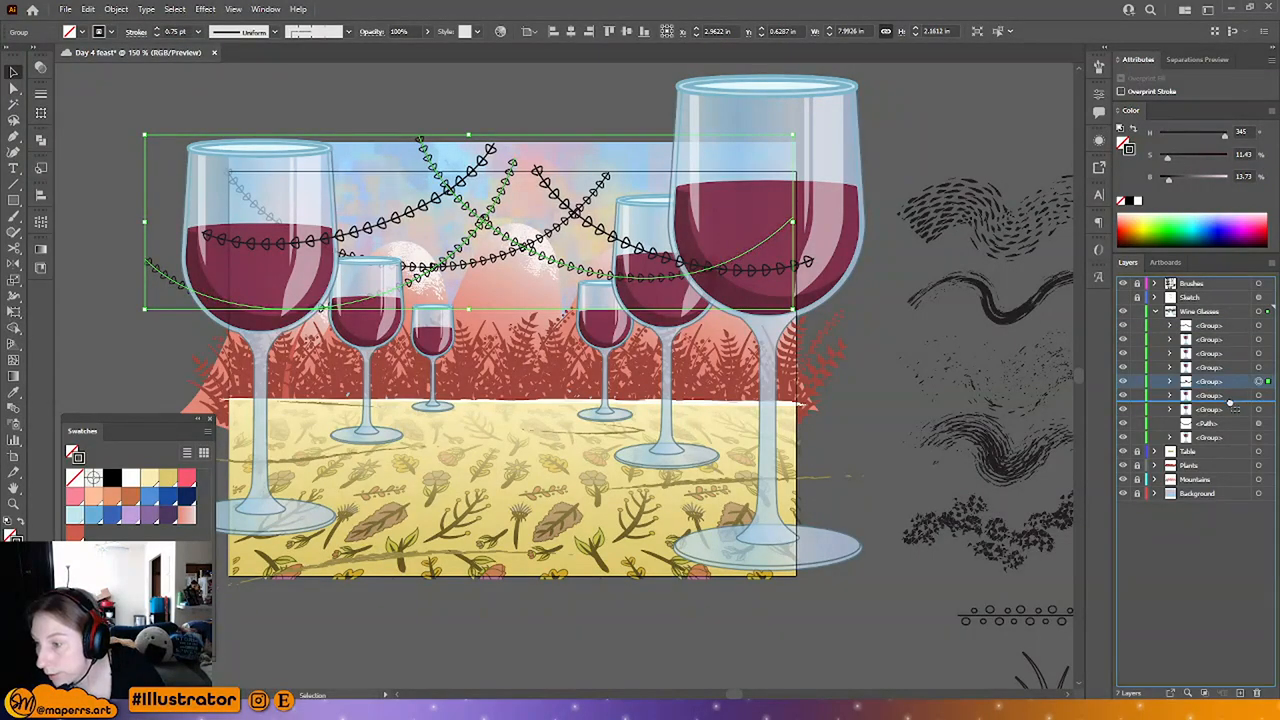
Step: Examine how the thin garlands overlap the wine glasses, then review the whole composition
left_click(870, 356)
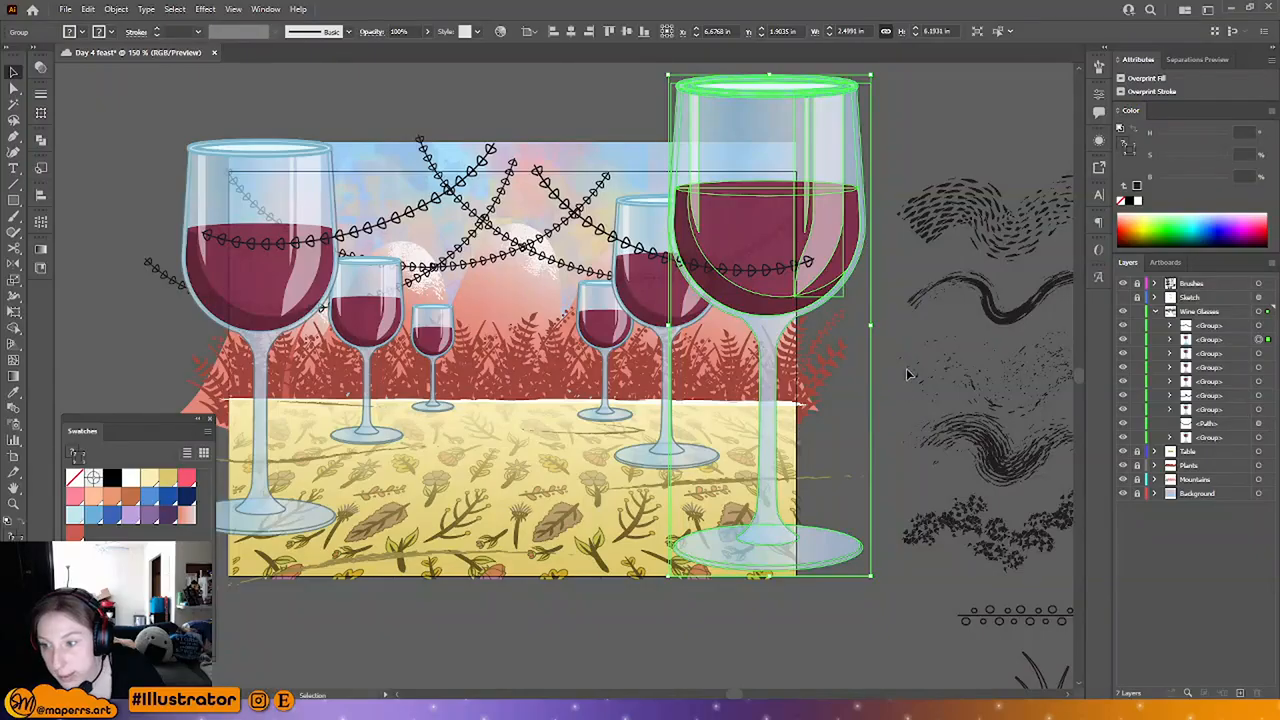
left_click(901, 336)
left_click(505, 200)
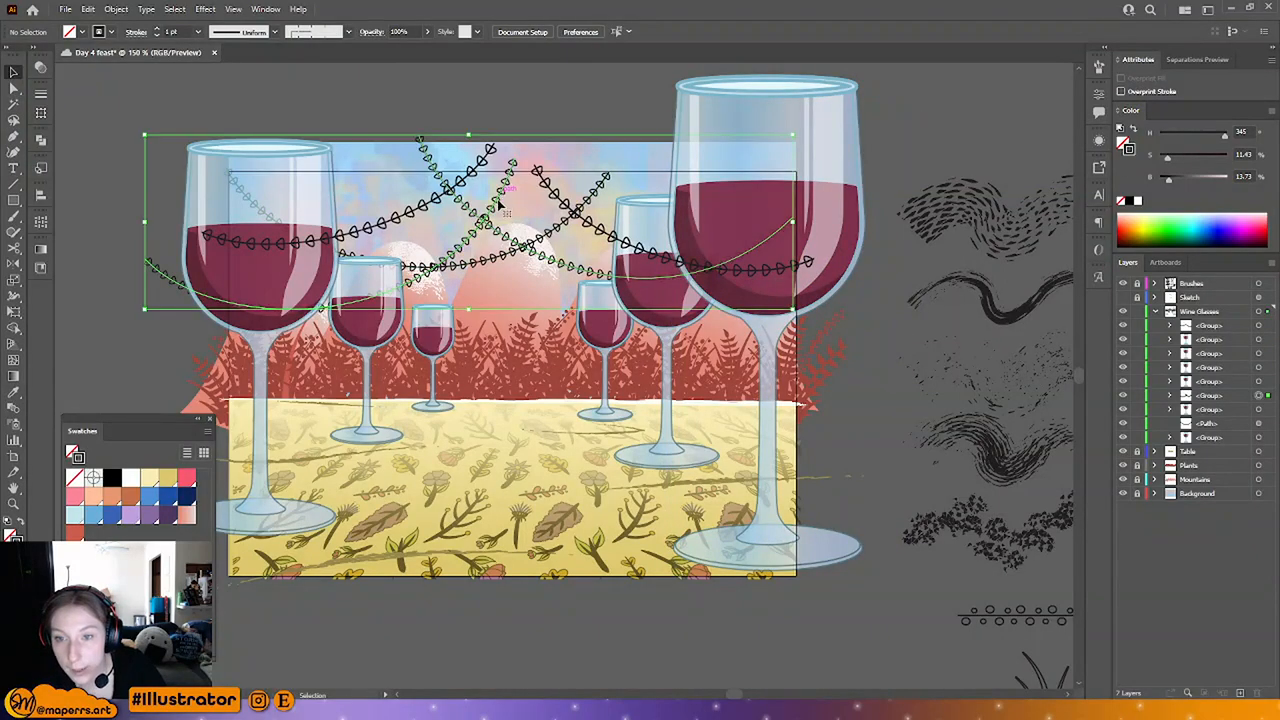
left_click(494, 266)
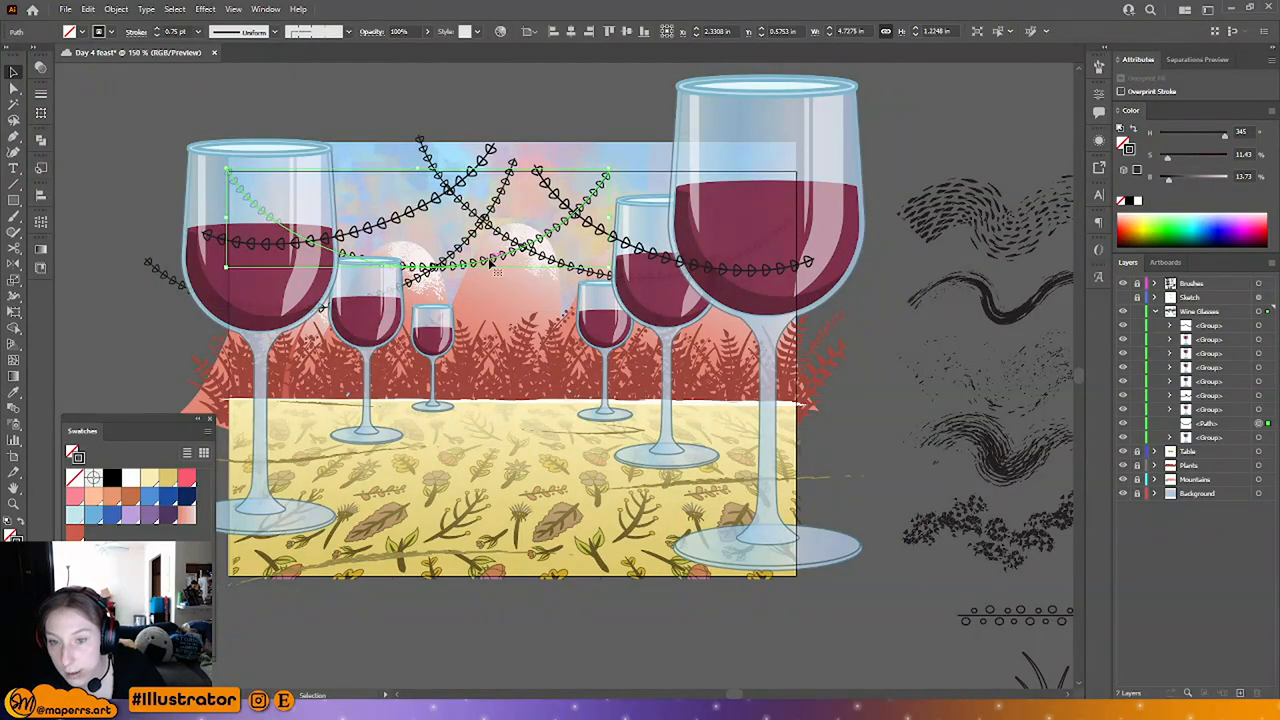
left_click(612, 97)
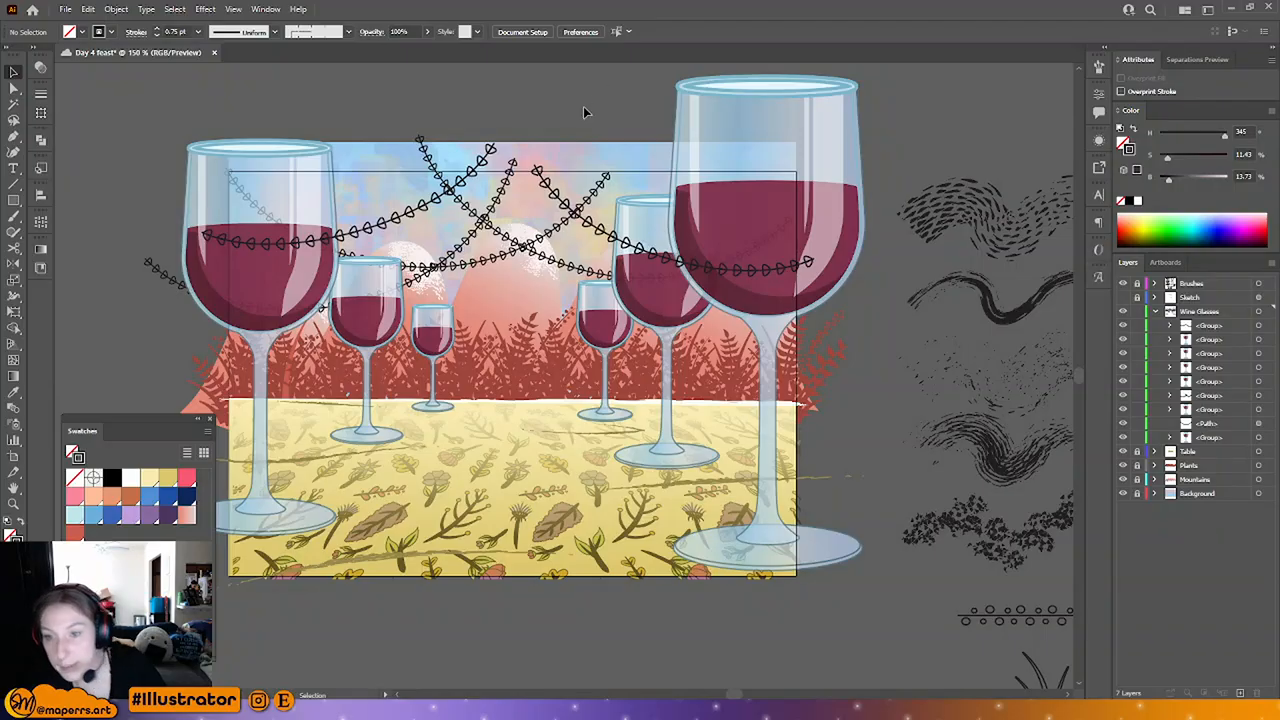
left_click(1239, 411)
key("ctrl+minus")
key("ctrl+minus")
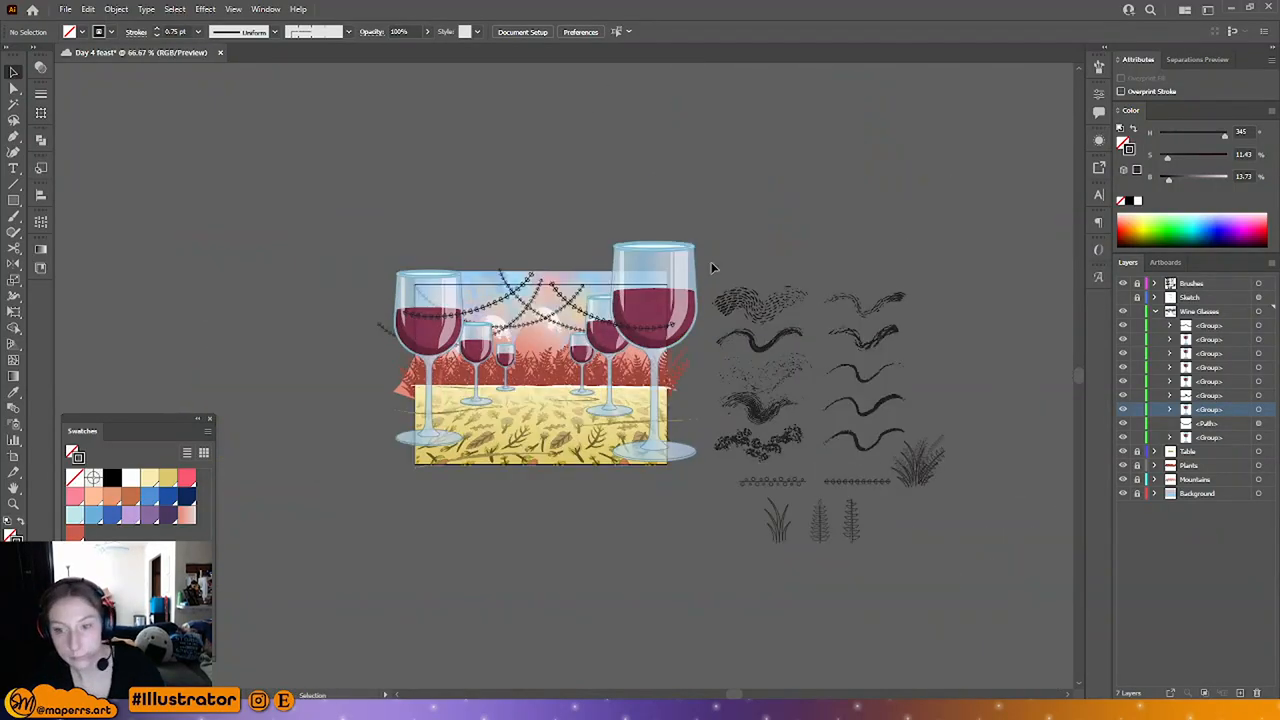
Step: Select all five garlands, covering both garland groups and the single garland path, and expand their appearance
key("ctrl+equal")
key("ctrl+equal")
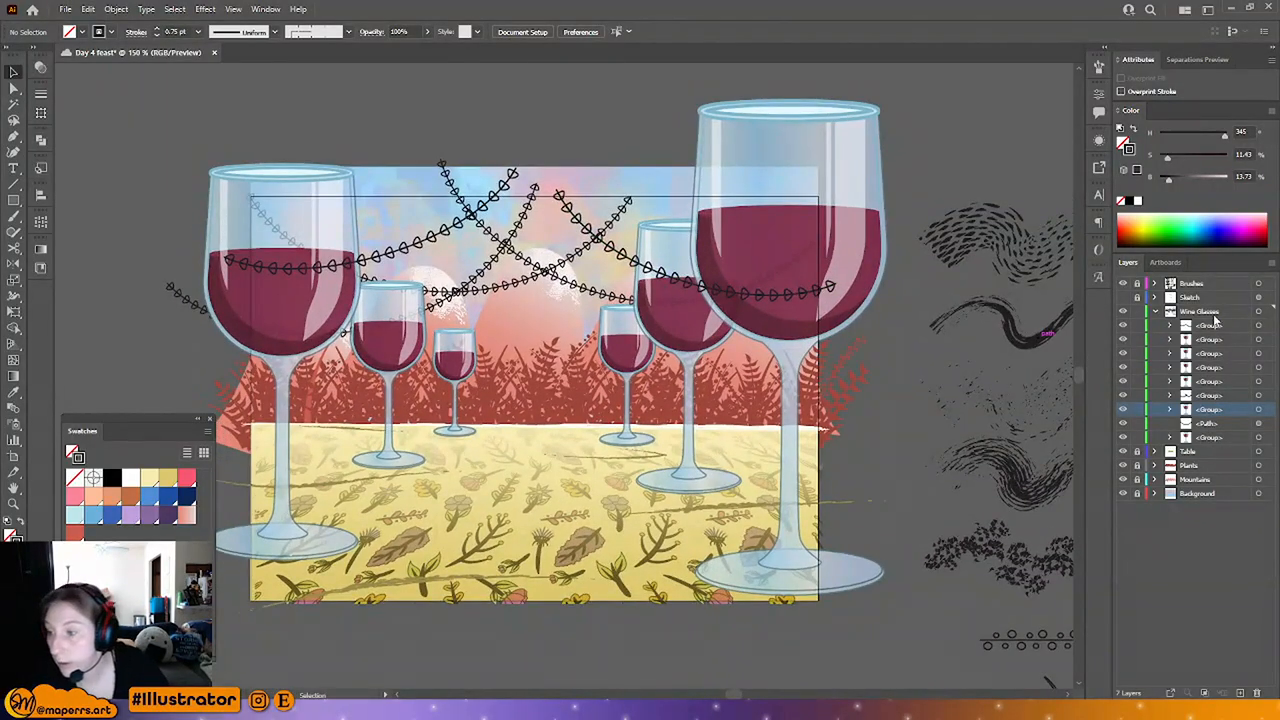
left_click(1194, 341)
left_click(1234, 326)
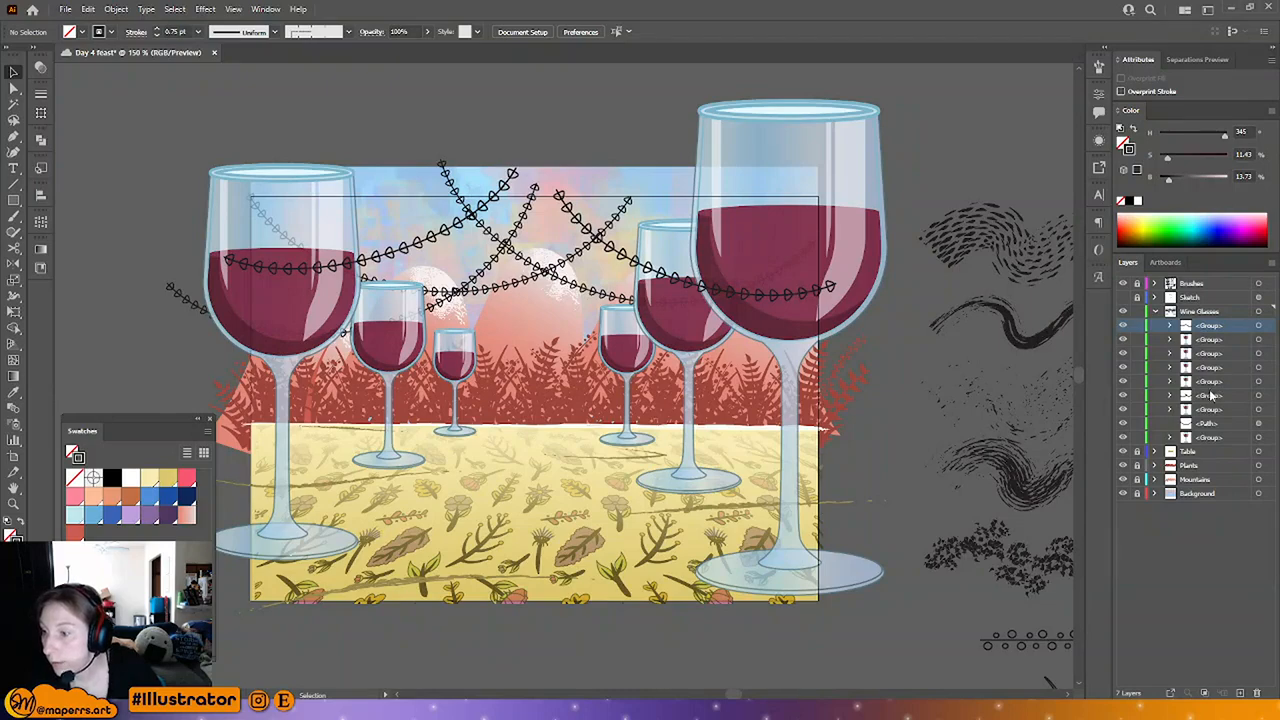
left_click(1212, 396, "ctrl")
left_click(1258, 396, "shift")
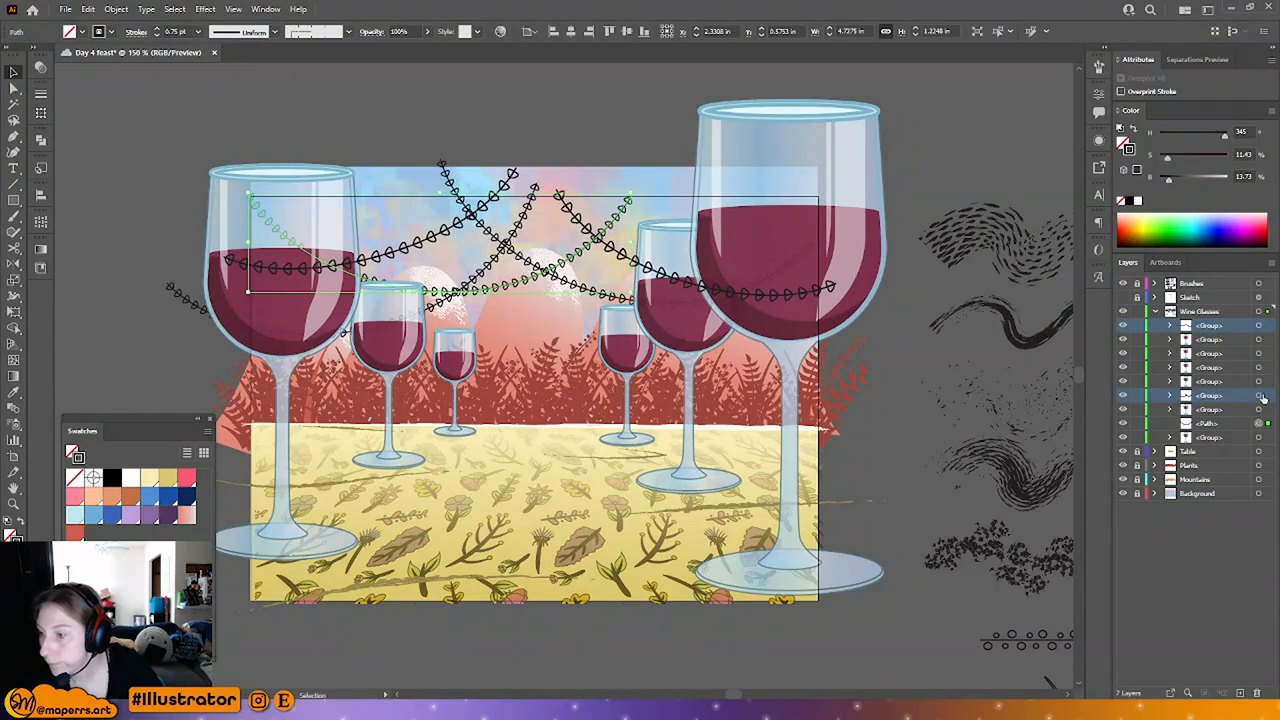
left_click(1259, 326, "shift")
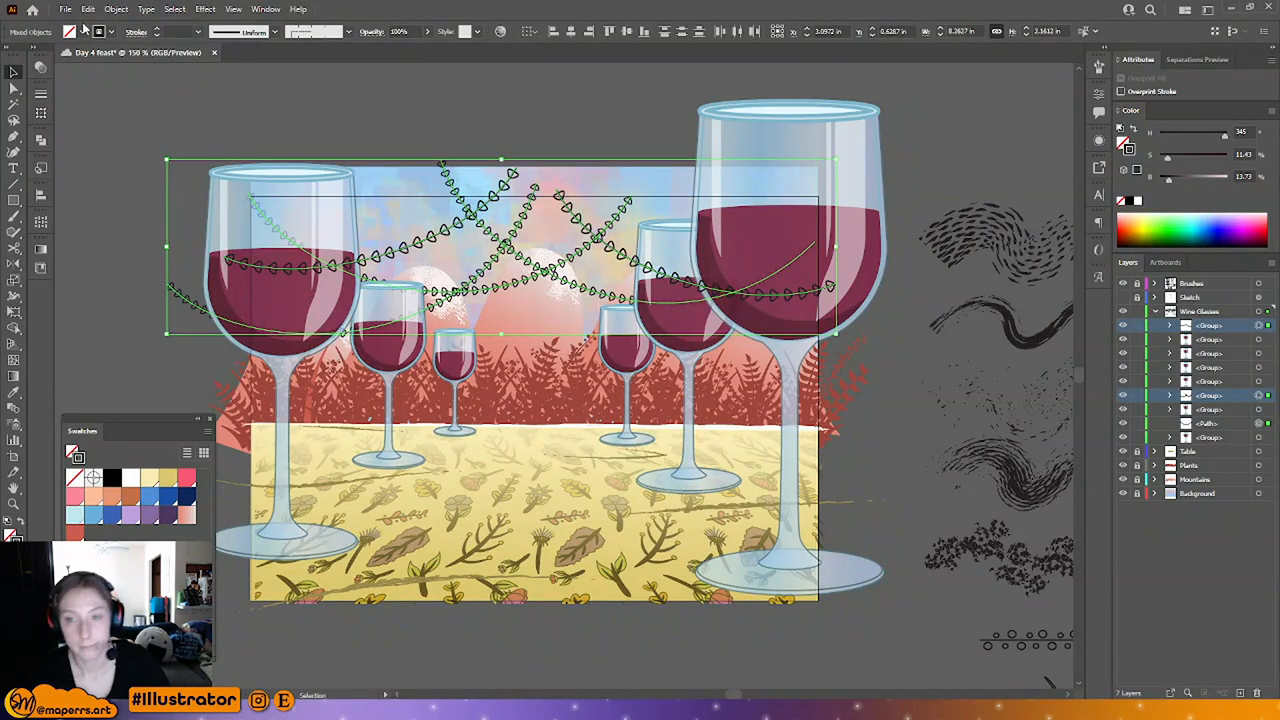
left_click(117, 10)
left_click(194, 181)
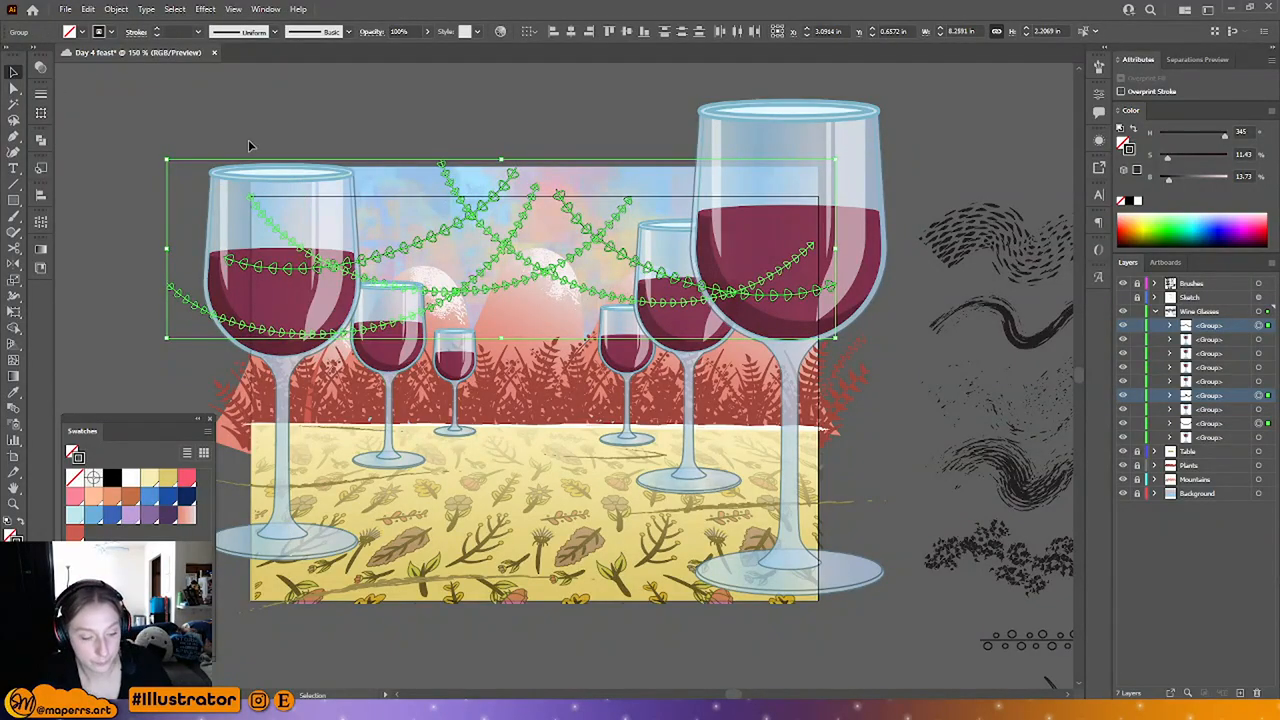
key("i")
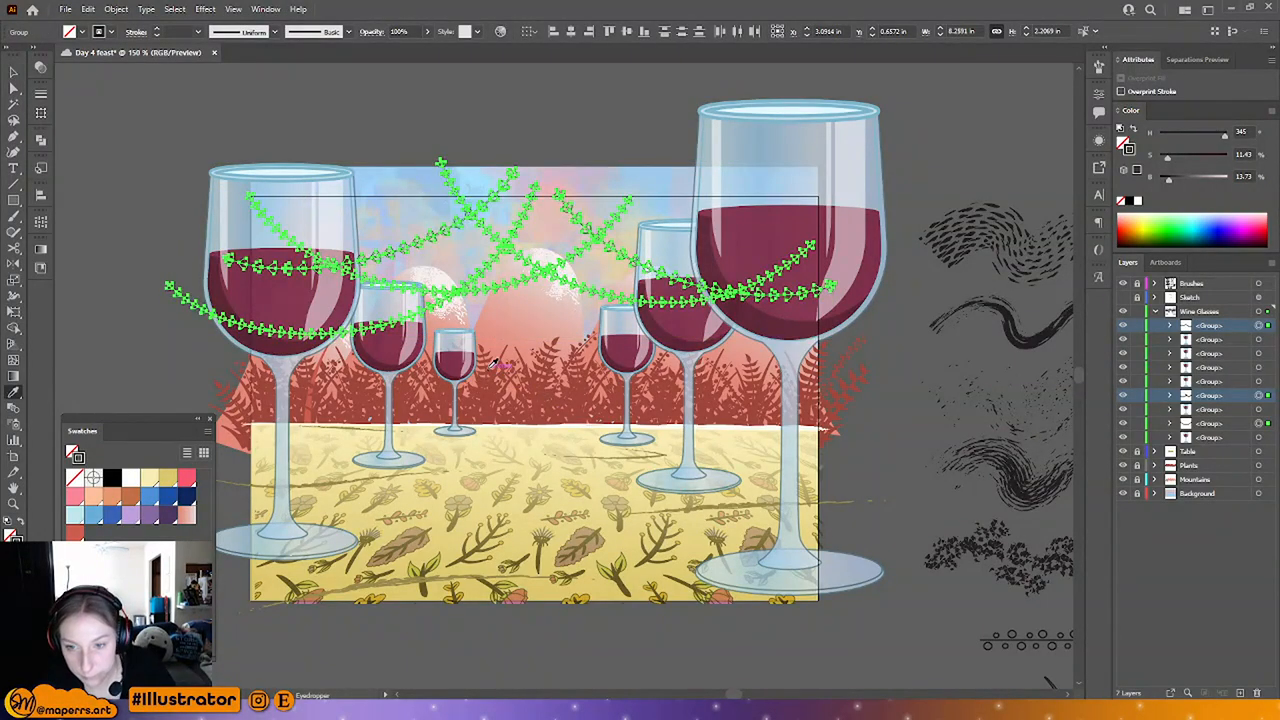
key("ctrl+z")
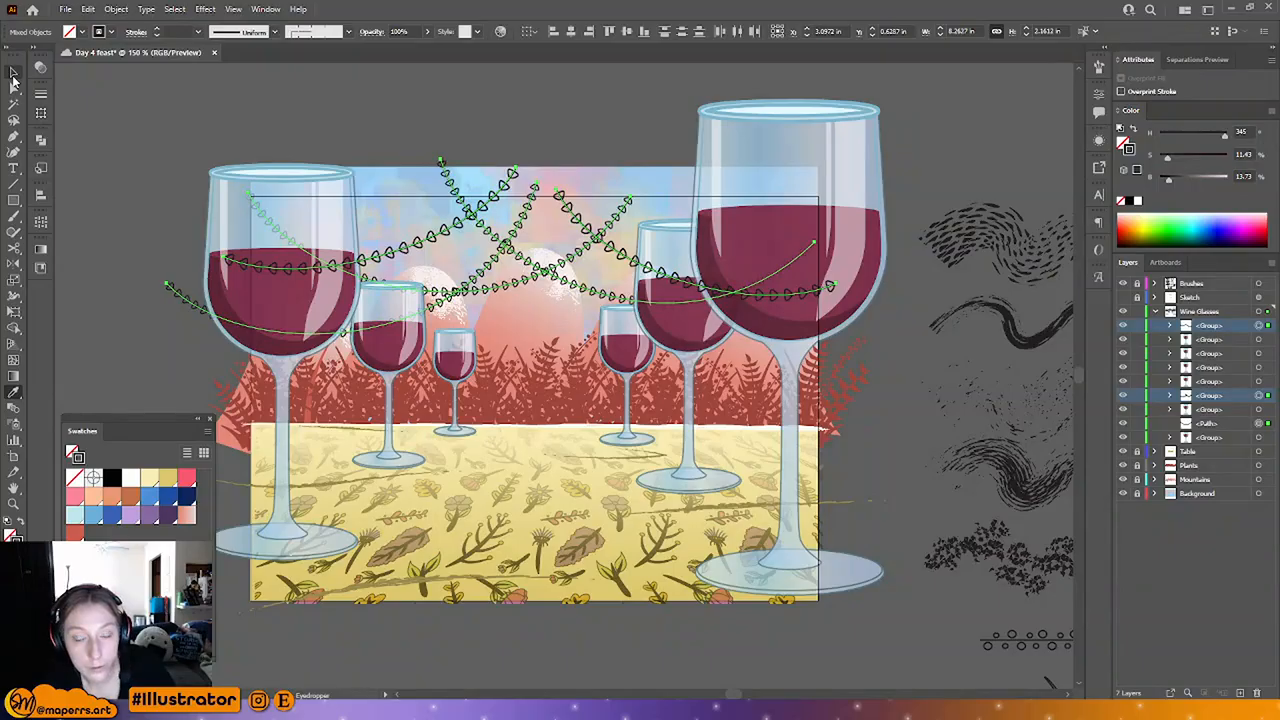
left_click(13, 72)
left_click(340, 270)
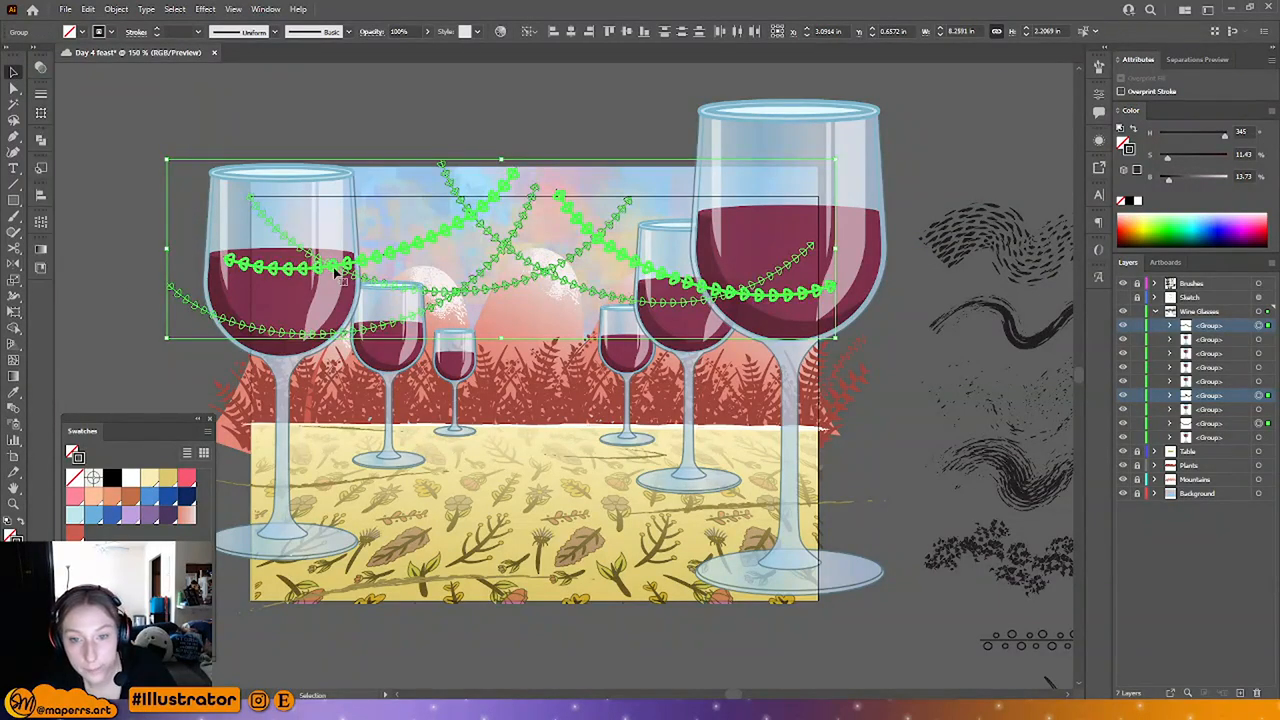
Step: Directly select the end piece of the thick garland over the large front-left glass and select all paths with the same appearance
left_click(403, 345)
left_click(13, 88)
left_click(229, 262)
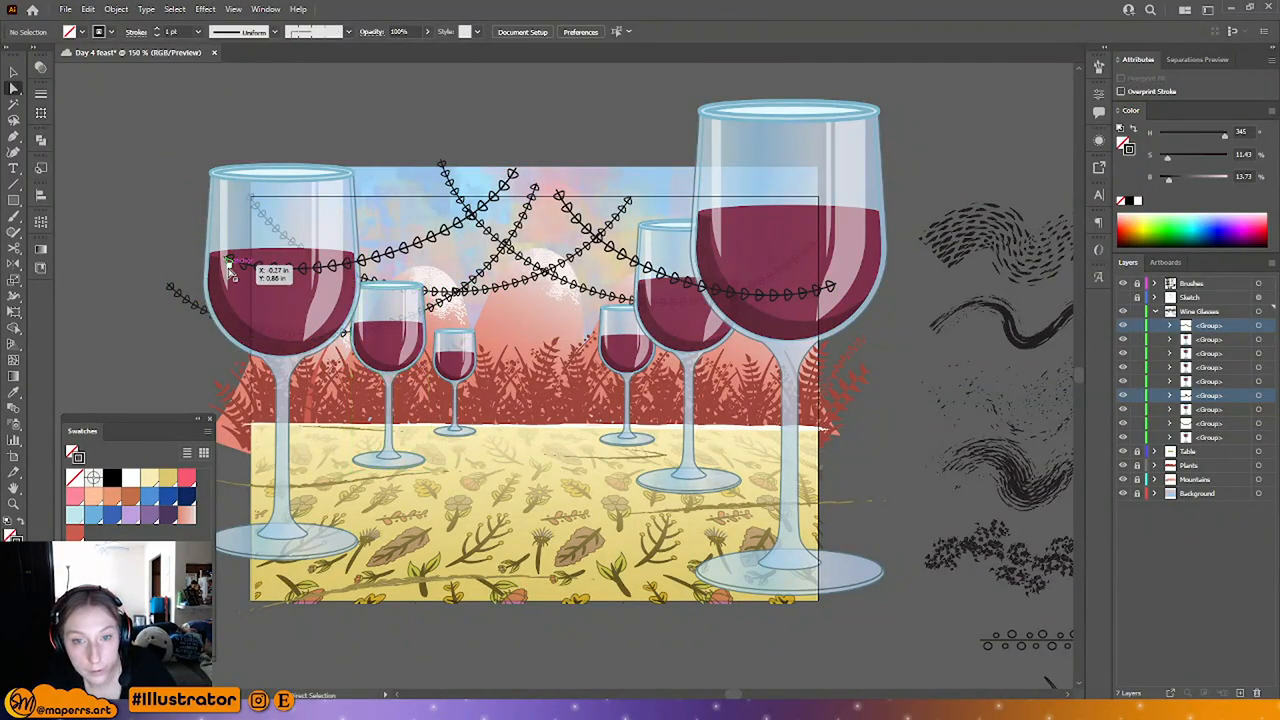
left_click(178, 9)
mouse_move(200, 136)
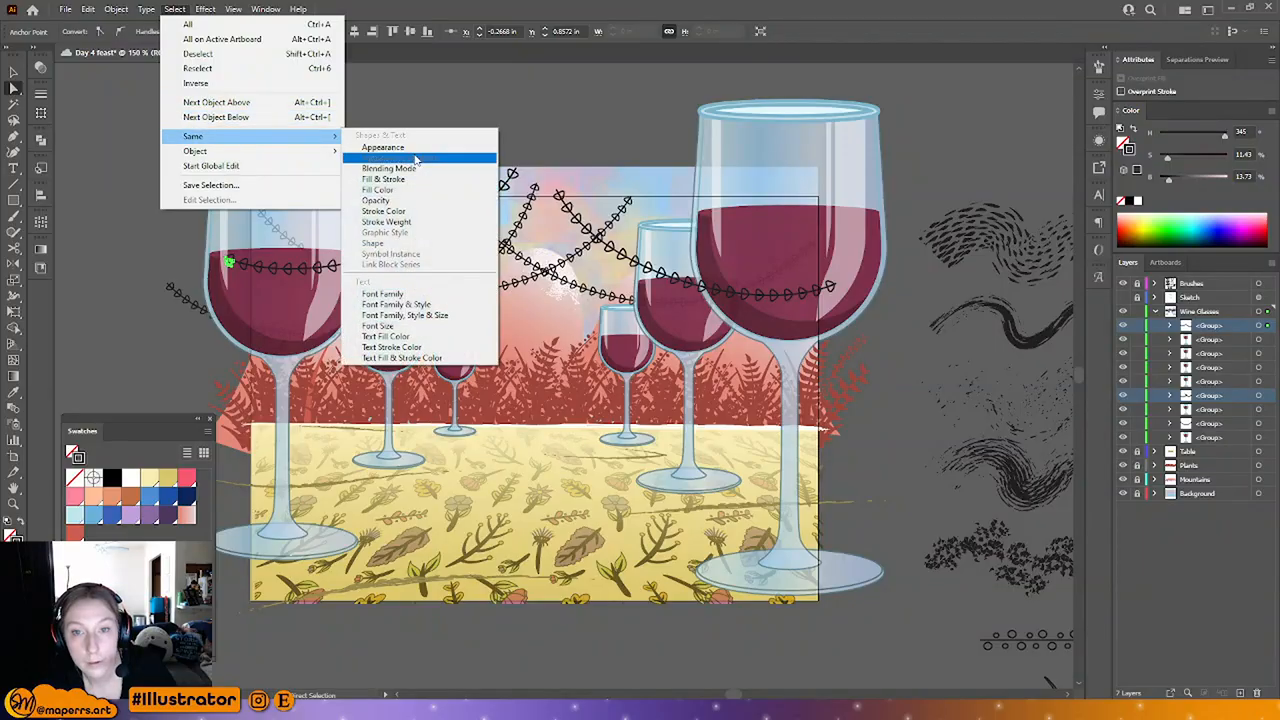
left_click(440, 152)
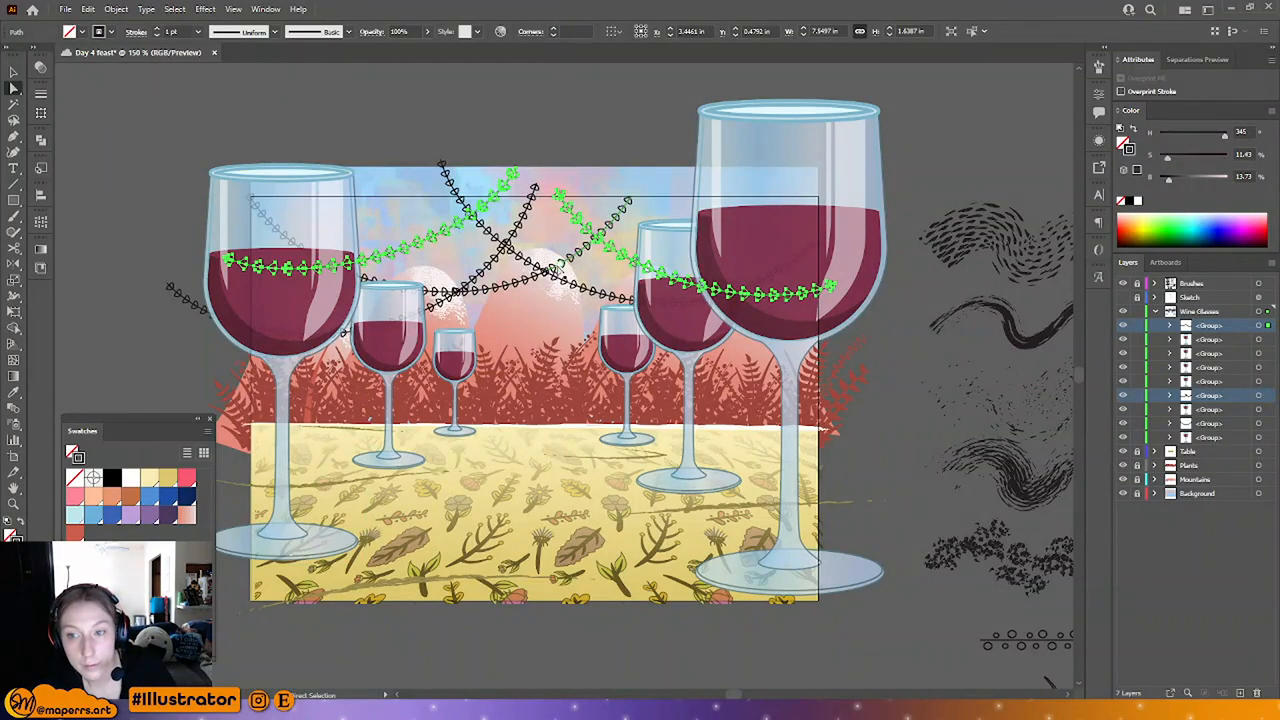
Step: Recolor the three leaf-garland groups in the Wine Glasses layer with the red sampled from the background plants using the Eyedropper
left_click(13, 74)
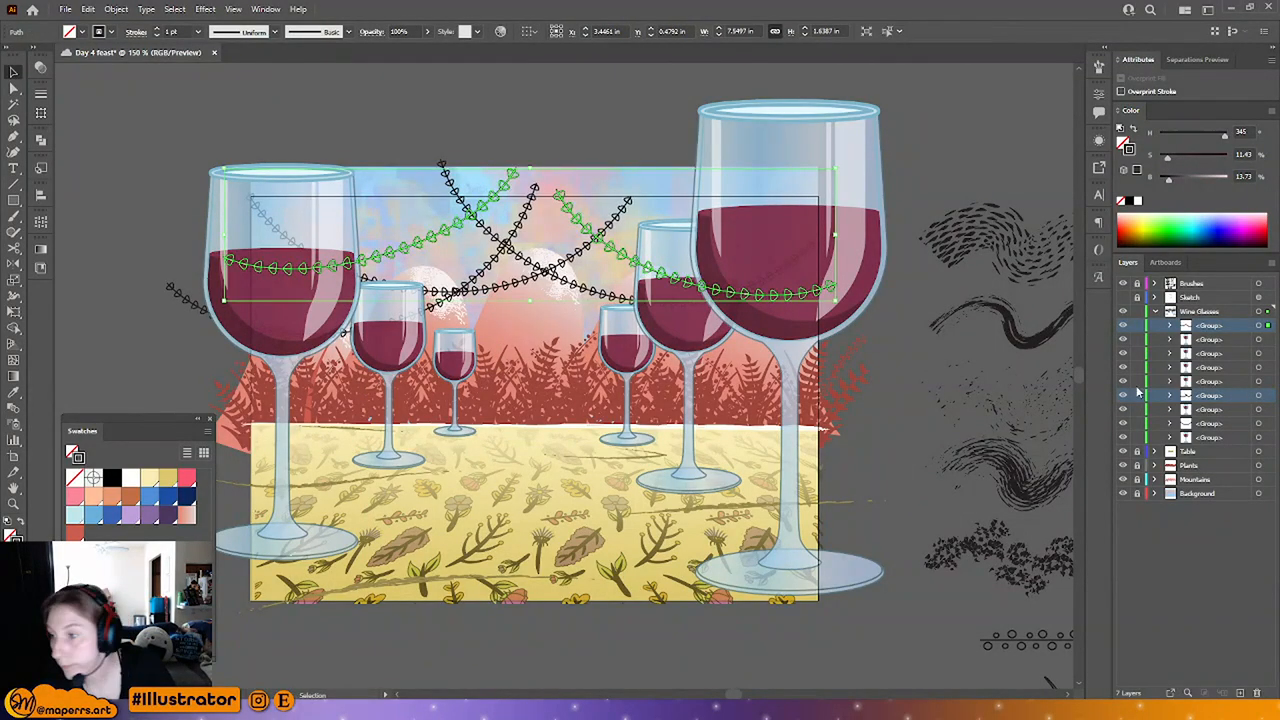
left_click(1257, 330)
left_click(1003, 388)
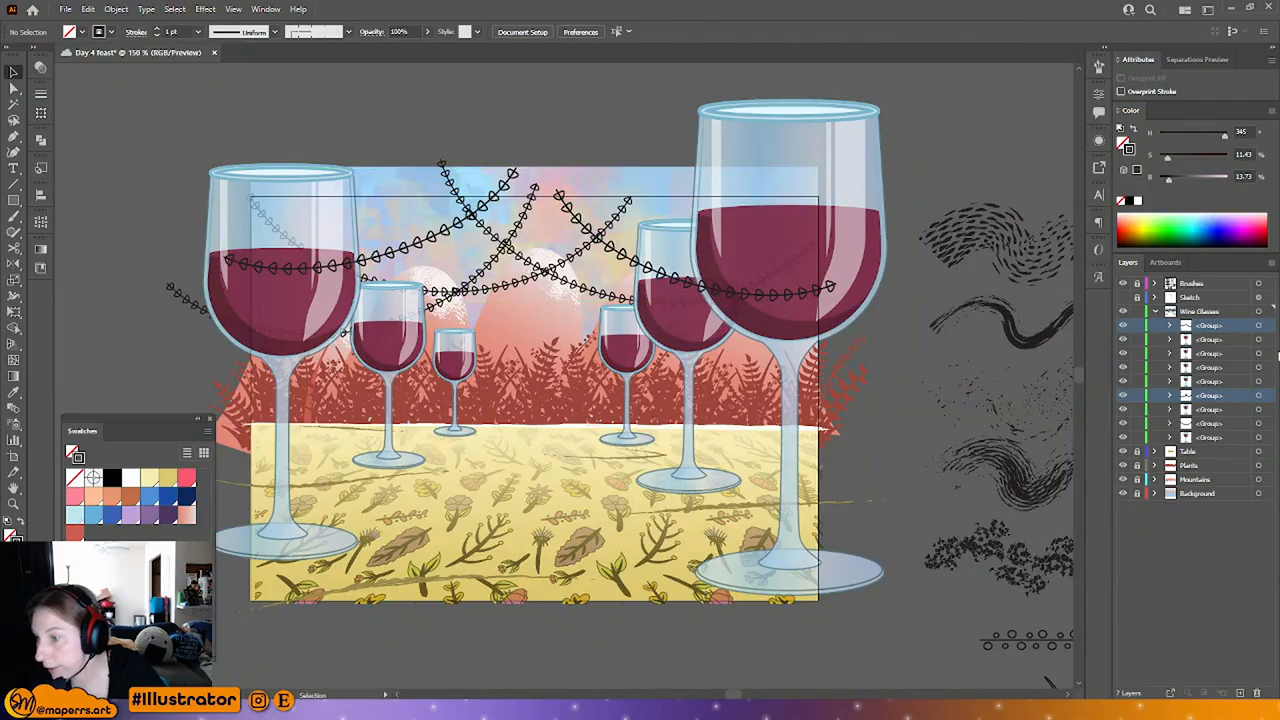
left_click(1258, 326)
left_click(1258, 395, "shift")
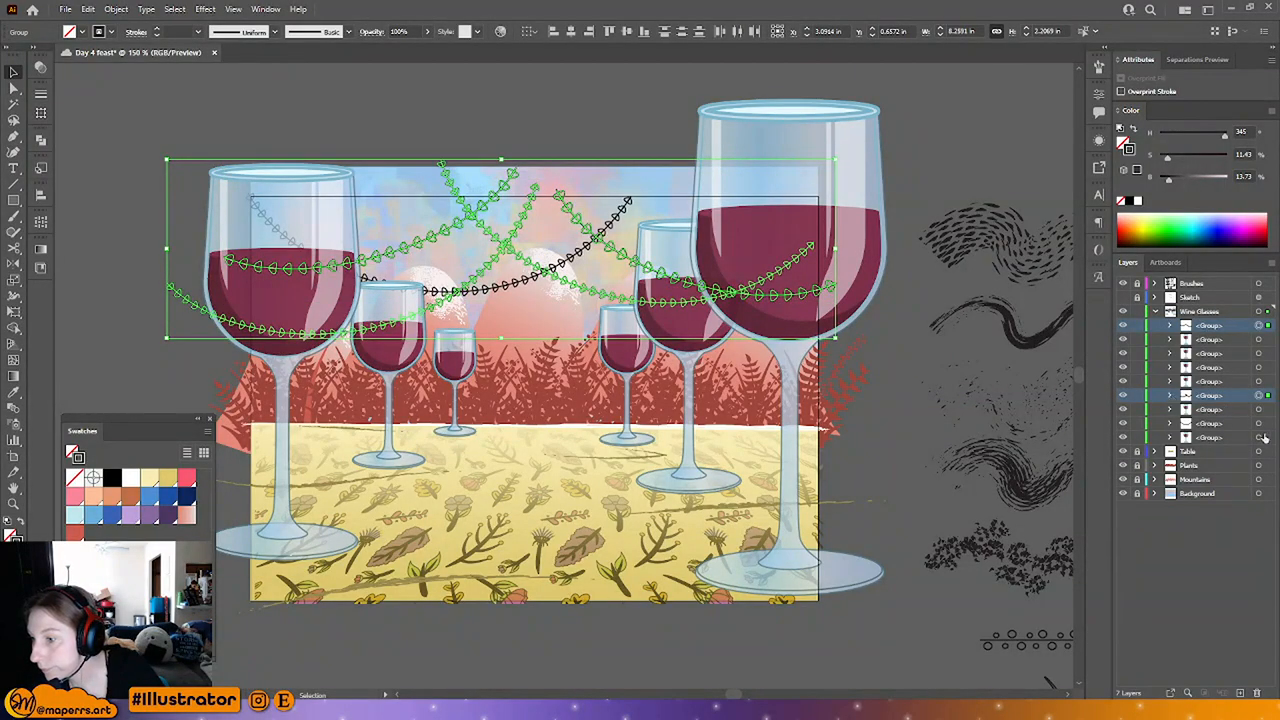
left_click(1260, 424)
left_click(1260, 397, "shift")
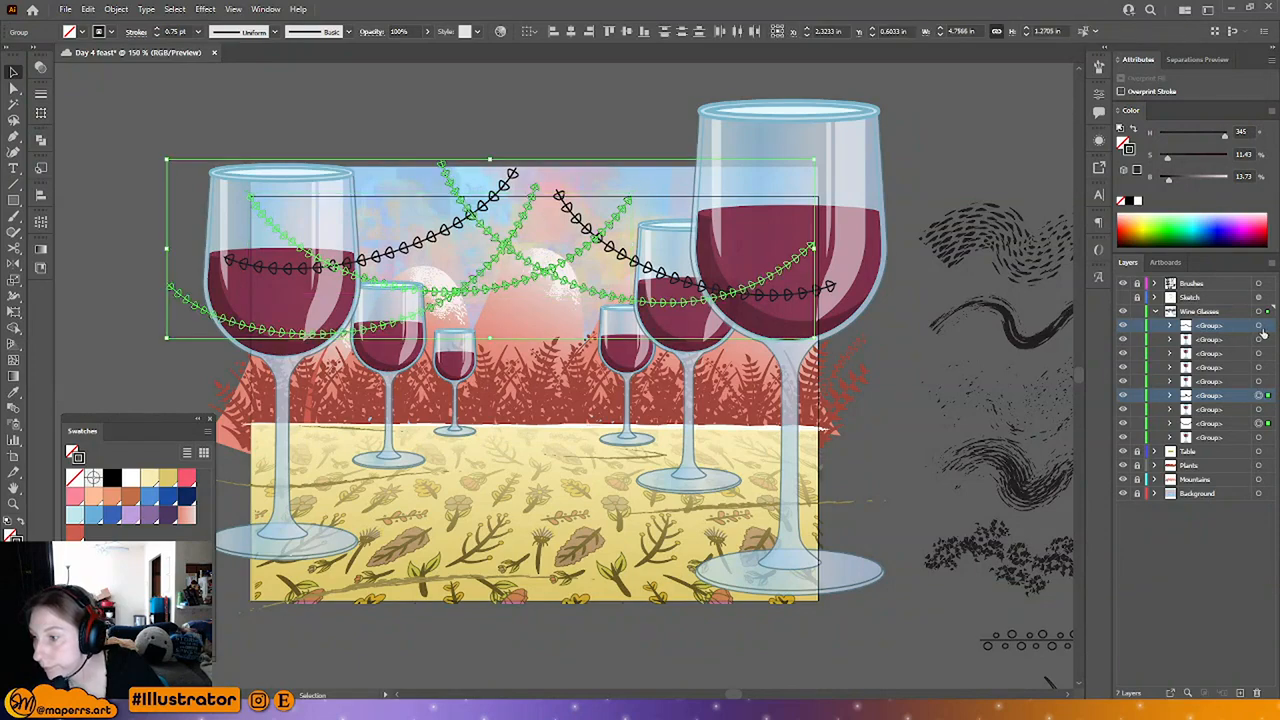
left_click(1260, 327, "shift")
key("i")
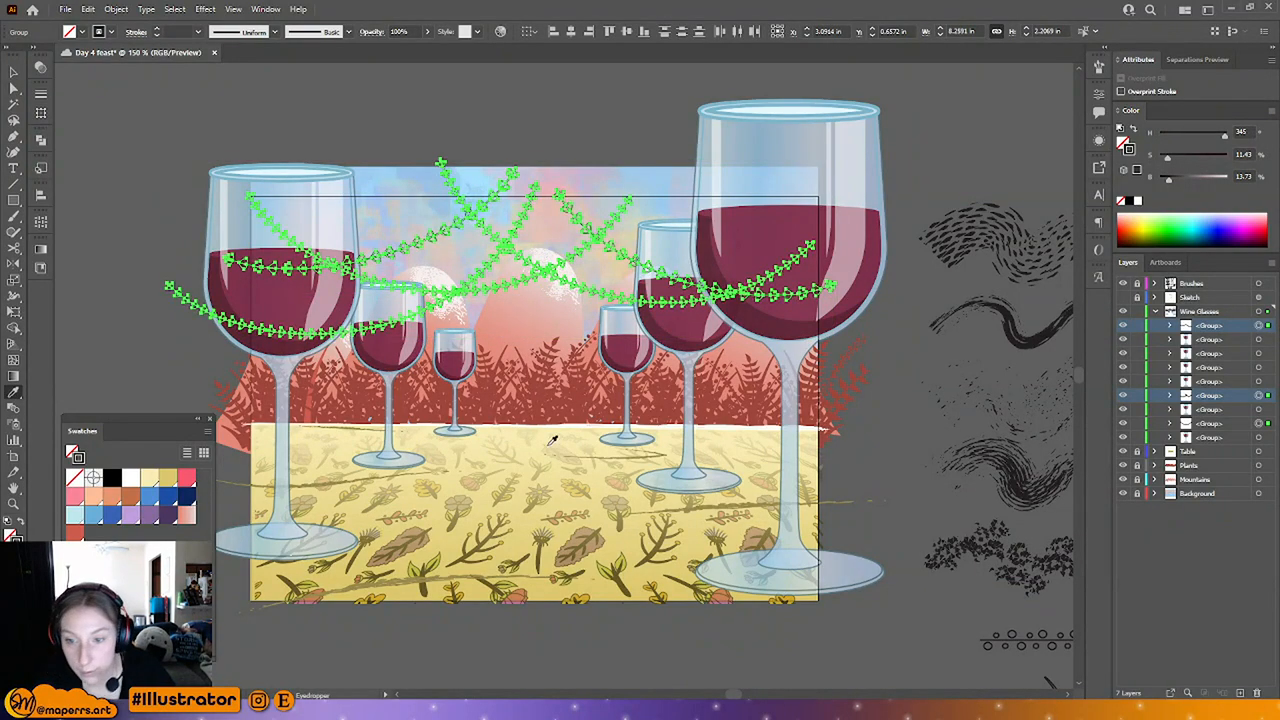
left_click(539, 388)
key("v")
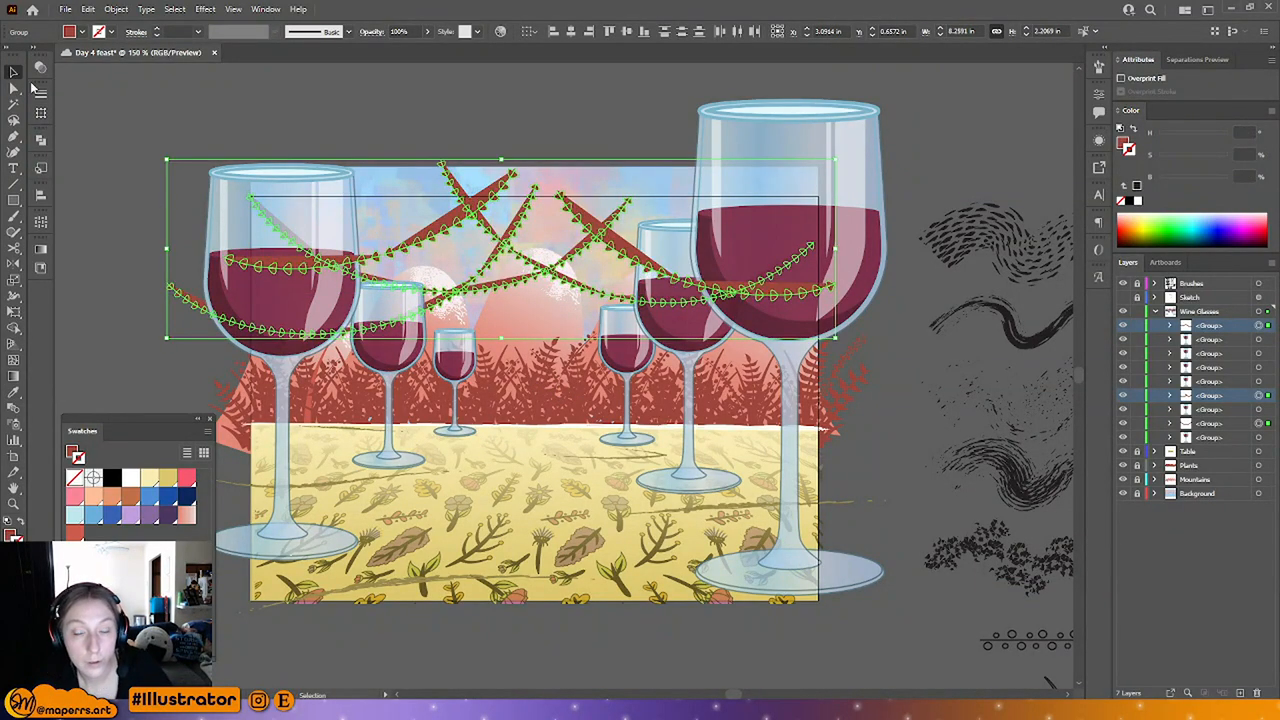
Step: Clear the garland selection, leave group isolation and activate Direct Selection for picking single garland paths
left_click(453, 262)
double_click(453, 262)
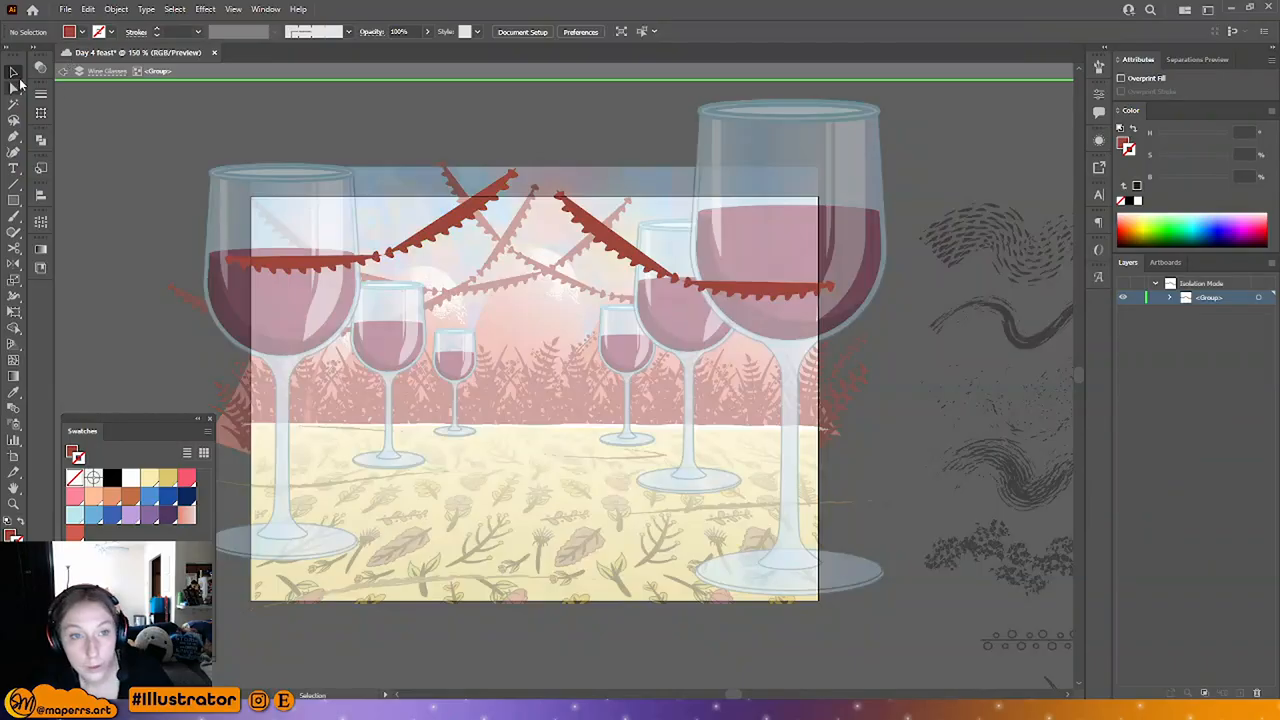
left_click(15, 87)
key("ctrl+equal")
key("Escape")
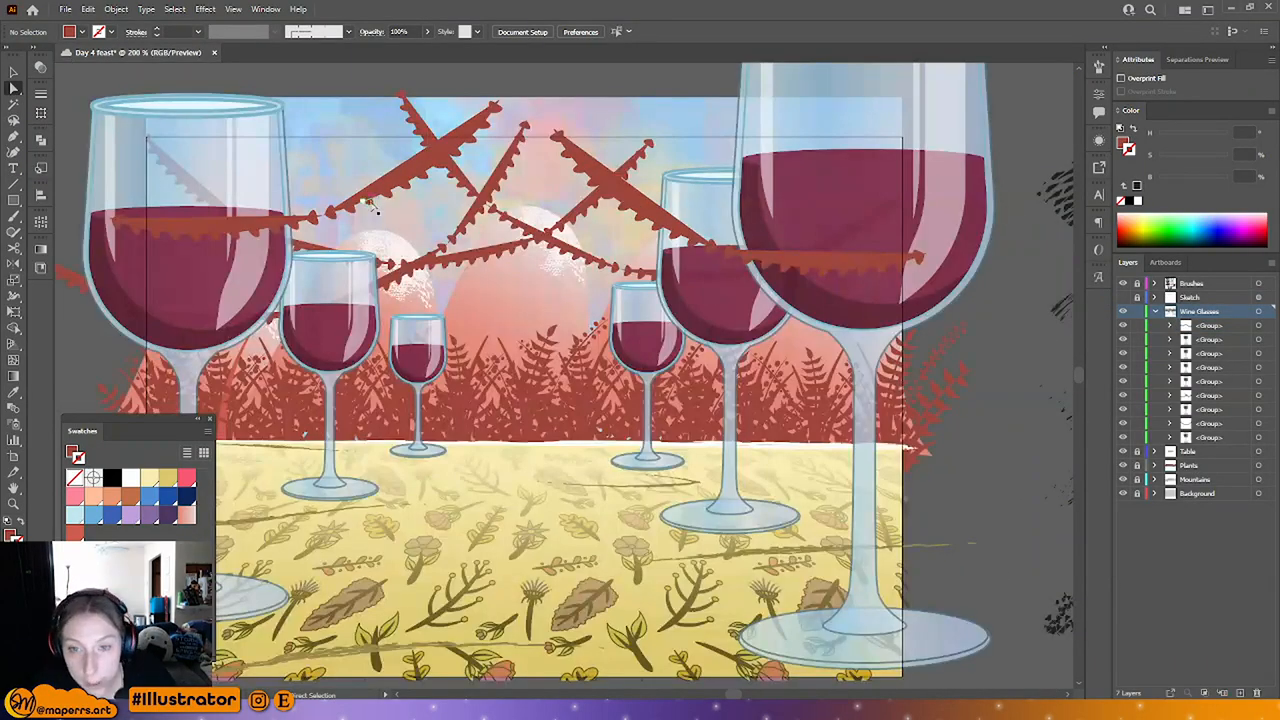
left_click(352, 206)
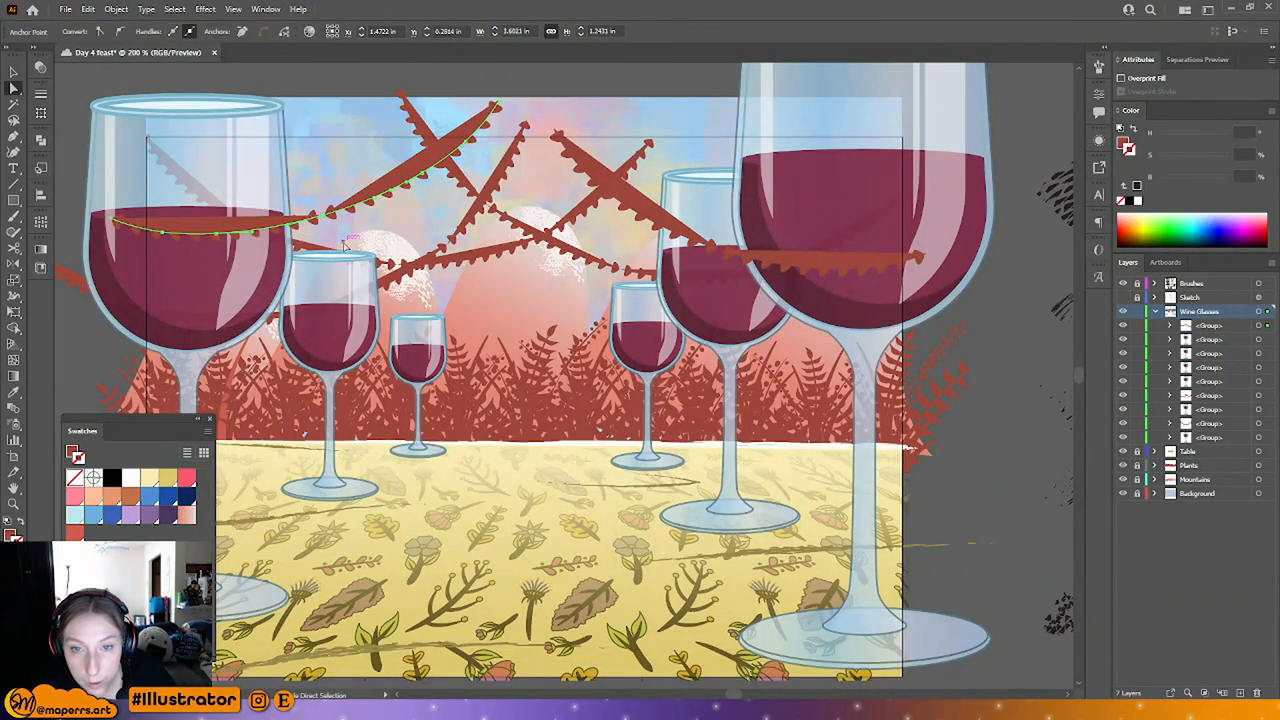
left_click(397, 281, "shift")
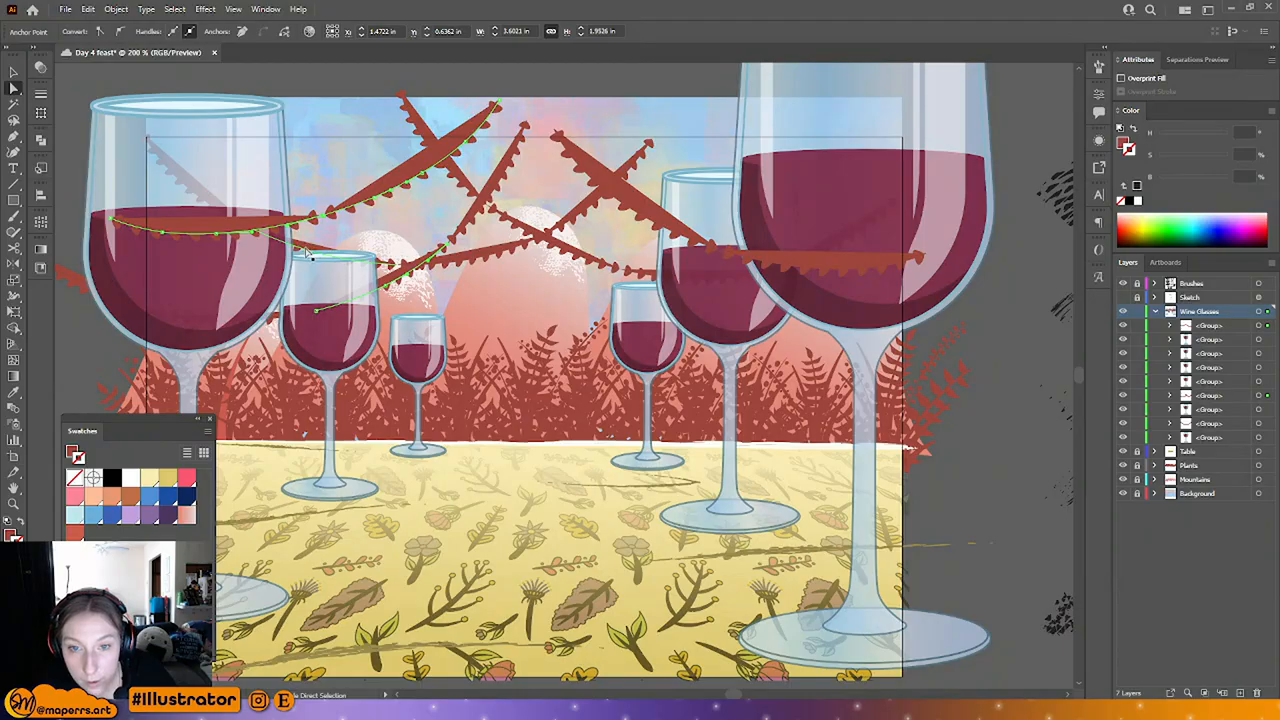
left_click(308, 254, "shift")
left_click(471, 289)
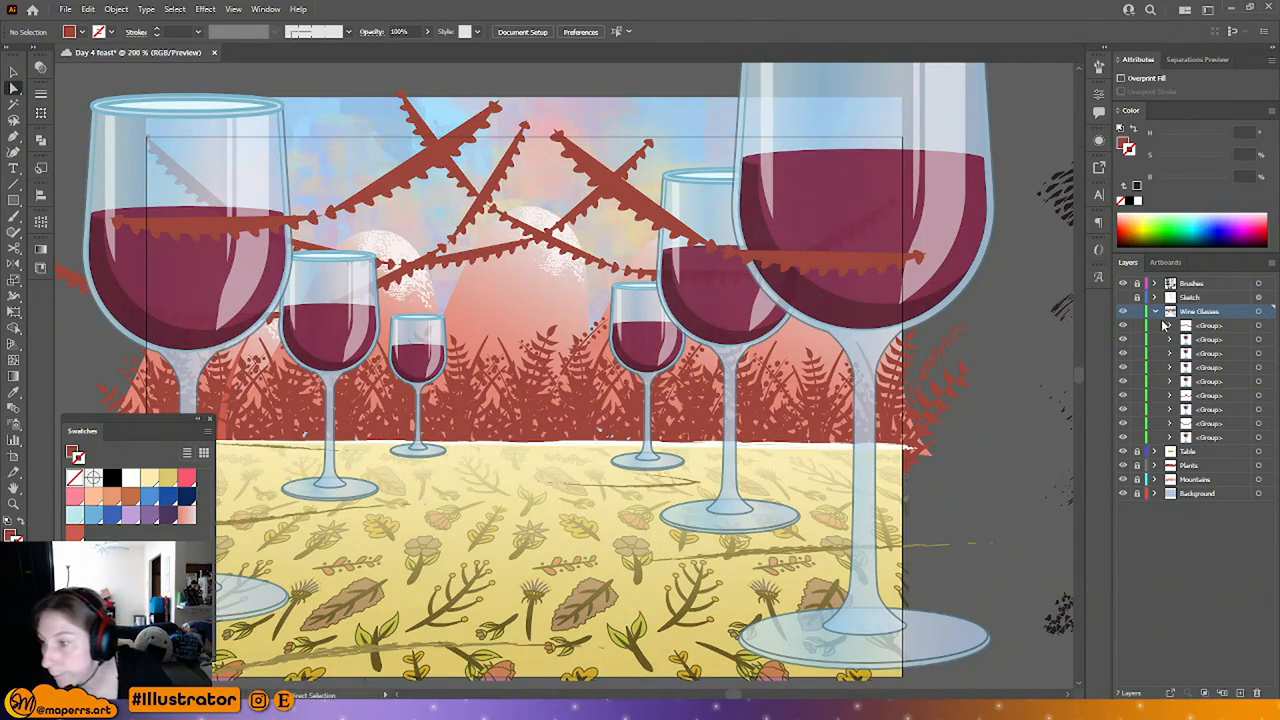
Step: Swap fill and stroke on the front and middle garland paths and the back garland's right-hand path, making red the stroke color
left_click(467, 264)
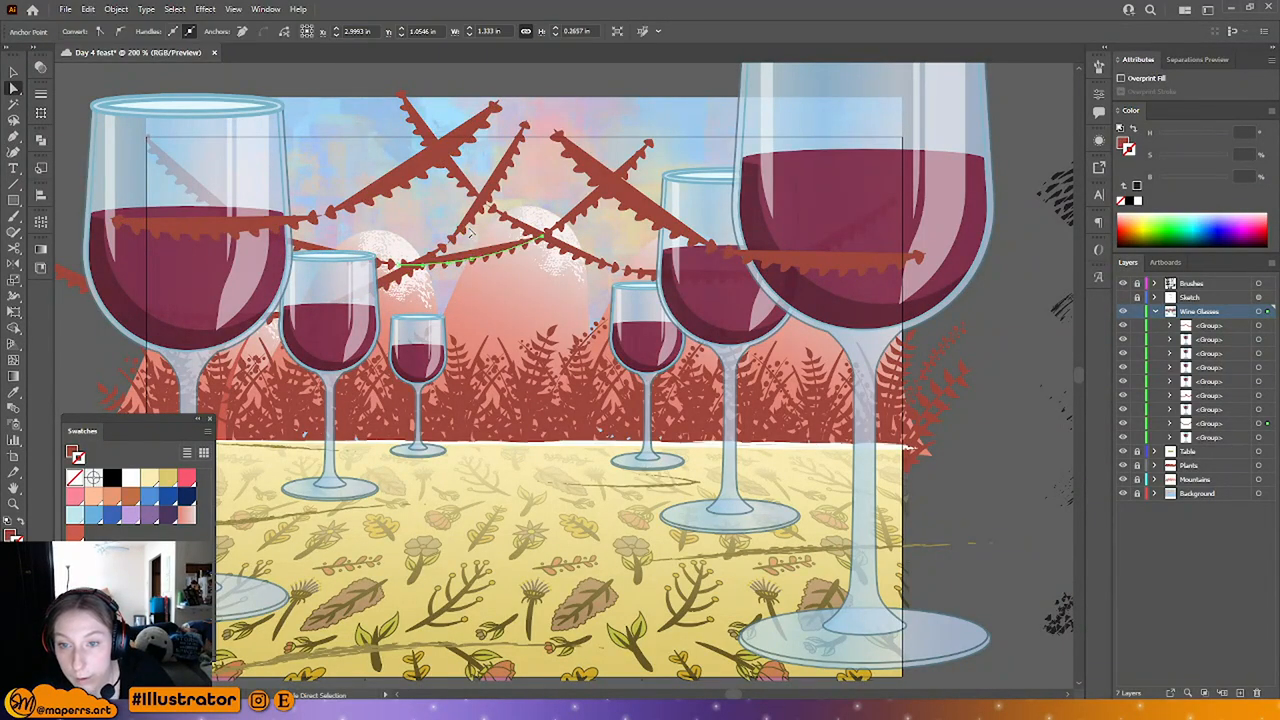
left_click(405, 283)
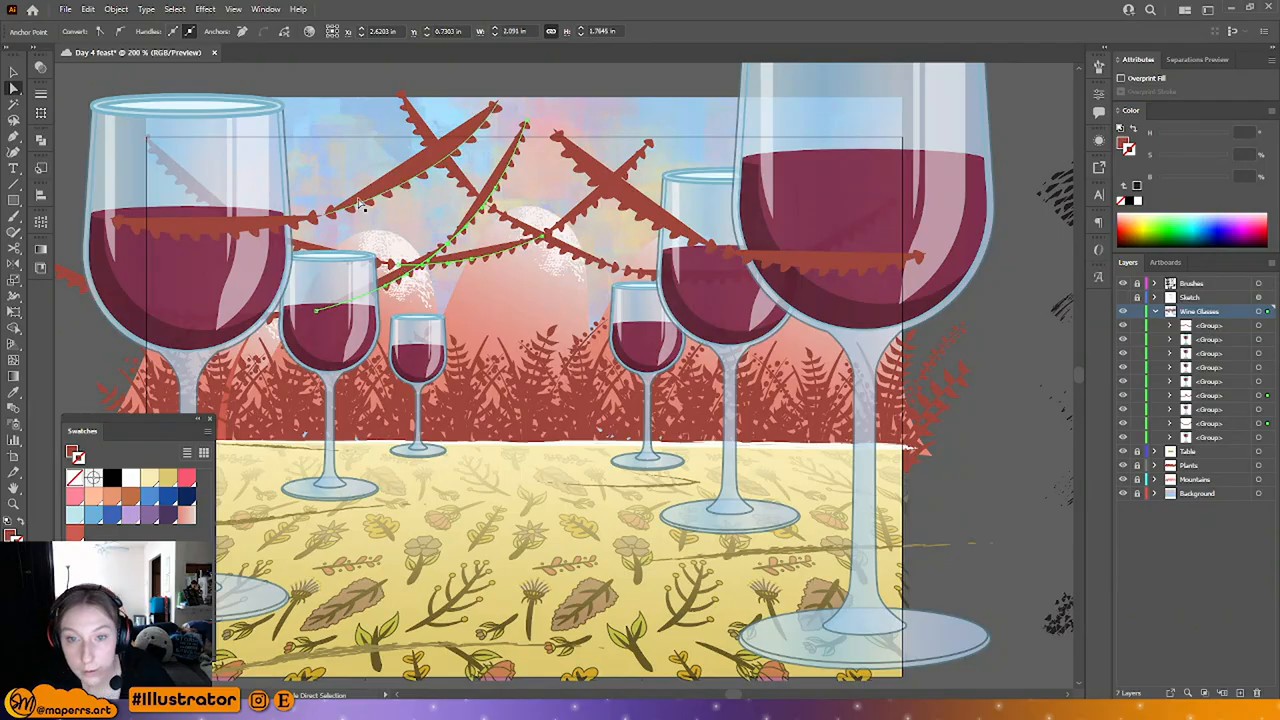
left_click(243, 231, "shift")
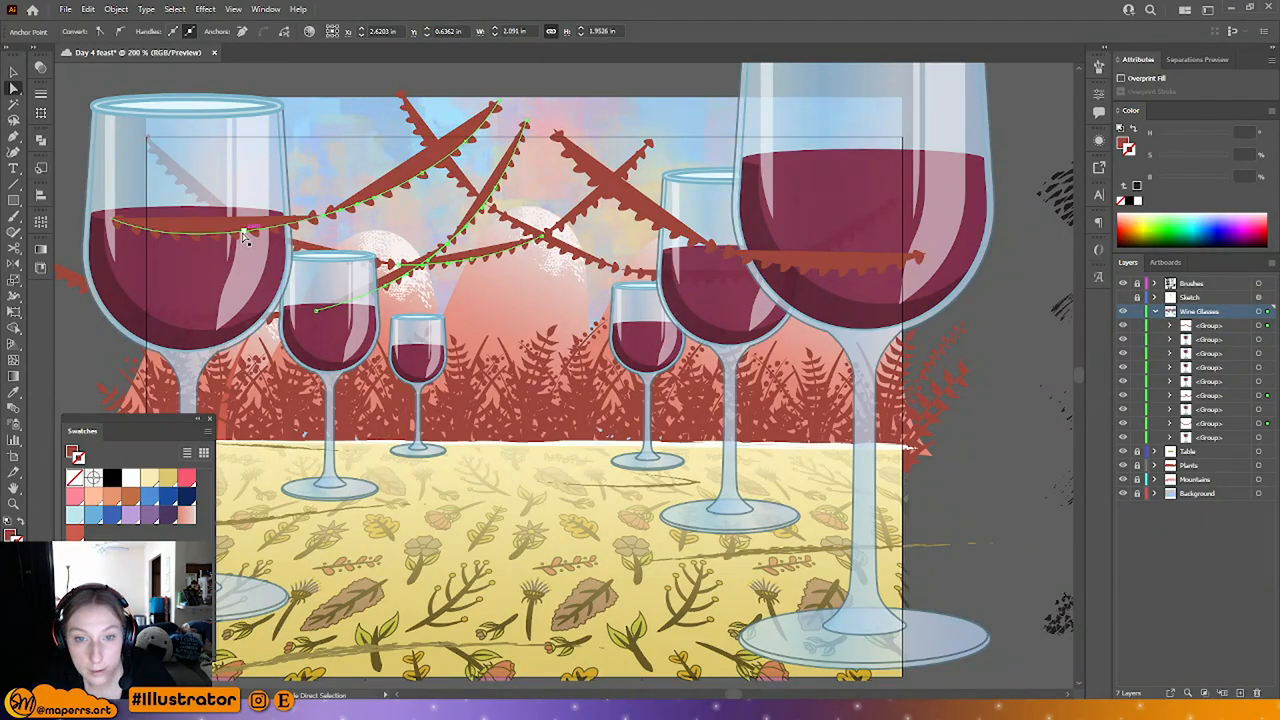
left_click(653, 226, "shift")
left_click(798, 268, "shift")
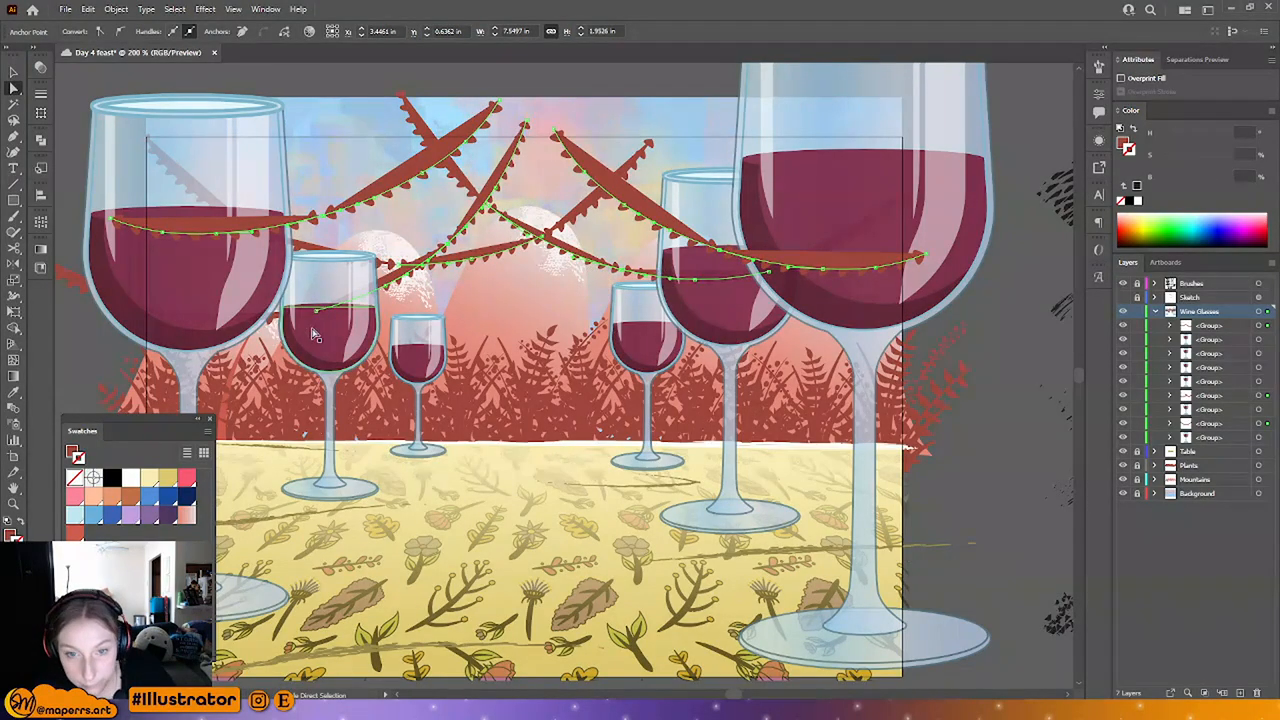
left_click(270, 320, "shift")
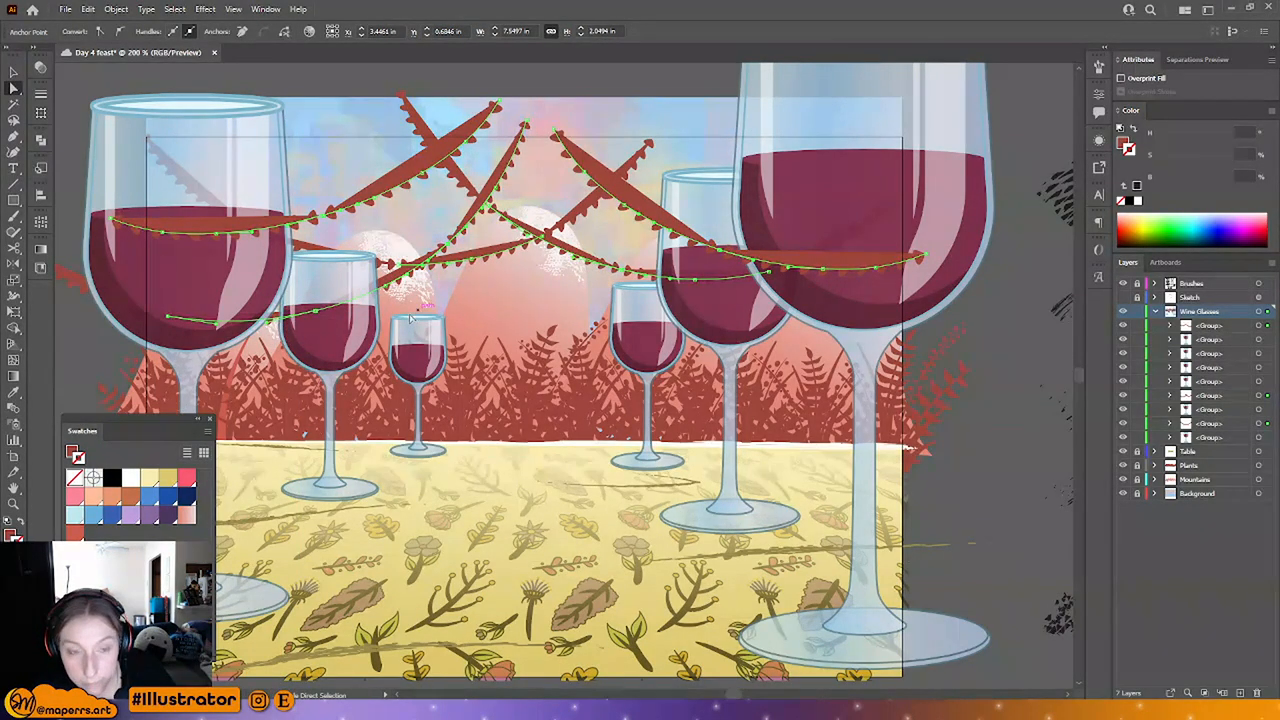
left_click(79, 289, "shift")
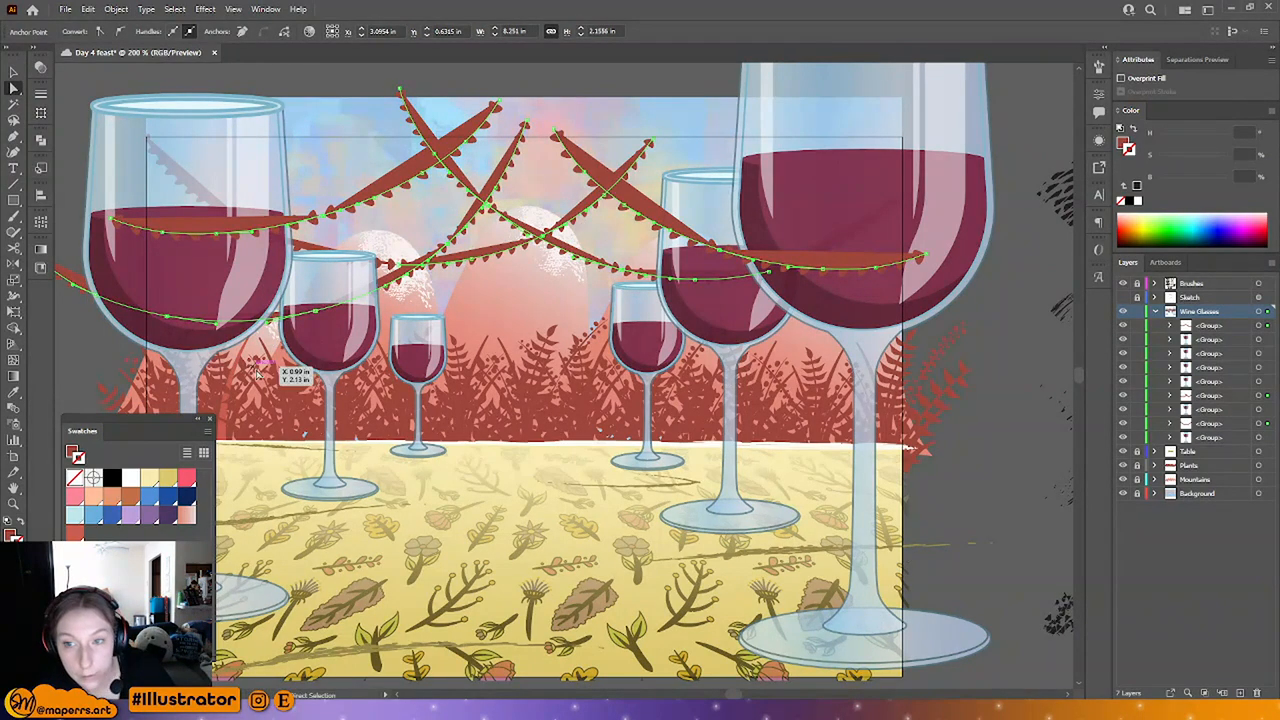
left_click(22, 522)
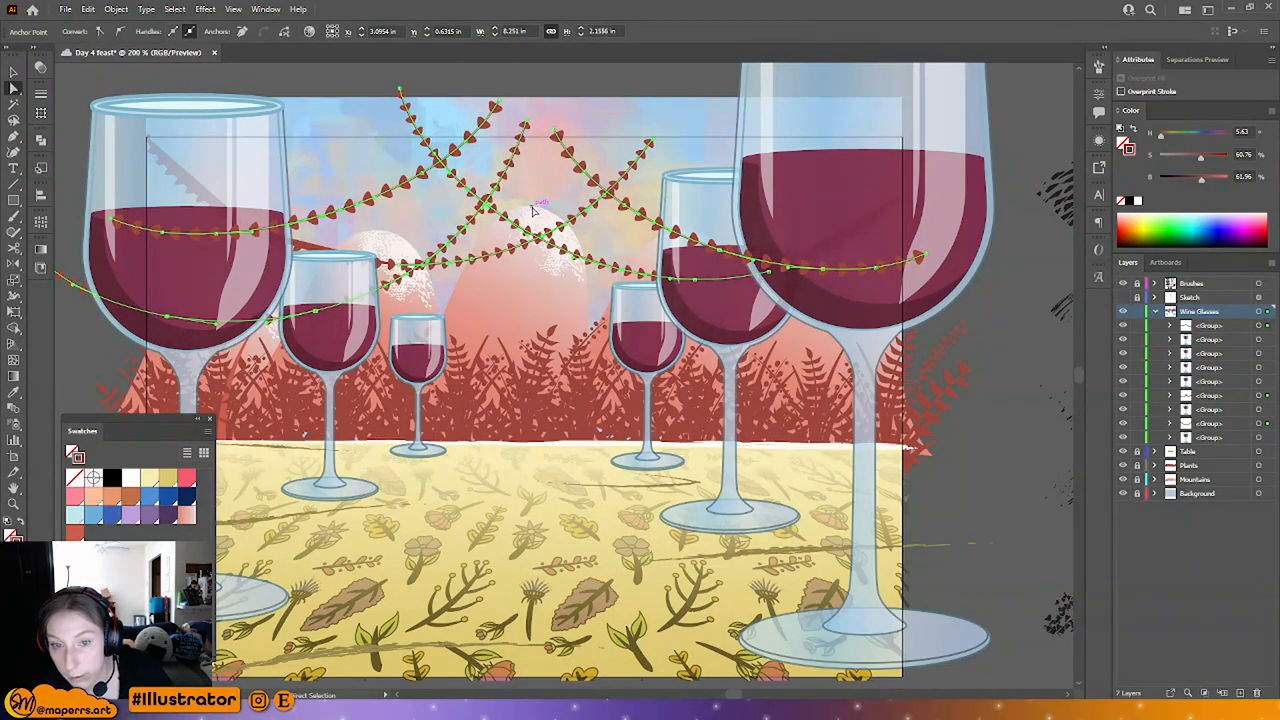
Step: Find the back garland's remaining left-hand path in outline view and swap its fill and stroke so red becomes the stroke
left_click(310, 252)
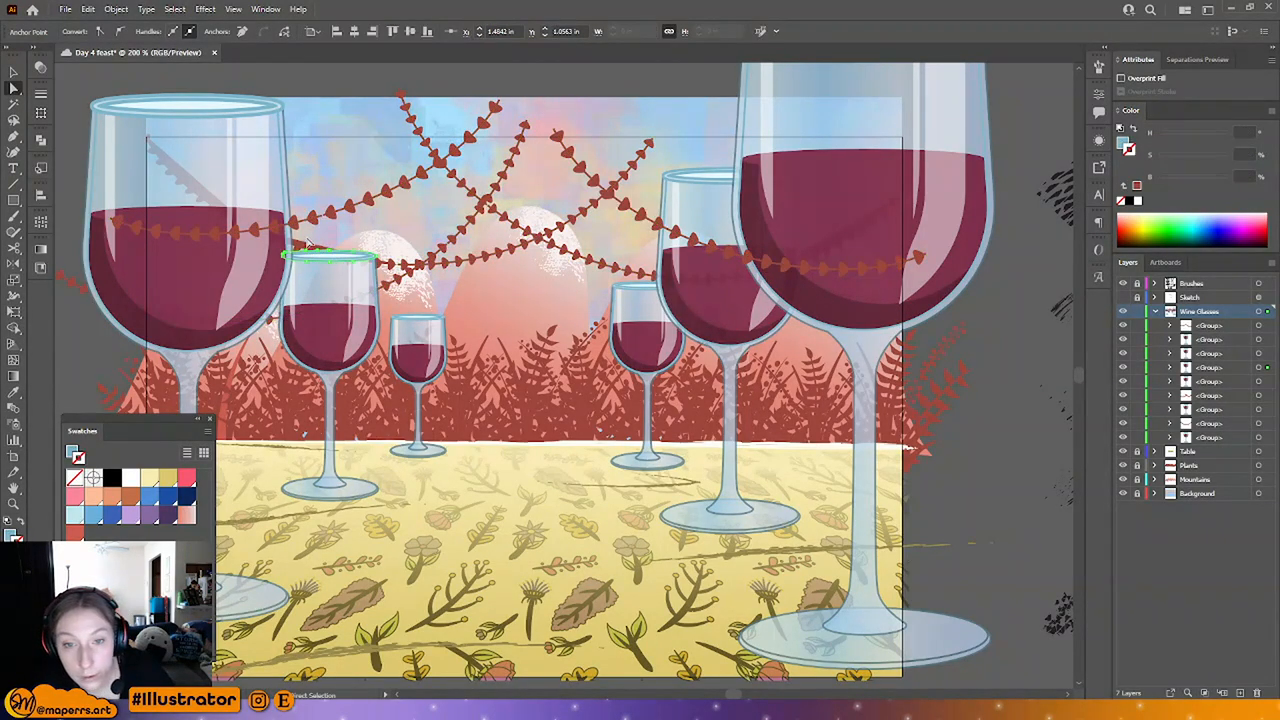
left_click(310, 244)
key("ctrl+y")
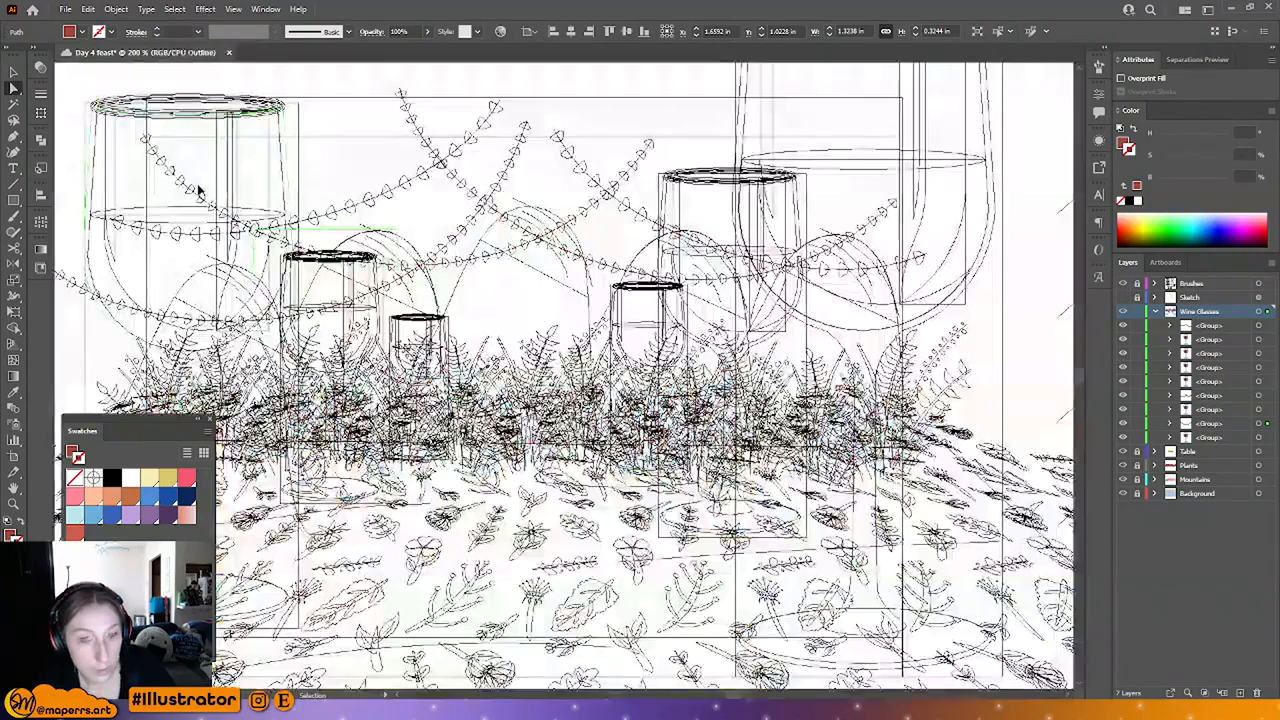
left_click(197, 189)
key("ctrl+y")
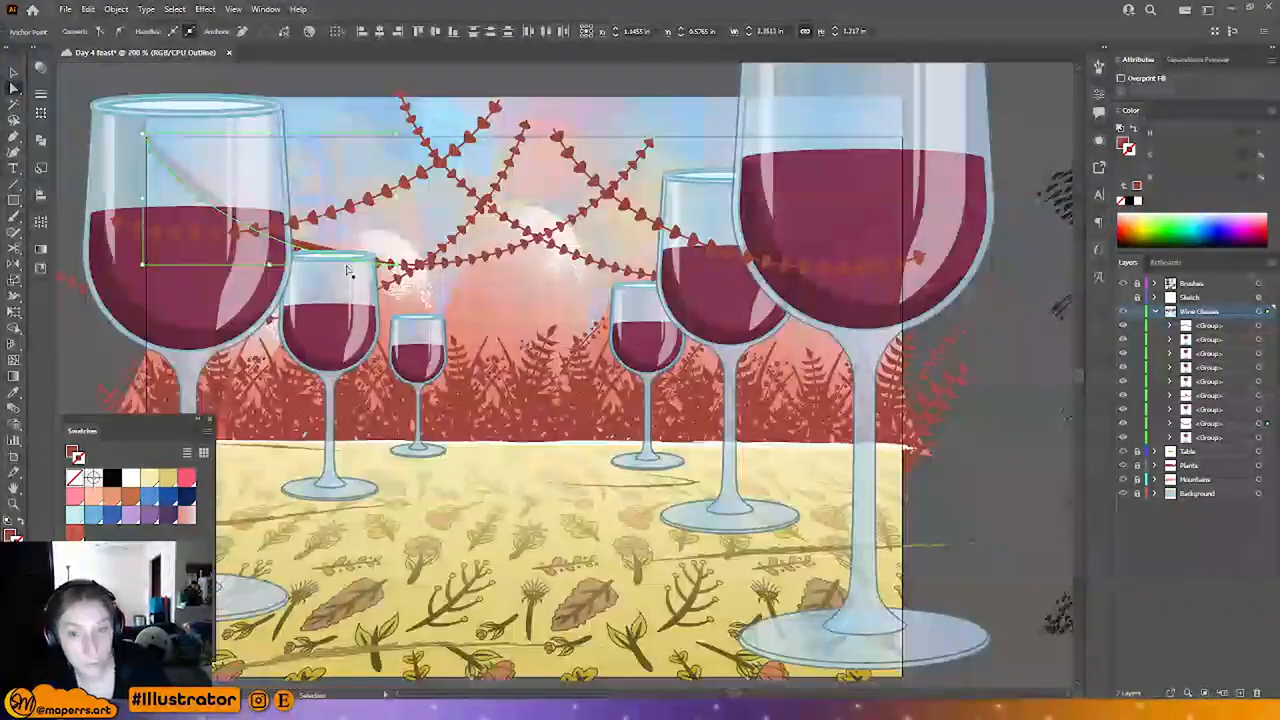
left_click(20, 524)
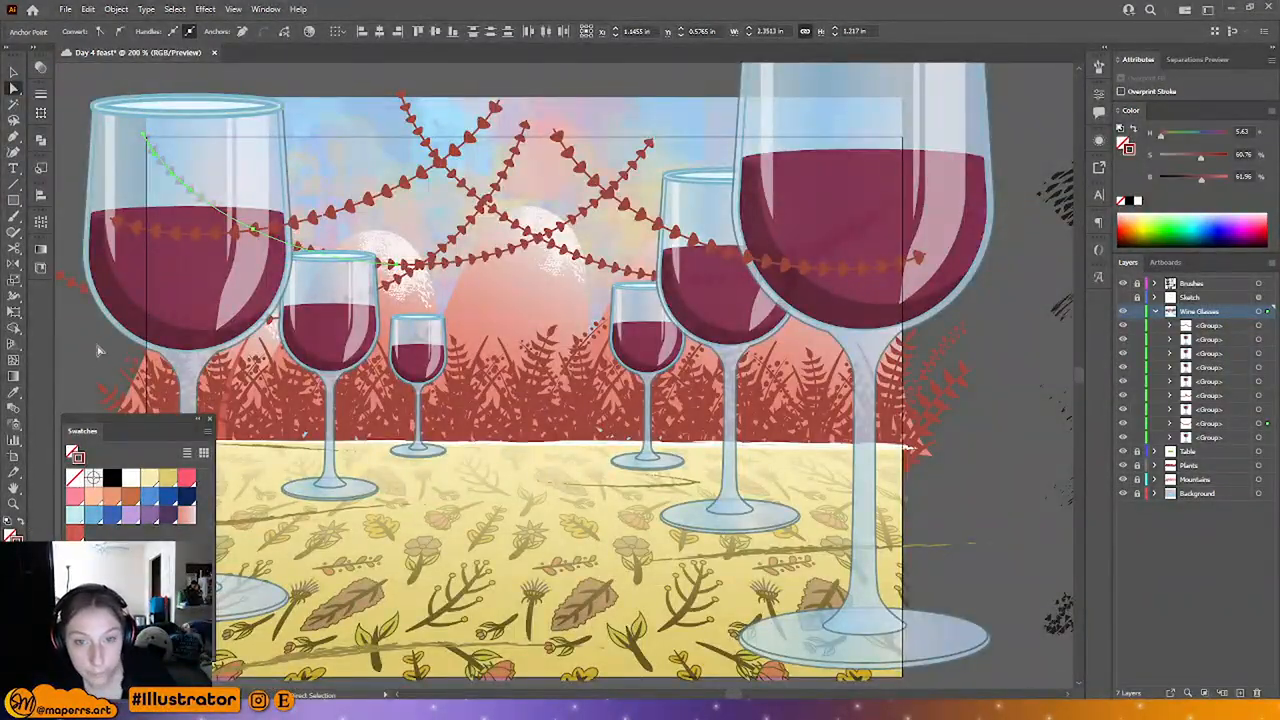
left_click(90, 349)
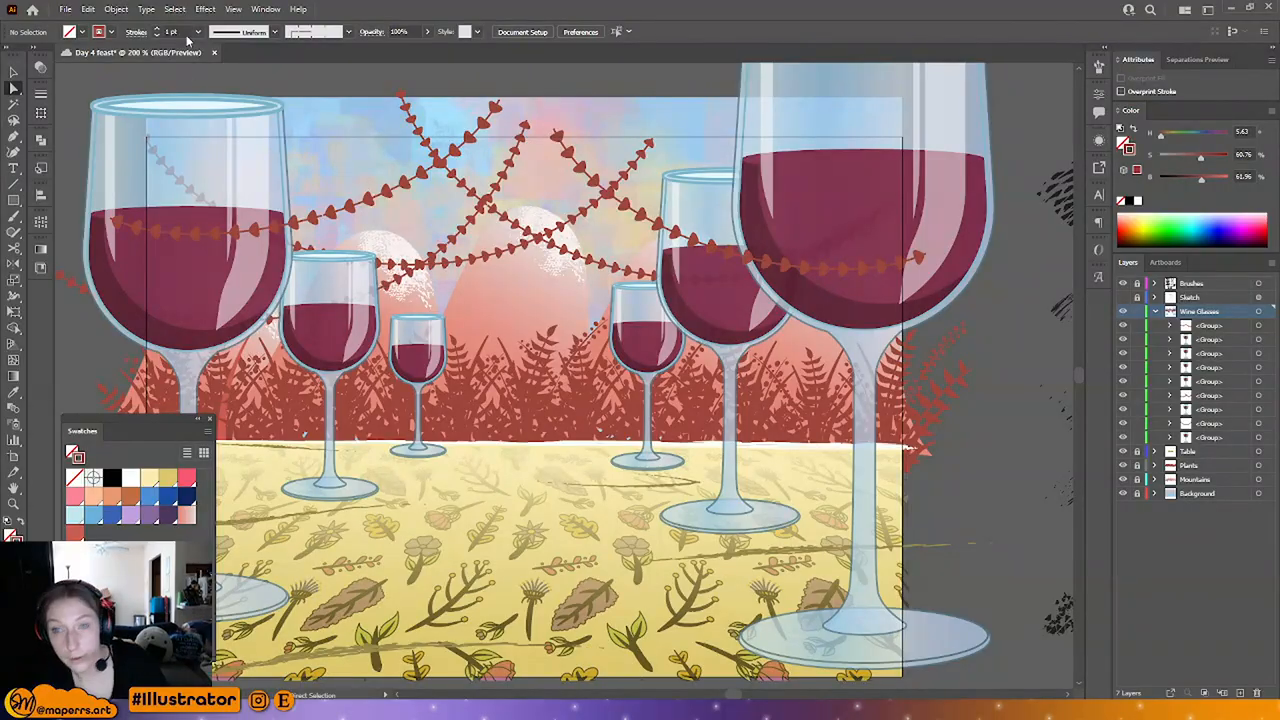
Step: Group the two largest foreground wine glasses and bring the group to the front of the garlands
left_click(14, 74)
left_click(206, 129)
left_click(856, 157, "shift")
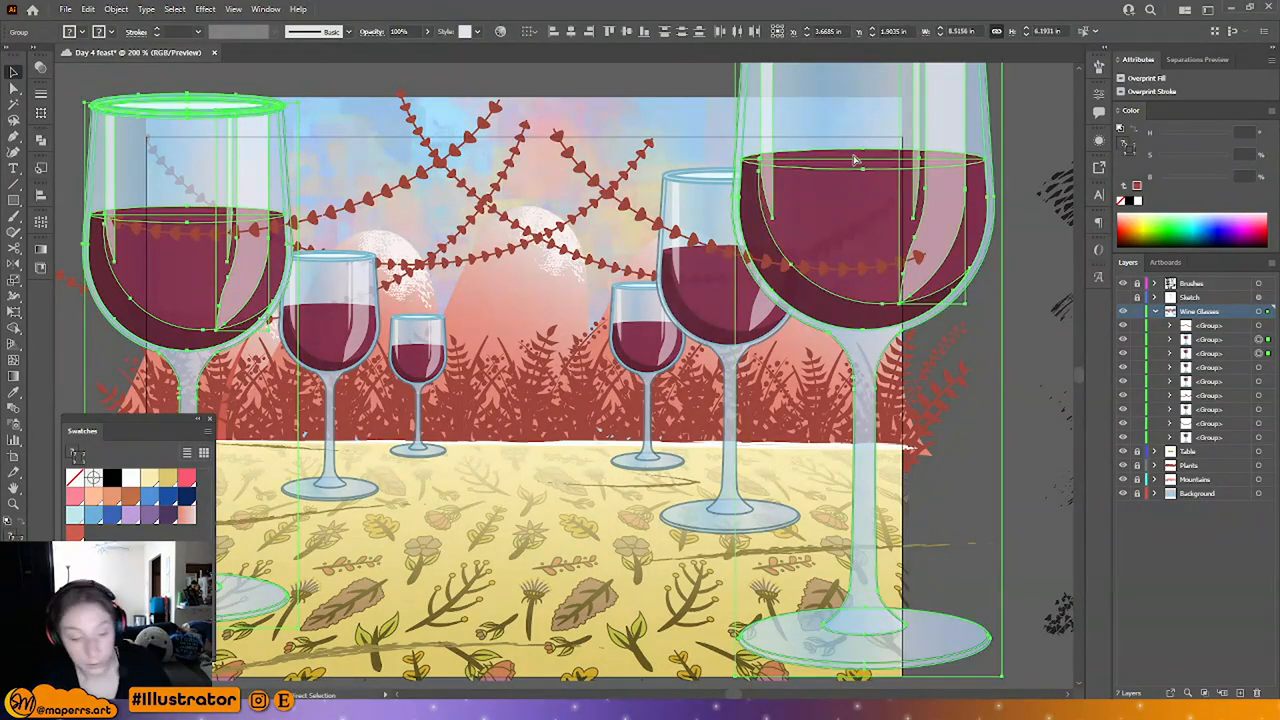
key("ctrl+g")
right_click(539, 218)
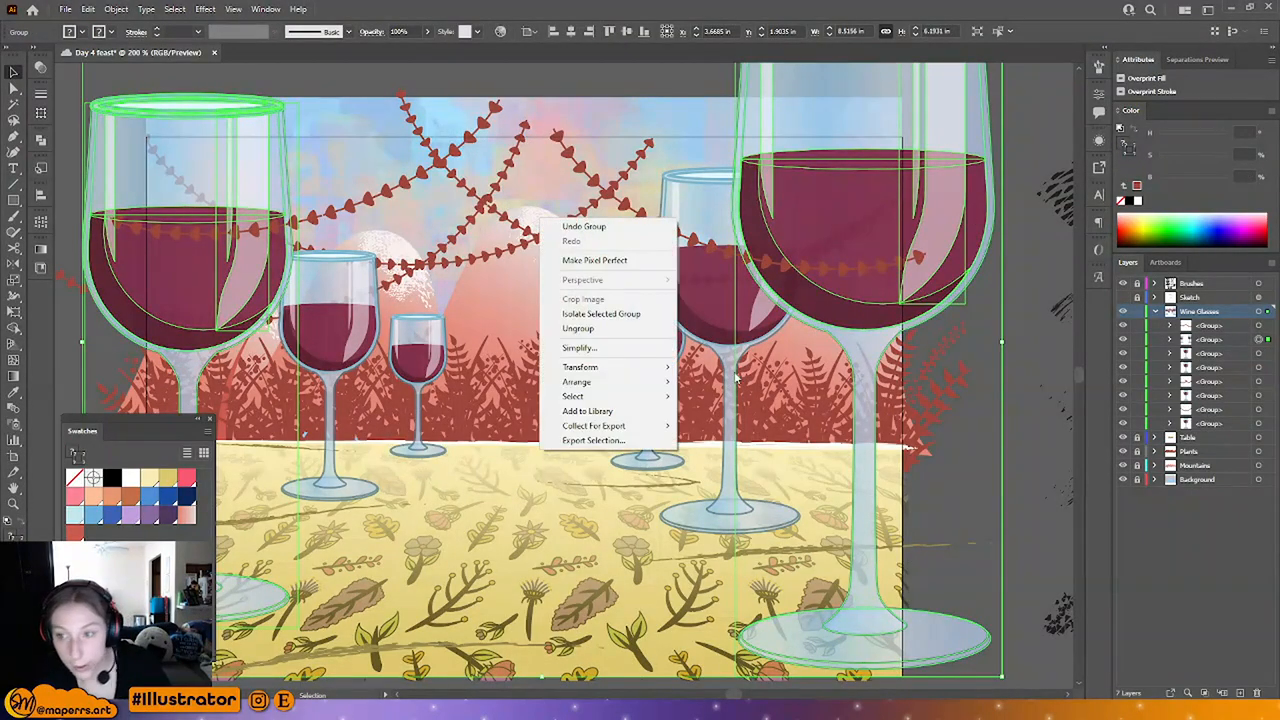
mouse_move(584, 383)
left_click(719, 382)
left_click(524, 474)
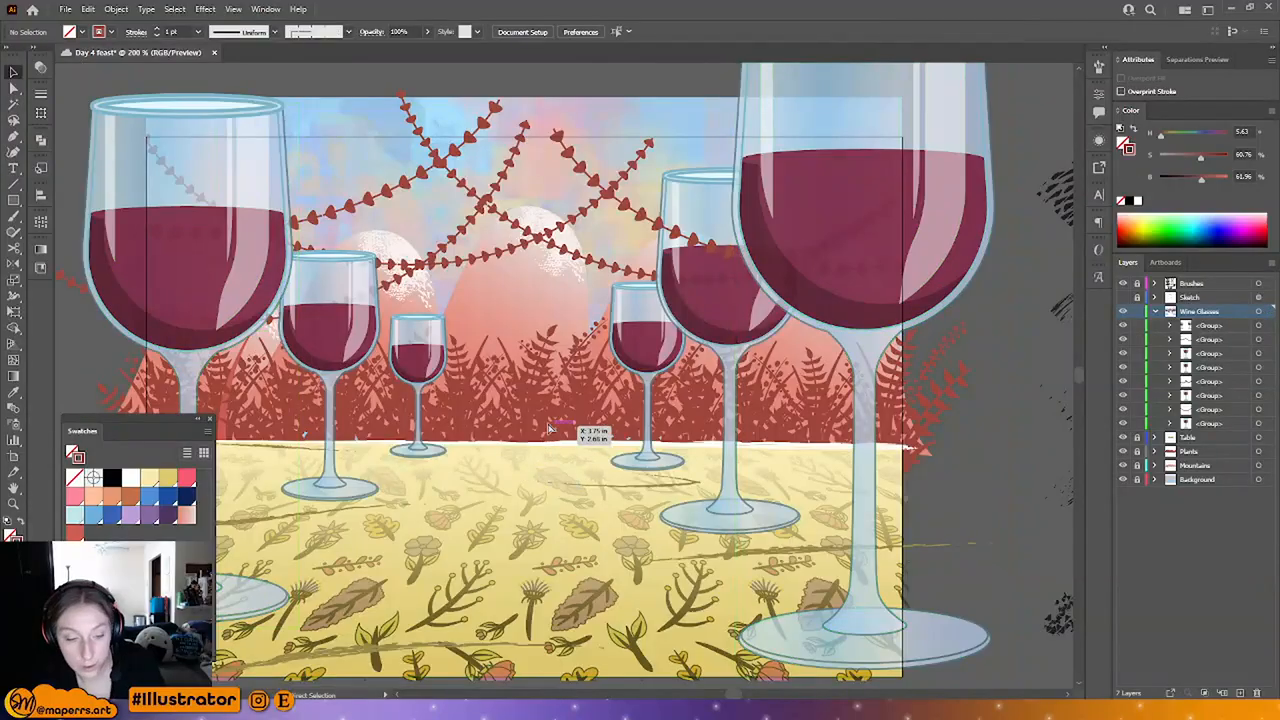
key("ctrl+minus")
left_click(645, 350, "ctrl")
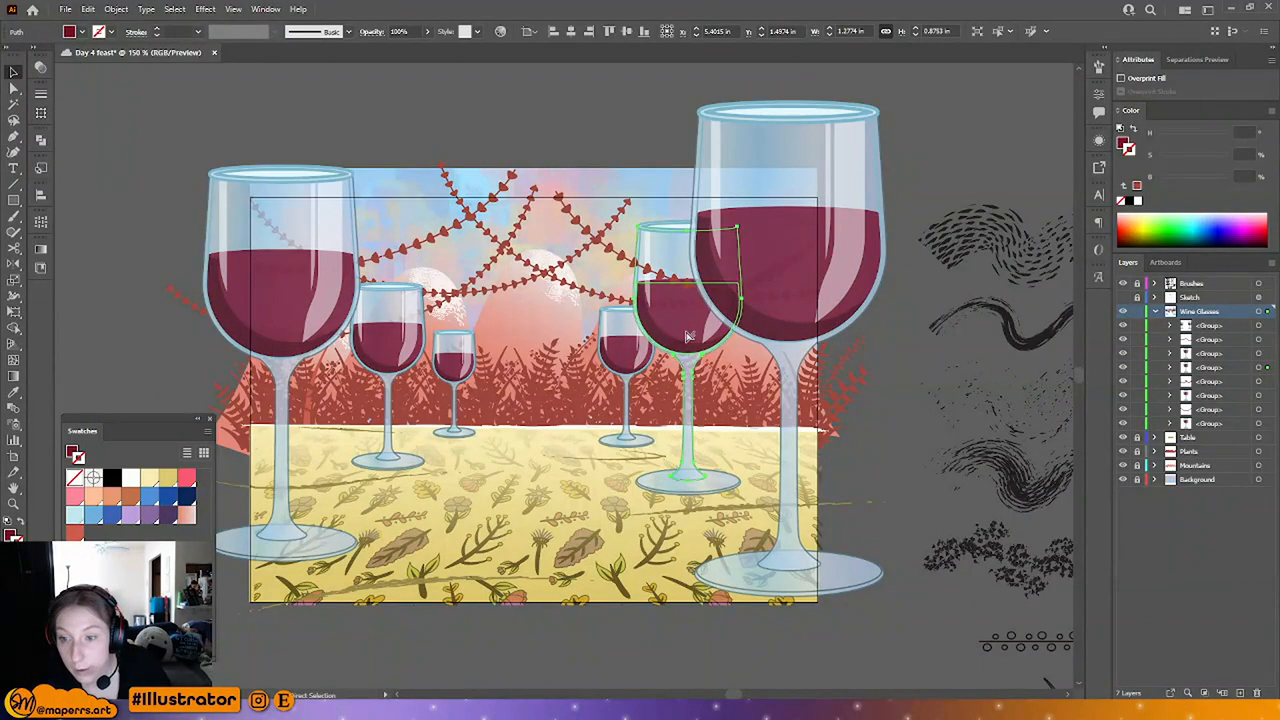
left_click(688, 337, "ctrl")
left_click(623, 362, "ctrl")
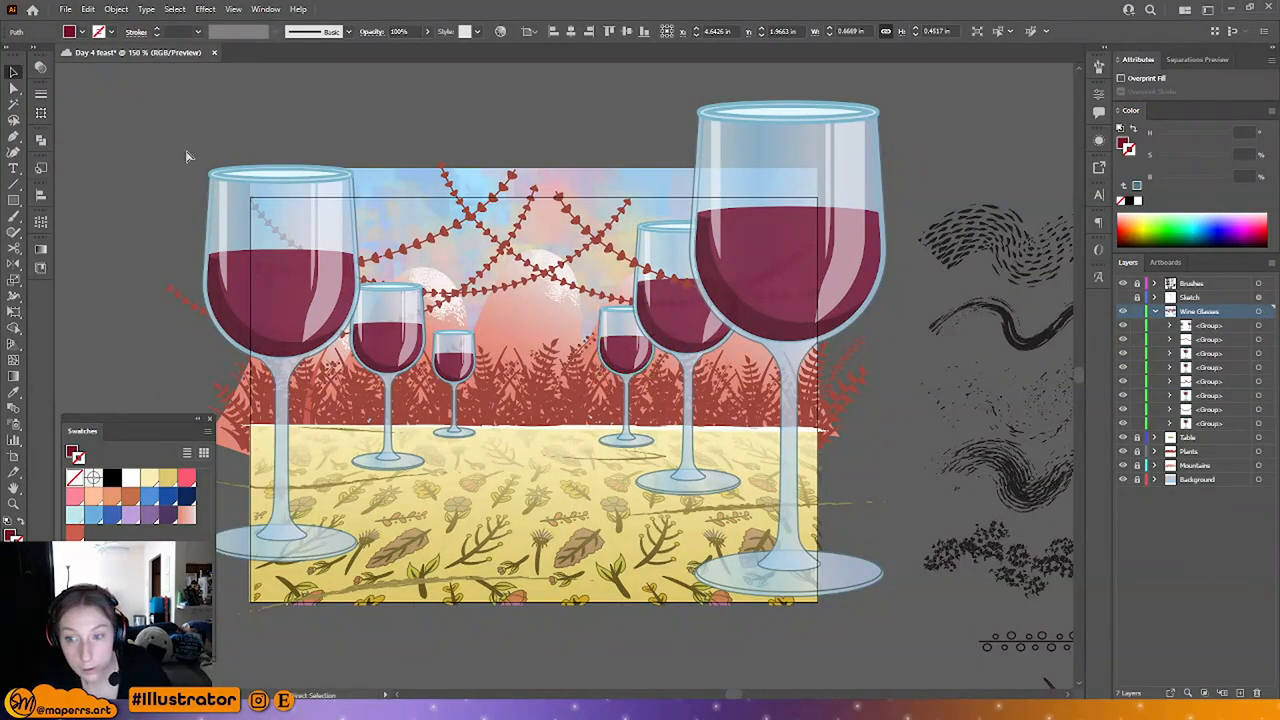
left_click(615, 397)
left_click(621, 338, "ctrl")
key("Return")
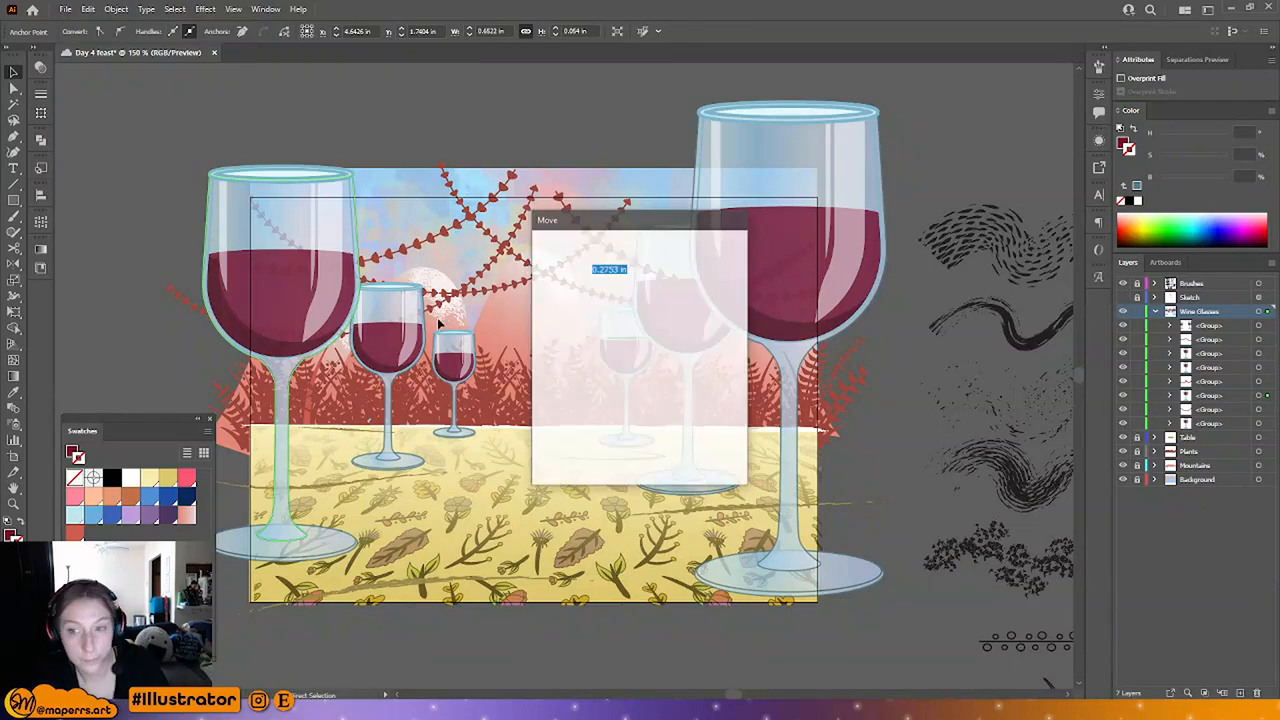
left_click(707, 457)
left_click(621, 346)
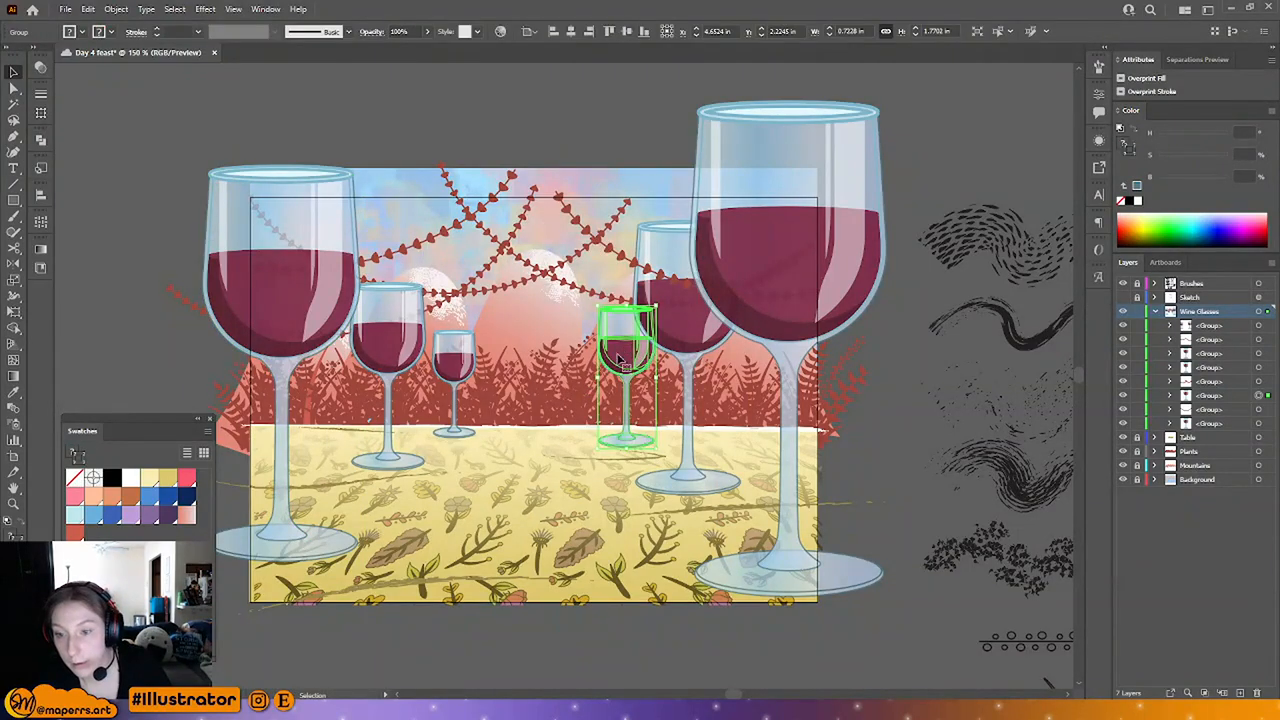
left_click(465, 347)
left_click(413, 334)
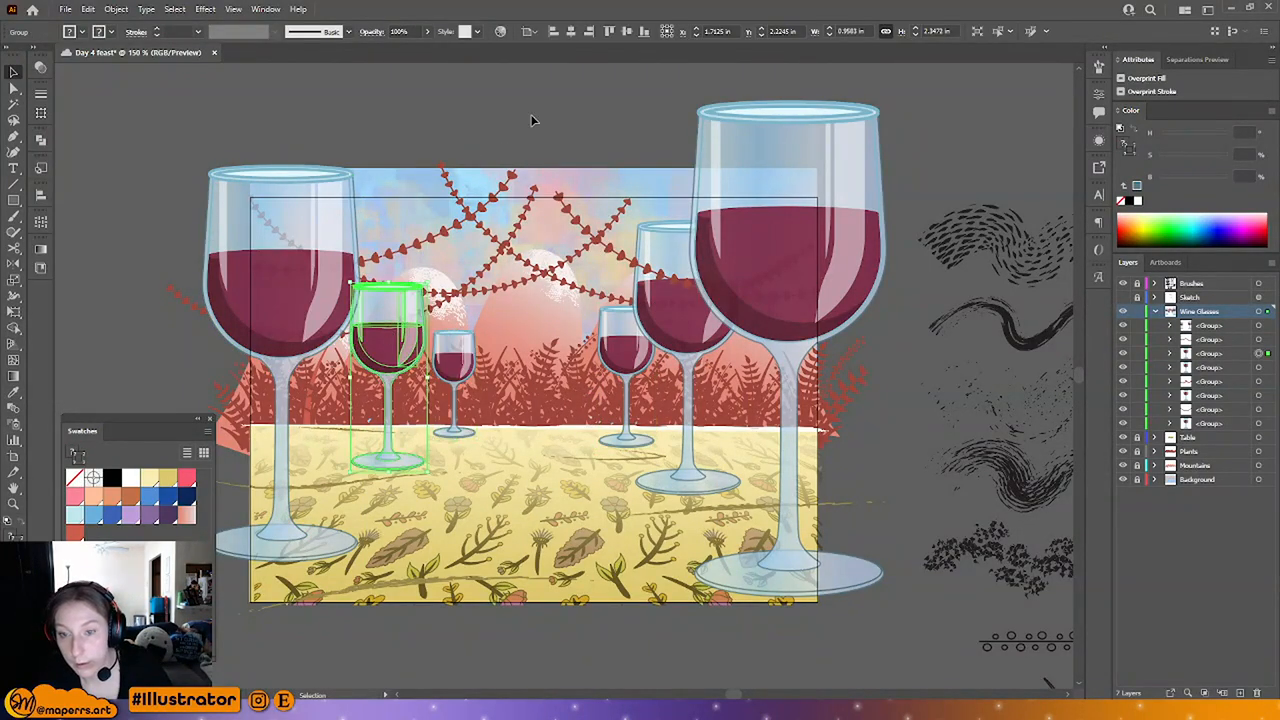
left_click(646, 325)
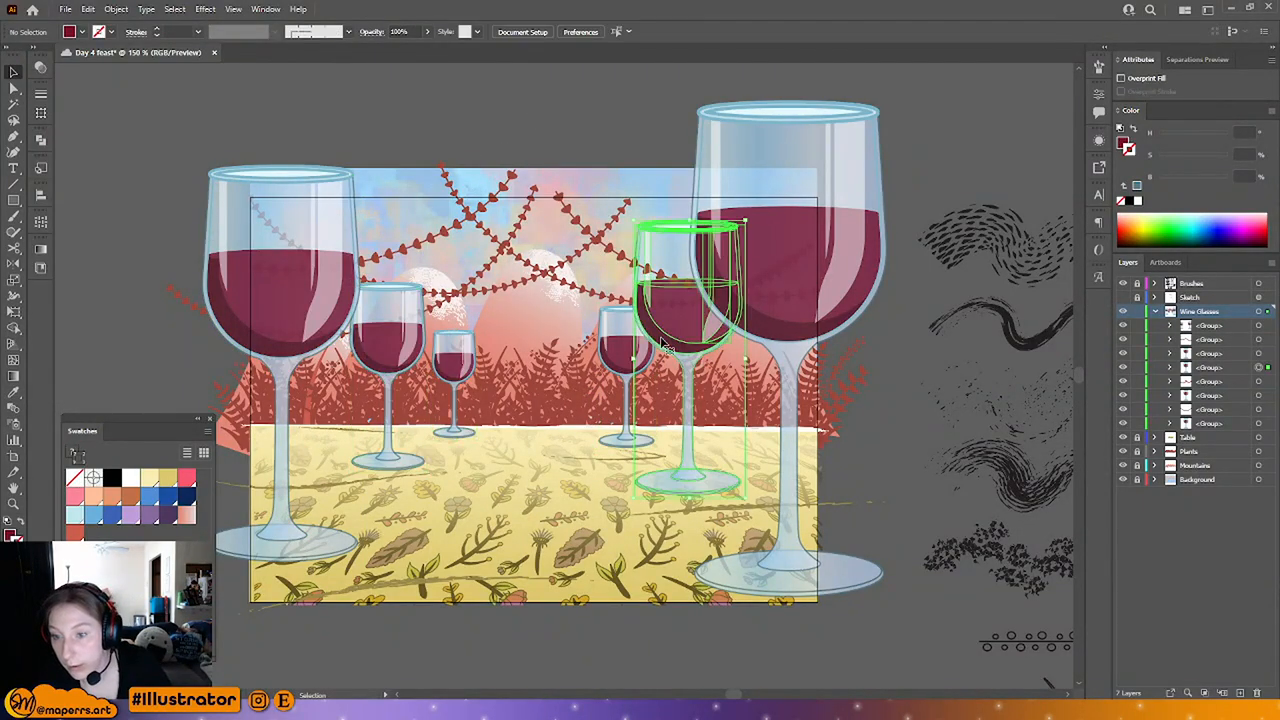
Step: Nudge the front garland group slightly upward above the smaller wine glasses and deselect it
left_click(436, 242)
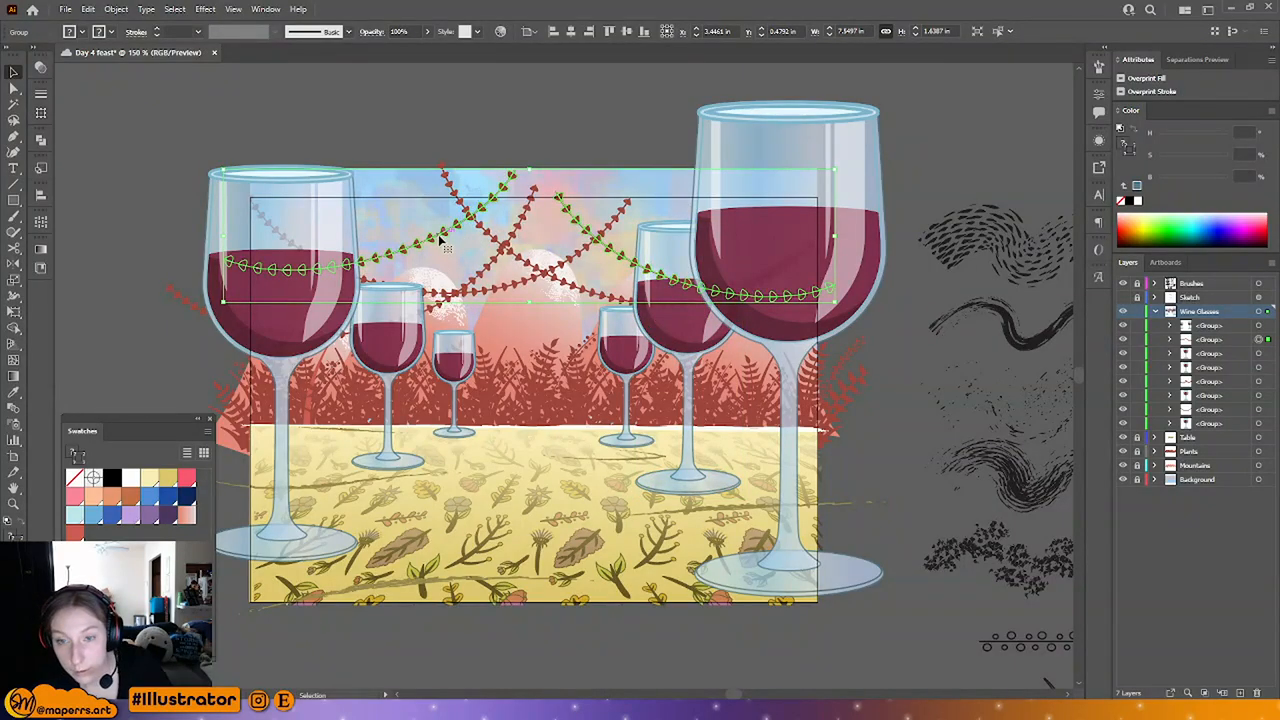
left_click(643, 144)
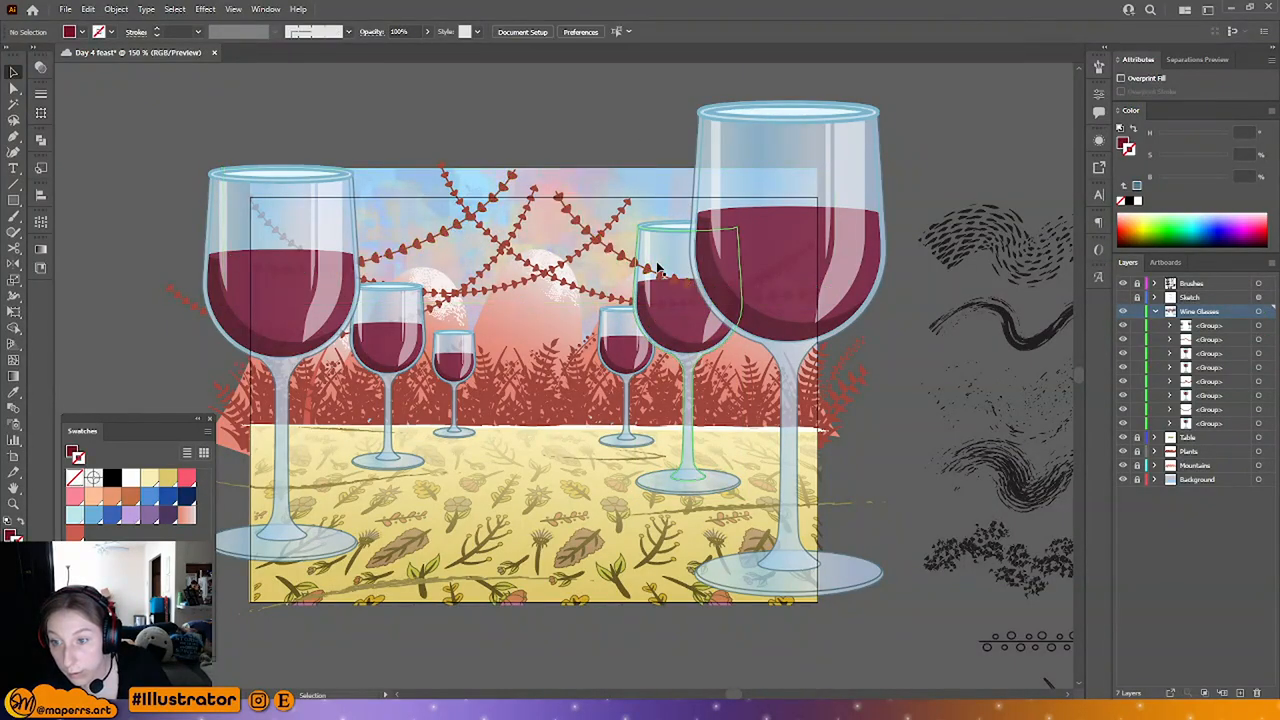
left_click_drag(676, 272, 675, 265)
left_click(645, 147)
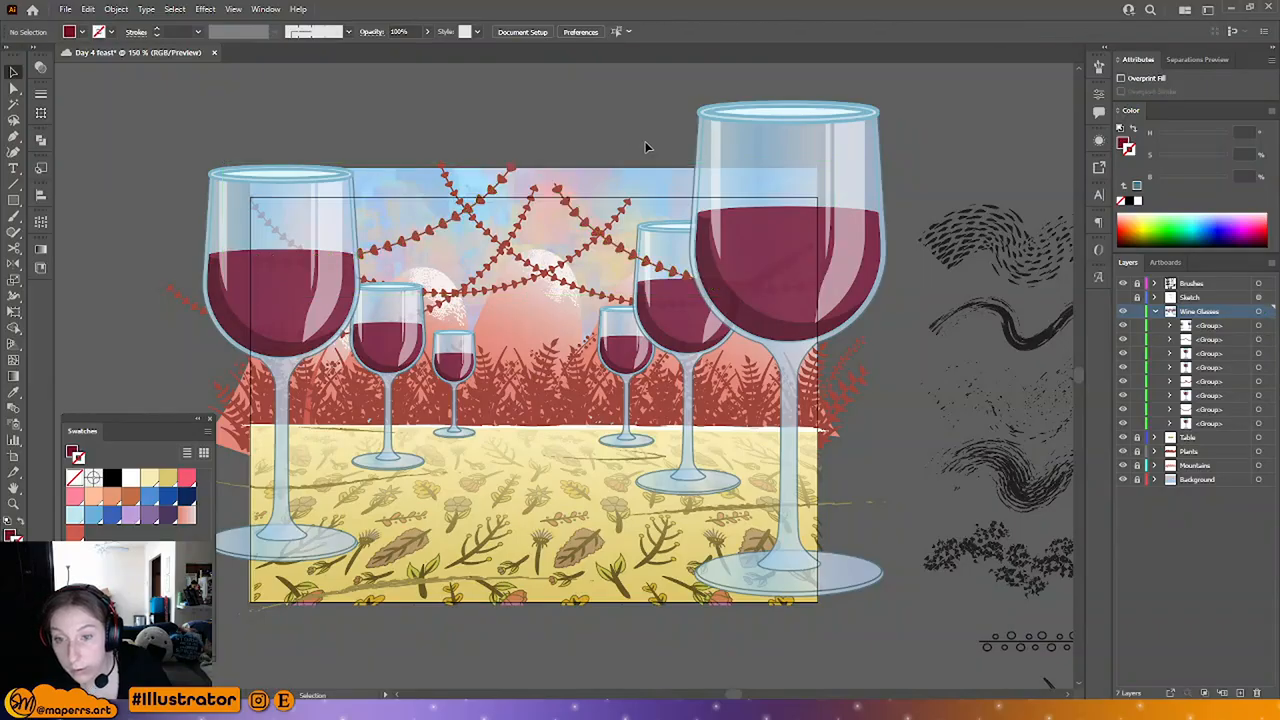
Step: Bring the short garland spanning the artboard in front of the smaller glasses and tilt it slightly so its right end rises
left_click(483, 297)
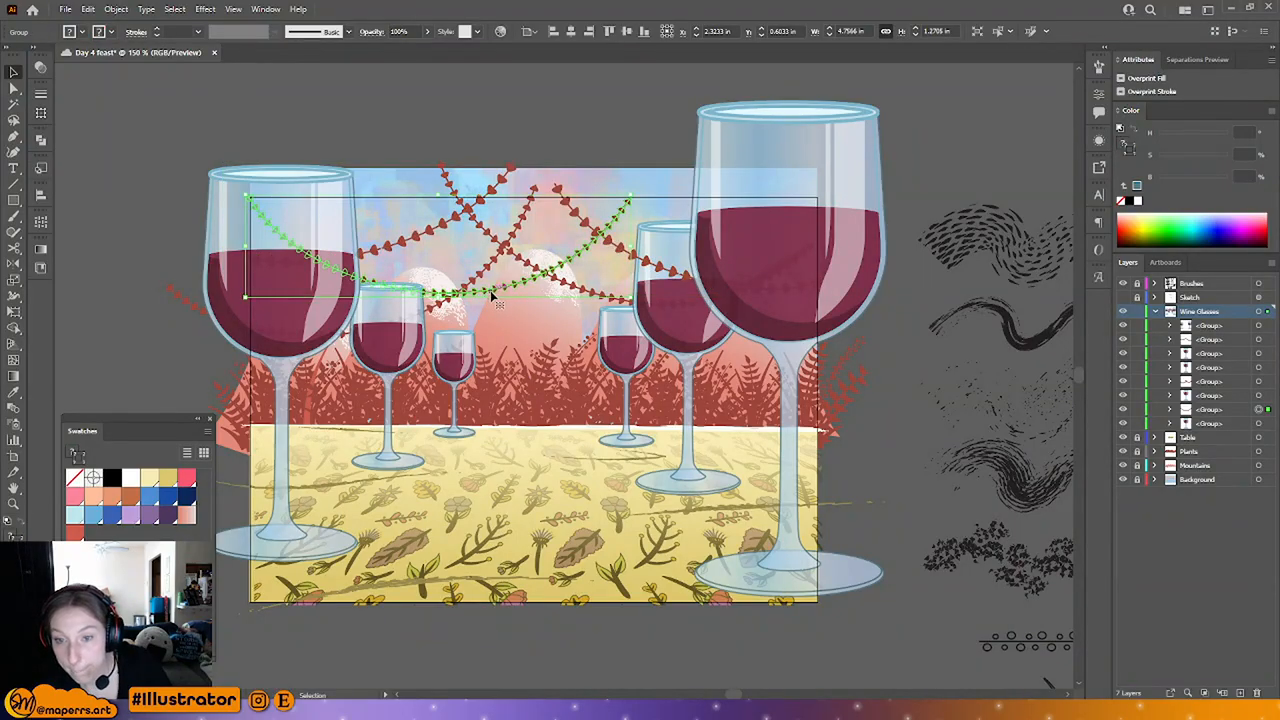
key("a")
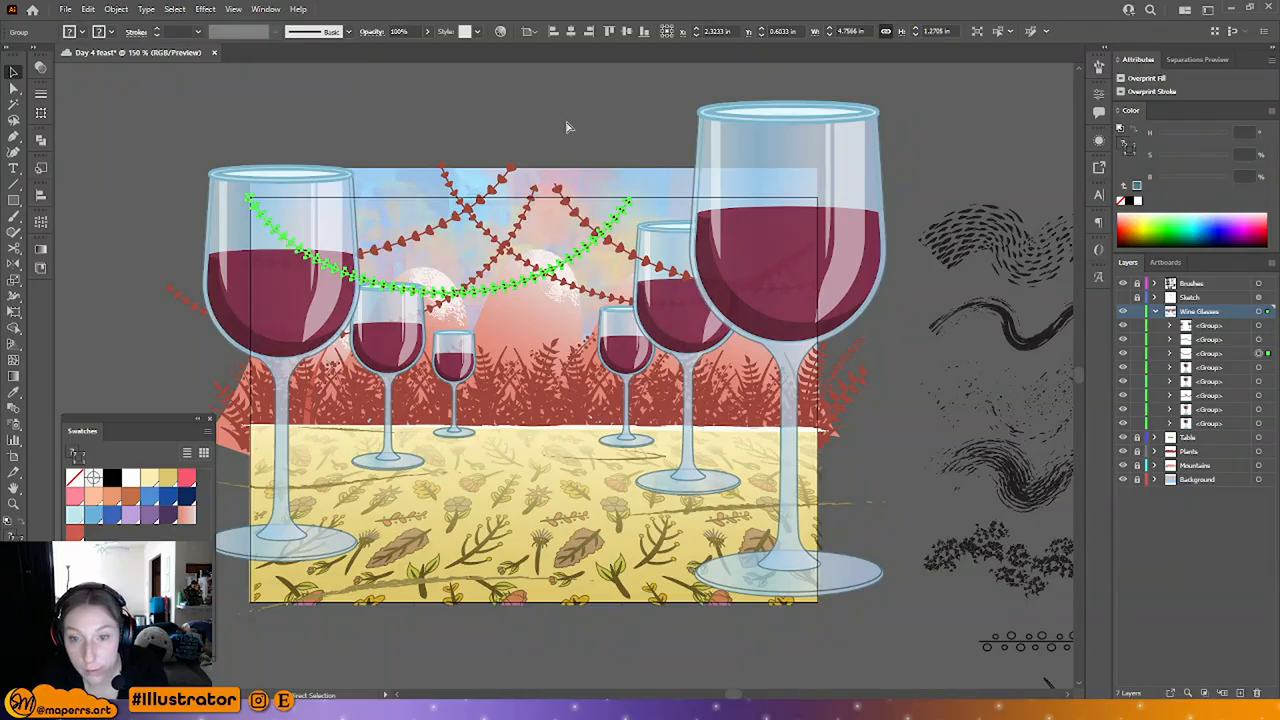
key("v")
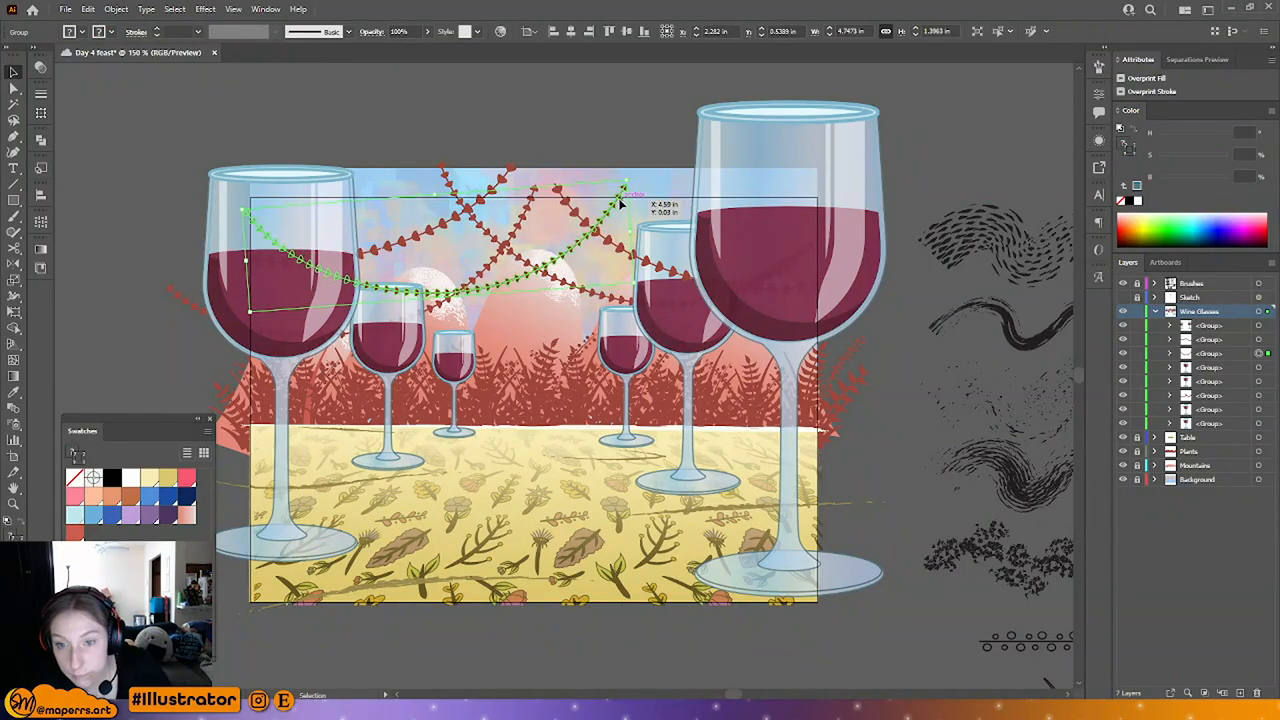
left_click_drag(621, 204, 625, 205)
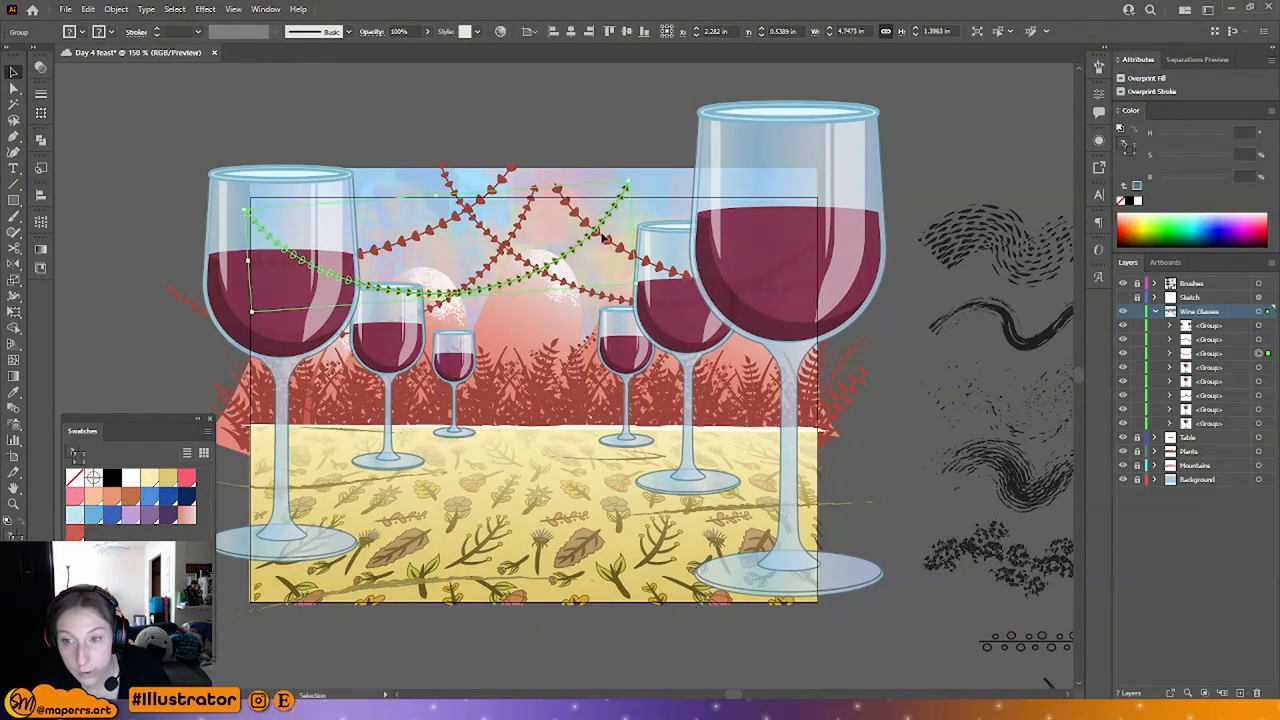
left_click(614, 153)
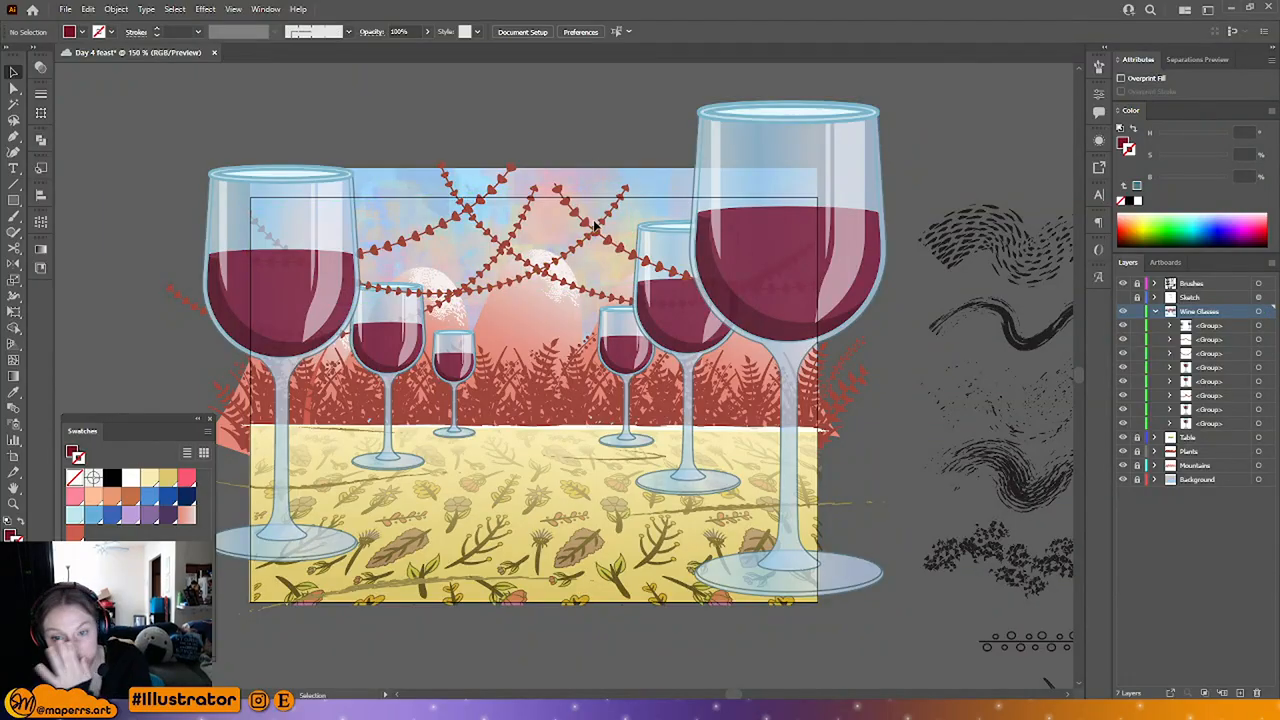
left_click(519, 257)
double_click(518, 258)
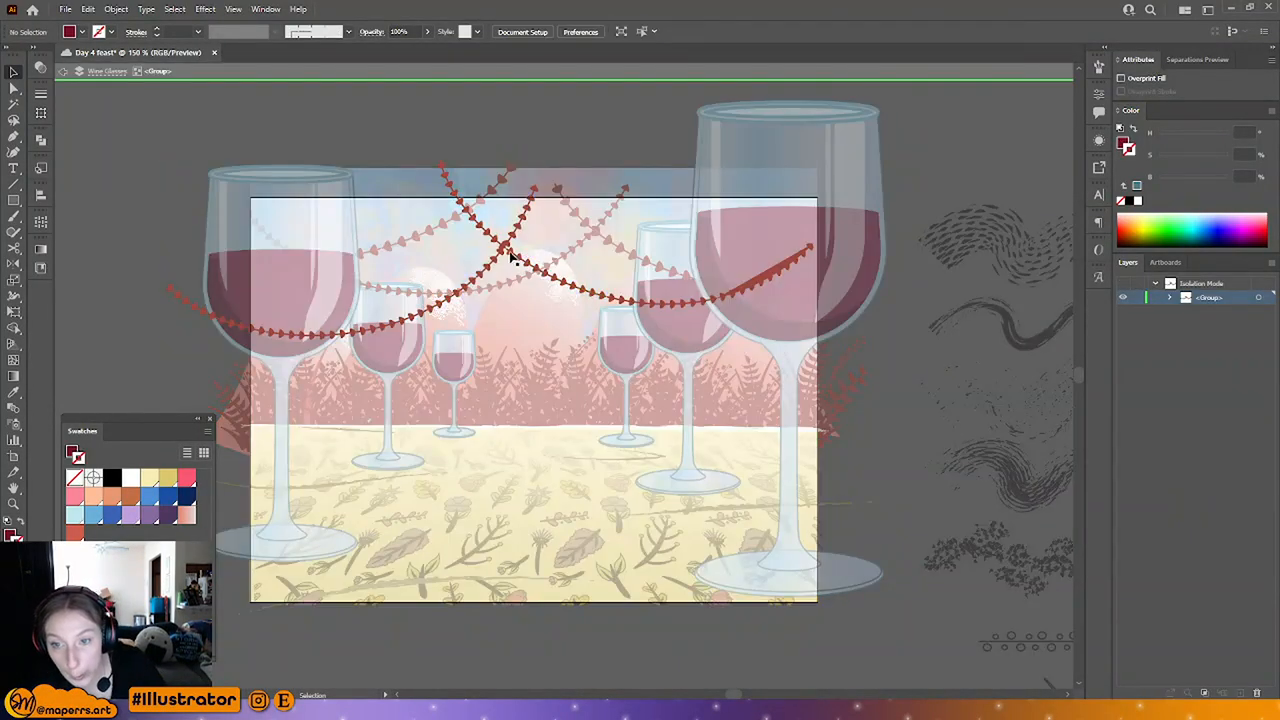
double_click(560, 152)
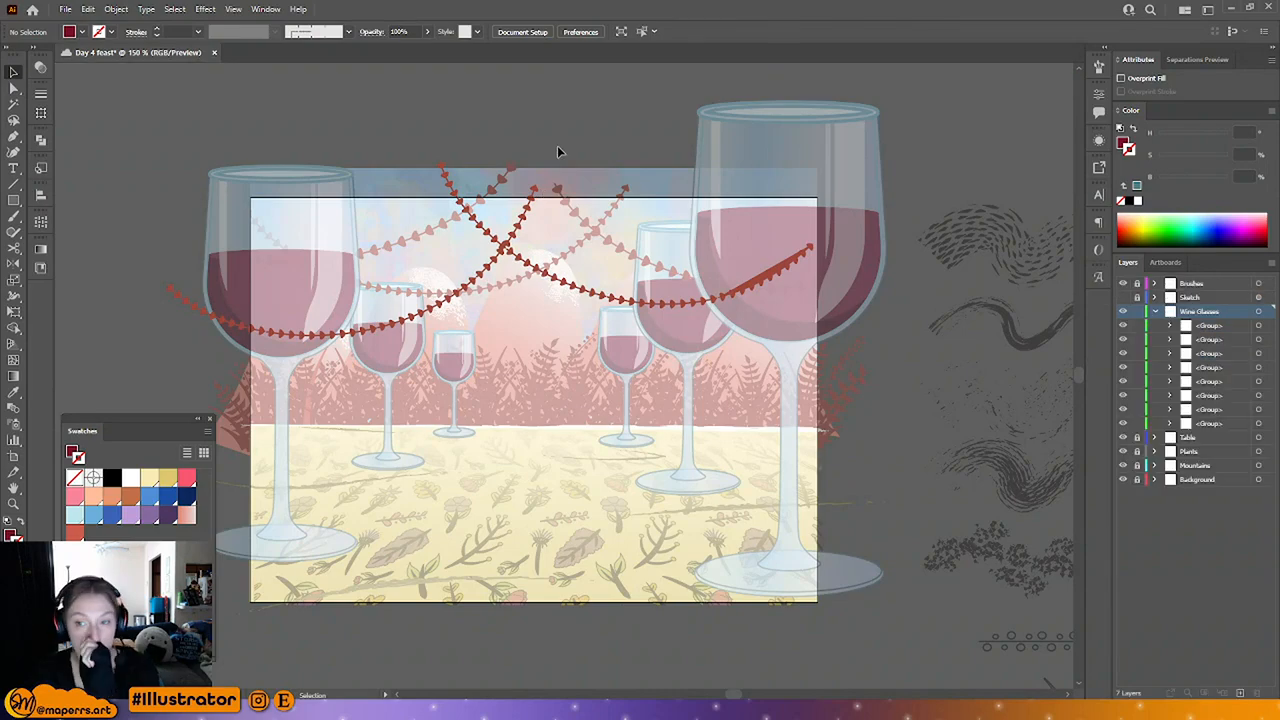
left_click(513, 254)
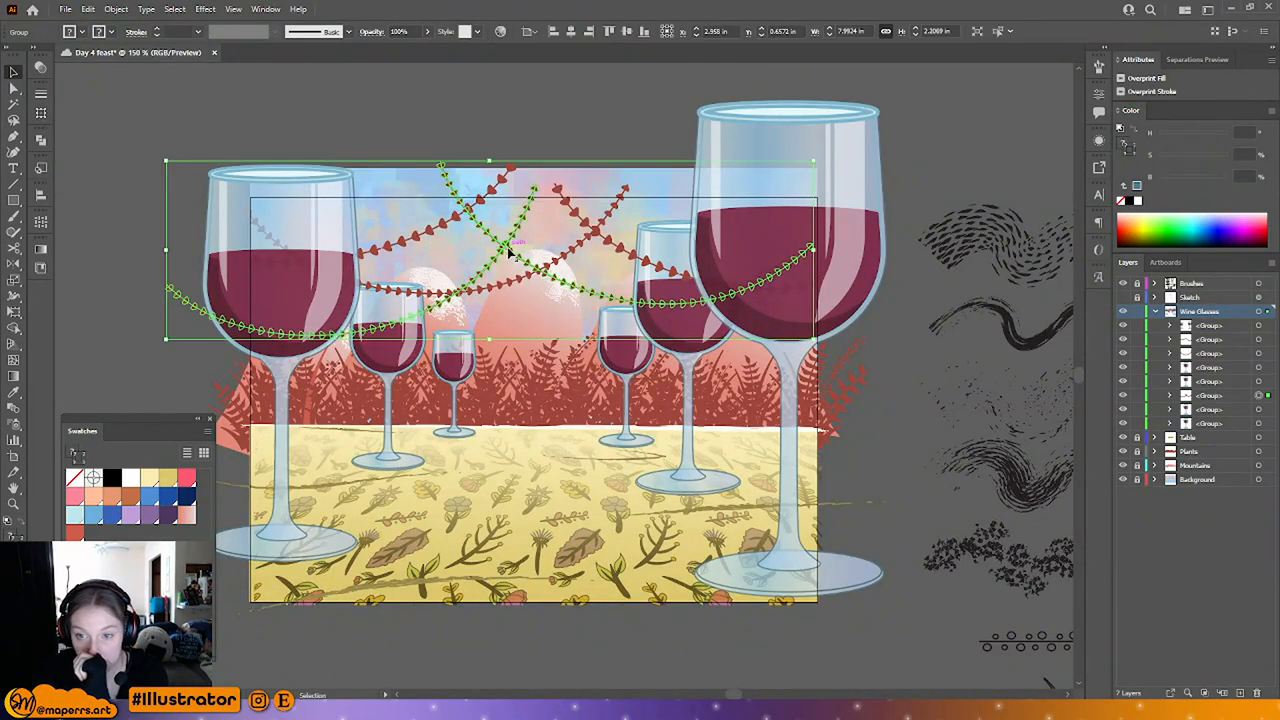
left_click(562, 131)
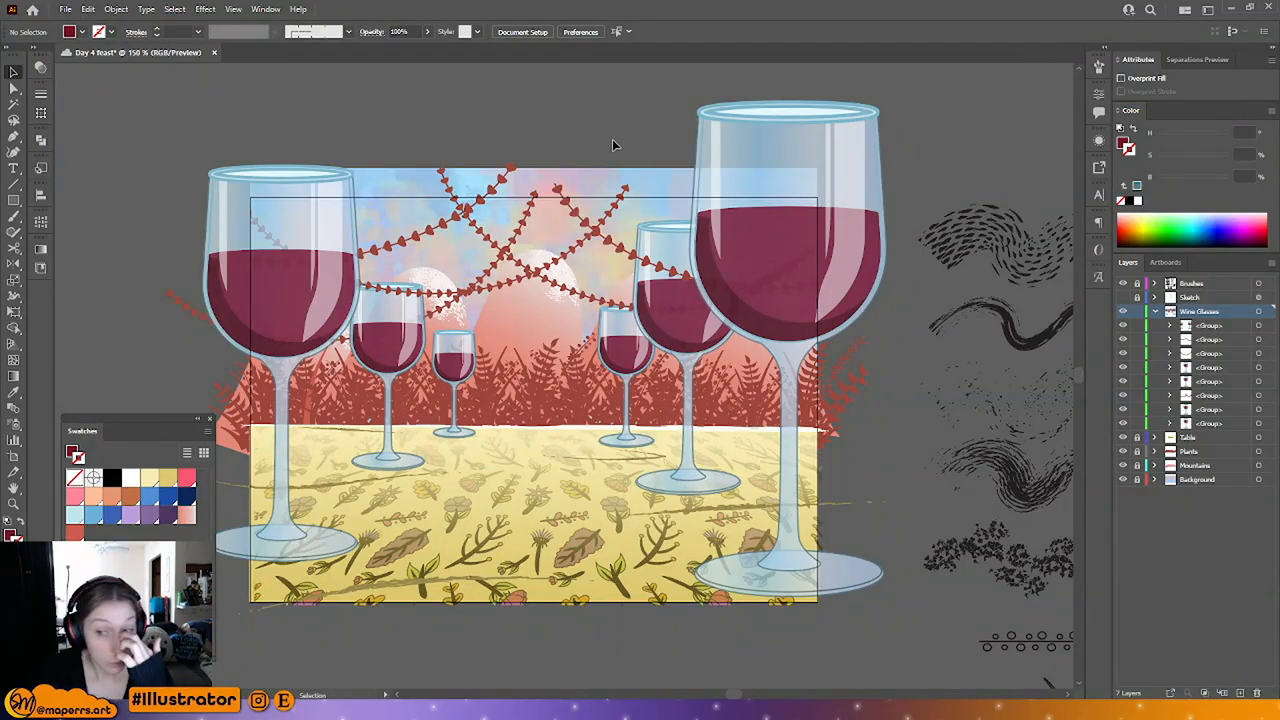
Step: Save the document
scroll(538, 370, "down", 1)
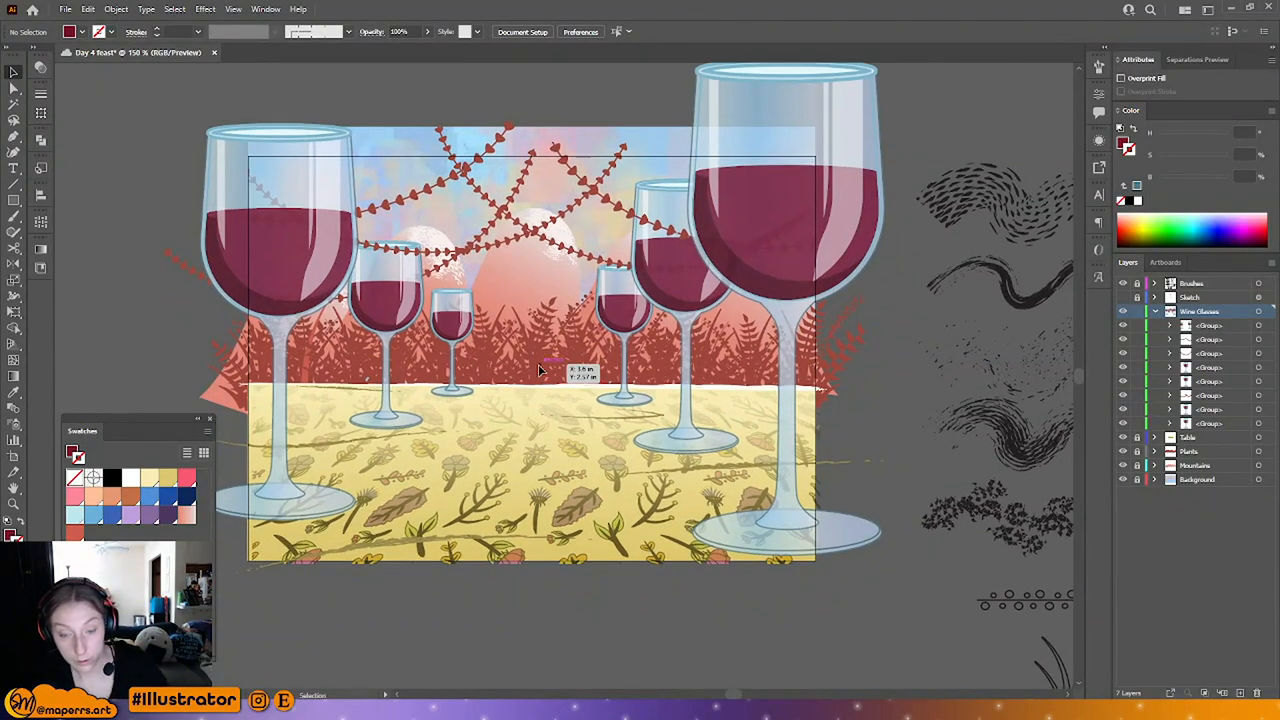
scroll(537, 171, "down", 3)
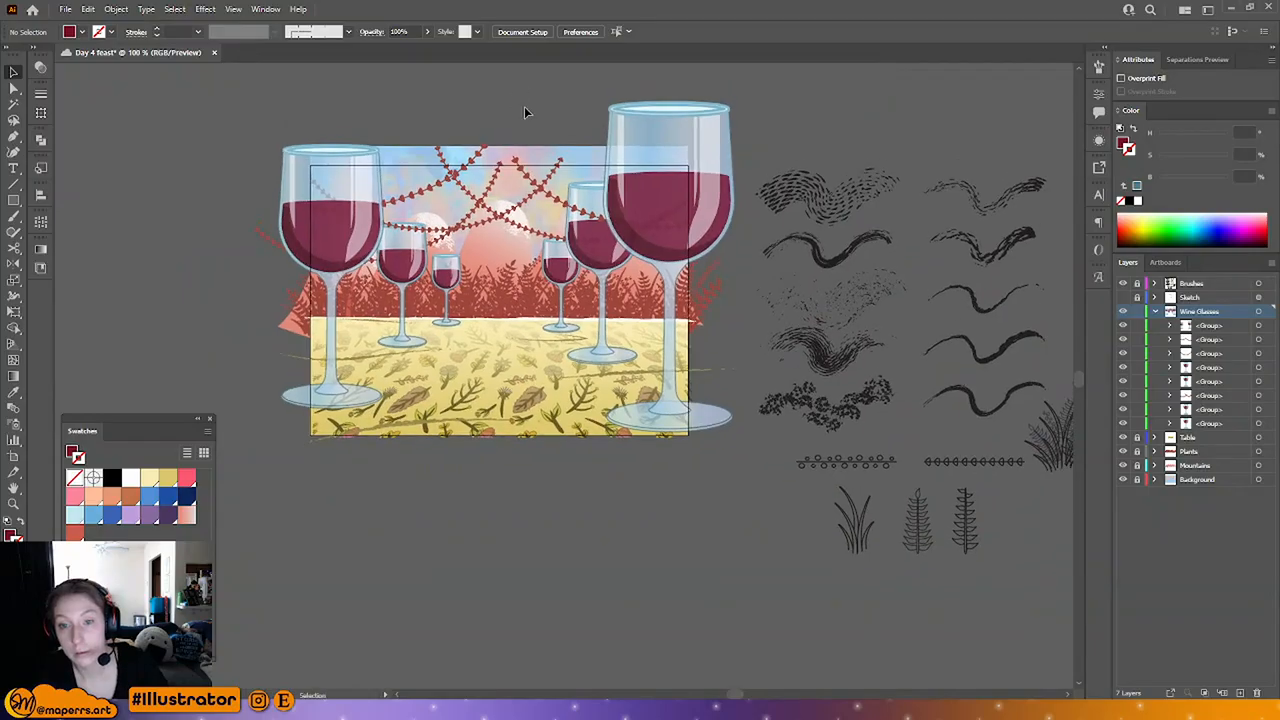
scroll(570, 108, "up", 3)
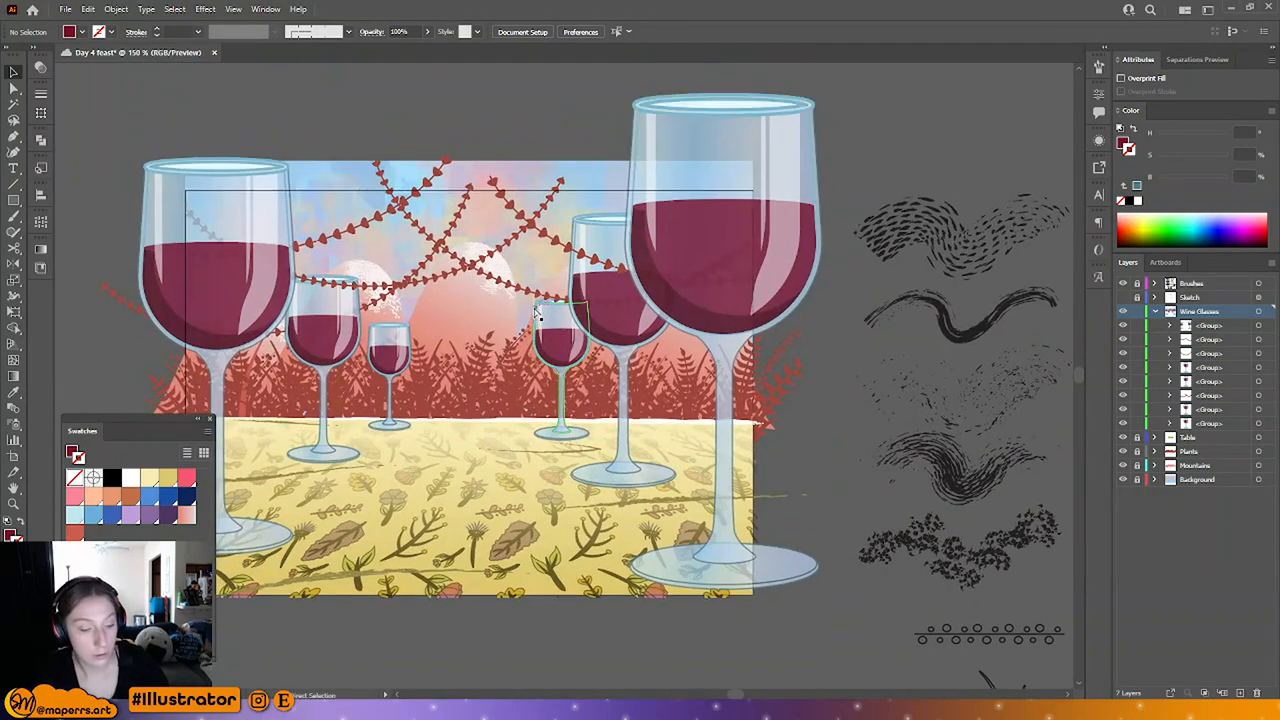
key("ctrl+s")
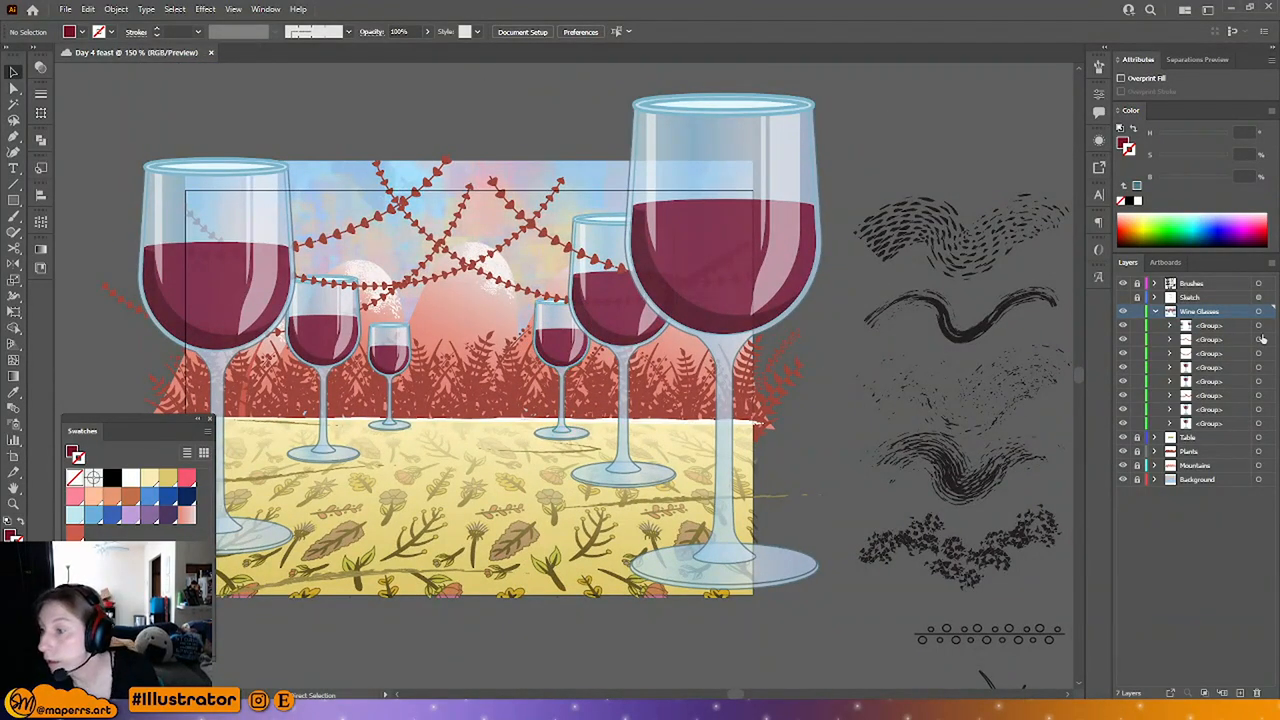
Step: Collapse and lock the Wine Glasses layer and rename it "Wine and vines"
left_click(1157, 313)
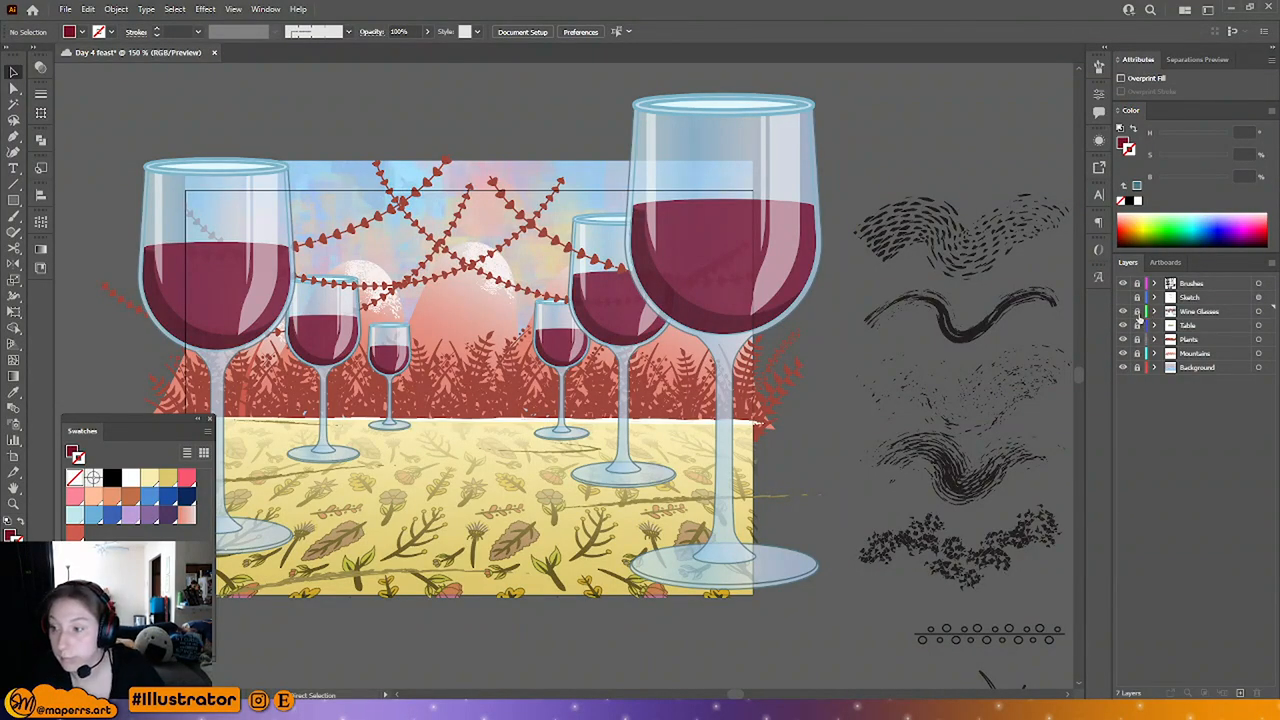
double_click(1210, 312)
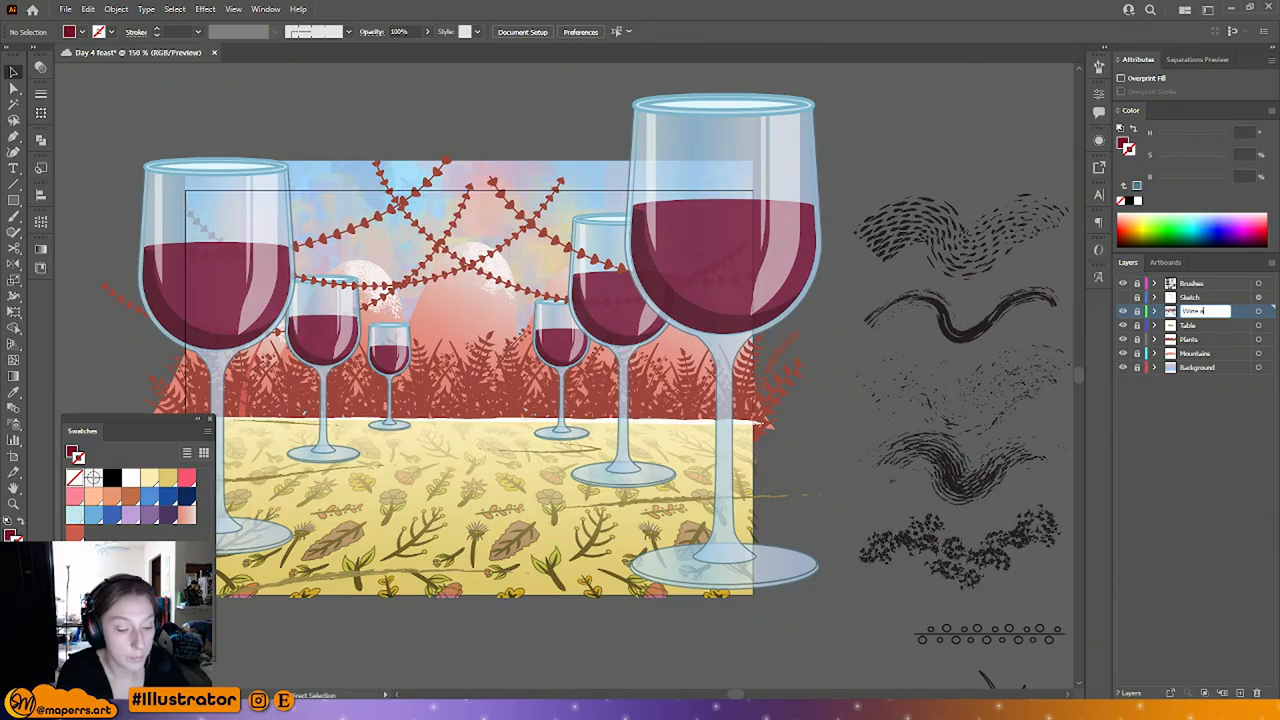
key("Return")
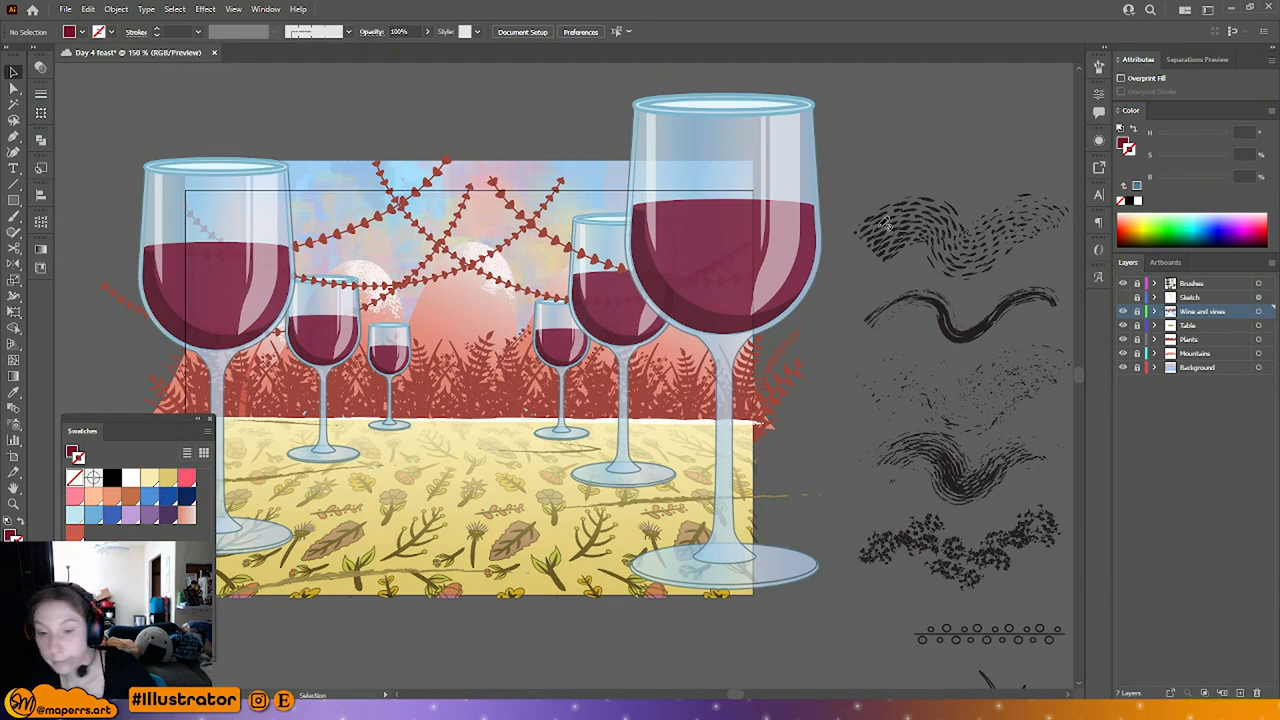
Step: Unlock the Table layer and make it the active layer
key("ctrl+minus")
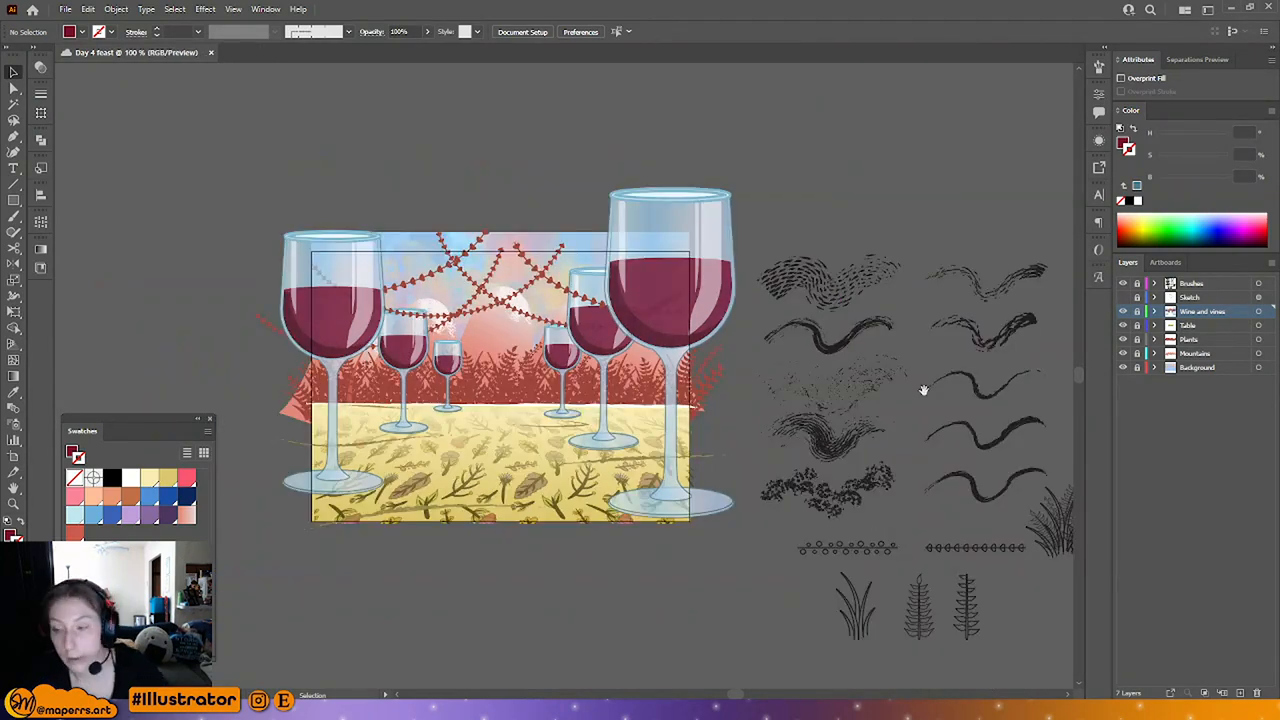
left_click(1160, 326)
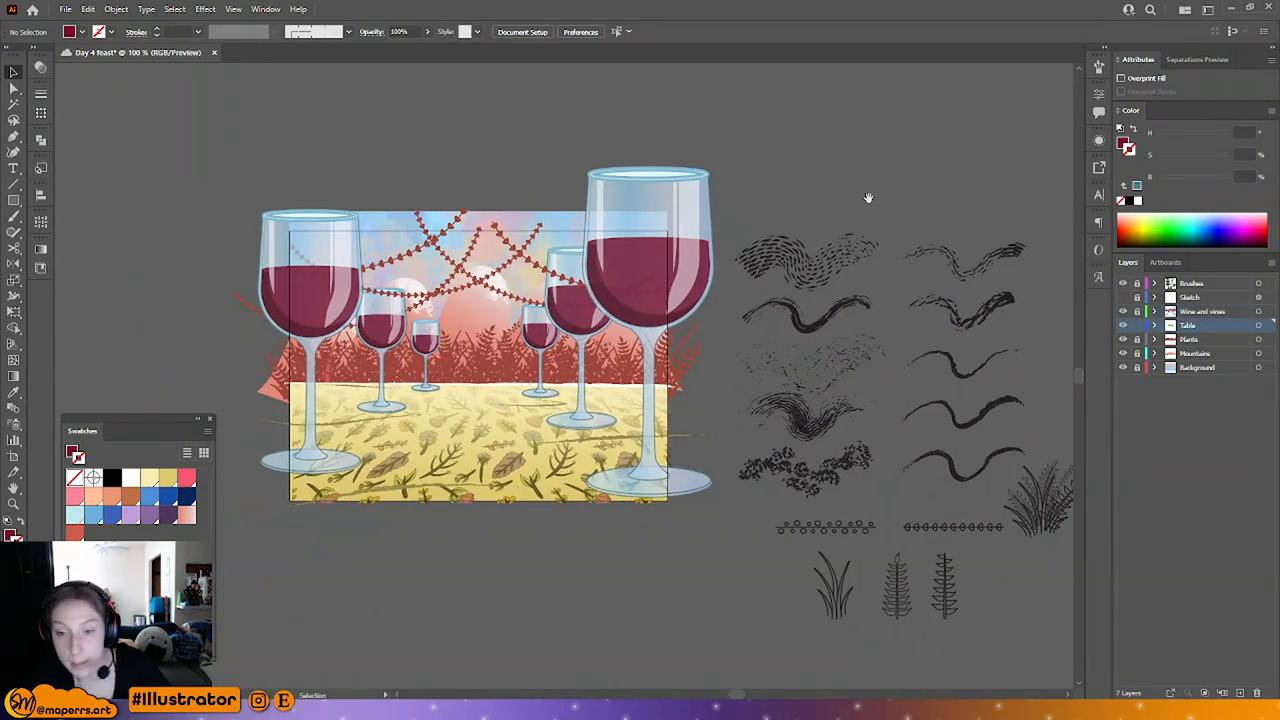
key("ctrl+plus")
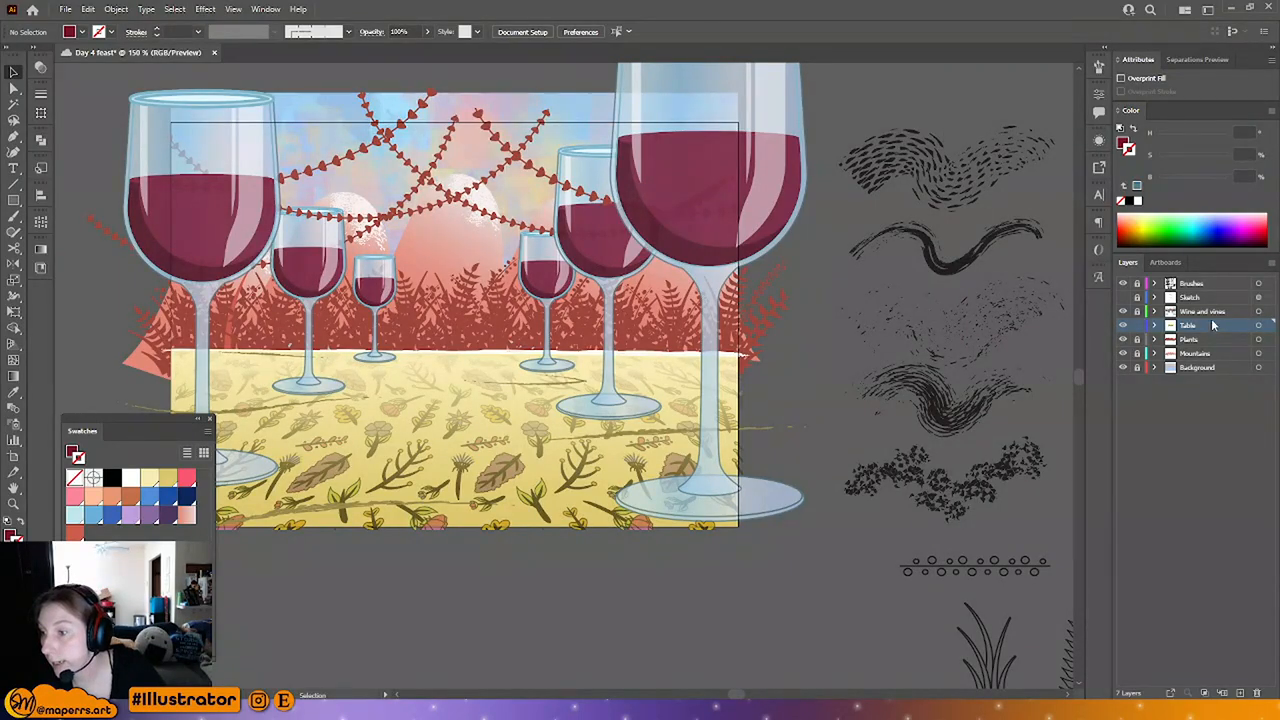
Step: Try to copy a brush sample onto the Table layer, and delete the pasted dashed stroke
left_click(1136, 282)
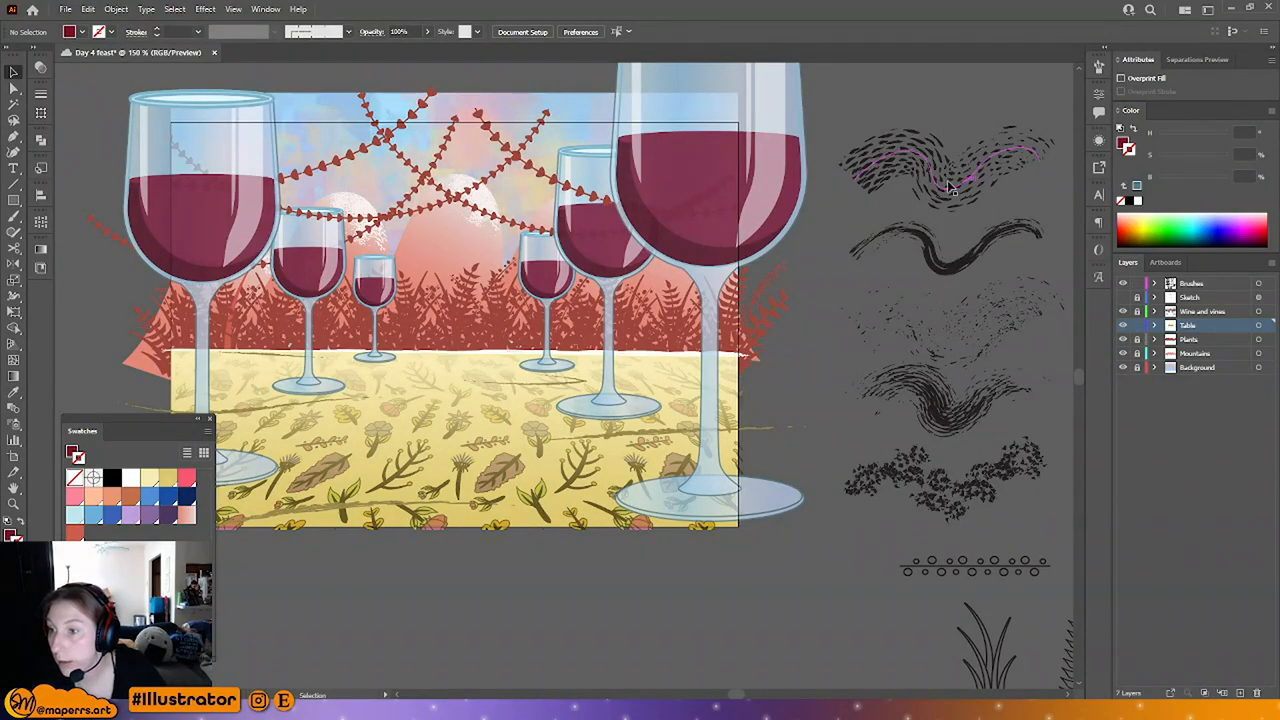
left_click(950, 188)
key("ctrl+s")
key("c")
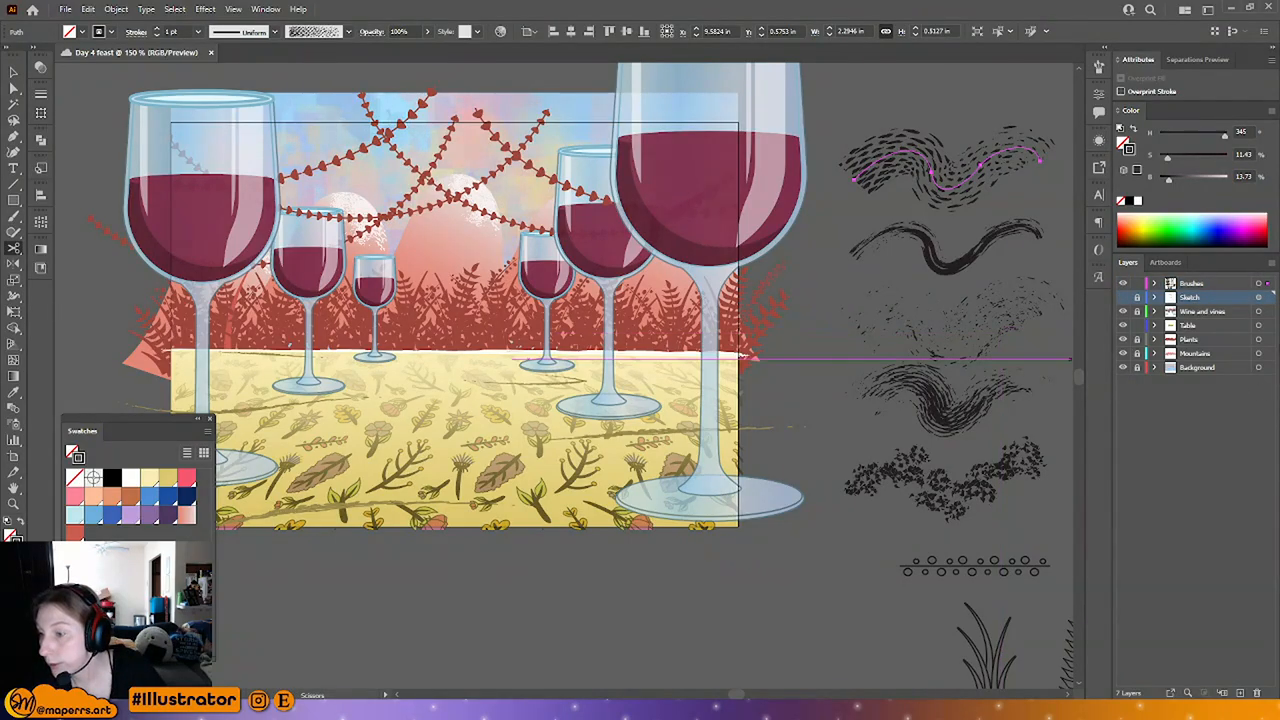
key("a")
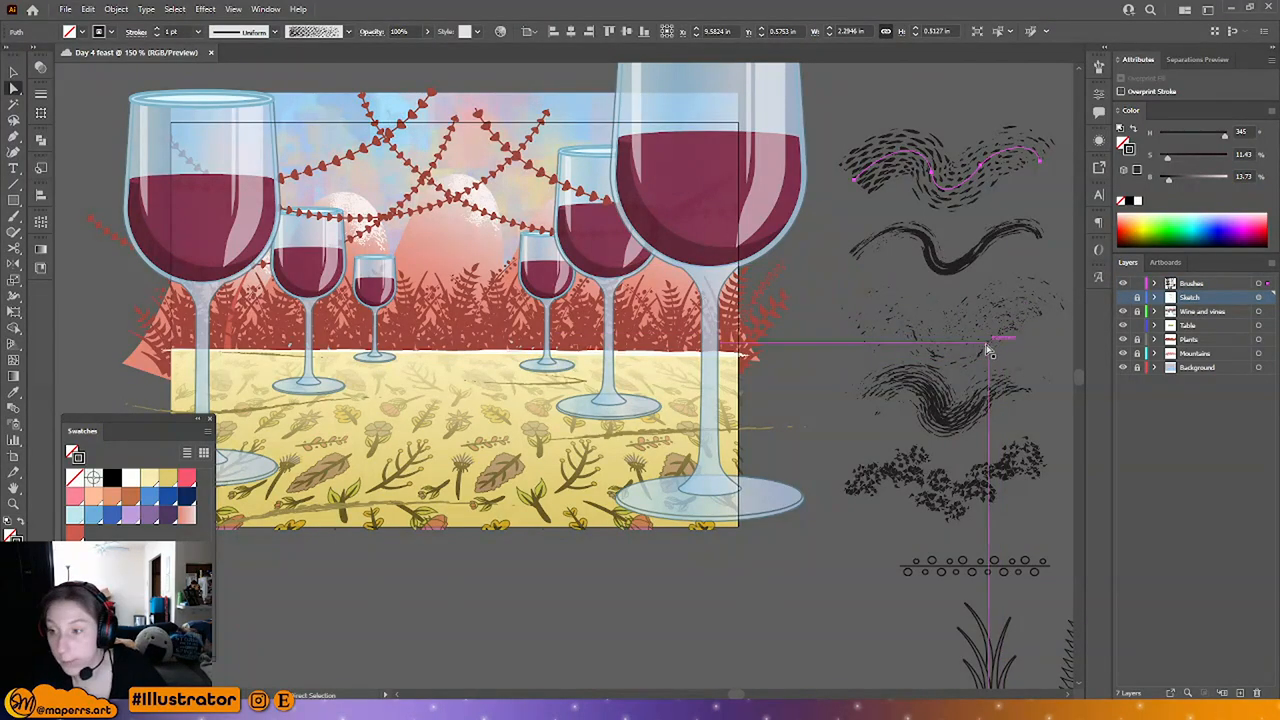
key("v")
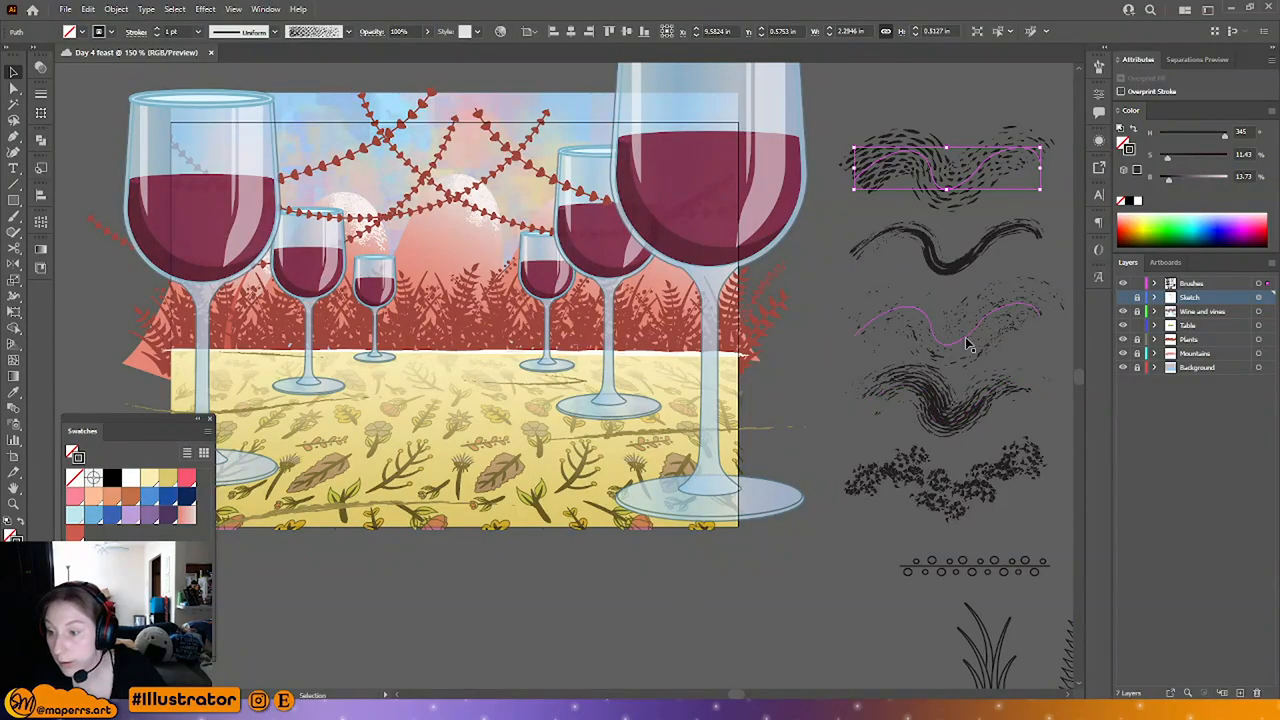
left_click(958, 340)
left_click_drag(1003, 338, 698, 338)
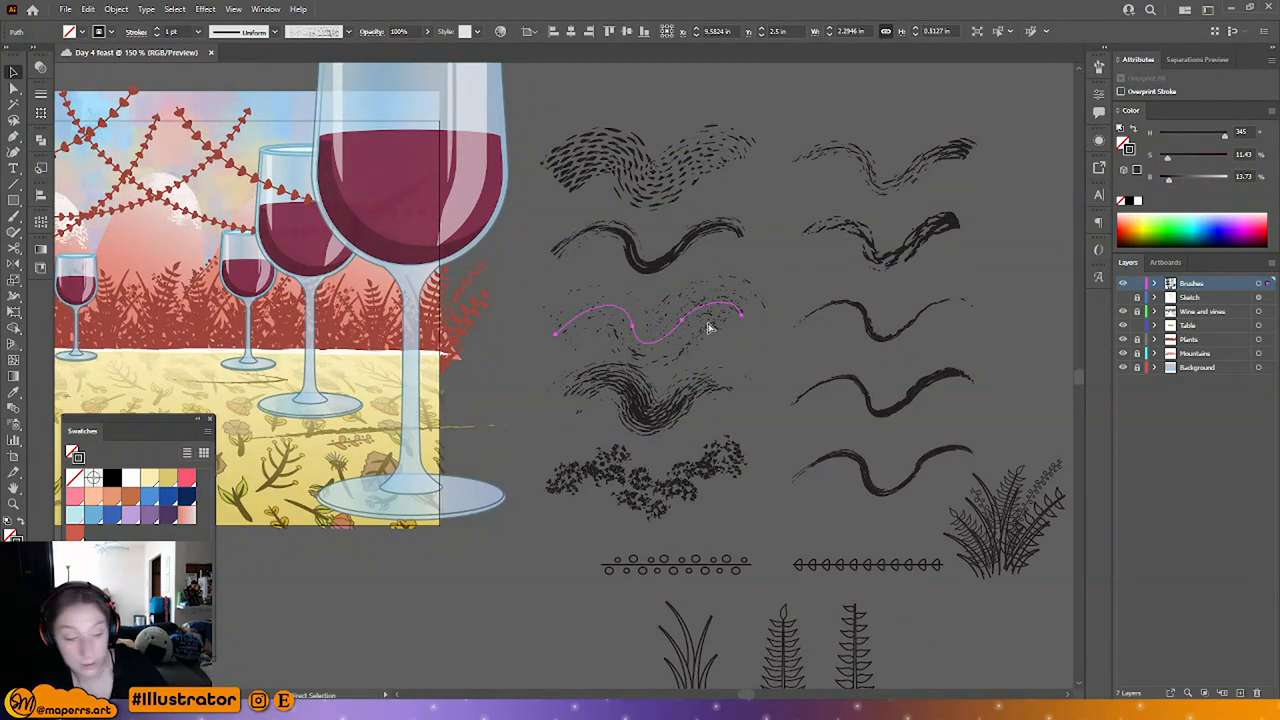
left_click(1203, 312)
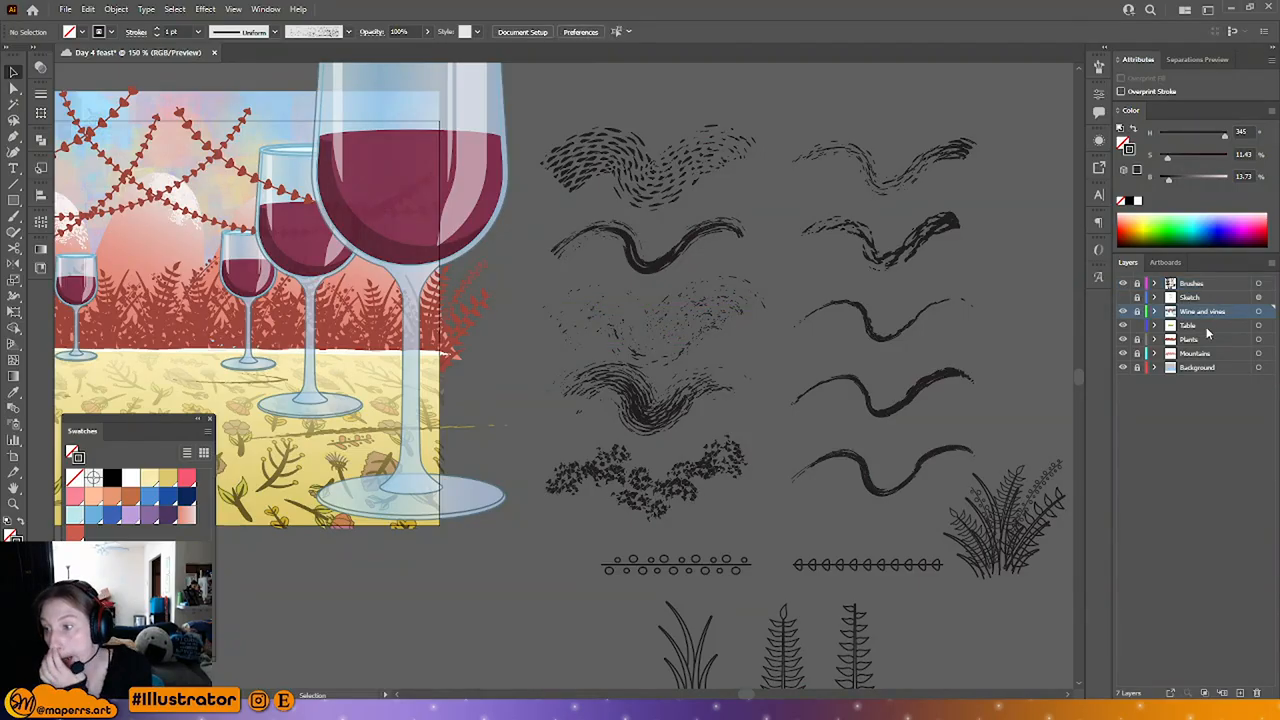
left_click(1206, 328)
mouse_move(508, 414)
left_mouse_down()
mouse_move(802, 386)
mouse_move(462, 372)
left_mouse_up()
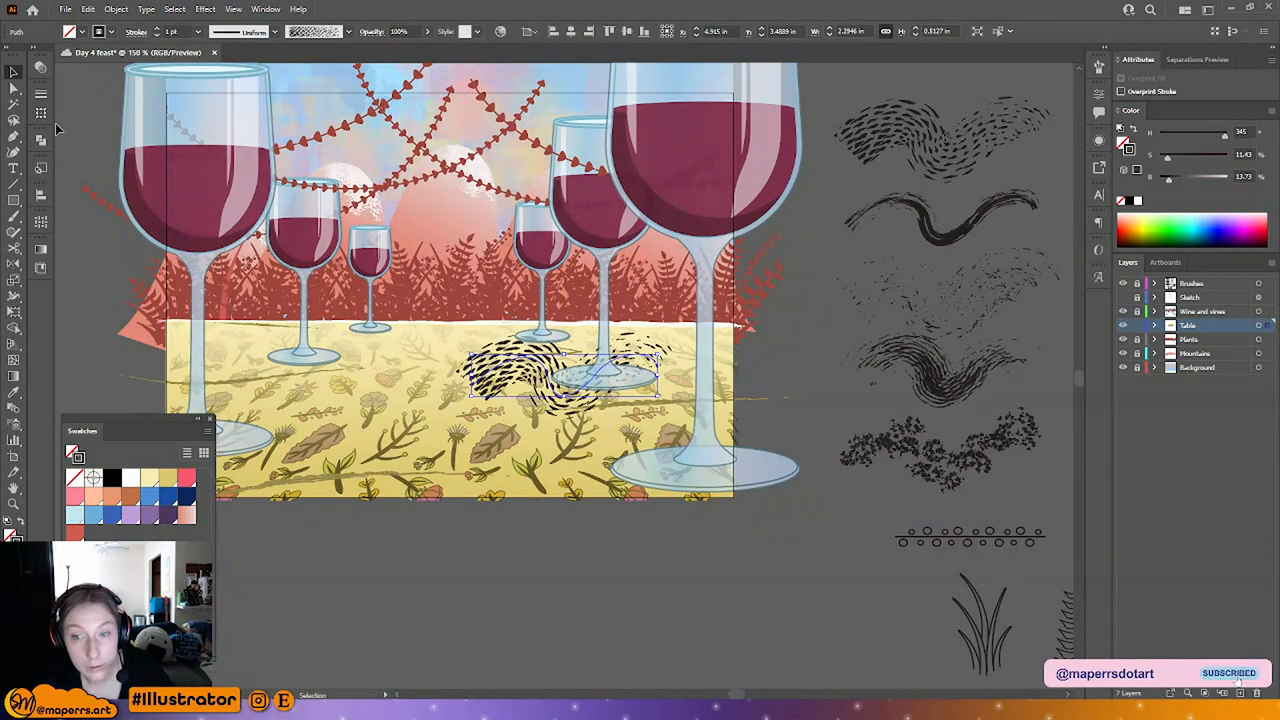
key("Delete")
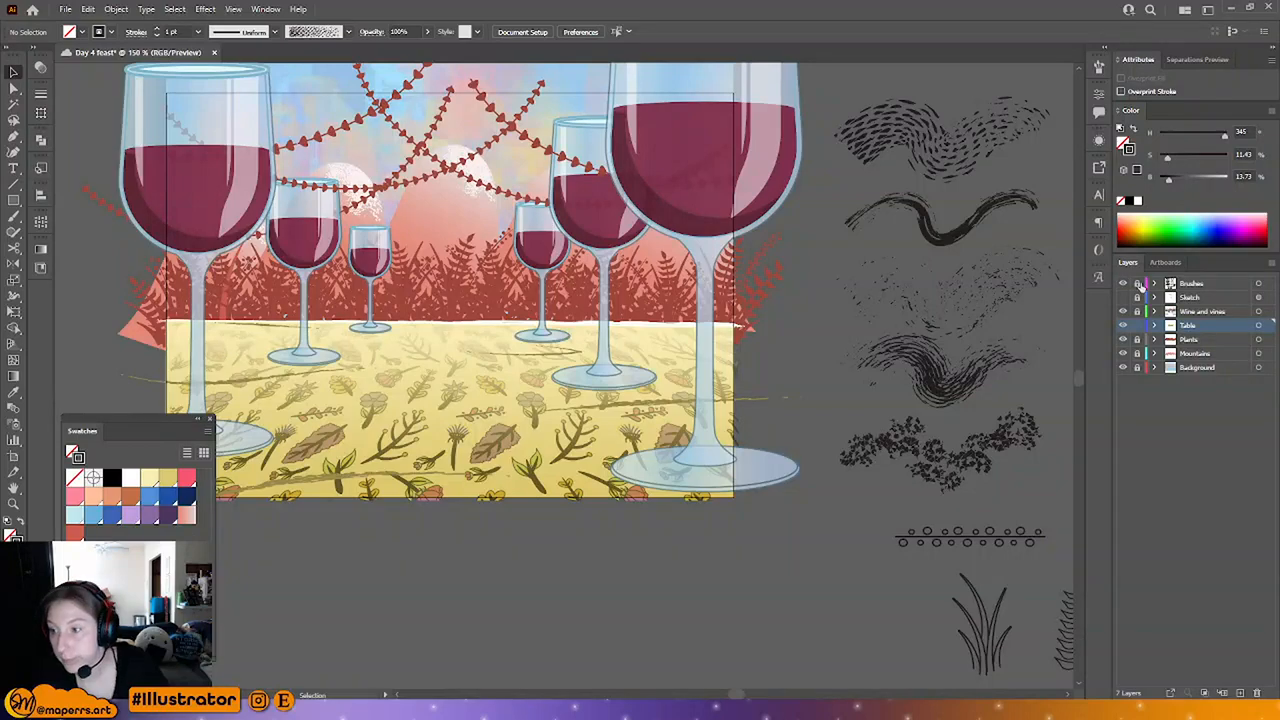
Step: Copy the speckled brush sample from the Brushes layer, paste it onto the Table layer and place it below the artboard
left_click(1138, 285)
left_click(953, 308)
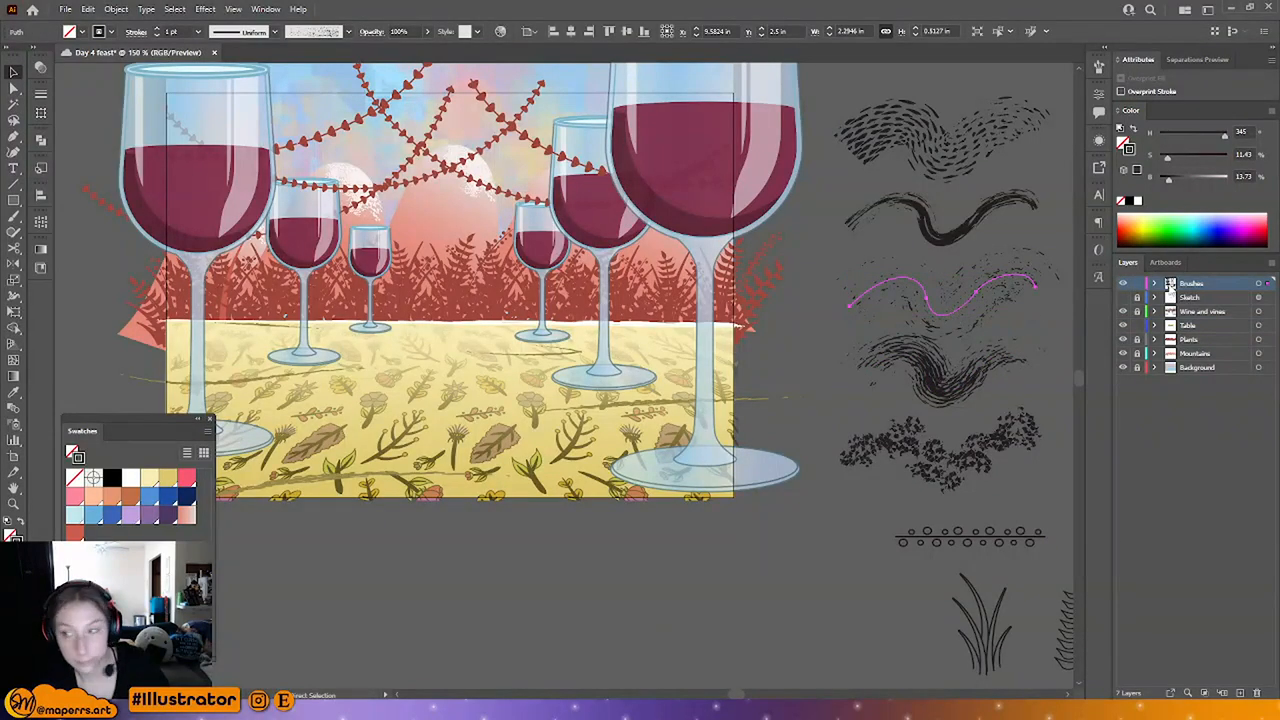
left_click(1138, 285)
left_click(1190, 325)
key("ctrl+v")
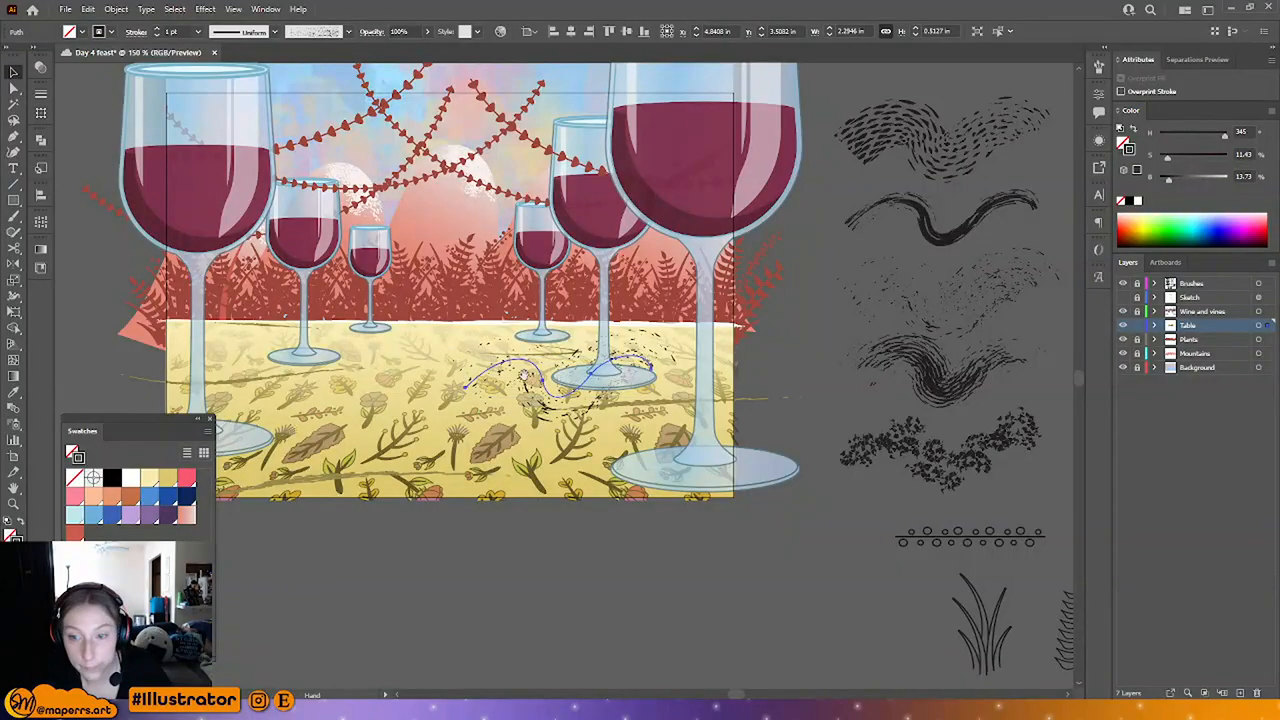
mouse_move(541, 376)
left_mouse_down()
mouse_move(588, 335)
mouse_move(362, 547)
left_mouse_up()
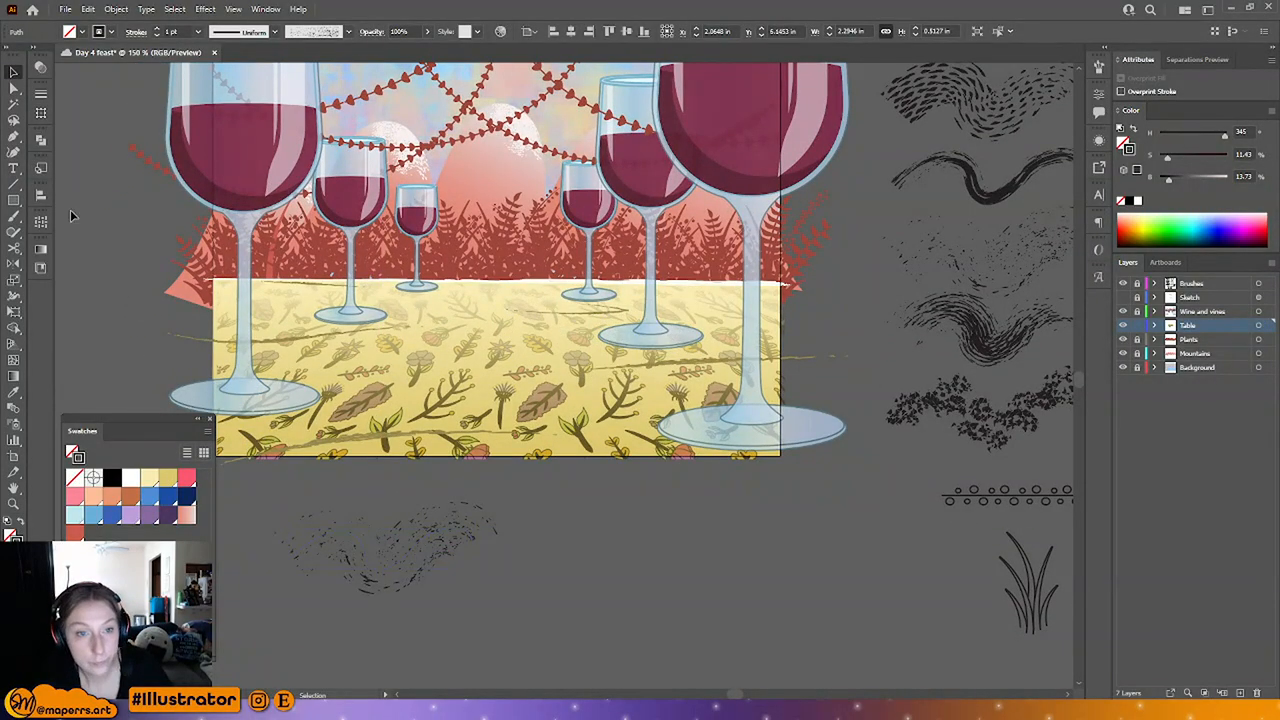
Step: Paint a speckled brush stroke across the full width of the table just below its back edge
left_click(70, 215)
left_click(14, 215)
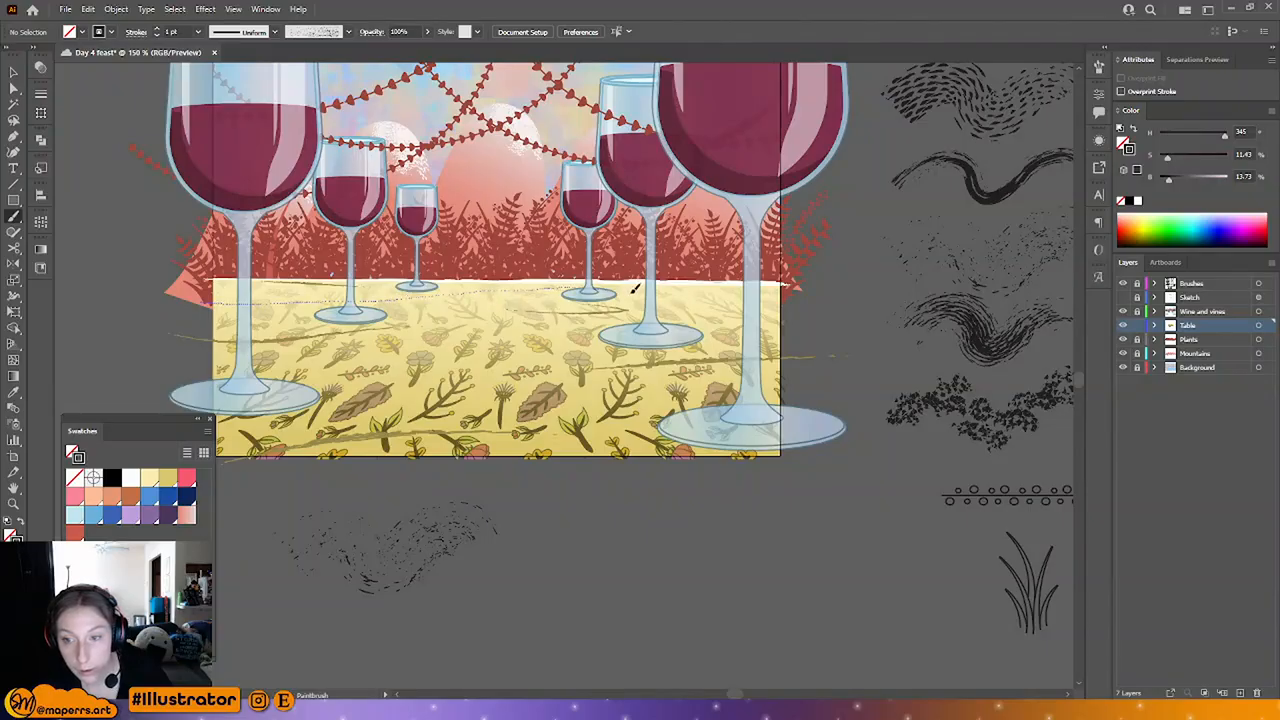
left_click_drag(812, 292, 587, 297)
Step: Select the speckled stroke's path on the table and remove surplus anchor points from its middle section with the Pen tool
key("a")
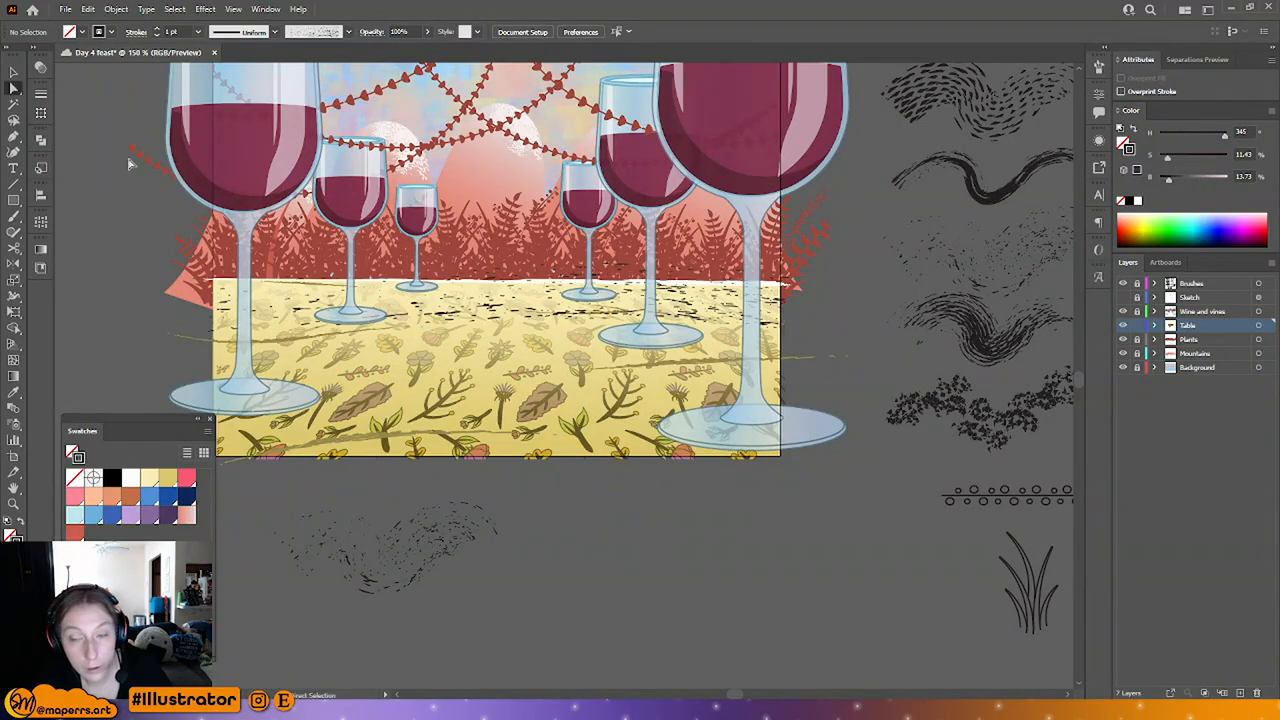
left_click(495, 285)
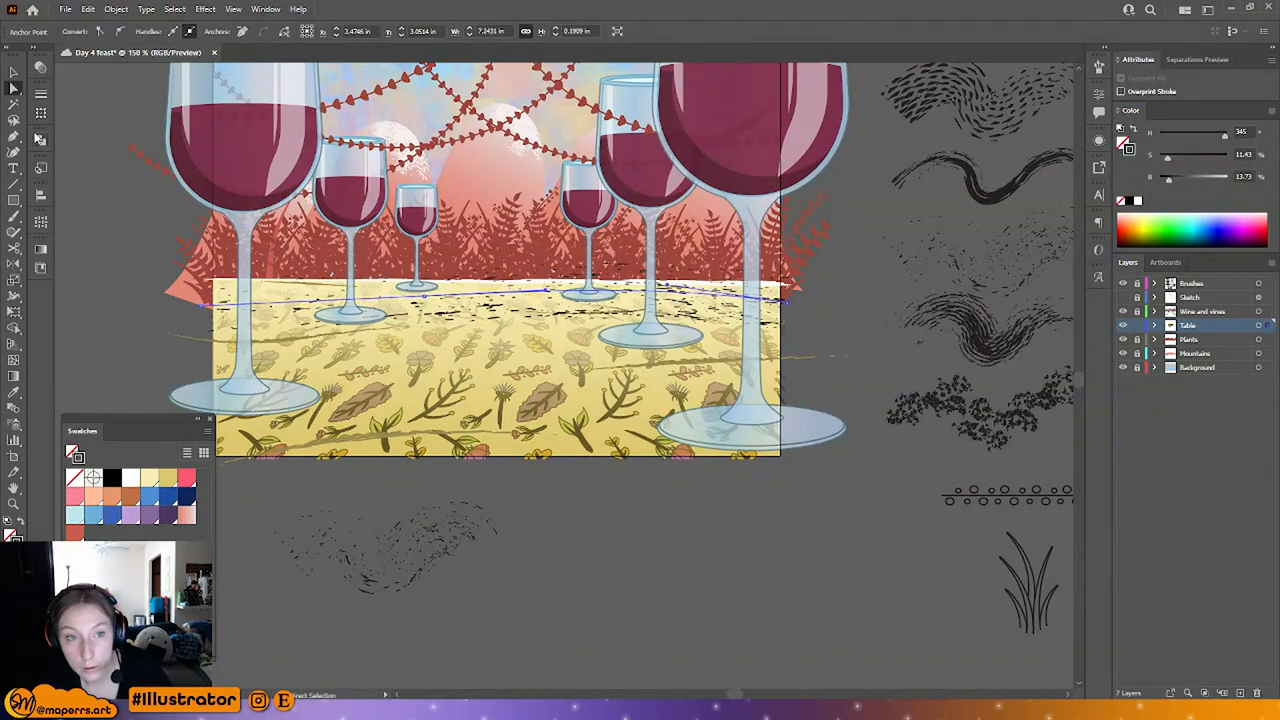
left_click(14, 137)
left_click(424, 297)
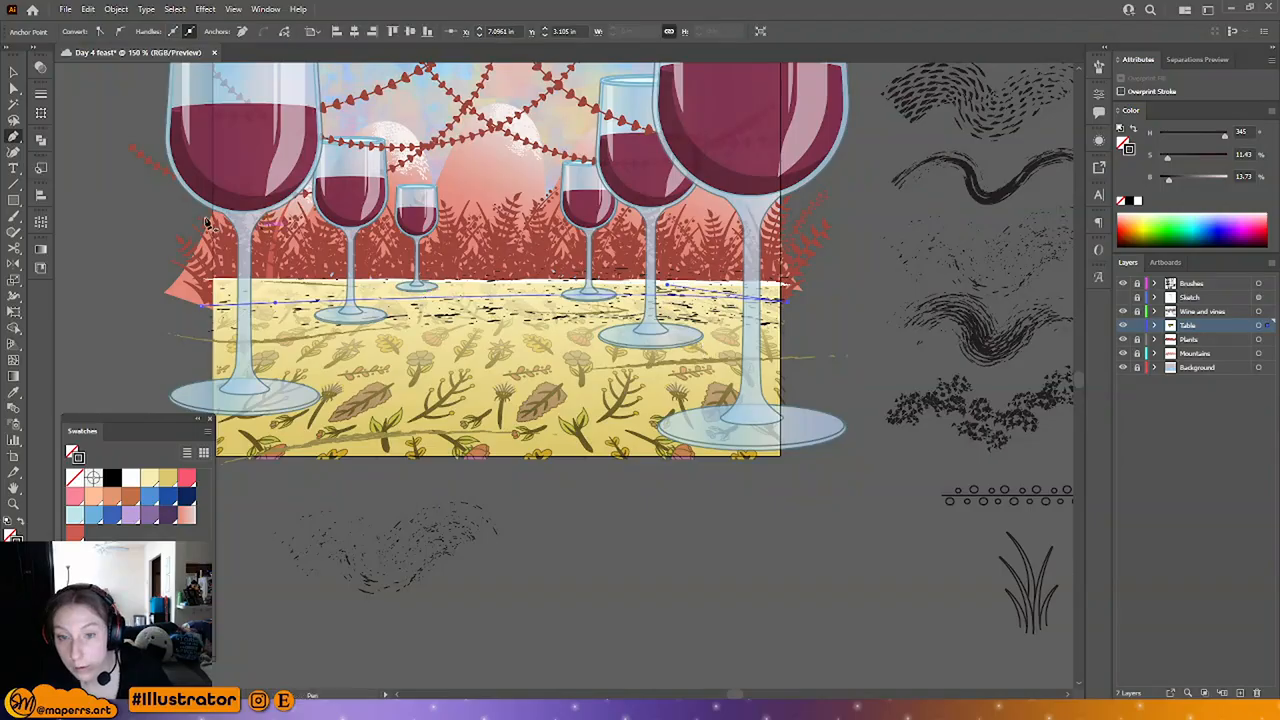
left_click(14, 91)
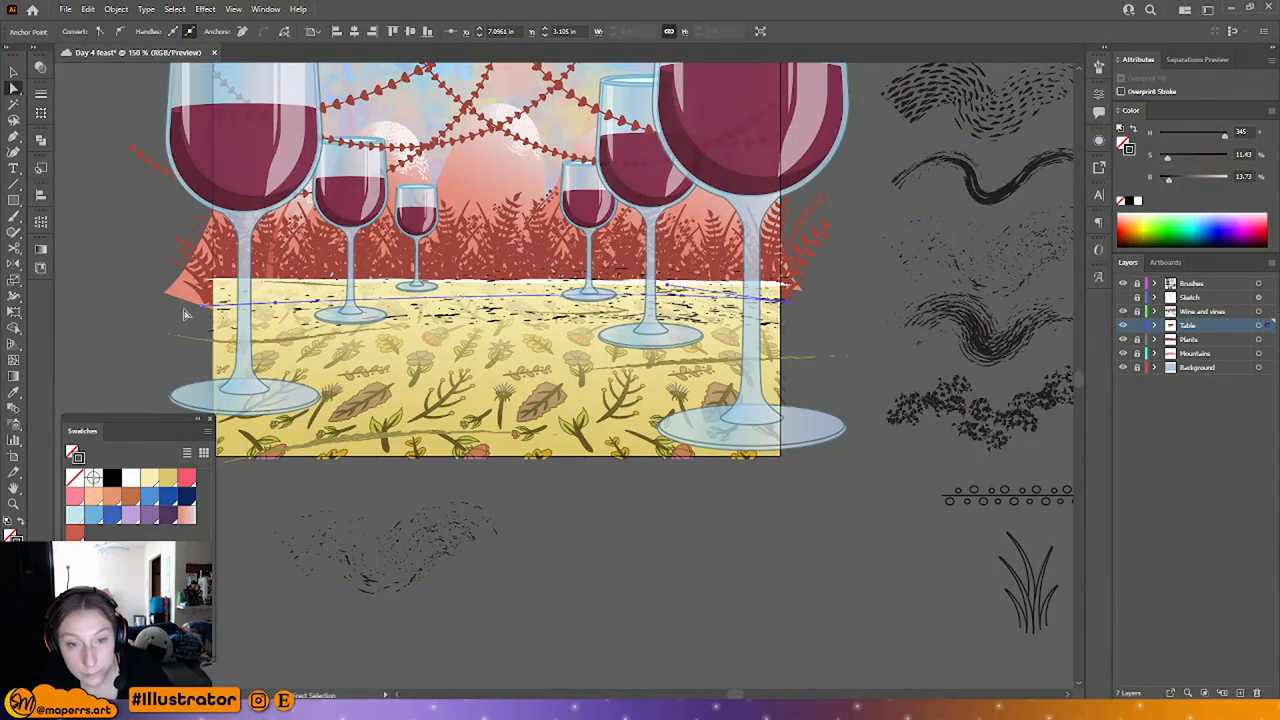
Step: Reshape the speckled stroke's path with Direct Selection, moving its anchor points so both ends extend past the table's side edges
left_click_drag(205, 310, 185, 298)
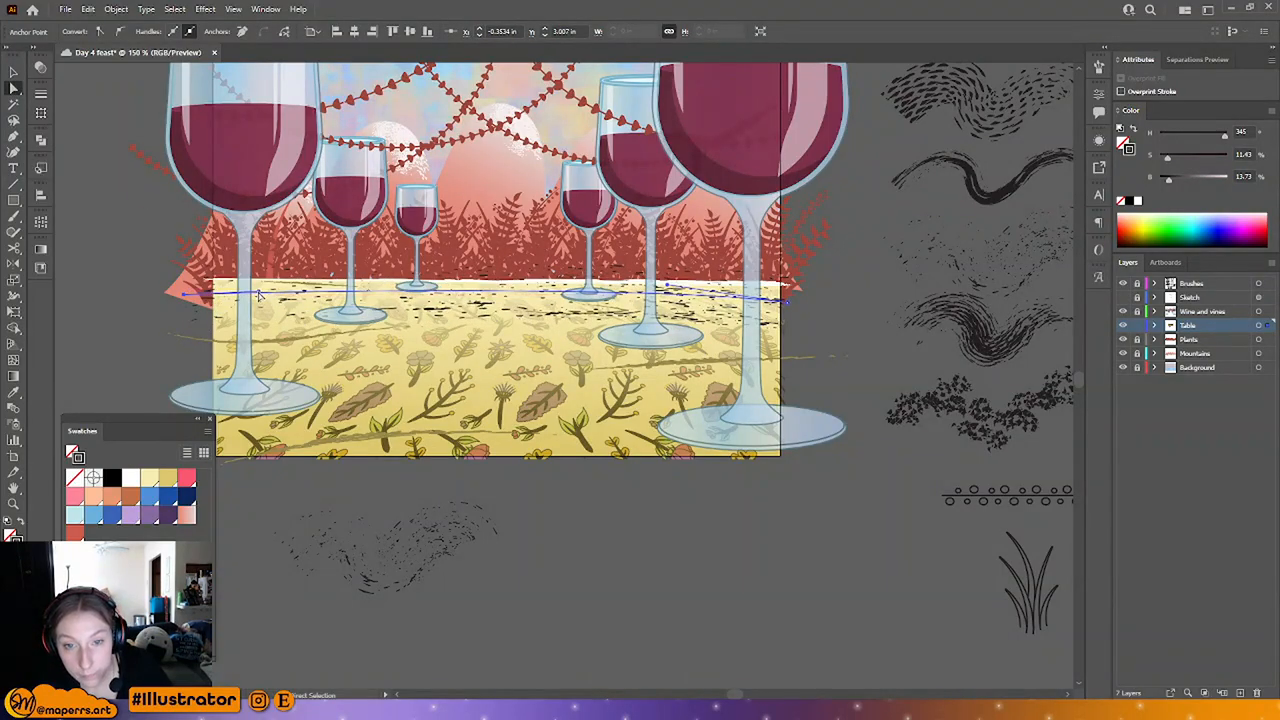
left_click_drag(258, 291, 351, 304)
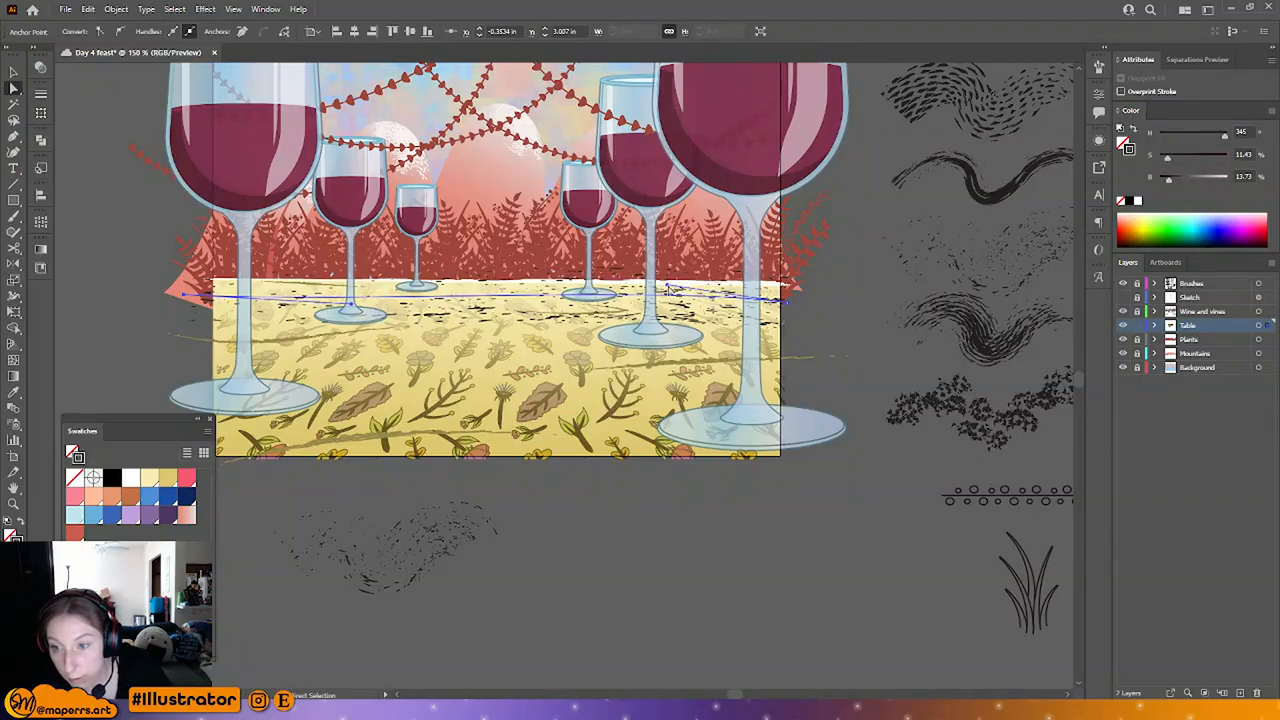
left_click_drag(676, 286, 651, 311)
left_click_drag(351, 309, 182, 303)
left_click_drag(788, 308, 797, 312)
Step: Expand the Table layer and move the speckled stroke's path beneath the group of table line strokes in the stacking order
left_click(1156, 326)
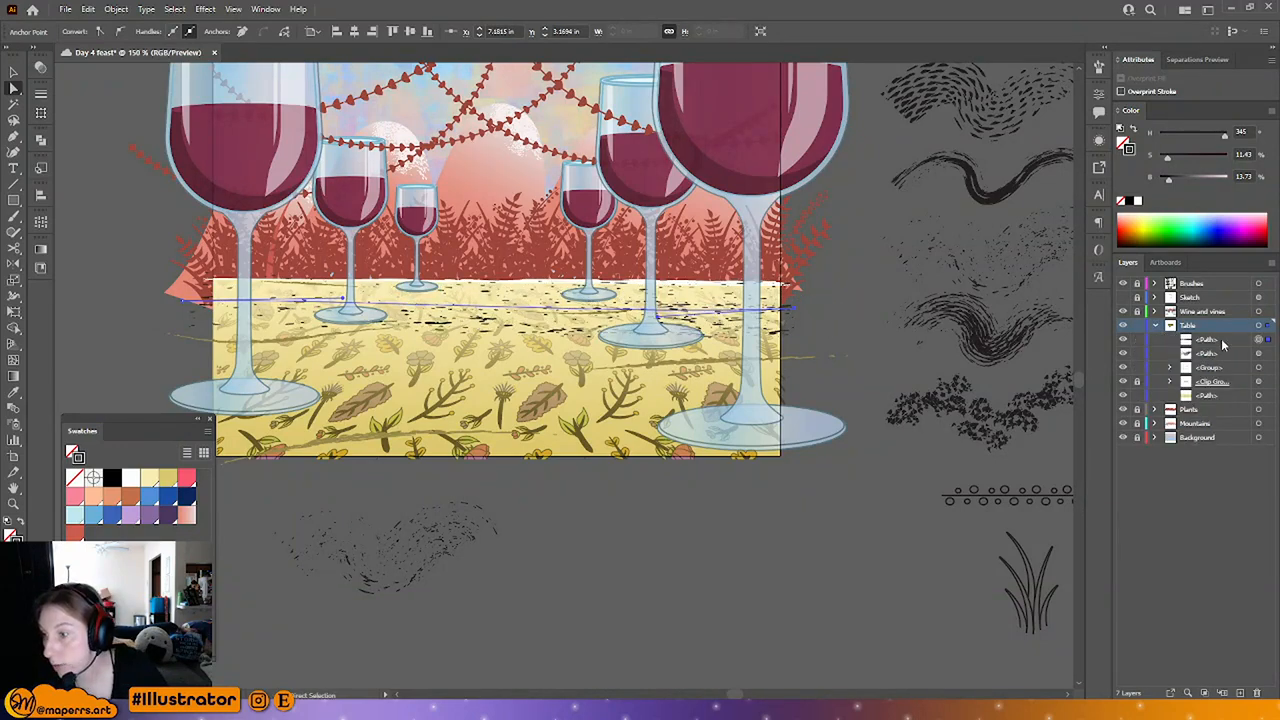
left_click(1222, 342)
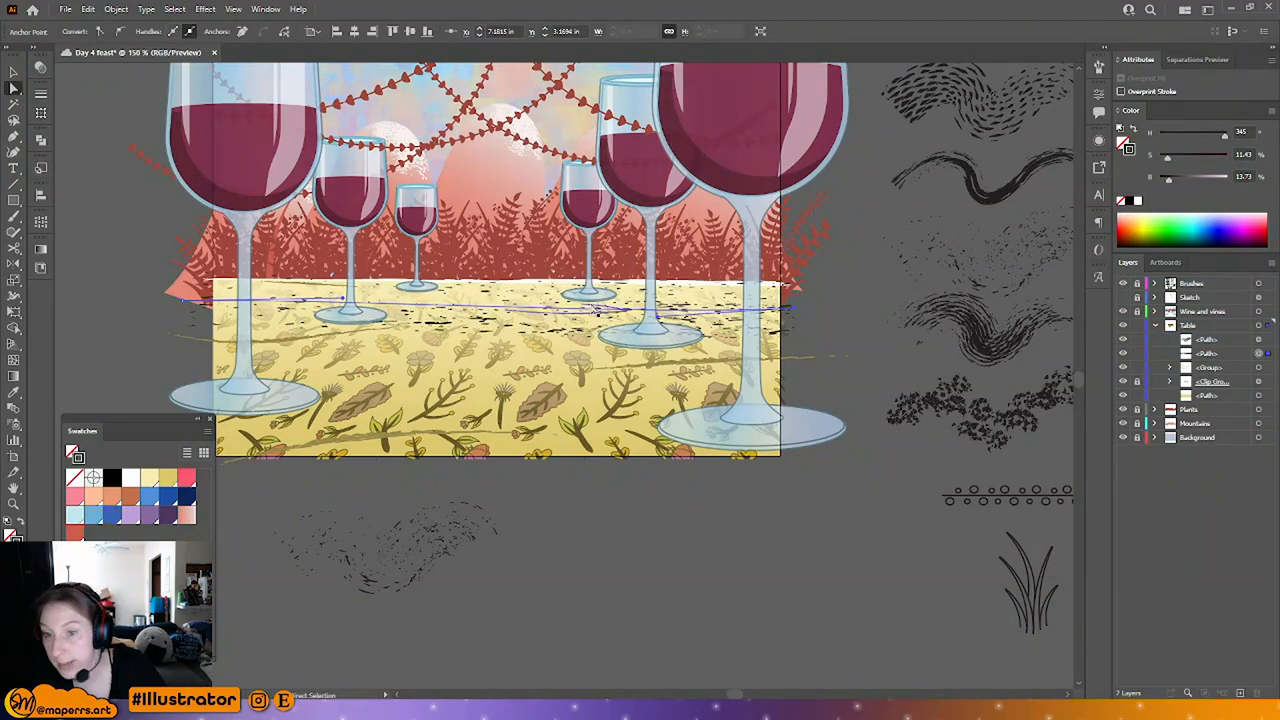
left_click(532, 310)
left_click(532, 310)
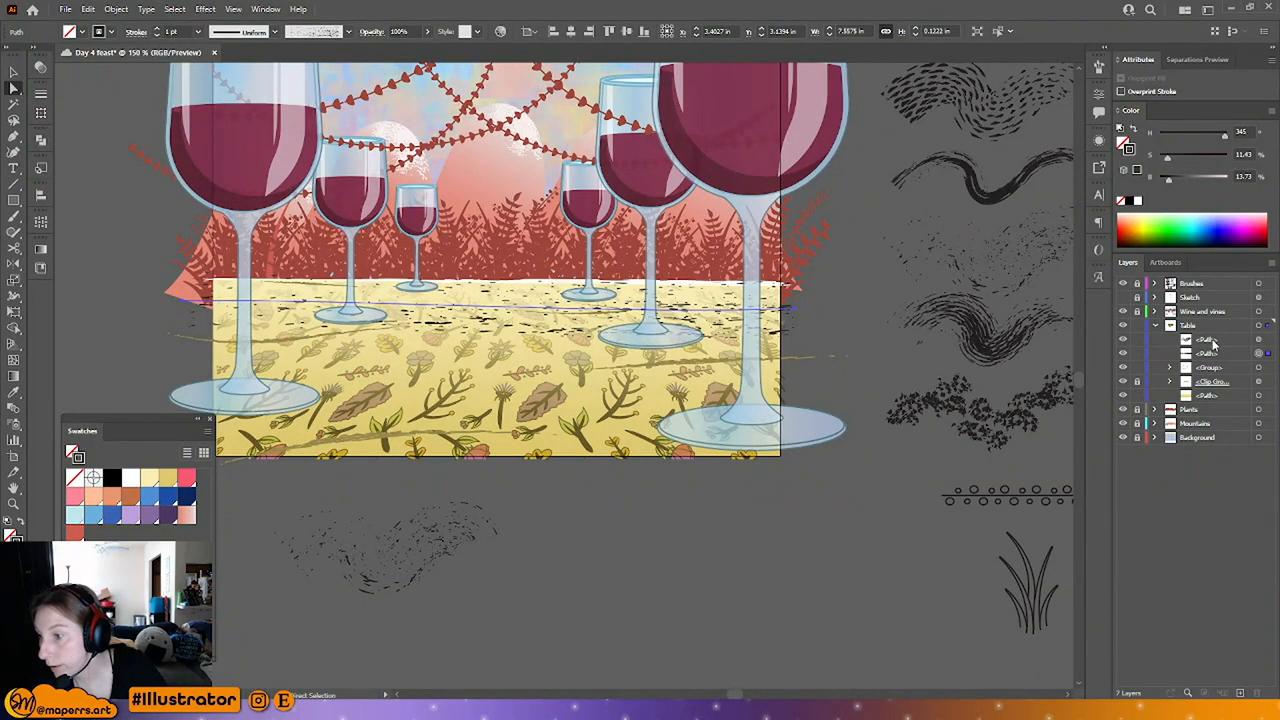
left_click_drag(1220, 353, 1220, 371)
Step: Deselect the speckled stroke and save the document
key("v")
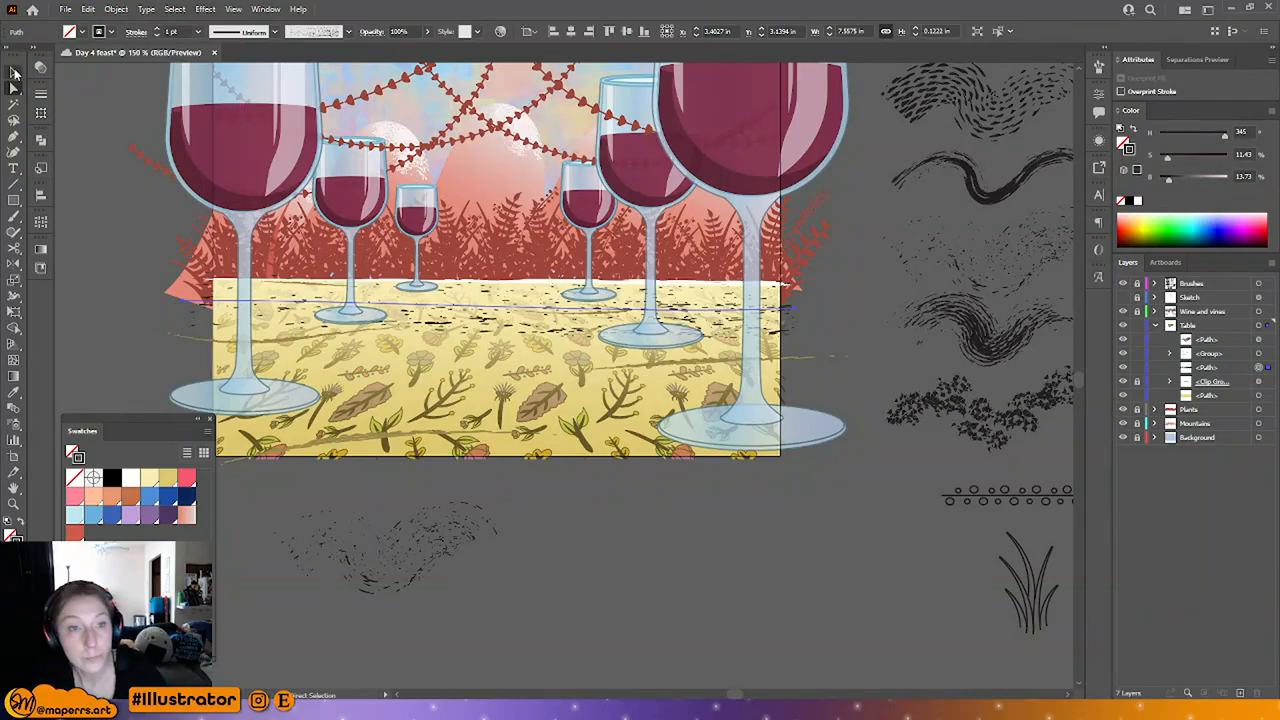
left_click(66, 151)
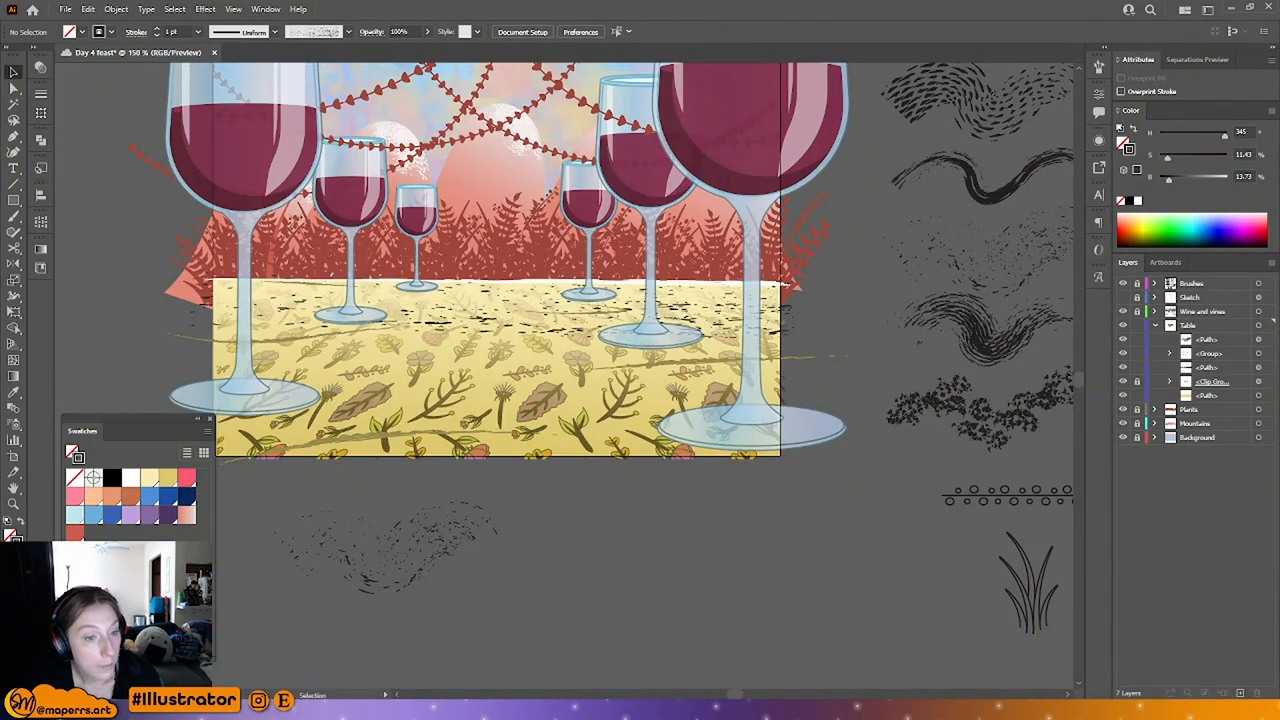
key("ctrl+s")
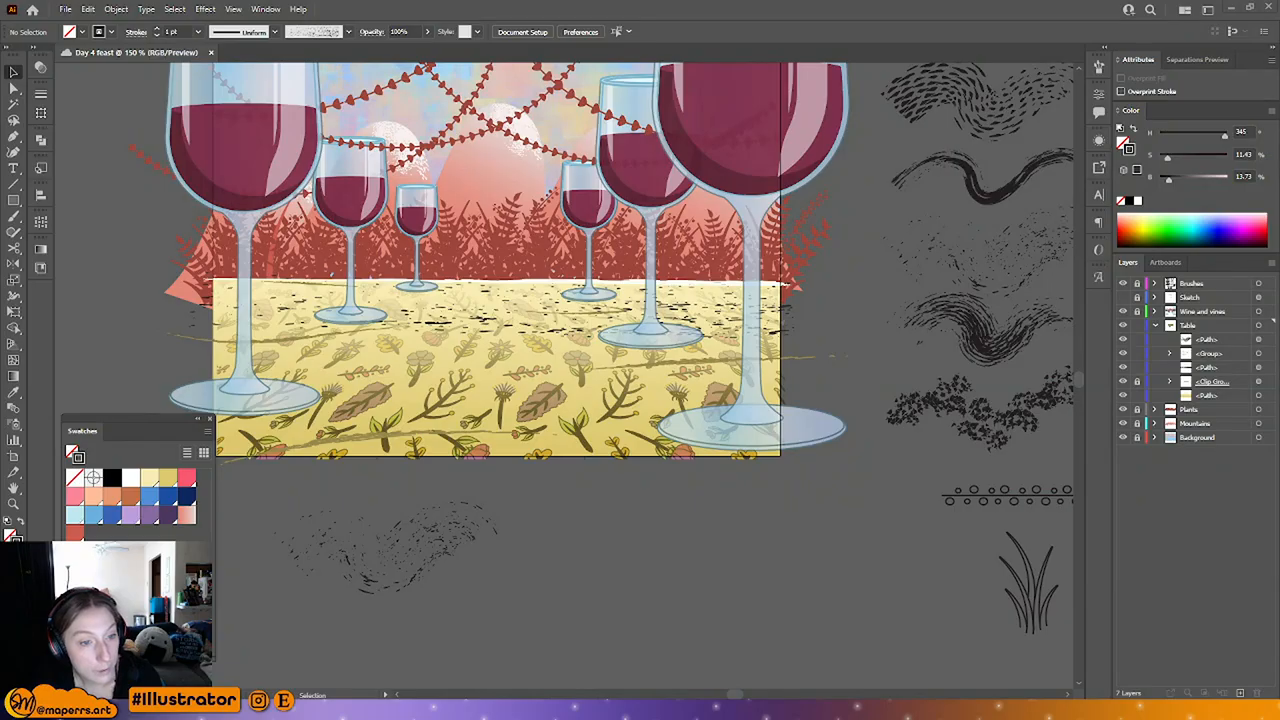
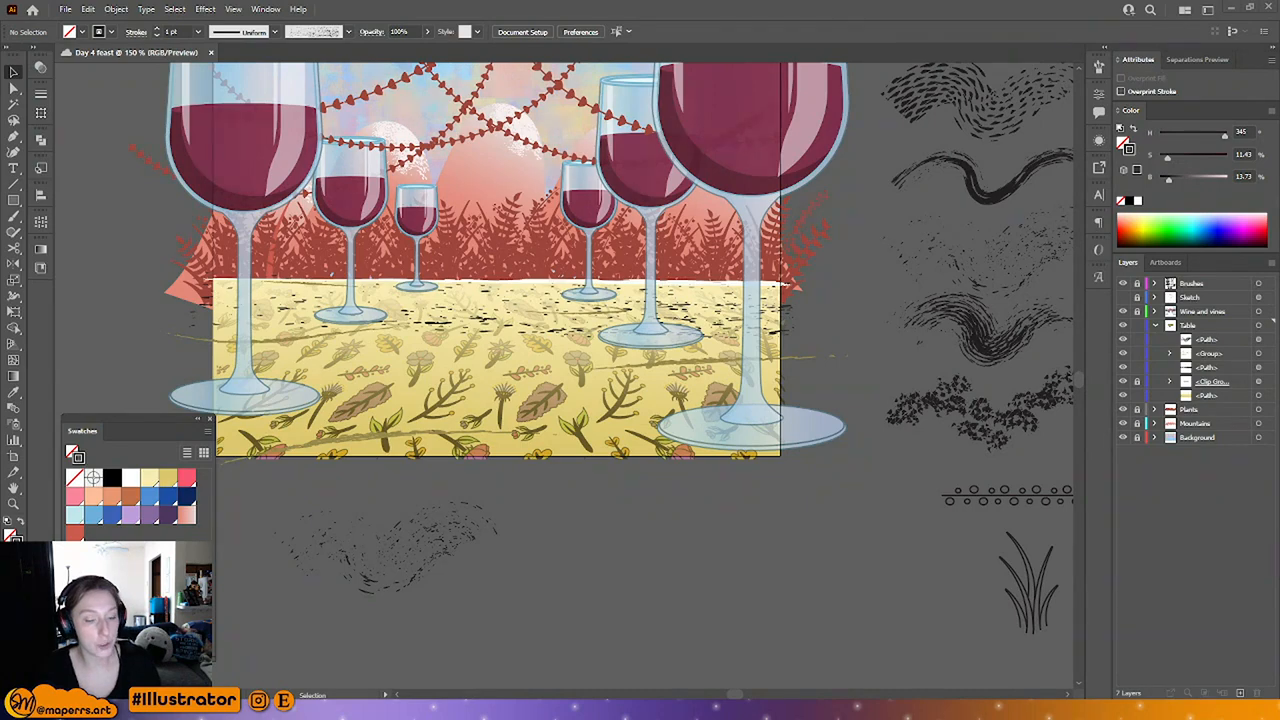
key("XF86AudioLowerVolume")
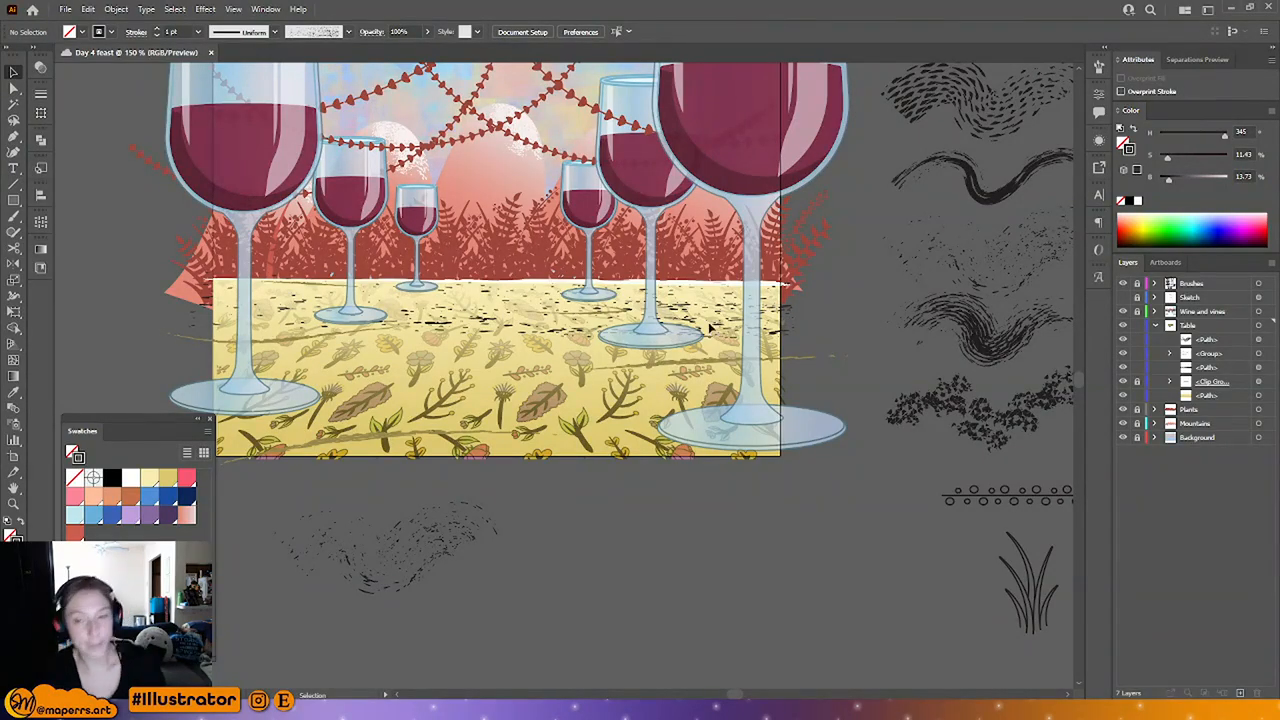
Step: Select the speckled stroke on the table and expand its appearance into filled shapes
left_click(556, 319)
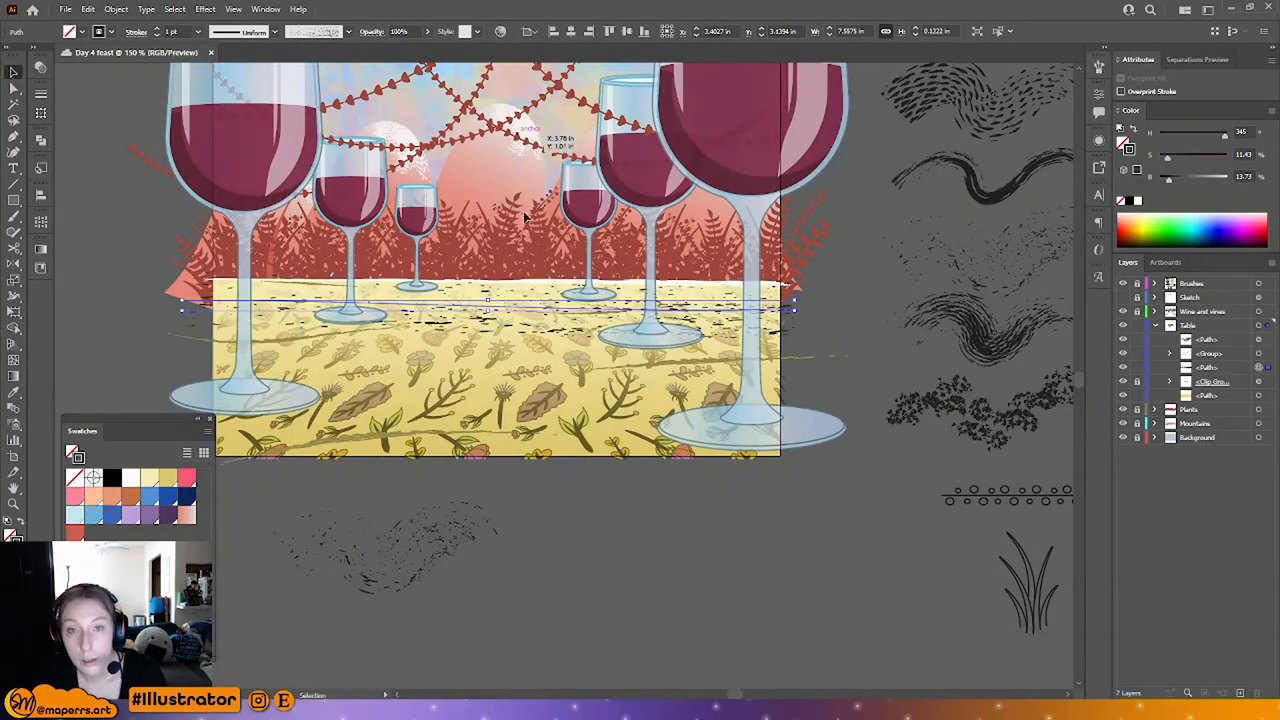
left_click(566, 318)
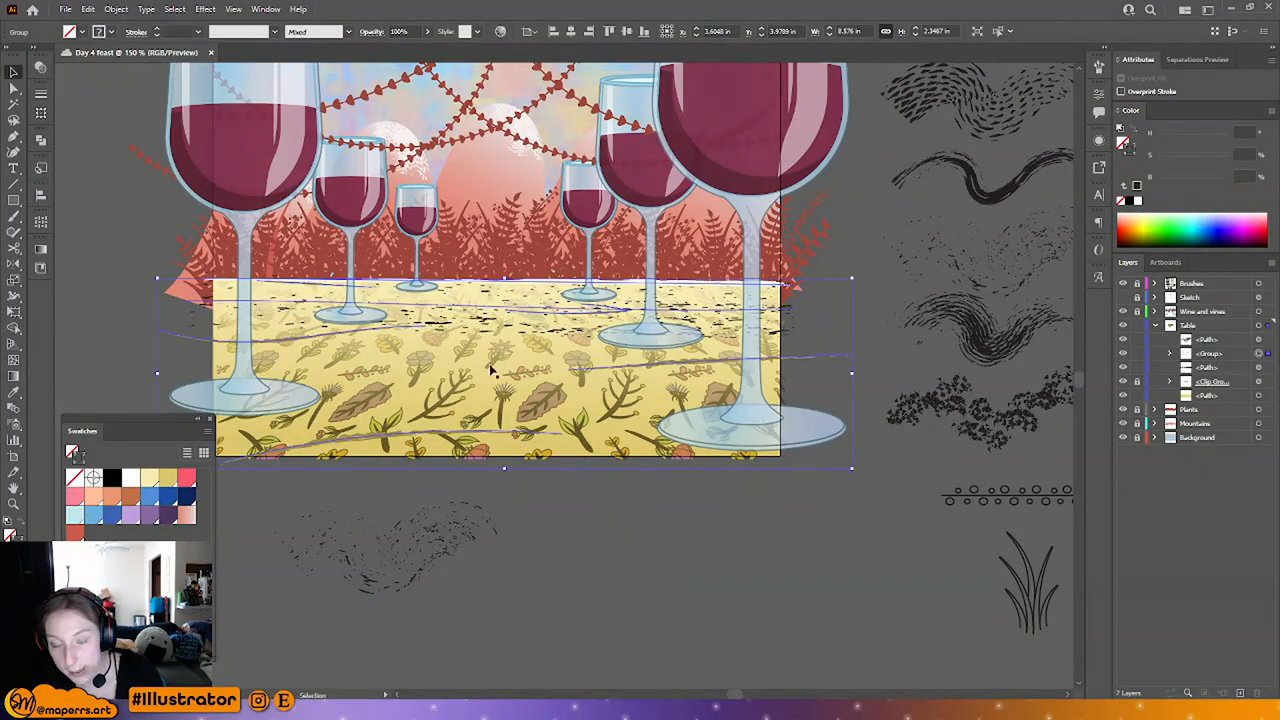
left_click(572, 345)
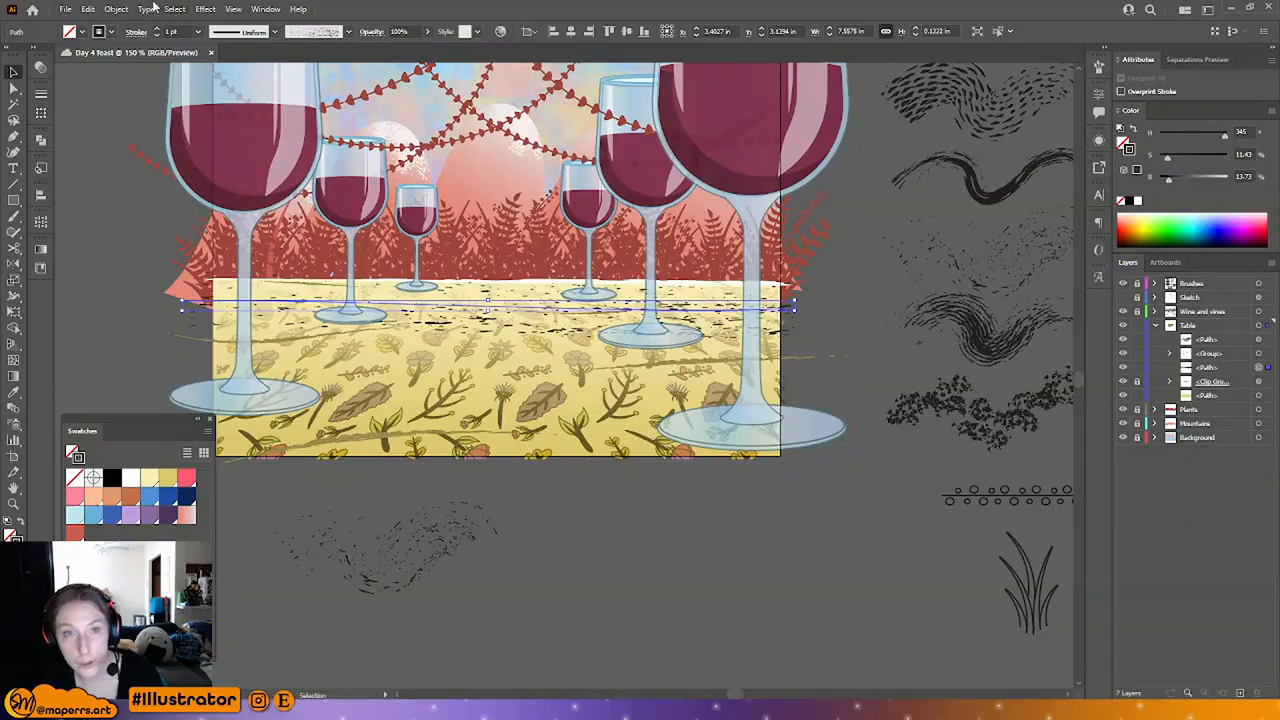
left_click(116, 9)
left_click(158, 180)
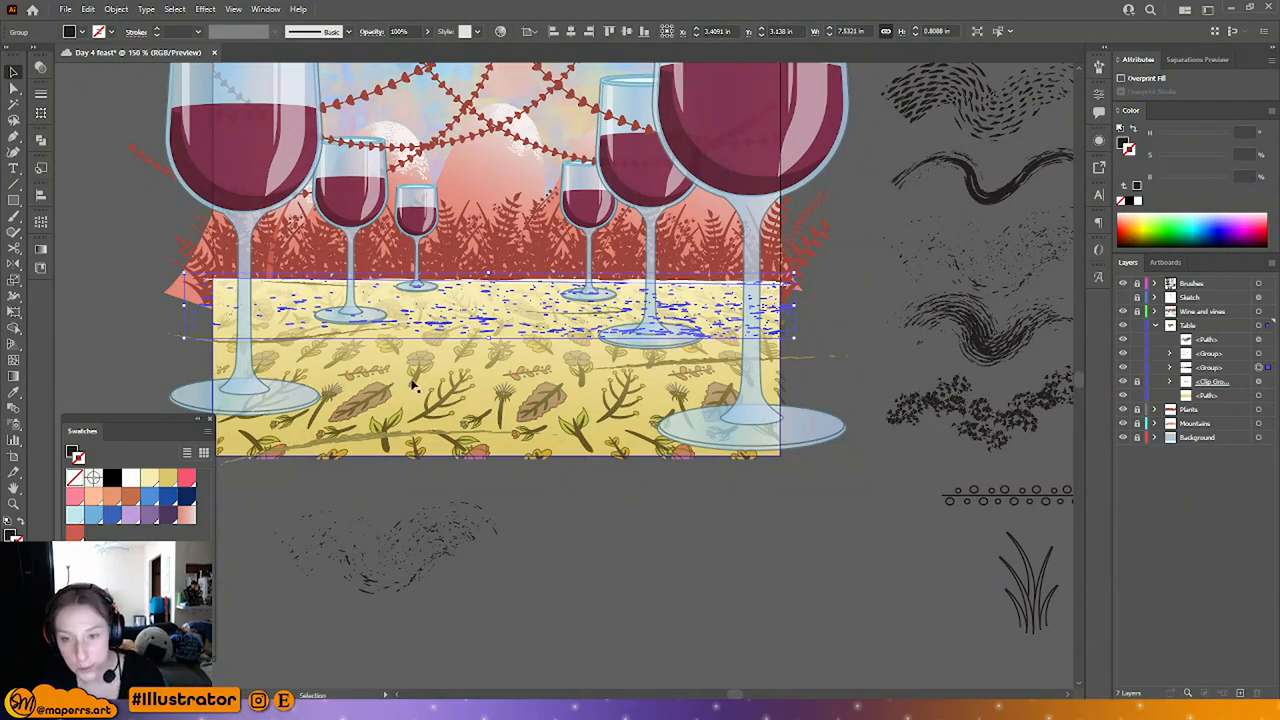
Step: Fill the expanded speckles with the light pink swatch, leave them without a stroke and lower the swatch's tint to 65%
left_click(149, 478)
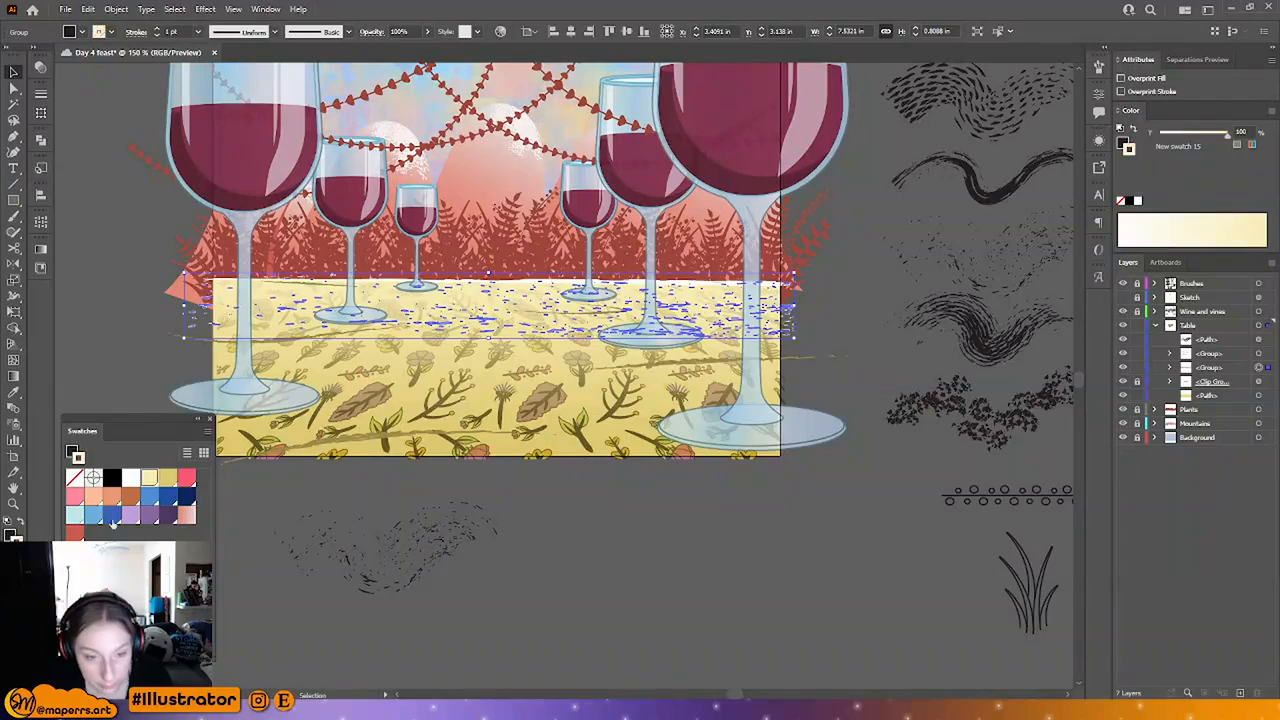
left_click(24, 530)
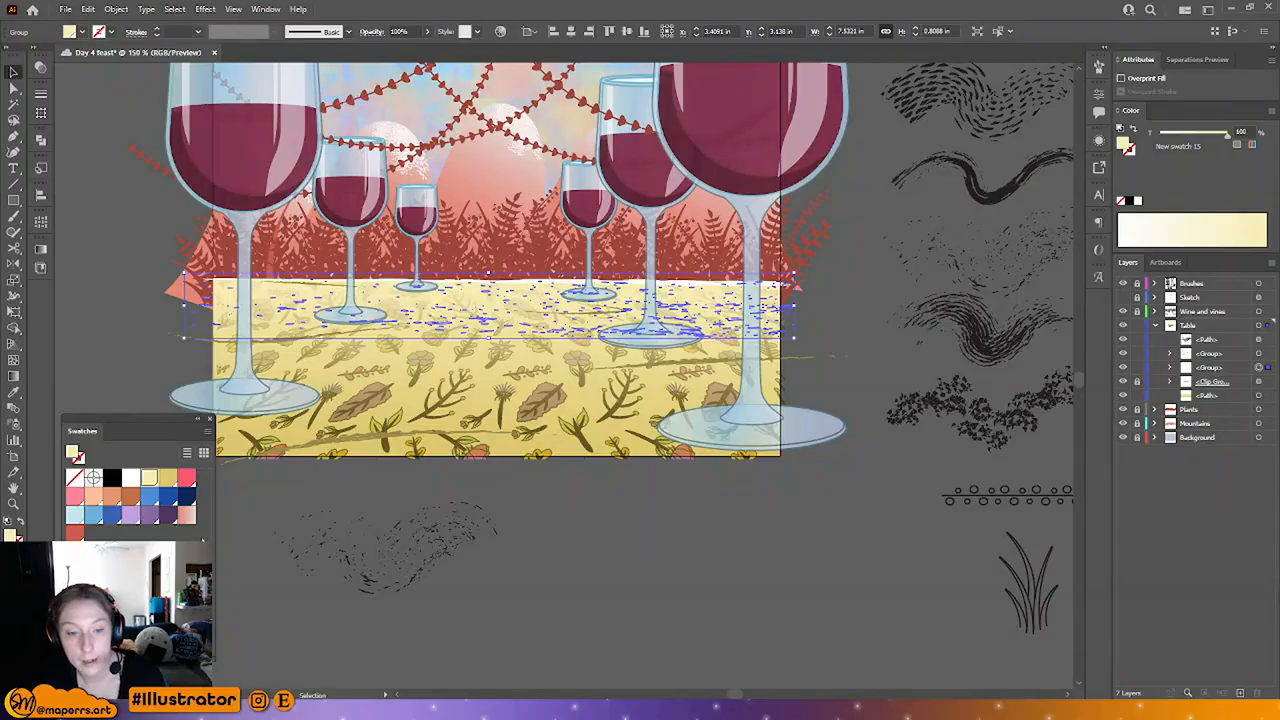
left_click(76, 496)
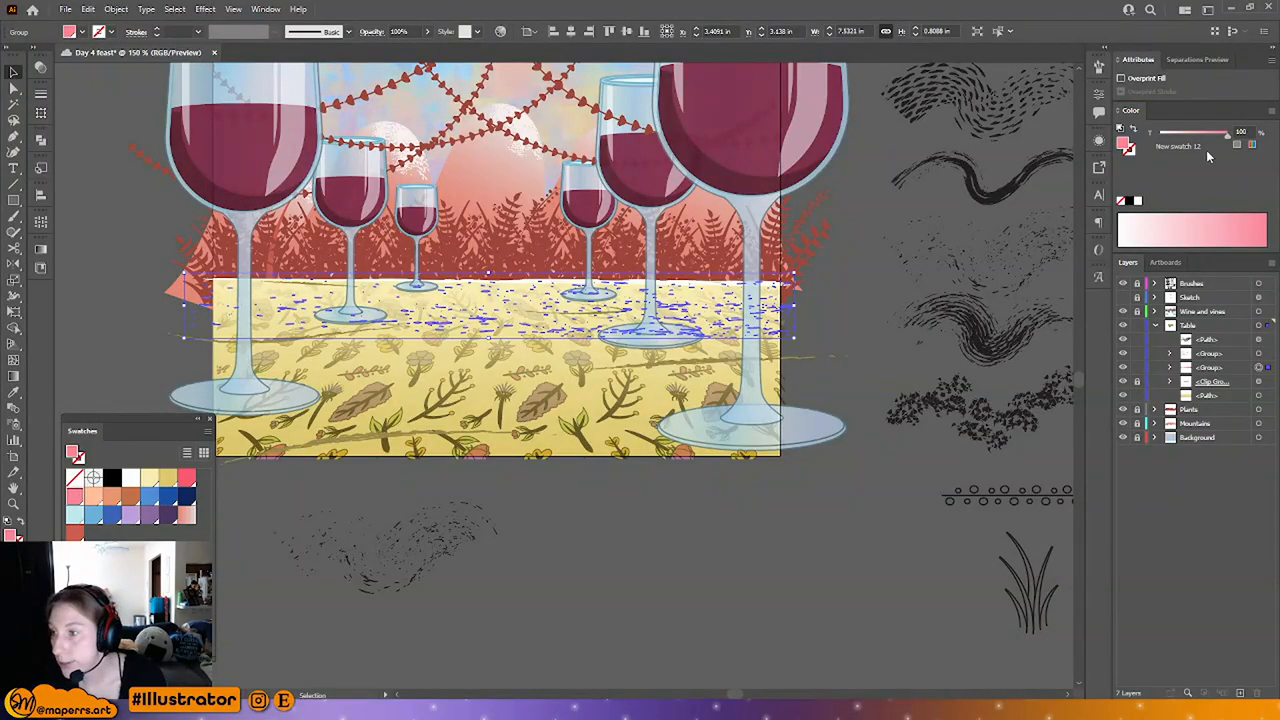
left_click_drag(1228, 136, 1203, 140)
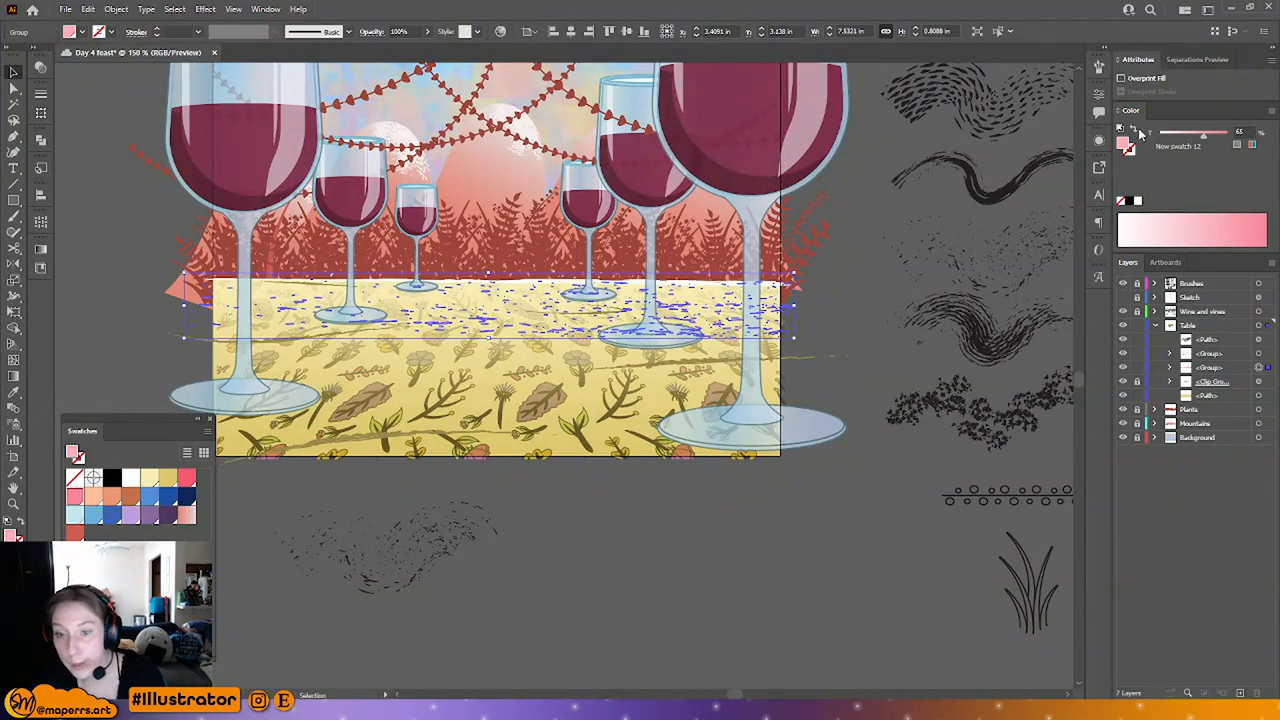
left_click(718, 467)
left_click(480, 338)
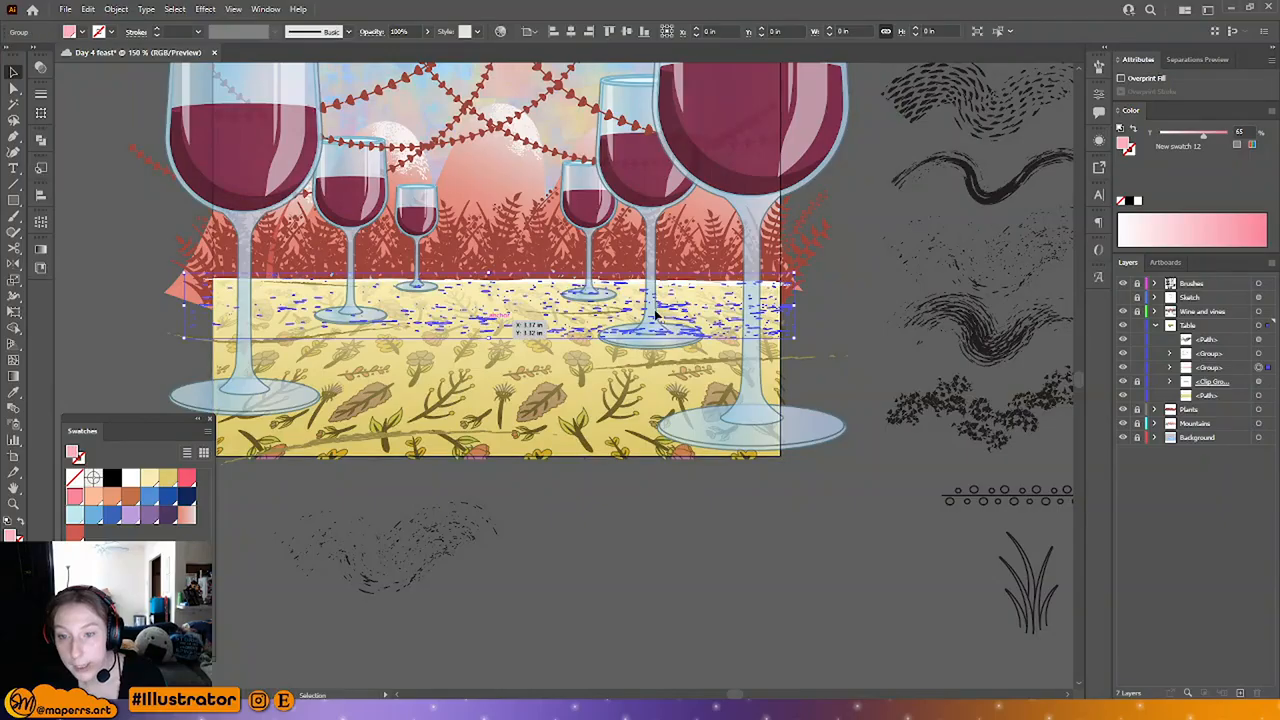
Step: Try the Color Dodge blend mode on the pink speckle group
left_click(372, 33)
left_click(251, 55)
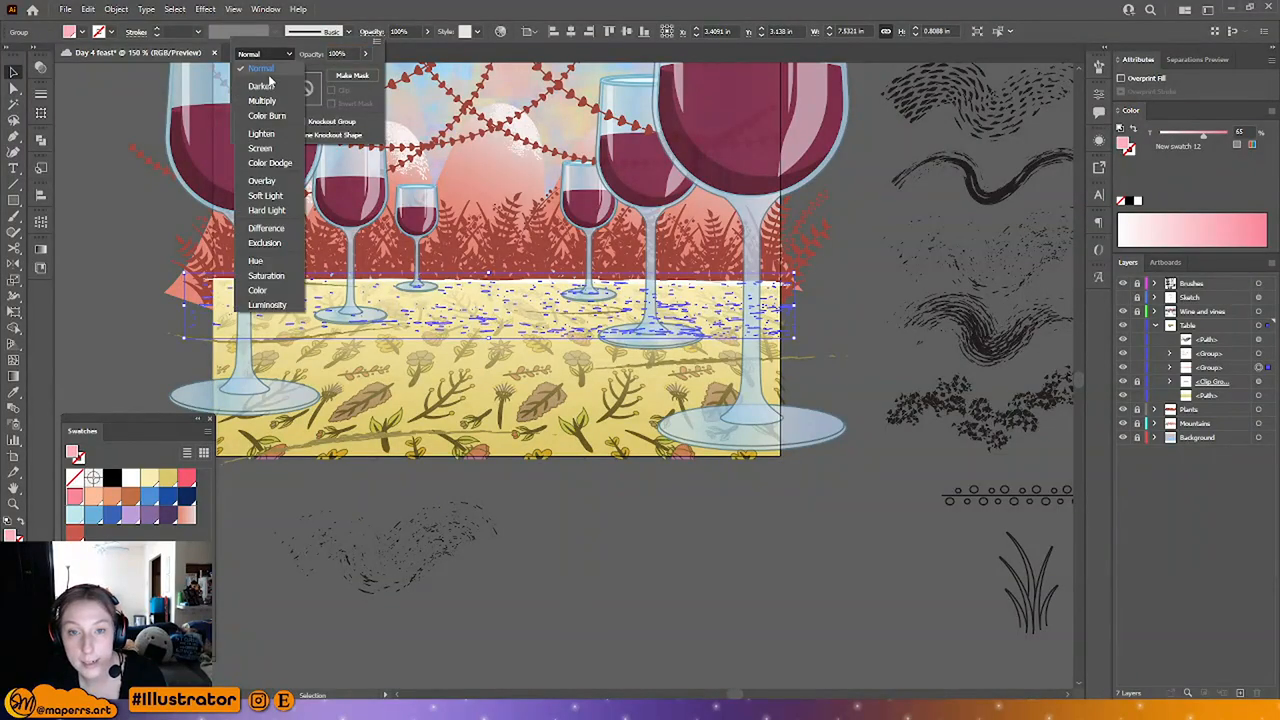
left_click(272, 168)
left_click(567, 539)
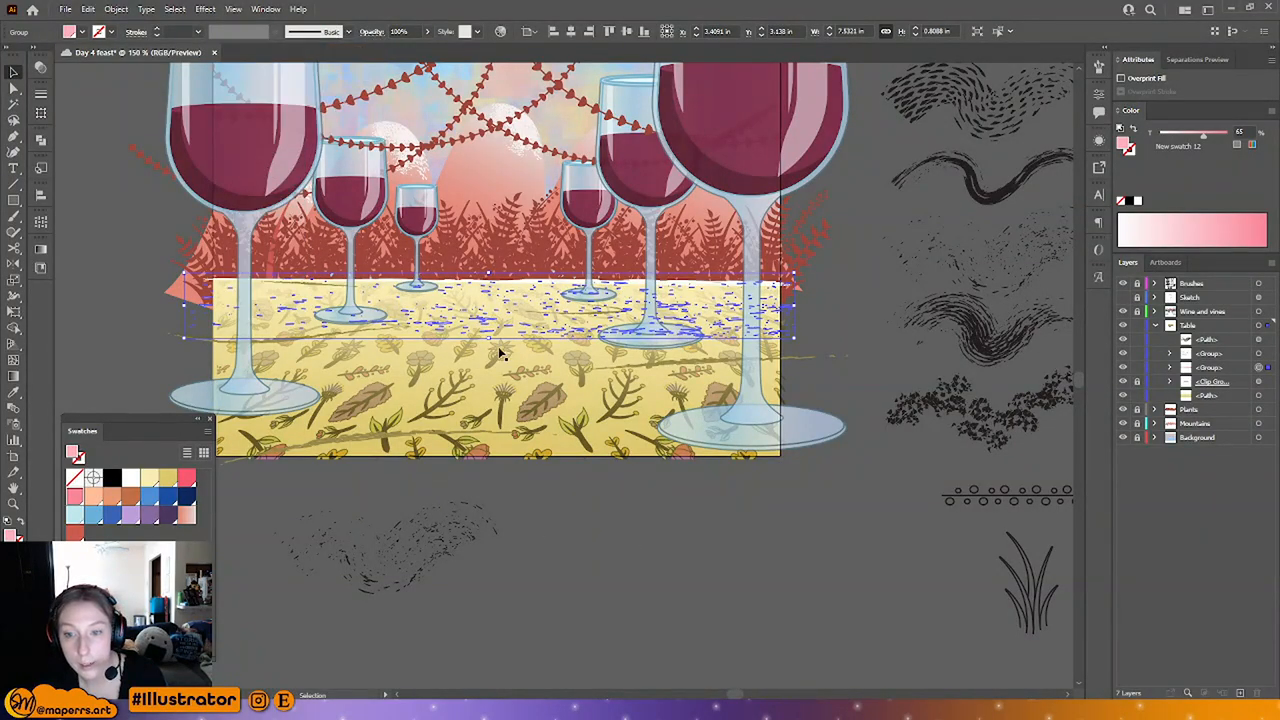
Step: Switch the pink speckle group's blend mode from Color Dodge to Overlay and compare it against the table
key("ctrl+plus")
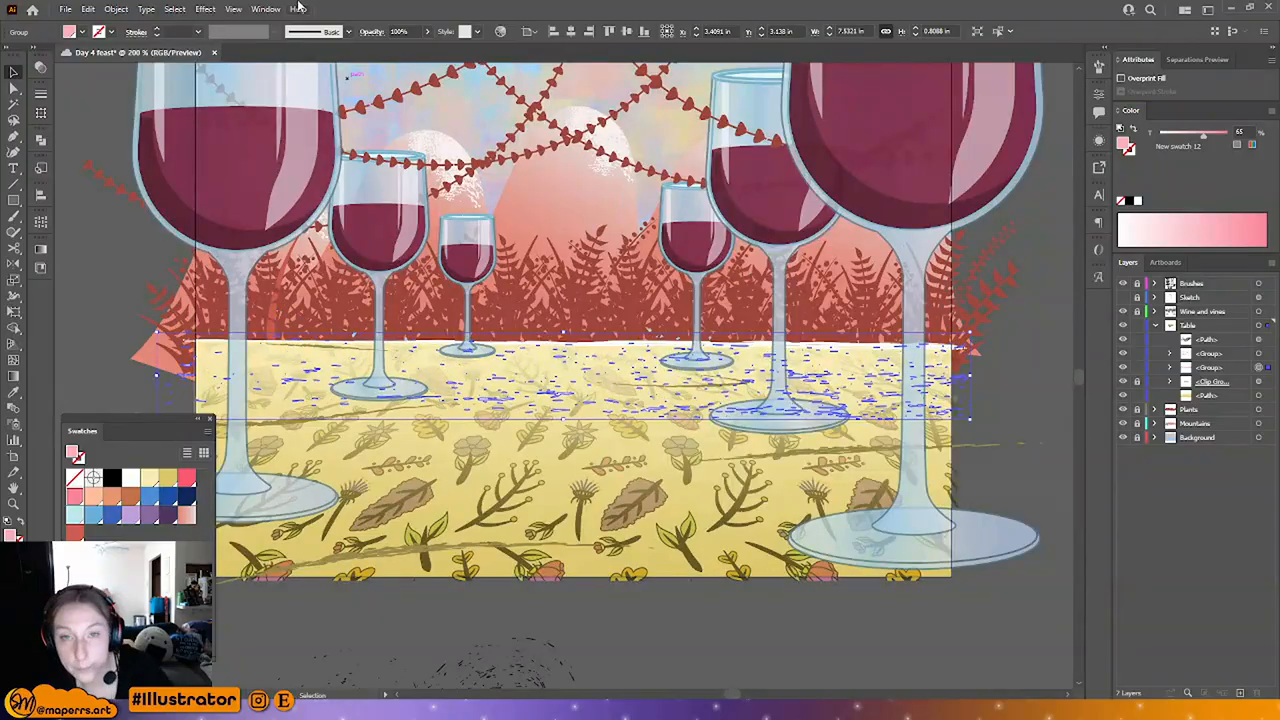
left_click(372, 31)
left_click(262, 54)
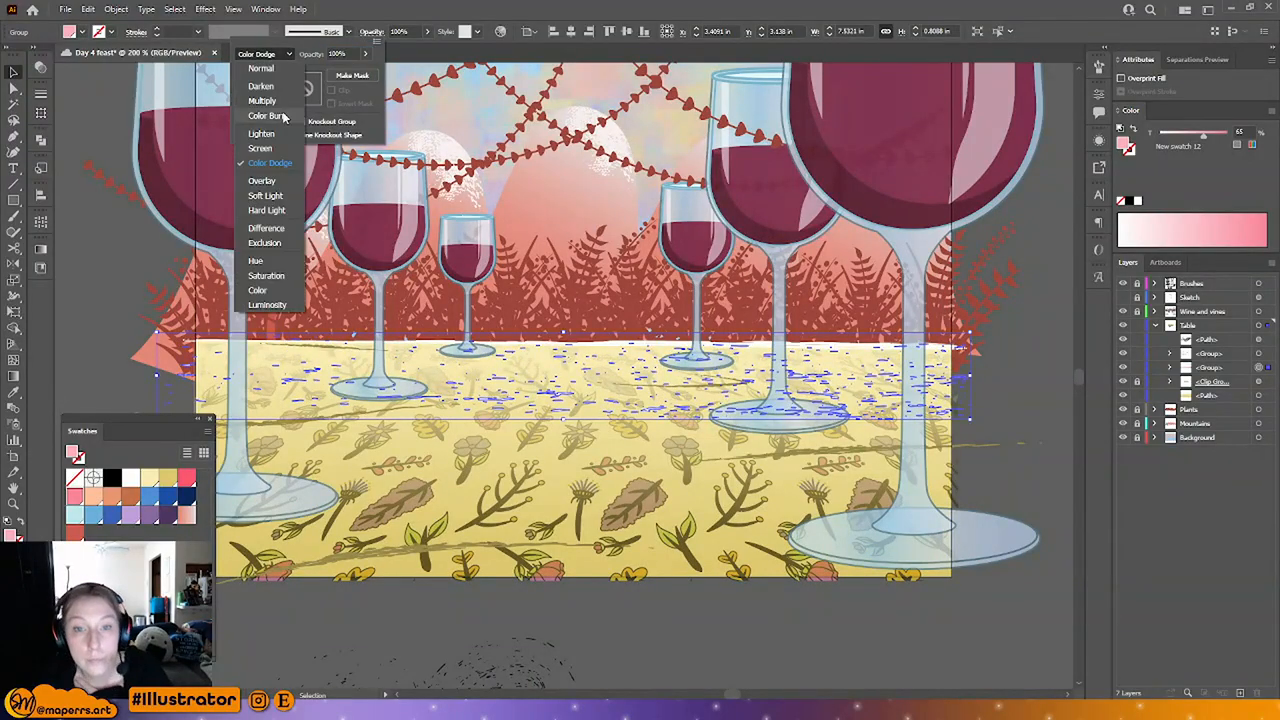
left_click(262, 180)
left_click(113, 318)
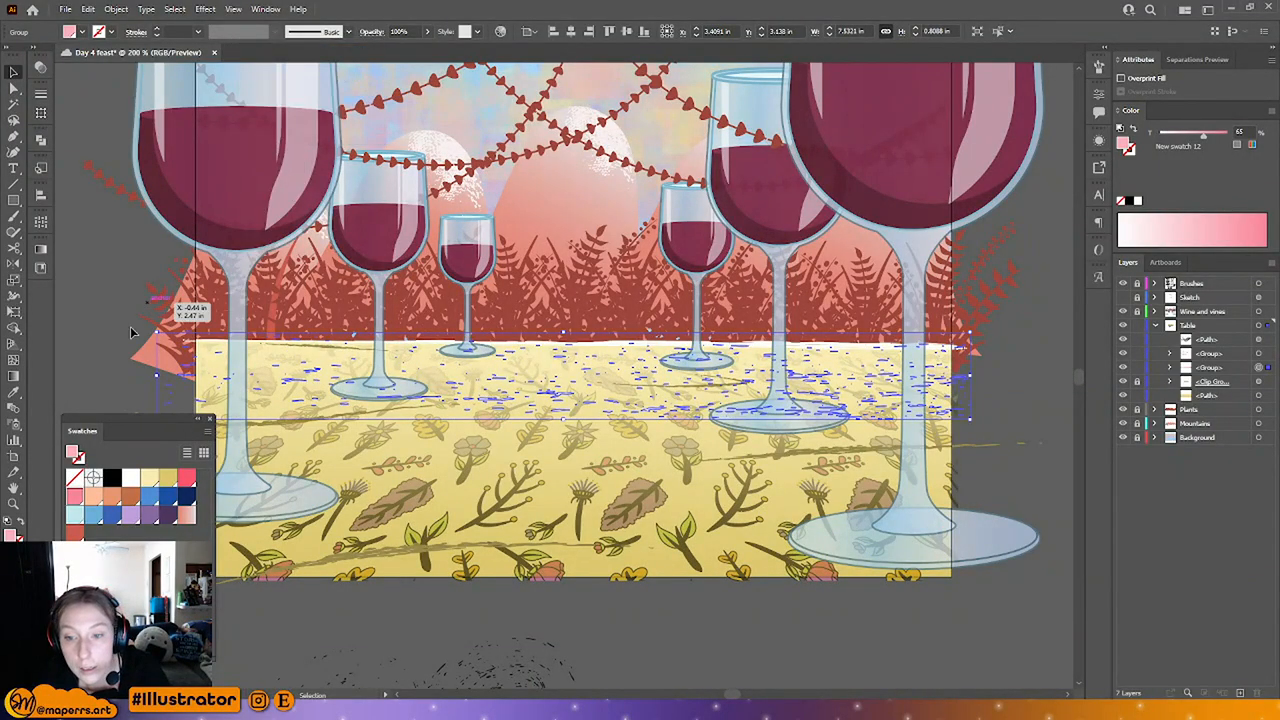
left_click(520, 405)
left_click(494, 401)
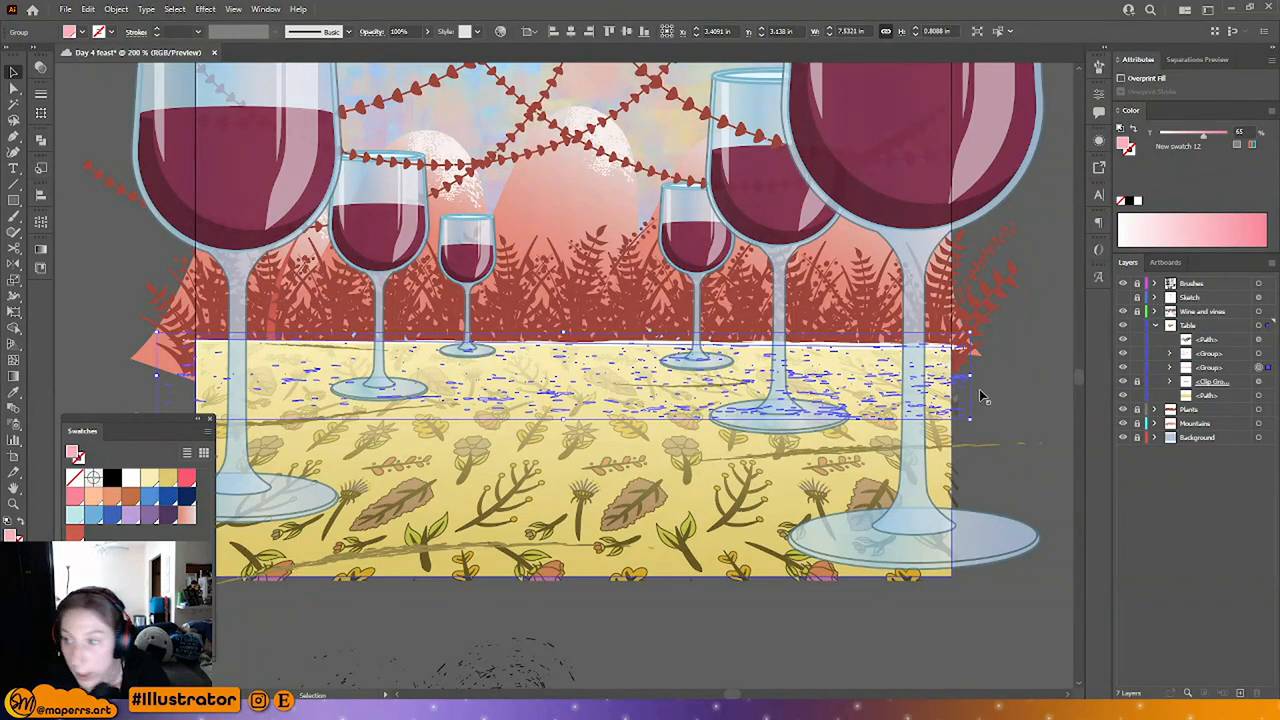
Step: Raise the speckles' pink tint to 100% and compare the Color Dodge and Overlay blend modes, settling on Overlay
left_click_drag(1204, 135, 1238, 140)
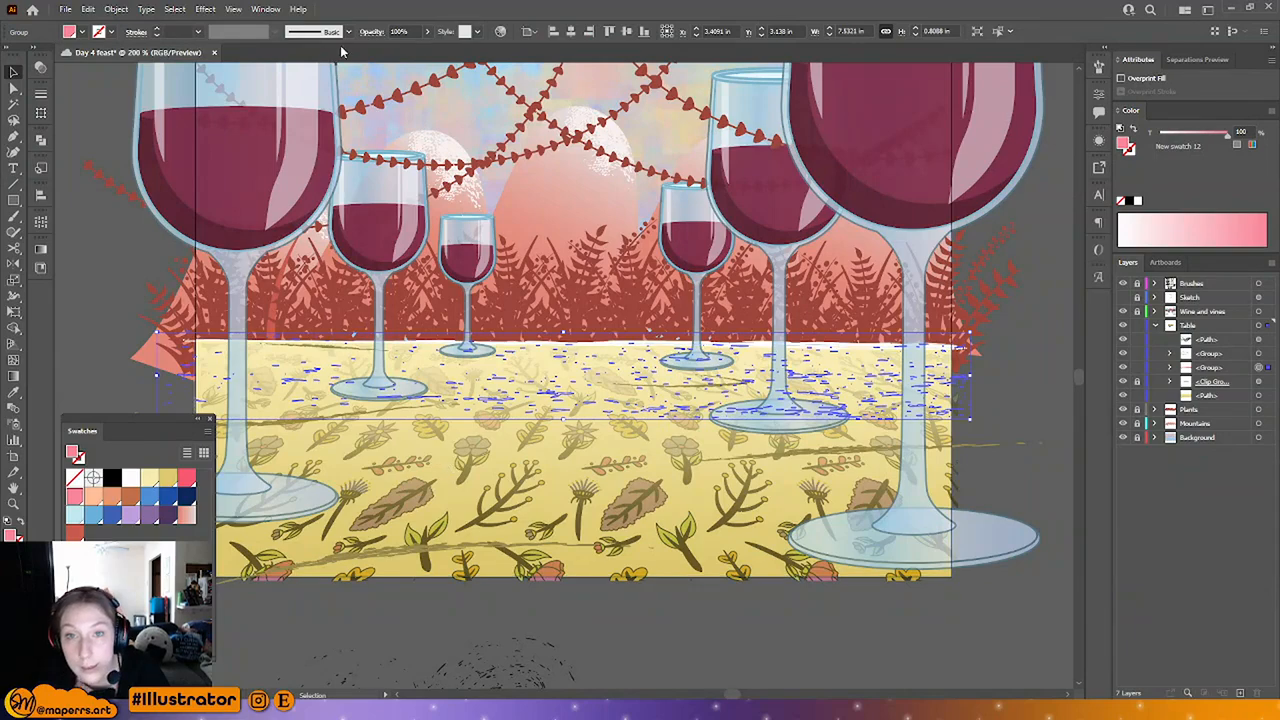
left_click(368, 32)
left_click(266, 54)
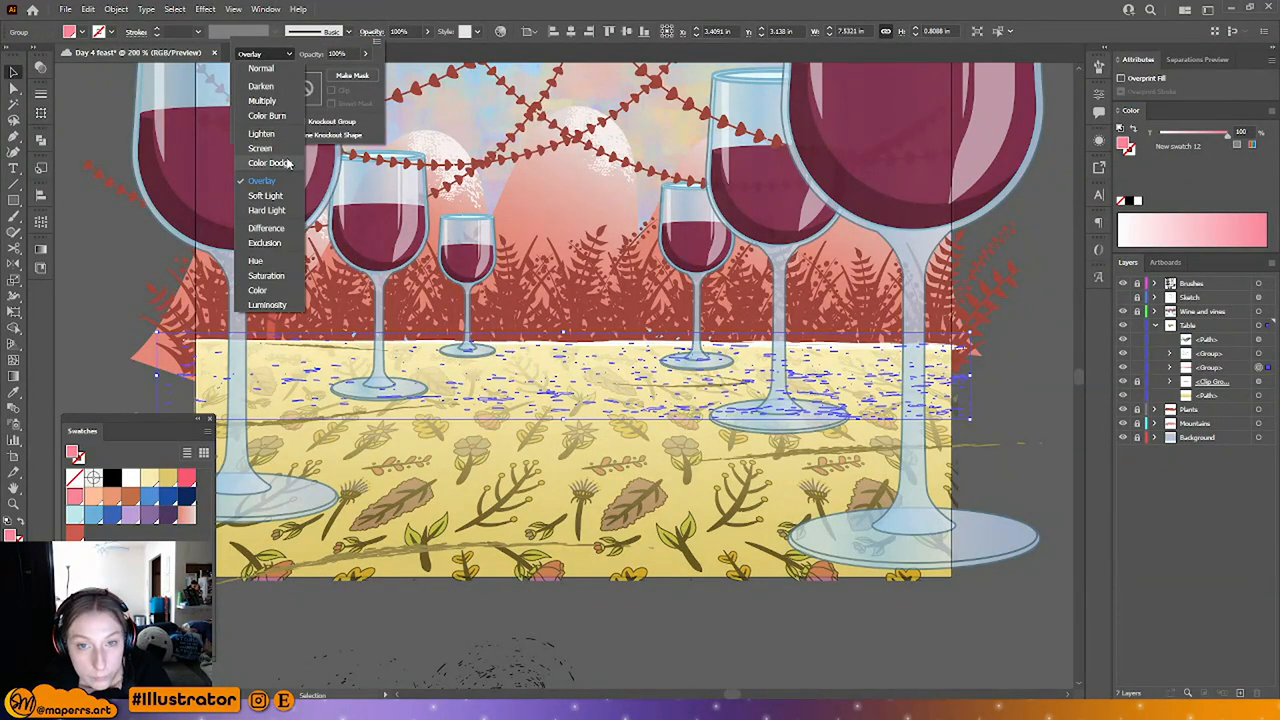
left_click(290, 163)
left_click(290, 55)
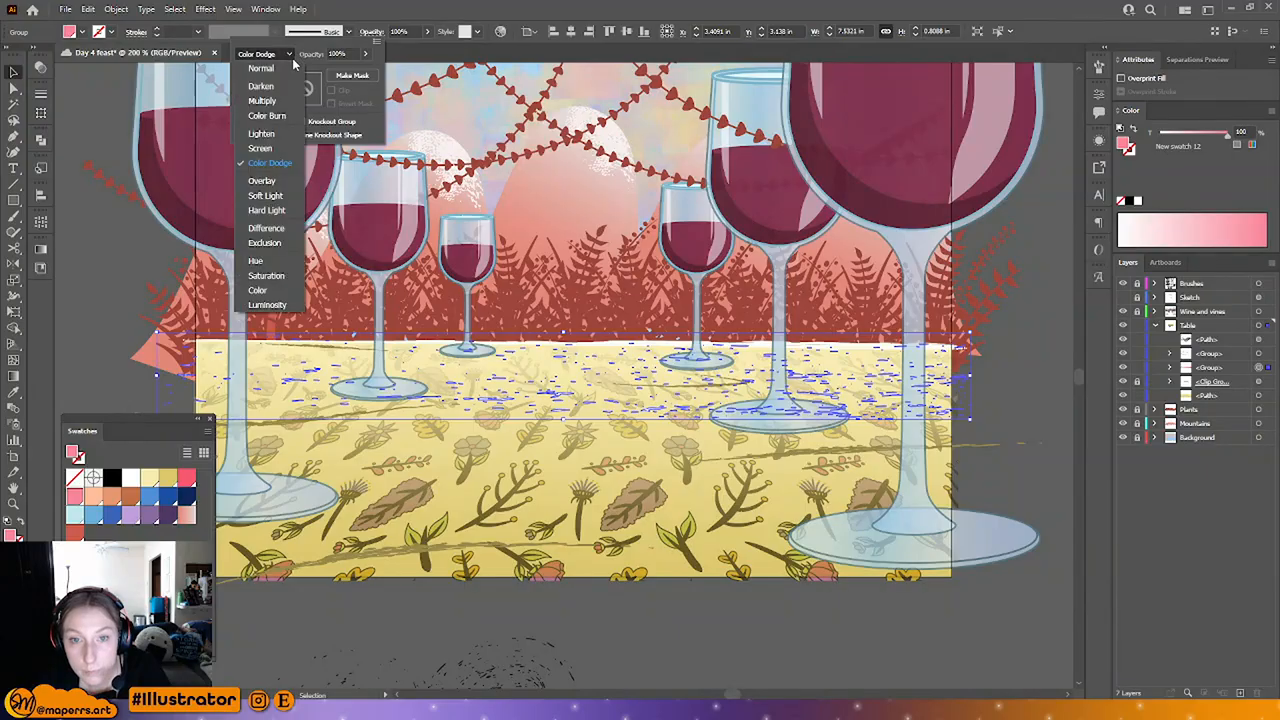
left_click(260, 182)
left_click(97, 263)
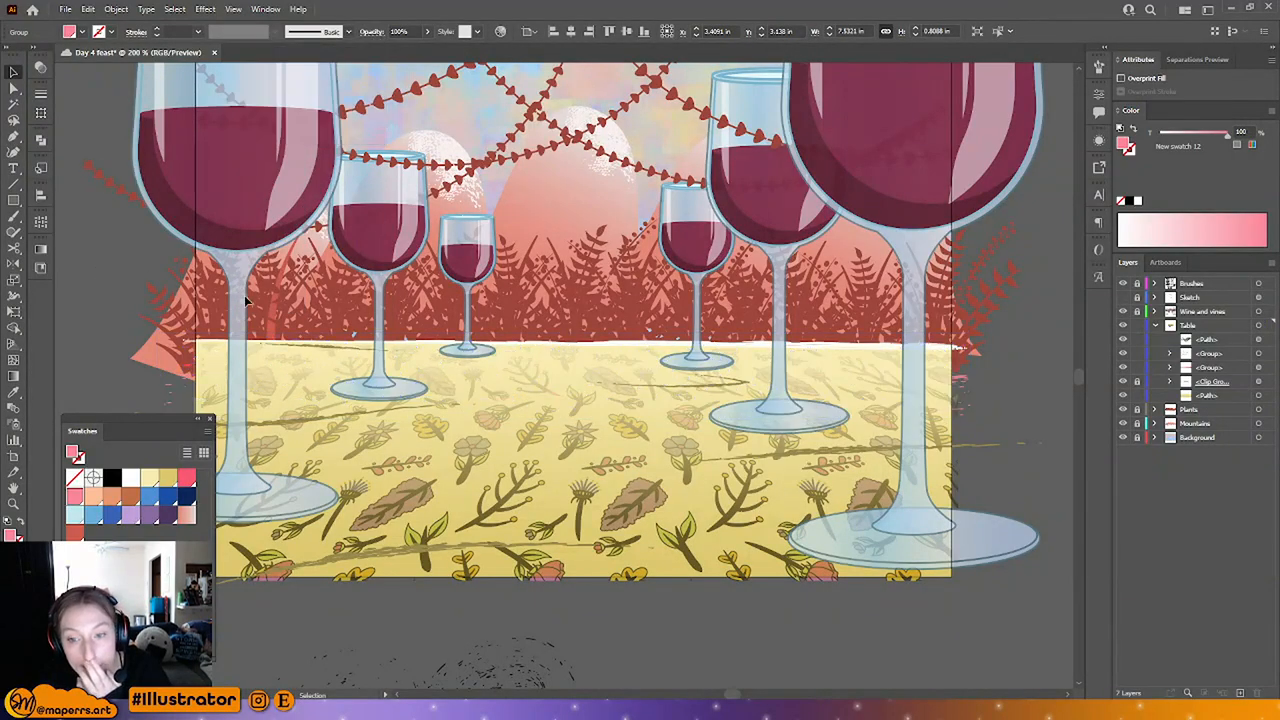
Step: Try the Luminosity blend mode on the speckle group and check it deselected
left_click(371, 31)
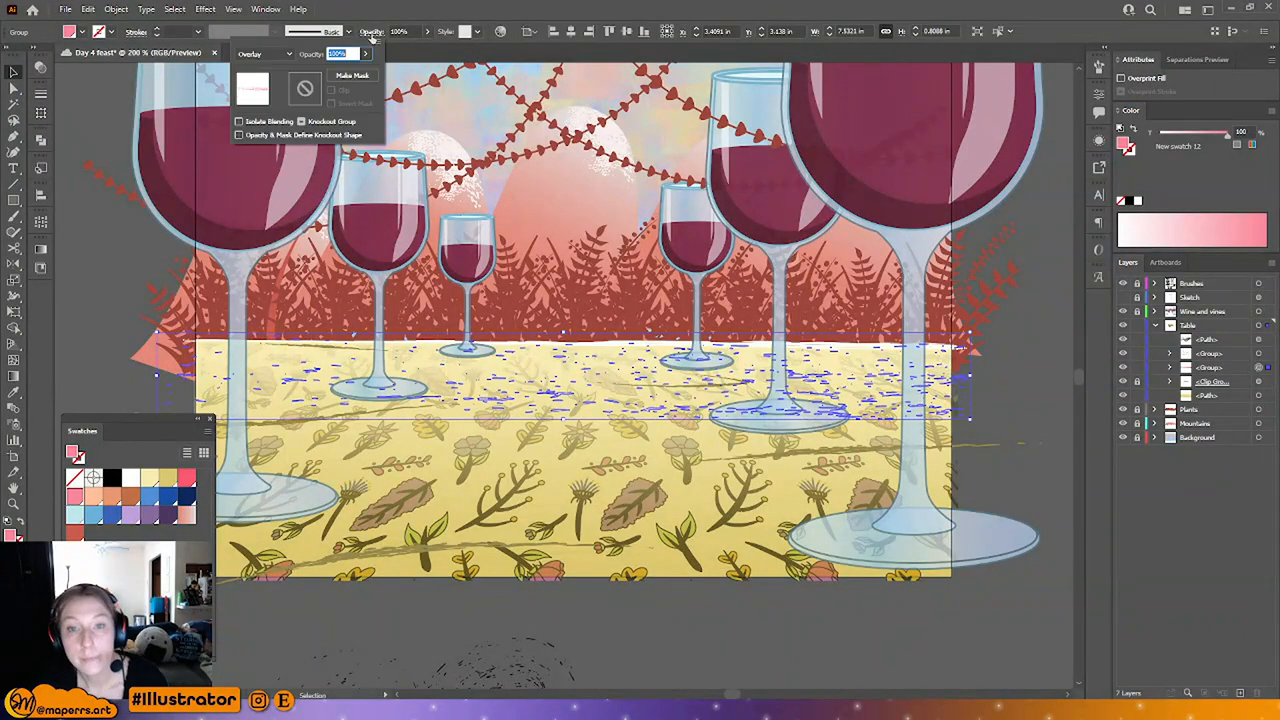
left_click(268, 54)
left_click(267, 304)
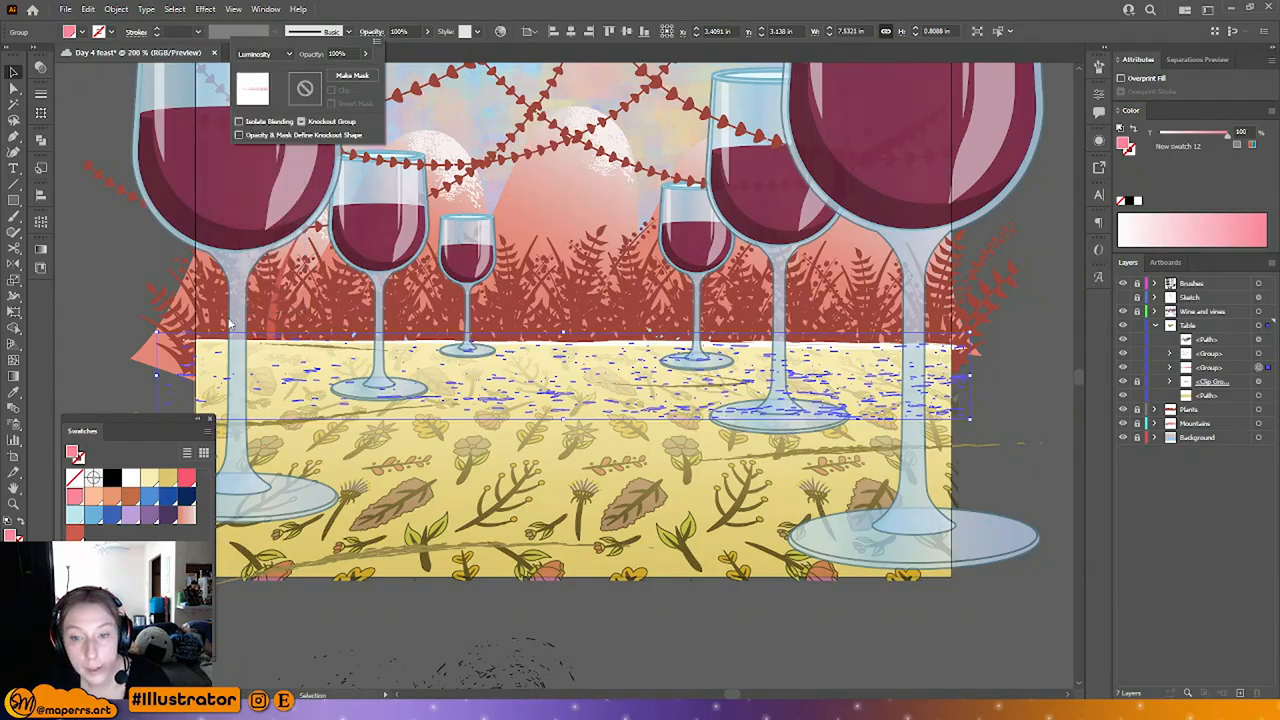
left_click(104, 331)
left_click(104, 331)
left_click(470, 411)
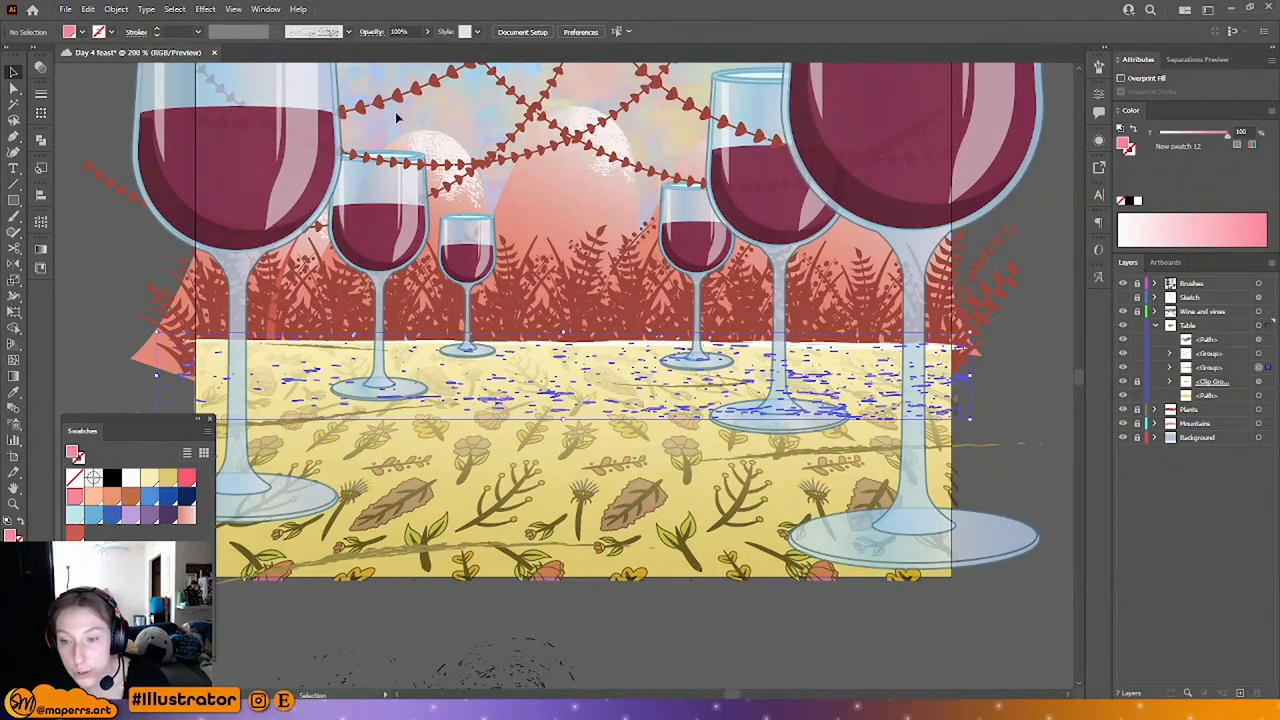
Step: Set the speckle group's blend mode to Saturation and check how it sits on the table
left_click(371, 31)
left_click(268, 54)
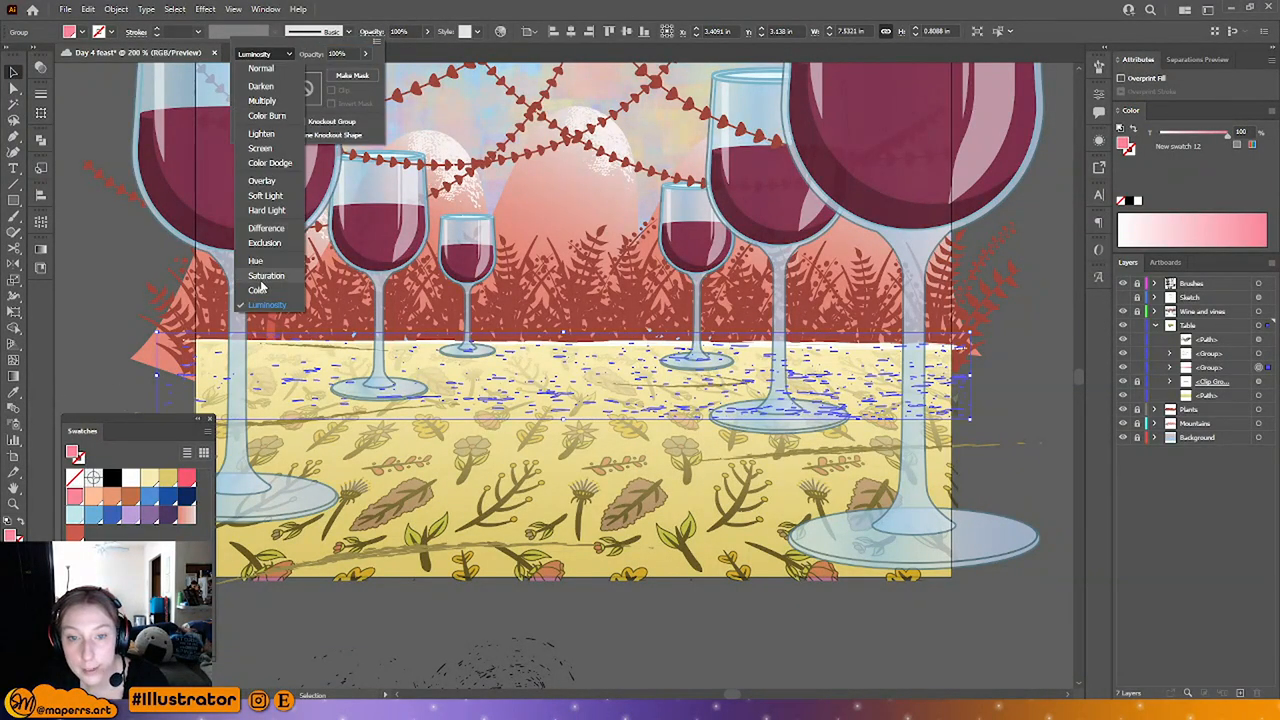
left_click(262, 286)
left_click(434, 419)
left_click(500, 404)
left_click(508, 403)
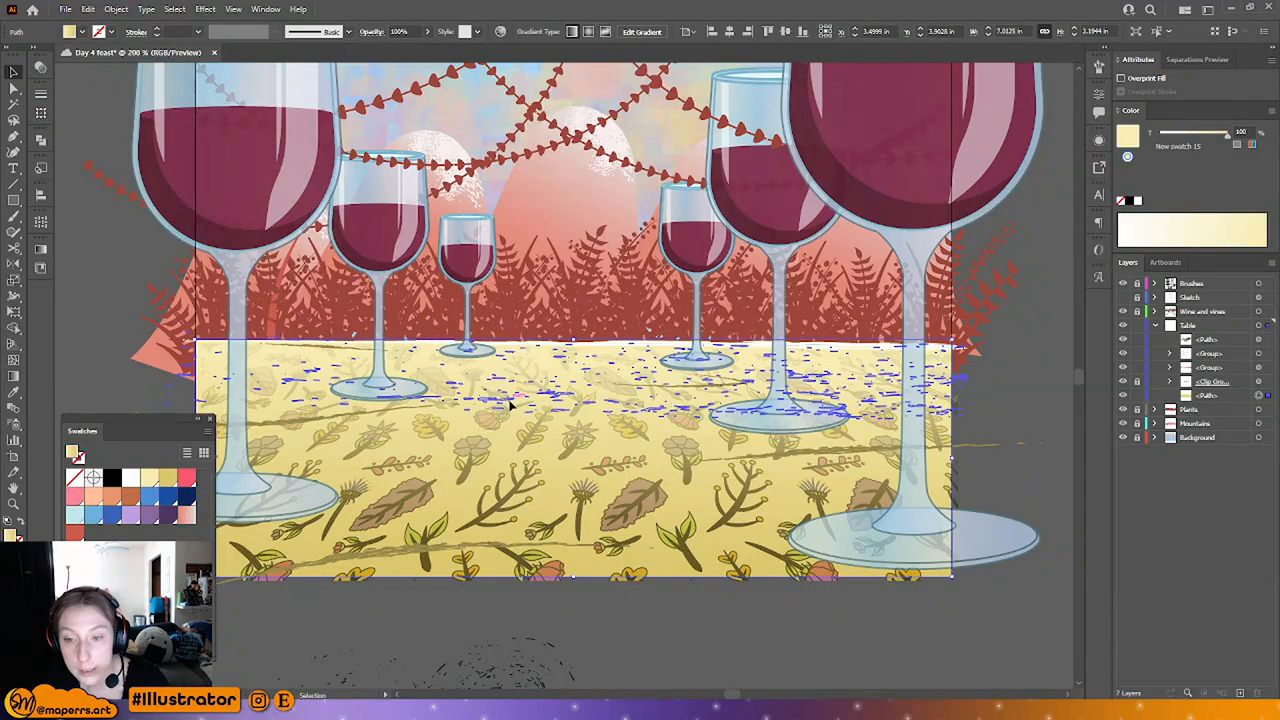
Step: Set the pink speckle group's blend mode to Hue and check how it looks on the table deselected
left_click(371, 31)
left_click(268, 54)
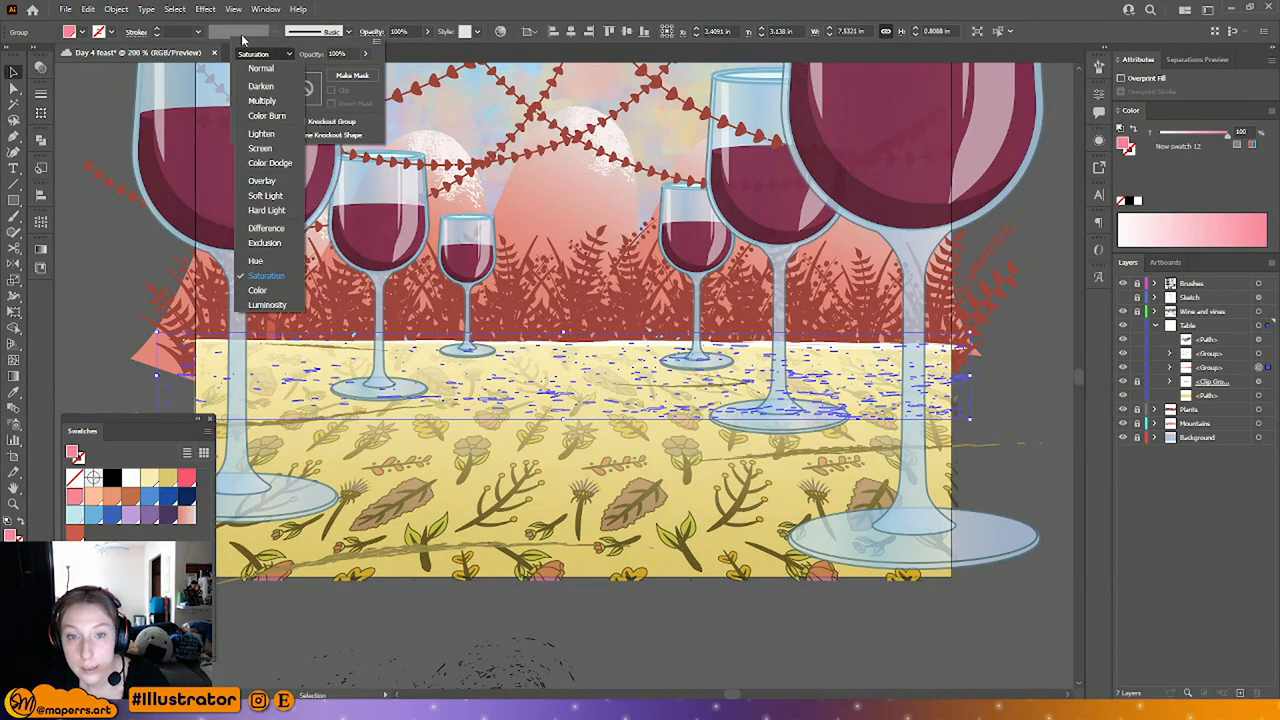
left_click(255, 264)
left_click(110, 281)
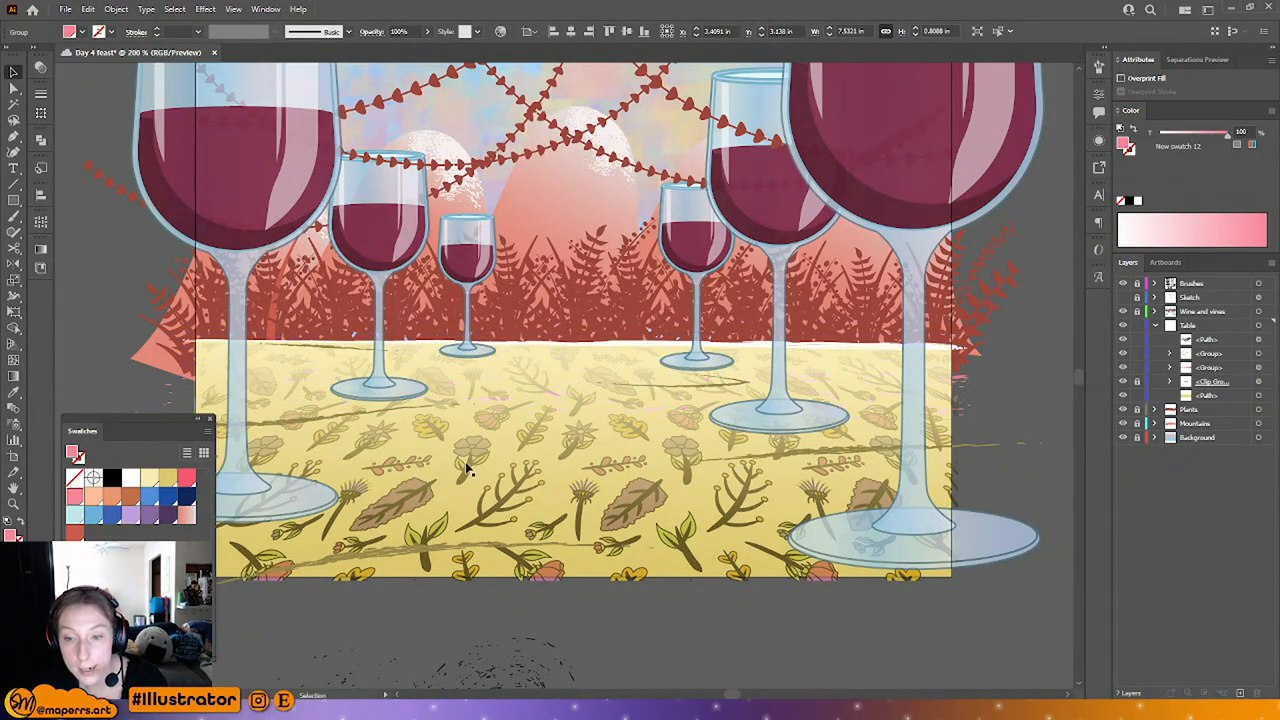
left_click(543, 406)
left_click(655, 626)
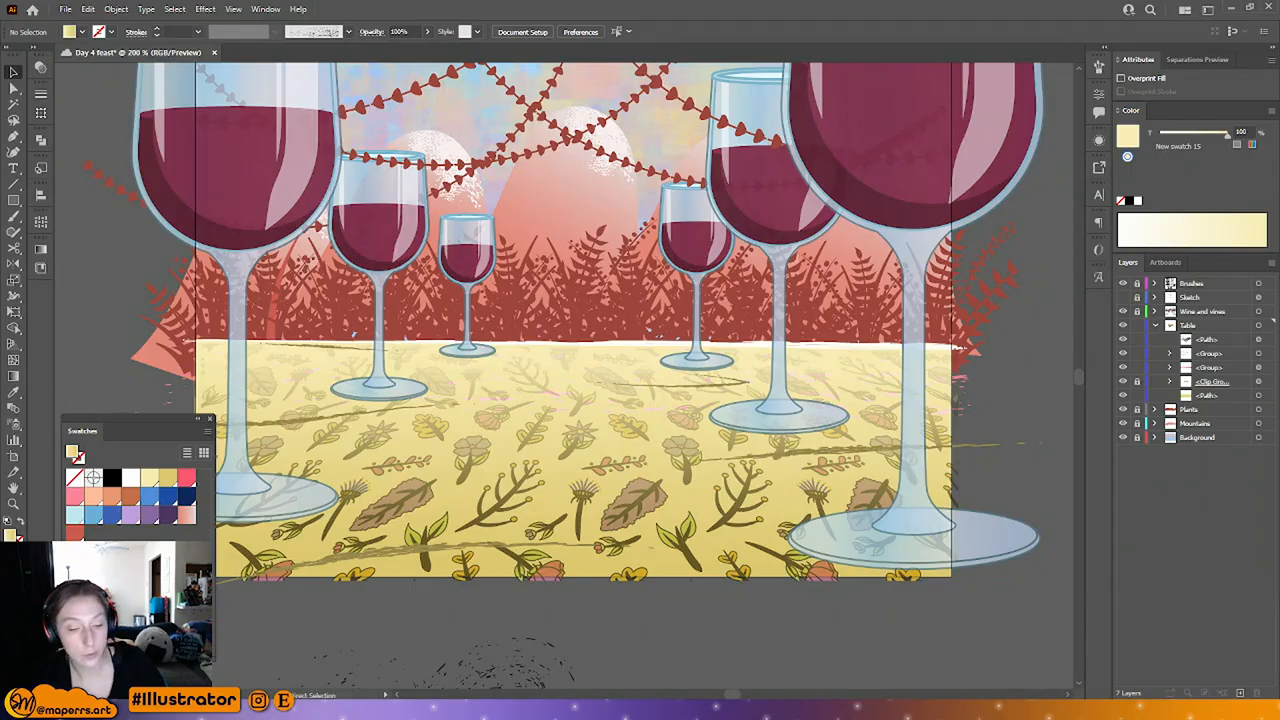
Step: Open the recent file Day 3 awakening alongside the feast illustration
left_click(65, 9)
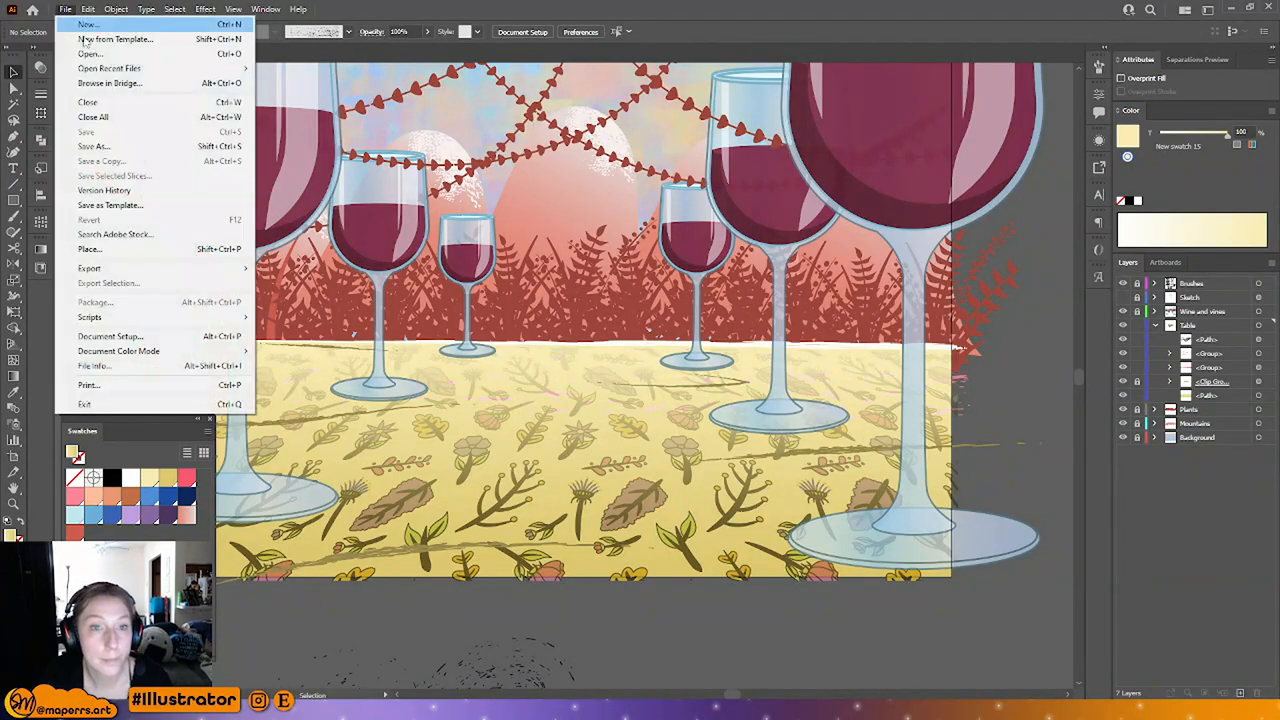
mouse_move(124, 72)
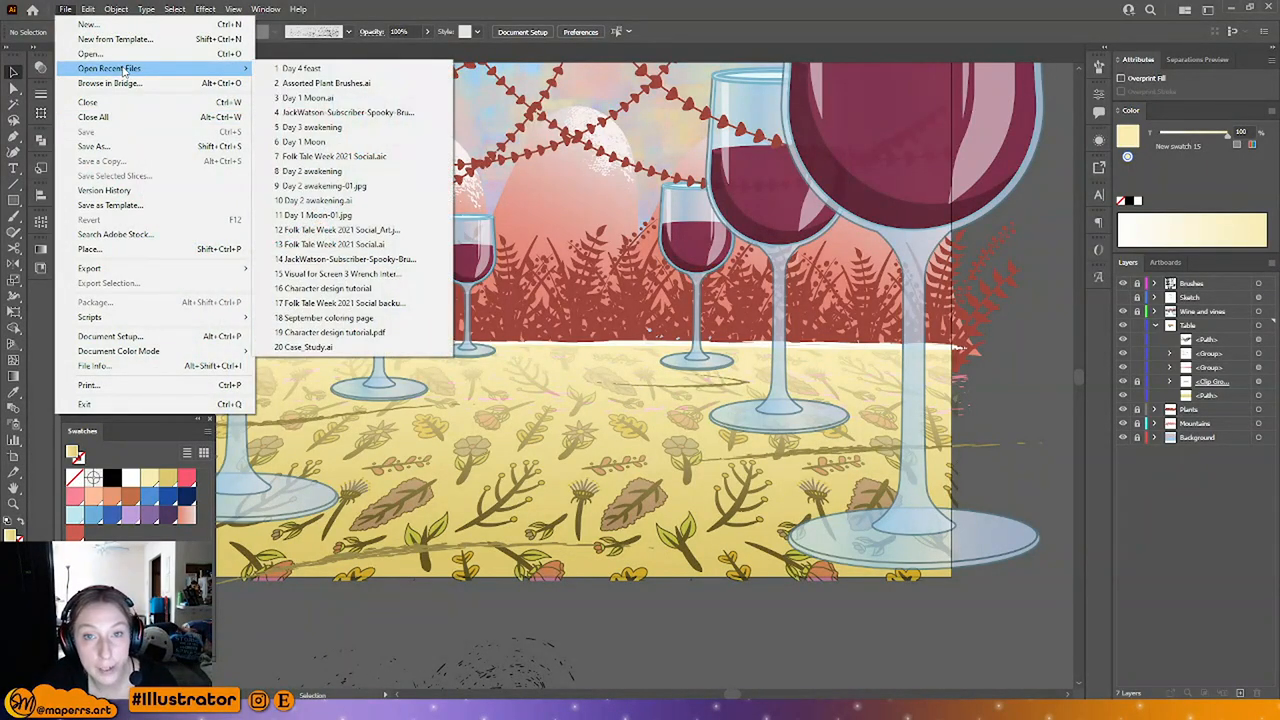
left_click(695, 646)
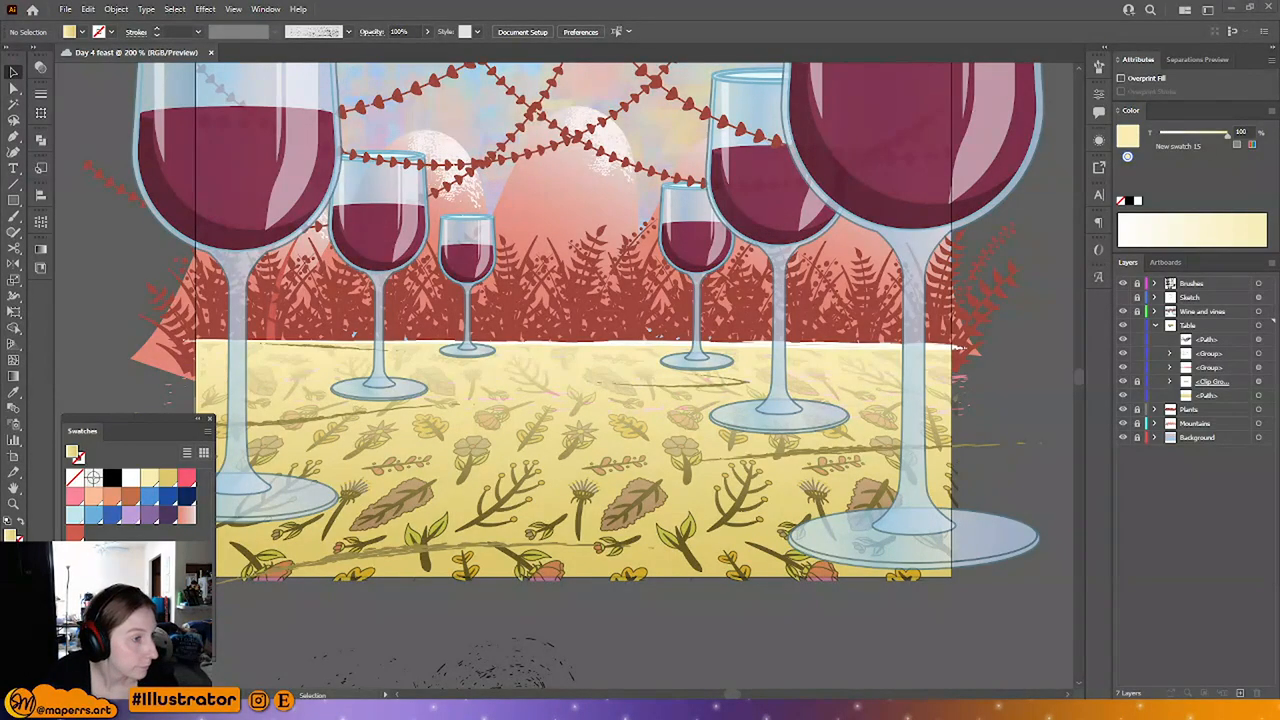
left_click(65, 9)
mouse_move(150, 68)
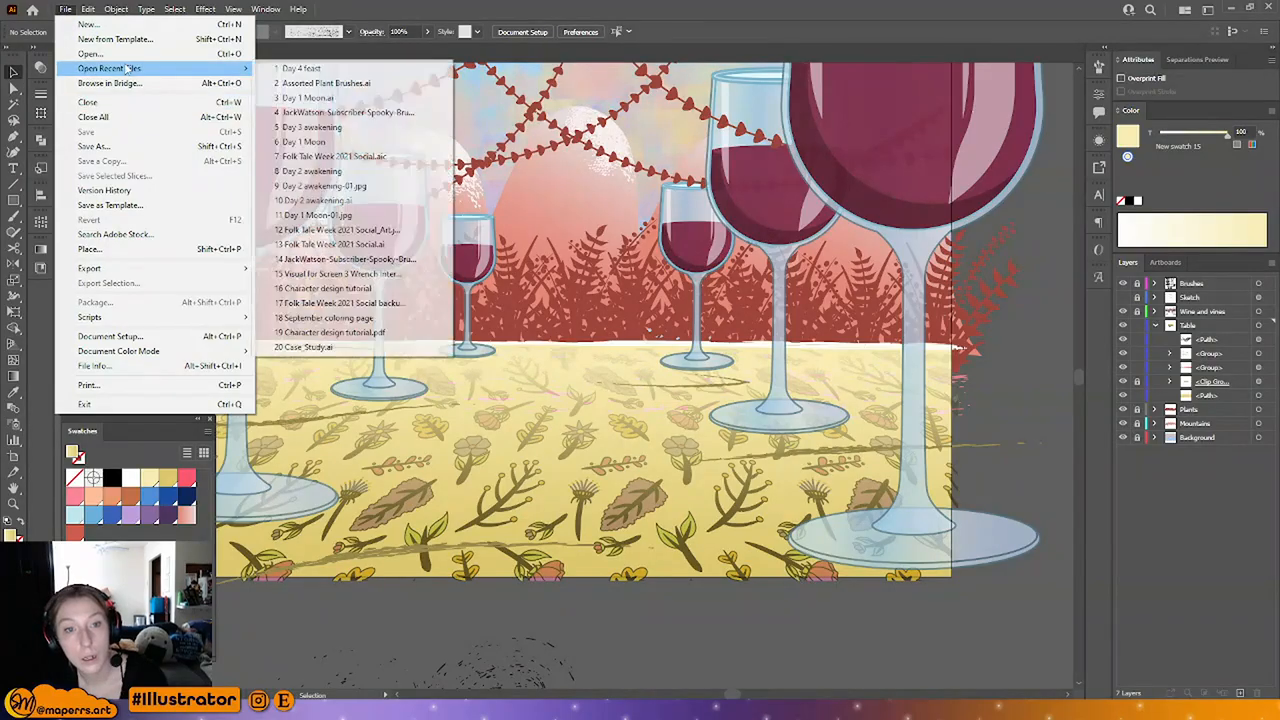
left_click(345, 127)
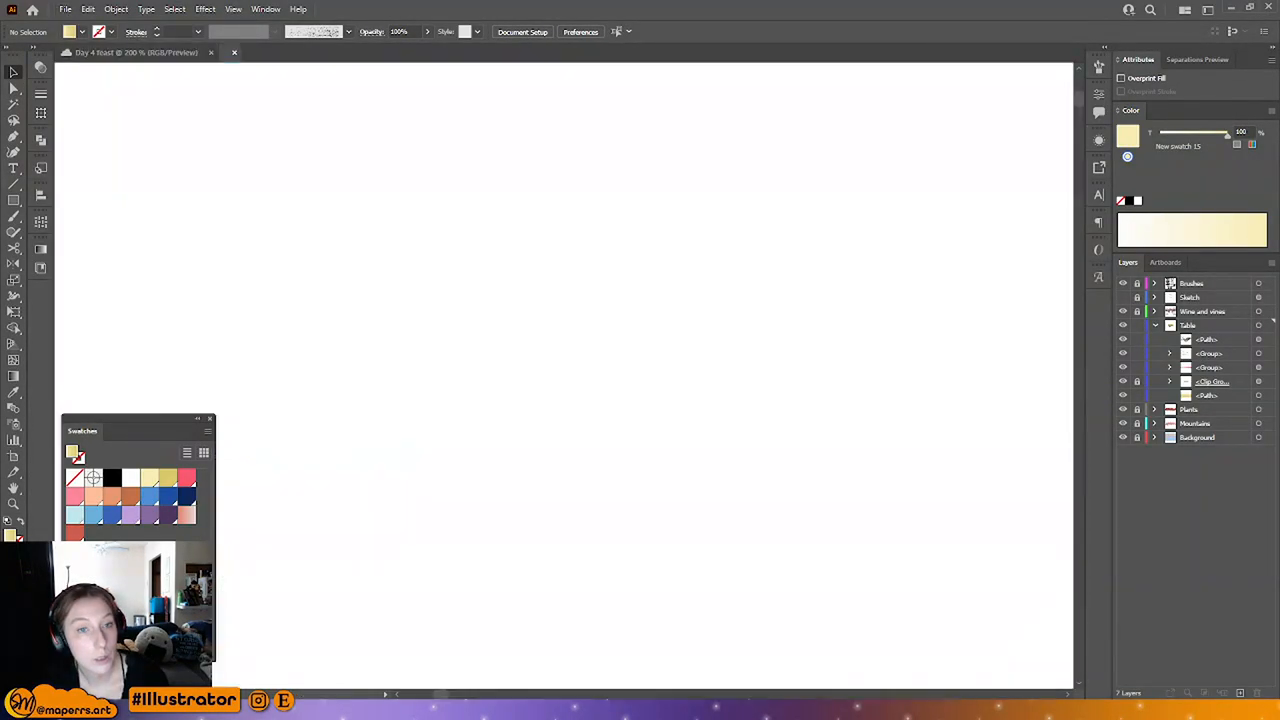
scroll(720, 330, "down", 3)
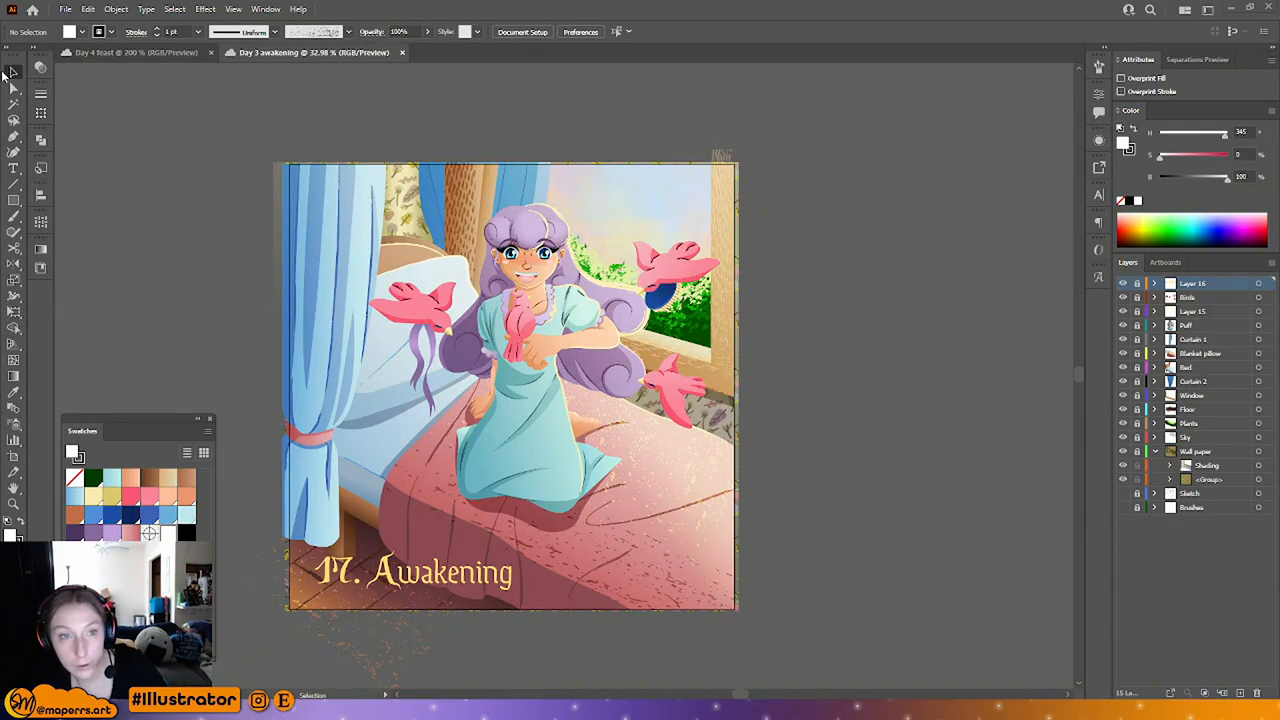
Step: Unlock all layers in Day 3 awakening and hide Layer 15 with its semi-transparent overlay rectangle
key("ctrl+plus")
left_click_drag(739, 453, 645, 311)
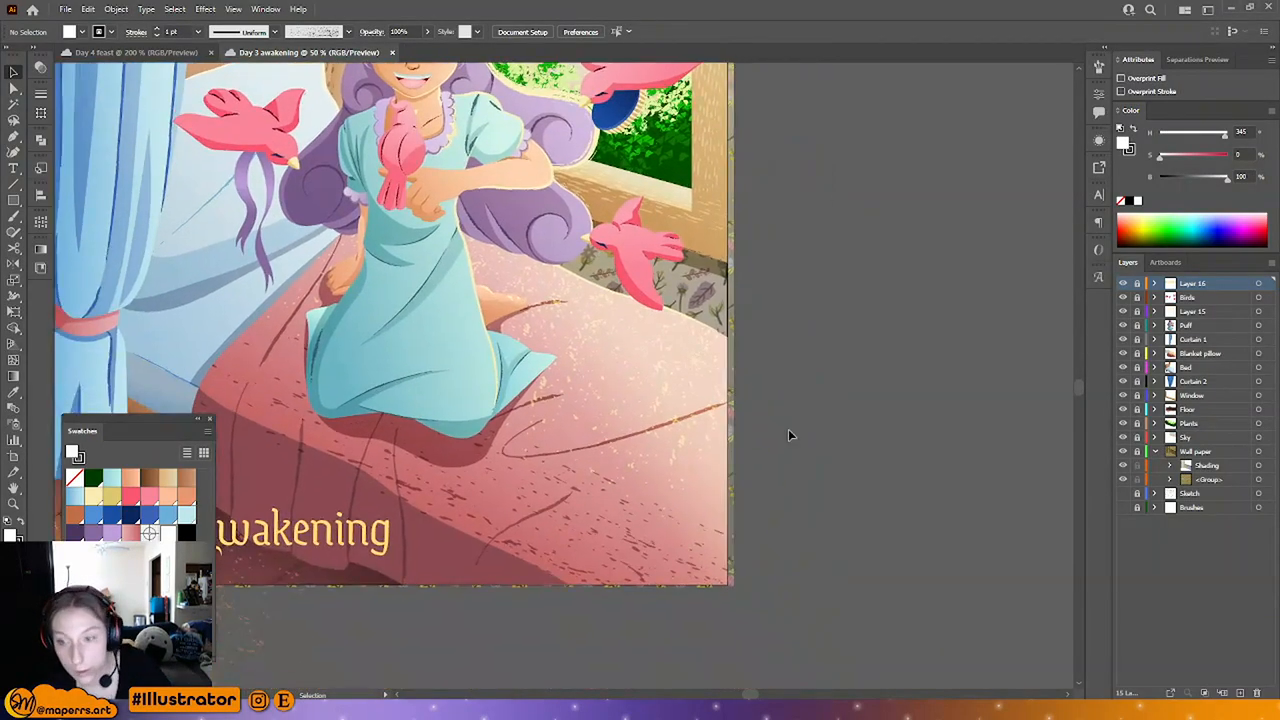
left_click(1137, 285)
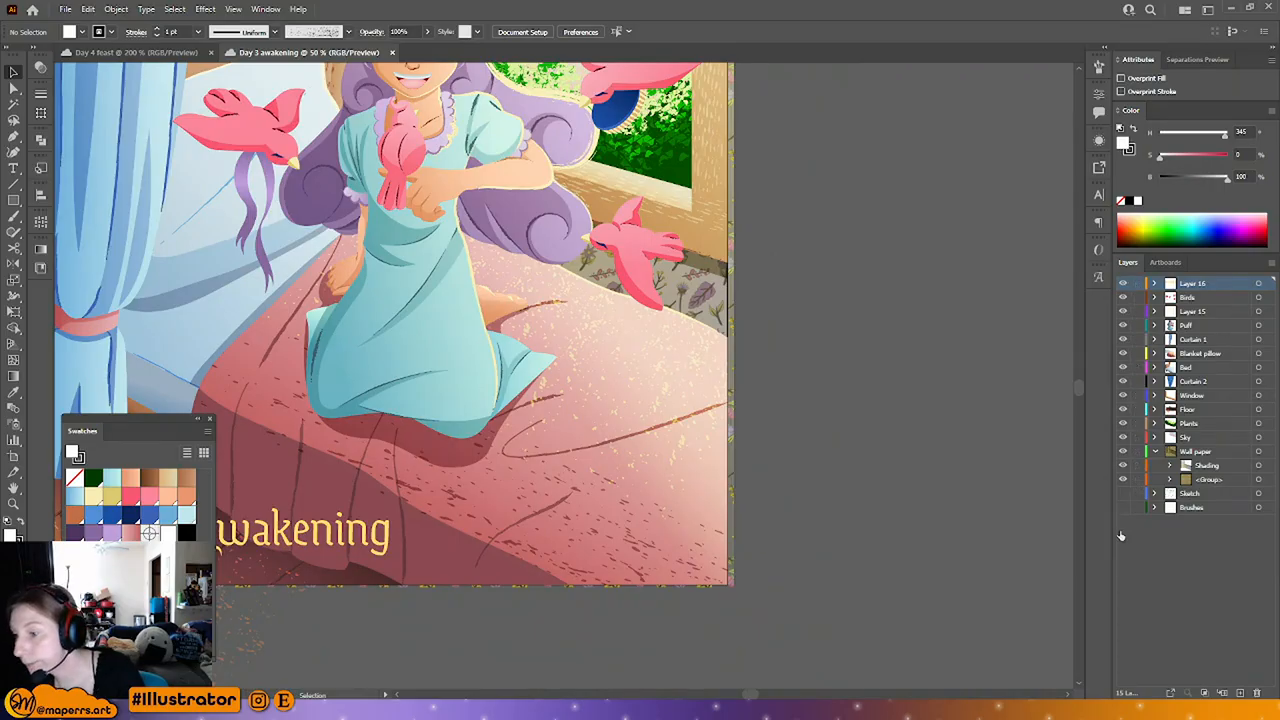
double_click(594, 335)
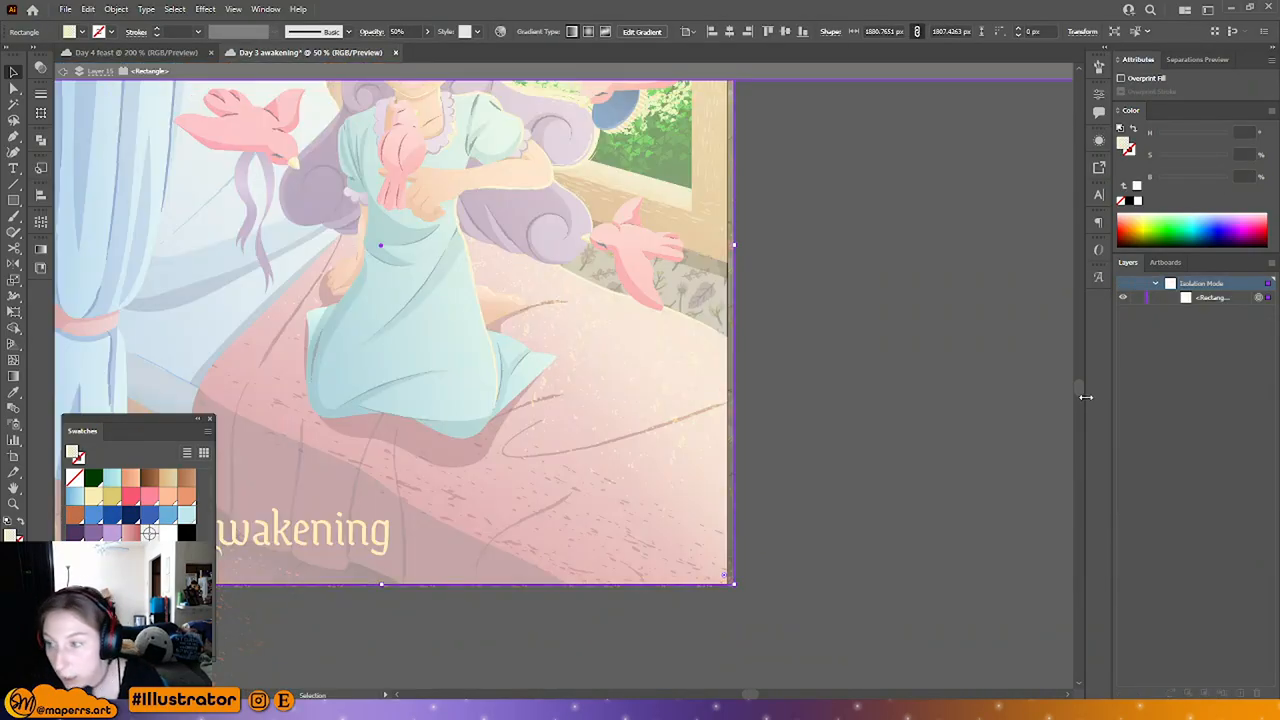
double_click(1034, 381)
left_click(1123, 312)
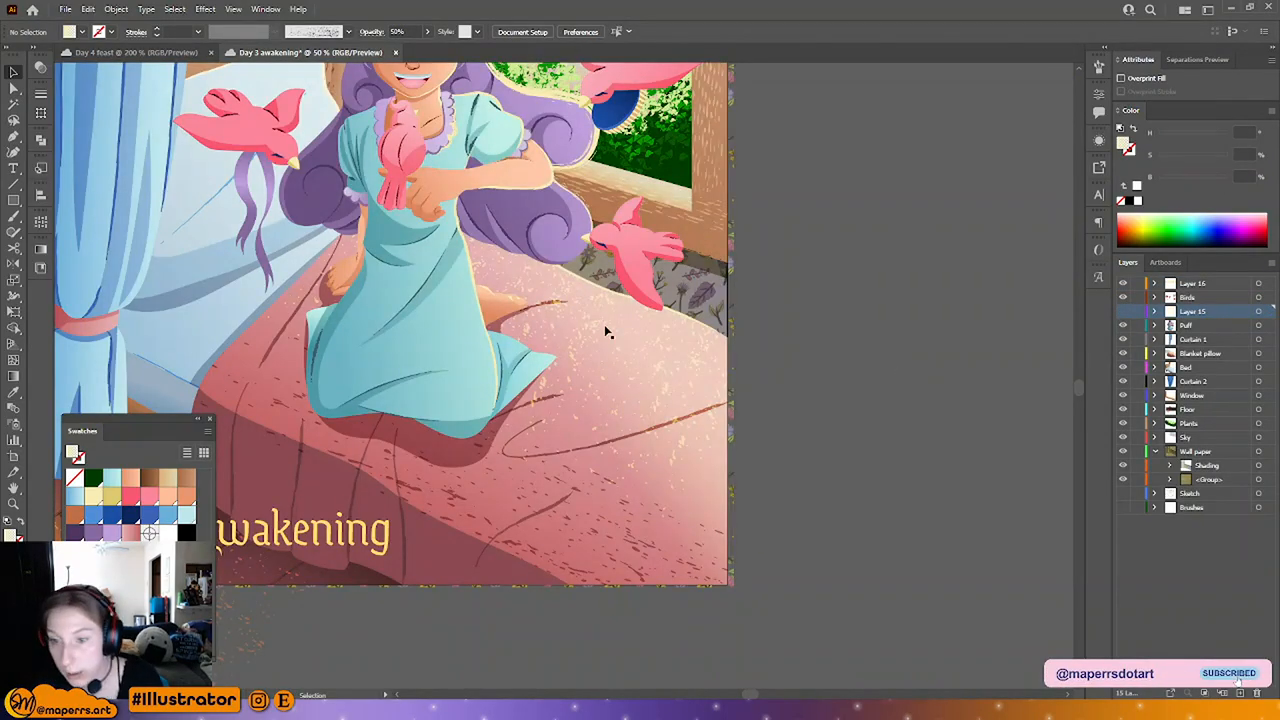
Step: Isolate the blanket's yellow speckle clip group and examine its brush definition and transparency settings
double_click(595, 335)
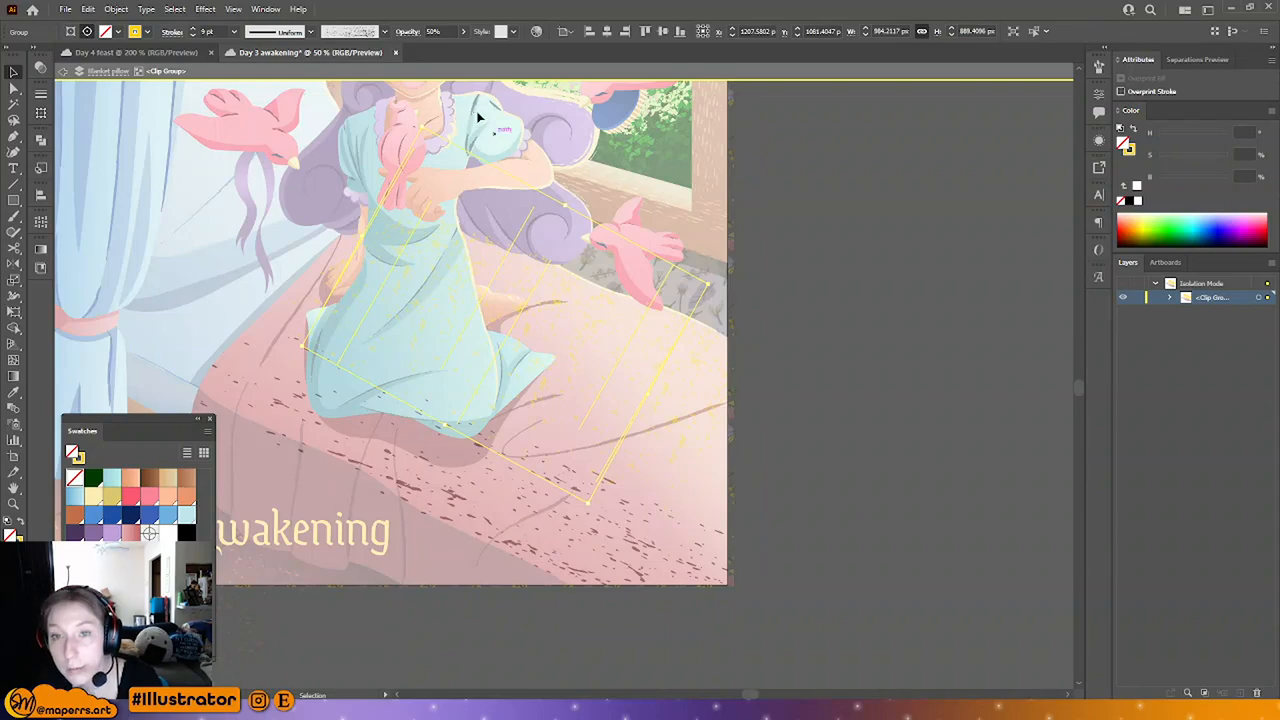
left_click(385, 32)
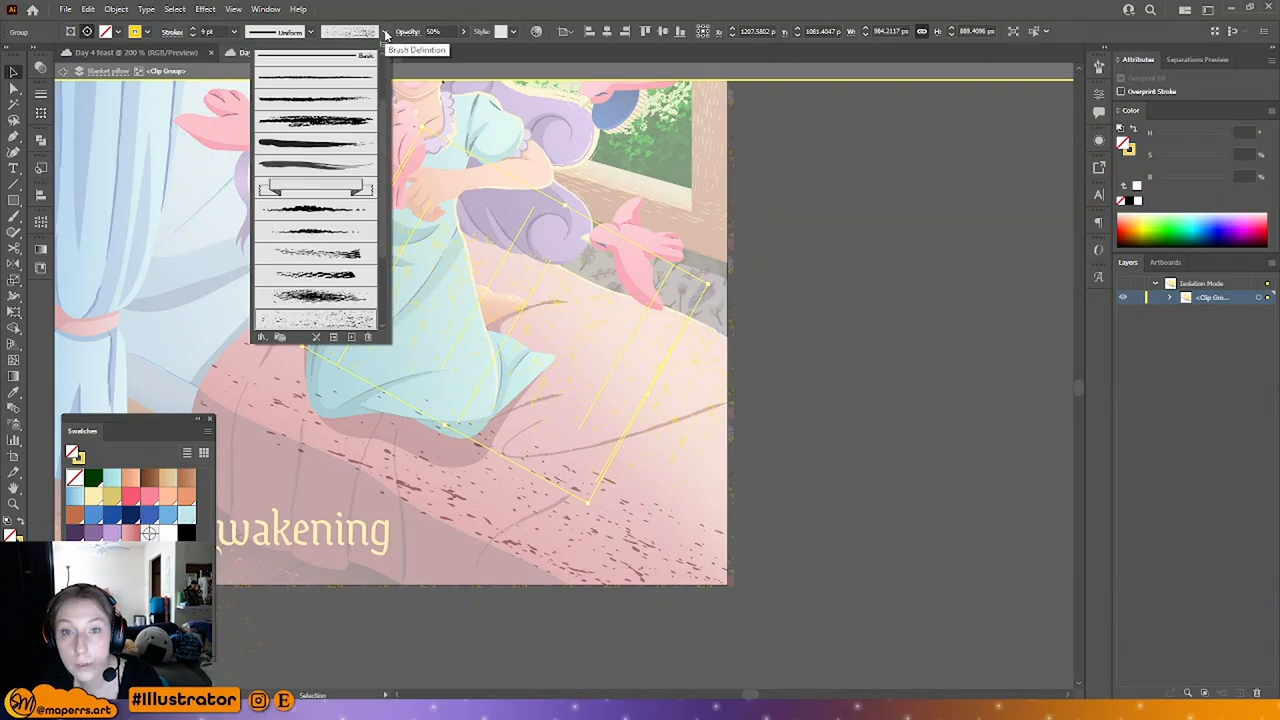
left_click(392, 33)
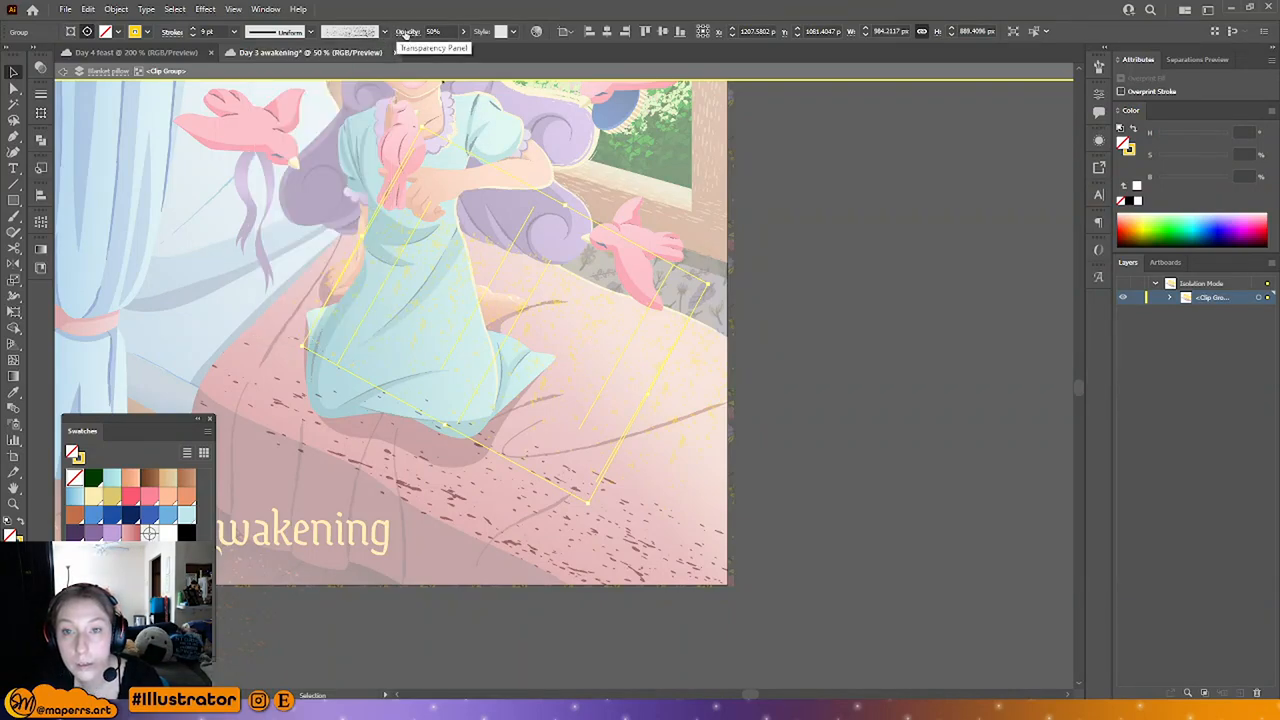
left_click(407, 32)
left_click(405, 34)
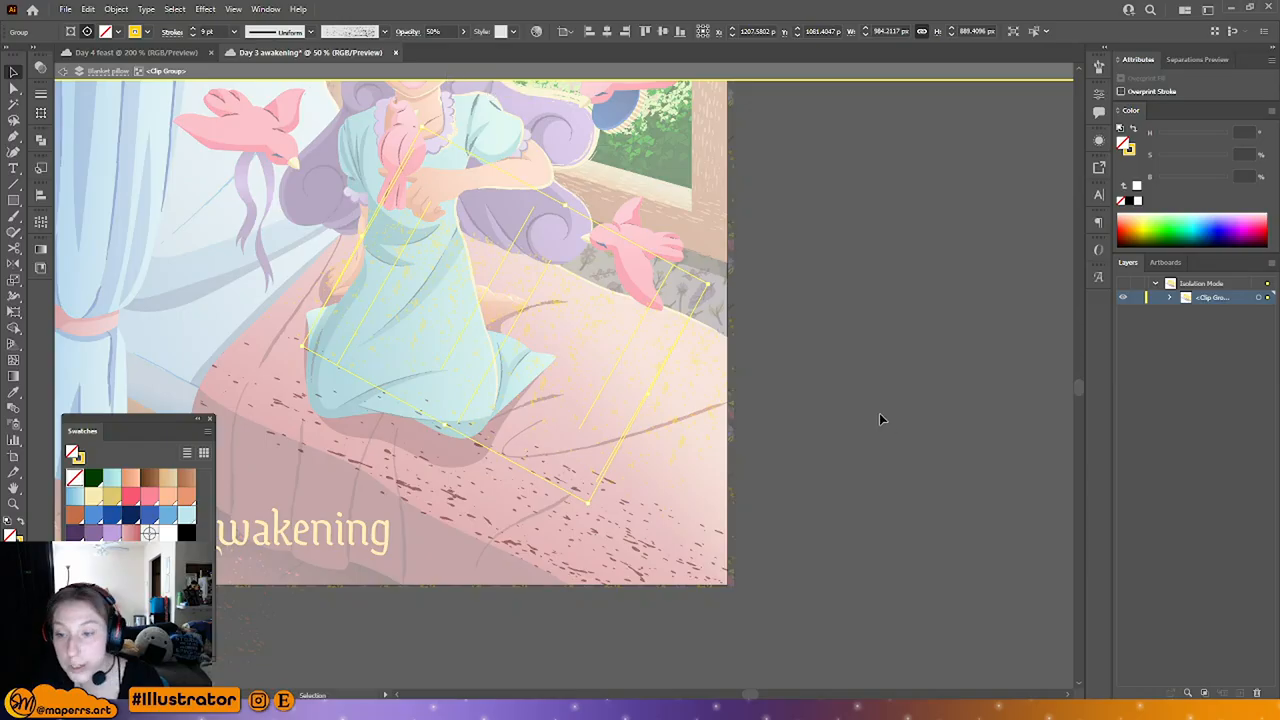
Step: Paste the blanket's yellow speckle group into the Day 4 feast file and delete it again
key("a")
left_click(140, 52)
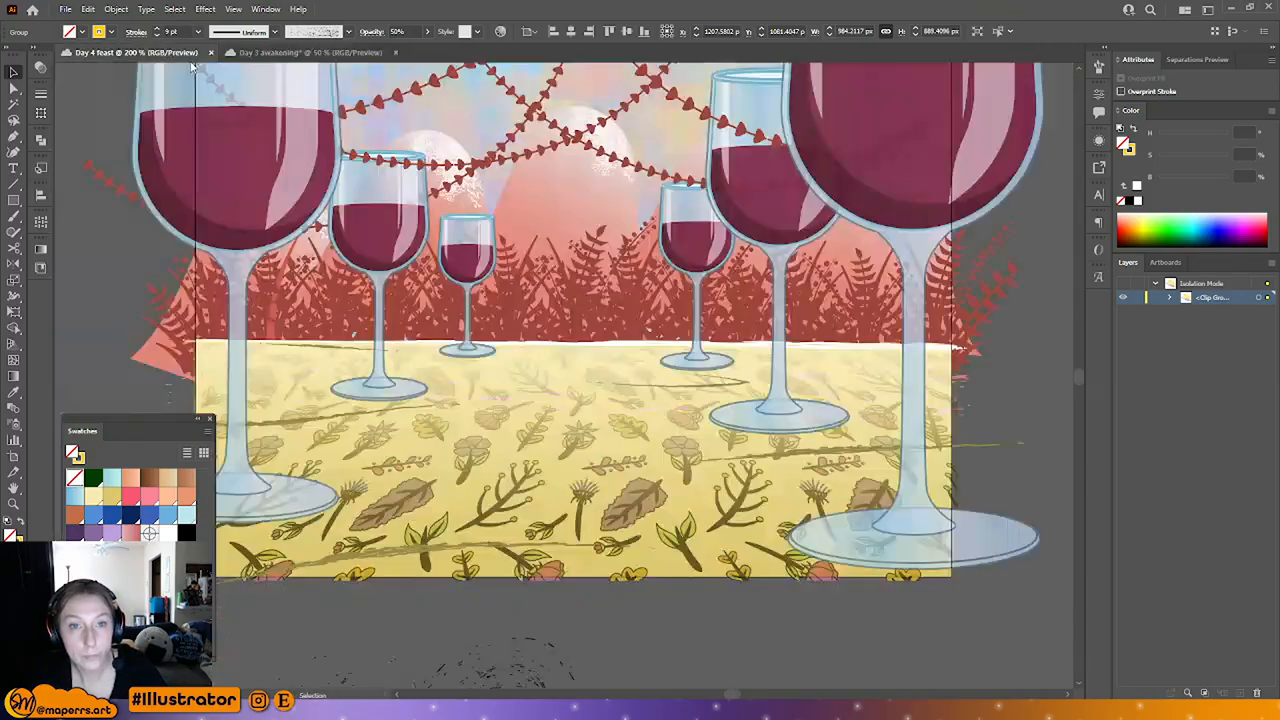
left_click(580, 367)
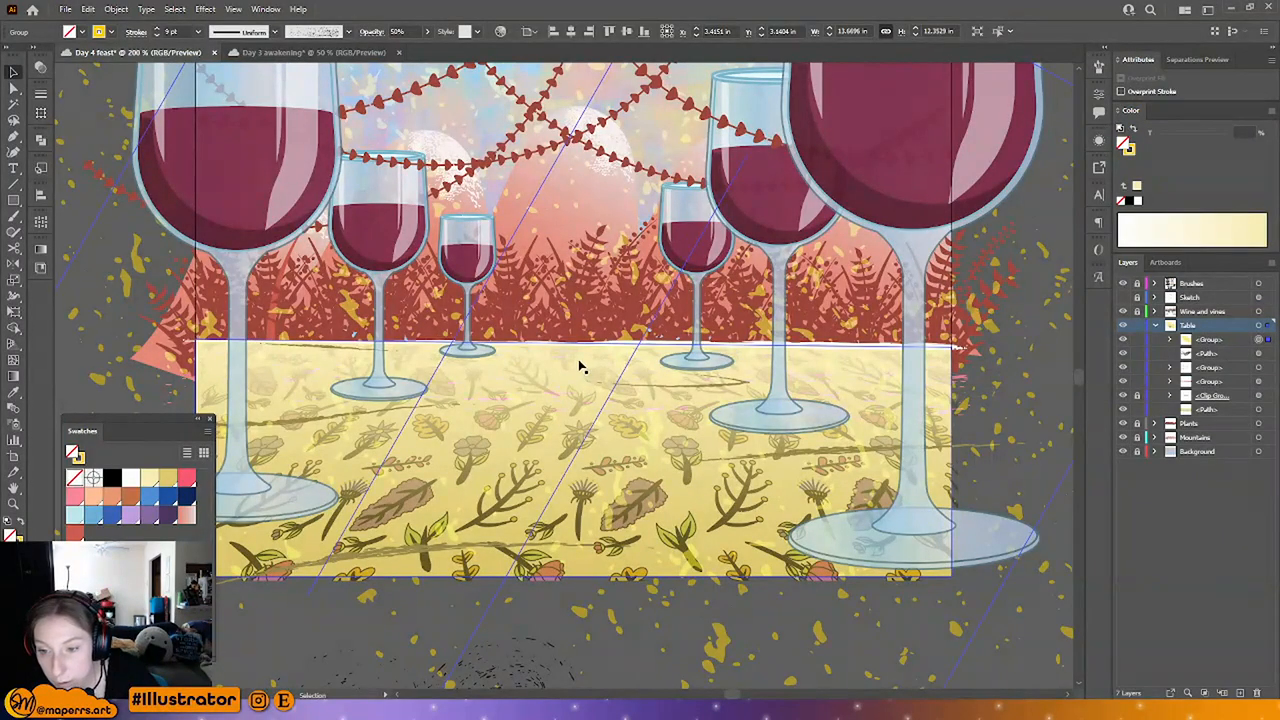
key("Delete")
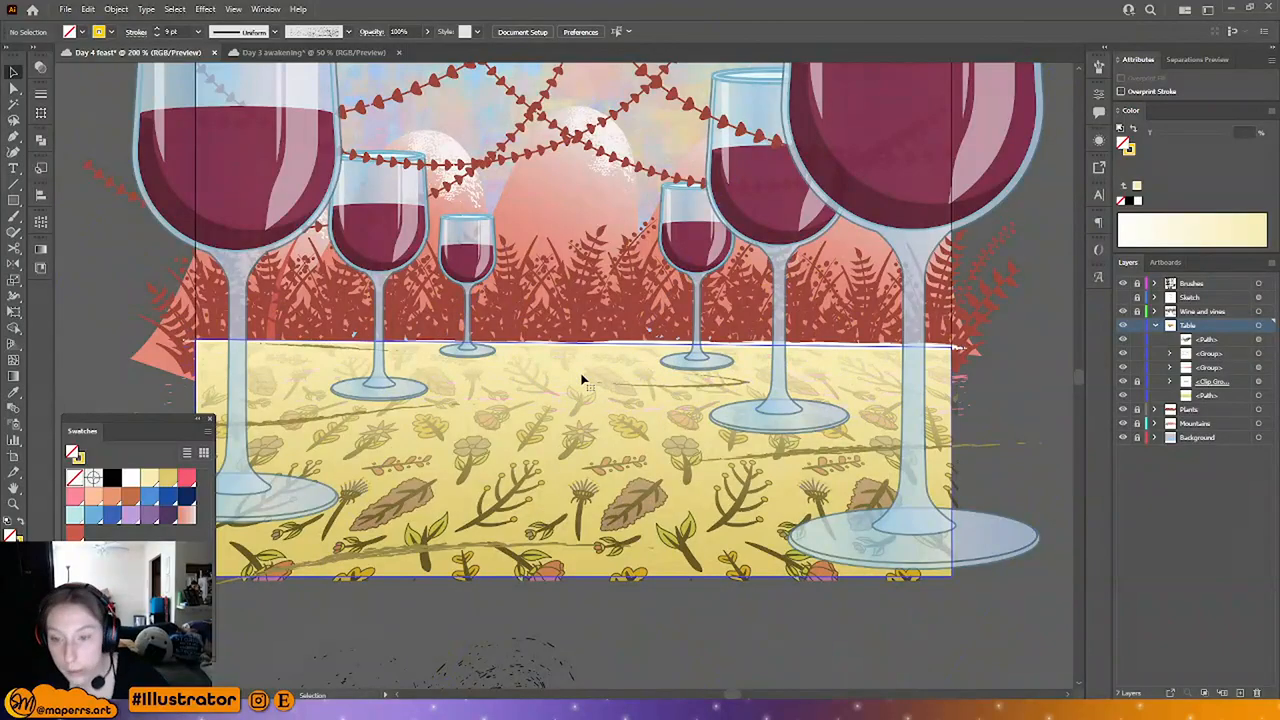
Step: Fill the table's pink speckle group with New swatch 15 at a 26% tint and check it deselected
left_click(595, 382)
left_click(574, 391)
left_click(573, 387)
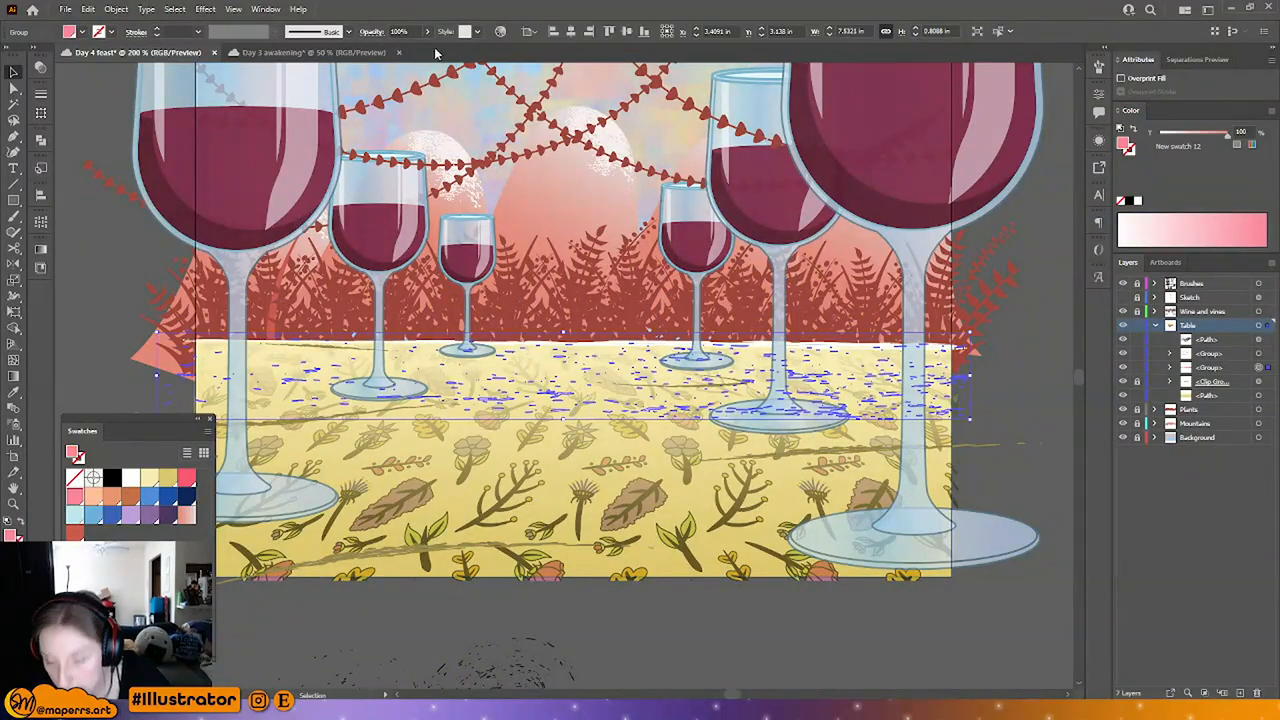
left_click(148, 478)
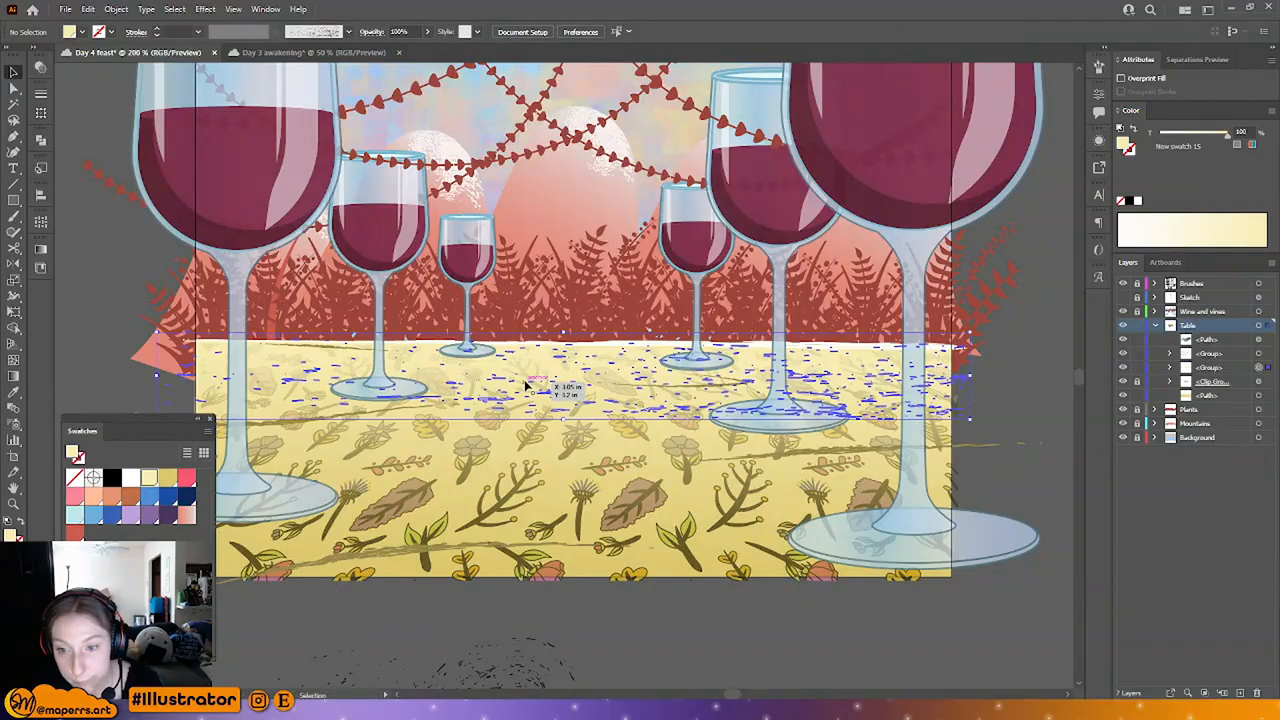
left_click_drag(1232, 138, 1200, 137)
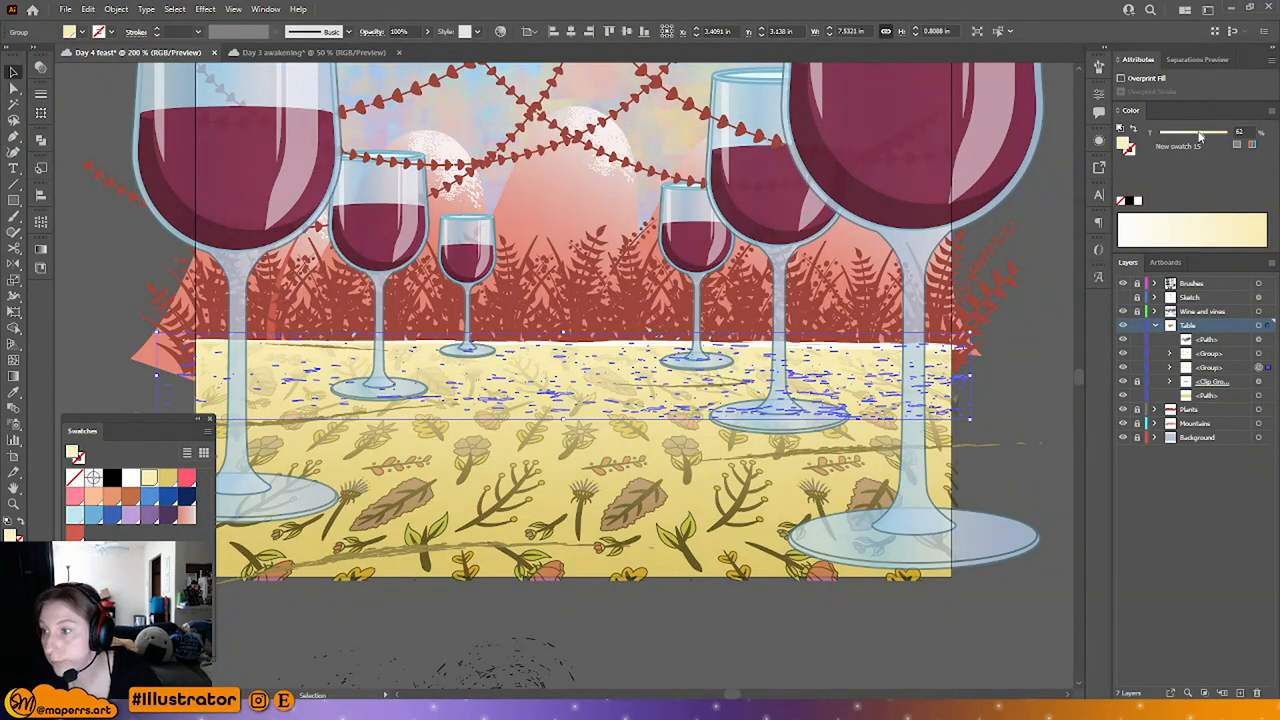
left_click(777, 633)
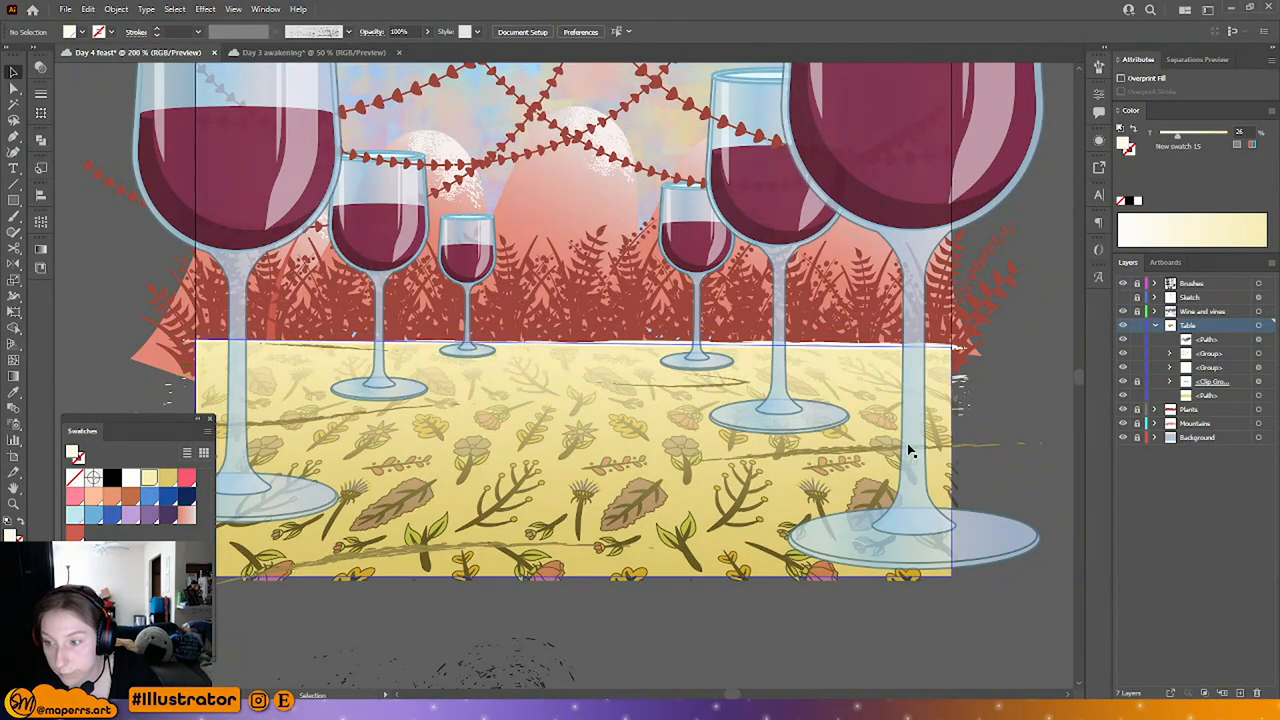
left_click(959, 389)
Step: Undo the speckles' recolouring, blend mode changes and expansion back to the original black brush stroke
key("ctrl+z")
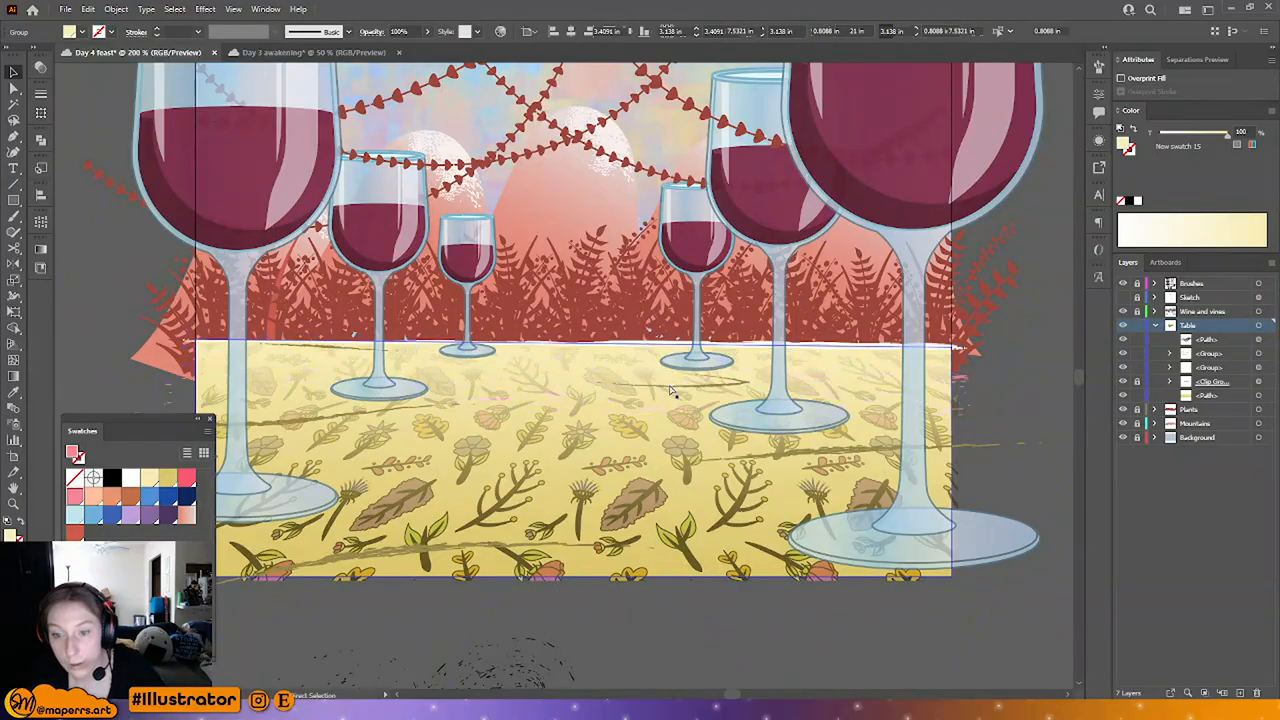
key("ctrl+z")
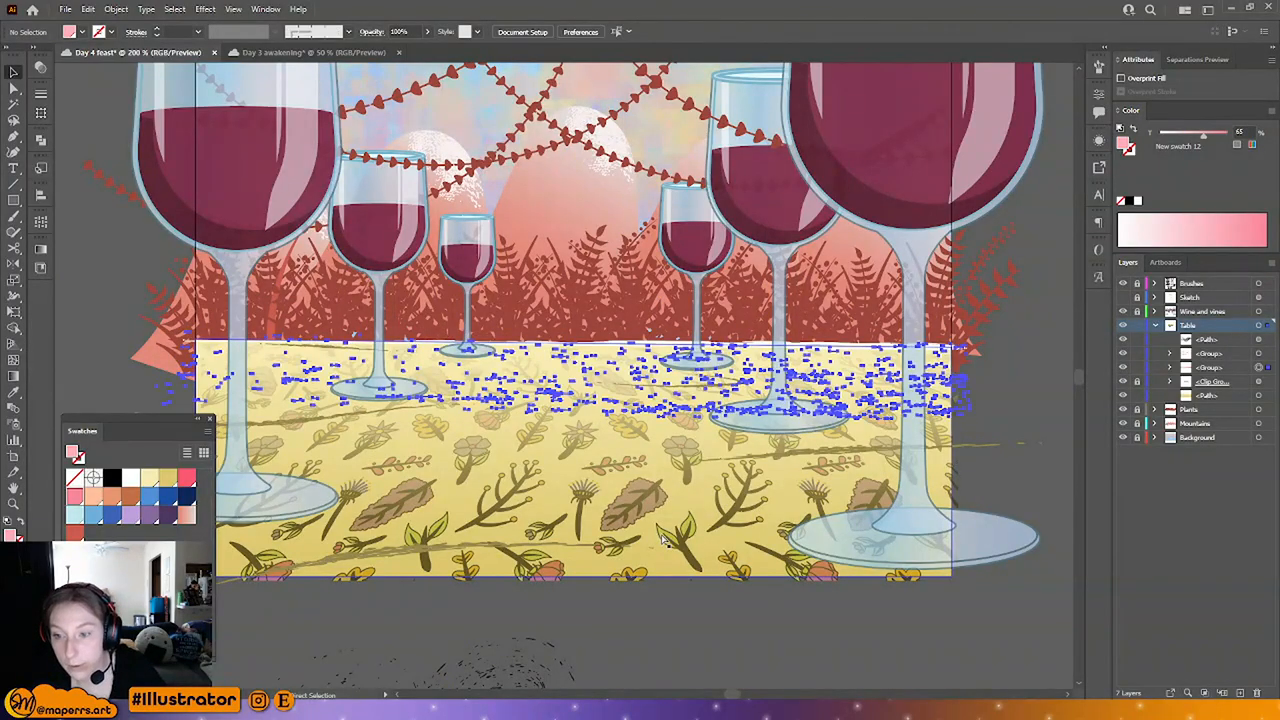
key("ctrl+z")
key("ctrl+z")
key("ctrl+z")
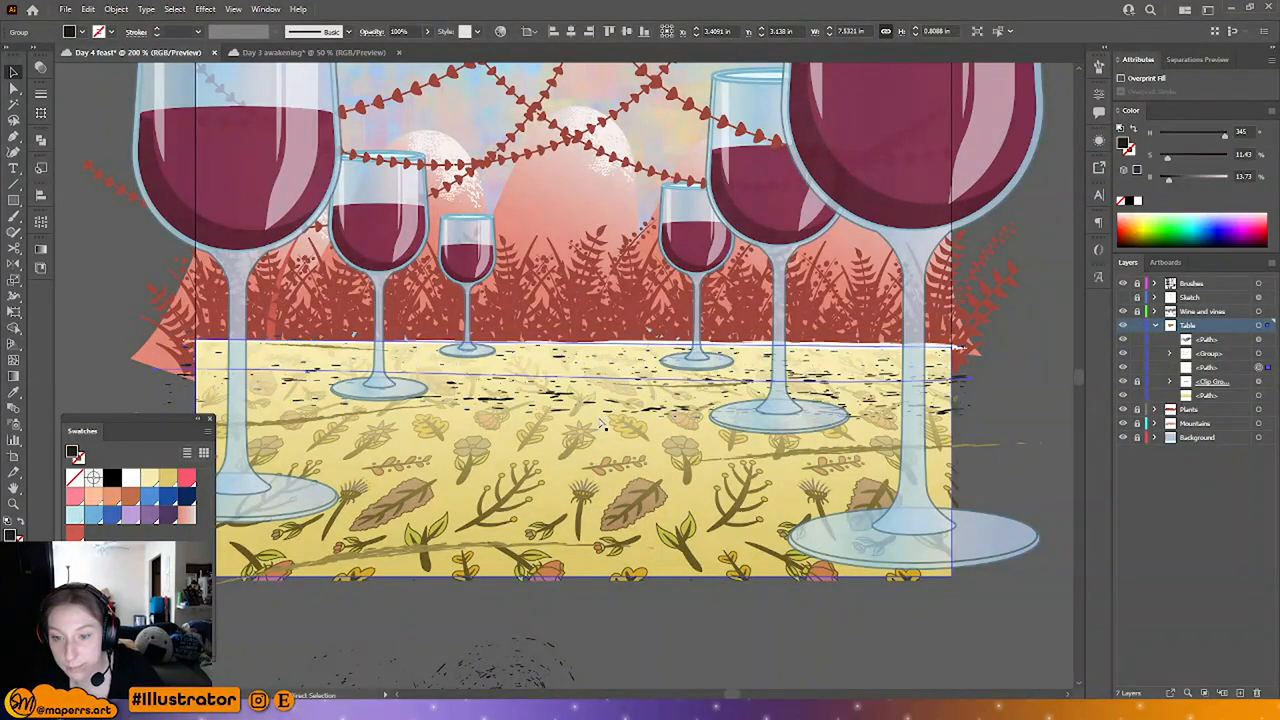
key("ctrl+z")
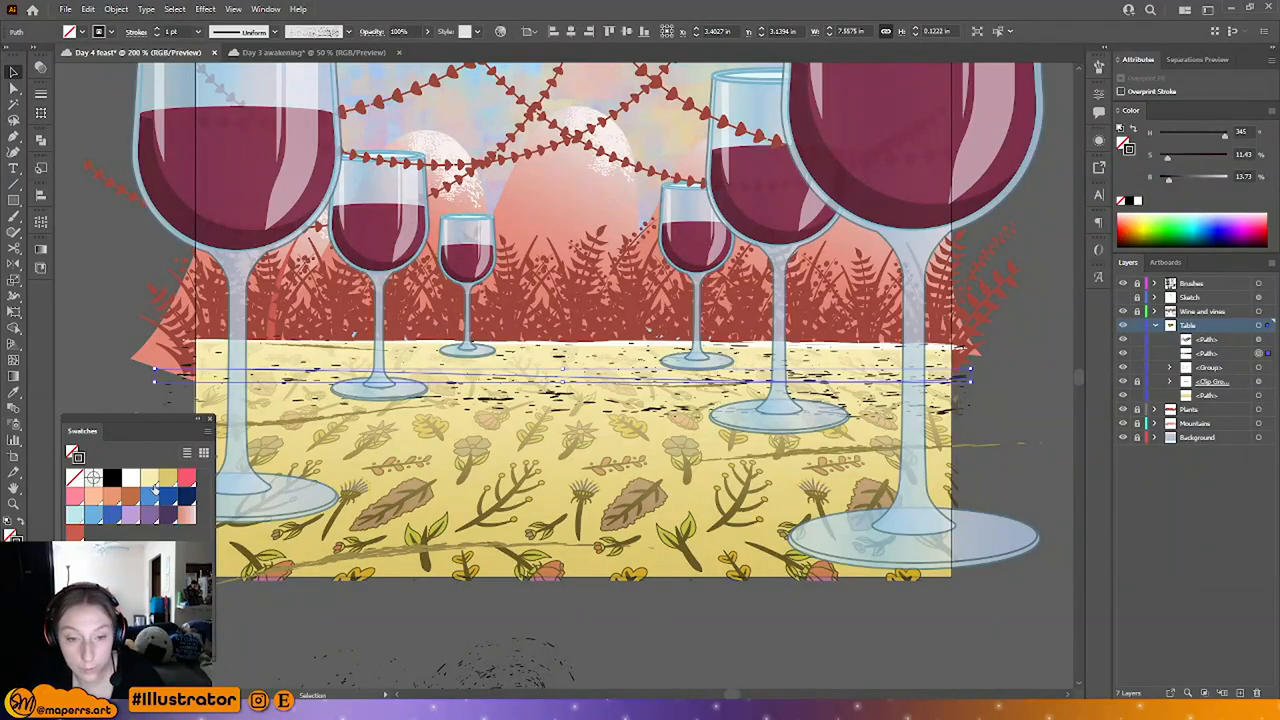
Step: Colour the speckle brush stroke with New swatch 15 at a 22% tint, keeping the Normal blend mode
left_click(150, 479)
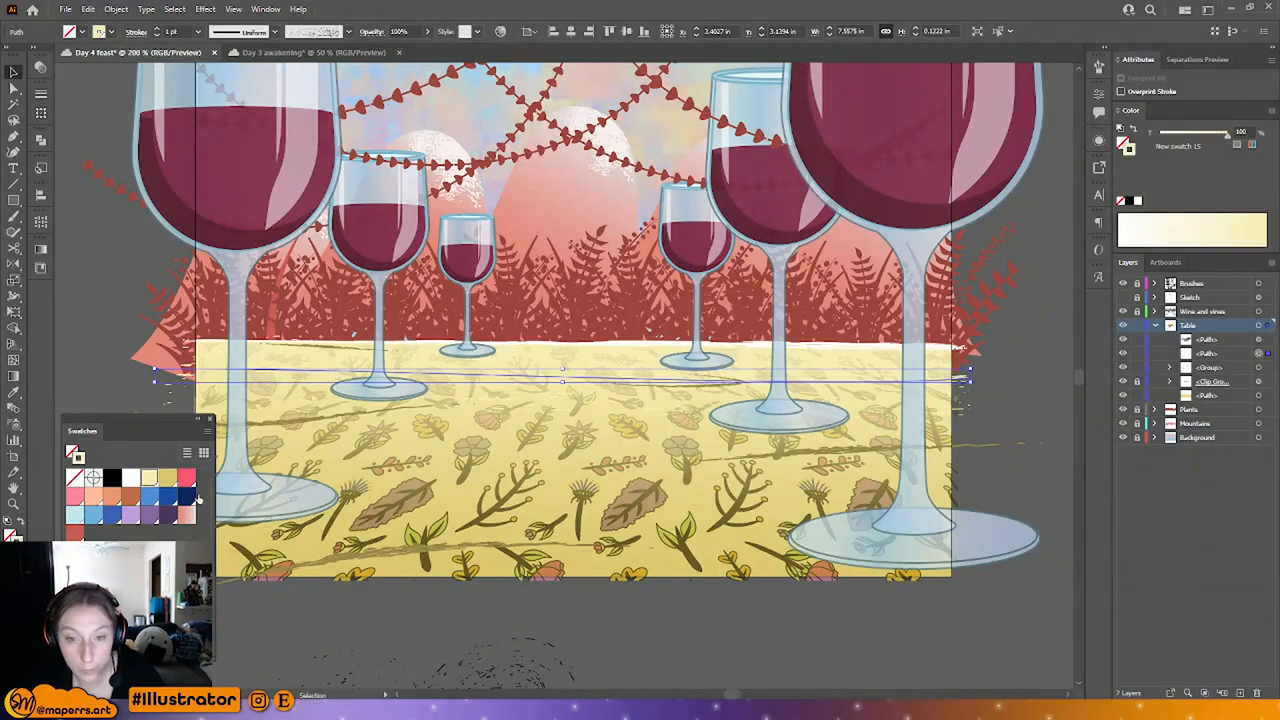
left_click(371, 31)
left_click(265, 53)
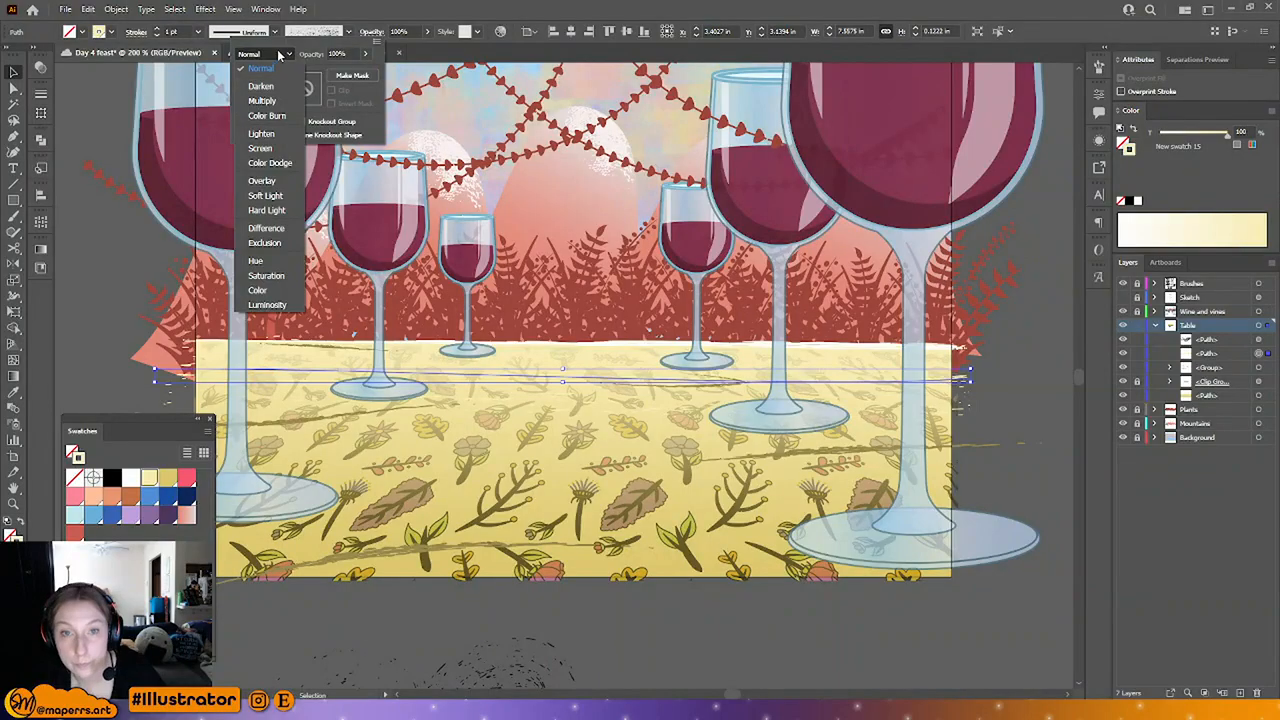
left_click(398, 66)
left_click_drag(1228, 133, 1193, 140)
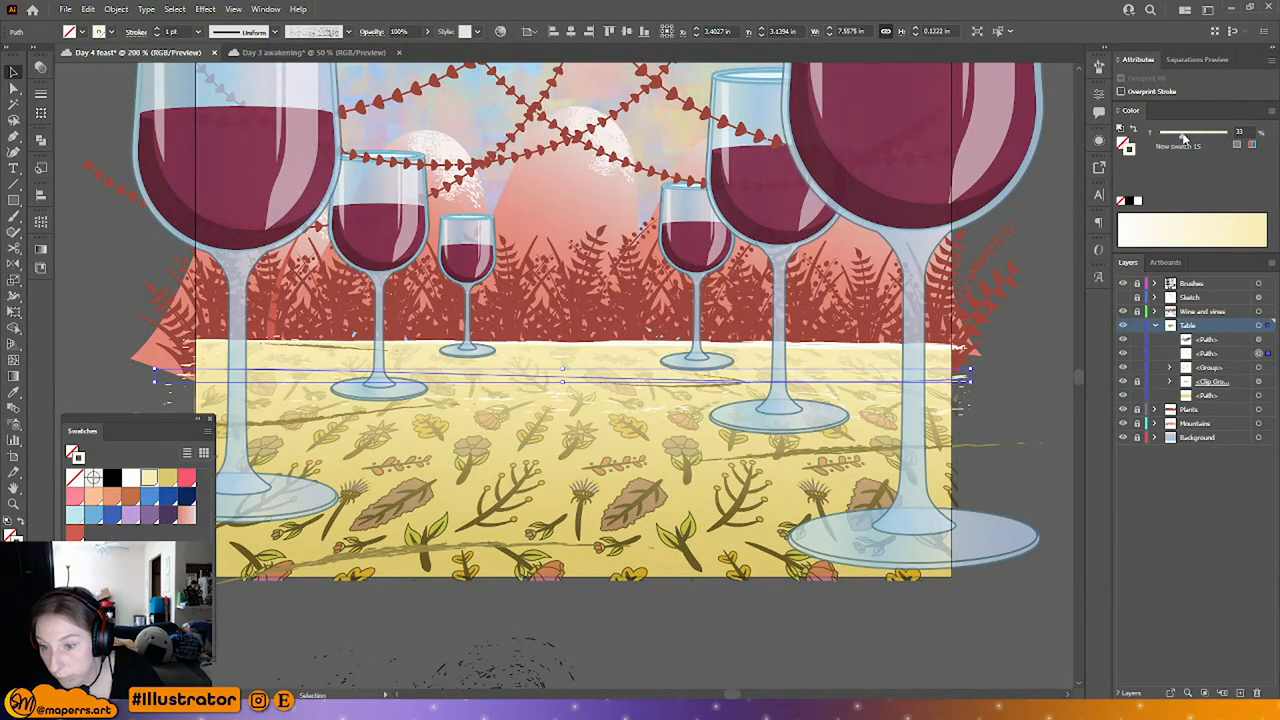
left_click(1023, 349)
Step: Select the table's base shape at the back of the Table layer and display its yellow gradient for editing
scroll(762, 342, "down", 2)
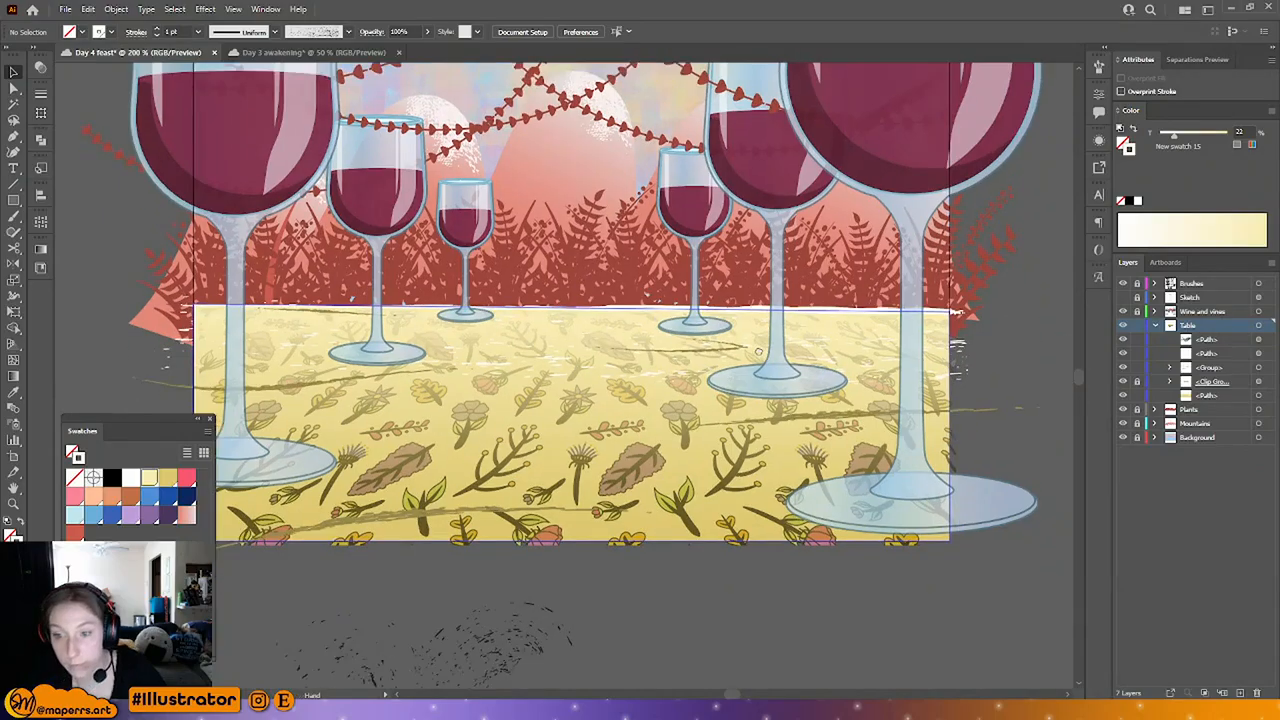
key("ctrl+minus")
key("ctrl+minus")
key("ctrl+plus")
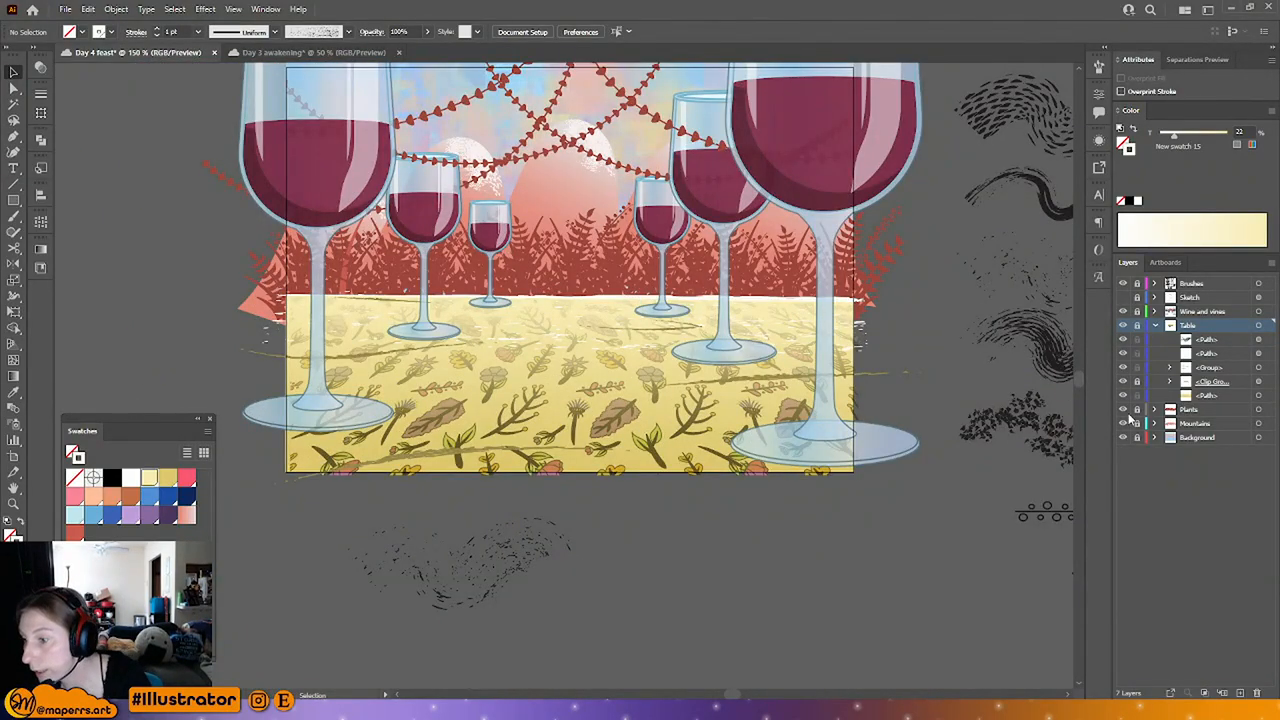
left_click(1187, 397)
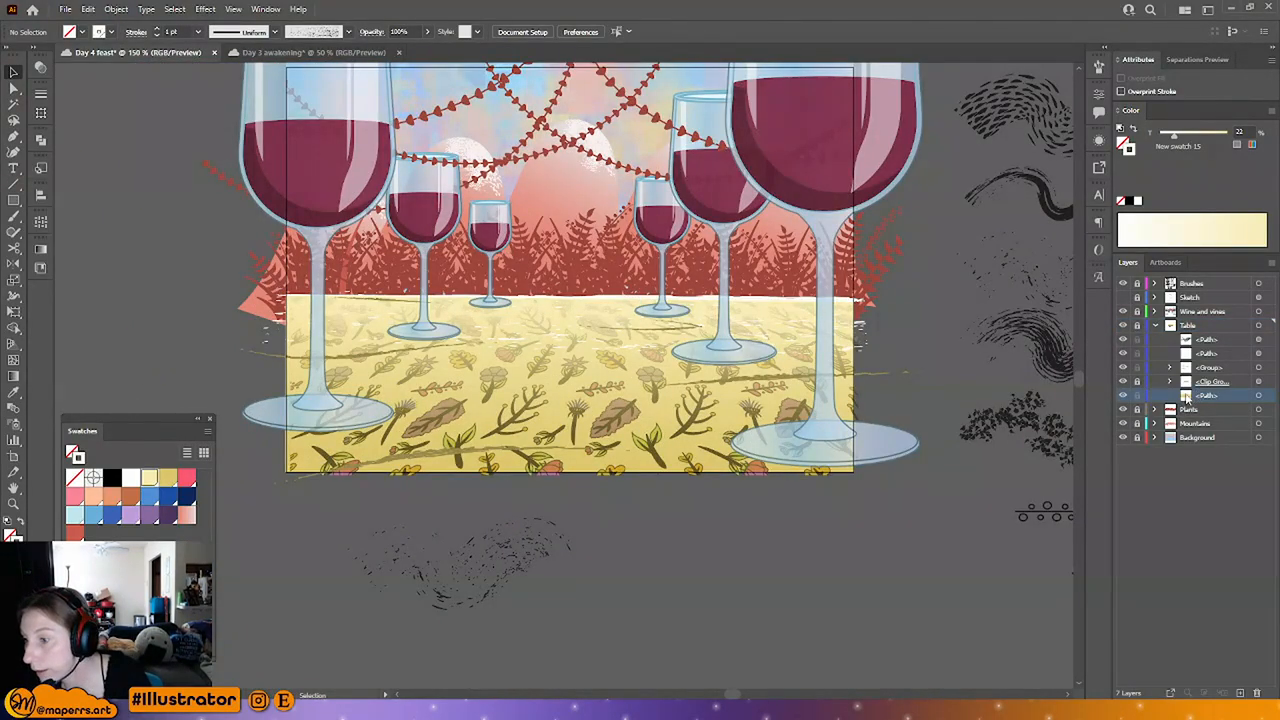
left_click(1258, 396)
key("a")
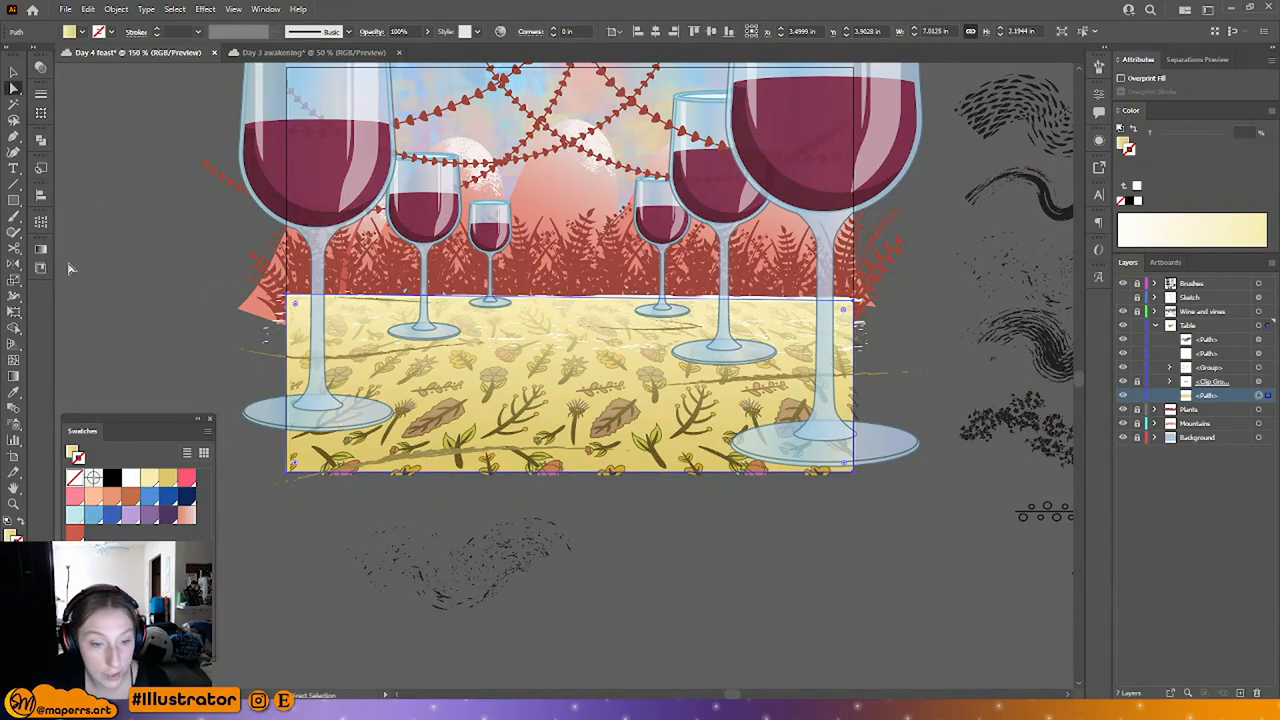
left_click(41, 249)
left_click(64, 289)
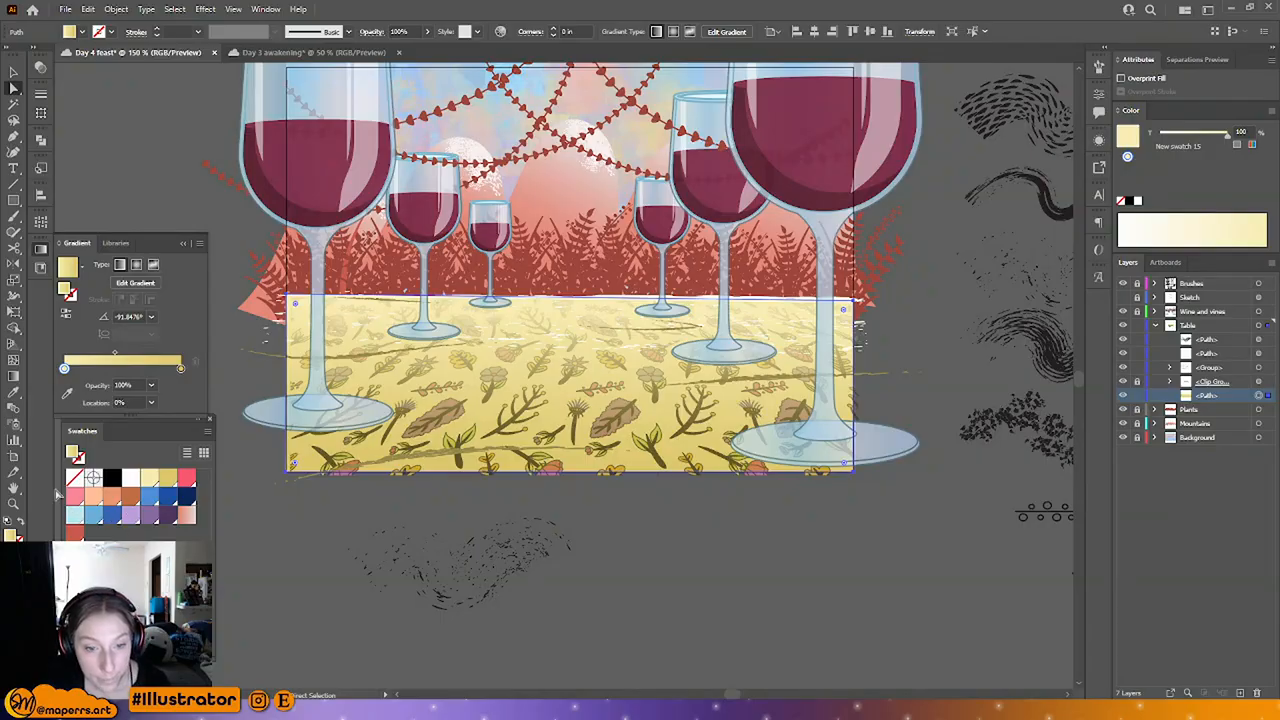
Step: Try New swatch 12 pink, lightened to #FCB1BD, as the starting colour of the table's gradient
left_click_drag(75, 497, 65, 370)
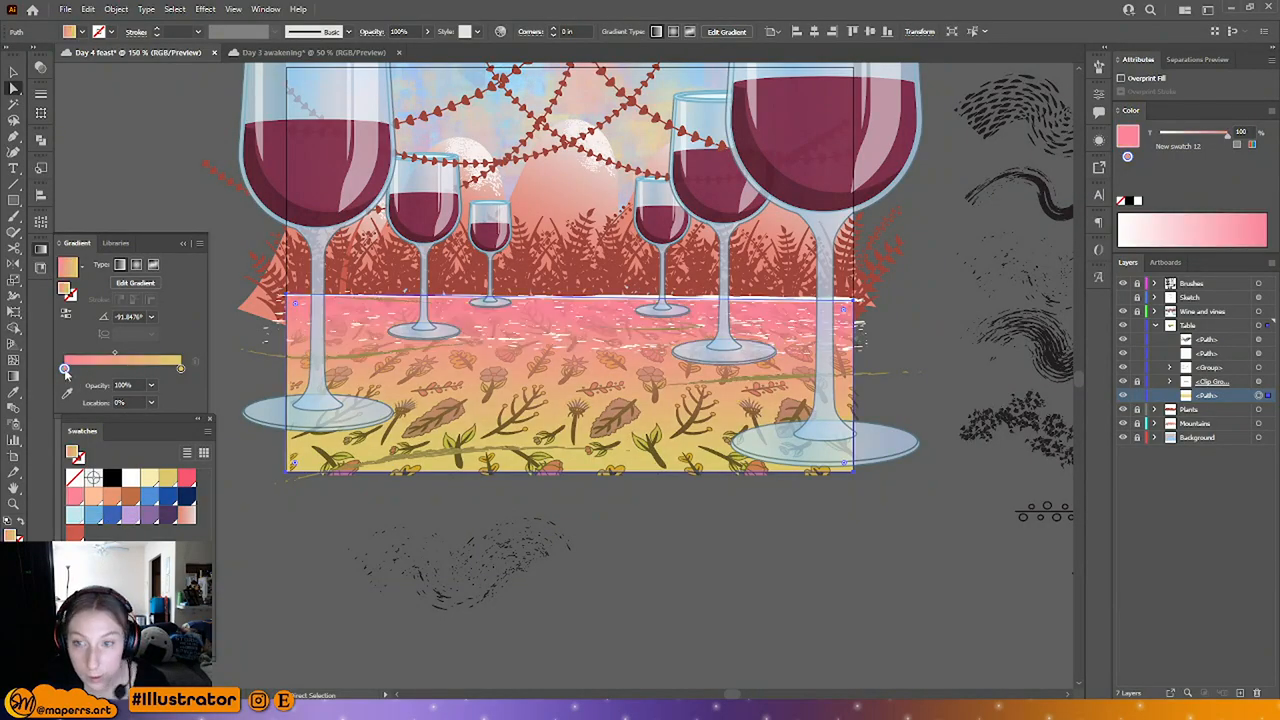
left_click_drag(1229, 133, 1203, 137)
left_click(1253, 146)
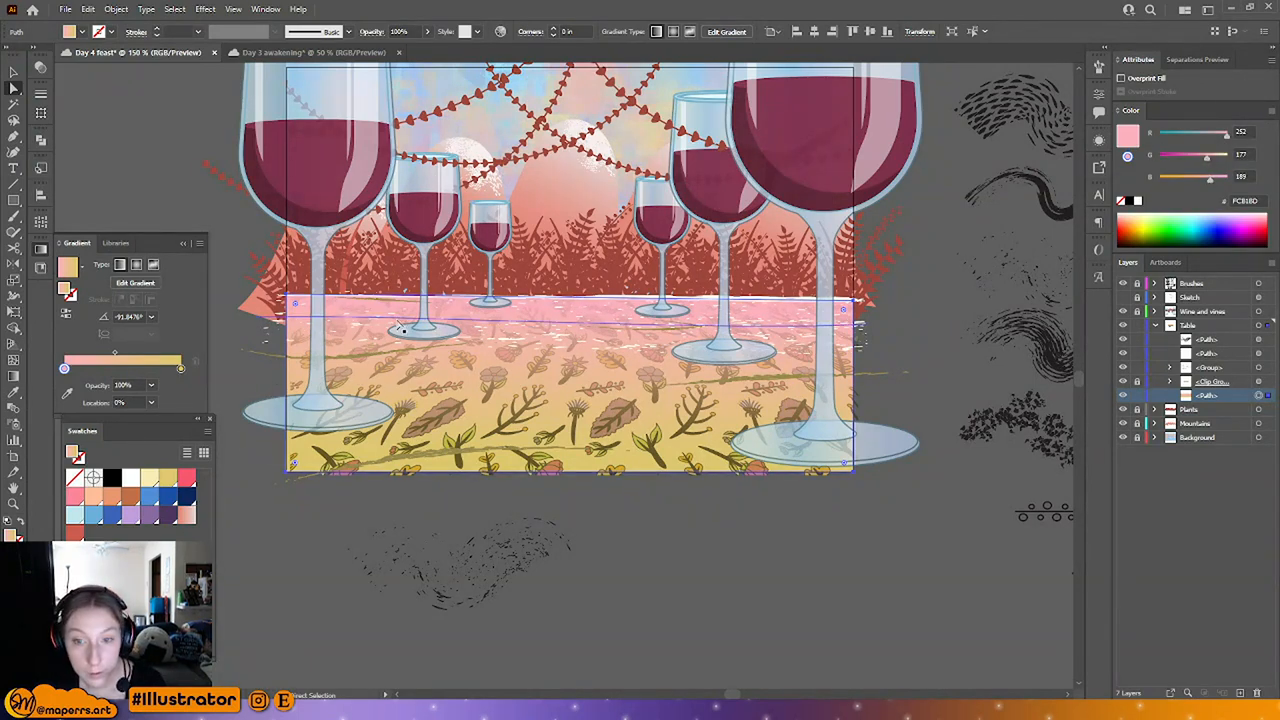
Step: Recolour the gradient's starting stop with the R=204 G=92 B=80 red, softened to hue 4.34°, saturation 36.56% and brightness 89.02%
left_click(75, 533)
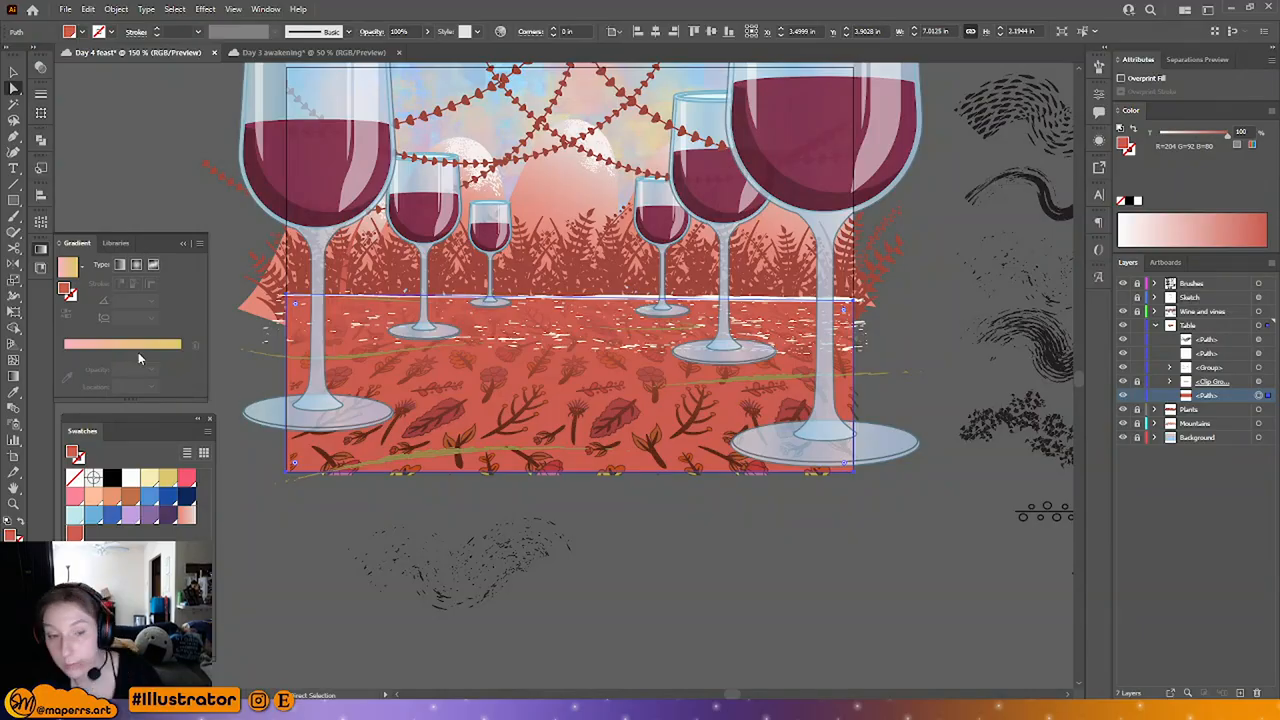
left_click(67, 364)
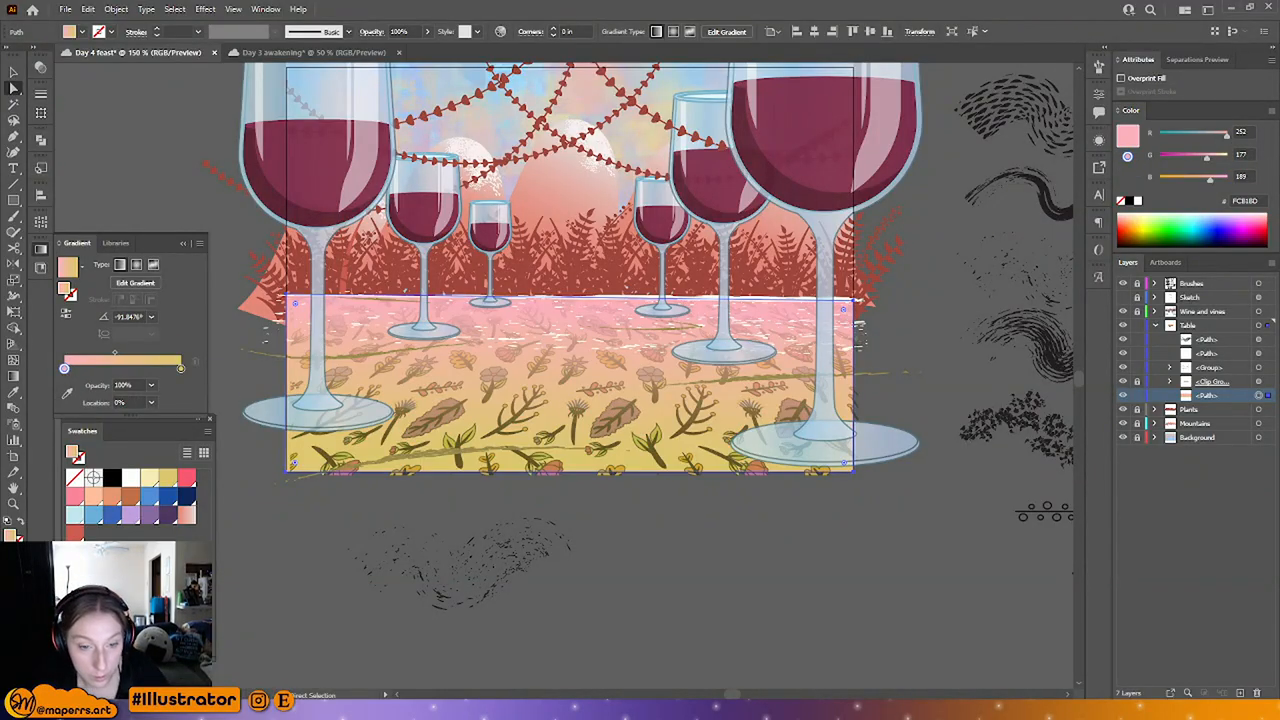
left_click_drag(75, 531, 65, 370)
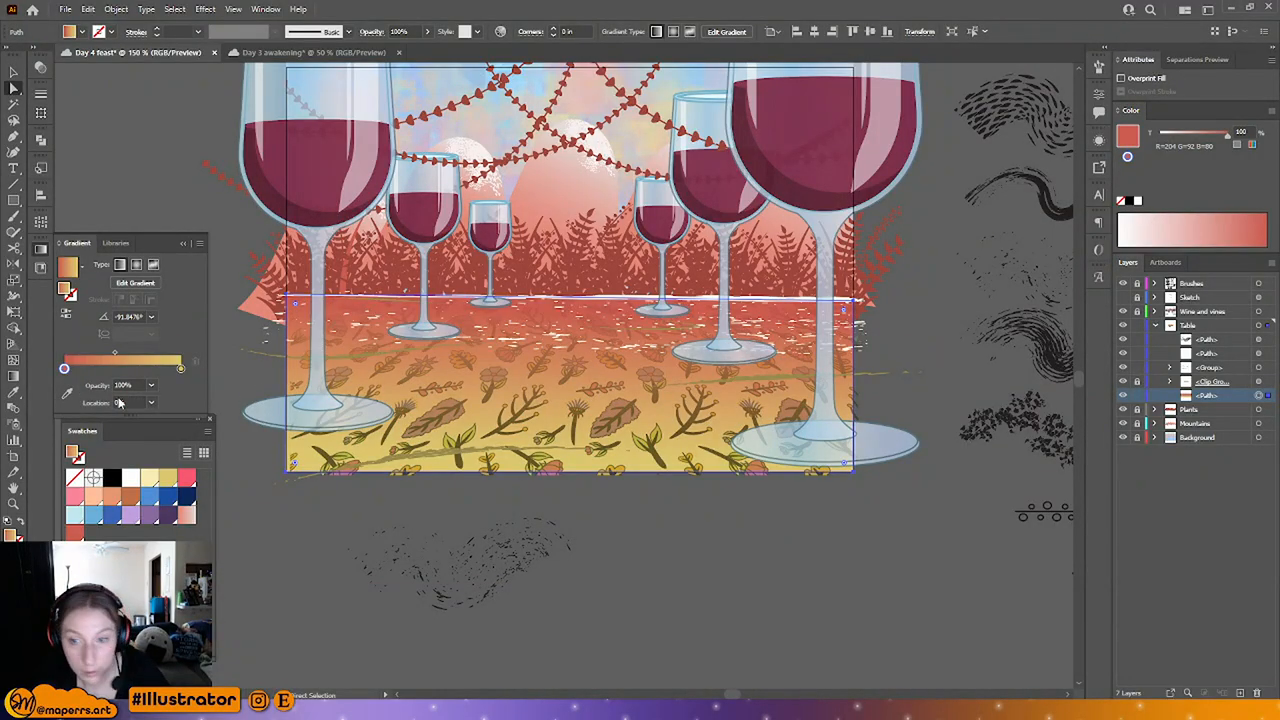
left_click(1271, 111)
left_click(1160, 149)
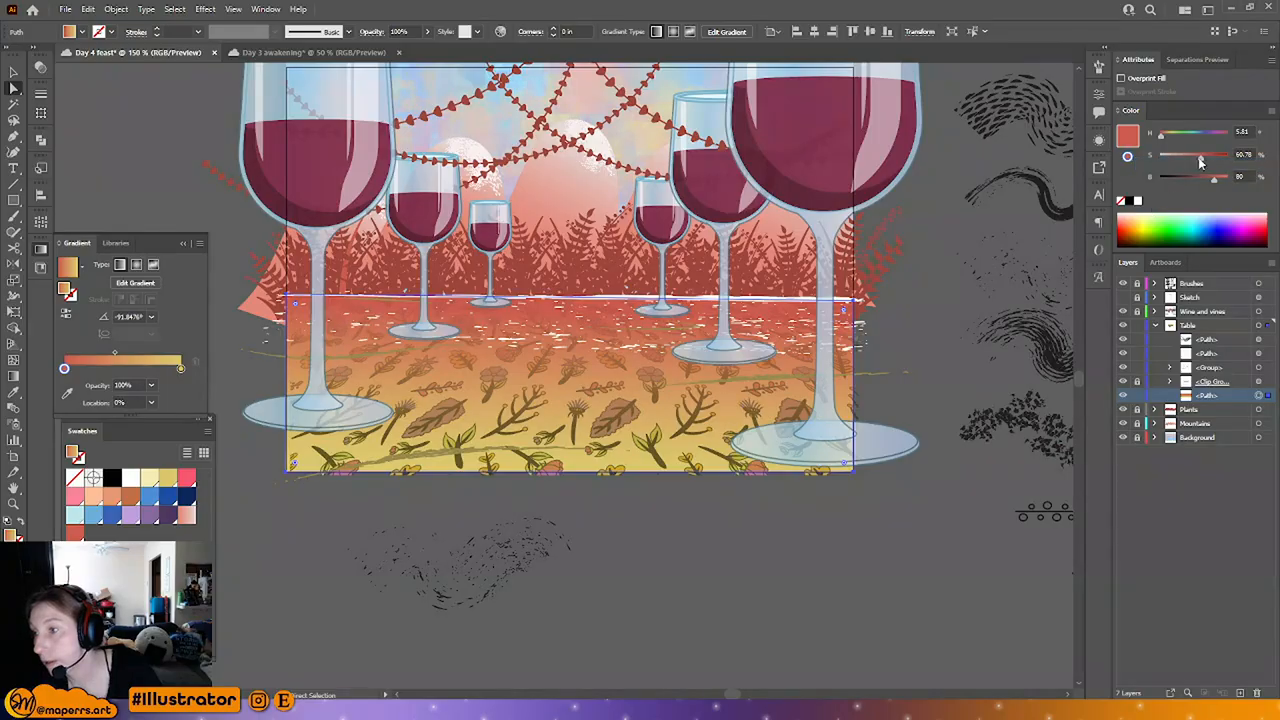
left_click_drag(1204, 160, 1219, 183)
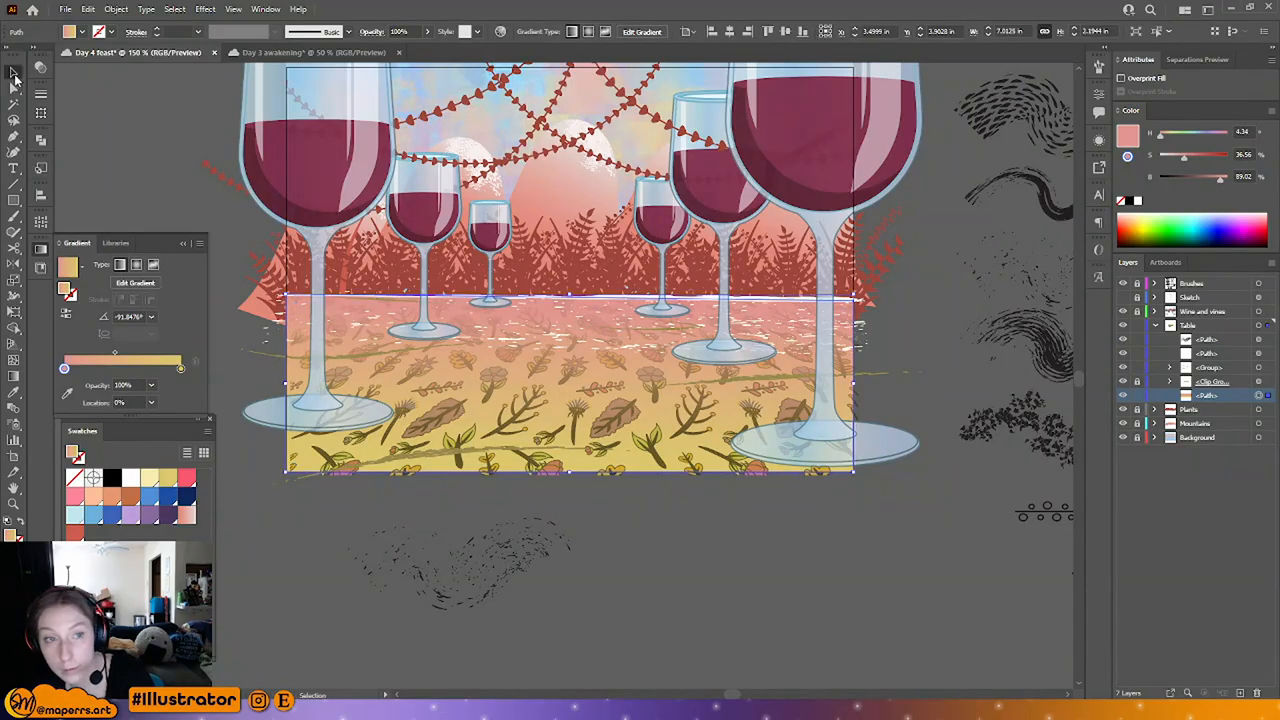
Step: Select the speckle brush stroke across the table's far end and set its blend mode to Color Dodge
key("v")
left_click(531, 327)
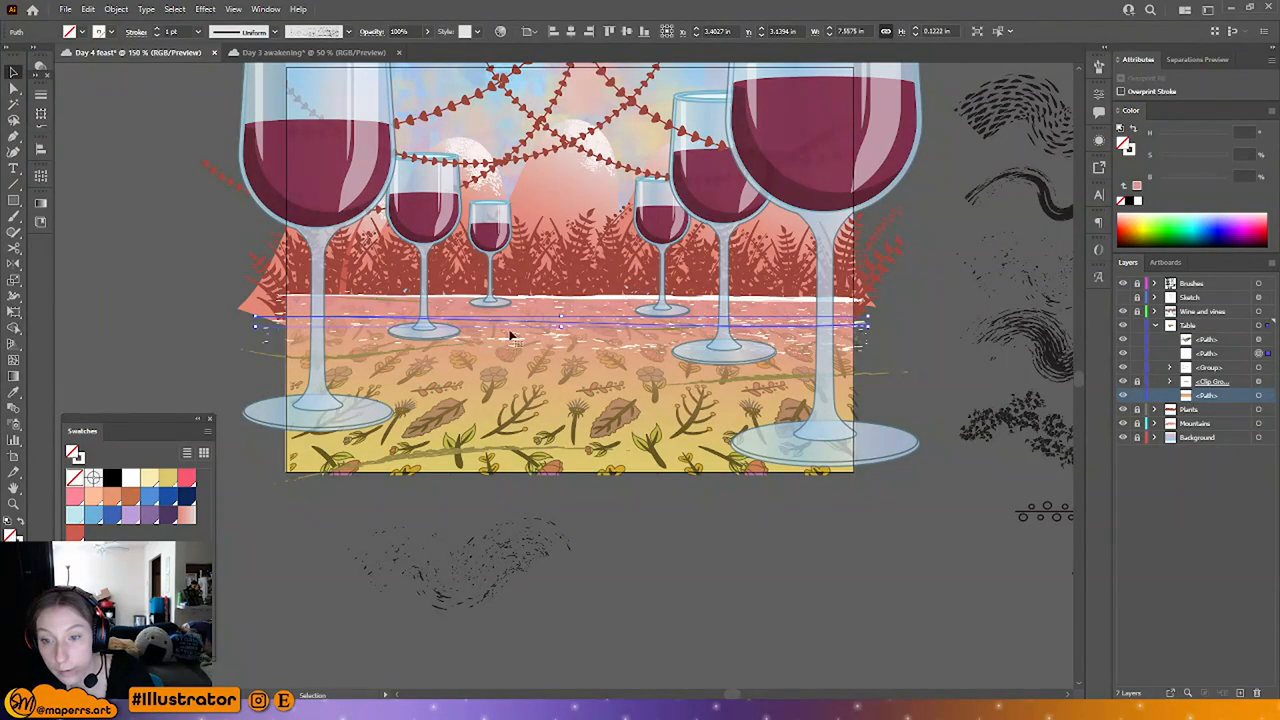
left_click(375, 32)
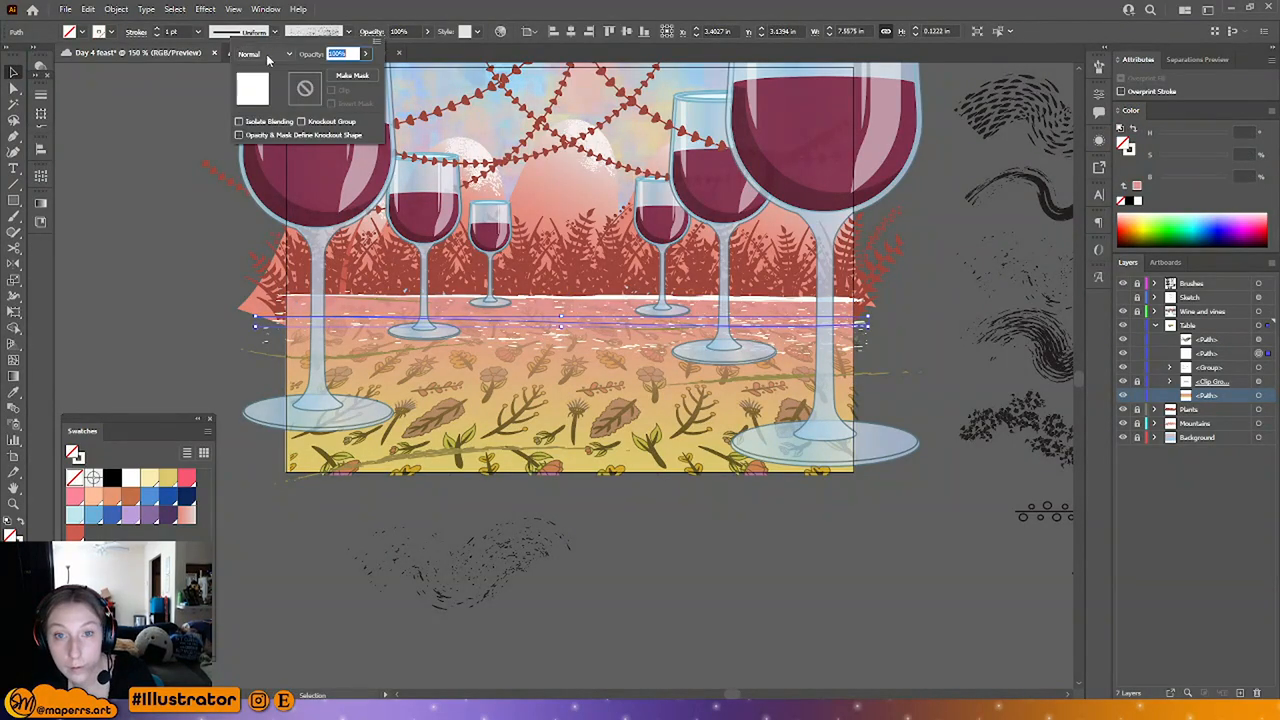
left_click(257, 53)
left_click(247, 148)
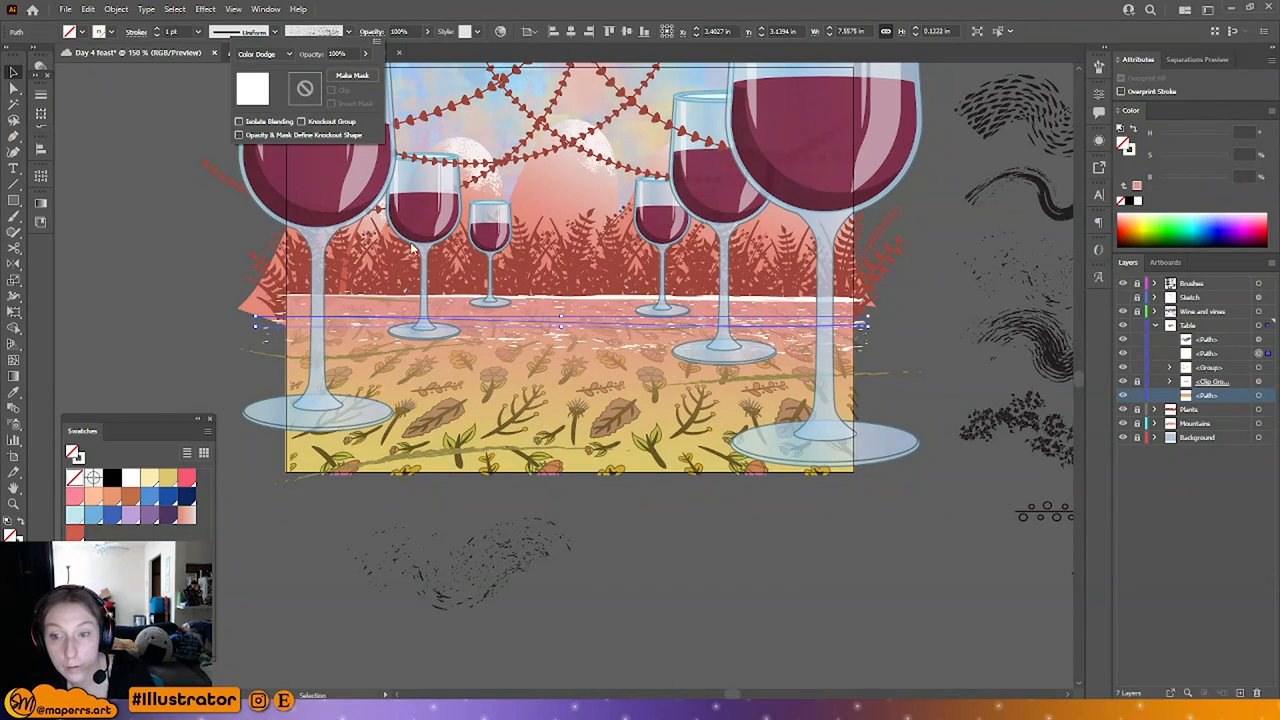
Step: Try the Overlay, Luminosity, Saturation, Hue, Color Burn and Screen blend modes on the speckle stroke
left_click(258, 53)
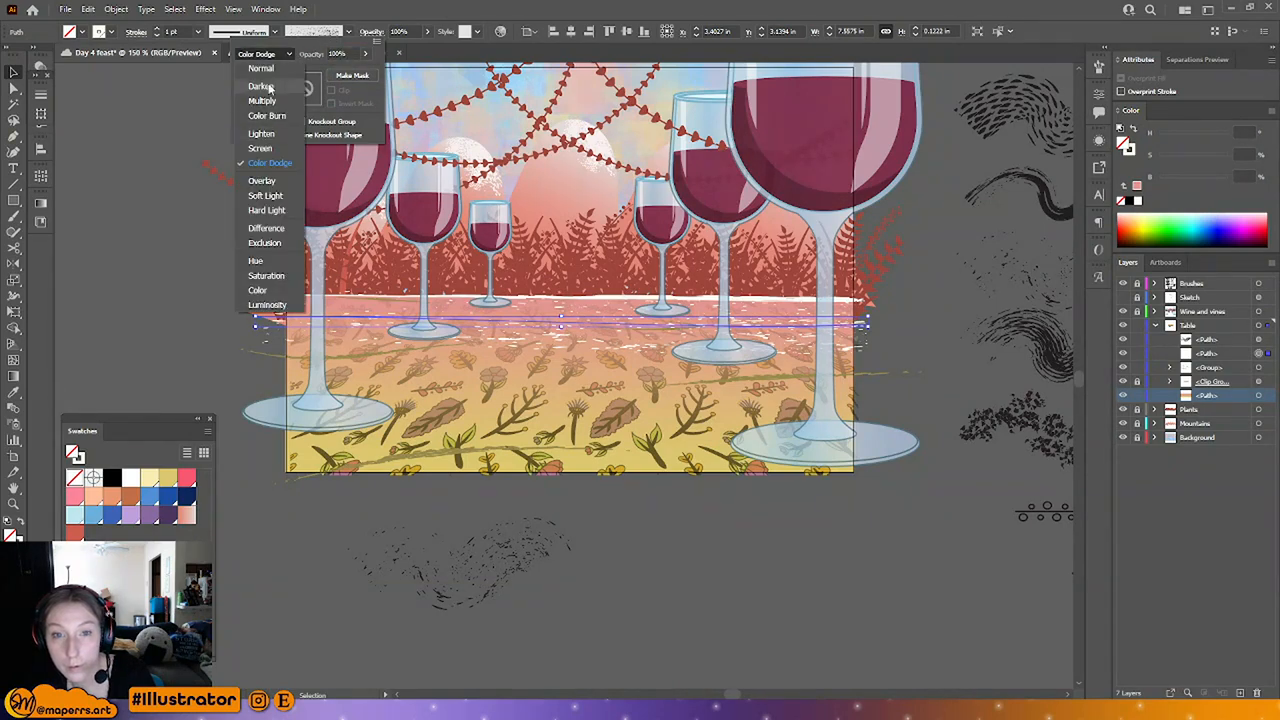
left_click(264, 181)
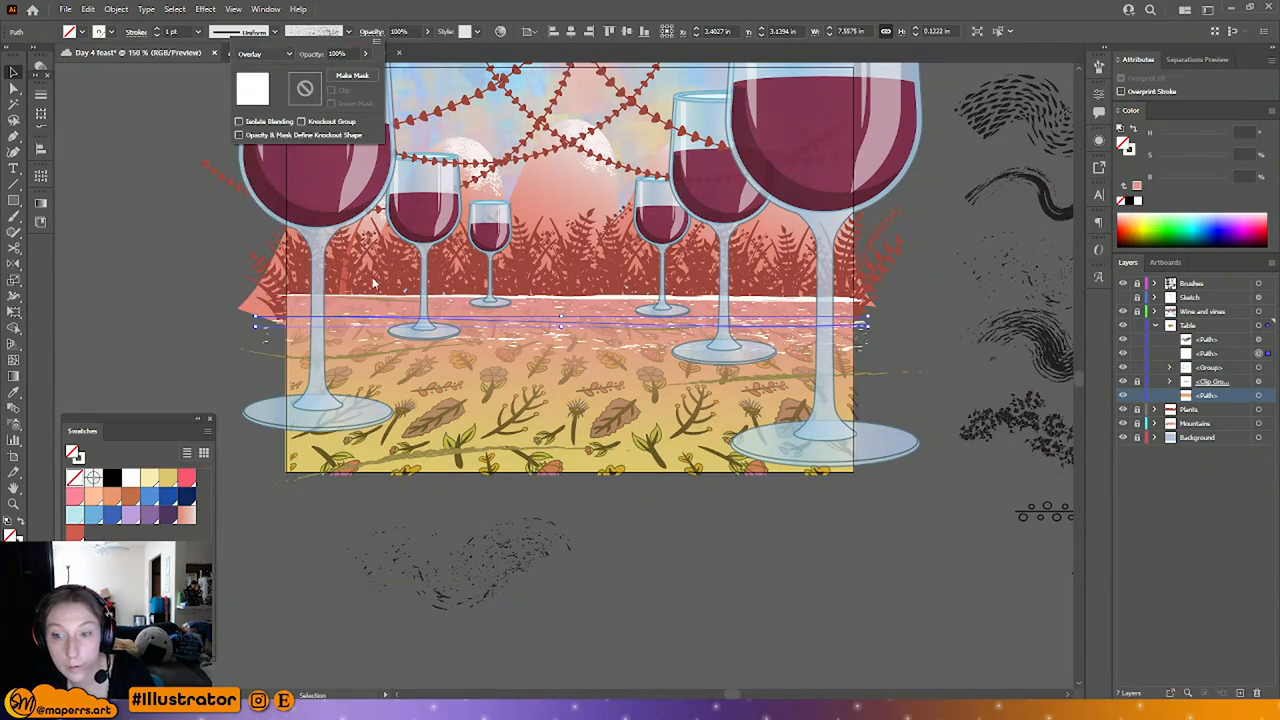
left_click(288, 54)
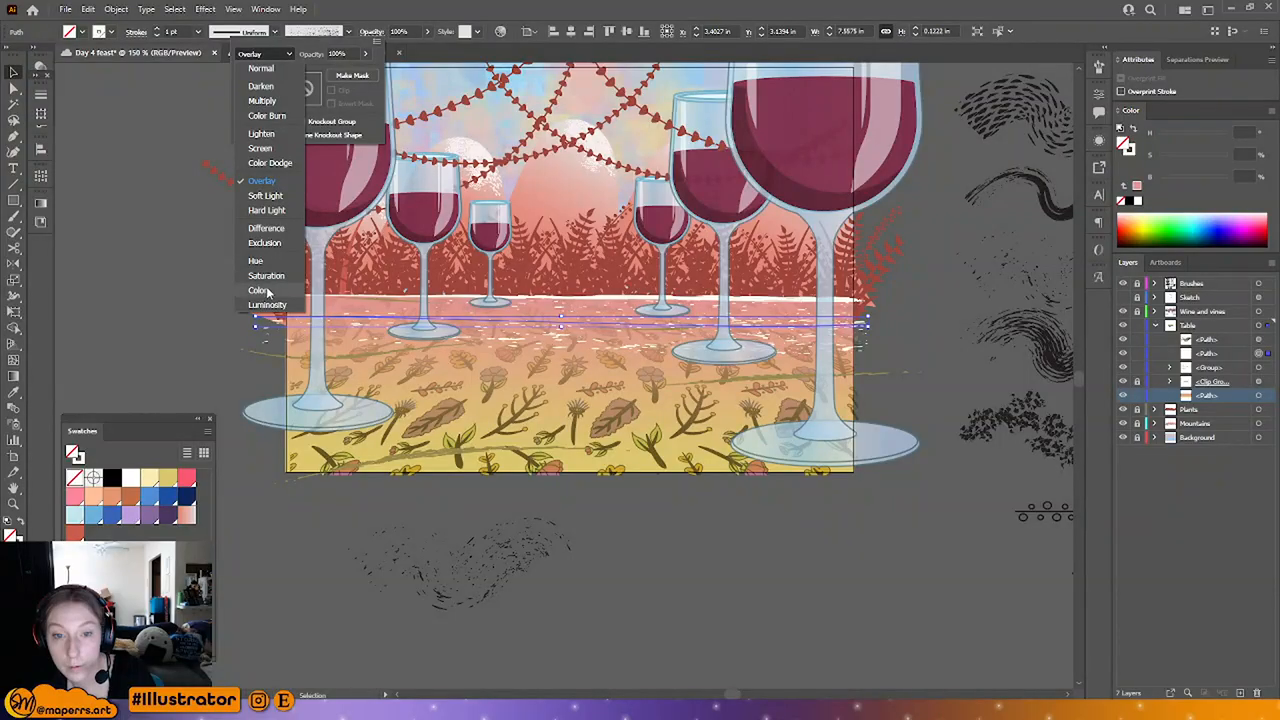
left_click(262, 291)
left_click(289, 54)
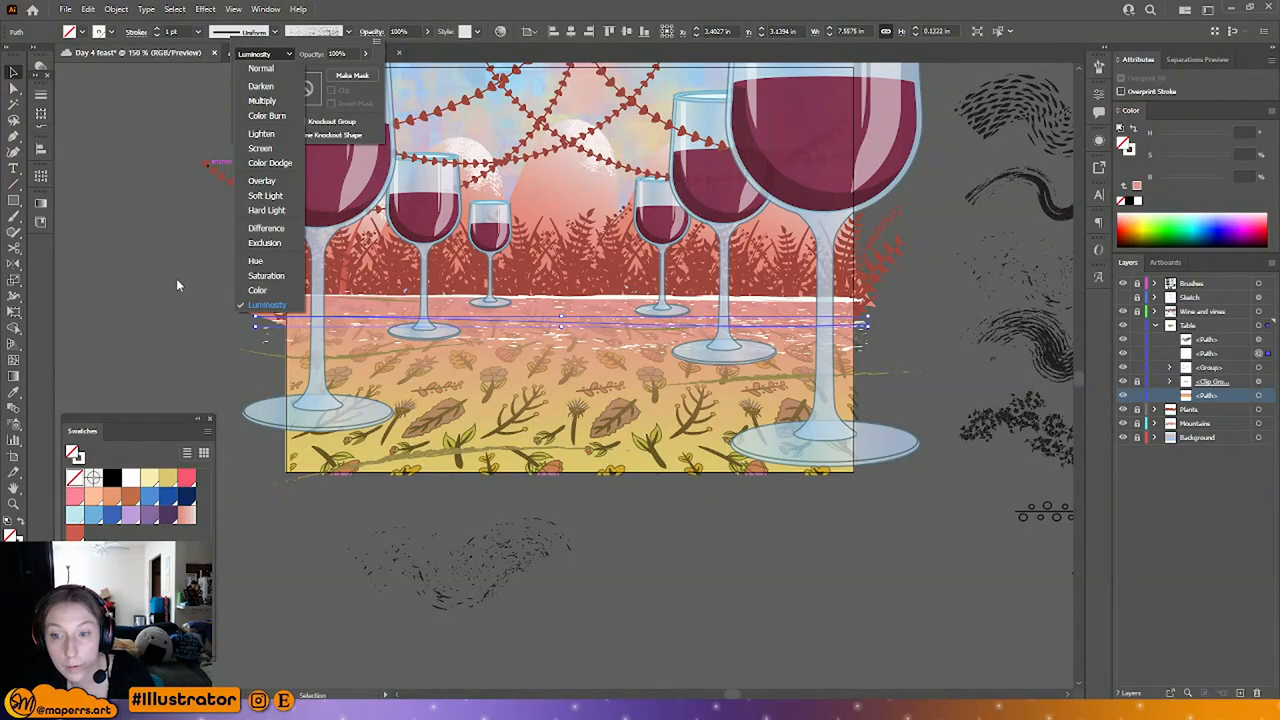
left_click(266, 277)
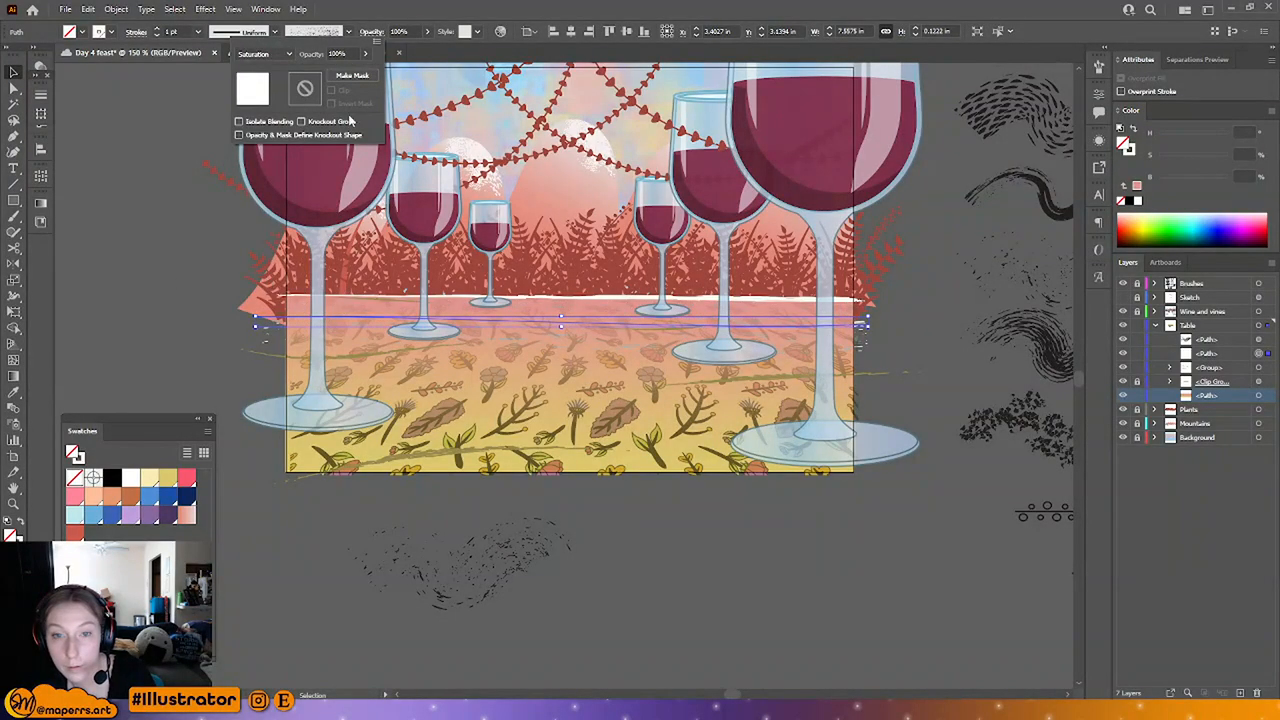
left_click(276, 55)
left_click(256, 261)
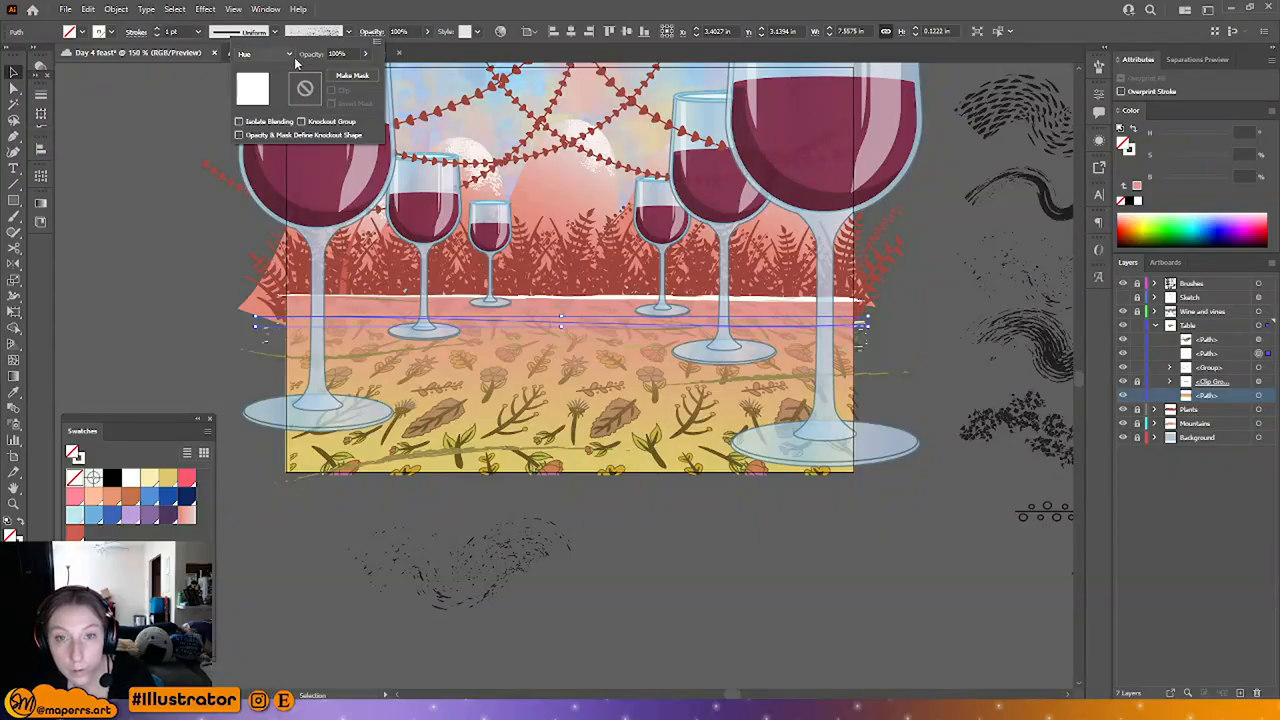
left_click(270, 54)
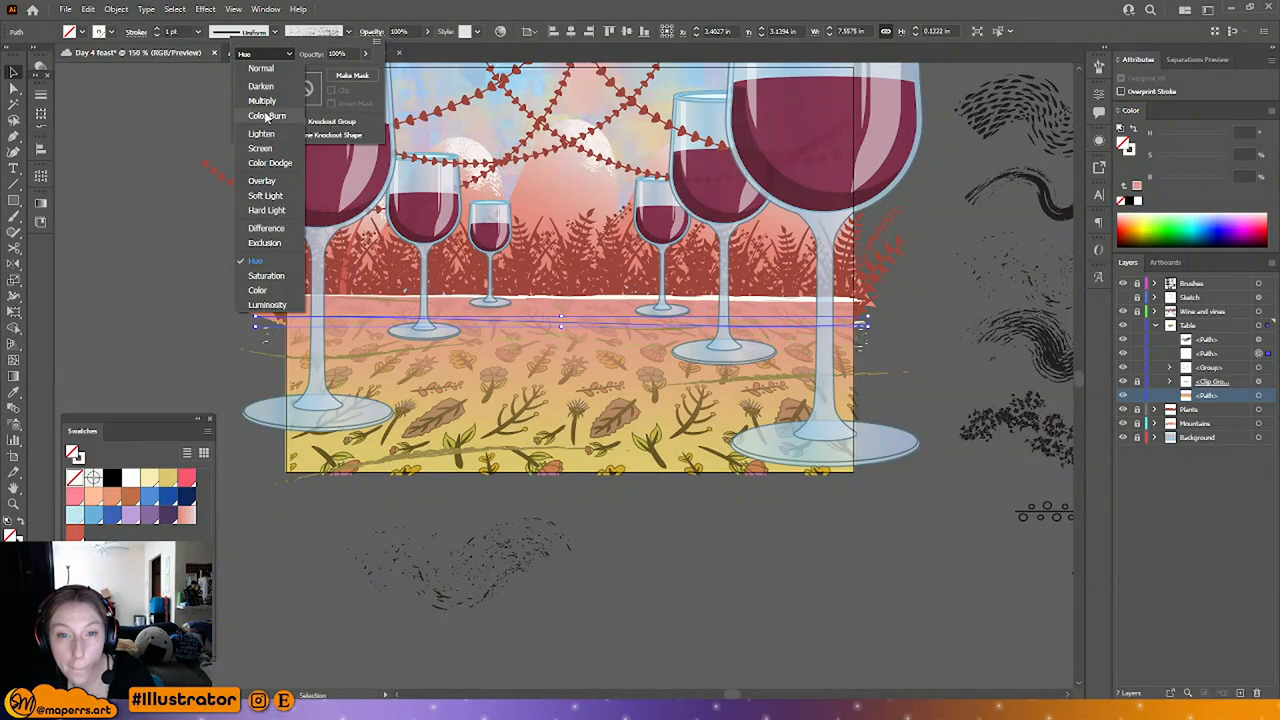
left_click(267, 118)
left_click(274, 55)
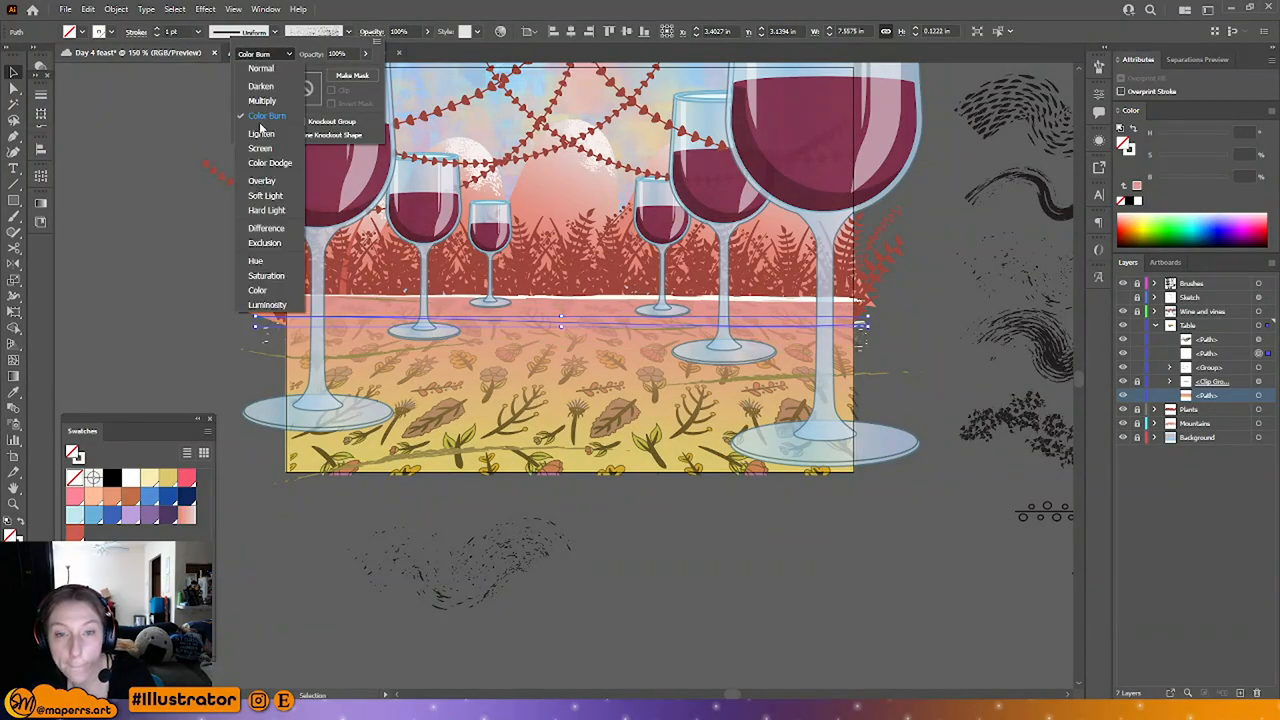
left_click(261, 149)
Step: Return the speckle stroke's blend mode to Color Dodge and set its opacity to 71%
left_click(287, 56)
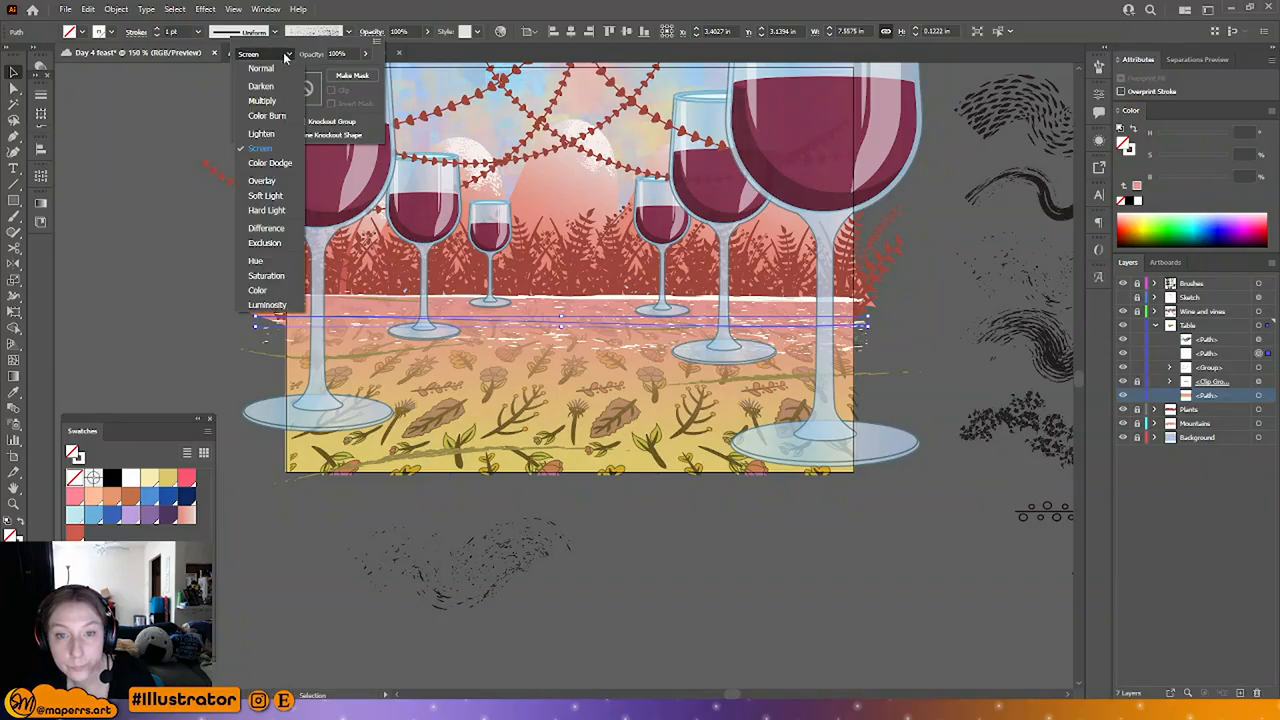
left_click(278, 162)
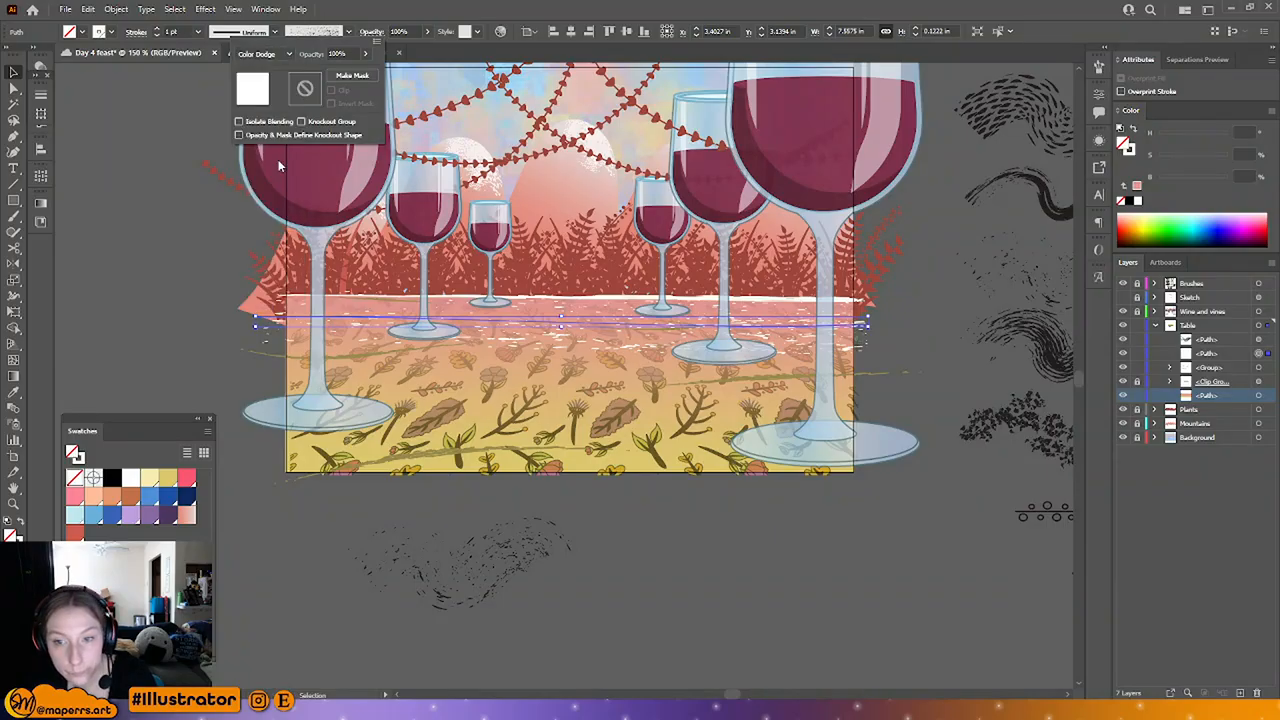
left_click(365, 54)
left_click_drag(357, 74, 349, 73)
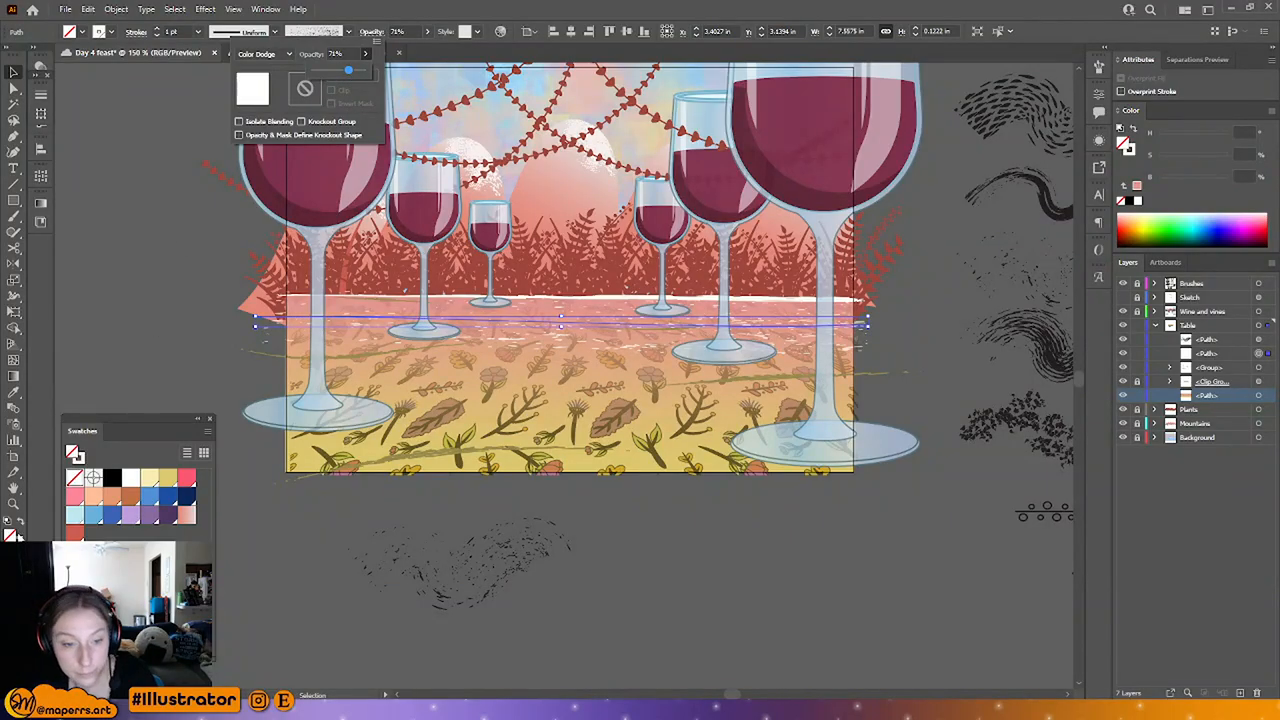
left_click(97, 519)
left_click(58, 511)
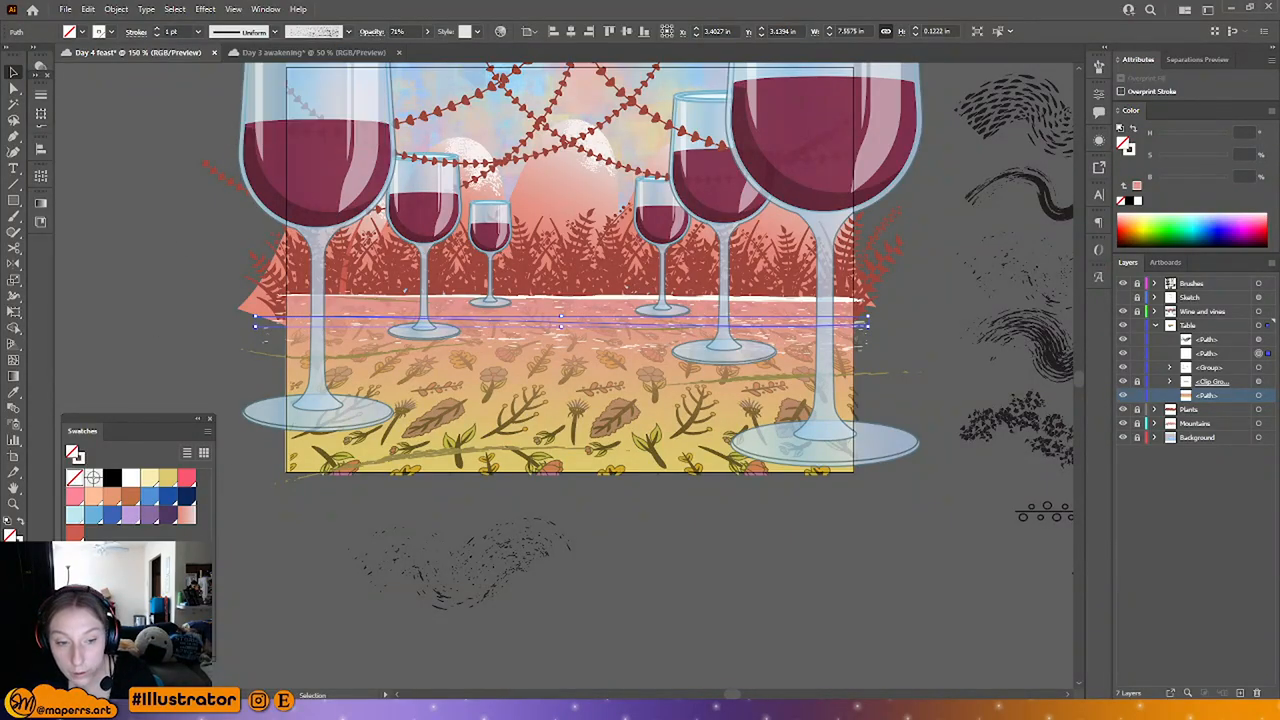
Step: Try New swatch 15, New swatch 13 and New swatch 12 as the speckle stroke's colour
left_click(152, 480)
left_click(189, 480)
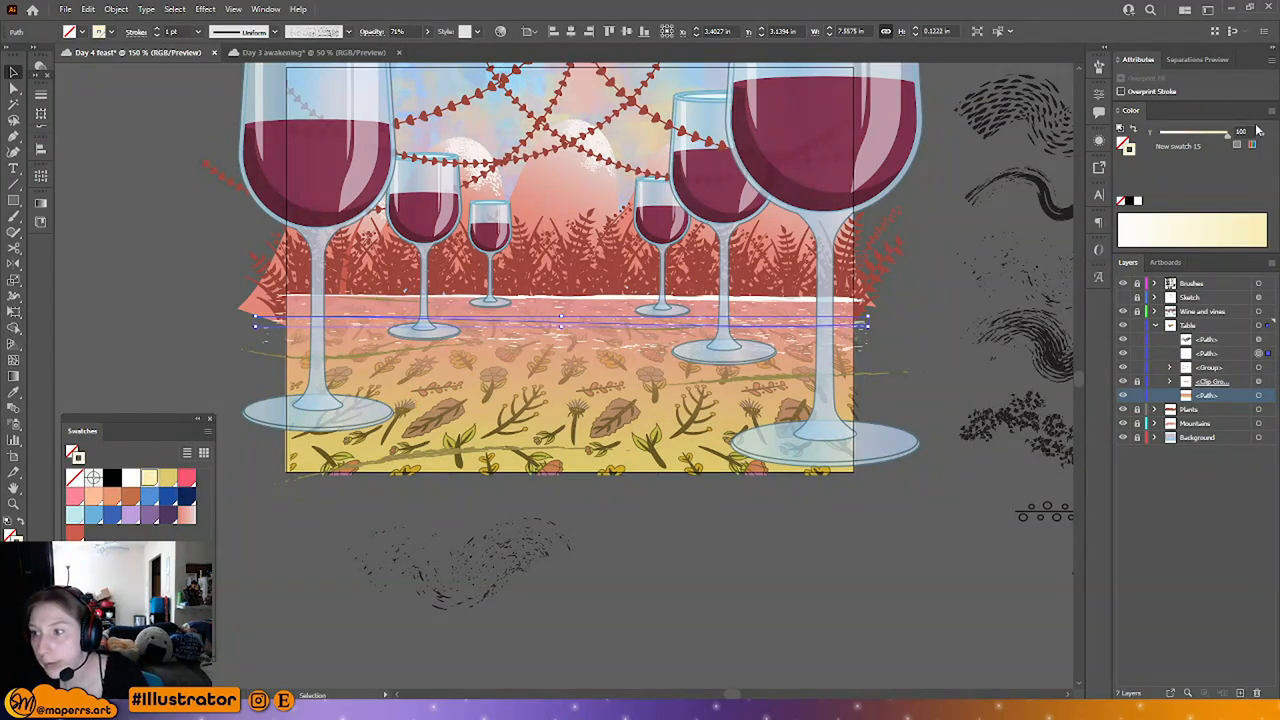
left_click(186, 480)
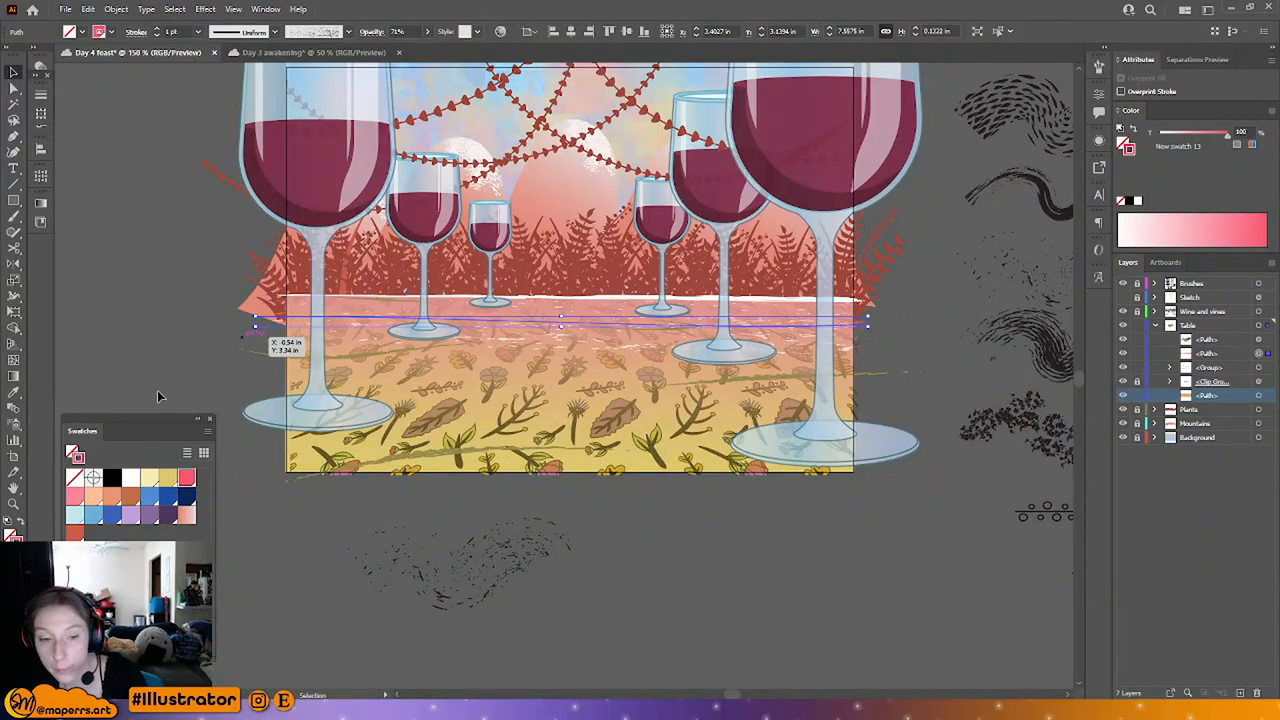
left_click(75, 497)
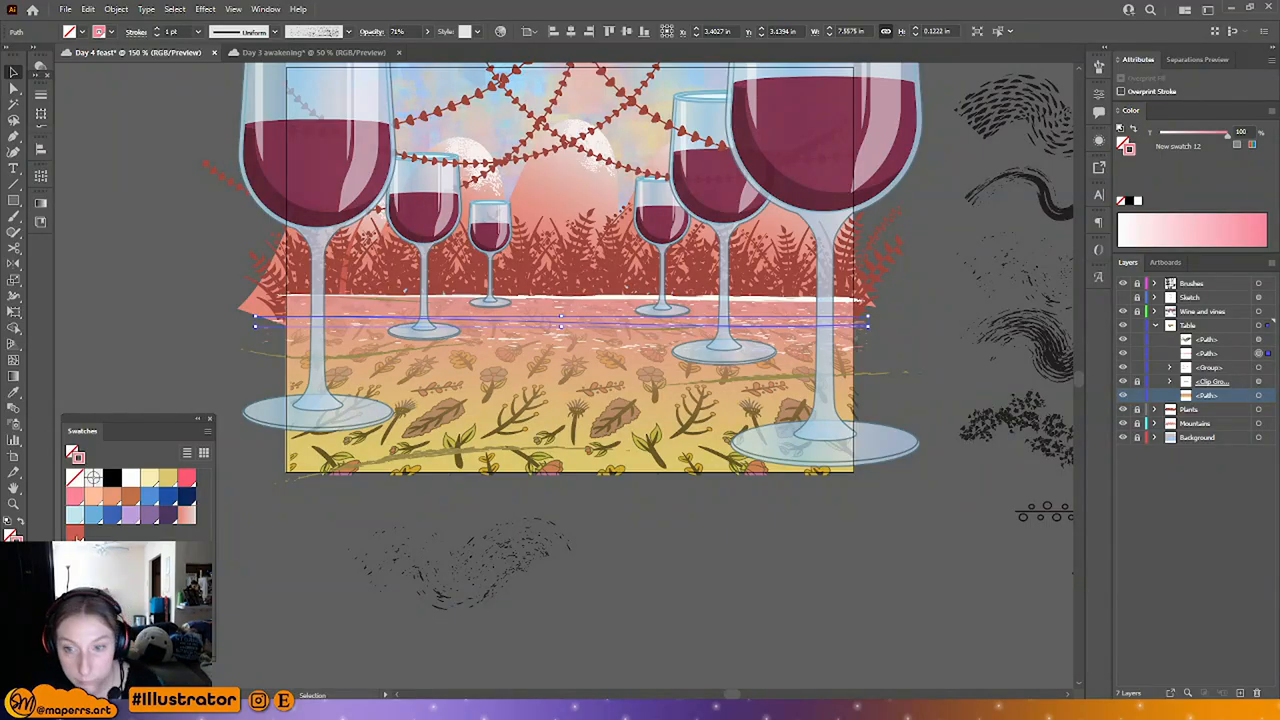
Step: Colour the speckle stroke with the R=204 G=92 B=80 red swatch and deselect it
left_click(75, 533)
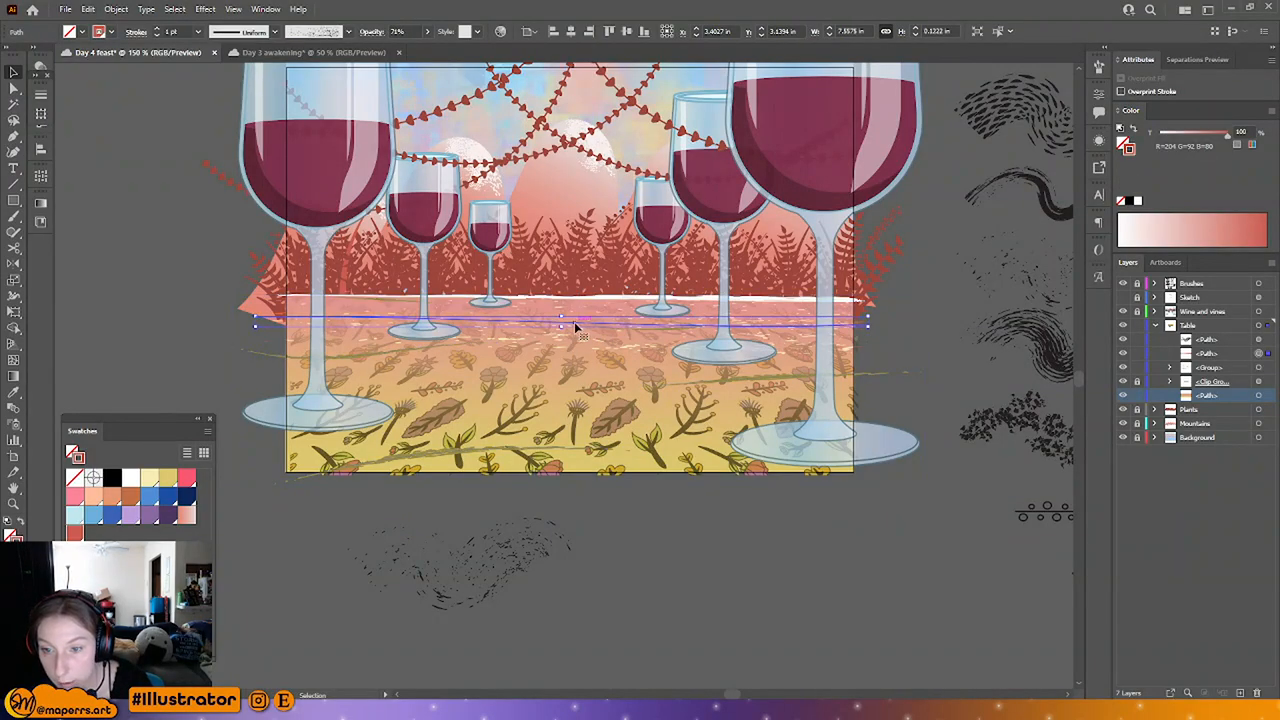
left_click_drag(575, 327, 577, 327)
left_click(607, 573)
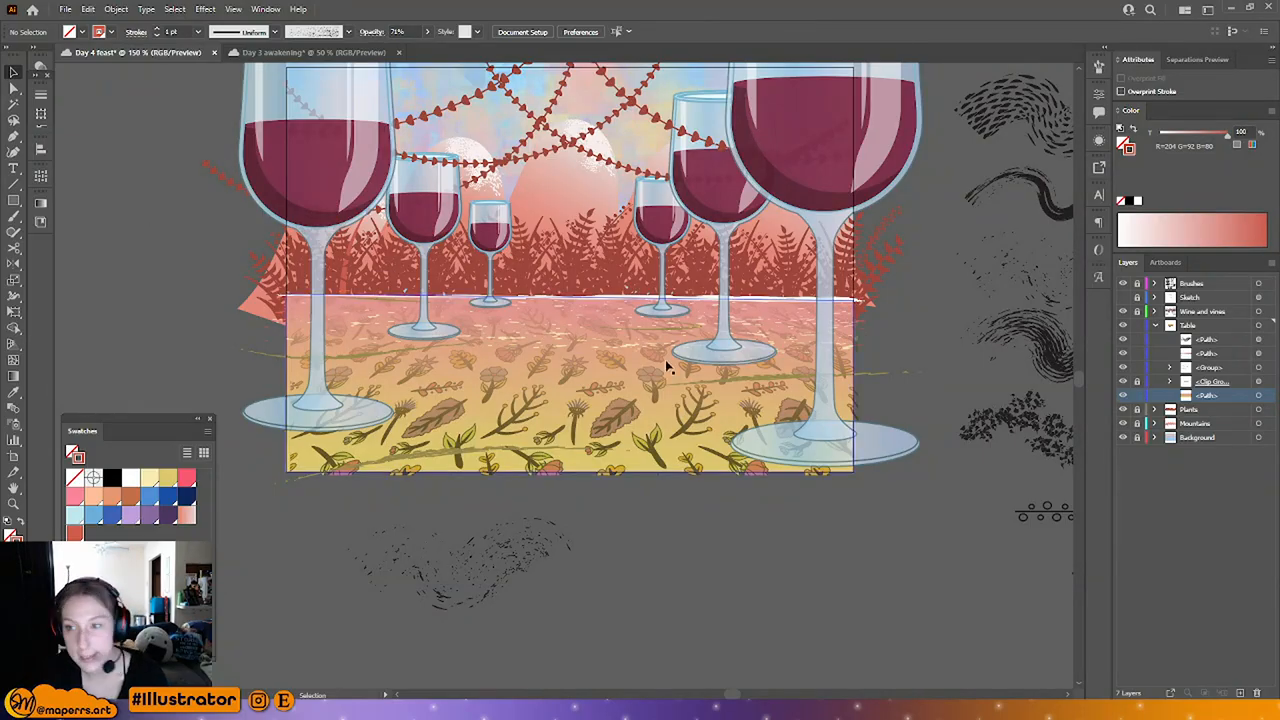
Step: Delete the black speckle brush stroke below the artboard and save the document
scroll(645, 345, "up", 1)
scroll(870, 265, "down", 2)
scroll(830, 210, "up", 3)
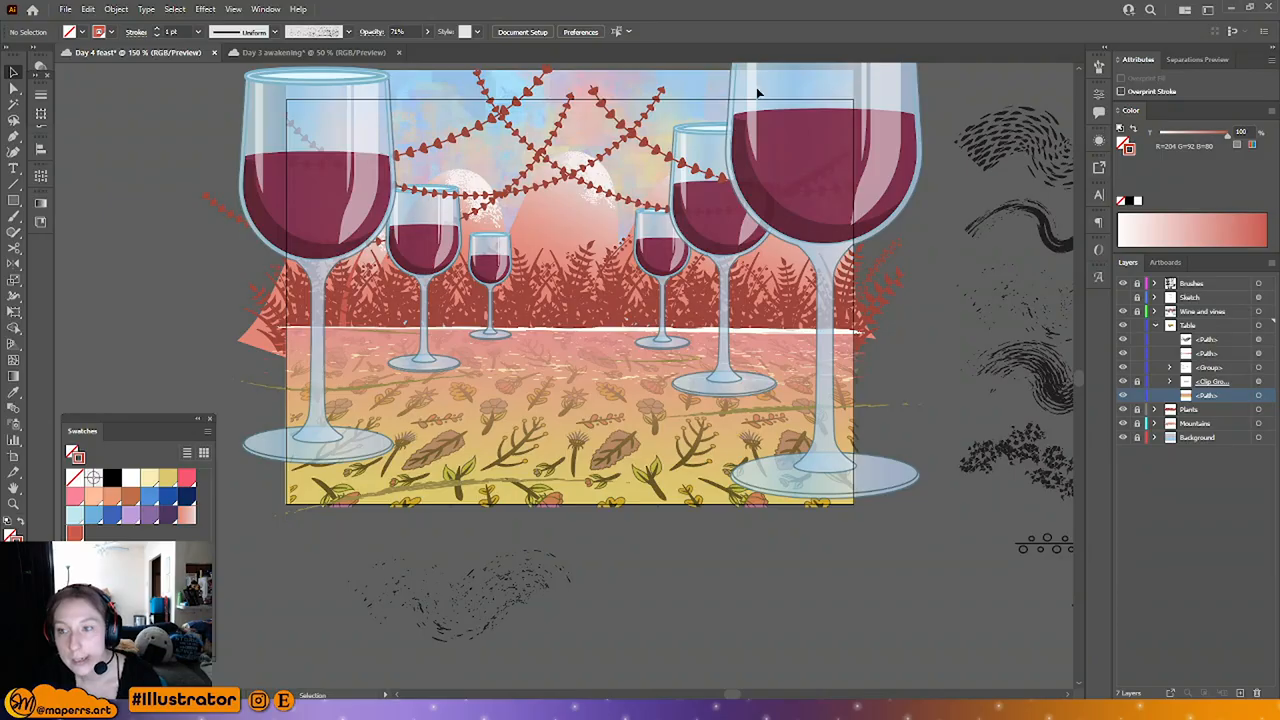
key("a")
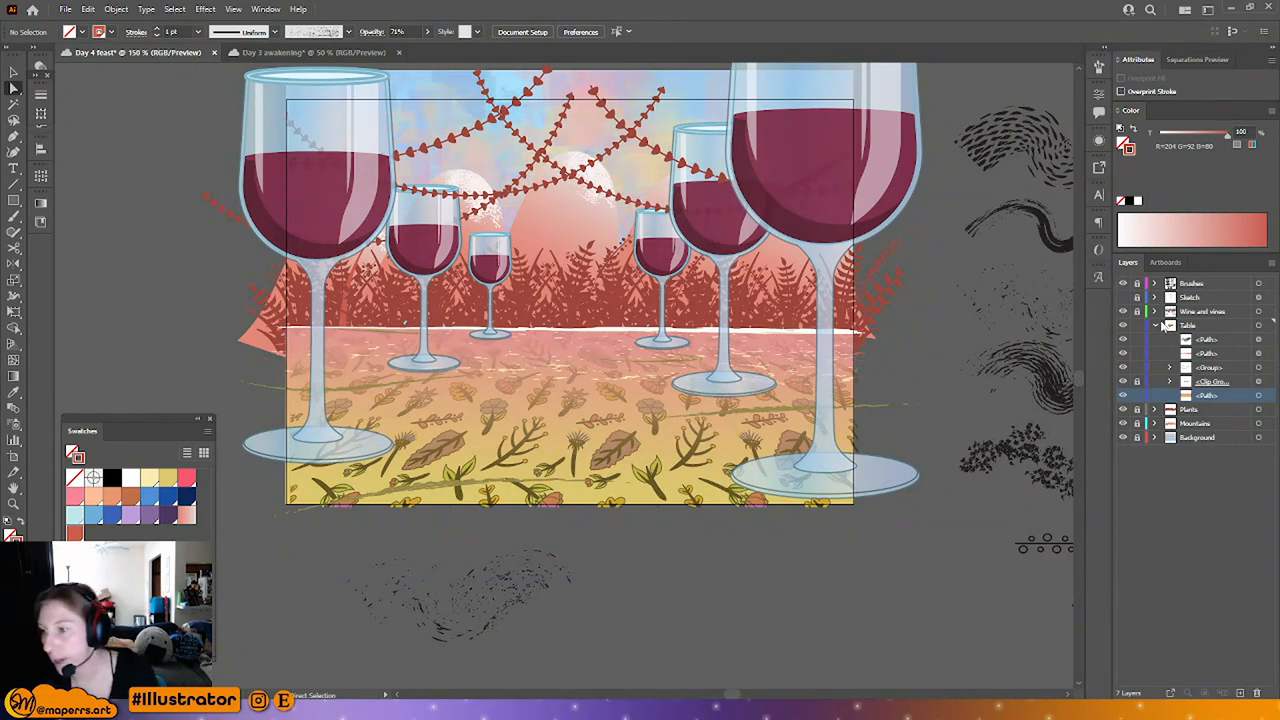
left_click(430, 618)
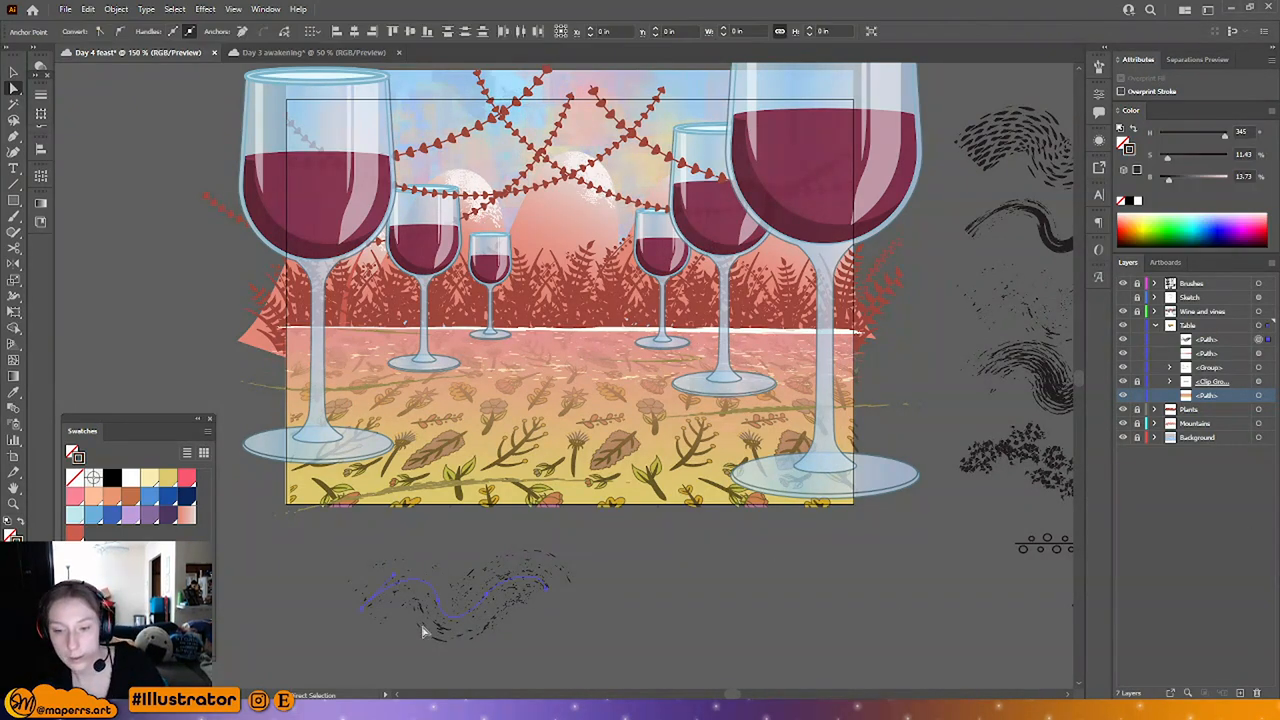
key("Delete")
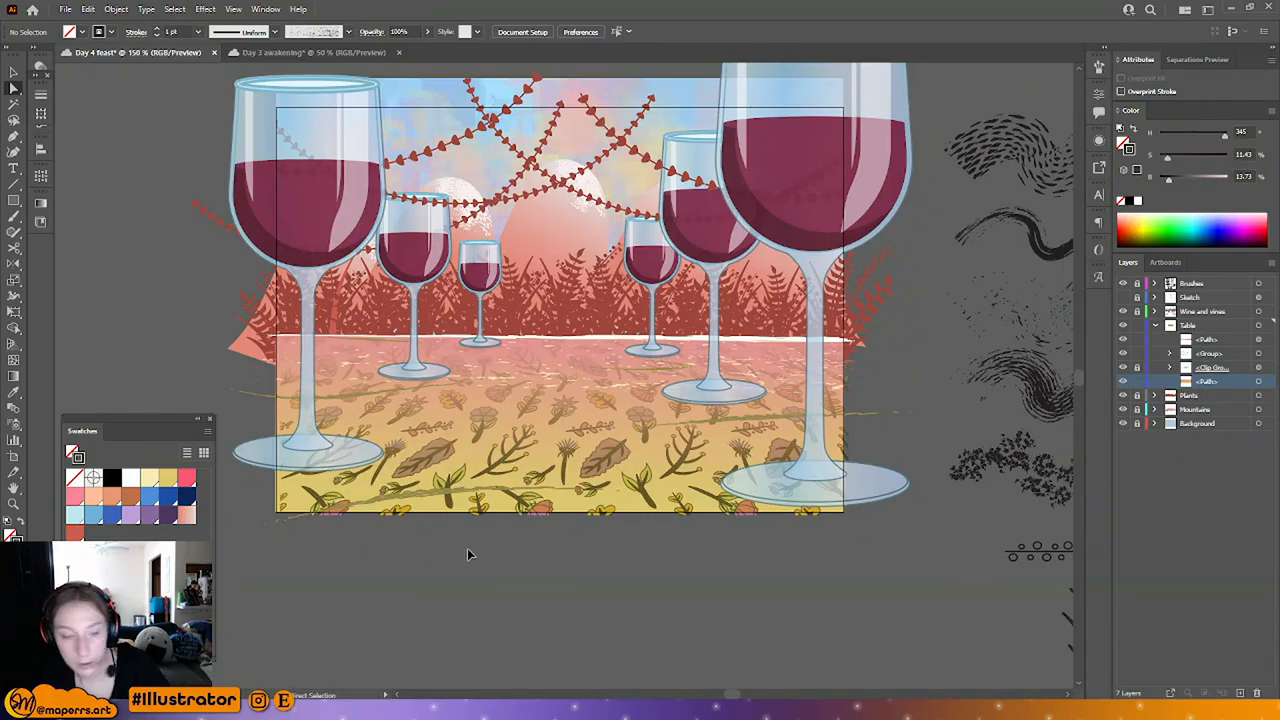
key("ctrl+s")
key("ctrl+minus")
key("ctrl+minus")
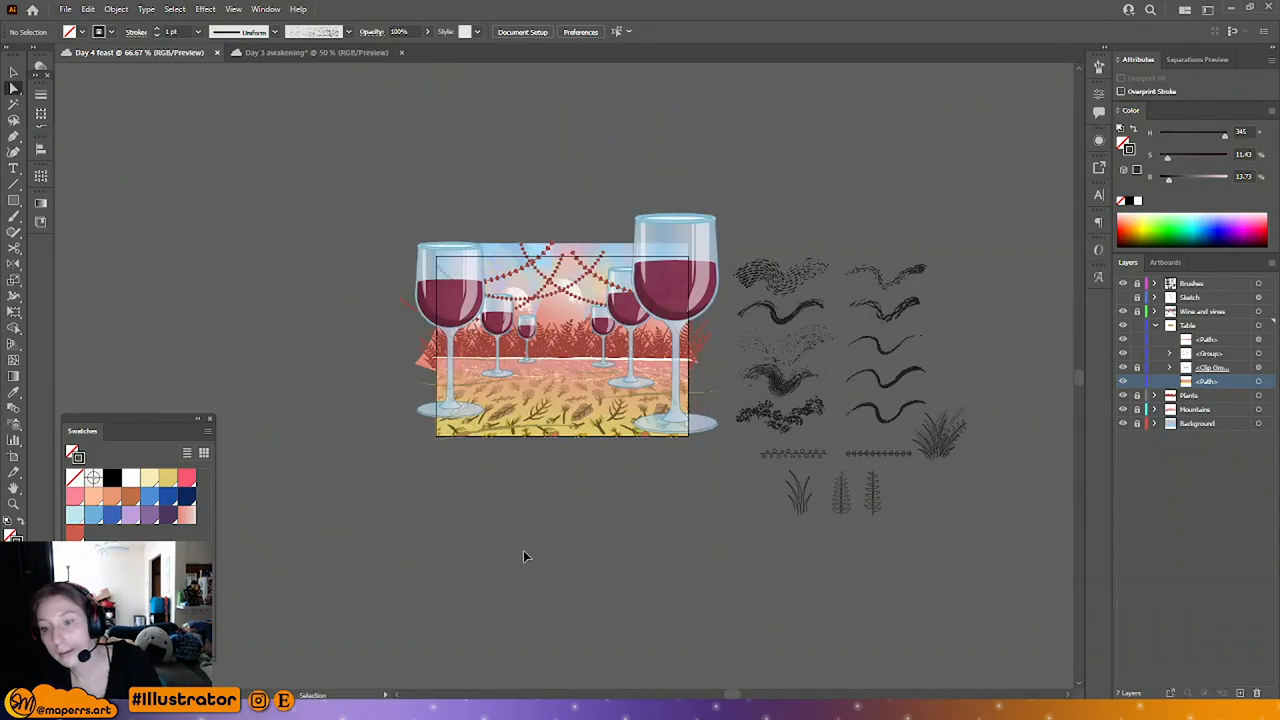
Step: Isolate the table's line group and set the pale back-edge line's stroke weight to 0.25 pt
key("ctrl+plus")
left_click(600, 351)
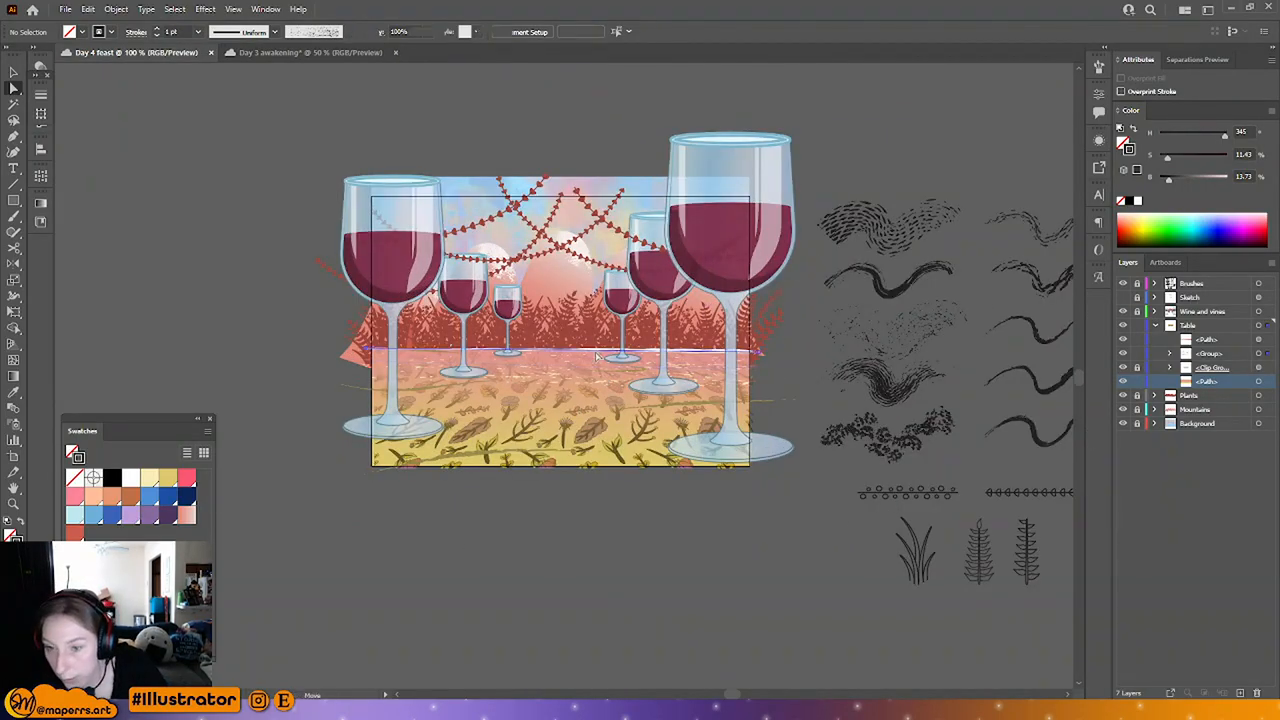
key("ctrl+plus")
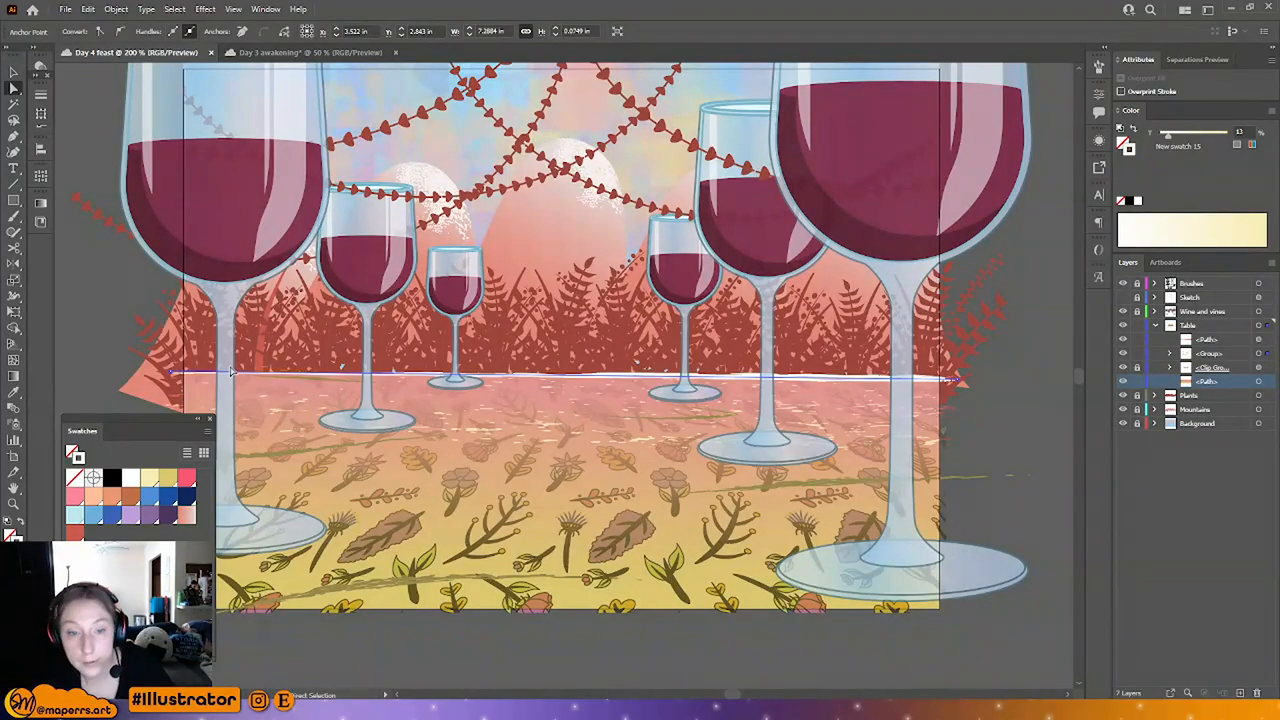
left_click(13, 72)
left_click(518, 372)
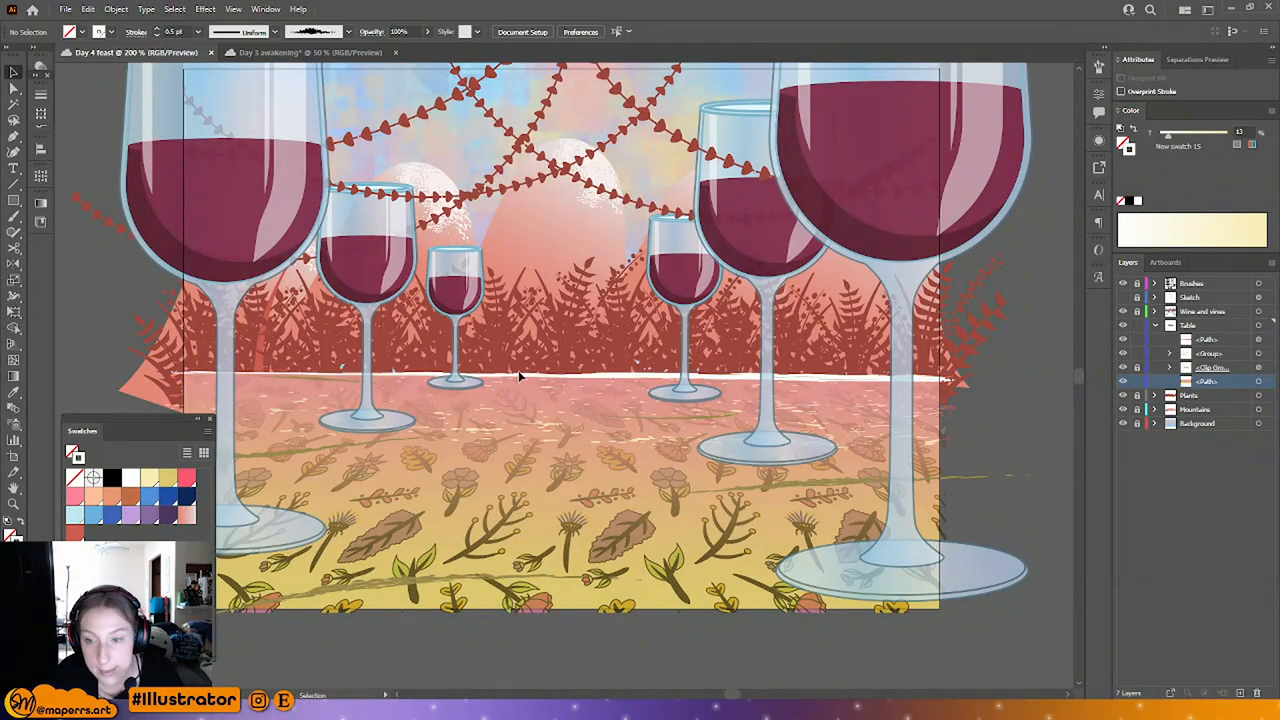
double_click(563, 378)
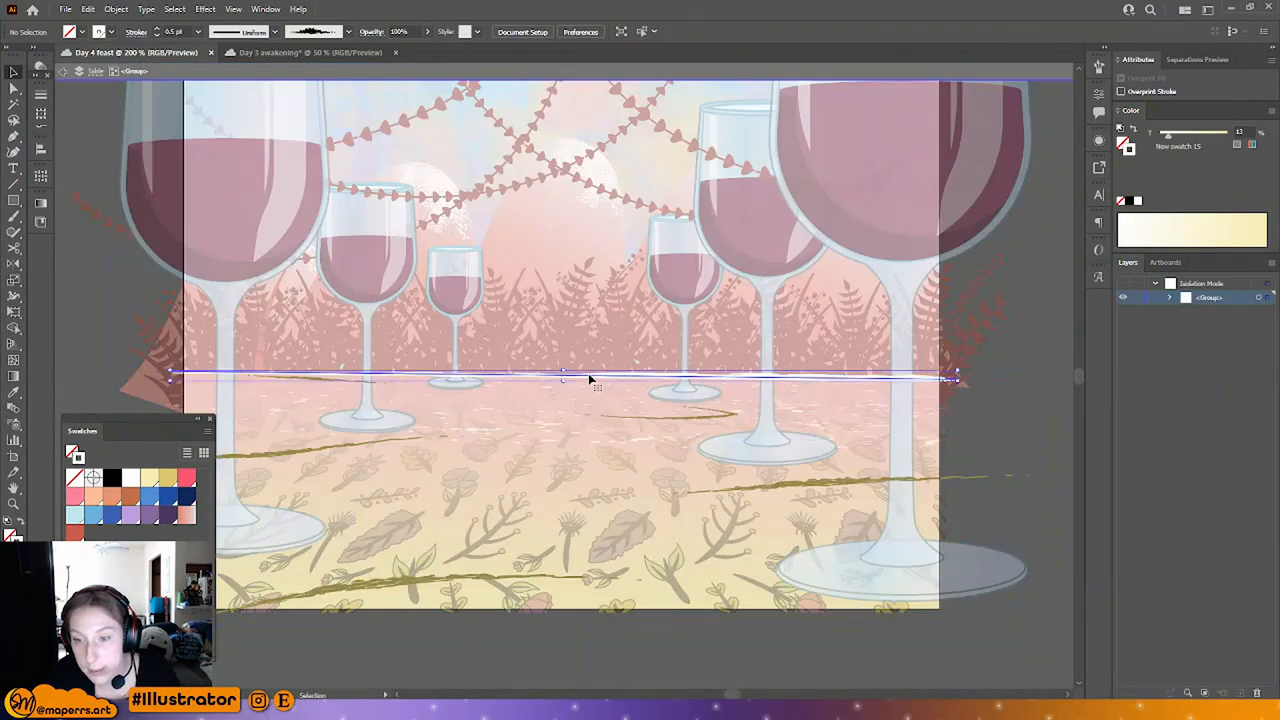
left_click(197, 31)
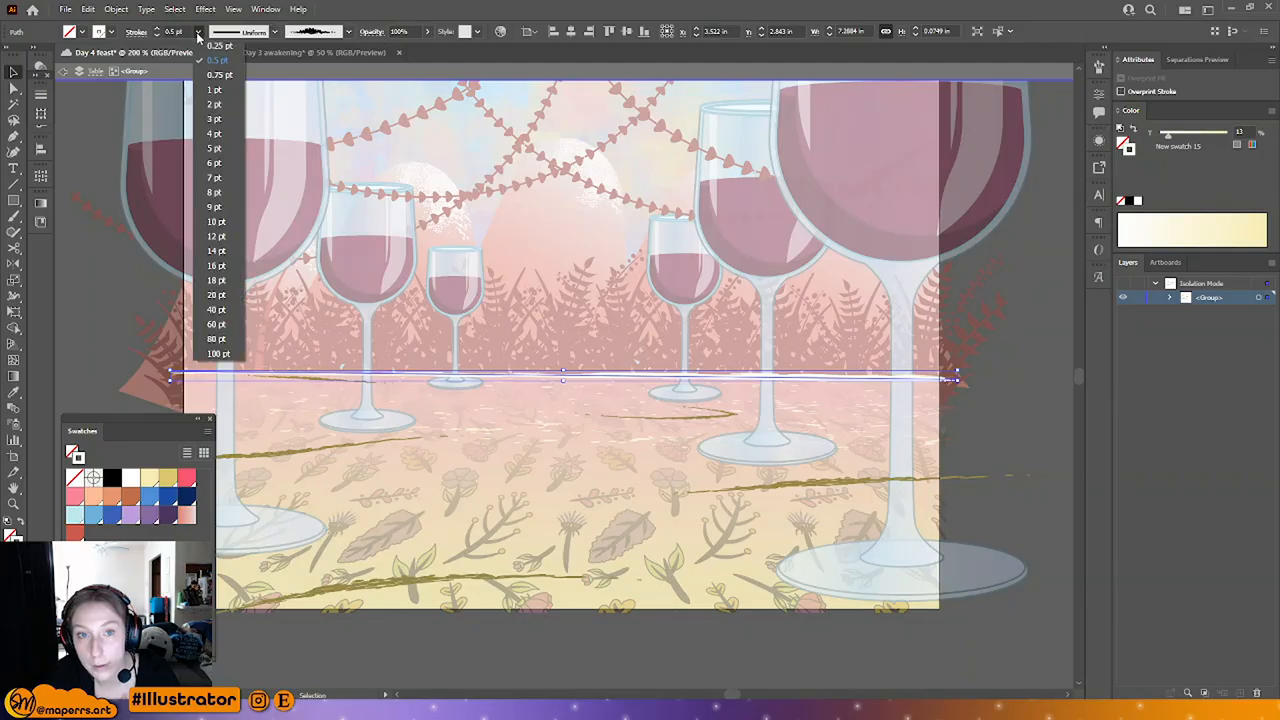
left_click(215, 43)
left_click(96, 270)
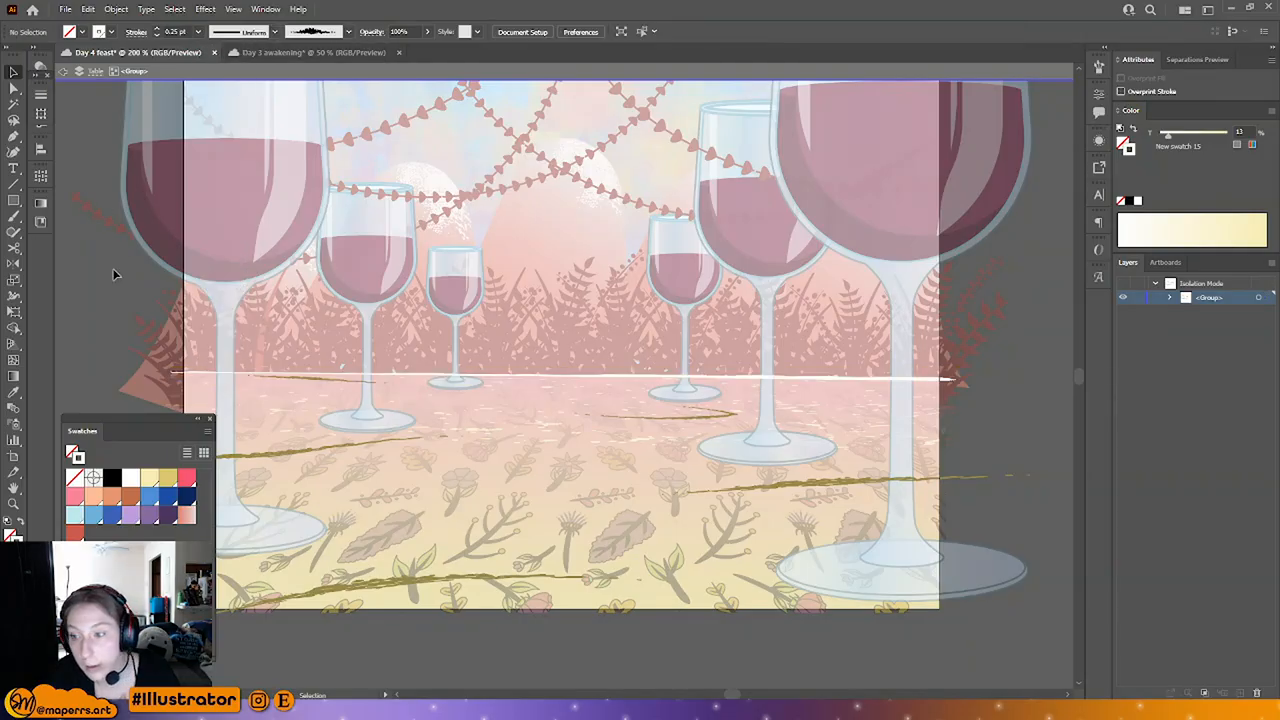
Step: Raise the New swatch 15 tint of the table's back-edge line to 100%, exit the group and save the document
left_click(616, 381)
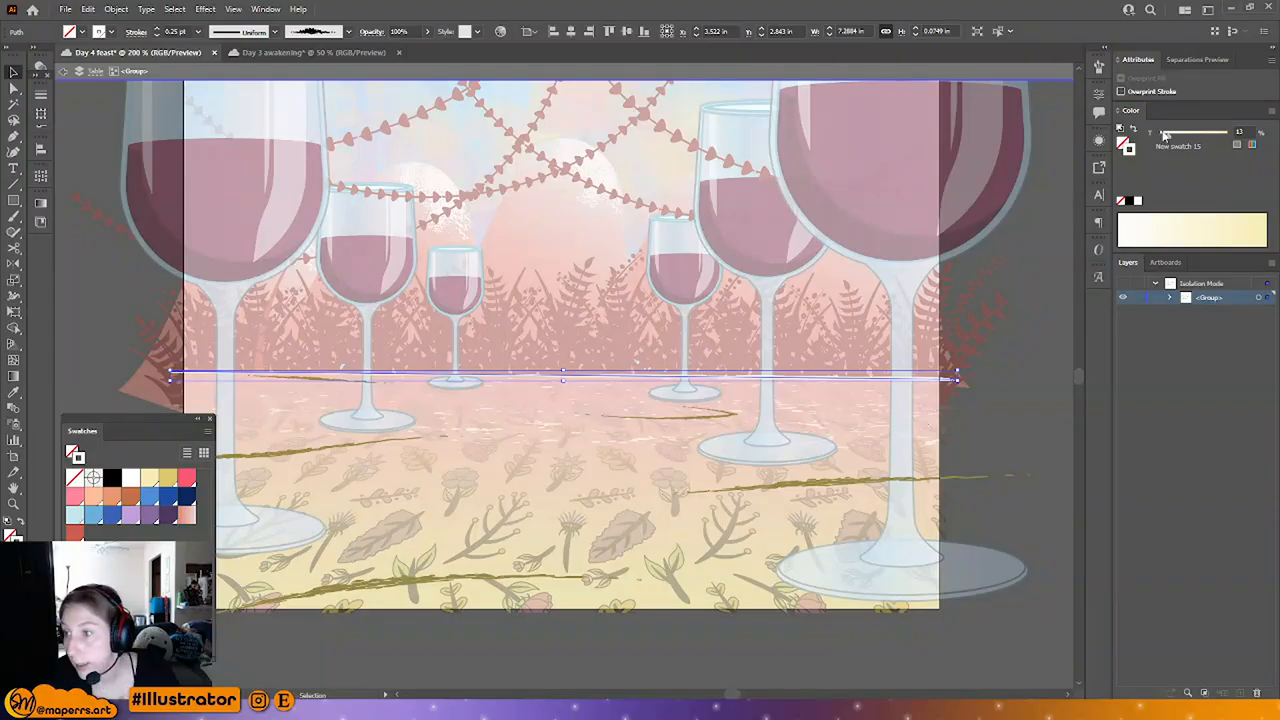
left_click_drag(1168, 135, 1230, 136)
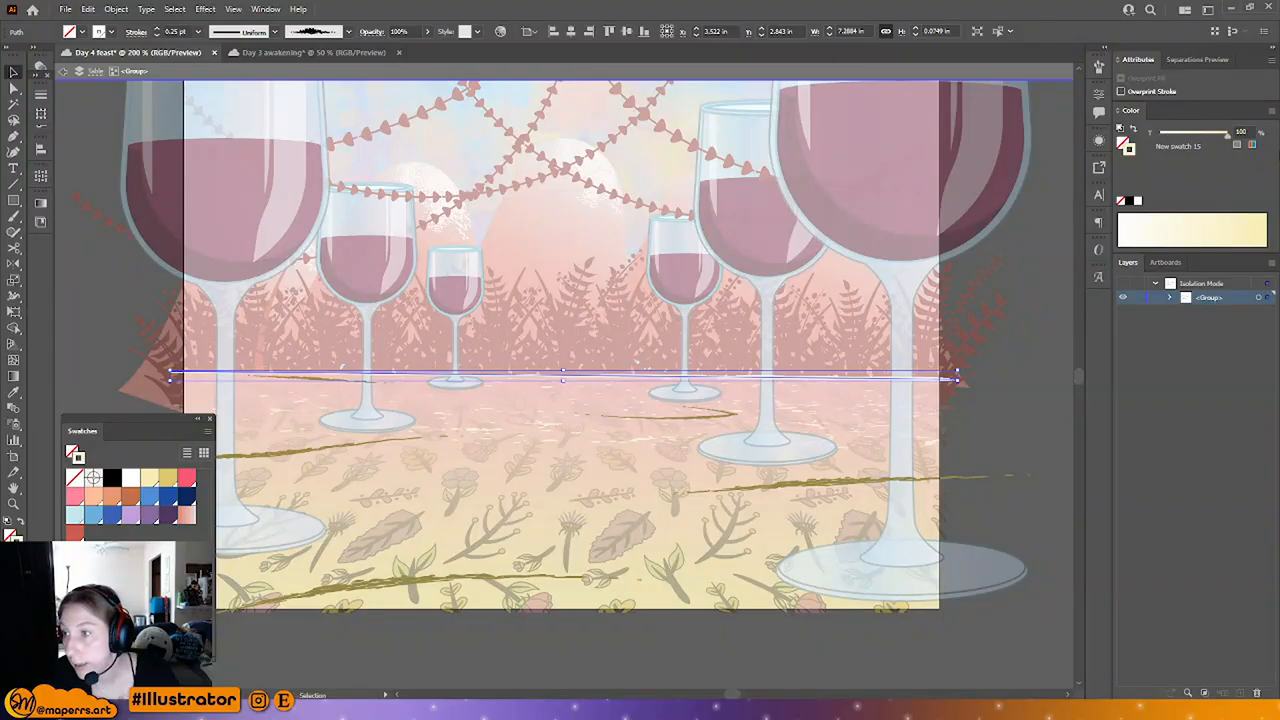
double_click(101, 320)
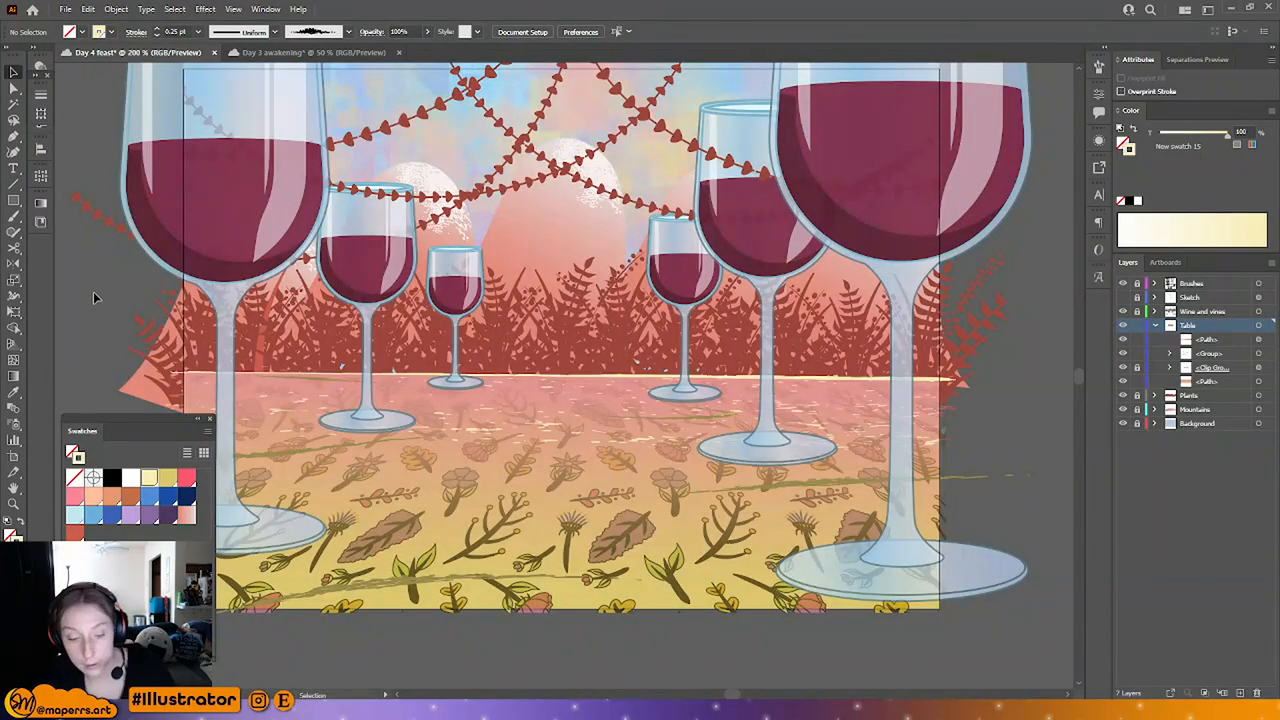
key("ctrl+minus")
key("ctrl+minus")
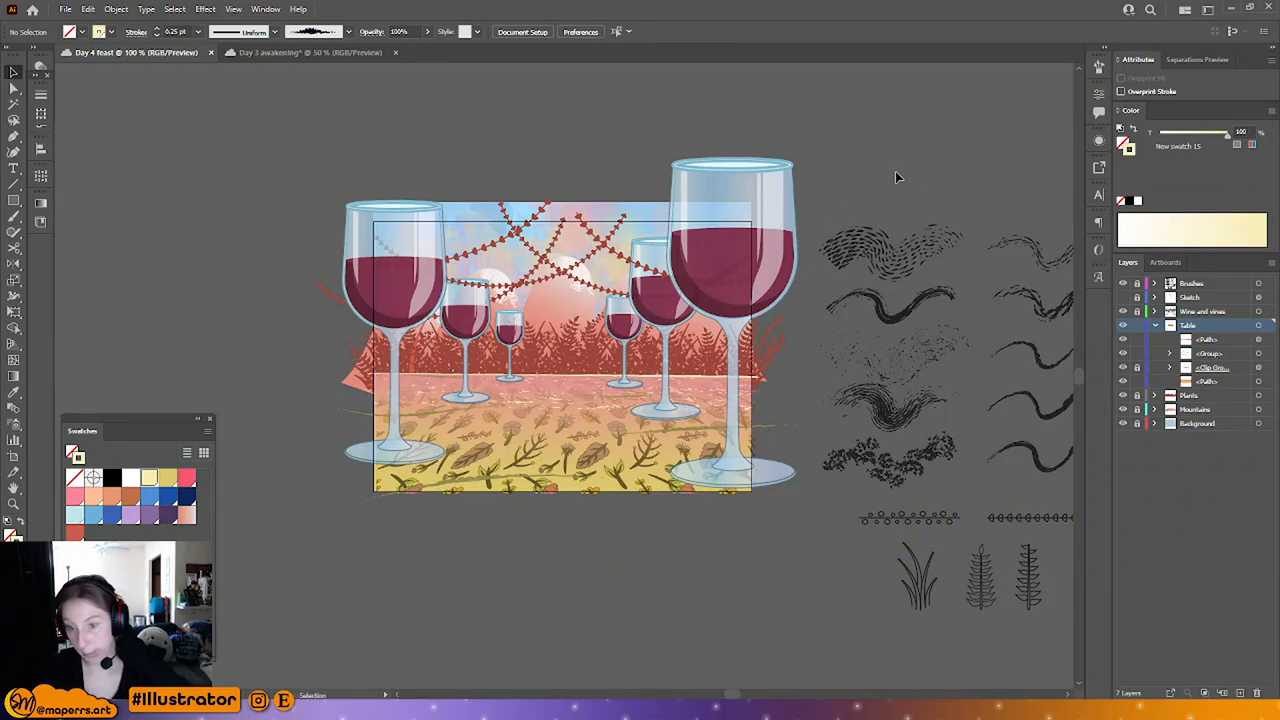
Step: Isolate the line group and recolour the four longer olive strokes across the table with New swatch 14
left_click(728, 432)
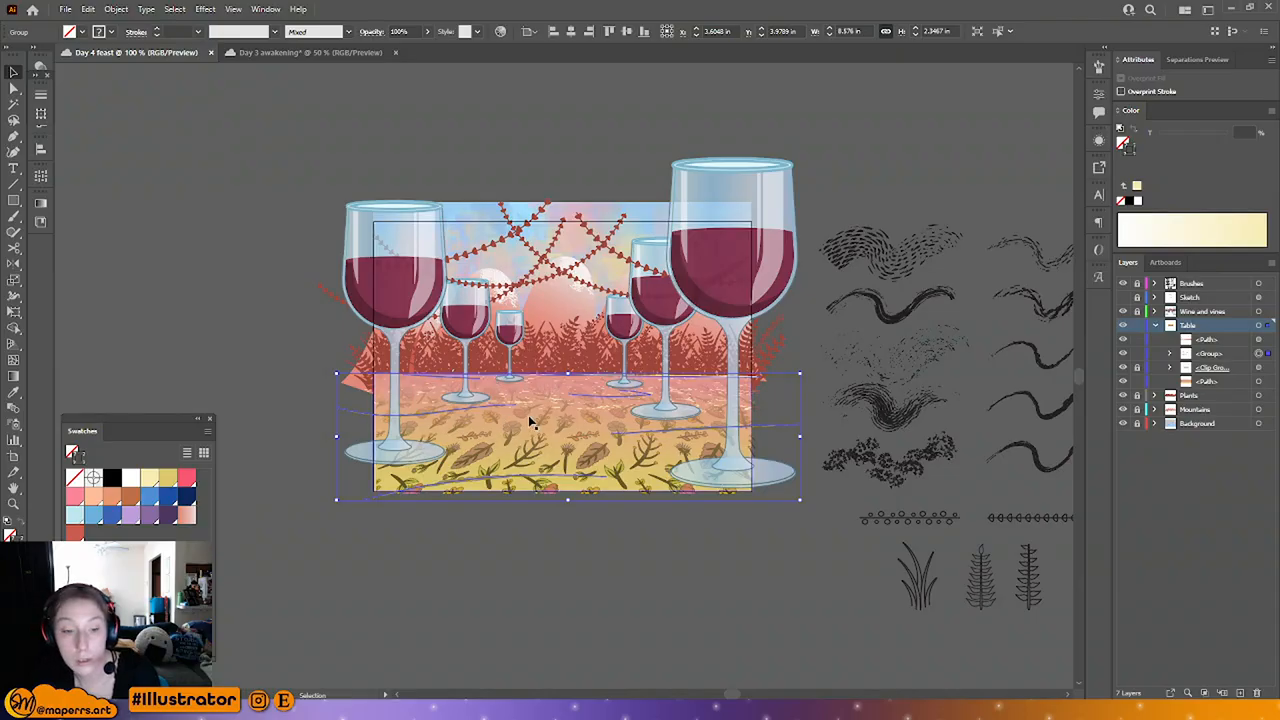
double_click(640, 438)
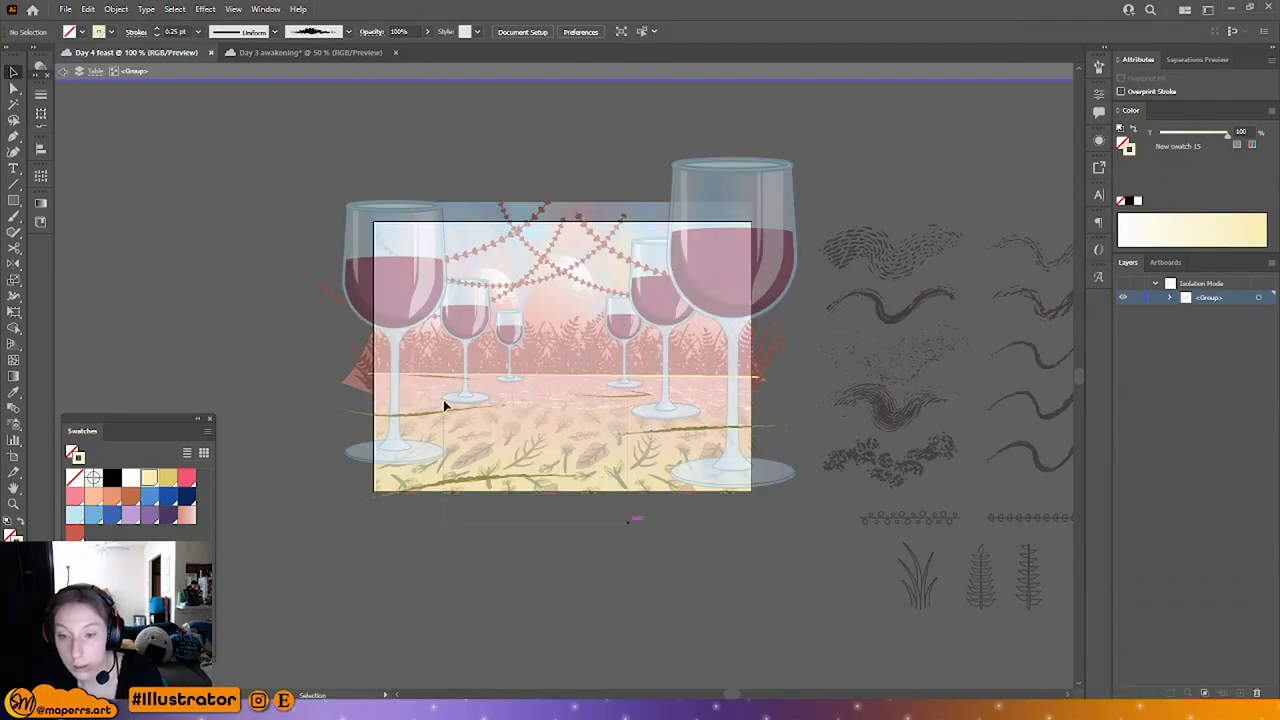
left_click(445, 403)
left_click(450, 379, "shift")
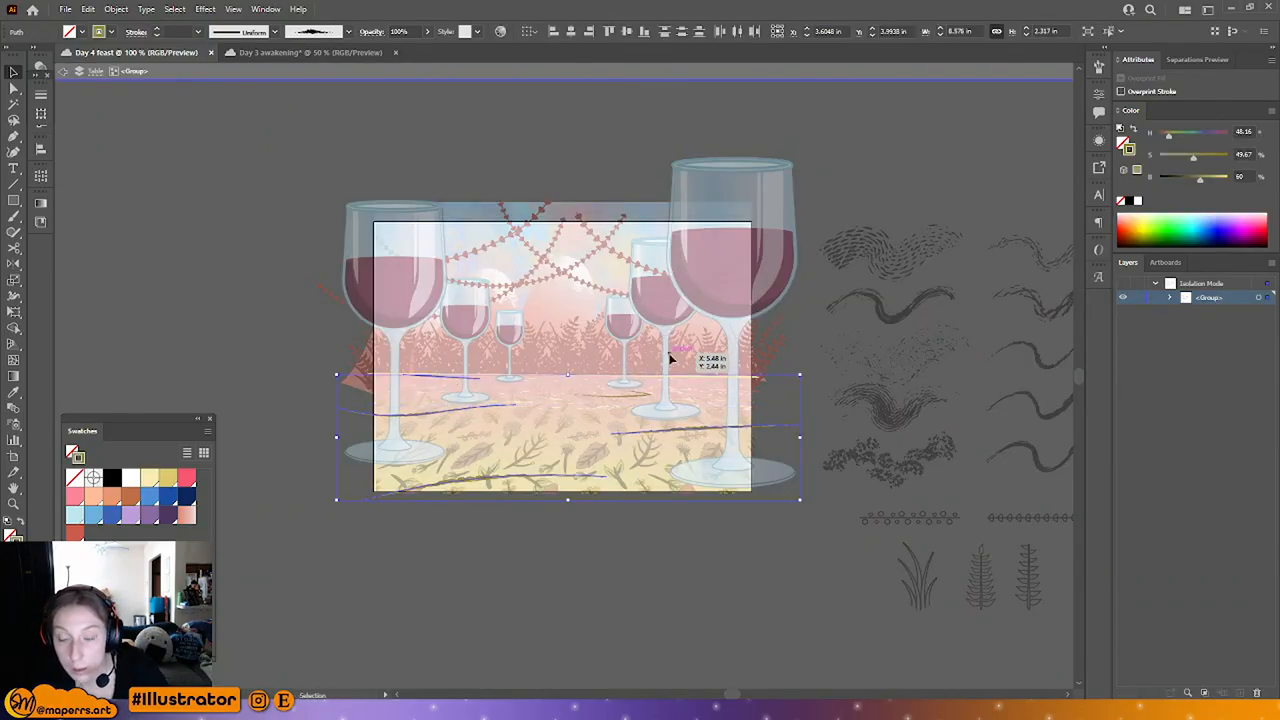
key("ctrl+equal")
key("ctrl+equal")
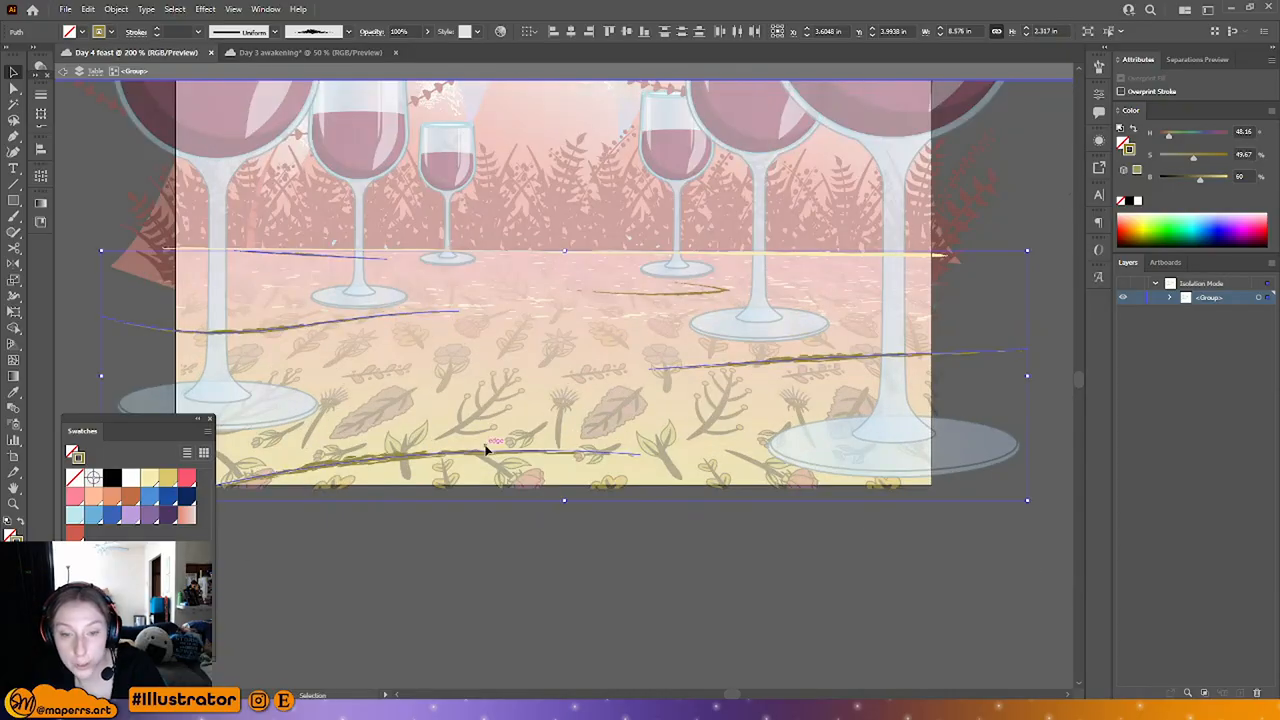
left_click(167, 478)
left_click(677, 515)
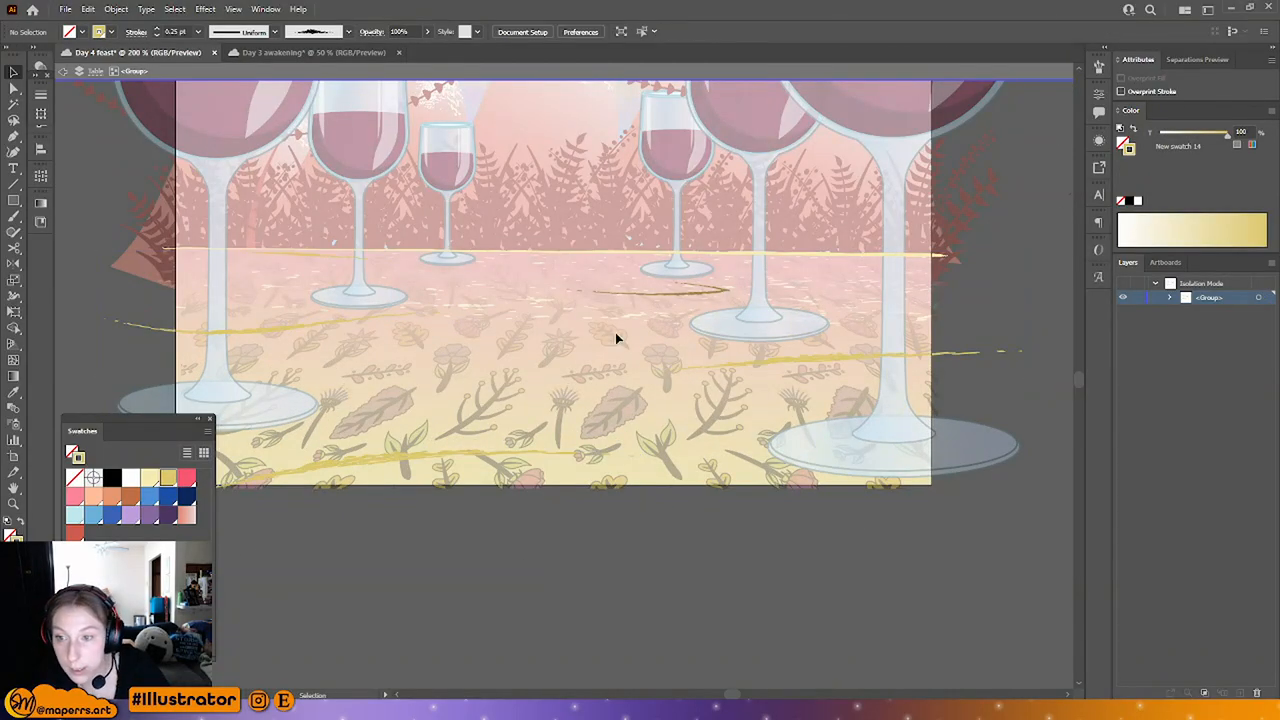
Step: Recolour the remaining short olive stroke near the back of the table with New swatch 14 and exit the group
left_click(605, 294)
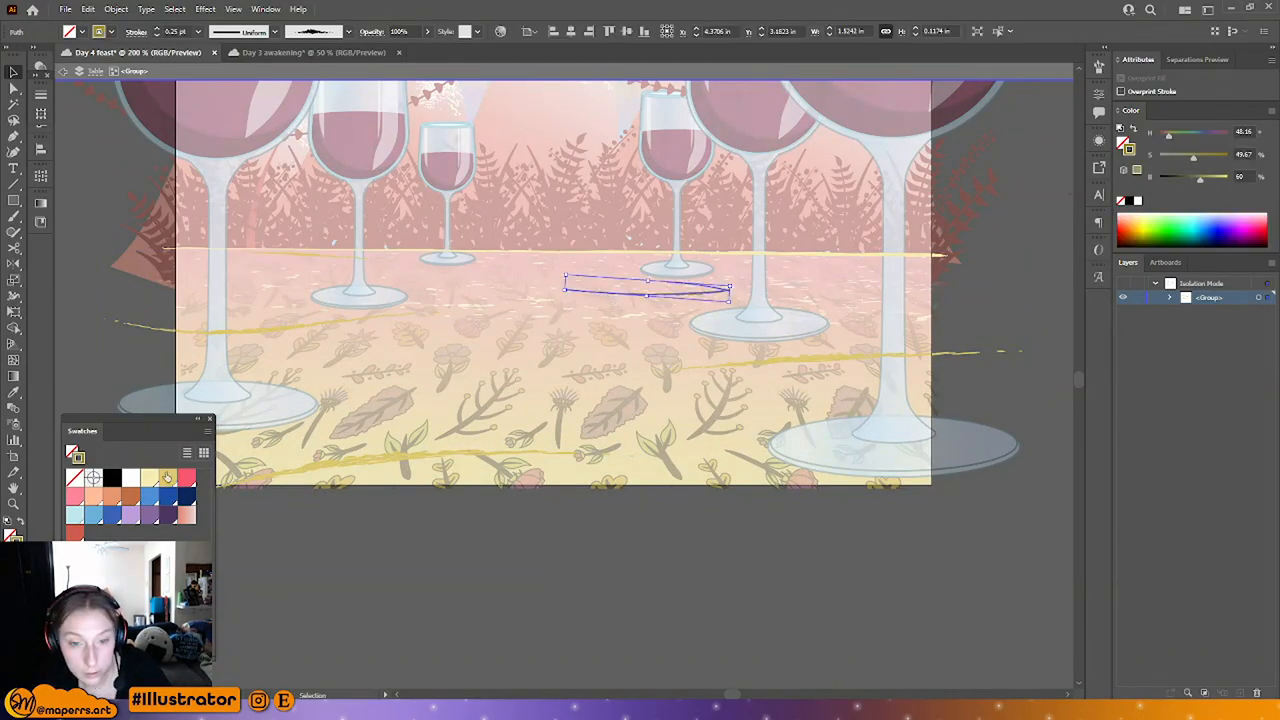
left_click(167, 478)
left_click(602, 537)
double_click(608, 523)
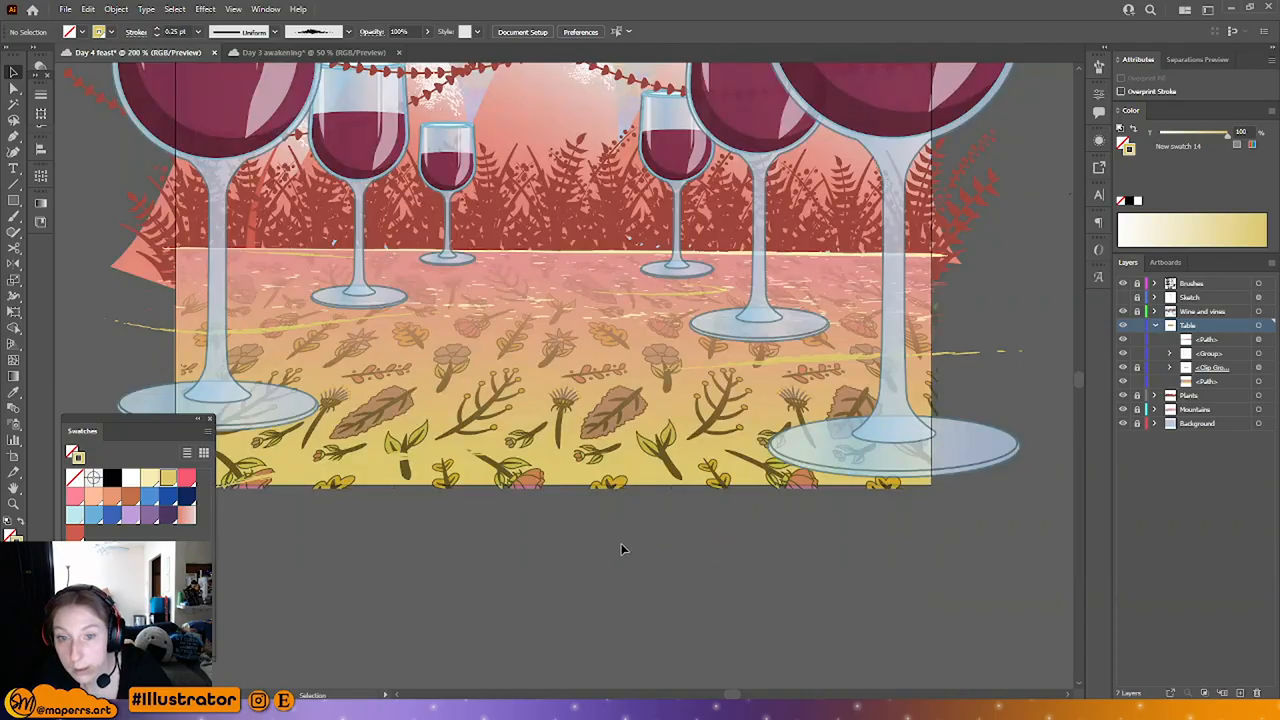
Step: Recolour the frontmost table stroke with New swatch 15, exit the group and save the document
double_click(372, 456)
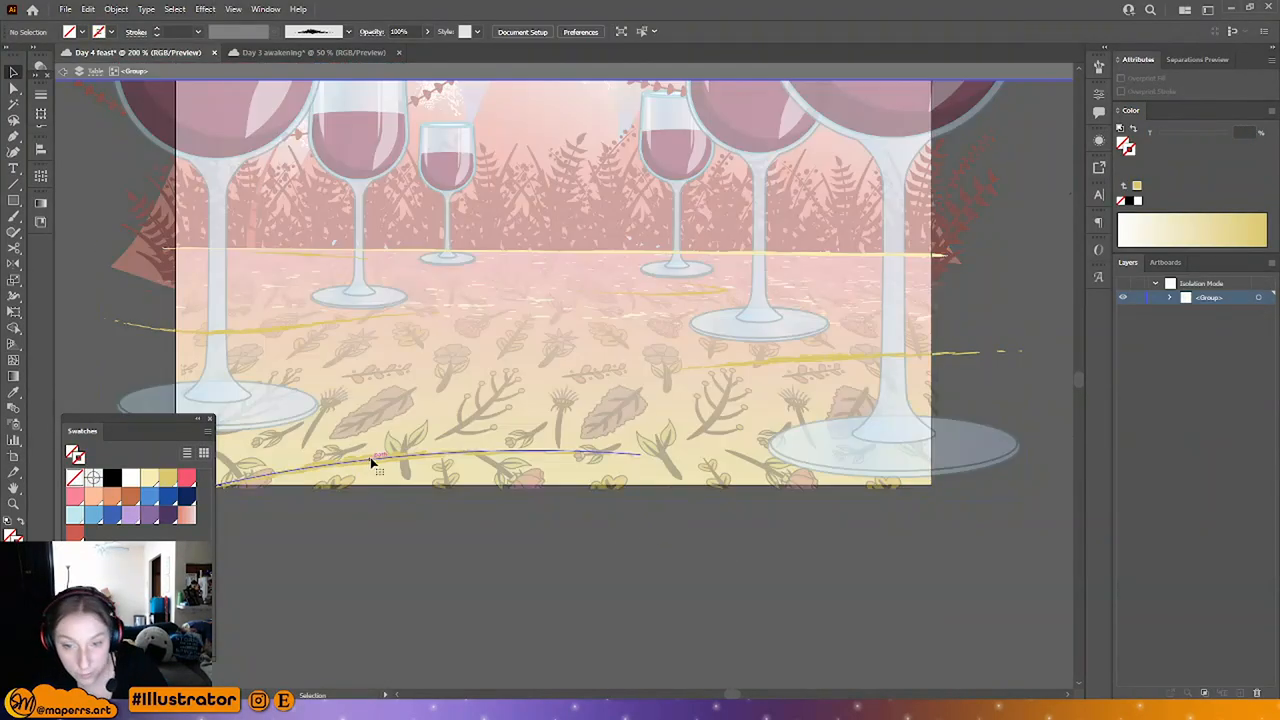
left_click(150, 478)
left_click(612, 563)
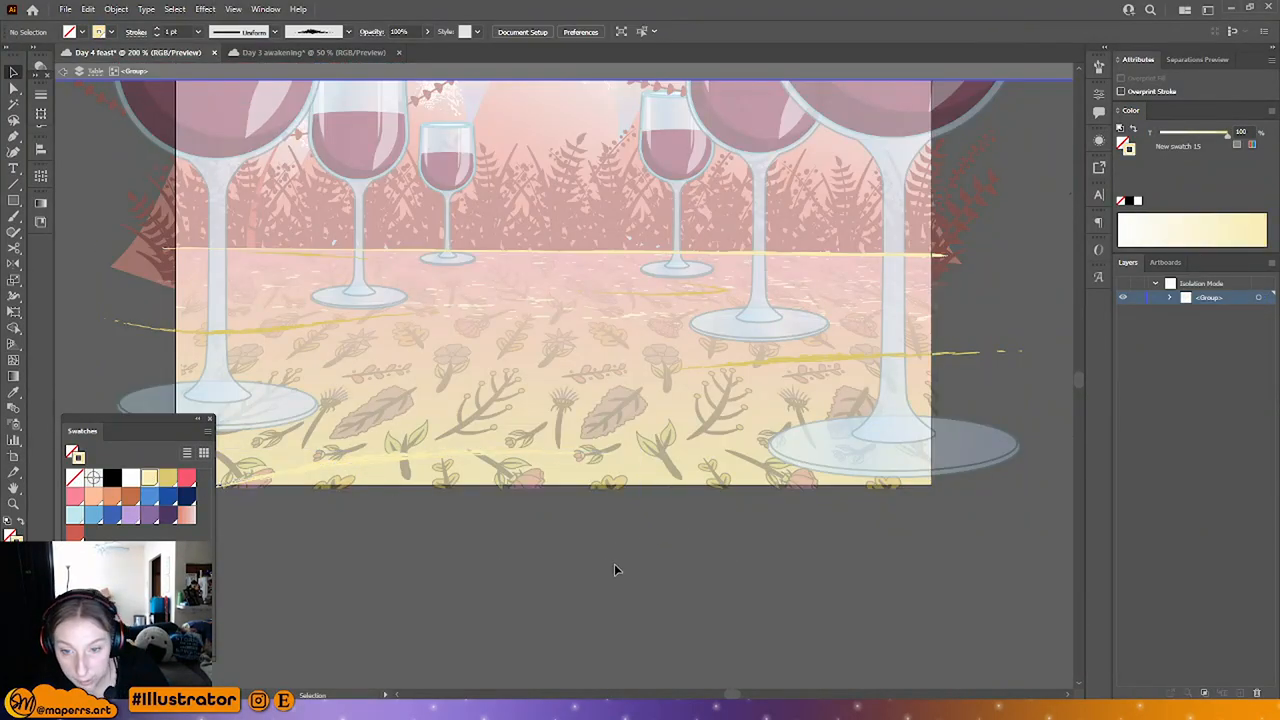
double_click(616, 564)
key("ctrl+minus")
key("ctrl+minus")
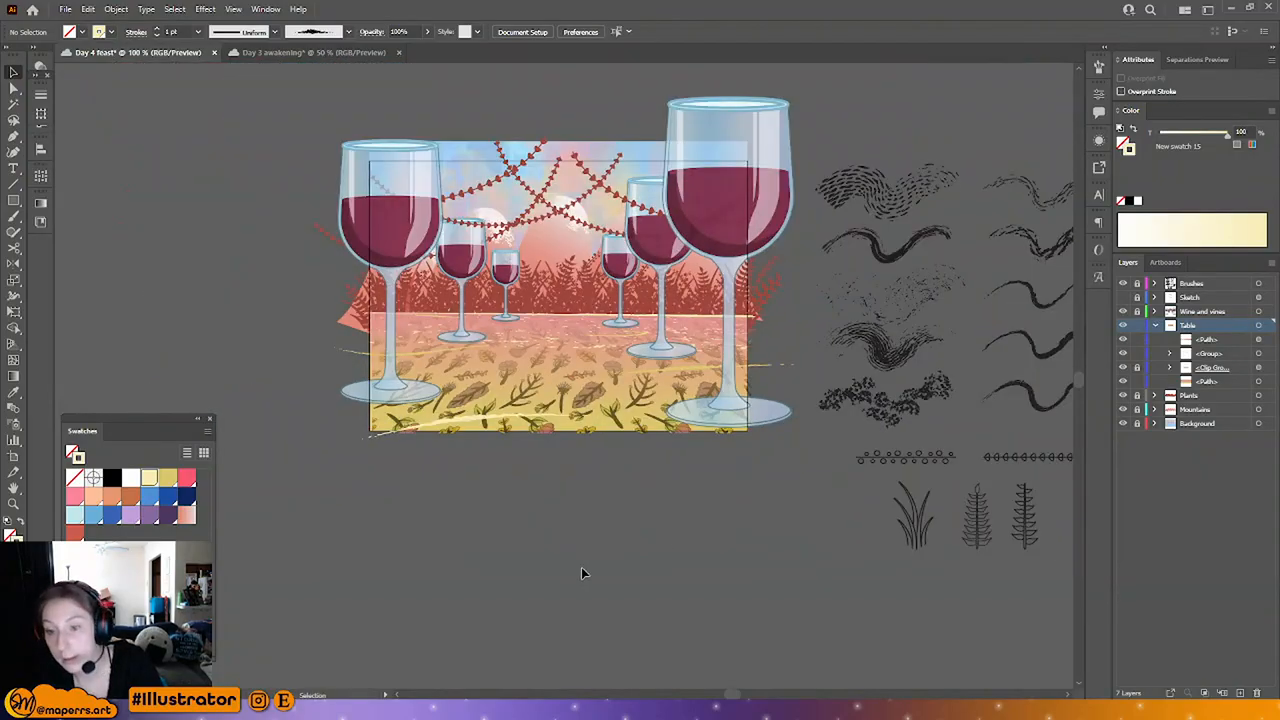
left_click_drag(568, 516, 560, 523)
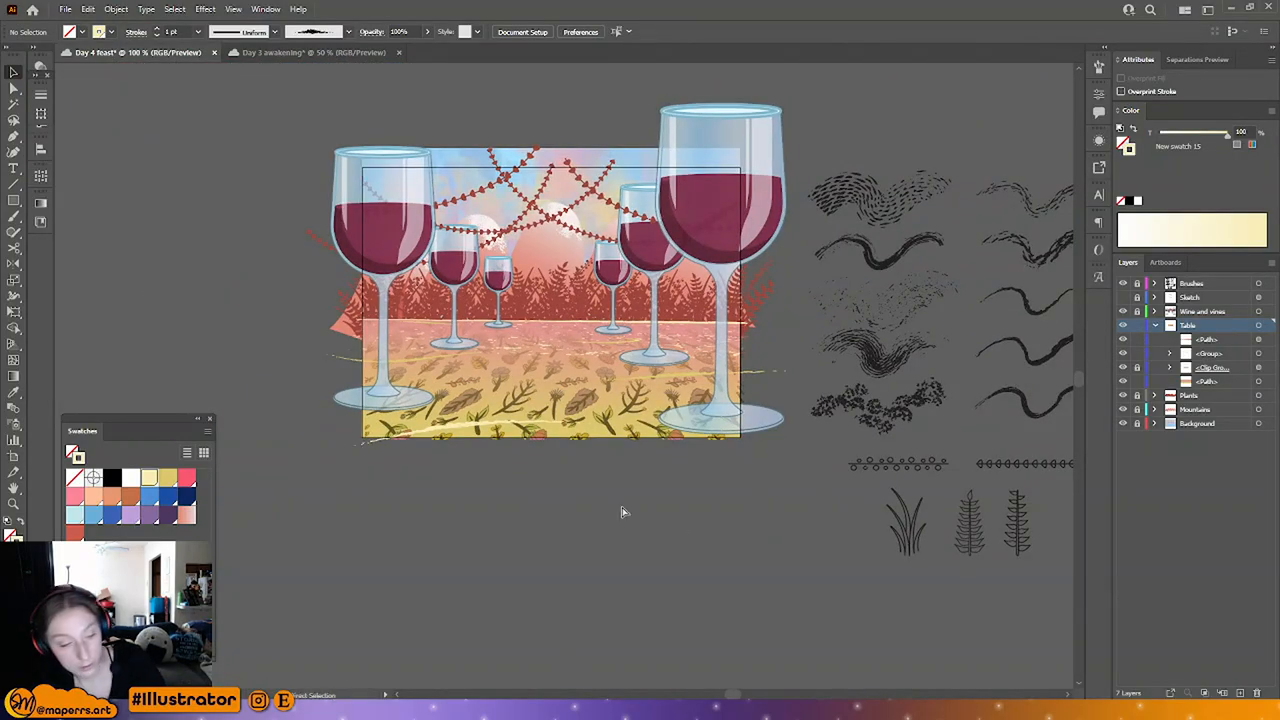
key("ctrl+s")
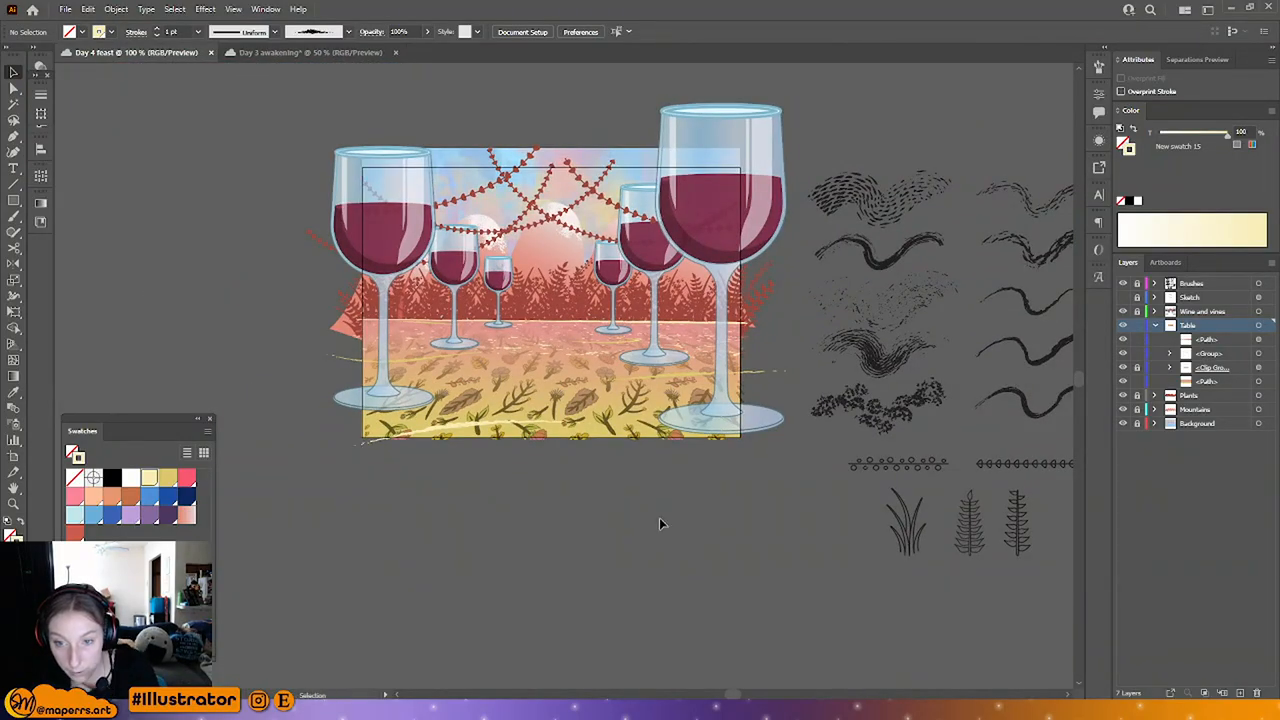
Step: Collapse and lock the Table layer
left_click_drag(43, 89, 44, 82)
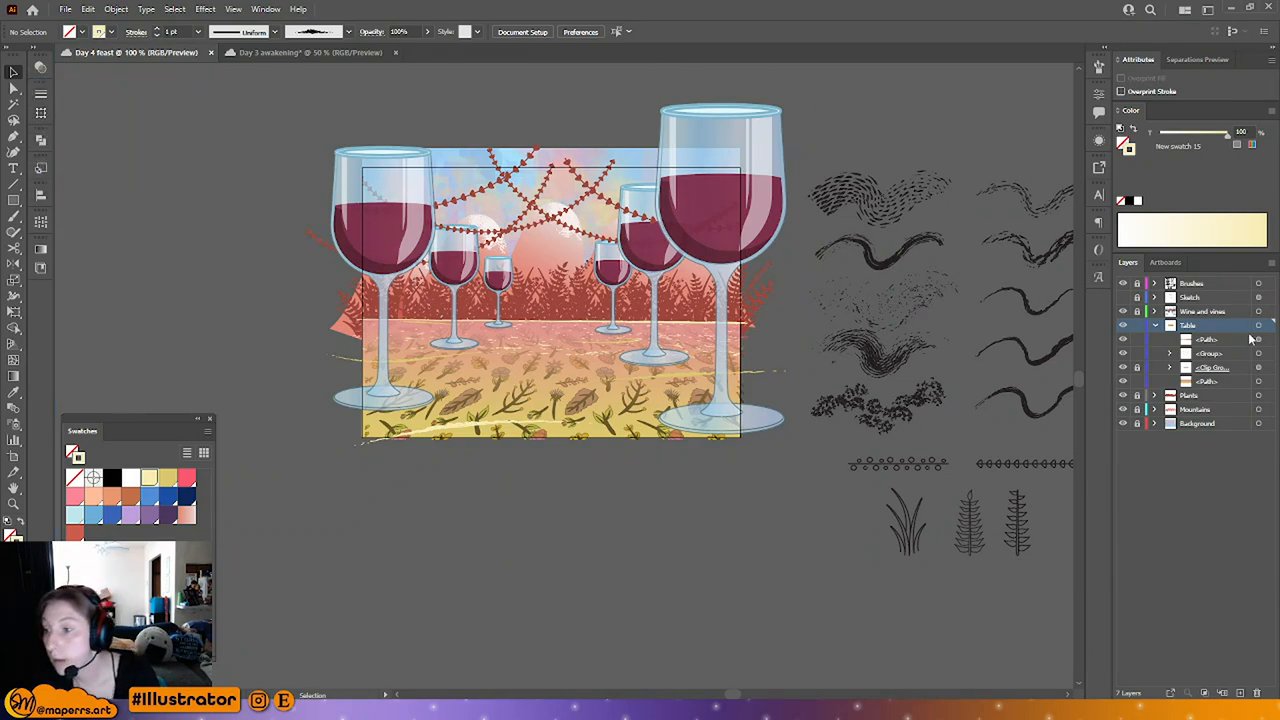
left_click(1158, 326)
left_click(1192, 297)
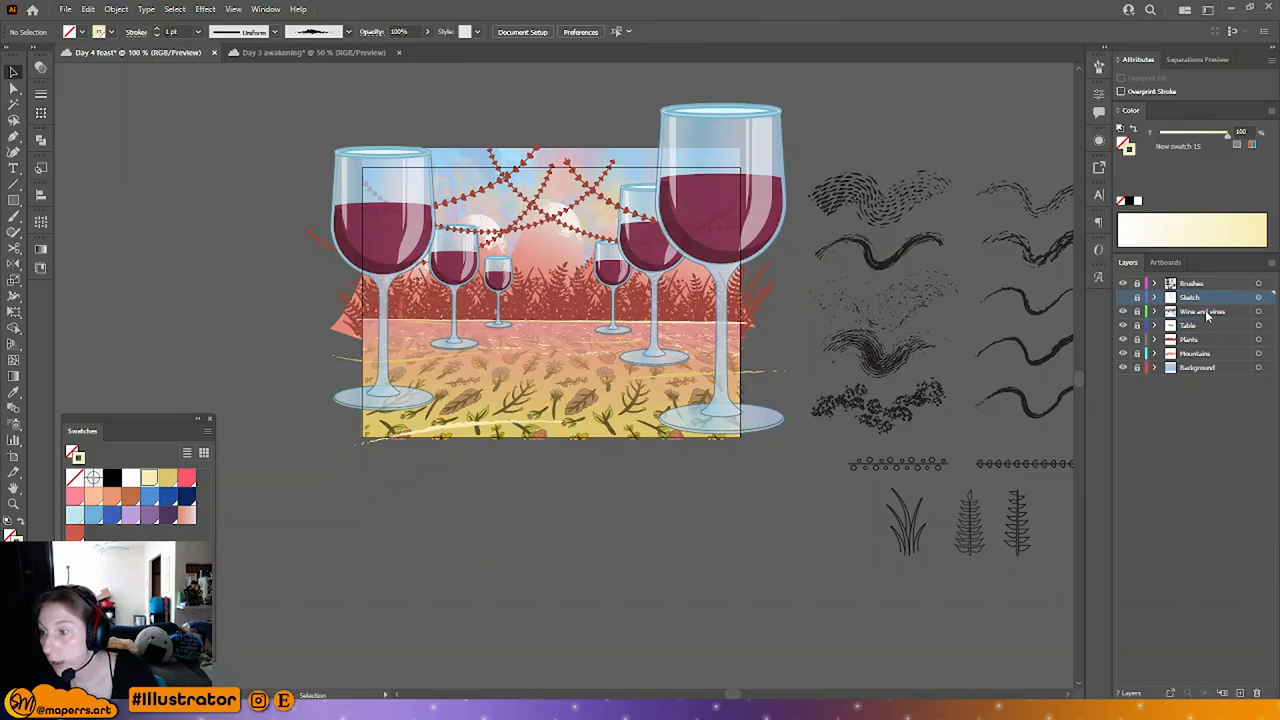
left_click(1123, 298)
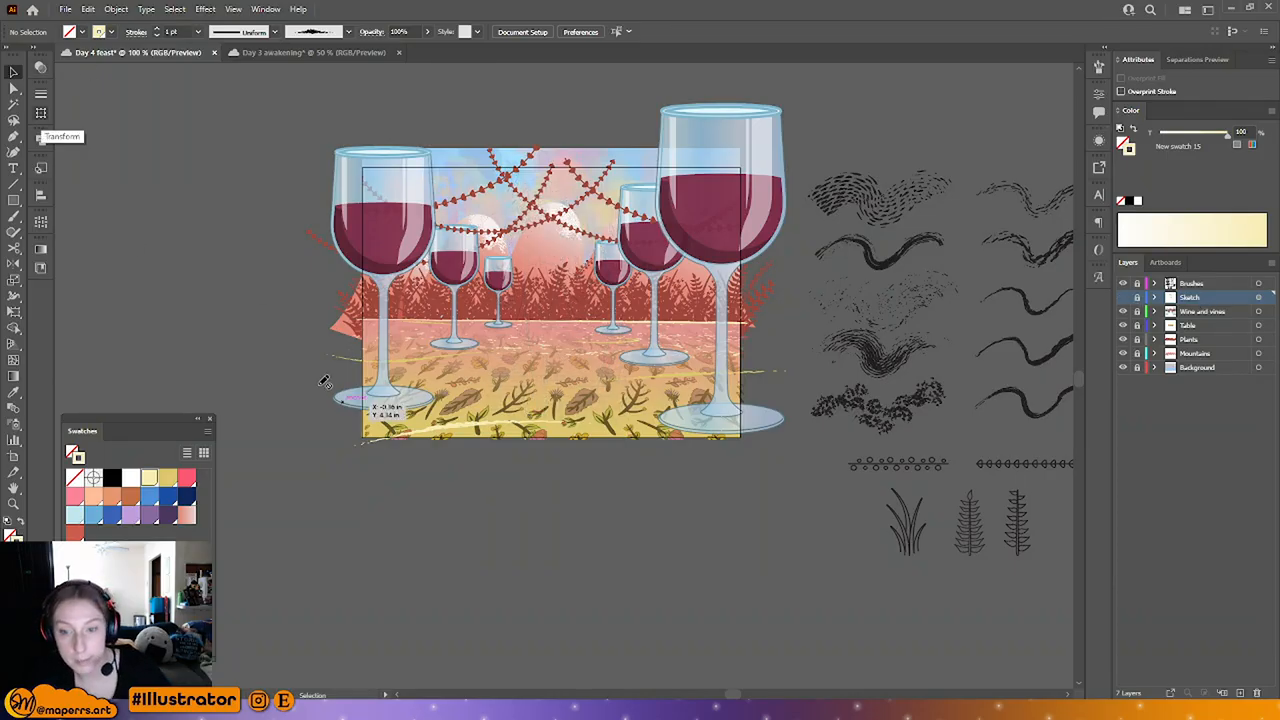
Step: Copy the largest glass's base ellipse from the Wine and vines layer and paste it into a new layer above
left_click(16, 89)
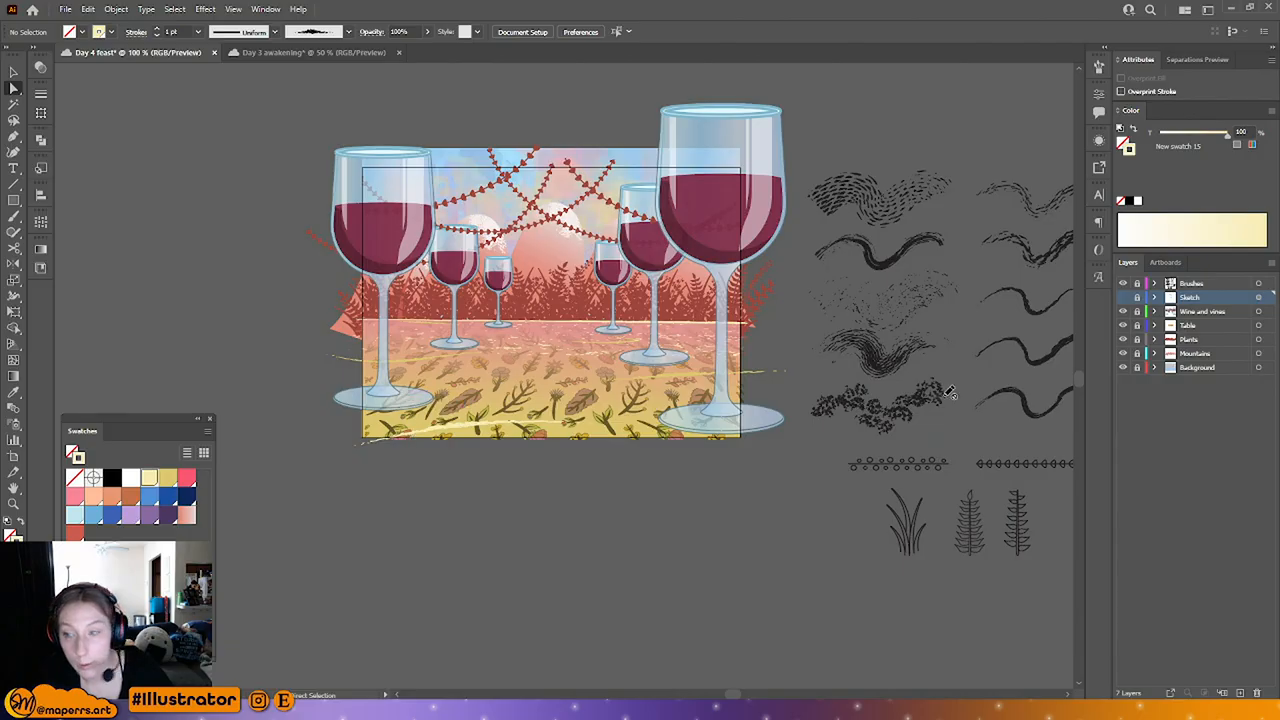
left_click(1192, 312)
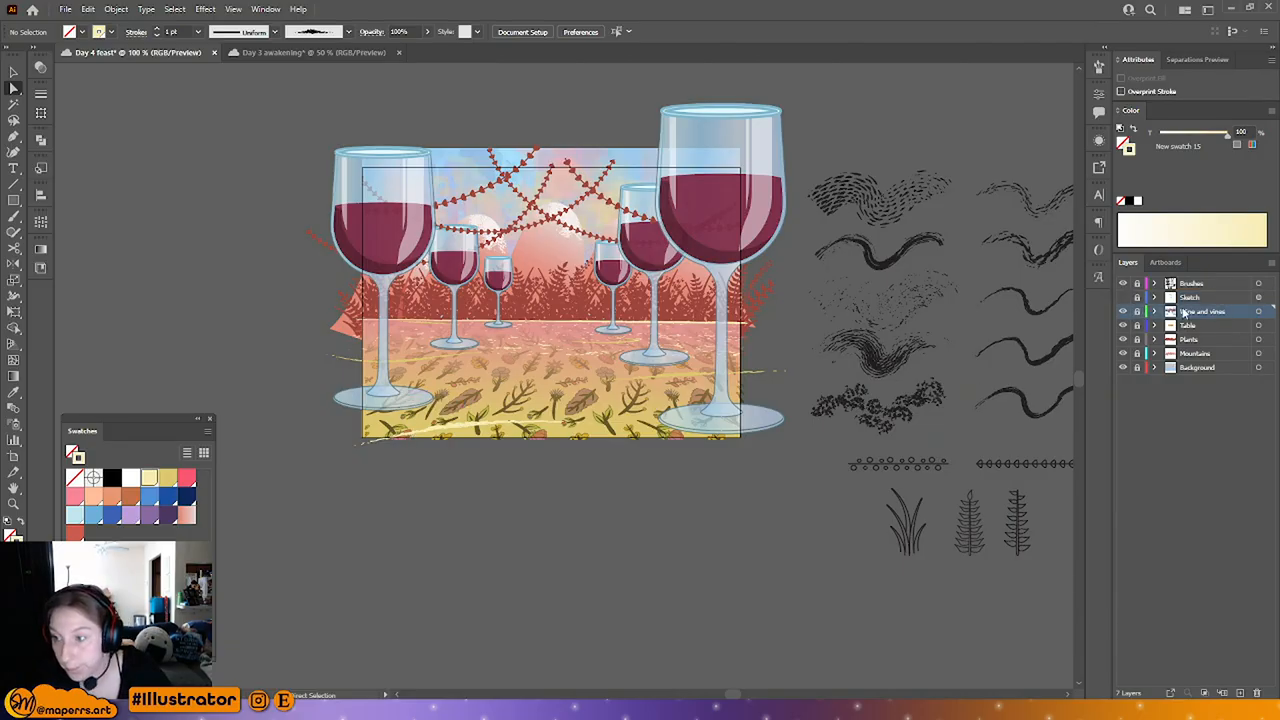
left_click(700, 428)
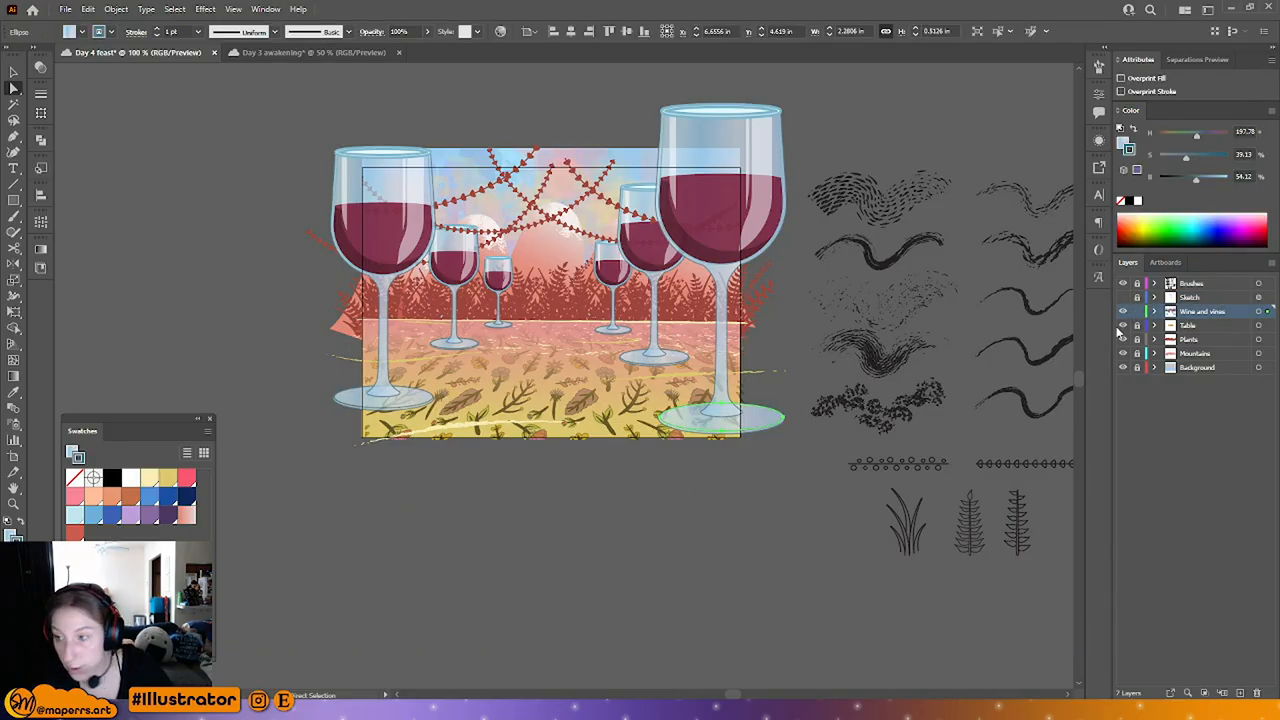
key("ctrl+shift+a")
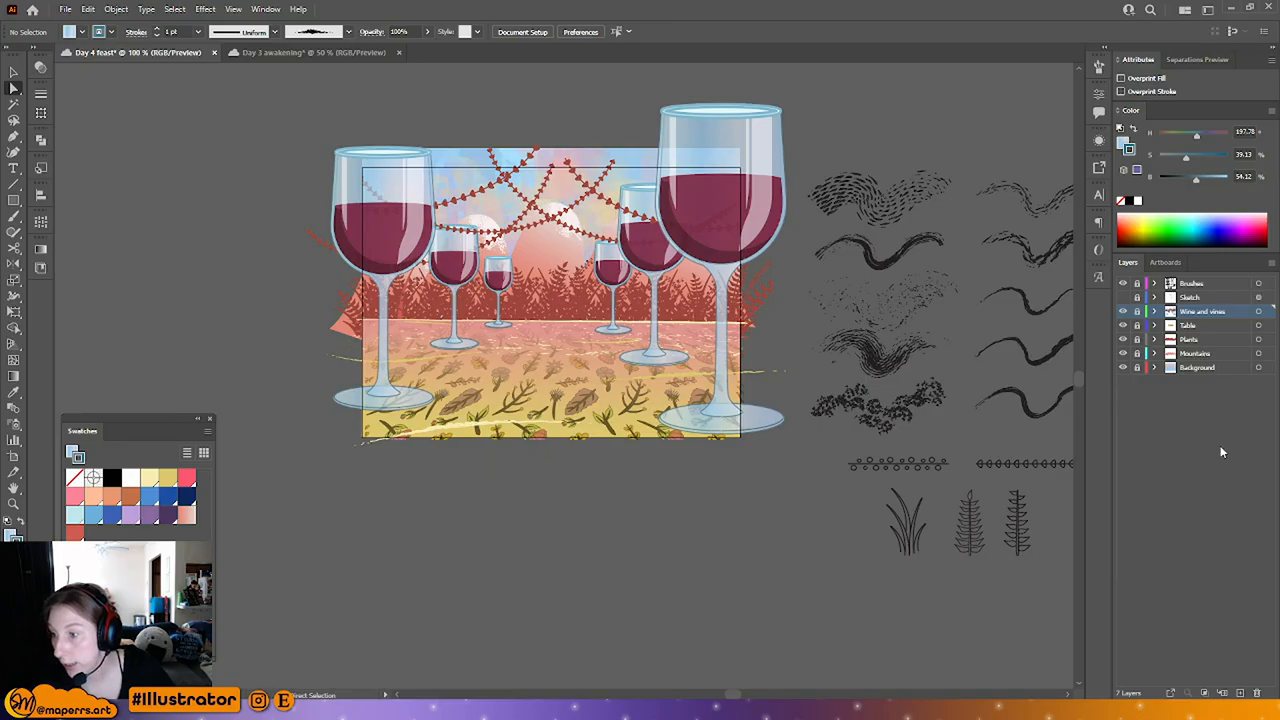
left_click(1240, 692)
key("ctrl+v")
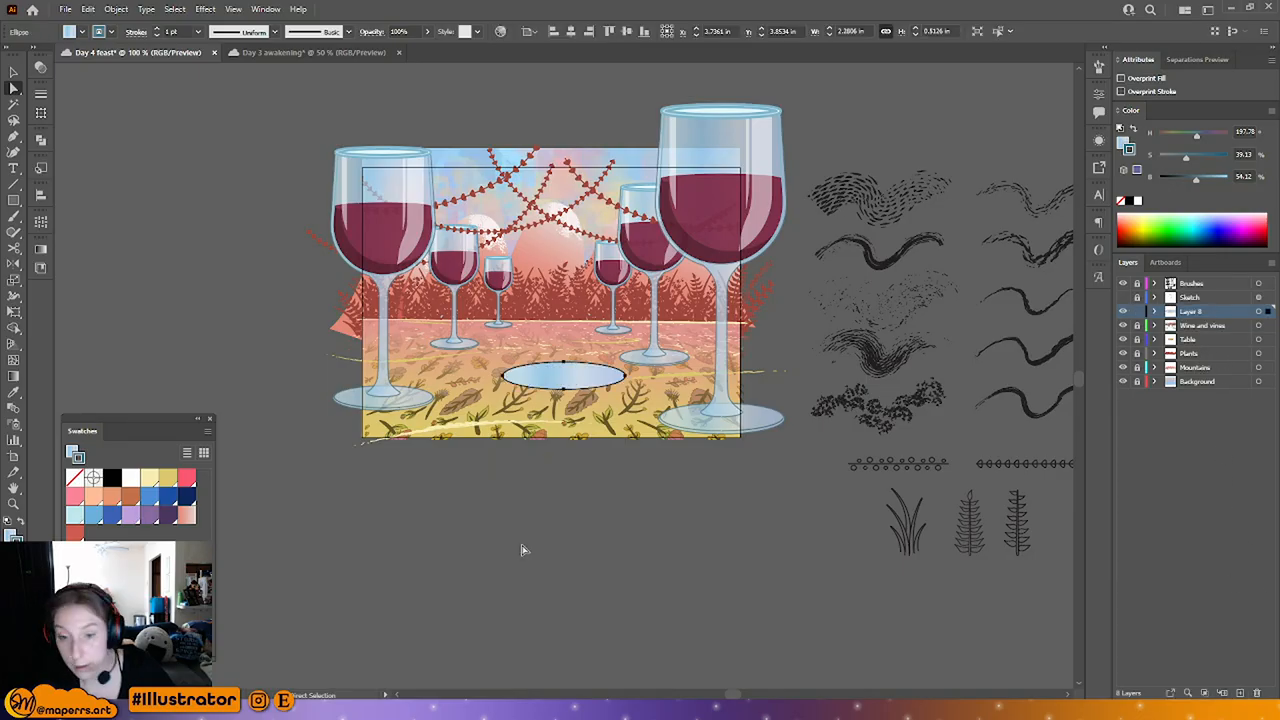
Step: Enlarge the pasted base ellipse proportionally to about 5.21 × 1.17 in and move it onto the empty area below the artboard
left_click(13, 72)
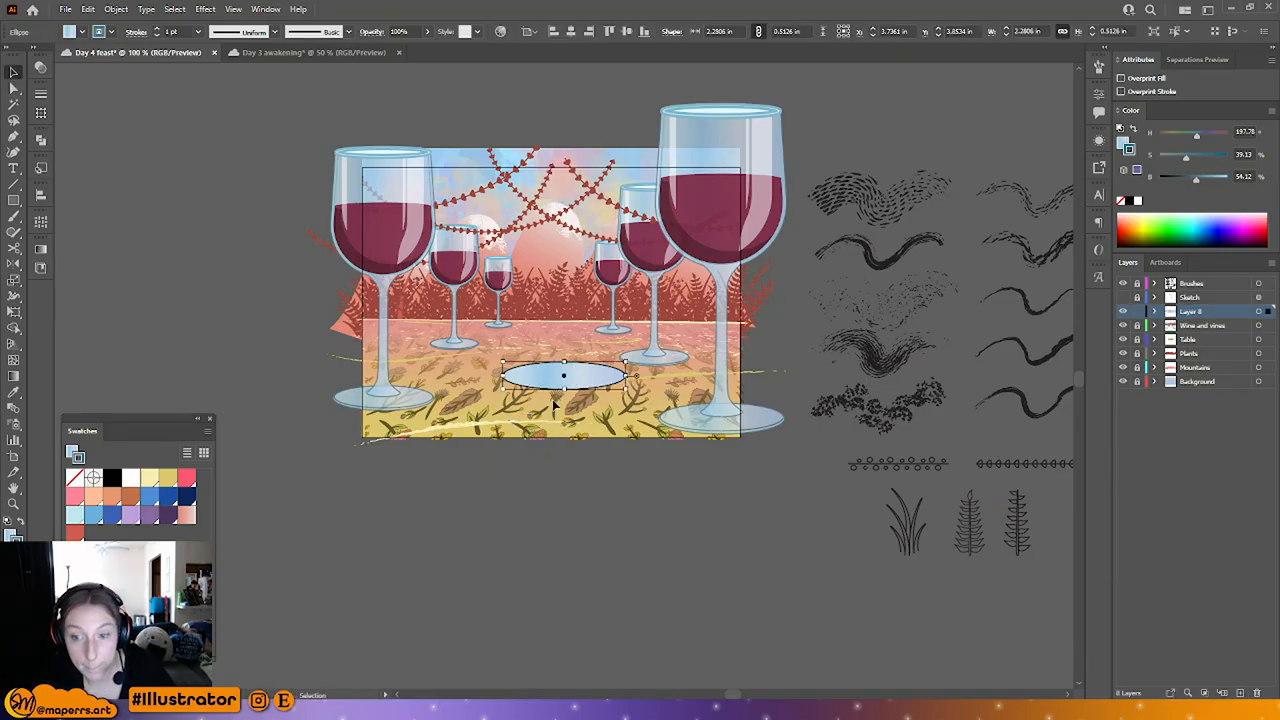
left_click_drag(503, 376, 444, 377)
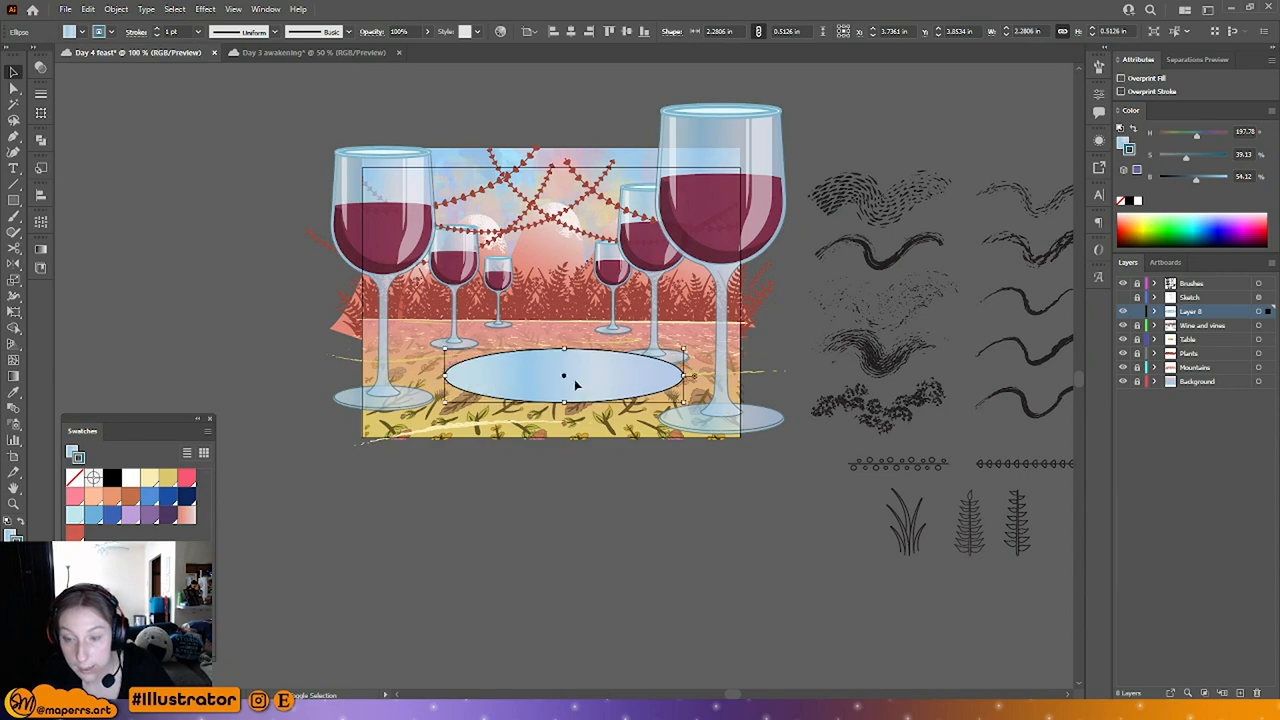
left_click_drag(578, 383, 576, 511)
key("ctrl+plus")
left_click_drag(694, 641, 675, 520)
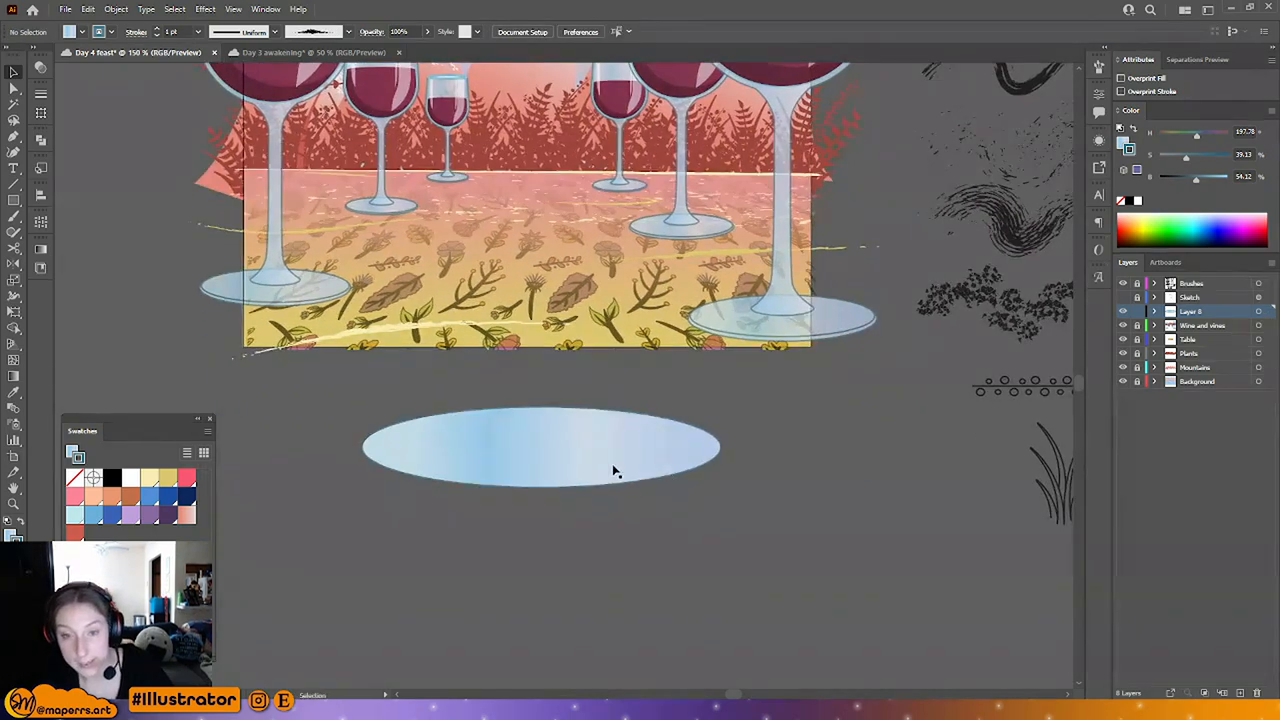
left_click_drag(720, 448, 752, 447)
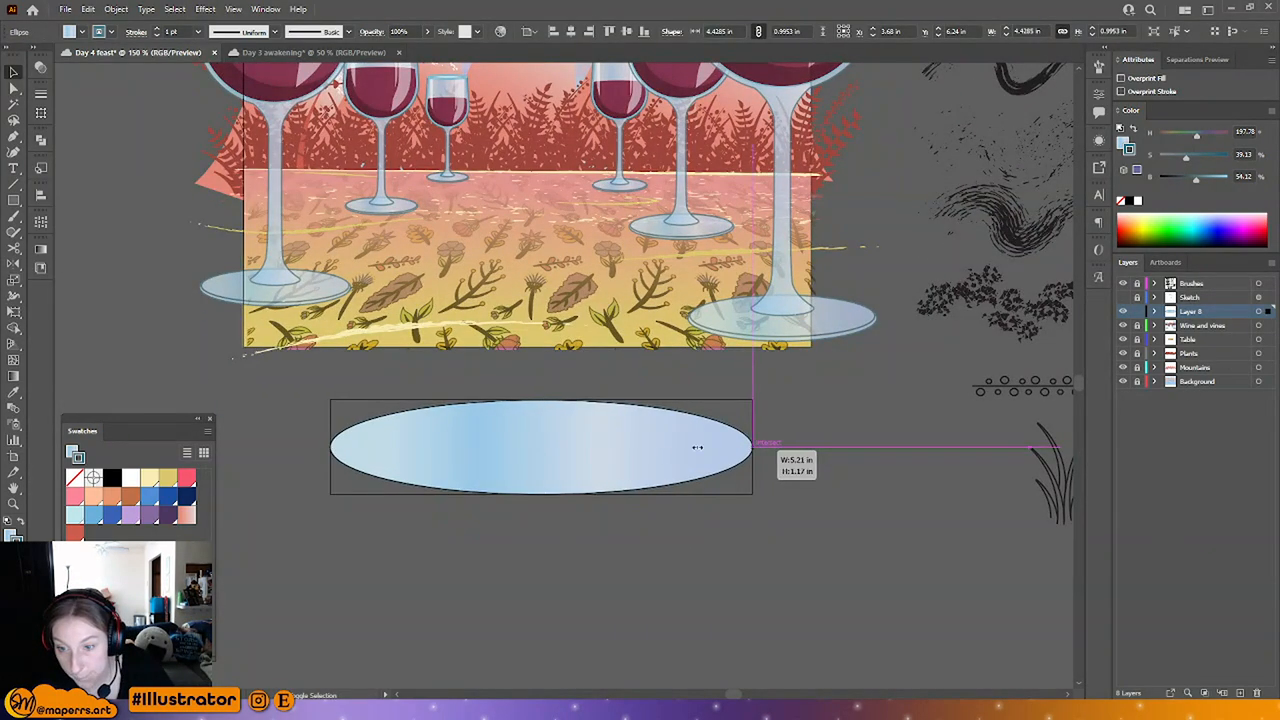
left_click_drag(658, 447, 657, 470)
left_click(791, 481)
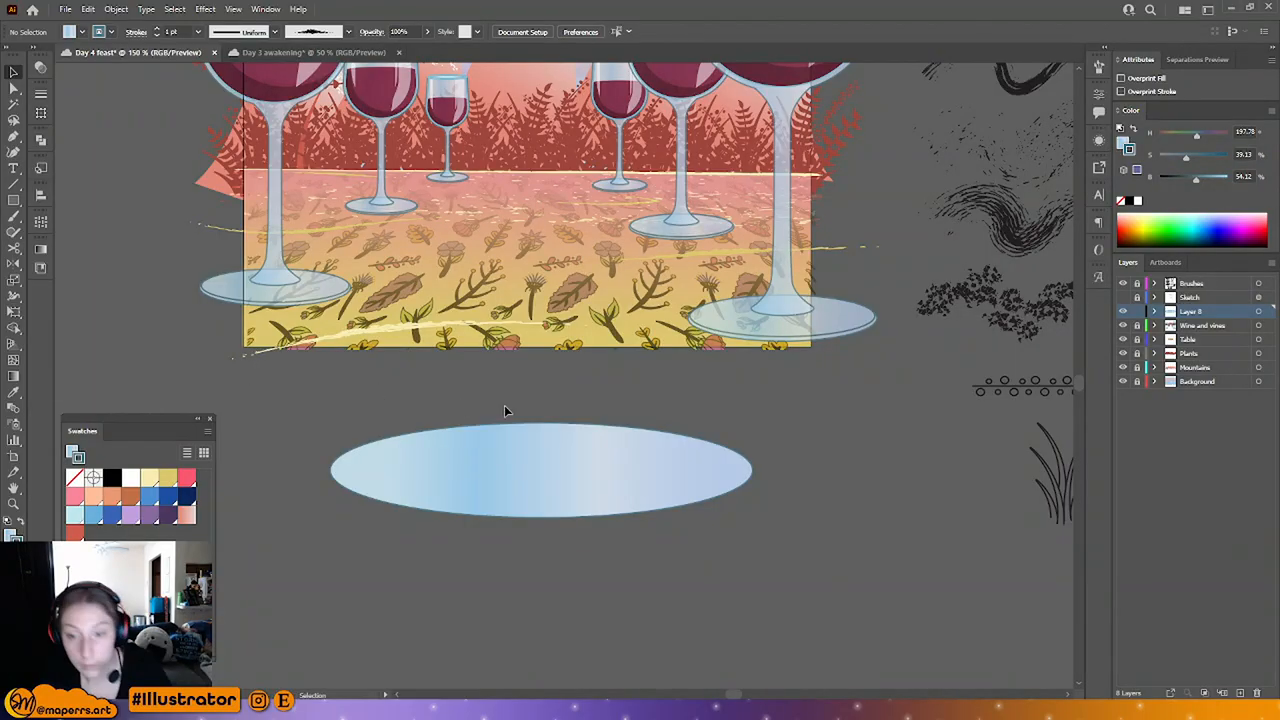
Step: Replace the enlarged ellipse's gradient fill with the plain white swatch
scroll(520, 415, "down", 2)
left_click(578, 423)
scroll(575, 400, "down", 2)
key("ctrl+plus")
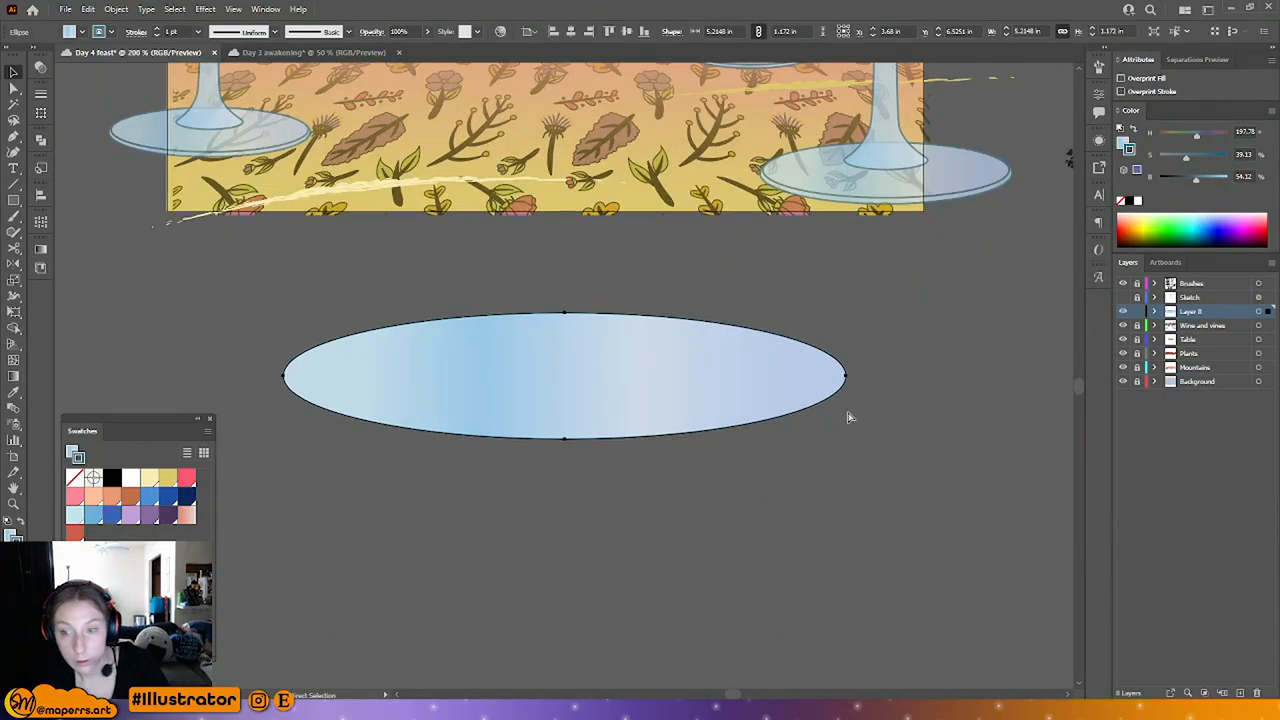
left_click(1123, 143)
left_click(1138, 201)
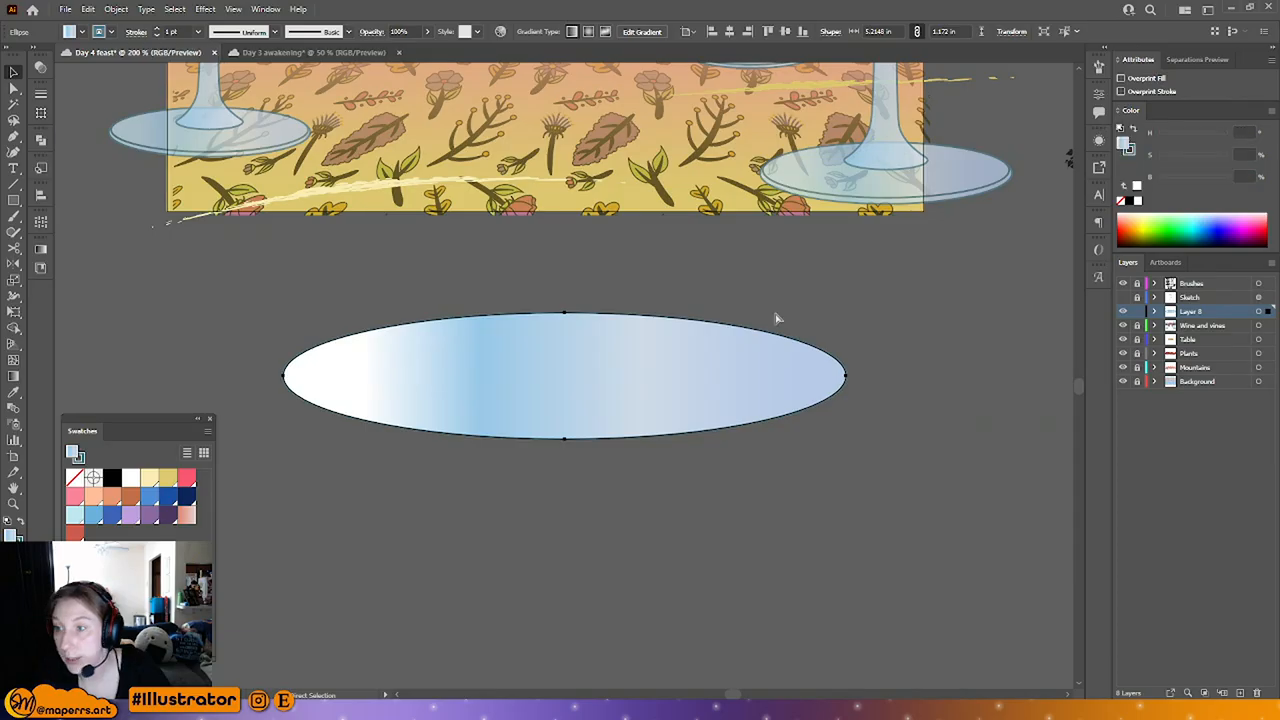
left_click(131, 478)
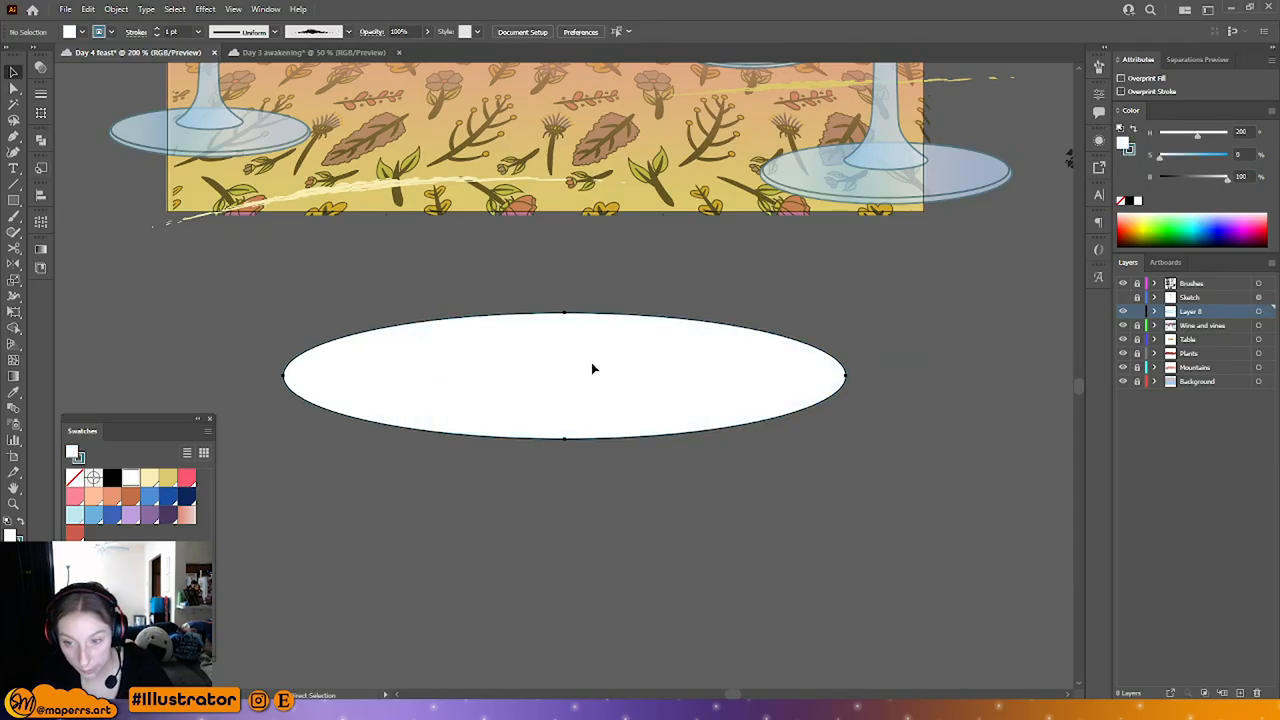
Step: Recolour the white ellipse's stroke with the blue New swatch 3
left_click_drag(571, 368, 554, 324)
key("ctrl+plus")
scroll(558, 334, "down", 2)
key("v")
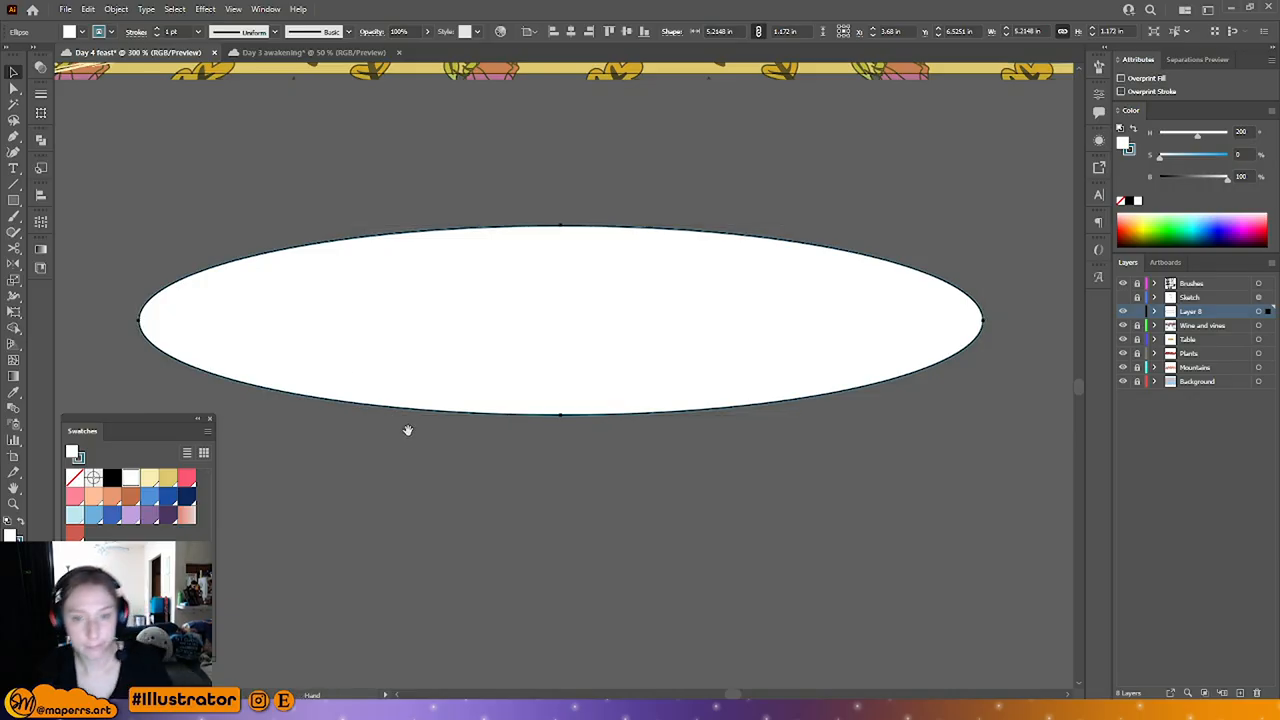
scroll(370, 360, "down", 2)
key("x")
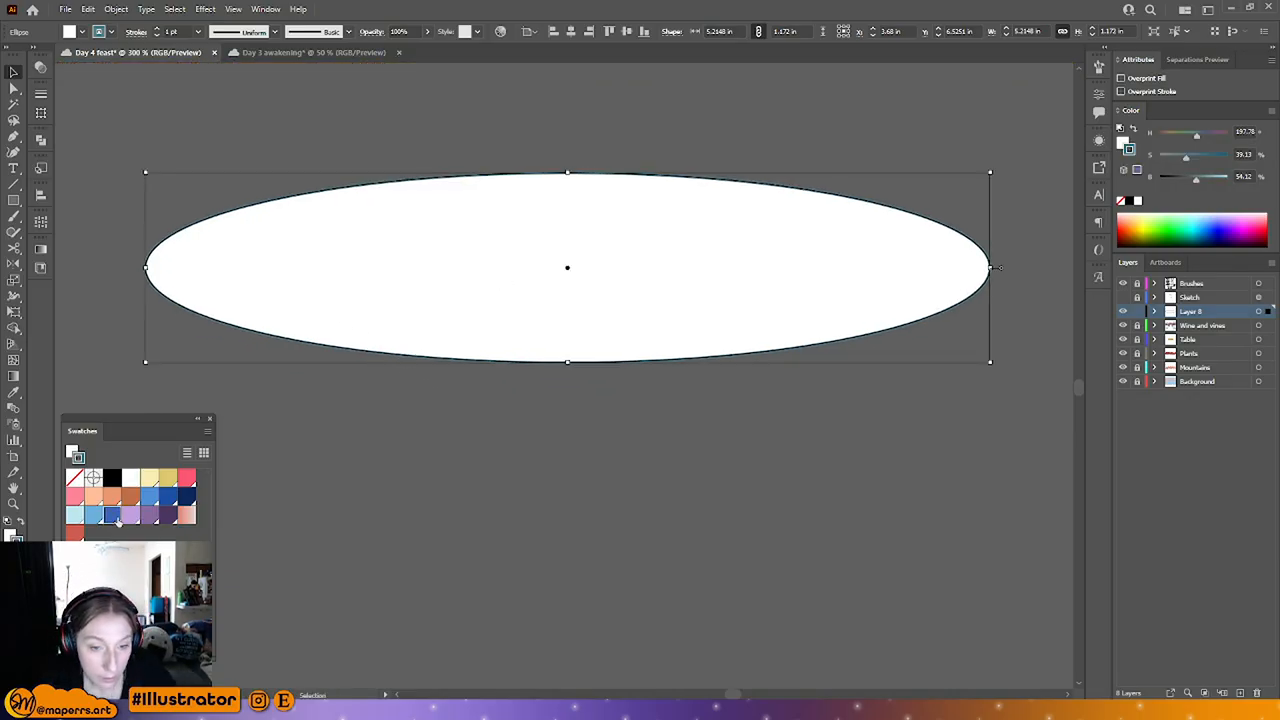
left_click(113, 517)
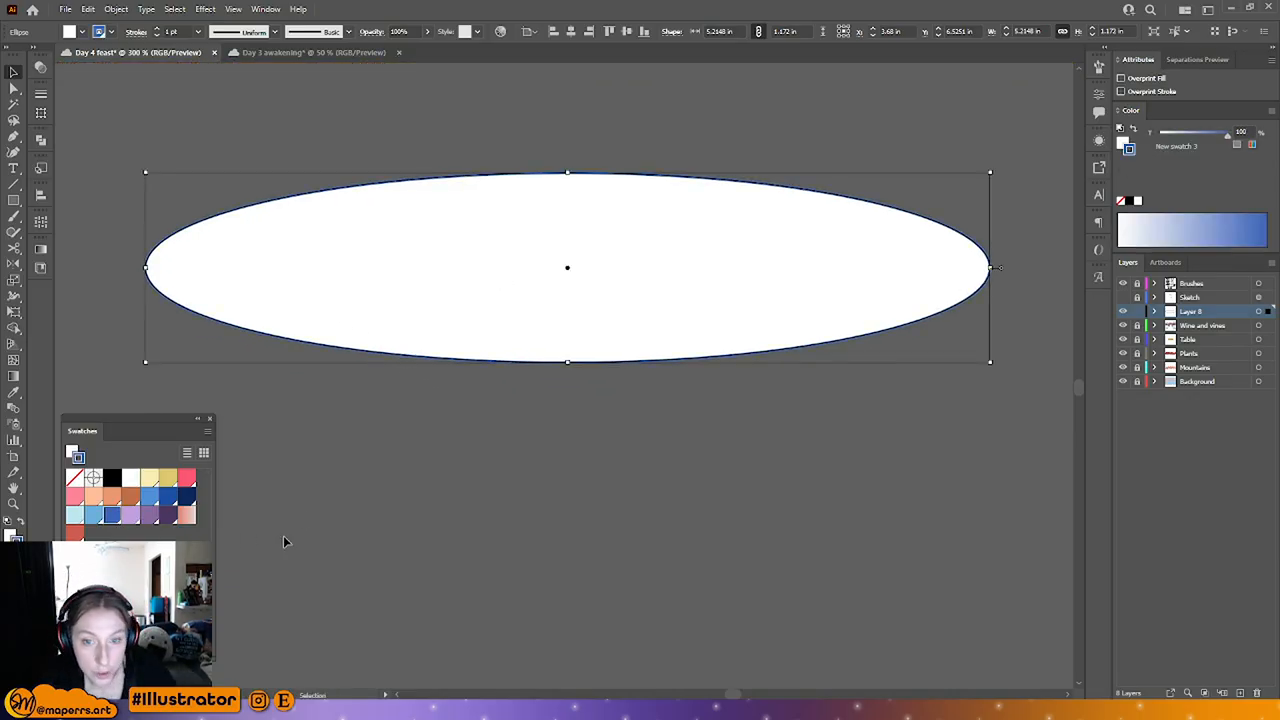
Step: Set the white ellipse's stroke weight to 2 pt
left_click(42, 96)
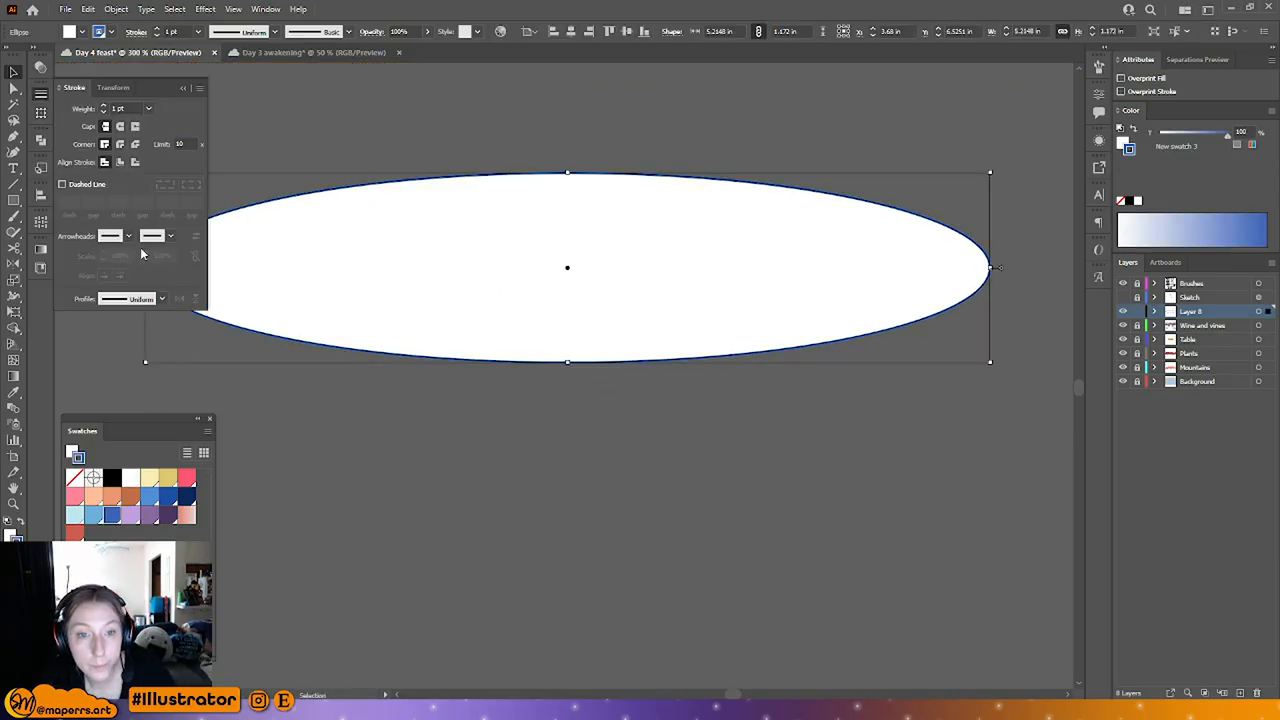
left_click(148, 108)
left_click(172, 199)
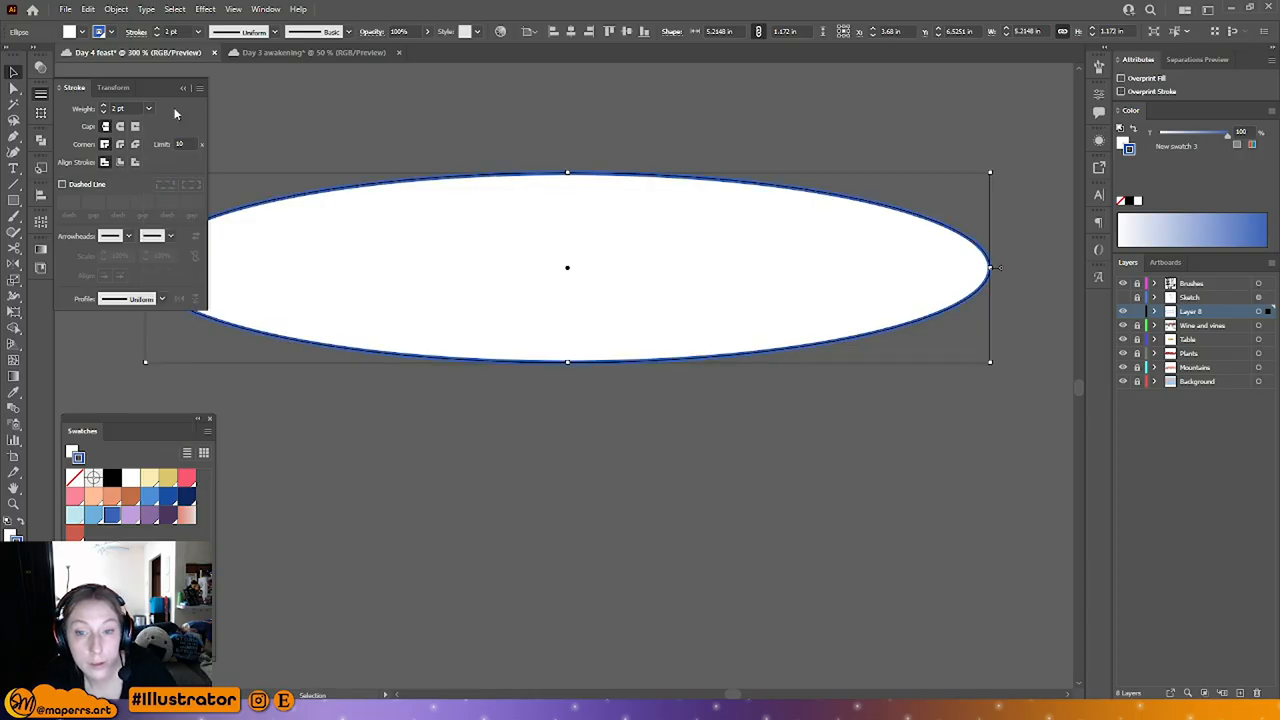
left_click(280, 106)
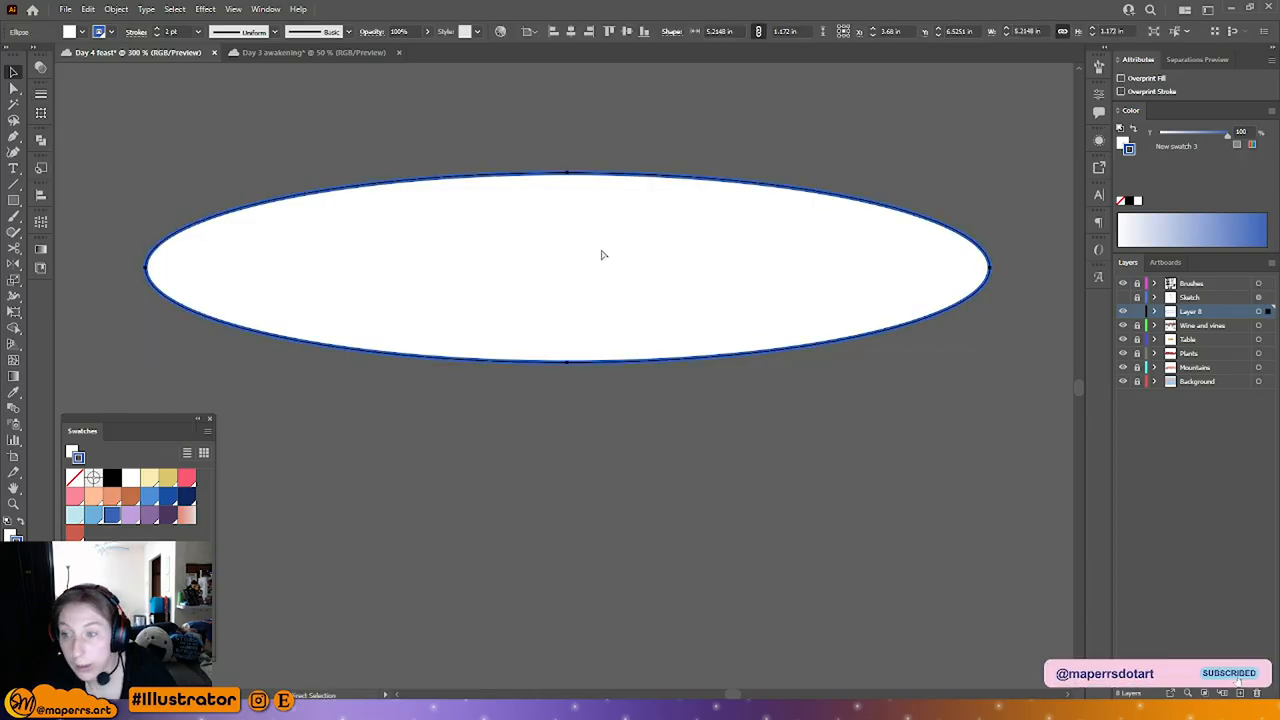
Step: Duplicate the white ellipse in place in front and nudge the copy slightly upward to form a plate rim
left_click(560, 268)
key("ctrl+c")
key("ctrl+f")
key("Up")
key("Up")
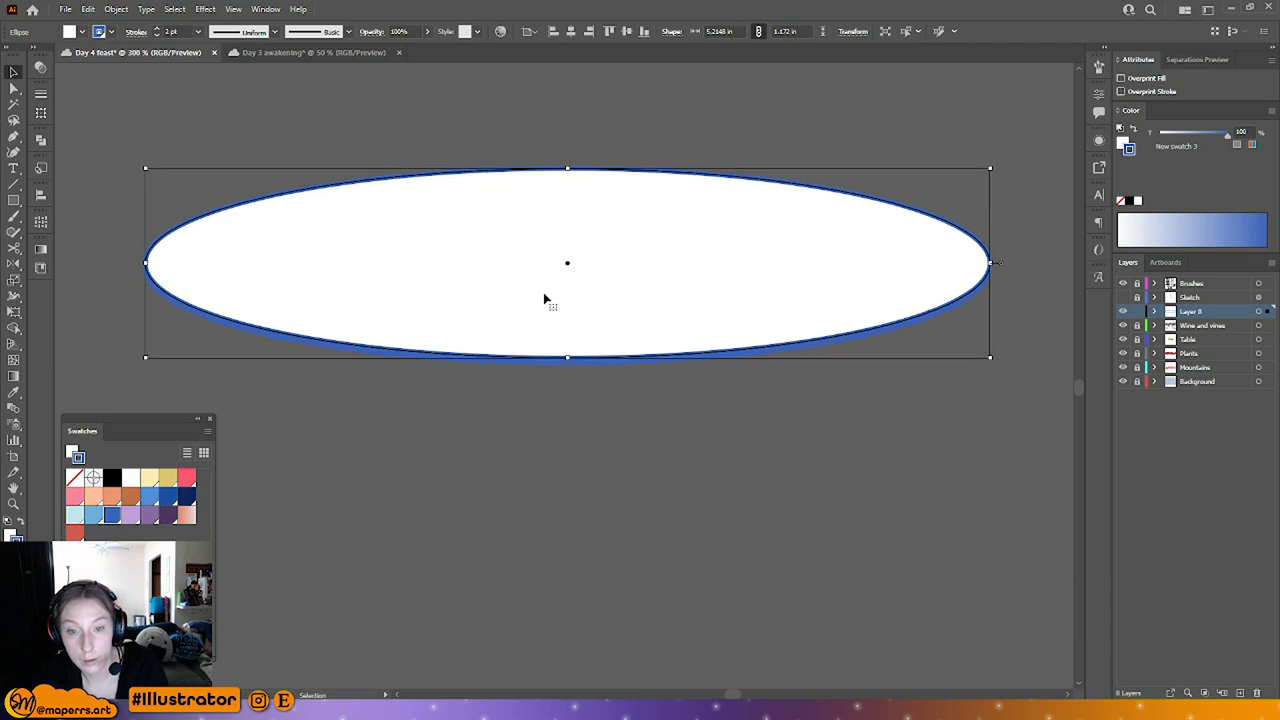
Step: Set the stroke weight of both plate ellipses to 1 pt
left_click_drag(641, 447, 543, 232)
left_click(197, 31)
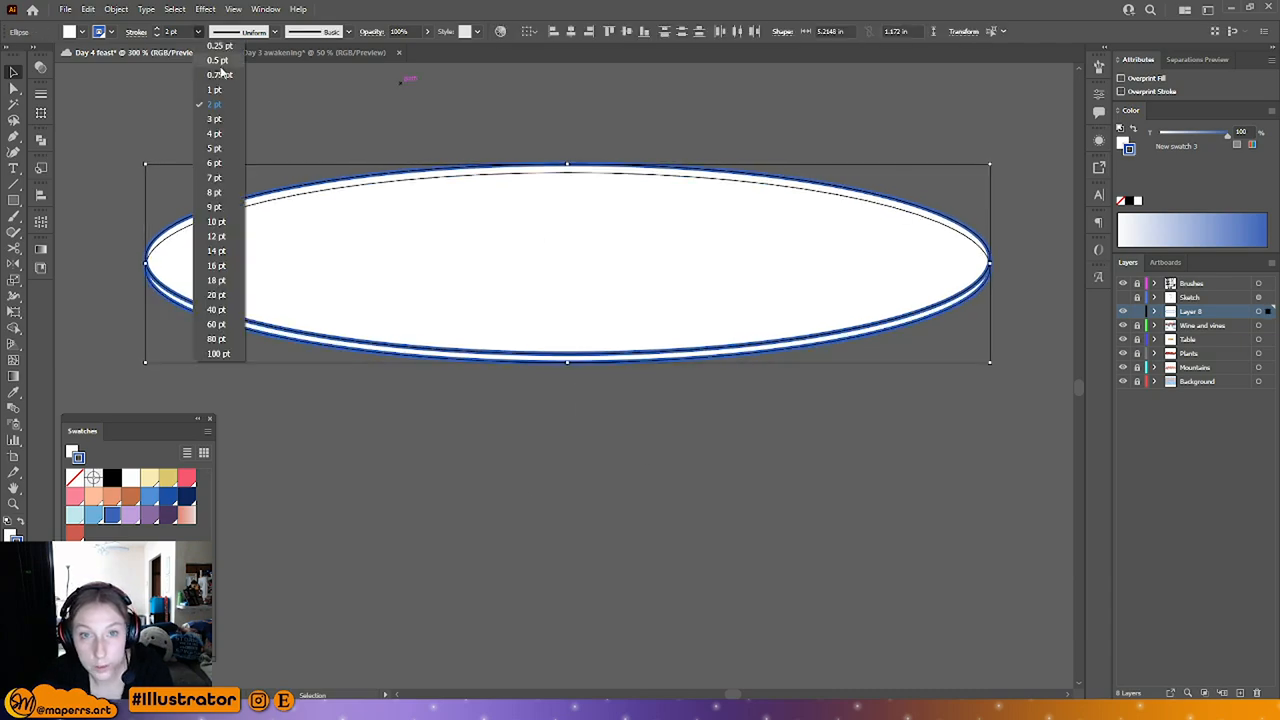
left_click(214, 115)
left_click(503, 490)
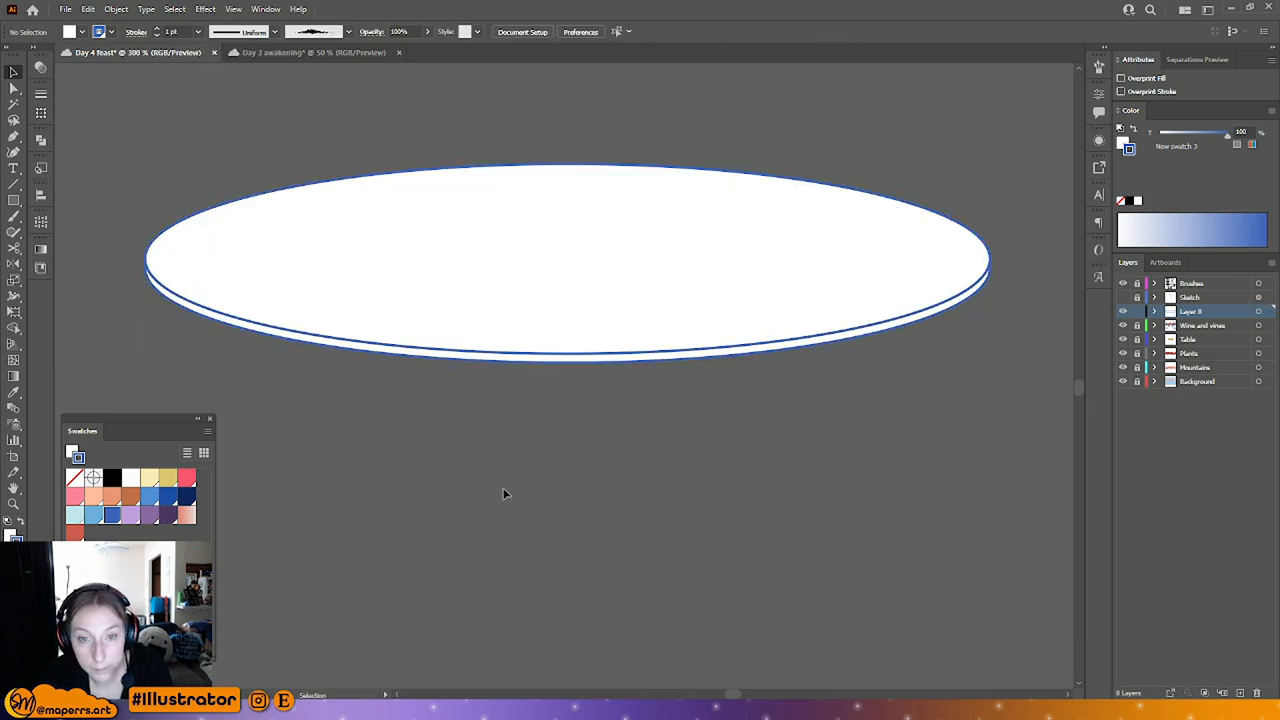
Step: Nudge the rear plate ellipse slightly upward to narrow the rim showing beneath the front ellipse
left_click_drag(666, 432, 627, 420)
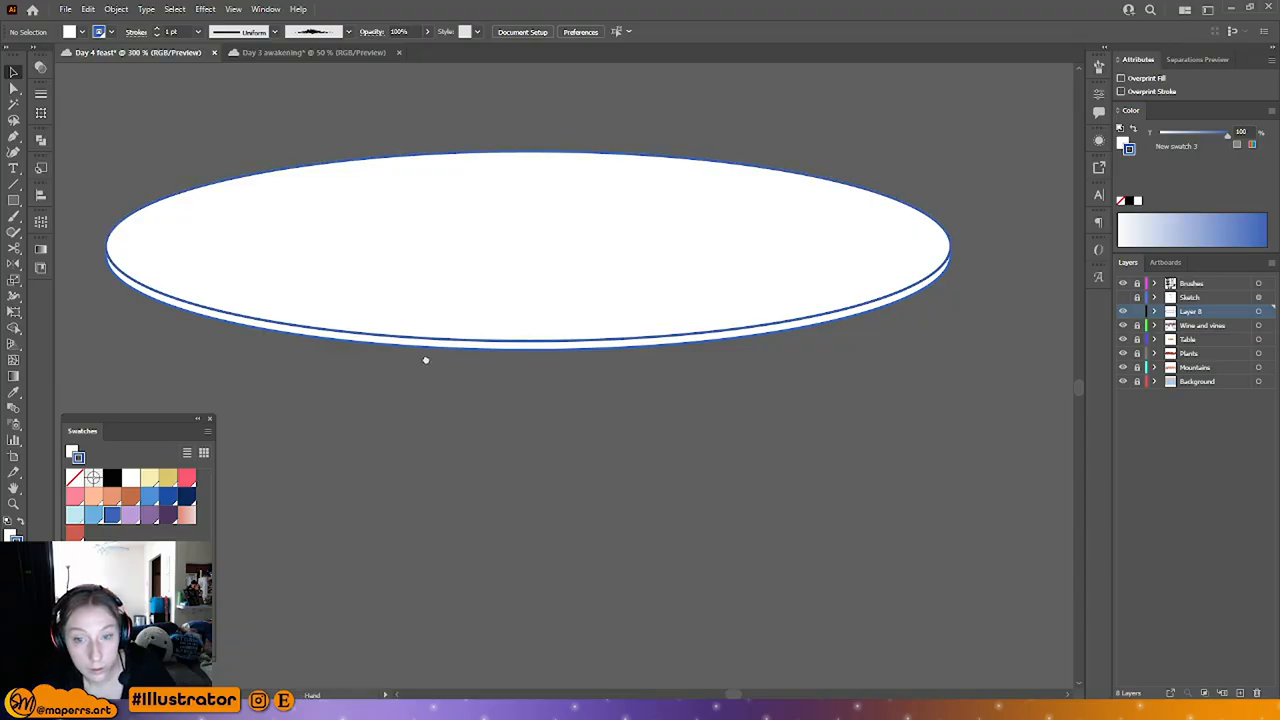
left_click_drag(426, 361, 426, 334)
left_click(445, 330)
left_click(520, 368)
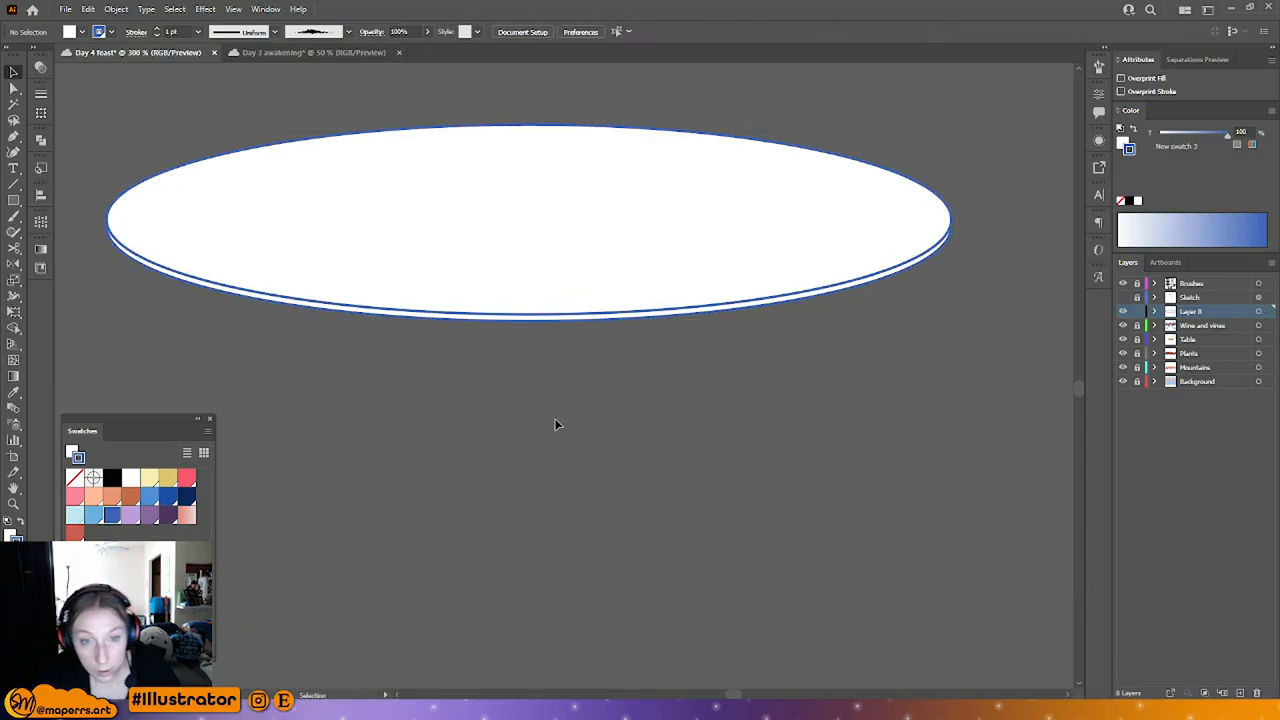
left_click(530, 325)
left_click(500, 379)
left_click_drag(494, 383, 502, 408)
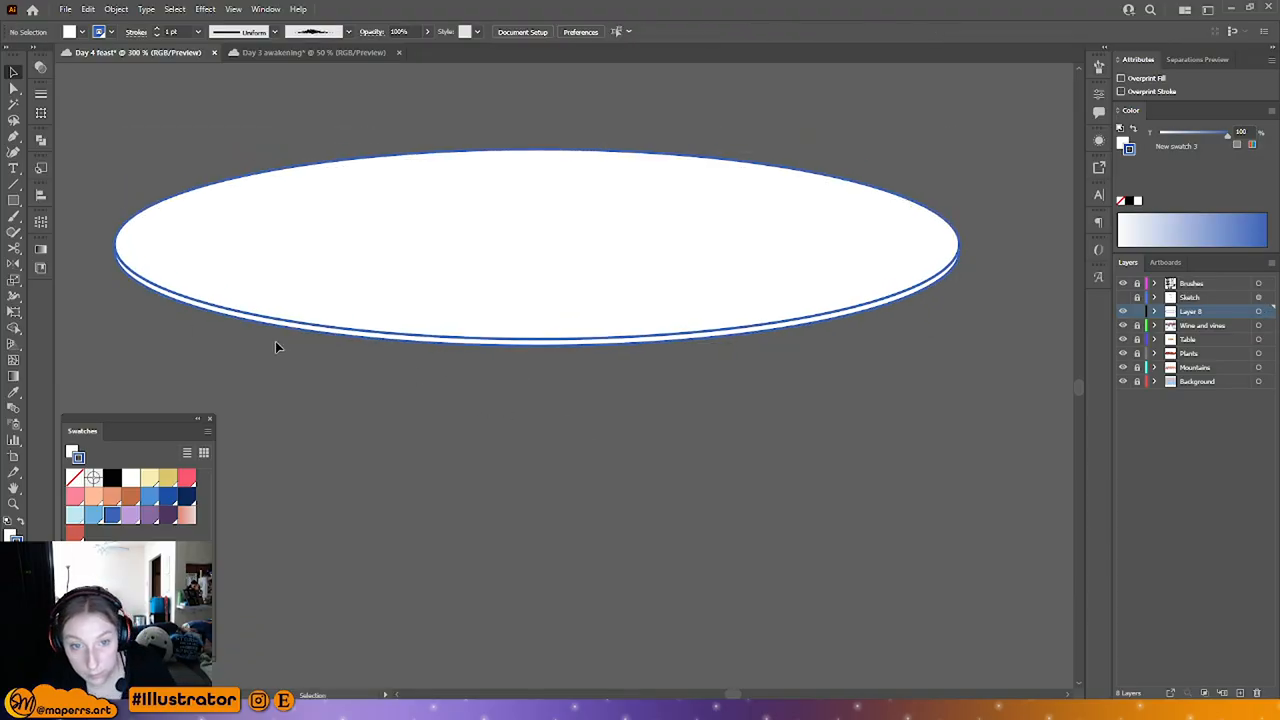
Step: Widen the rear plate ellipse on both sides to about 5.28 in and extend its upper and lower edges slightly
left_click(210, 316)
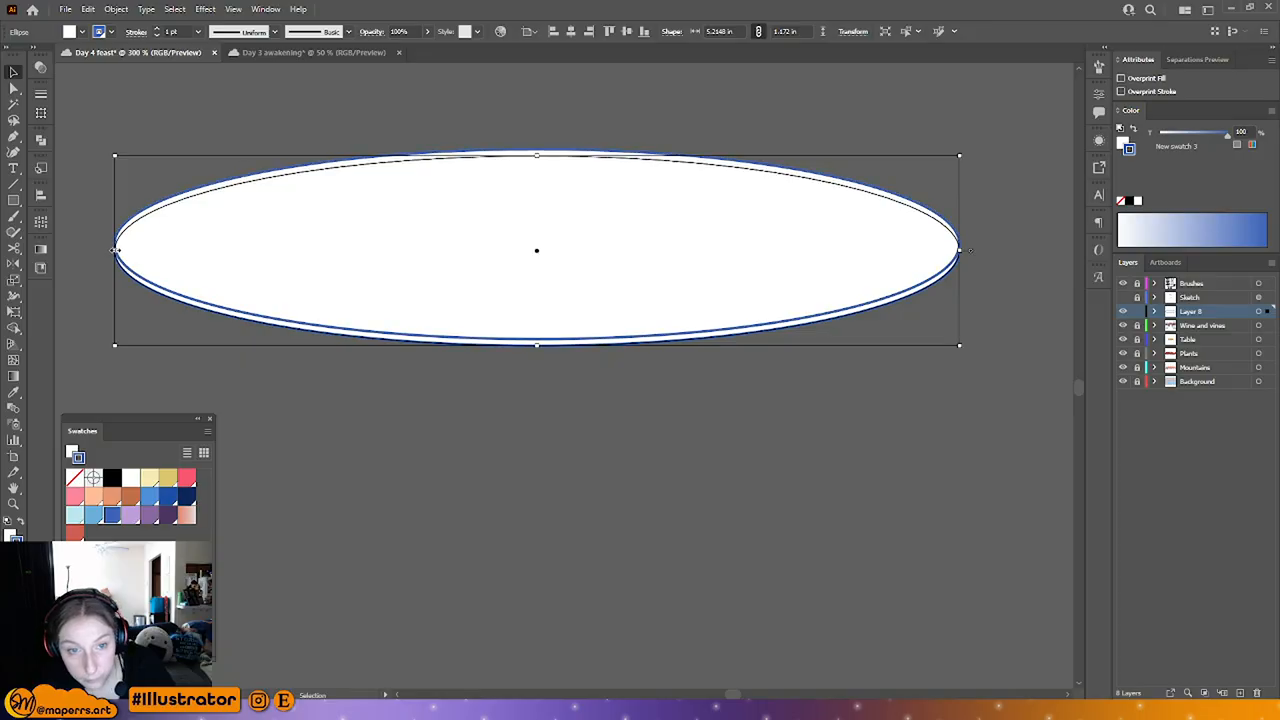
left_click_drag(111, 250, 110, 250)
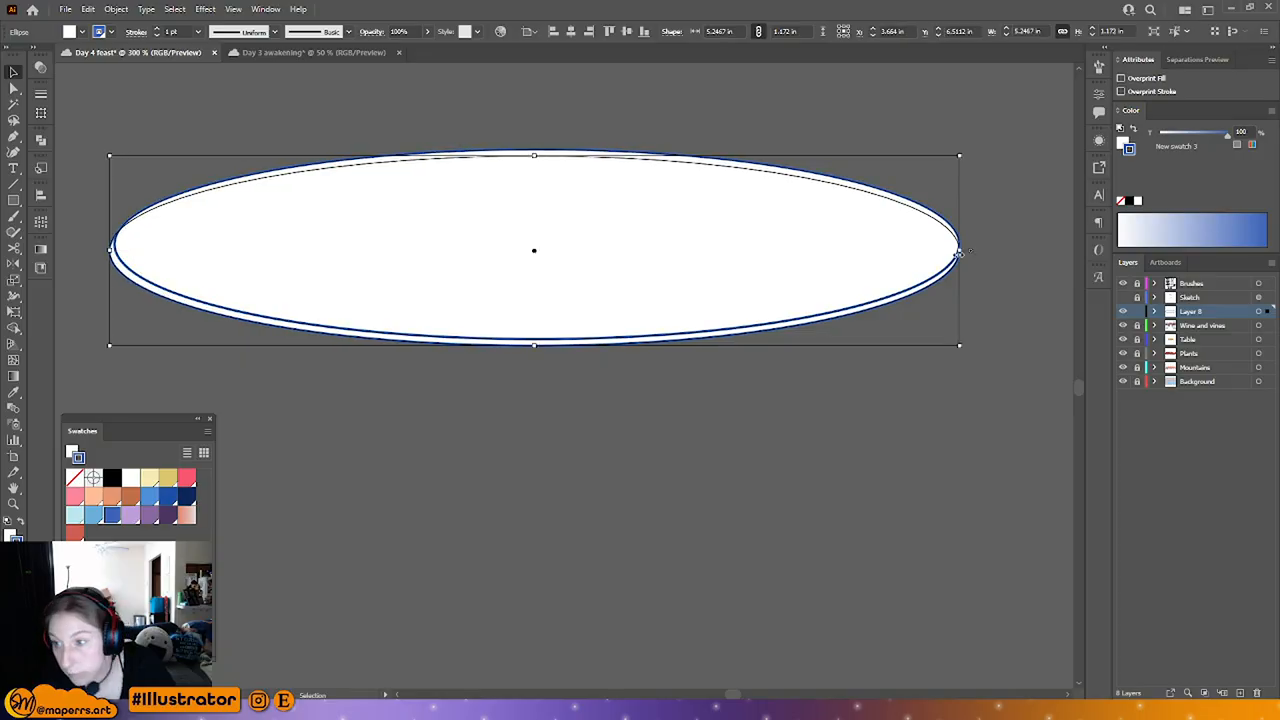
left_click_drag(958, 252, 964, 251)
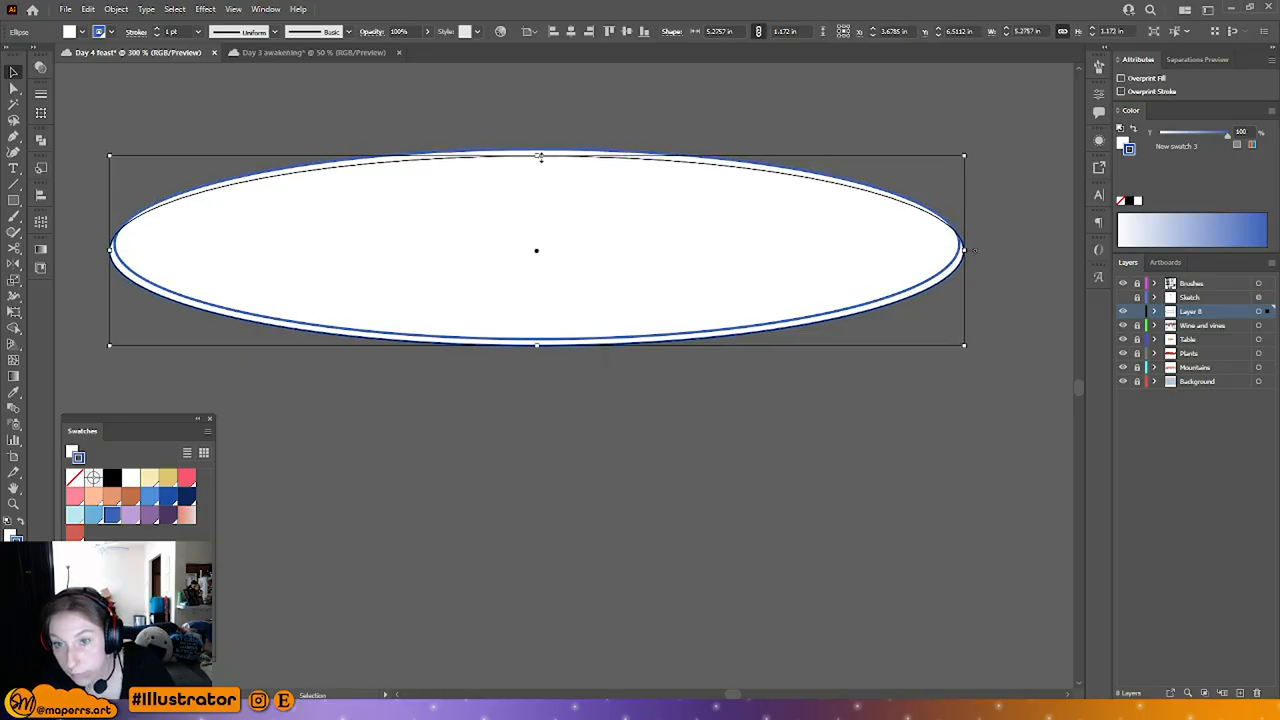
left_click_drag(540, 157, 541, 150)
left_click_drag(536, 345, 537, 351)
left_click_drag(793, 404, 763, 423)
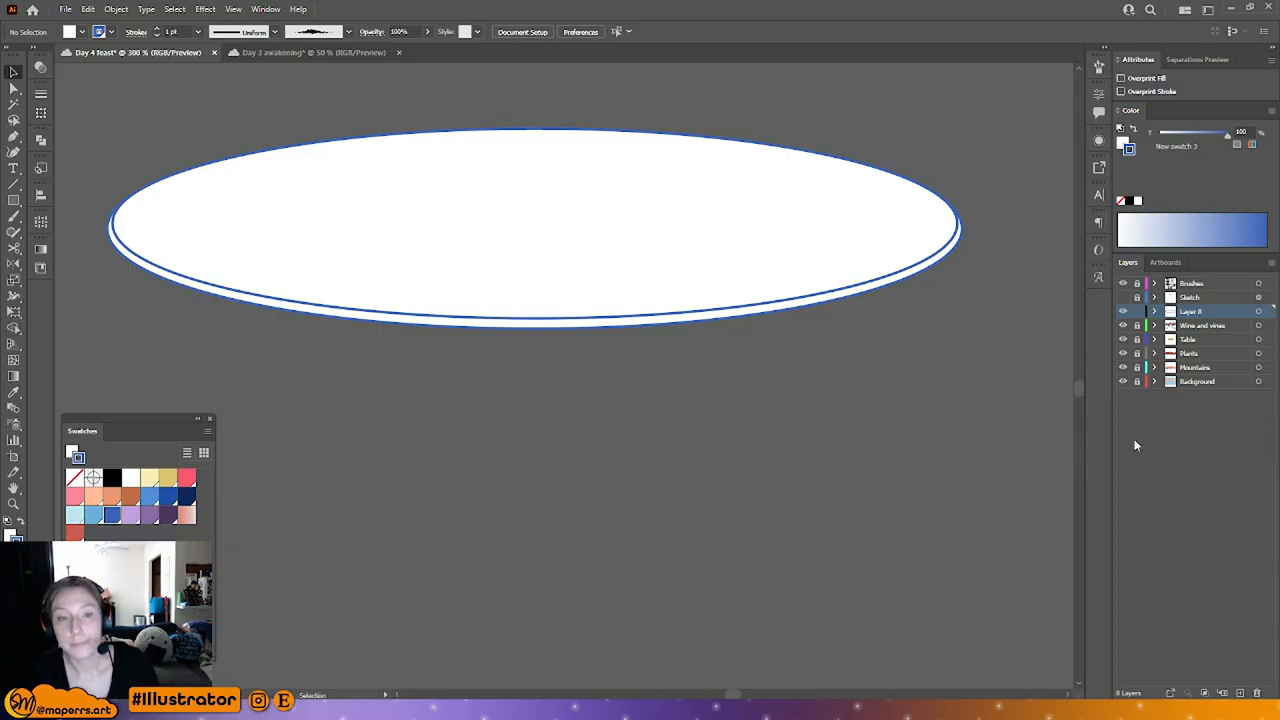
Step: Duplicate the plate's front ellipse in place and scale the copy about its centre to about 2.85 × 0.64 in
left_click(735, 314)
left_click(686, 265, "shift")
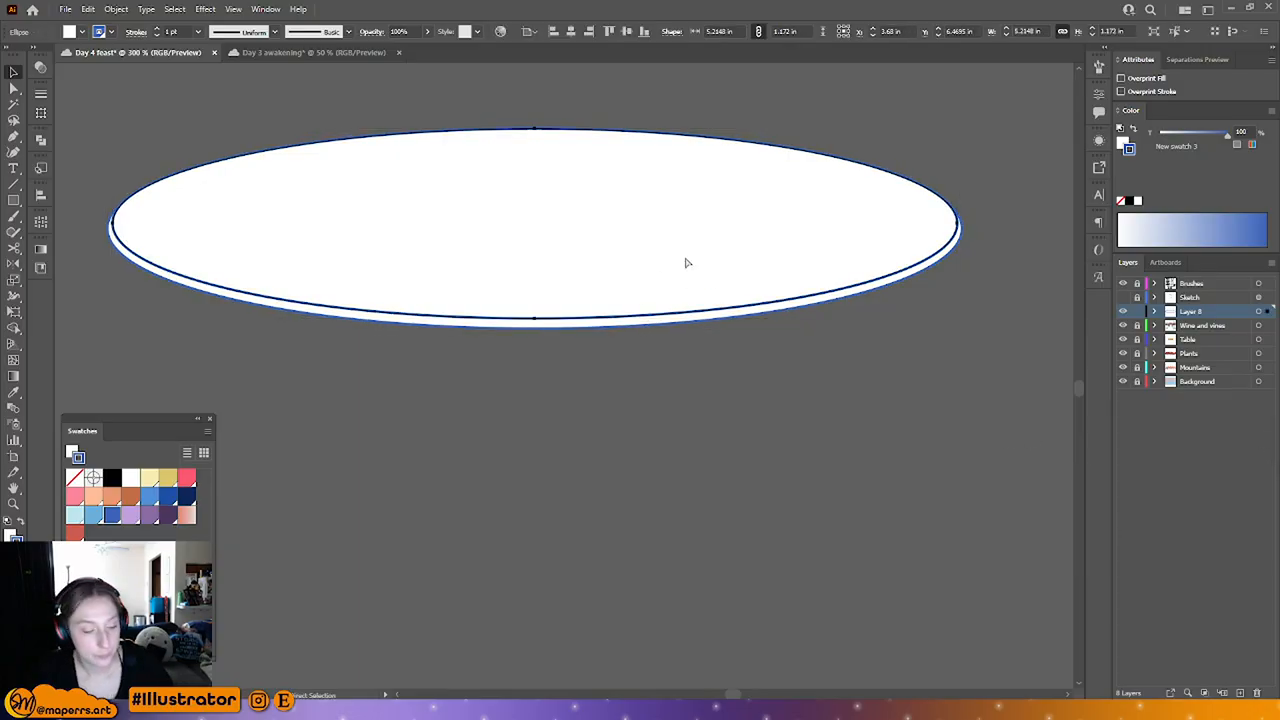
left_click(684, 272, "shift")
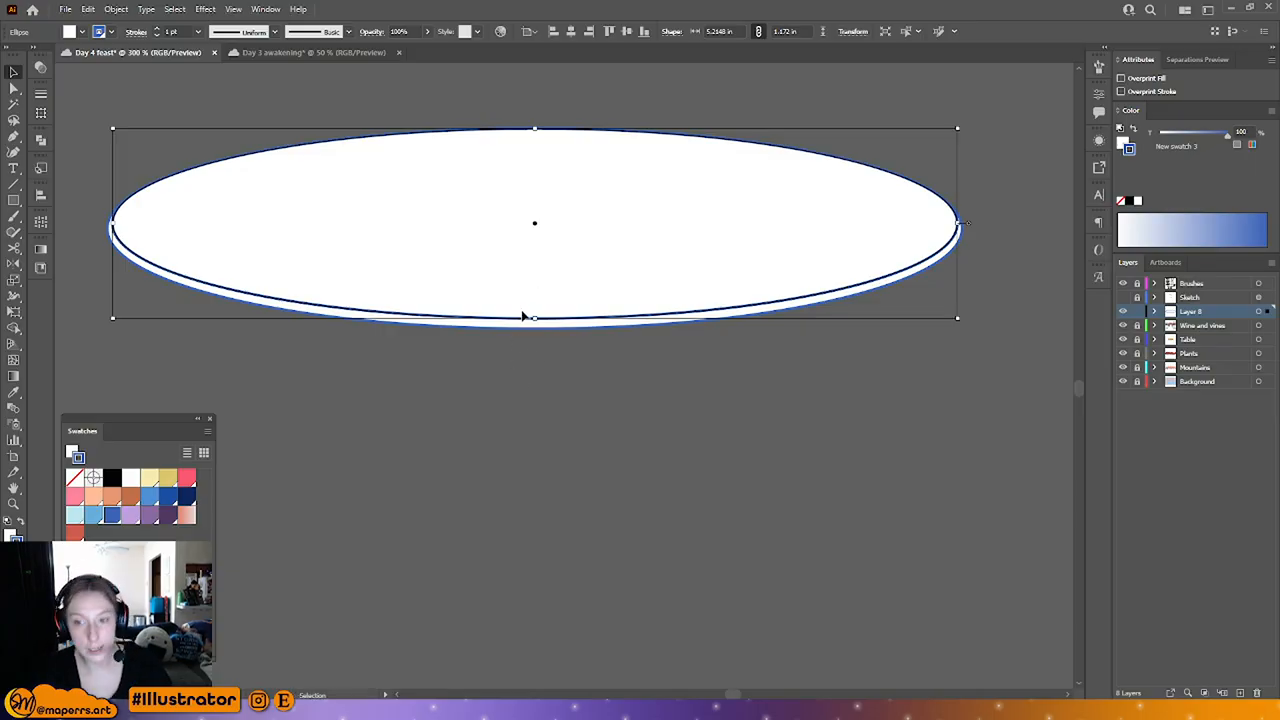
left_click_drag(534, 318, 534, 276)
left_click(829, 133)
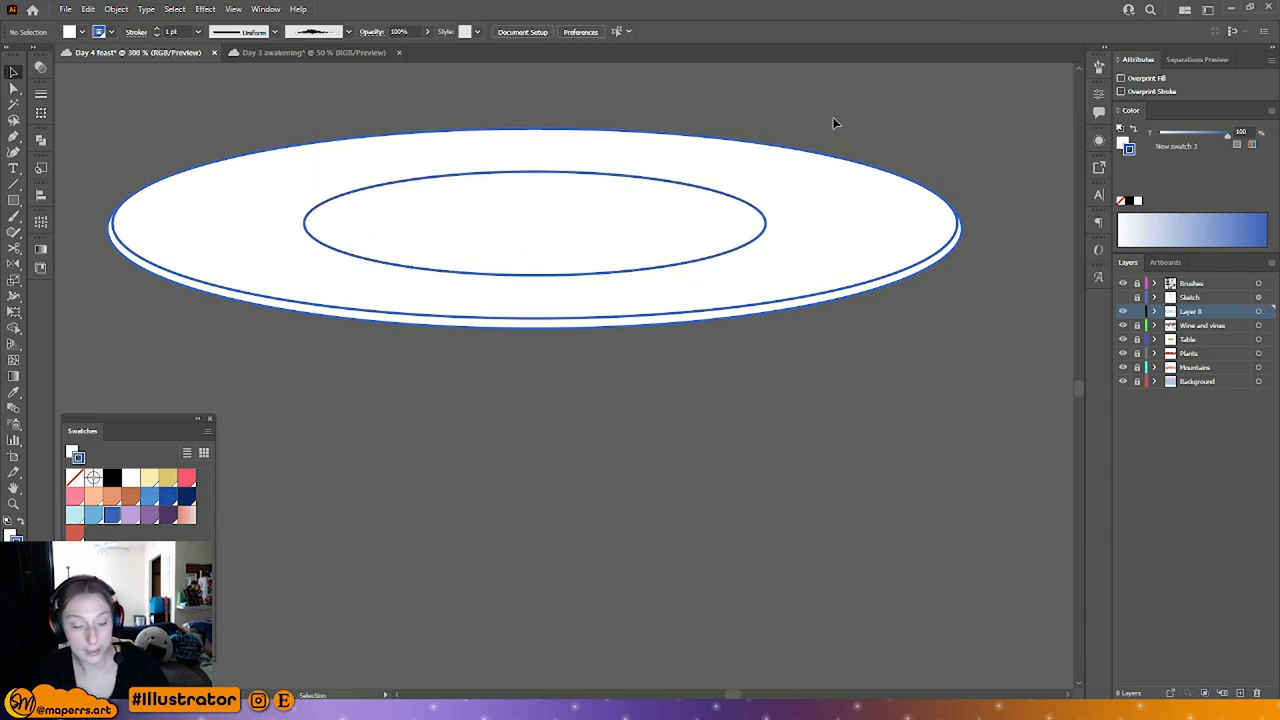
Step: Flatten the plate's inner ellipse slightly by raising its lower edge while keeping its width
key("ctrl+minus")
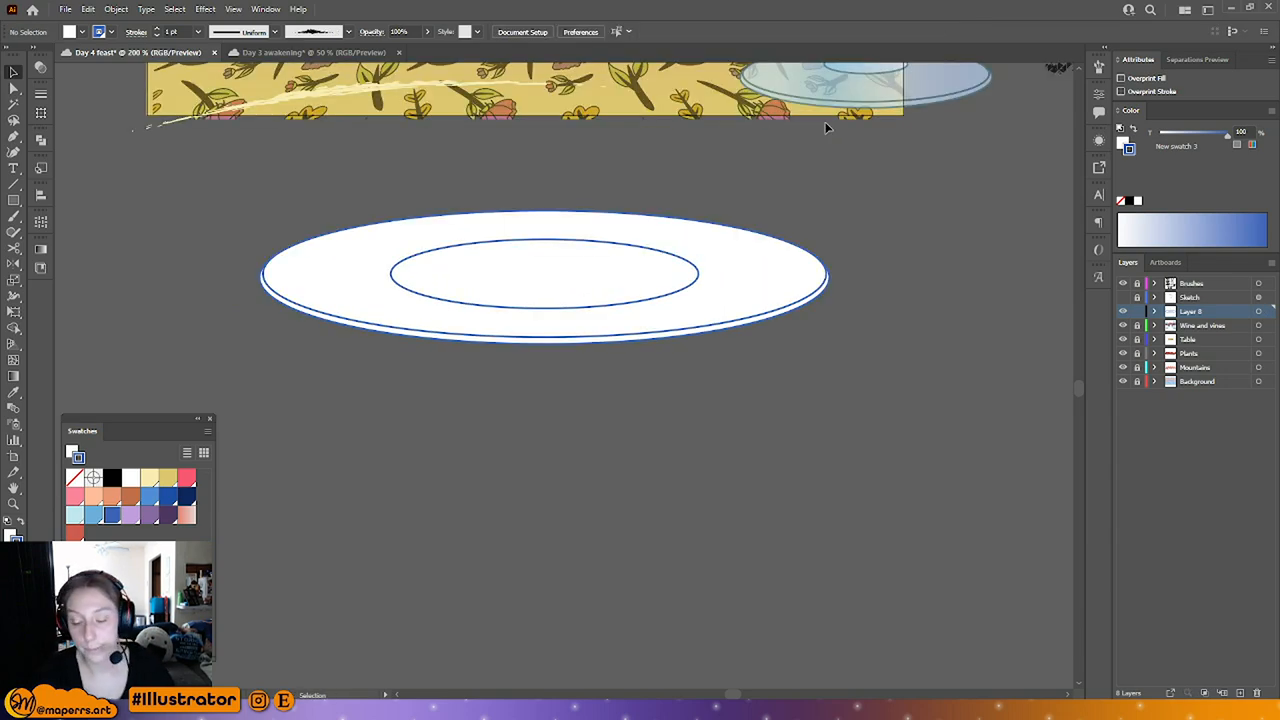
left_click(520, 271)
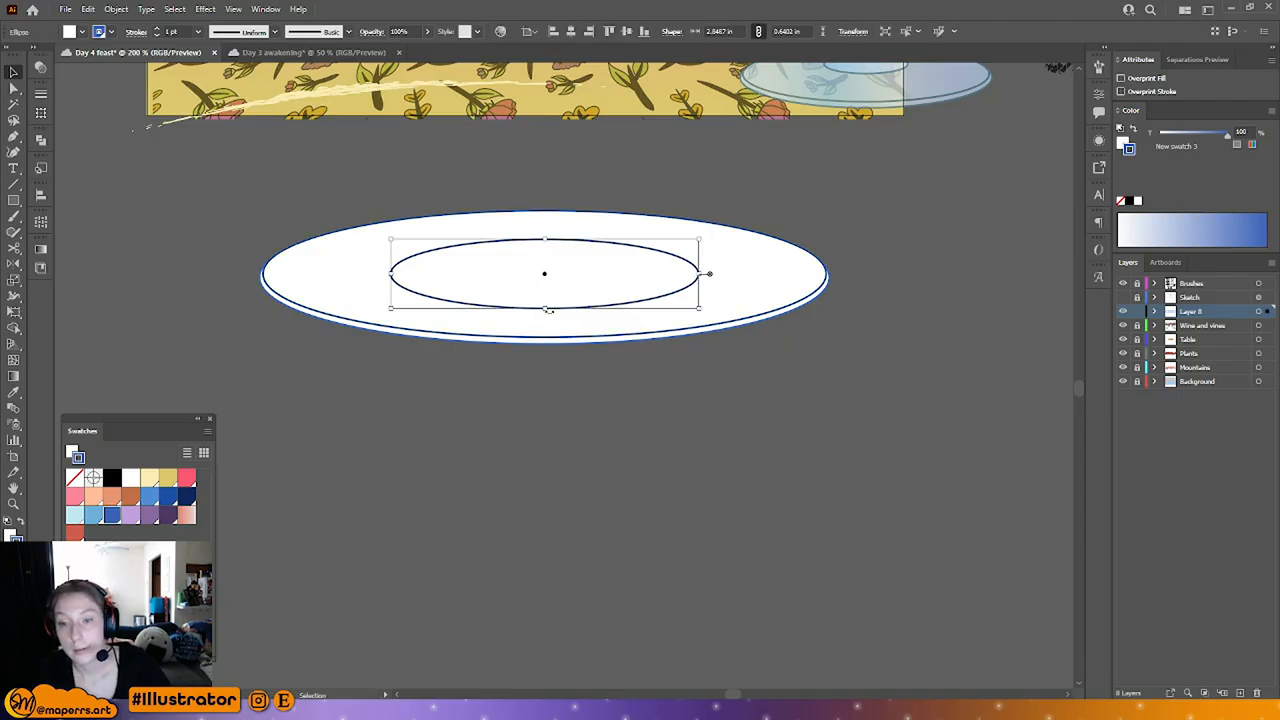
left_click_drag(548, 310, 546, 301)
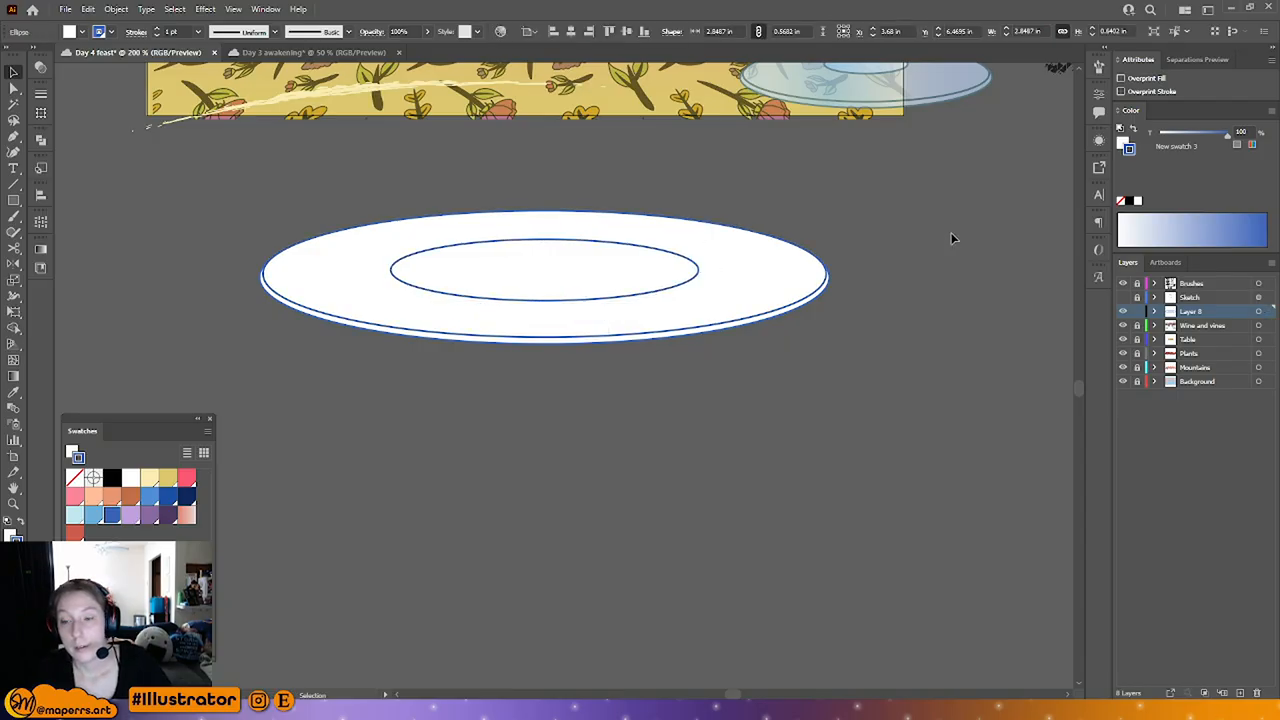
left_click(952, 239)
Step: Examine the plate's ellipses up close and its proportions against the glasses and table
key("ctrl+minus")
key("ctrl+minus")
left_click_drag(707, 396, 697, 430)
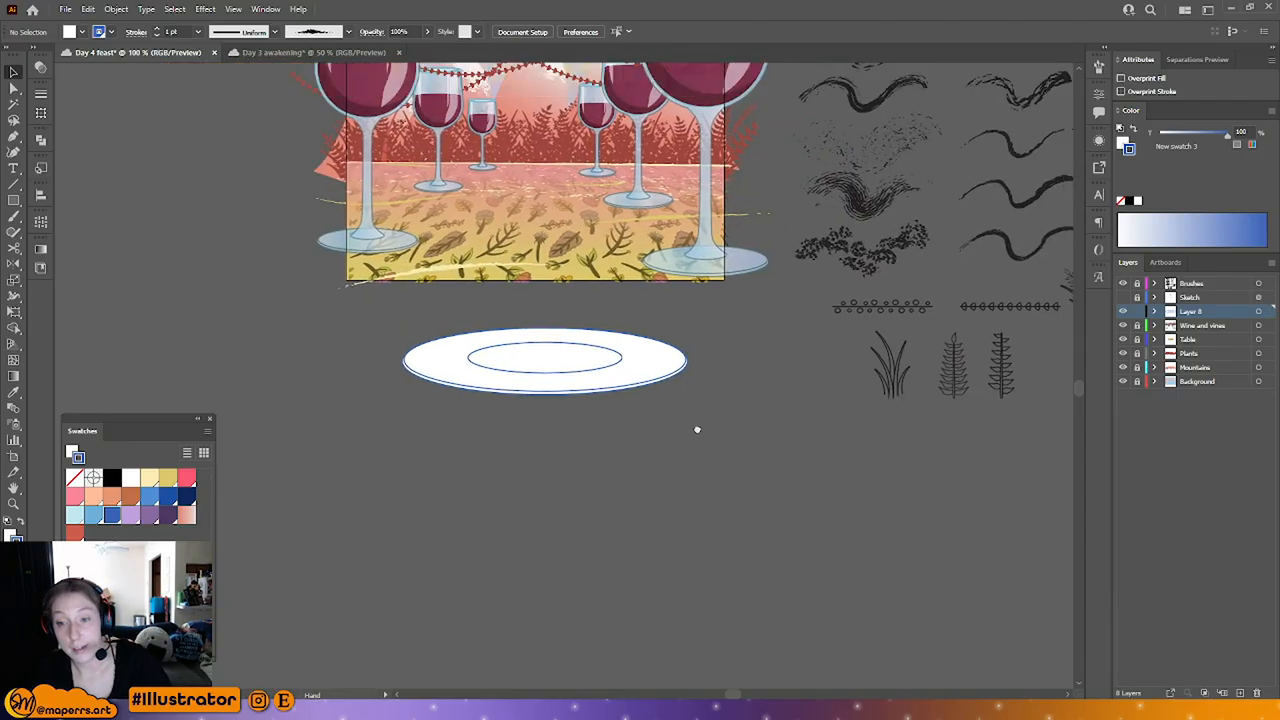
key("ctrl+plus")
key("ctrl+plus")
left_click_drag(840, 343, 891, 292)
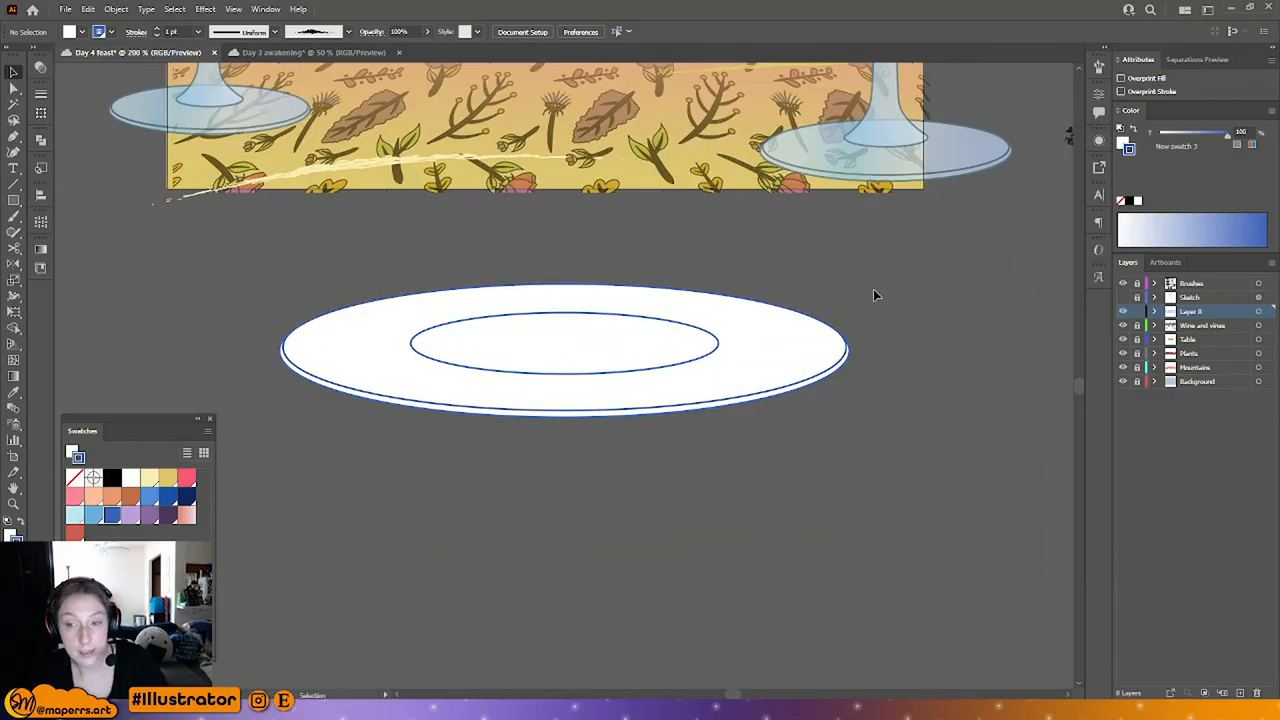
key("ctrl+plus")
scroll(816, 462, "down", 1)
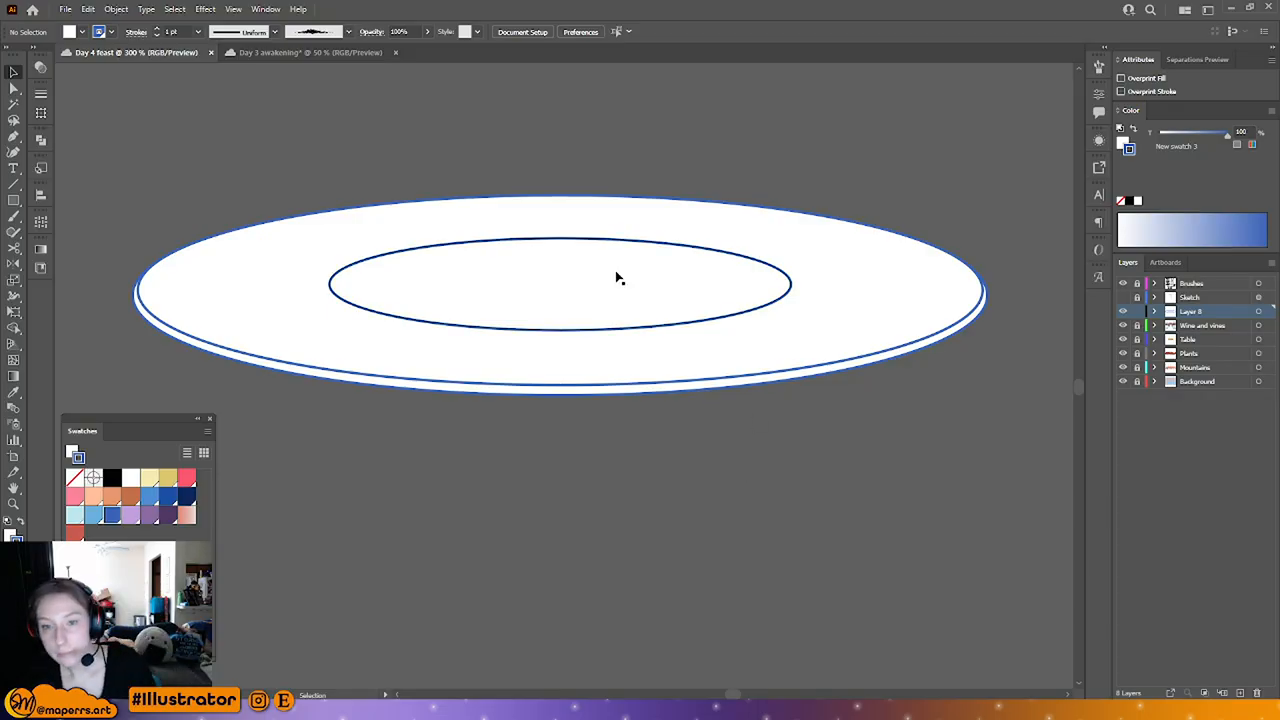
left_click(643, 293)
left_click(829, 131)
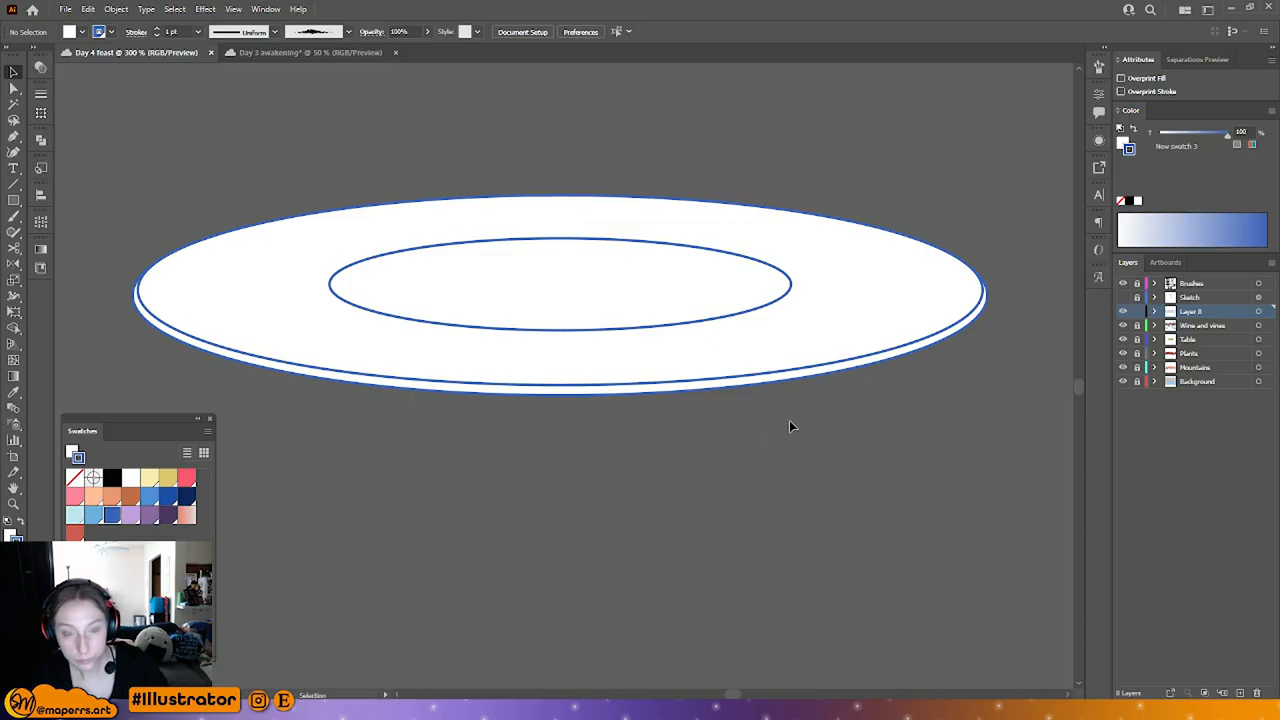
key("ctrl+minus")
key("ctrl+minus")
key("ctrl+minus")
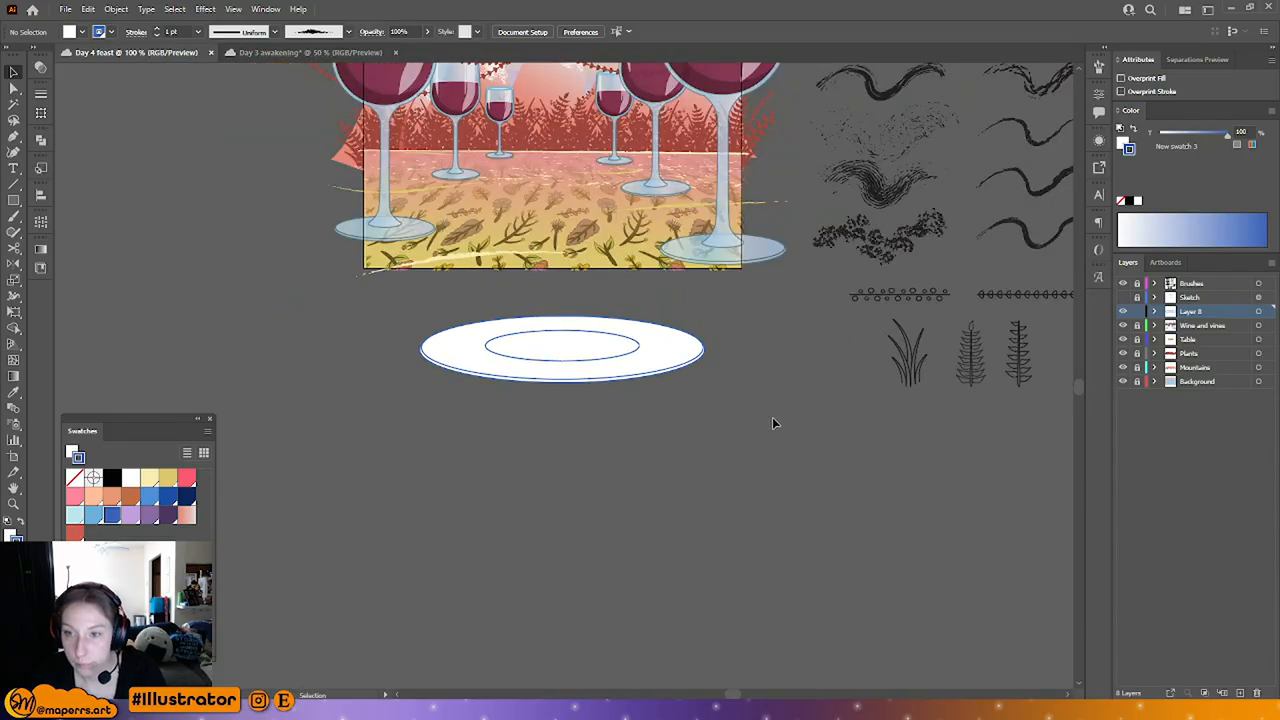
Step: Fill the plate's front ellipse with the glasses' blue linear gradient
scroll(761, 423, "up", 2)
key("ctrl+plus")
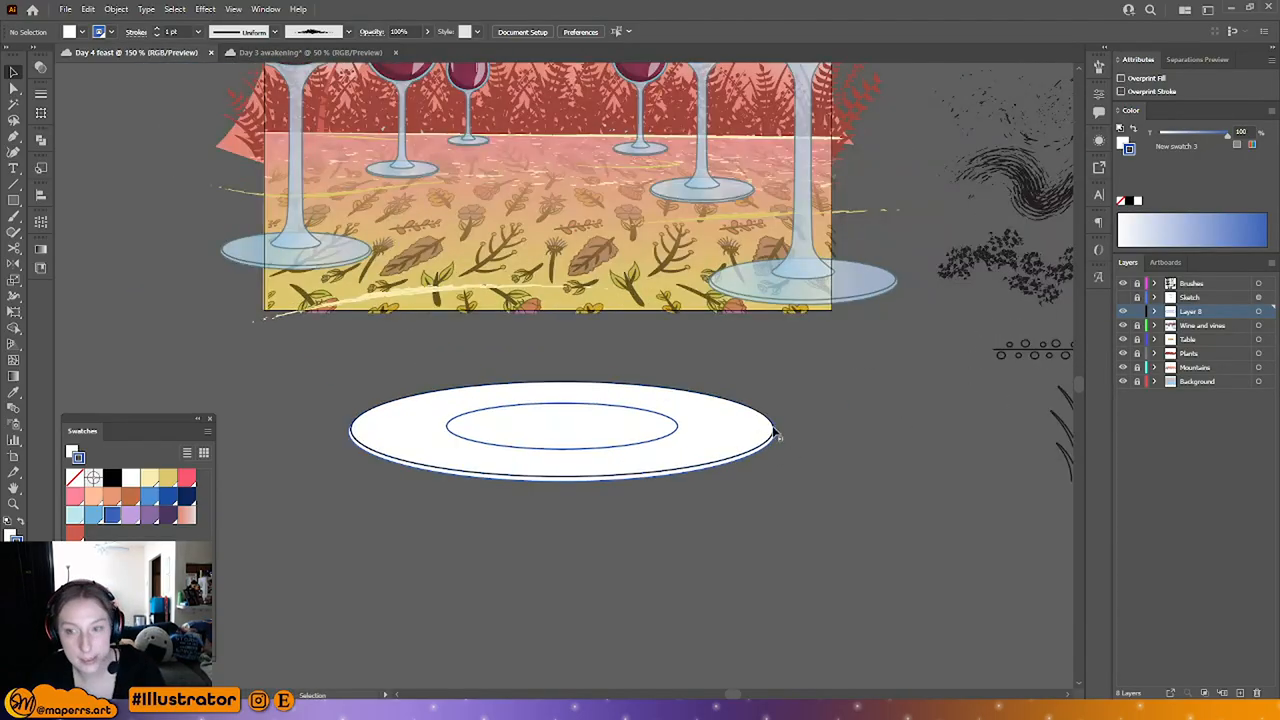
left_click_drag(776, 435, 757, 470)
left_click(14, 89)
left_click_drag(447, 596, 409, 489)
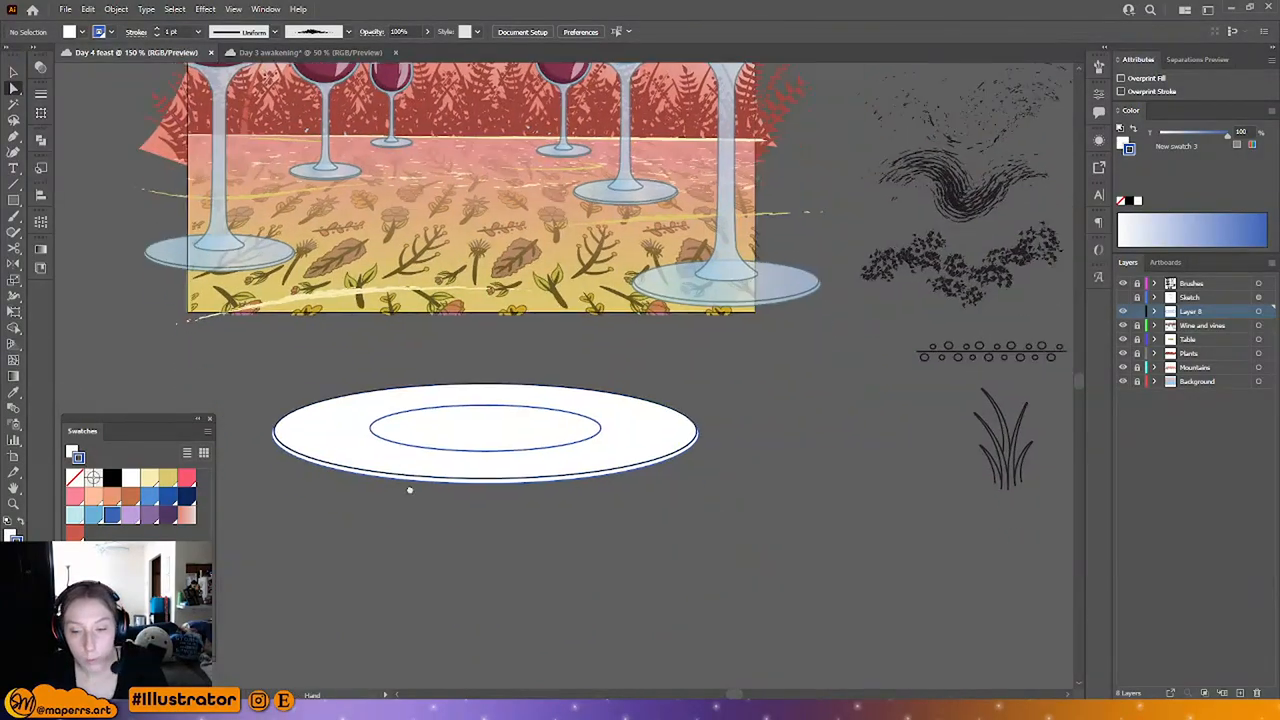
left_click(324, 435)
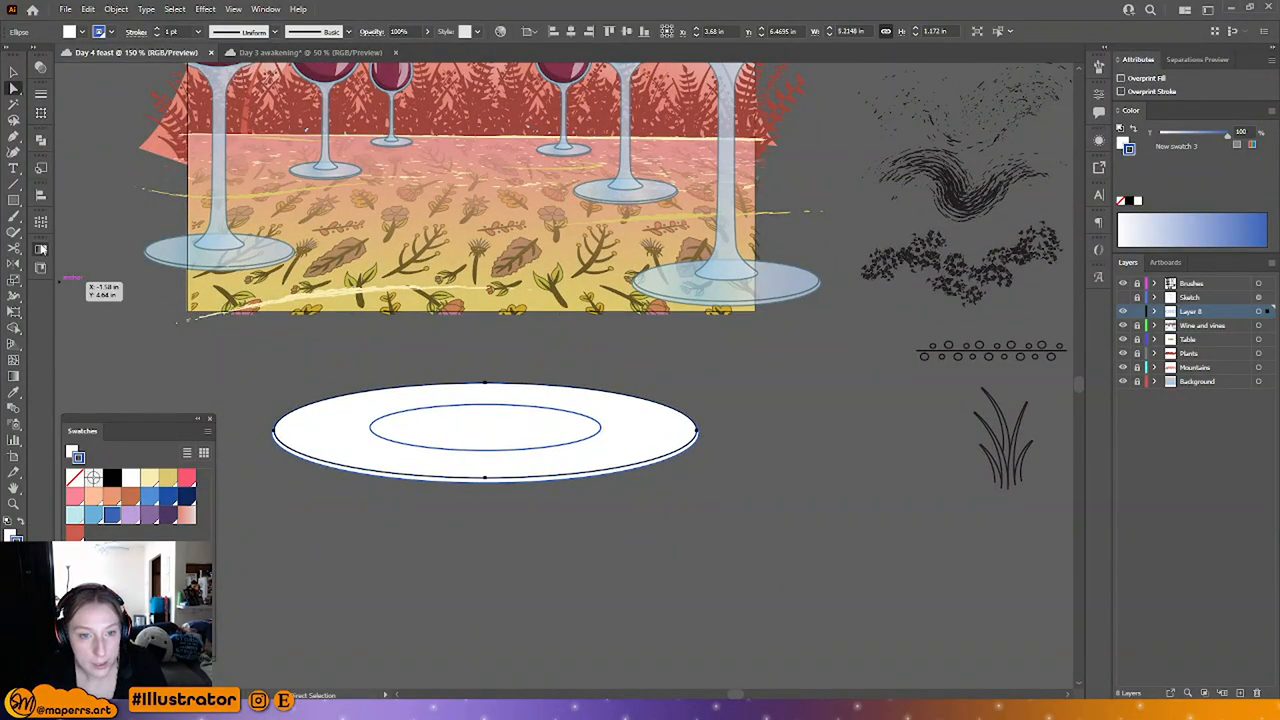
double_click(41, 249)
left_click(65, 288)
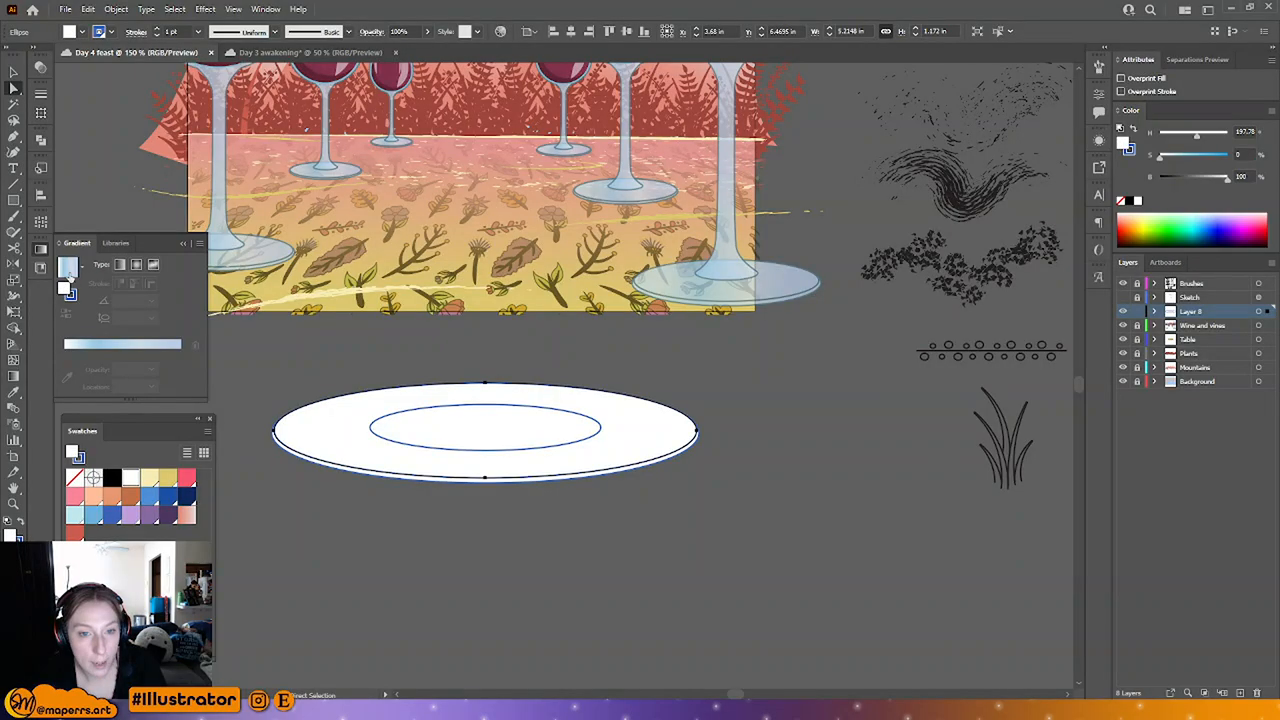
left_click(122, 344)
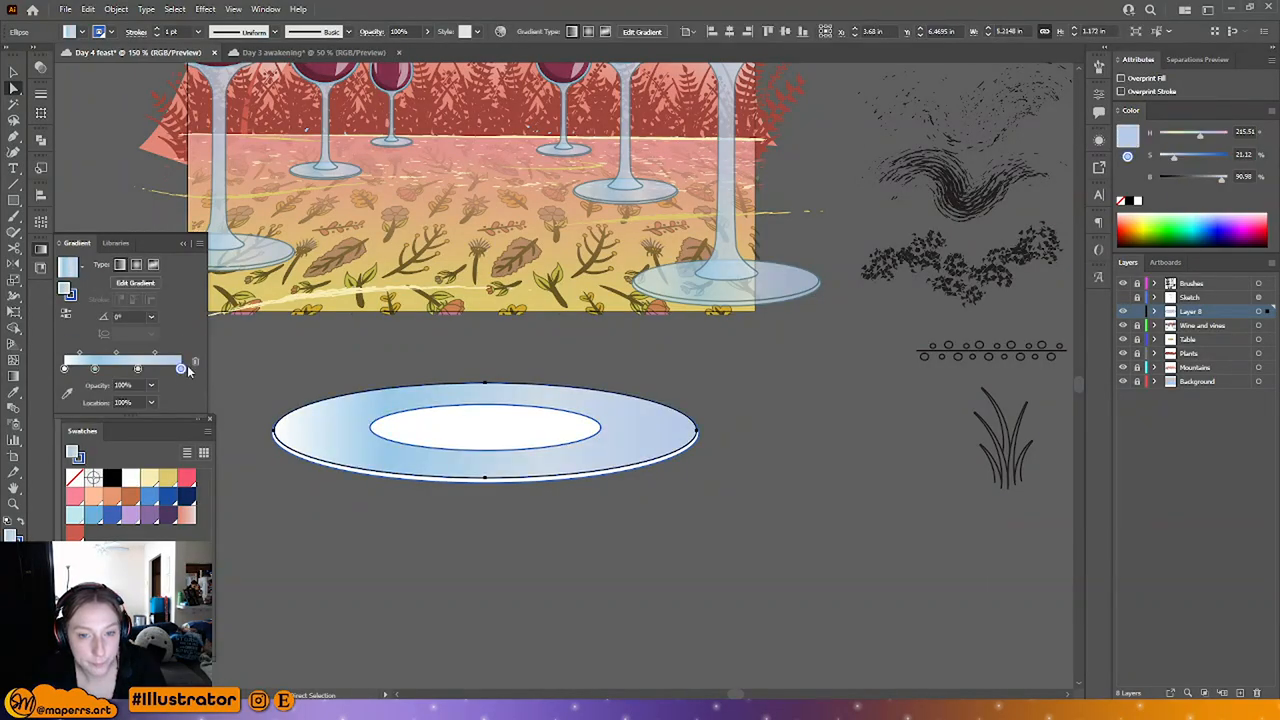
Step: Simplify the front ellipse's gradient to two light-blue stops and make it radial
mouse_move(184, 368)
left_mouse_down()
mouse_move(139, 368)
mouse_move(221, 377)
mouse_move(181, 369)
left_mouse_up()
left_click(195, 364)
left_click(95, 370)
left_click_drag(75, 515, 65, 369)
left_click(136, 264)
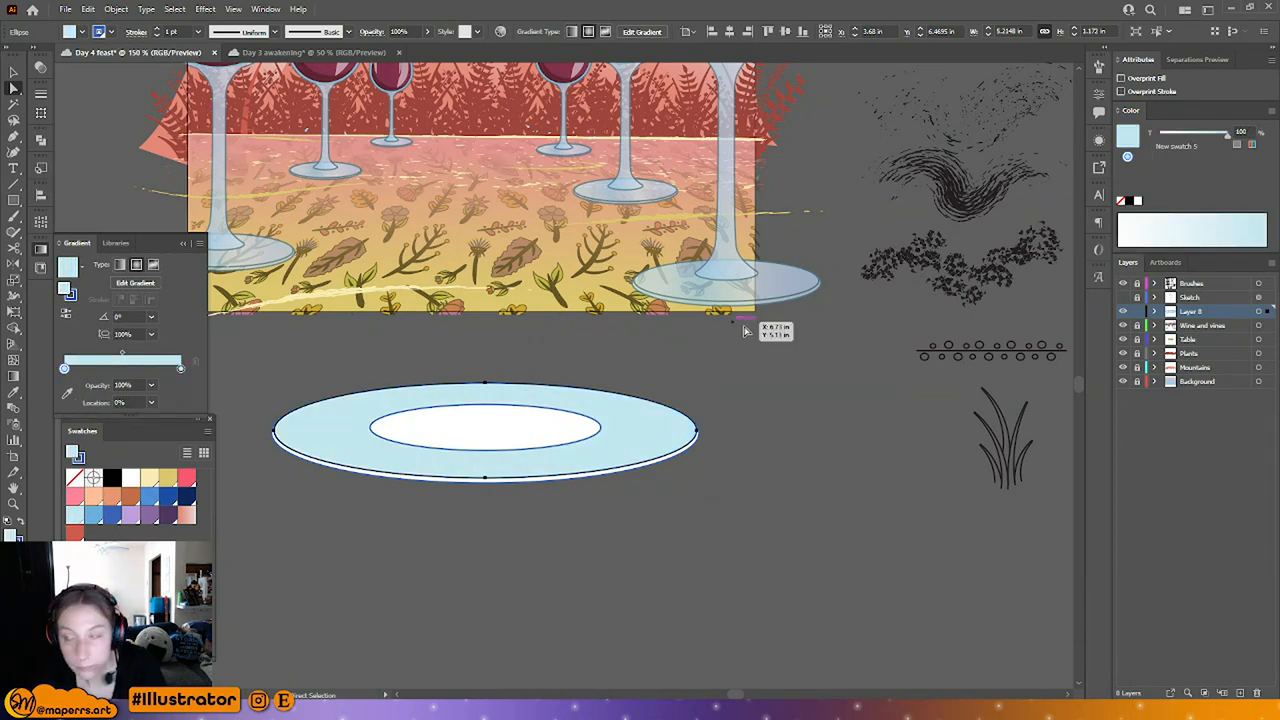
Step: Set one gradient stop to a 50% tint of the light blue and reverse the gradient so the plate's edge is lighter
left_click(1241, 131)
type("50")
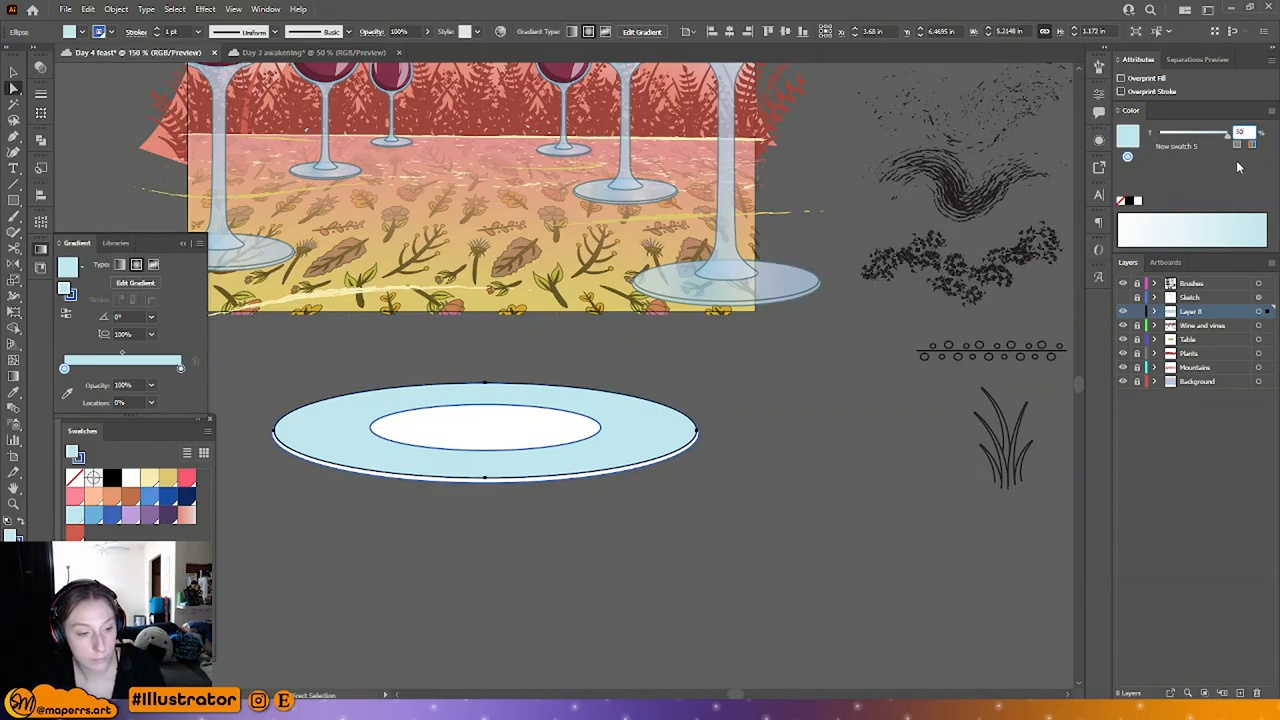
key("Return")
left_click(67, 314)
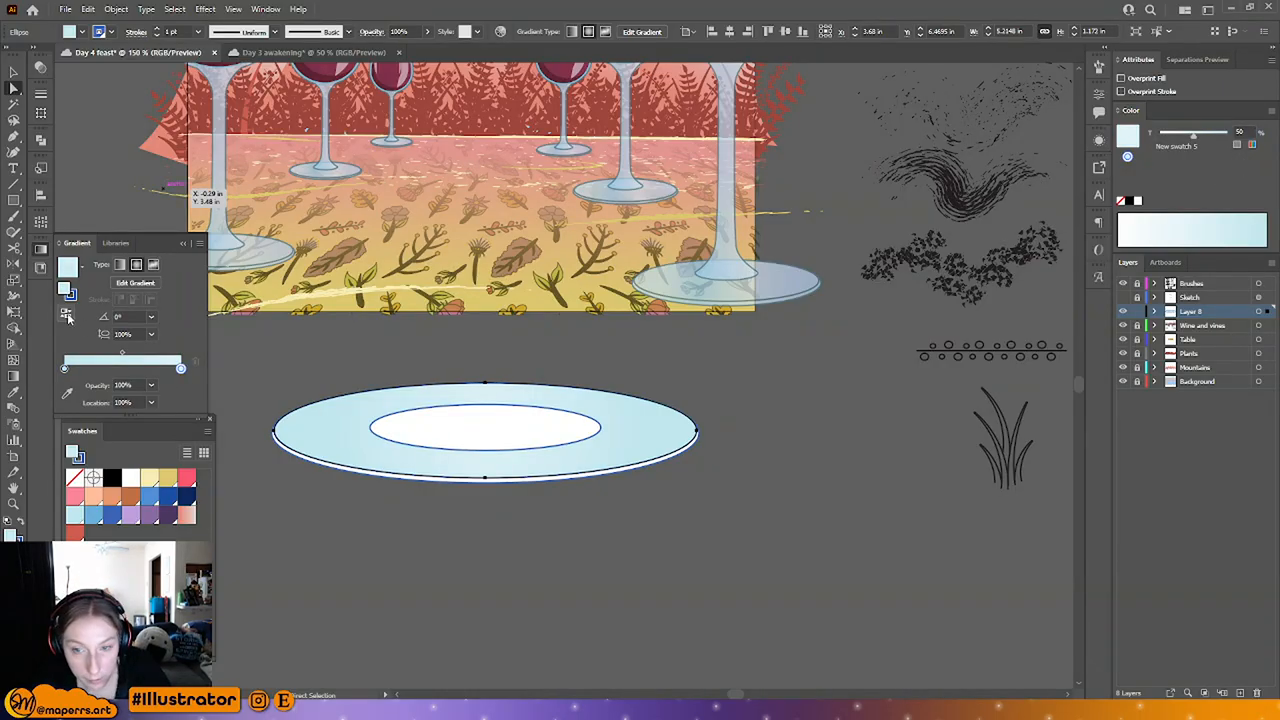
Step: Widen and flatten the radial gradient to follow the front ellipse's outline, with an aspect ratio of about 22%
left_click(14, 377)
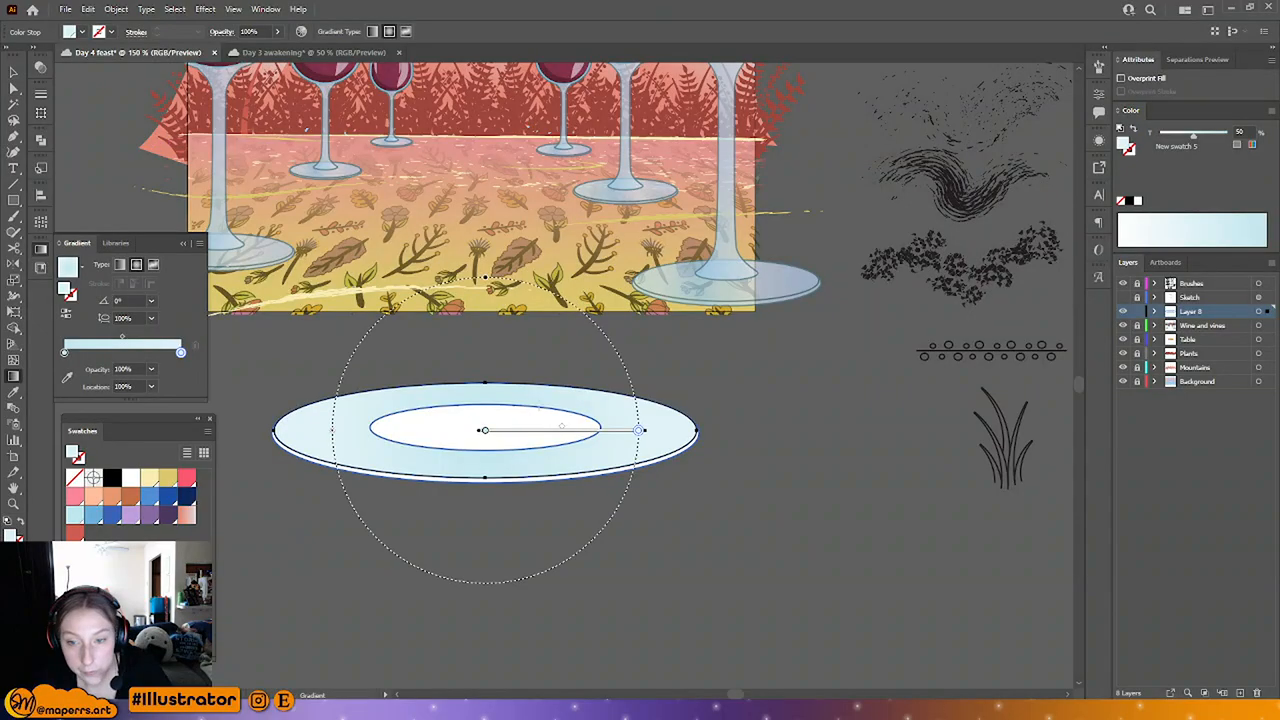
left_click_drag(487, 277, 491, 390)
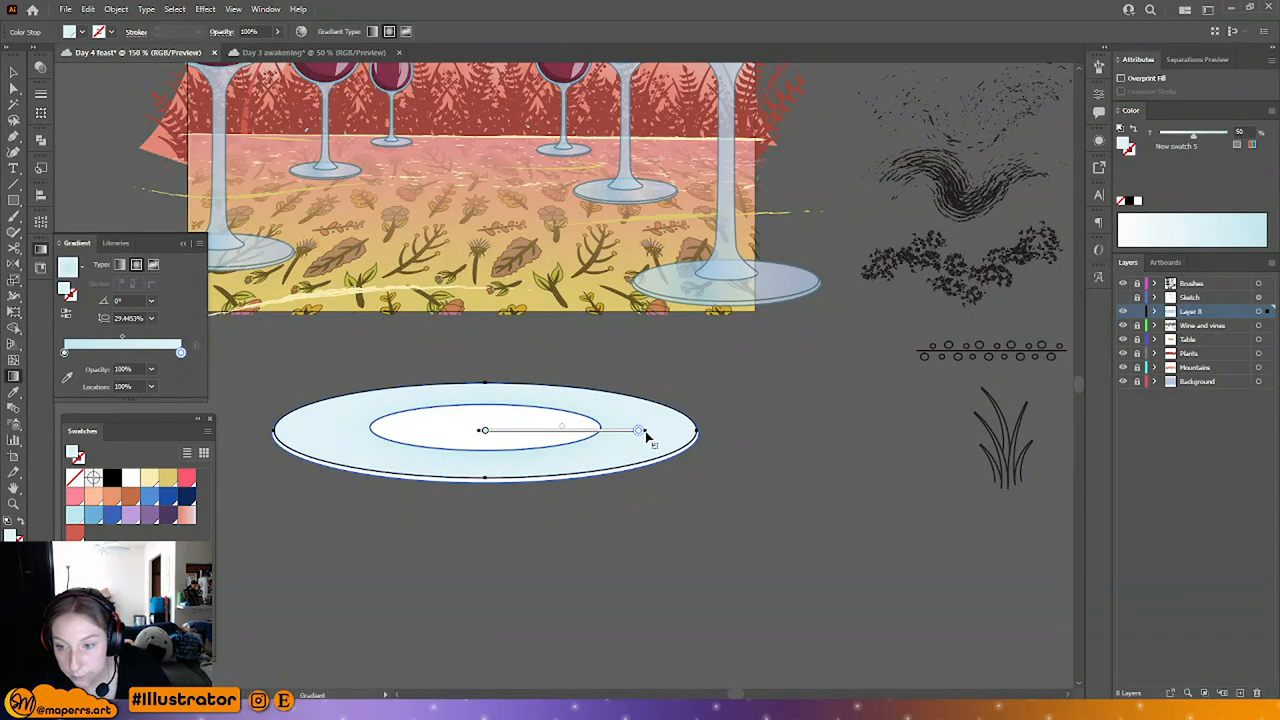
left_click_drag(645, 436, 703, 444)
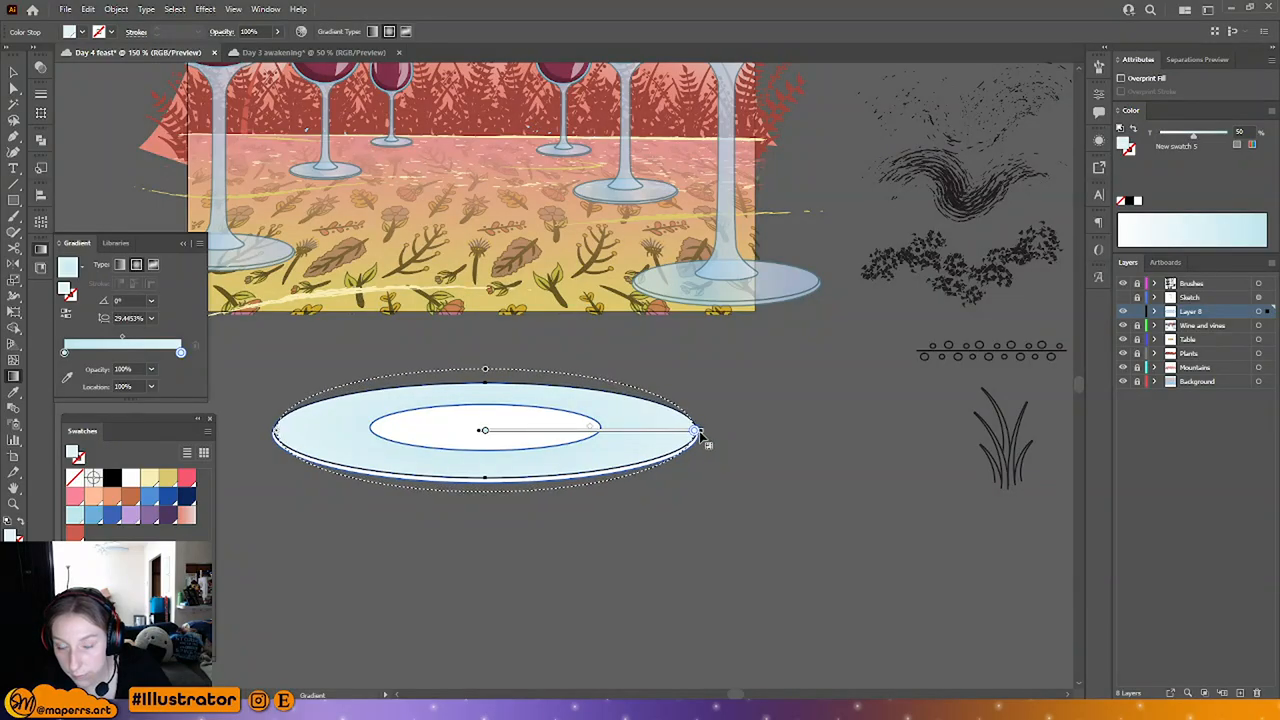
left_click_drag(486, 371, 489, 385)
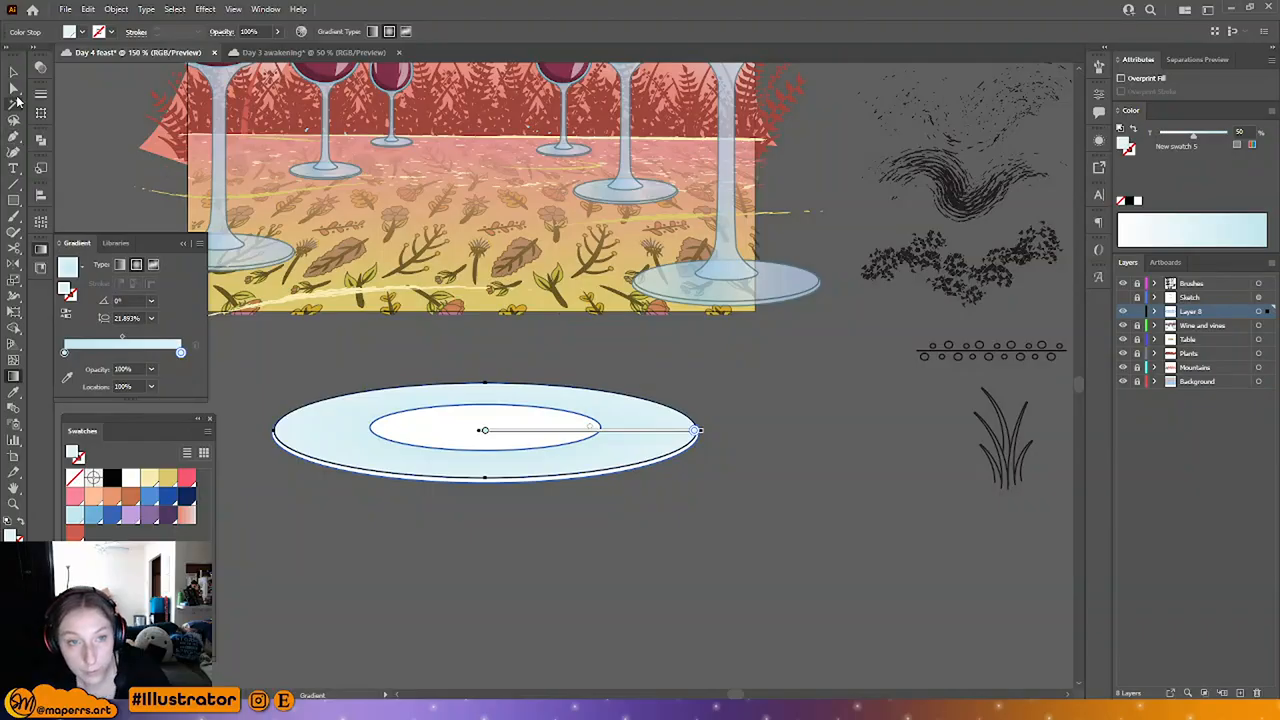
Step: Remove the white fill from the plate's inner ellipse, keeping only its blue outline
key("a")
left_click(429, 407)
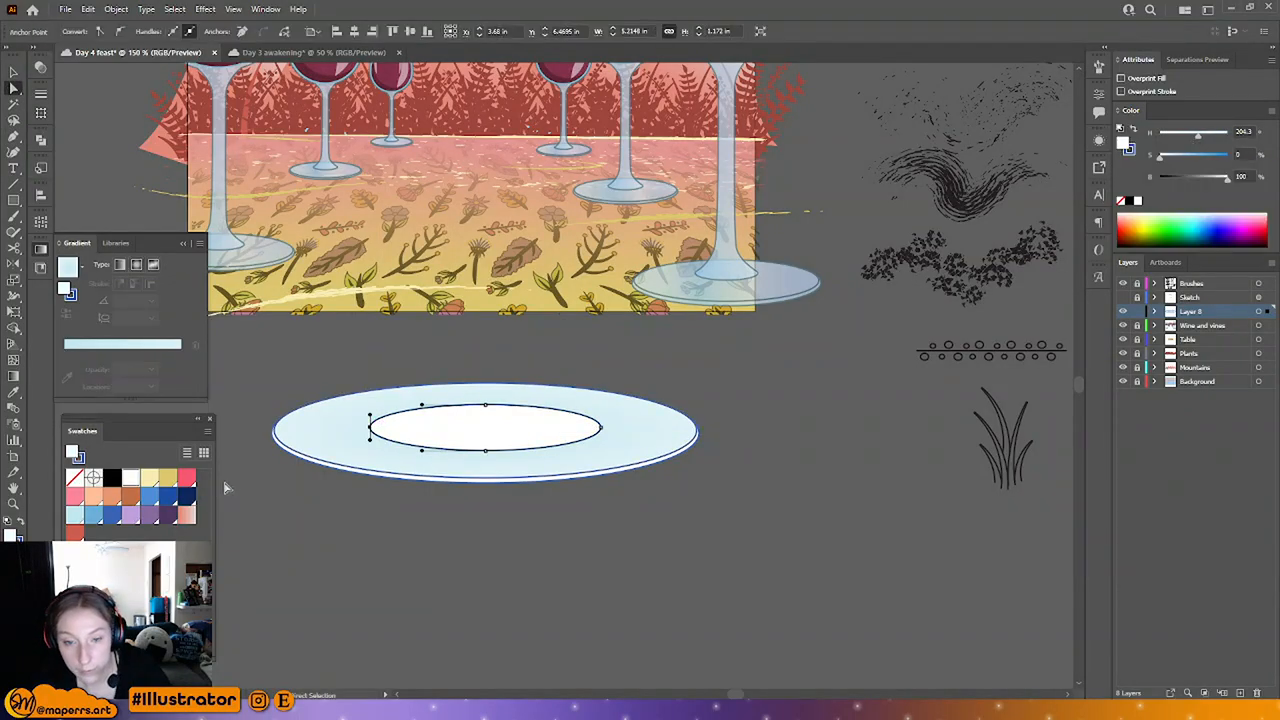
left_click(337, 429)
left_click(463, 425)
left_click(21, 553)
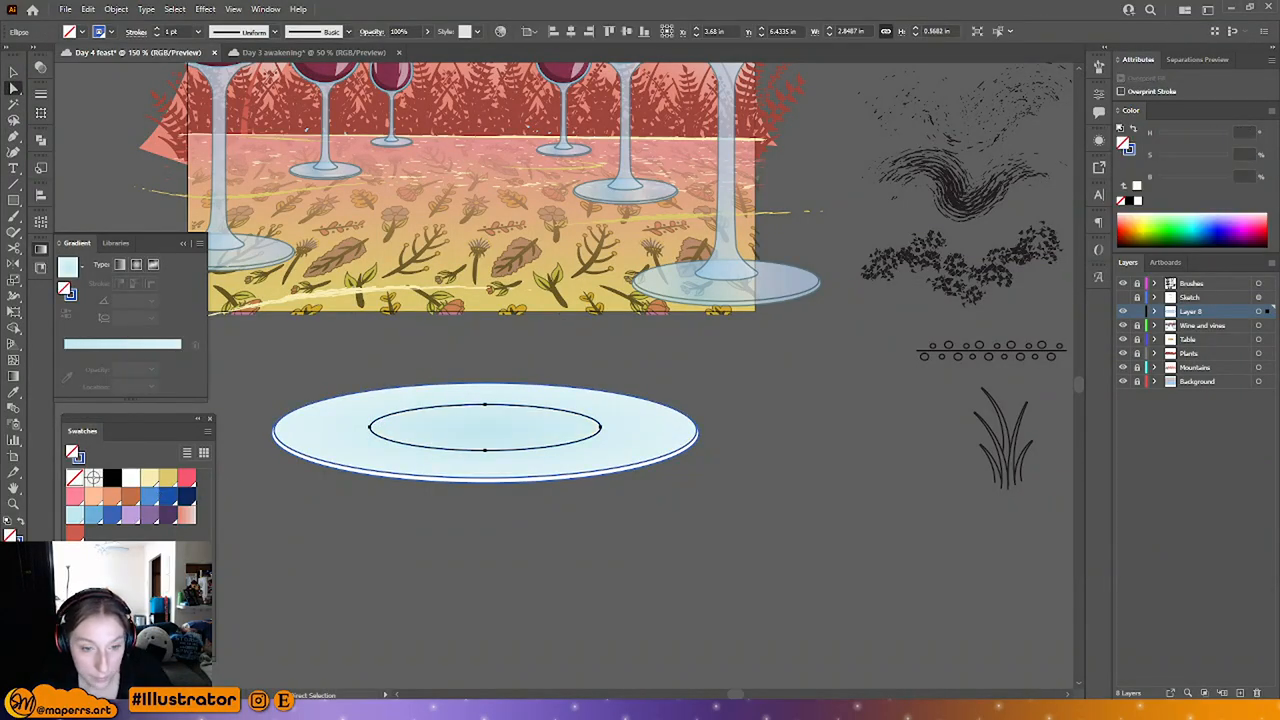
left_click(19, 541)
left_click(490, 564)
key("v")
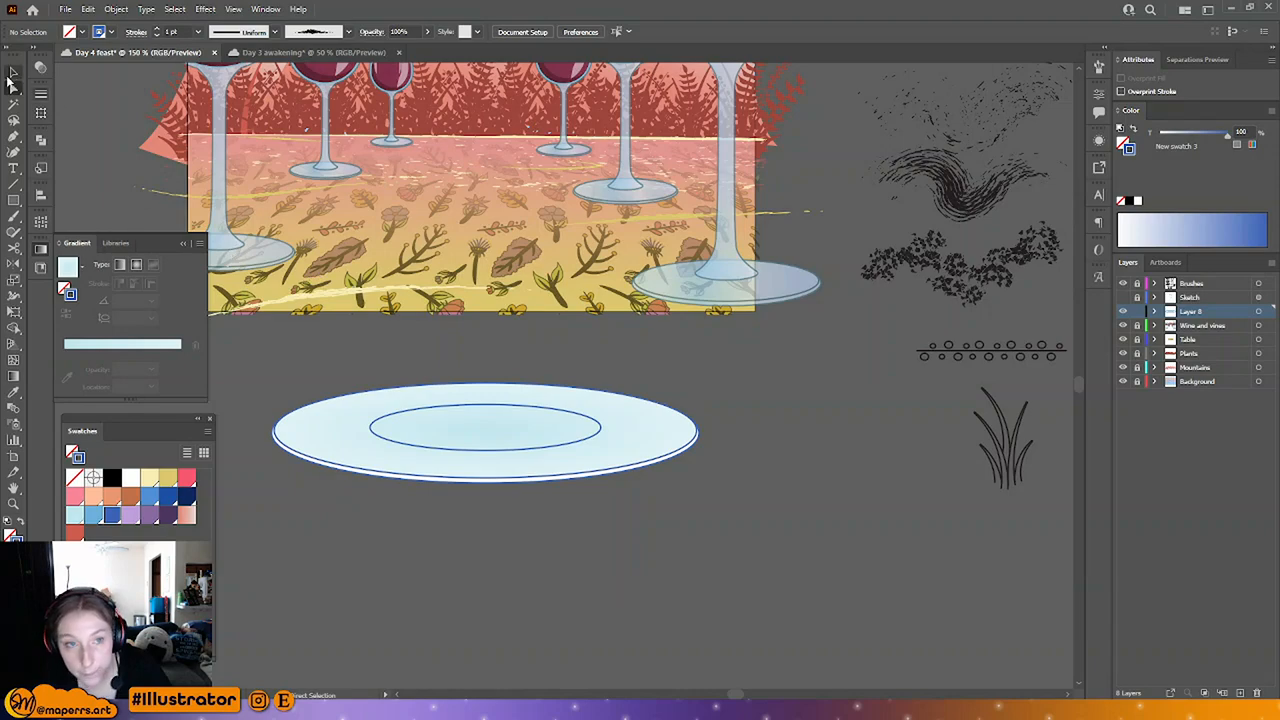
Step: Select the plate's rear ellipse and add the "metal texture gold" theme from the Color Palettes library to the swatches
left_click(427, 481)
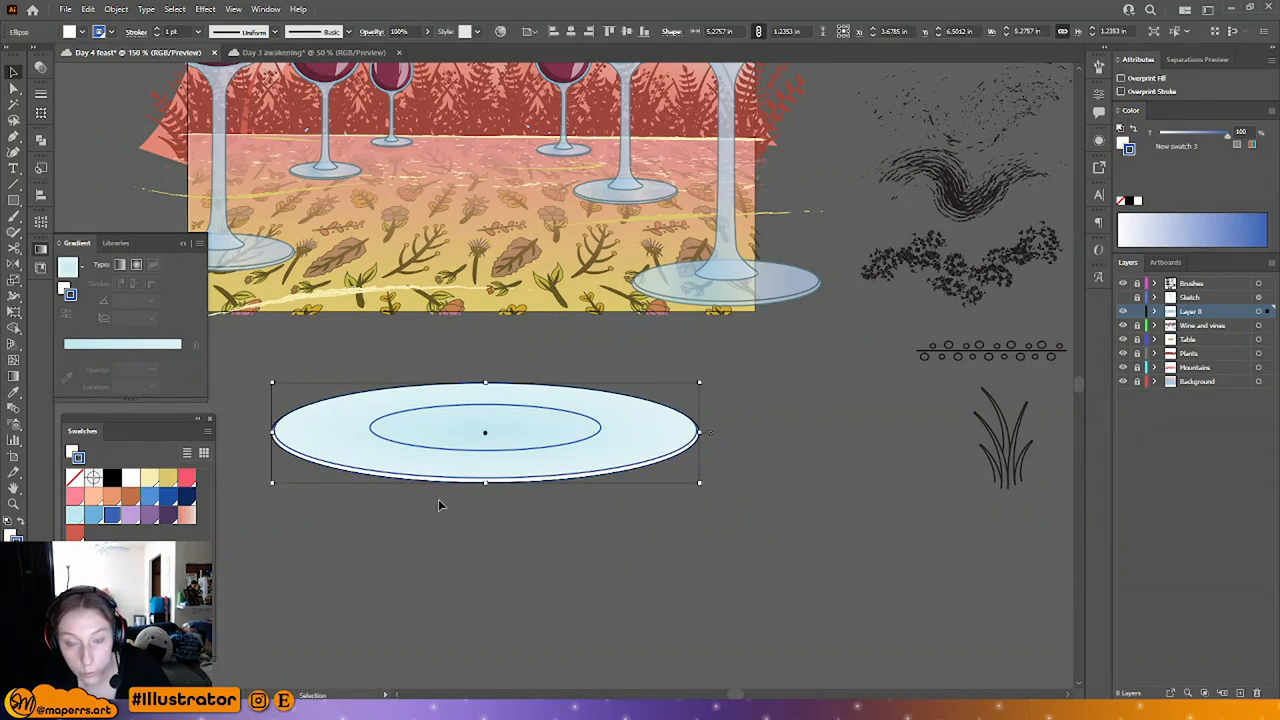
left_click(184, 244)
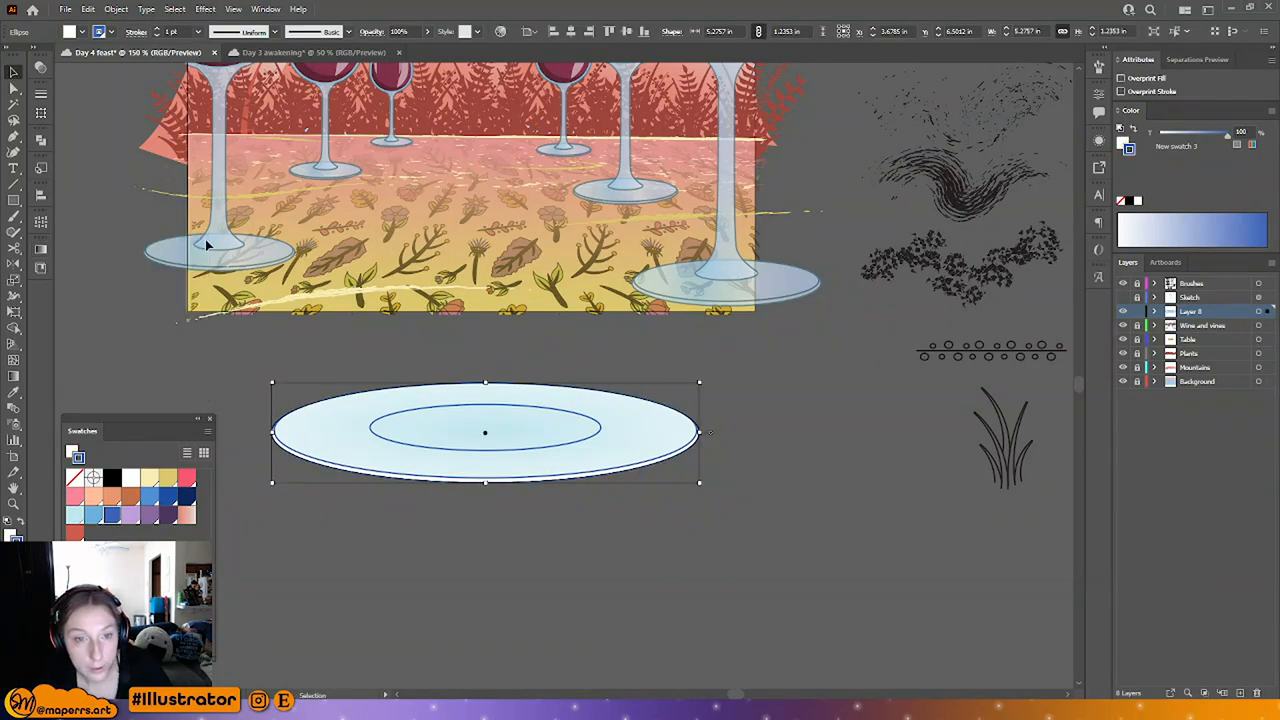
left_click(41, 268)
left_click(66, 273)
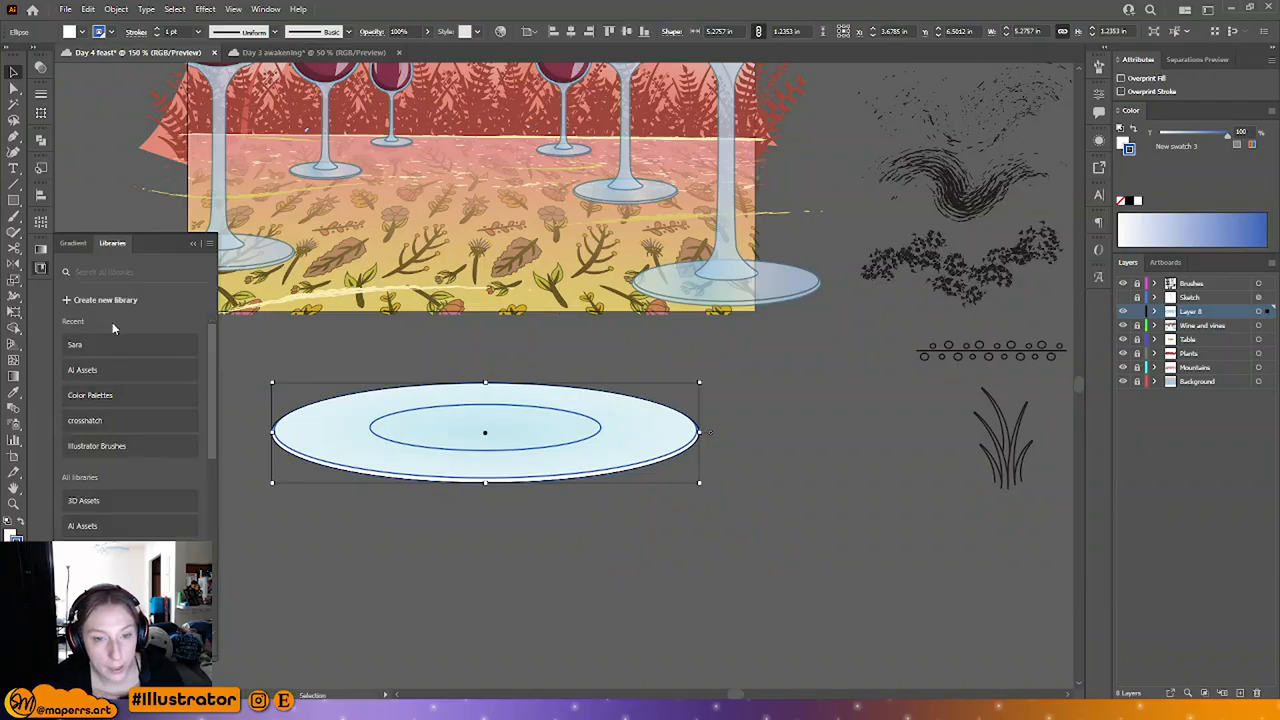
left_click(88, 394)
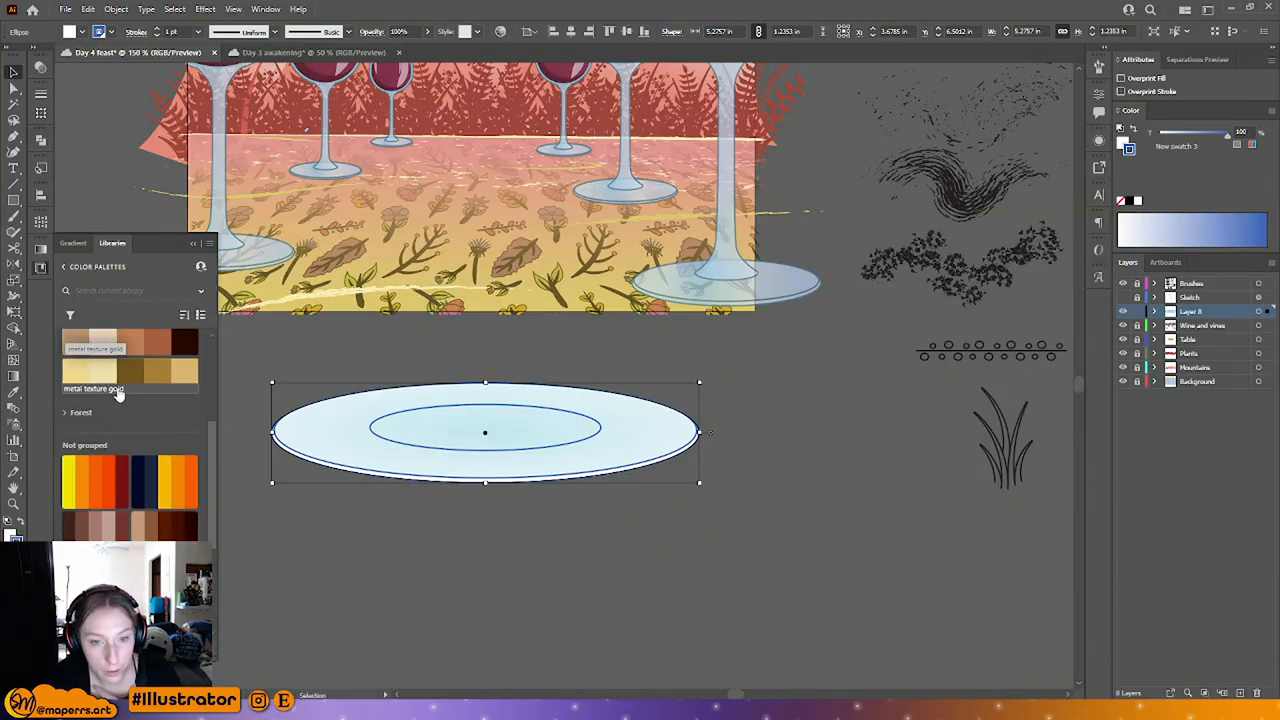
right_click(130, 379)
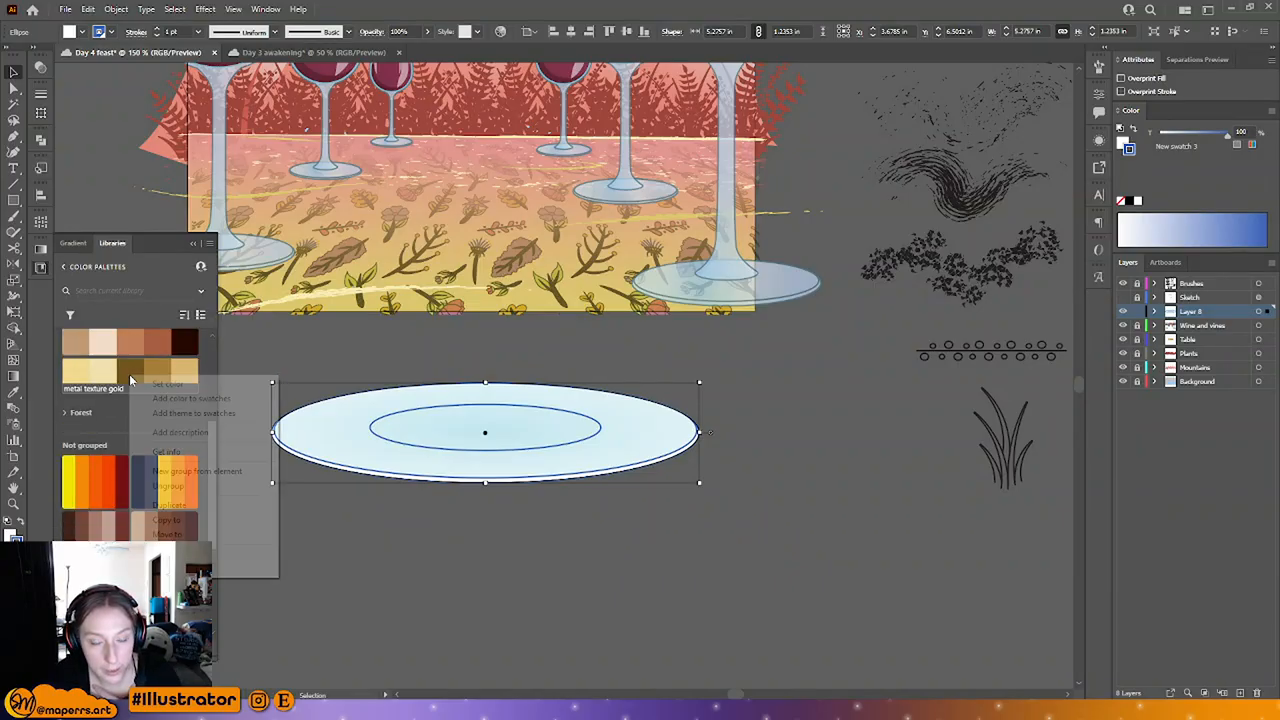
left_click(195, 413)
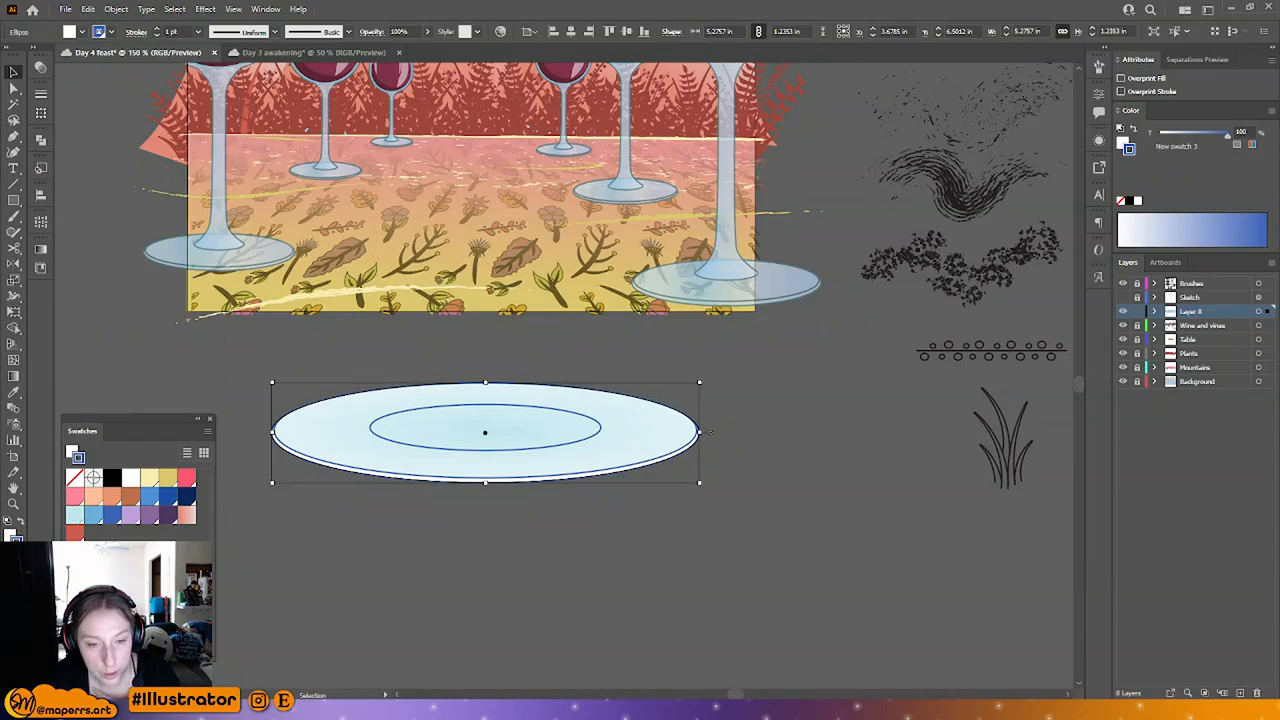
Step: Outline the plate's rear ellipse in the gold R=217 G=181 B=115 and make the added swatches global
left_click(189, 509)
left_click(207, 429)
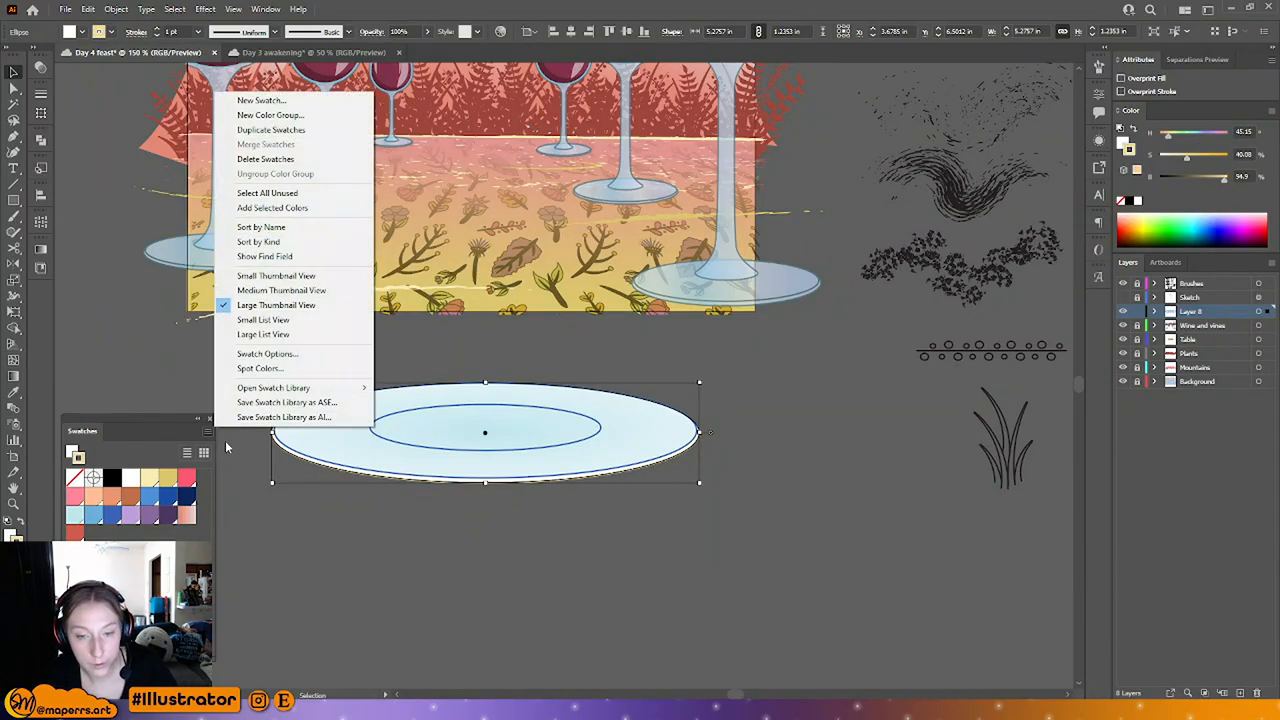
left_click(348, 360)
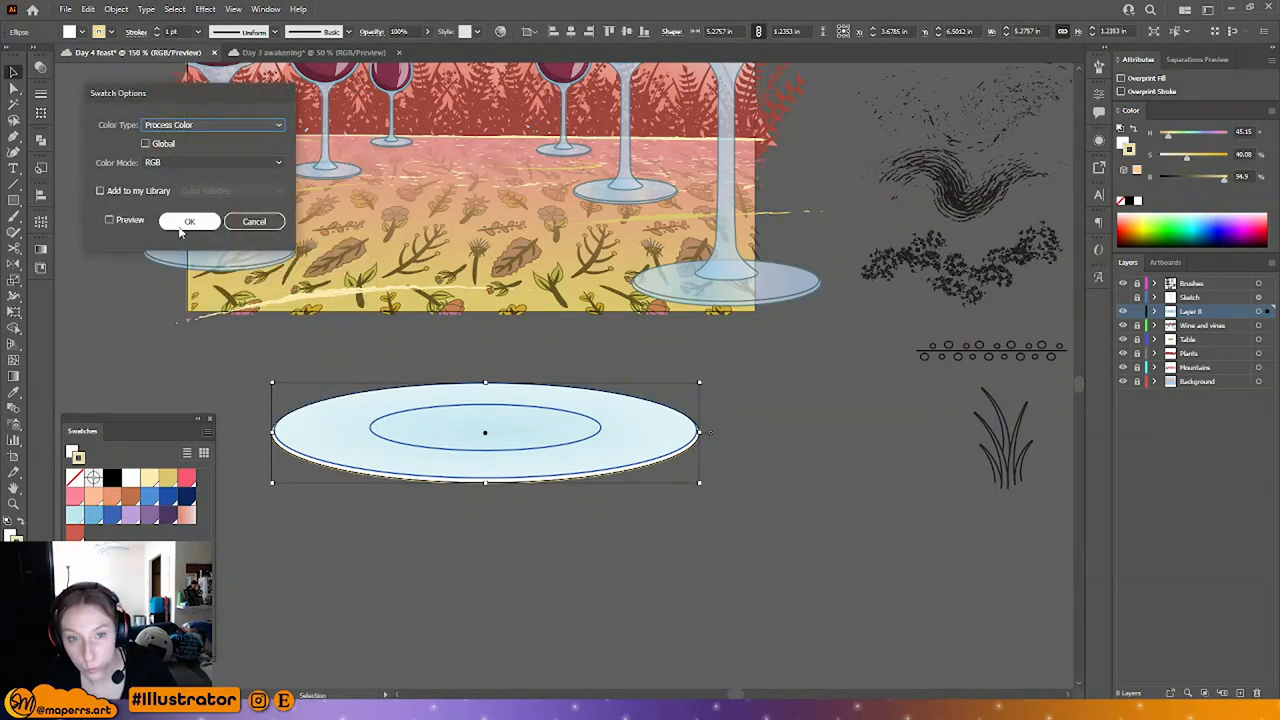
left_click(147, 150)
left_click(181, 223)
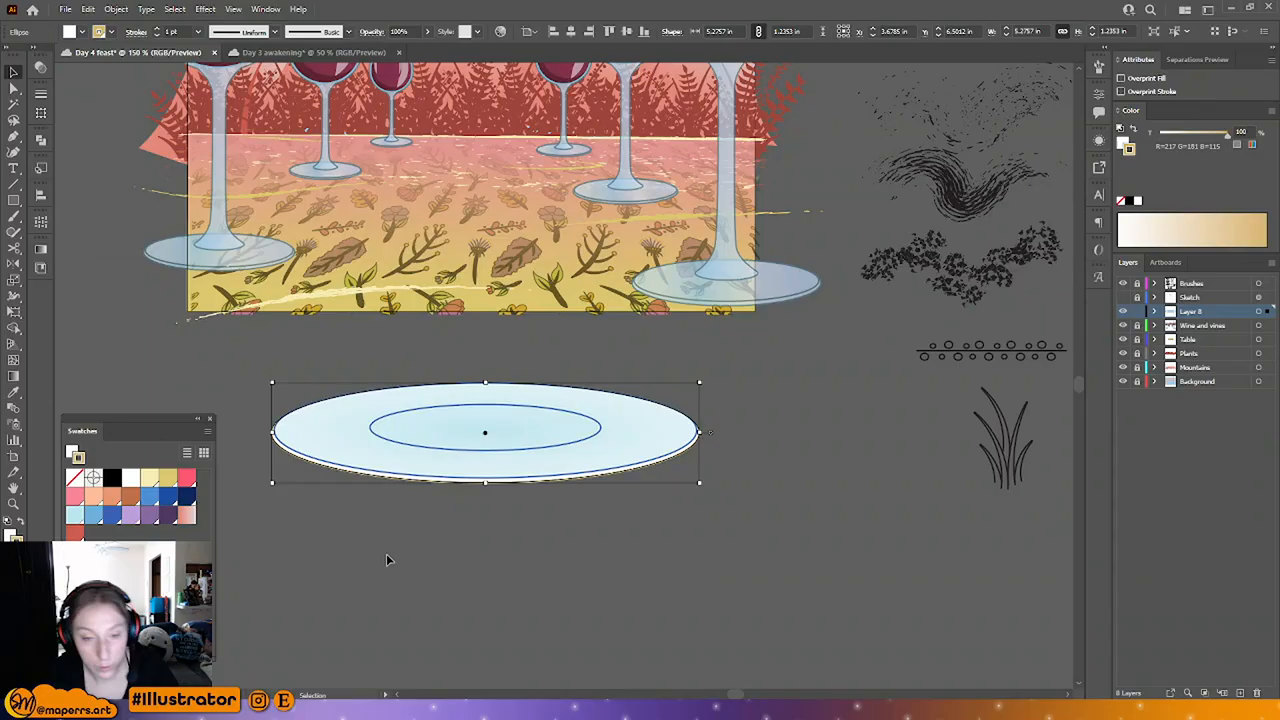
Step: Recolour the outlines of the plate's front and rear ellipses with the brown swatch R=115 G=85 B=31
left_click(550, 566)
key("ctrl+equal")
left_click_drag(570, 561, 699, 491)
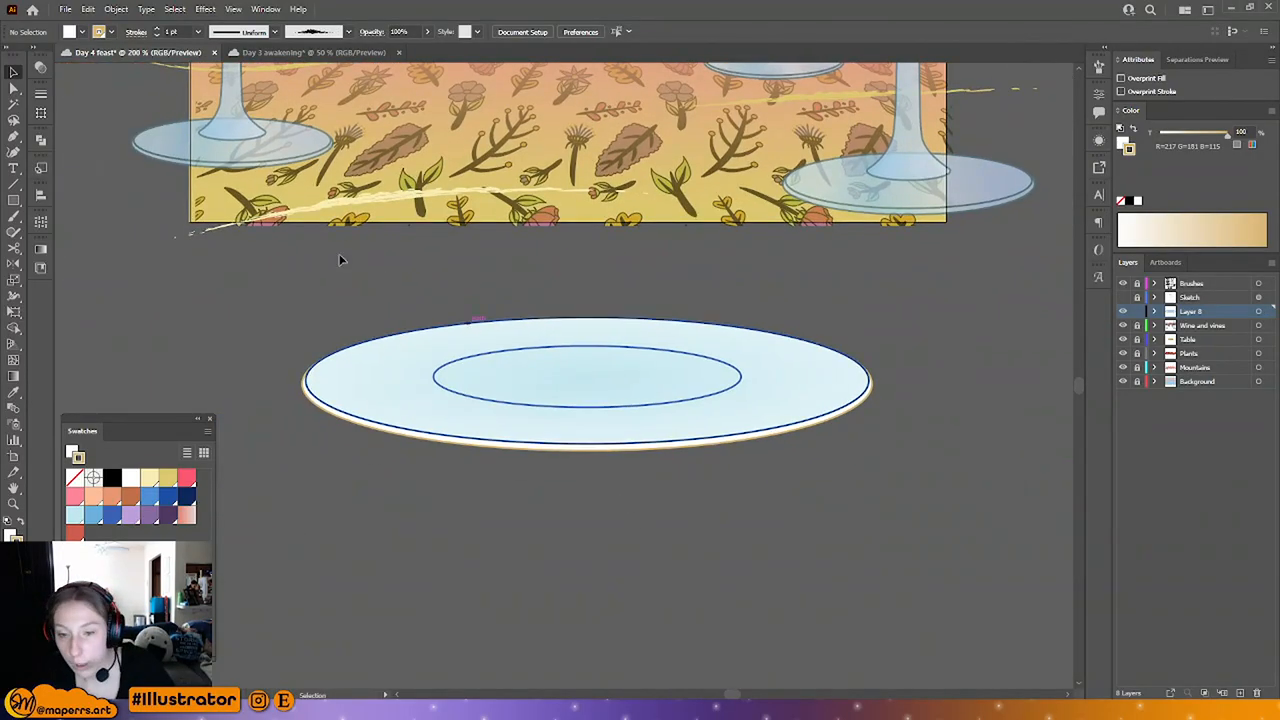
left_click(13, 89)
key("ctrl+equal")
scroll(614, 511, "down", 2)
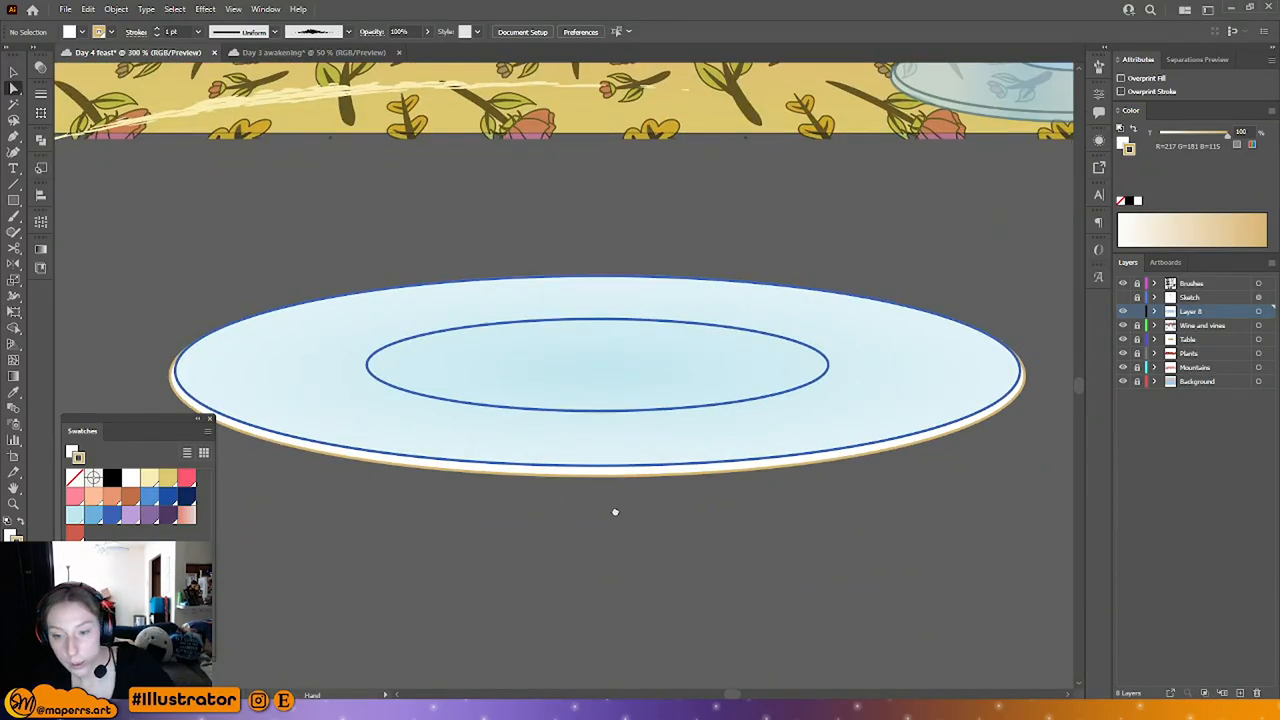
left_click(608, 436)
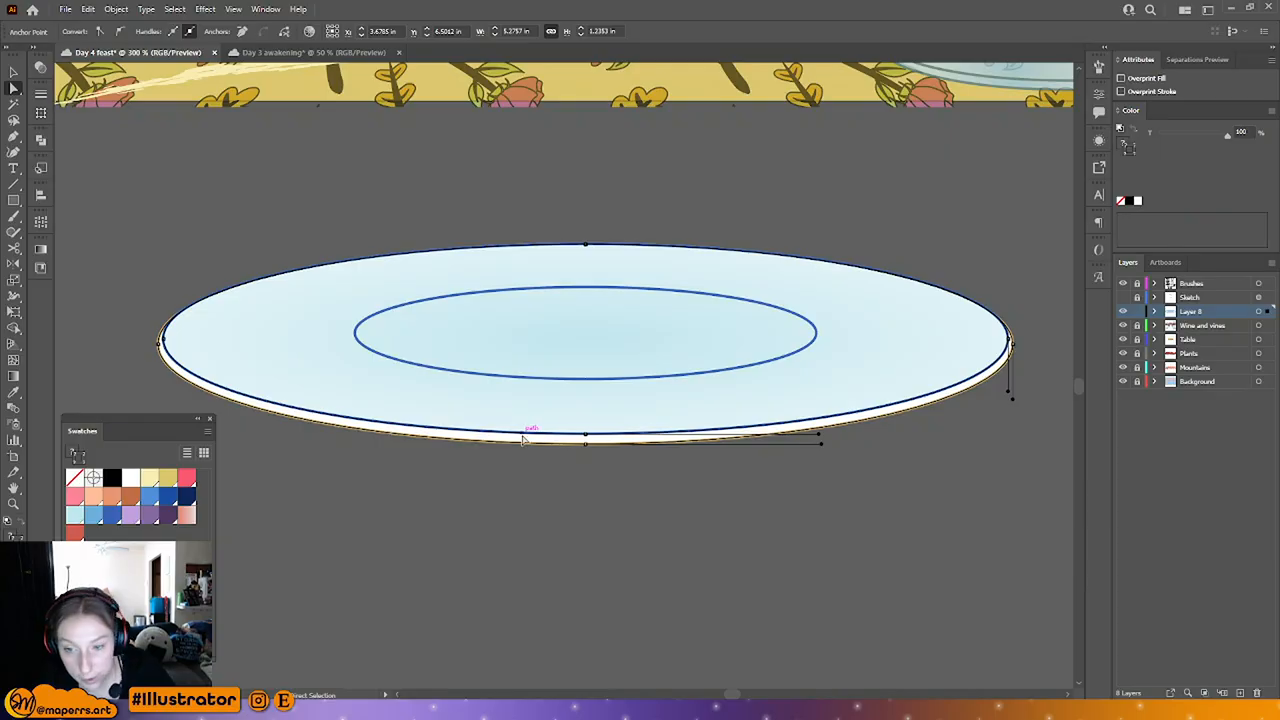
left_click(489, 466)
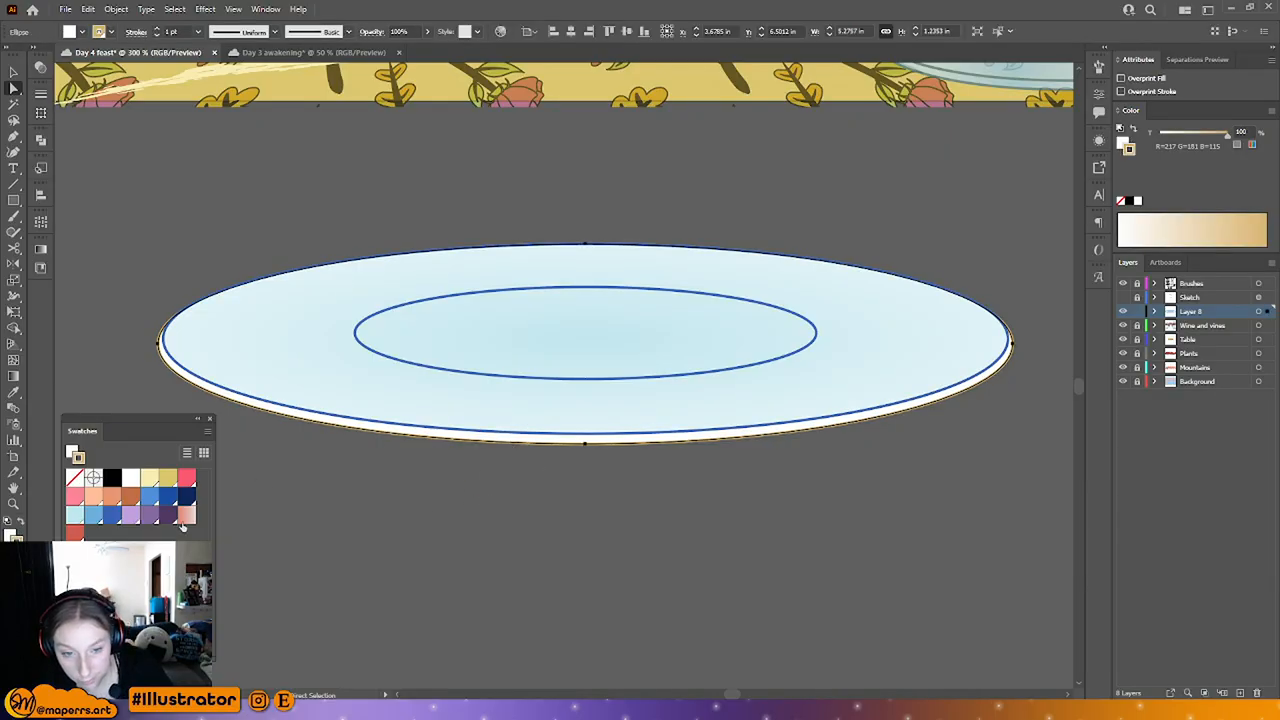
left_click(552, 436)
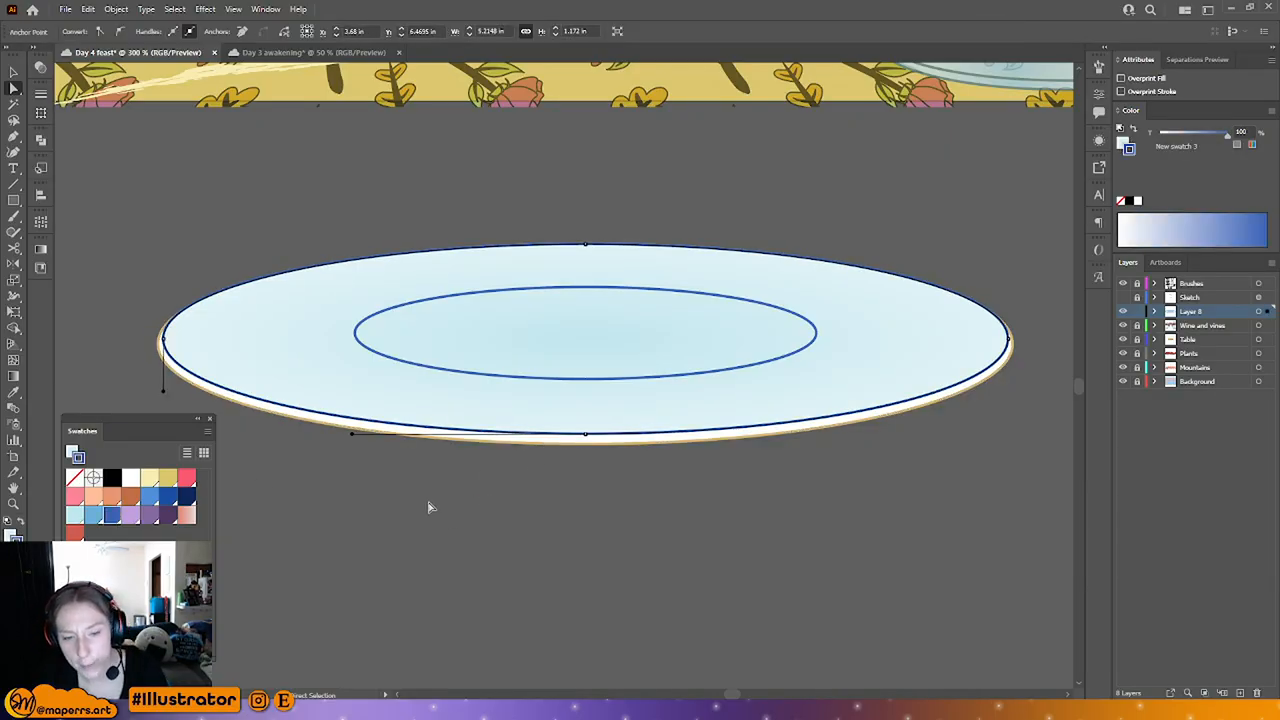
key("ctrl+z")
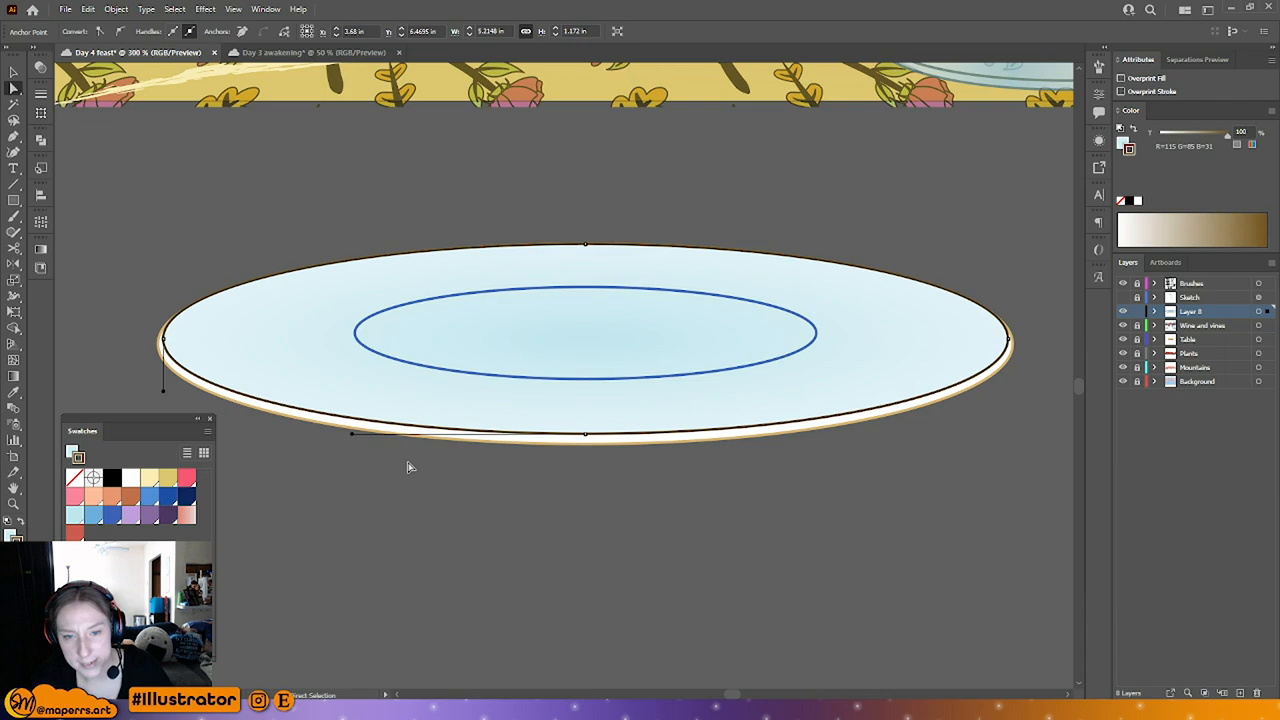
left_click(366, 430, "shift")
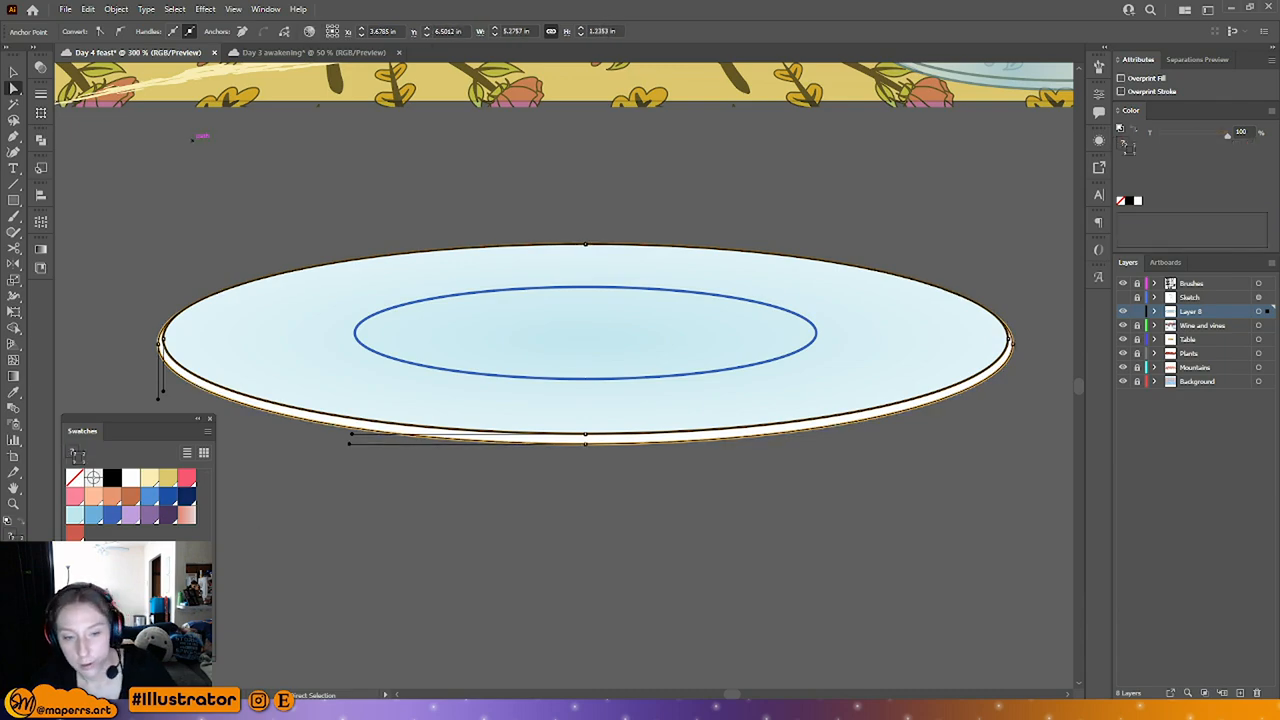
left_click(262, 575)
Step: Fill the plate's rear ellipse with a linear gradient, keeping its brown outline
left_click(482, 440)
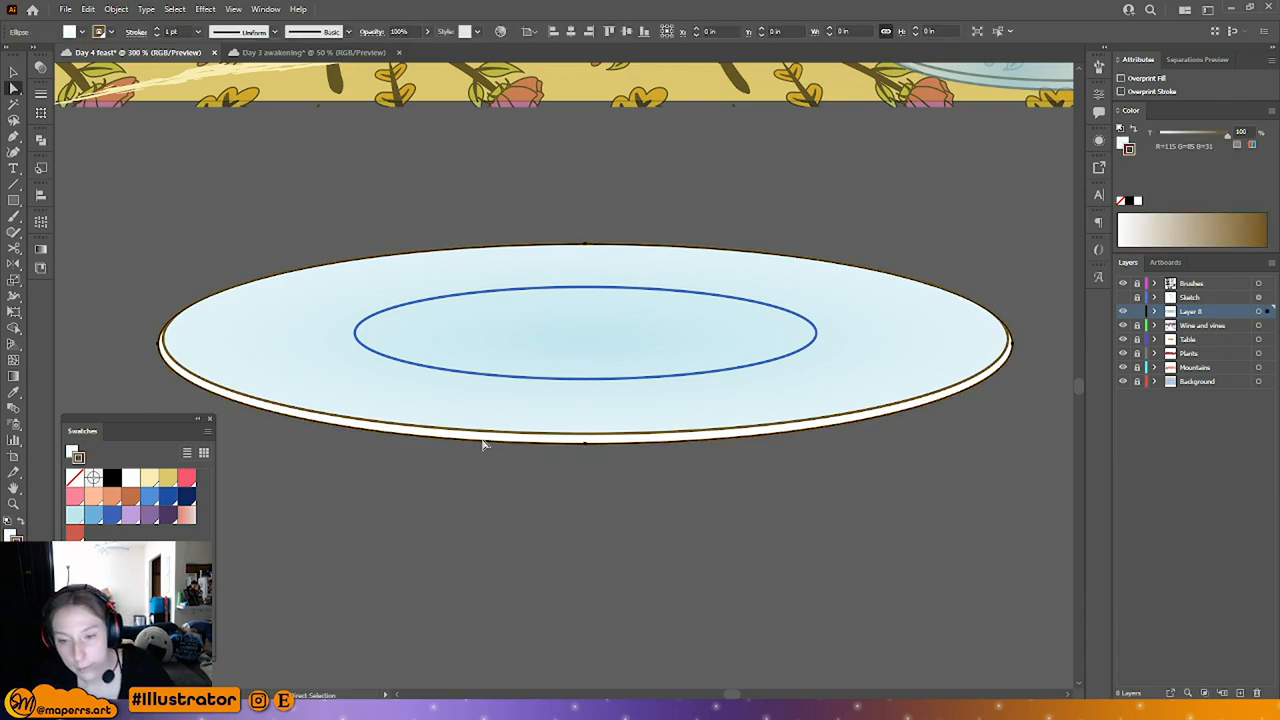
left_click(209, 177)
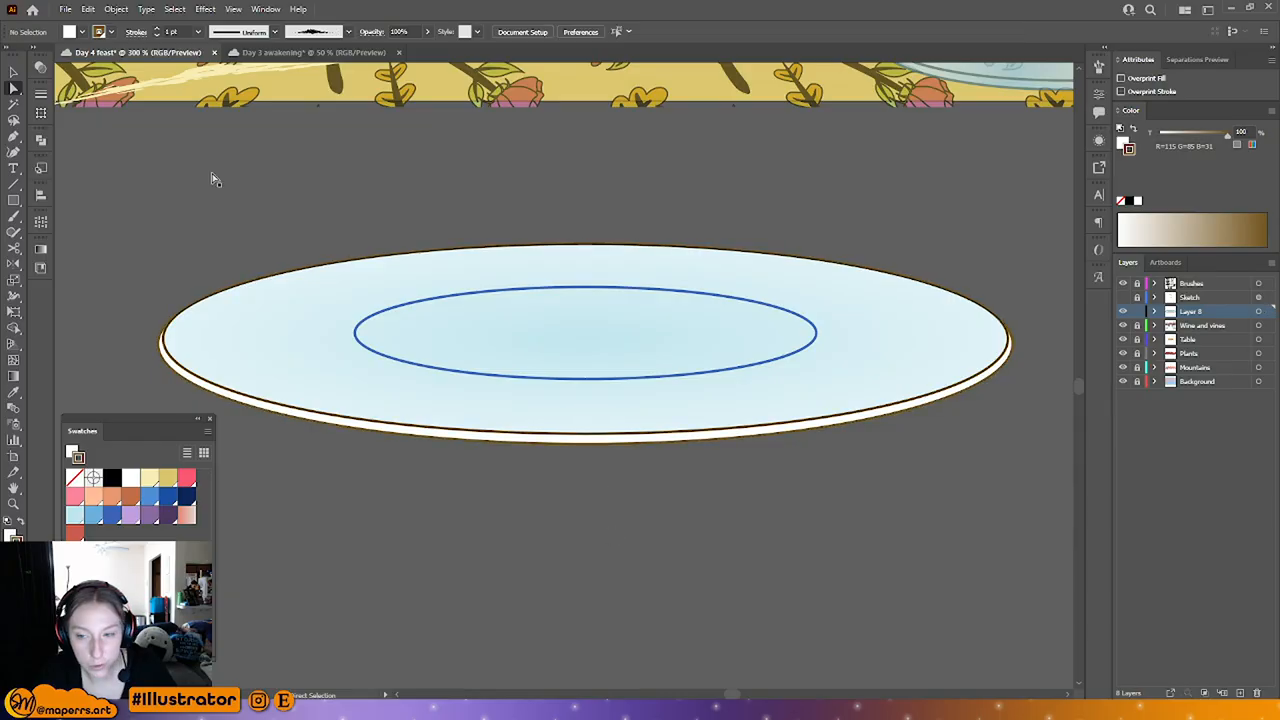
left_click(14, 72)
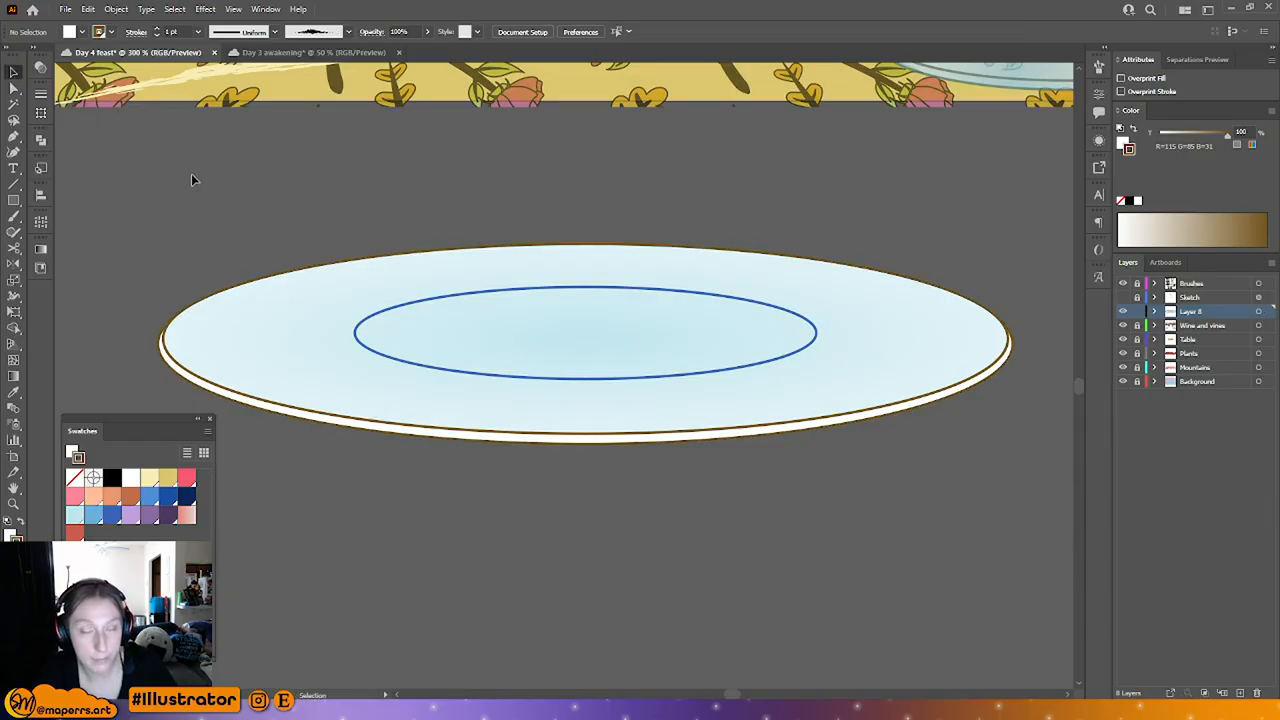
left_click(612, 440)
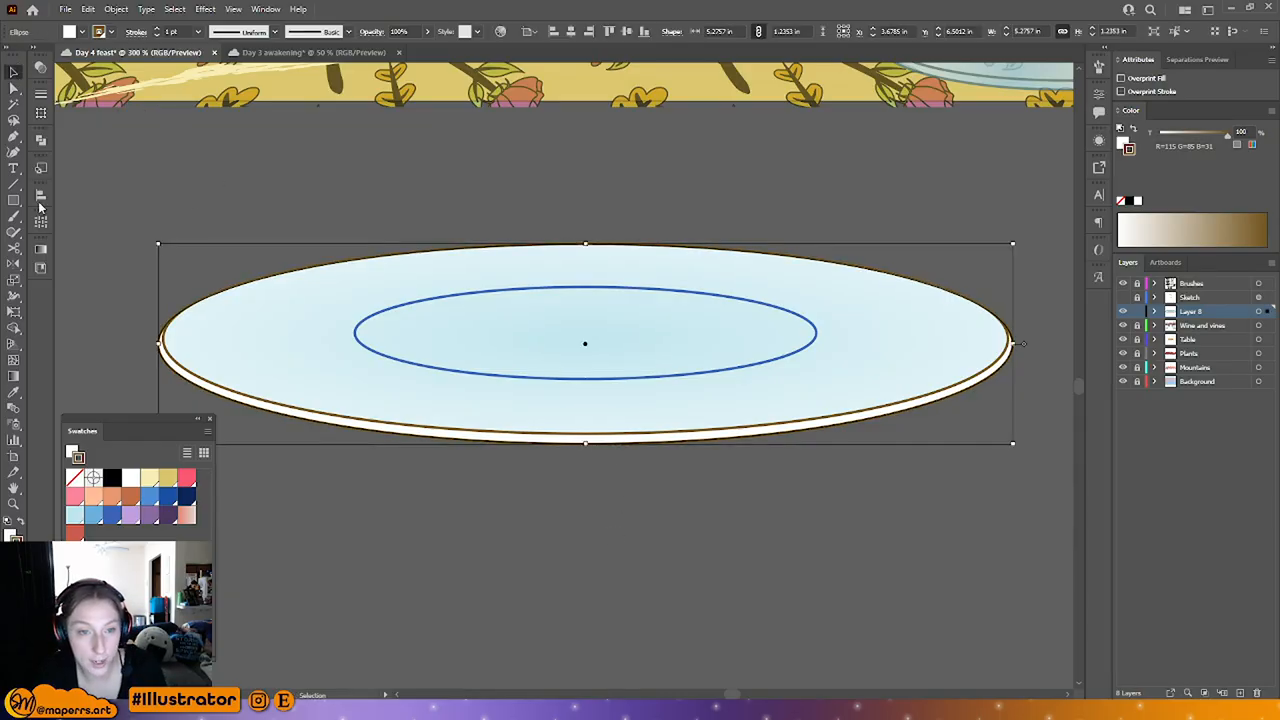
left_click(43, 255)
left_click(120, 264)
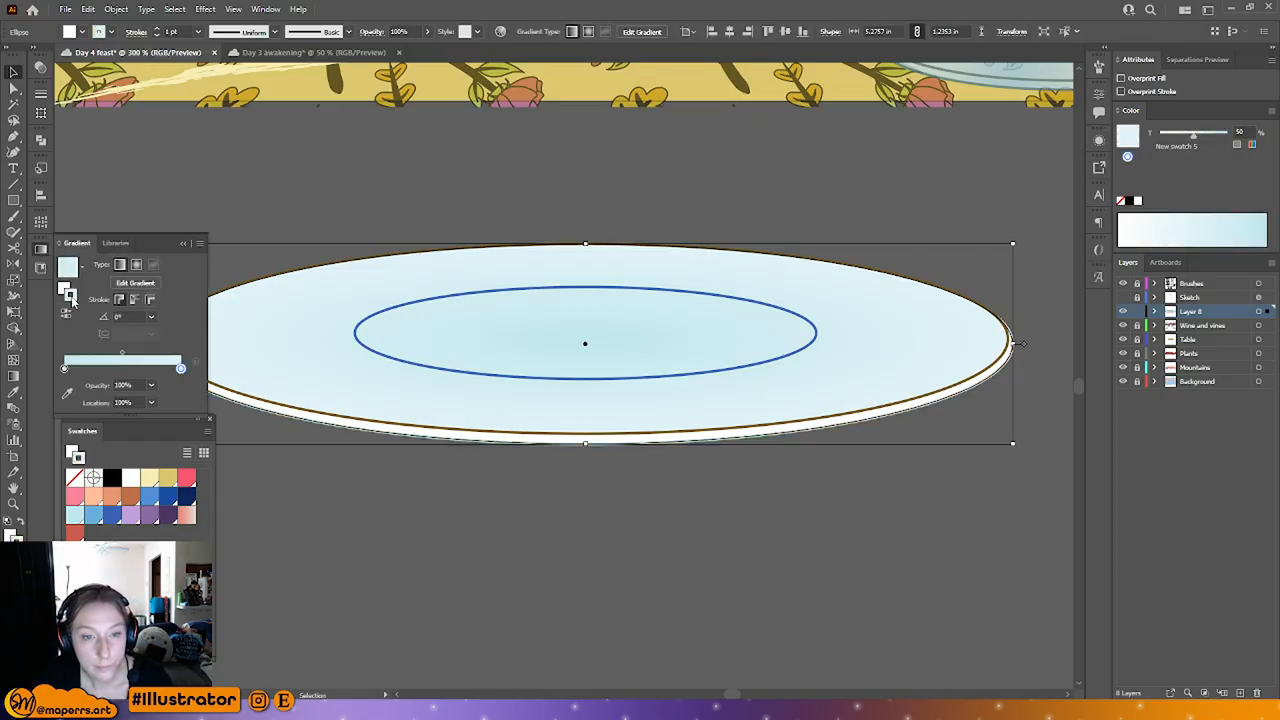
left_click(70, 294)
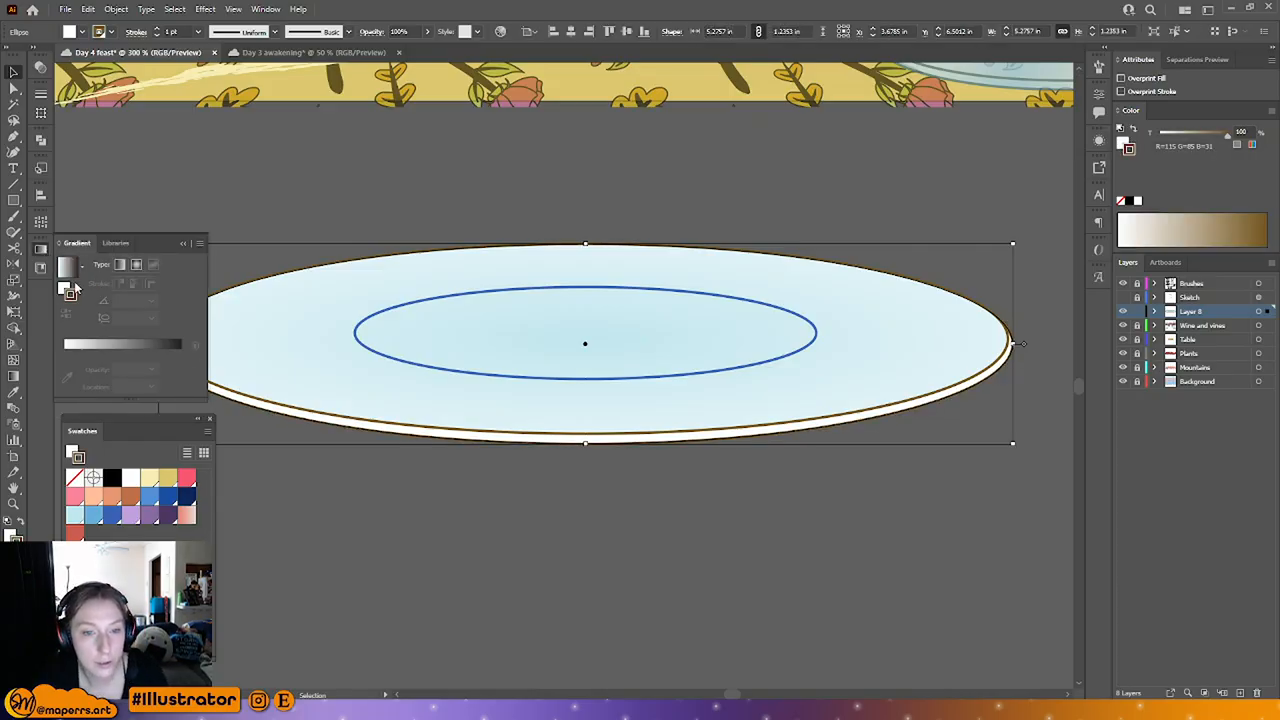
left_click(120, 264)
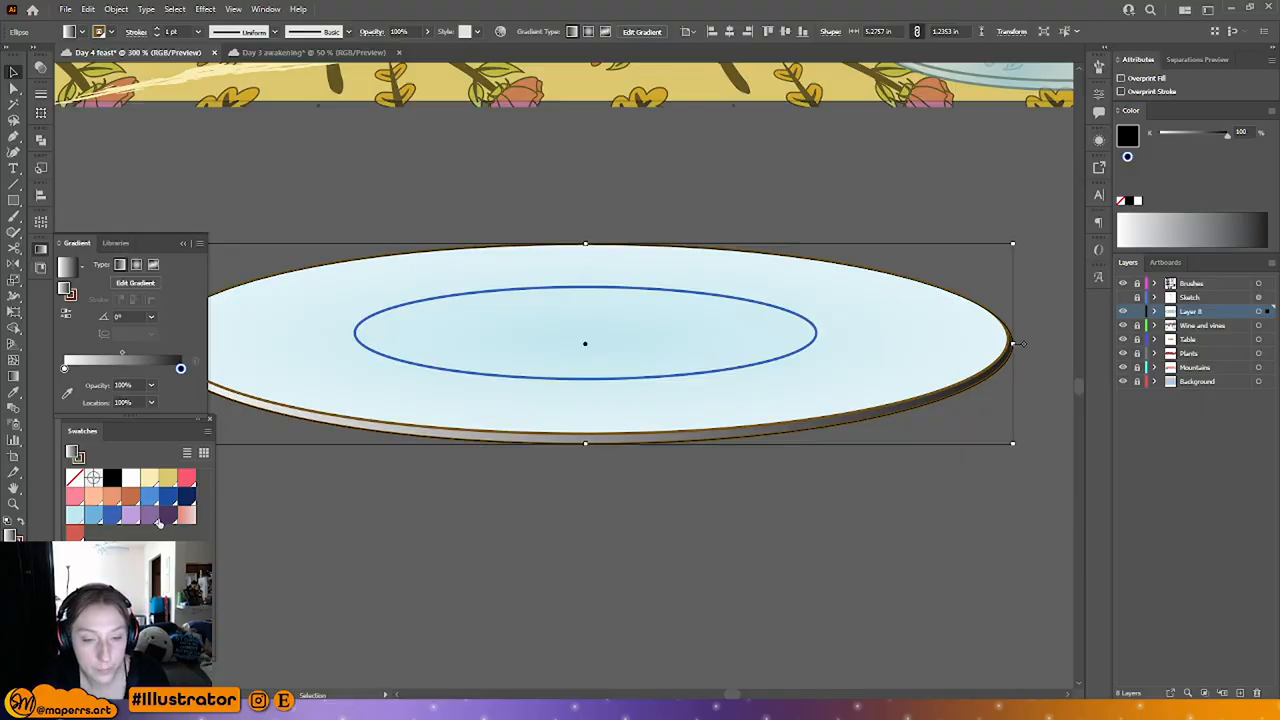
Step: Colour the rear ellipse's gradient gold, from R=217 G=181 B=115 through R=242 G=225 B=174 at about 36% and a darker brown to R=166 G=127 B=56
mouse_move(158, 522)
left_mouse_down()
mouse_move(211, 373)
mouse_move(168, 374)
mouse_move(179, 398)
mouse_move(217, 383)
left_mouse_up()
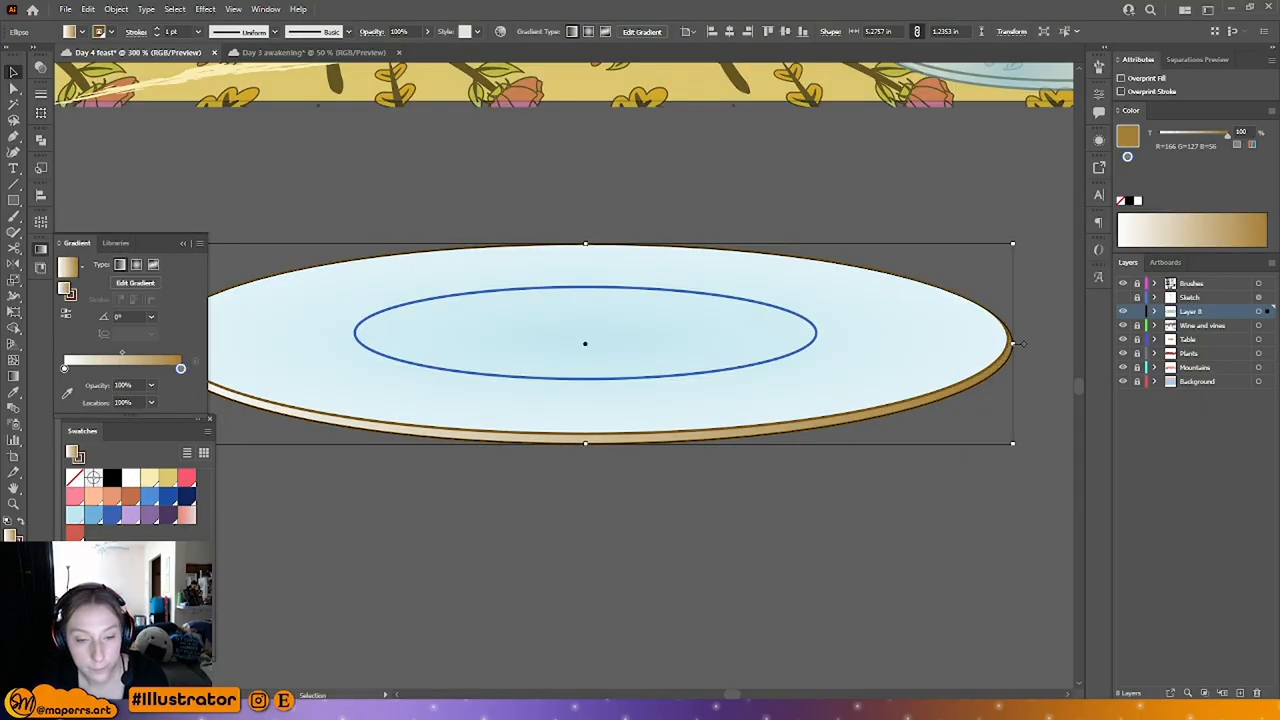
left_click(144, 370)
left_click_drag(96, 552, 106, 370)
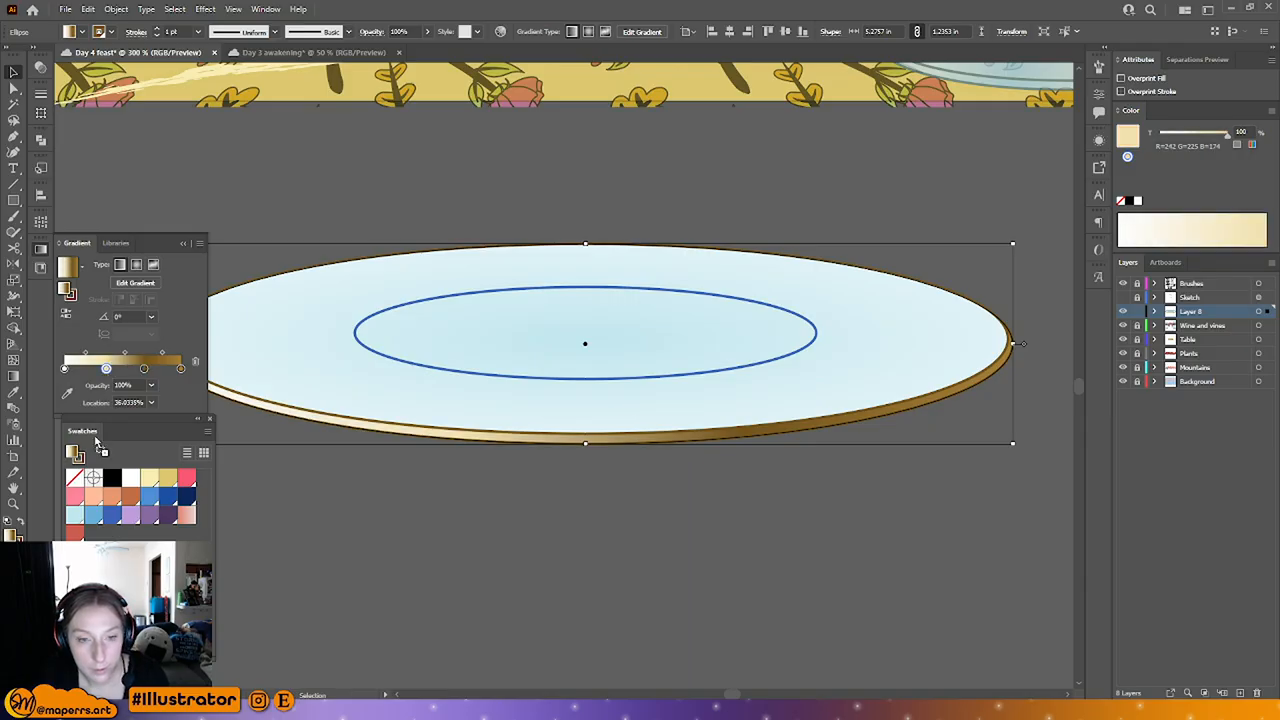
left_click(64, 369)
left_click(643, 552)
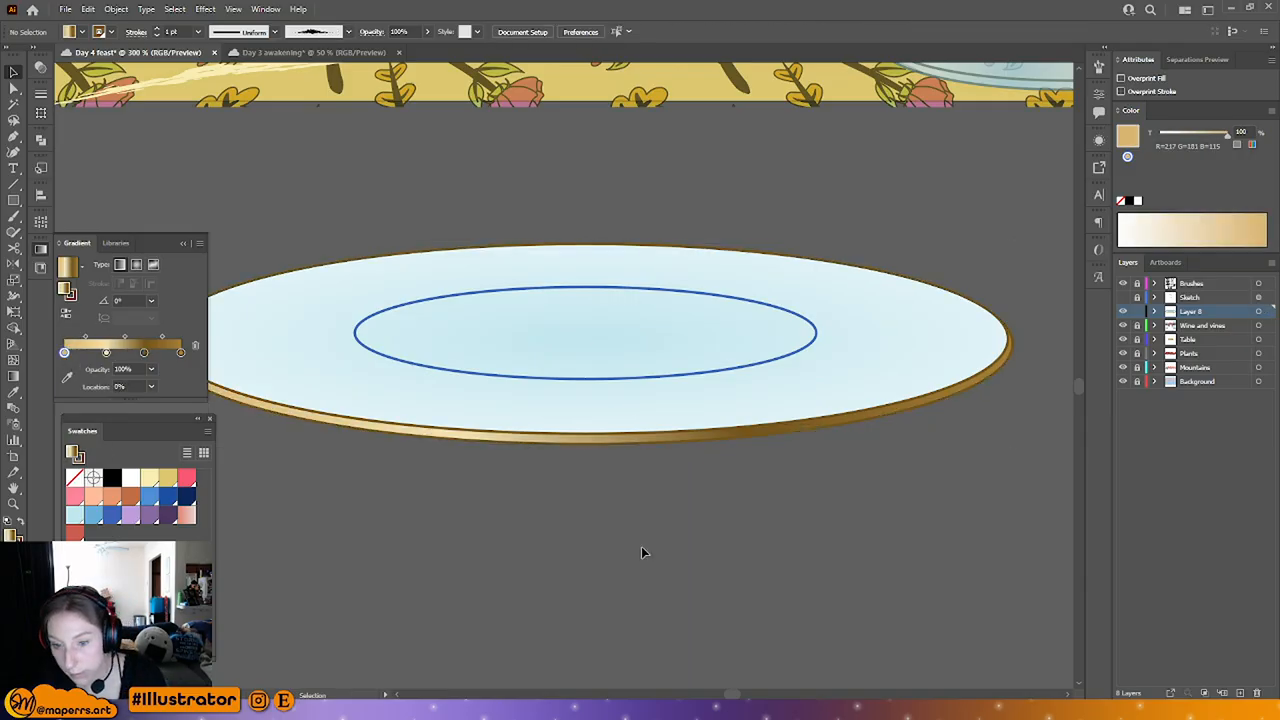
Step: Recolour the outline of the plate's inner ellipse with the brown swatch R=115 G=85 B=31
left_click(185, 243)
key("a")
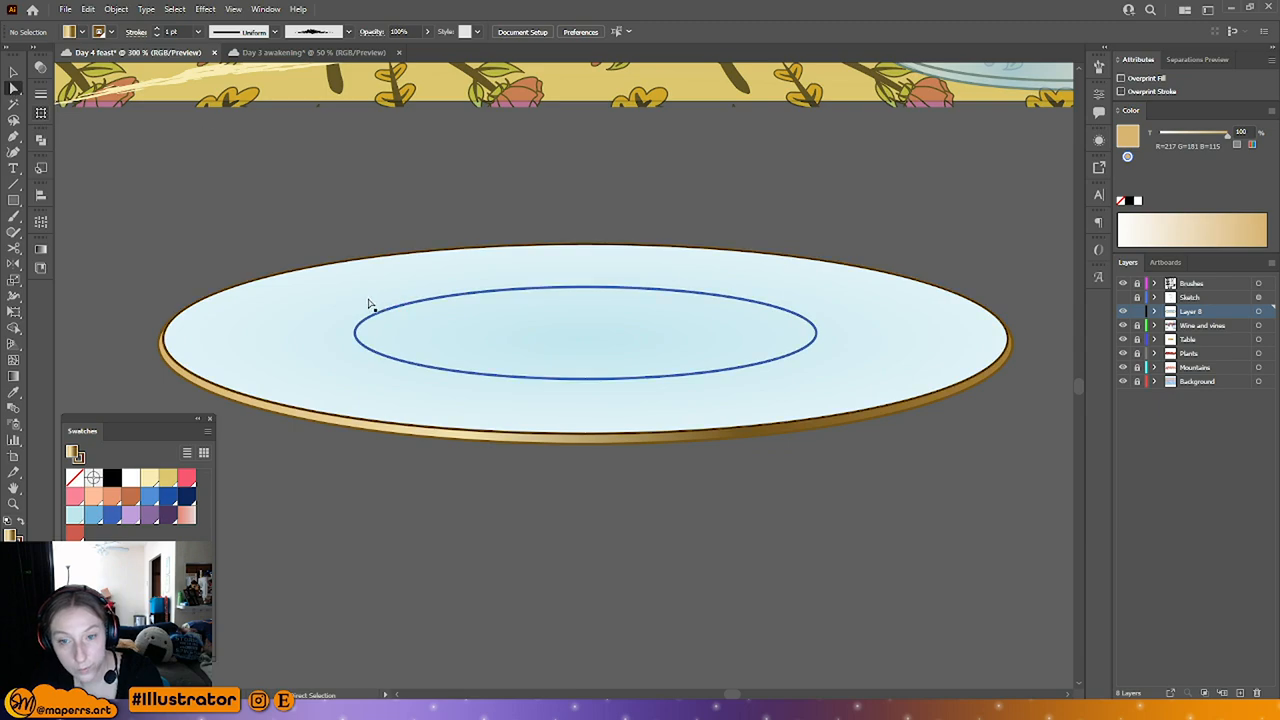
left_click(368, 306)
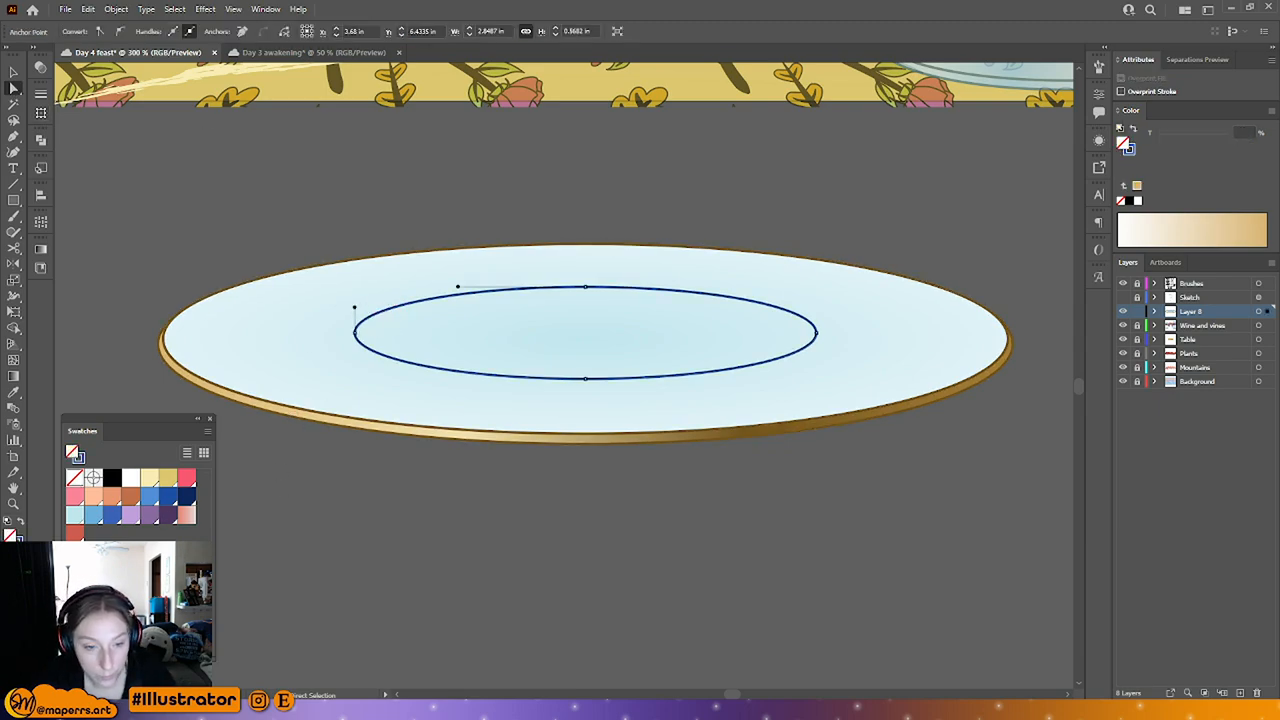
left_click(500, 567)
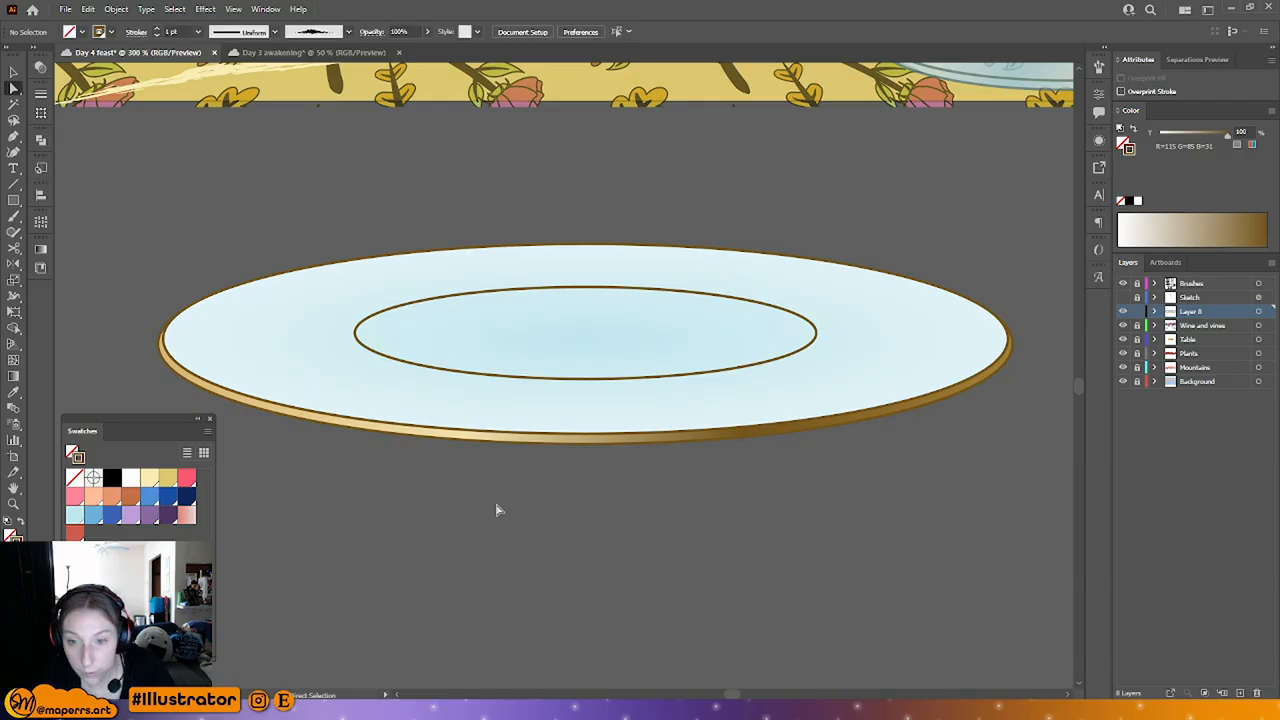
Step: Shrink the plate's inner ellipse to about 2.09 in wide and 0.42 in high, keeping it centred on the plate
left_click(15, 70)
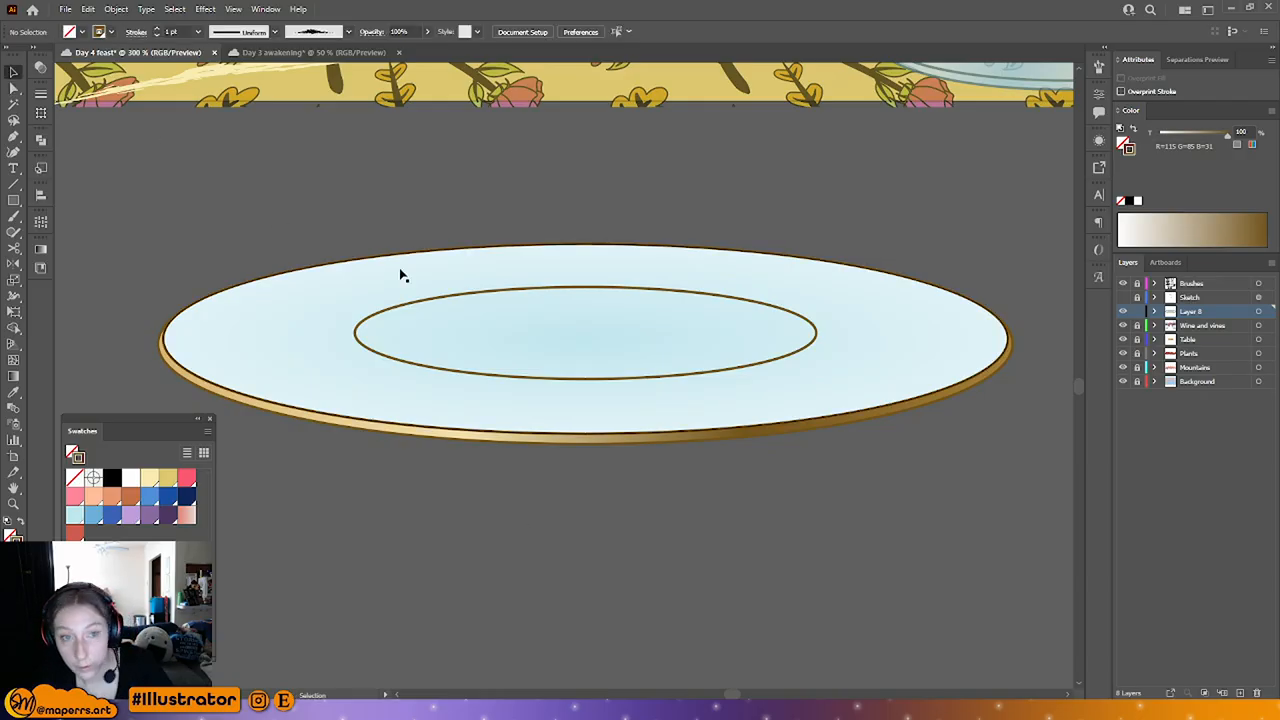
left_click(632, 378)
left_click_drag(585, 378, 584, 366)
left_click(806, 214)
key("ctrl+minus")
key("ctrl+minus")
key("ctrl+minus")
key("ctrl+minus")
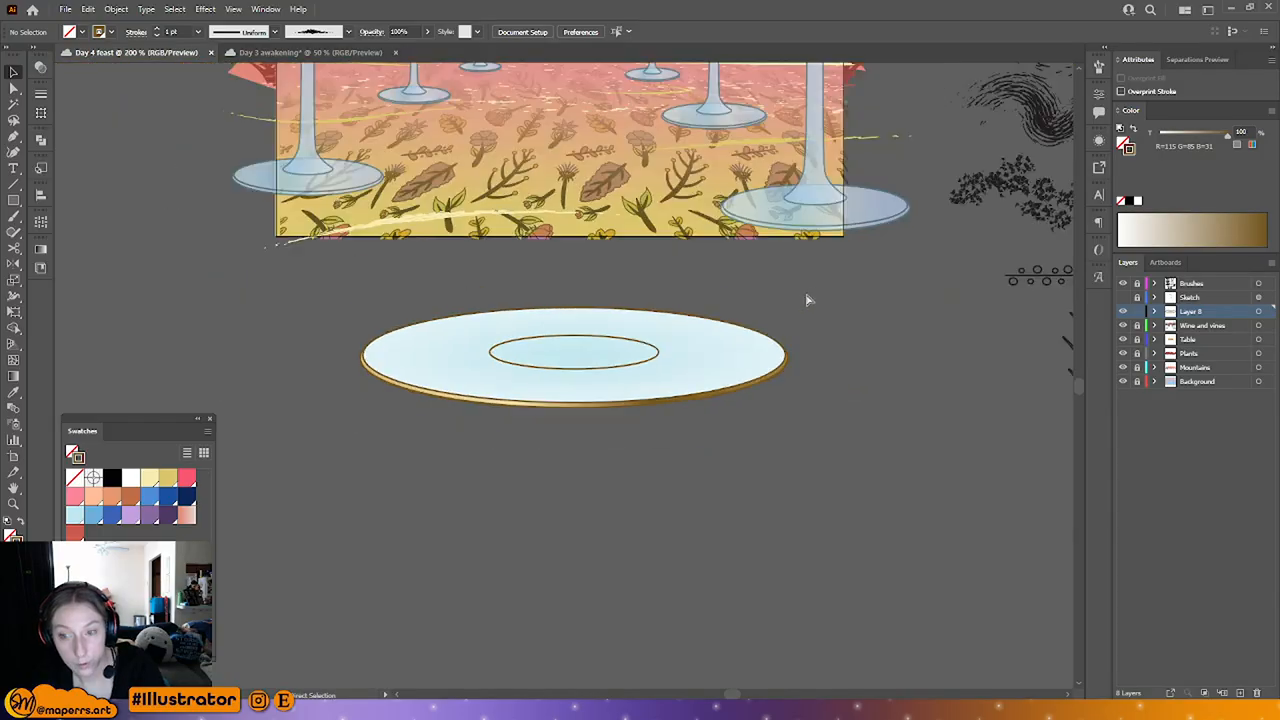
key("ctrl+plus")
key("ctrl+plus")
key("ctrl+plus")
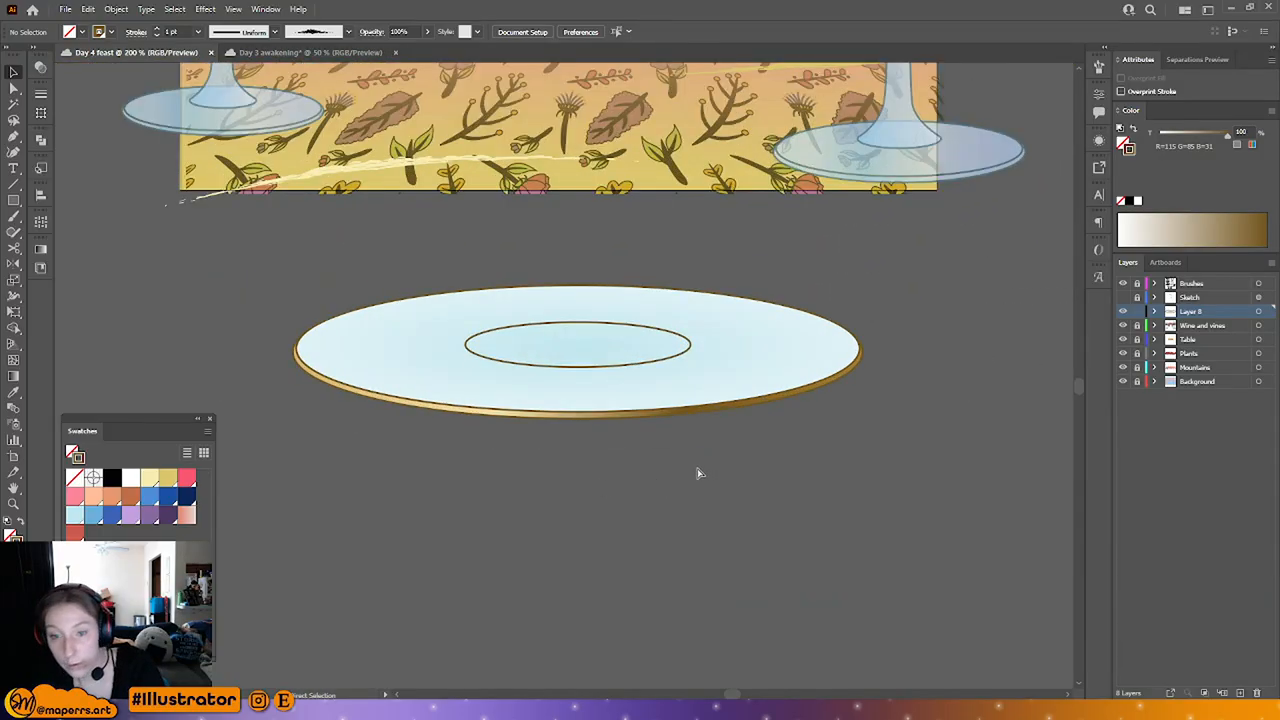
left_click_drag(681, 473, 656, 486)
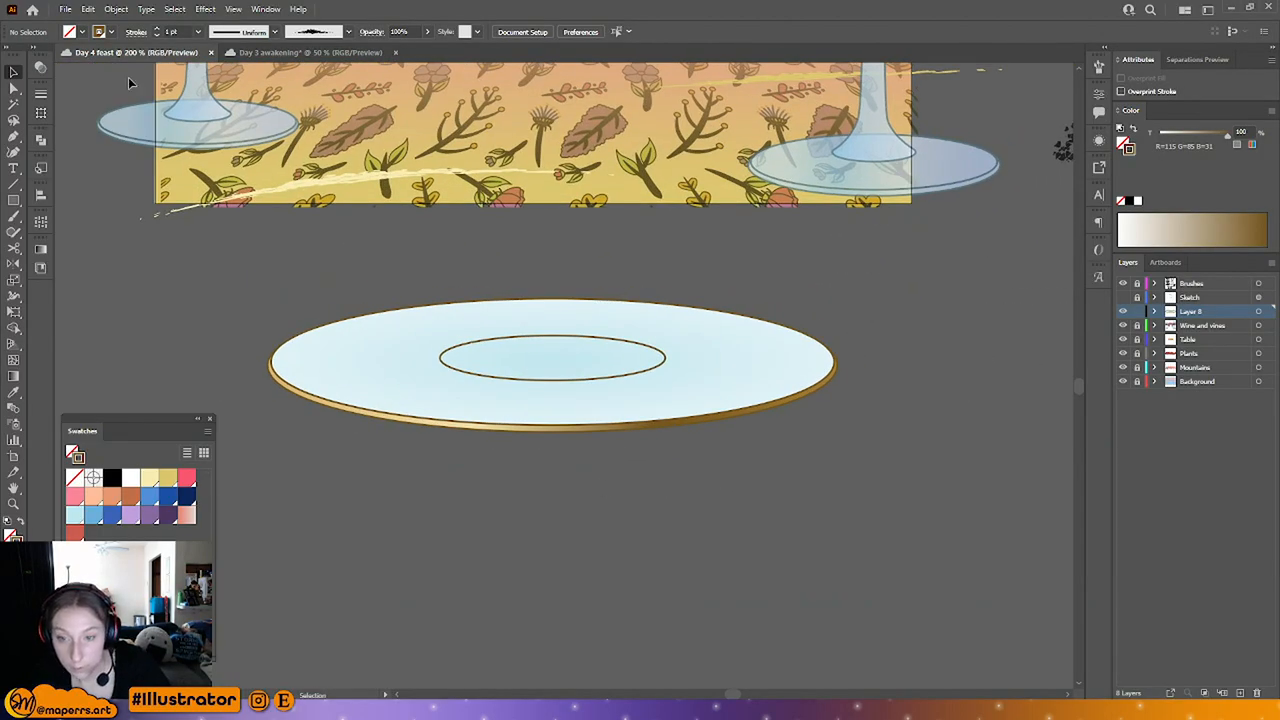
Step: Reverse the radial gradient on the plate's front ellipse and move its pale stop outward to about 74%
left_click(13, 88)
left_click(357, 318)
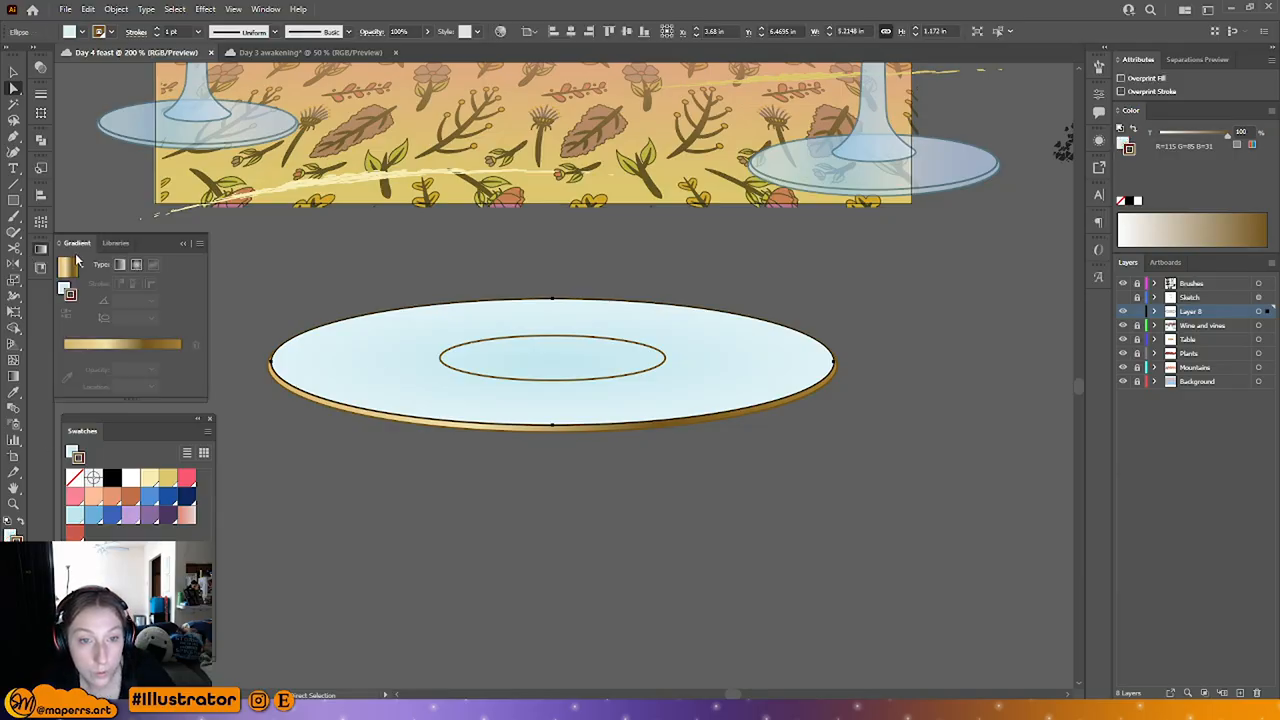
left_click(41, 250)
left_click(65, 287)
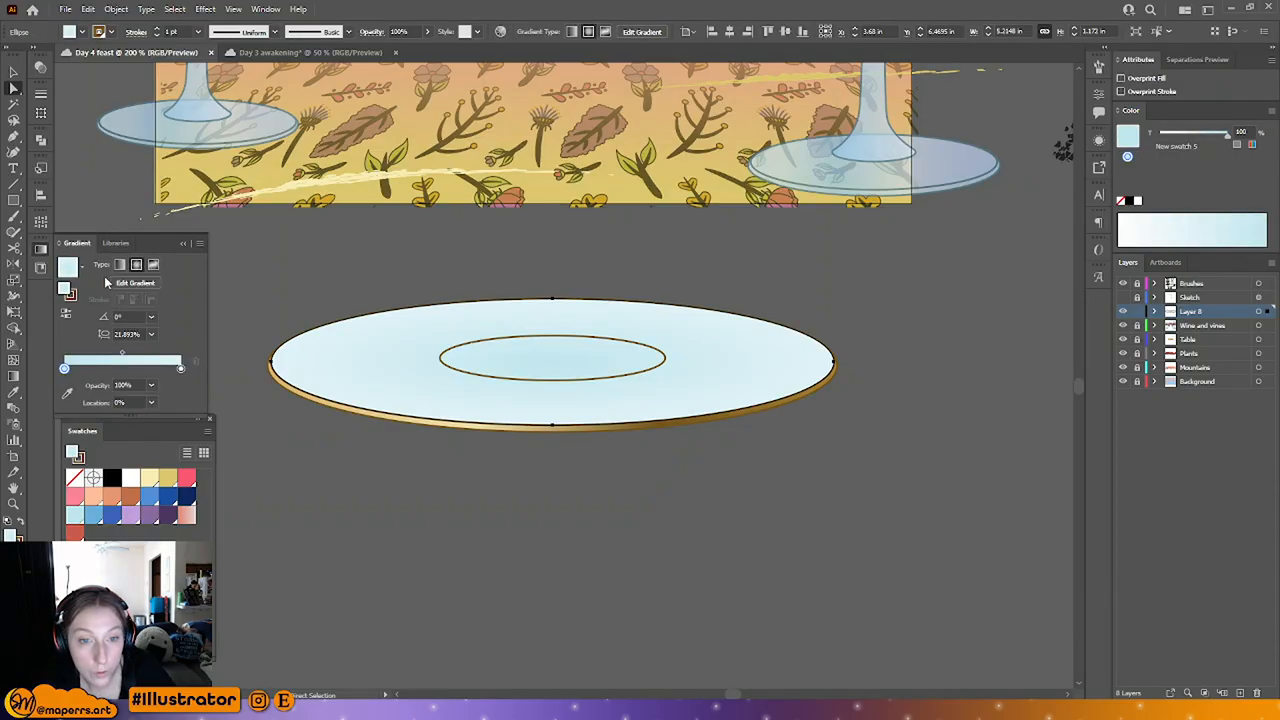
left_click(66, 313)
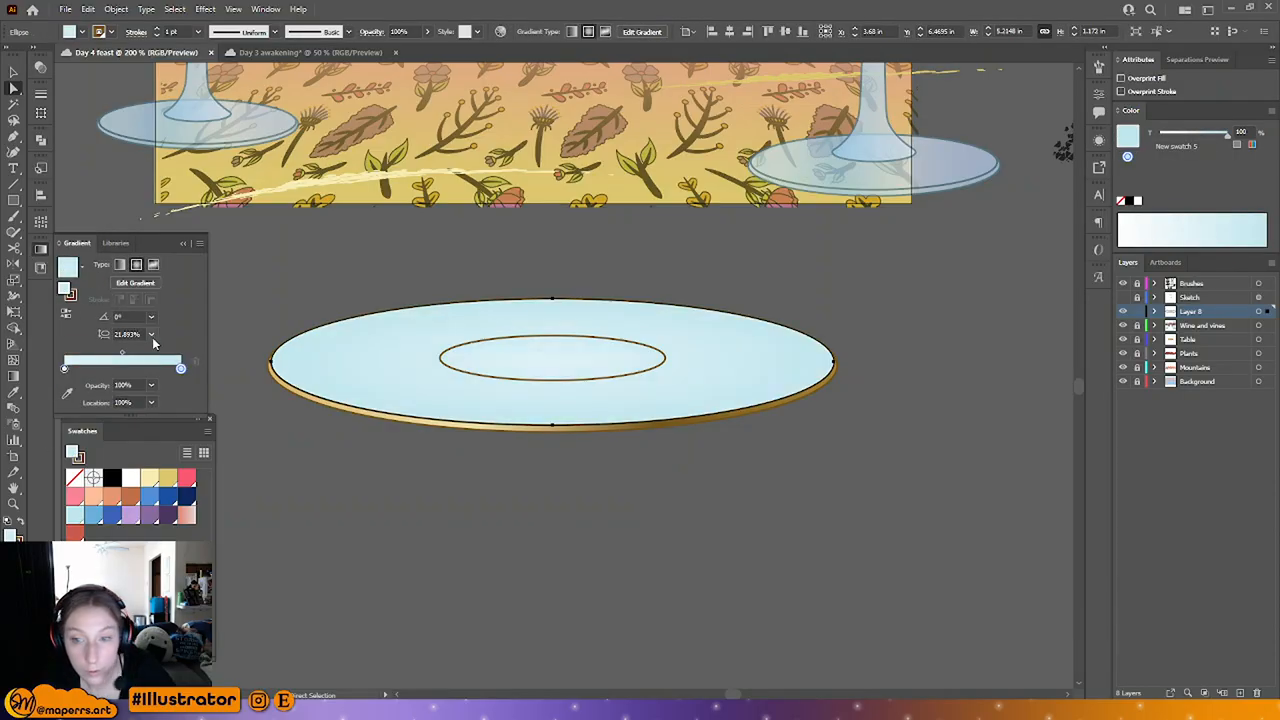
left_click(15, 376)
left_click_drag(551, 361, 801, 361)
left_click_drag(681, 362, 760, 365)
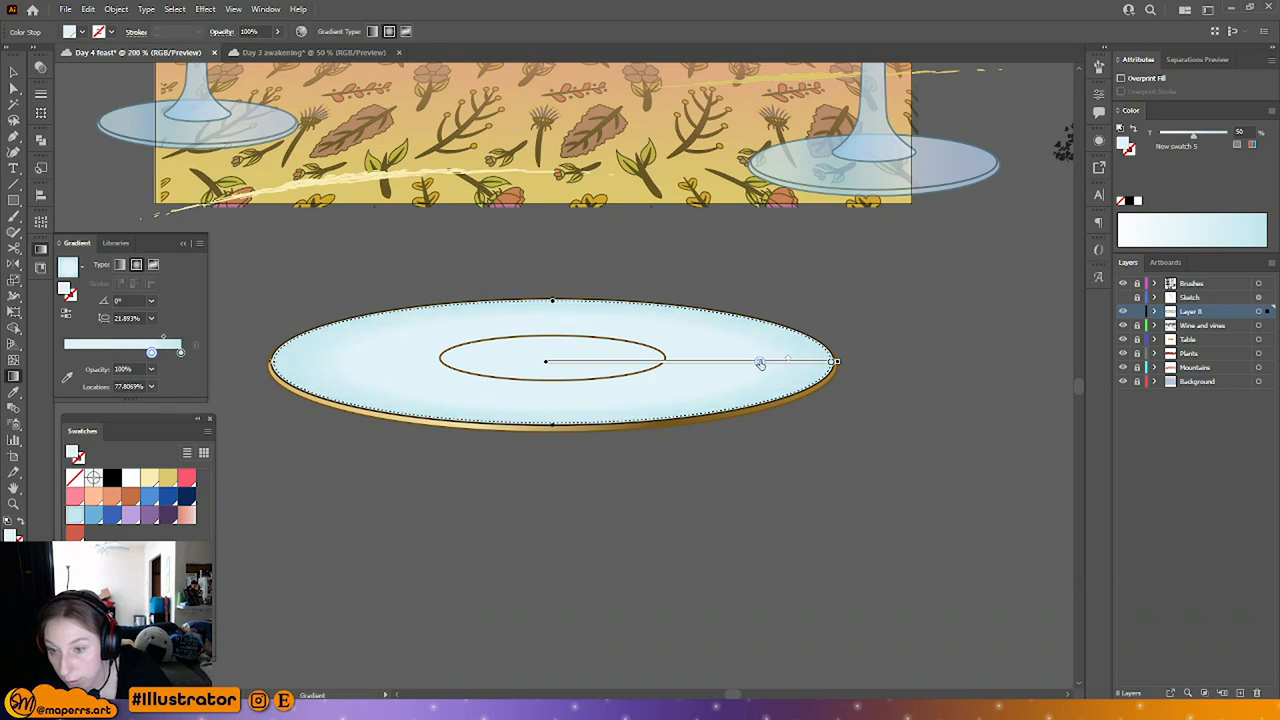
Step: Set the tint of the front ellipse's pale gradient stop to 40% and move the stop to about 66%
left_click(1192, 130)
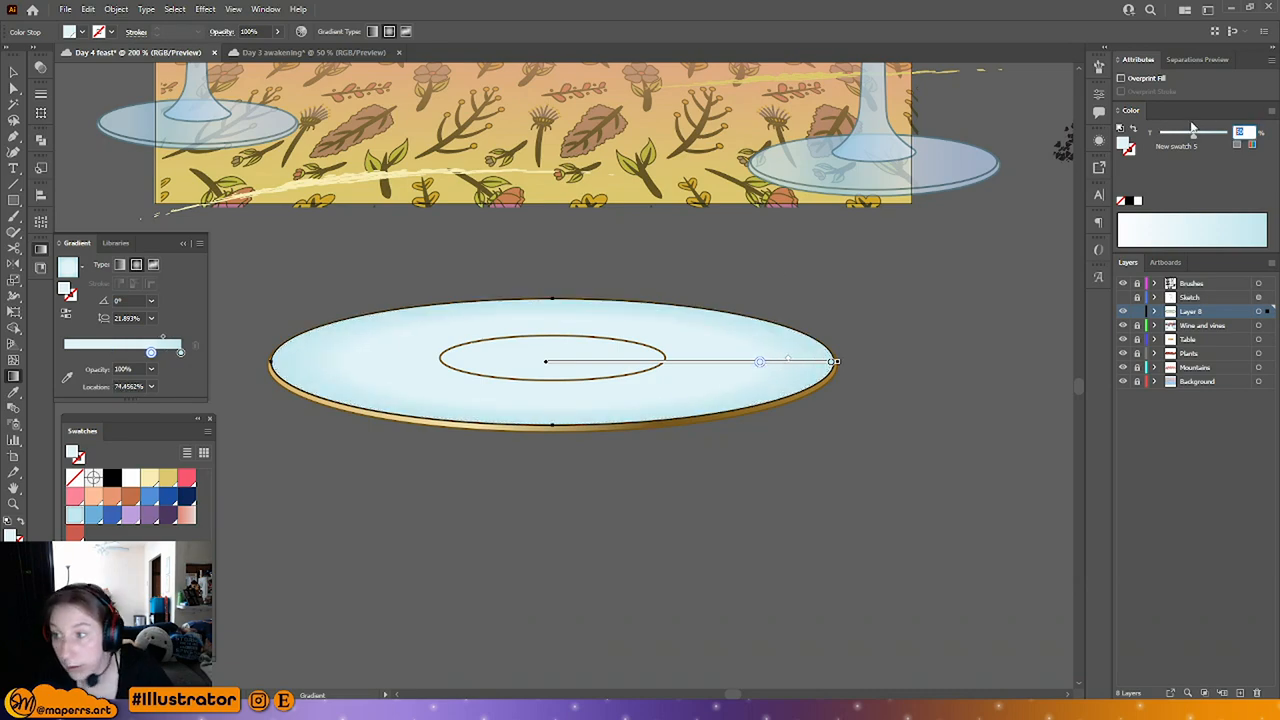
type("30")
key("Return")
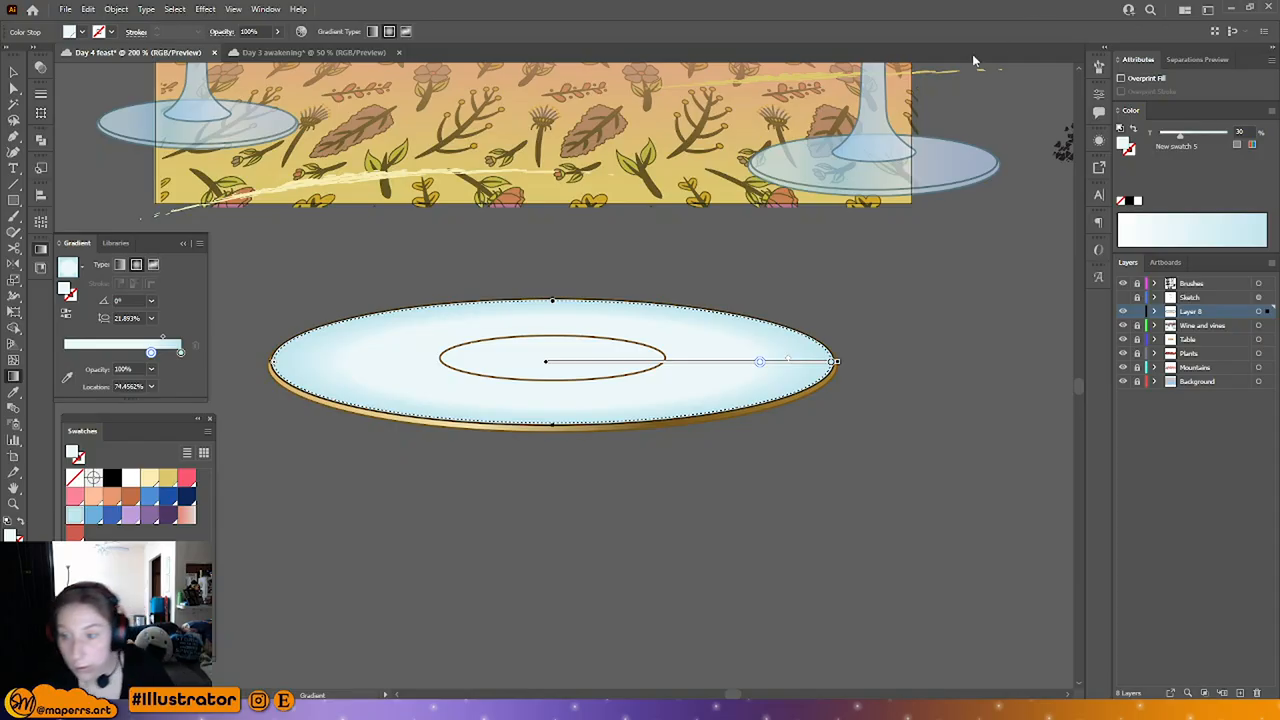
left_click_drag(1245, 132, 1176, 133)
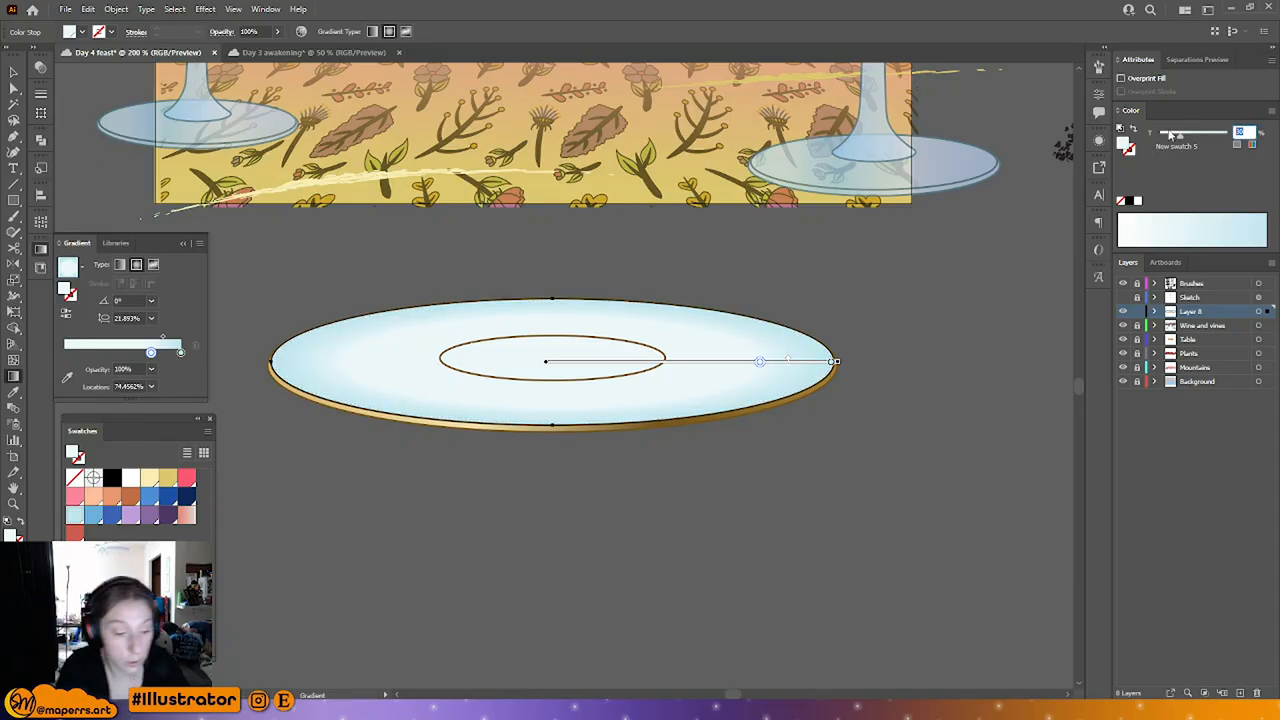
type("40")
key("Return")
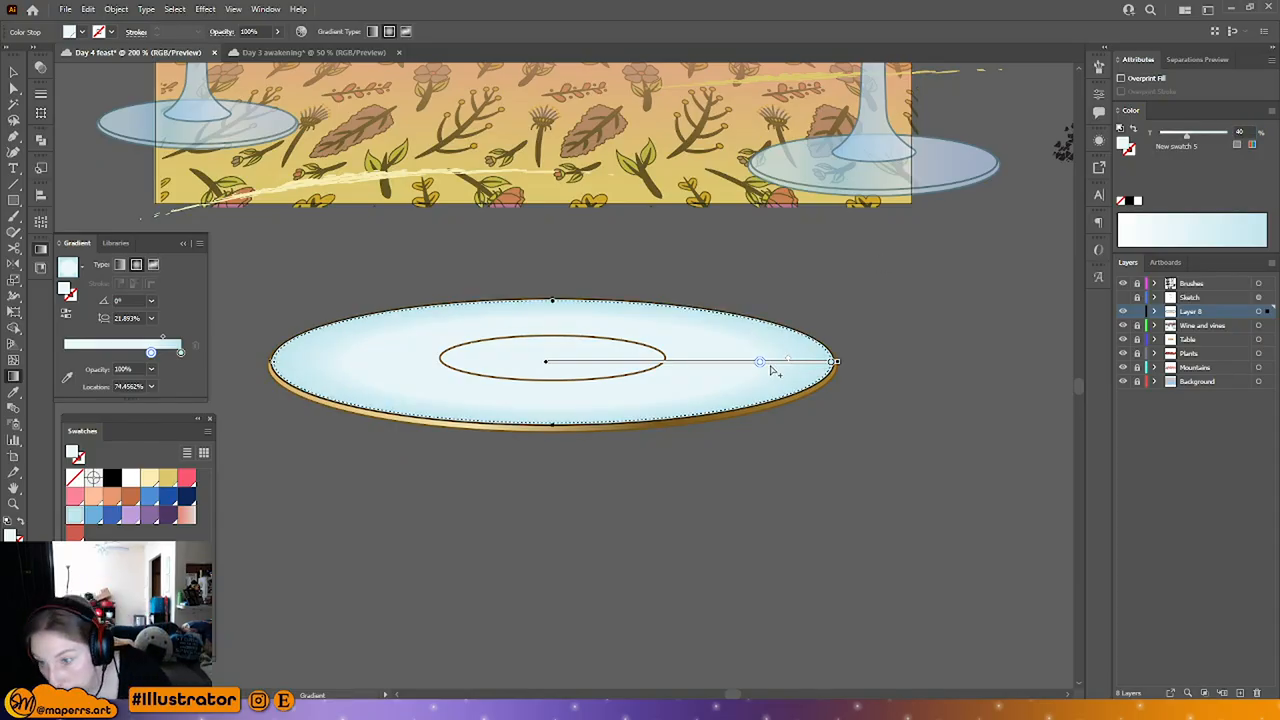
left_click_drag(760, 362, 736, 362)
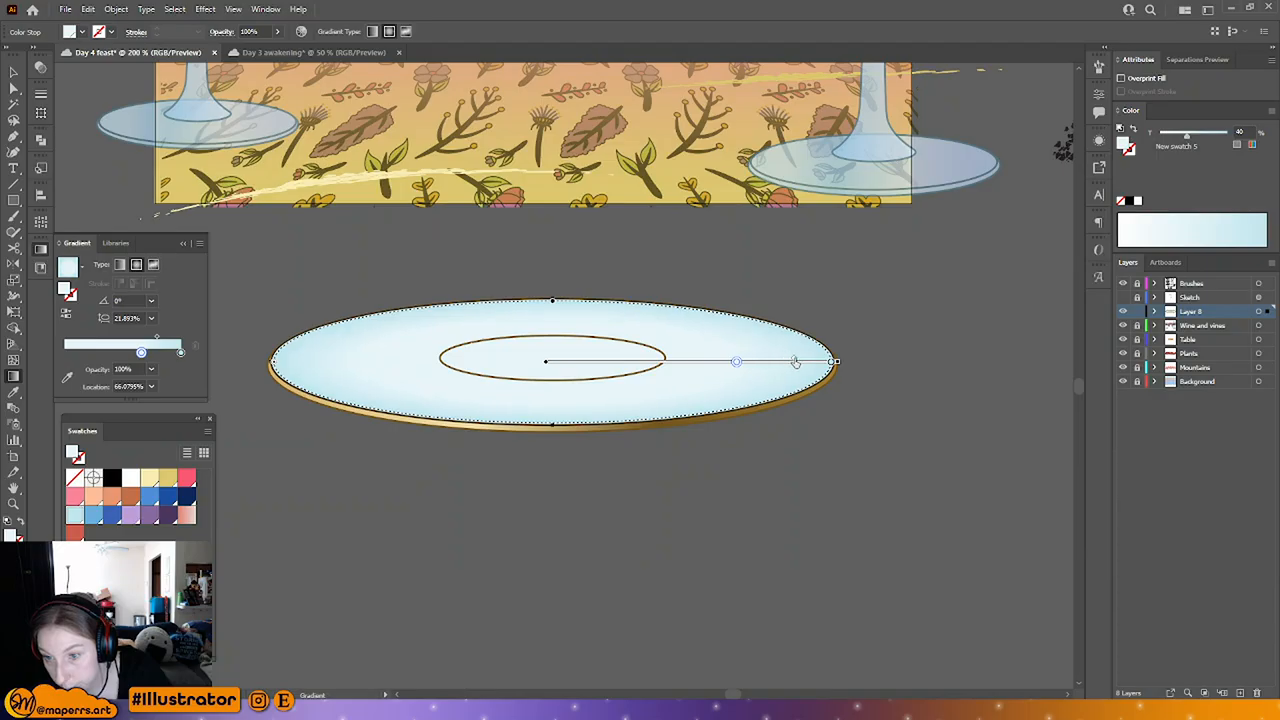
Step: Fill the plate's inner ellipse with the light blue swatch "New swatch 5"
key("a")
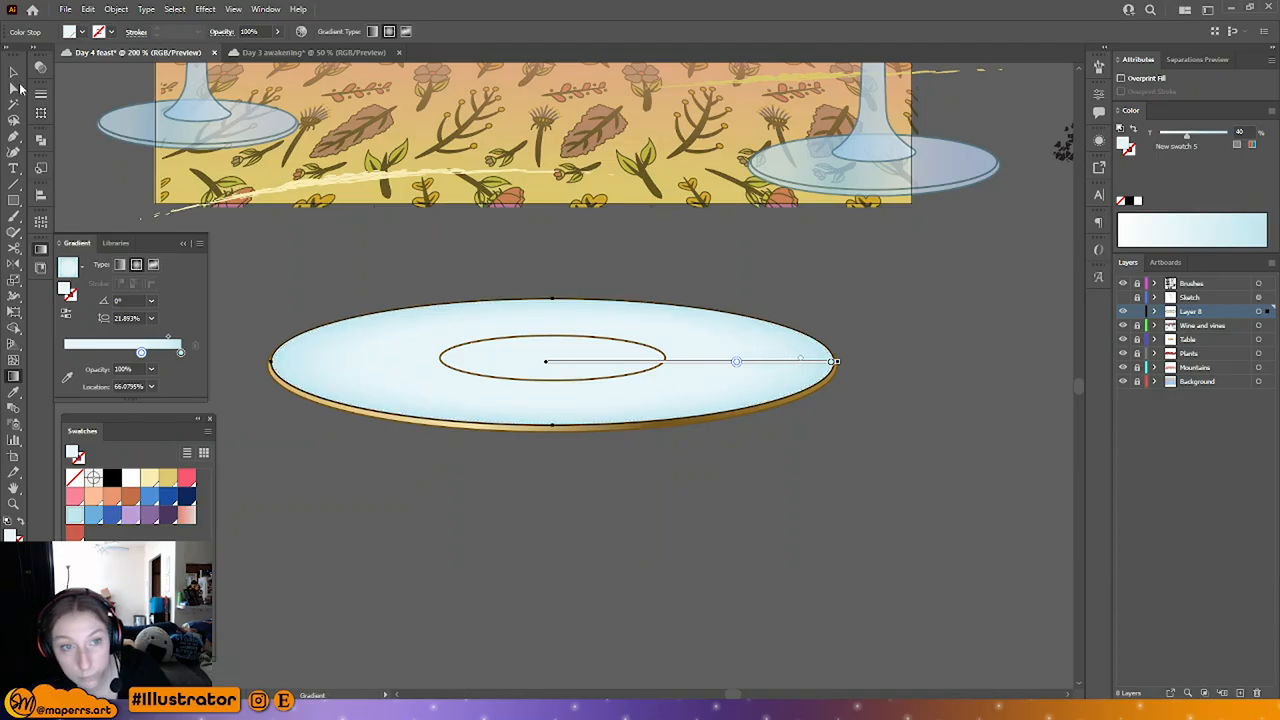
left_click(522, 343)
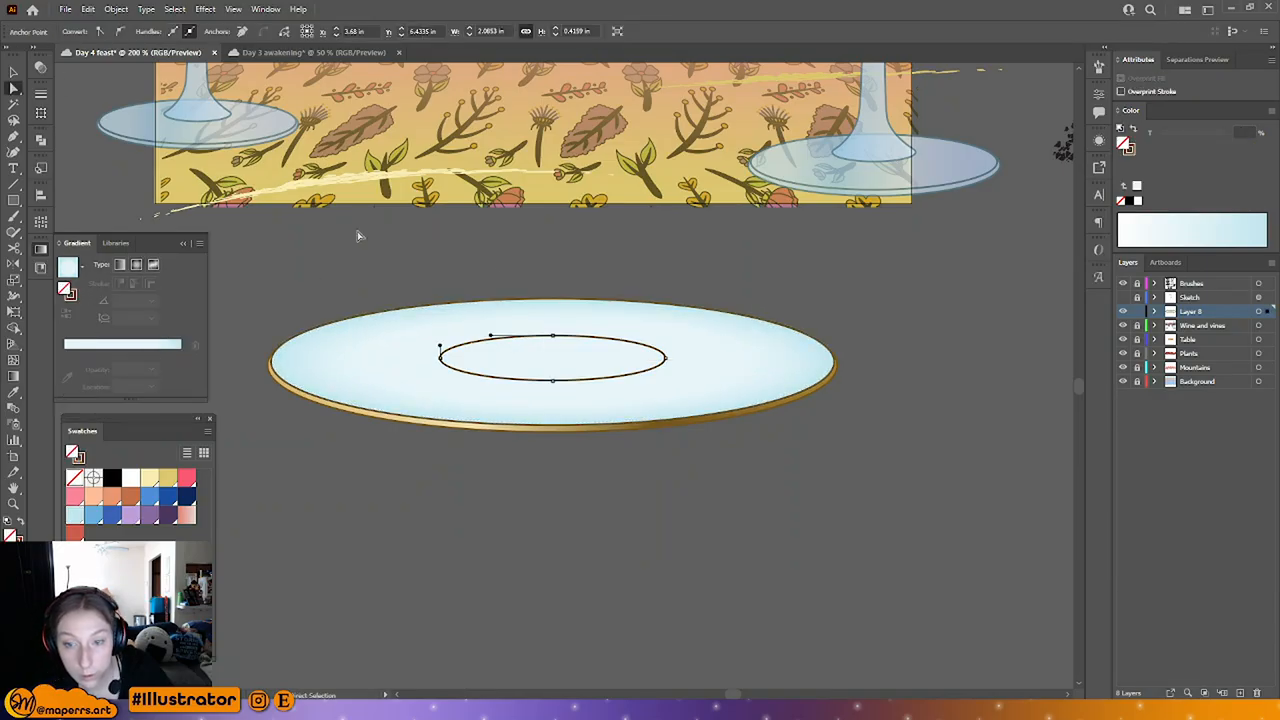
left_click(93, 514)
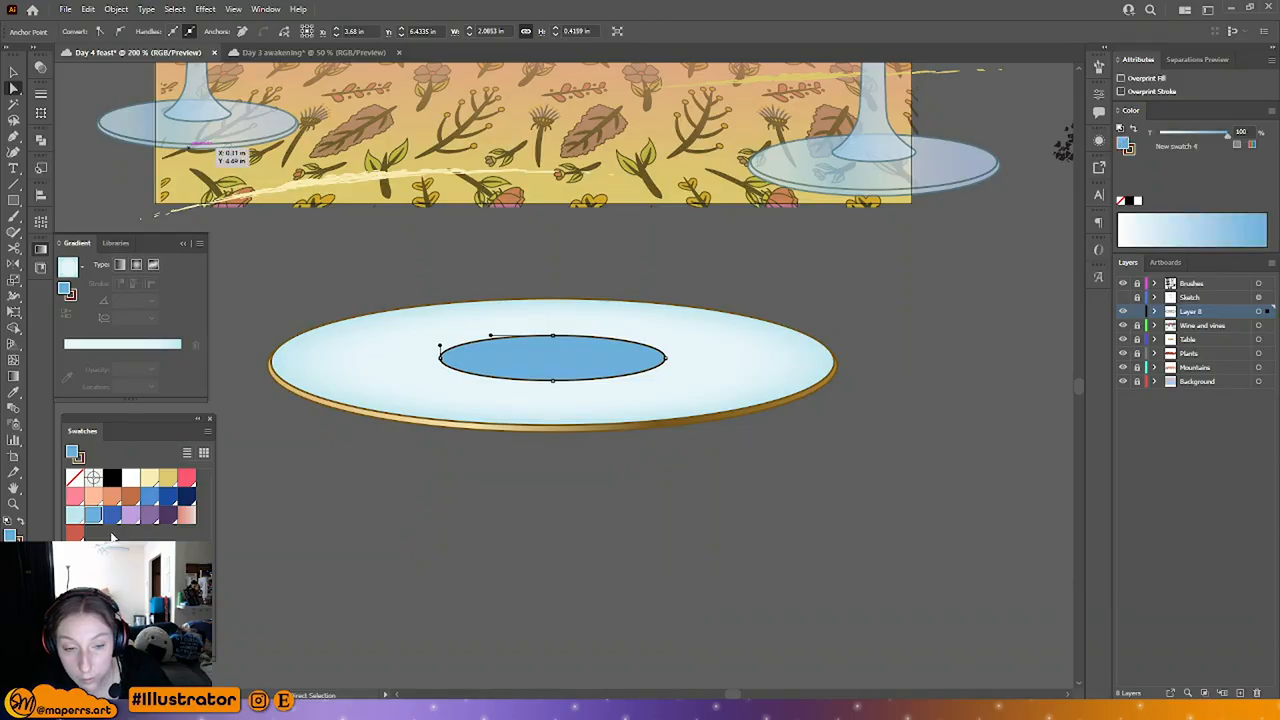
left_click(75, 514)
left_click(658, 482)
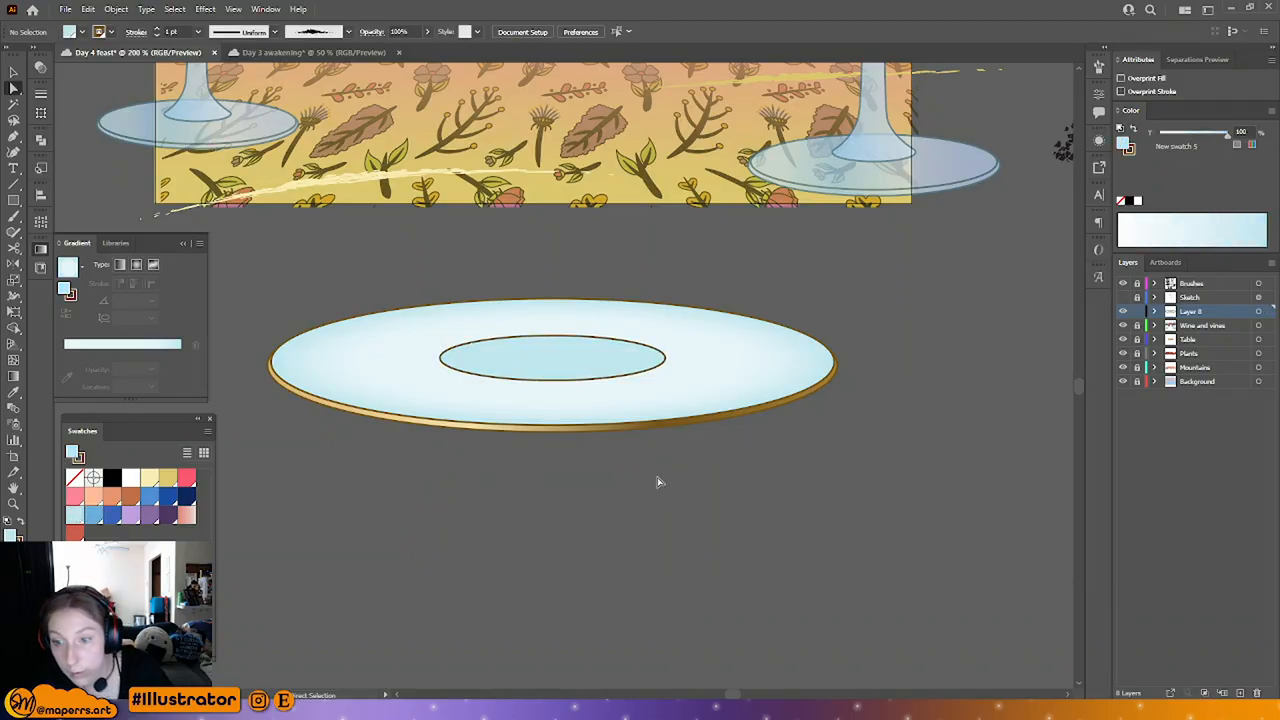
Step: Examine the coloured plate at a small scale beside the whole table scene
key("ctrl+minus")
key("ctrl+minus")
key("ctrl+minus")
key("ctrl+minus")
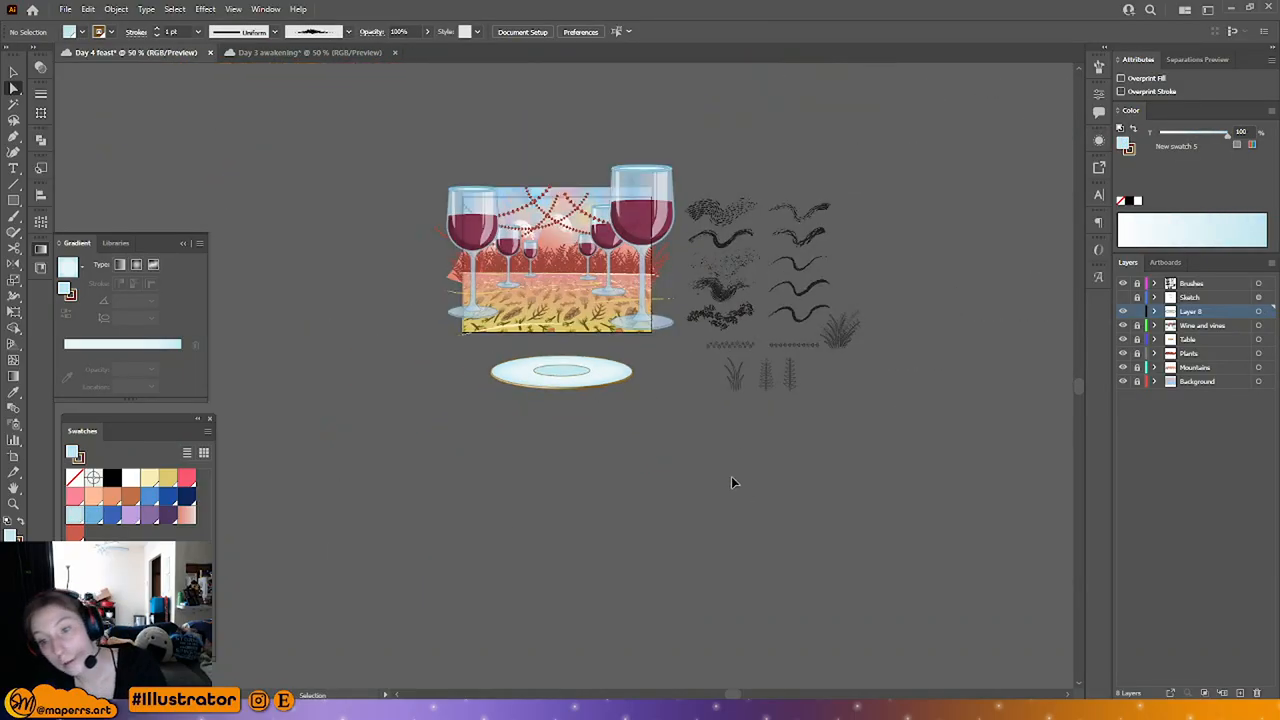
left_click(562, 369)
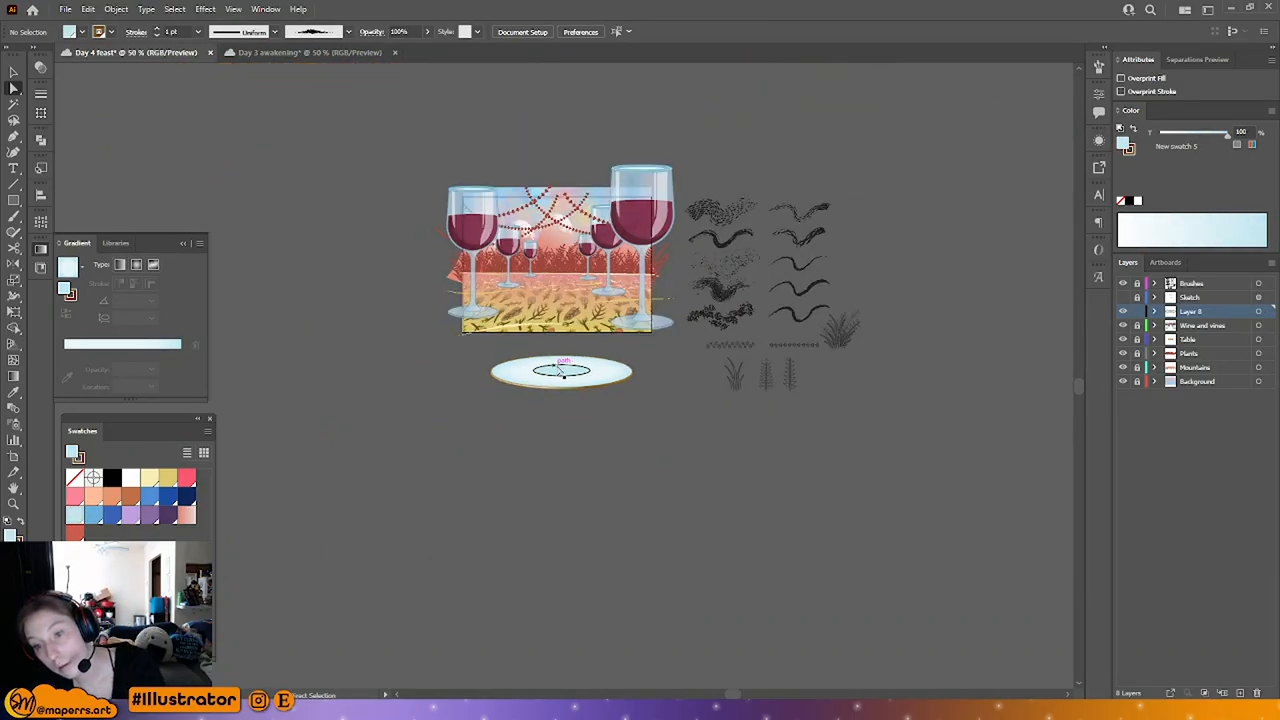
left_click(651, 463)
key("ctrl+plus")
key("ctrl+plus")
key("ctrl+plus")
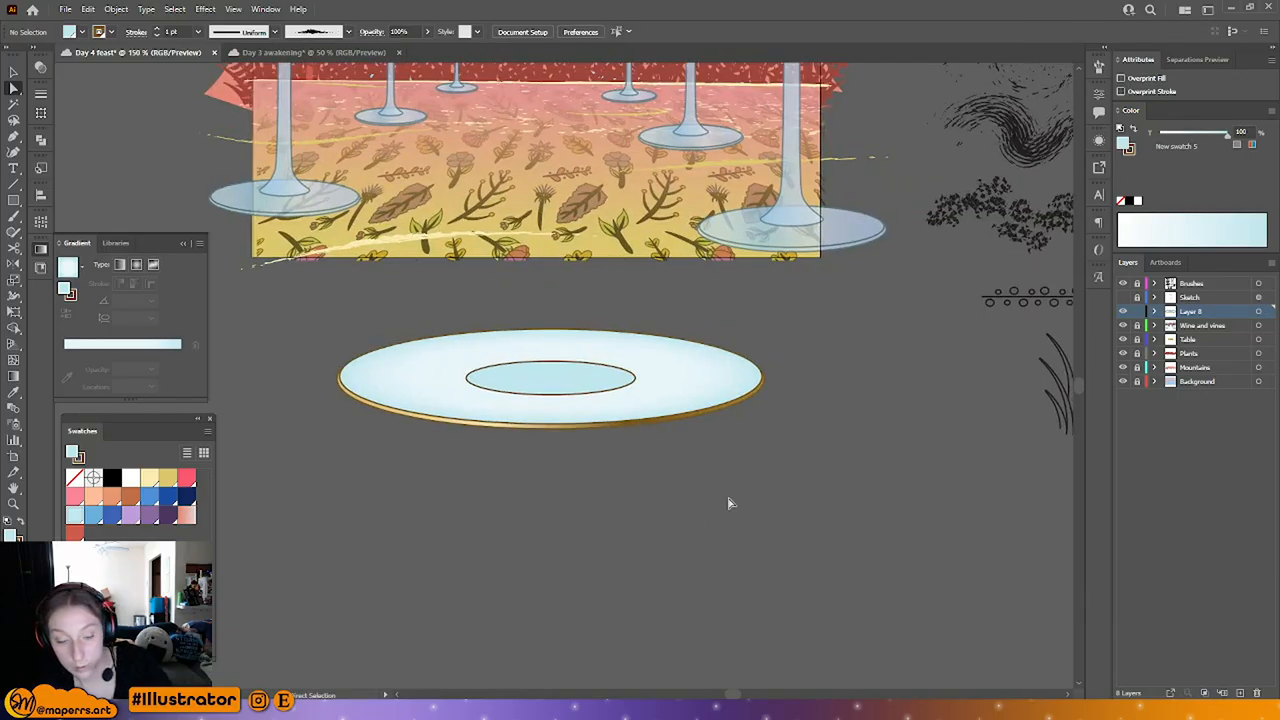
key("ctrl+plus")
Step: Bring an in-place copy of the plate's front ellipse to the front and remove its fill, keeping the brown outline
left_click(674, 363)
key("ctrl+shift+]")
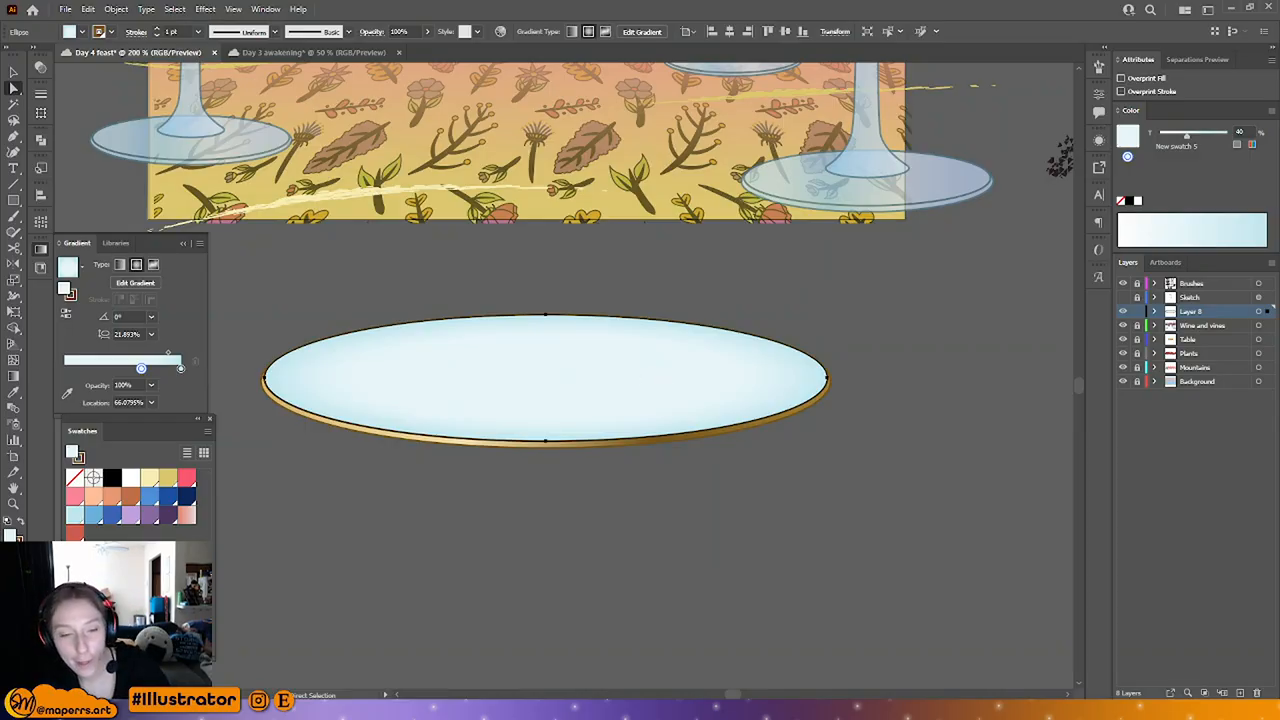
key("slash")
key("x")
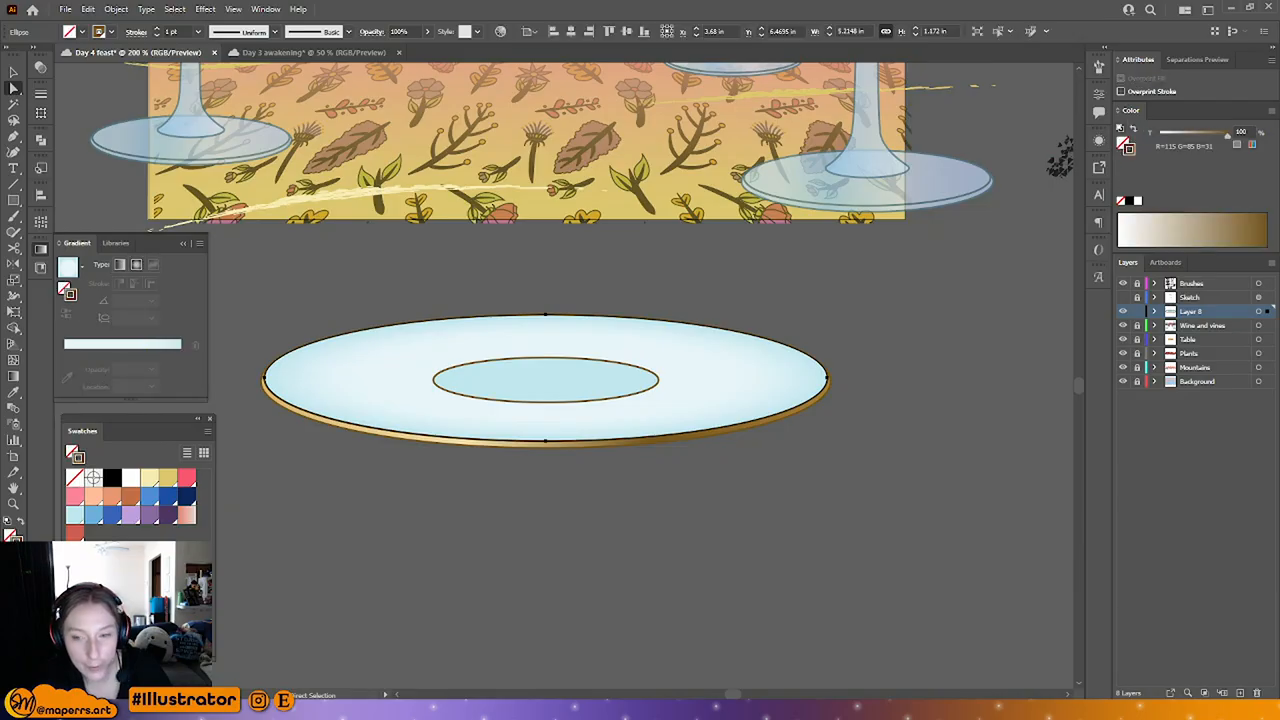
Step: Shrink the unfilled copy of the plate's front ellipse and offset it toward the plate's upper-left edge around the inner ellipse
left_click(13, 73)
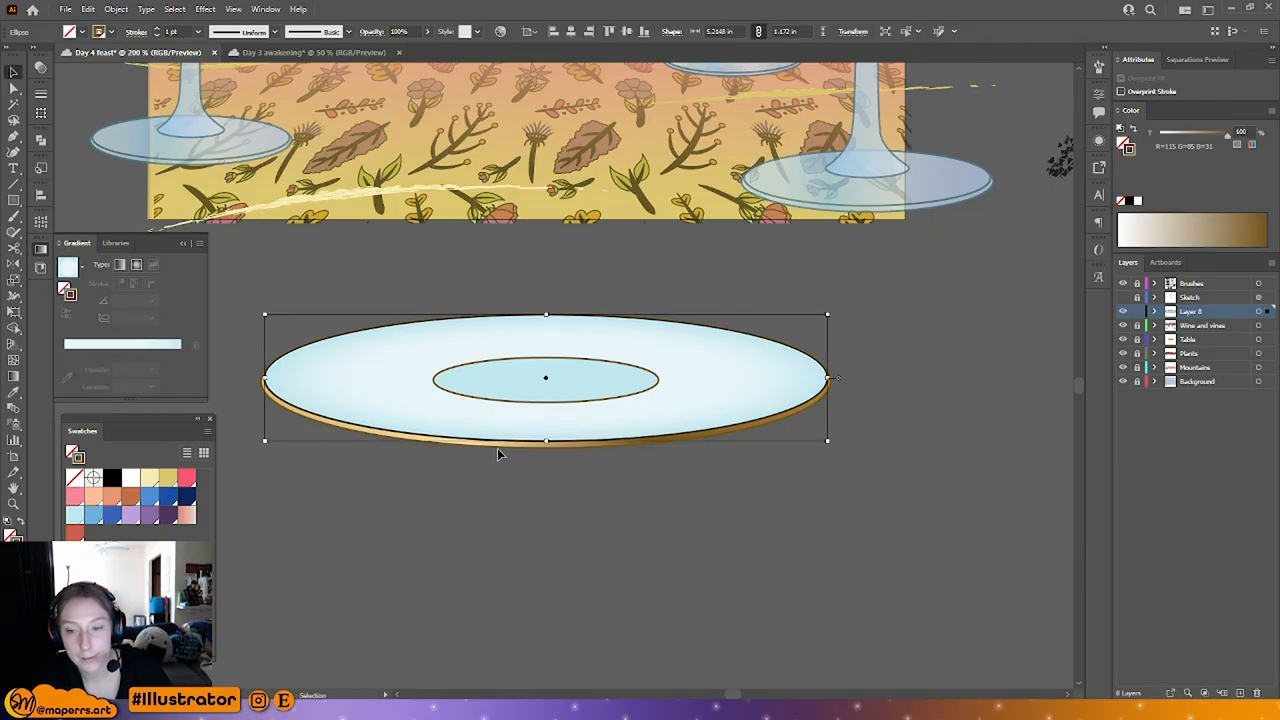
left_click_drag(500, 443, 449, 450)
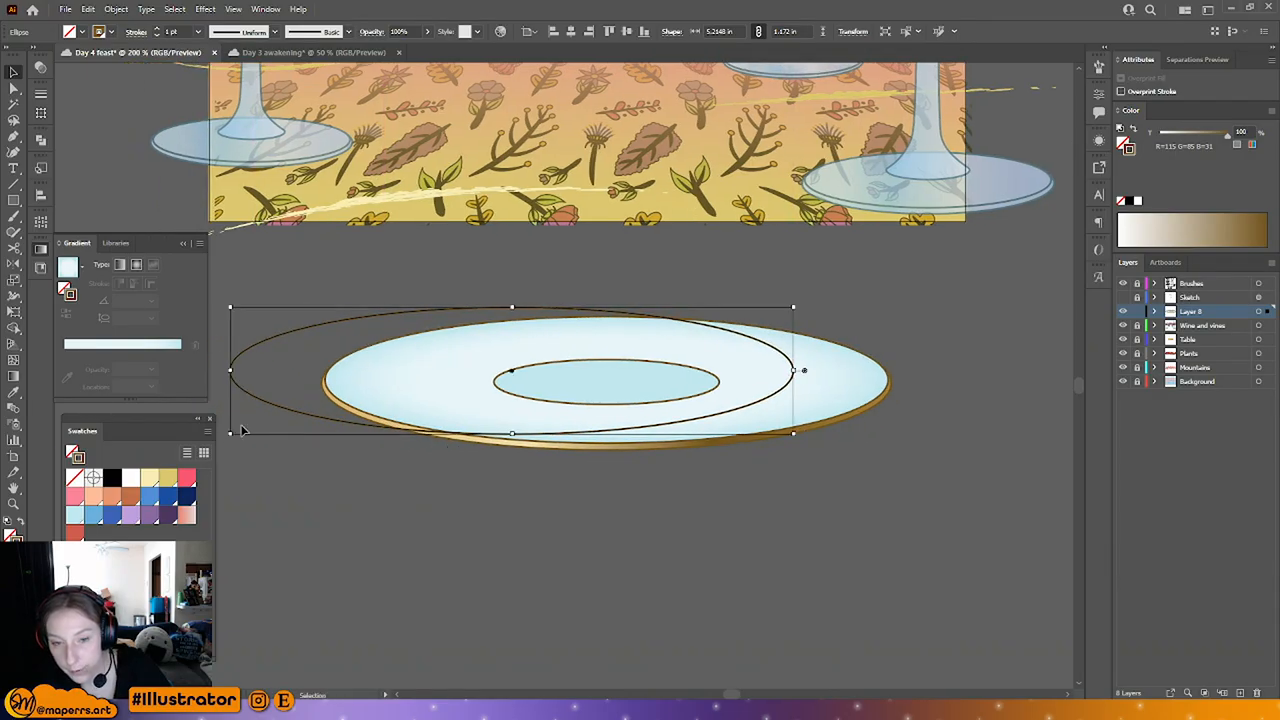
left_click_drag(232, 434, 251, 420)
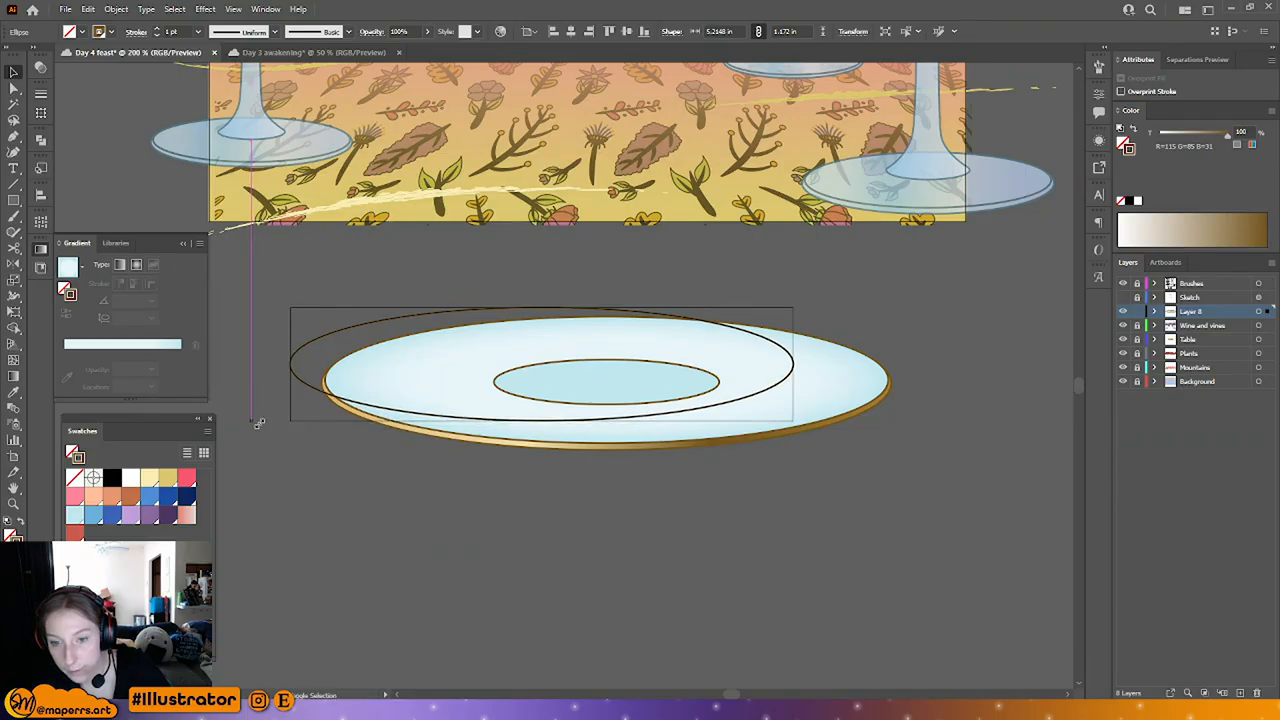
mouse_move(293, 311)
left_mouse_down()
mouse_move(318, 322)
mouse_move(270, 319)
mouse_move(280, 323)
left_mouse_up()
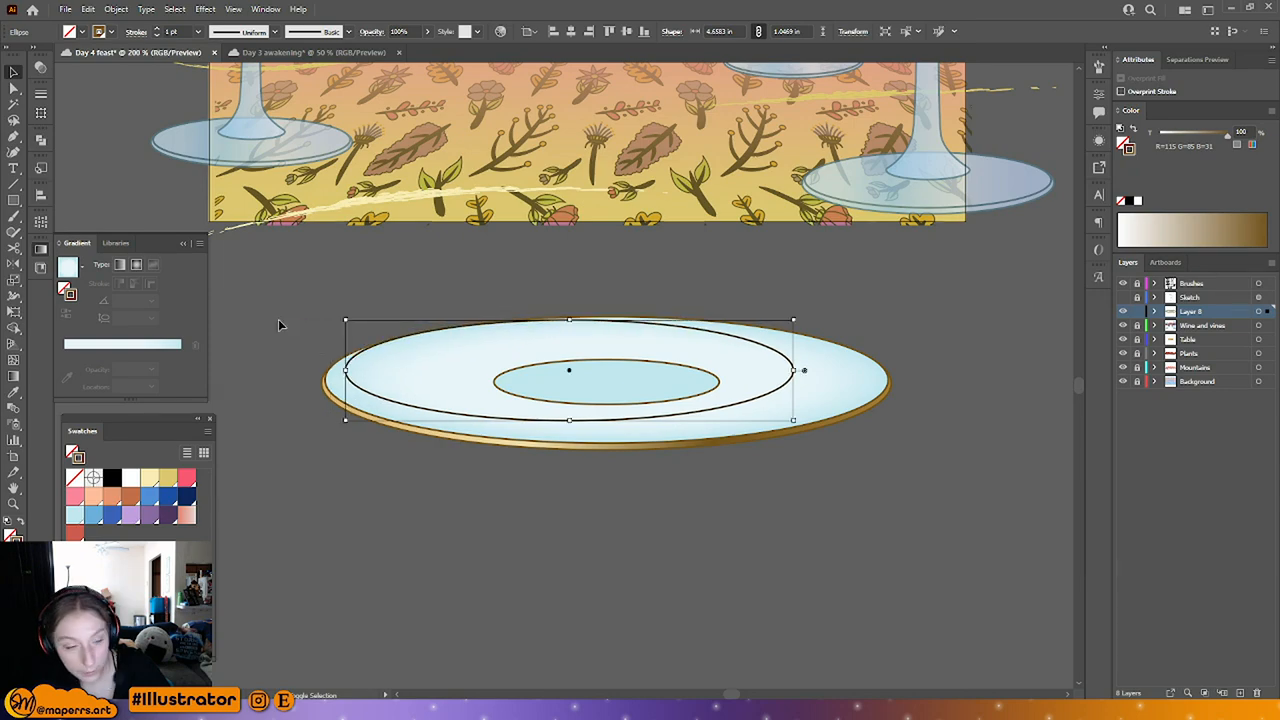
left_click(717, 514)
Step: Bring a second in-place copy of the plate's front ellipse to the front and remove its fill
left_click(828, 402)
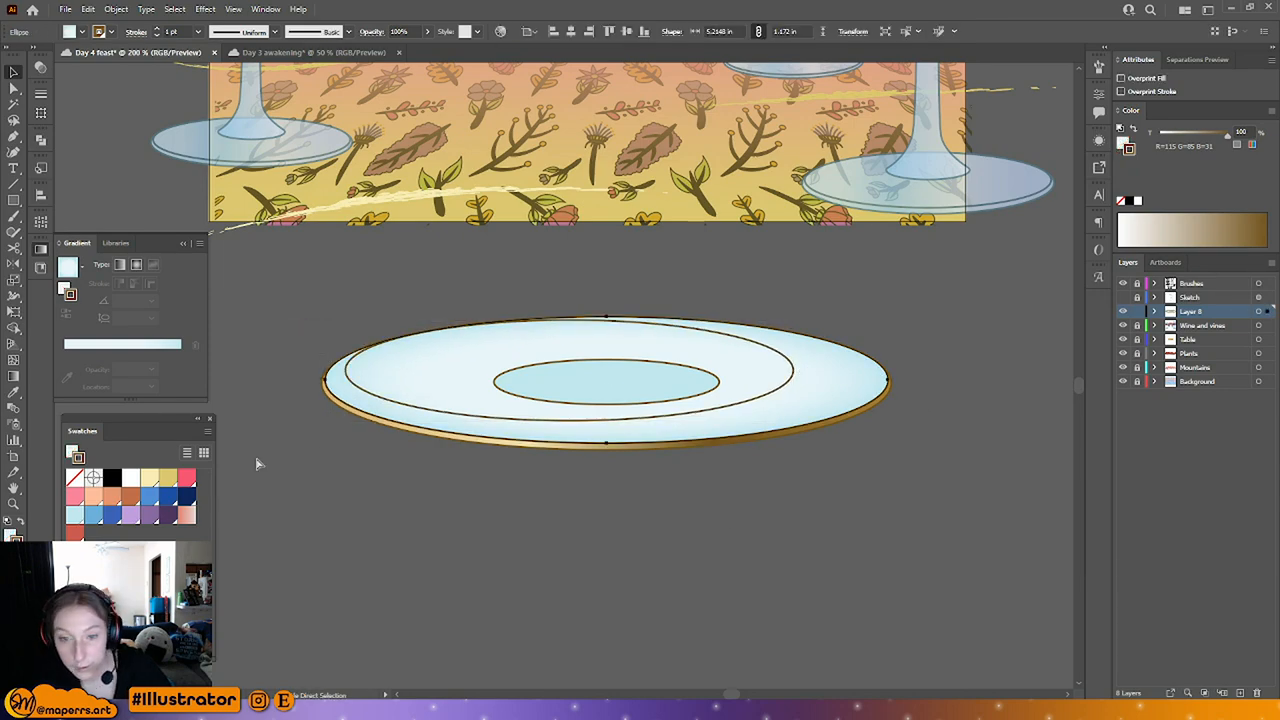
key("ctrl+shift+bracketright")
key("x")
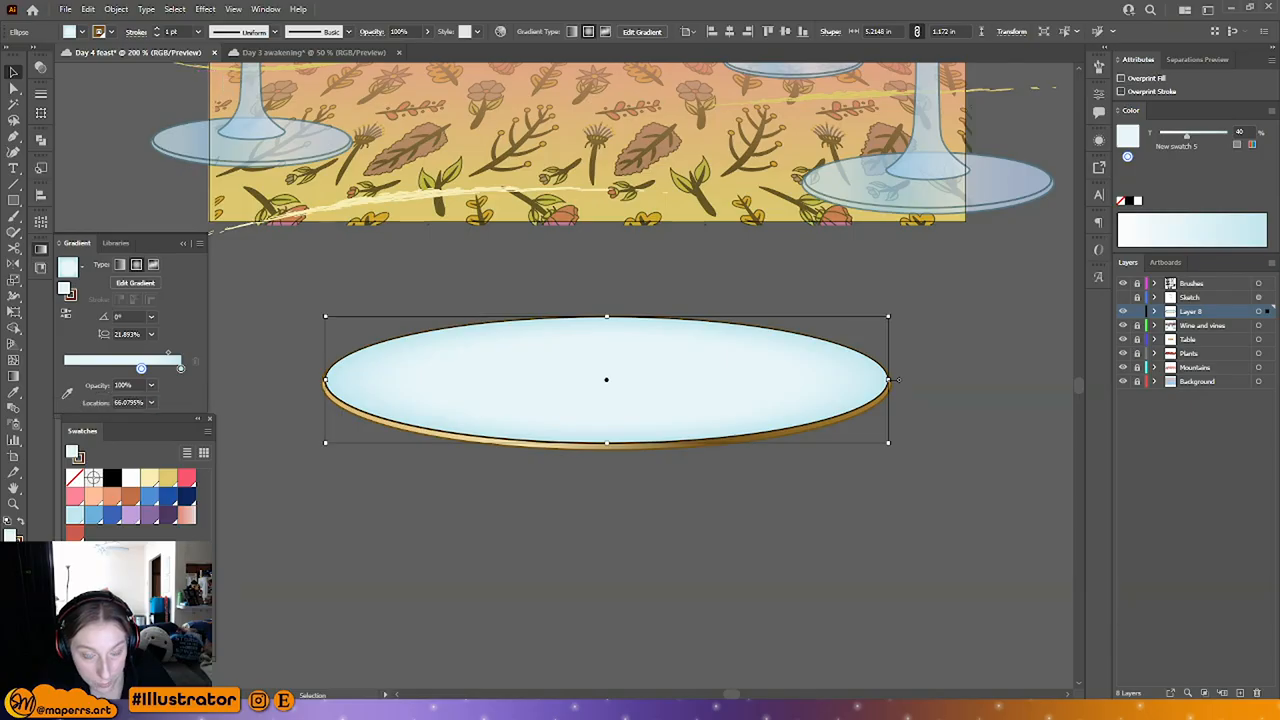
key("slash")
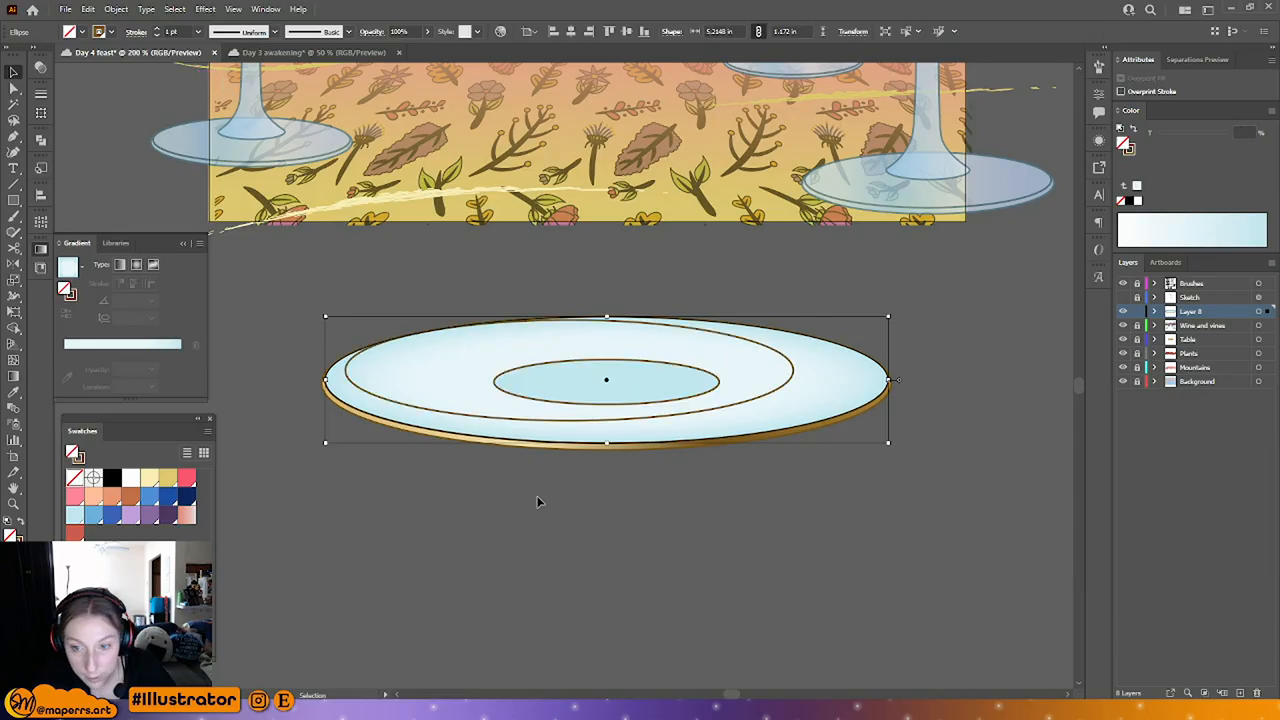
Step: Combine the full-size and shrunken ellipse outlines into a compound path and fill it with the inner ellipse's light blue, "New swatch 5"
left_click(469, 415, "shift")
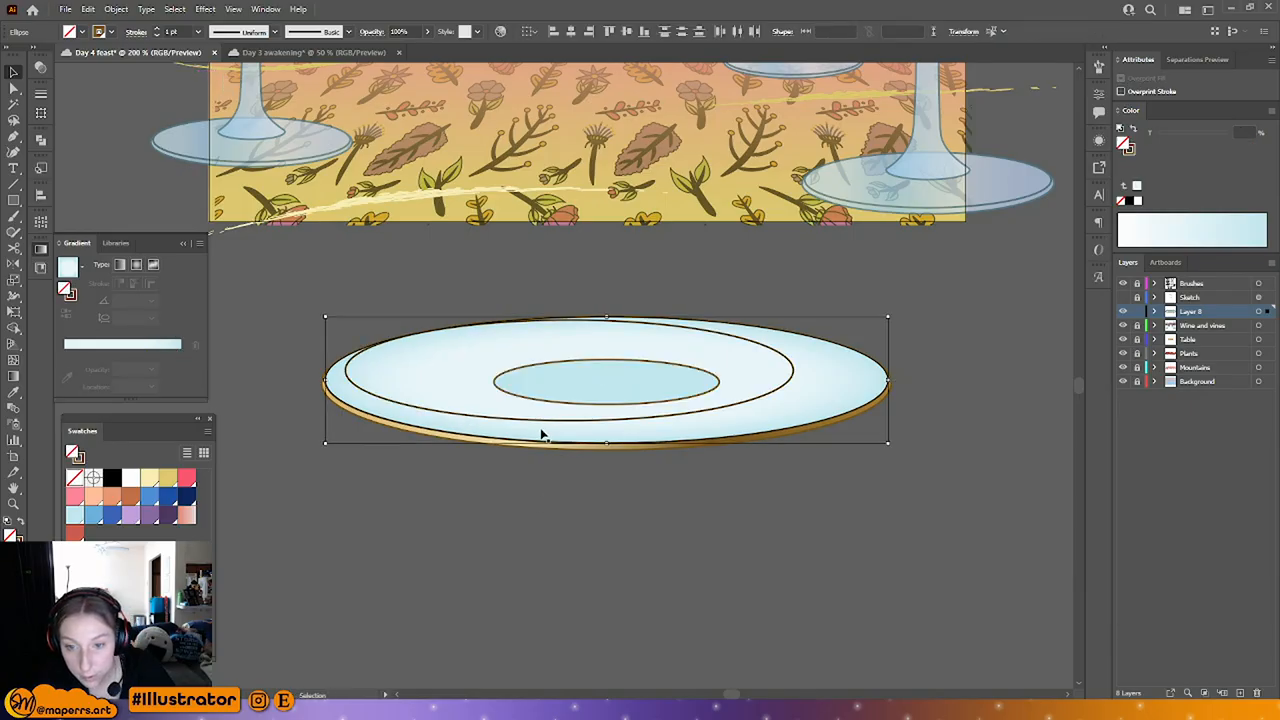
right_click(418, 378)
left_click(477, 534)
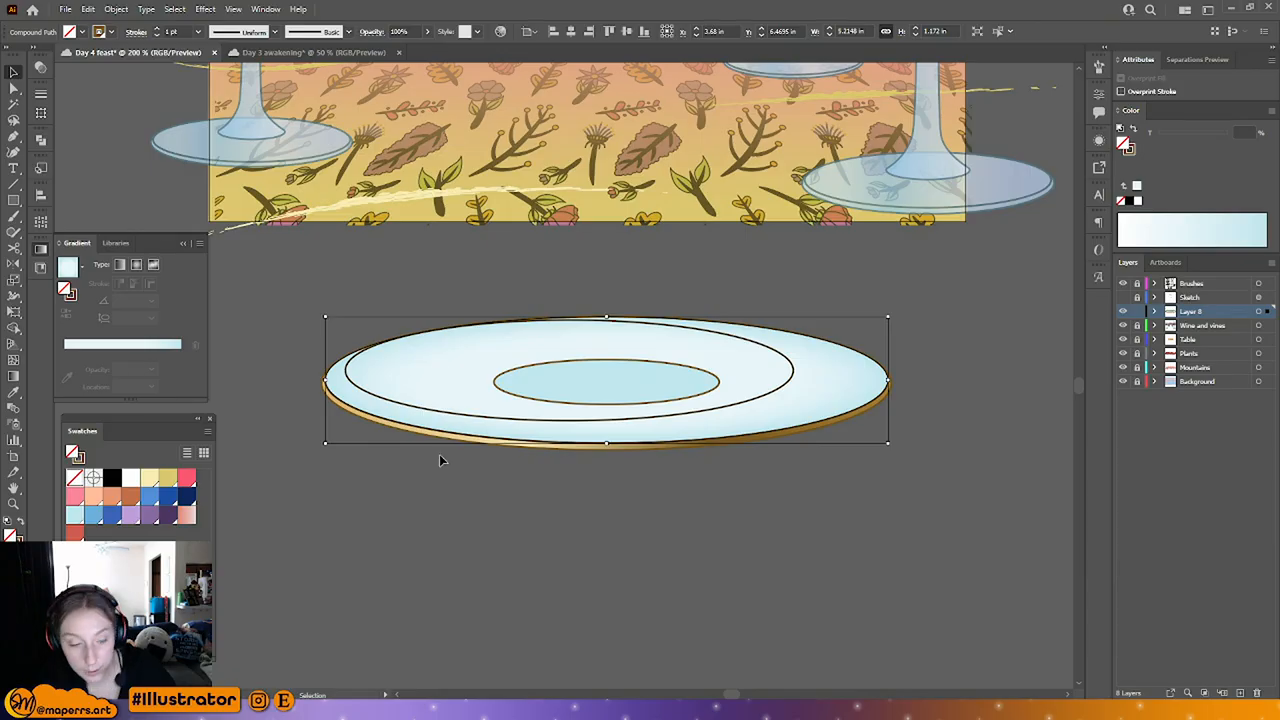
key("i")
left_click(599, 374)
left_click(14, 88)
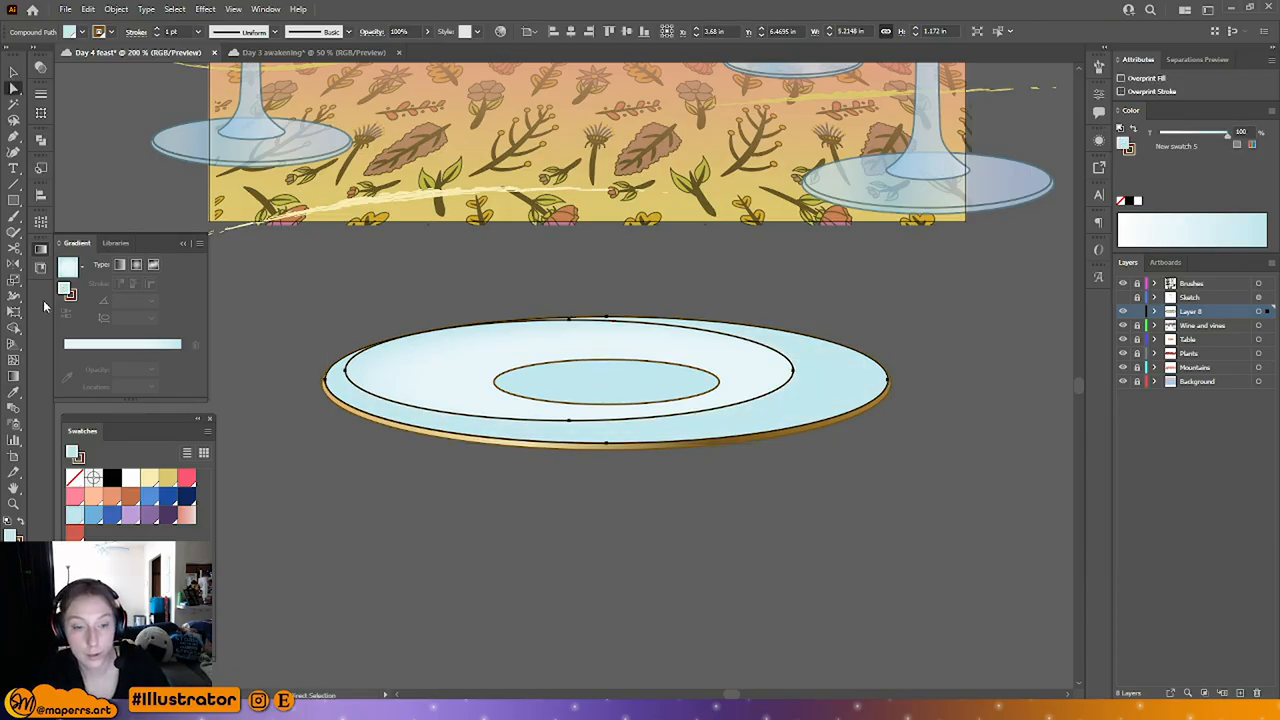
Step: Place another in-place copy of the front ellipse on top of the plate with no fill, keeping its brown outline
left_click(440, 597)
left_click(445, 370)
key("ctrl+shift+]")
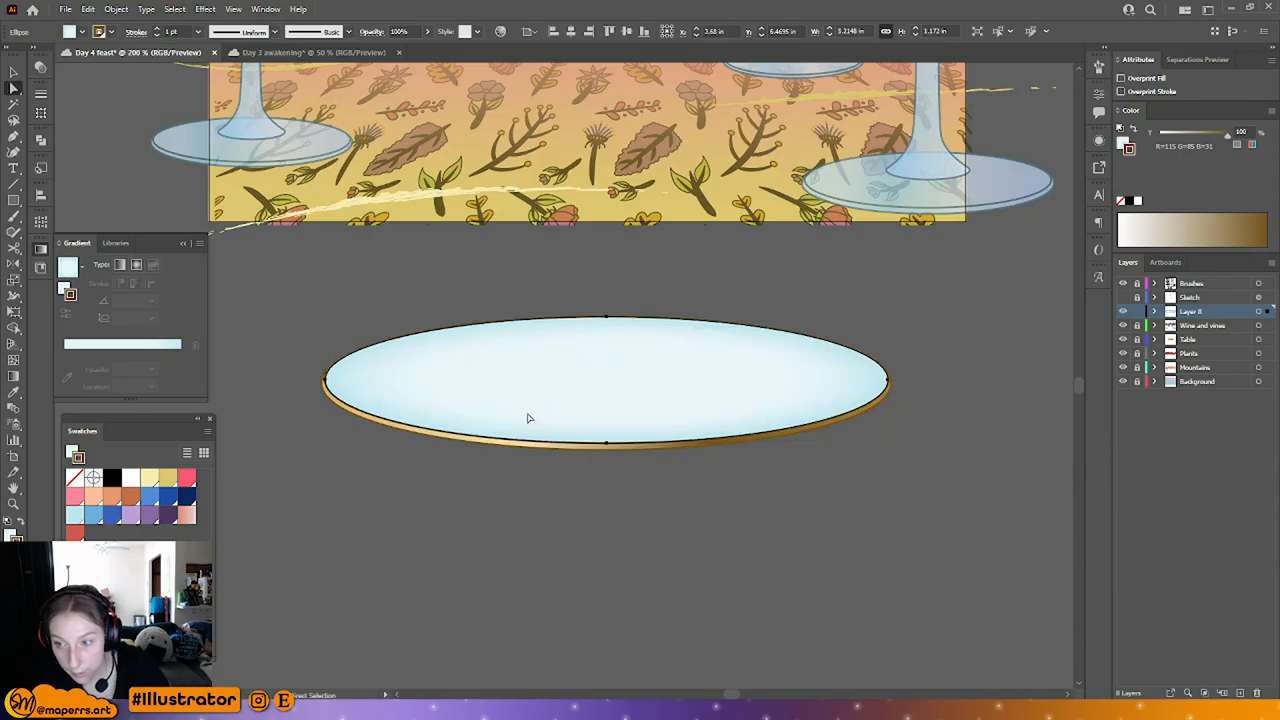
left_click(10, 537)
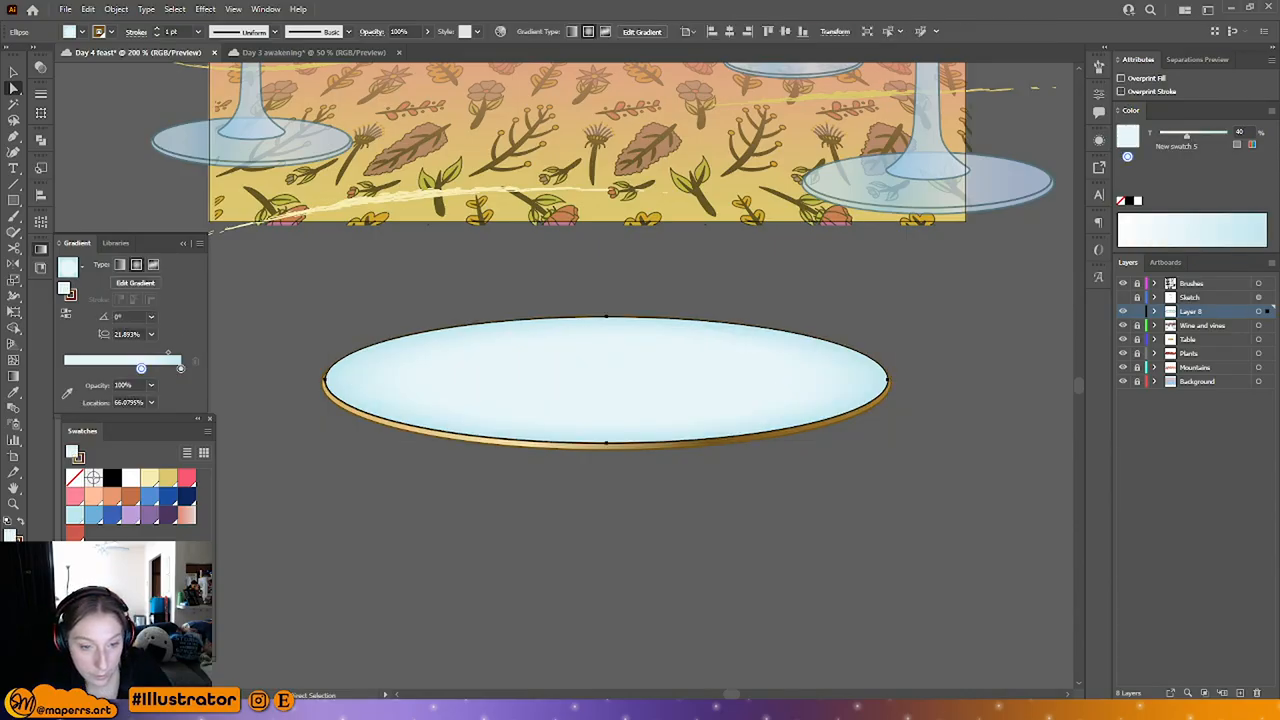
left_click(21, 558)
left_click(534, 545)
Step: Remove the outline from the crescent-shaped shadow and set its blend mode to Multiply at 70% opacity
left_click(867, 365)
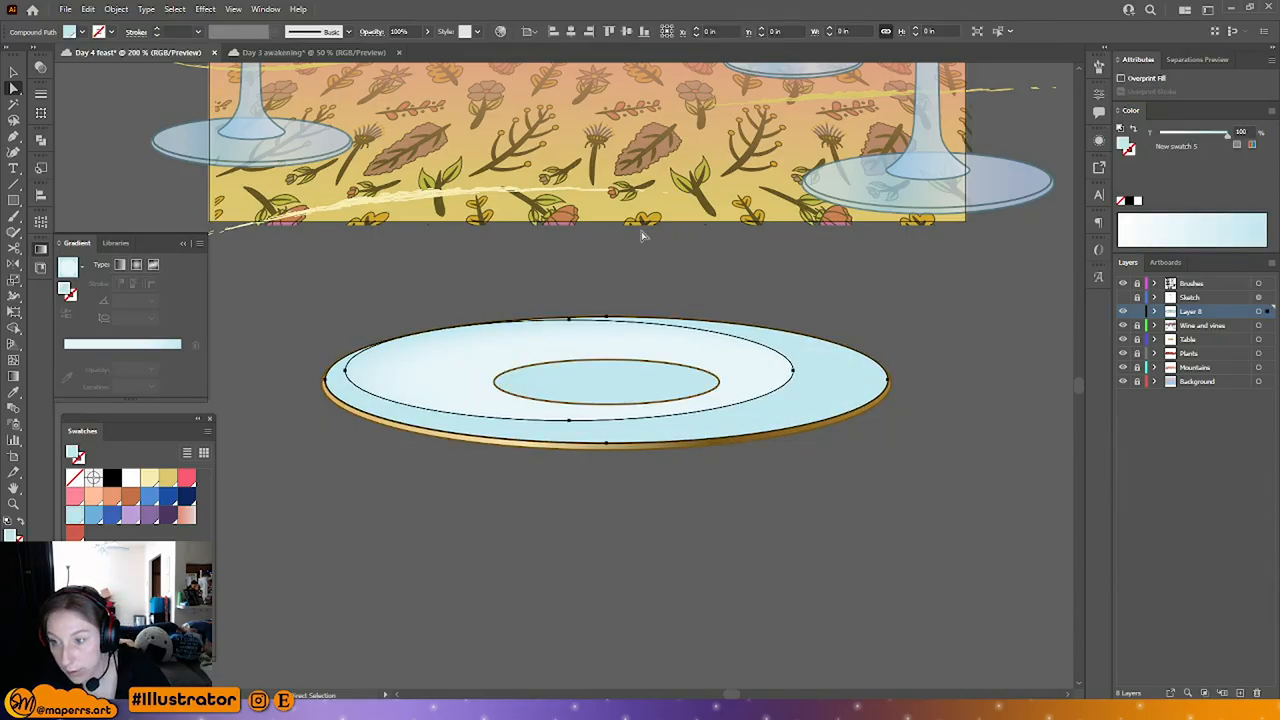
left_click(371, 32)
left_click(273, 54)
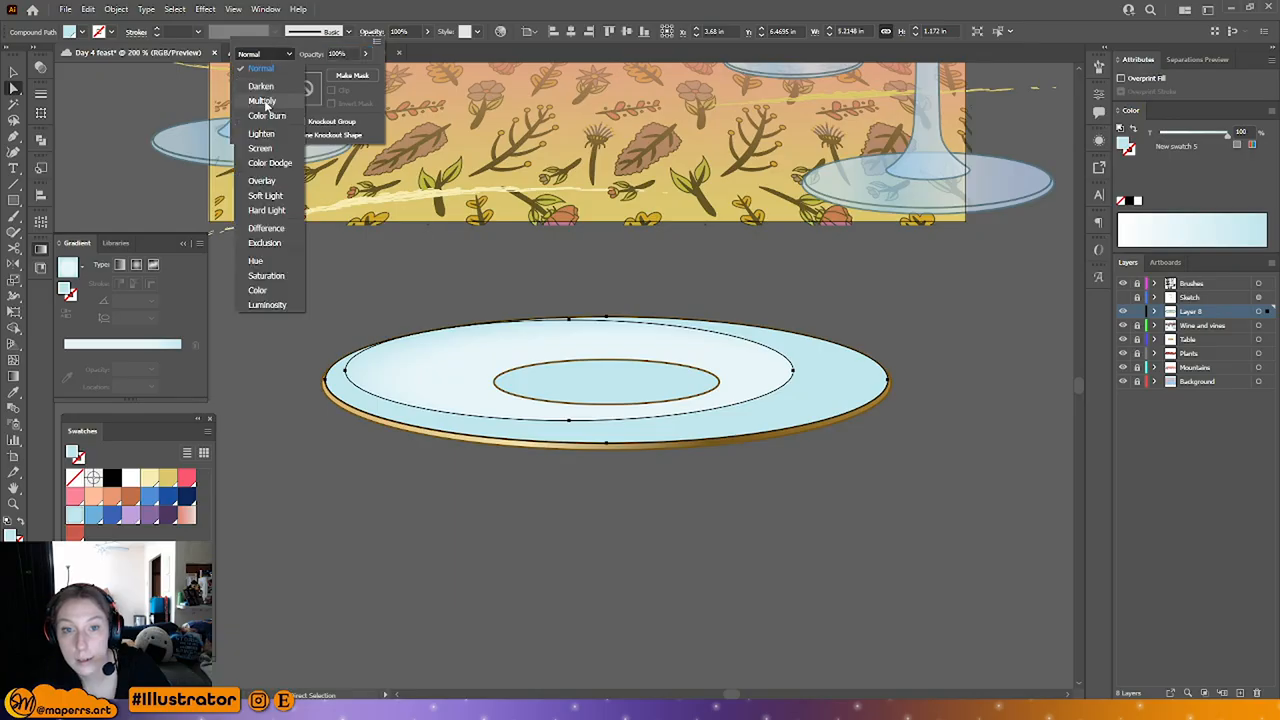
left_click(268, 115)
type("70")
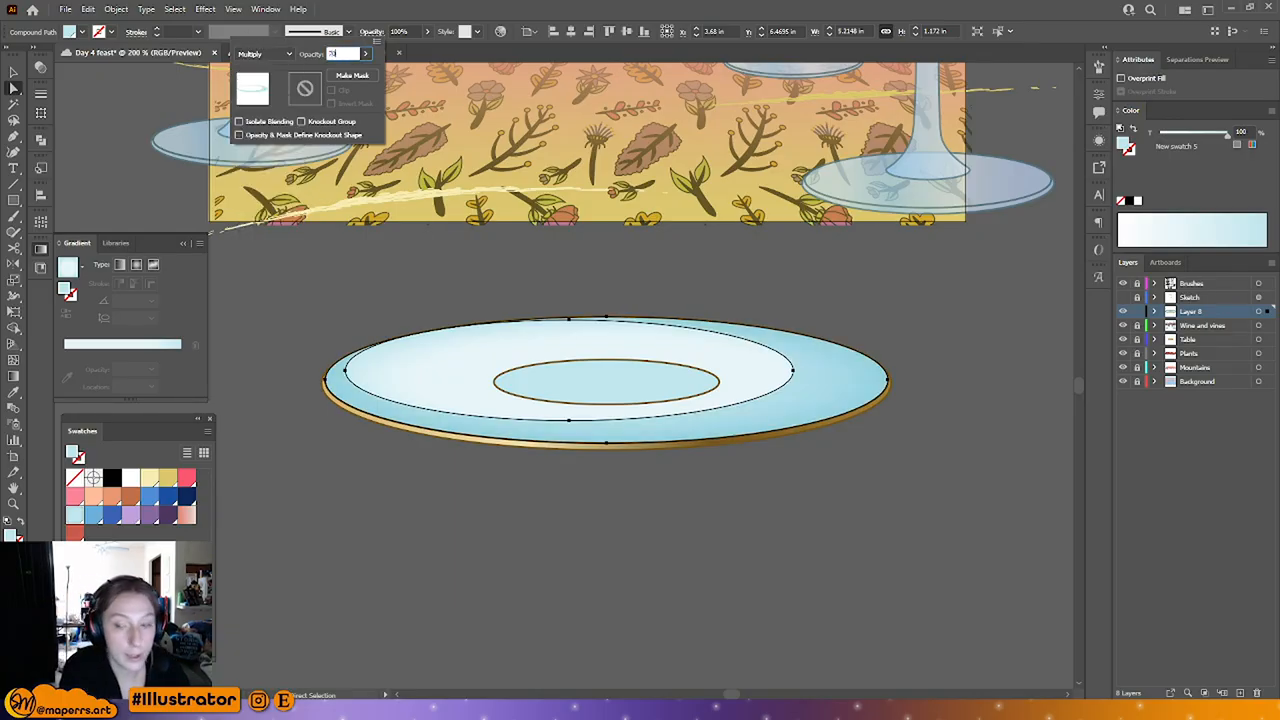
key("Return")
left_click(962, 297)
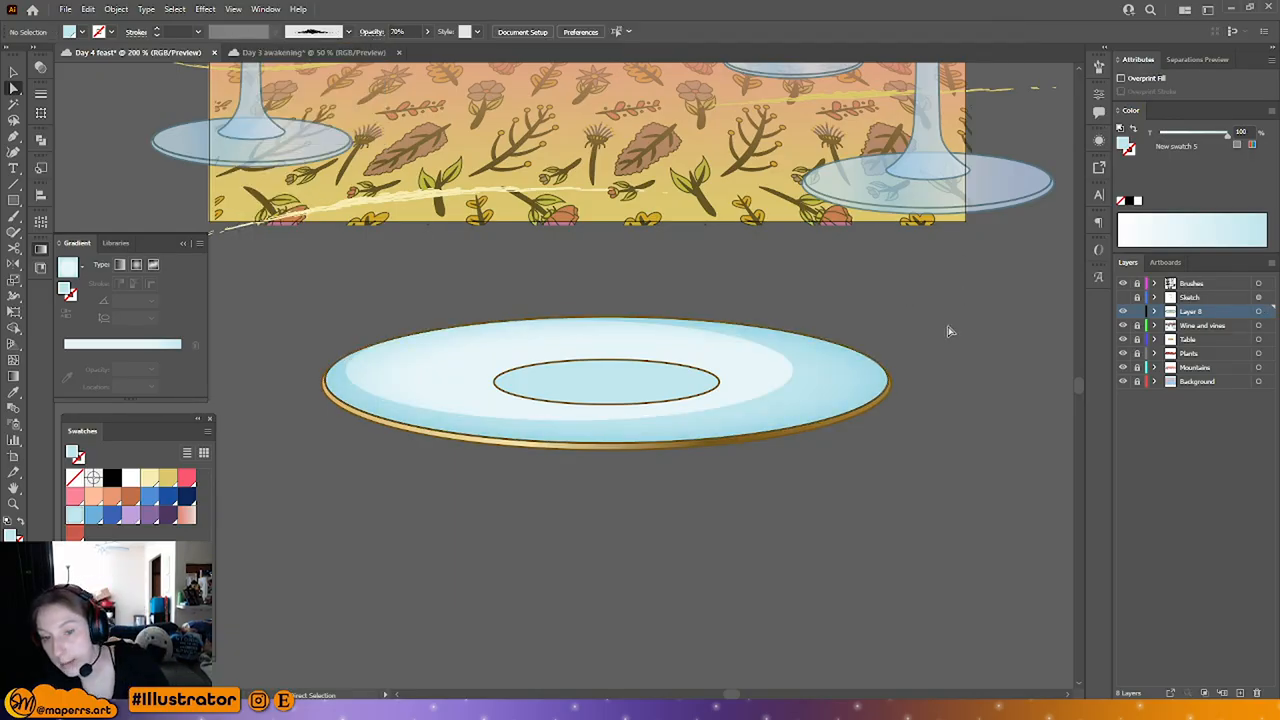
Step: Examine the shaded plate and its inner ellipse, comparing the plate with the whole table scene at a small scale
left_click(565, 385)
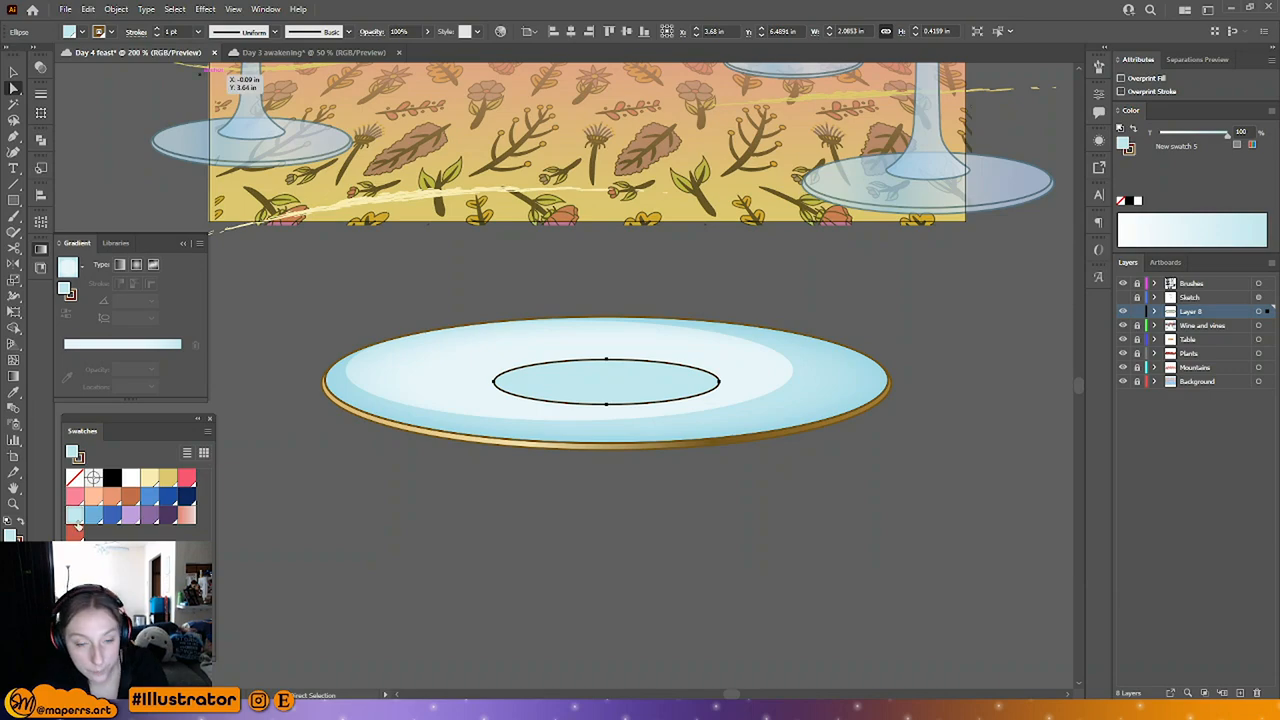
left_click(568, 519)
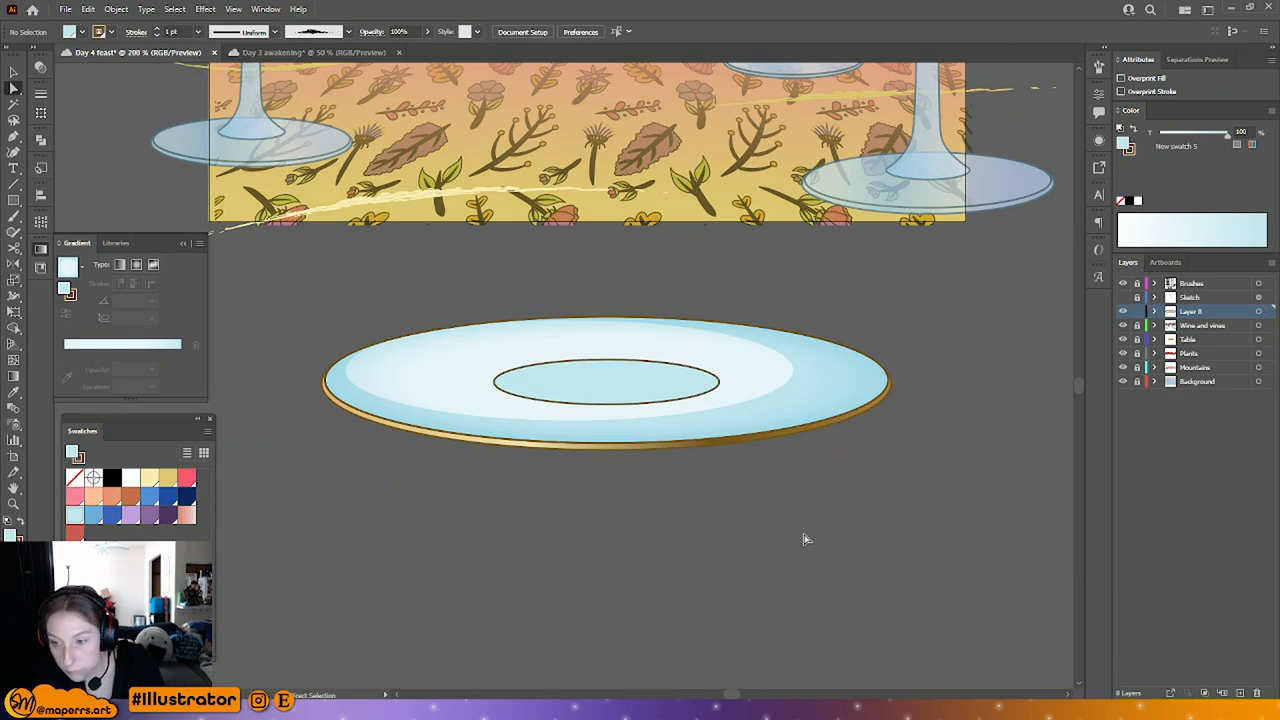
key("ctrl+minus")
key("ctrl+minus")
key("ctrl+minus")
key("ctrl+minus")
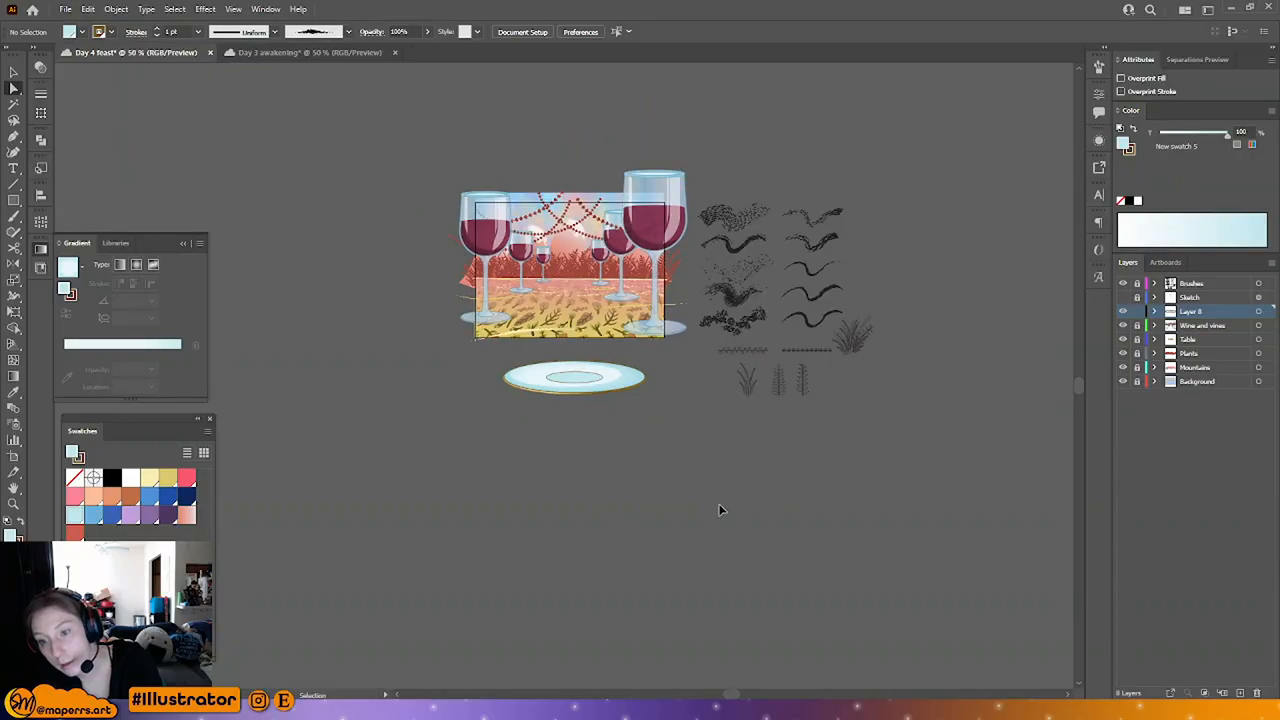
key("ctrl+equal")
key("ctrl+equal")
key("ctrl+equal")
key("ctrl+equal")
key("ctrl+equal")
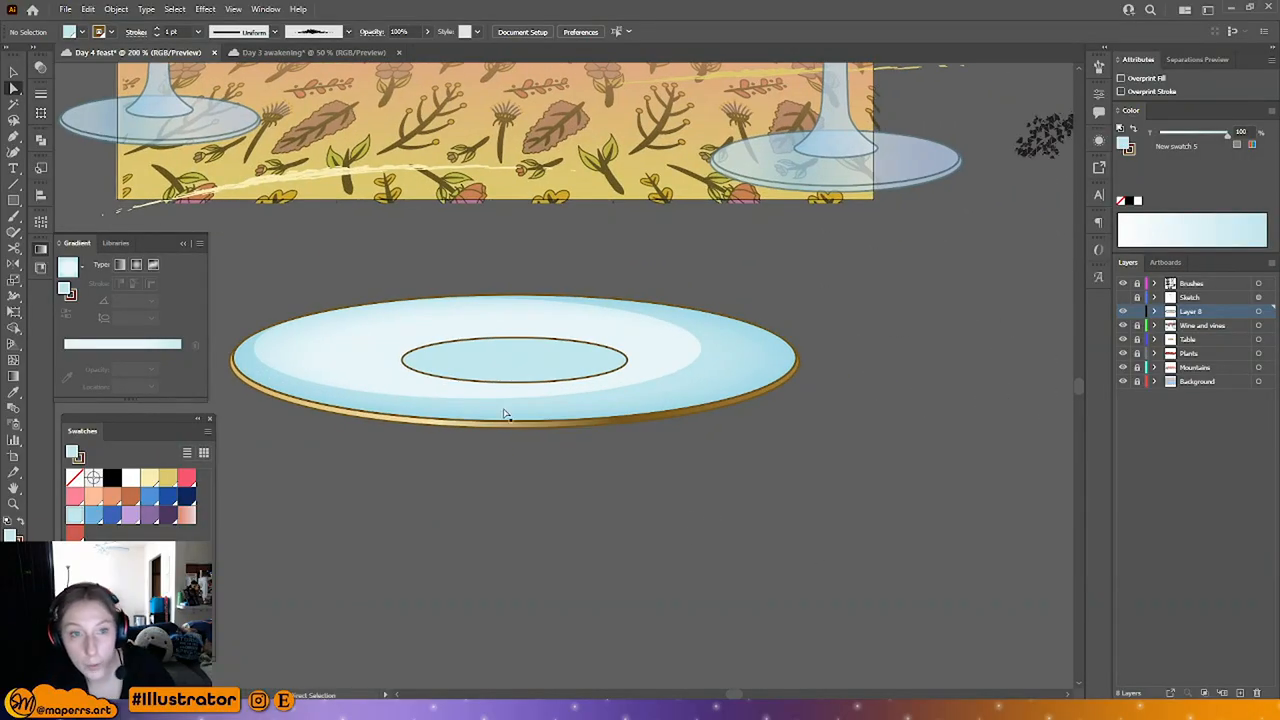
Step: Close the floating gradient settings and save the illustration
key("v")
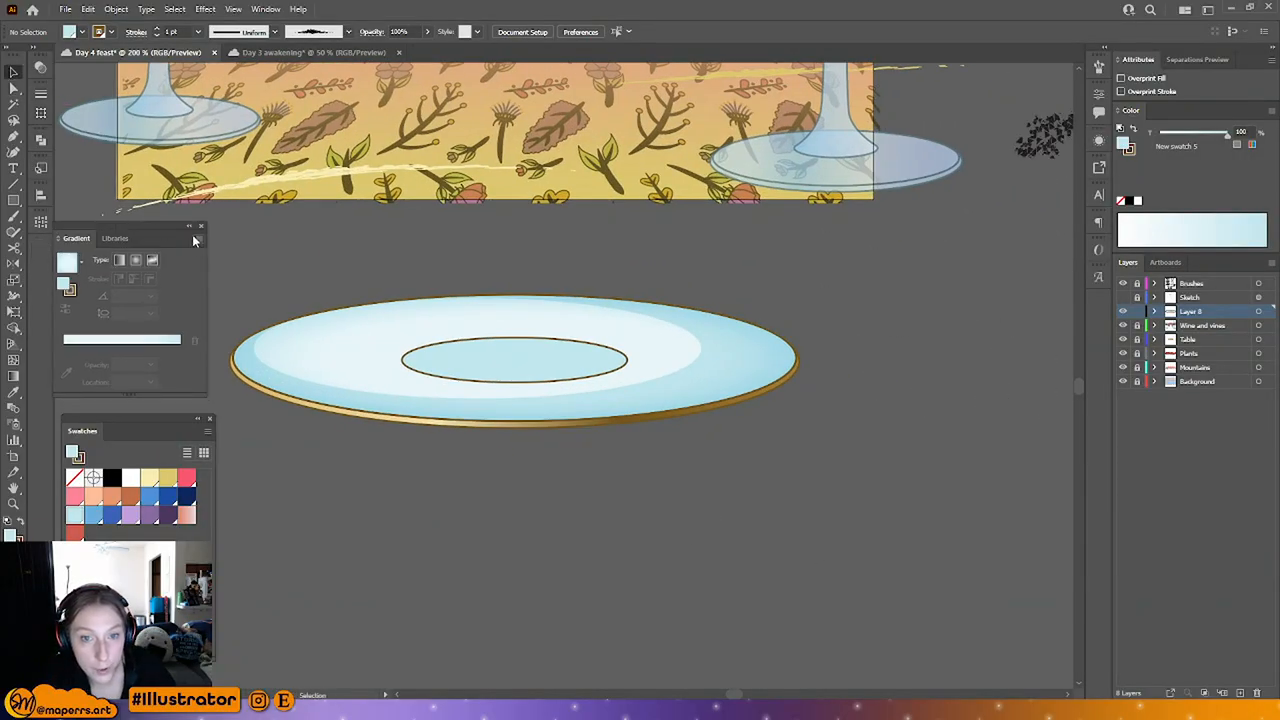
left_click(183, 243)
left_click_drag(78, 223, 45, 251)
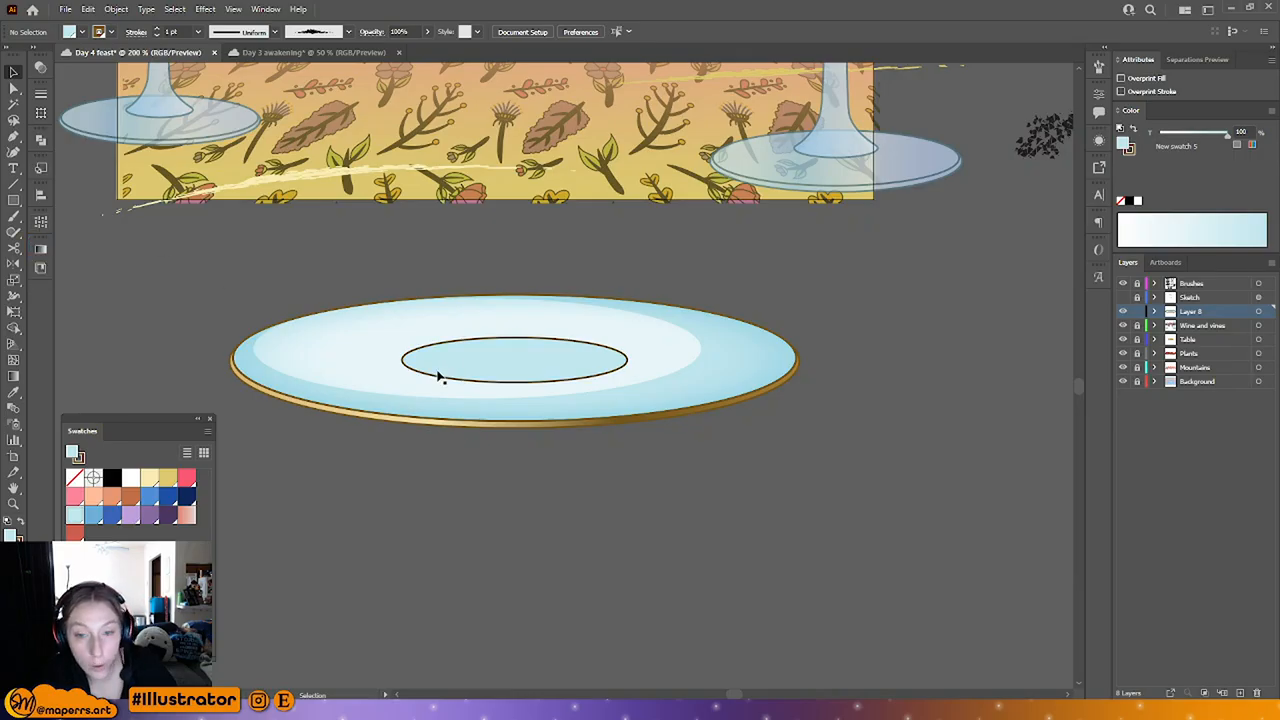
key("ctrl+minus")
scroll(830, 420, "up", 1)
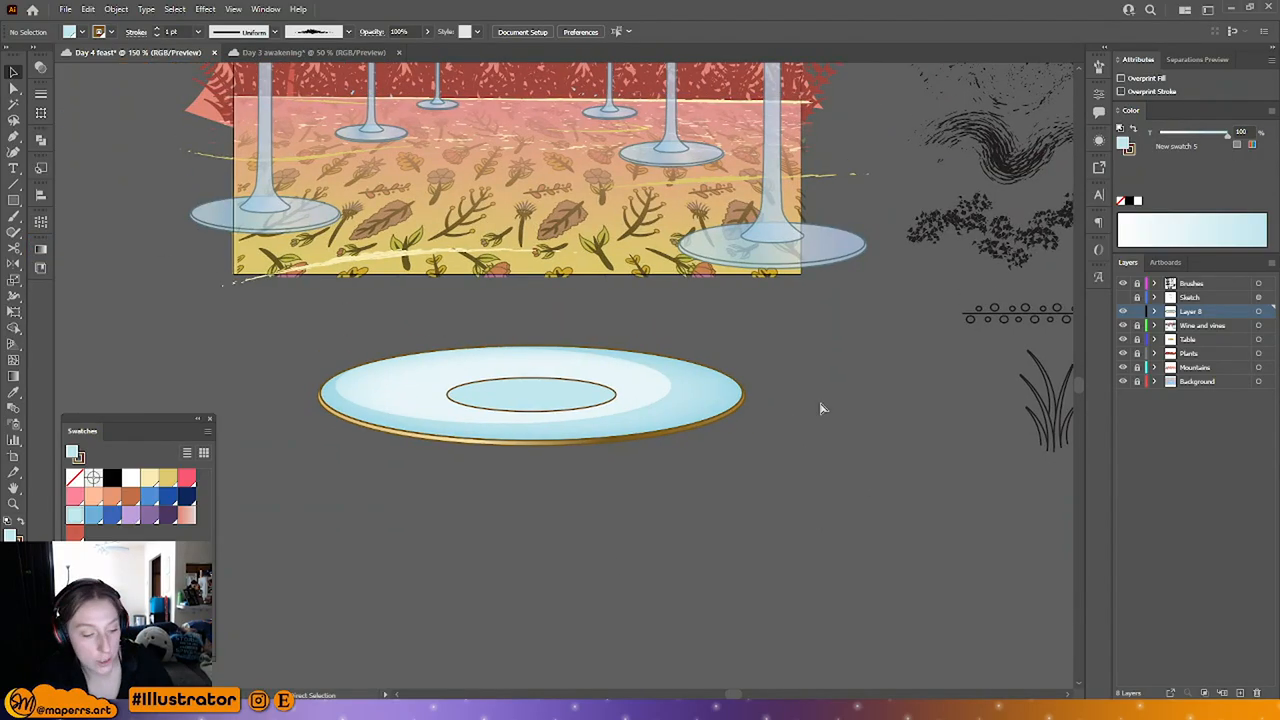
key("ctrl+s")
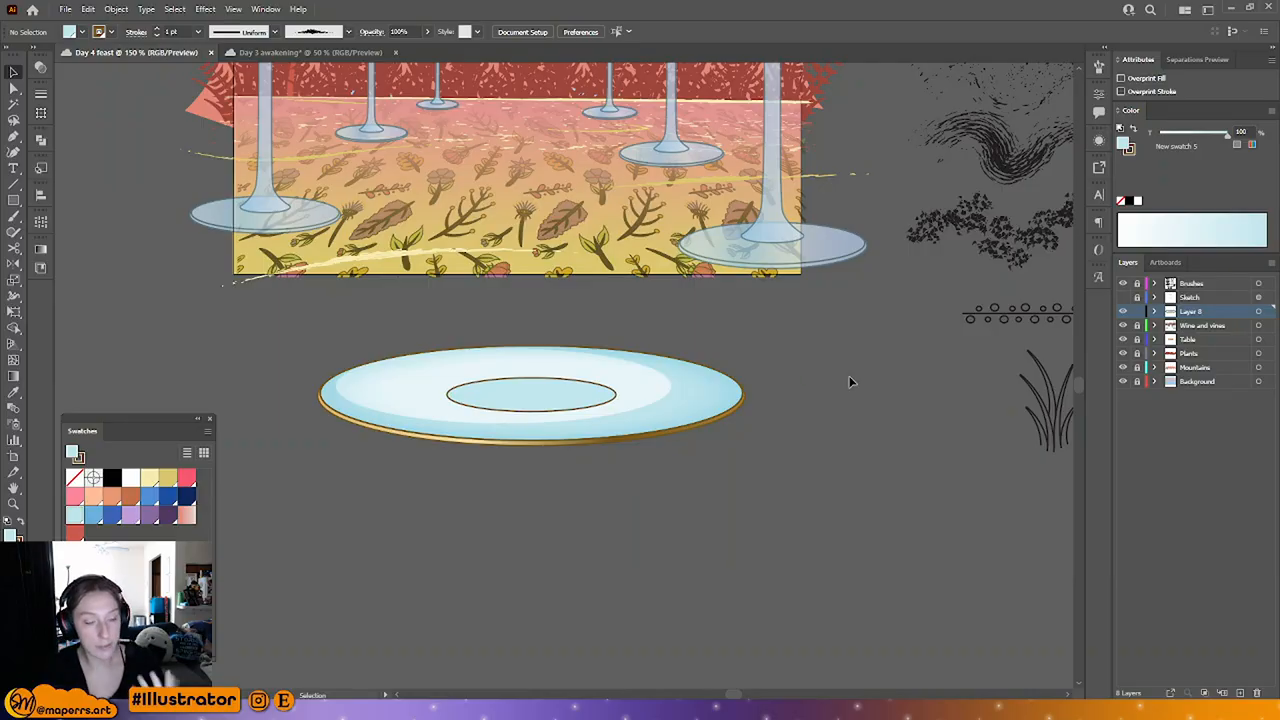
scroll(850, 382, "up", 1)
key("ctrl+a")
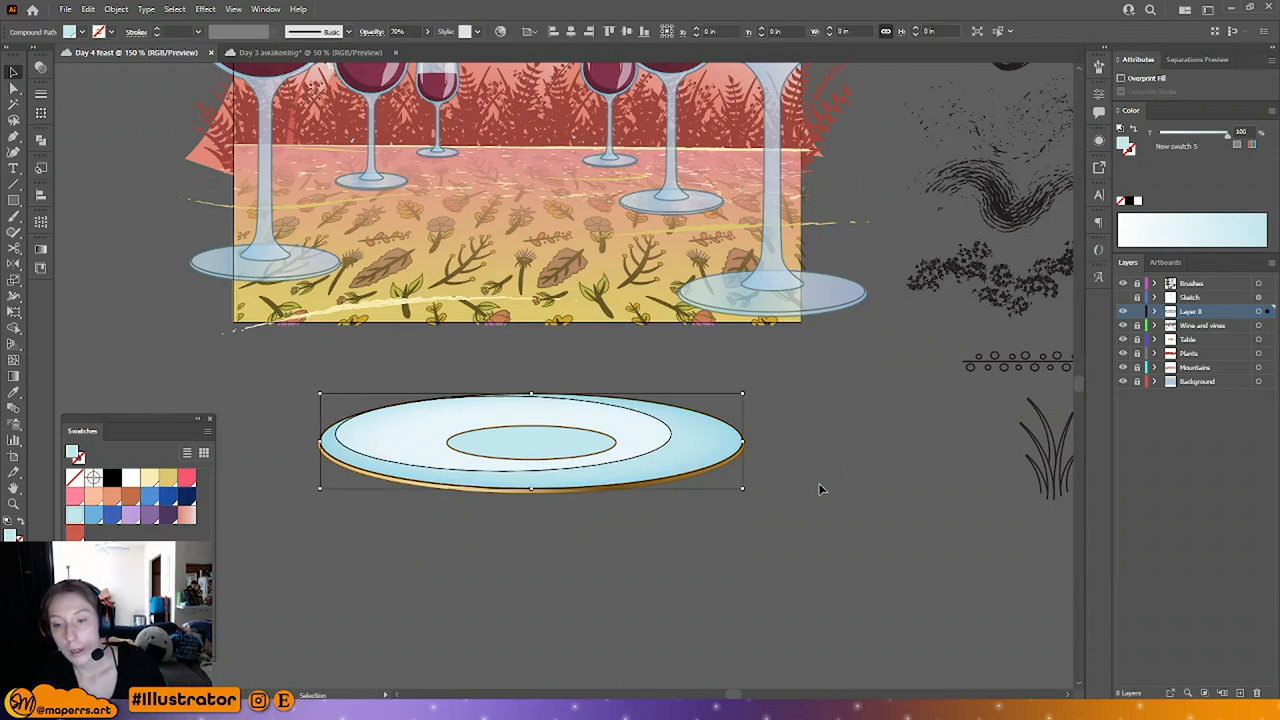
left_click(820, 486)
left_click_drag(820, 437, 249, 588)
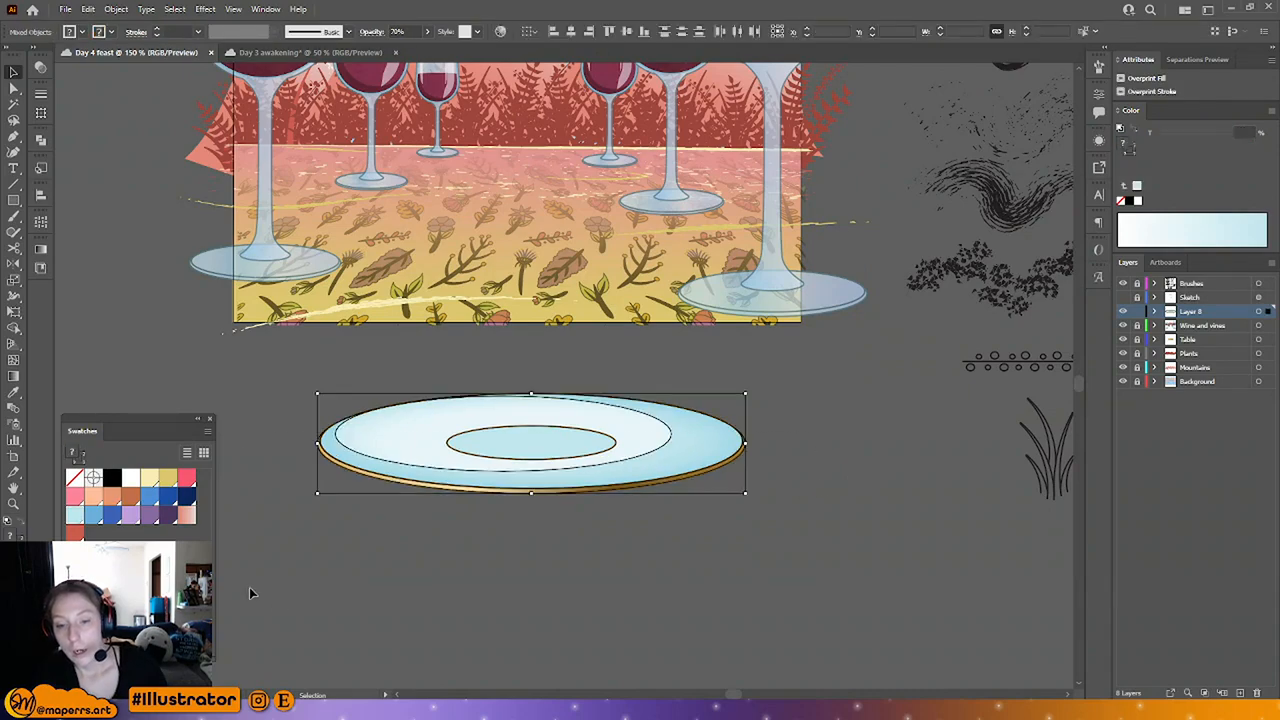
Step: Apply the front ellipse's pale blue radial gradient to the plate's inner ellipse with the Eyedropper
left_click(13, 88)
left_click(547, 456)
key("i")
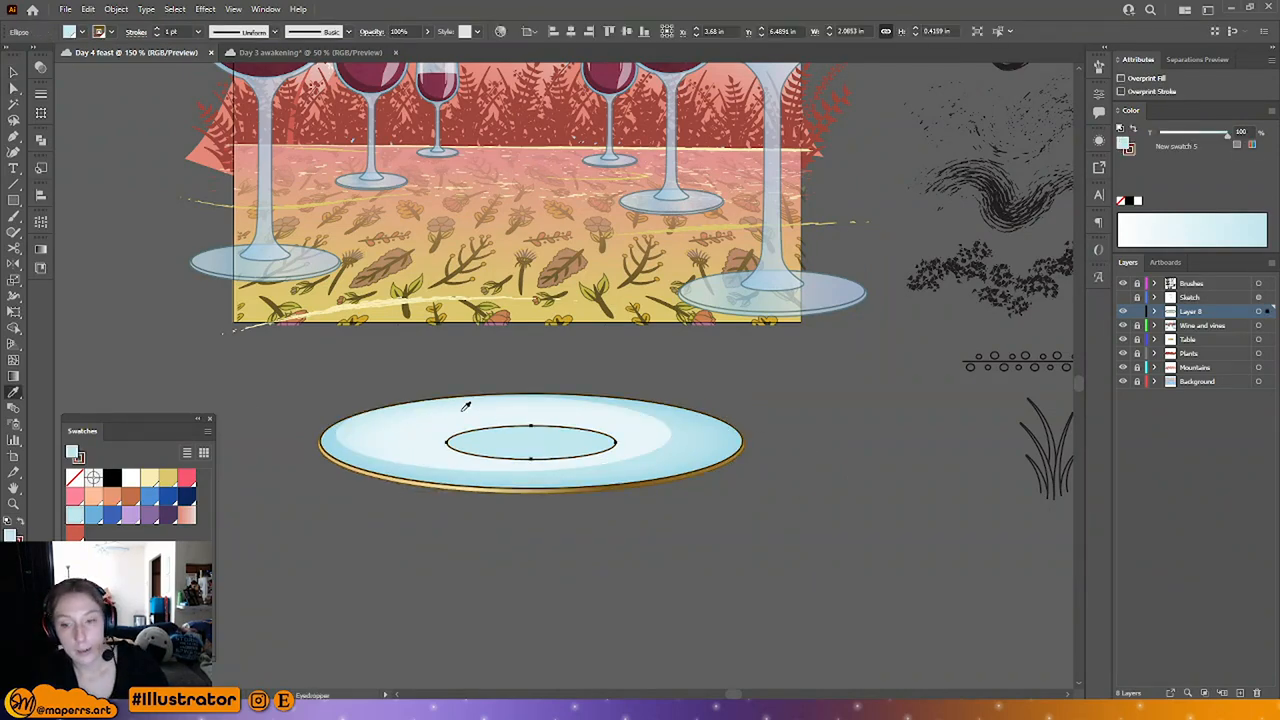
left_click(463, 406)
left_click(14, 73)
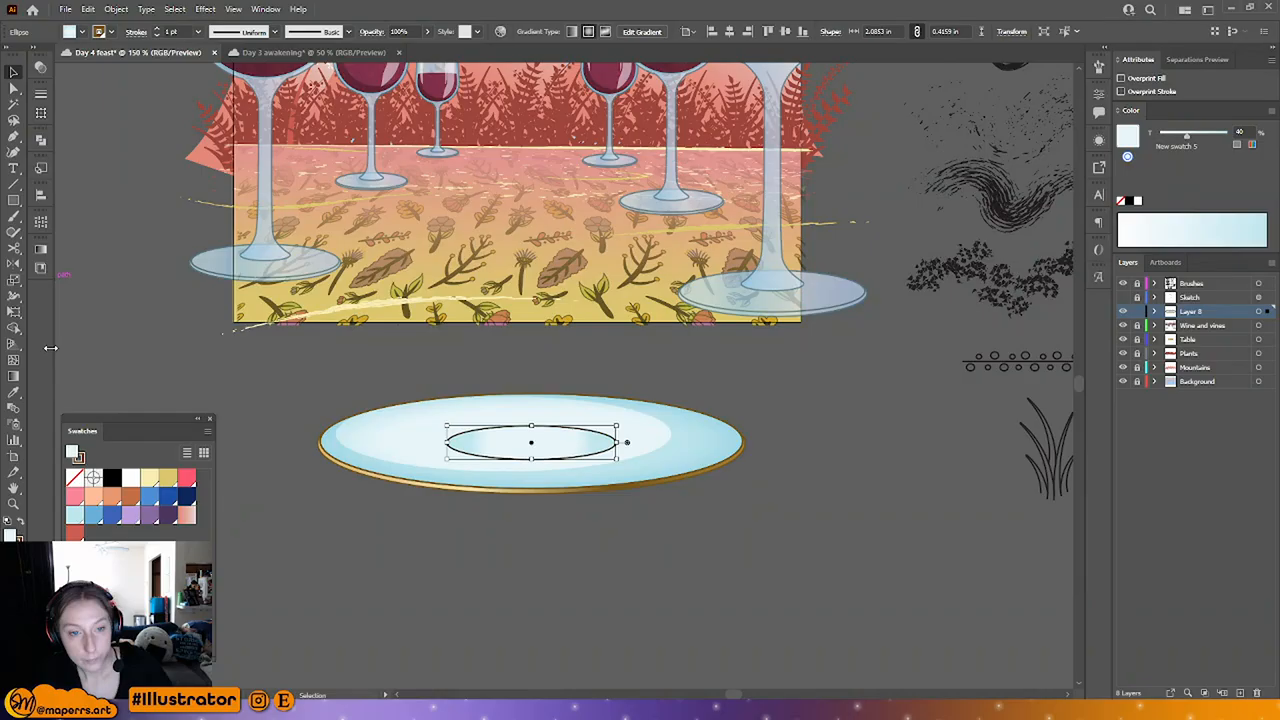
Step: Fit the inner ellipse's radial gradient to its width, flatten it to an aspect ratio of about 20.5%, and save the file
left_click(41, 250)
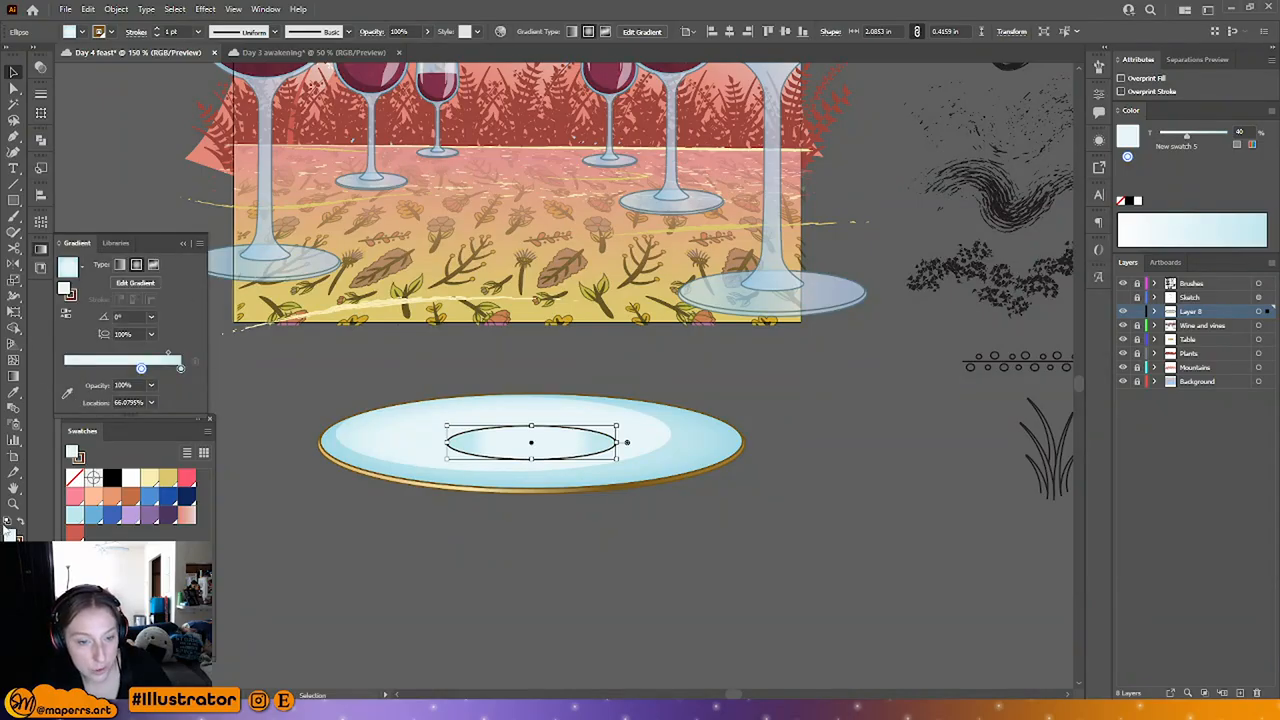
right_click(530, 444)
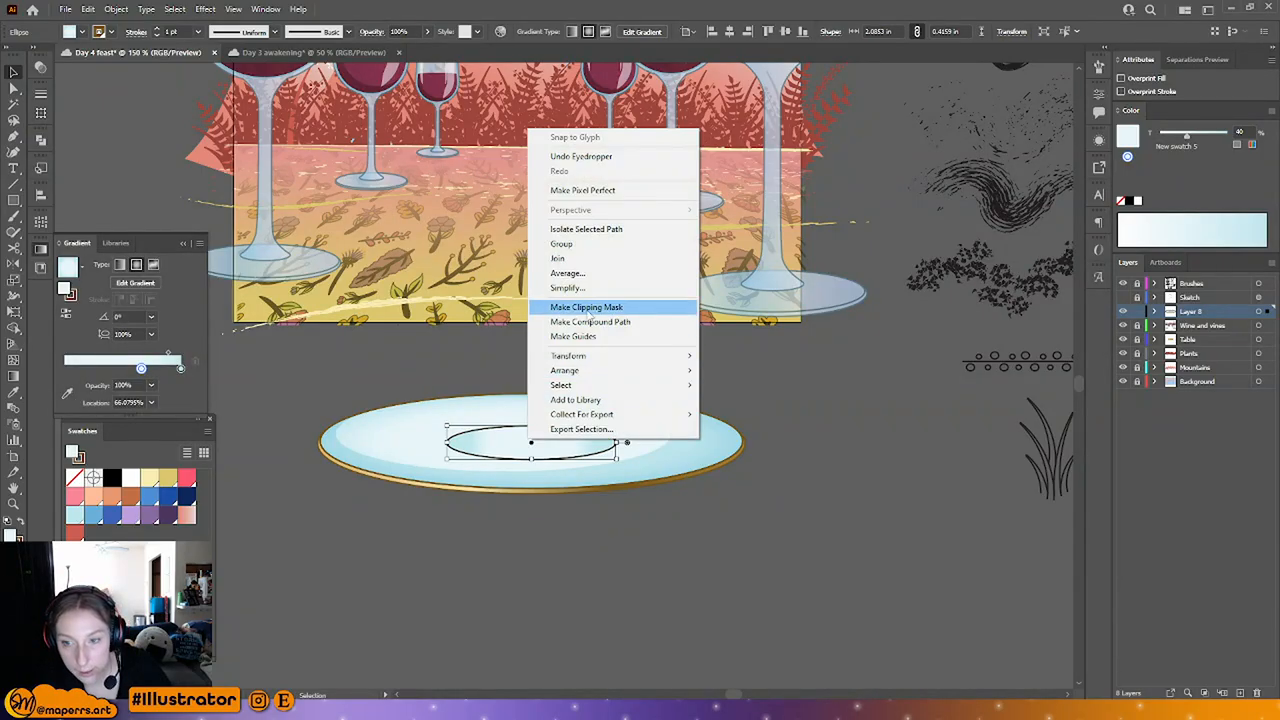
left_click(543, 557)
key("ctrl+plus")
left_click(551, 484)
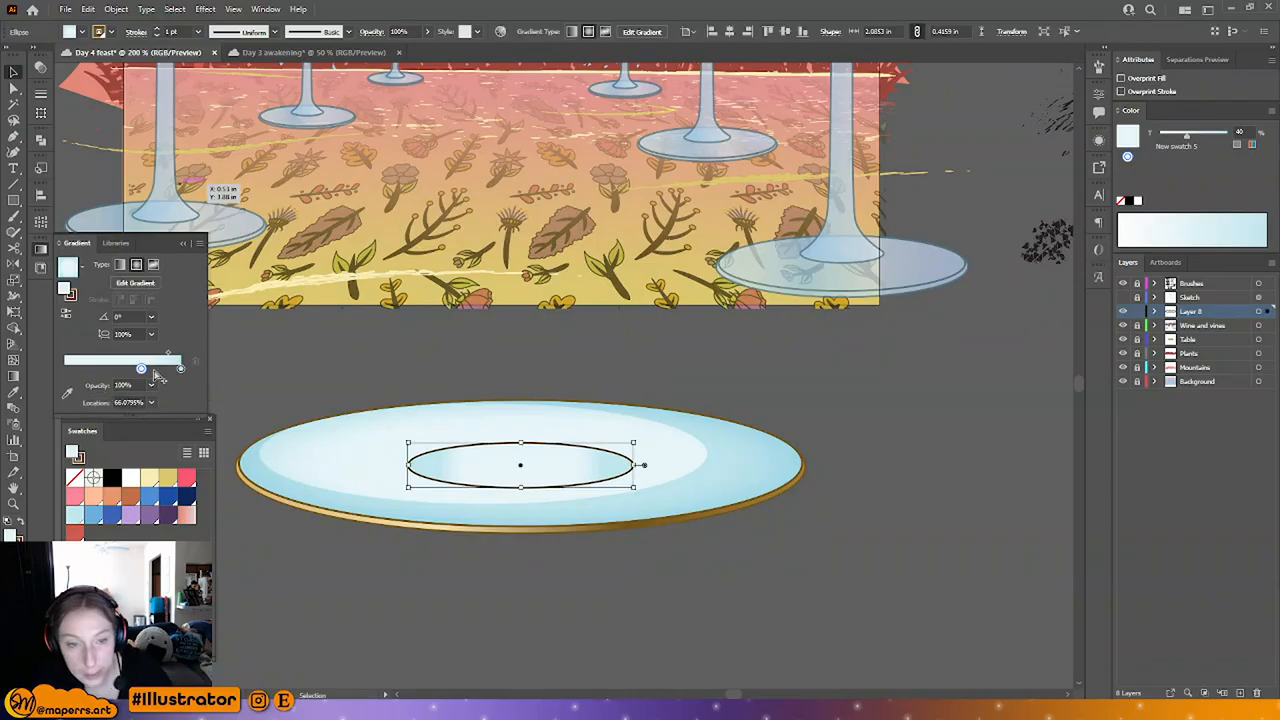
key("g")
left_click_drag(520, 384, 521, 443)
left_click_drag(609, 466, 636, 465)
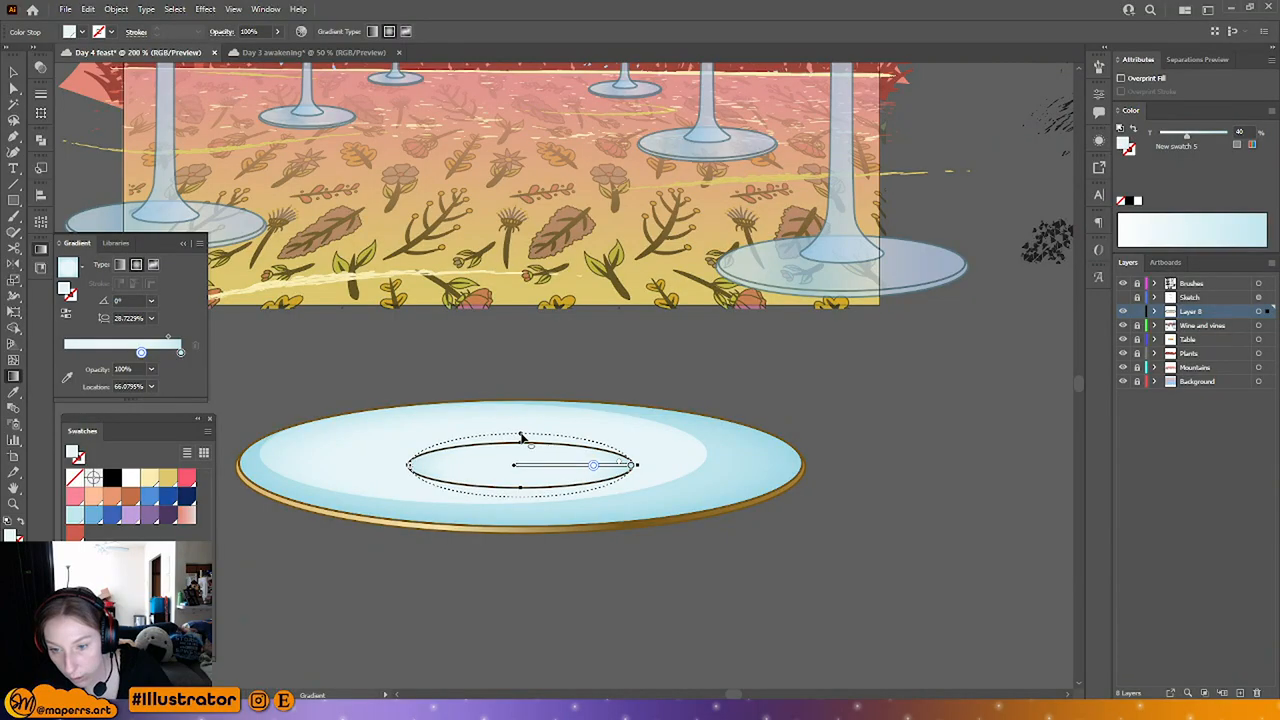
left_click_drag(520, 437, 523, 446)
key("ctrl+s")
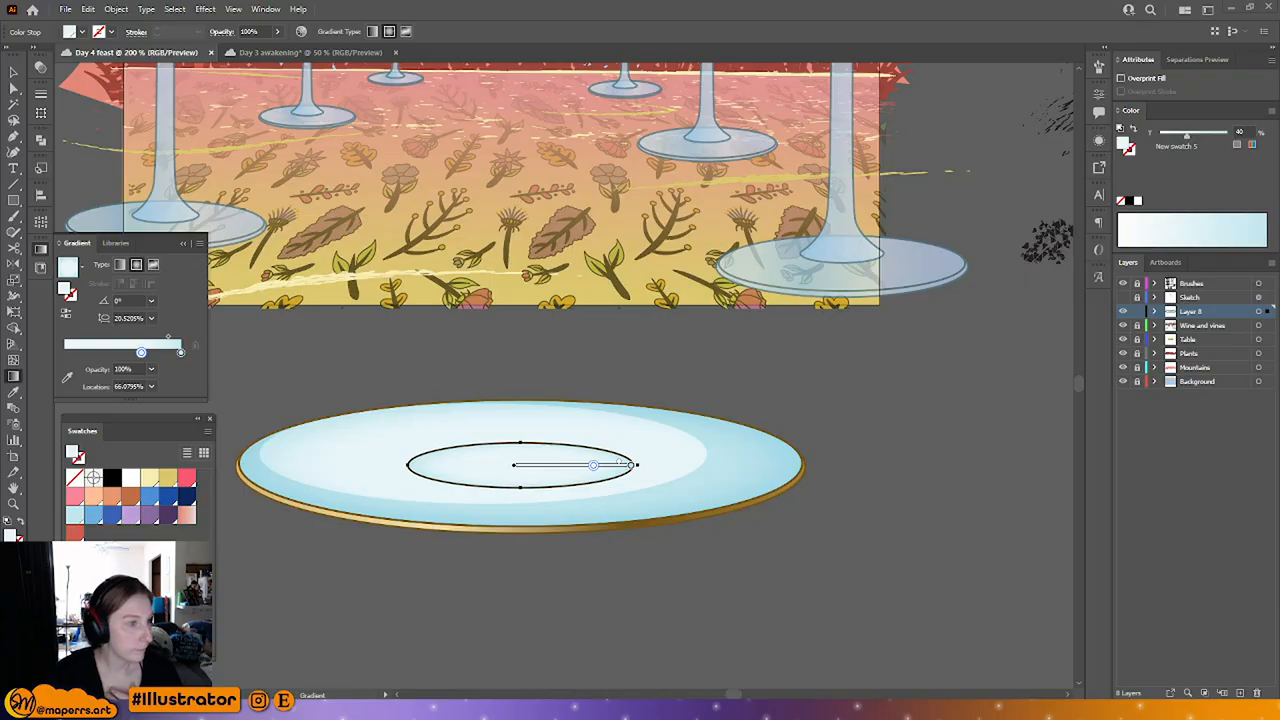
Step: Switch to Adobe Bridge and preview "Day 2 Dream Art.jpg" from the 04_Final Files folder at full screen
left_click_drag(0, 200, 564, 61)
double_click(567, 60)
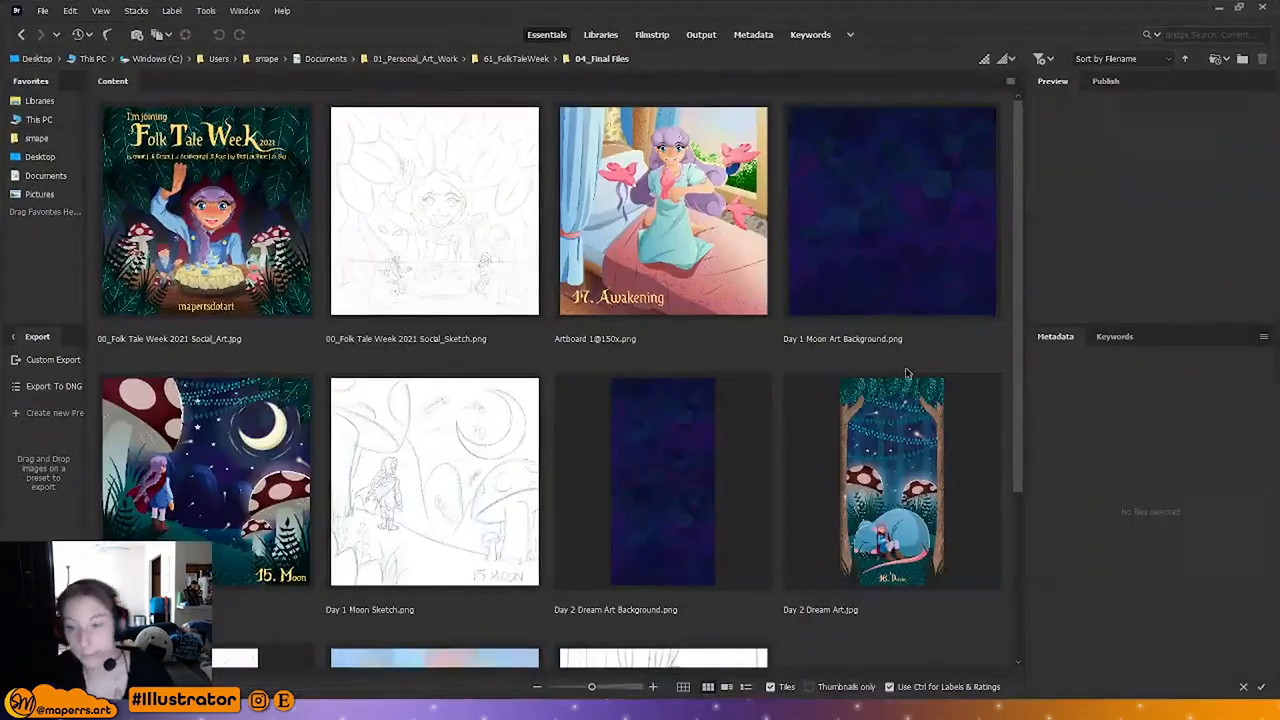
left_click(842, 456)
key("space")
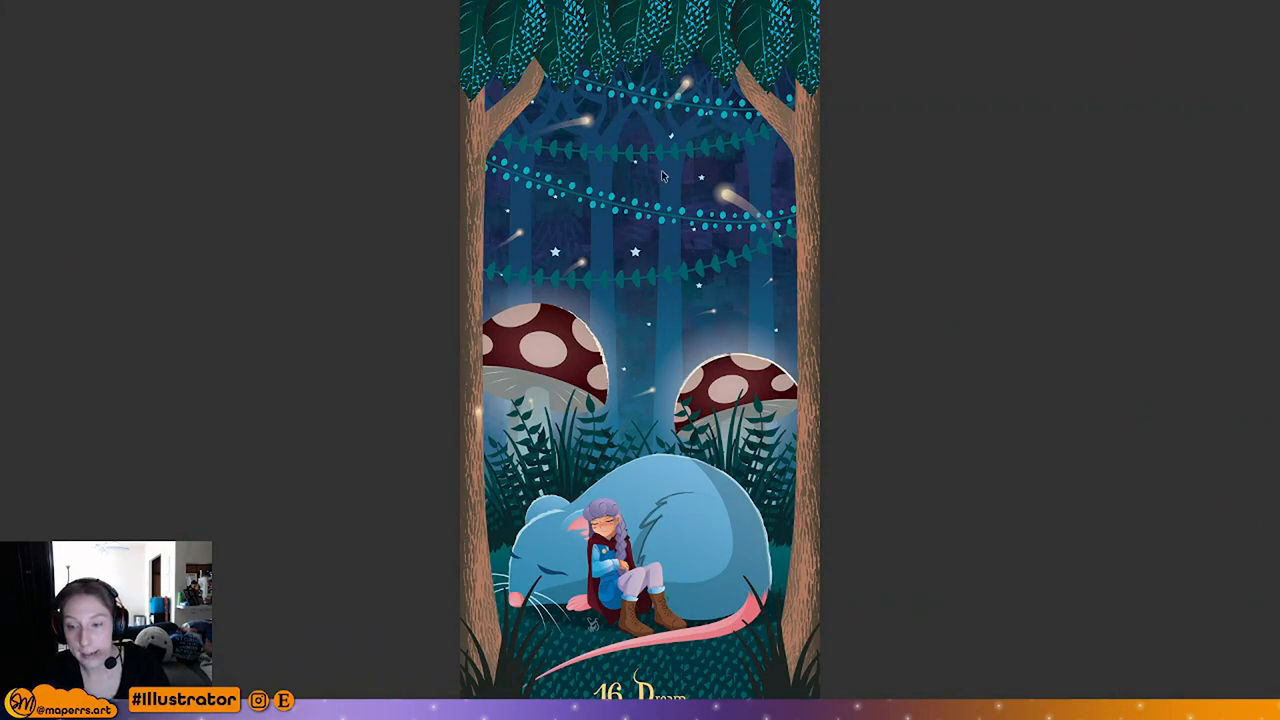
Step: Close the full-screen preview and select "Day 2 Dream Sketch.png" in the 04_Final Files folder to check it
key("space")
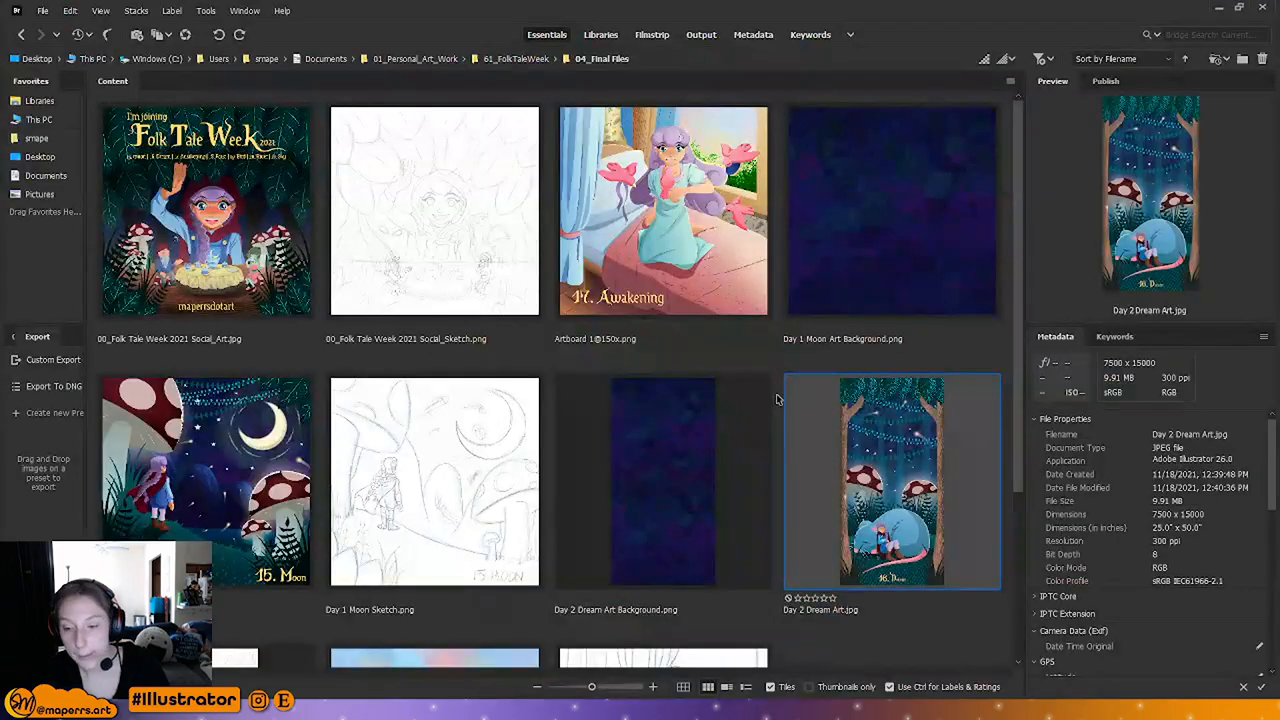
scroll(829, 390, "down", 3)
left_click(770, 560)
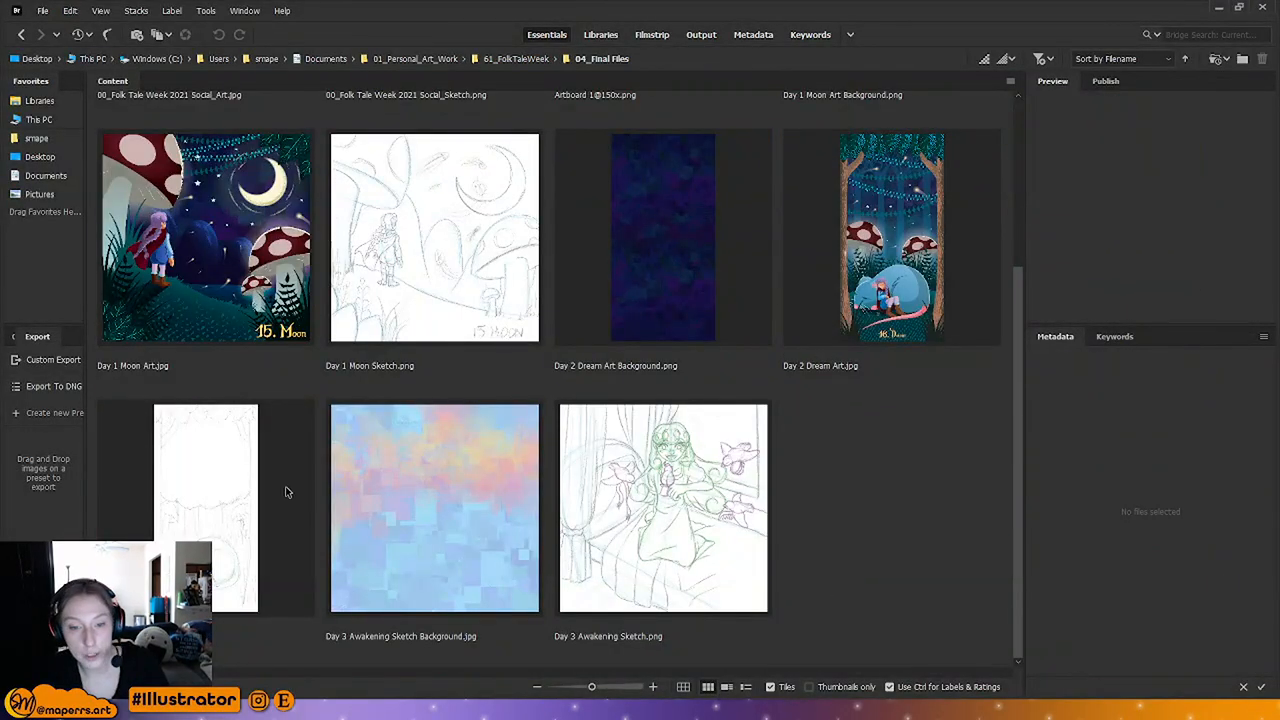
left_click(229, 492)
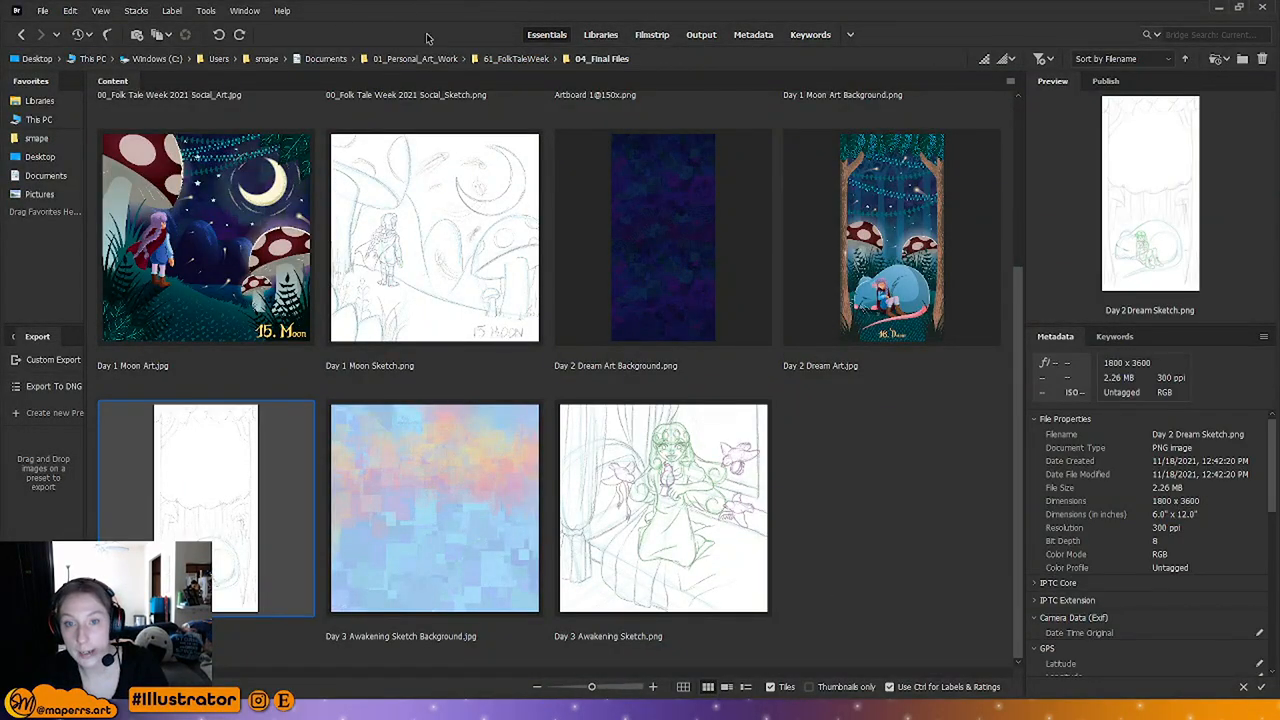
left_click_drag(1019, 12, 0, 152)
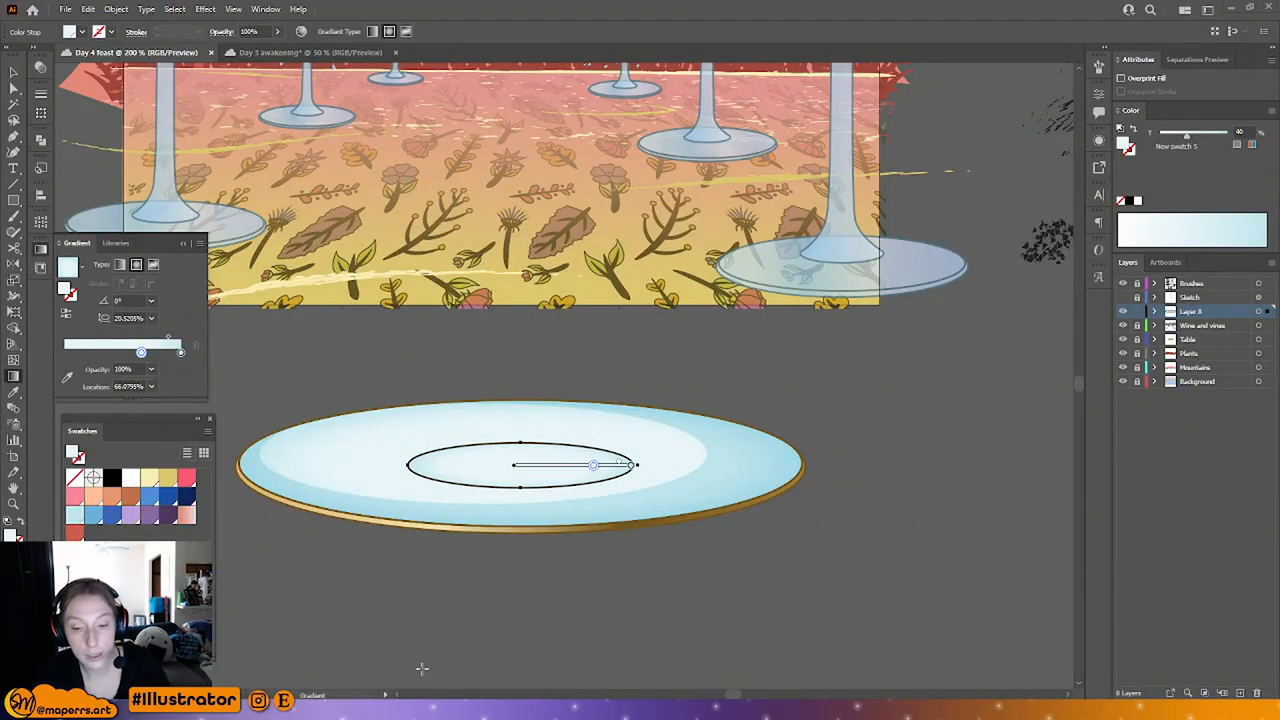
Step: Return to Illustrator to deselect the plate's inner ellipse, and open the "Folk tale dream" cloud document in Photoshop
left_click(421, 668)
left_click(14, 73)
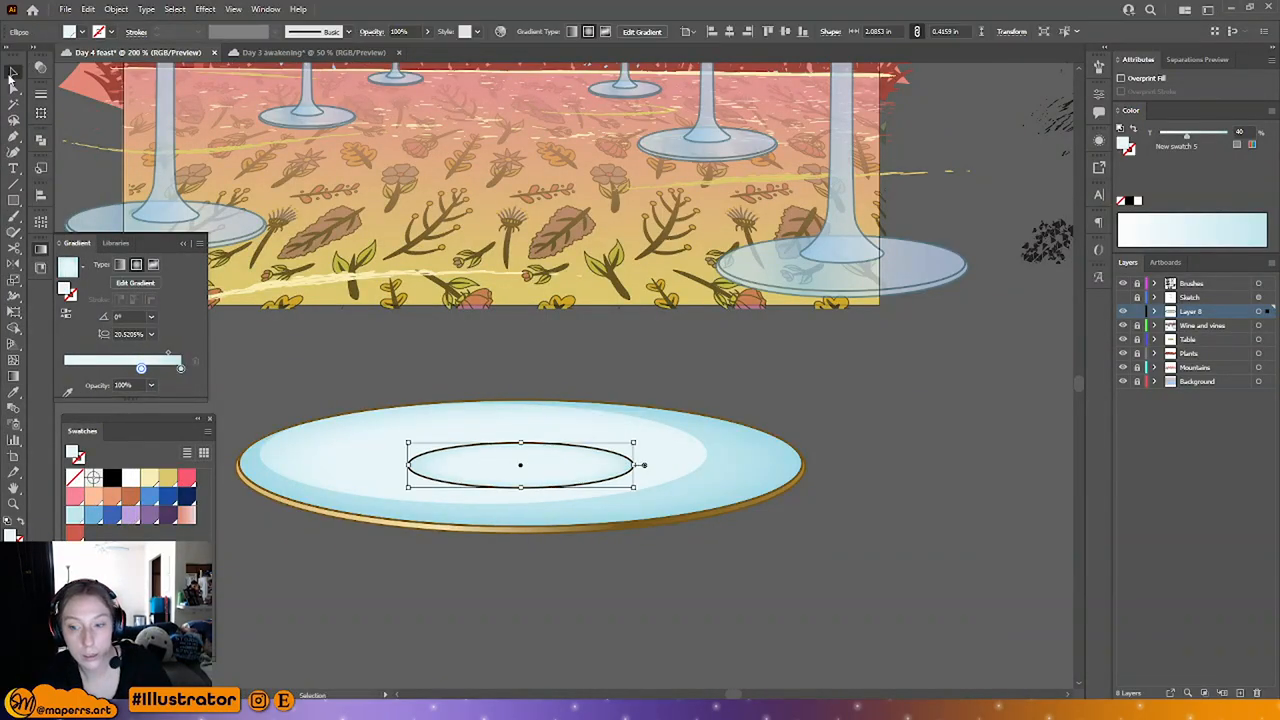
left_click(386, 635)
left_click(400, 711)
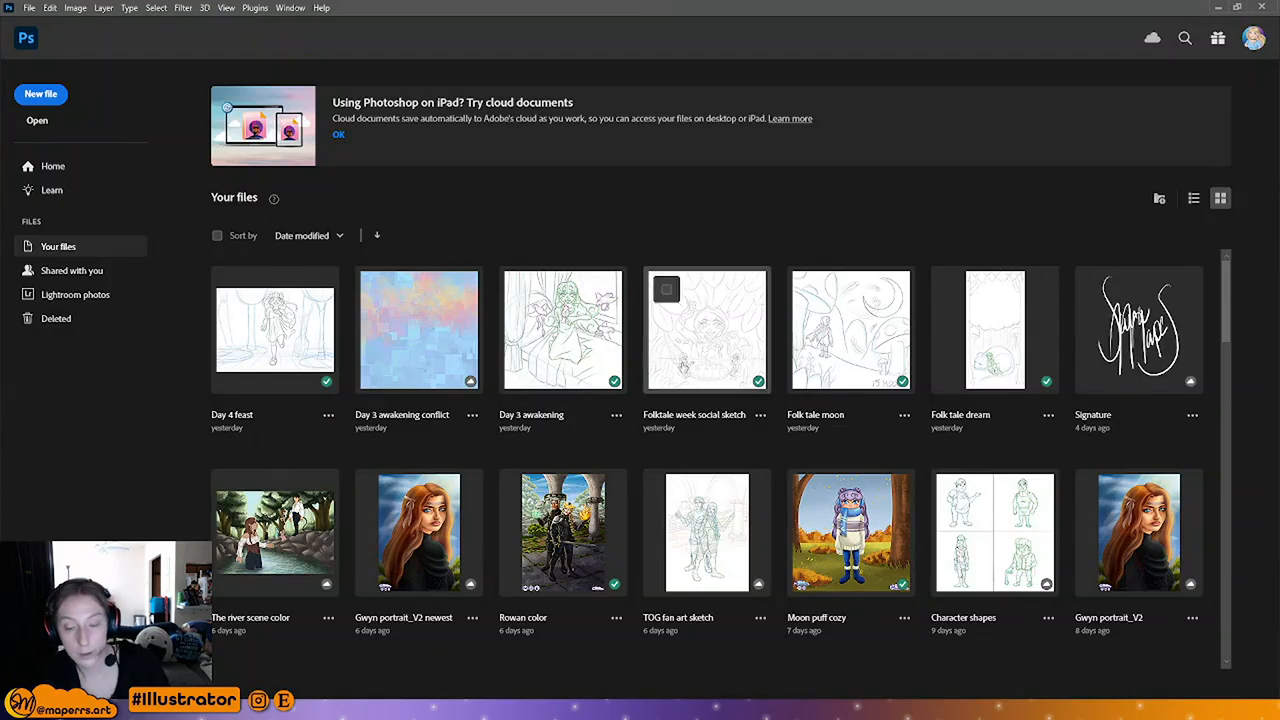
left_click(1035, 341)
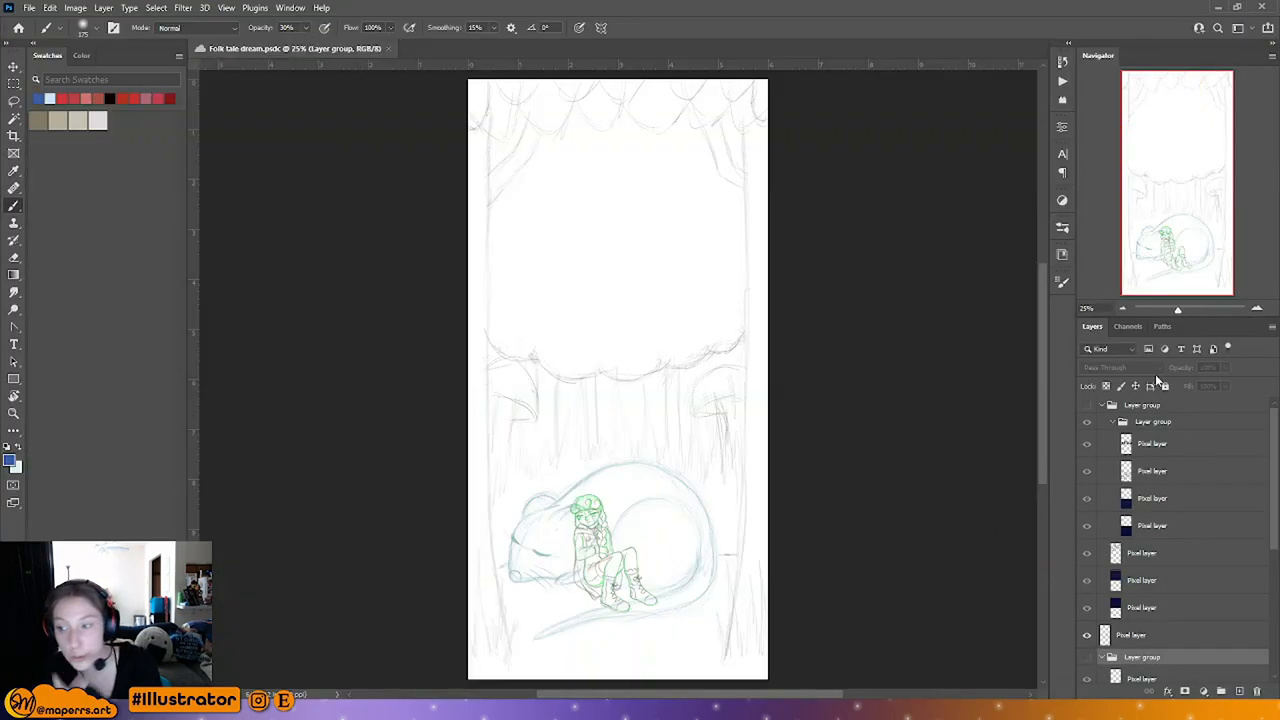
Step: Show the layer group with the two sketched figures holding hands above the sleeping mouse, and close the document after viewing
left_click(1087, 406)
left_click(1088, 407)
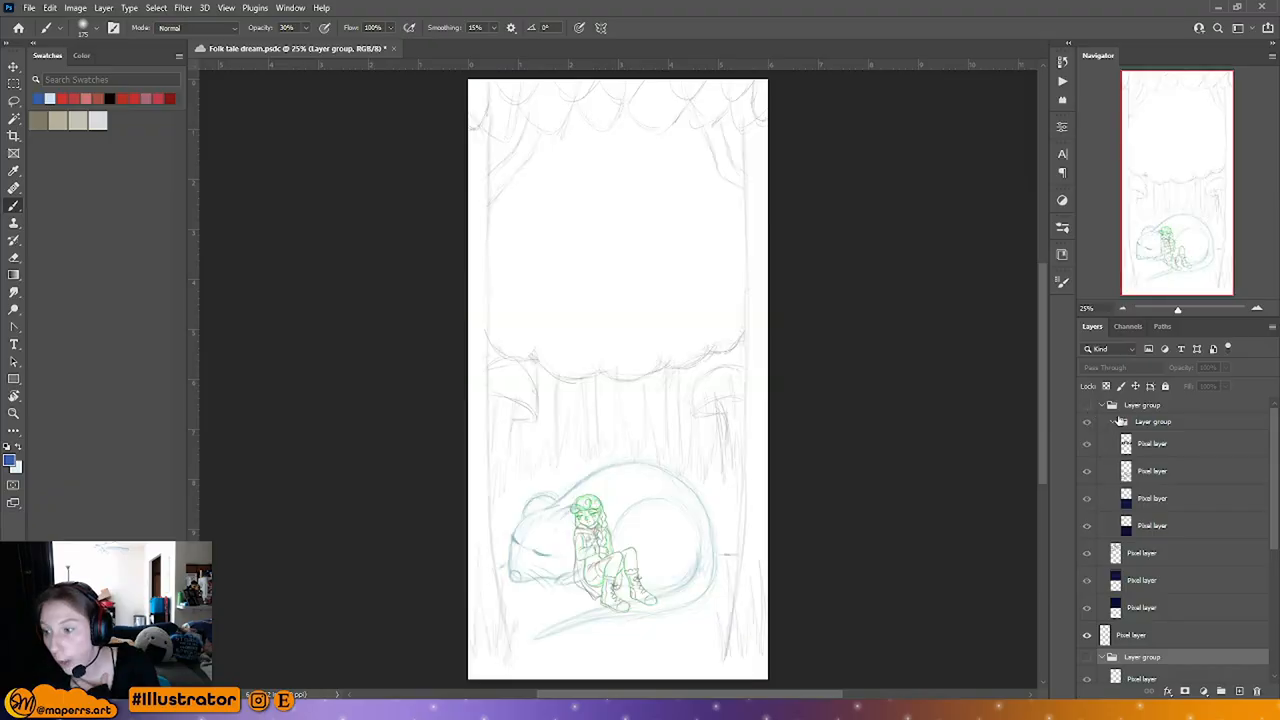
left_click(1102, 406)
left_click(1088, 450)
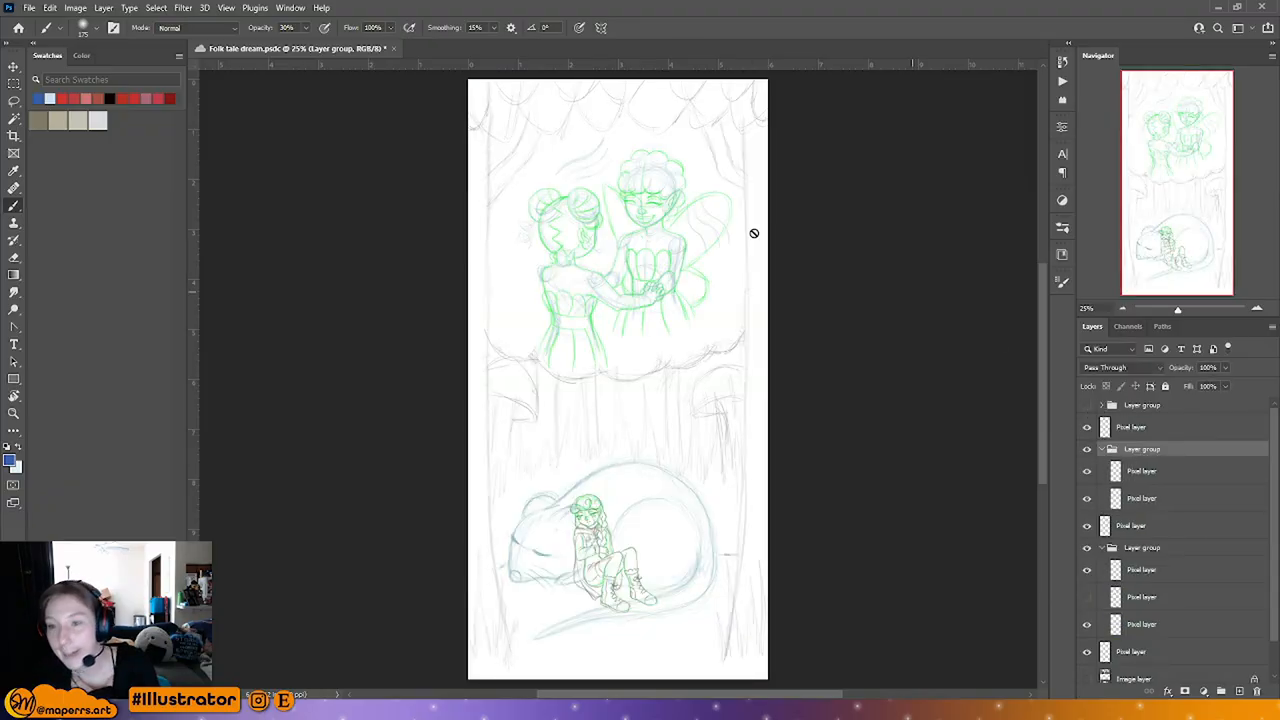
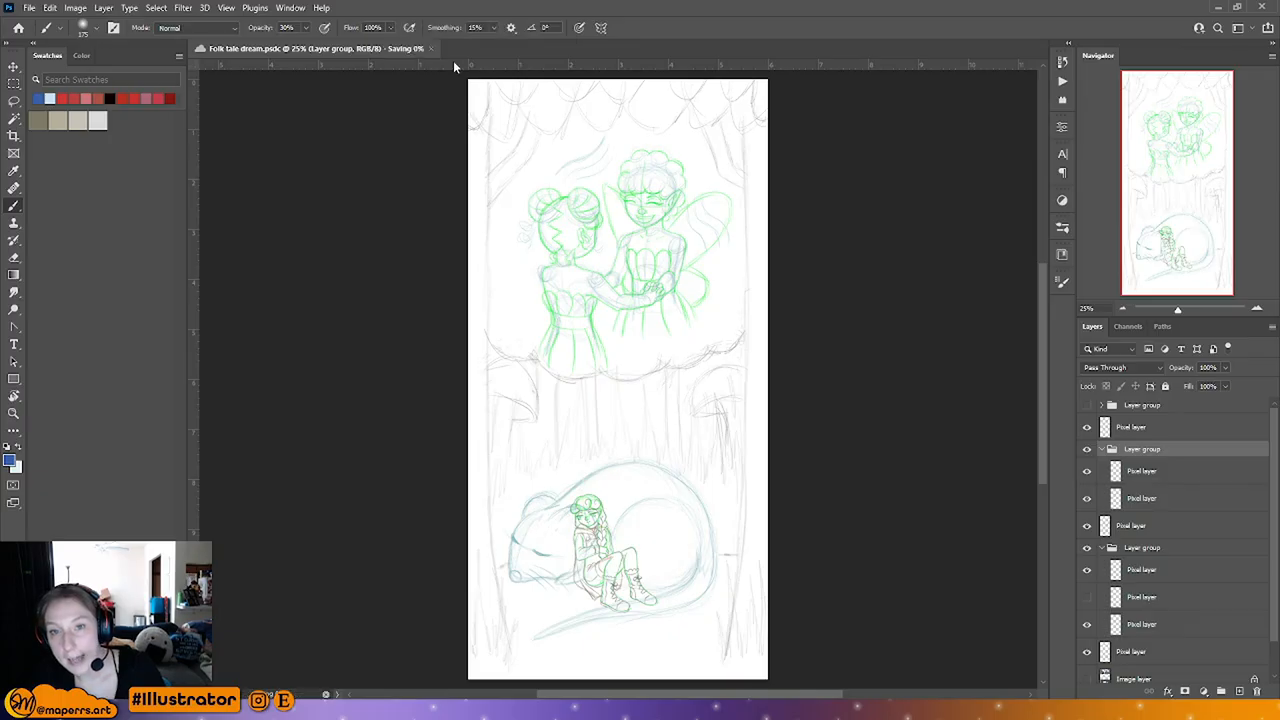
key("ctrl+w")
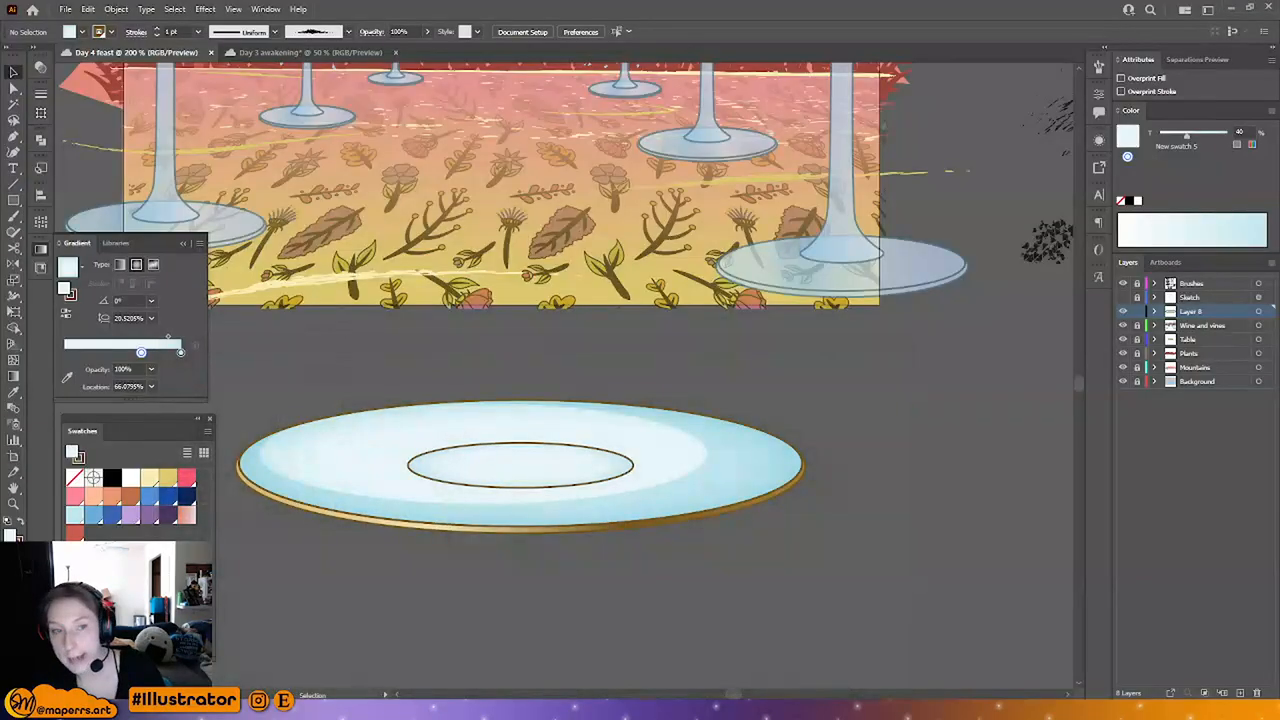
Step: Select all the plate's ellipses below the artboard in Illustrator and group them
key("ctrl+minus")
key("ctrl+minus")
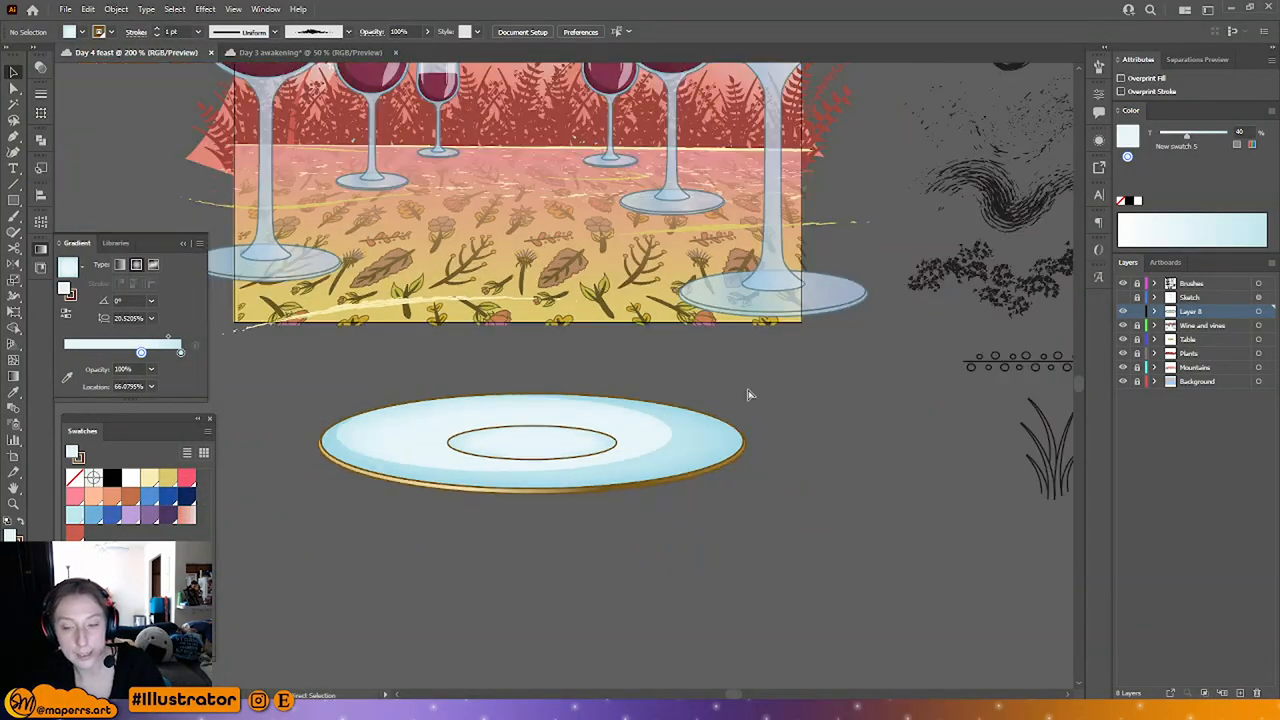
scroll(712, 430, "up", 1)
left_click(600, 457)
left_click_drag(711, 491, 398, 422)
key("ctrl+g")
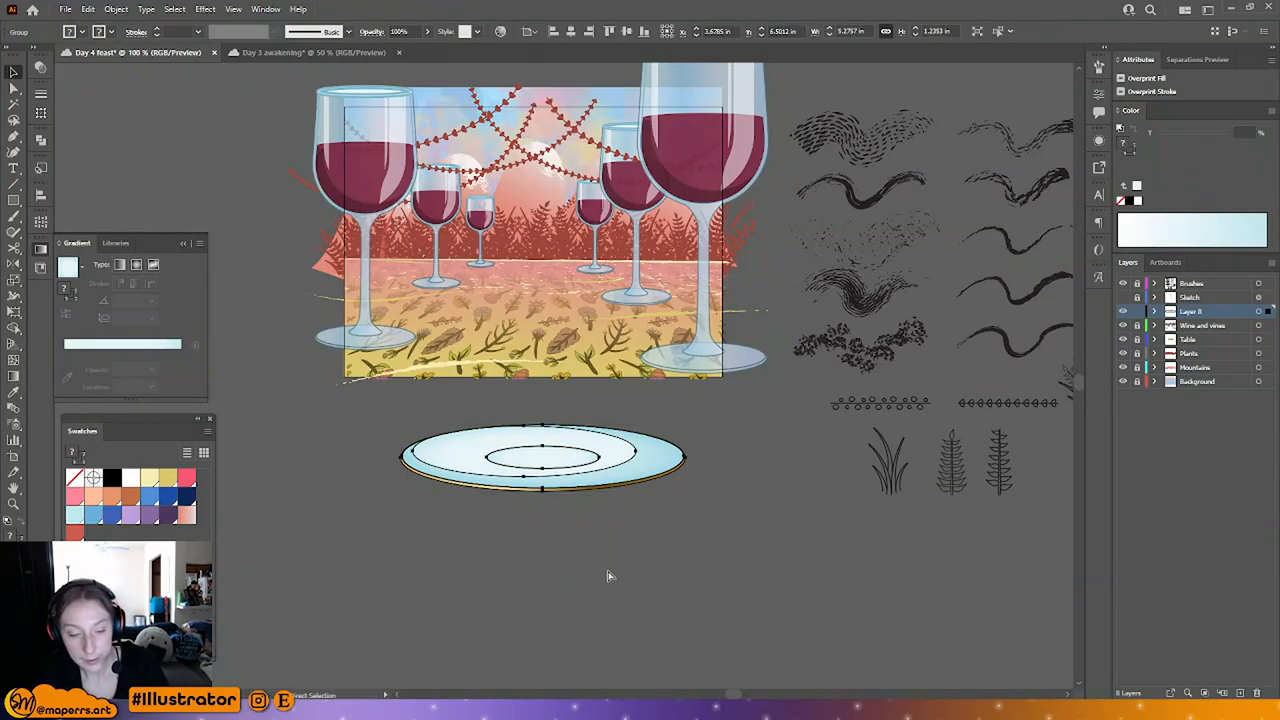
Step: Isolate the plate group and place a copy of its large blue ellipse in front of the other shapes
key("ctrl+plus")
key("ctrl+plus")
double_click(674, 426)
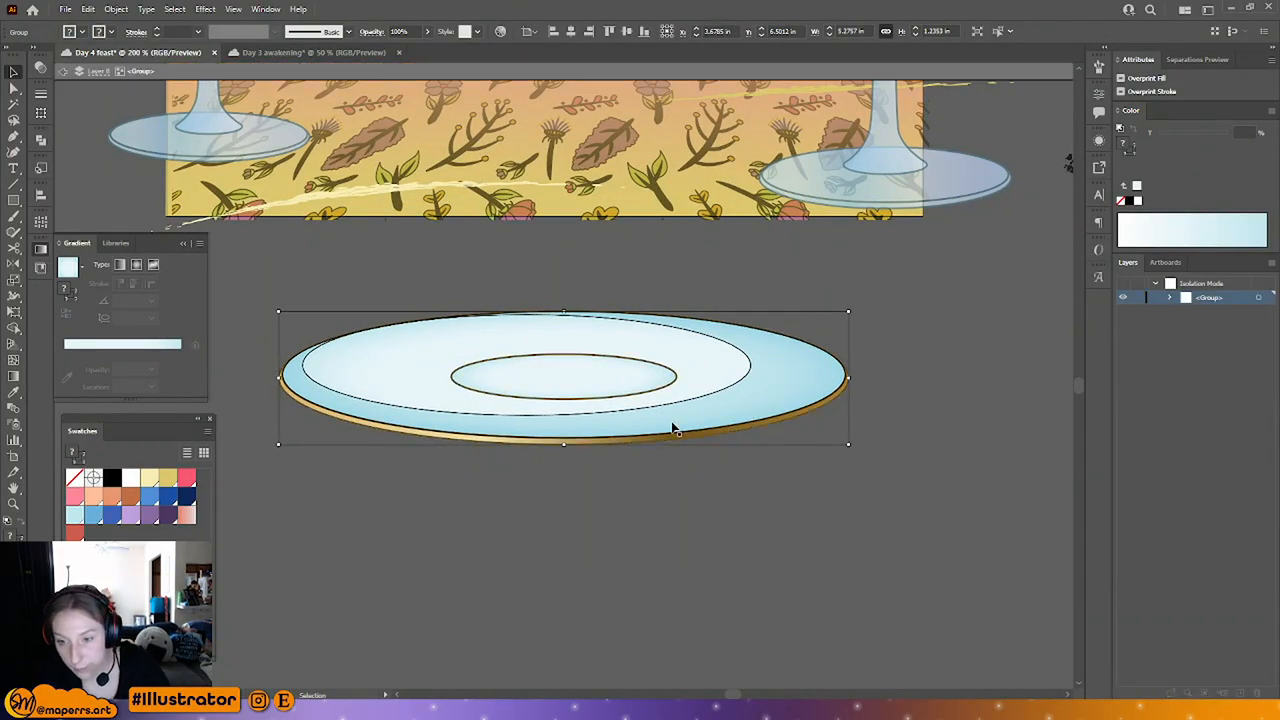
left_click(437, 371)
key("ctrl+shift+bracketright")
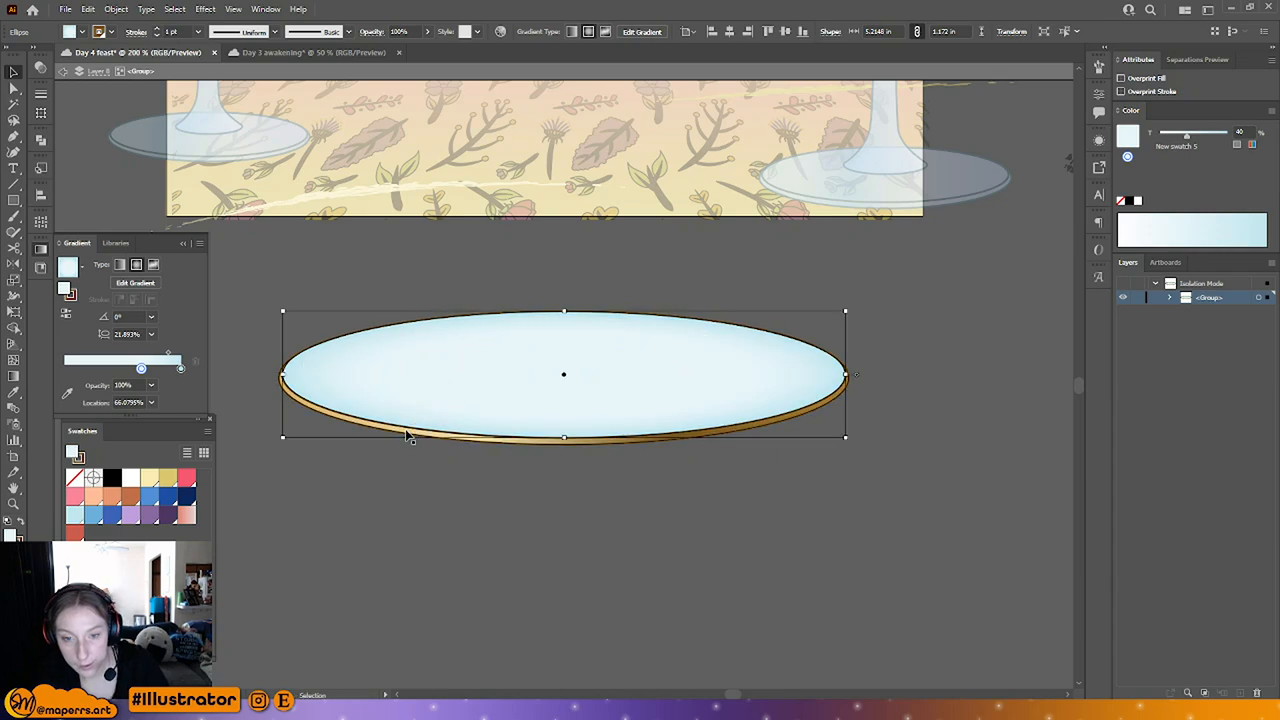
Step: Offset the copied ellipse slightly down and left of the plate and send it to the back of the group
left_click_drag(486, 423, 486, 438)
right_click(486, 438)
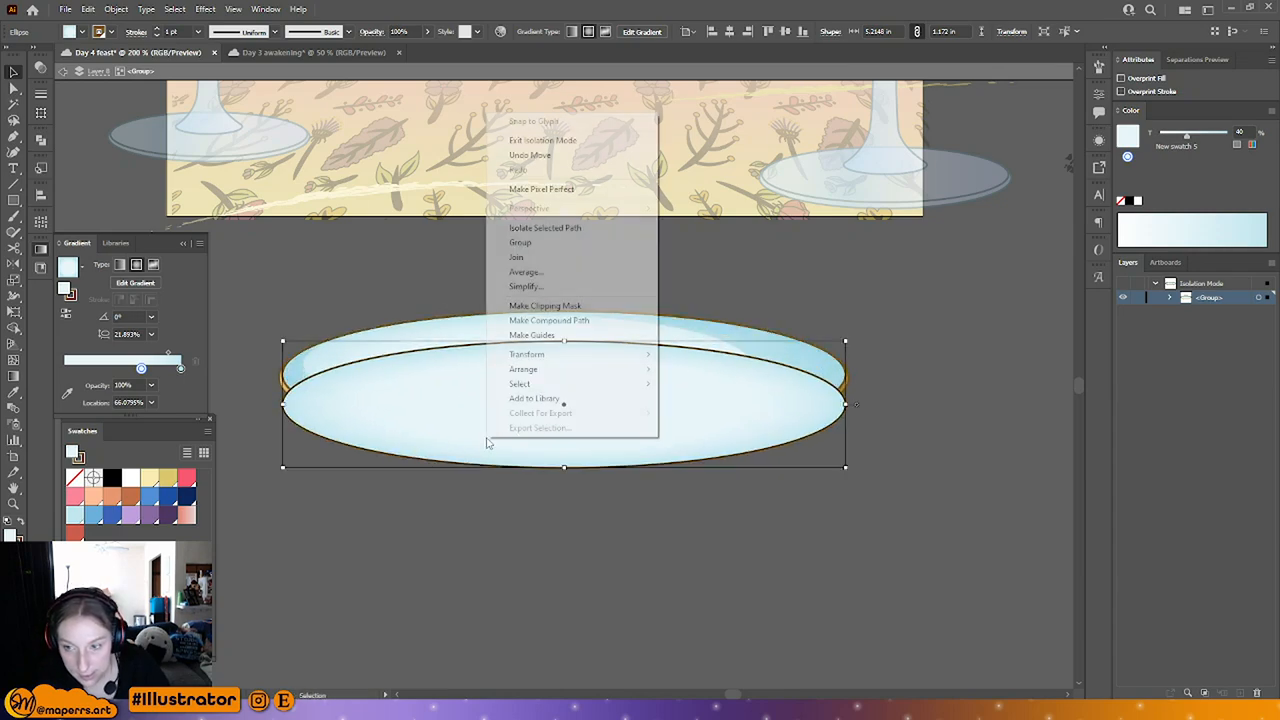
mouse_move(614, 369)
left_click(700, 414)
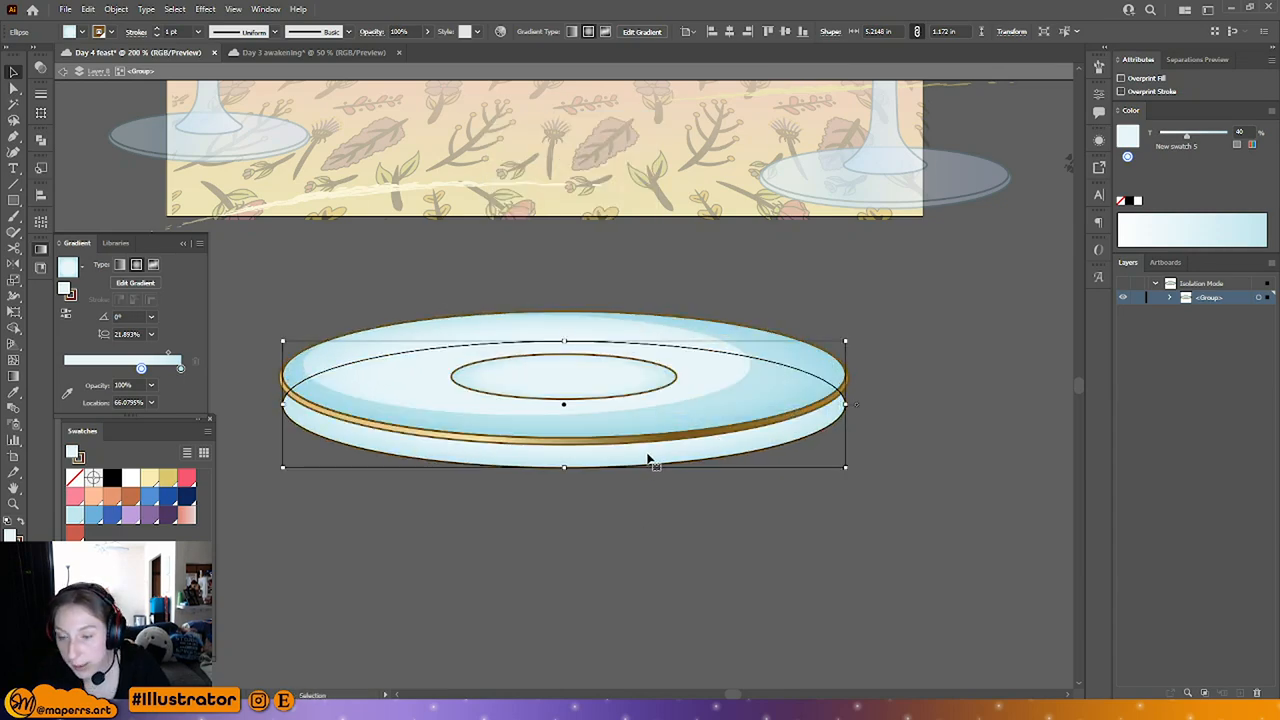
left_click_drag(651, 460, 631, 449)
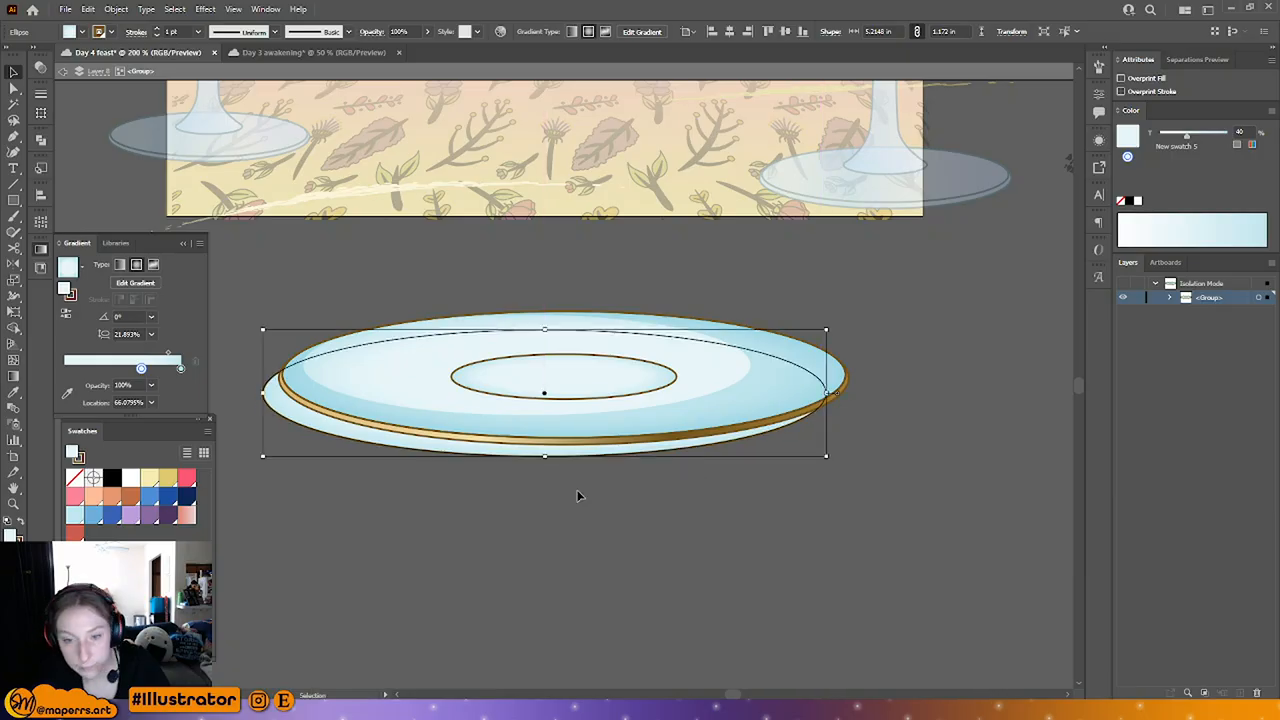
Step: Give the rear ellipse a solid brown fill (R=115 G=85 B=31) with no stroke and the Multiply blend mode
key("x")
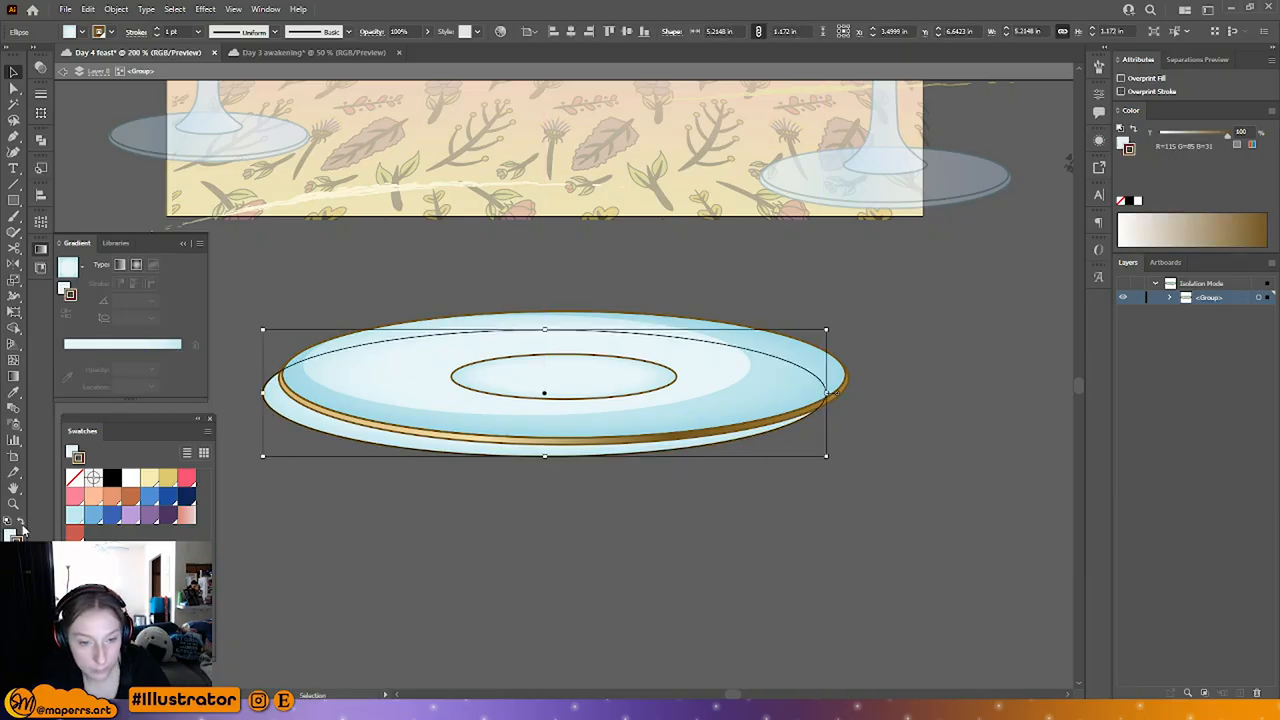
key("shift+x")
key("slash")
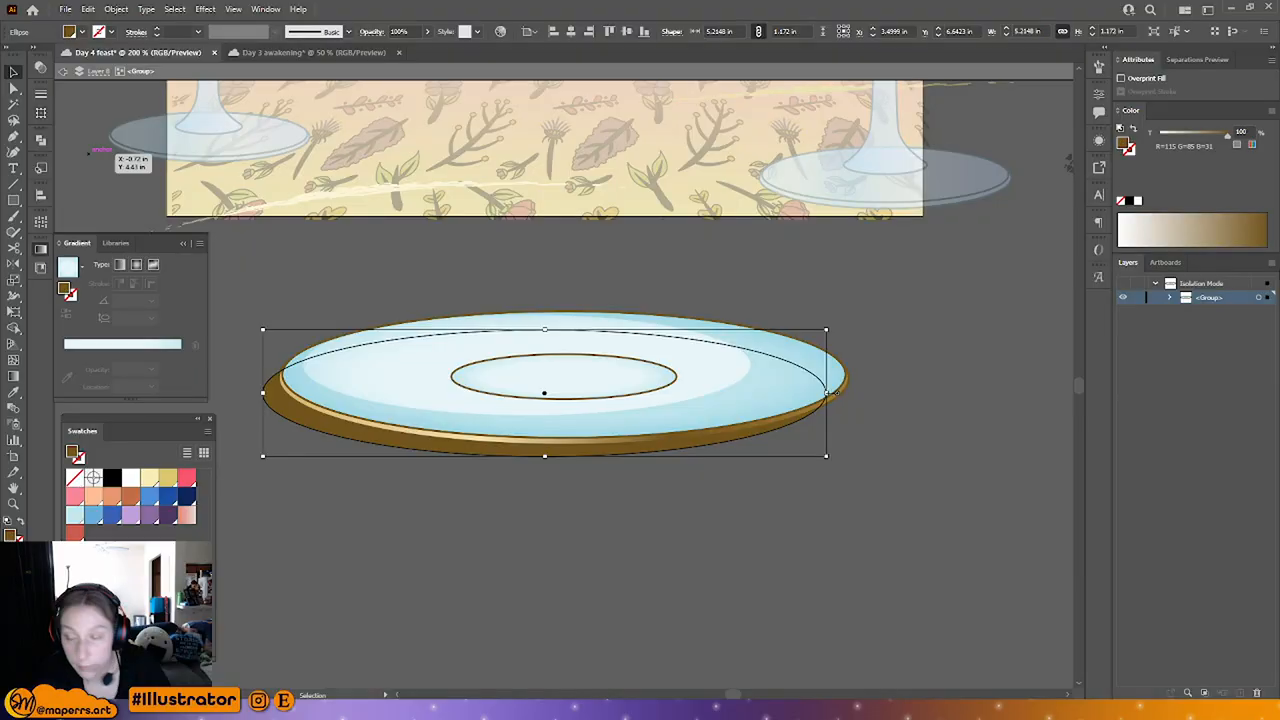
left_click(371, 31)
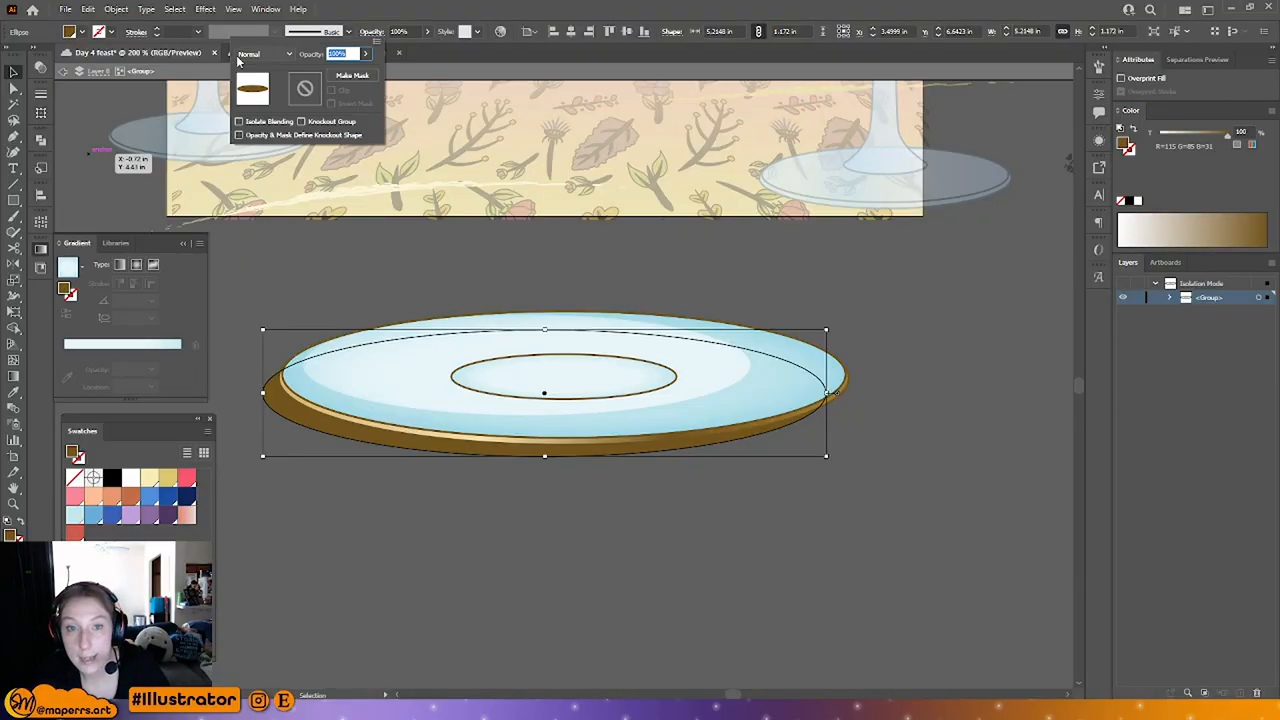
left_click(262, 53)
left_click(287, 109)
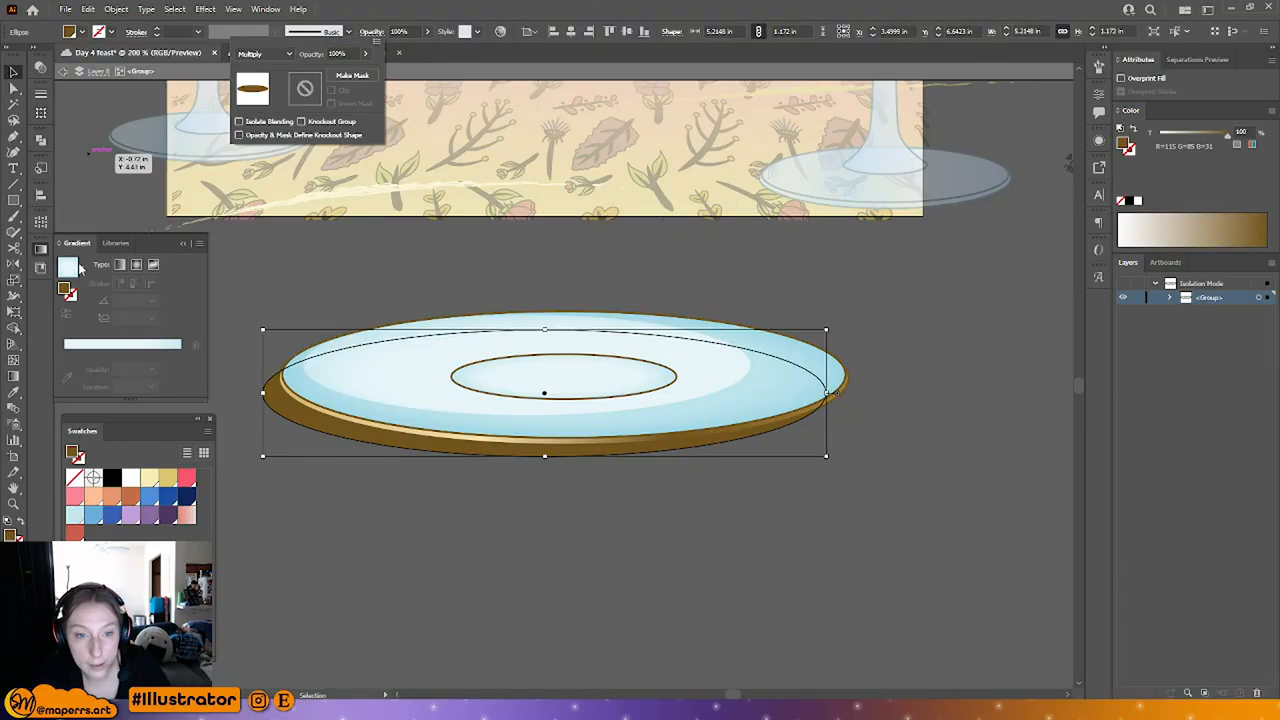
Step: Apply a radial gradient to the rear ellipse's fill and set its outer color stop to the brown swatch
left_click(135, 265)
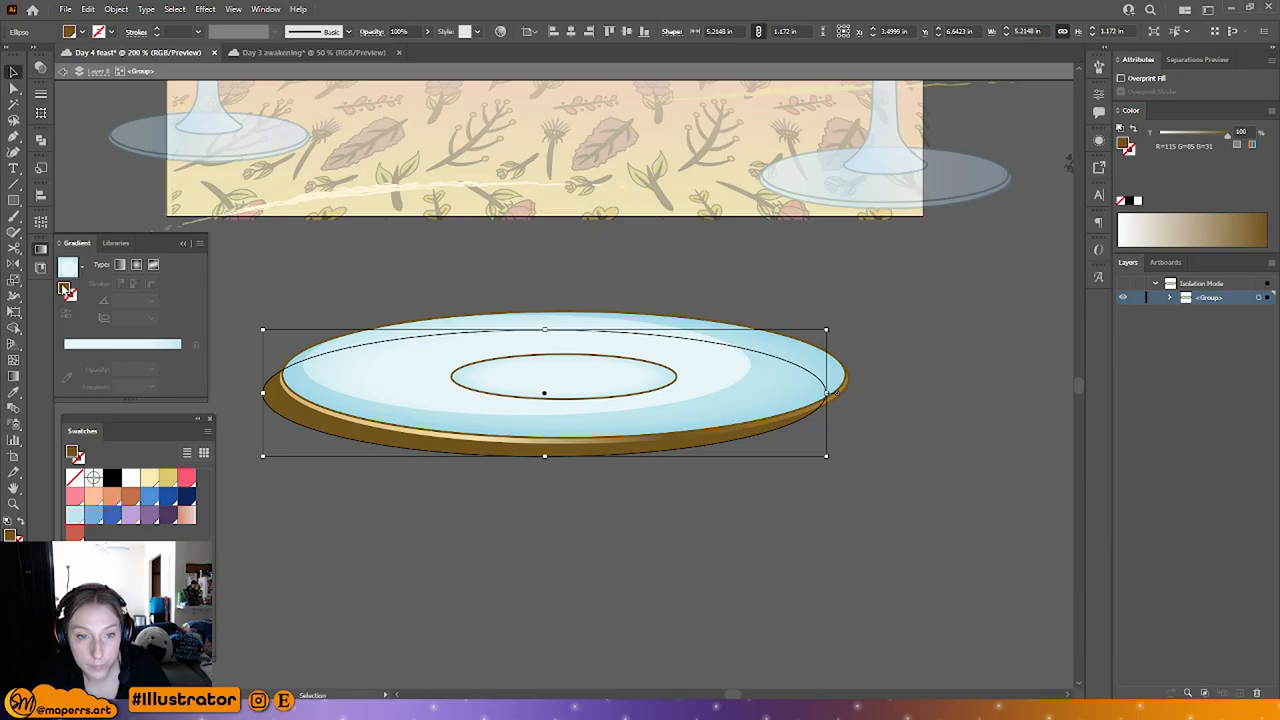
left_click(136, 264)
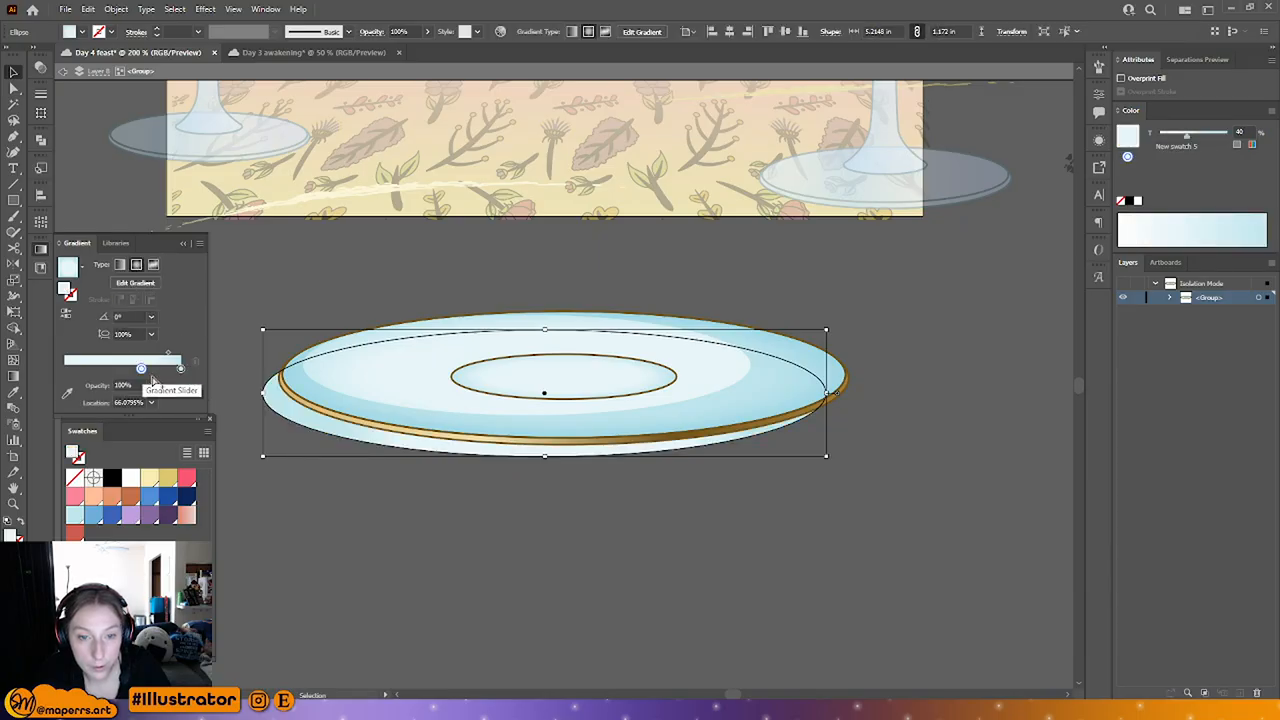
left_click(168, 481)
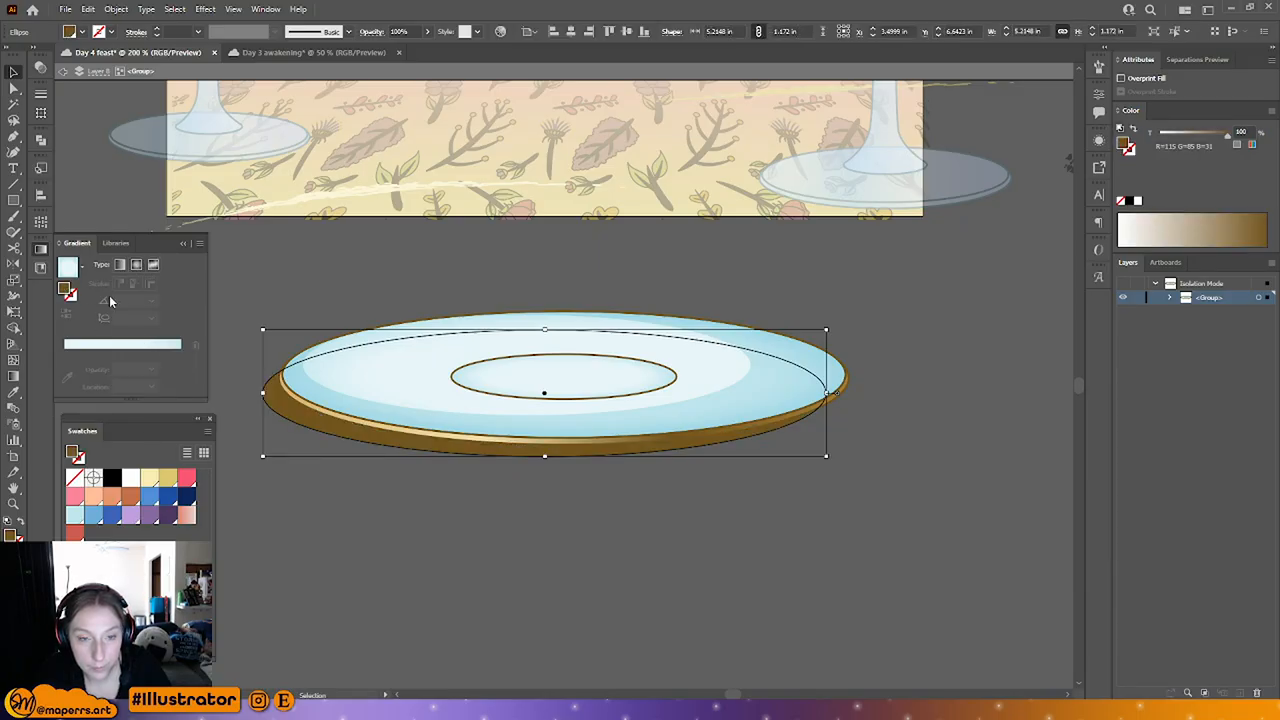
key("ctrl+z")
double_click(180, 368)
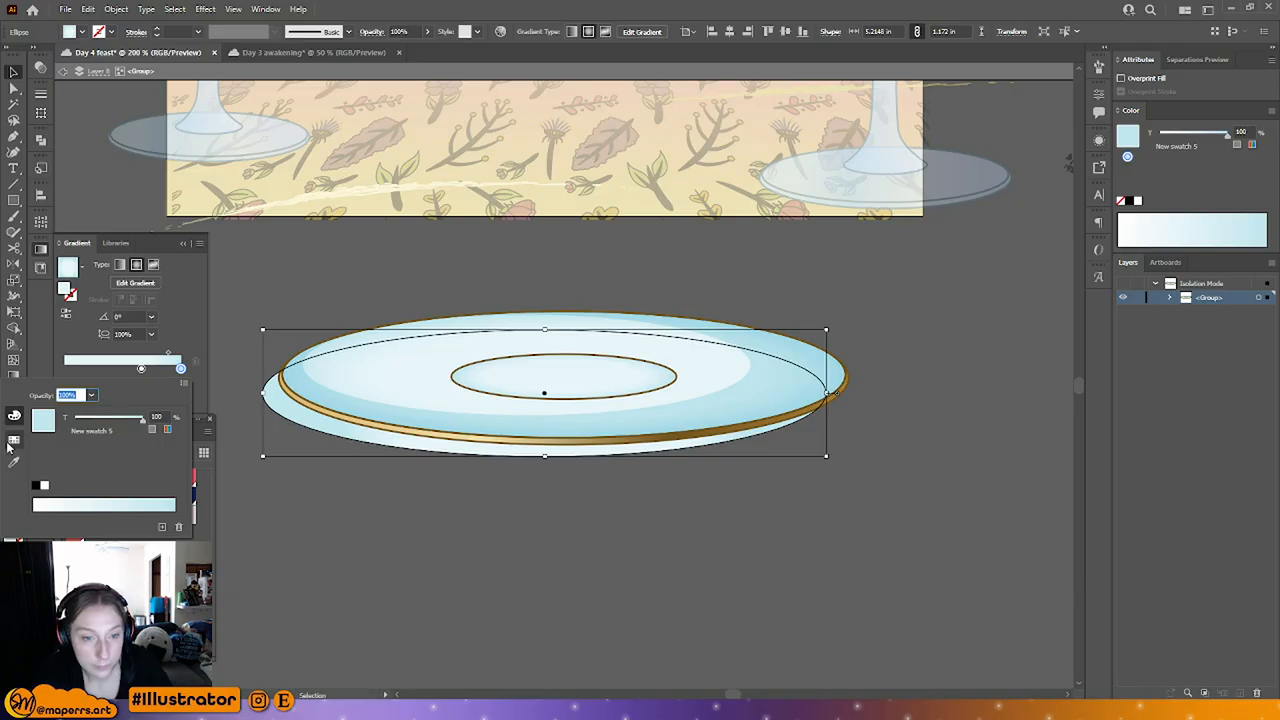
left_click(13, 440)
left_click(59, 433)
Step: Set the gradient's inner color stop to the same brown and the outer stop's opacity to 0%
left_click(141, 369)
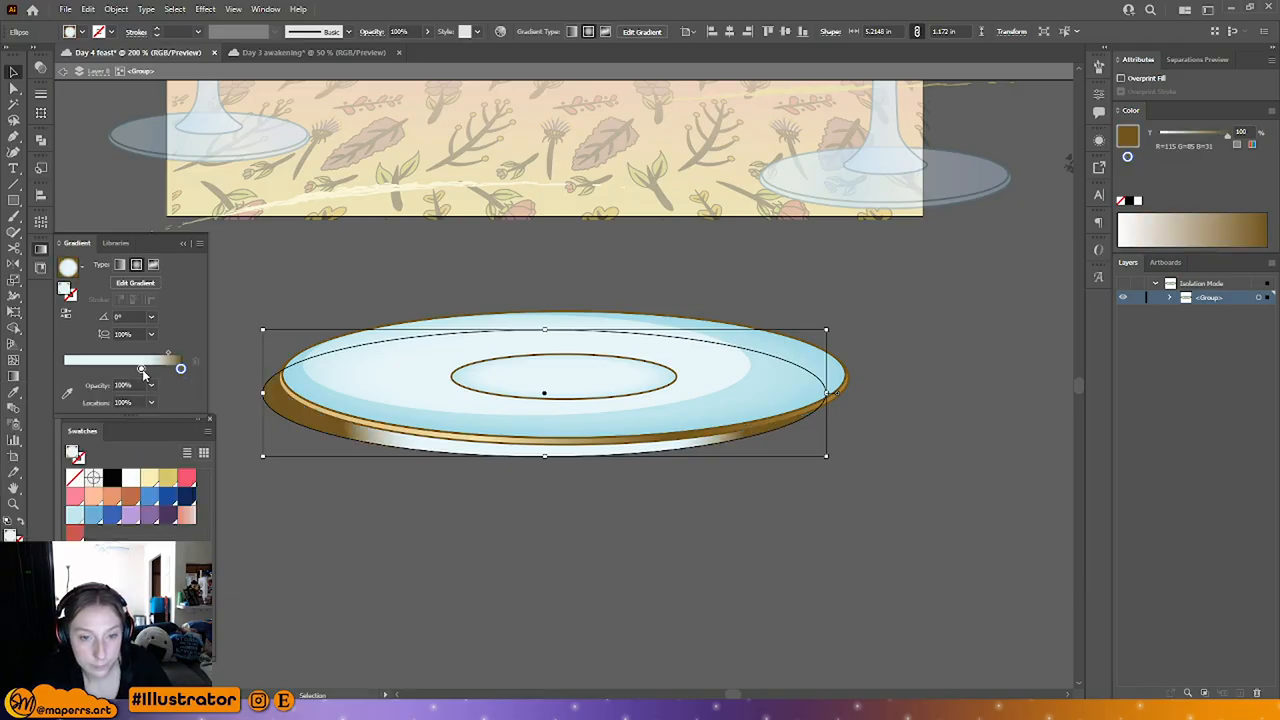
double_click(141, 369)
left_click(60, 433)
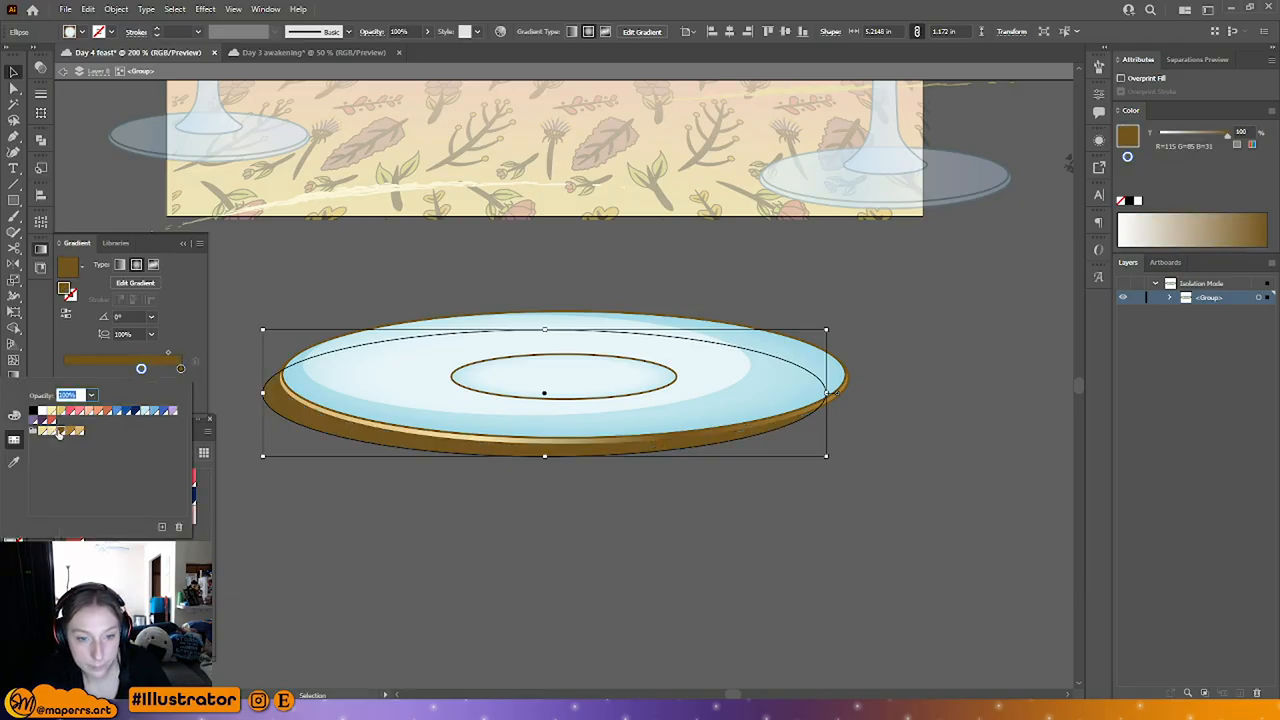
left_click(183, 343)
left_click(181, 369)
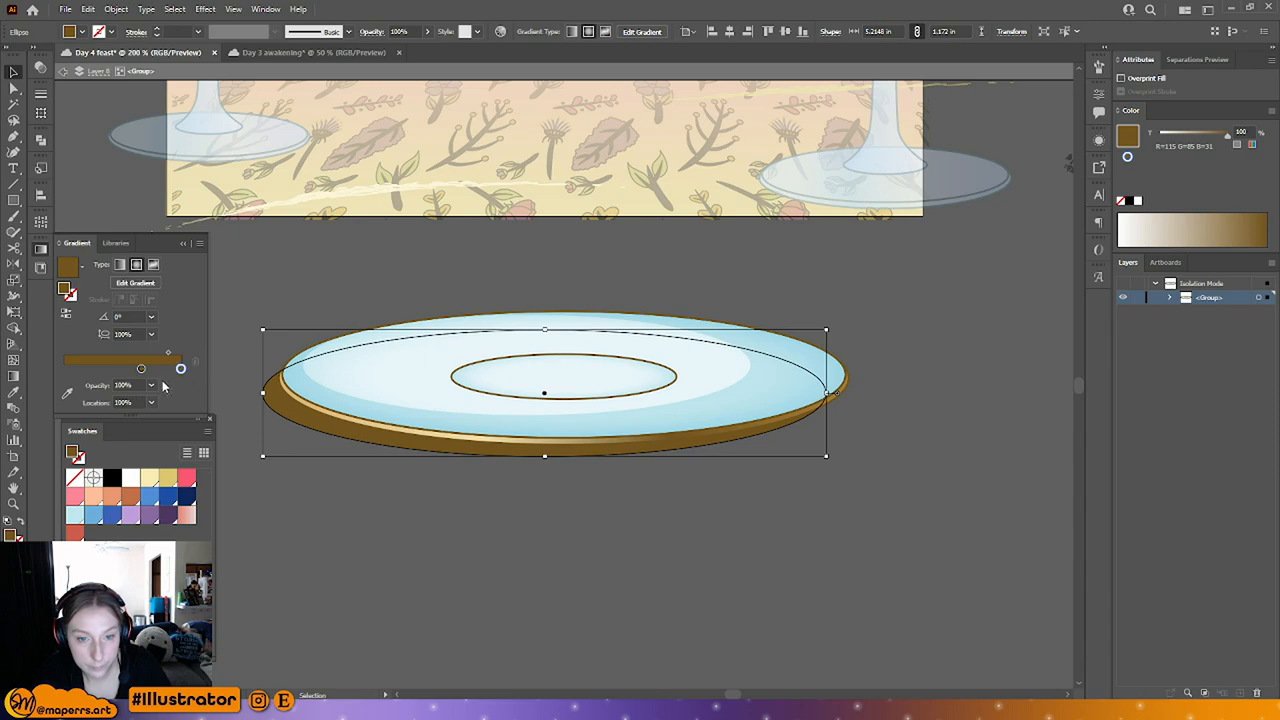
left_click(152, 385)
left_click(184, 399)
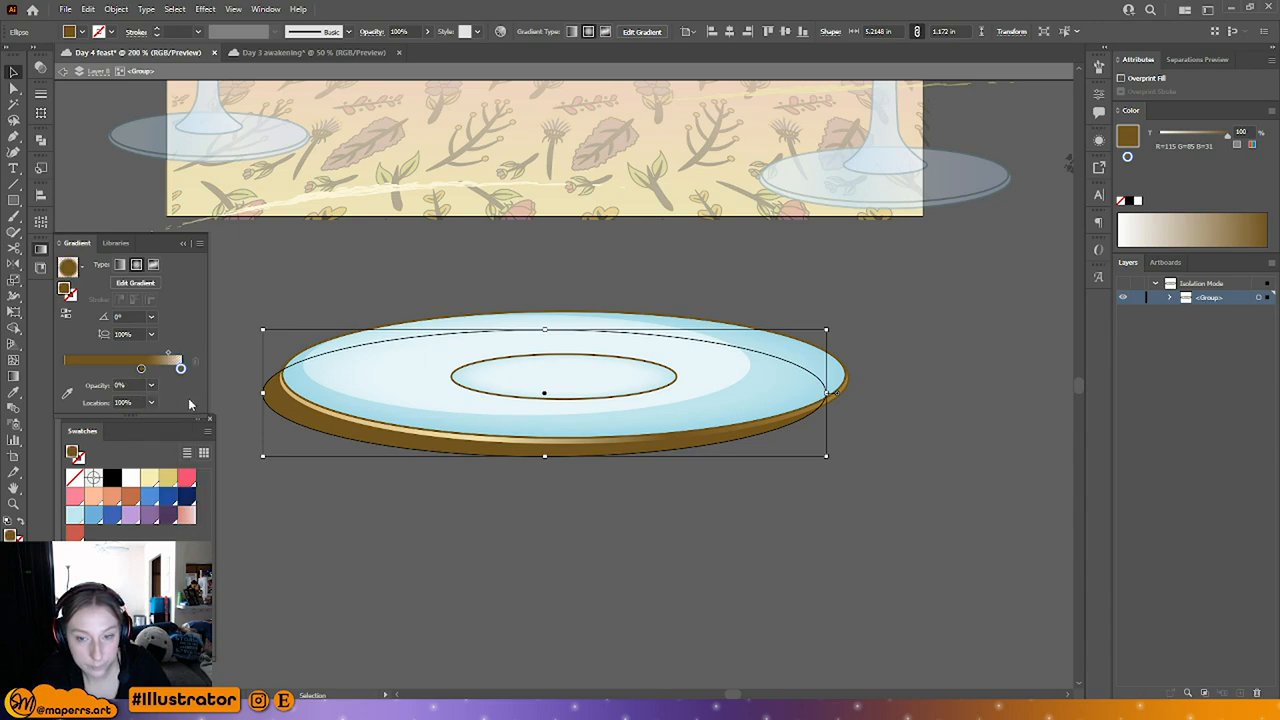
Step: Stretch the shadow's radial gradient to the ellipse's right edge and flatten it to an aspect ratio of about 22.4%
left_click(13, 376)
left_click_drag(545, 193, 545, 323)
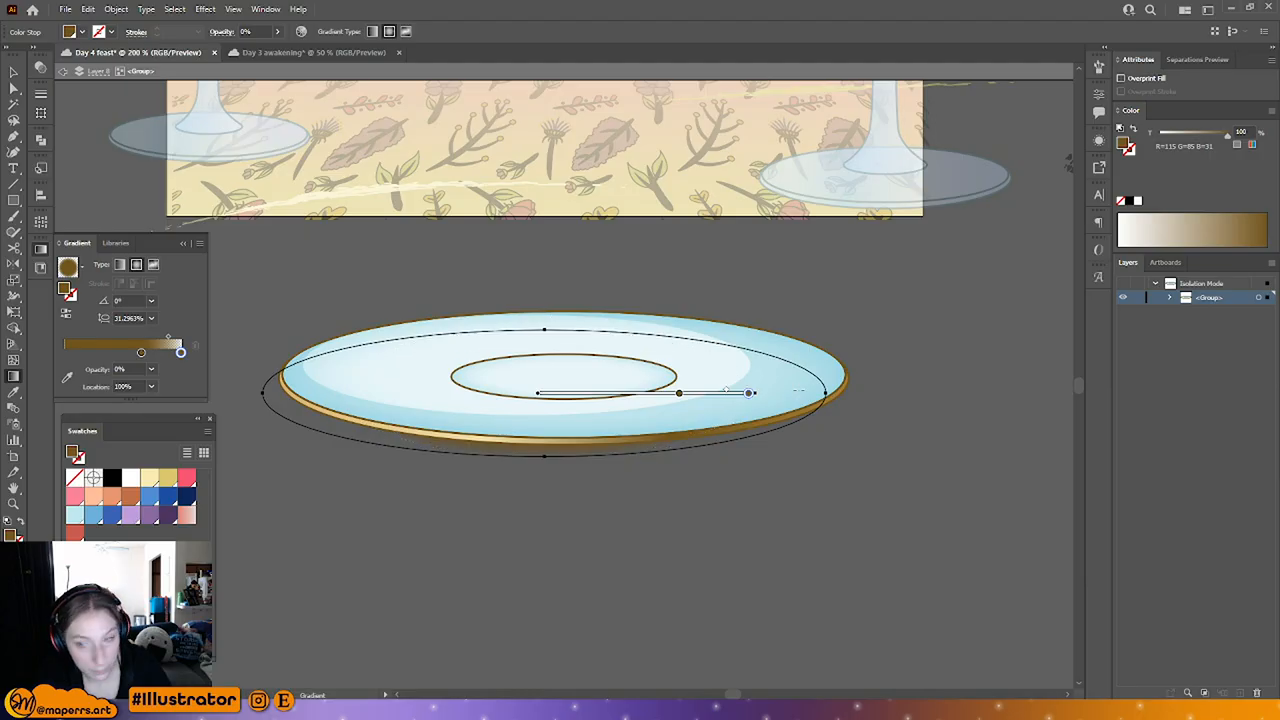
left_click_drag(757, 399, 826, 394)
left_click_drag(545, 312, 546, 332)
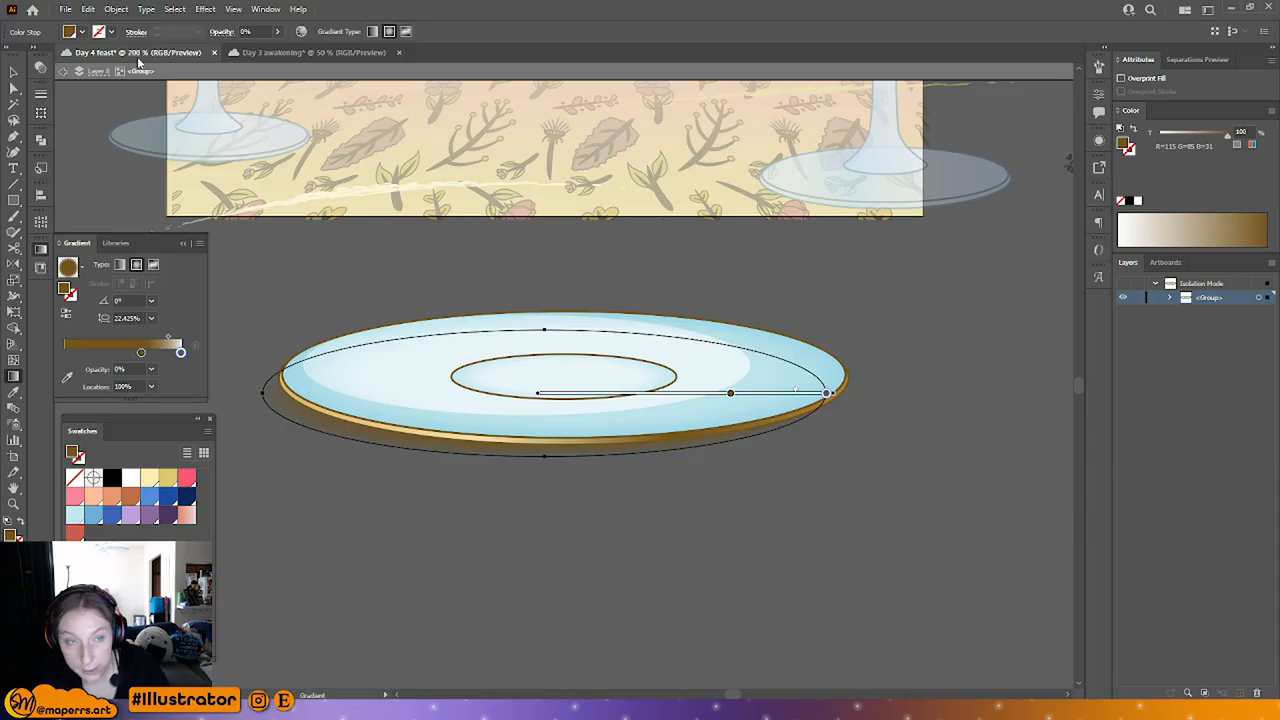
Step: Shift the brown shadow ellipse slightly left and up beneath the plate and leave the group's isolation mode
left_click(13, 72)
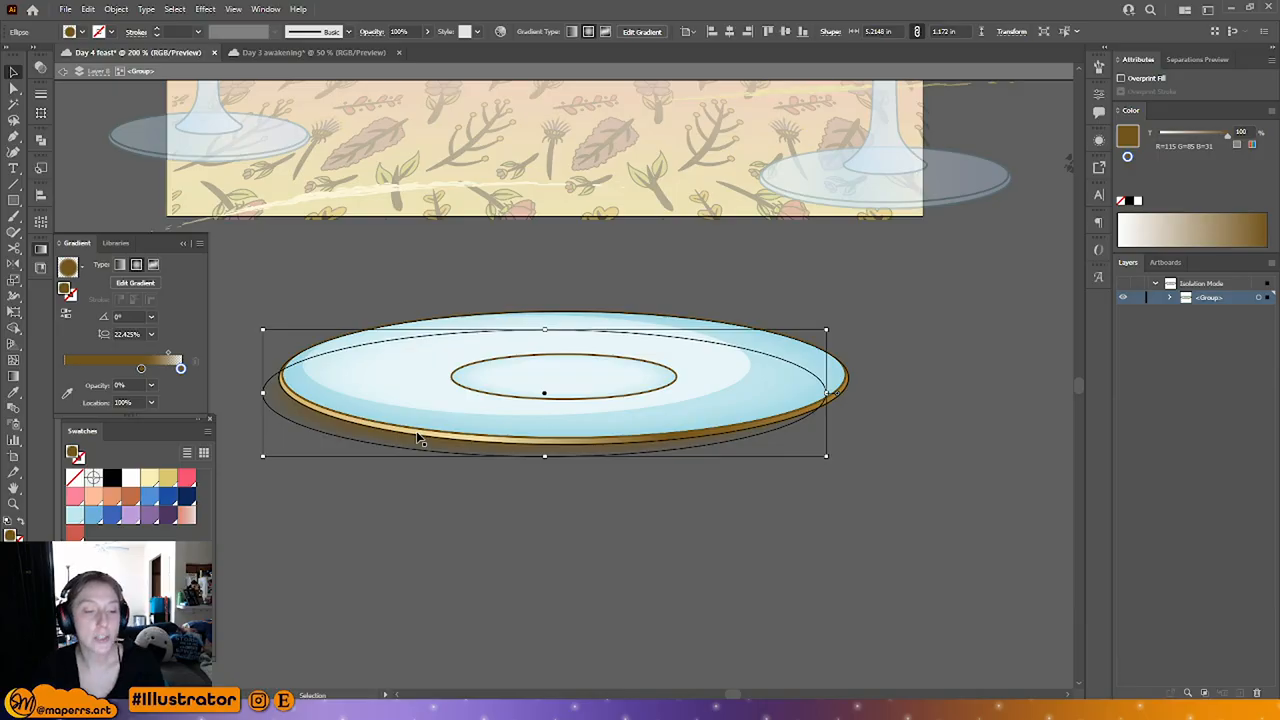
double_click(856, 487)
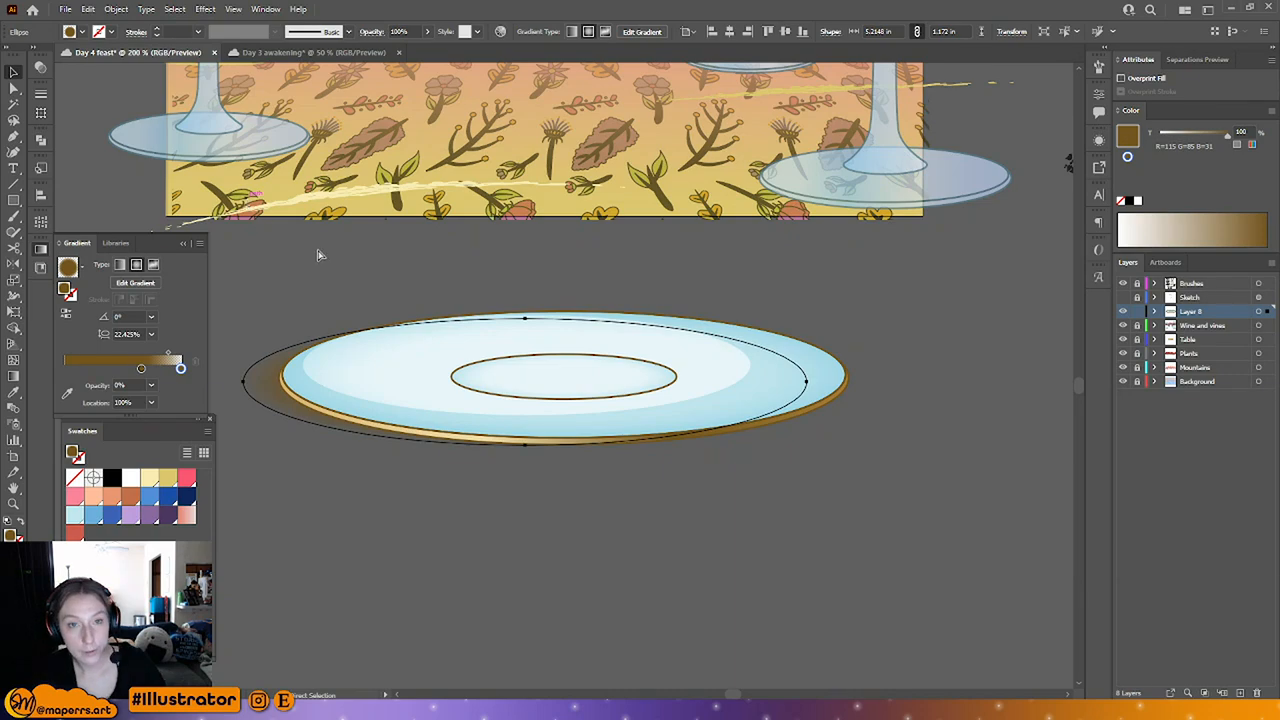
key("v")
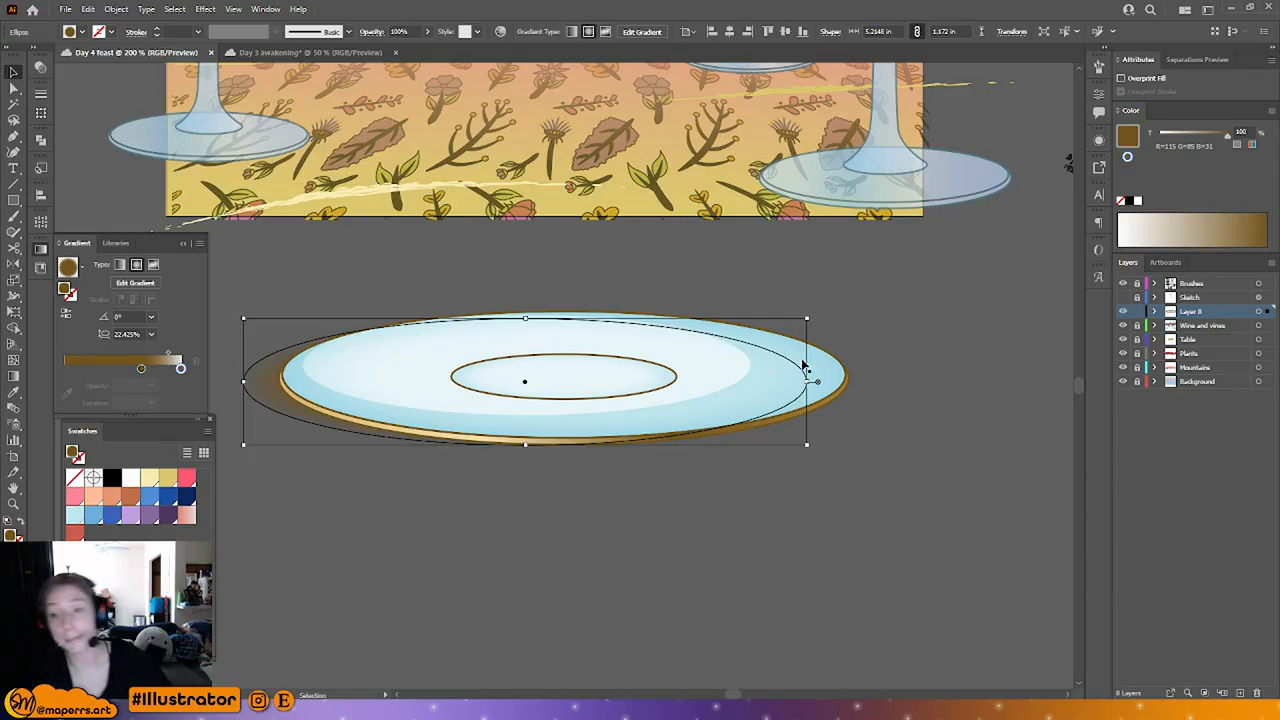
Step: Shift the brown shadow ellipse slightly down and right under the plate, leaving the group's isolation mode
left_click(946, 370)
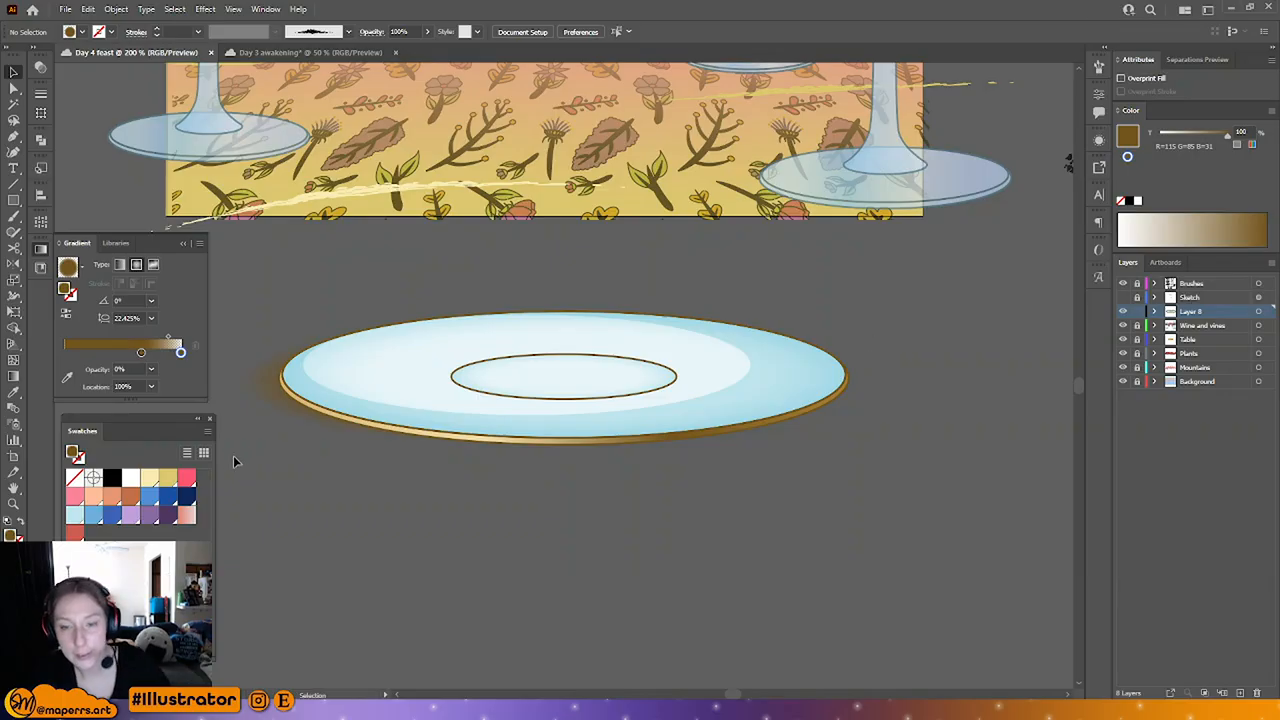
double_click(316, 421)
left_click_drag(316, 421, 335, 437)
left_click(499, 539)
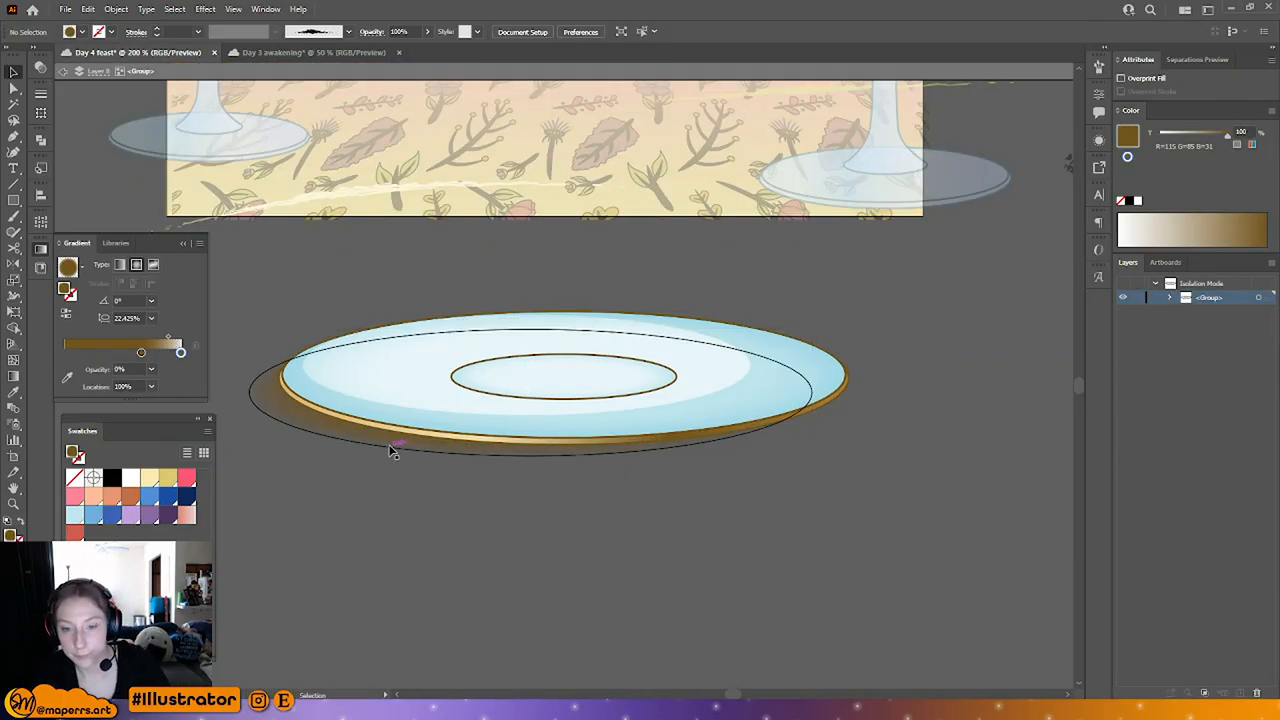
left_click(392, 450)
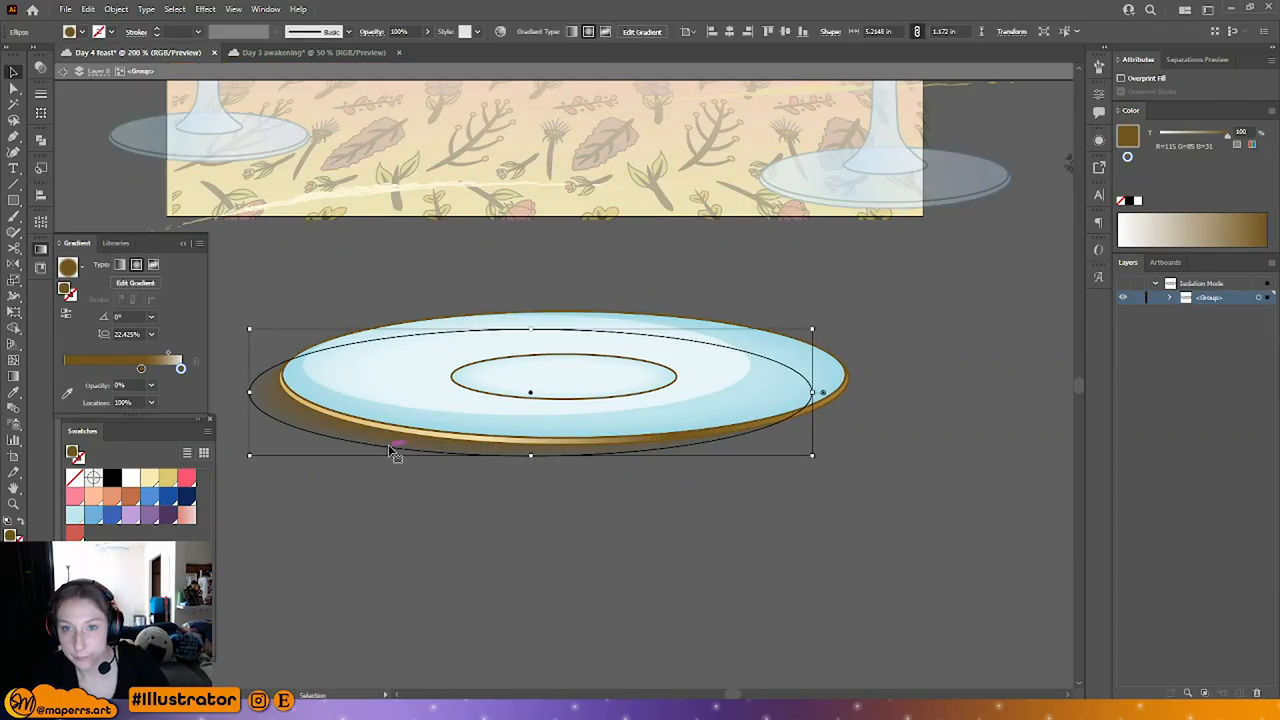
left_click(371, 31)
double_click(897, 342)
key("ctrl+minus")
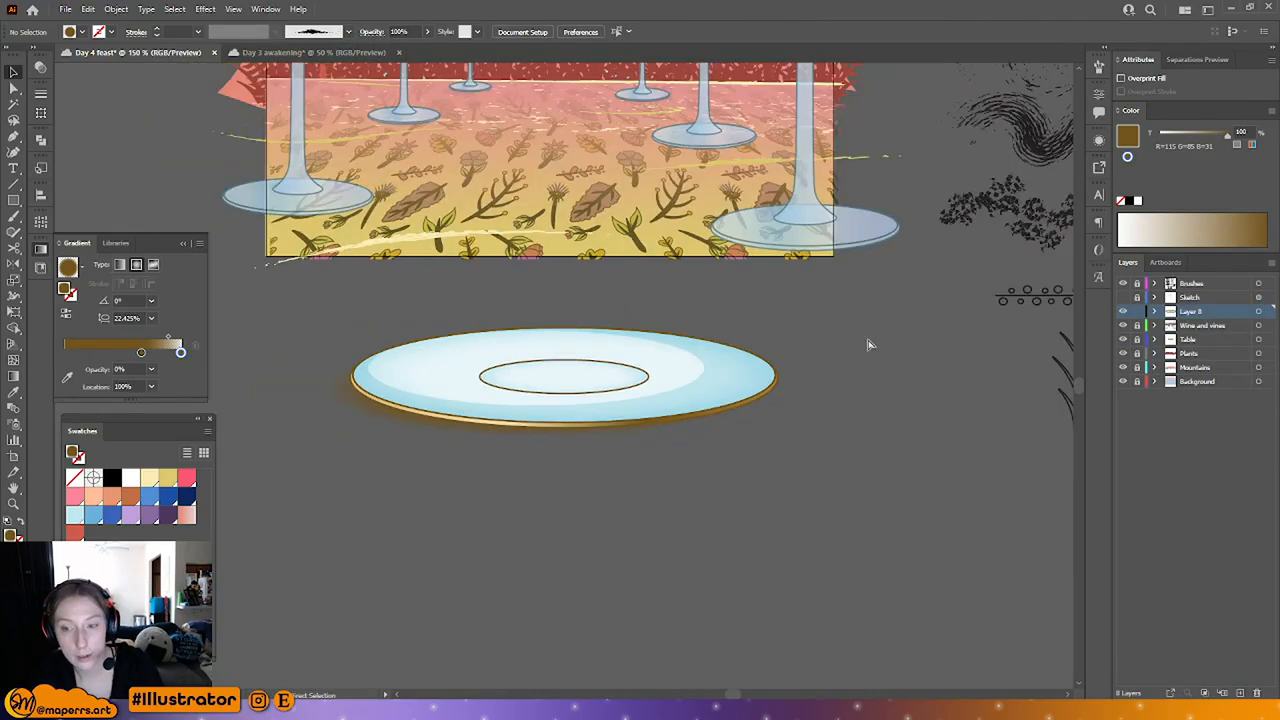
Step: Select the whole plate group and rename it Plate in the layer stack
key("ctrl+minus")
left_click_drag(689, 414, 451, 393)
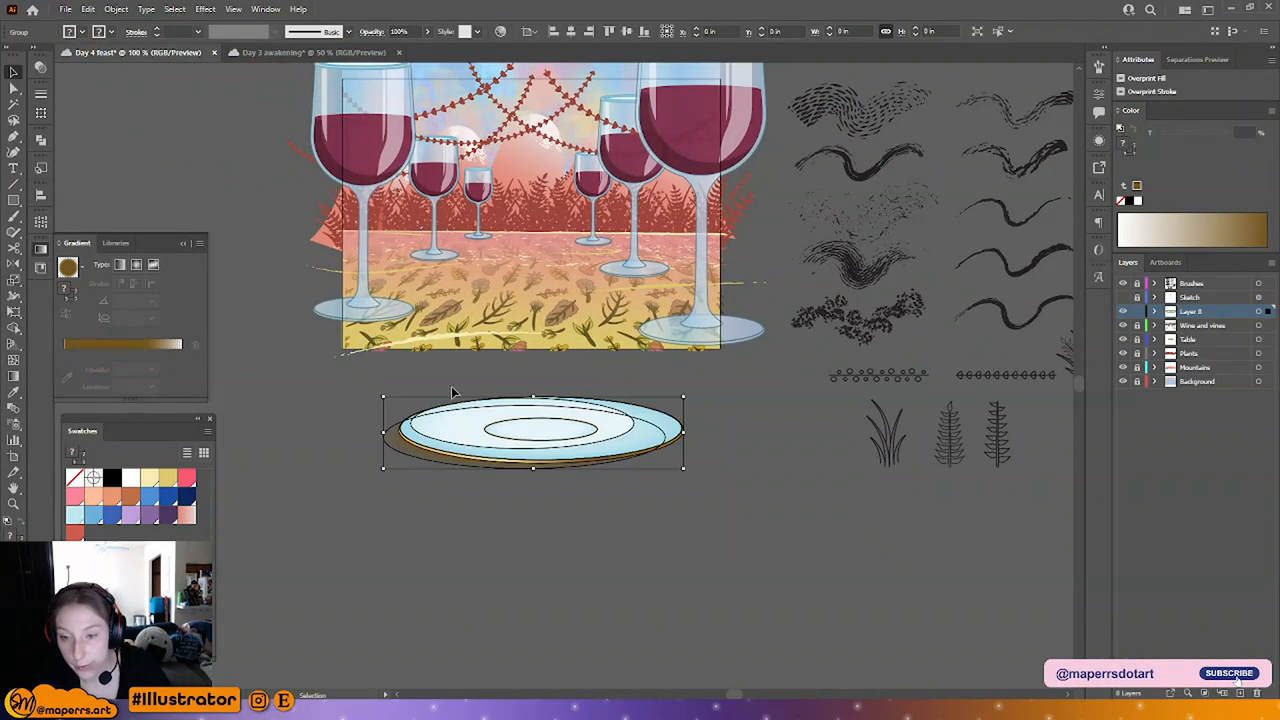
left_click(568, 457)
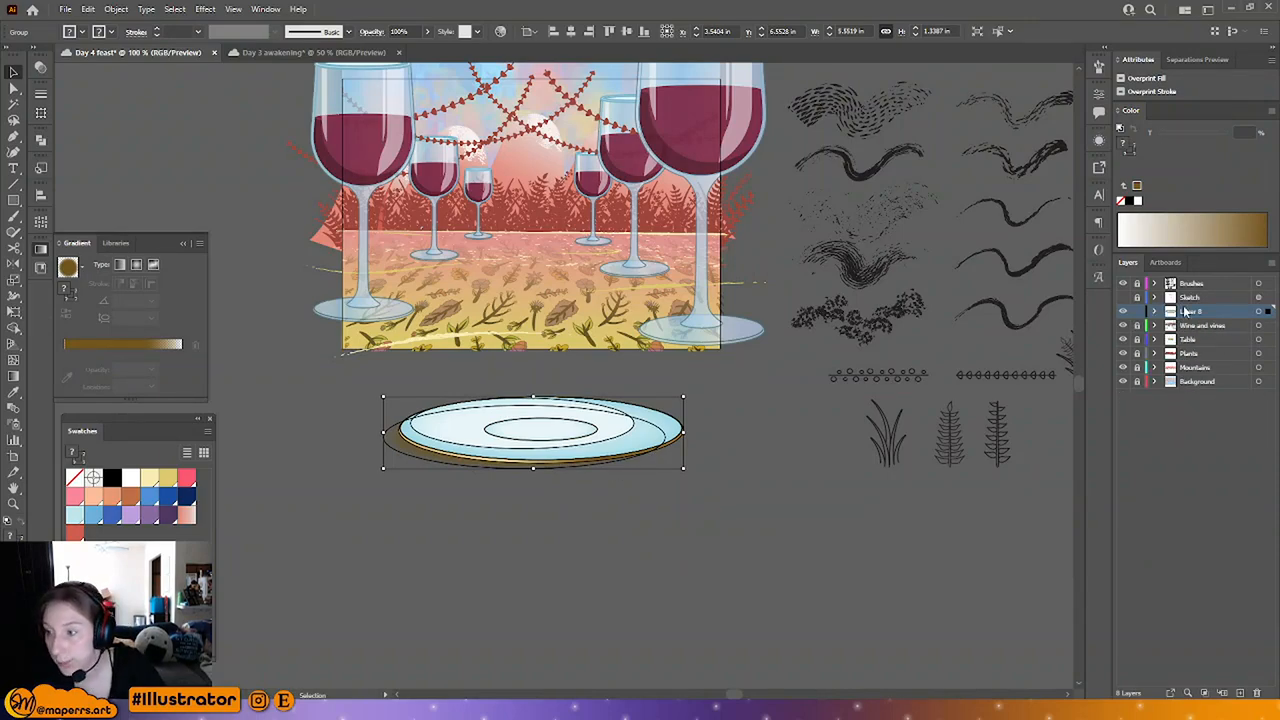
left_click(1155, 312)
double_click(1211, 326)
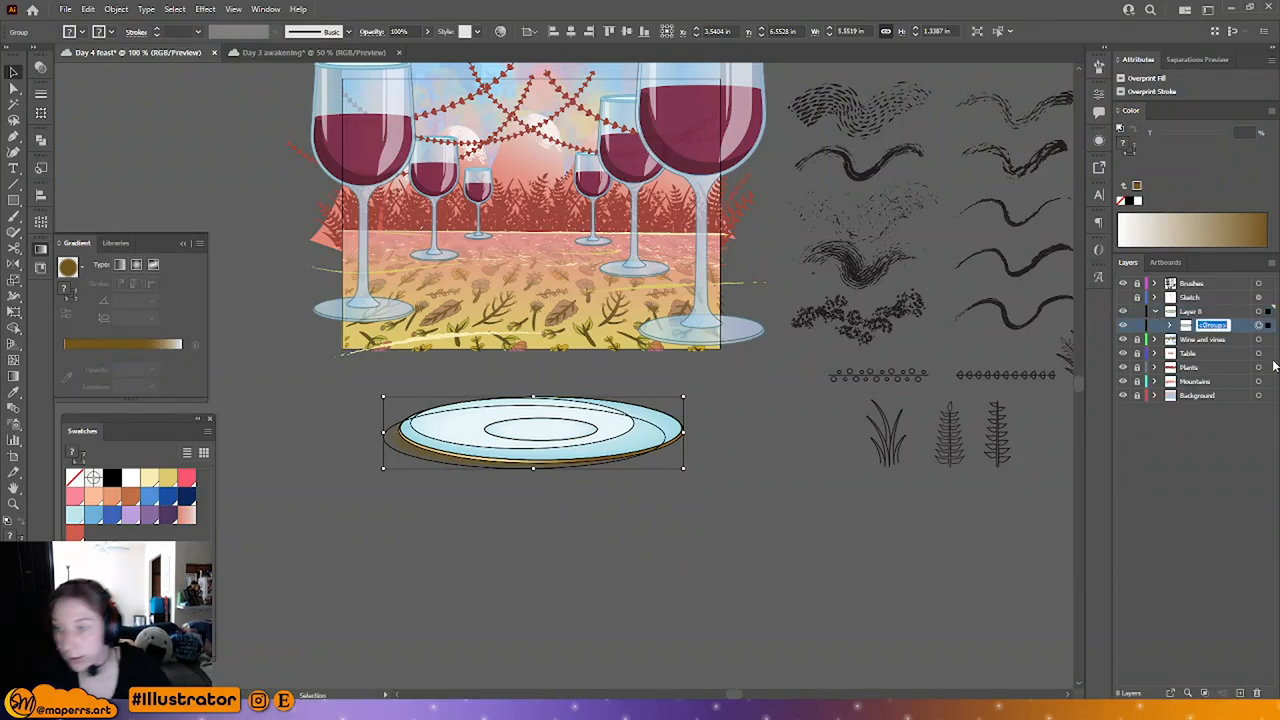
type("Plate")
key("Return")
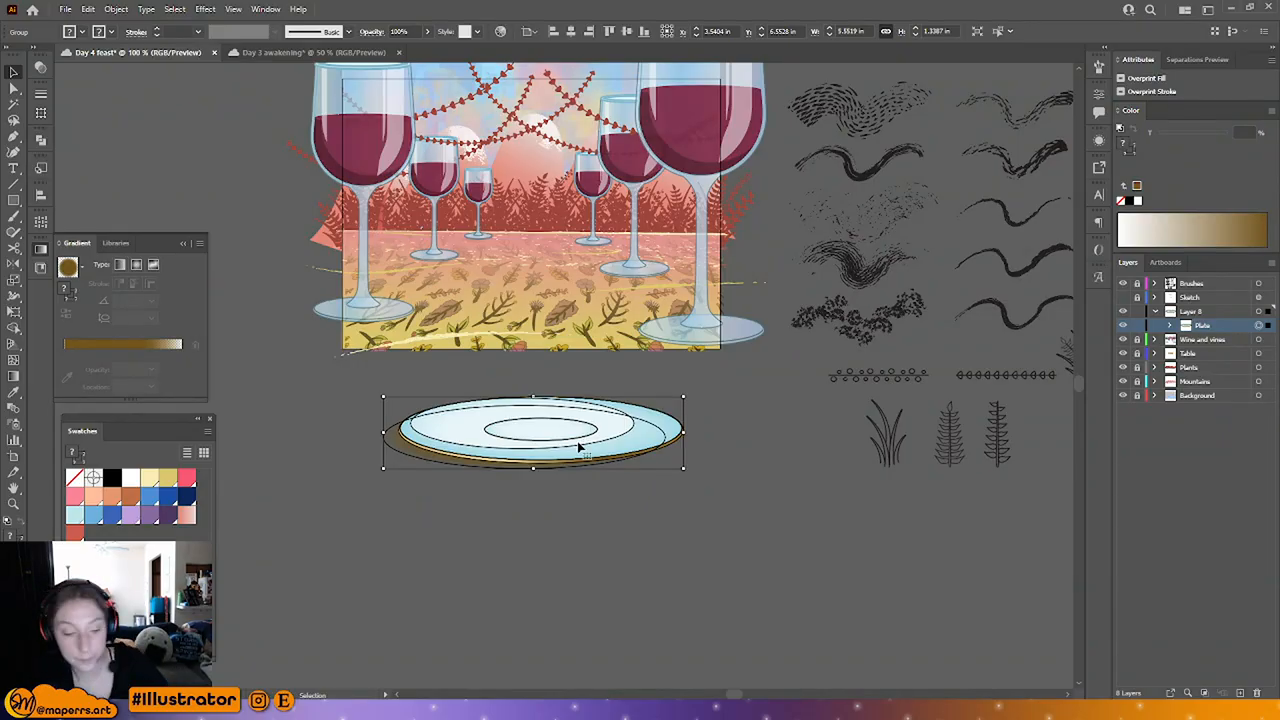
Step: Rename Layer 8, which holds the plate, as Assets
key("a")
left_click(1156, 312)
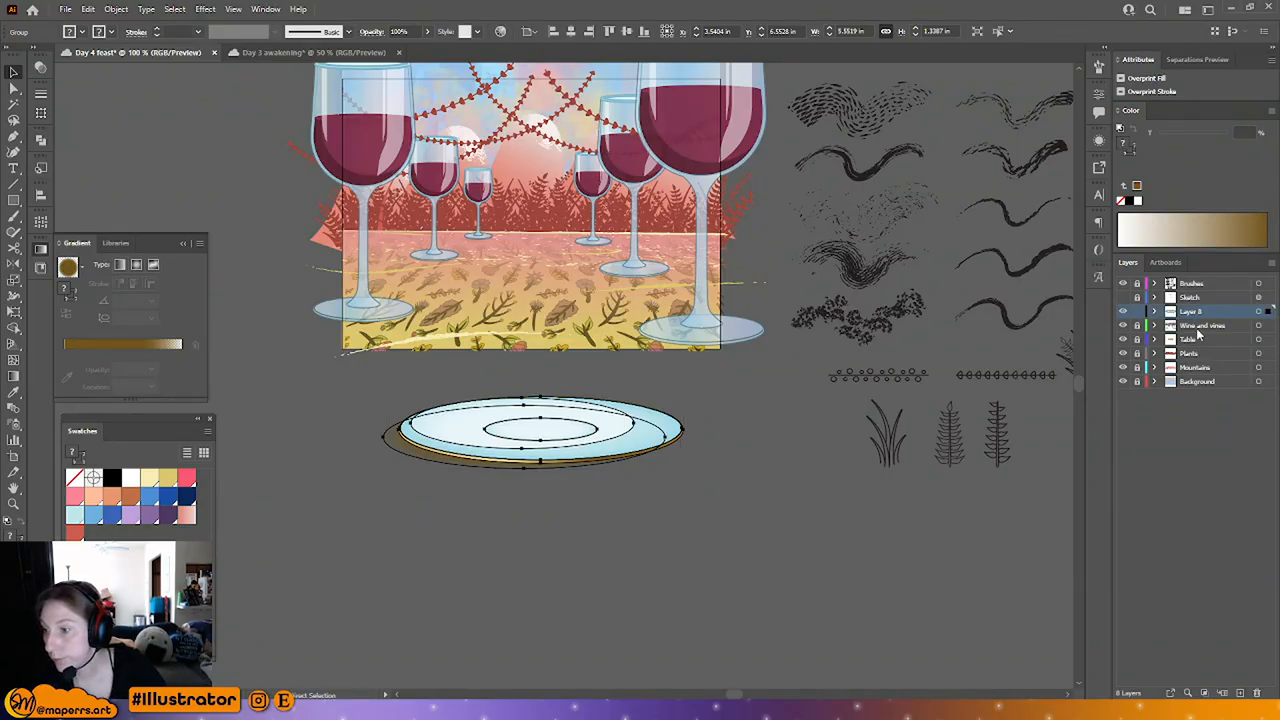
left_click(1155, 326)
double_click(1207, 312)
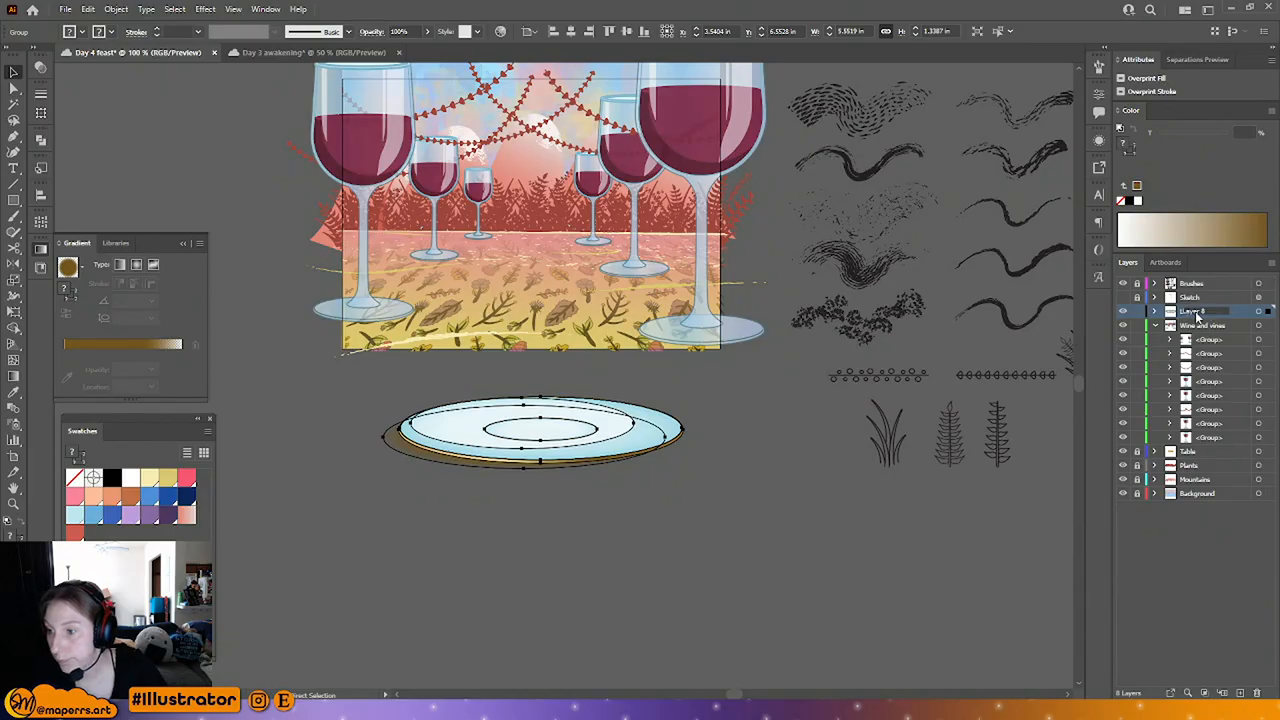
type("Assets")
key("Return")
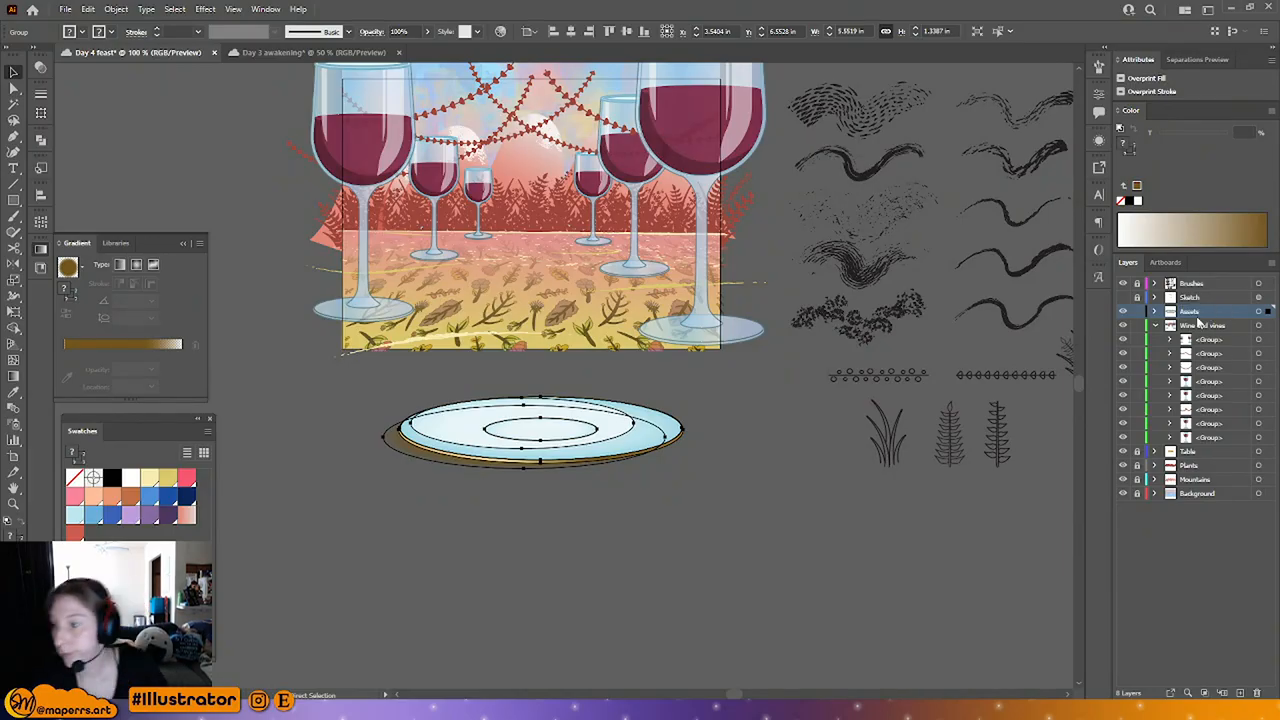
Step: Set the original plate aside left of the artboard and paste a copy into the Wine and vines layer, renaming that layer Table stuff
left_click_drag(514, 411, 408, 237)
left_click_drag(804, 492, 428, 248)
left_click(1220, 326)
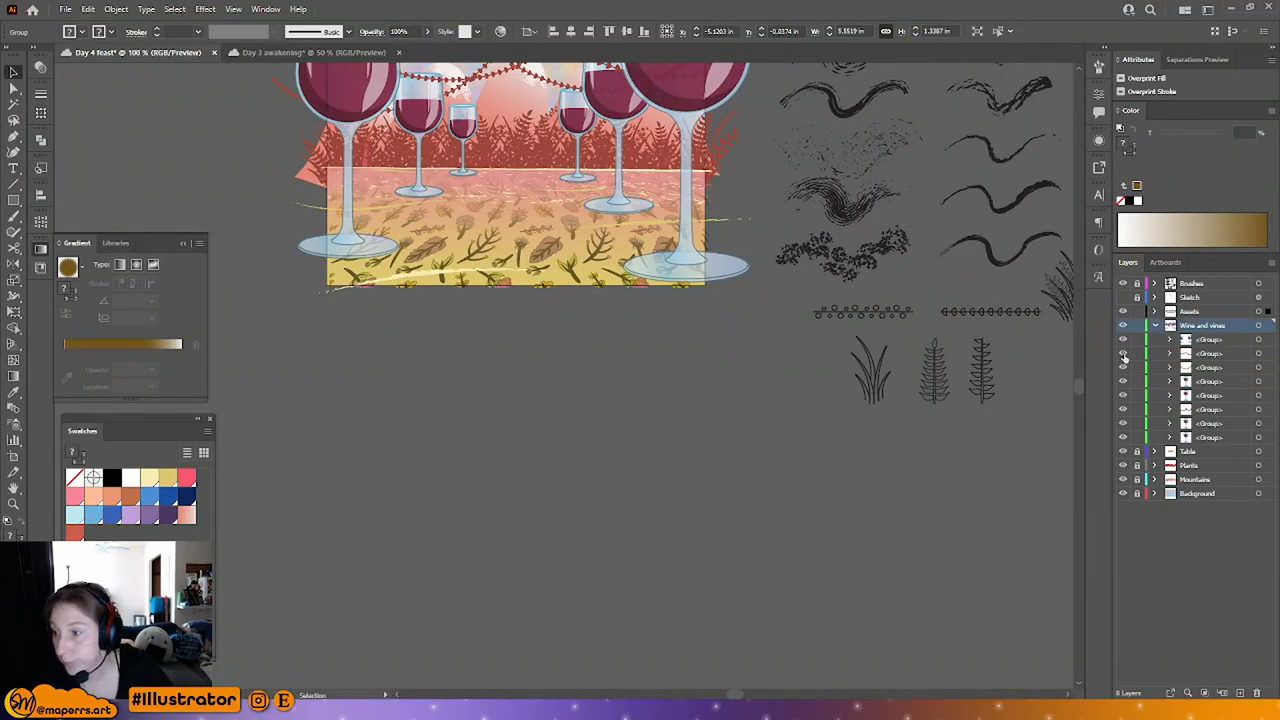
key("ctrl+v")
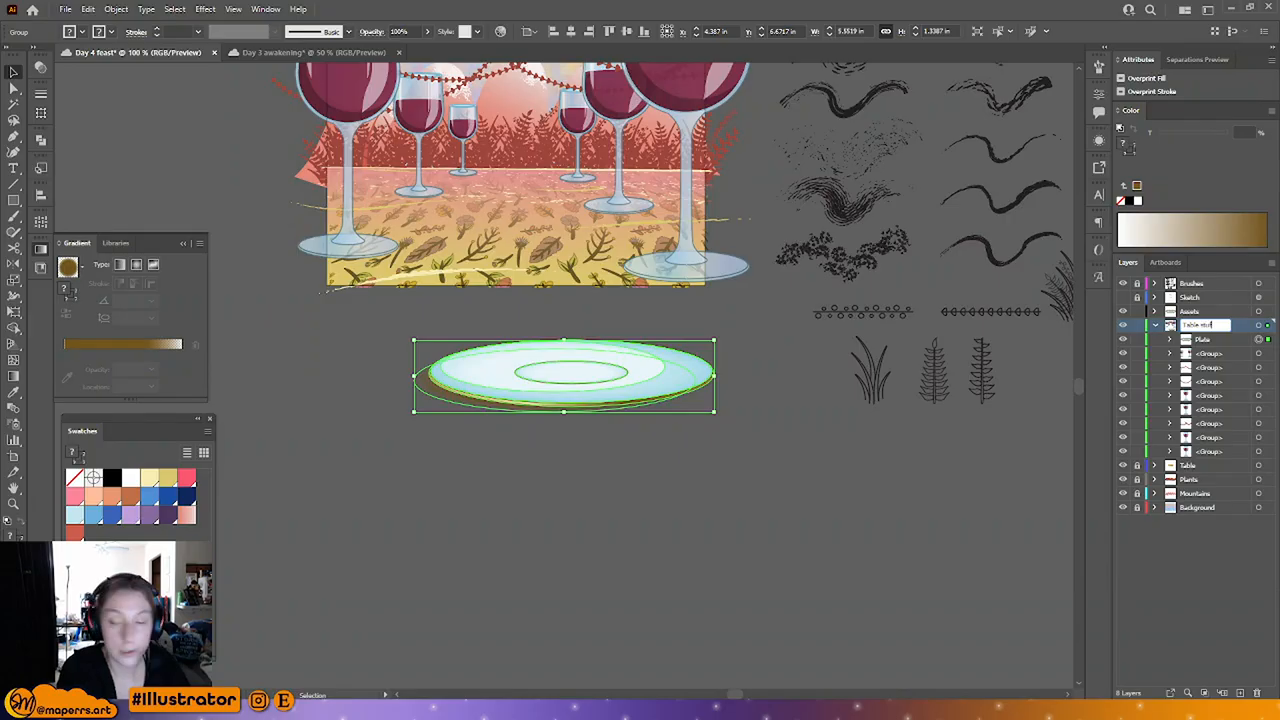
Step: Place the plate copy on the table at the left foreground wine glass and stack it just behind that glass
scroll(608, 500, "up", 2)
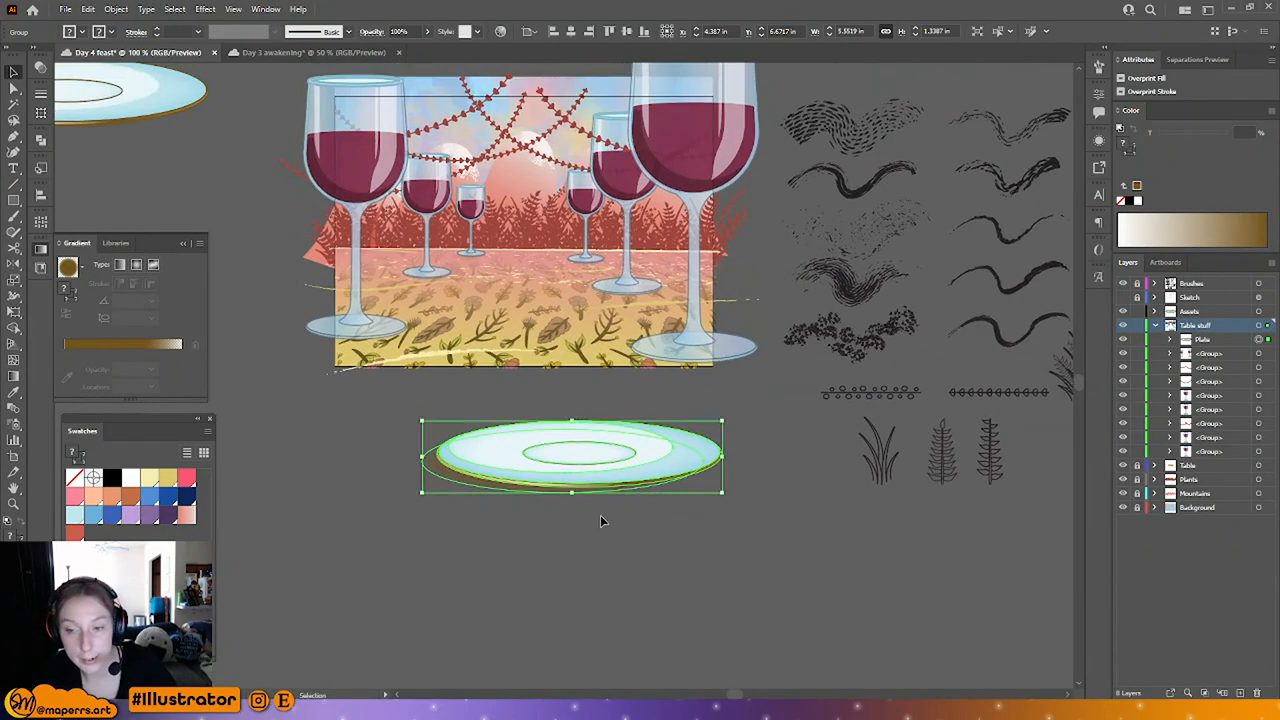
left_click_drag(657, 463, 420, 313)
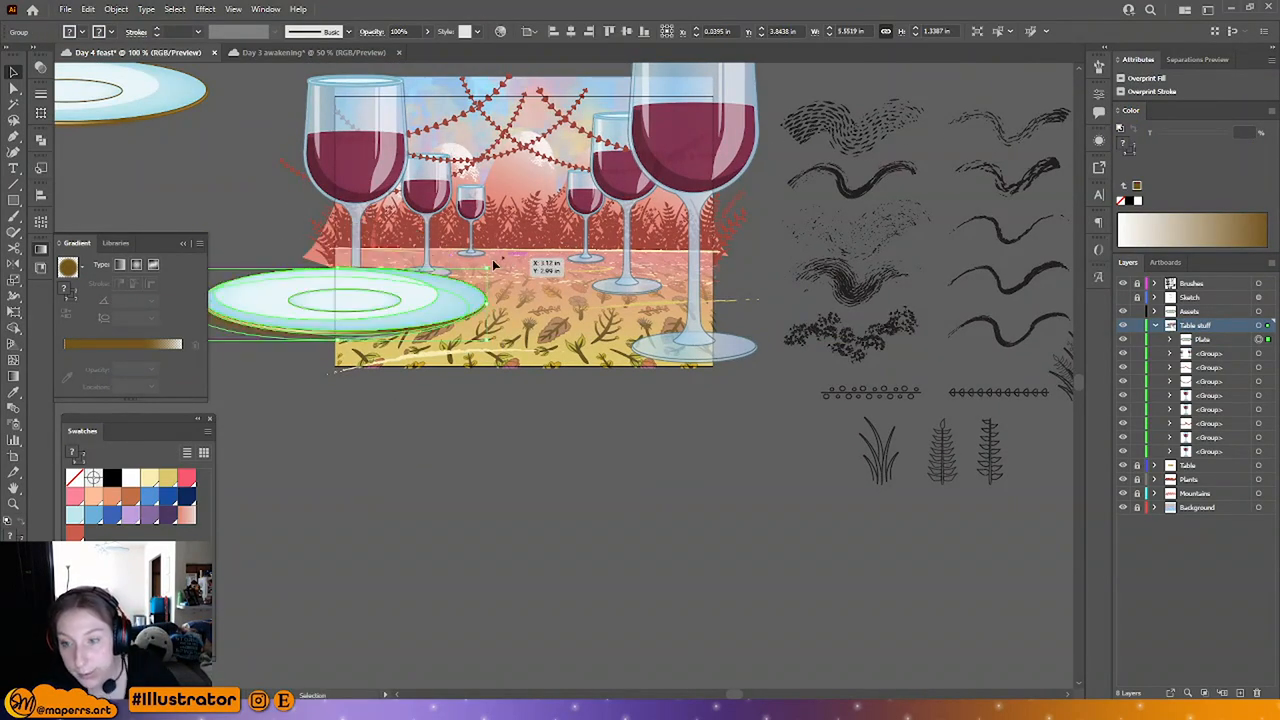
left_click_drag(858, 381, 953, 389)
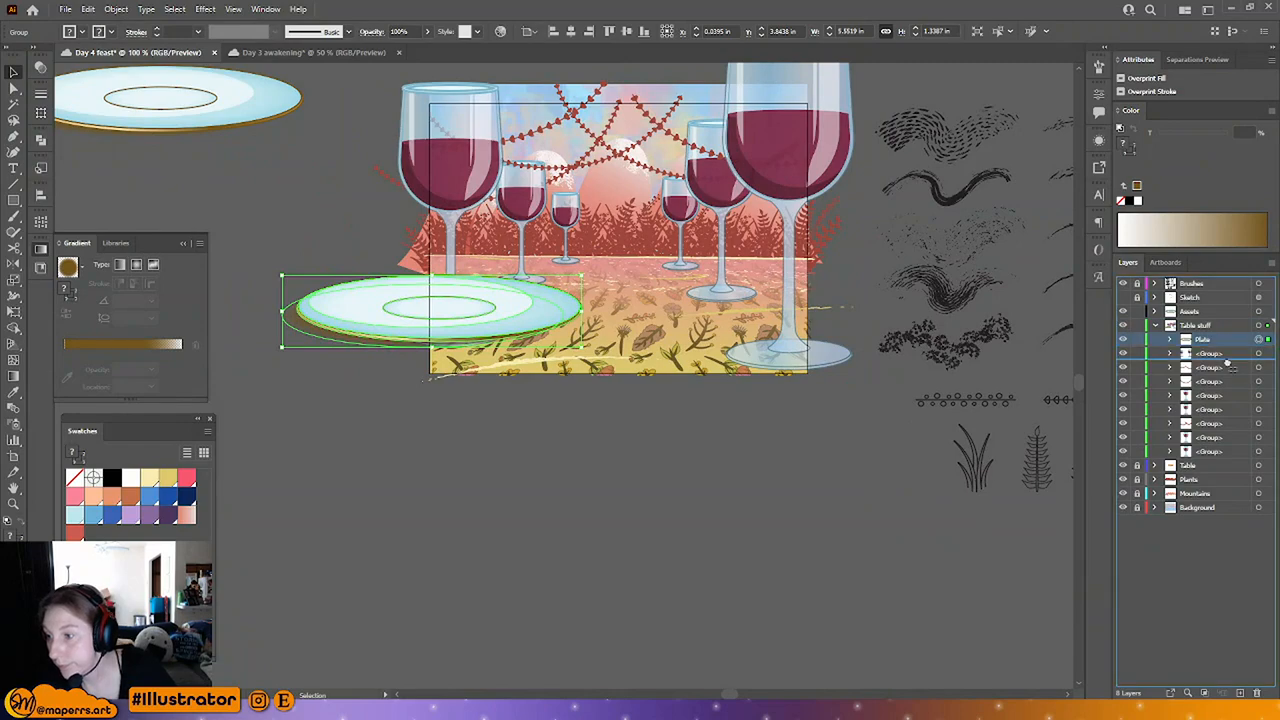
left_click(520, 306)
left_click(360, 323)
left_click_drag(360, 323, 366, 315)
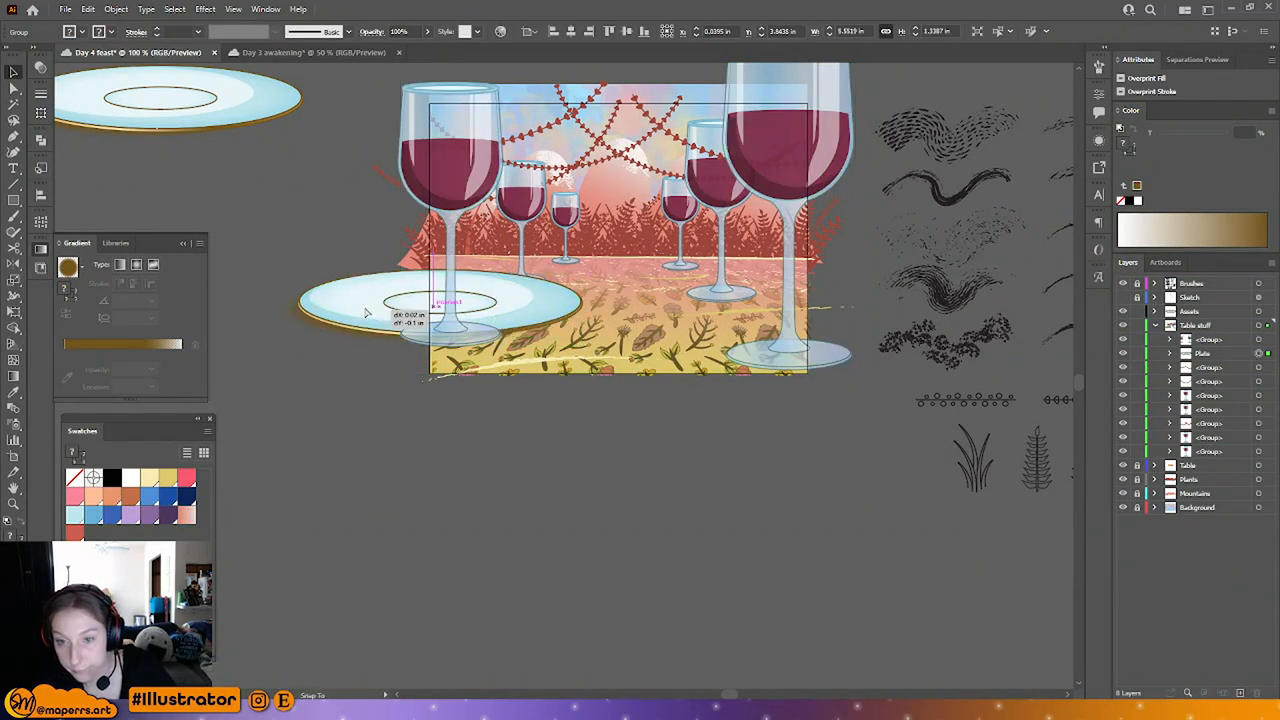
Step: Shrink the plate behind the left foreground glass to about 3.62 × 0.87 in and paste a duplicate in place
left_click_drag(284, 303, 400, 302)
mouse_move(546, 309)
left_mouse_down()
mouse_move(526, 310)
mouse_move(590, 305)
mouse_move(527, 308)
left_mouse_up()
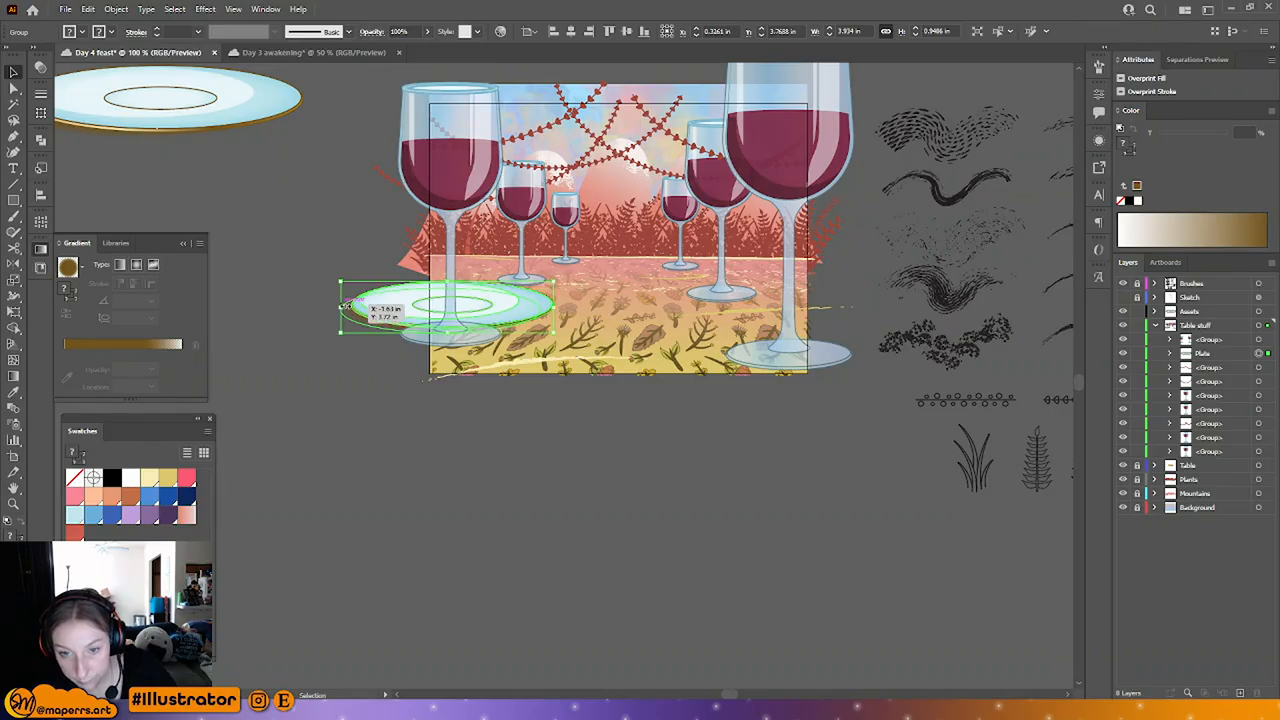
left_click_drag(448, 332, 512, 311)
left_click(621, 413)
left_click_drag(651, 433, 575, 435)
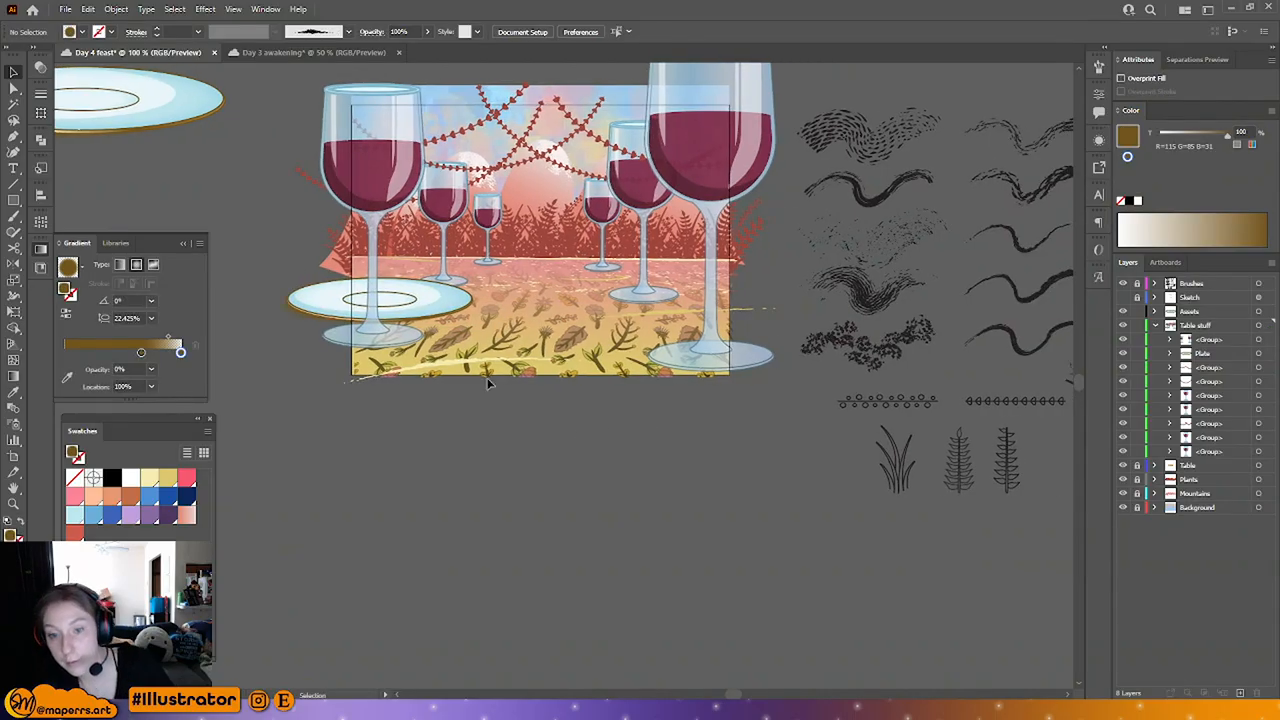
left_click(455, 318)
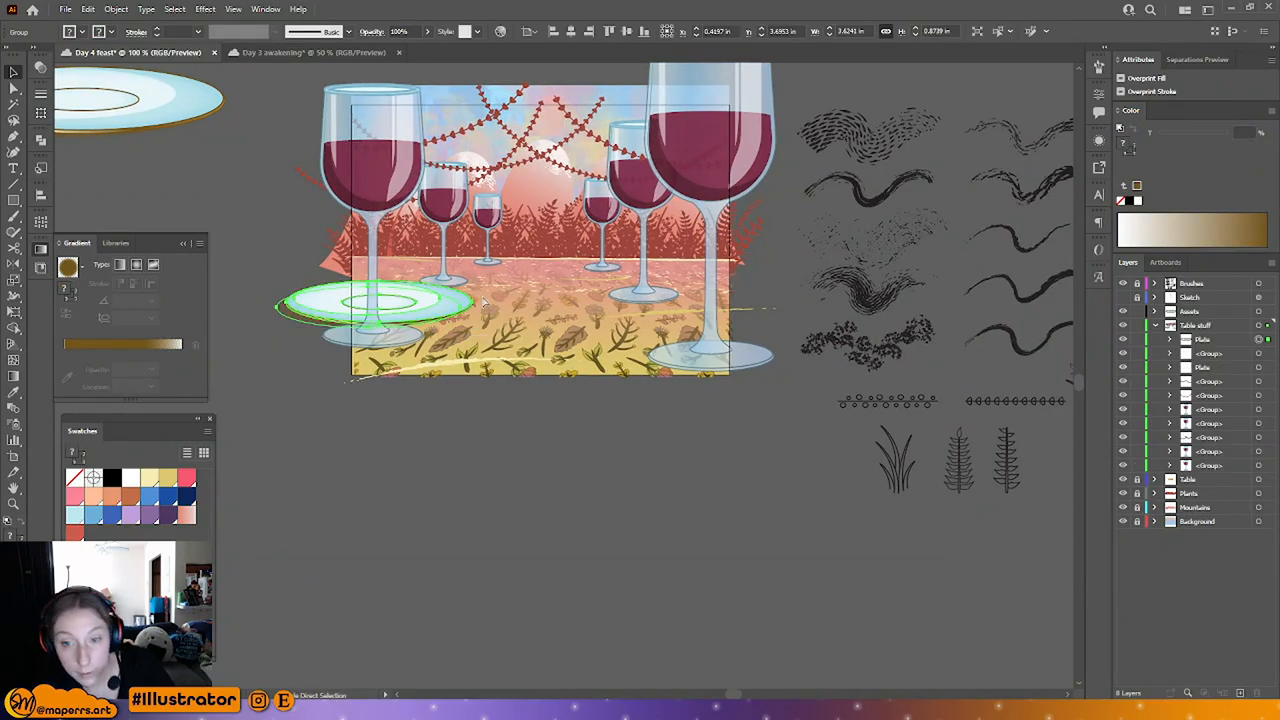
right_click(430, 301)
mouse_move(470, 455)
left_click(600, 491)
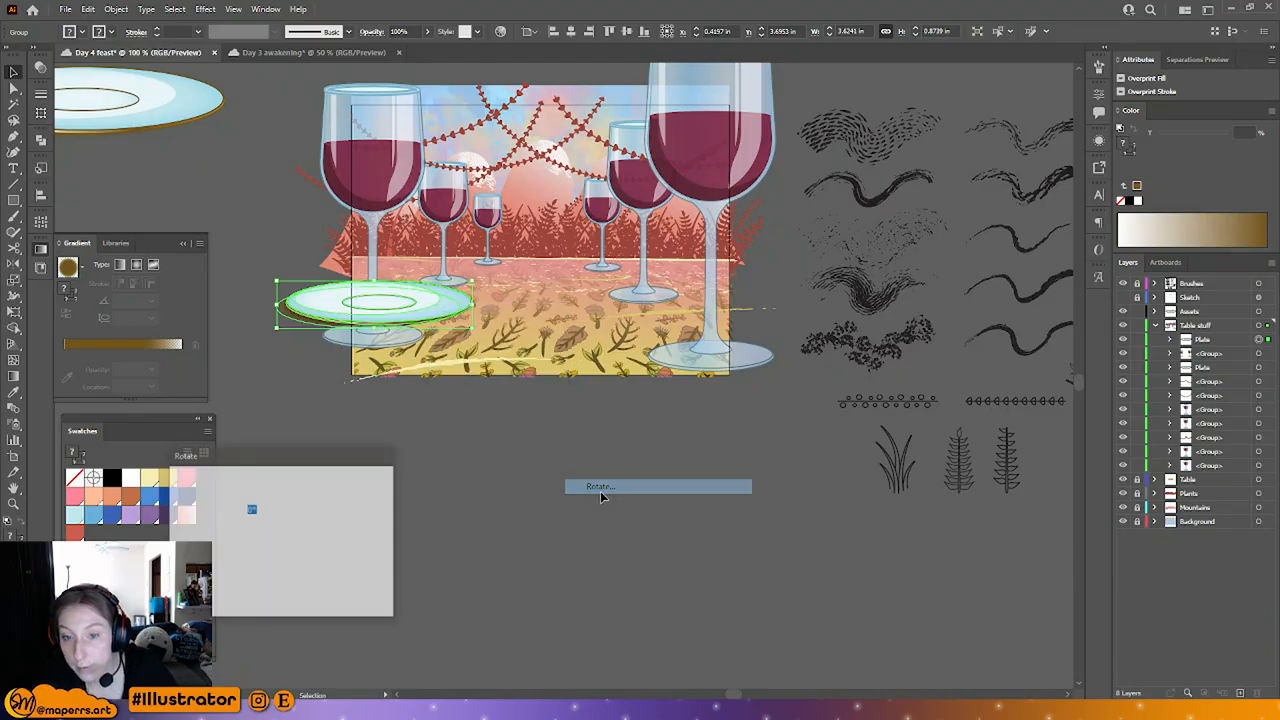
left_click(281, 590)
Step: Reflect the duplicated plate across the vertical axis
right_click(401, 311)
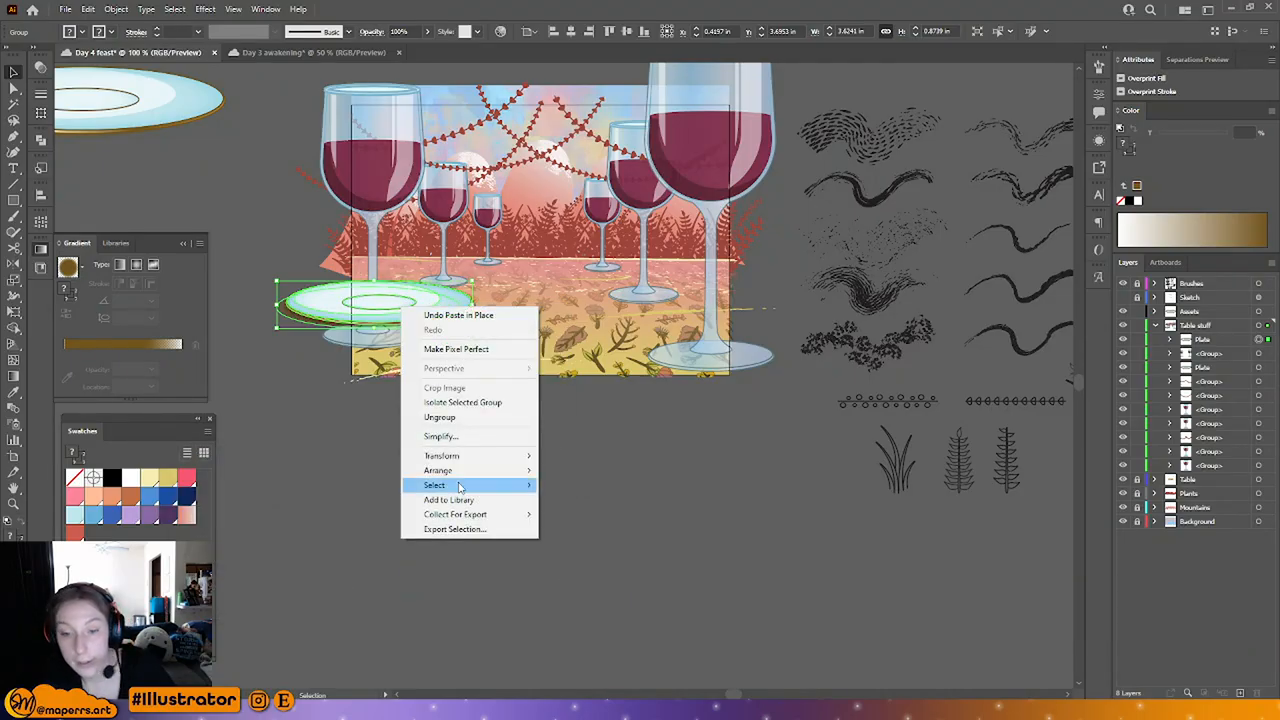
mouse_move(462, 455)
left_click(582, 505)
left_click(412, 478)
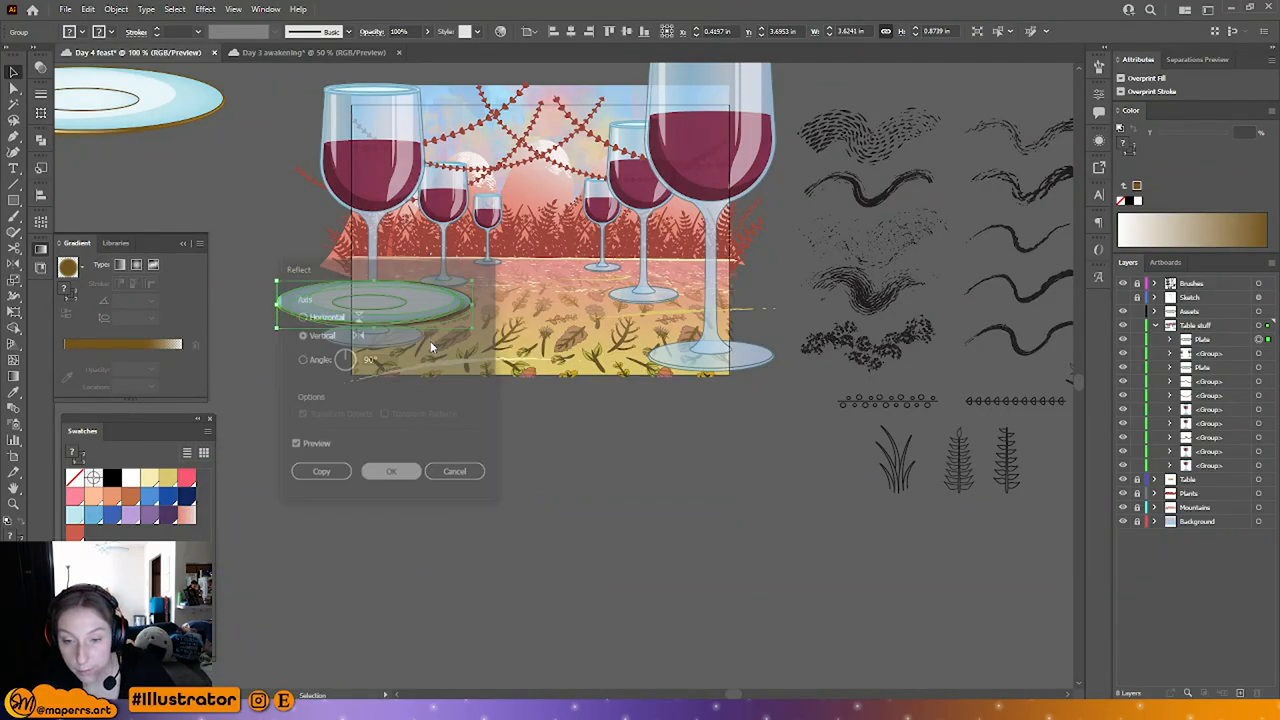
Step: Move the mirrored plate behind the right foreground glass and enlarge it to about 3.86 × 0.93 in
left_click_drag(423, 322, 737, 332)
left_click(738, 404)
left_click_drag(595, 323, 583, 324)
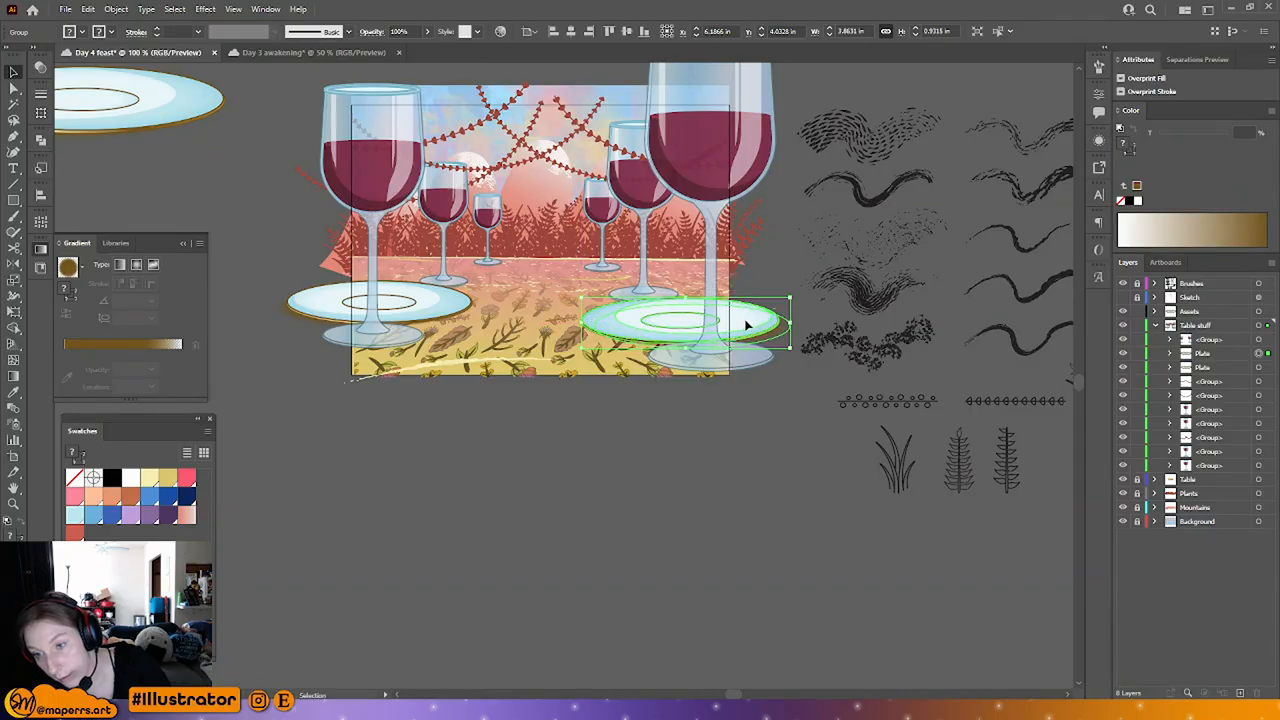
Step: Move the right front plate further right, beneath the right front wine glass
left_click_drag(746, 325, 808, 318)
left_click(748, 416)
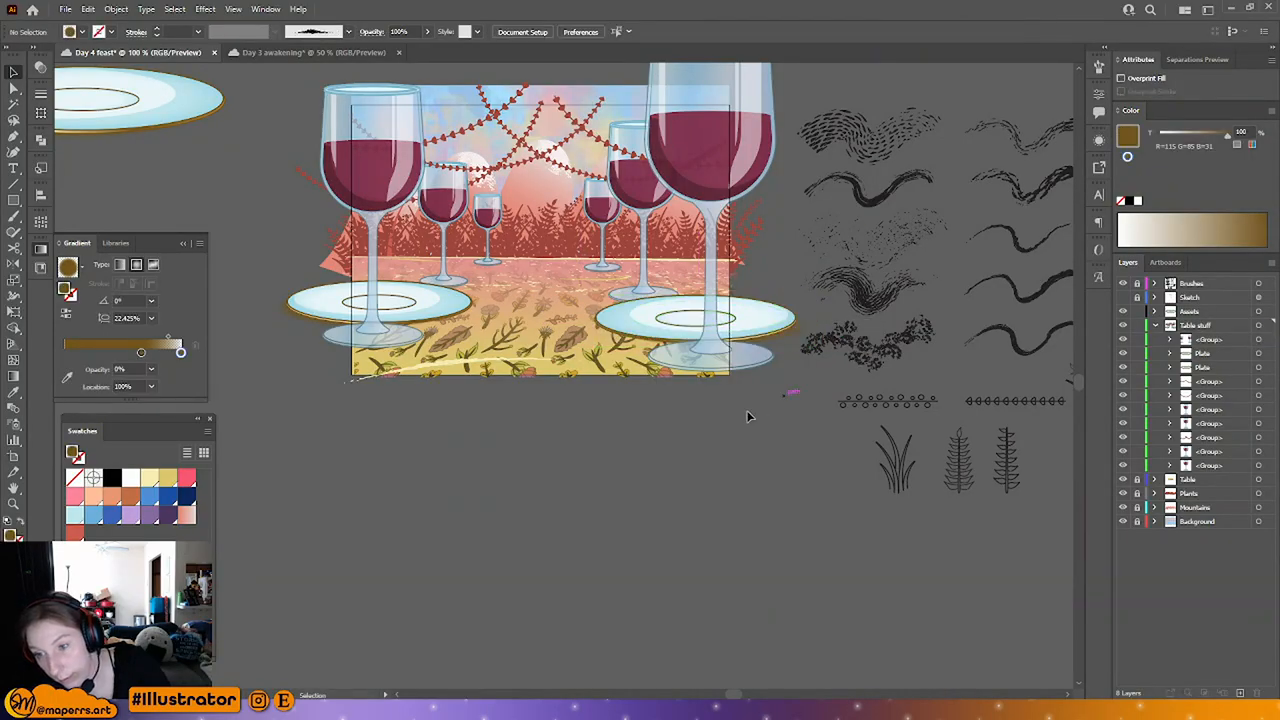
left_click_drag(749, 416, 751, 434)
Step: Nudge the right front plate slightly up and to the left around the stem of its glass
key("ctrl+=")
left_click_drag(325, 431, 381, 456)
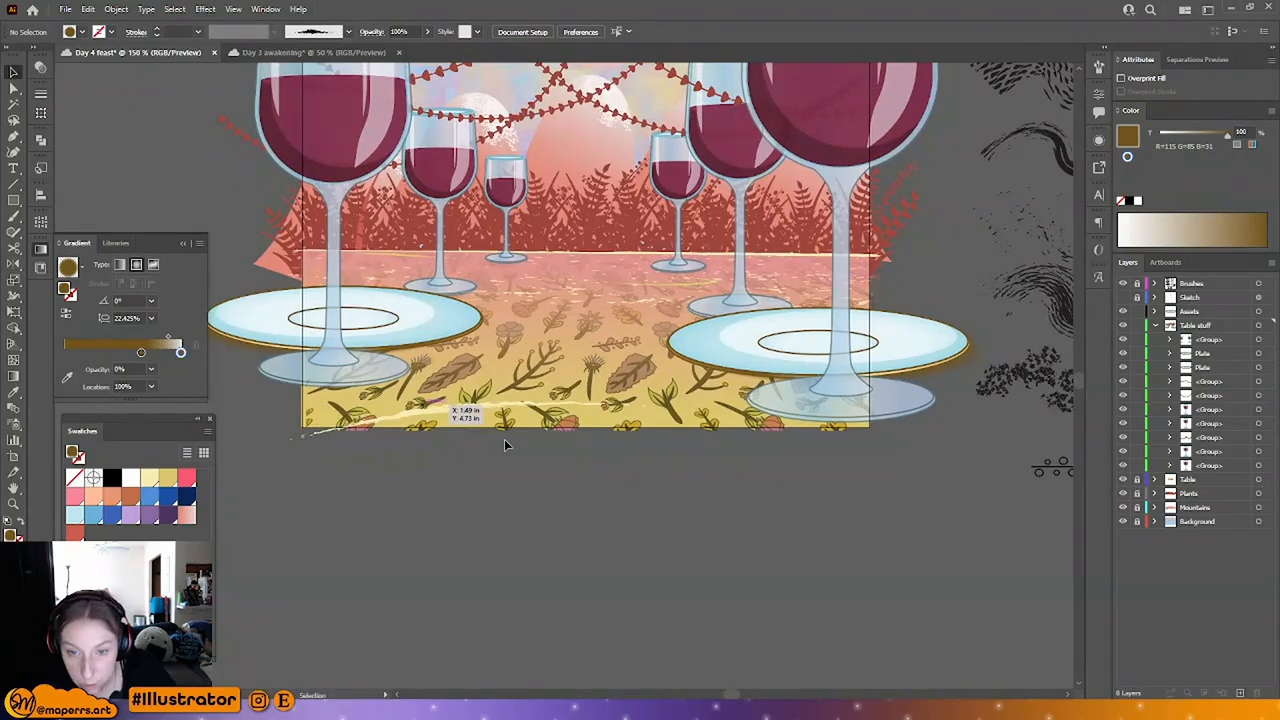
left_click_drag(505, 445, 423, 494)
left_click_drag(342, 375, 347, 375)
double_click(657, 411)
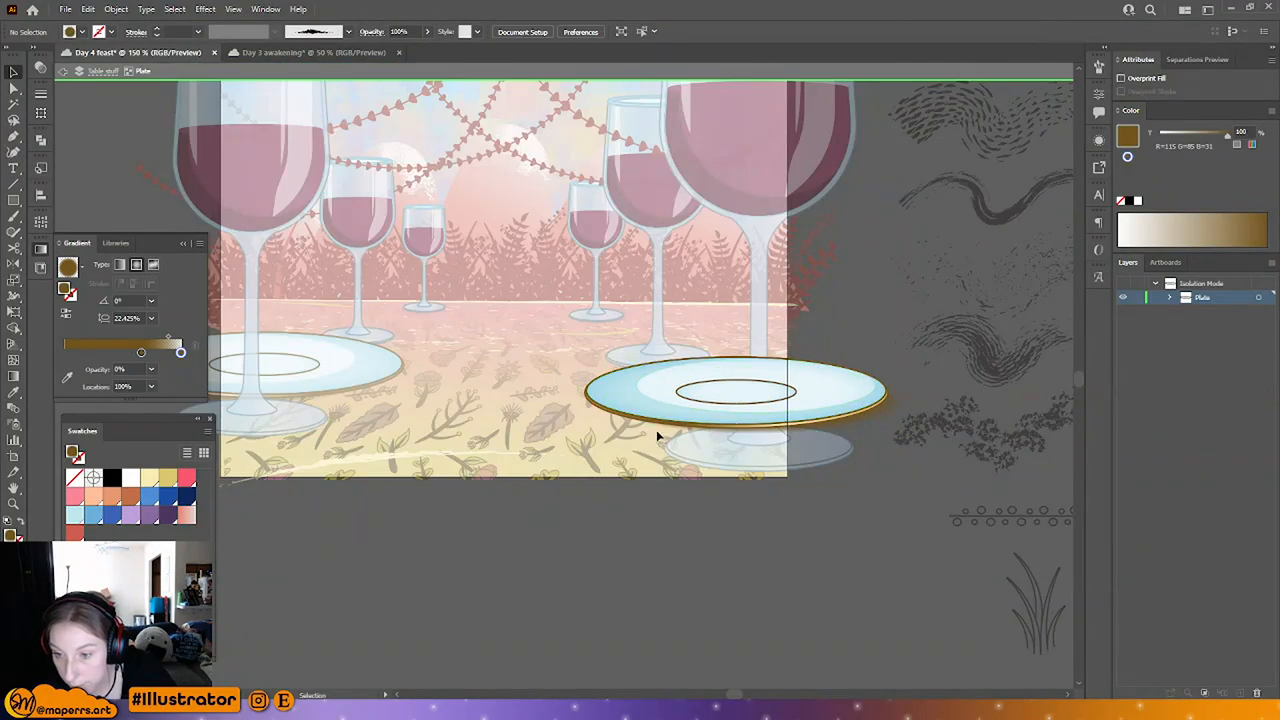
double_click(600, 461)
left_click(638, 402)
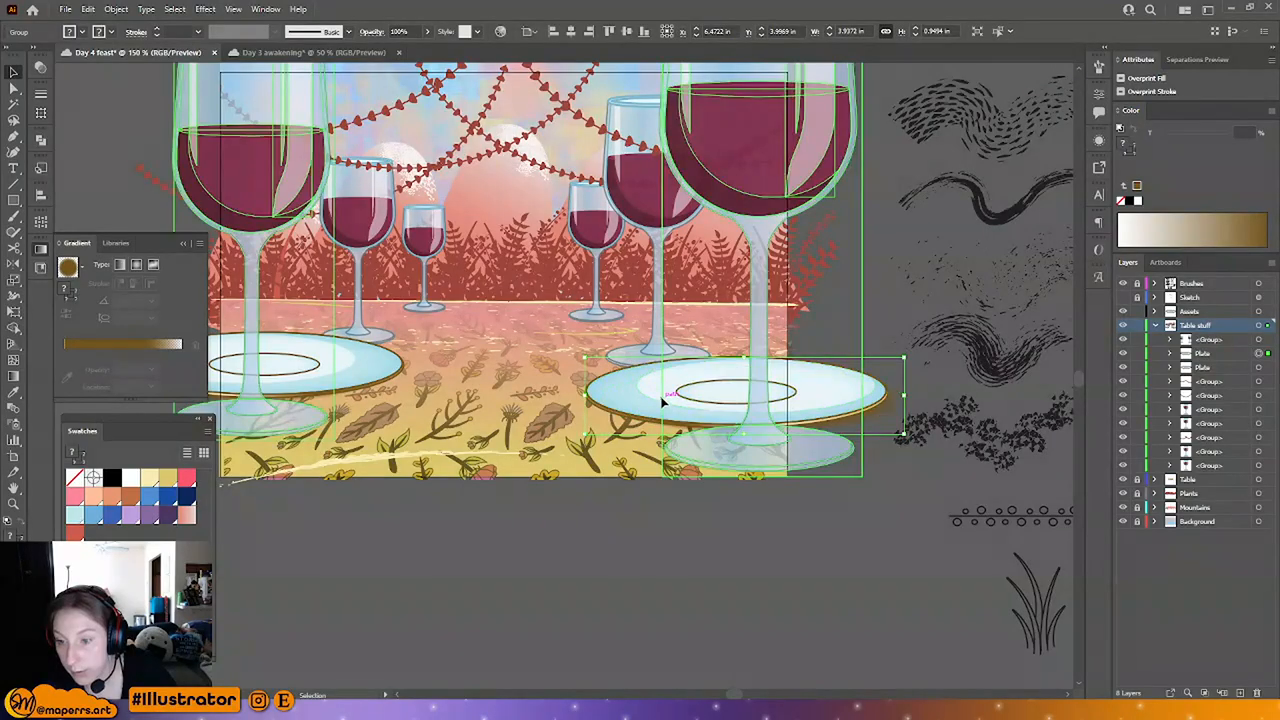
left_click_drag(662, 402, 612, 378)
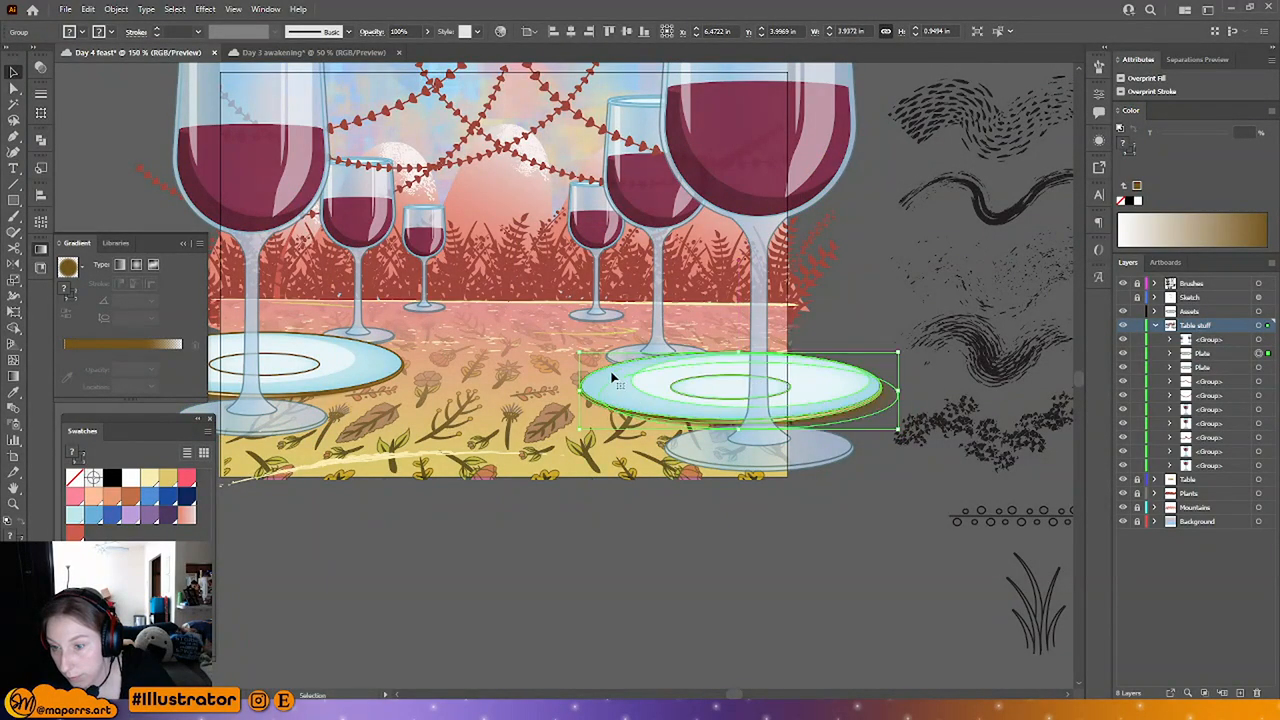
Step: Reposition the small back wine glasses on both sides of the table
mouse_move(652, 326)
left_mouse_down()
mouse_move(656, 338)
mouse_move(643, 338)
mouse_move(640, 312)
mouse_move(658, 313)
left_mouse_up()
key("ctrl+z")
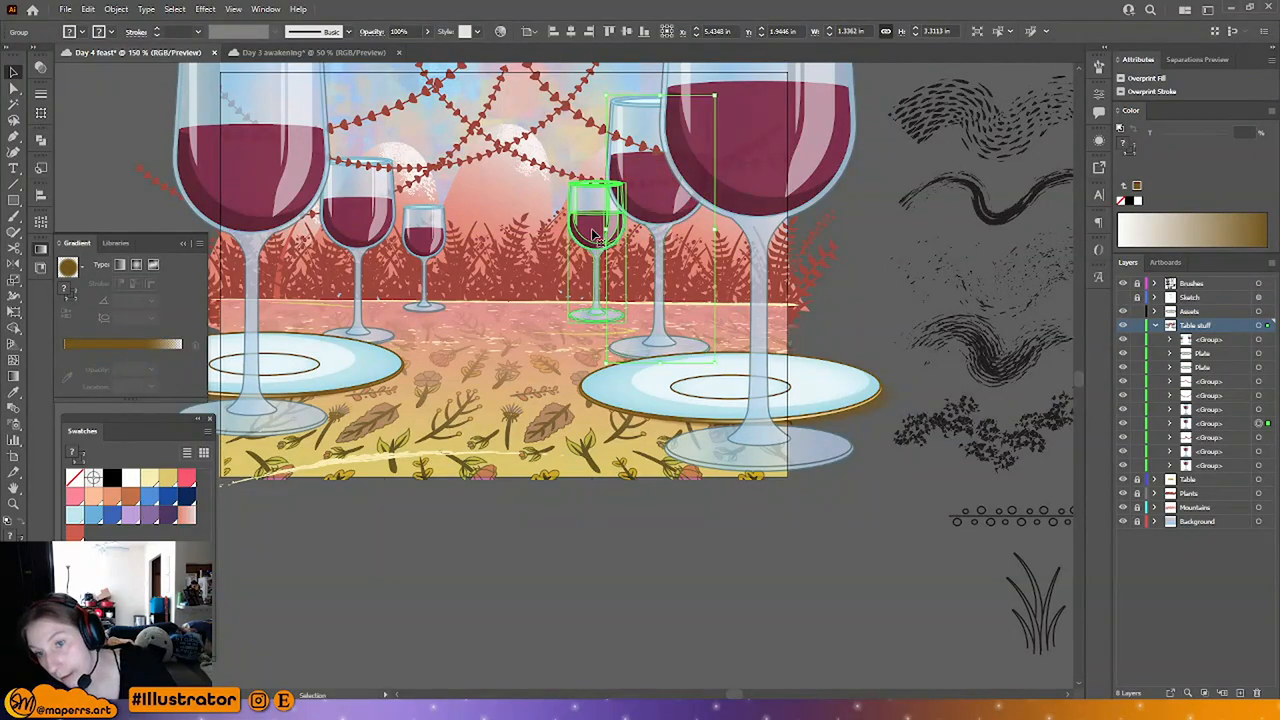
left_click_drag(590, 239, 601, 240)
left_click_drag(427, 308, 449, 341)
left_click(566, 589)
Step: Duplicate the left front plate at a smaller size and place the copy further back, behind the middle left glass
left_click_drag(496, 514, 480, 540)
left_click(388, 449)
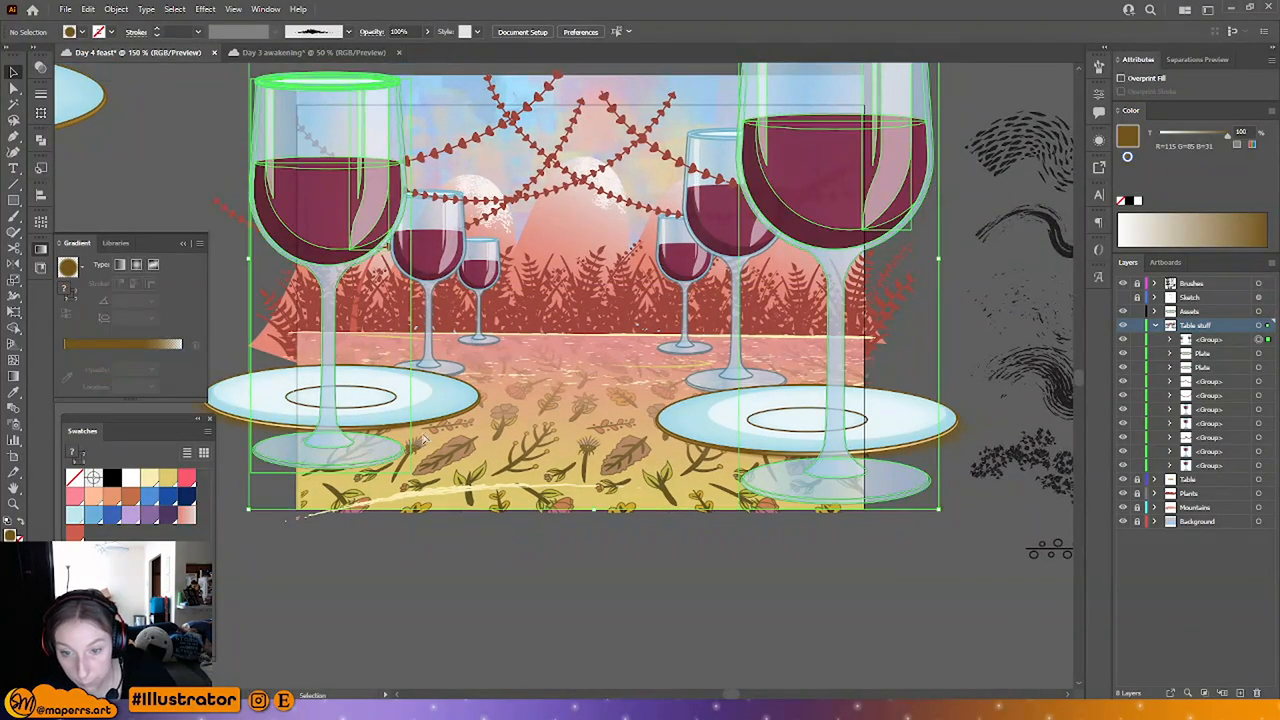
left_click(424, 414)
left_click_drag(483, 398, 394, 400)
left_click_drag(358, 400, 476, 352)
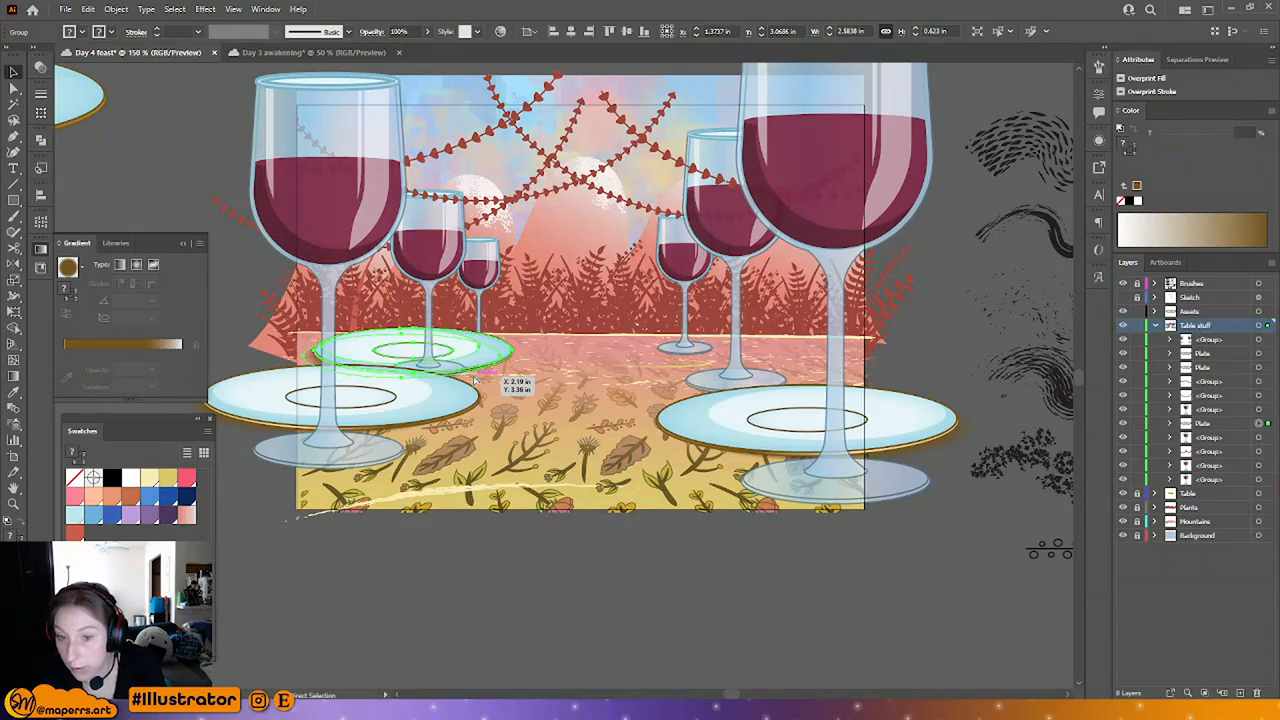
left_click_drag(476, 380, 476, 380)
Step: Shrink the back left plate to about 1.85 in wide and 0.38 in tall, shifting it and the neighbouring glasses left
left_click_drag(308, 354, 367, 354)
left_click_drag(496, 356, 460, 352)
left_click_drag(459, 356, 435, 371)
left_click_drag(487, 342, 300, 347)
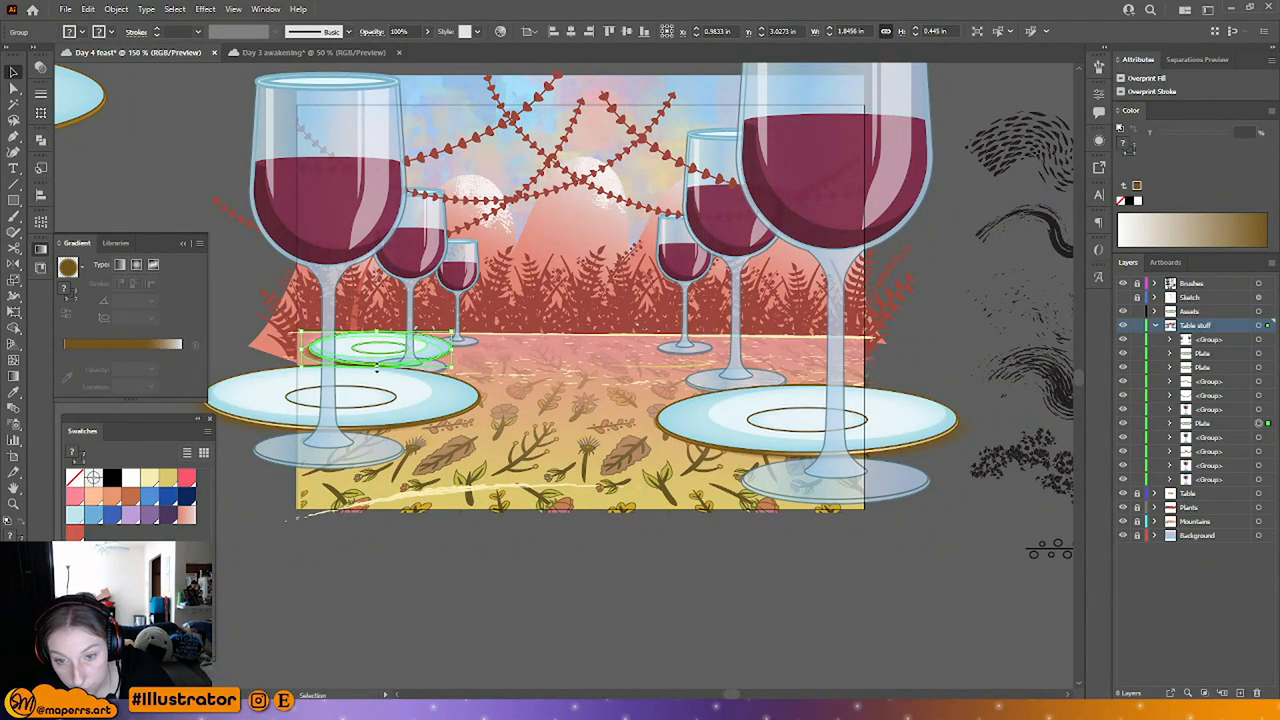
left_click_drag(376, 366, 376, 361)
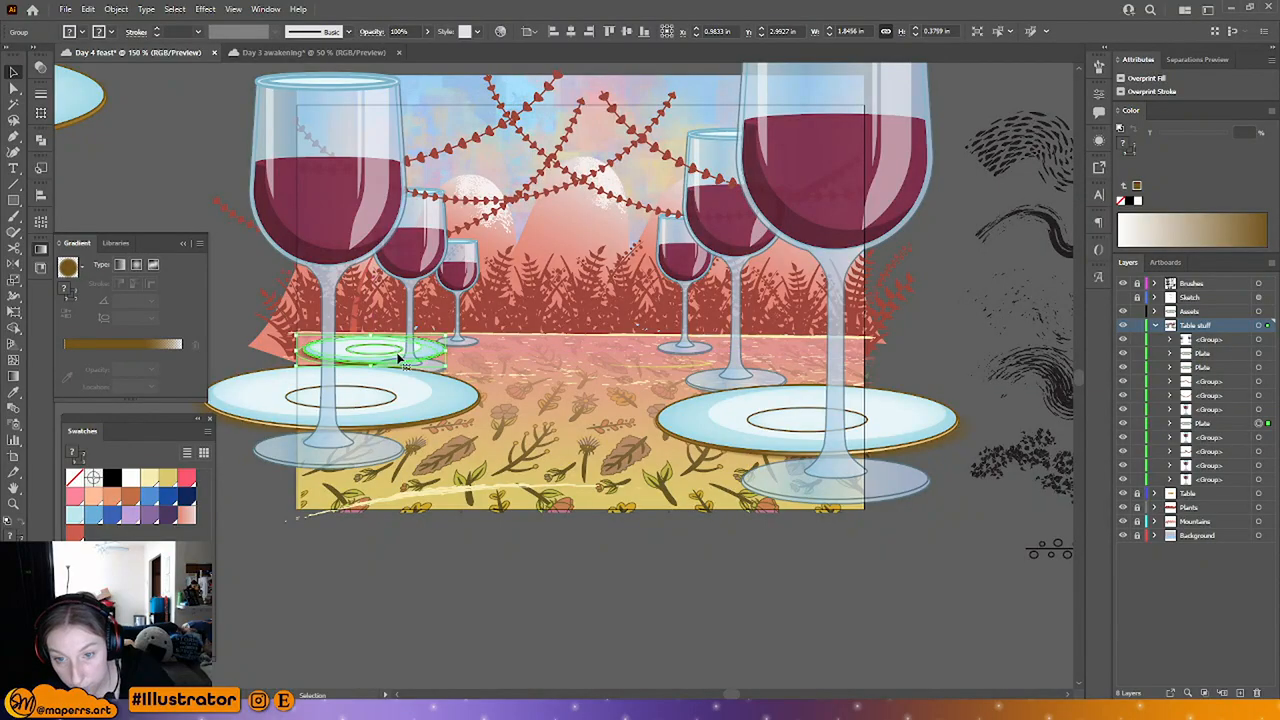
Step: Move the middle left glass to the right and the back left plate slightly to the left
left_click(537, 376)
scroll(512, 557, "down", 4)
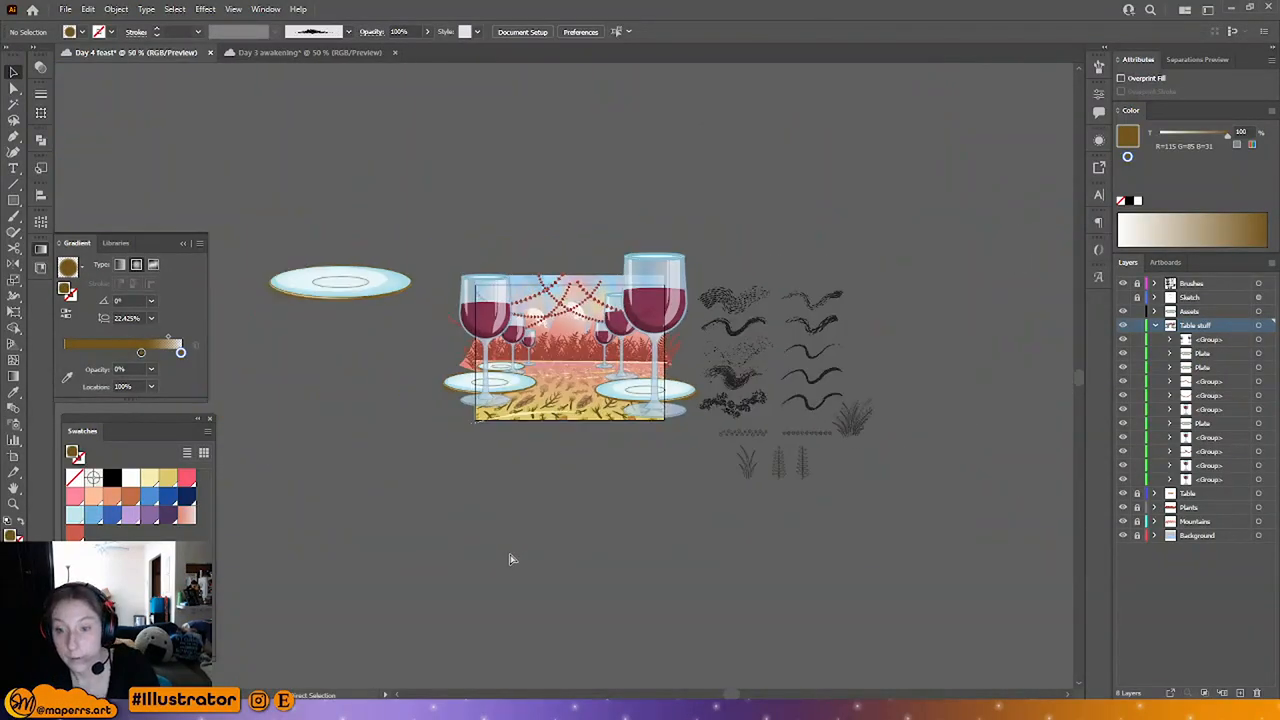
scroll(512, 557, "up", 4)
left_click(406, 412)
left_click(406, 412)
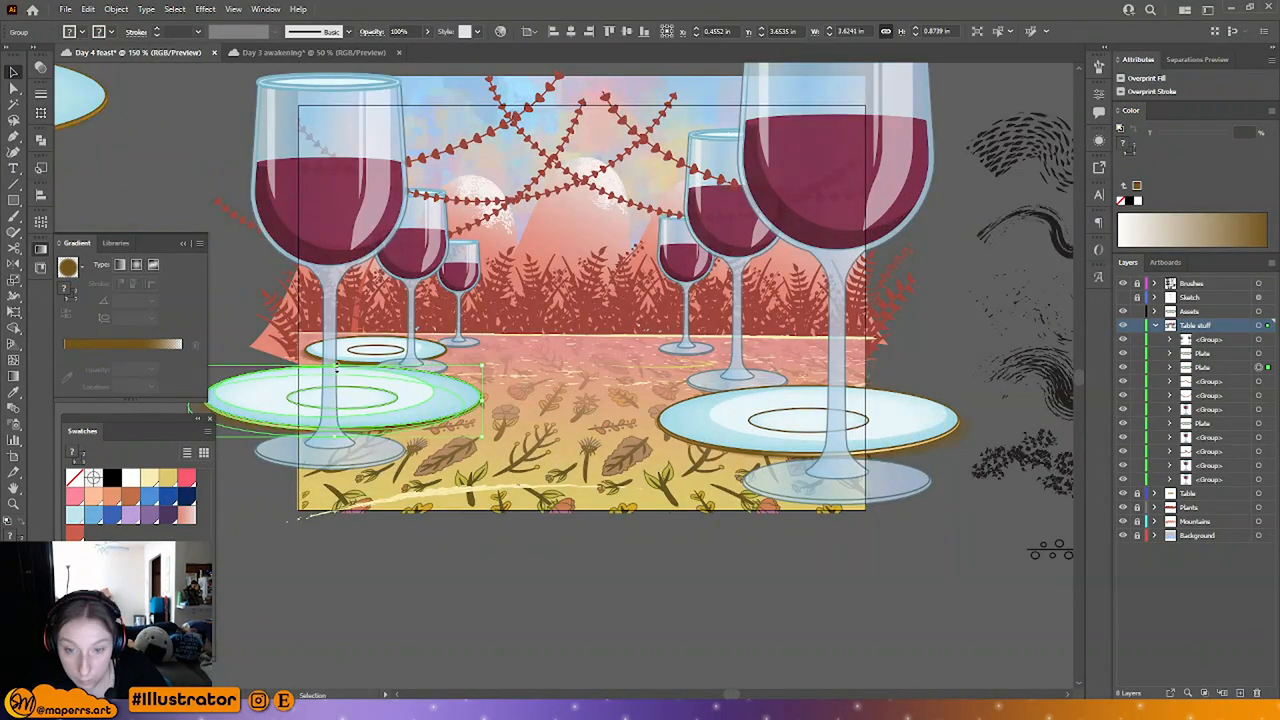
left_click_drag(424, 363, 456, 368)
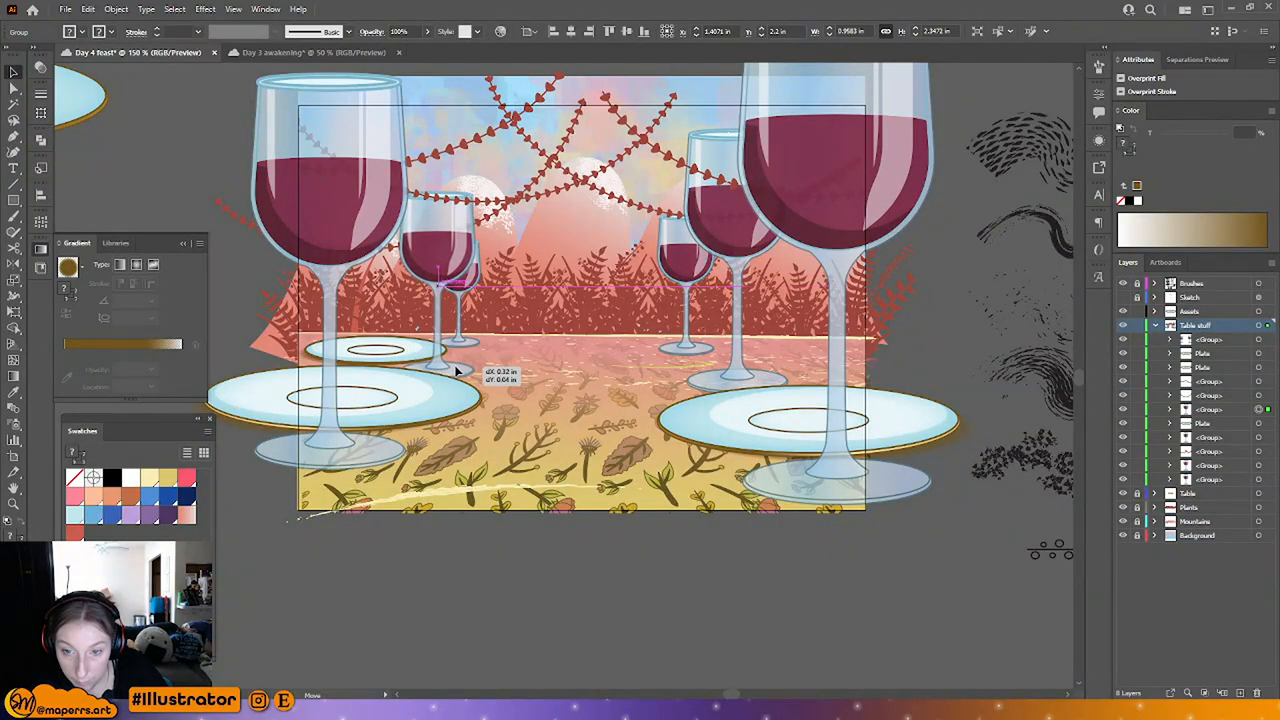
left_click_drag(384, 352, 362, 351)
Step: Reflect a pasted-in-place copy of the back left plate and move it across to the right side of the table
right_click(386, 347)
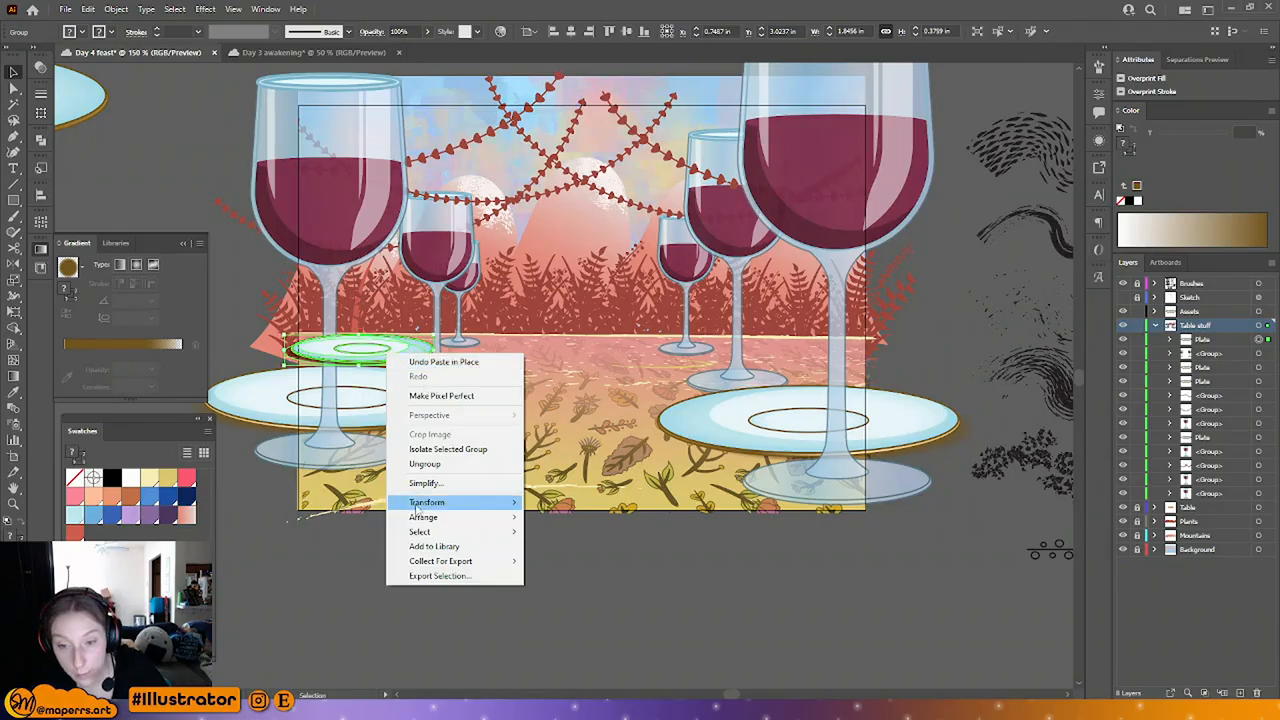
mouse_move(418, 506)
left_click(578, 552)
left_click(408, 473)
left_click_drag(392, 348, 829, 364)
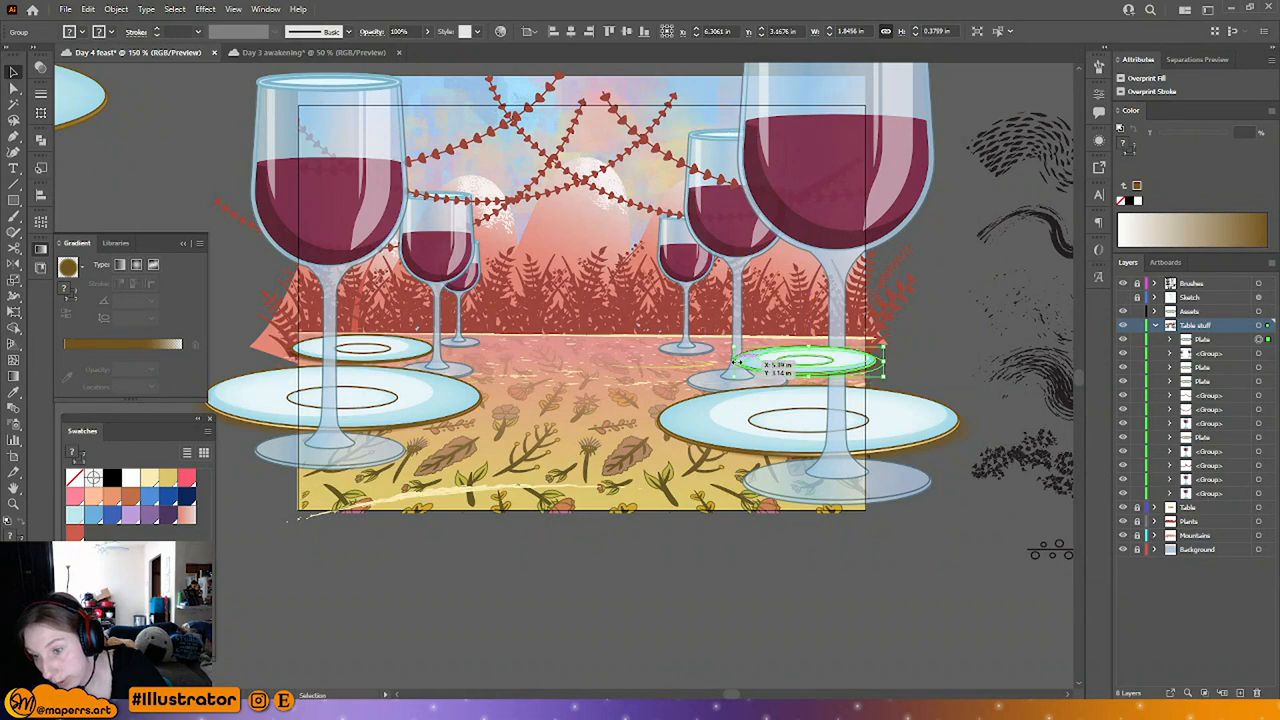
Step: Enlarge the back right plate to about 2.2 in wide and place it slightly higher, behind the middle right glass
left_click_drag(735, 361, 697, 383)
left_click(801, 369)
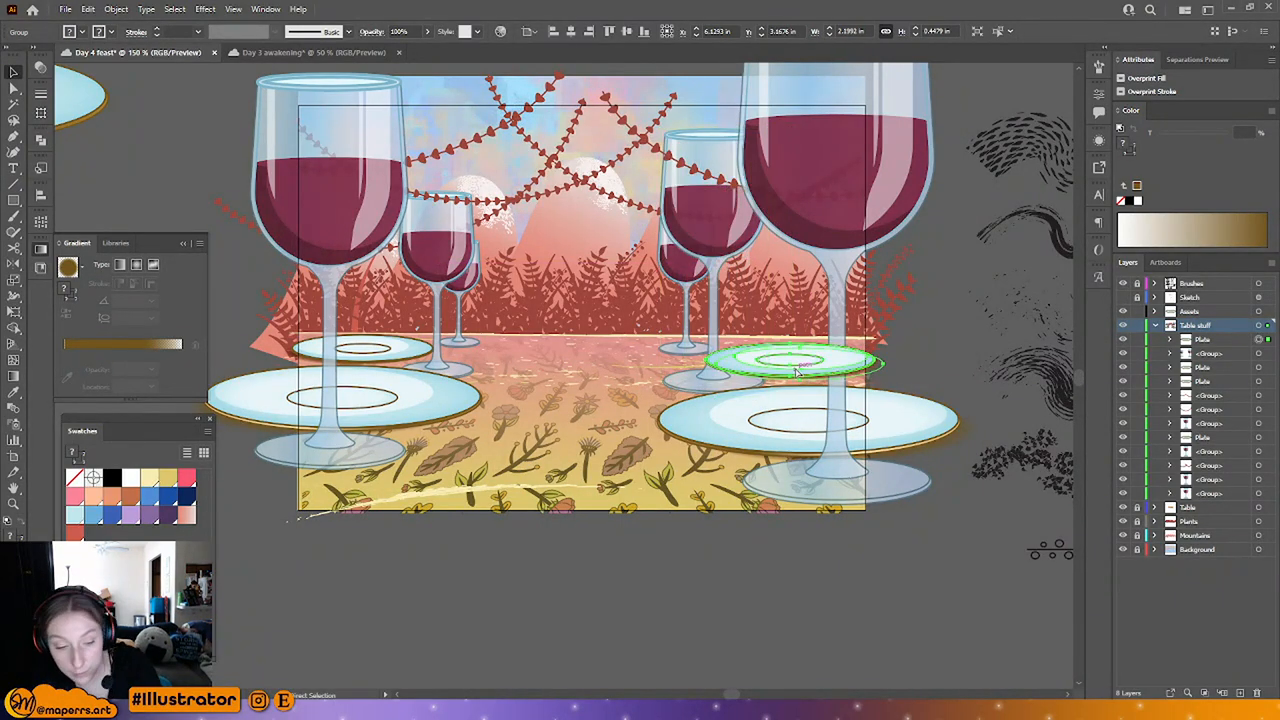
left_click(697, 571)
left_click_drag(800, 369, 800, 365)
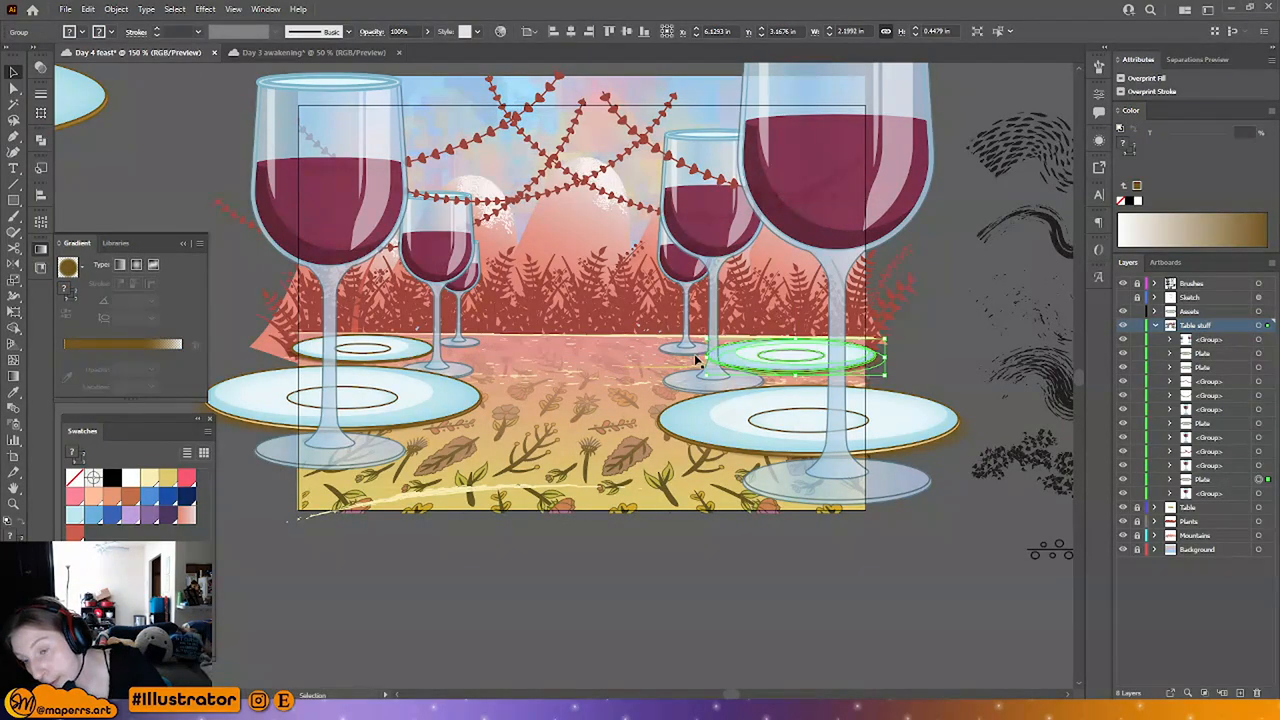
Step: Adjust the positions of the middle and back right glasses beside the back right plate
left_click_drag(681, 357, 685, 353)
left_click_drag(707, 386, 713, 384)
left_click(684, 344)
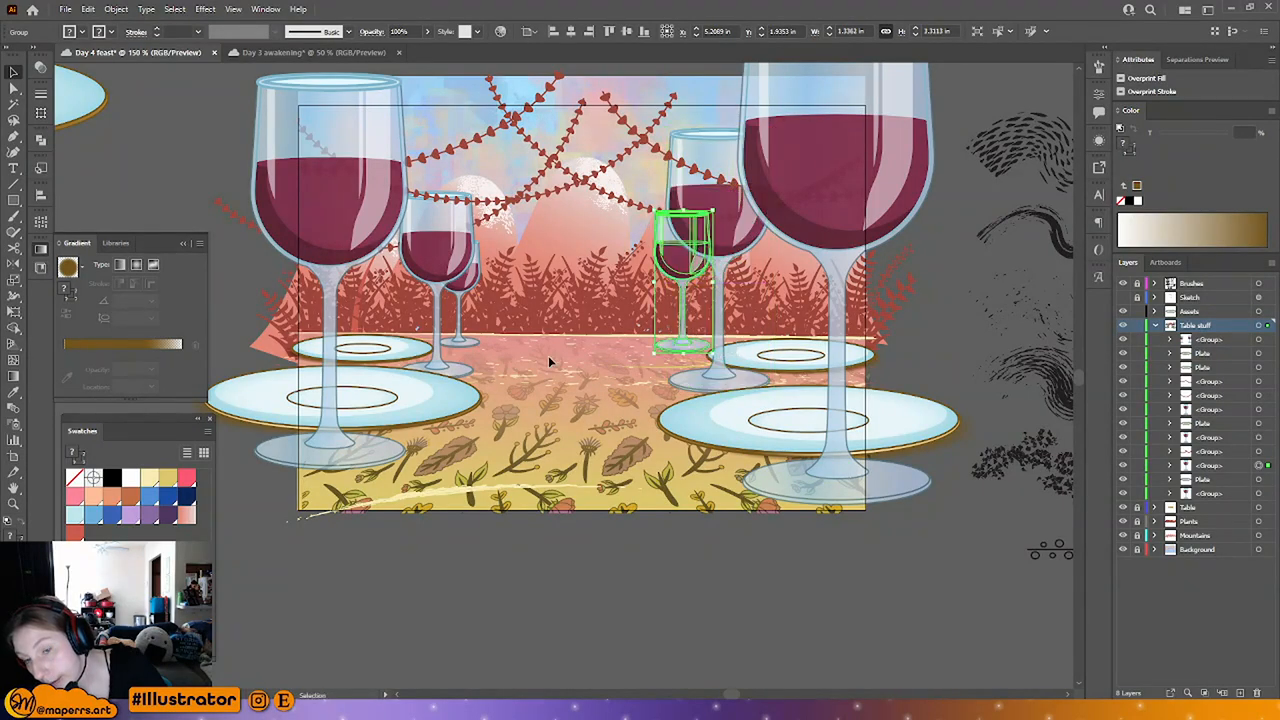
Step: Shift the back left glass slightly right and the back left plate further left
left_click(457, 346)
left_click_drag(463, 344, 406, 357)
left_click(513, 541)
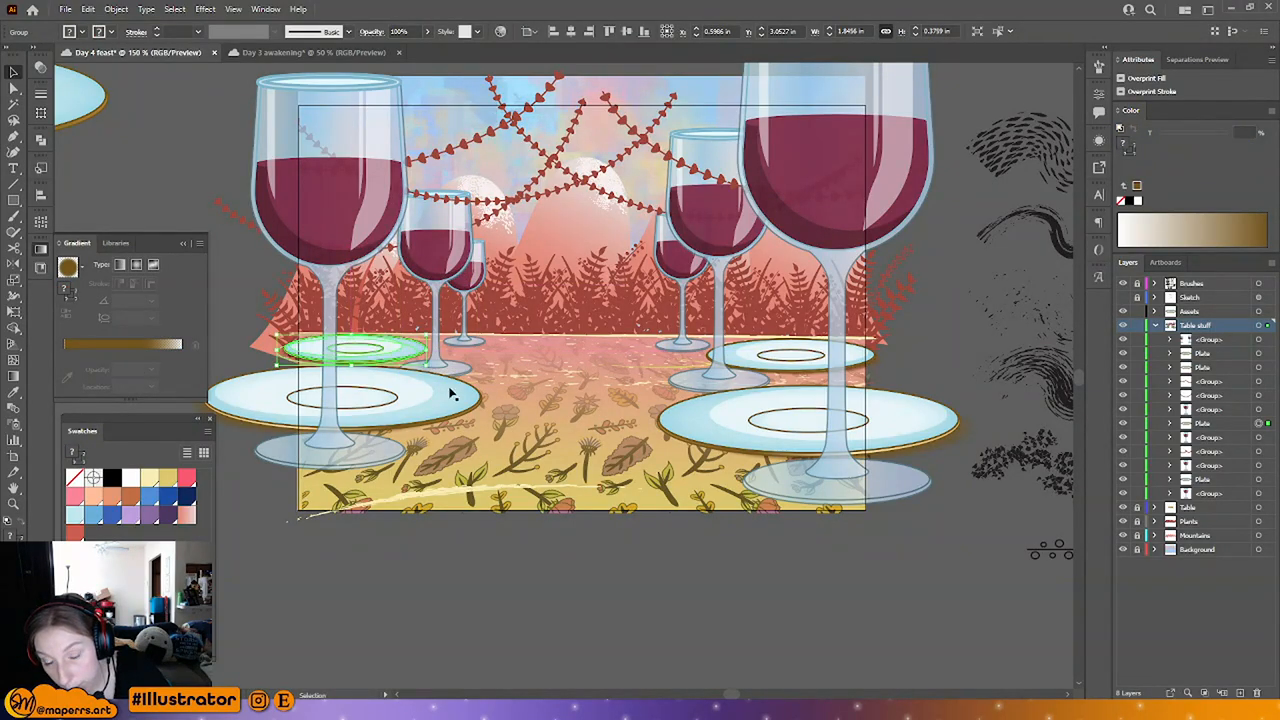
left_click(562, 531)
left_click(378, 352)
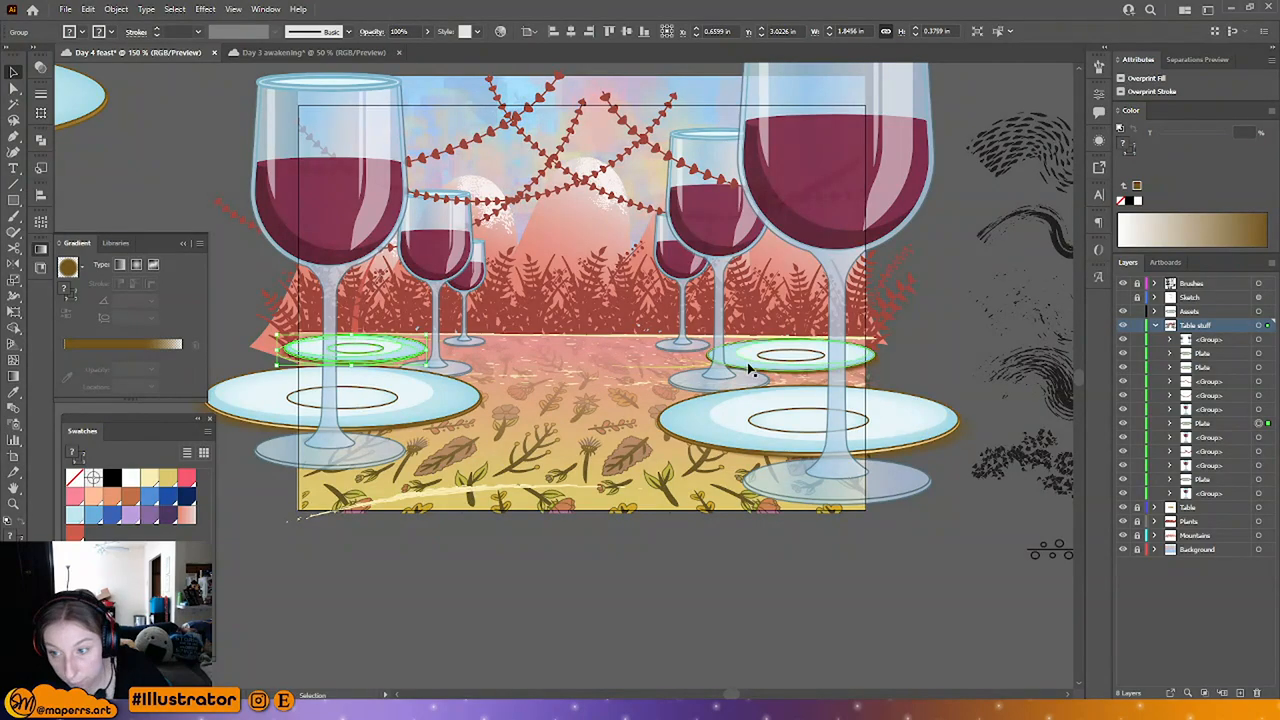
Step: Examine the balance of the plates and glasses in the whole composition at reduced size
left_click(787, 364)
left_click(609, 612)
key("ctrl+minus")
key("ctrl+minus")
key("ctrl+minus")
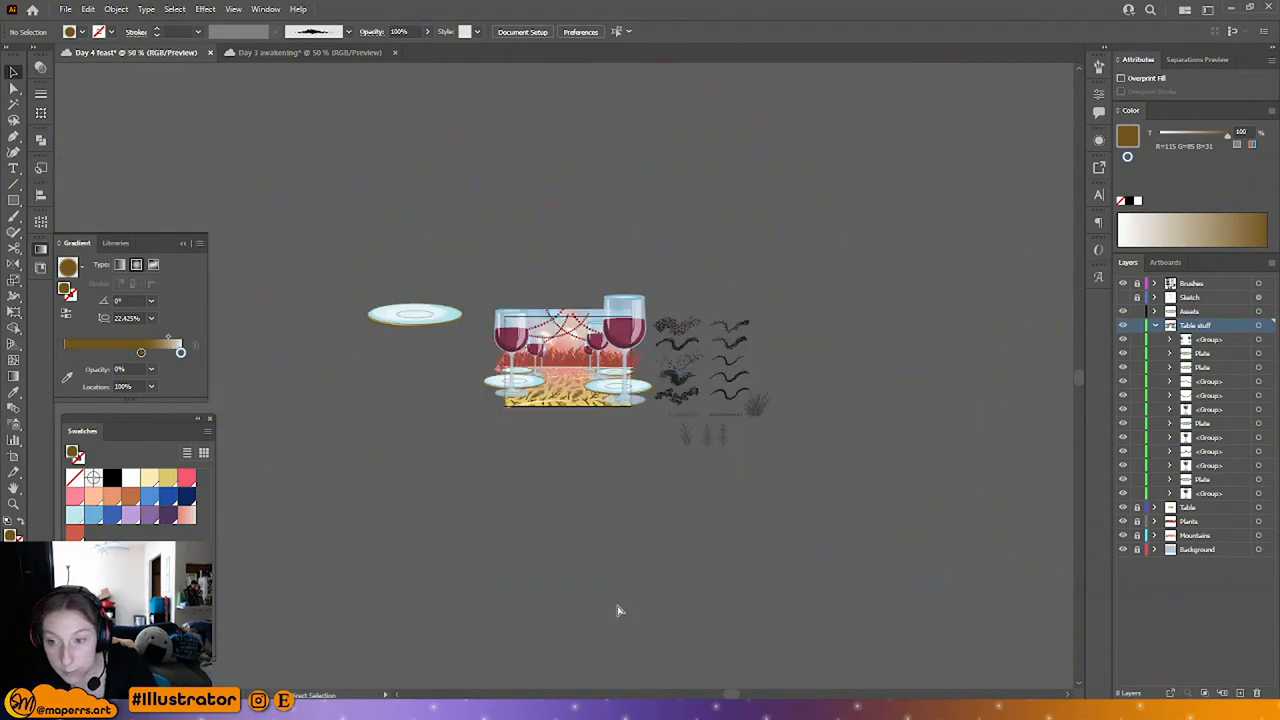
key("ctrl+plus")
key("ctrl+plus")
key("ctrl+plus")
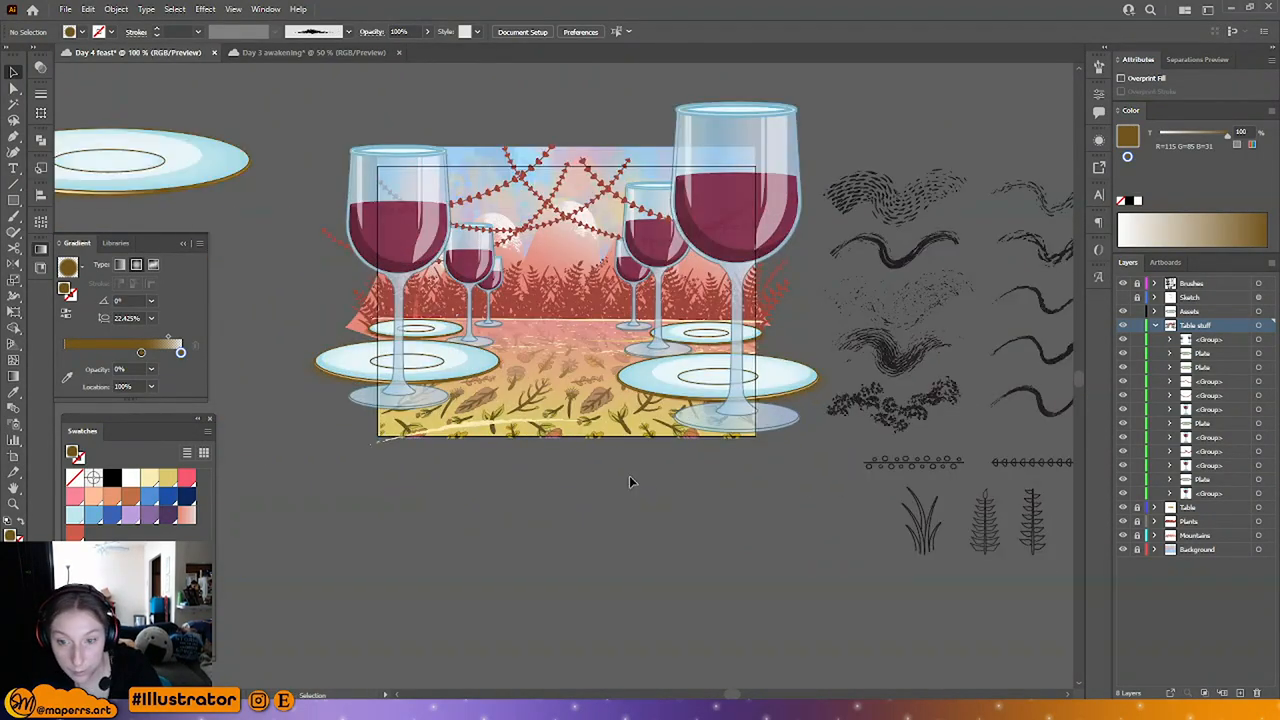
Step: Ungroup the two front wine glasses into separate objects and lower them slightly
left_click(711, 409)
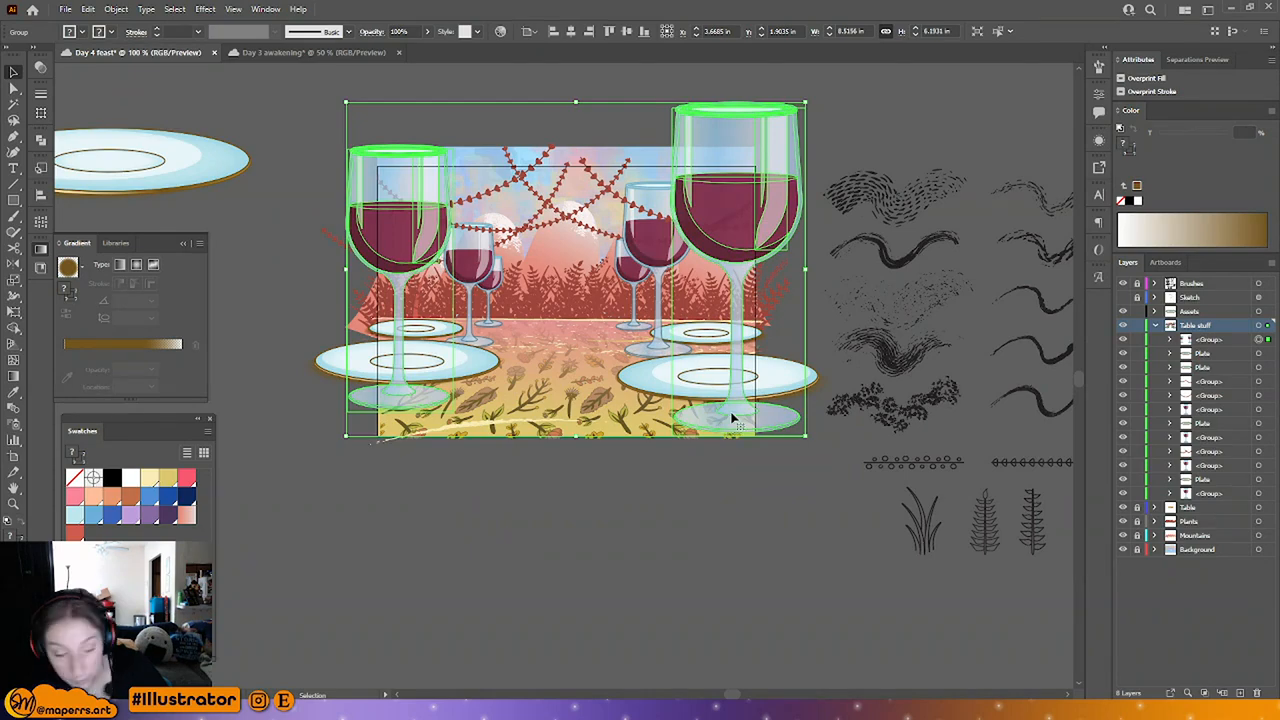
key("ctrl+shift+g")
left_click_drag(731, 417, 673, 421)
key("ctrl+shift+g")
left_click(738, 505)
key("ctrl+z")
key("ctrl+z")
left_click(731, 461)
key("ctrl+z")
left_click(761, 447)
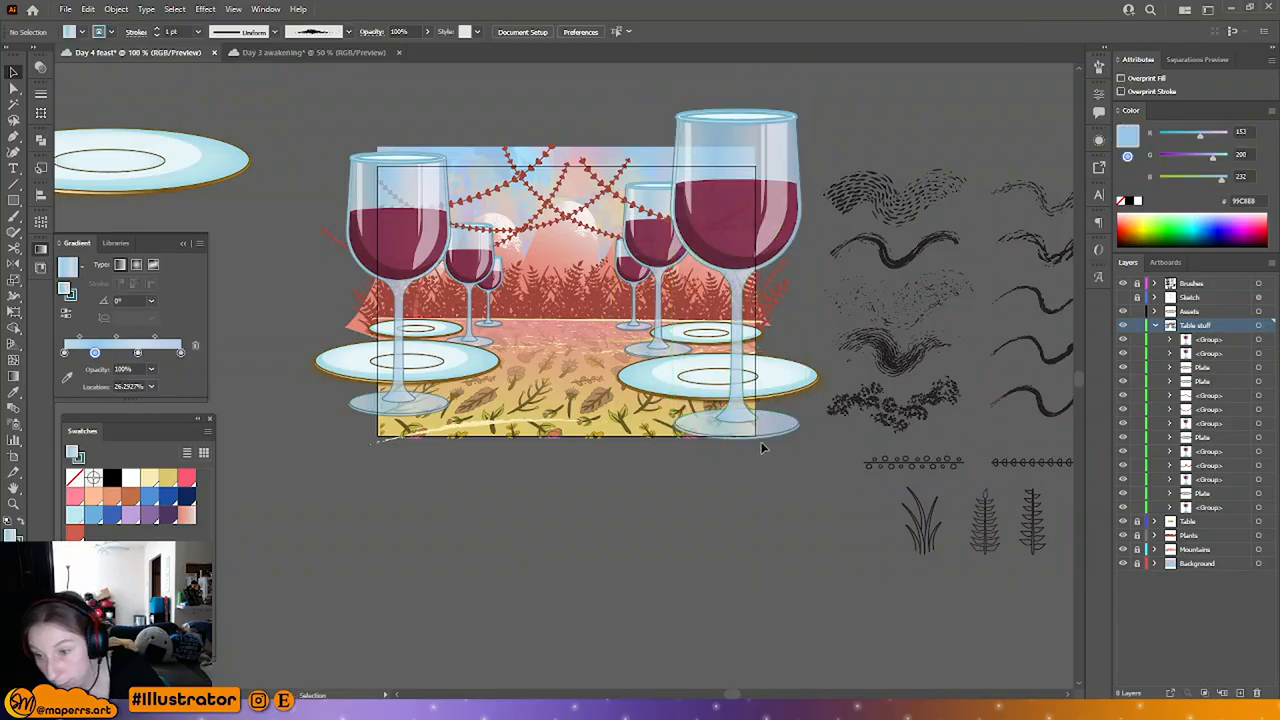
Step: Move the left front glass slightly left and enlarge it a little
left_click_drag(400, 410, 411, 406)
left_click_drag(397, 154, 398, 146)
left_click(444, 128)
Step: Scale the right front glass down slightly, move it left, and shift the right front plate to the right
left_click(700, 400)
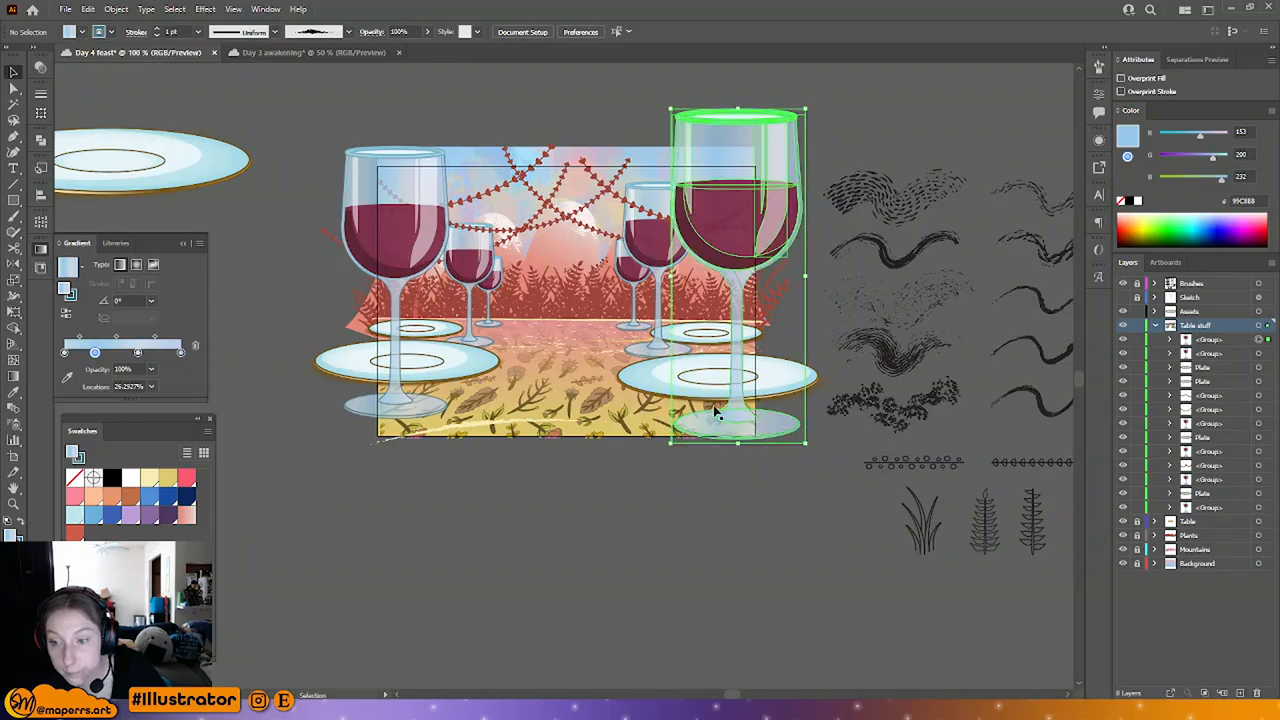
left_click_drag(740, 449, 794, 390)
left_click(764, 473)
left_click(725, 405)
left_click(785, 490)
Step: Shift the middle right glass, the back right plate and the back right glass slightly to the right
left_click(673, 345)
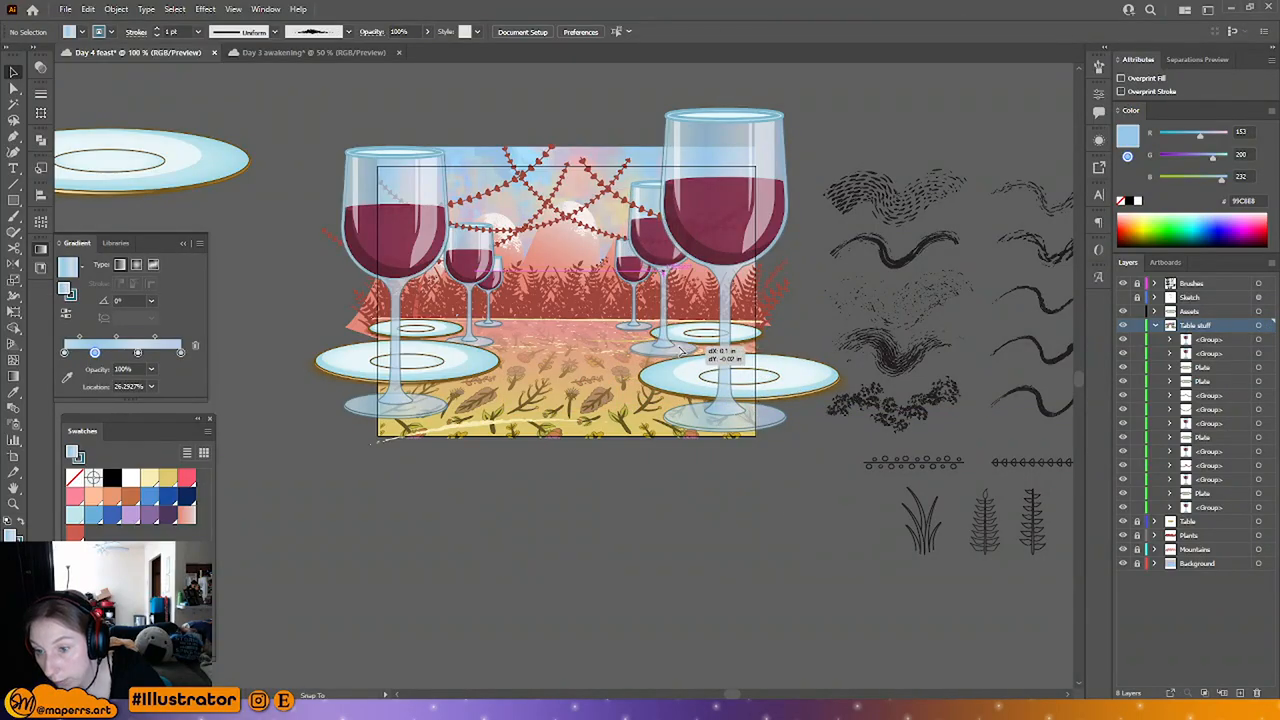
left_click_drag(755, 333, 769, 333)
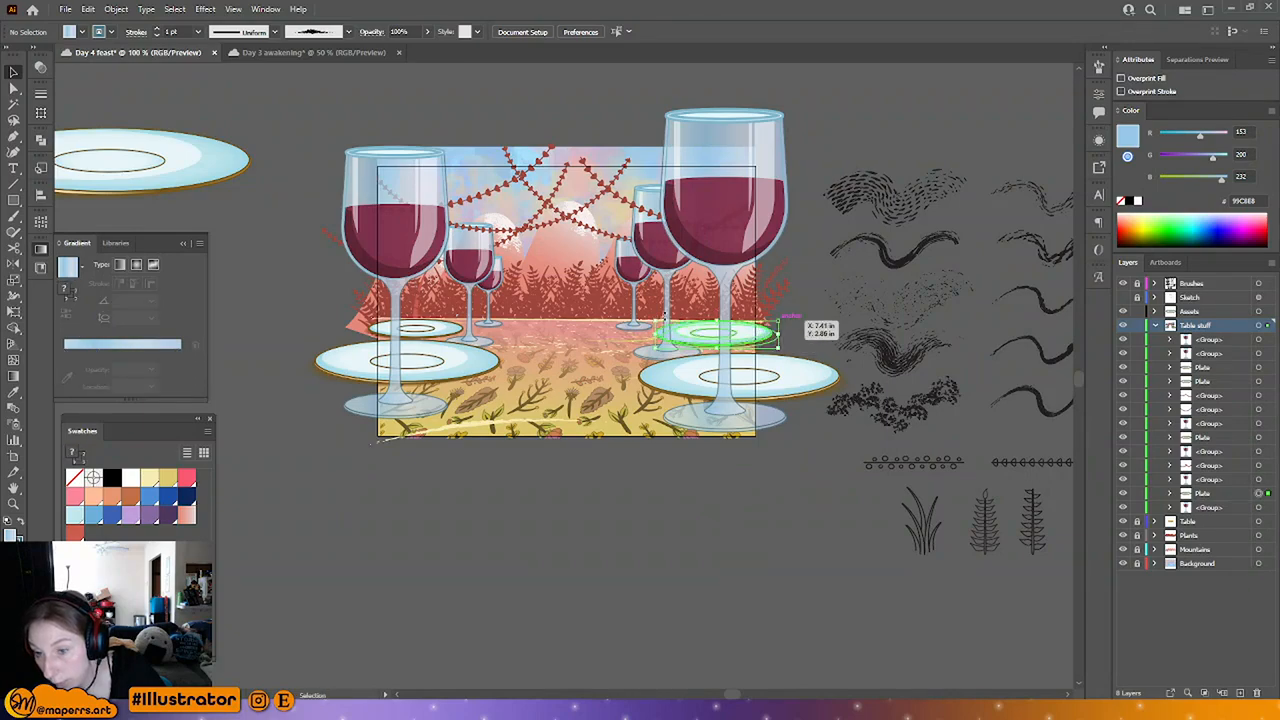
left_click_drag(634, 288, 626, 268)
Step: Send the back right glass behind the other table objects, and nudge the back left glass and plate to the right
key("z")
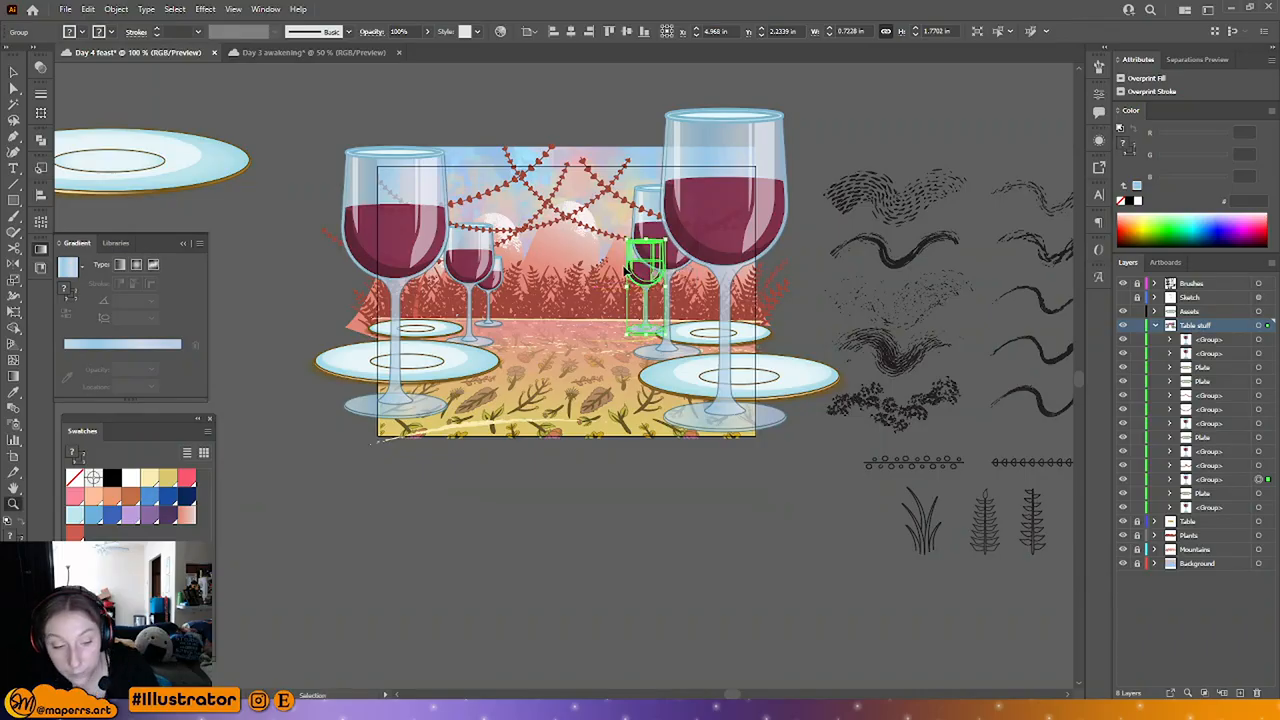
left_click(820, 314)
left_click(820, 314)
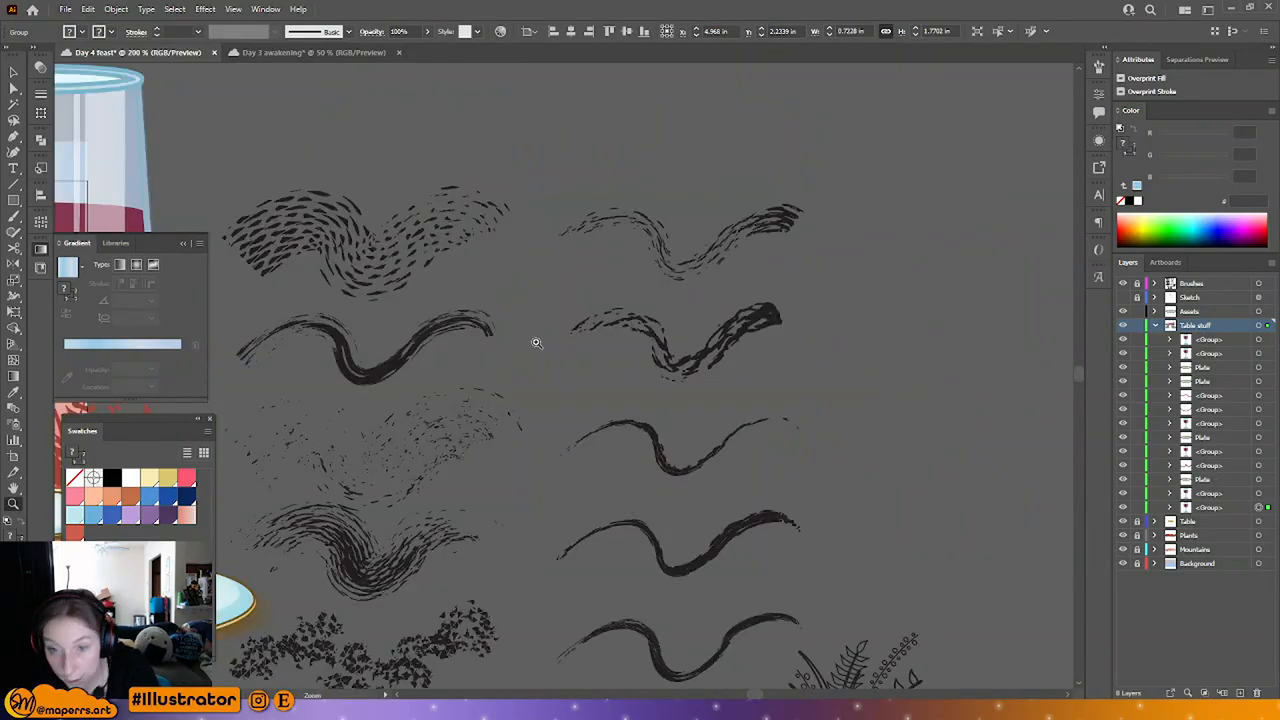
left_click_drag(464, 357, 807, 286)
key("ctrl+minus")
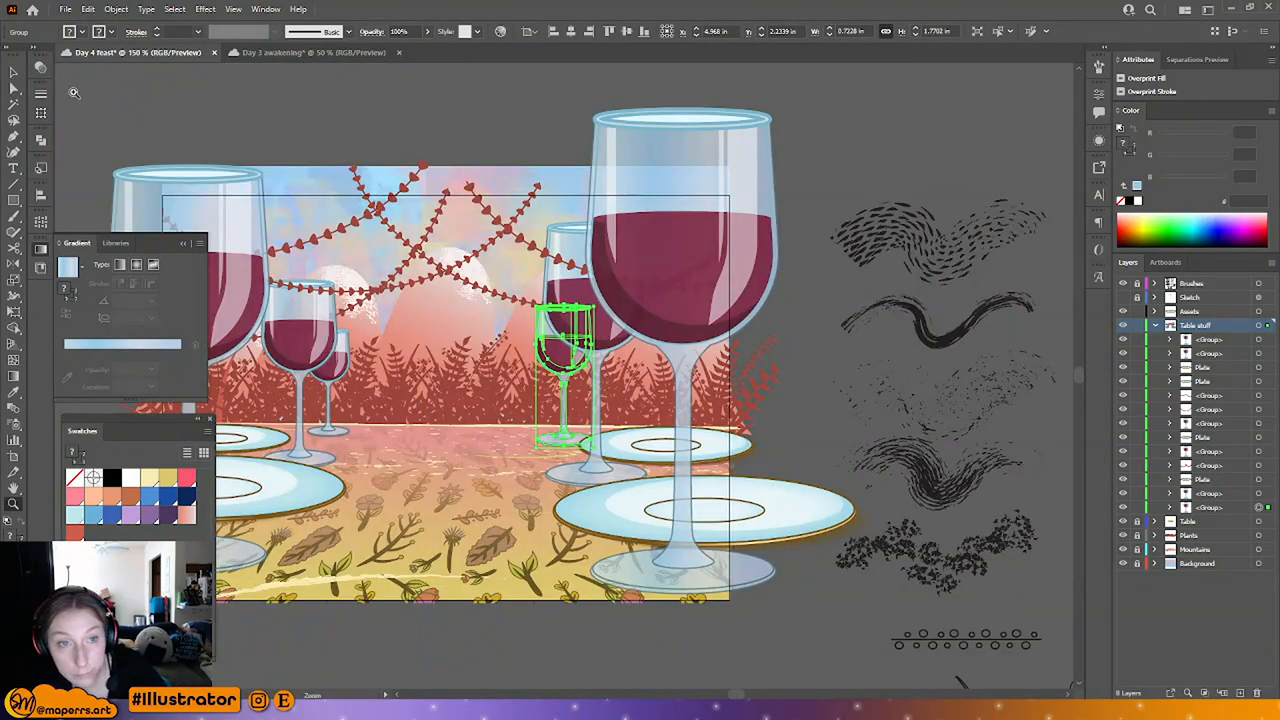
left_click(345, 153)
left_click_drag(347, 155, 418, 141)
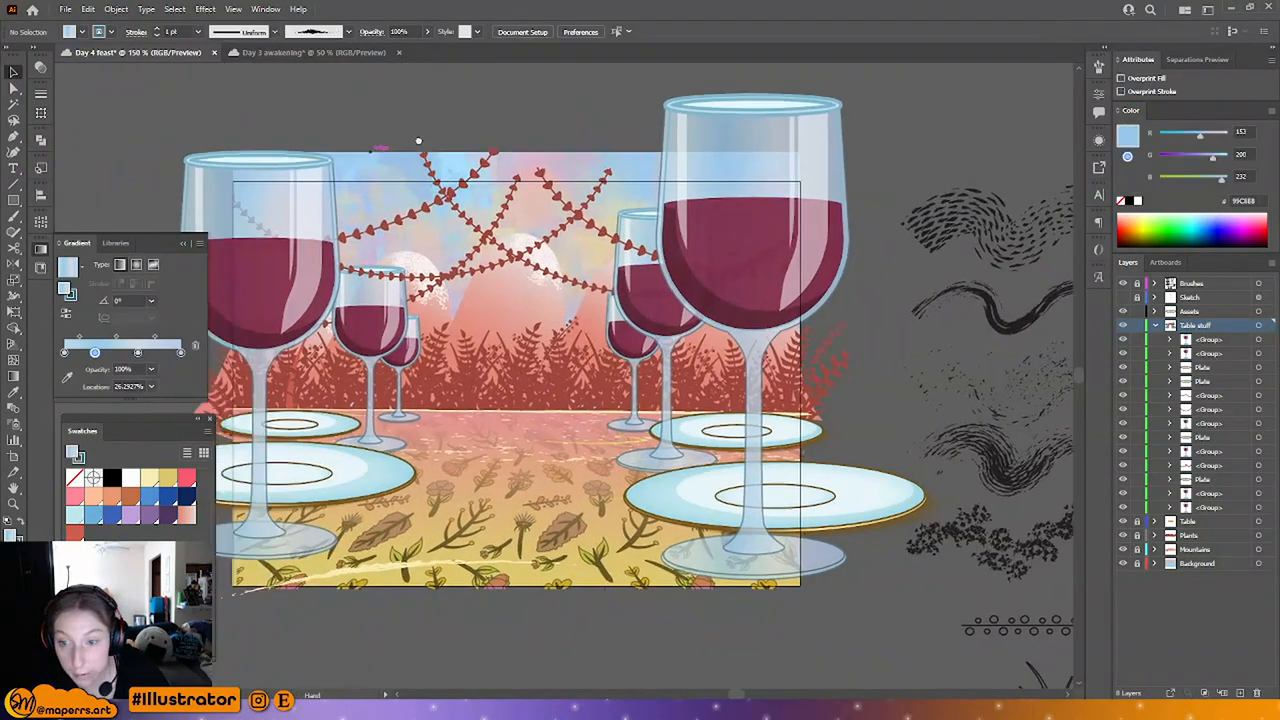
left_click(667, 385)
left_click_drag(470, 426, 558, 401)
left_click(568, 356)
left_click_drag(568, 356, 573, 356)
left_click_drag(497, 381, 508, 381)
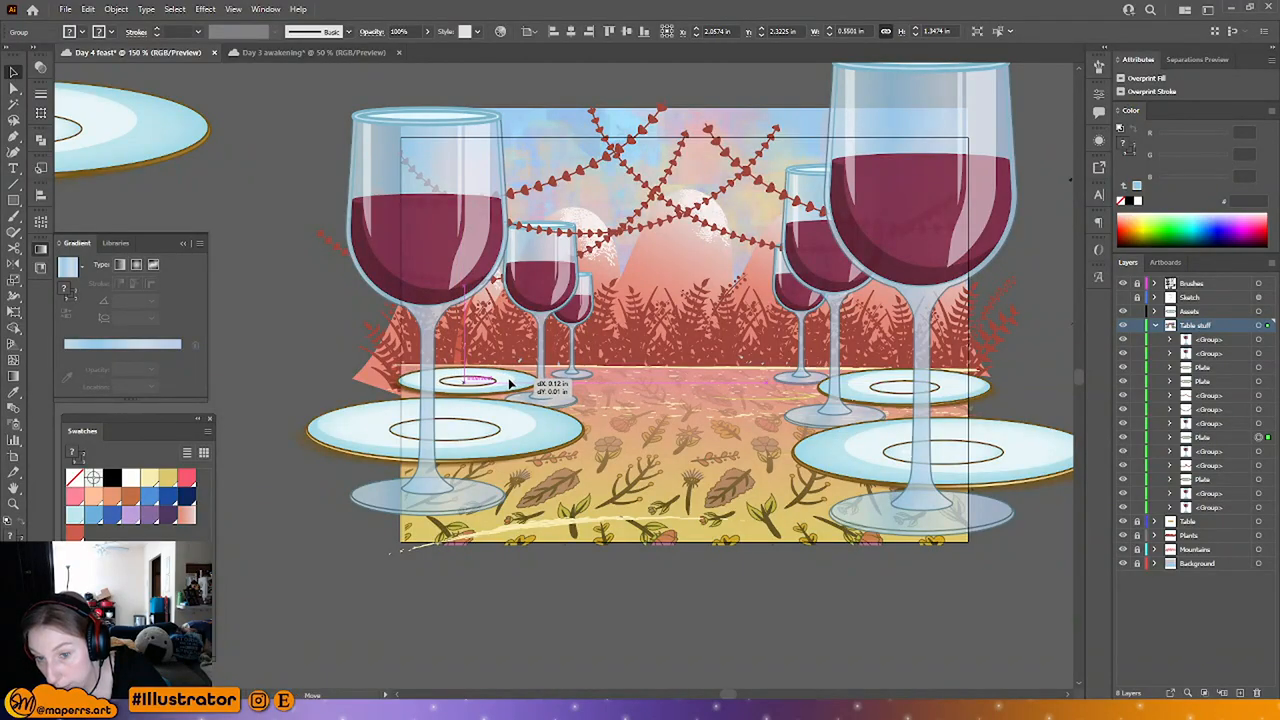
Step: Move the back right glass slightly left and up, away from the middle right glass
left_click(628, 379)
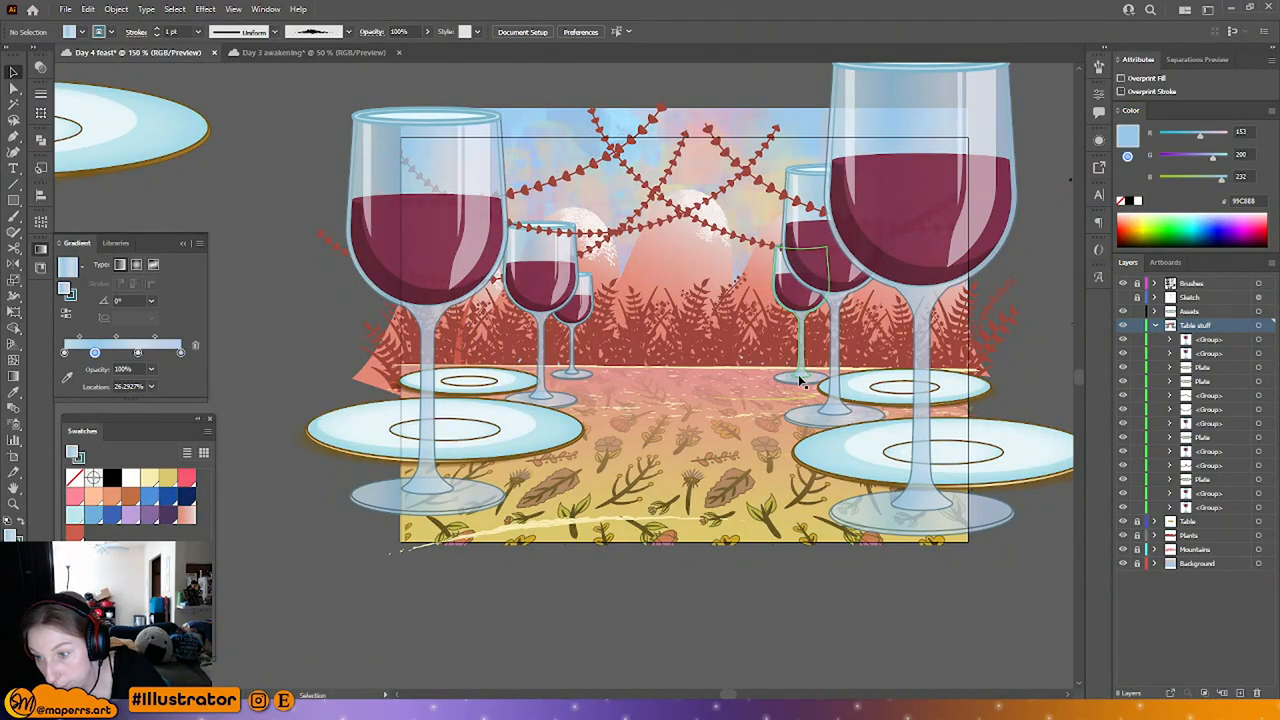
left_click_drag(802, 381, 794, 380)
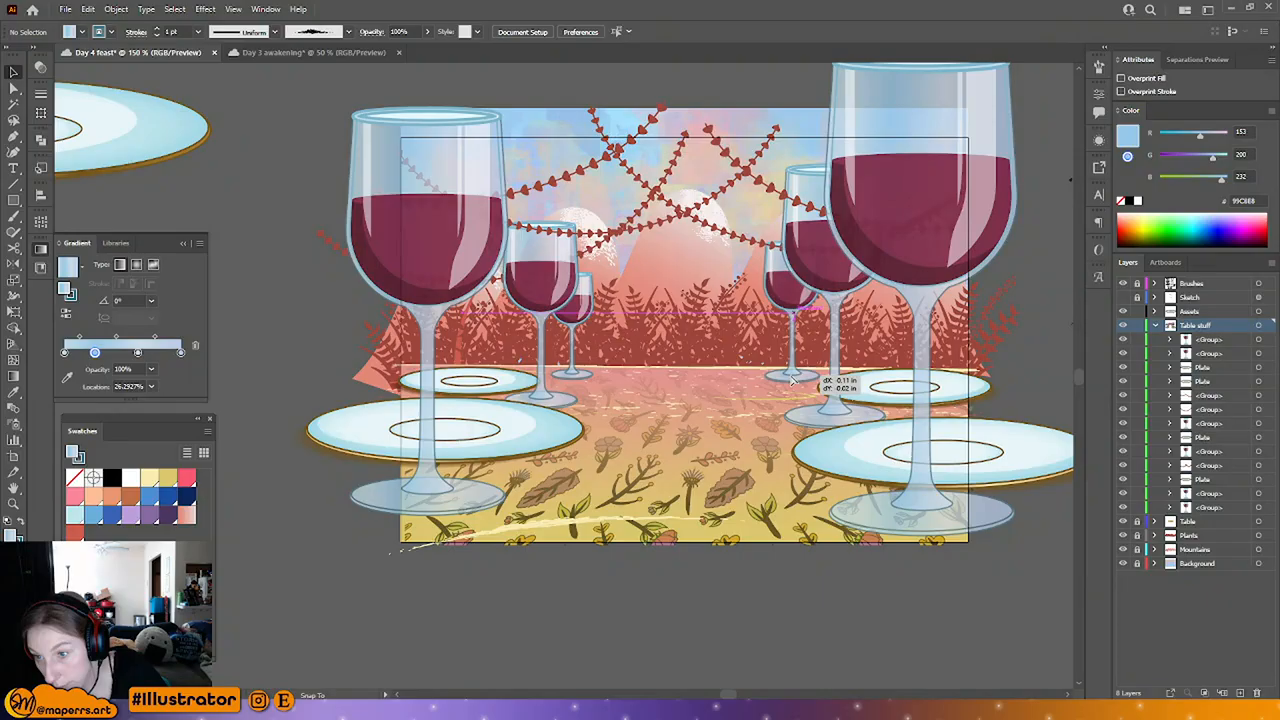
left_click(620, 398)
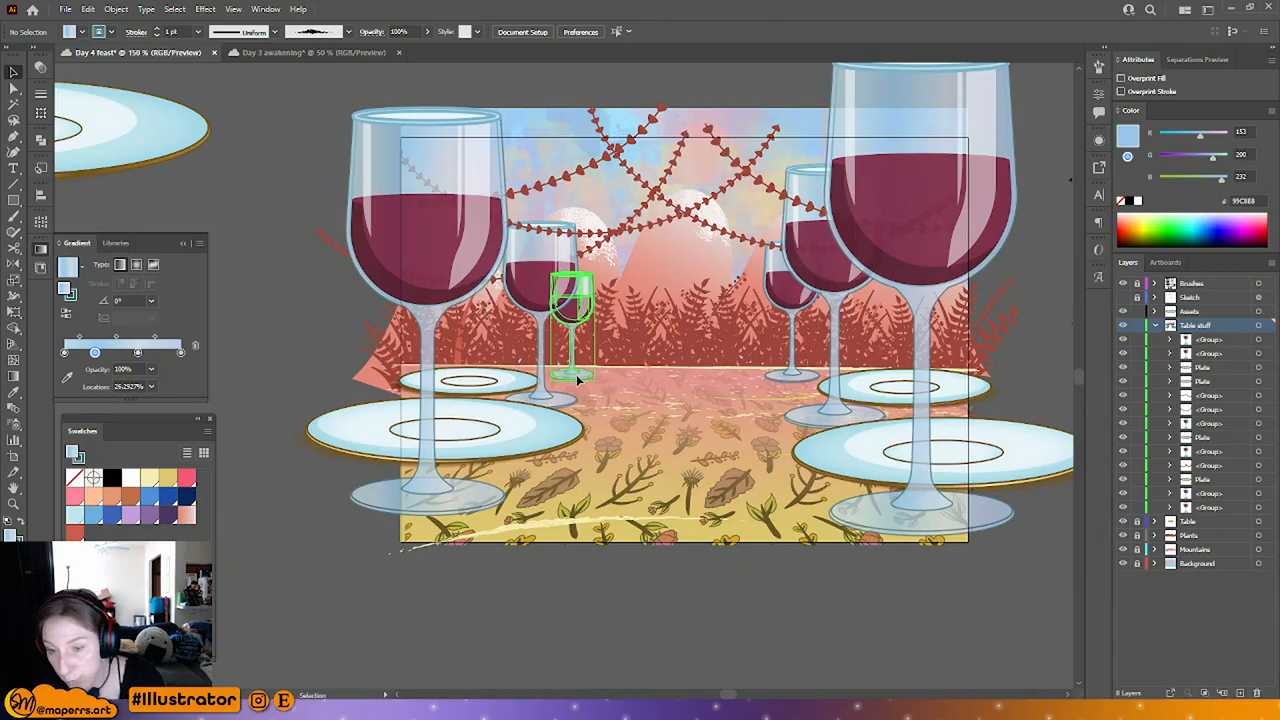
Step: Nudge the back left plate left, the middle left glass up, and the back right plate left and slightly up
left_click_drag(477, 386, 475, 386)
left_click(649, 387)
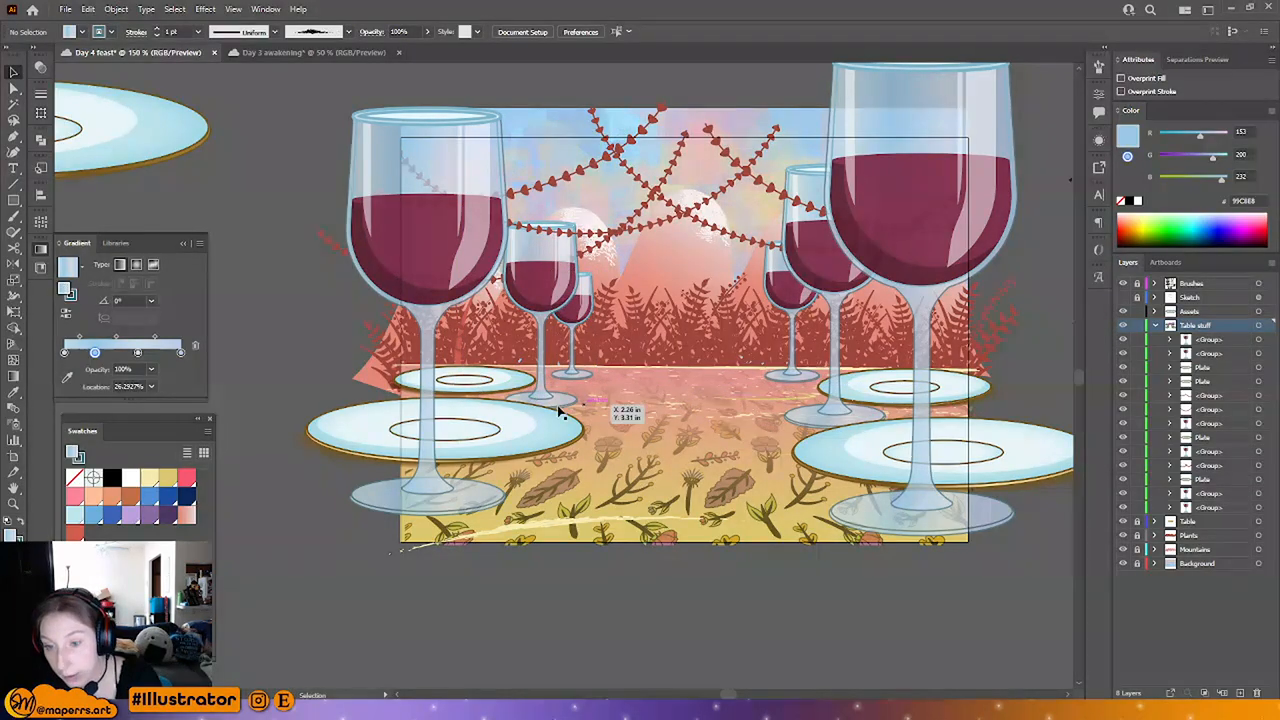
left_click_drag(561, 408, 564, 402)
left_click(888, 400)
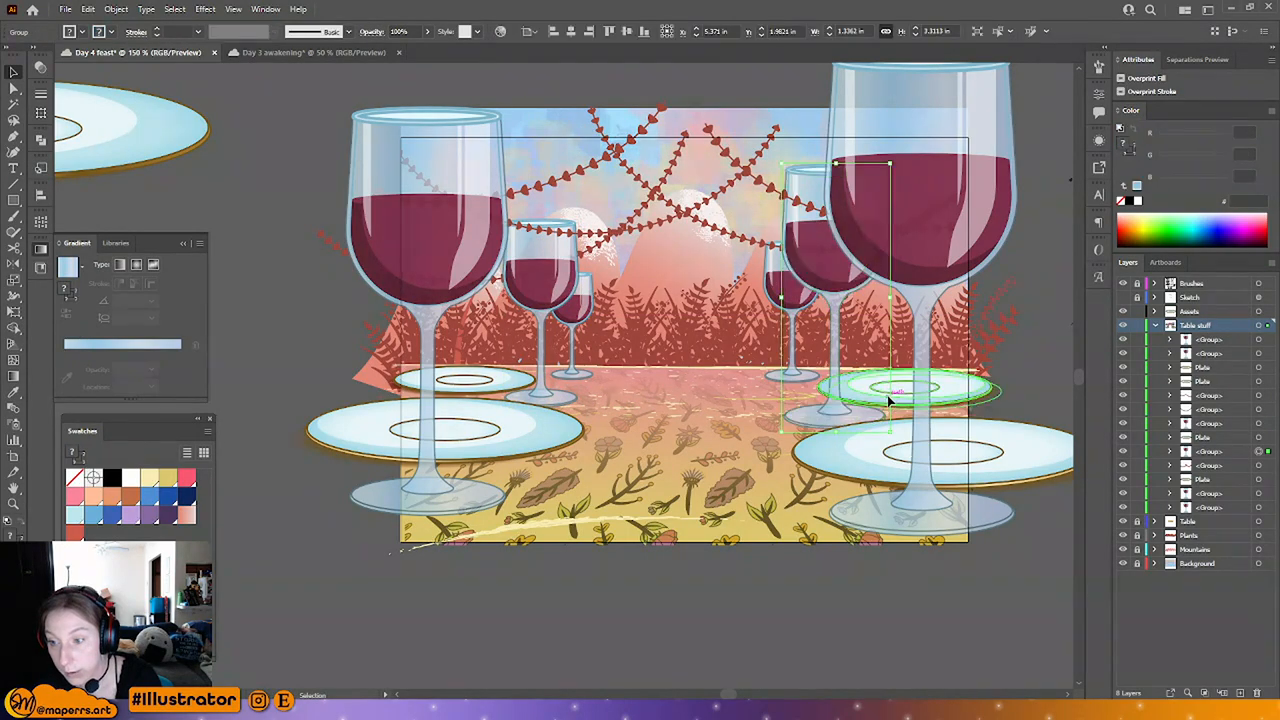
left_click_drag(966, 402, 955, 397)
left_click(855, 603)
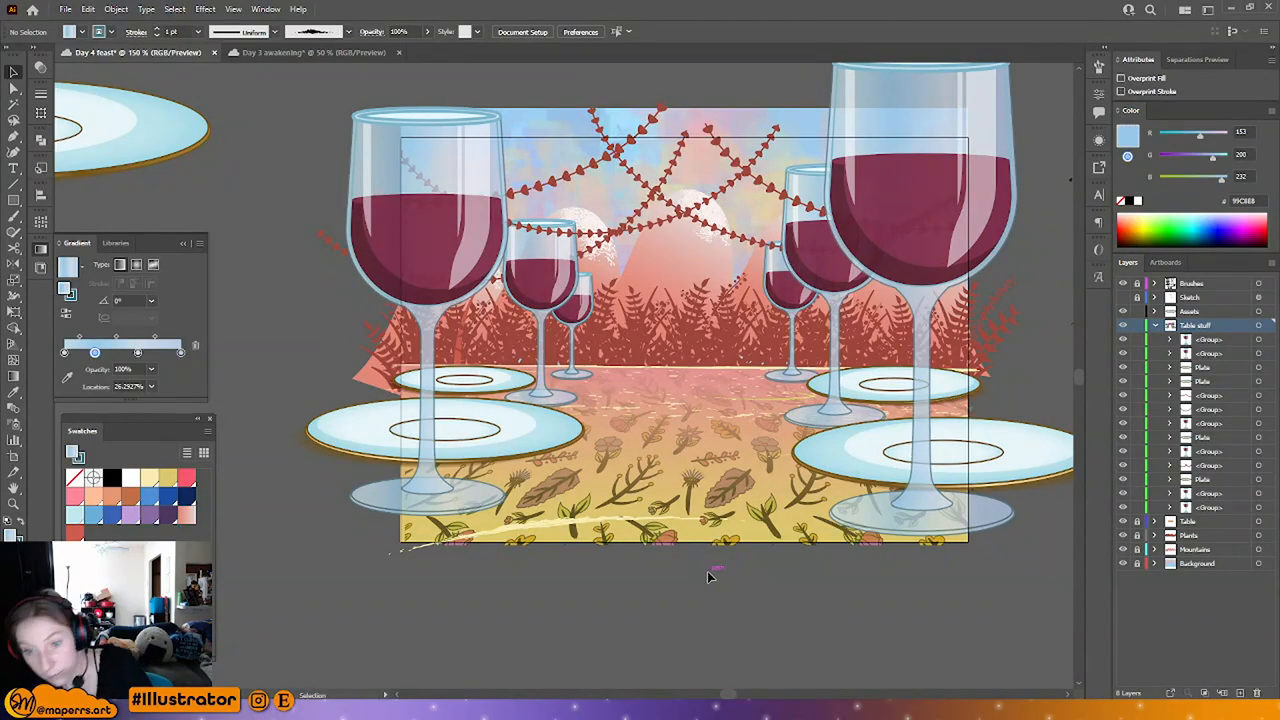
Step: Recolor both gradient stops of the shadow ellipses under the four table plates to black
key("a")
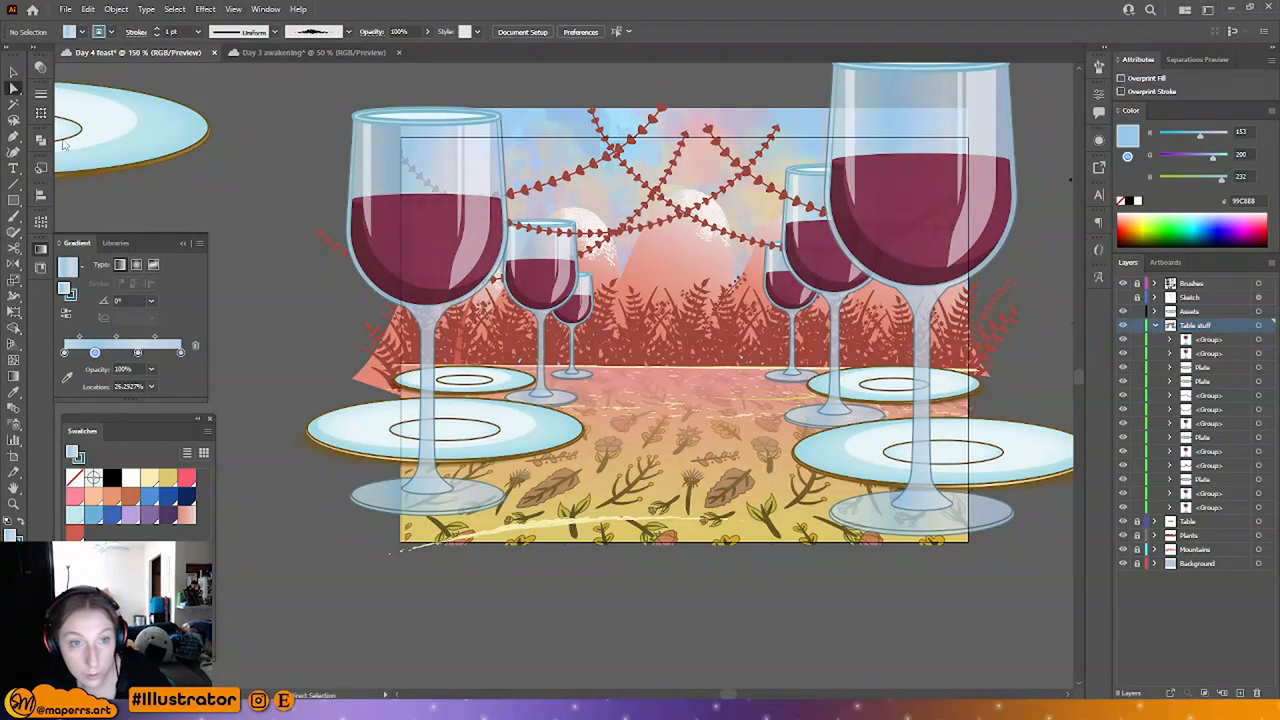
left_click(340, 461)
left_click(392, 389, "shift")
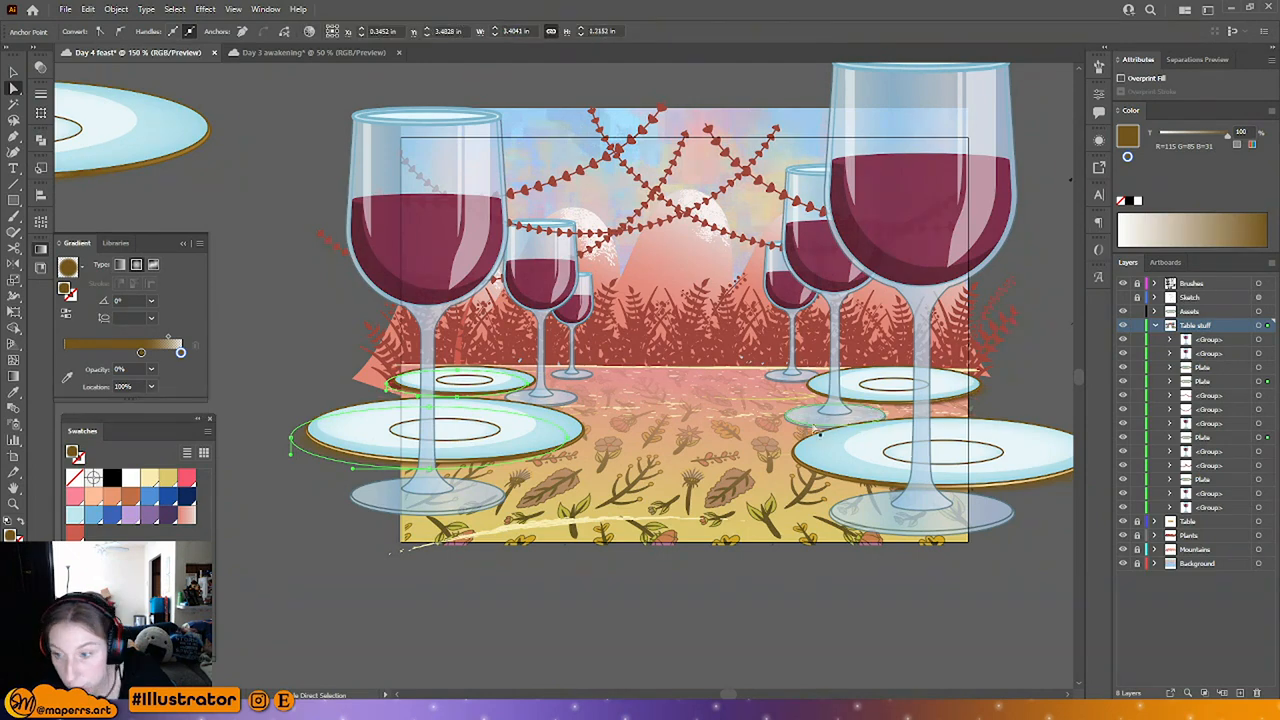
left_click(977, 398, "shift")
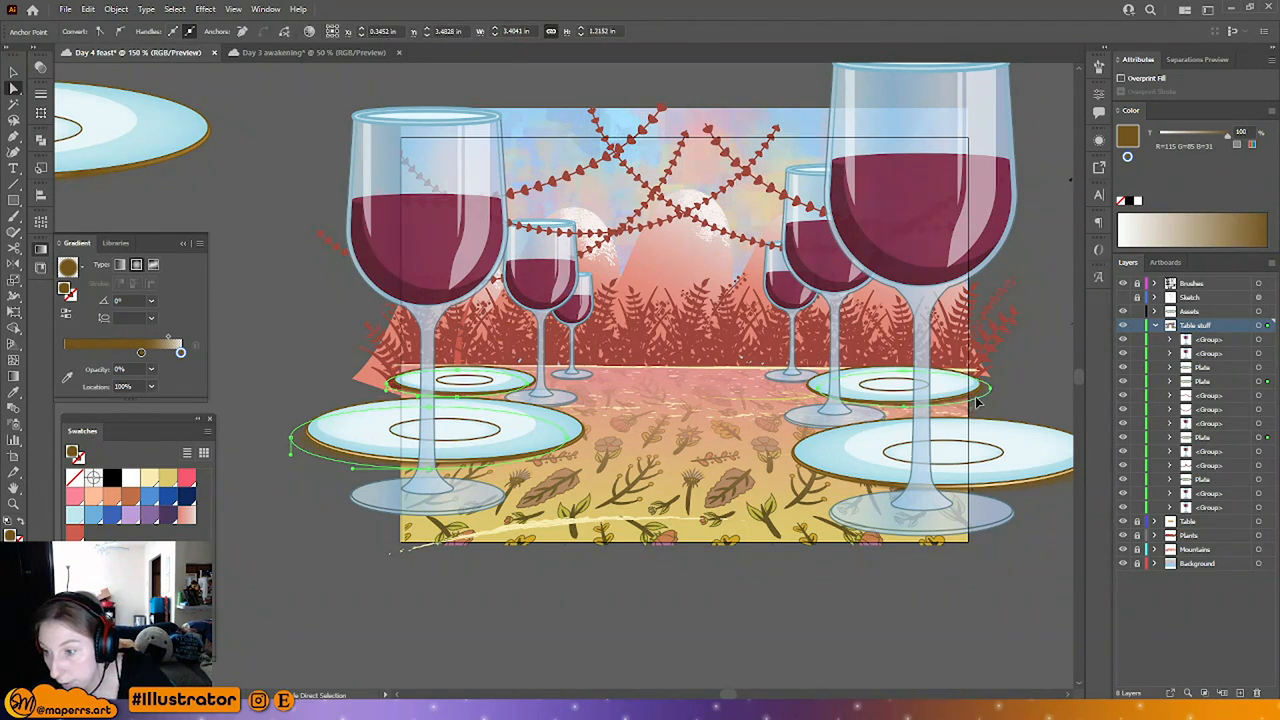
left_click(1058, 490, "shift")
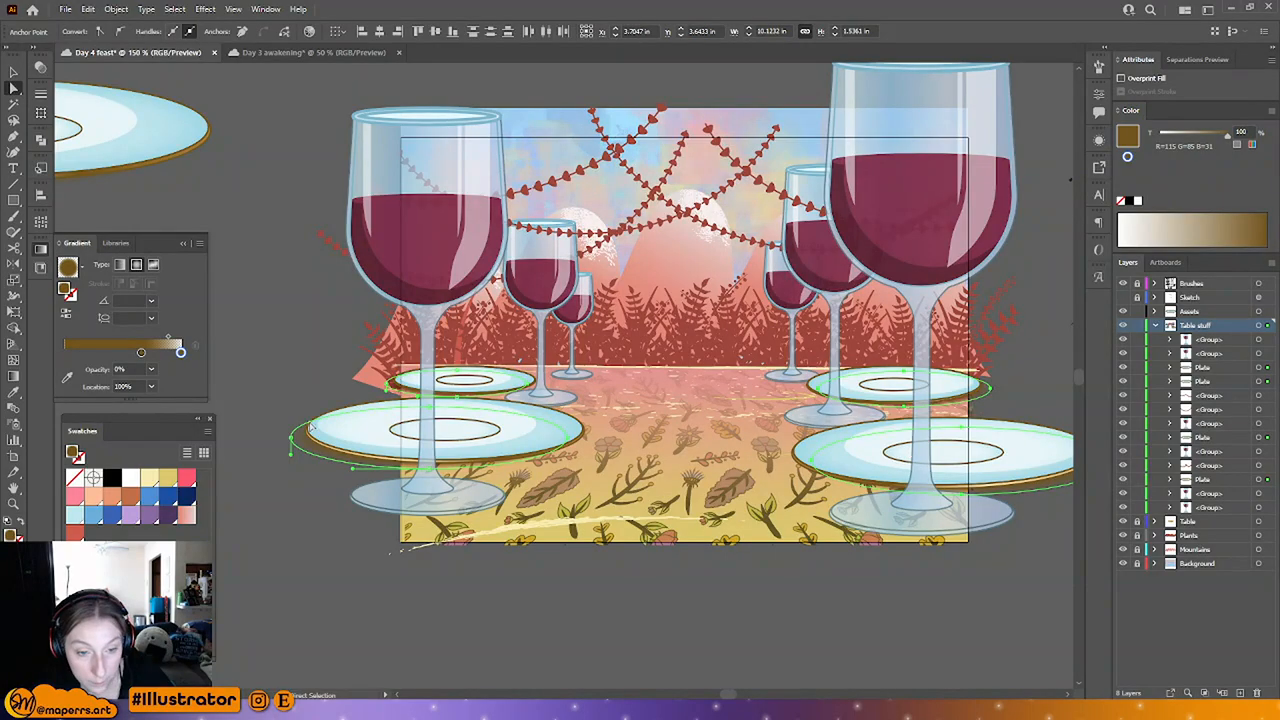
left_click(141, 353)
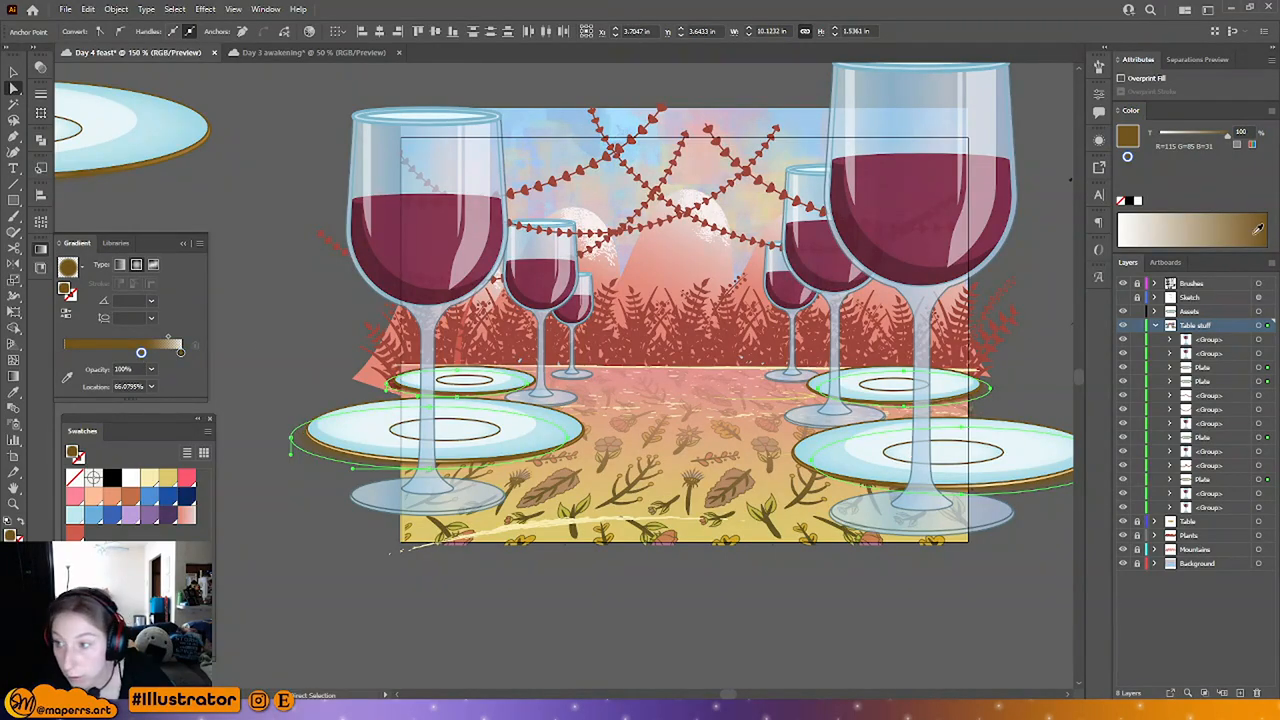
left_click(1130, 201)
left_click(180, 353)
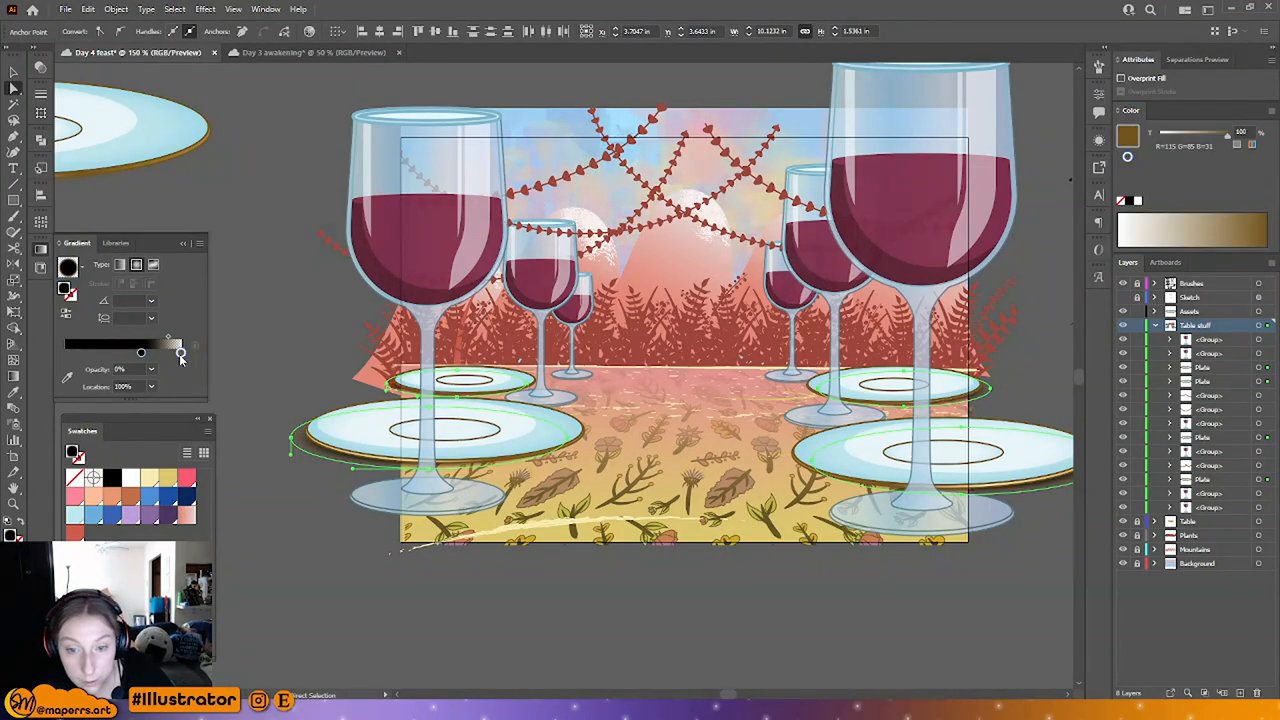
left_click(1130, 201)
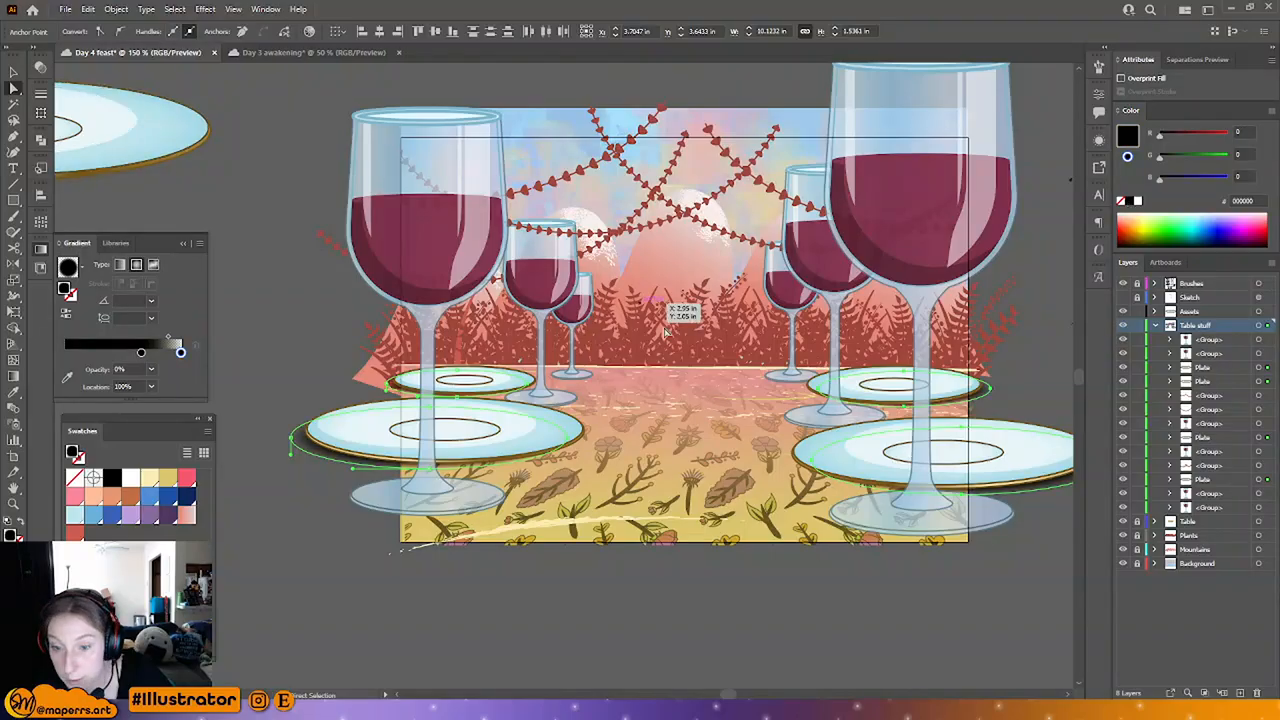
Step: Set the opacity of the four plate shadow ellipses to 50%
key("v")
left_click(13, 88)
left_click(300, 433)
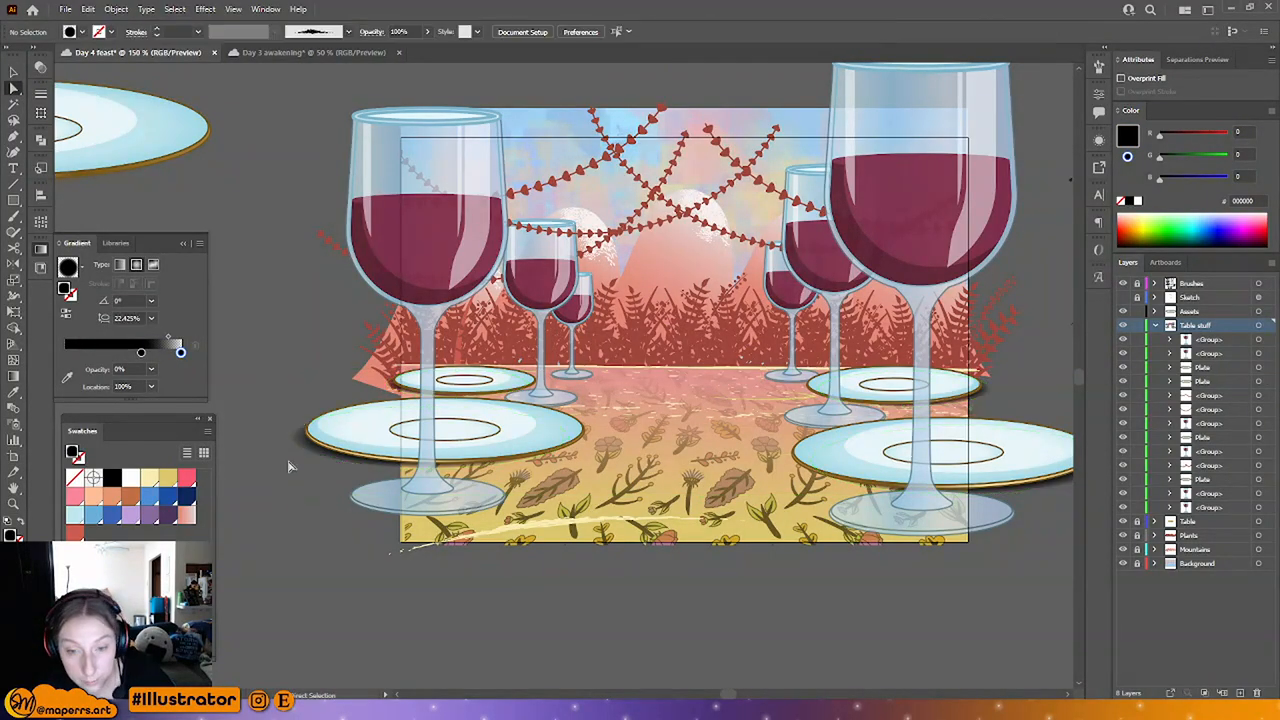
left_click(391, 388, "shift")
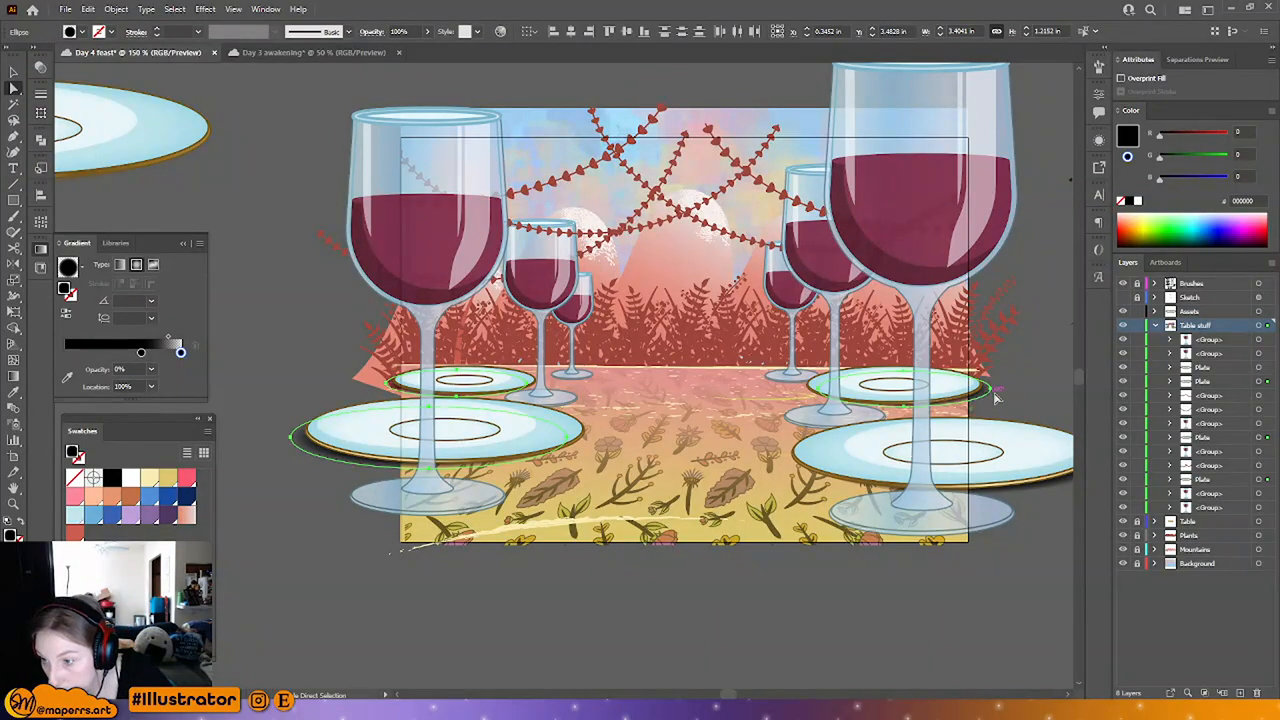
left_click(995, 398, "shift")
left_click(1062, 494, "shift")
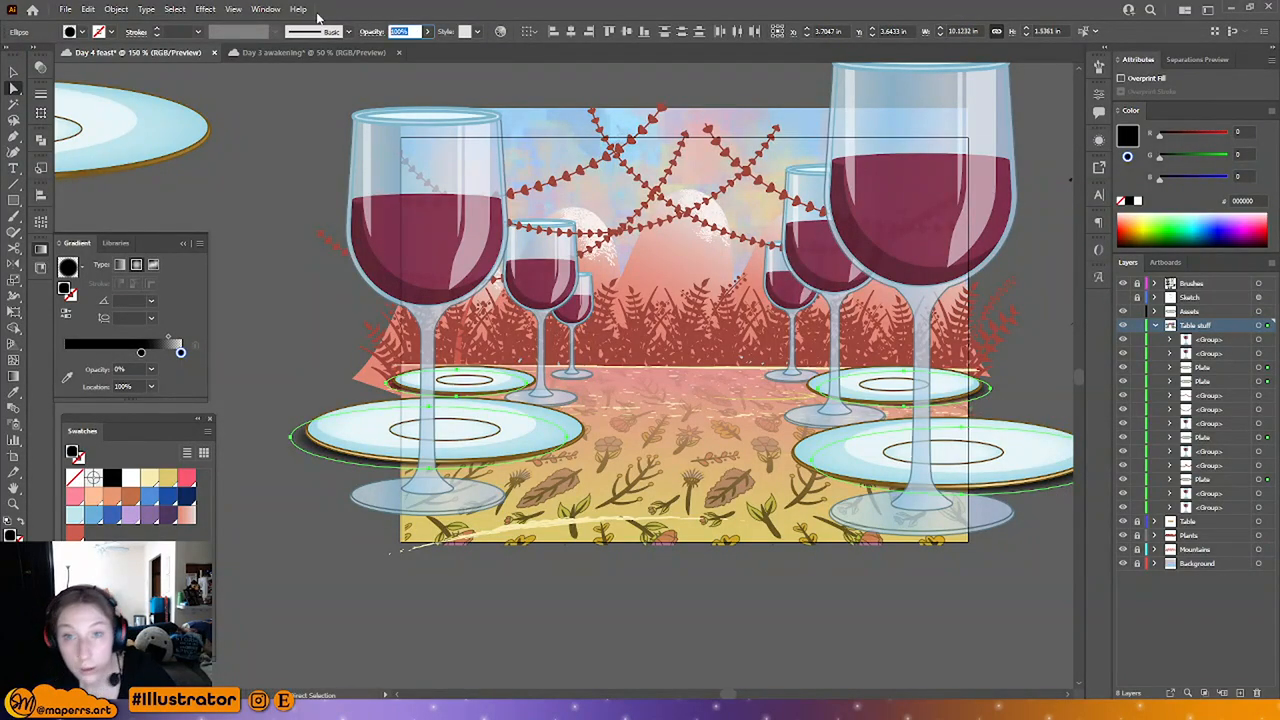
type("50")
key("Return")
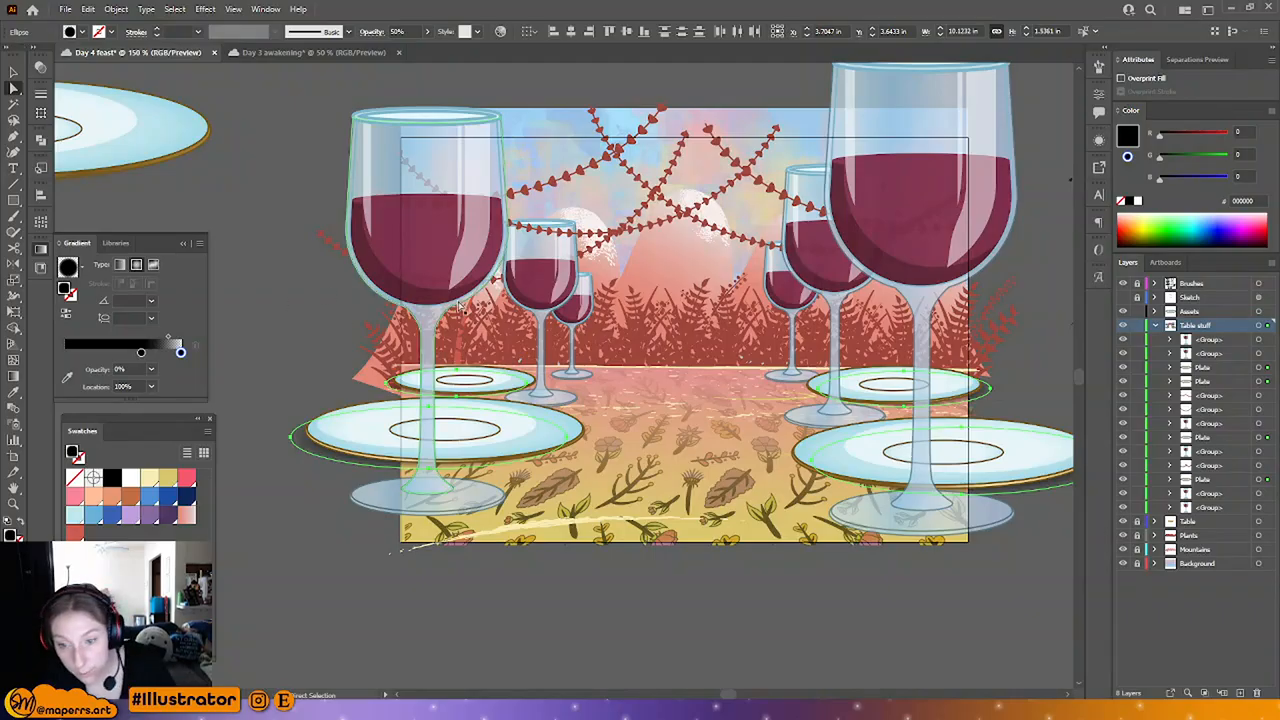
Step: Nudge the front left plate's shadow down and the back plates' shadows inward under their plates, and save the document
left_click(312, 300)
left_click(340, 458)
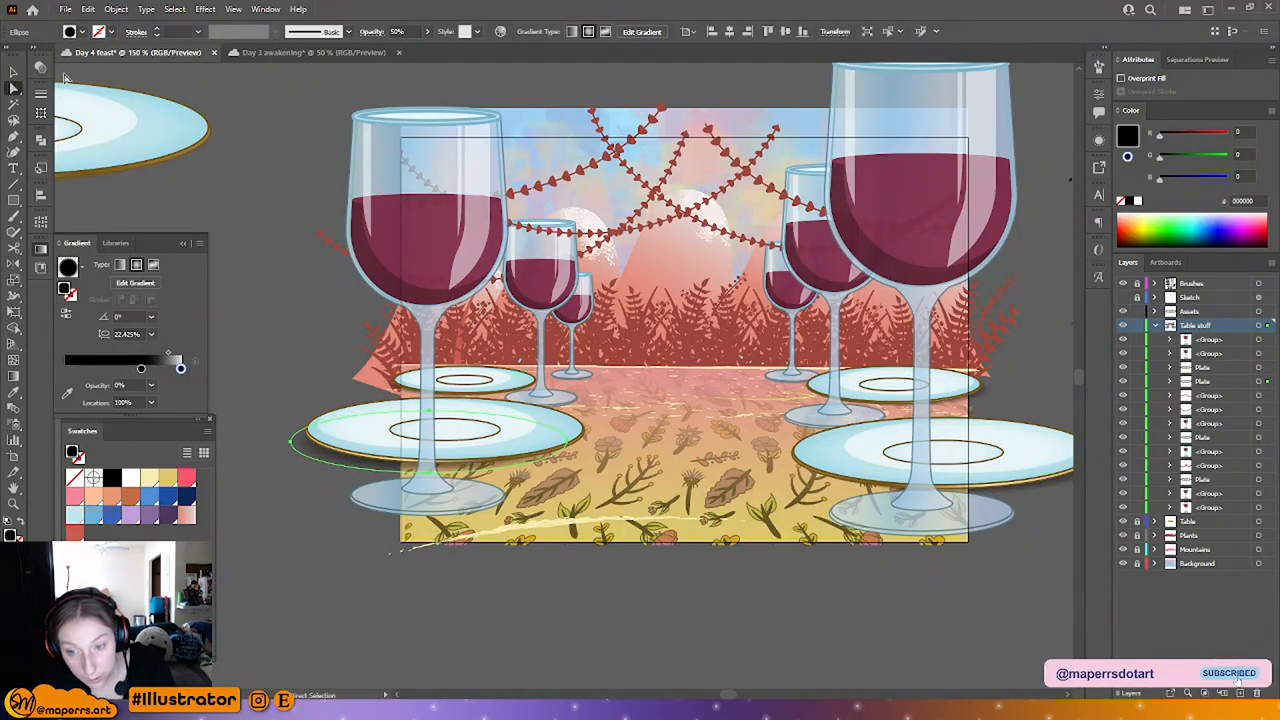
left_click(1062, 487)
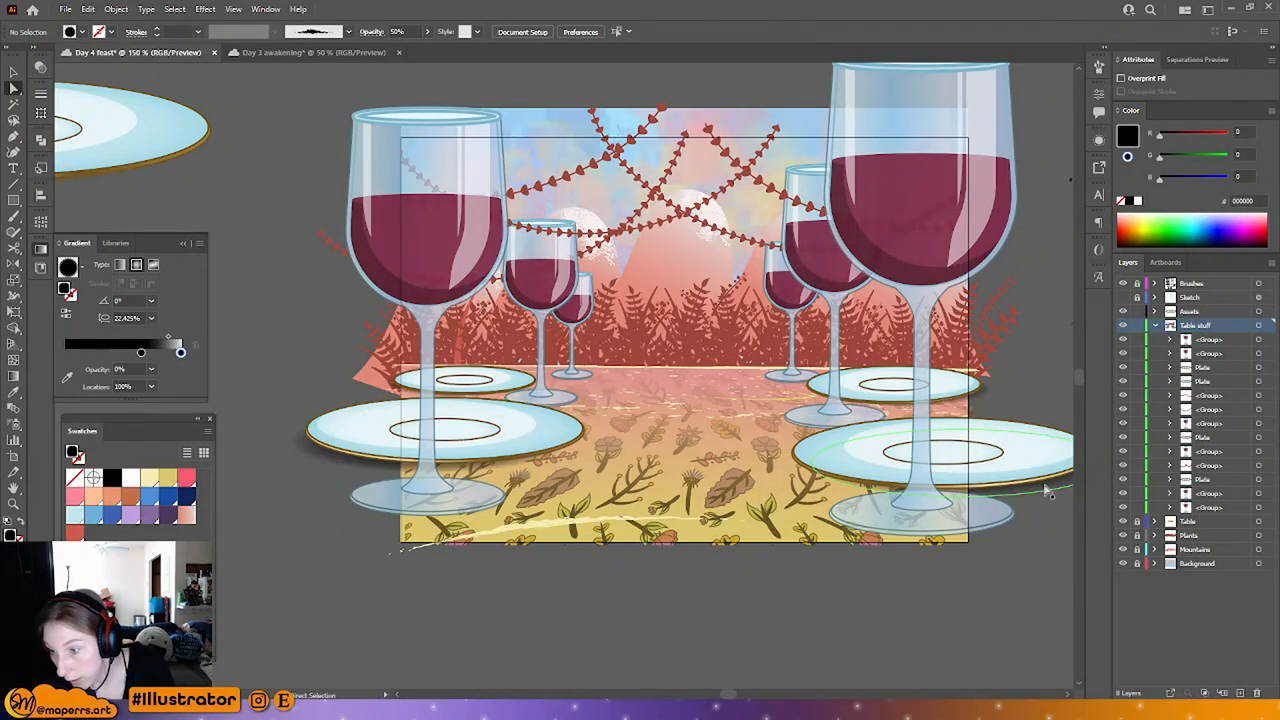
left_click(1047, 497)
left_click(1045, 494)
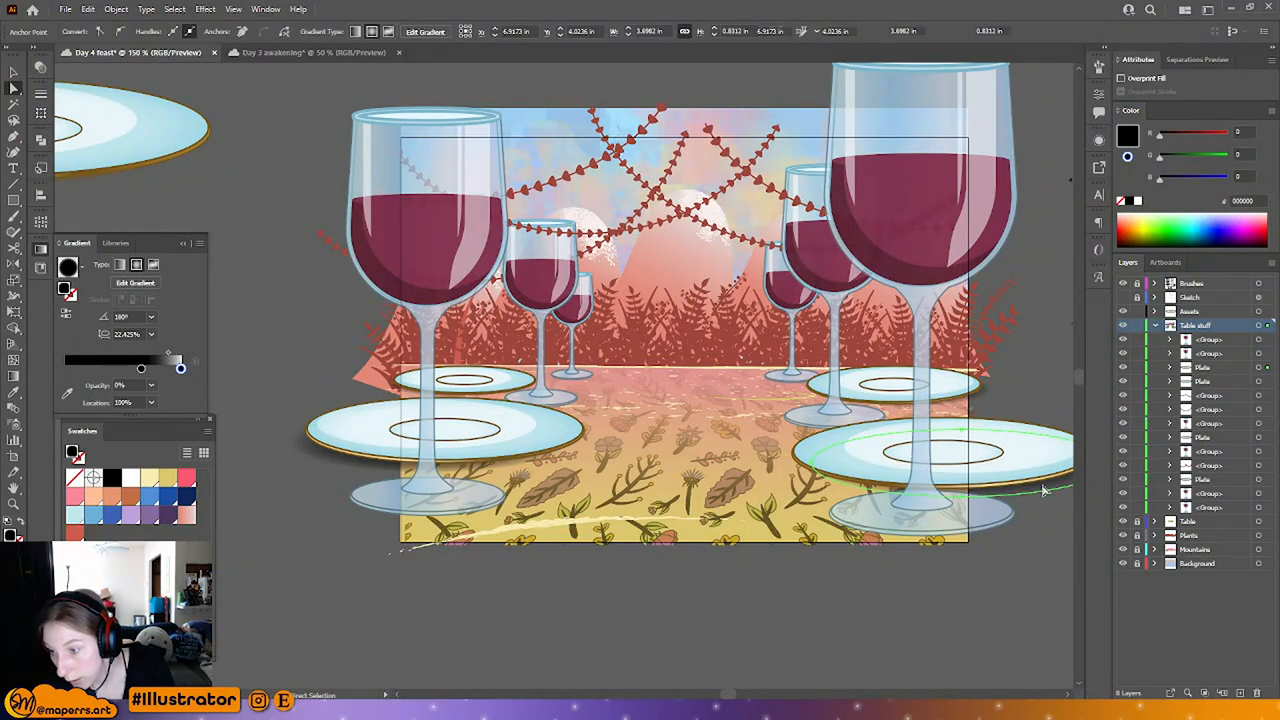
left_click(942, 654)
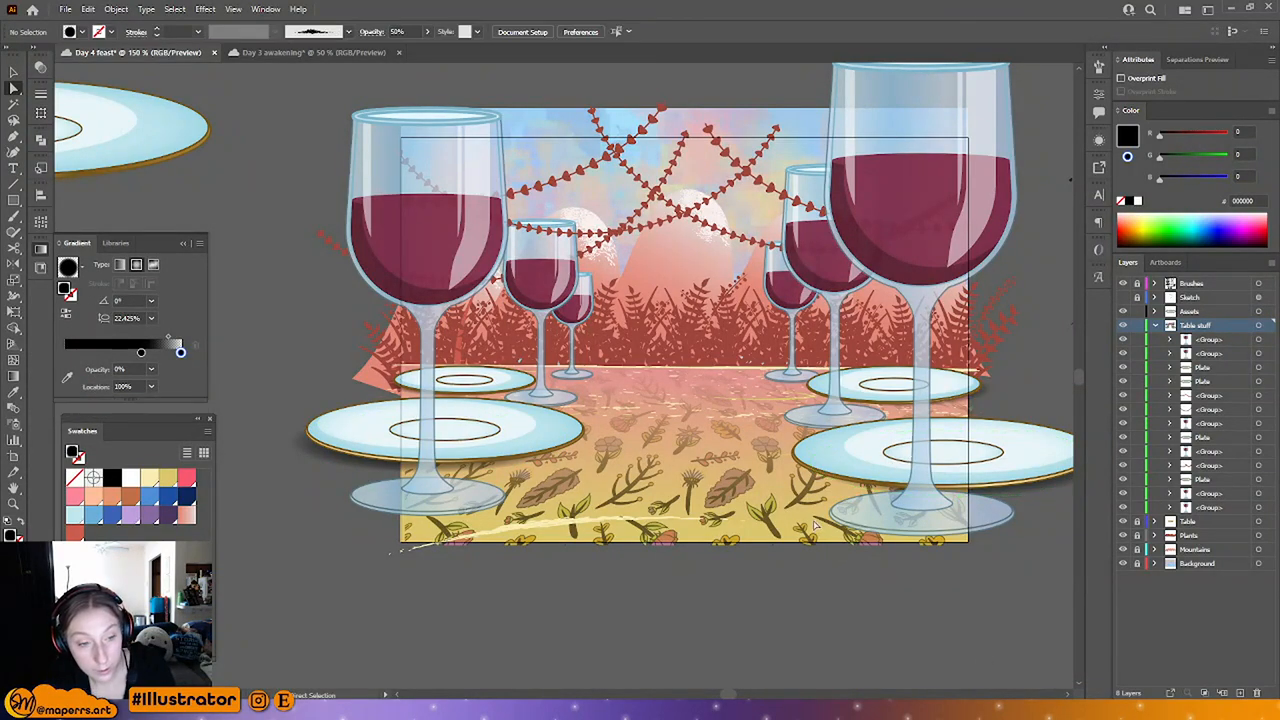
left_click(982, 398)
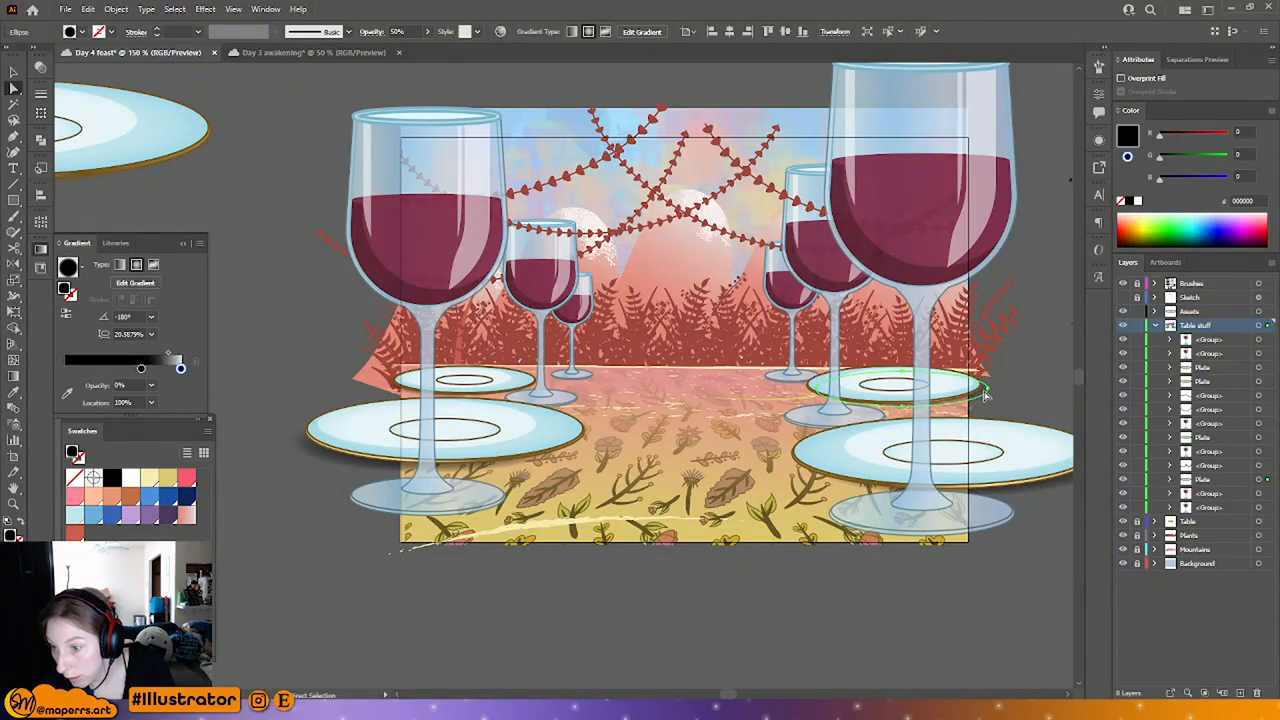
left_click(1050, 410)
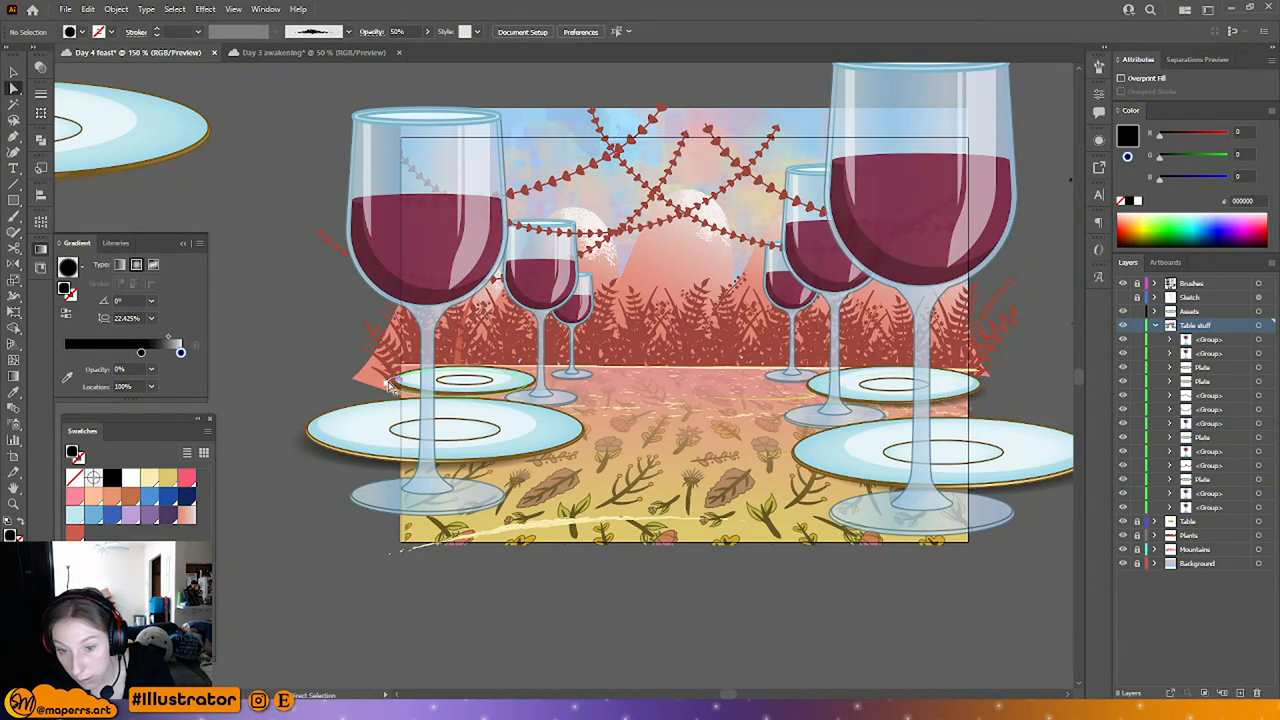
left_click(398, 407)
left_click(392, 384)
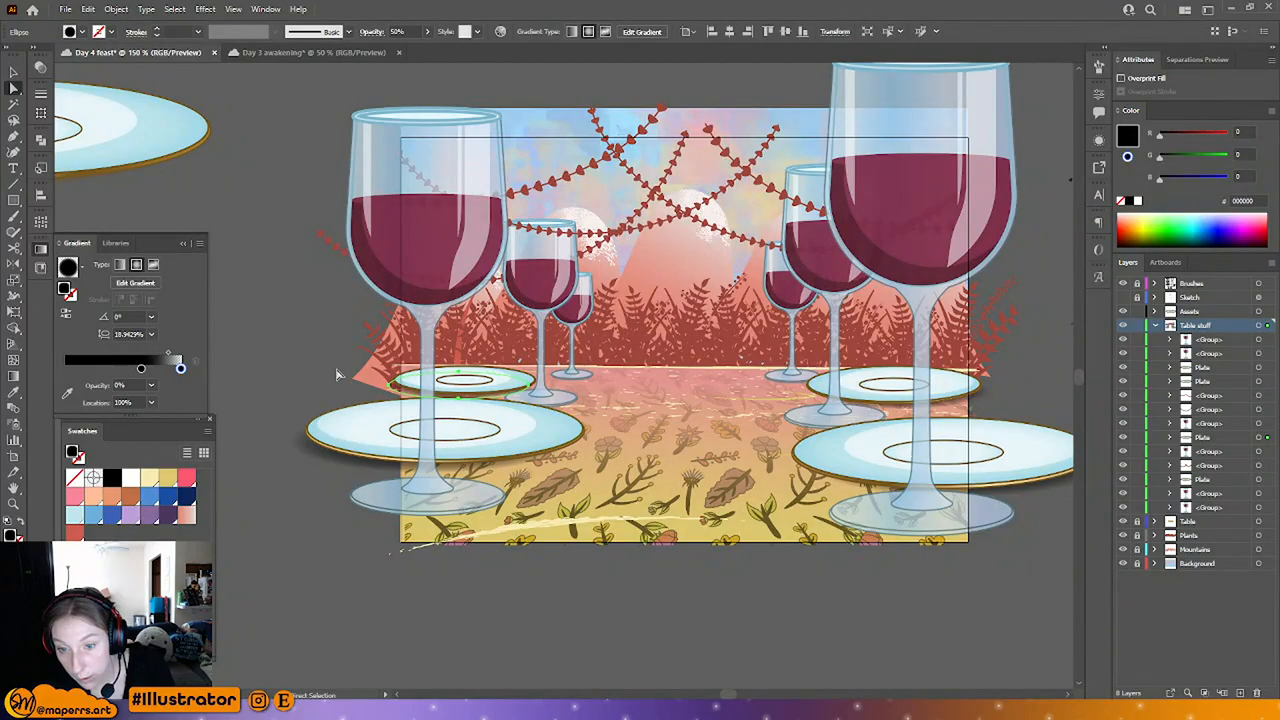
left_click(335, 365)
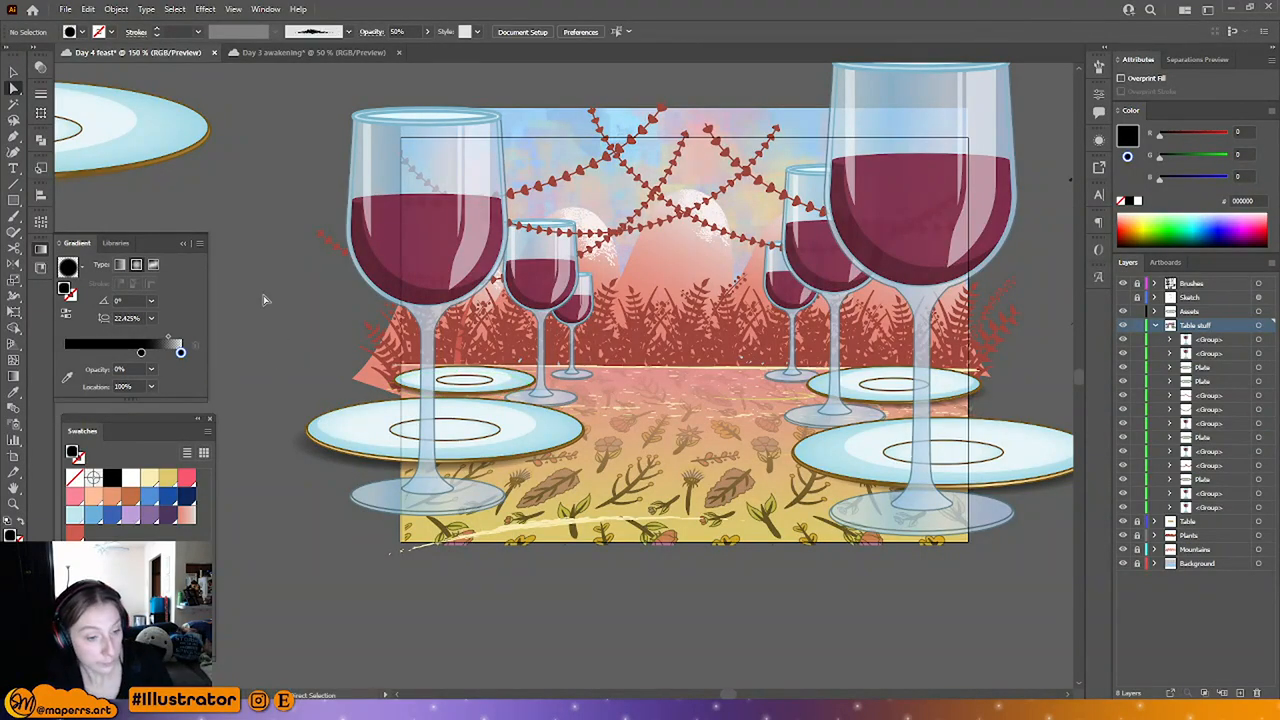
key("a")
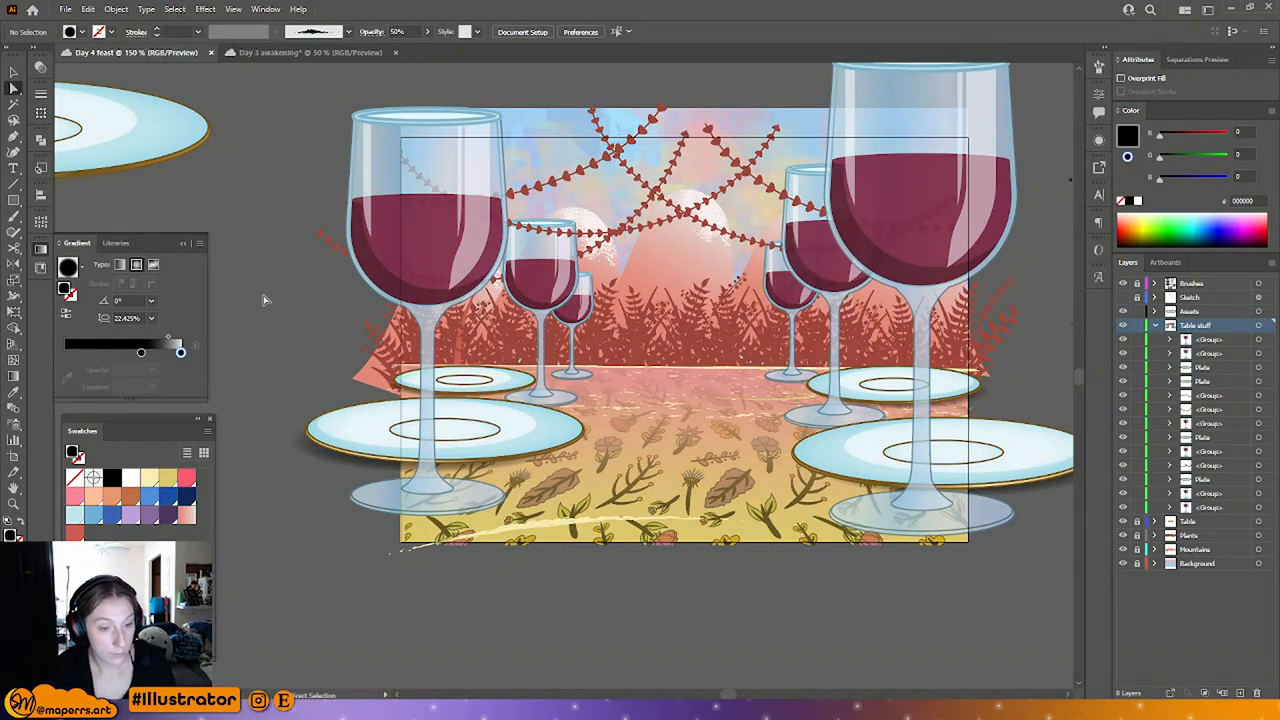
Step: Duplicate the outer garland group in place, in front of the other table objects
scroll(343, 292, "down", 2)
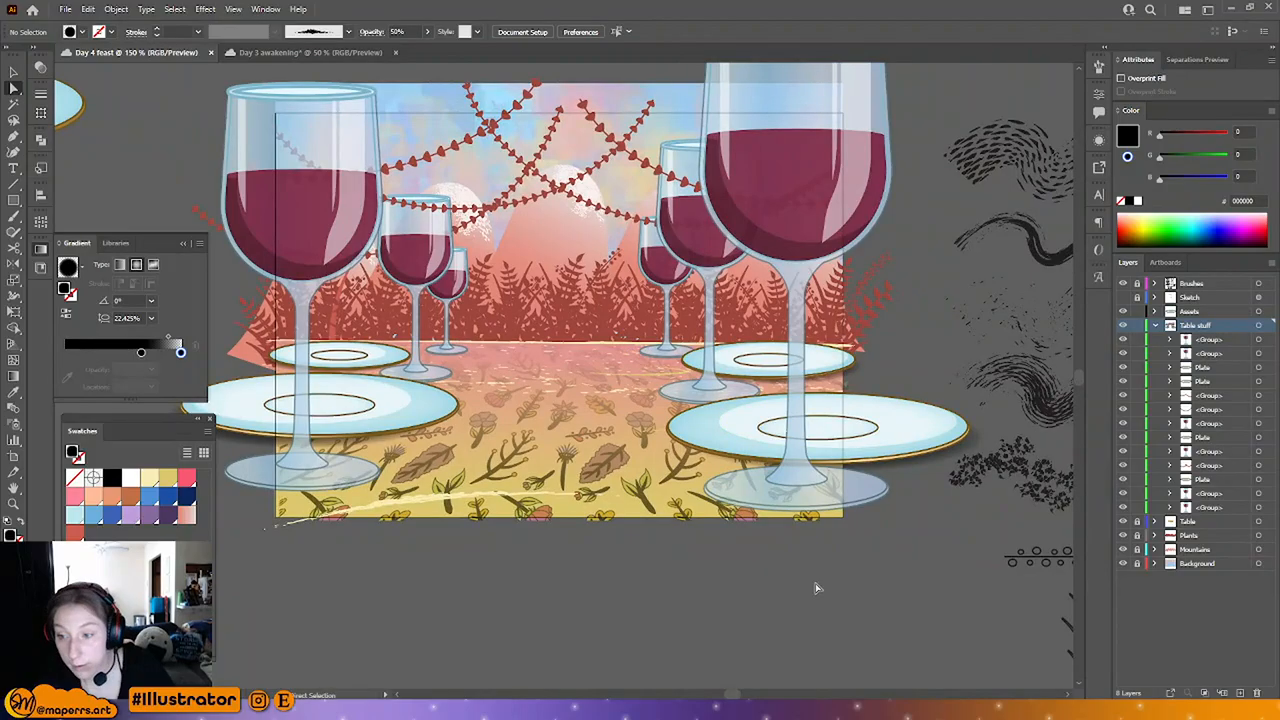
key("ctrl+minus")
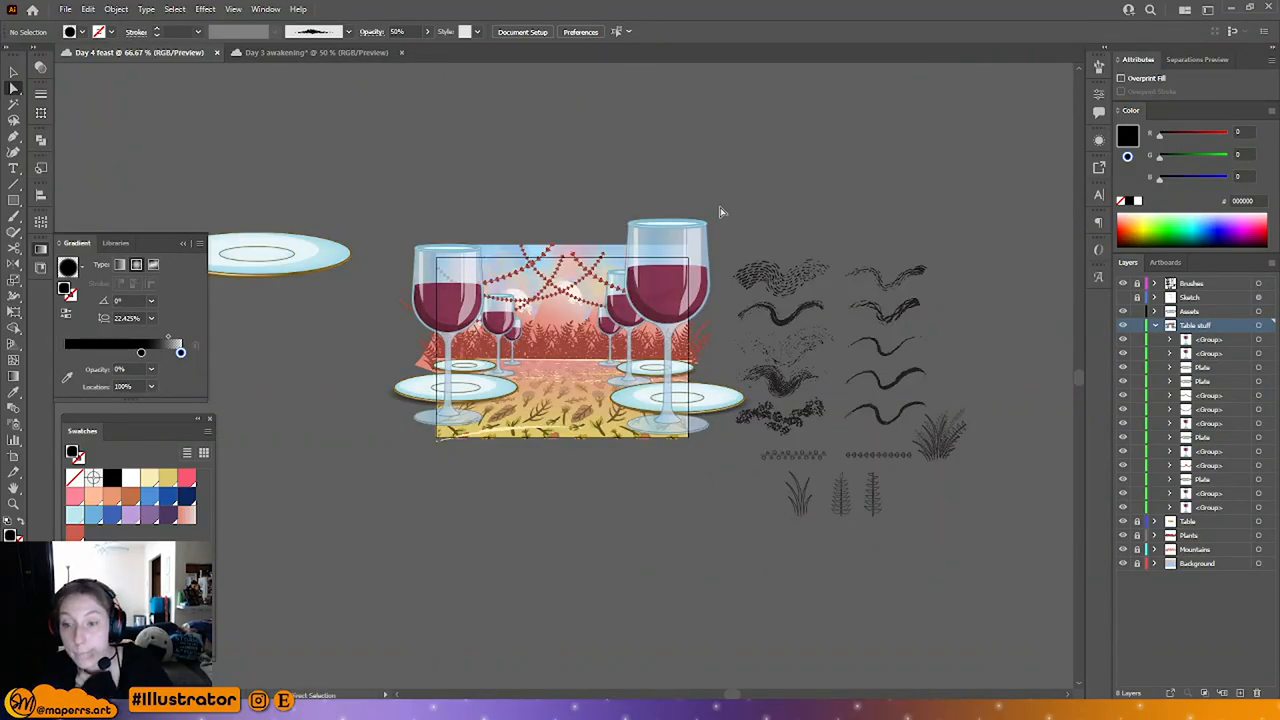
left_click(13, 72)
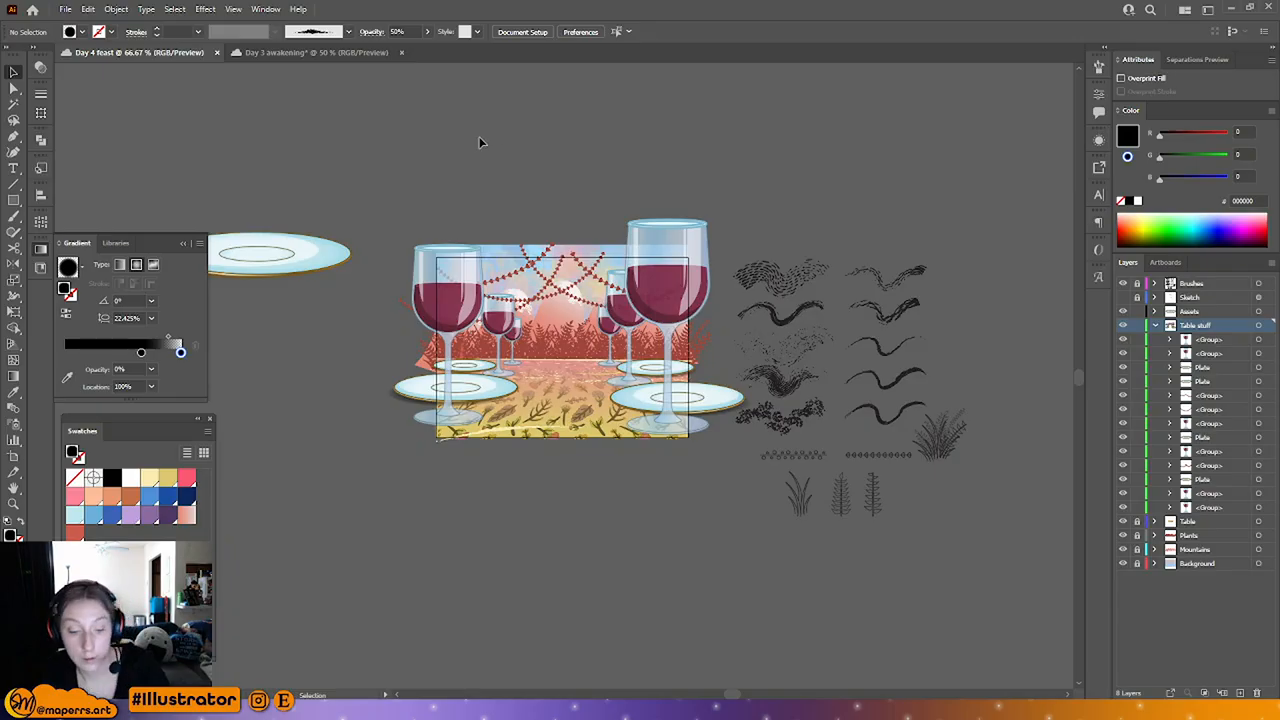
key("ctrl+plus")
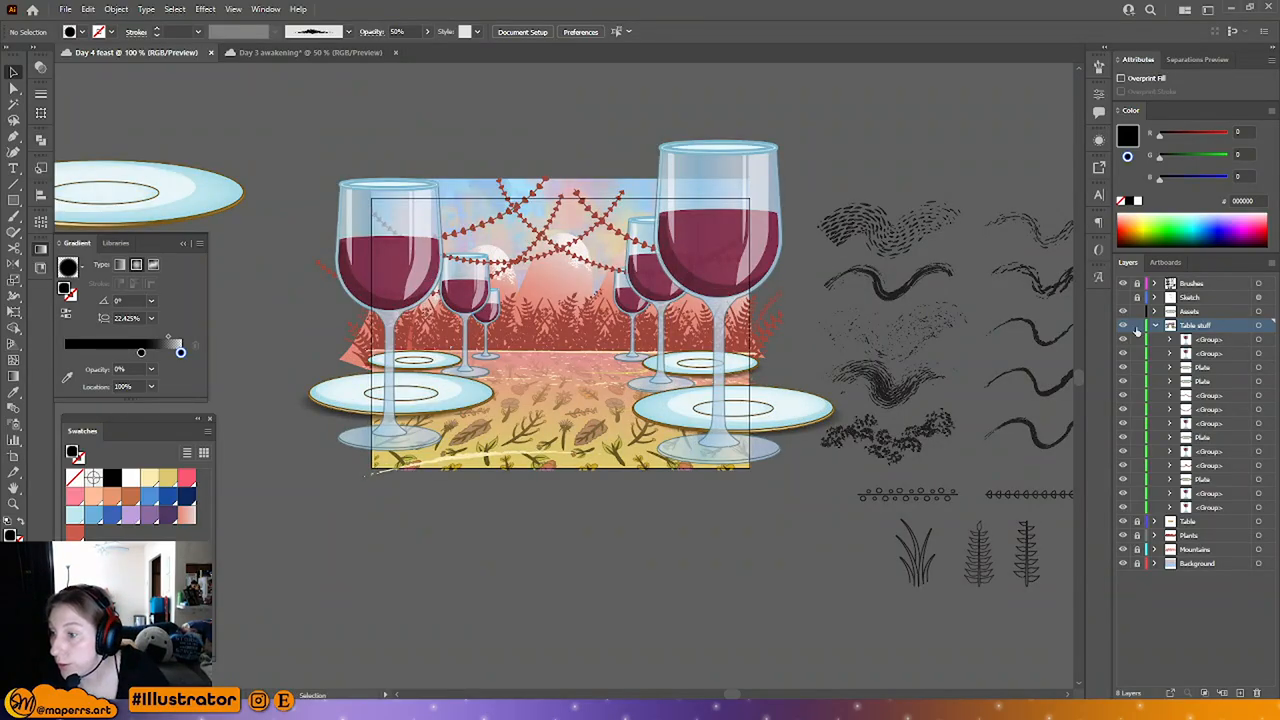
left_click(608, 227)
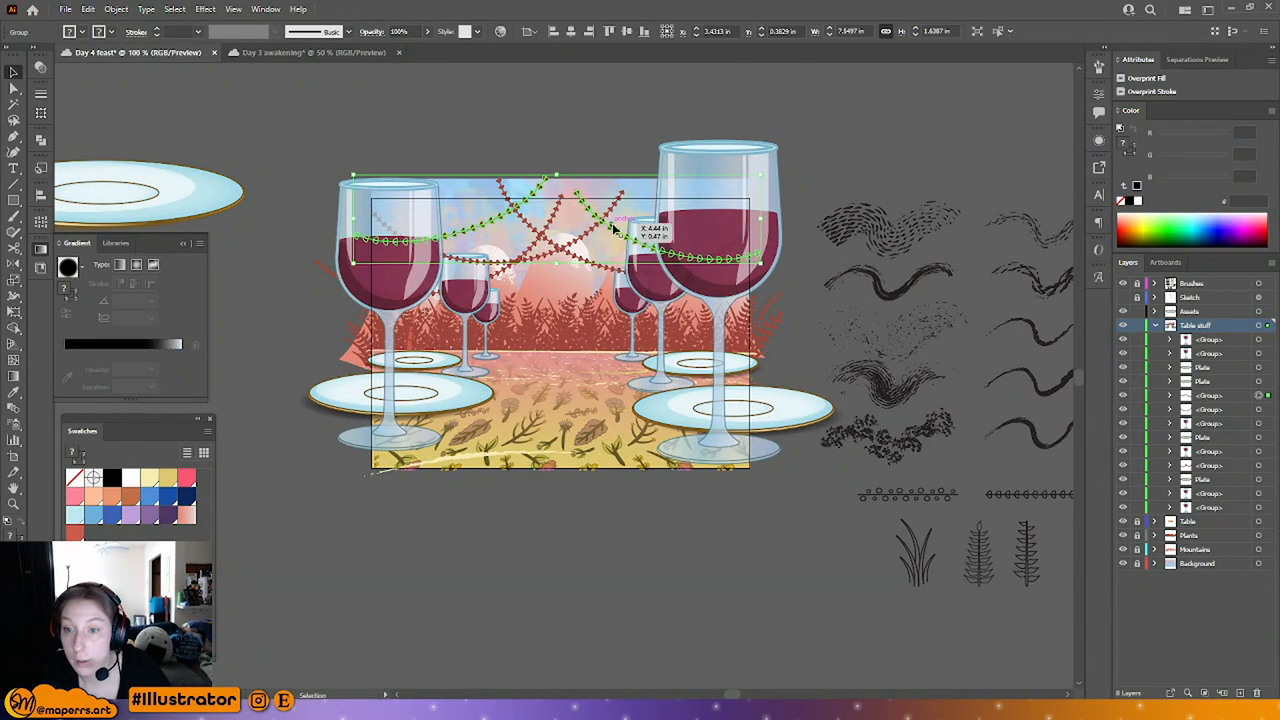
double_click(618, 231)
left_click(507, 222)
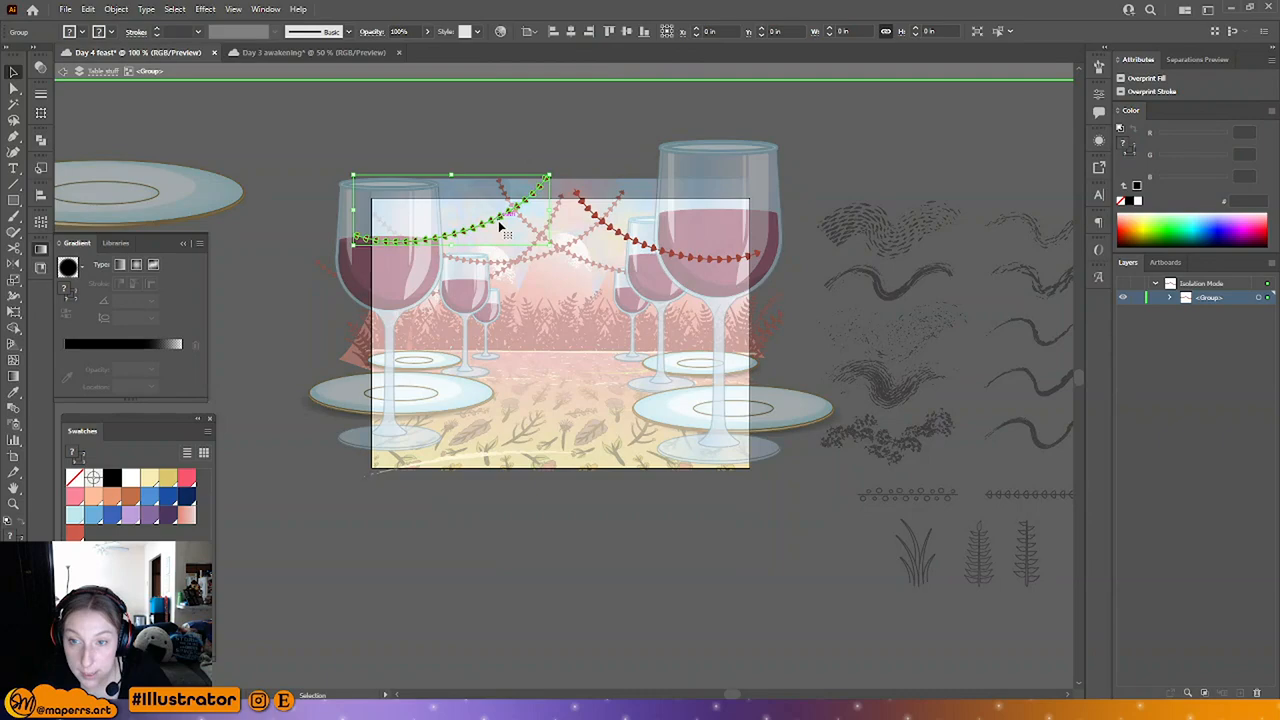
left_click(658, 243, "shift")
key("Escape")
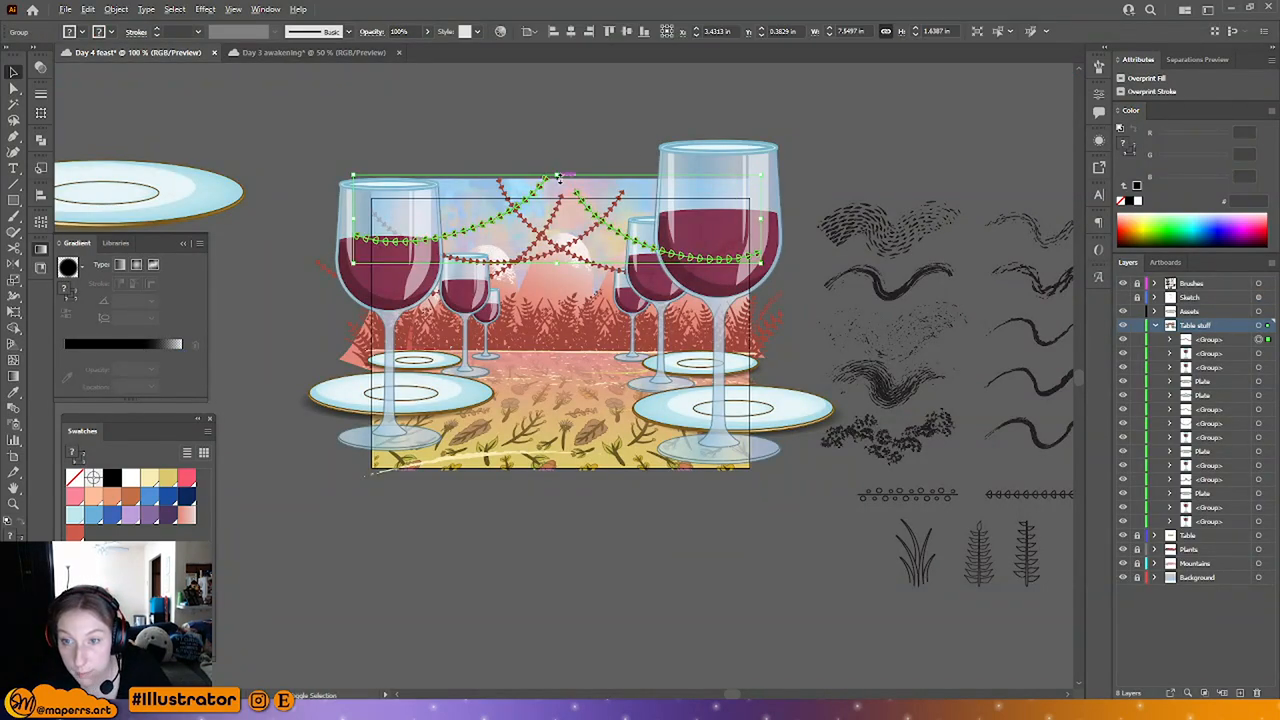
Step: Enlarge the duplicated garland group from its center and move it up so it hangs higher over the scene
left_click_drag(556, 176, 562, 144)
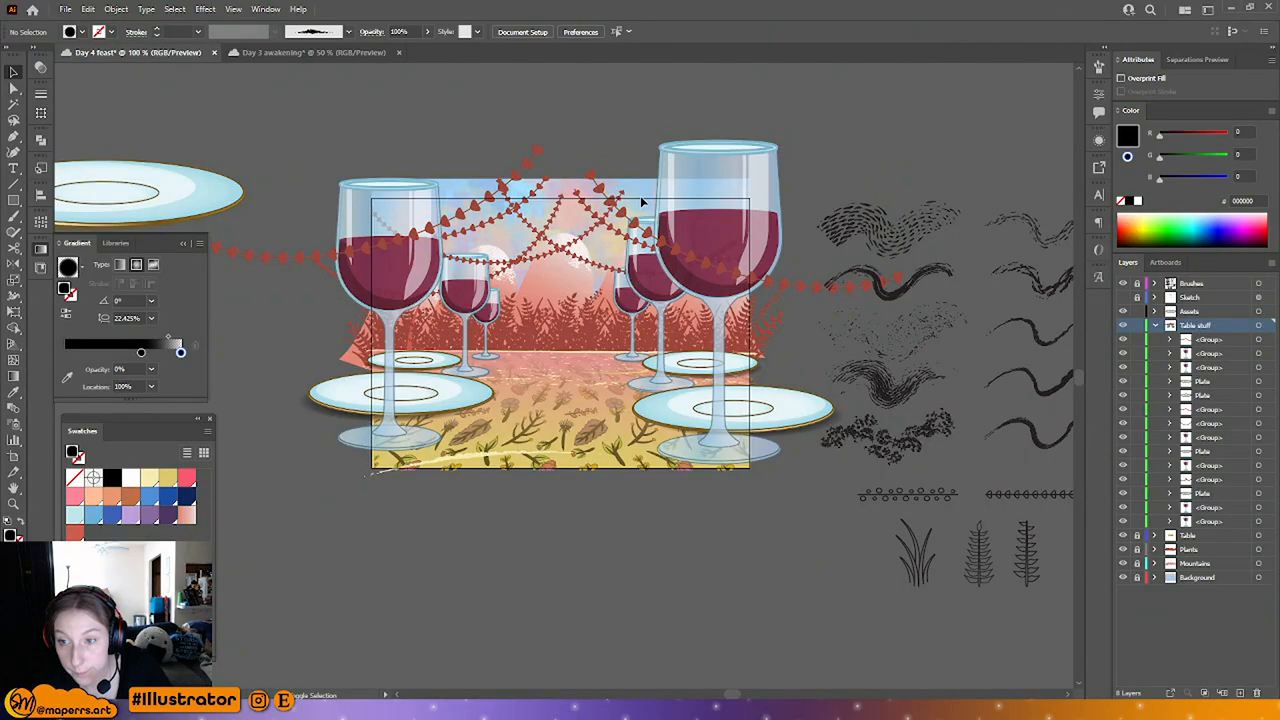
left_click_drag(481, 208, 497, 163)
left_click(680, 97)
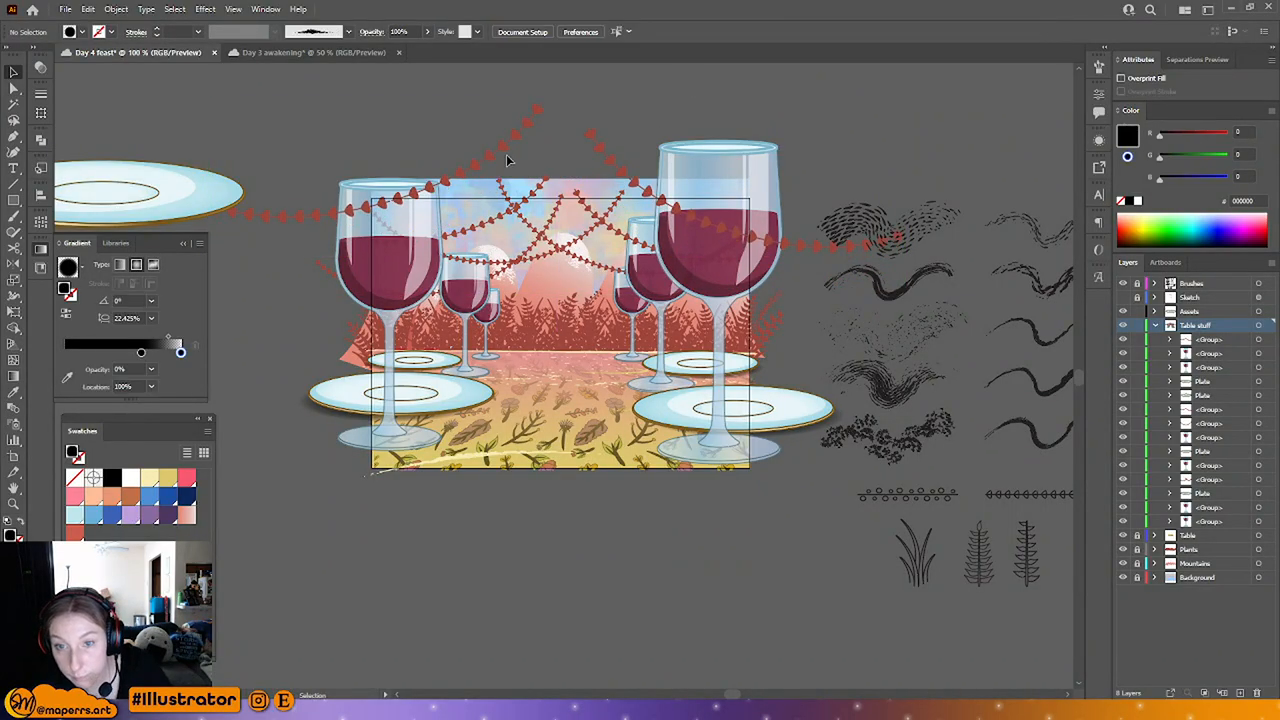
Step: Isolate the large front garland group and select all of its leaf shapes by matching fill color
left_click(497, 154)
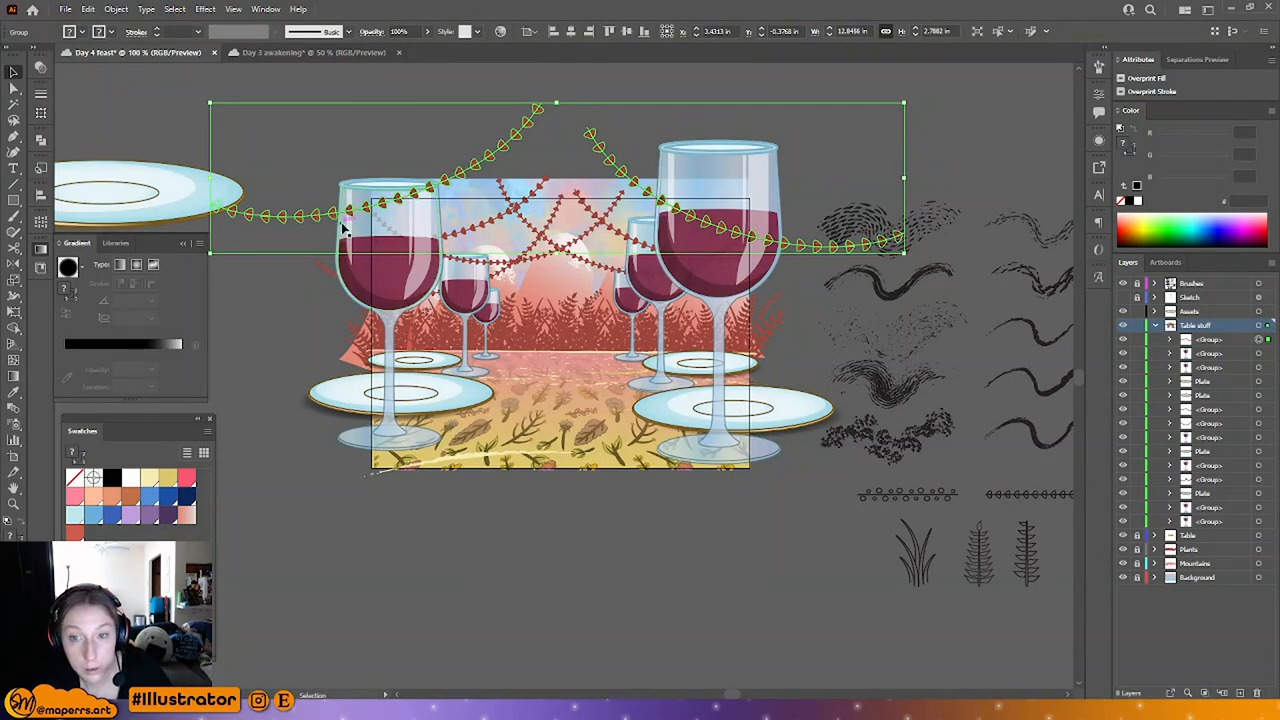
double_click(430, 187)
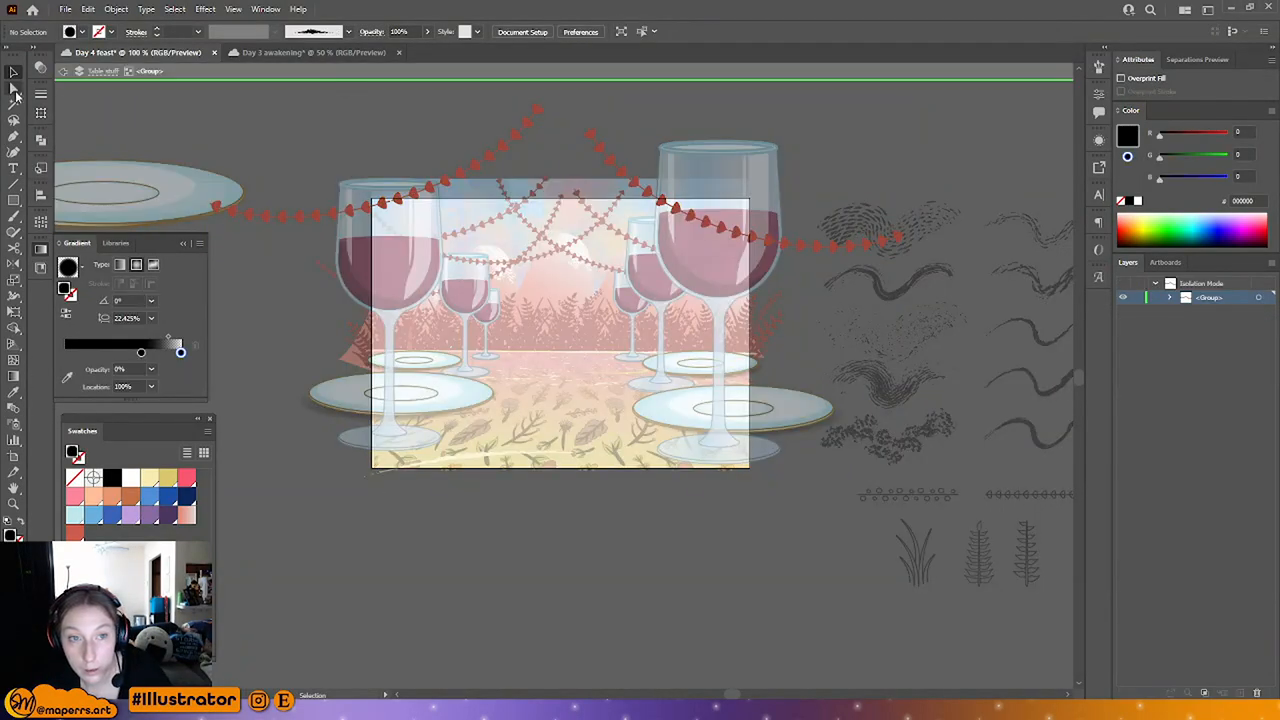
left_click(13, 88)
left_click(428, 187)
left_click(175, 9)
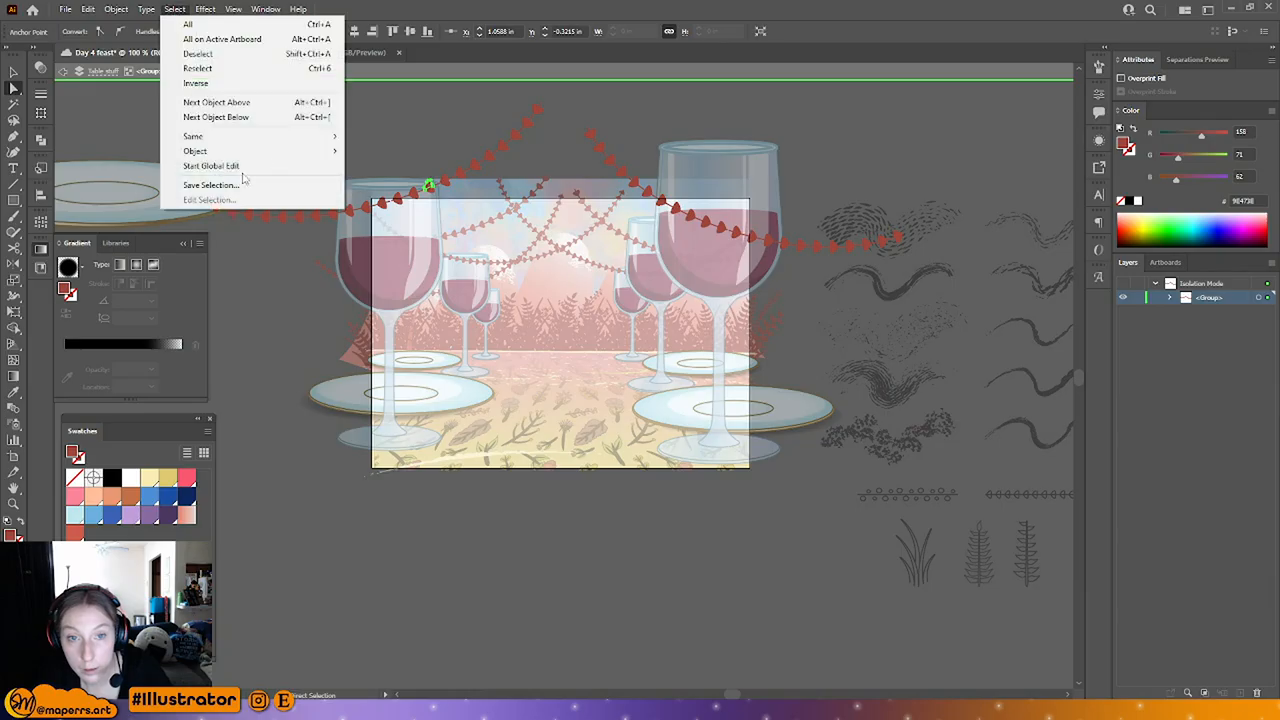
mouse_move(244, 140)
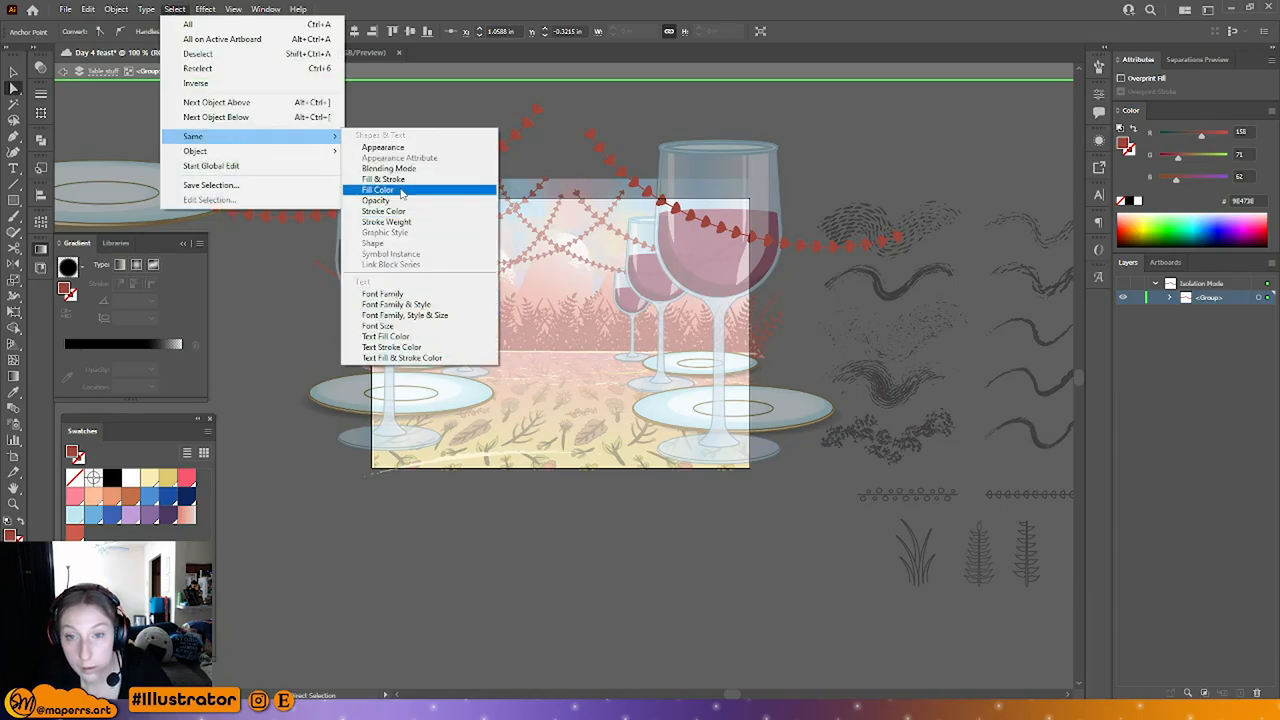
left_click(378, 189)
Step: Switch the color sliders to HSB and darken the selected leaf shapes' fill to about 34% brightness
left_click(1269, 114)
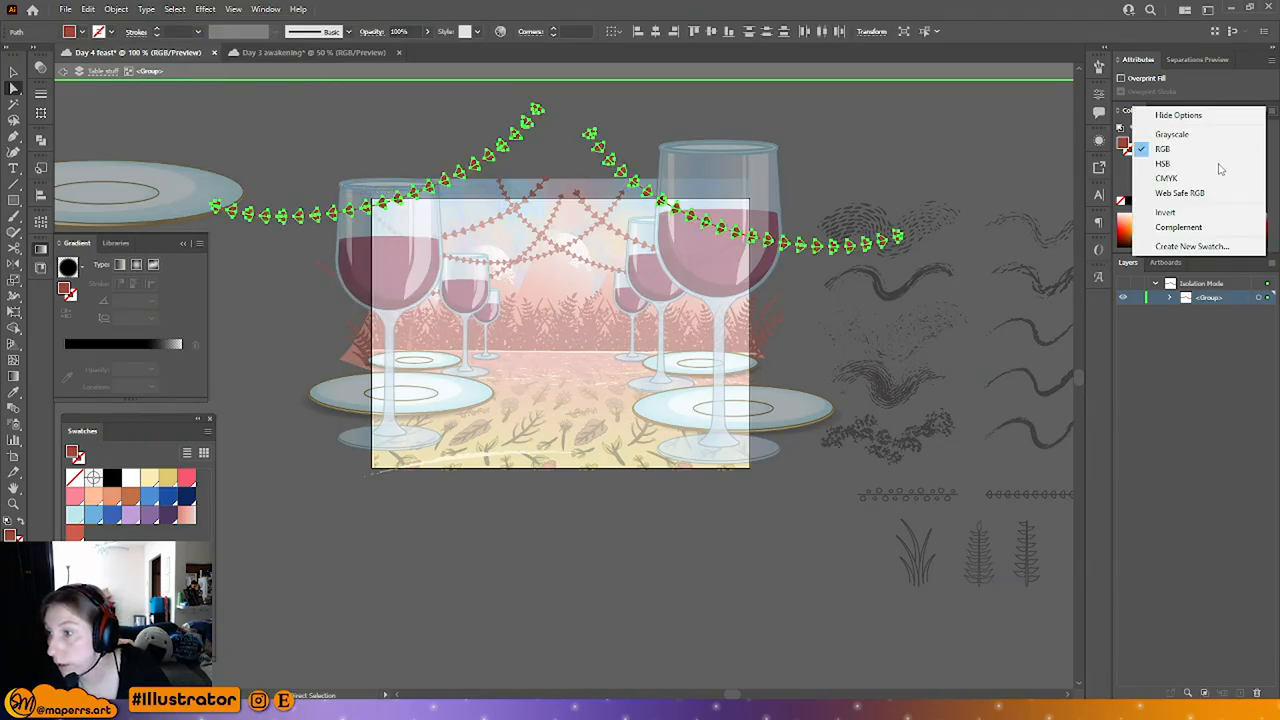
left_click(1181, 165)
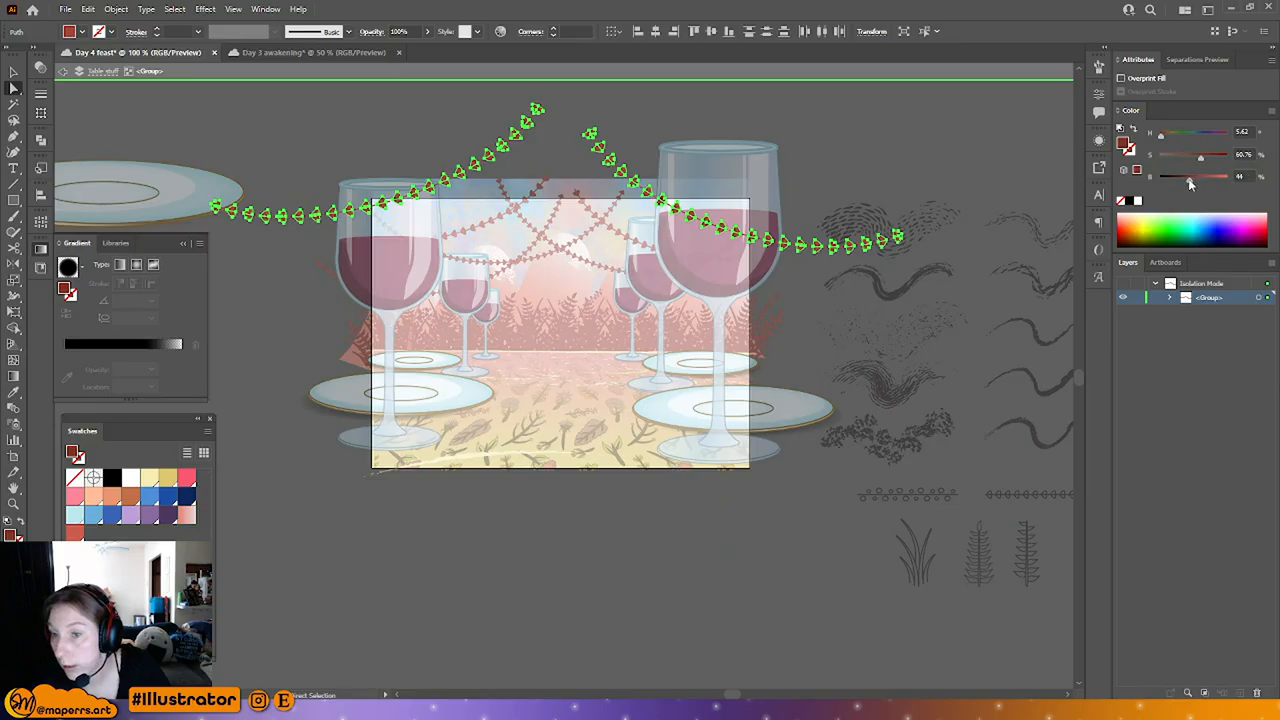
left_click_drag(1199, 179, 1182, 178)
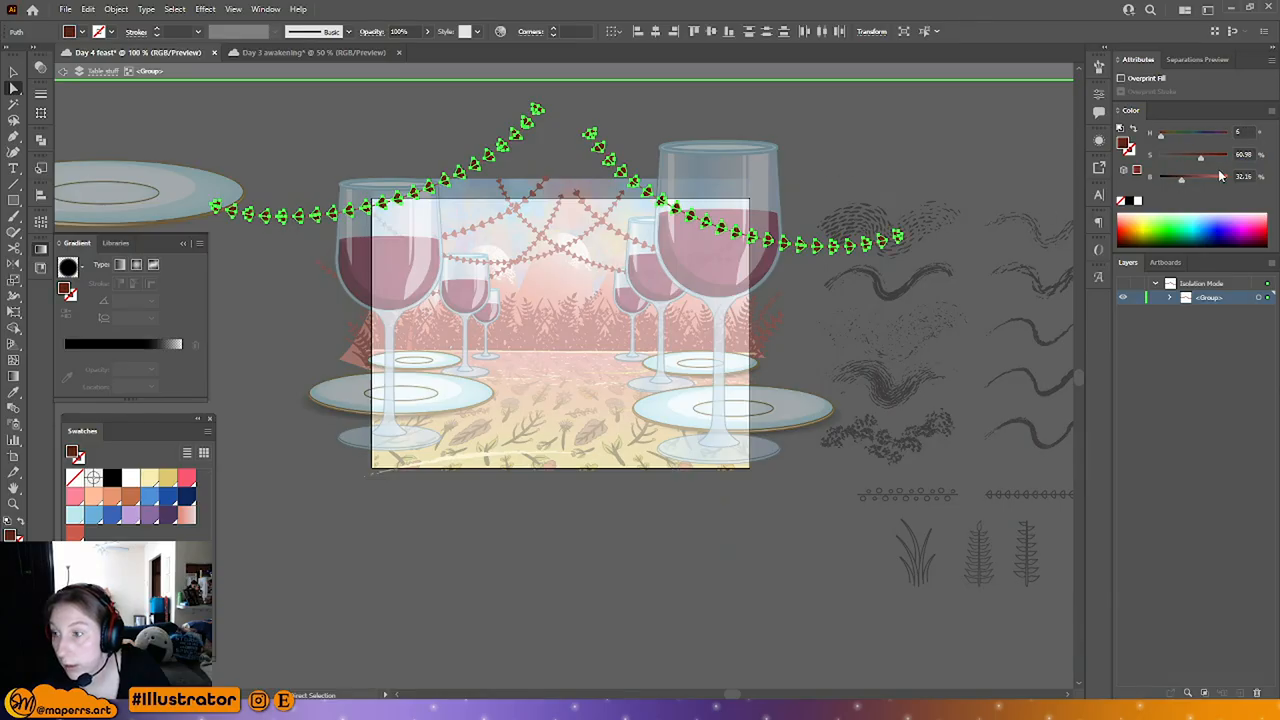
left_click(858, 138)
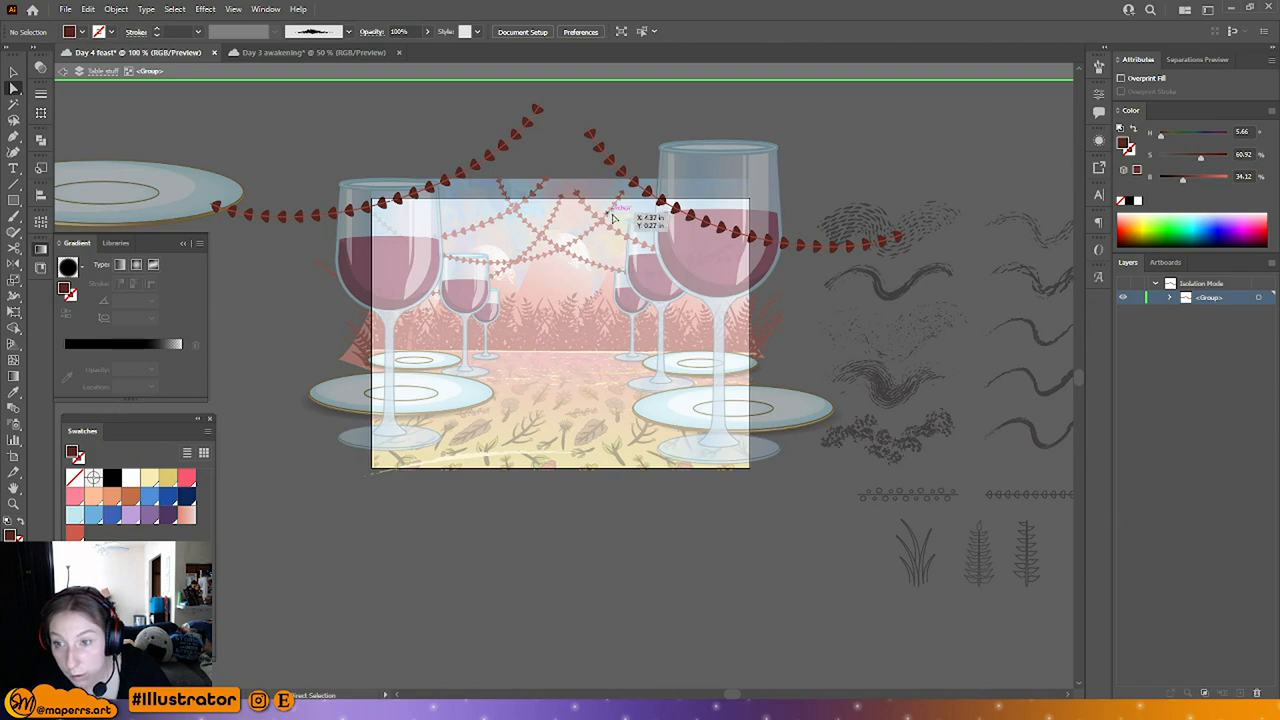
Step: Select the front garland's strings by matching stroke color and try a 2 pt stroke weight
left_click(633, 186)
left_click(176, 9)
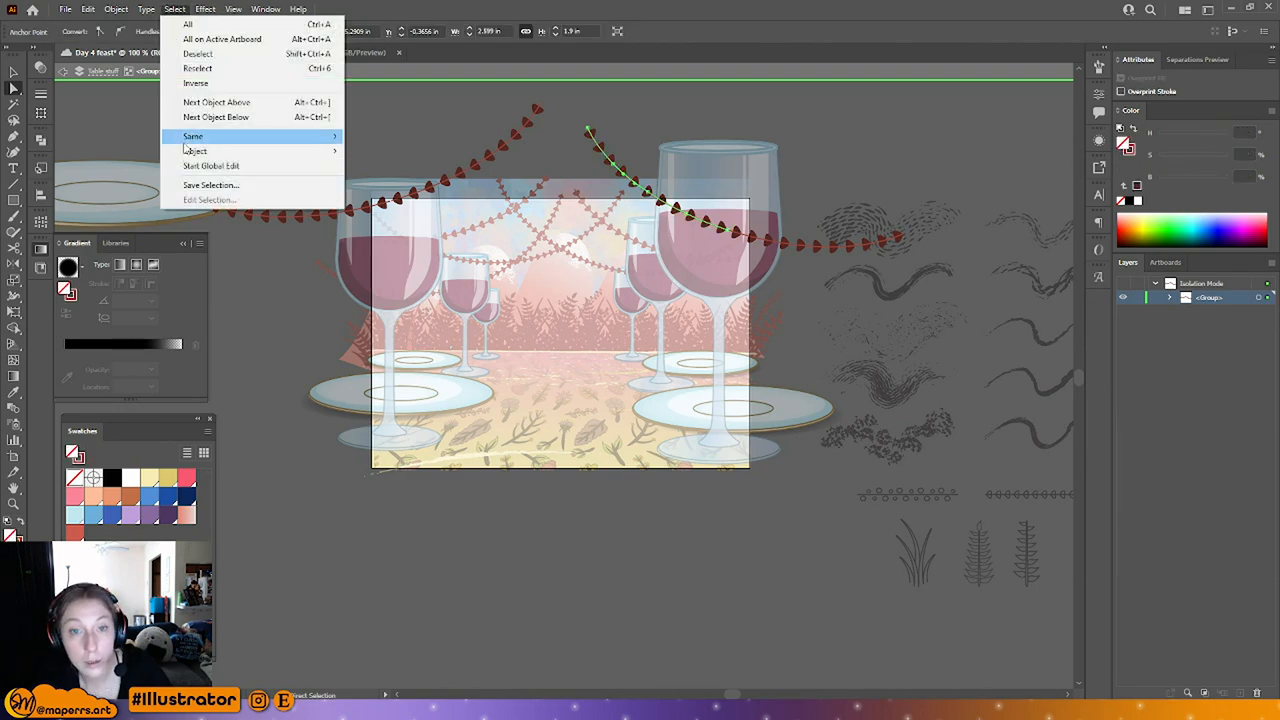
mouse_move(190, 138)
left_click(387, 213)
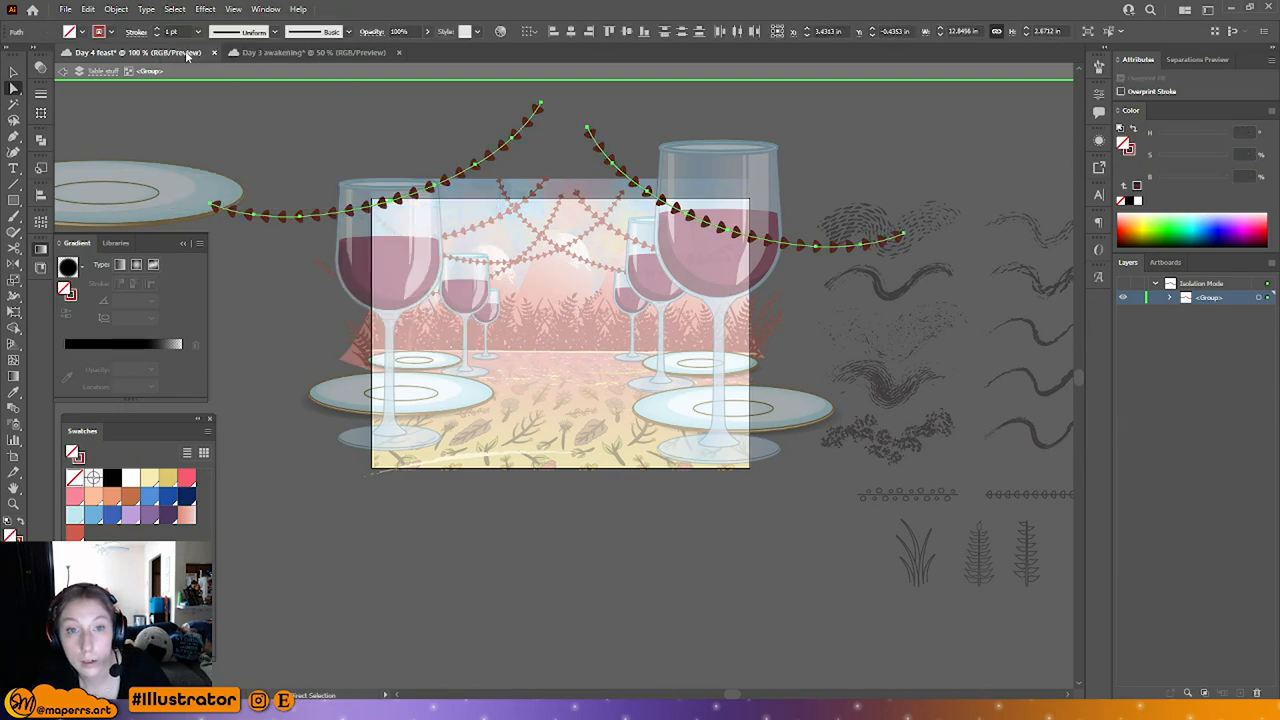
left_click(198, 32)
left_click(213, 102)
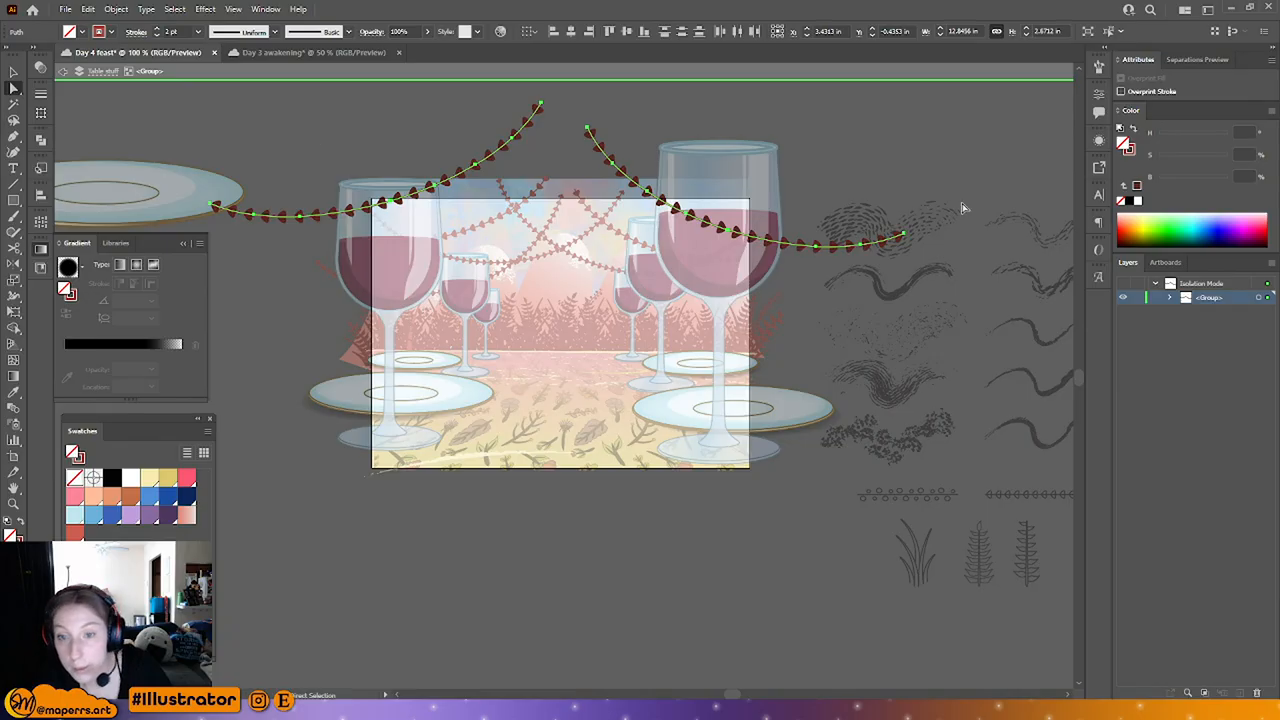
Step: Darken the garland strings' stroke to about 42% brightness and check the leaf shapes' fill values for comparison
left_click(1131, 152)
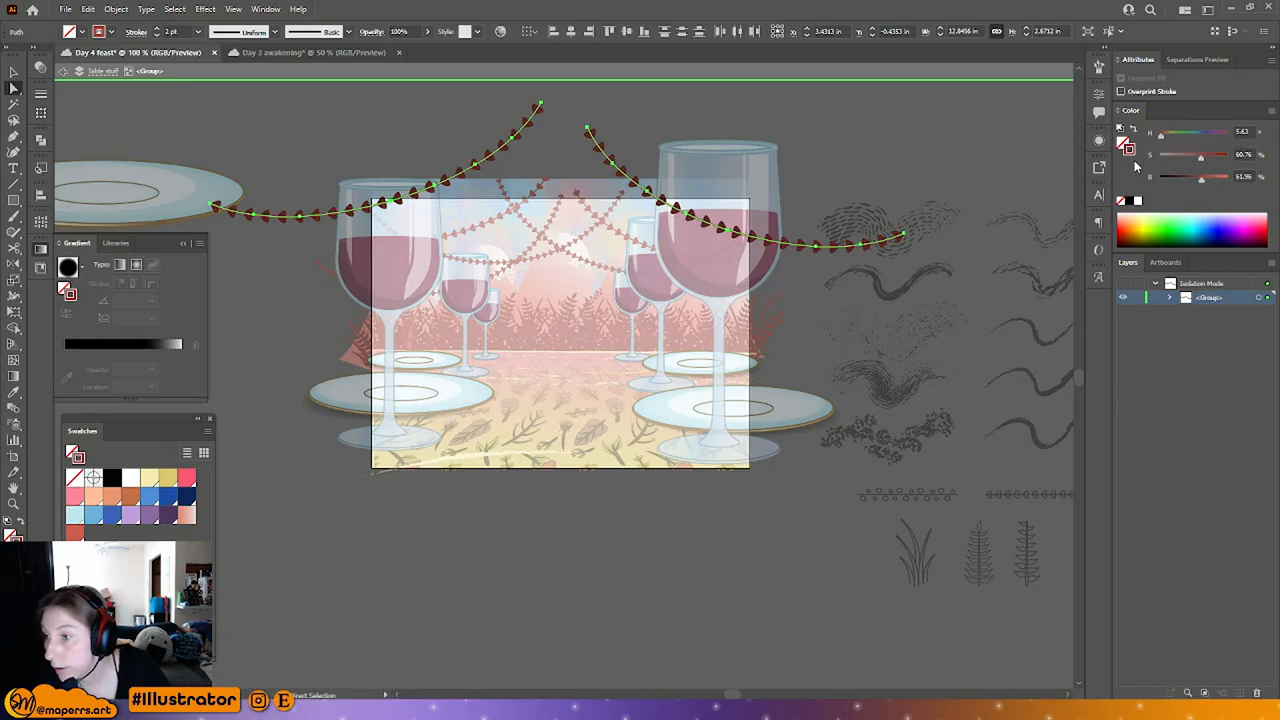
left_click_drag(1203, 180, 1191, 180)
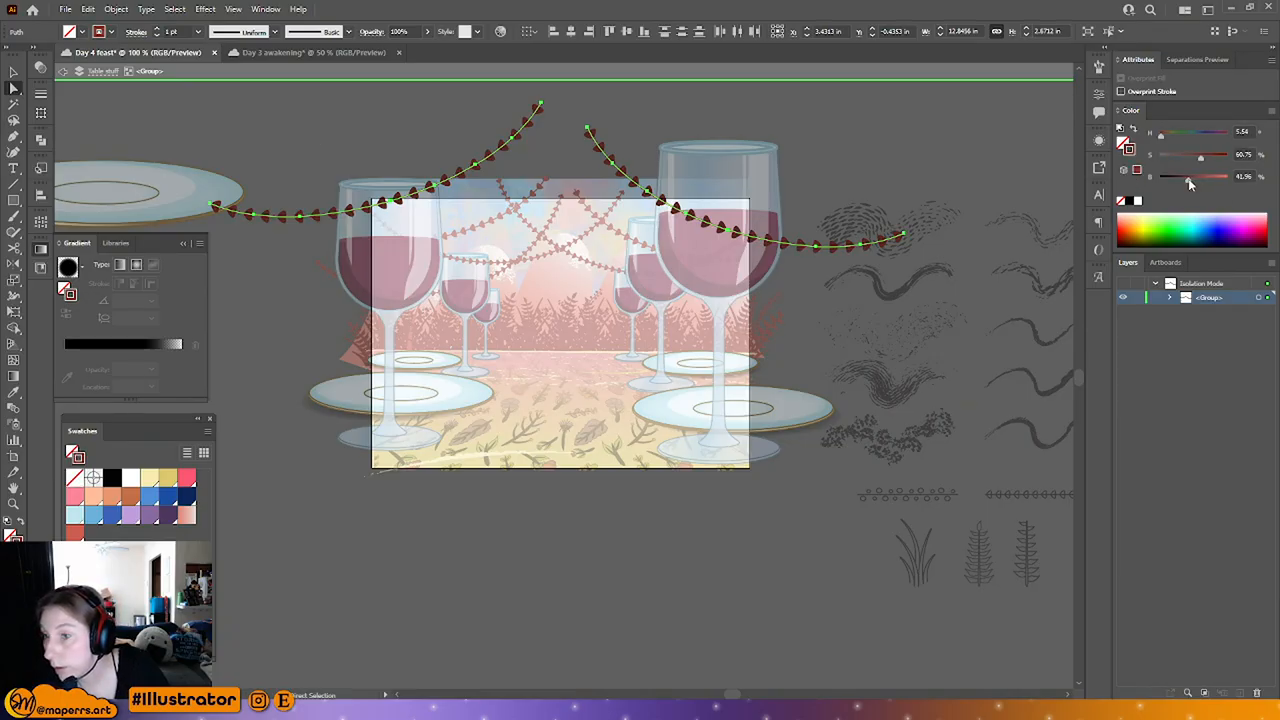
left_click(705, 220)
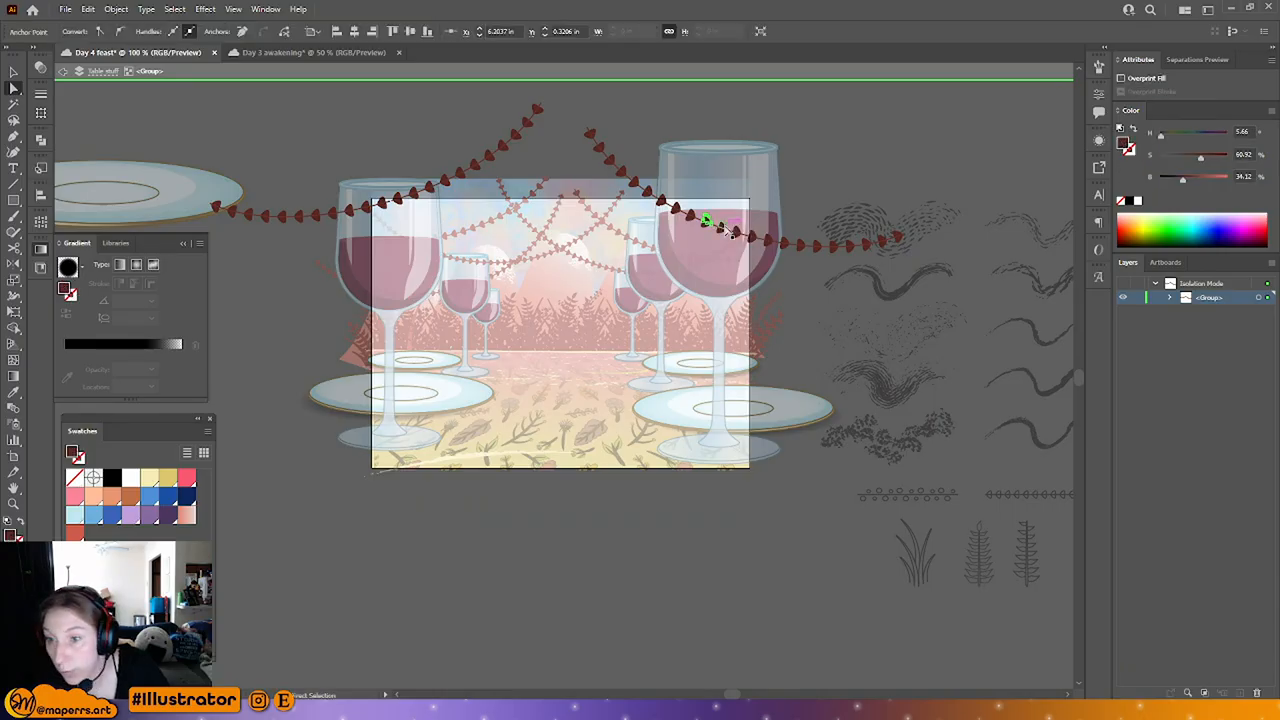
Step: Reselect the front garland's strings by matching stroke, set their stroke brightness to 34%, and leave the isolated group
left_click(705, 220)
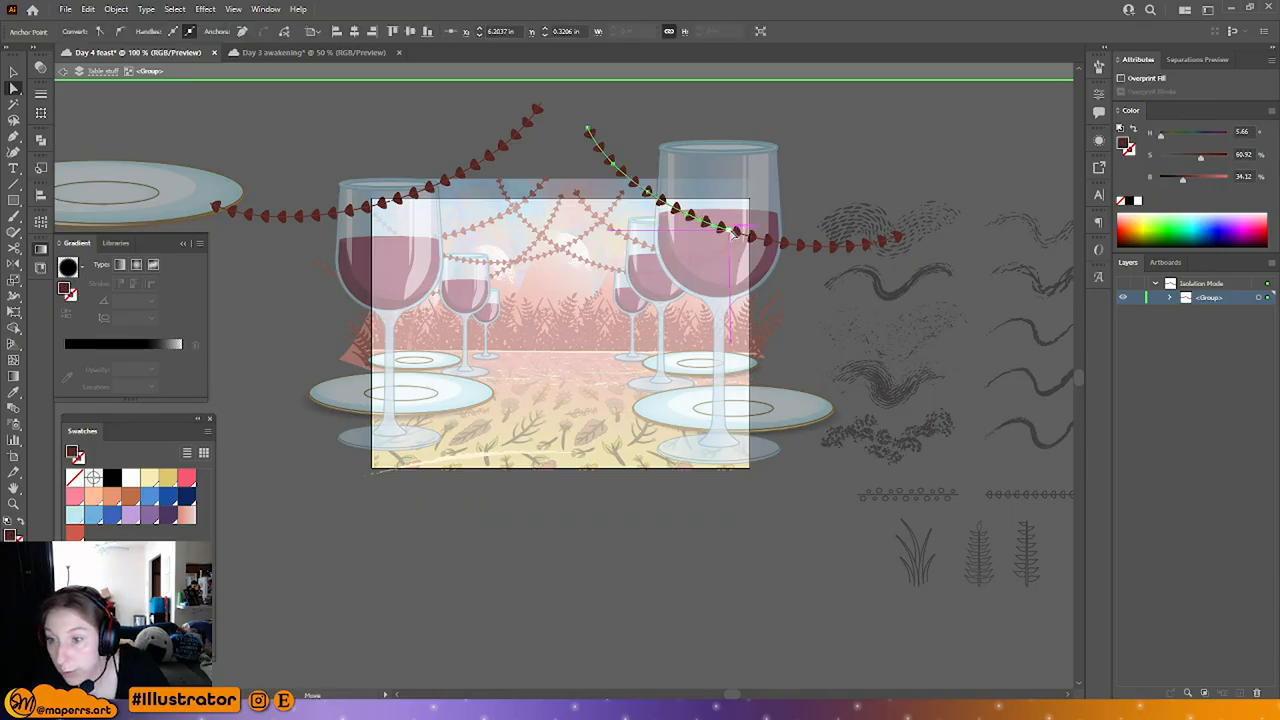
left_click(175, 9)
mouse_move(205, 140)
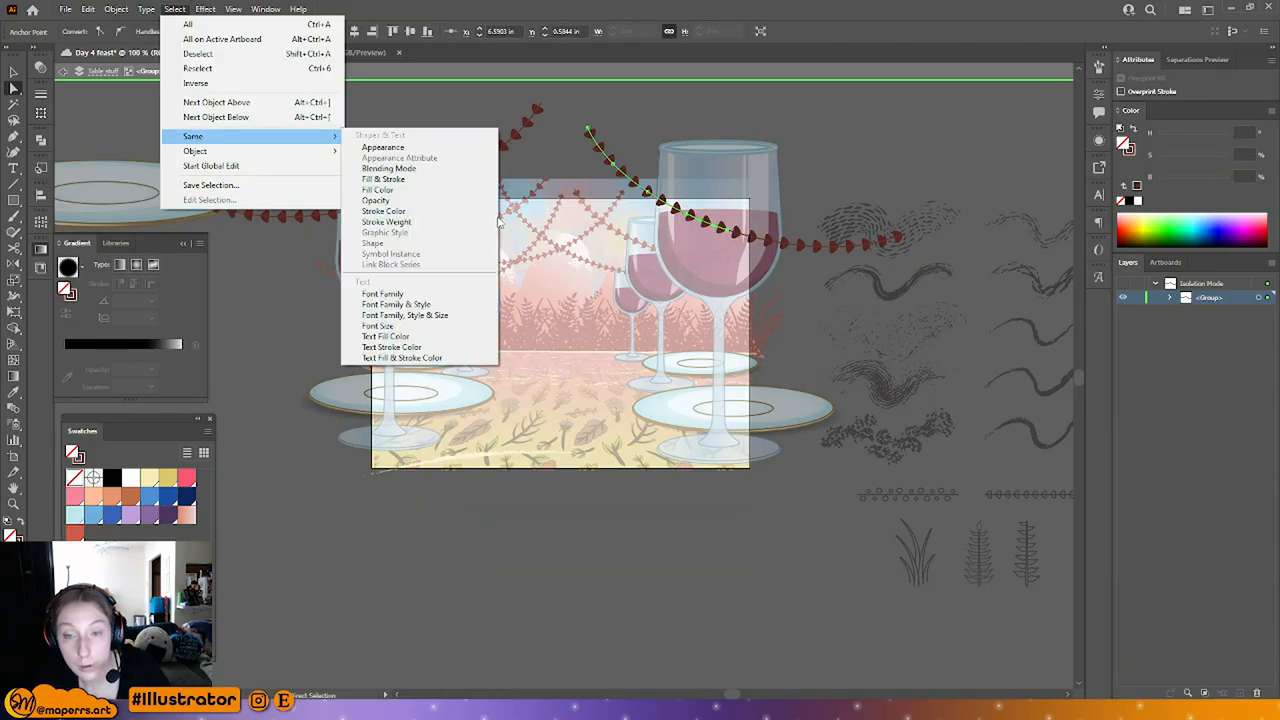
left_click(442, 218)
left_click(1128, 148)
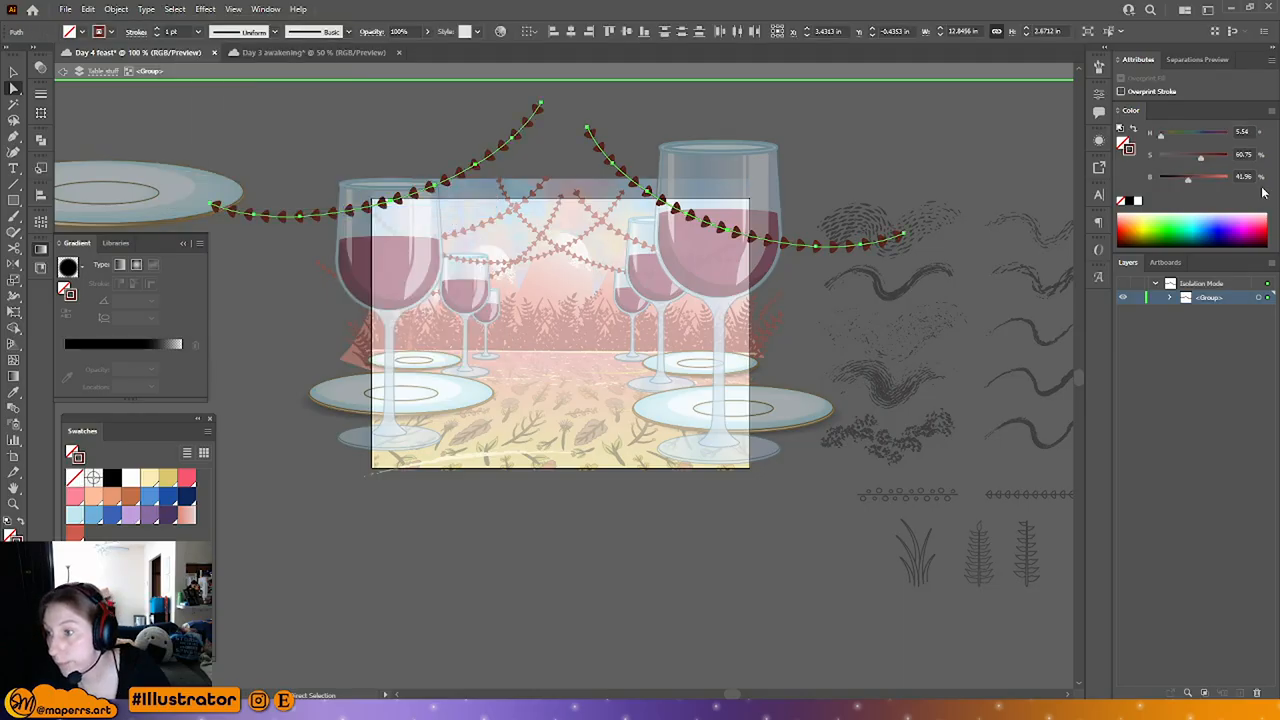
left_click(1243, 176)
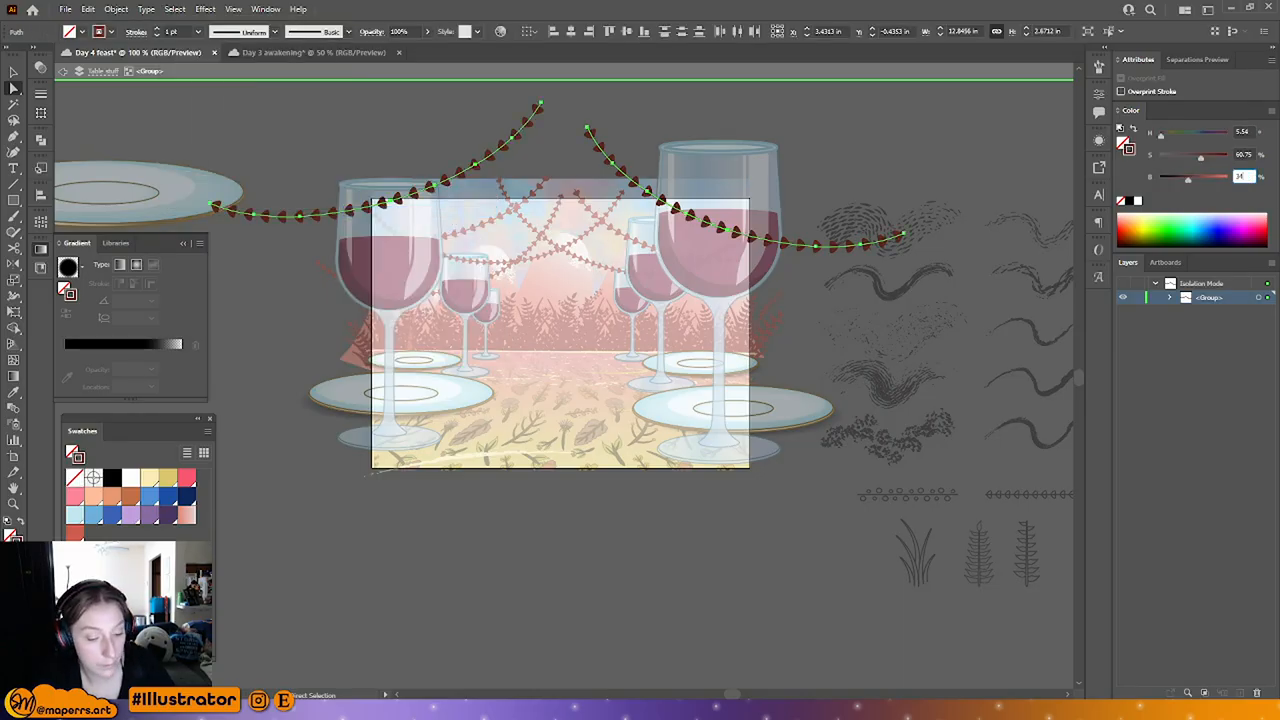
key("Return")
left_click(900, 144)
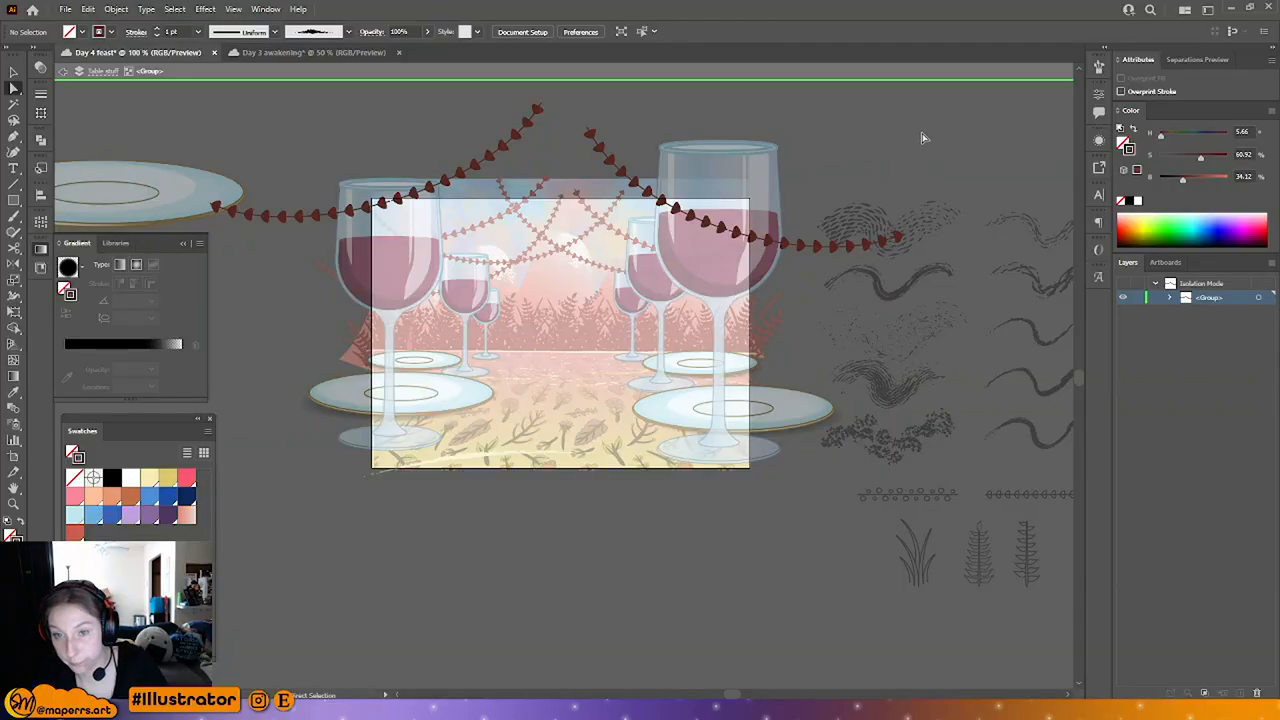
double_click(865, 142)
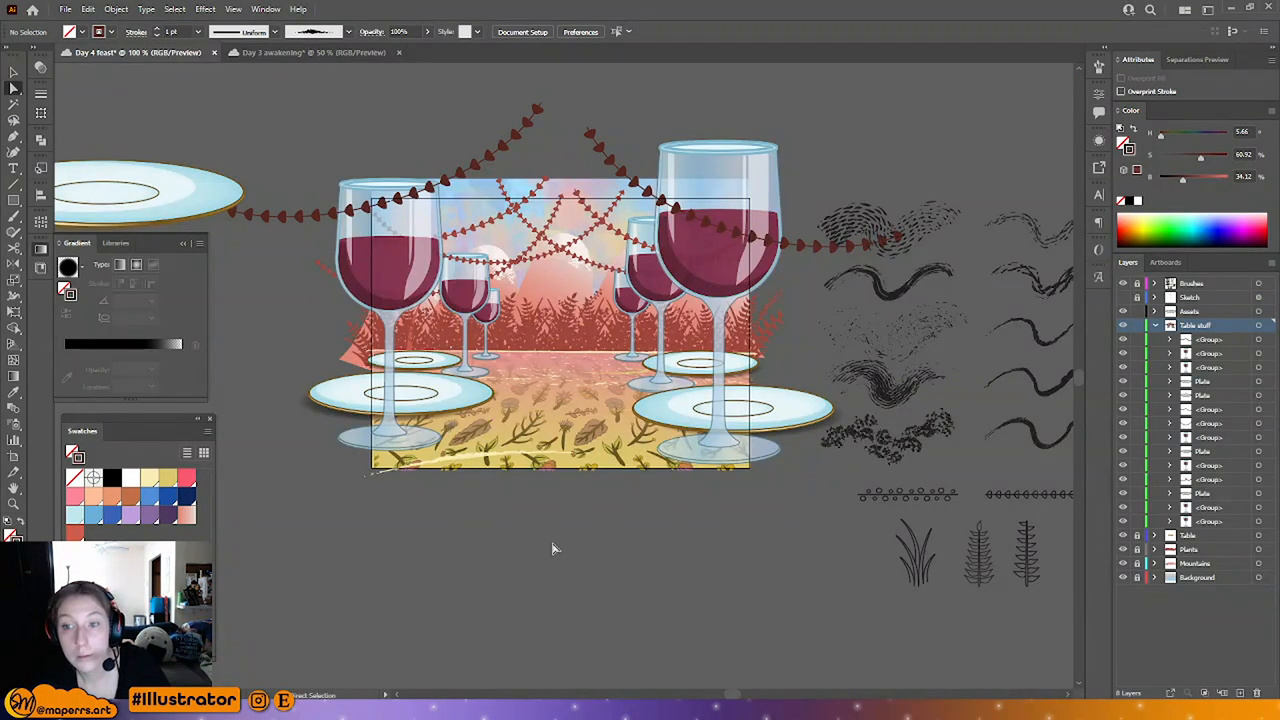
Step: Enlarge the middle two-part garland group behind the front one and reposition it higher over the scene
left_click(14, 72)
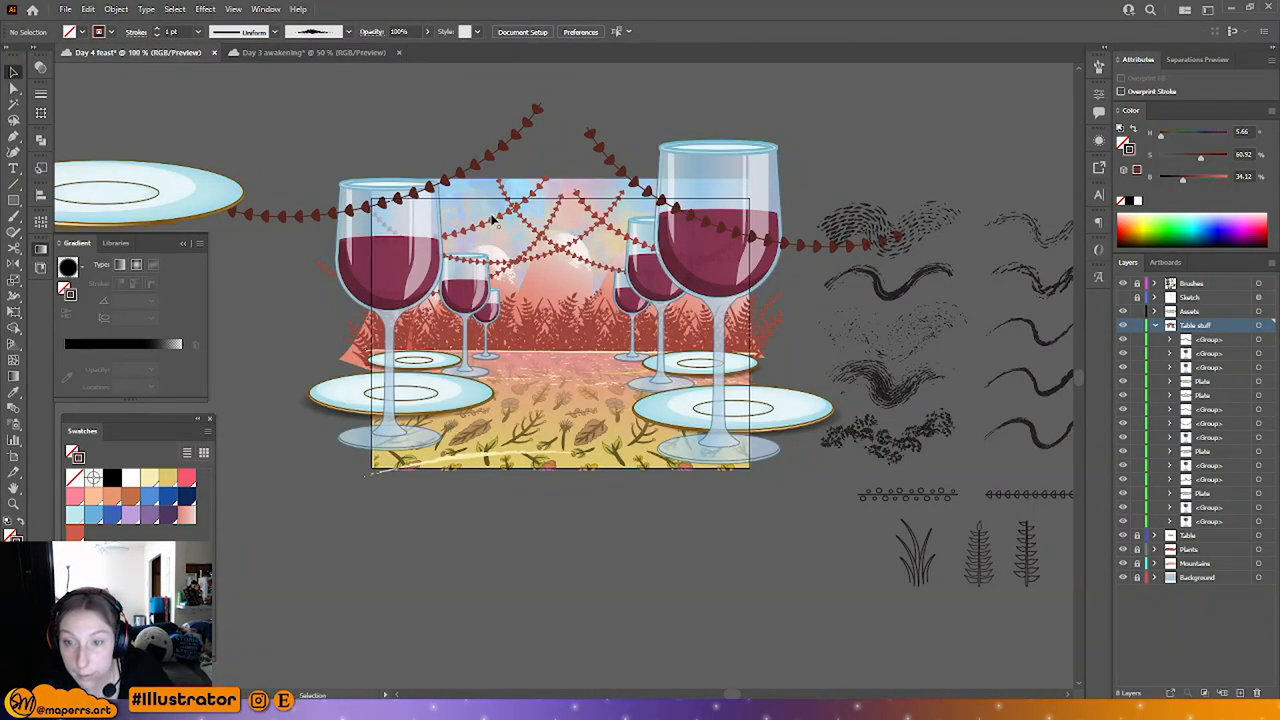
left_click(493, 219)
left_click_drag(557, 180, 556, 159)
left_click(696, 113)
left_click(596, 210)
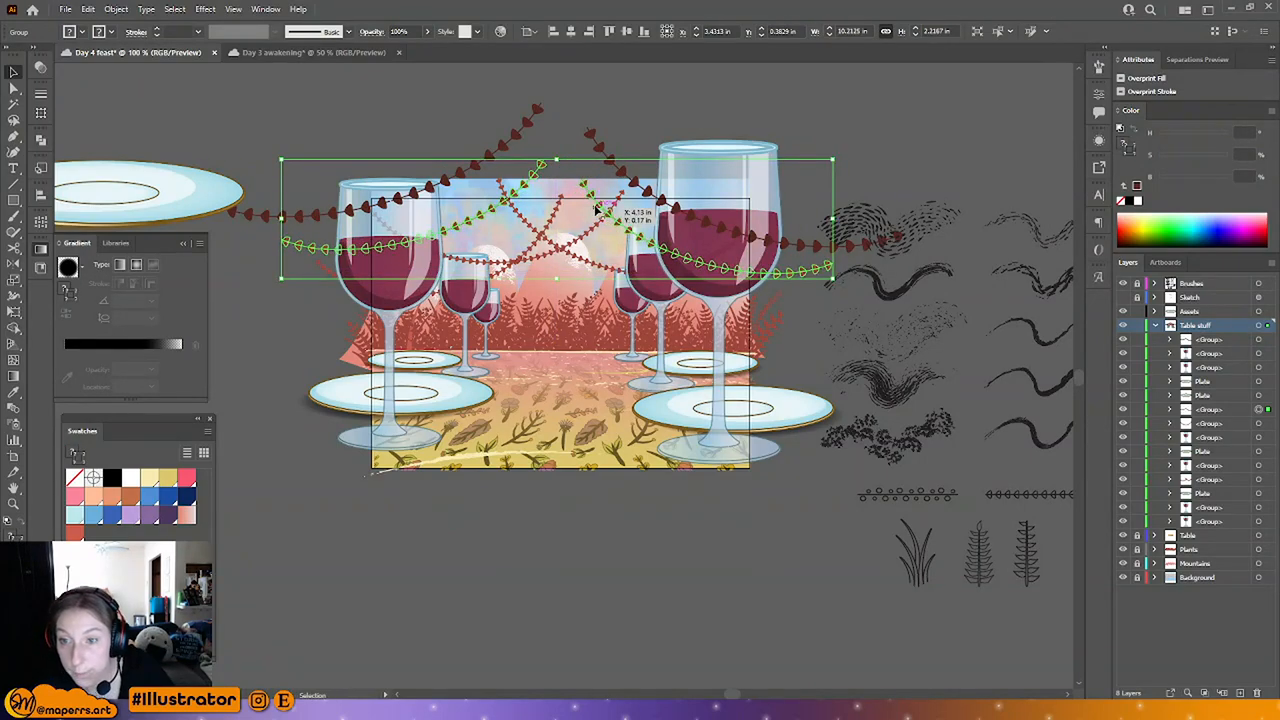
double_click(596, 210)
left_click_drag(600, 209, 543, 176)
double_click(794, 121)
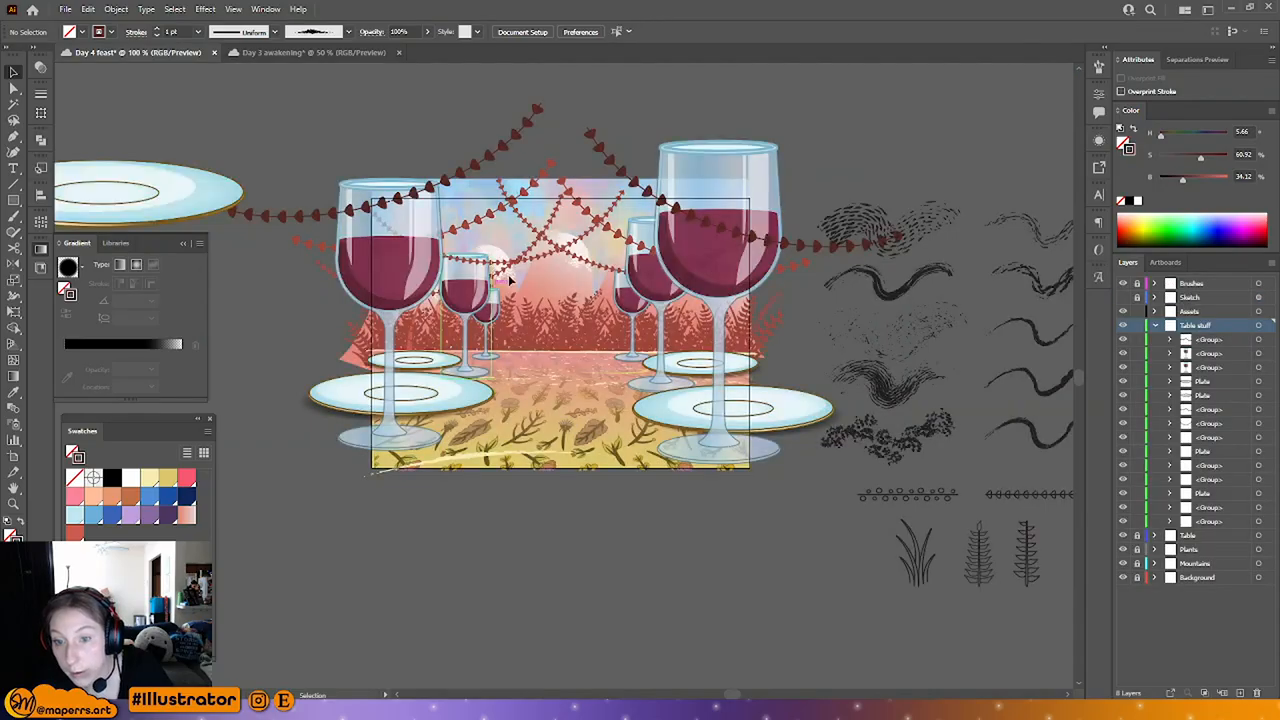
Step: Enlarge the single garland hanging across the sky to about 5.74 in wide
double_click(536, 260)
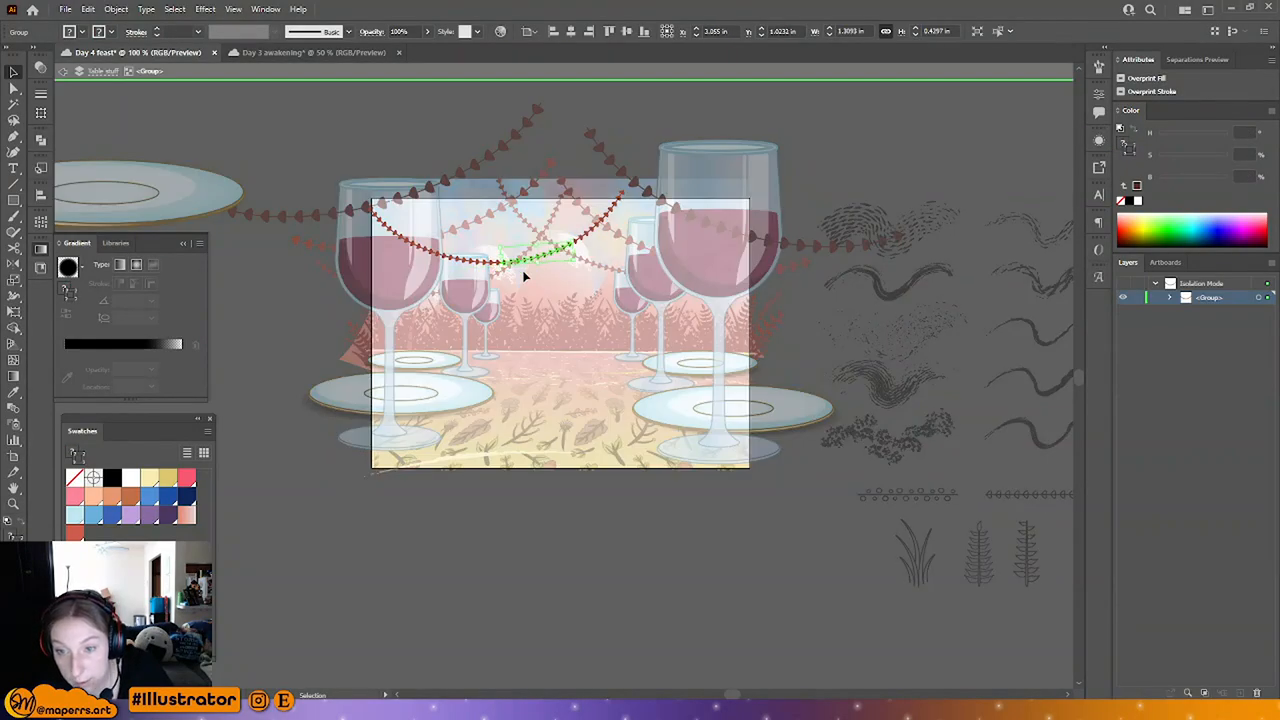
double_click(543, 286)
left_click(571, 272)
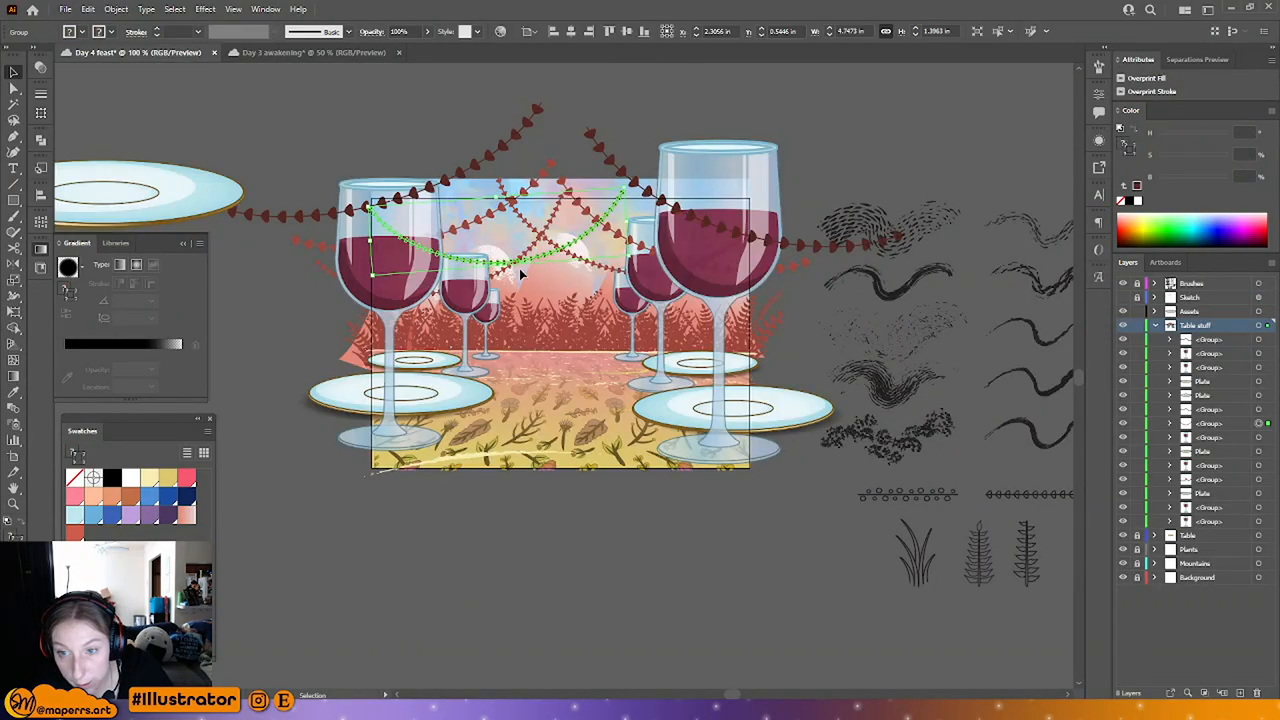
left_click_drag(496, 197, 499, 189)
left_click(568, 245)
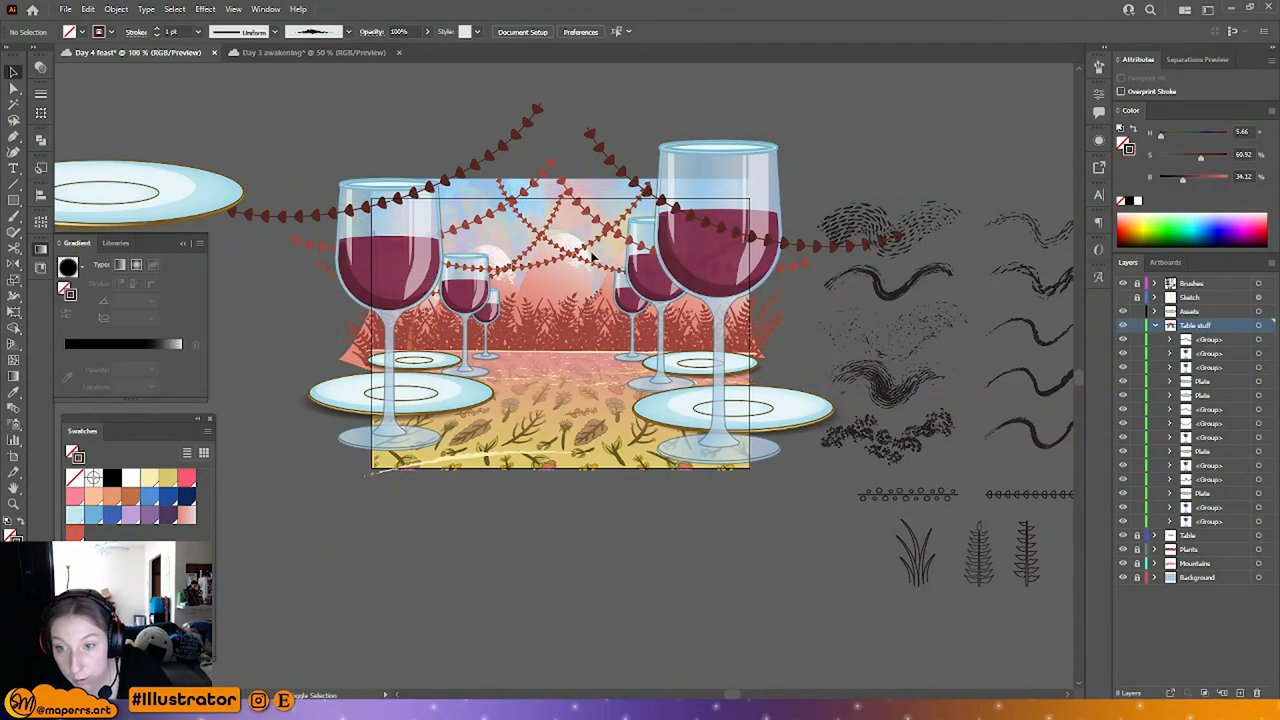
Step: Isolate the enlarged single garland and select all of its leaf shapes by matching fill color
left_click(585, 242)
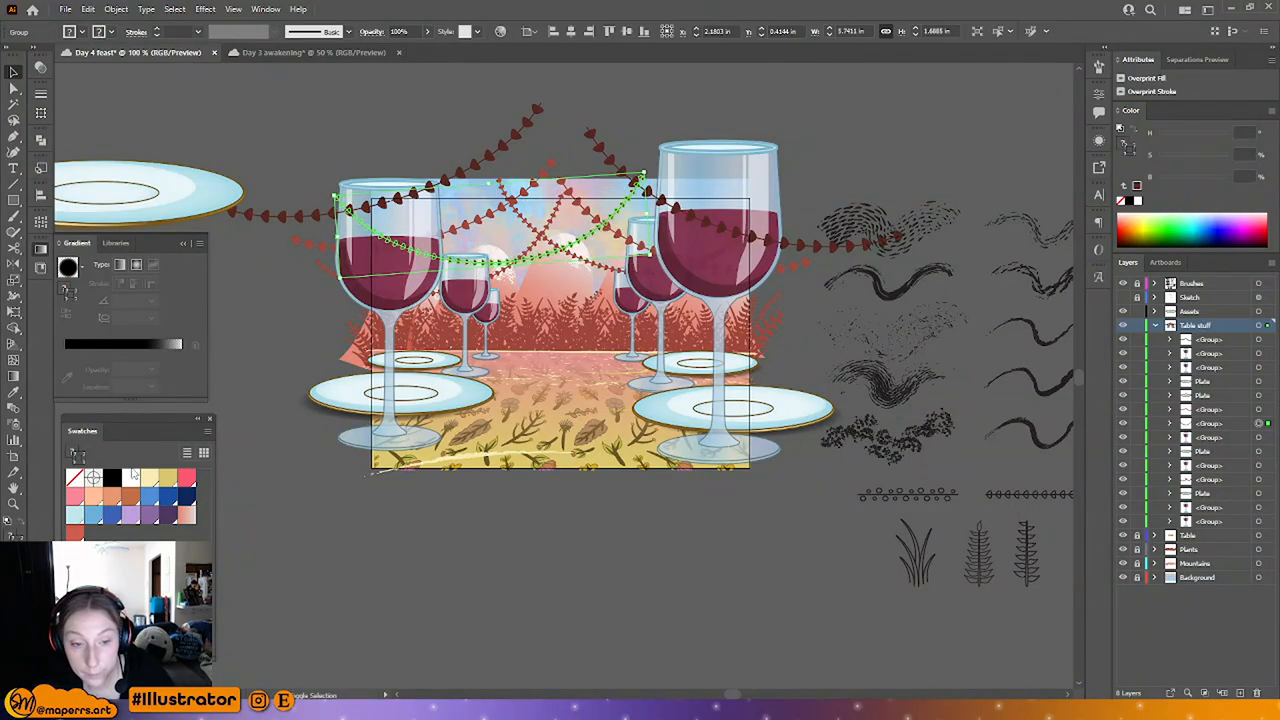
left_click(593, 236)
double_click(593, 236)
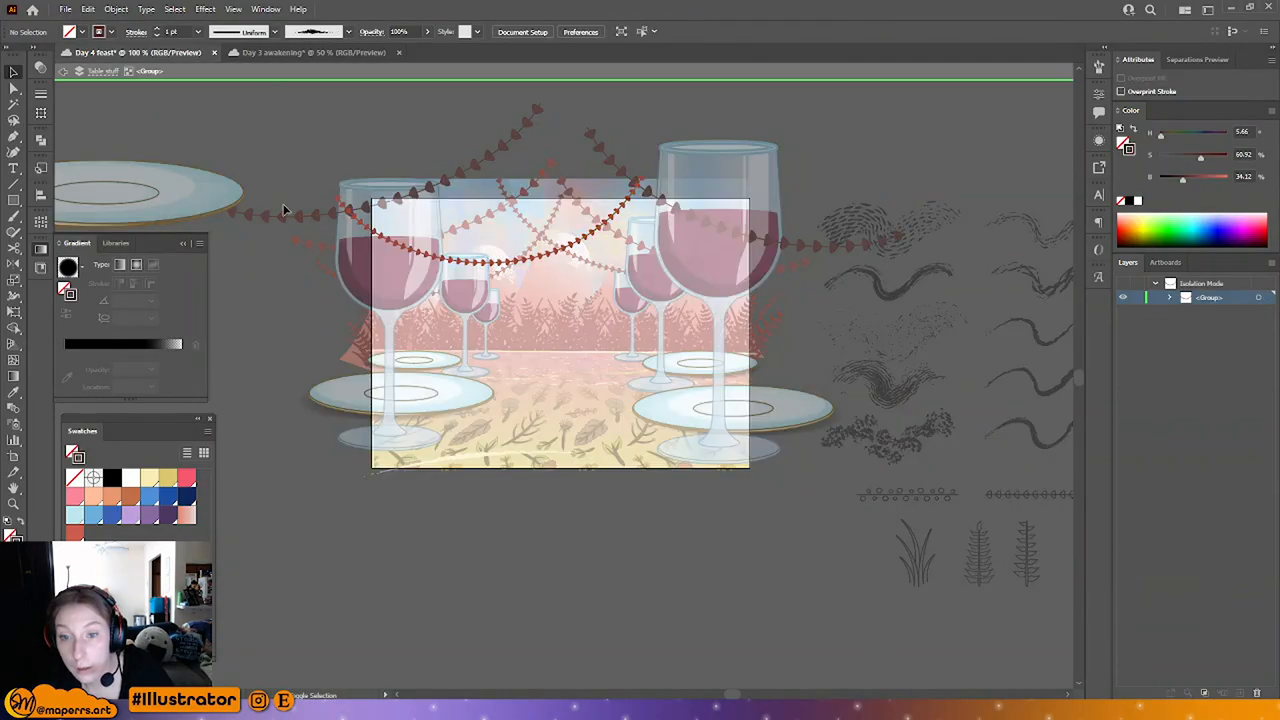
left_click(13, 88)
left_click(380, 235)
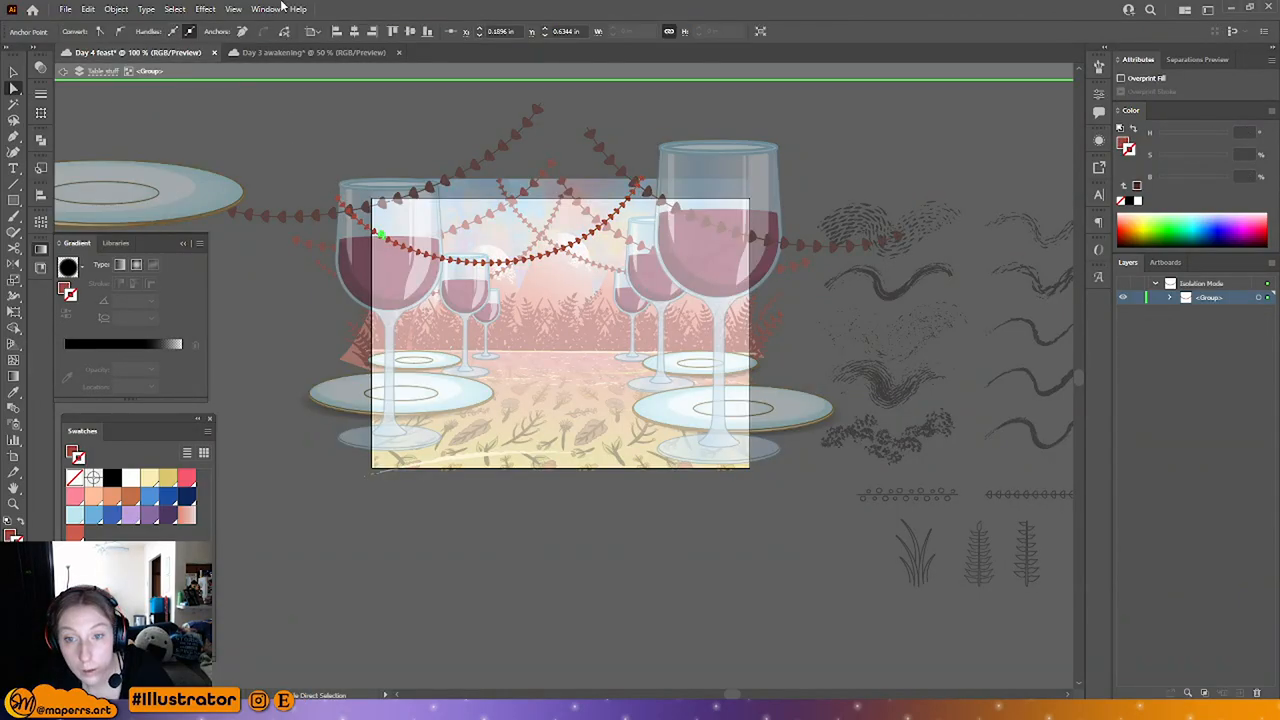
left_click(174, 9)
mouse_move(200, 136)
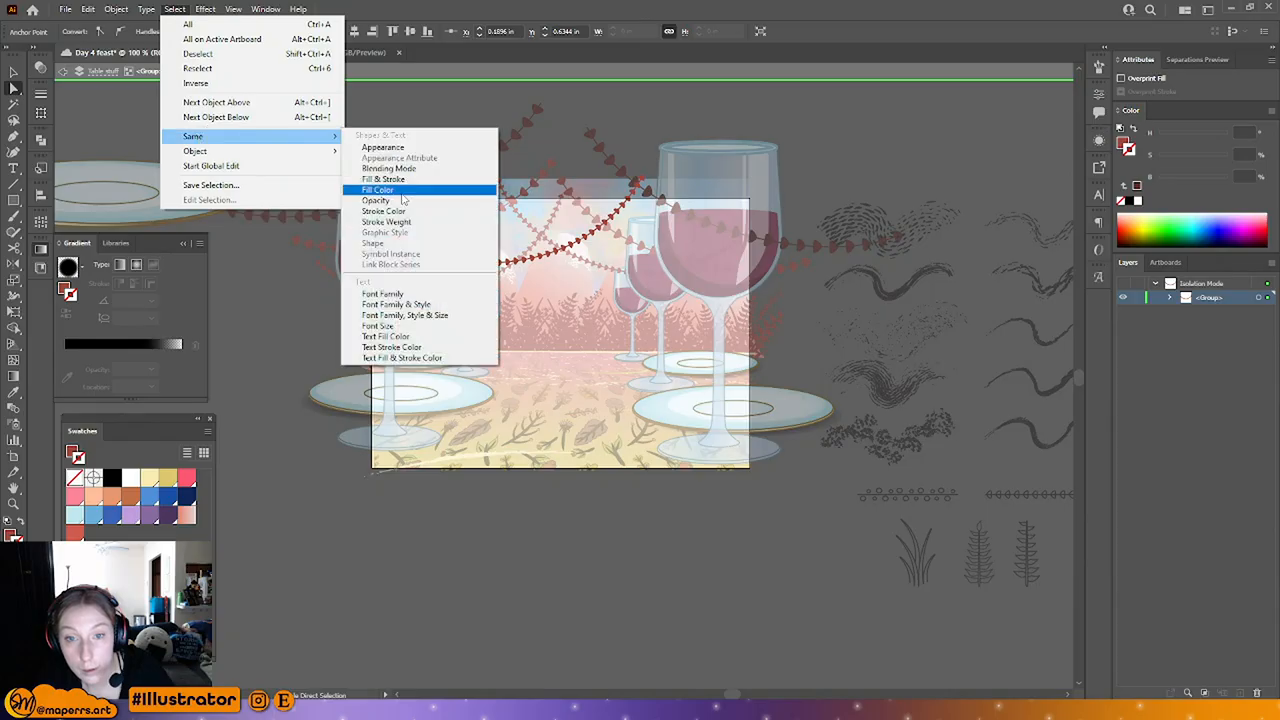
left_click(377, 189)
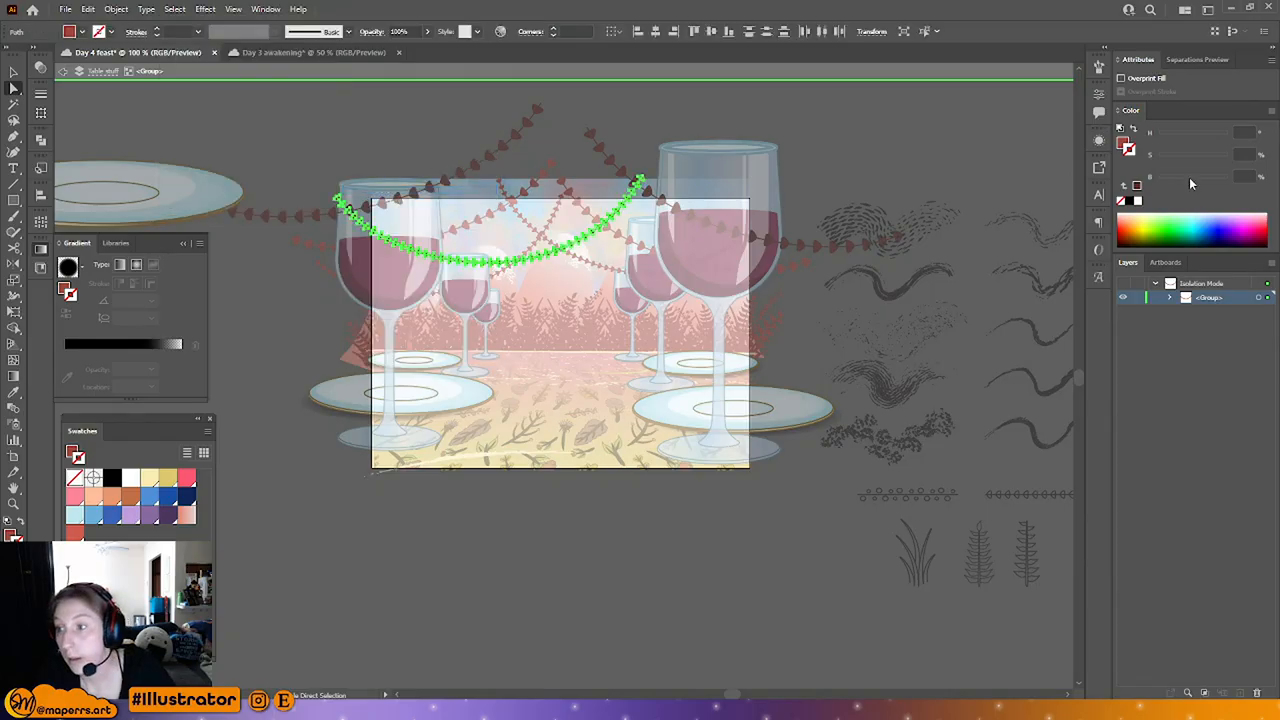
Step: Fill the single garland's selected leaf shapes with the red swatch R=204 G=92 B=80
left_click(1122, 146)
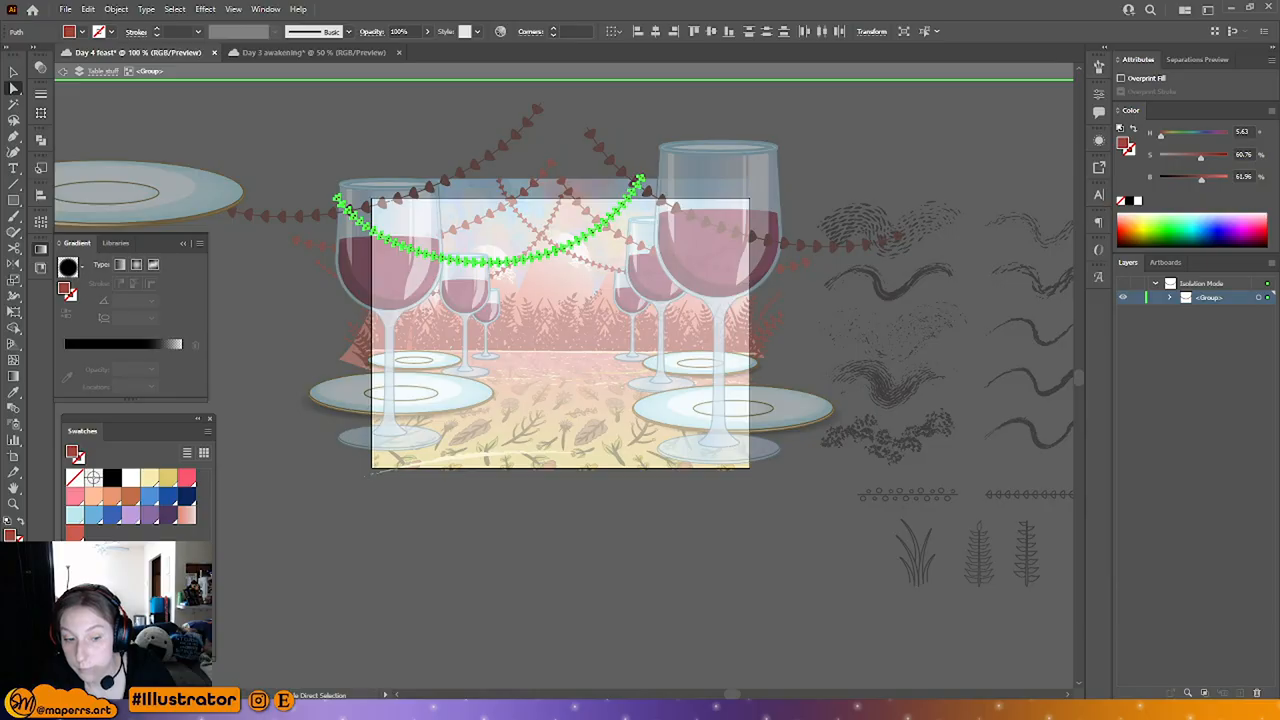
left_click(16, 541)
left_click(73, 536)
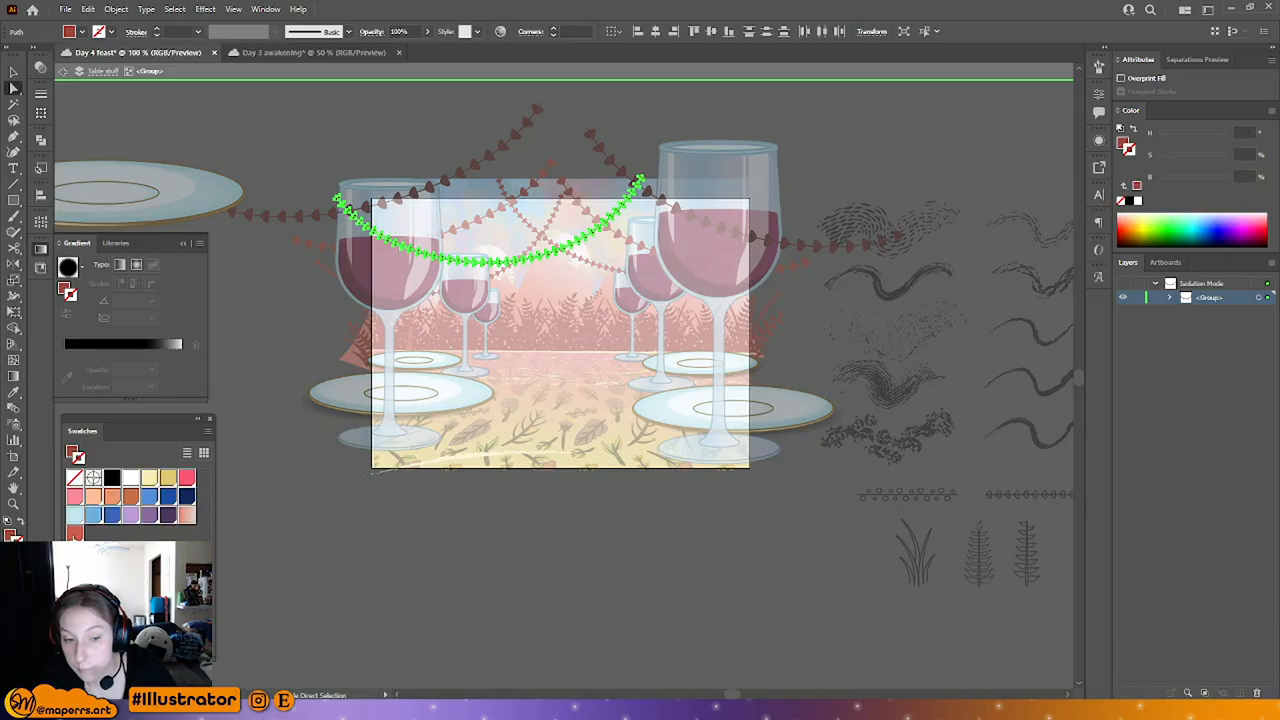
key("Return")
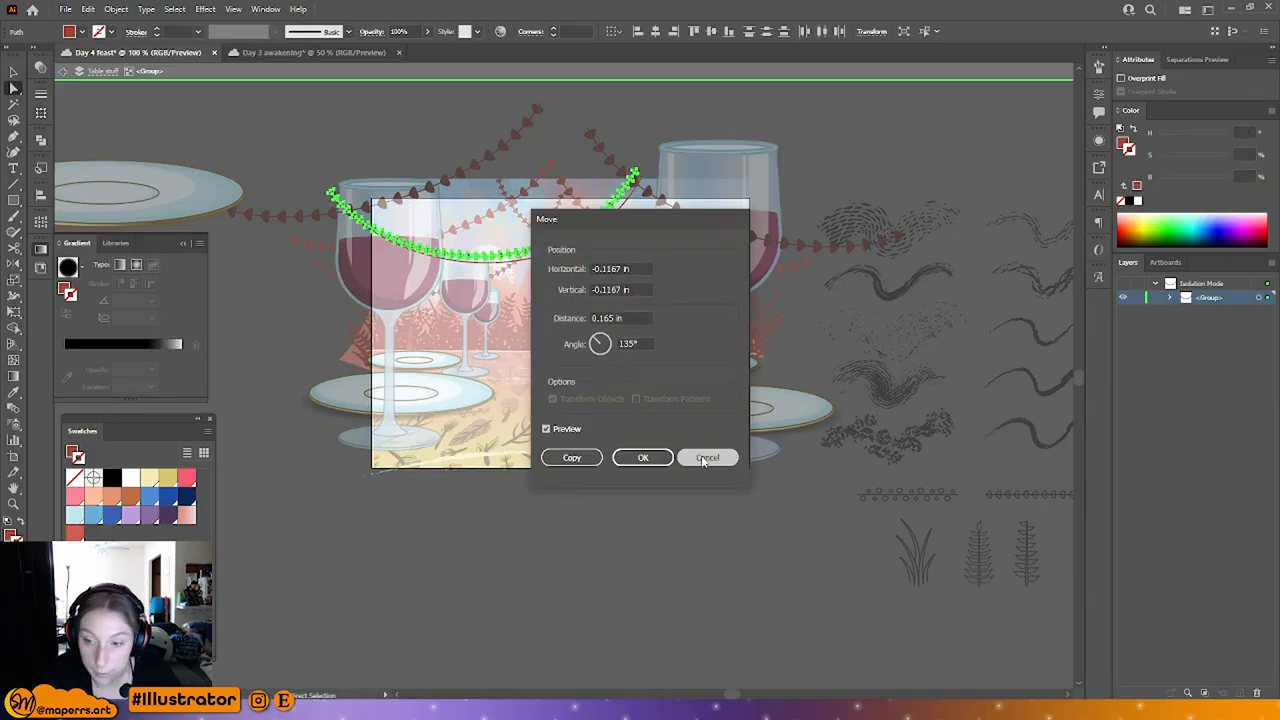
left_click(708, 457)
left_click(75, 534)
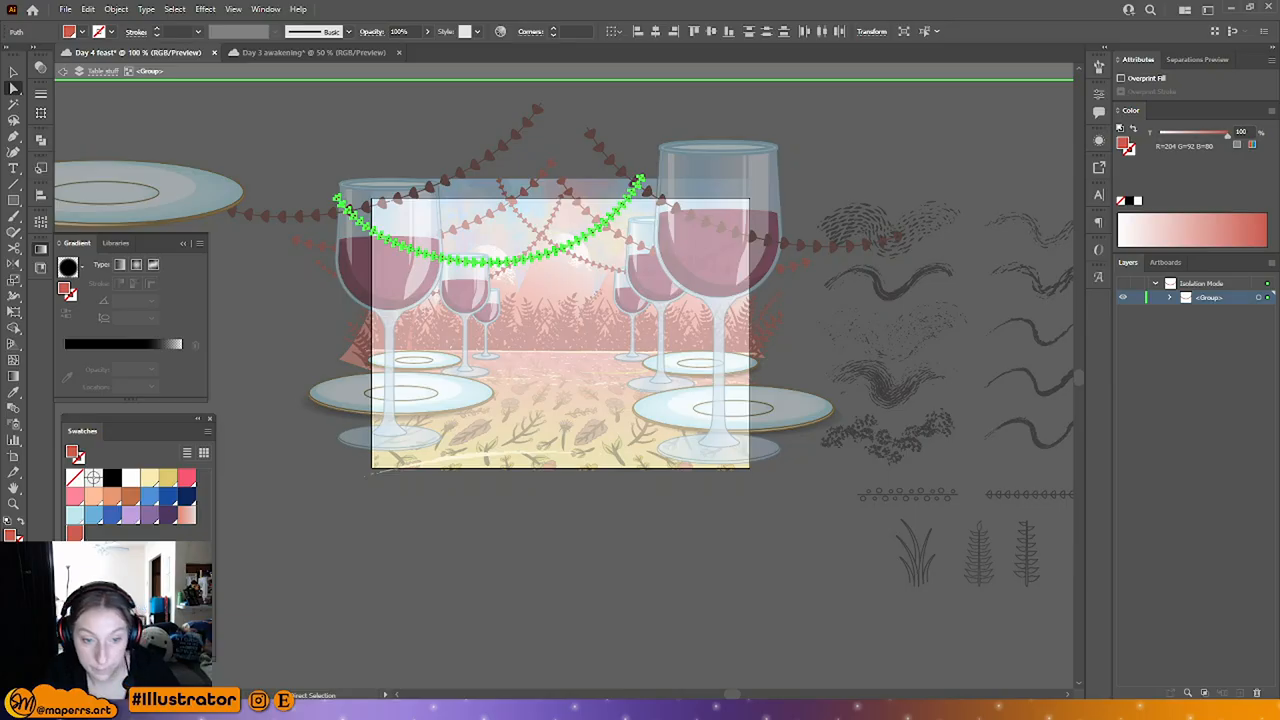
Step: Select the single garland's stem strokes by matching stroke color and recolor them with the red swatch R=204 G=92 B=80
left_click(514, 359)
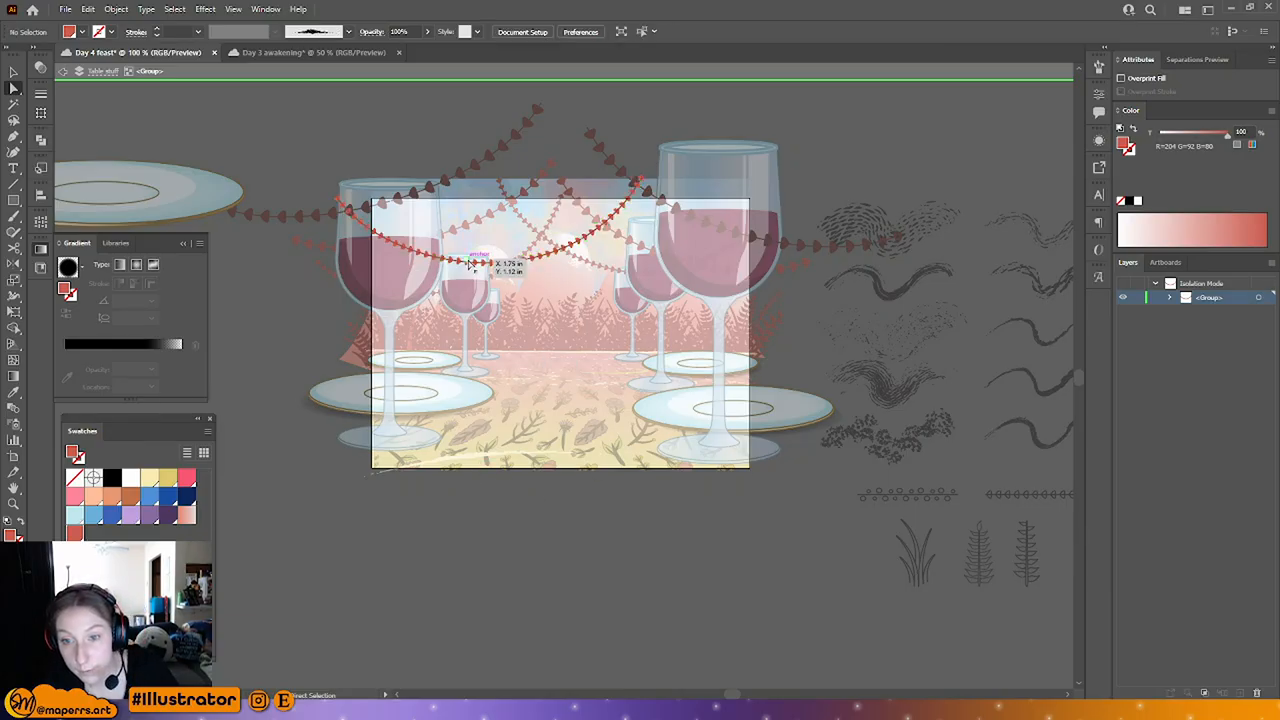
left_click(470, 262)
left_click(174, 9)
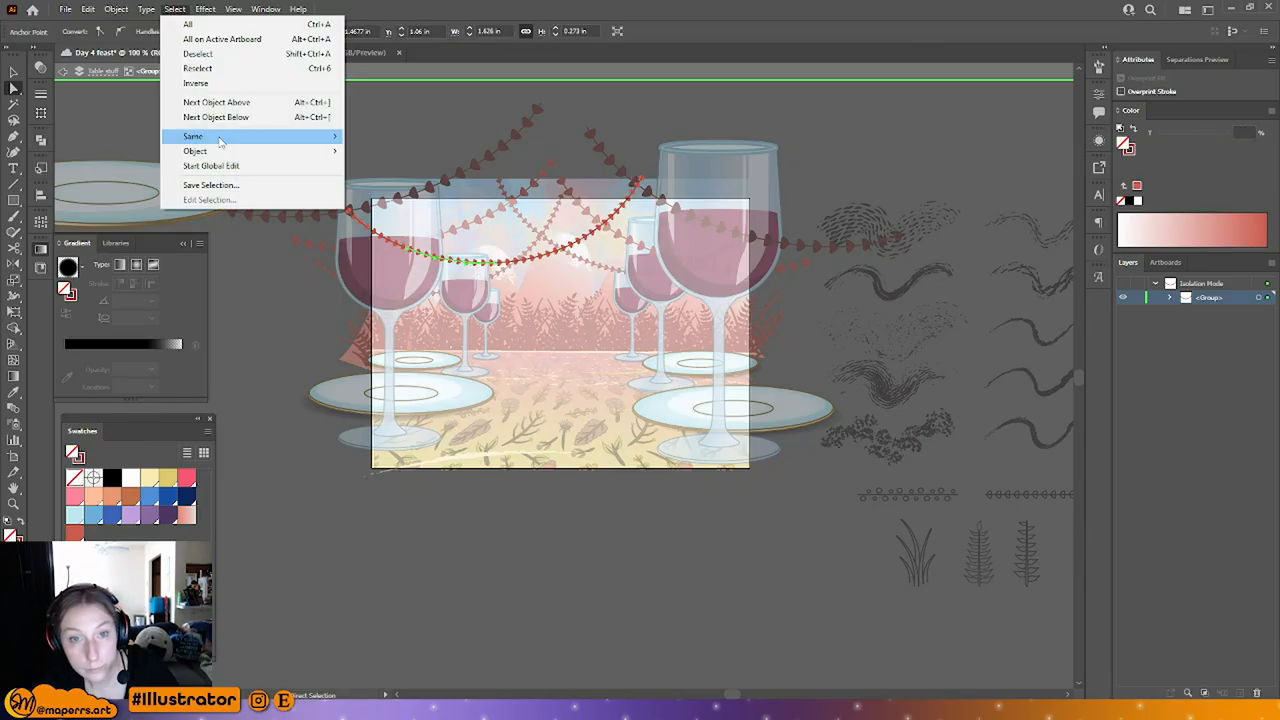
mouse_move(300, 136)
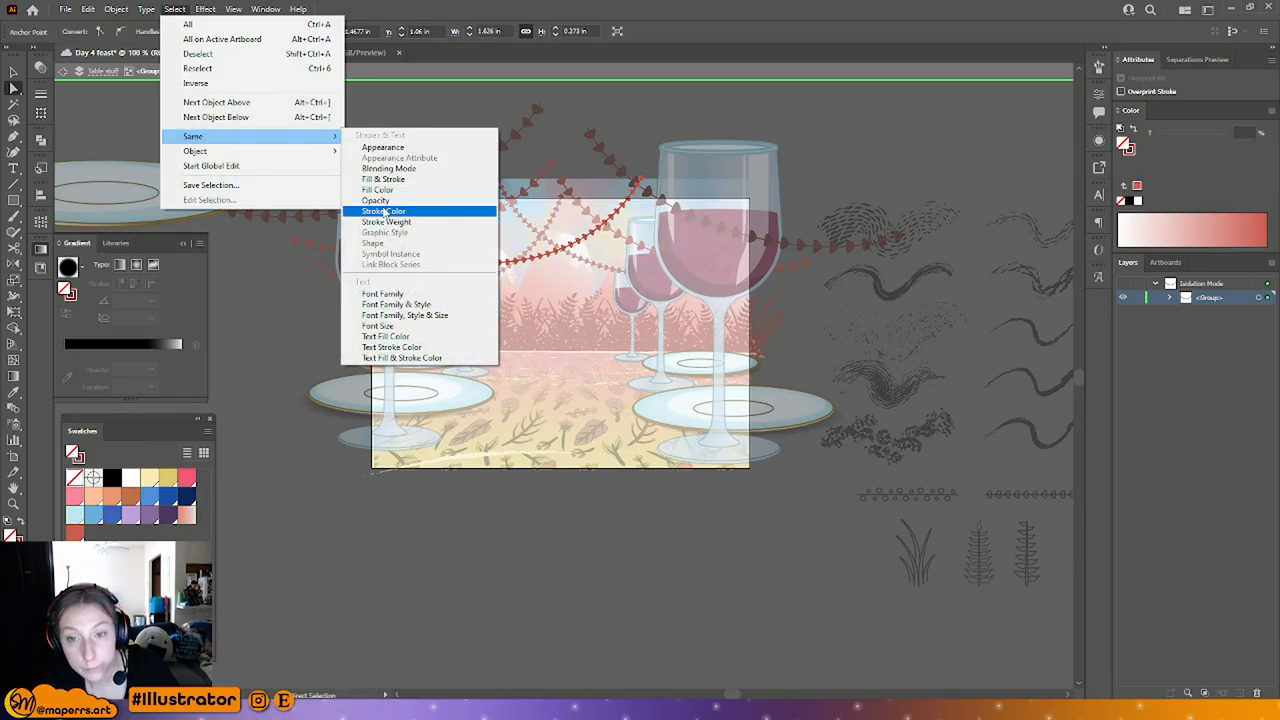
left_click(383, 212)
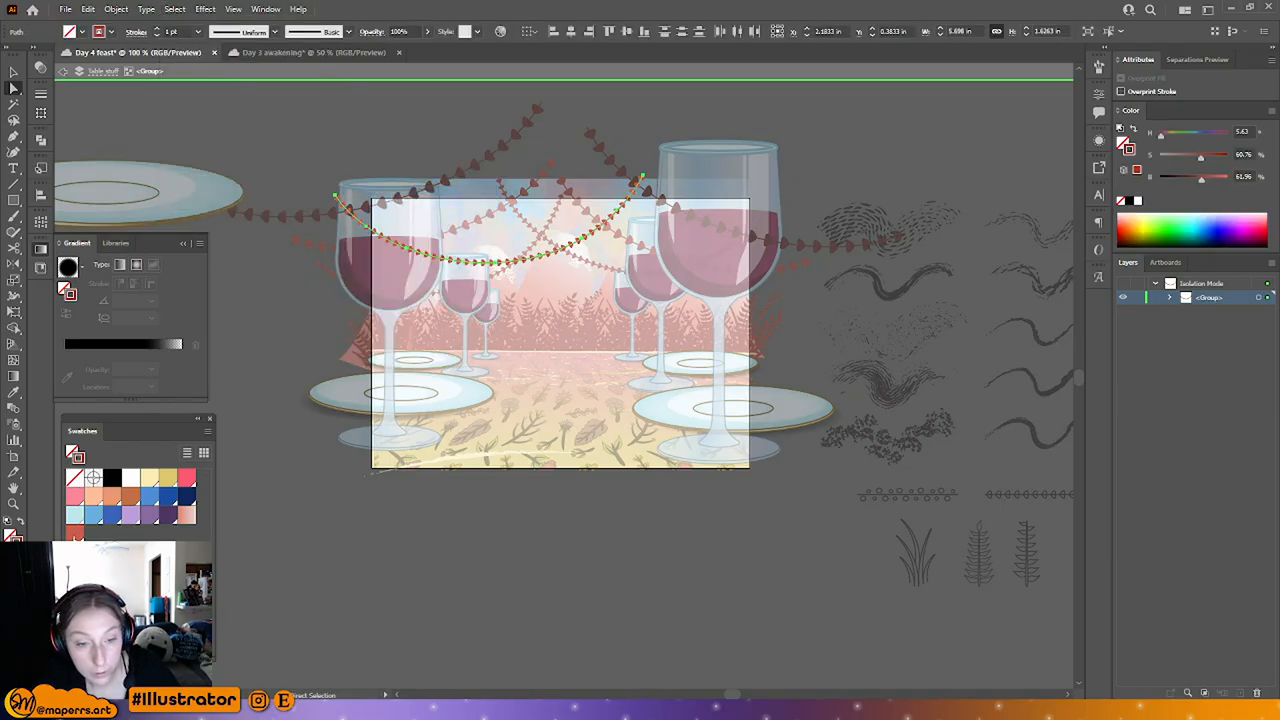
left_click(518, 540)
double_click(563, 525)
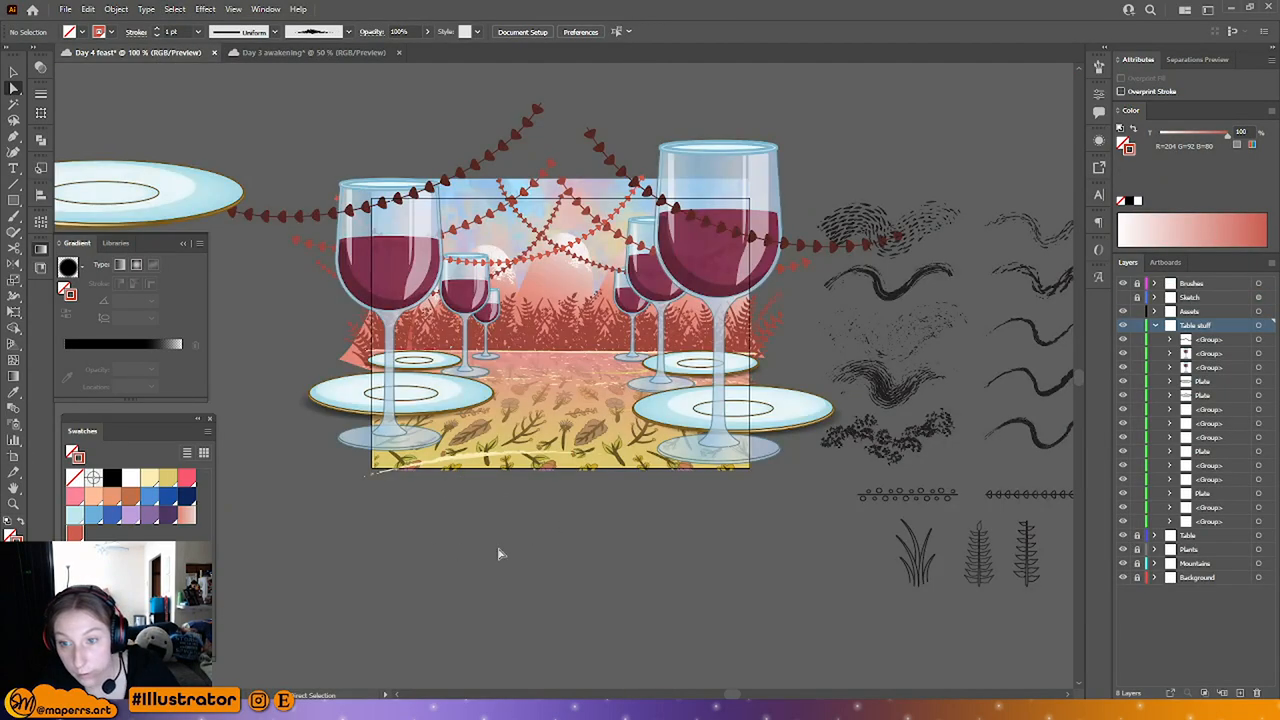
Step: Undo the red recoloring of the single garland's leaves and stem and leave its isolated group
left_click(14, 72)
left_click(541, 236)
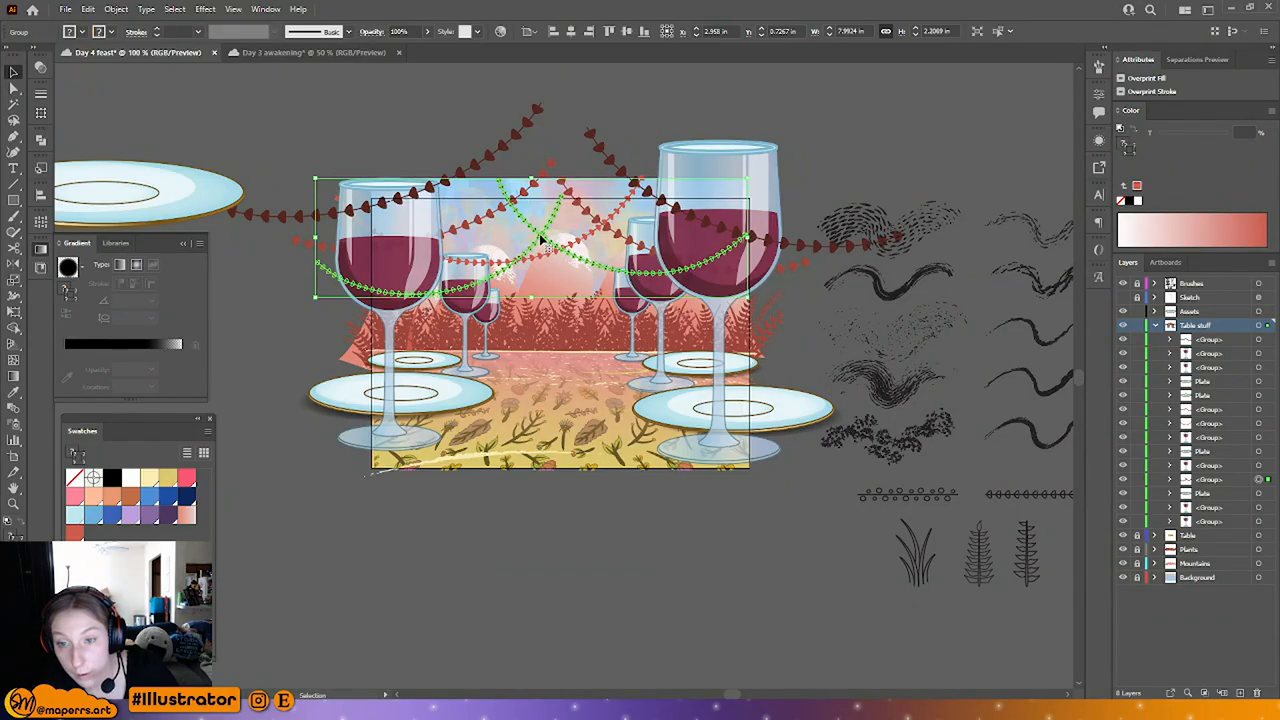
left_click_drag(545, 260, 550, 262)
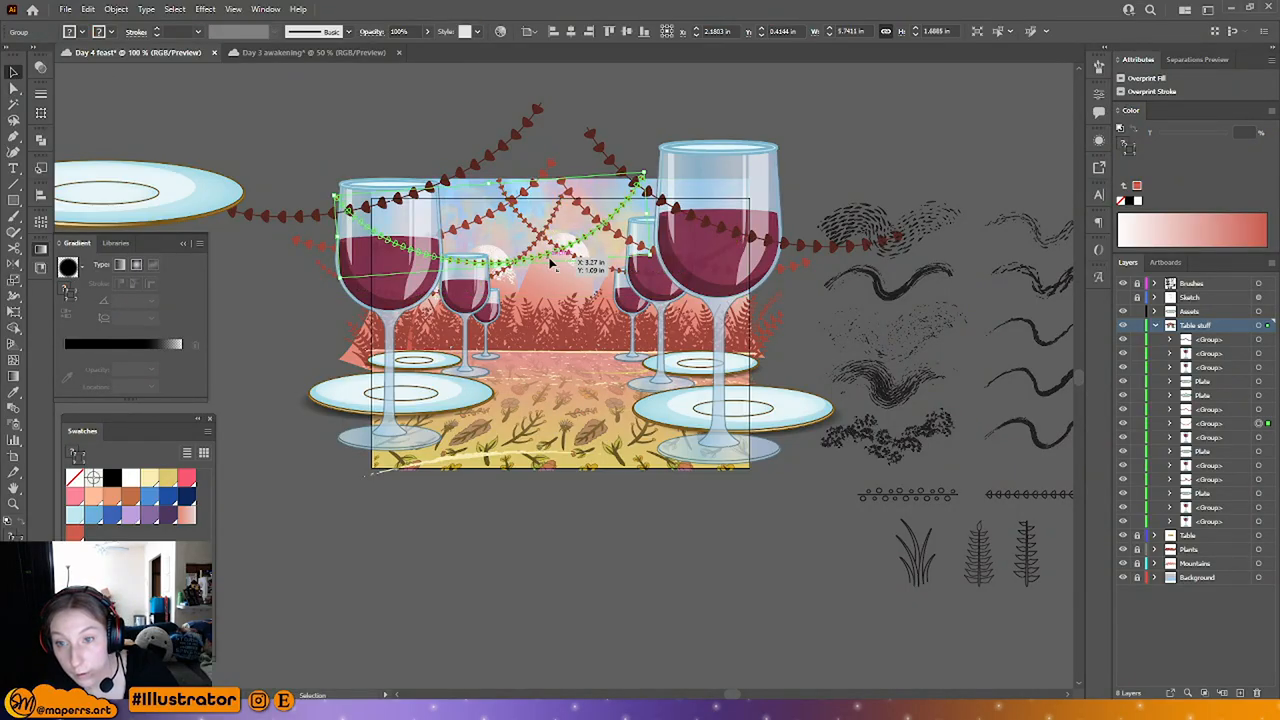
double_click(523, 264)
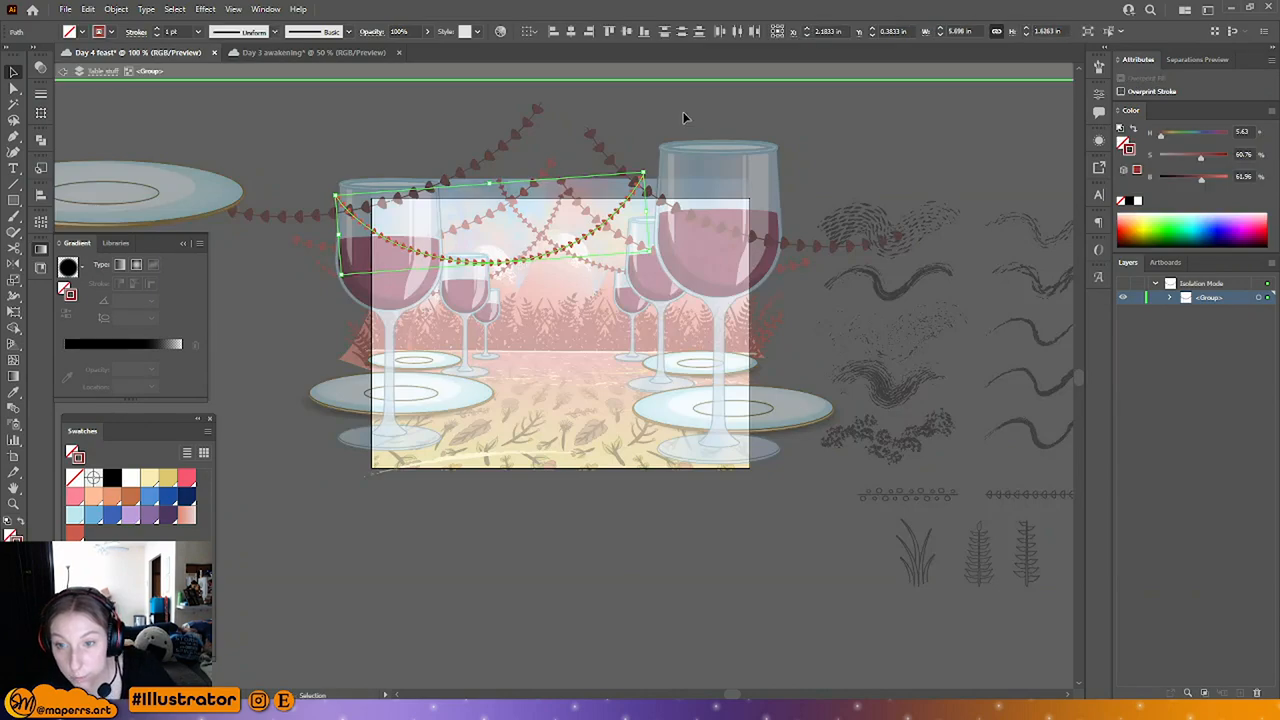
double_click(795, 131)
key("ctrl+z")
key("ctrl+z")
key("ctrl+z")
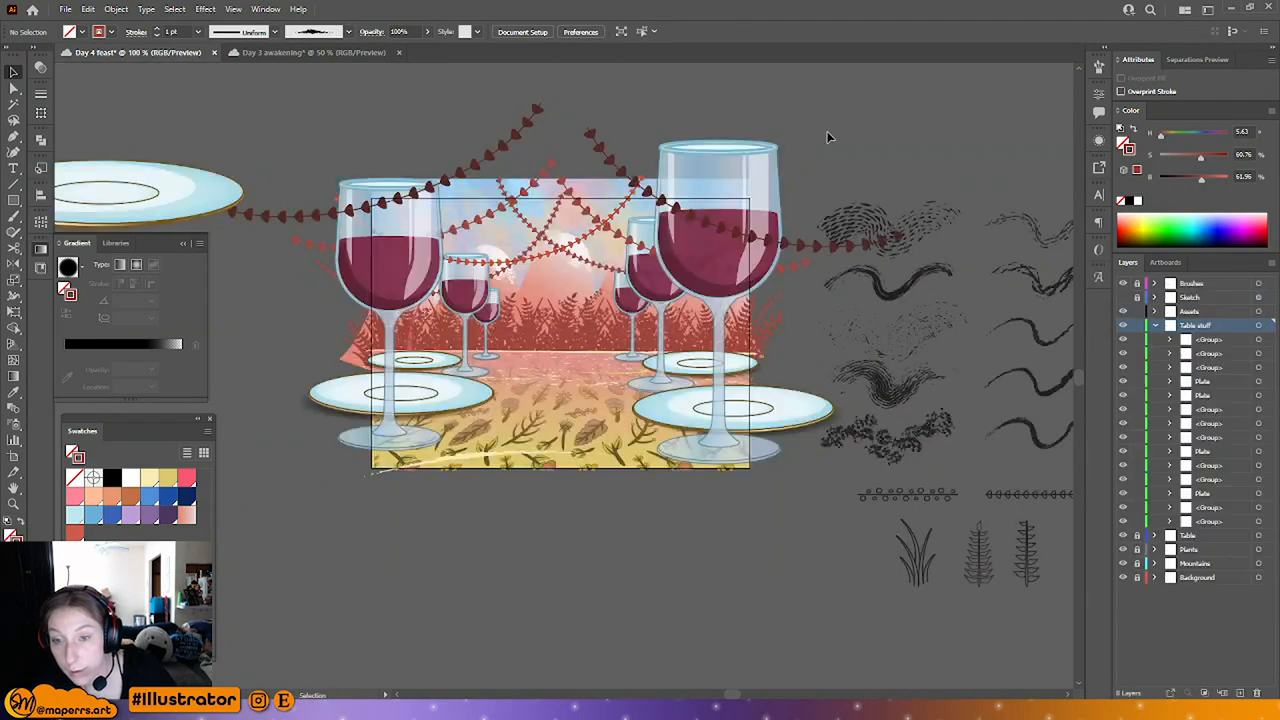
double_click(821, 127)
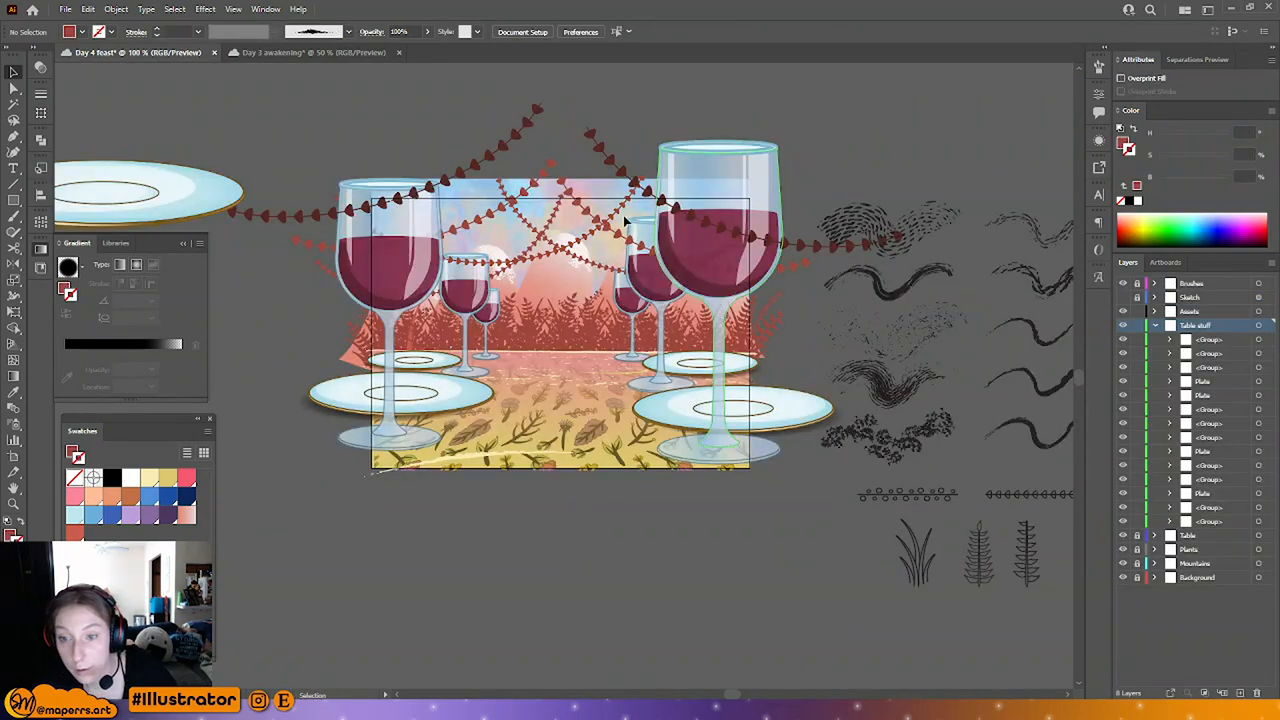
Step: Isolate the rear two-part garland group, select its stems by matching stroke color and apply the red swatch R=204 G=92 B=80
left_click(540, 238)
double_click(578, 240)
left_click(14, 88)
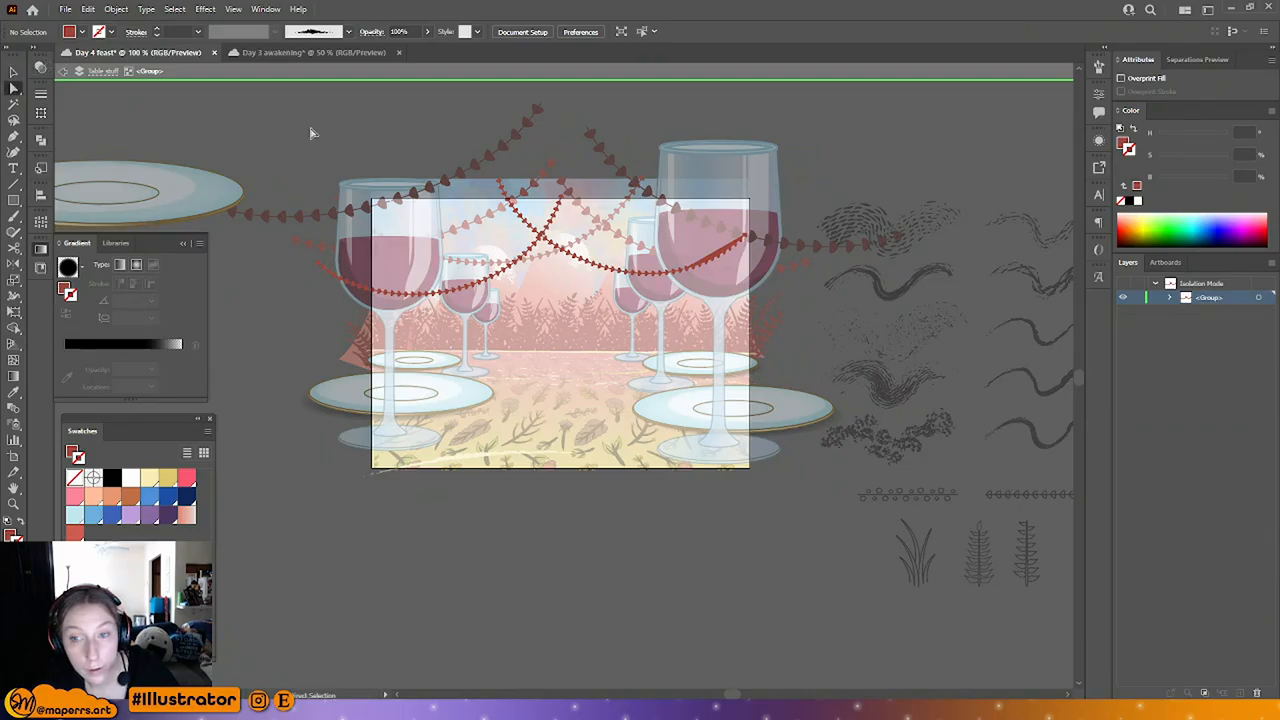
left_click(514, 212)
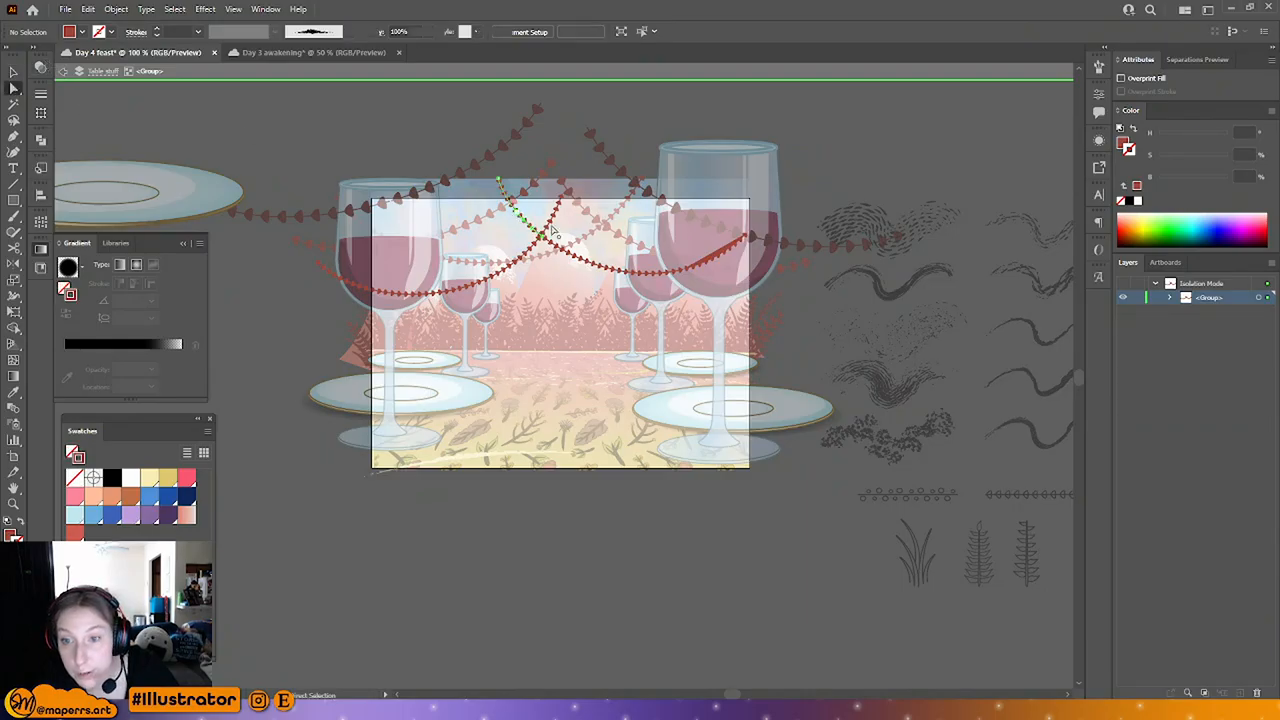
left_click(174, 9)
mouse_move(195, 151)
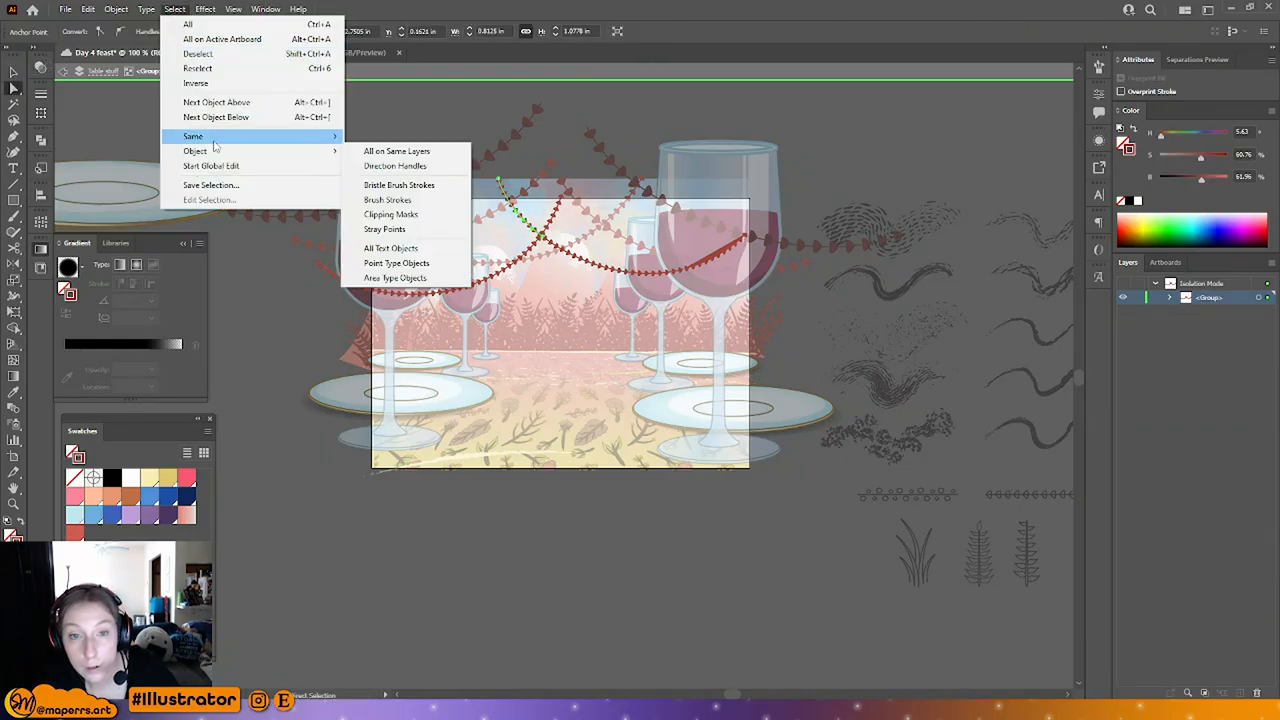
mouse_move(257, 136)
left_click(390, 211)
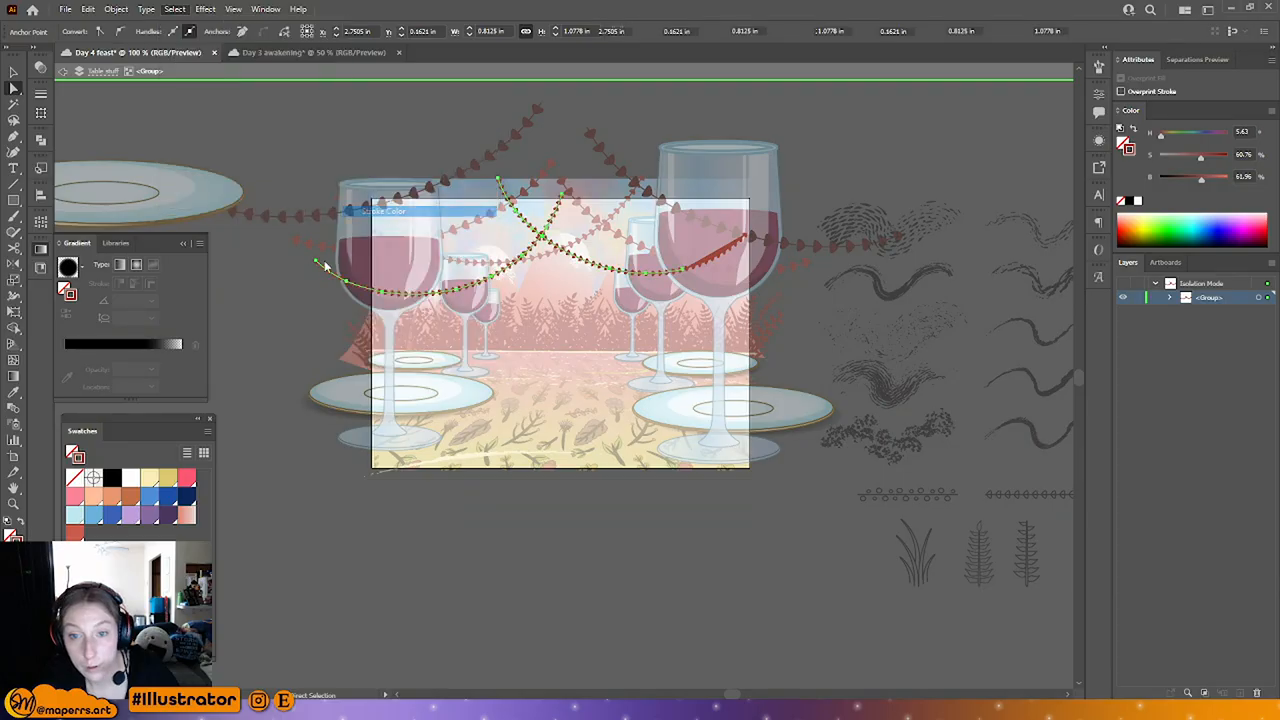
left_click(76, 534)
left_click(470, 547)
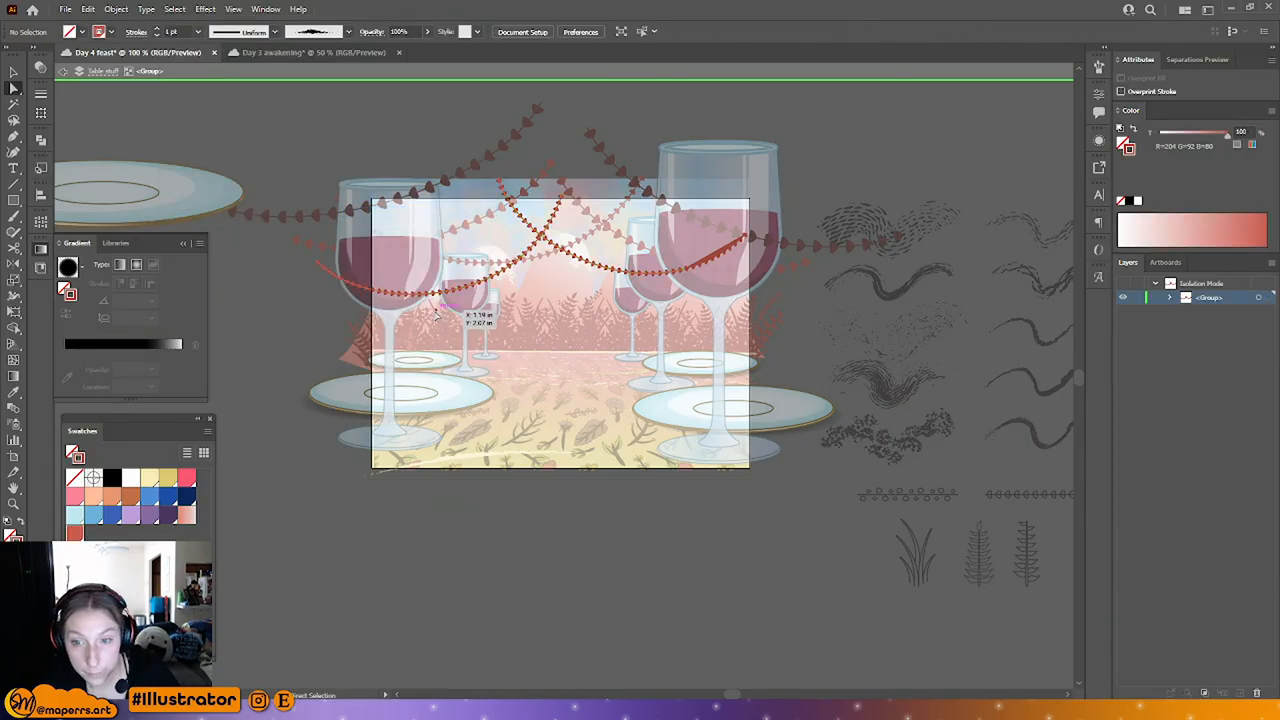
Step: Select the rear garland pair's leaf shapes by matching color, fill them with red swatch R=204 G=92 B=80 and exit isolation
left_click(419, 295)
left_click(175, 9)
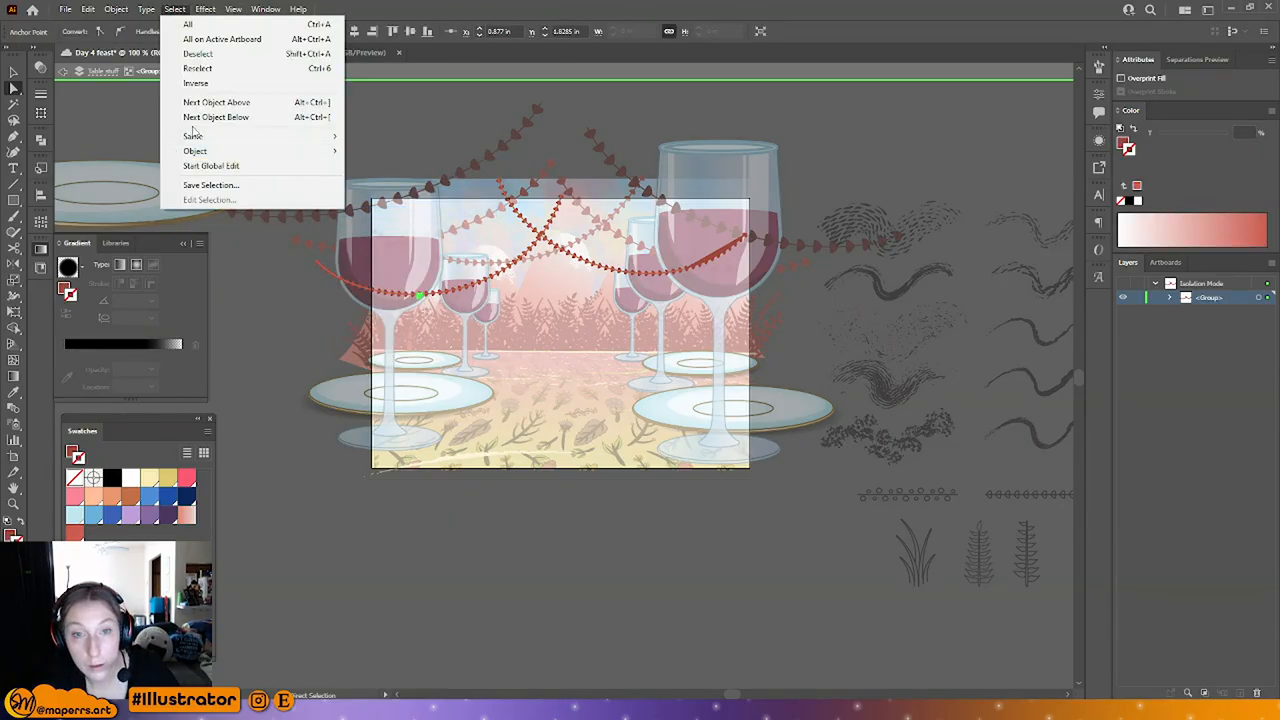
mouse_move(260, 138)
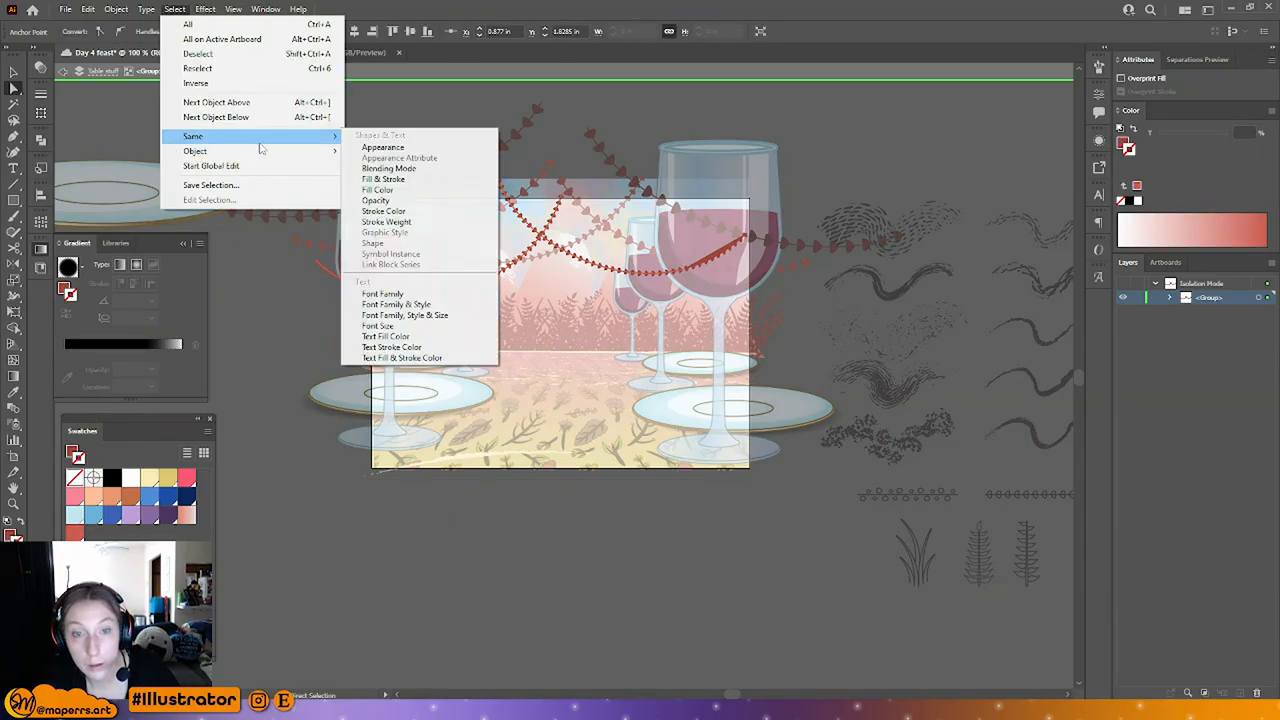
left_click(405, 211)
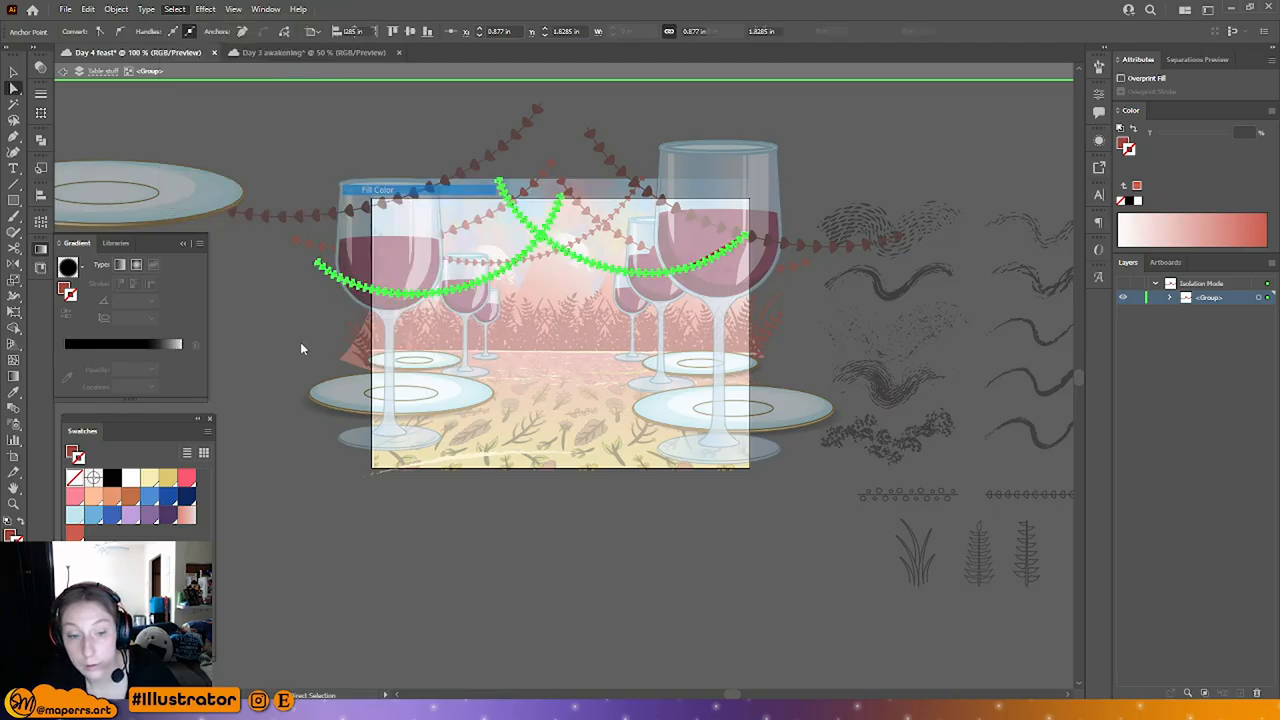
left_click(491, 551)
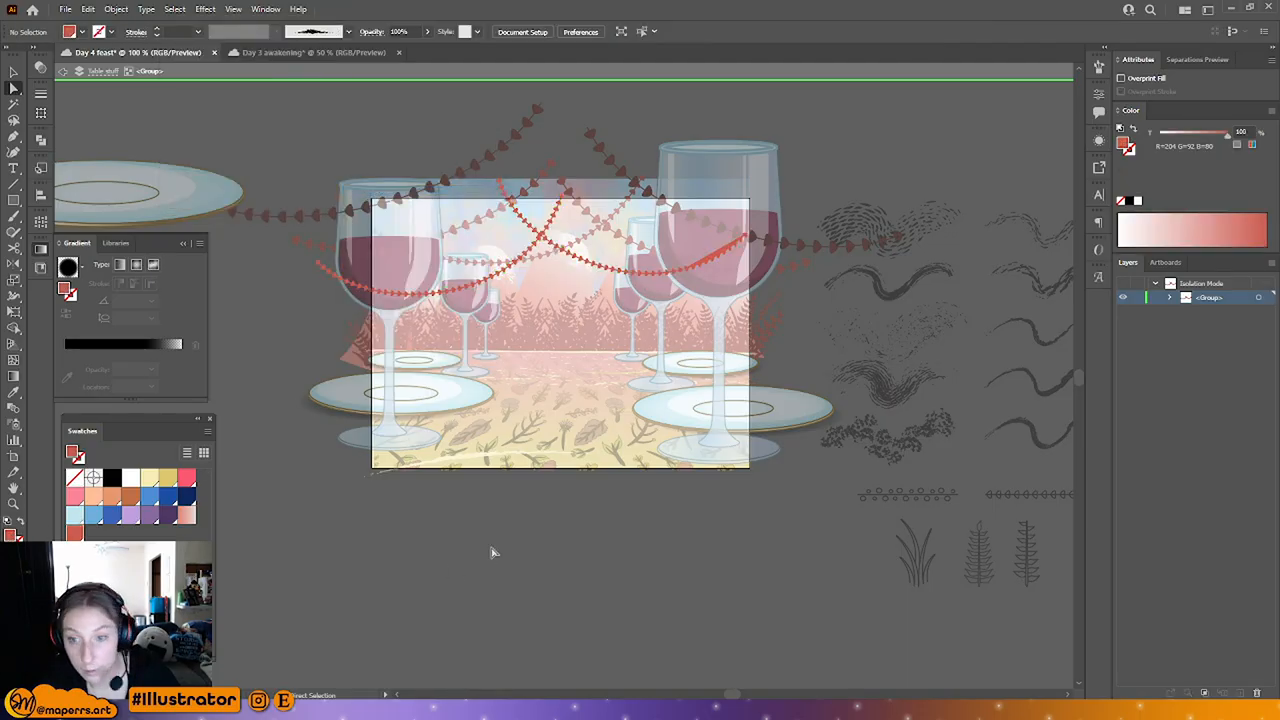
double_click(600, 533)
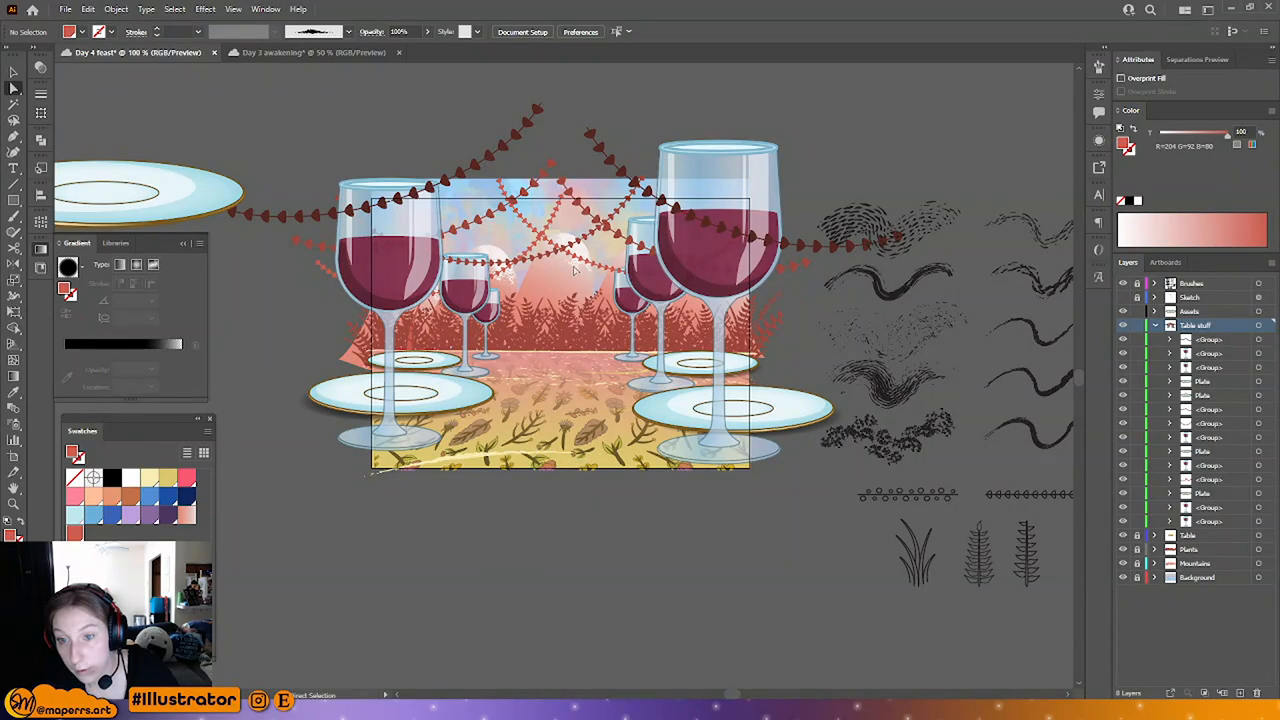
Step: Enlarge the single garland across the sky slightly from its center so its ends reach farther behind the large front glasses
left_click(16, 70)
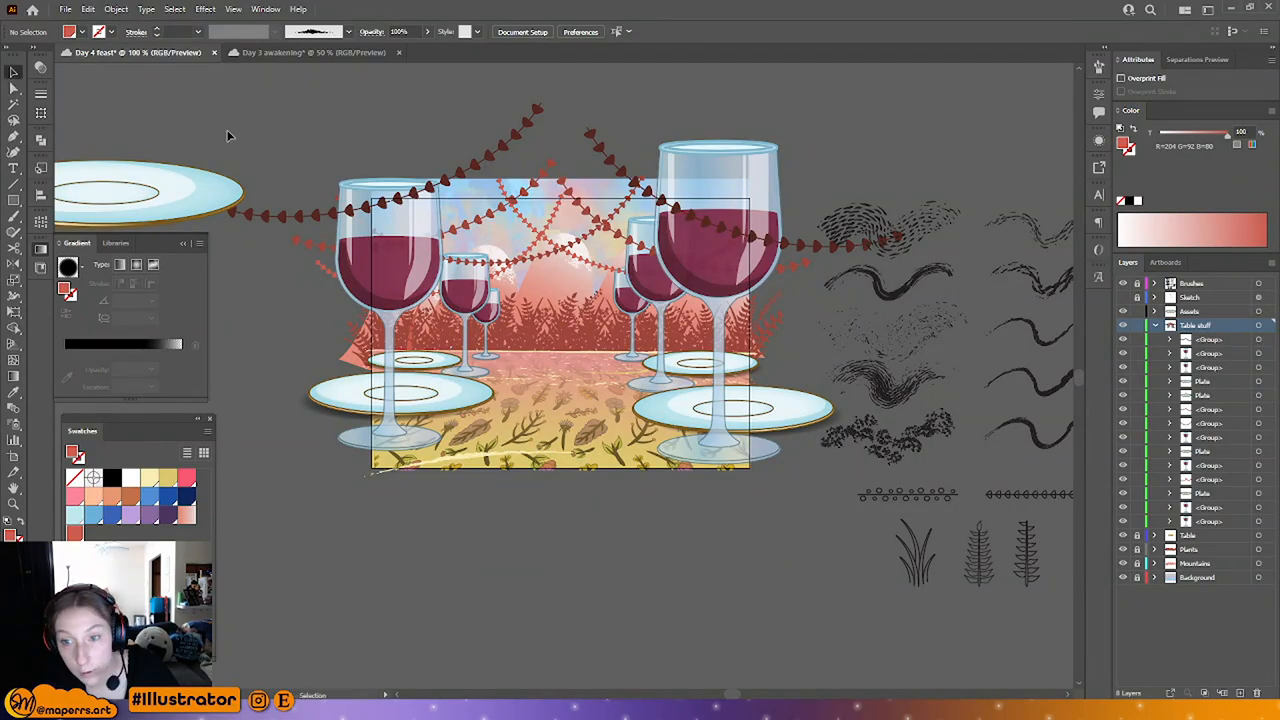
left_click(560, 248)
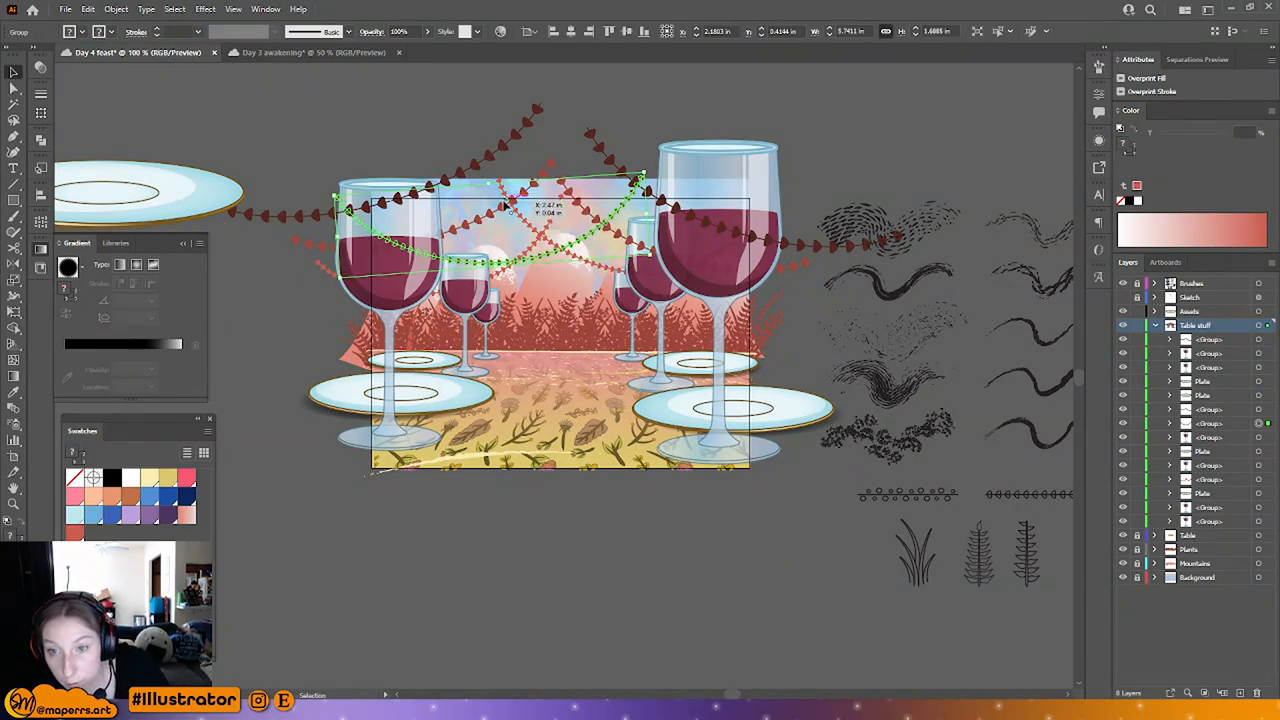
left_click_drag(488, 182, 487, 173)
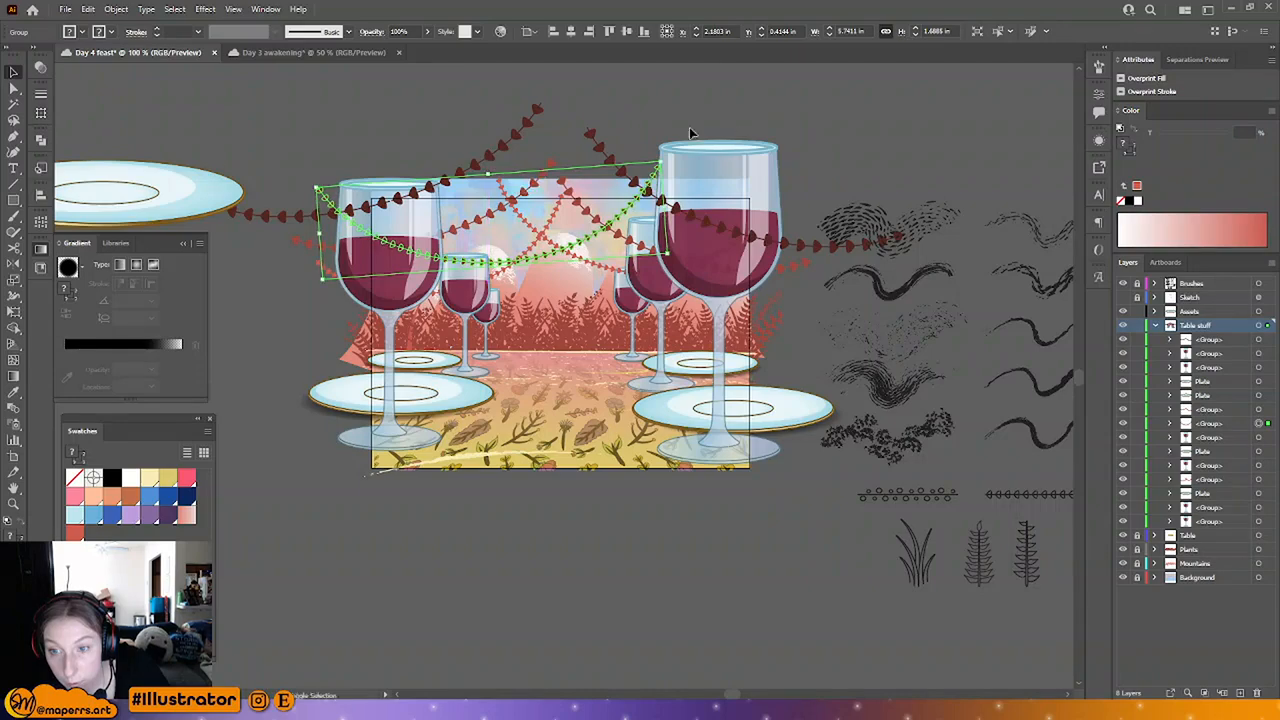
left_click(843, 130)
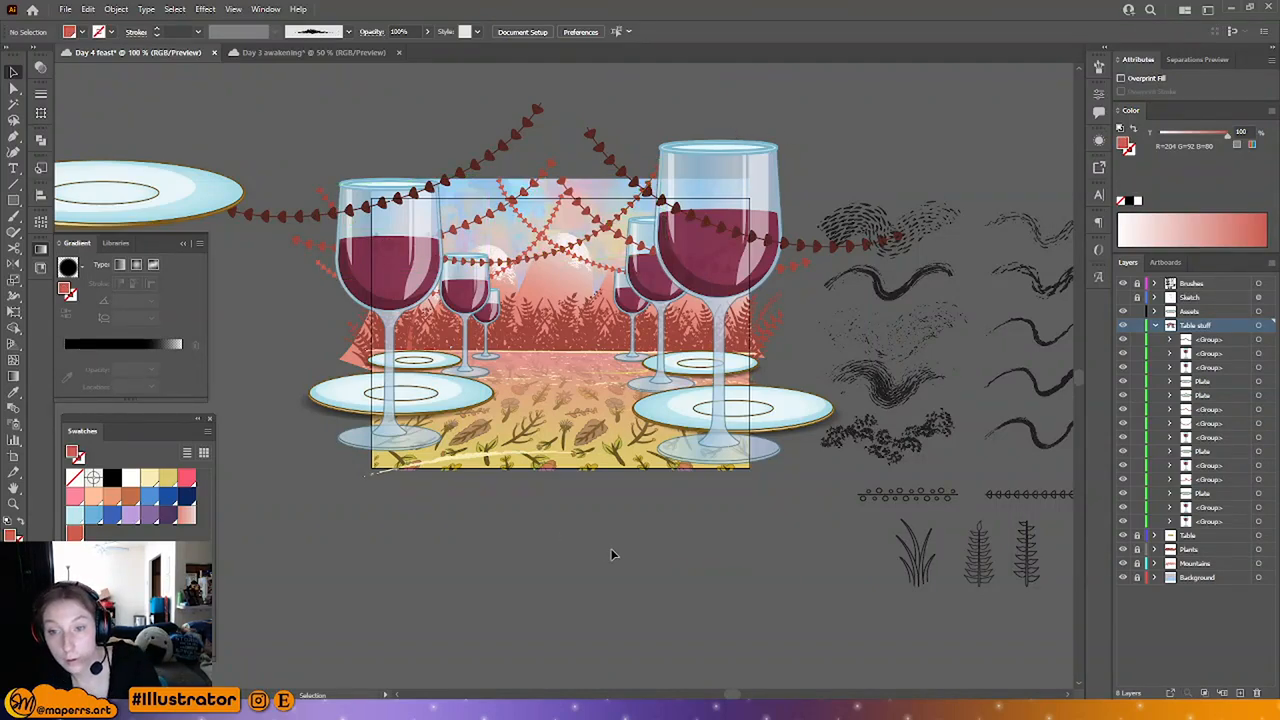
key("ctrl+minus")
scroll(632, 493, "down", 1)
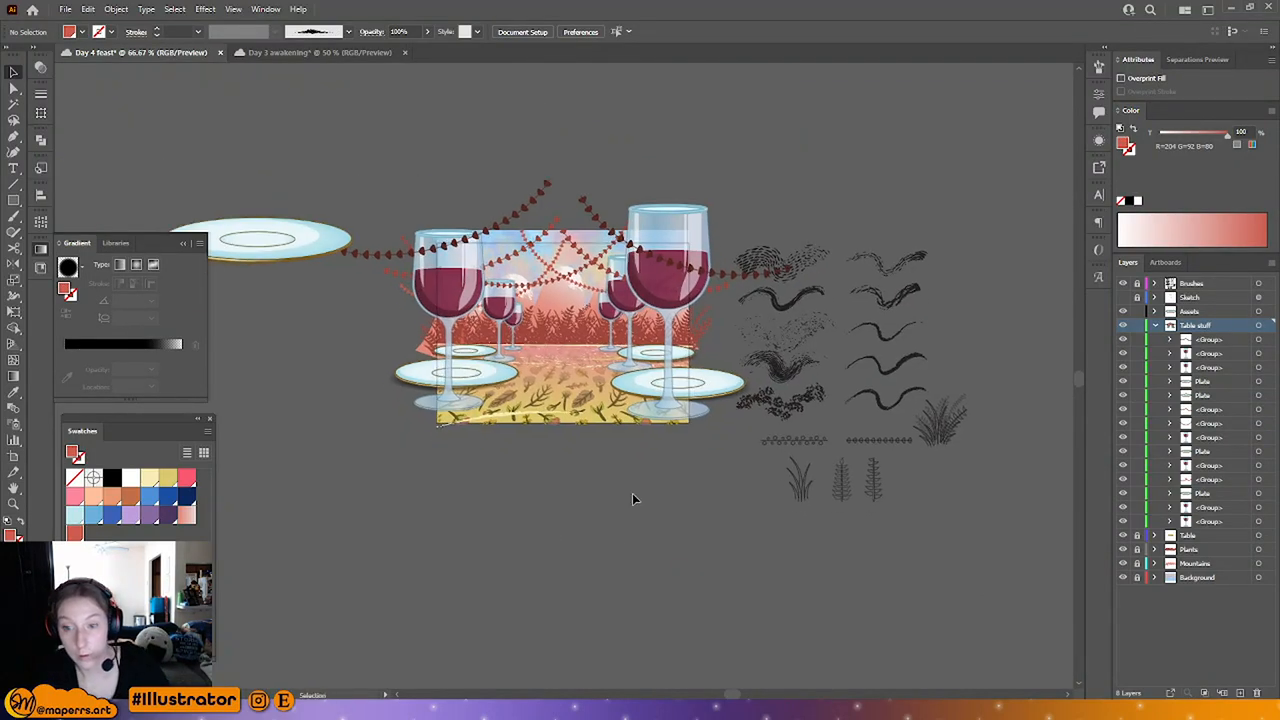
key("ctrl+plus")
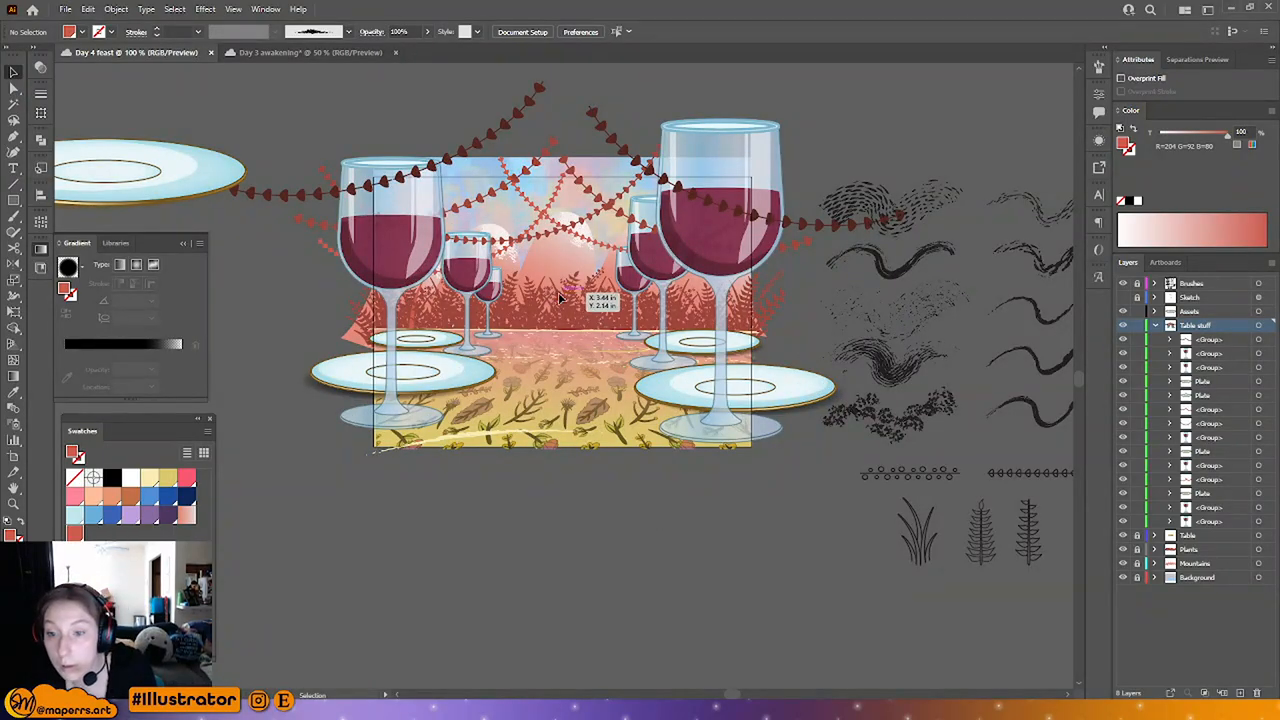
Step: Collapse and lock the Table stuff layer, and unlock the Plants layer and select its artwork
left_click(1156, 326)
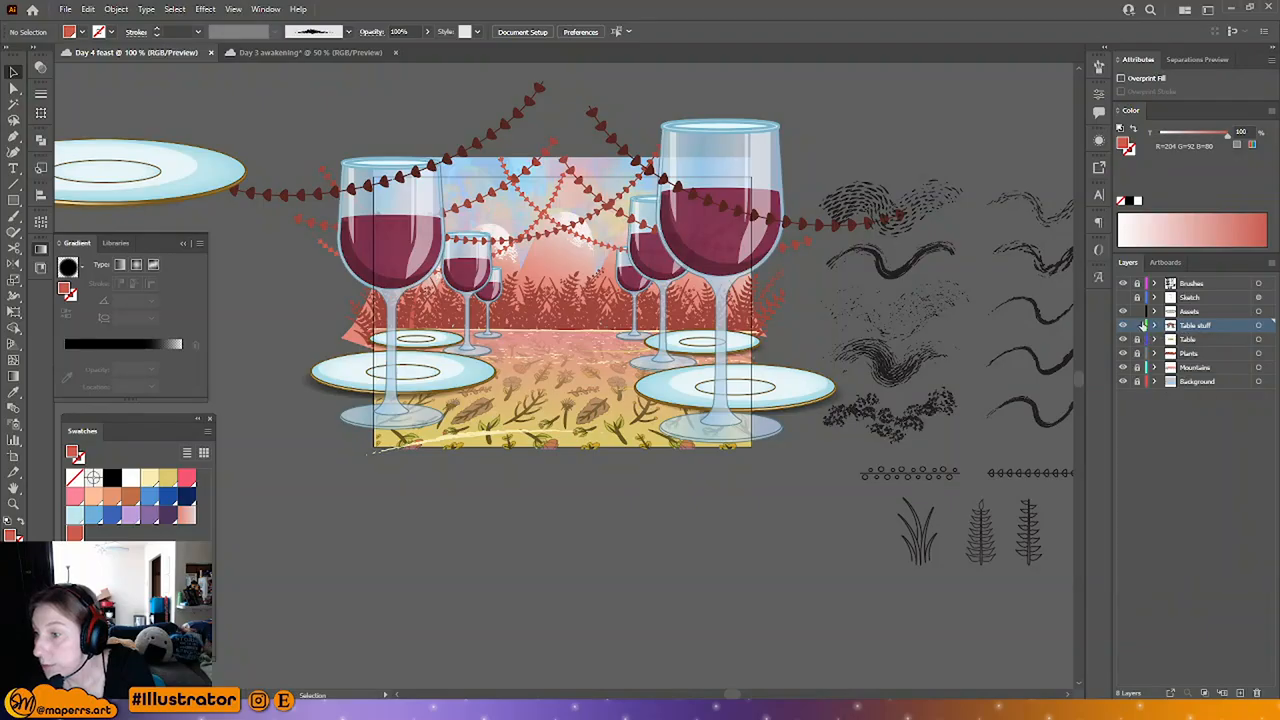
left_click(1150, 354)
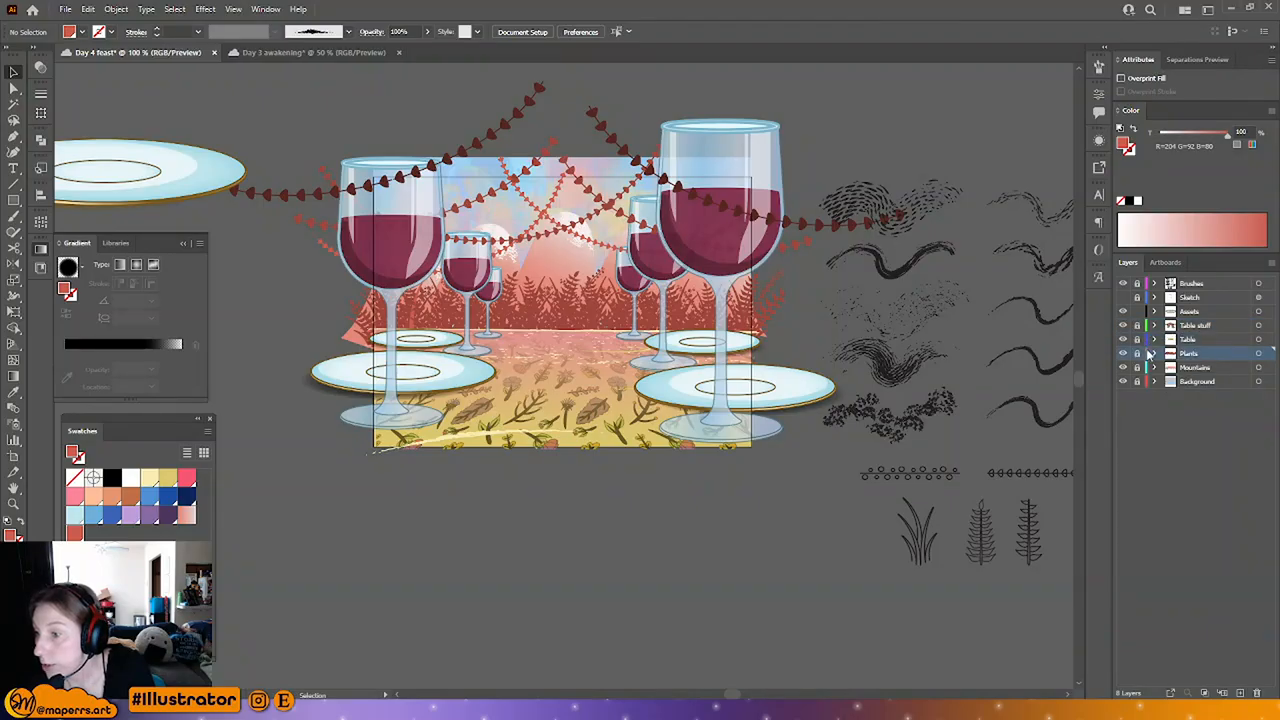
left_click(1259, 354)
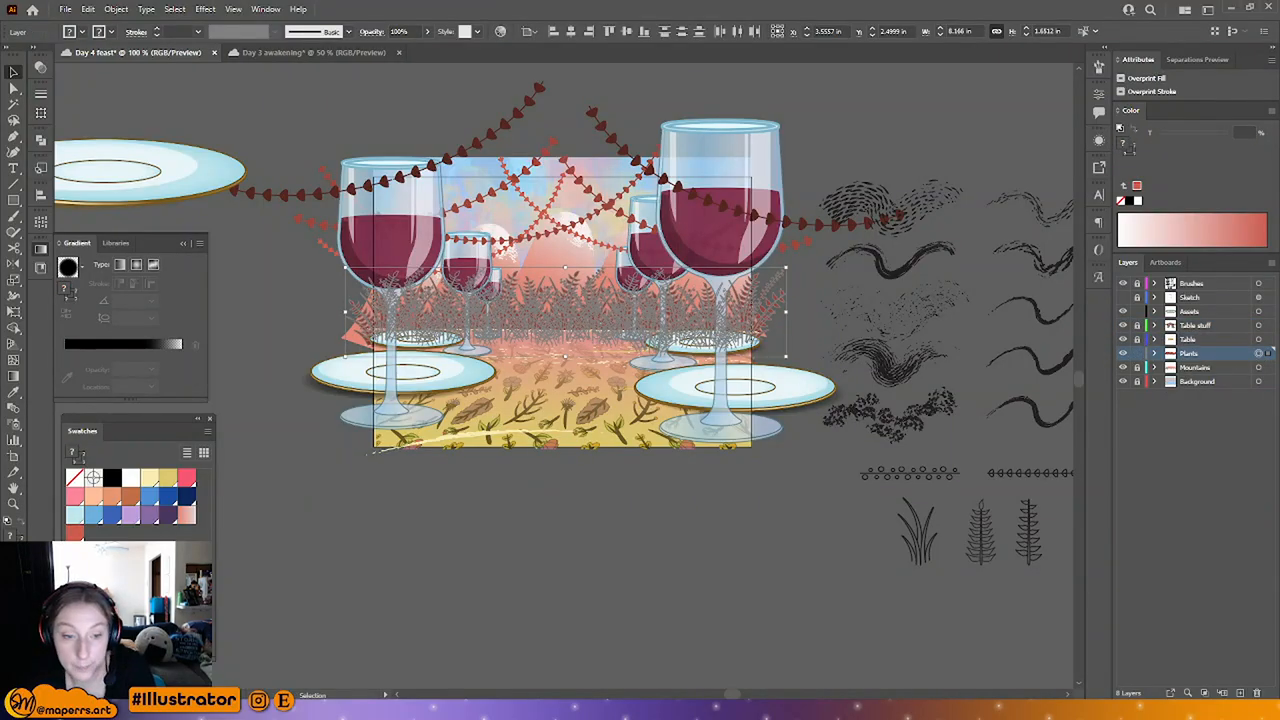
Step: Select the Plants layer's shapes by matching fill color and fill them with the red swatch R=204 G=92 B=80
double_click(538, 306)
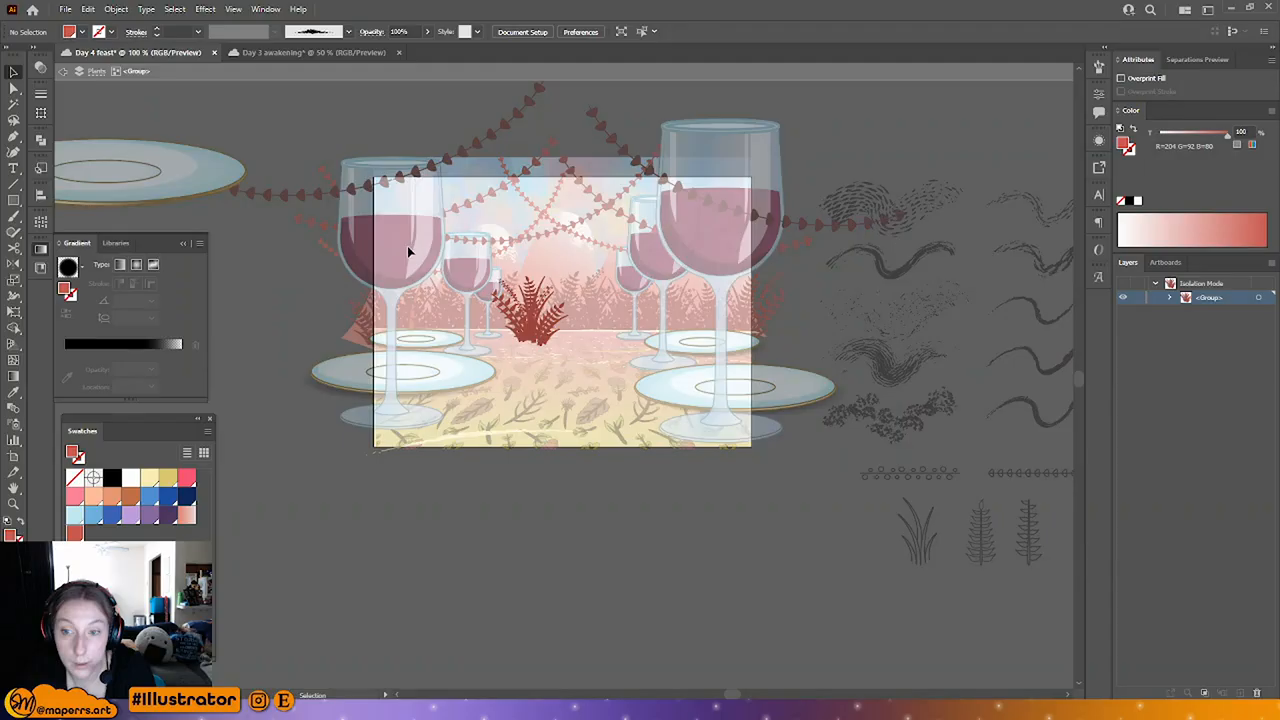
left_click(14, 87)
double_click(536, 458)
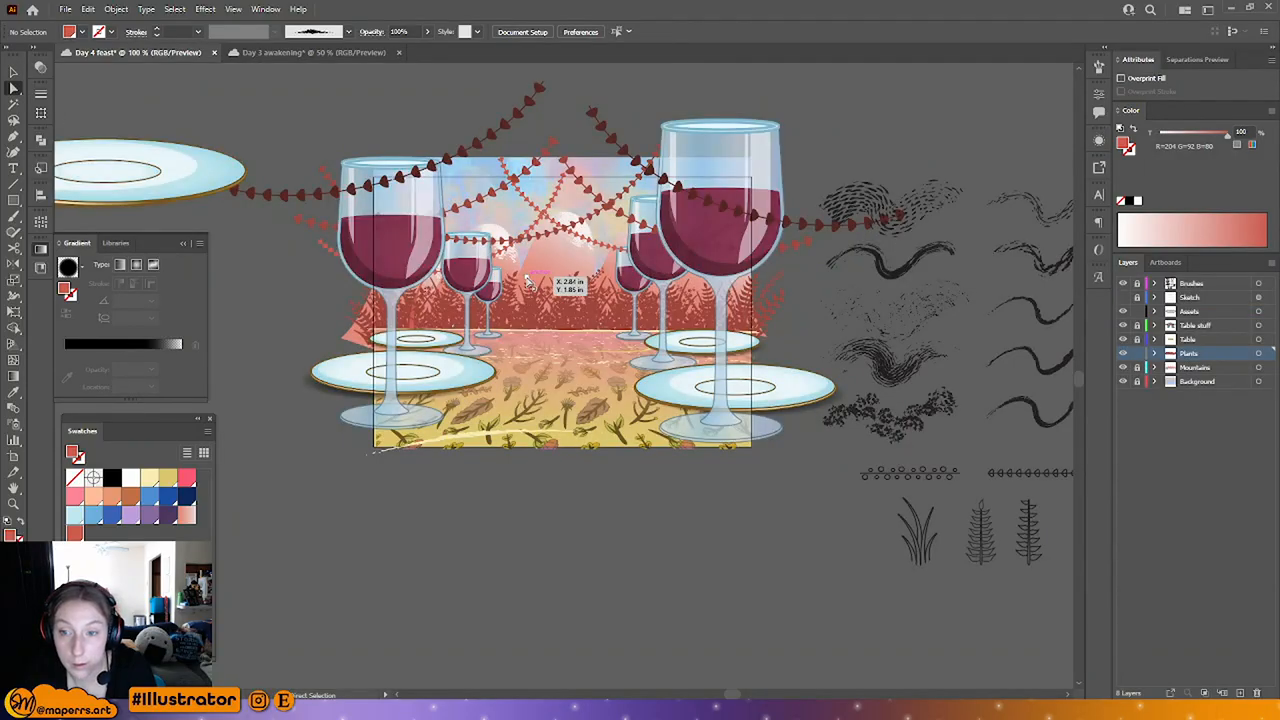
left_click(527, 281)
left_click(174, 9)
mouse_move(290, 136)
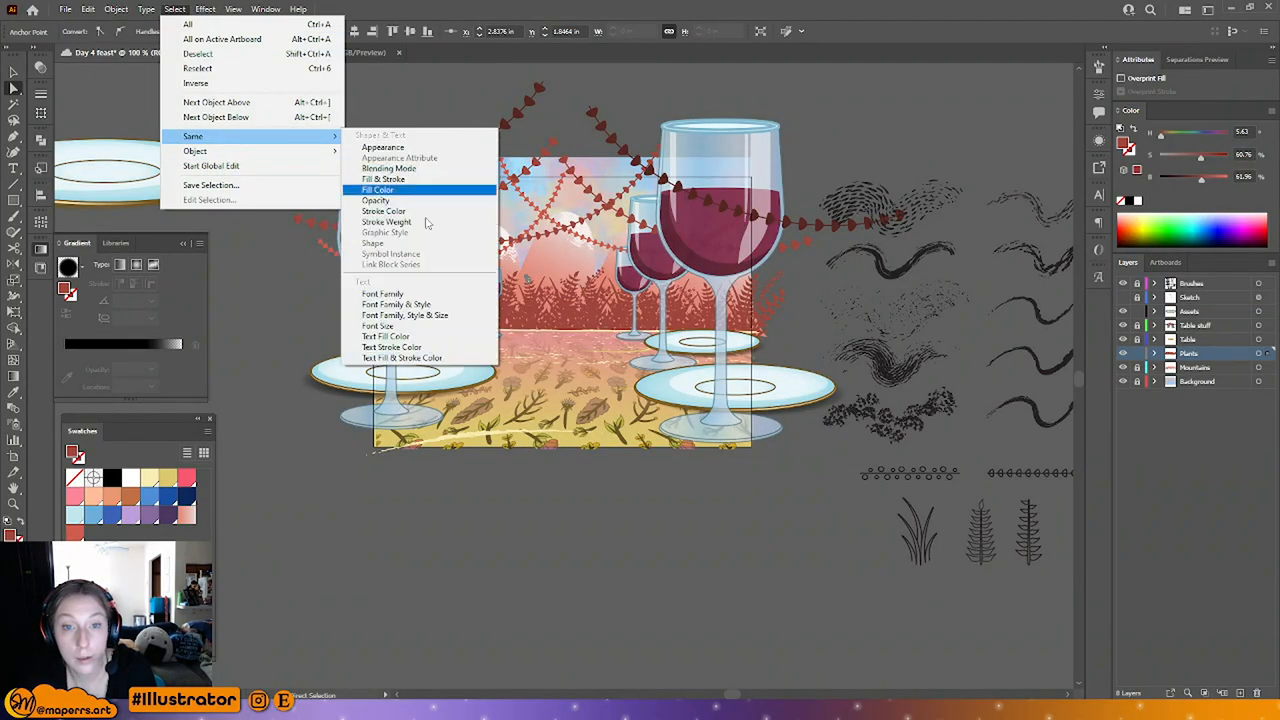
left_click(405, 191)
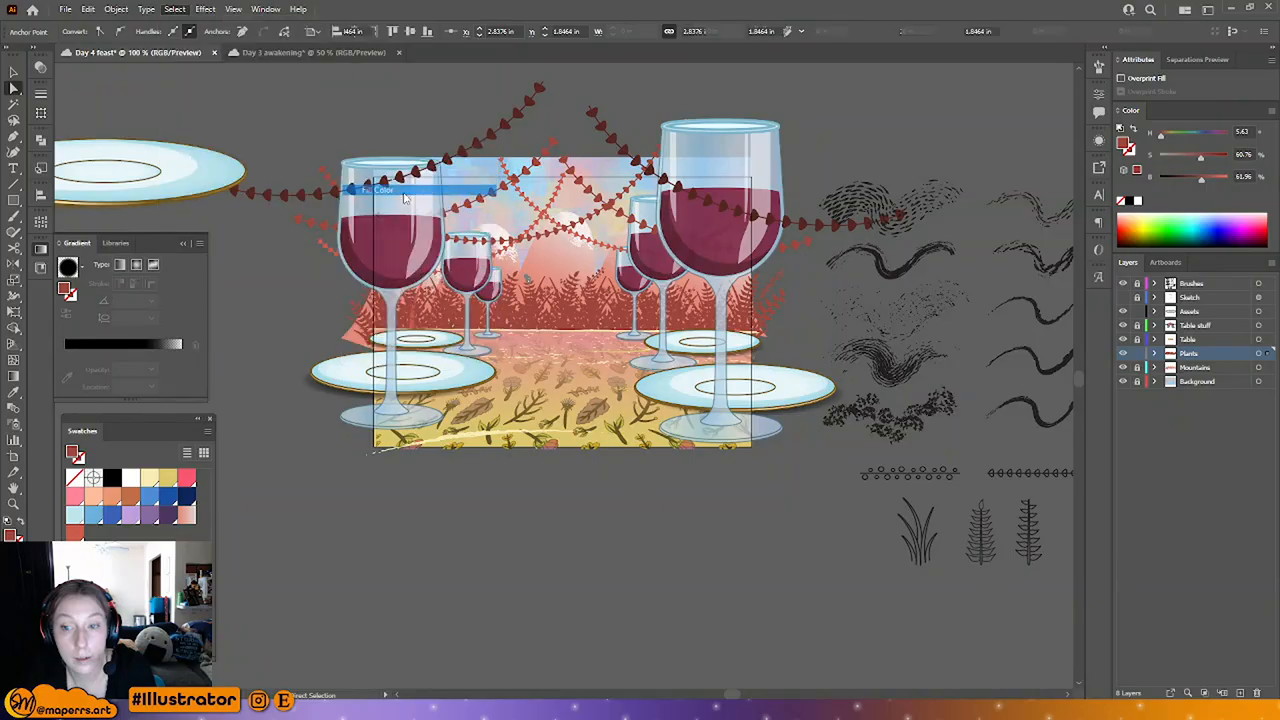
left_click(619, 534)
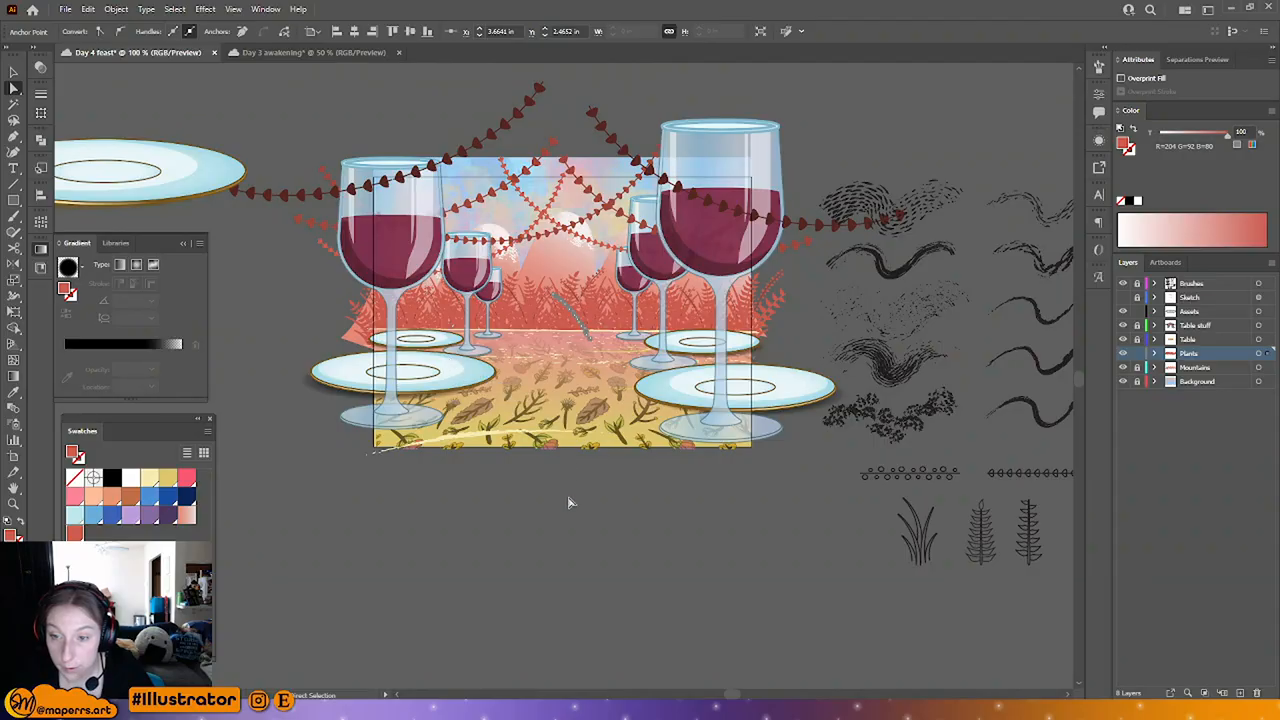
Step: Select the background plants' stems by matching stroke and recolor their strokes with the red swatch R=204 G=92 B=80
left_click(517, 299)
key("ctrl+=")
key("ctrl+=")
key("ctrl+=")
key("ctrl+=")
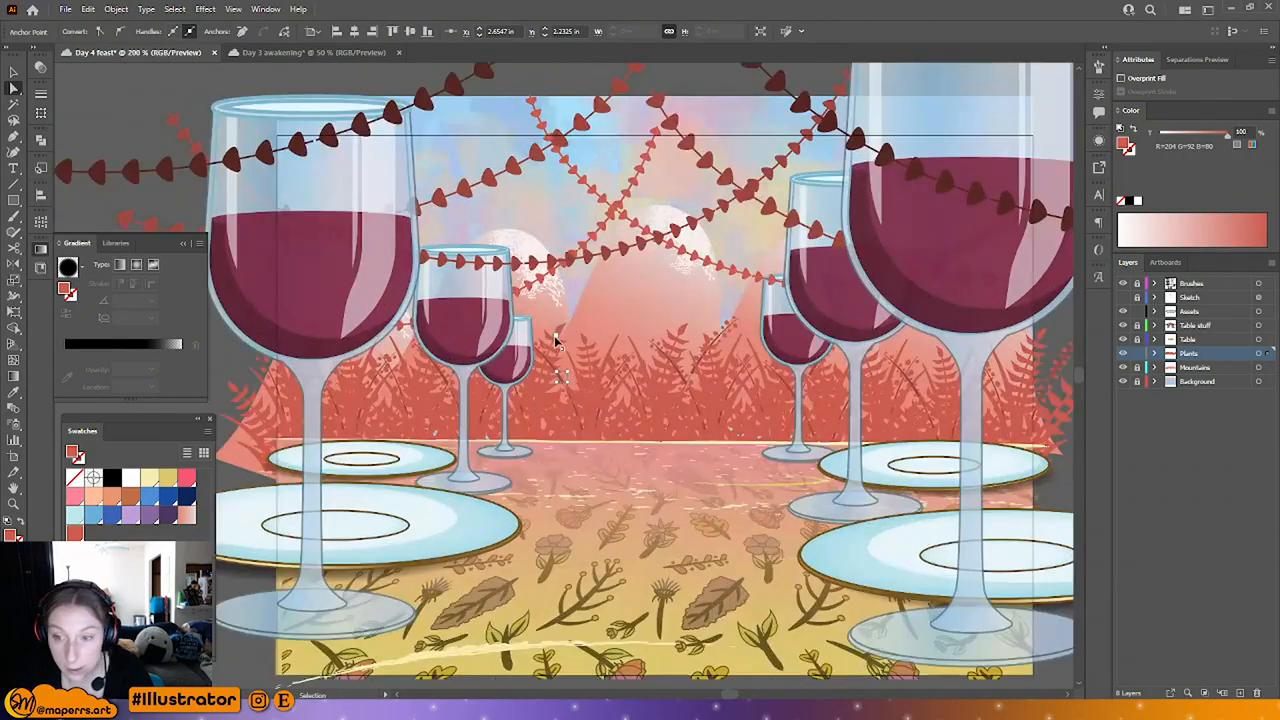
left_click(630, 299)
left_click(562, 381)
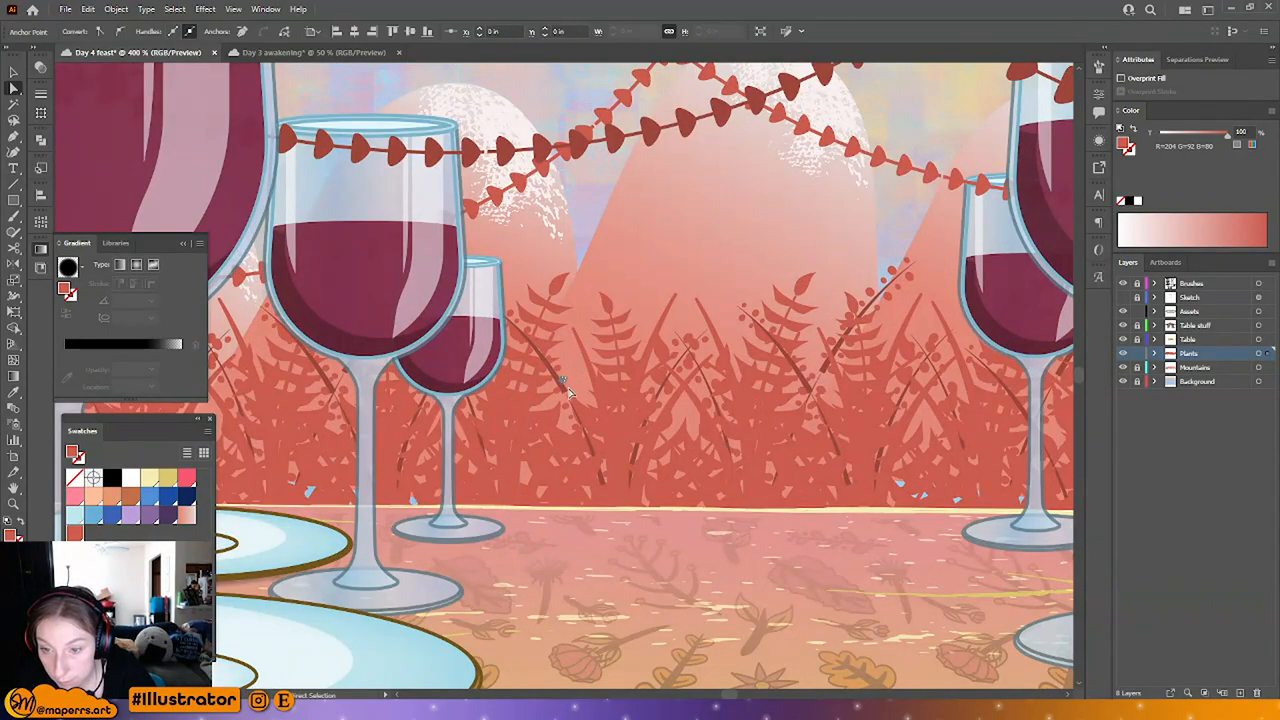
left_click(519, 345)
left_click(174, 8)
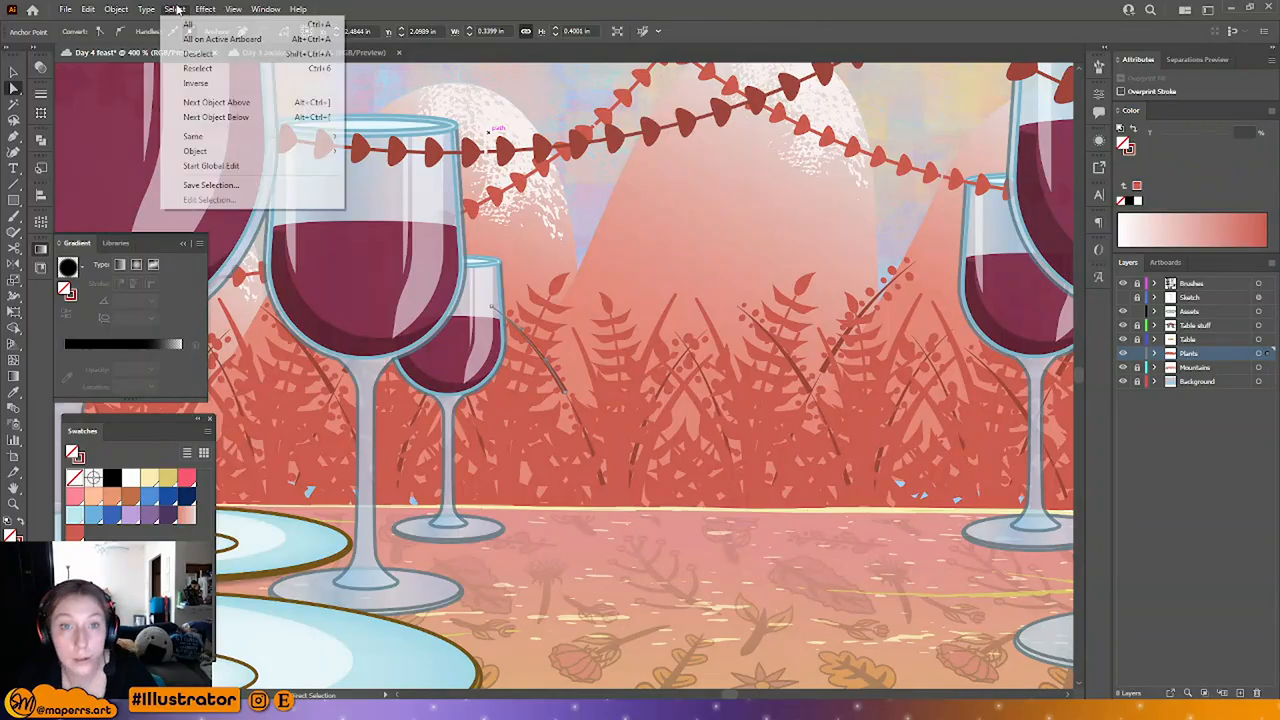
mouse_move(223, 136)
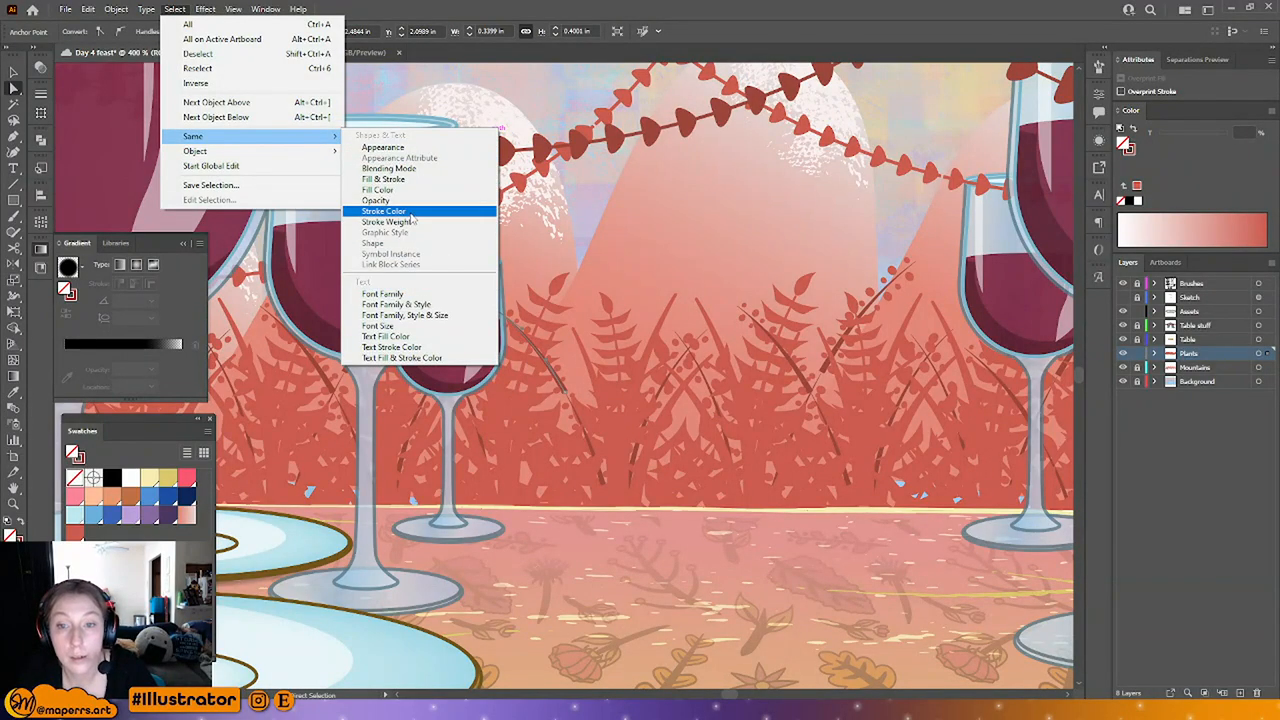
left_click(400, 222)
left_click(72, 293)
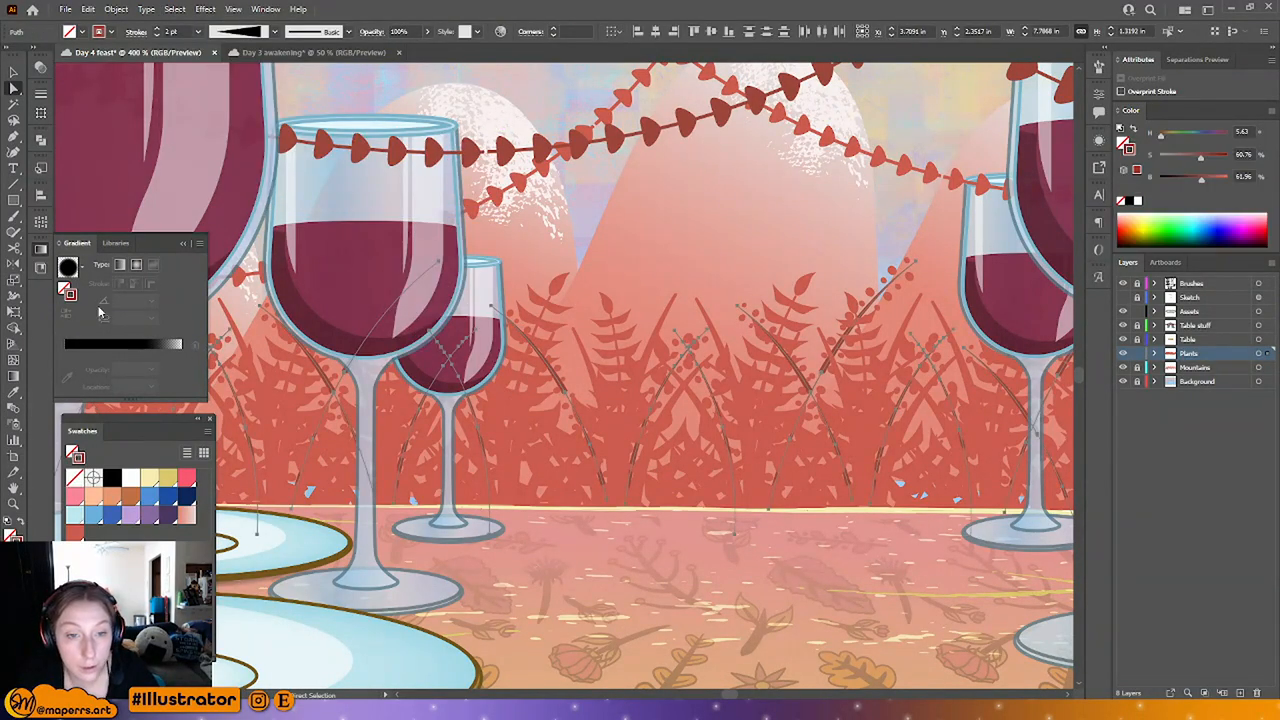
left_click(75, 534)
Step: Give the selected plant stems a Uniform width profile with round caps and round corners, and deselect them
left_click(41, 95)
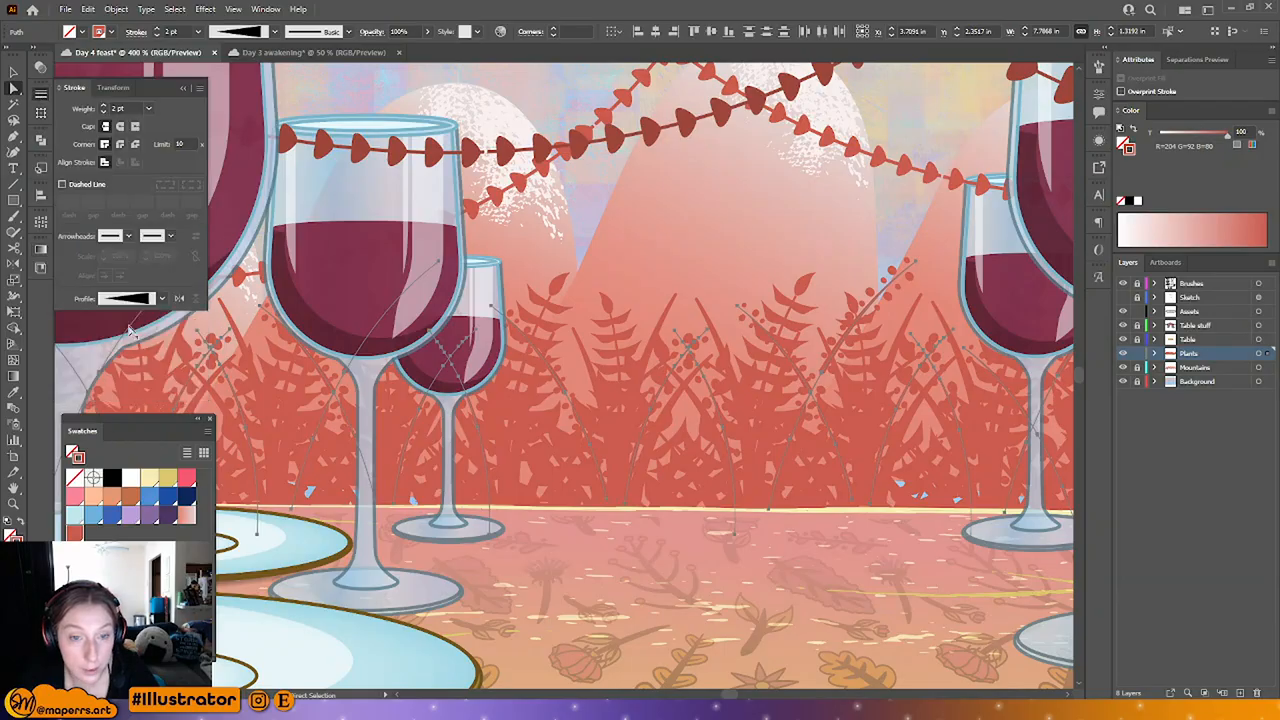
left_click(161, 298)
left_click(125, 322)
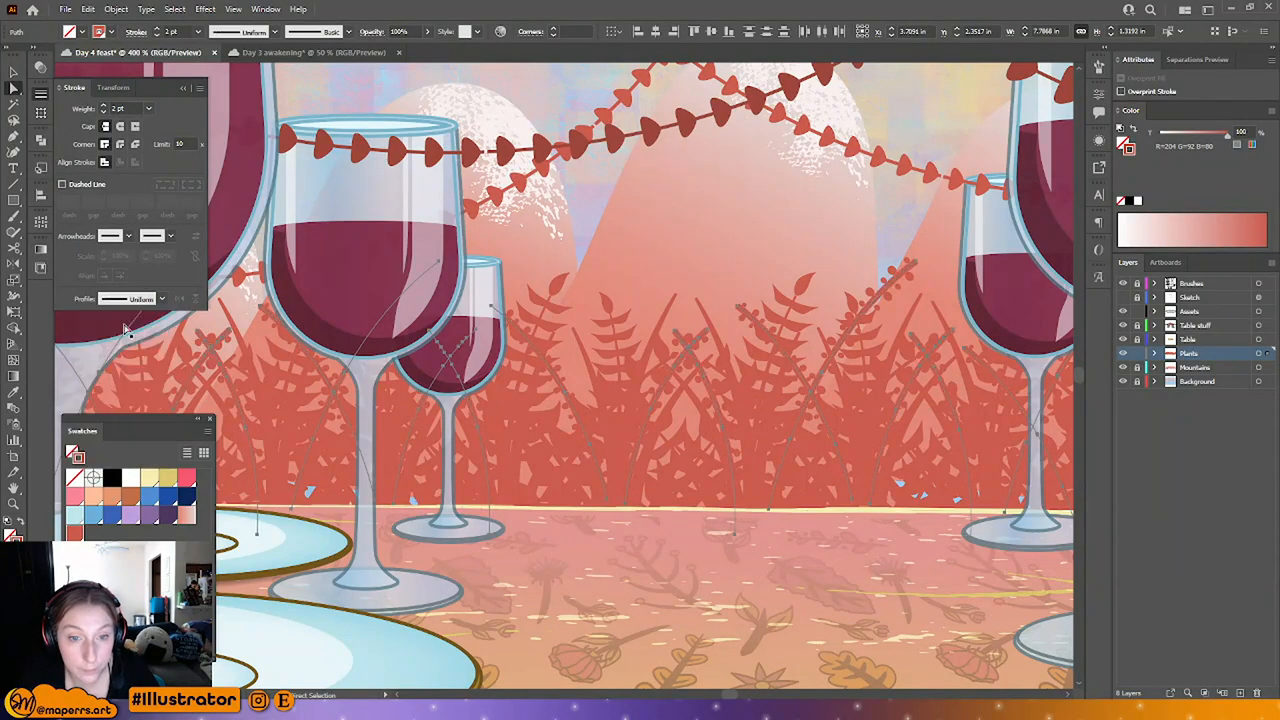
left_click(120, 126)
left_click(120, 144)
left_click(183, 89)
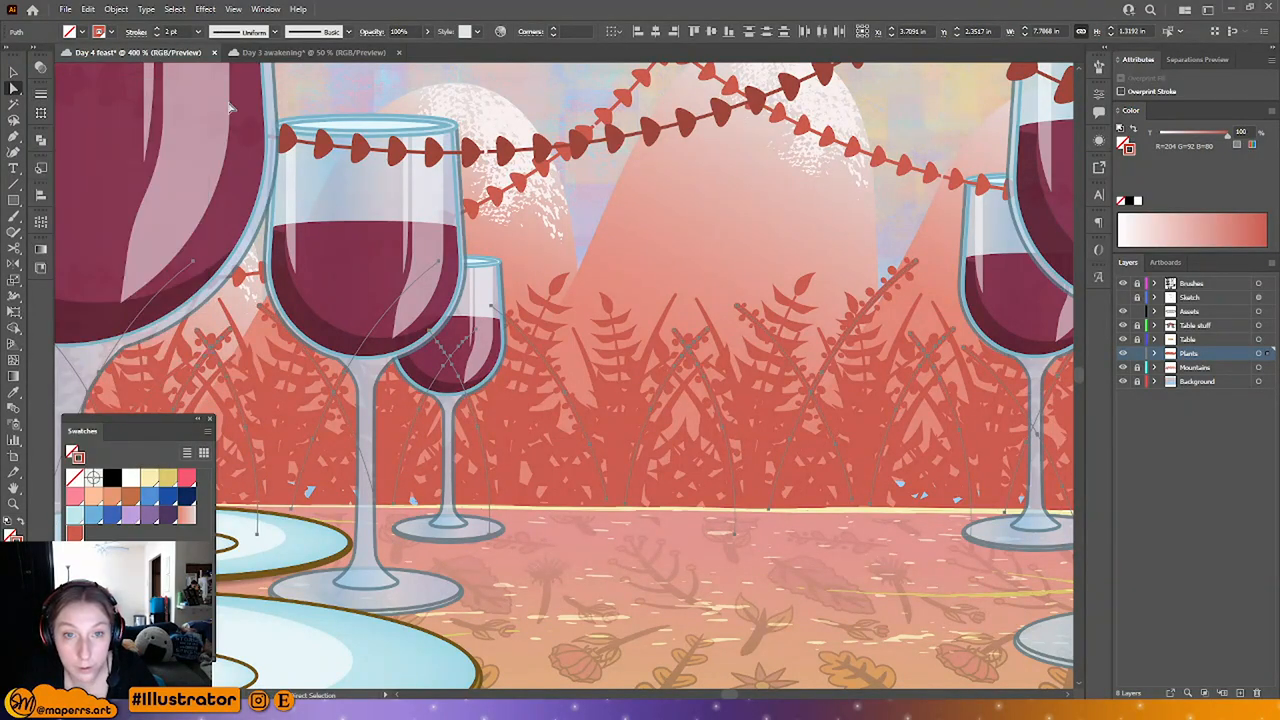
left_click(667, 240)
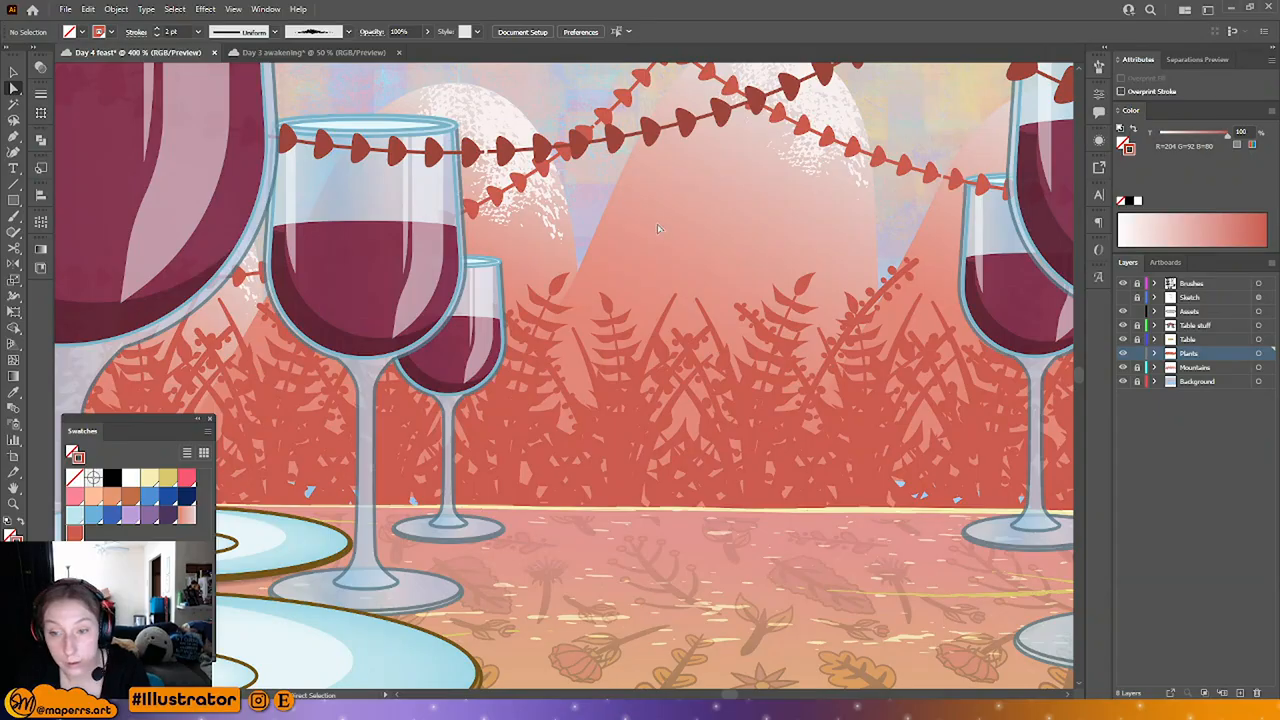
Step: Reselect the plant stems by matching stroke and set their stroke weight to 1 pt
left_click(560, 388)
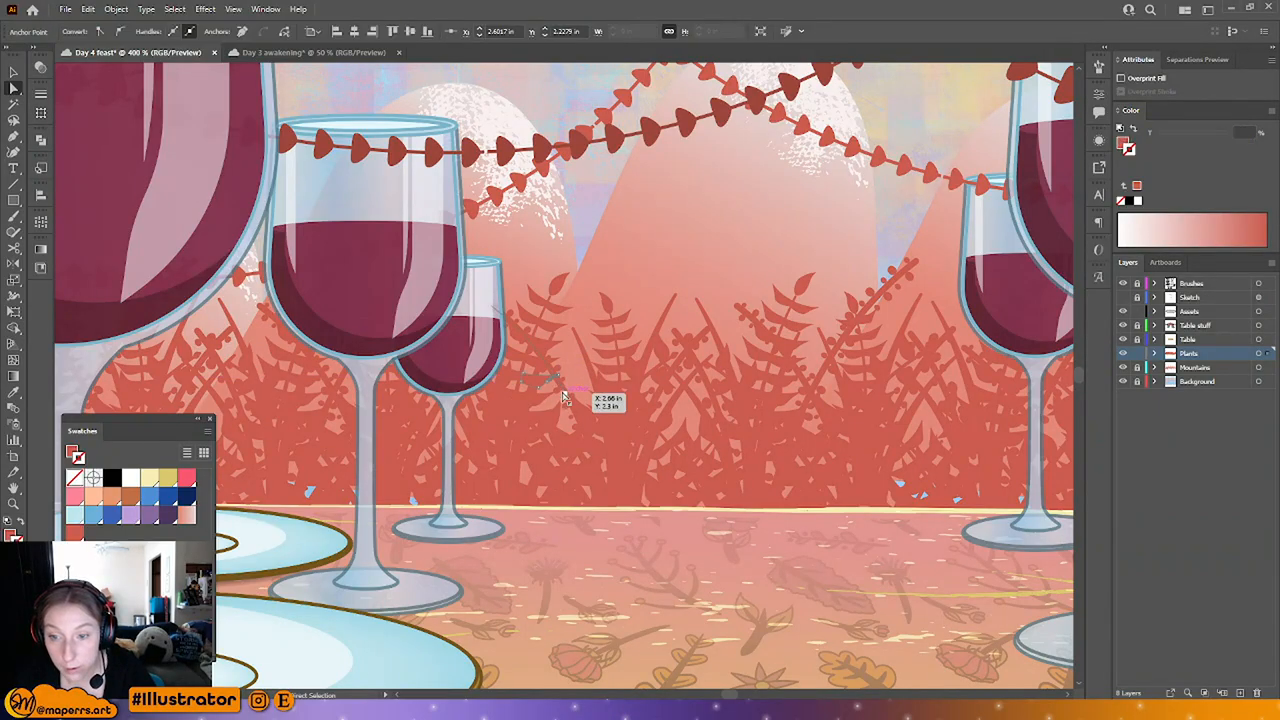
left_click_drag(560, 388, 557, 389)
left_click(669, 258)
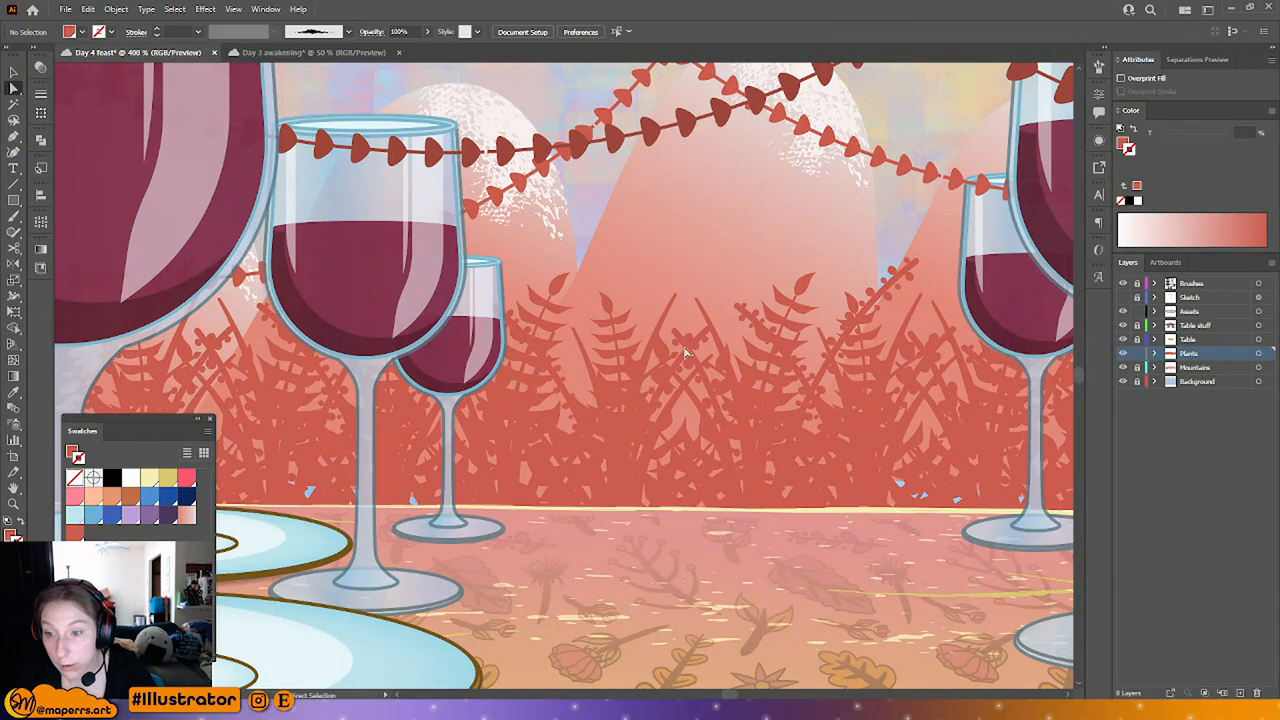
left_click(678, 340)
left_click(174, 9)
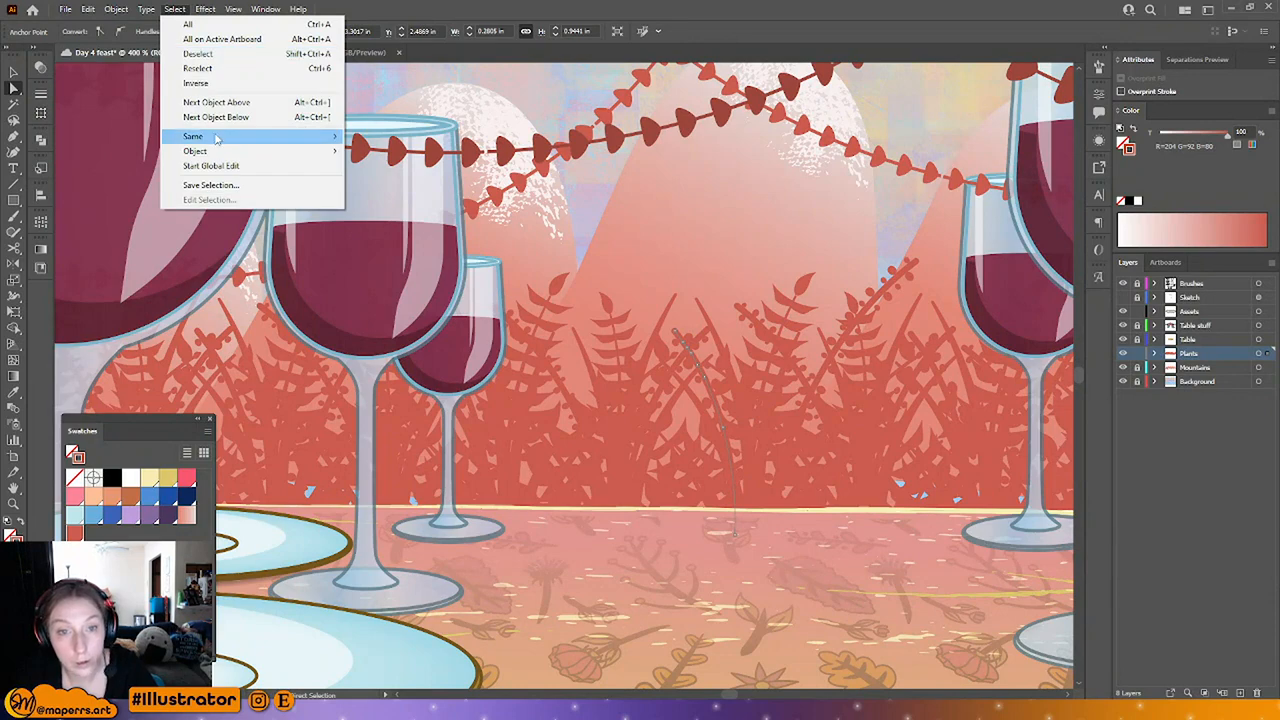
mouse_move(200, 136)
left_click(415, 233)
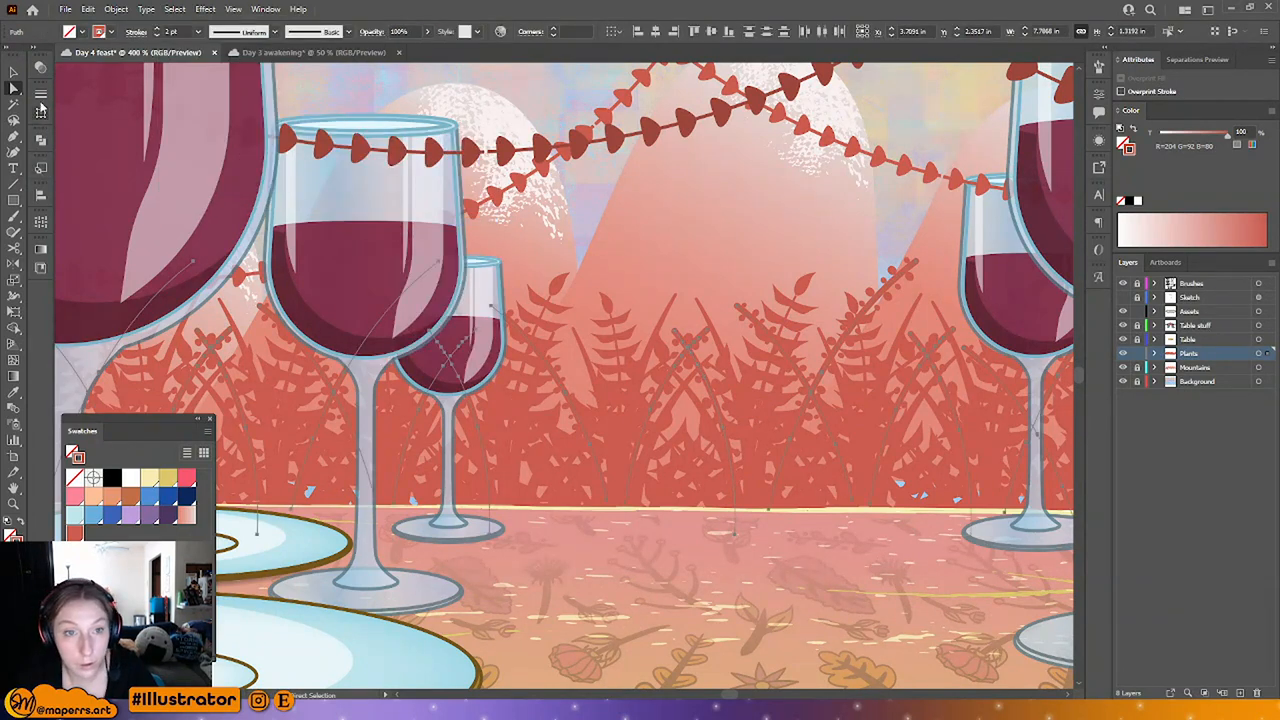
left_click(41, 96)
left_click(138, 109)
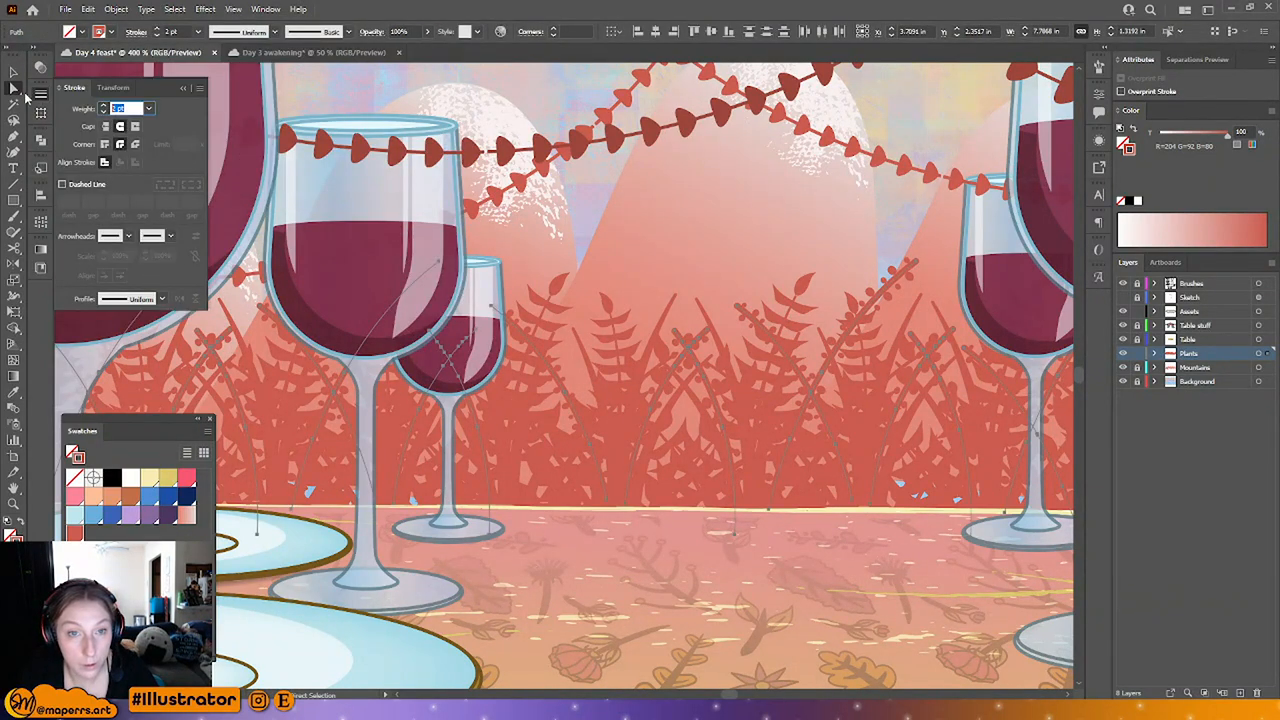
type("1")
key("Return")
left_click(676, 237)
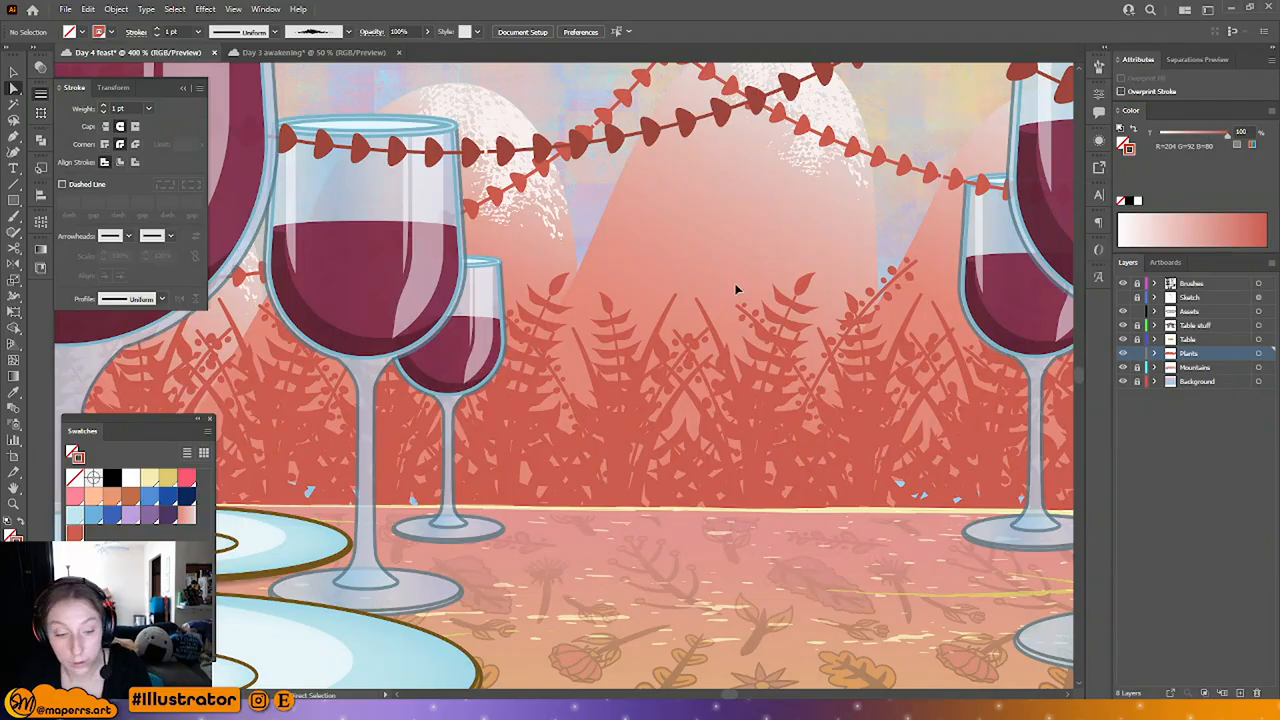
Step: Save the Day 4 feast document with the whole illustration in view and collapse the stroke settings
scroll(735, 290, "down", 4)
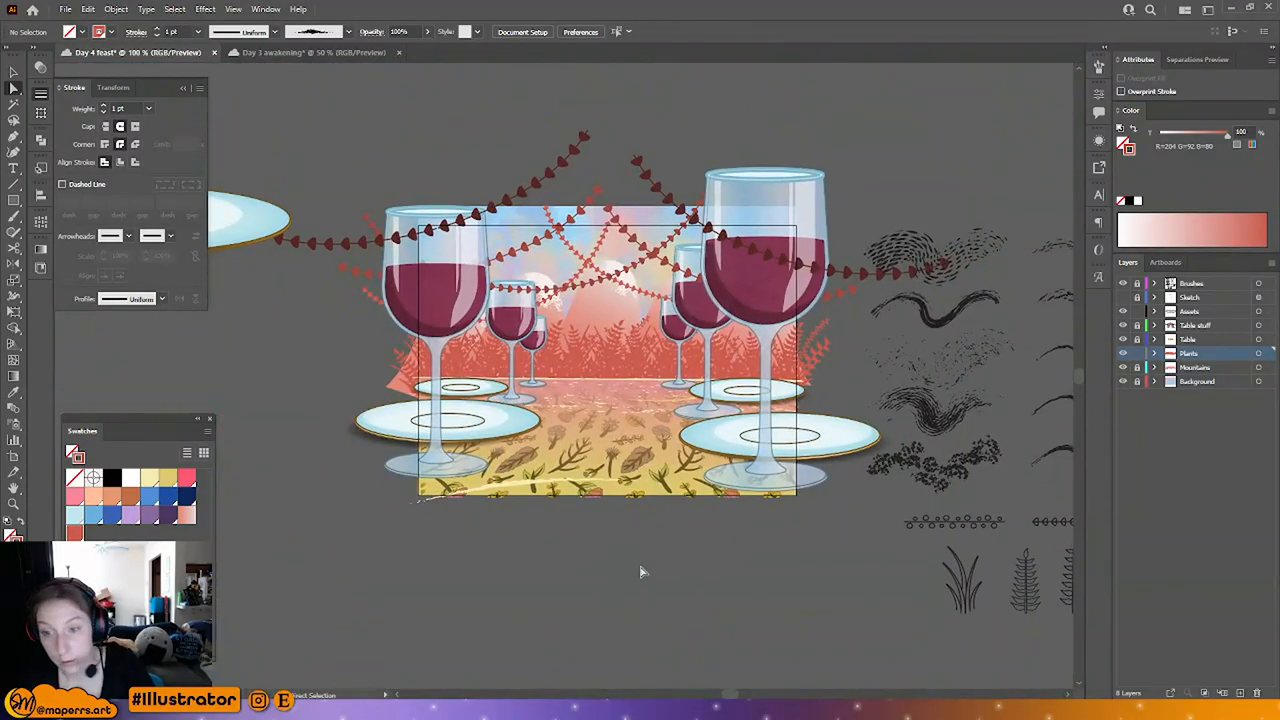
key("v")
left_click(17, 89)
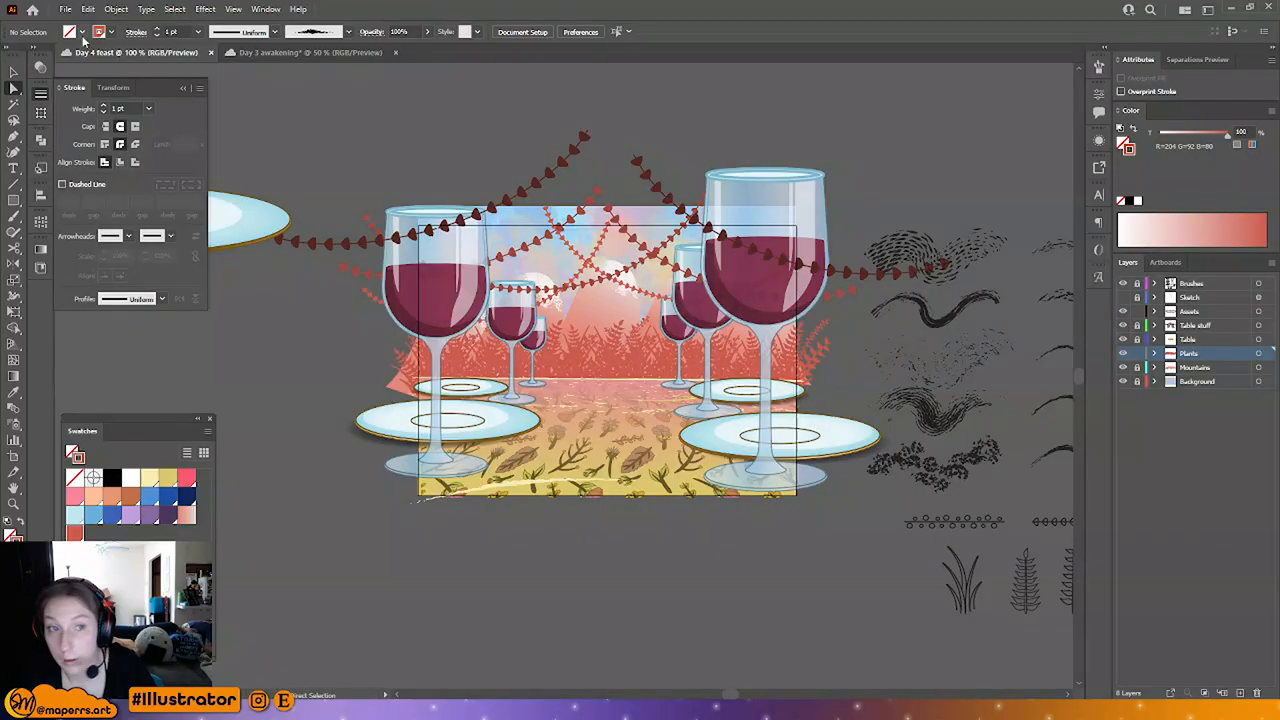
key("v")
left_click_drag(655, 600, 604, 590)
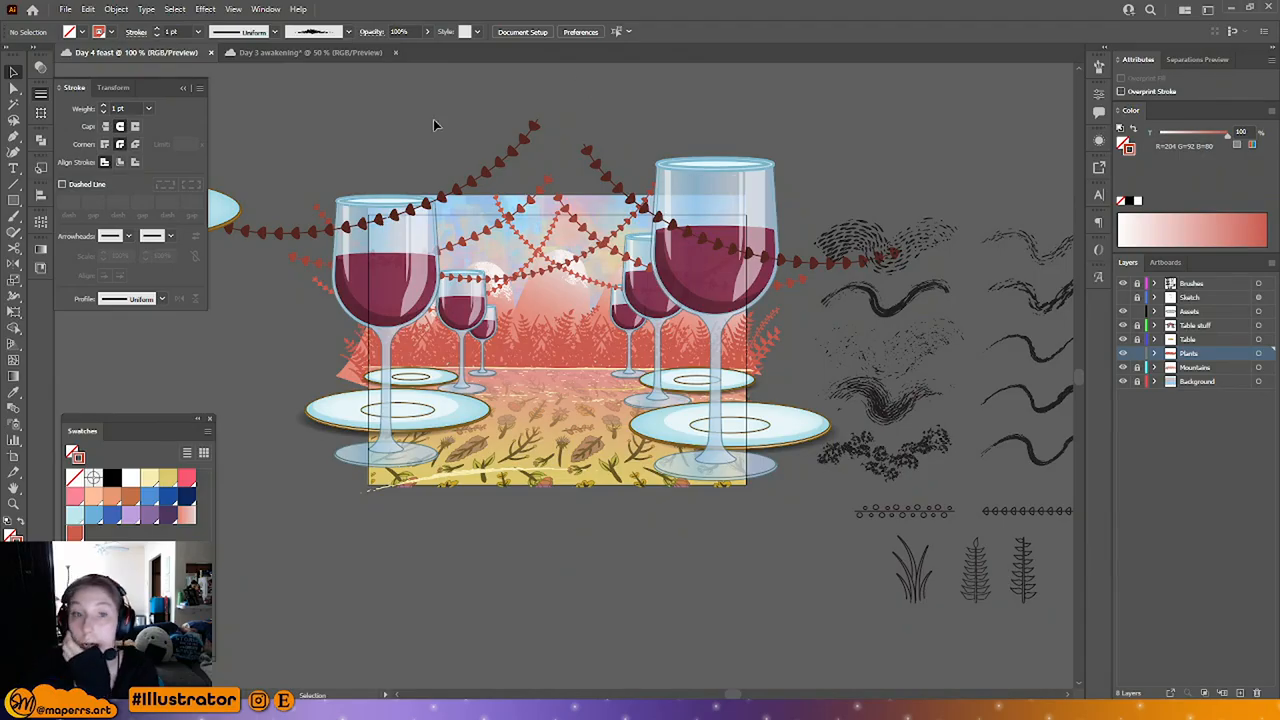
left_click(88, 9)
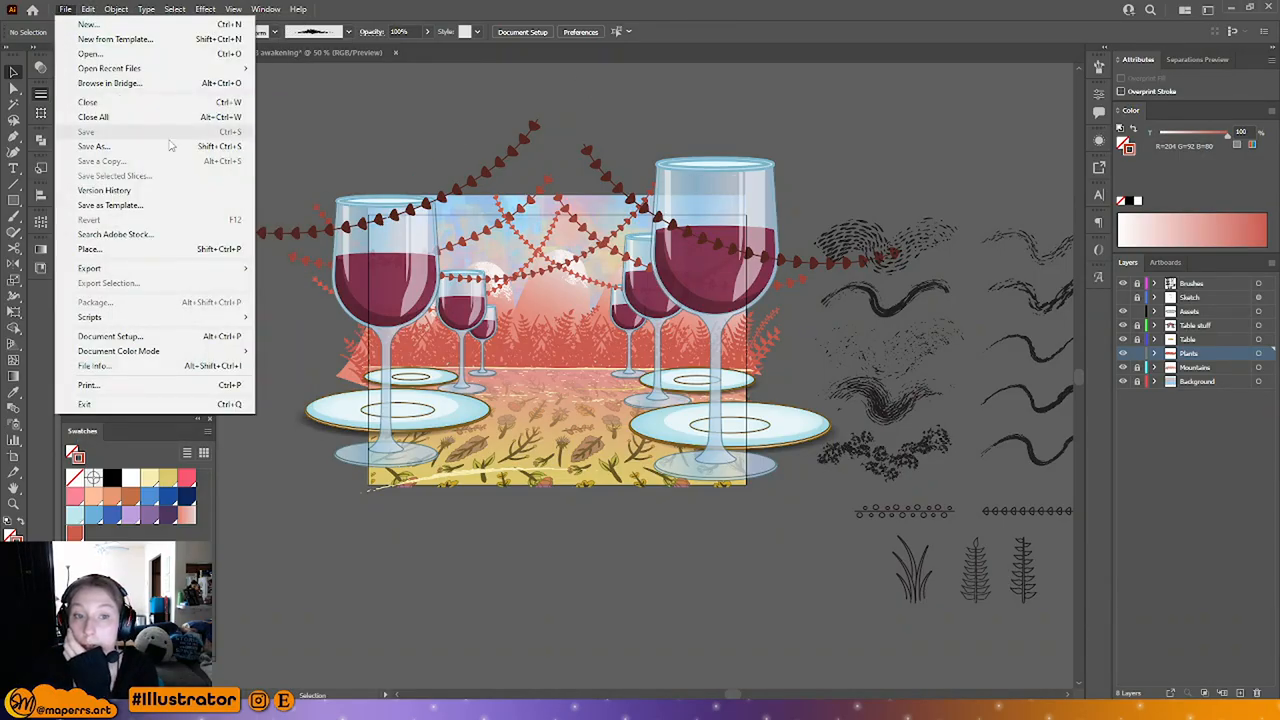
left_click(370, 106)
left_click(182, 89)
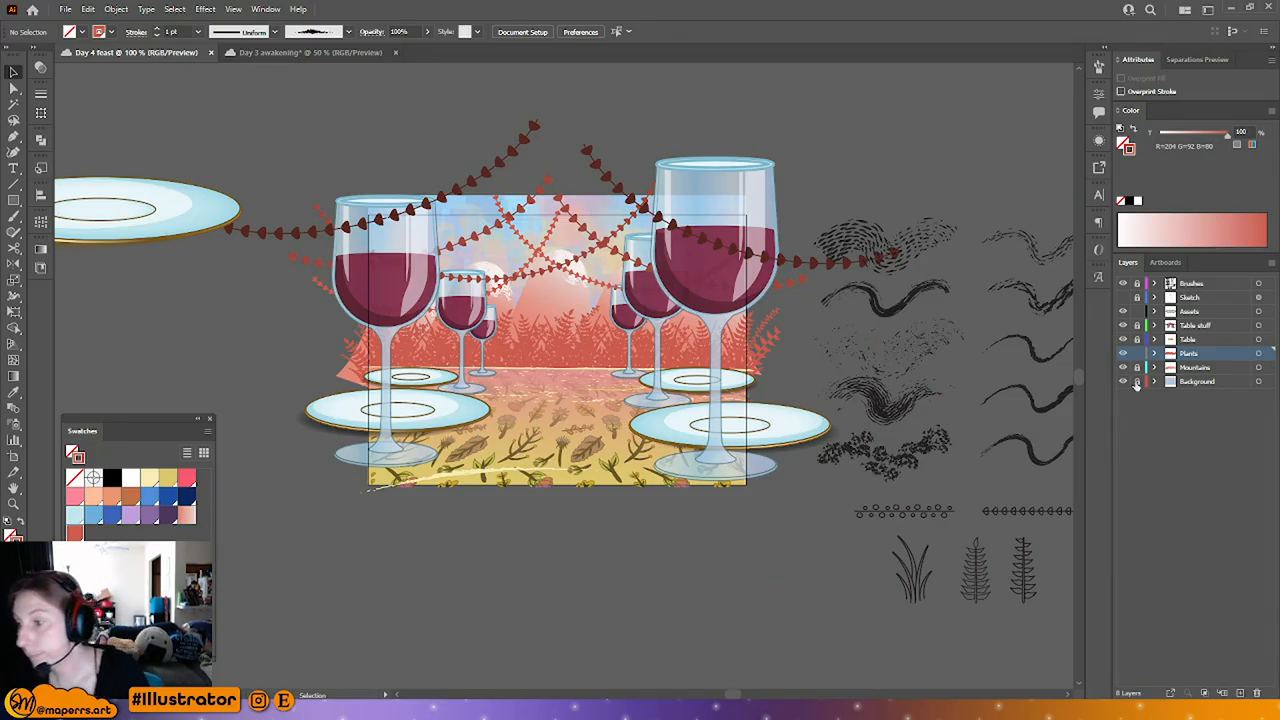
Step: Lock the Plants layer, unlock the Table stuff layer and isolate the large front wine glass on the right of the artwork
left_click(1190, 340)
key("ctrl+plus")
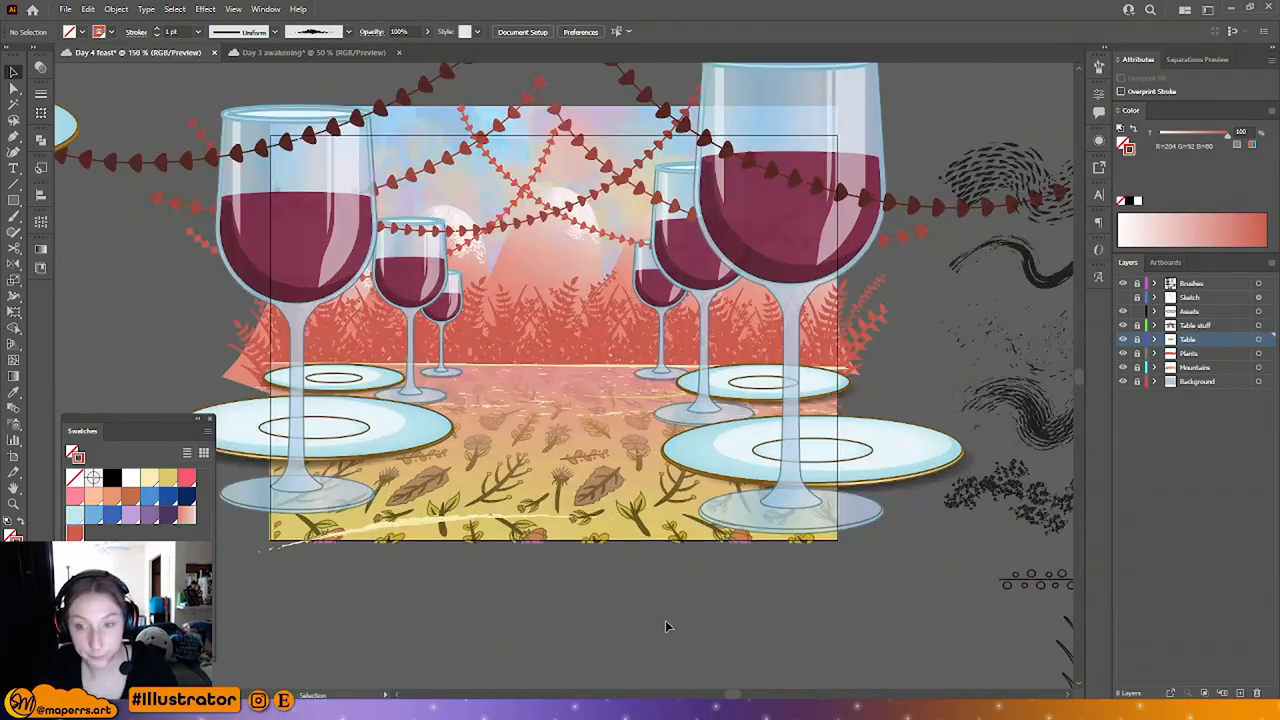
key("a")
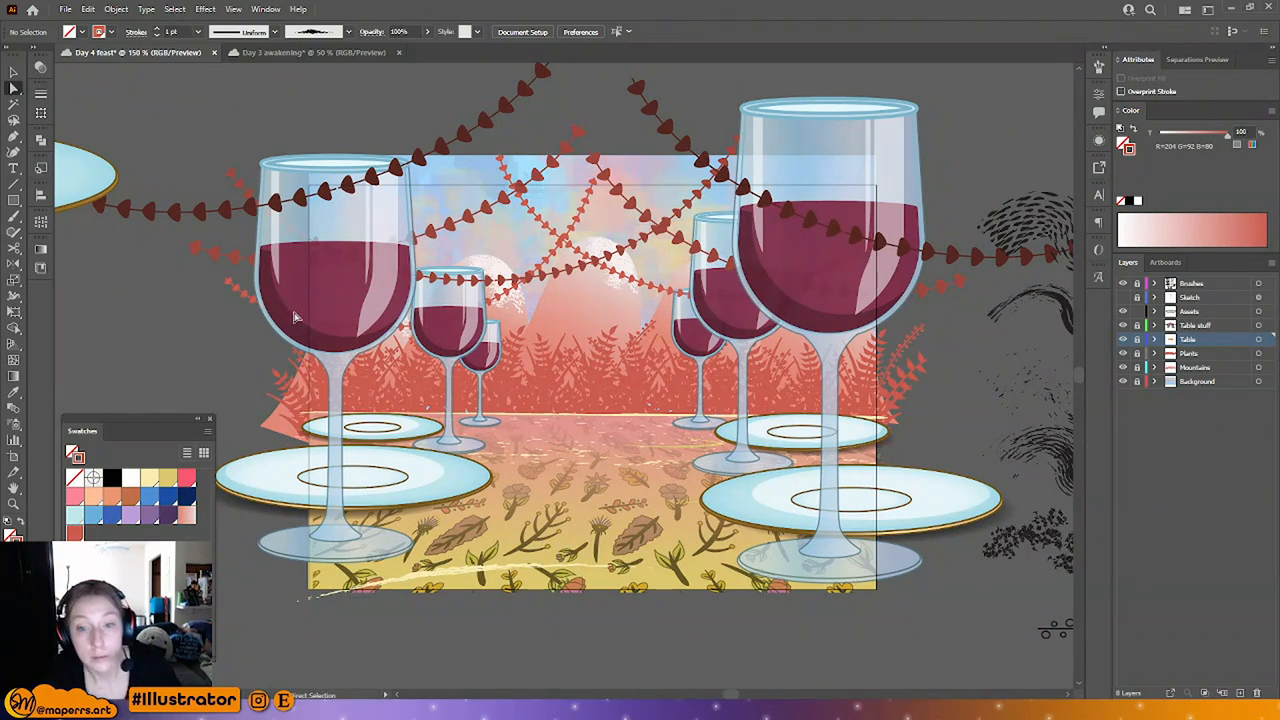
key("v")
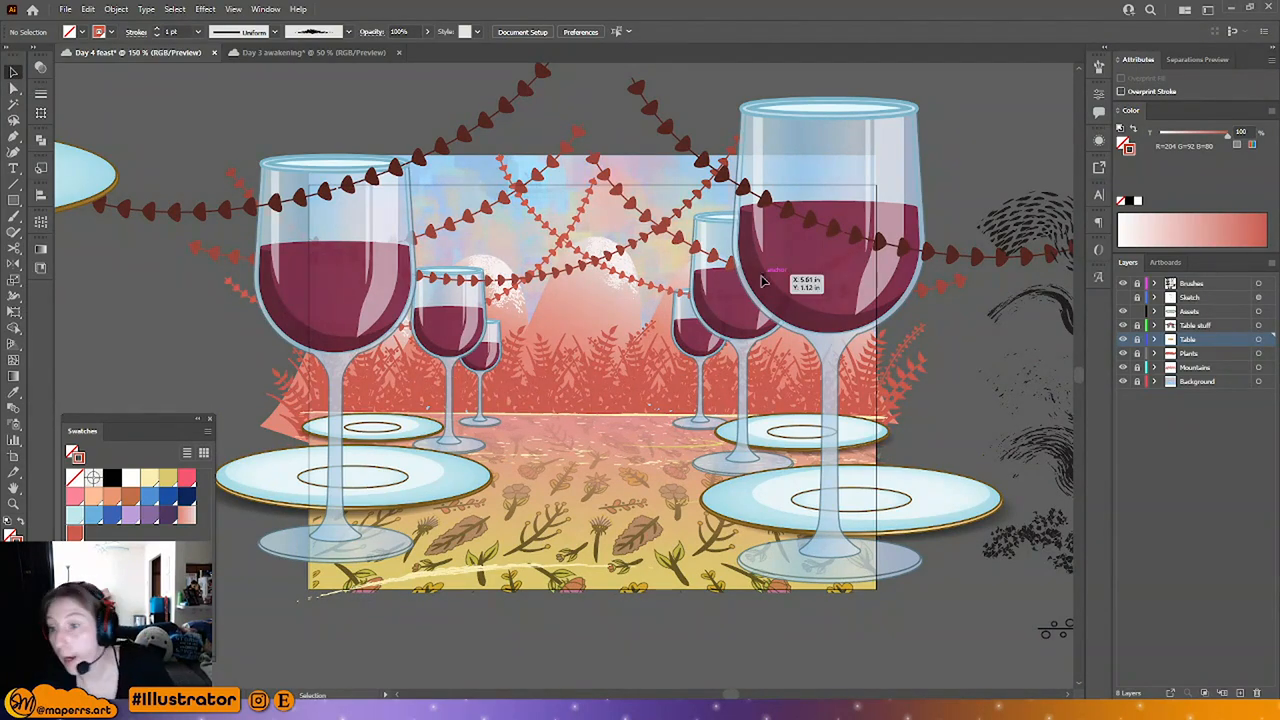
left_click(1137, 325)
left_click(829, 286)
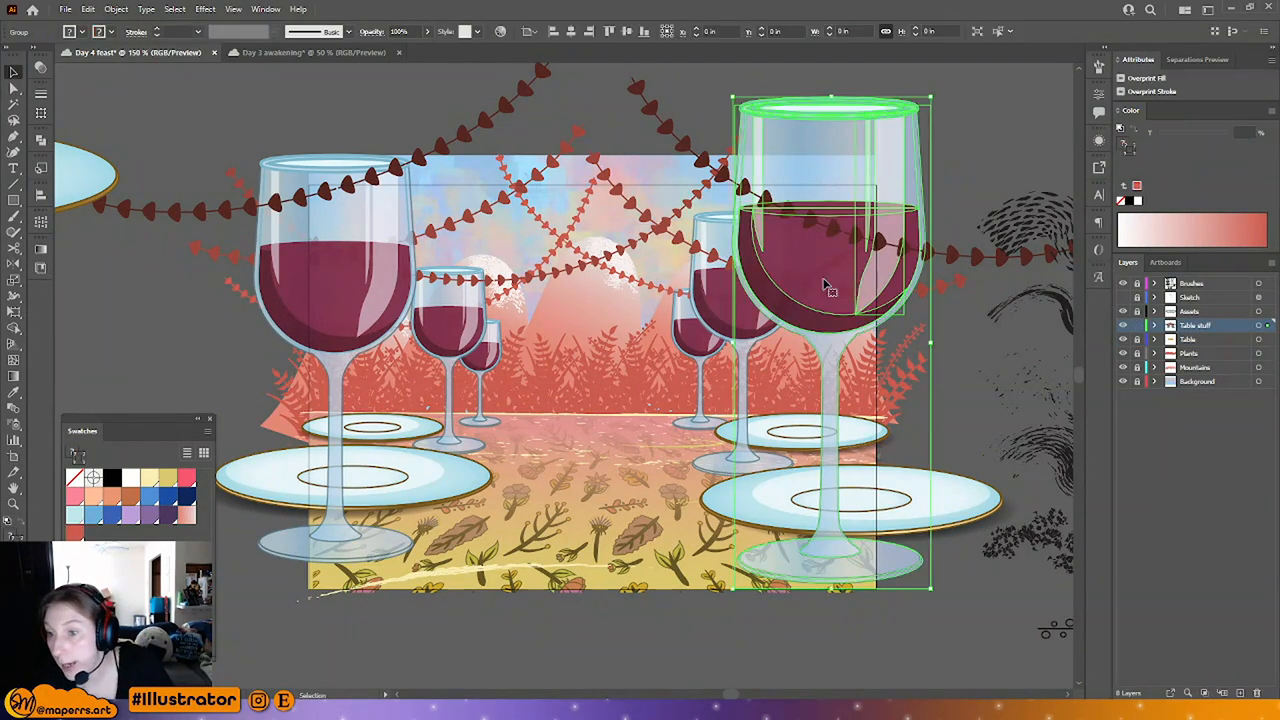
left_click_drag(829, 286, 751, 278)
double_click(760, 282)
key("ctrl+equal")
left_click_drag(829, 291, 555, 361)
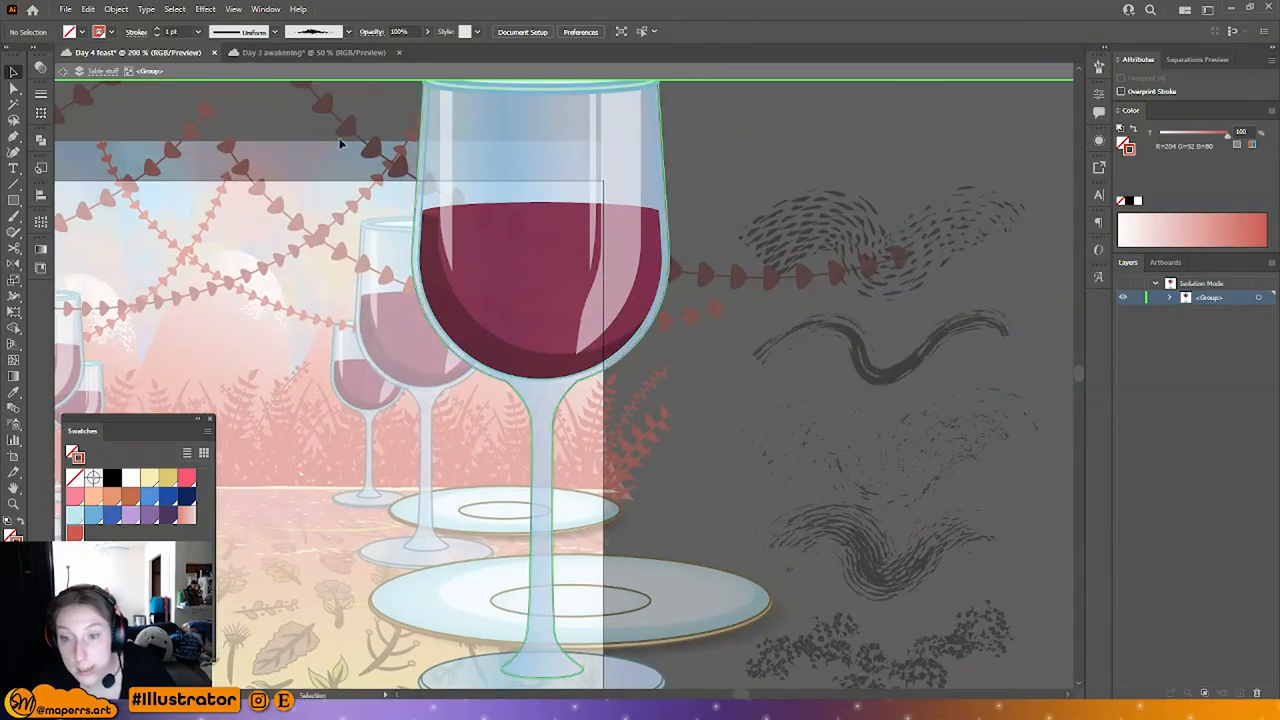
Step: Unite the isolated glass's wine surface ellipse and wine body into a single shape
left_click(14, 89)
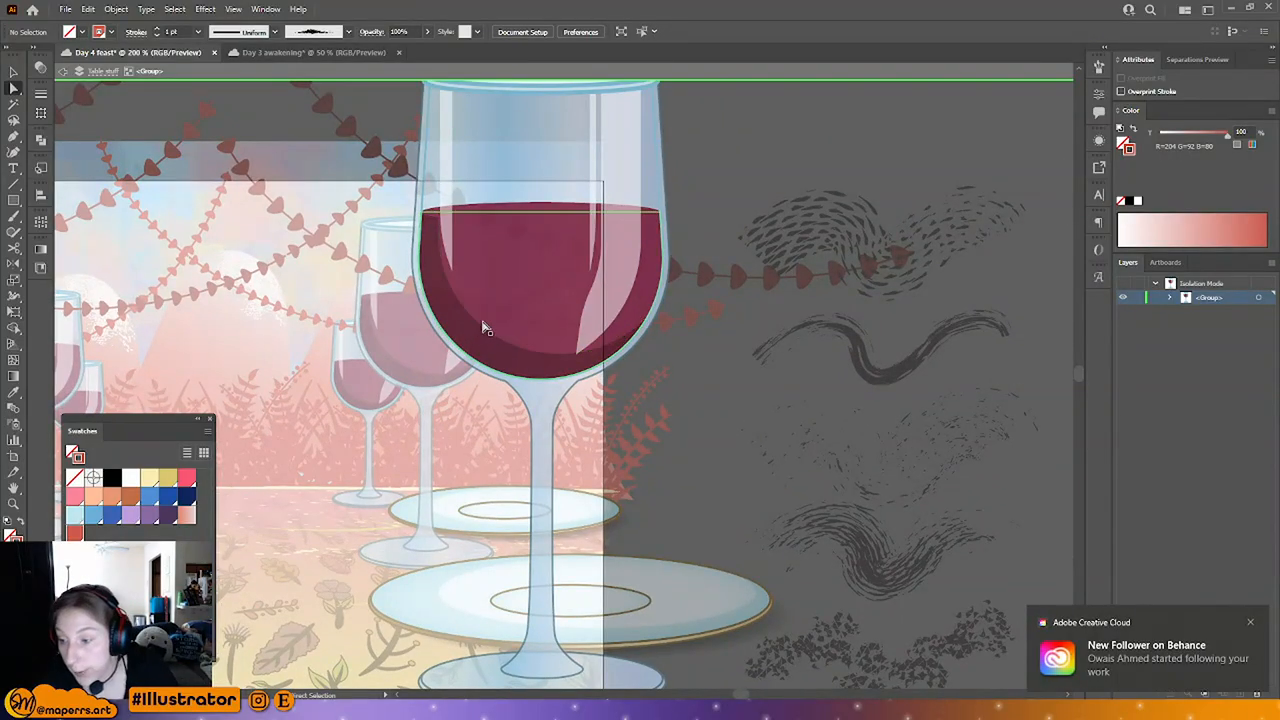
left_click(475, 220)
left_click(534, 286)
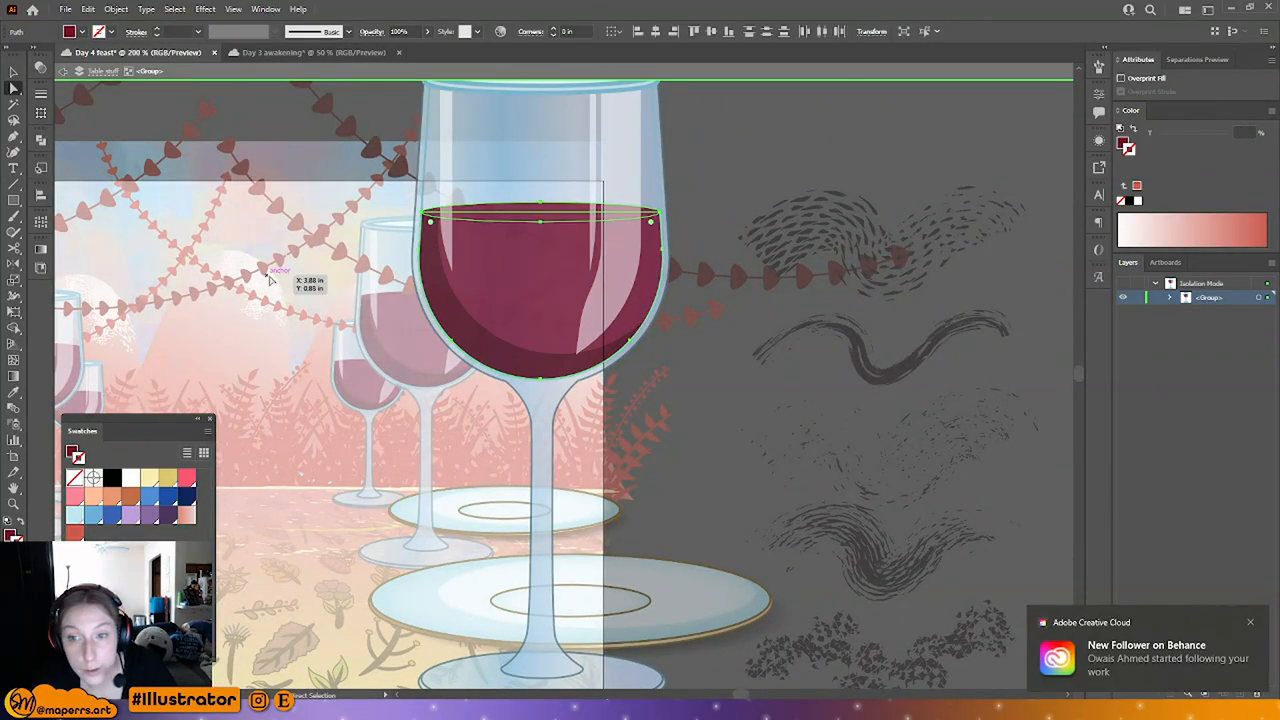
left_click(40, 140)
left_click(66, 170)
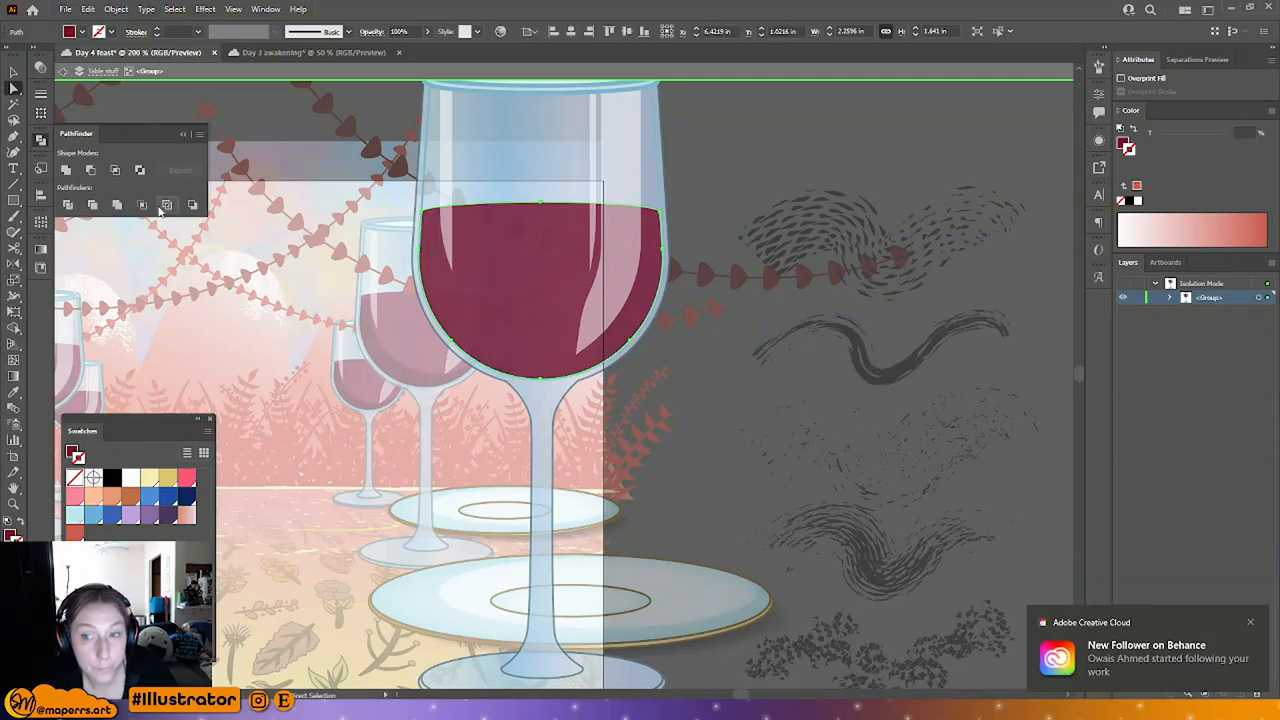
key("v")
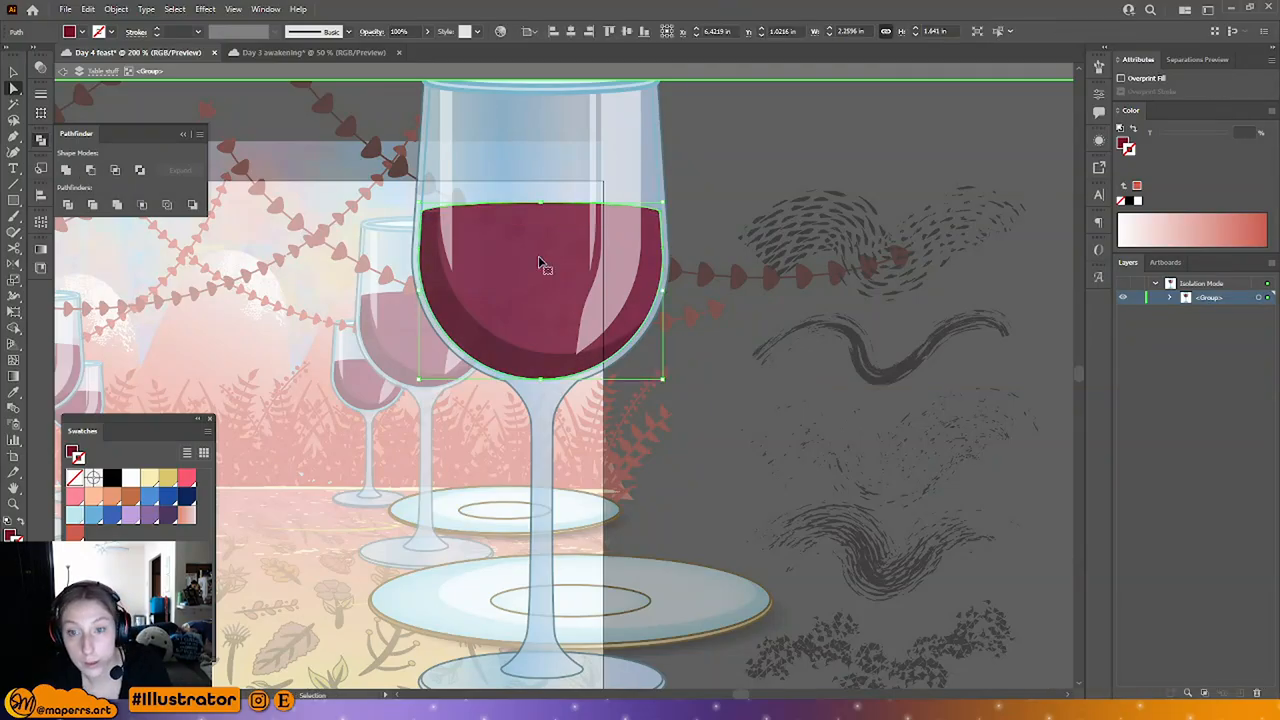
Step: Extend the dark shadow's upper corner above the wine surface and intersect it with a copy of the wine shape to fit the outline
left_click(441, 278)
left_click(438, 212)
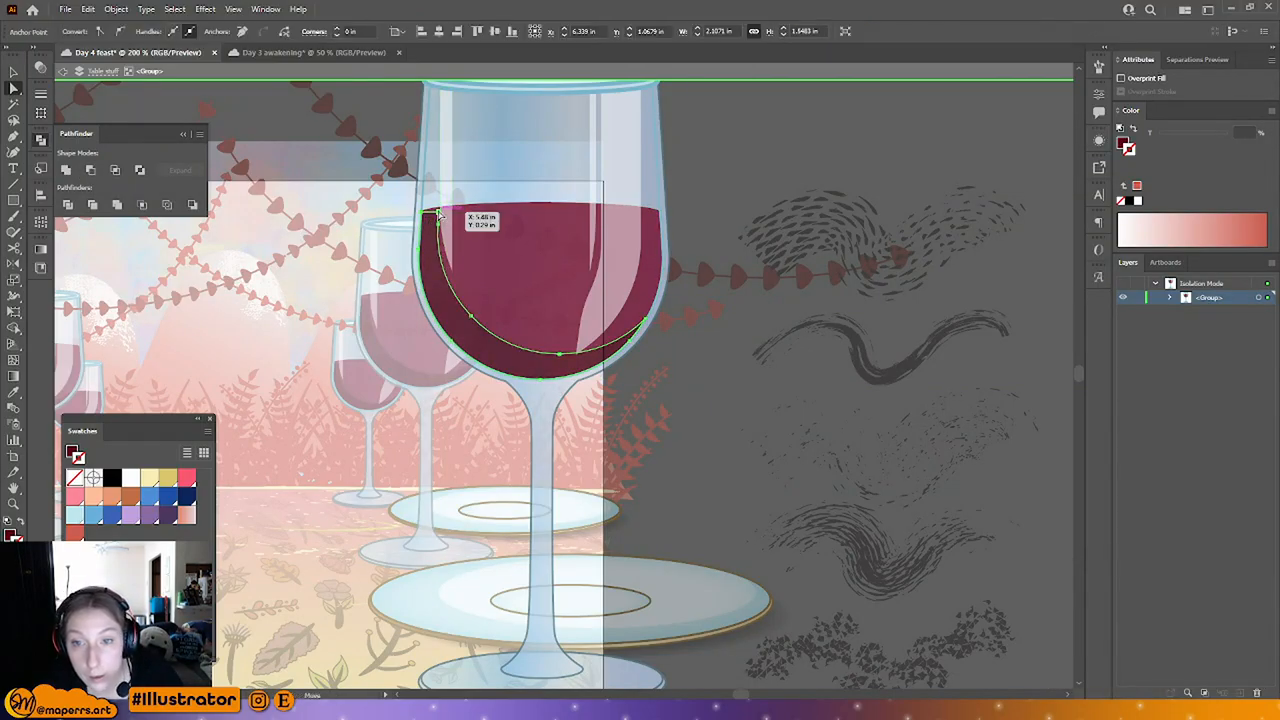
left_click_drag(438, 215, 432, 207)
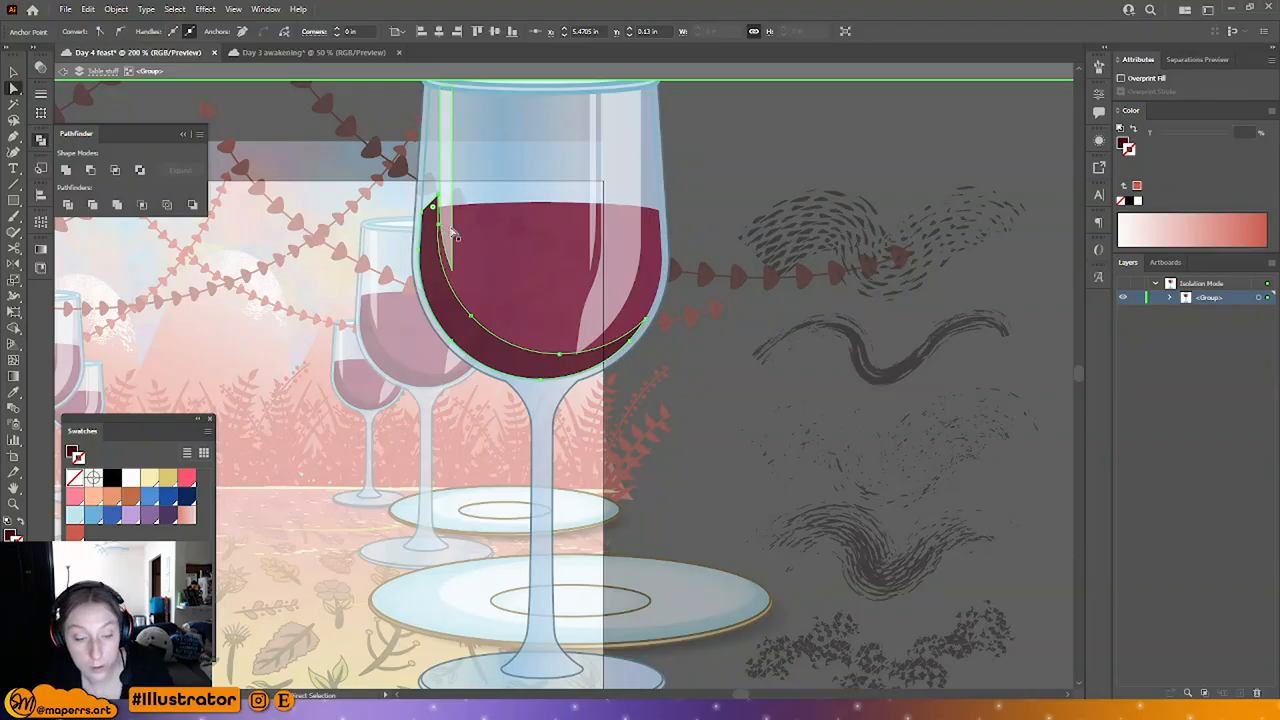
left_click(530, 266)
key("ctrl+shift+bracketright")
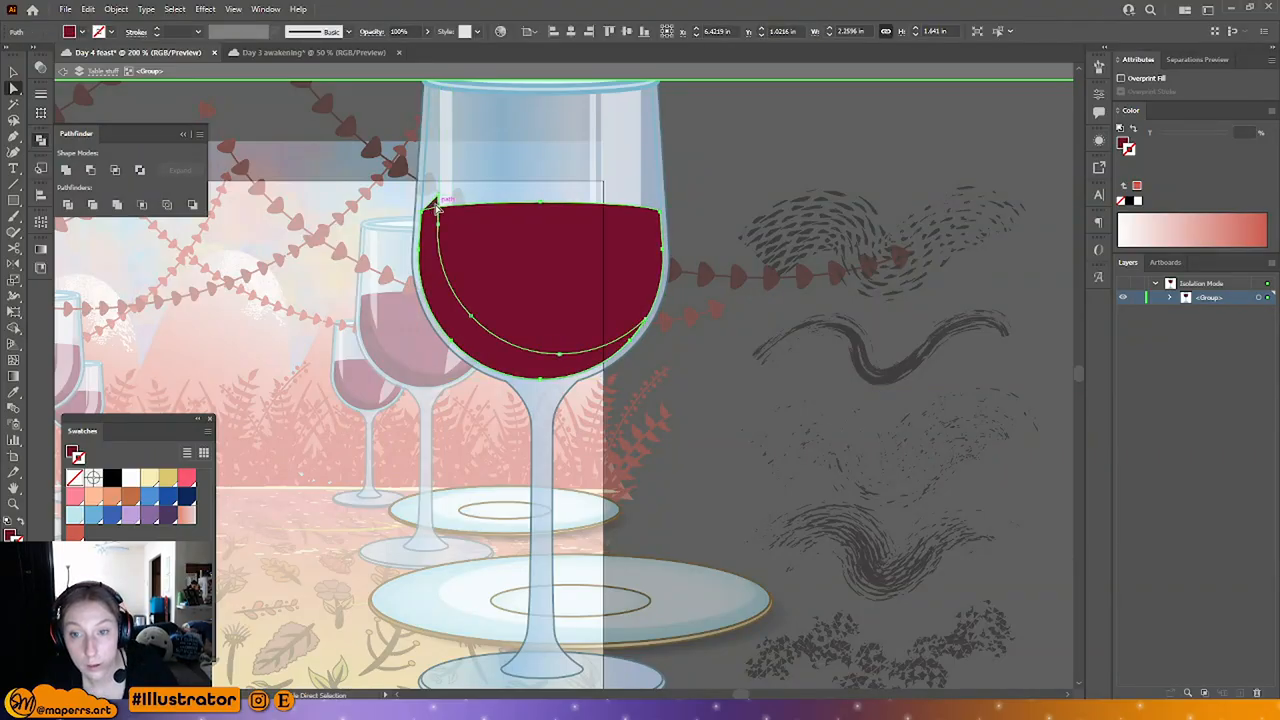
left_click(436, 207)
left_click(115, 171)
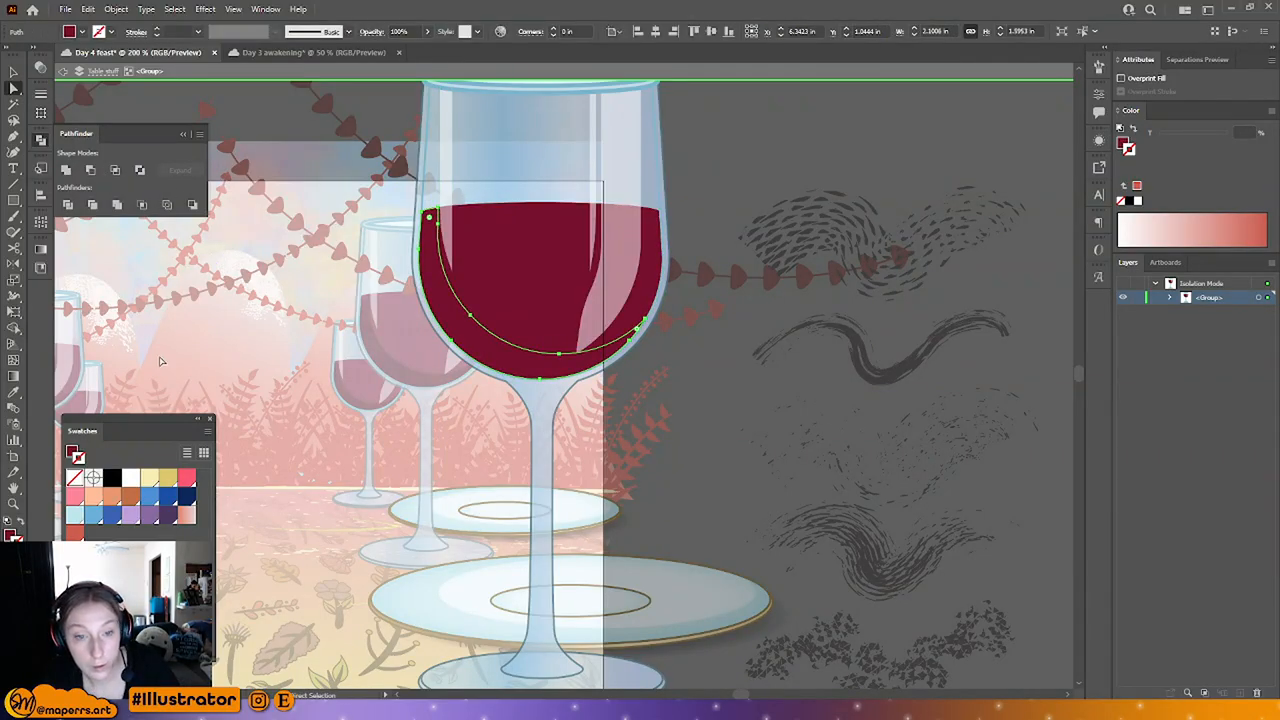
Step: Recolor the shadow and the wine body by sampling the matching shadow and wine colors from the neighboring glass
key("i")
left_click(412, 372)
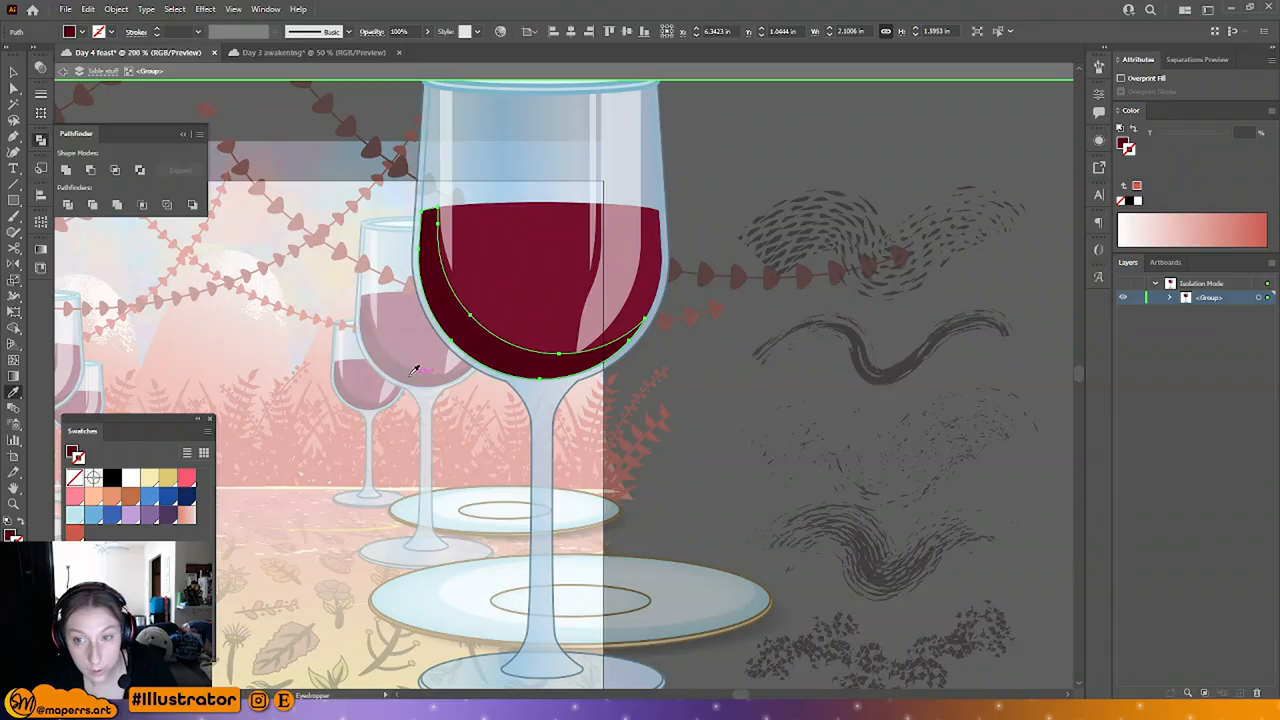
key("a")
left_click(522, 264)
key("i")
left_click(411, 333)
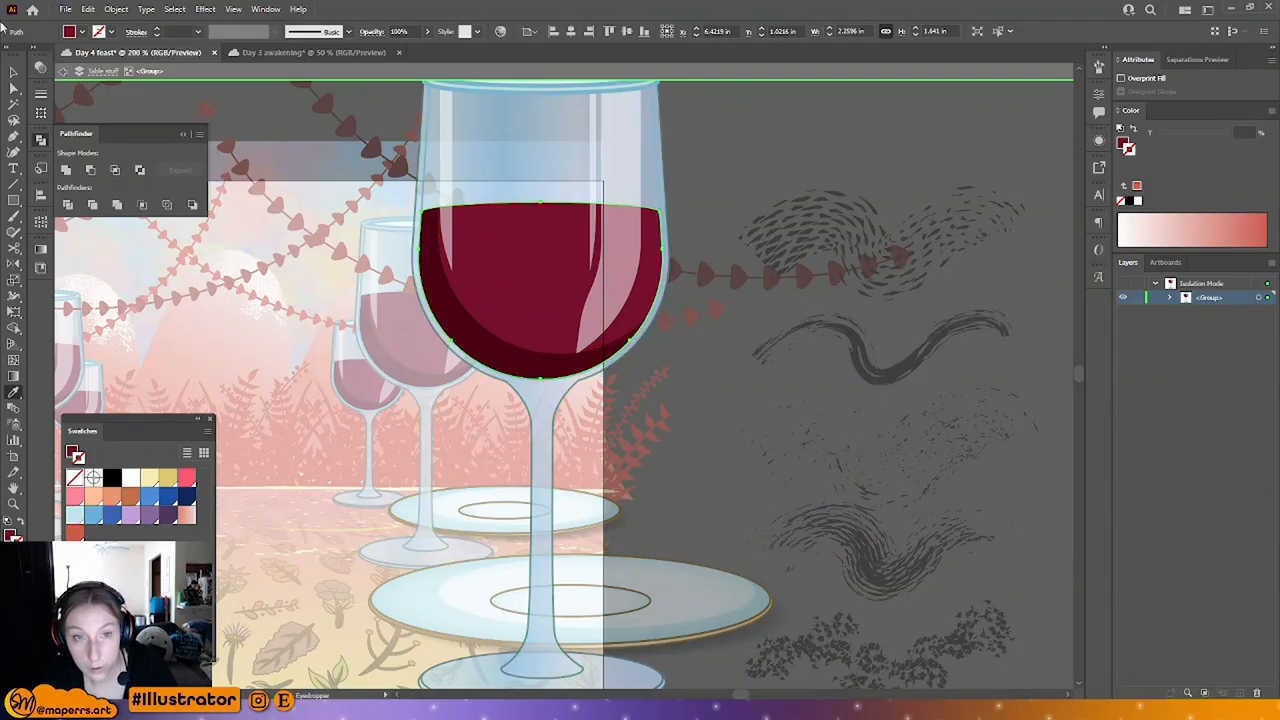
Step: Set the wine body's opacity to 80% in the large front glass
key("a")
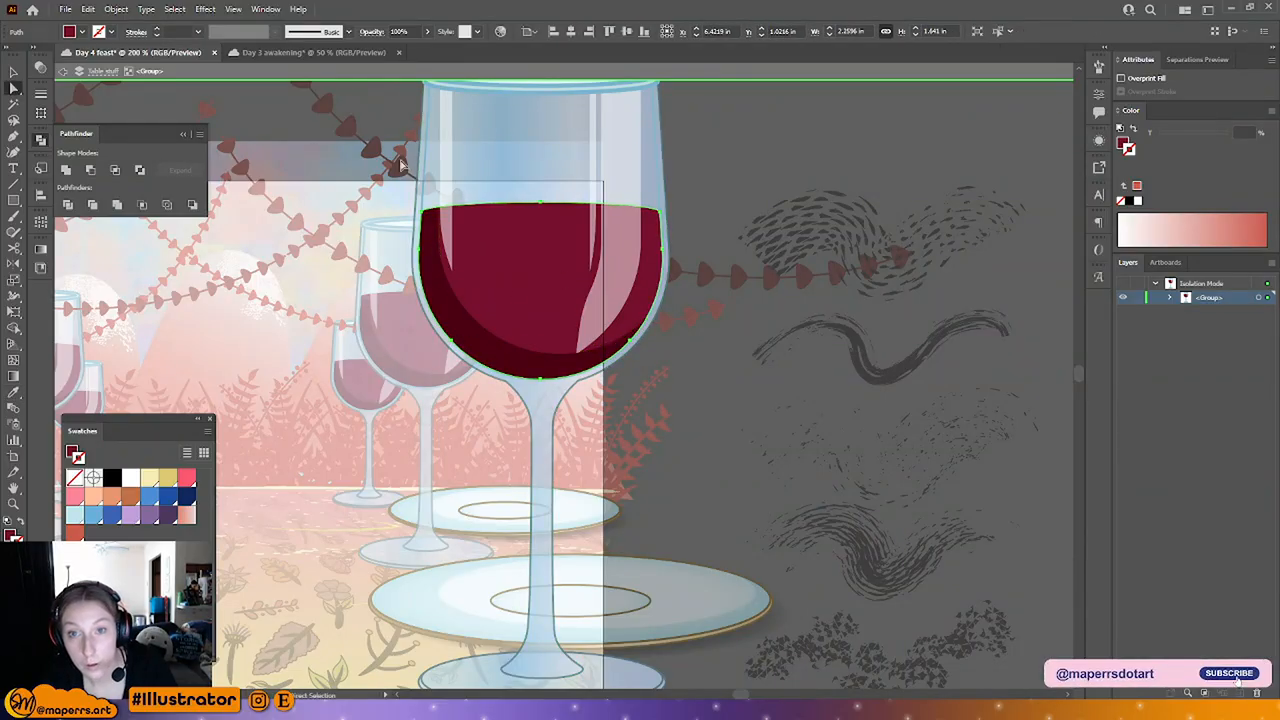
left_click(398, 31)
type("80")
key("Return")
left_click(464, 343)
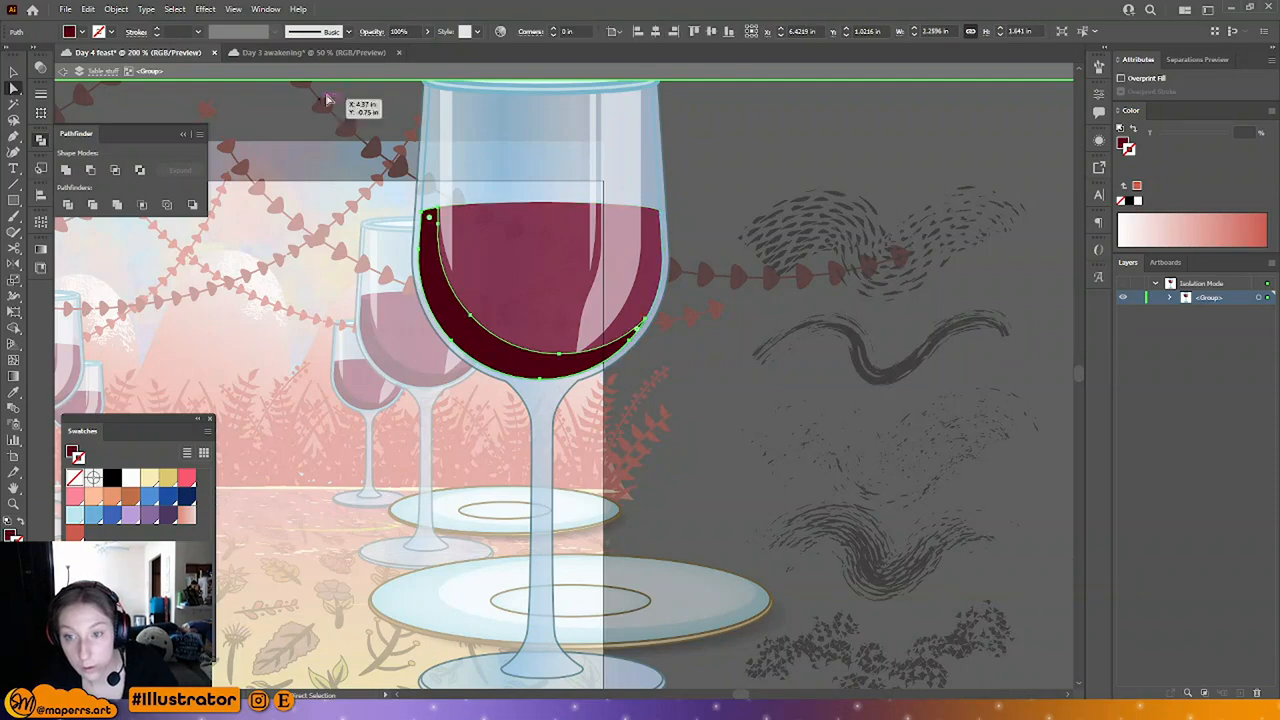
Step: Set the opacity of the wine body and its dark shadow to 90% each
left_click(516, 290)
left_click(400, 31)
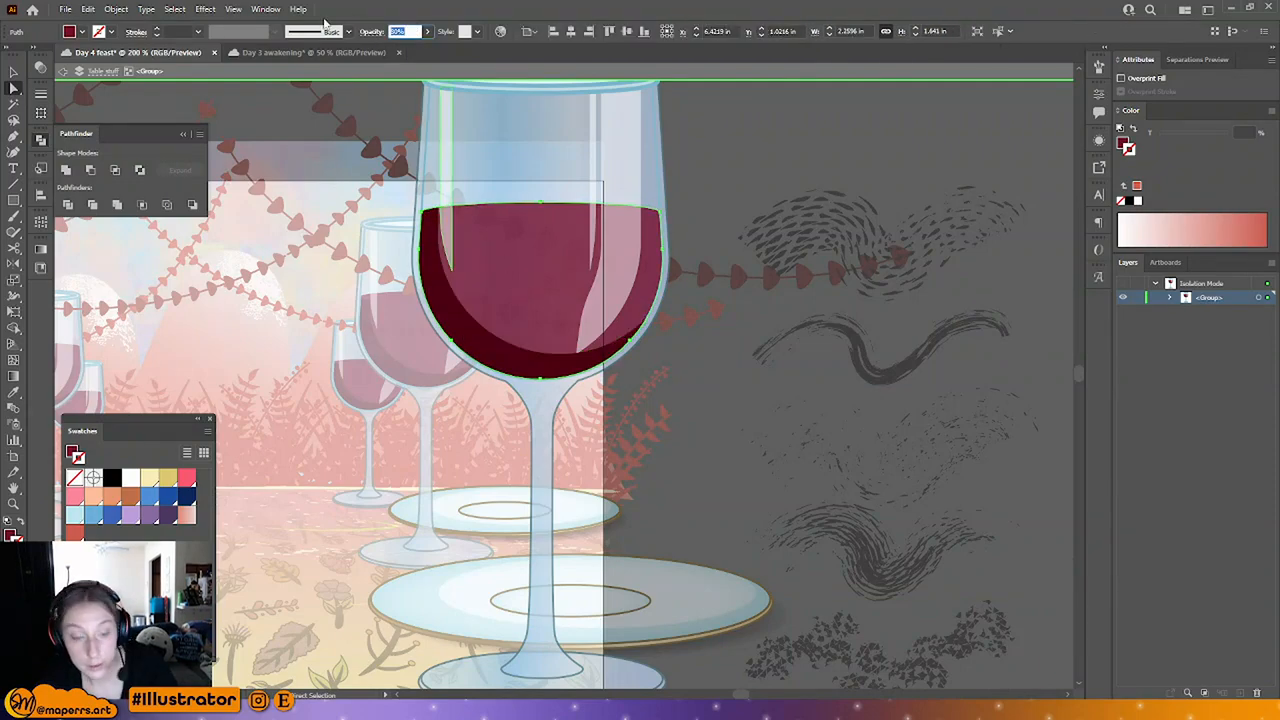
type("90")
key("Return")
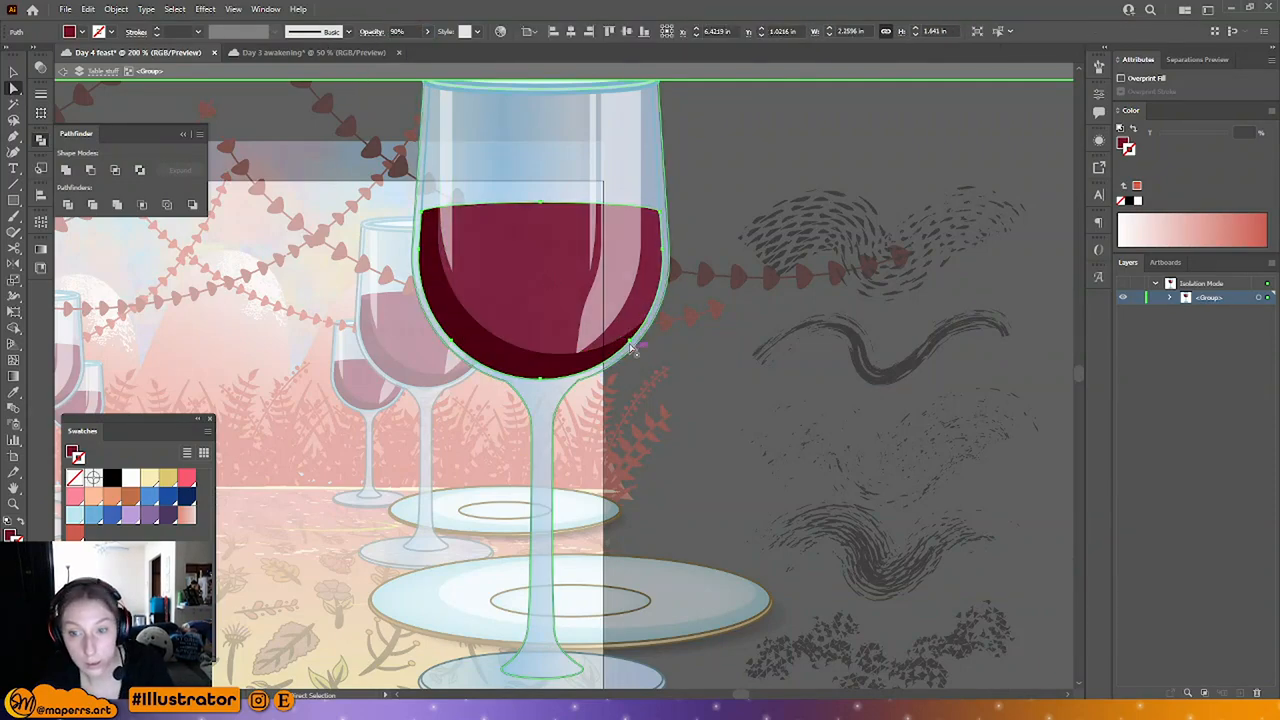
left_click(491, 349)
left_click(412, 31)
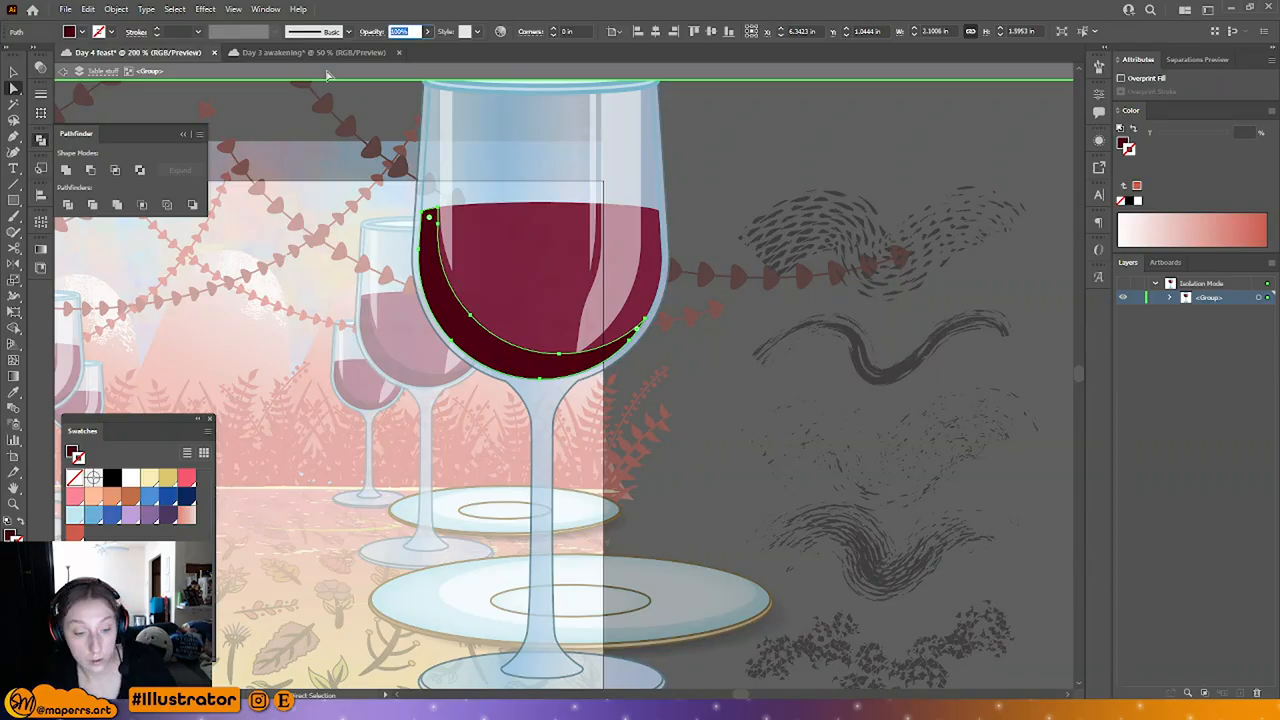
type("90")
key("Return")
left_click(724, 396)
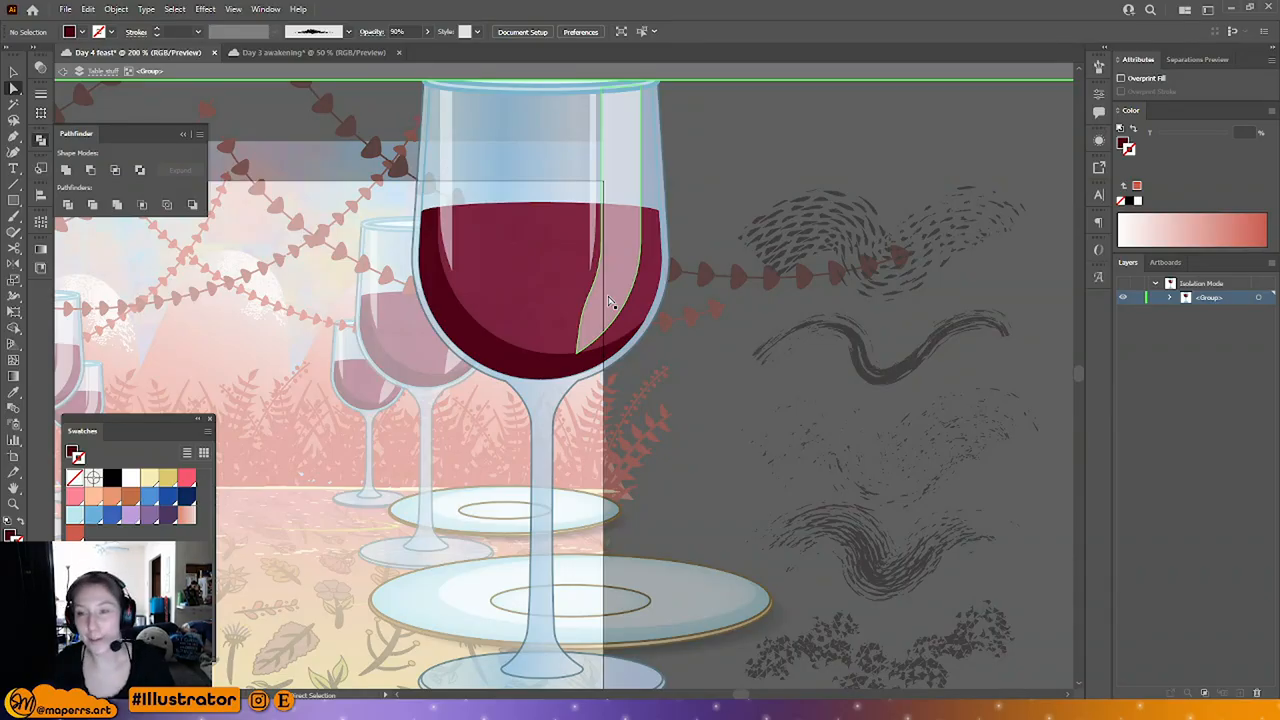
left_click(1262, 707)
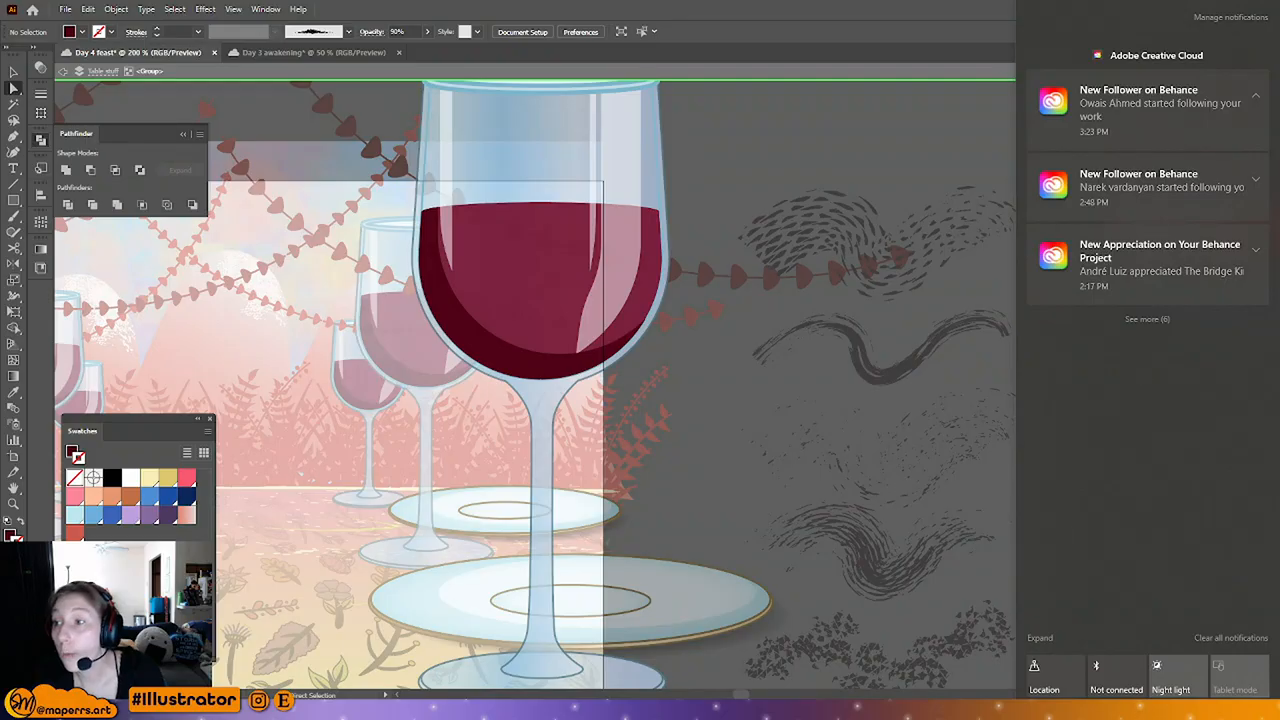
left_click(1262, 707)
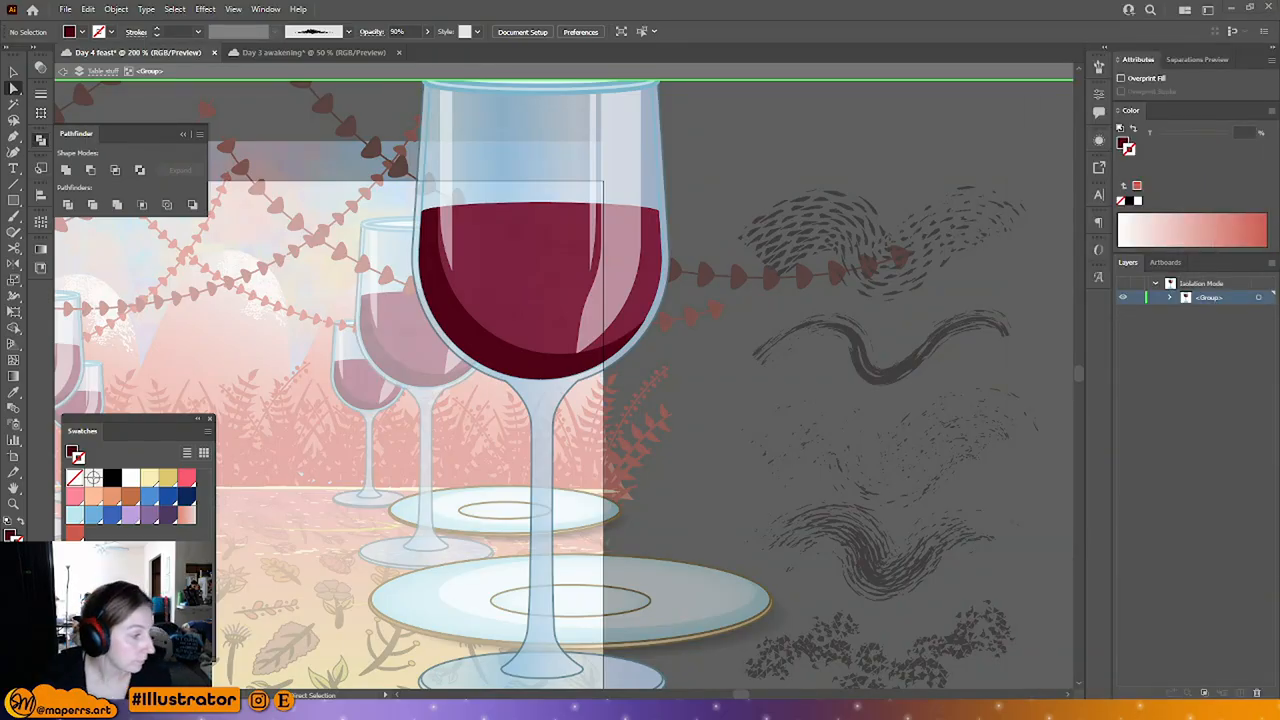
Step: Copy the inner curved edge of the dark wine shadow and paste it in front
left_click(480, 328)
left_click(471, 316)
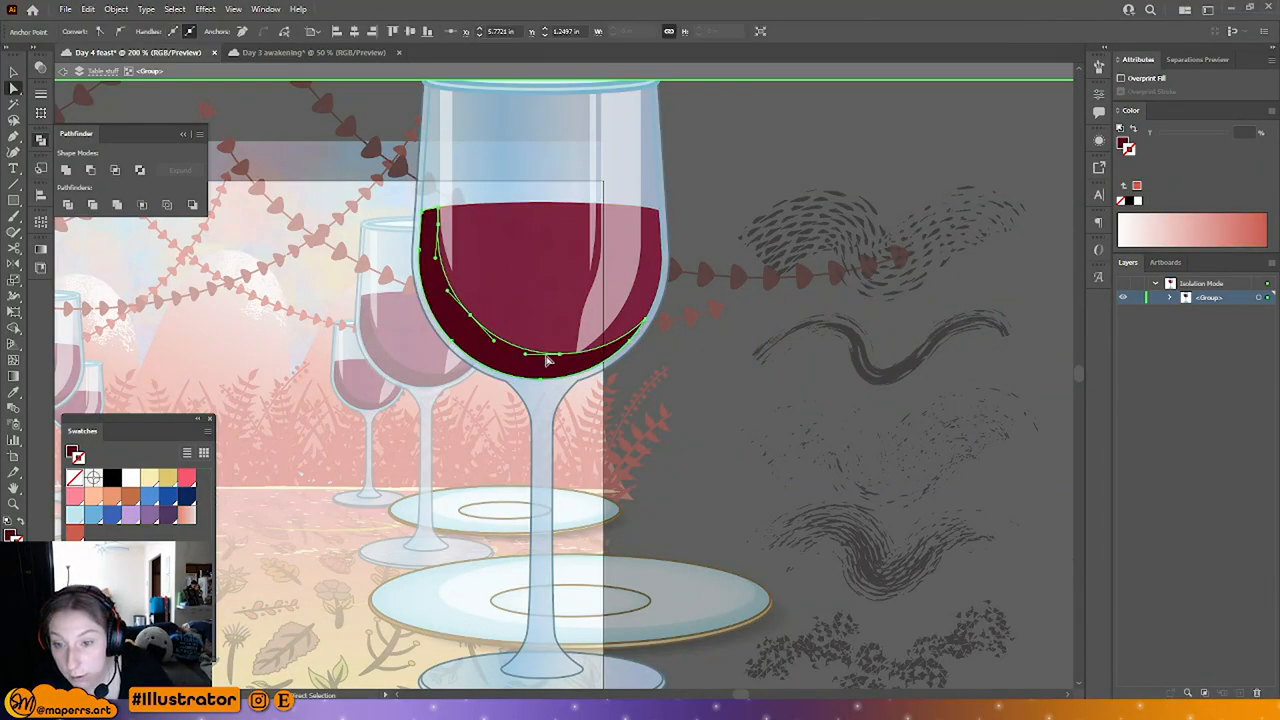
left_click(559, 354, "shift")
left_click(438, 225, "shift")
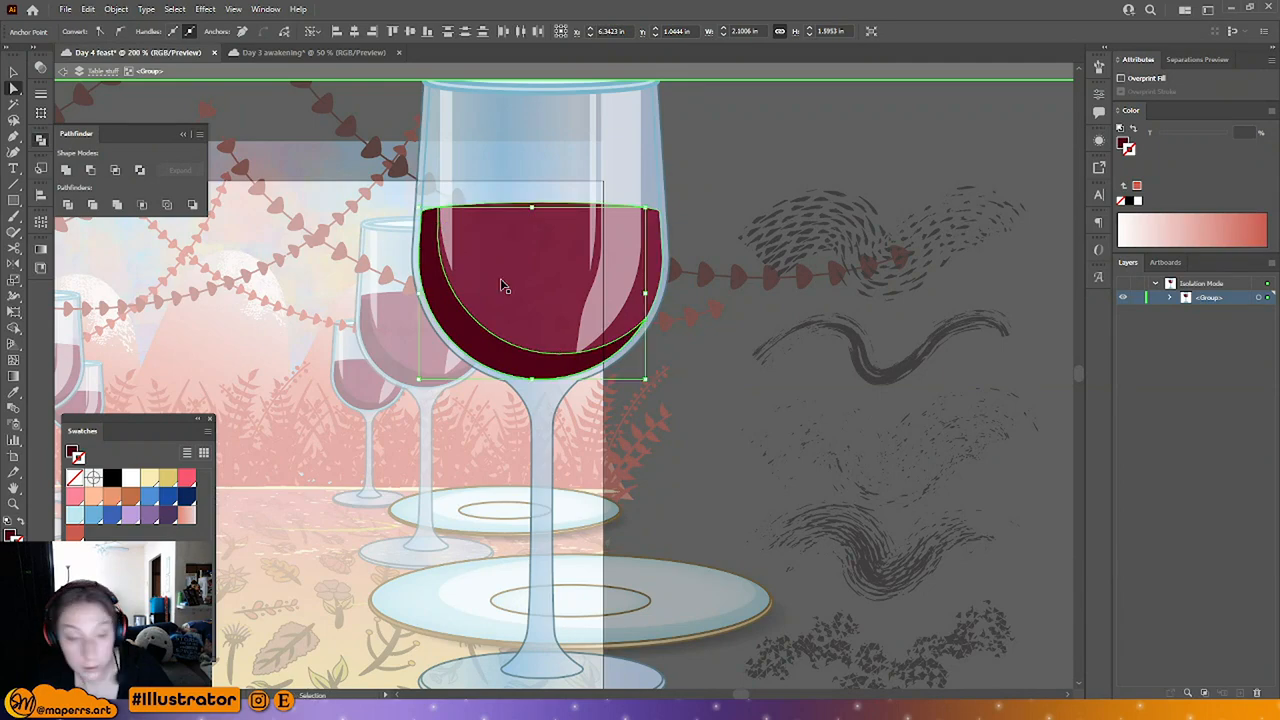
key("ctrl+c")
key("ctrl+f")
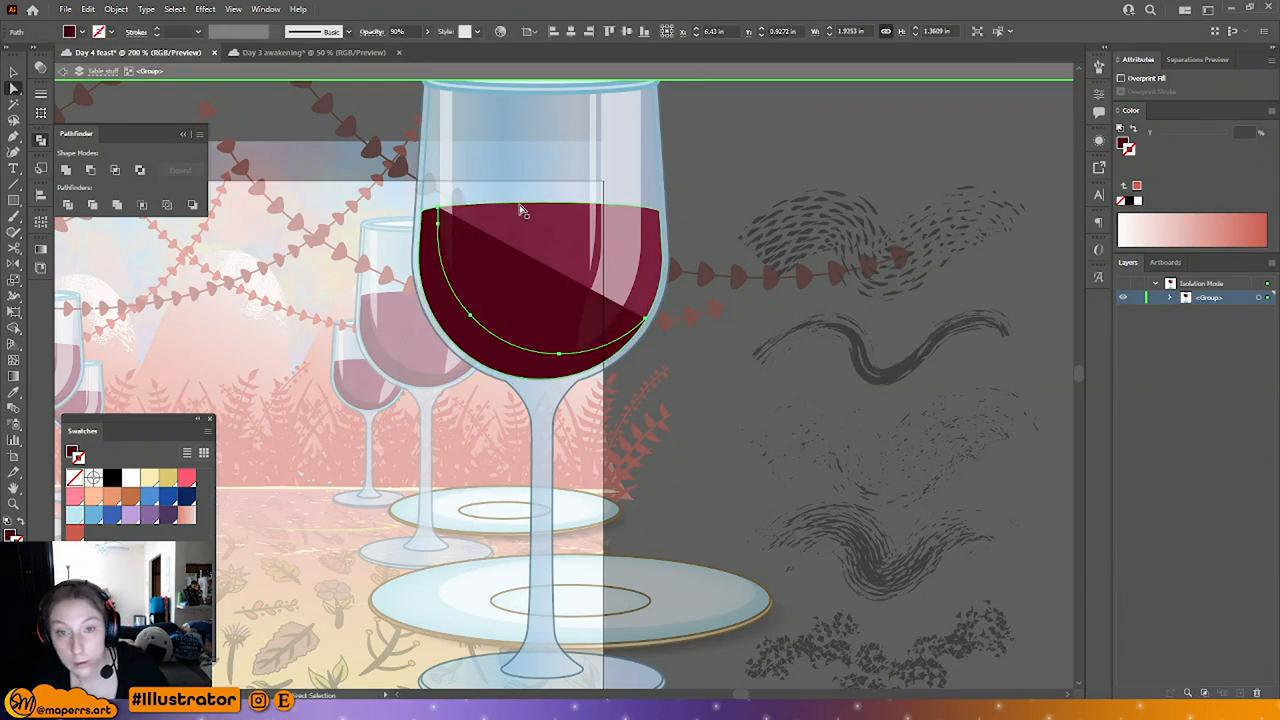
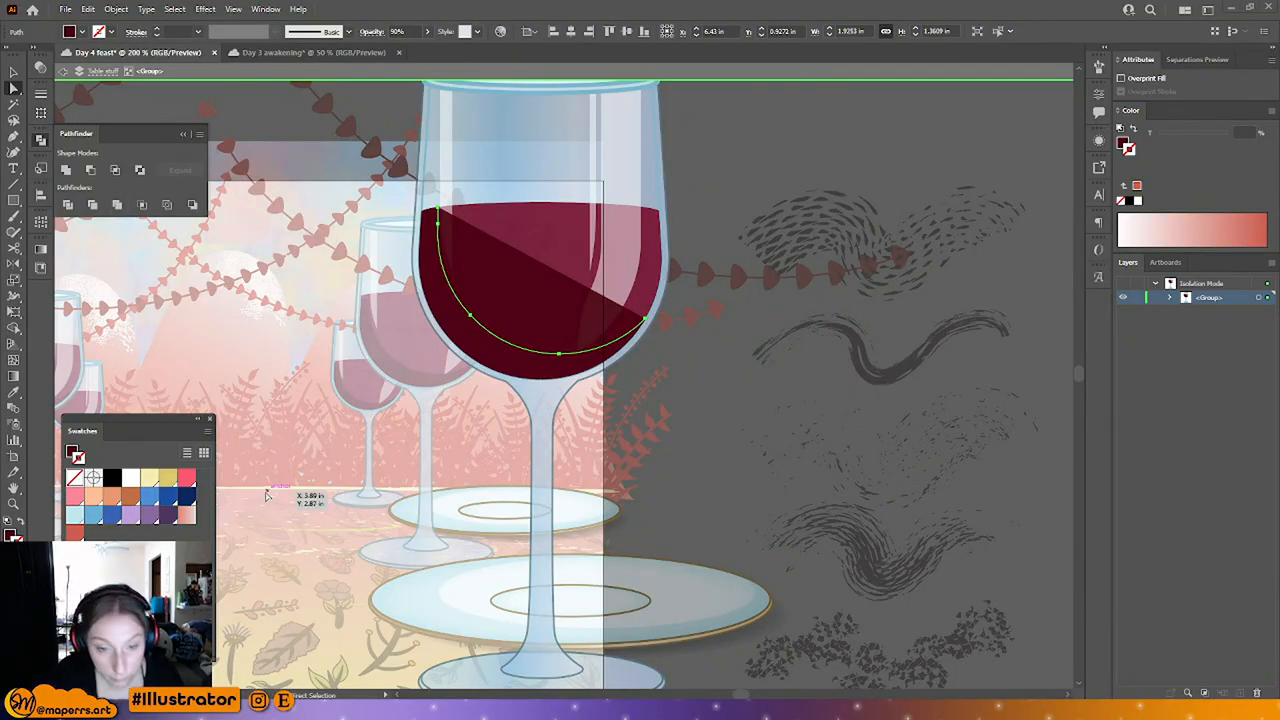
Step: Add the dark shadow color and the wine body's color to the document as new swatches
left_click(10, 537)
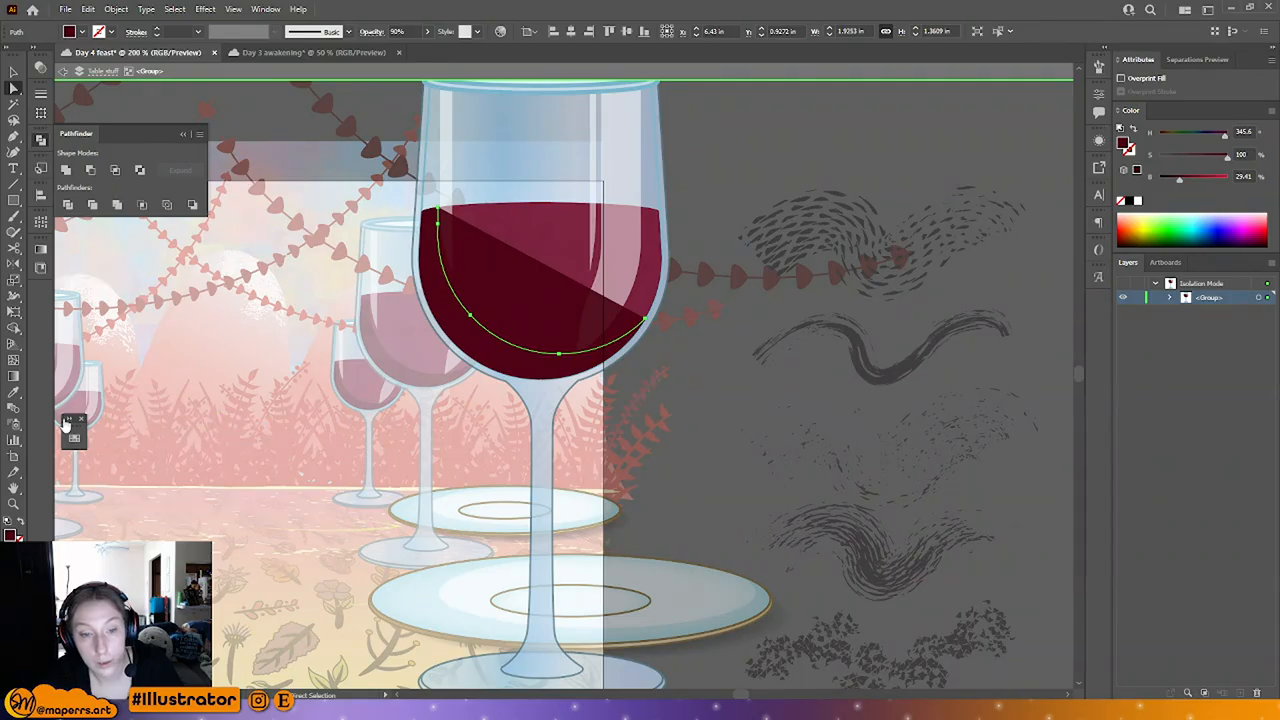
left_click(207, 431)
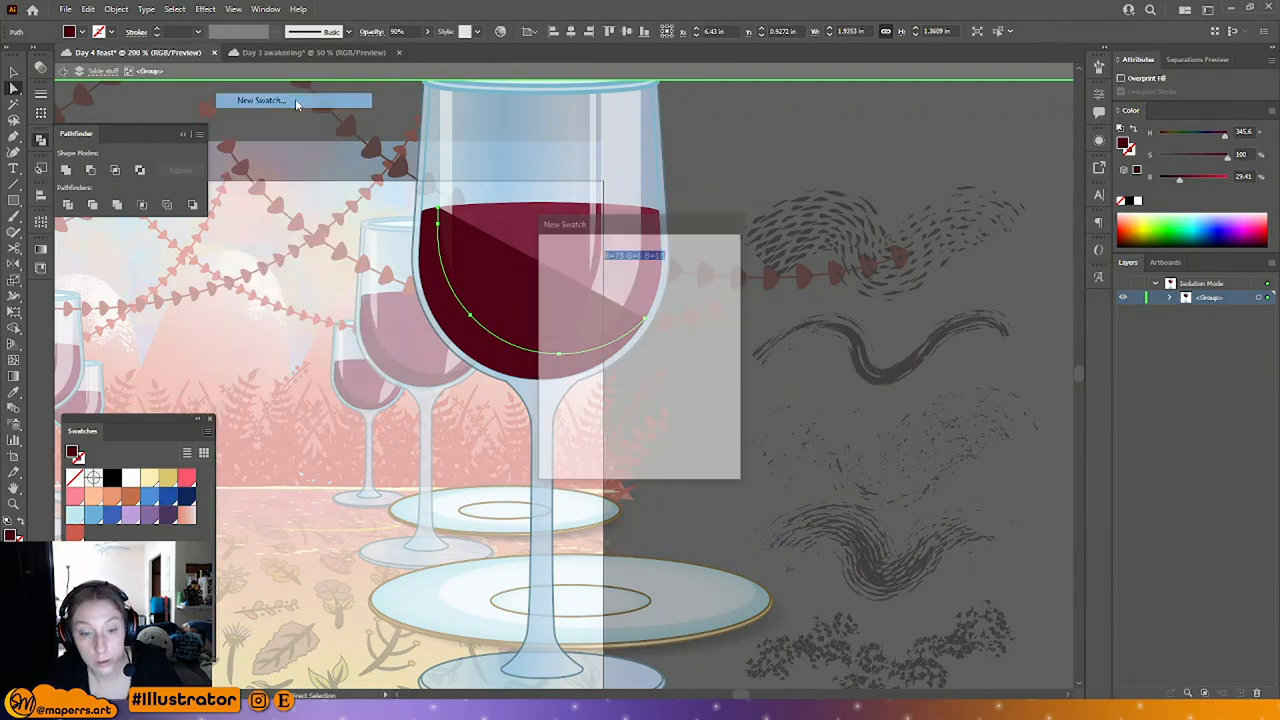
left_click(295, 100)
left_click(648, 453)
left_click(528, 240)
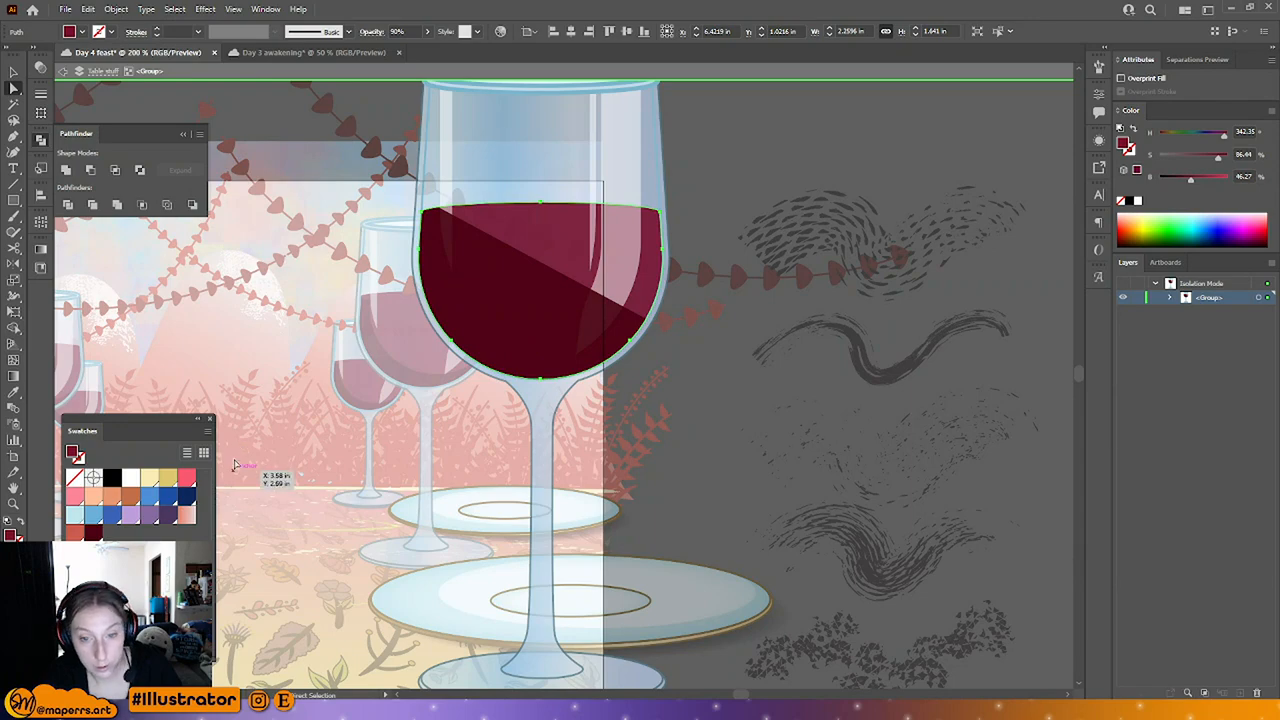
left_click(207, 431)
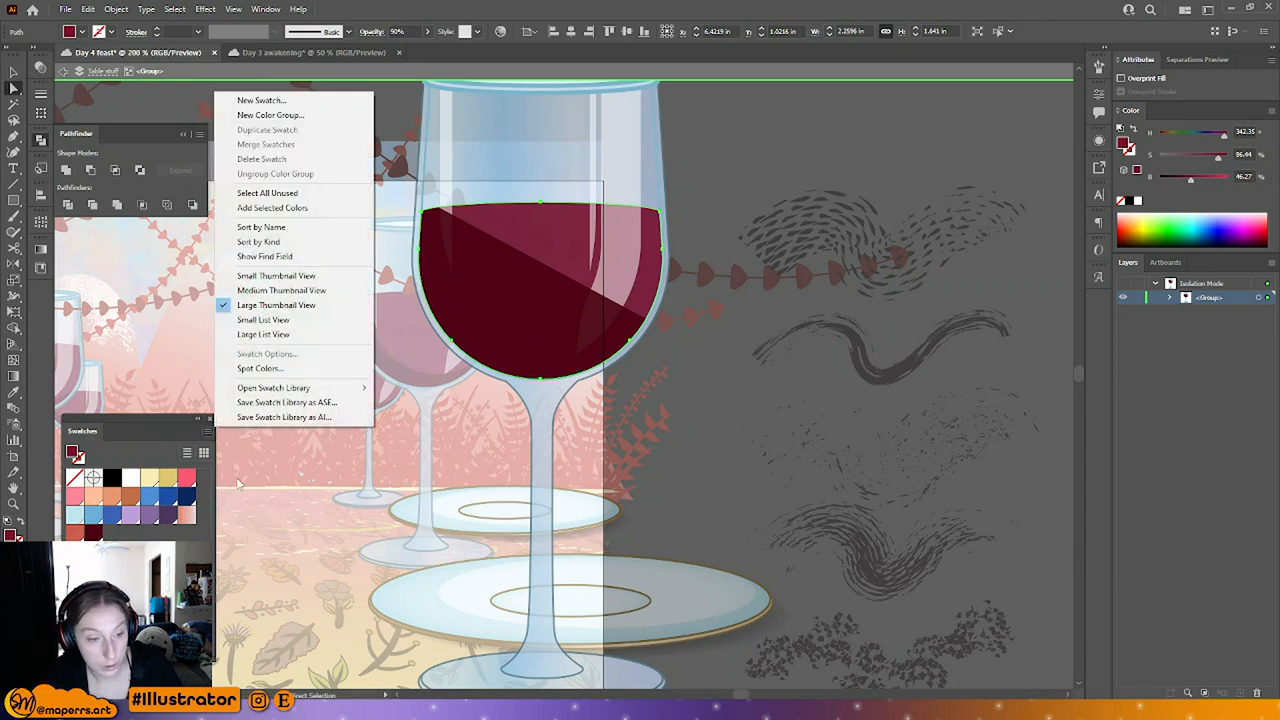
left_click(283, 208)
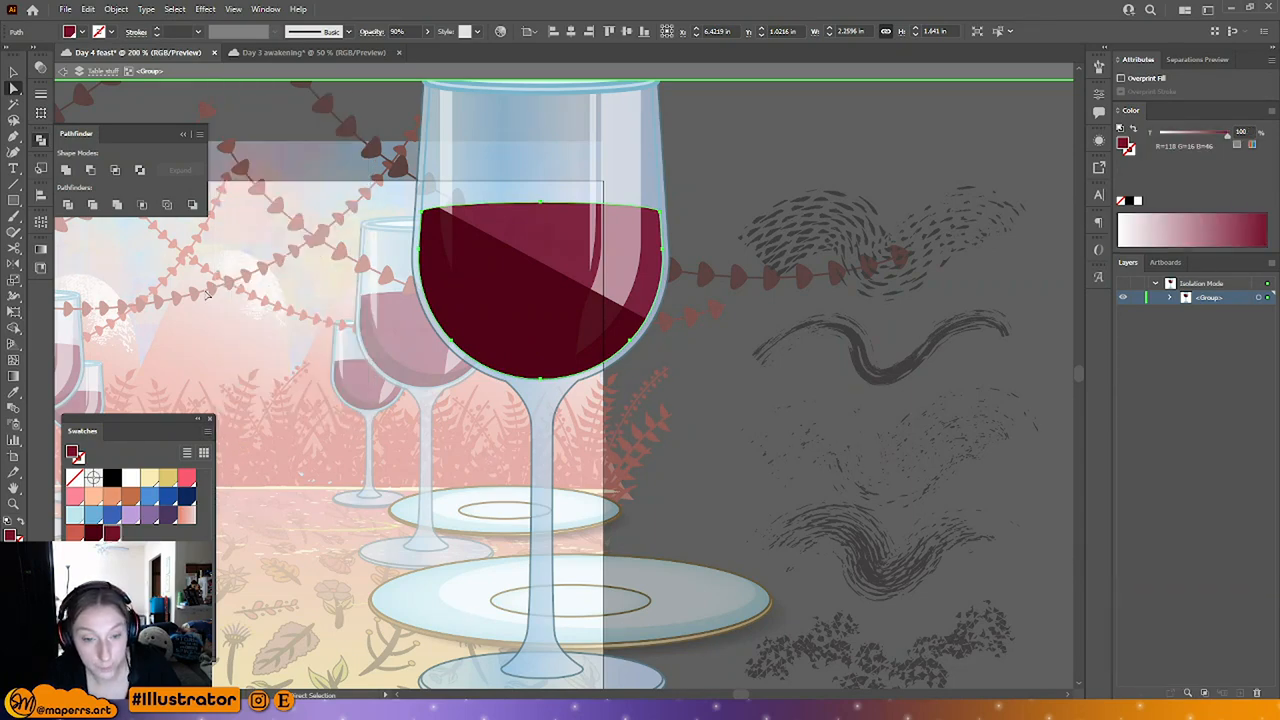
Step: Swap the copied shadow edge's fill to a stroke, apply a rough textured art brush and leave isolation
left_click(515, 275)
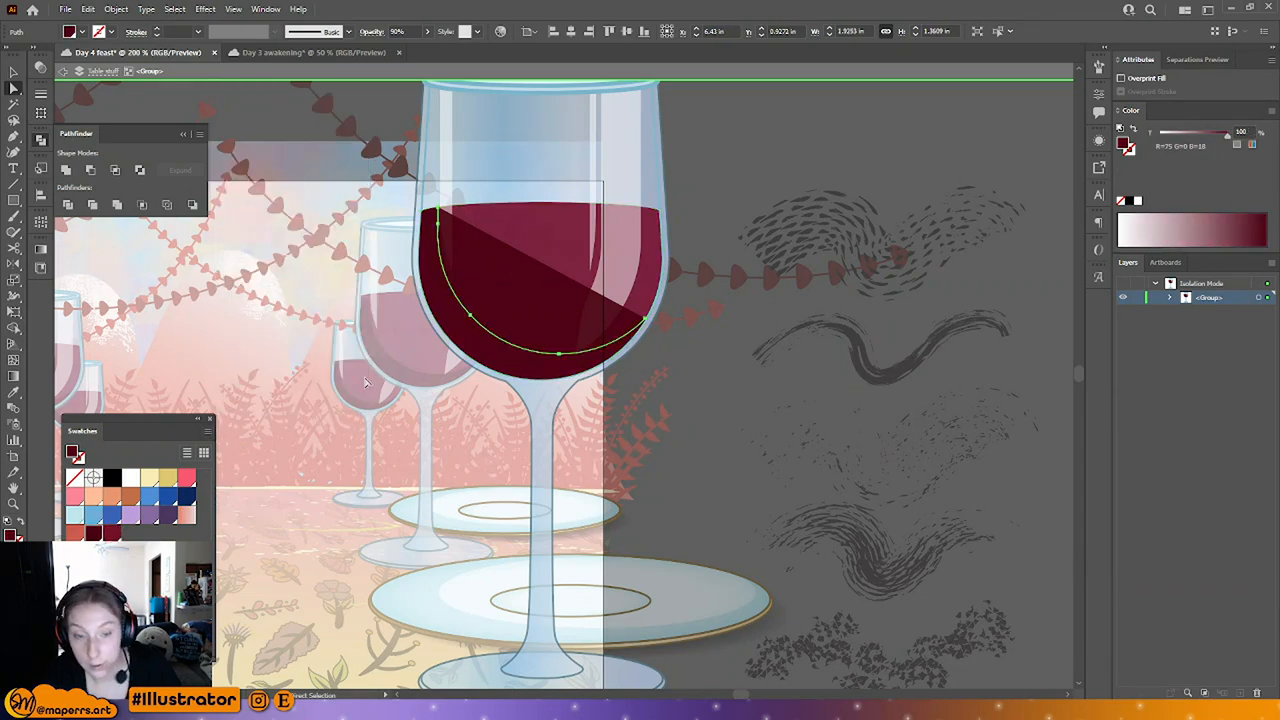
left_click(20, 525)
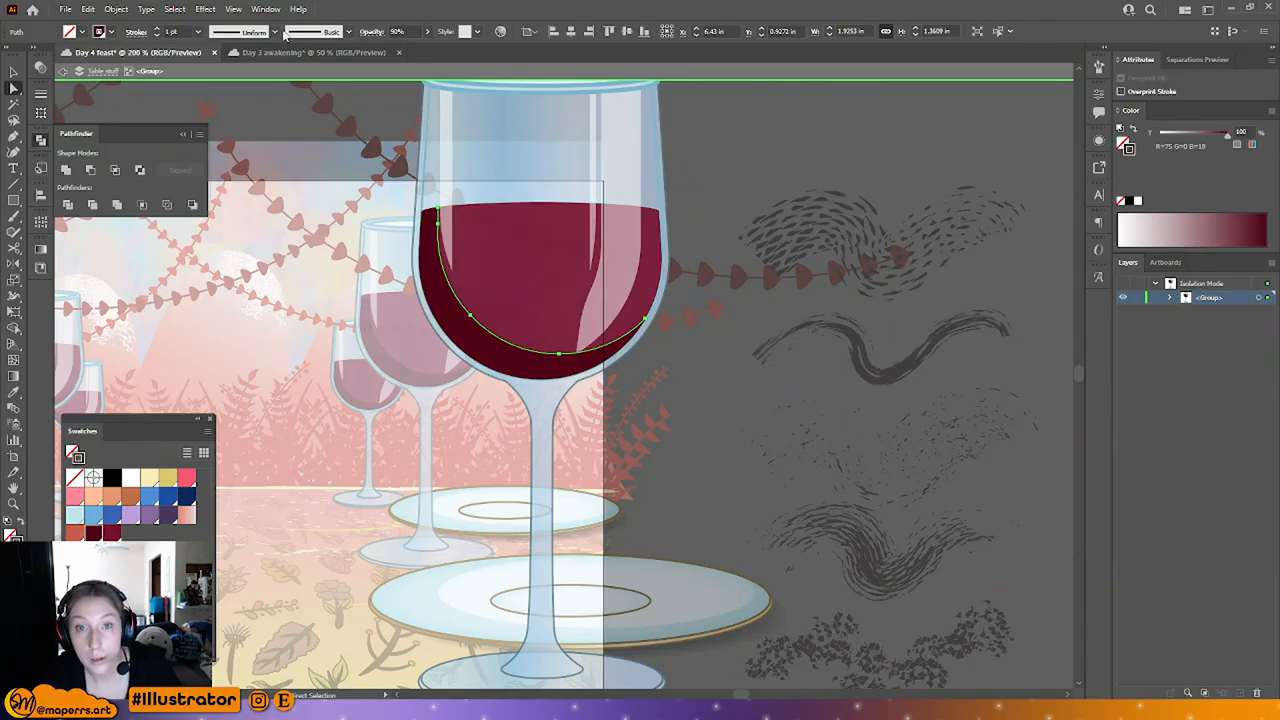
left_click(275, 32)
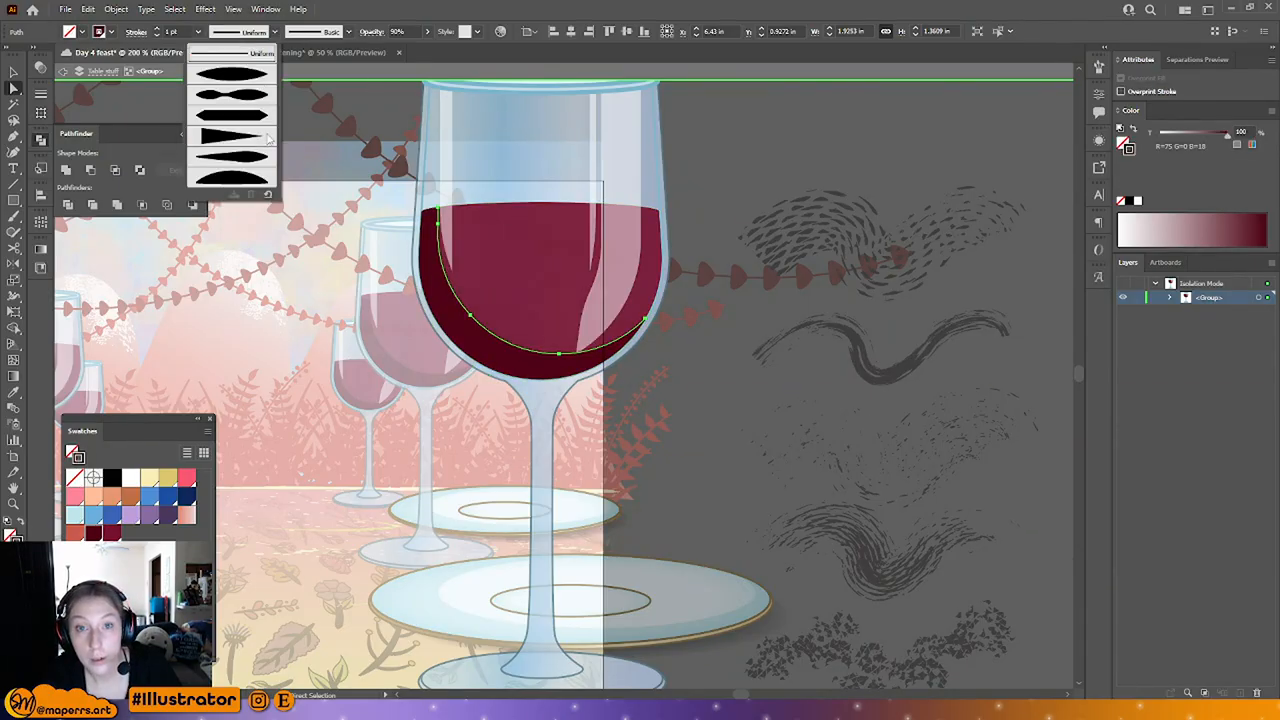
left_click(346, 32)
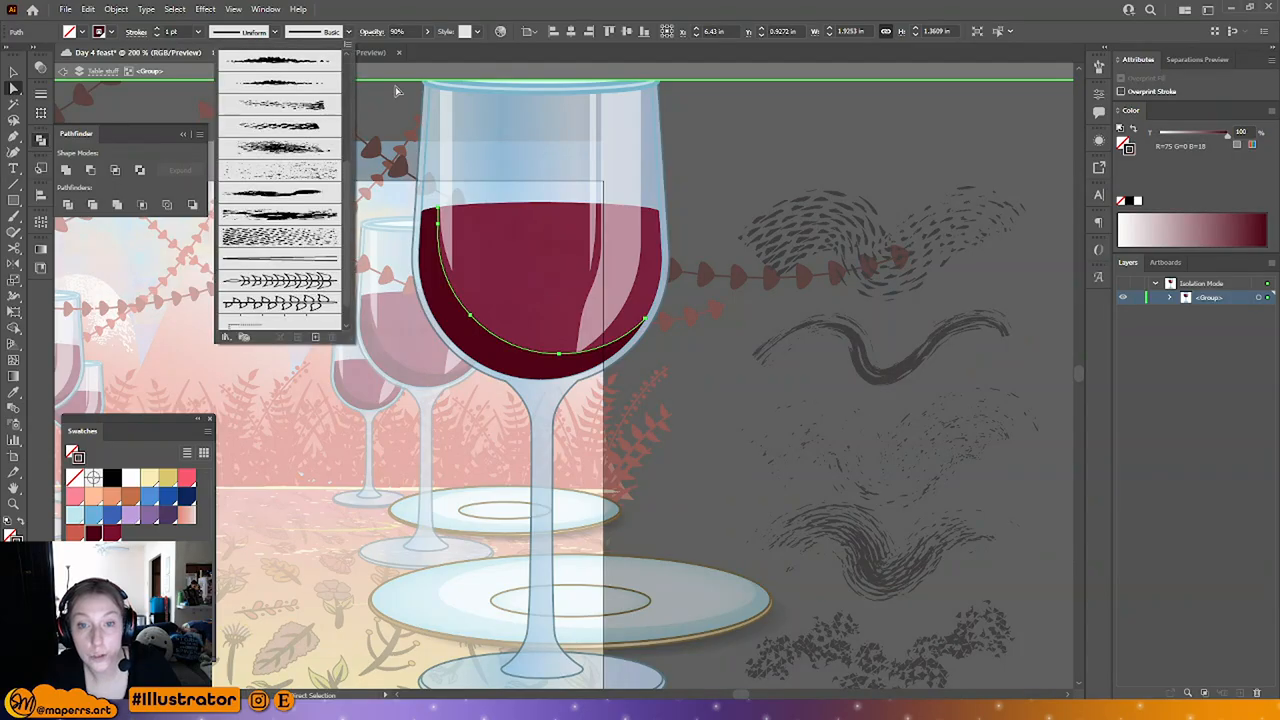
scroll(290, 160, "up", 5)
left_click(283, 251)
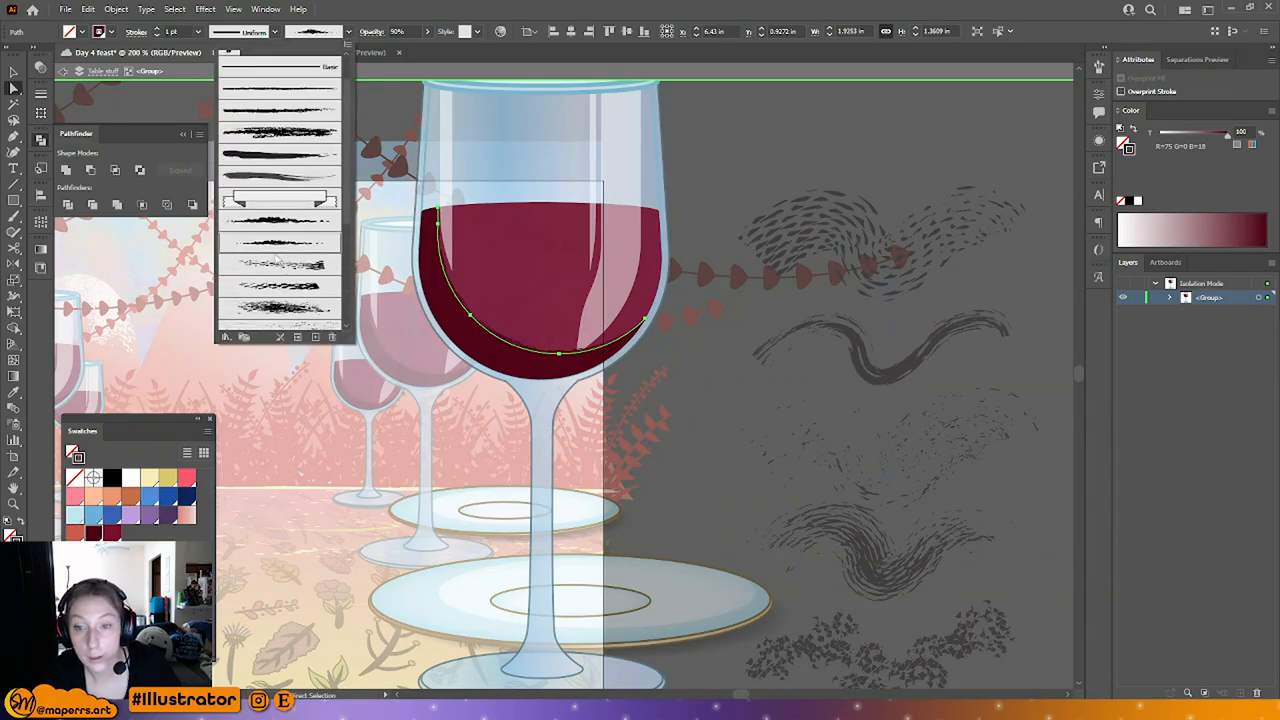
left_click(738, 196)
left_click(735, 151)
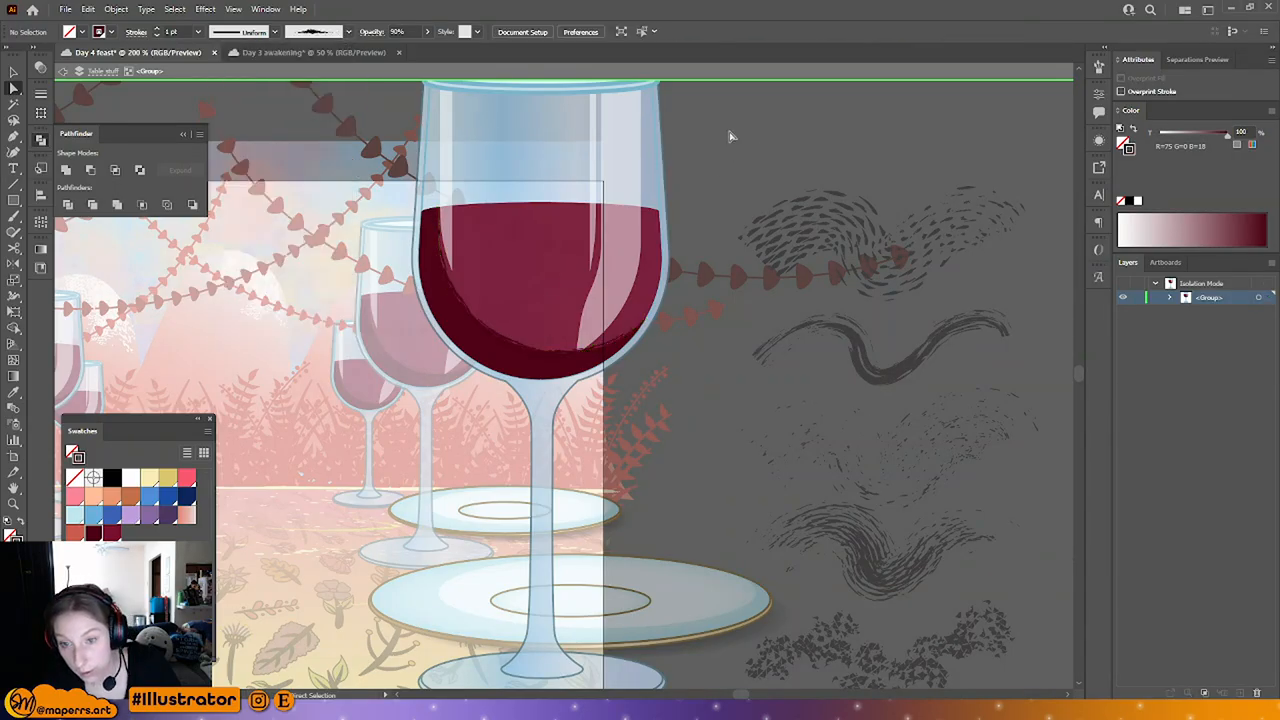
double_click(730, 137)
Step: Isolate the large wine glass again and paste a copy of its wide highlight's outer edge in front
left_click(523, 251)
left_click(13, 73)
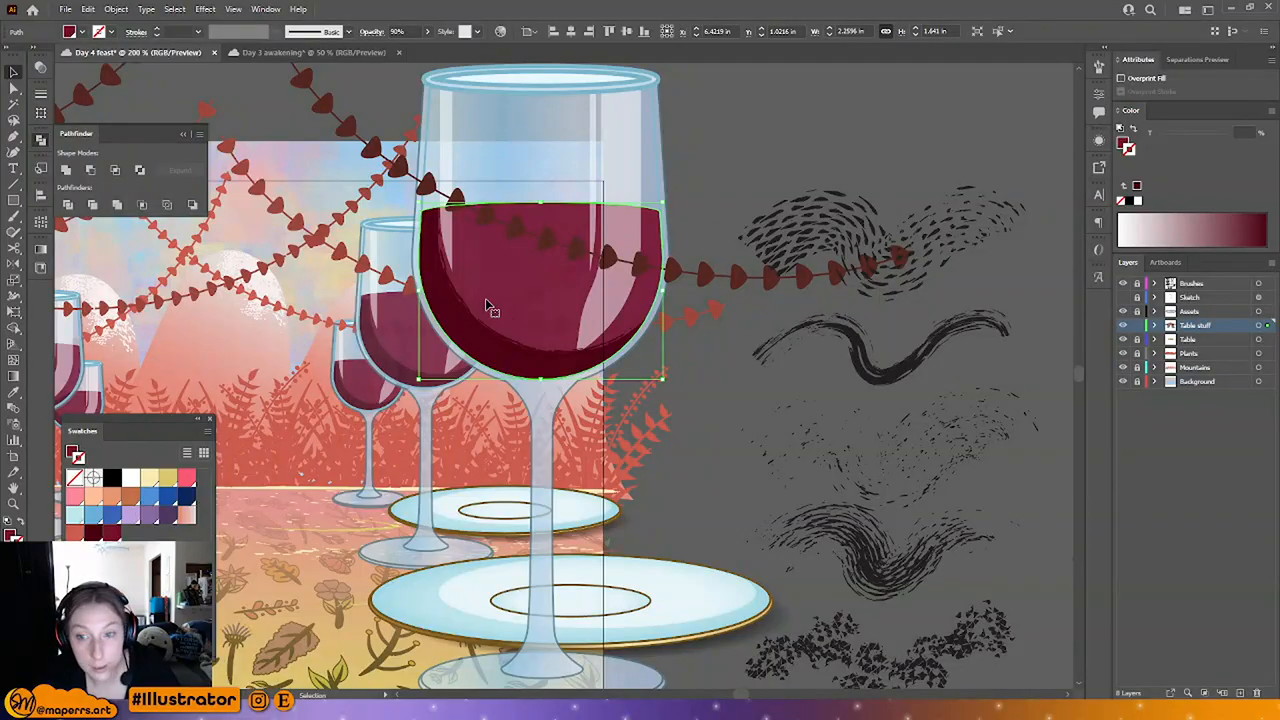
double_click(510, 305)
left_click(15, 87)
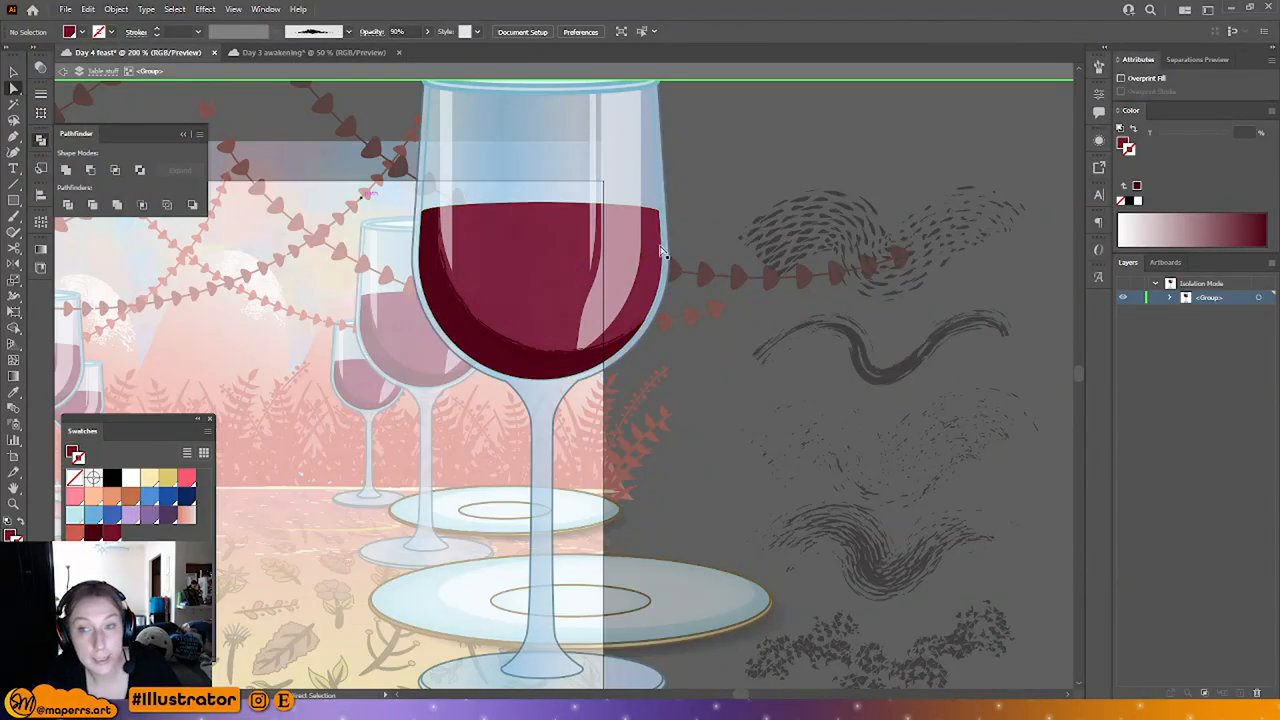
left_click(642, 241)
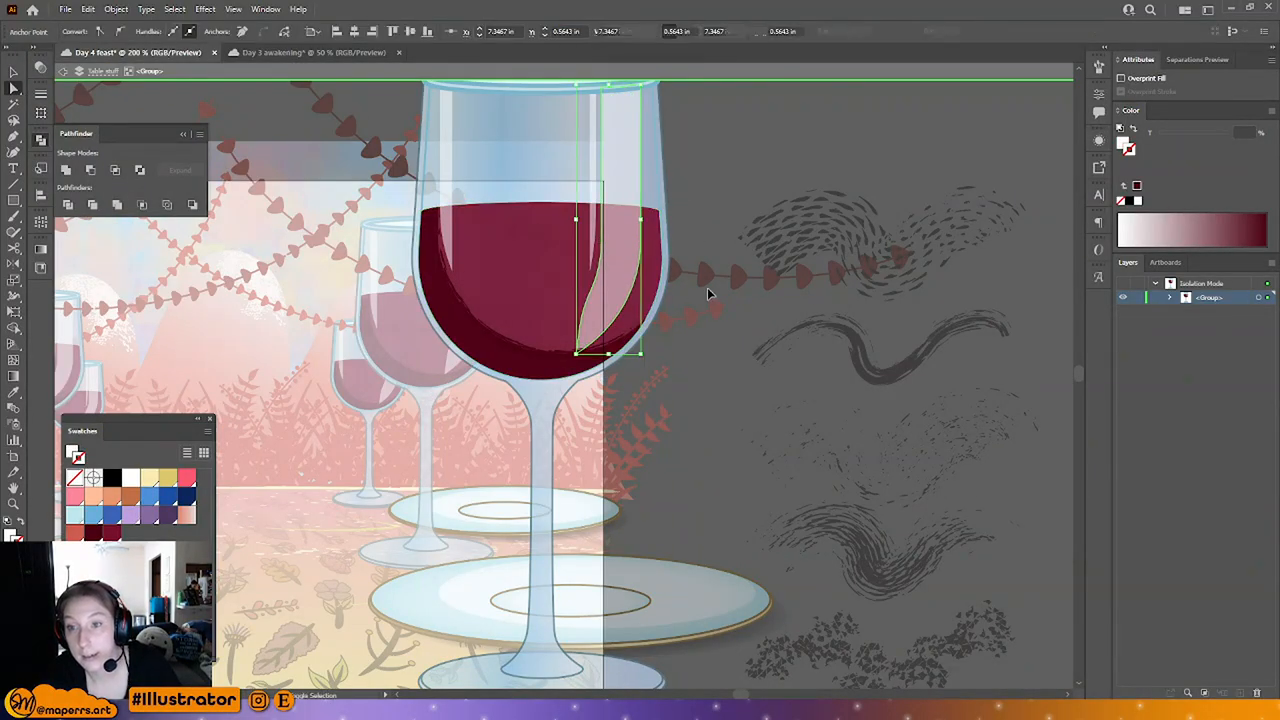
key("Delete")
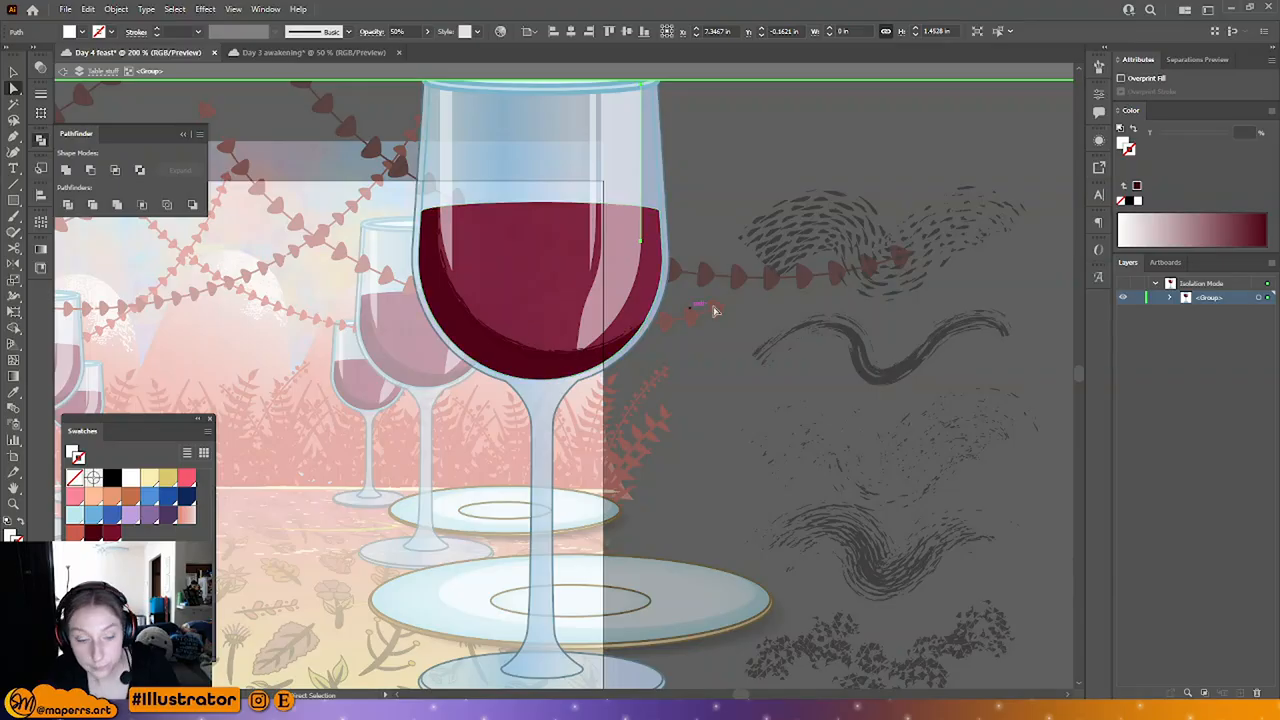
key("ctrl+z")
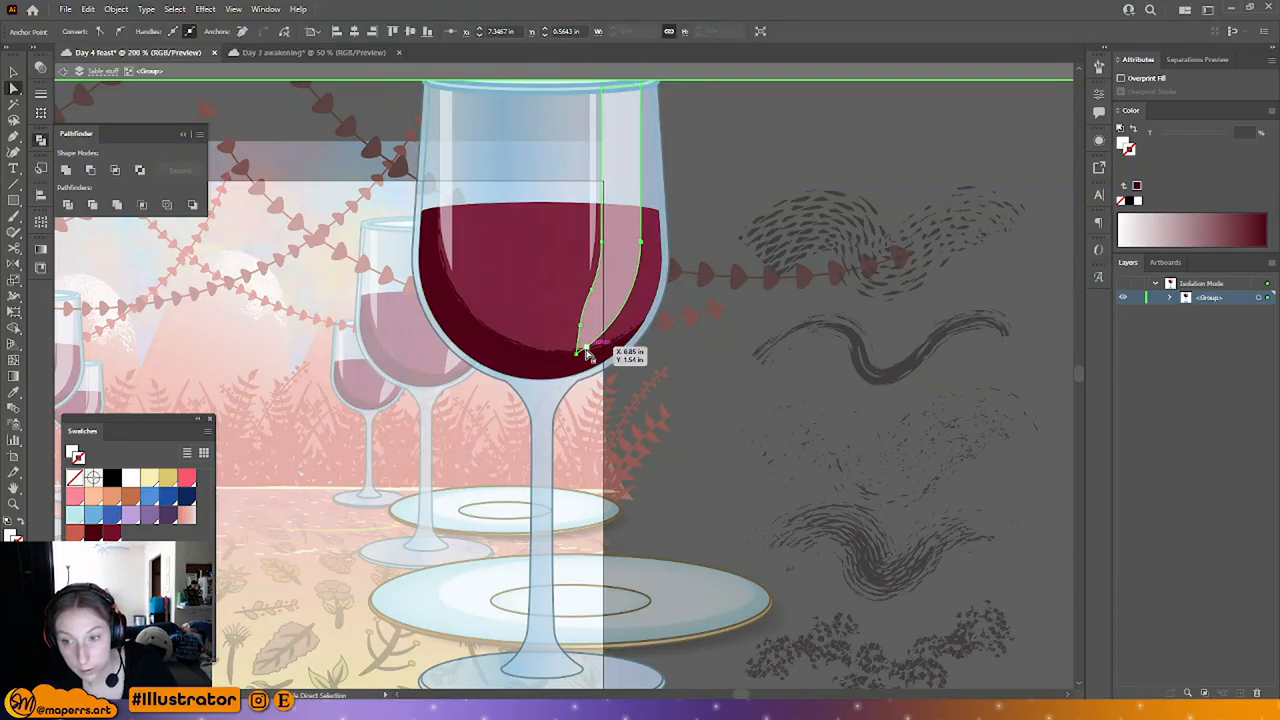
key("ctrl+z")
key("Delete")
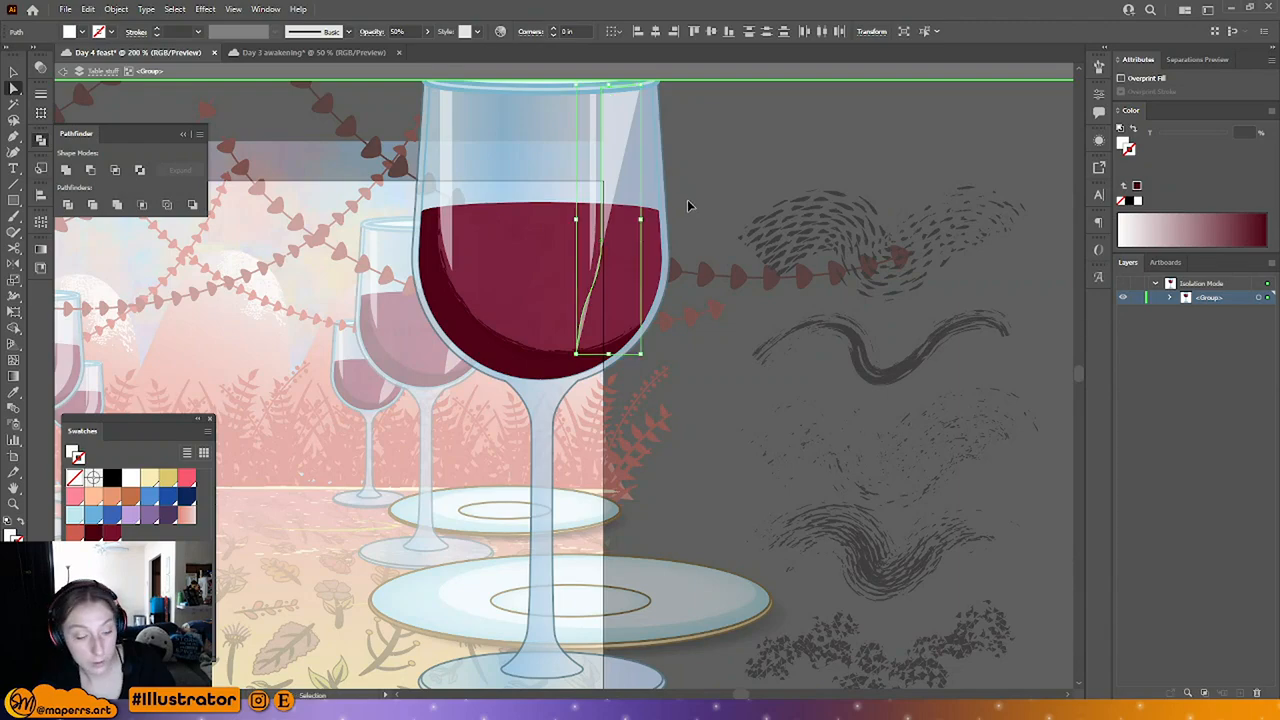
key("ctrl+z")
key("Delete")
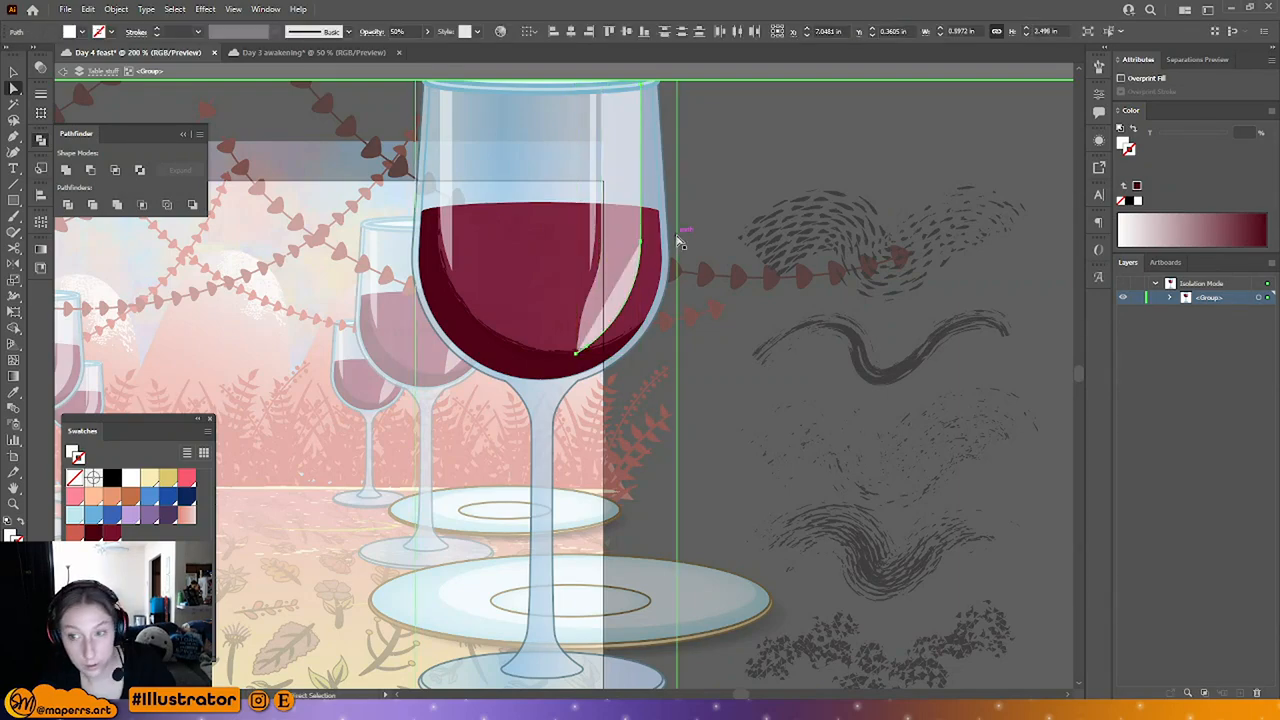
Step: Isolate the nested highlight group, copy the wide highlight's outer edge in front and swap its white fill to a stroke
key("v")
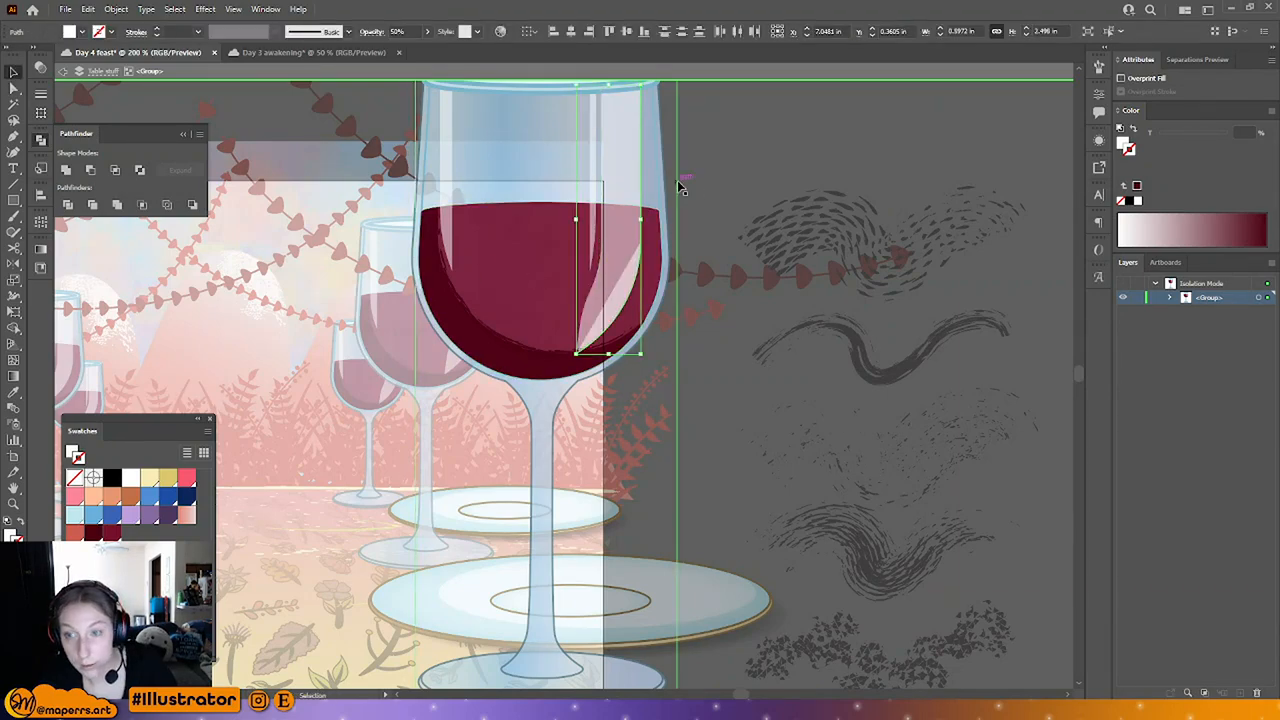
key("ctrl+c")
double_click(646, 177)
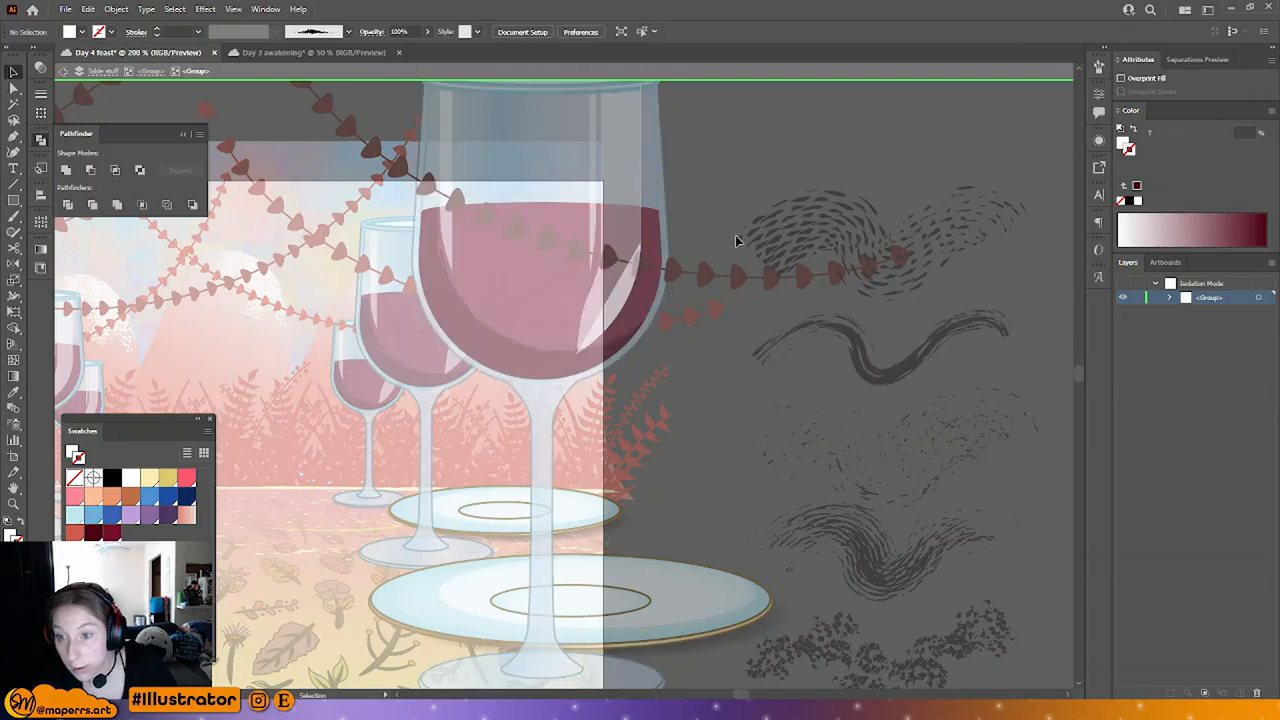
left_click(13, 88)
left_click(637, 250)
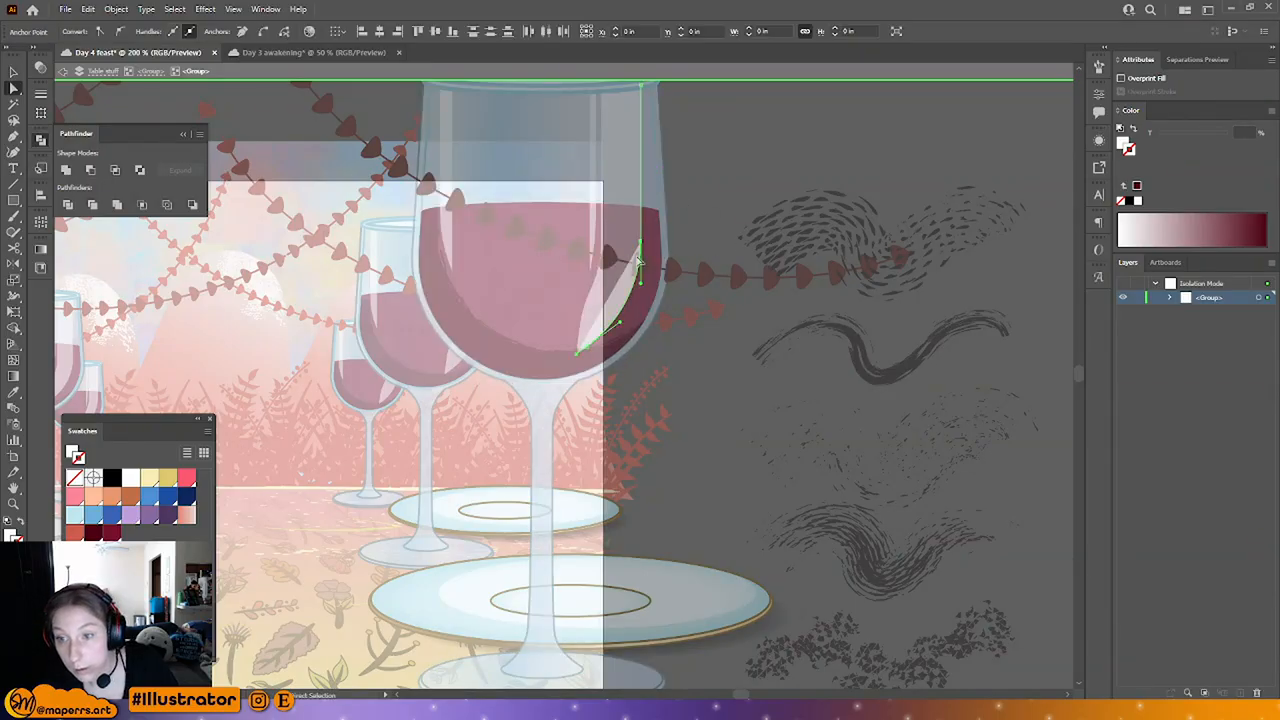
right_click(647, 254)
left_click(720, 365)
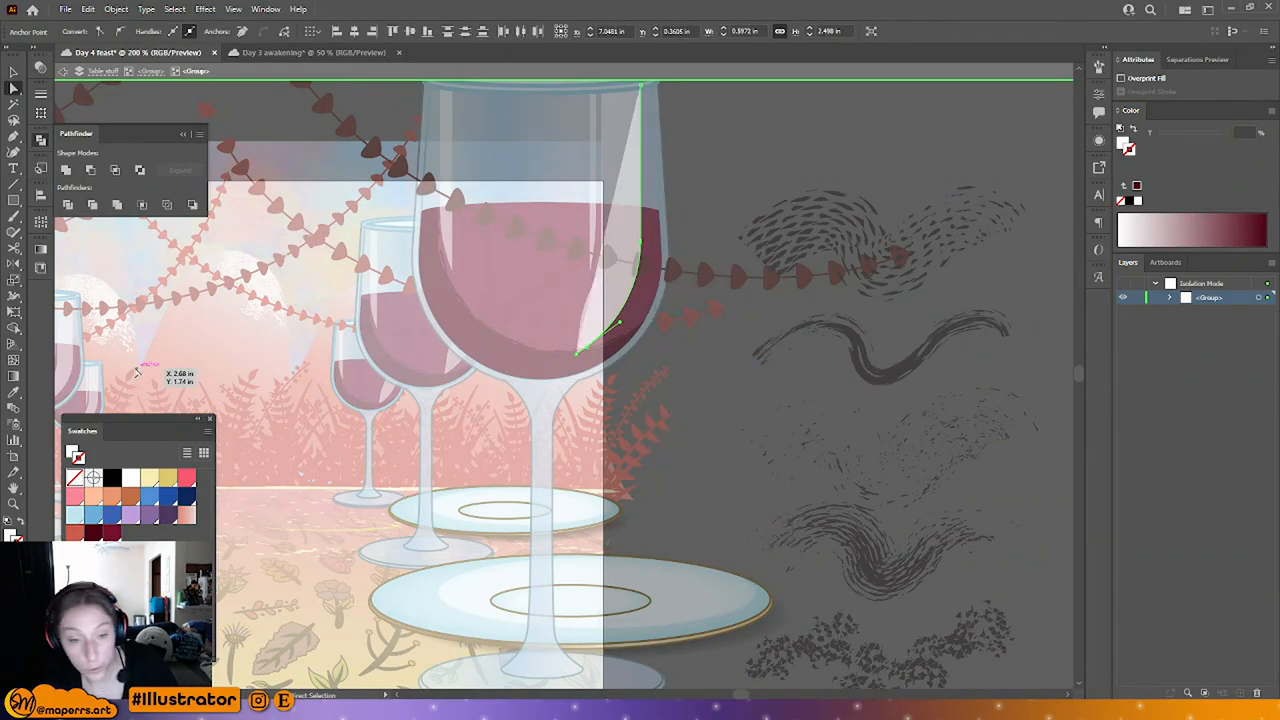
left_click(24, 526)
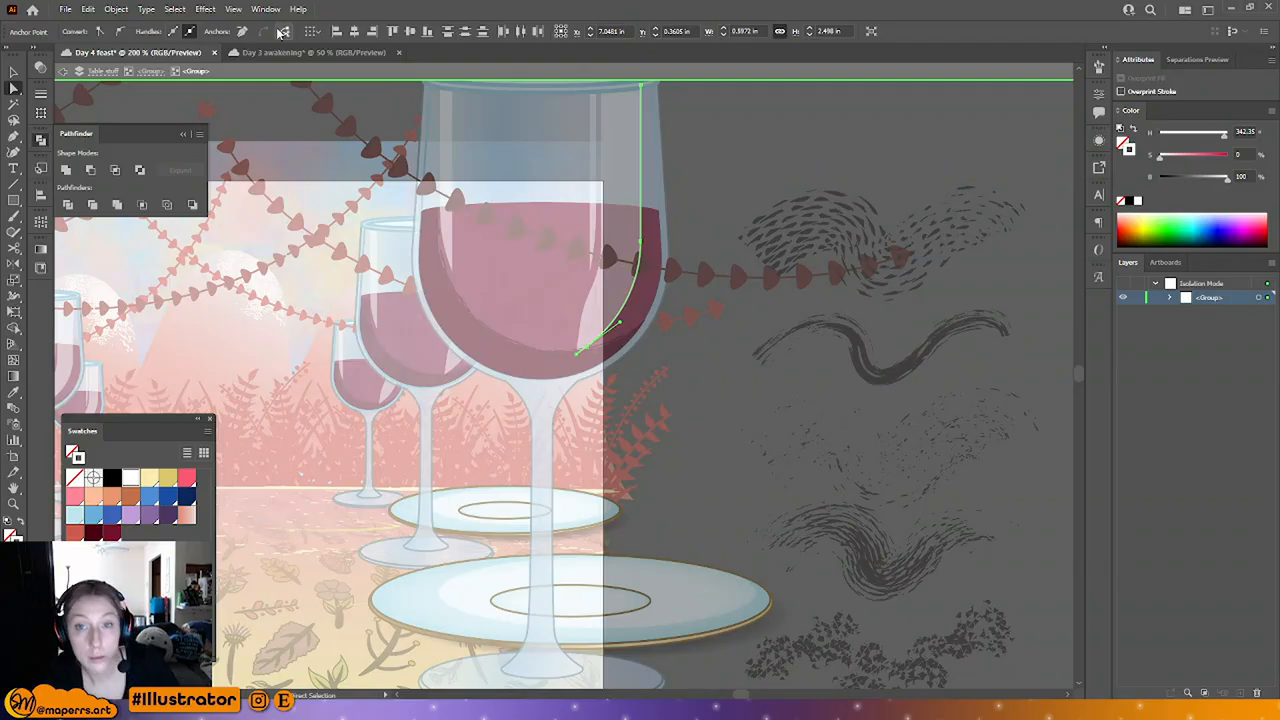
Step: Apply a rough textured art brush at 0.5 pt to the wide highlight's copied edge and leave isolation
left_click(13, 72)
left_click(640, 145)
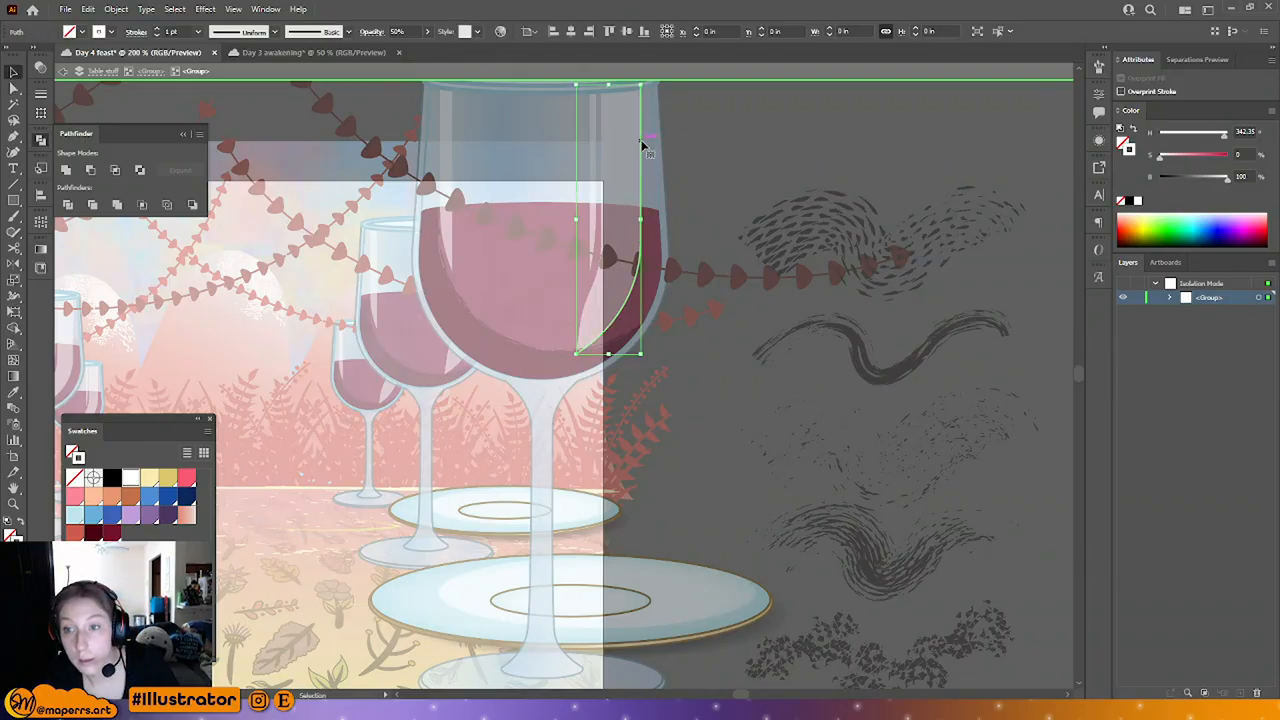
left_click(346, 31)
left_click(299, 239)
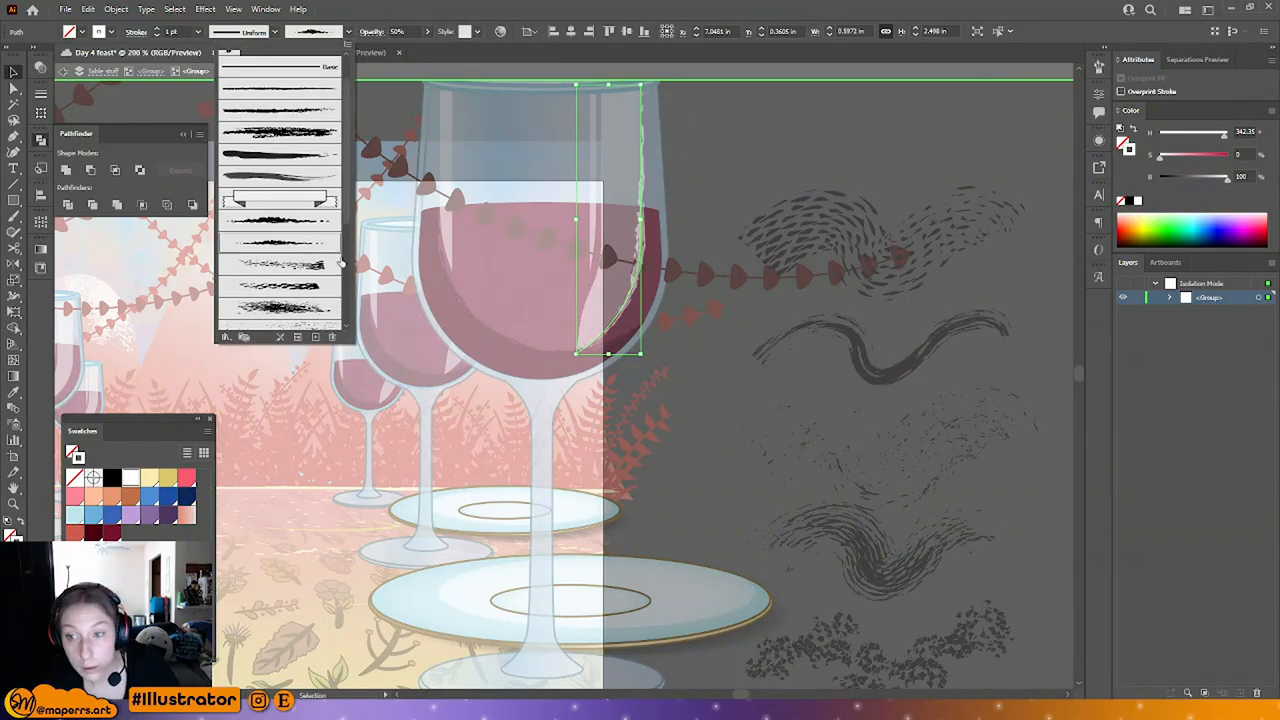
left_click(197, 33)
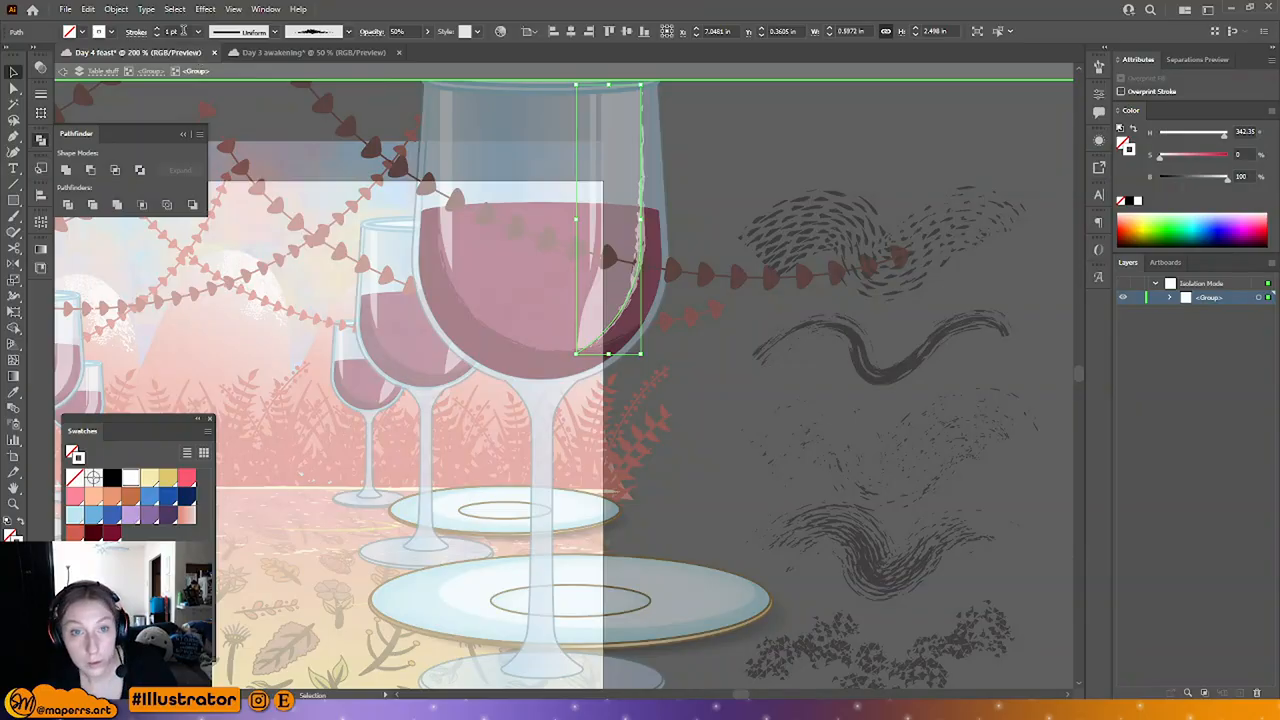
left_click(176, 31)
type(".5")
key("Return")
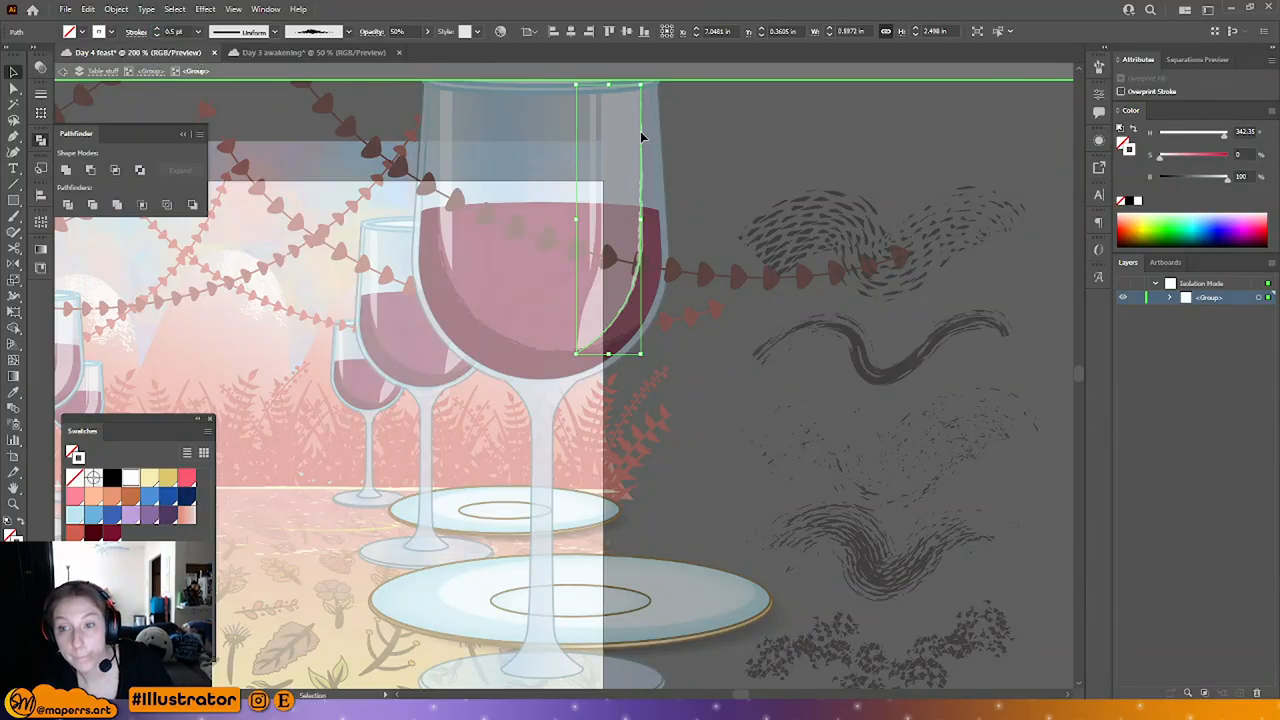
left_click(715, 174)
double_click(714, 127)
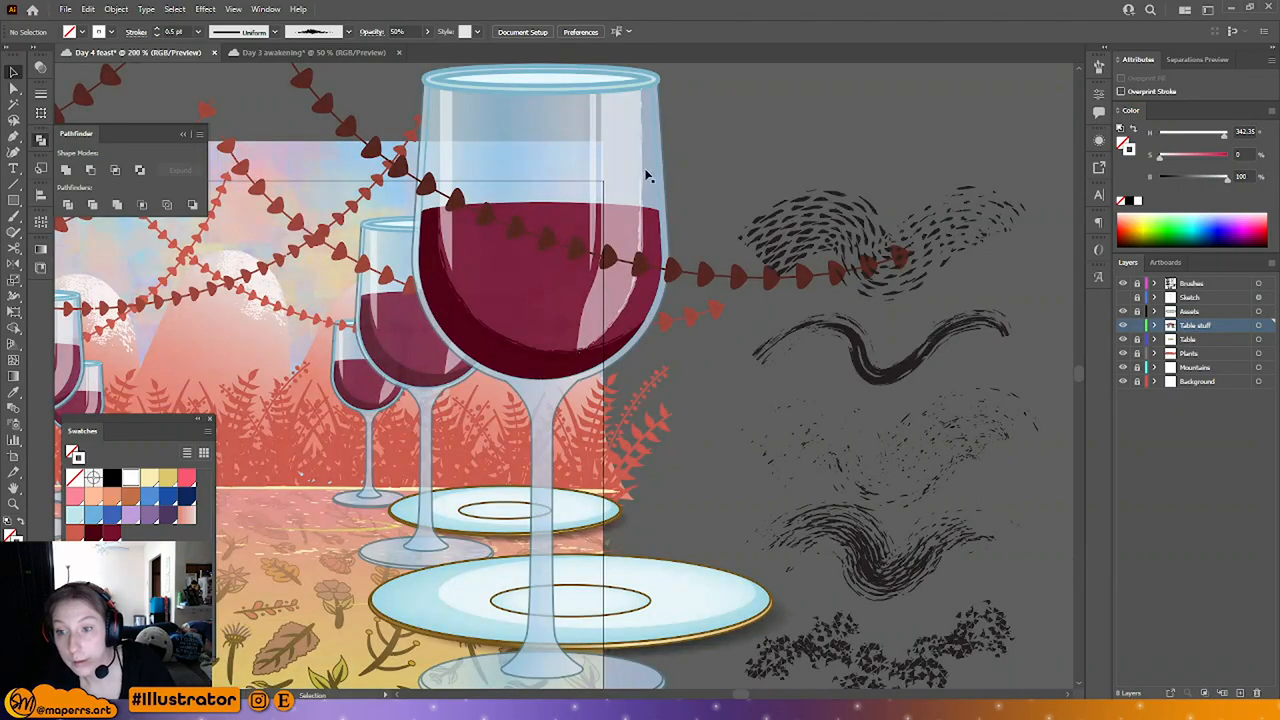
Step: Examine the large glass's textured highlight edge against the whole feast illustration and up close
left_click(12, 87)
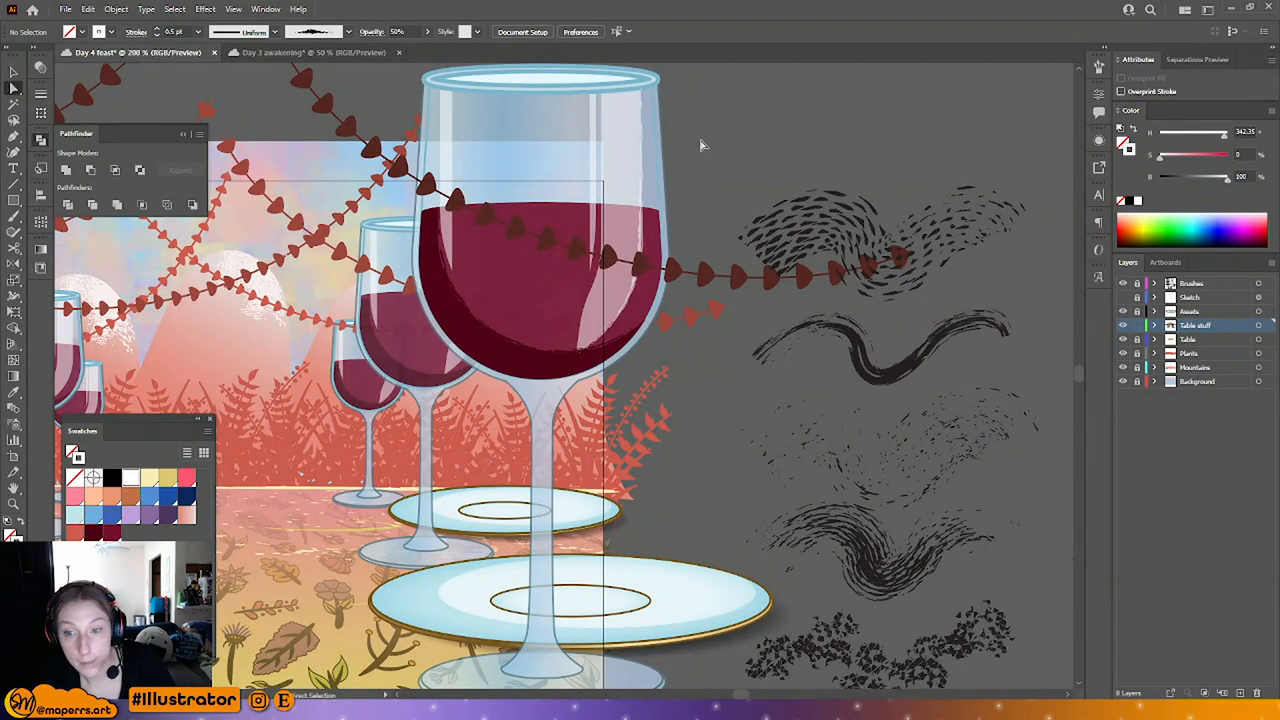
scroll(715, 148, "down", 3)
scroll(740, 170, "down", 3)
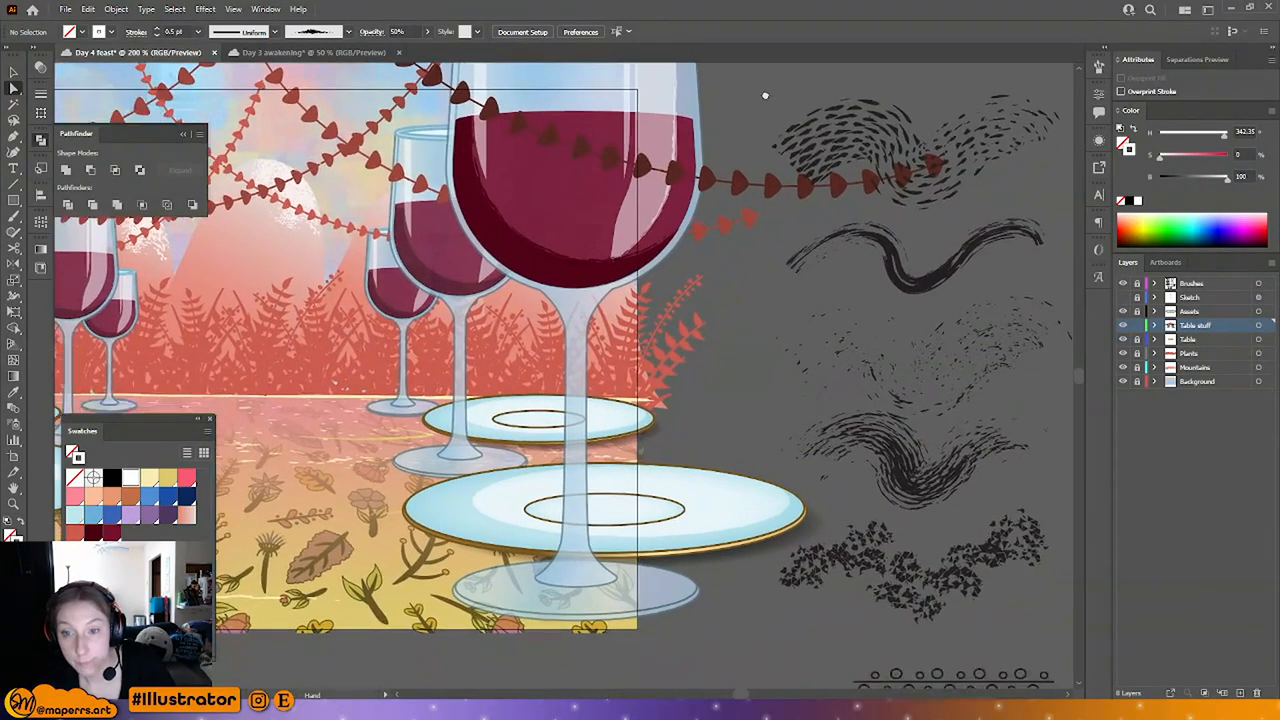
scroll(785, 330, "down", 2)
key("ctrl+minus")
key("ctrl+minus")
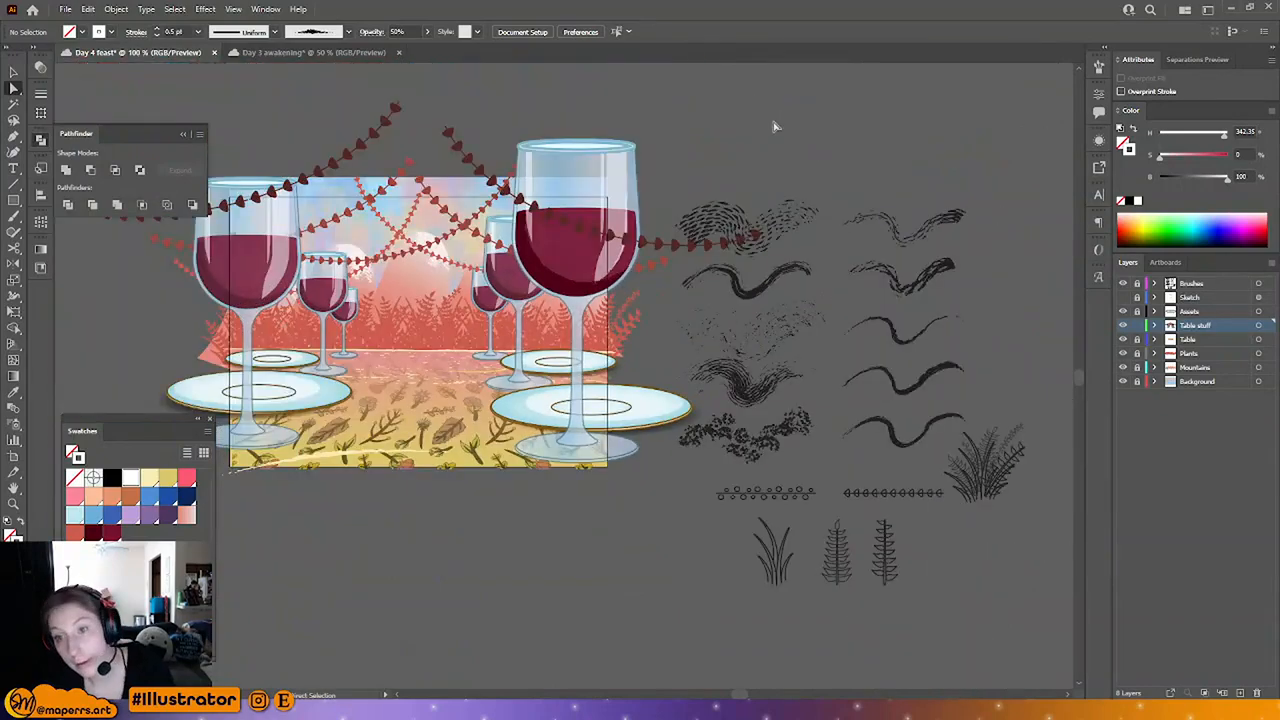
key("ctrl+plus")
key("ctrl+plus")
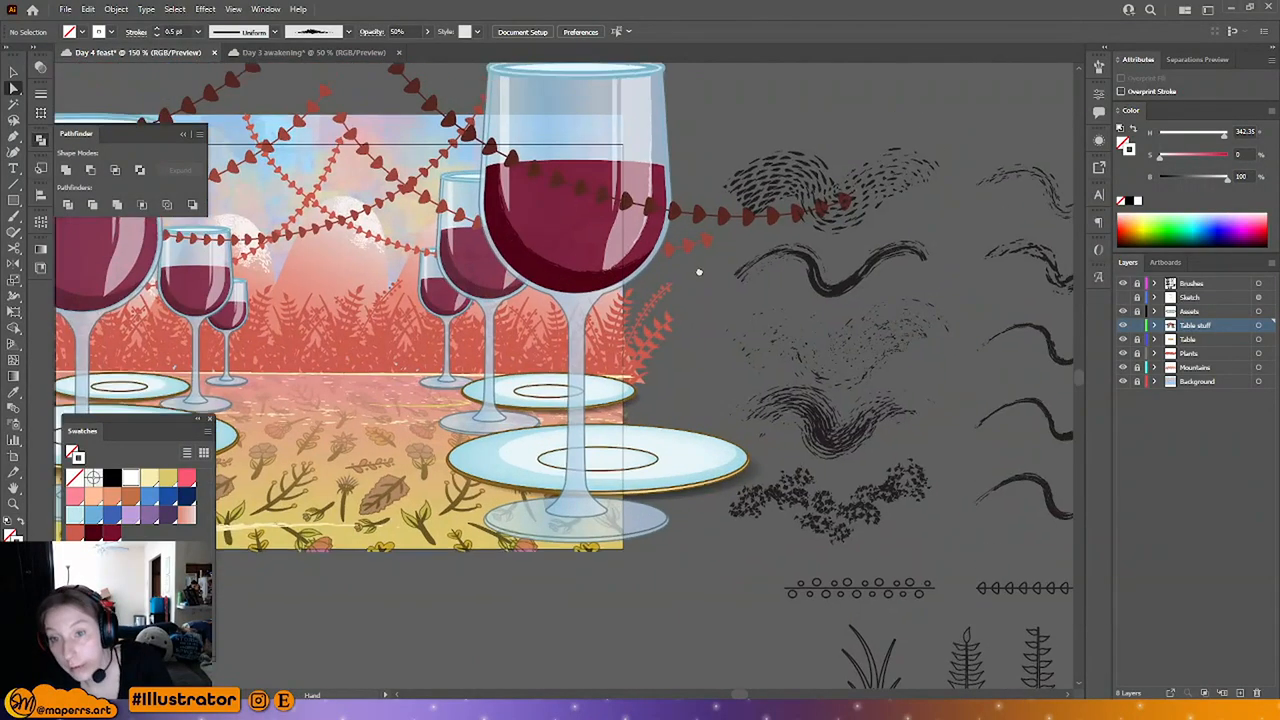
scroll(698, 323, "up", 2)
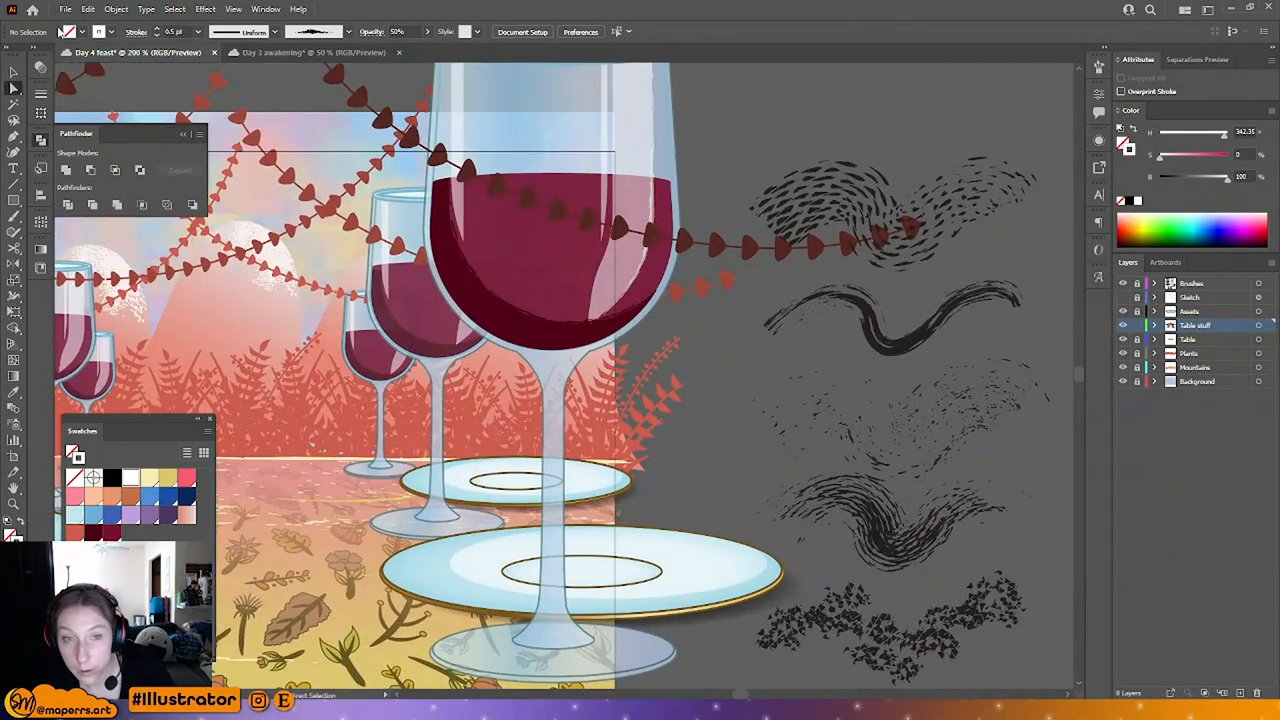
Step: Isolate the large wine glass and copy the outer edge of its narrow left highlight in front
key("v")
double_click(458, 113)
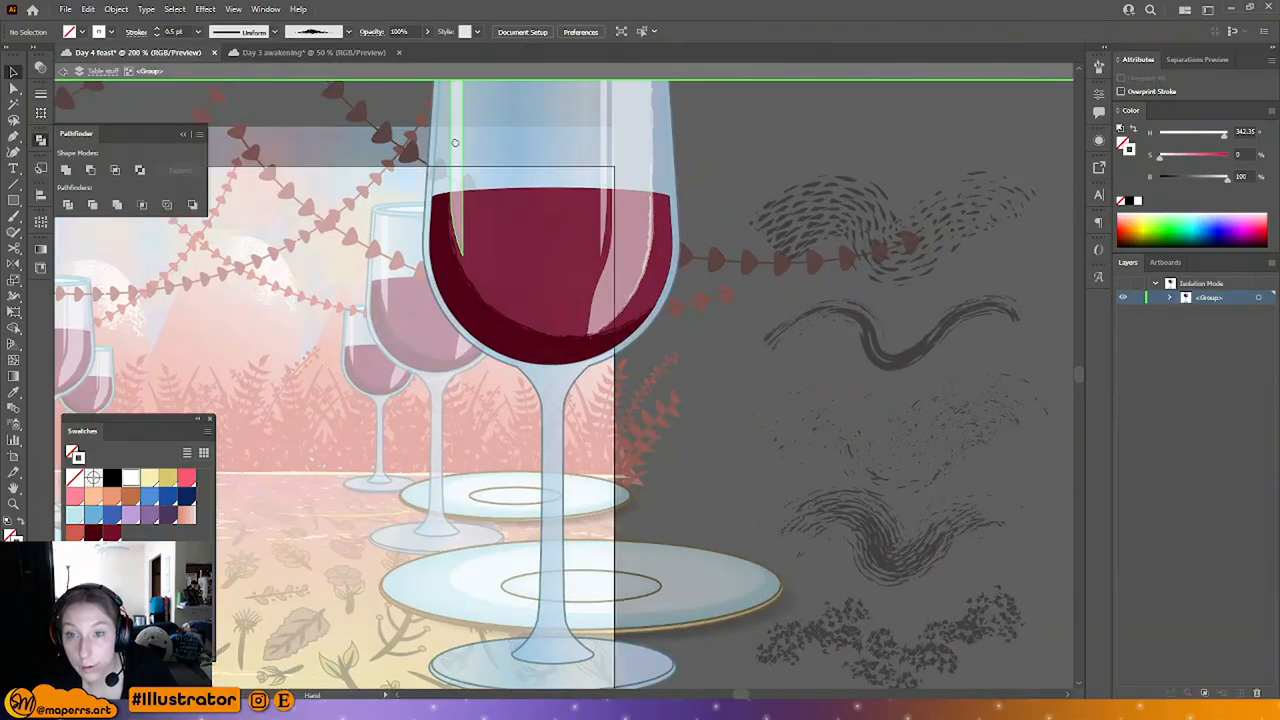
scroll(456, 130, "up", 1)
left_click(454, 155)
left_click(13, 90)
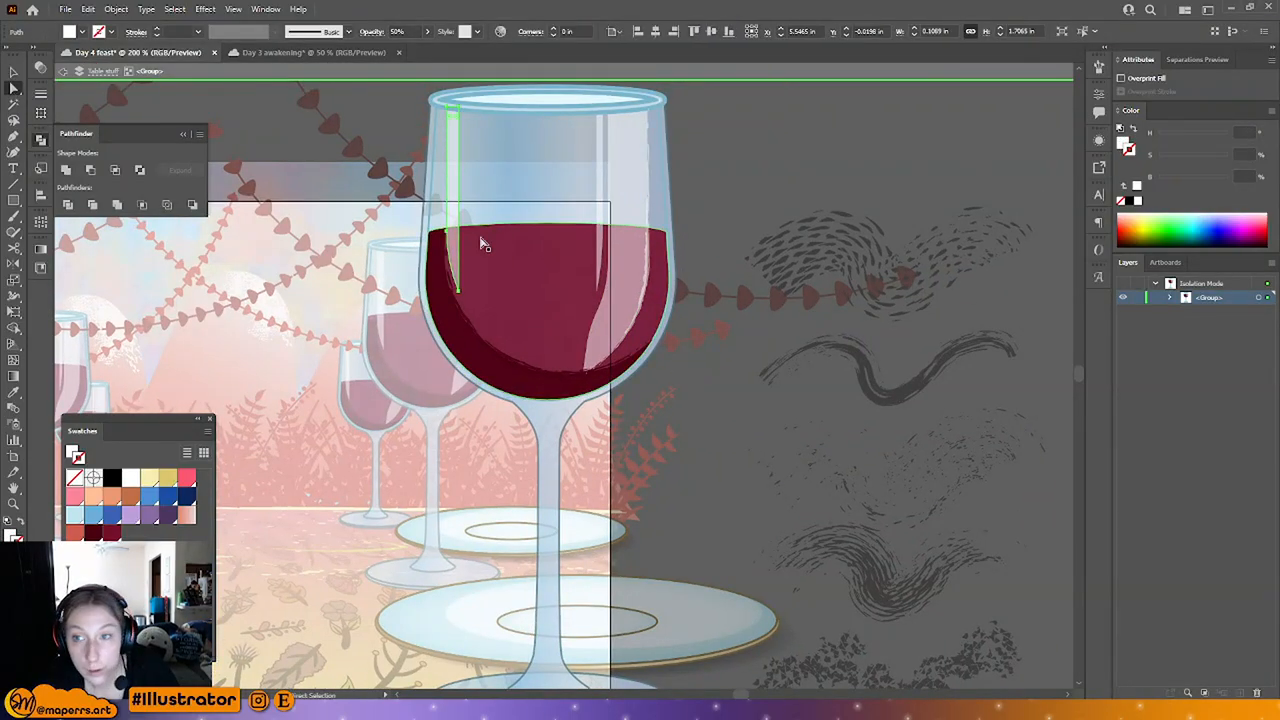
left_click(499, 250)
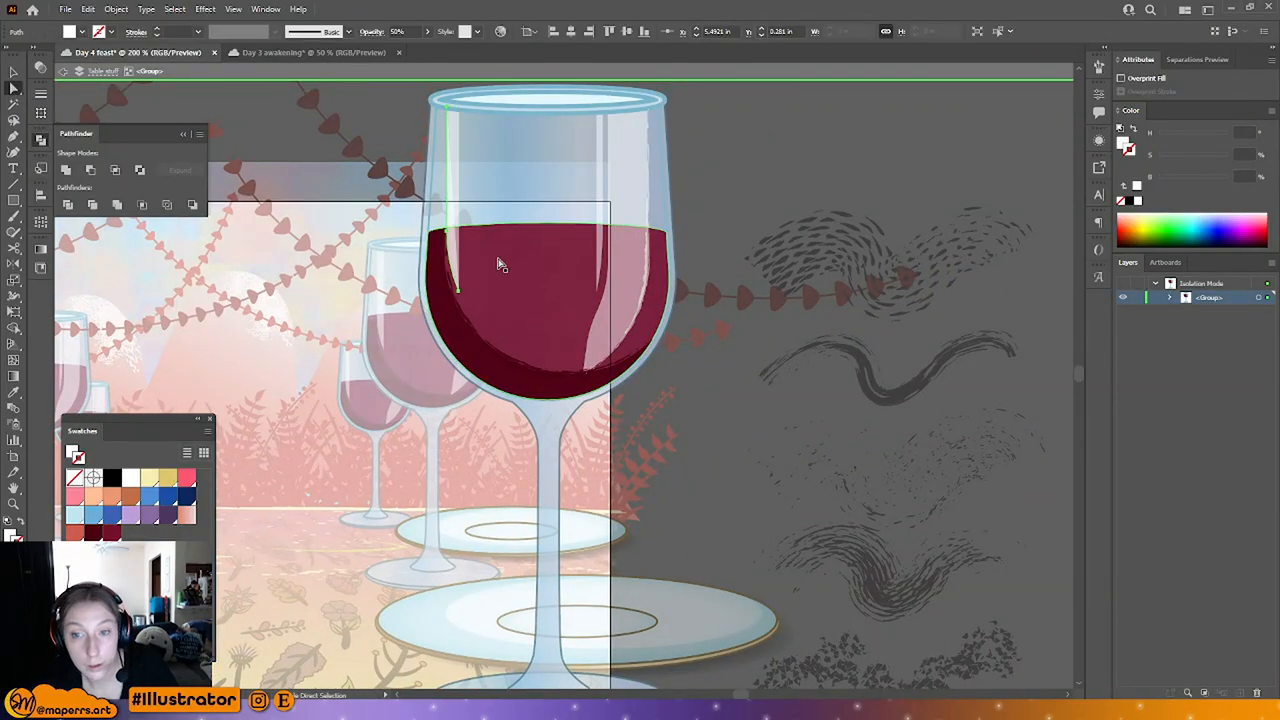
left_click(457, 255)
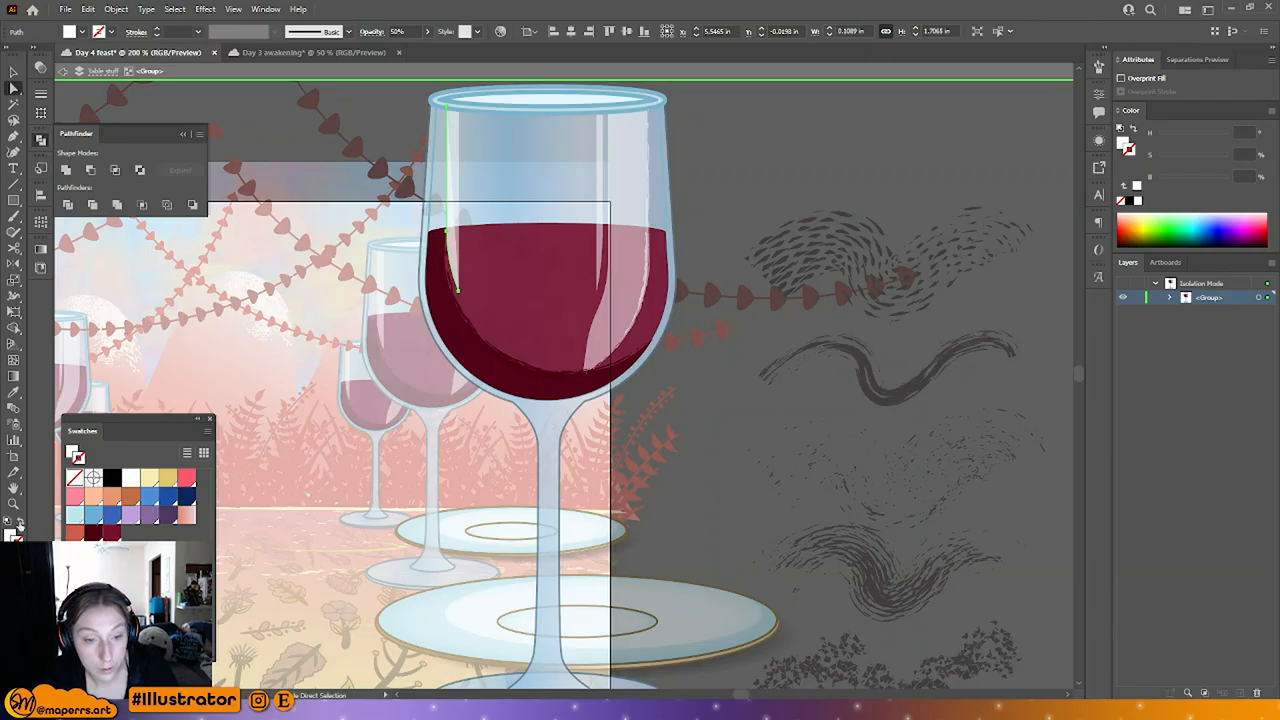
Step: Swap the copied narrow highlight edge's fill to a stroke, apply the rough textured art brush at 0.51 pt and leave isolation
left_click(18, 523)
left_click(349, 32)
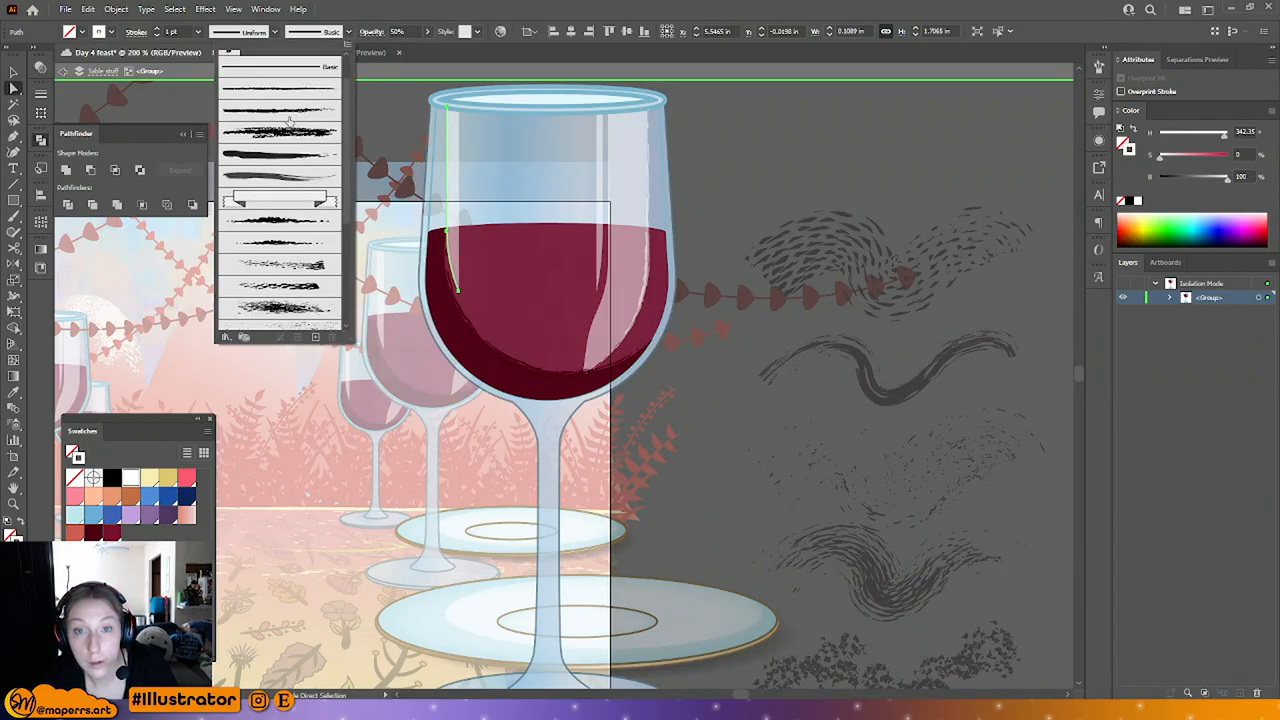
left_click(279, 242)
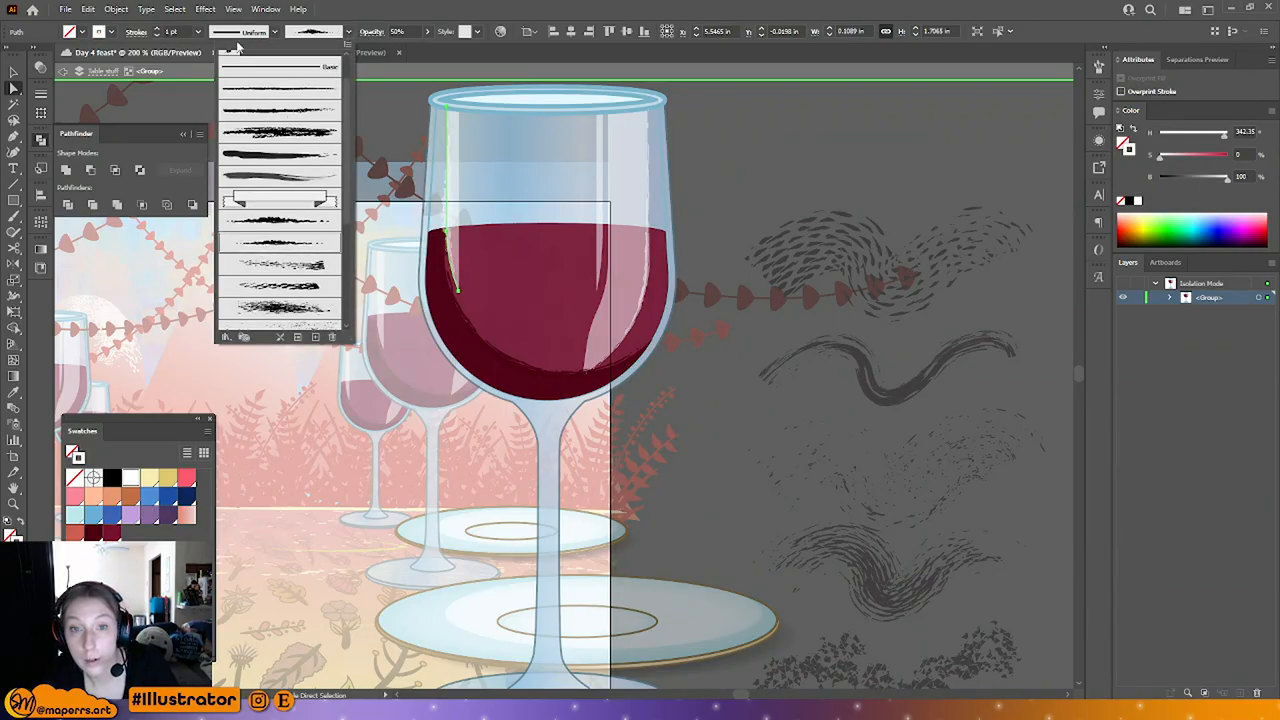
left_click_drag(191, 32, 98, 33)
type(".5")
key("Return")
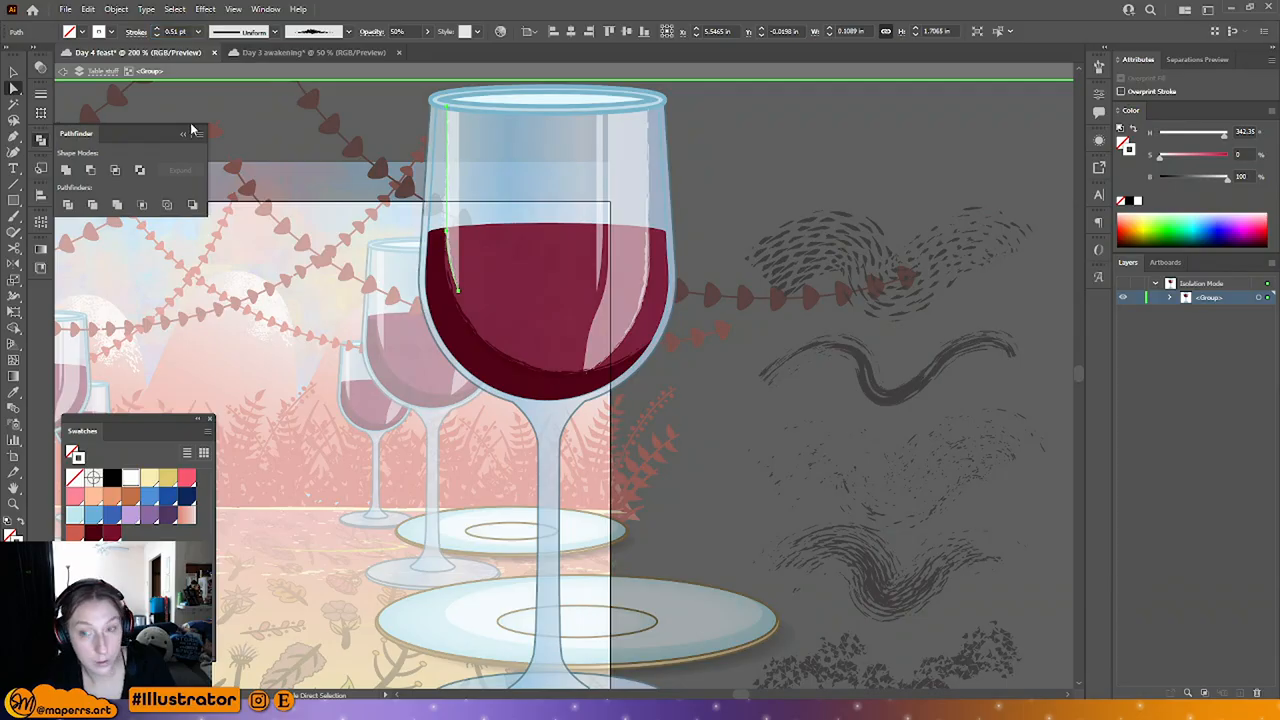
left_click(738, 168)
left_click(14, 72)
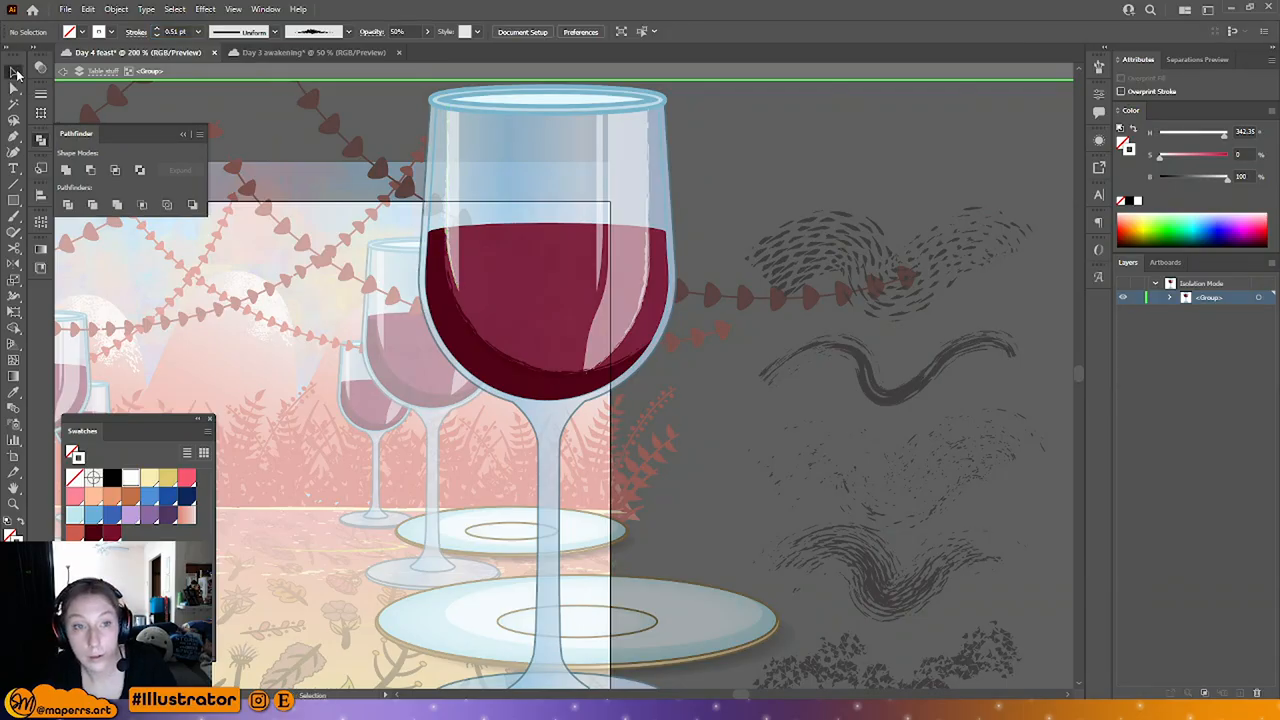
double_click(738, 150)
Step: Isolate the large wine glass and its nested glass-body group to work on the foot
key("ctrl+minus")
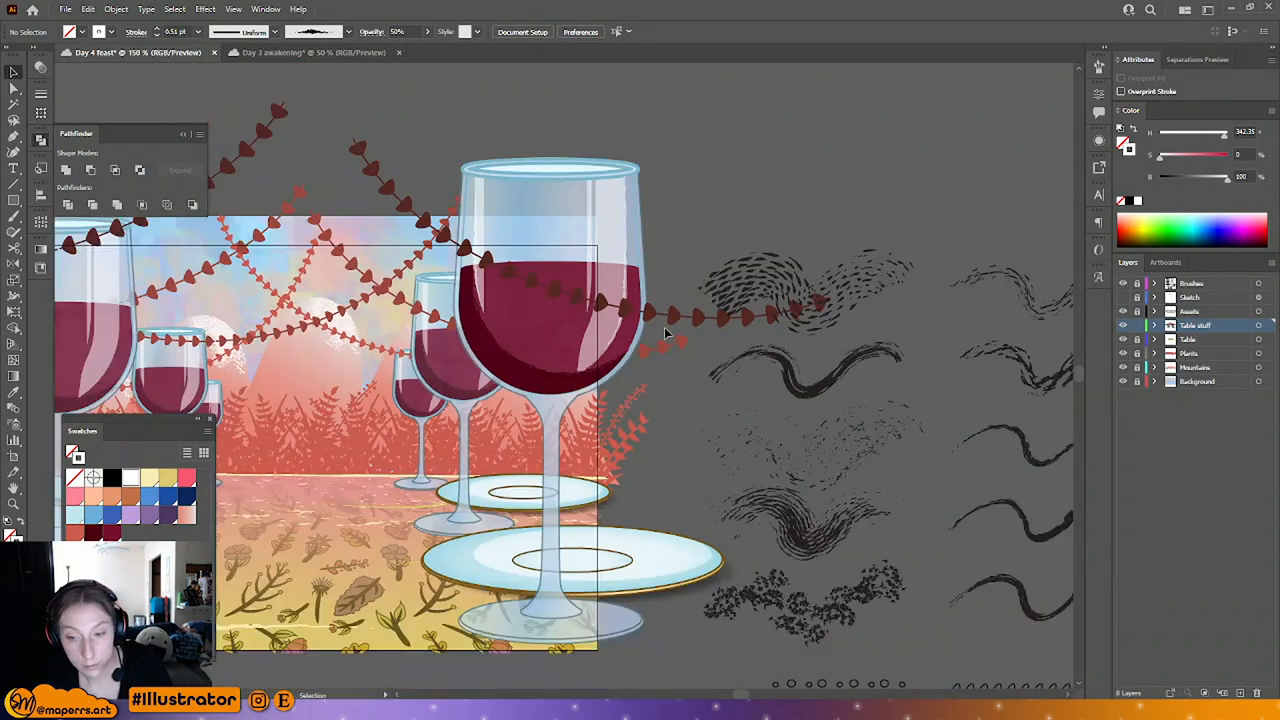
left_click_drag(633, 417, 730, 219)
double_click(654, 451)
key("ctrl+plus")
key("ctrl+plus")
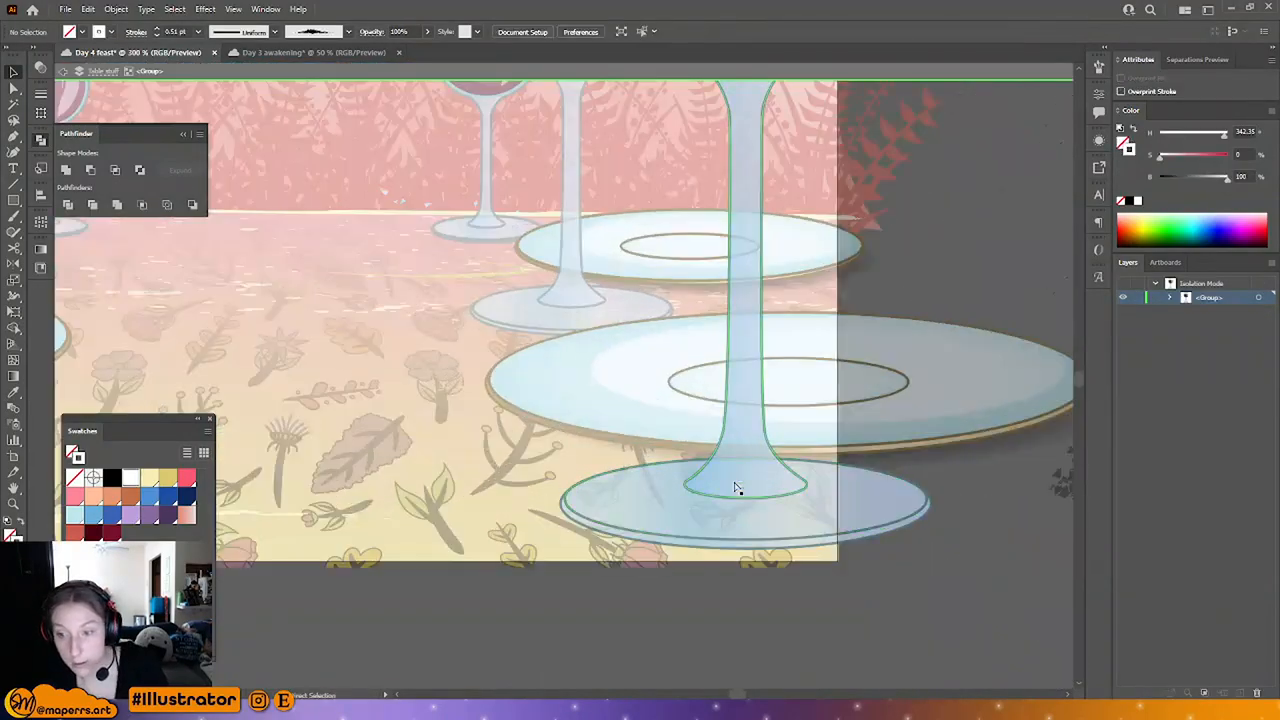
left_click_drag(737, 489, 352, 328)
left_click(500, 392)
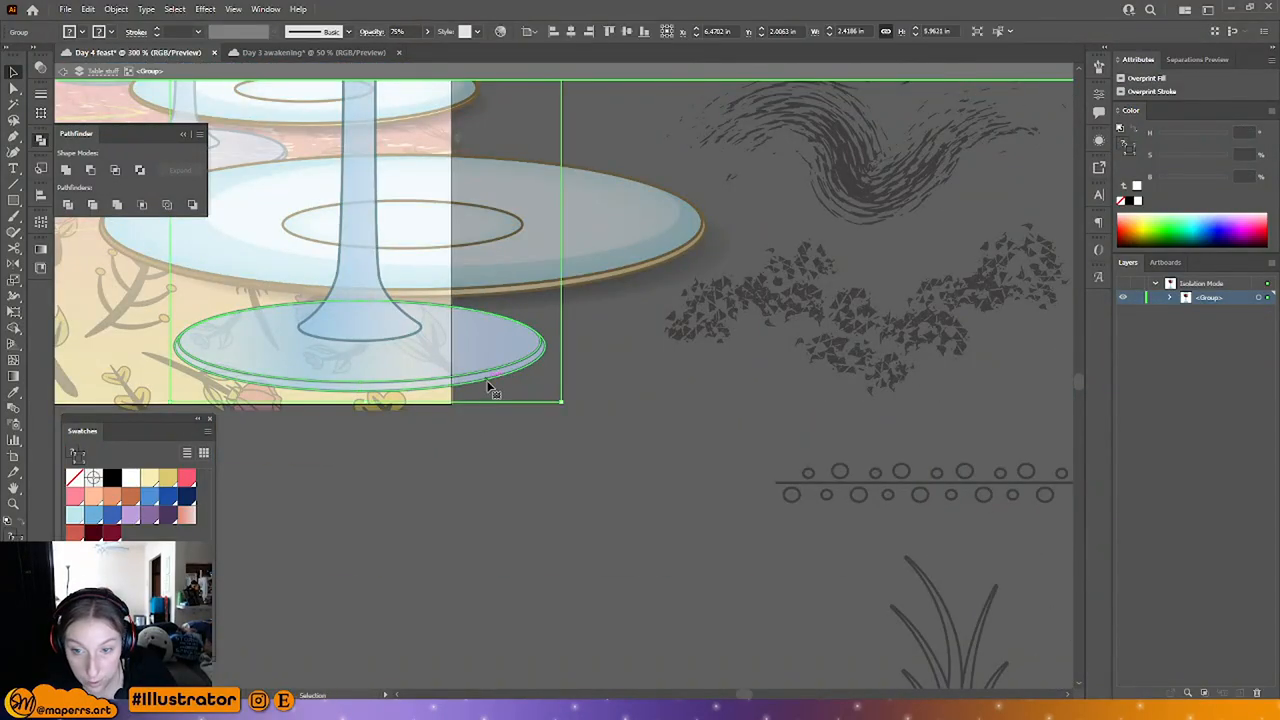
double_click(478, 389)
Step: Place a slightly offset copy of the foot's lower ellipse behind the foot and give it the front plate shadow's appearance
left_click_drag(408, 390, 426, 396)
right_click(426, 396)
mouse_move(540, 272)
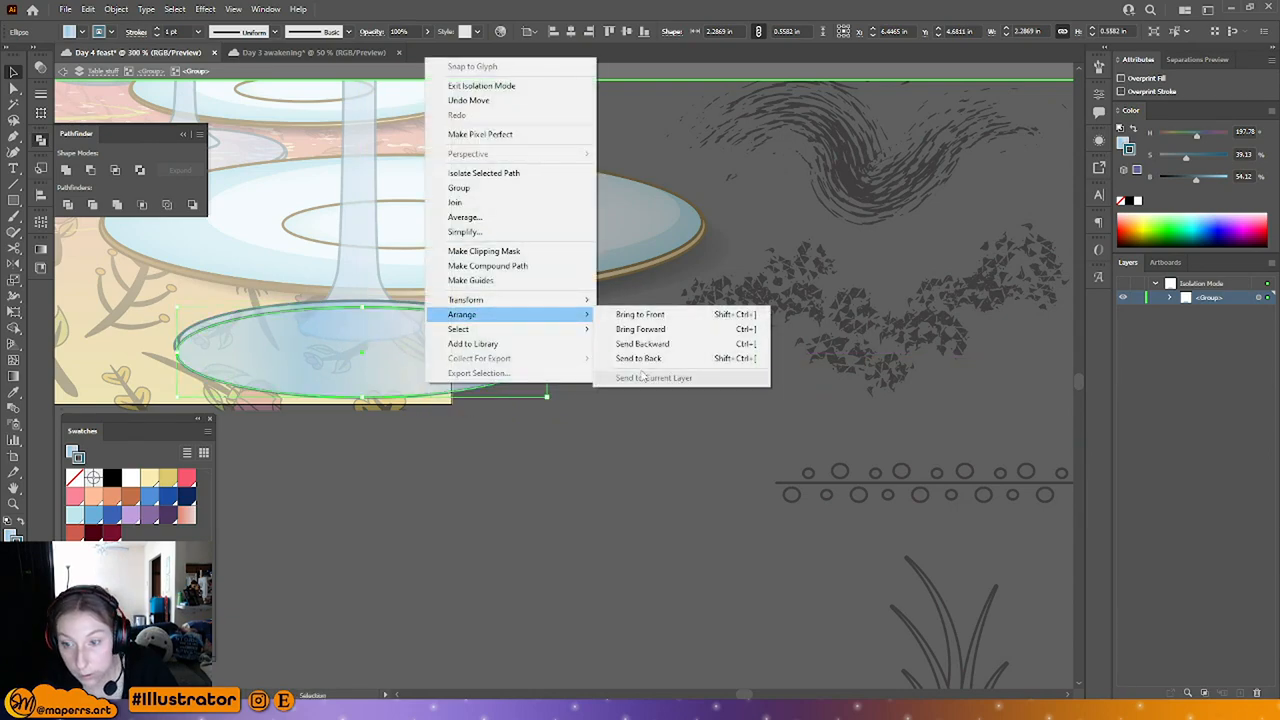
left_click(637, 359)
key("i")
left_click(599, 283)
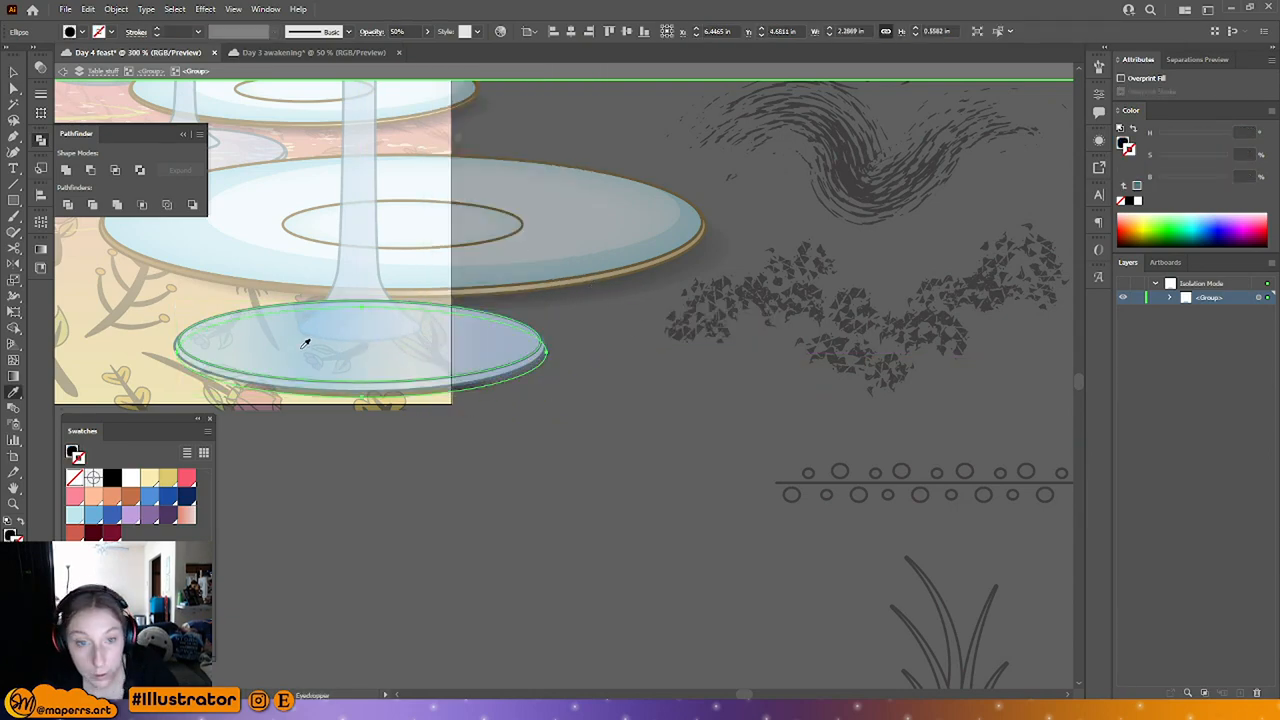
Step: Fit the foot shadow's radial gradient to the ellipse, widening it to the right edge and flattening its aspect ratio to about 24%
left_click(13, 72)
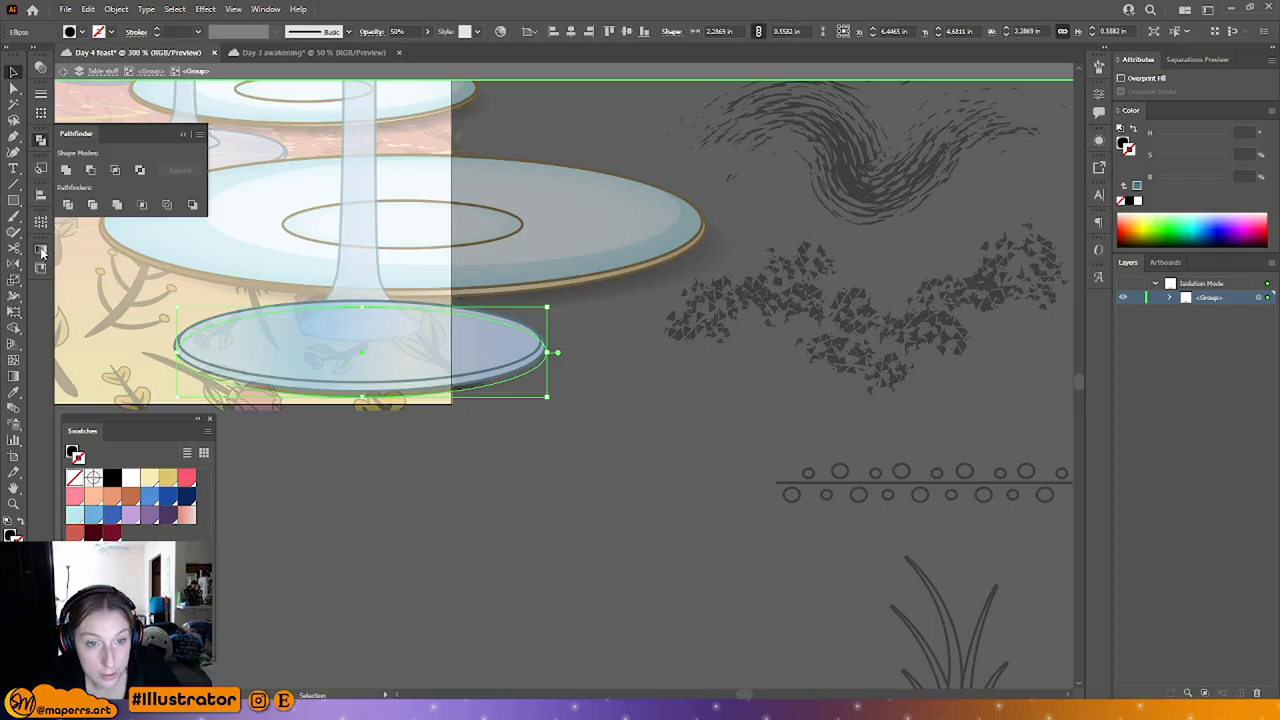
left_click(41, 250)
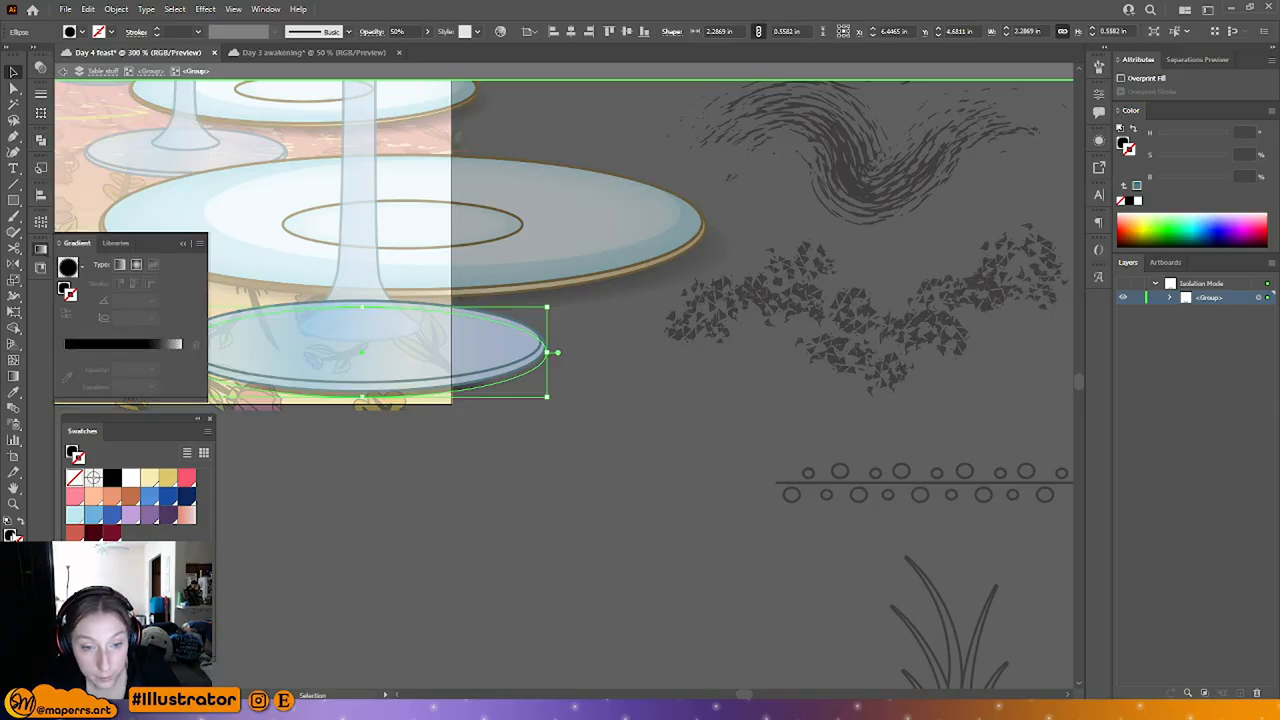
left_click(12, 537)
left_click_drag(286, 309, 393, 293)
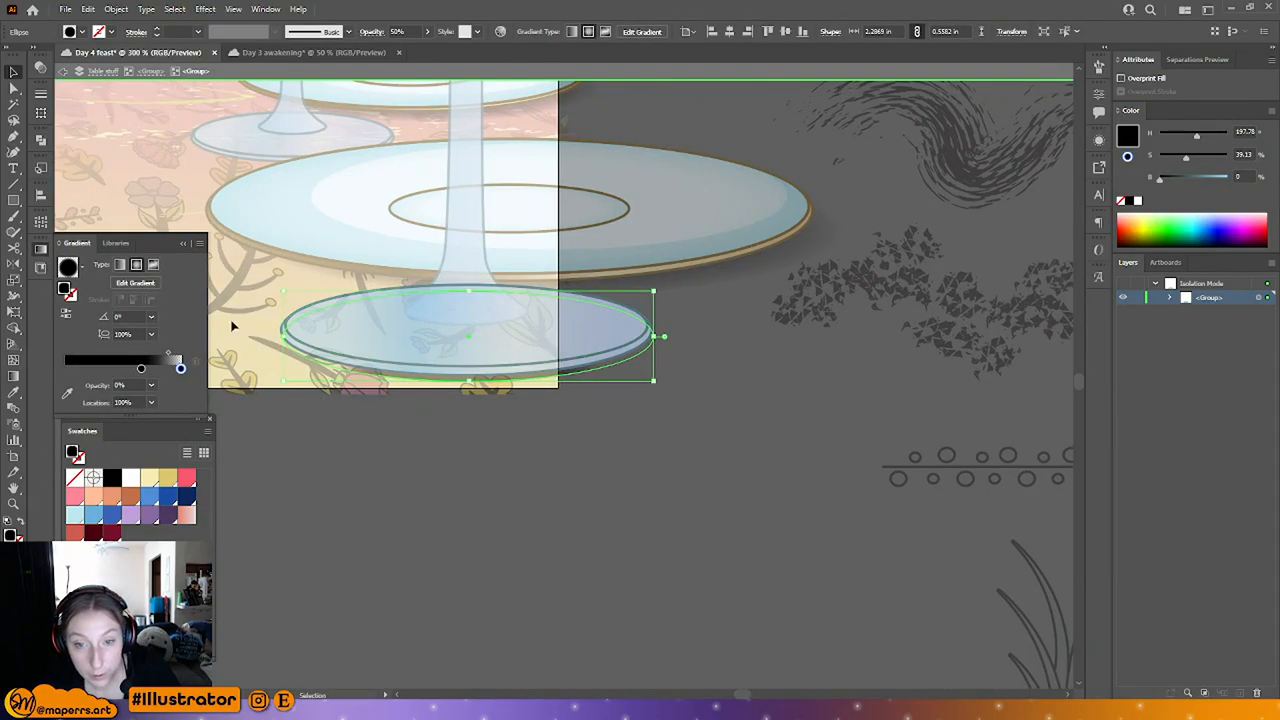
left_click(14, 376)
left_click_drag(469, 205, 486, 291)
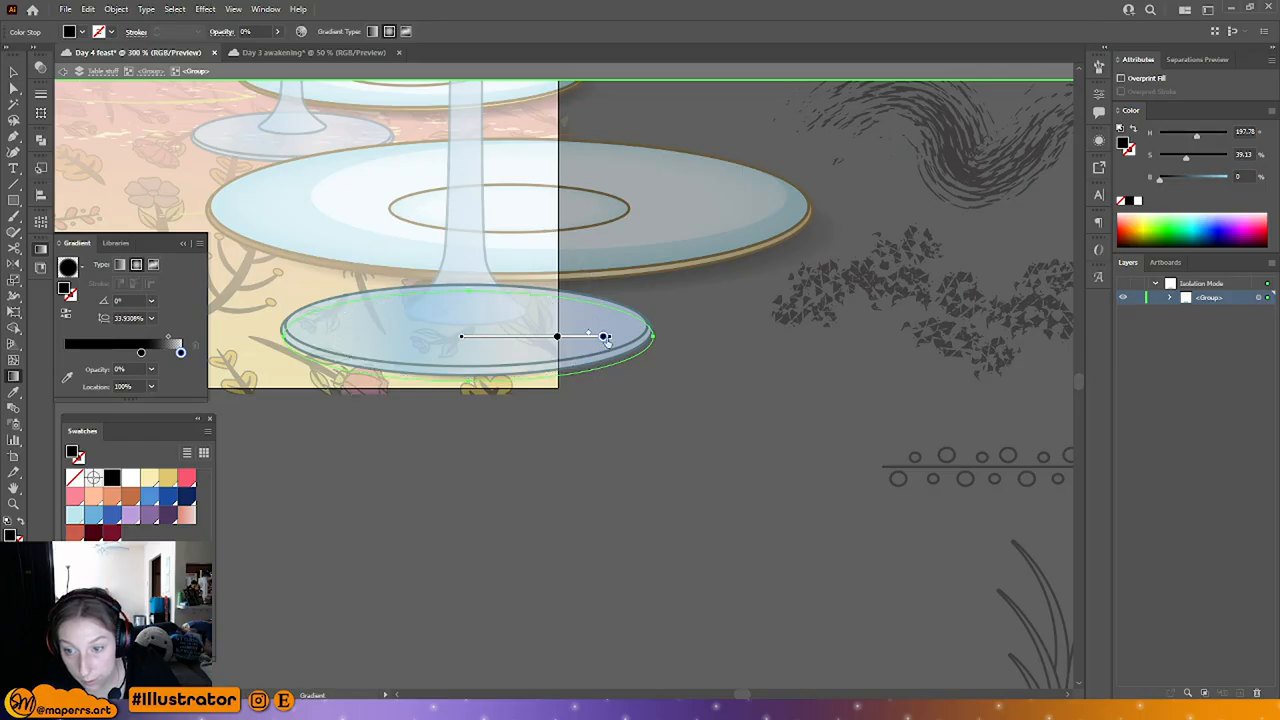
left_click_drag(612, 342, 655, 338)
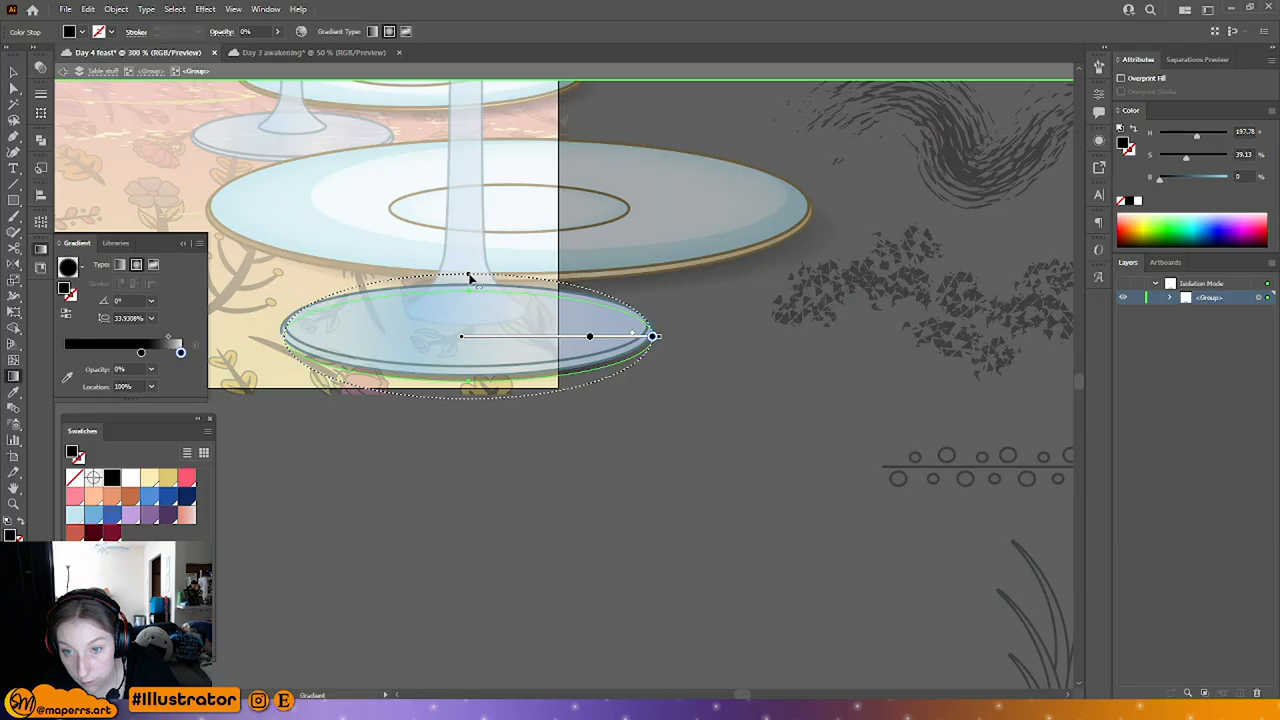
left_click_drag(470, 278, 471, 294)
Step: Enlarge the foot shadow ellipse toward the lower right to about 2.55 by 0.62 in and leave isolation
left_click(14, 72)
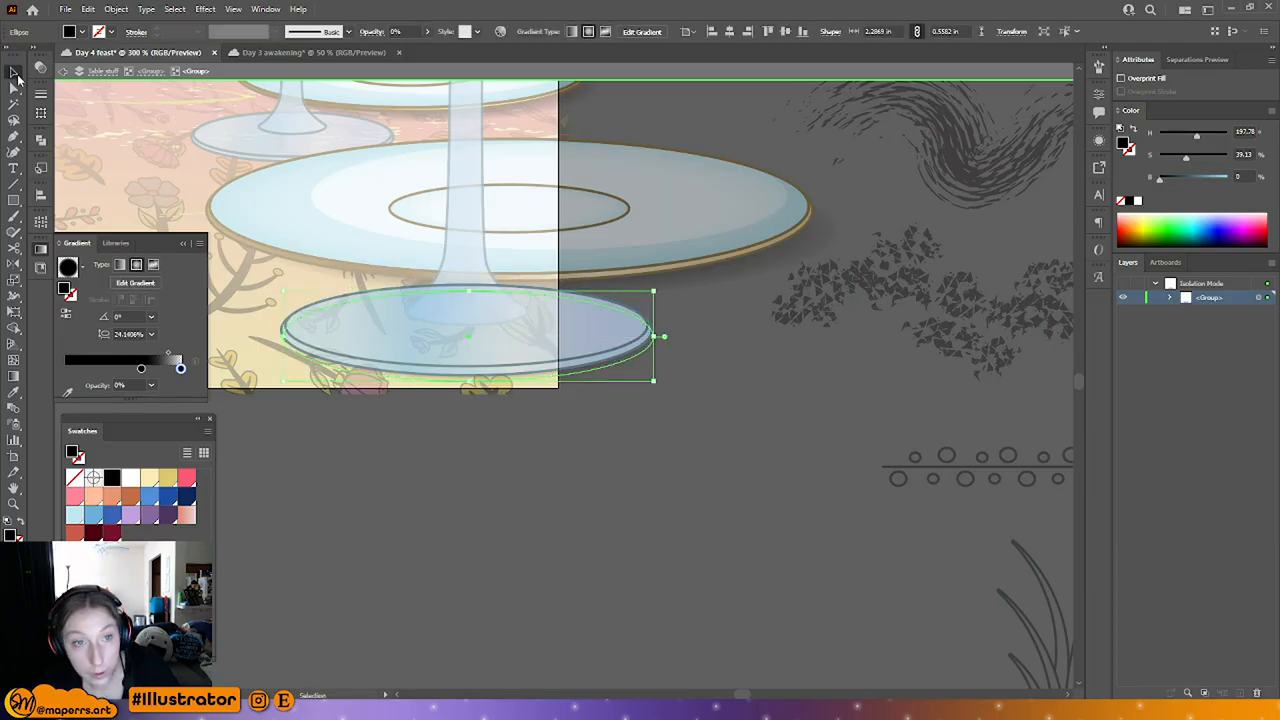
left_click_drag(654, 337, 698, 341)
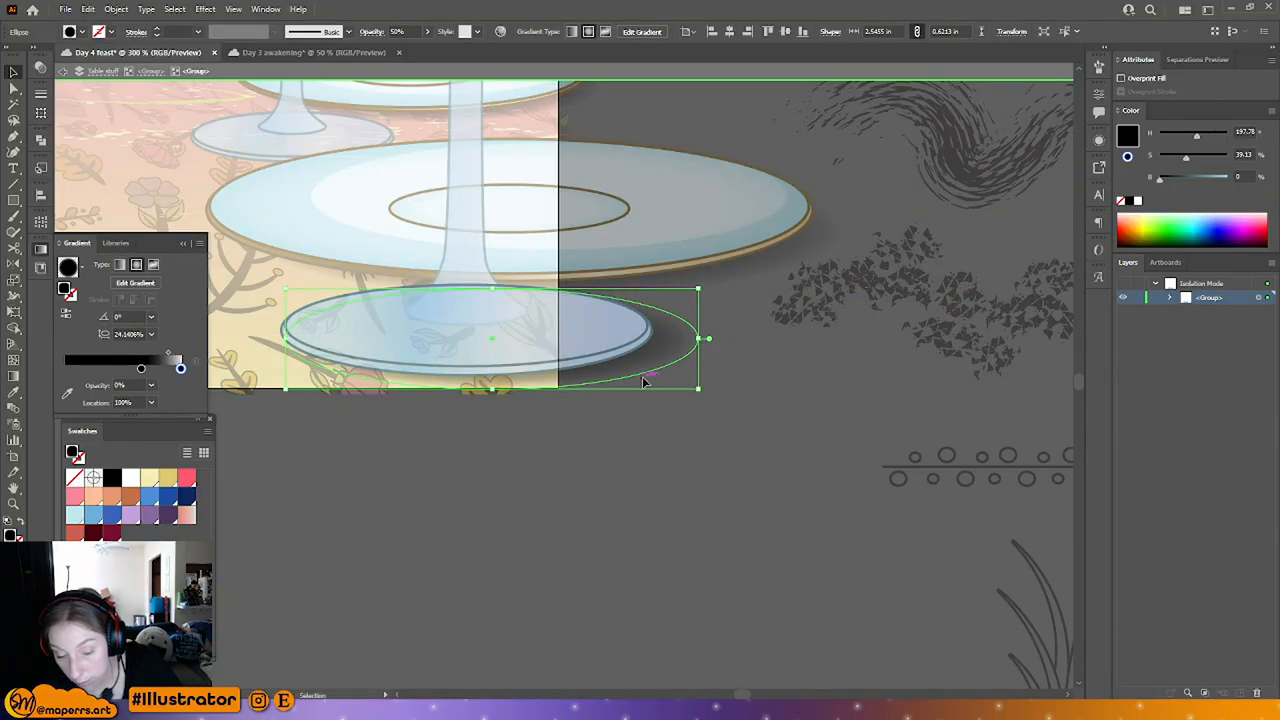
left_click(669, 448)
double_click(586, 503)
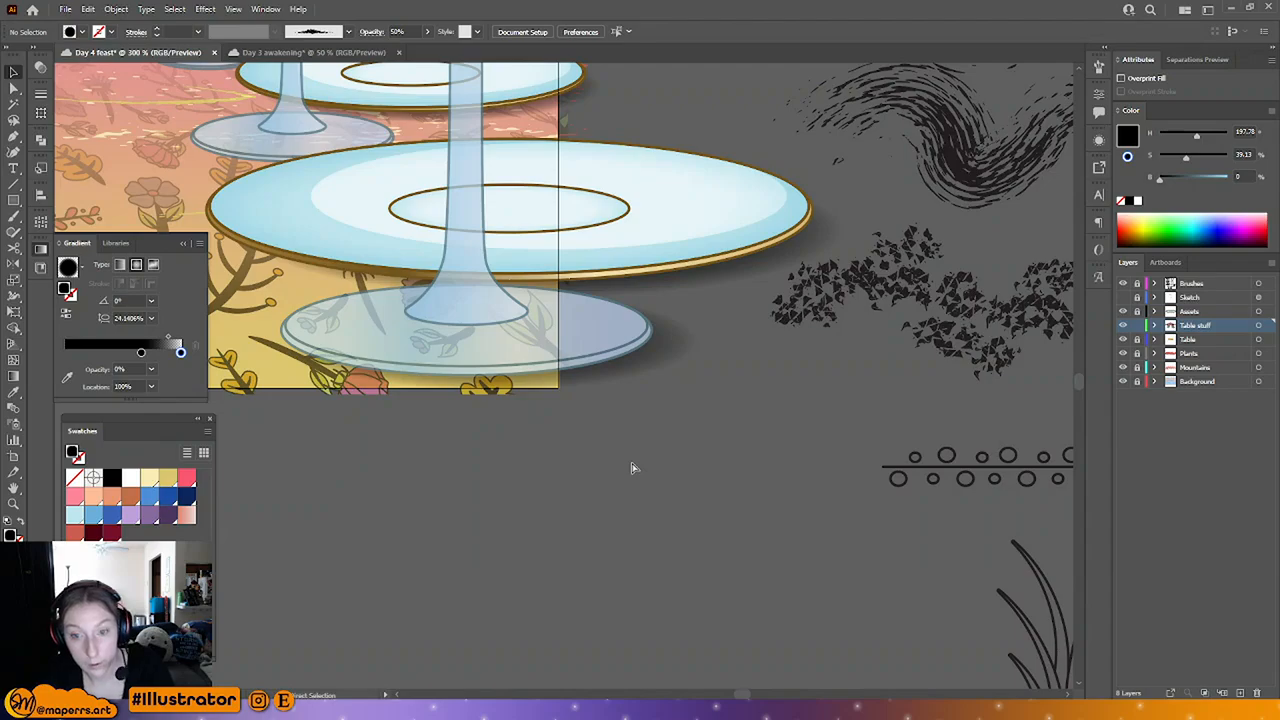
Step: Duplicate the finished large wine glass with its shadow and place the copy up and left, overlapping the smaller glass behind it
scroll(631, 468, "down", 3)
scroll(606, 449, "up", 2)
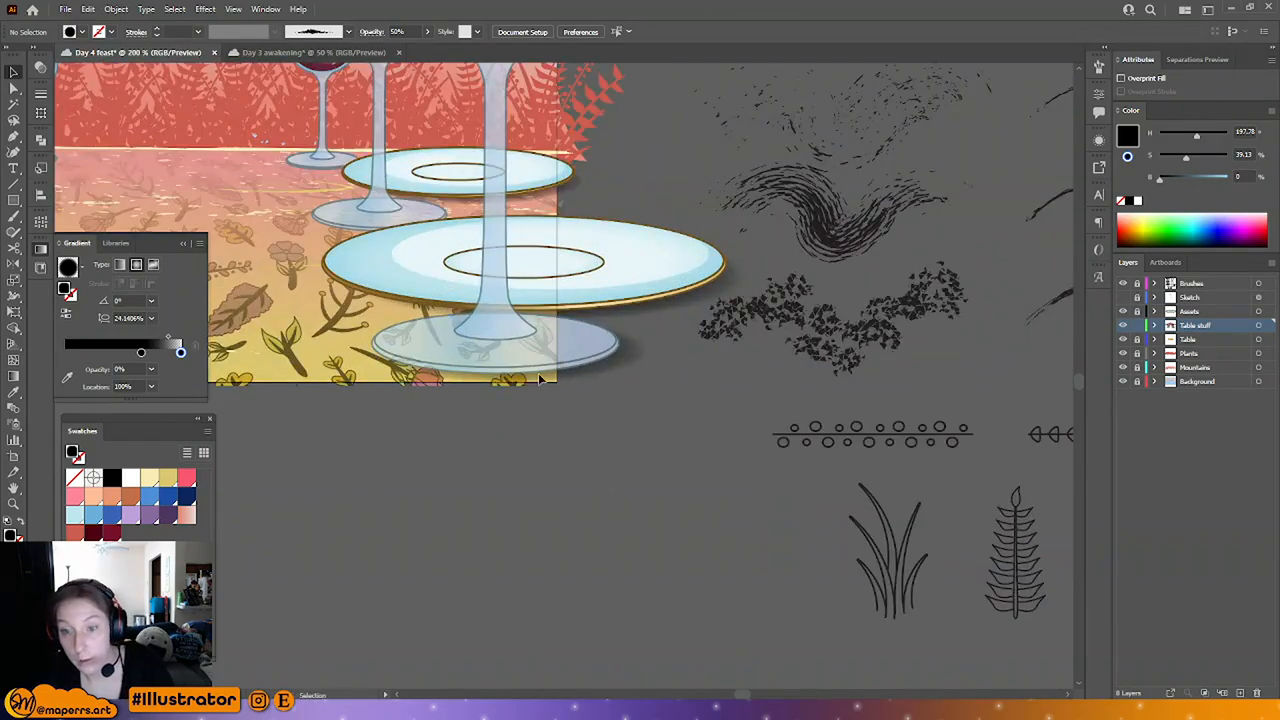
left_click(540, 371)
left_click_drag(667, 285, 885, 455)
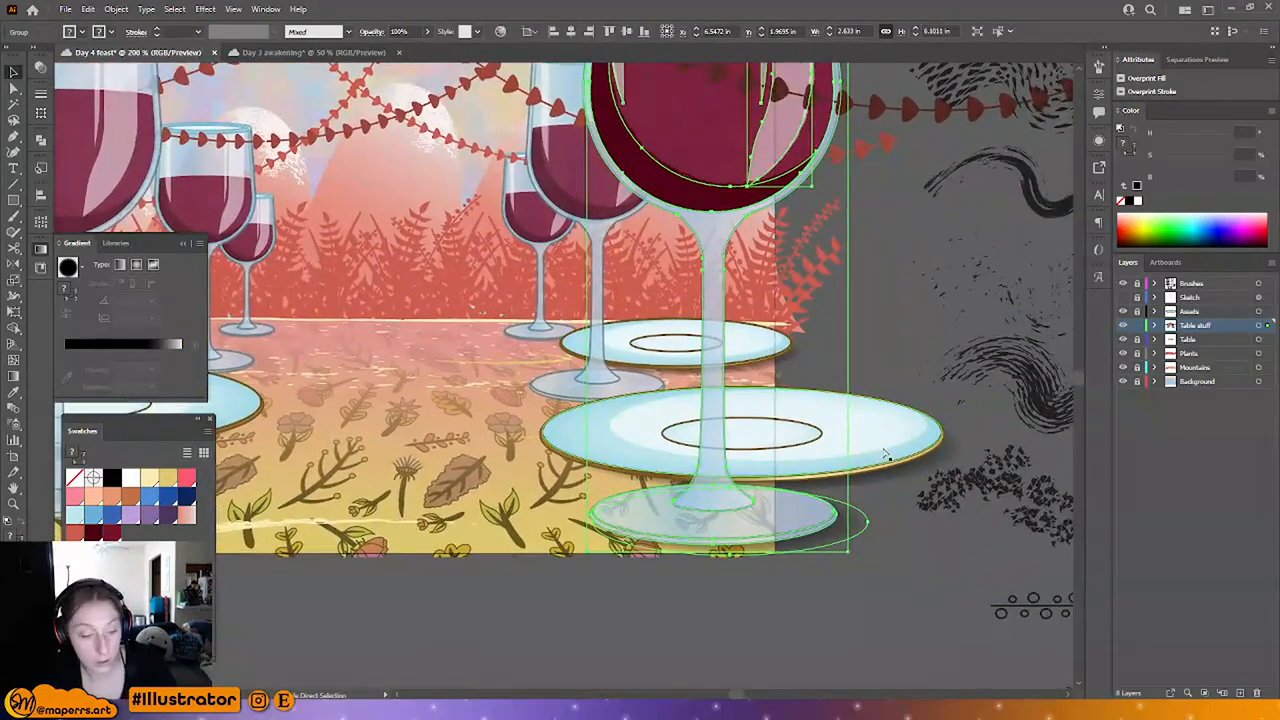
scroll(846, 400, "up", 2)
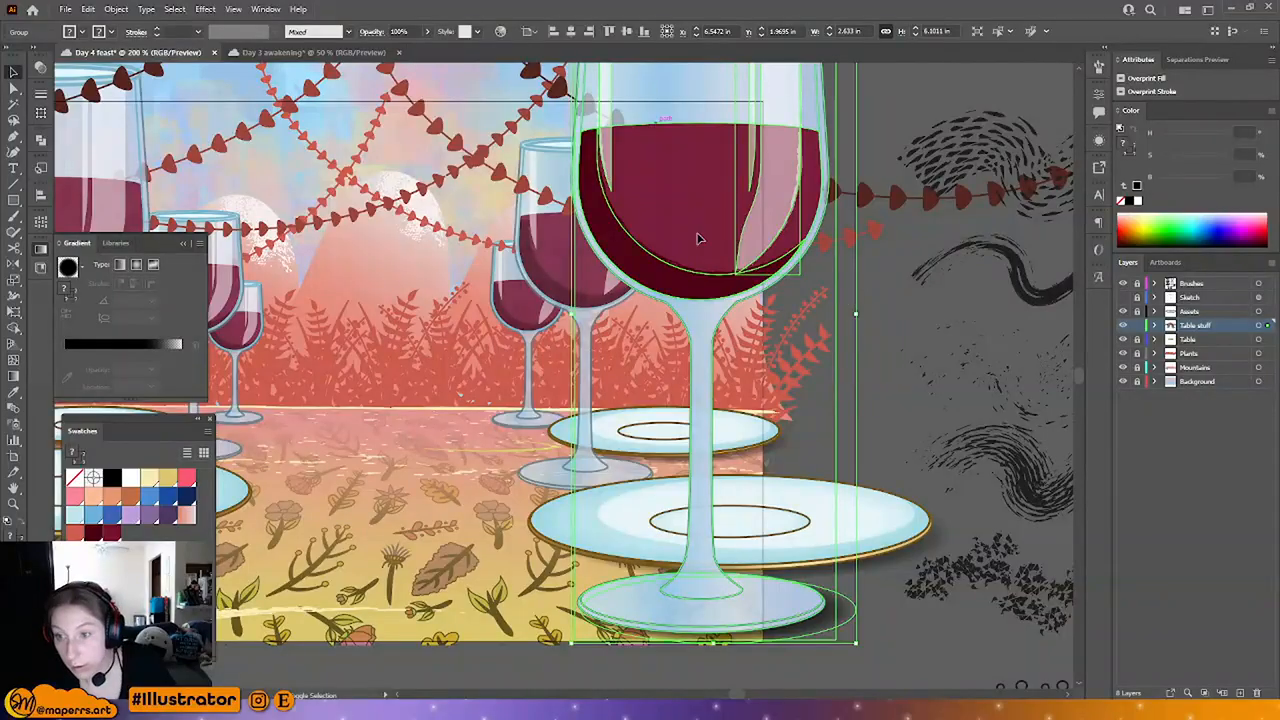
left_click_drag(688, 499, 571, 347)
scroll(571, 347, "up", 3)
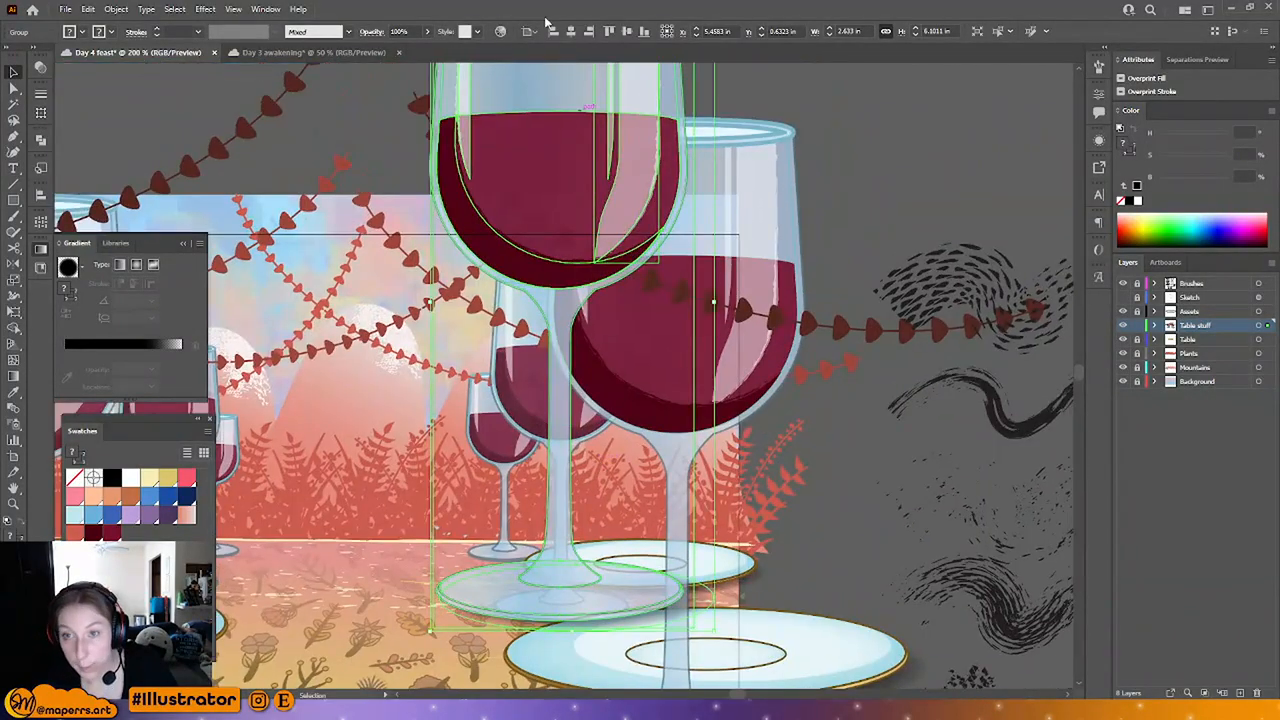
Step: Scale the duplicated glass down to about 1.45 by 3.36 in and nudge it into alignment with the middle-right glass
scroll(544, 45, "up", 3)
left_click_drag(519, 107, 515, 404)
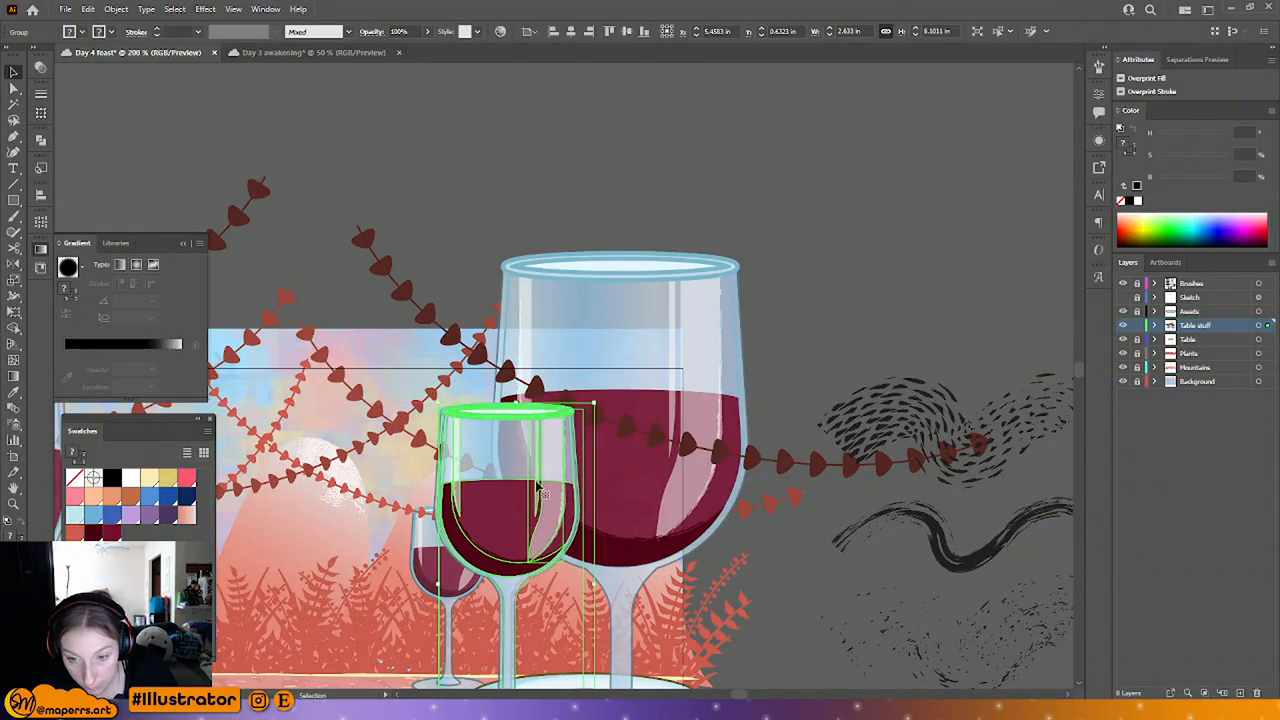
scroll(540, 420, "down", 5)
key("Up")
key("Up")
key("Left")
key("Left")
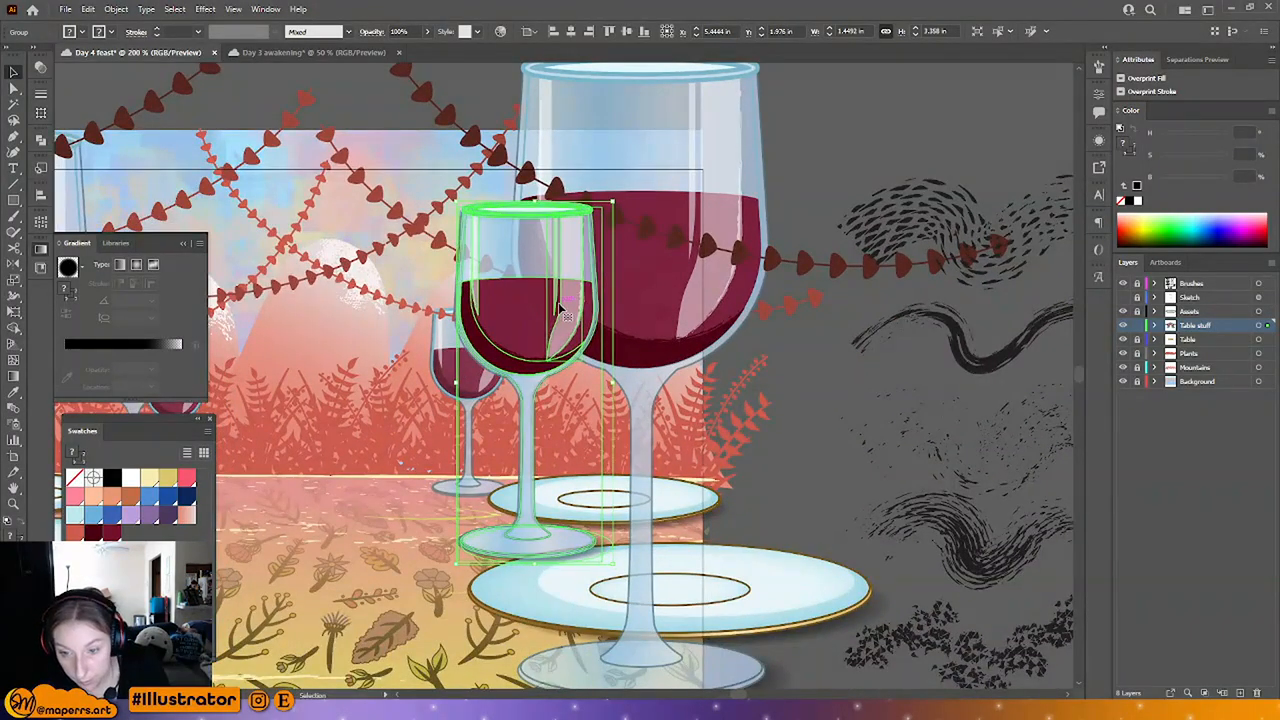
Step: Arrange the scaled copy behind the large glass and remove the old middle-right glass it replaces
key("Delete")
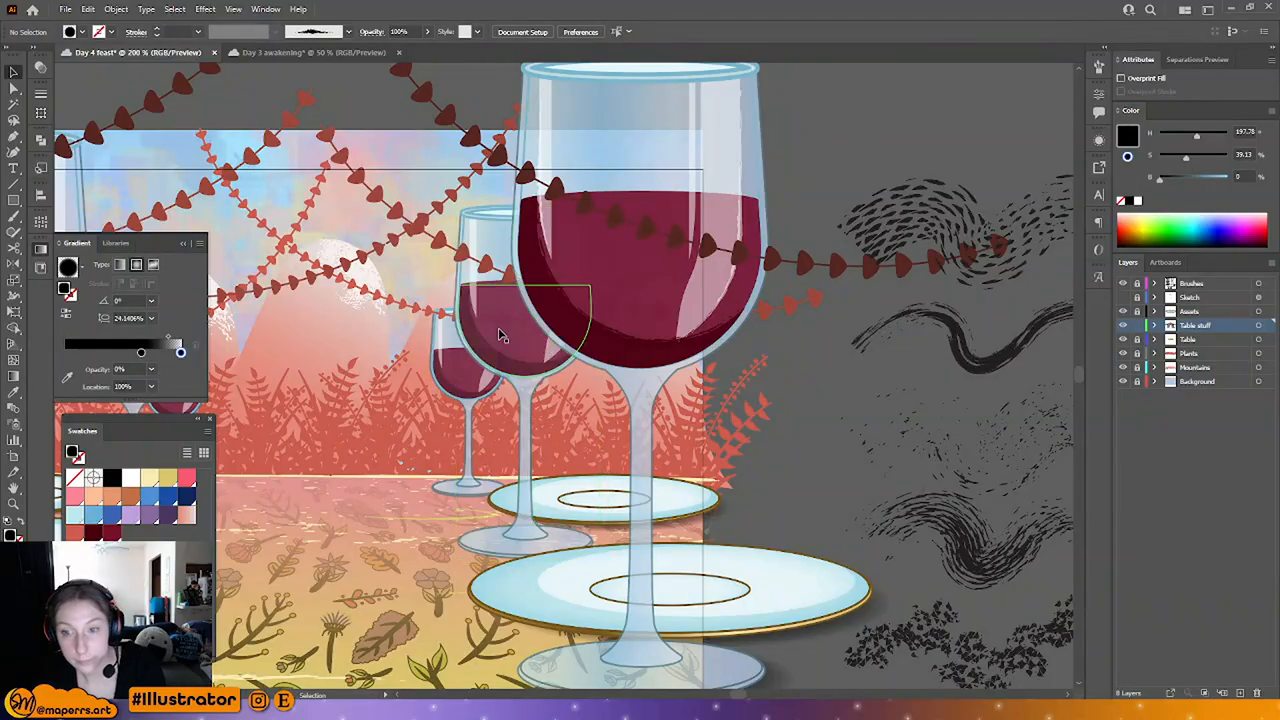
key("ctrl+z")
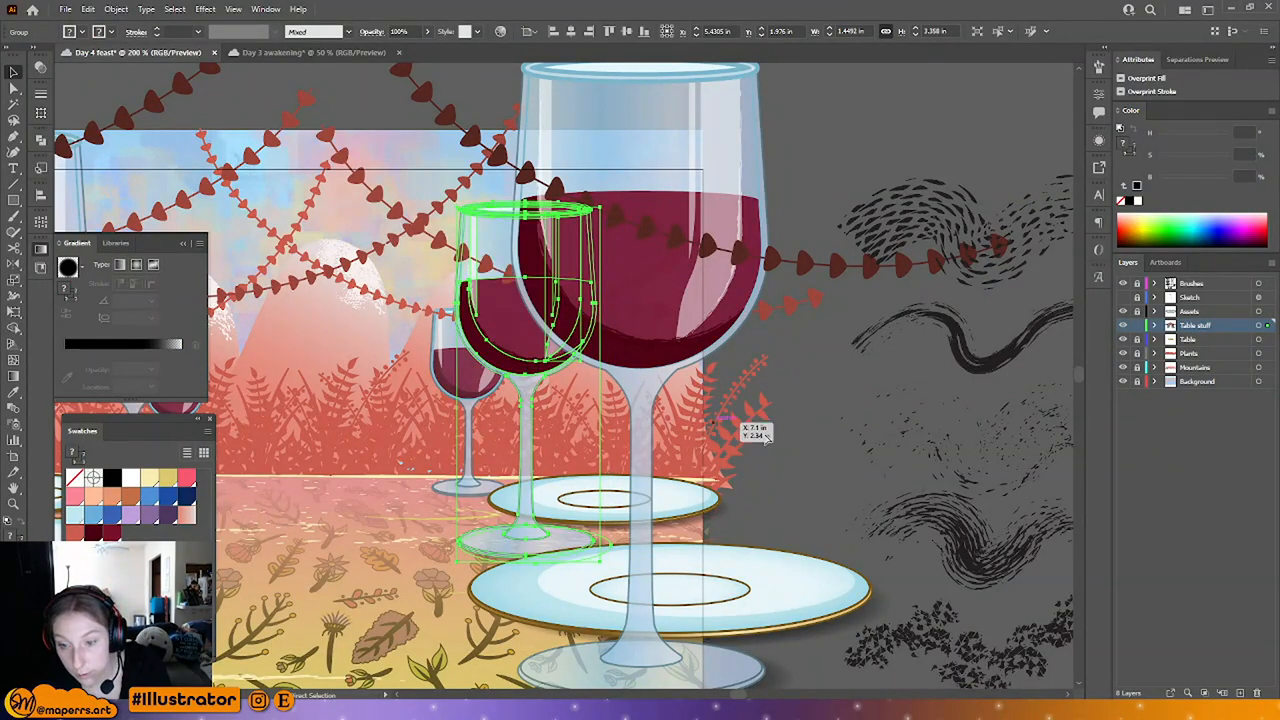
left_click(848, 428)
left_click_drag(514, 397, 613, 370)
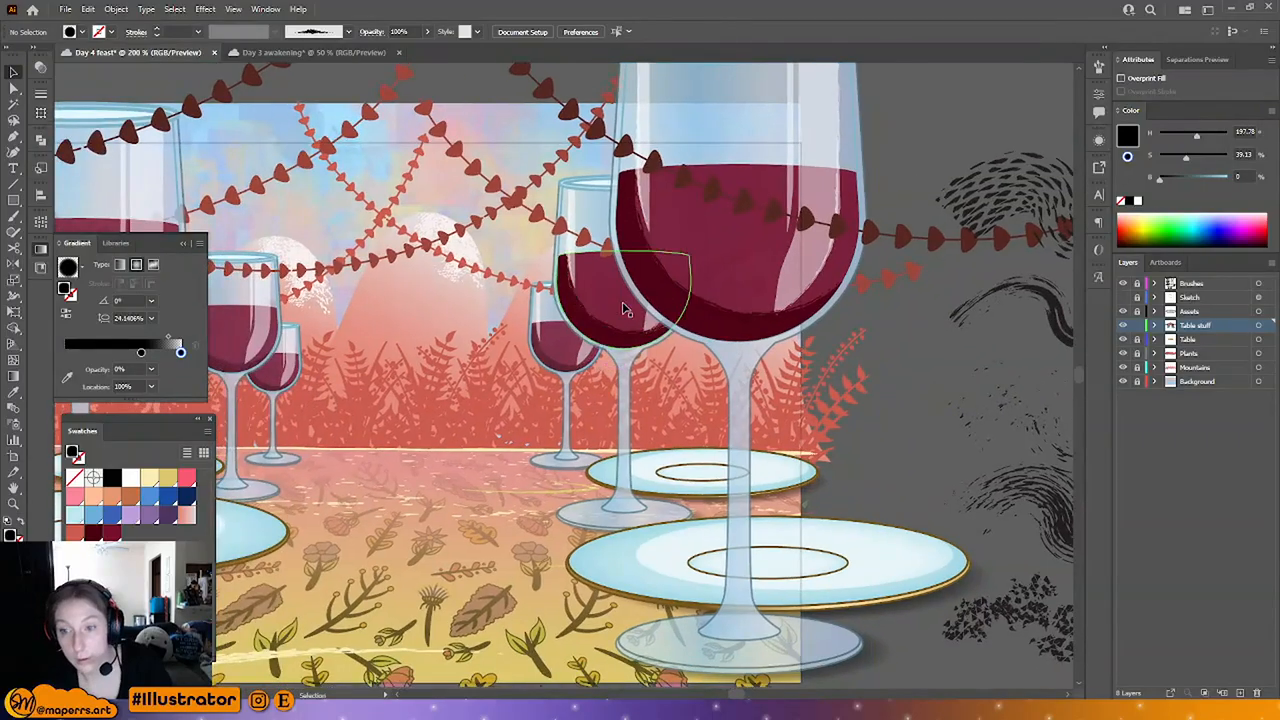
Step: Duplicate the middle-right glass over the far-right glass and shrink the copy to about 0.76 by 1.78 in
left_click(626, 307)
key("ctrl+shift+]")
left_click_drag(606, 478, 570, 383)
left_click_drag(587, 124, 588, 284)
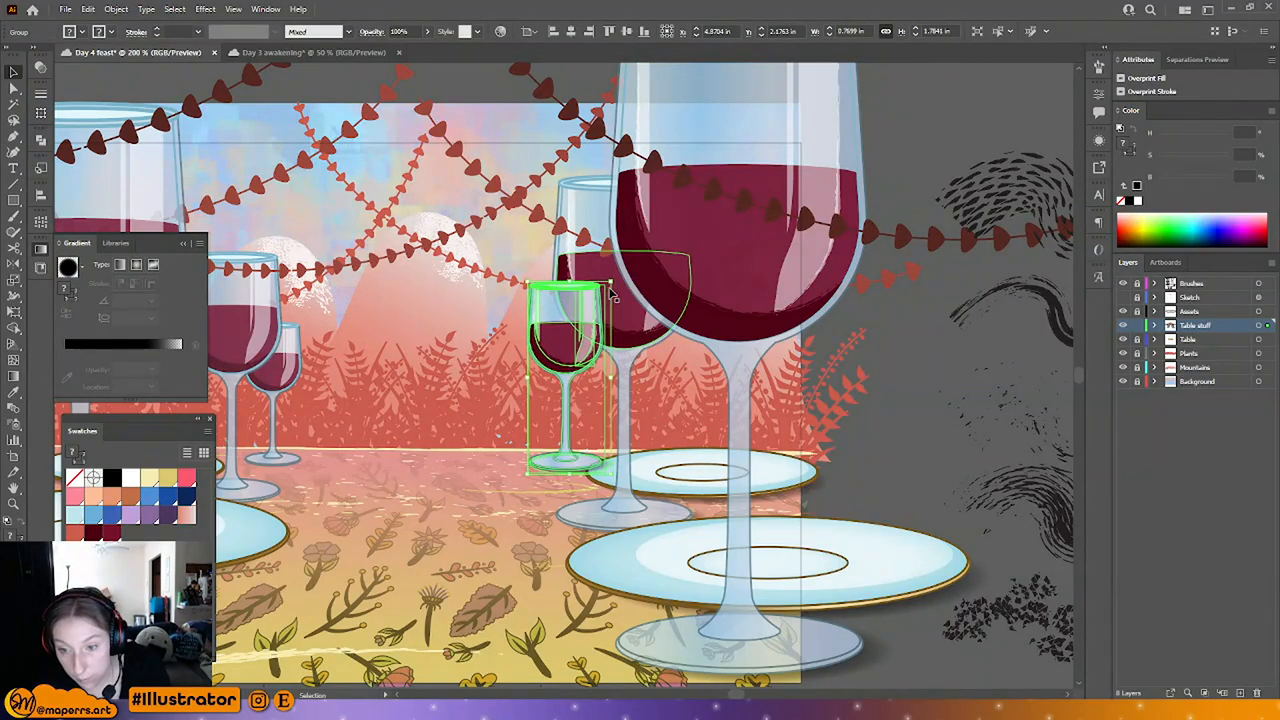
Step: Send the far-right copy to the back and swap it in for the old glass, restoring the middle glass after deleting it
right_click(581, 372)
mouse_move(620, 528)
left_click(829, 569)
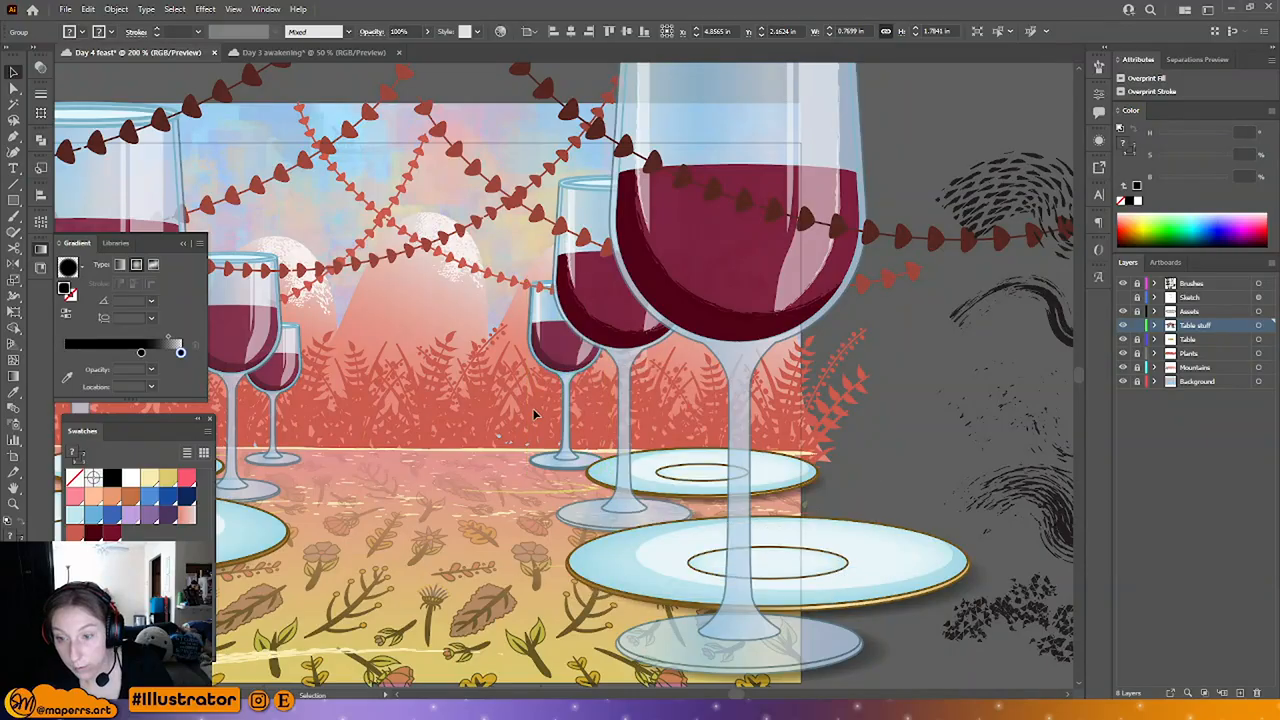
left_click(625, 430)
key("Delete")
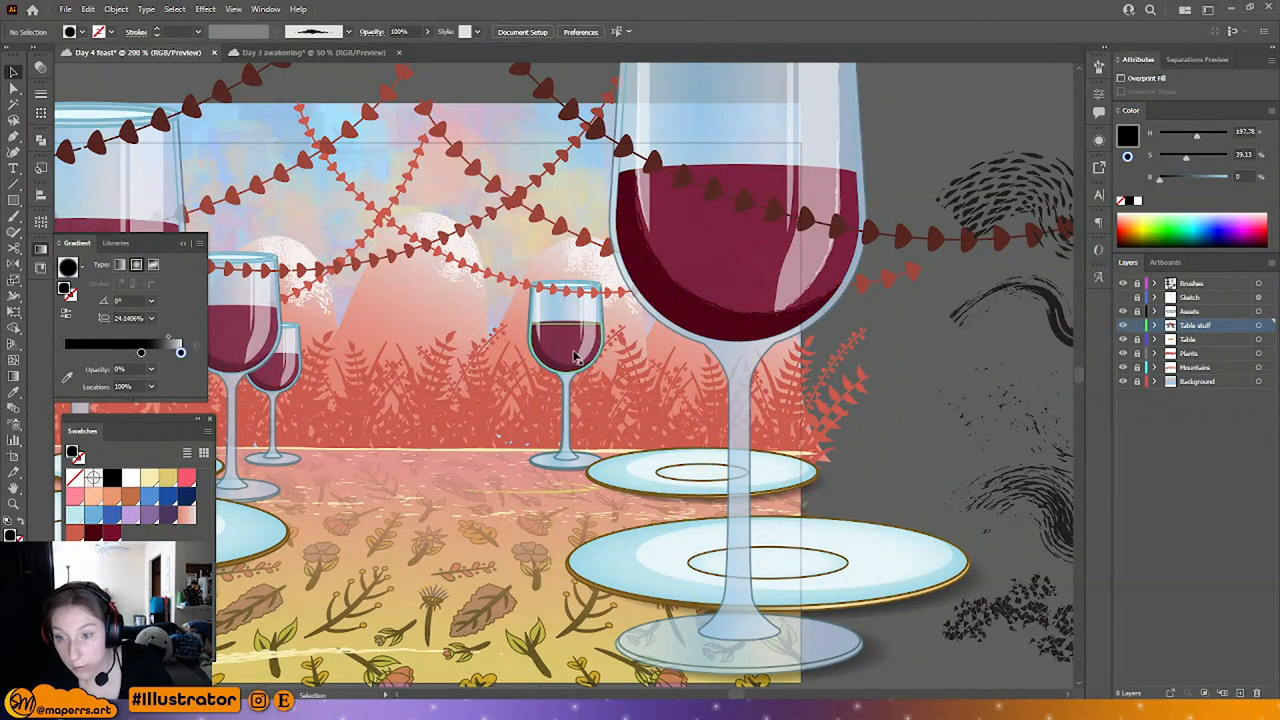
key("ctrl+z")
left_click(578, 431)
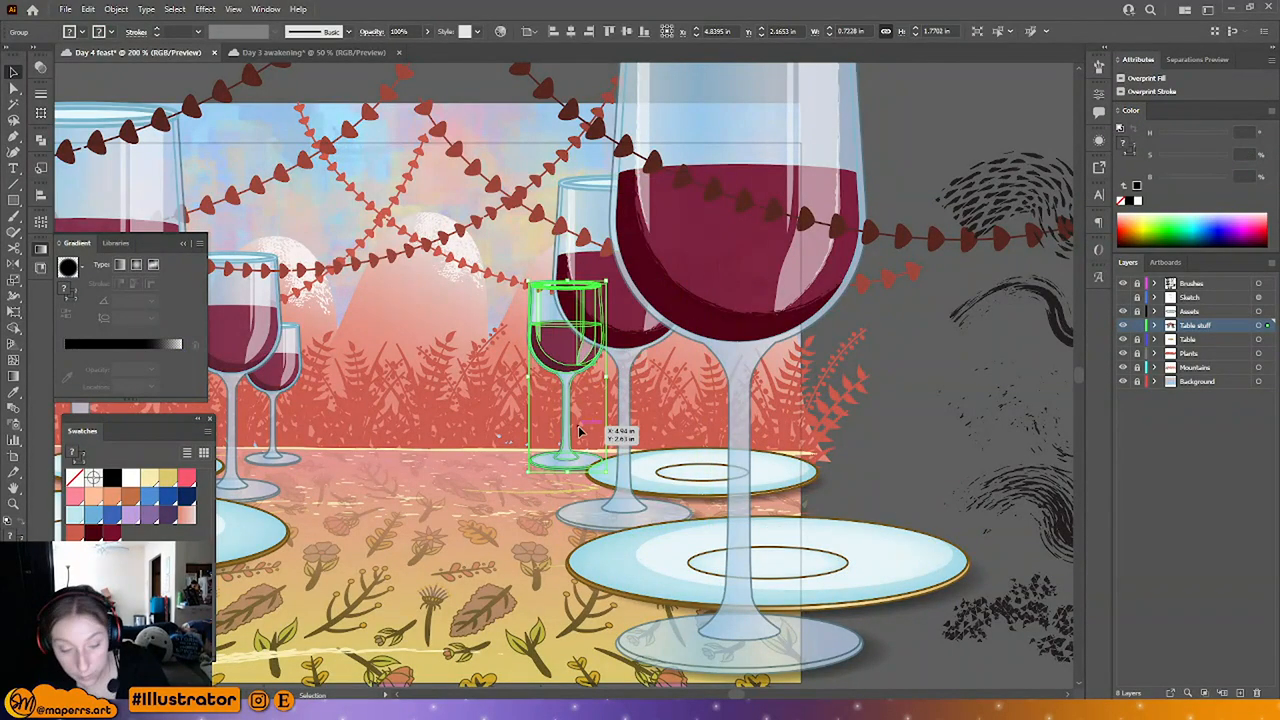
left_click(677, 429)
Step: Duplicate the large right foreground glass and place the copy over the front-left glass
left_click_drag(716, 350, 734, 348)
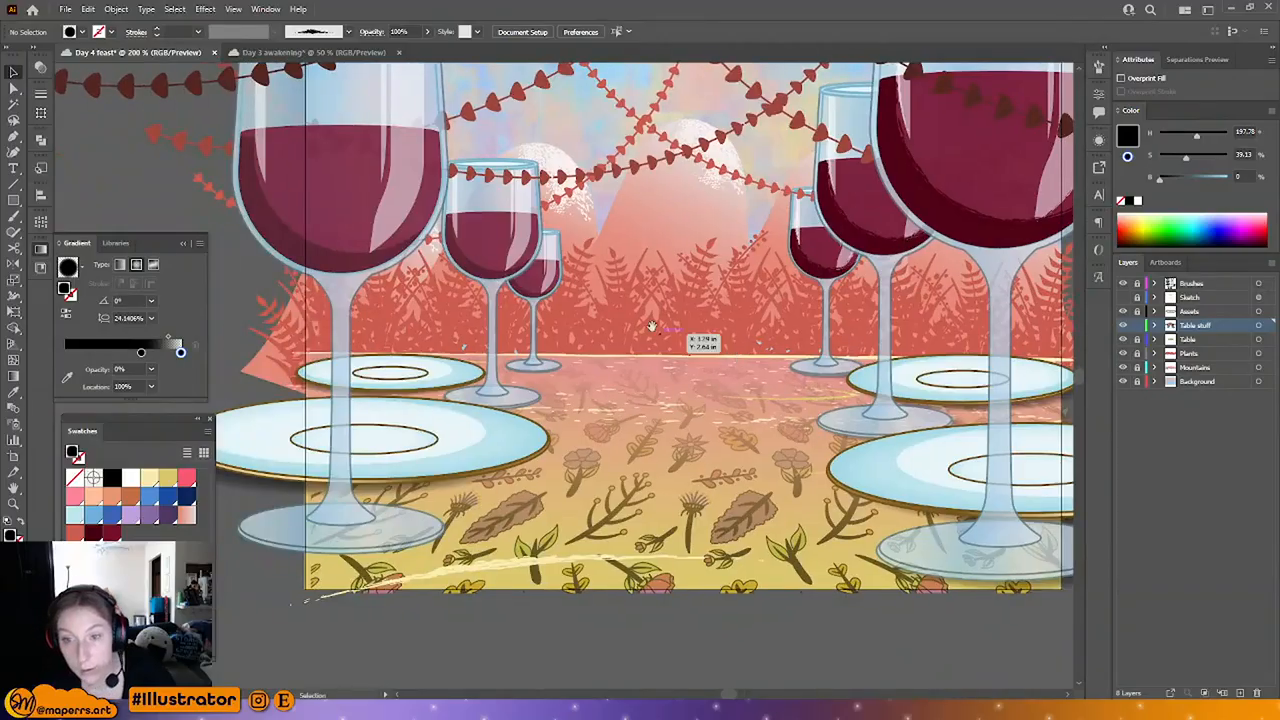
left_click_drag(651, 326, 591, 383)
left_click(954, 225)
left_click_drag(942, 607, 281, 575)
left_click_drag(305, 446, 407, 587)
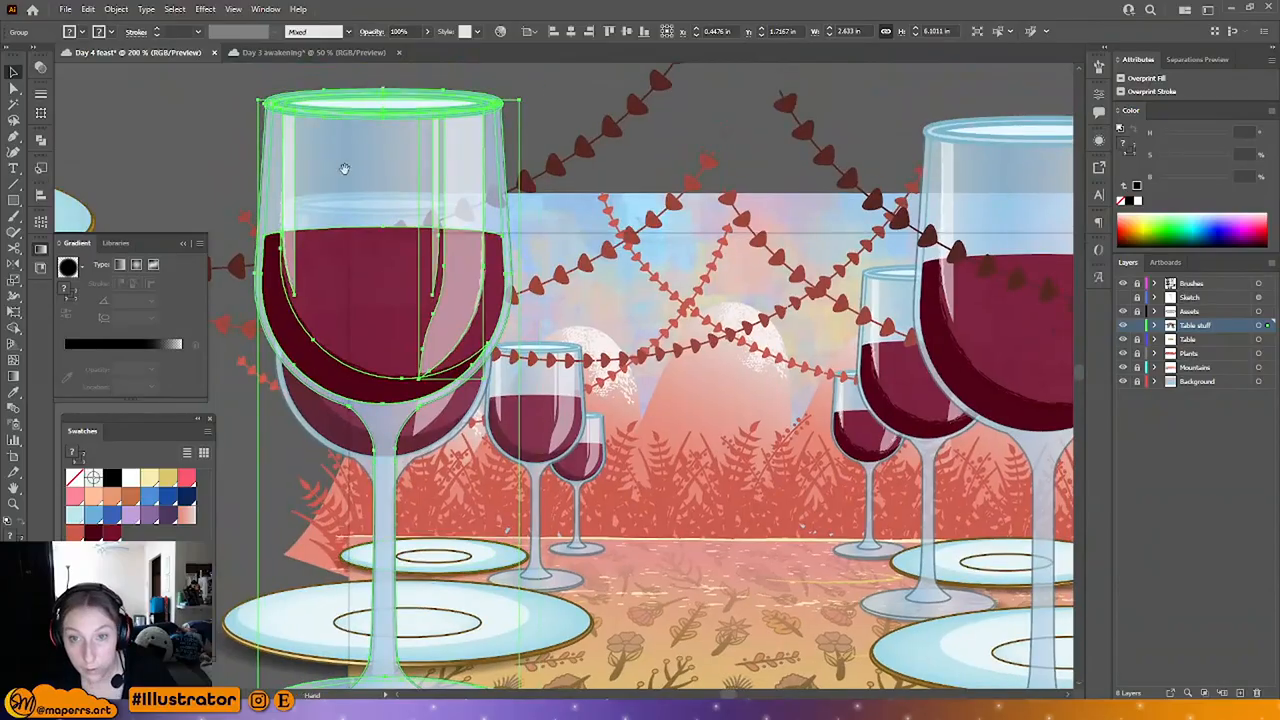
Step: Scale the front-left copy to about 2.22 by 5.14 in, nudge it into place and remove the old glass beneath it
left_click_drag(395, 103, 396, 200)
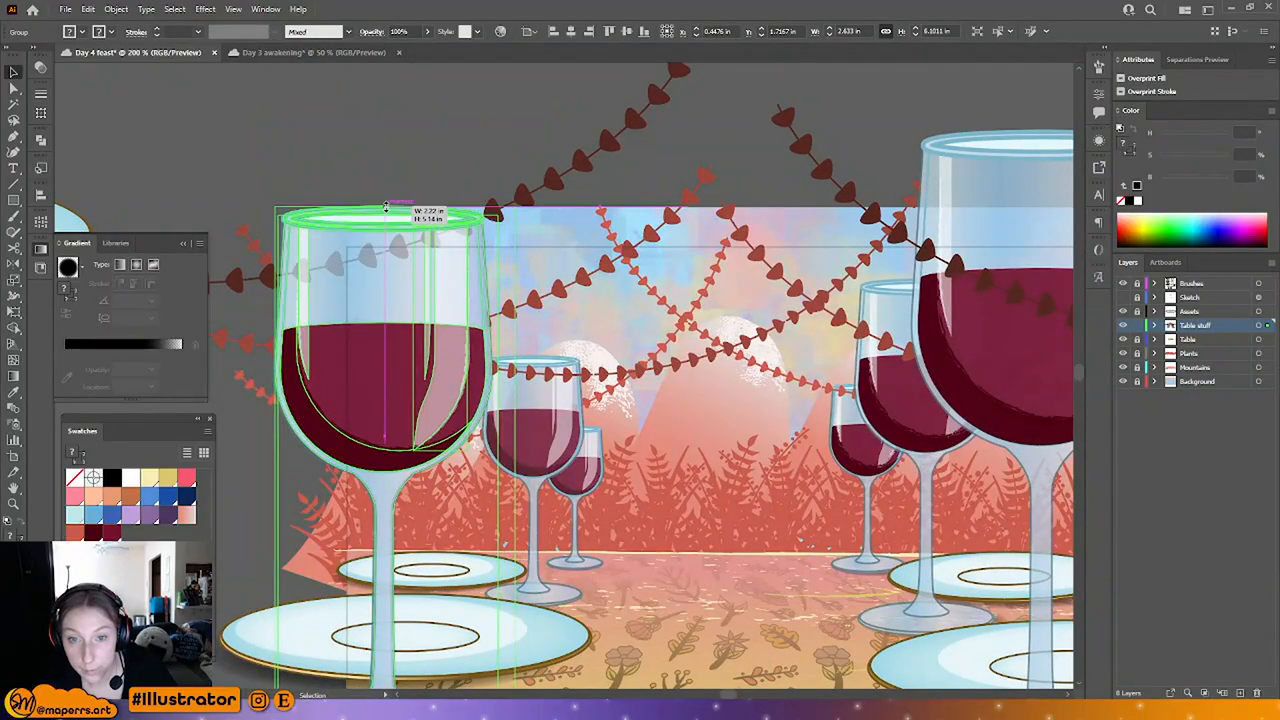
scroll(433, 497, "down", 3)
key("Up")
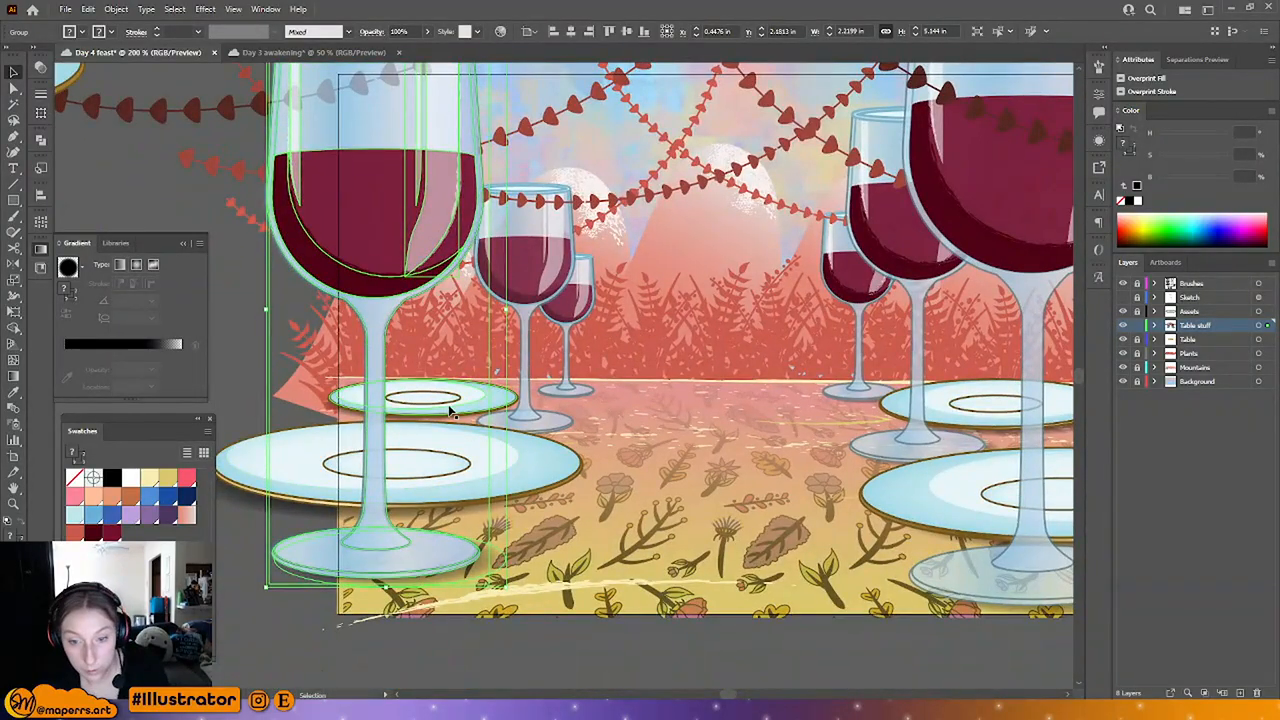
key("Left")
key("Delete")
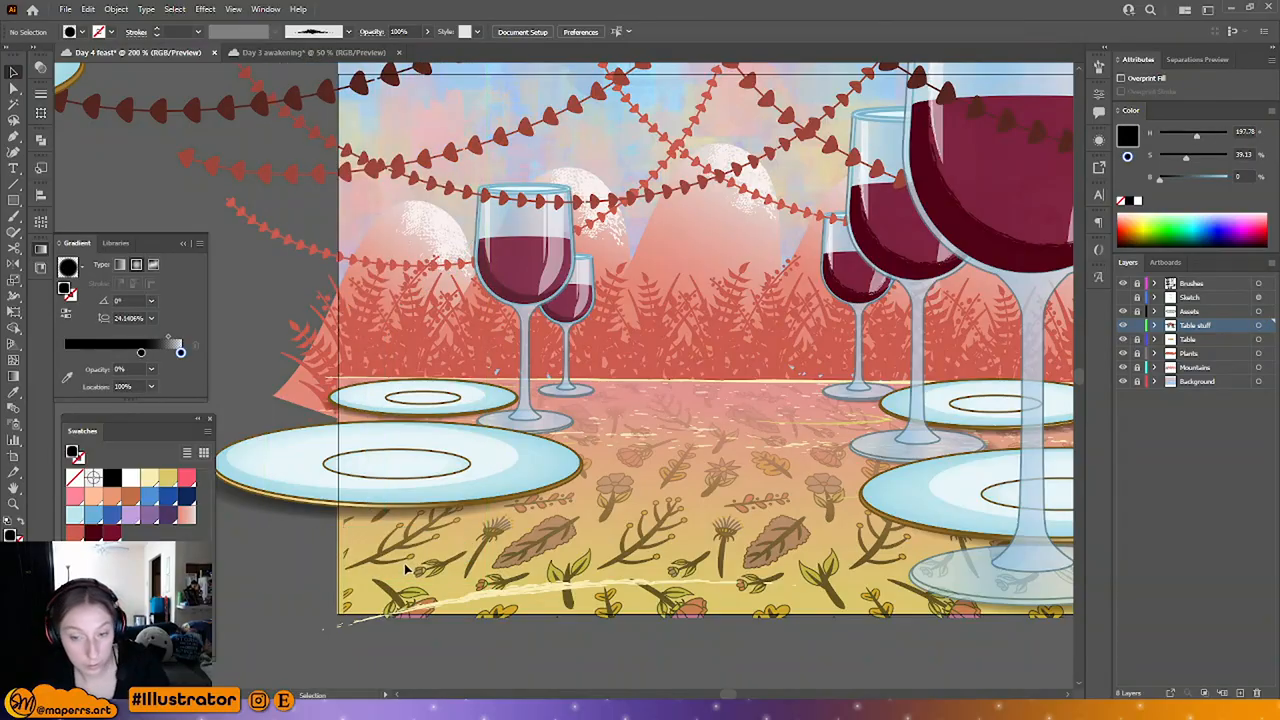
key("ctrl+z")
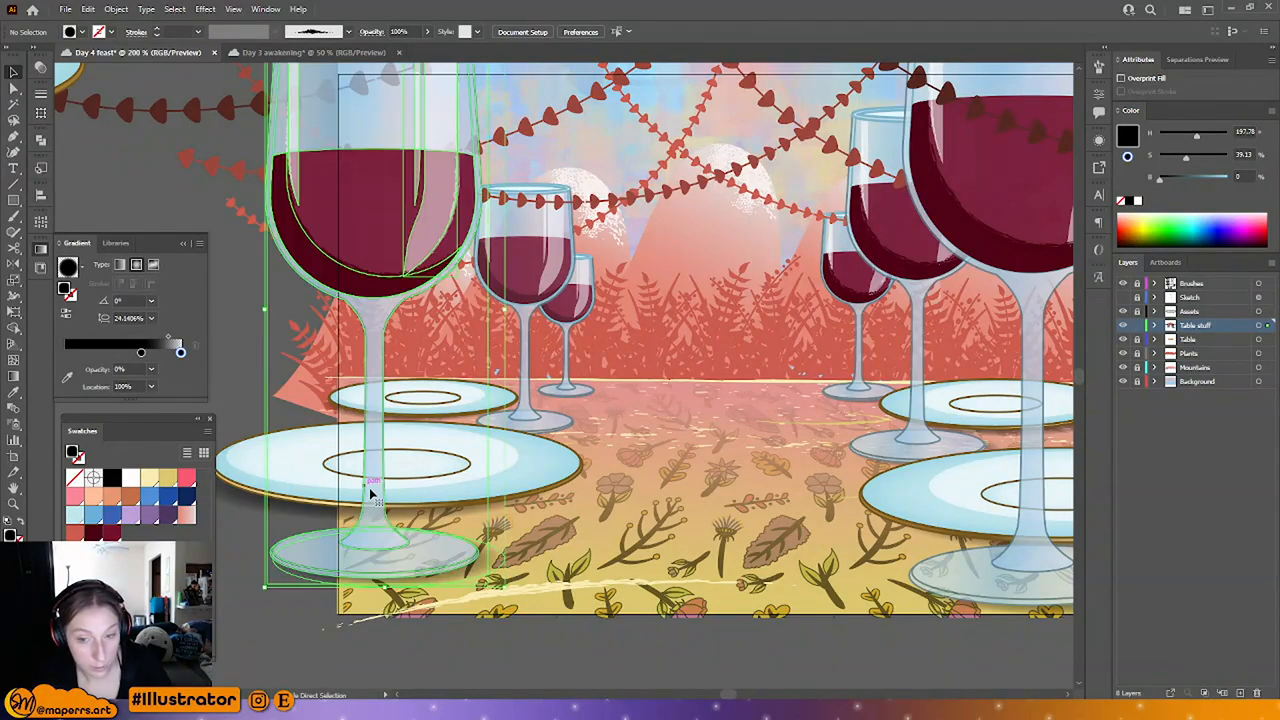
Step: Isolate the front-left glass's foot shadow, shift the ellipse to extend past the foot's left side, and leave isolation
double_click(473, 583)
double_click(473, 583)
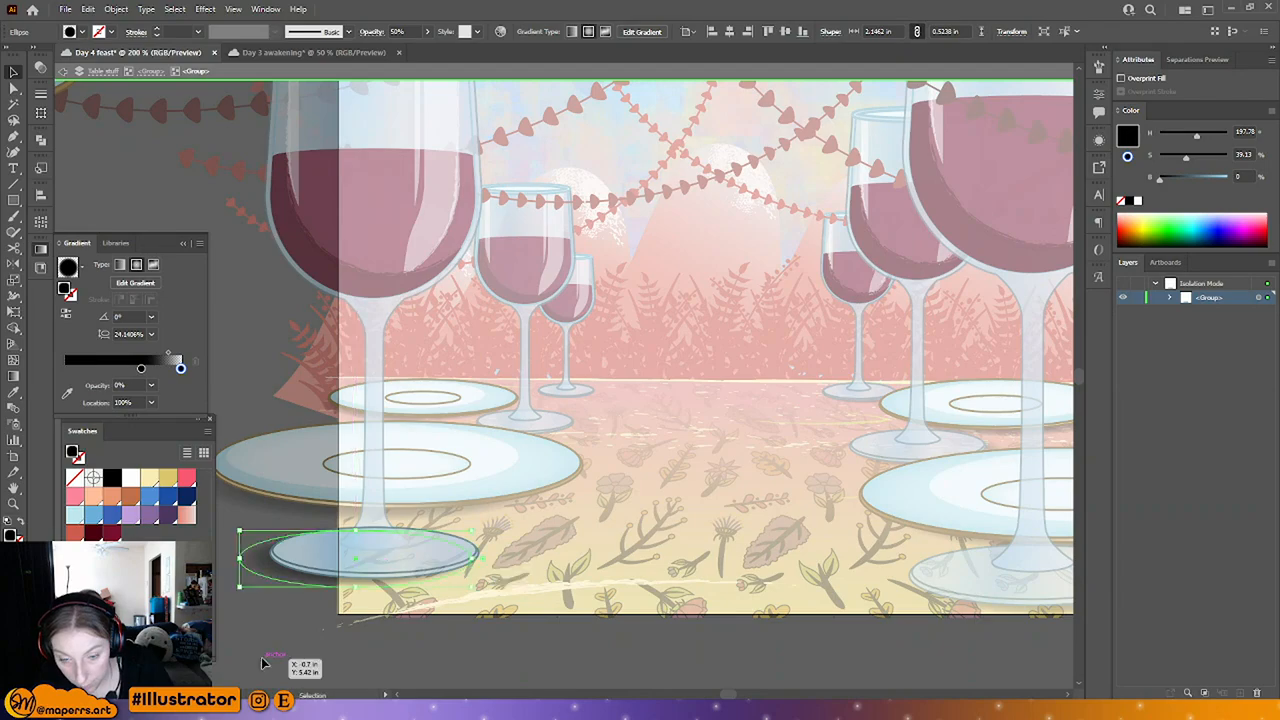
left_click(283, 624)
double_click(284, 624)
Step: Duplicate the finished front-left glass with its shadow and place the copy above the middle-left glass
left_click_drag(557, 577, 503, 657)
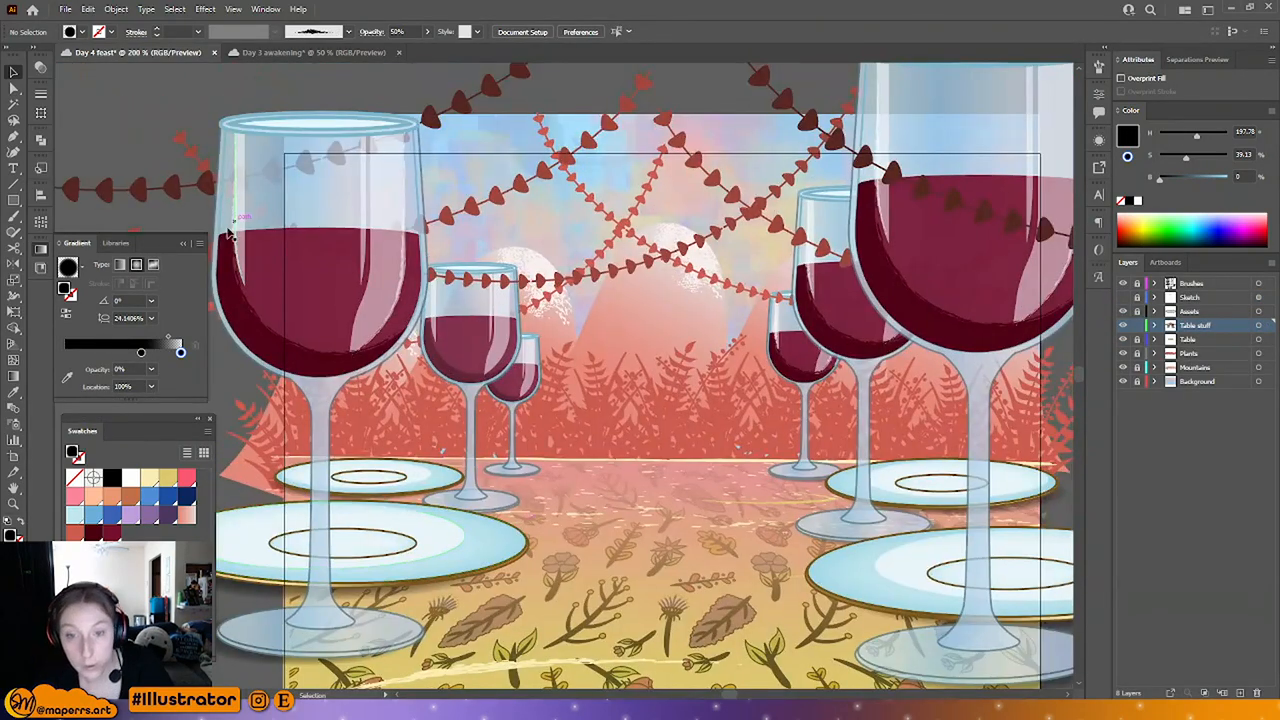
left_click(337, 289)
left_click(455, 358, "shift")
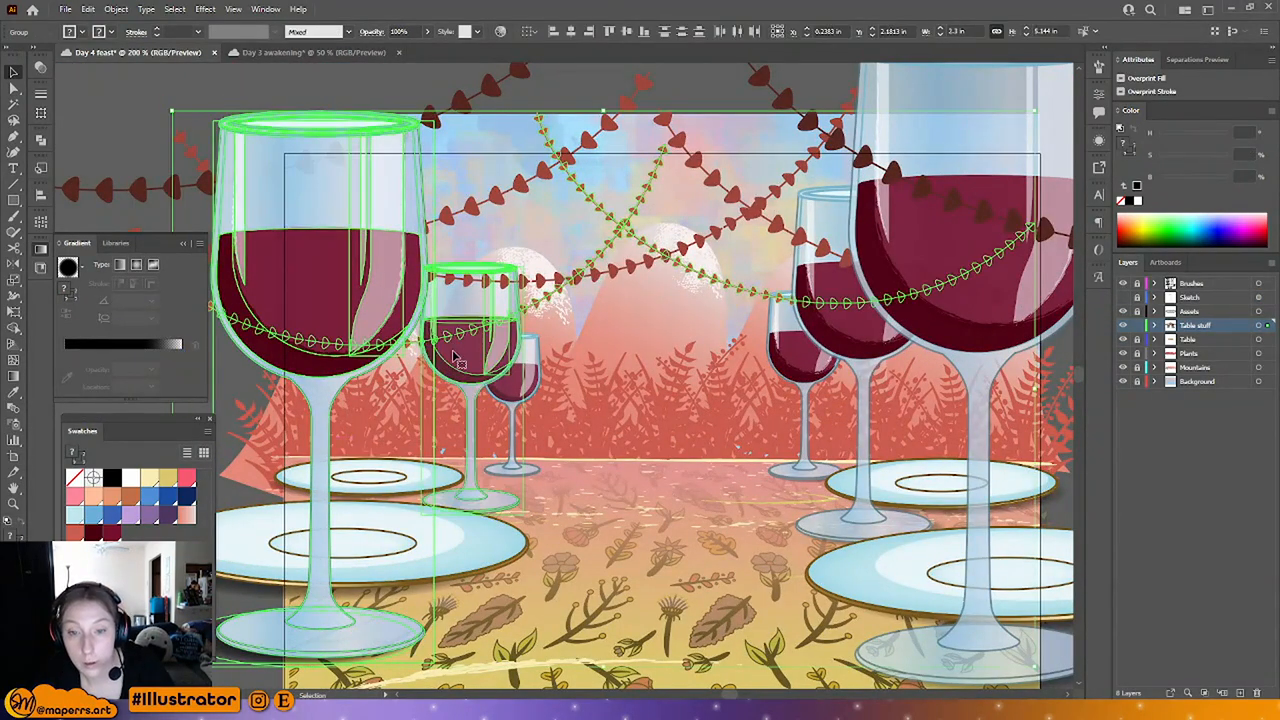
scroll(442, 397, "down", 1)
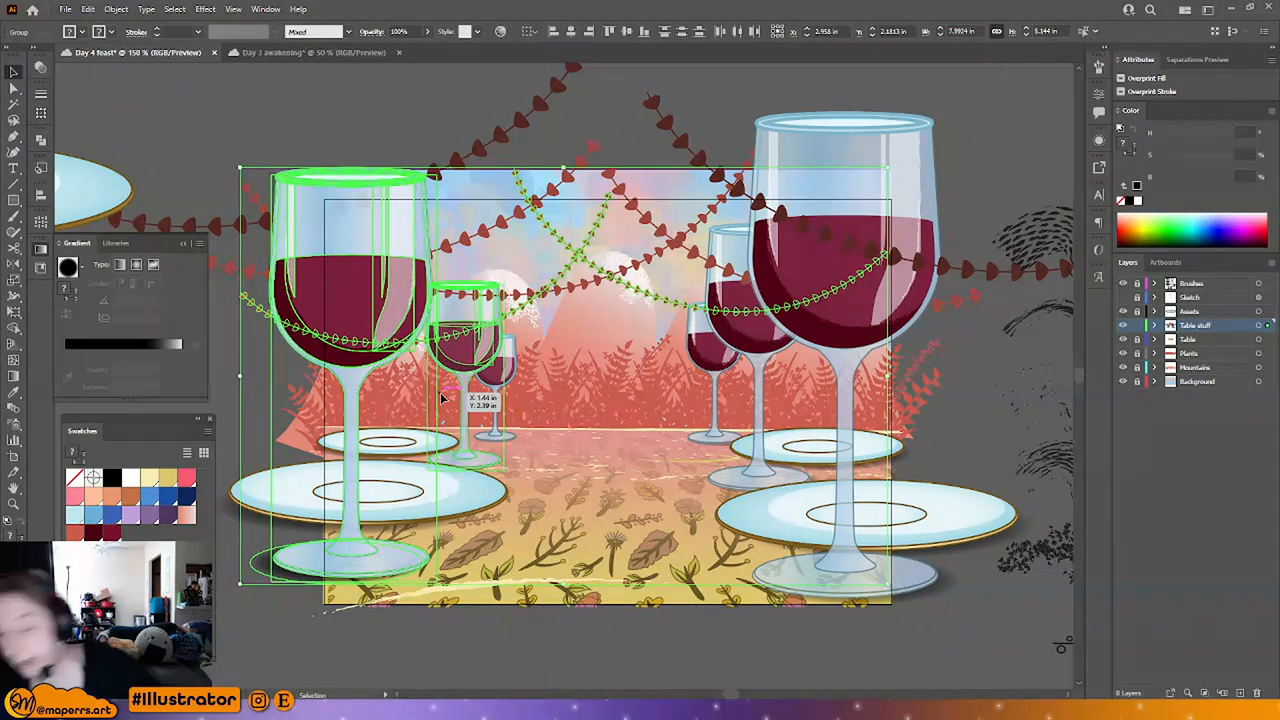
left_click(353, 91)
left_click_drag(401, 266, 467, 210)
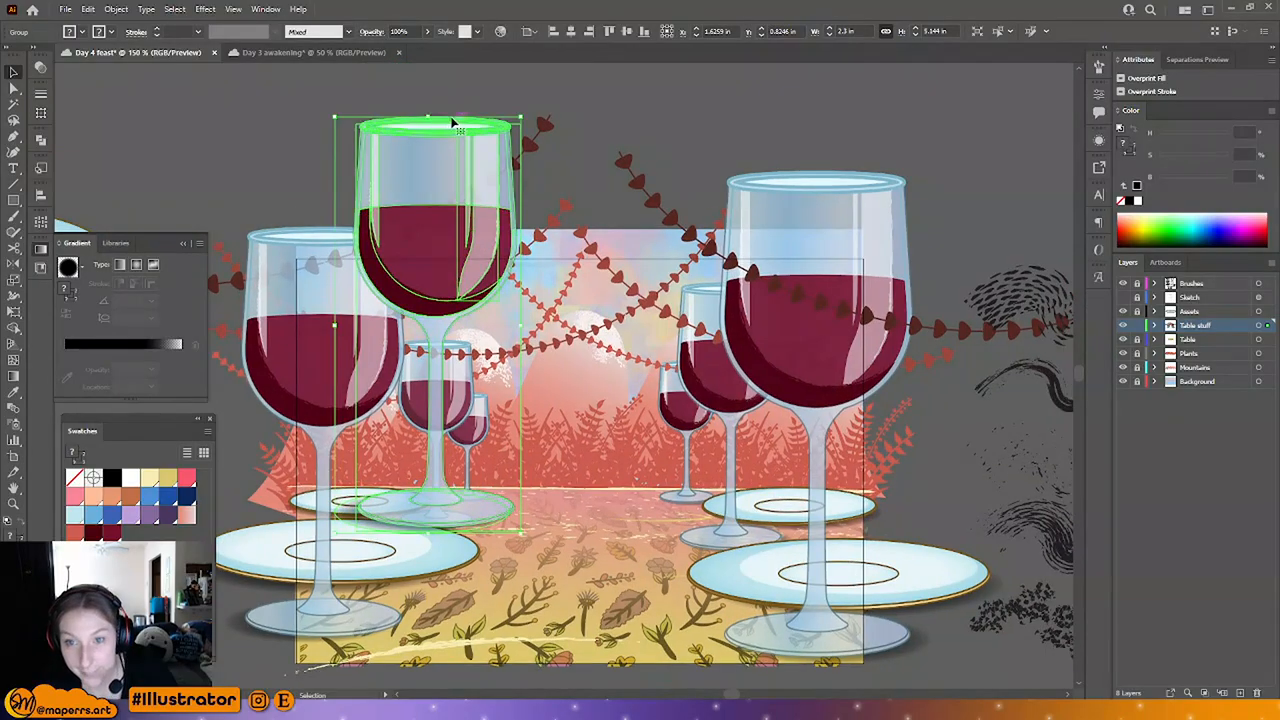
Step: Shrink the copy to about 1.06 by 2.36 in and nudge it right onto the middle-left glass
left_click_drag(427, 116, 437, 344)
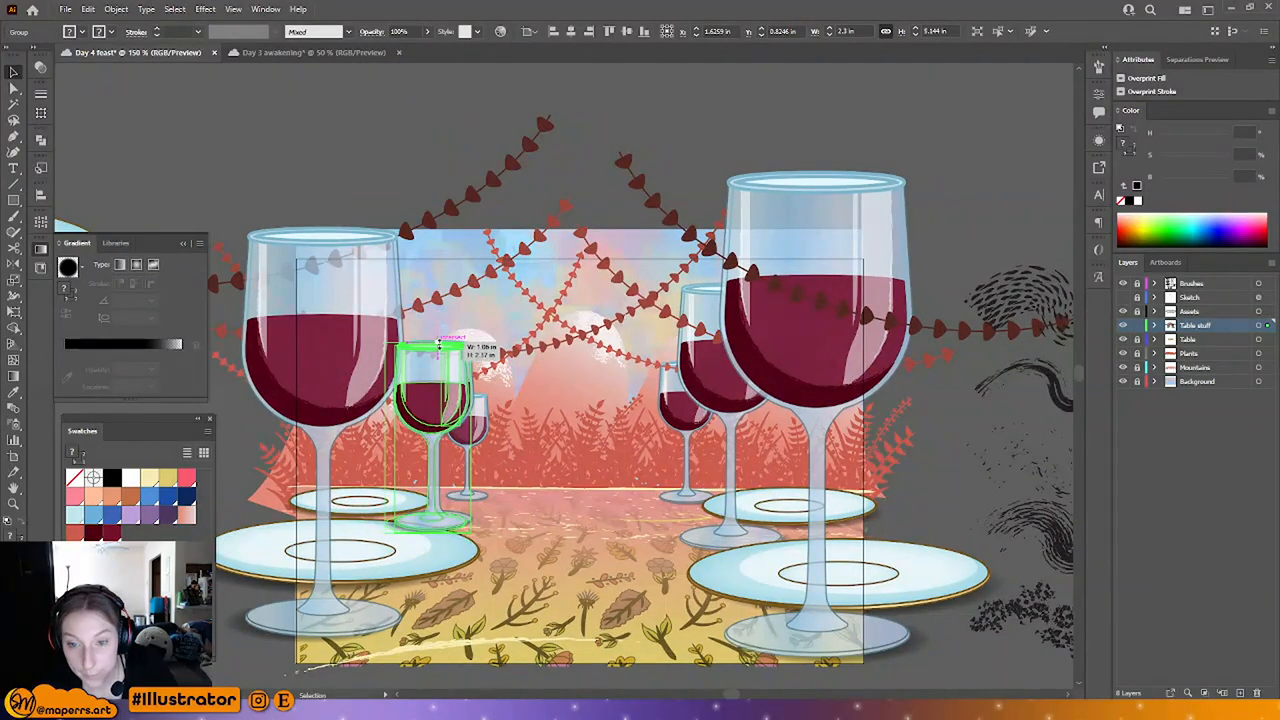
key("Right")
key("Right")
key("Right")
key("Right")
key("Right")
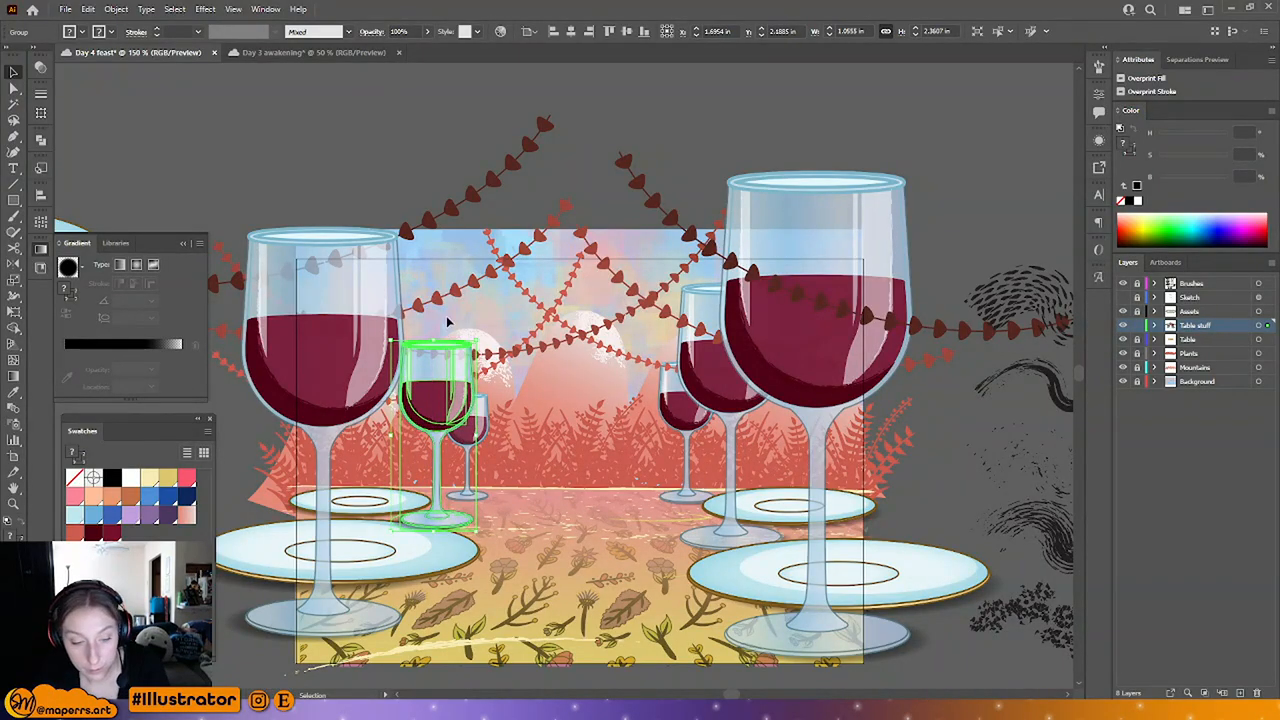
Step: Swap the new copy in for the old middle-left glass, arranged behind the neighbouring glasses
key("a")
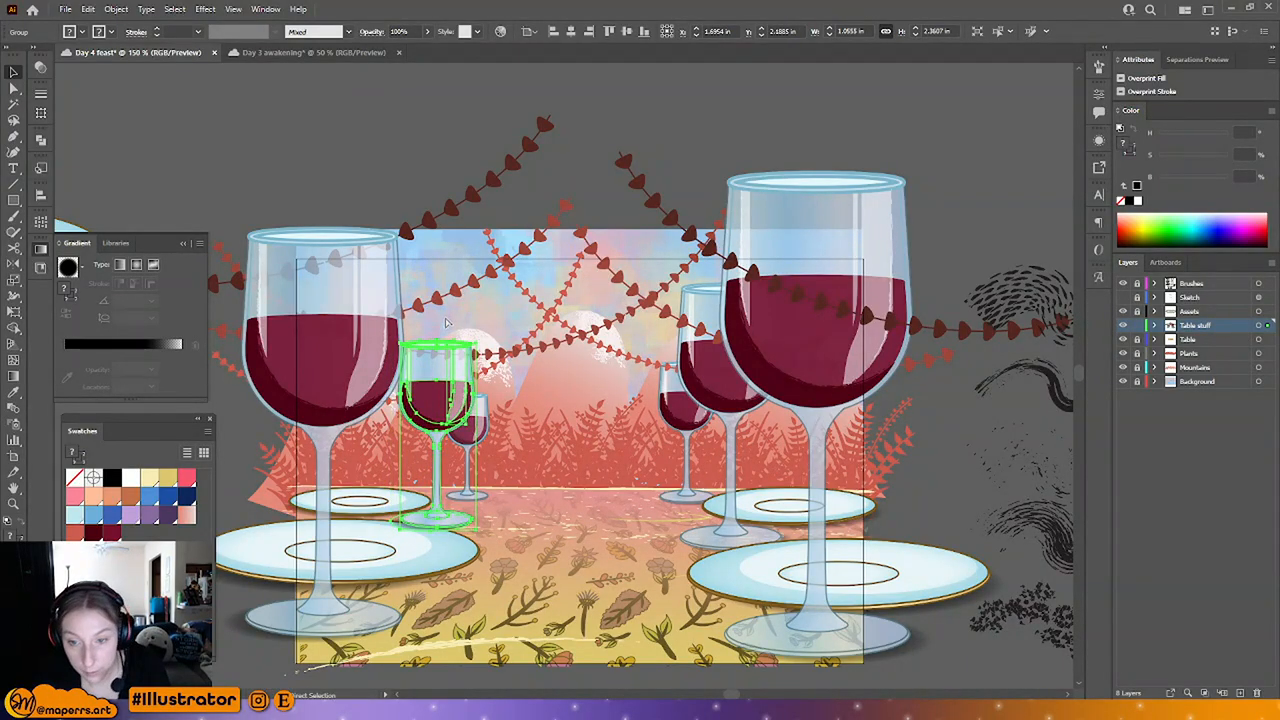
key("v")
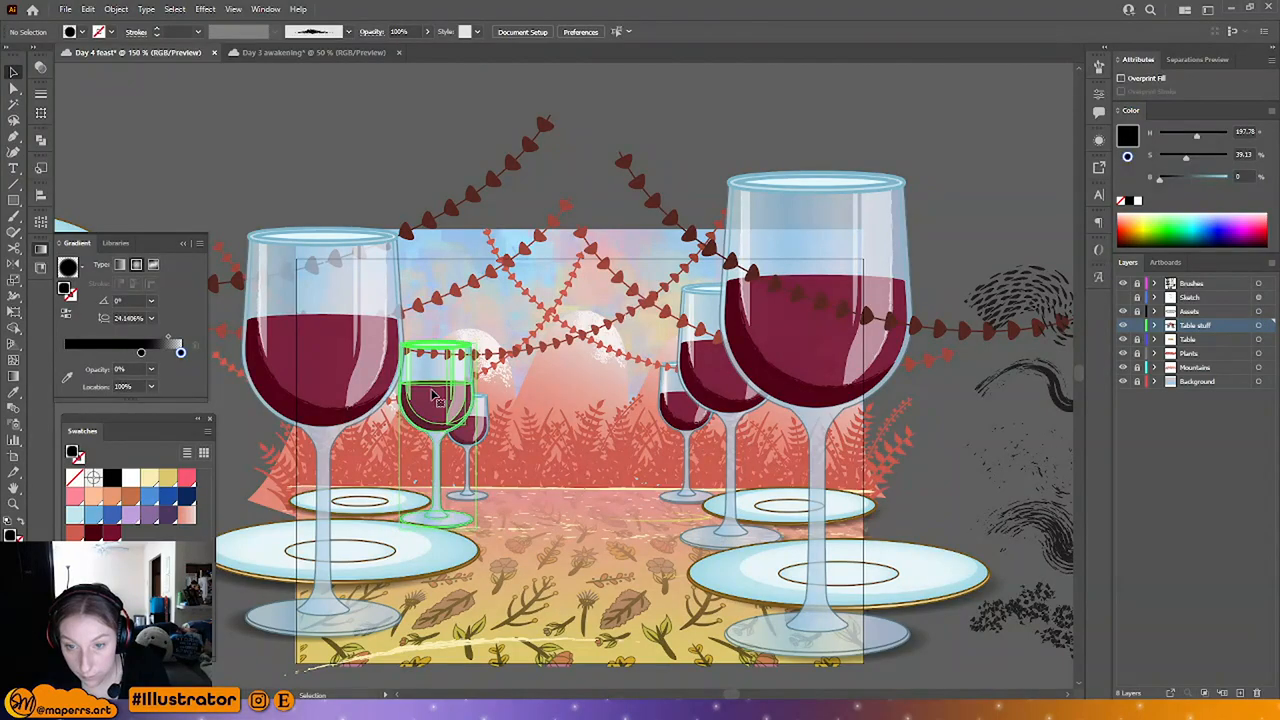
left_click(568, 190)
left_click(455, 395)
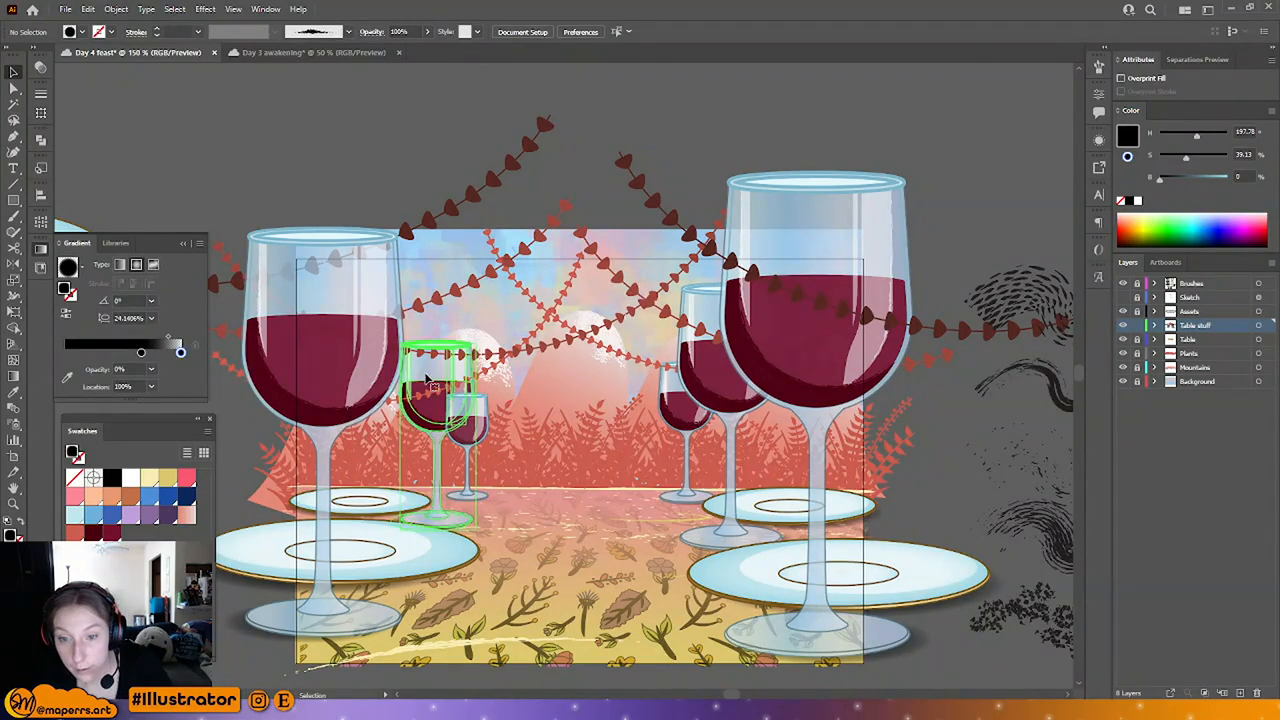
key("a")
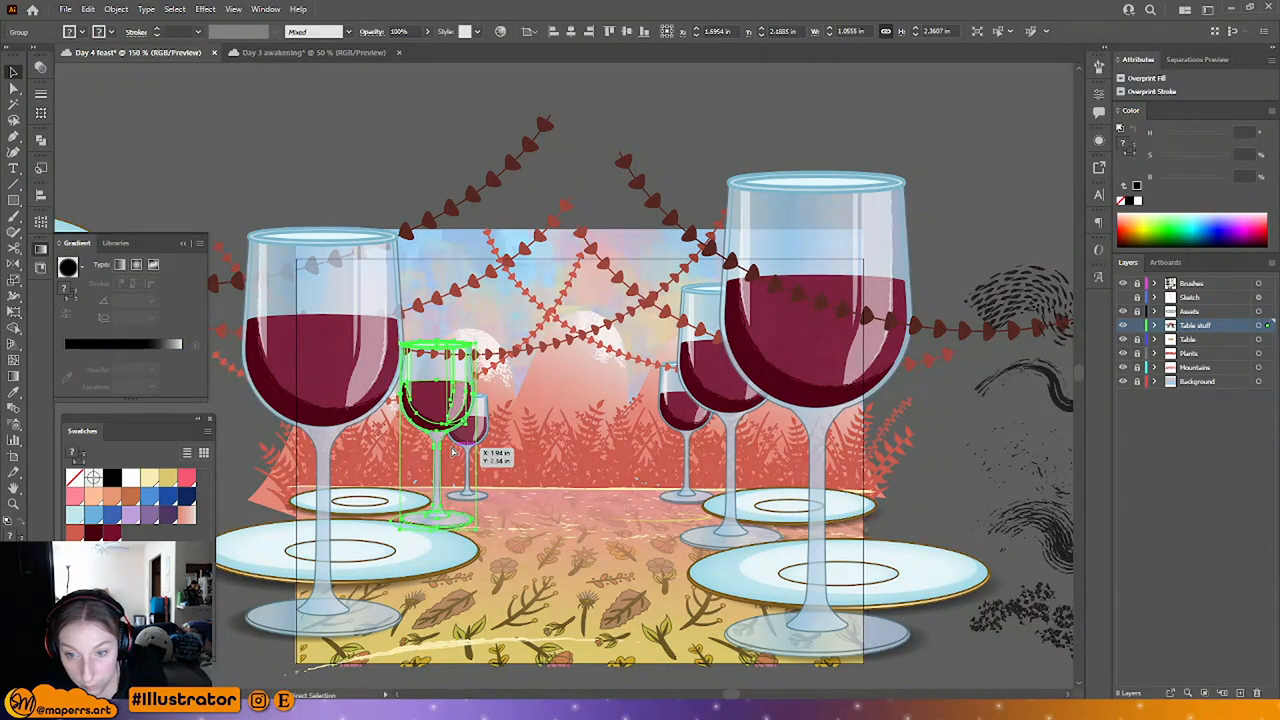
left_click(571, 177)
Step: Duplicate the middle-left glass over the far-left glass and remove the stray copy near the centre of the scene
left_click_drag(536, 472, 489, 402)
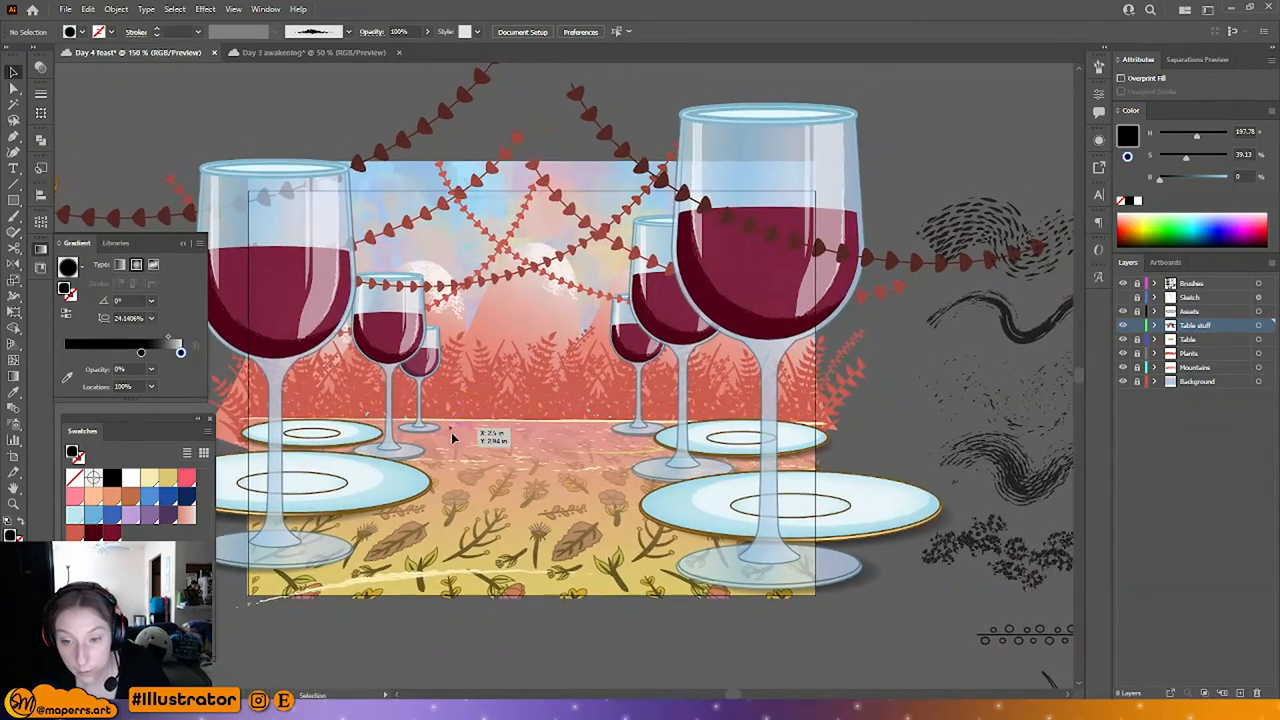
left_click_drag(400, 370, 571, 346)
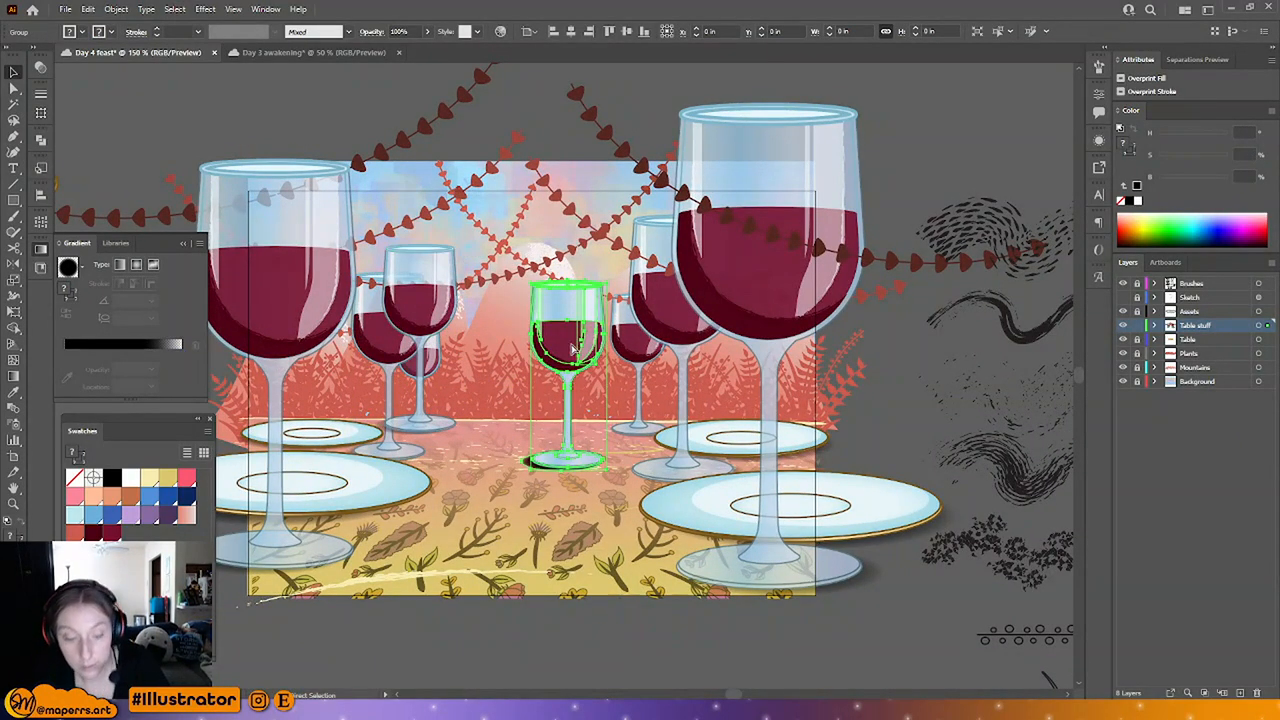
left_click(465, 337)
left_click(585, 330)
left_click(512, 362)
left_click(568, 342)
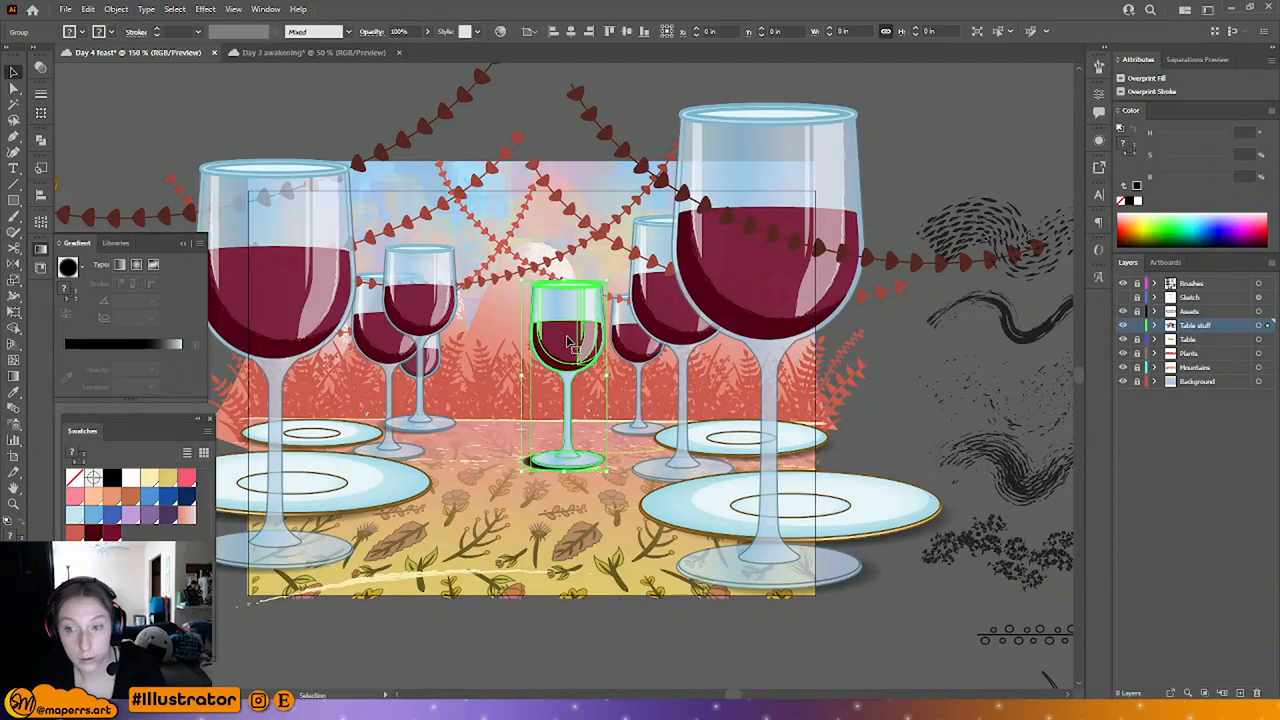
left_click(512, 362)
left_click(568, 345)
left_click(512, 362)
left_click(568, 348)
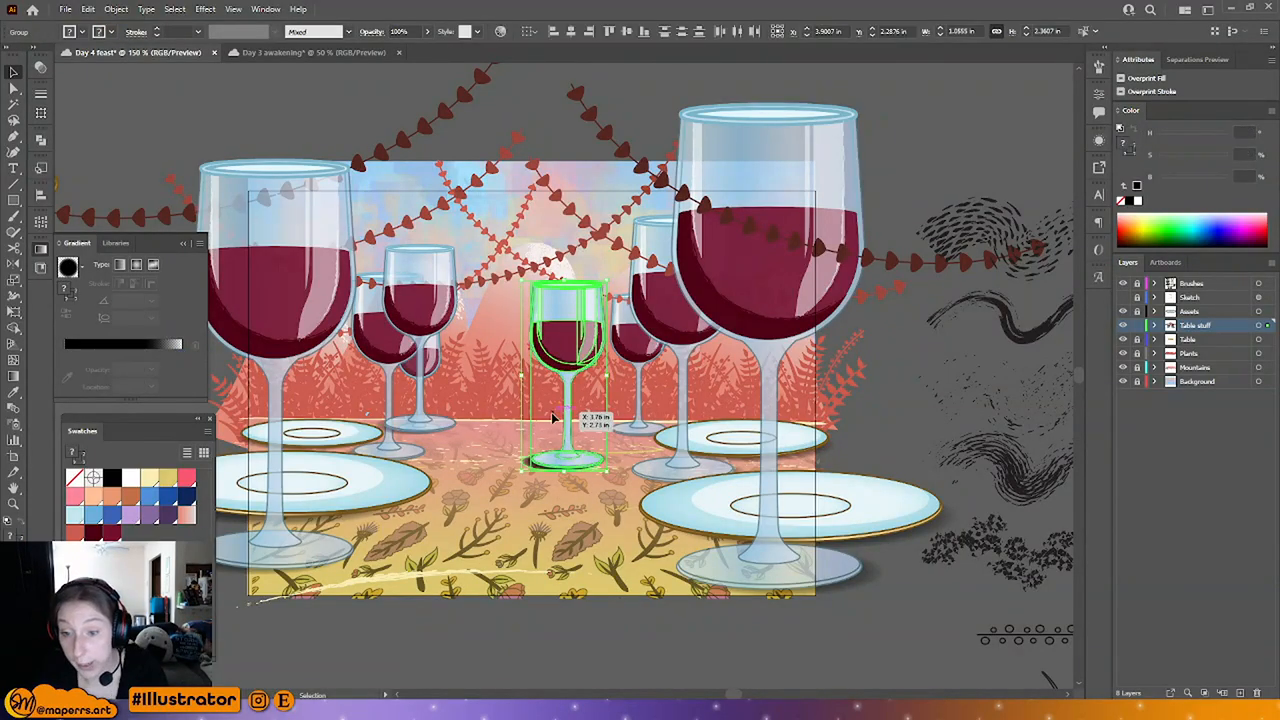
key("ctrl+z")
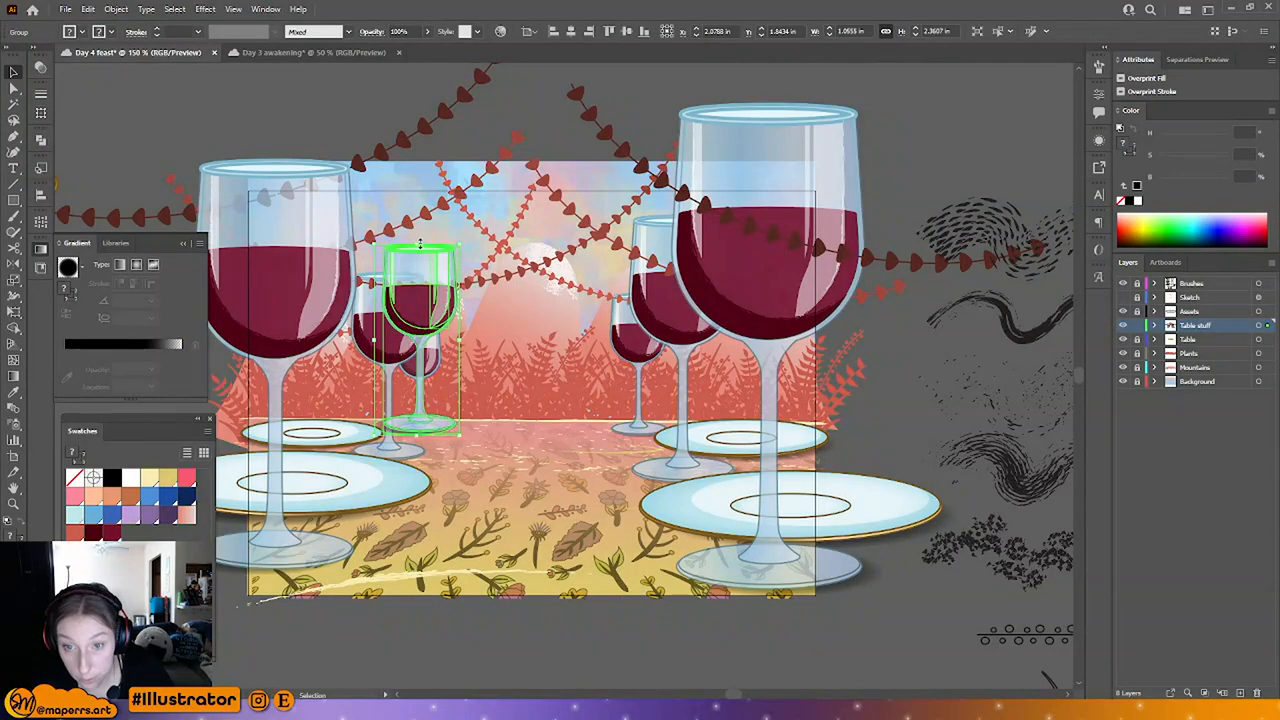
Step: Shrink the new copy to the size of the far-left glass and send it to the back
left_click_drag(420, 243, 420, 320)
right_click(437, 350)
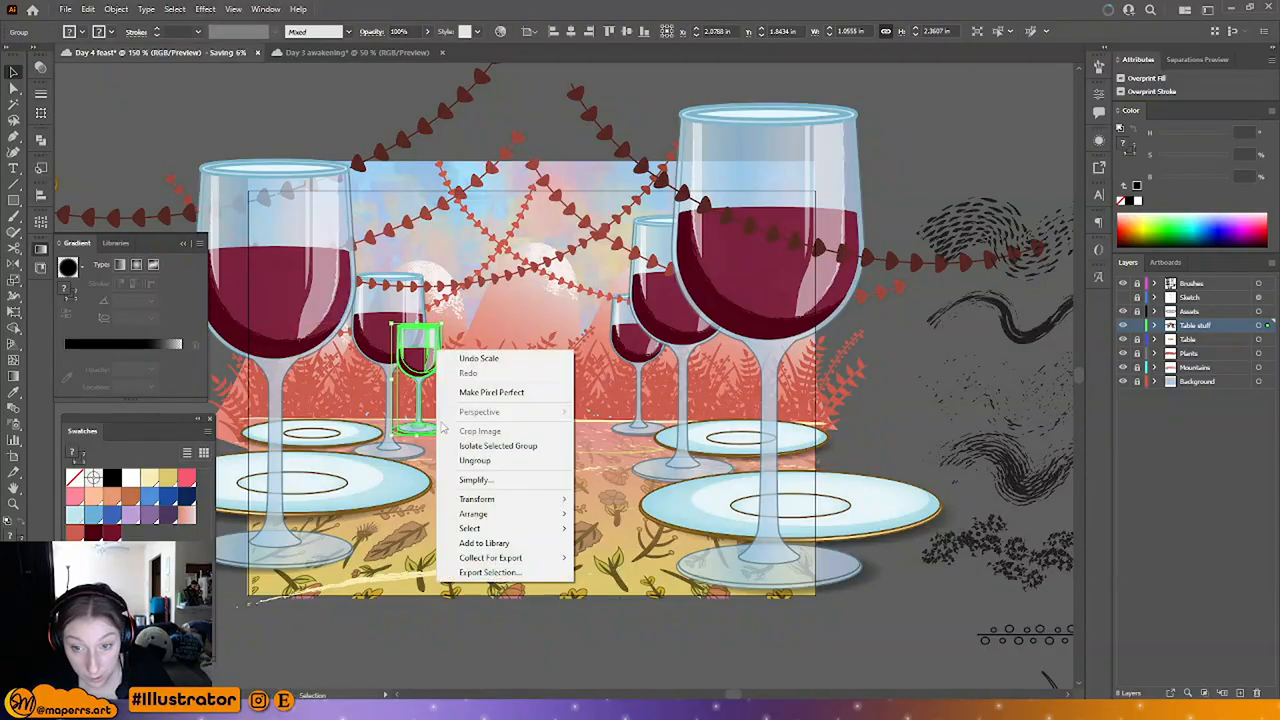
mouse_move(475, 513)
left_click(650, 557)
Step: Remove the old far-left glass covering the new copy and clear the selection
left_click(425, 370)
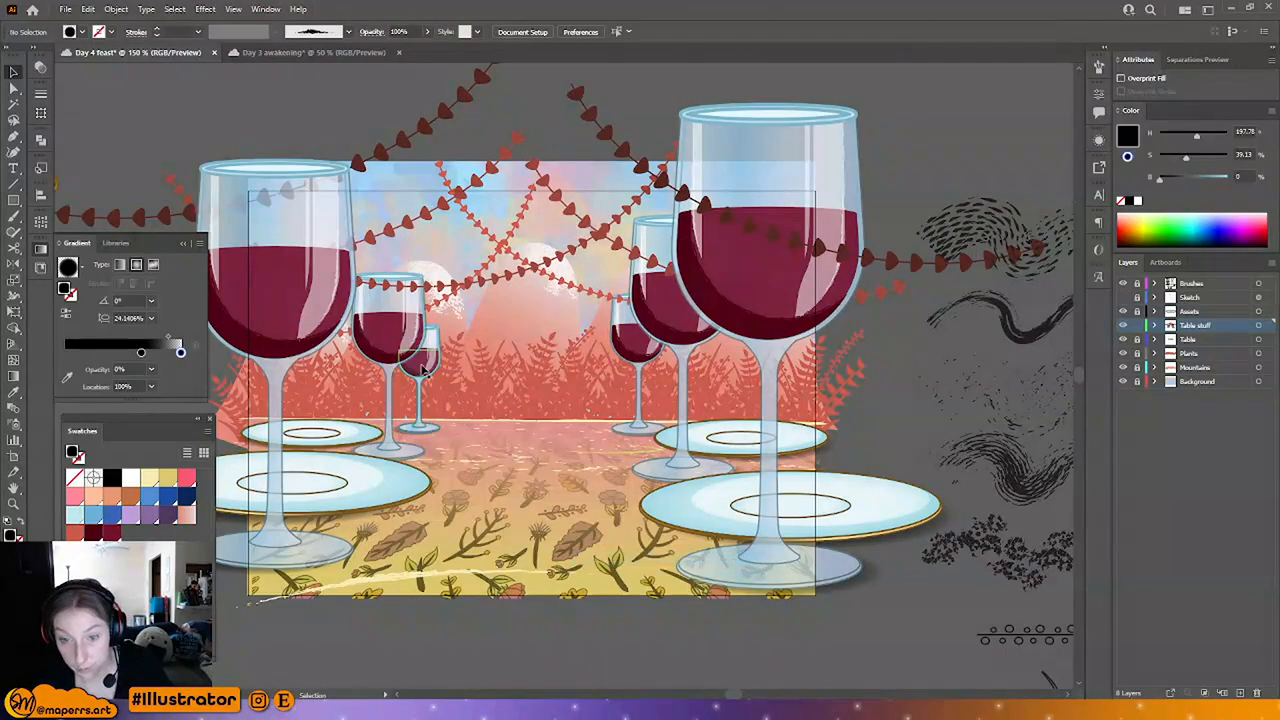
left_click(422, 370)
left_click(462, 445)
left_click_drag(495, 505, 523, 490)
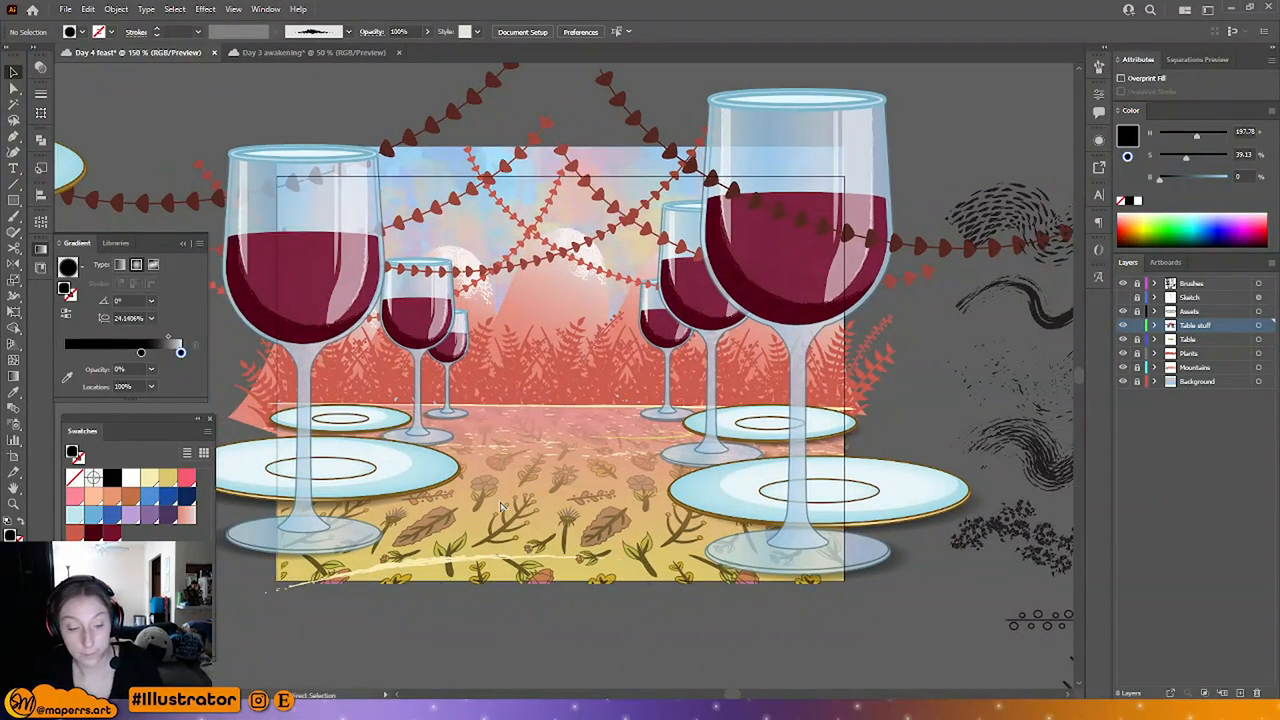
key("ctrl+minus")
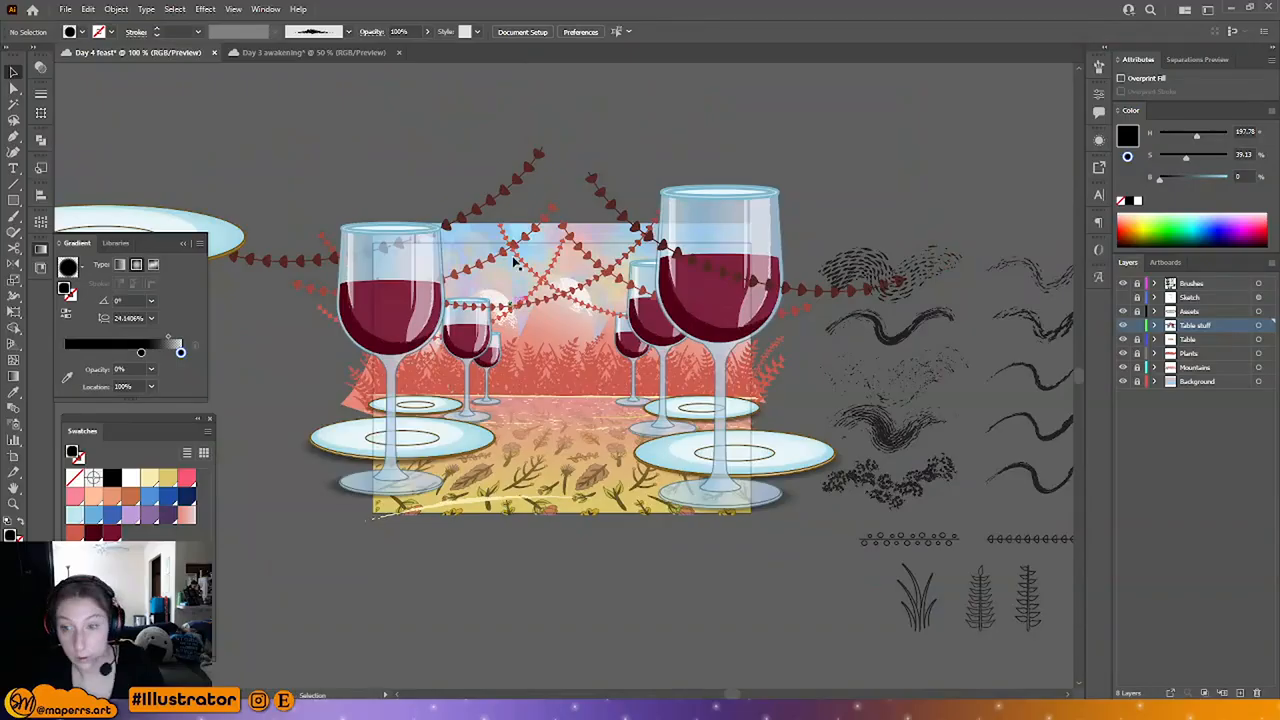
Step: Delete the Assets layer together with its spare plate and save the document
left_click_drag(598, 372, 668, 301)
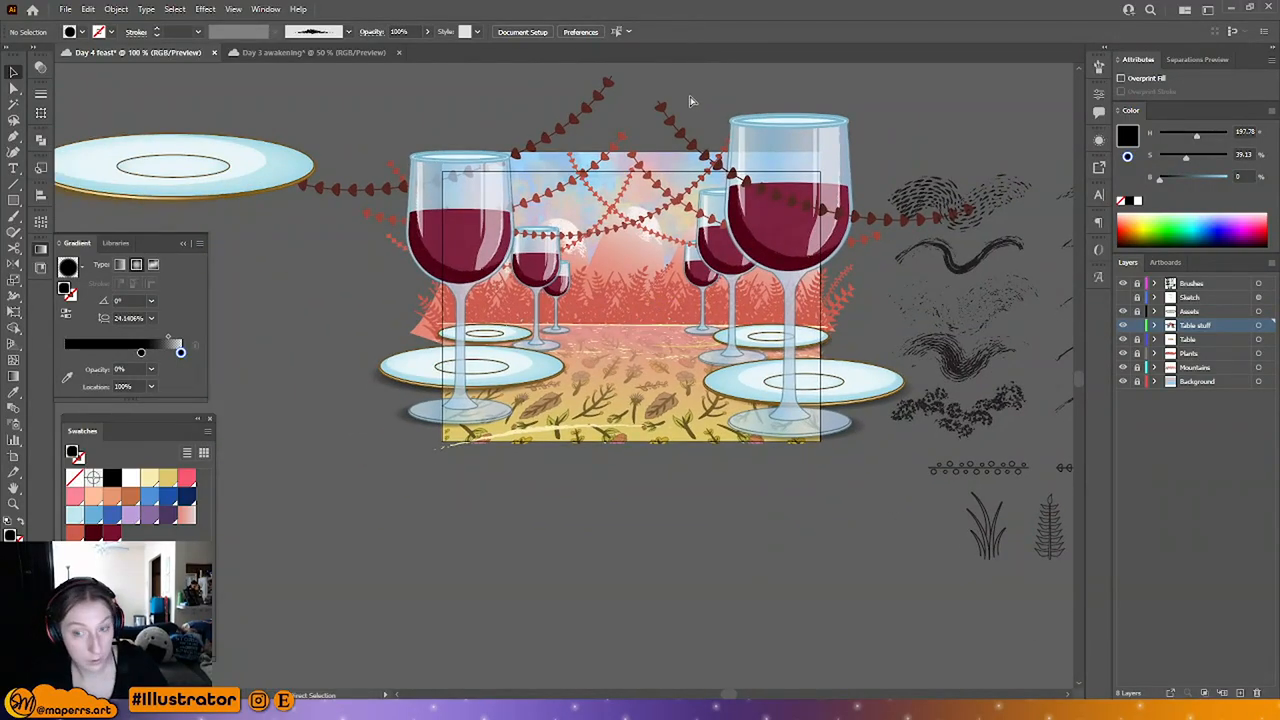
left_click(1198, 312)
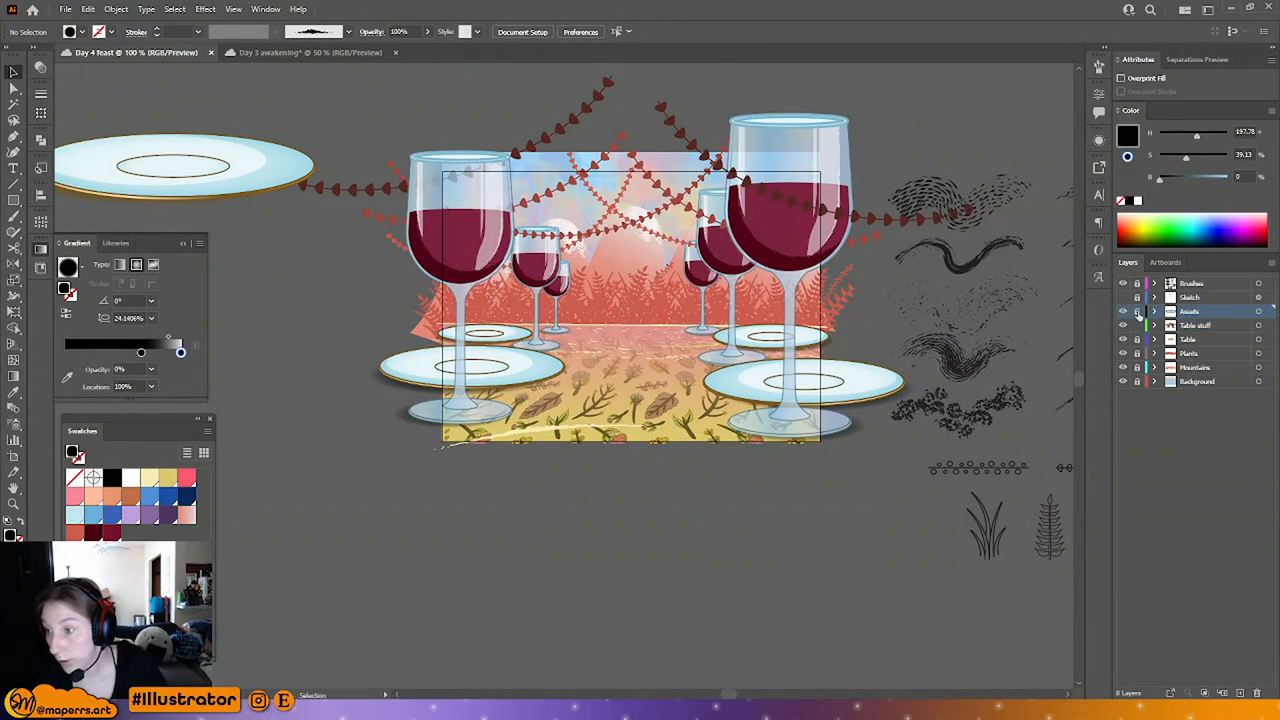
left_click(1259, 312)
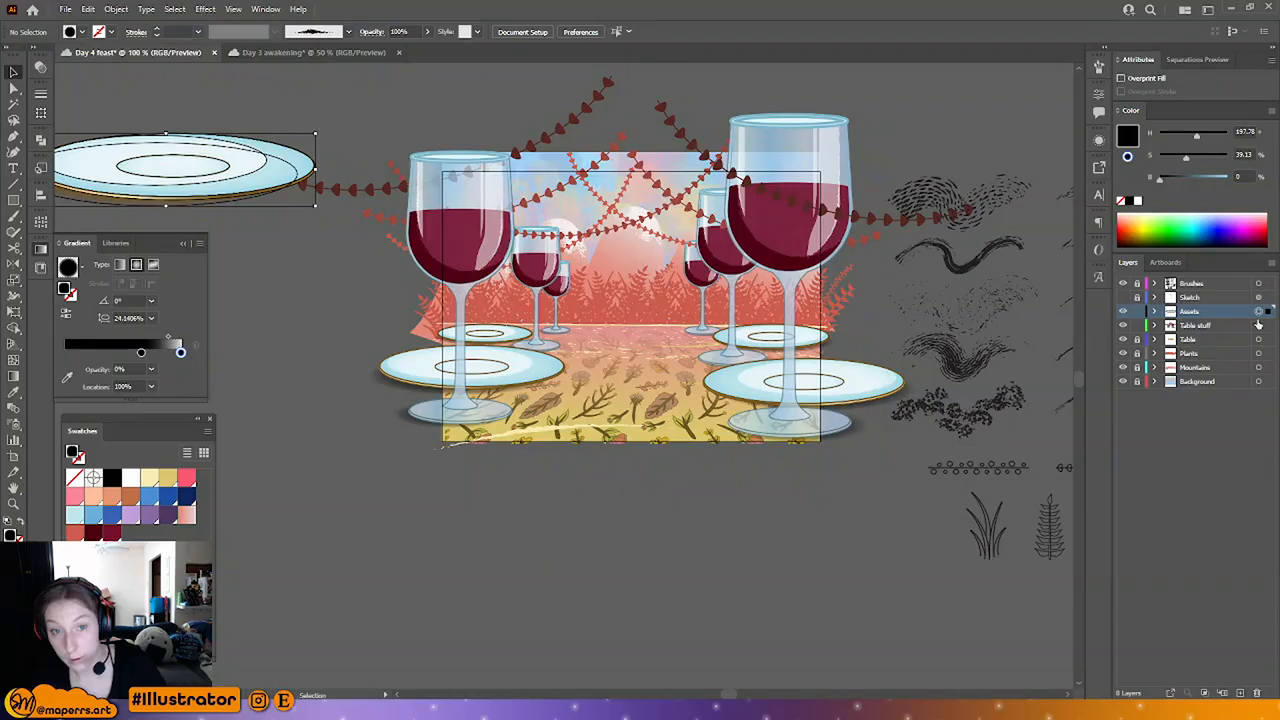
left_click(1257, 692)
left_click(676, 374)
left_click_drag(668, 542, 620, 574)
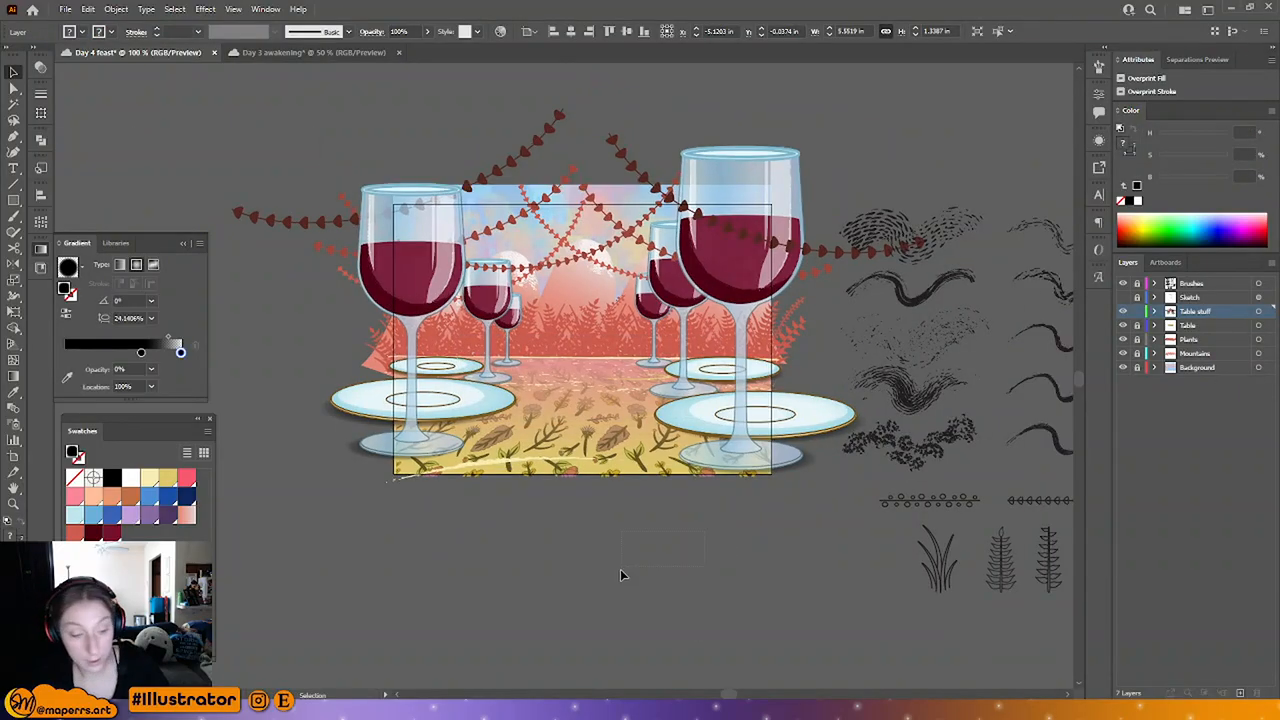
key("ctrl+s")
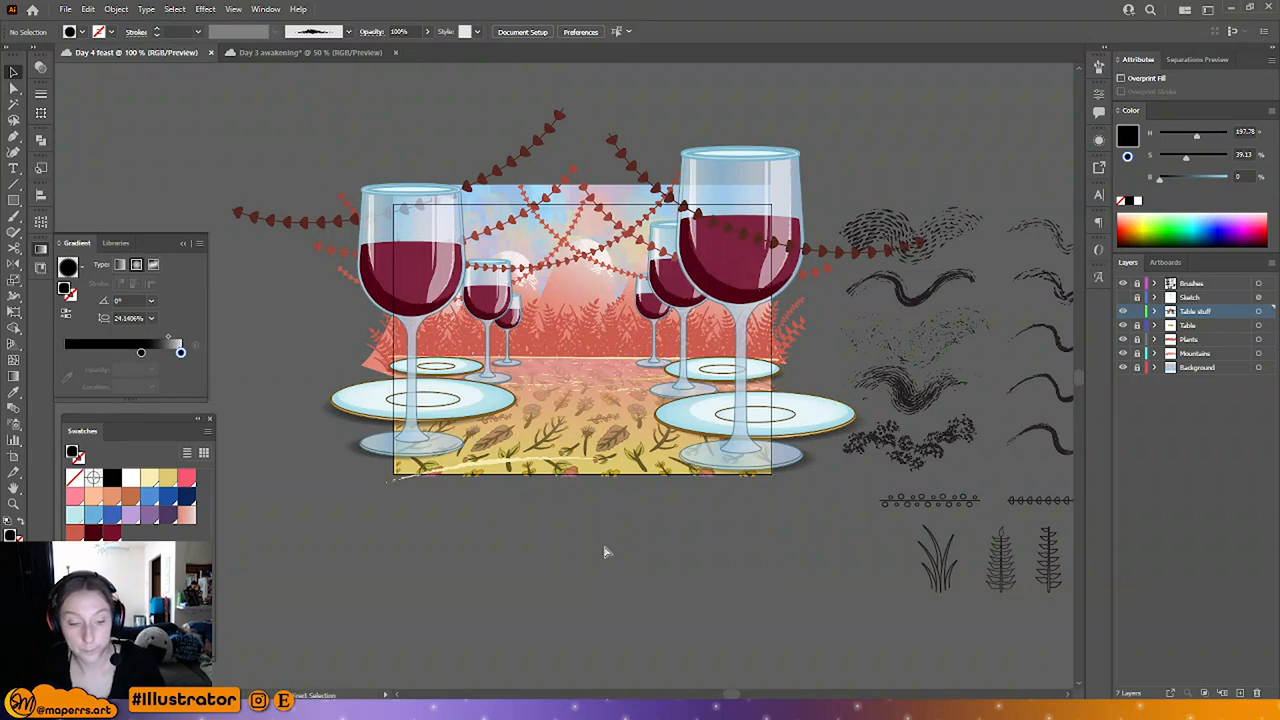
Step: Select the pale blue surface ellipses of the table's plates and set their opacity to 80%
key("ctrl+plus")
key("super")
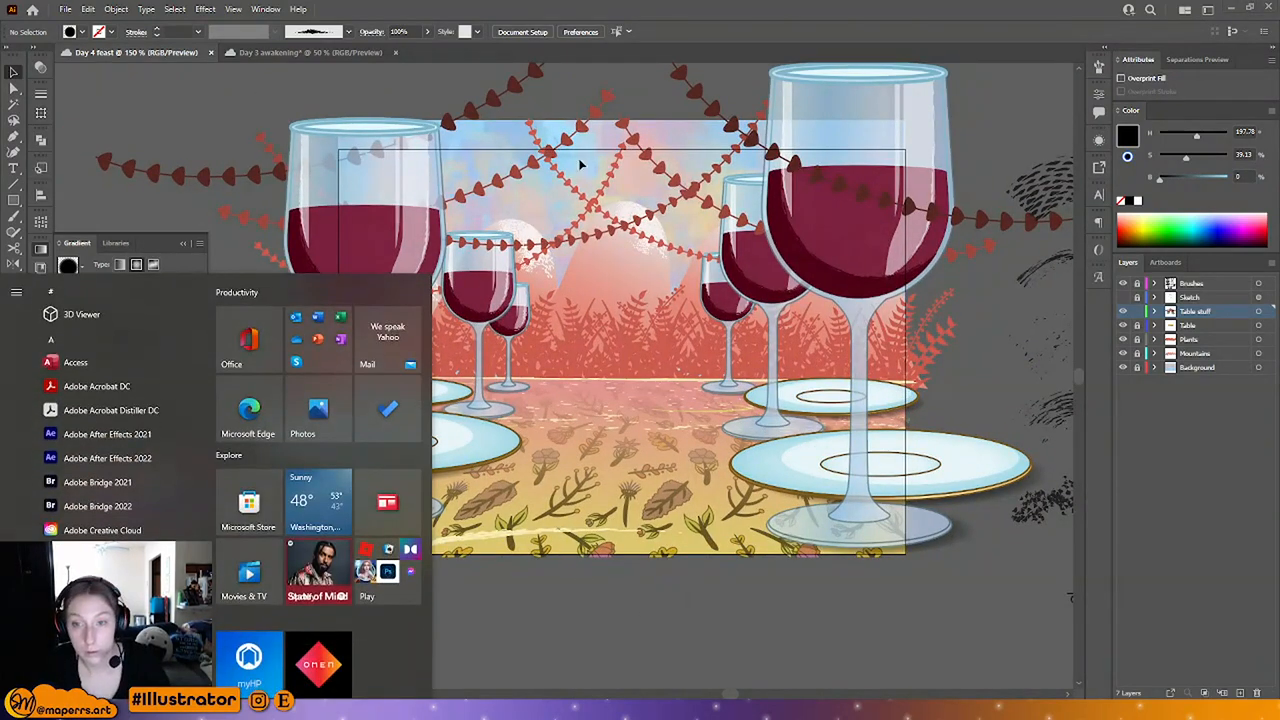
left_click(577, 79)
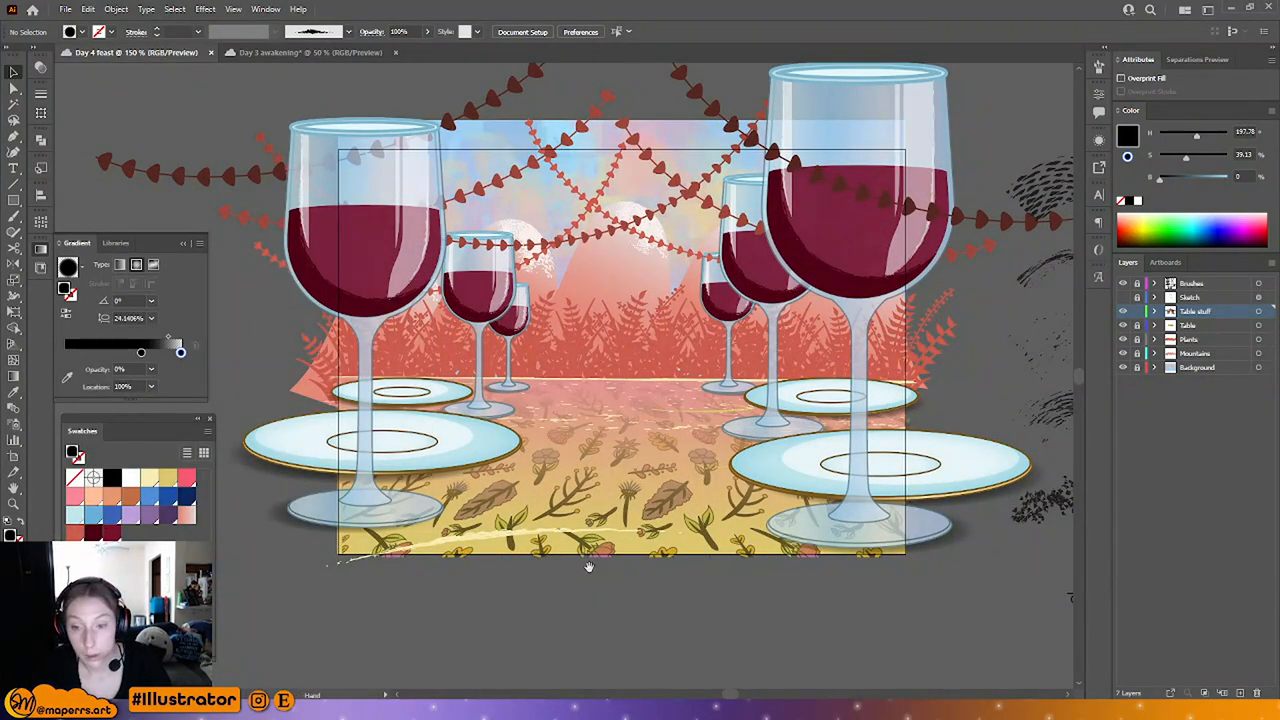
left_click_drag(589, 567, 505, 515)
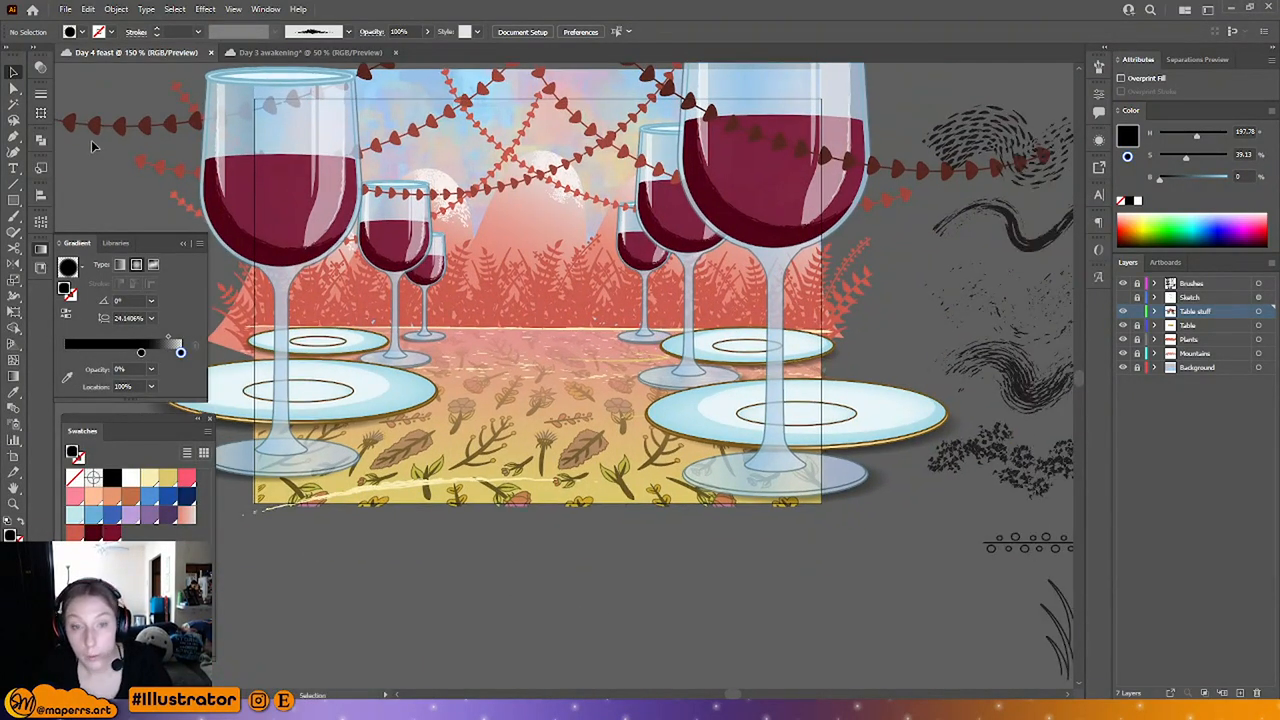
left_click(722, 408)
left_click_drag(670, 395, 687, 416)
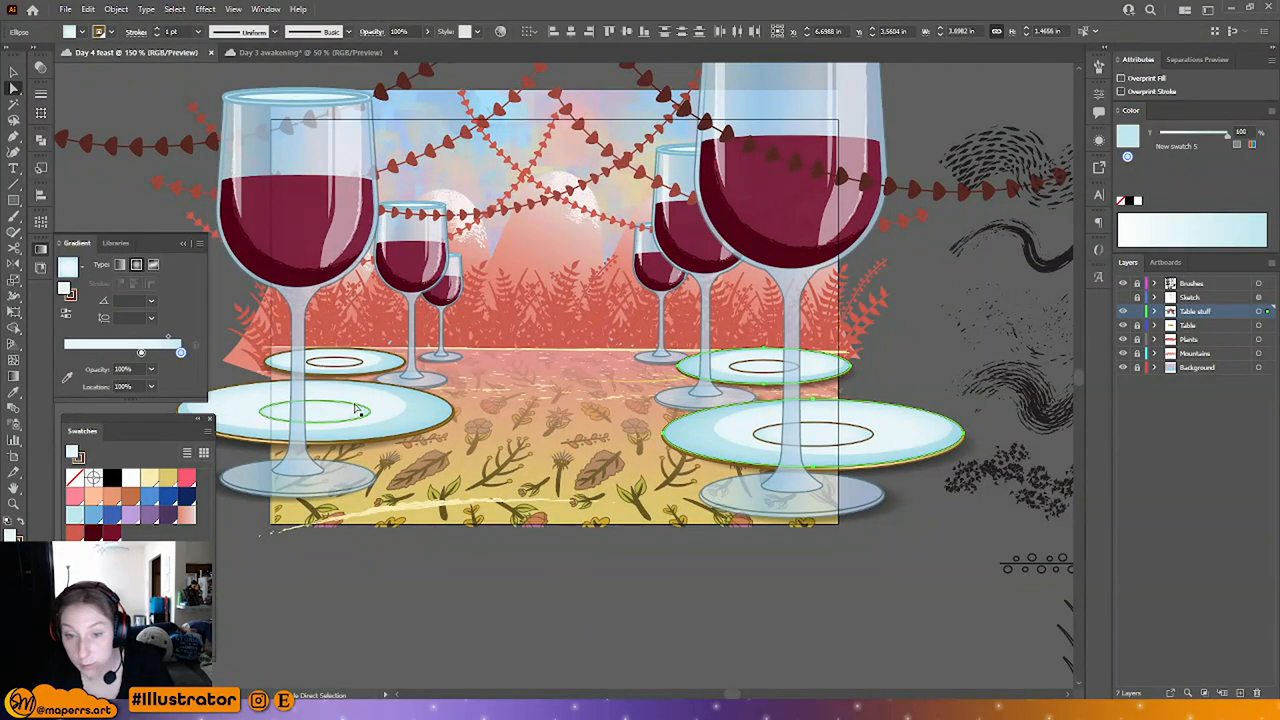
left_click(393, 414, "shift")
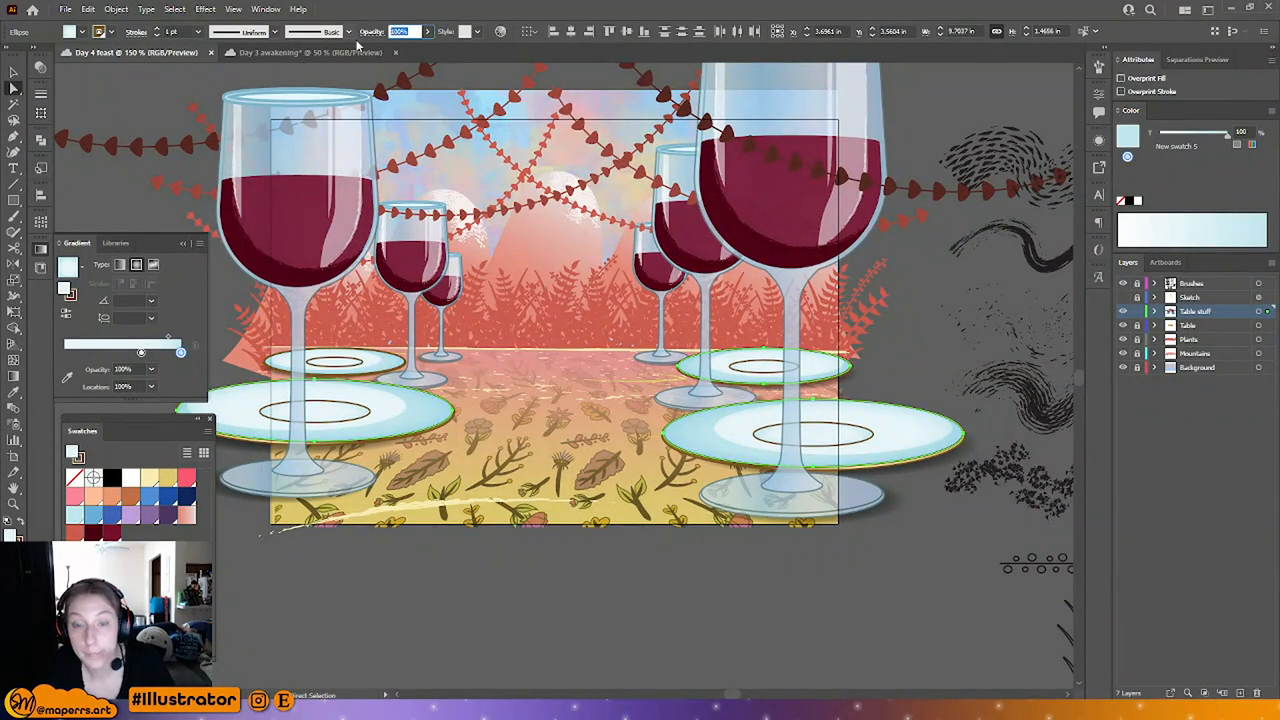
type("80")
key("Return")
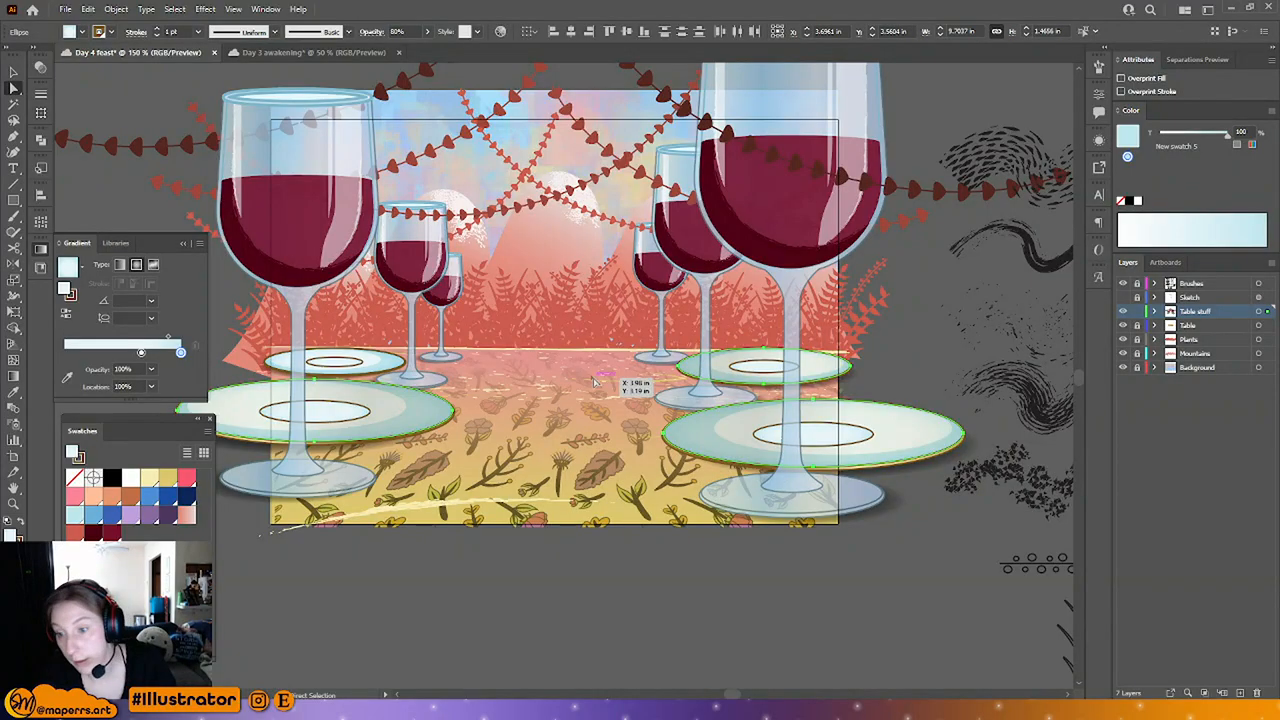
left_click(802, 606)
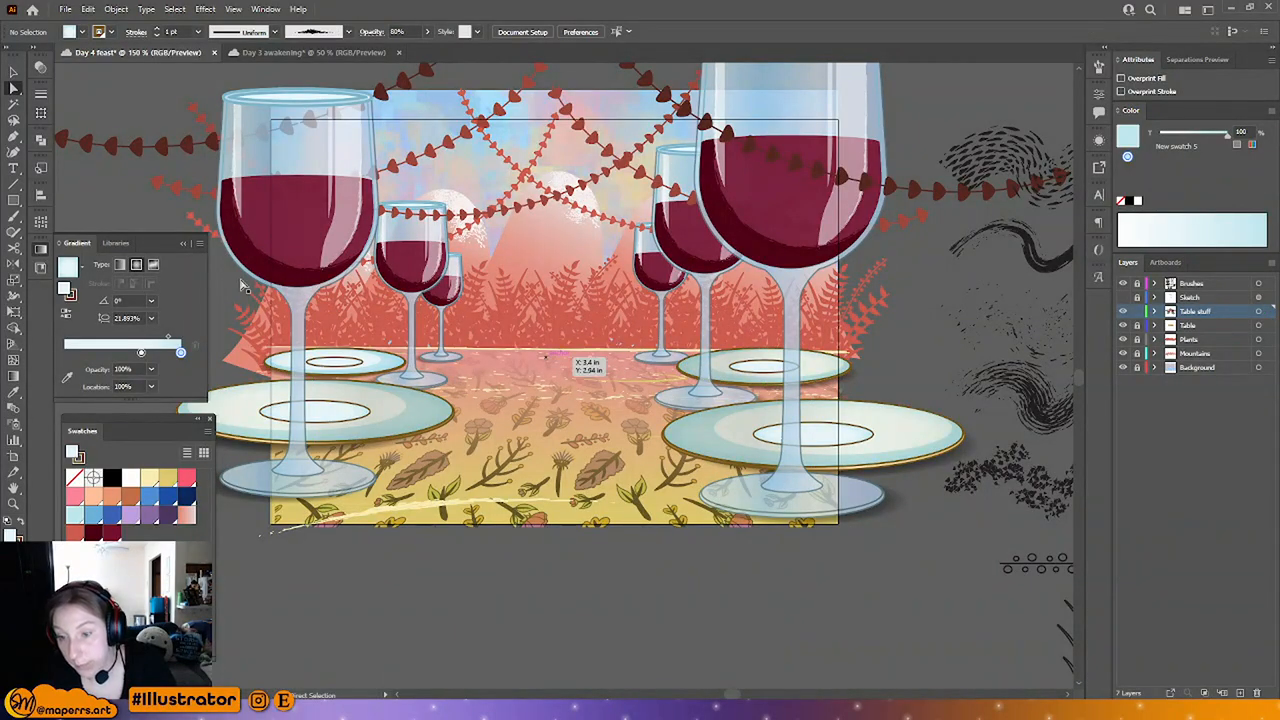
Step: Isolate the front-left plate and place a copy of its large surface ellipse in front of the other parts
left_click(12, 74)
double_click(374, 420)
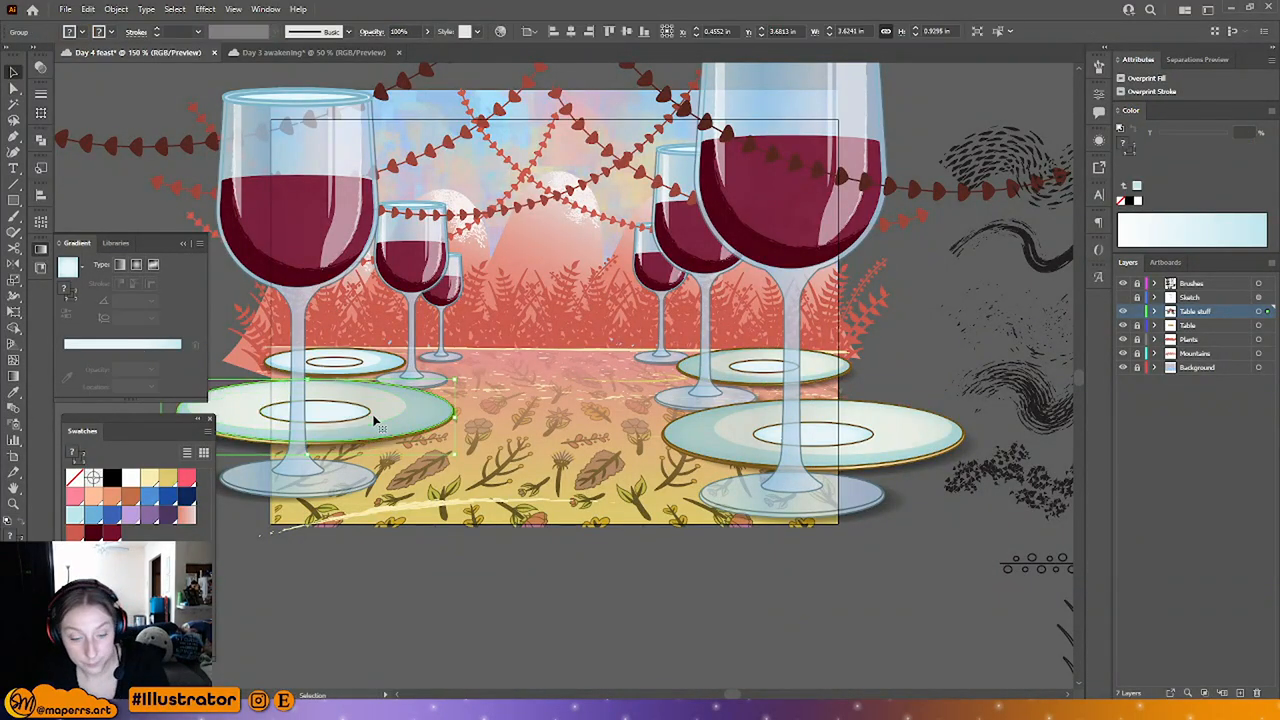
key("ctrl+equal")
key("ctrl+equal")
key("space")
left_click_drag(433, 454, 822, 336)
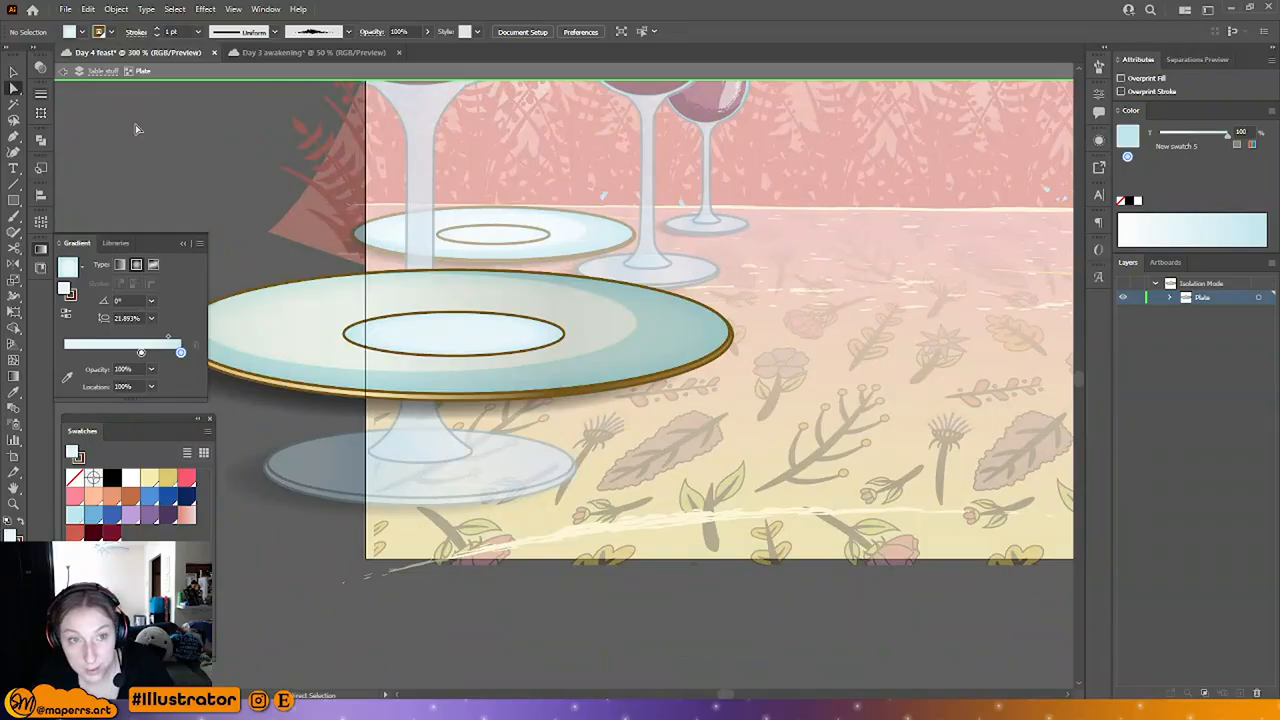
left_click(498, 322)
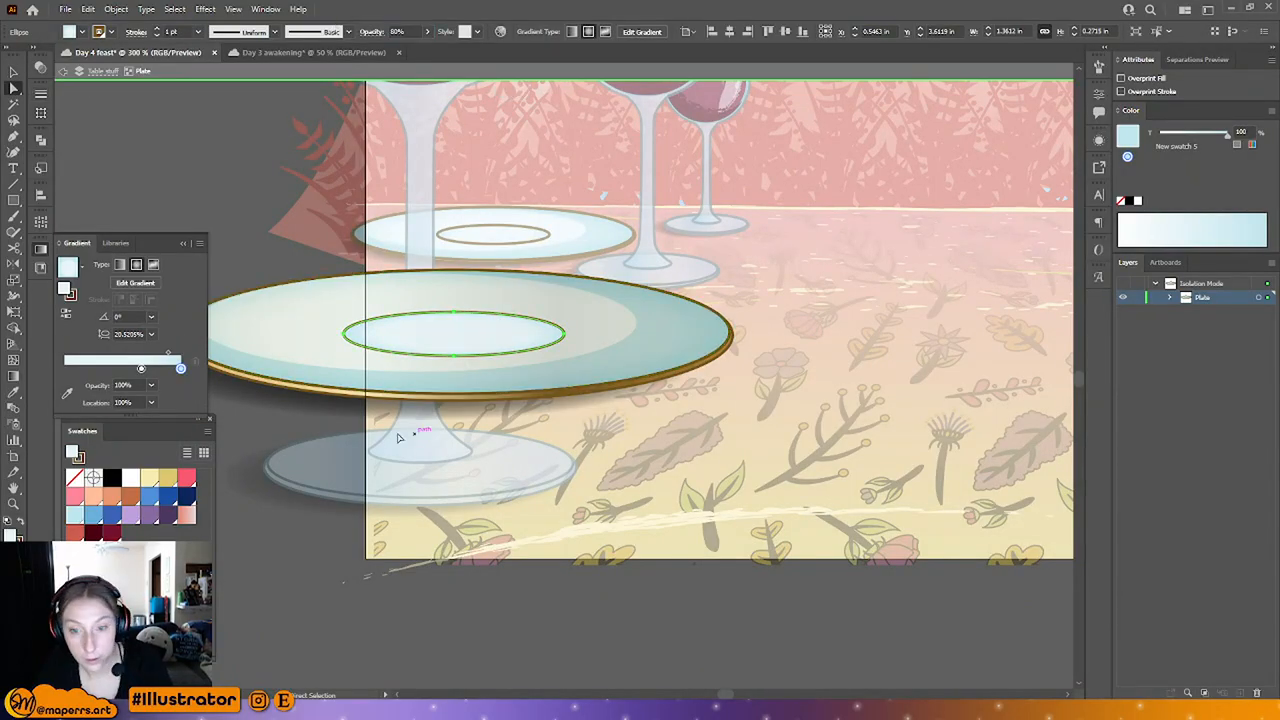
left_click(305, 325)
key("ctrl+shift+]")
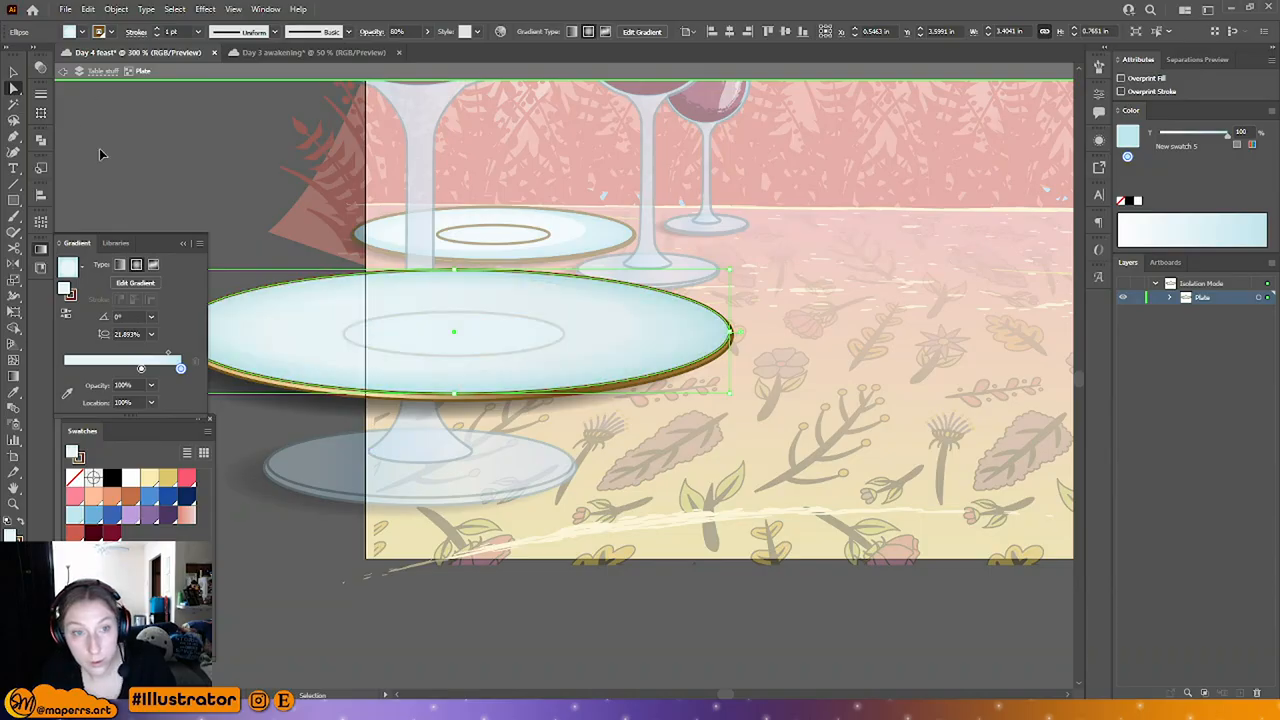
Step: Subtract the copied ellipse from the plate's gold rim shape with Minus Front and leave isolation mode
left_click(14, 73)
left_click(272, 382, "shift")
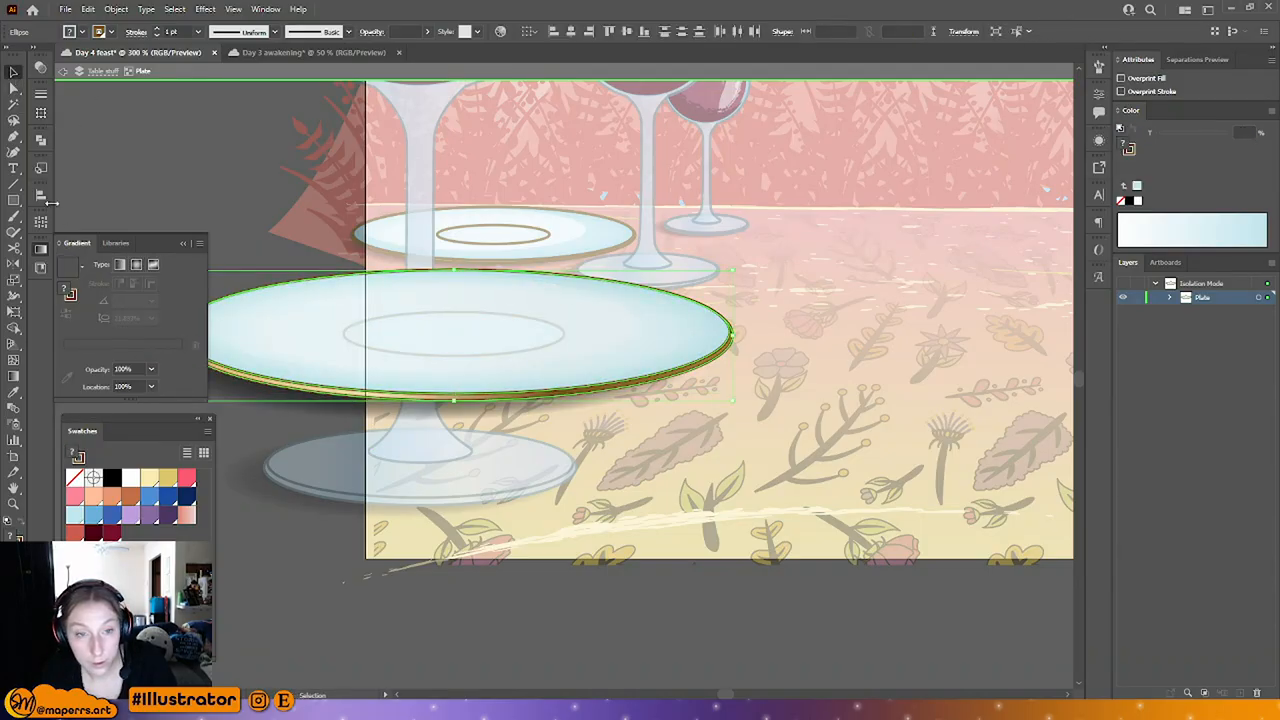
left_click(40, 252)
left_click(41, 140)
left_click(193, 204)
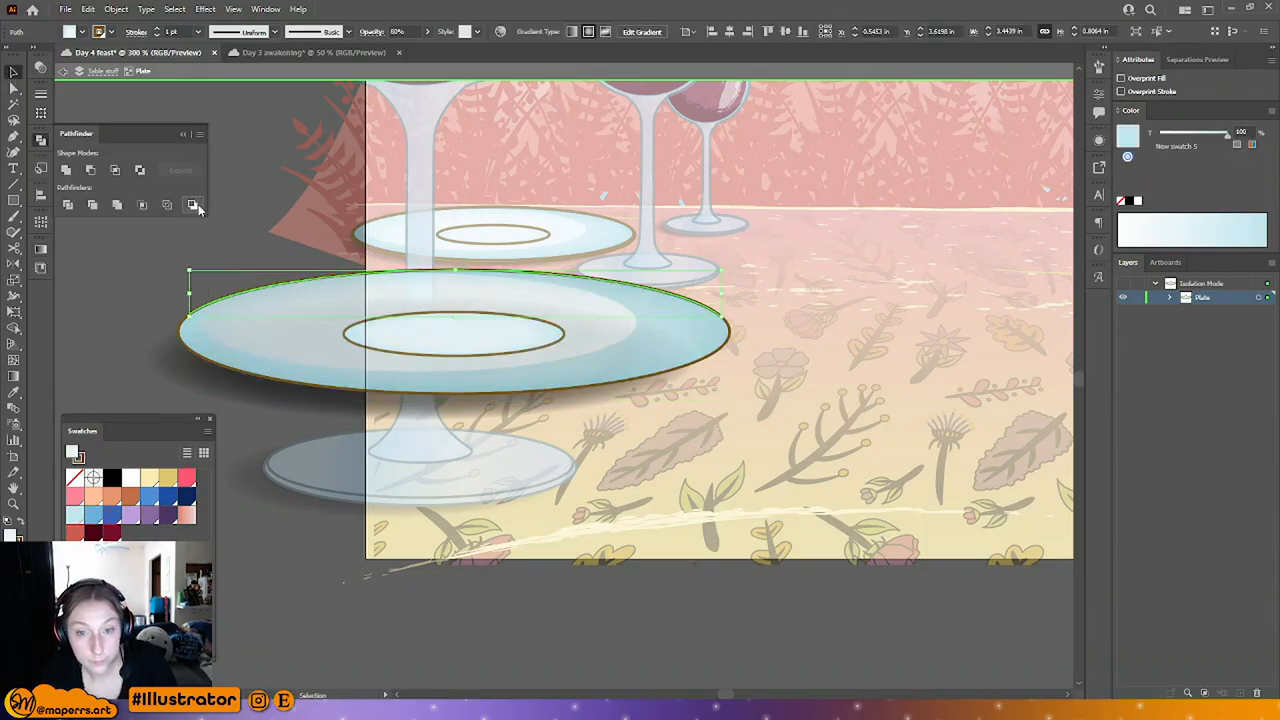
key("ctrl+z")
left_click(91, 170)
left_click(125, 284)
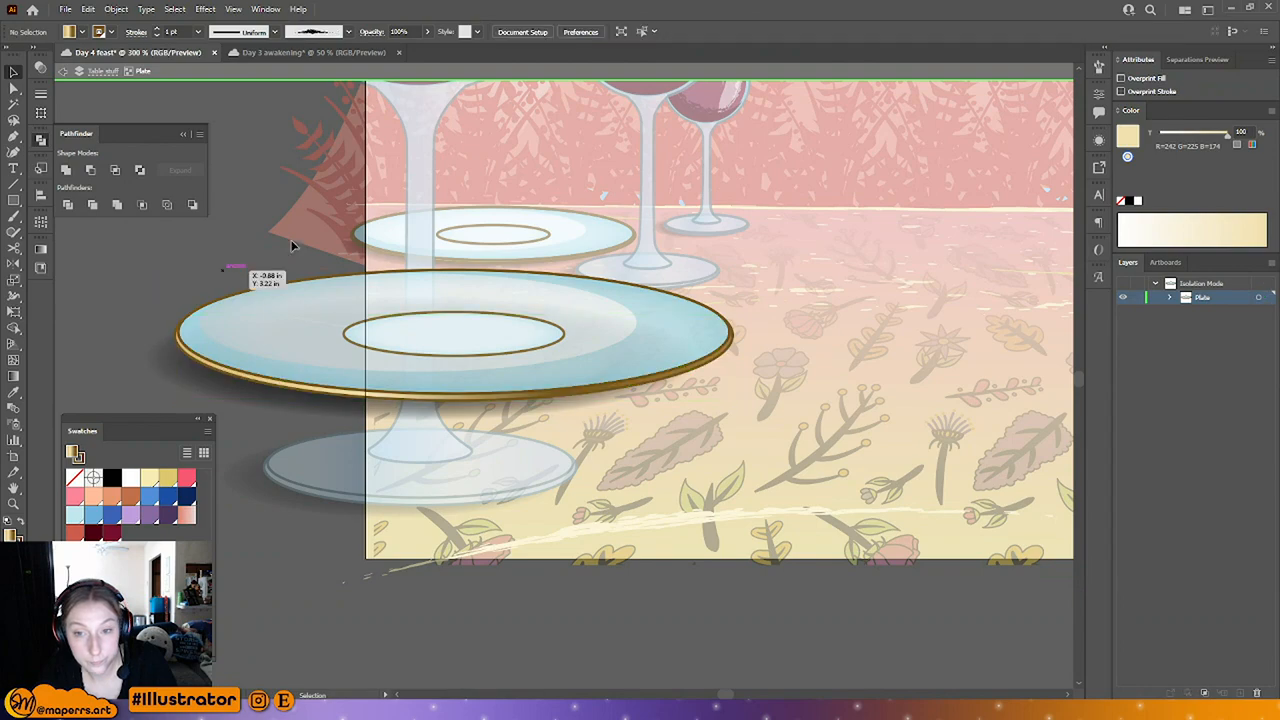
left_click(183, 133)
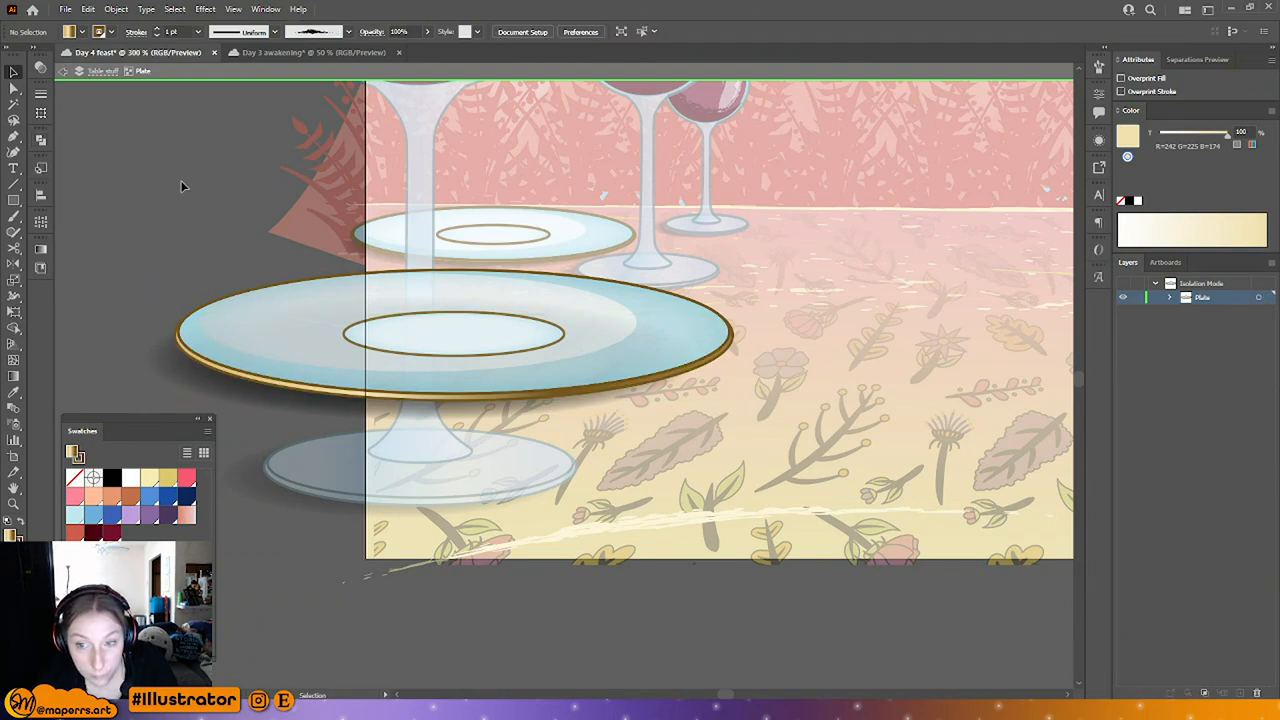
double_click(211, 196)
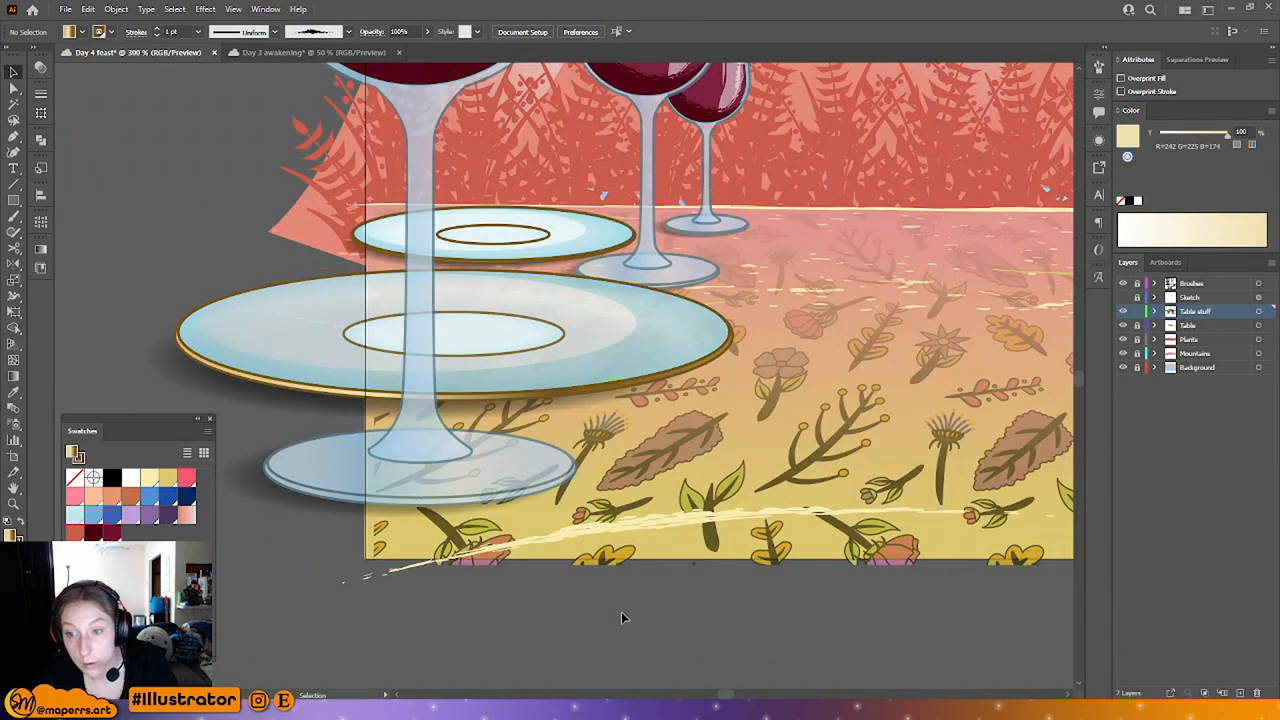
Step: Remove the fill from the front-left plate's inner ellipse, keeping only its stroke
scroll(617, 600, "down", 5)
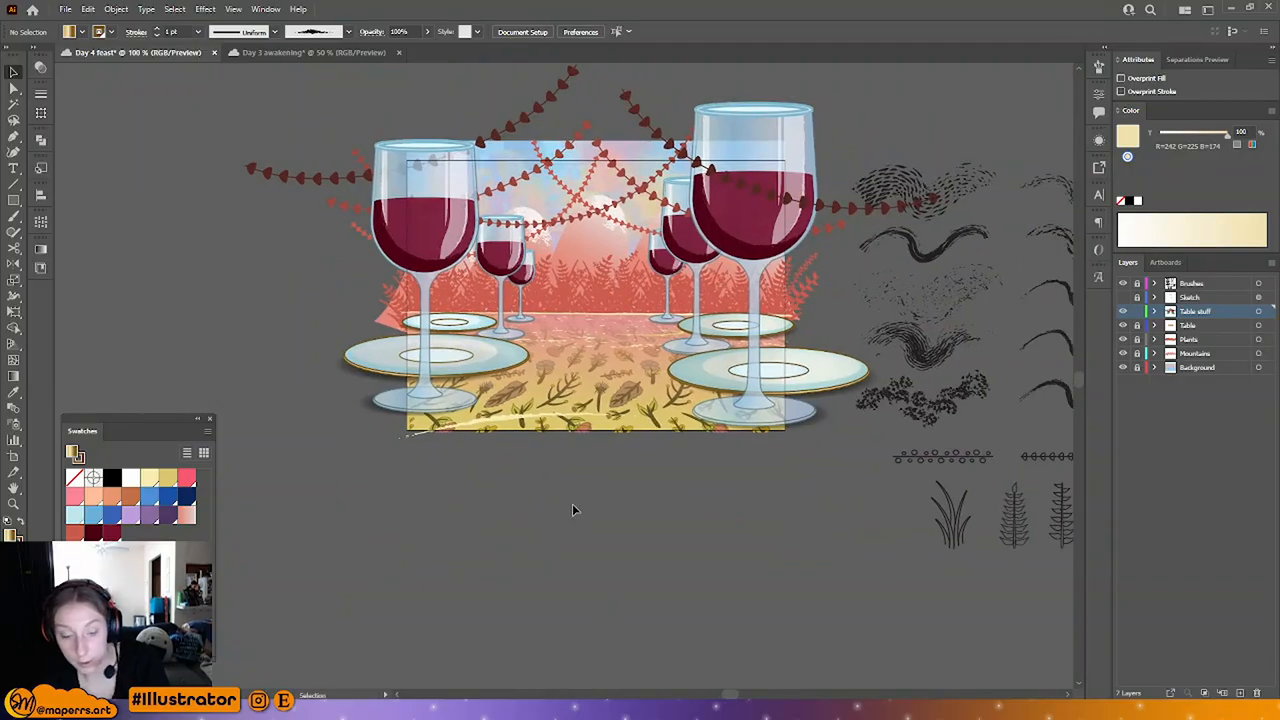
scroll(572, 505, "up", 2)
left_click(14, 88)
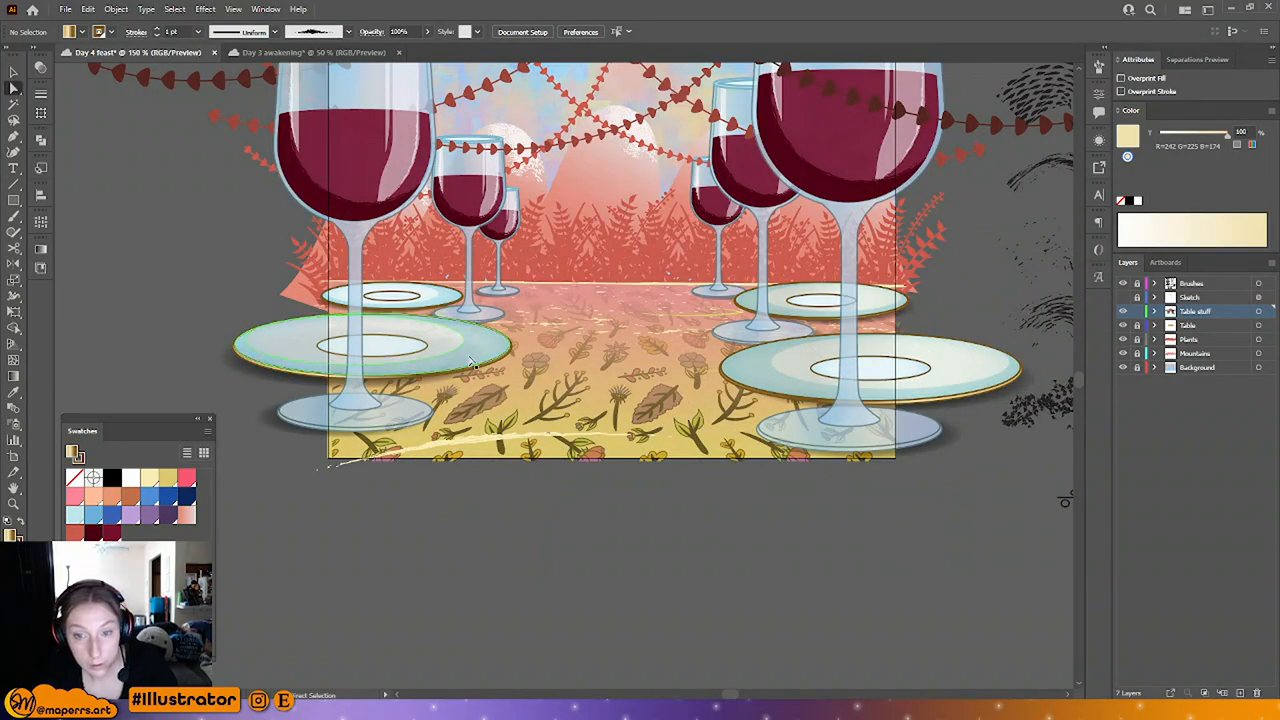
left_click(405, 350)
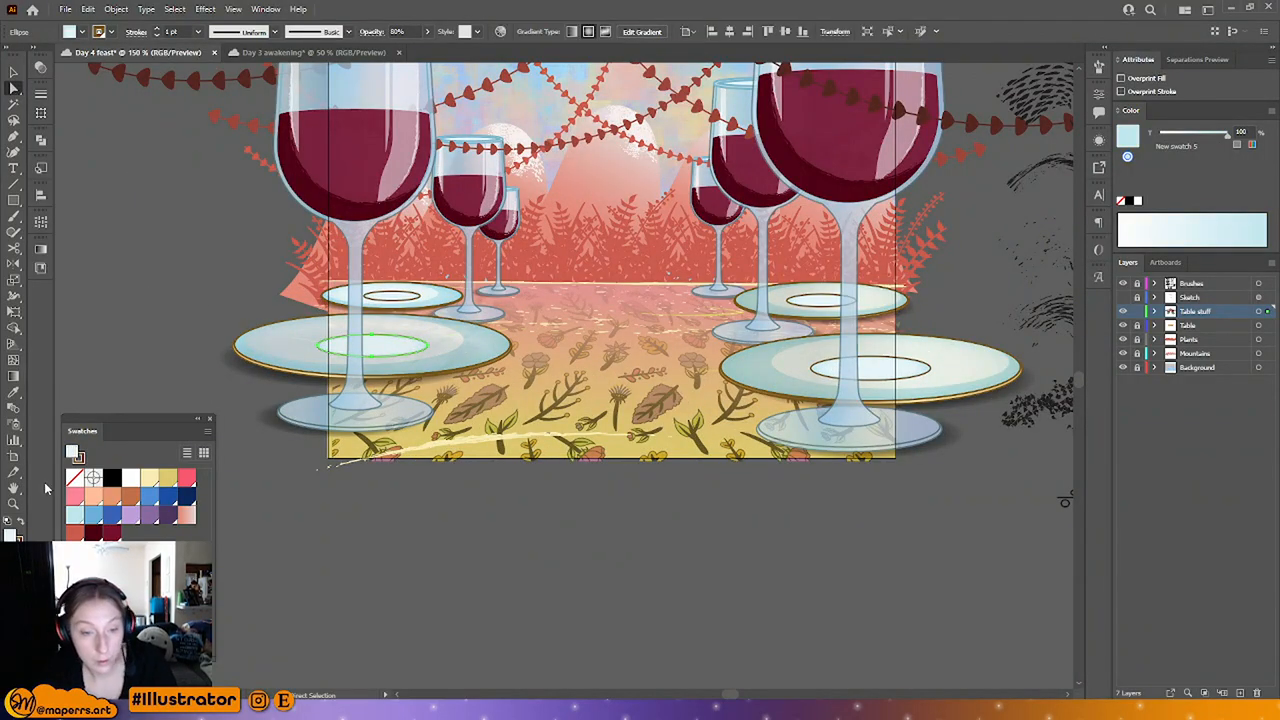
left_click(644, 630)
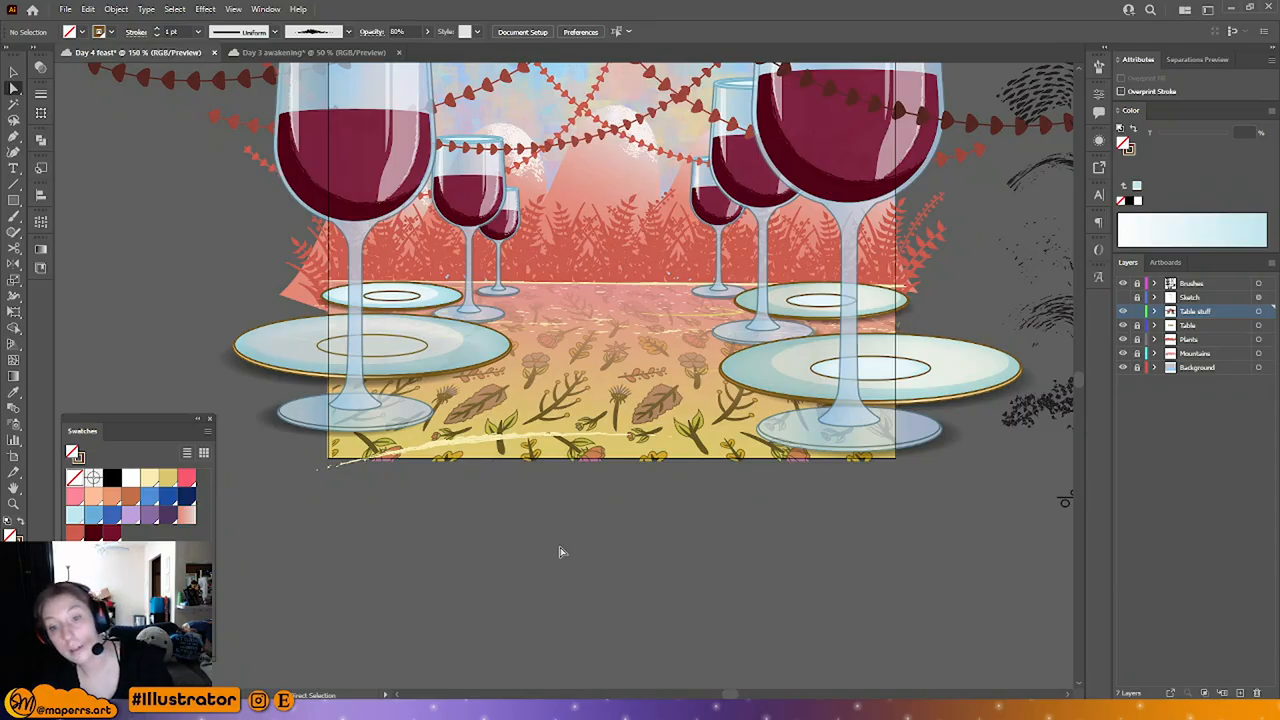
Step: Duplicate the front-left plate onto the back-left plate and shrink the copy to about 1.85 by 0.47 in
left_click(13, 71)
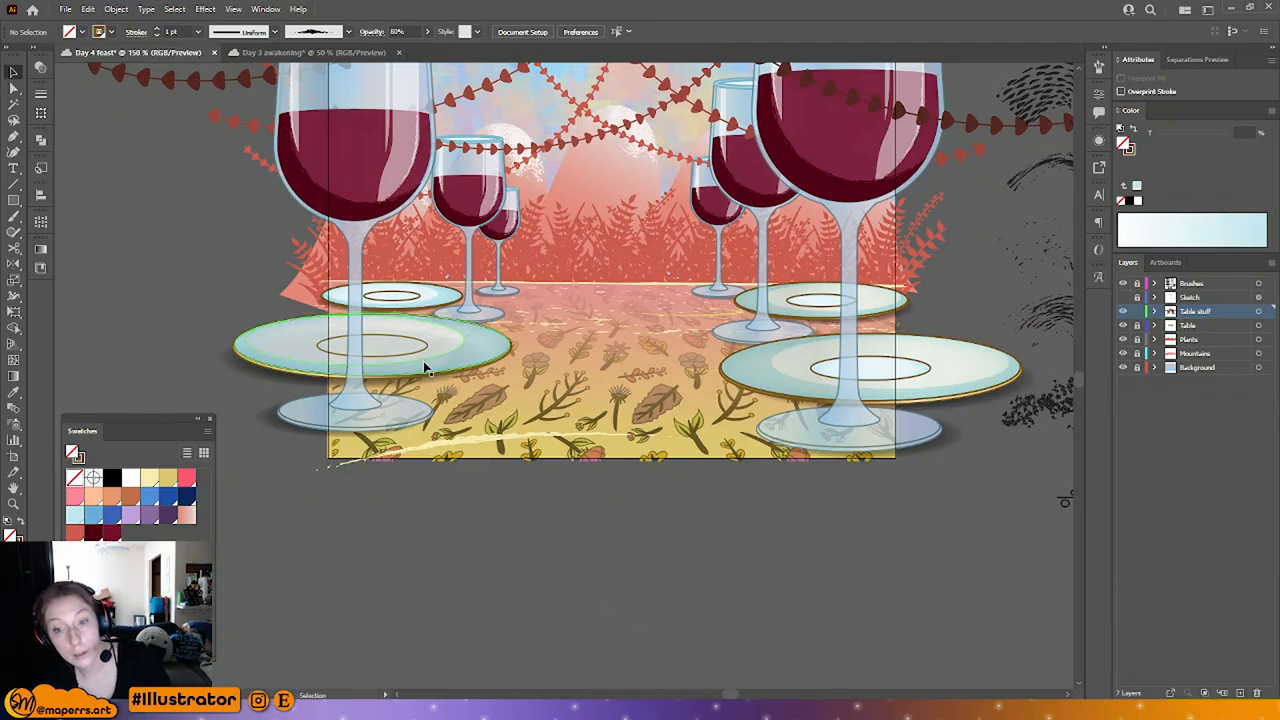
left_click(428, 419)
left_click_drag(406, 364, 429, 289)
left_click_drag(388, 242, 405, 279)
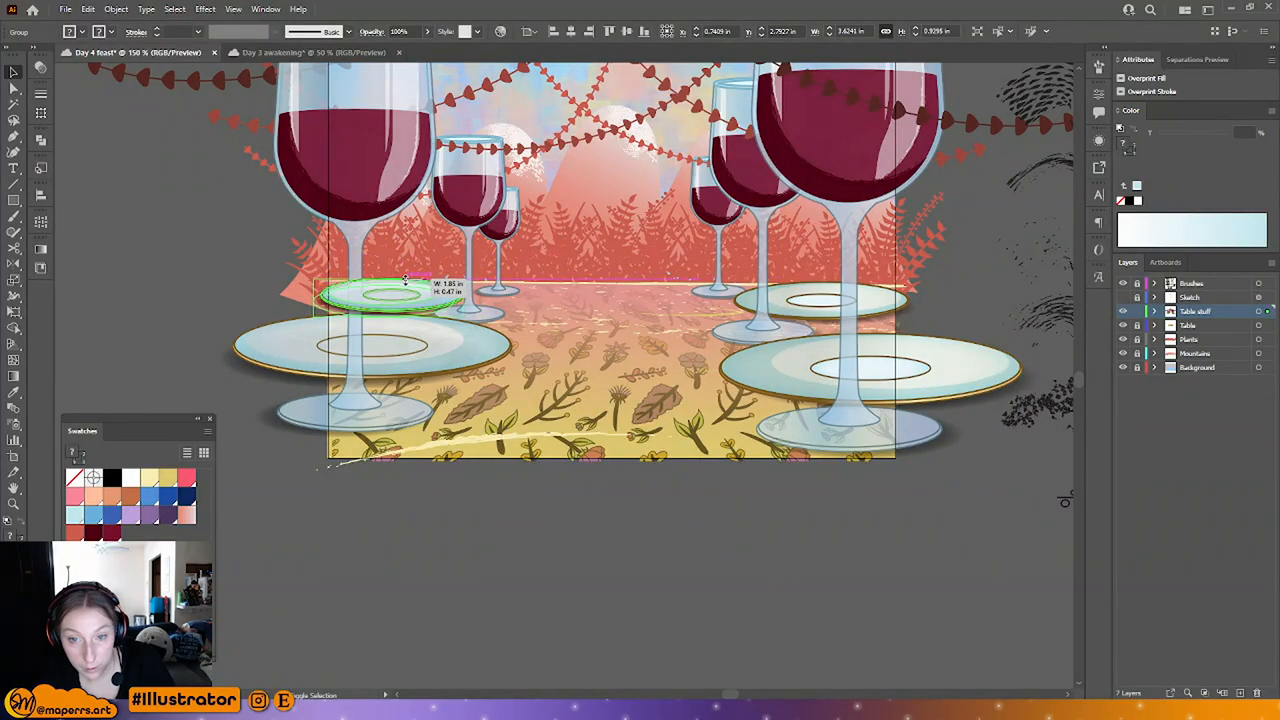
Step: Send the shrunken plate copy to the back and clear the selection
right_click(413, 307)
mouse_move(460, 480)
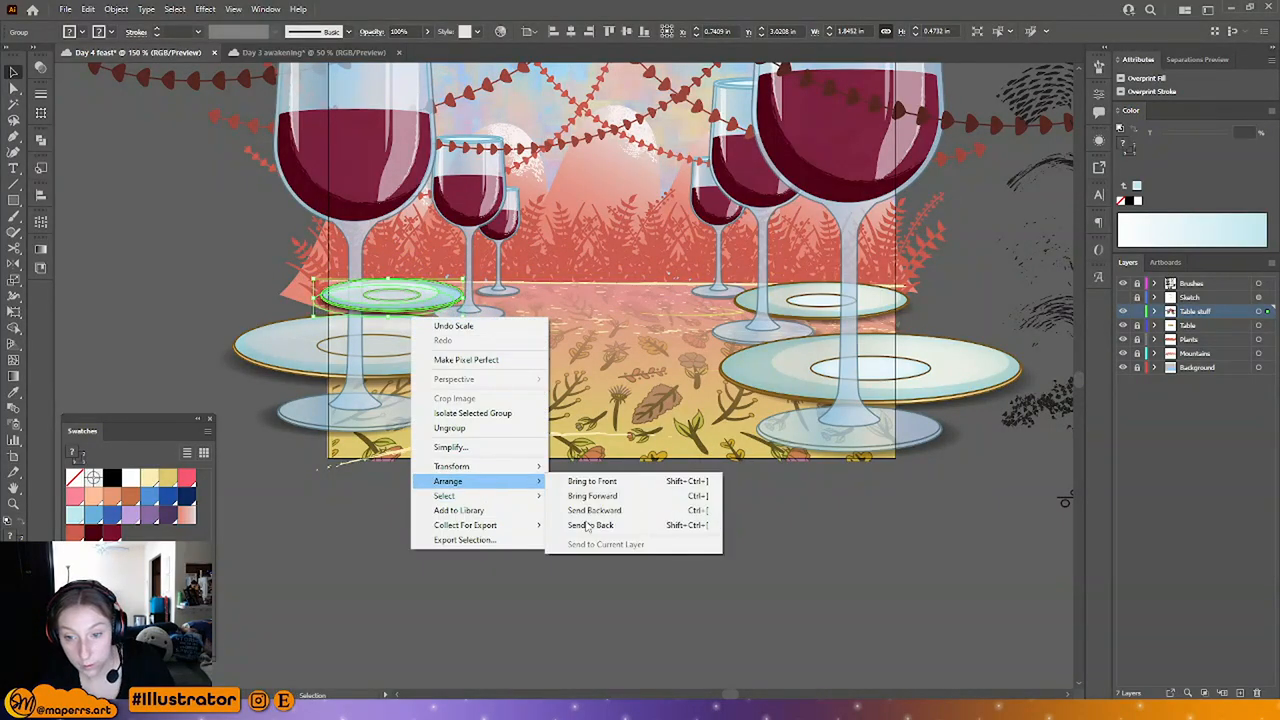
left_click(590, 525)
left_click(421, 548)
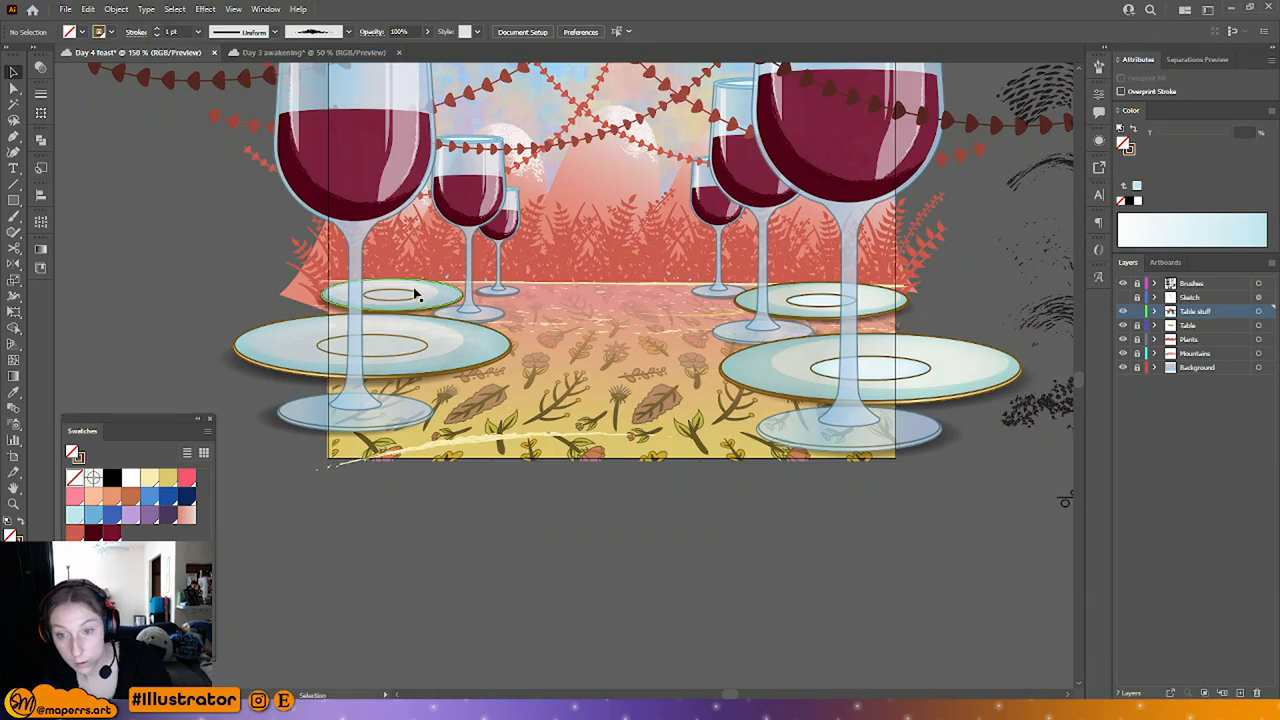
Step: Shift the far-left glass slightly left and the middle-left glass up about 0.03 in
left_click_drag(507, 293, 490, 293)
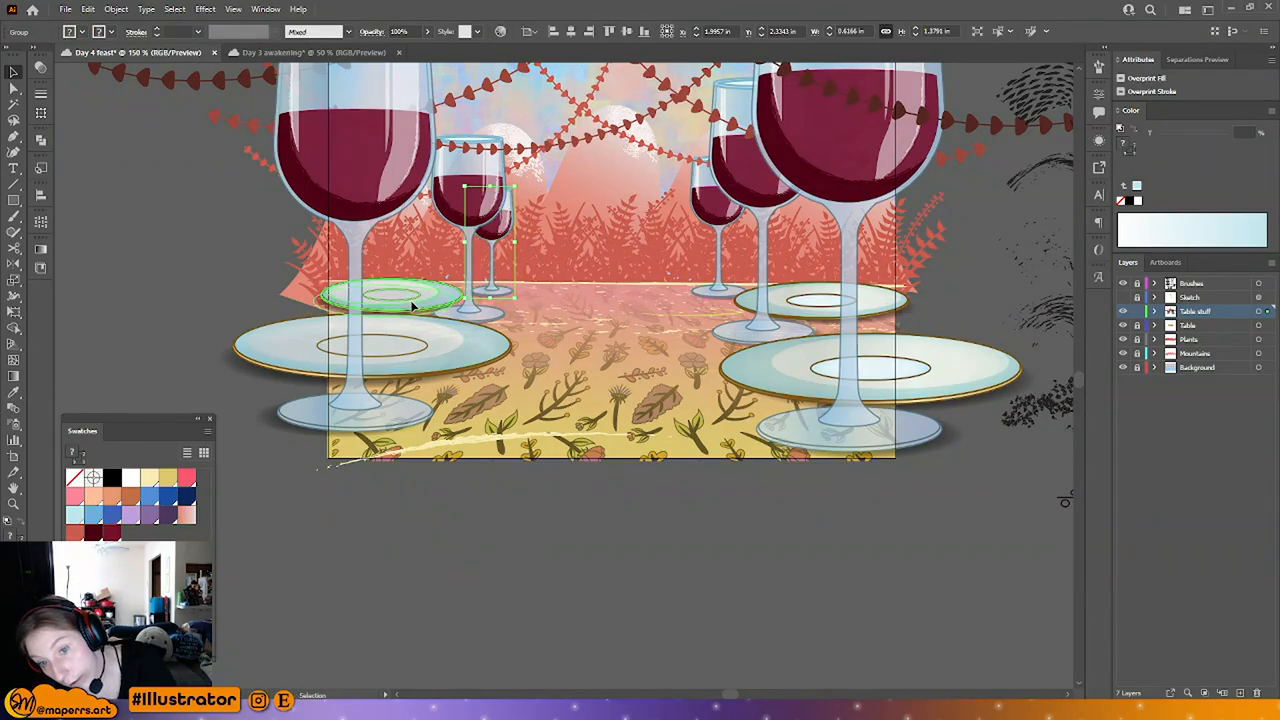
left_click(495, 318)
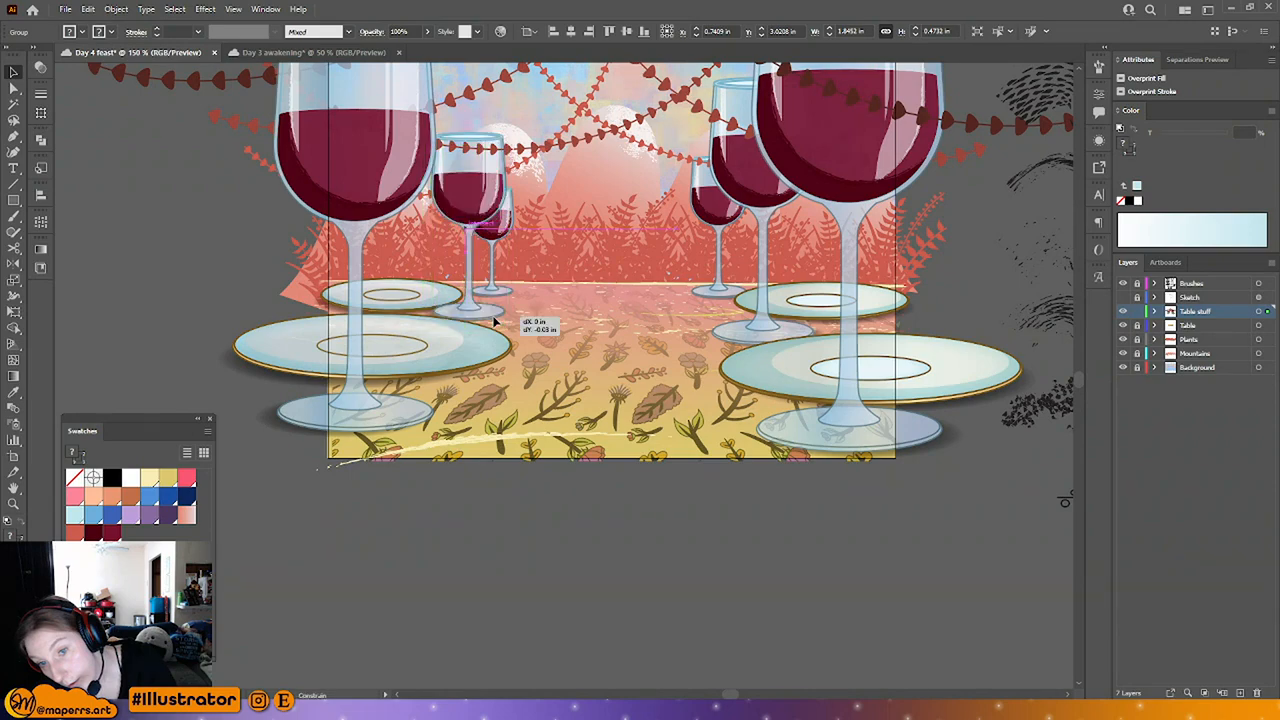
left_click_drag(483, 318, 481, 318)
left_click(511, 502)
Step: Paste a copy of the front-left plate and fit it over the front-right plate at about 3.92 in wide
left_click_drag(840, 538, 559, 511)
left_click(503, 306)
left_click(503, 354)
left_click_drag(503, 352, 585, 338)
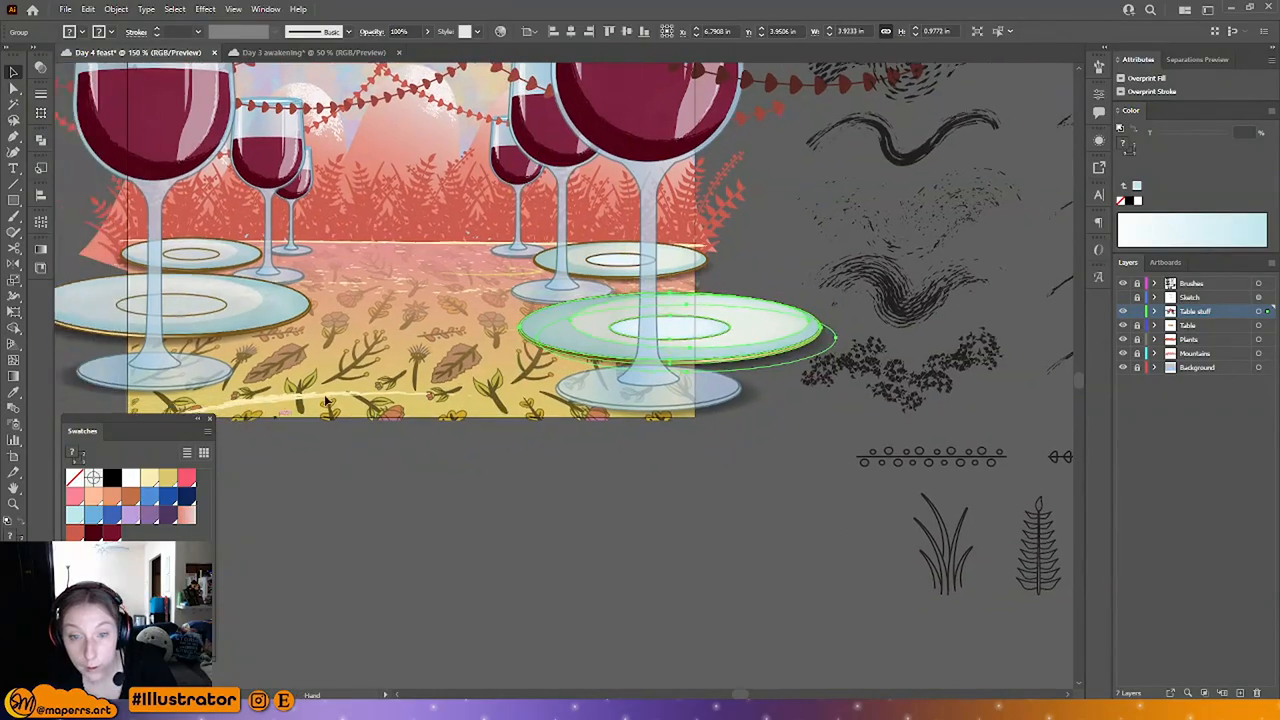
left_click(262, 330)
right_click(290, 326)
mouse_move(356, 474)
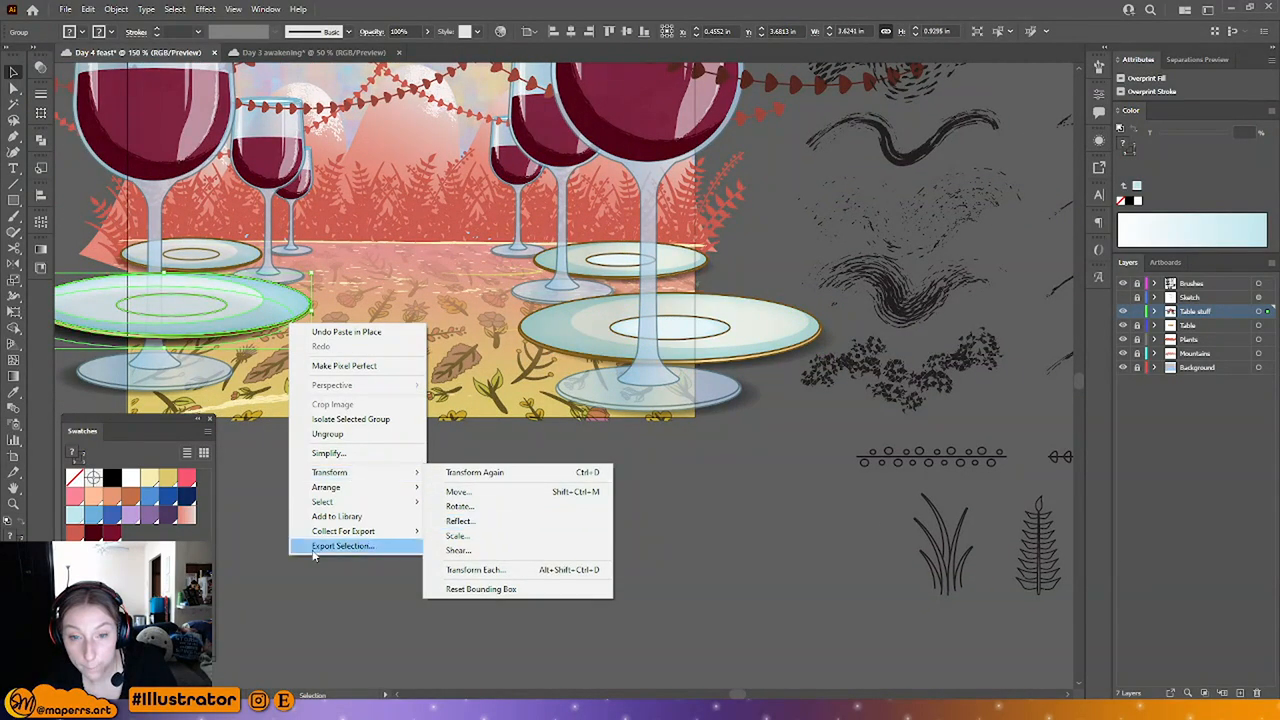
left_click(294, 577)
left_click_drag(203, 323, 815, 343)
Step: Isolate the new front-right plate and shift its dark shadow ellipse to the right beneath the rim
double_click(763, 340)
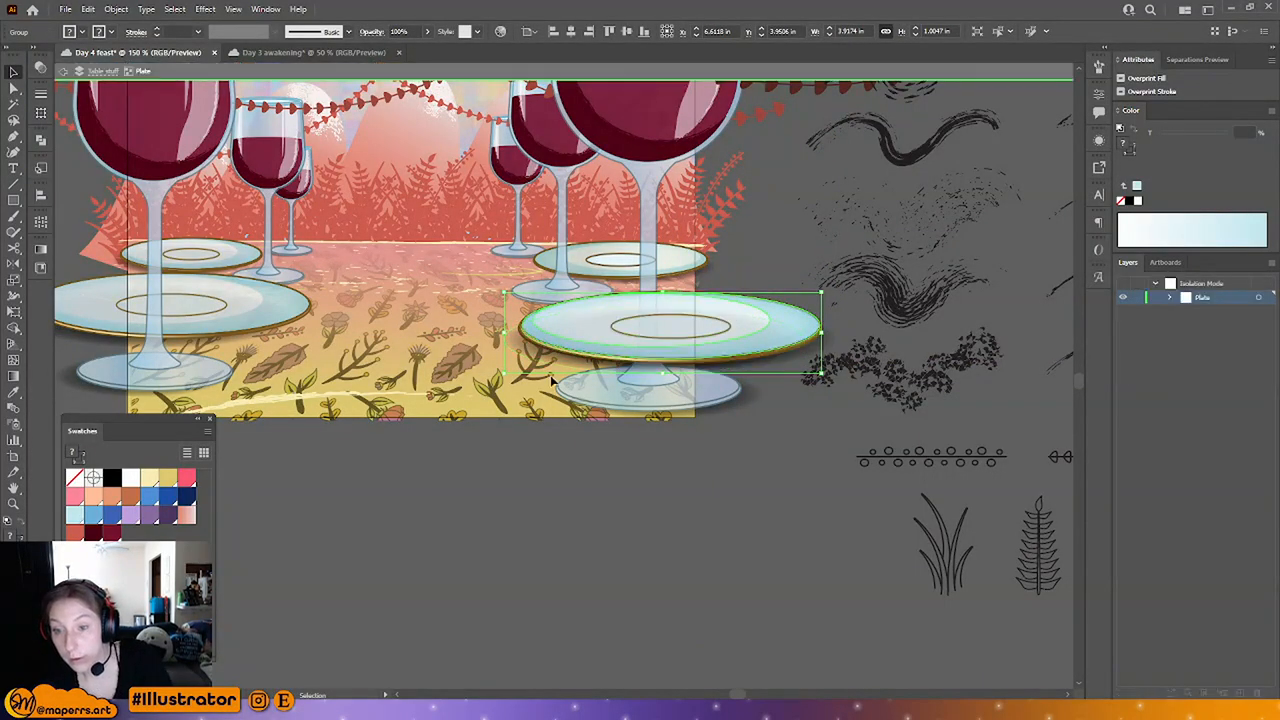
left_click_drag(542, 358, 578, 367)
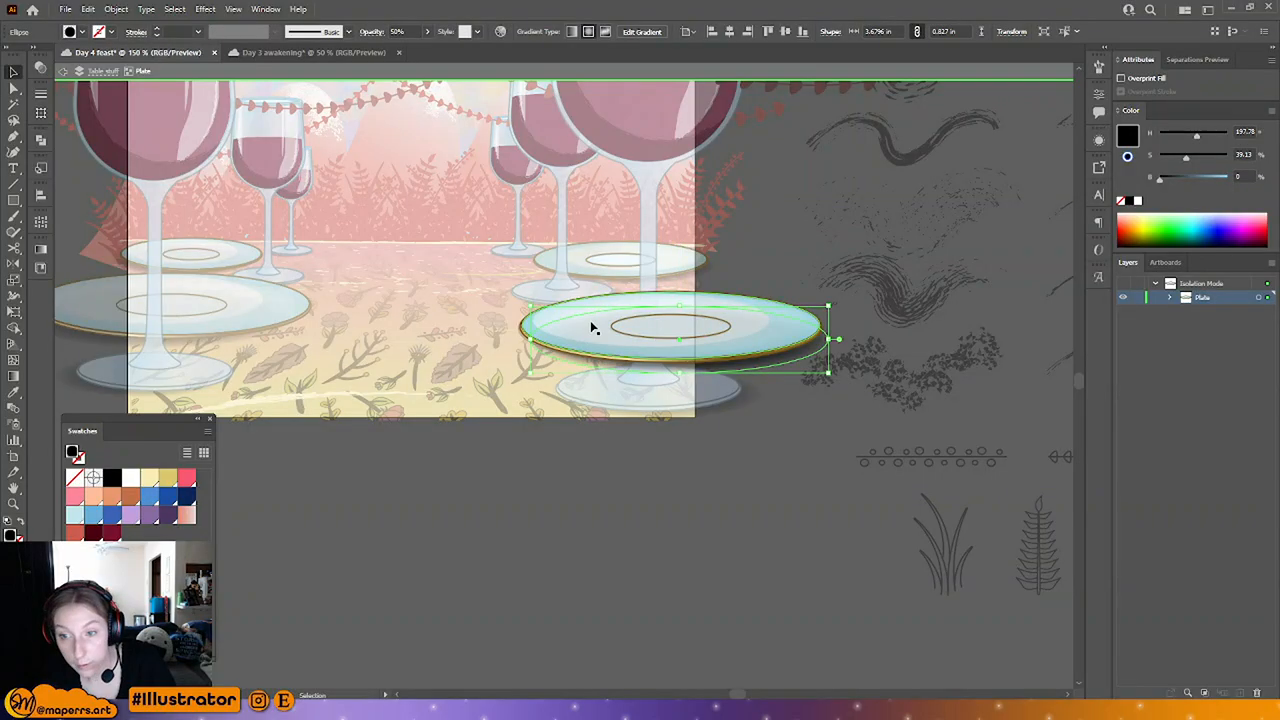
Step: Leave the plate's isolation, move the new front-right plate behind the wine glass and clear the selection
double_click(486, 500)
left_click(614, 336)
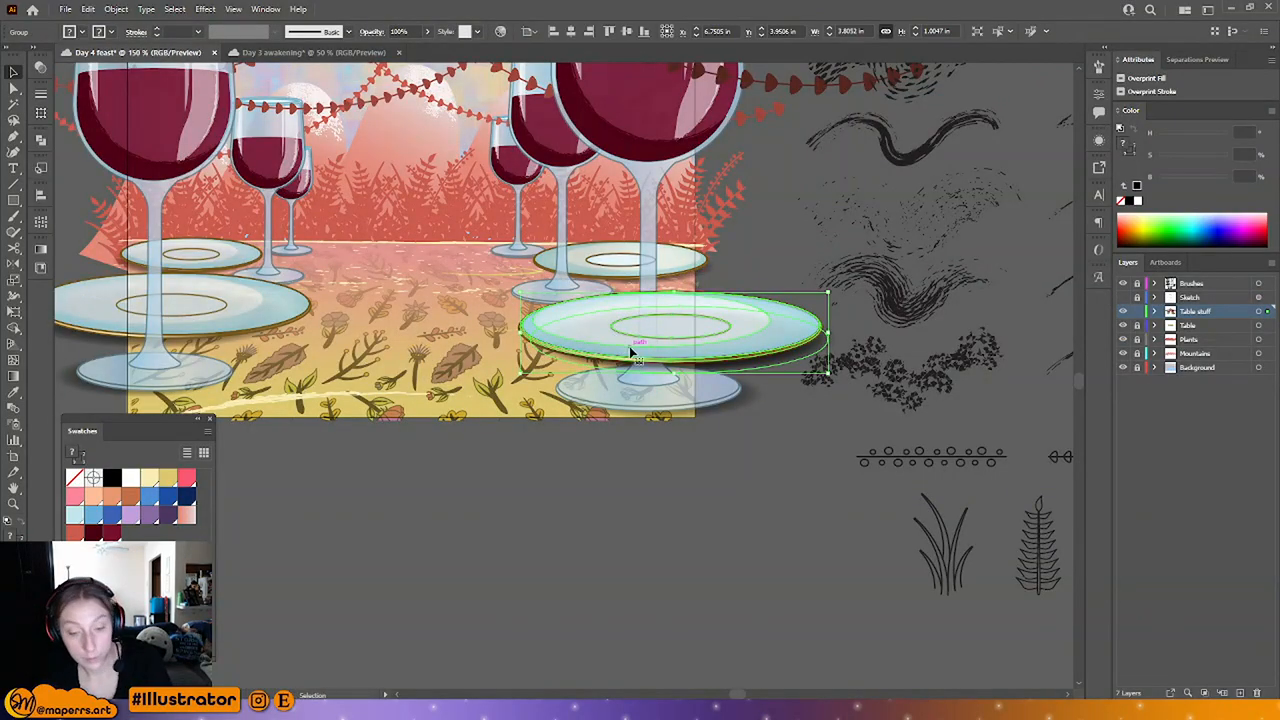
key("Delete")
key("ctrl+z")
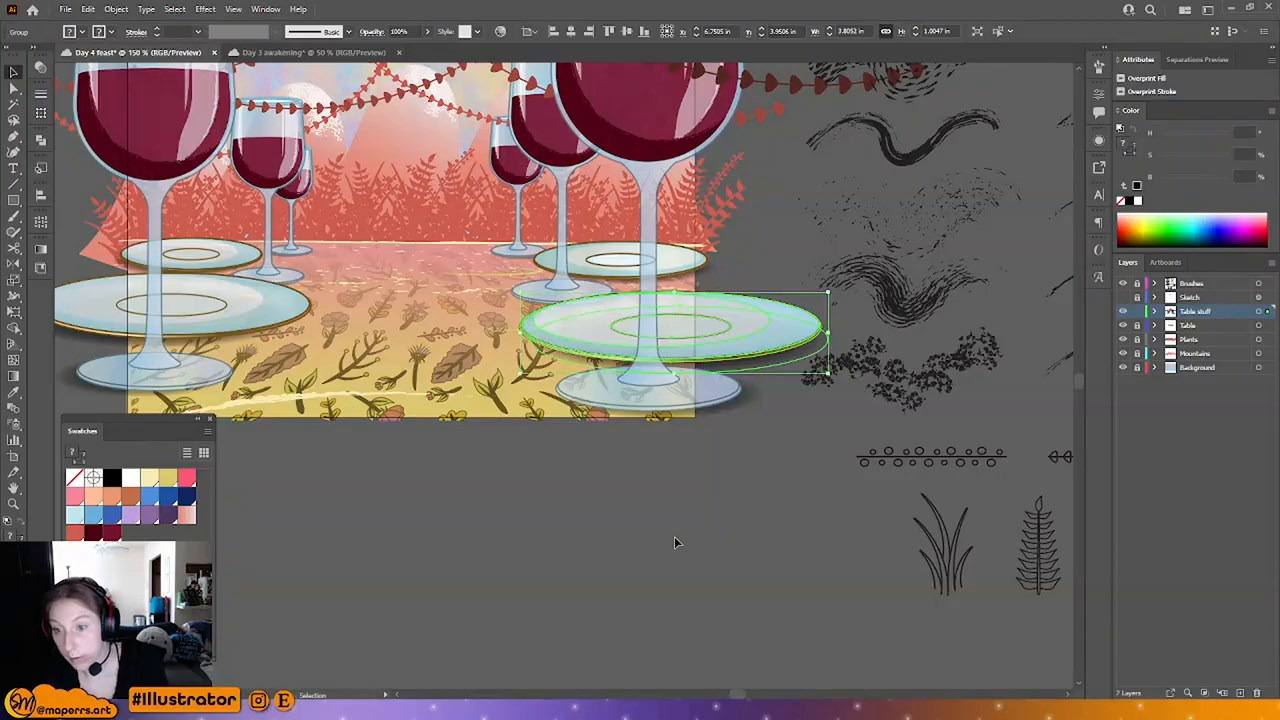
left_click(675, 539)
Step: Duplicate the front-right plate over the back-right plate and scale the copy down to about 2.13 in wide
left_click_drag(695, 467, 679, 503)
left_click(675, 379)
key("ctrl+shift+]")
left_click_drag(675, 379, 675, 293)
left_click_drag(659, 243, 661, 273)
left_click_drag(751, 276, 706, 274)
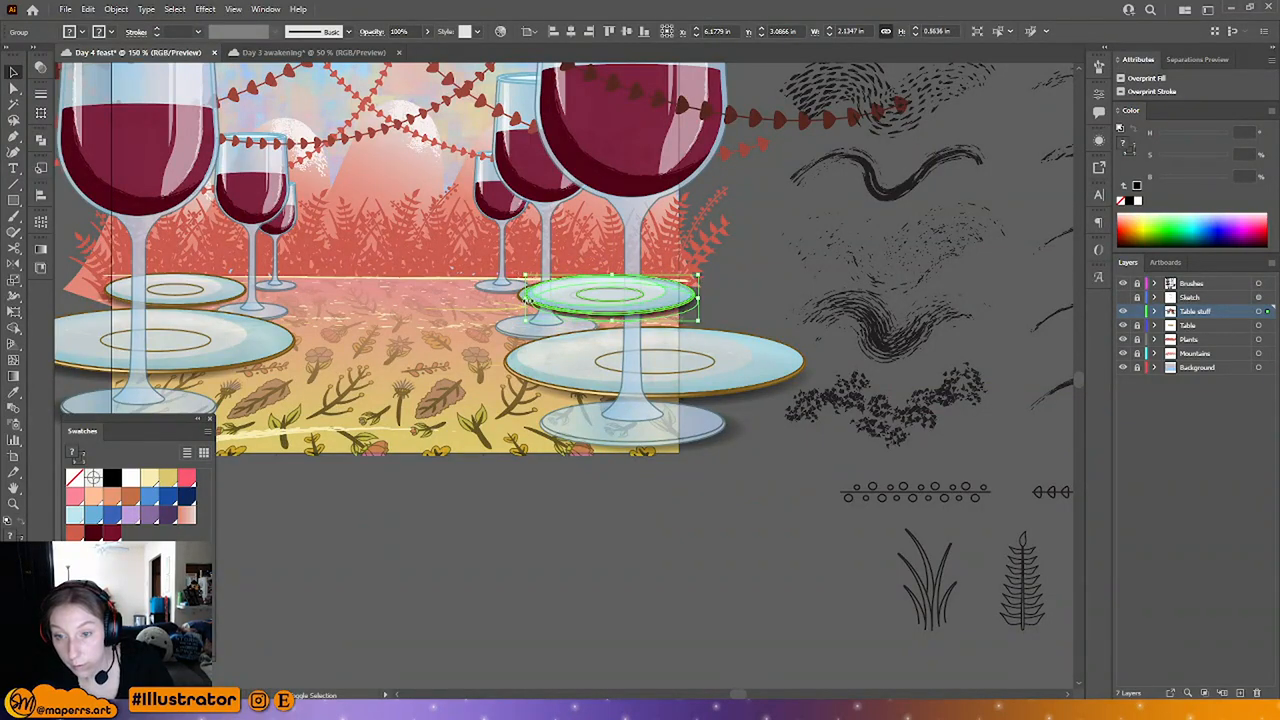
left_click_drag(526, 298, 518, 298)
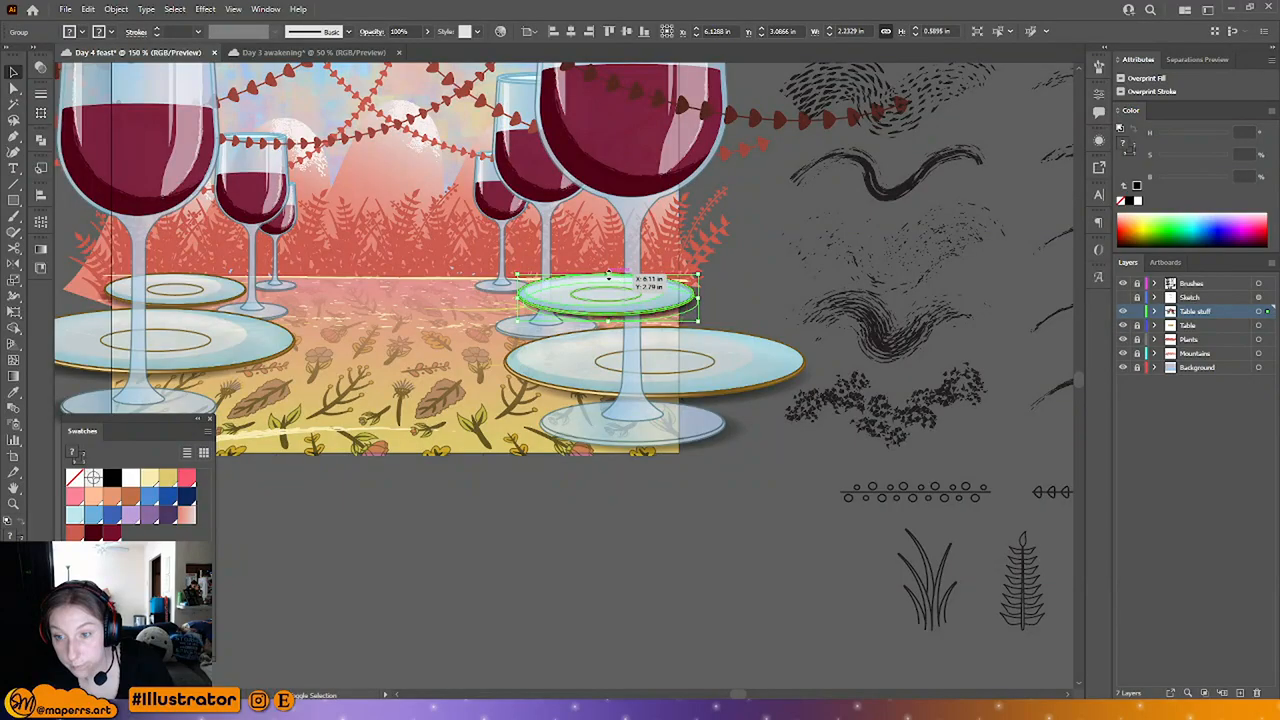
left_click_drag(609, 275, 609, 277)
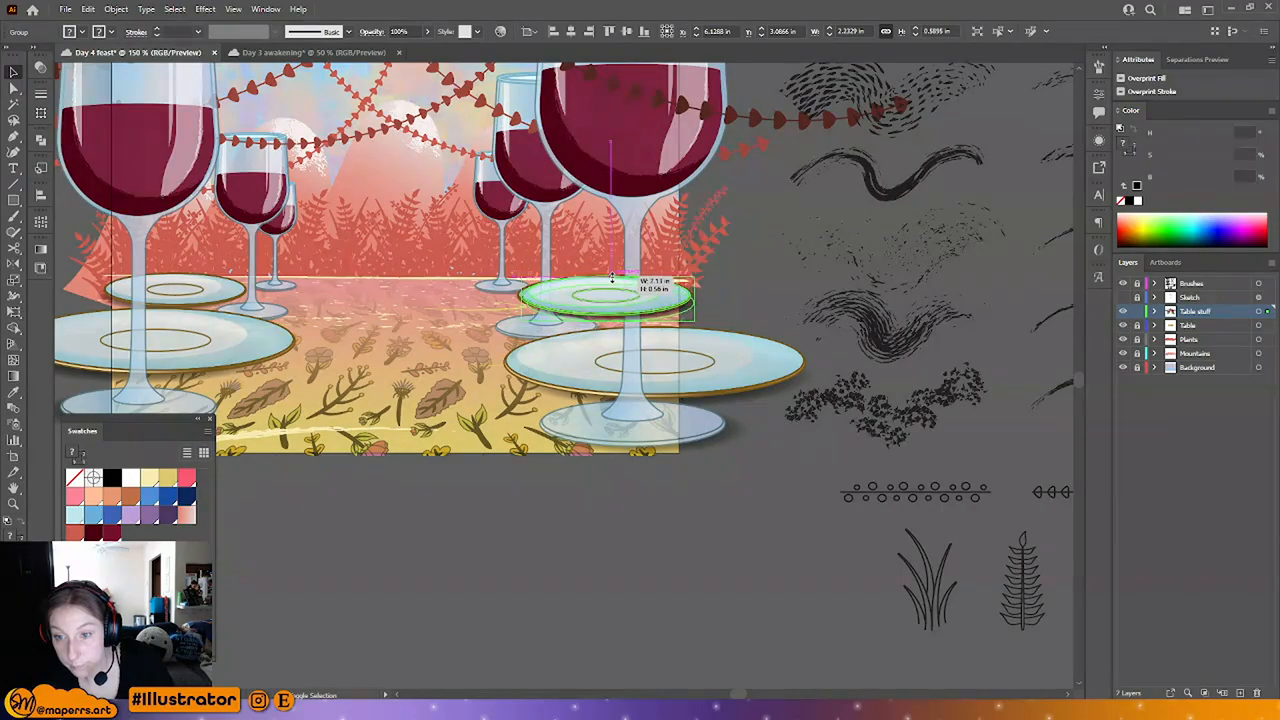
Step: Move the new back-right plate behind the front-right wine glass and save the illustration
key("Delete")
left_click(729, 302)
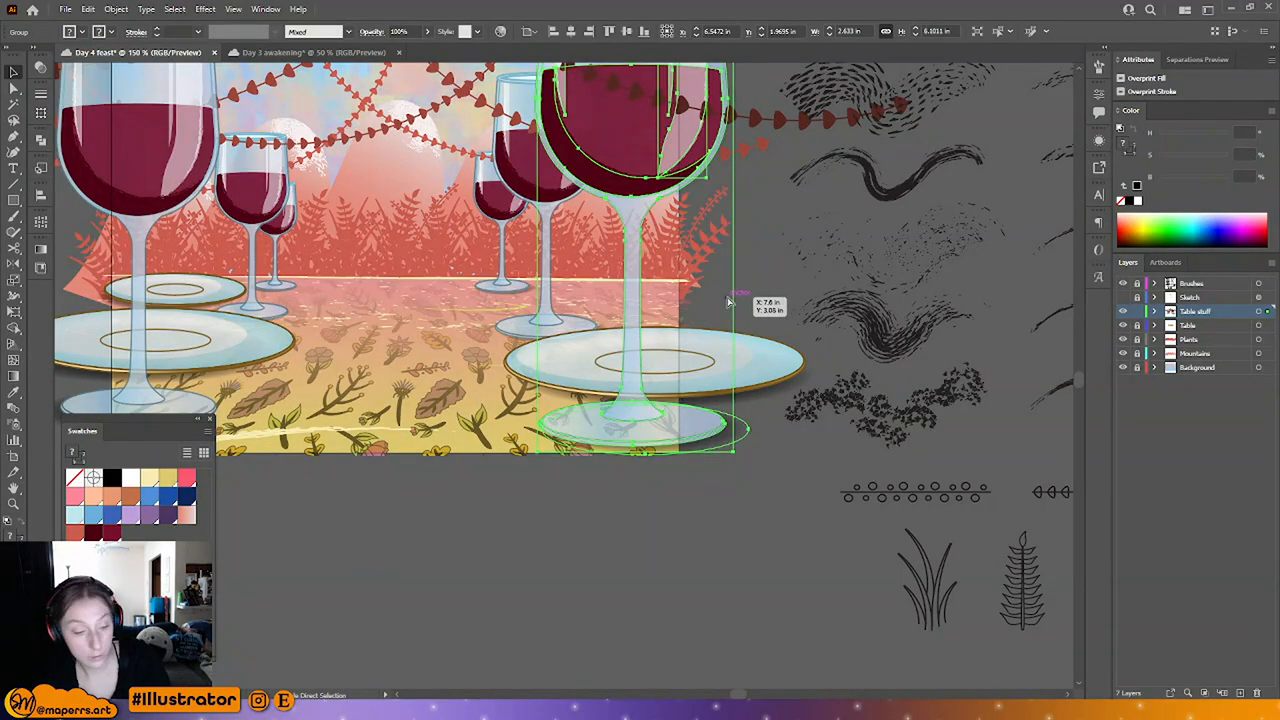
key("ctrl+z")
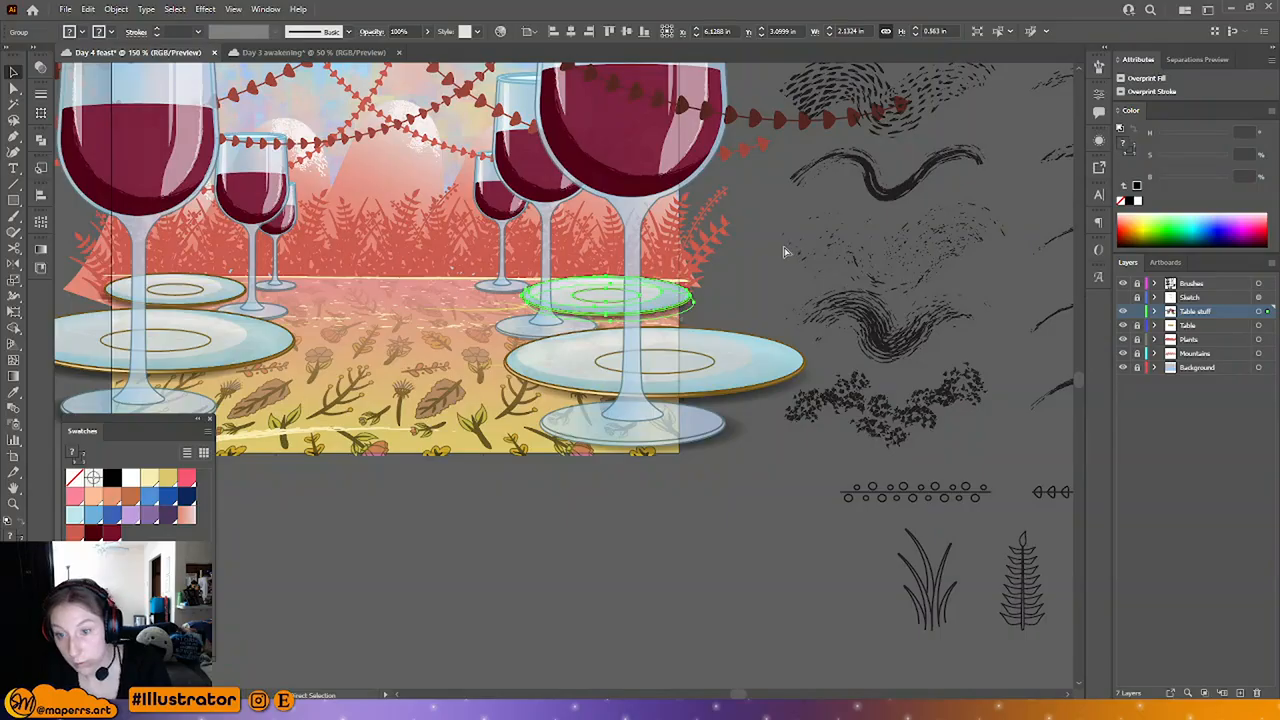
left_click(580, 541)
key("ctrl+minus")
key("ctrl+minus")
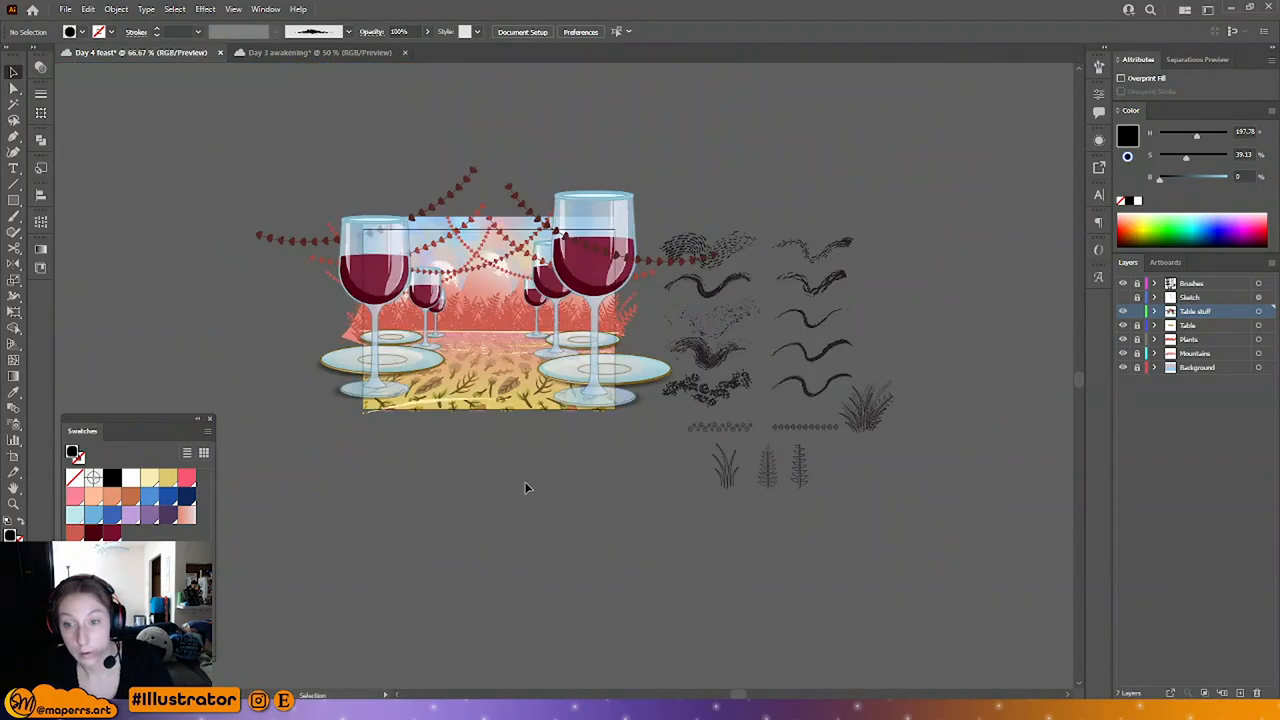
key("ctrl+s")
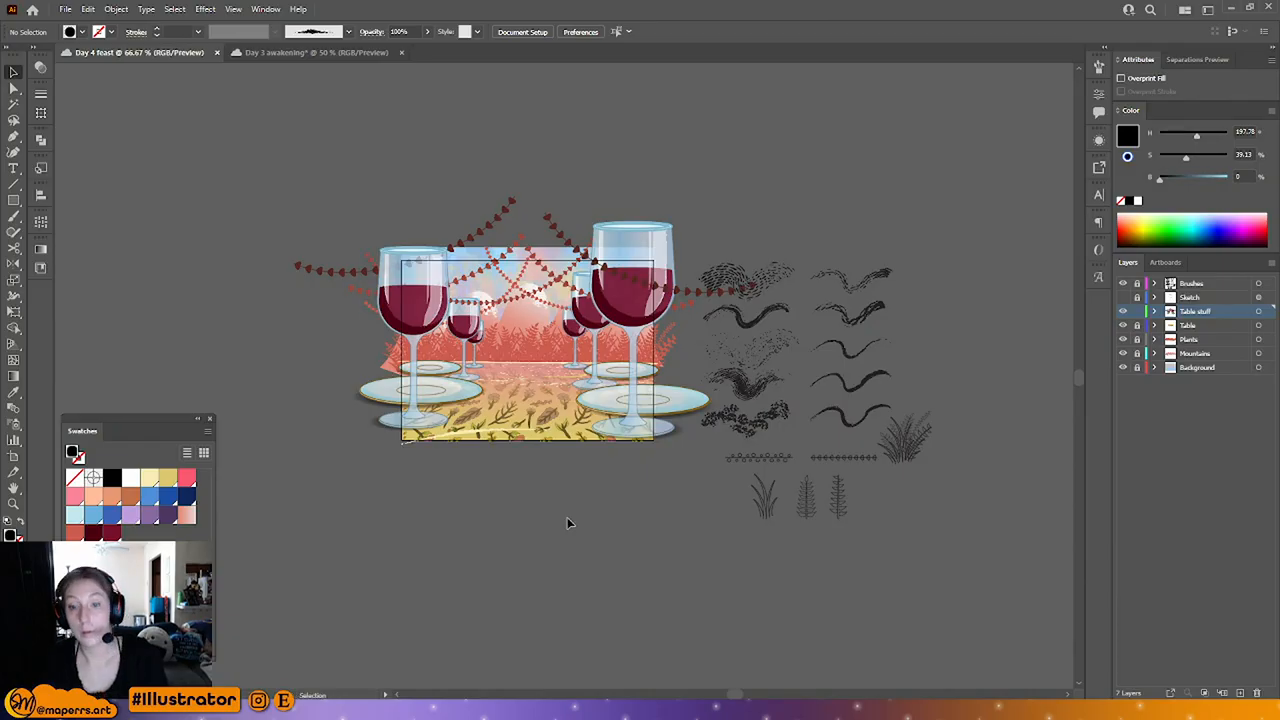
Step: Add a new layer directly above the Table stuff layer and give it a different layer colour
key("ctrl+plus")
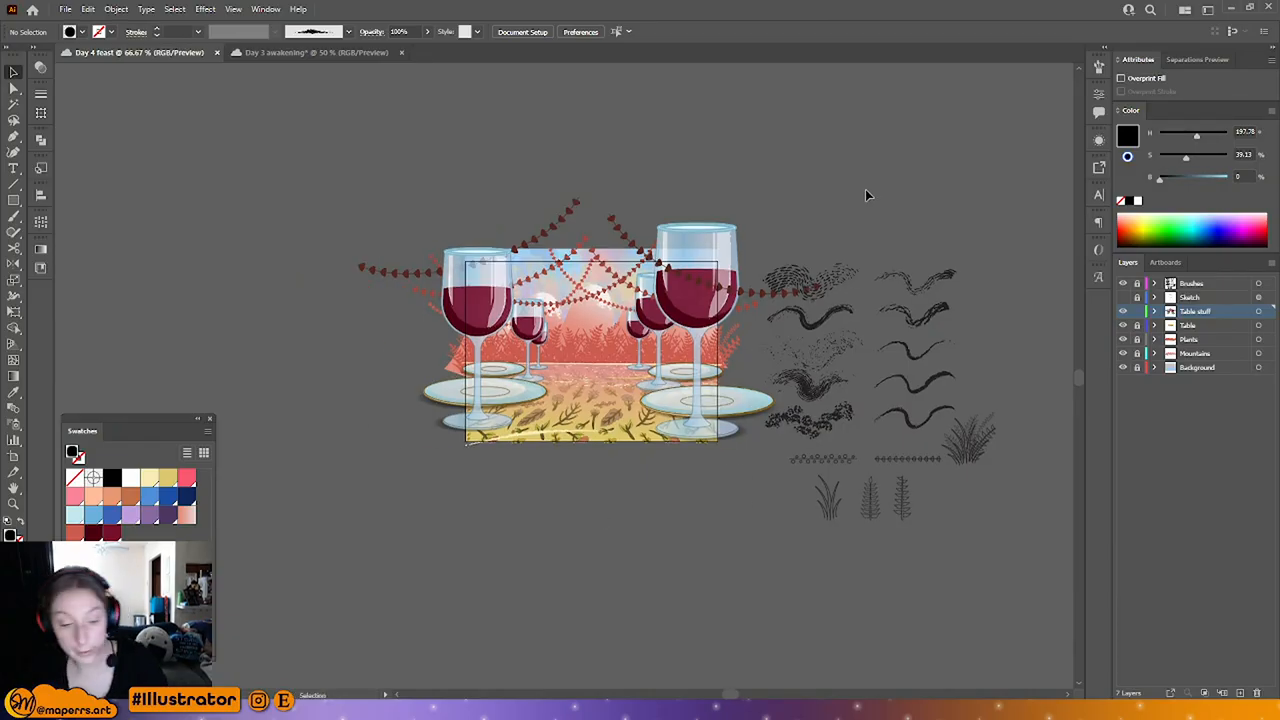
key("ctrl+plus")
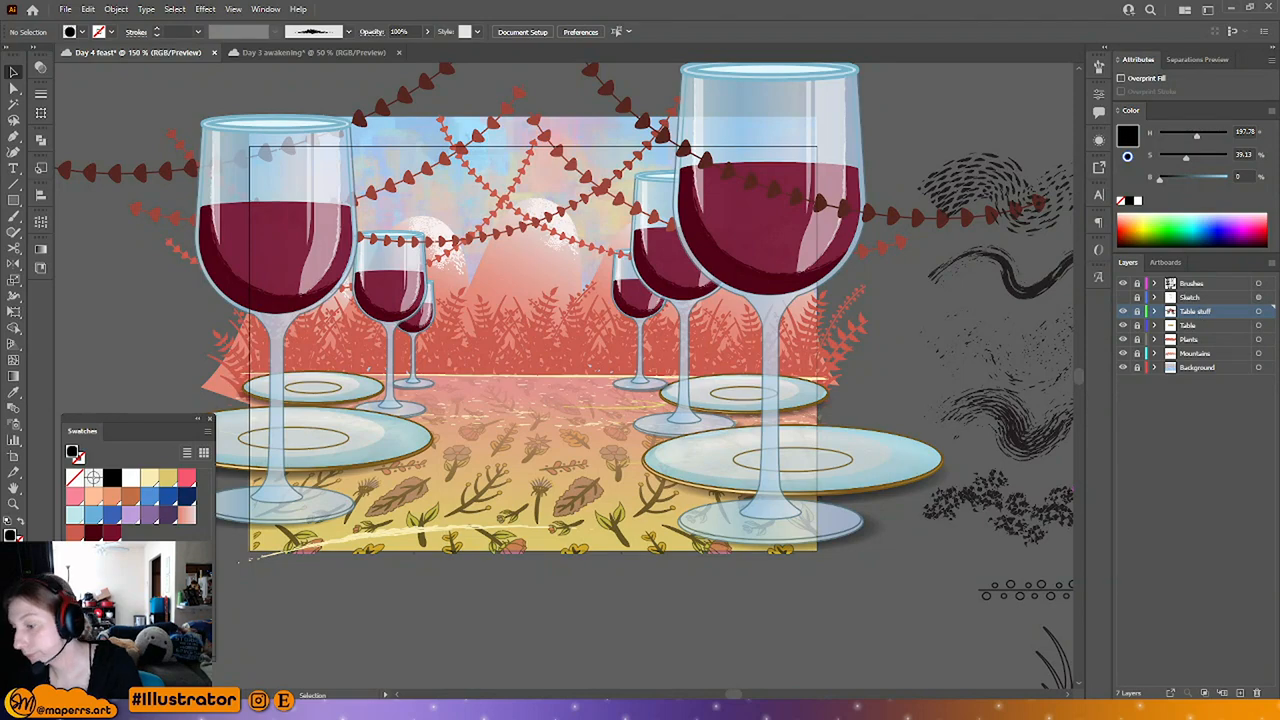
left_click(1240, 692)
double_click(1214, 314)
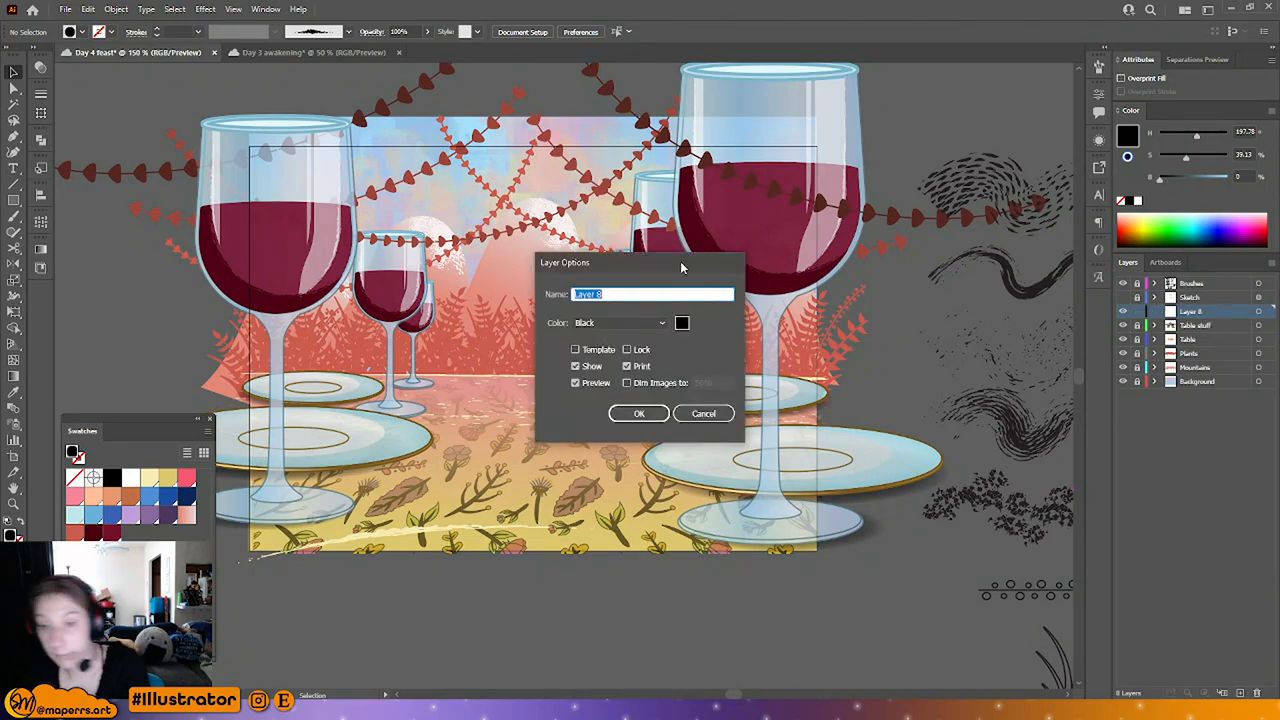
left_click(620, 322)
left_click(615, 505)
left_click(639, 414)
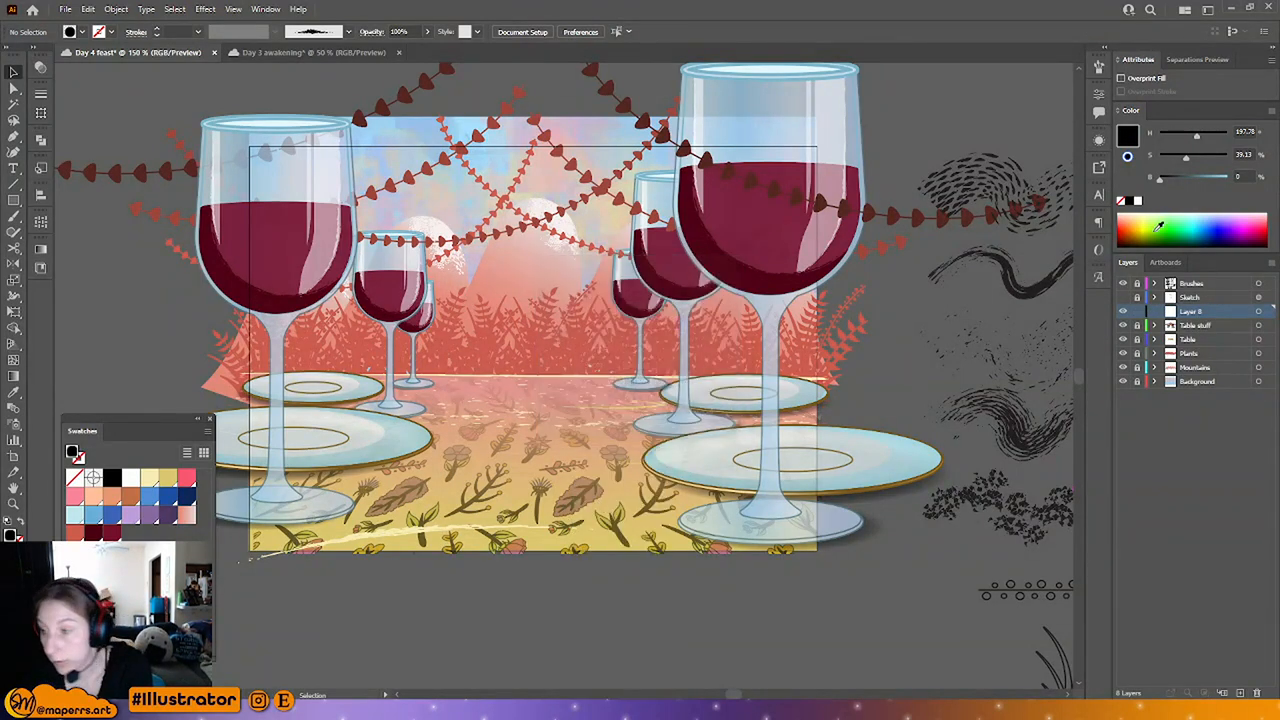
Step: On the new layer, draw a tall rectangle about 0.49 by 3.63 in outside the artboard's left edge, filled white with a 1 pt stroke
left_click(1224, 298)
key("a")
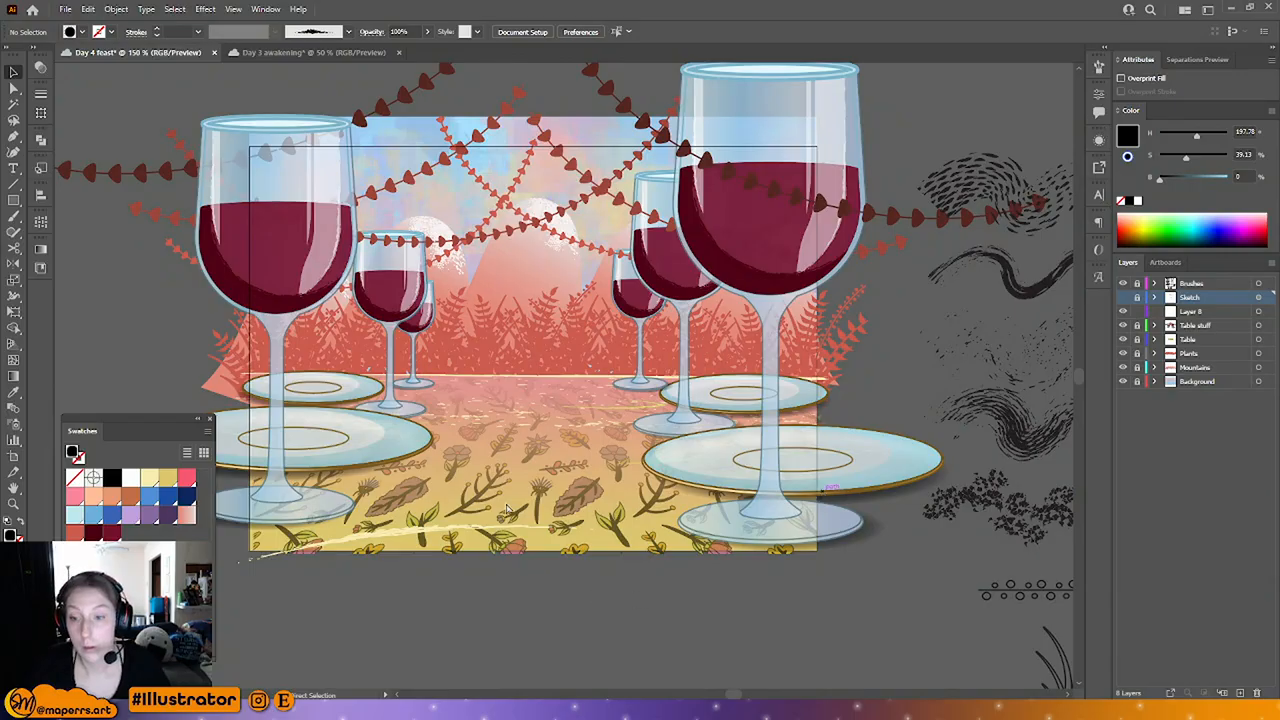
scroll(507, 510, "left", 10)
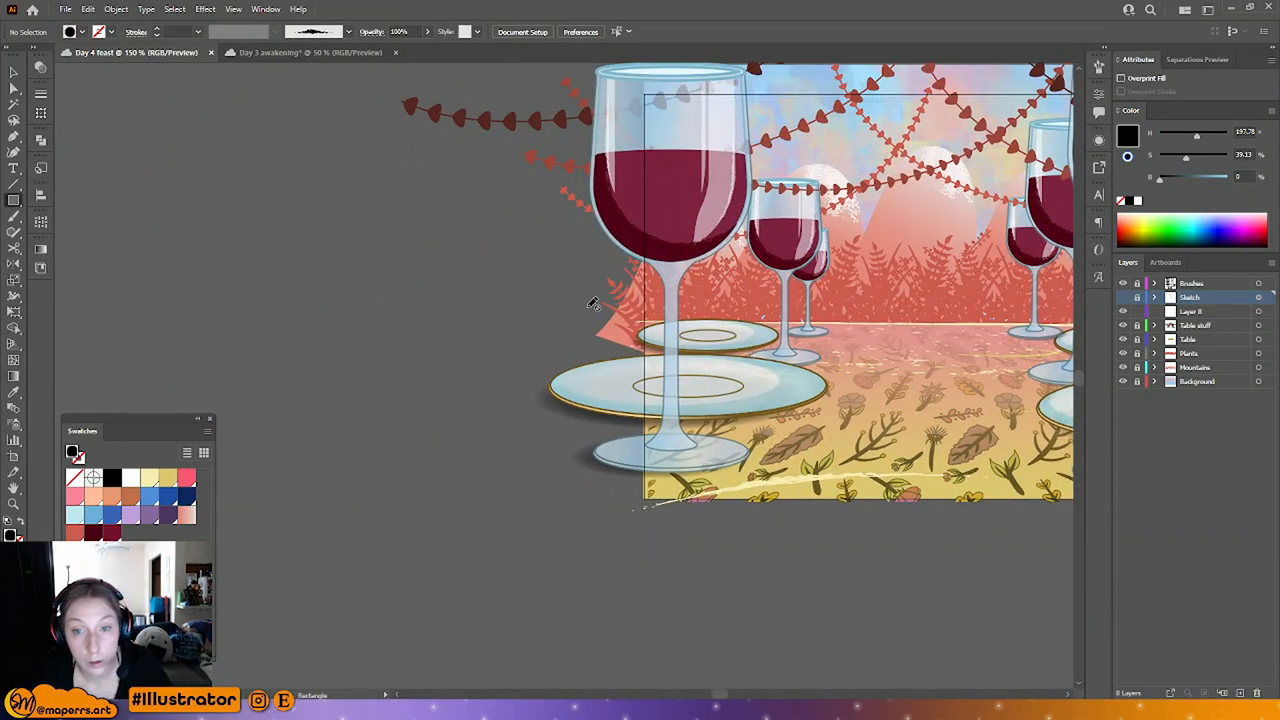
left_click(1212, 312)
left_click_drag(336, 181, 368, 482)
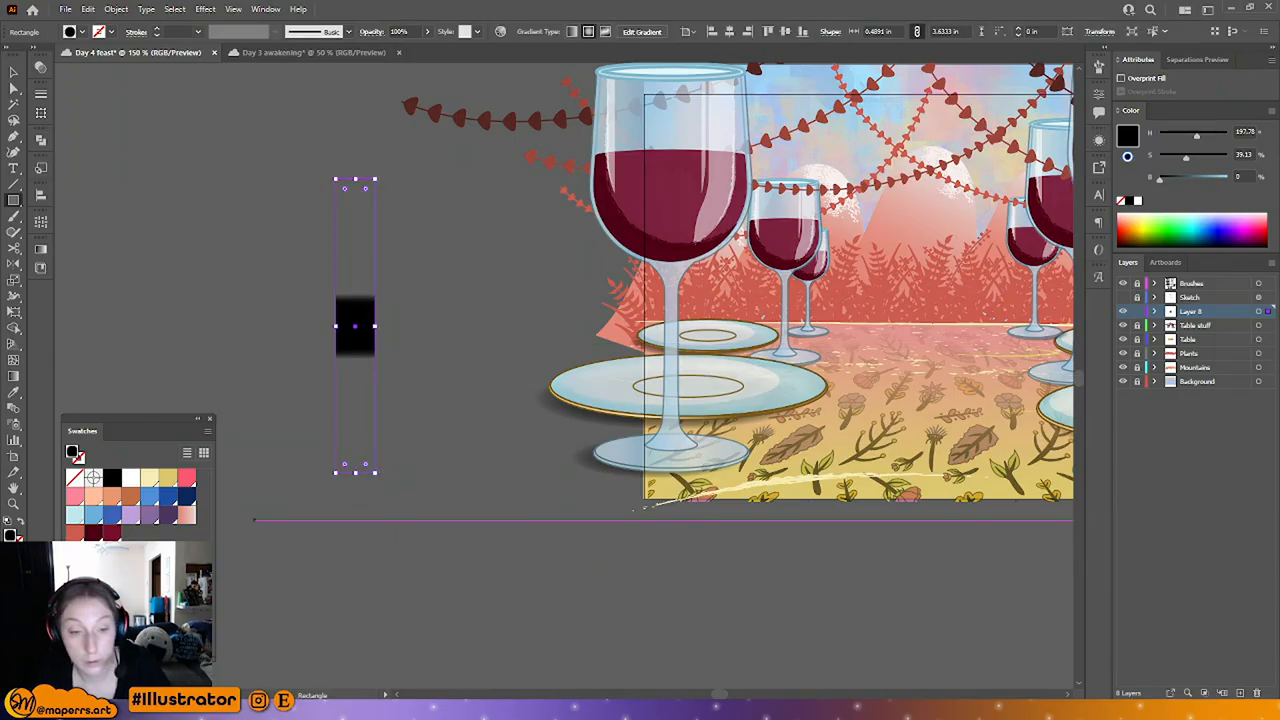
left_click(20, 522)
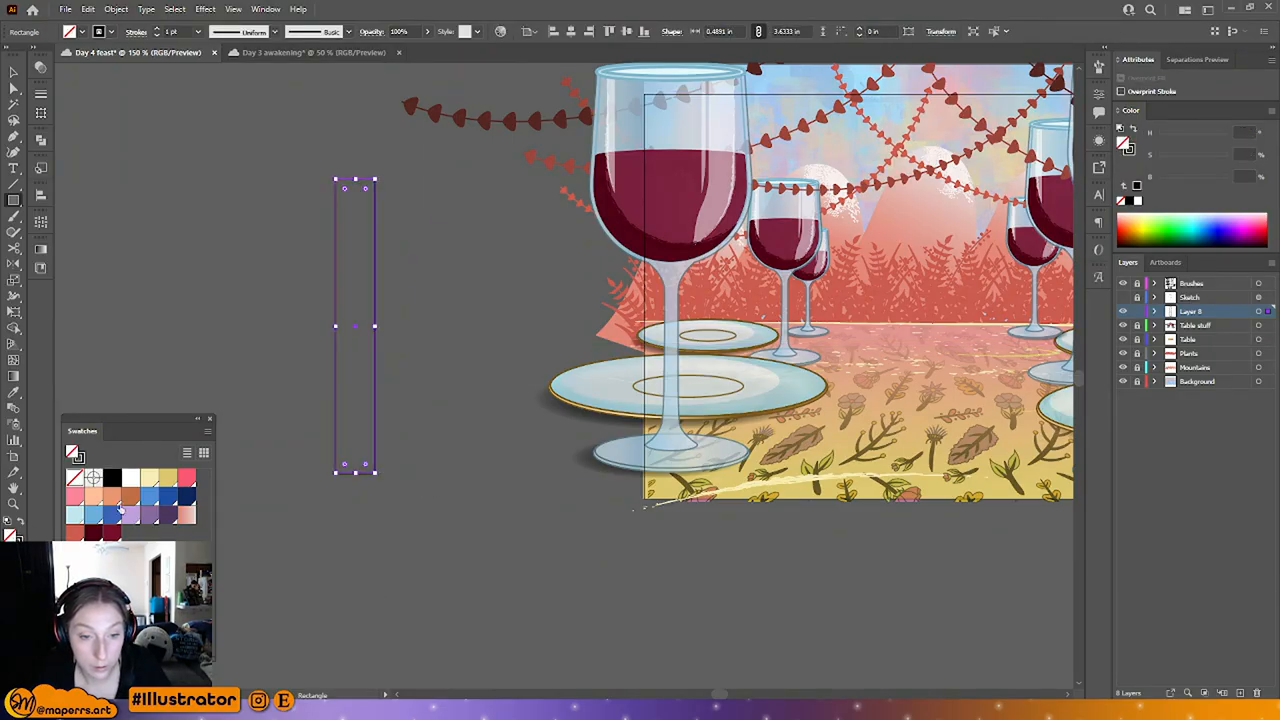
left_click(131, 478)
Step: Shift the white rectangle about 0.24 in to the left and slightly down
left_click(14, 88)
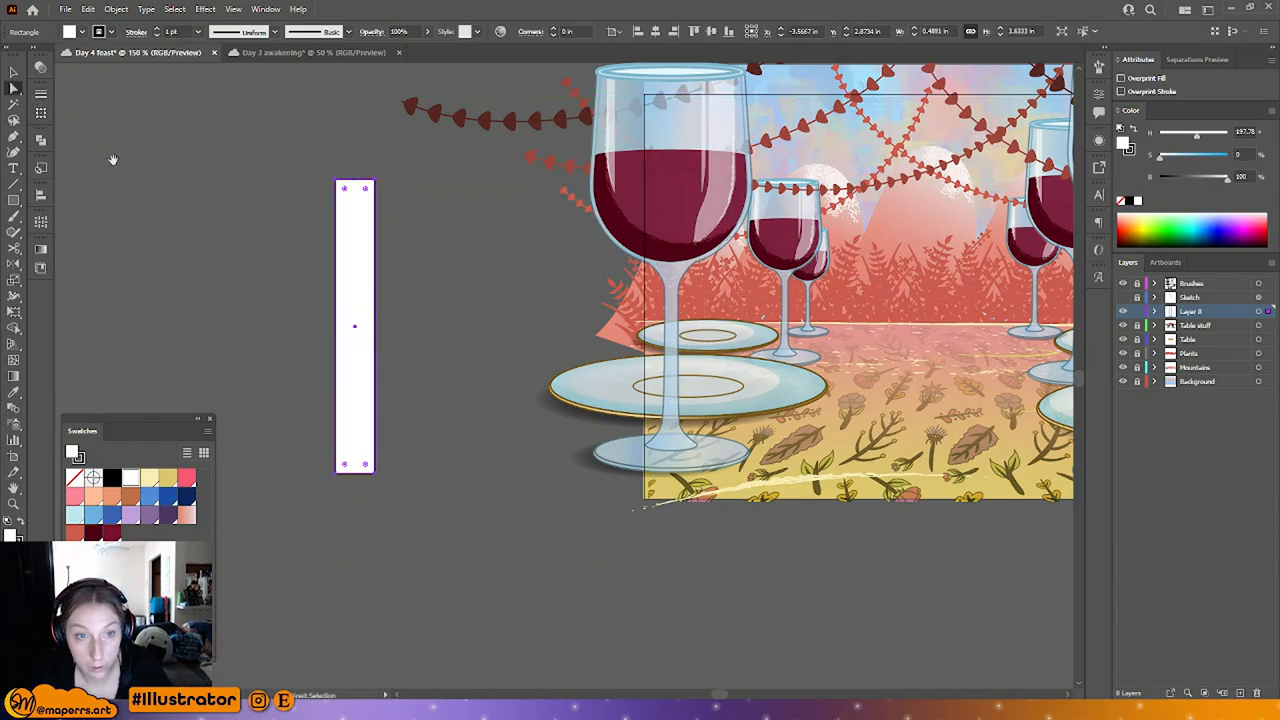
left_click_drag(305, 209, 315, 213)
left_click(315, 213)
key("ctrl+plus")
left_click_drag(377, 347, 498, 346)
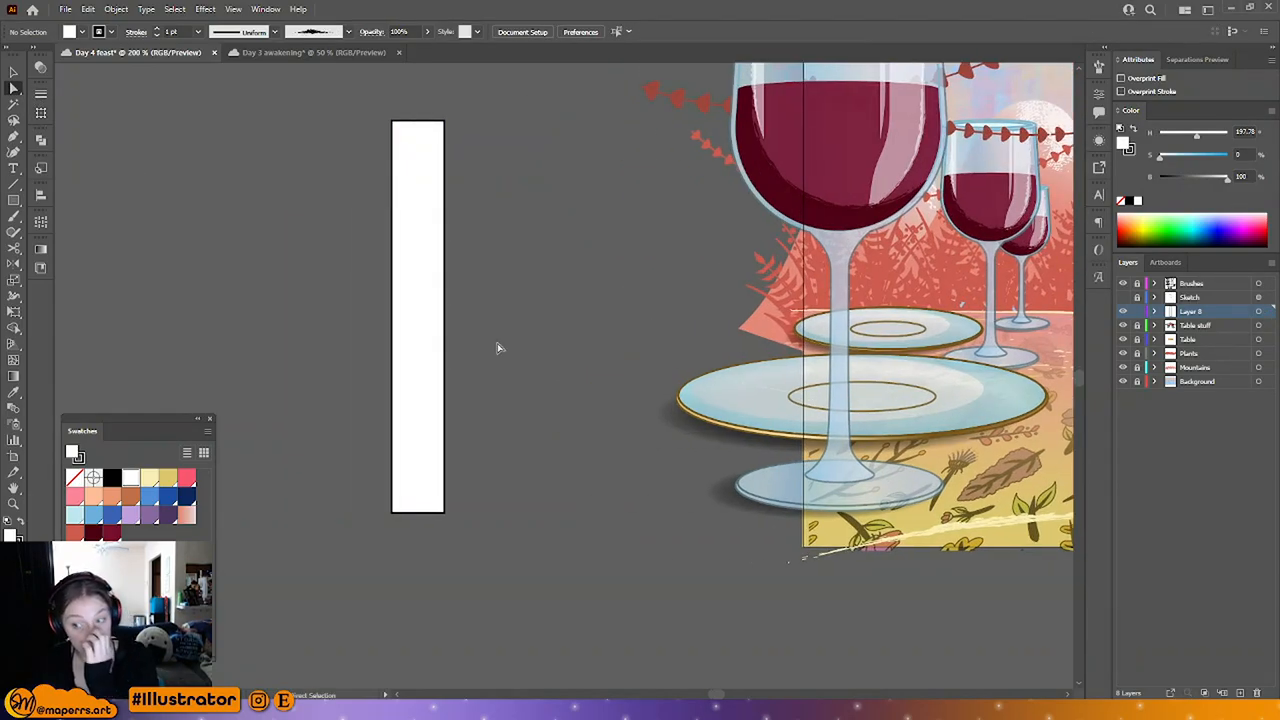
left_click(430, 198)
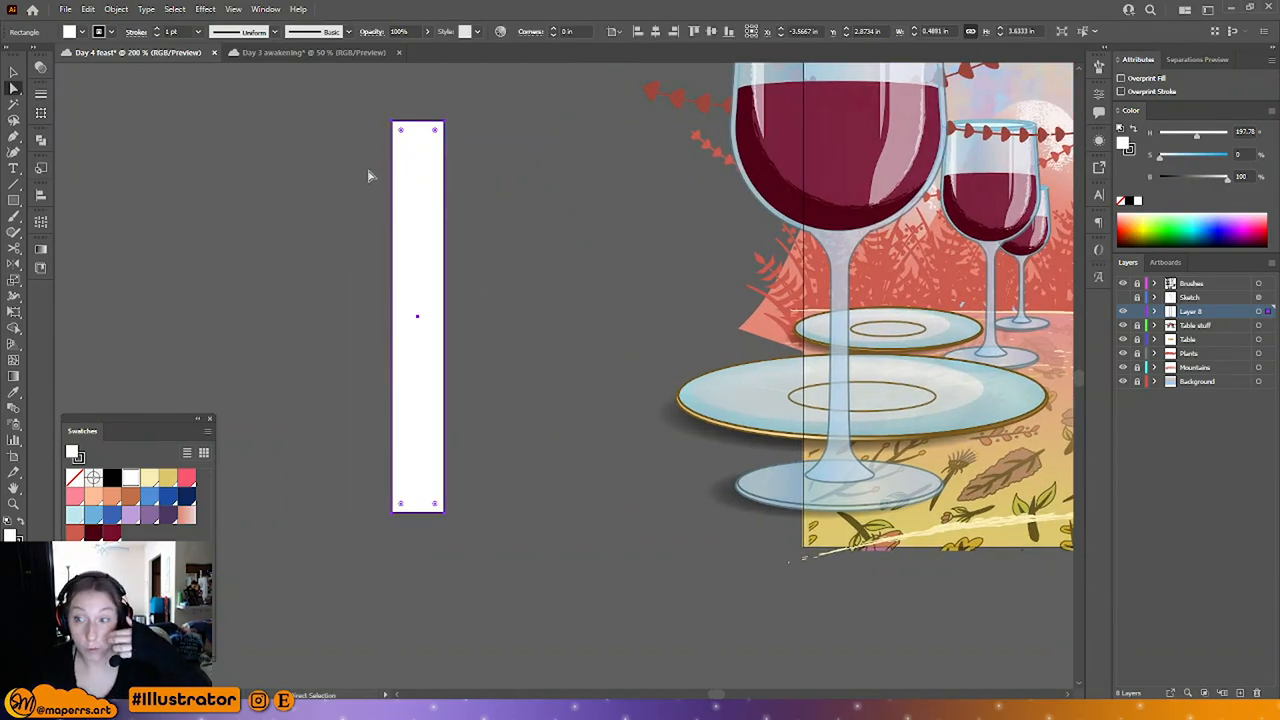
left_click_drag(464, 237, 491, 257)
key("ctrl+plus")
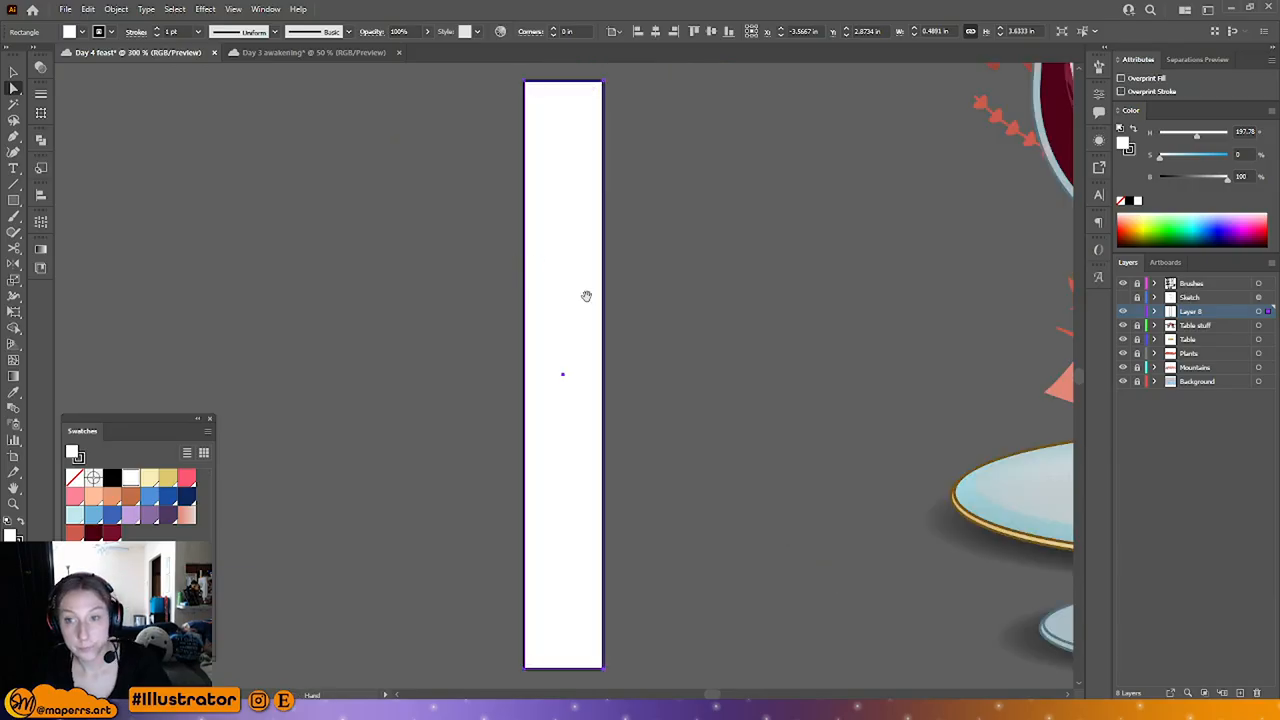
left_click_drag(586, 294, 504, 279)
key("ctrl+minus")
left_click_drag(646, 294, 580, 280)
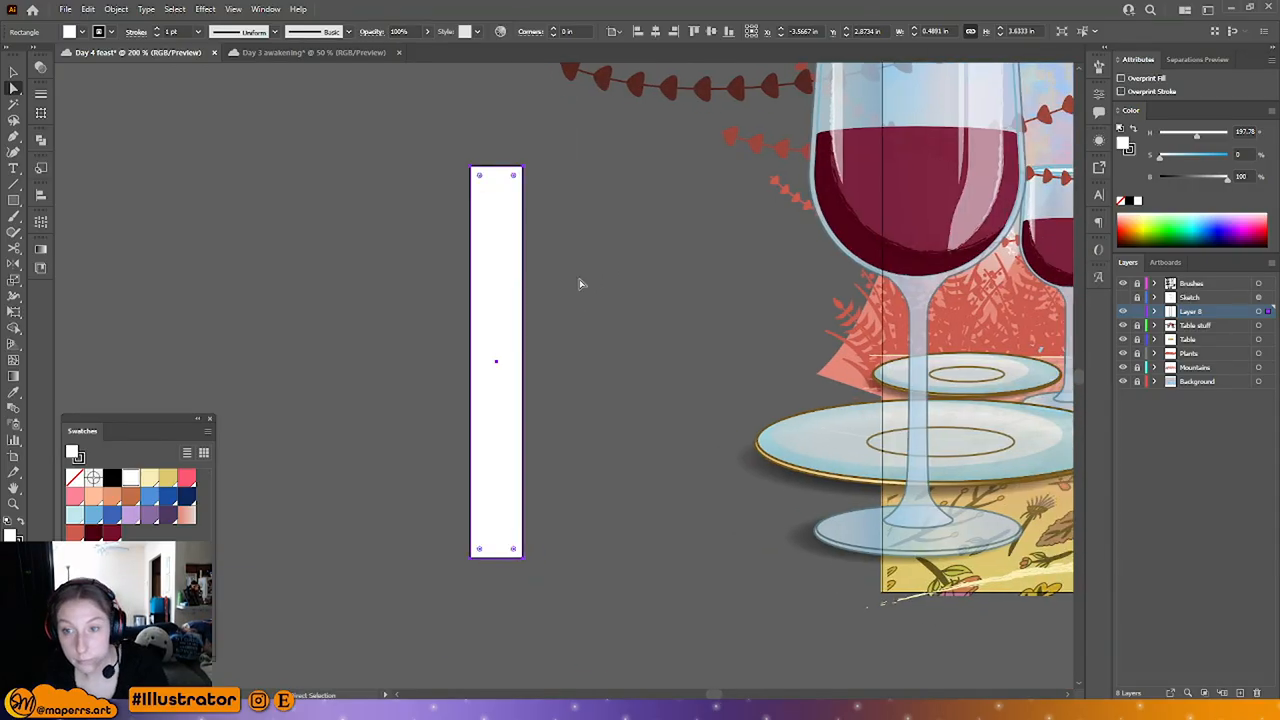
left_click(568, 339)
left_click(491, 400)
left_click_drag(500, 400, 473, 403)
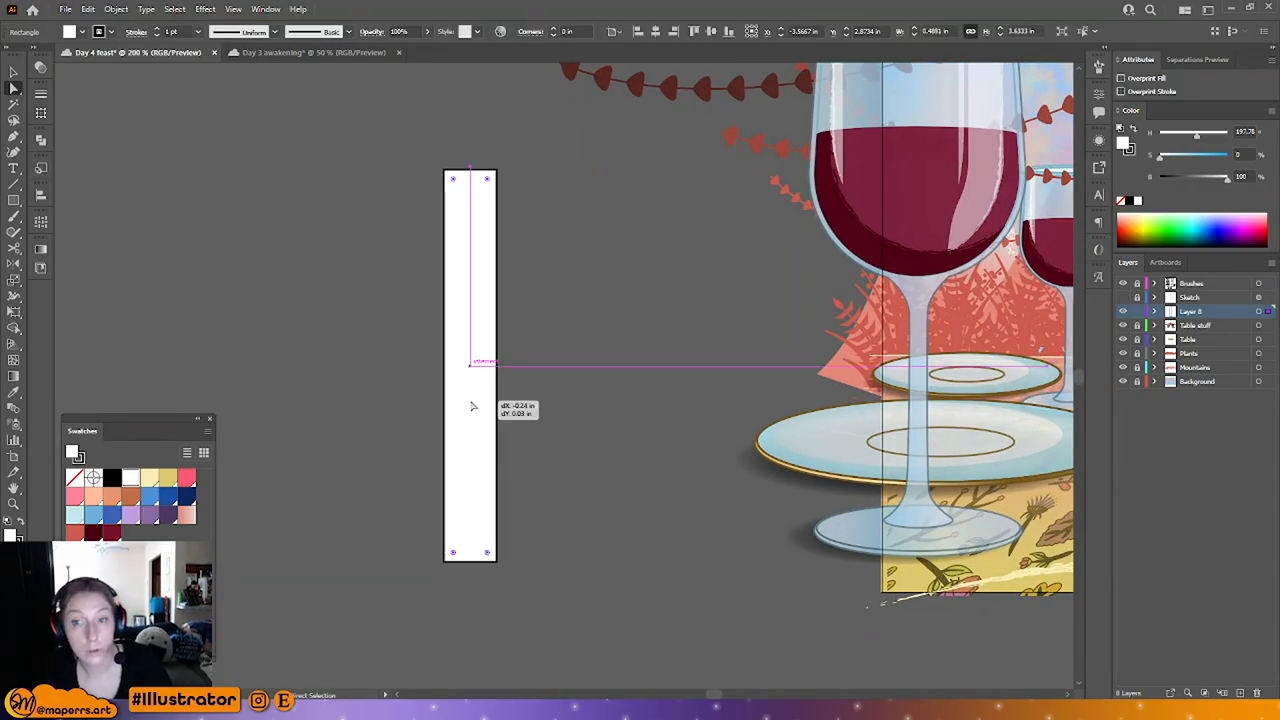
Step: Narrow the rectangle to about 0.24 in by moving its right edge inward, and reselect the whole shape
left_click_drag(502, 175, 495, 566)
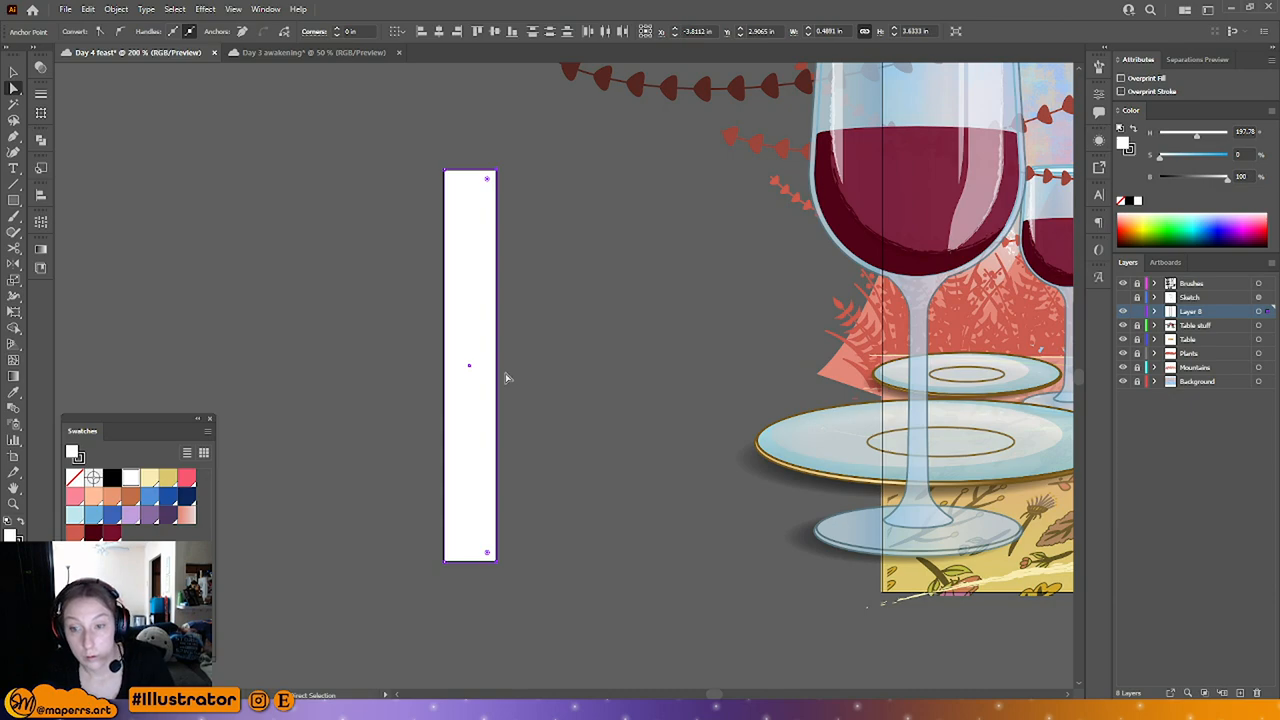
left_click(13, 71)
left_click_drag(498, 366, 469, 366)
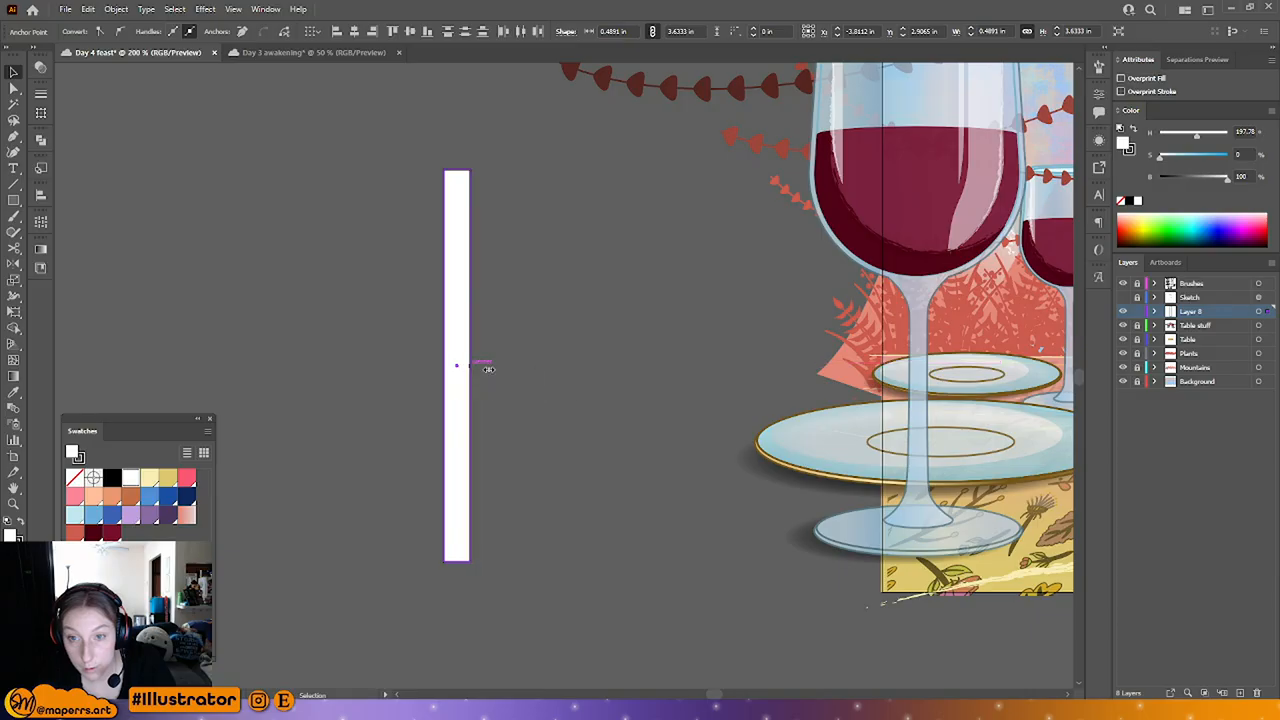
left_click(489, 366)
left_click(451, 240)
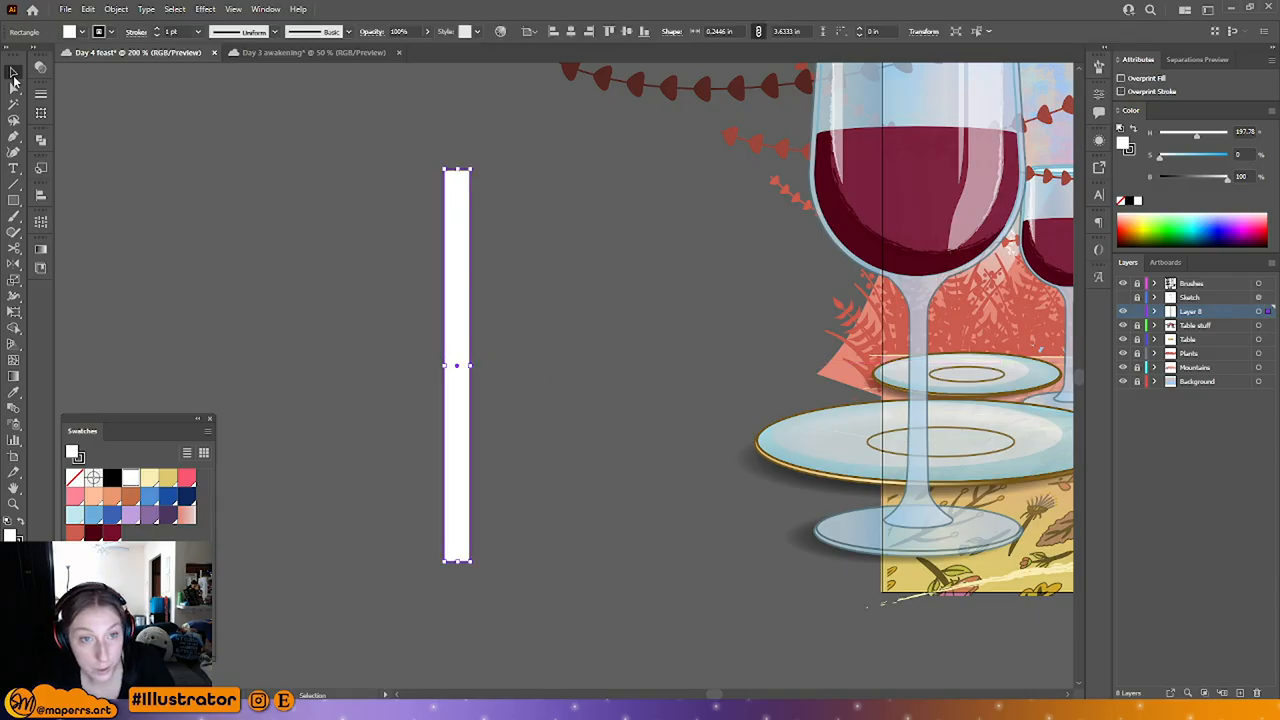
Step: Convert the rectangle's top-left corner to a smooth anchor, lower it slightly and adjust its handles to form a curved blade
left_click(13, 86)
left_click(452, 181)
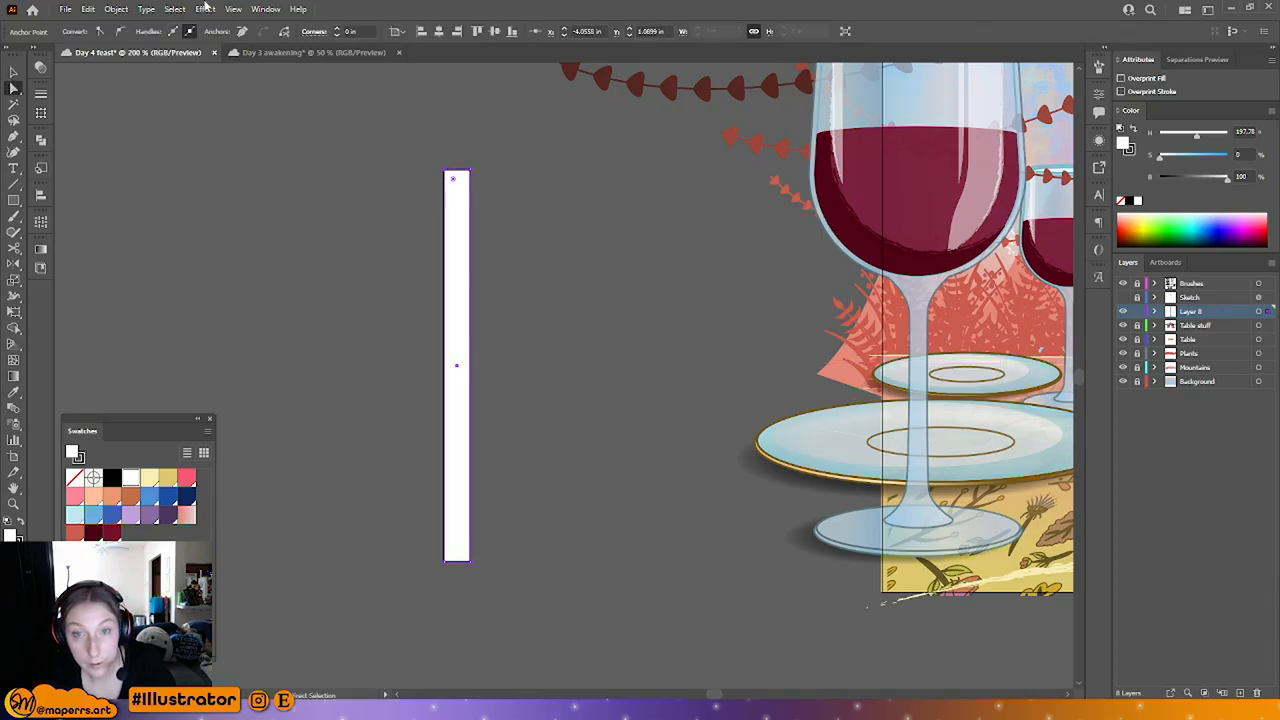
left_click(119, 31)
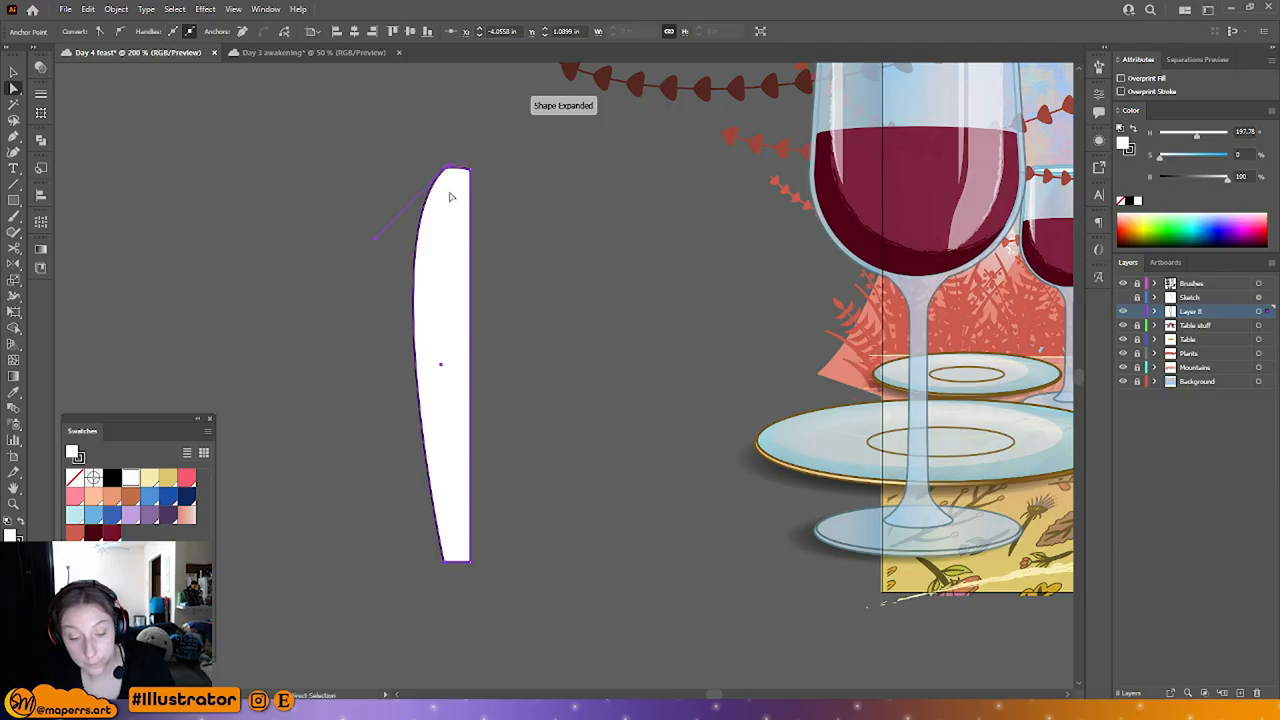
key("Down")
key("Down")
key("Down")
left_click_drag(450, 175, 450, 164)
Step: Nudge the shape's bottom-left corner to the right to taper the lower end of the knife
left_click_drag(426, 558, 458, 572)
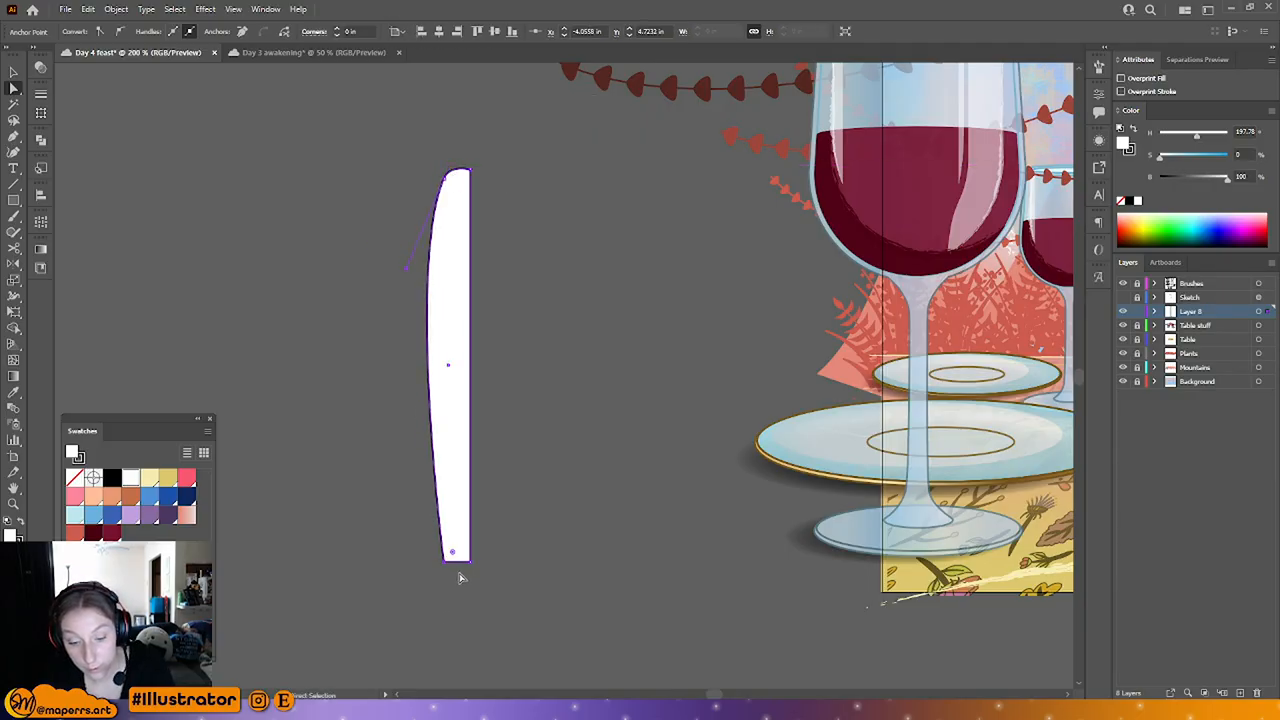
key("Right")
key("Right")
key("Right")
key("Right")
key("Right")
Step: Add an anchor point on the lower part of the knife's left edge and nudge it right to narrow the handle
left_click(13, 142)
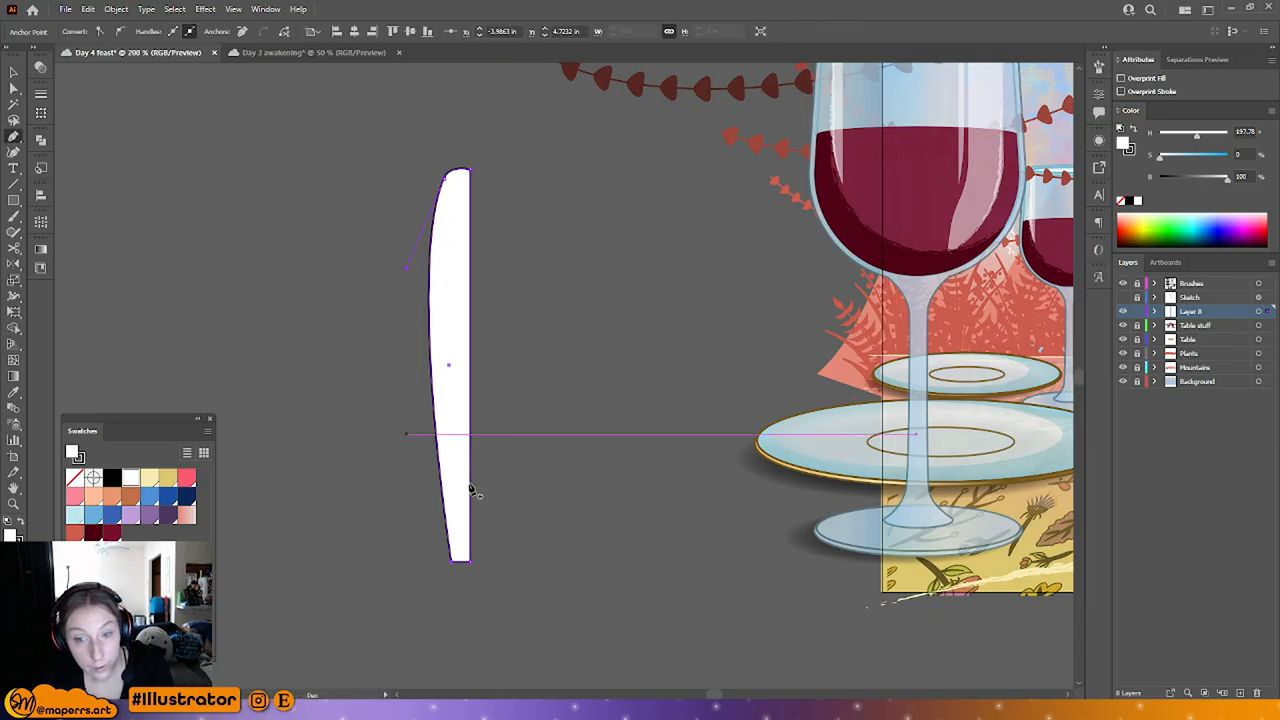
left_click(14, 88)
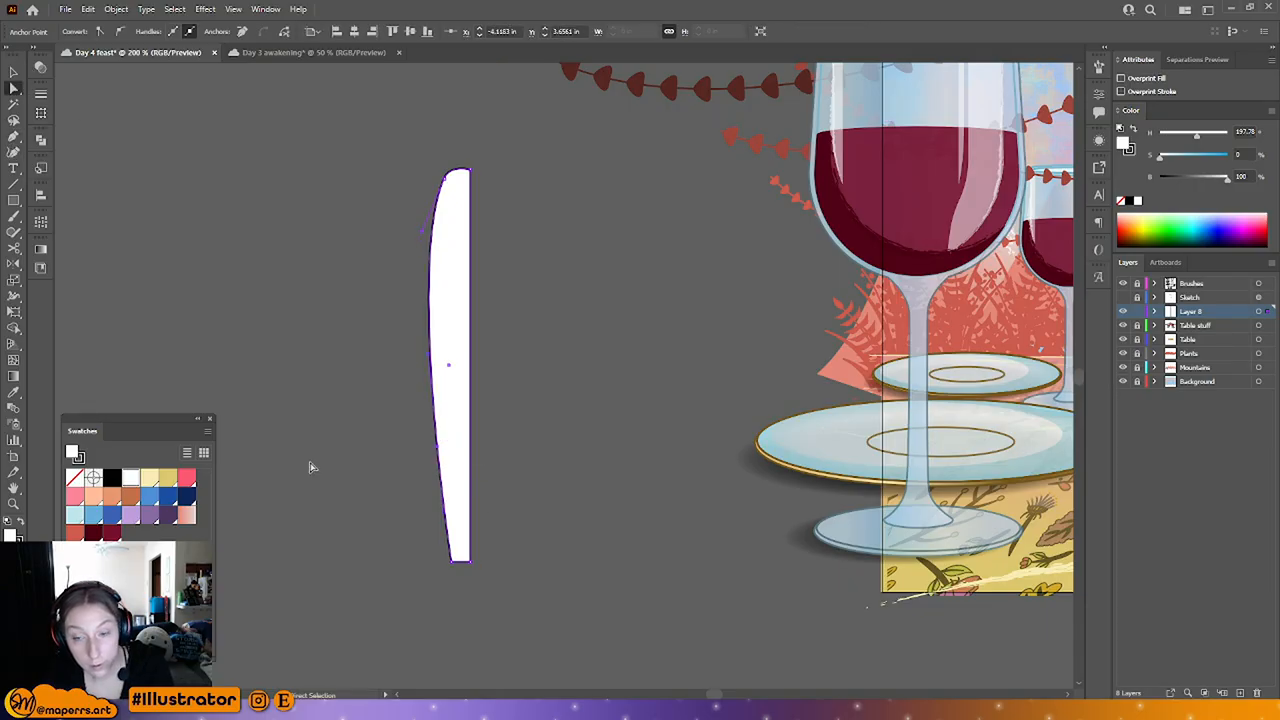
key("Right")
key("Right")
key("Right")
key("Right")
key("Right")
key("Right")
key("Right")
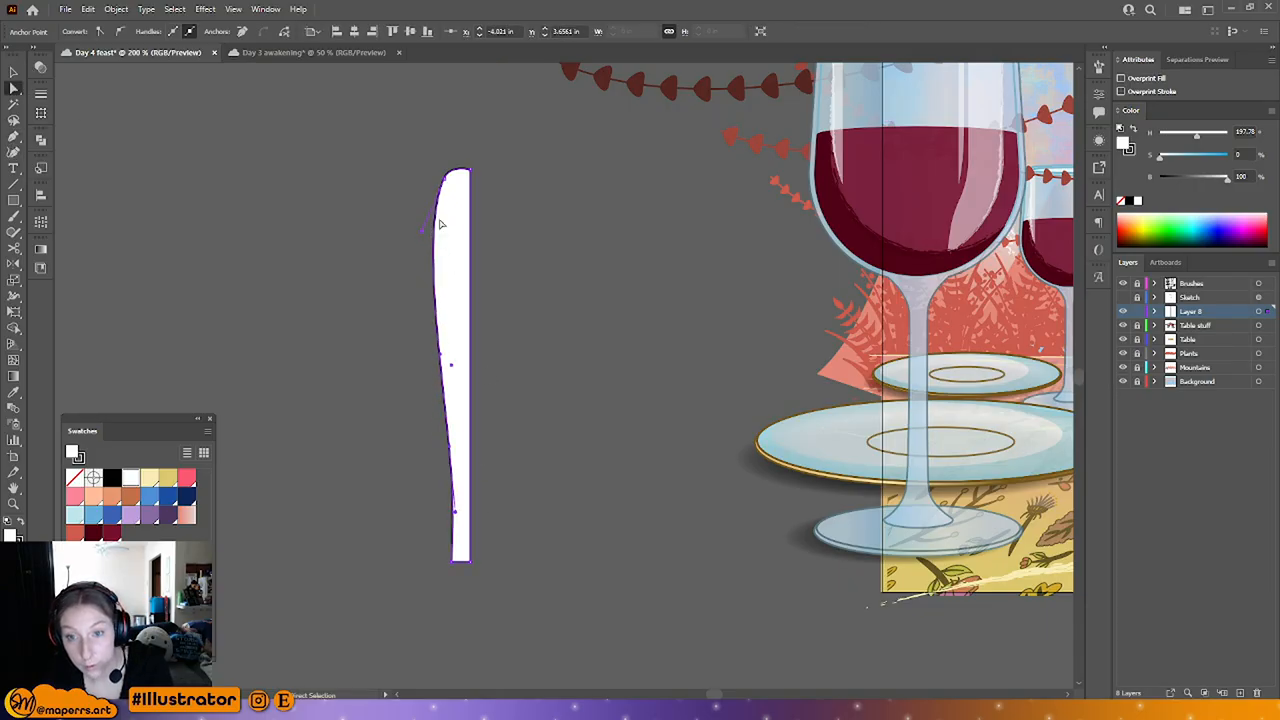
Step: Adjust both handles of the top-left anchor to round the knife tip and fill out the blade curve
left_click_drag(423, 240, 422, 260)
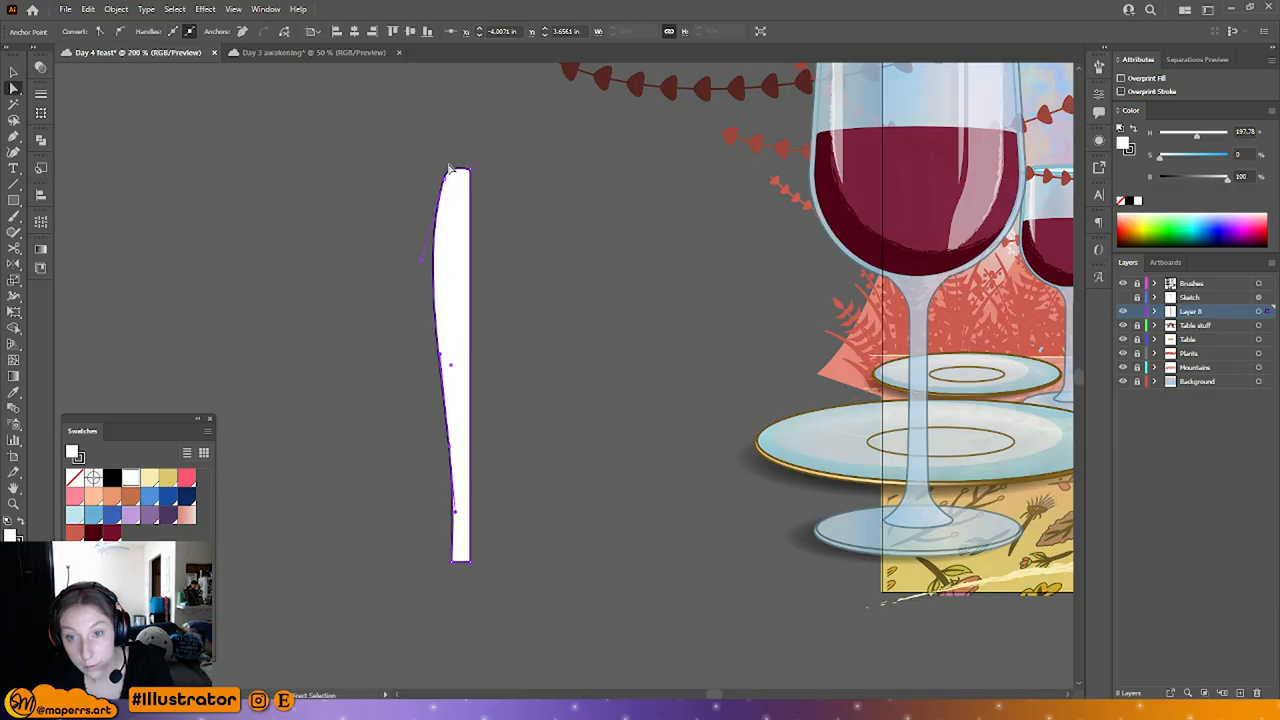
left_click_drag(448, 172, 450, 158)
left_click(437, 484)
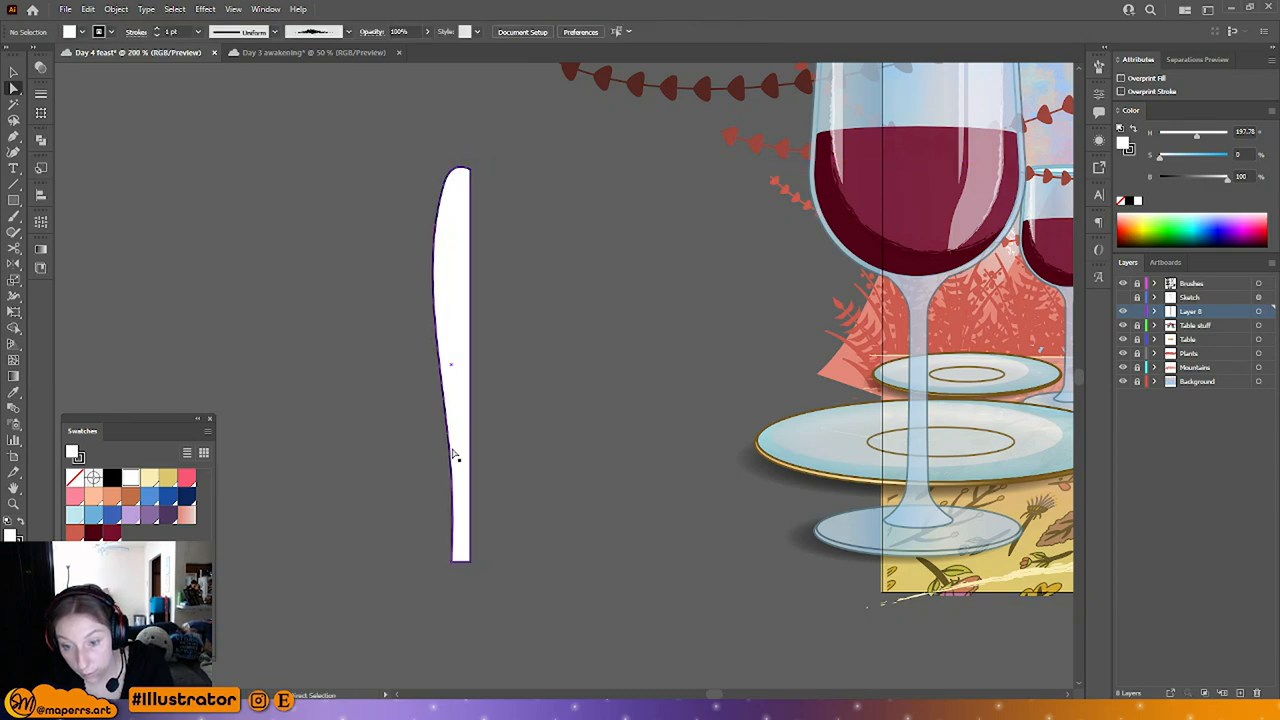
Step: Shift the left-edge anchor between blade and handle slightly right and refine its upper direction handle
left_click(450, 447)
left_click_drag(443, 360, 442, 334)
key("ctrl+z")
left_click(447, 391)
left_click_drag(451, 452, 452, 447)
left_click_drag(450, 340, 444, 338)
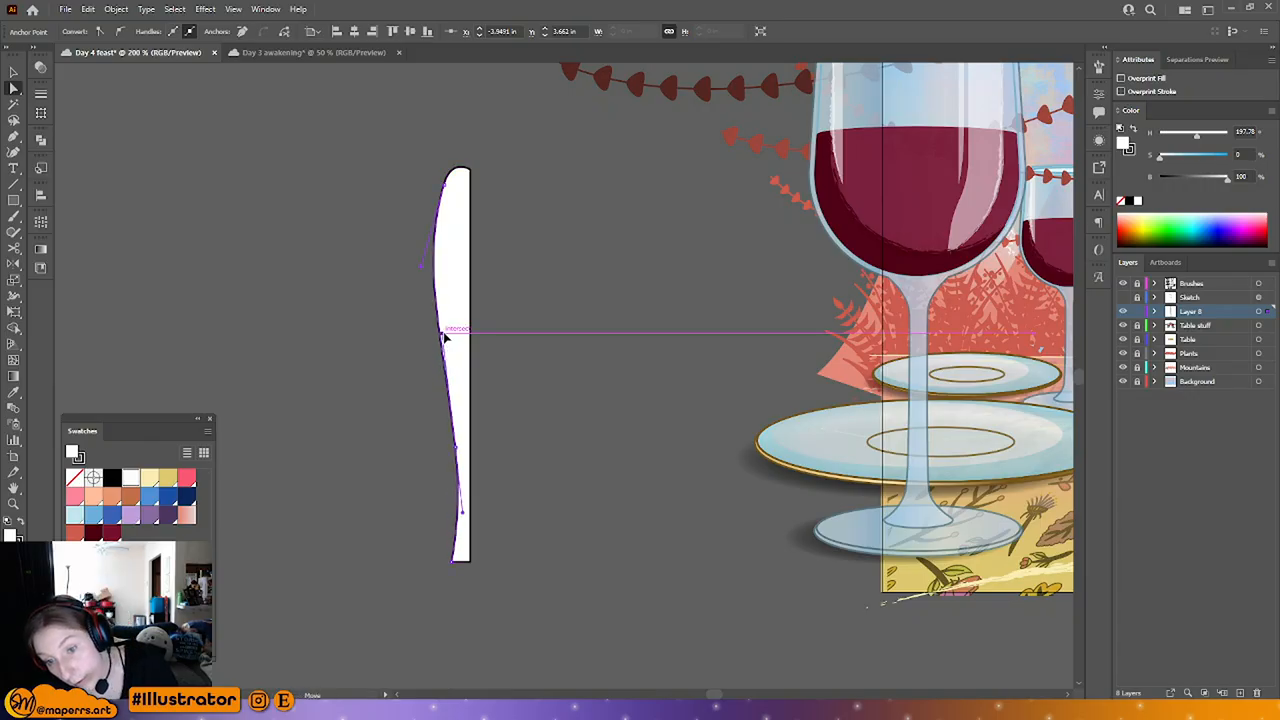
Step: Duplicate the half shape in place, reflect the copy, and move it flush against the original's straight edge
left_click(563, 351)
left_click_drag(569, 446, 586, 400)
left_click(456, 222)
right_click(502, 230)
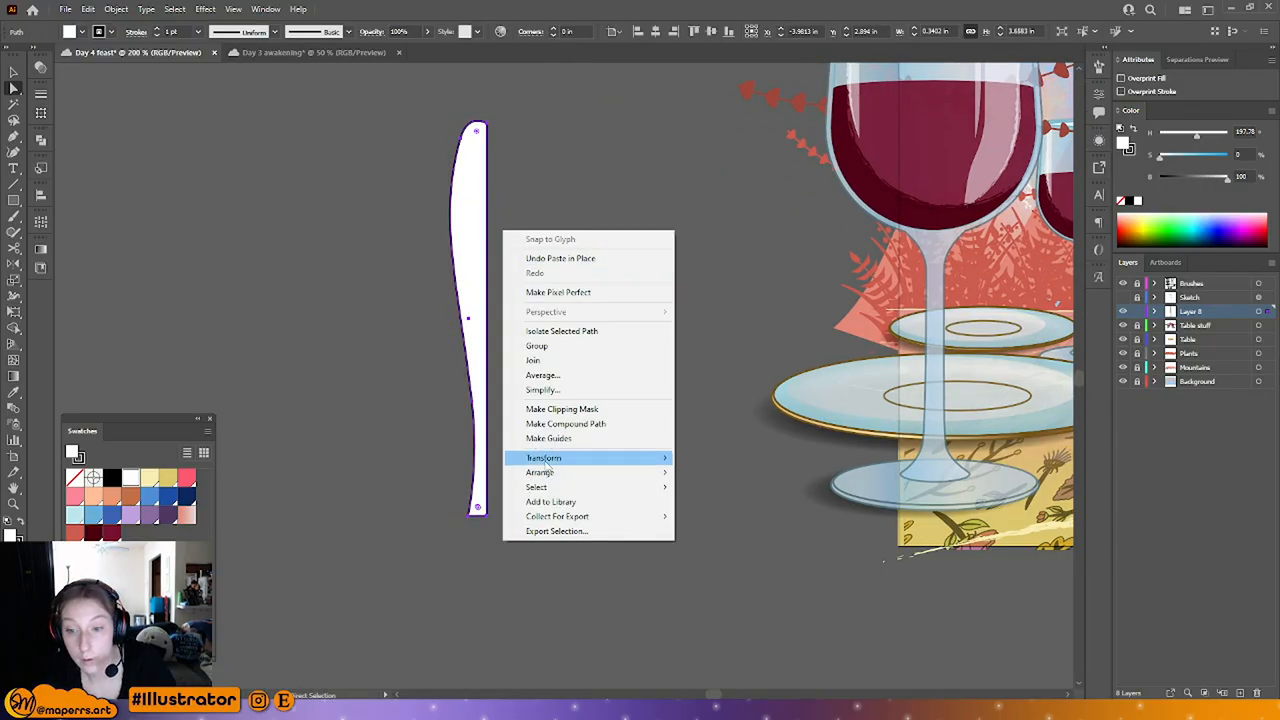
mouse_move(555, 462)
left_click(752, 506)
left_click(322, 472)
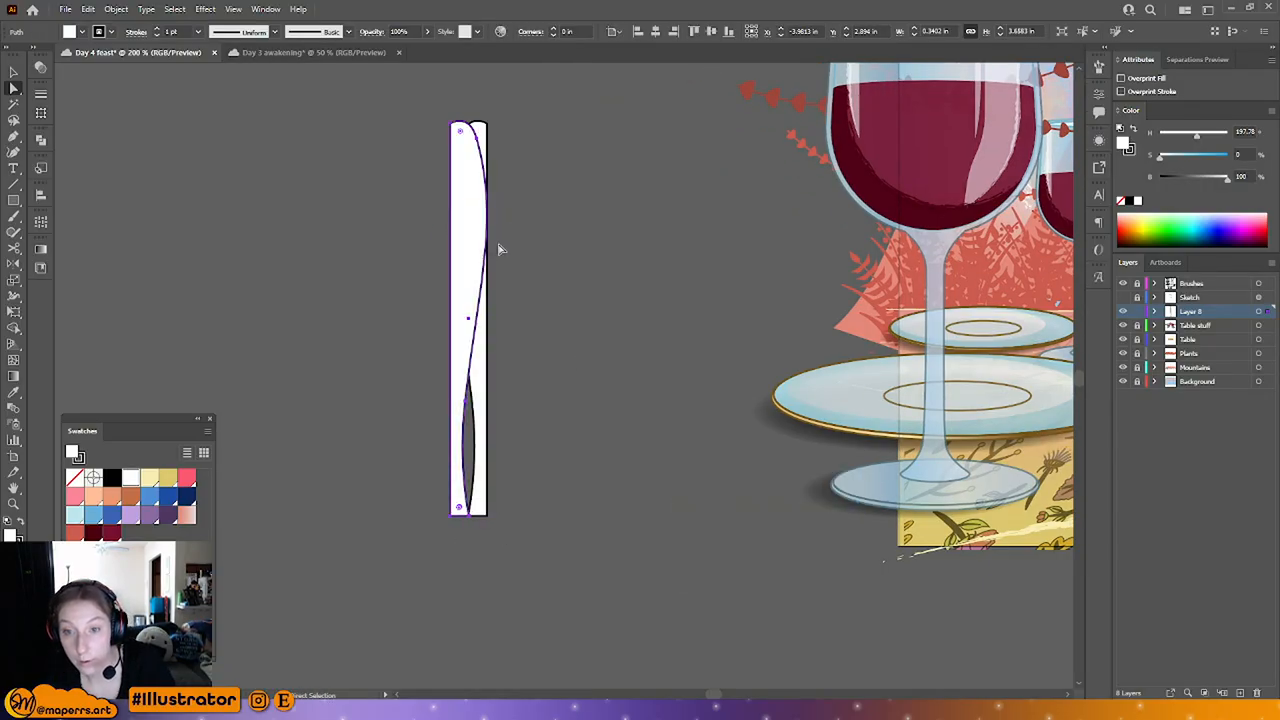
left_click_drag(470, 259, 506, 260)
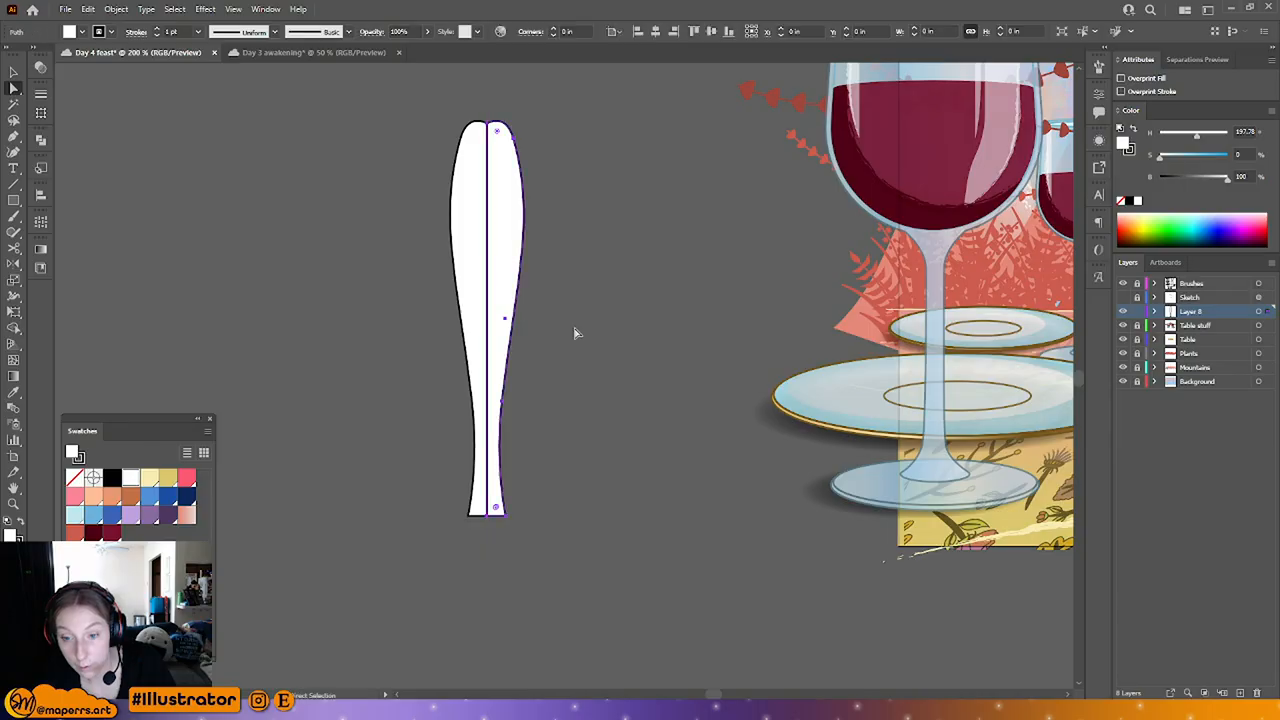
left_click(580, 340)
left_click(494, 266)
left_click(567, 357)
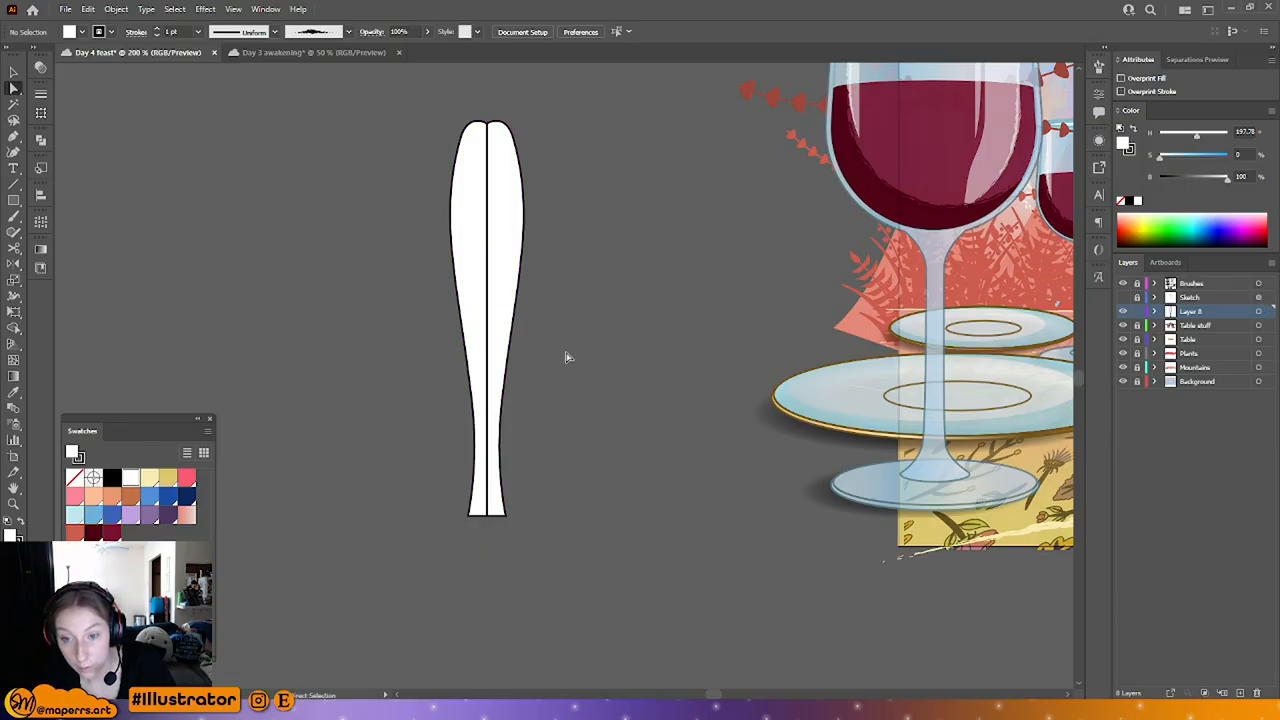
Step: Nudge the anchors where both halves narrow upward to shorten the broad part and lengthen the slim stem
left_click_drag(495, 419, 478, 424)
key("Up")
key("Up")
key("Up")
key("Up")
key("Up")
key("Up")
key("Up")
key("Up")
key("Up")
key("Up")
key("Up")
key("Up")
key("Up")
key("Up")
key("Up")
key("Up")
key("Up")
key("Up")
key("Up")
key("Up")
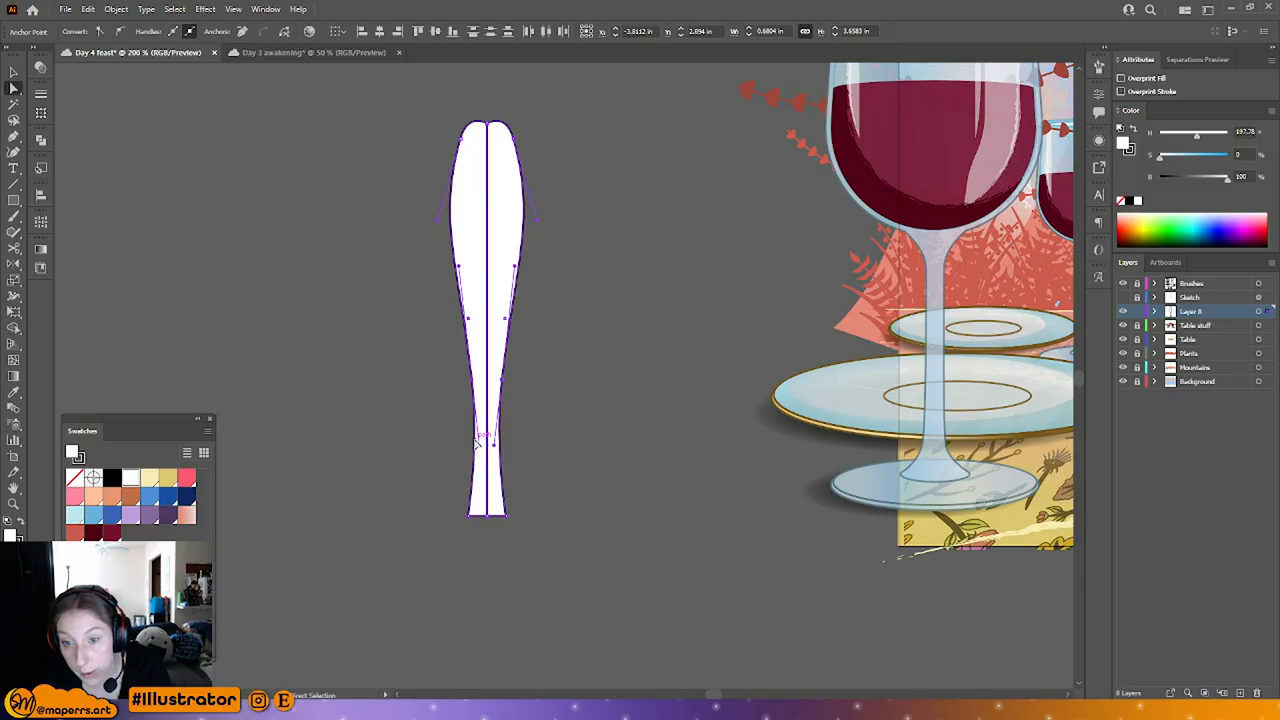
key("Up")
key("Up")
key("Up")
key("Up")
key("Up")
key("Up")
key("Up")
key("Up")
key("Up")
key("Up")
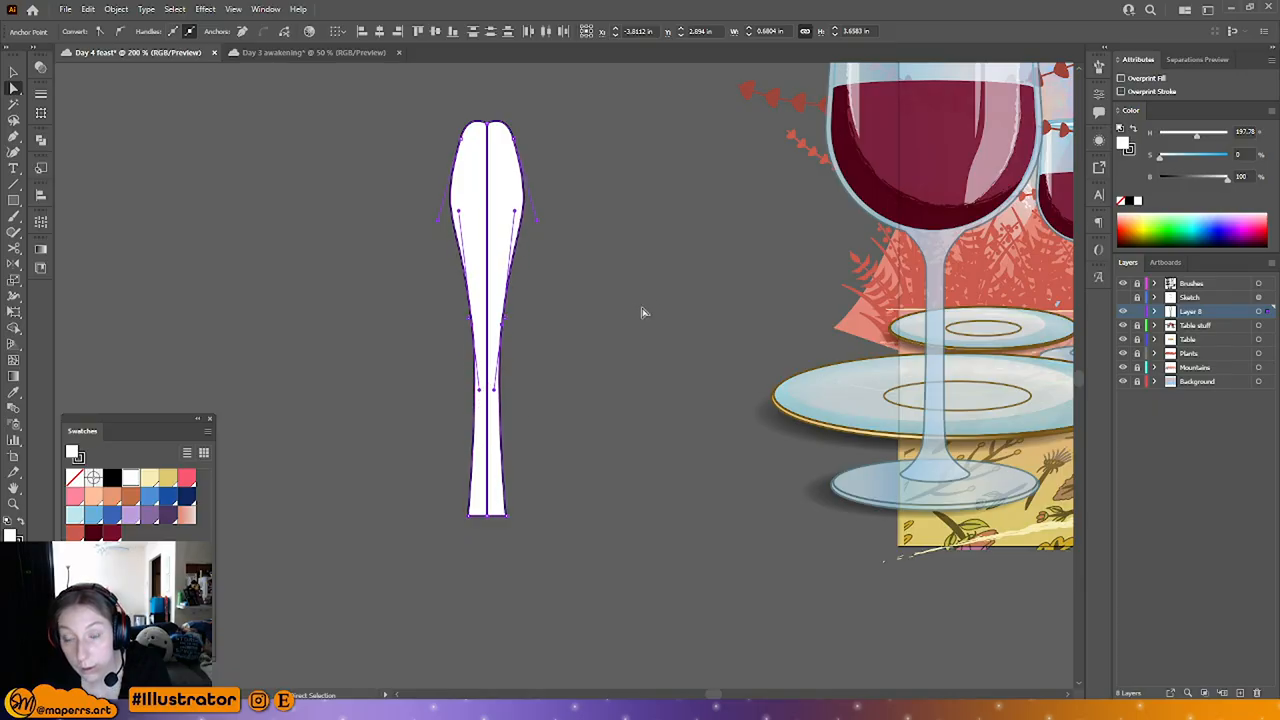
Step: Pull the left half's upper outer anchor handle inward to slim its curve, and delete the mirrored right half
left_click(652, 324)
left_click(461, 205)
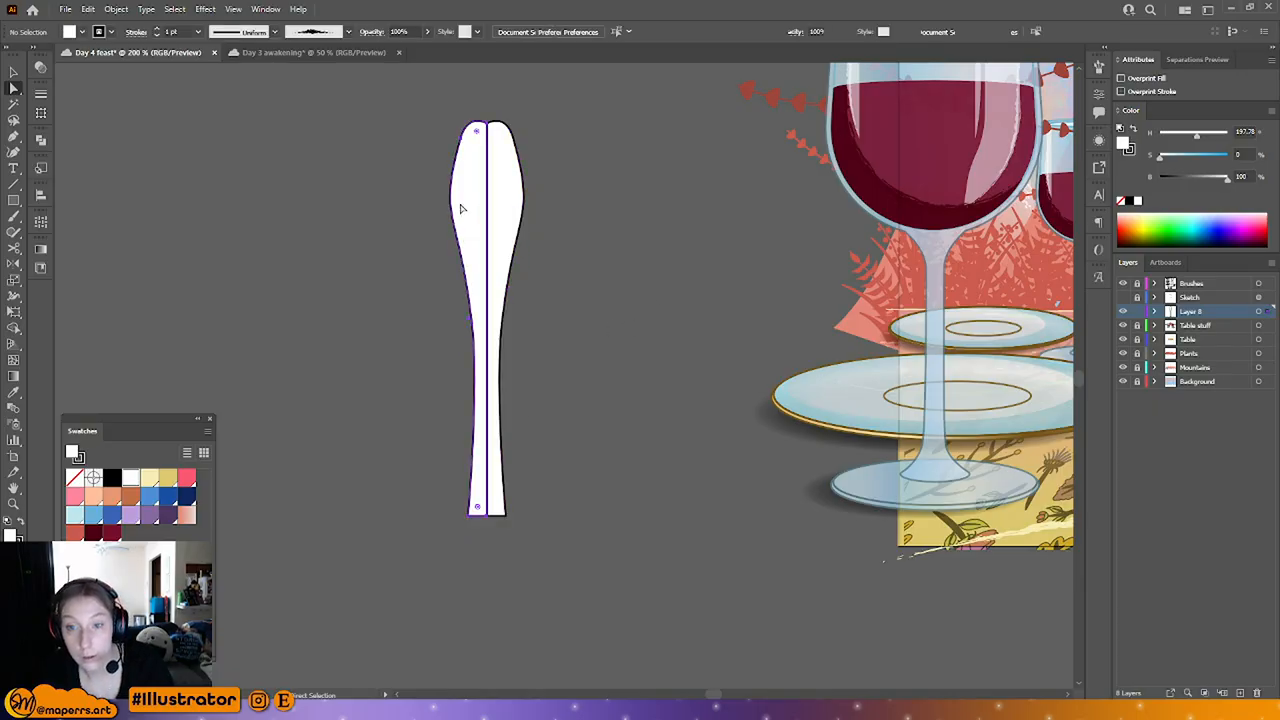
left_click(462, 138)
mouse_move(437, 219)
left_mouse_down()
mouse_move(448, 201)
mouse_move(444, 218)
left_mouse_up()
left_click(506, 206)
key("Delete")
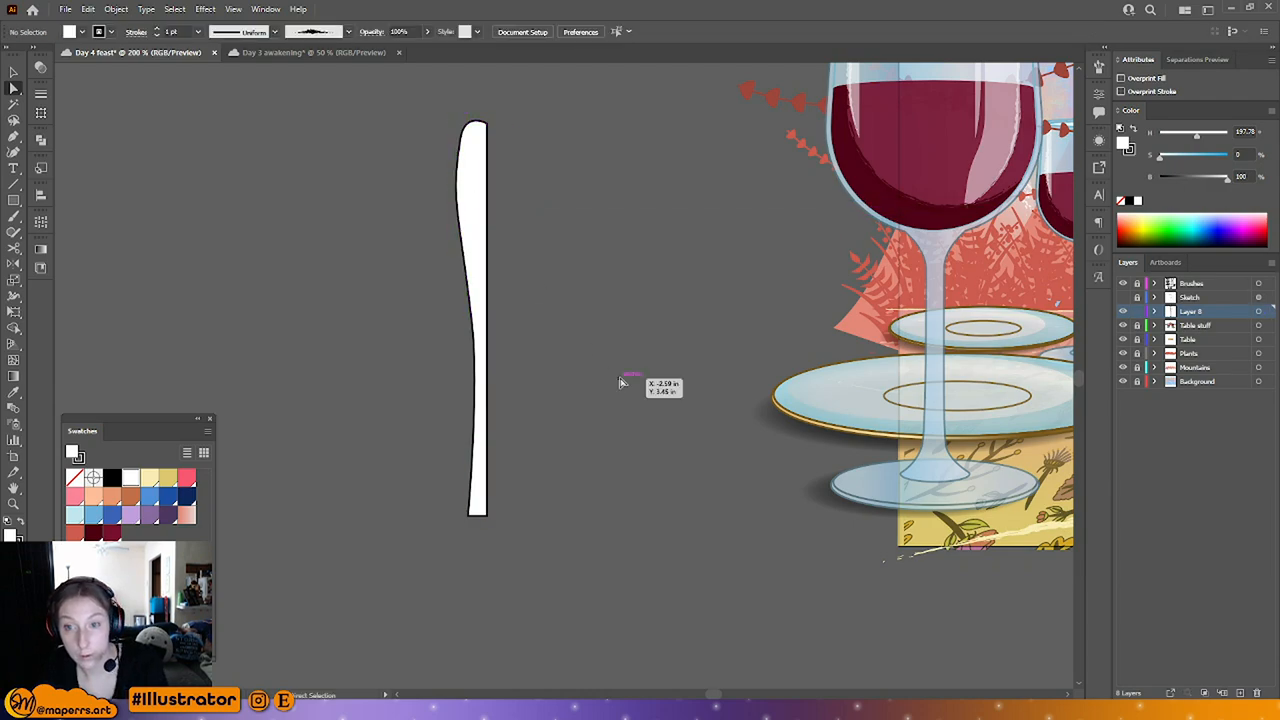
Step: Duplicate the half shape to the right of the original and delete the surplus copy on its left
left_click(469, 180)
key("a")
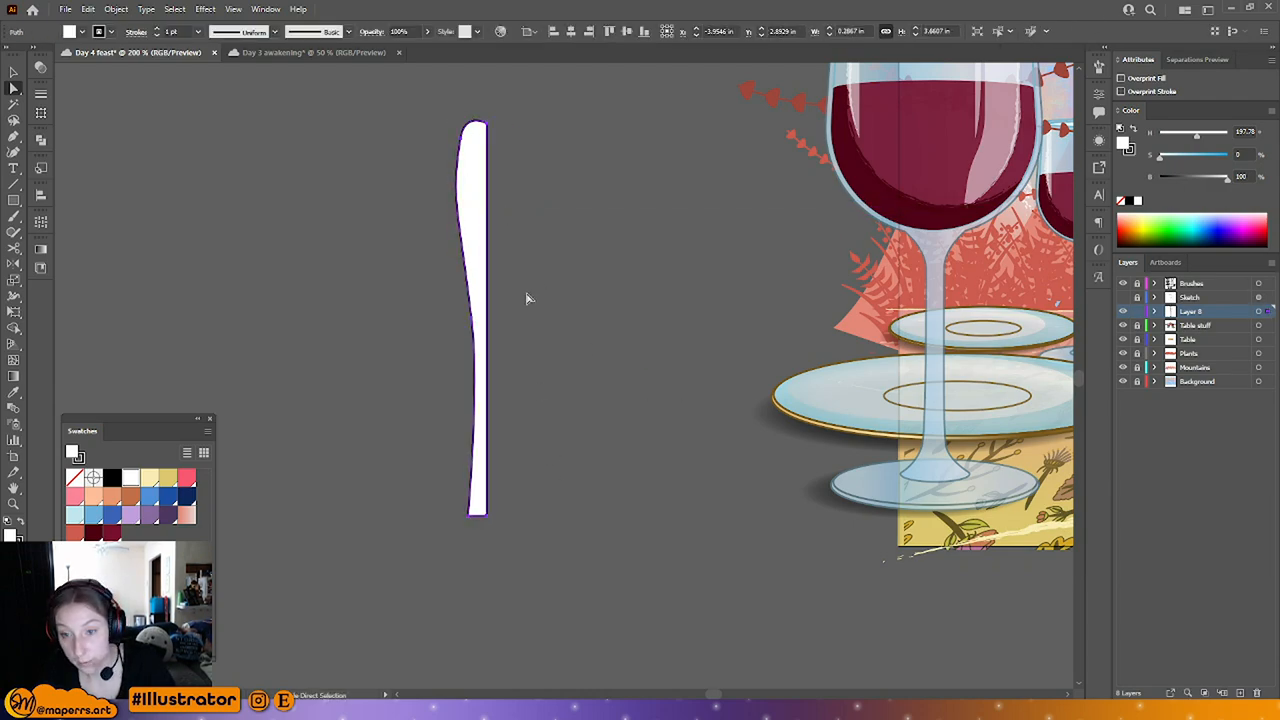
key("v")
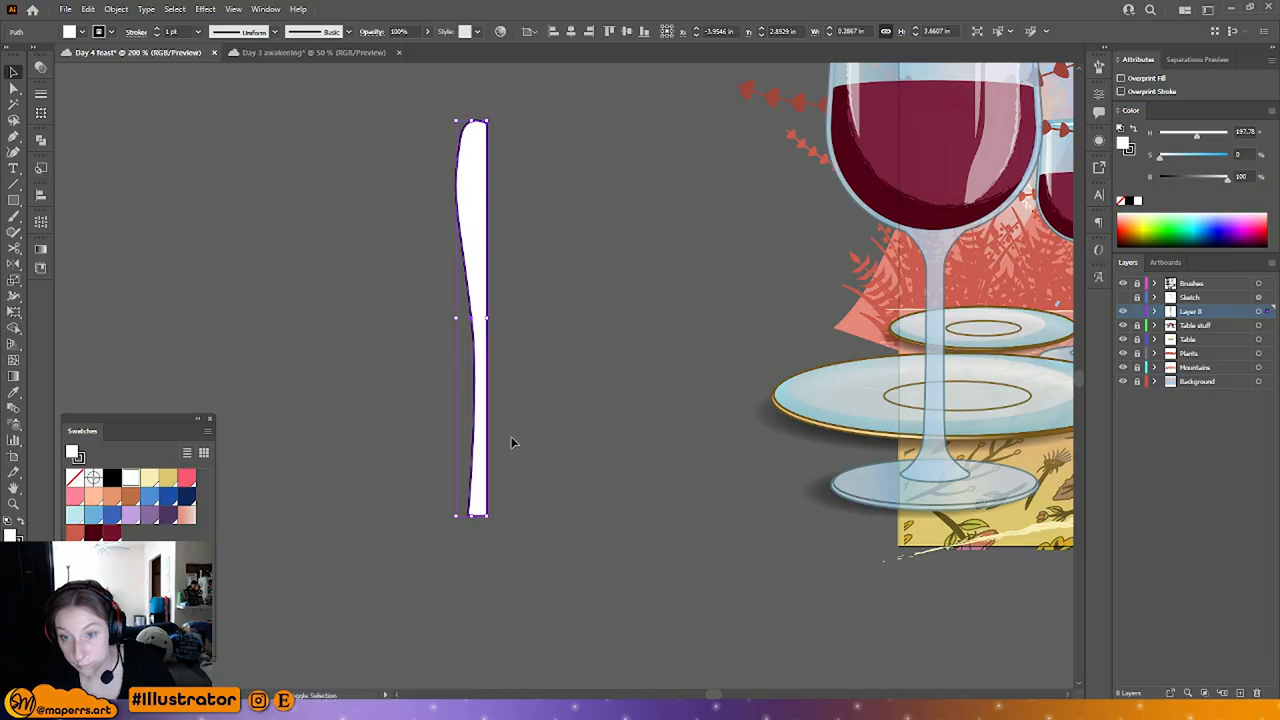
key("a")
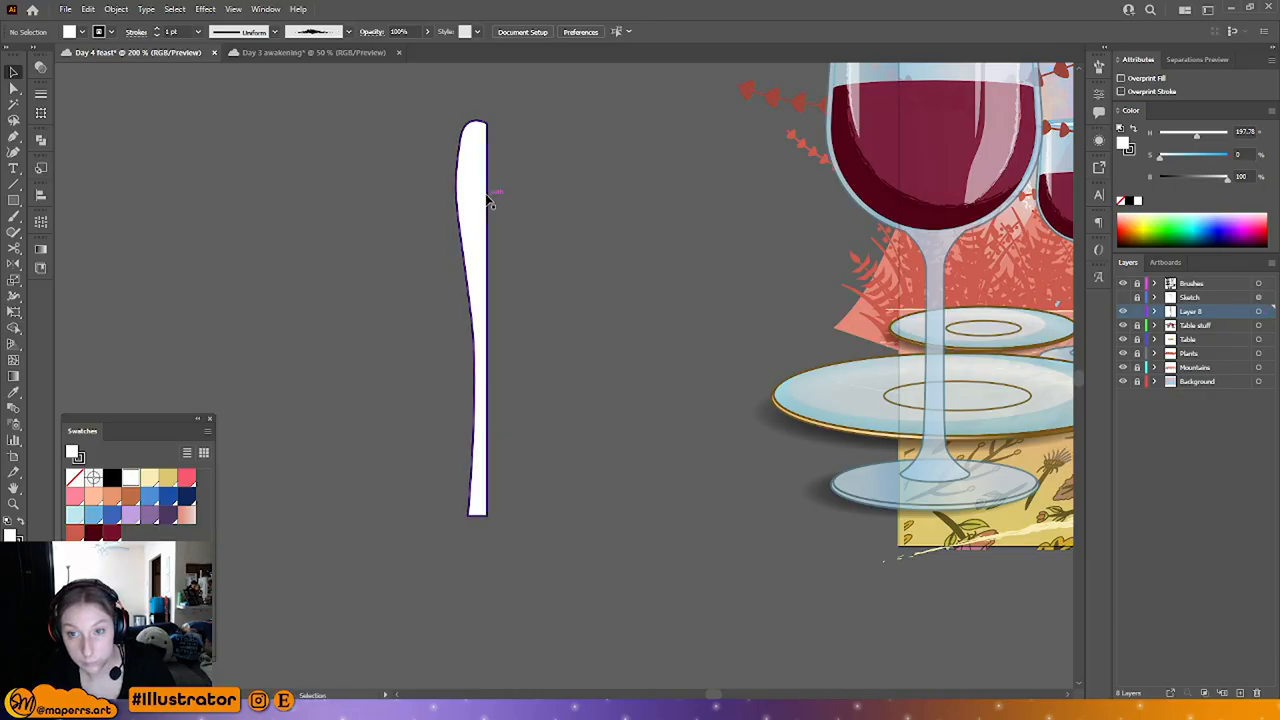
key("v")
left_click_drag(478, 202, 387, 206)
left_click(524, 256)
left_click(394, 263)
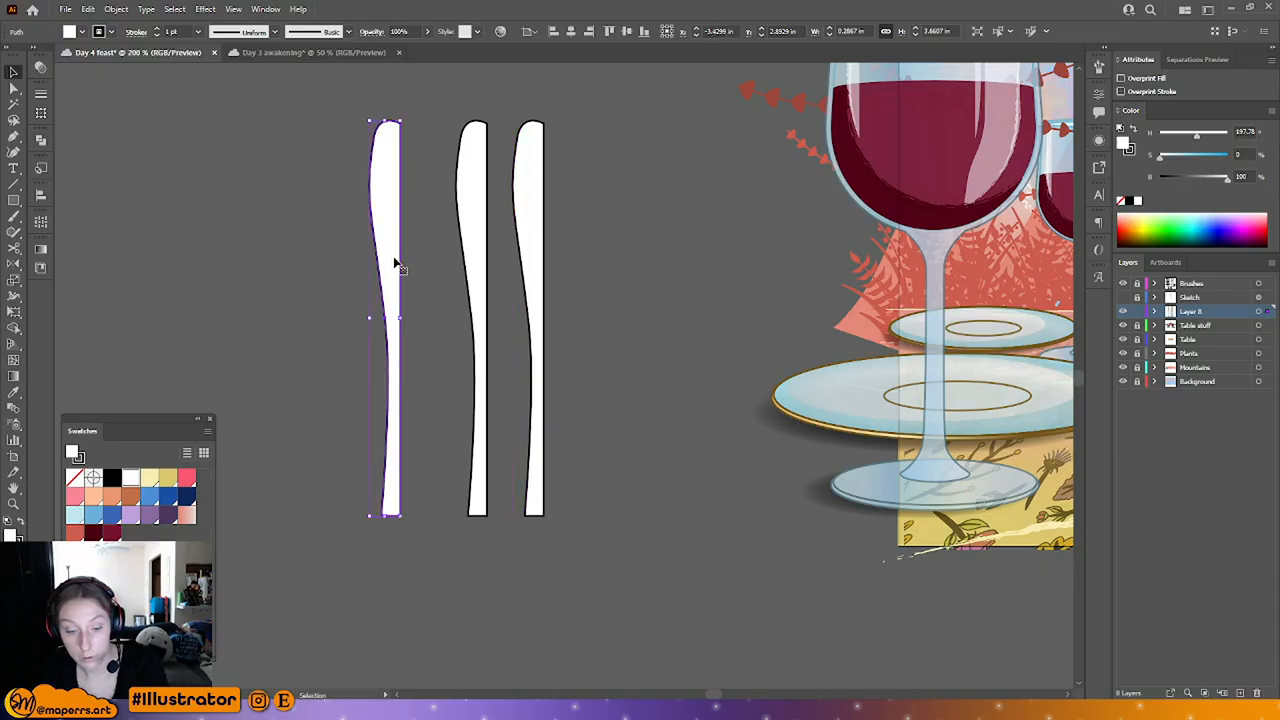
key("Delete")
Step: Reflect the right-hand copy into a mirror image and butt its straight edge against the original half
right_click(538, 216)
mouse_move(593, 455)
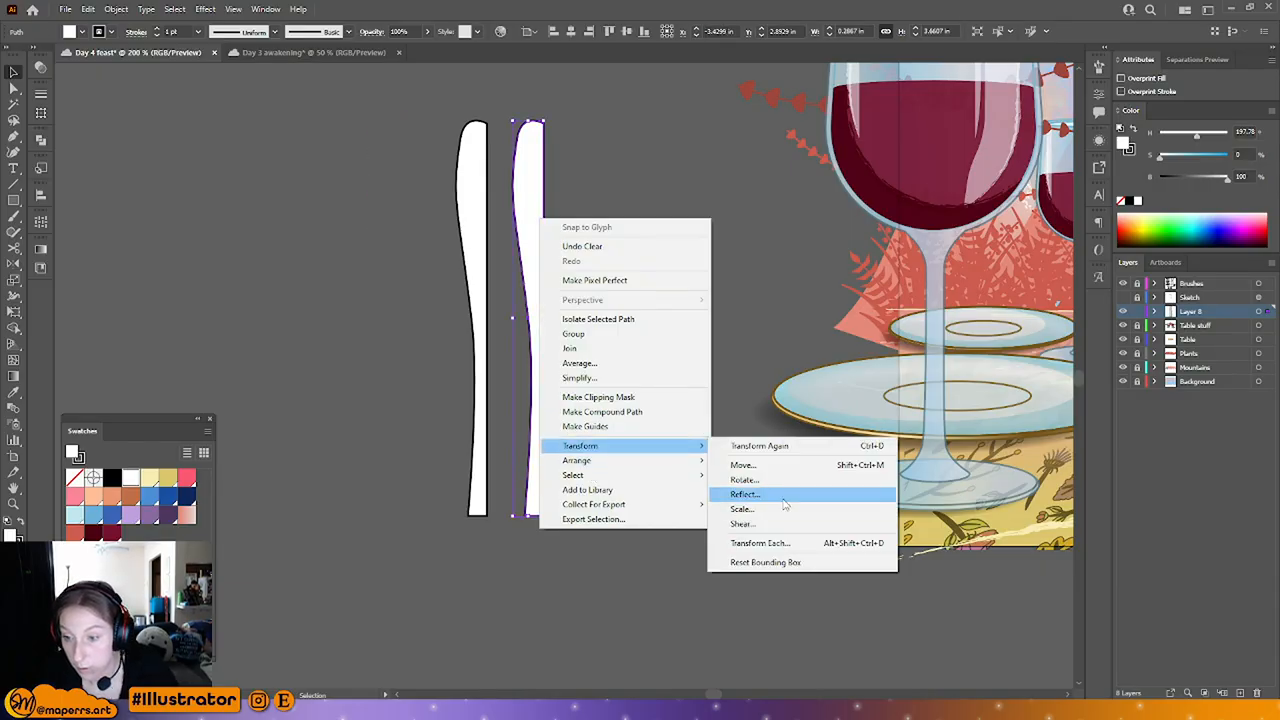
left_click(744, 494)
left_click(405, 470)
left_click(510, 247)
left_click_drag(510, 247, 494, 247)
key("Right")
key("Right")
key("Right")
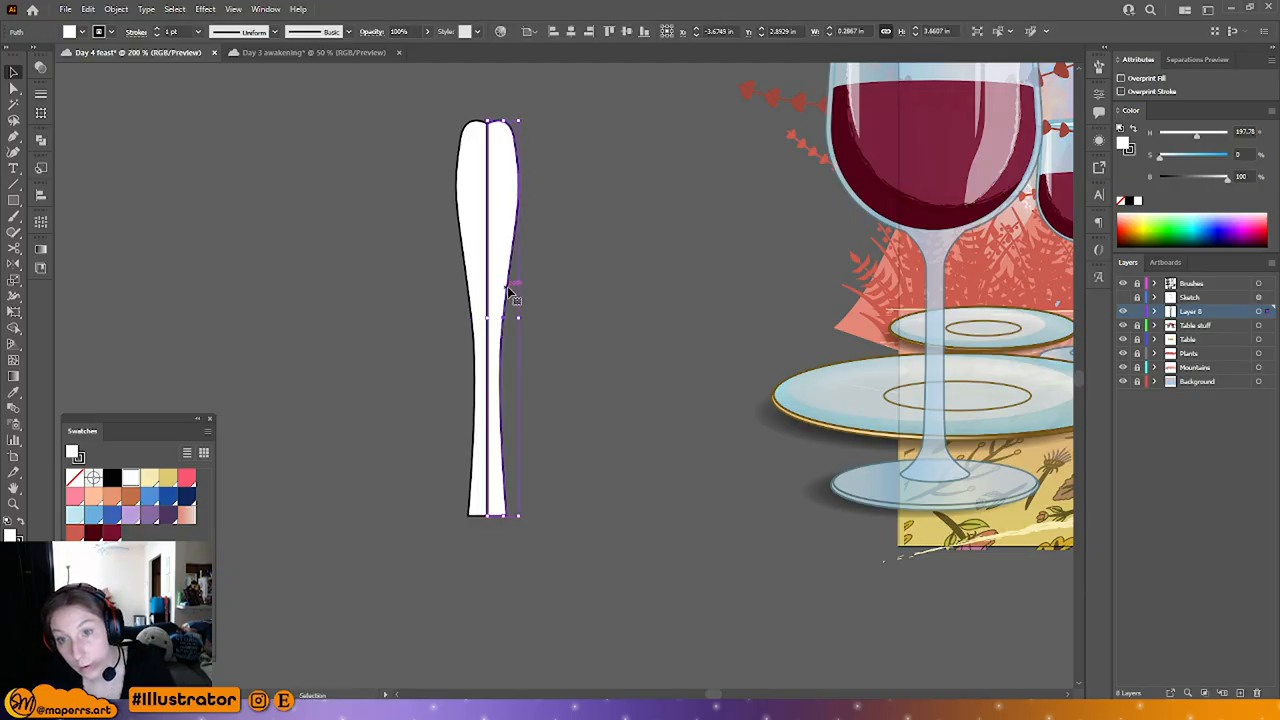
key("Left")
Step: Unite the two mirrored halves into a single symmetrical handle shape
left_click_drag(543, 334, 435, 250)
left_click(41, 141)
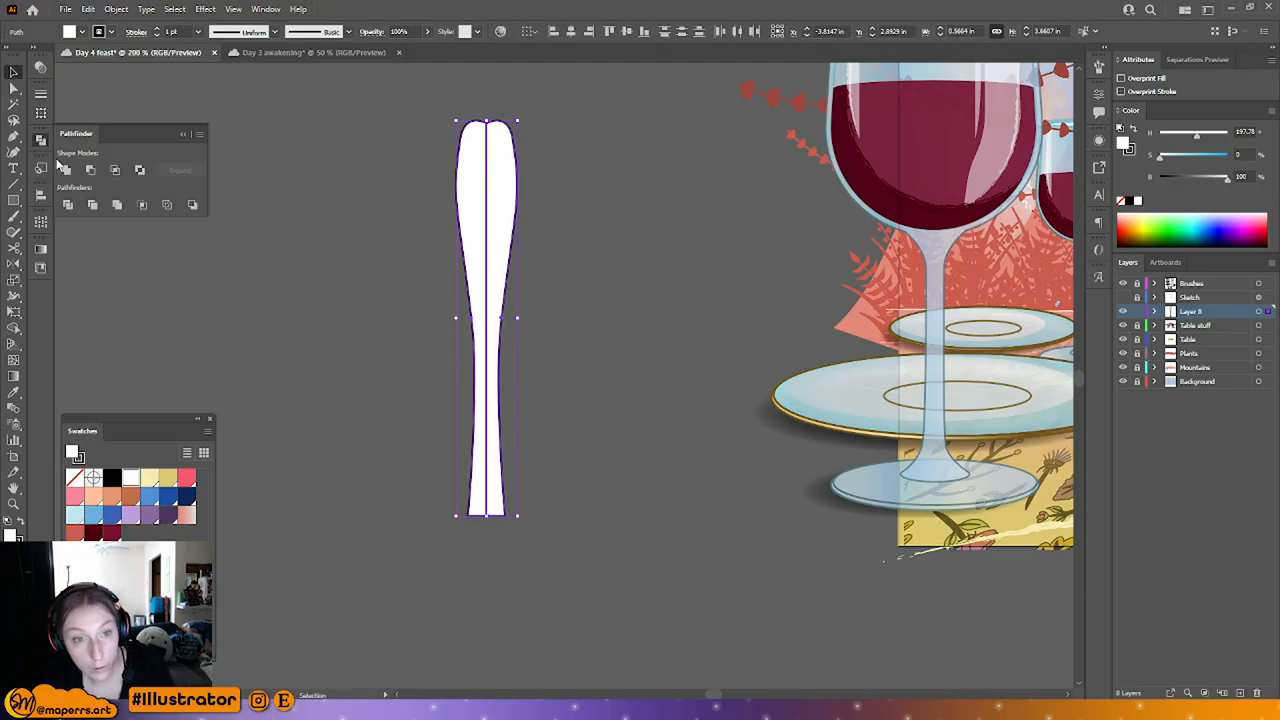
left_click(64, 169)
left_click(266, 314)
left_click(183, 133)
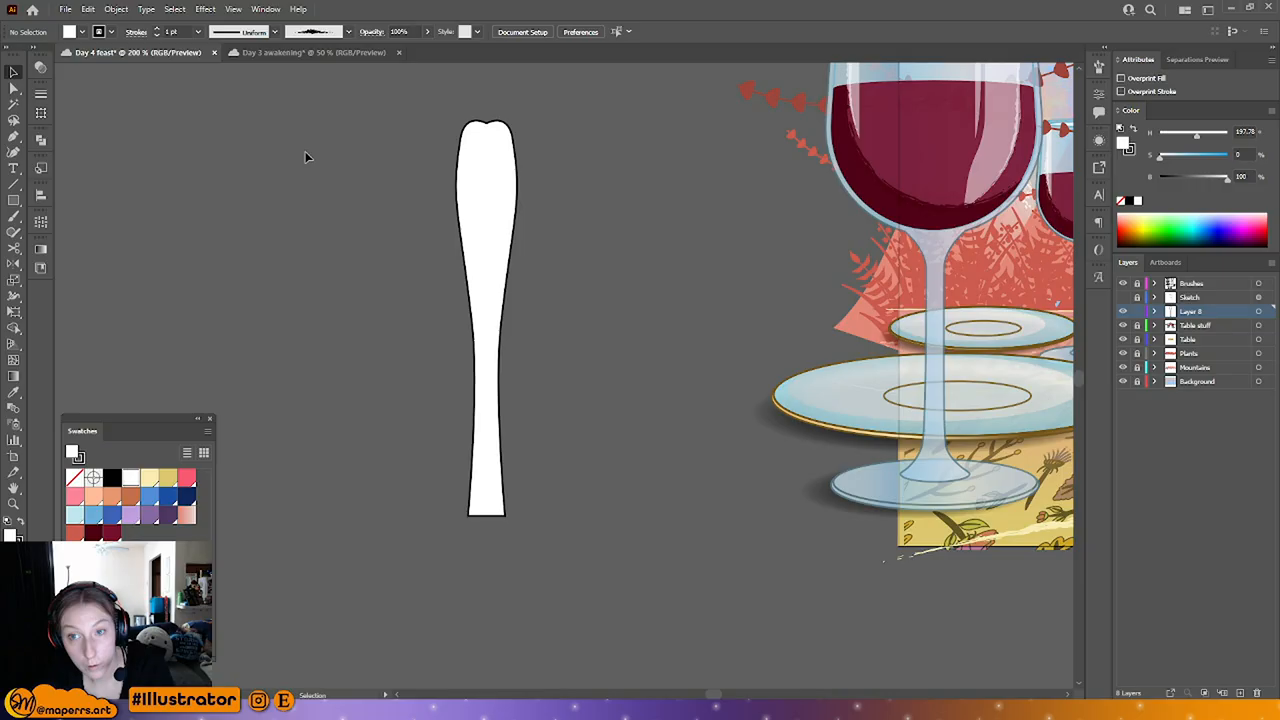
Step: Draw a narrow upright ellipse over the notch at the handle's top and centre it horizontally on the handle
left_click(493, 201)
key("ctrl+equal")
key("ctrl+equal")
left_click_drag(519, 240, 450, 447)
left_click(683, 290)
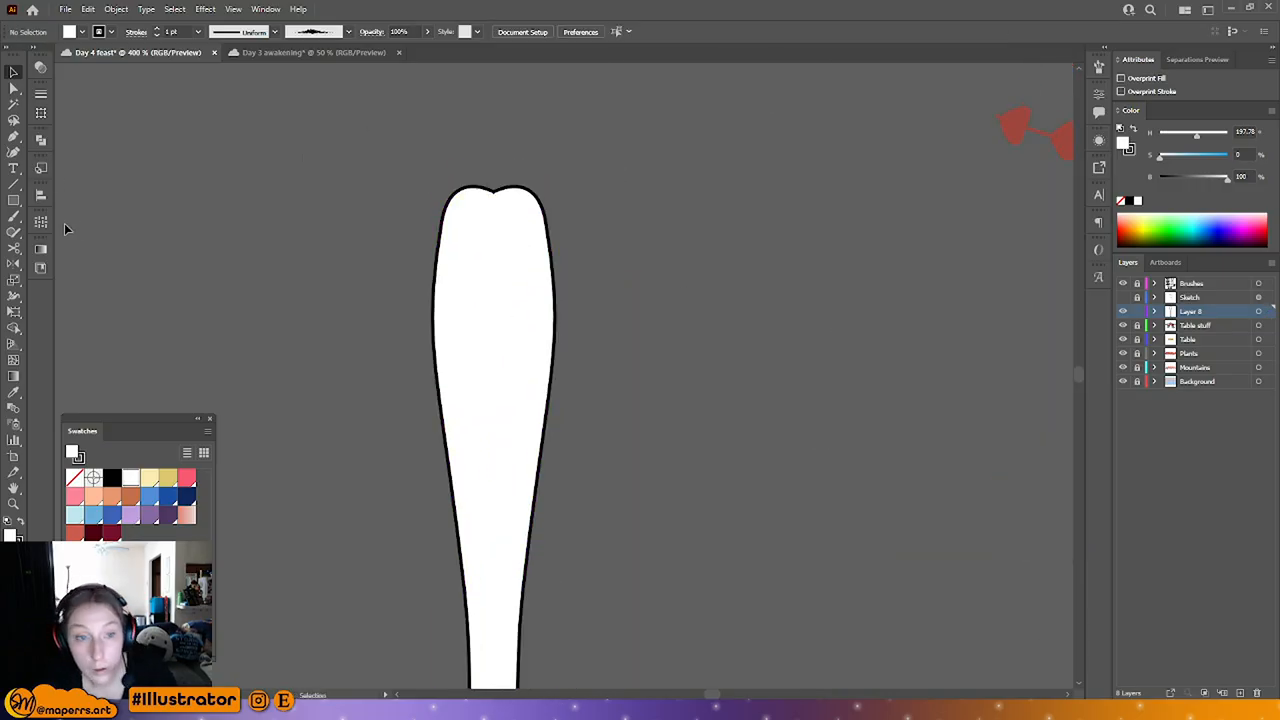
left_click_drag(13, 200, 68, 231)
mouse_move(476, 176)
left_mouse_down()
mouse_move(516, 262)
mouse_move(487, 241)
mouse_move(490, 158)
left_mouse_up()
key("v")
left_click_drag(502, 228, 500, 247)
left_click(460, 280)
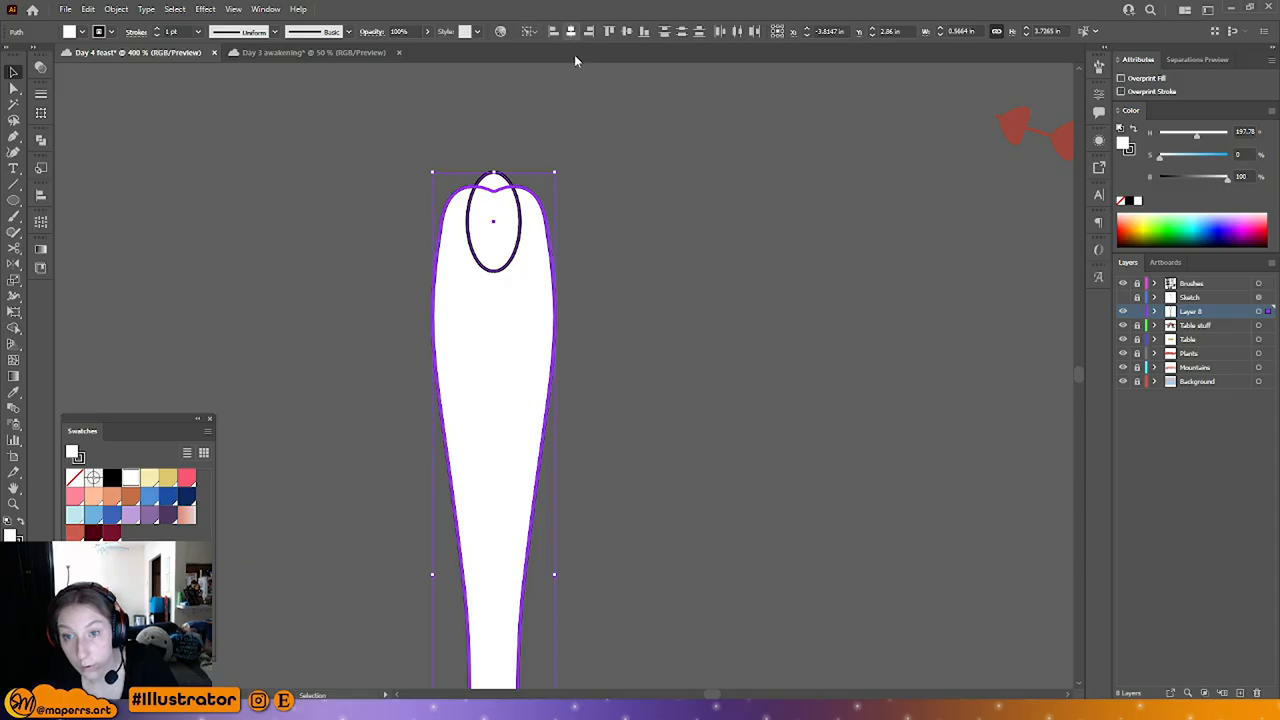
Step: Unite the ellipse with the handle to form a rounded tip at its top
left_click_drag(625, 220, 356, 330)
left_click(41, 140)
left_click(66, 170)
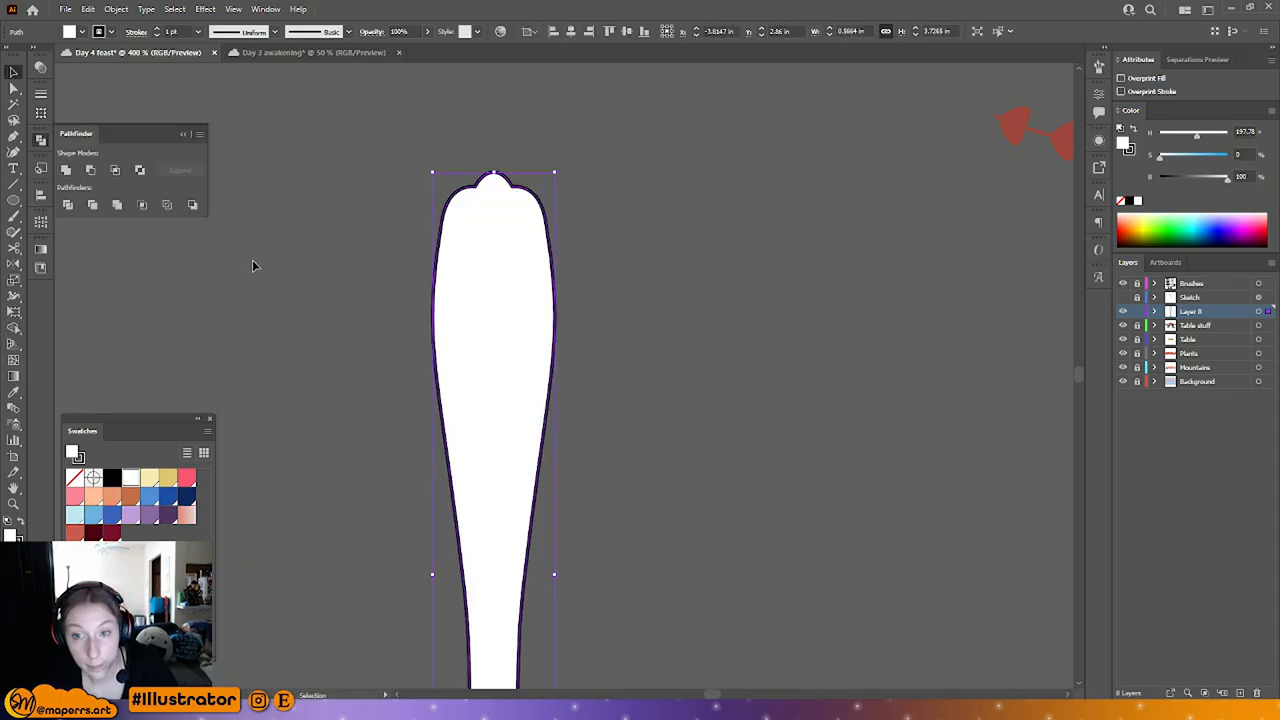
left_click(184, 134)
left_click(243, 214)
scroll(595, 324, "down", 3)
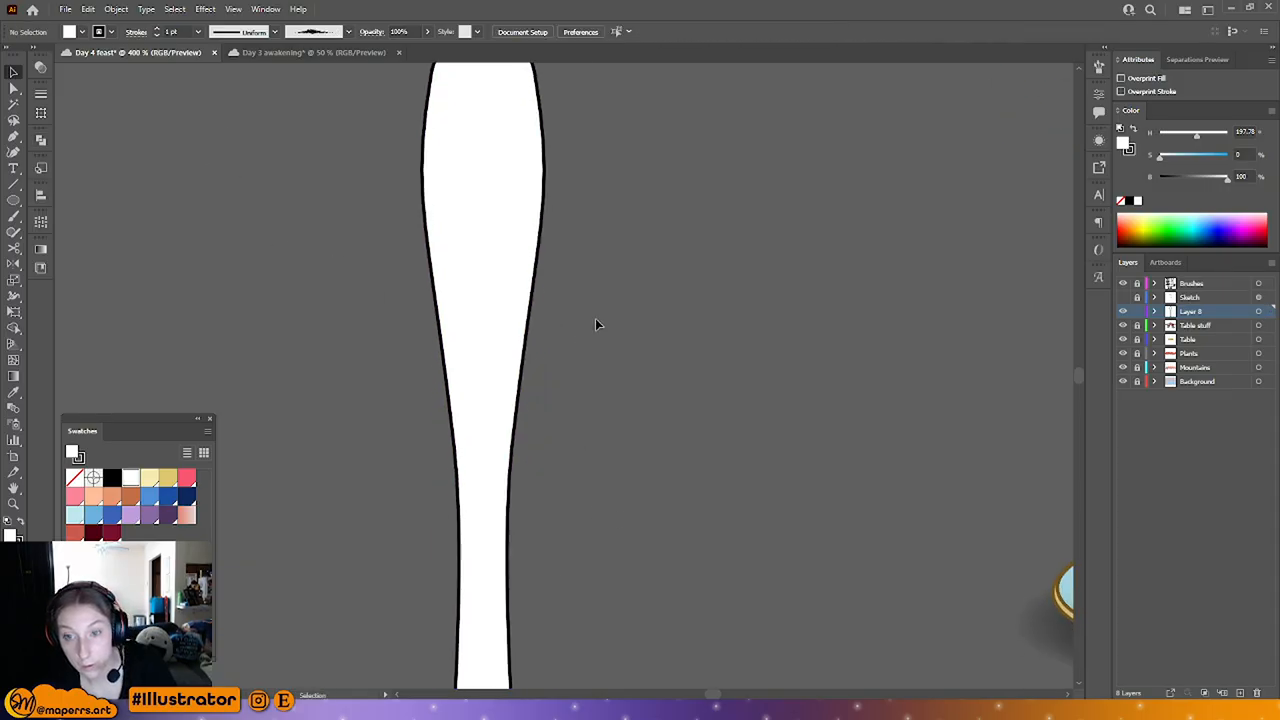
left_click(13, 88)
scroll(301, 191, "up", 3)
left_click(419, 298)
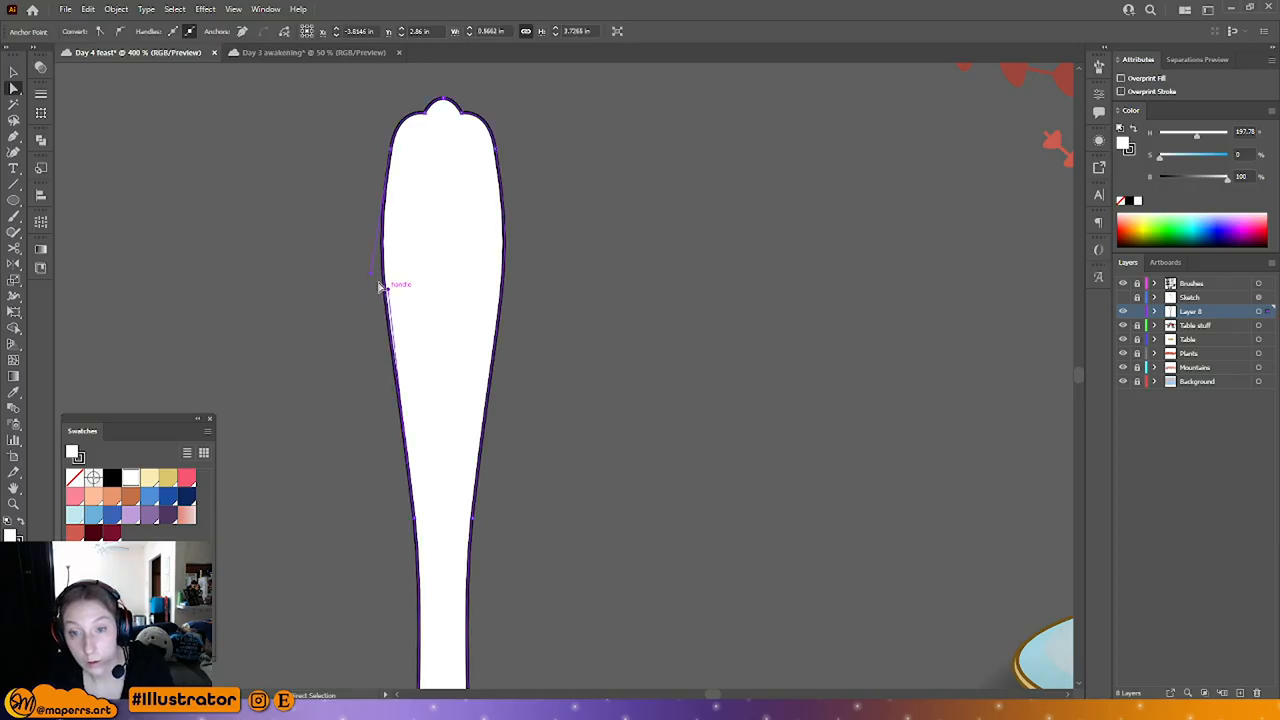
left_click(222, 302)
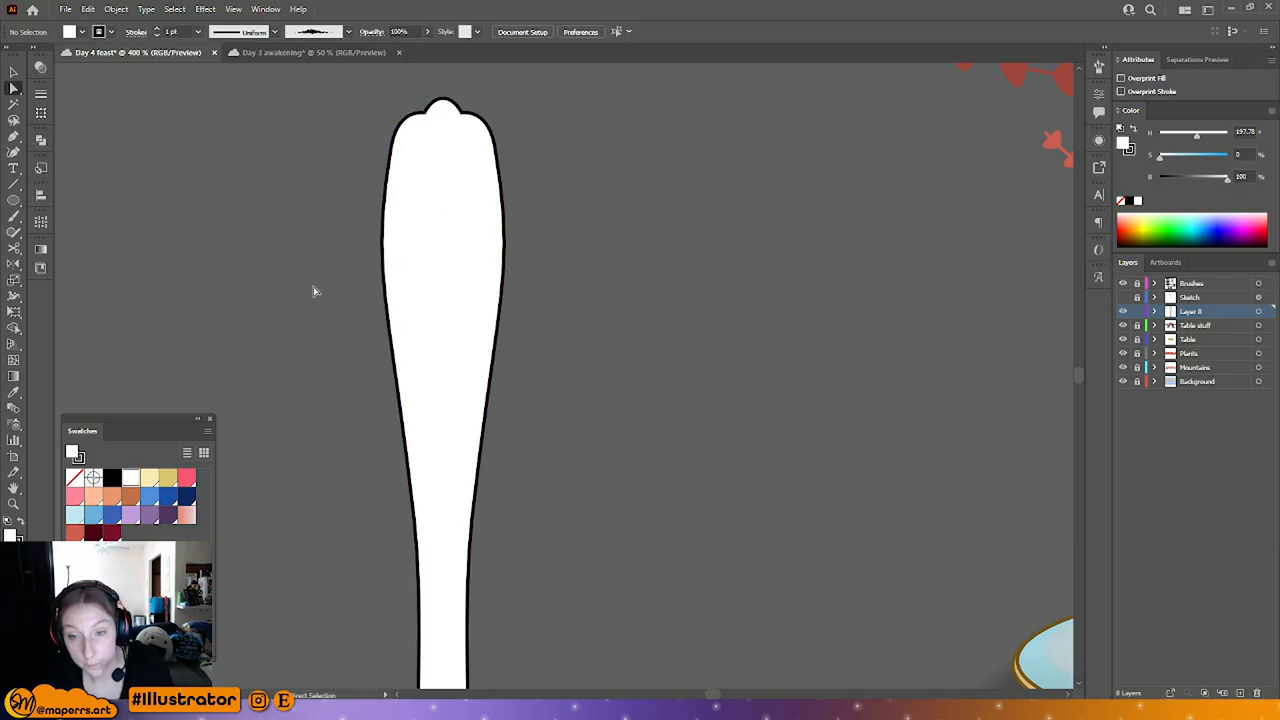
Step: Draw a rectangle about 0.35 in wide and 0.17 in high directly below the handle's bottom edge, matching its width
key("ctrl+minus")
key("ctrl+minus")
left_click_drag(674, 346, 685, 276)
left_click_drag(606, 420, 600, 364)
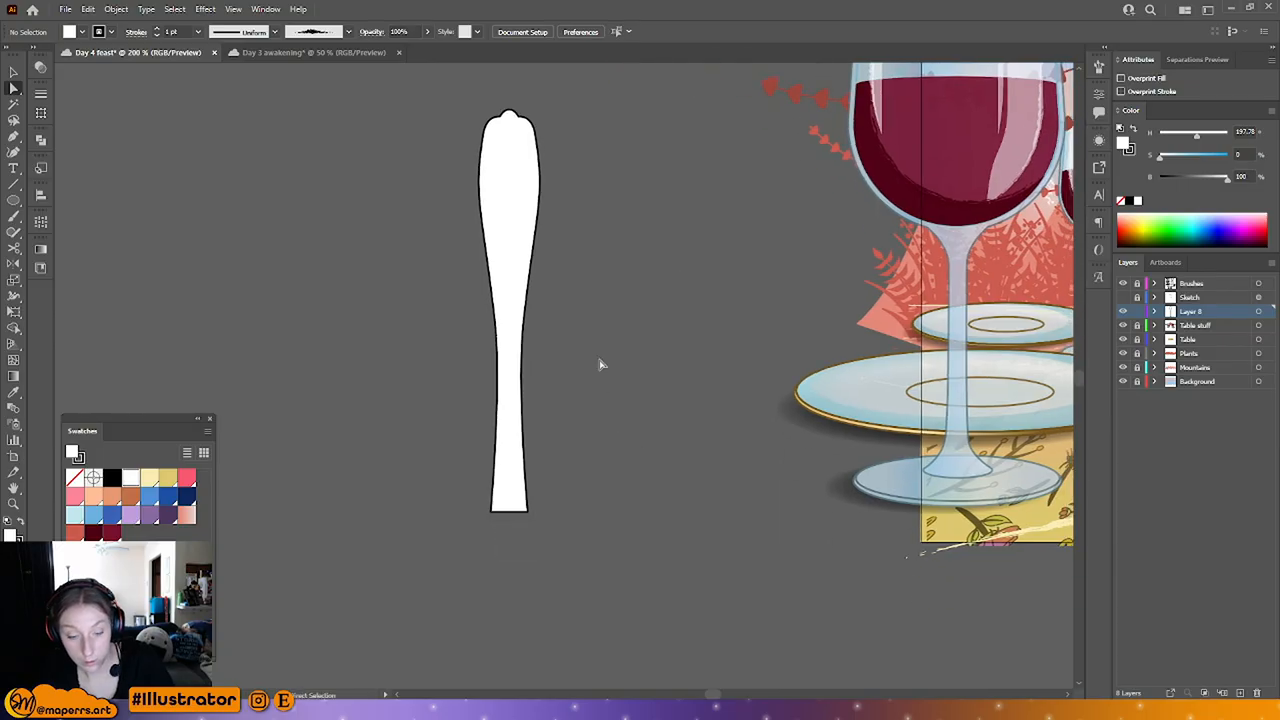
key("ctrl+plus")
left_click_drag(592, 493, 614, 320)
key("ctrl+plus")
left_click_drag(614, 387, 654, 298)
left_click_drag(14, 204, 72, 198)
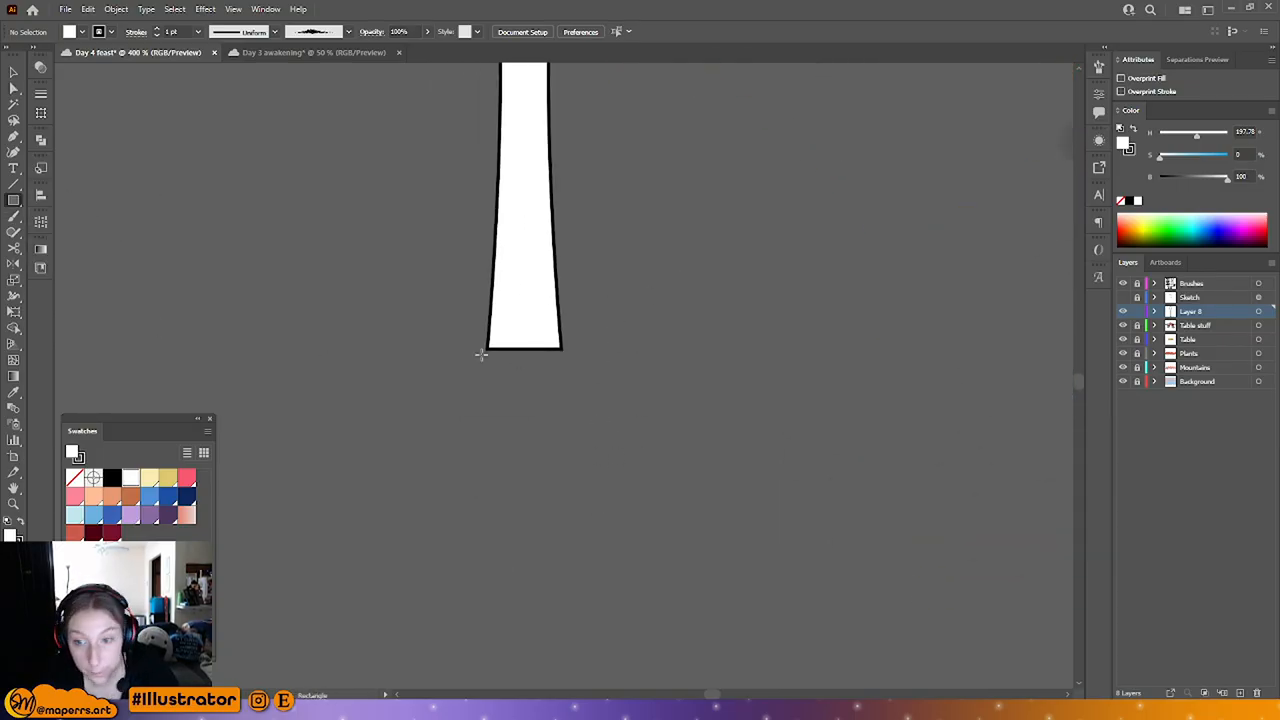
left_click_drag(487, 349, 563, 368)
key("ctrl+z")
key("a")
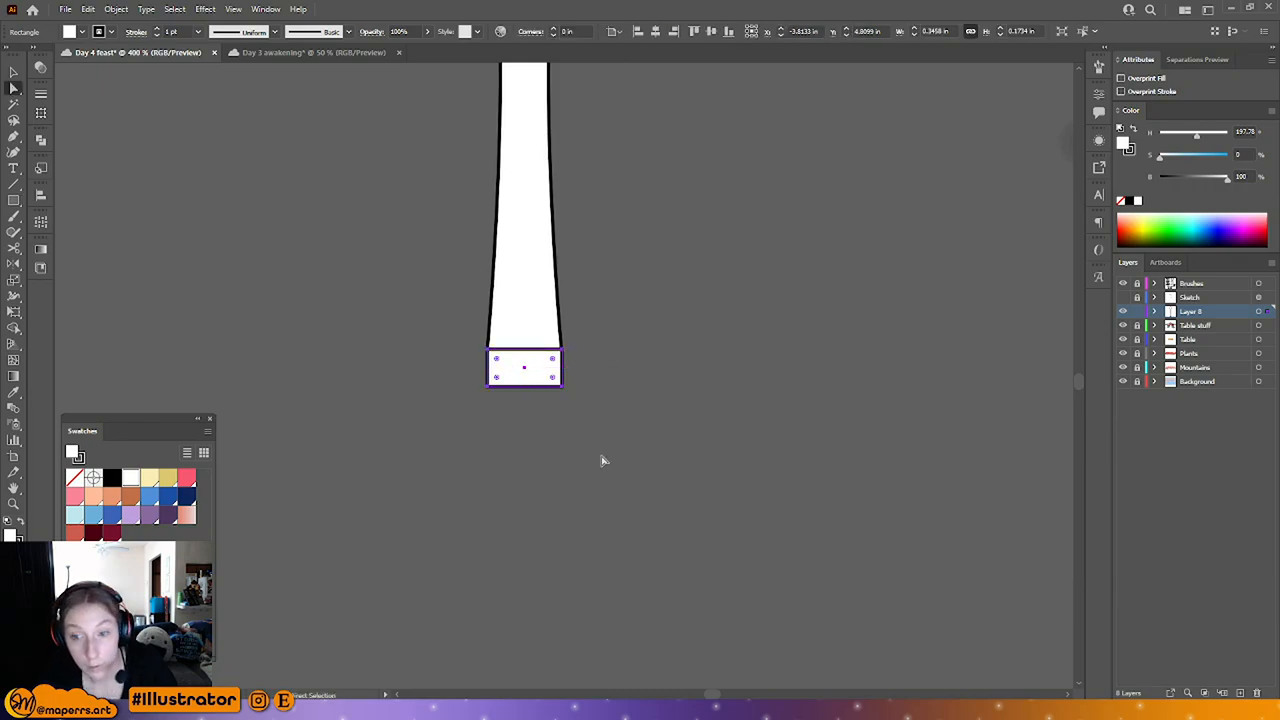
Step: Move the rectangle's bottom corners down and outward to form a trapezoid about 0.43 in wide and 0.30 in high
left_click_drag(483, 383, 481, 391)
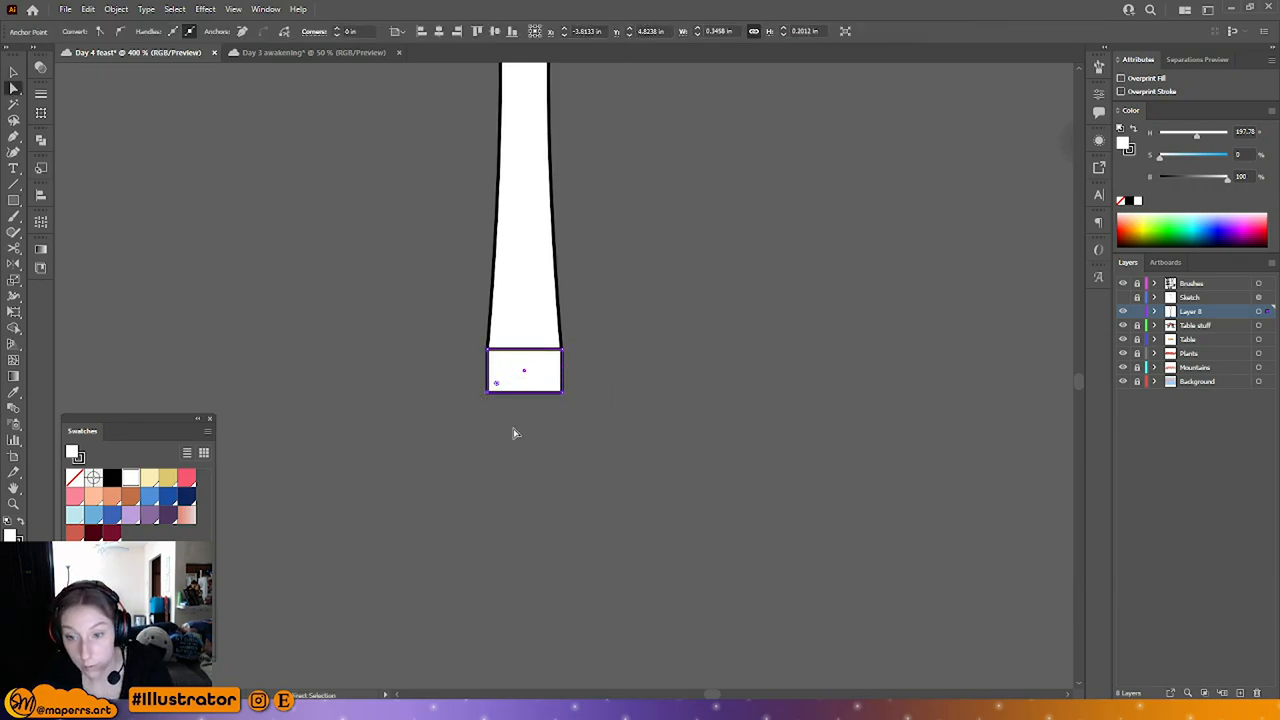
left_click(608, 427)
scroll(595, 380, "down", 2)
left_click(503, 262)
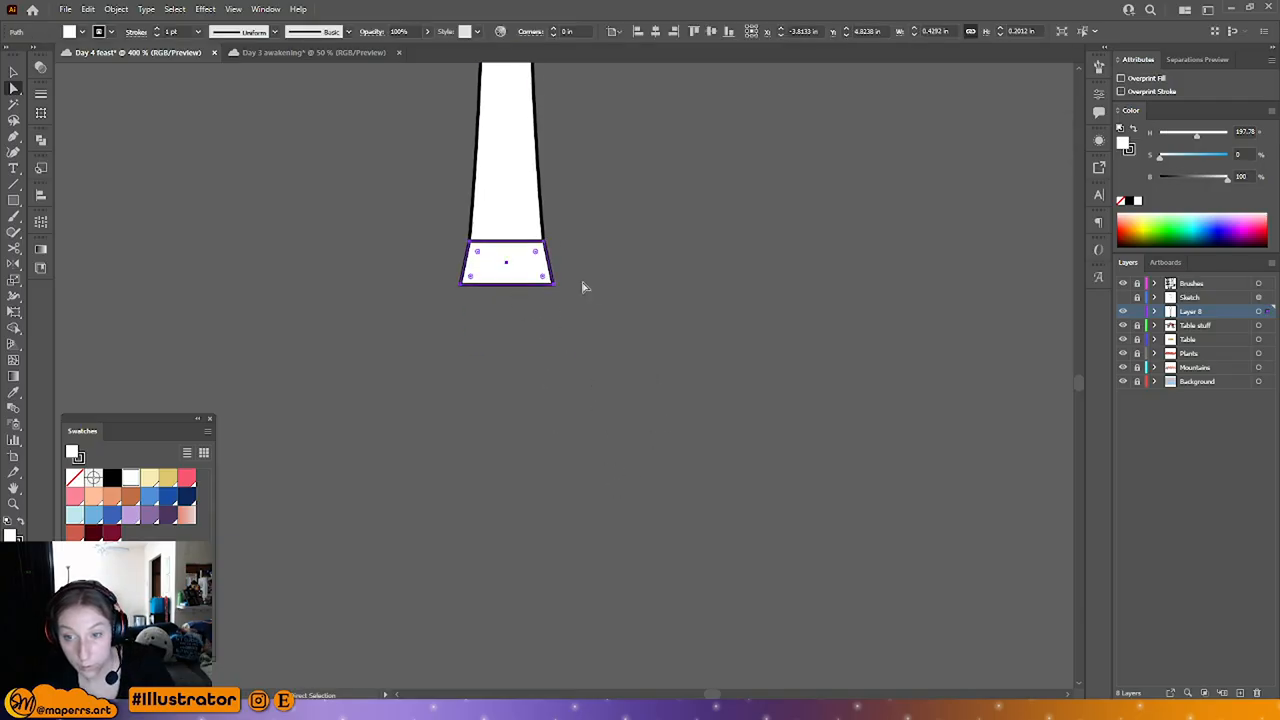
left_click_drag(583, 283, 423, 349)
key("Down")
key("Down")
key("Down")
key("Down")
key("Down")
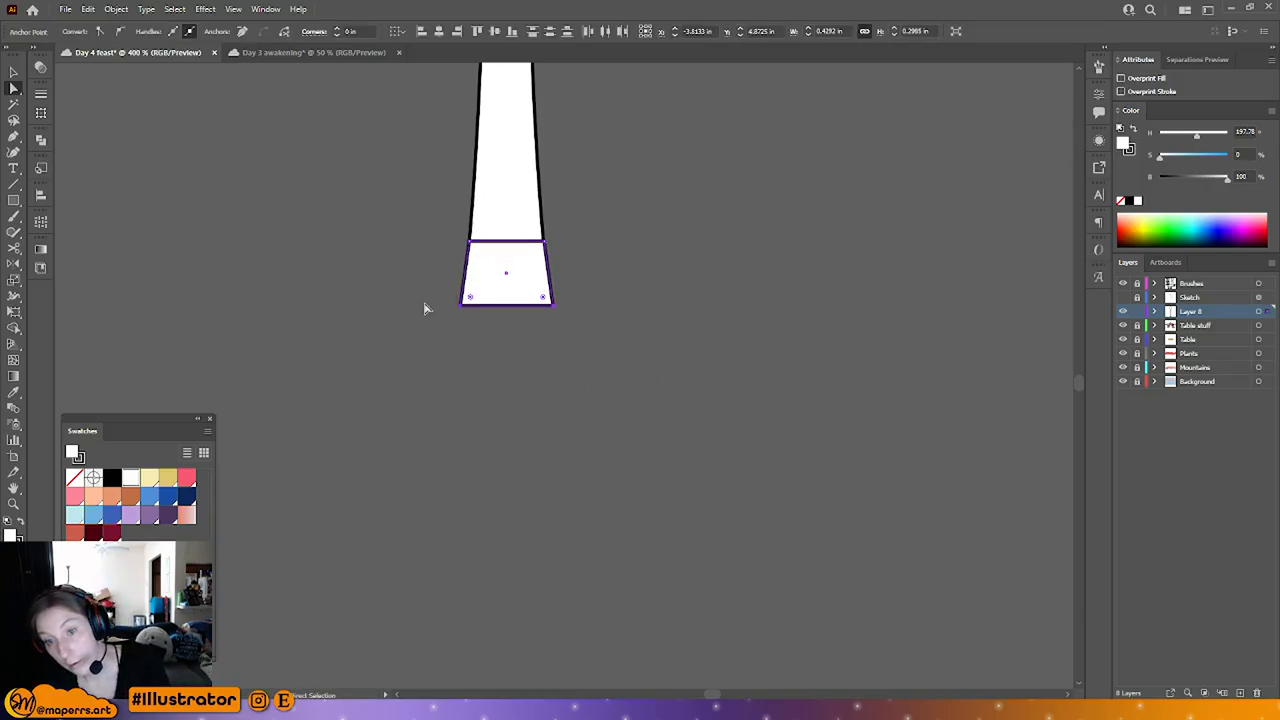
Step: Nudge the trapezoid's two bottom corners outward to widen its base to about 0.48 in
left_click_drag(425, 304, 487, 342)
key("Right")
key("Left")
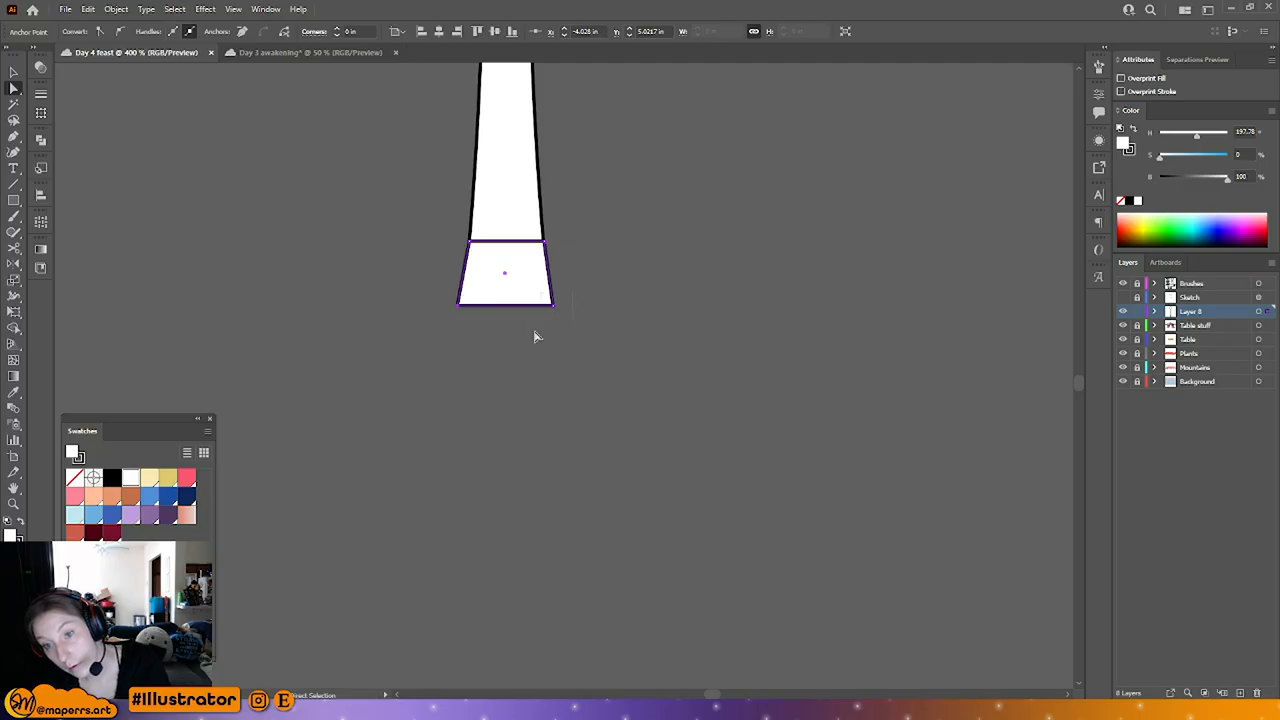
key("Right")
left_click(665, 299)
left_click(507, 269)
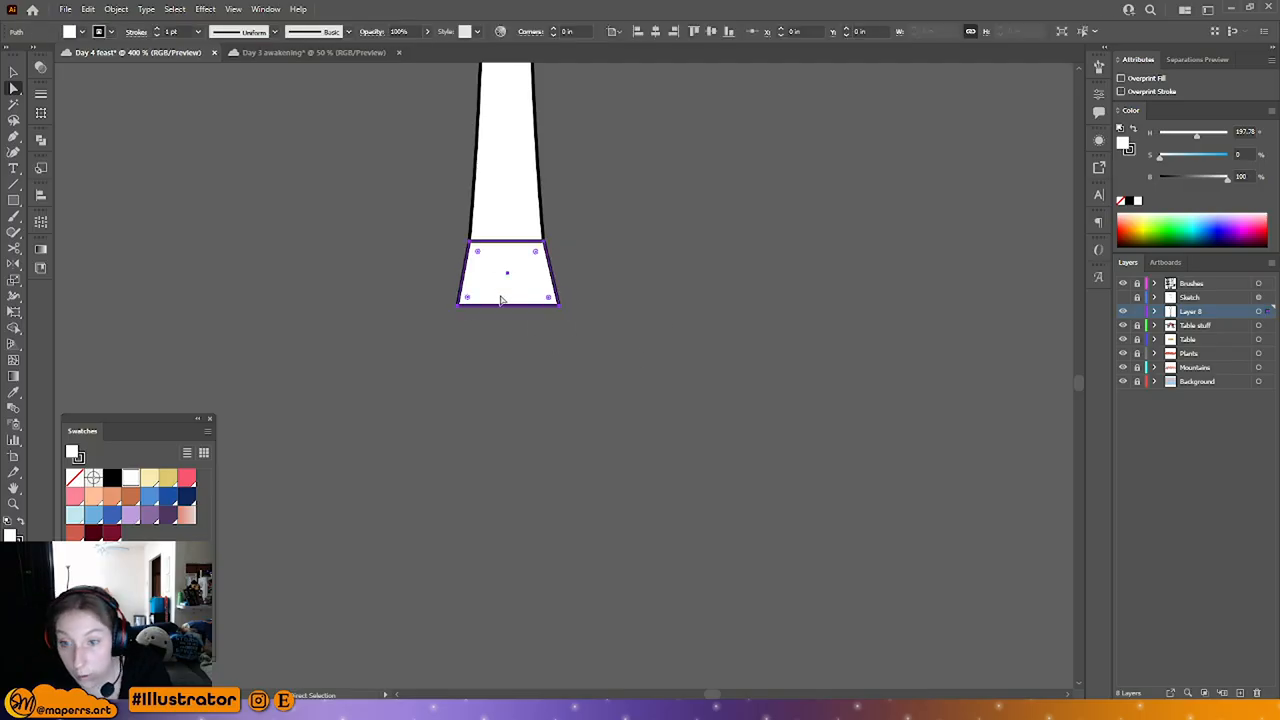
left_click_drag(446, 284, 480, 329)
key("Left")
left_click(642, 301)
left_click(467, 247)
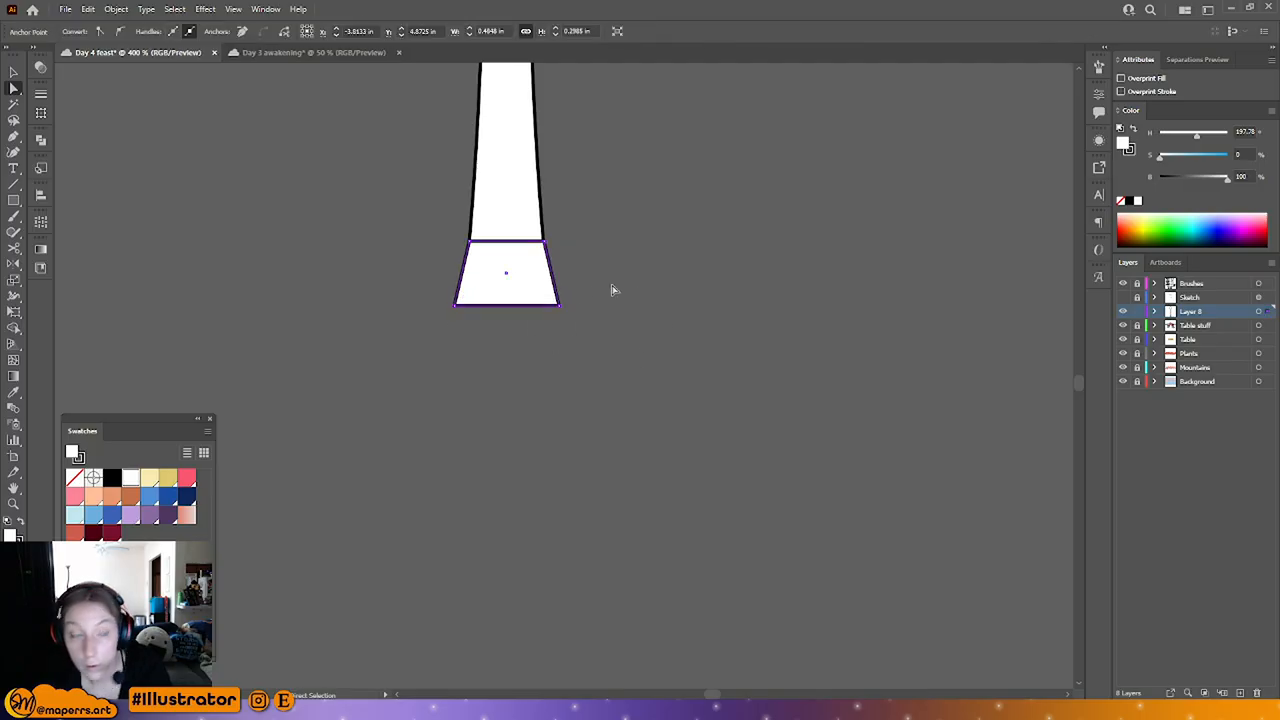
left_click(577, 397)
left_click(458, 294)
left_click(468, 394)
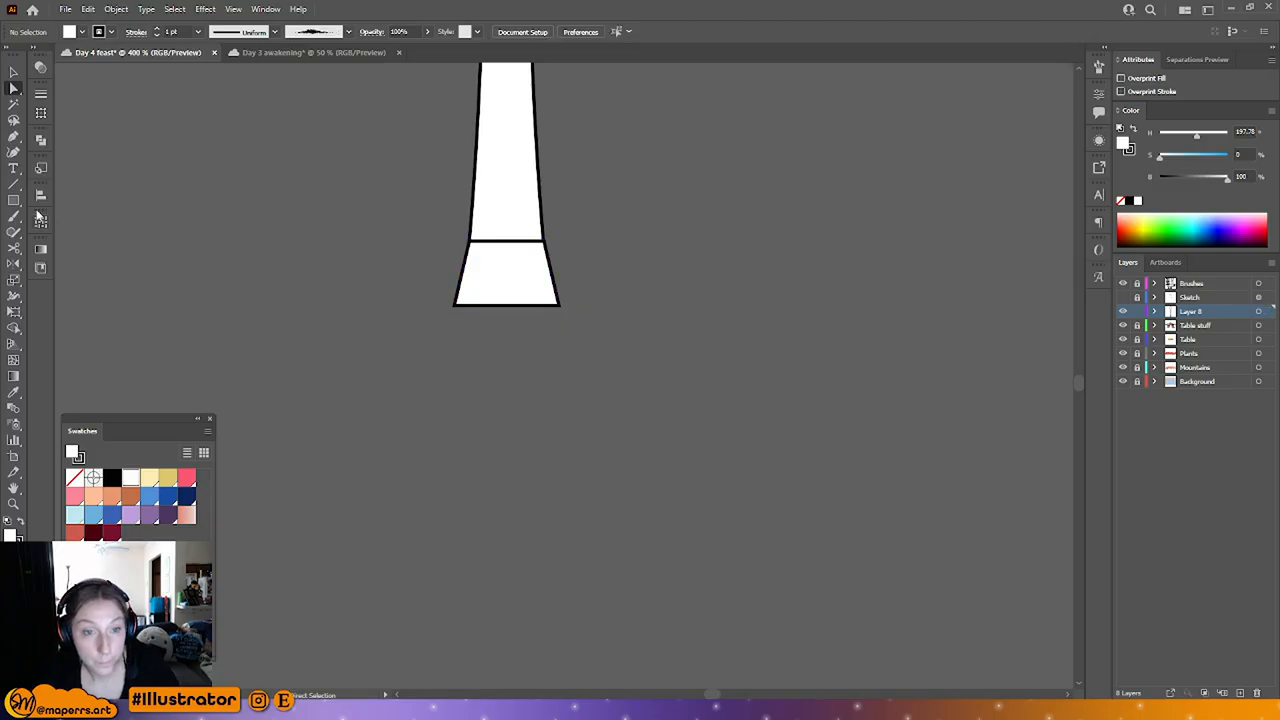
Step: Draw a narrow rectangle about 0.09 in wide and 0.77 in long downward from the trapezoid's bottom-left corner
left_click(12, 203)
left_click(79, 200)
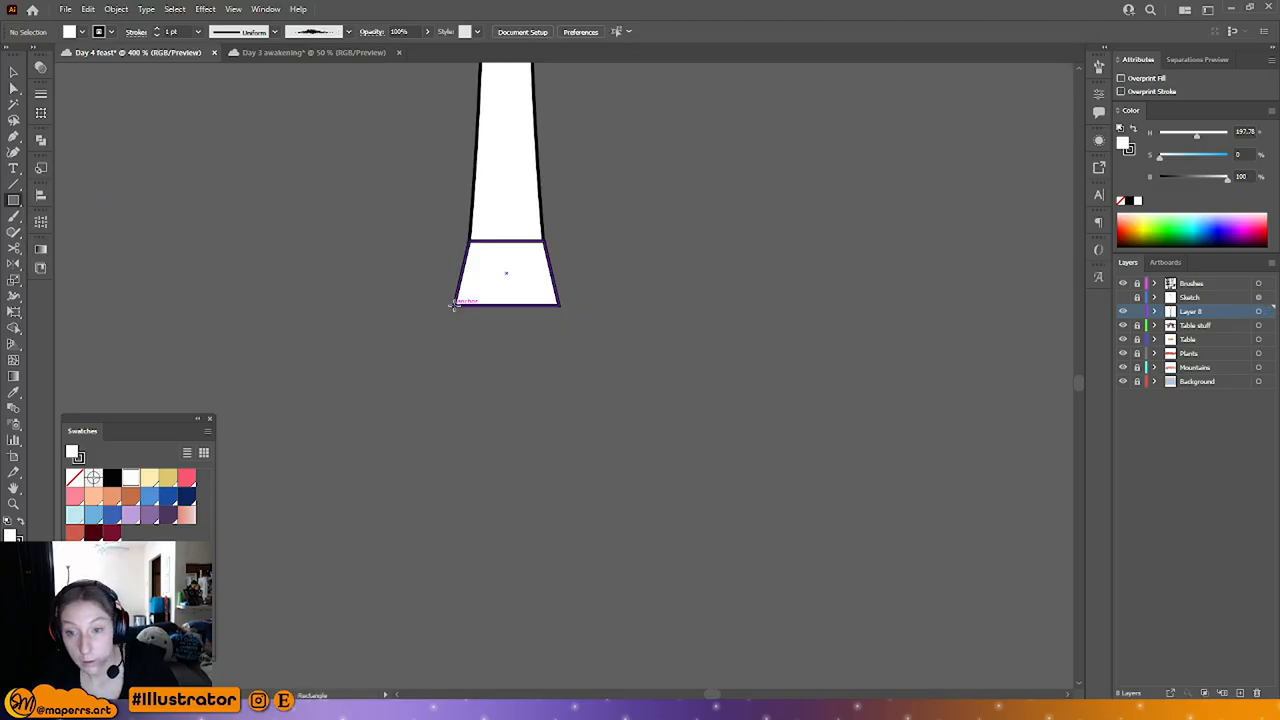
left_click_drag(455, 307, 474, 473)
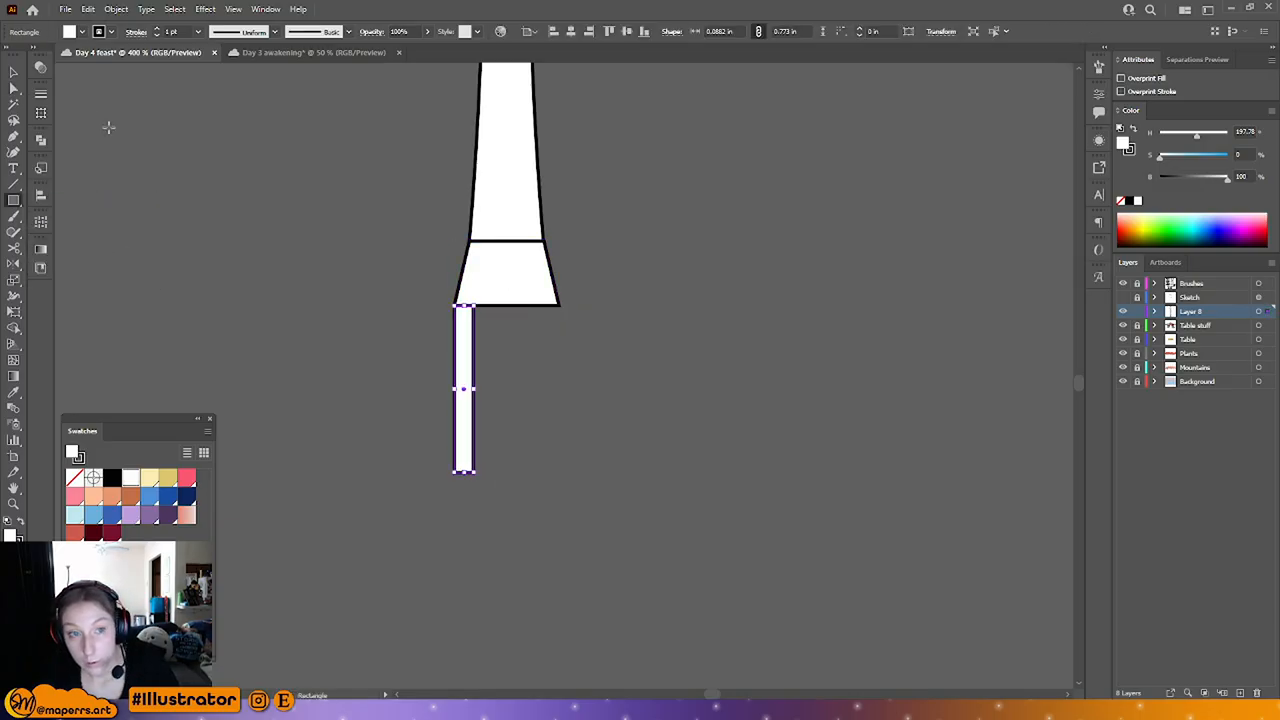
left_click(14, 72)
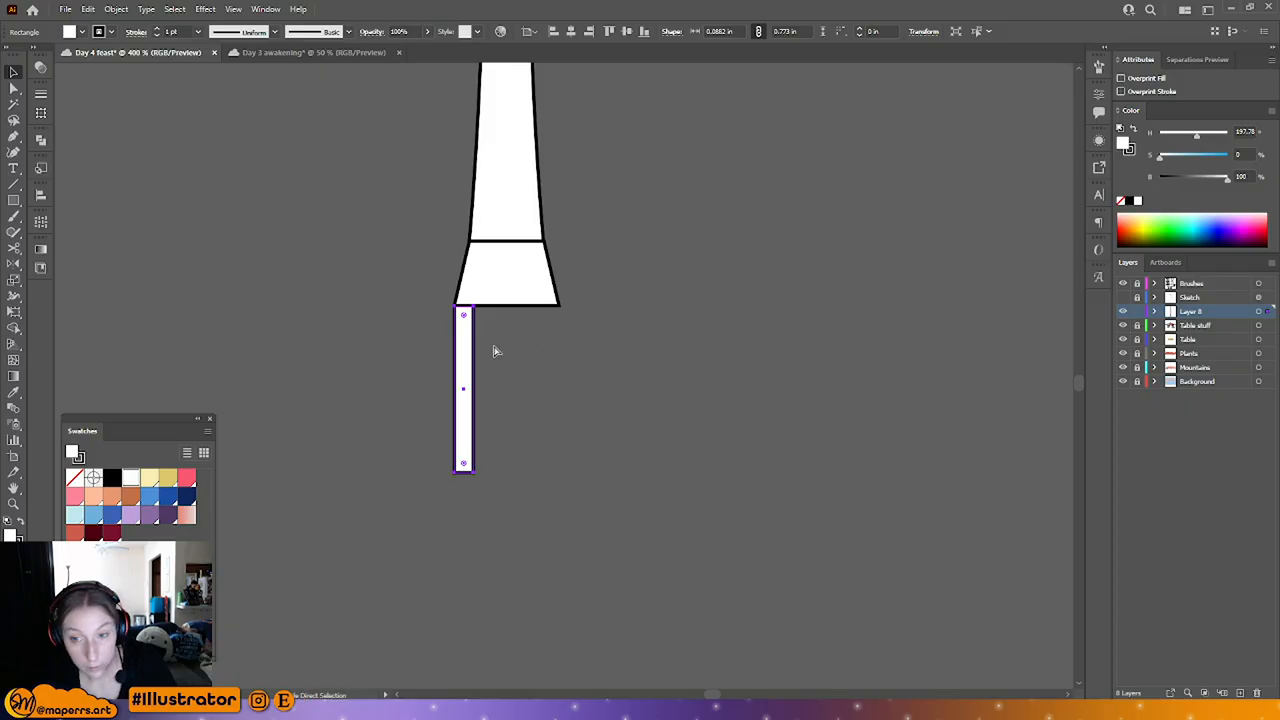
Step: Duplicate the tine across the trapezoid's base to make four tines and distribute them evenly between its two corners
left_click_drag(466, 358, 553, 362)
left_click_drag(634, 384, 446, 408)
left_click(737, 32)
left_click(723, 350)
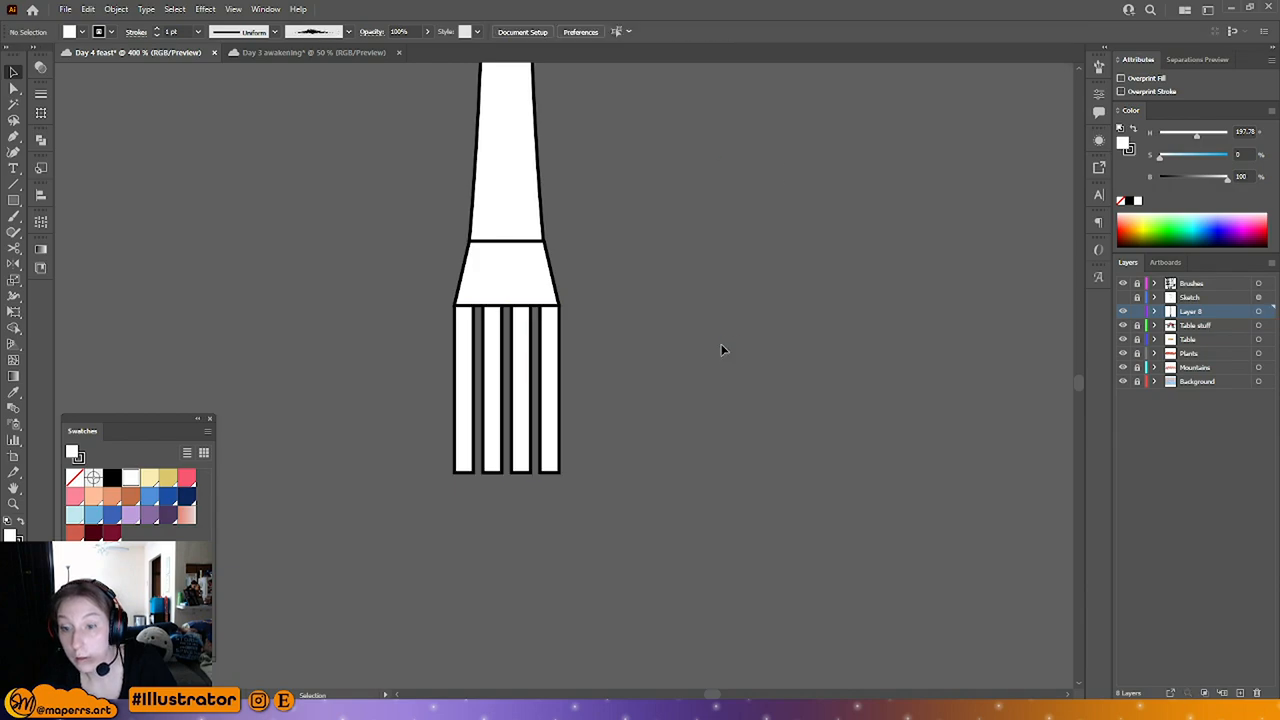
Step: Unite the handle, the trapezoid base and the four tines into a single fork shape with Pathfinder
key("ctrl+equal")
key("ctrl+equal")
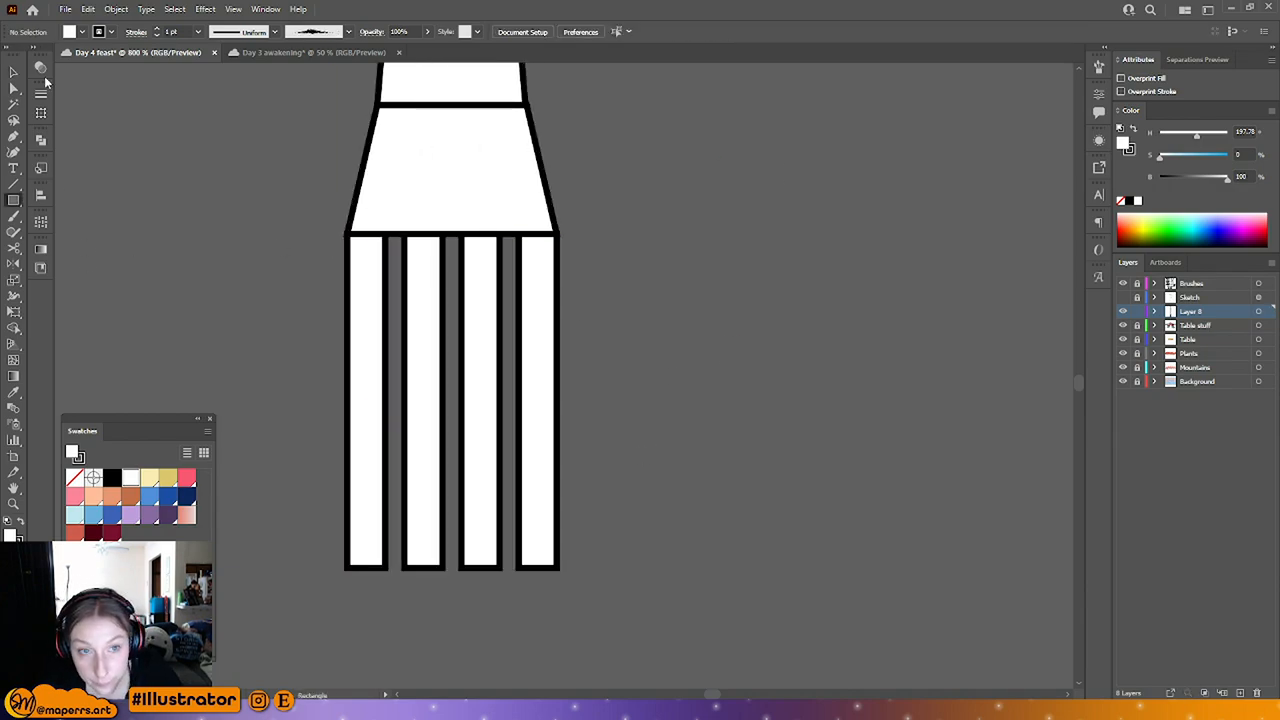
left_click_drag(683, 351, 684, 352)
left_click_drag(614, 166, 626, 264)
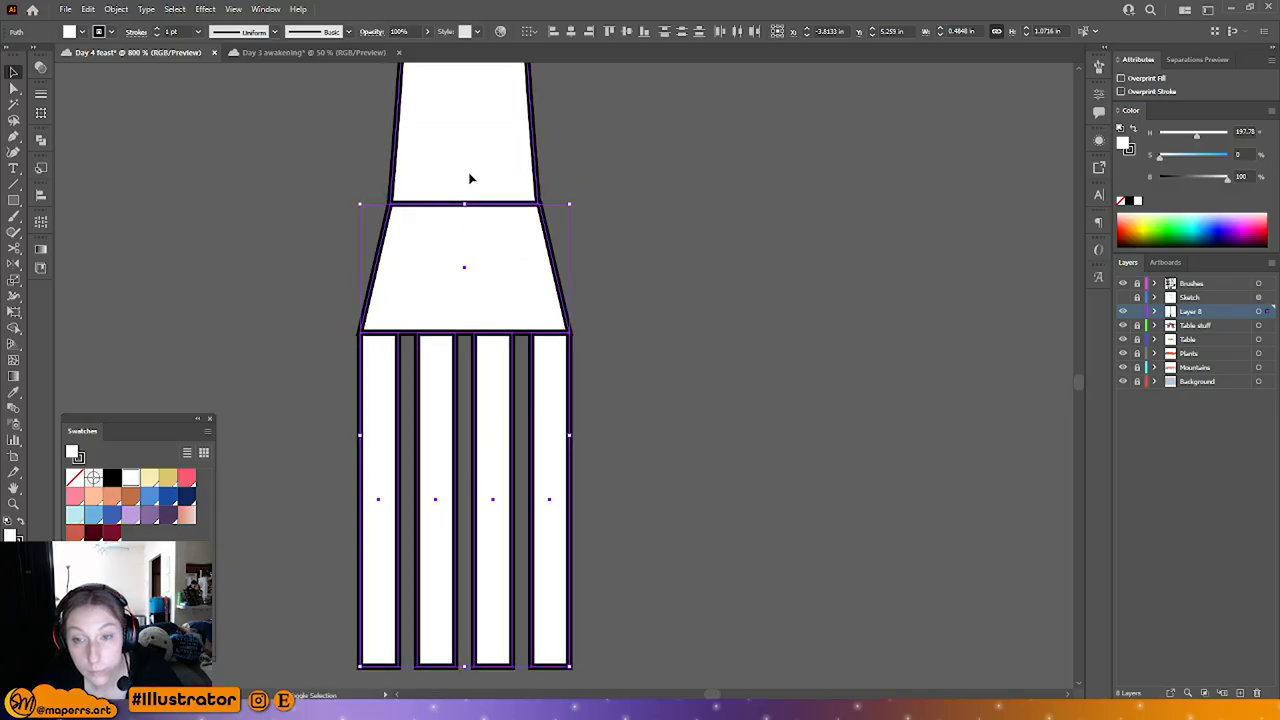
left_click(471, 178, "shift")
left_click(41, 141)
left_click(68, 169)
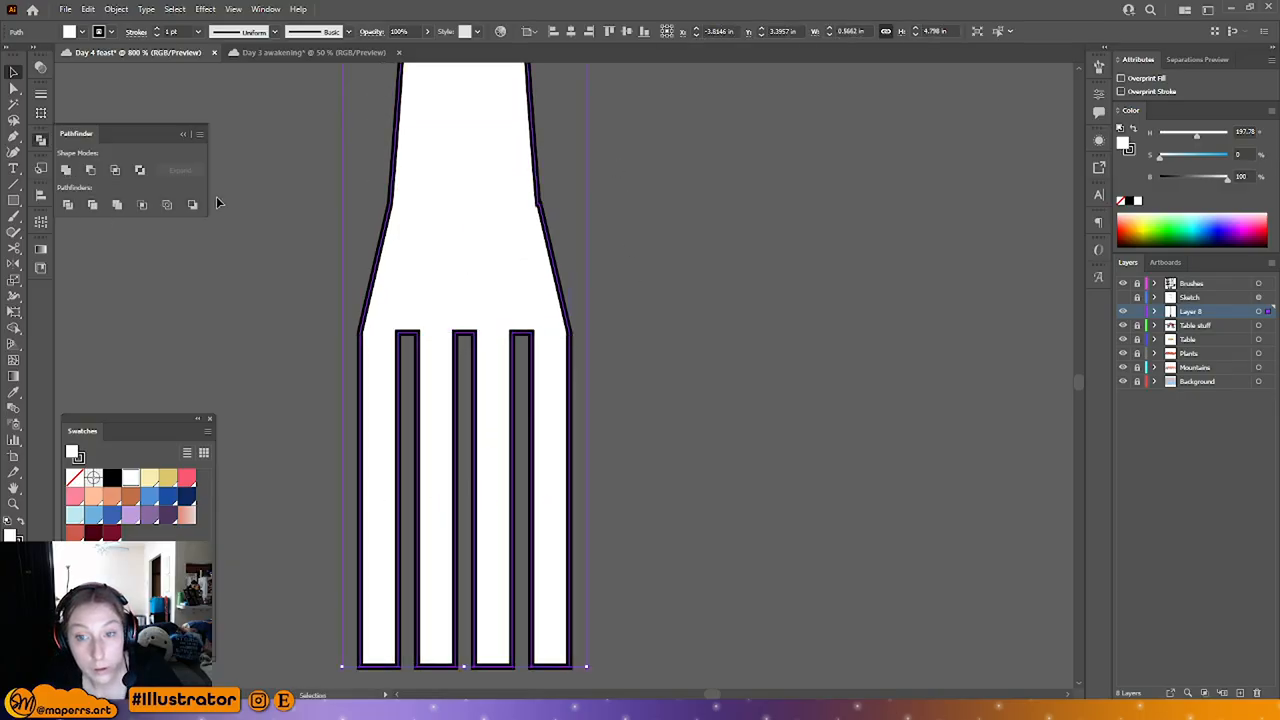
left_click(185, 135)
key("p")
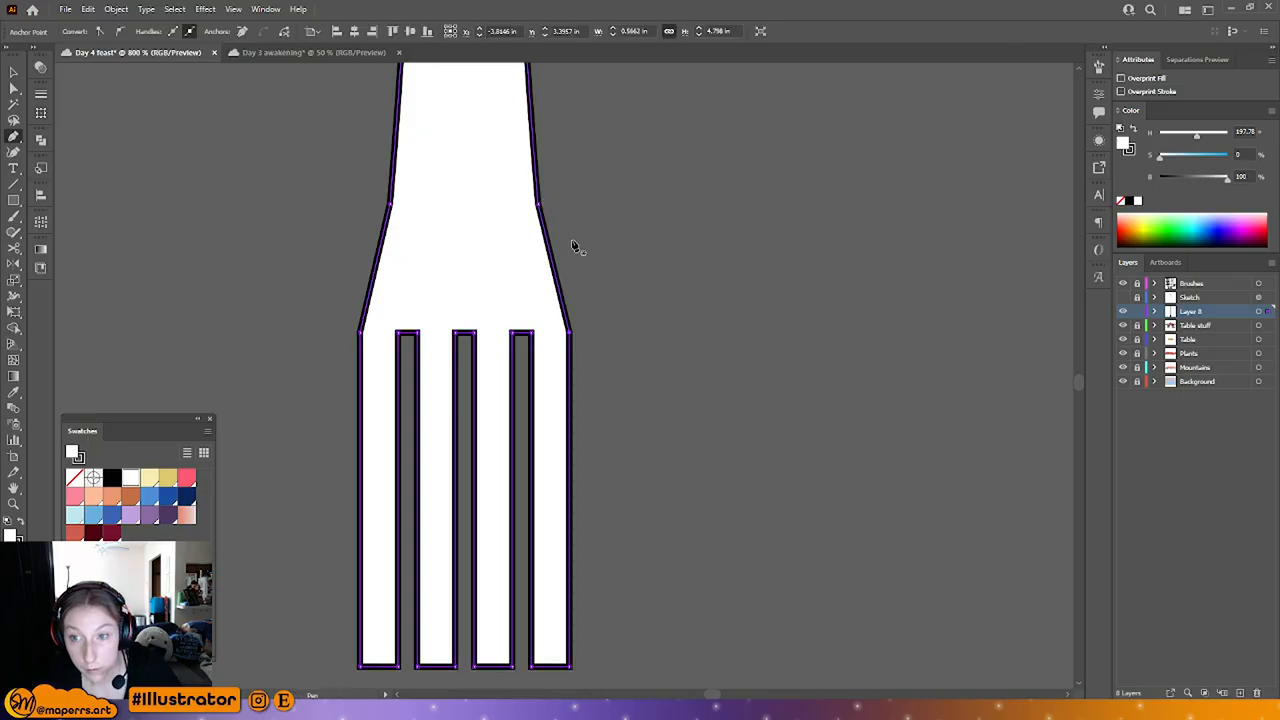
left_click(391, 206)
key("ctrl+z")
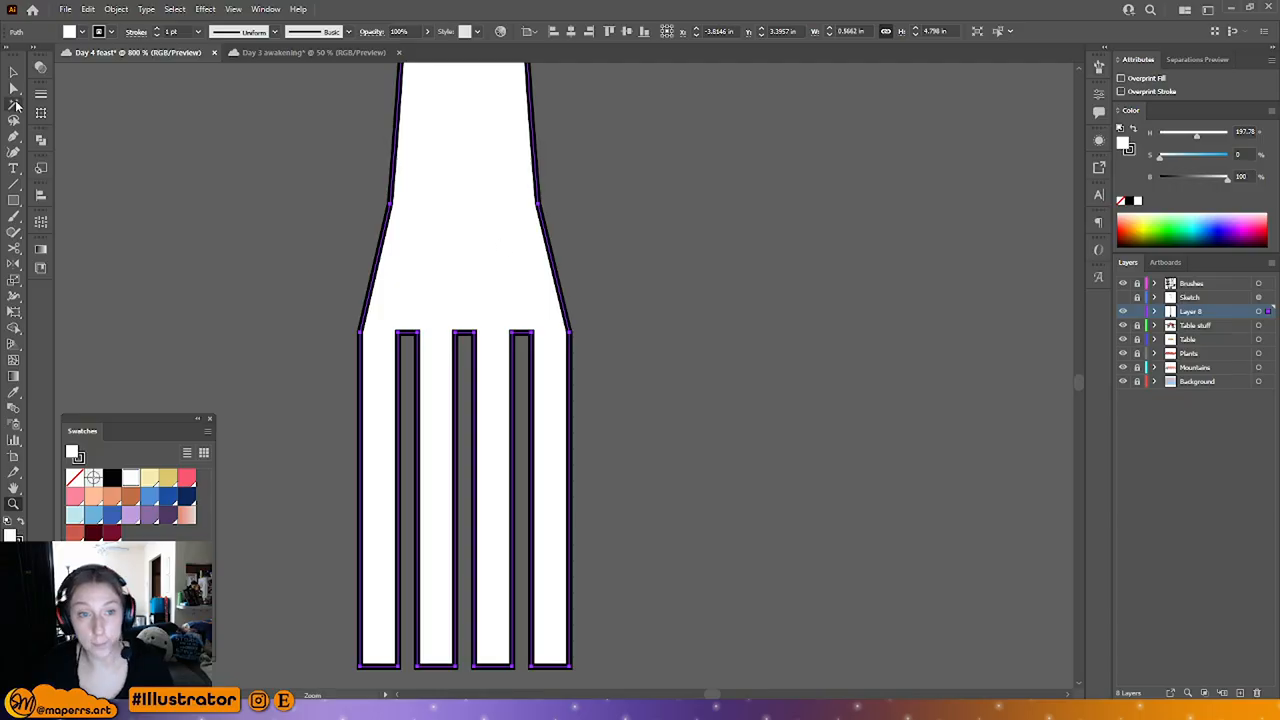
left_click(755, 341)
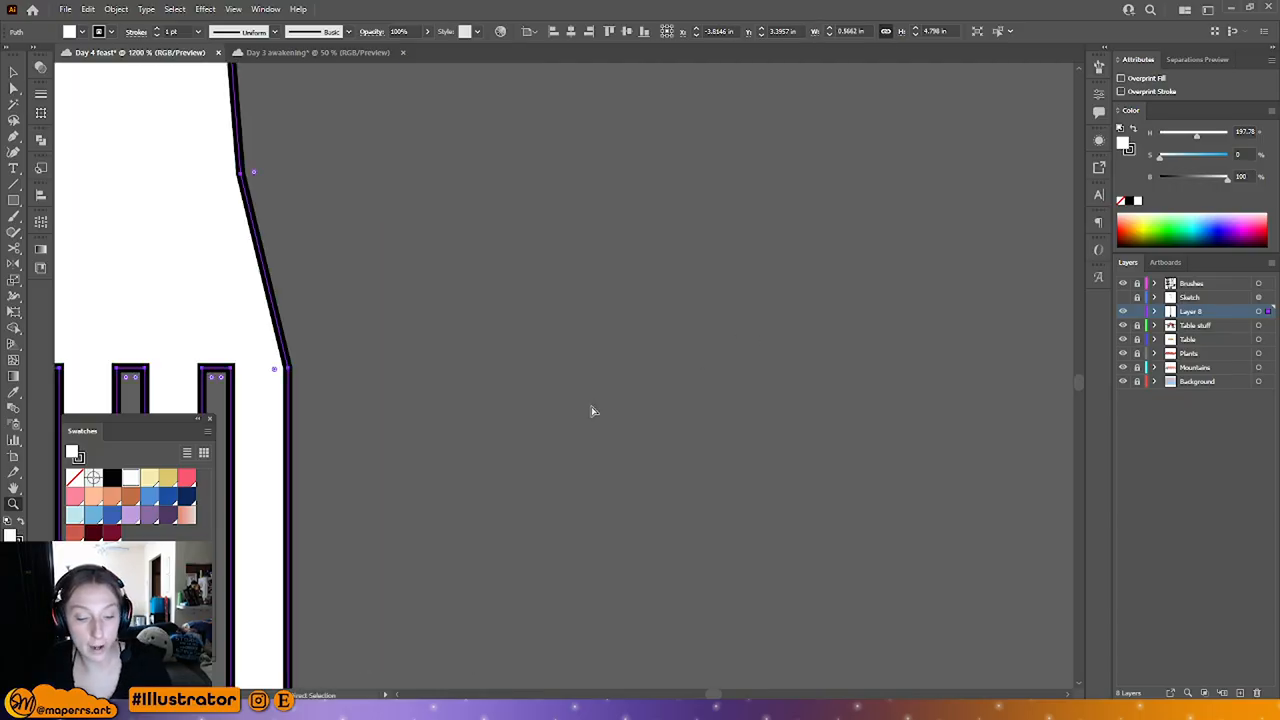
key("ctrl+minus")
key("ctrl+minus")
scroll(580, 291, "down", 3)
Step: Deselect the fork, then save and close the Day 3 awakening document
left_click(14, 88)
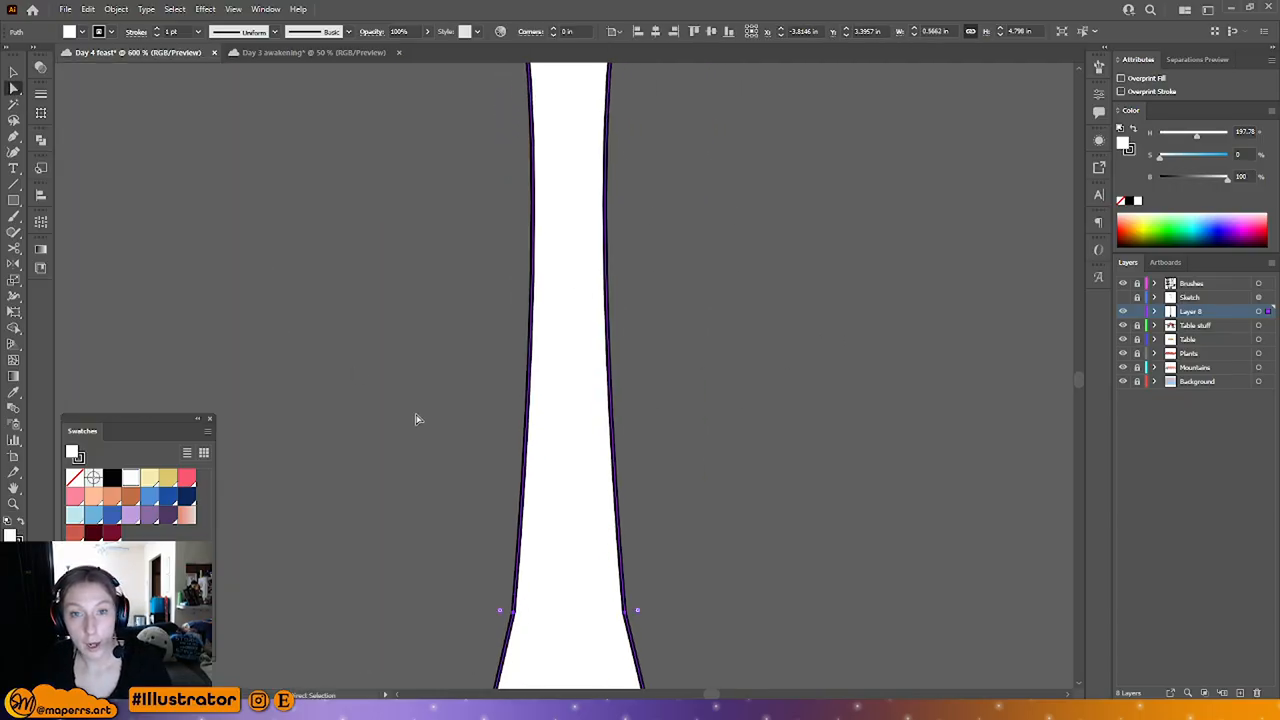
left_click(396, 341)
left_click(310, 52)
left_click(396, 52)
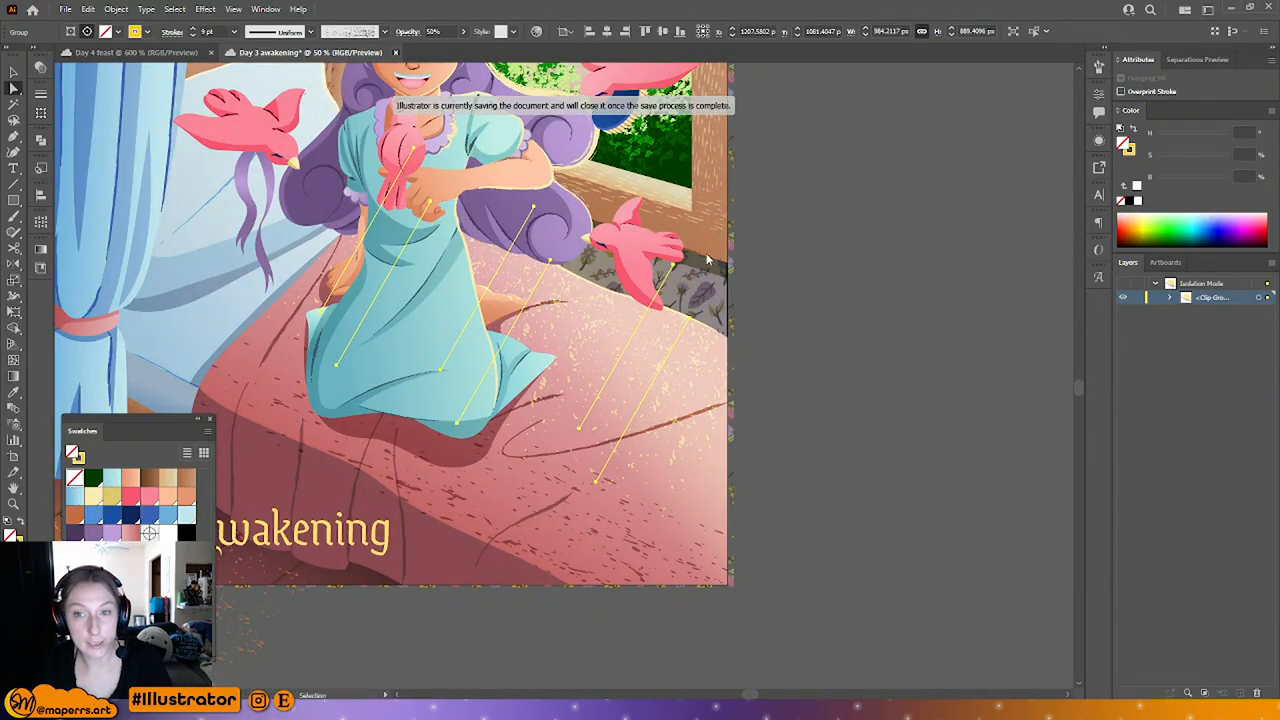
Step: Move all of the tines' anchor points straight down about 0.07 in to lengthen the fork's flared neck
scroll(812, 241, "down", 4)
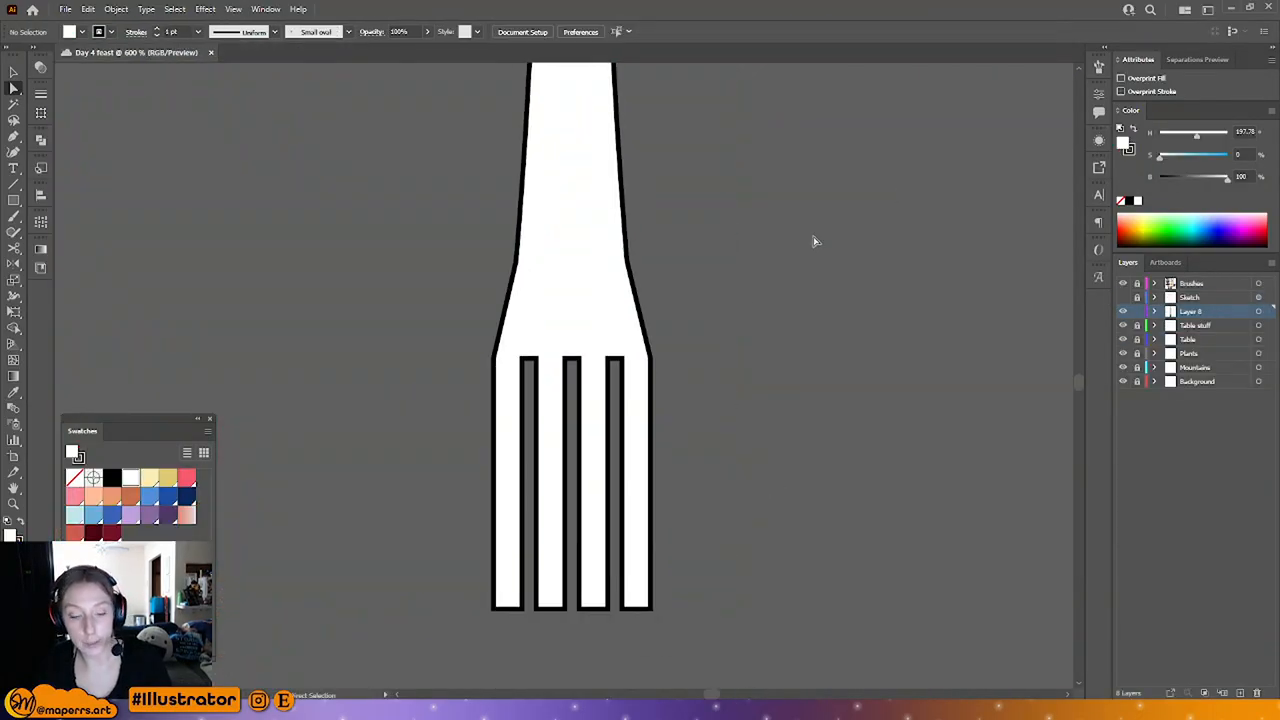
key("ctrl+minus")
scroll(741, 300, "down", 2)
key("ctrl+plus")
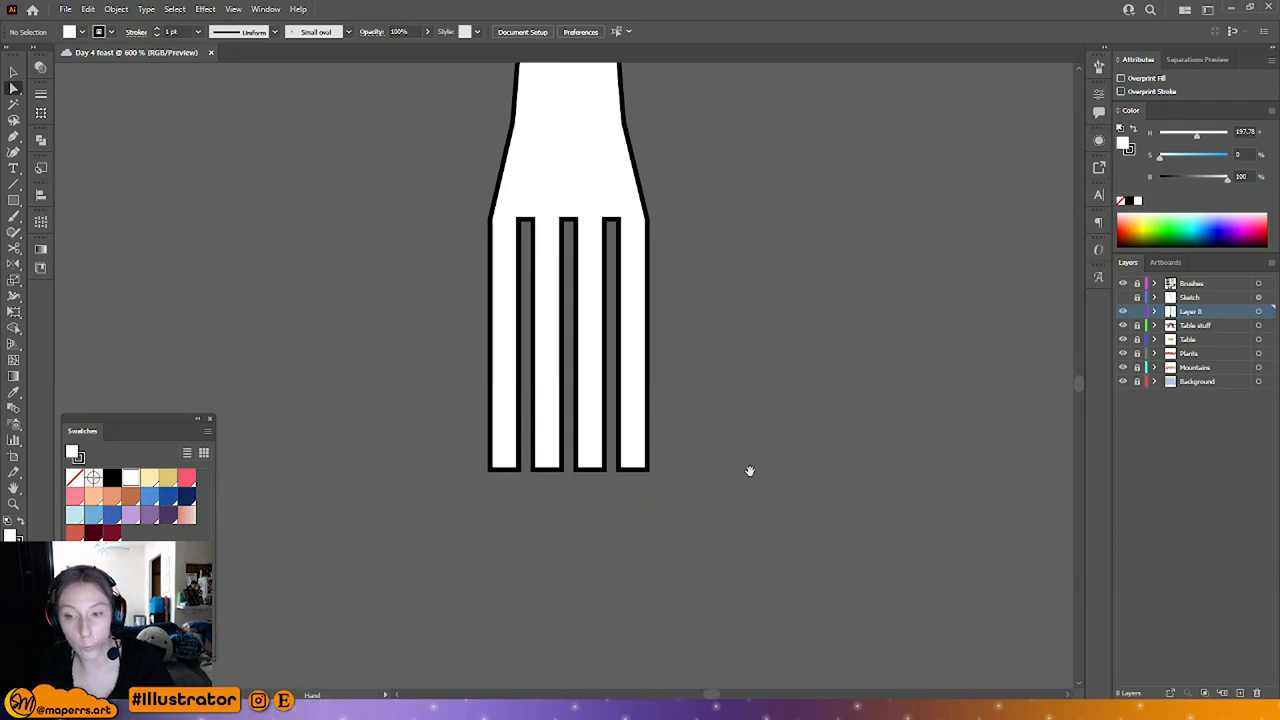
scroll(729, 348, "down", 1)
scroll(655, 142, "up", 2)
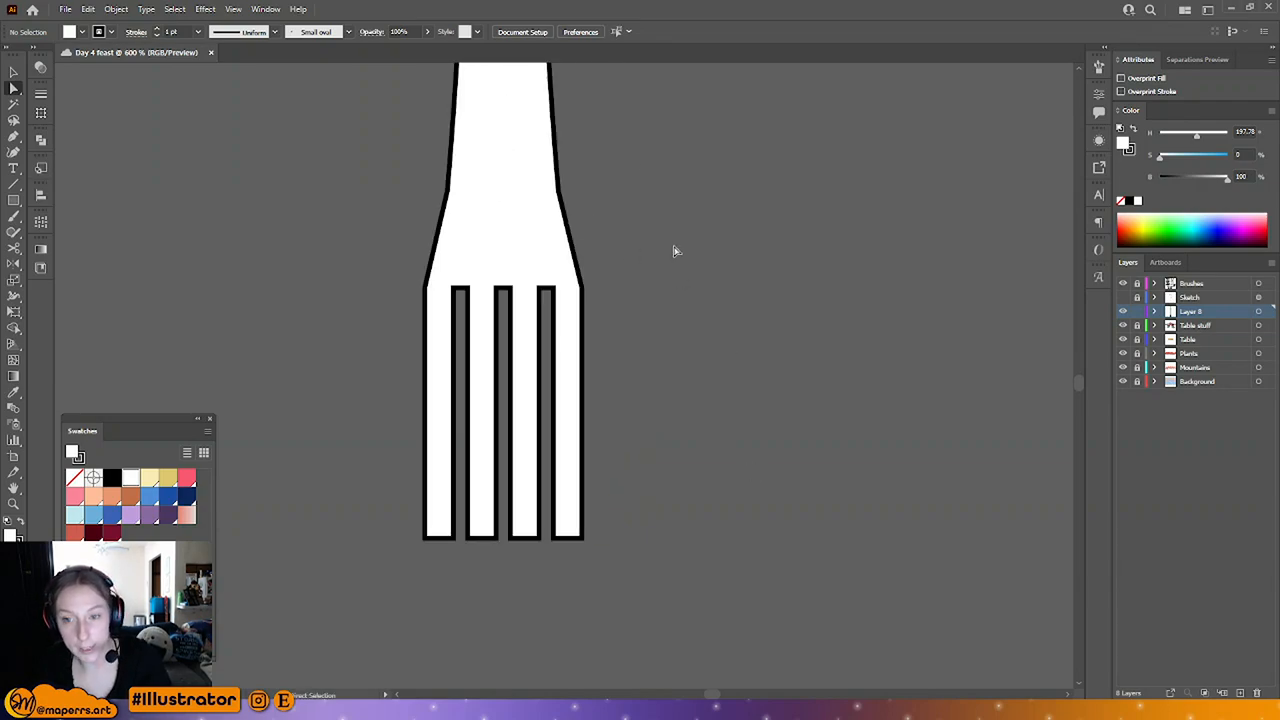
left_click_drag(676, 247, 335, 585)
left_click(670, 325)
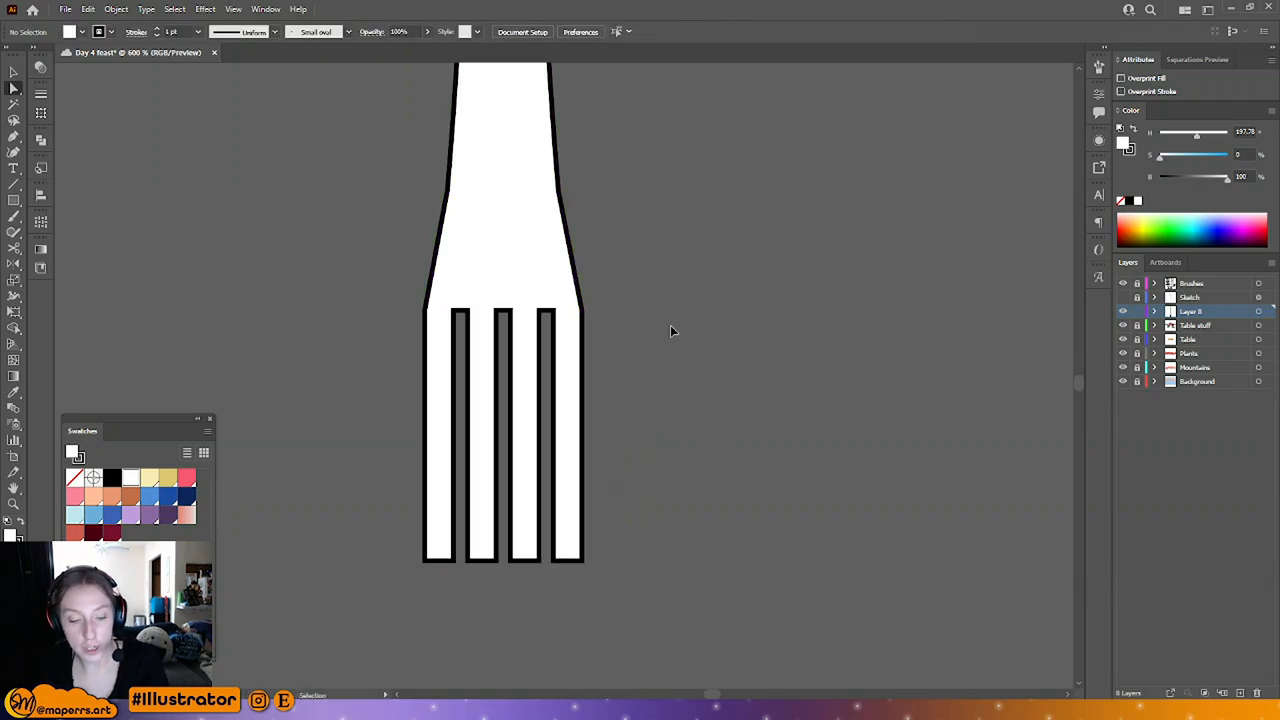
Step: Round the two corners where the fork's handle meets its flared neck, with a radius of about 0.31 in
key("ctrl+minus")
key("ctrl+minus")
key("ctrl+minus")
left_click_drag(603, 277, 584, 355)
key("ctrl+plus")
left_click_drag(596, 498, 624, 321)
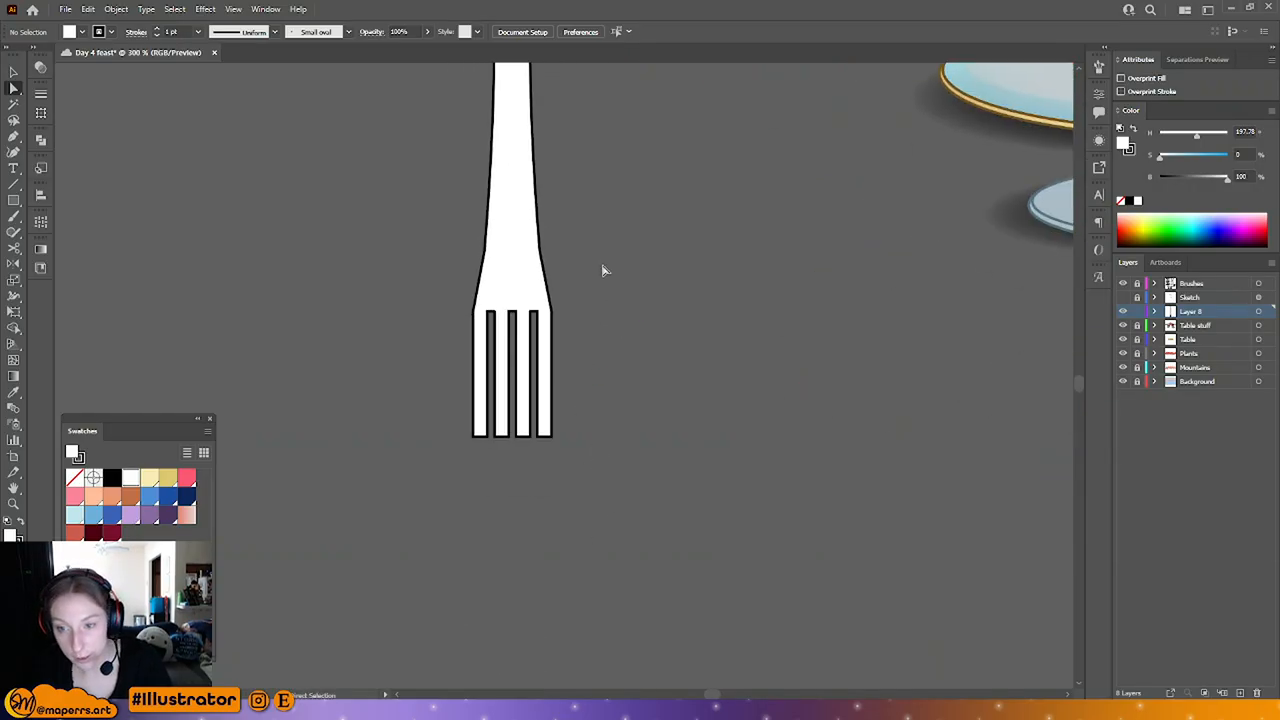
left_click_drag(577, 283, 420, 346)
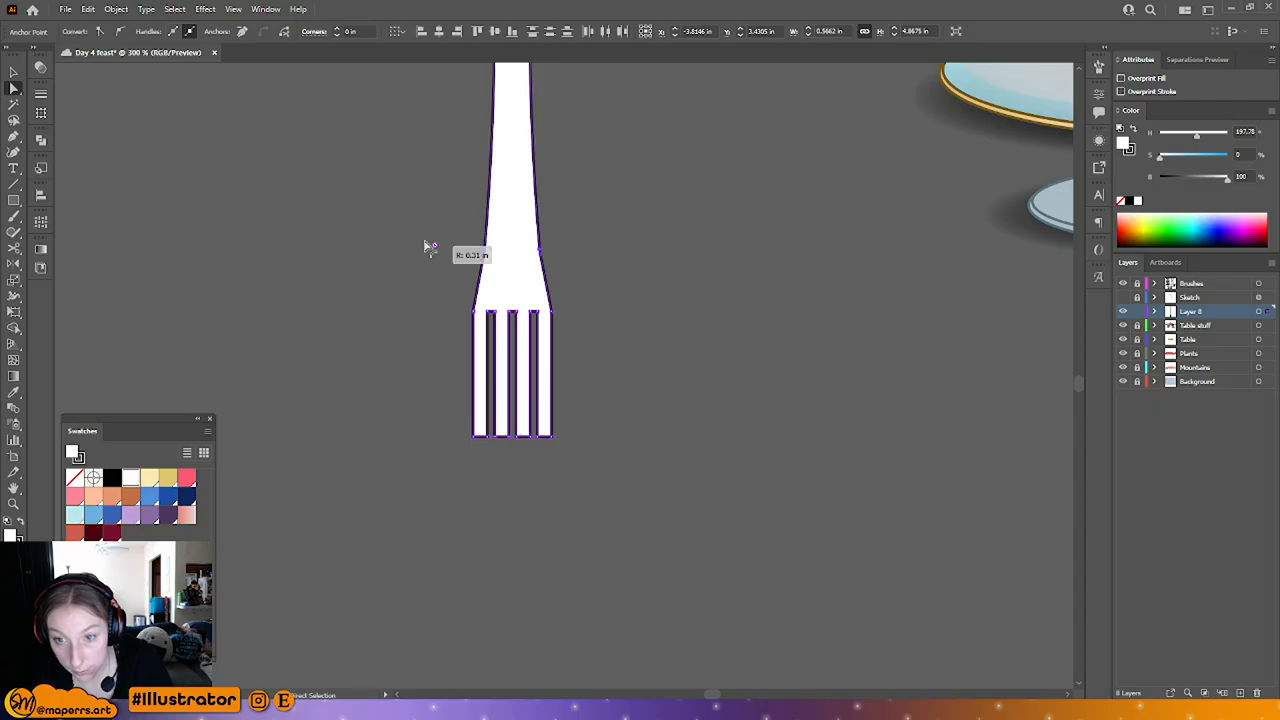
Step: Shift the fork's leftmost tine outward to the left, away from the neighbouring tine
left_click(598, 279)
left_click_drag(599, 298, 563, 414)
key("ctrl+equal")
left_click(519, 296)
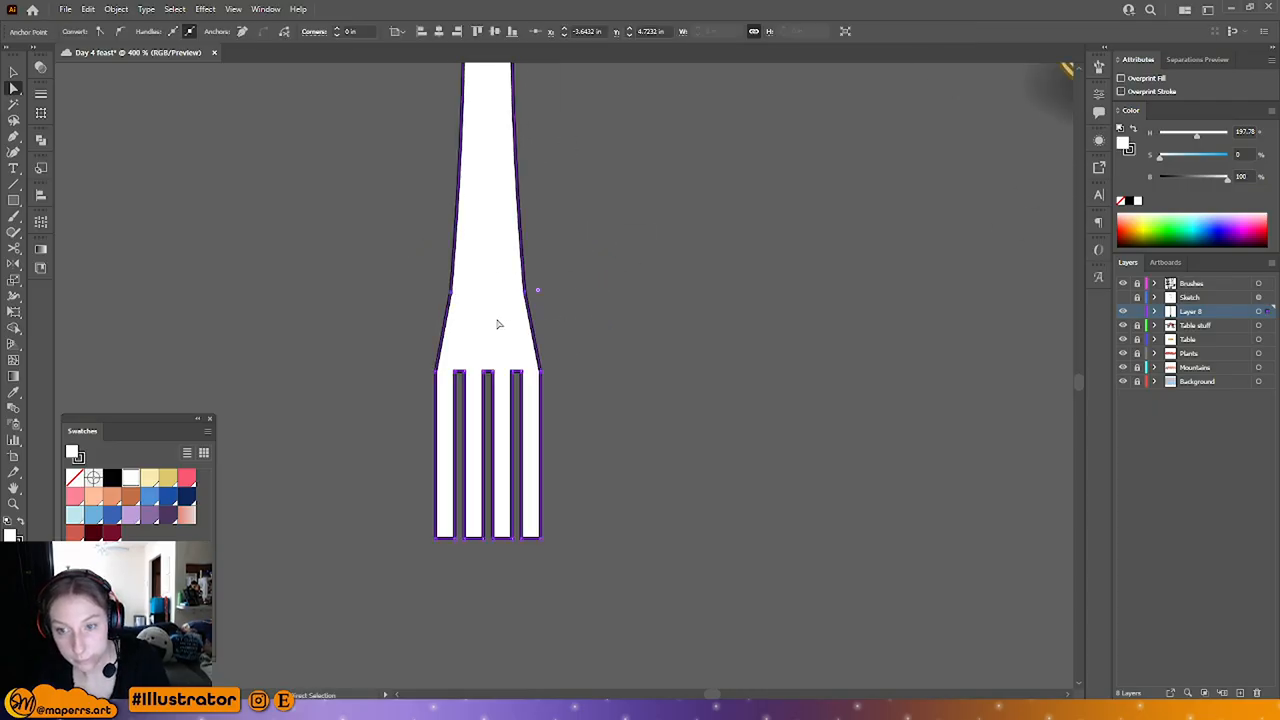
left_click(394, 357)
left_click_drag(457, 340, 459, 606)
key("Left")
key("Left")
key("Left")
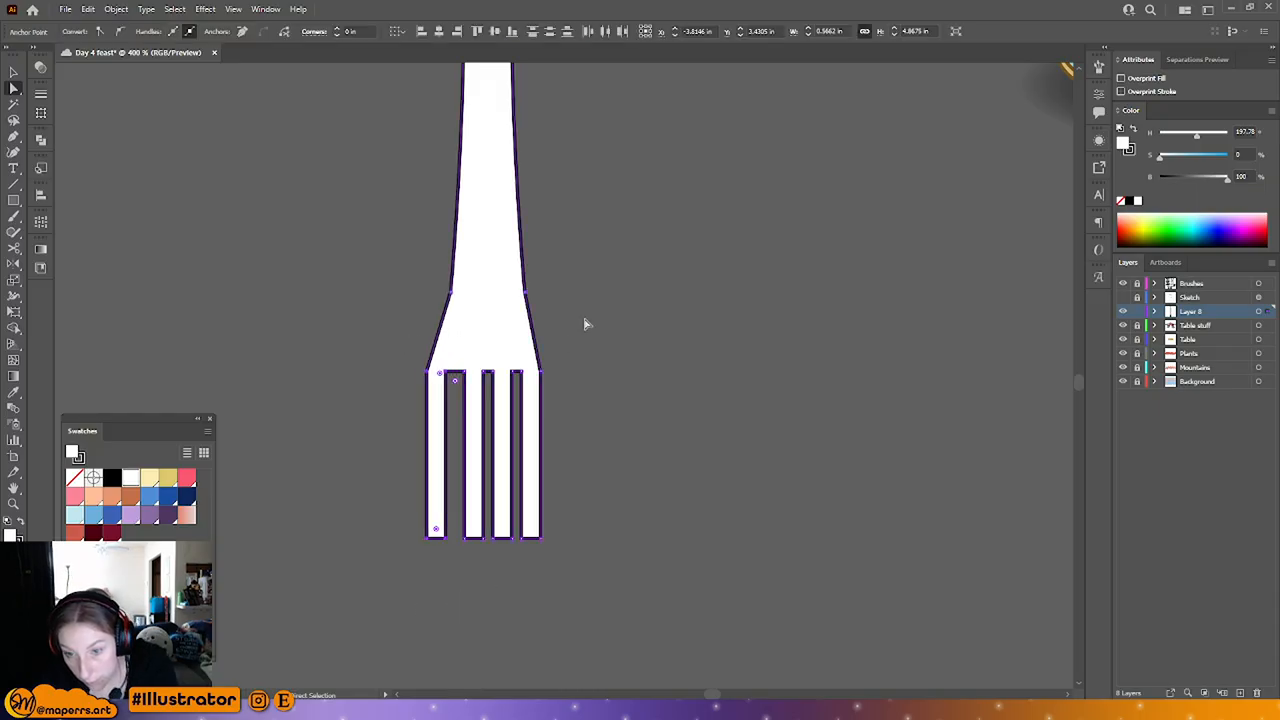
Step: Shift the fork's rightmost tine outward to the right, mirroring the spread on the left side
left_click_drag(541, 350, 523, 563)
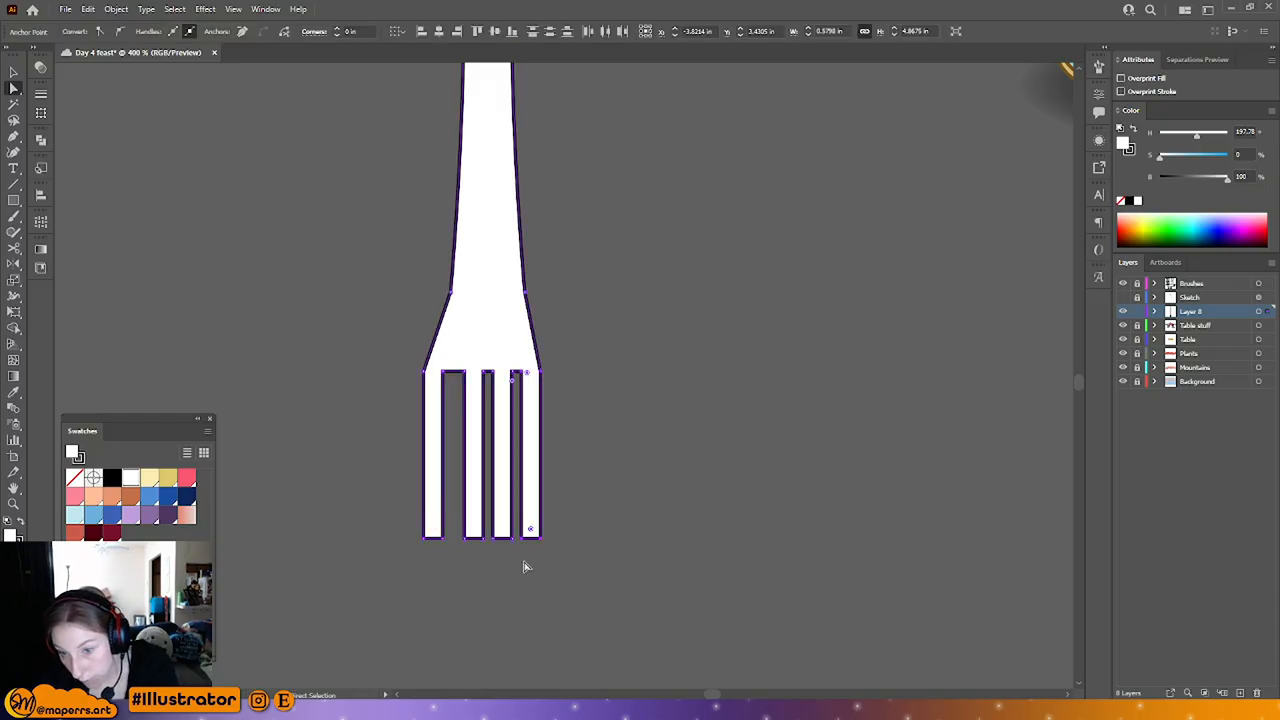
key("Right")
key("Right")
key("Right")
Step: Move the two right tines further right and the two left tines further left to even out the gaps
left_click(660, 434)
left_click_drag(552, 360, 491, 579)
key("Right")
key("Right")
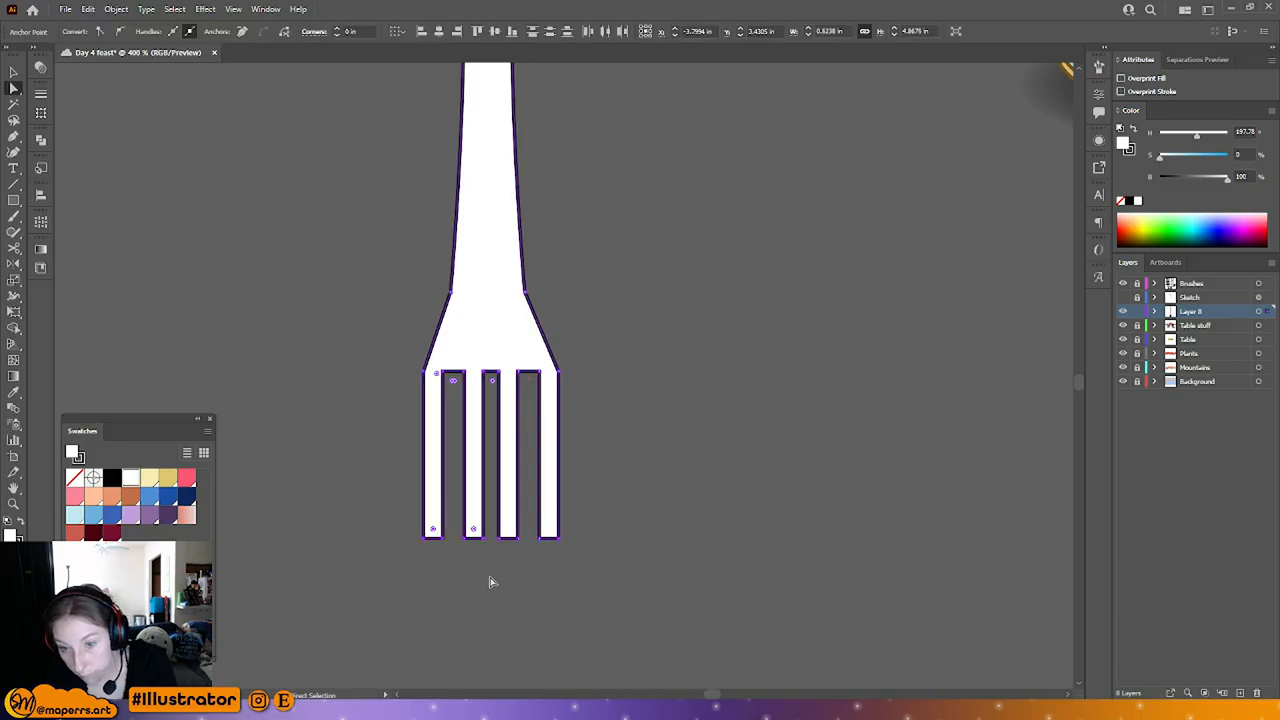
key("Left")
key("Left")
left_click(626, 431)
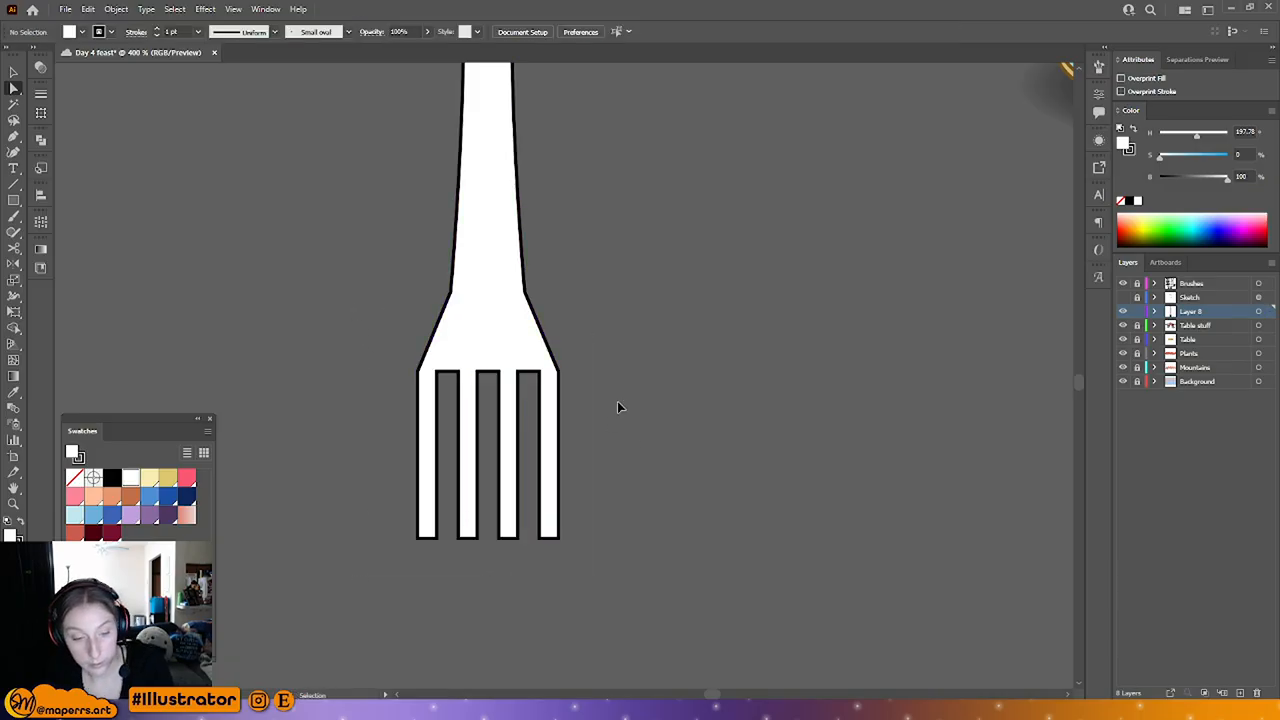
Step: Move the whole set of four tines down to lengthen the flared part of the fork head
scroll(640, 408, "down", 3)
scroll(646, 457, "up", 2)
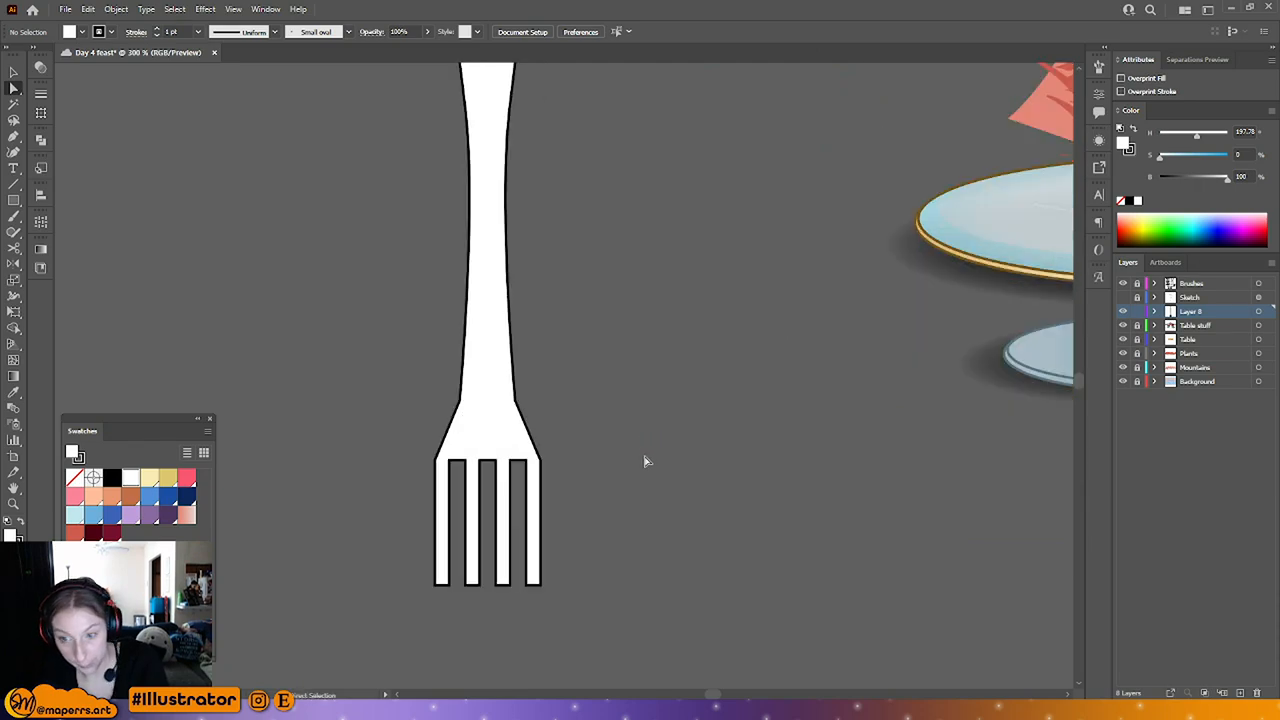
scroll(644, 400, "down", 3)
left_click_drag(620, 296, 291, 560)
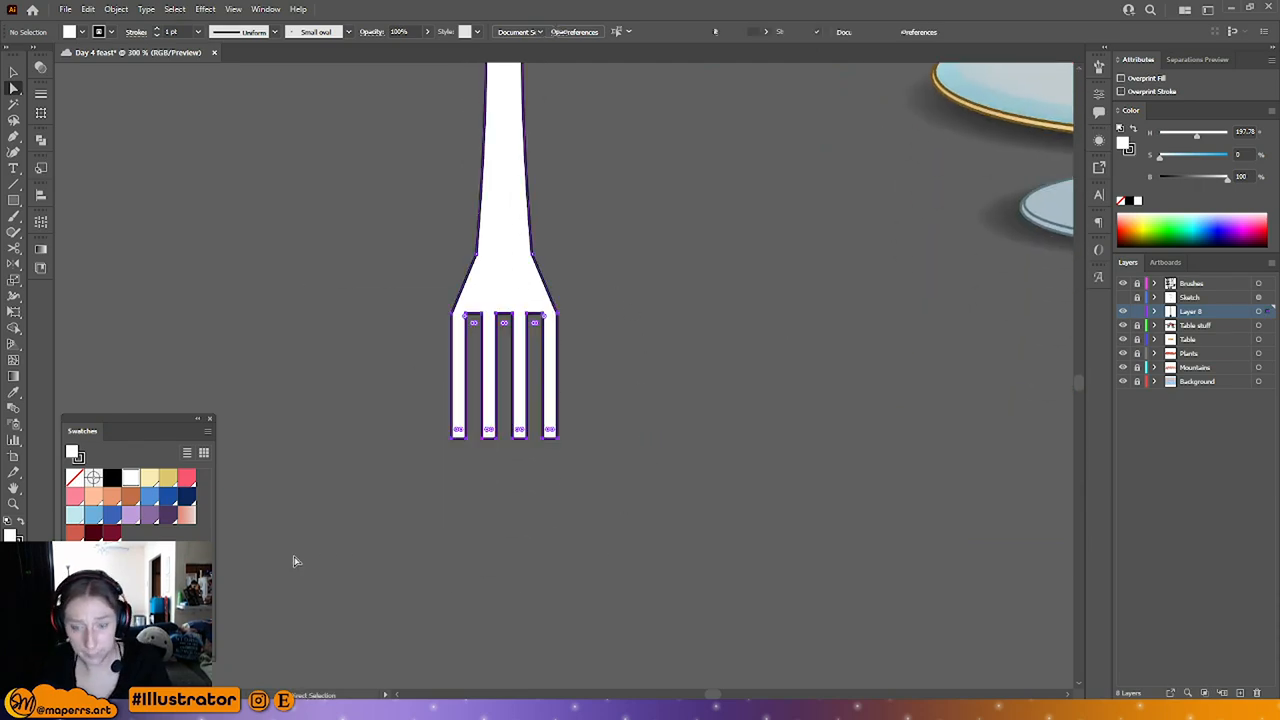
key("Down")
key("Down")
key("Down")
key("Down")
key("Down")
key("Down")
key("Down")
key("Down")
key("Down")
key("Down")
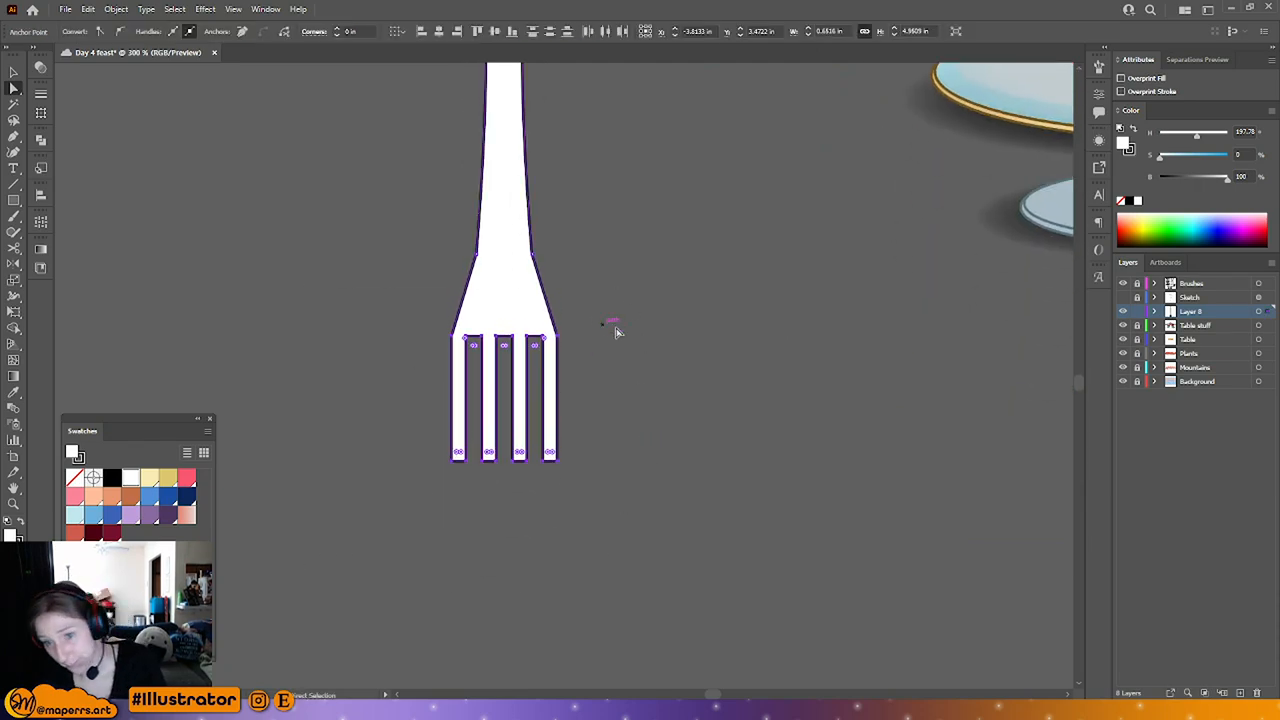
Step: Move the end points of all four tines down to make the tines longer
left_click_drag(612, 415, 332, 578)
key("Down")
key("Down")
key("Down")
key("Down")
key("Down")
key("Down")
key("Down")
key("Down")
key("Down")
key("Down")
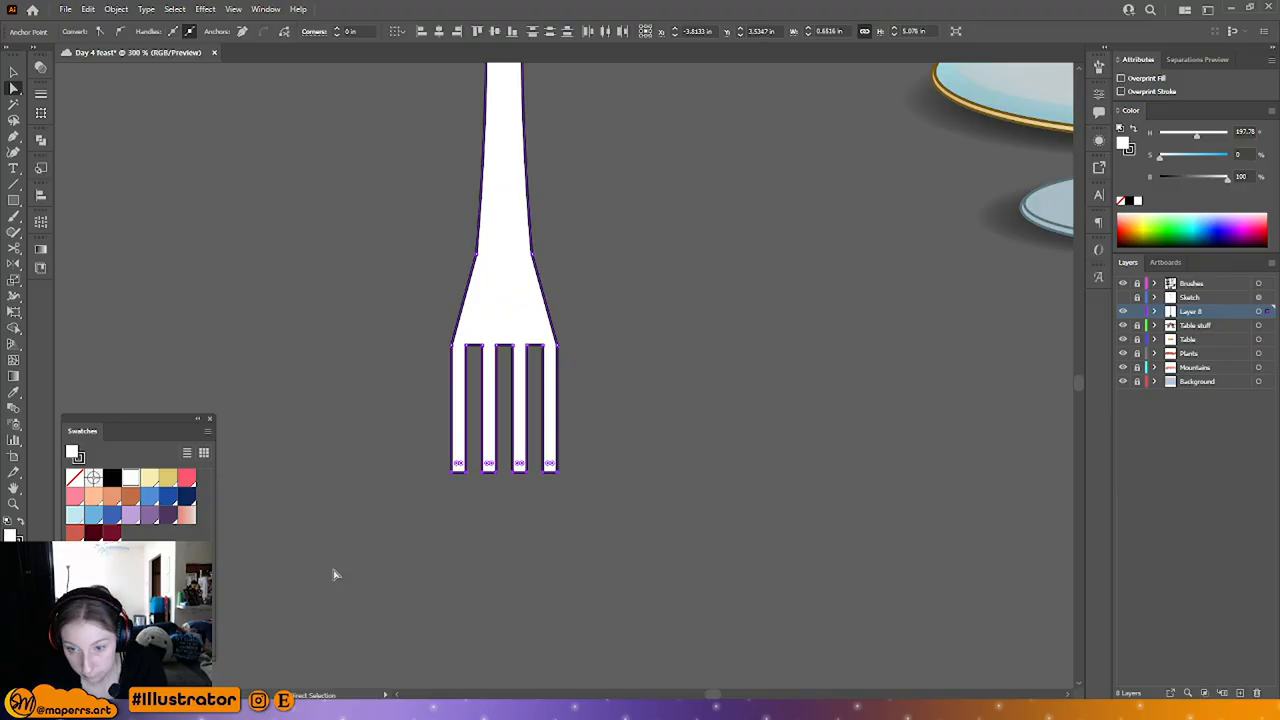
left_click(617, 410)
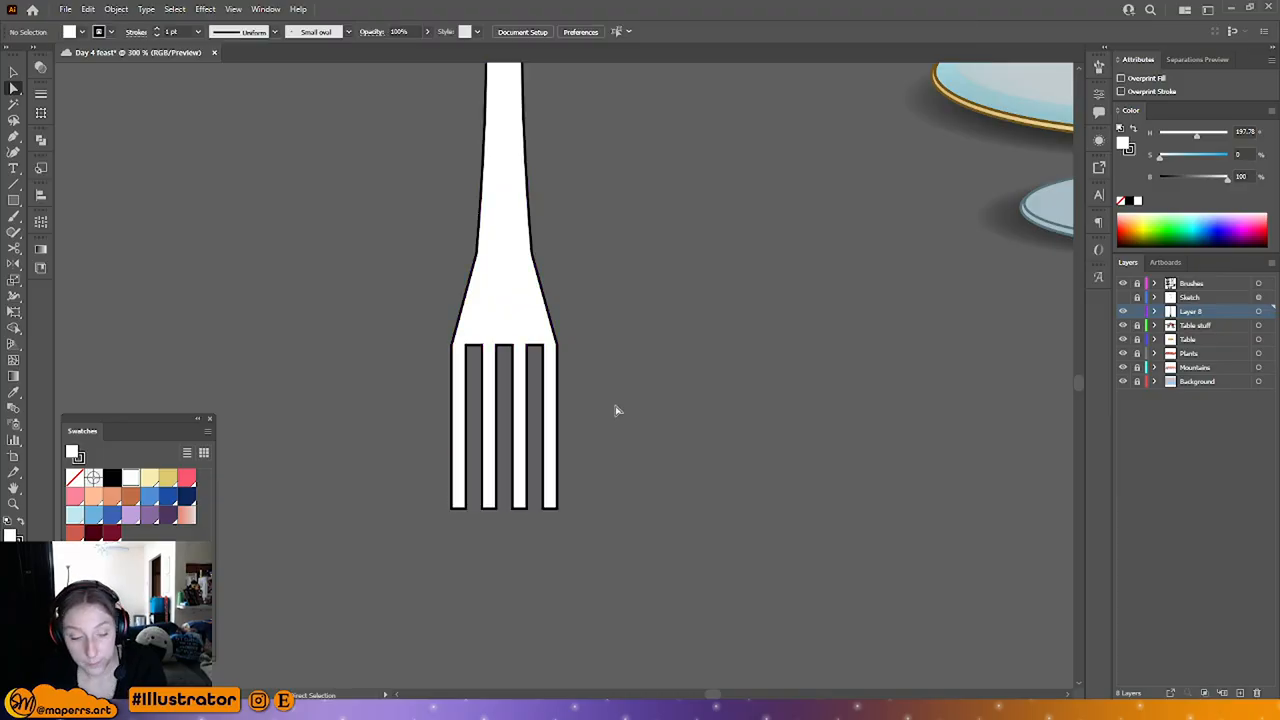
Step: Examine the fork's overall shape and proportions, from the tines up to the handle
key("ctrl+minus")
key("ctrl+minus")
key("ctrl+minus")
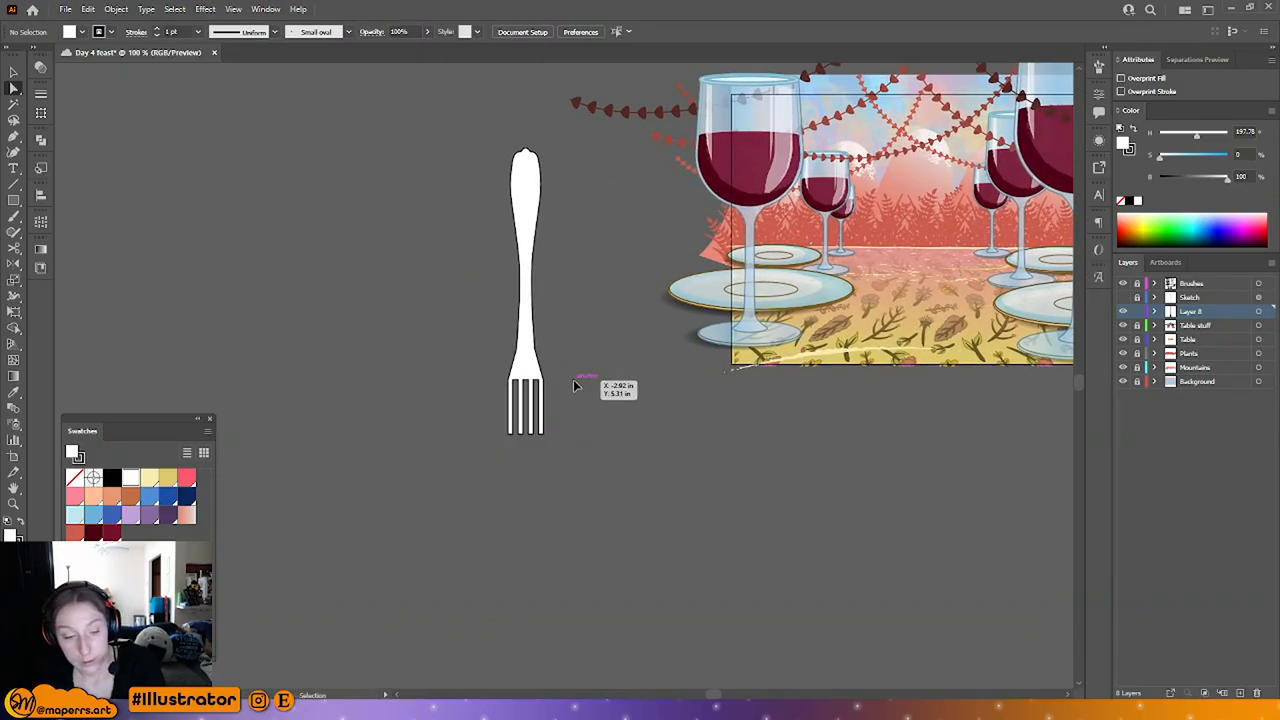
key("ctrl+plus")
key("ctrl+plus")
left_click(519, 485)
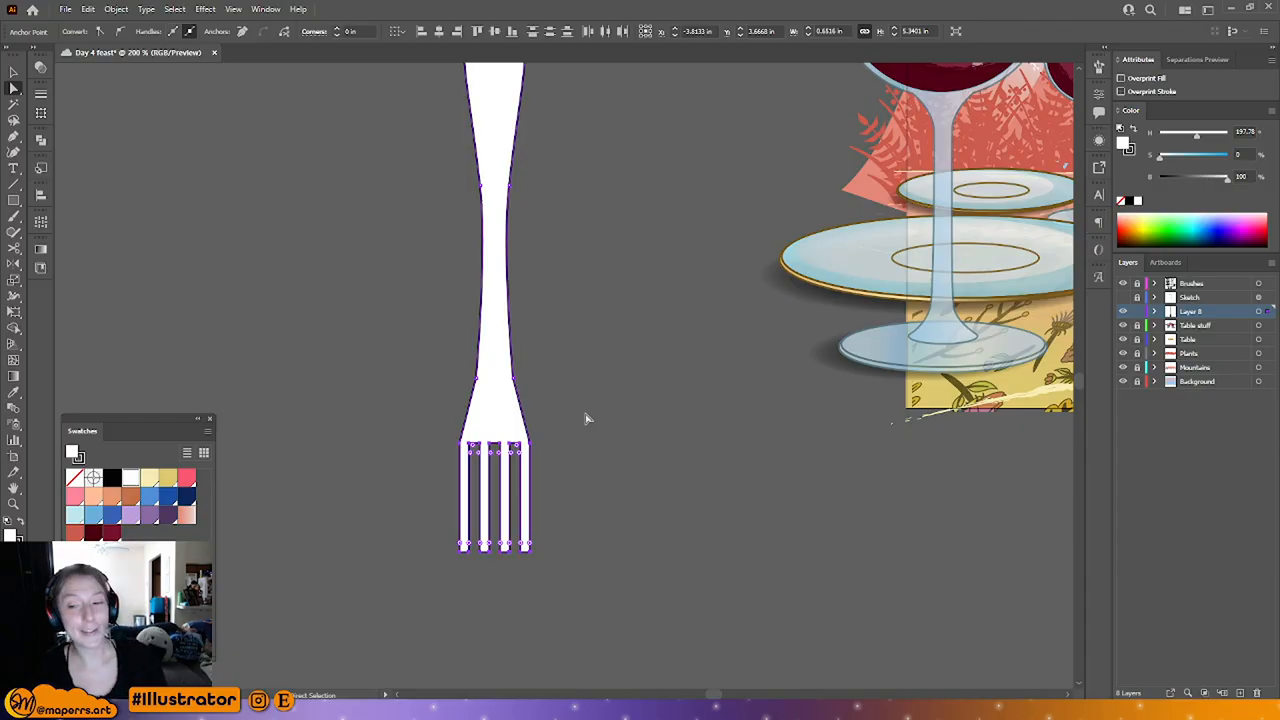
left_click(604, 396)
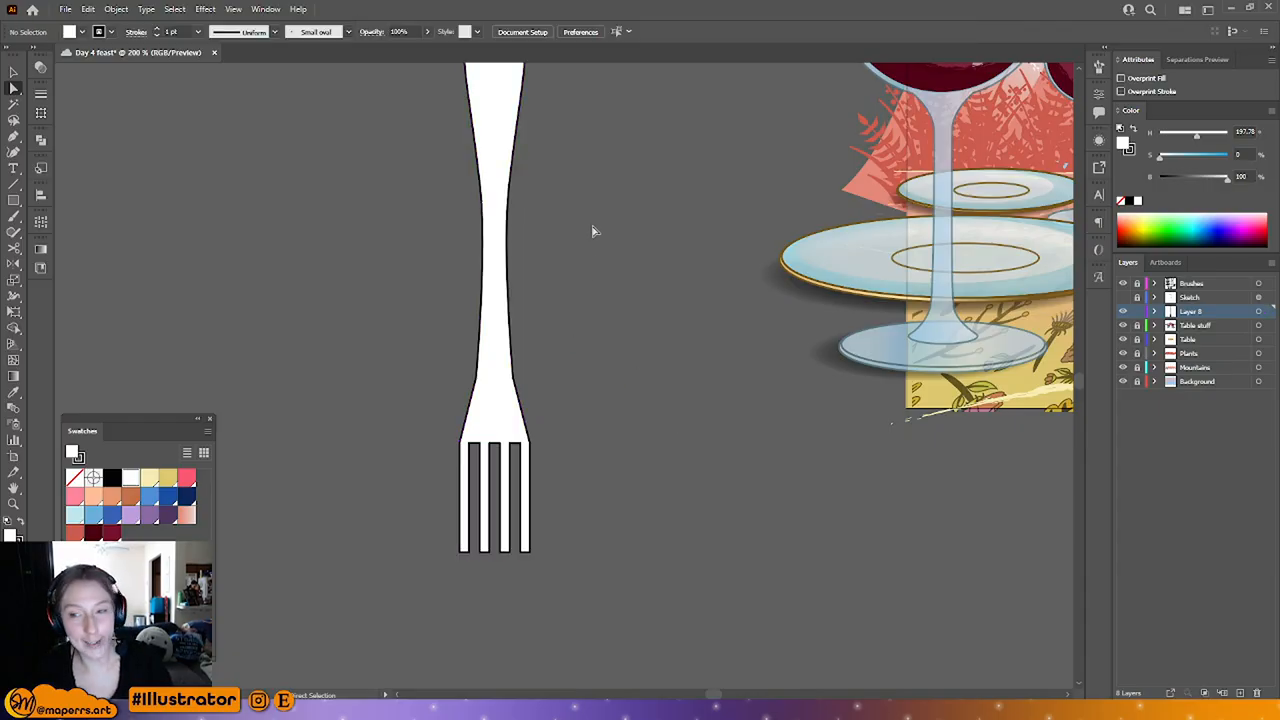
scroll(580, 360, "up", 3)
scroll(580, 362, "down", 1)
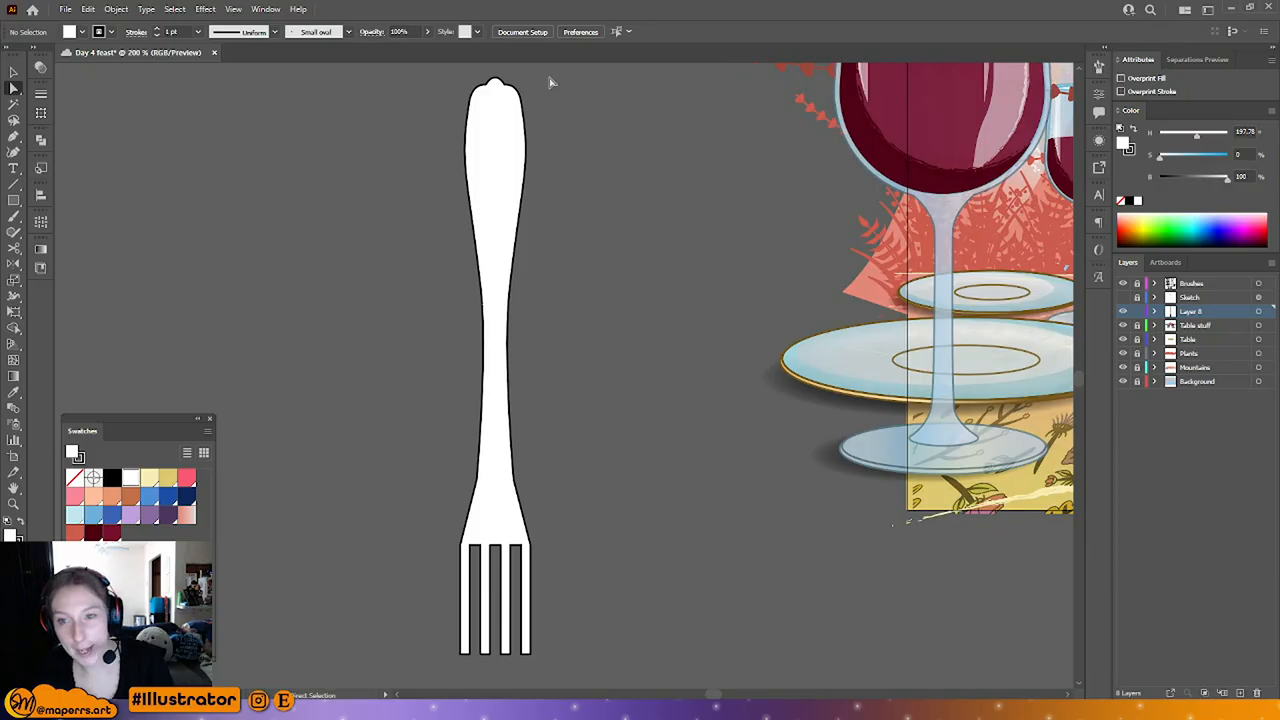
left_click_drag(566, 129, 461, 268)
left_click(555, 178)
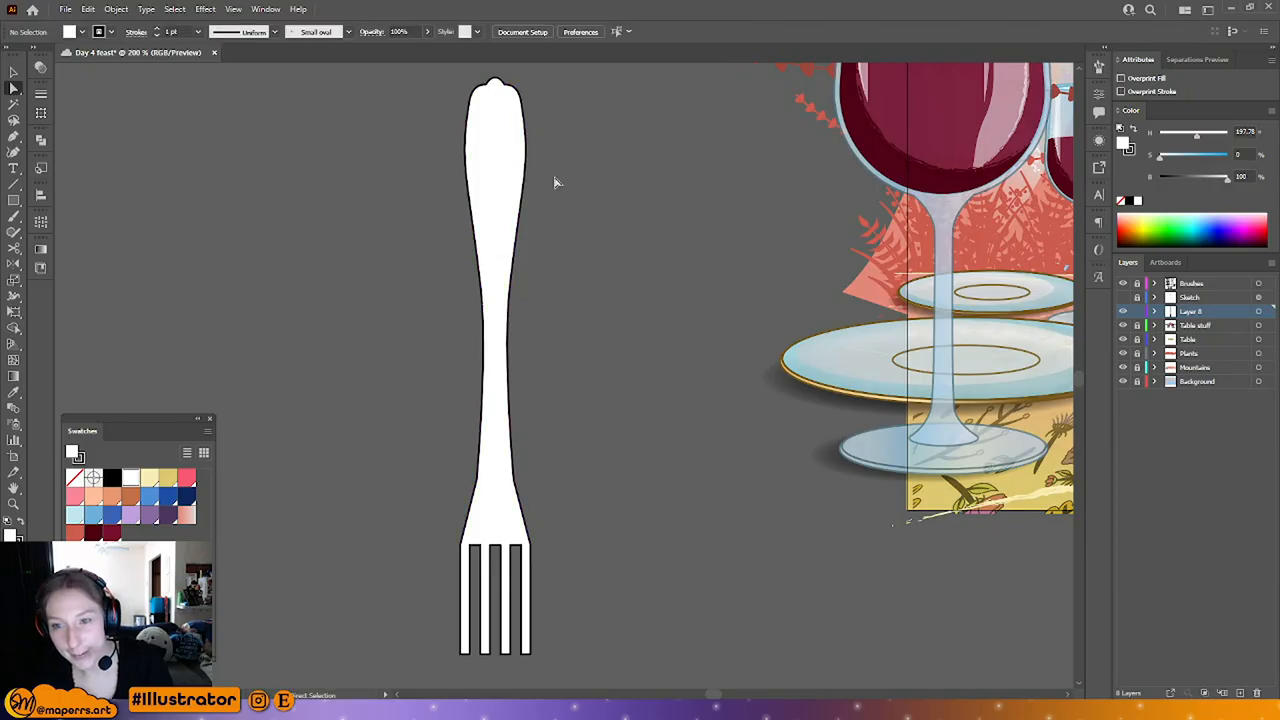
Step: Show the rulers and place a horizontal guide across the wide upper part of the fork's handle
left_click(482, 176)
left_click(234, 10)
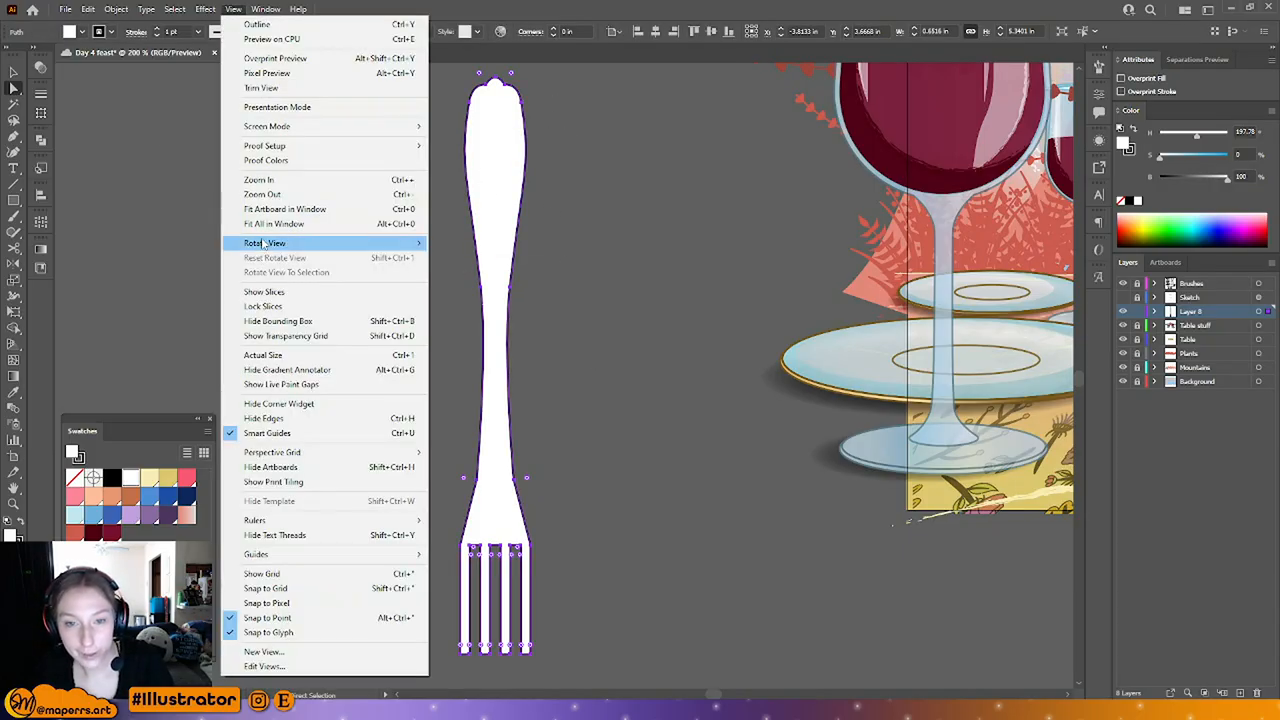
mouse_move(283, 522)
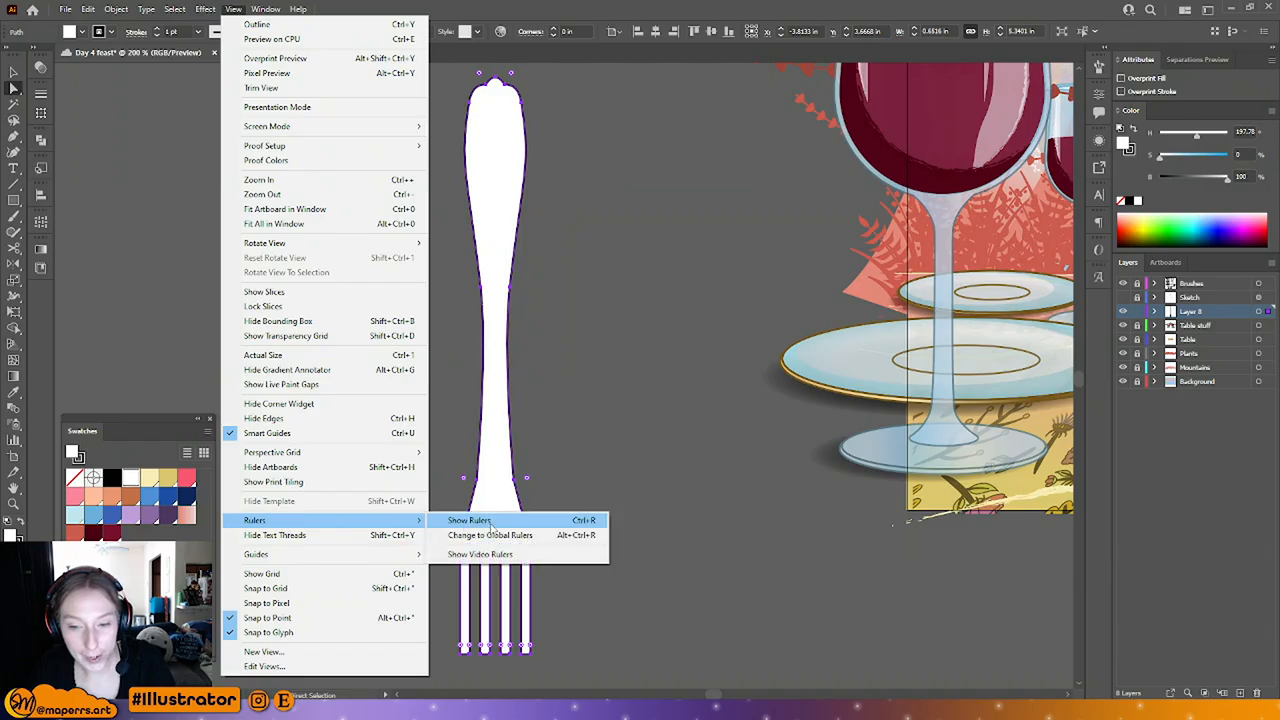
left_click(460, 518)
left_click_drag(535, 172, 536, 153)
Step: Add an anchor point on each handle edge at the guide and move both edges slightly inward to slim the handle
left_click(13, 136)
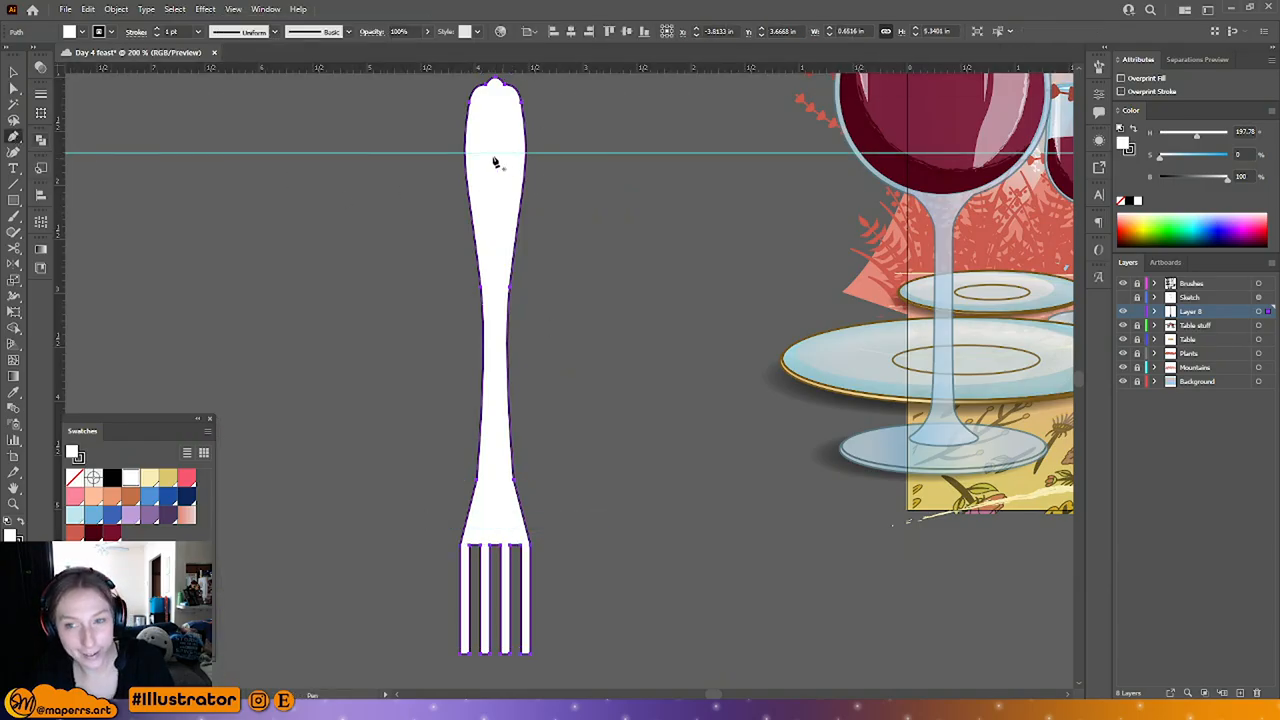
left_click(465, 157)
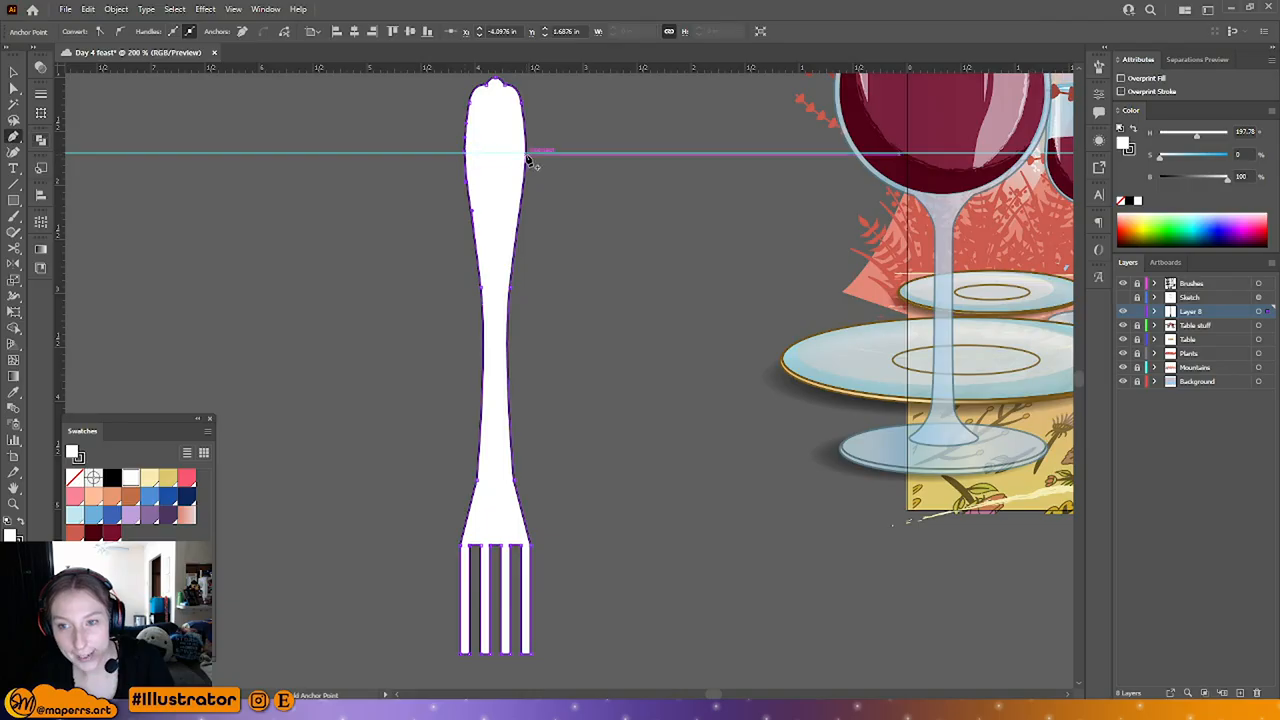
left_click(527, 154)
left_click(13, 88)
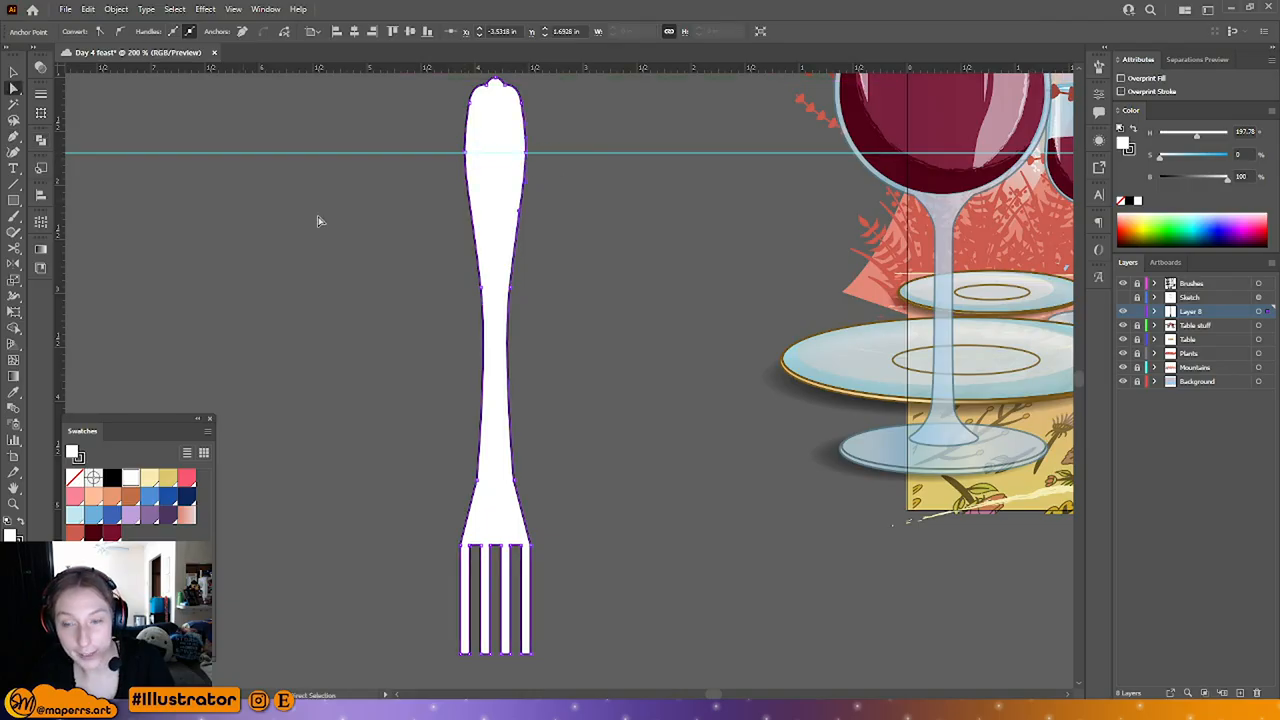
left_click(318, 220)
left_click(471, 180)
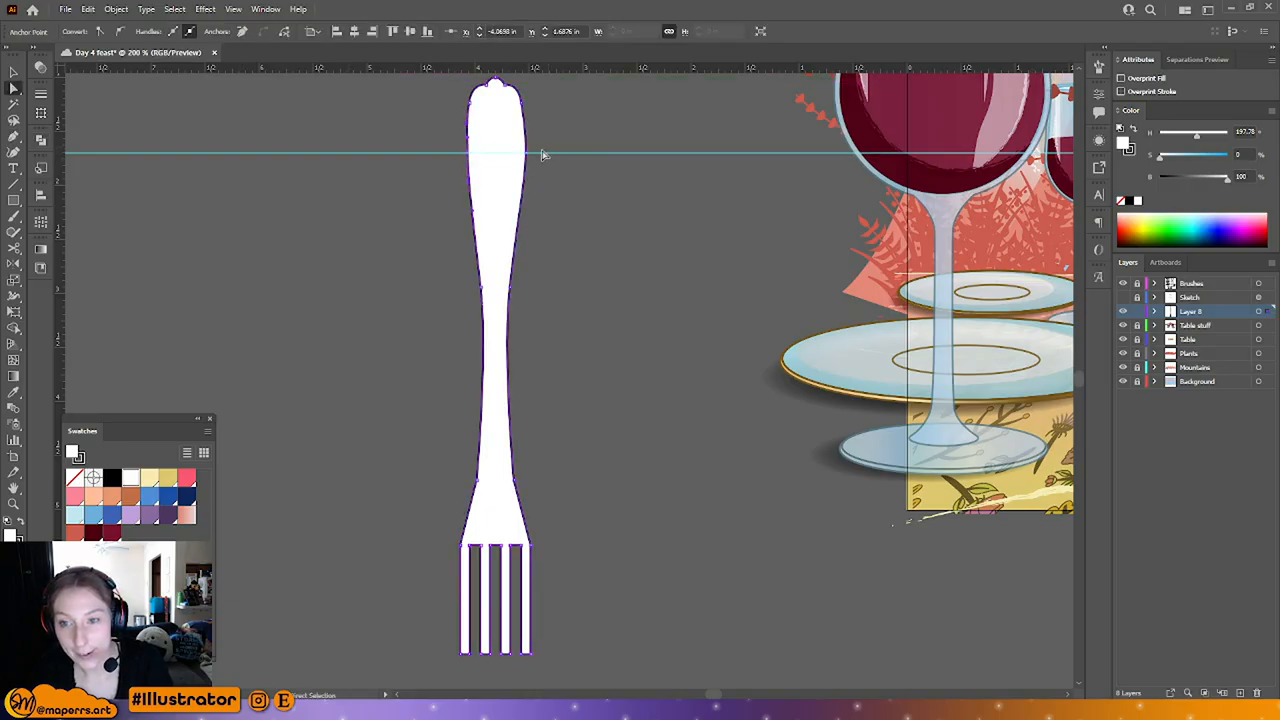
left_click(590, 204)
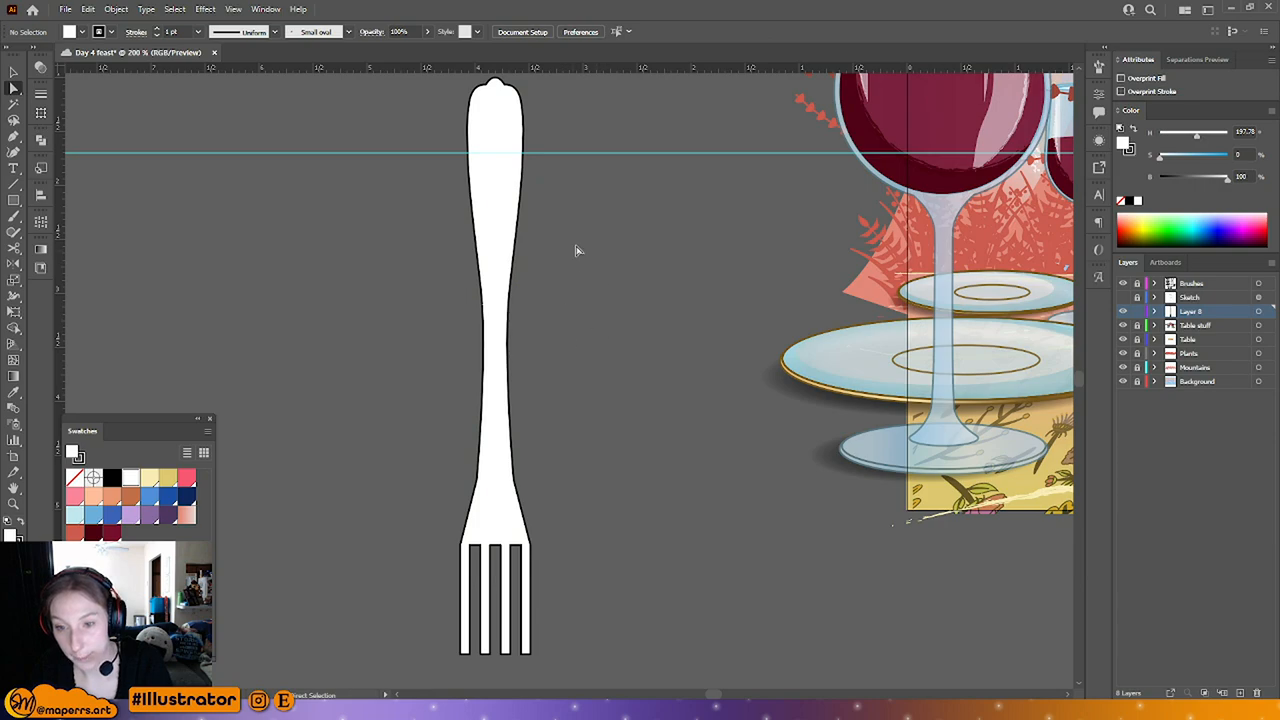
Step: Lower the fork's neck anchors and delete the anchor point on each side where the neck meets the head
left_click(498, 286)
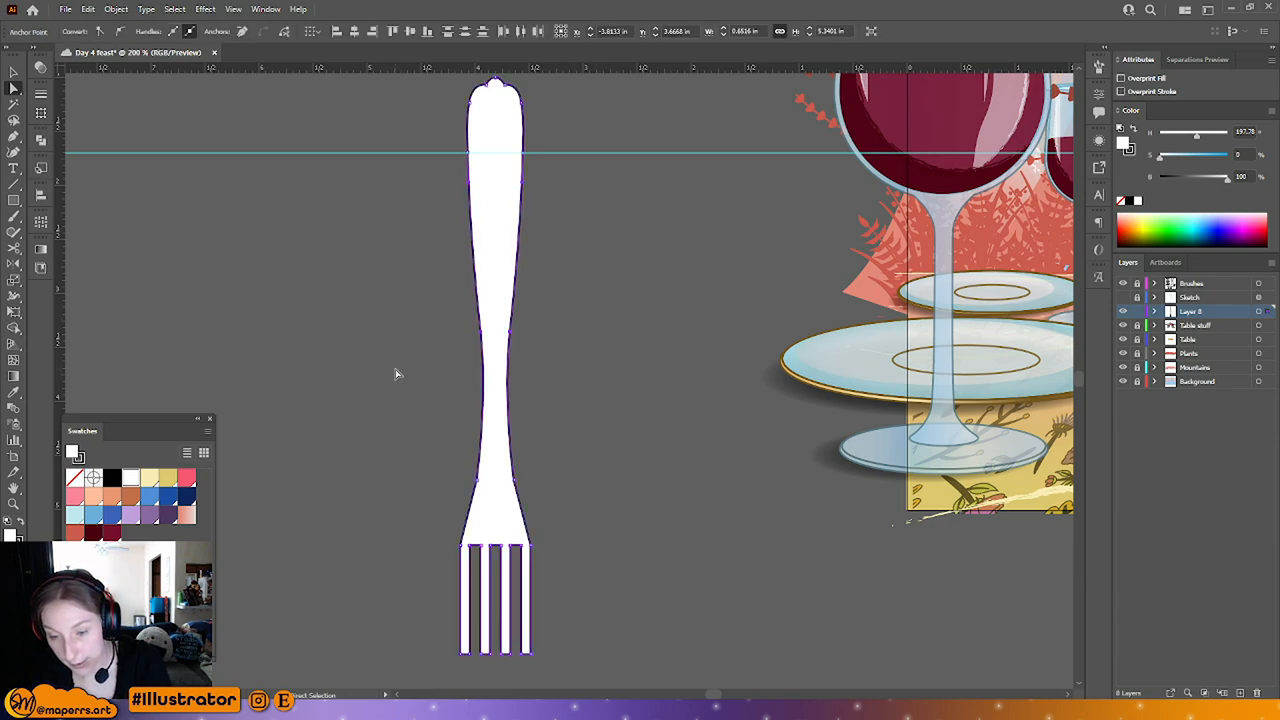
key("p")
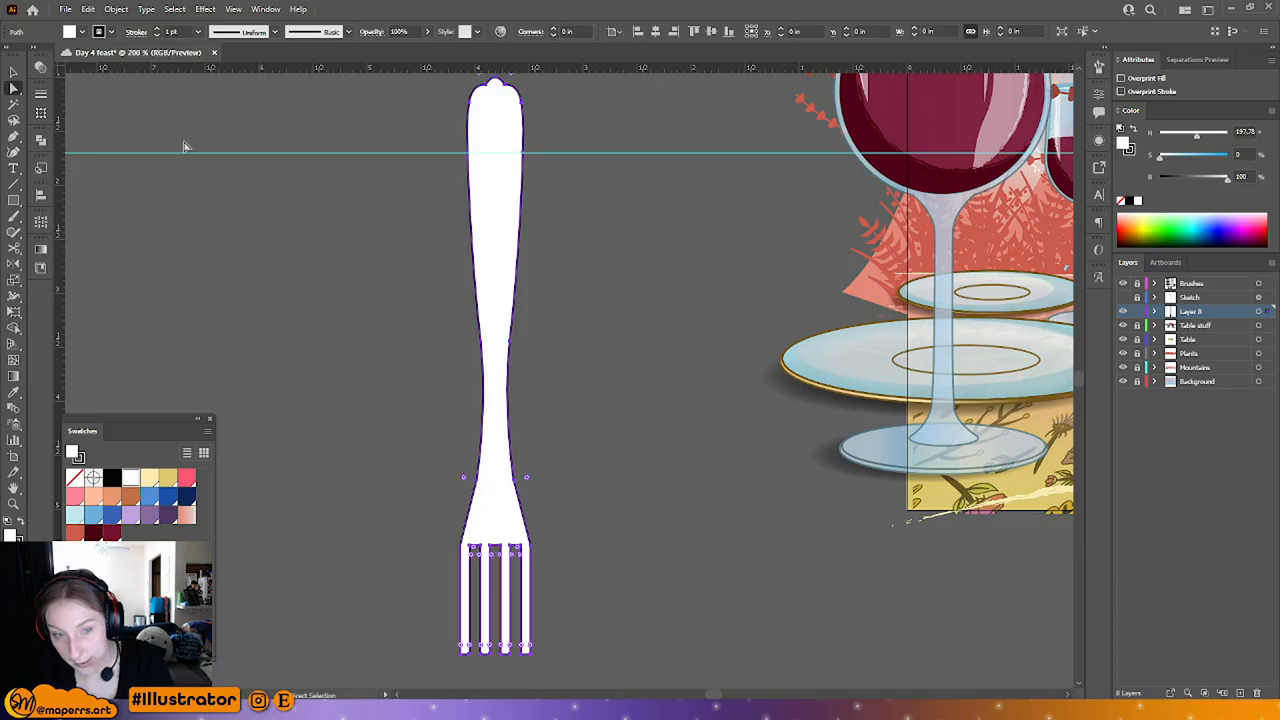
left_click(477, 481)
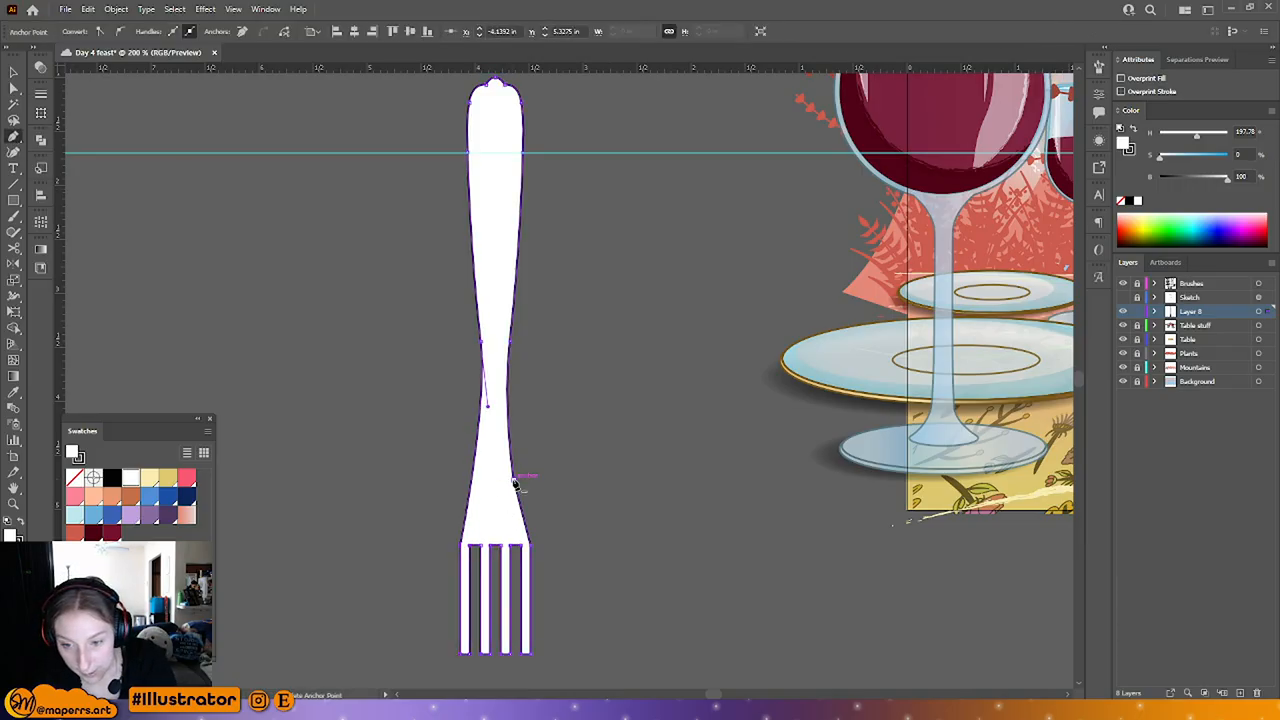
left_click(514, 480)
key("a")
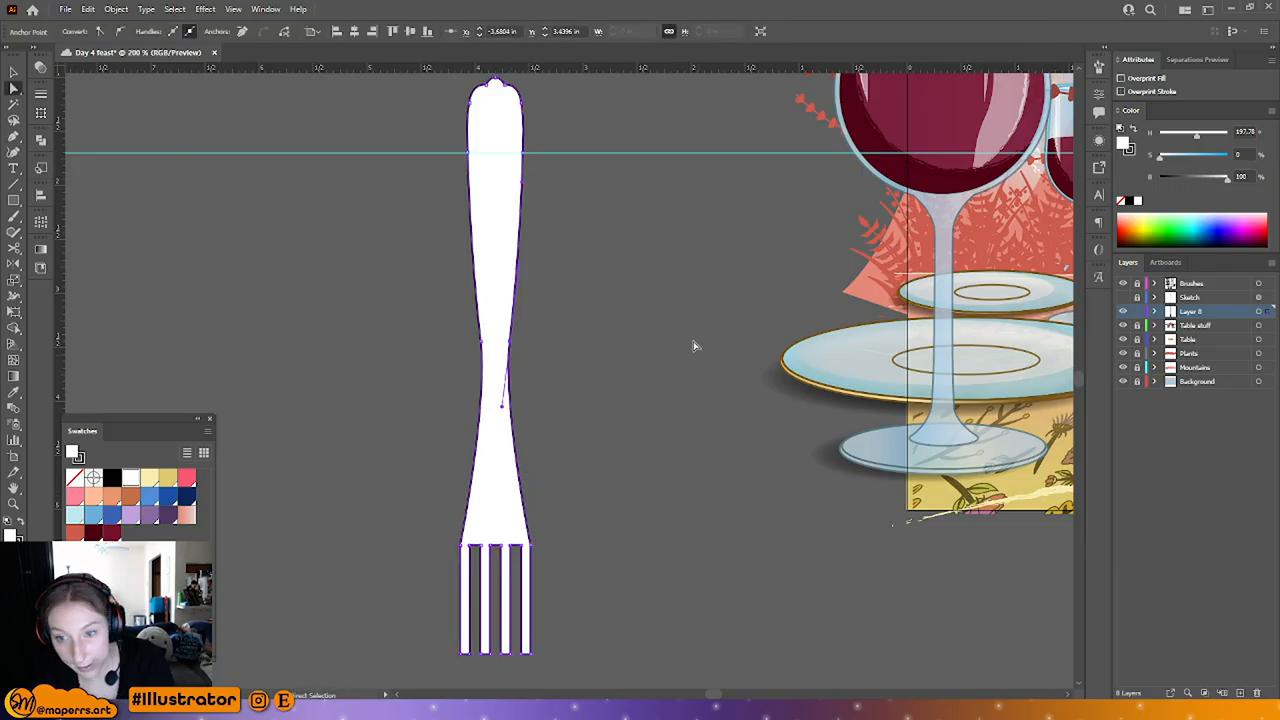
Step: Move the pair of neck anchor points further down so the handle tapers closer to the head
key("Down")
key("Down")
key("Down")
key("Down")
key("Down")
key("Down")
key("Down")
key("Down")
key("Down")
key("Down")
key("Down")
key("Down")
key("Down")
key("Down")
key("Down")
key("Down")
key("Down")
key("Down")
key("Down")
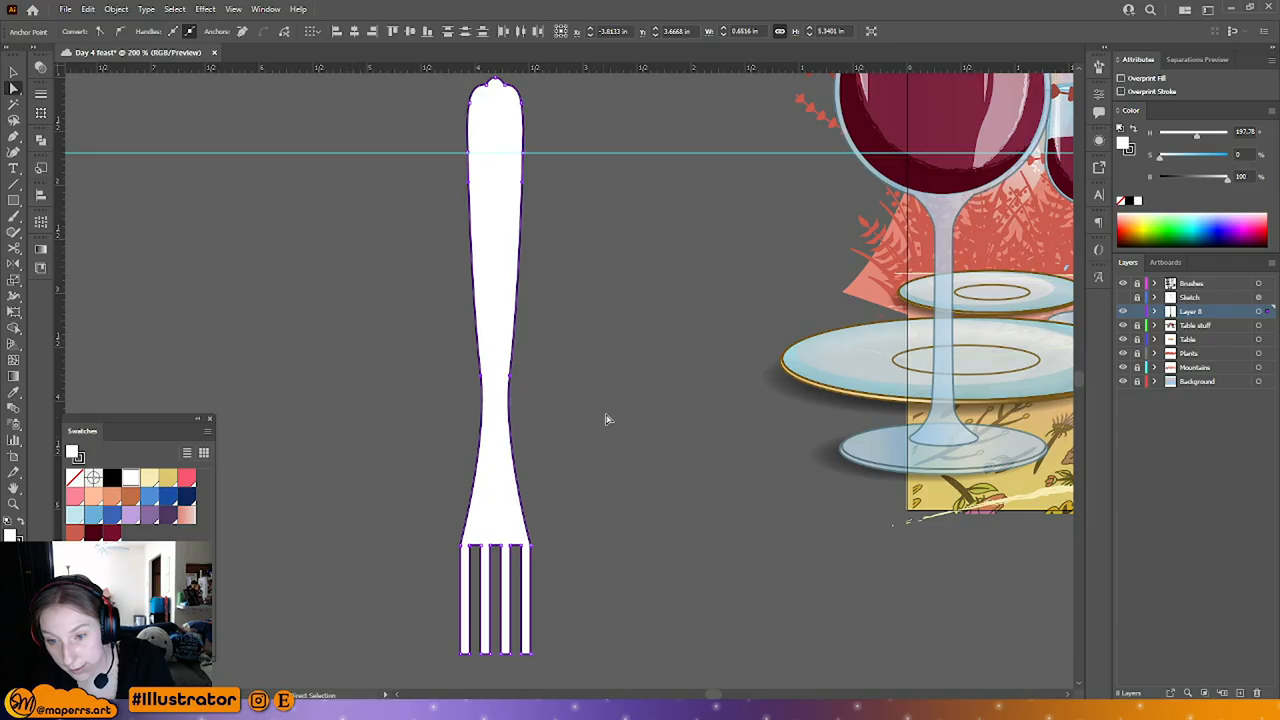
Step: Move the anchor points on both sides of the neck outward to widen its narrowest part slightly
left_click_drag(566, 362, 496, 412)
key("Right")
key("Left")
key("Left")
left_click(616, 448)
Step: Thicken the four tines by moving their inner edges toward each other to narrow the three gaps
left_click_drag(590, 505, 605, 383)
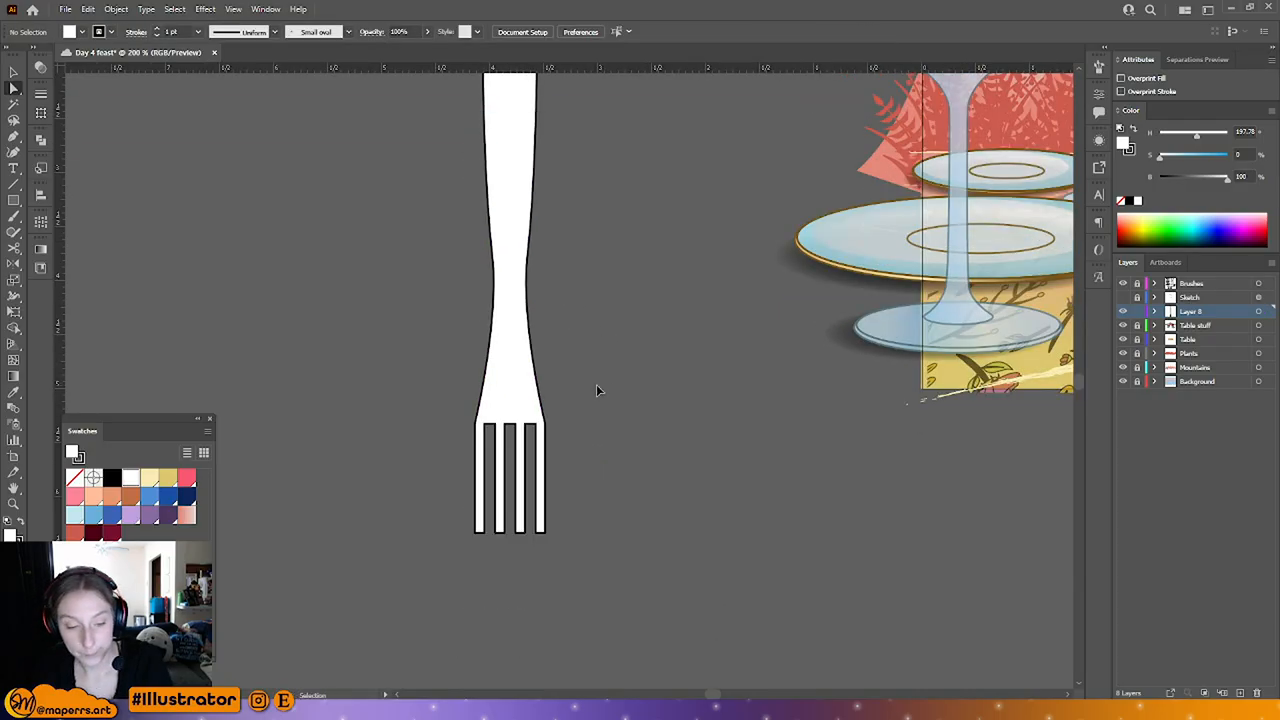
key("ctrl+equal")
key("ctrl+equal")
left_click_drag(575, 502, 640, 304)
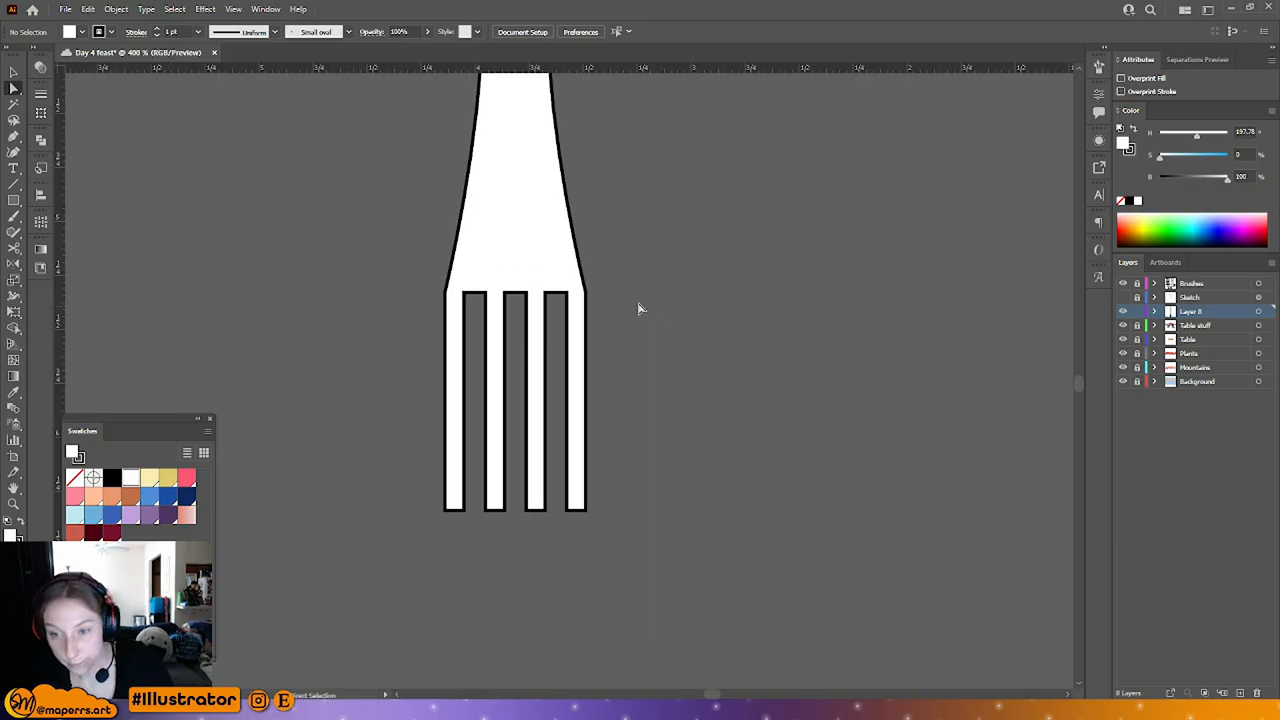
left_click(587, 294)
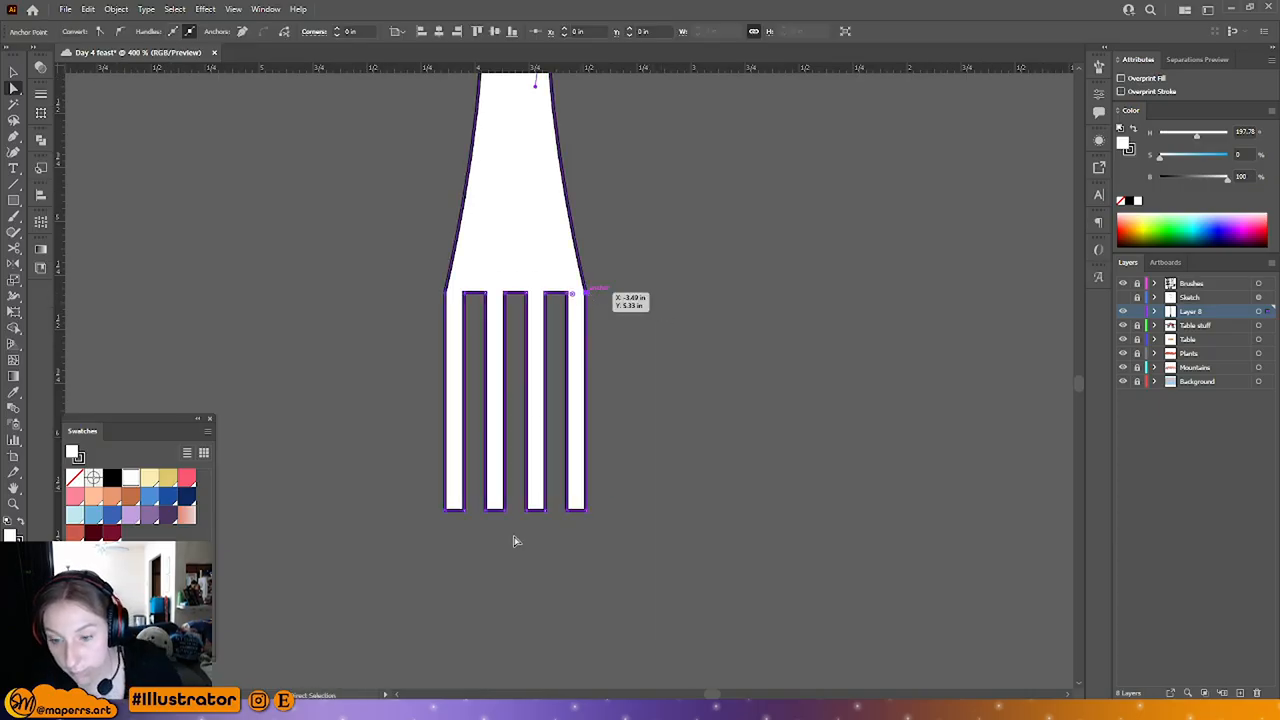
left_click(553, 525)
left_click(544, 350)
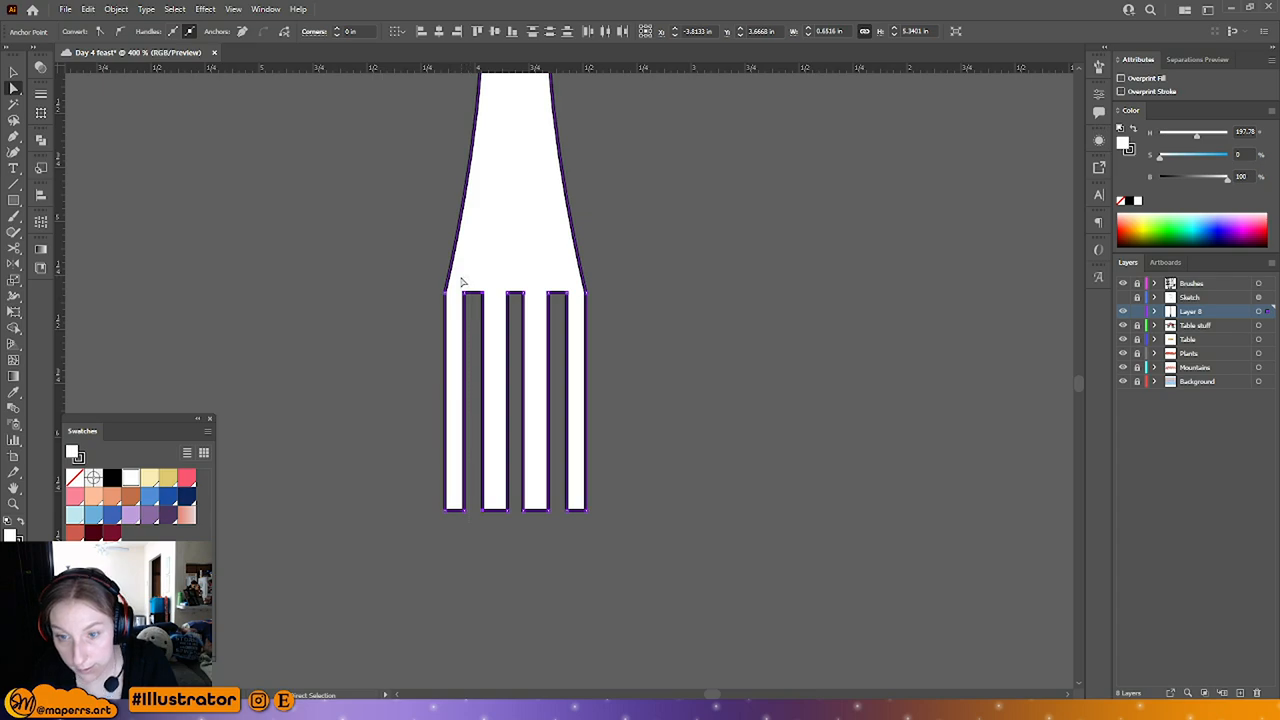
scroll(575, 350, "down", 3)
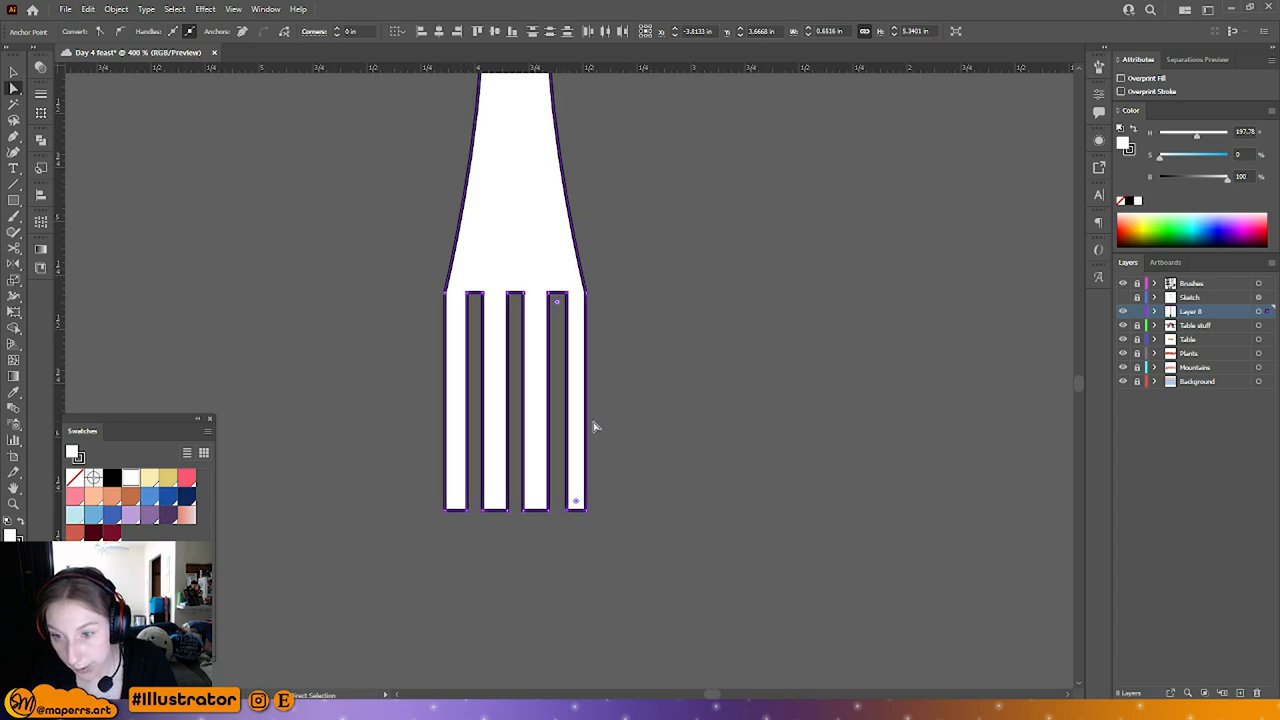
left_click(677, 369)
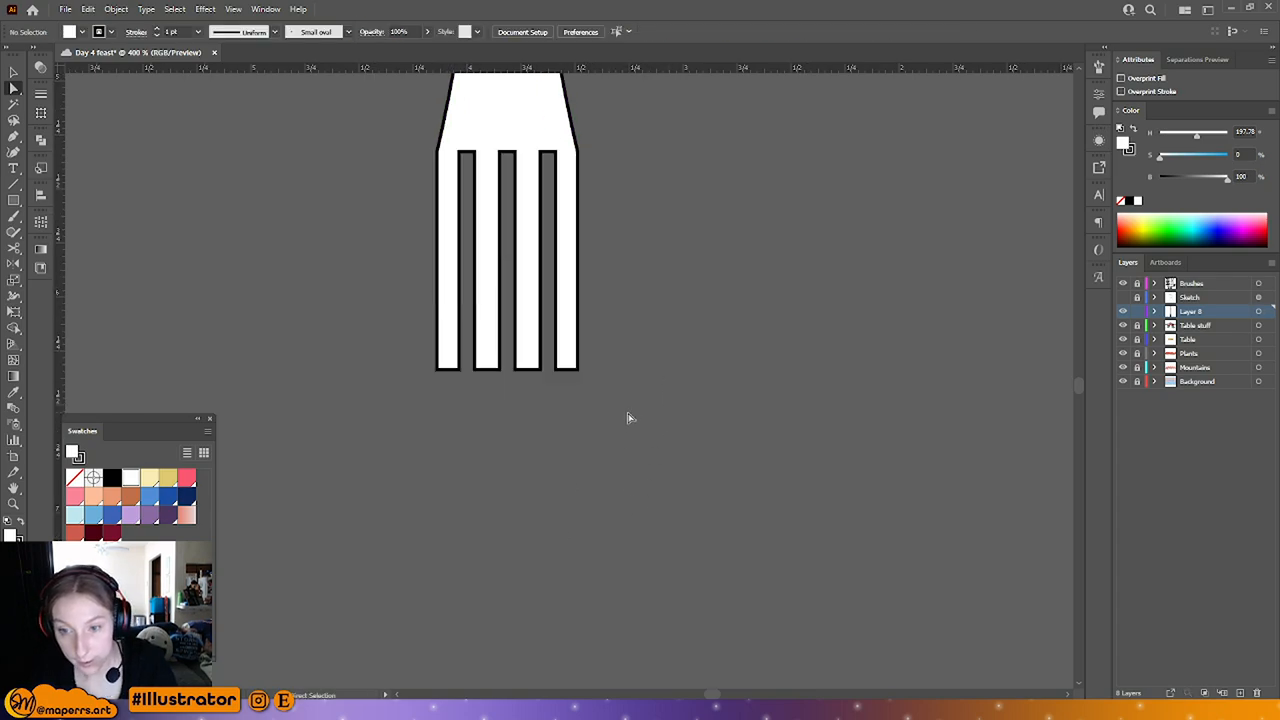
Step: Lower the outer bottom corners of the two outermost tines to give them slanted ends
left_click_drag(629, 412, 627, 419)
left_click(577, 376)
left_click(436, 377, "shift")
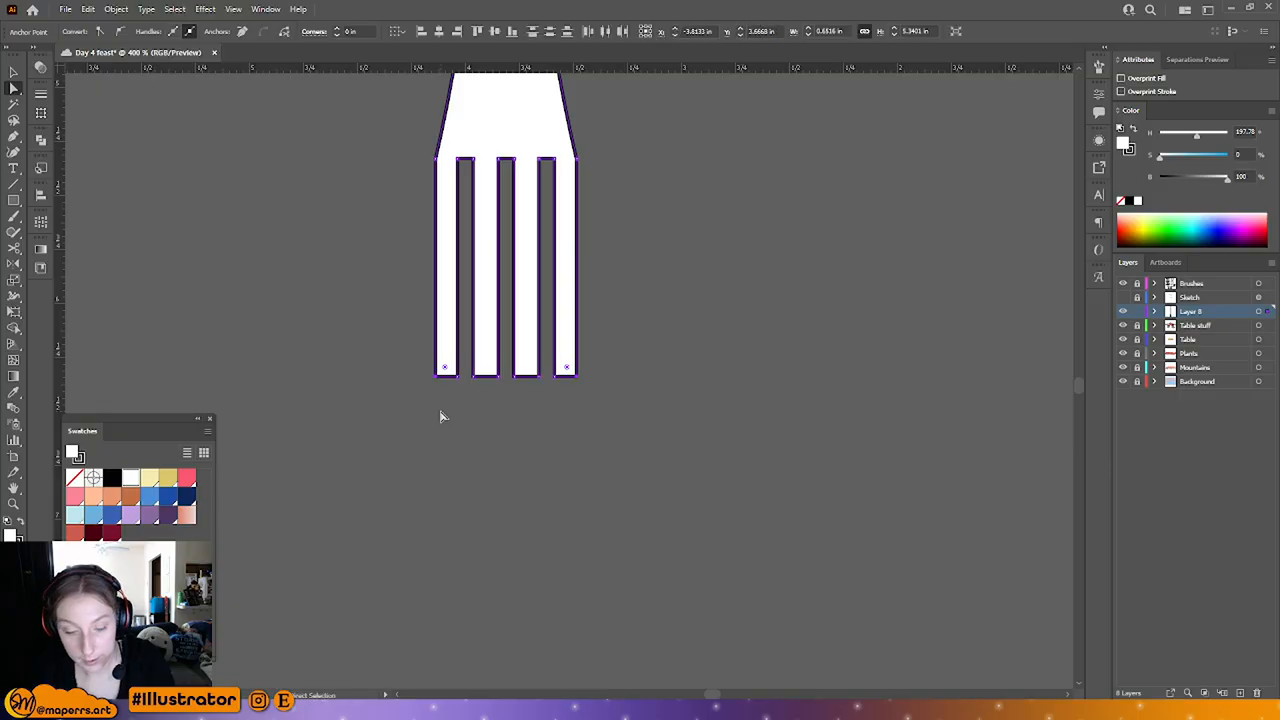
key("Down")
key("Down")
key("Down")
key("Down")
left_click(630, 457)
scroll(551, 443, "up", 1)
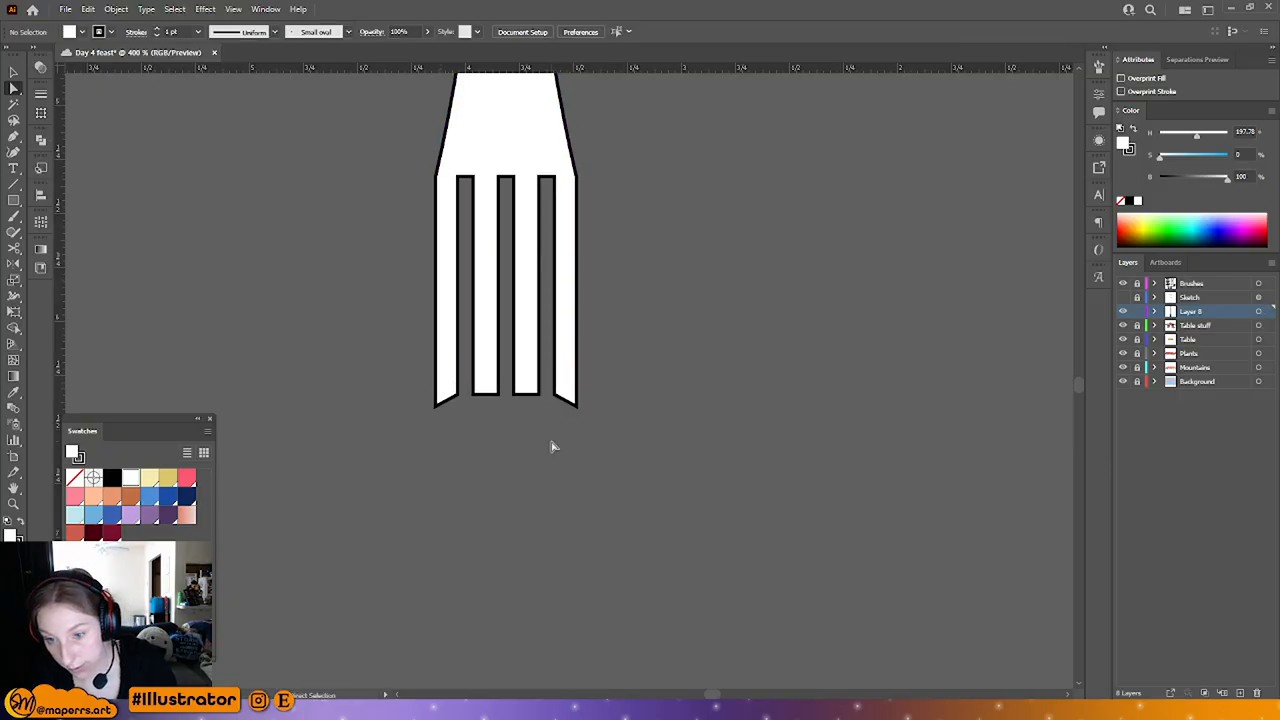
left_click(528, 366)
left_click(13, 134)
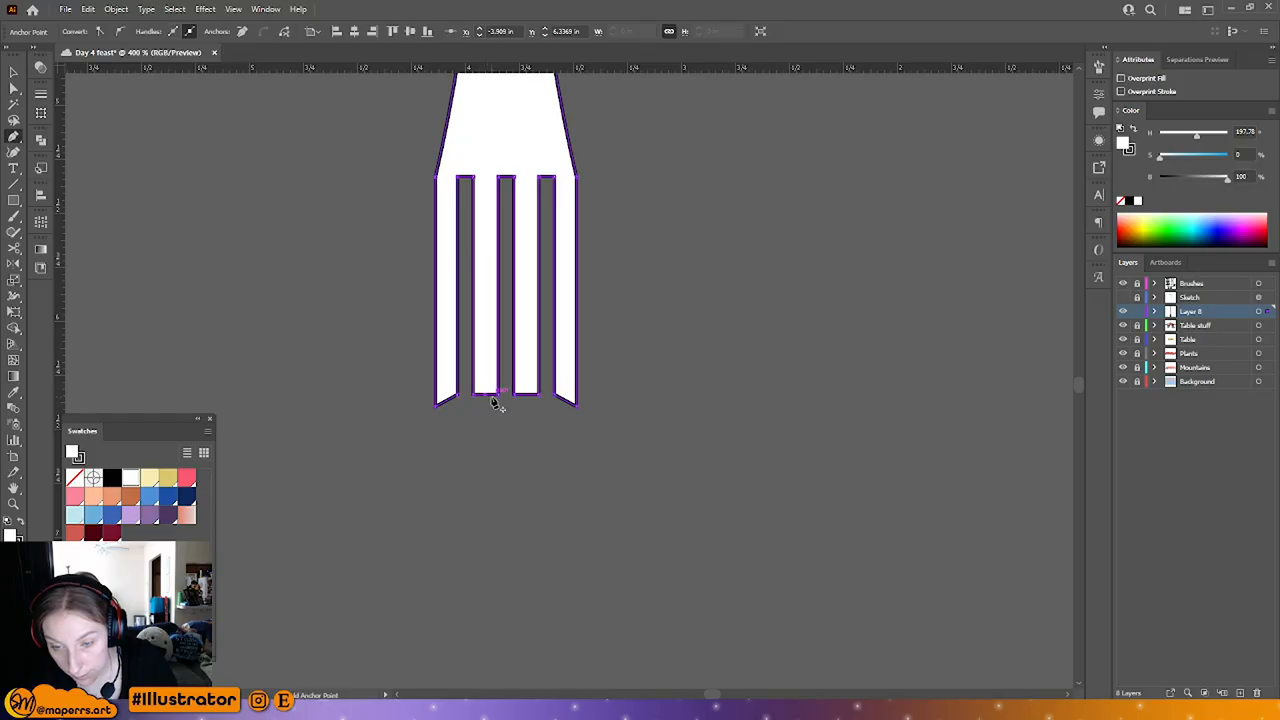
key("a")
left_click(189, 235)
Step: Raise the two outer shoulder corners of the fork head slightly above the tine gaps and round them into smooth curves
left_click_drag(638, 221, 627, 273)
left_click_drag(628, 180, 588, 343)
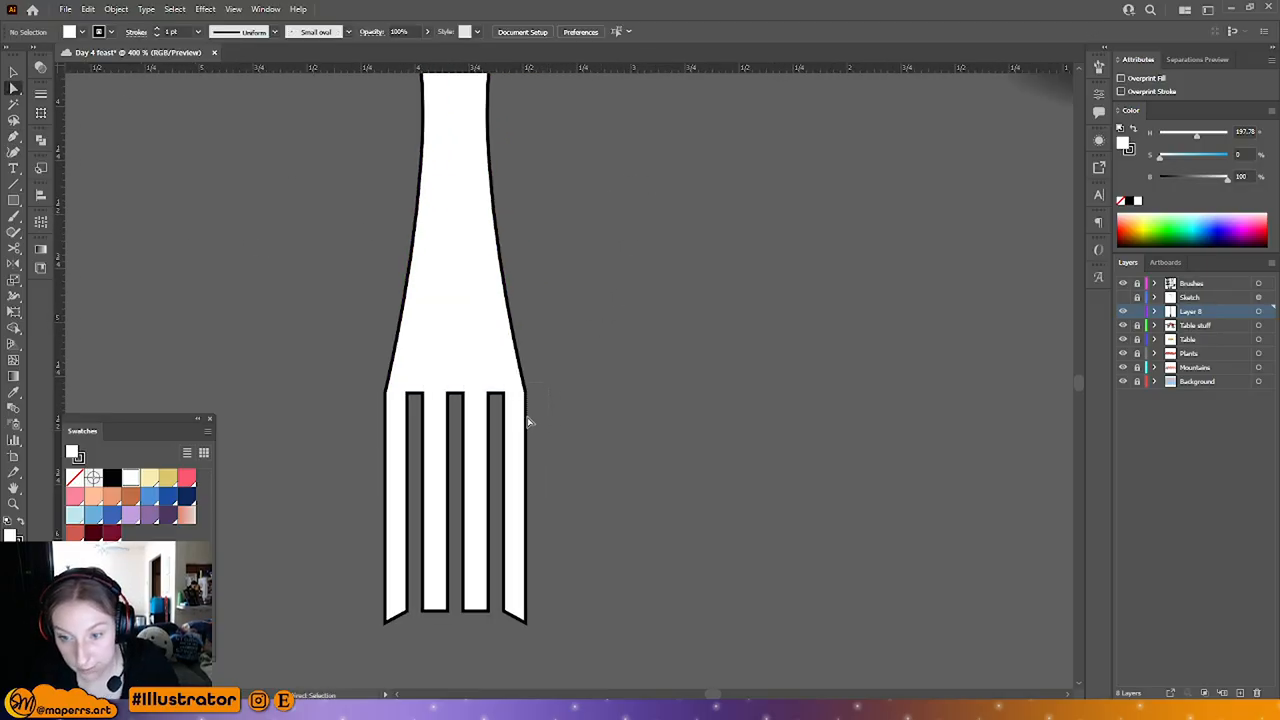
left_click_drag(528, 419, 516, 416)
left_click_drag(373, 384, 394, 409)
left_click_drag(545, 291, 551, 151)
left_click(545, 294)
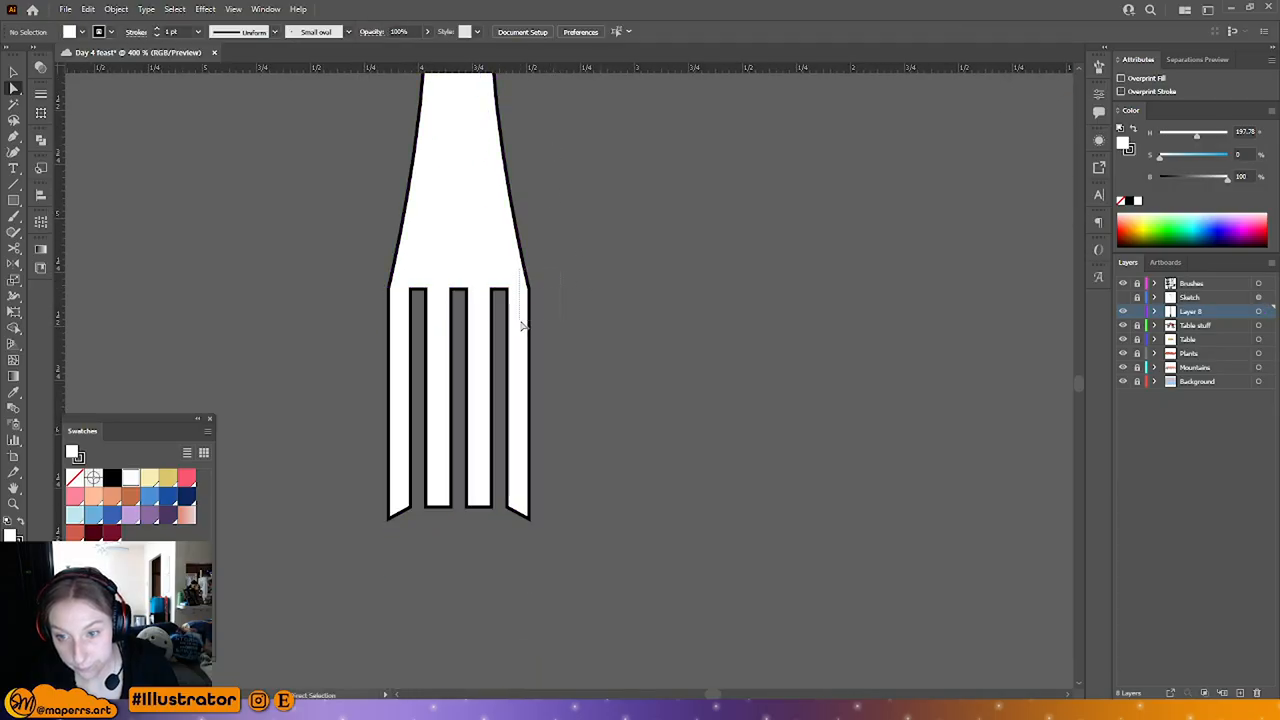
left_click_drag(521, 325, 518, 327)
left_click_drag(373, 270, 398, 312)
key("Up")
key("Up")
key("Up")
key("Up")
key("Up")
key("Up")
key("Up")
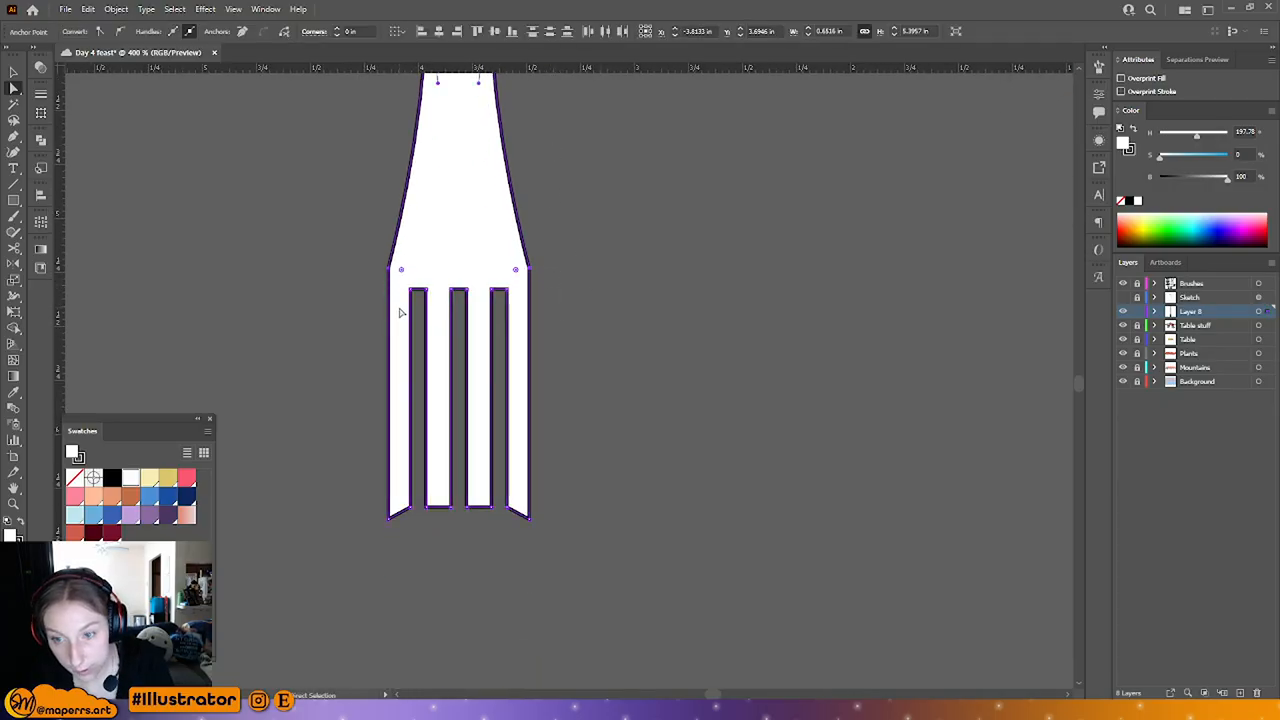
key("Up")
key("Up")
key("Up")
key("Up")
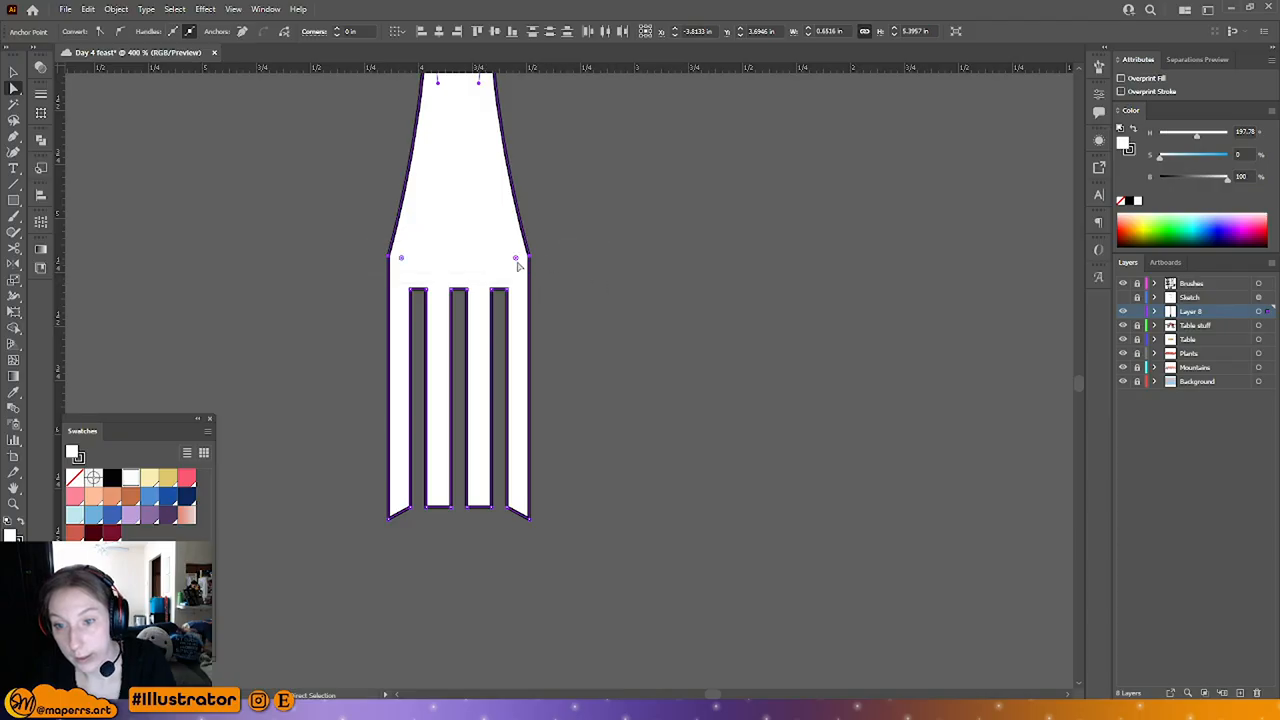
left_click_drag(516, 262, 362, 572)
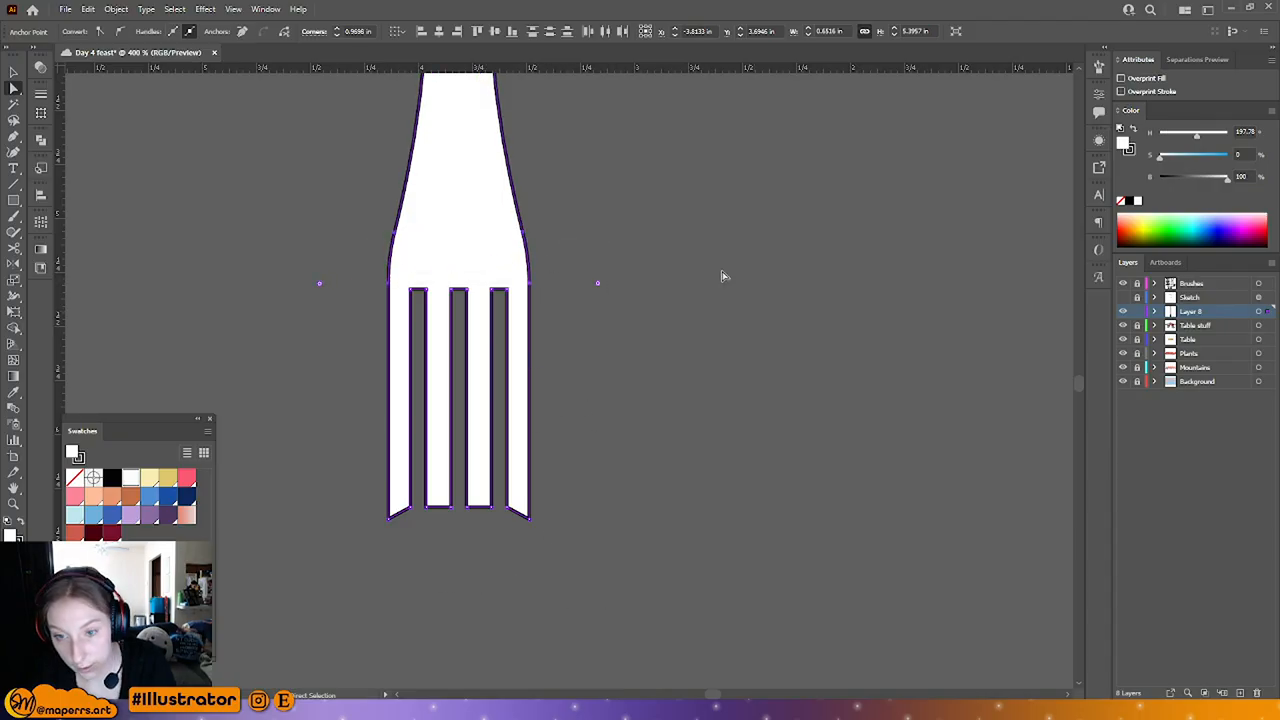
left_click(572, 280)
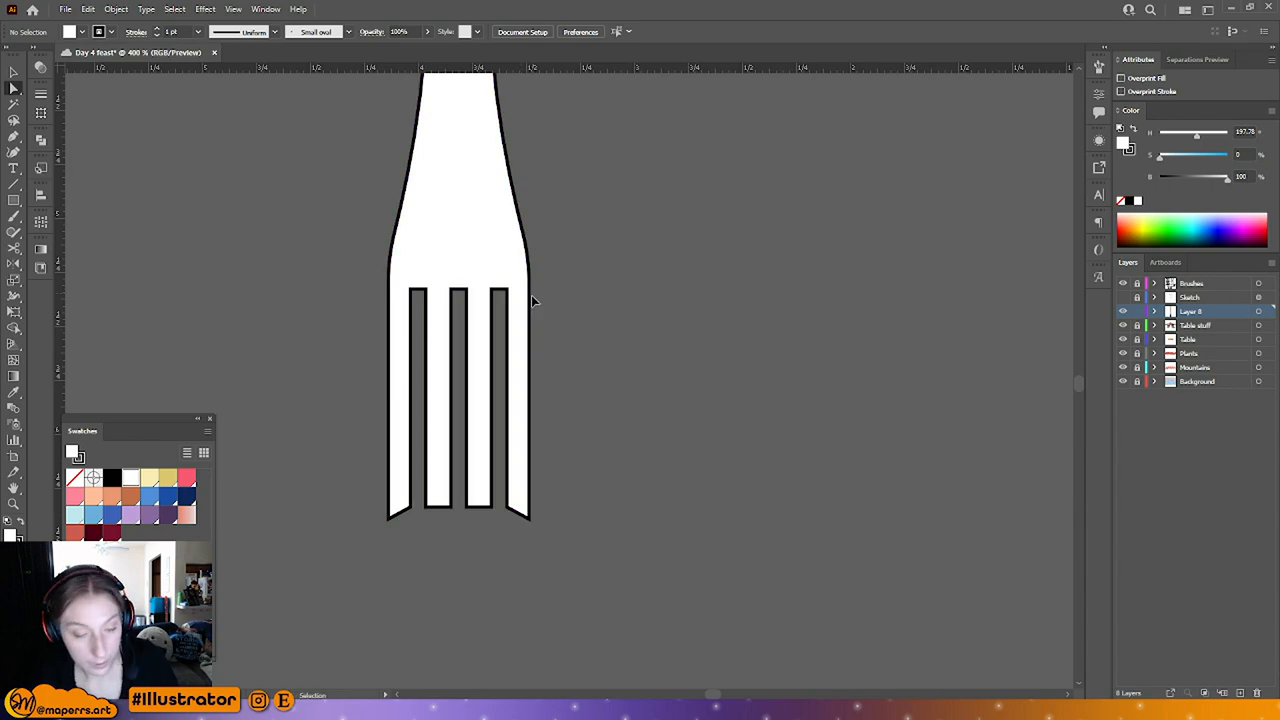
Step: Round the upper inner corners of the three gaps between the fork's tines
key("ctrl+y")
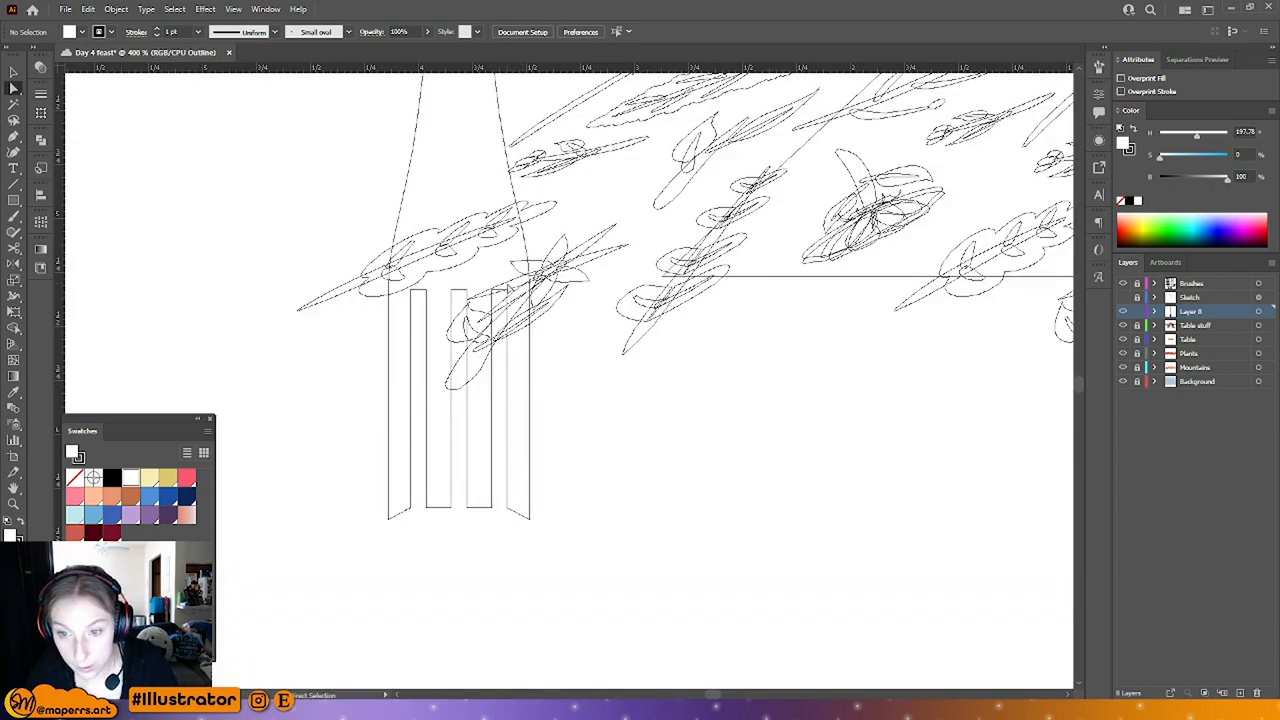
left_click(416, 300)
key("ctrl+y")
left_click_drag(420, 302, 443, 466)
left_click(577, 386)
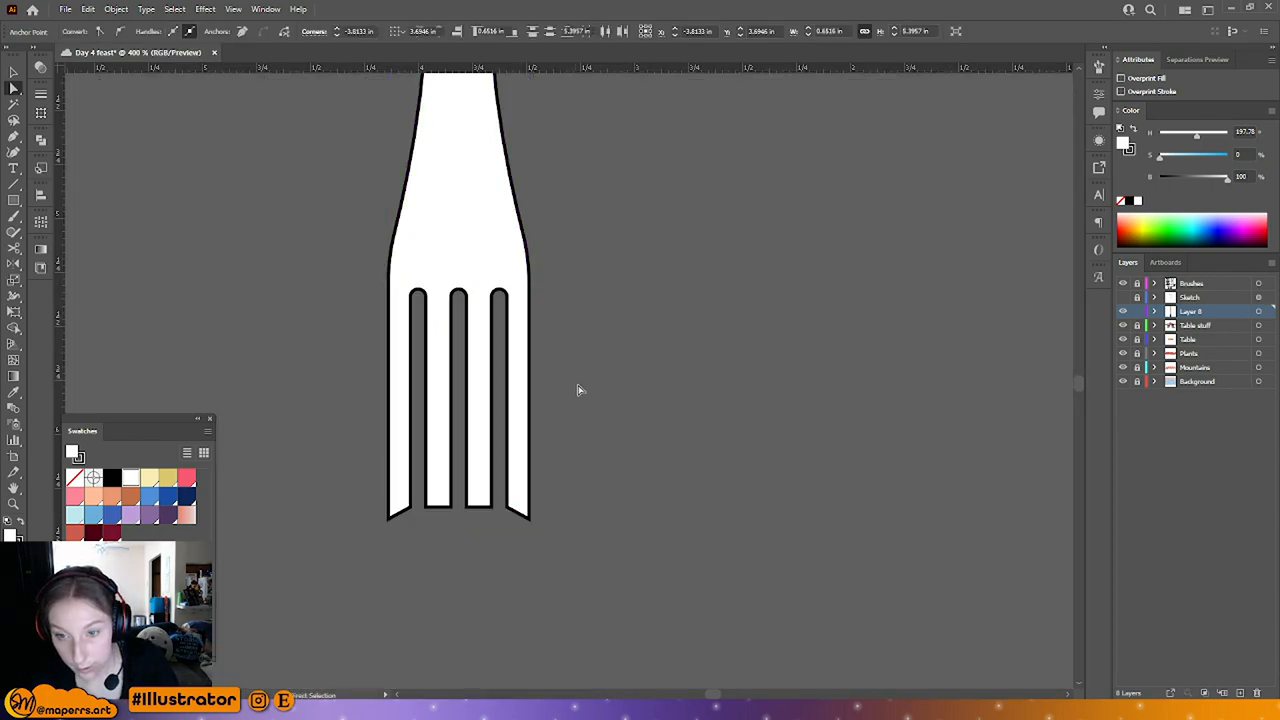
Step: Adjust the curves at the neck anchor points on both sides inward so the lower part of the handle tapers more
key("ctrl+minus")
key("ctrl+minus")
key("ctrl+minus")
left_click_drag(566, 216, 530, 357)
left_click(508, 340)
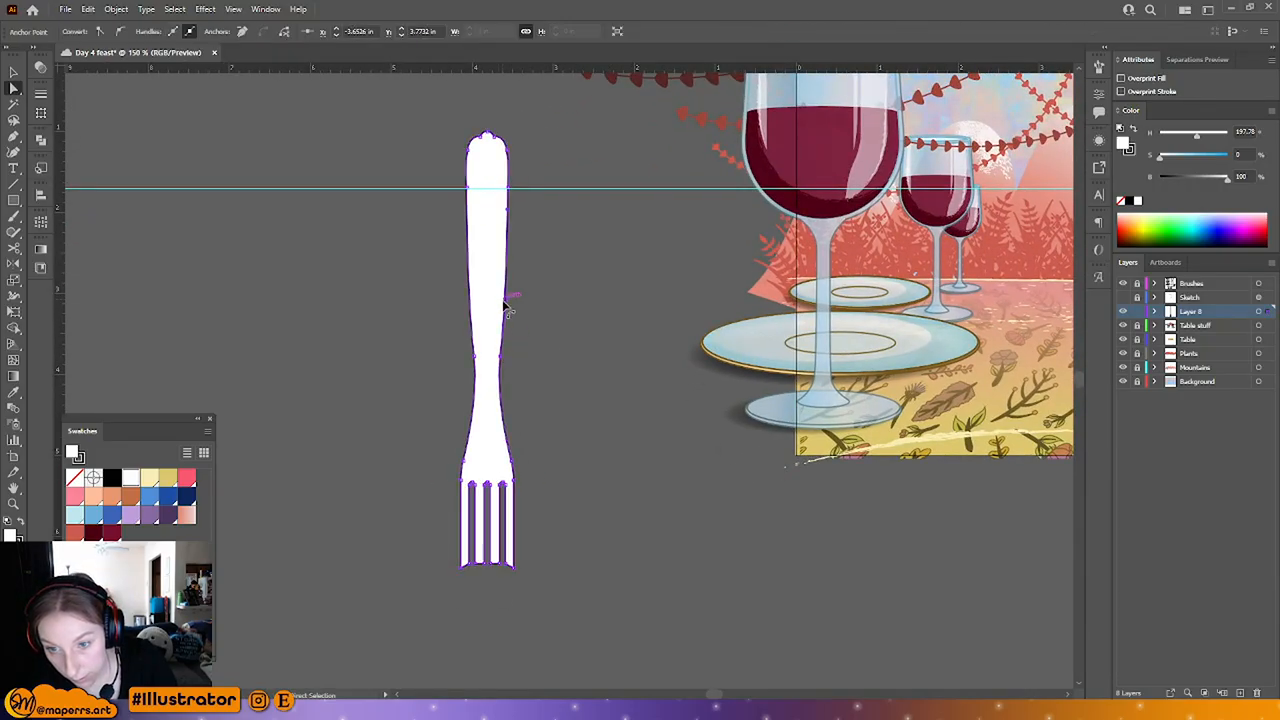
left_click_drag(507, 299, 501, 298)
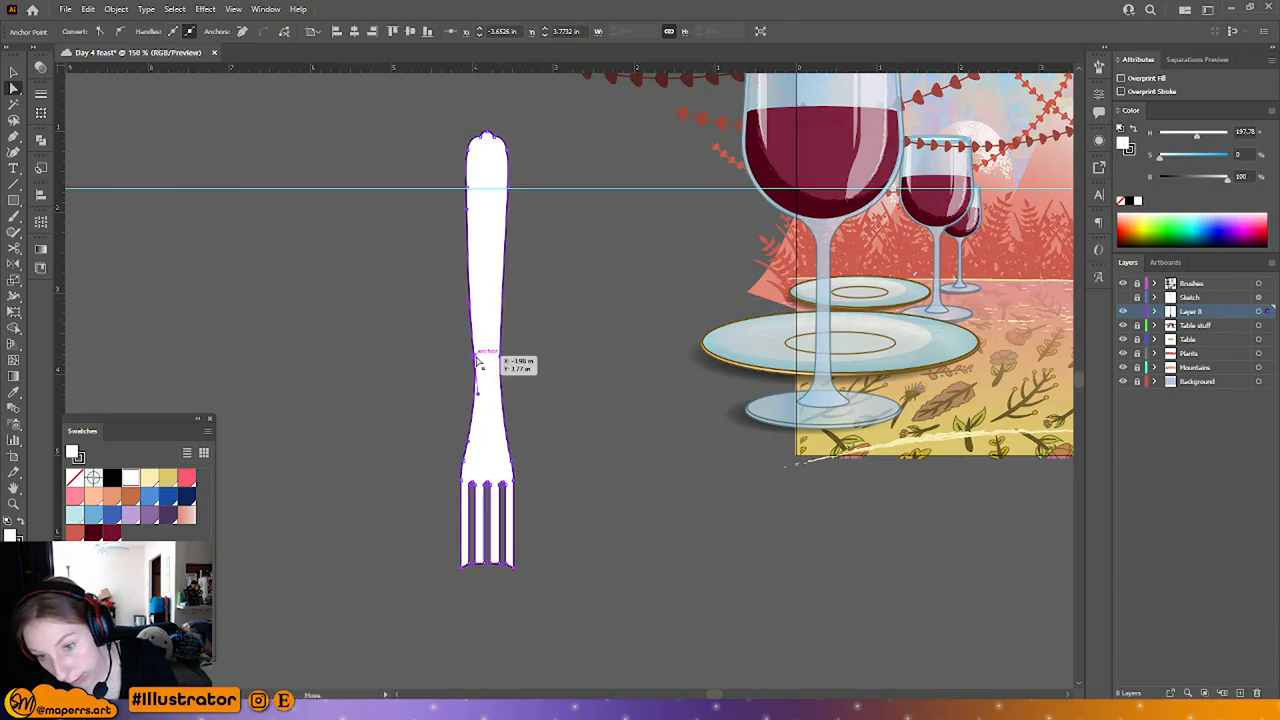
left_click(472, 301)
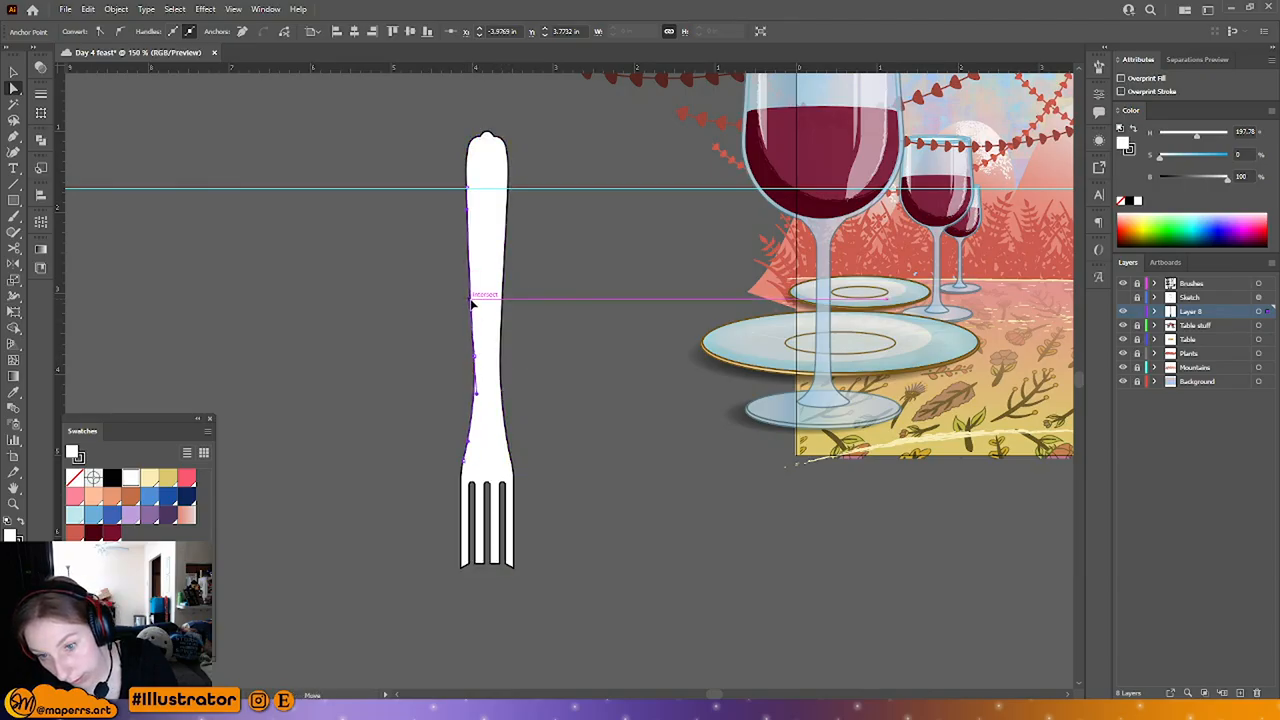
left_click_drag(471, 301, 470, 300)
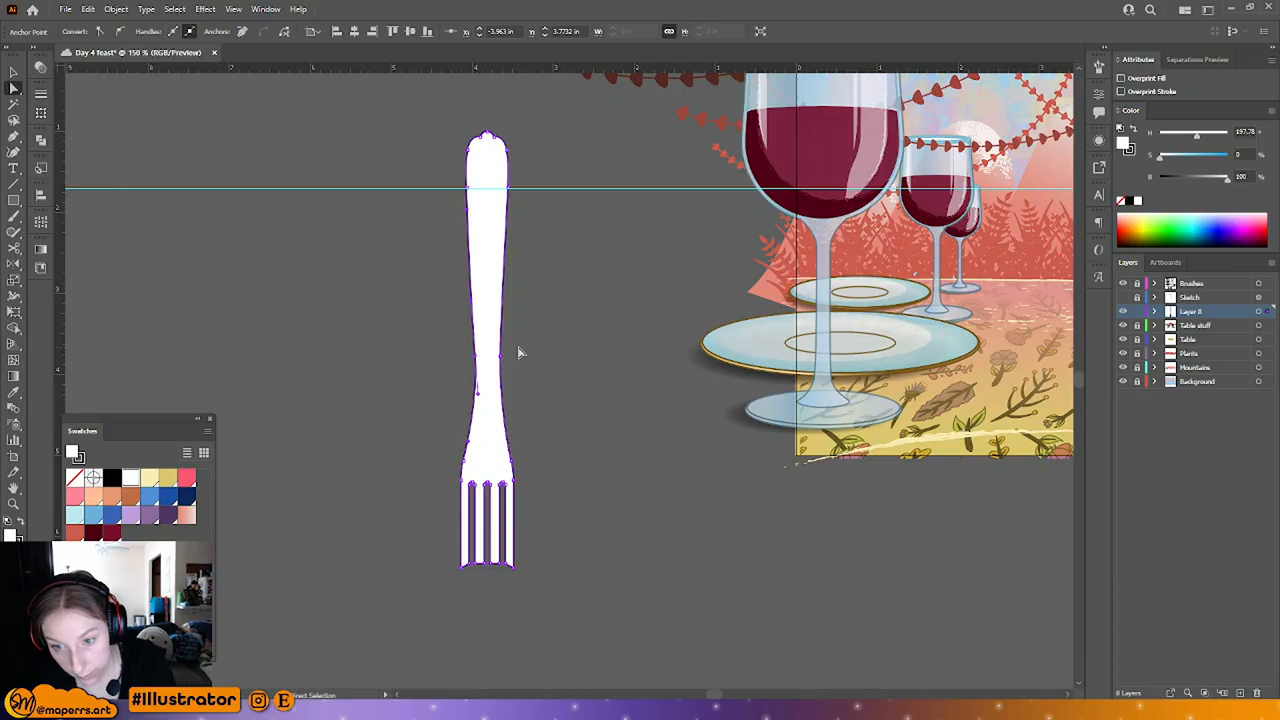
left_click(559, 358)
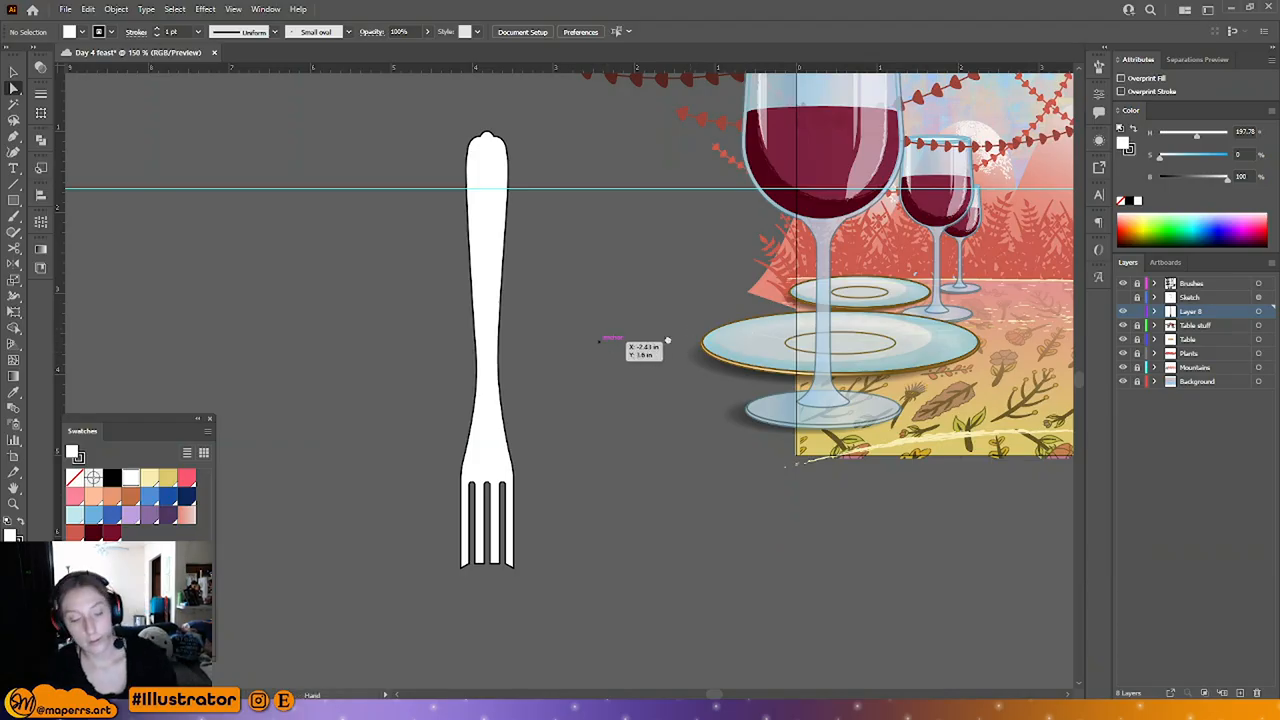
Step: Examine the fork's overall shape and proportions next to the table illustration
left_click_drag(682, 336, 576, 389)
key("ctrl+minus")
left_click_drag(844, 499, 658, 468)
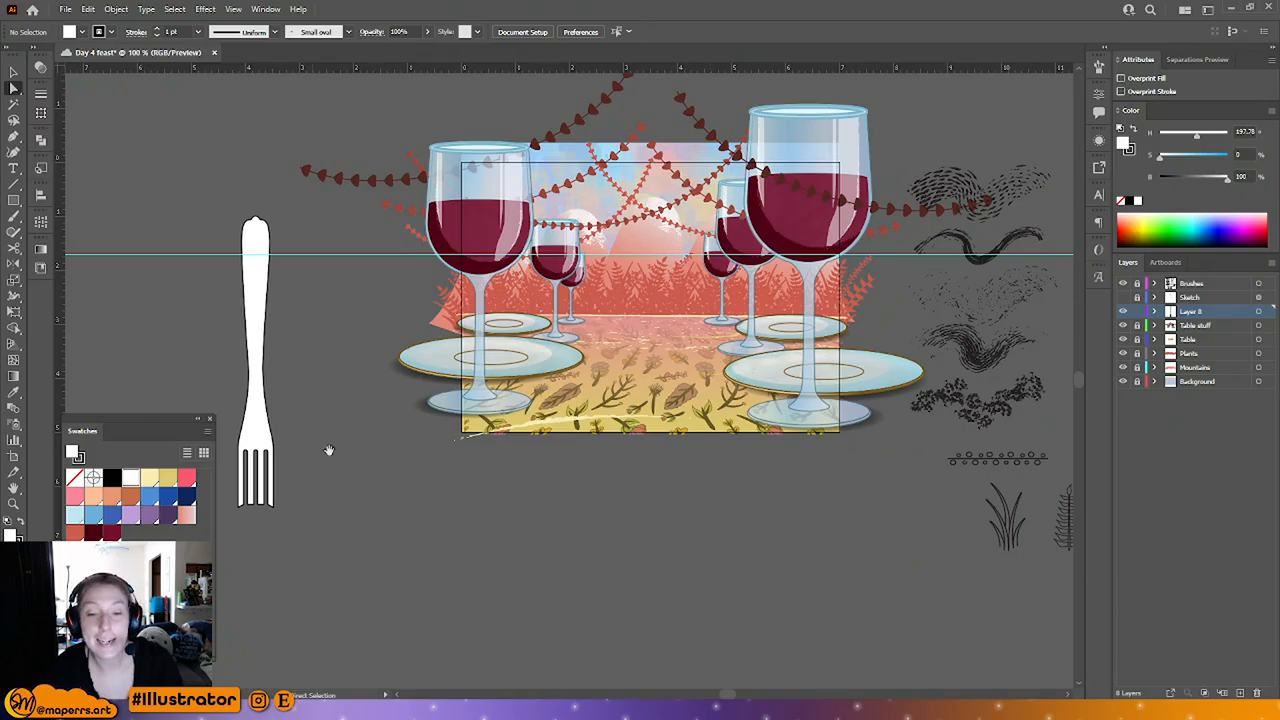
scroll(417, 420, "up", 5)
left_click_drag(449, 362, 507, 319)
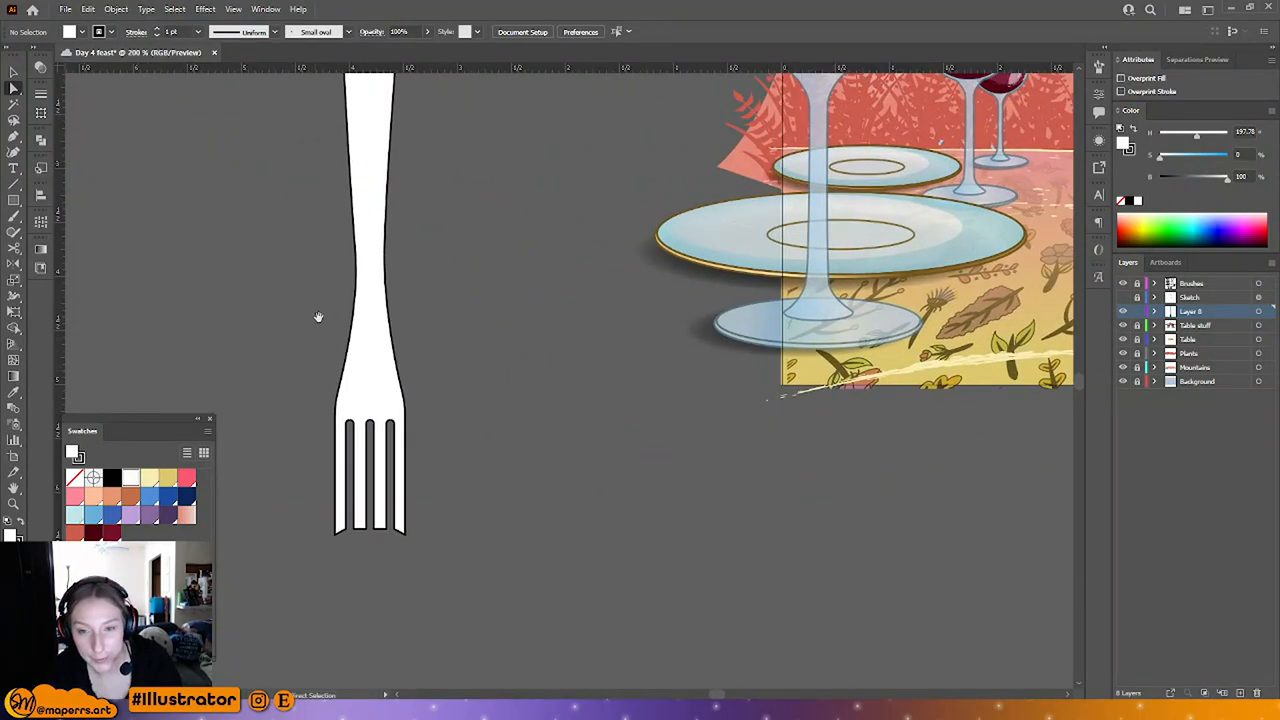
scroll(310, 330, "up", 3)
left_click_drag(297, 343, 445, 420)
scroll(450, 390, "up", 1)
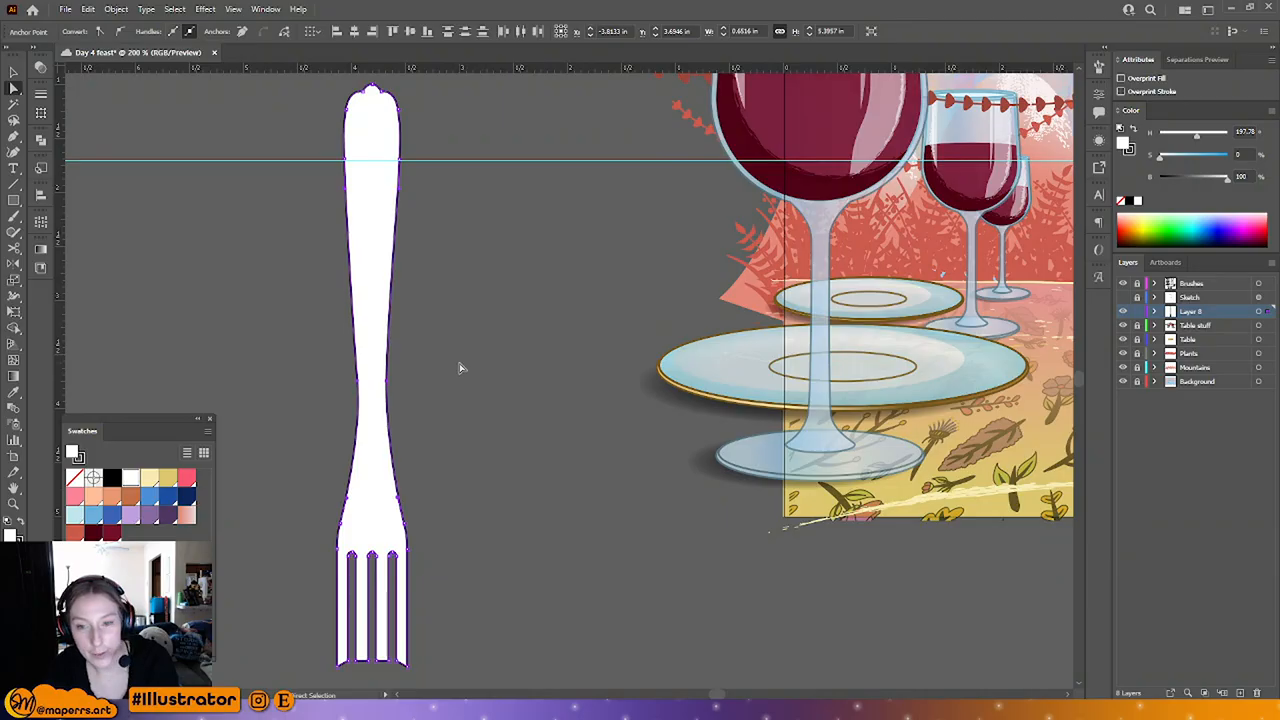
left_click(498, 322)
scroll(473, 415, "down", 2)
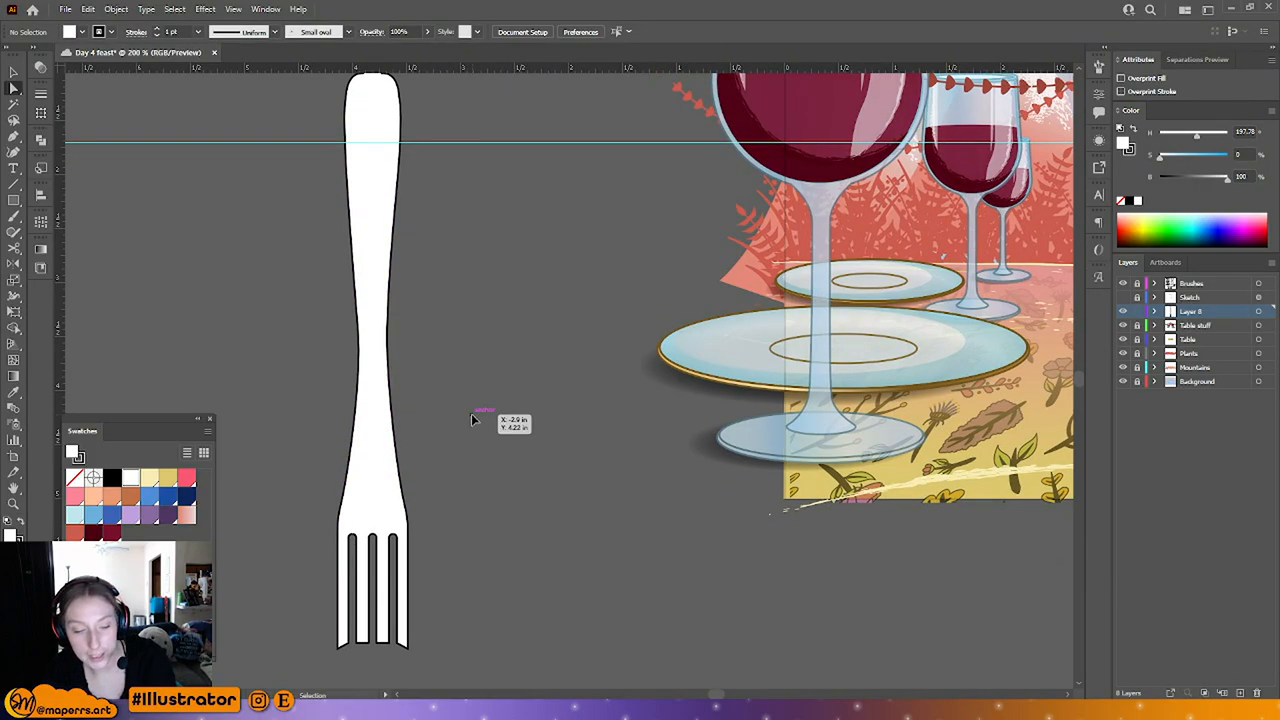
left_click_drag(487, 410, 483, 390)
key("ctrl+a")
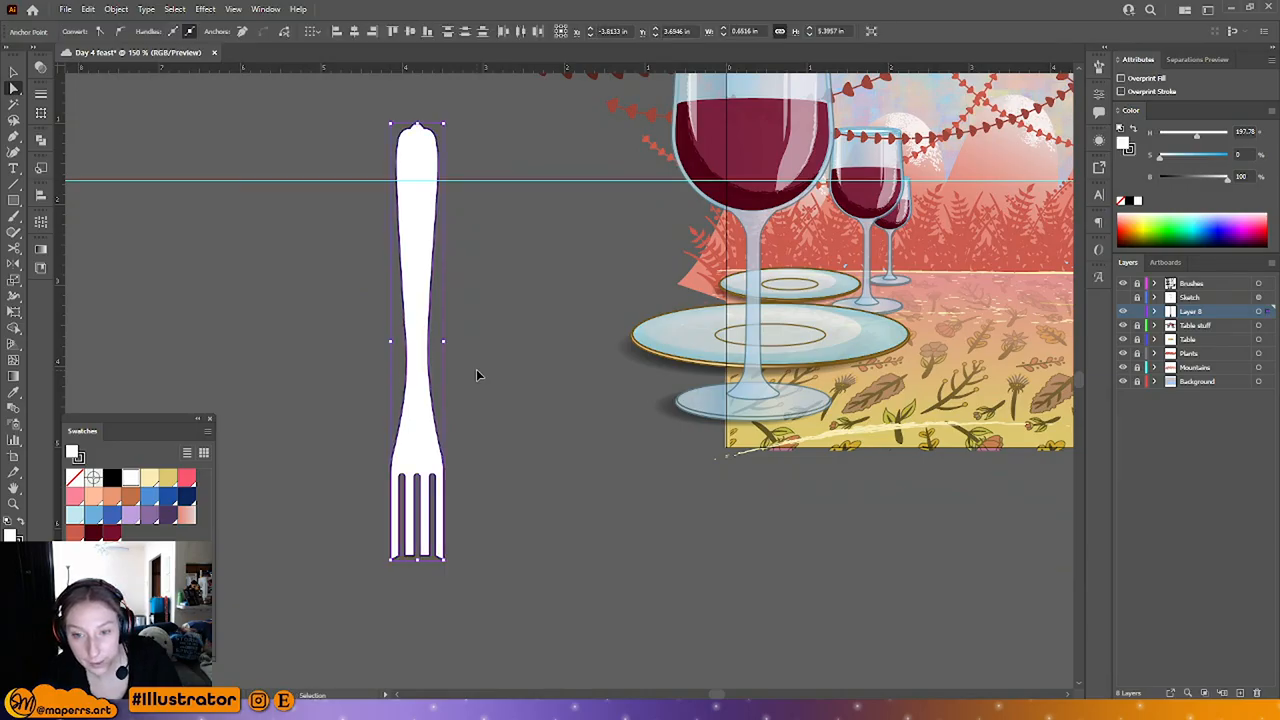
left_click(477, 372)
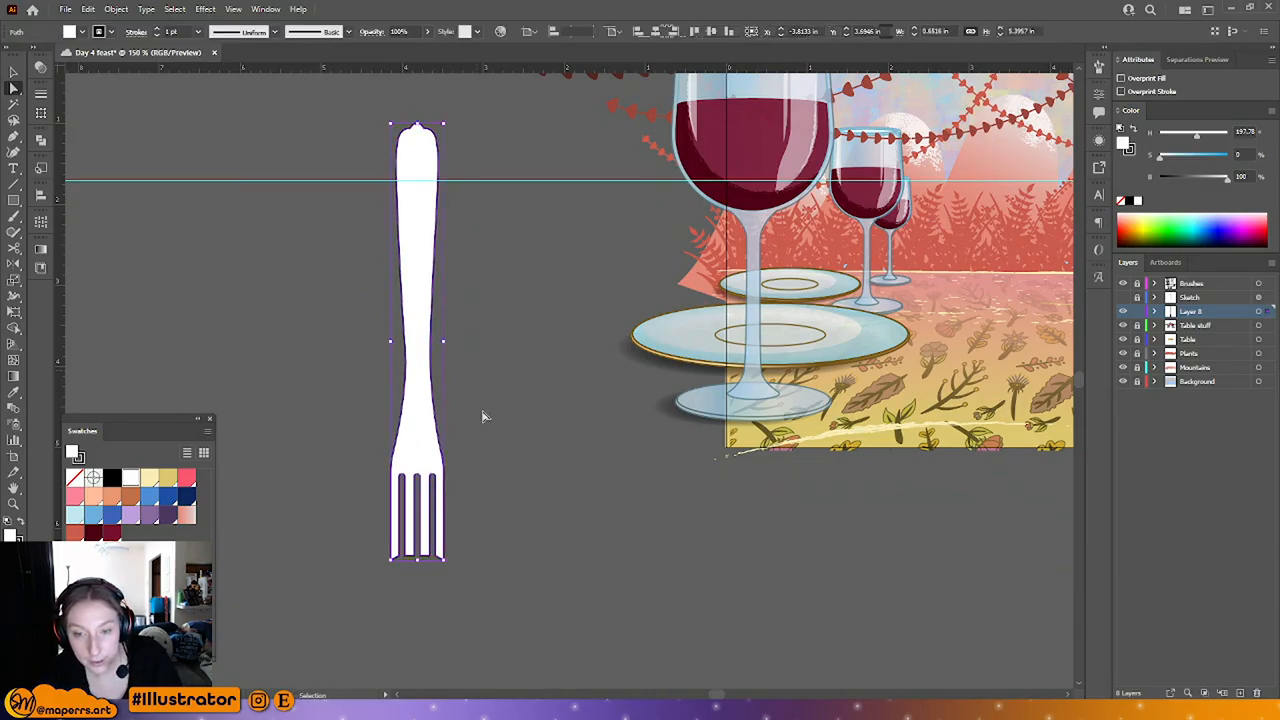
Step: Place a horizontal guide across the lower neck of the fork, just above where the head widens
key("ctrl+equal")
key("ctrl+equal")
left_click_drag(428, 551, 582, 350)
left_click(402, 275)
left_click_drag(422, 250, 387, 331)
left_click(479, 284)
left_click_drag(472, 308, 471, 311)
left_click(396, 322)
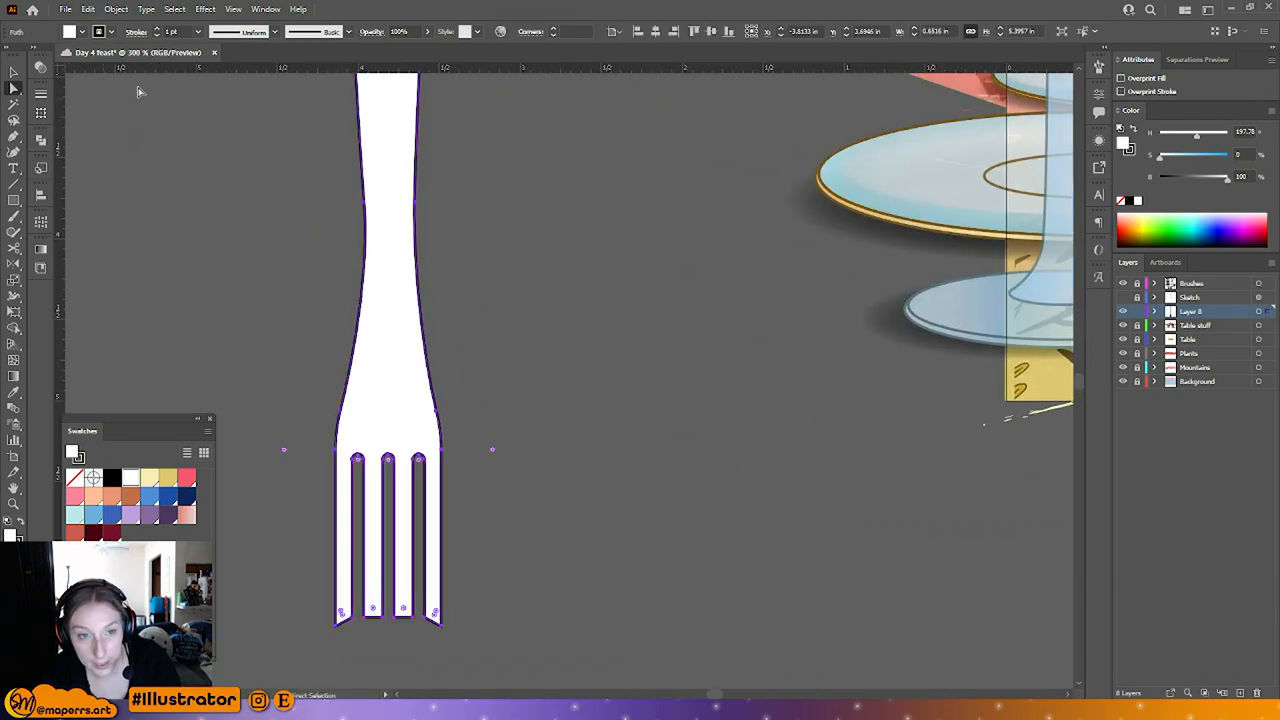
left_click_drag(289, 68, 328, 360)
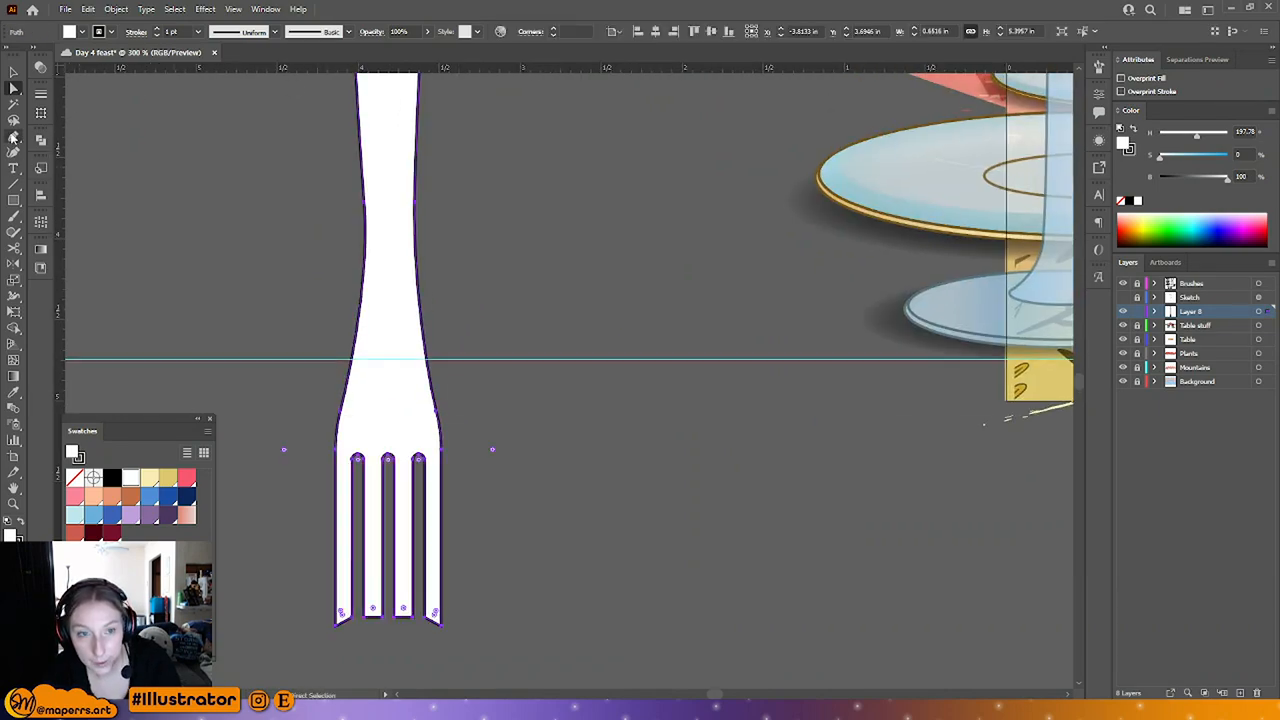
key("ctrl+z")
left_click_drag(384, 69, 400, 326)
Step: Add an anchor point on each side of the fork's neck where the outline crosses the guide
left_click(16, 134)
left_click(362, 326)
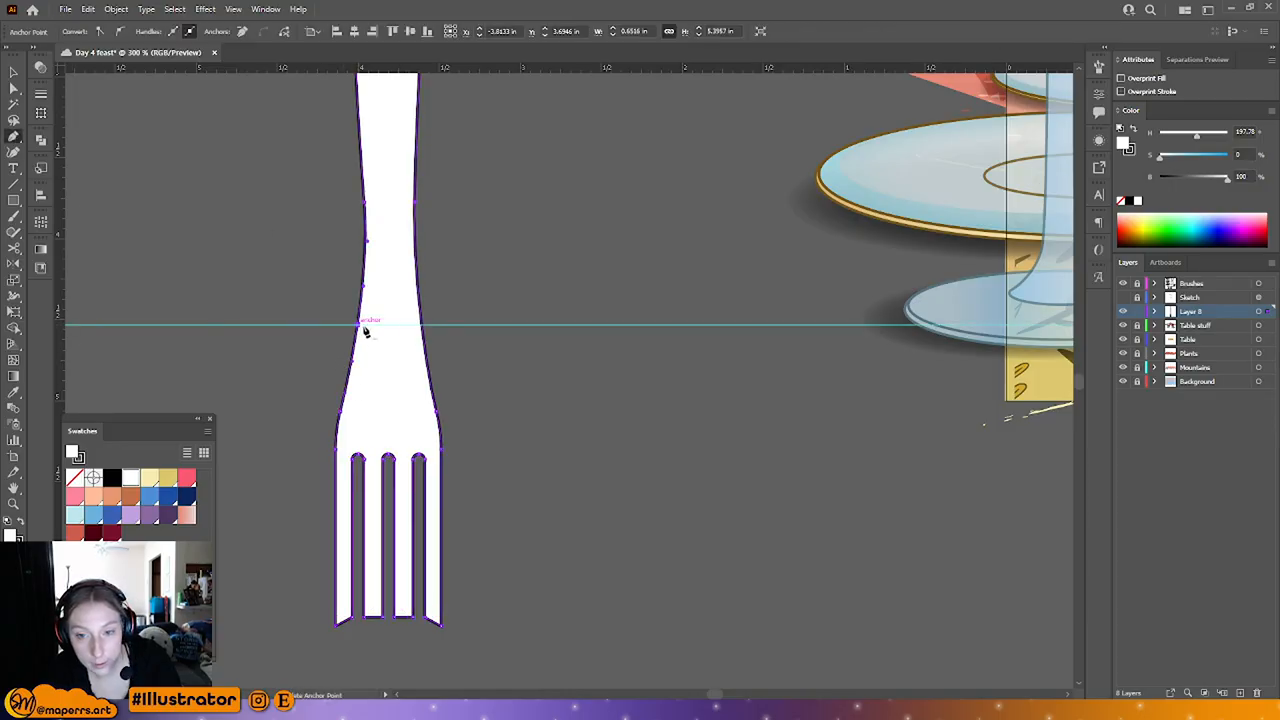
key("a")
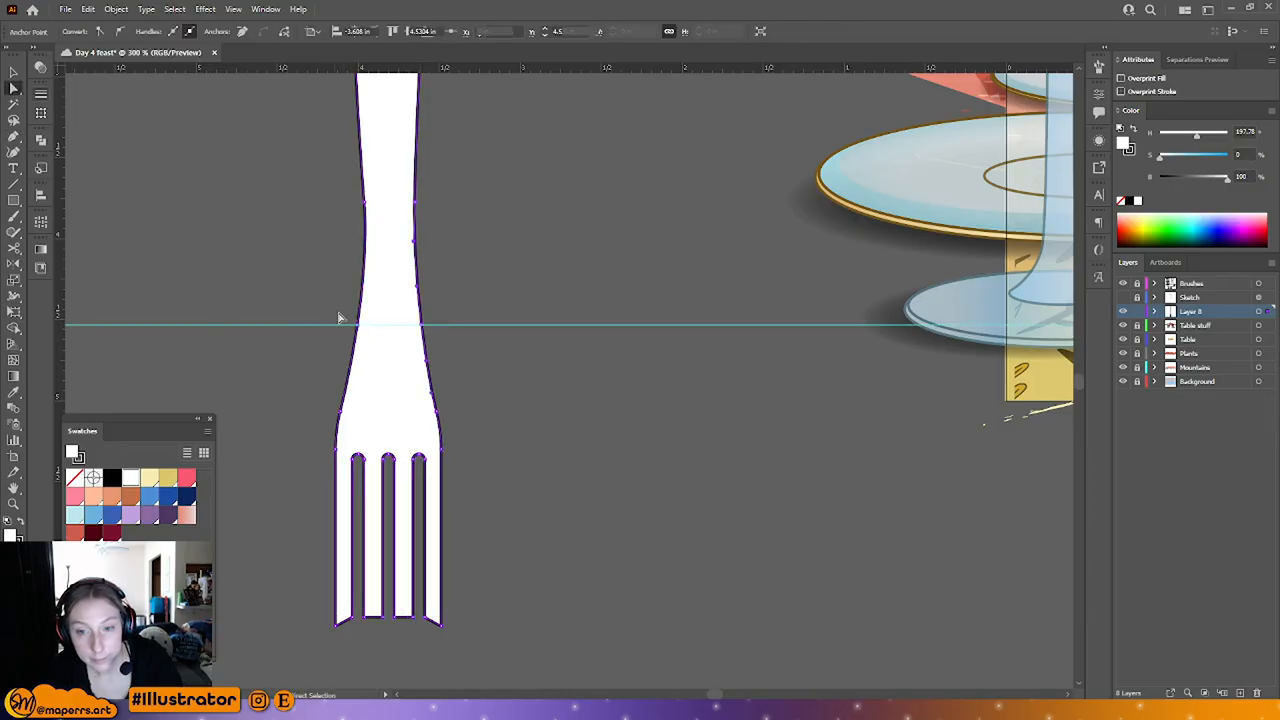
Step: Nudge the two anchor points on the guide inward by equal amounts to make the lower neck narrower
left_click_drag(339, 315, 387, 356)
key("Right")
key("Right")
key("Right")
key("Right")
left_click_drag(445, 311, 410, 360)
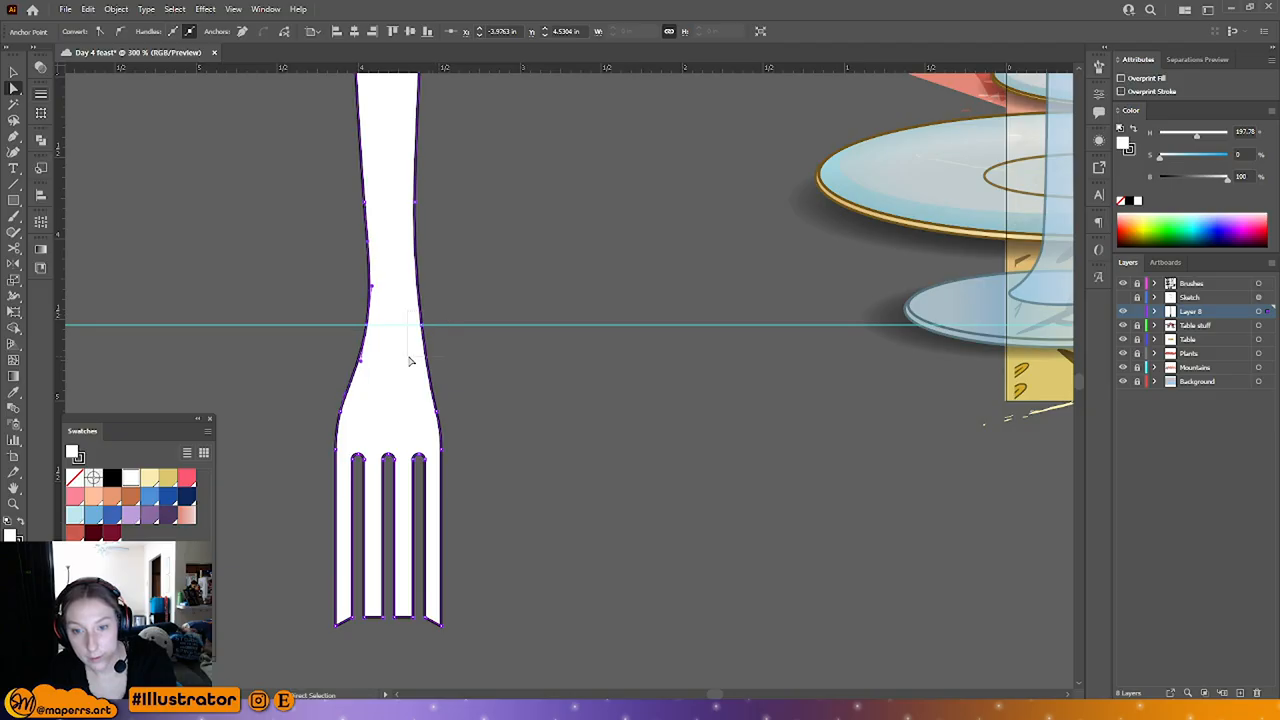
key("Left")
key("Left")
key("Left")
key("Left")
left_click(538, 265)
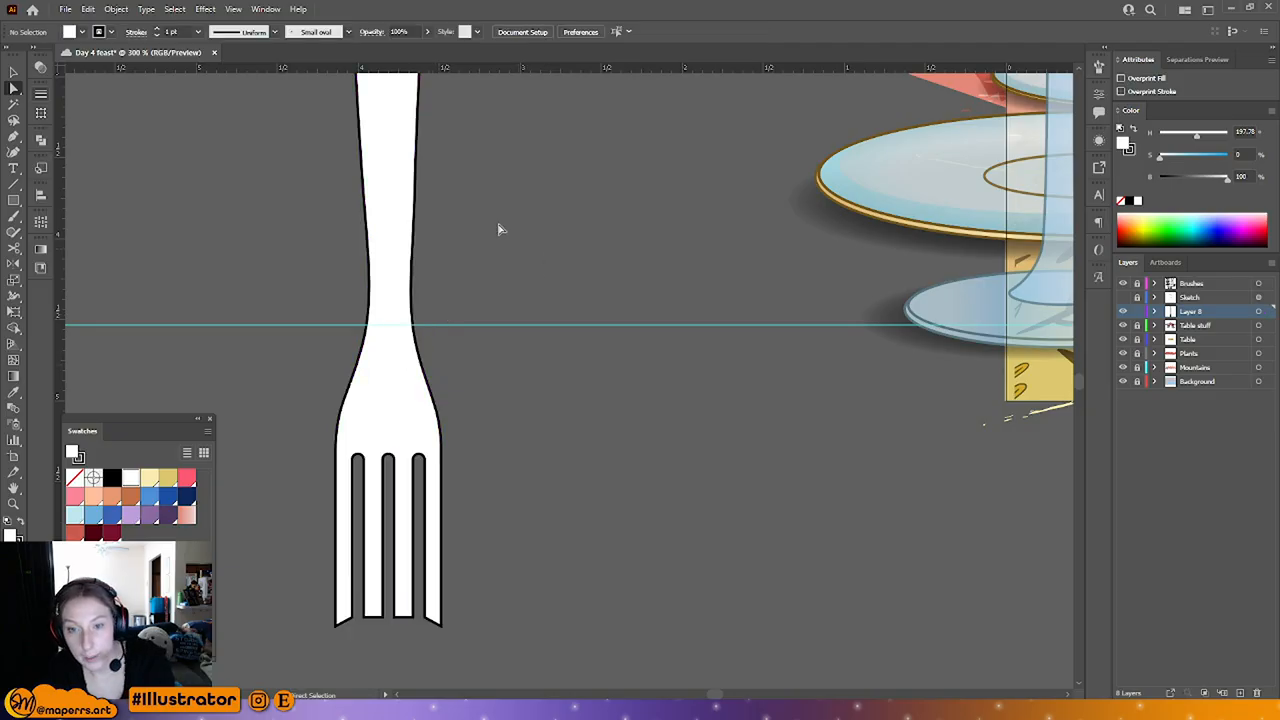
Step: Delete the two older neck anchor points on the handle's edges above the lower guide
left_click_drag(507, 183, 497, 340)
left_click_drag(432, 307, 338, 372)
left_click_drag(460, 353, 485, 455)
key("ctrl+minus")
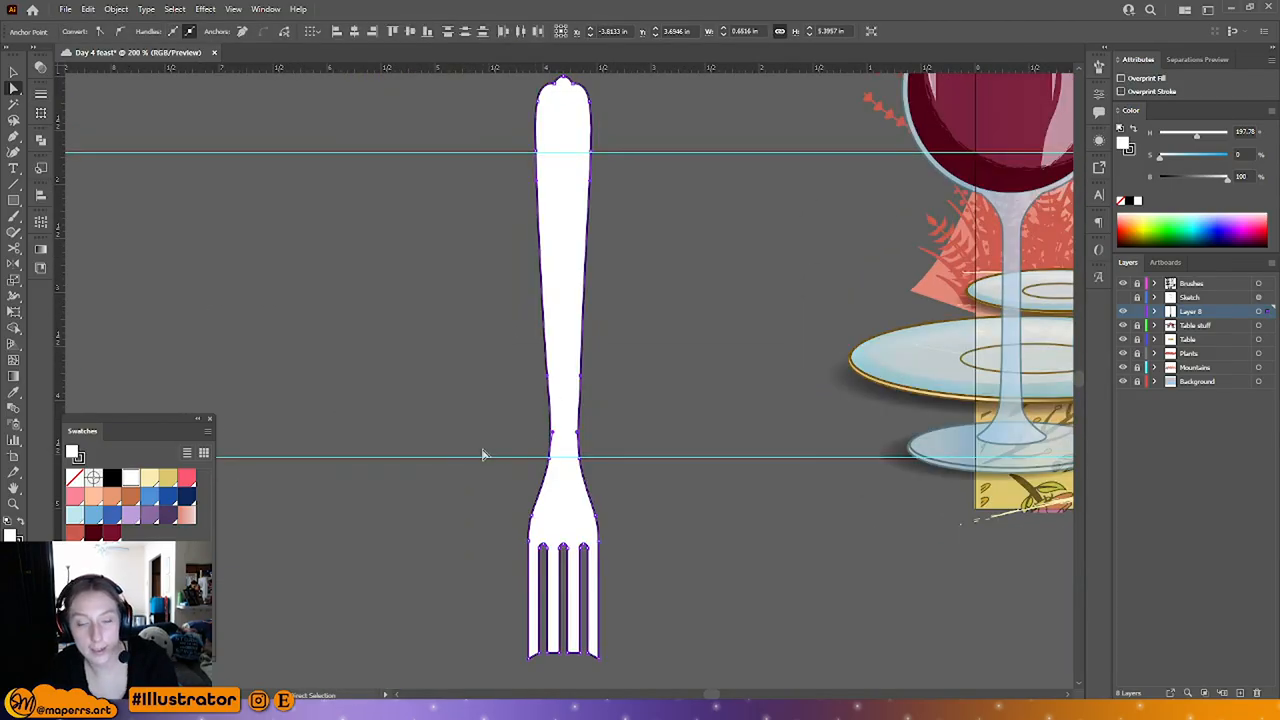
left_click_drag(590, 374, 384, 380)
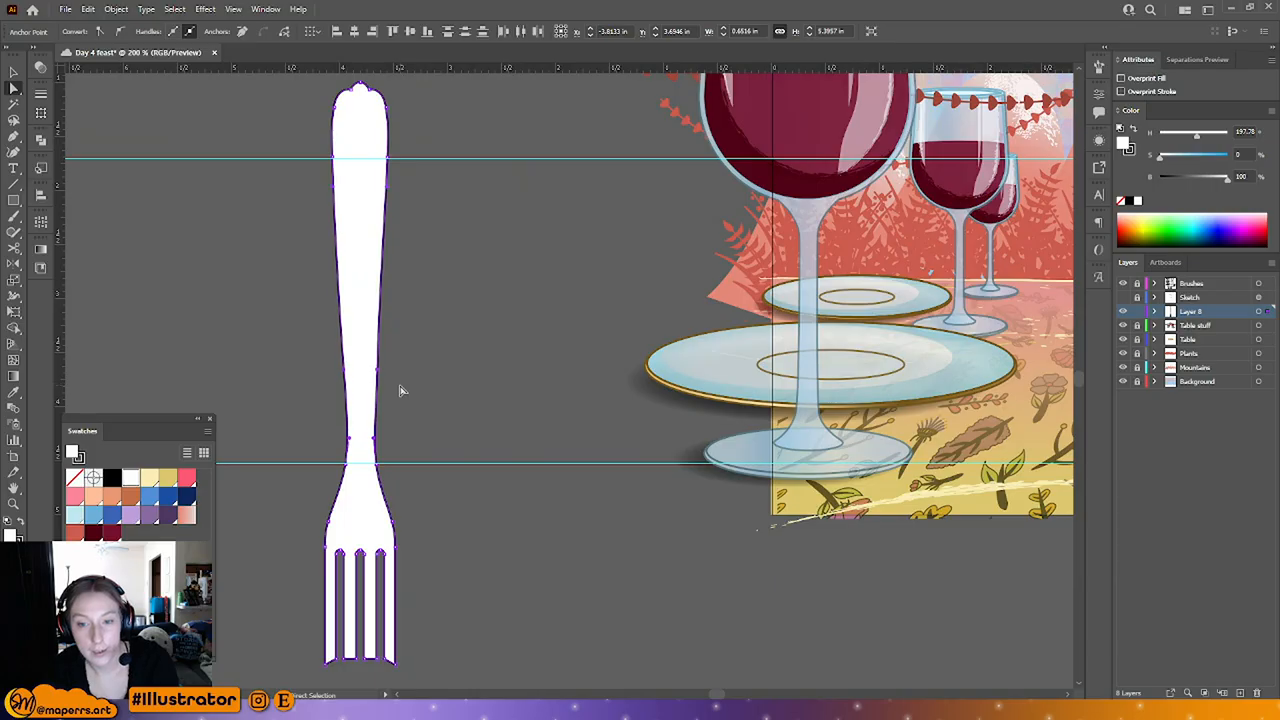
key("plus")
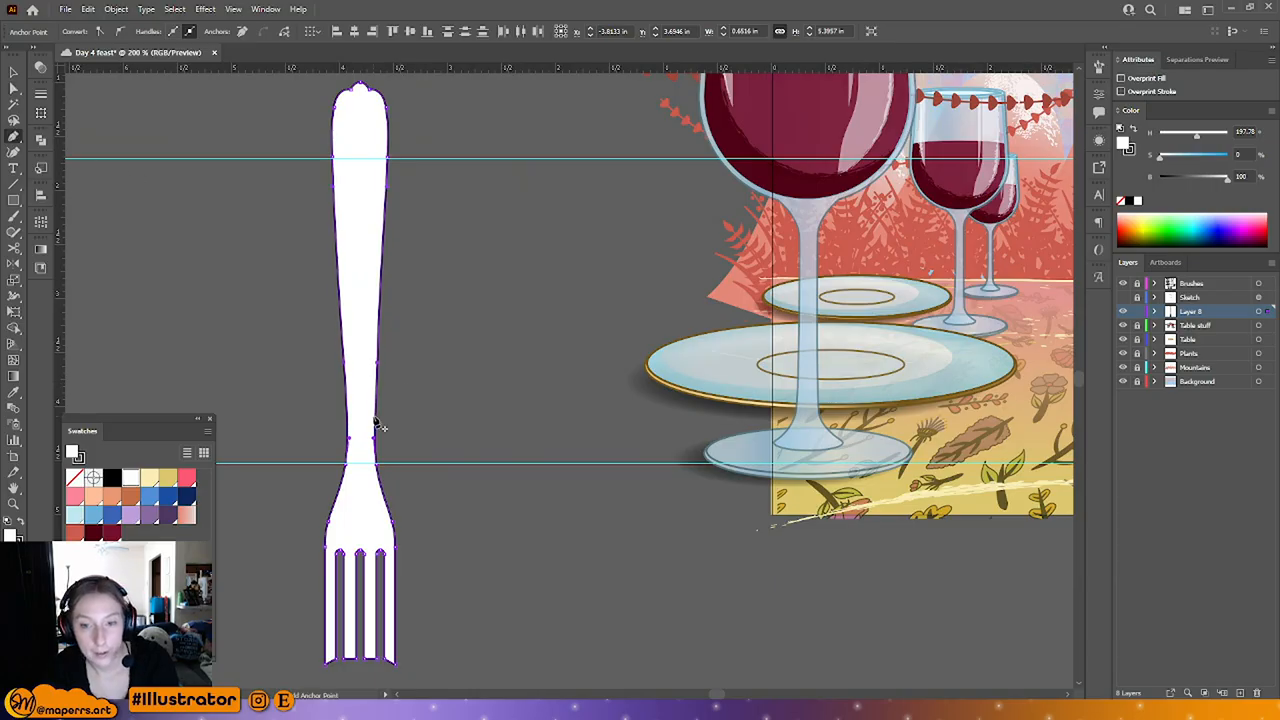
left_click(346, 363)
left_click(377, 363)
key("a")
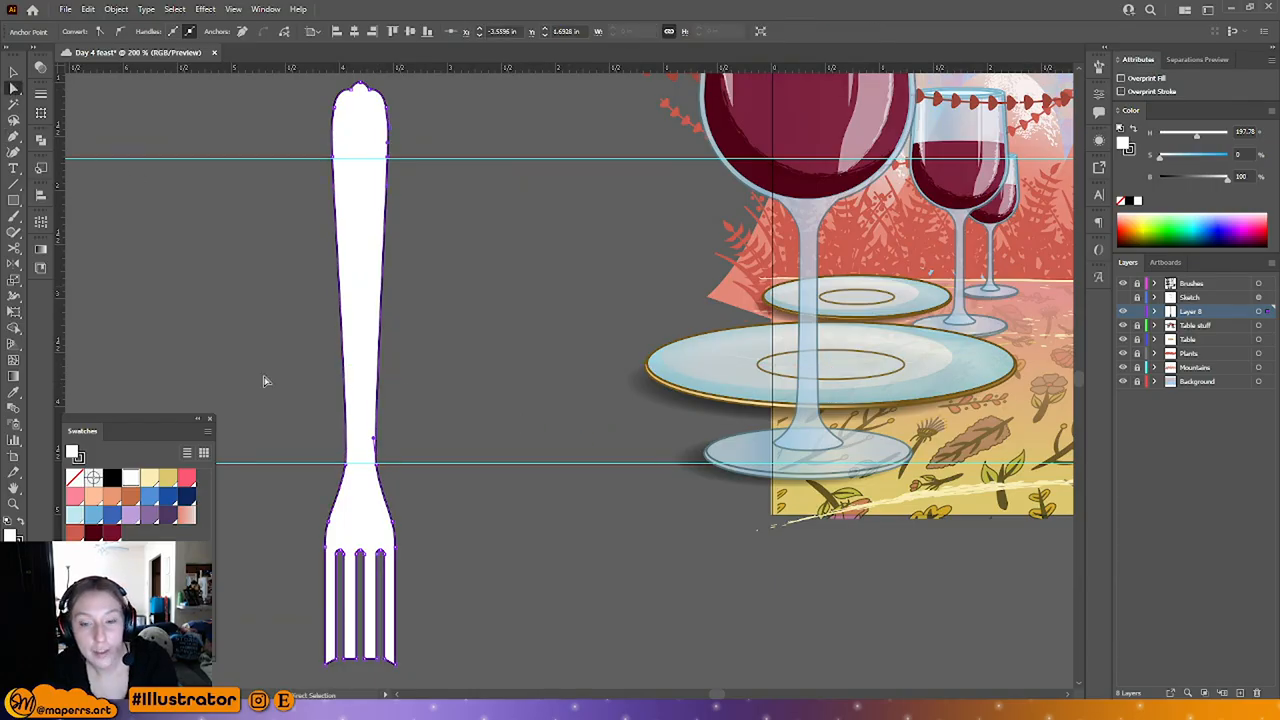
Step: Reshape the upper direction handles of both neck anchor points so the handle curves smoothly into the neck
left_click_drag(349, 438, 368, 418)
left_click(376, 464)
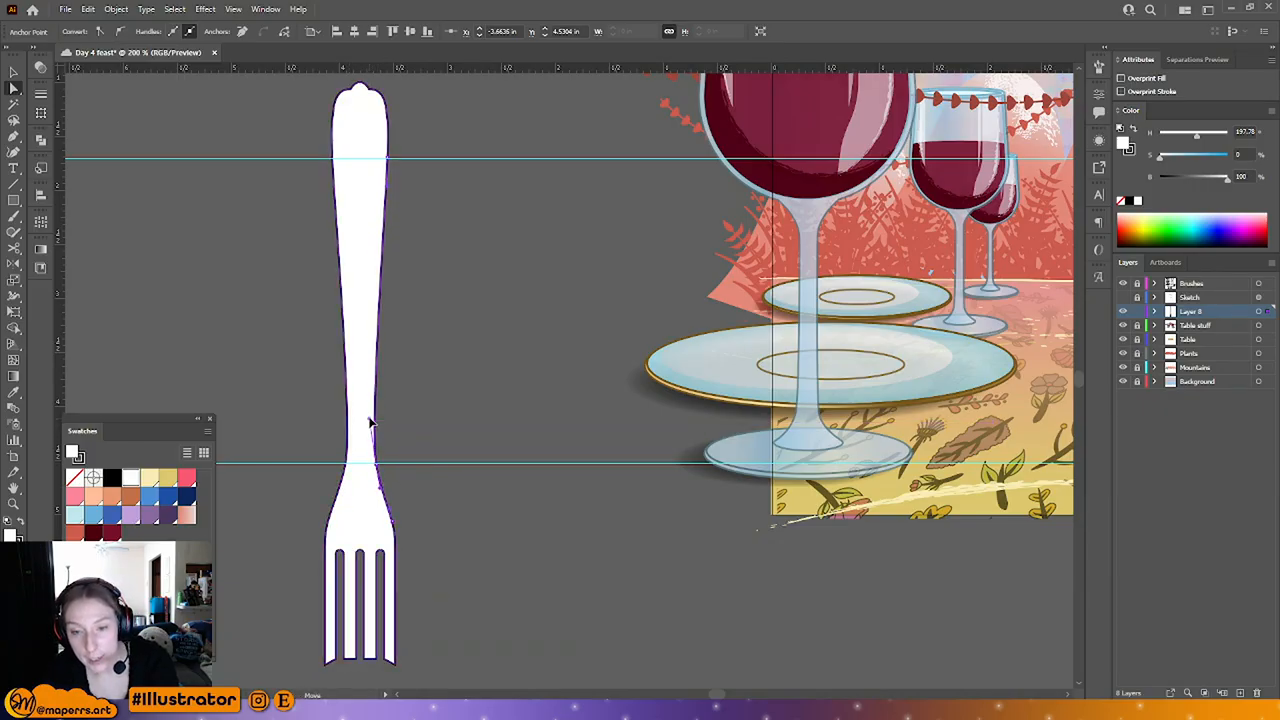
left_click(430, 401)
Step: Lengthen the four tines by moving all of their end anchor points downward together
left_click_drag(466, 484, 485, 311)
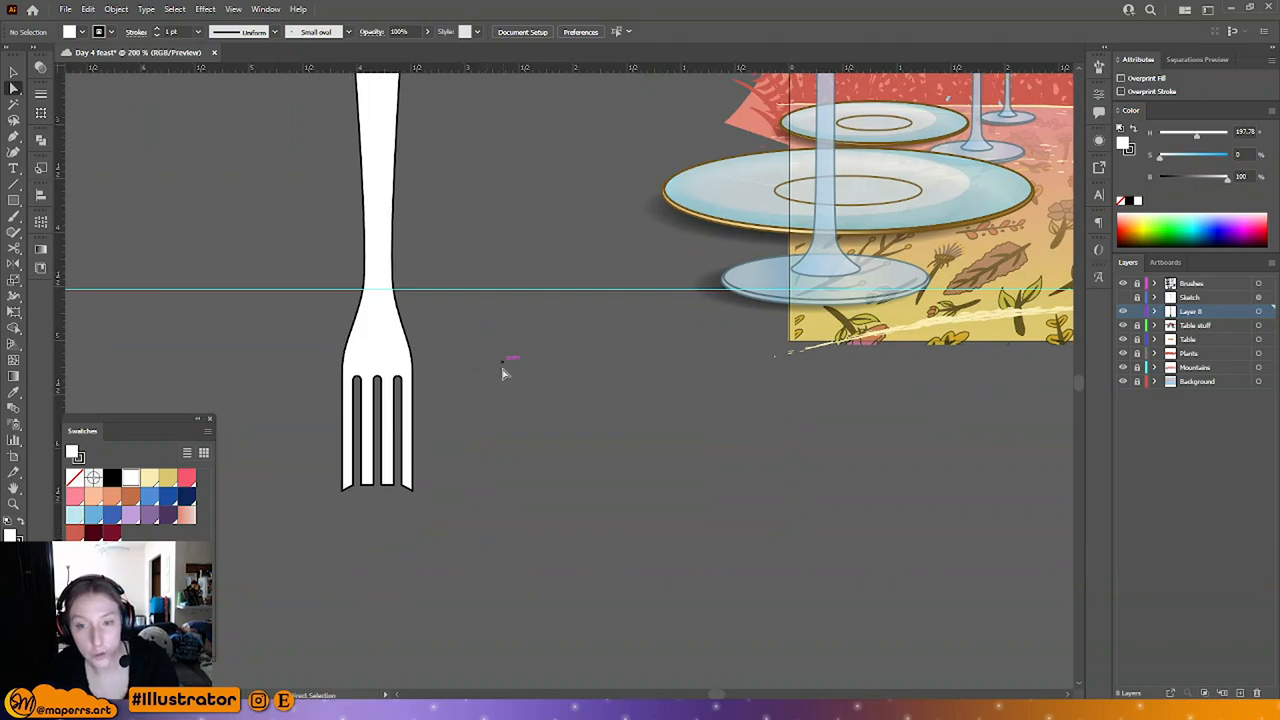
left_click_drag(491, 367, 512, 545)
mouse_move(502, 334)
left_mouse_down()
mouse_move(494, 411)
mouse_move(491, 272)
left_mouse_up()
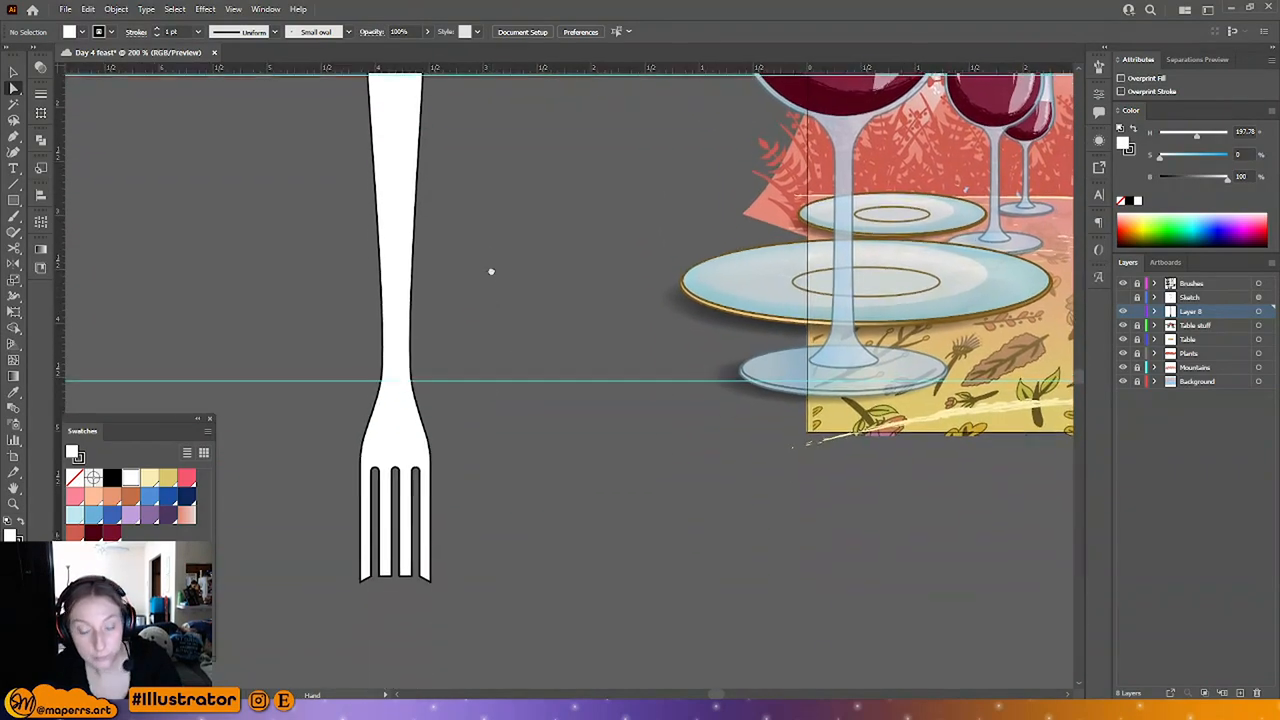
left_click_drag(510, 521, 508, 391)
left_click_drag(507, 413, 242, 532)
key("Down")
key("Down")
key("Down")
key("Down")
key("Down")
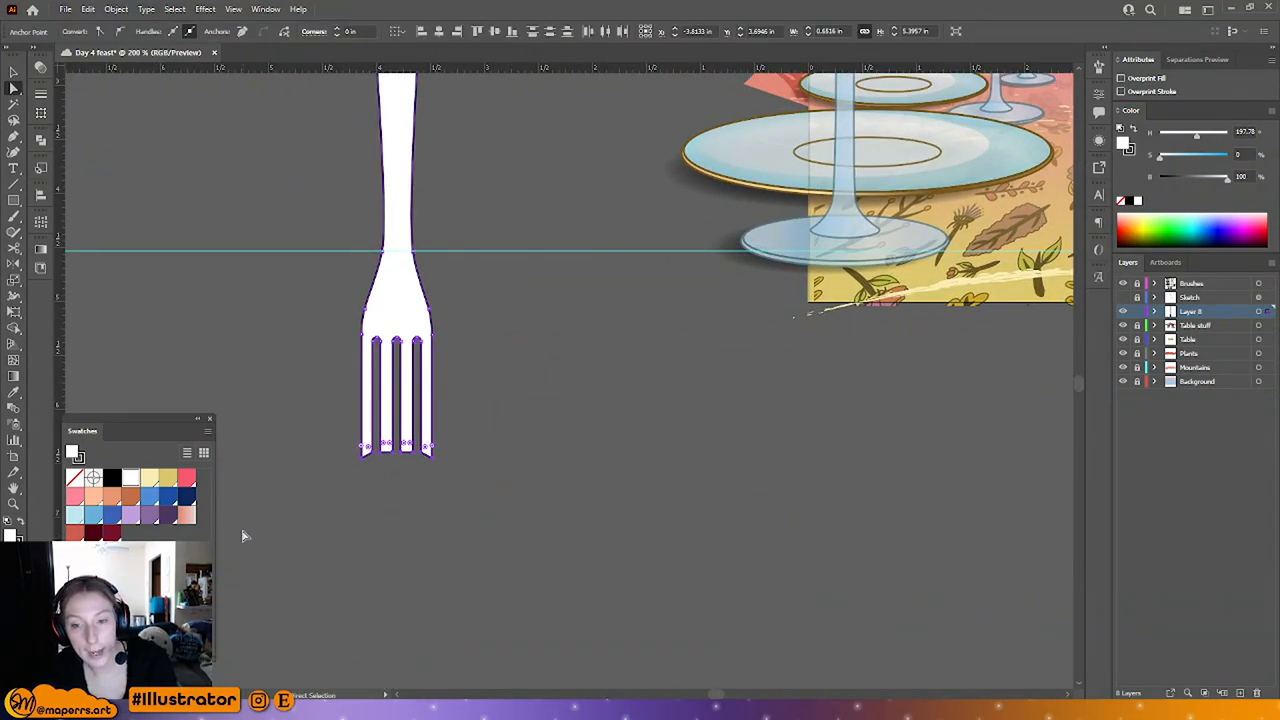
key("Down")
key("Down")
key("Down")
left_click(527, 416)
left_click_drag(514, 306, 514, 370)
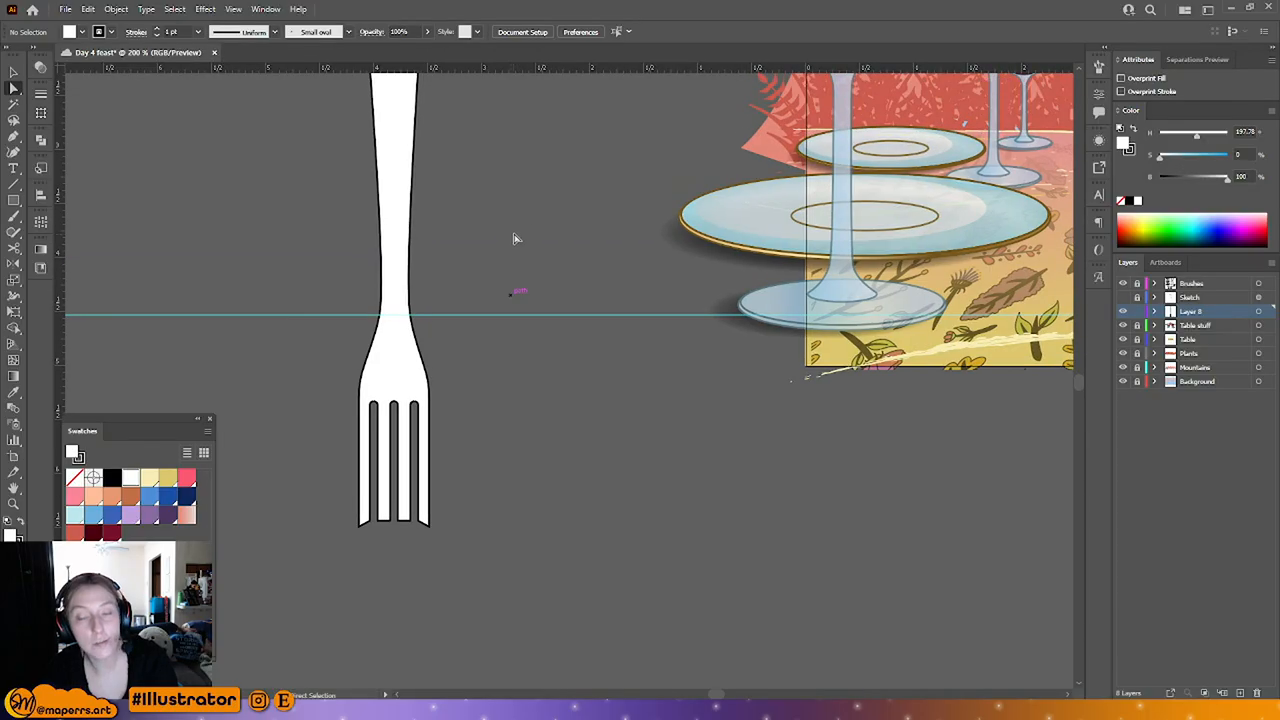
Step: Save the feast illustration with the refined fork
left_click_drag(521, 256, 520, 417)
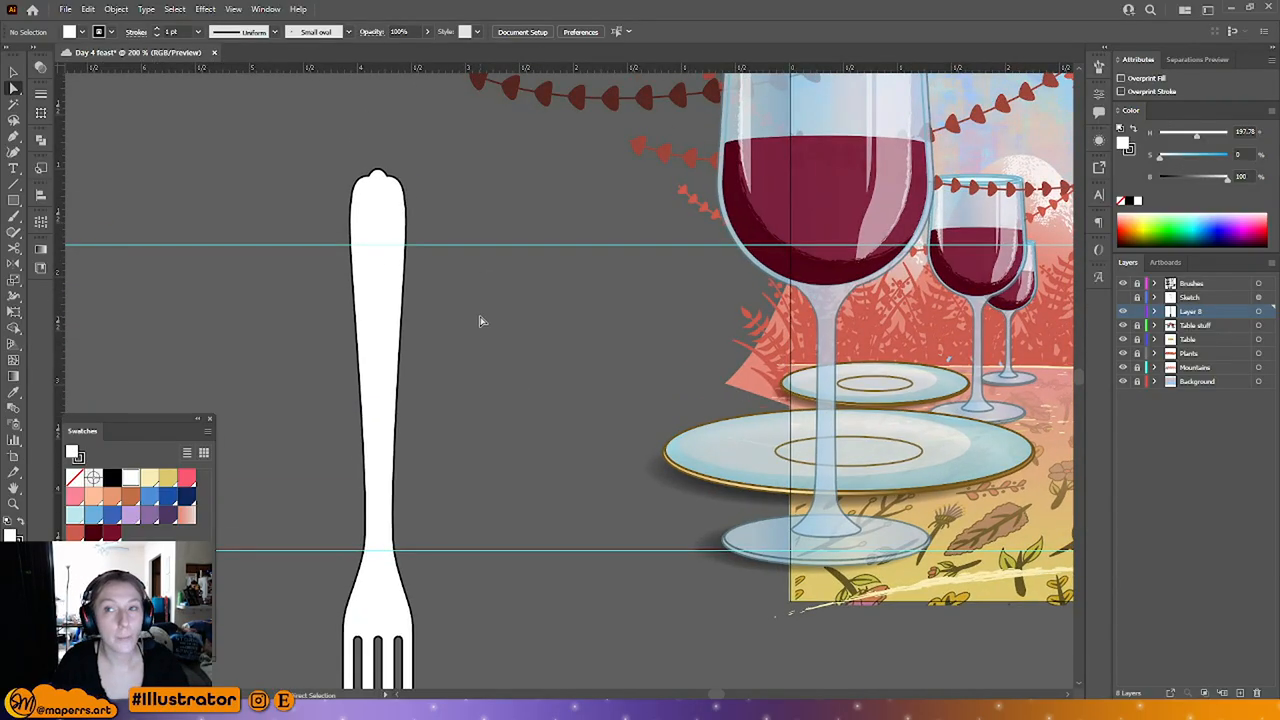
key("ctrl+s")
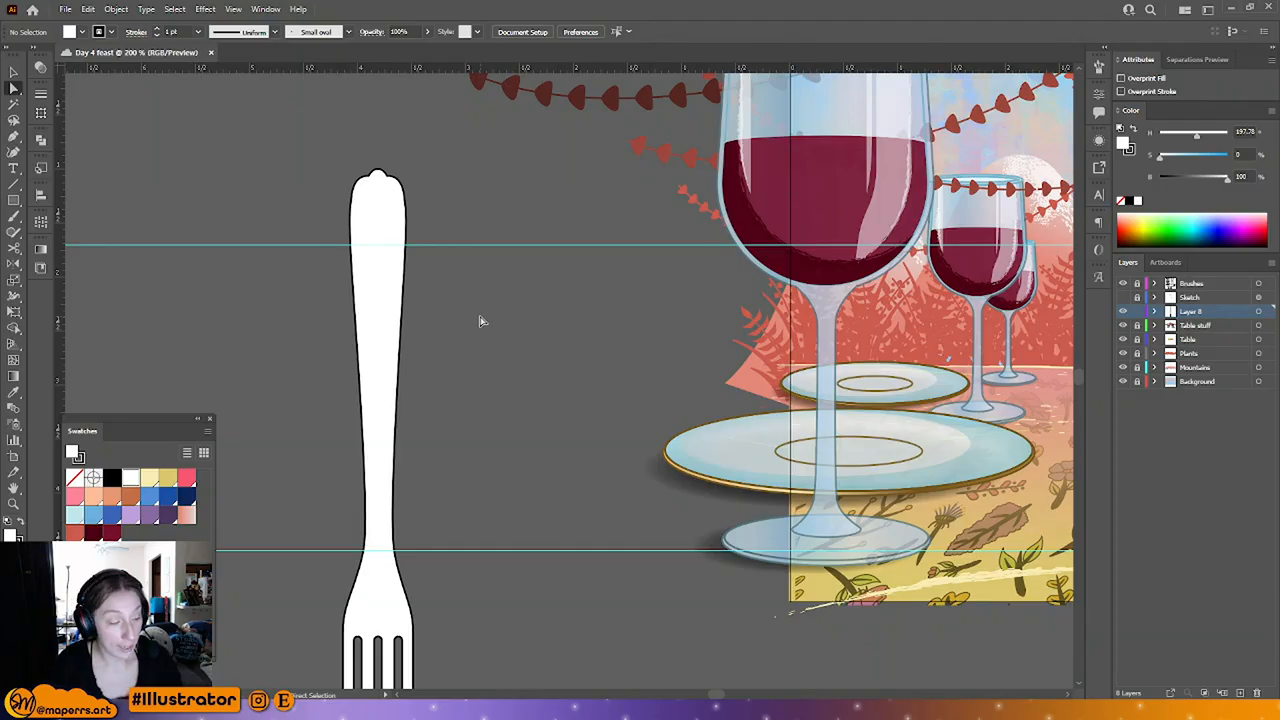
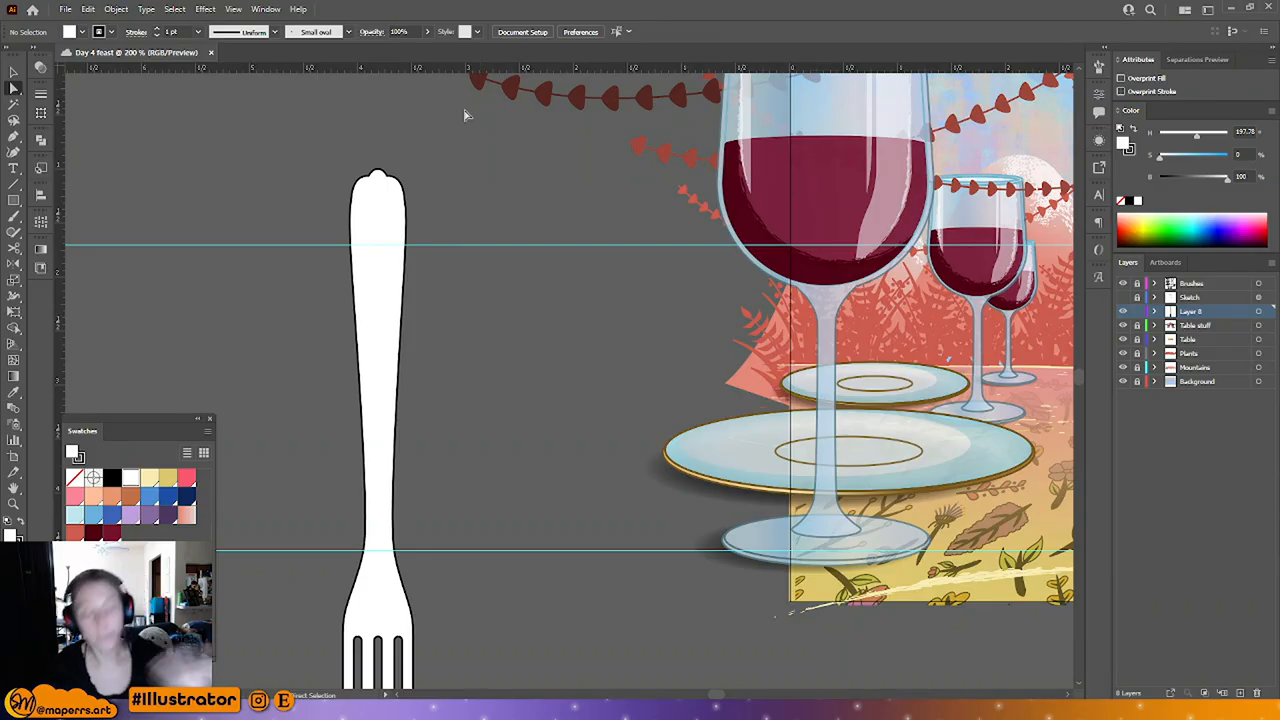
Step: Duplicate the finished fork, tilt the copy clockwise and place it just left of the original
scroll(443, 292, "down", 3)
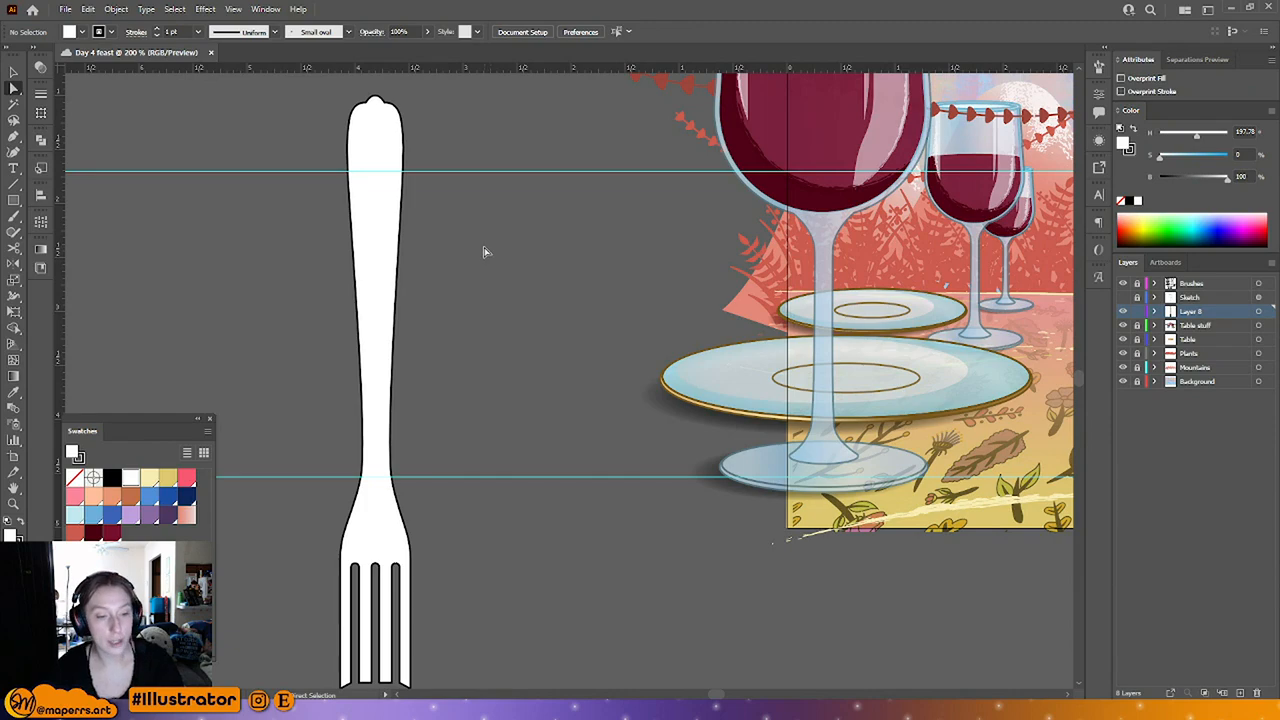
key("ctrl+minus")
key("ctrl+minus")
left_click_drag(555, 290, 347, 315)
left_click(14, 73)
left_click(277, 314)
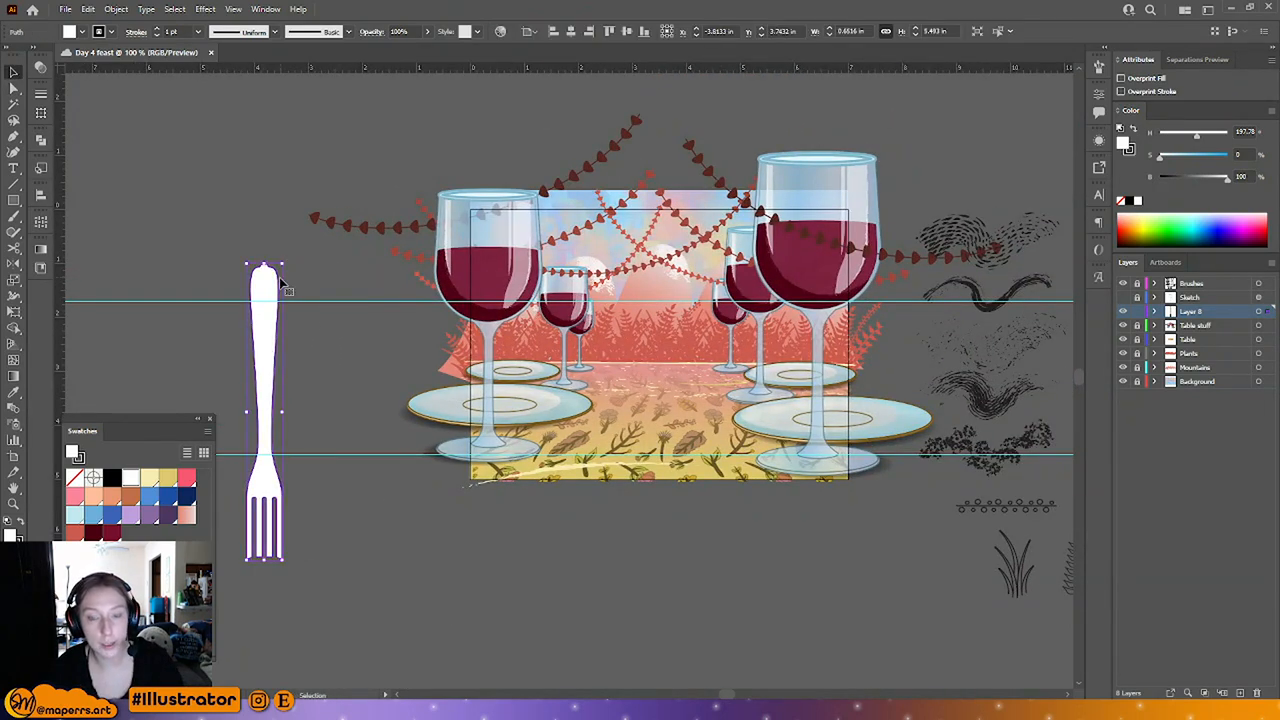
key("ctrl+c")
key("ctrl+v")
left_click_drag(566, 265, 787, 170)
left_click_drag(738, 228, 174, 275)
key("ctrl+shift+a")
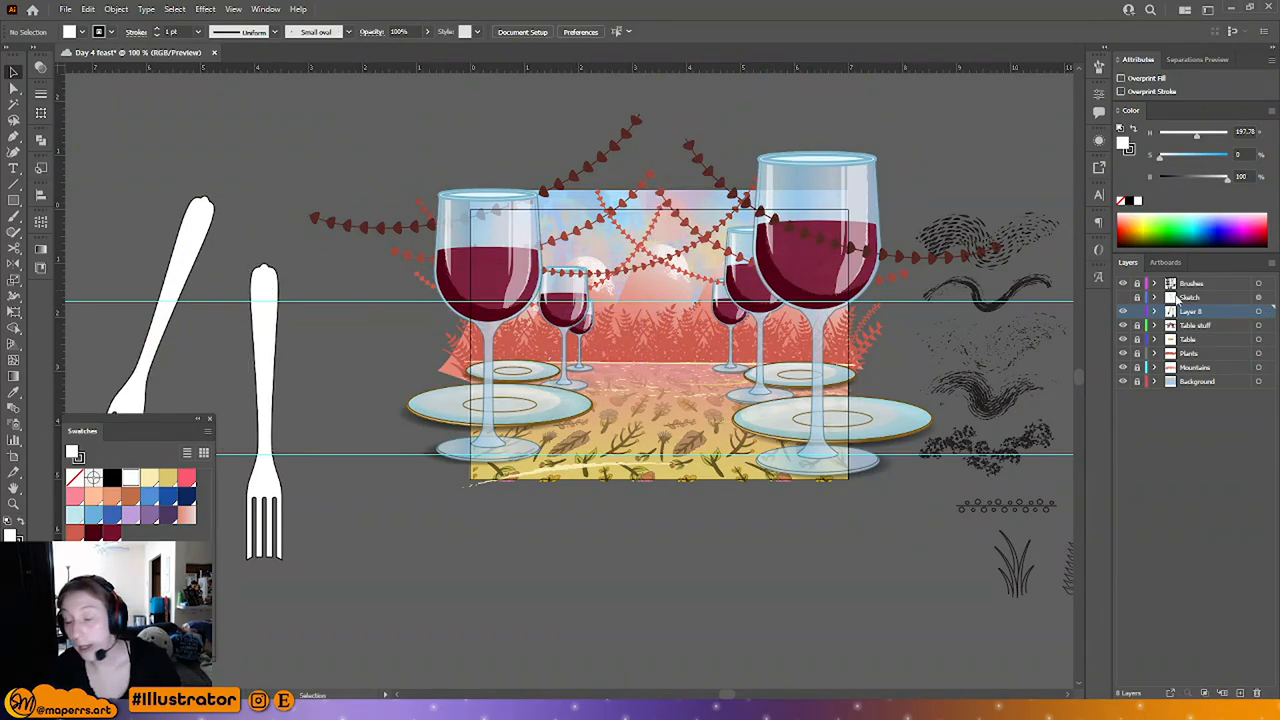
Step: Show the Sketch layer together with the Table stuff, Table, Plants, Mountains and Background layers, and save the document
left_click(1123, 298)
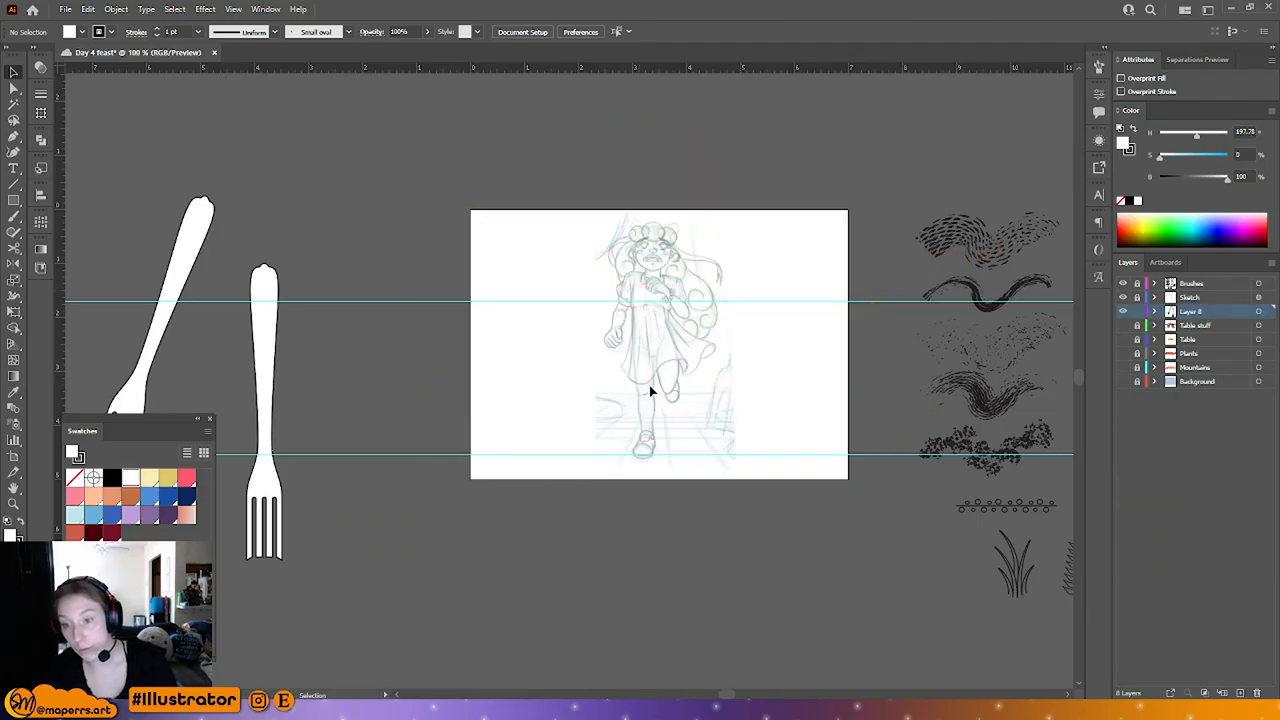
left_click_drag(1123, 326, 1123, 382)
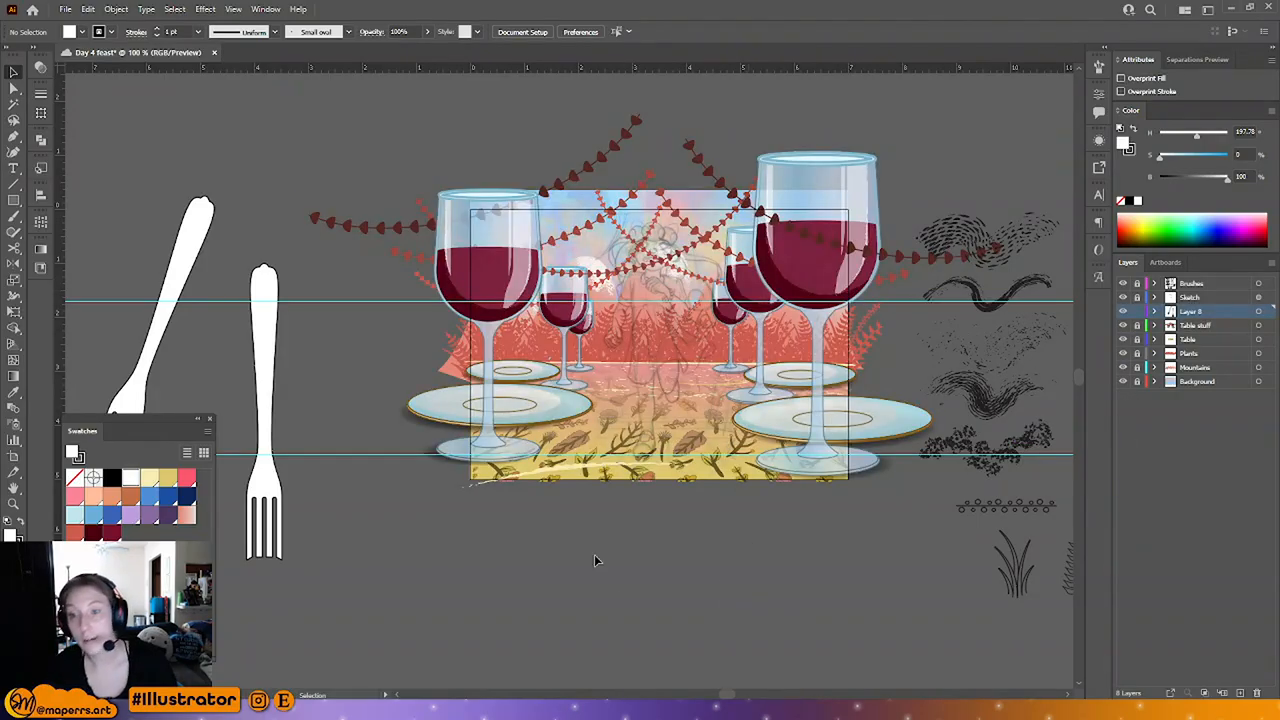
left_click_drag(171, 157, 251, 141)
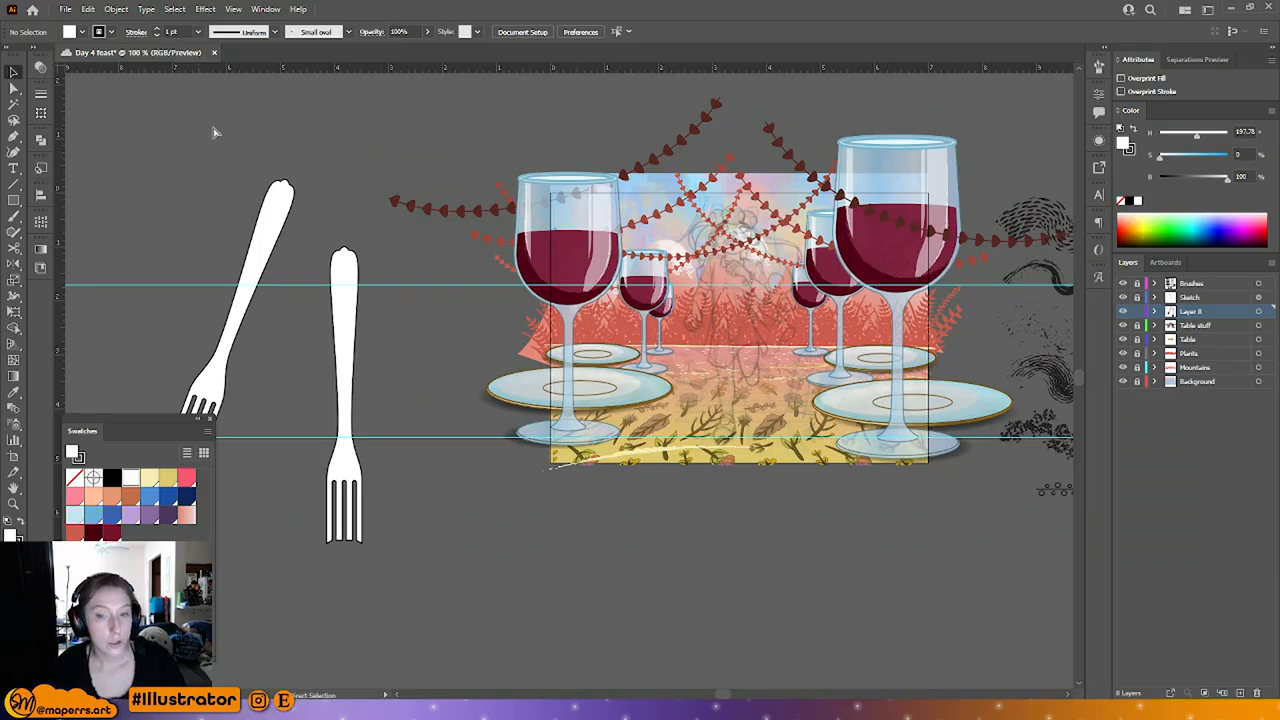
key("ctrl+s")
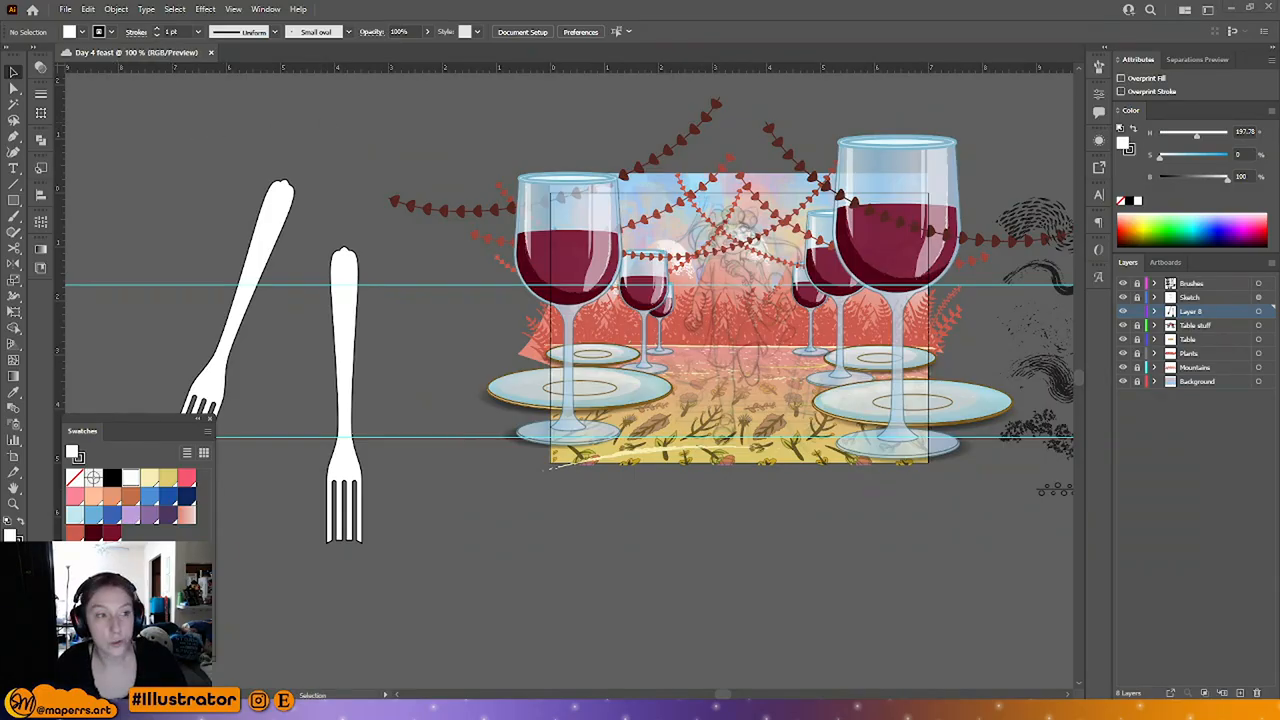
Step: Switch to Adobe Bridge and view 00_Folk Tale Week 2021 Social_Art.jpg and Day 1 Moon Art.jpg at full-screen size
left_click_drag(2, 10, 803, 0)
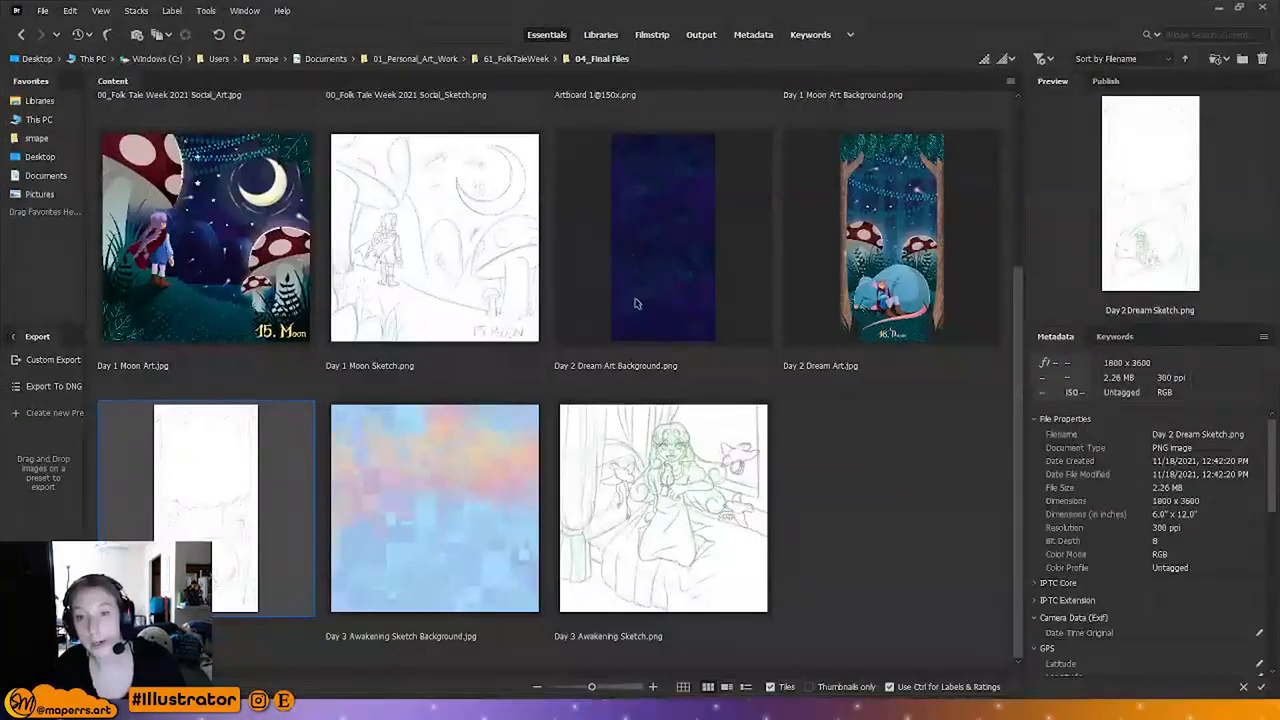
scroll(620, 330, "up", 3)
left_click(276, 231)
key("space")
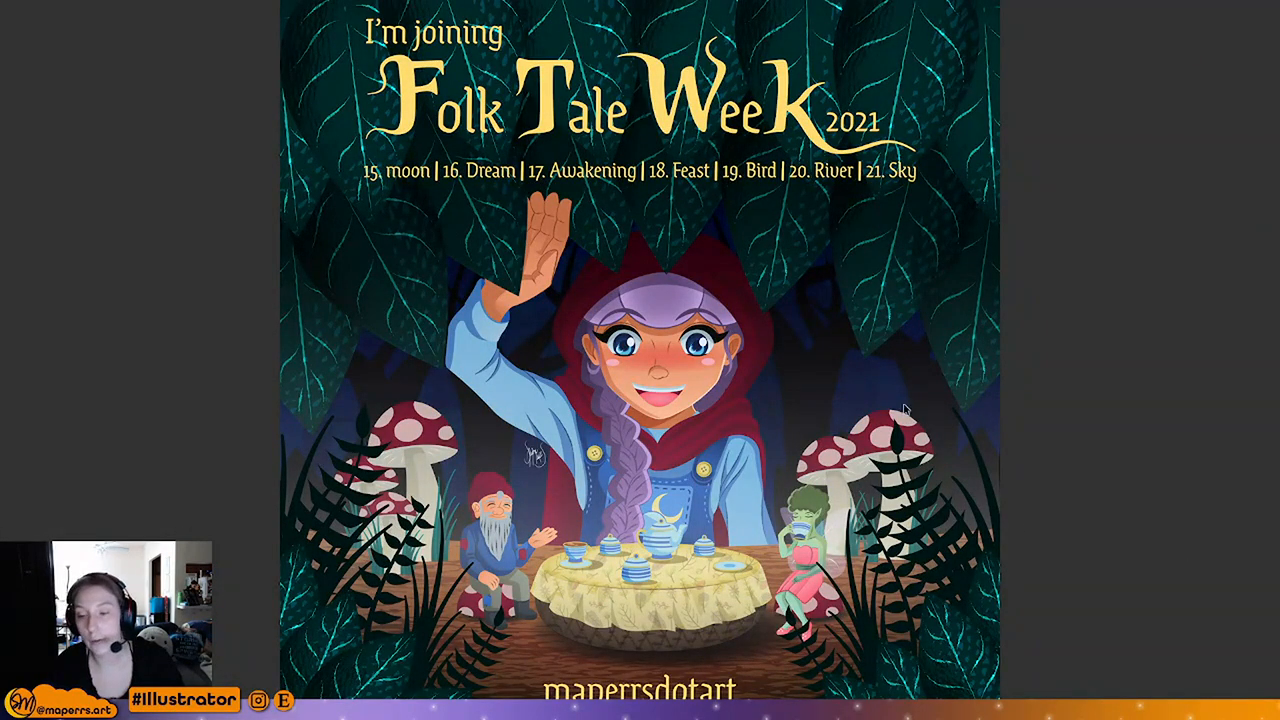
key("space")
key("Down")
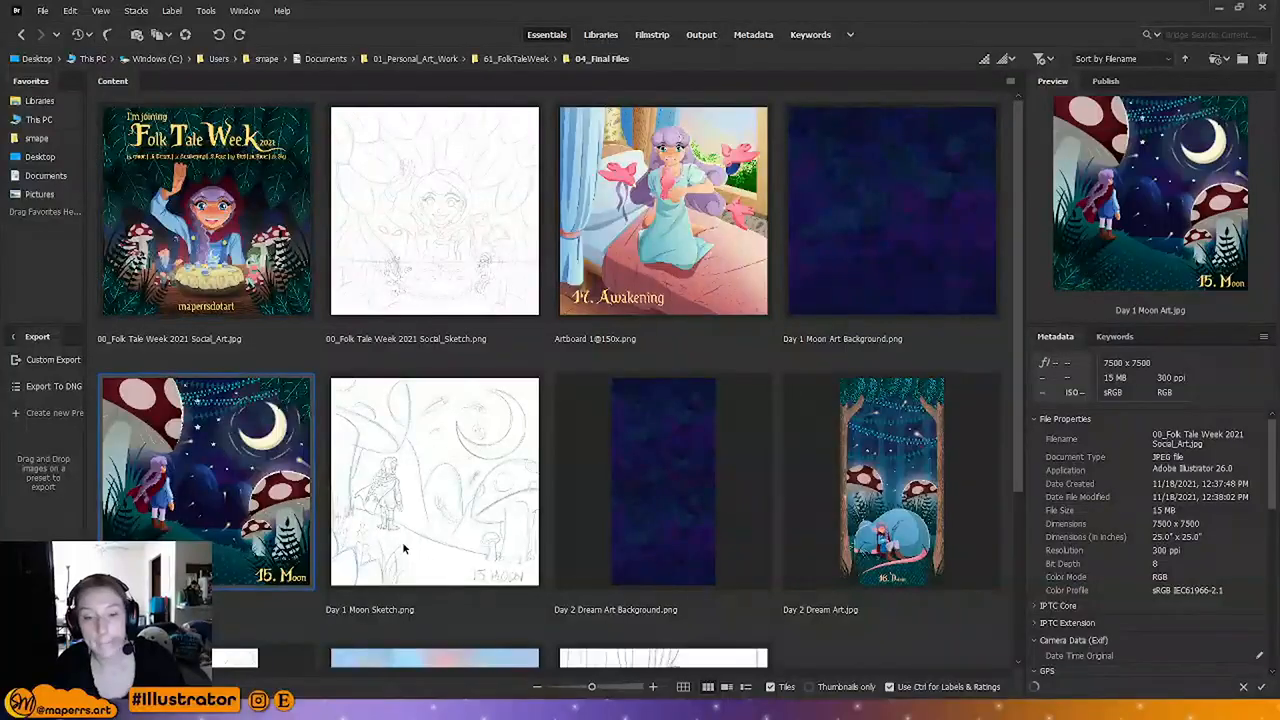
key("space")
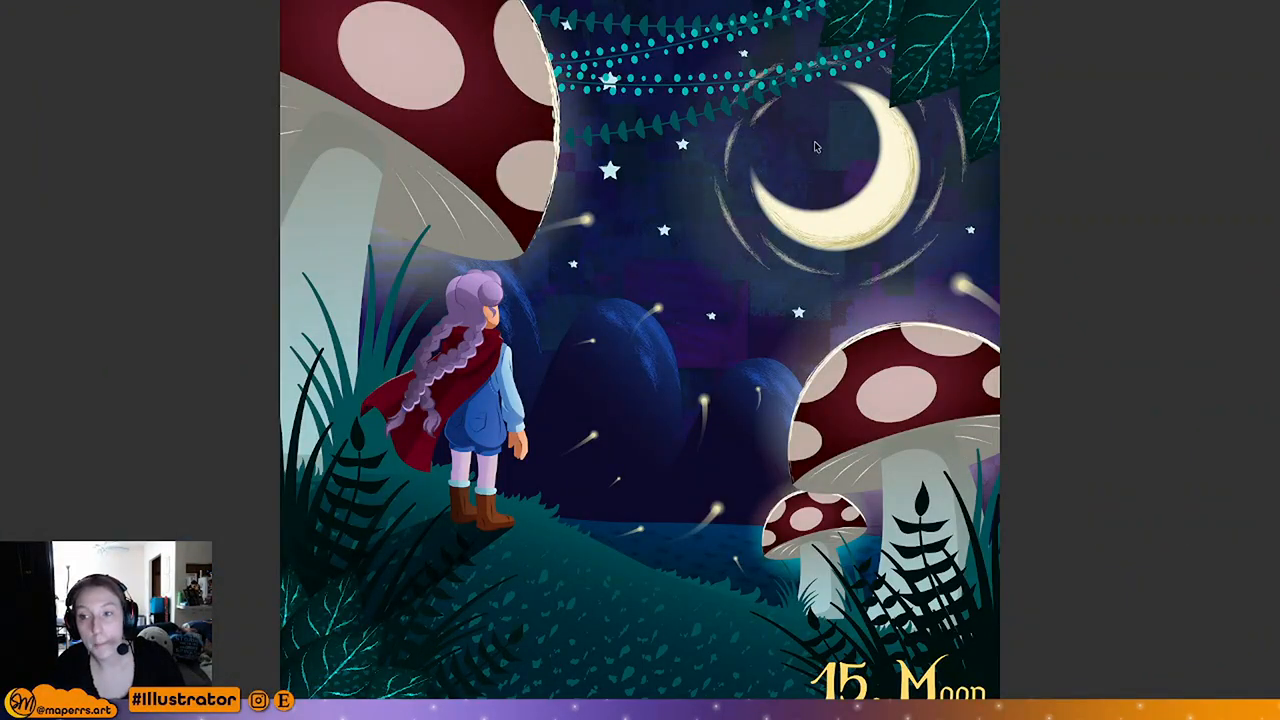
key("space")
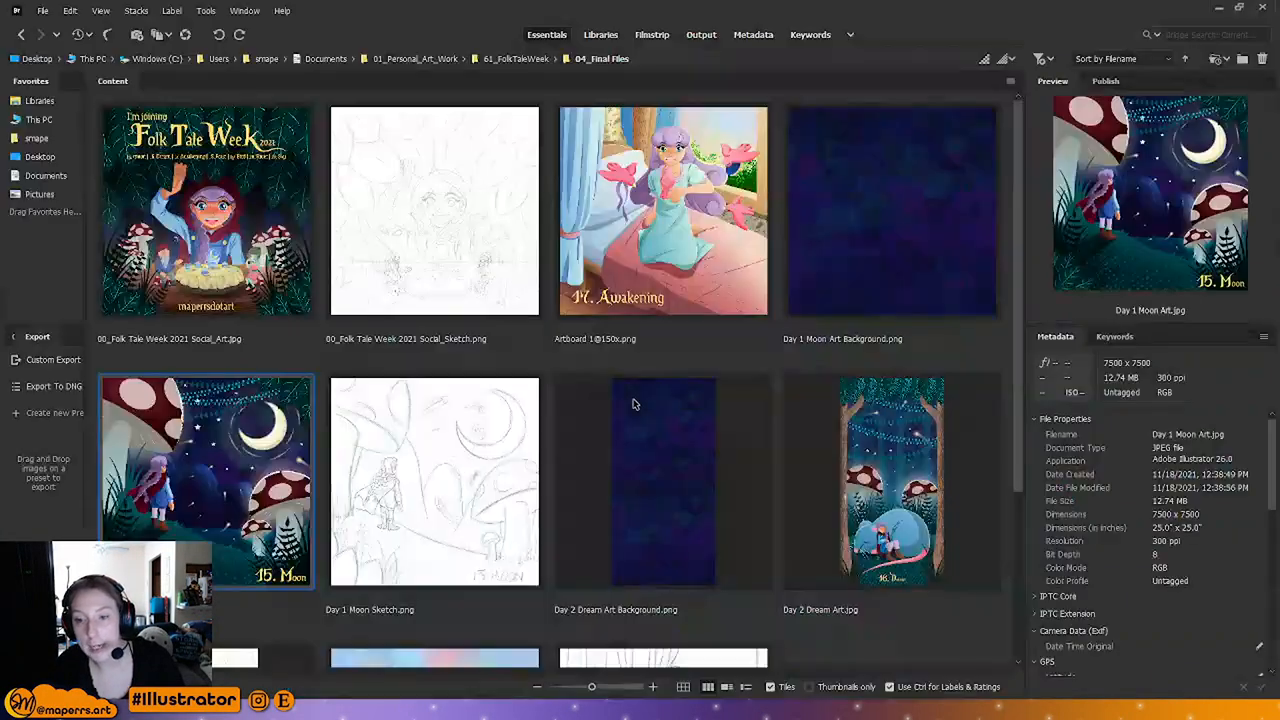
left_click(838, 441)
key("space")
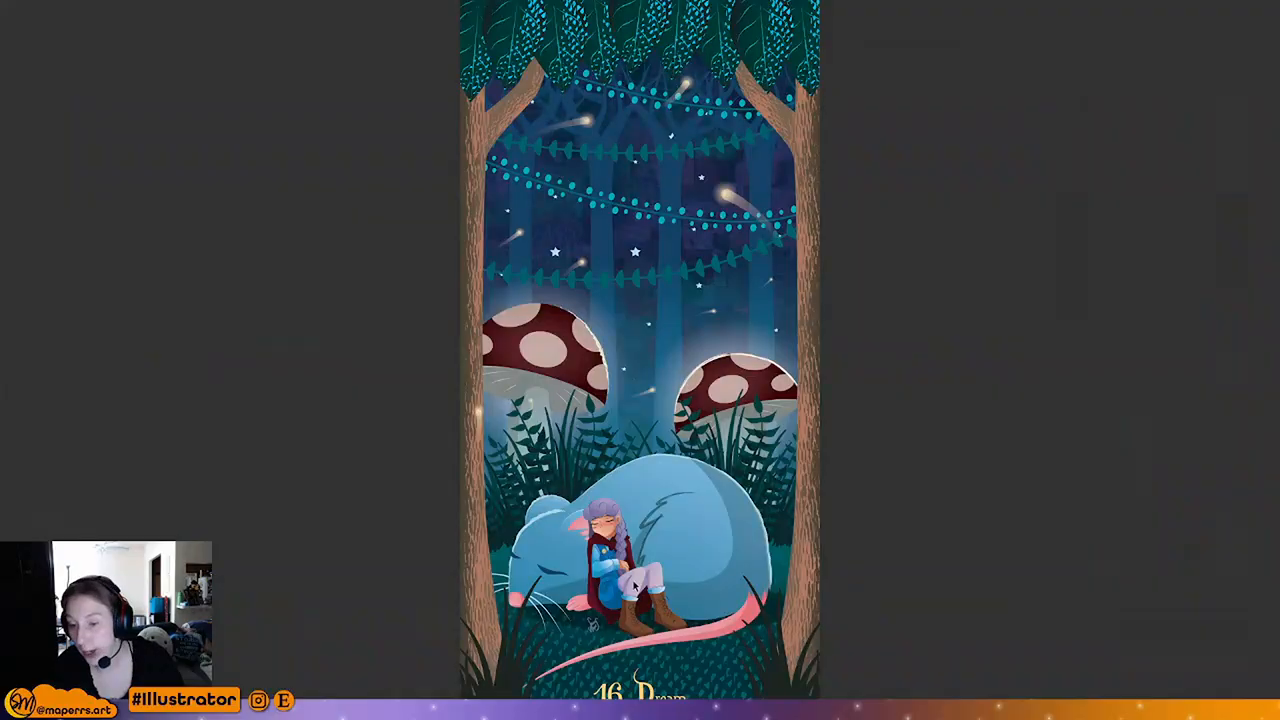
key("space")
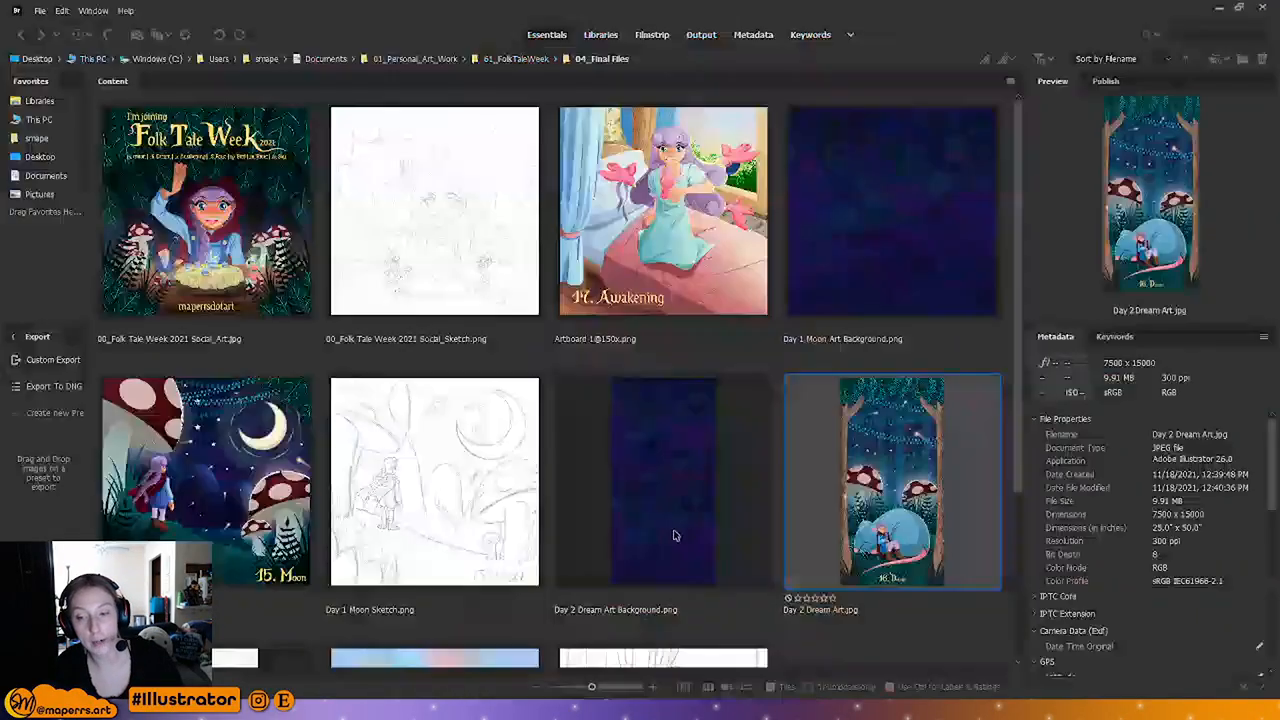
scroll(838, 394, "down", 3)
scroll(838, 394, "up", 3)
left_click(654, 213)
key("space")
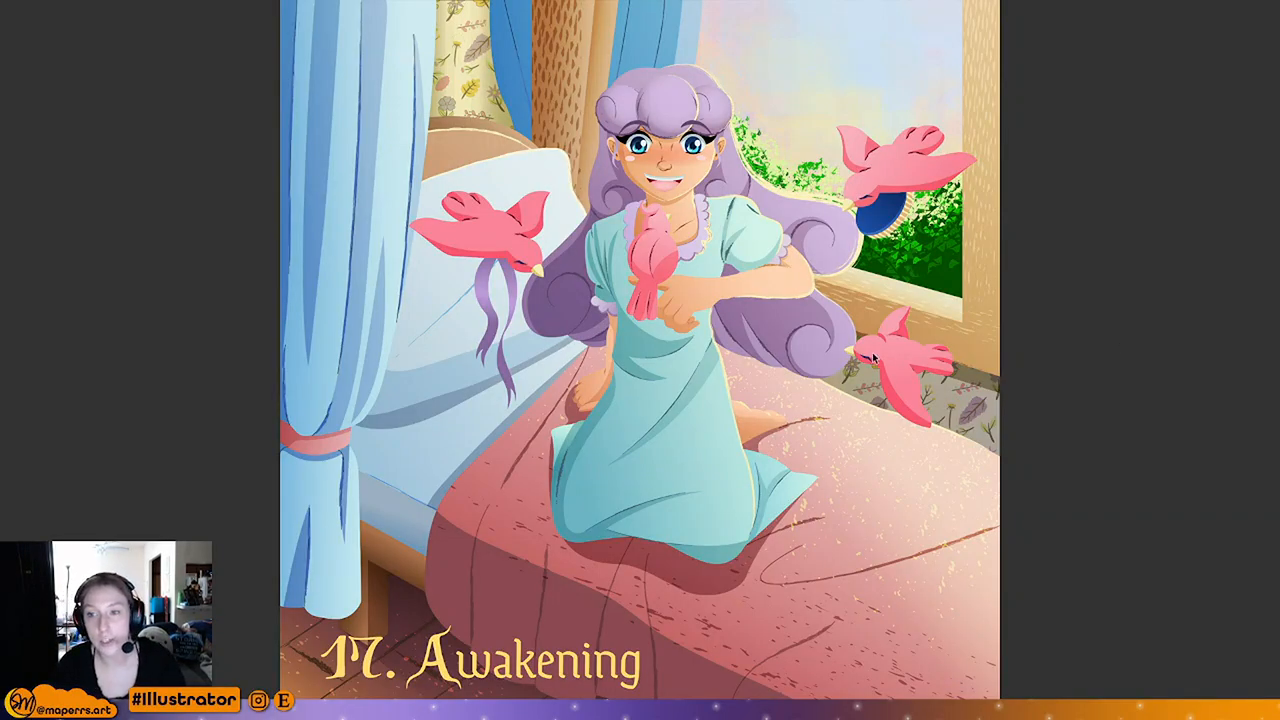
key("space")
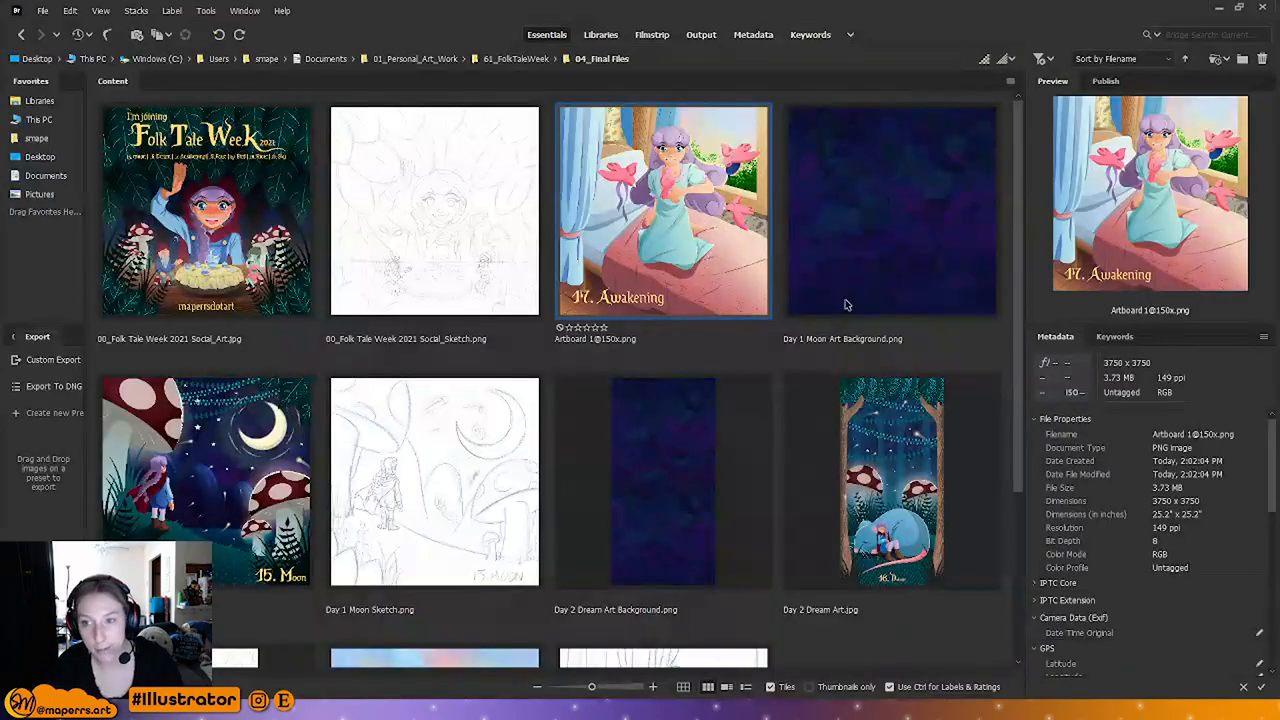
left_click(1217, 5)
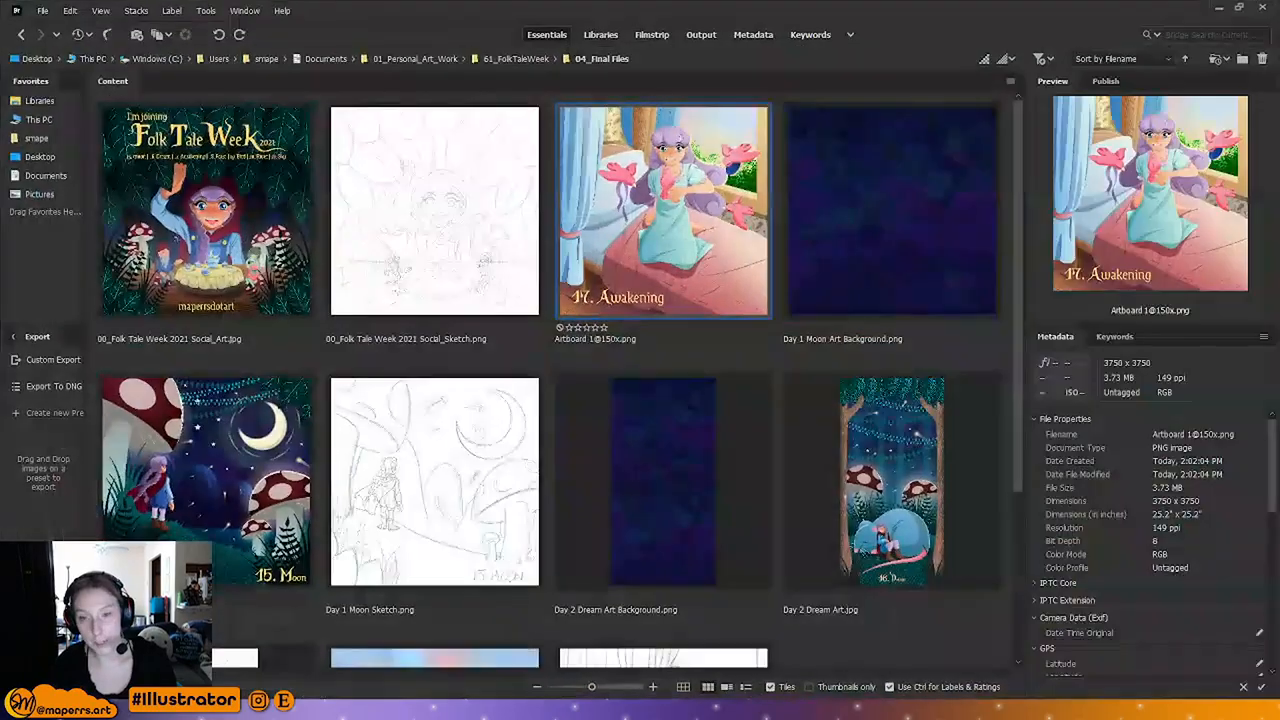
Step: Review the Folk Tale Week social art again, browse the remaining final files, and return to the feast illustration in Illustrator
left_click(205, 210)
key("space")
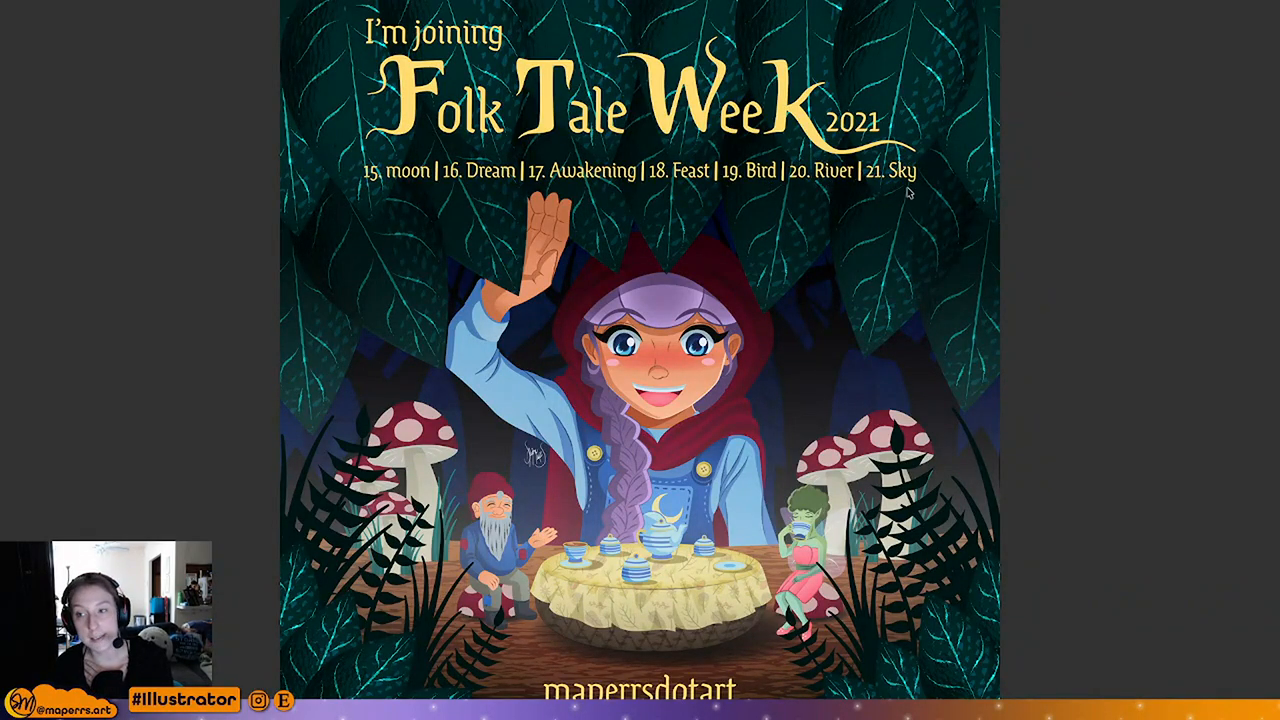
key("space")
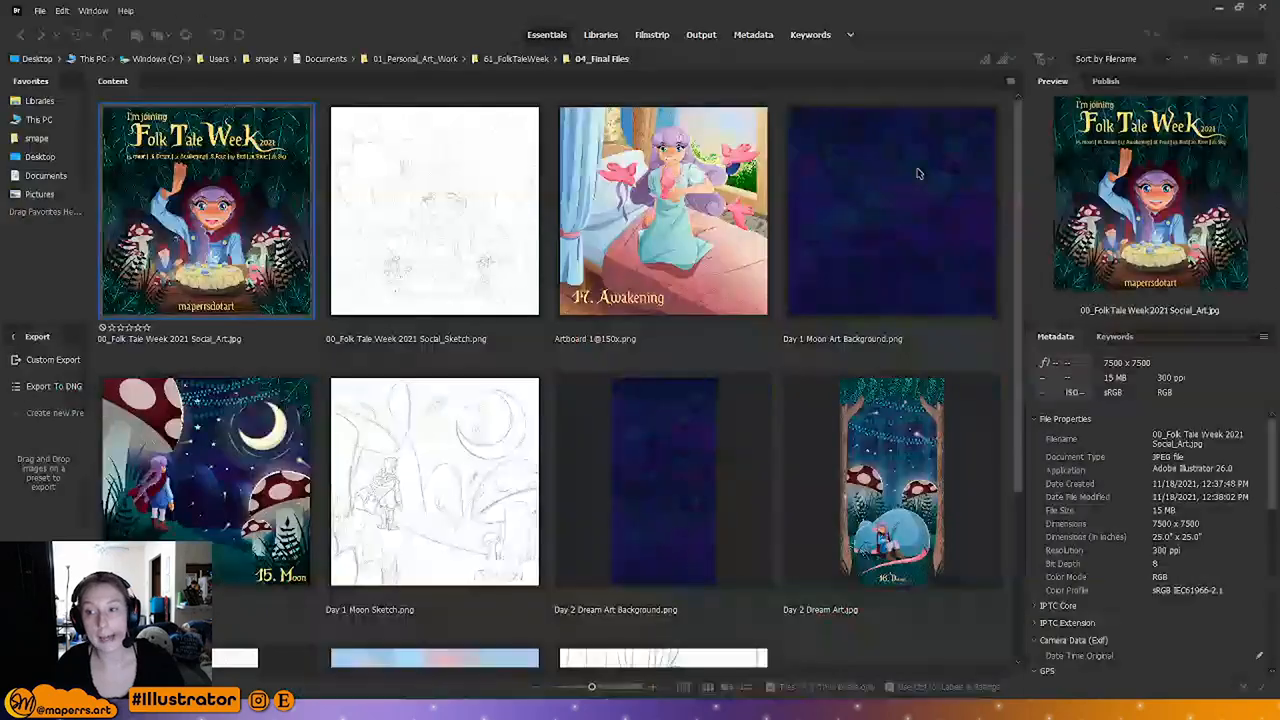
scroll(870, 474, "down", 3)
scroll(870, 476, "up", 3)
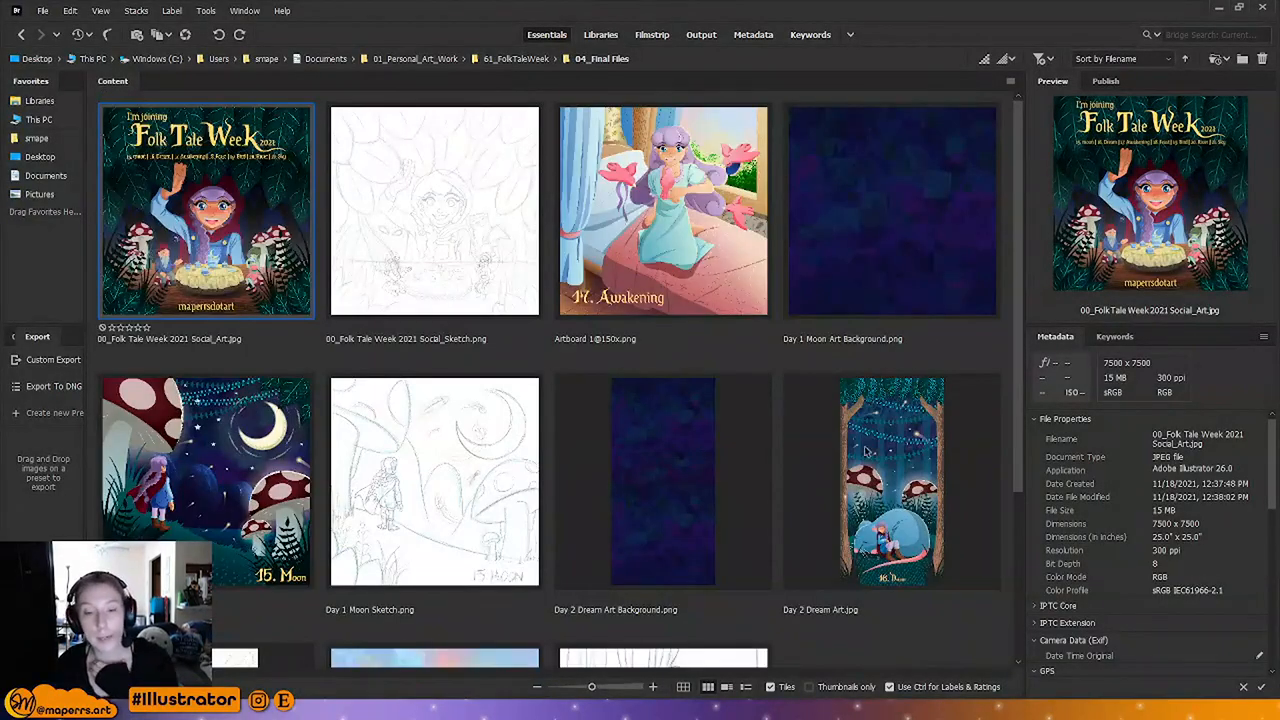
scroll(386, 334, "down", 2)
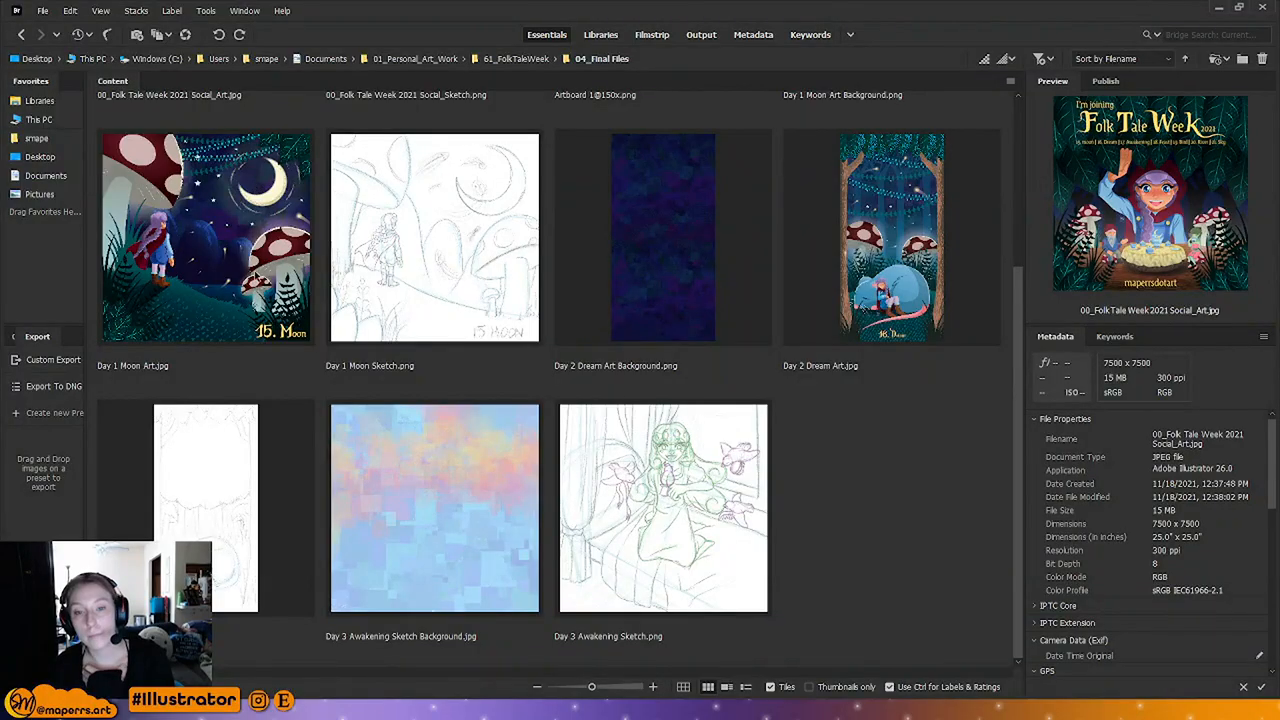
scroll(488, 361, "up", 2)
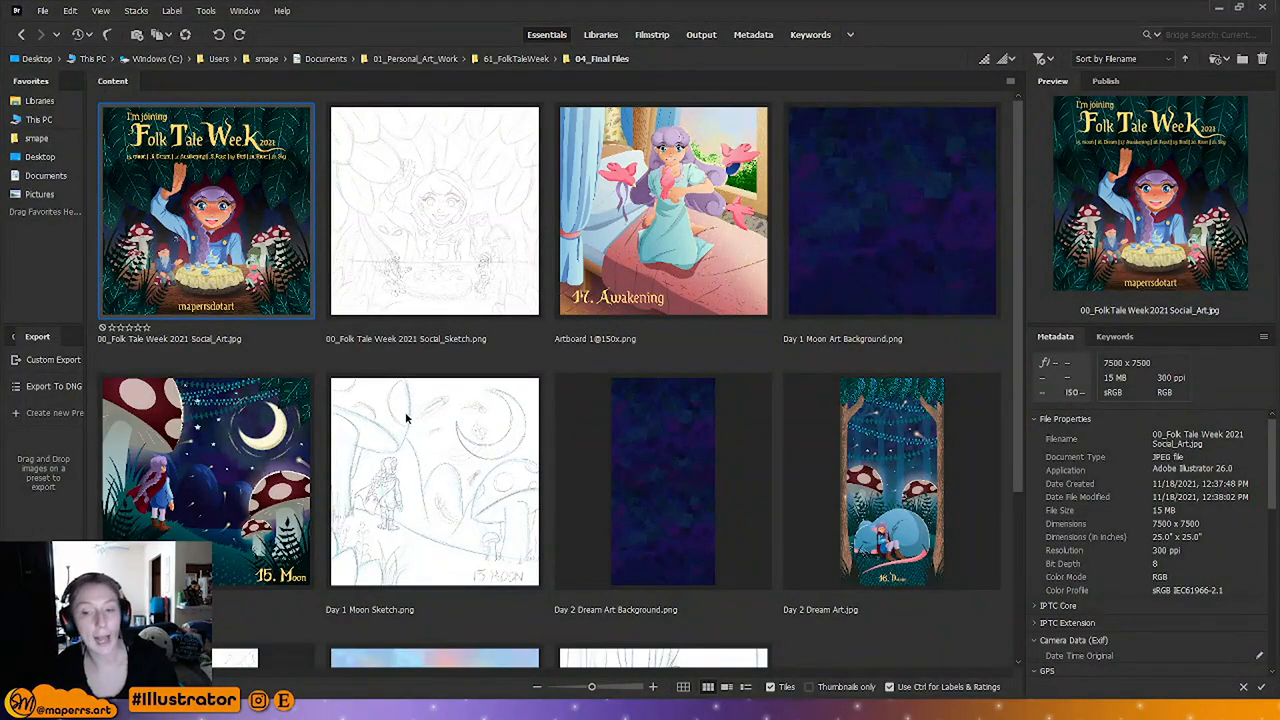
key("space")
key("space")
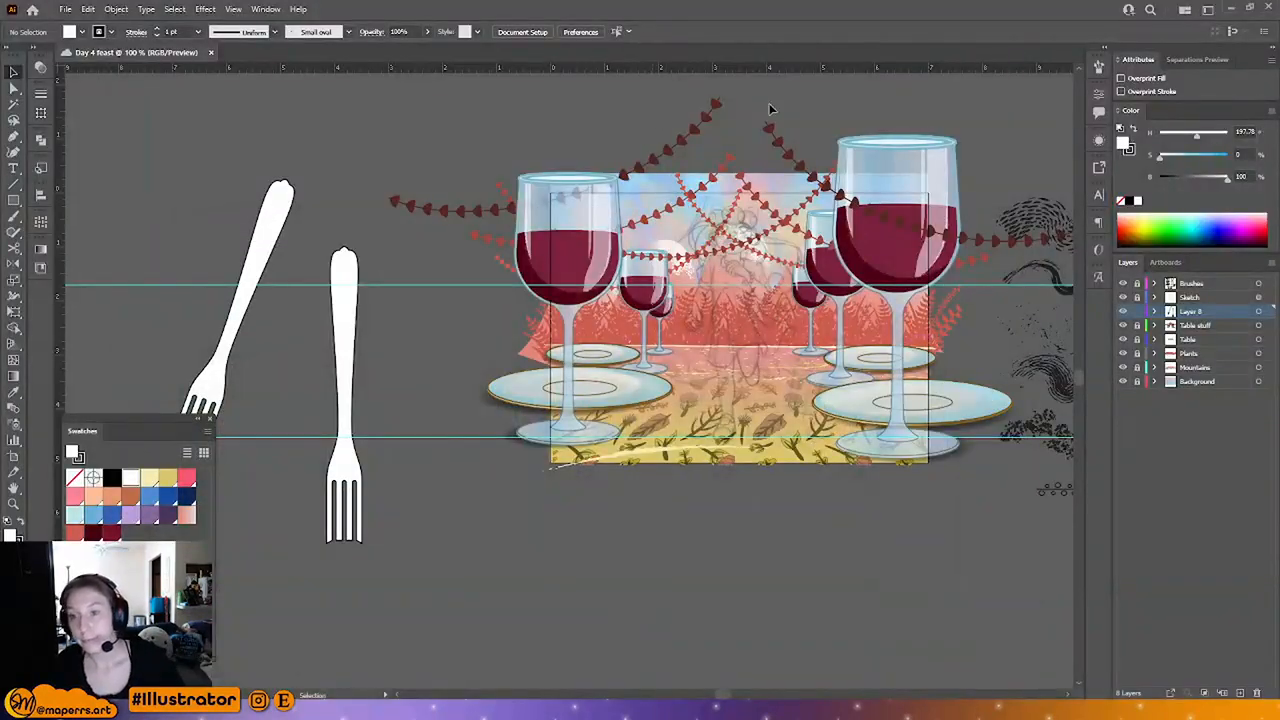
Step: Delete the tilted copy of the fork
left_click_drag(585, 288, 530, 220)
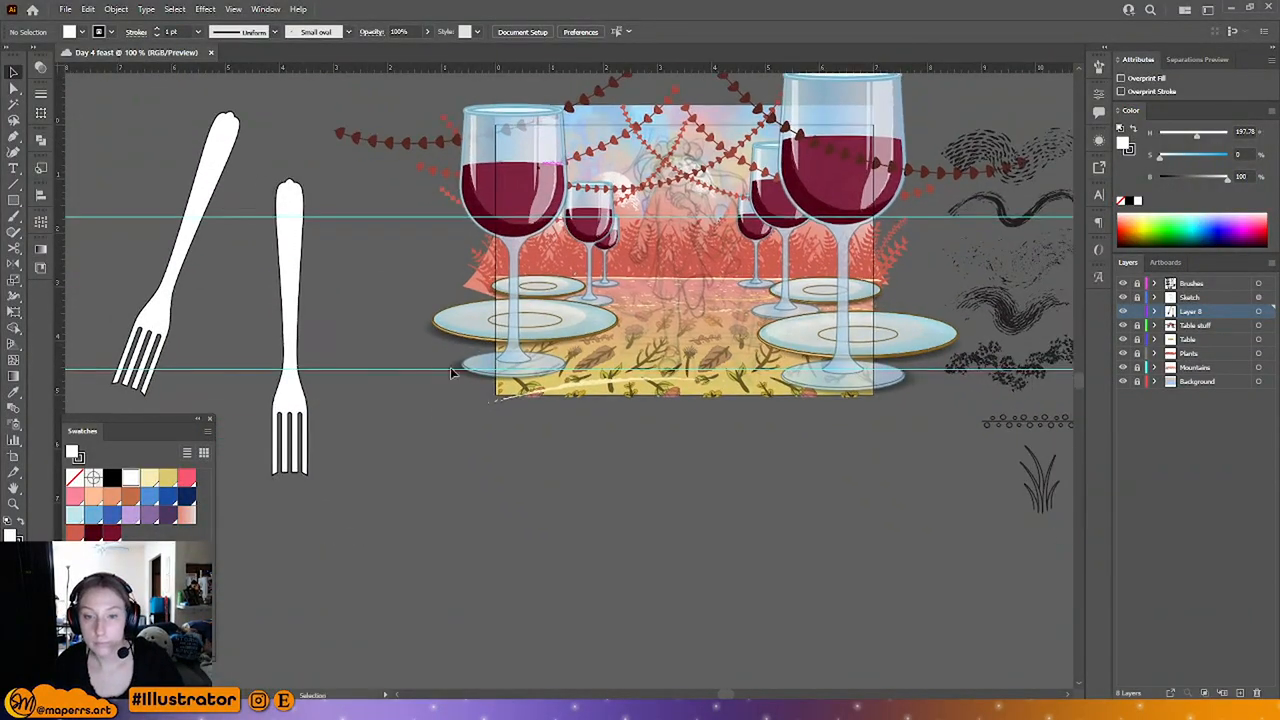
left_click(182, 264)
key("Delete")
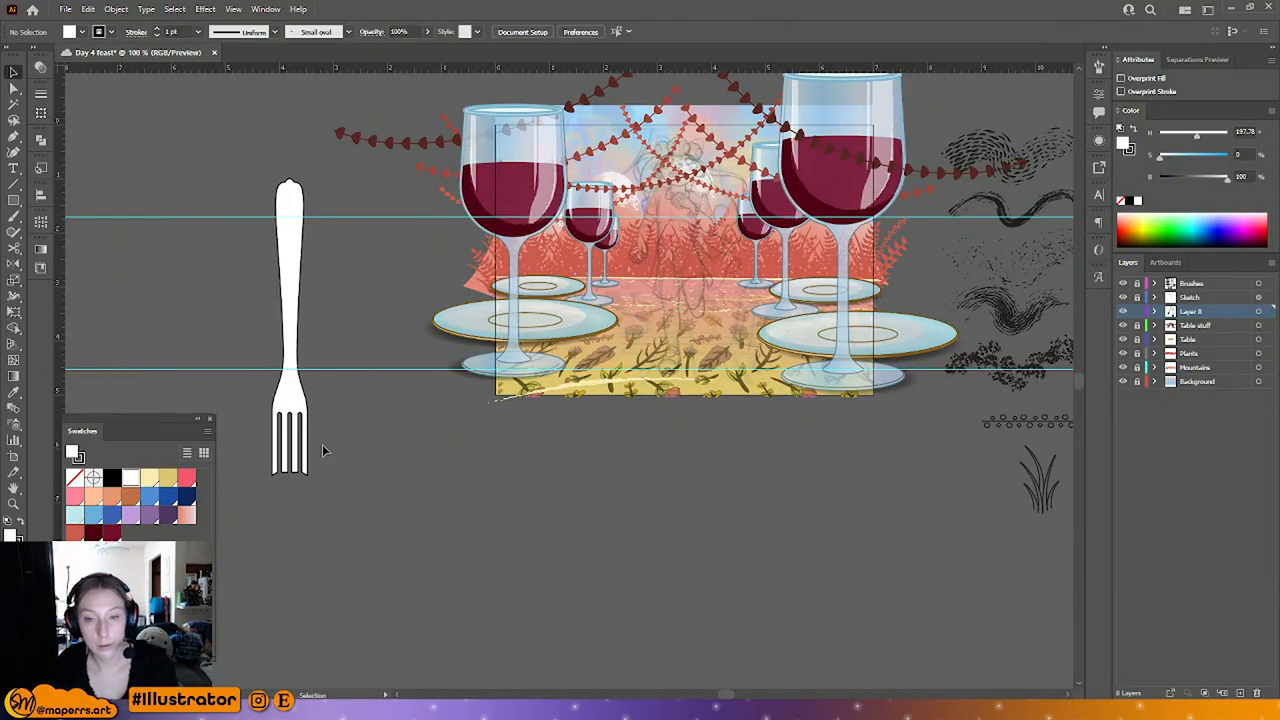
Step: Move the upright fork from beside the artwork to the artboard's lower edge, under the front left plate
left_click_drag(291, 417, 626, 467)
left_click(700, 446)
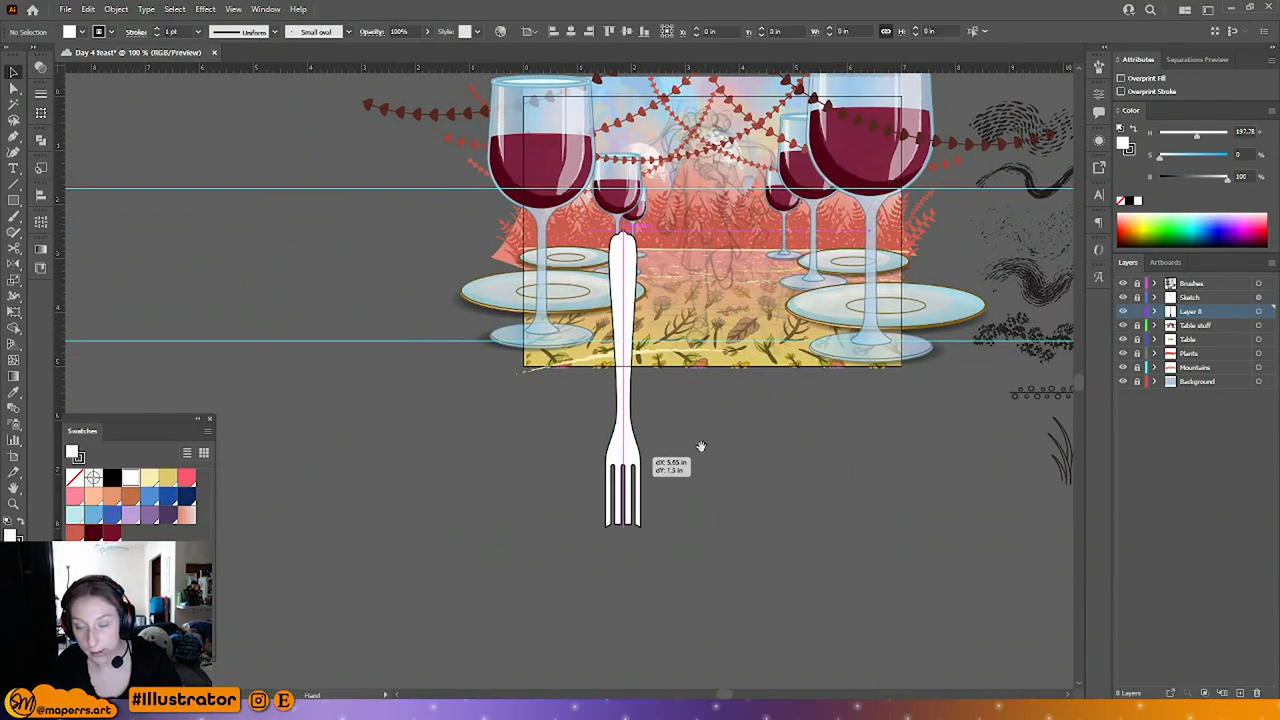
left_click_drag(700, 446, 604, 369)
left_click_drag(522, 350, 529, 469)
left_click(609, 414)
left_click_drag(609, 411, 569, 362)
key("ctrl+plus")
key("ctrl+plus")
left_click_drag(532, 435, 527, 342)
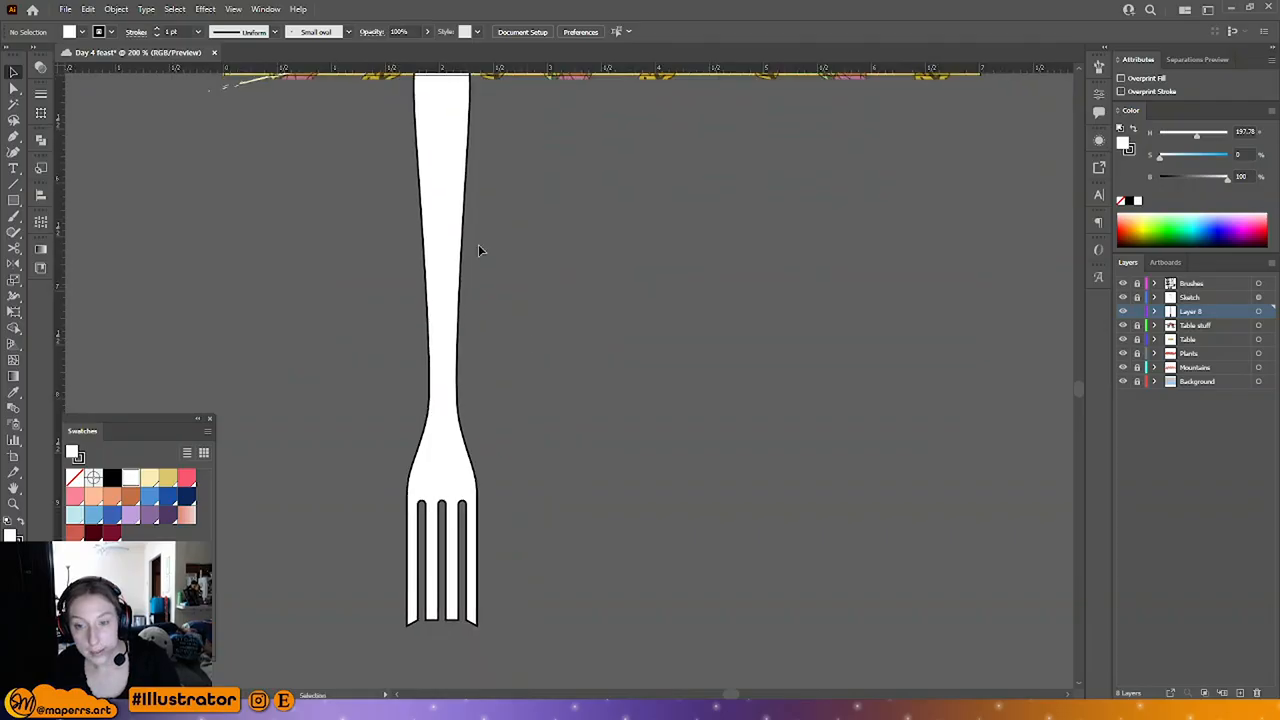
Step: Move the fork further down so that it sits completely below the artboard on the empty canvas
scroll(480, 249, "up", 2)
left_click(443, 220)
key("ctrl+minus")
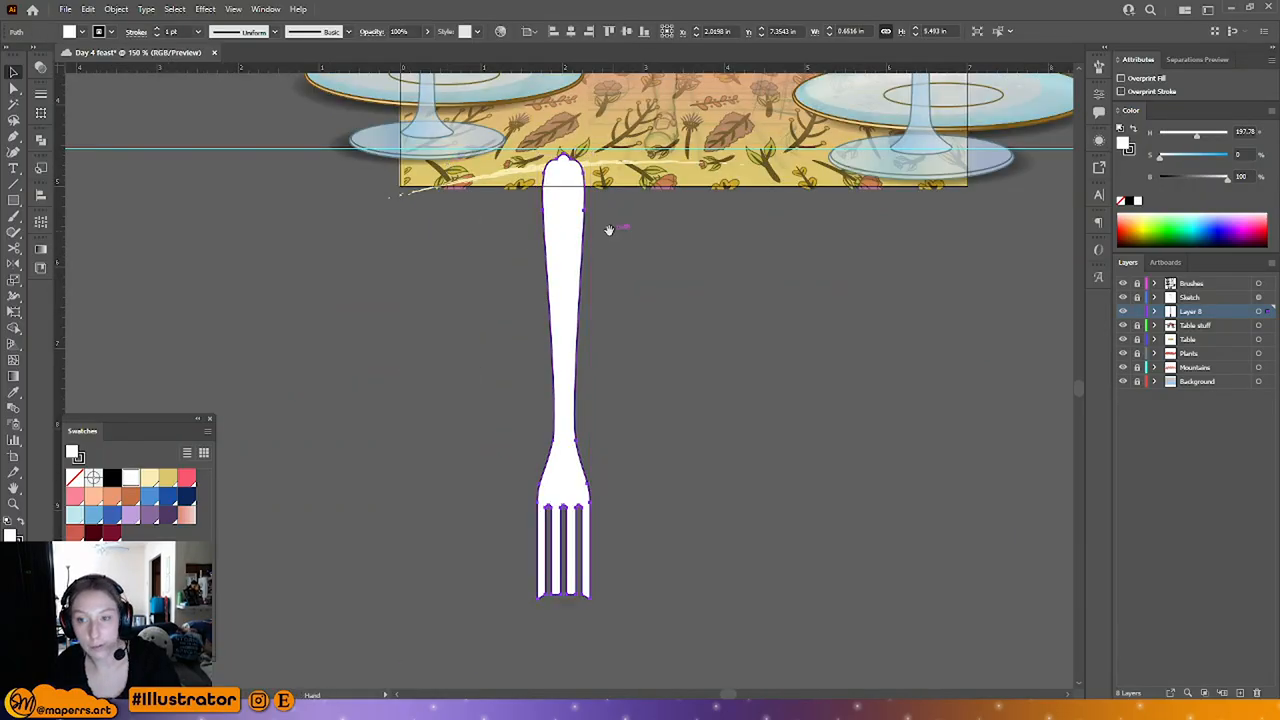
left_click_drag(608, 229, 568, 287)
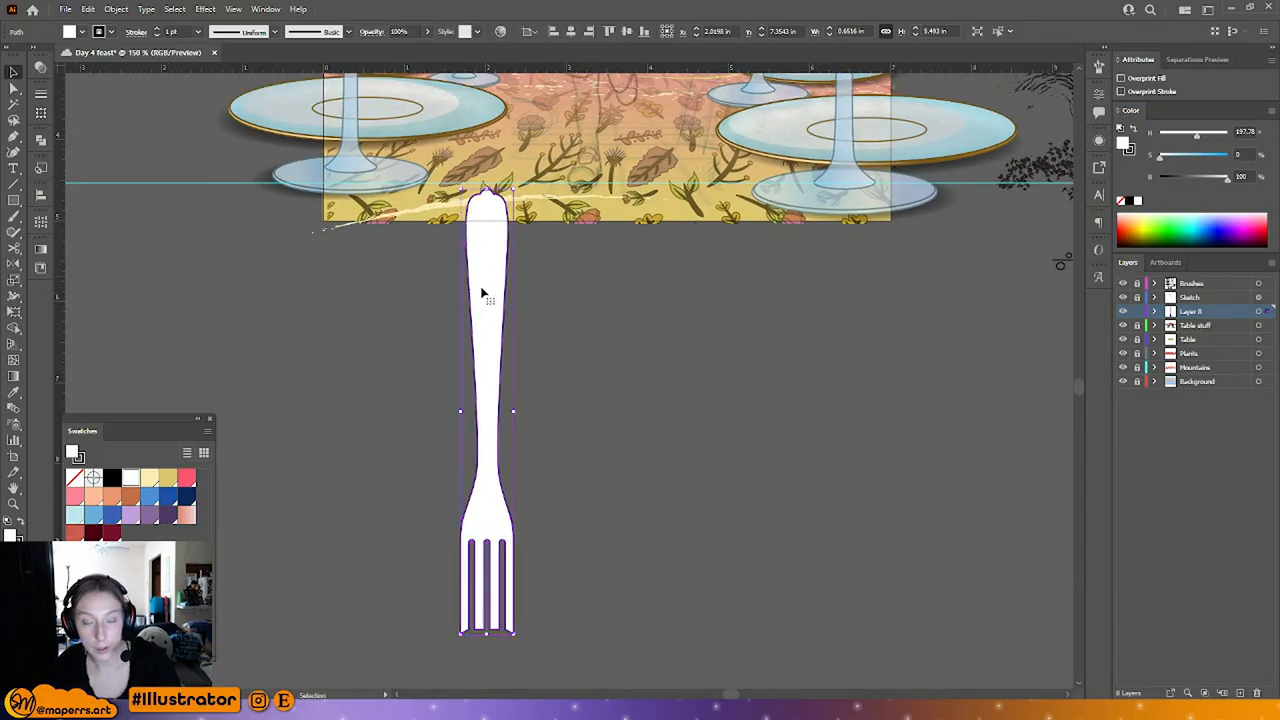
left_click_drag(502, 238, 481, 339)
Step: Apply the gold gradient of the front left plate's rim to the fork with the Eyedropper
scroll(537, 297, "up", 3)
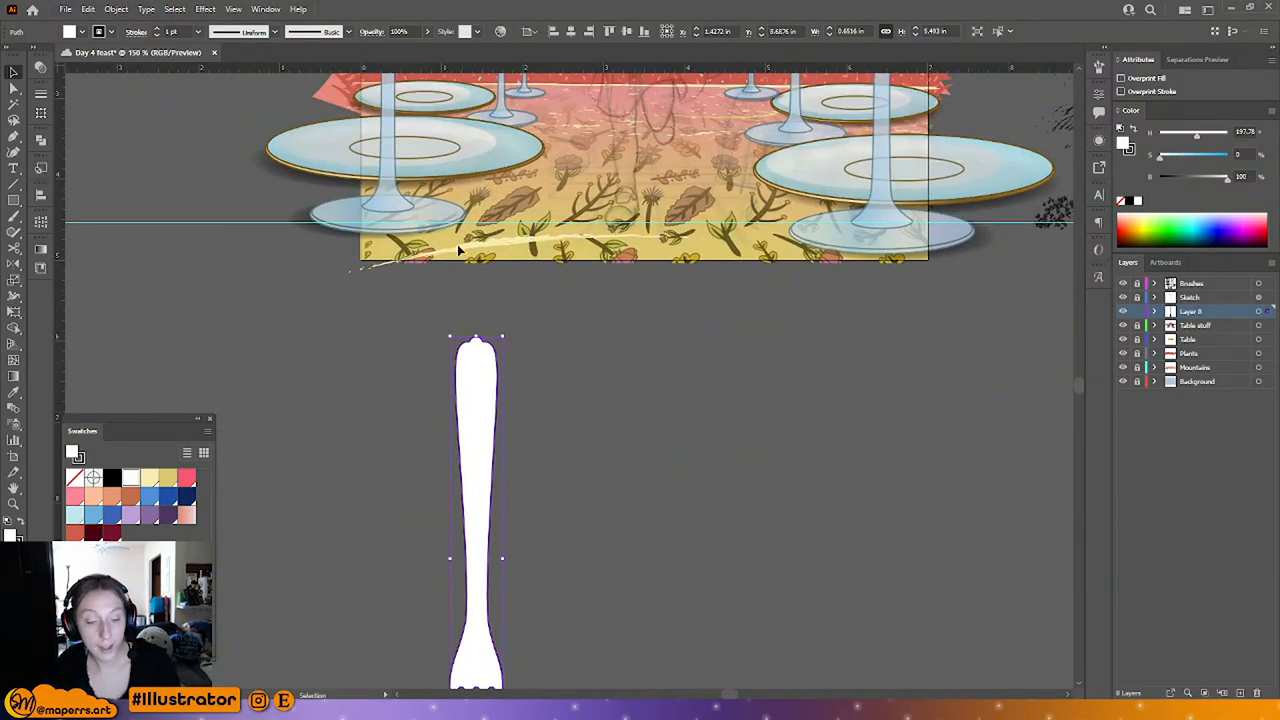
key("i")
left_click(435, 172)
key("v")
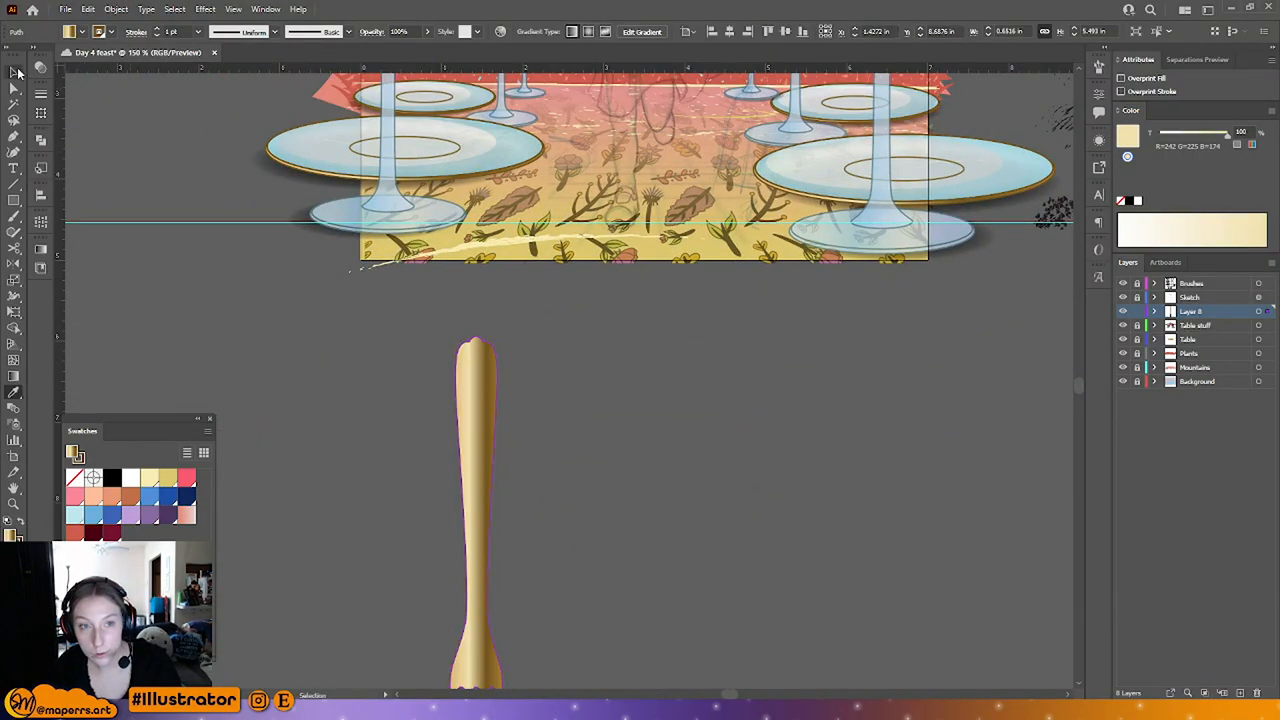
scroll(683, 374, "down", 7)
key("ctrl+equal")
left_click_drag(623, 371, 530, 315)
left_click(530, 315)
left_click(437, 197)
key("ctrl+minus")
left_click_drag(616, 302, 555, 265)
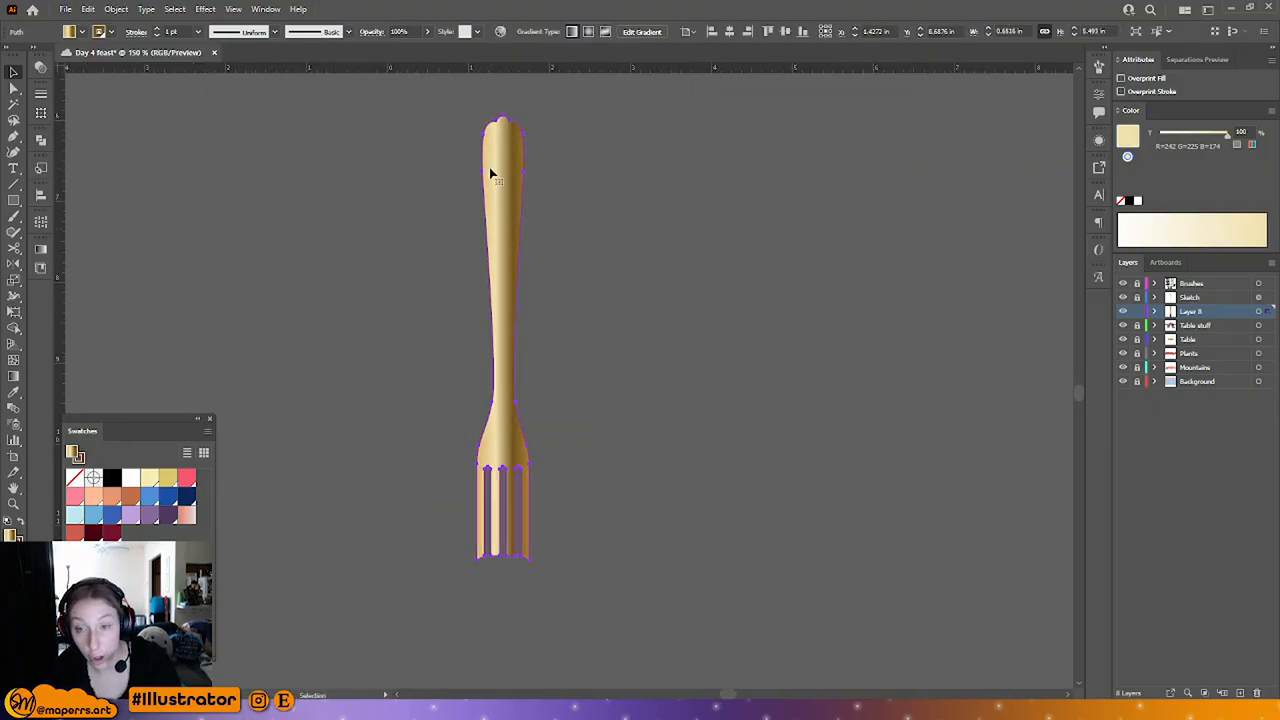
Step: Remove the dark brown colour stop at about 68% from the fork's gold gradient
left_click(40, 249)
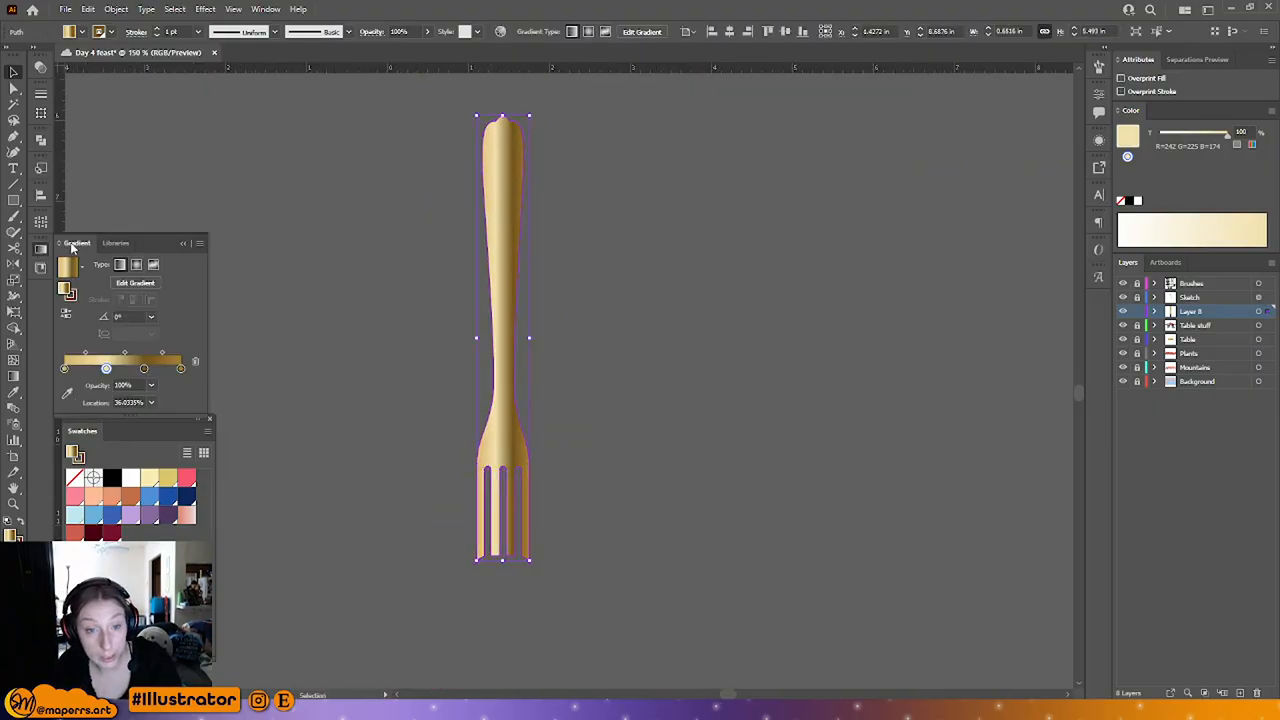
left_click(181, 369)
left_click(144, 369)
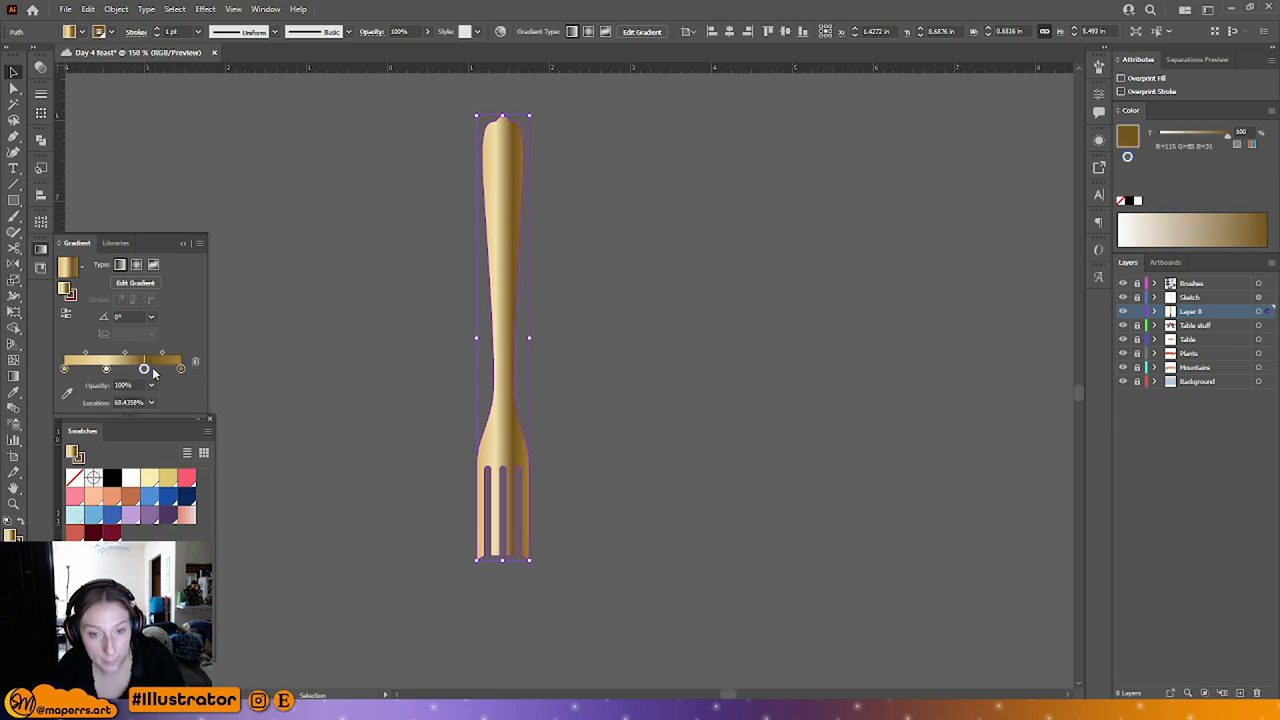
left_click(195, 362)
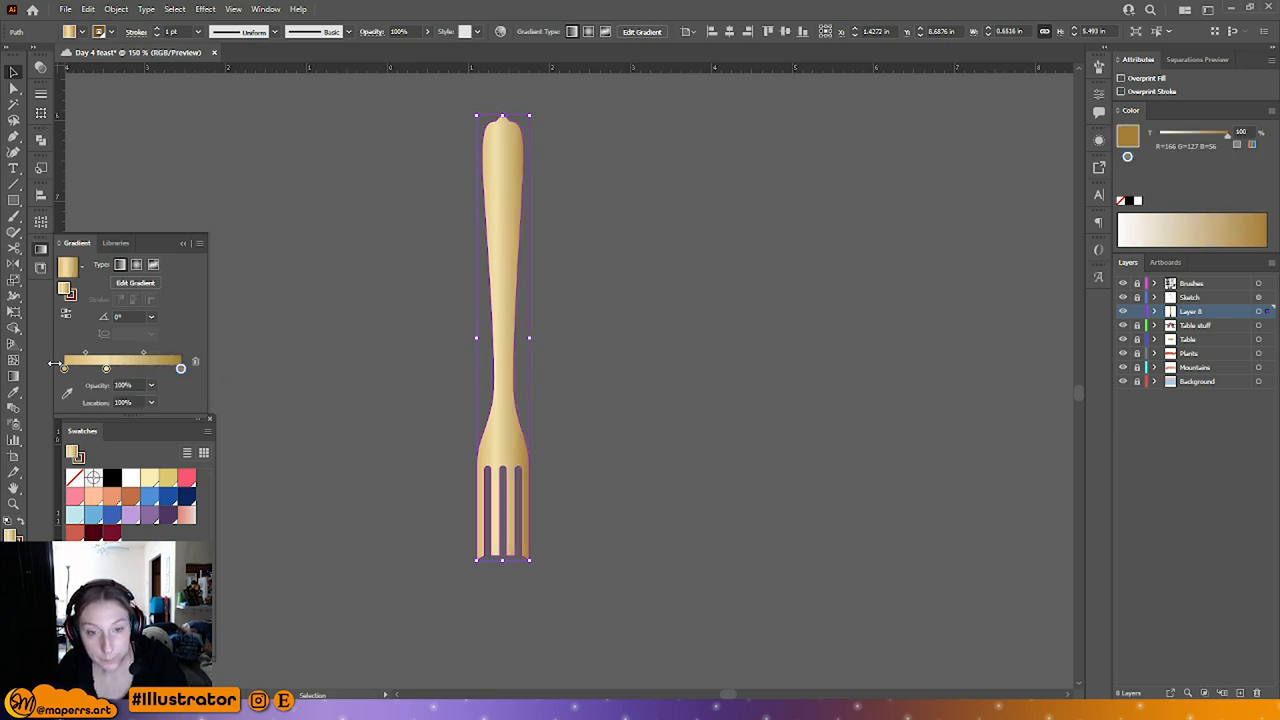
Step: Redraw the fork's gradient lengthwise from the handle end to the tines, at an angle of about -84°
left_click(64, 368)
left_click(14, 376)
left_click_drag(494, 135, 536, 543)
left_click(14, 73)
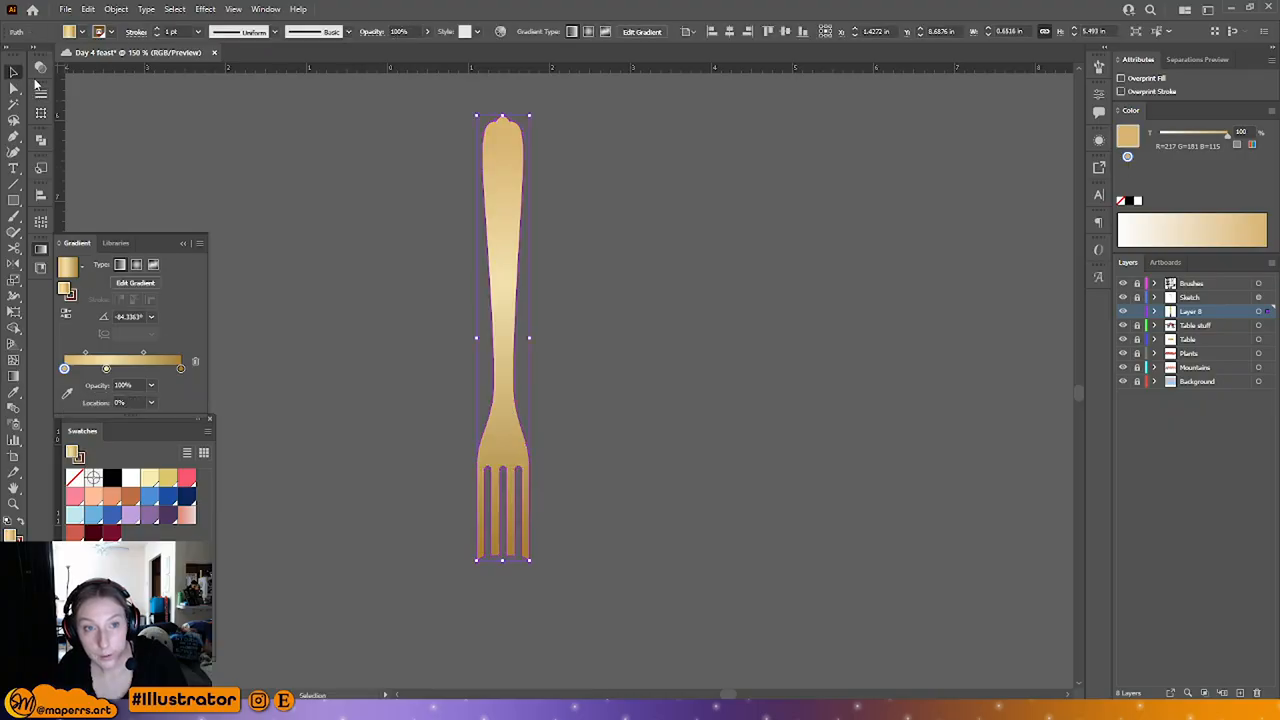
left_click(380, 346)
Step: Draw a slightly curved line about 0.3 in long with the Pen tool, down from the left notch at the fork handle's end
key("ctrl+equal")
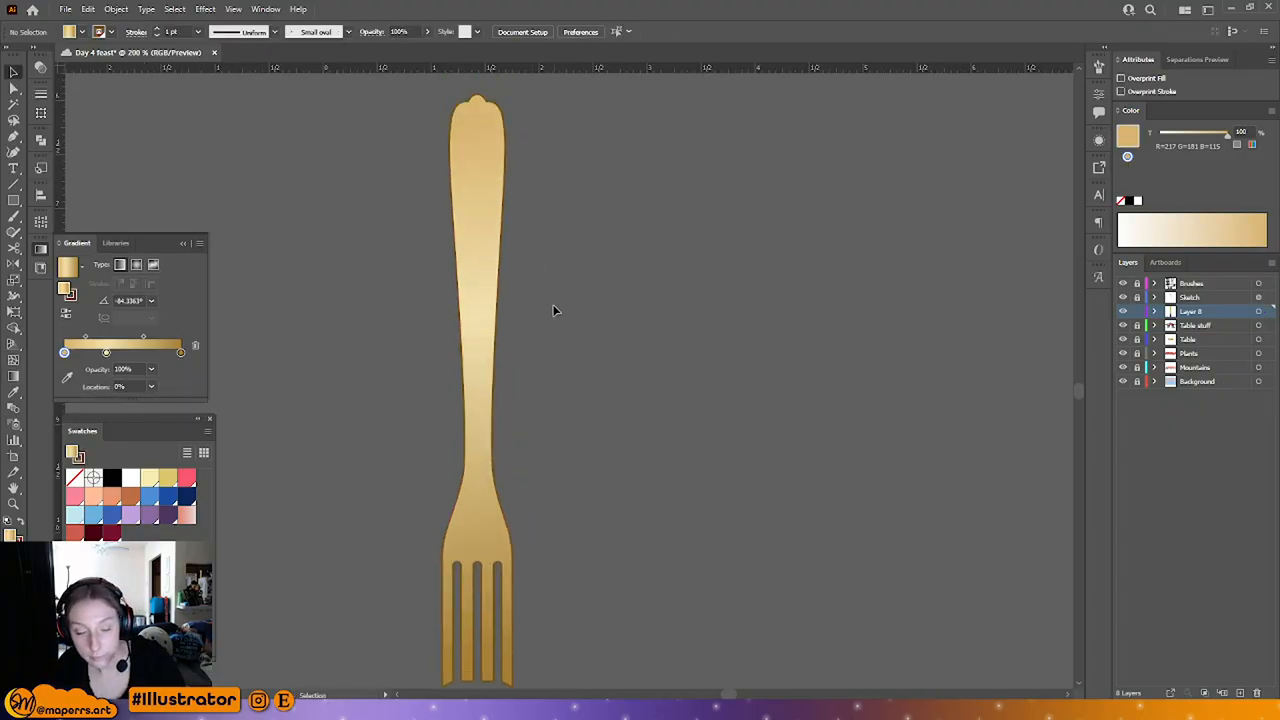
key("ctrl+equal")
scroll(540, 360, "up", 3)
left_click(449, 231)
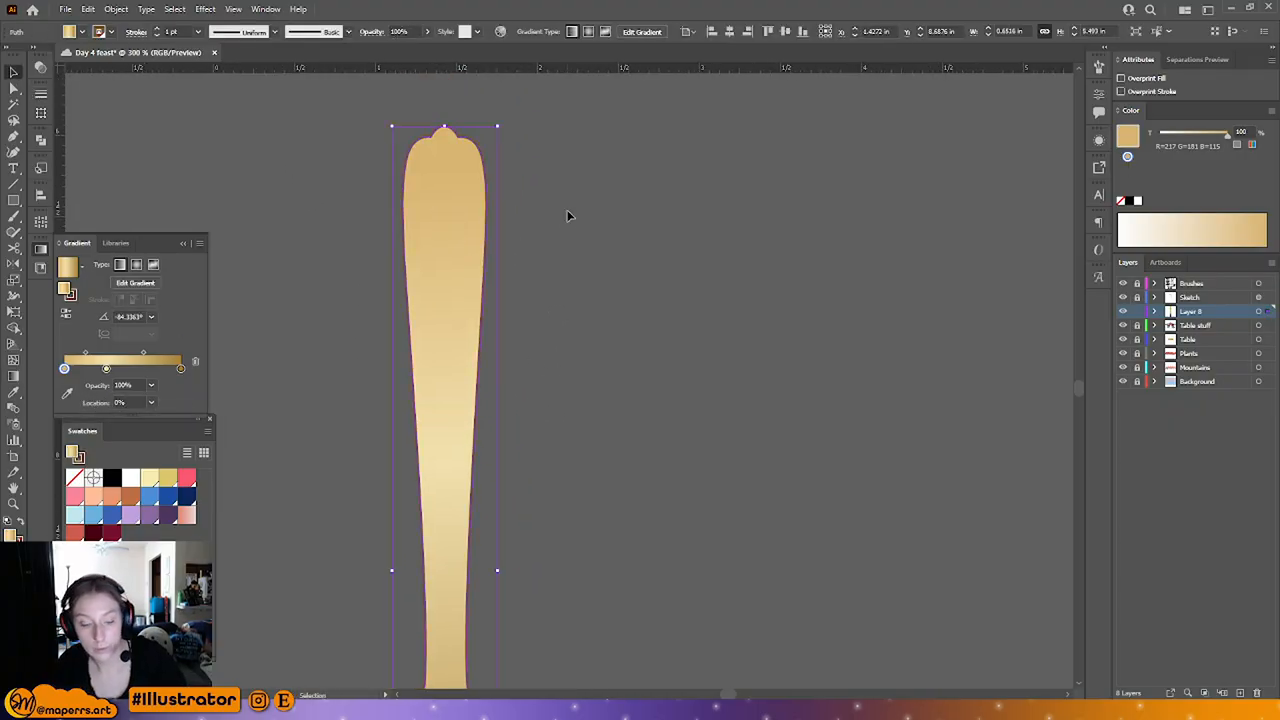
key("ctrl+equal")
left_click_drag(569, 198, 464, 387)
left_click(587, 327)
left_click_drag(491, 187, 484, 251)
left_click_drag(596, 165, 566, 284)
left_click(566, 284)
left_click(403, 218)
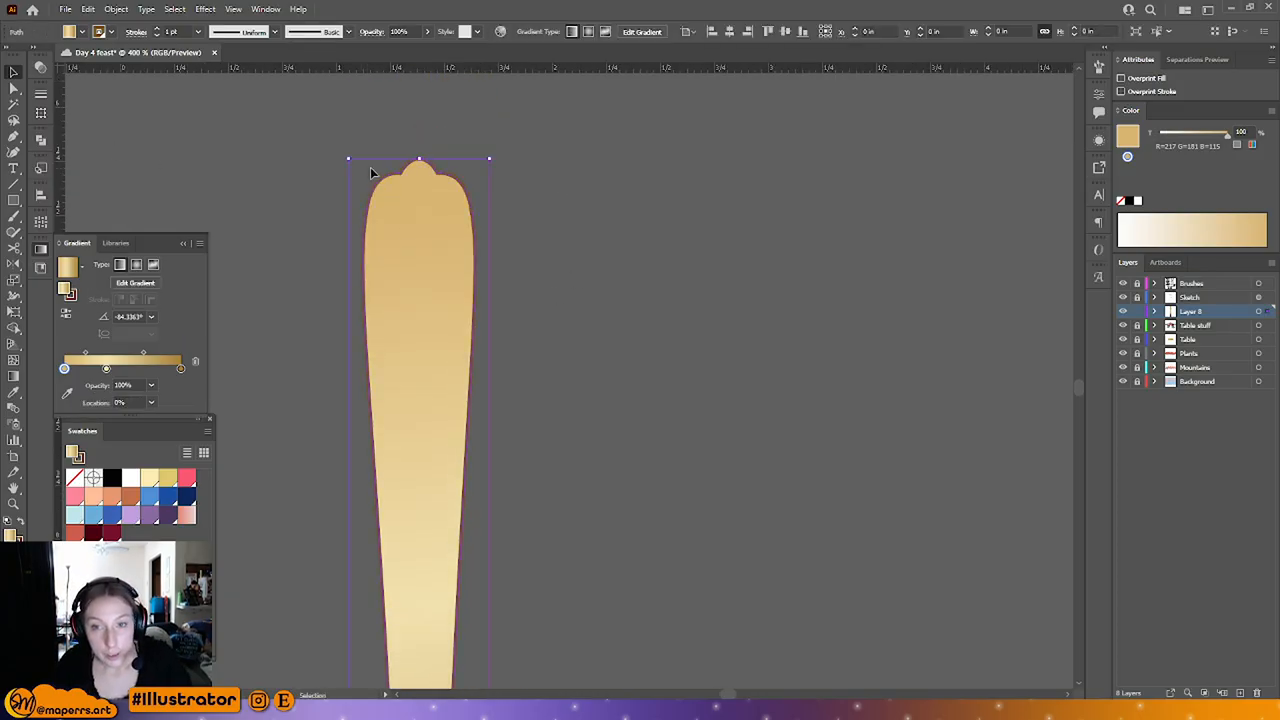
left_click(14, 89)
left_click(255, 122)
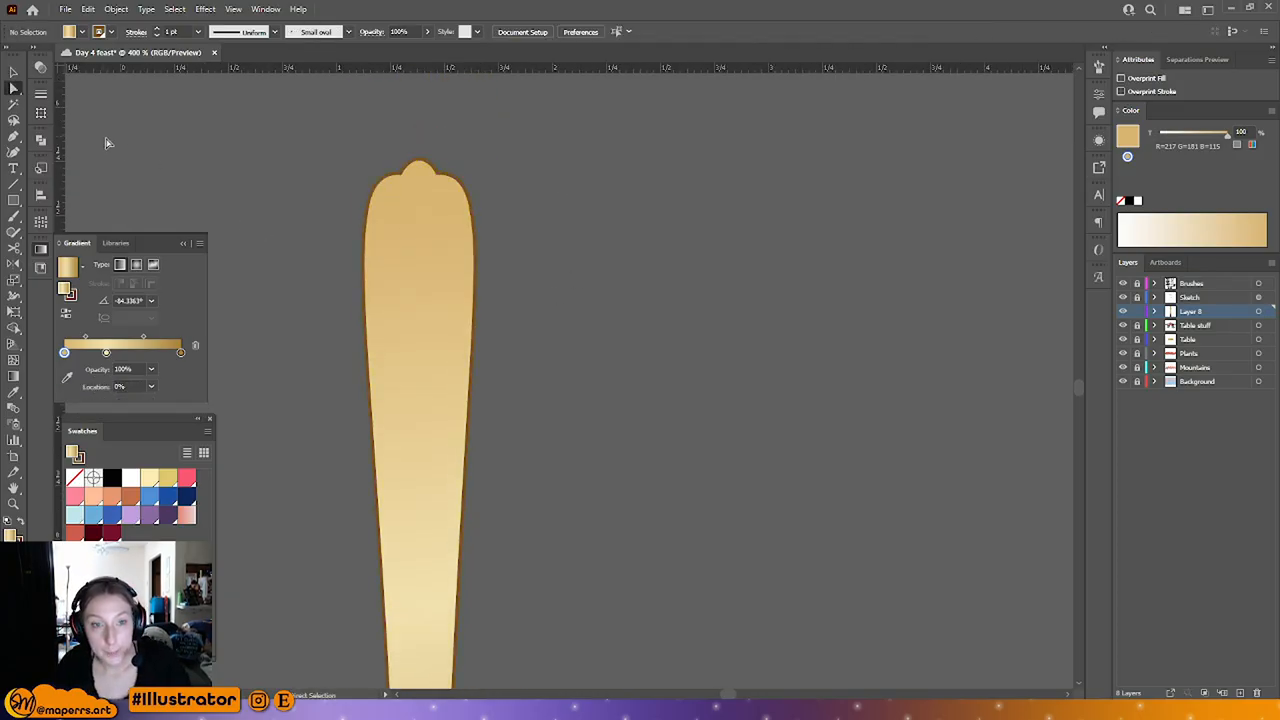
left_click(14, 137)
left_click(401, 173)
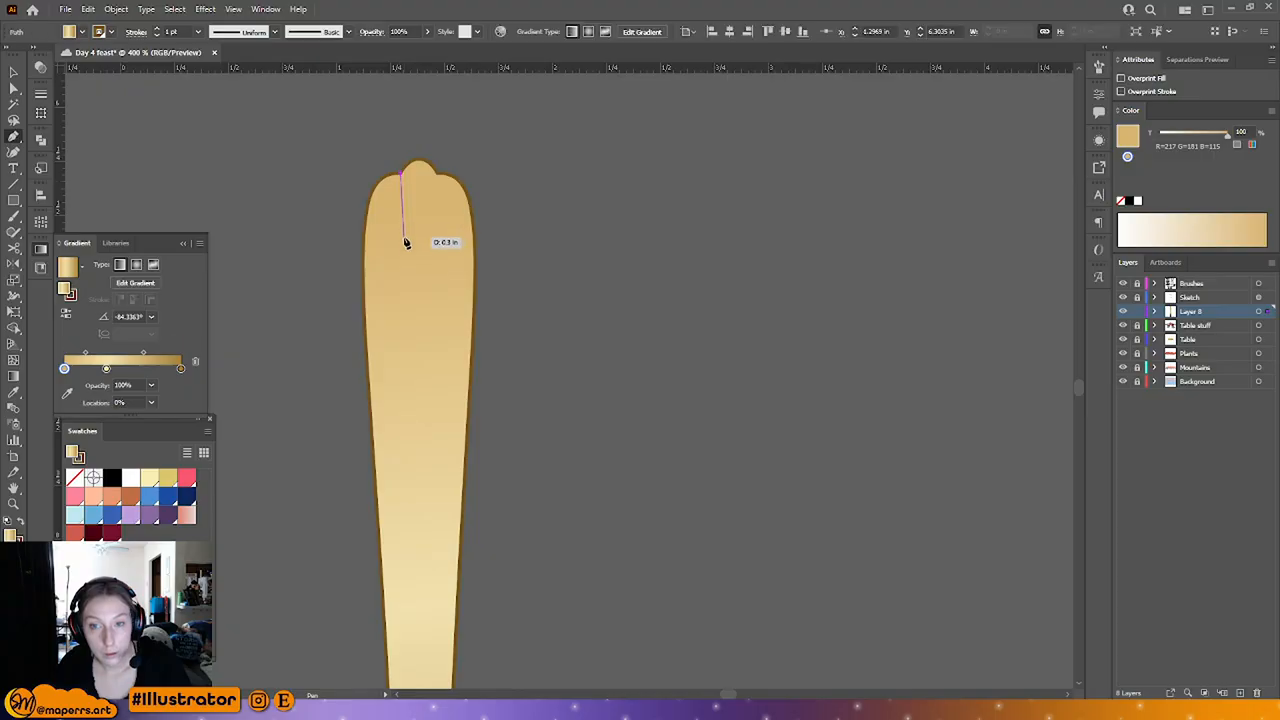
left_click_drag(404, 238, 409, 266)
left_click(14, 73)
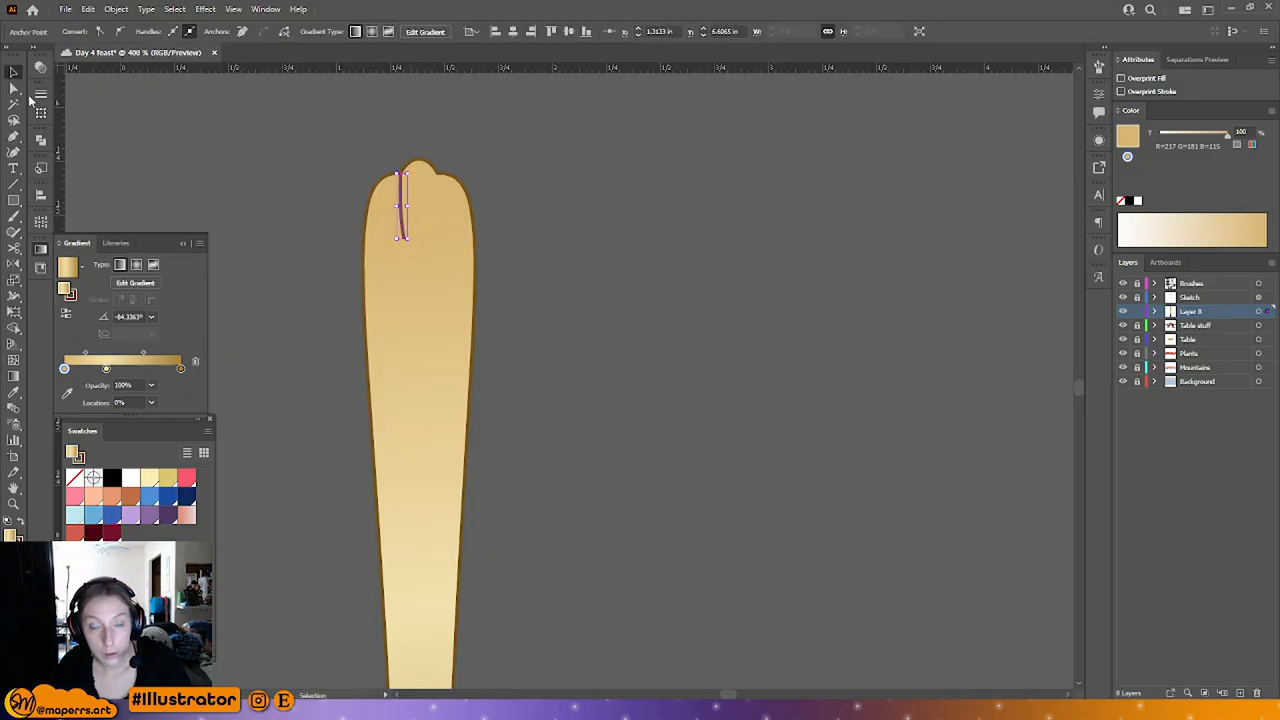
Step: Give the short line a triangular width profile so that it tapers towards its lower end
left_click(43, 251)
left_click(41, 194)
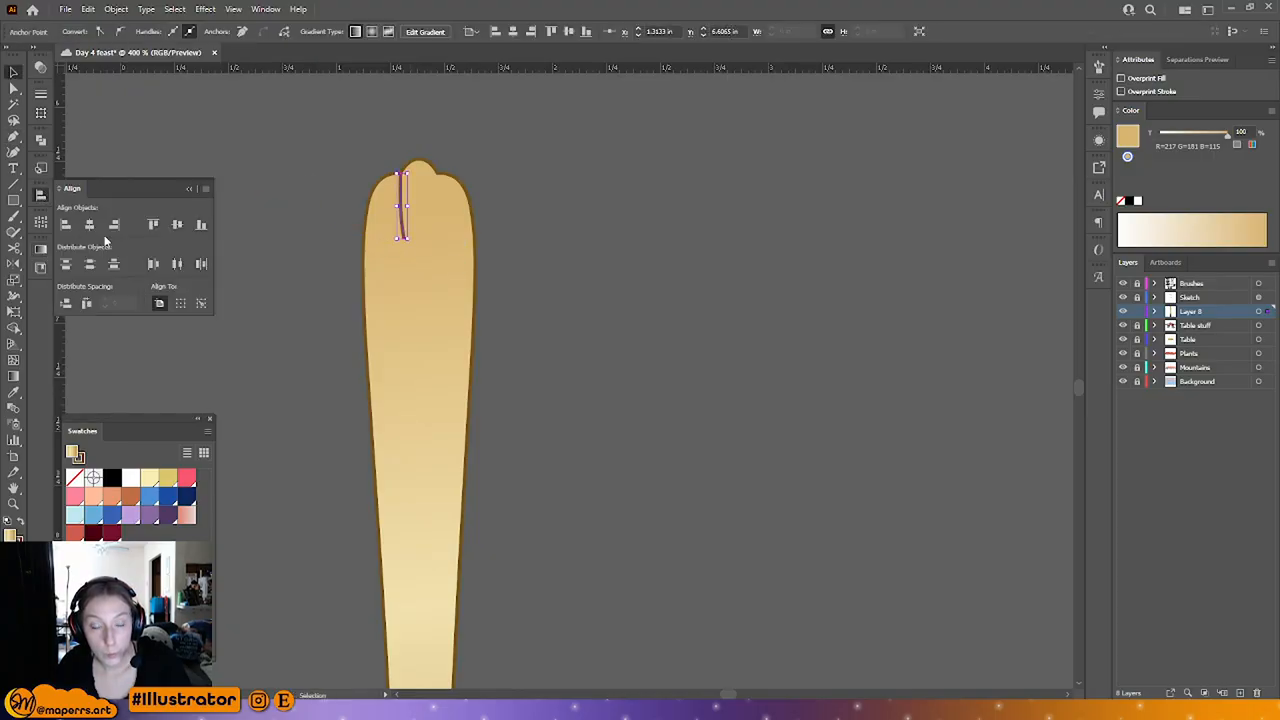
left_click(41, 94)
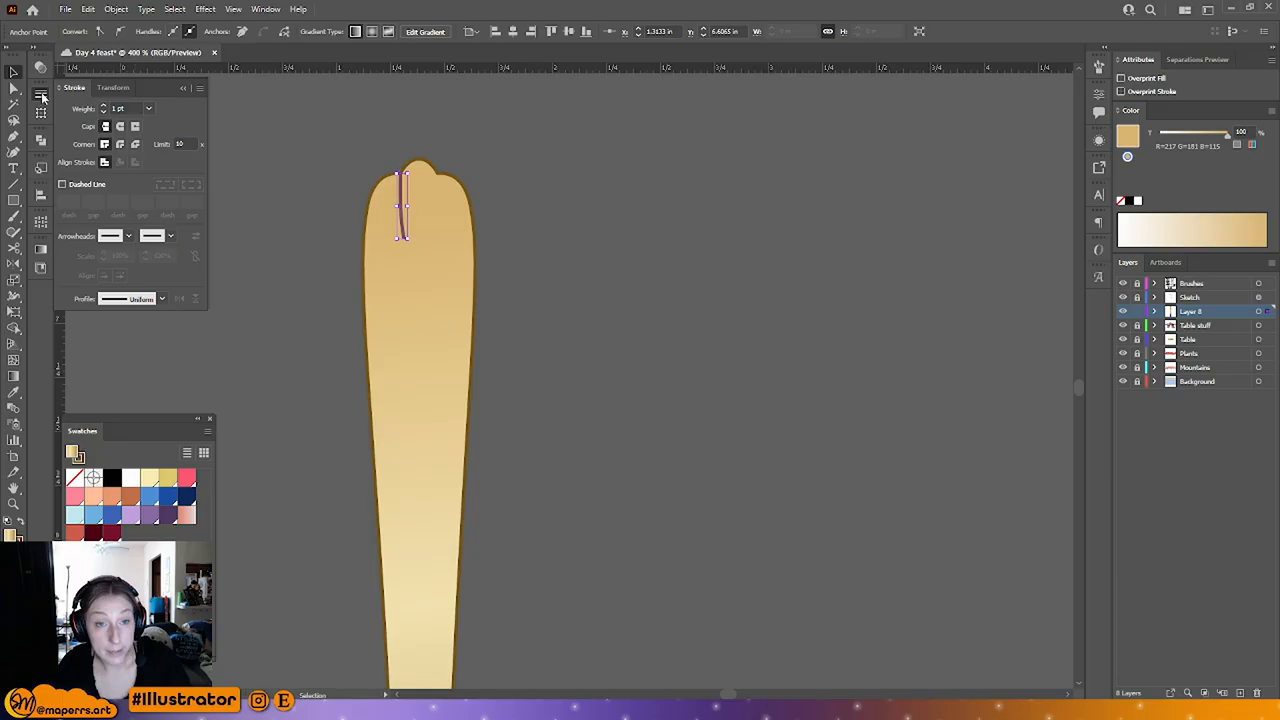
left_click(162, 299)
left_click(148, 385)
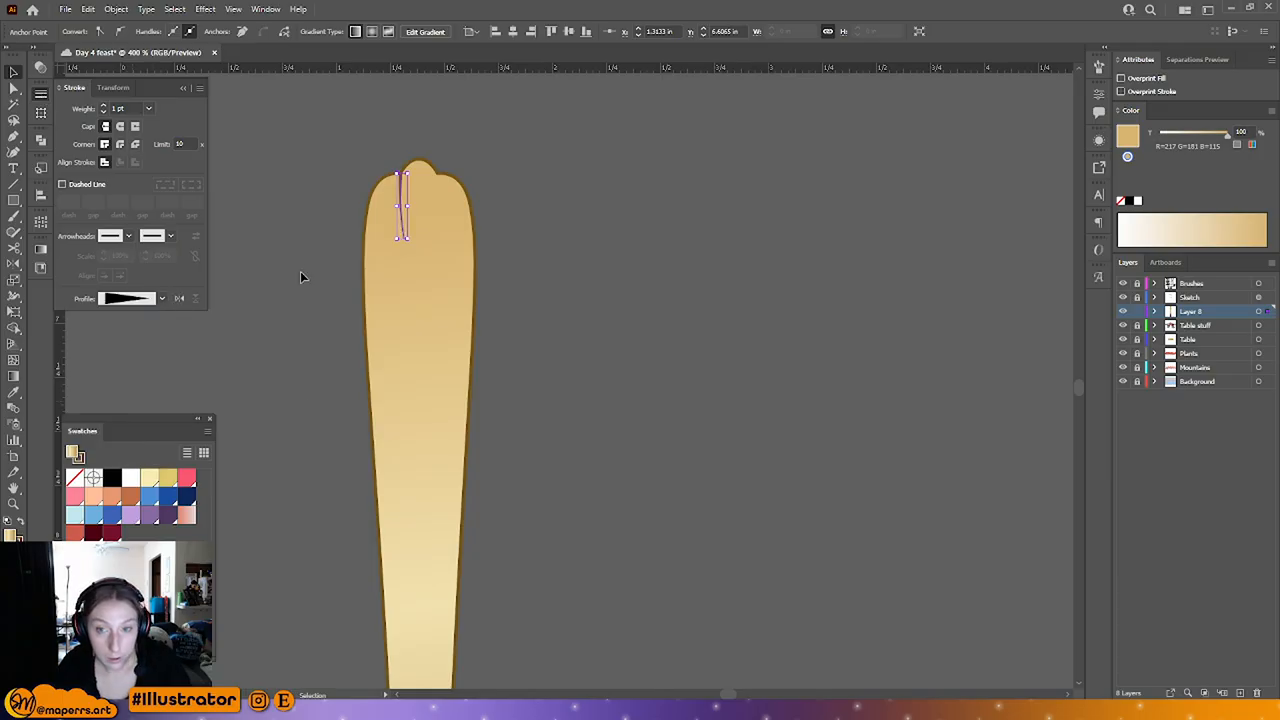
Step: Duplicate the tapered line in place, reflect the copy and move it to the right notch of the handle's end
left_click(407, 189)
right_click(438, 238)
mouse_move(560, 459)
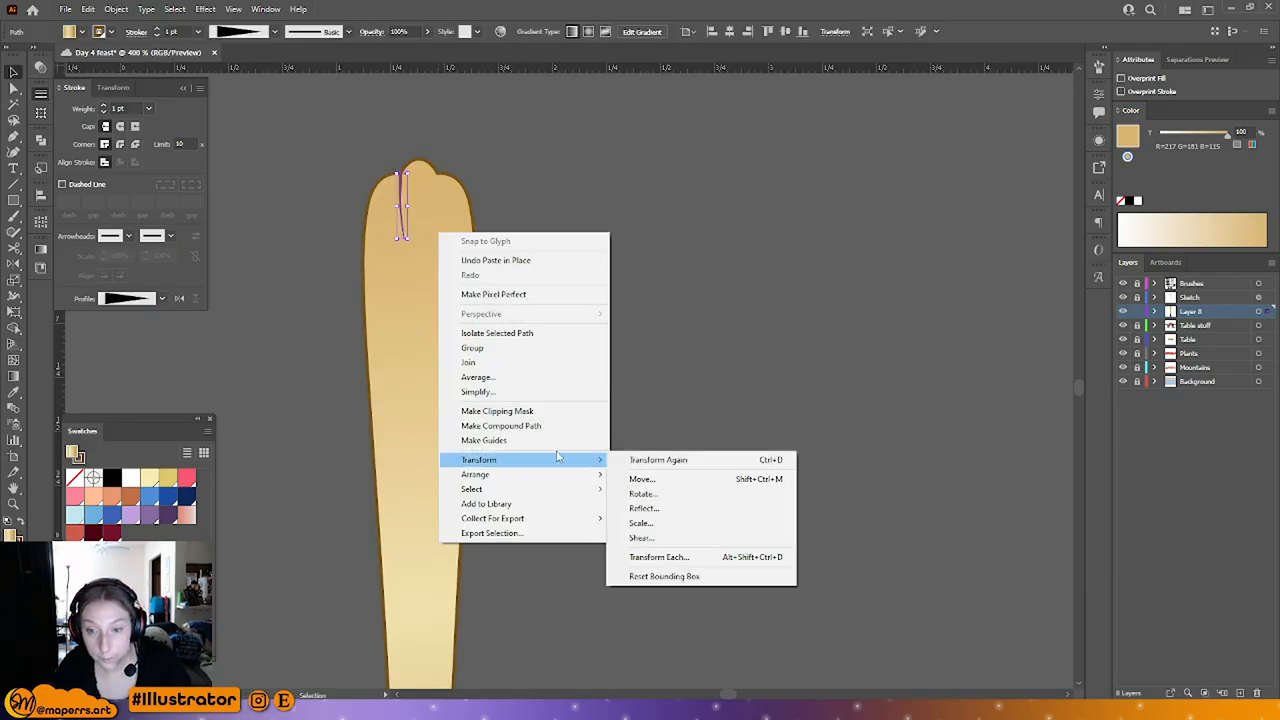
left_click(635, 508)
left_click(391, 474)
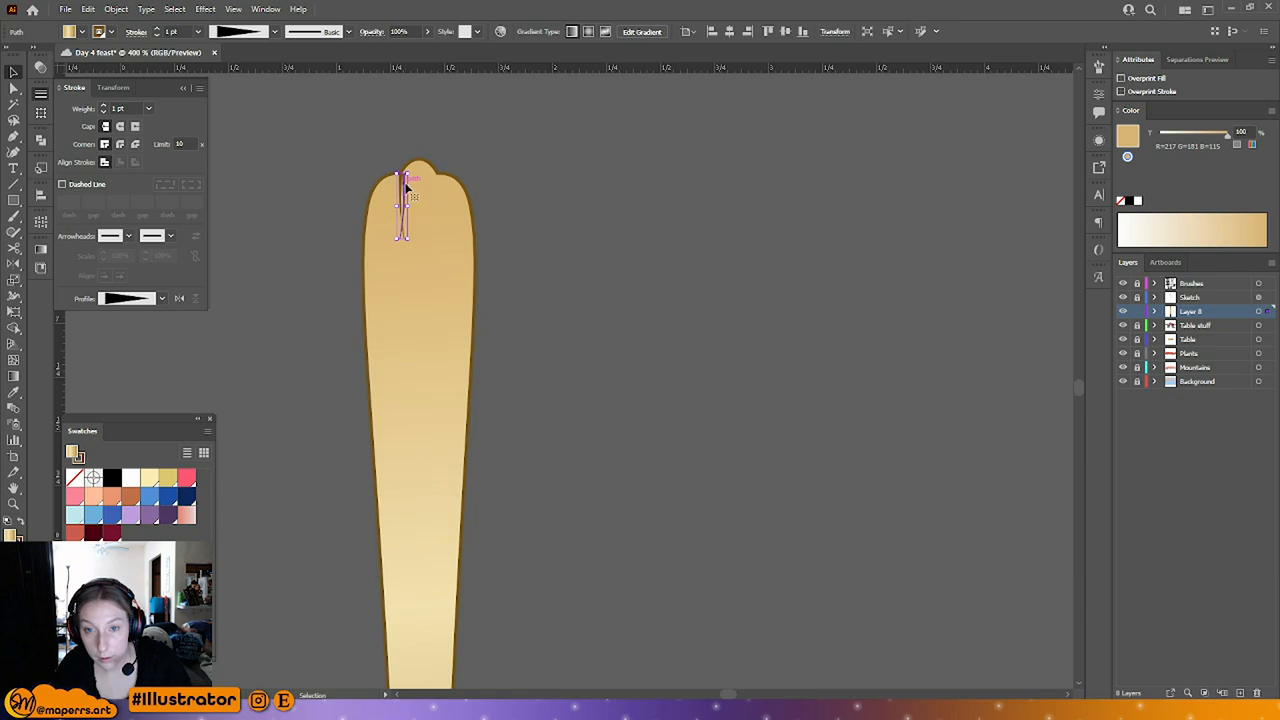
left_click_drag(407, 188, 437, 190)
Step: Remove the fill from both tapered lines, keeping only their strokes
left_click(403, 191, "shift")
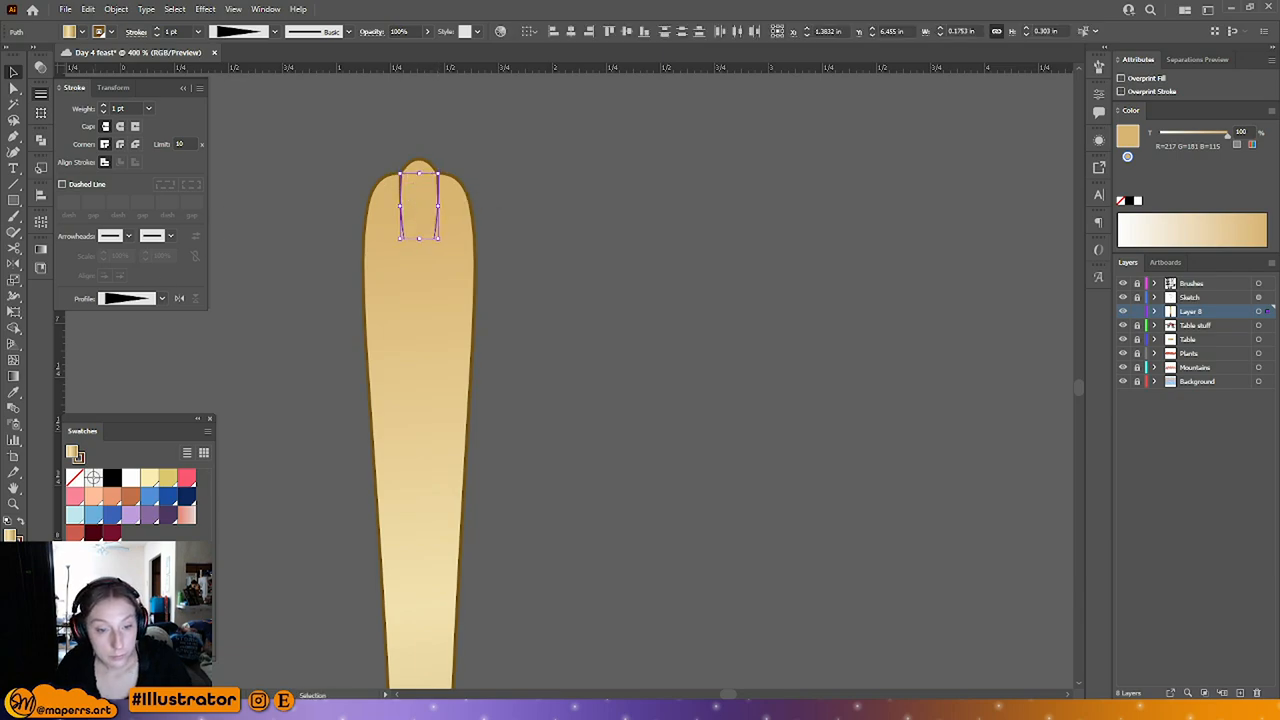
left_click(21, 560)
left_click_drag(244, 358, 264, 258)
left_click(285, 299)
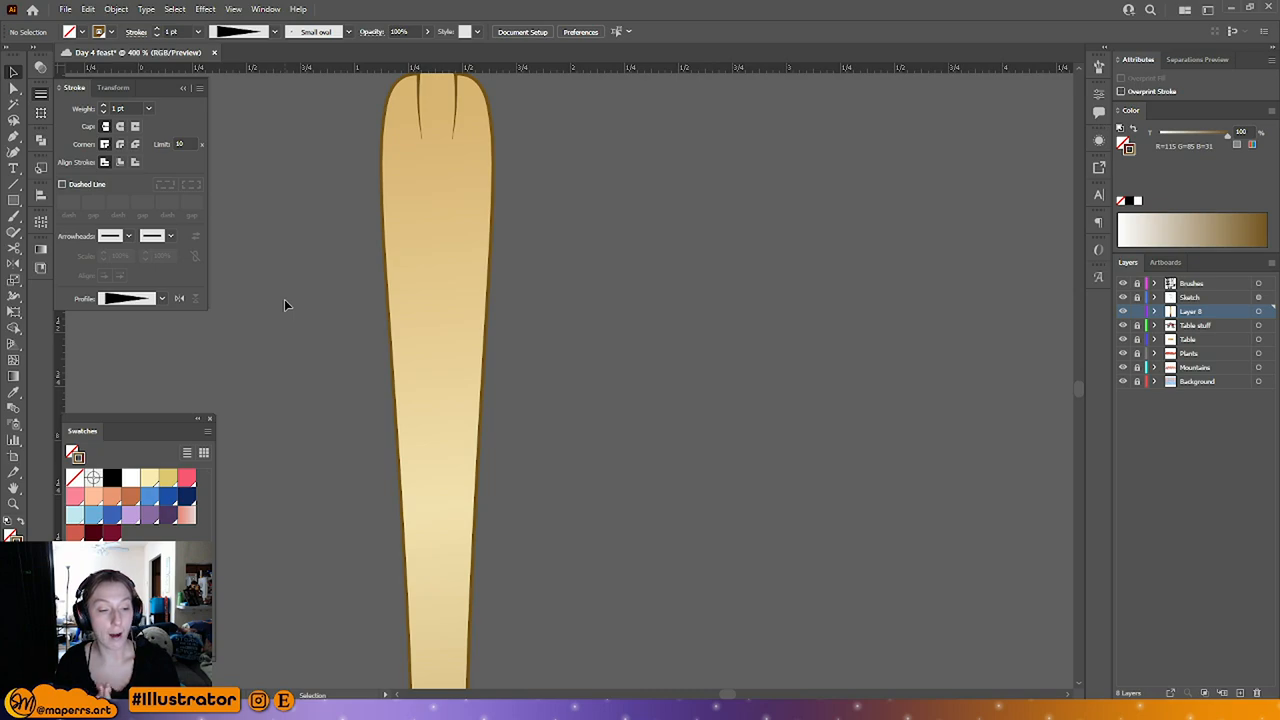
Step: Lengthen both tapered lines by nudging their lower end points down the handle together
left_click(422, 96)
left_click(459, 89, "shift")
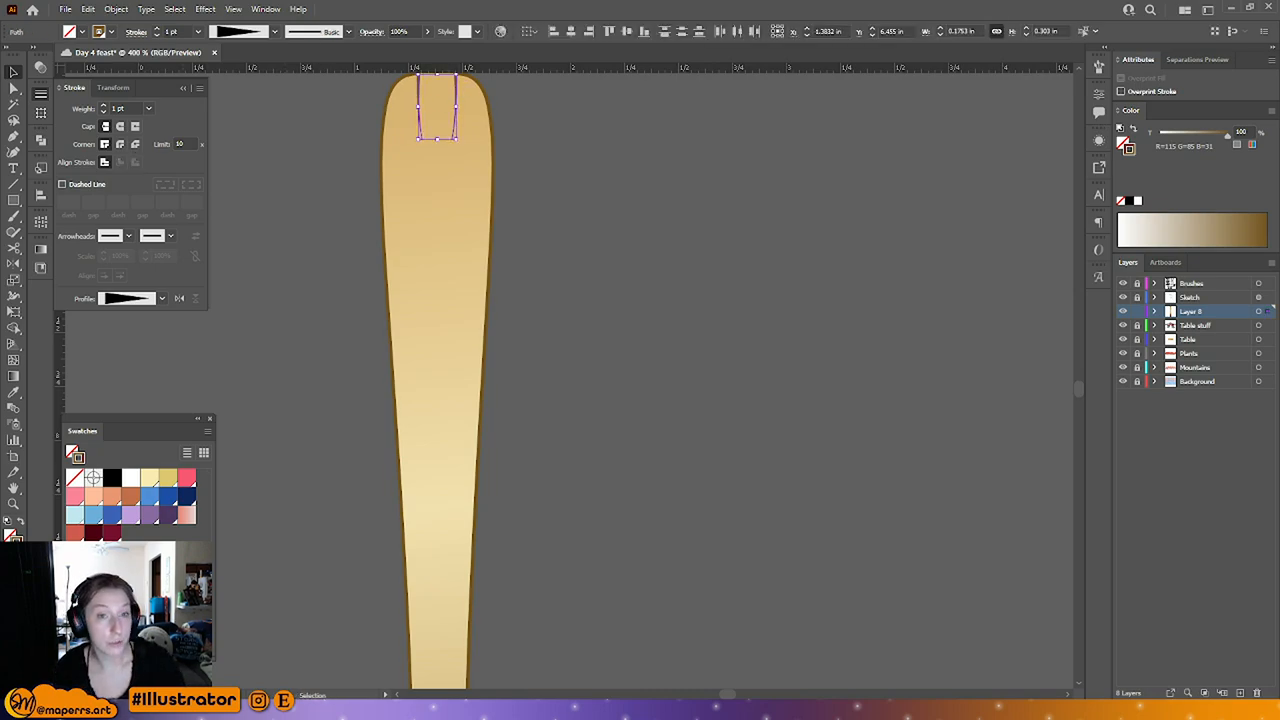
key("a")
left_click(422, 139)
left_click(452, 139, "shift")
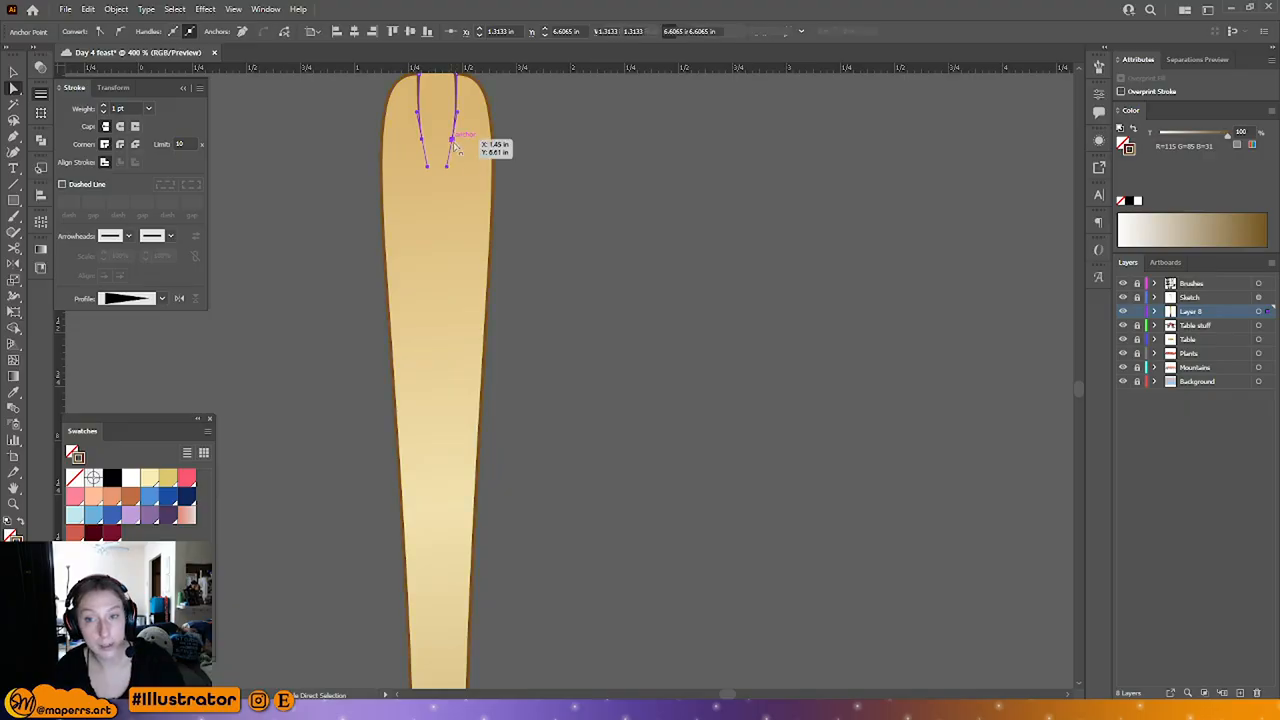
key("Down")
key("Down")
key("Down")
key("Down")
key("Down")
key("Down")
left_click_drag(588, 223, 590, 337)
left_click(616, 337)
Step: Duplicate the fork shape in place on top, remove the copy's fill and show its appearance attributes
left_click_drag(583, 414, 576, 340)
key("ctrl+minus")
left_click_drag(584, 443, 568, 229)
left_click(468, 206)
left_click_drag(540, 180, 543, 269)
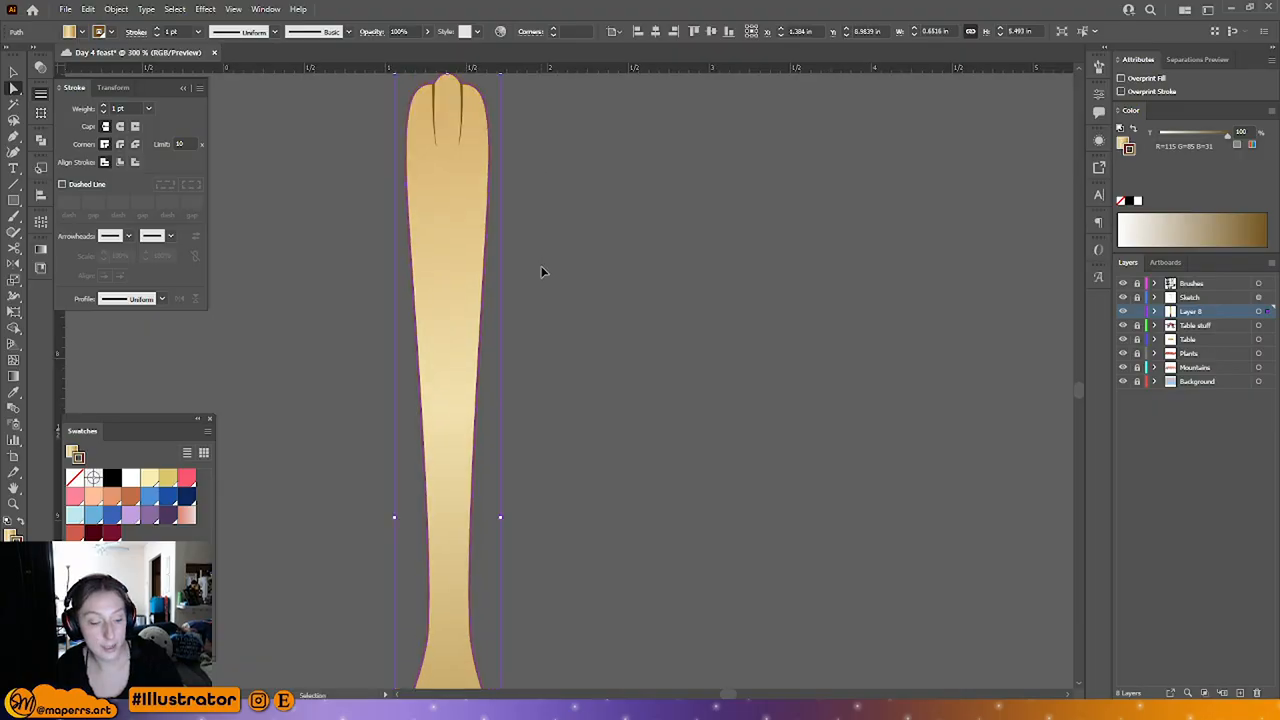
key("ctrl+shift+]")
left_click(13, 72)
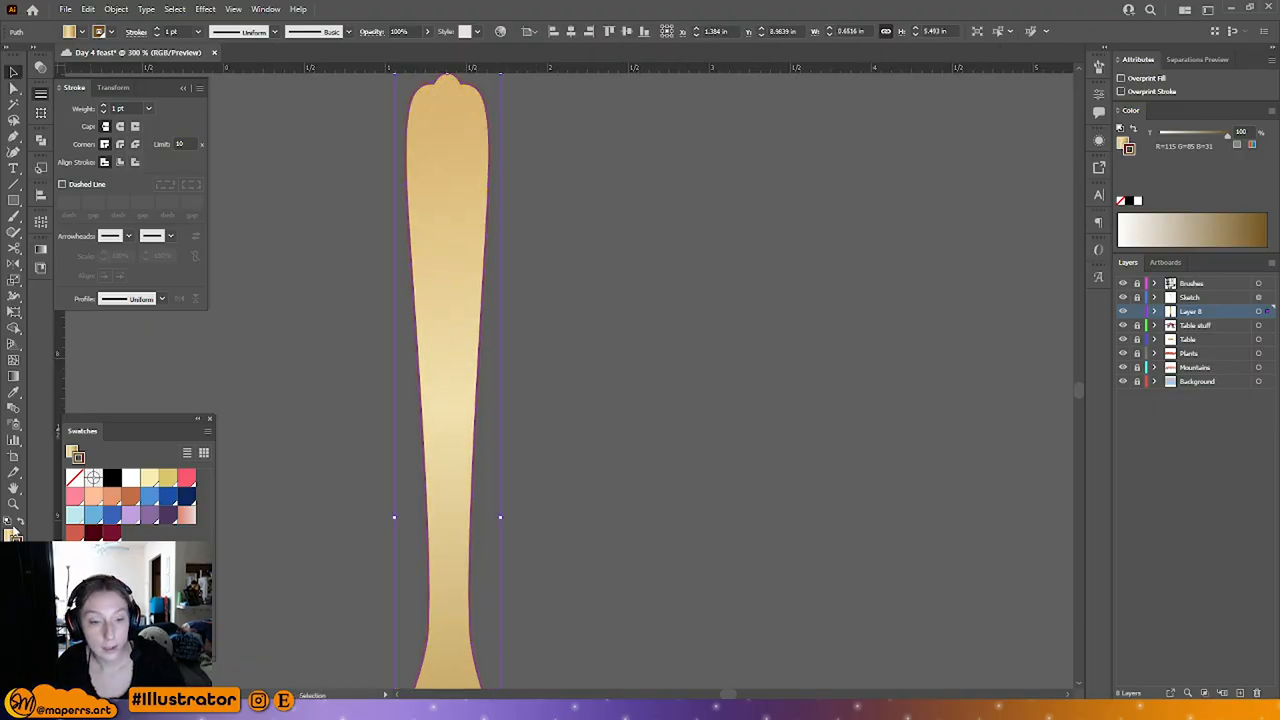
left_click(13, 531)
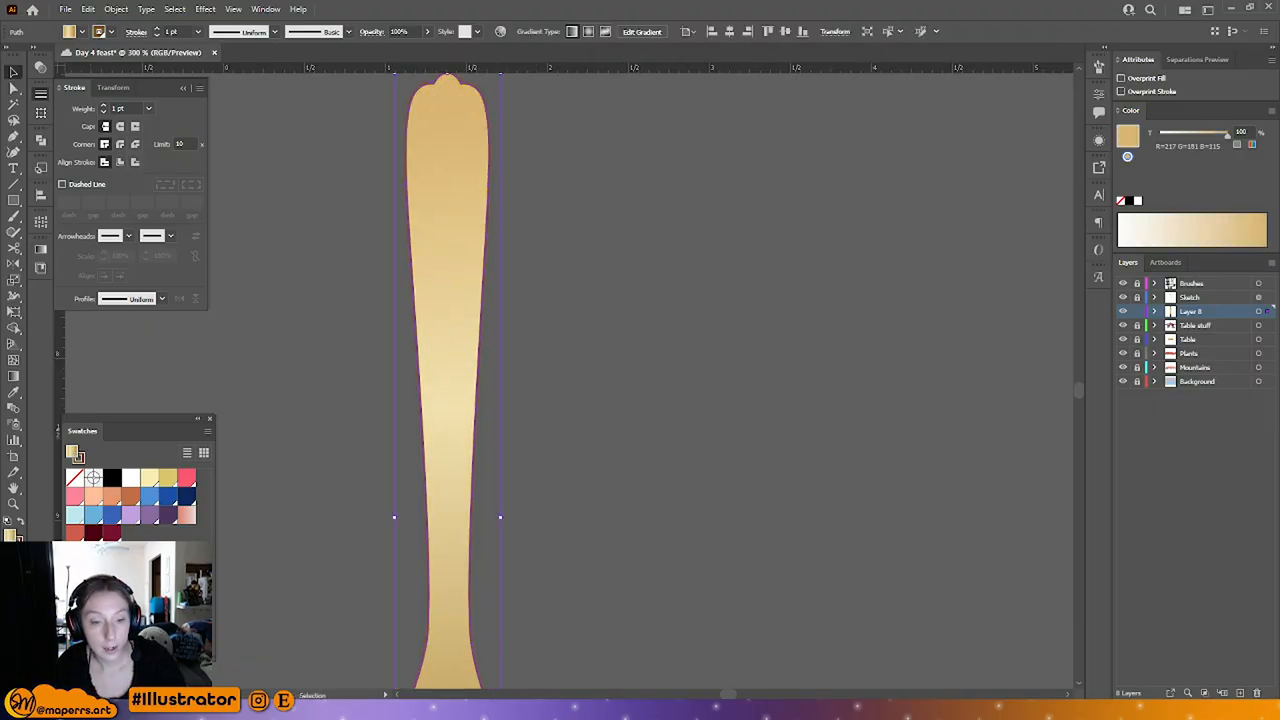
left_click(1099, 141)
left_click(1099, 93)
left_click(1099, 141)
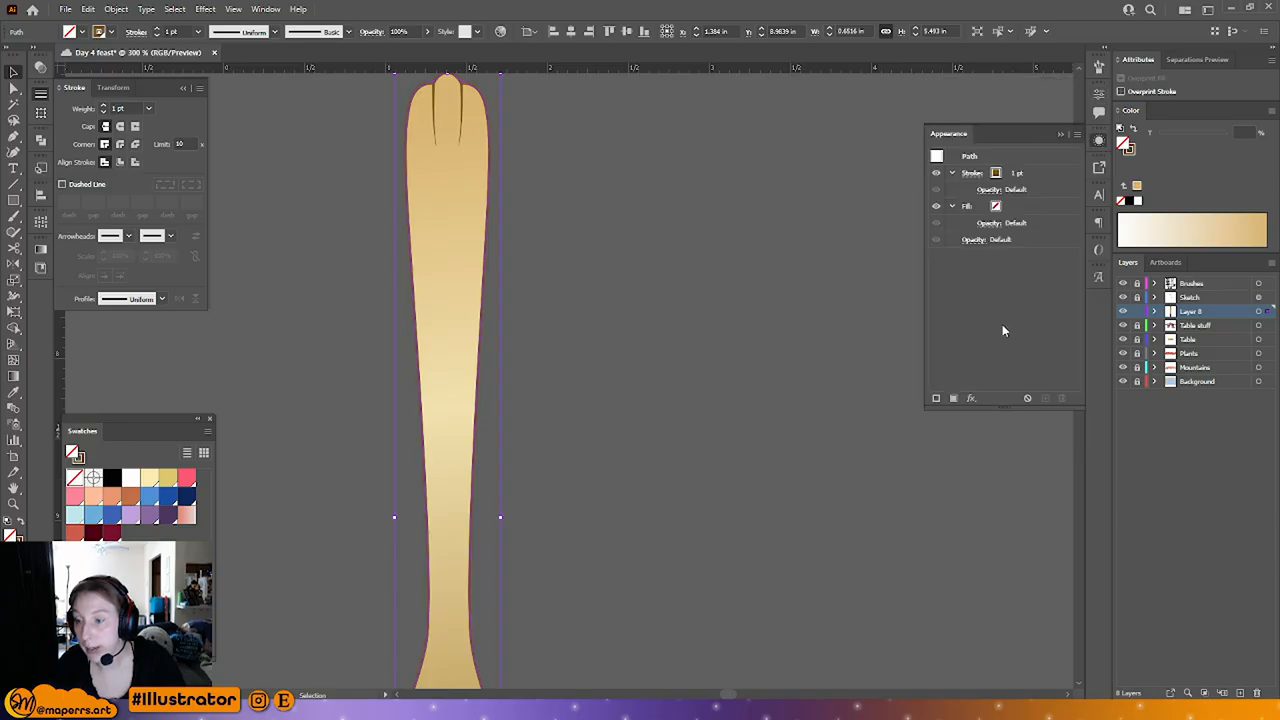
left_click(970, 398)
mouse_move(1008, 146)
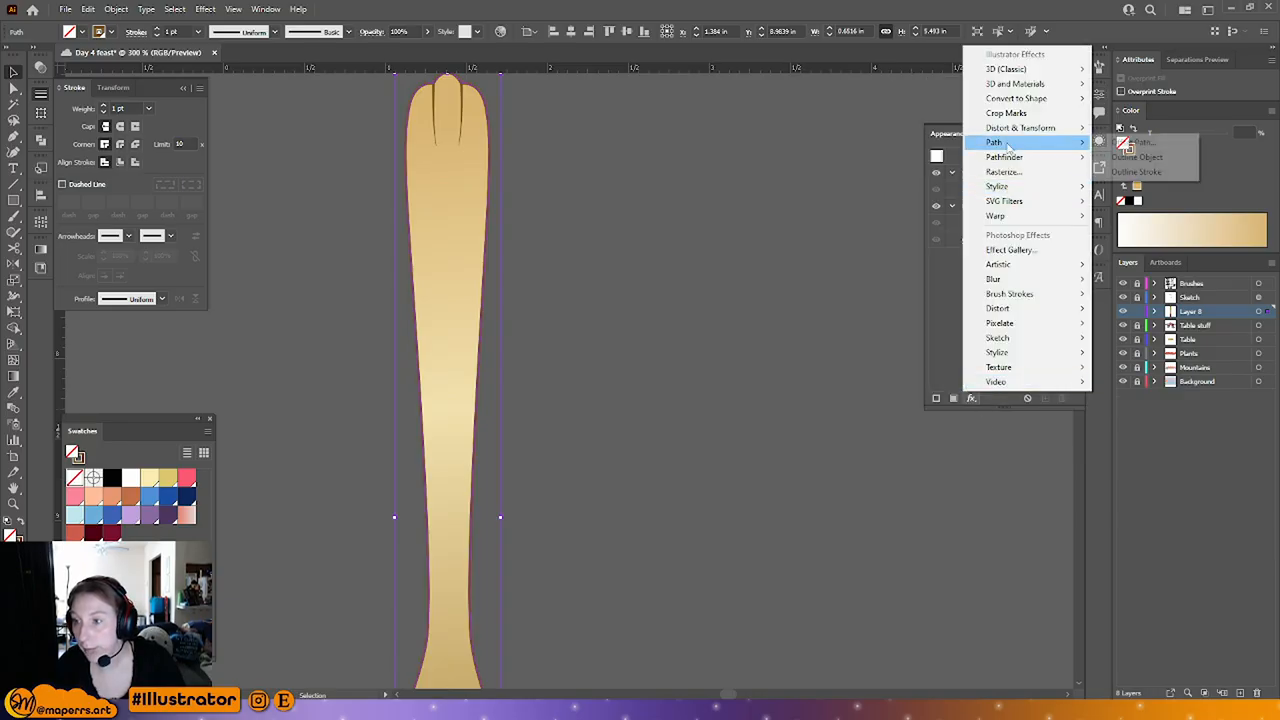
left_click(1137, 142)
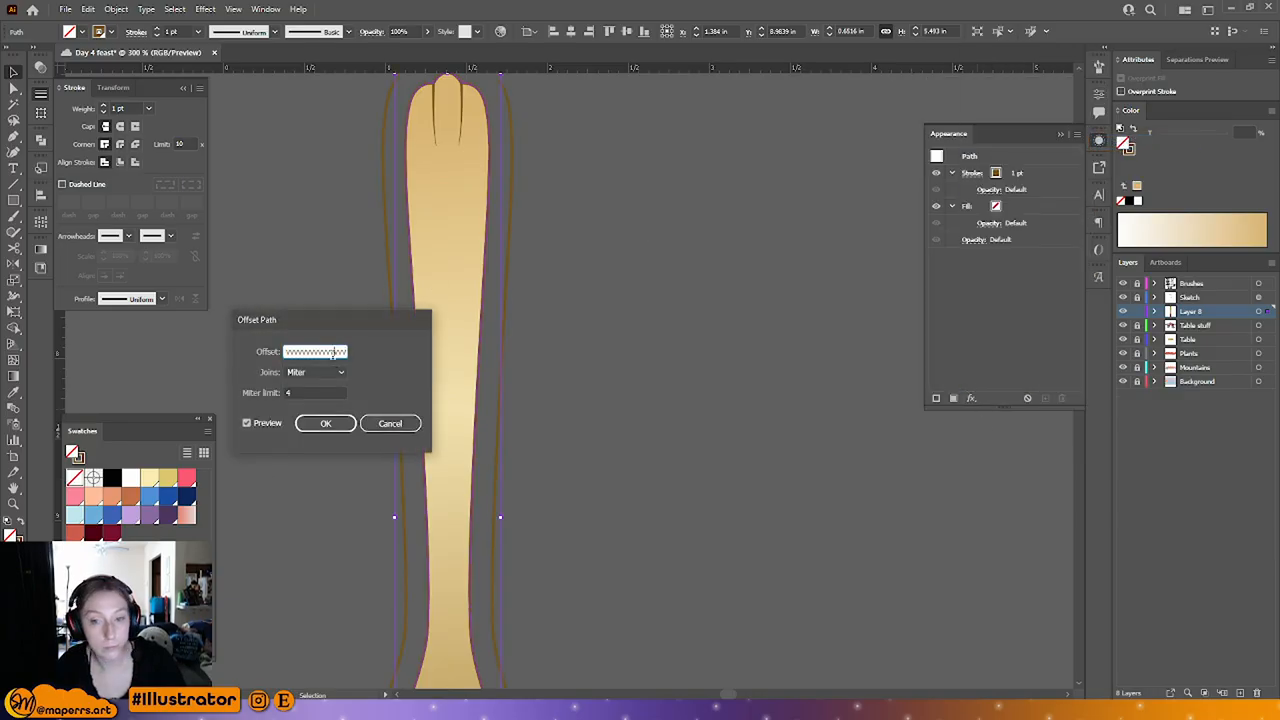
double_click(329, 351)
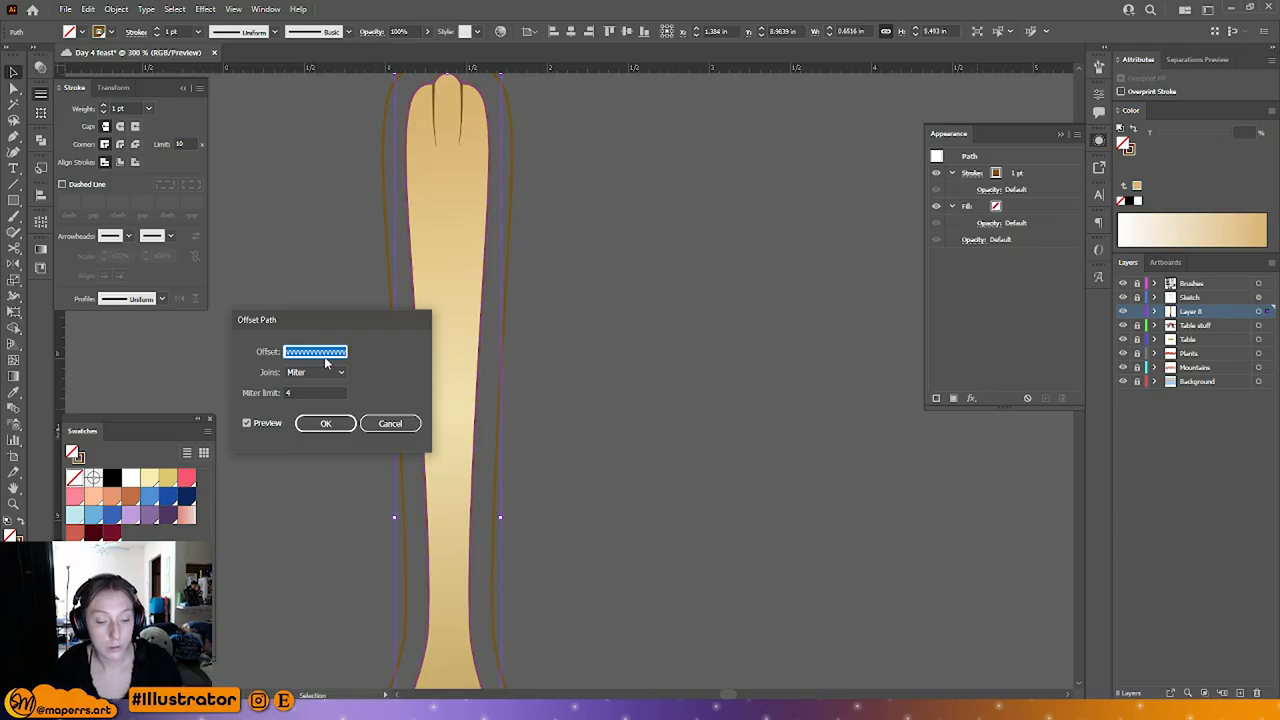
type("-3")
left_click(254, 426)
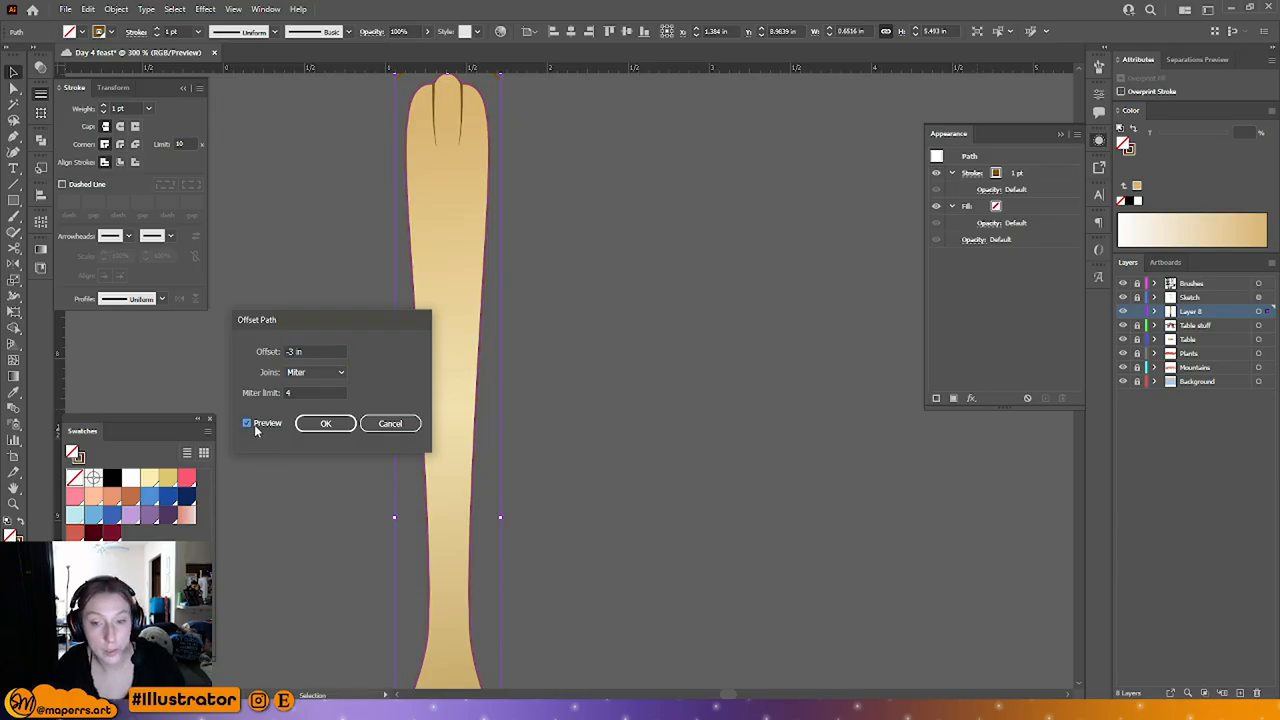
left_click(390, 423)
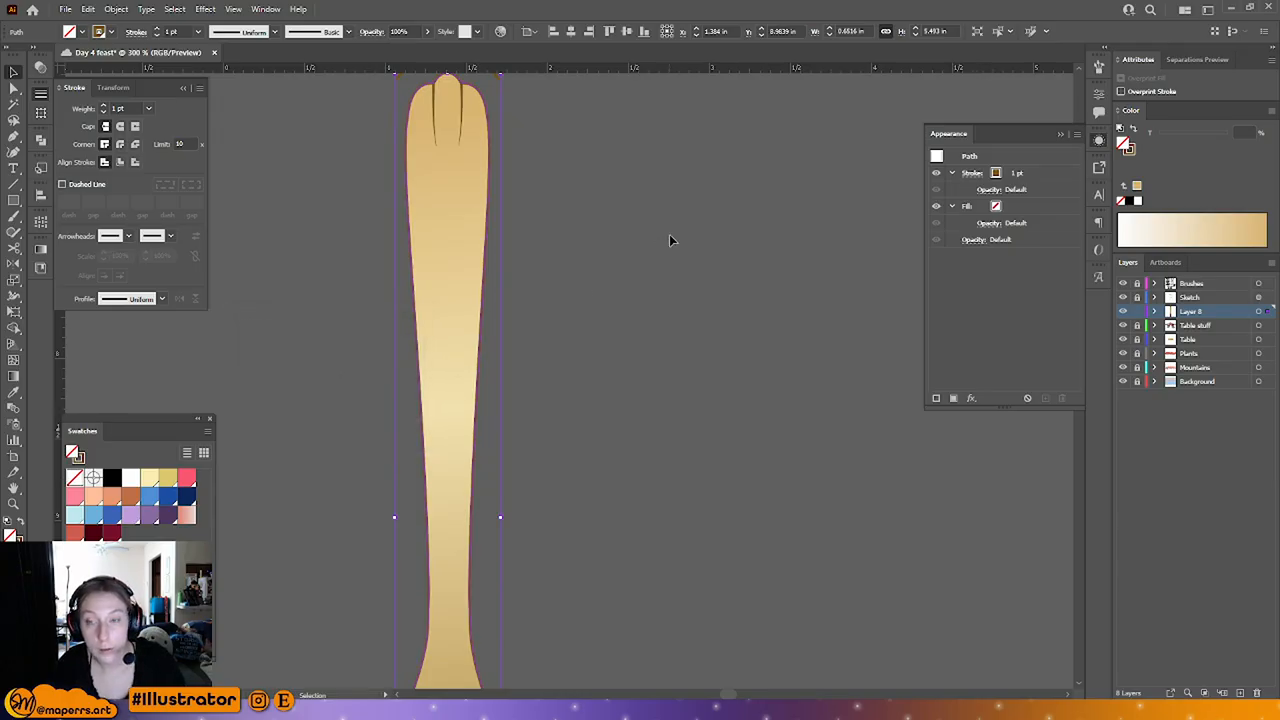
Step: Set the document units to points
left_click(663, 122)
left_click(522, 31)
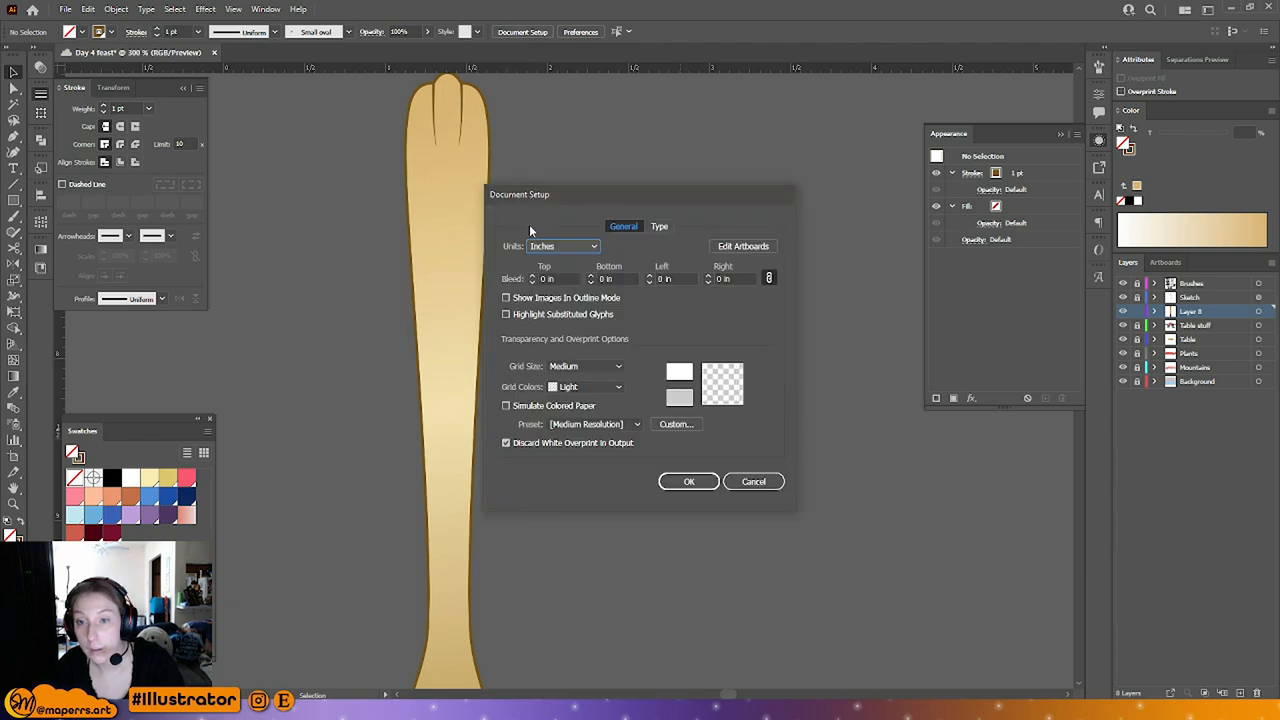
left_click(563, 246)
left_click(543, 279)
left_click(689, 481)
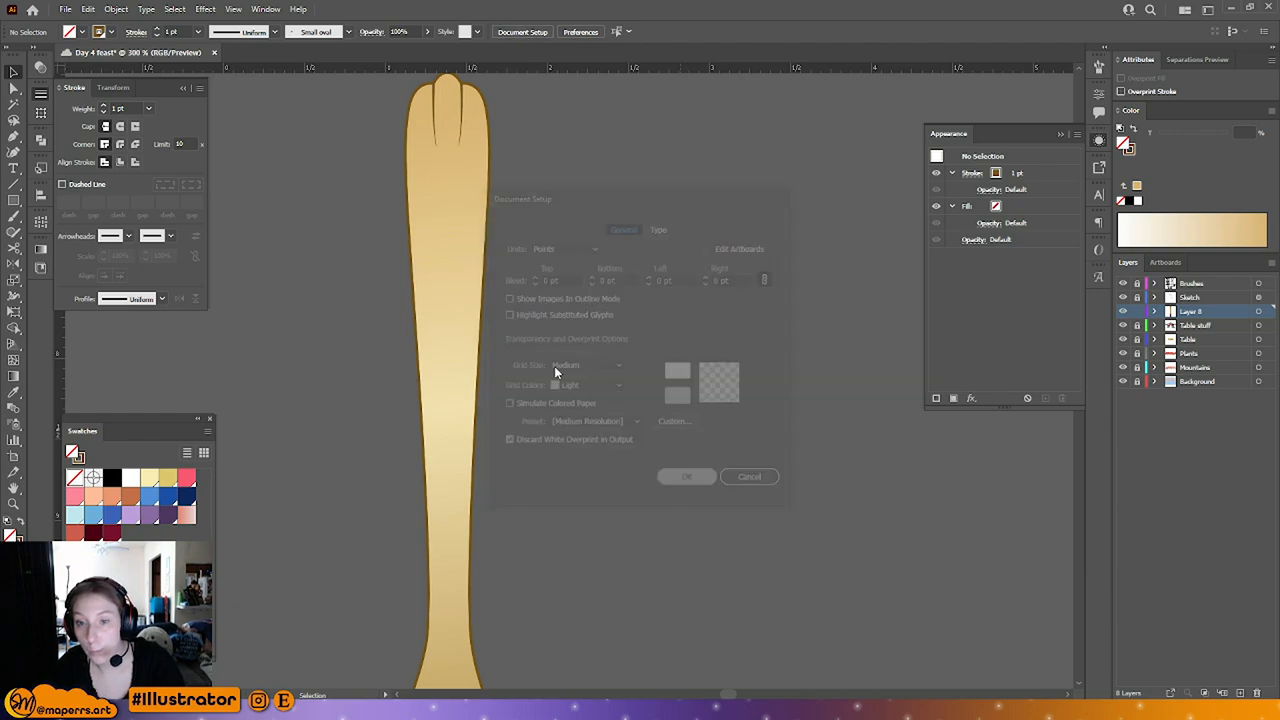
Step: Apply an Offset Path effect of -3 pt to the unfilled fork outline and expand its appearance
left_click(488, 248)
left_click(970, 398)
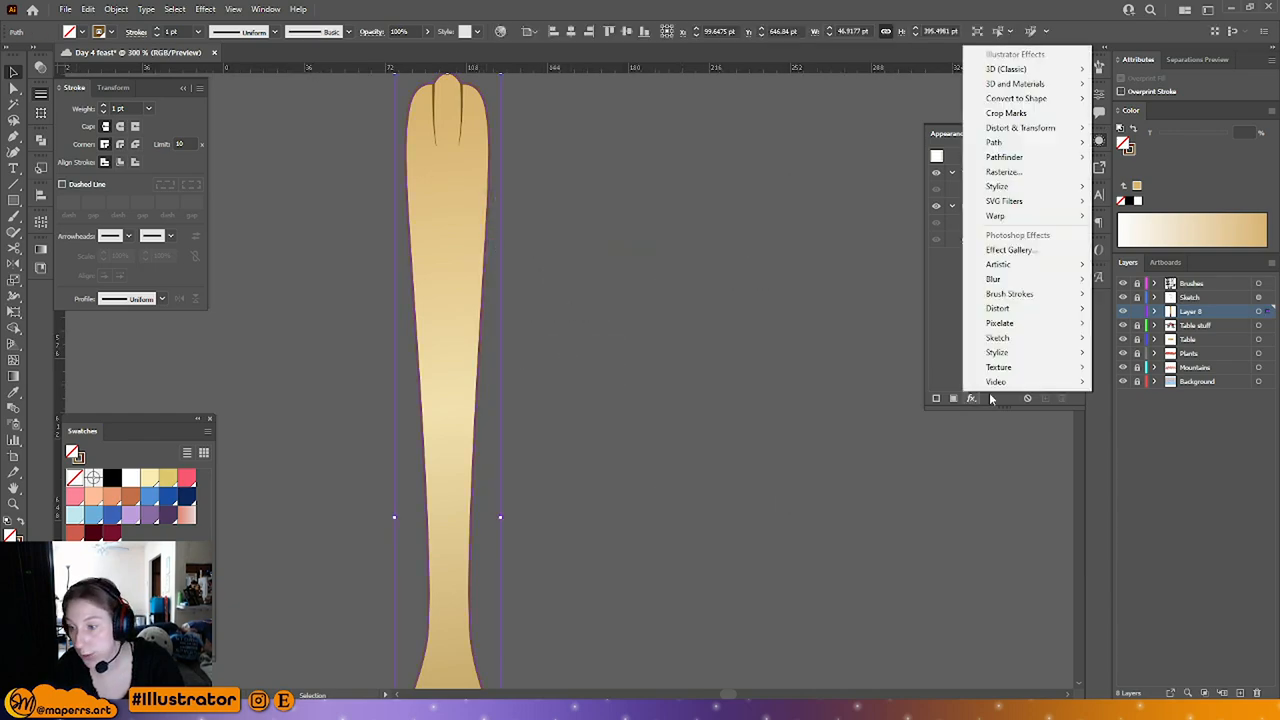
mouse_move(1060, 142)
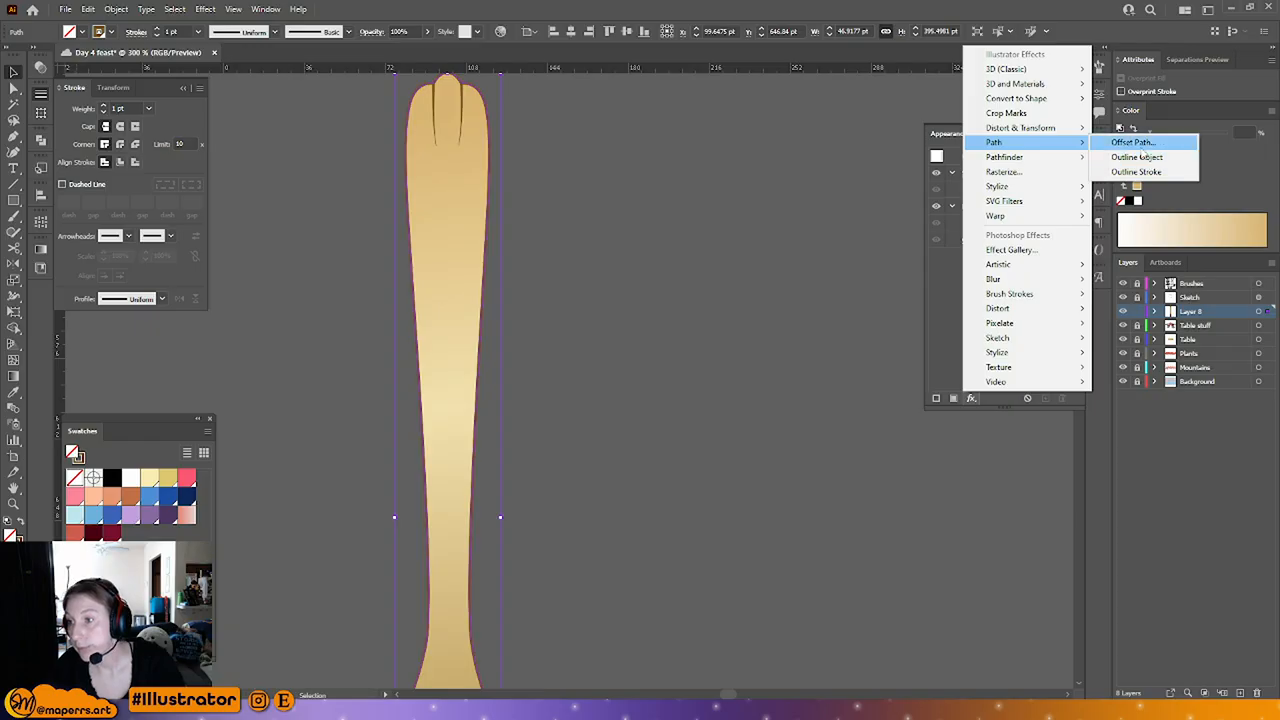
left_click(1139, 144)
type("-3")
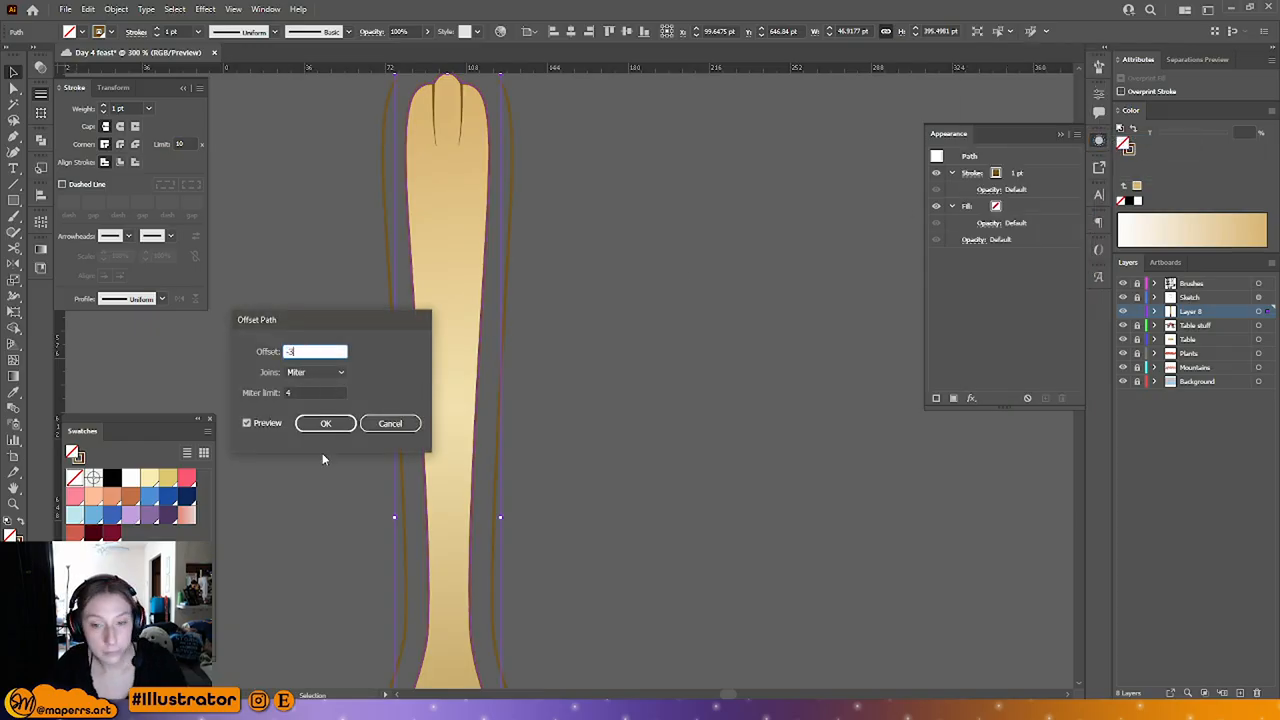
left_click(266, 425)
left_click(325, 423)
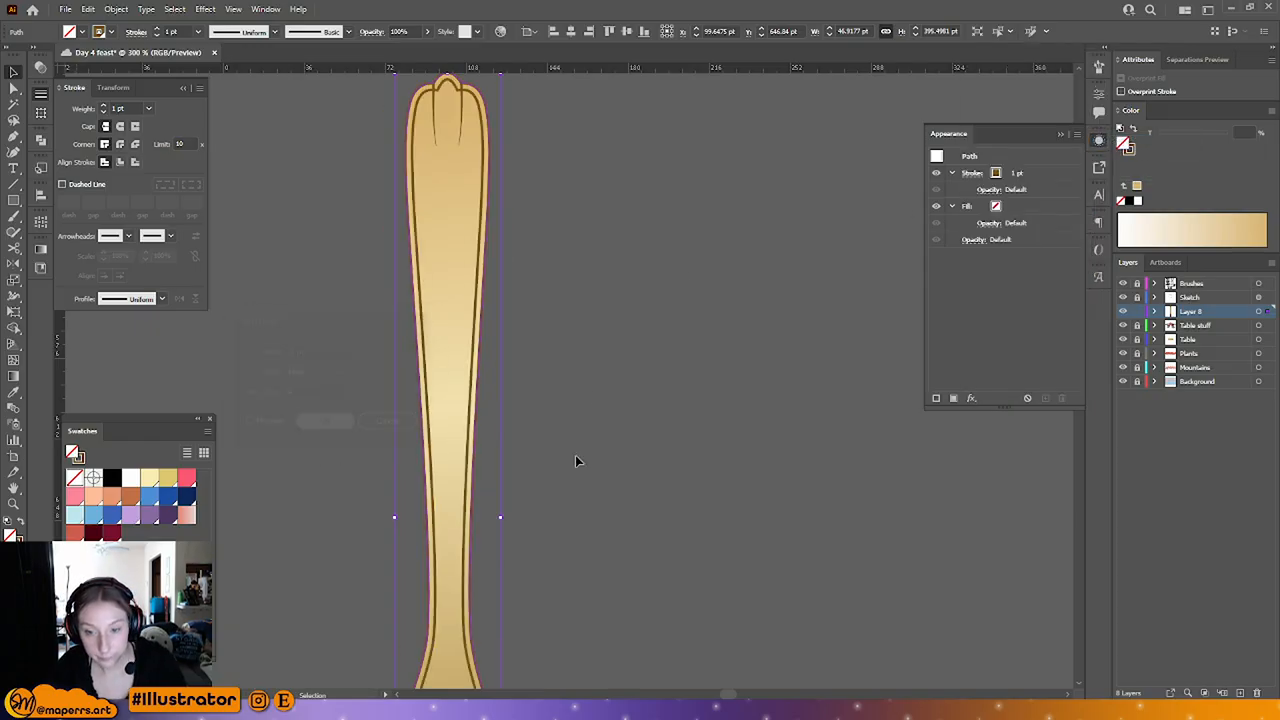
left_click(116, 9)
left_click(152, 181)
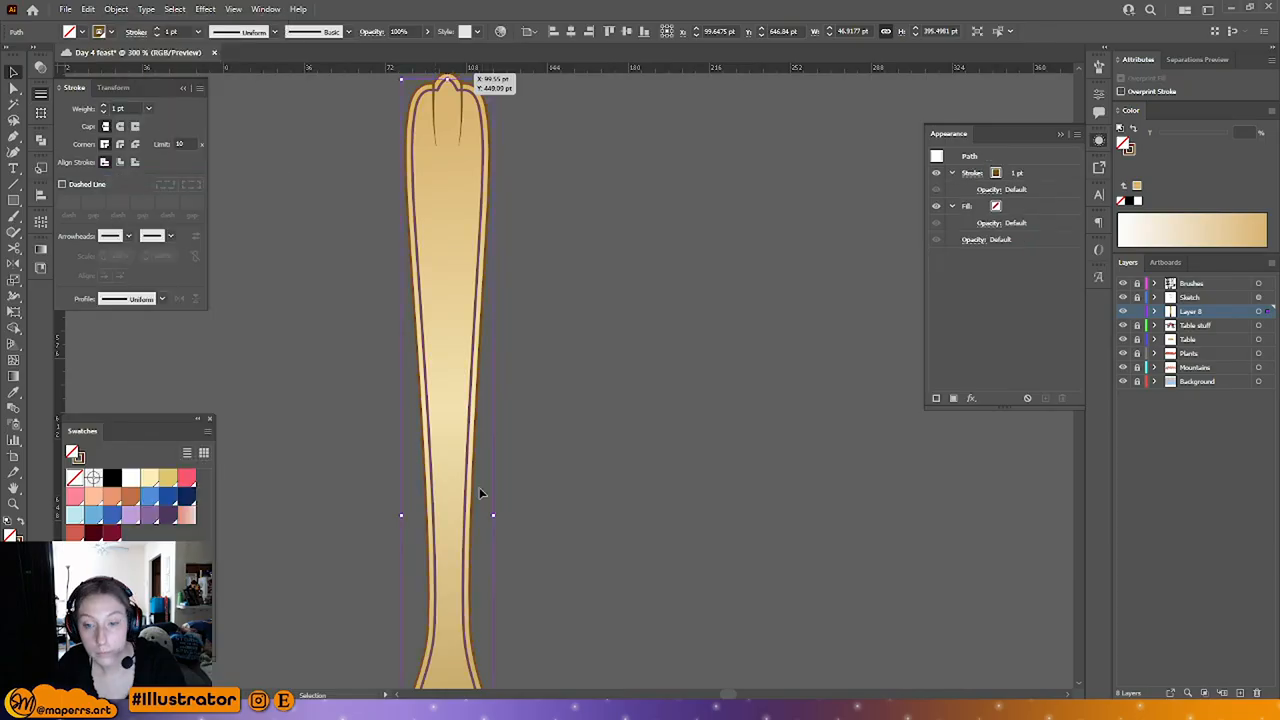
Step: Delete the parts of the inset outline that run down around the fork's tines
scroll(483, 491, "down", 8)
double_click(411, 263)
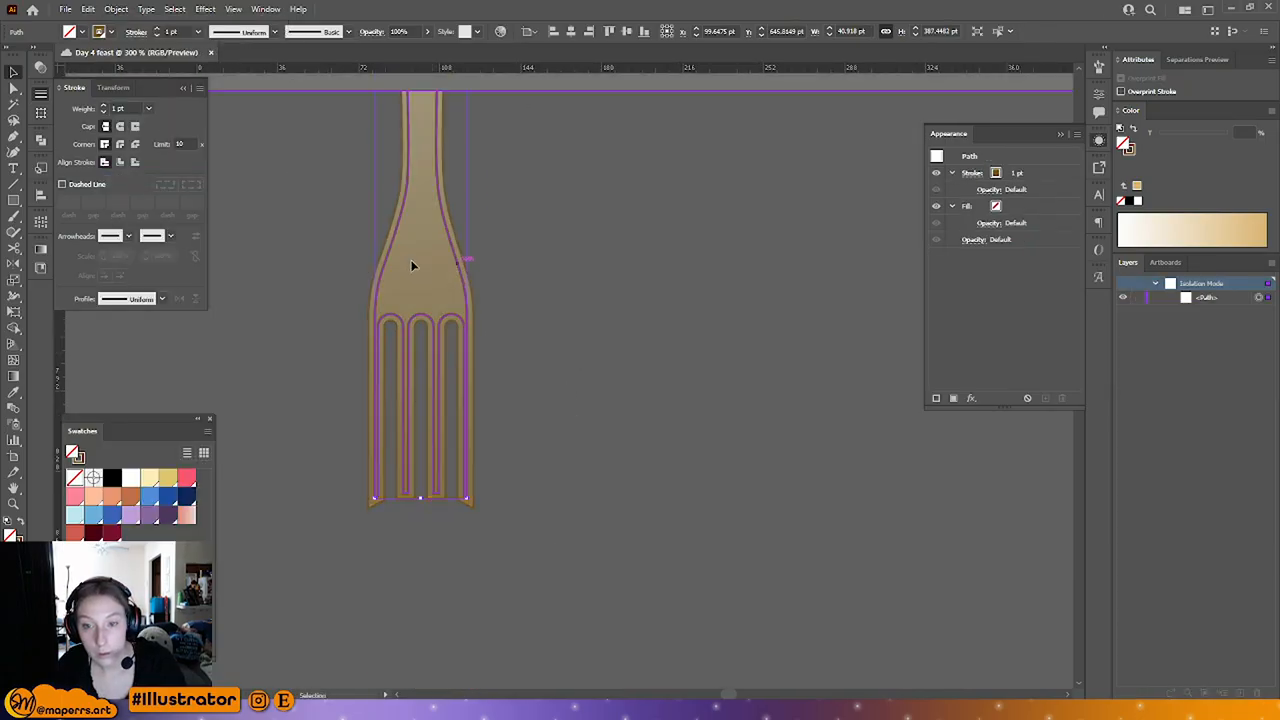
left_click(14, 88)
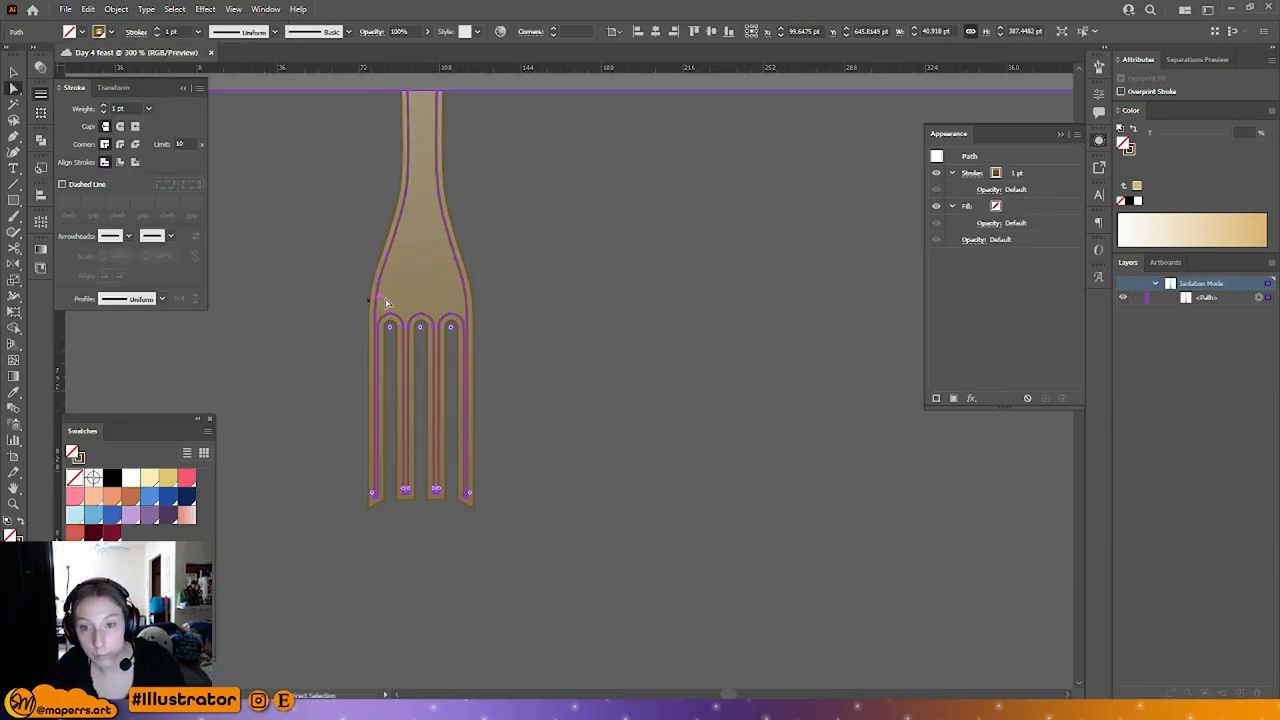
left_click_drag(456, 472, 611, 556)
key("Delete")
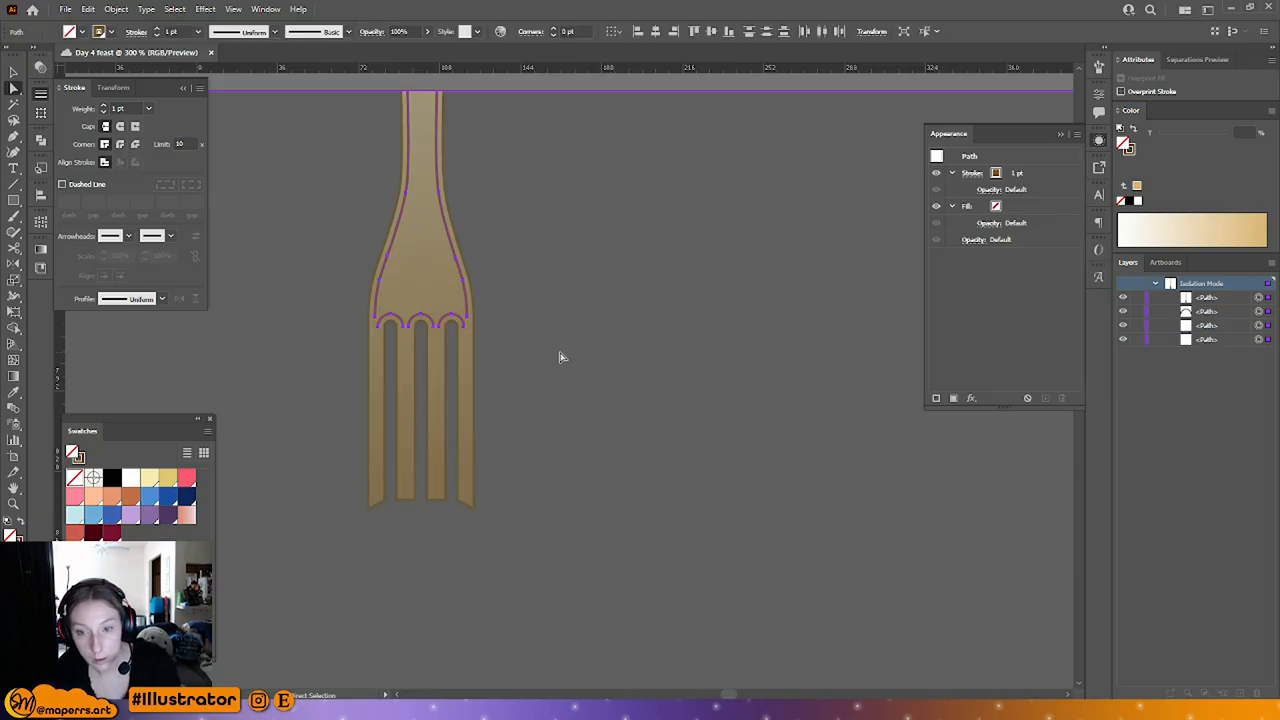
Step: Delete the three leftover arcs above the gaps between the tines, keeping only the inset line around the handle
double_click(560, 356)
key("ctrl+=")
key("ctrl+=")
left_click_drag(406, 238, 570, 346)
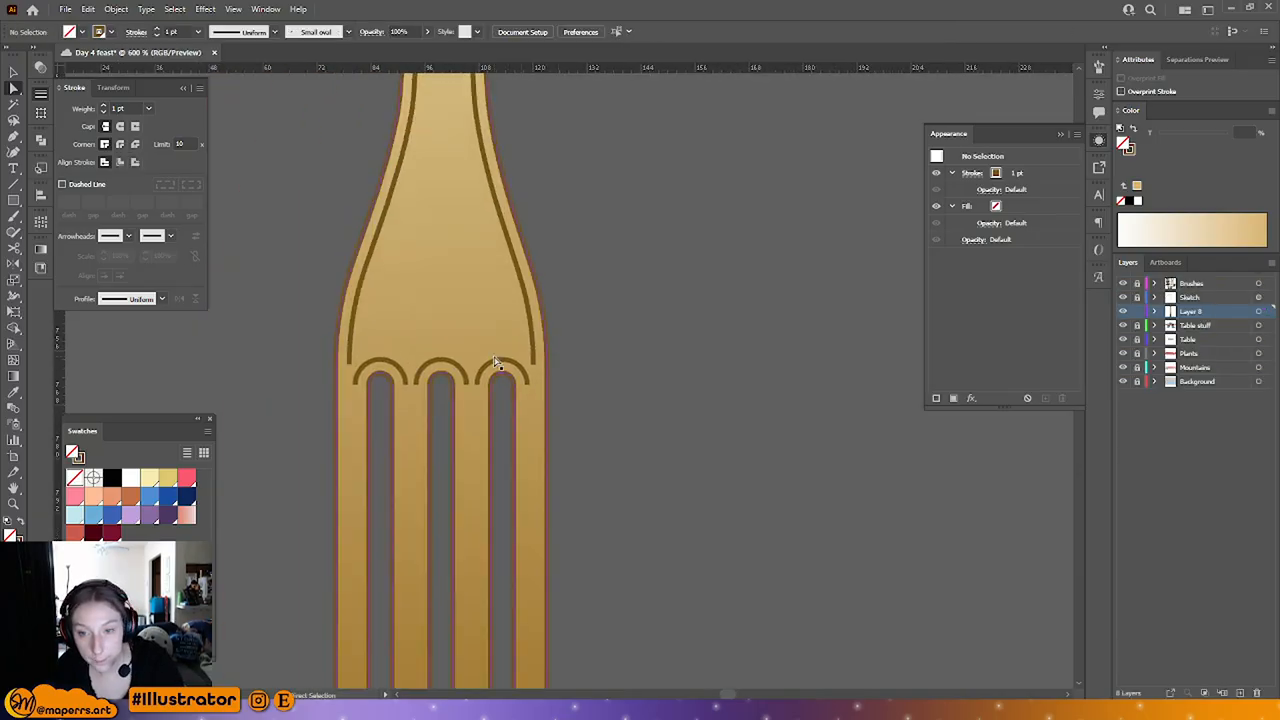
left_click(486, 366)
left_click(453, 364, "shift")
left_click(424, 369, "shift")
left_click(402, 370, "shift")
left_click(362, 369, "shift")
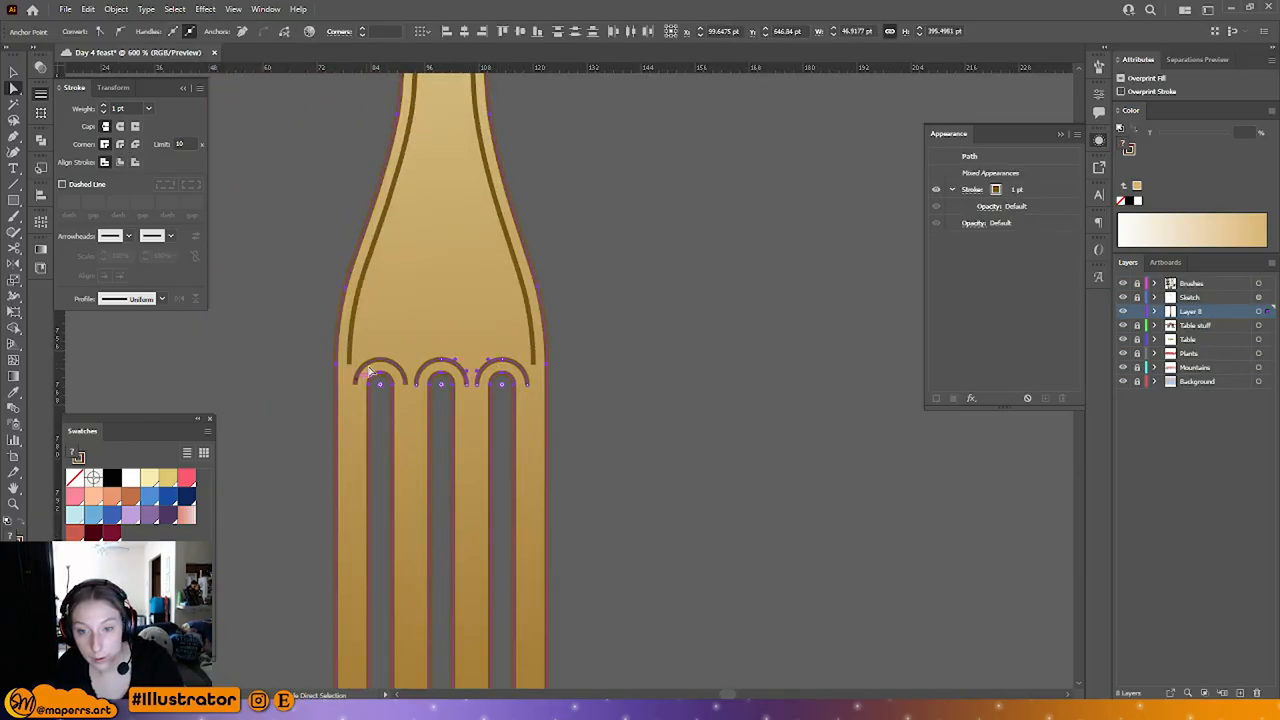
left_click(510, 362, "shift")
left_click(502, 386)
left_click(441, 364)
left_click(500, 364, "shift")
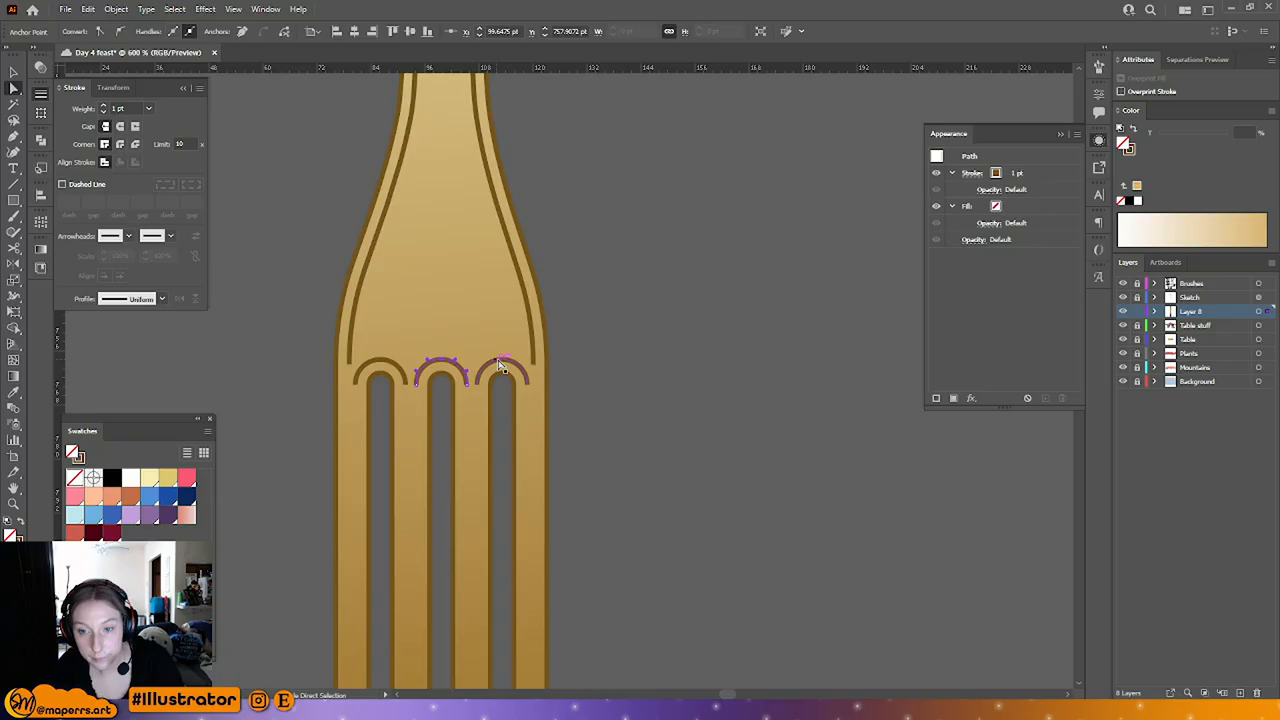
left_click(389, 363, "shift")
key("Delete")
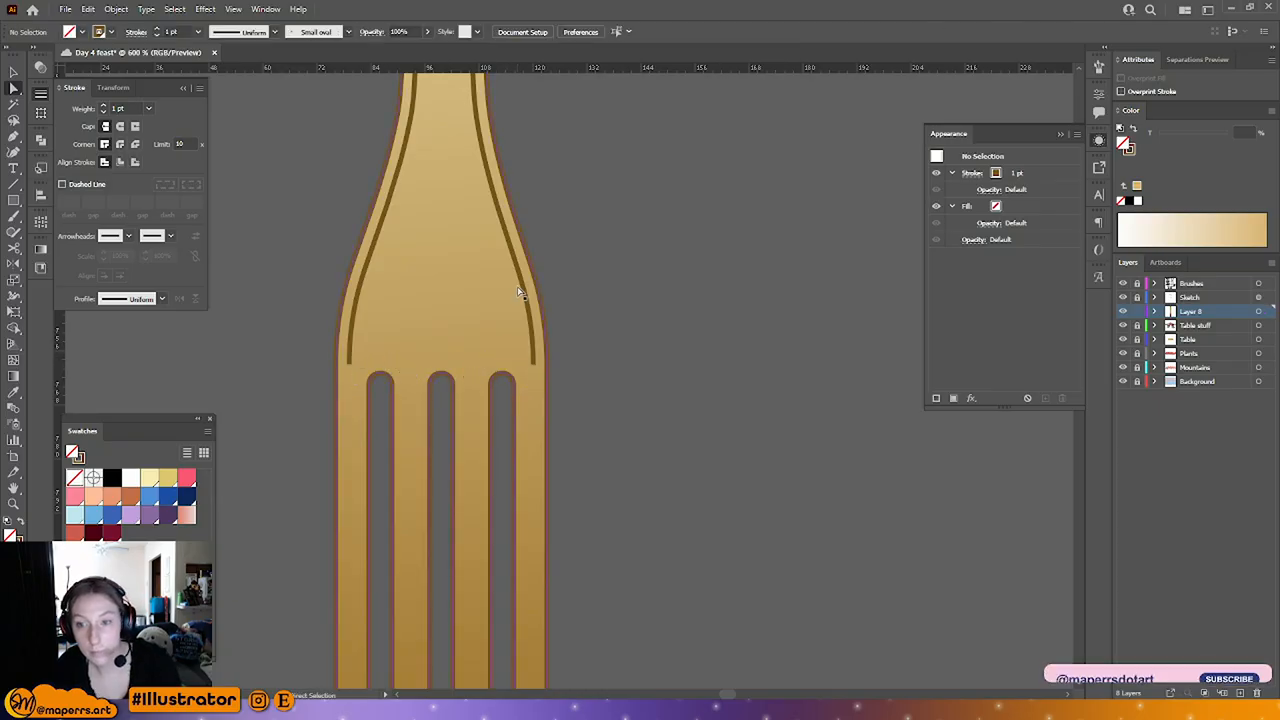
Step: Give the inset handle line round caps and round corner joins
left_click(521, 282)
left_click(120, 126)
left_click(120, 143)
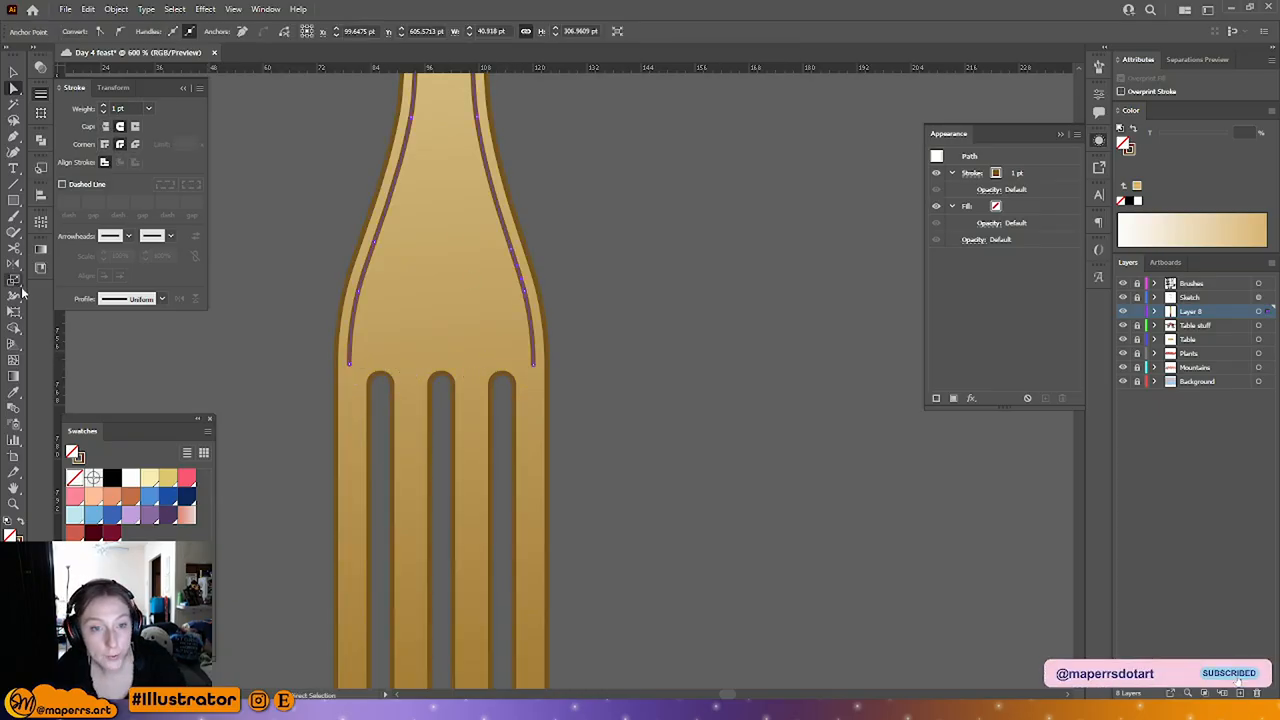
Step: Taper the right end of the inset line above the tines to about 0.34 pt with the Width tool
left_click(14, 295)
left_click_drag(402, 302, 482, 265)
scroll(440, 370, "up", 3)
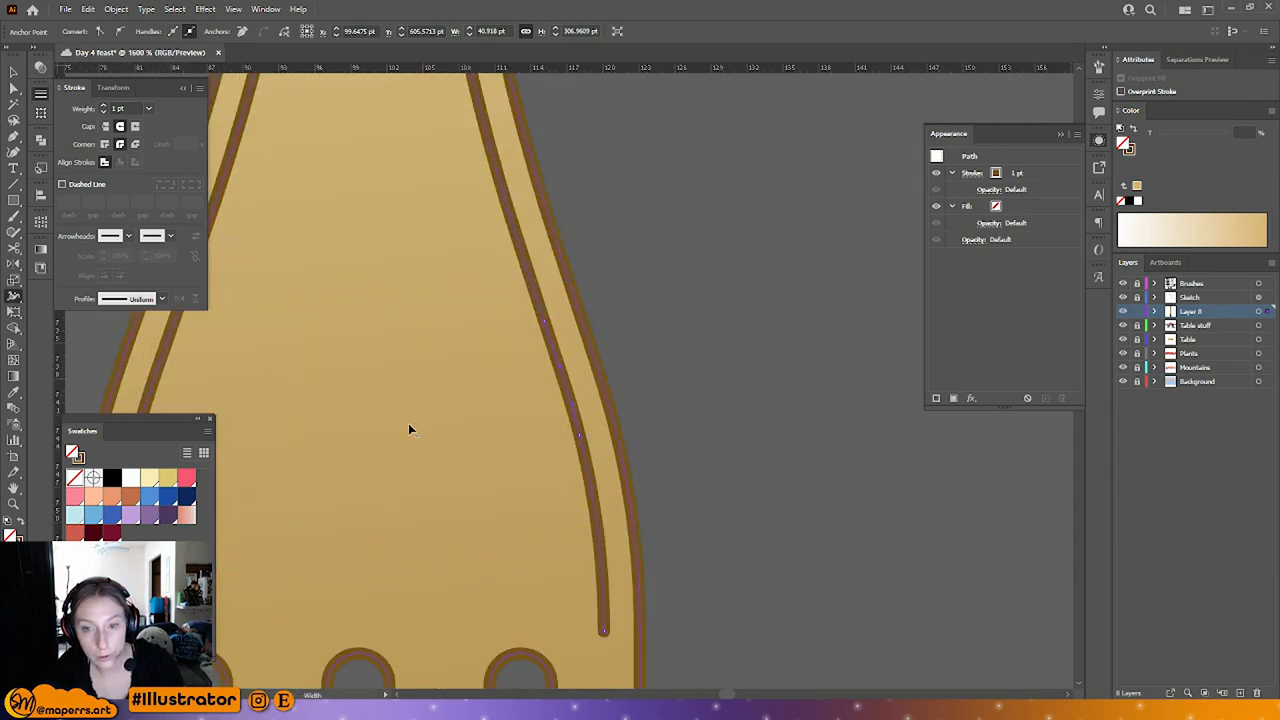
left_click_drag(257, 516, 607, 226)
left_click_drag(468, 345, 481, 345)
left_click_drag(672, 302, 318, 390)
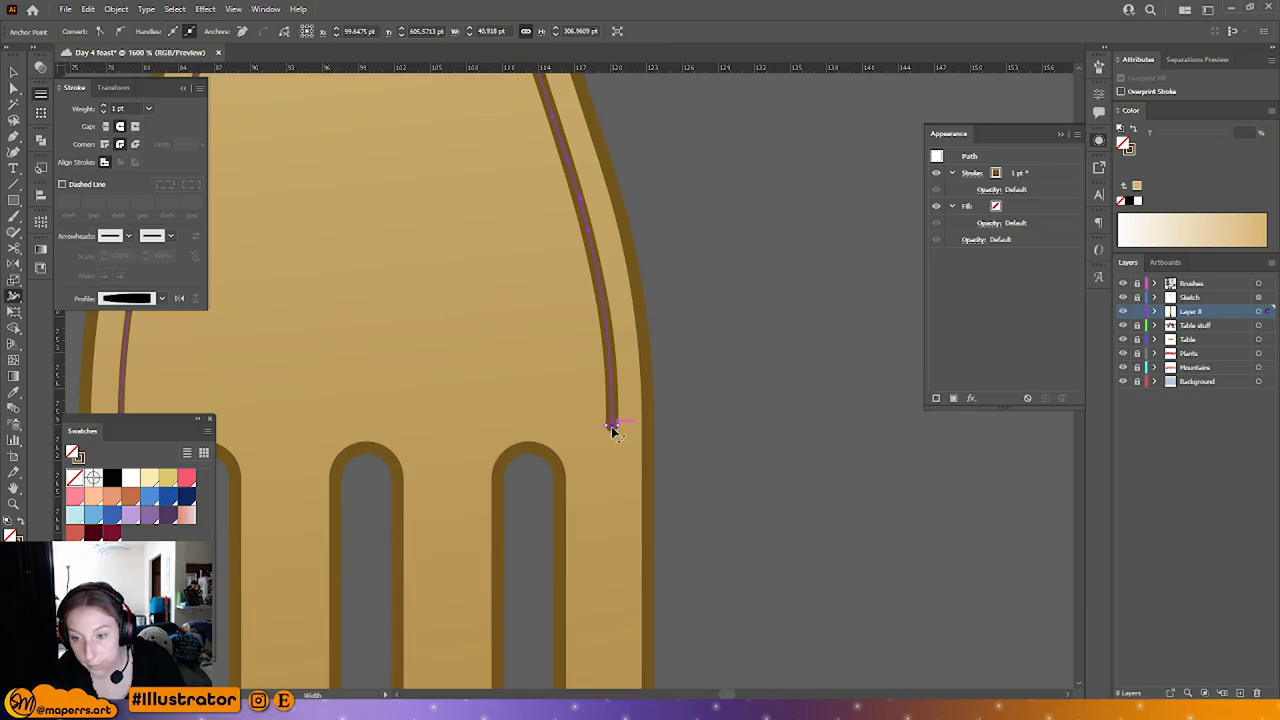
left_click_drag(617, 430, 613, 430)
left_click_drag(451, 363, 491, 315)
key("ctrl+z")
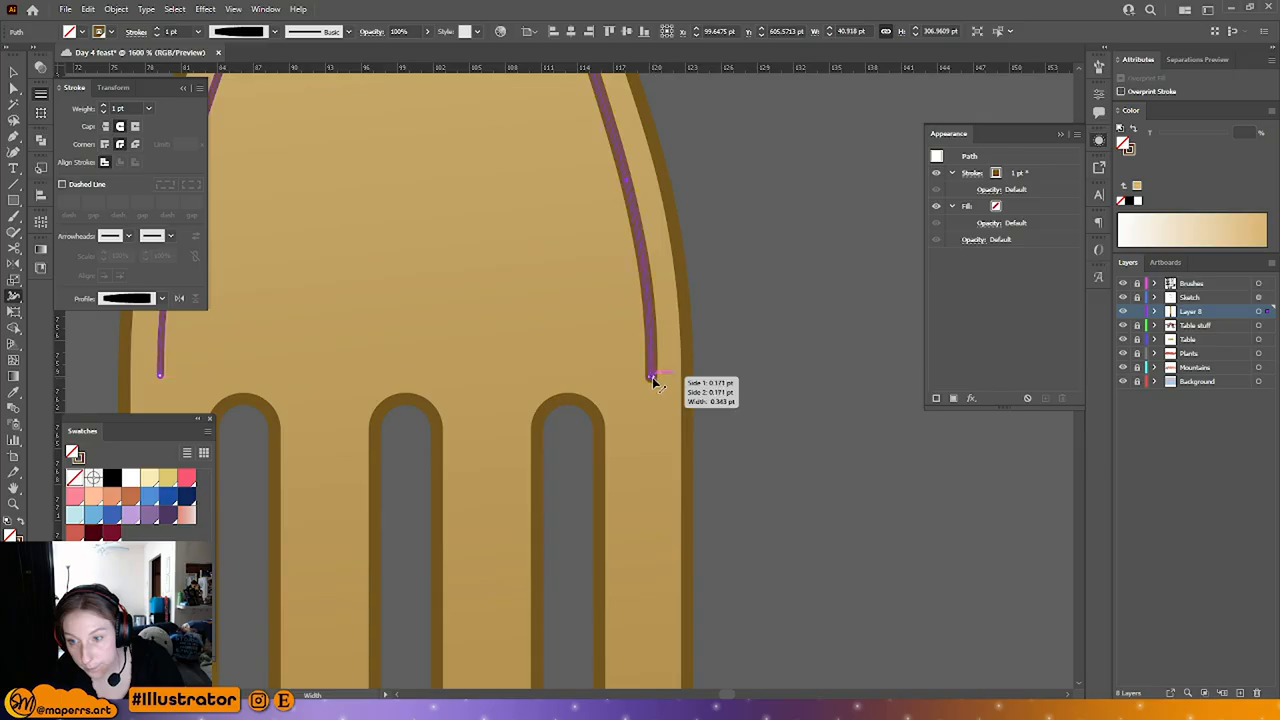
left_click_drag(652, 379, 654, 379)
Step: Try to taper the left end of the inset line above the tines with the Width tool
left_click_drag(414, 363, 614, 351)
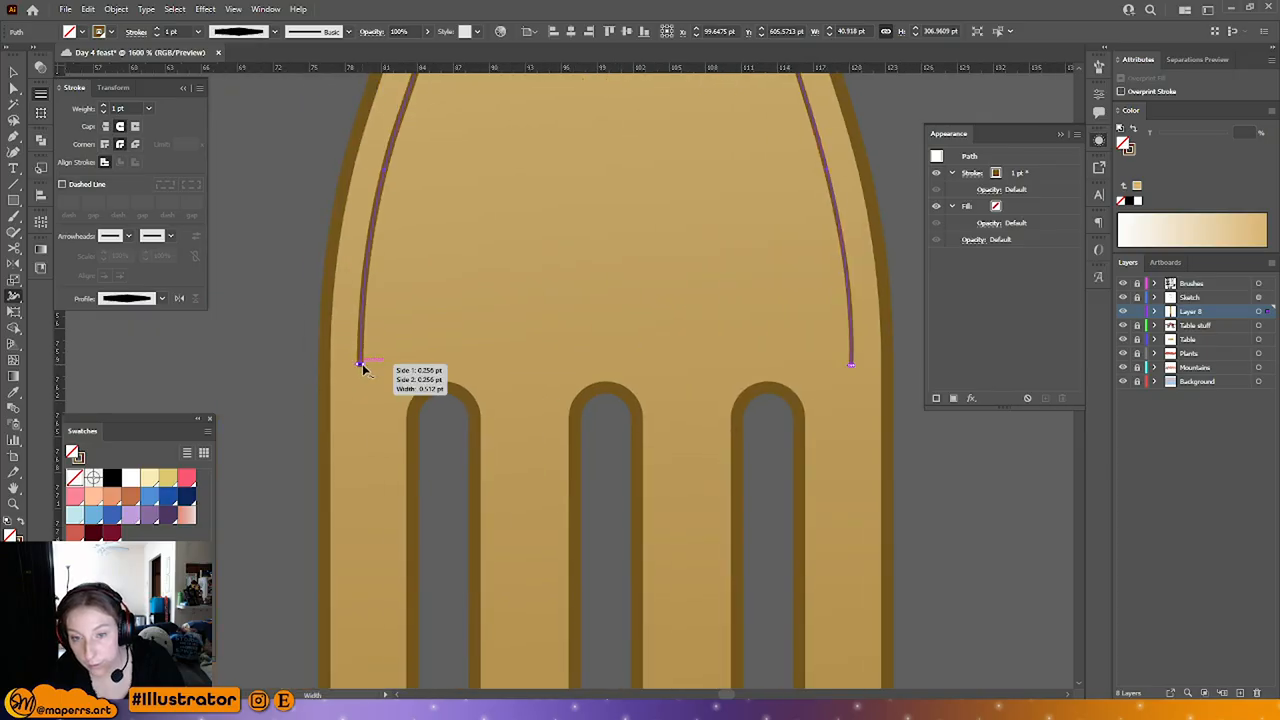
left_click_drag(364, 366, 360, 366)
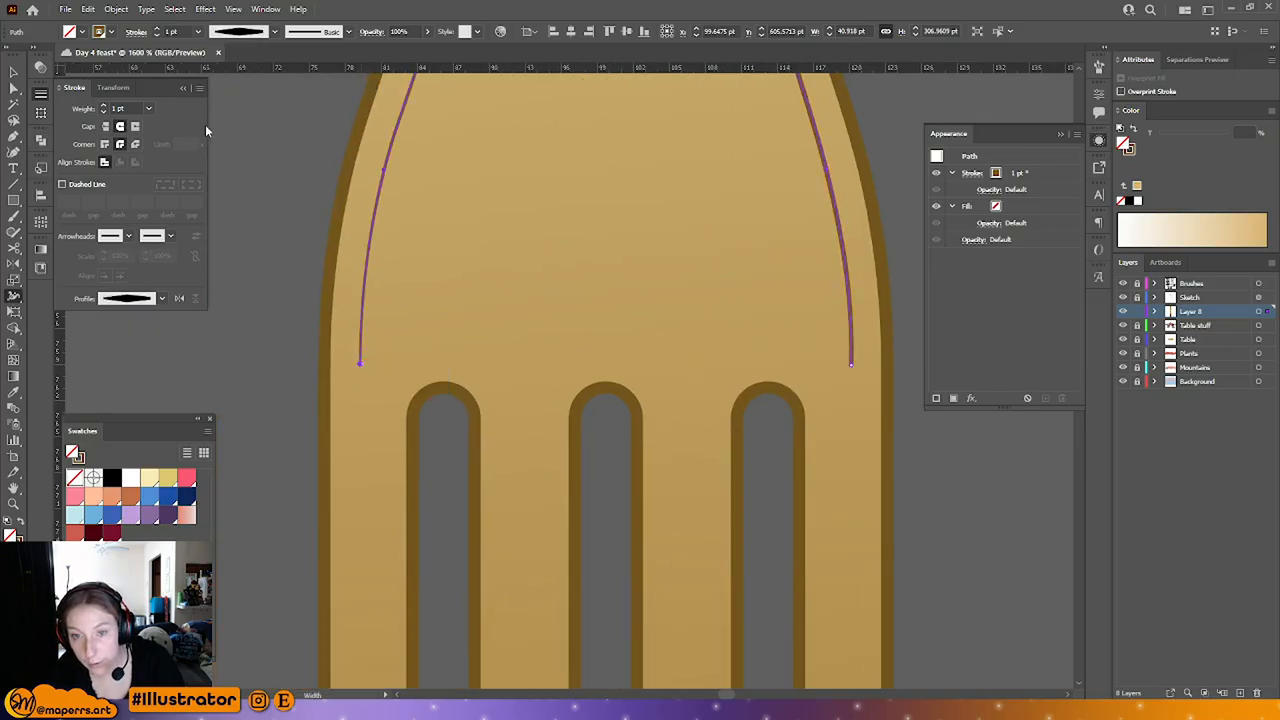
scroll(469, 287, "up", 2)
left_click_drag(415, 444, 660, 617)
scroll(586, 300, "down", 3)
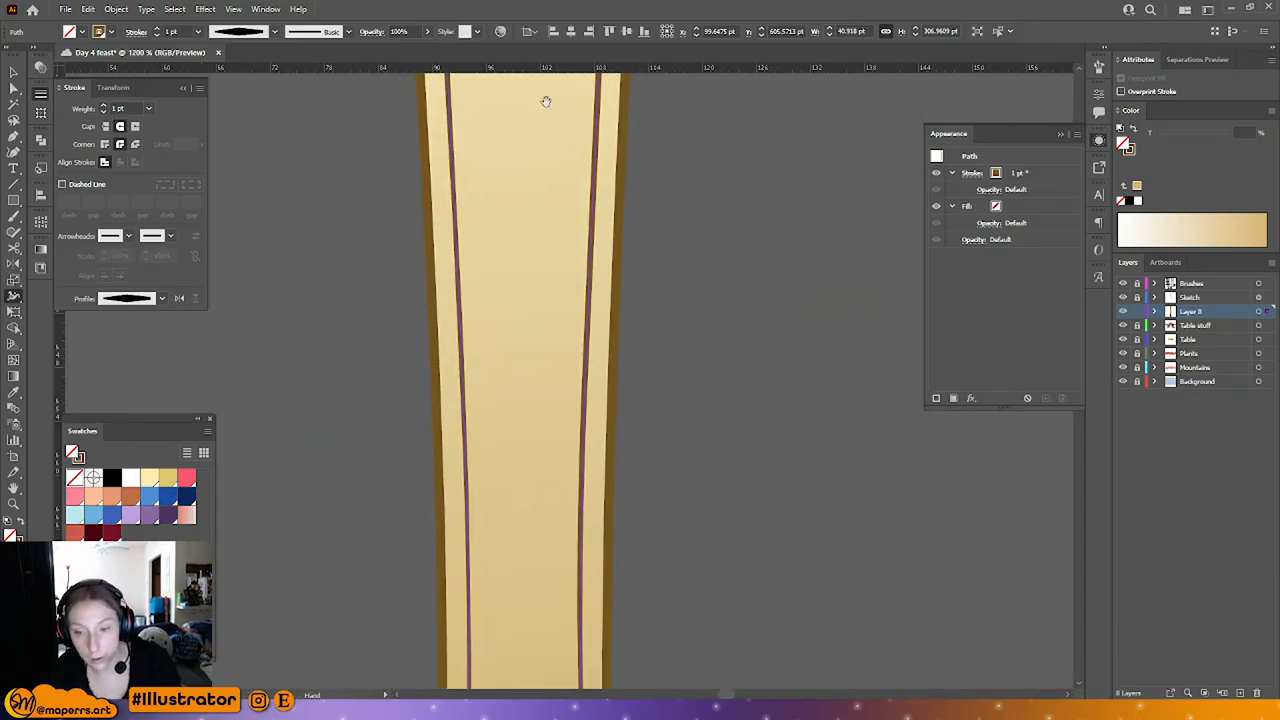
scroll(571, 347, "down", 5)
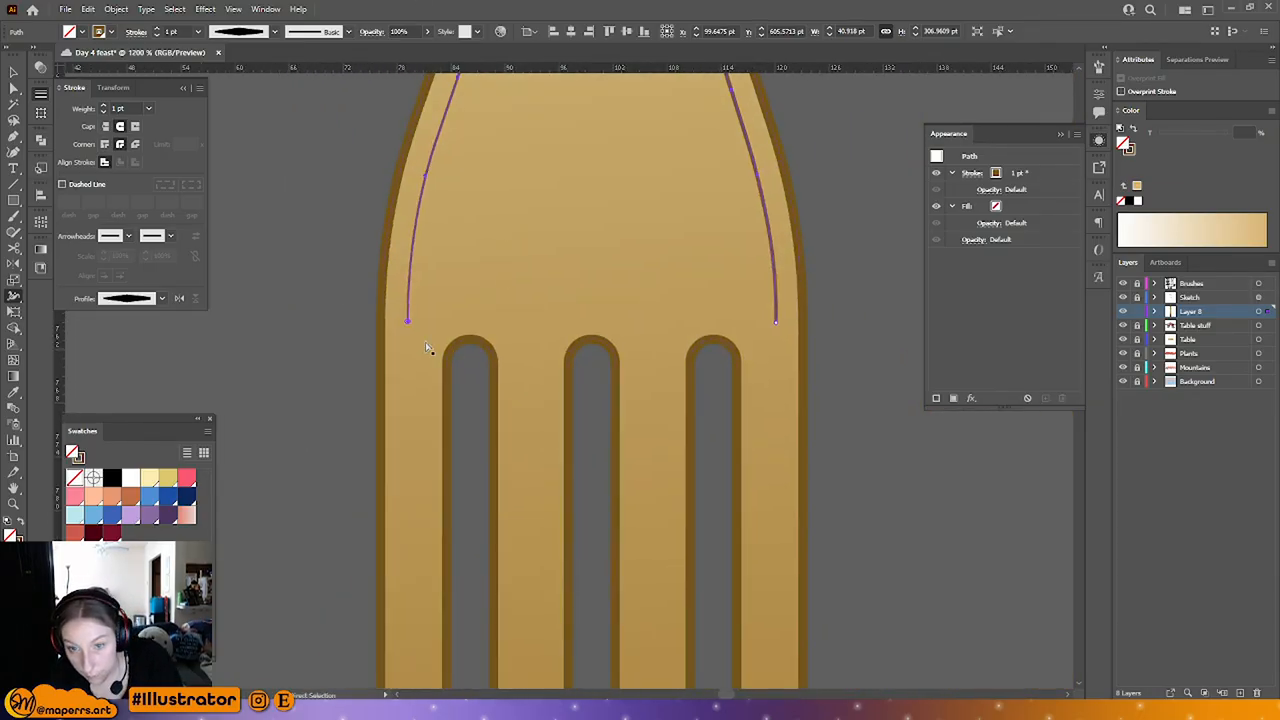
left_click_drag(411, 324, 408, 324)
key("ctrl+z")
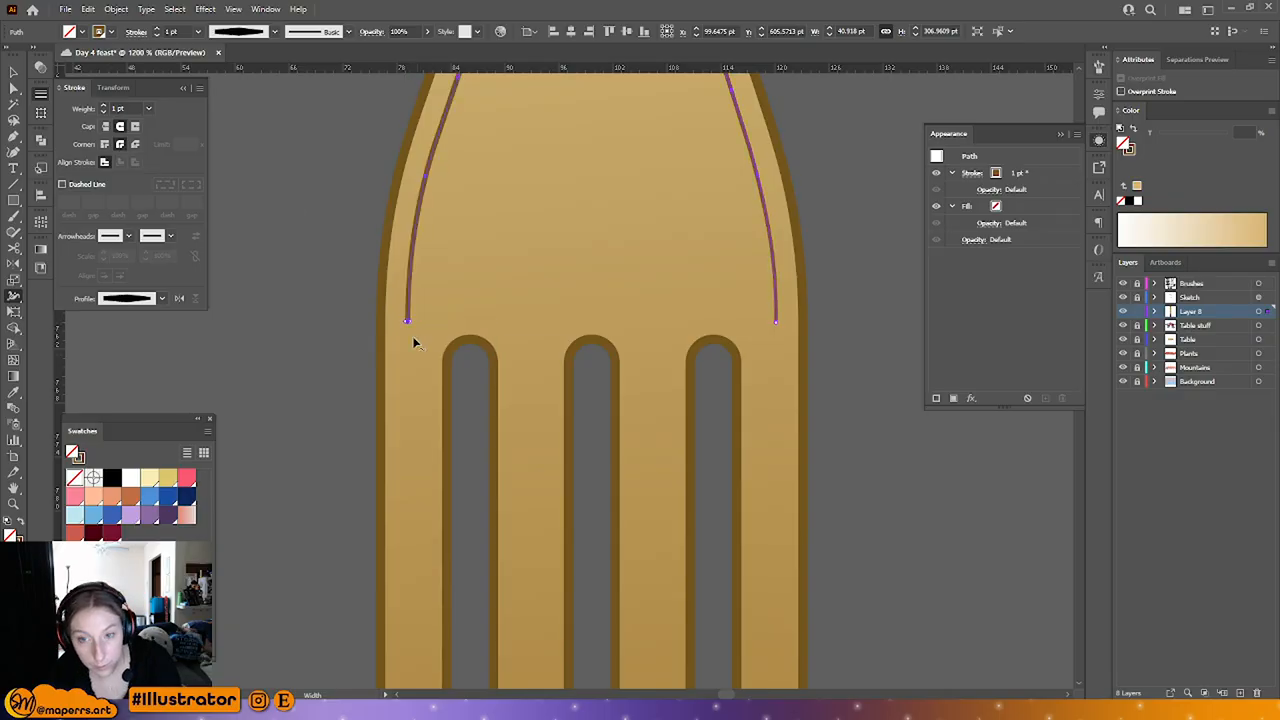
Step: Narrow the left end of the inset line to about 0.29 pt wide at its end point with the Width tool
left_click(14, 89)
left_click(390, 343)
left_click(408, 322)
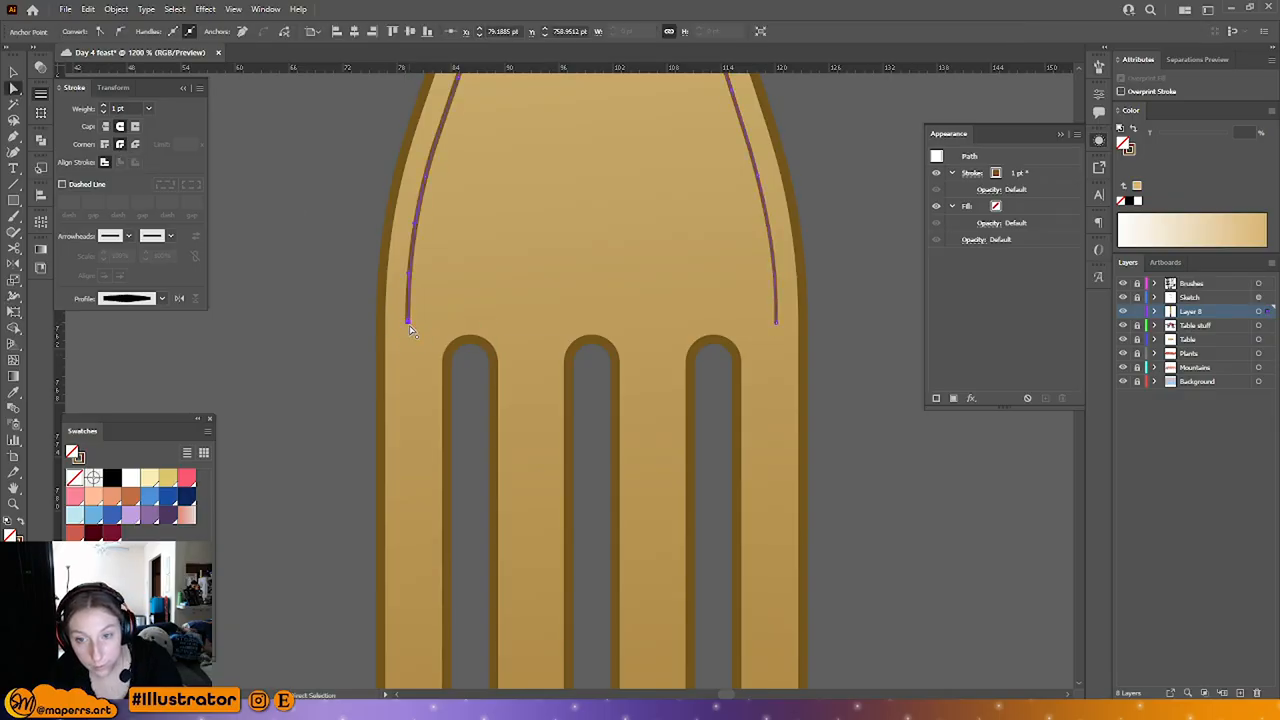
key("ctrl+equal")
key("ctrl+equal")
key("ctrl+equal")
key("ctrl+equal")
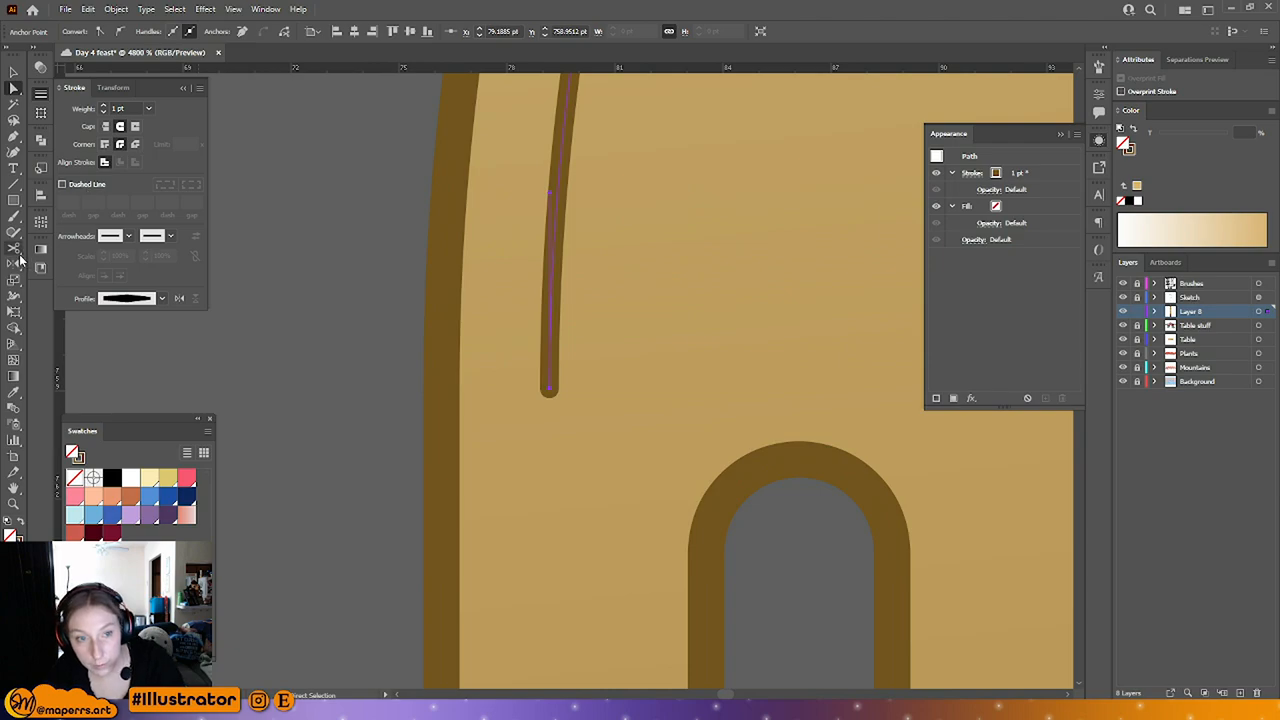
key("shift+w")
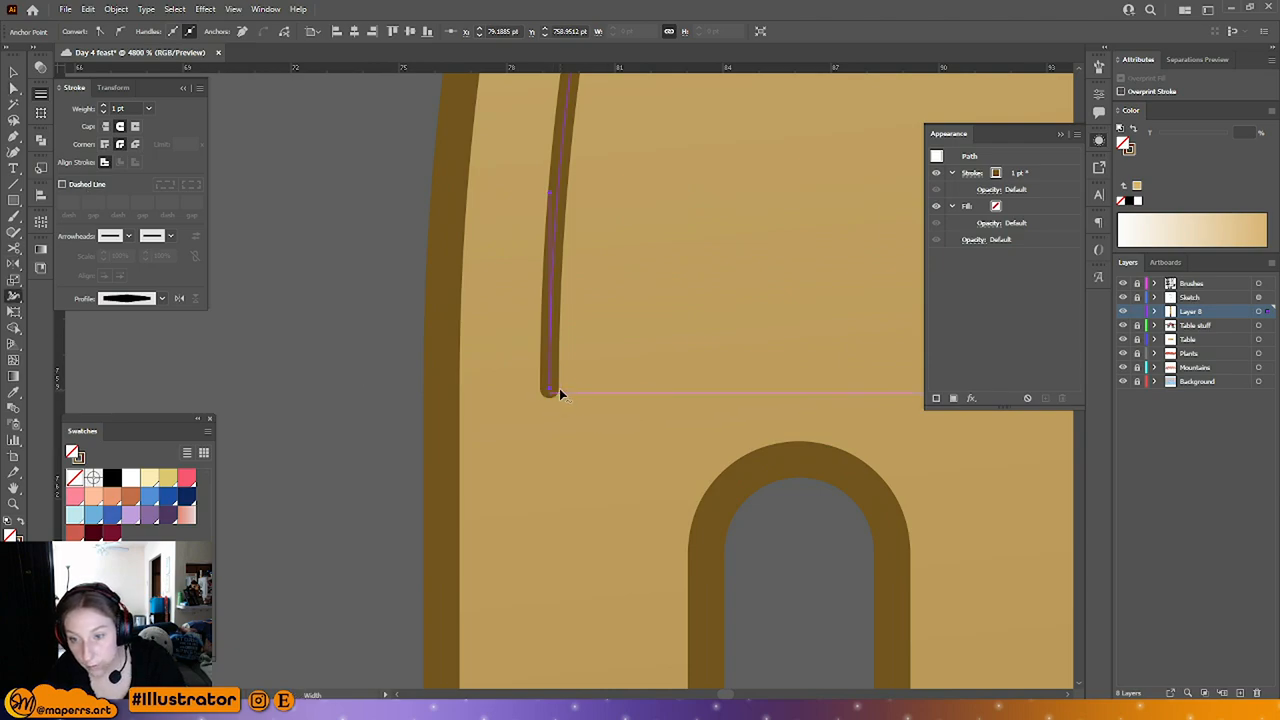
left_click_drag(556, 390, 553, 390)
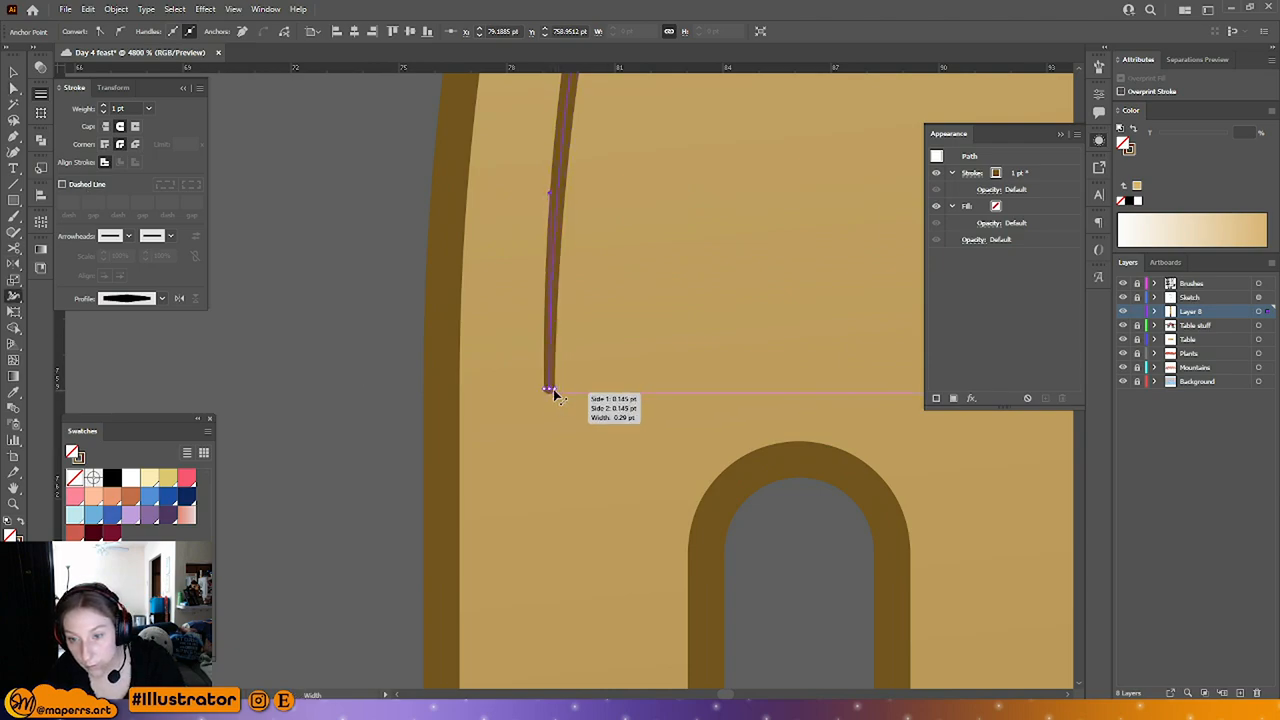
Step: Deselect the line, hide the appearance attributes and examine the whole fork from handle tip to tines
left_click(16, 72)
left_click(289, 194)
scroll(426, 314, "down", 8)
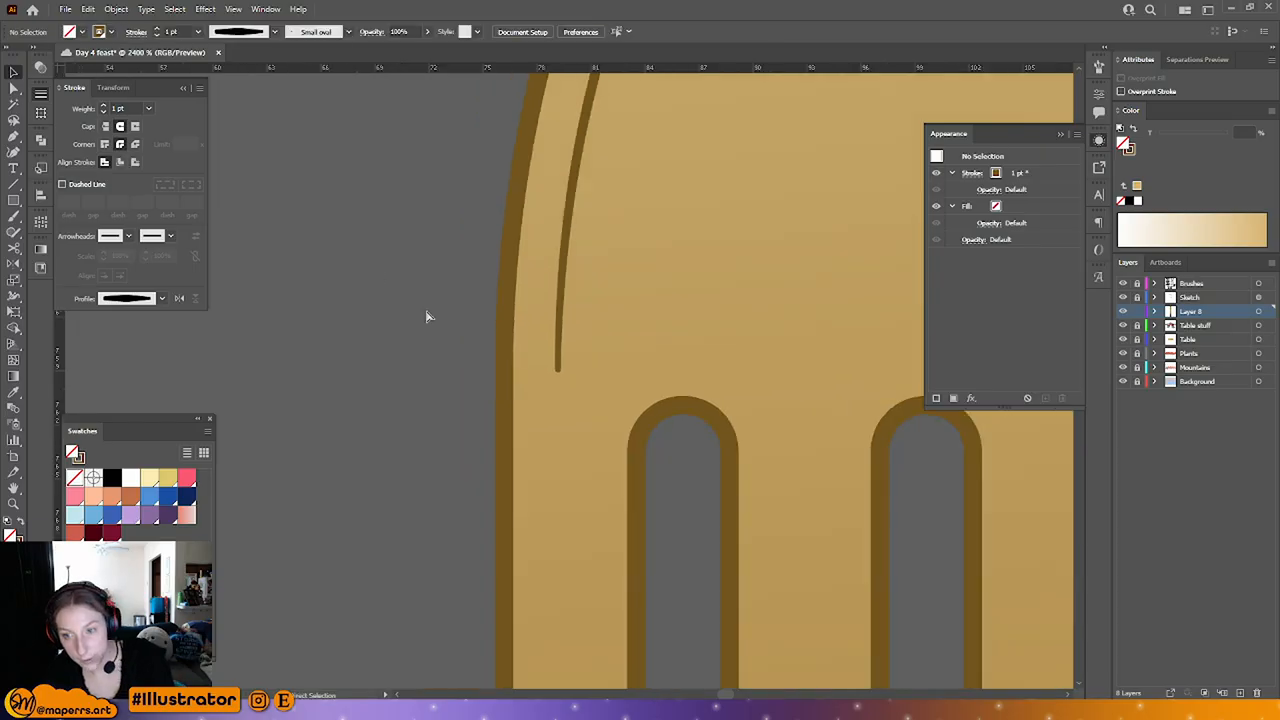
scroll(658, 308, "down", 3)
scroll(674, 331, "up", 3)
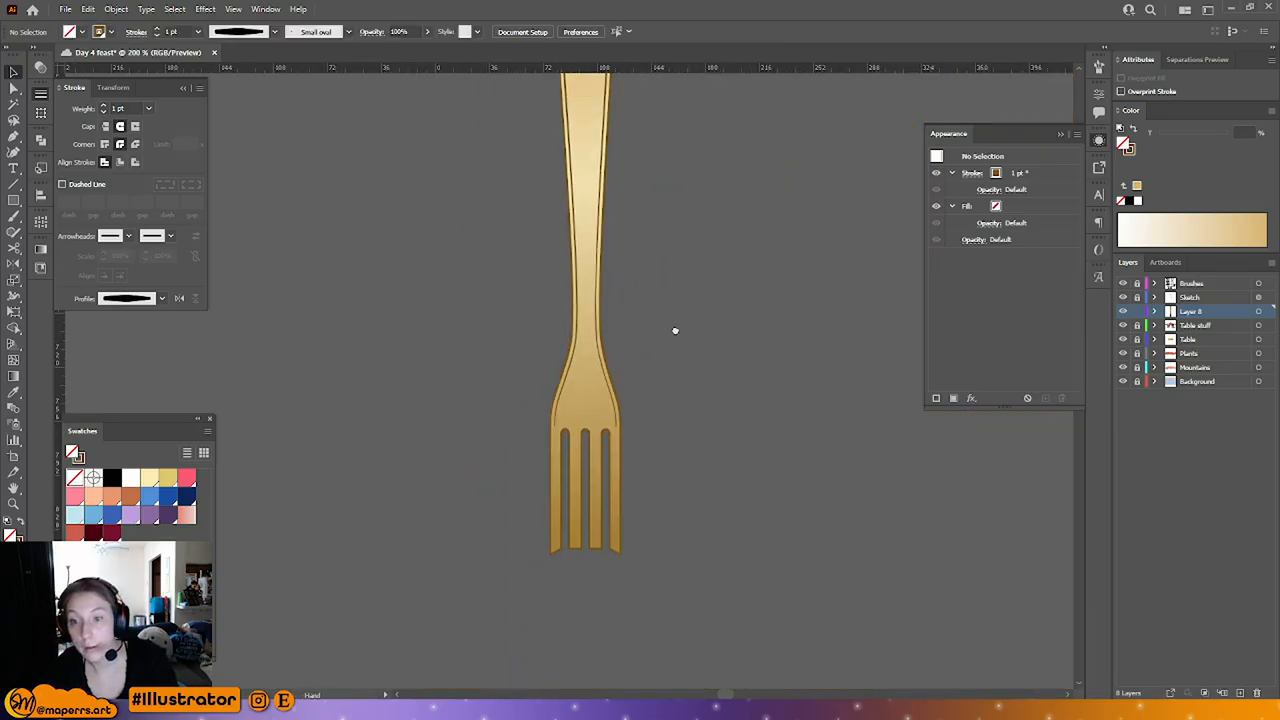
scroll(645, 313, "down", 1)
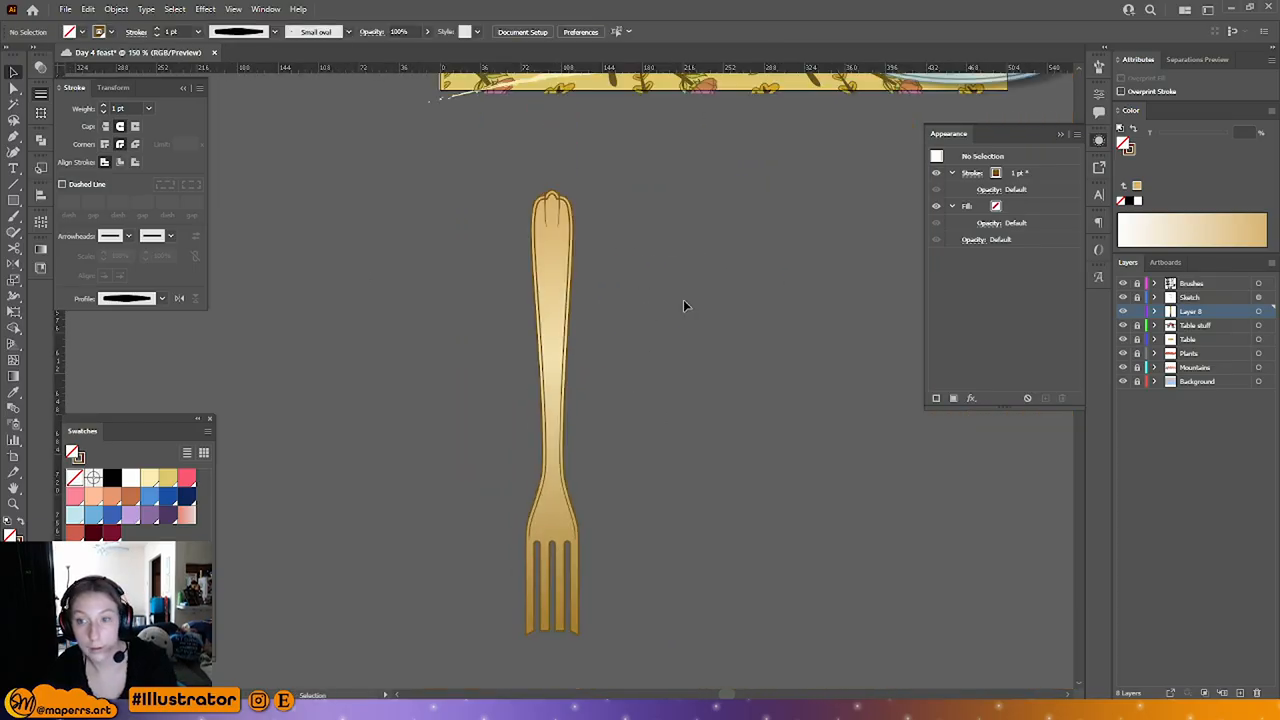
left_click(1099, 140)
key("ctrl+=")
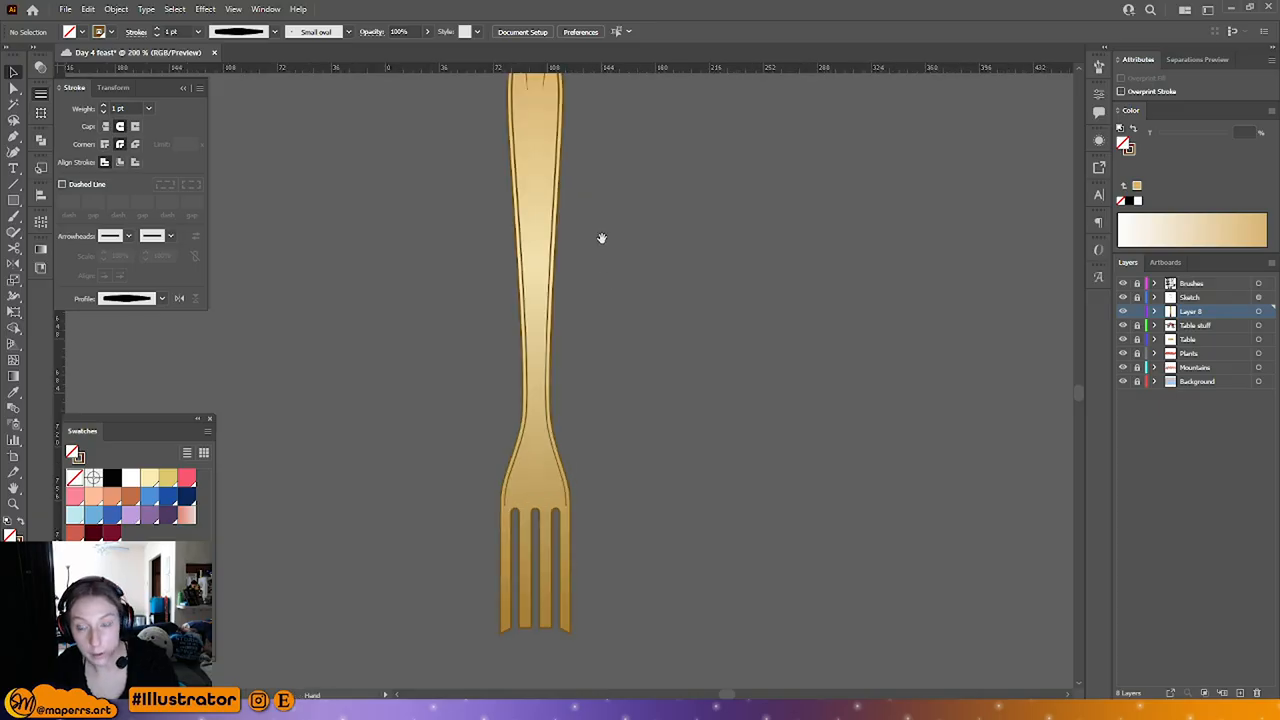
left_click_drag(610, 247, 584, 227)
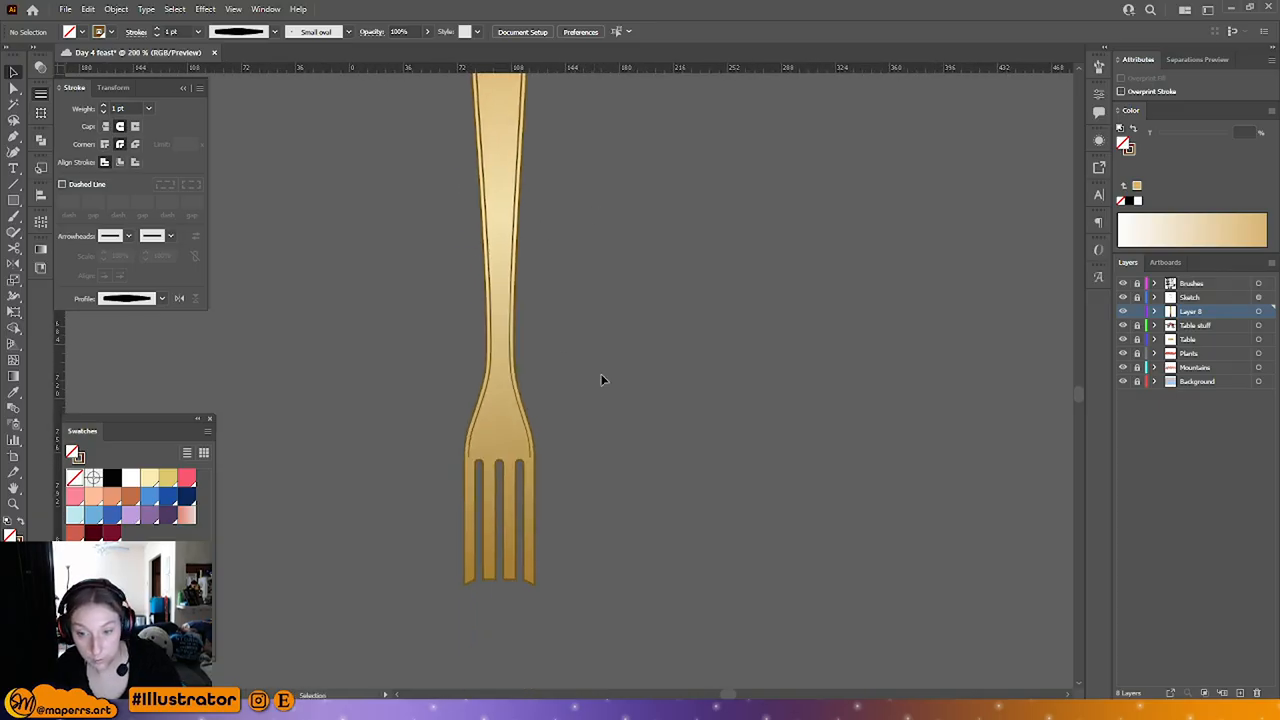
left_click_drag(611, 367, 612, 342)
key("ctrl+-")
left_click_drag(626, 262, 602, 466)
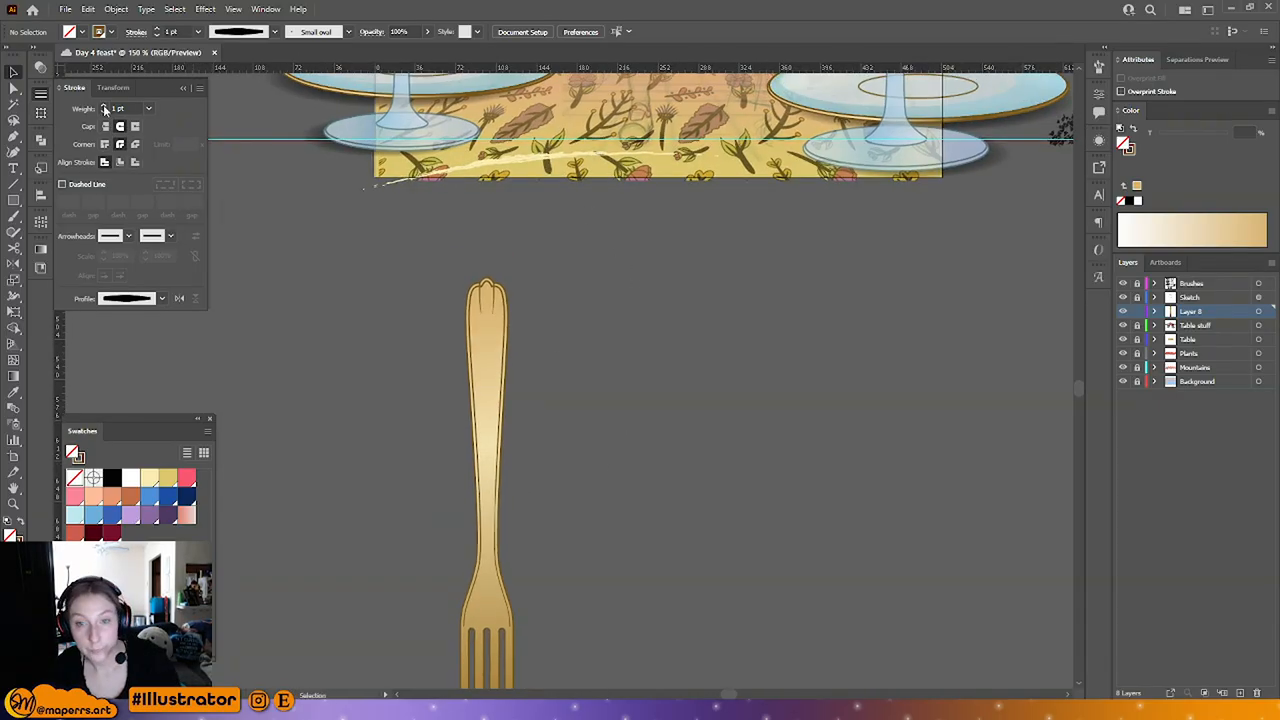
left_click_drag(422, 437, 427, 361)
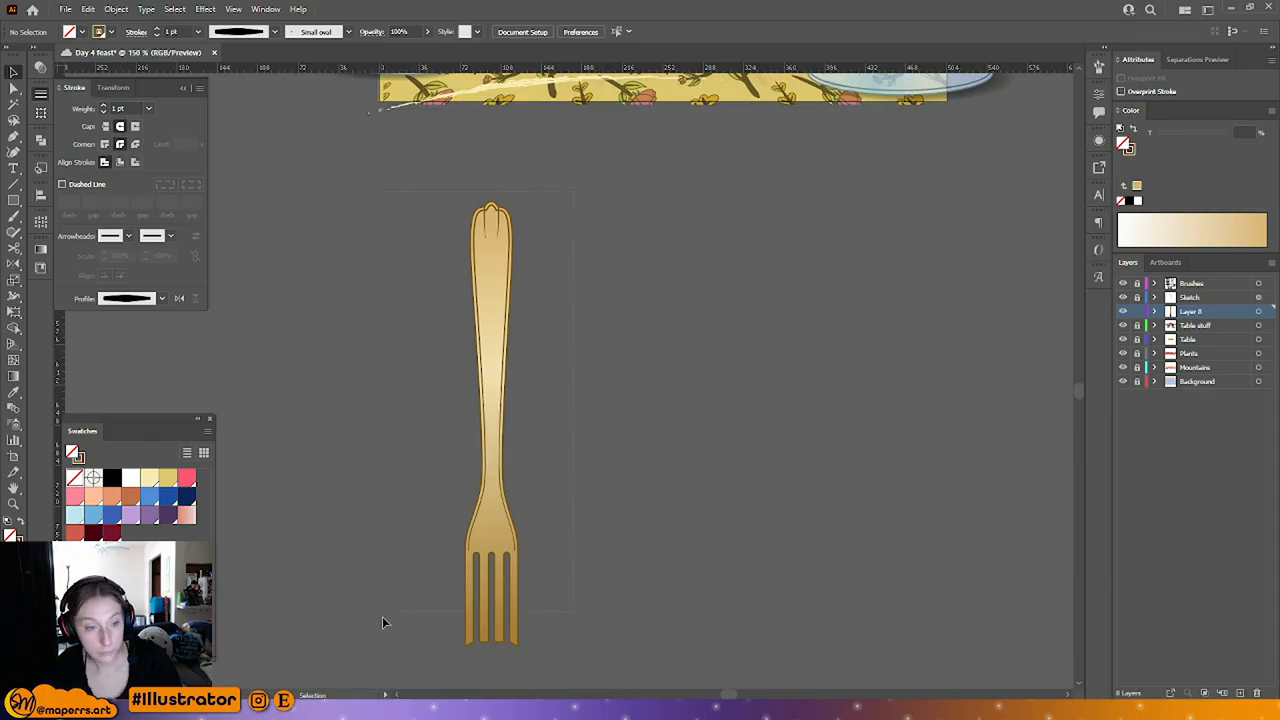
Step: Group all the fork's shapes and detail lines into one object and deselect it
left_click_drag(388, 672, 640, 385)
key("a")
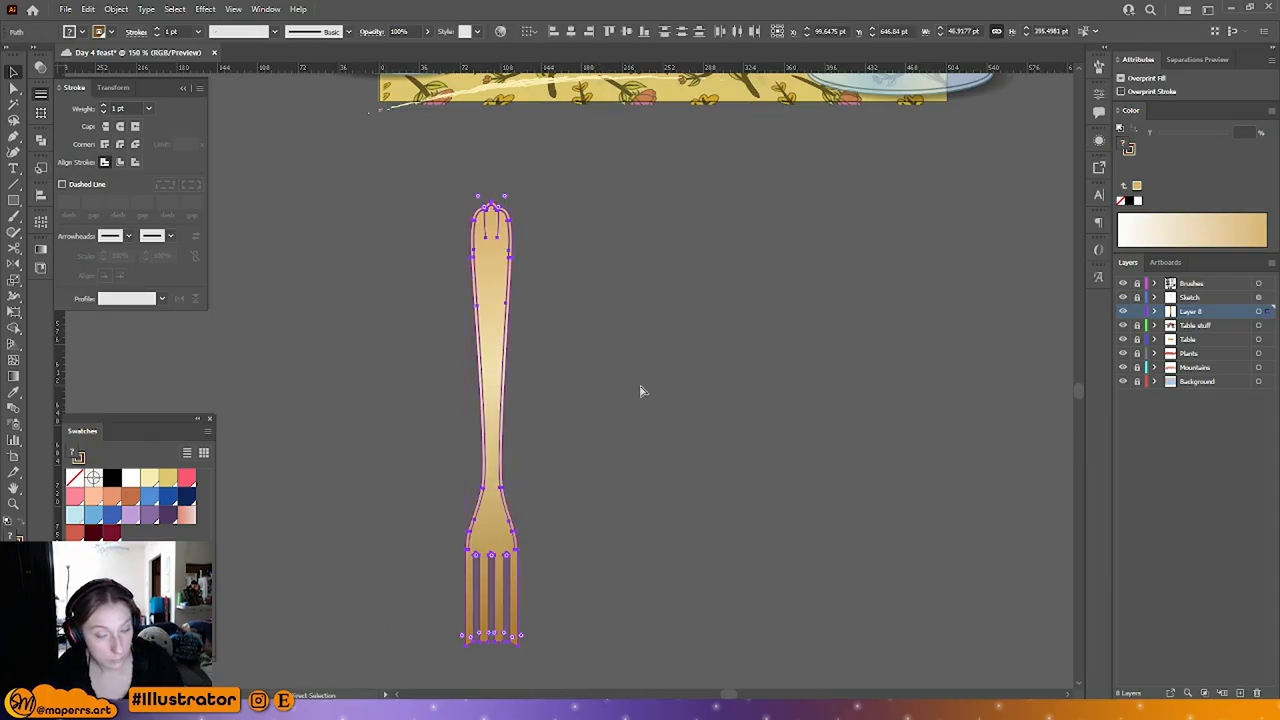
key("v")
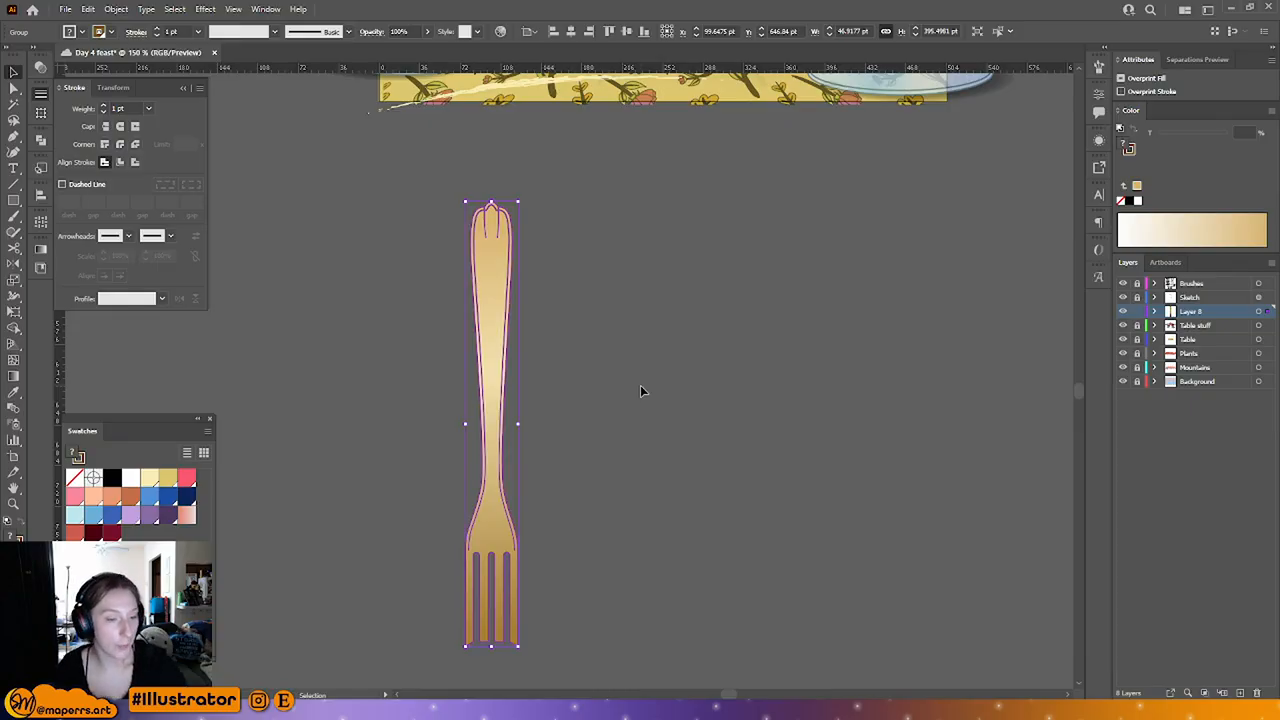
scroll(740, 337, "up", 1)
left_click(567, 432)
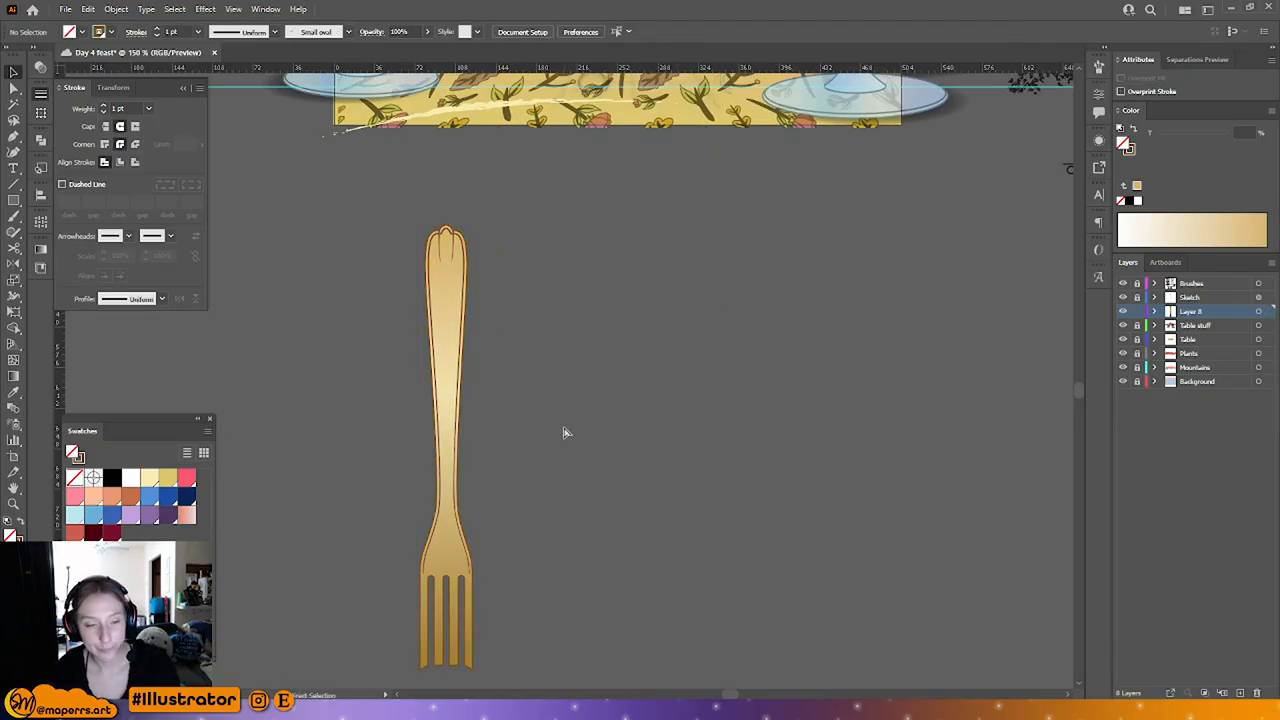
Step: Move the grouped fork up onto the table scene beside the large right wine glass and hide the Sketch layer
scroll(566, 432, "down", 2)
left_click_drag(579, 353, 525, 448)
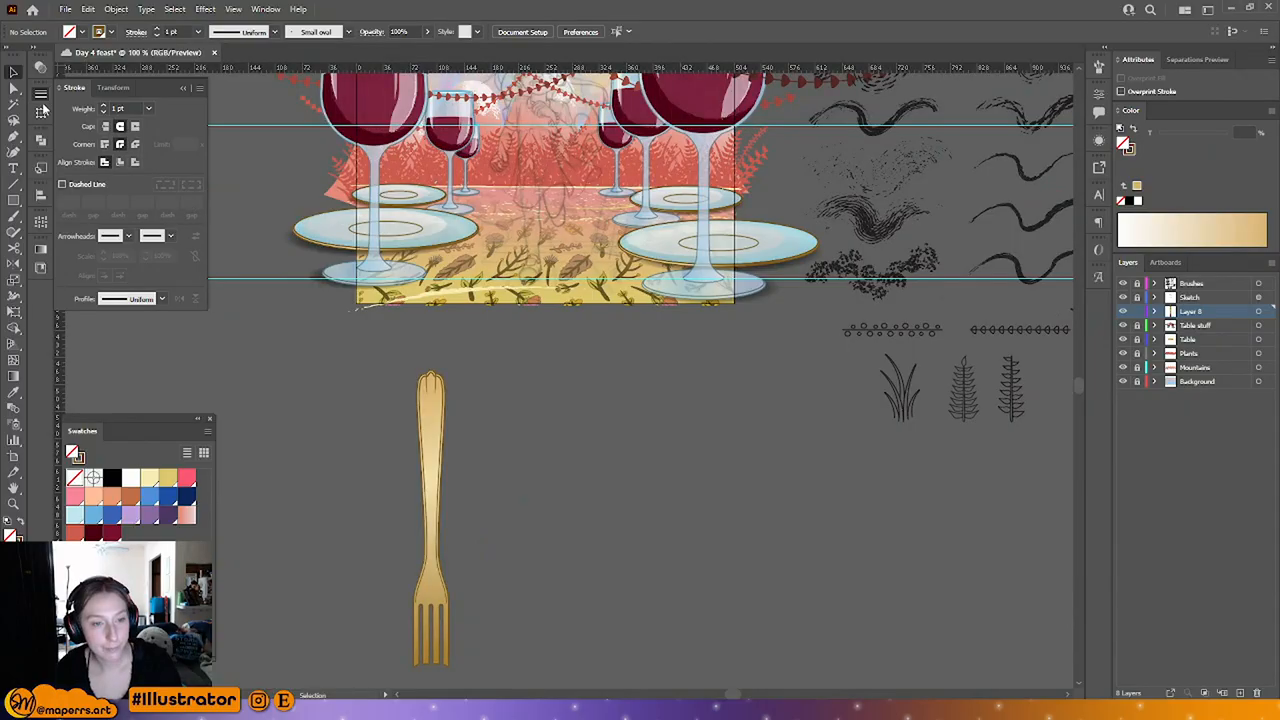
left_click_drag(426, 494, 608, 73)
left_click_drag(592, 155, 489, 308)
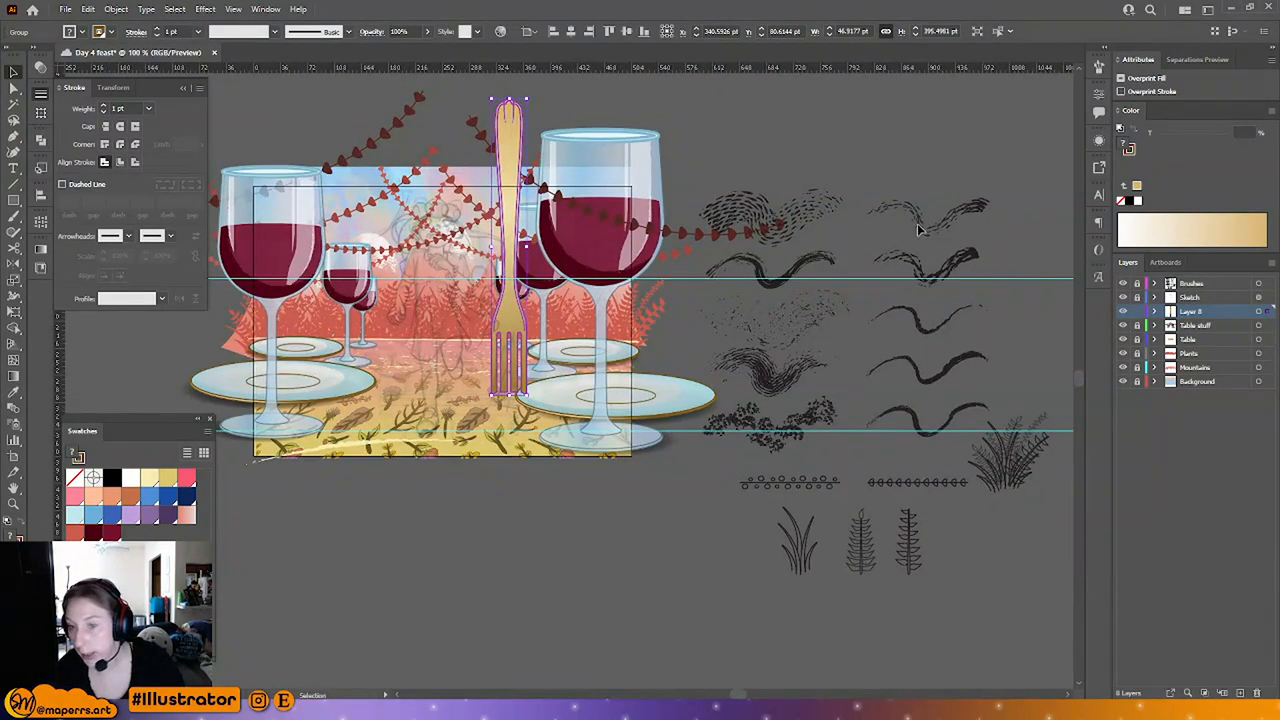
left_click(1122, 298)
left_click_drag(494, 480, 551, 471)
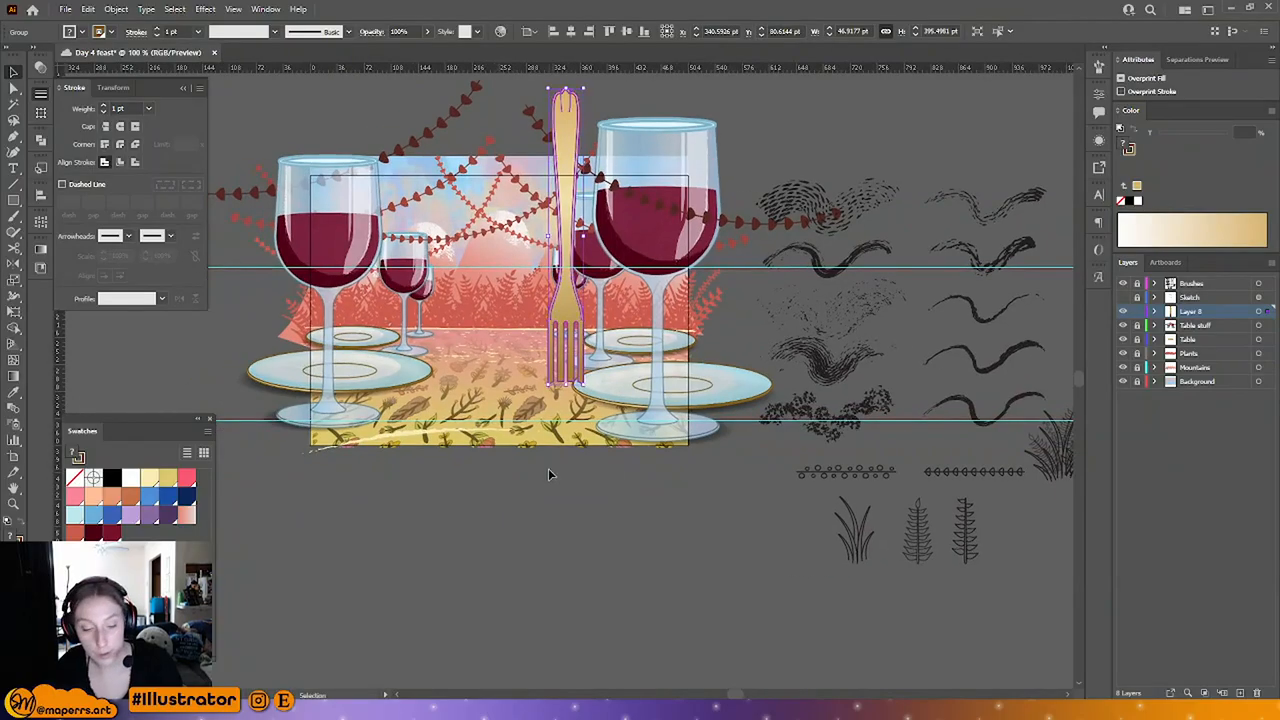
Step: Tilt the fork against the large right wine glass, compare it with the sketch, and scale it to about 102 by 276 pt
key("ctrl+equal")
left_click_drag(592, 155, 612, 289)
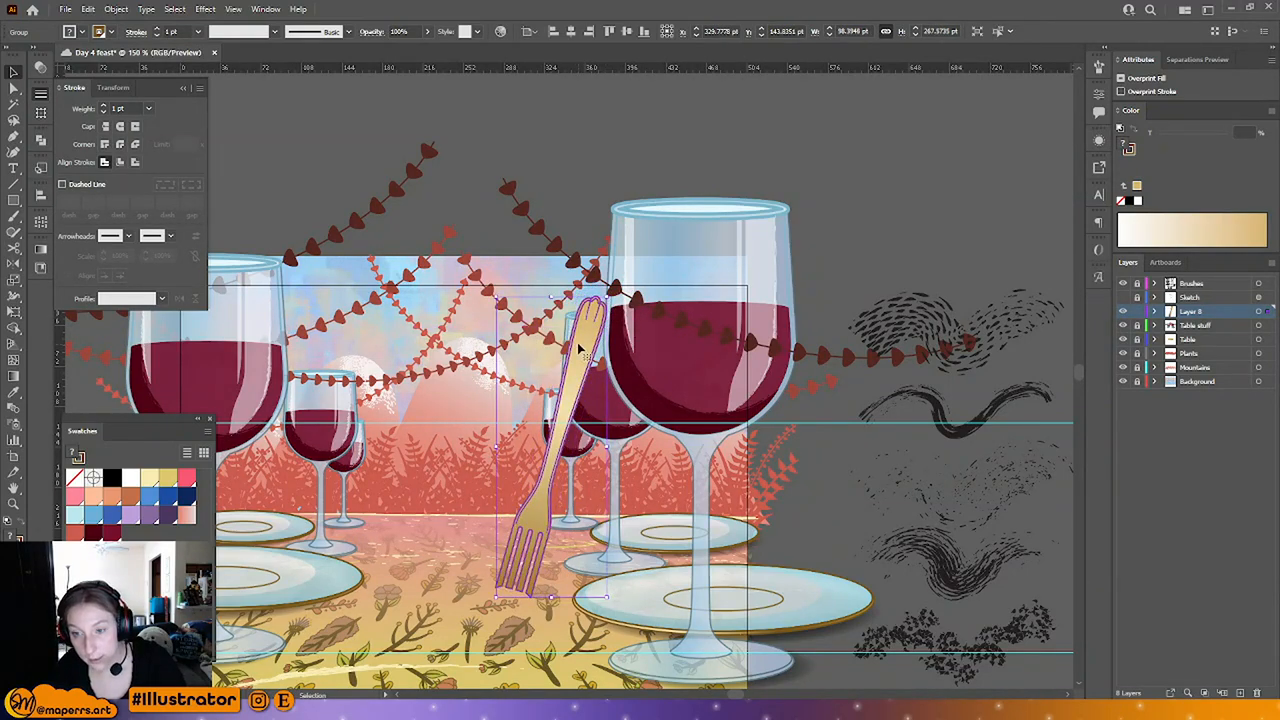
left_click_drag(584, 352, 591, 279)
left_click_drag(624, 218, 638, 194)
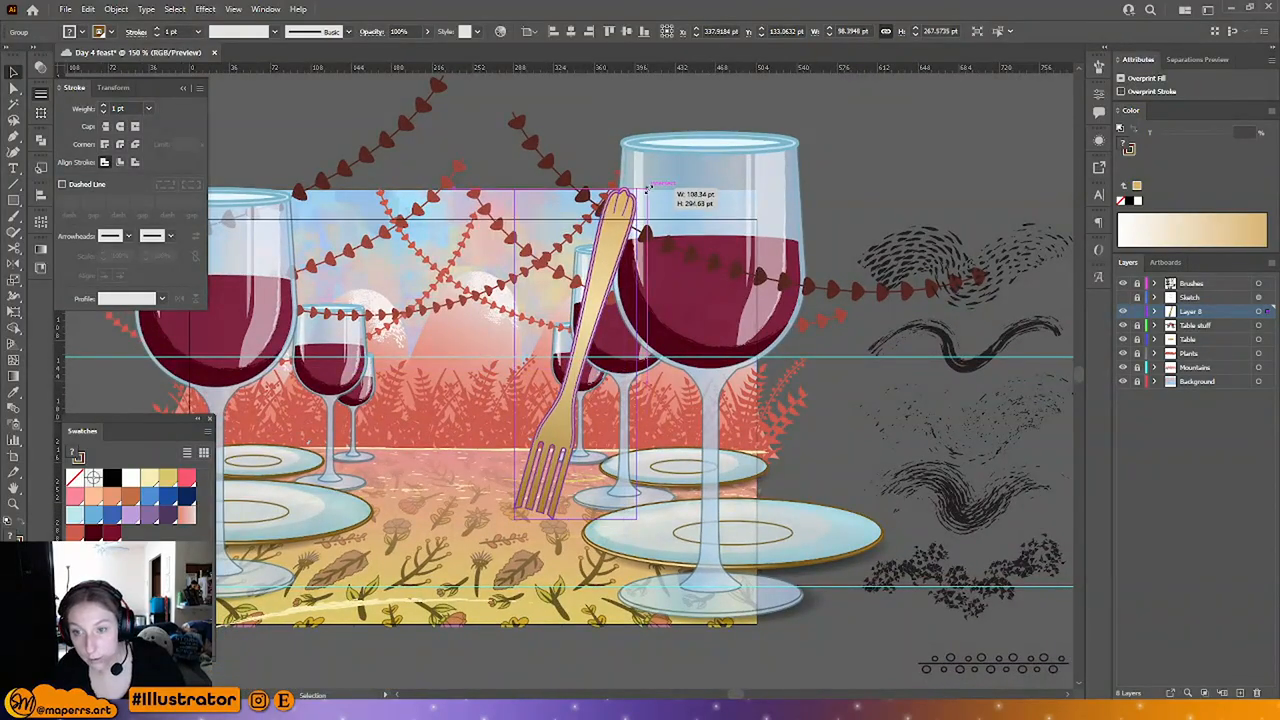
left_click(1122, 298)
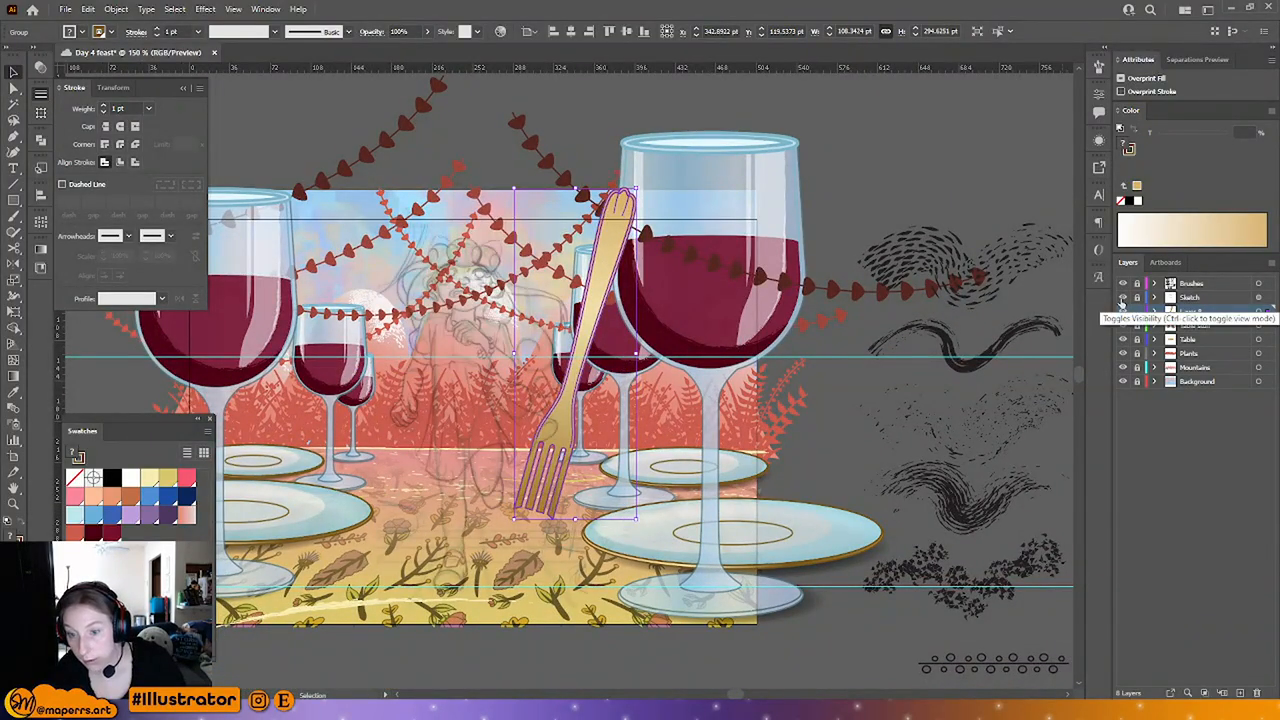
left_click(1122, 298)
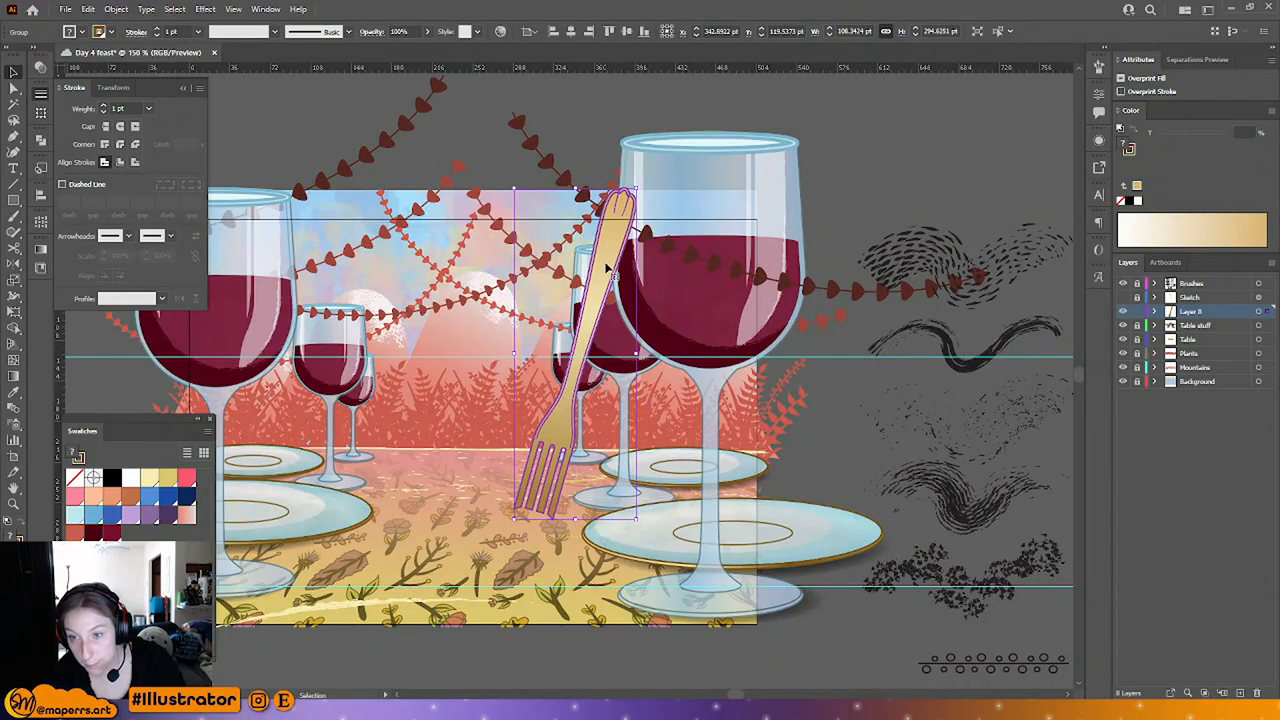
left_click_drag(636, 188, 623, 227)
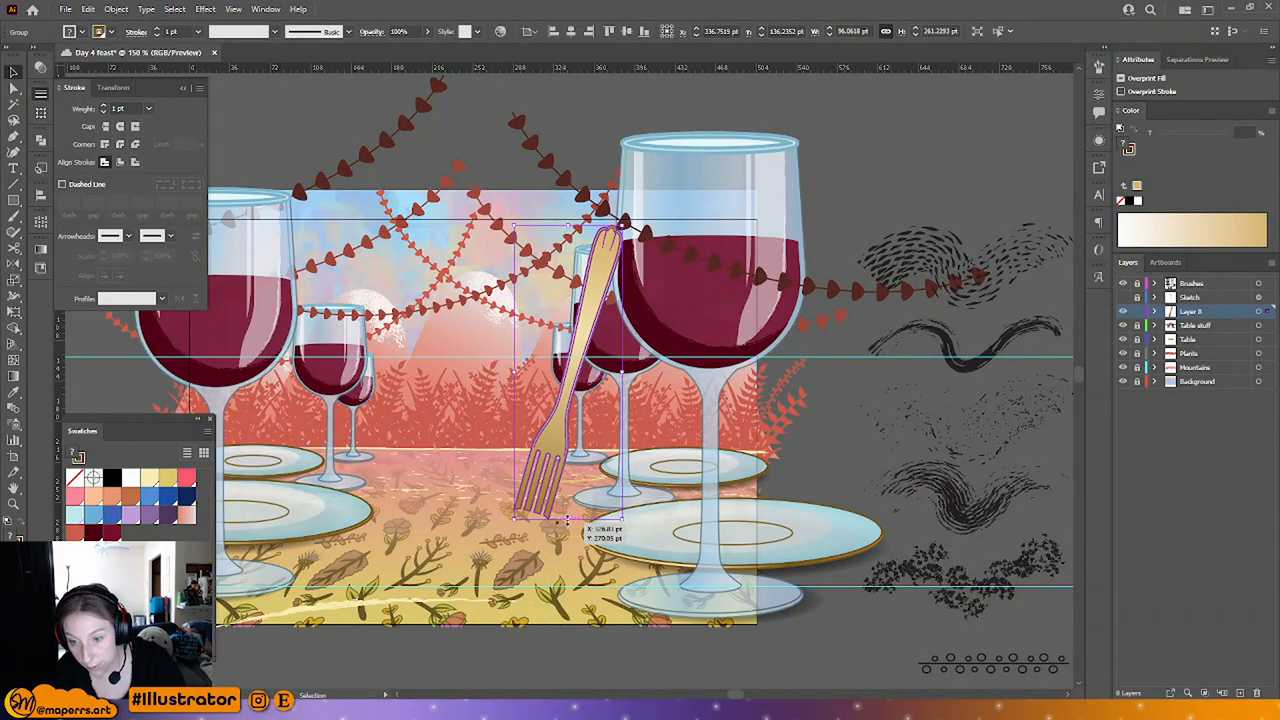
left_click_drag(567, 519, 565, 537)
Step: Delete the two guides stored below the fork group in Layer 8
left_click(1155, 312)
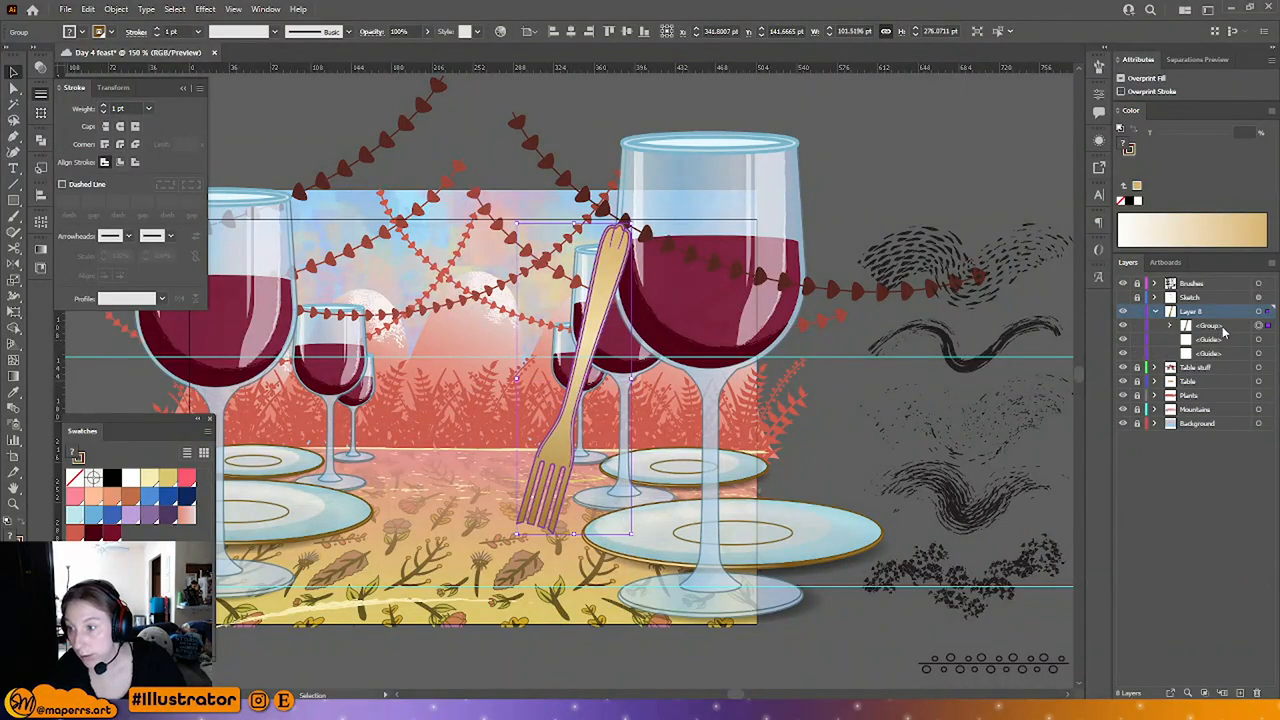
left_click(1209, 326)
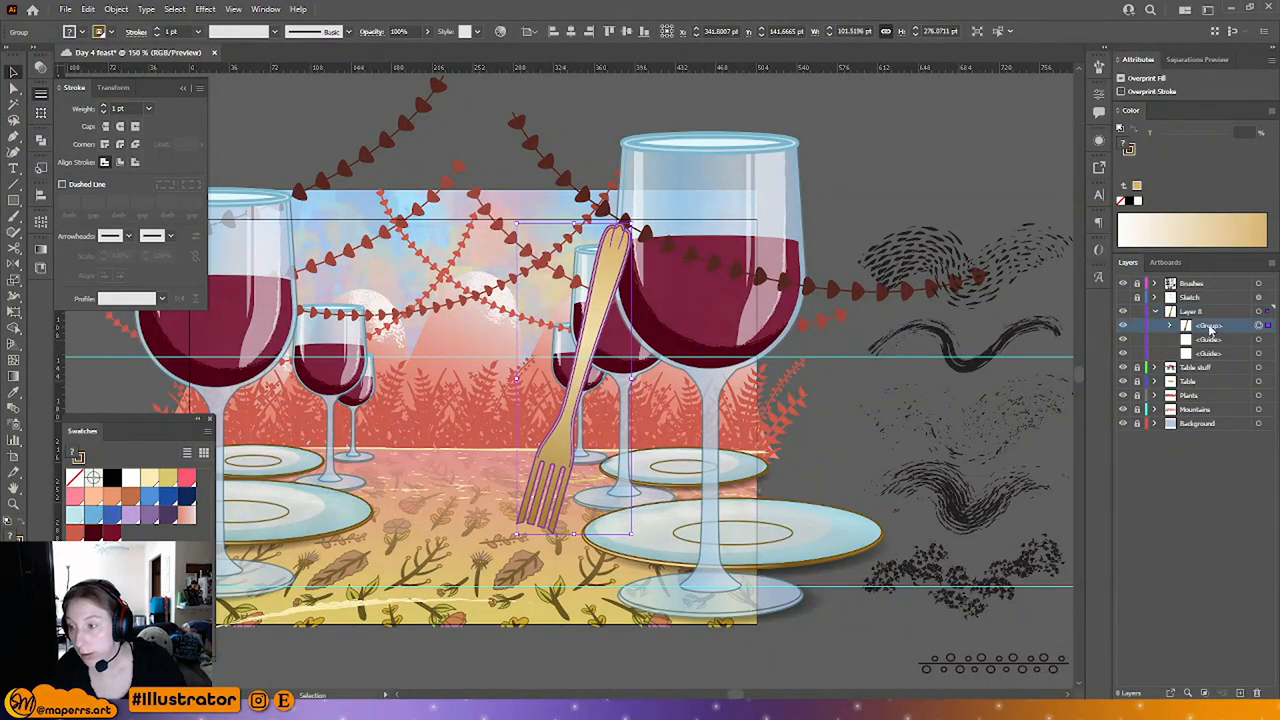
left_click(1215, 354)
left_click(1212, 340, "shift")
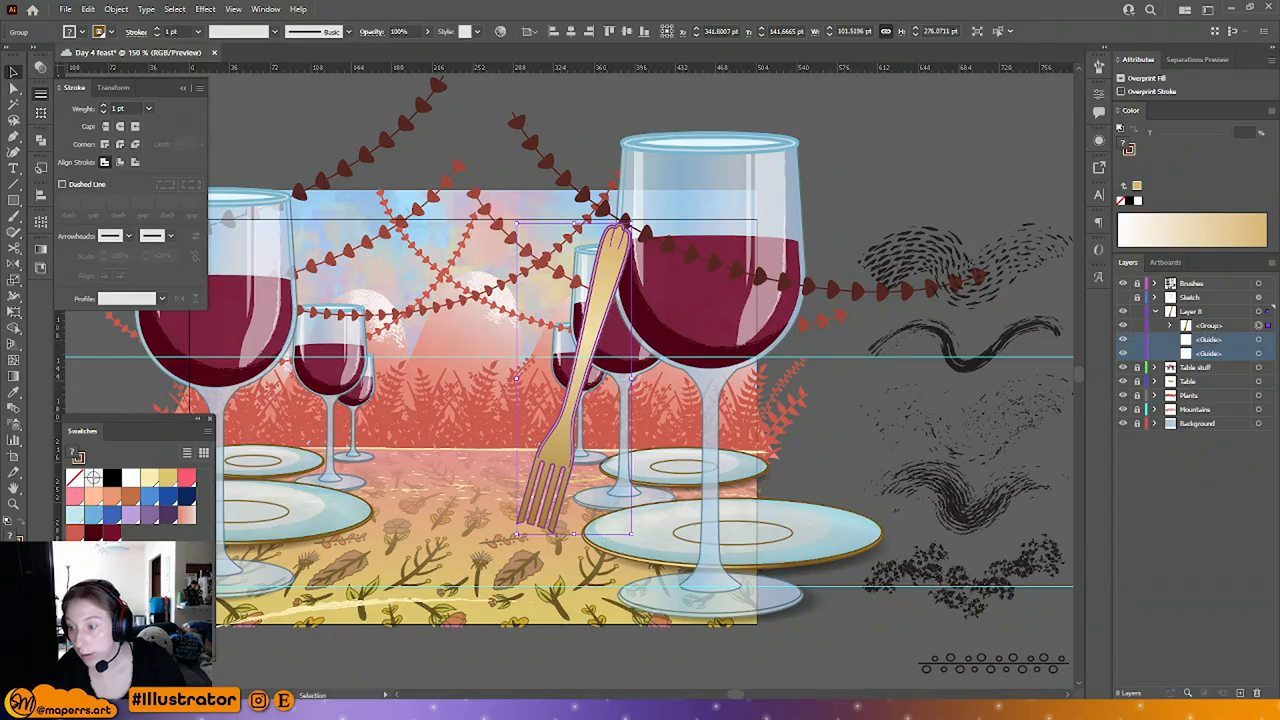
left_click(1258, 693)
Step: Rename the fork's group in Layer 8 to Fork
double_click(1211, 326)
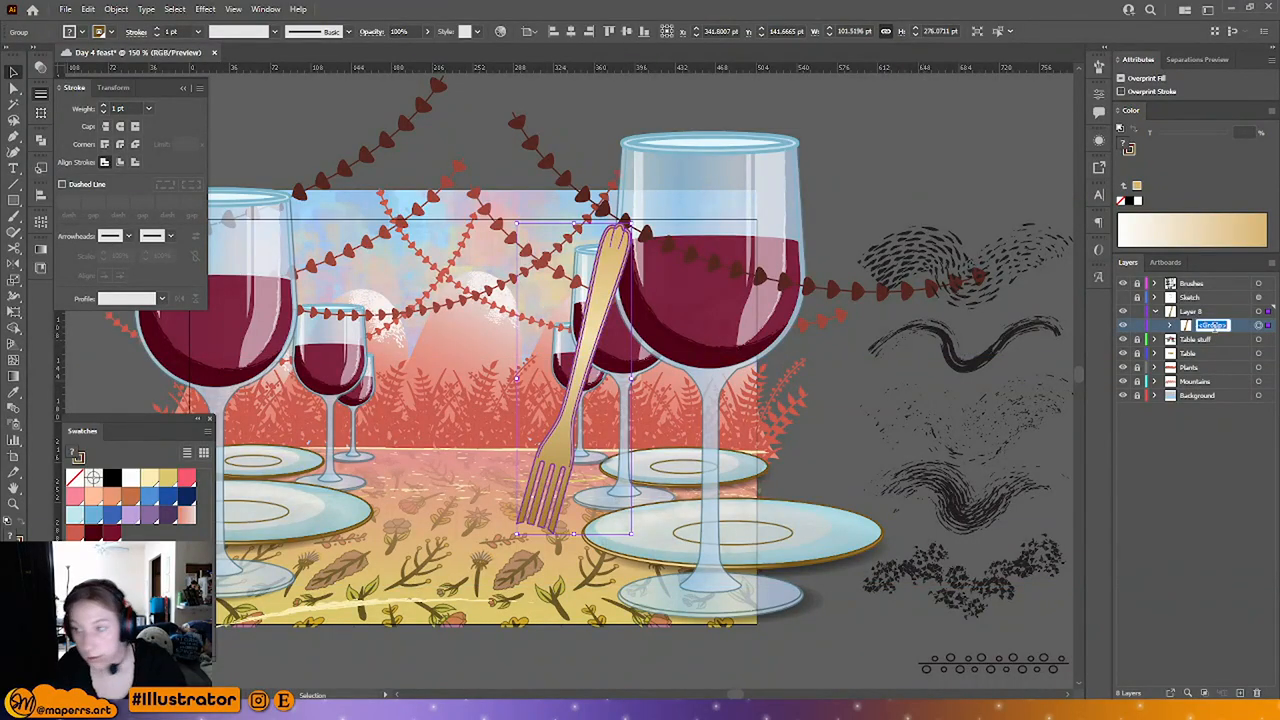
type("Fork")
key("Return")
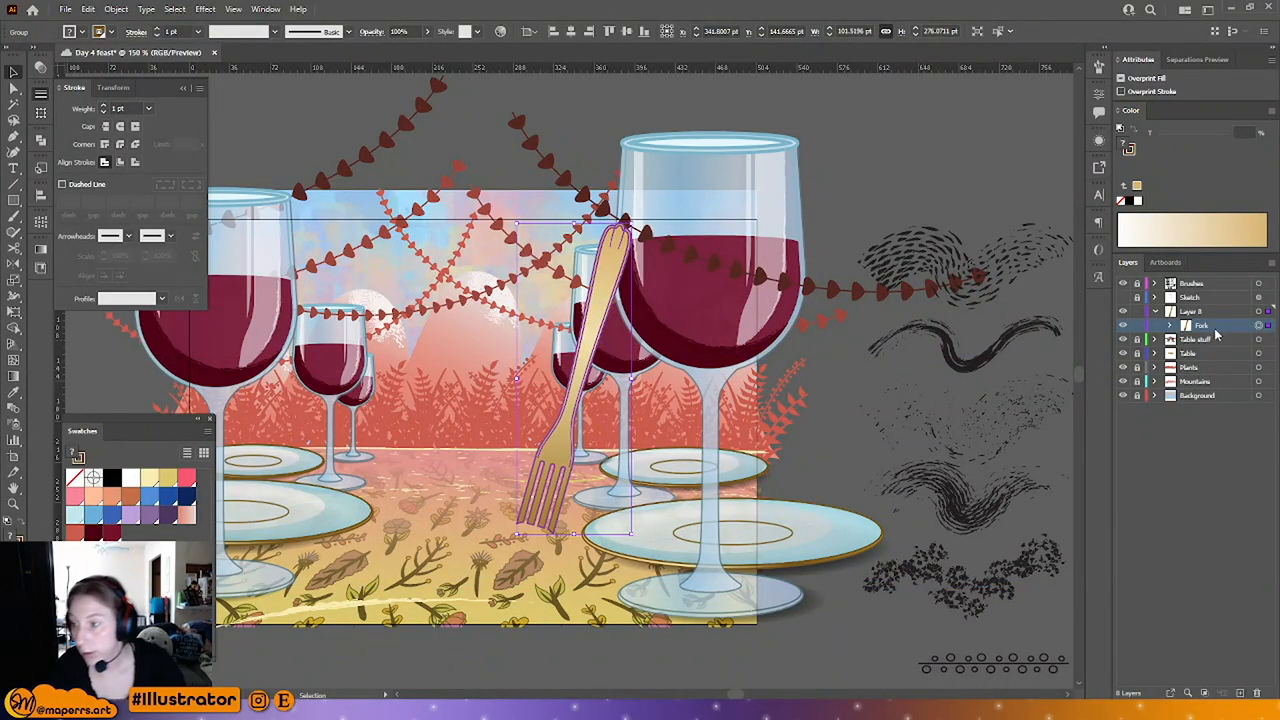
Step: Hide the original Fork in Layer 8, unlock the Table stuff layer and paste a copy of the fork into it
left_click(1154, 351)
left_click(1122, 325)
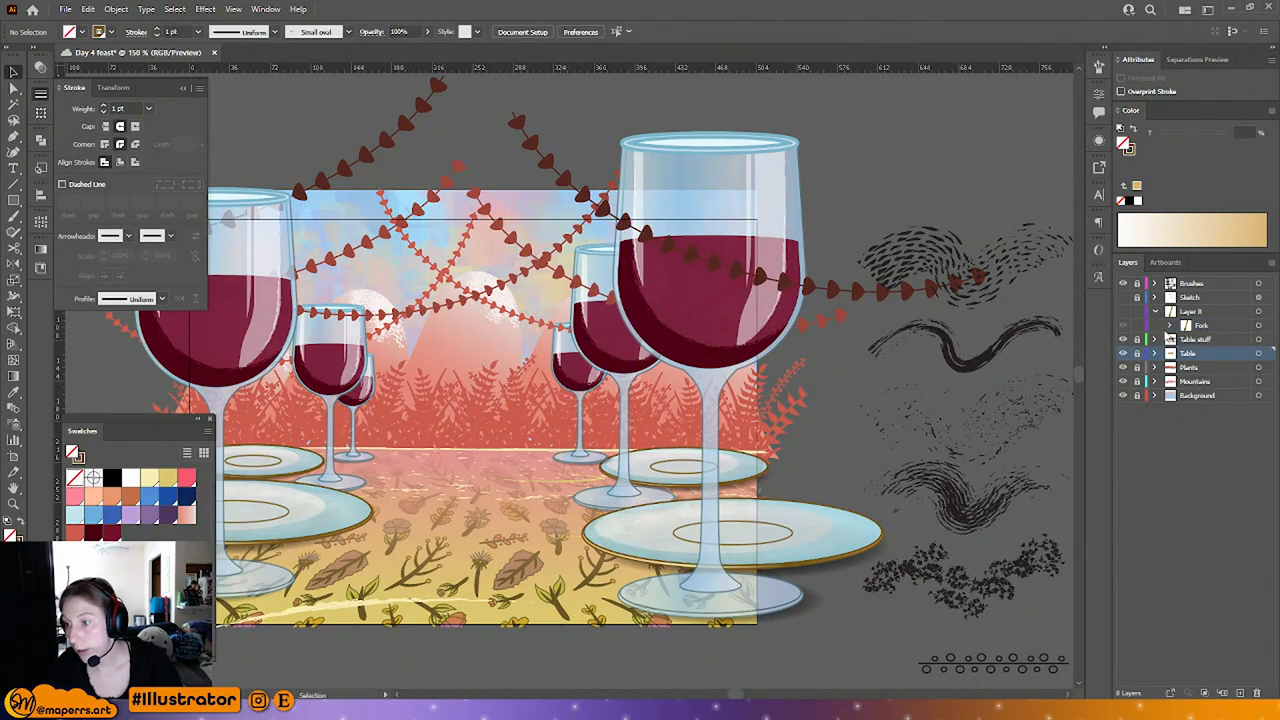
left_click(1154, 340)
left_click(1137, 340)
left_click(1208, 340)
key("ctrl+v")
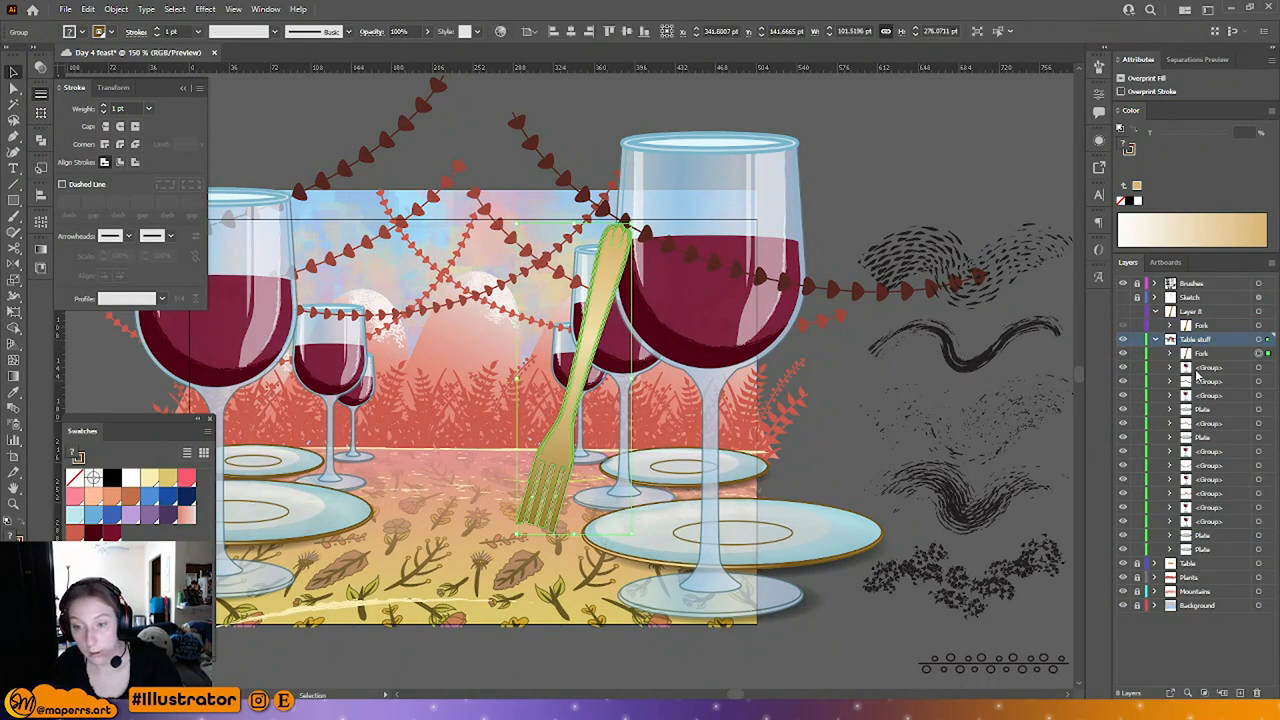
Step: Send the pasted fork backward four levels in Table stuff, behind the large right wine glass and its plate, and deselect it
key("a")
key("ctrl+bracketleft")
key("ctrl+bracketleft")
key("ctrl+bracketleft")
key("ctrl+bracketleft")
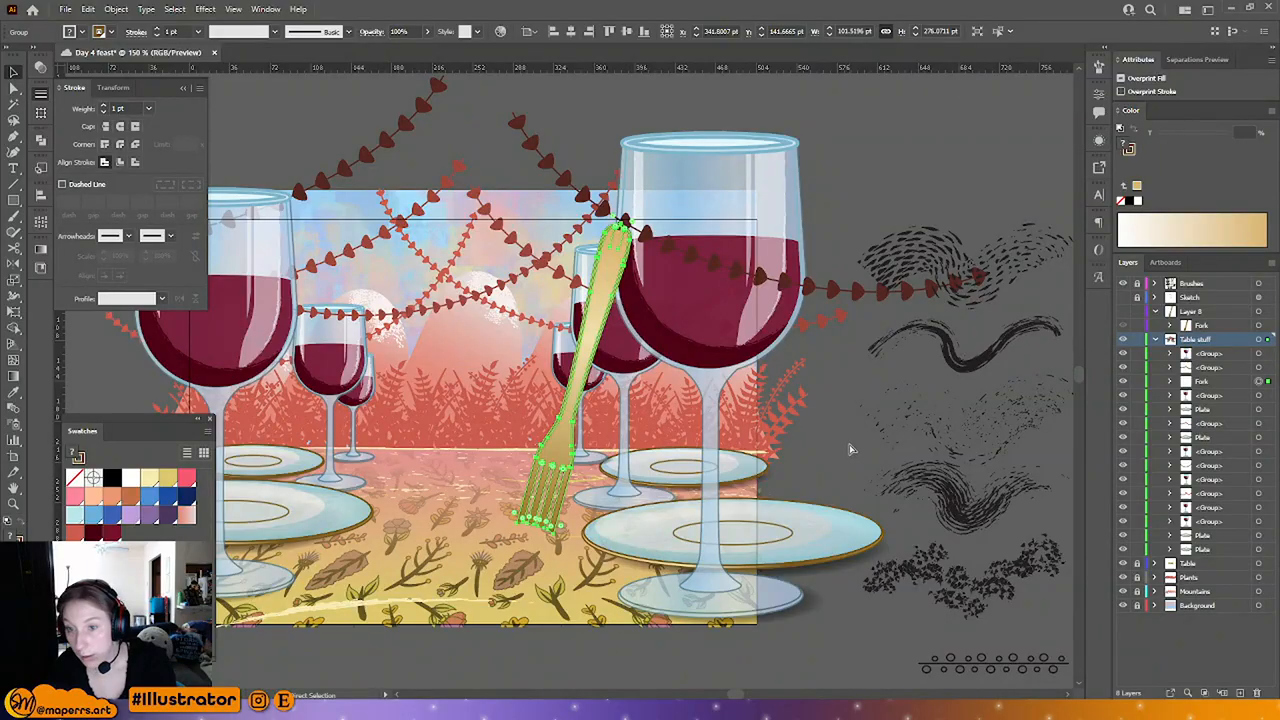
left_click(866, 149)
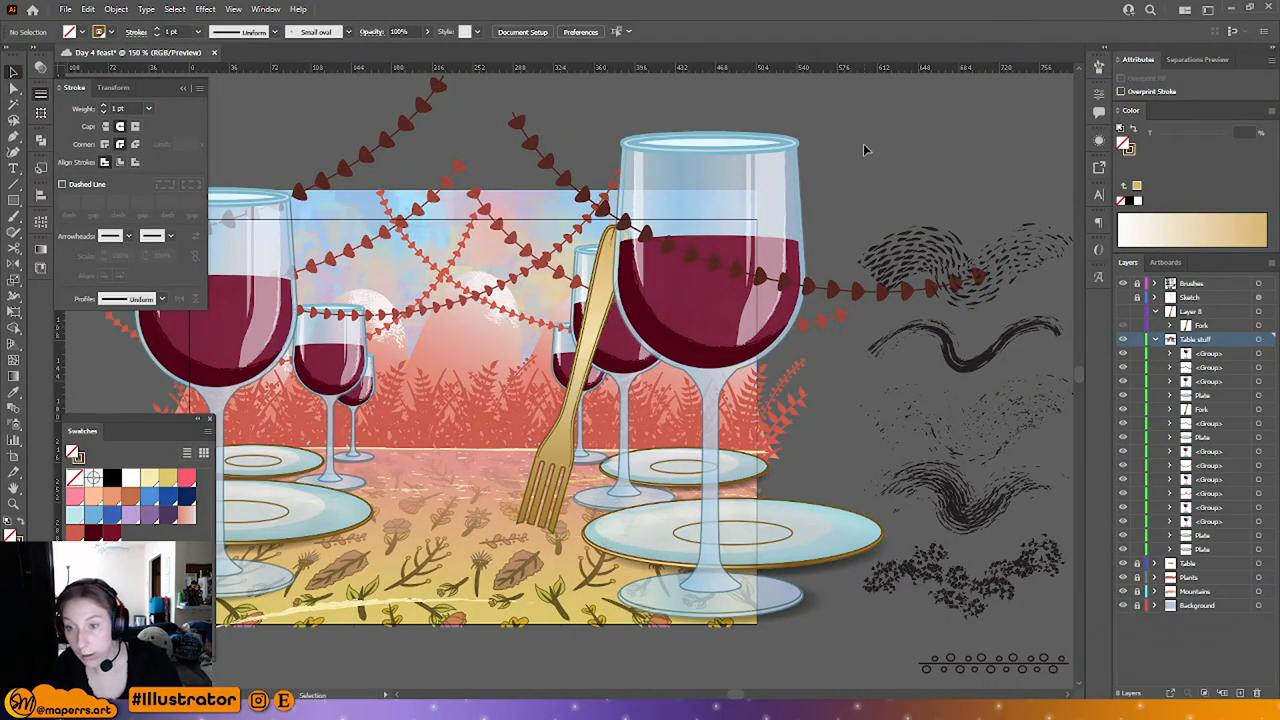
Step: Select all wine shapes with the same fill color as the large right glass's wine and set their opacity to 80%
left_click_drag(841, 177, 820, 122)
key("a")
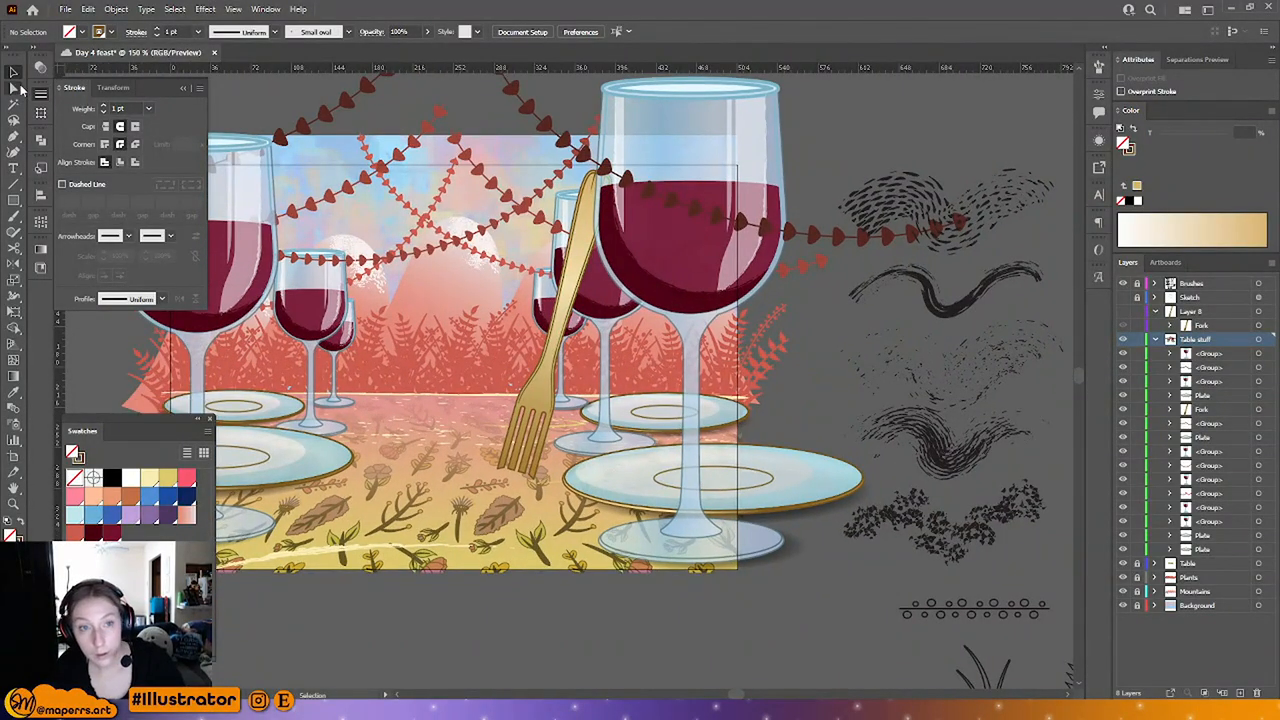
left_click(665, 240)
left_click(174, 9)
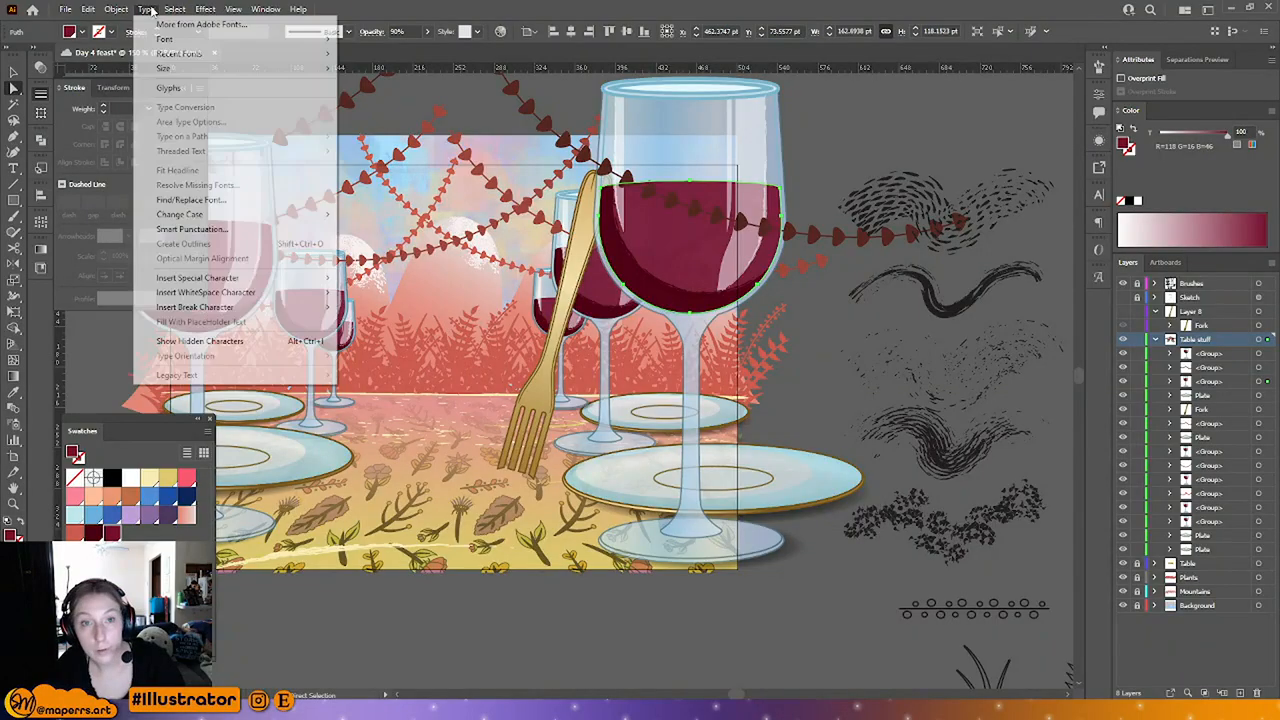
mouse_move(335, 151)
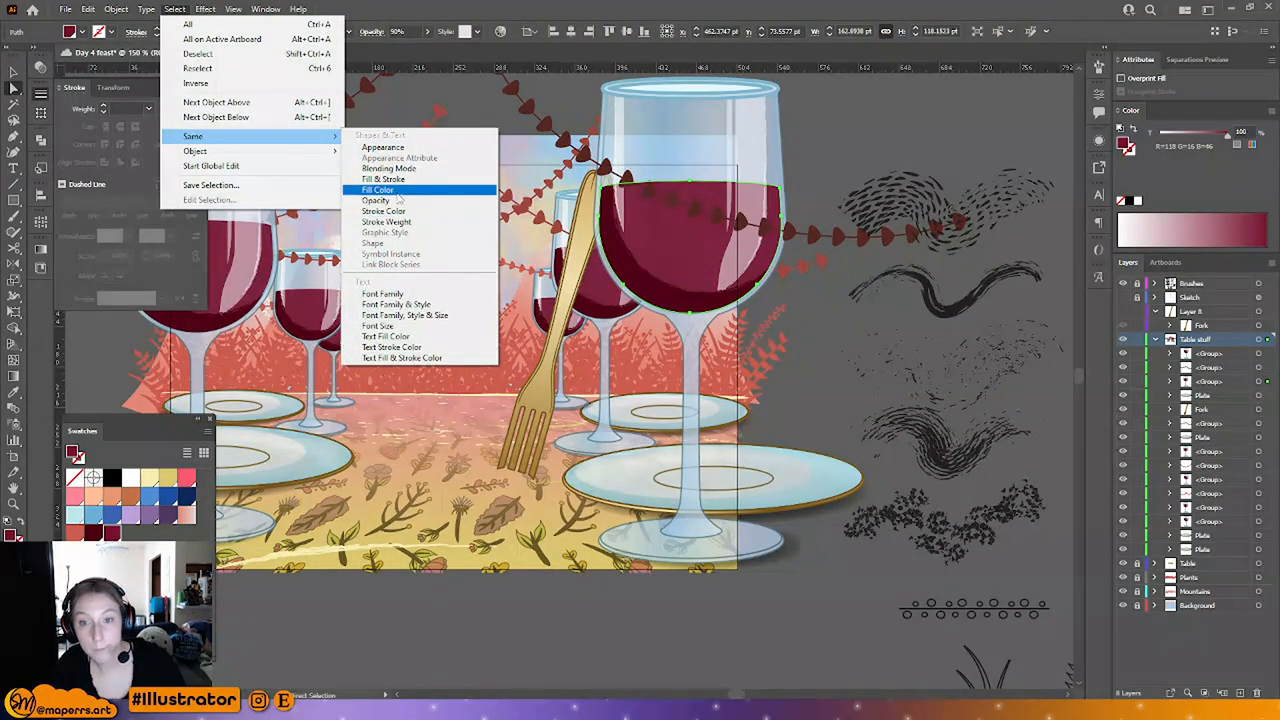
left_click(377, 189)
type("70")
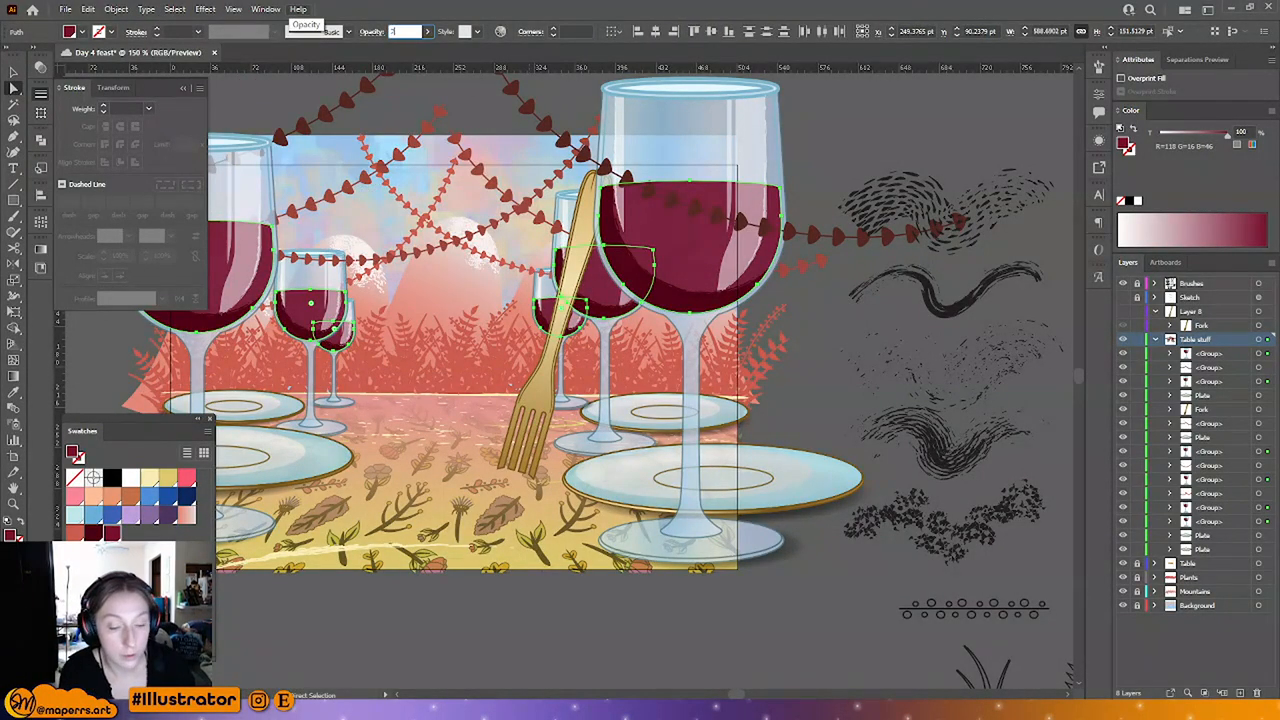
key("Return")
left_click_drag(526, 283, 551, 258)
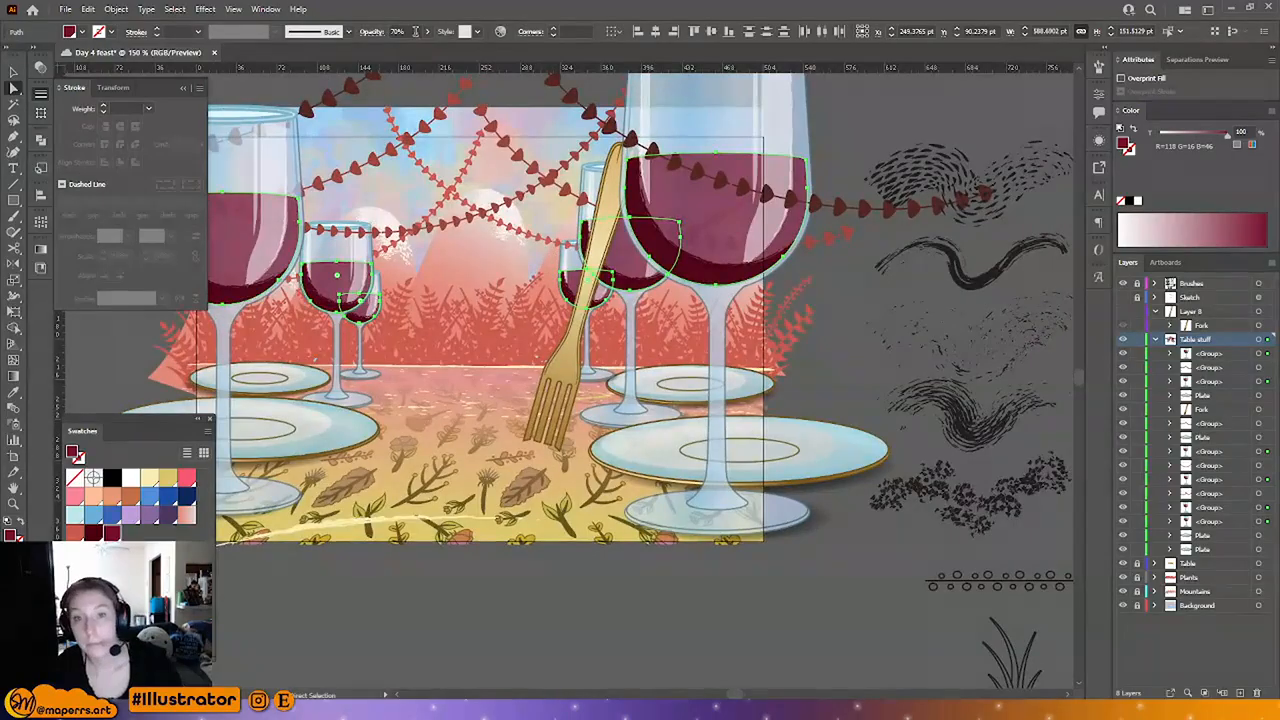
left_click_drag(415, 32, 324, 47)
type("80")
key("Return")
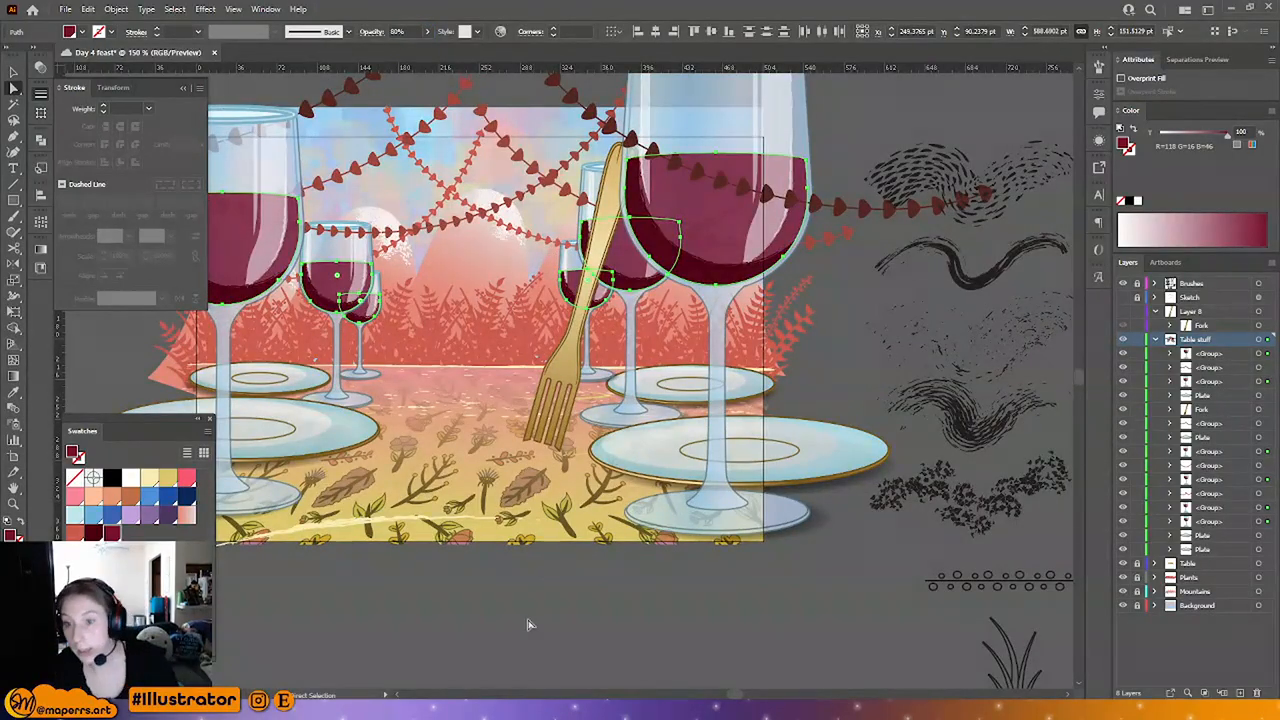
Step: Select all dark wine shadow shapes by their shared fill color, set their opacity to 60% and deselect them
left_click(676, 252)
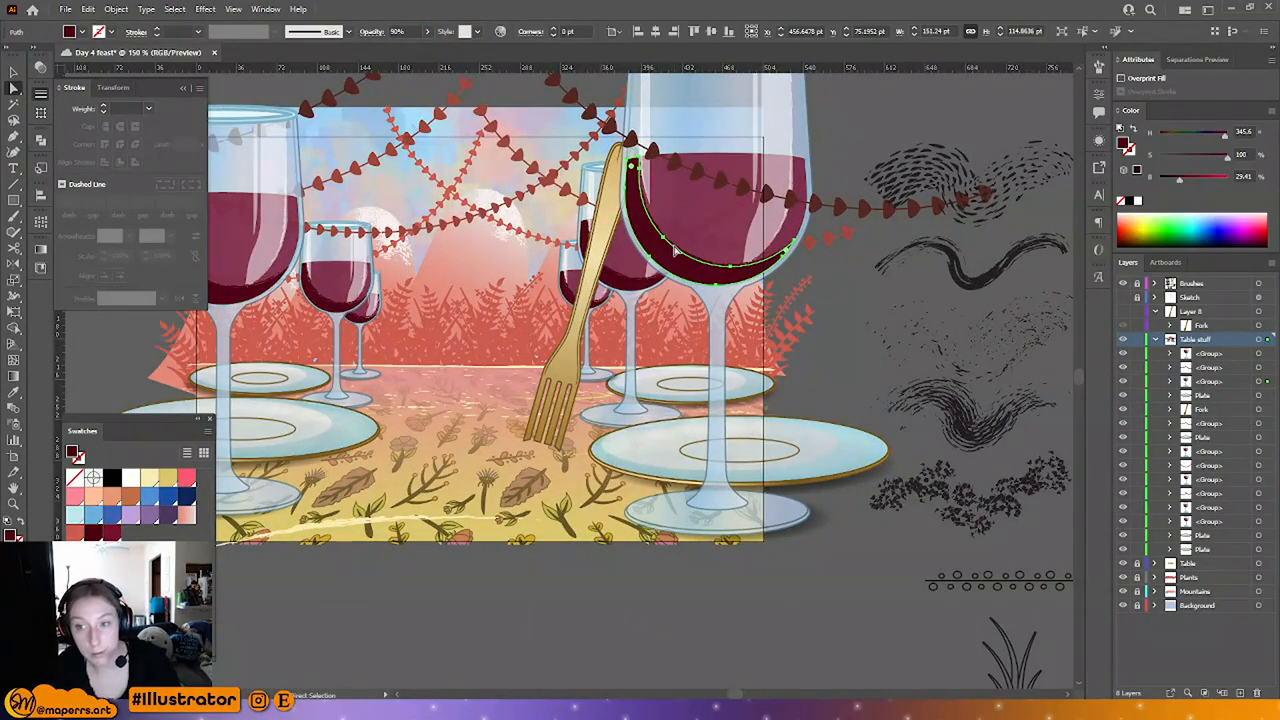
left_click(174, 9)
mouse_move(290, 136)
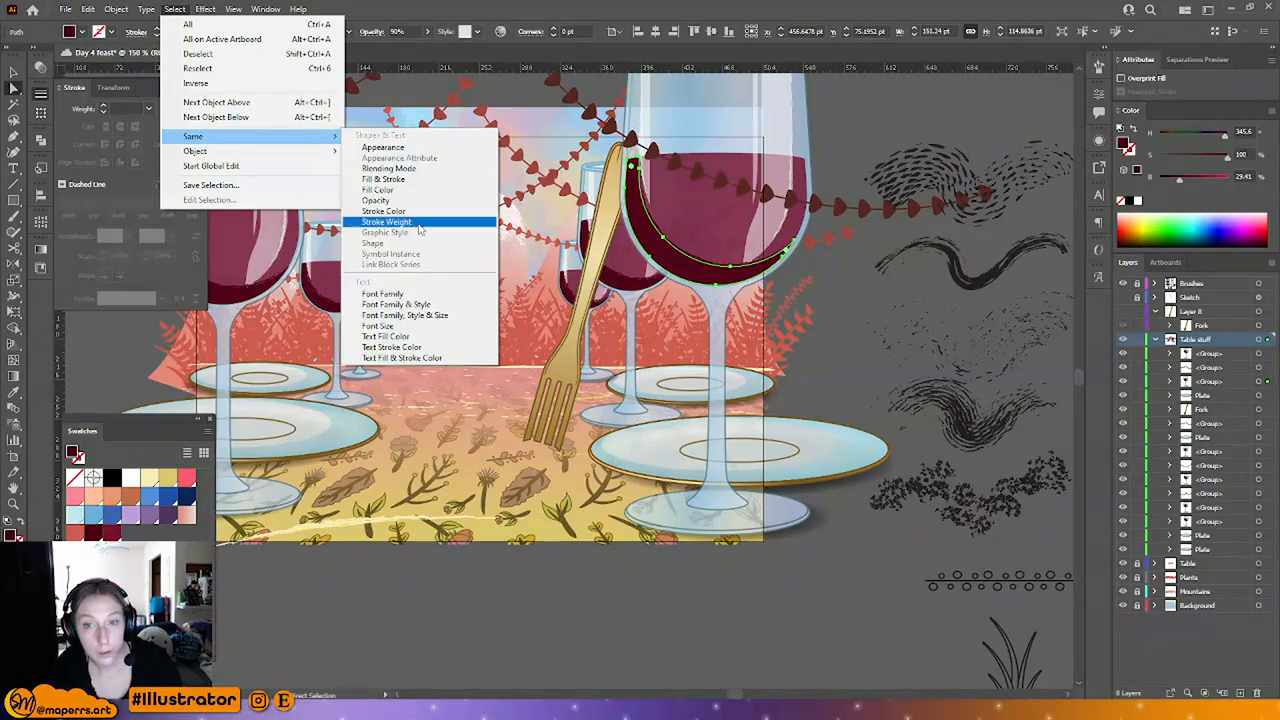
left_click(394, 190)
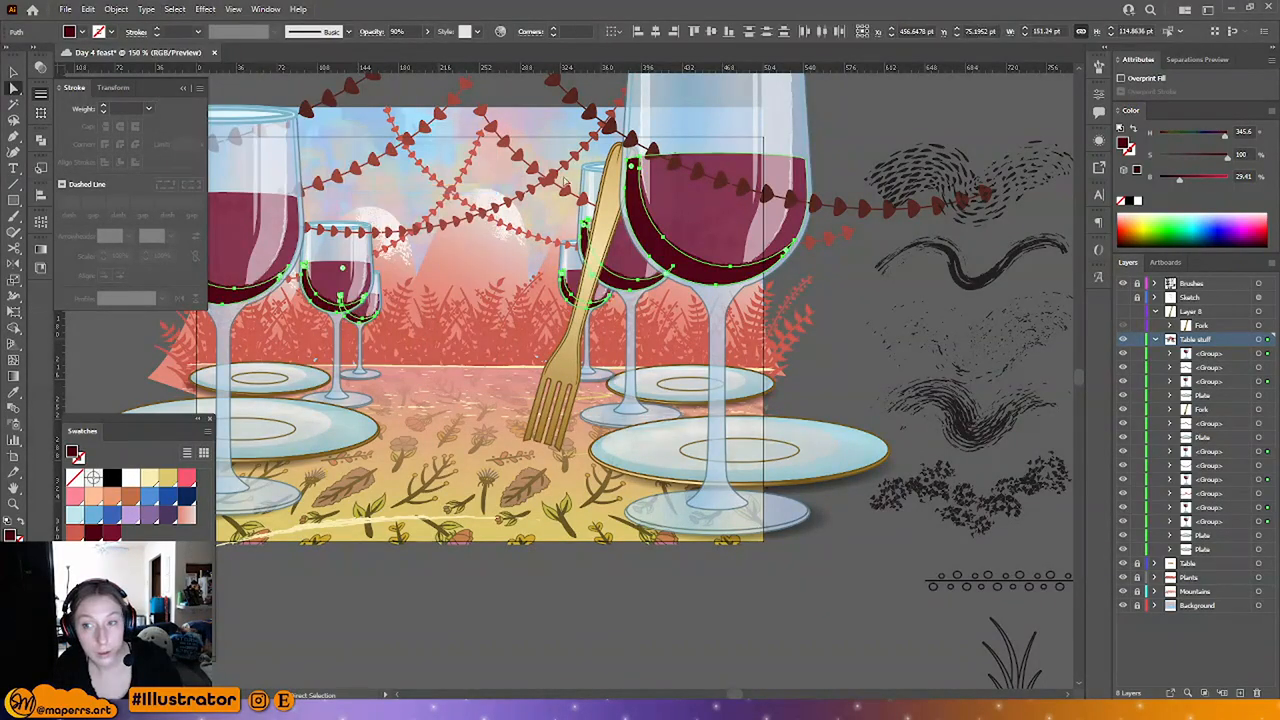
left_click(397, 31)
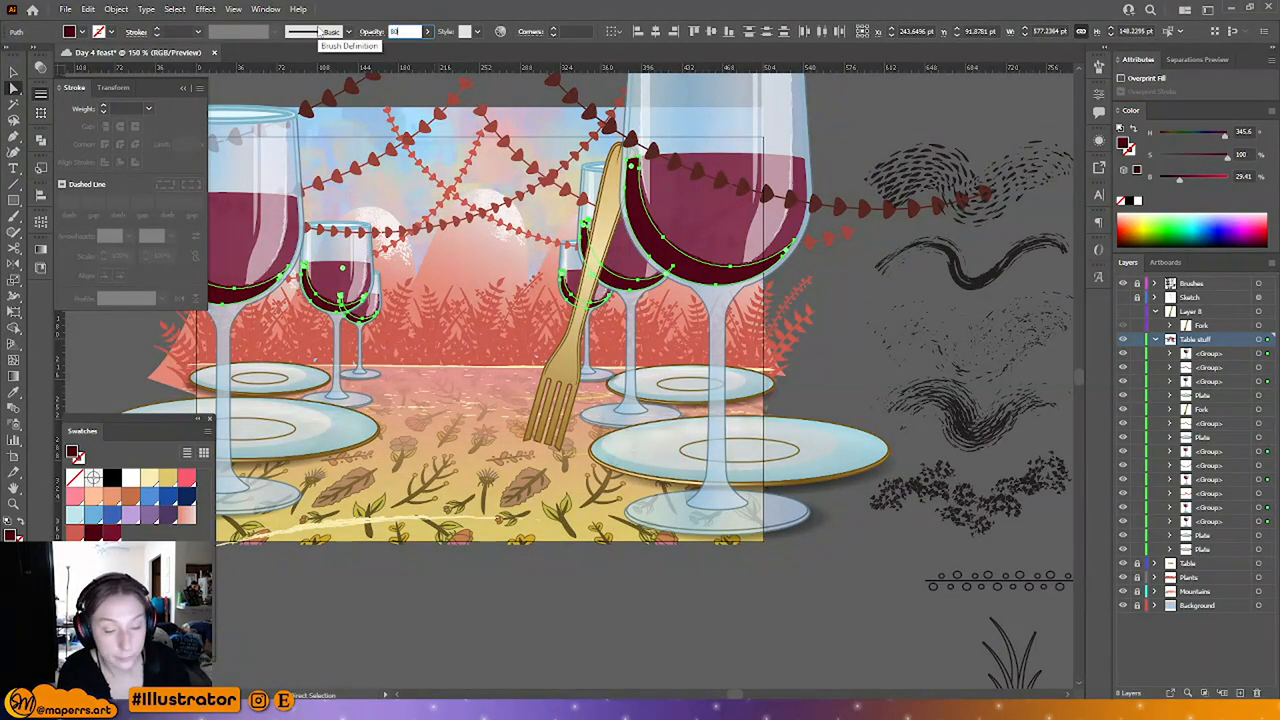
type("80")
key("Return")
left_click(399, 32)
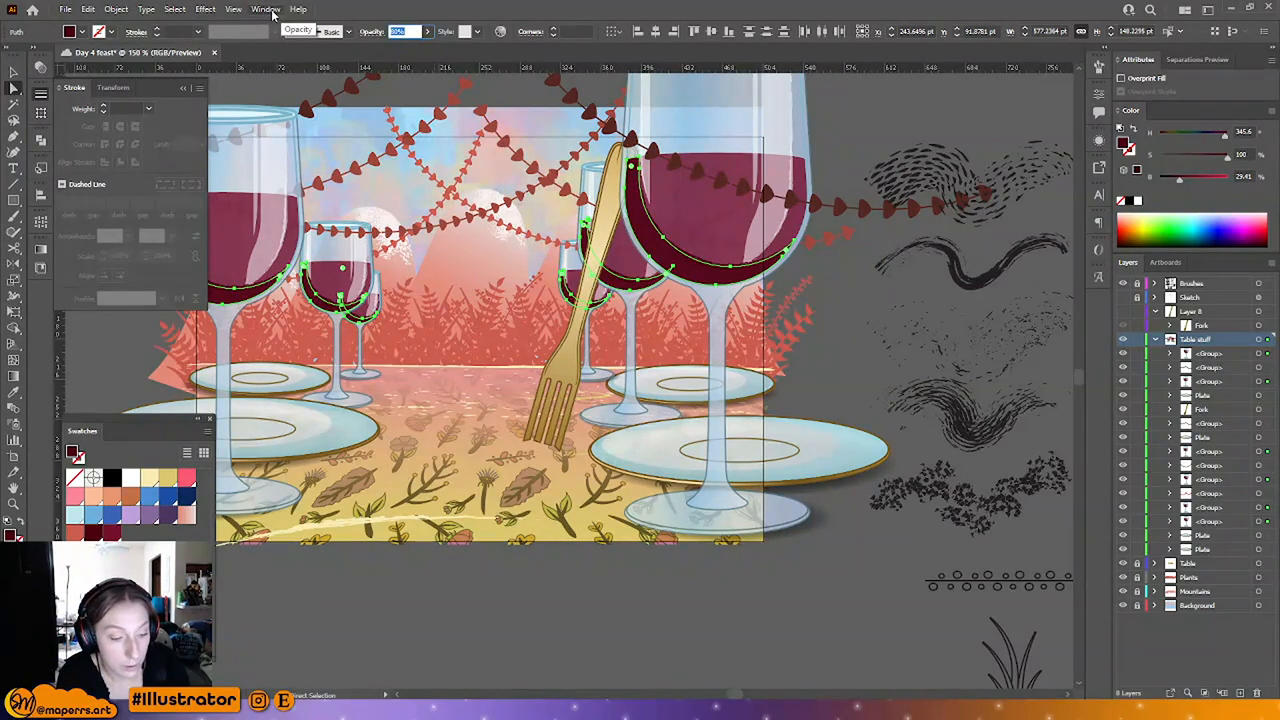
type("60")
key("Return")
left_click(630, 592)
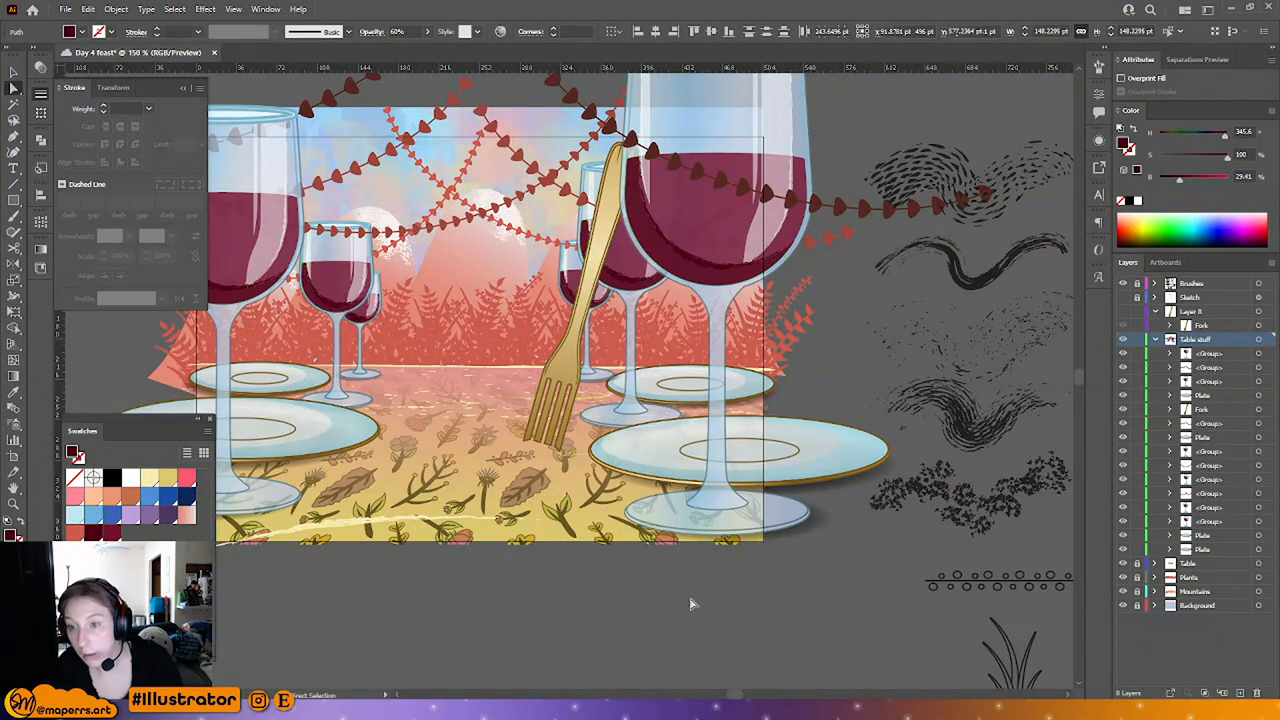
Step: Select the matching curved shadow lines in all the wine glasses, set their opacity to 60% and deselect them
left_click(693, 270)
left_click(174, 9)
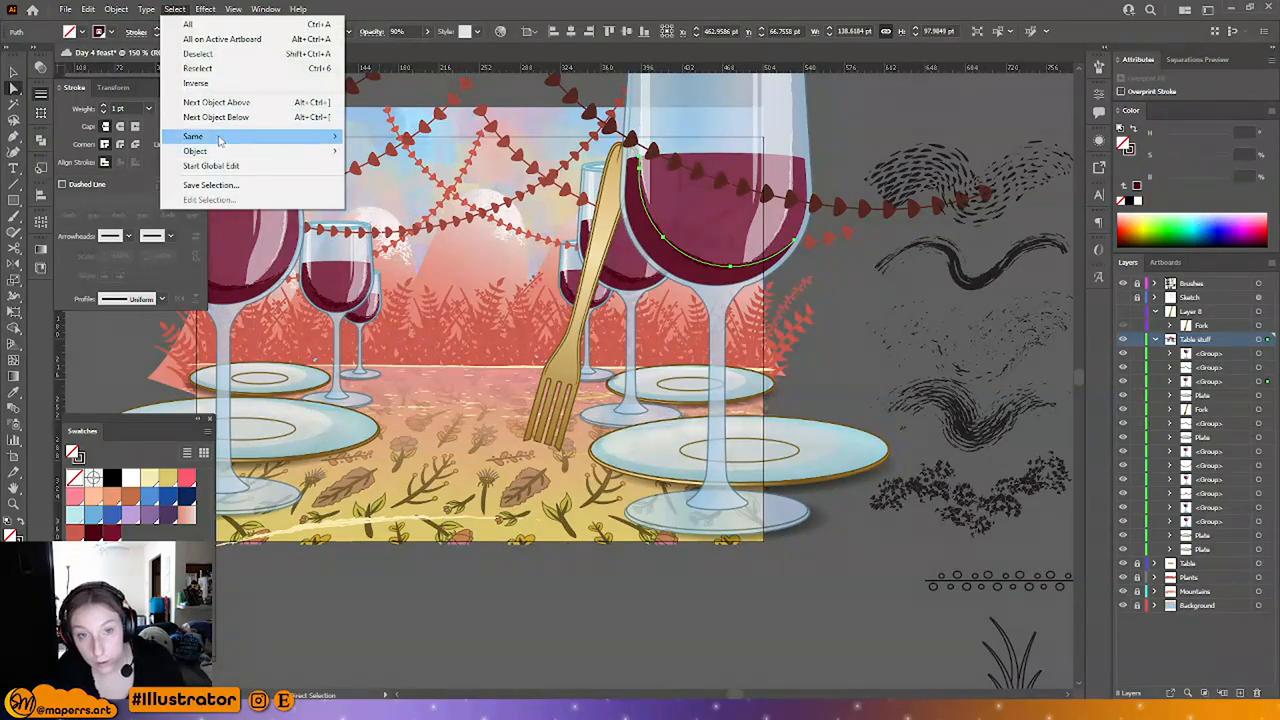
mouse_move(210, 136)
left_click(376, 200)
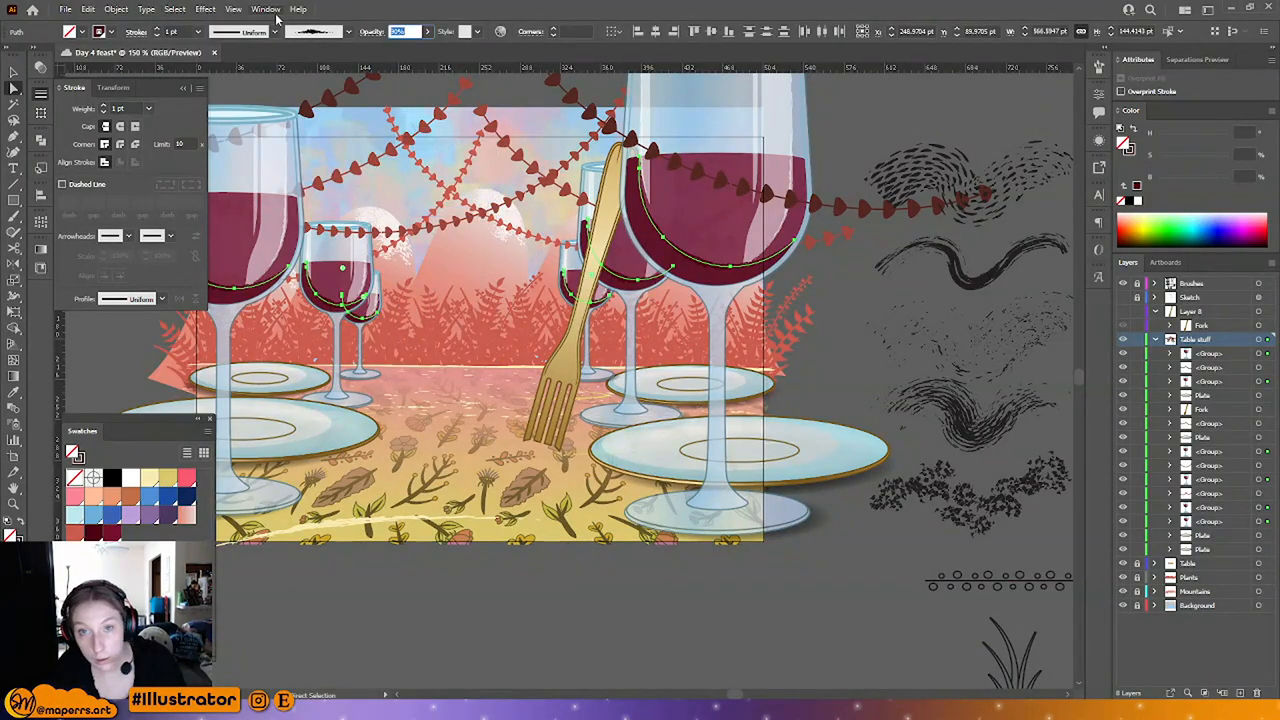
left_click(905, 112)
Step: Collapse the floating stroke settings, then select the fork to check its placement among the glasses and deselect it
left_click_drag(600, 592, 652, 538)
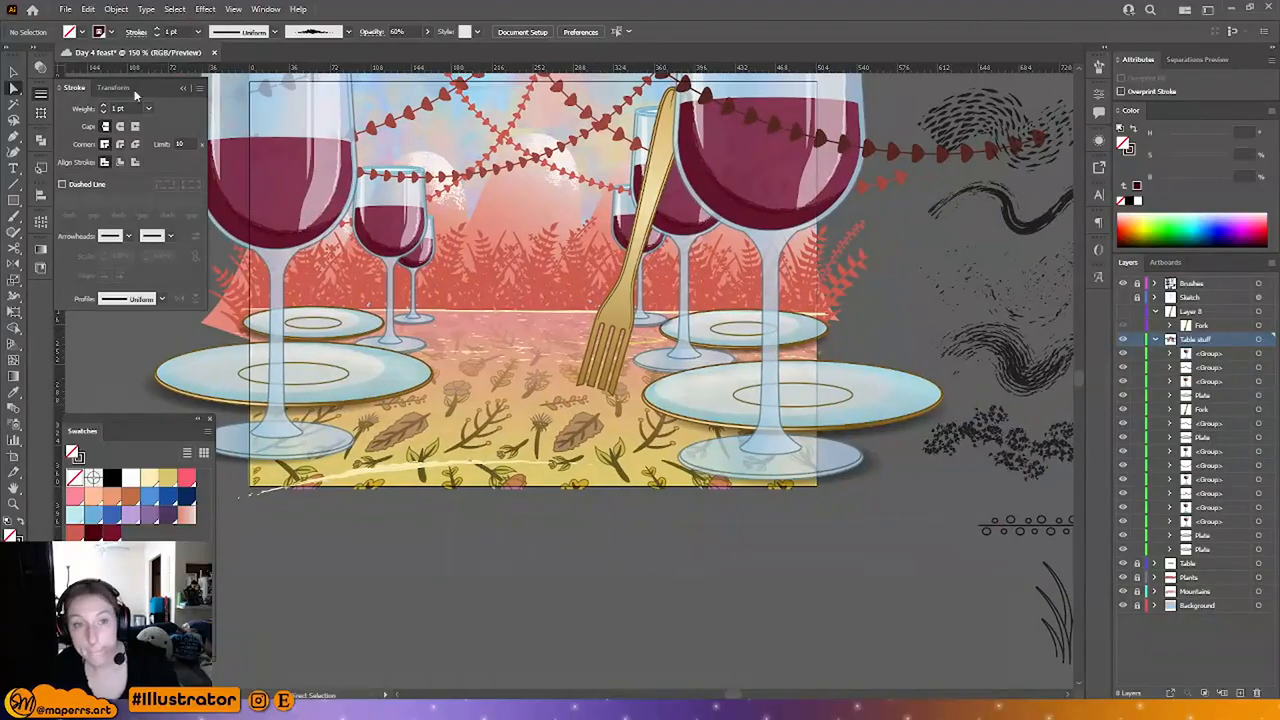
left_click(15, 75)
left_click(185, 89)
scroll(110, 292, "up", 2)
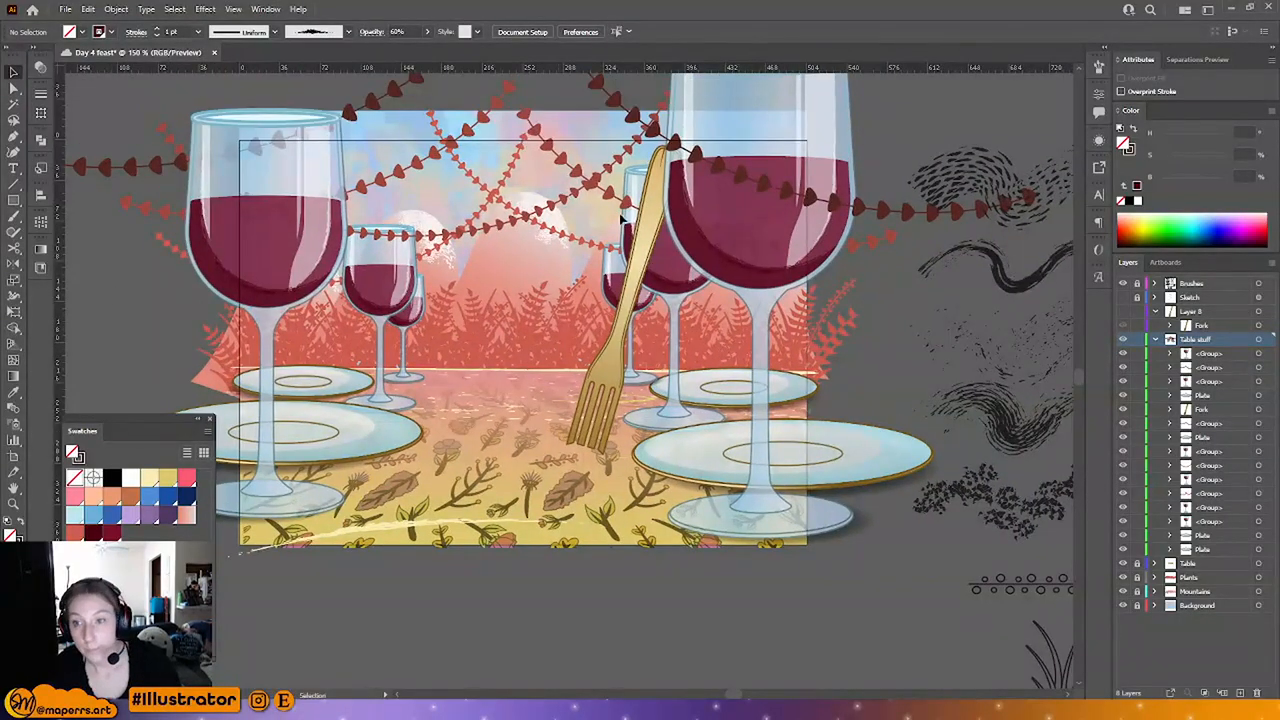
left_click(641, 263)
left_click_drag(585, 481, 583, 439)
left_click(578, 504)
left_click_drag(536, 580, 504, 596)
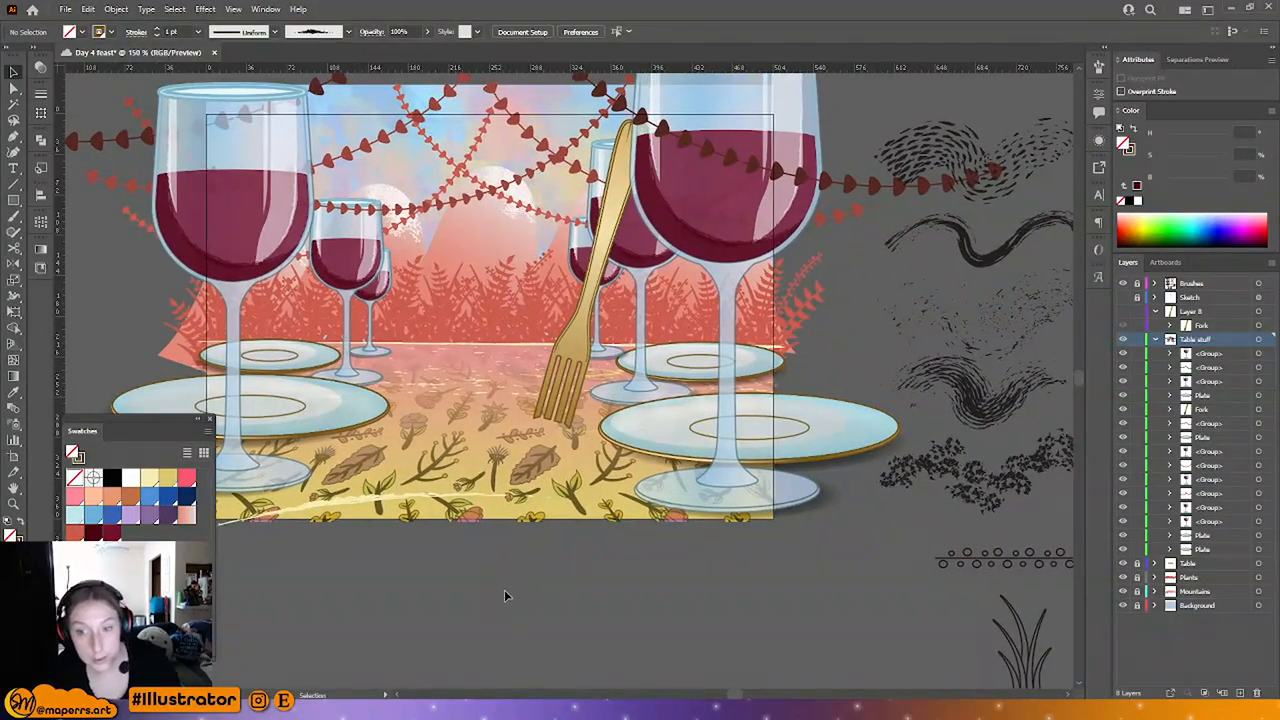
Step: Draw an unfilled rectangle about 105 by 265 pt over the fork, from its handle tip to just above the tine ends
left_click(14, 199)
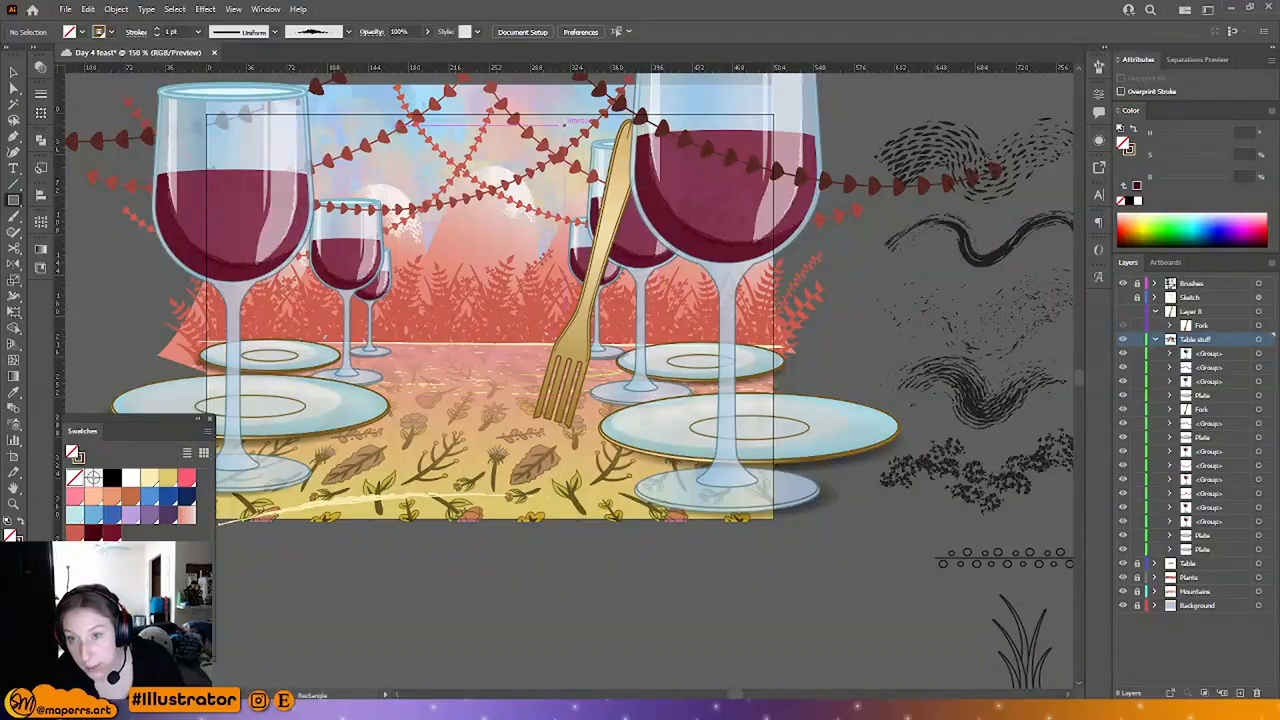
left_click_drag(522, 95, 641, 410)
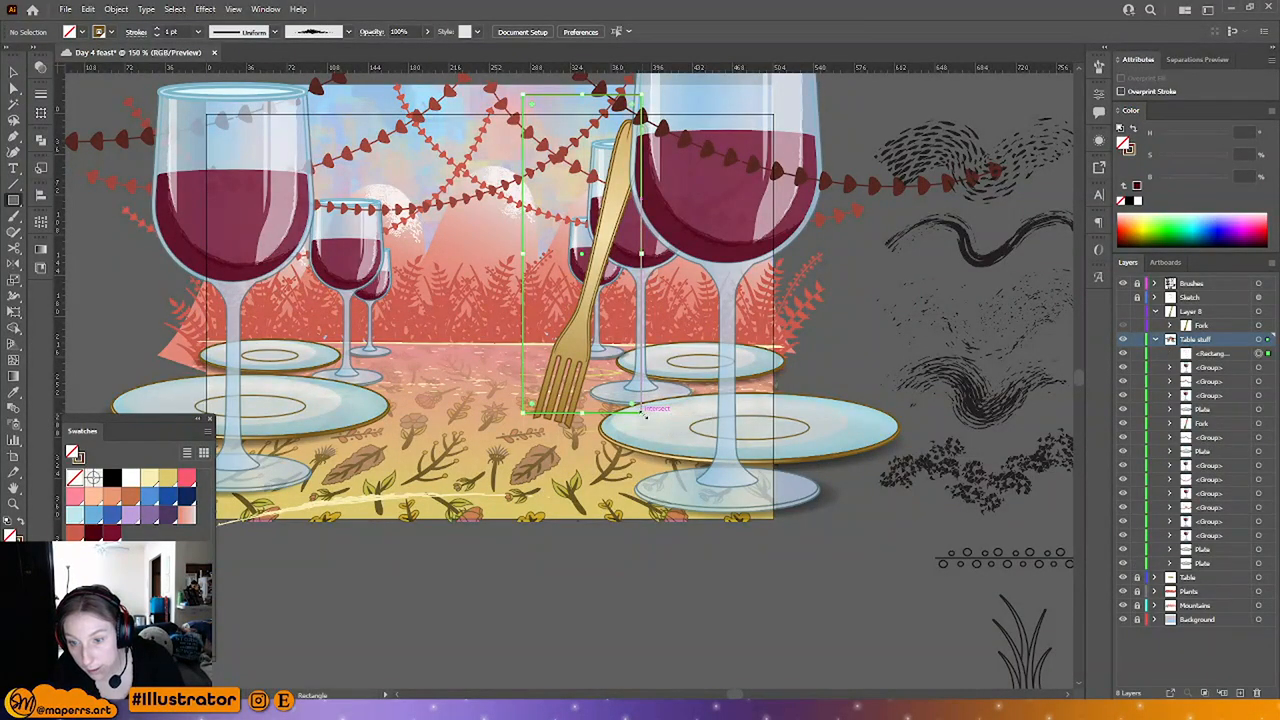
key("a")
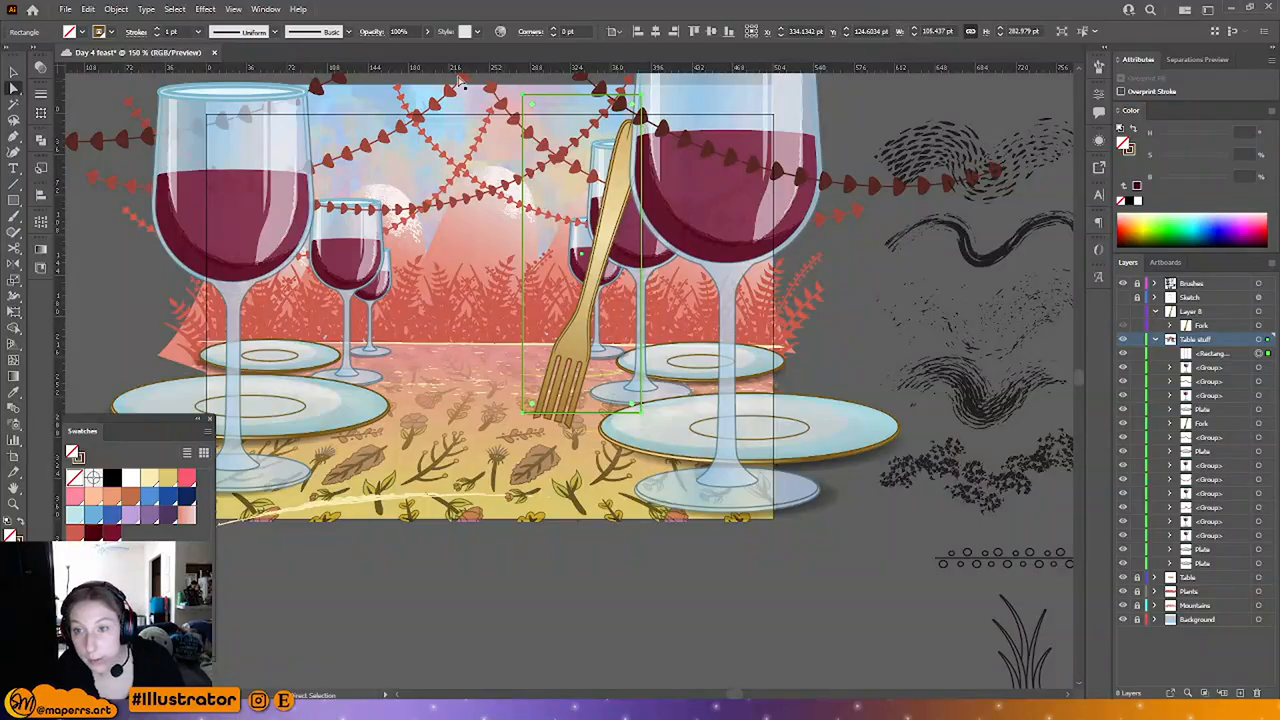
key("v")
left_click_drag(583, 96, 584, 117)
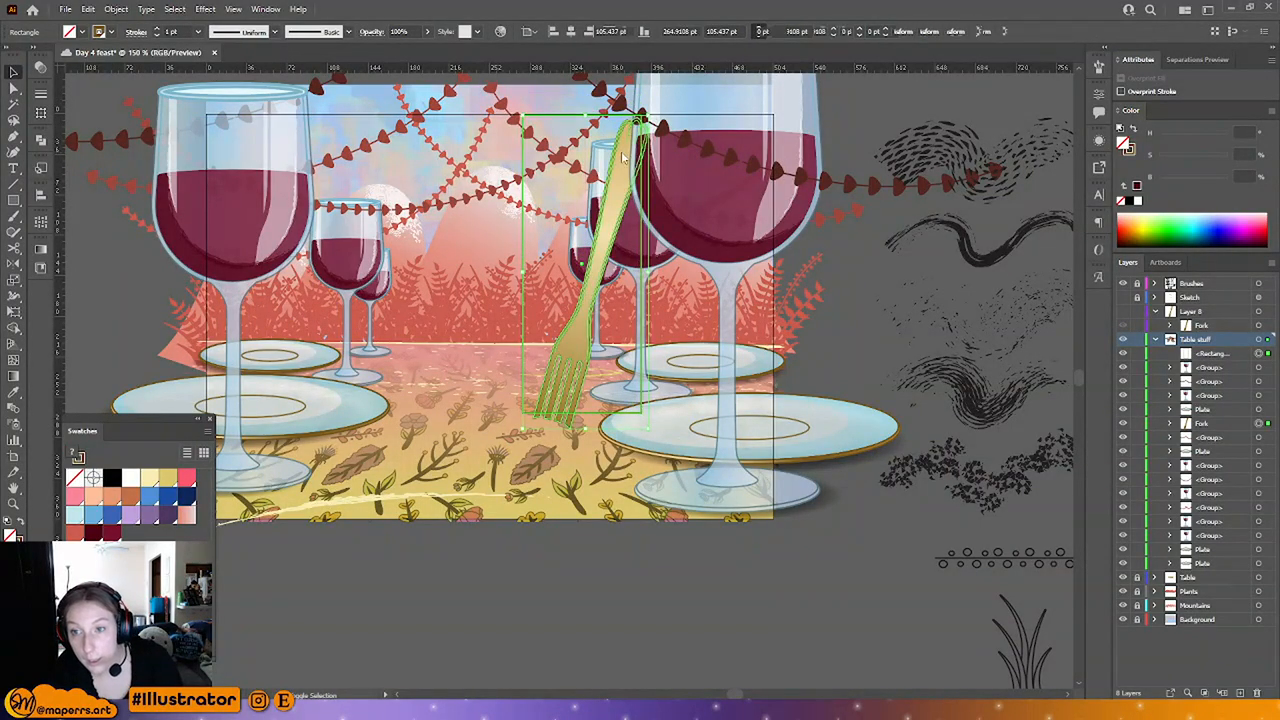
Step: Make a clipping mask from the rectangle and the fork to hide the tine tips, and deselect the result
right_click(622, 152)
left_click(665, 263)
left_click(692, 560)
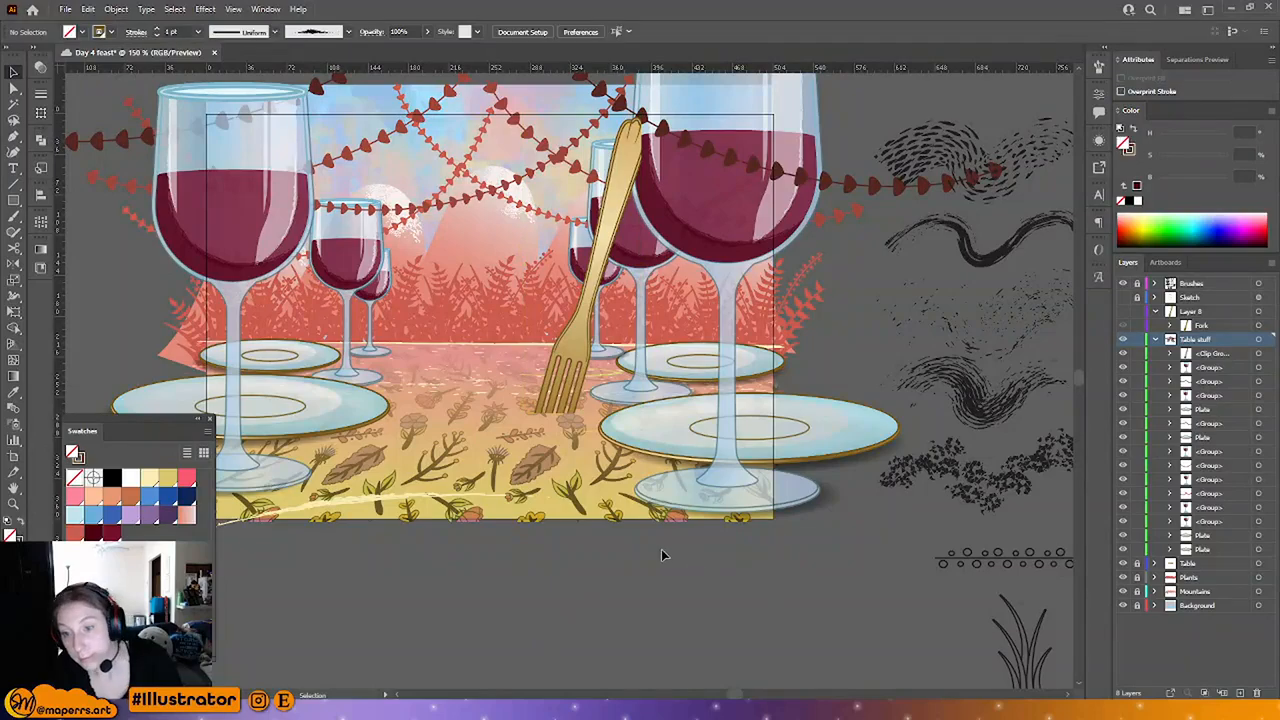
Step: Draw a slightly curved Pen tool line about 41 pt long across the cut ends of the fork's tines
key("ctrl+equal")
key("ctrl+equal")
key("ctrl+equal")
key("ctrl+equal")
left_click_drag(542, 516, 532, 243)
key("ctrl+equal")
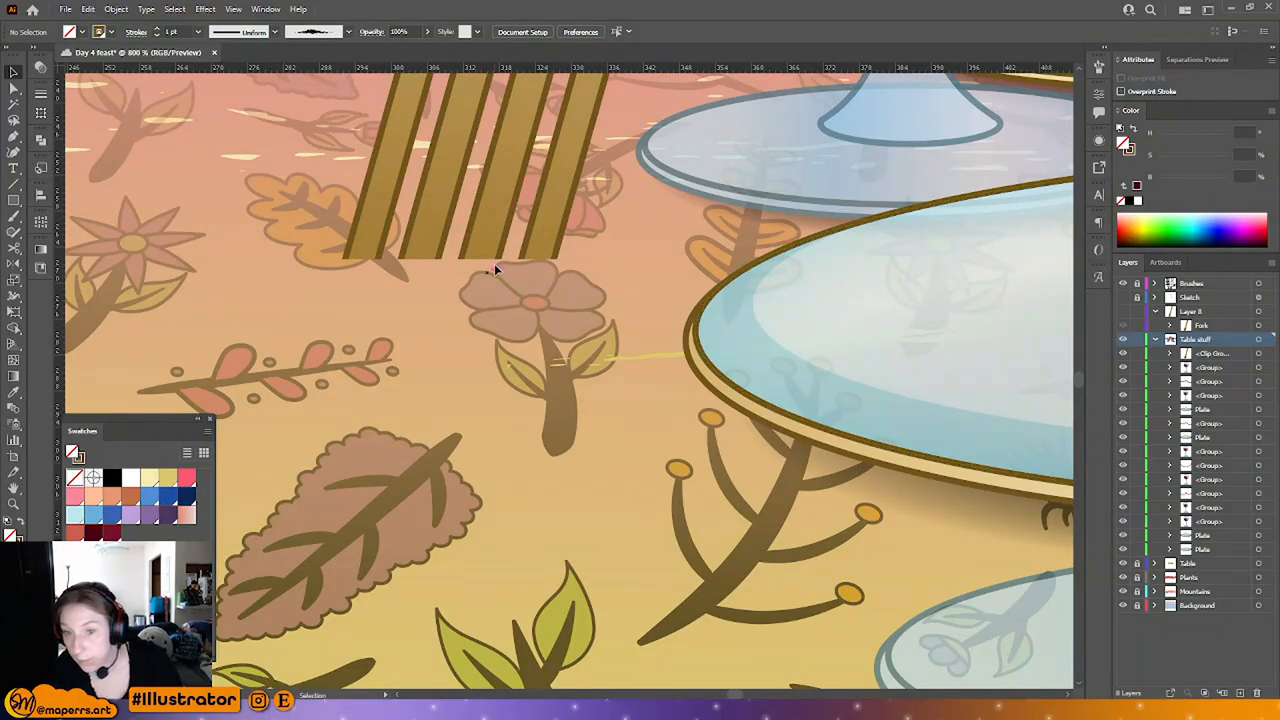
left_click_drag(496, 268, 490, 296)
left_click(14, 137)
left_click_drag(325, 288, 397, 287)
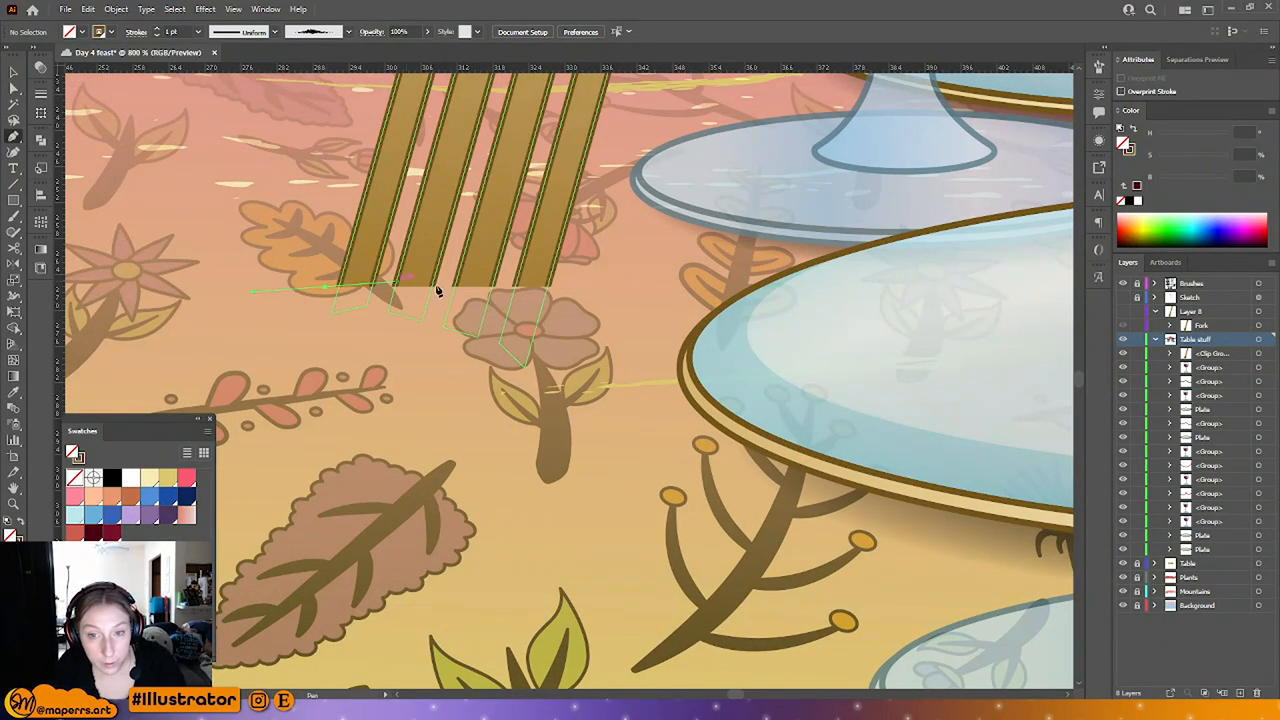
left_click_drag(572, 288, 619, 288)
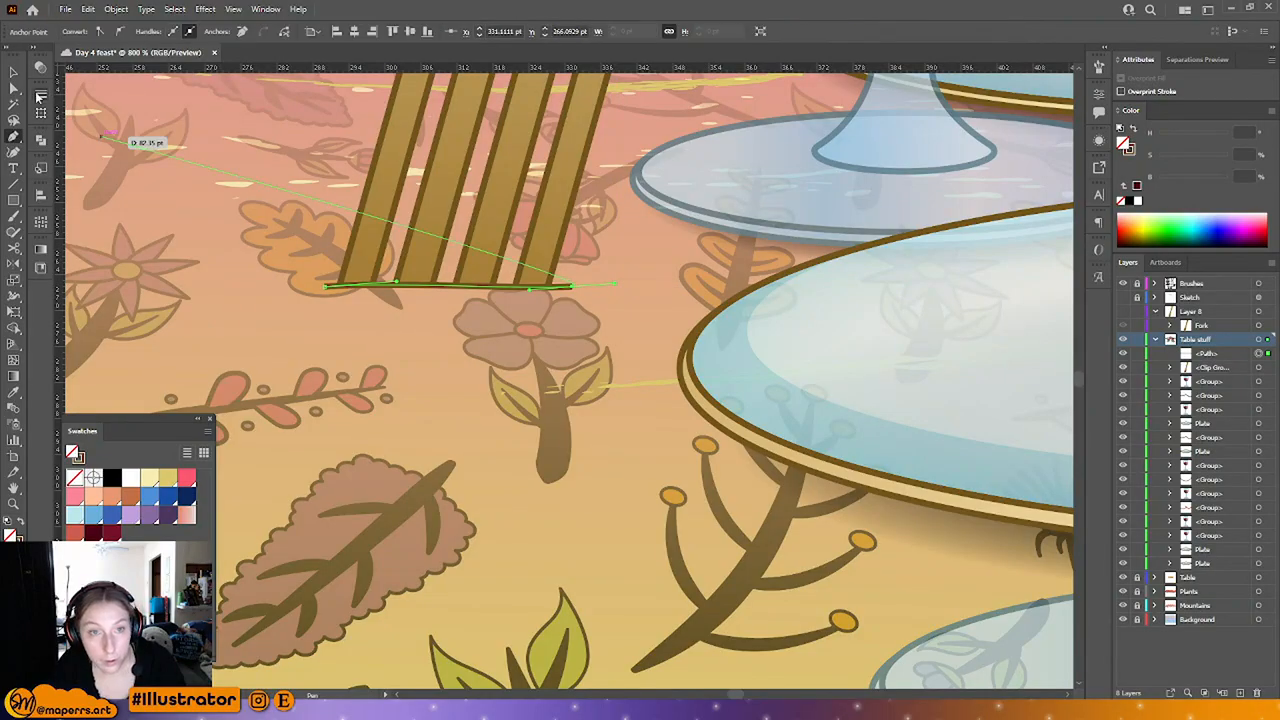
left_click(12, 73)
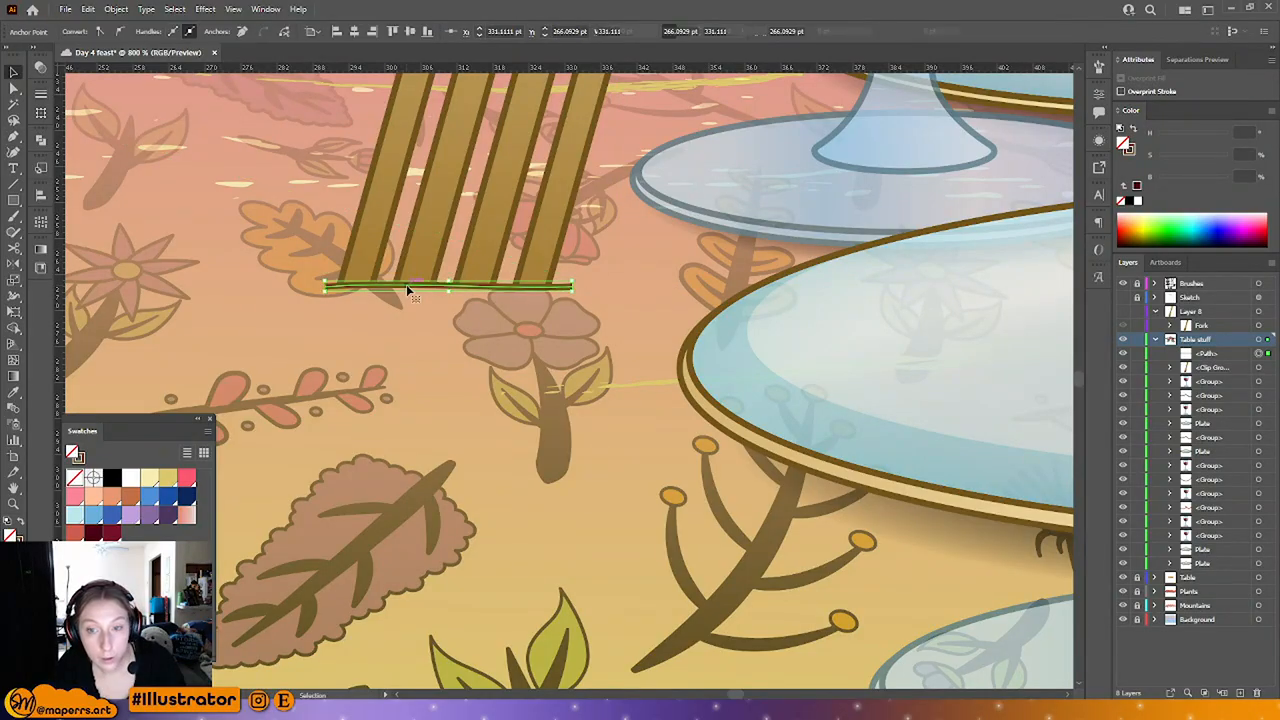
Step: Apply a ragged, tapered charcoal-style brush to the line under the tines and set its stroke weight to 0.5 pt
left_click(406, 286)
left_click(349, 32)
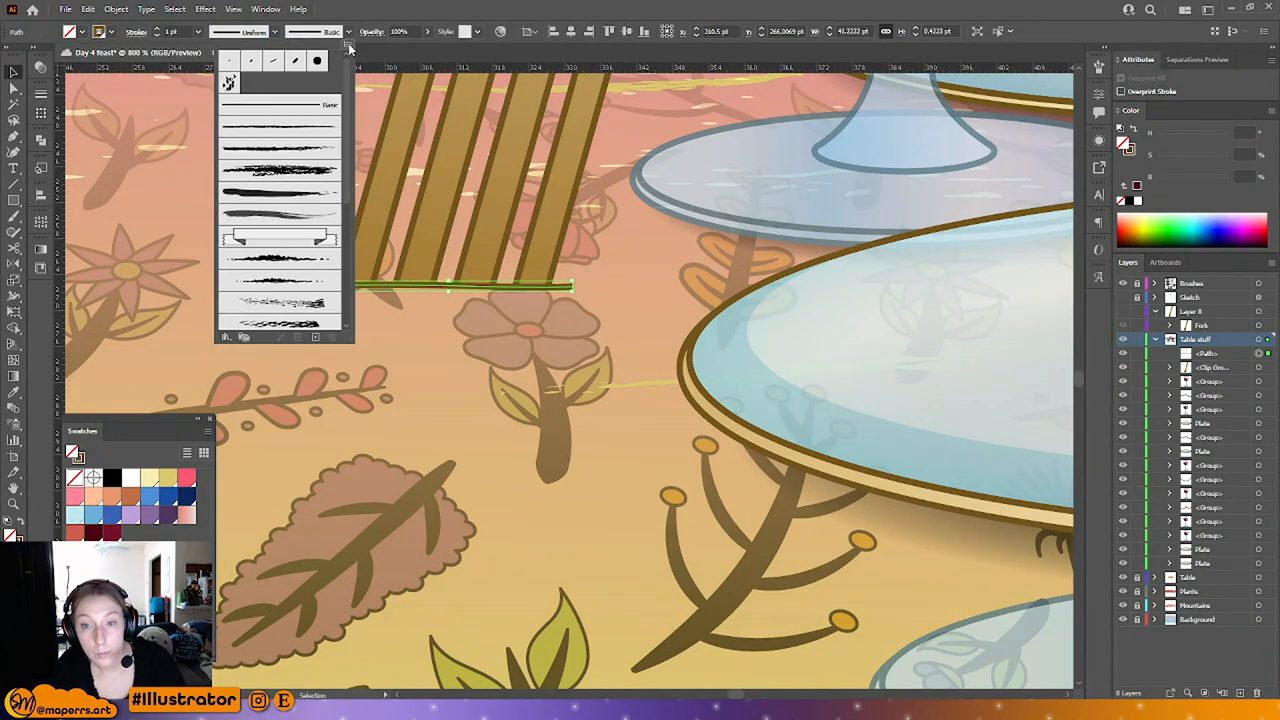
scroll(297, 258, "down", 2)
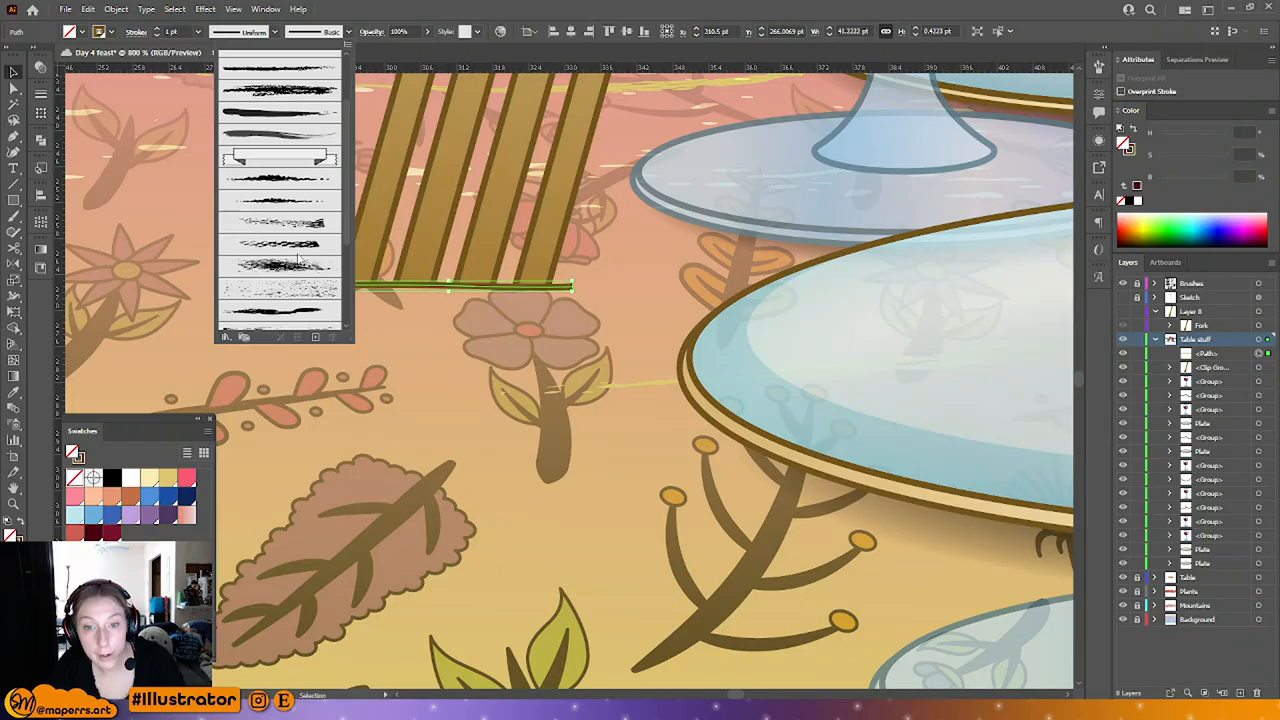
left_click(289, 200)
left_click(197, 33)
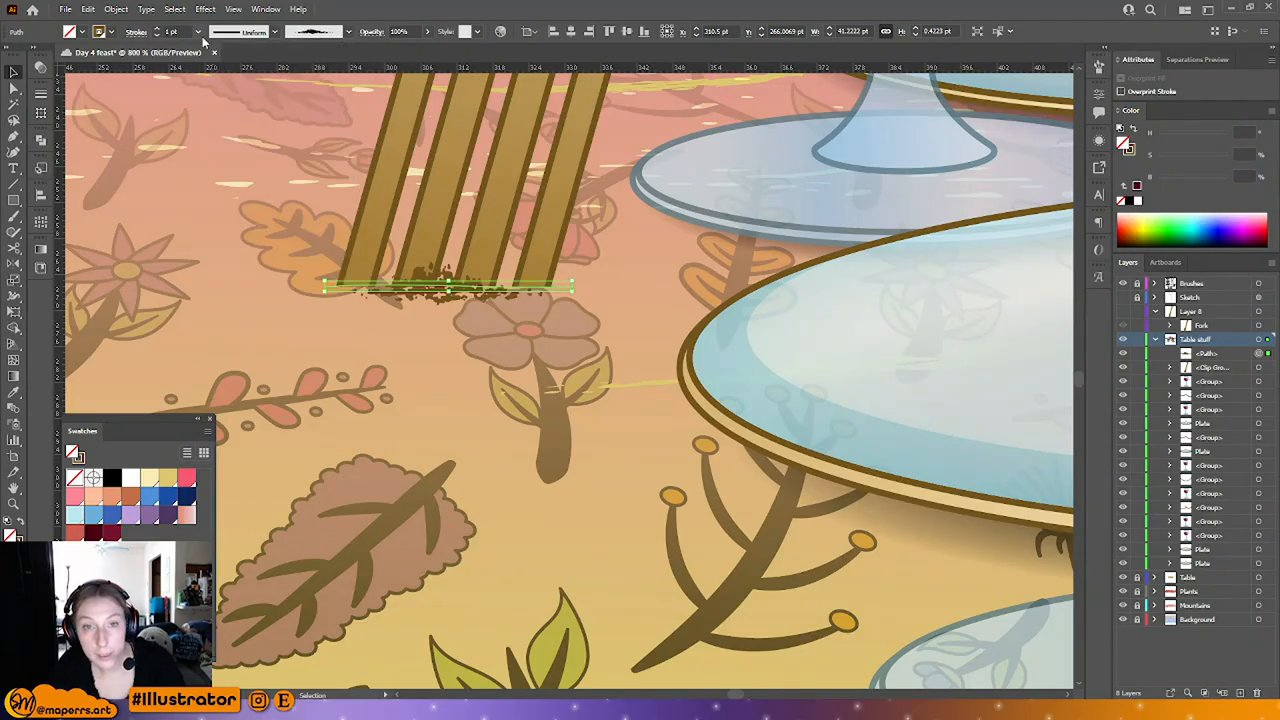
left_click(199, 33)
left_click(212, 63)
Step: Stretch the brushed line past both sides of the tines to about 67 pt wide, and deselect it
left_click_drag(325, 285, 262, 290)
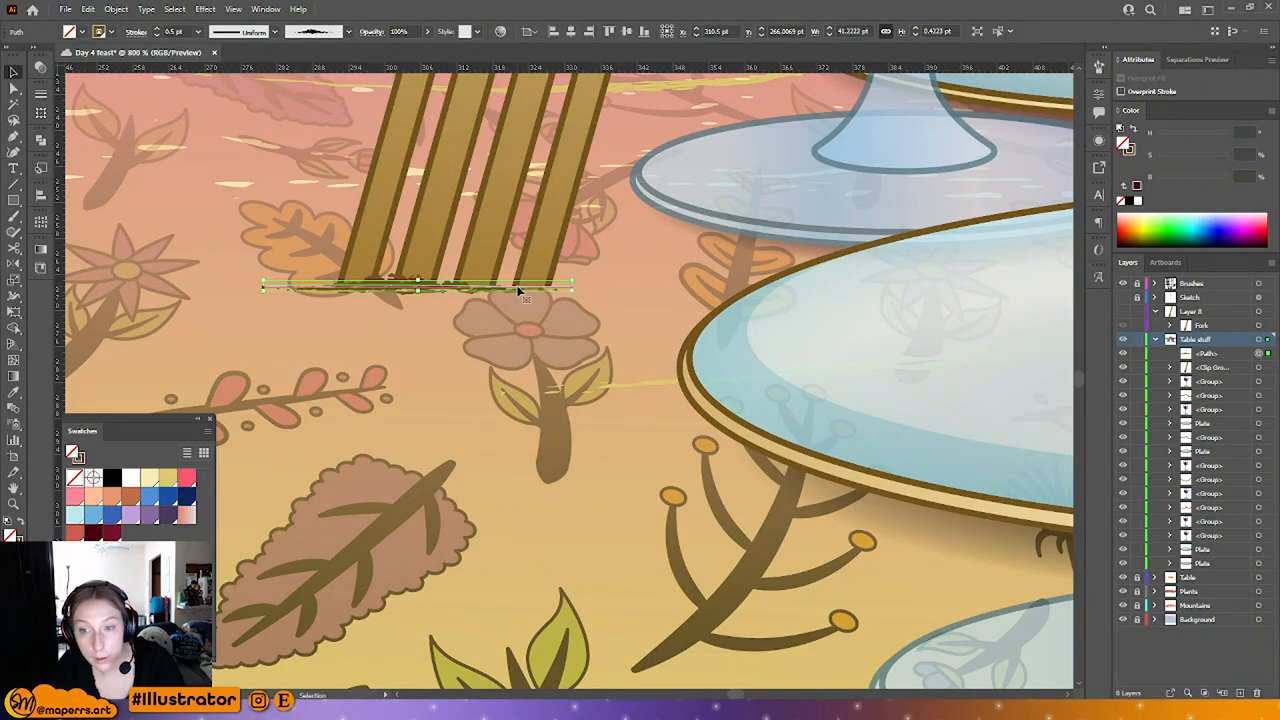
left_click_drag(572, 287, 668, 288)
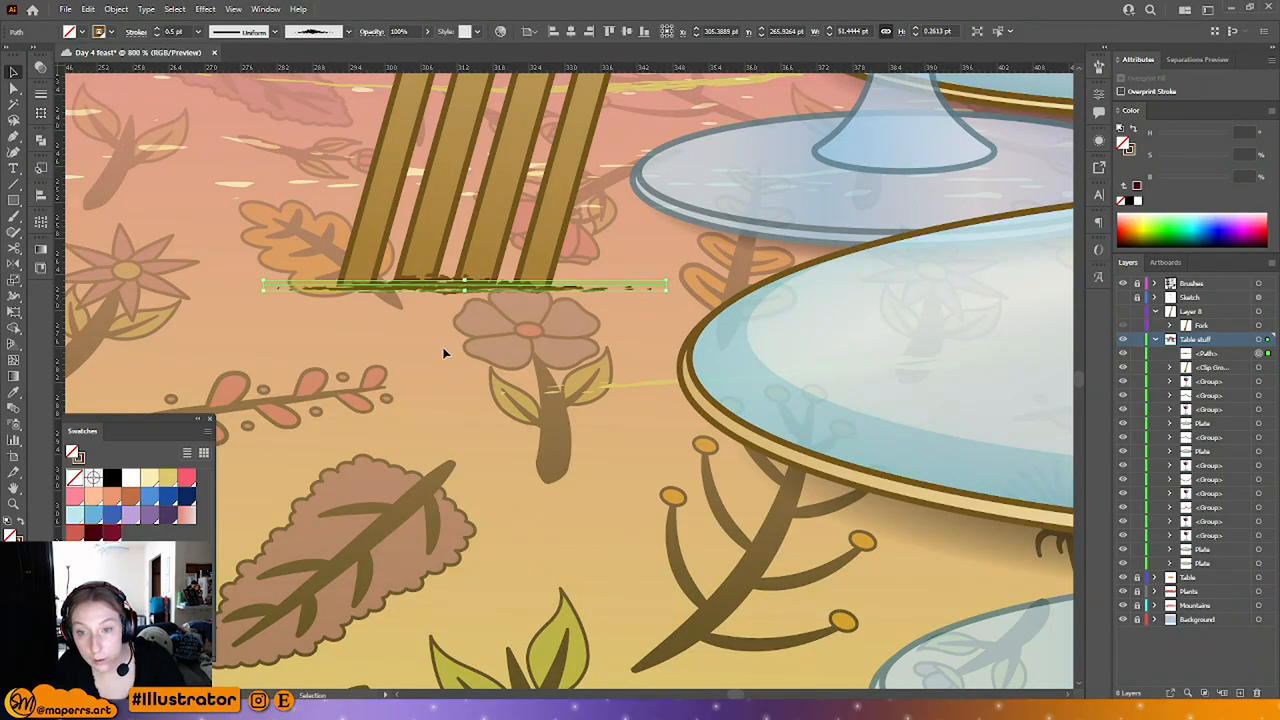
left_click(400, 457)
scroll(396, 378, "down", 2)
scroll(398, 383, "down", 3)
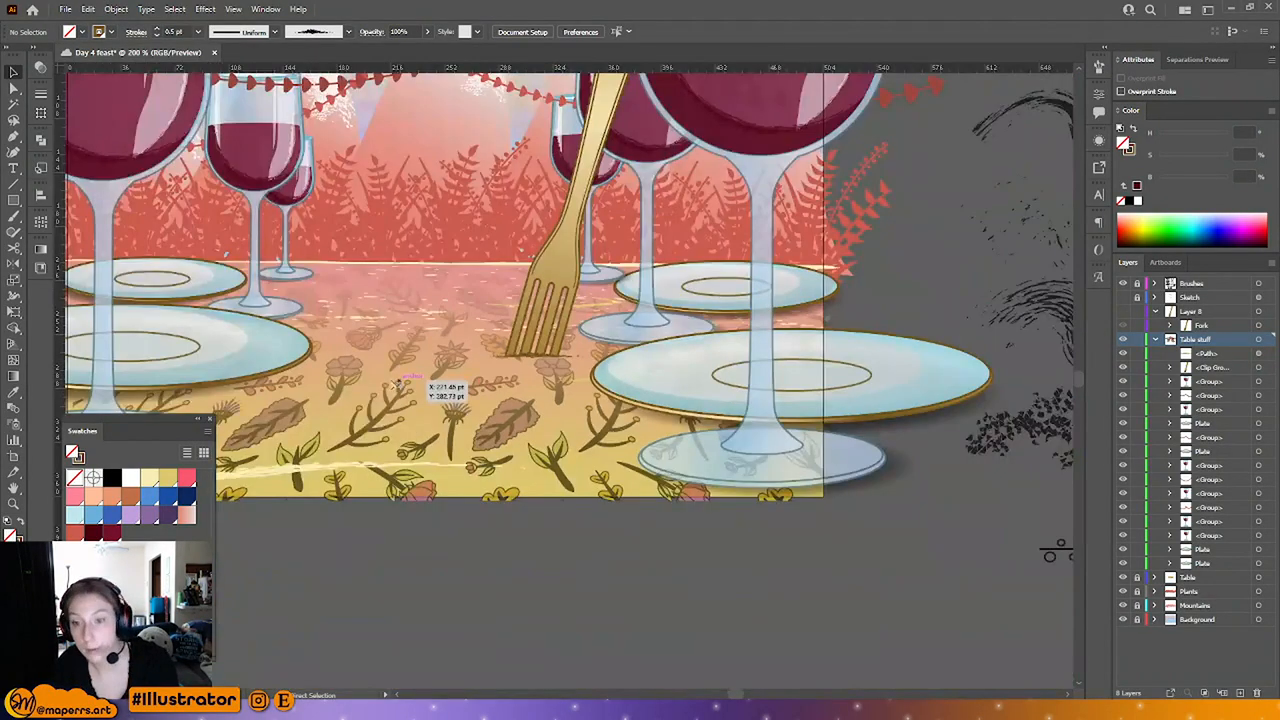
scroll(611, 540, "down", 2)
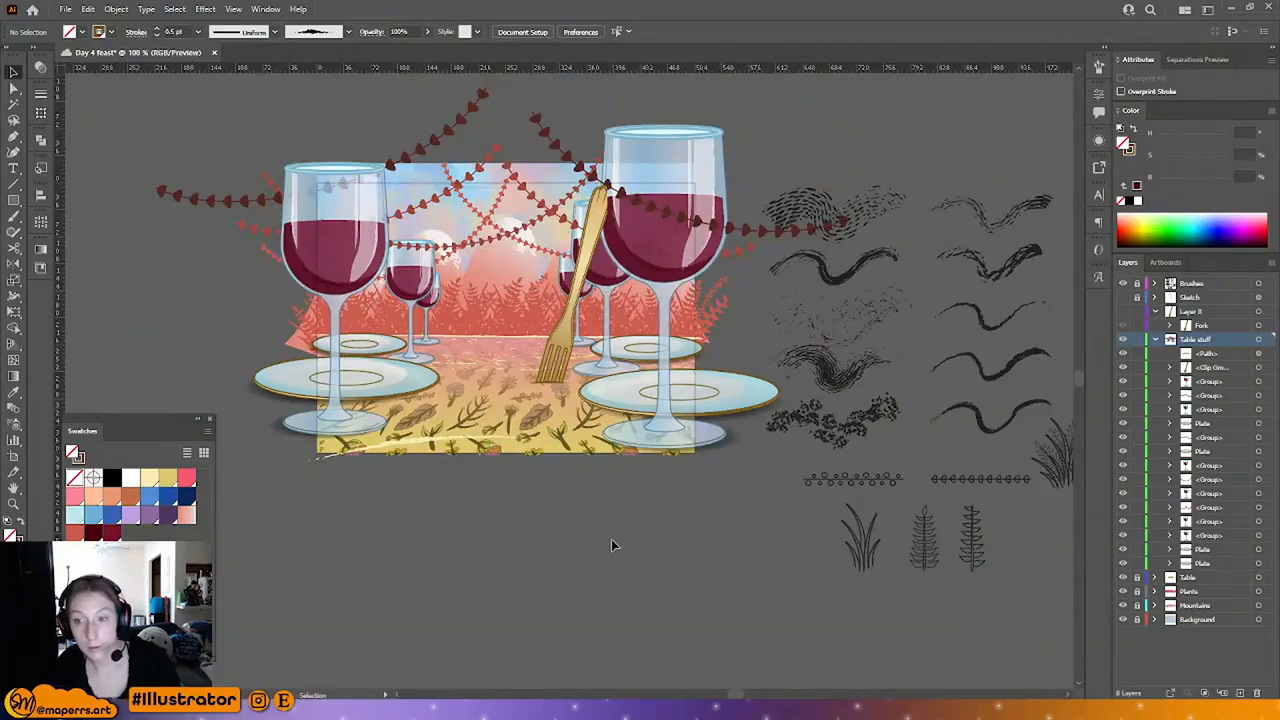
Step: Widen the fork's clipping rectangle on the handle side to about 124 pt so the whole handle end shows, and deselect it
left_click(520, 385)
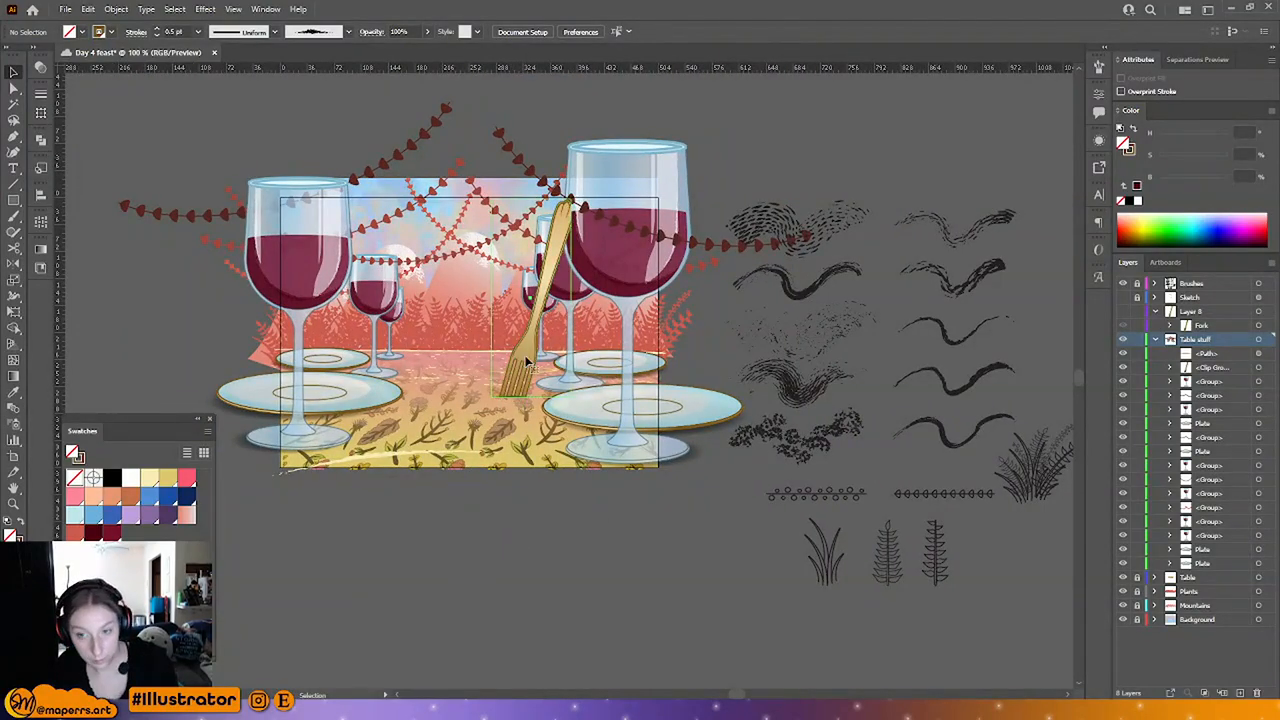
scroll(498, 218, "up", 2)
left_click(14, 88)
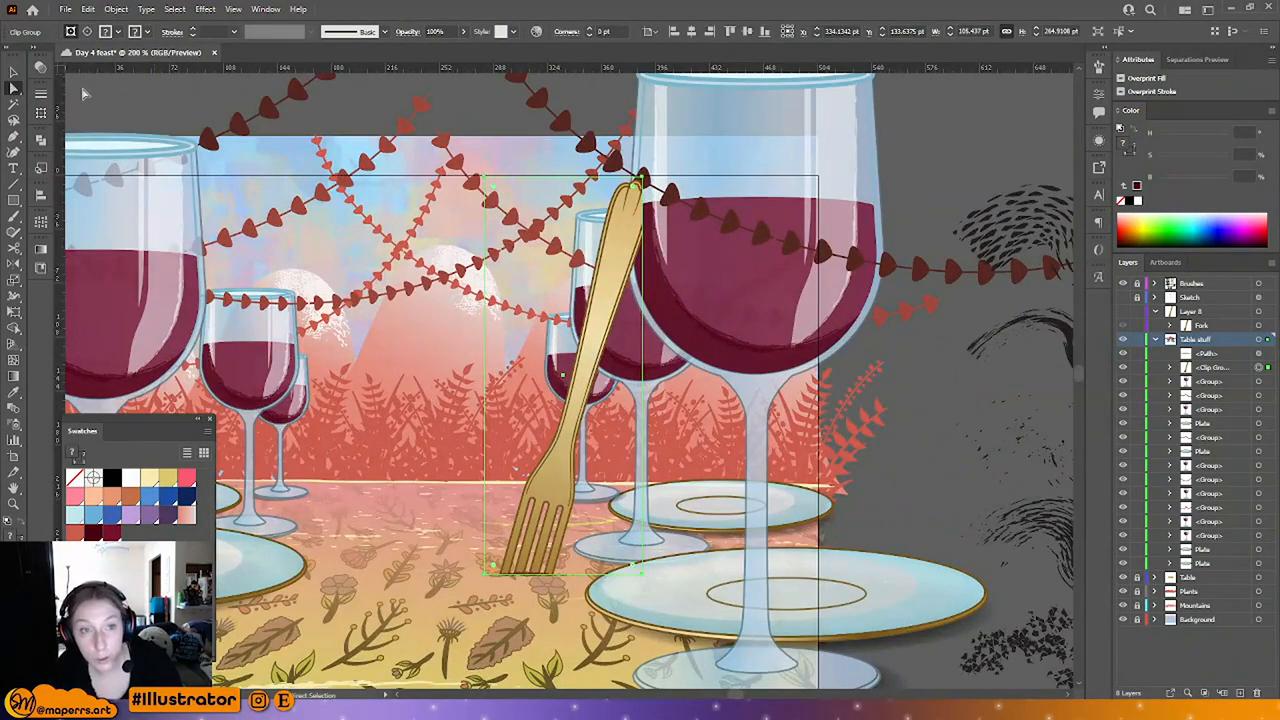
left_click(642, 177)
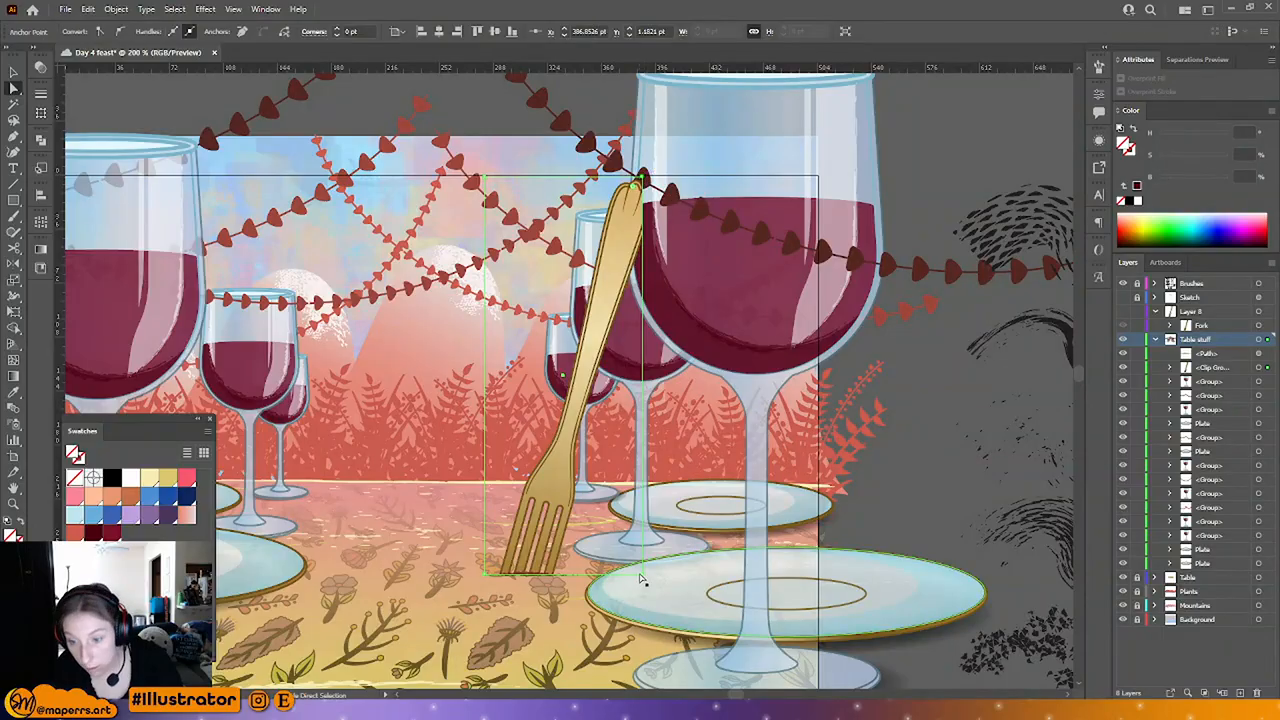
key("Right")
key("Right")
key("Right")
key("Right")
key("Right")
key("Right")
key("Right")
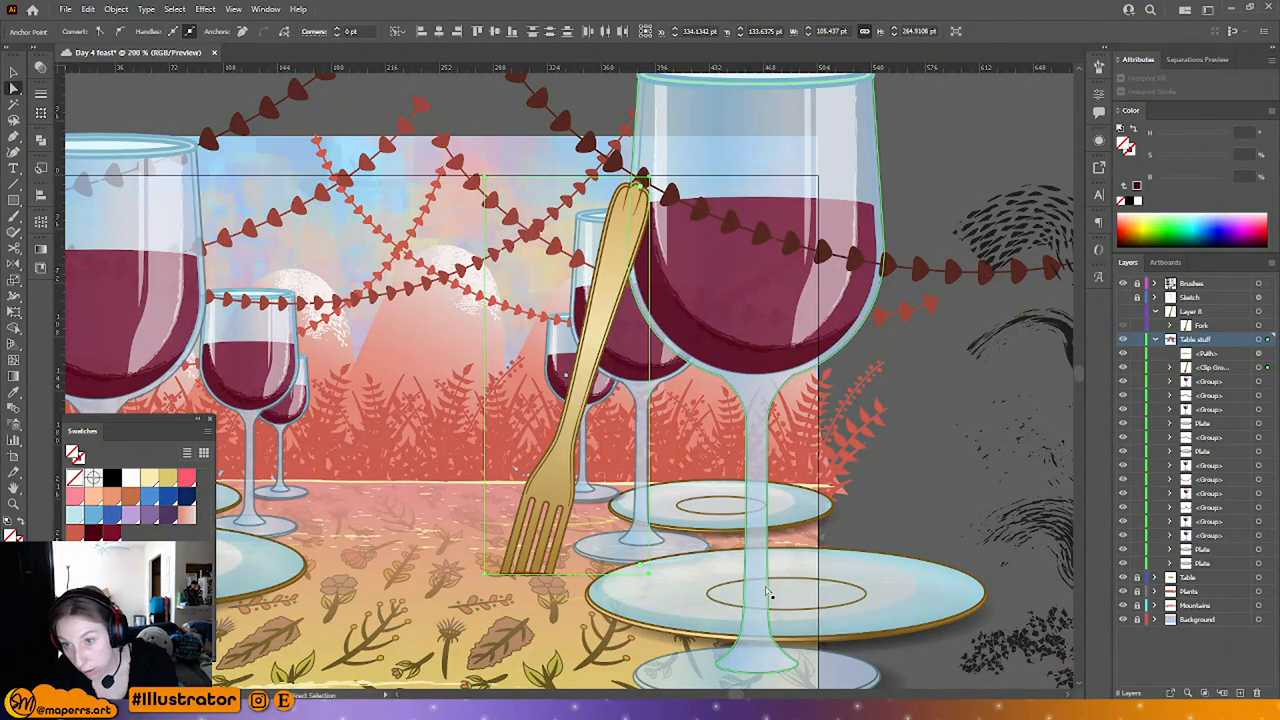
key("Right")
key("Right")
key("Right")
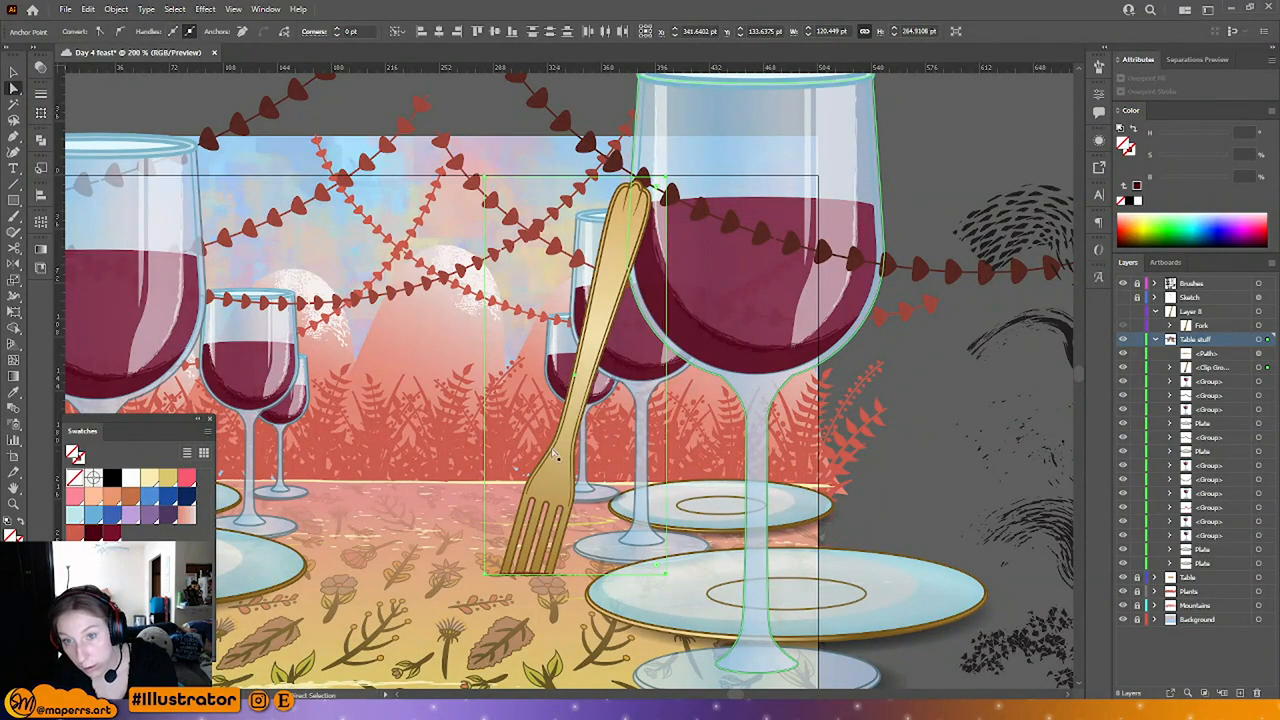
left_click(14, 72)
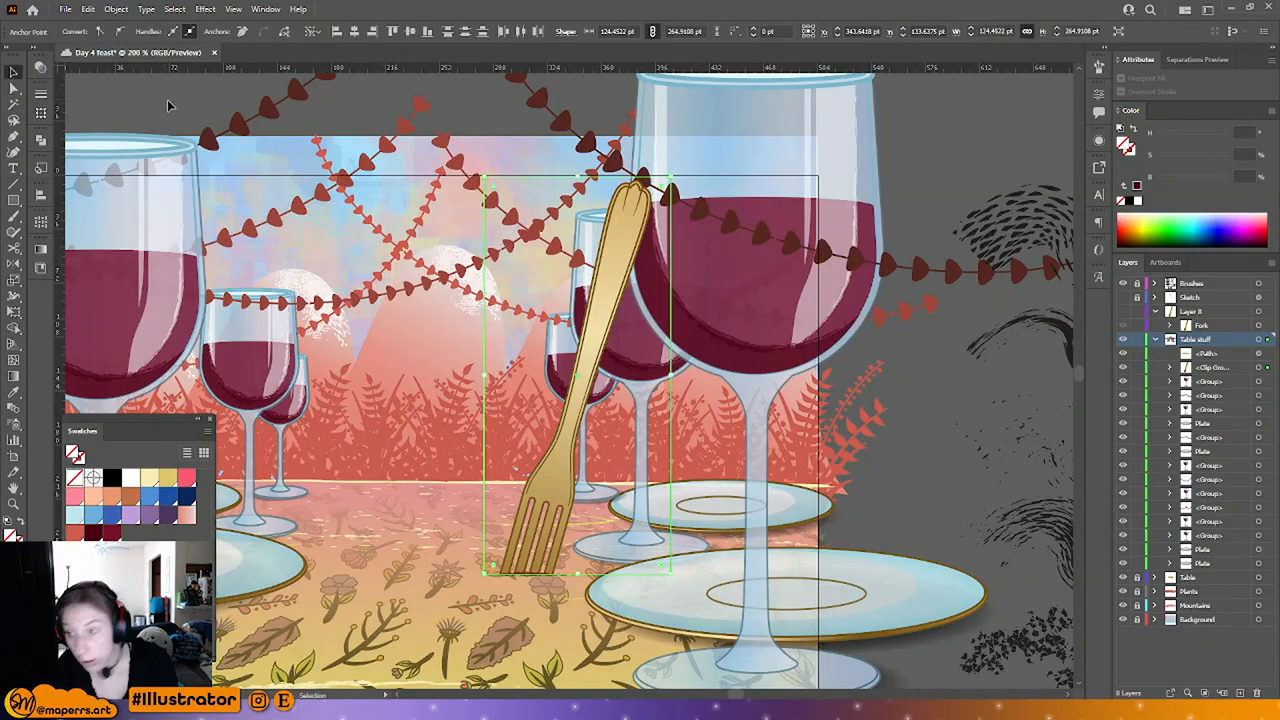
left_click(166, 106)
Step: Rename the fork's clip group as Fork and deselect it
left_click(603, 318)
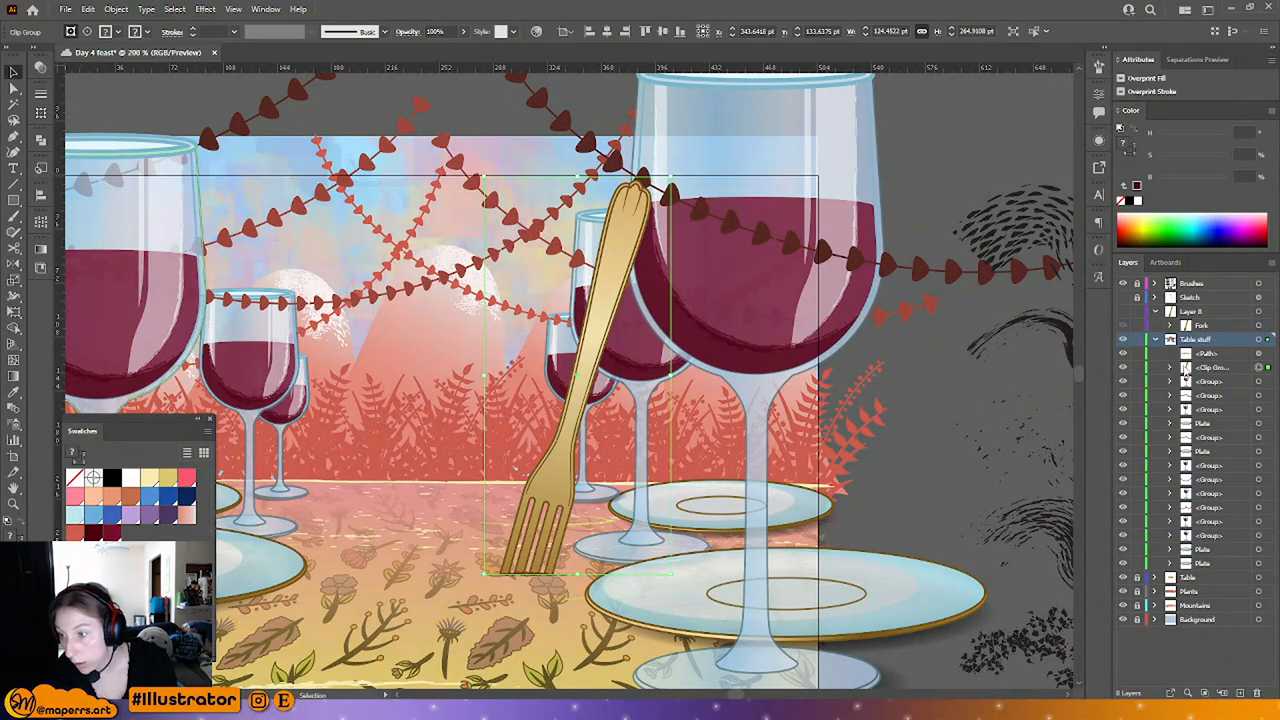
double_click(1210, 368)
type("Fork")
key("Return")
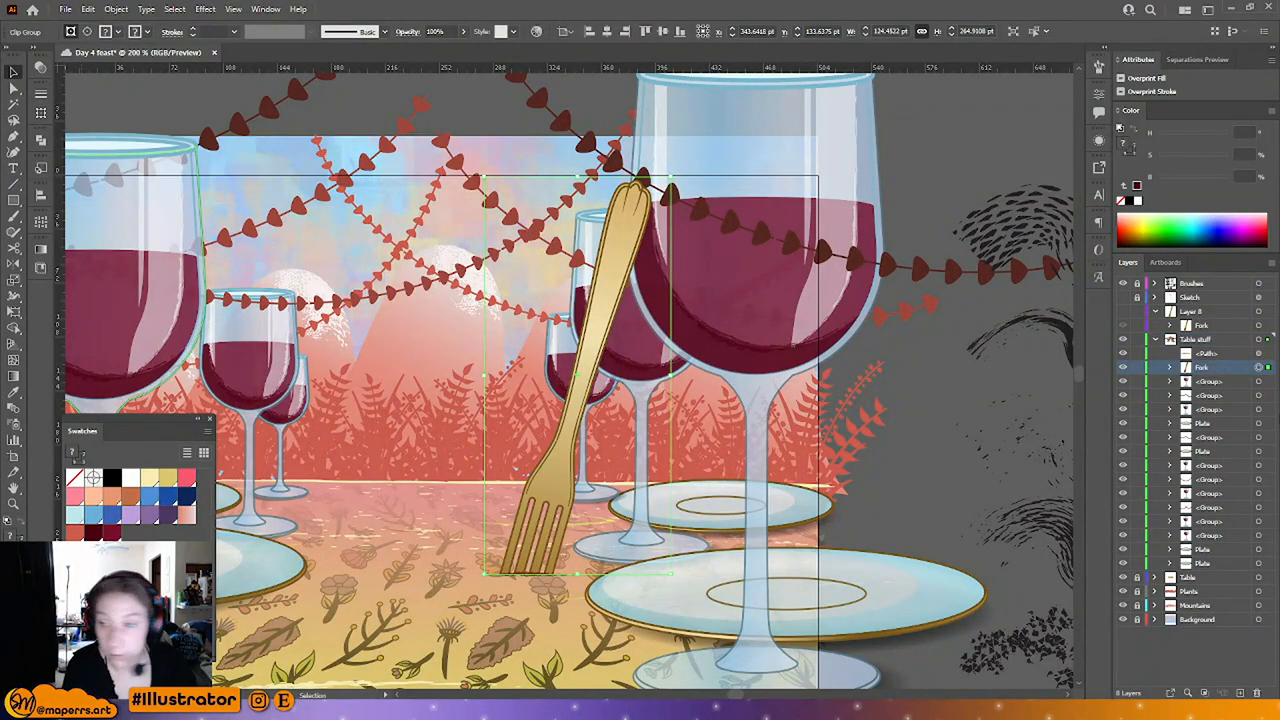
left_click(893, 380)
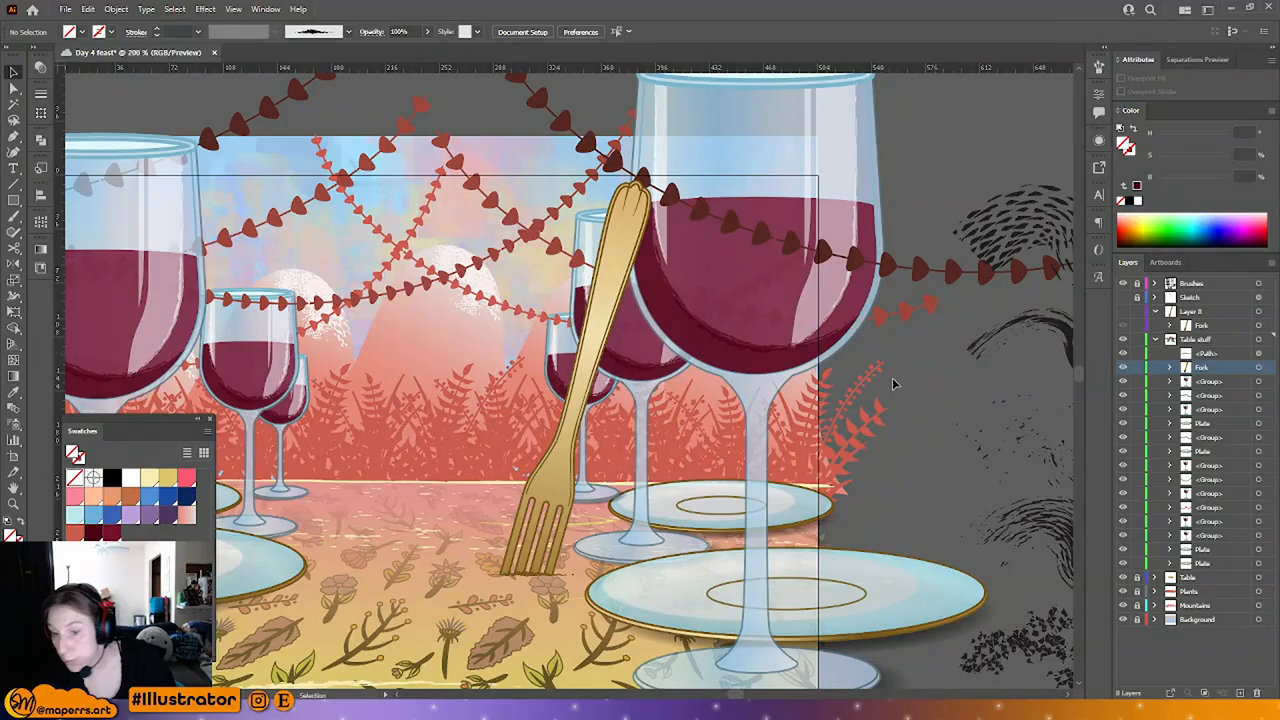
Step: Move the brushed line under the tines into the Fork group, deselect it and save the document
left_click(525, 577)
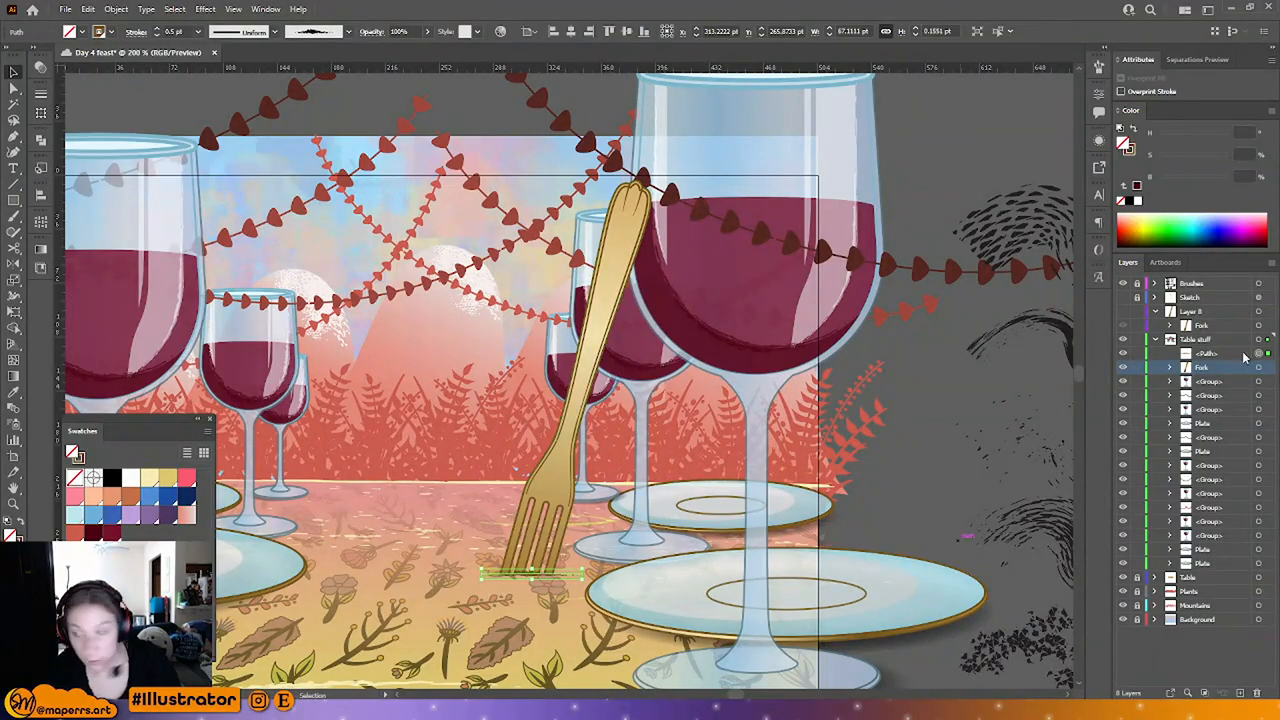
left_click_drag(1238, 365, 1182, 370)
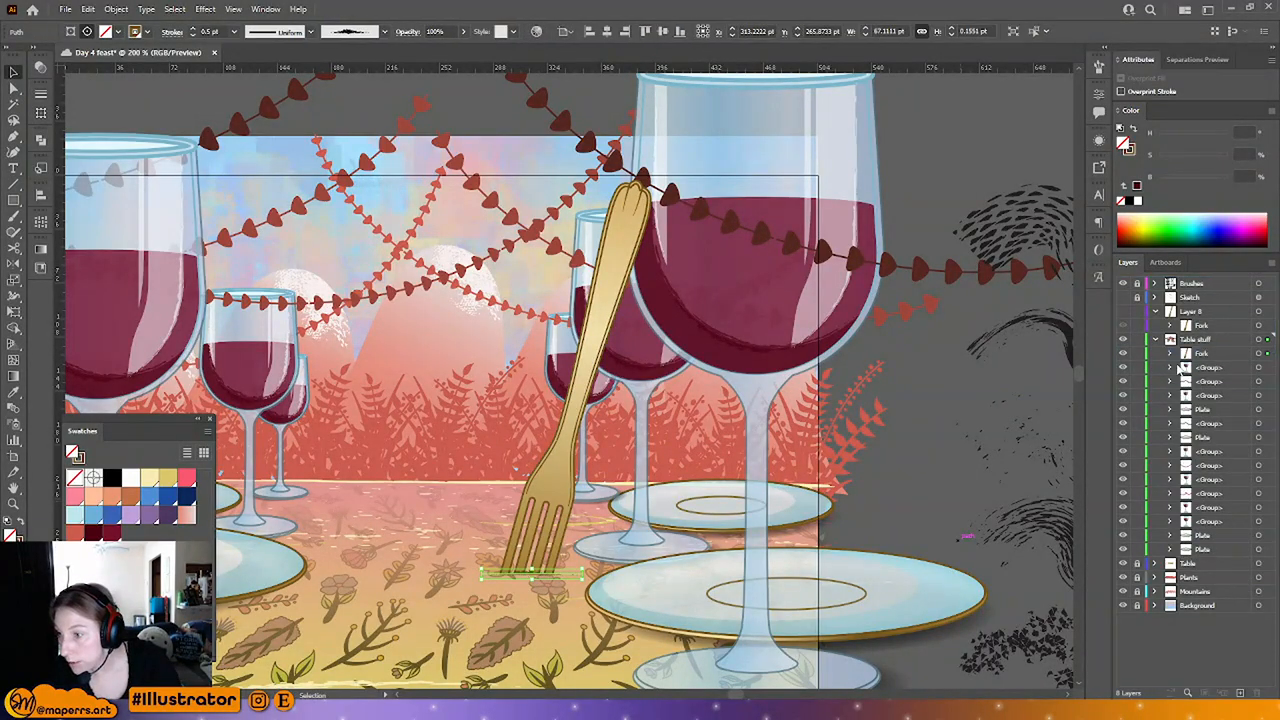
left_click(916, 421)
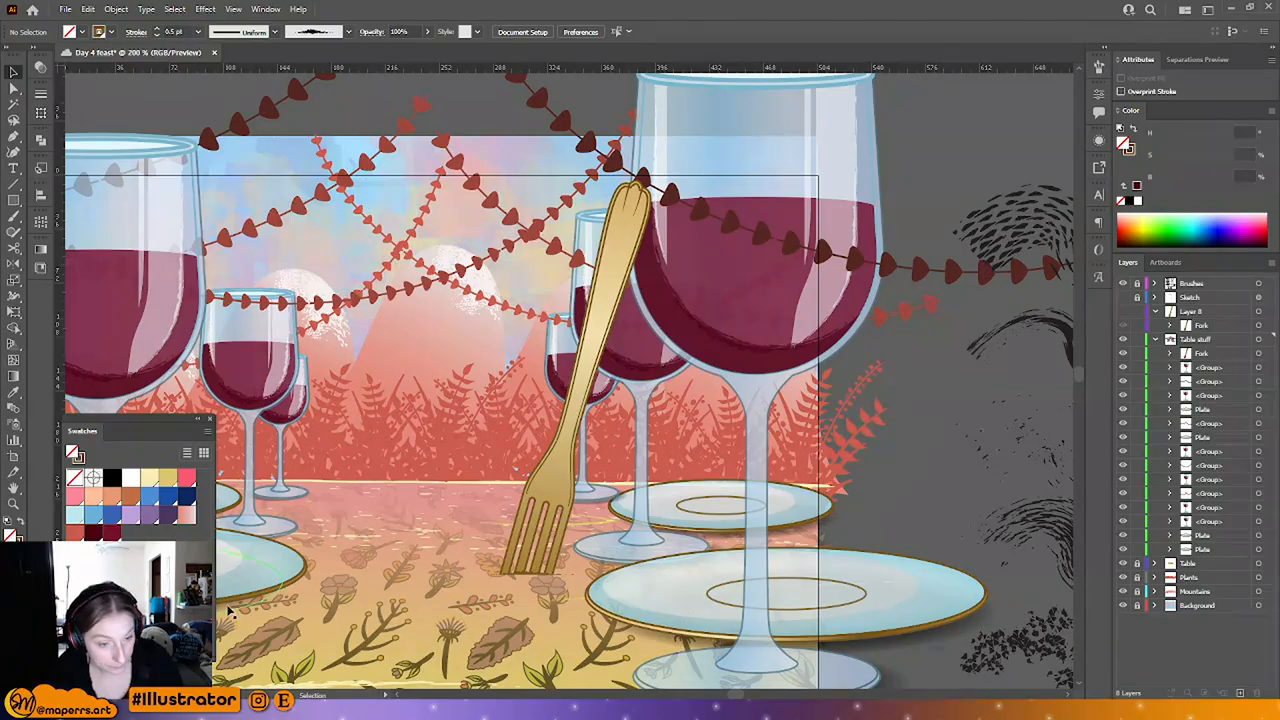
key("ctrl+s")
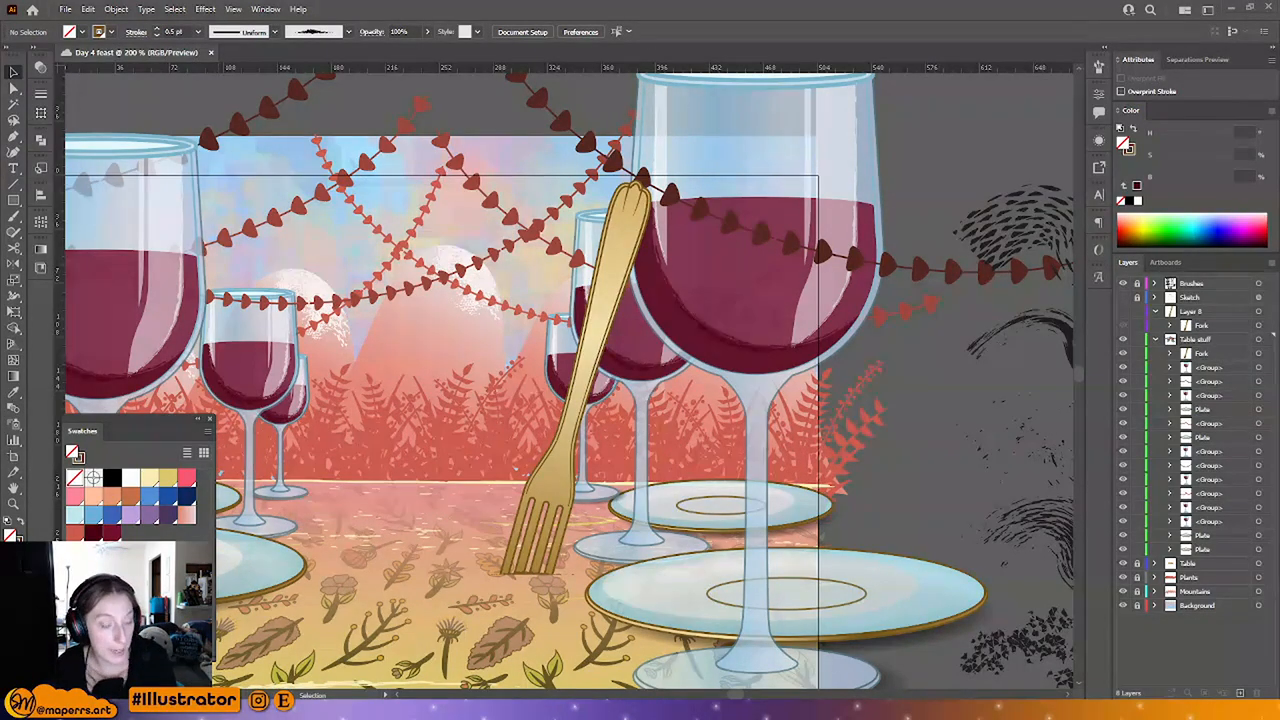
Step: Send the fork backward in the stacking order until it sits behind the large foreground wine glass, and deselect it
key("ctrl+1")
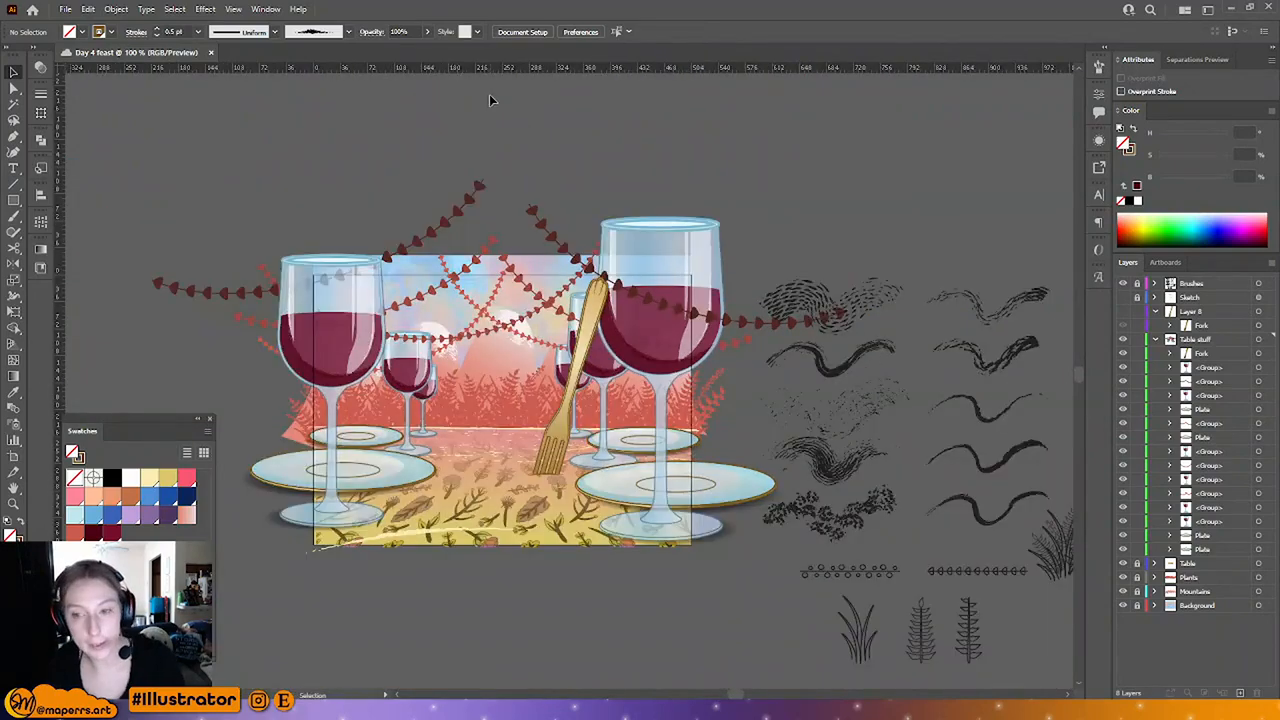
scroll(520, 120, "down", 1)
key("ctrl+plus")
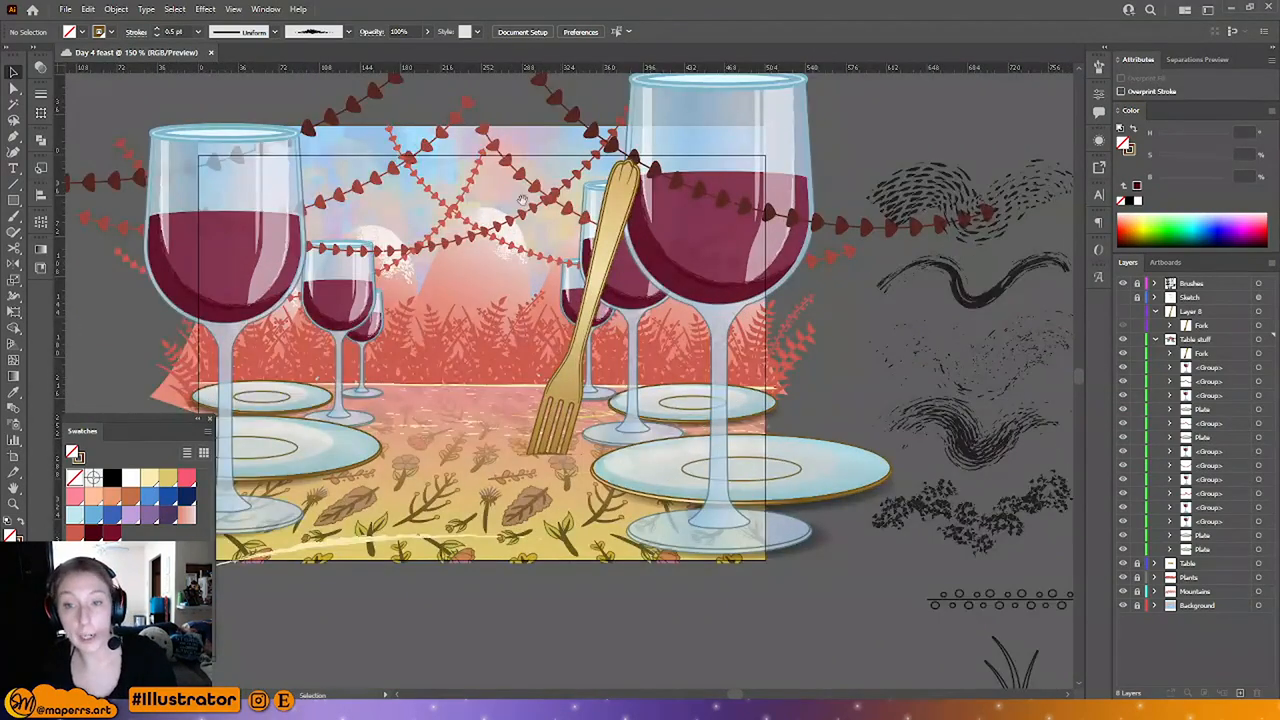
left_click_drag(534, 208, 636, 221)
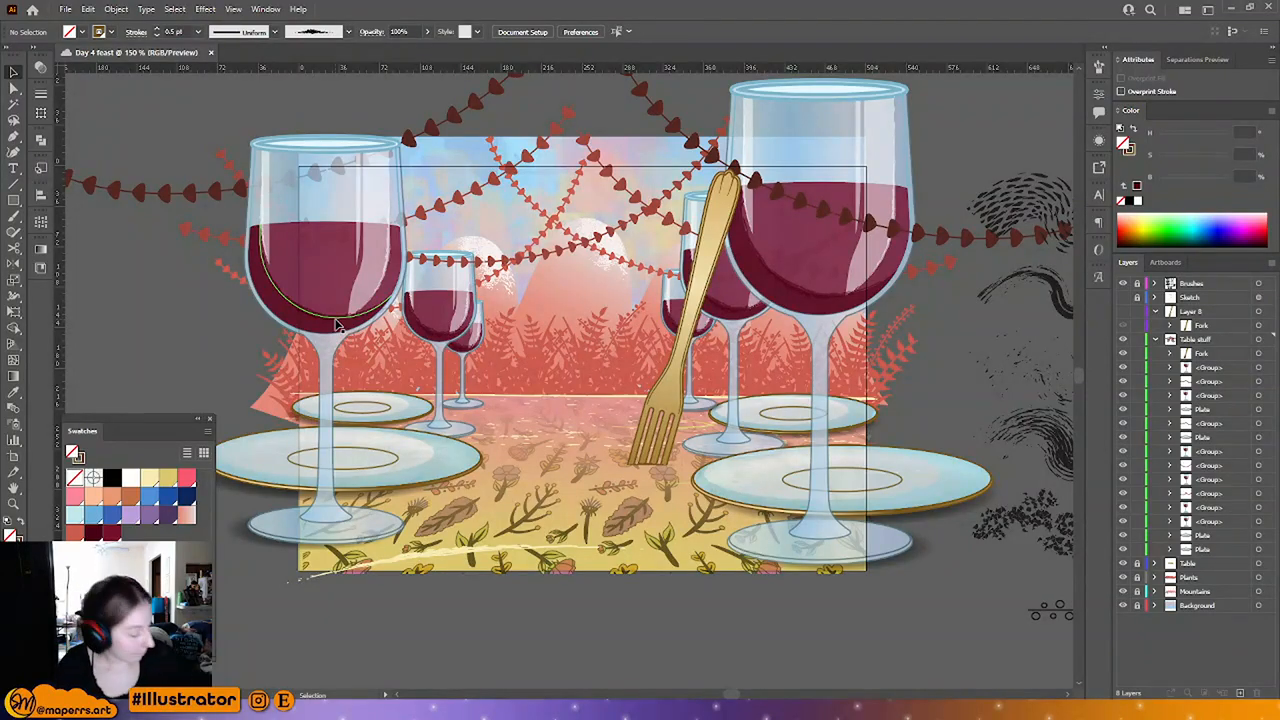
left_click(714, 256)
key("ctrl+[")
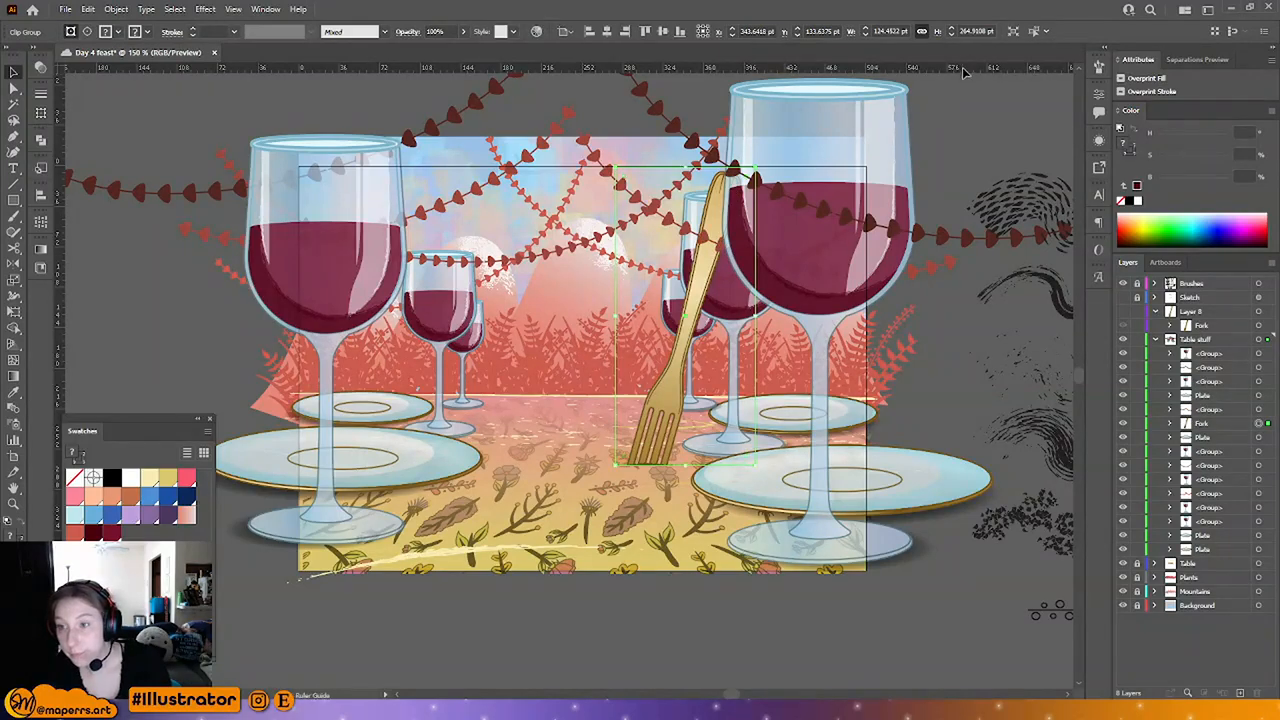
left_click(978, 107)
left_click_drag(734, 504, 682, 432)
key("ctrl+minus")
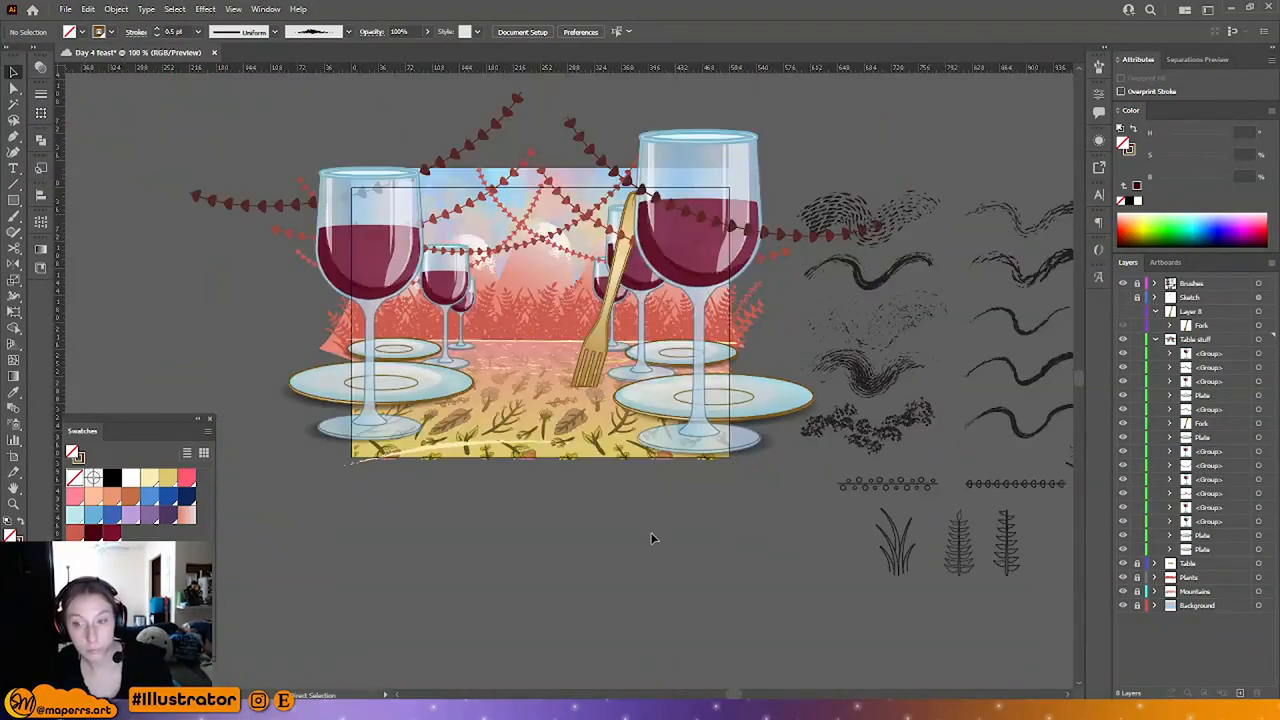
left_click_drag(640, 568, 613, 593)
Step: Paste a copy of the fork in place, mirror it left to right and move it beside the wine glasses across the table
left_click(584, 368)
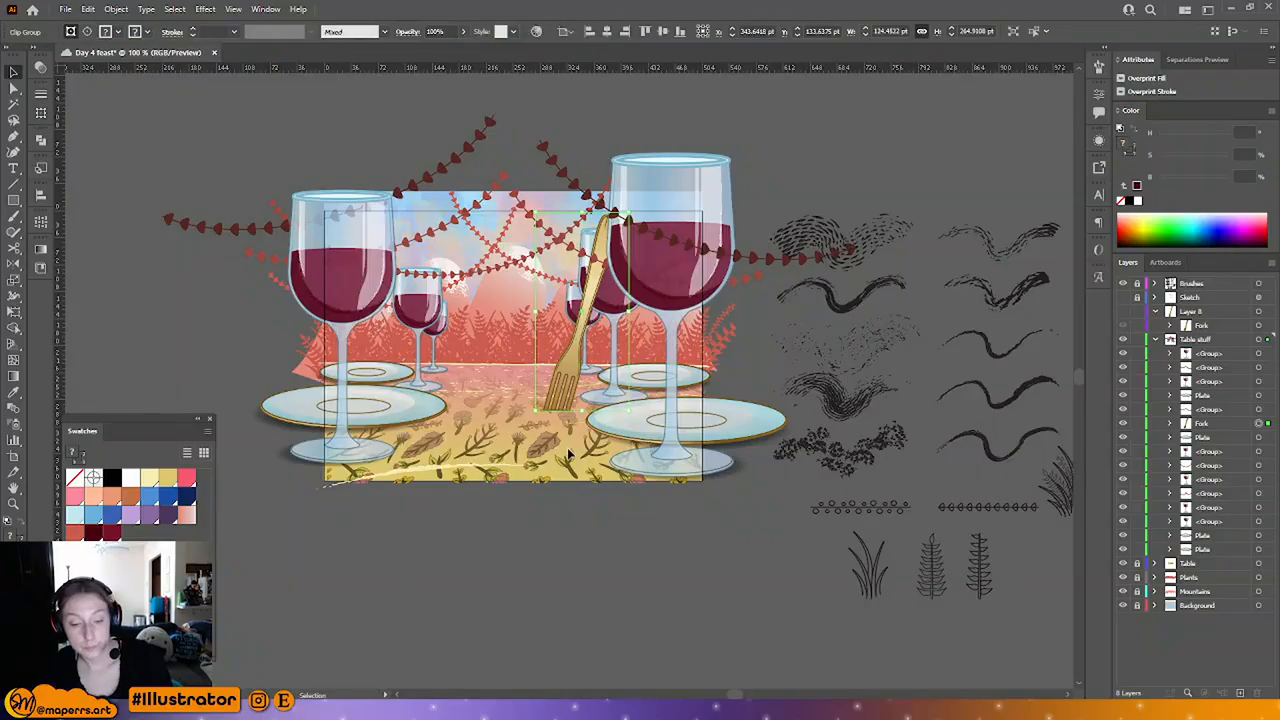
key("ctrl+plus")
key("ctrl+plus")
left_click_drag(561, 437, 653, 340)
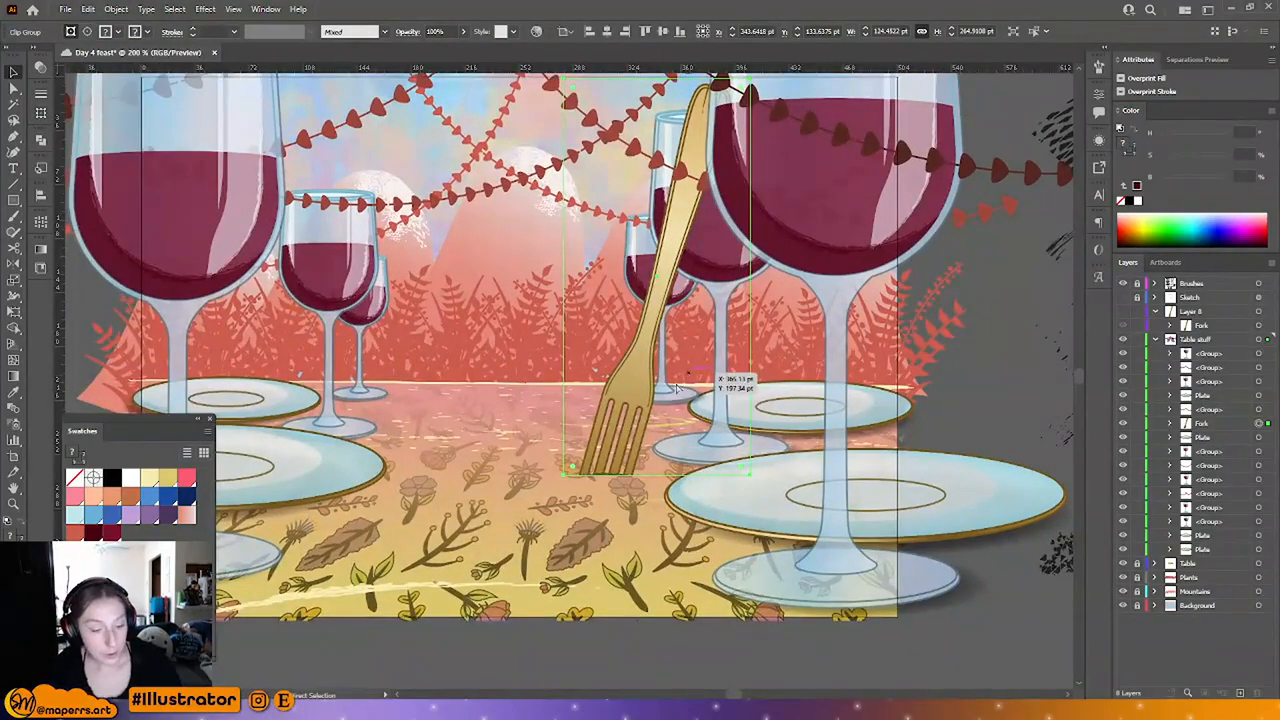
key("ctrl+shift+v")
right_click(669, 291)
mouse_move(821, 447)
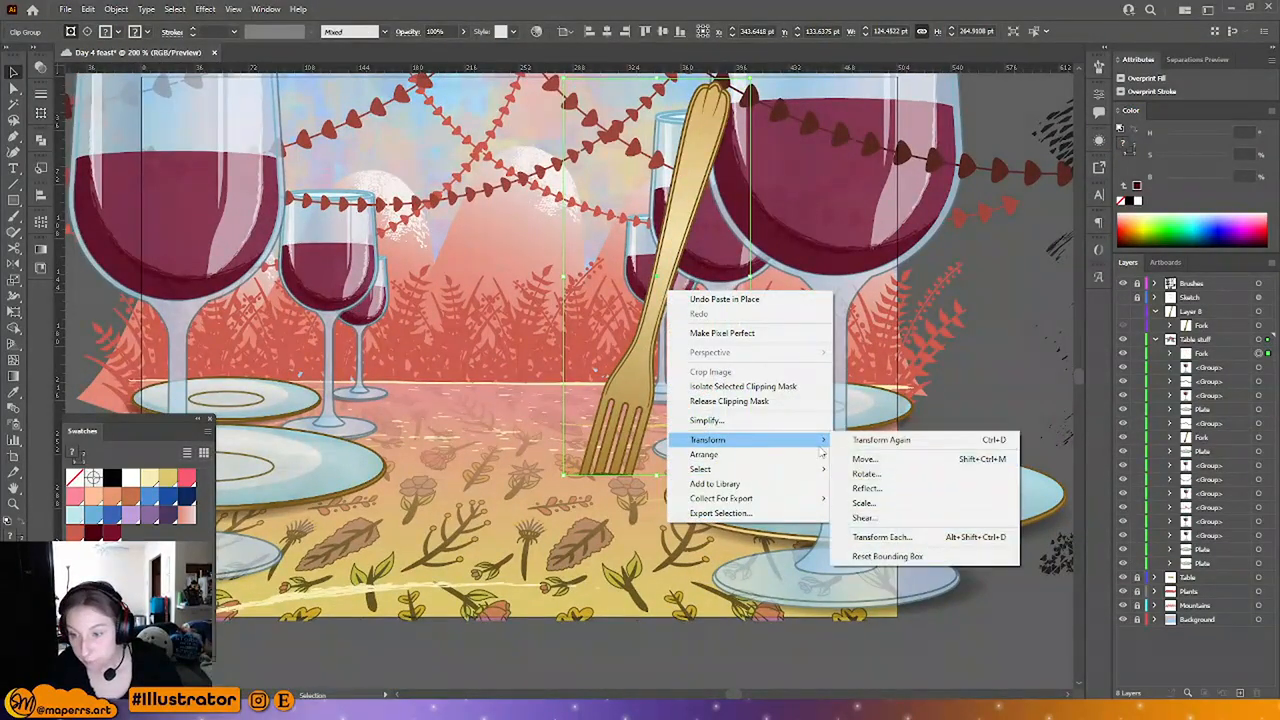
left_click(866, 488)
left_click(392, 472)
left_click_drag(665, 337, 443, 334)
scroll(490, 152, "up", 2)
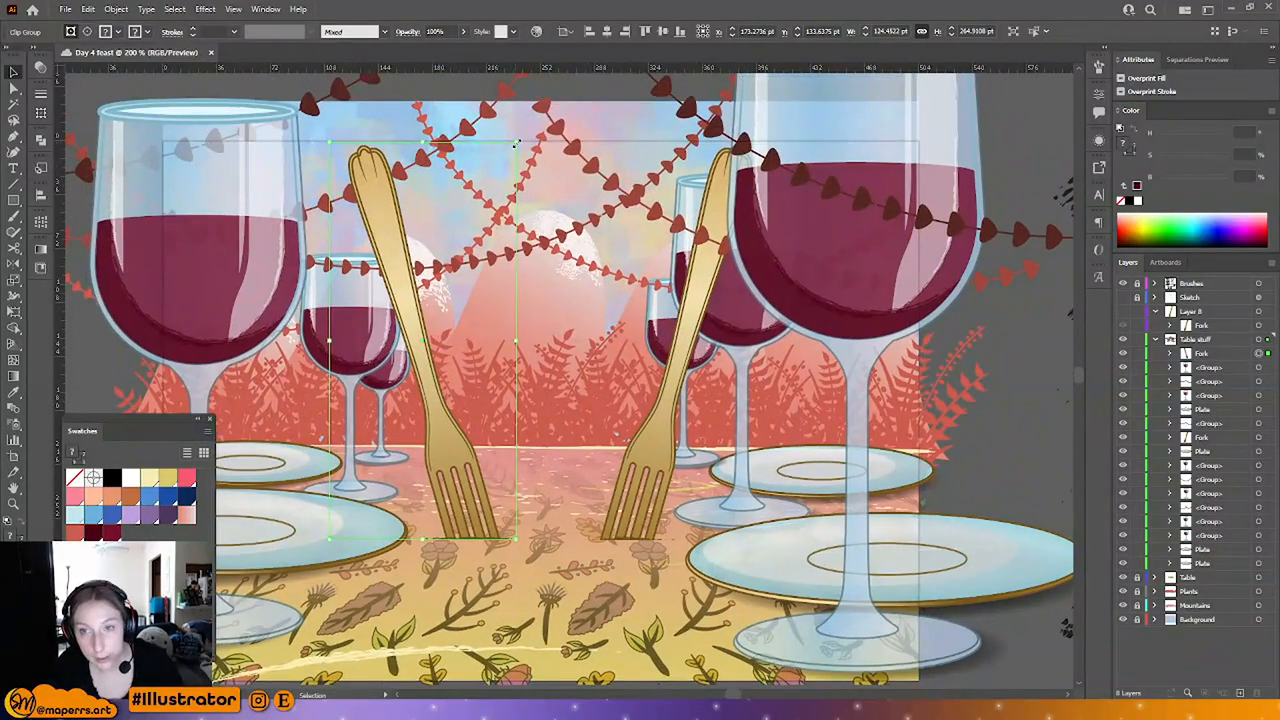
Step: Scale the mirrored fork down to less than half its size and position it over the small distant wine glass
left_click_drag(516, 143, 455, 245)
left_click_drag(408, 497, 449, 435)
left_click_drag(490, 223, 448, 306)
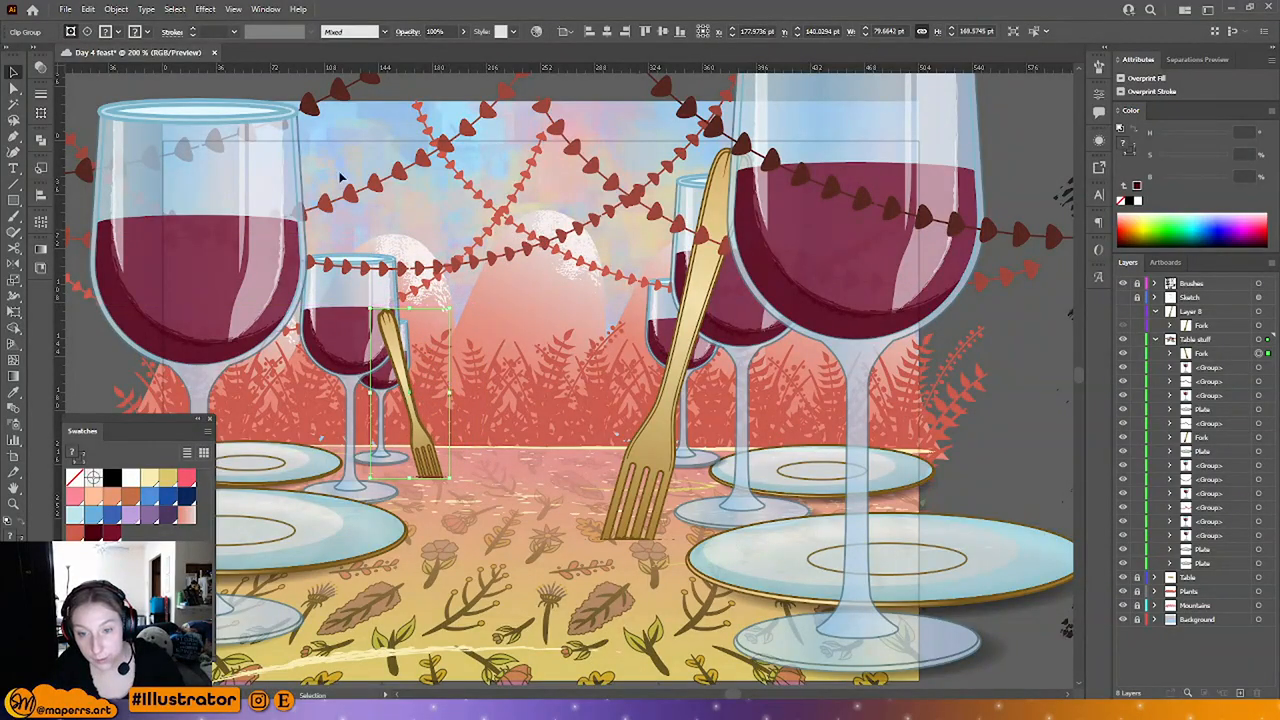
Step: Isolate the small mirrored fork, select its body path and set its stroke weight to 0.75 pt
double_click(418, 408)
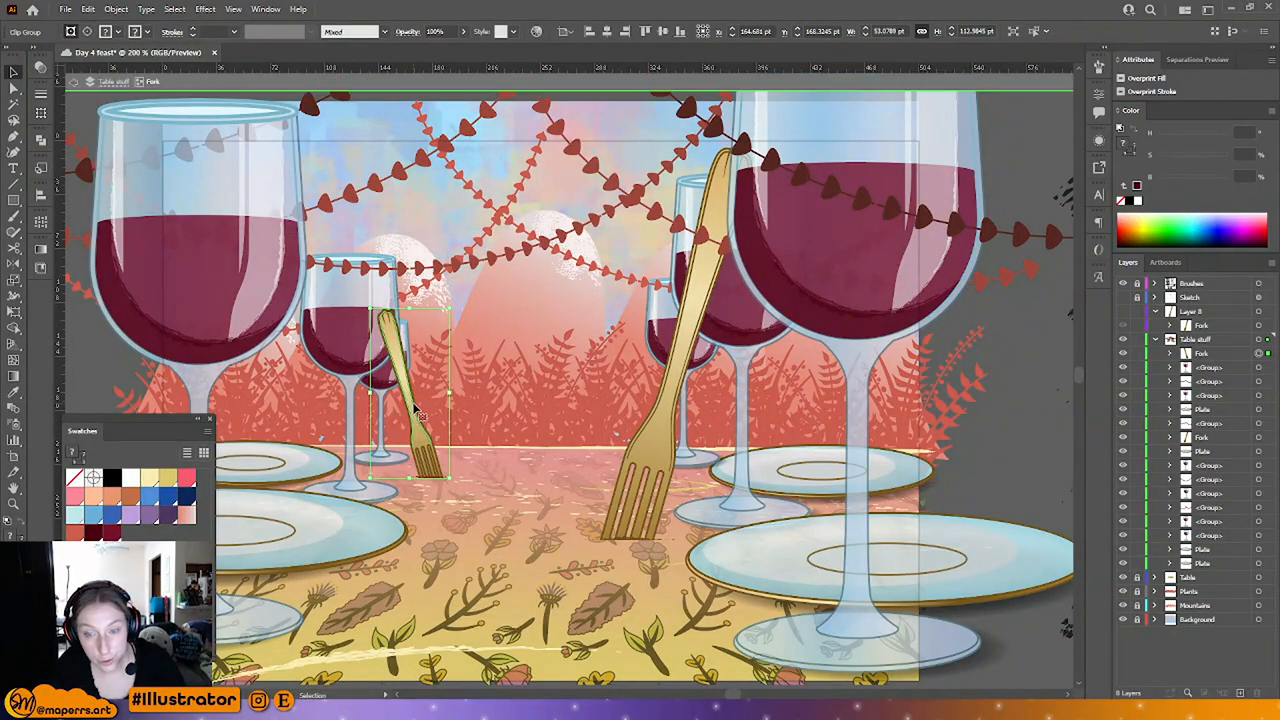
key("a")
key("ctrl+a")
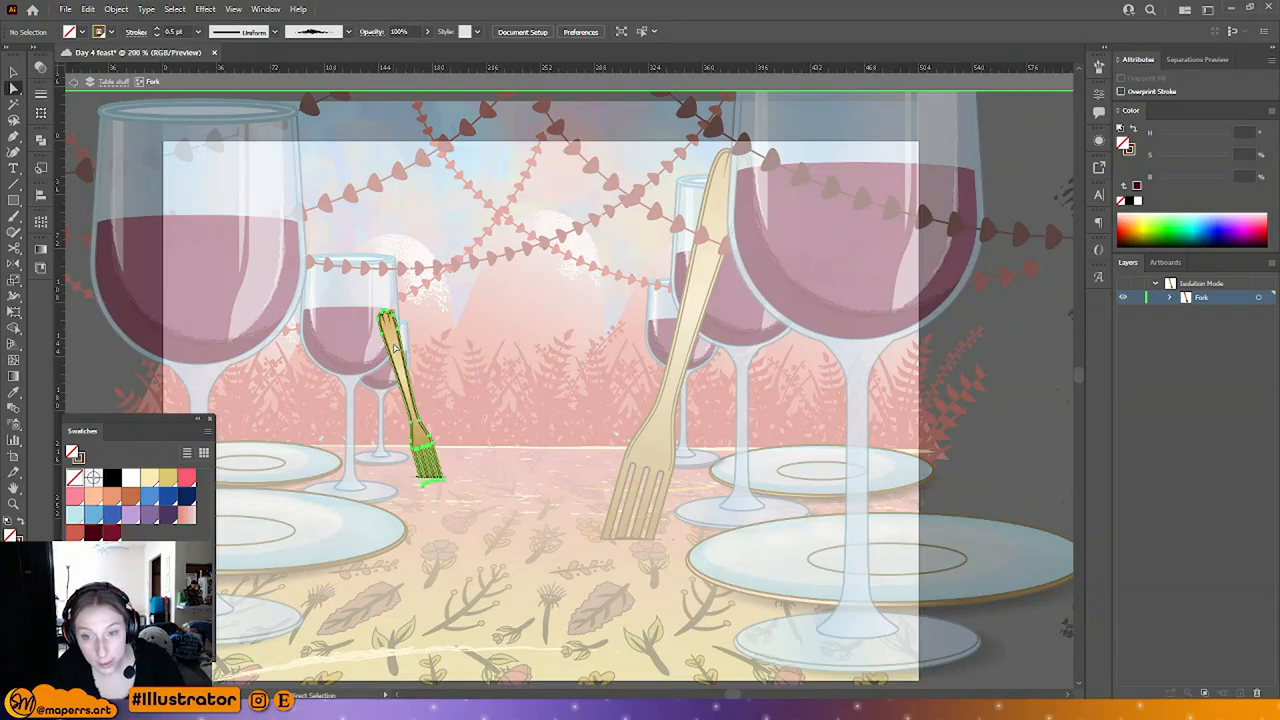
left_click(234, 32)
left_click(245, 62)
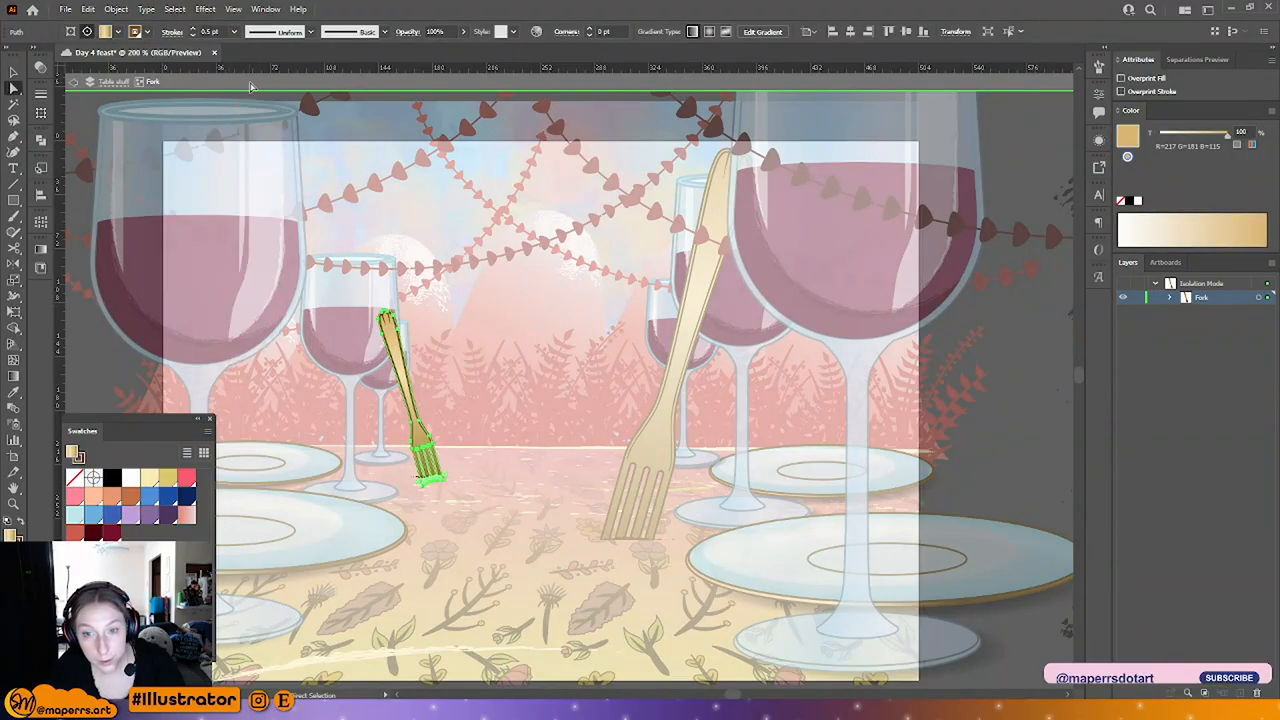
left_click(234, 32)
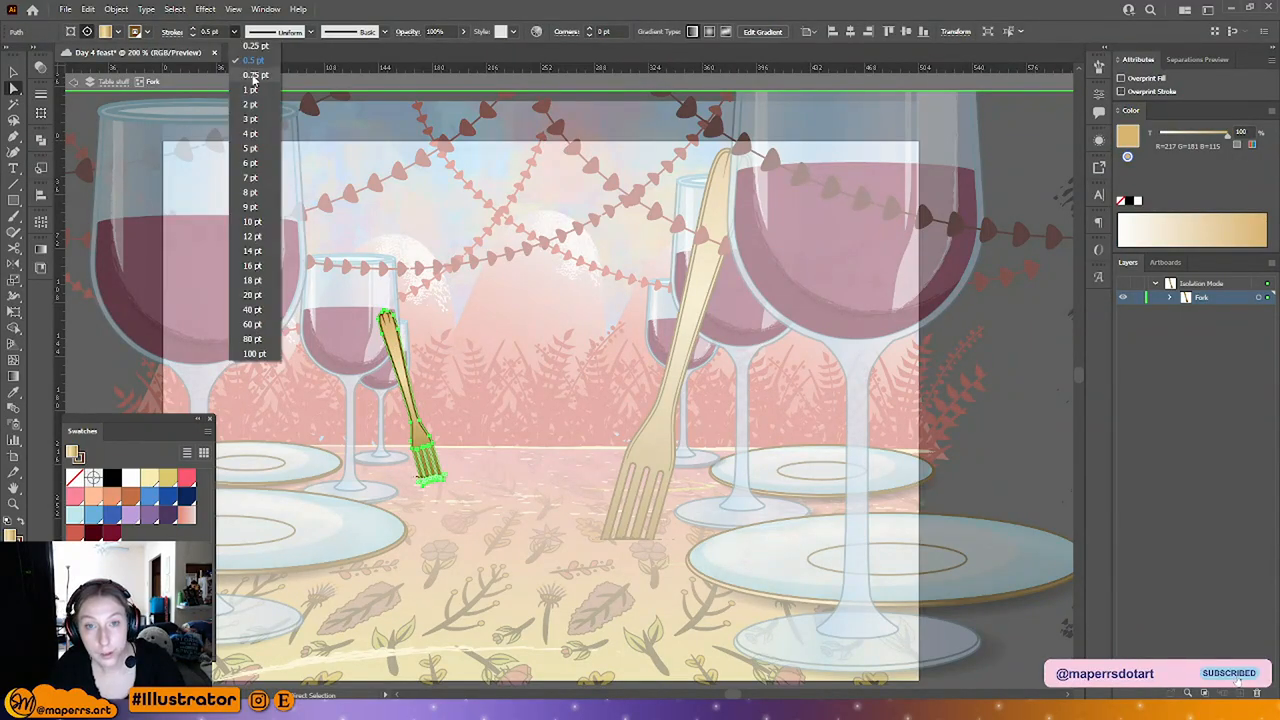
left_click(256, 77)
Step: Set the stroke weight of all the small fork's paths to 0.5 pt and exit isolation mode
key("ctrl+a")
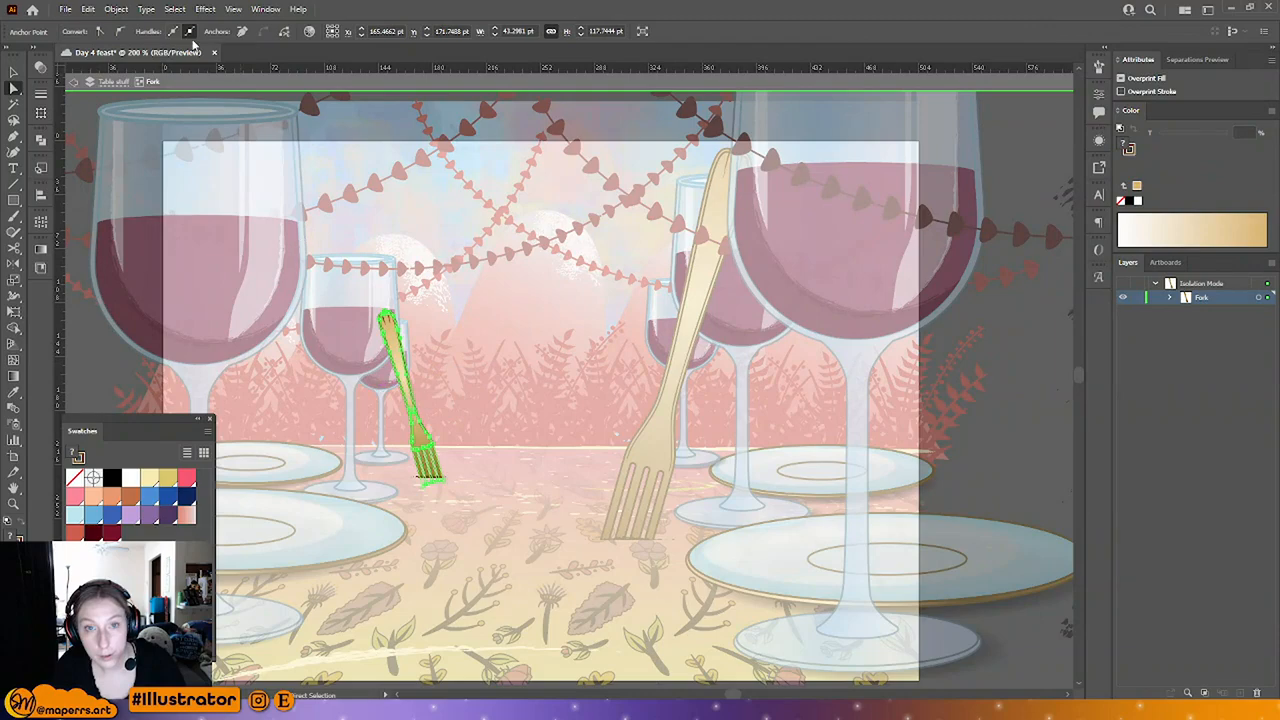
left_click(41, 93)
left_click(115, 107)
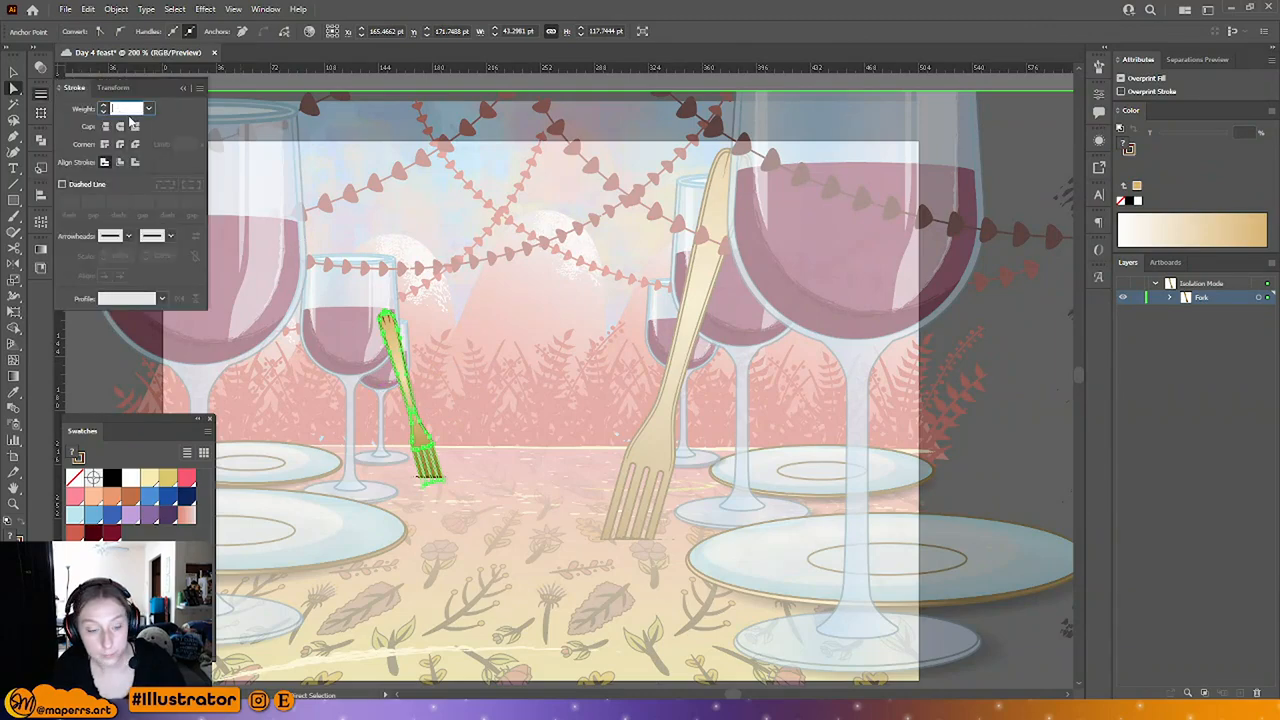
type("0.5")
key("Return")
key("ctrl+shift+a")
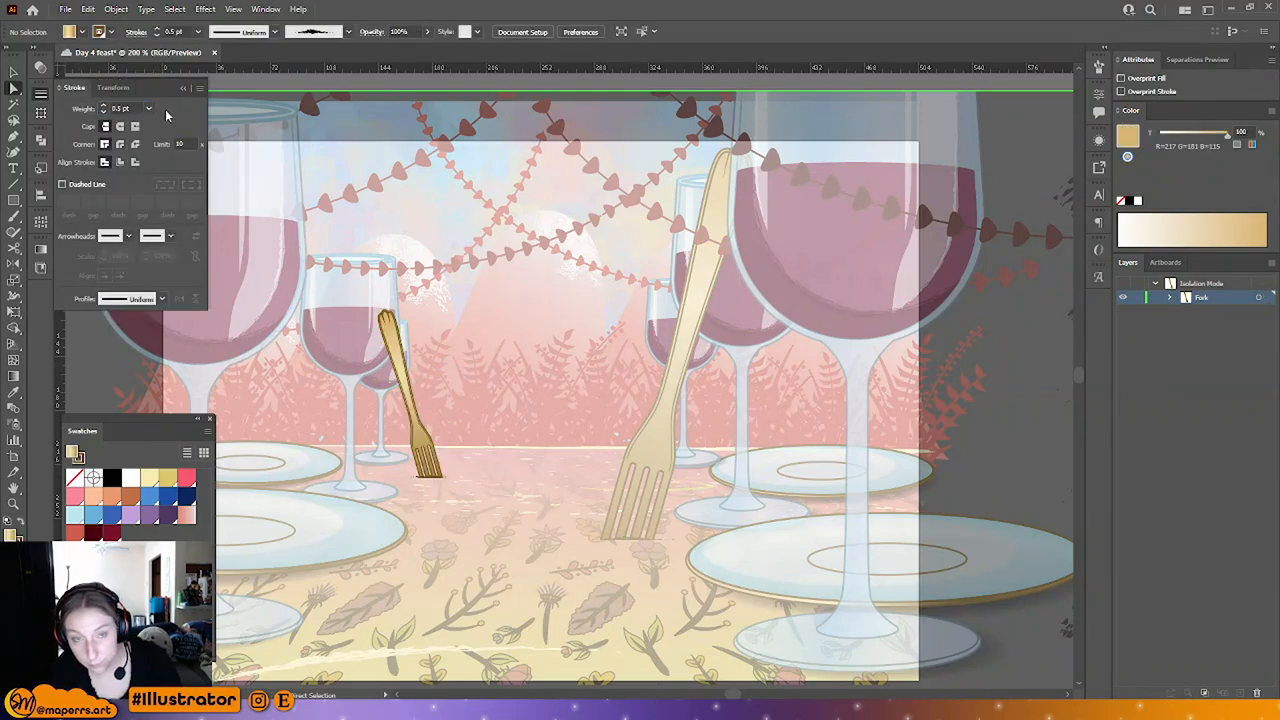
left_click(183, 91)
double_click(170, 313)
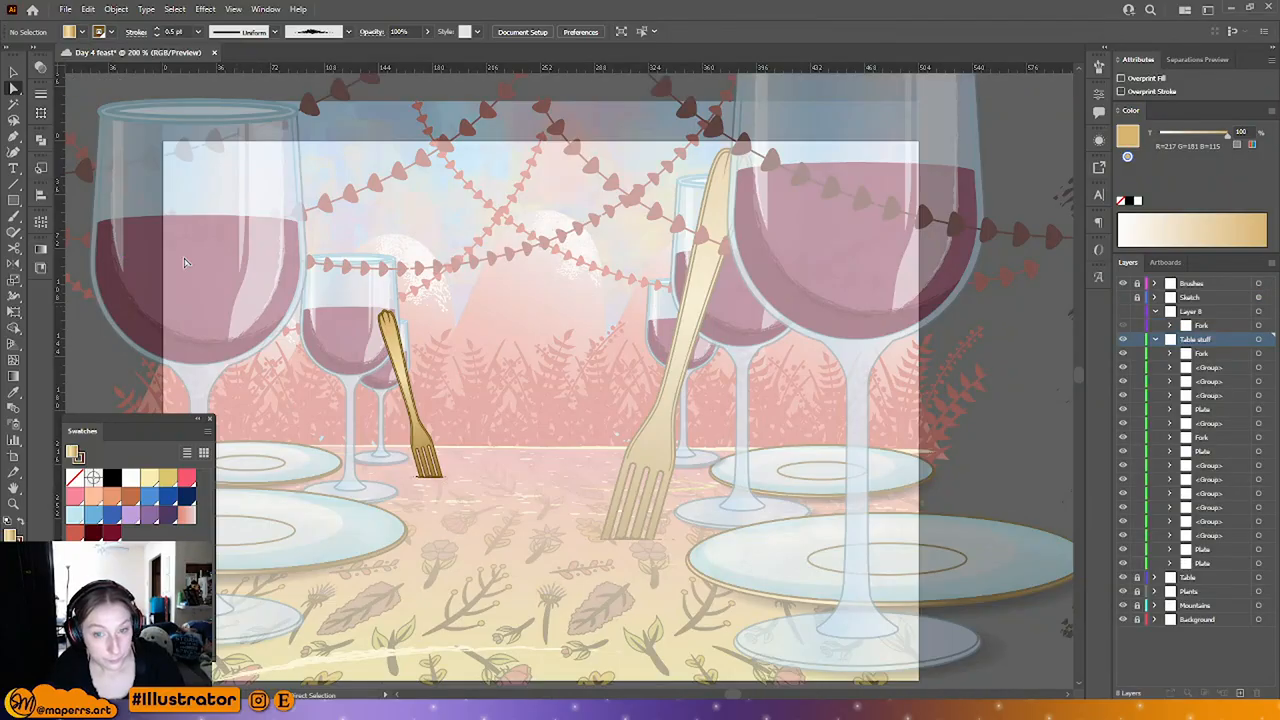
Step: Send the small fork backward behind the distant wine glasses and shift it slightly toward the middle of the table
key("v")
left_click(397, 362)
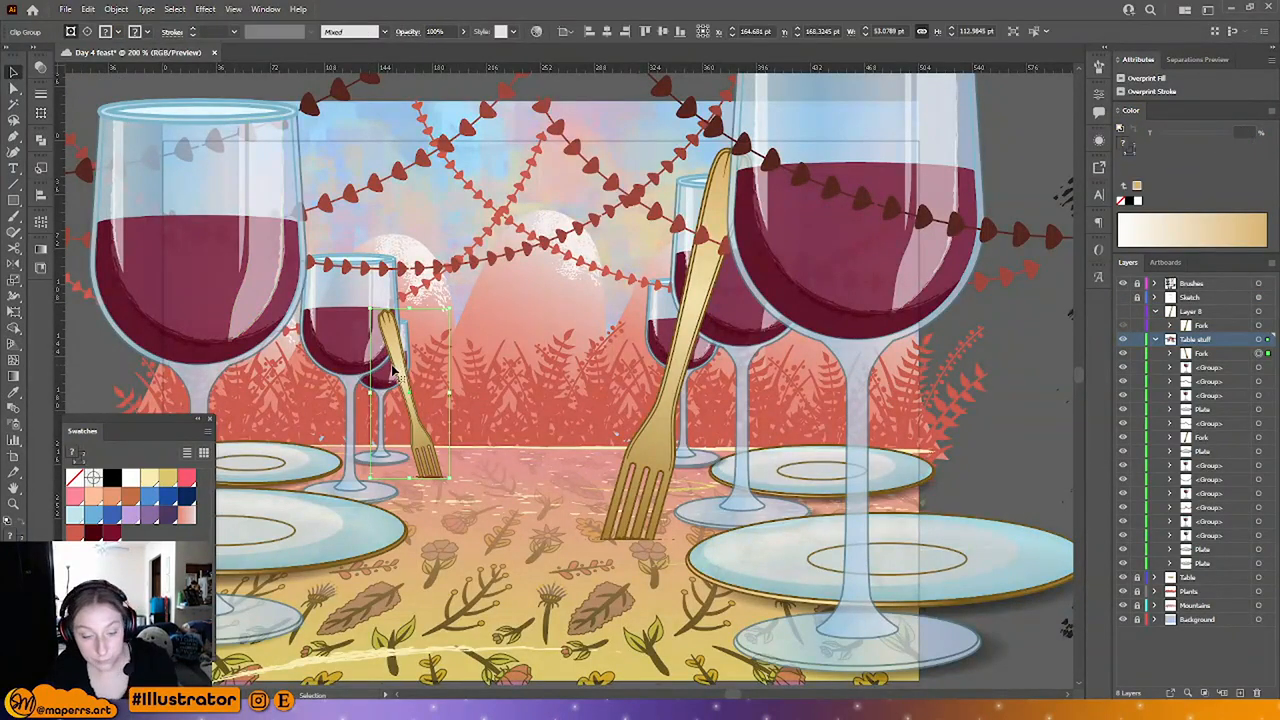
key("ctrl+bracketleft")
key("ctrl+bracketleft")
key("ctrl+bracketleft")
key("ctrl+bracketleft")
key("ctrl+bracketleft")
key("ctrl+bracketleft")
key("ctrl+bracketleft")
key("ctrl+bracketleft")
key("ctrl+bracketleft")
key("ctrl+bracketleft")
key("ctrl+bracketleft")
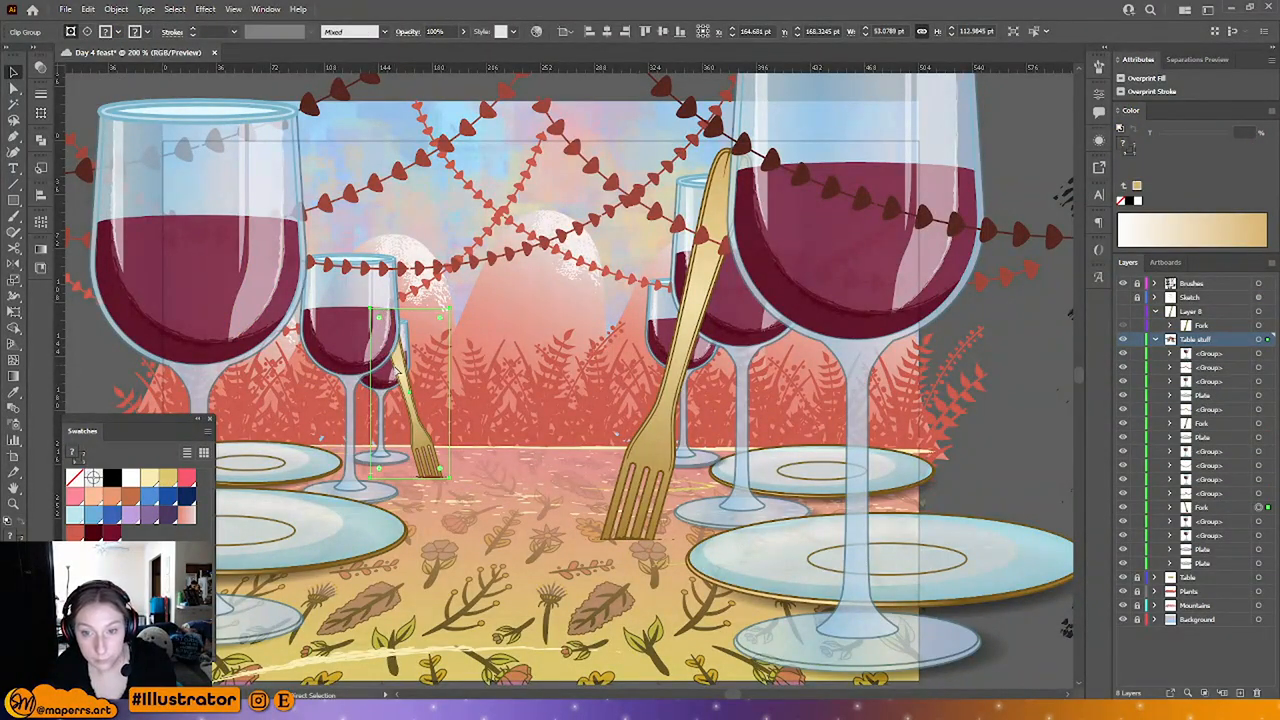
mouse_move(432, 438)
left_mouse_down()
mouse_move(422, 484)
mouse_move(432, 437)
mouse_move(422, 446)
mouse_move(436, 446)
left_mouse_up()
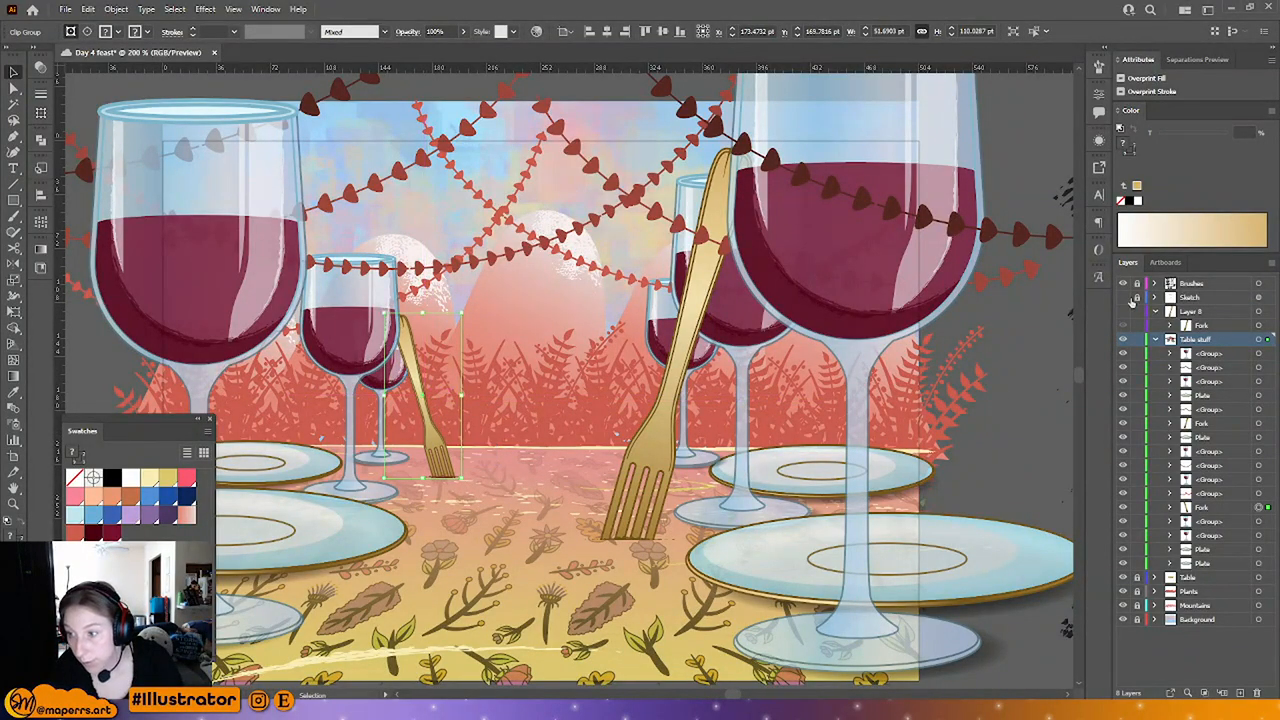
Step: Show the Sketch layer with the character drawing over the scene and deselect the small fork
left_click(1122, 297)
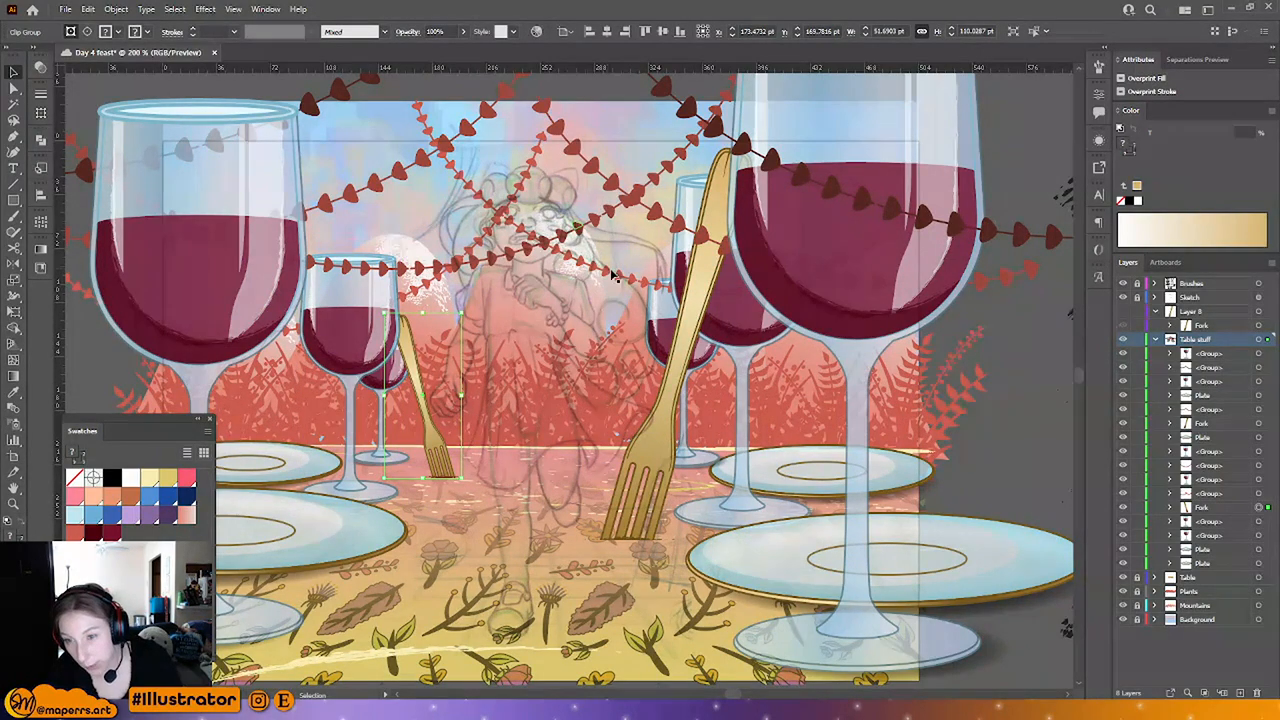
left_click(467, 93)
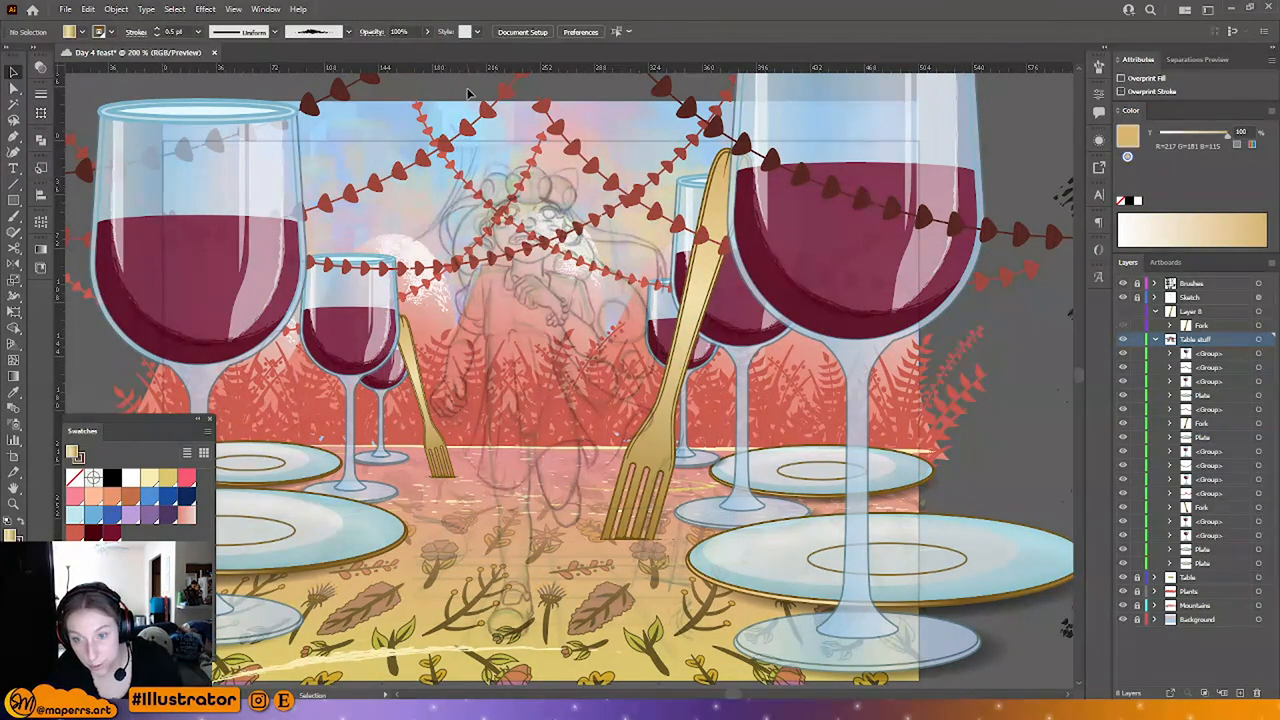
key("ctrl+minus")
key("ctrl+minus")
scroll(420, 209, "right", 2)
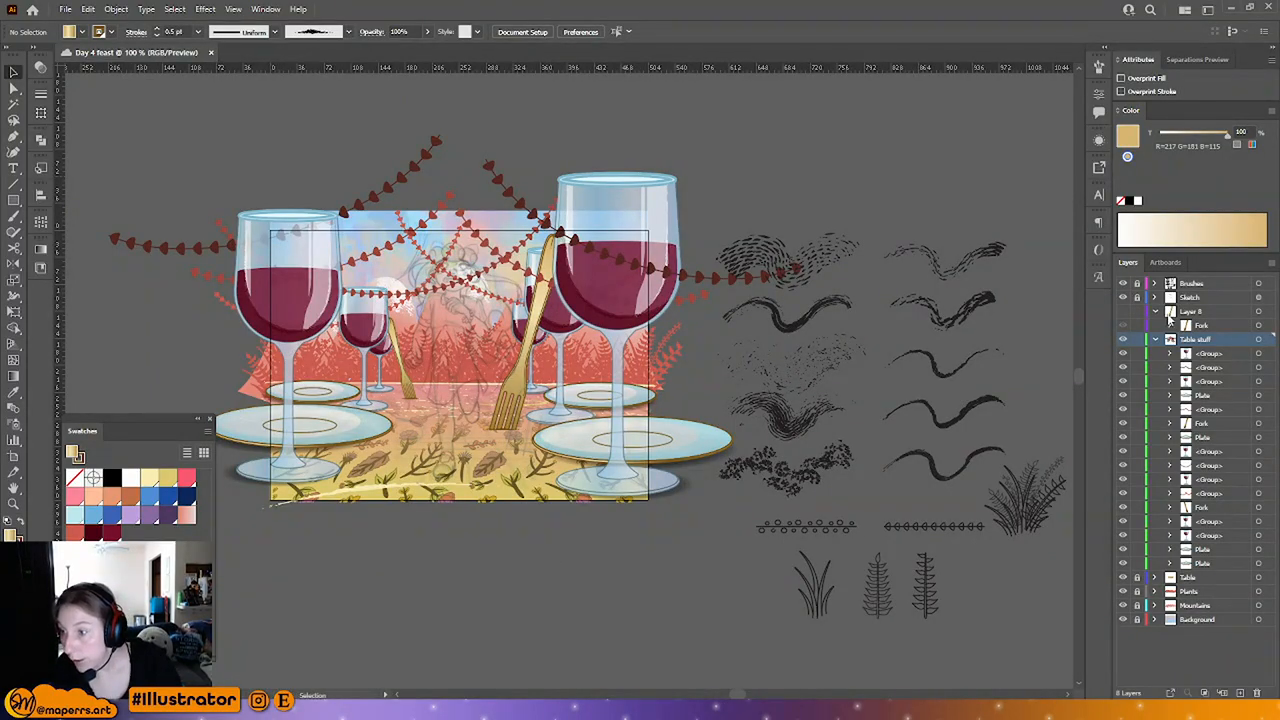
Step: Delete Layer 8 with its leftover hidden fork, collapse the Table stuff layer and save the document
left_click(1156, 299)
left_click(1156, 327)
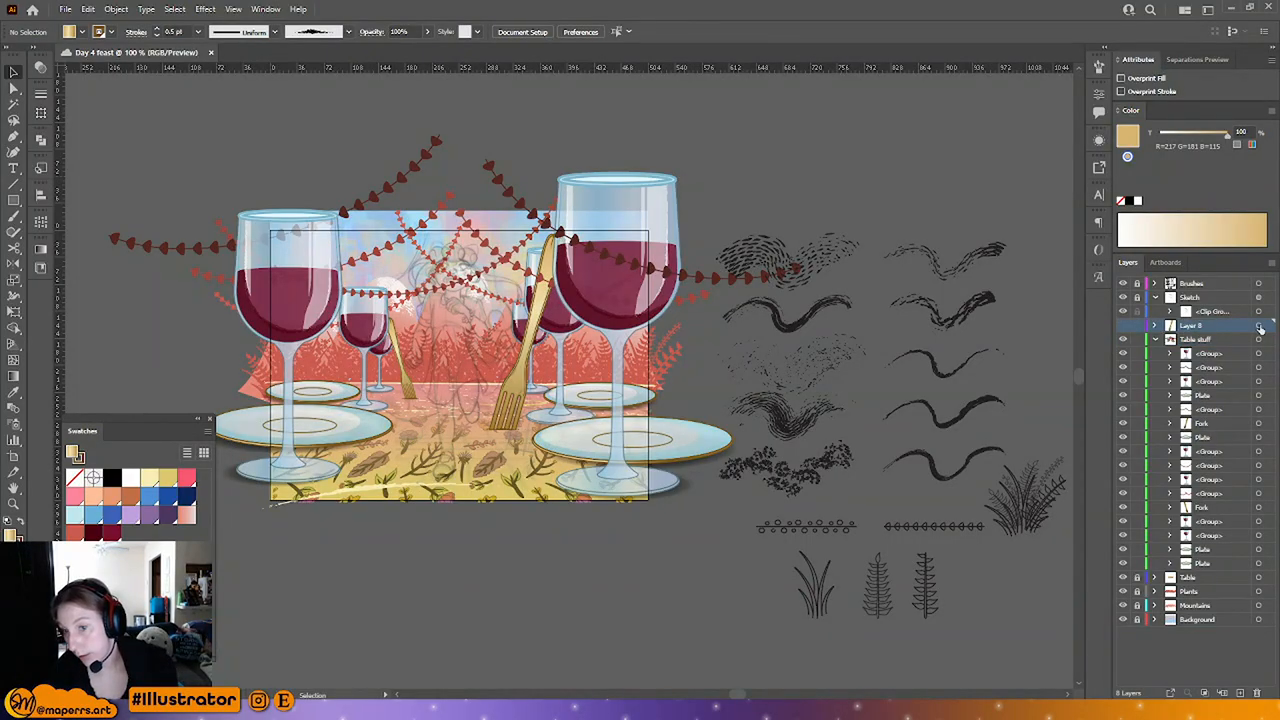
scroll(813, 412, "down", 3)
left_click_drag(692, 435, 835, 461)
left_click(1257, 692)
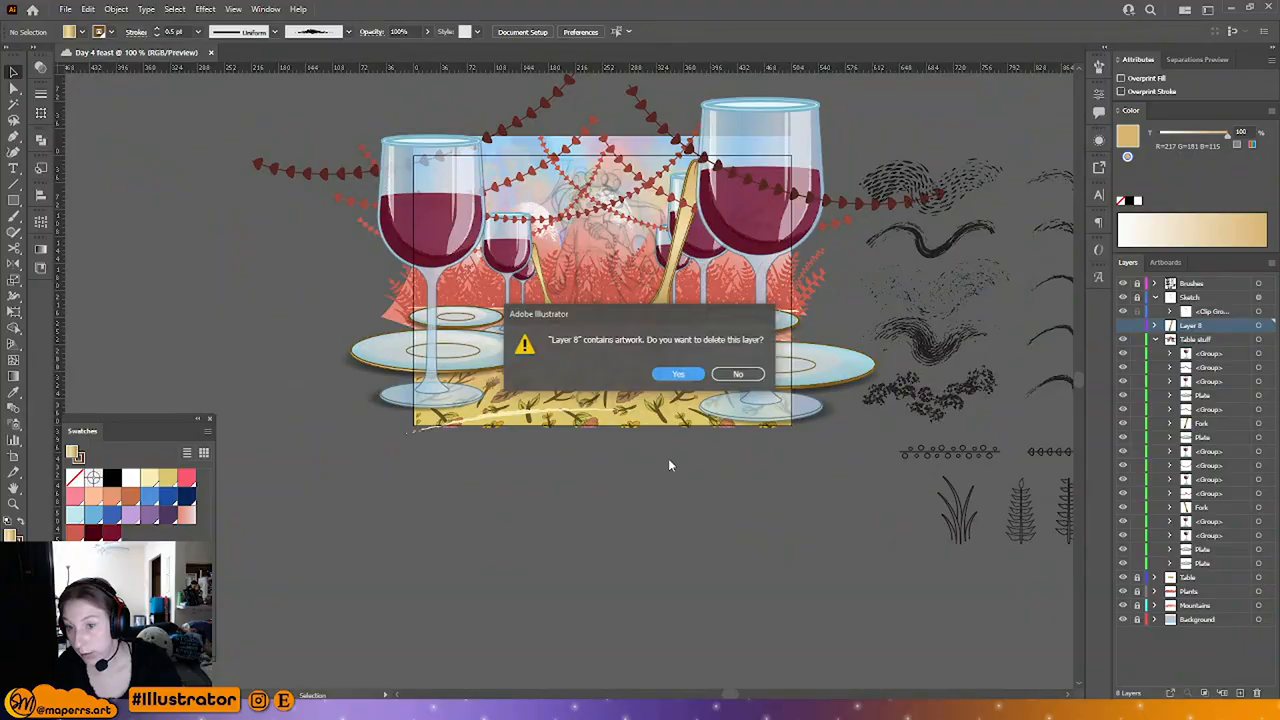
left_click(670, 370)
left_click_drag(855, 516, 751, 545)
left_click(1157, 326)
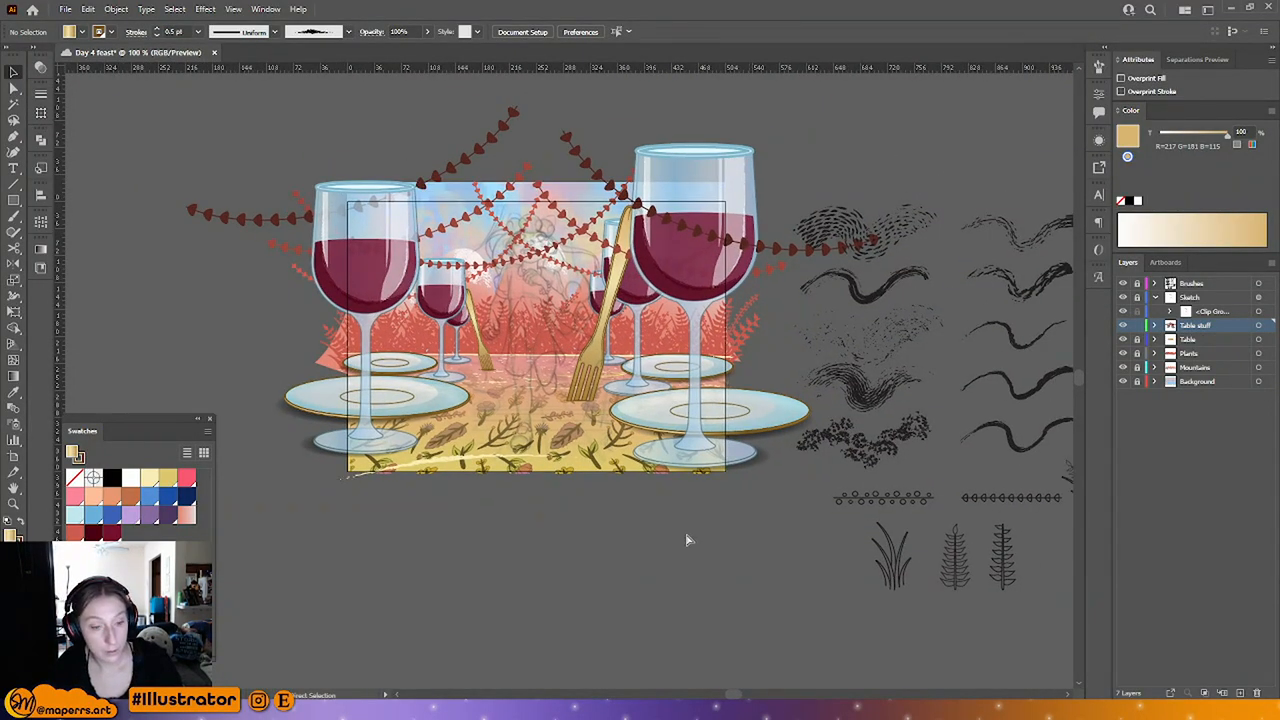
key("ctrl+s")
Step: Select everything on the Brushes layer and move the brush samples farther away from the artboard, then deselect them
left_click_drag(650, 528, 449, 523)
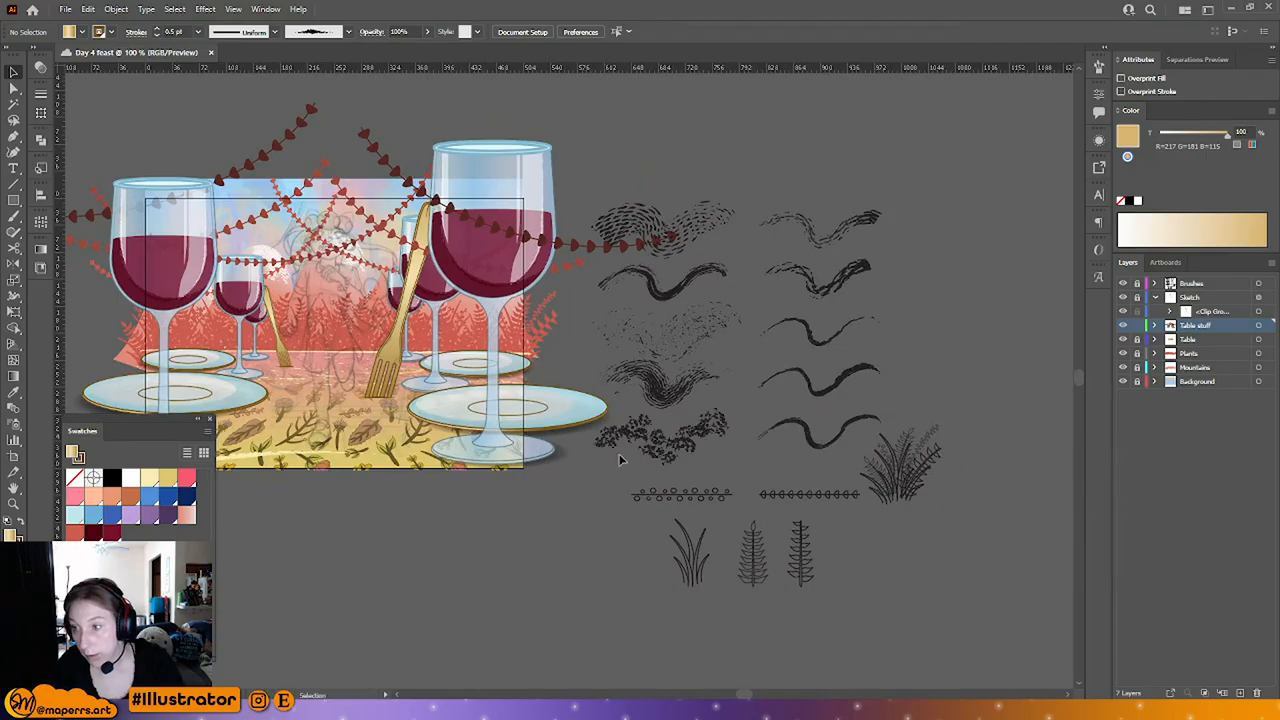
left_click(1222, 286)
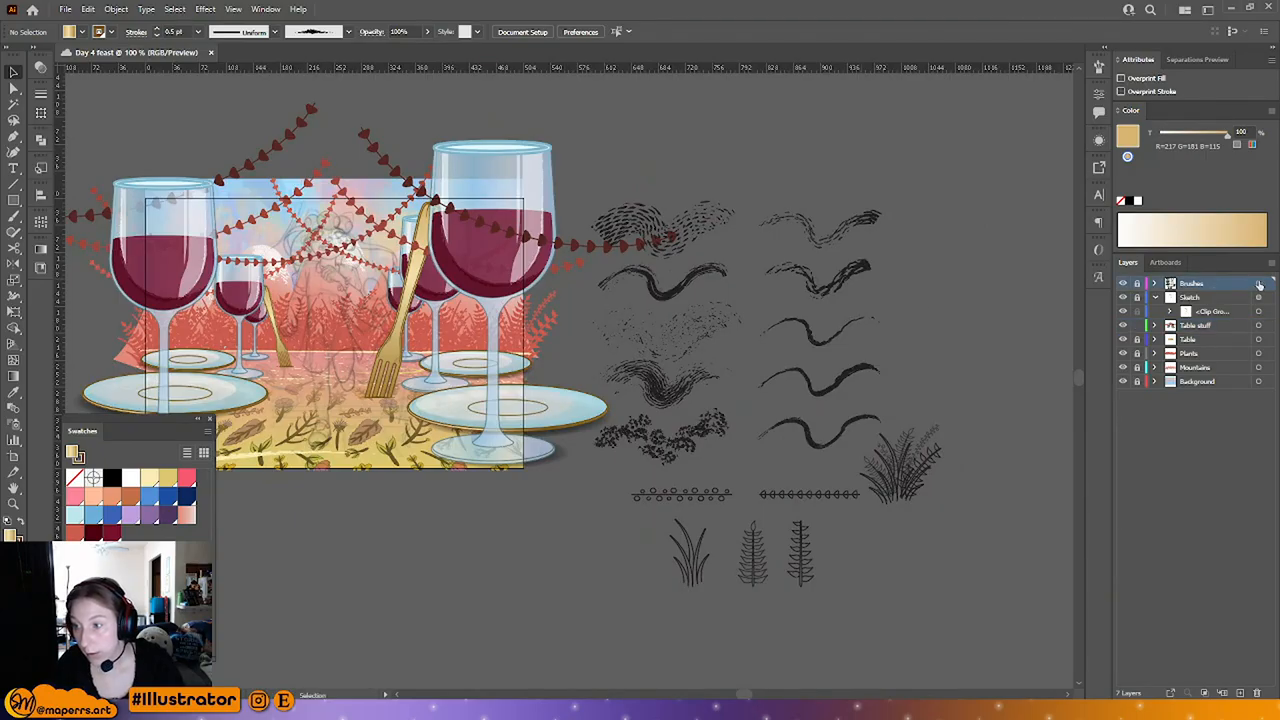
left_click(1260, 285)
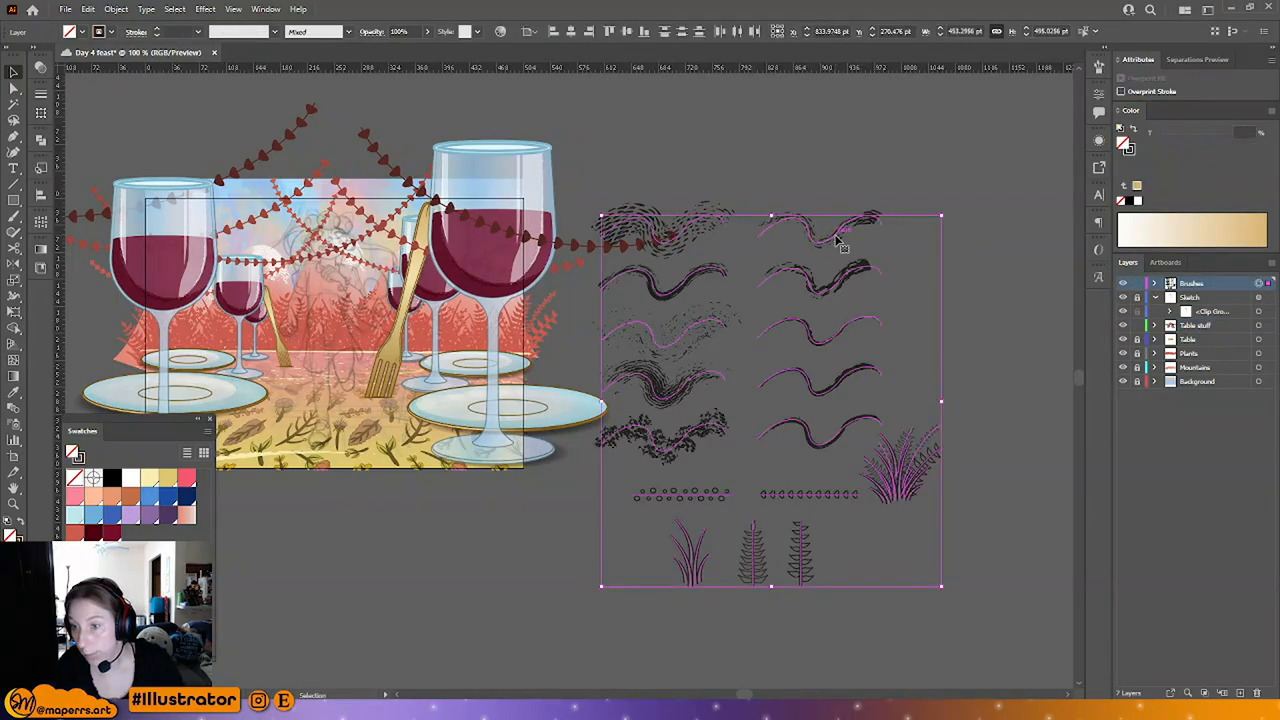
mouse_move(805, 252)
left_mouse_down()
mouse_move(865, 232)
mouse_move(903, 158)
mouse_move(940, 155)
mouse_move(842, 247)
left_mouse_up()
left_click_drag(550, 547, 664, 540)
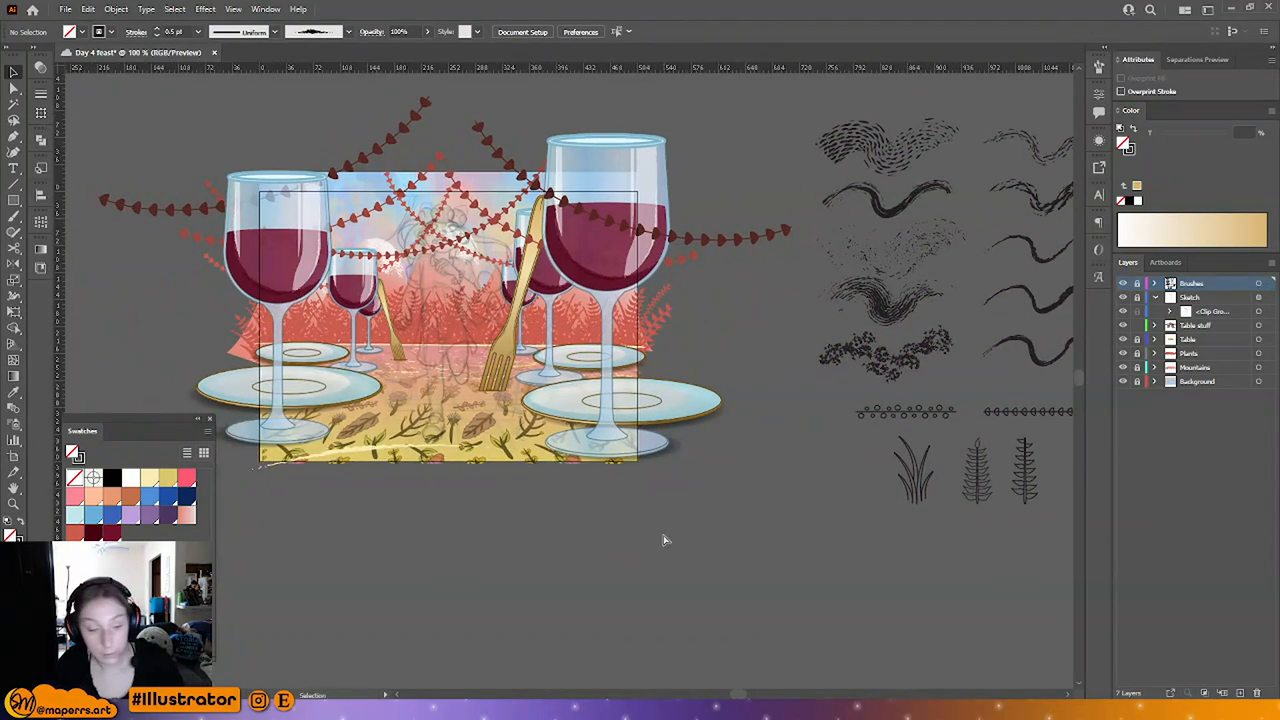
key("ctrl+plus")
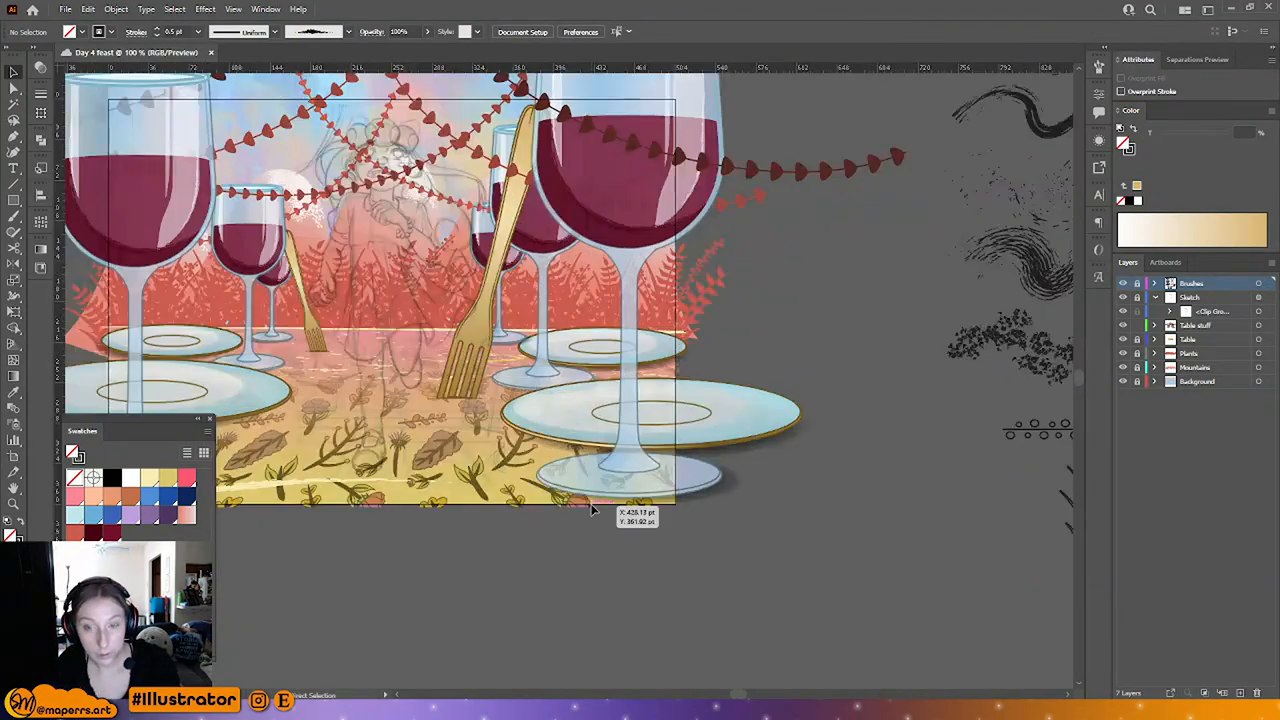
left_click_drag(393, 483, 385, 511)
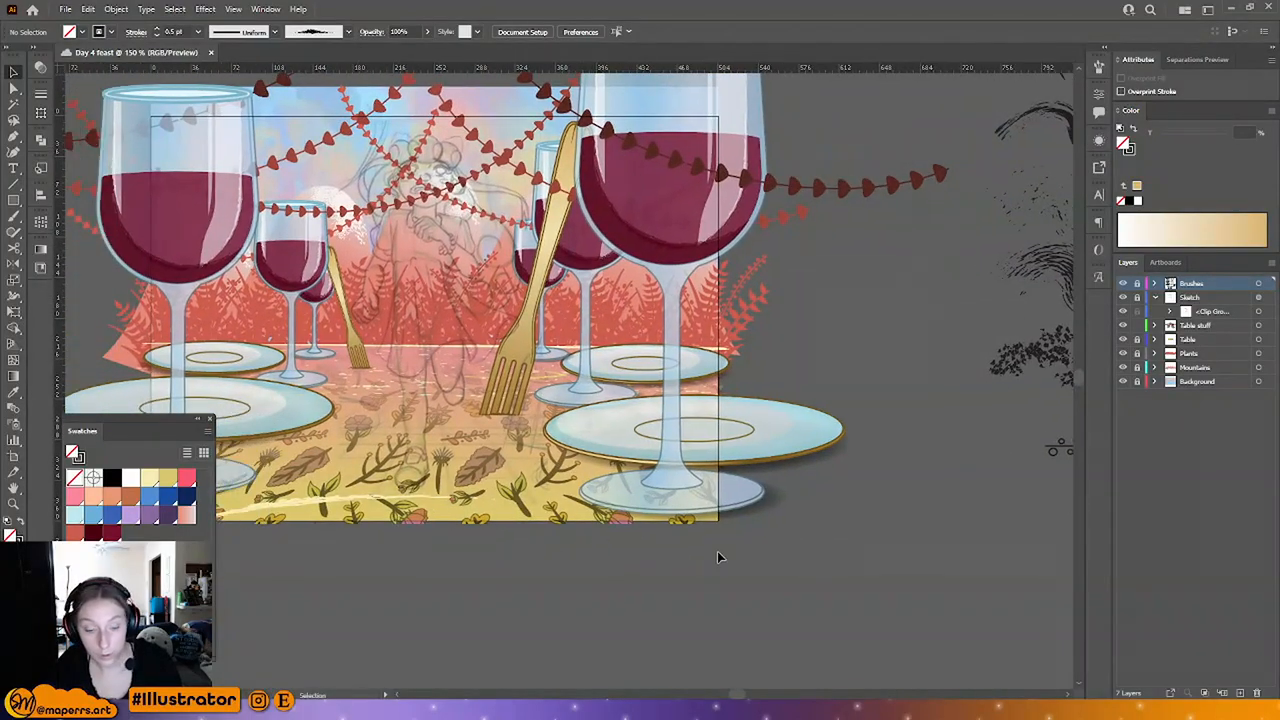
key("ctrl+minus")
left_click_drag(537, 527, 565, 499)
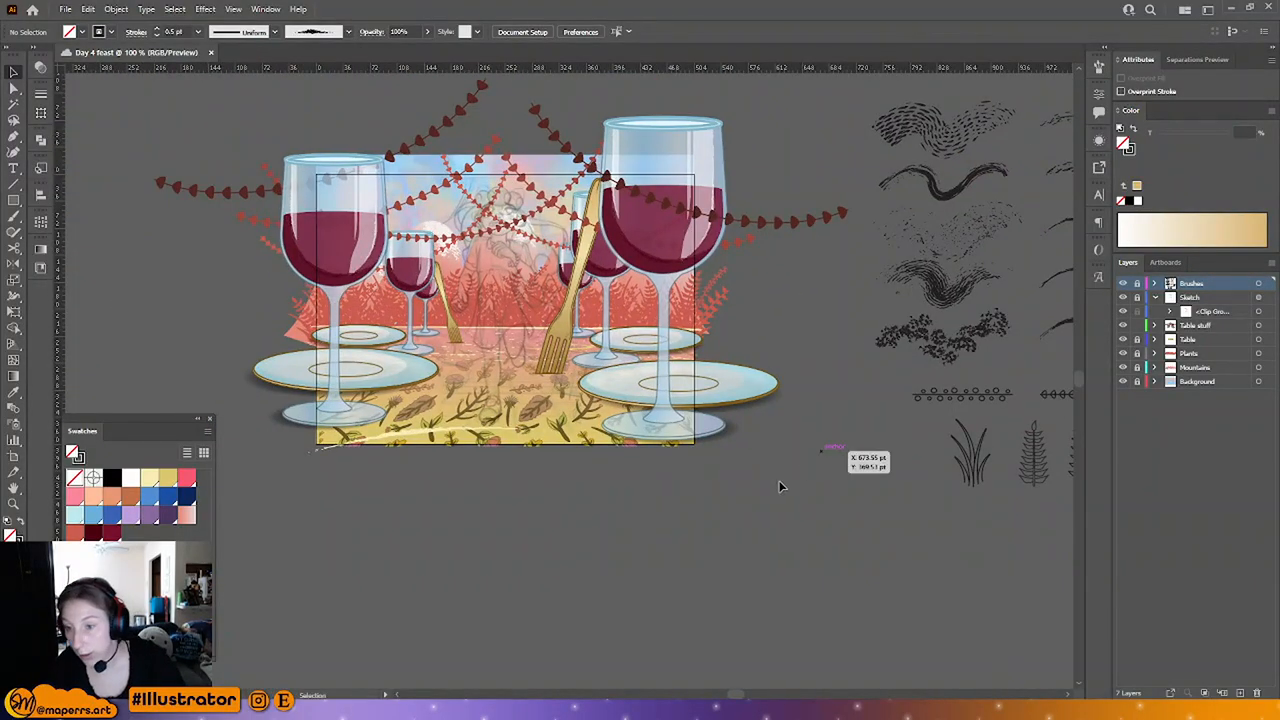
Step: Draw a tall, narrow rectangle about 30 by 251 pt below the artboard on the Table stuff layer
key("ctrl+plus")
scroll(674, 504, "down", 5)
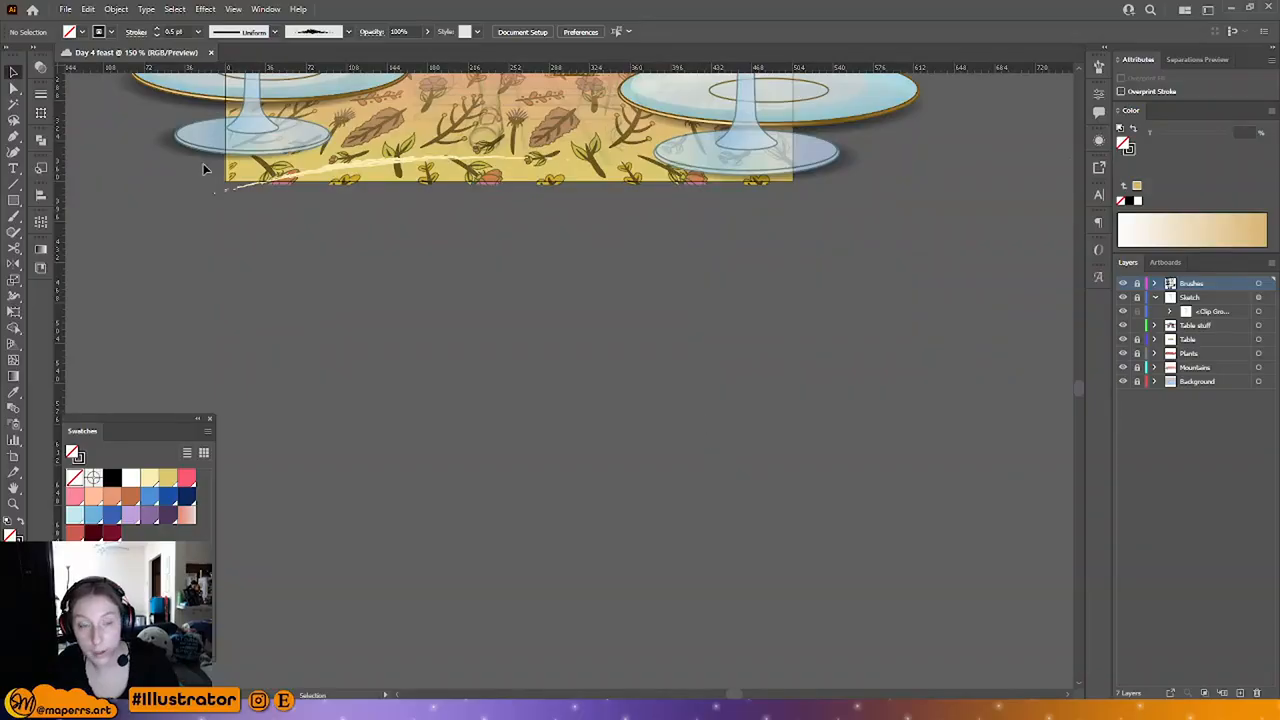
left_click_drag(13, 199, 60, 200)
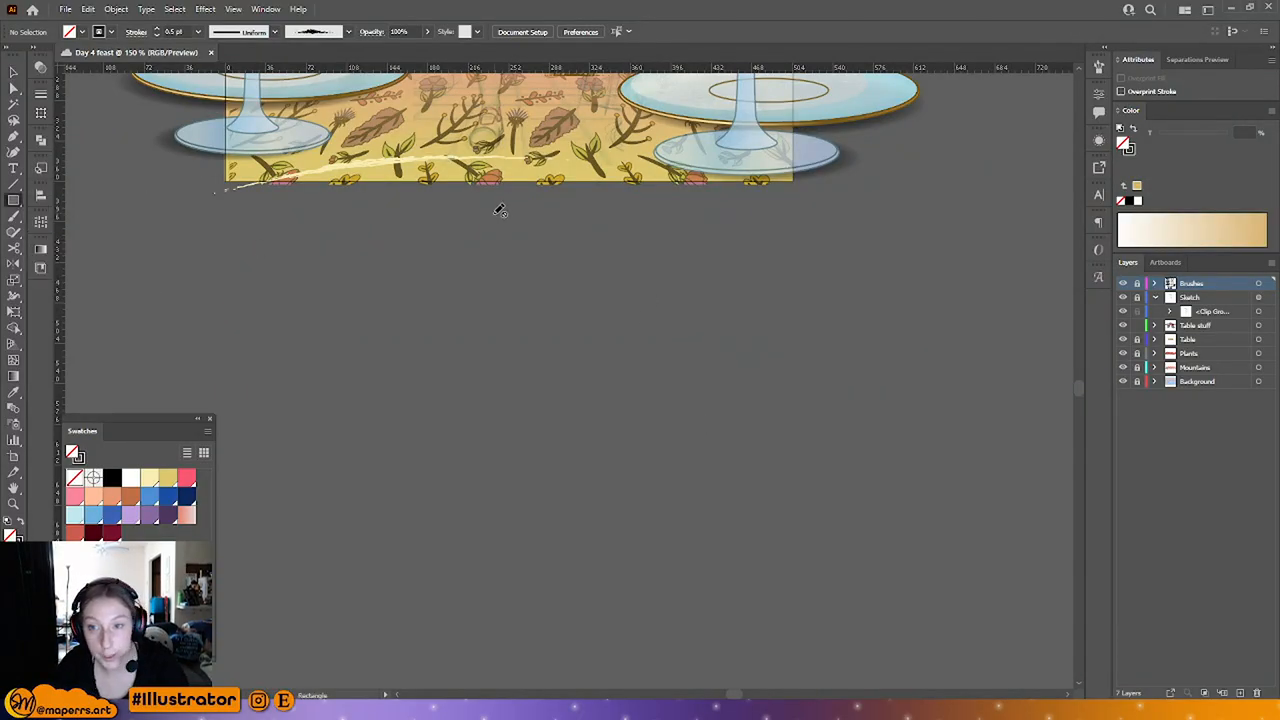
left_click(1212, 311)
left_click(1155, 297)
left_click(1200, 311)
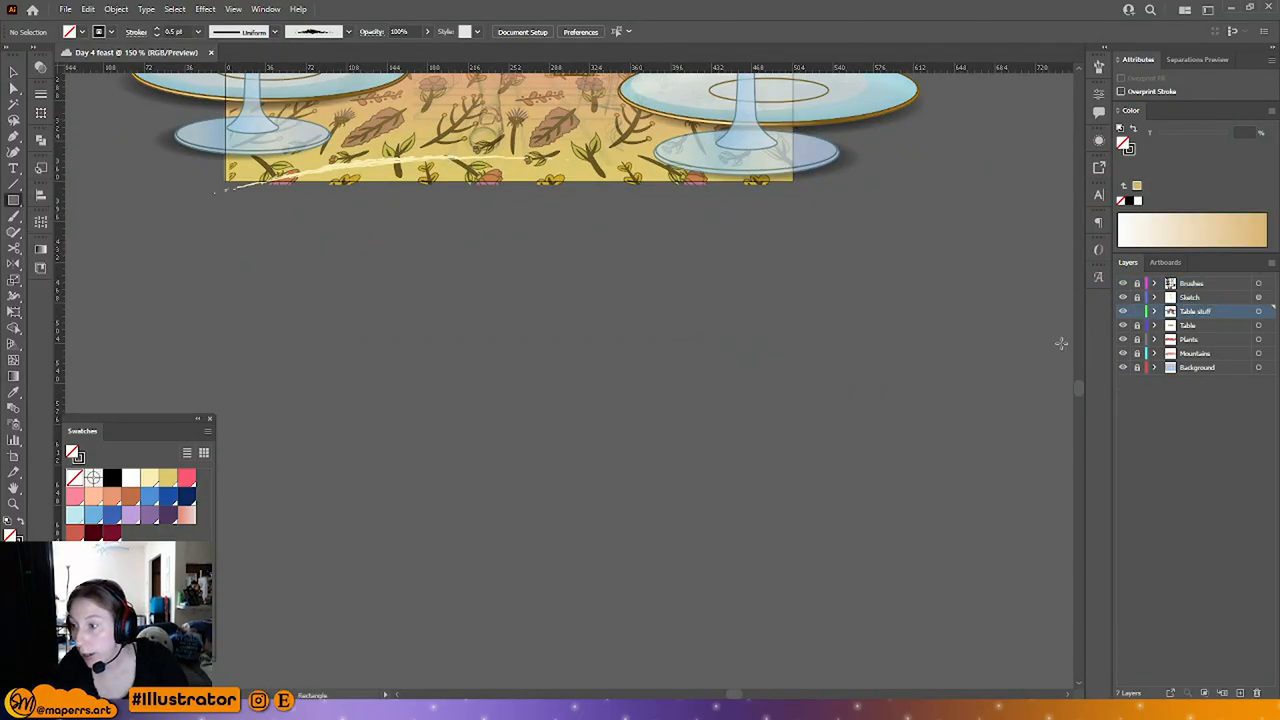
left_click_drag(491, 242, 527, 521)
left_click_drag(526, 468, 506, 317)
Step: Fill the tall rectangle with the forks' gold linear gradient at 0°
left_click(14, 73)
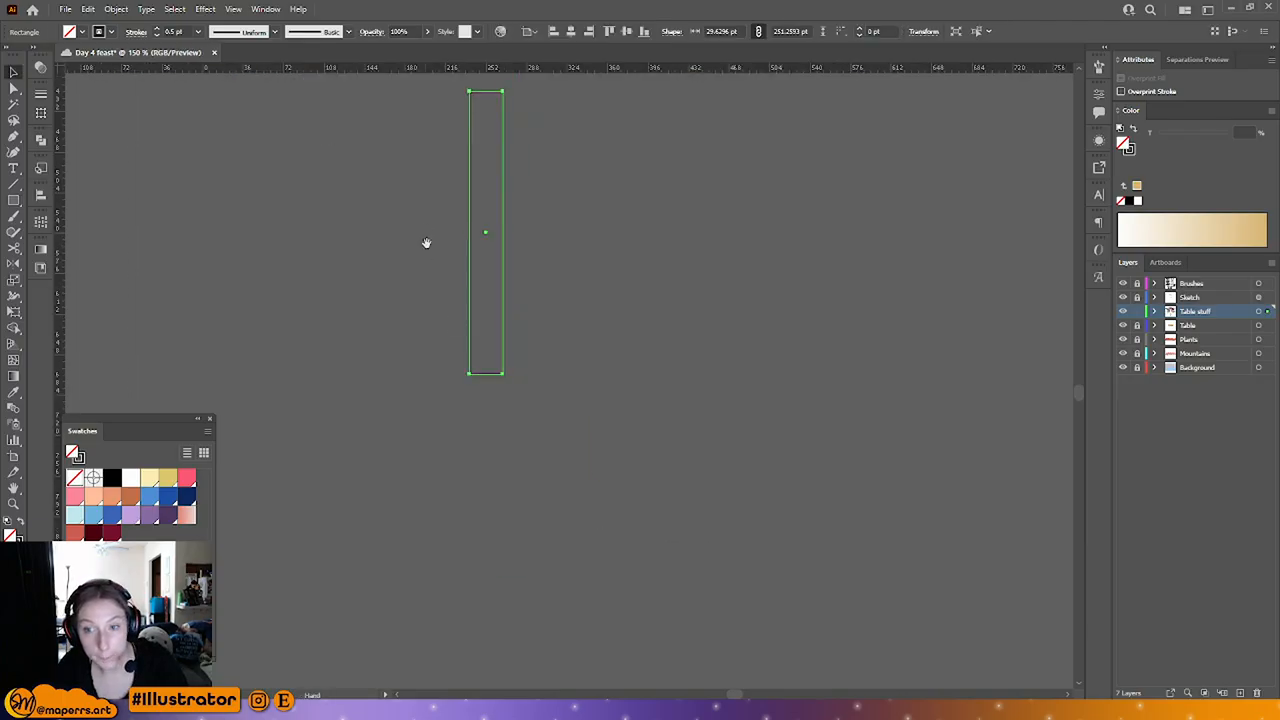
left_click_drag(427, 240, 456, 514)
key("i")
left_click(592, 190)
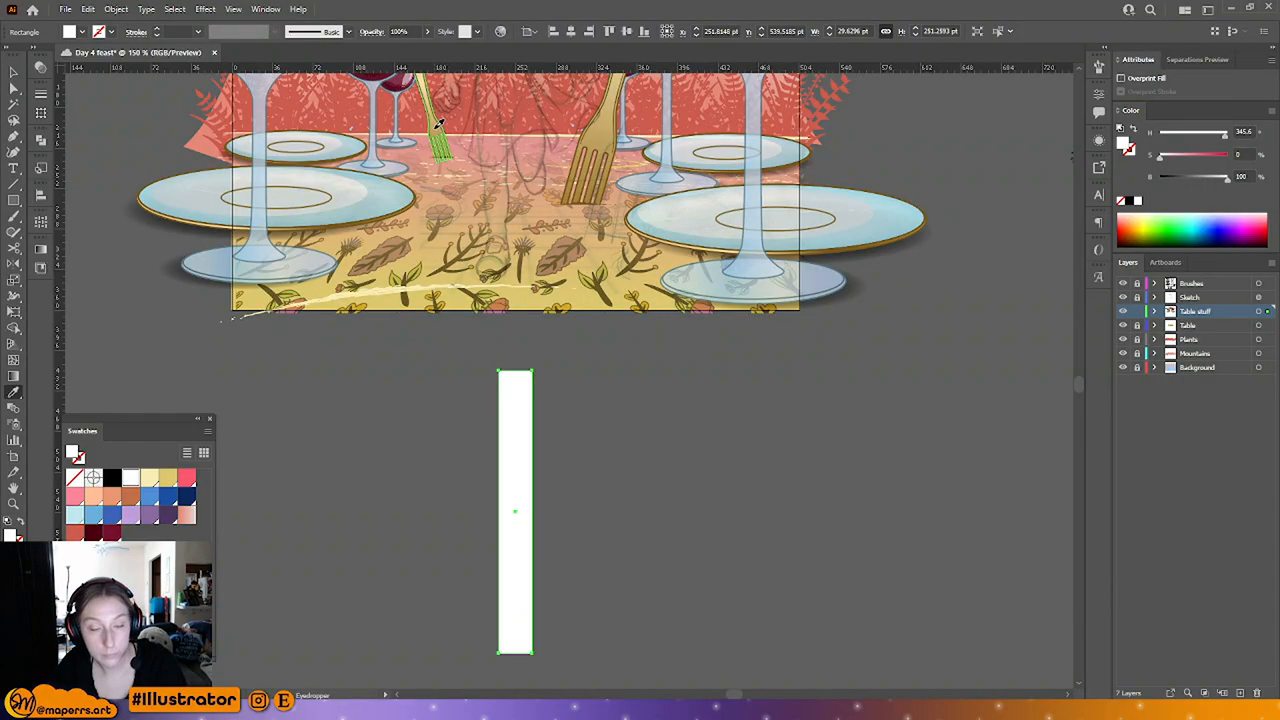
key("a")
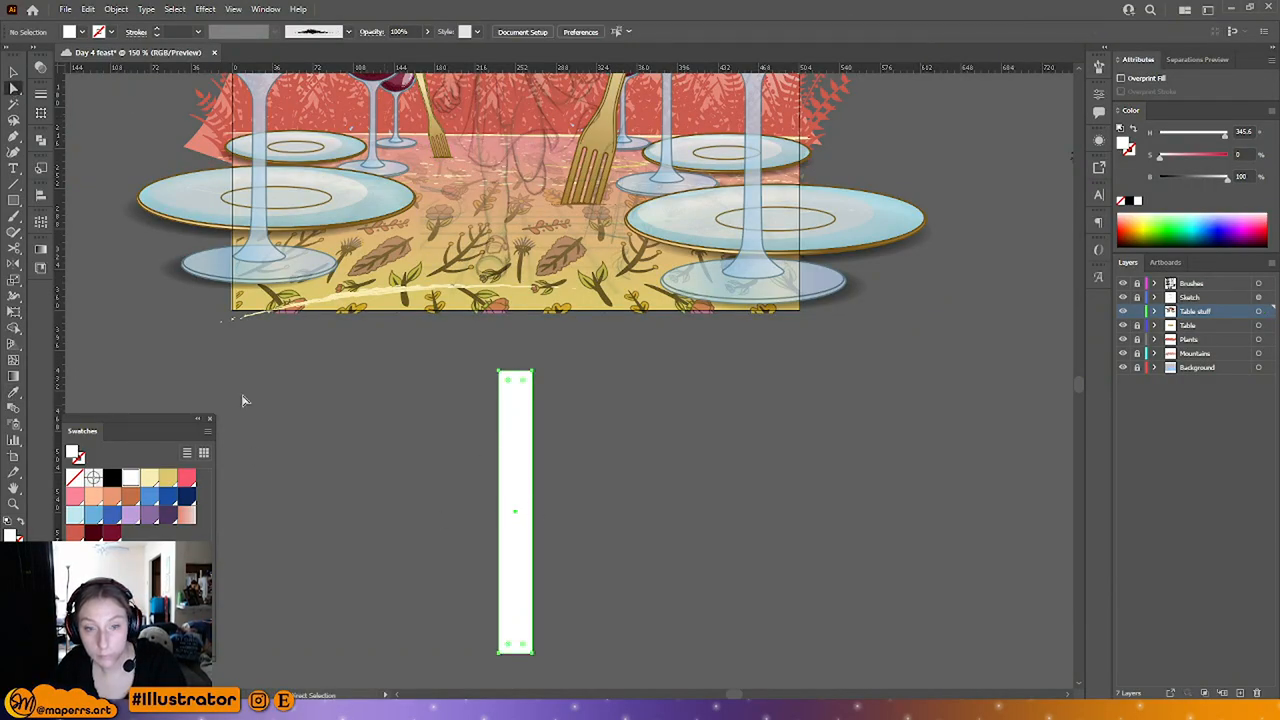
left_click(44, 252)
left_click(70, 271)
left_click_drag(400, 552, 388, 367)
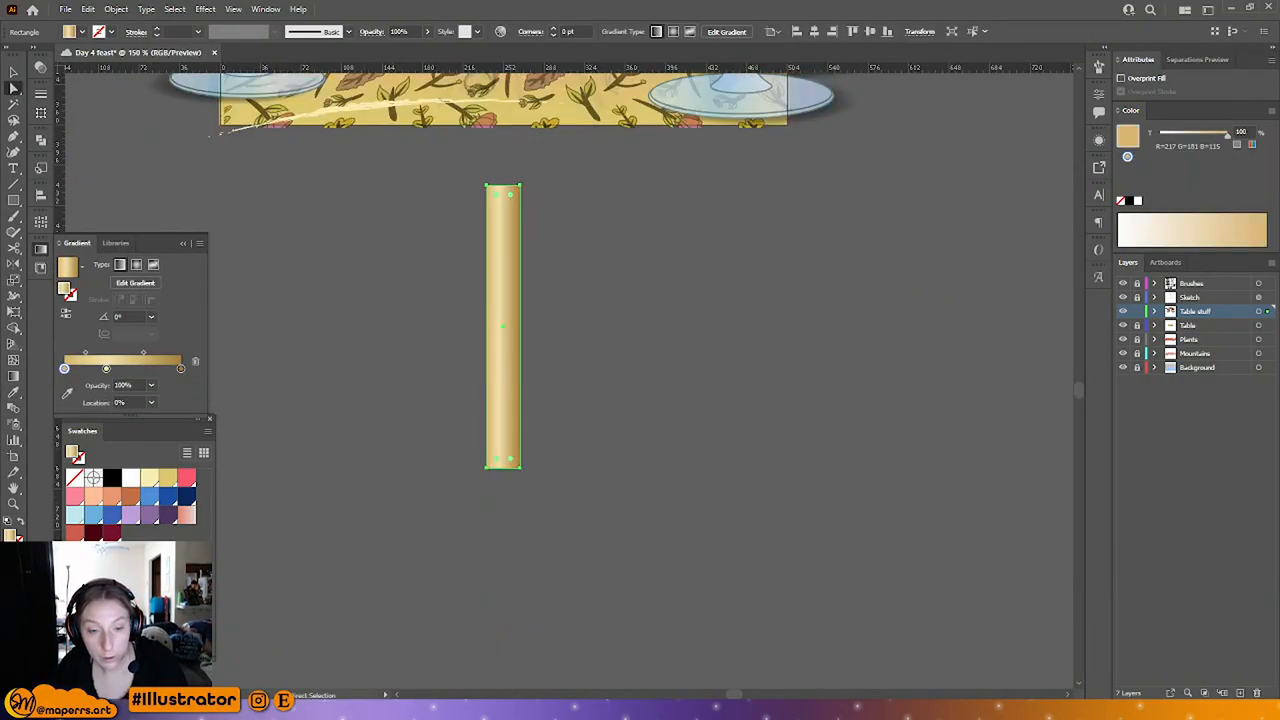
Step: Give the gold rectangle a 1 pt darker brown-gold gradient stroke and deselect it
key("x")
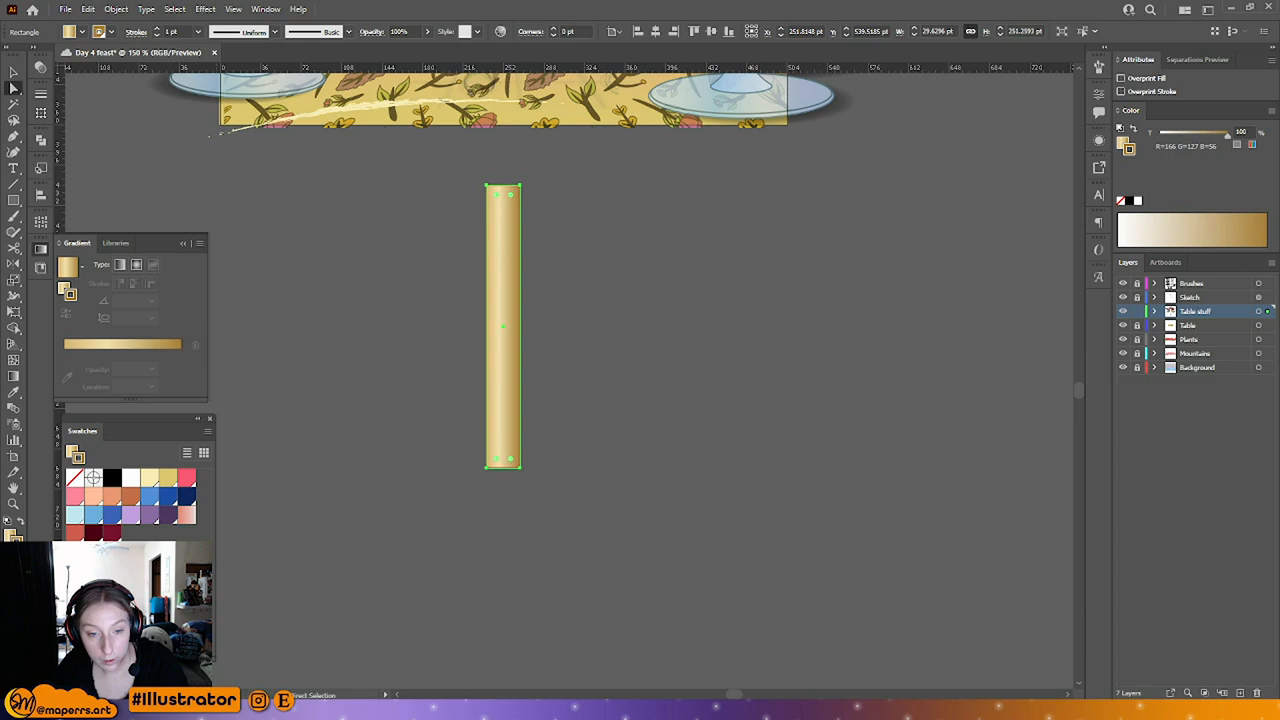
left_click(386, 317)
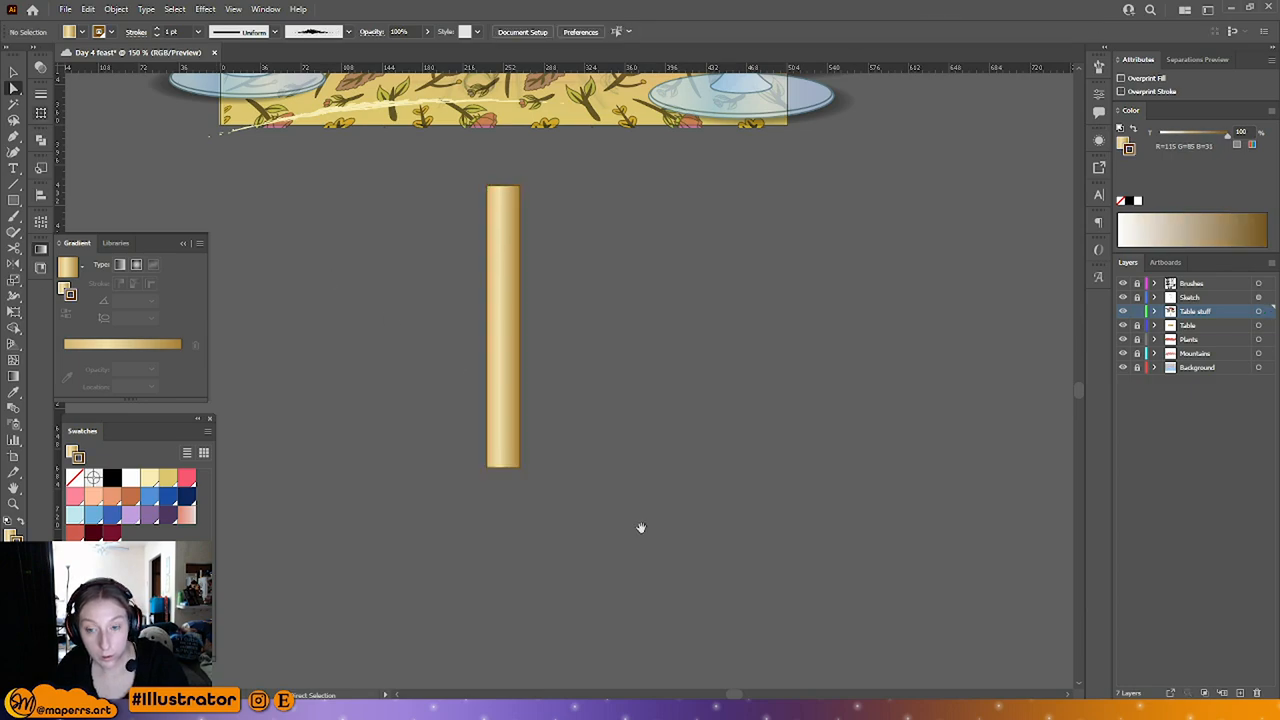
left_click_drag(641, 527, 666, 457)
key("ctrl+equal")
left_click_drag(619, 420, 618, 508)
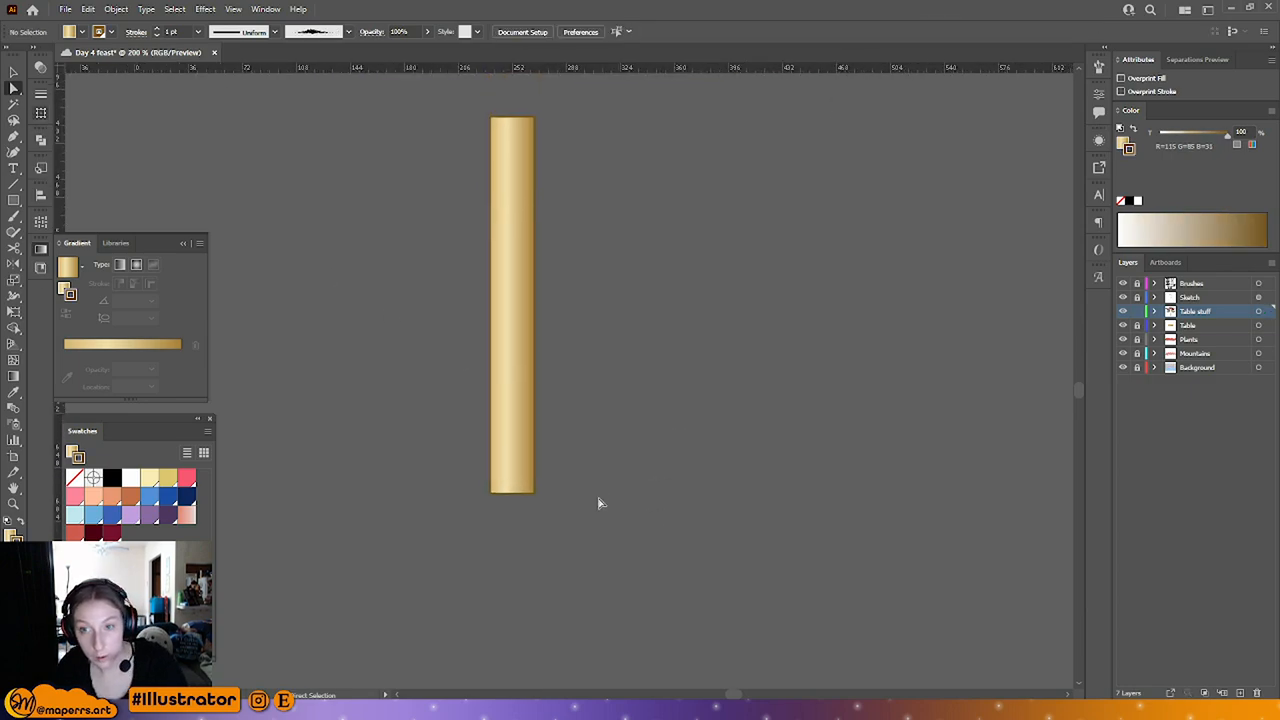
key("ctrl+minus")
left_click(13, 72)
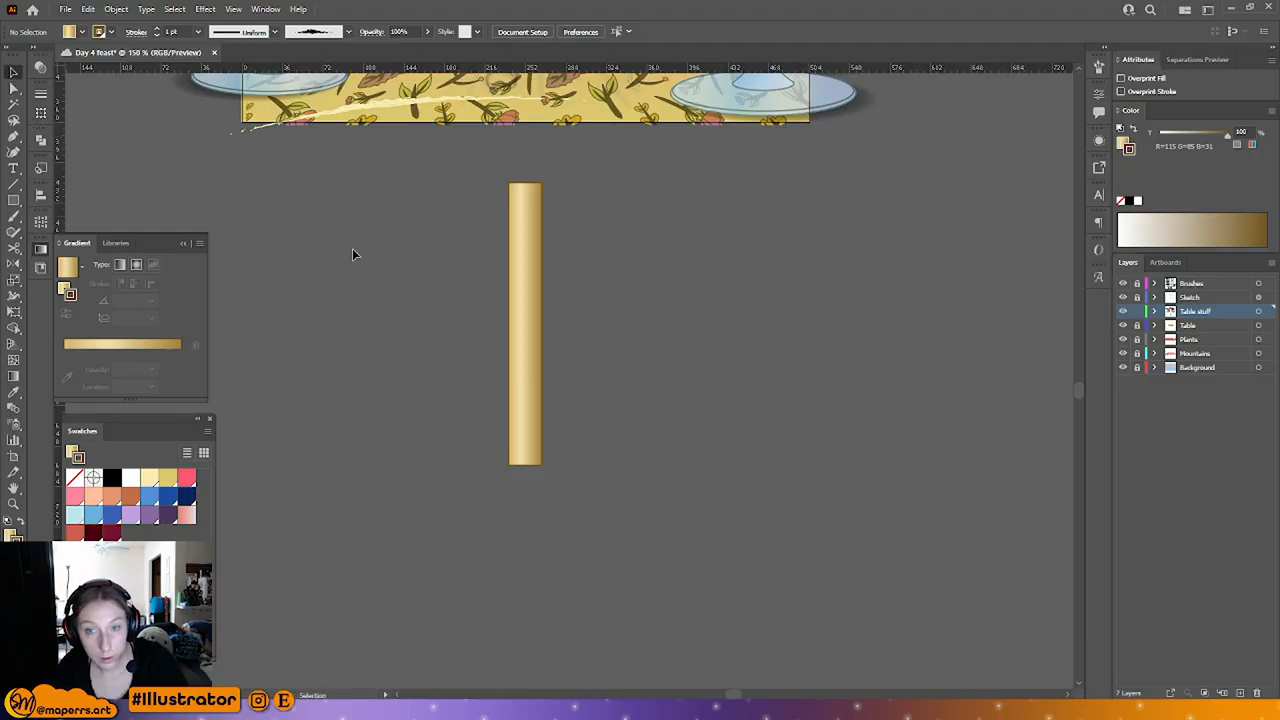
left_click(540, 390)
left_click_drag(540, 388, 540, 634)
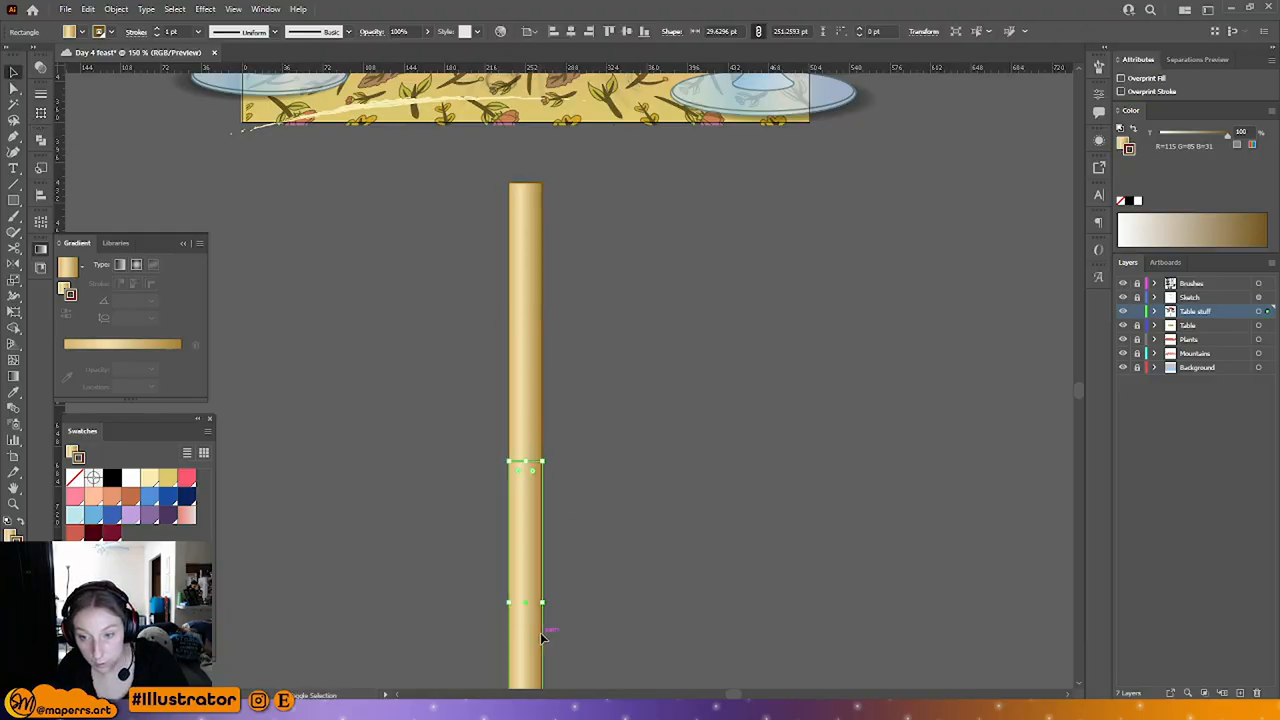
left_click_drag(580, 564, 527, 417)
key("Delete")
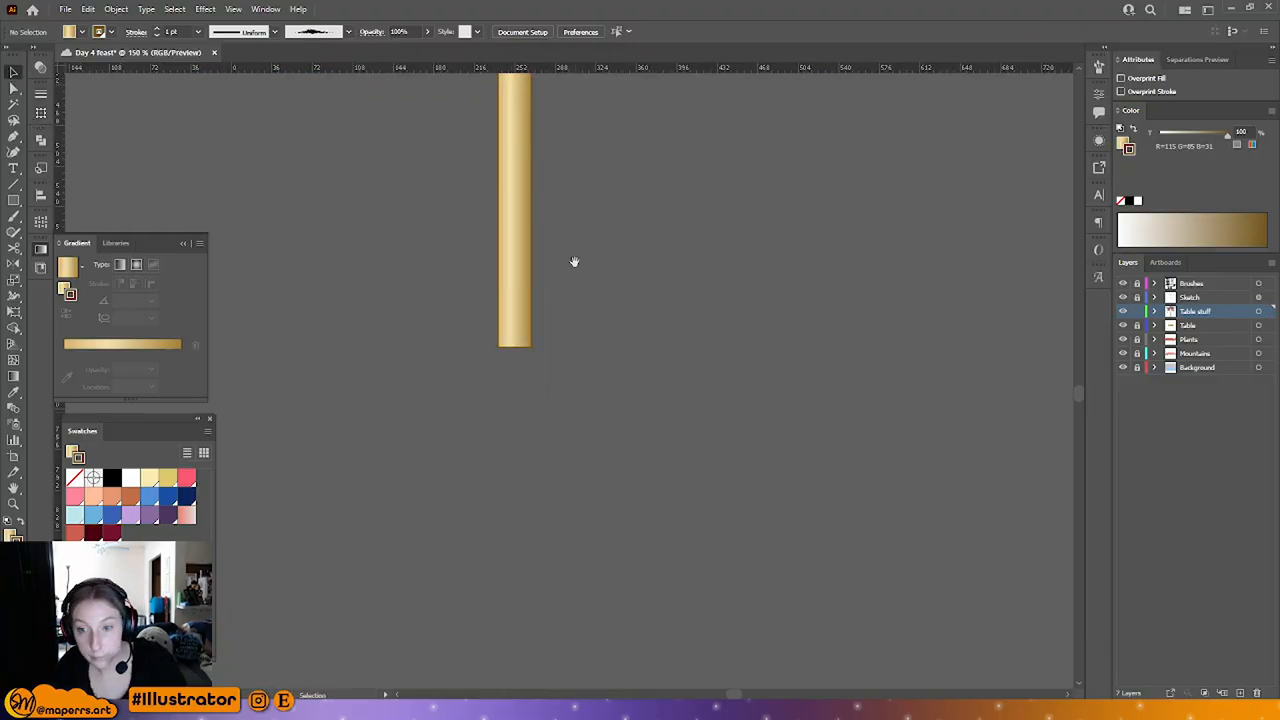
Step: Spread the gold rectangle's two upper corners outward so it tapers downward, making the upper end about 41 pt wide
scroll(540, 270, "up", 2)
left_click(506, 280)
left_click(14, 89)
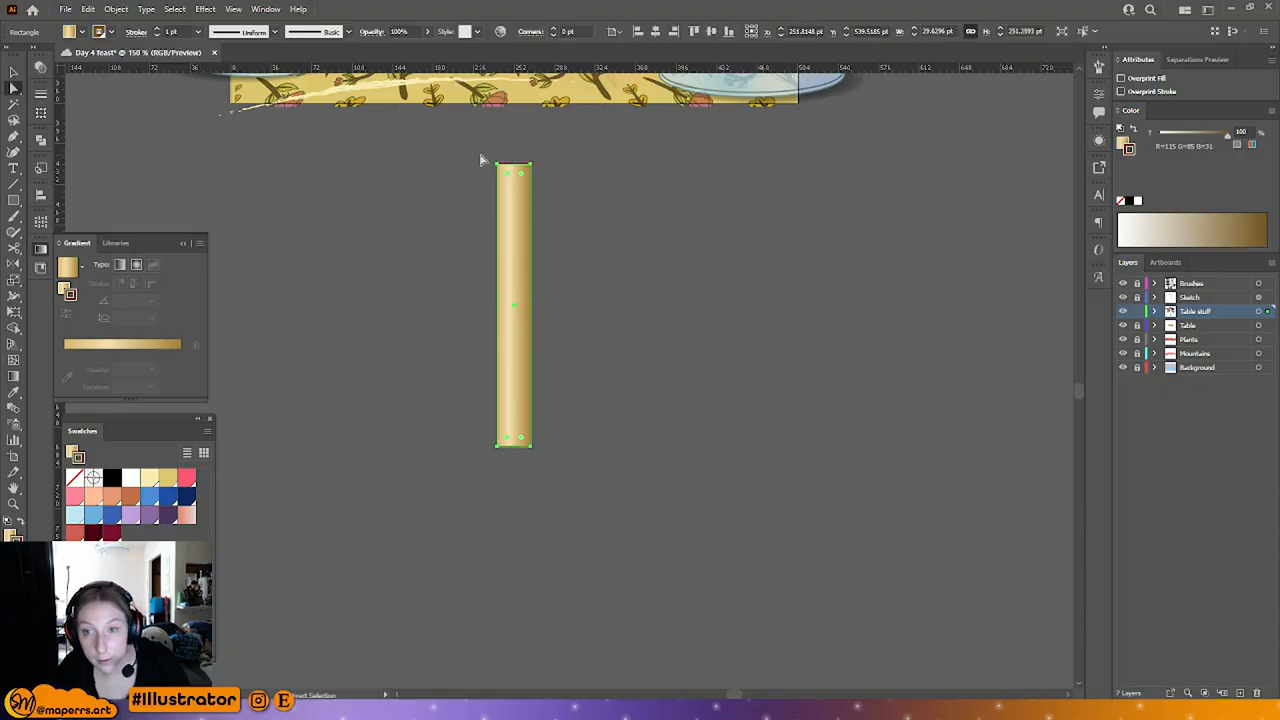
left_click_drag(481, 157, 522, 210)
key("Left")
key("Left")
key("Left")
key("Left")
key("Left")
key("Left")
key("Left")
key("Right")
key("Right")
key("Right")
key("Right")
key("Right")
Step: Round both upper corners of the tapered gold handle into a fully rounded end and deselect it
left_click_drag(574, 152, 376, 241)
left_click_drag(513, 184, 531, 272)
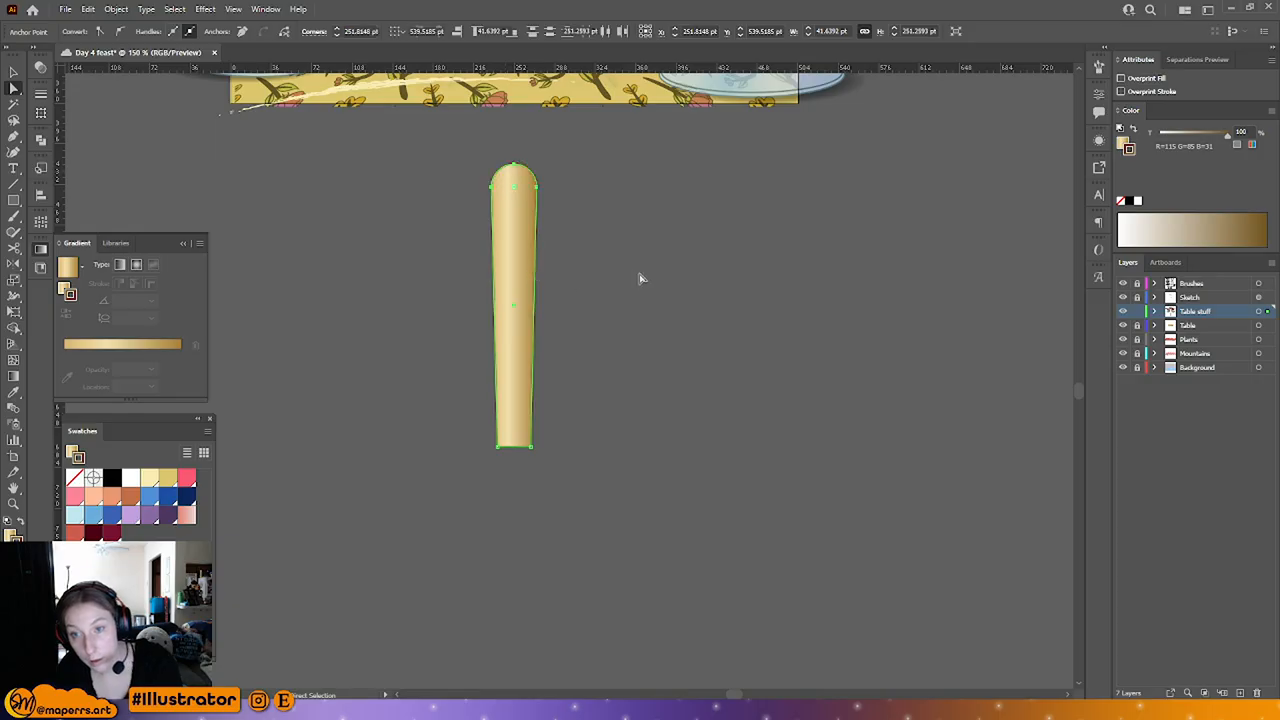
left_click(643, 291)
left_click_drag(620, 440, 612, 399)
left_click(505, 281)
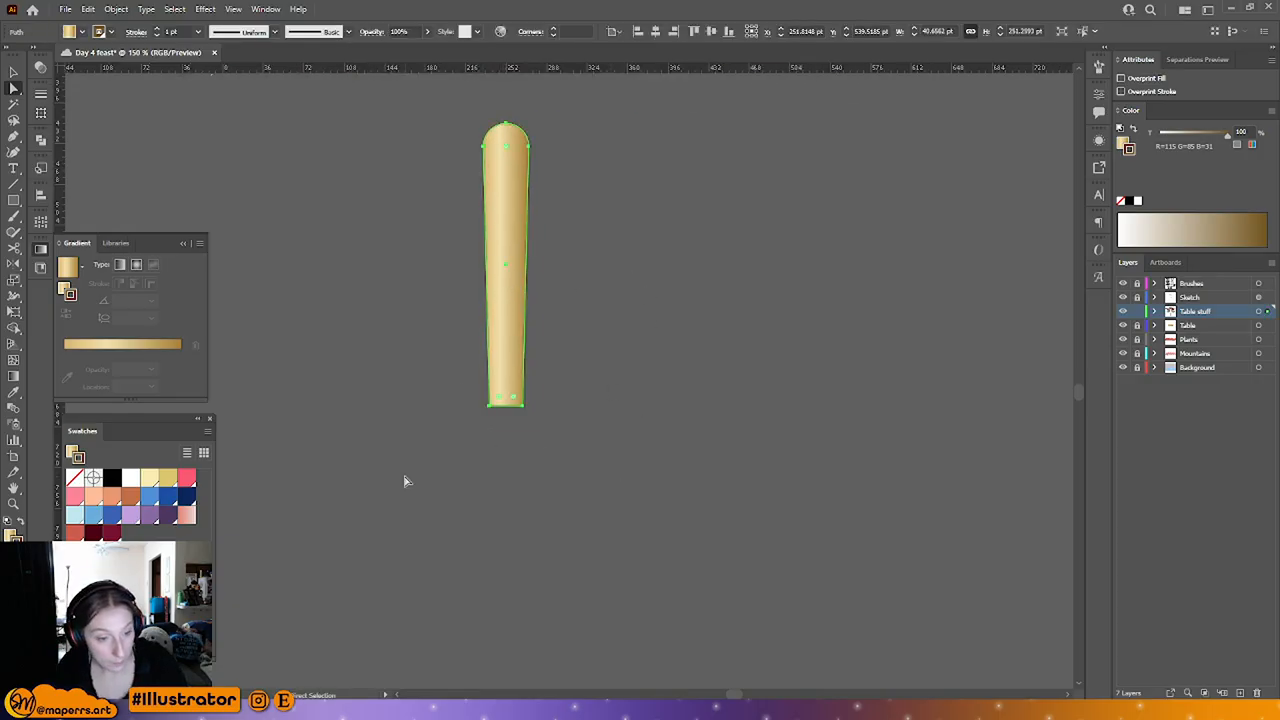
left_click(405, 431)
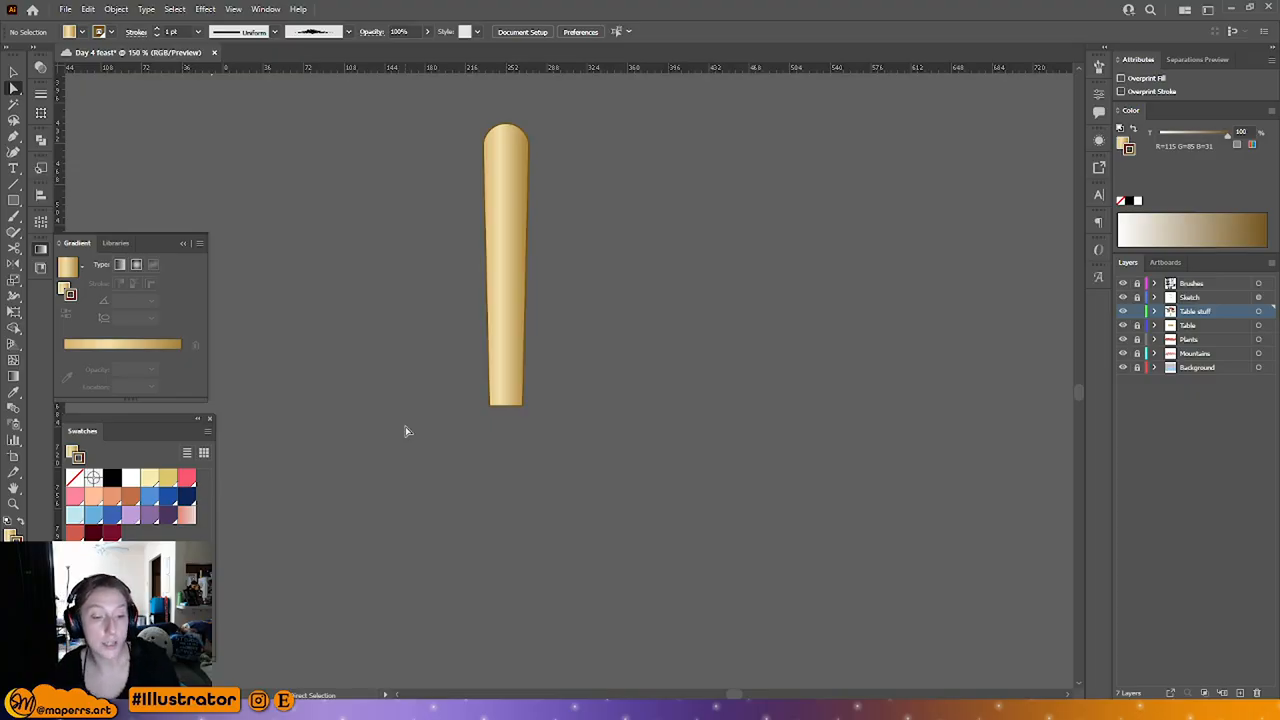
Step: Check the handle against the table scene and save the document
scroll(405, 431, "up", 8)
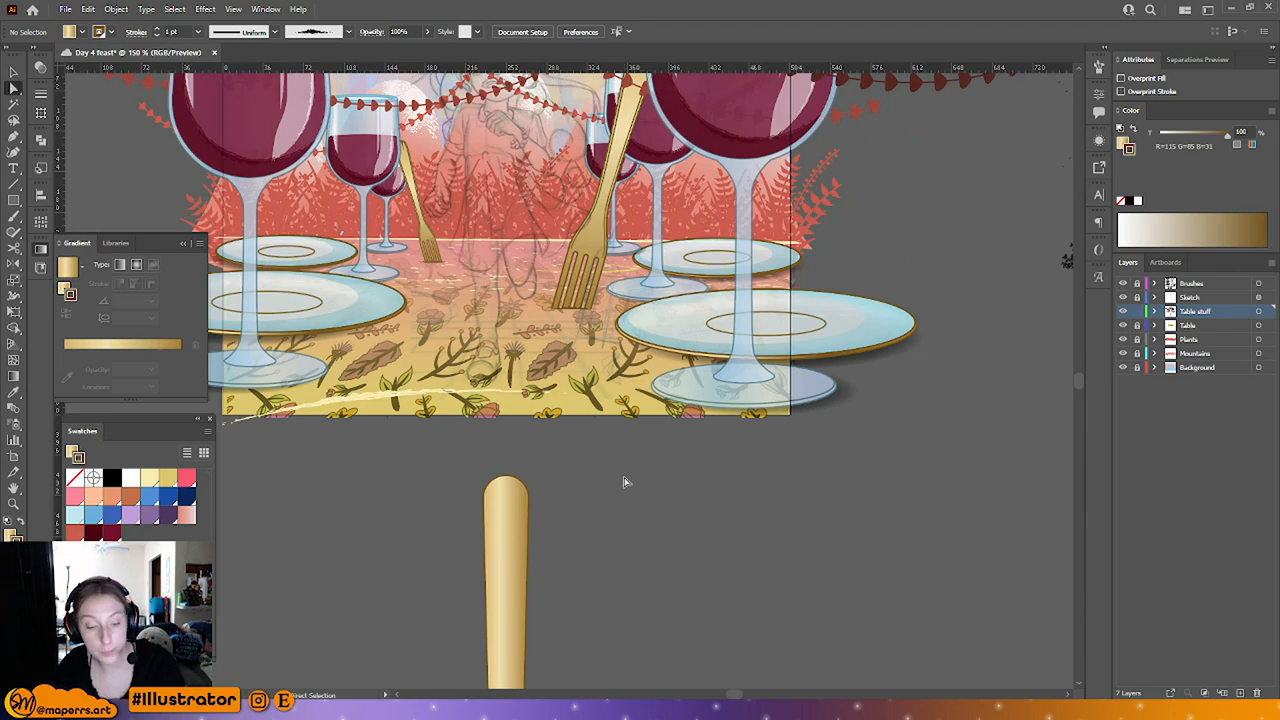
key("ctrl+minus")
left_click_drag(608, 418, 600, 424)
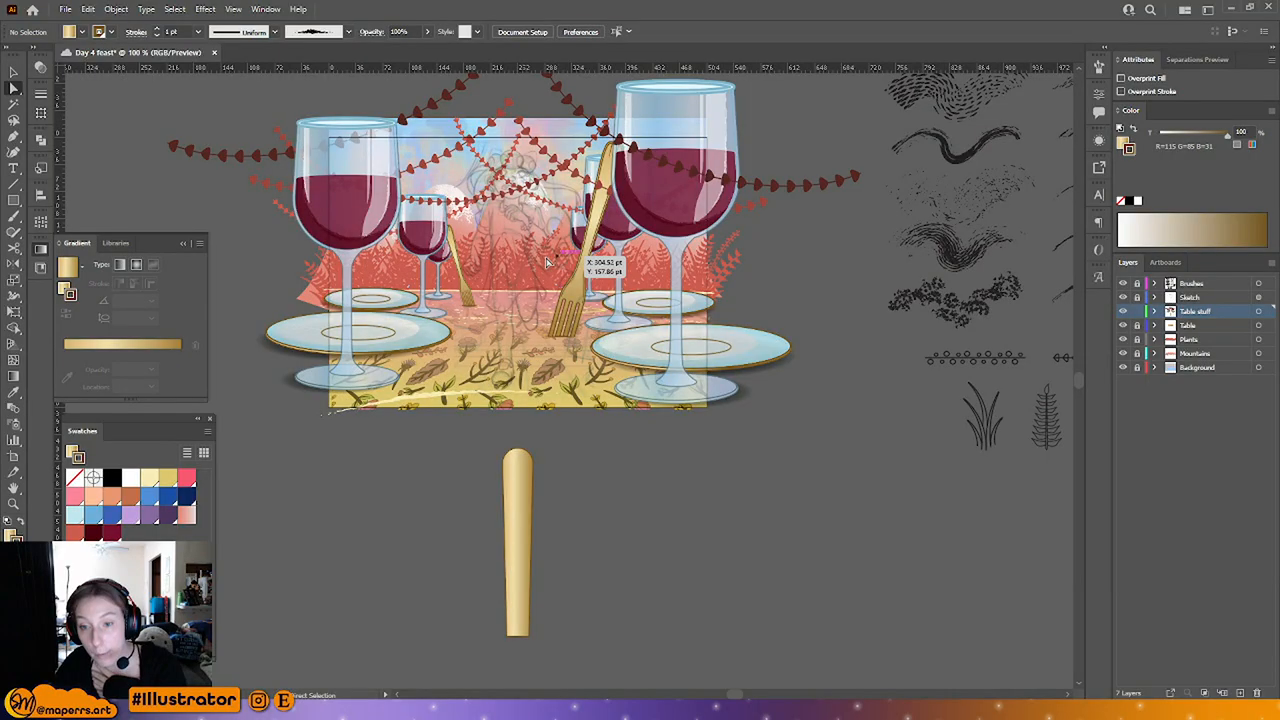
left_click(454, 334)
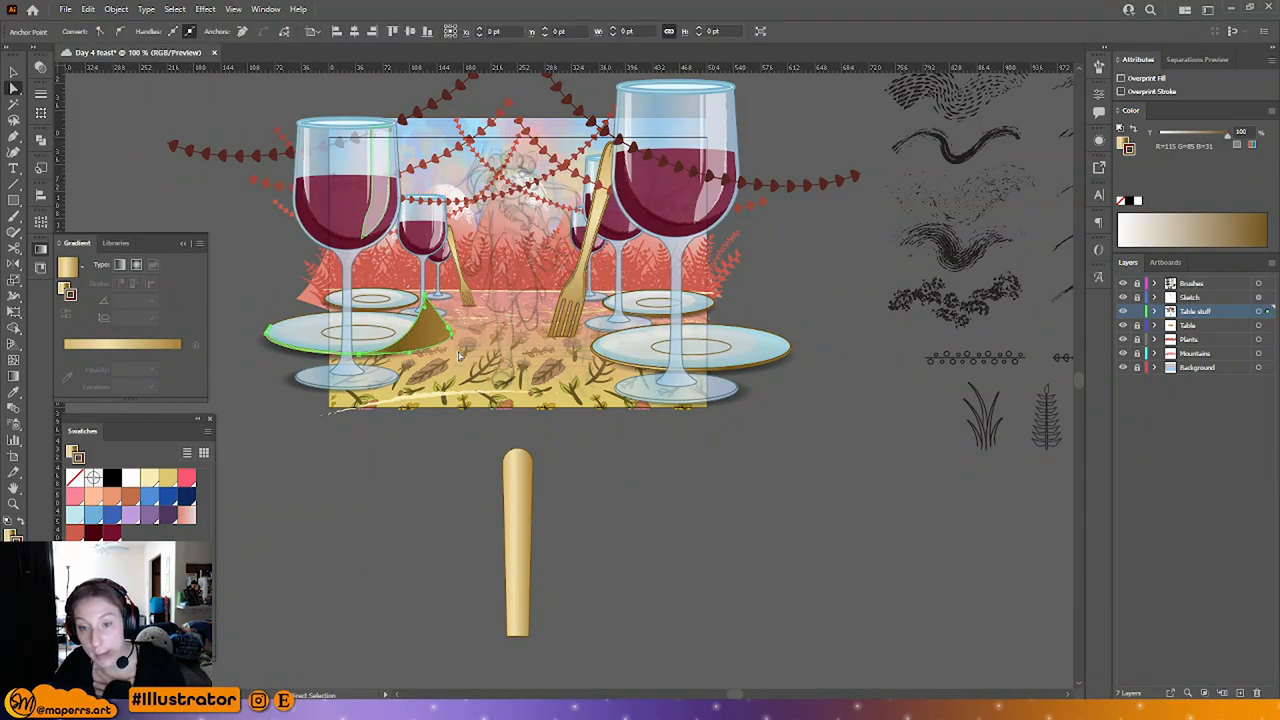
left_click(677, 501)
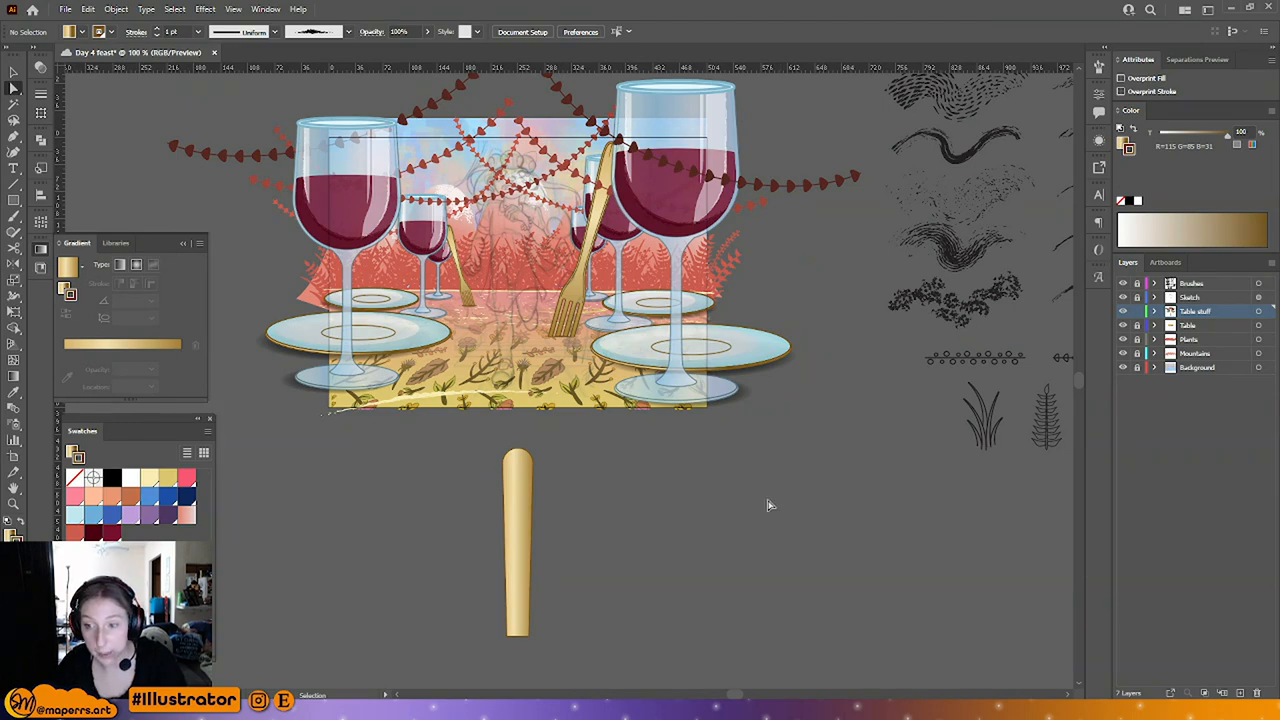
key("ctrl+s")
Step: Unlock the Brushes layer and add a text note beside the artboard reading "knife lay across table for jump?"
left_click_drag(703, 540, 710, 461)
left_click_drag(380, 405, 524, 465)
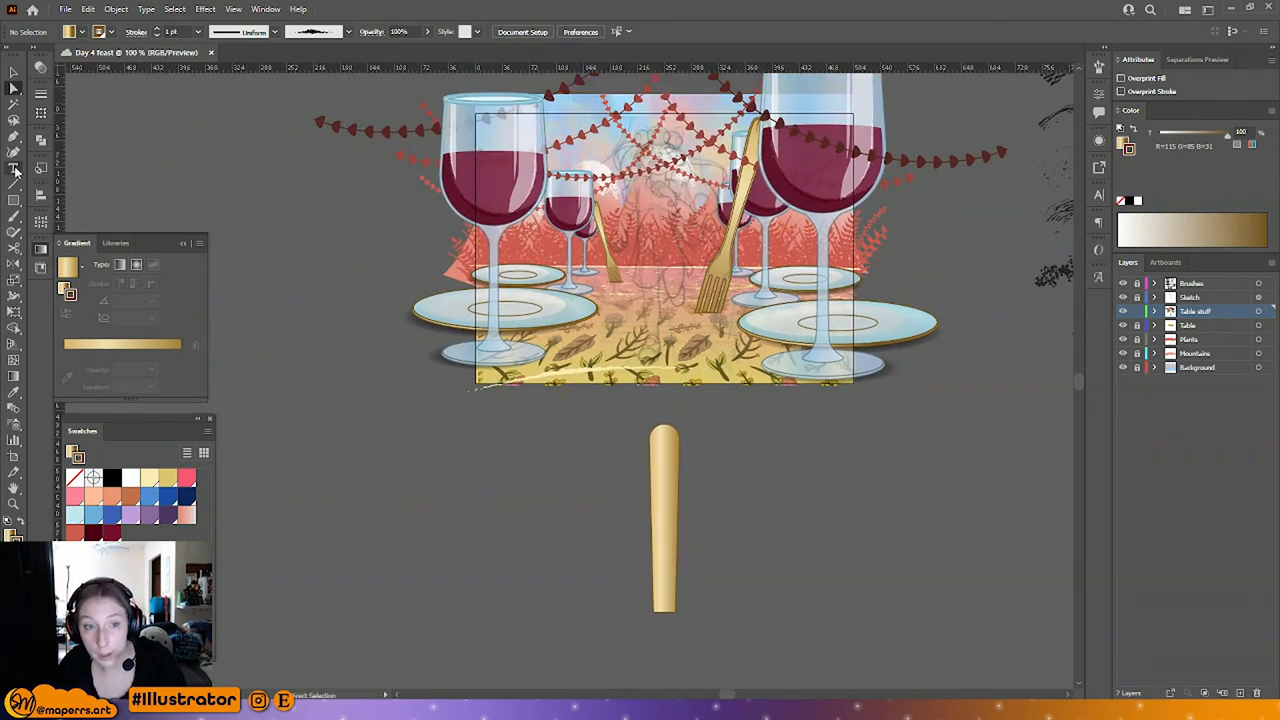
left_click(15, 170)
left_click(1195, 284)
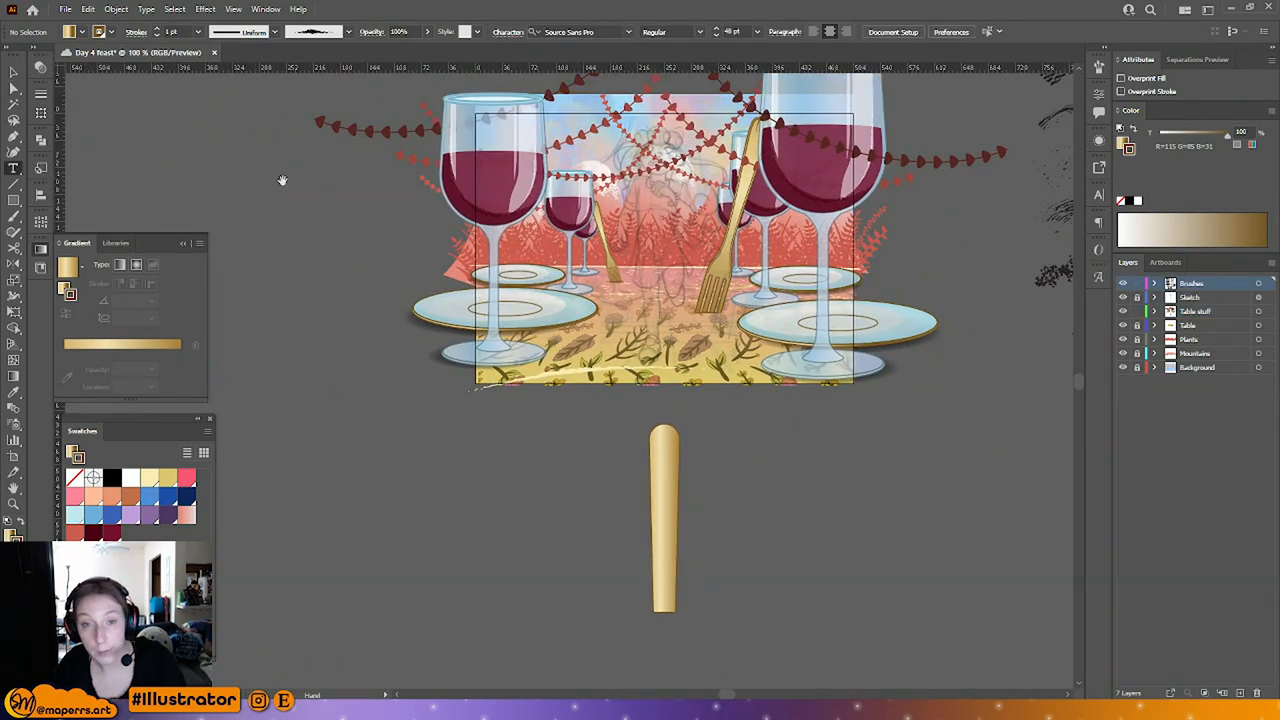
left_click_drag(282, 180, 456, 226)
left_click_drag(371, 218, 531, 302)
type("kni")
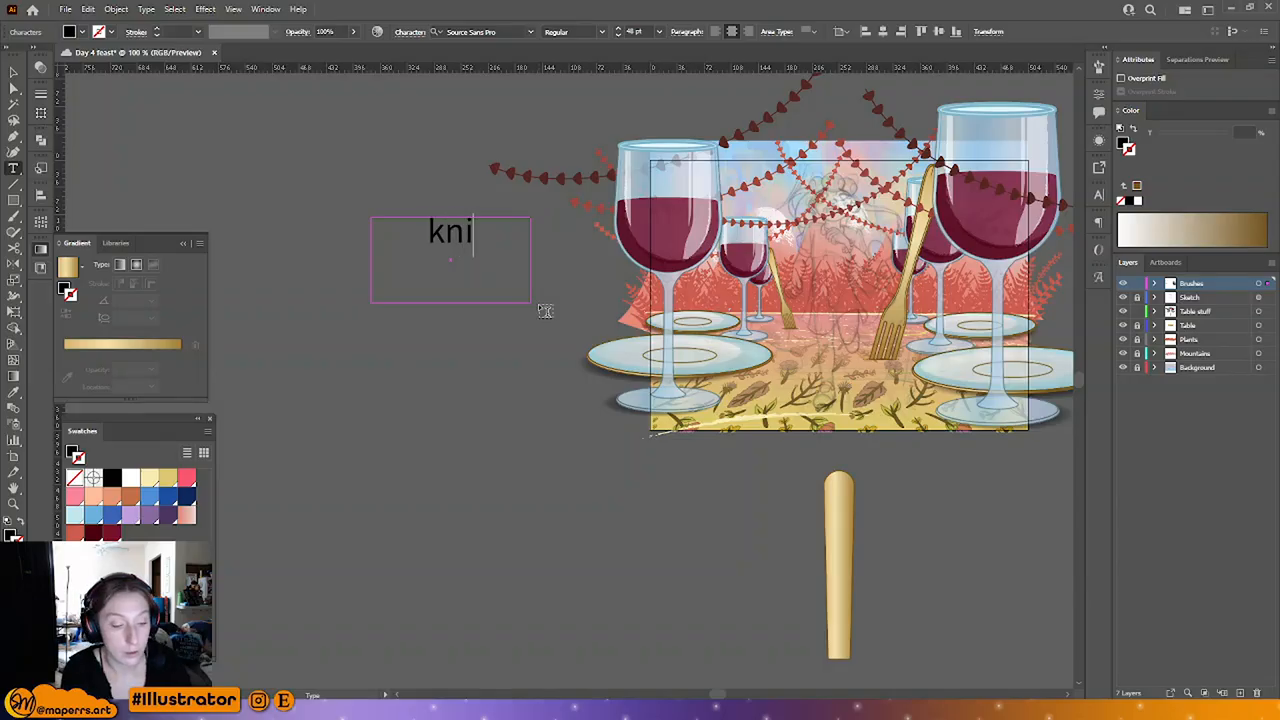
type("fe lay across ta")
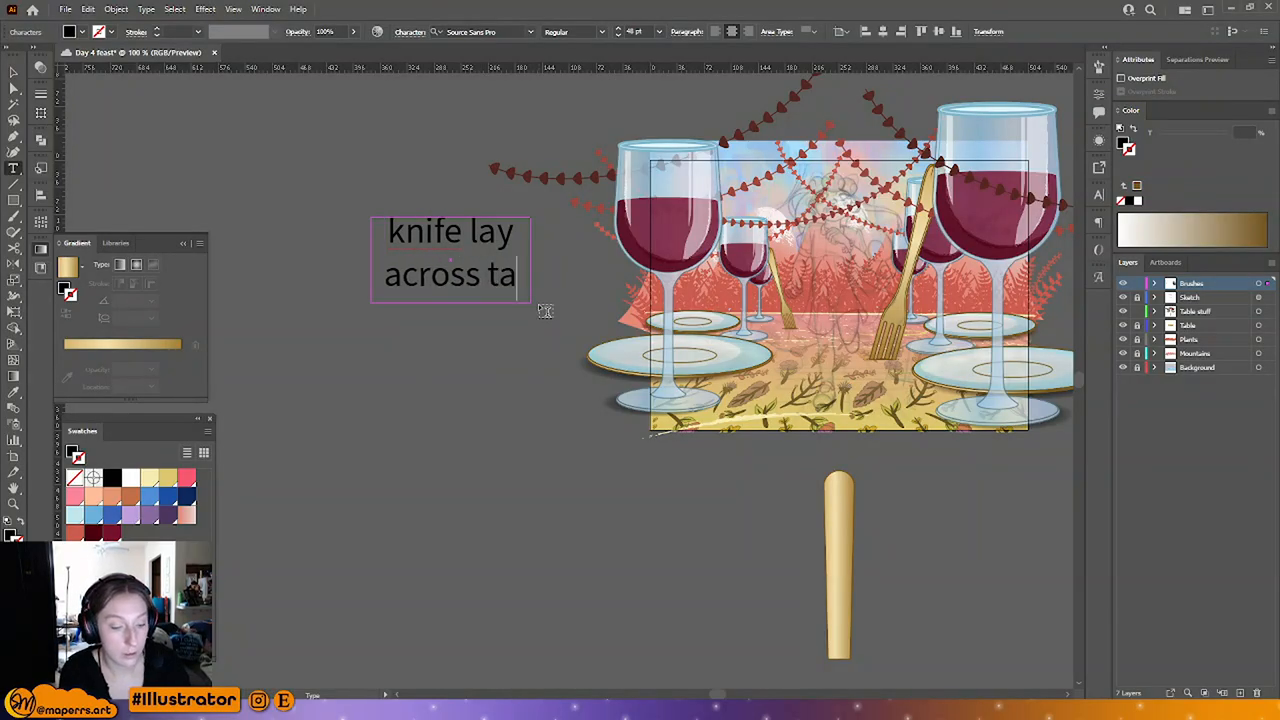
type("ble")
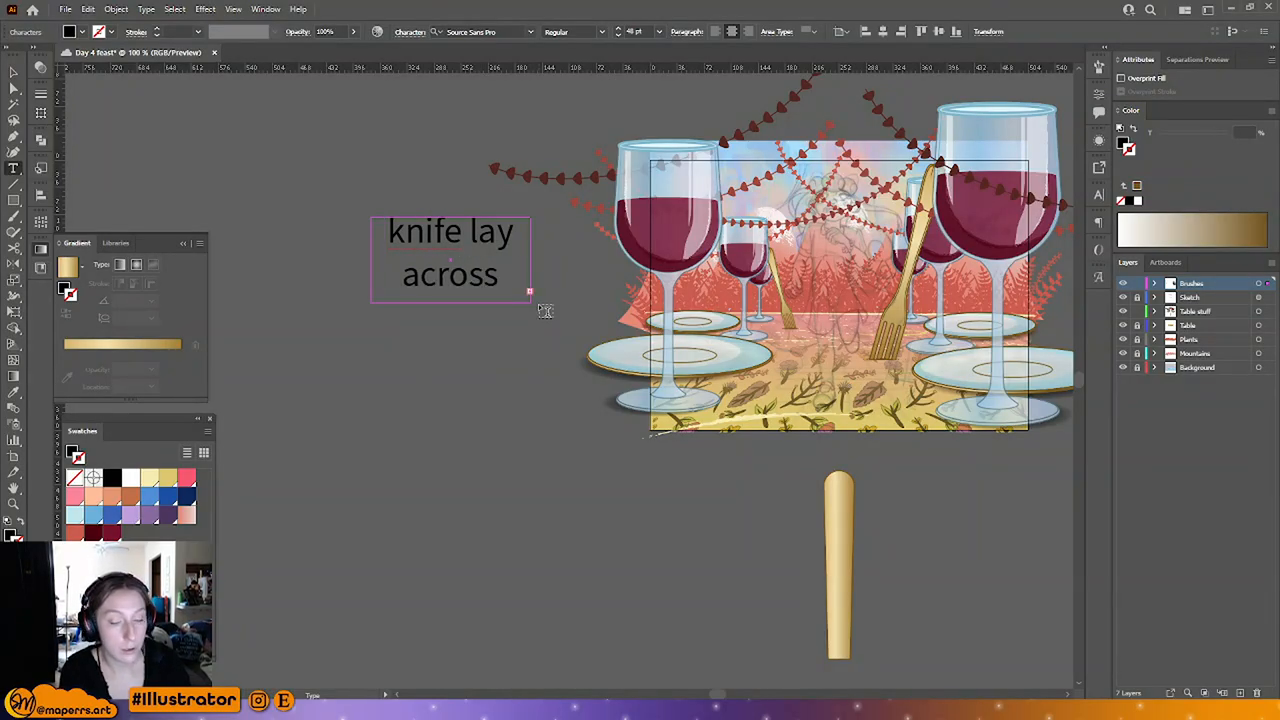
key("Escape")
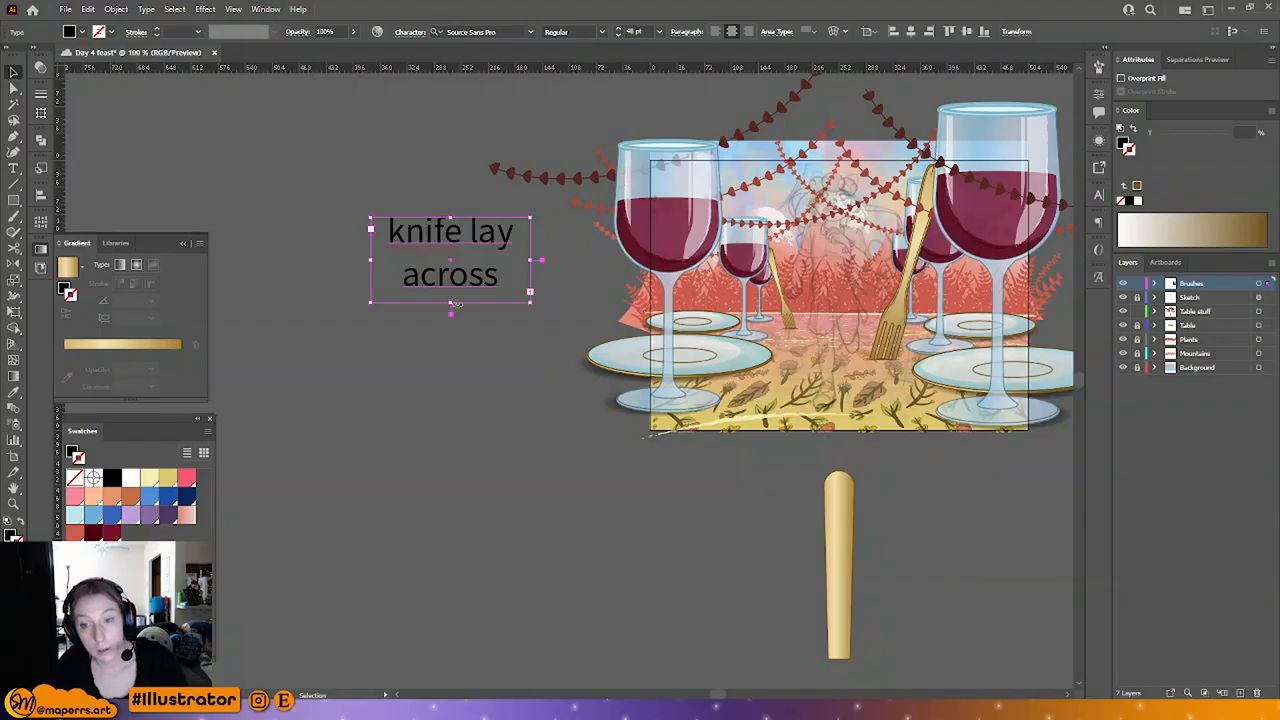
left_click(174, 9)
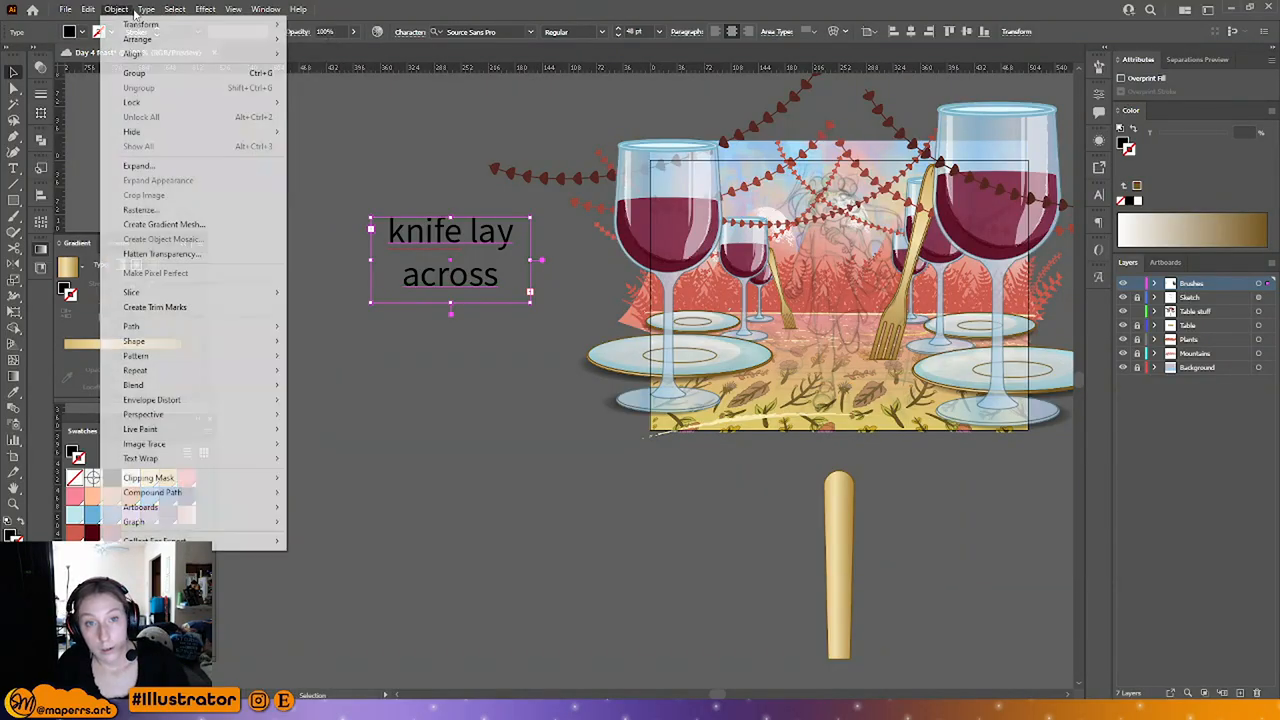
mouse_move(146, 9)
left_click(190, 107)
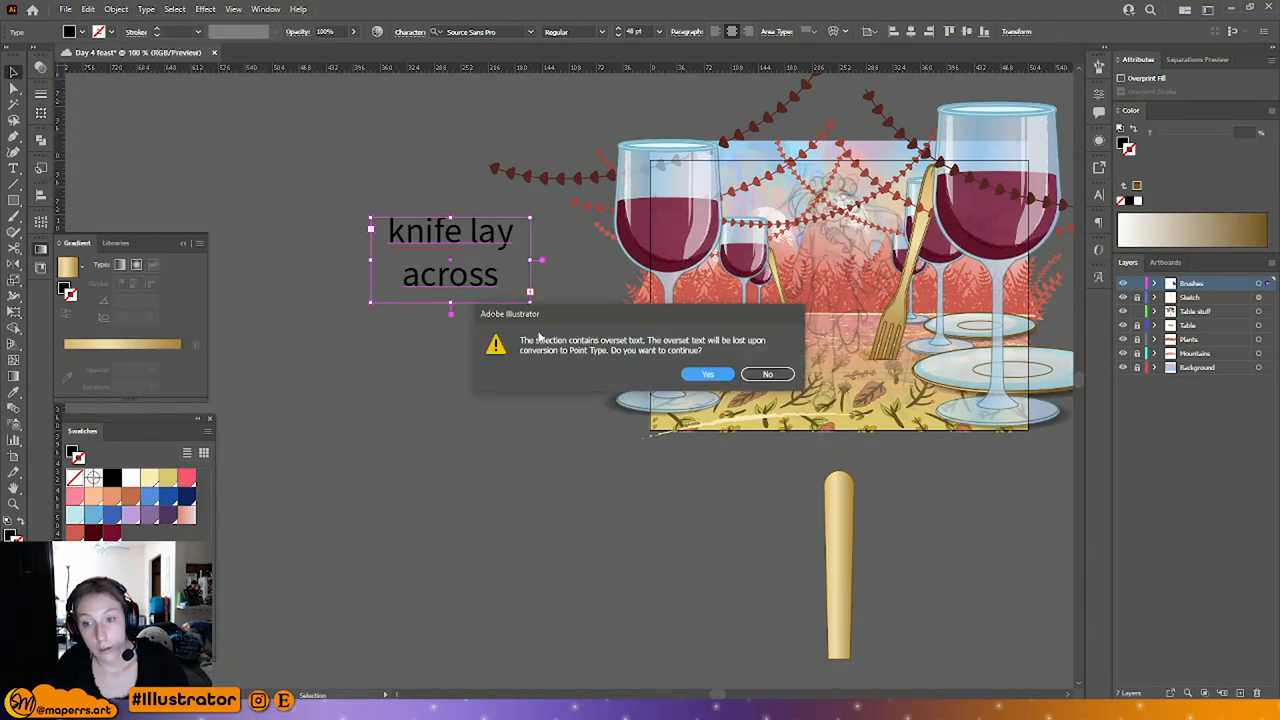
key("Return")
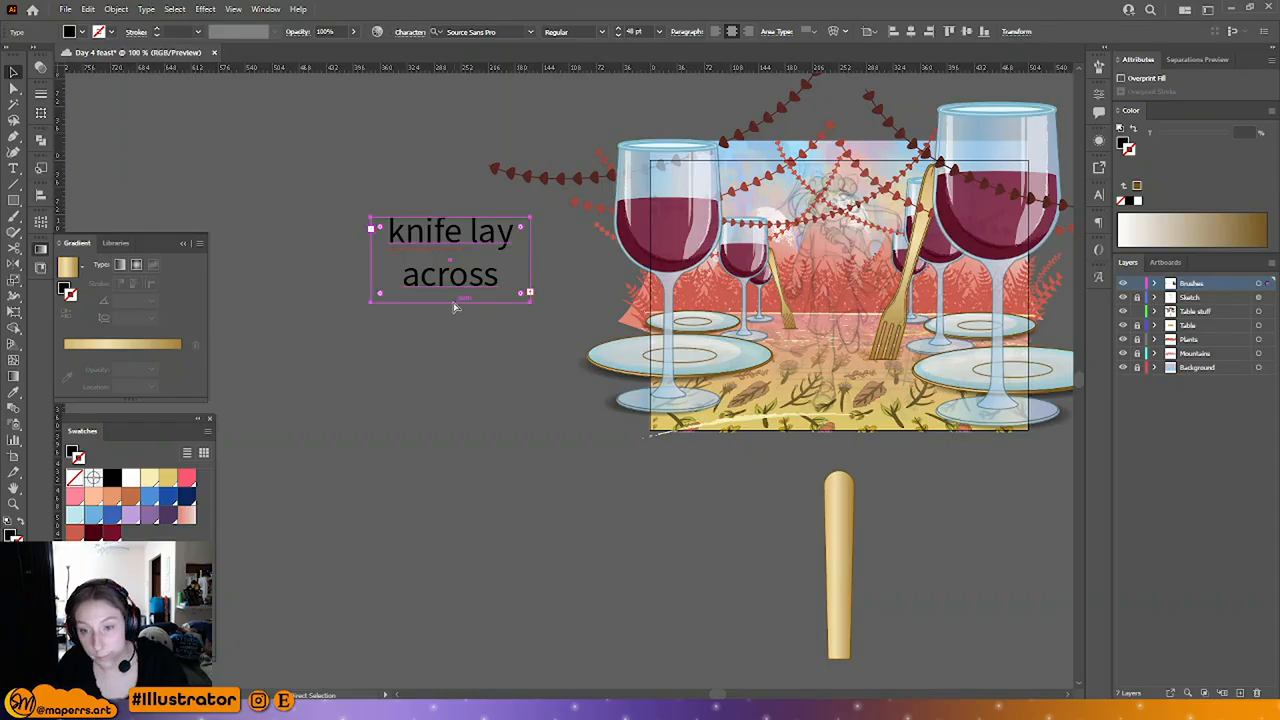
Step: Extend the note's text frame downward until all its text fits, and move it slightly closer to the artboard
left_click(15, 72)
left_click_drag(450, 302, 460, 388)
left_click_drag(463, 275, 503, 289)
left_click(366, 364)
Step: Draw a rectangle about 20 by 251 pt over the right half of the gold handle on the Table stuff layer
left_click_drag(608, 506, 472, 470)
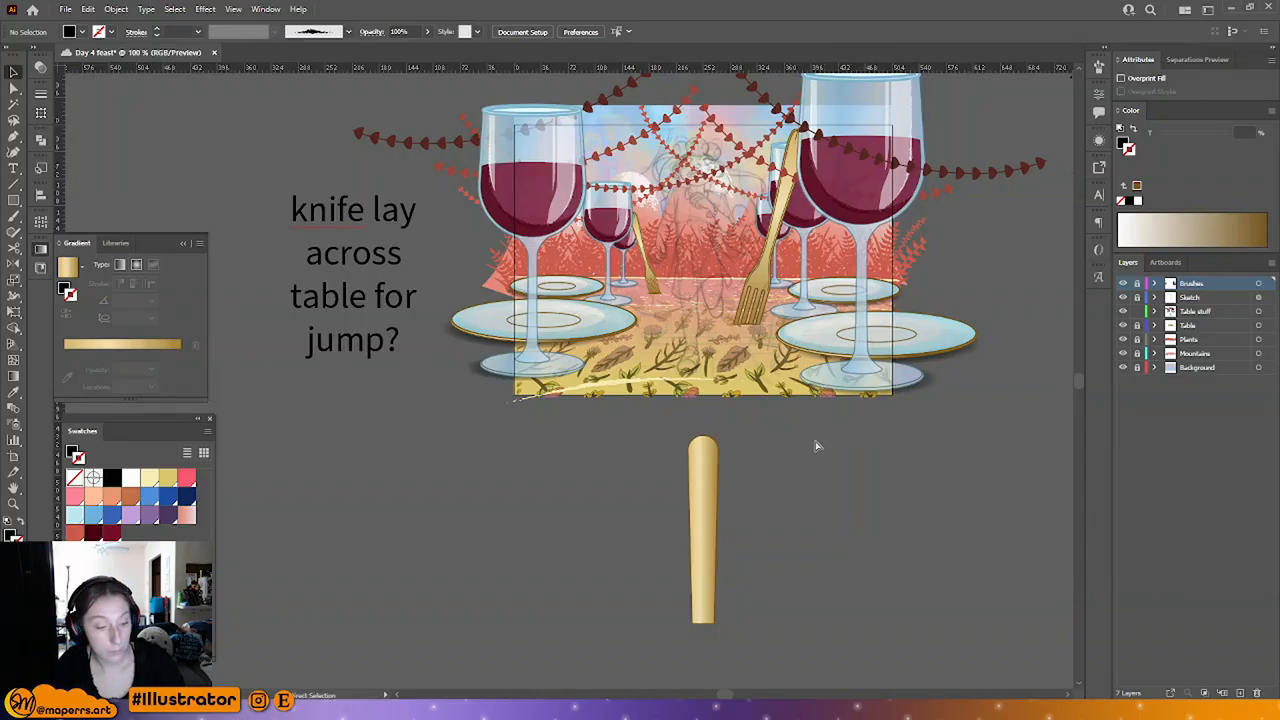
key("ctrl+equal")
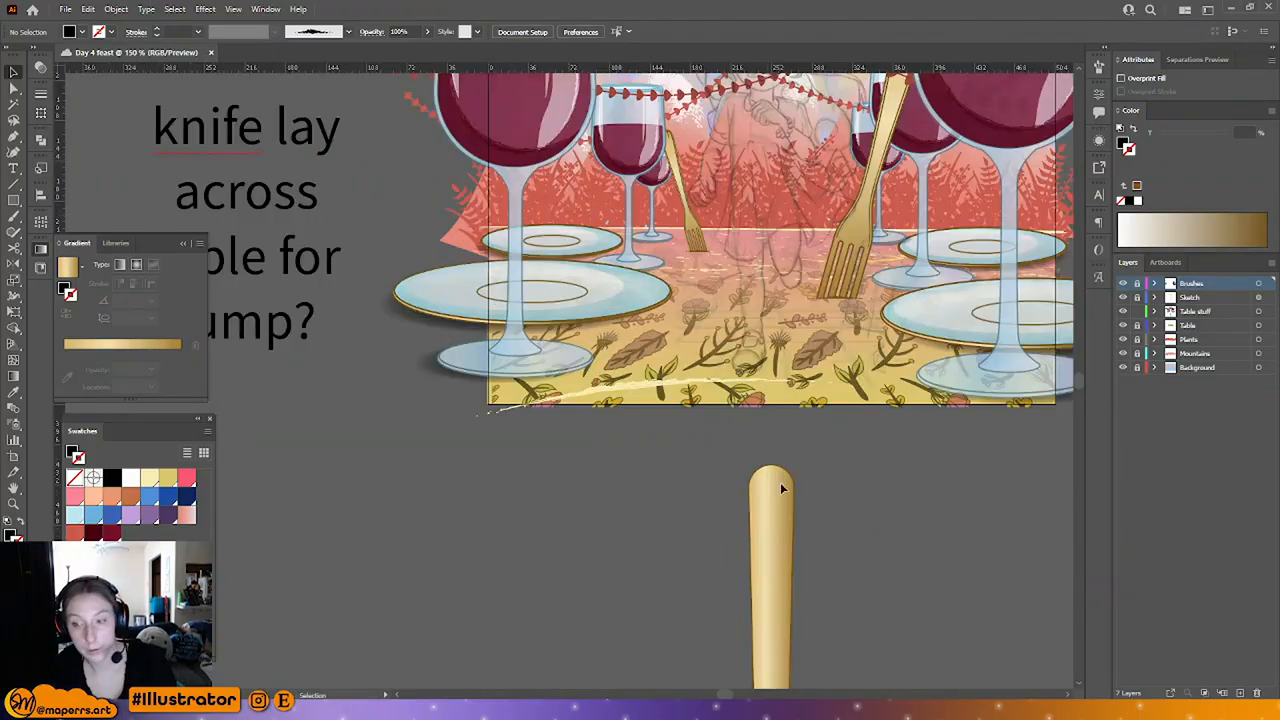
left_click_drag(806, 550, 588, 313)
key("ctrl+equal")
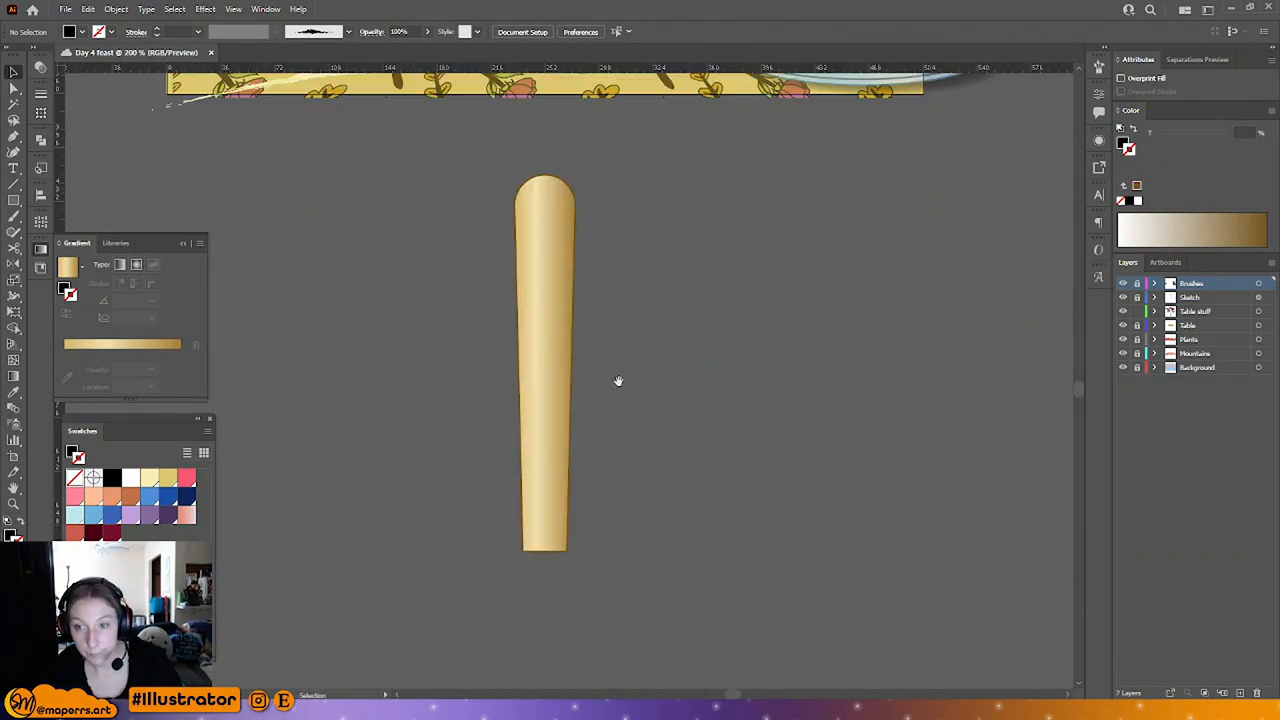
left_click(546, 243)
key("ctrl+equal")
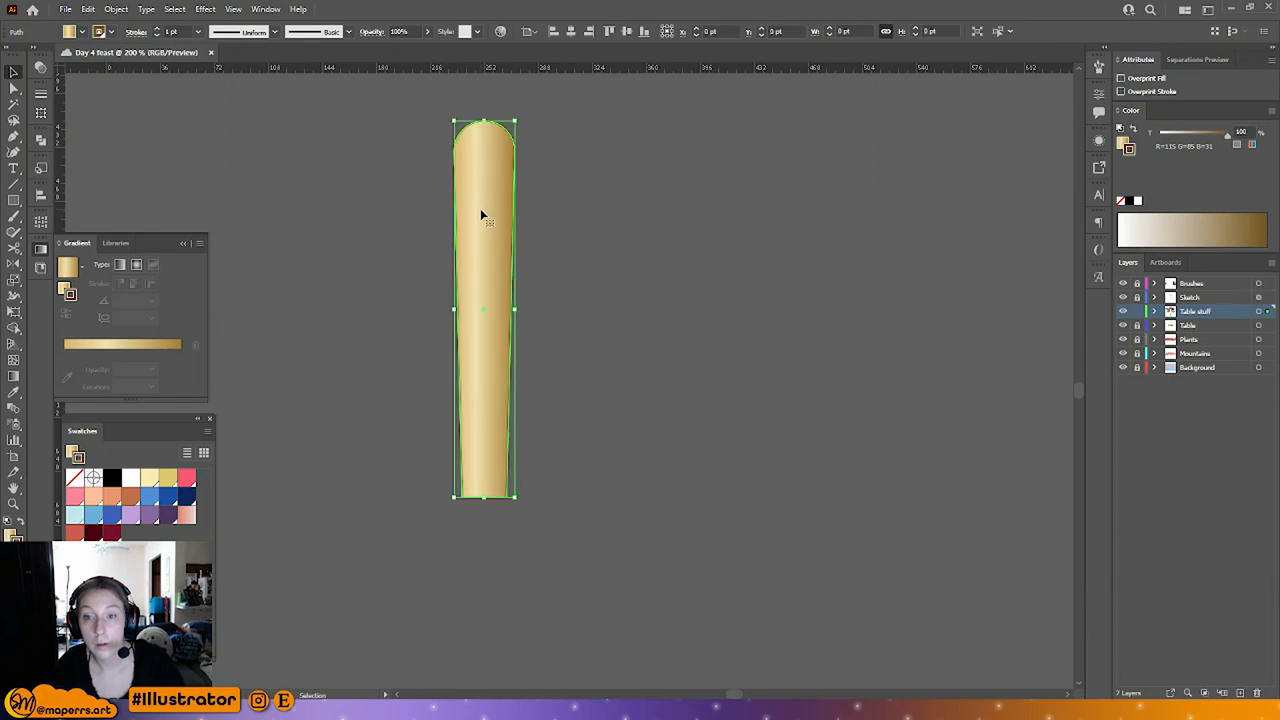
left_click(547, 201)
left_click(479, 197)
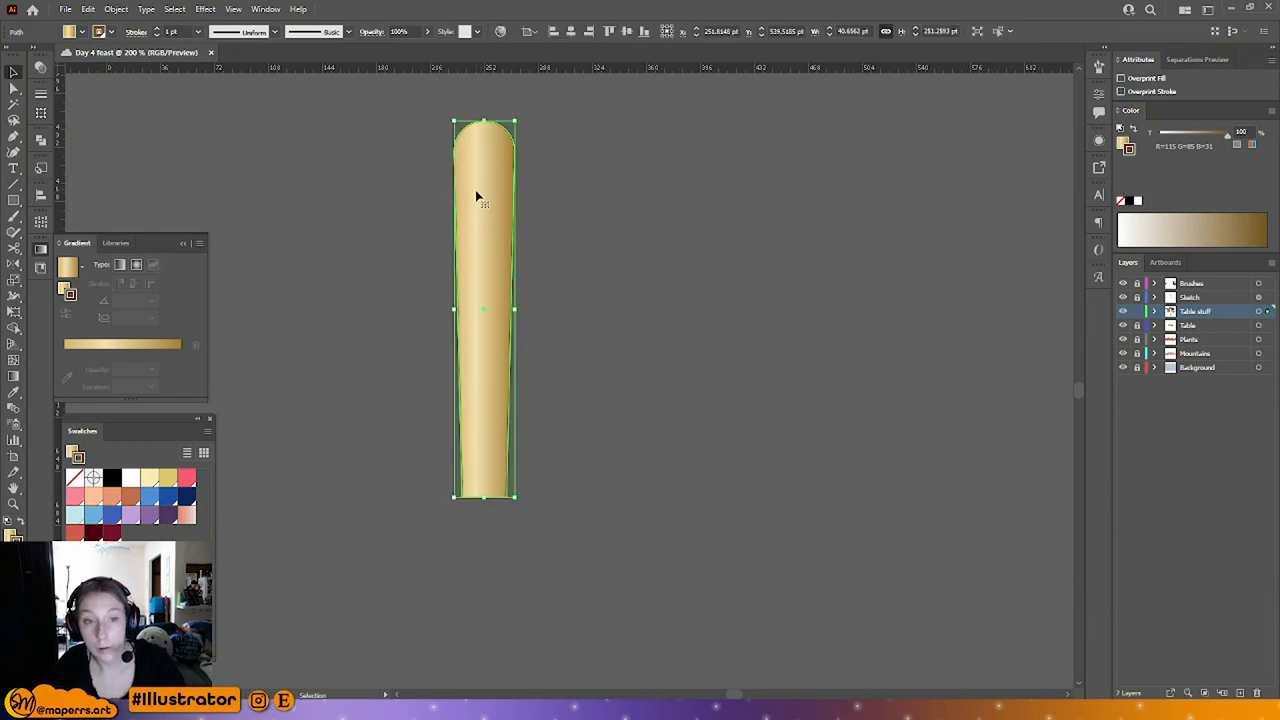
left_click(327, 211)
left_click(13, 199)
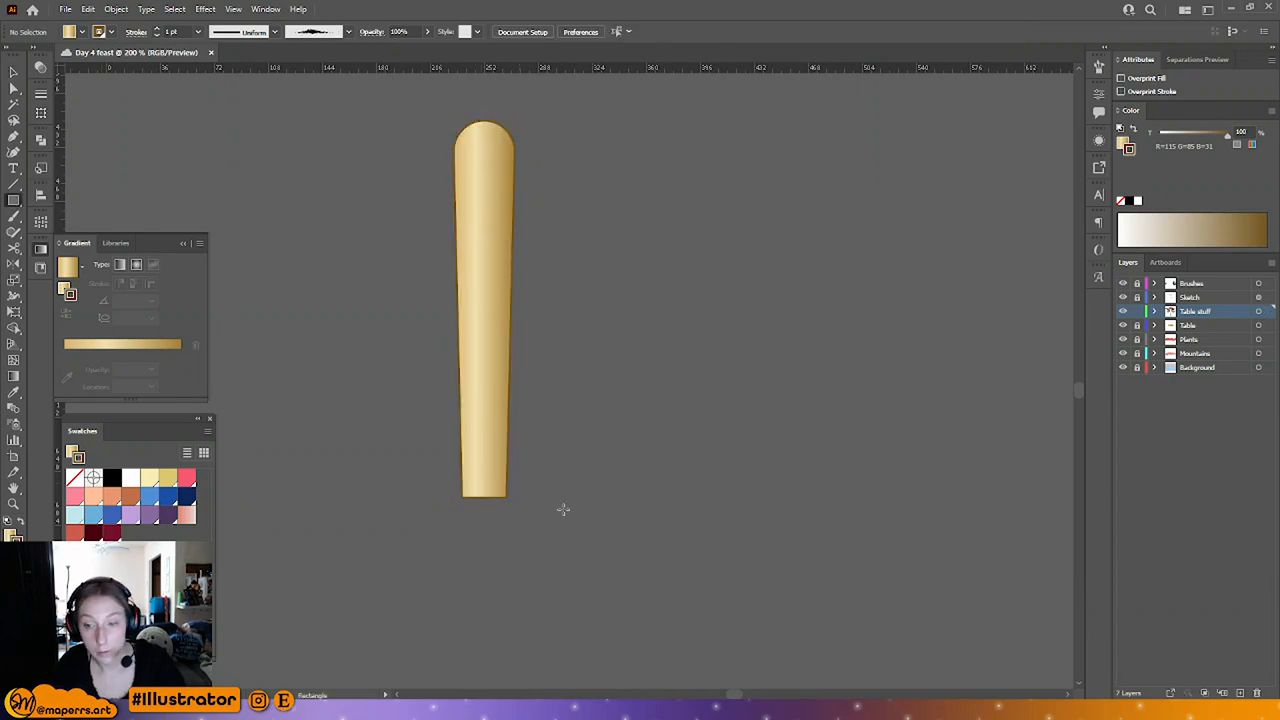
left_click_drag(509, 495, 539, 116)
left_click_drag(507, 309, 516, 310)
Step: Shift the new rectangle's upper-left corner slightly to the right and round both of its upper corners
left_click(13, 88)
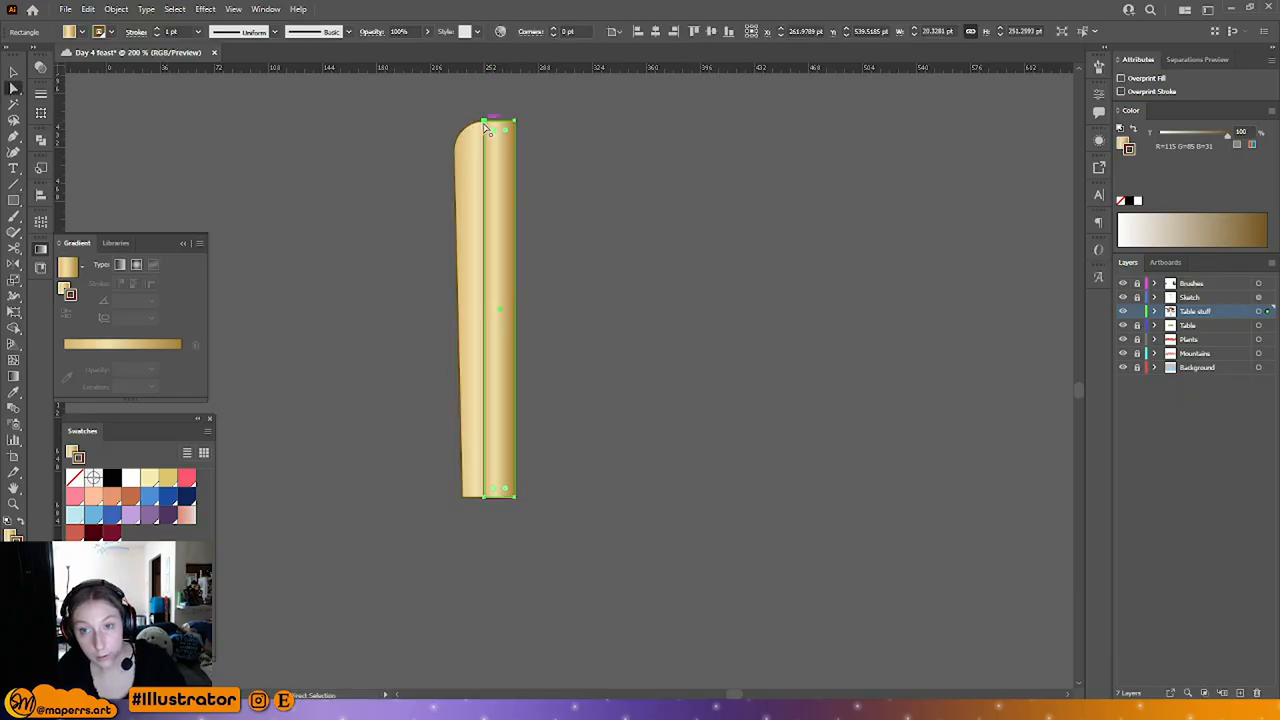
left_click(485, 123)
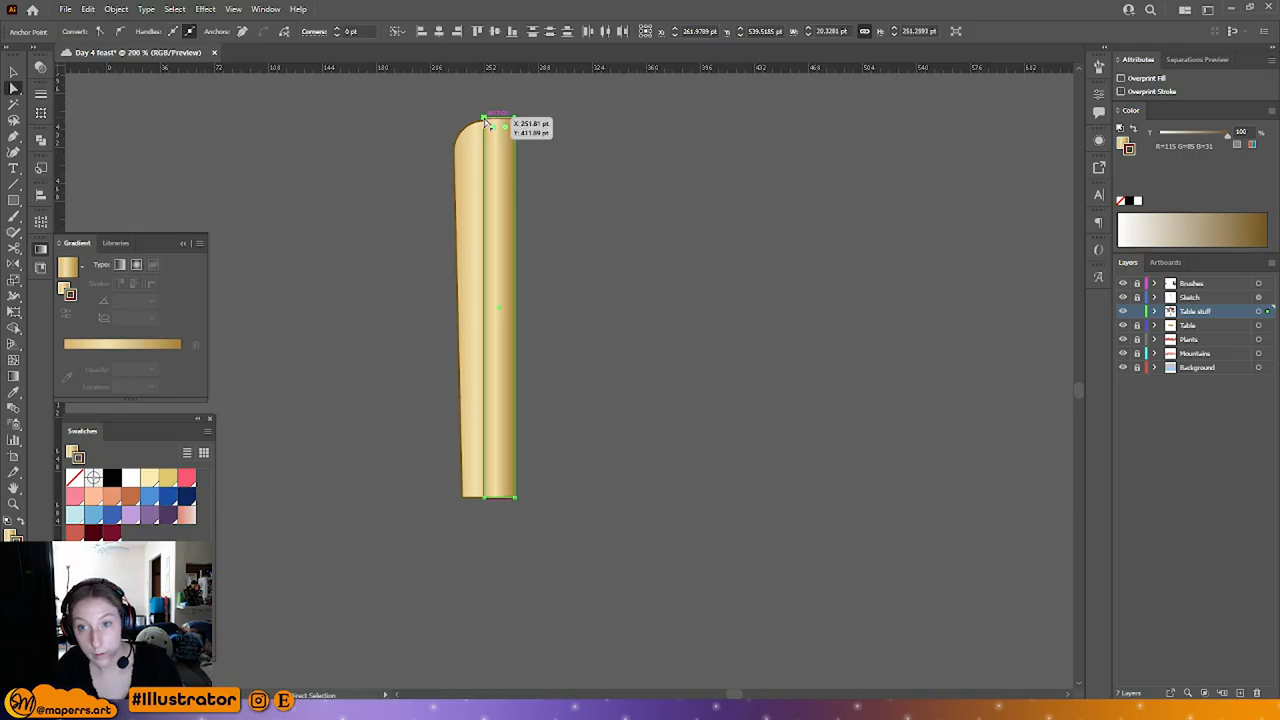
left_click_drag(485, 123, 527, 215)
left_click(515, 120, "shift")
left_click(591, 223)
Step: Move the narrow shape's lower-right corner inward to follow the handle's tapered edge, and save the document
left_click(13, 72)
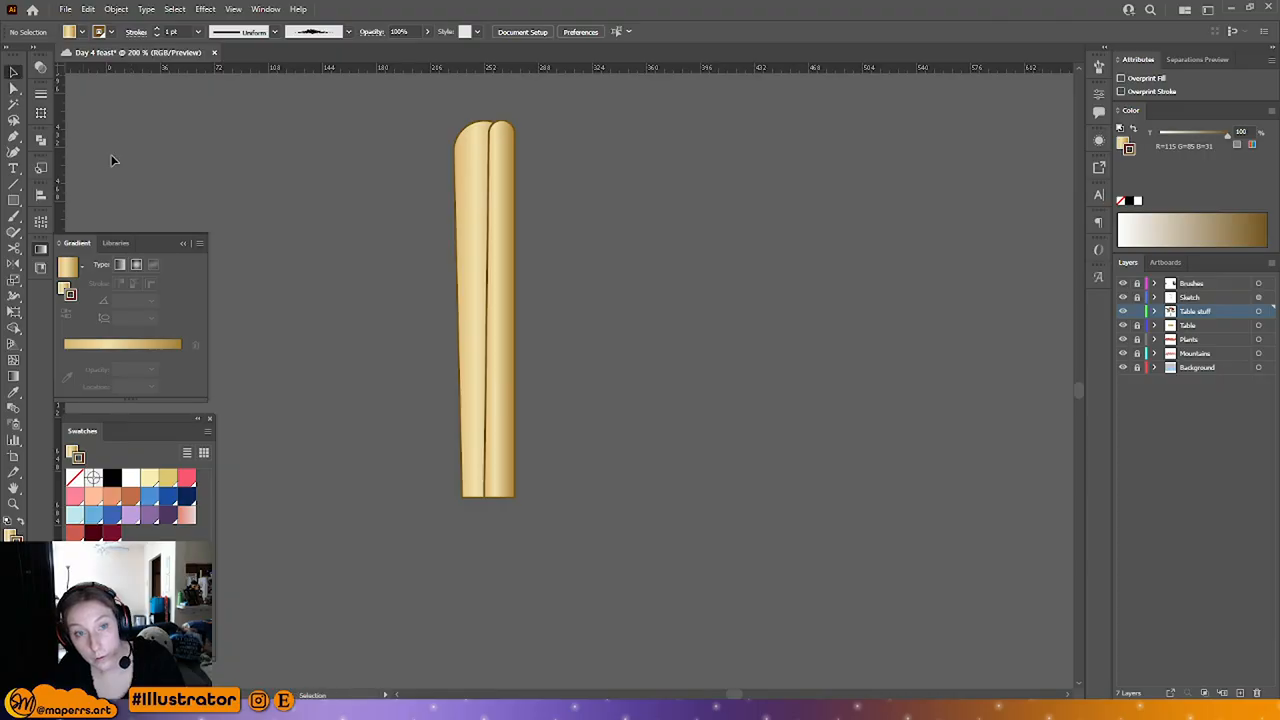
left_click(494, 443)
left_click(543, 443)
key("a")
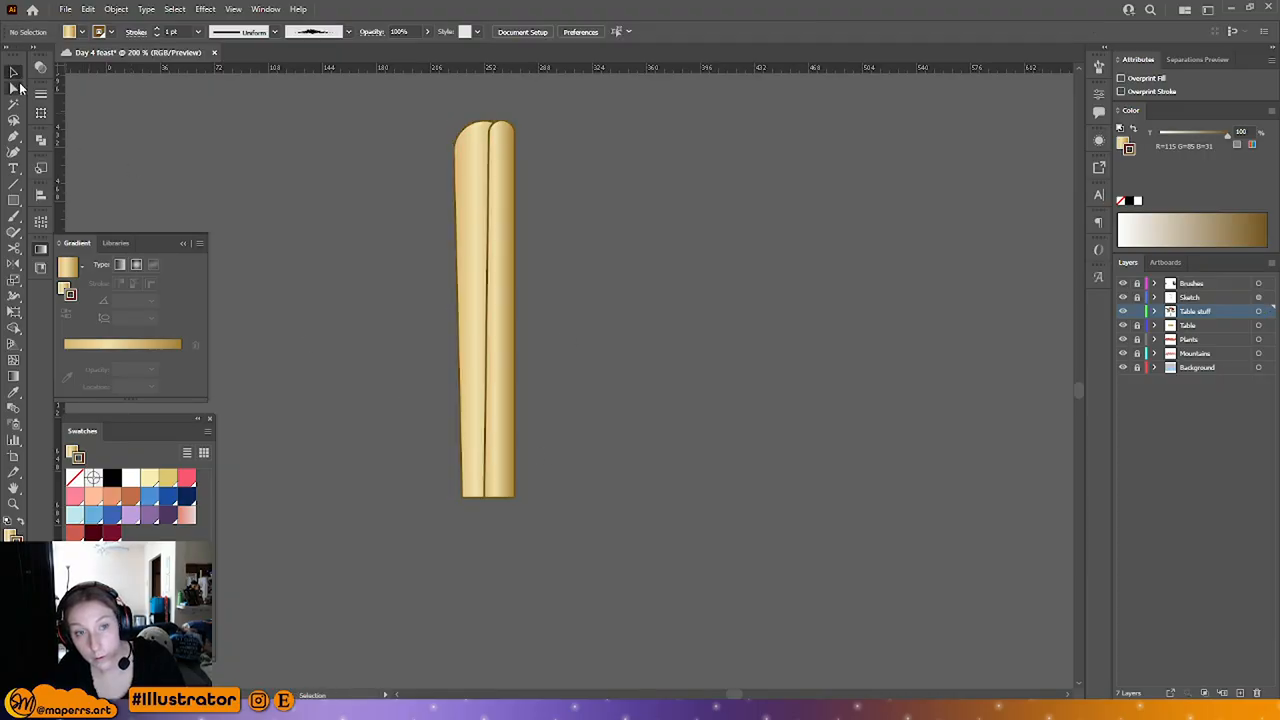
left_click(514, 498)
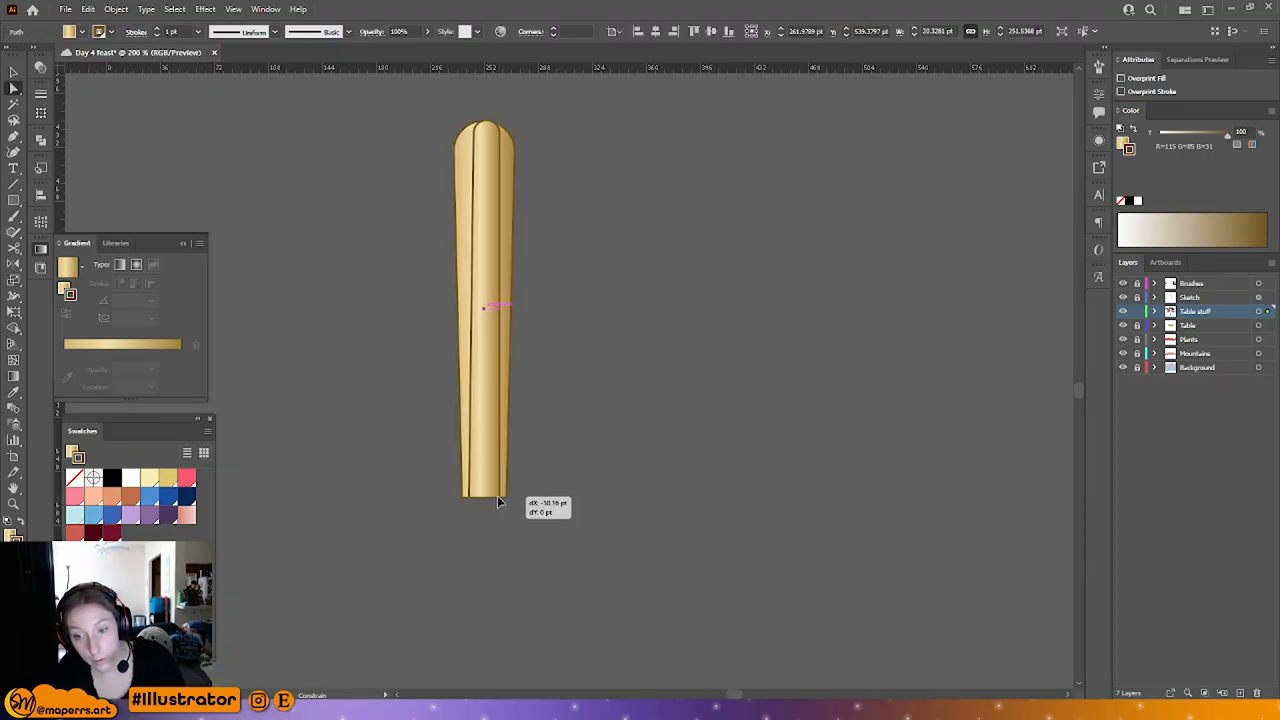
left_click_drag(515, 498, 504, 501)
left_click(630, 508)
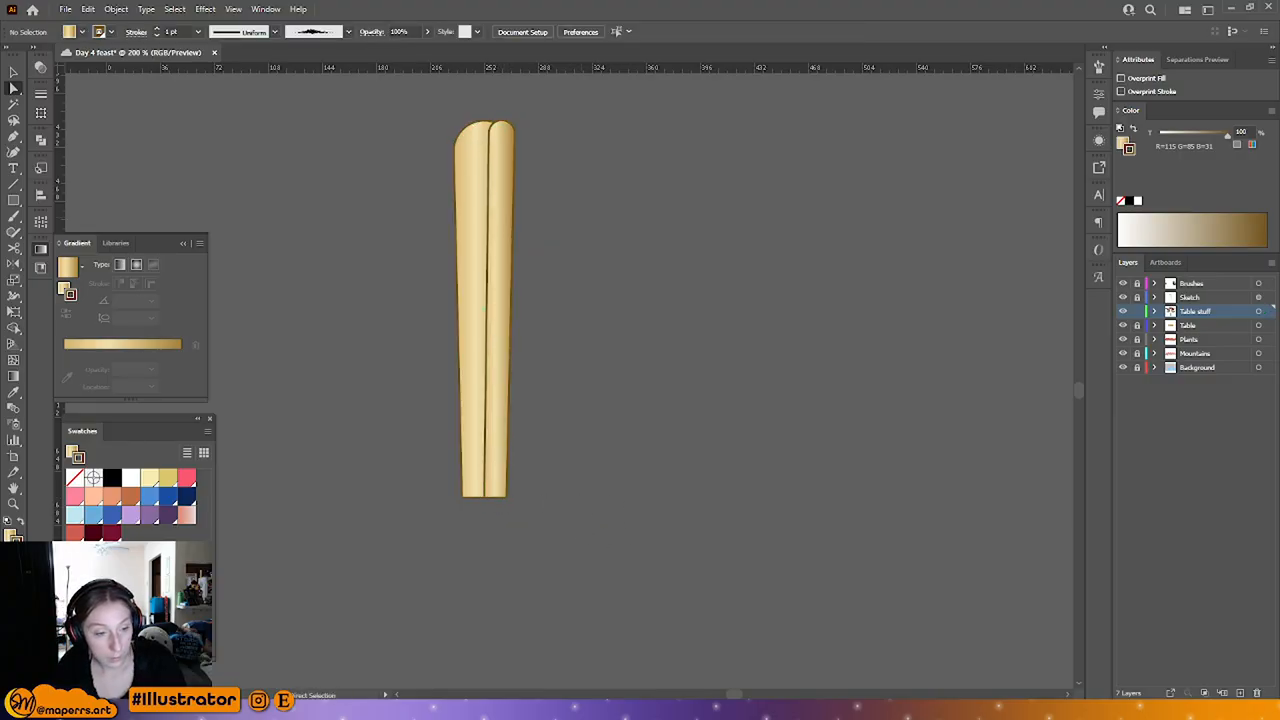
key("ctrl+s")
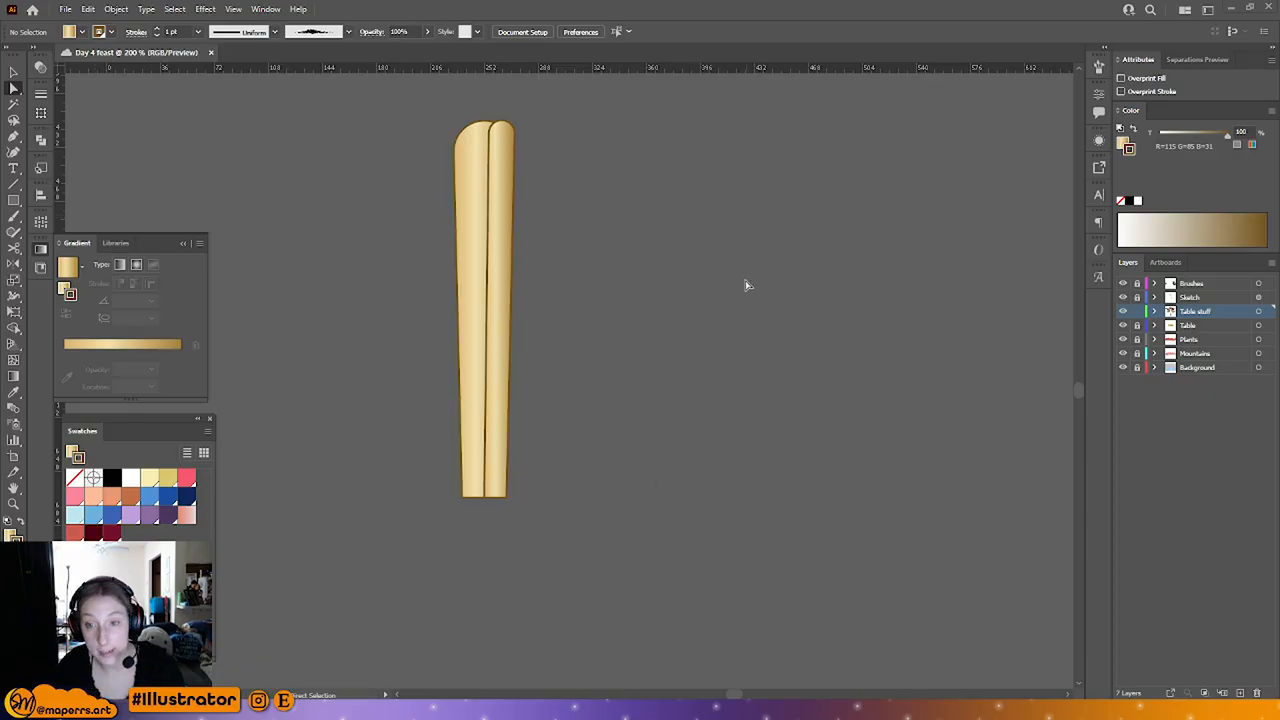
Step: Unite the tapered handle and the narrow rounded shape into one gold shape and deselect it
scroll(629, 294, "up", 2)
left_click(475, 244)
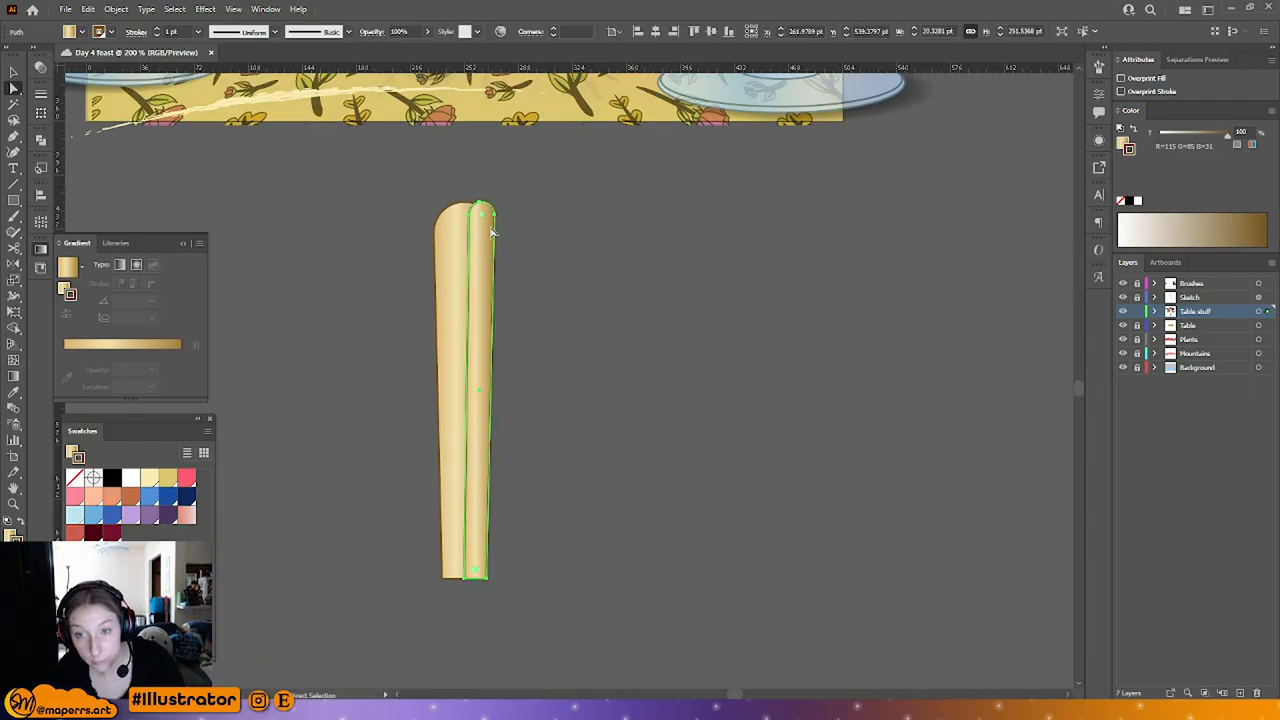
left_click(445, 281, "shift")
left_click(41, 140)
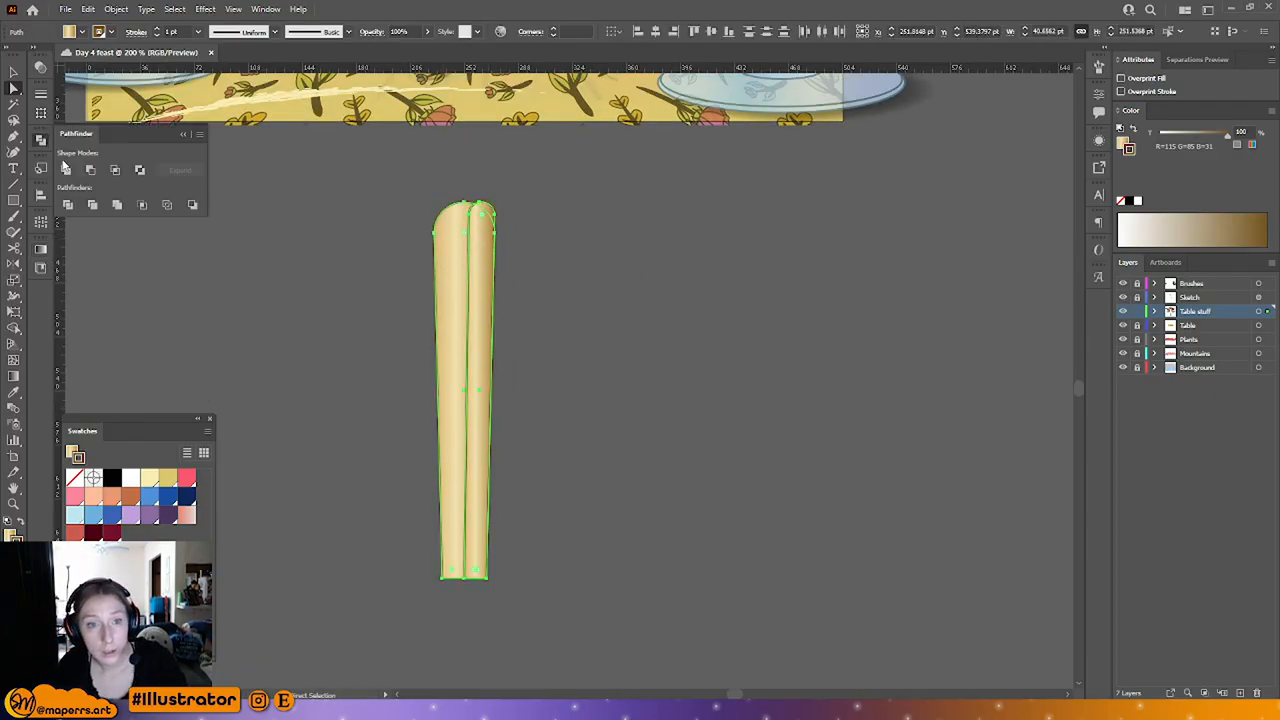
left_click(66, 170)
left_click(557, 346)
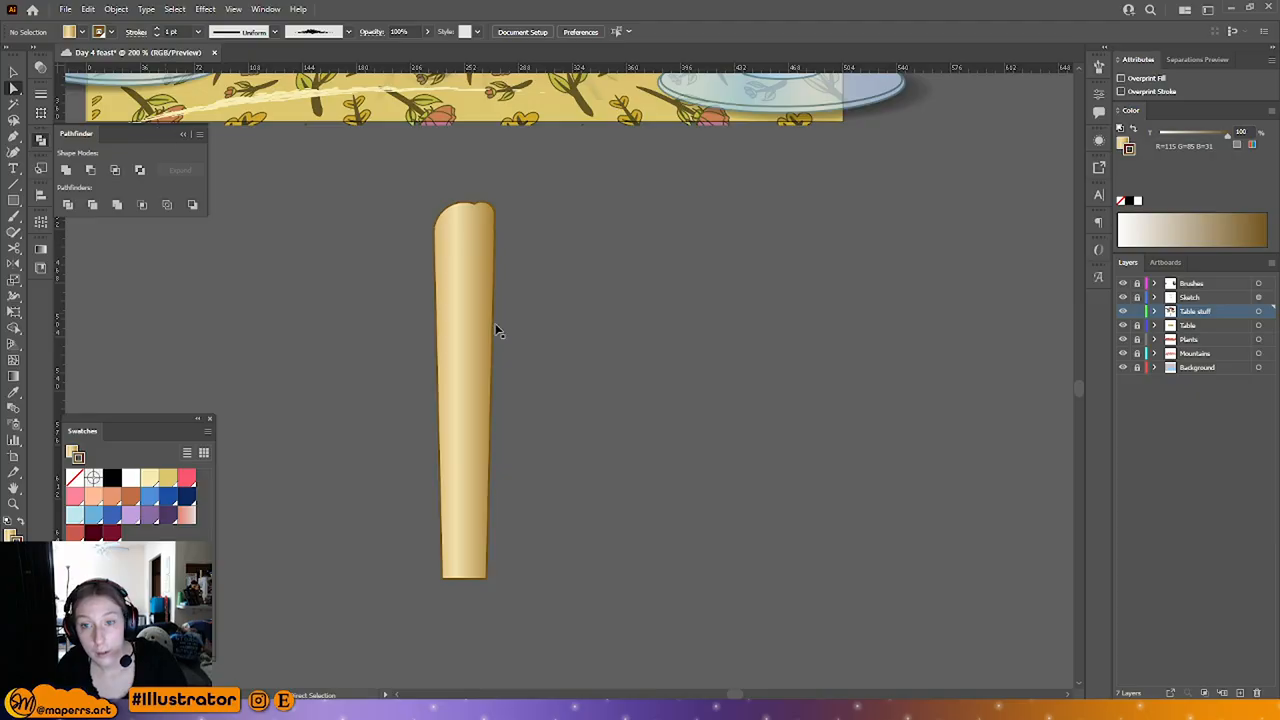
Step: Undo the union of the handle pieces, delete the narrow rounded shape, and collapse the Pathfinder controls
key("ctrl+z")
left_click(607, 354)
left_click(485, 252)
key("Delete")
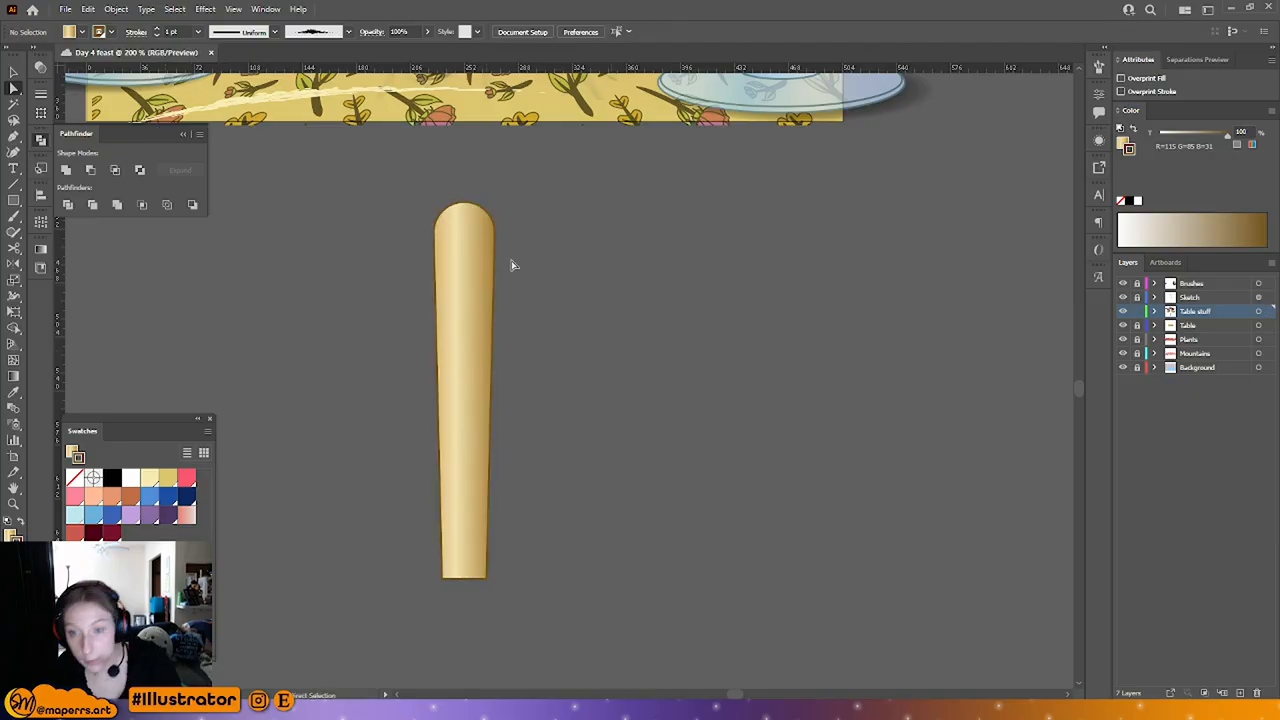
left_click(184, 134)
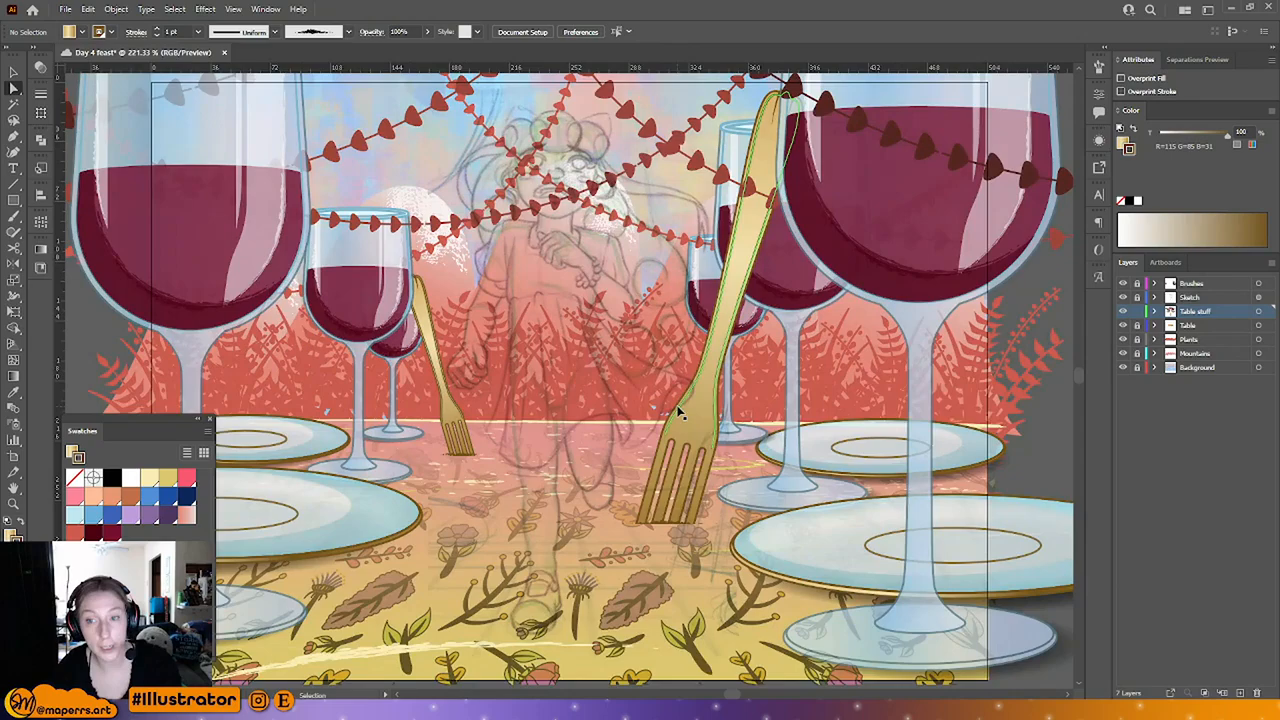
scroll(678, 413, "down", 3)
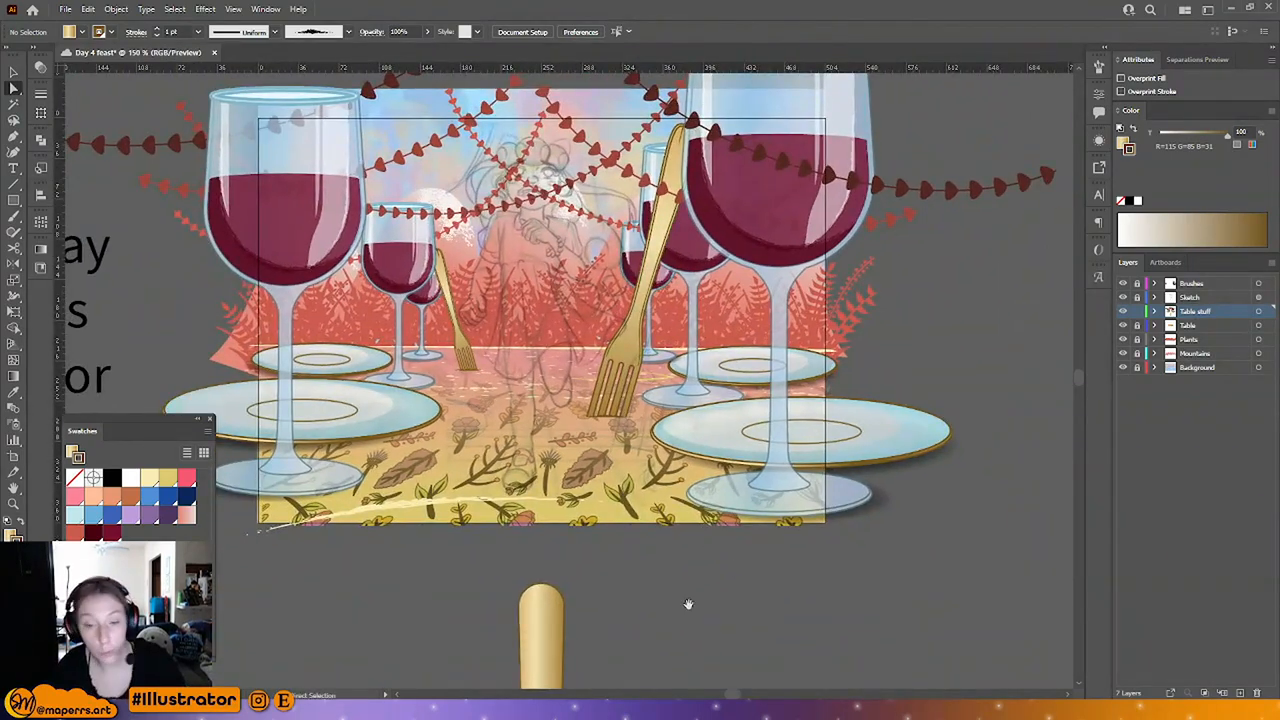
left_click_drag(688, 604, 699, 602)
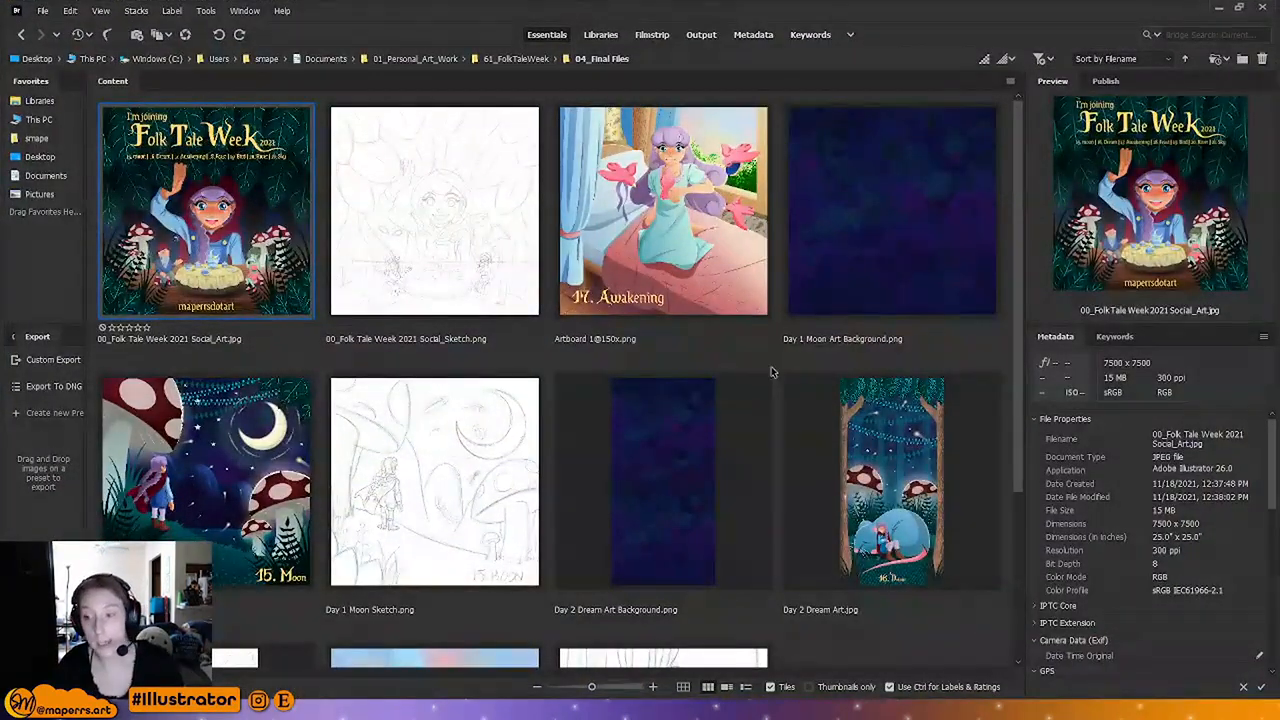
Step: Switch to Adobe Bridge, preview the finished Folk Tale Week, Awakening, Moon and Dream artworks in full size, and return to Illustrator
key("ctrl+minus")
left_click(566, 400)
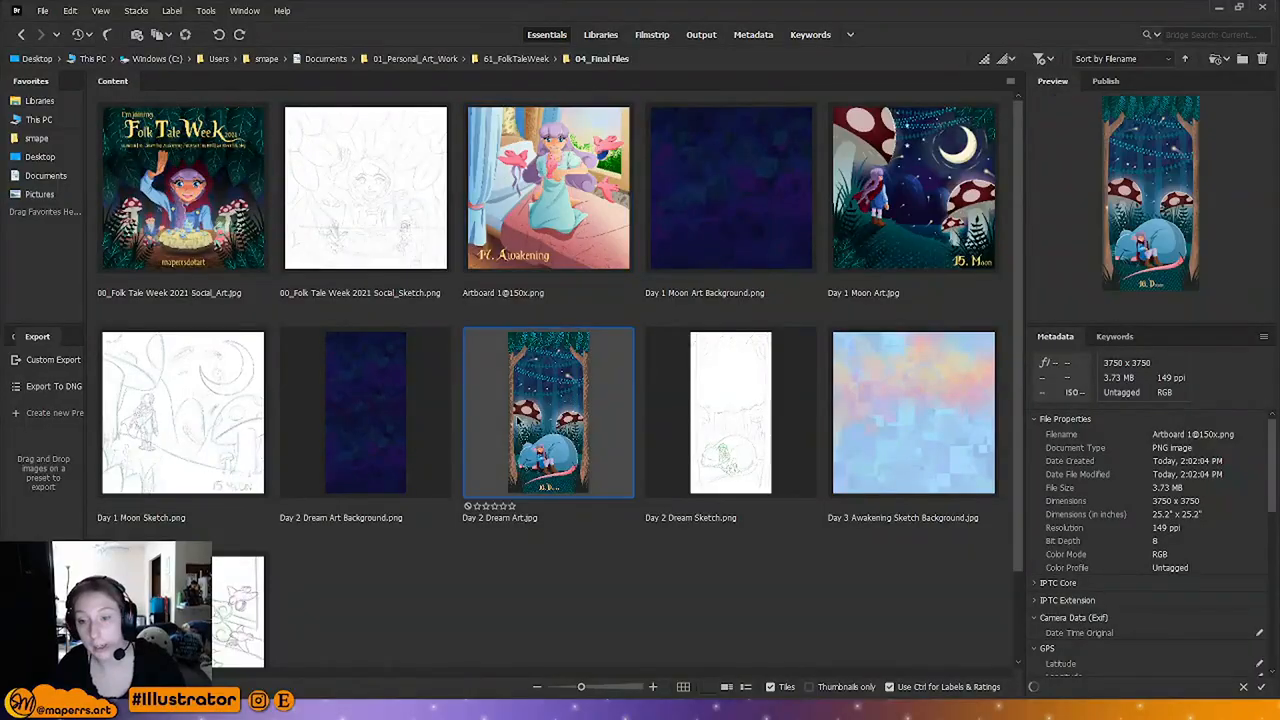
left_click(192, 195)
key("space")
key("space")
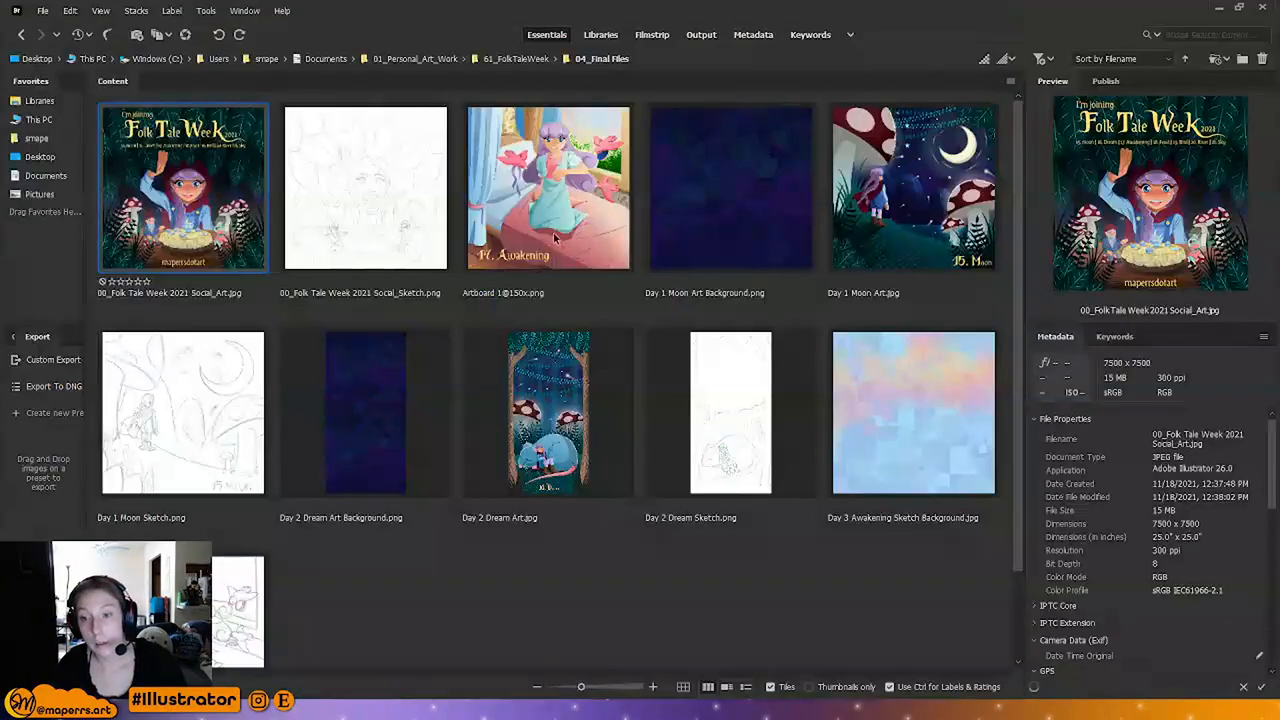
left_click(560, 215)
key("space")
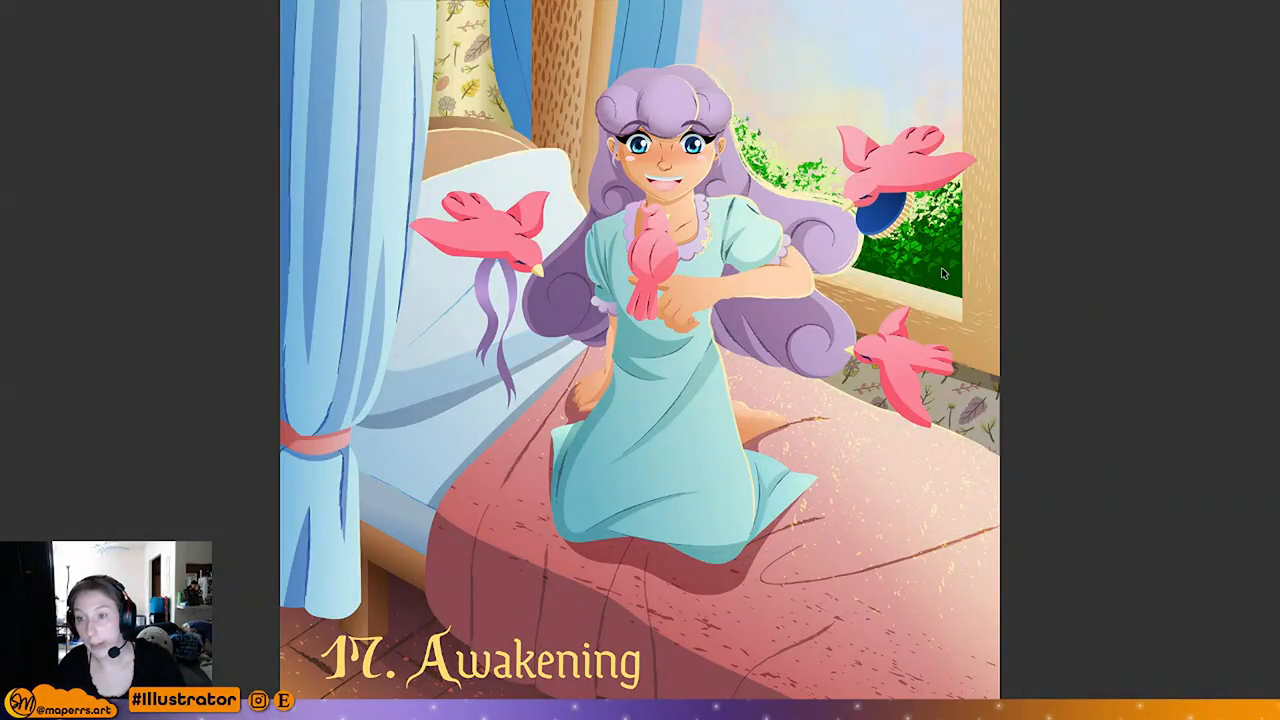
key("space")
left_click(941, 267)
key("space")
key("space")
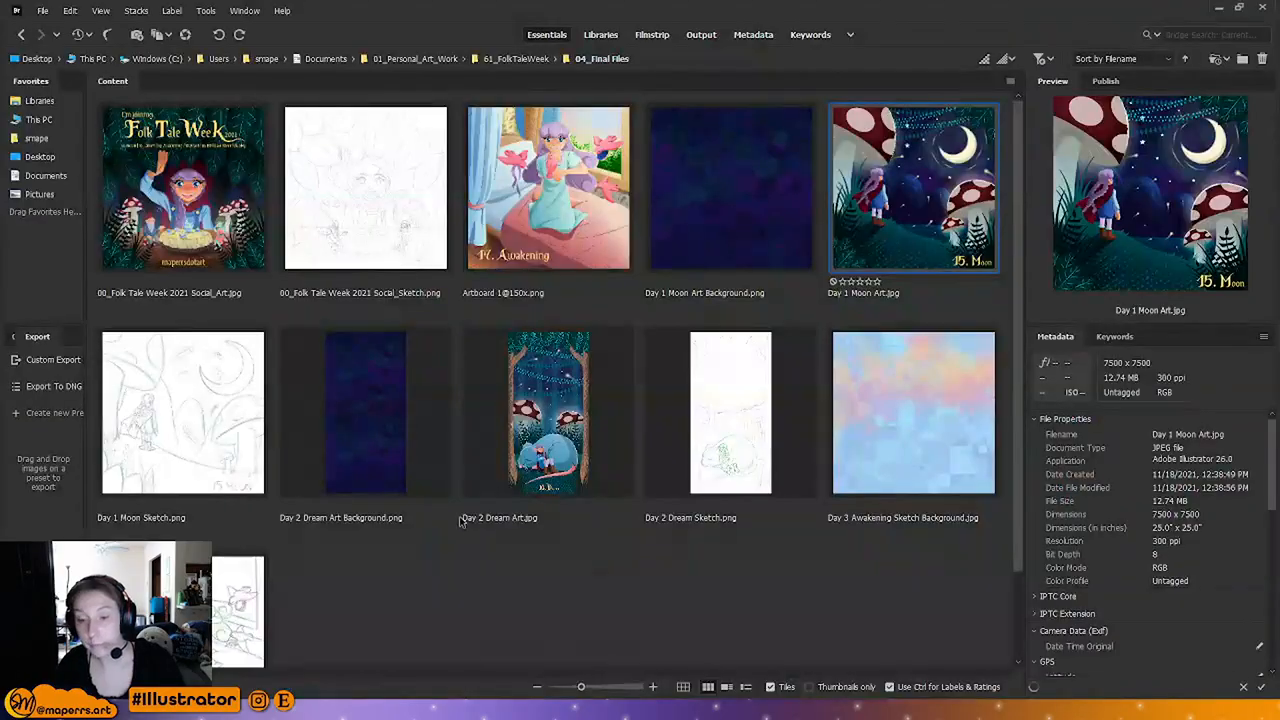
left_click(517, 434)
key("space")
key("space")
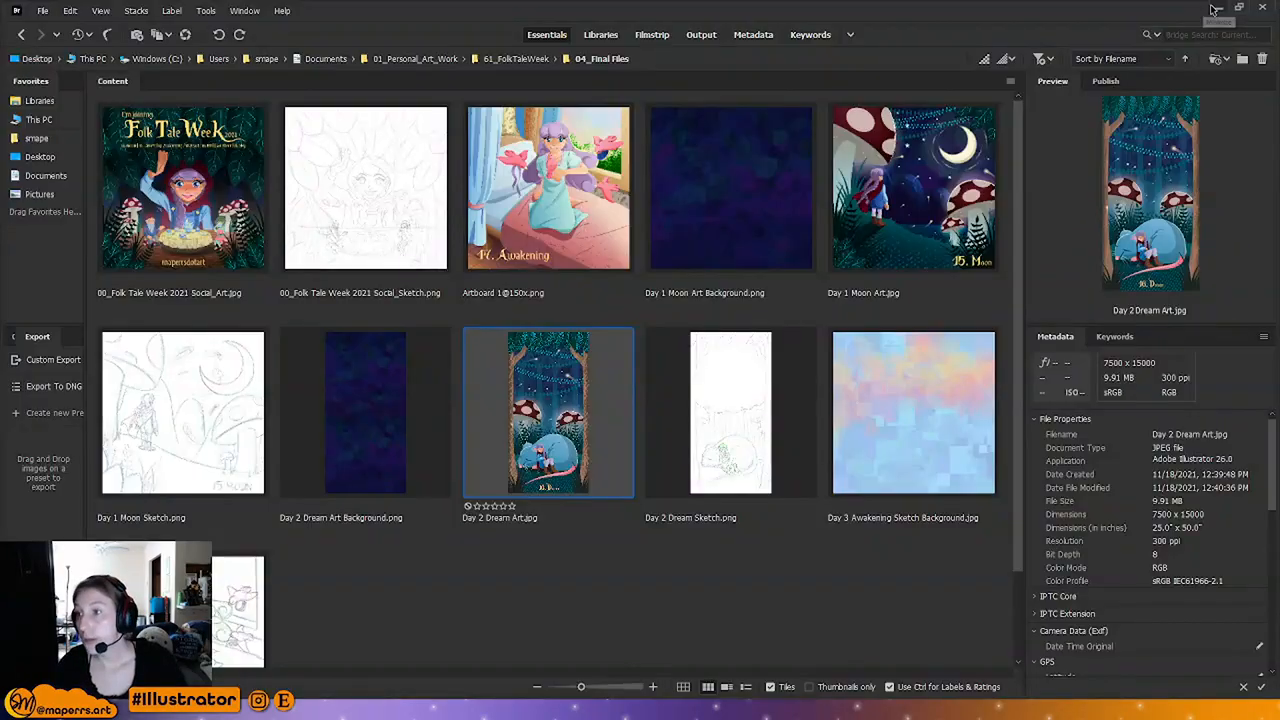
key("alt+Tab")
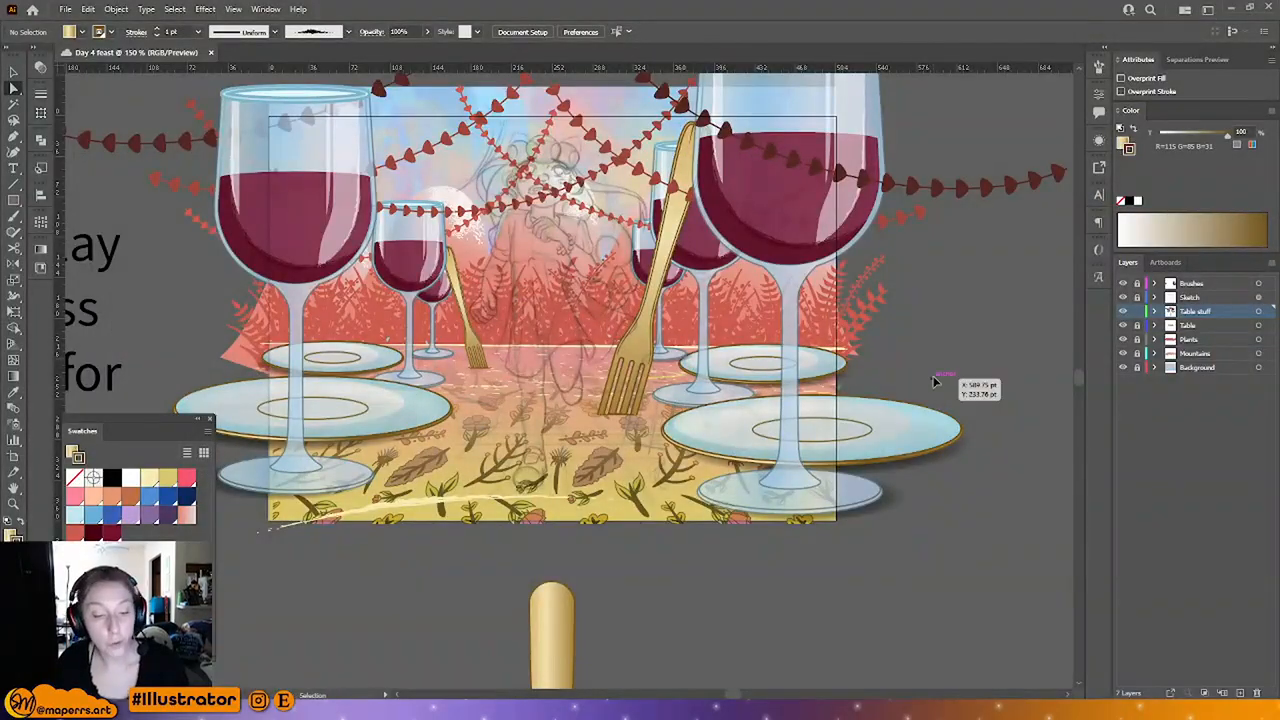
Step: Draw a long gold rectangle directly below the handle for the blade, matching the width of the handle's lower end
key("ctrl+minus")
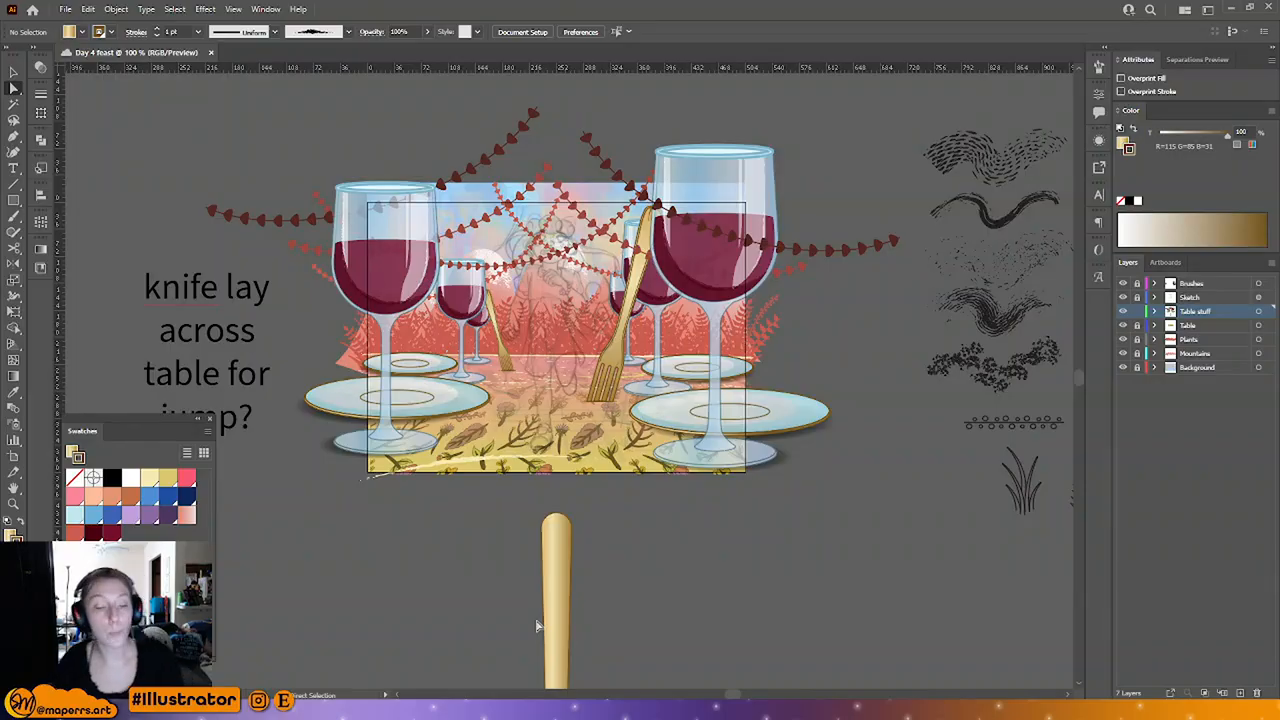
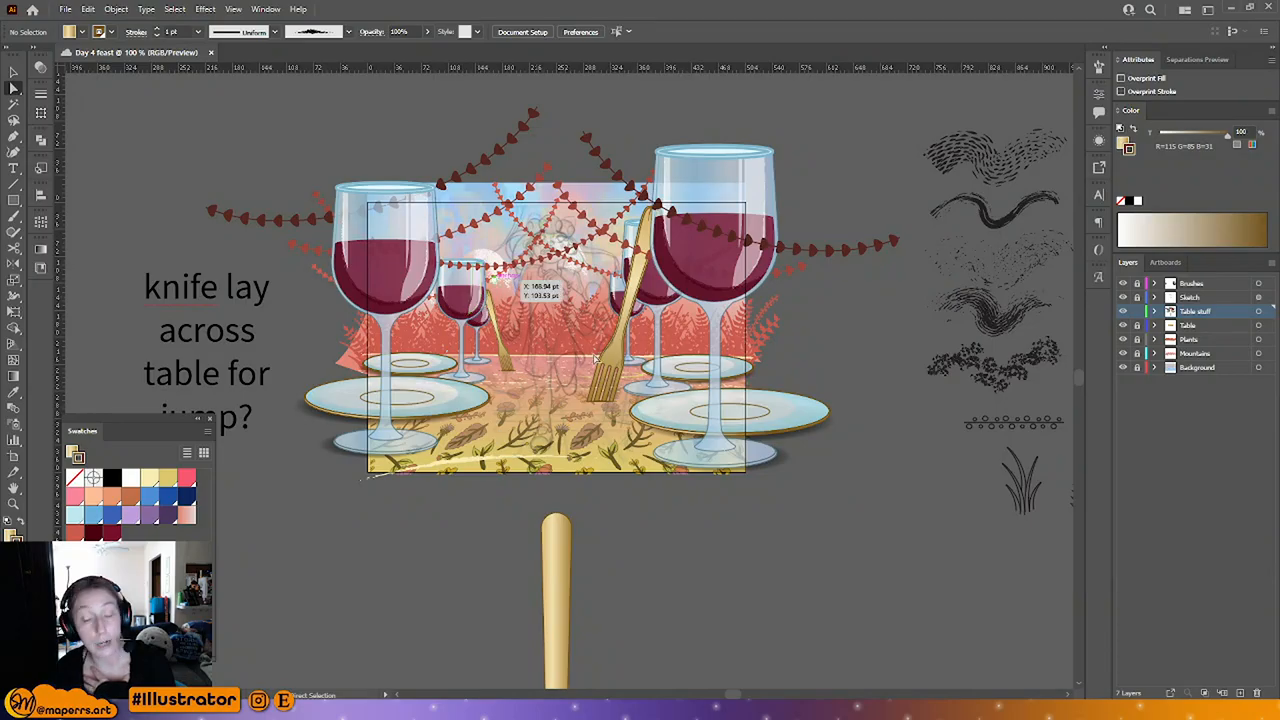
scroll(645, 415, "down", 3)
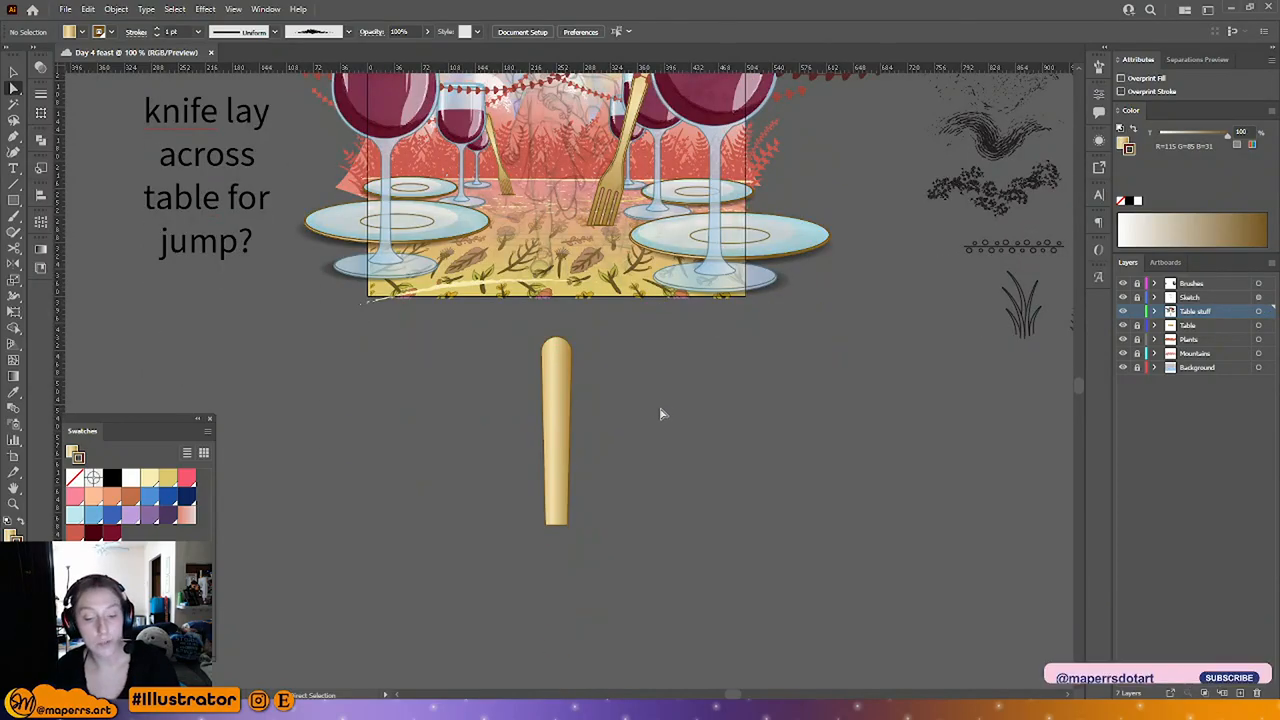
key("ctrl+plus")
left_click_drag(654, 493, 672, 291)
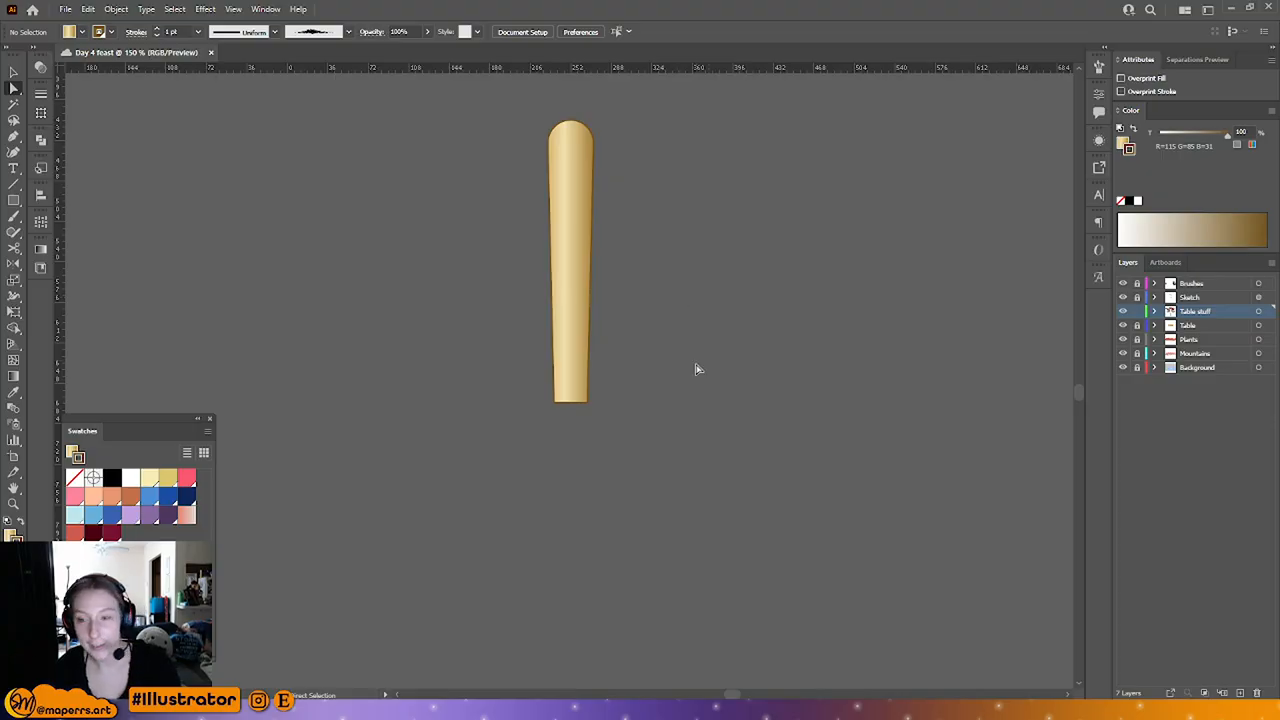
left_click_drag(669, 371, 629, 362)
left_click(516, 293)
left_click_drag(598, 453, 569, 415)
left_click(569, 416)
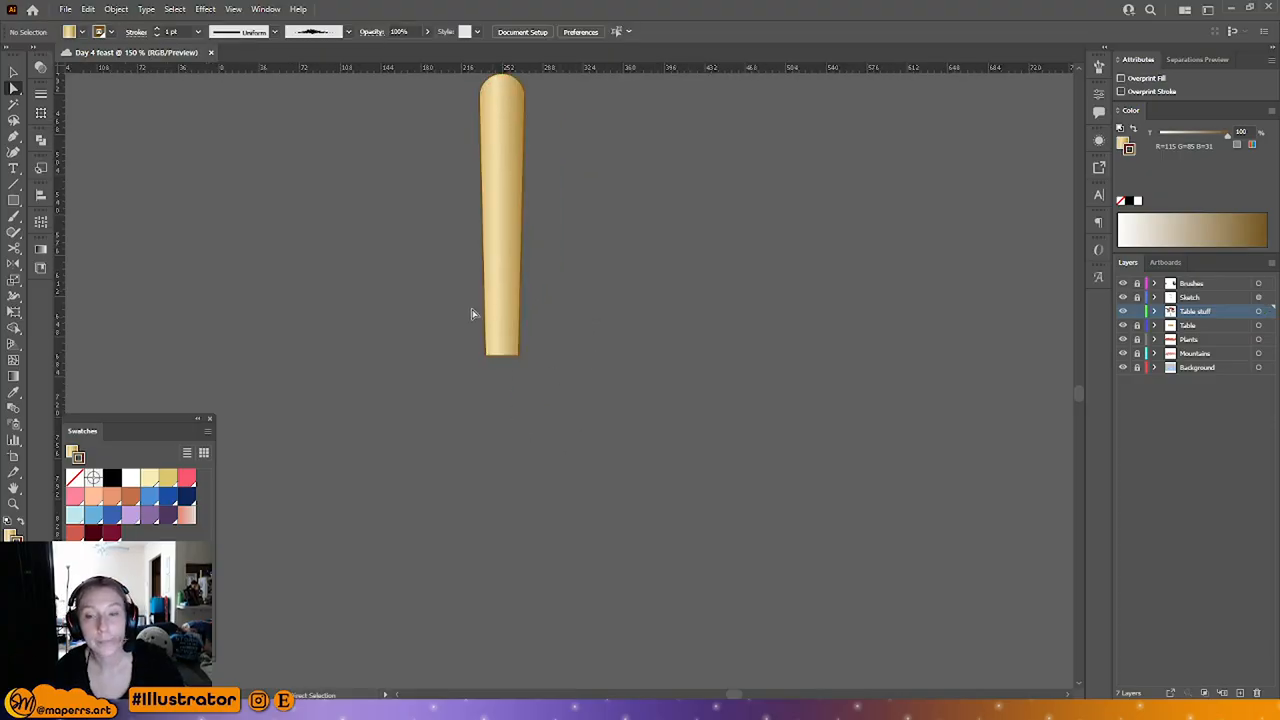
left_click(488, 211)
left_click(410, 361)
left_click(13, 201)
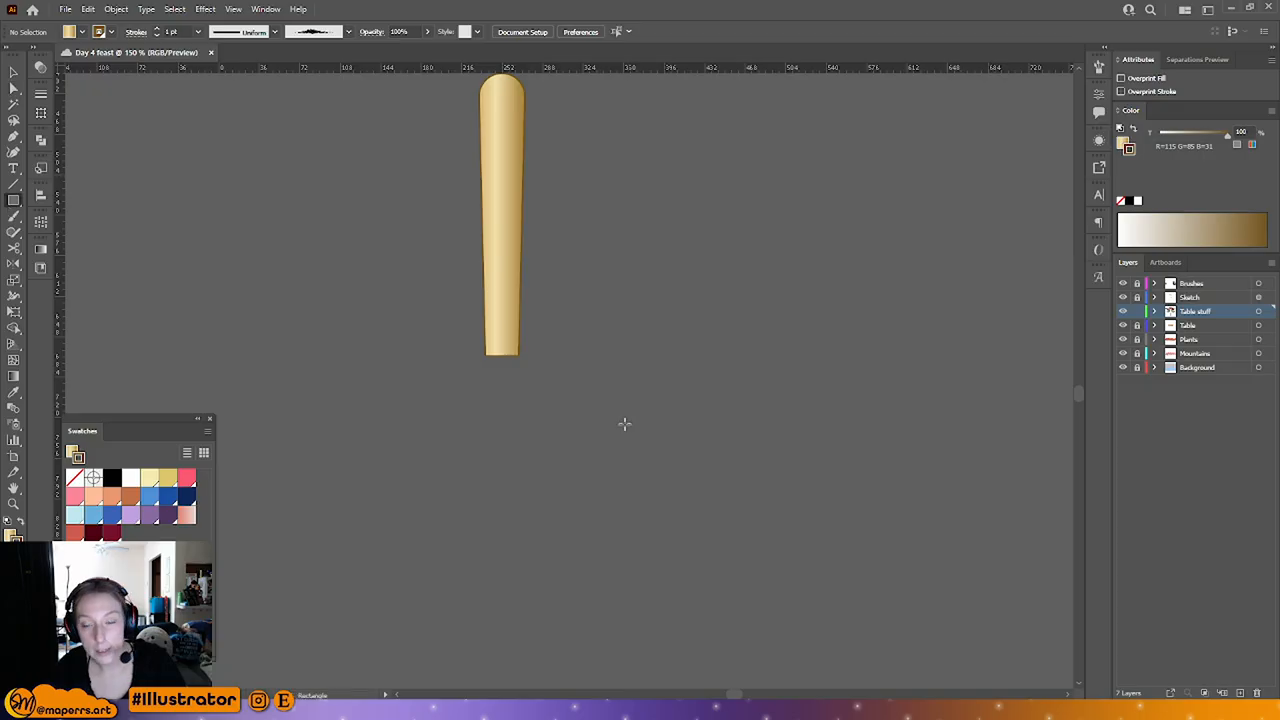
left_click_drag(518, 353, 485, 503)
left_click_drag(484, 503, 496, 573)
scroll(557, 509, "down", 2)
Step: Shape the rectangle into a blade with an outward-curved left edge and a point at its lower-right corner
left_click(13, 88)
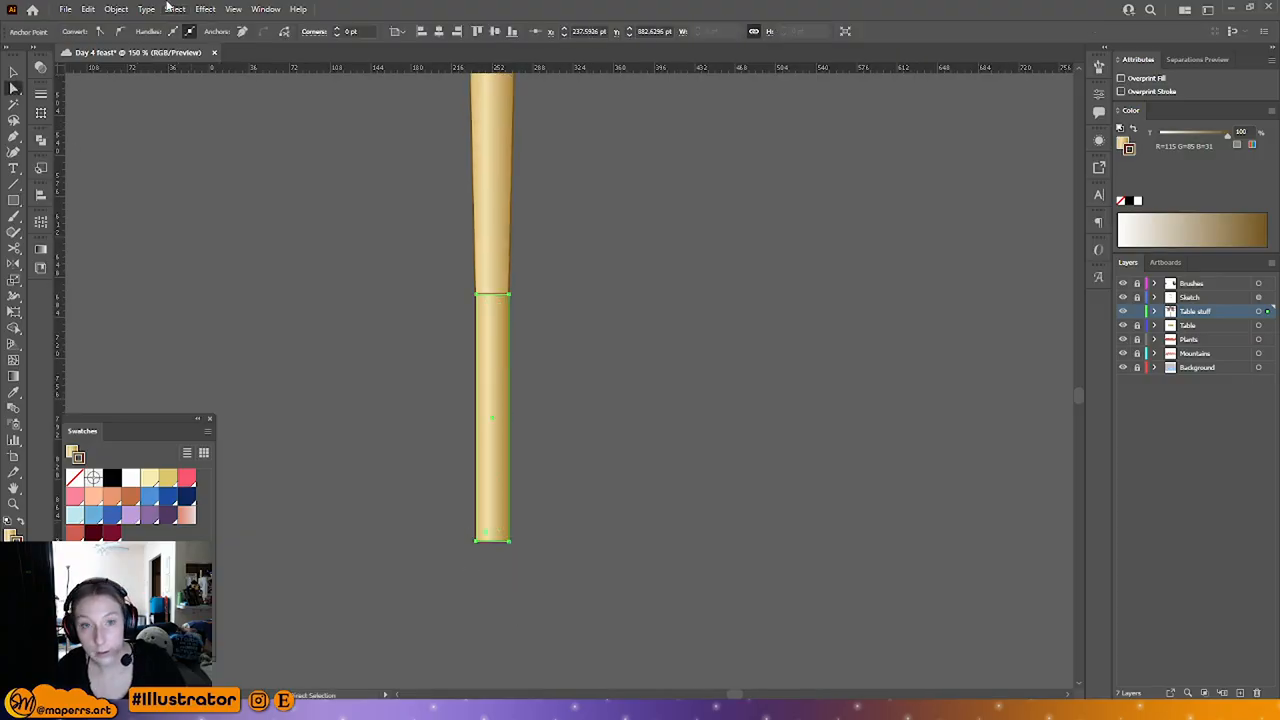
left_click(120, 31)
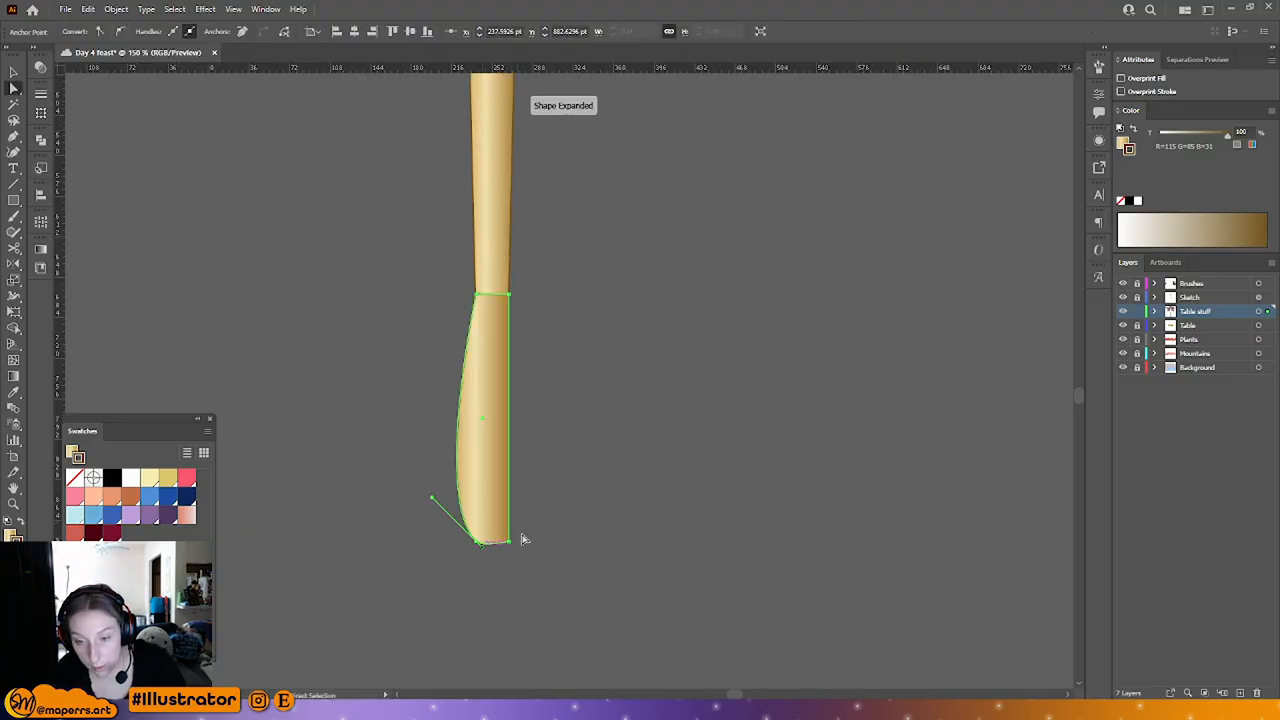
left_click_drag(509, 542, 484, 567)
left_click(553, 558)
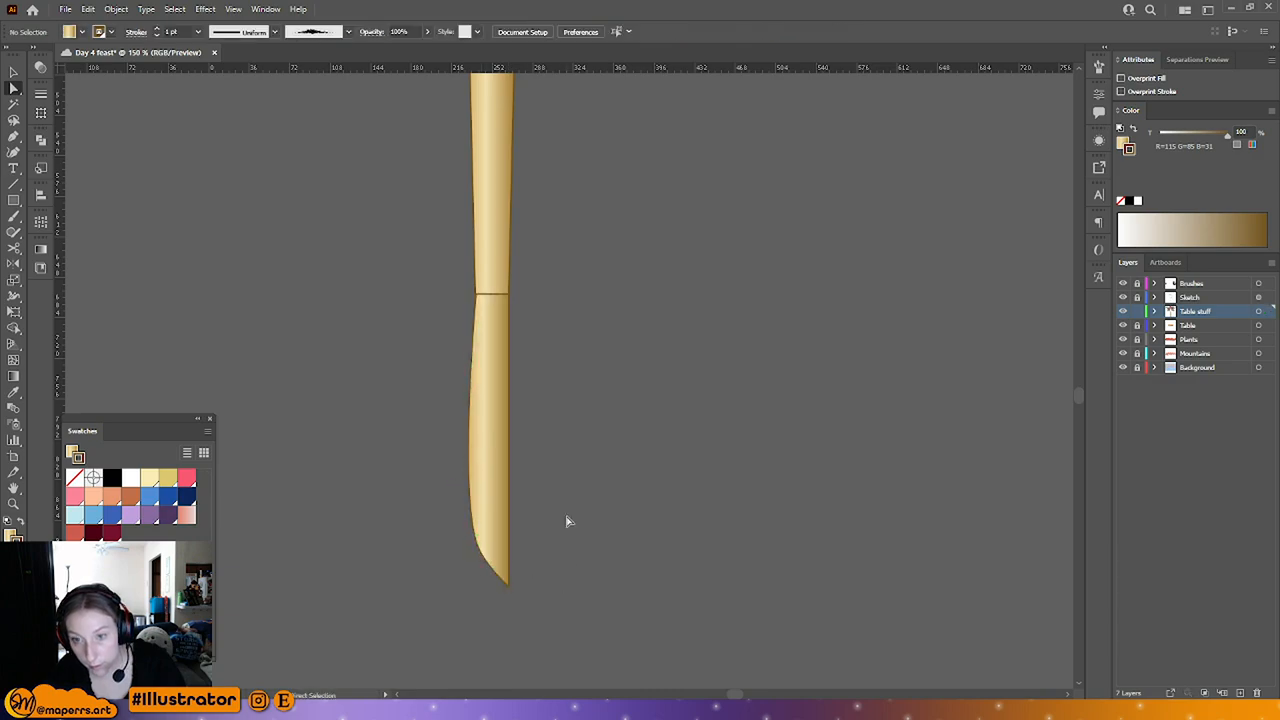
Step: Extend the handle's lower edge slightly over the blade and bring the handle in front of it
left_click_drag(567, 521, 545, 558)
key("ctrl+a")
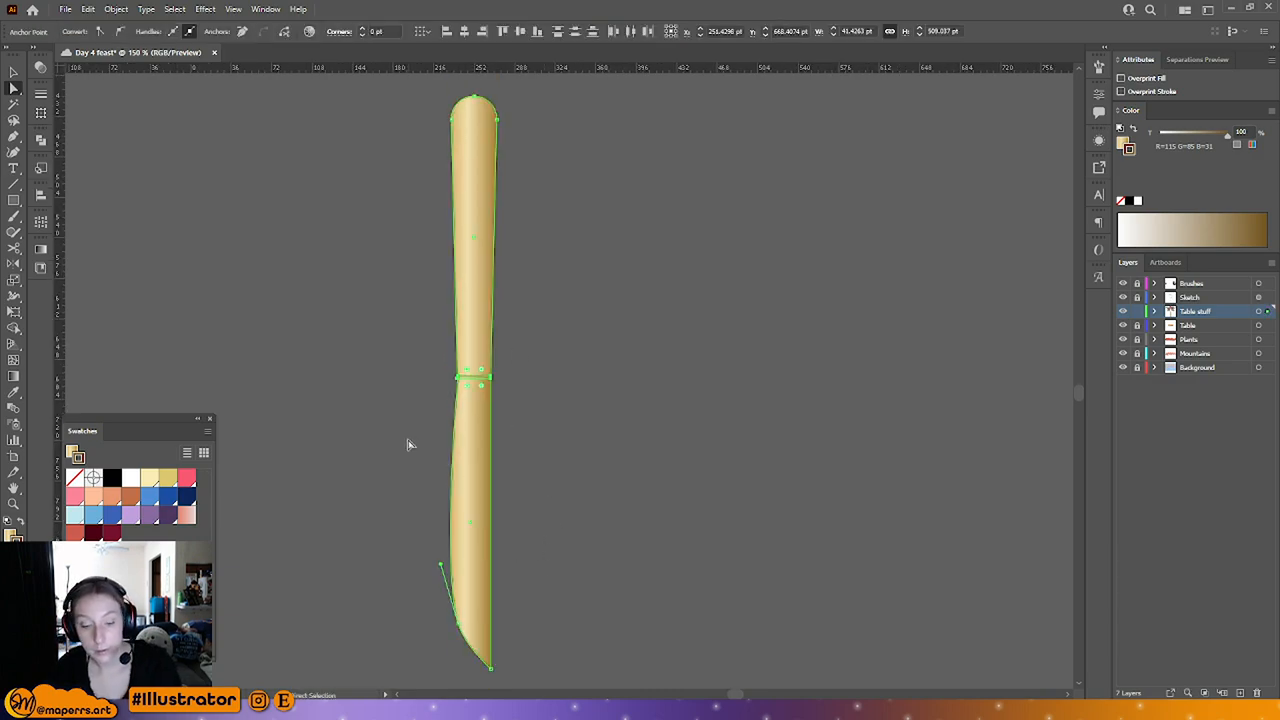
right_click(476, 302)
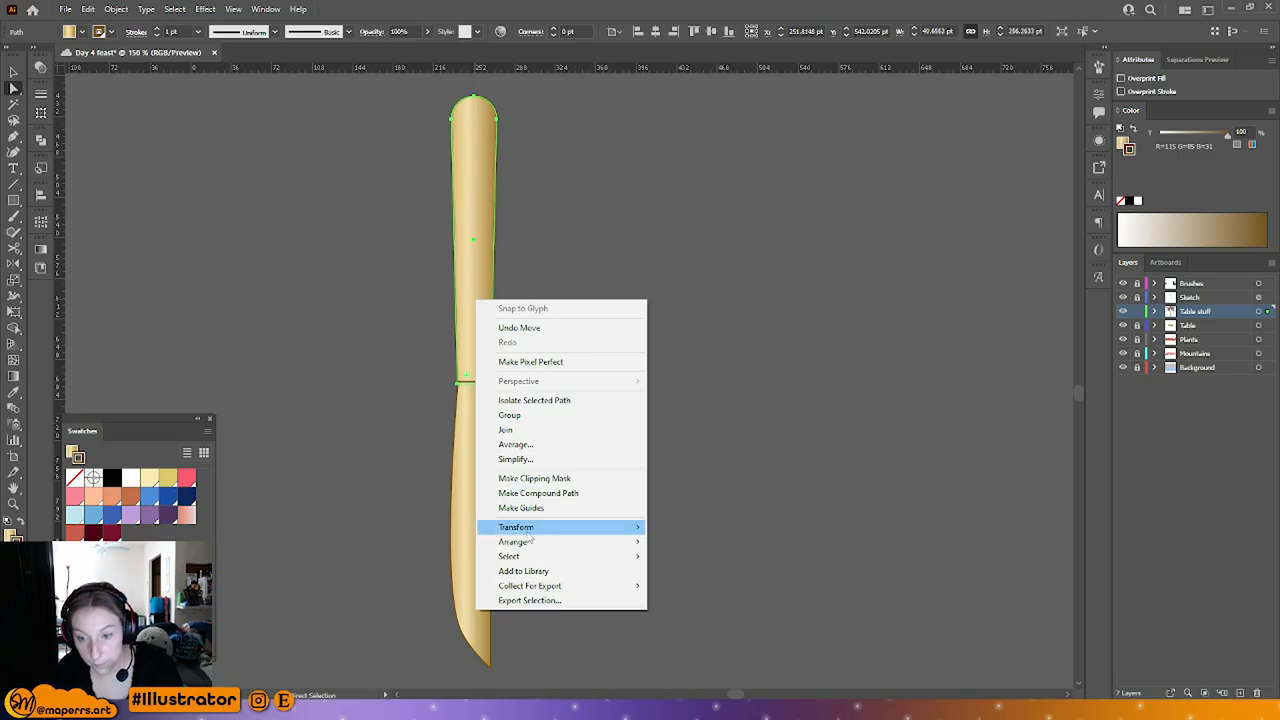
mouse_move(543, 541)
left_click(690, 539)
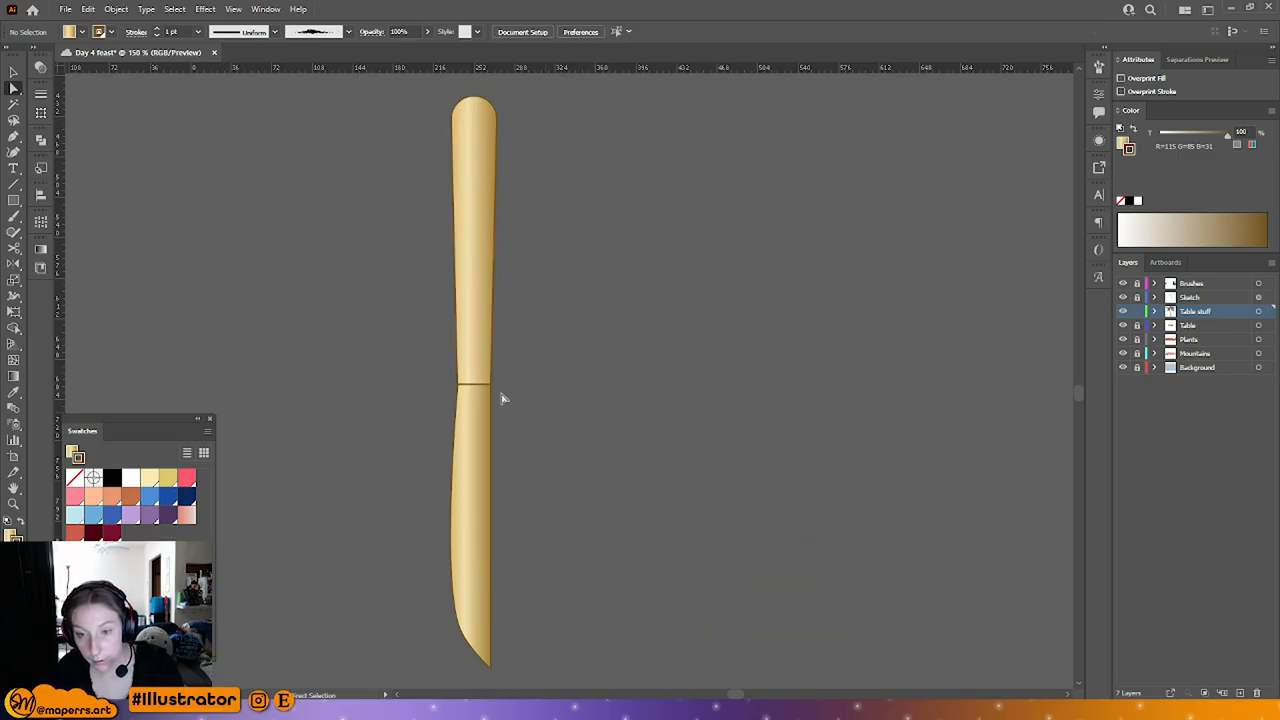
Step: Round both lower corners of the handle by about 15 pt and move the blade up so it tucks behind the handle
left_click(466, 386)
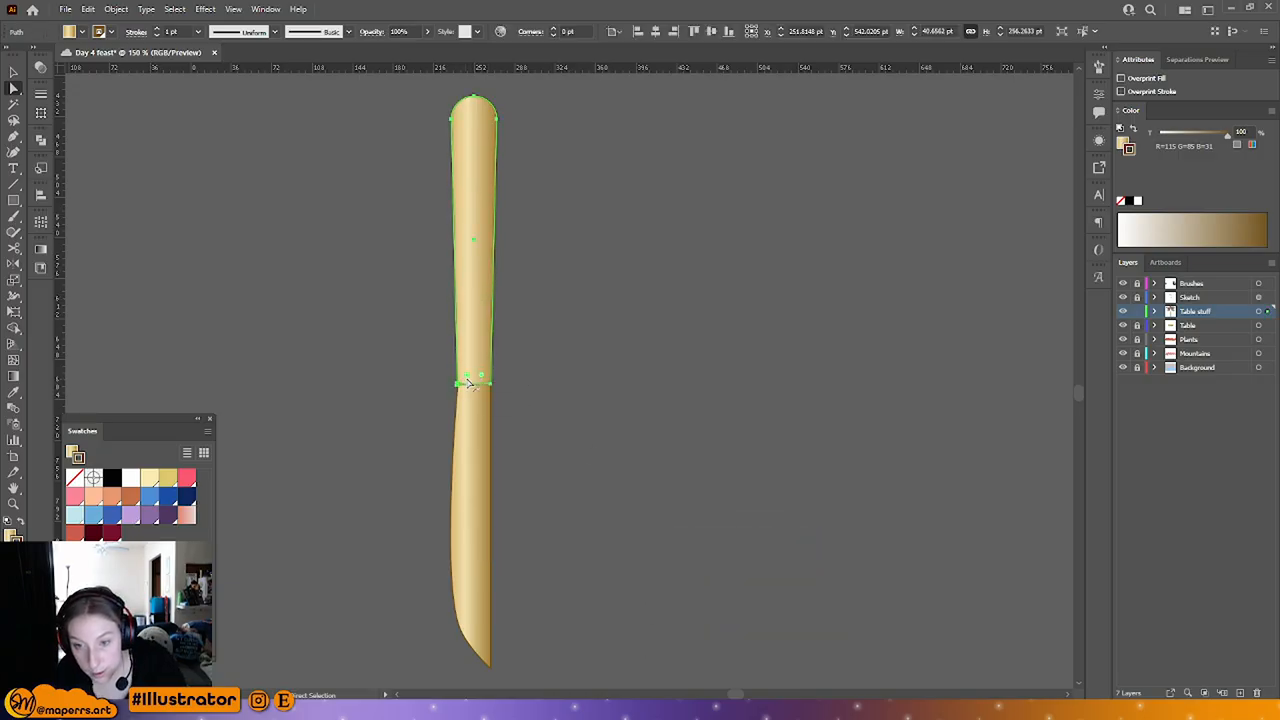
left_click(465, 386)
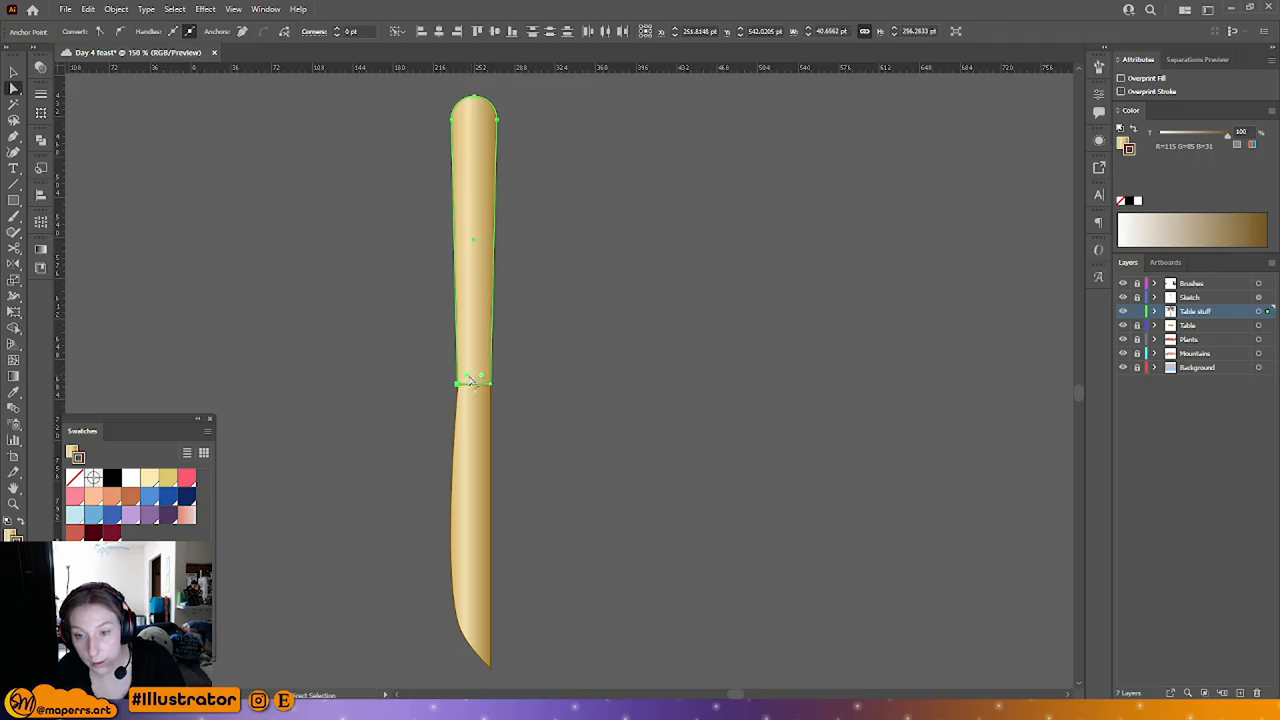
left_click_drag(471, 381, 471, 357)
left_click(534, 389)
left_click_drag(477, 457, 475, 435)
left_click(580, 466)
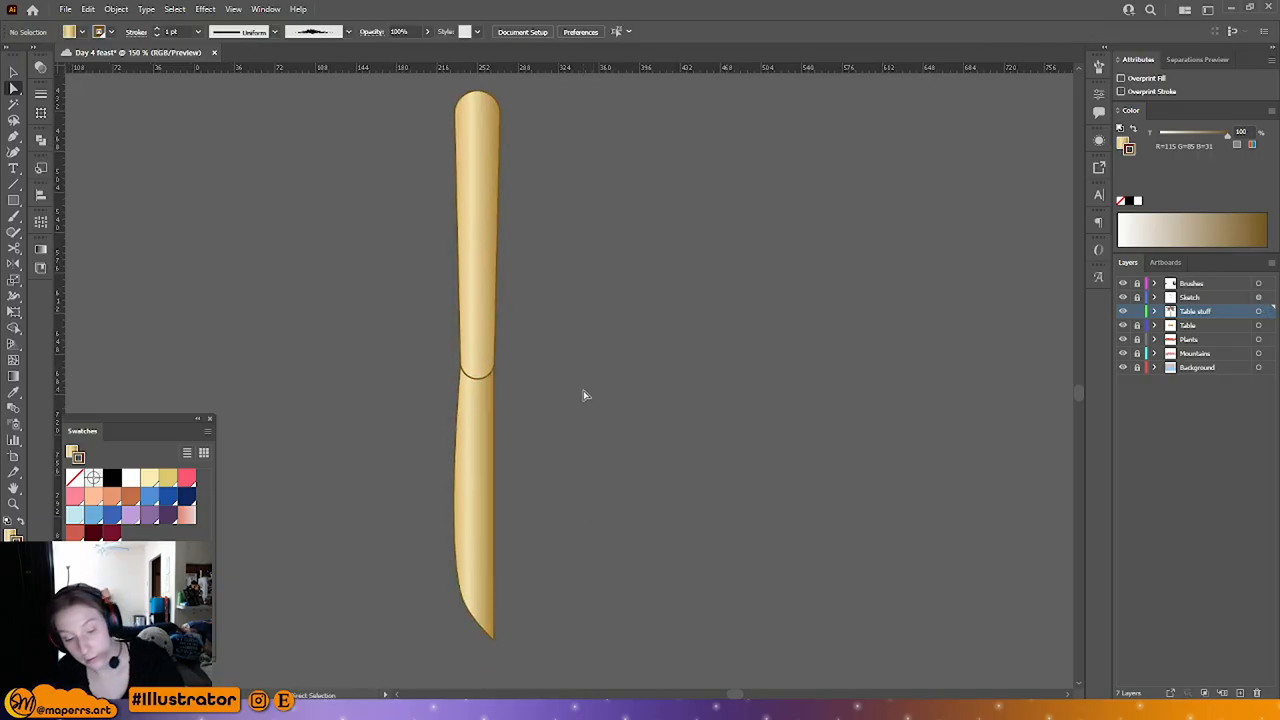
Step: Duplicate the handle in place and remove the copy's fill, keeping its 1 pt gold gradient stroke
key("ctrl+equal")
left_click_drag(566, 392, 577, 308)
left_click_drag(577, 440, 590, 377)
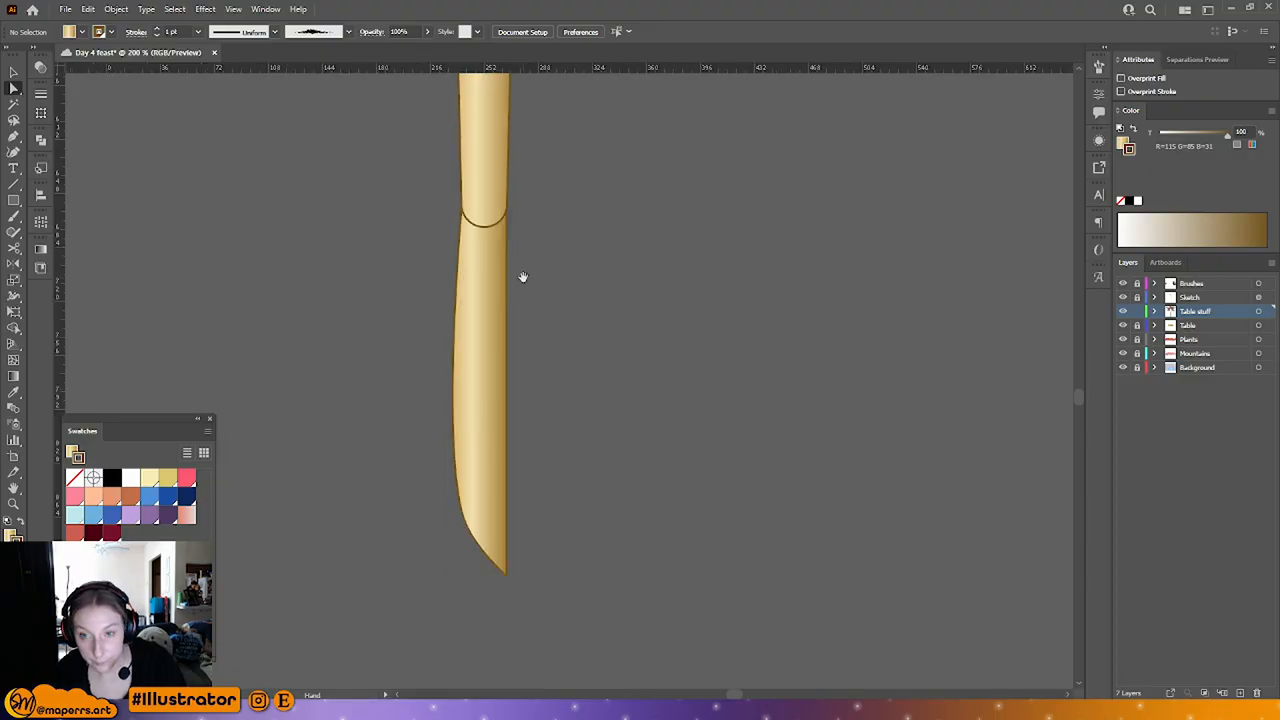
left_click_drag(523, 277, 496, 416)
left_click_drag(491, 266, 461, 405)
left_click(443, 299)
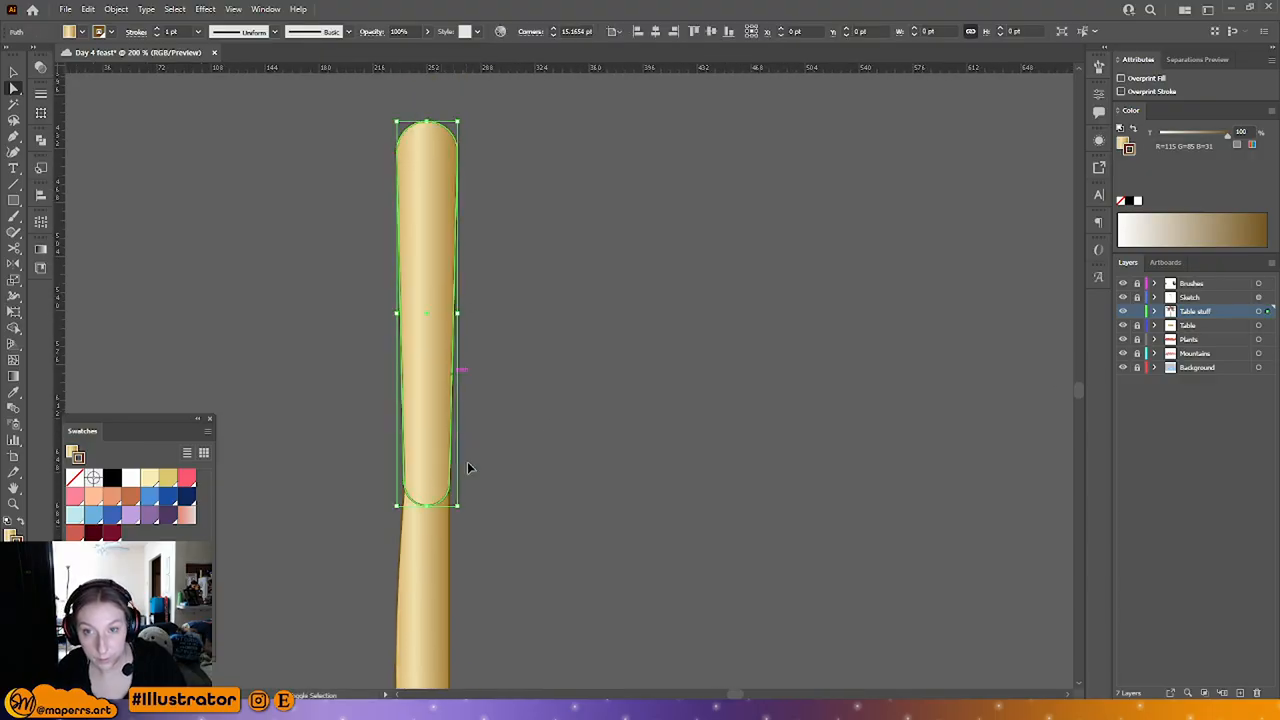
key("a")
key("x")
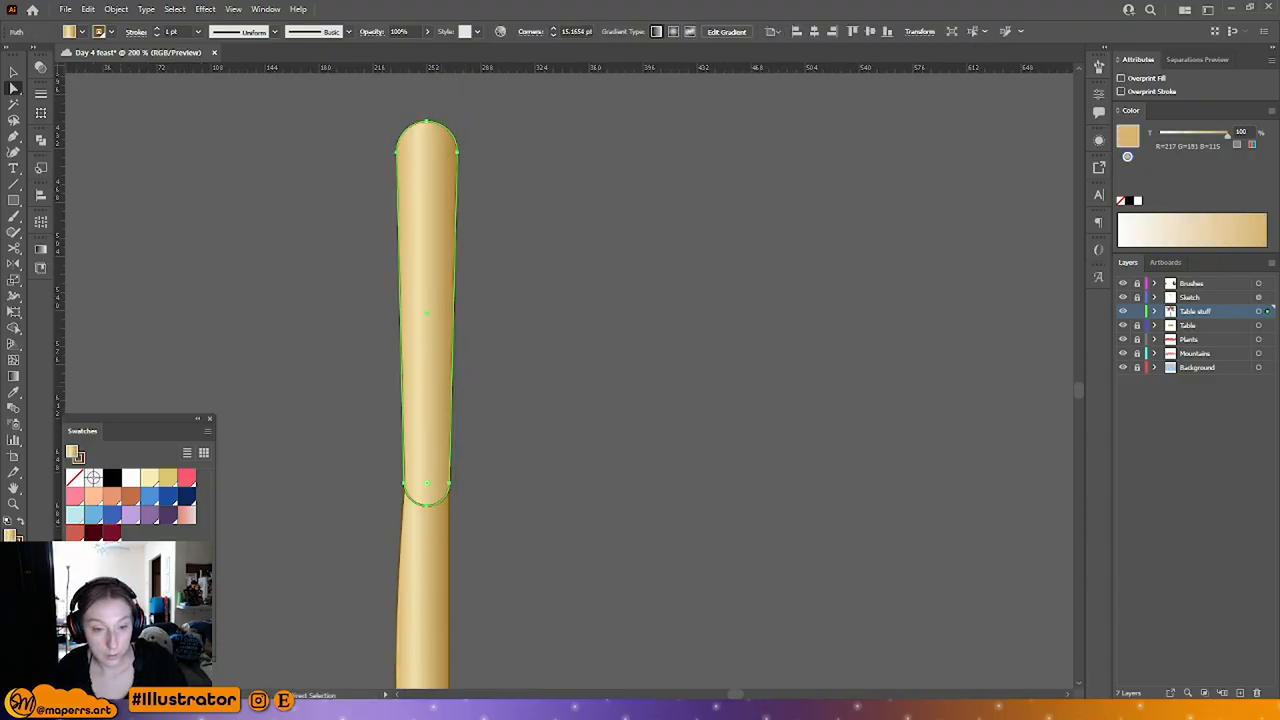
key("x")
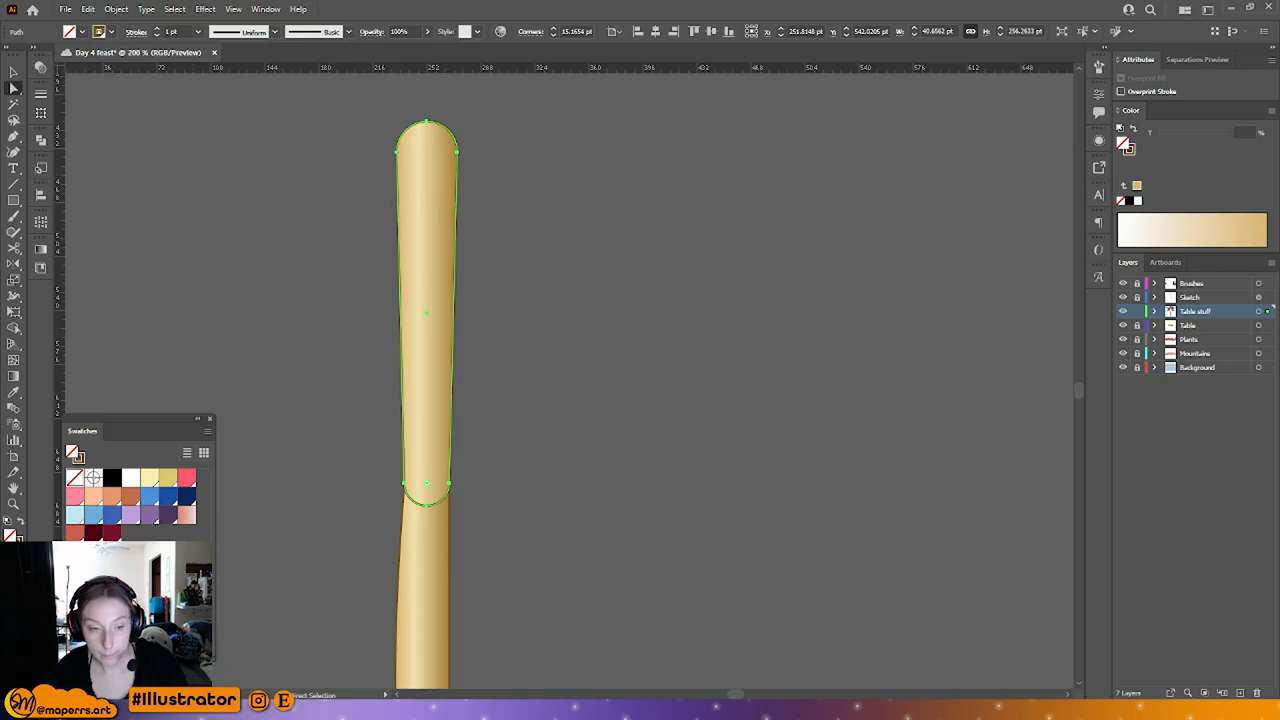
key("x")
Step: Apply an Offset Path effect with a small negative offset and miter joins to the unfilled handle copy
left_click(1097, 96)
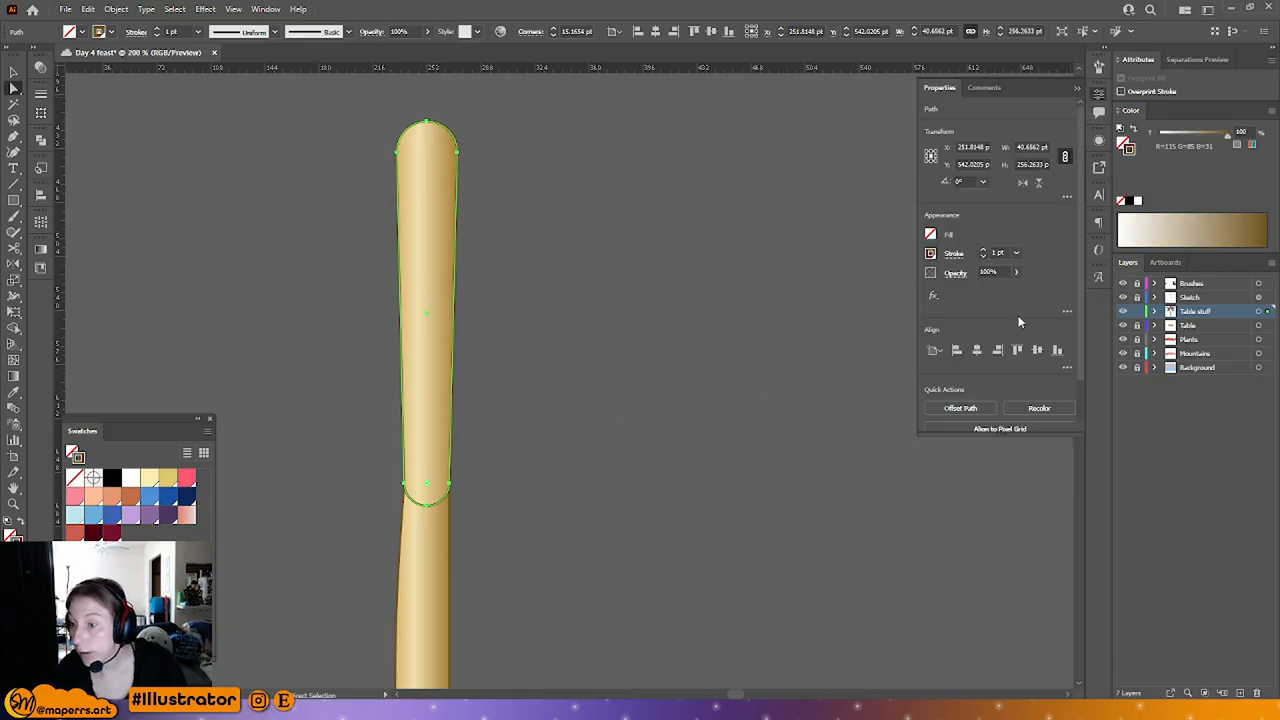
left_click(1100, 141)
left_click(971, 397)
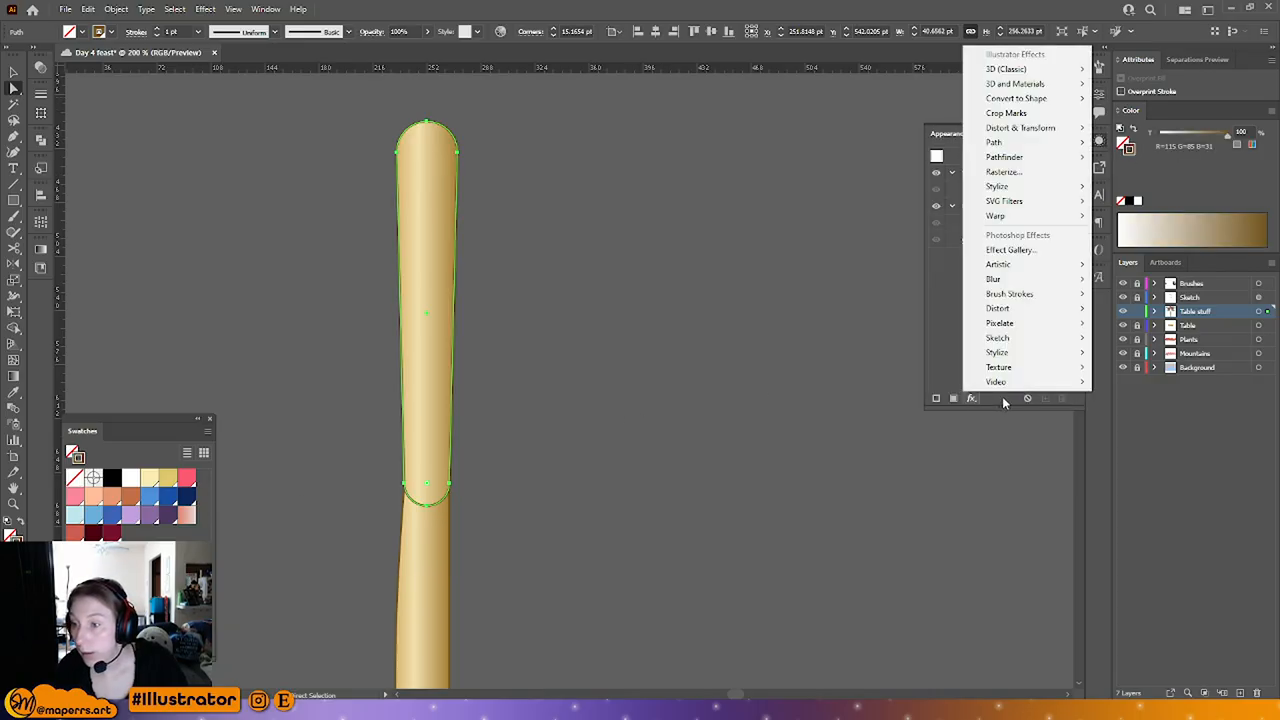
mouse_move(1040, 146)
left_click(1156, 146)
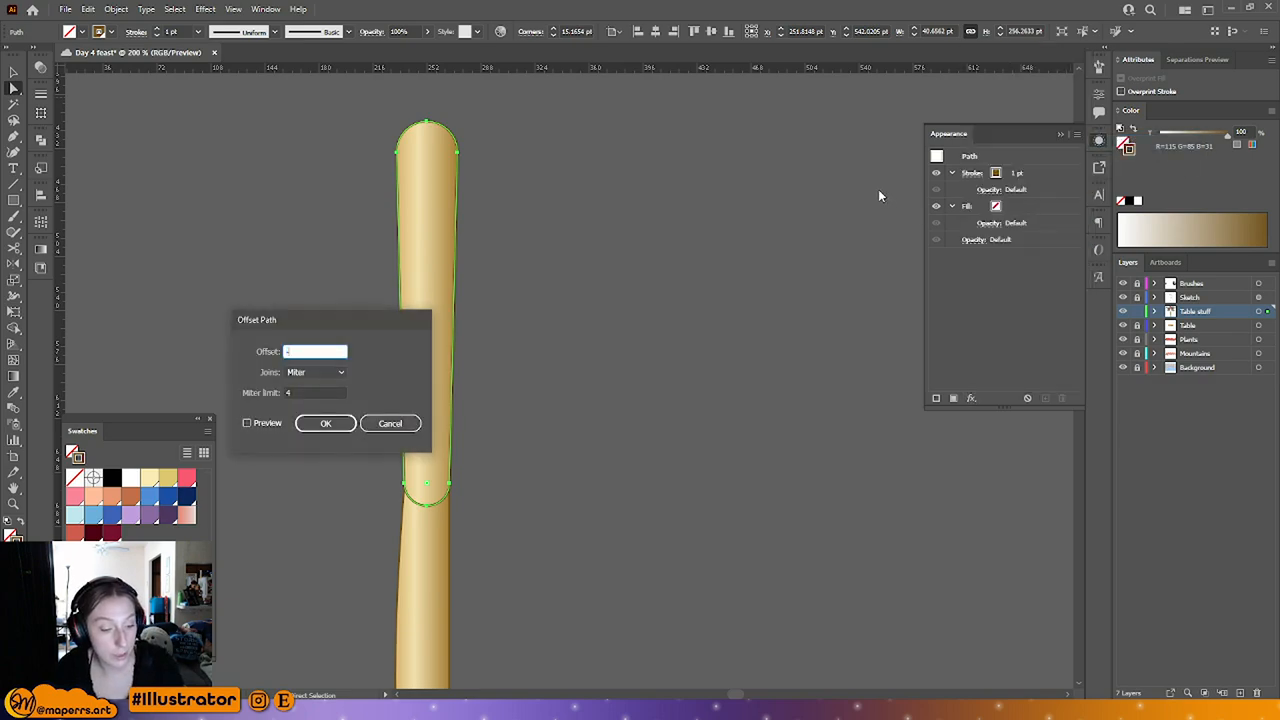
key("Return")
Step: Expand the appearance of the inset handle outline and deselect it
left_click(116, 9)
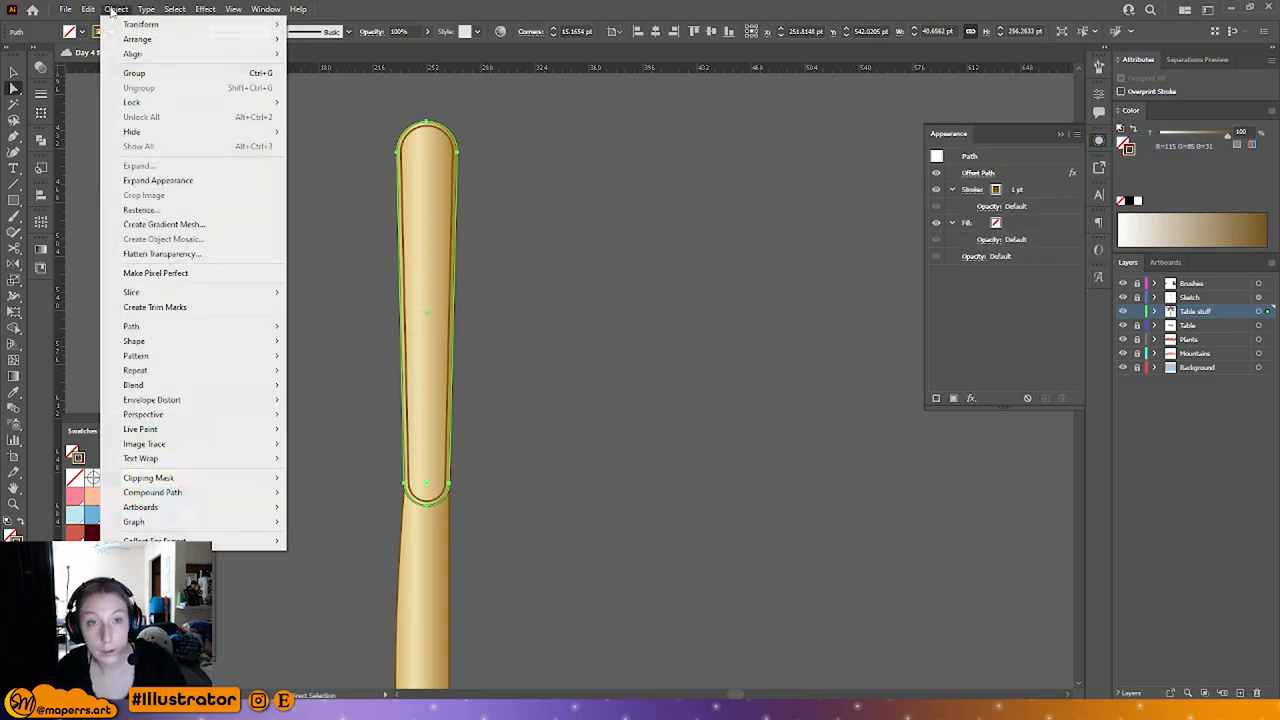
left_click(158, 180)
left_click(528, 374)
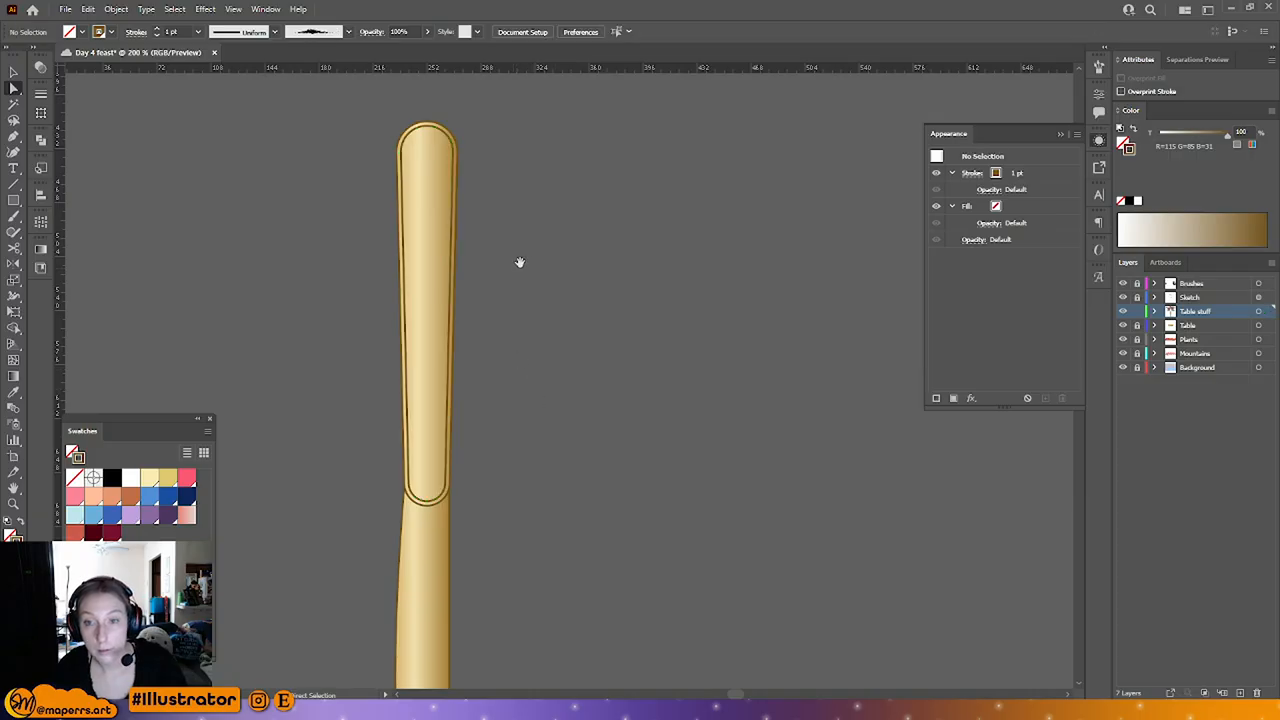
left_click_drag(514, 221, 526, 244)
left_click_drag(514, 486, 484, 388)
left_click(14, 73)
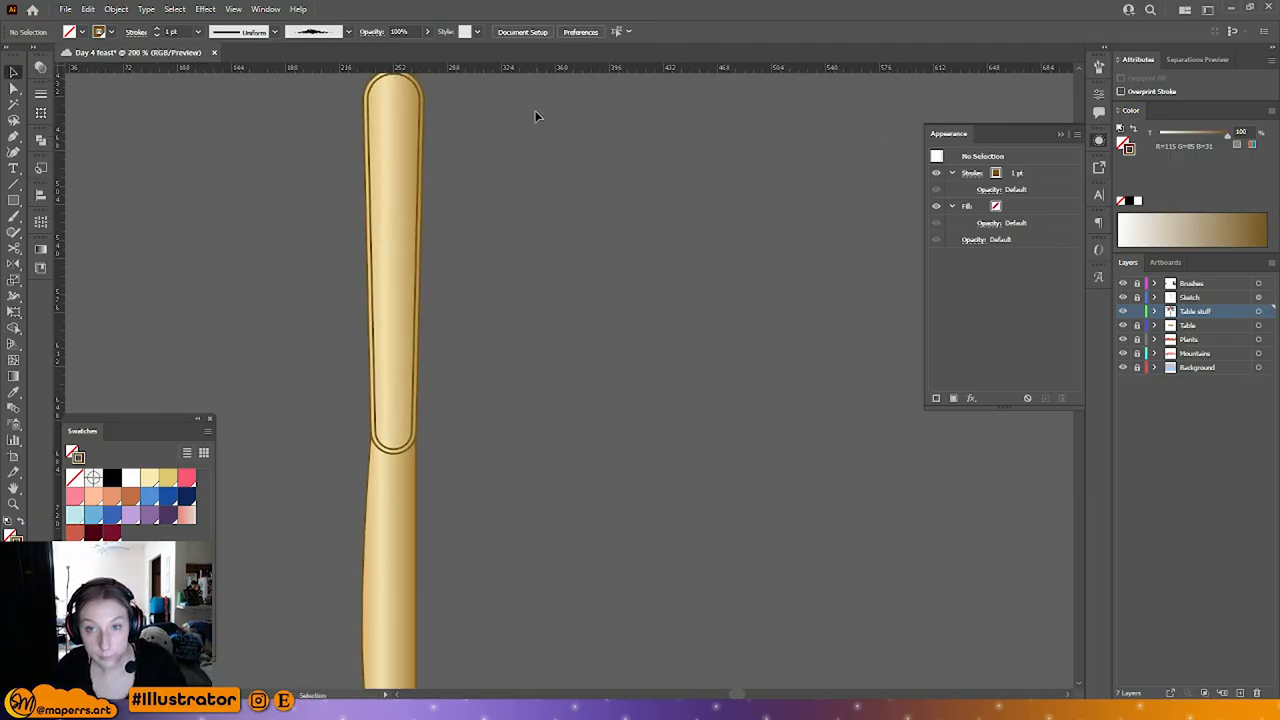
Step: Rotate the knife handle and its outlines slightly clockwise around a pivot near the handle's lower end, then deselect them
left_click_drag(537, 115, 318, 237)
left_click(14, 296)
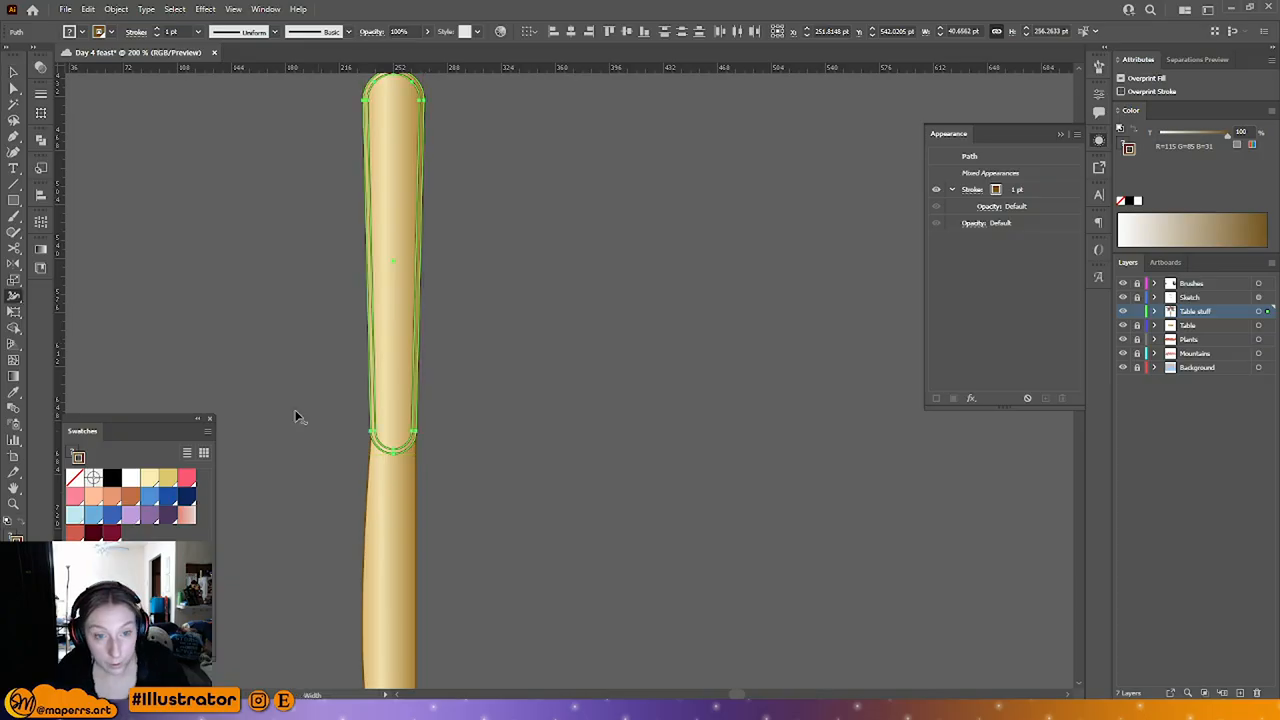
left_click(14, 313)
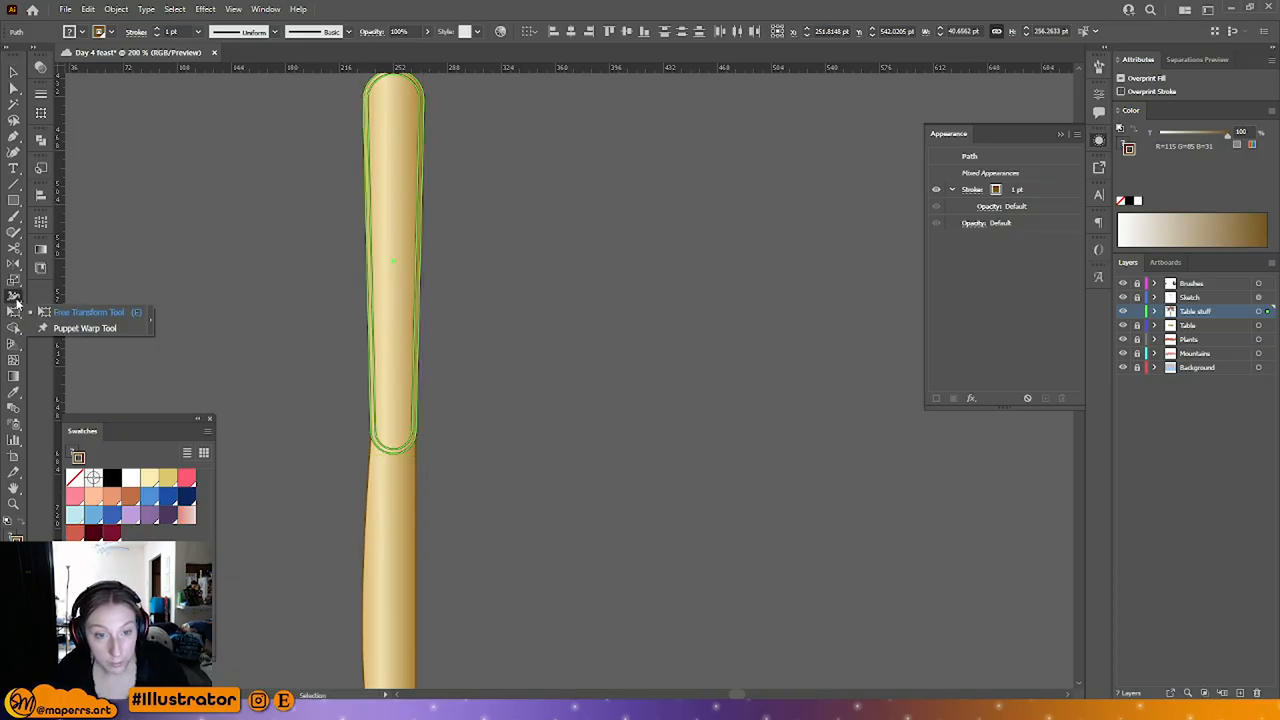
left_click(14, 297)
left_click(14, 280)
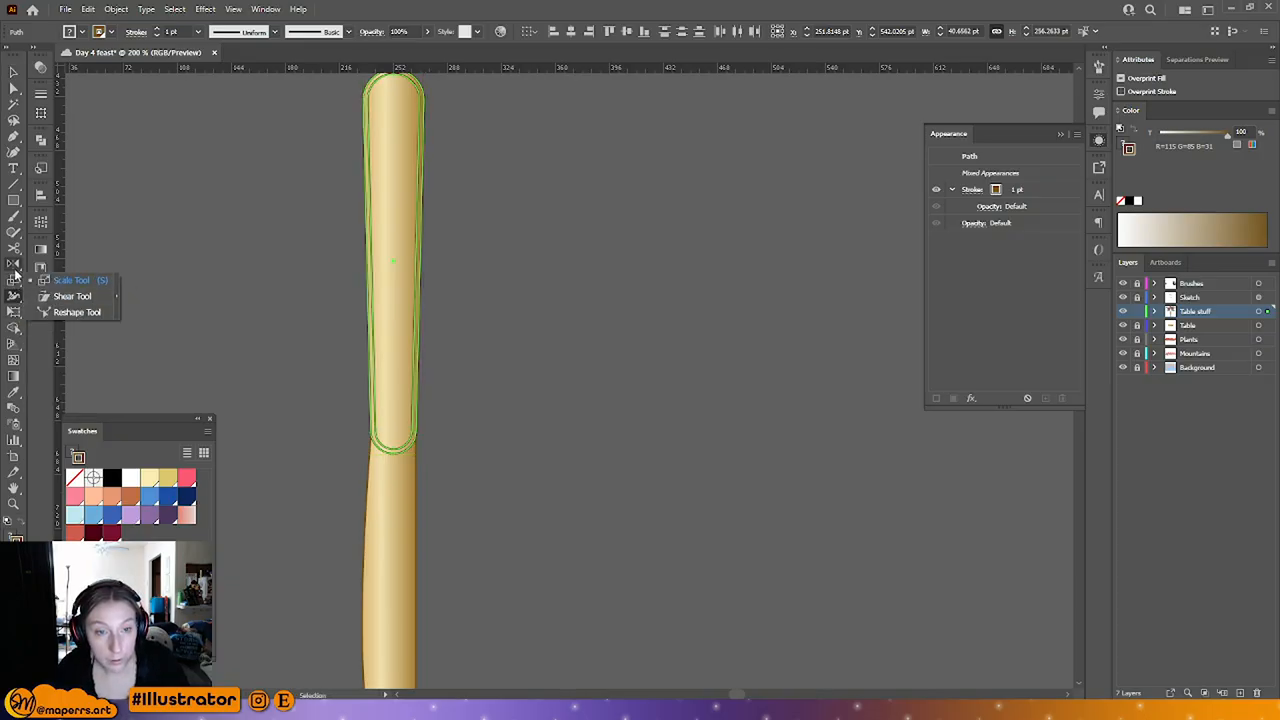
left_click(14, 264)
left_click(72, 258)
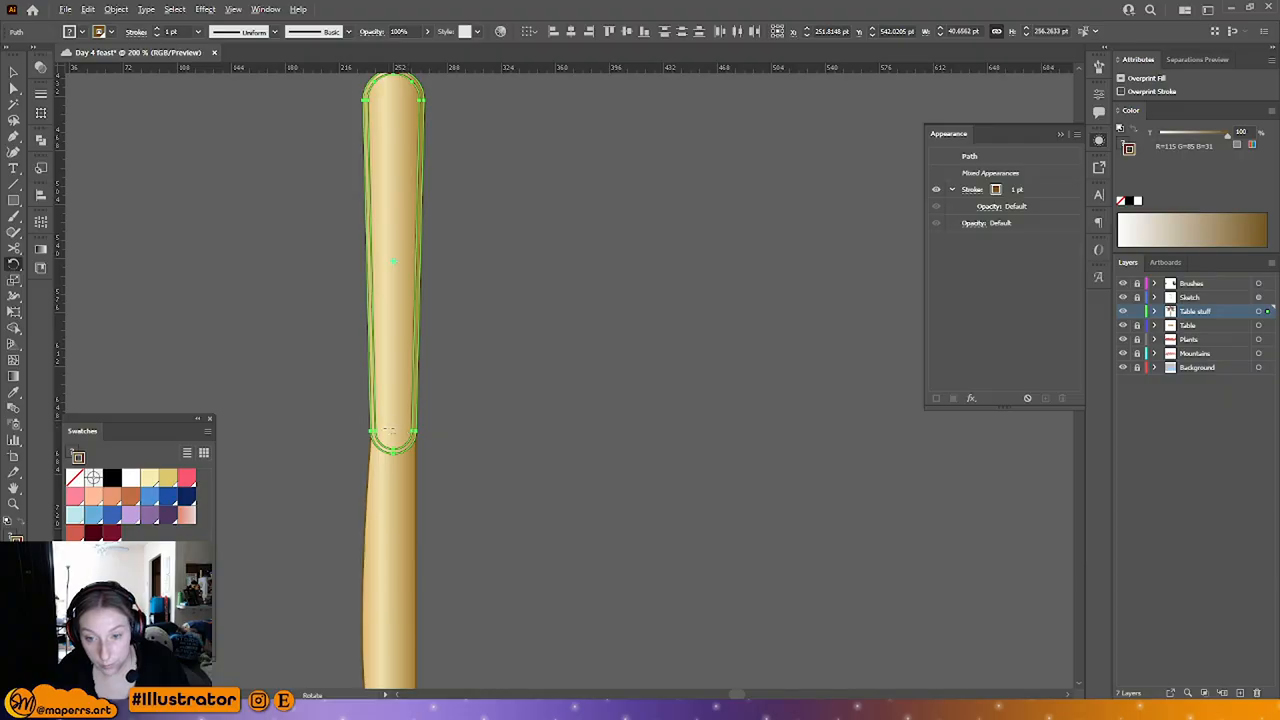
left_click(393, 428, "alt")
left_click(304, 586)
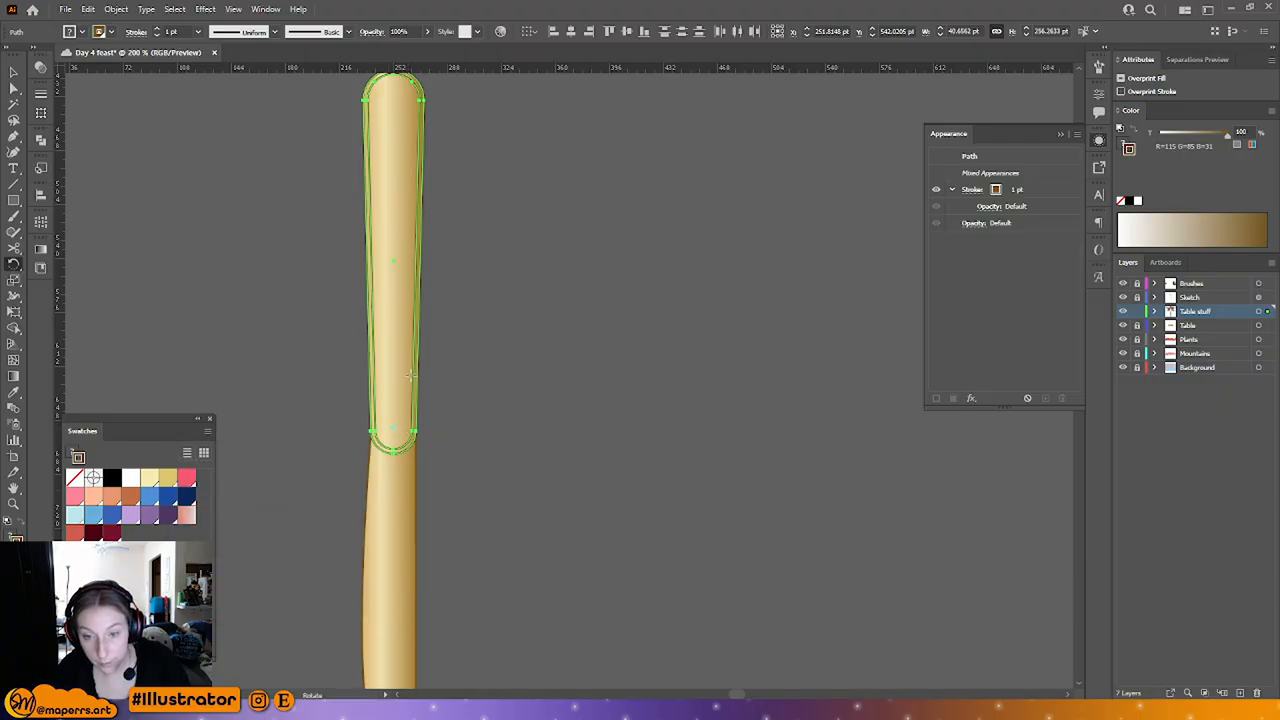
left_click_drag(422, 100, 429, 101)
left_click(14, 74)
left_click(566, 329)
key("ctrl+minus")
key("ctrl+minus")
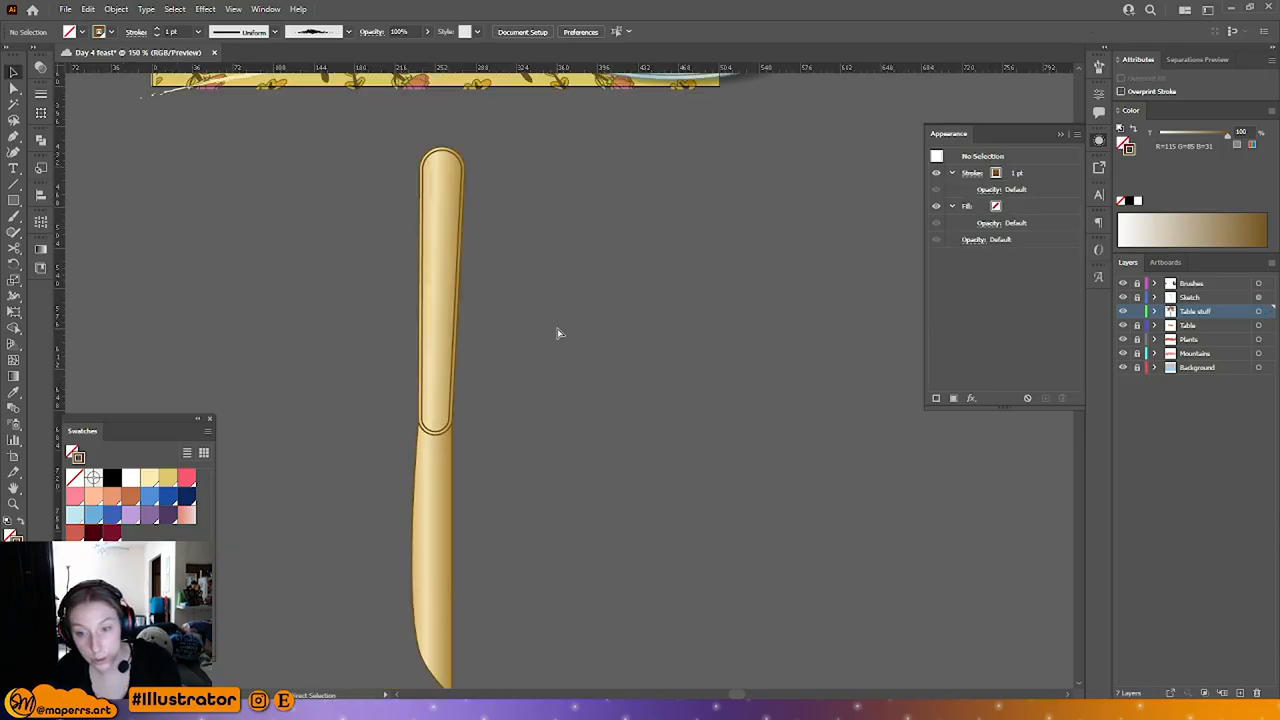
Step: Slightly round the sharp corner at the tip of the knife blade
left_click(1100, 141)
left_click_drag(631, 419, 594, 330)
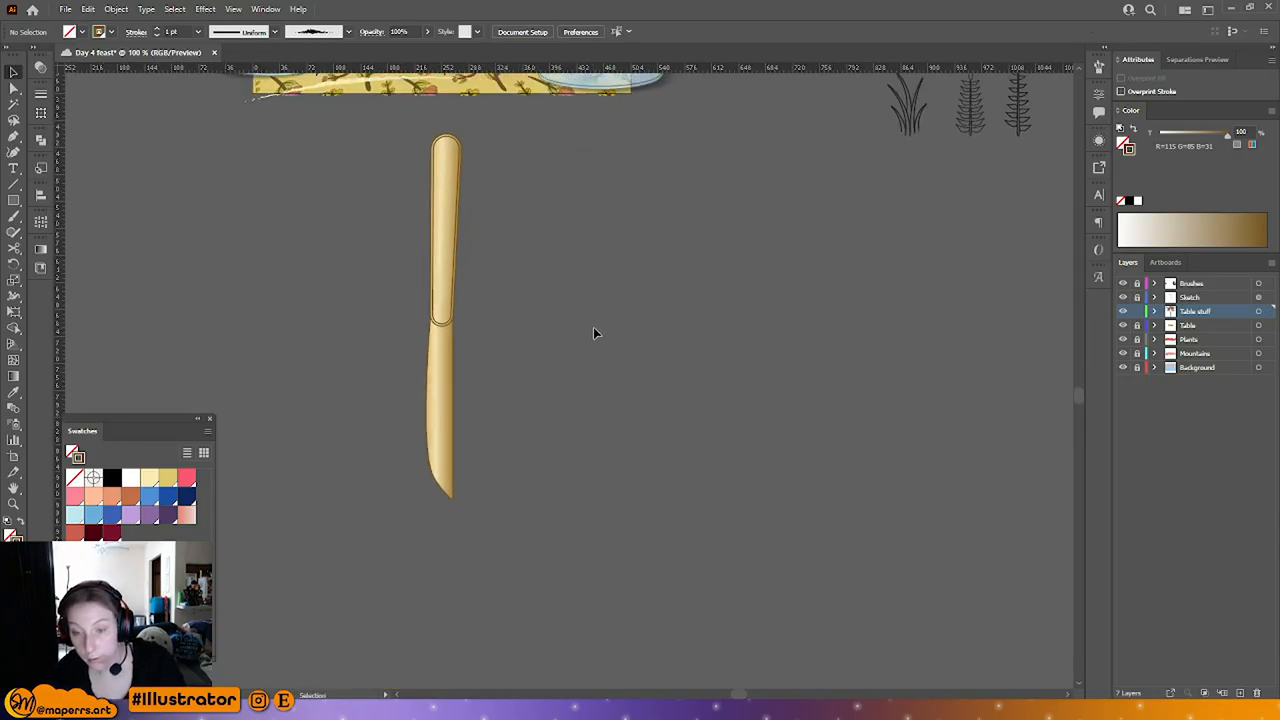
key("ctrl+plus")
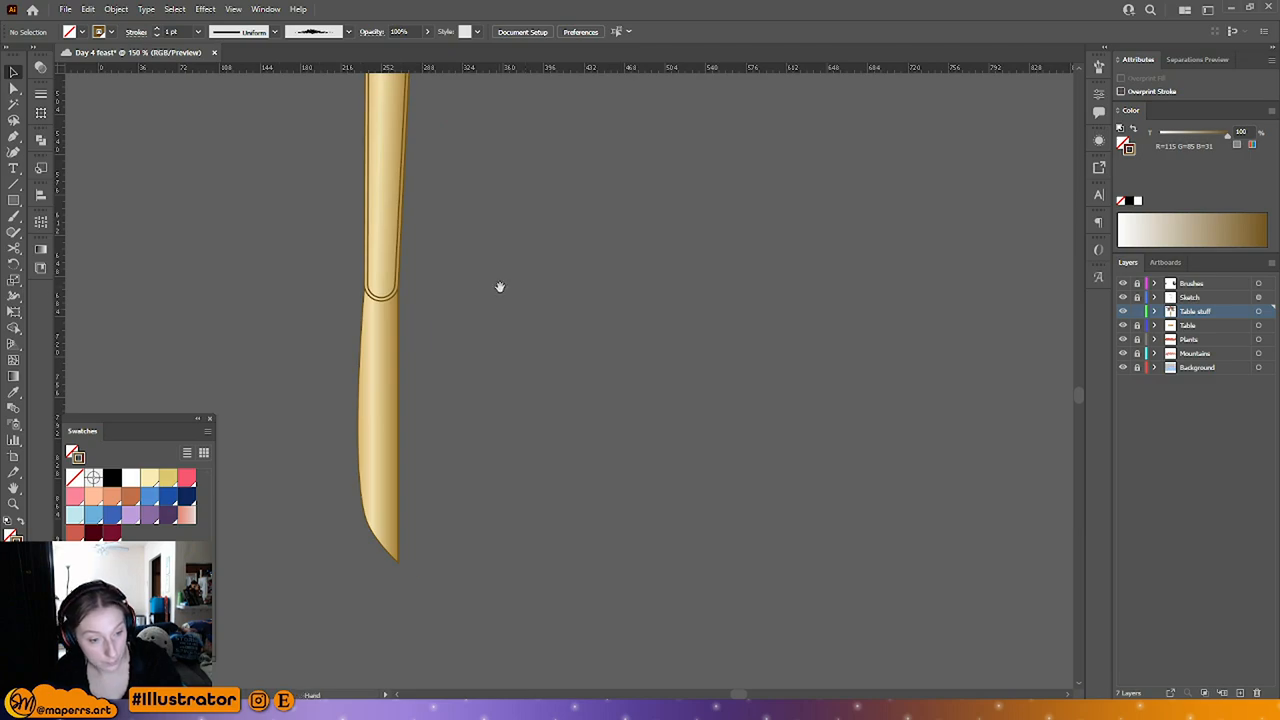
left_click_drag(500, 287, 518, 305)
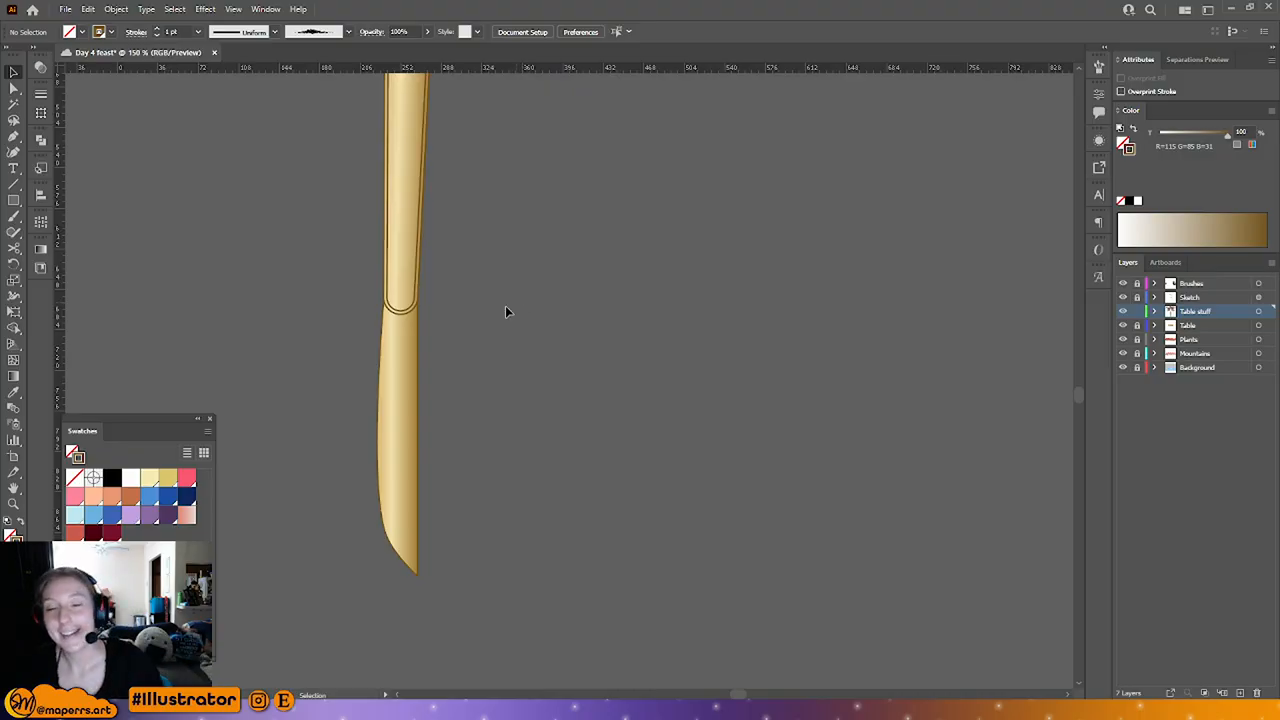
left_click_drag(463, 445, 480, 393)
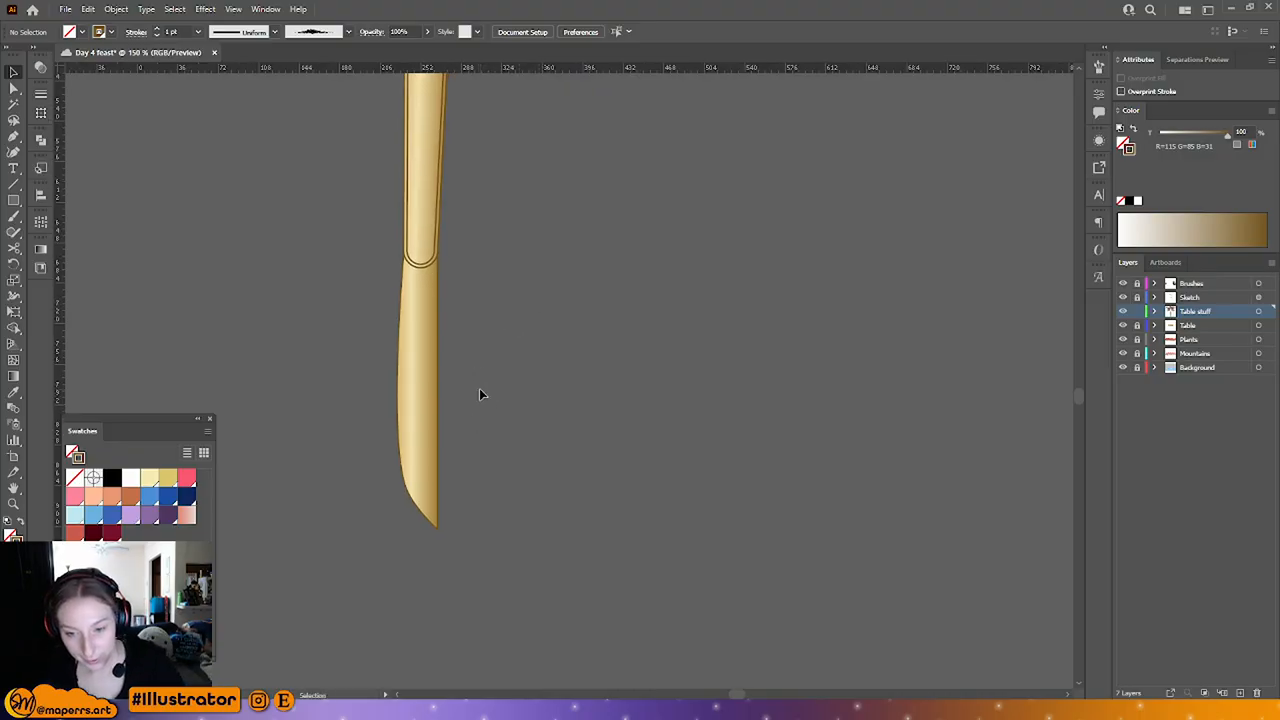
left_click_drag(491, 479, 506, 386)
key("ctrl+equal")
key("ctrl+equal")
left_click_drag(375, 378, 516, 495)
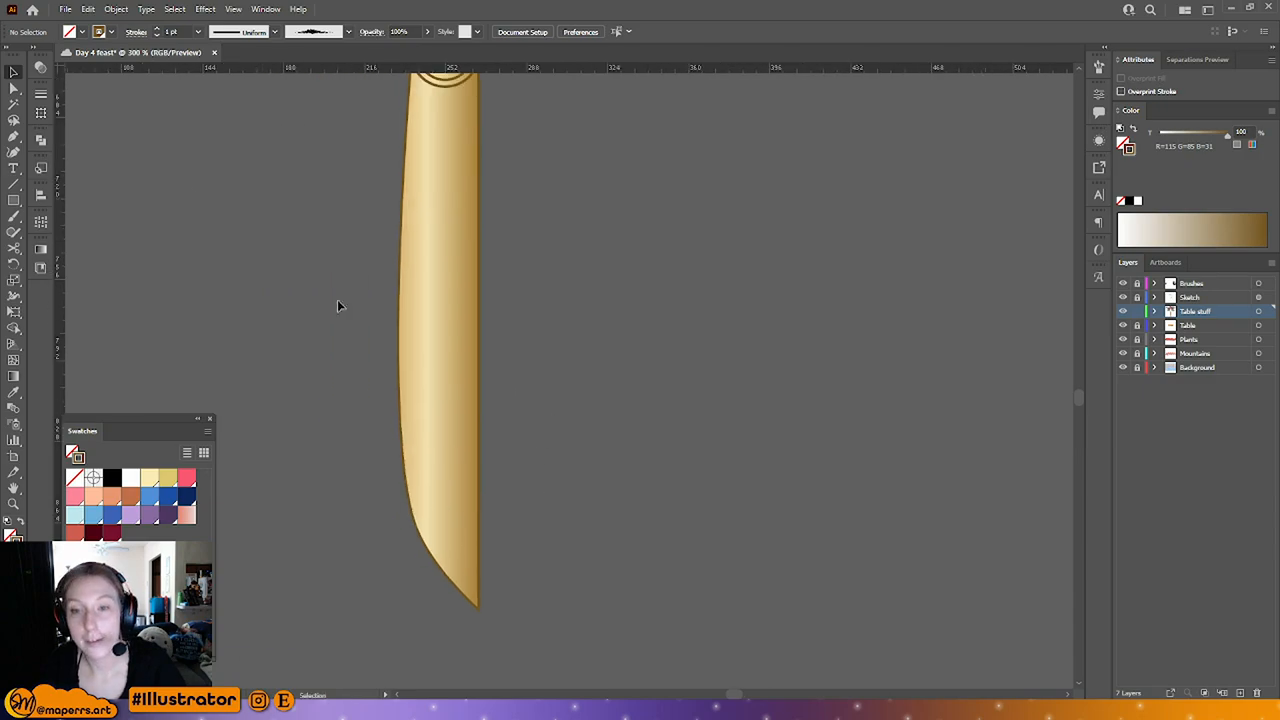
left_click(14, 88)
left_click_drag(540, 598, 388, 657)
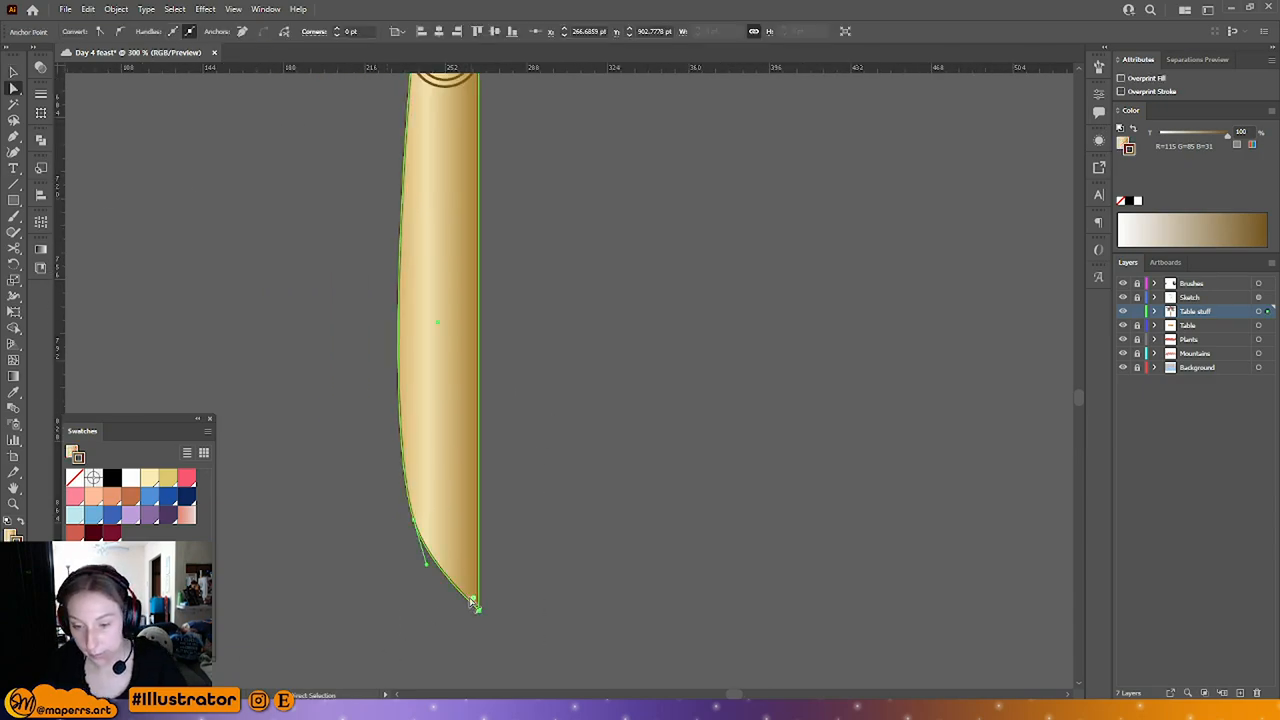
mouse_move(474, 590)
left_mouse_down()
mouse_move(470, 532)
mouse_move(474, 596)
left_mouse_up()
Step: Reposition the anchor on the blade's curved edge near the tip and lengthen its direction handles for a smoother curve
left_click(419, 545)
mouse_move(392, 508)
left_mouse_down()
mouse_move(430, 556)
mouse_move(411, 498)
left_mouse_up()
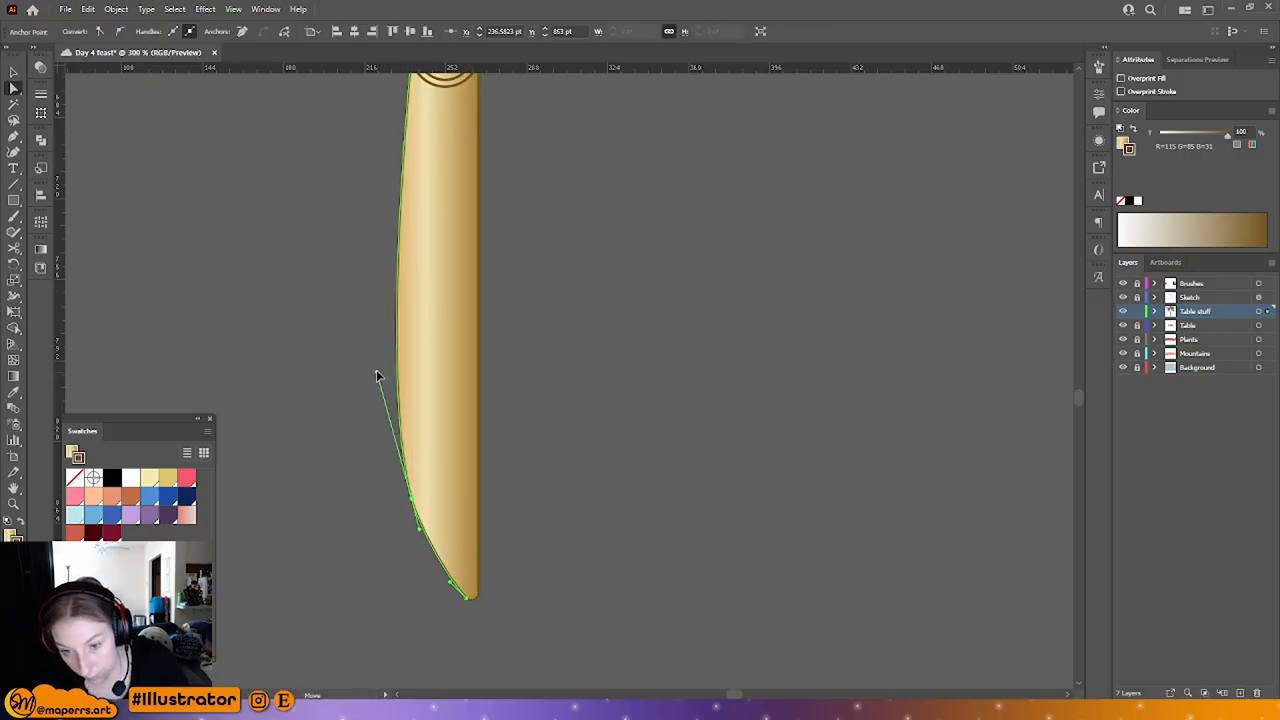
left_click_drag(380, 388, 380, 375)
left_click_drag(420, 535, 425, 553)
left_click(590, 502)
key("ctrl+minus")
key("ctrl+minus")
key("ctrl+minus")
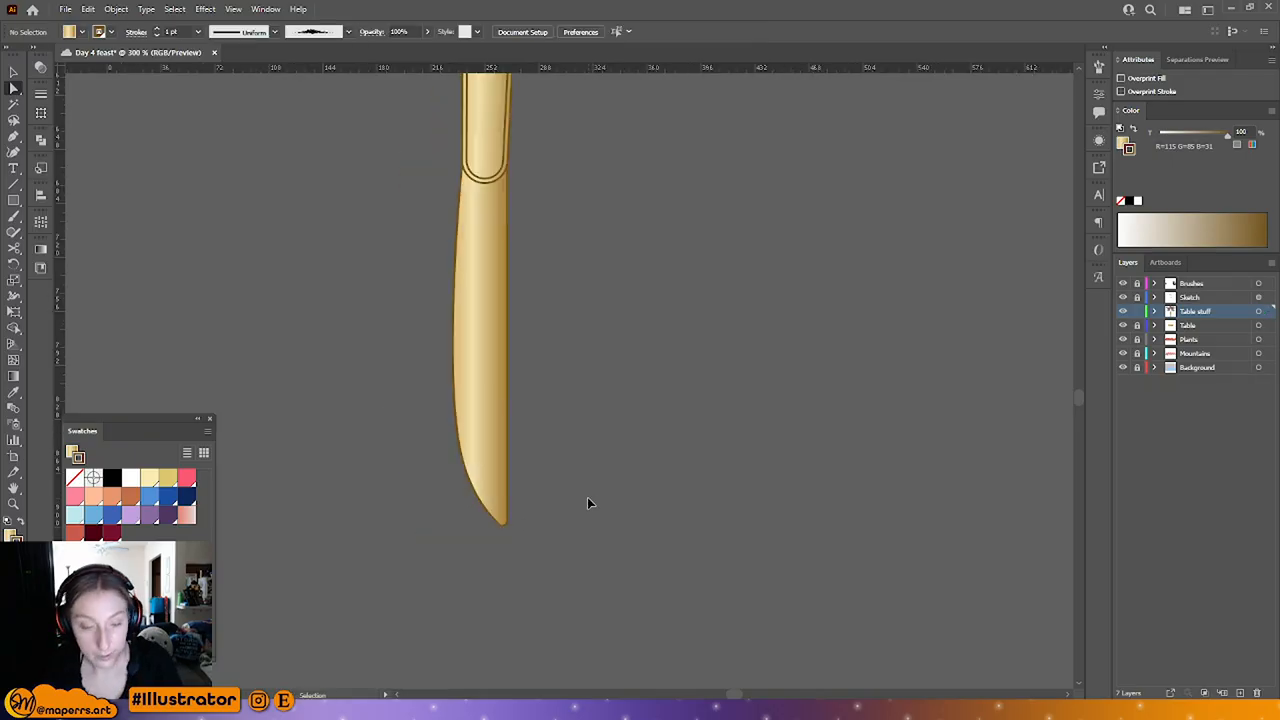
Step: Group all the knife parts and scale the group down slightly
left_click_drag(574, 343, 544, 442)
key("v")
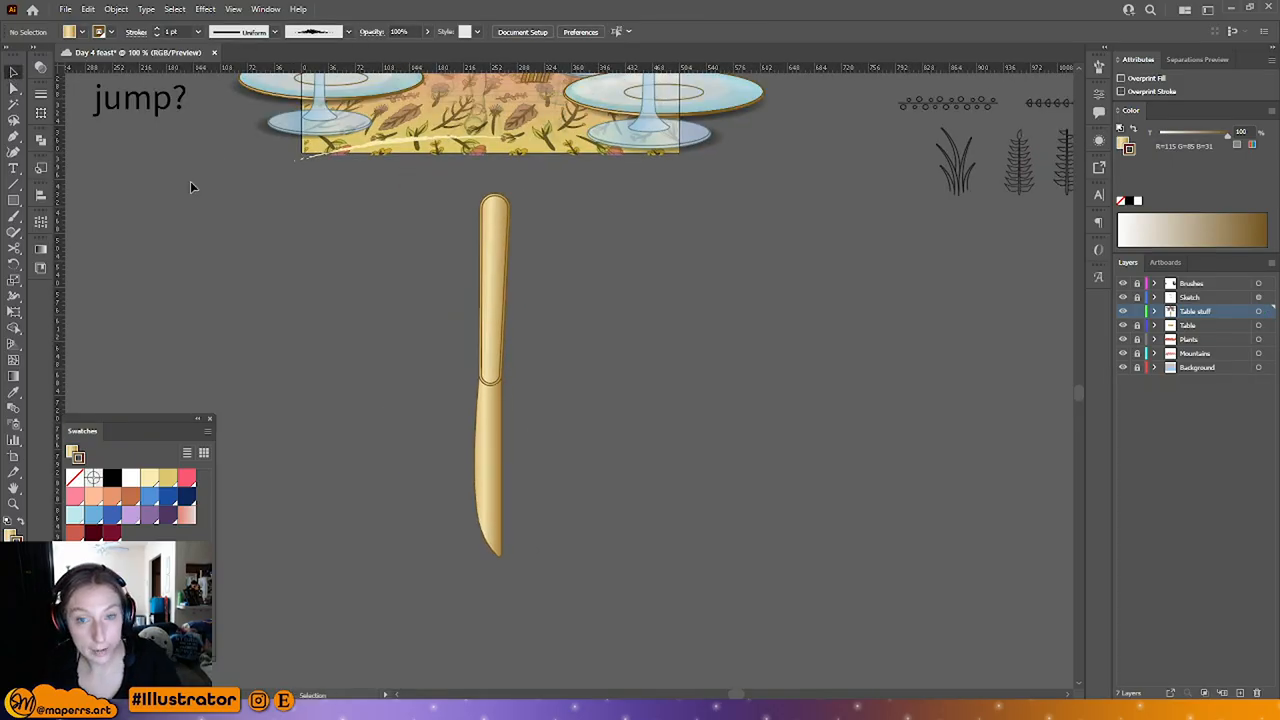
left_click_drag(334, 548, 332, 549)
key("ctrl+g")
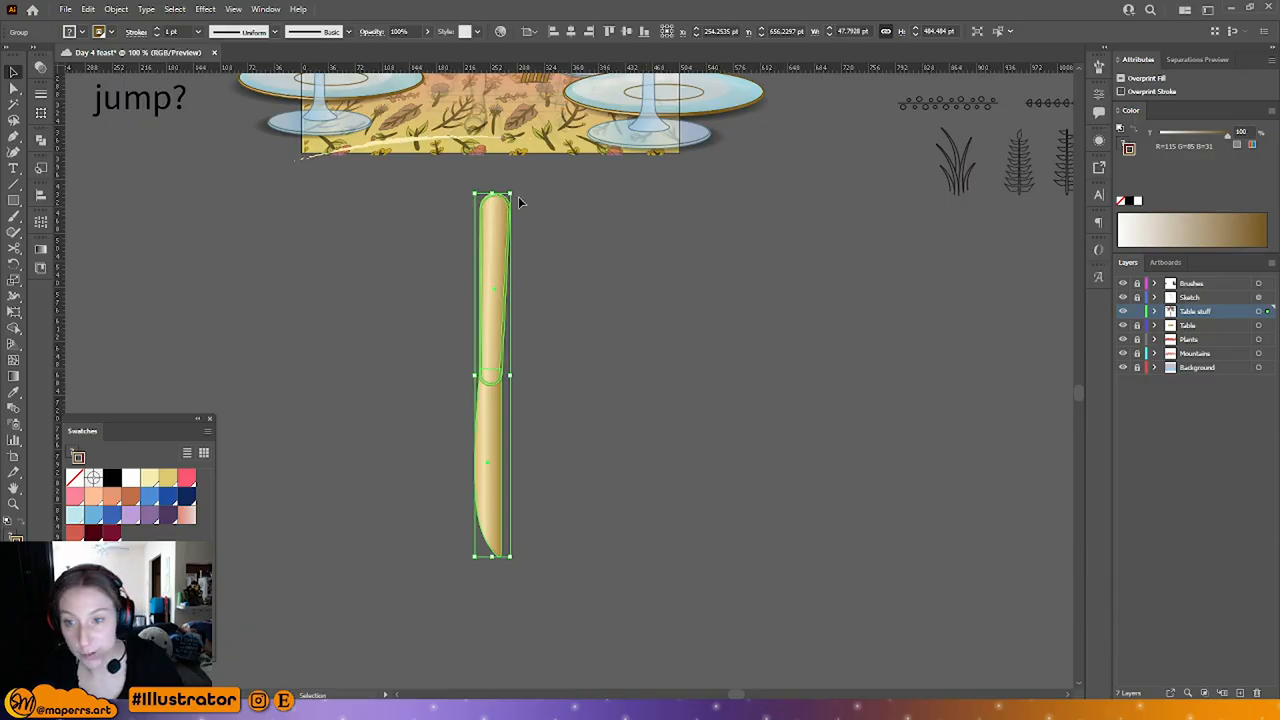
mouse_move(510, 193)
left_mouse_down()
mouse_move(505, 245)
mouse_move(510, 218)
left_mouse_up()
left_click(557, 215)
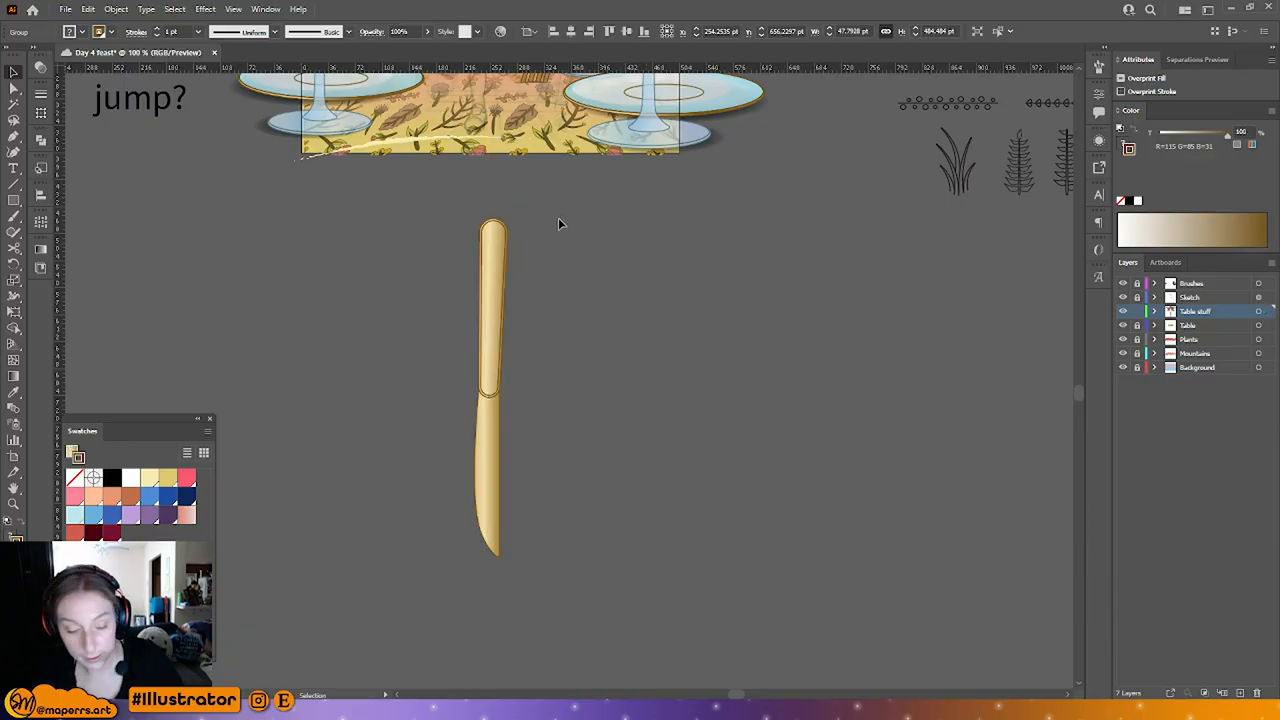
Step: Move the knife into the table scene, shrink it to about 28 × 286 pt and tilt its handle toward the left glass
key("ctrl+minus")
scroll(541, 545, "up", 3)
left_click_drag(463, 487, 427, 194)
key("ctrl+plus")
key("ctrl+plus")
left_click_drag(657, 480, 508, 463)
left_click_drag(420, 107, 394, 279)
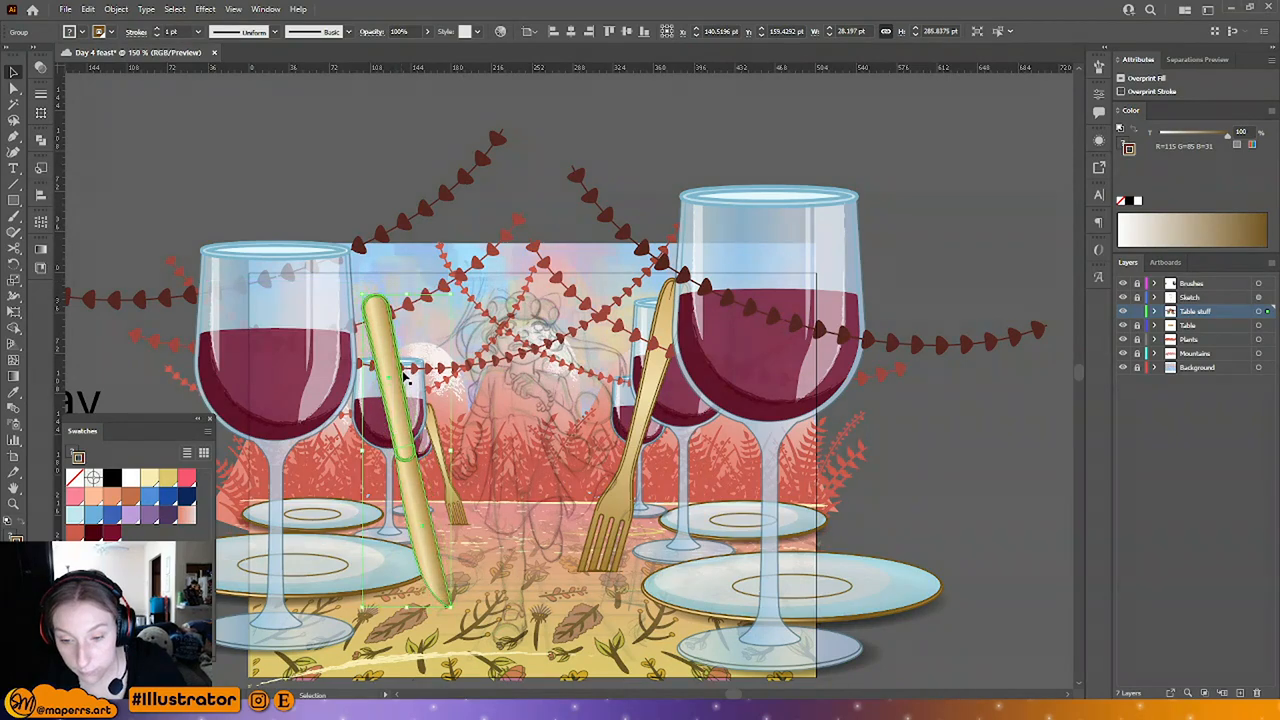
Step: Place the tilted knife beside the left plates and enlarge it to about 81 × 287 pt
left_click_drag(399, 418, 430, 420)
scroll(415, 245, "down", 2)
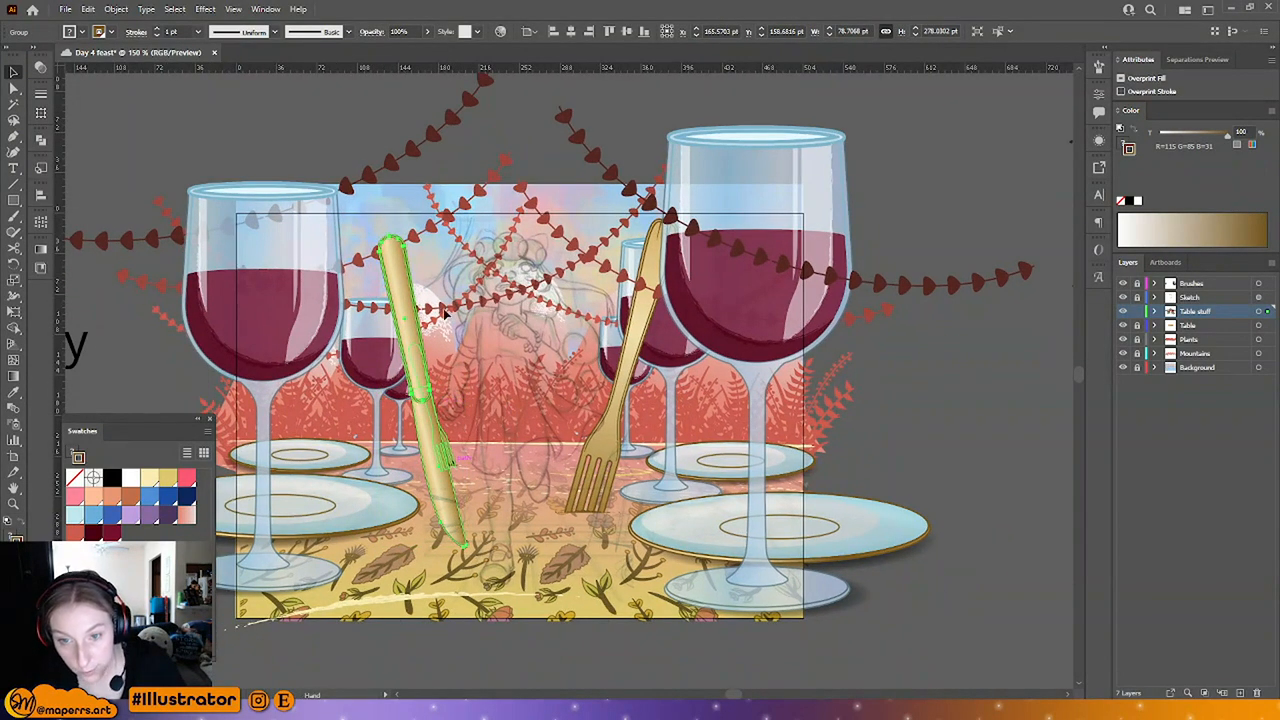
left_click_drag(423, 238, 422, 228)
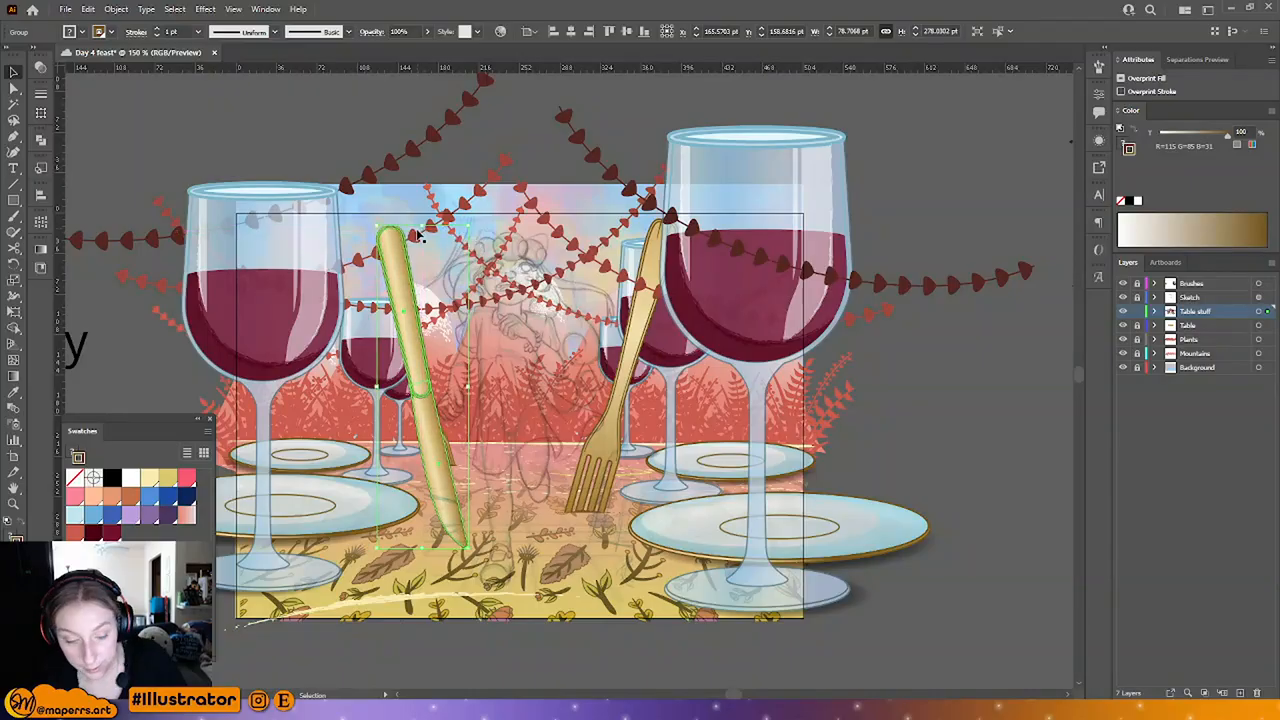
key("a")
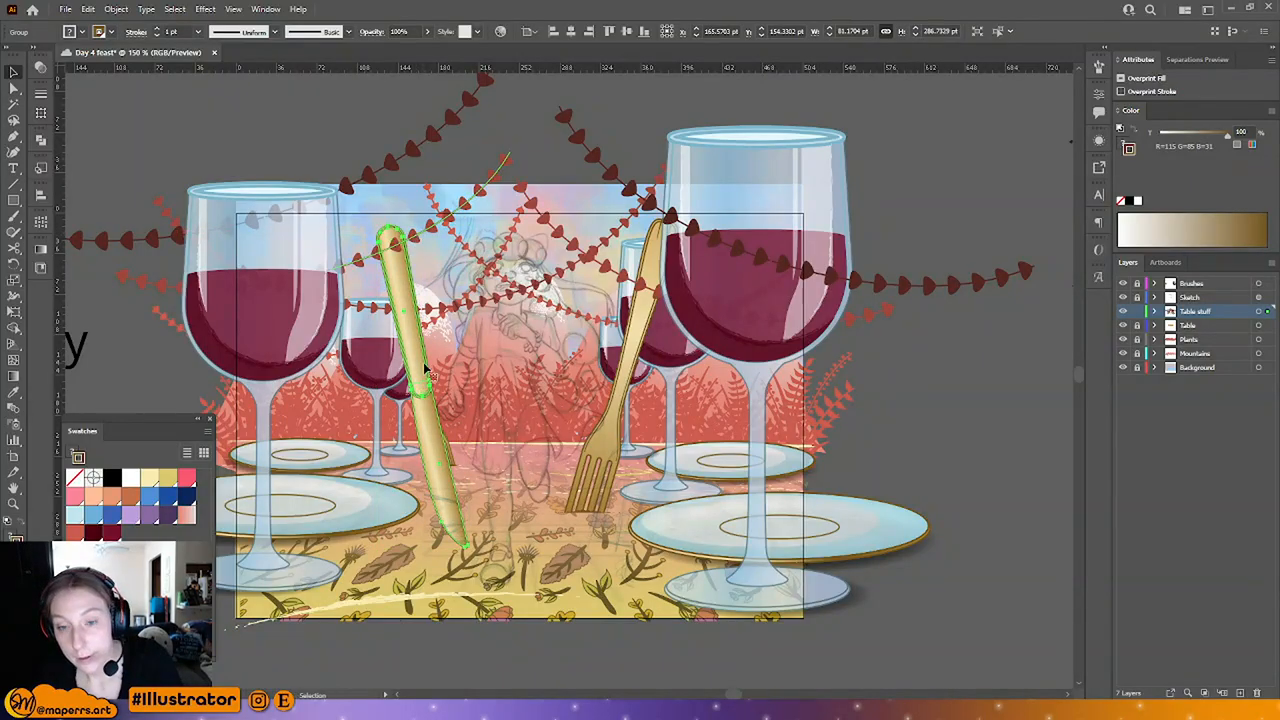
key("v")
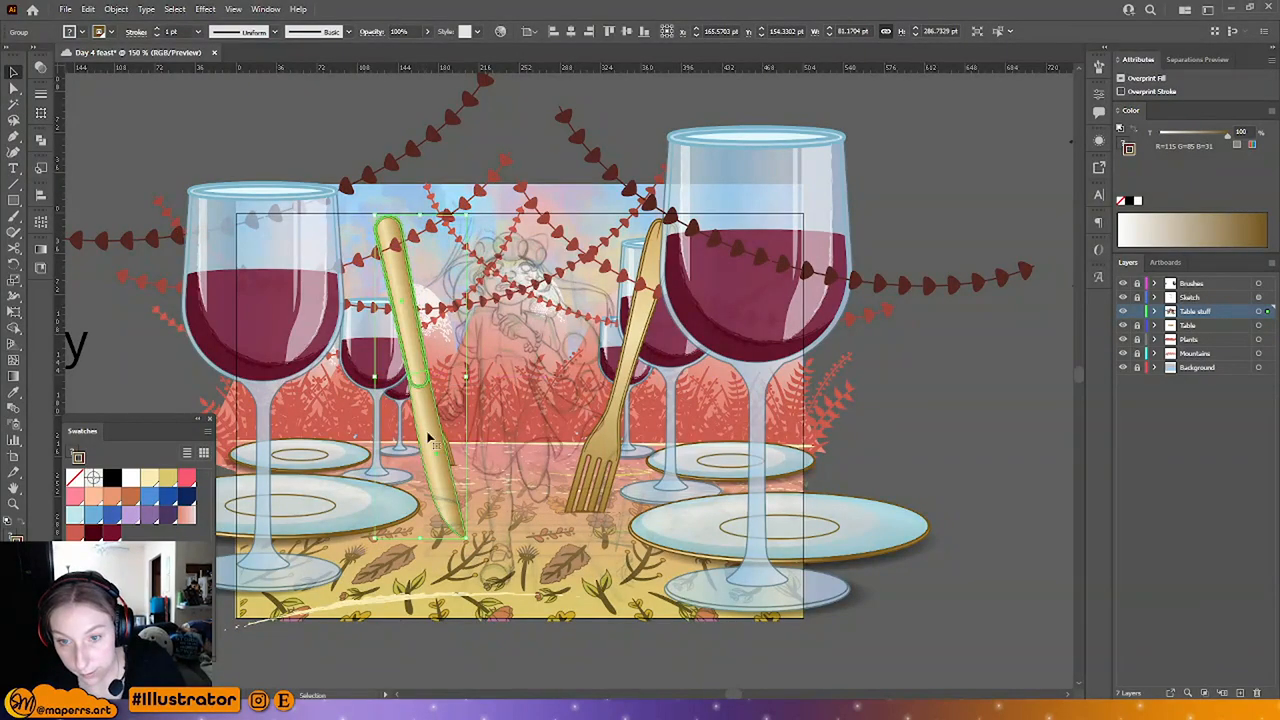
left_click_drag(443, 508, 449, 470)
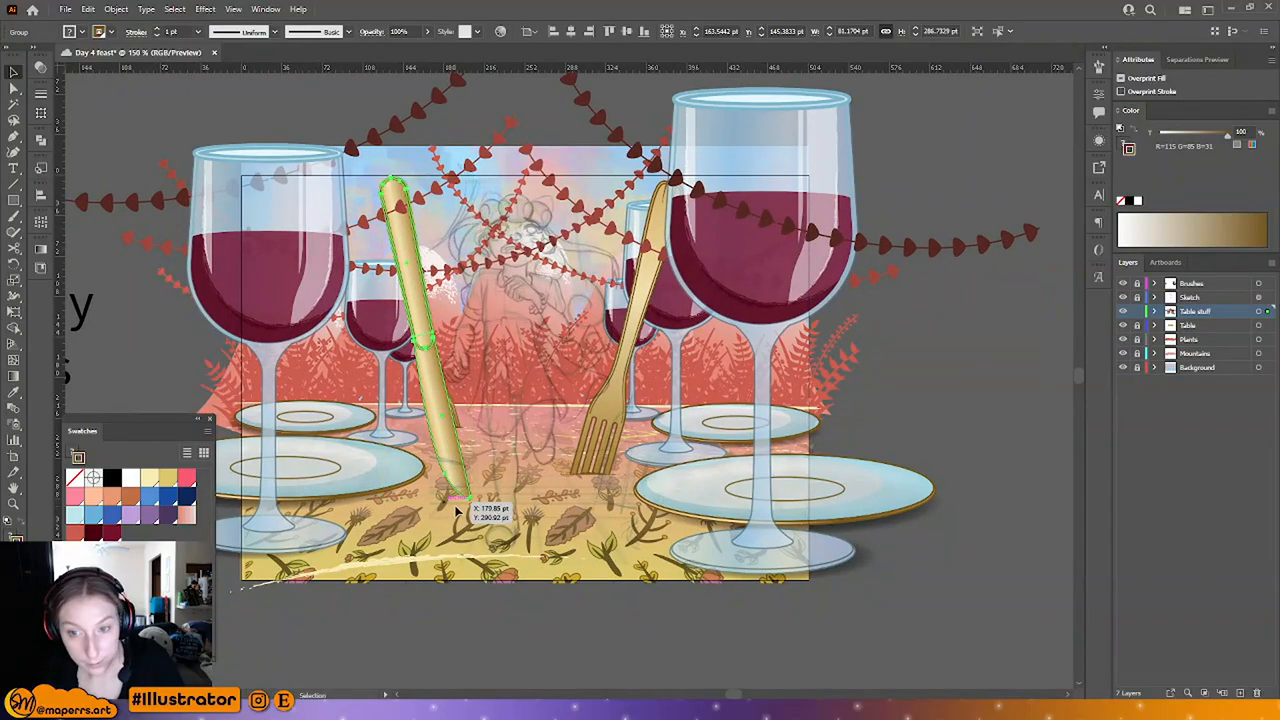
left_click(456, 508)
left_click(454, 475)
left_click(168, 112)
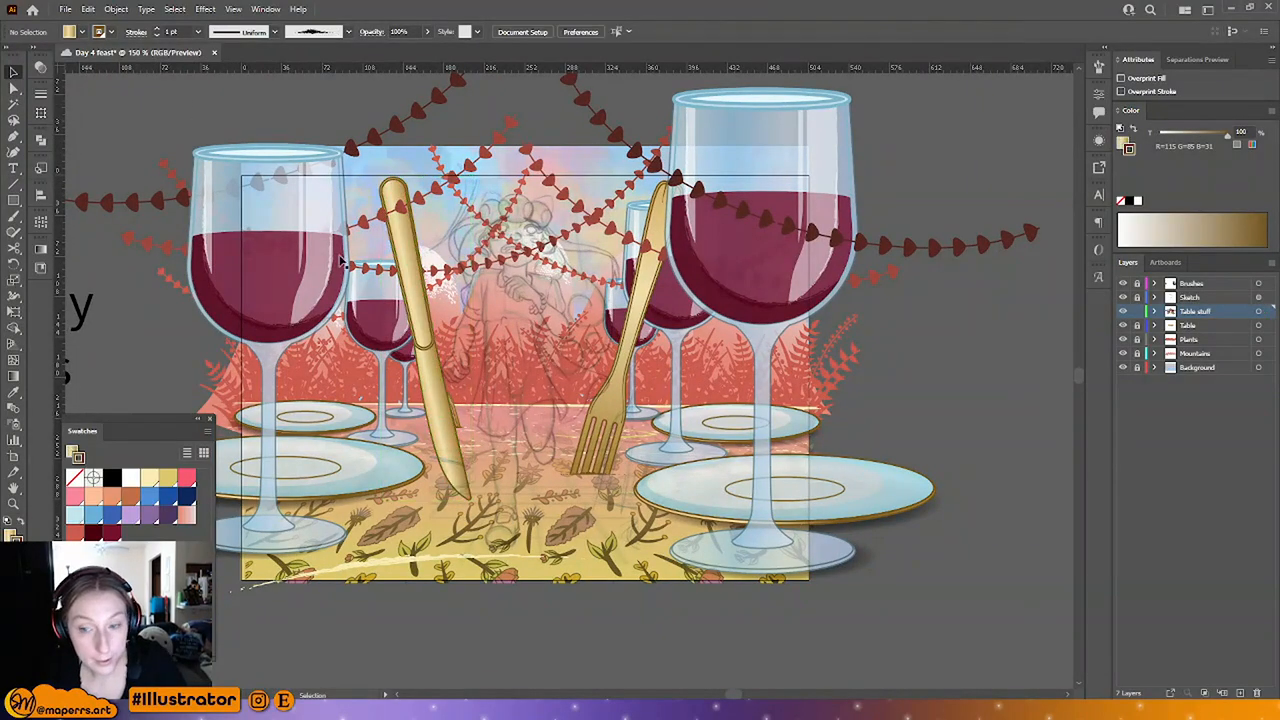
Step: Mask the knife with a rectangle that cuts off the blade tip, then nudge the clipped knife slightly downward
left_click(420, 474)
left_click(13, 199)
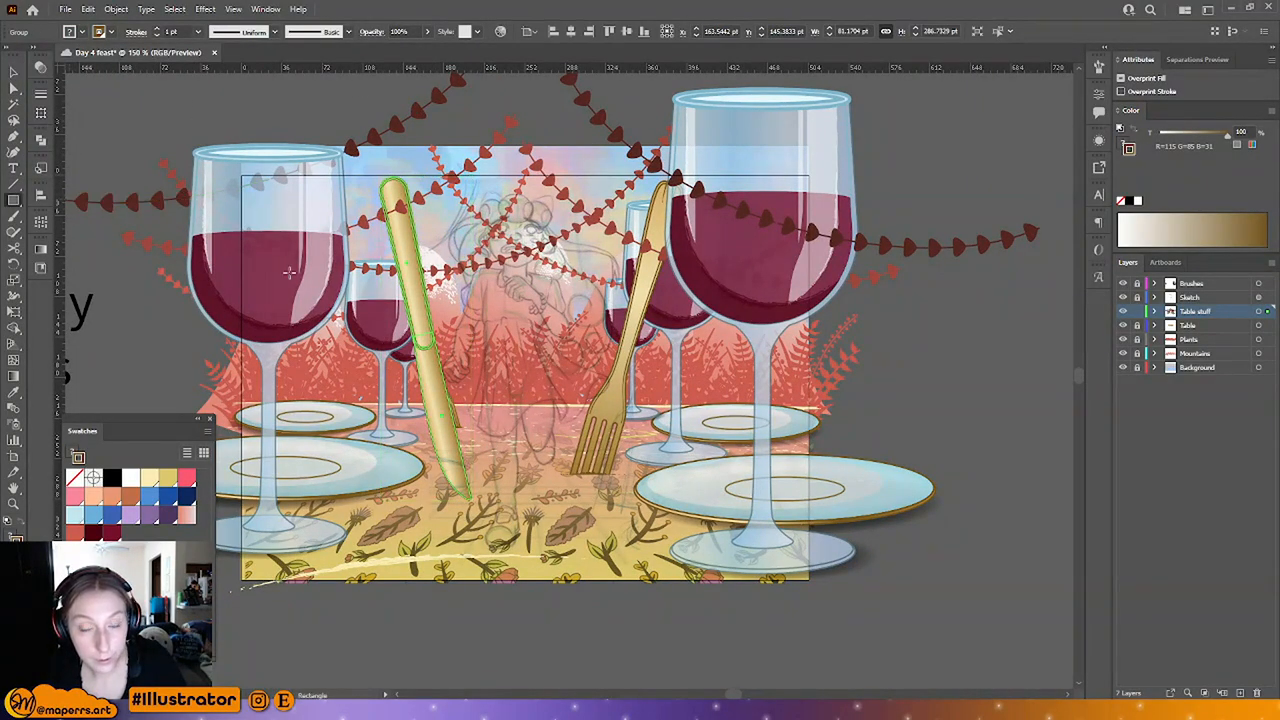
left_click_drag(359, 171, 487, 471)
key("v")
left_click(456, 484, "shift")
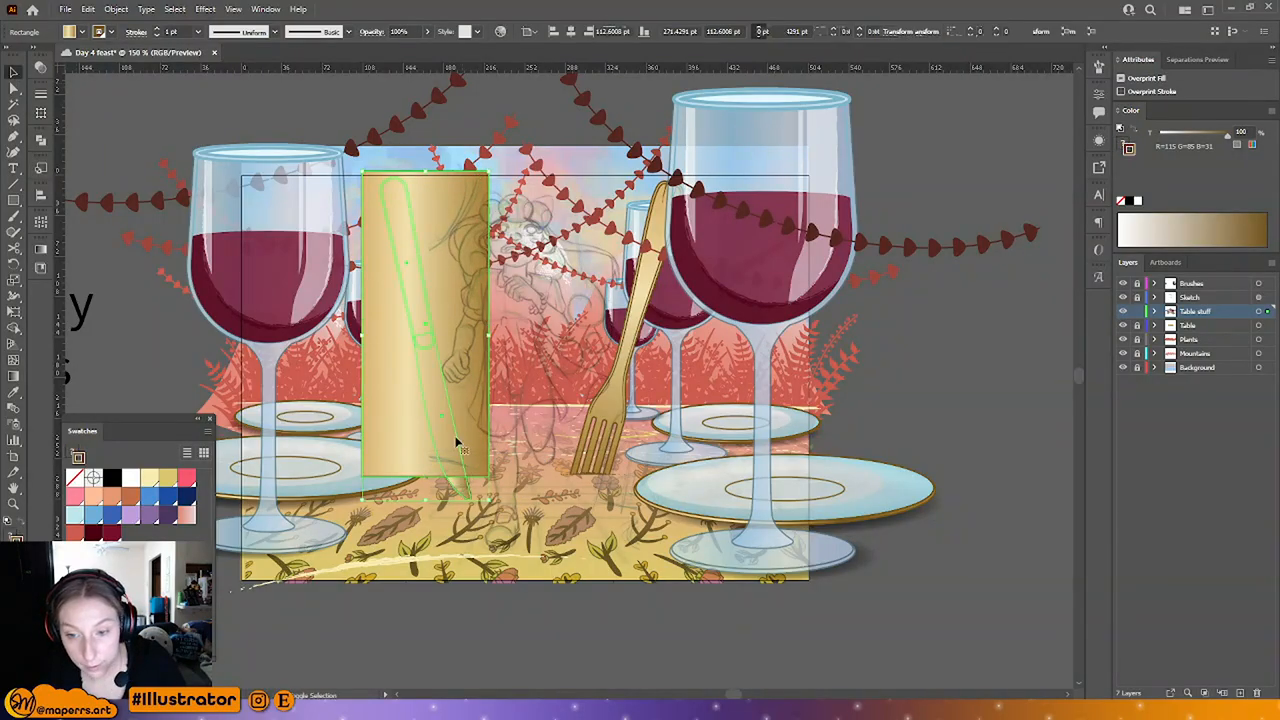
right_click(458, 422)
left_click(516, 537)
left_click(503, 657)
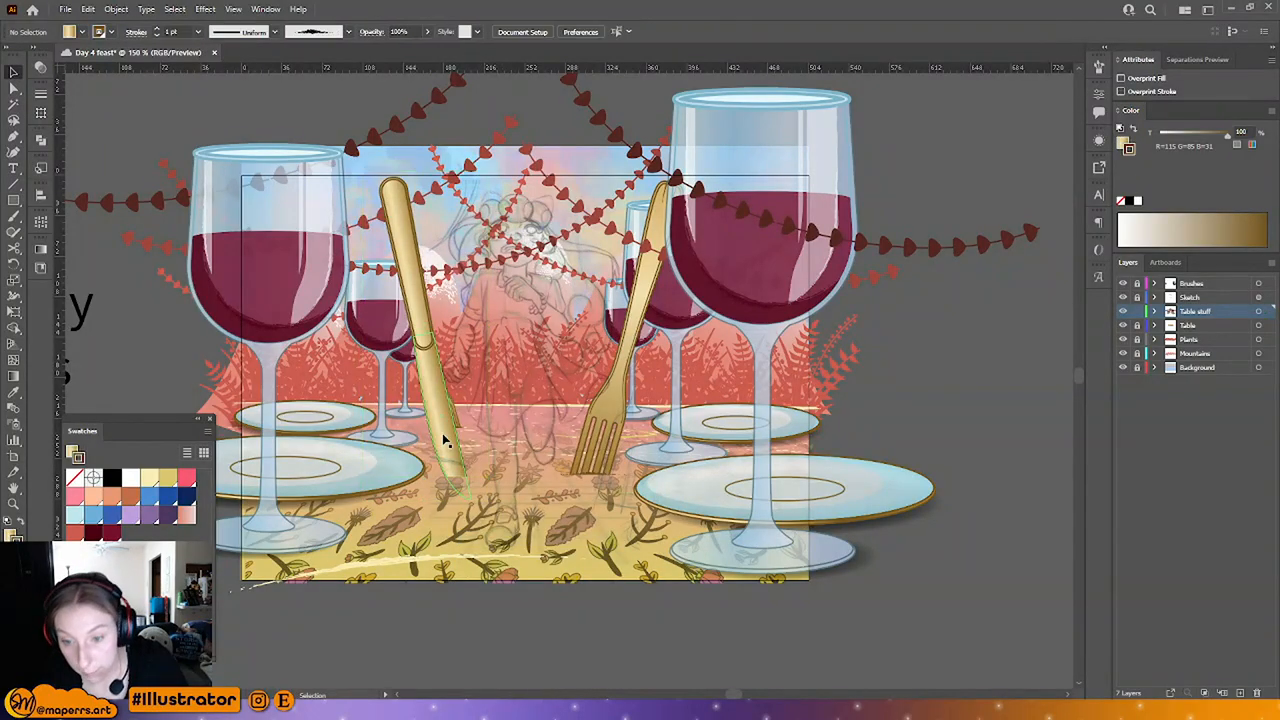
left_click_drag(447, 437, 447, 450)
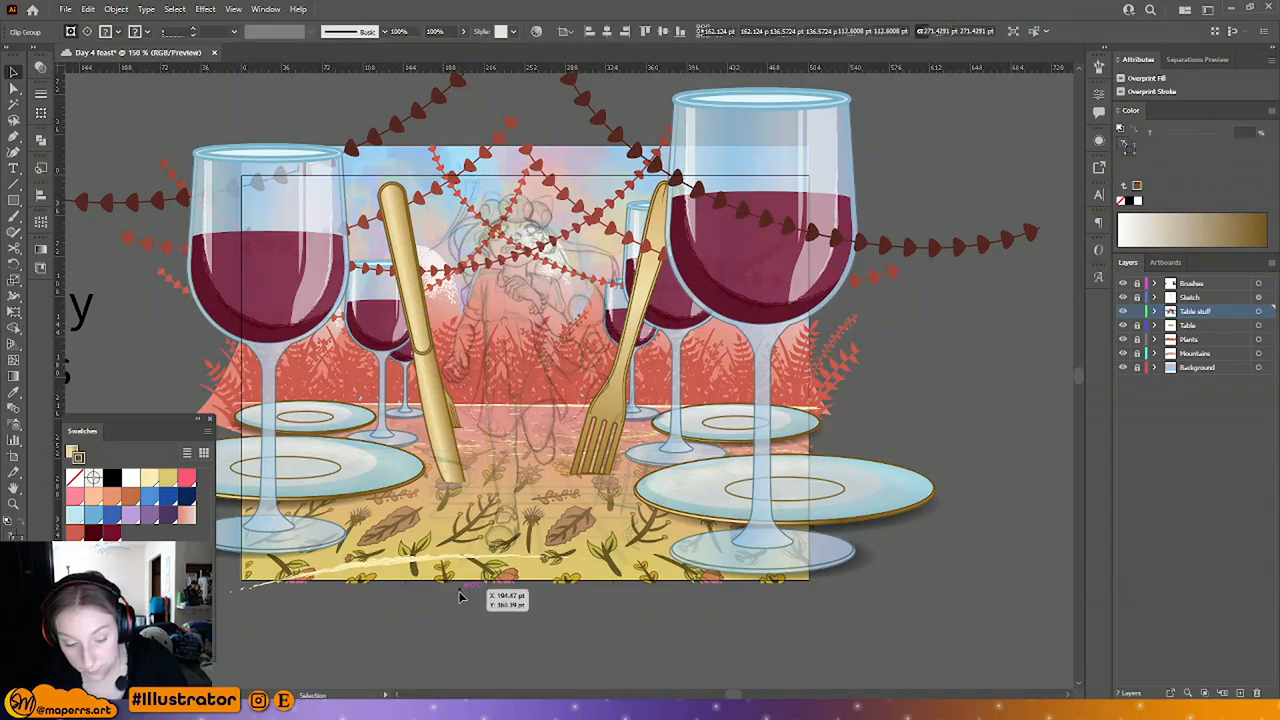
Step: Copy the 0.5 pt rough brush line from the base of the large right fork group
key("ctrl+=")
left_click(634, 516)
double_click(634, 516)
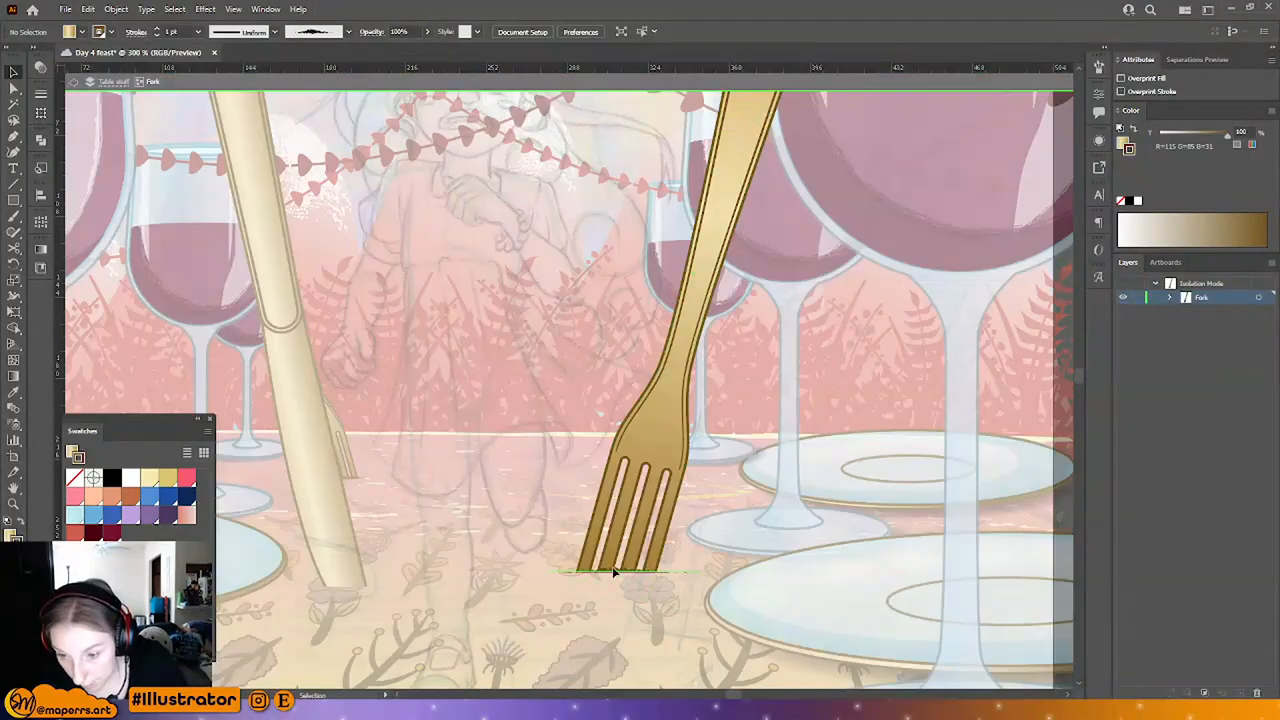
double_click(500, 520)
left_click_drag(342, 540, 440, 442)
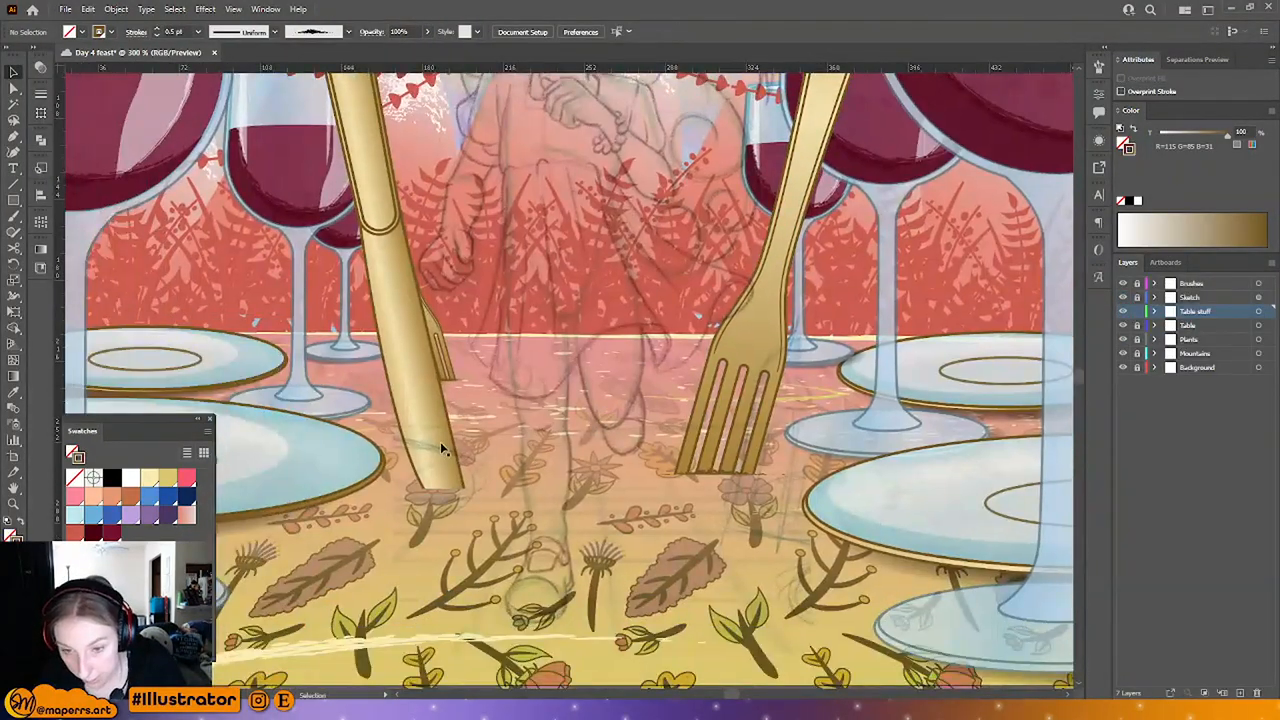
Step: Paste the rough brush line into the knife's clip group and place it along the cut end of the blade
double_click(433, 452)
left_click(722, 474)
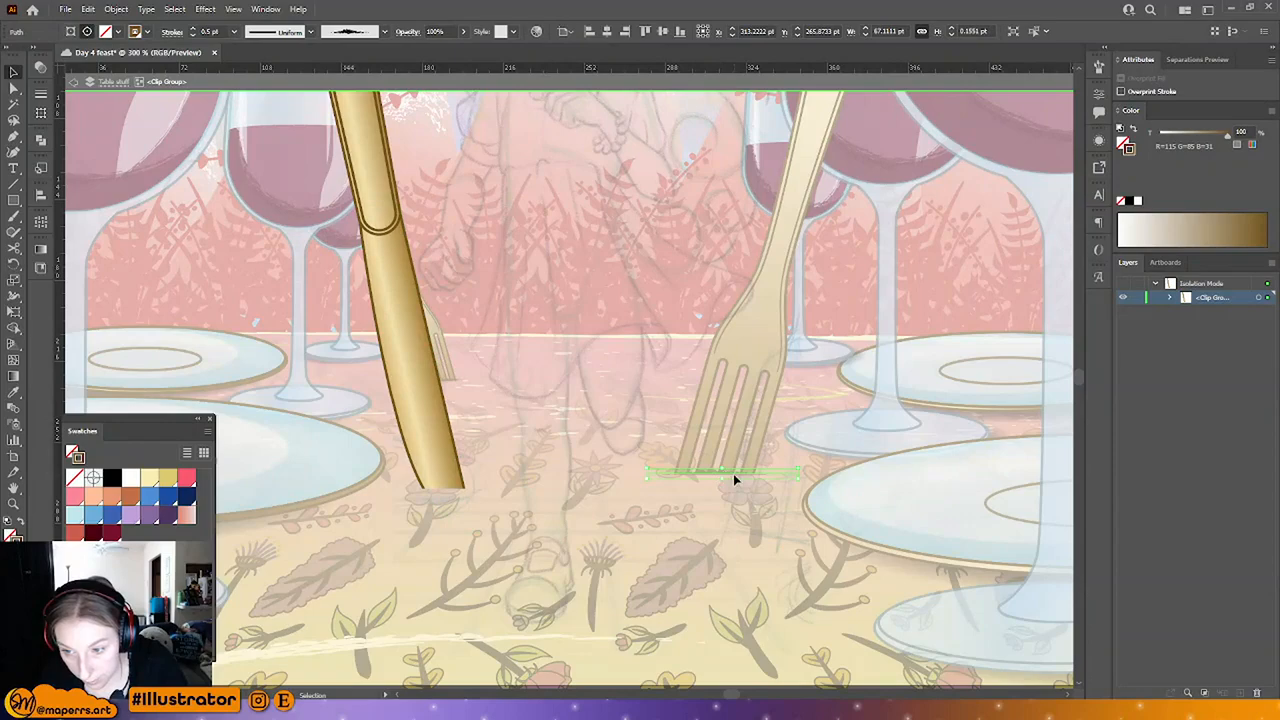
left_click_drag(733, 478, 468, 494)
left_click(485, 432)
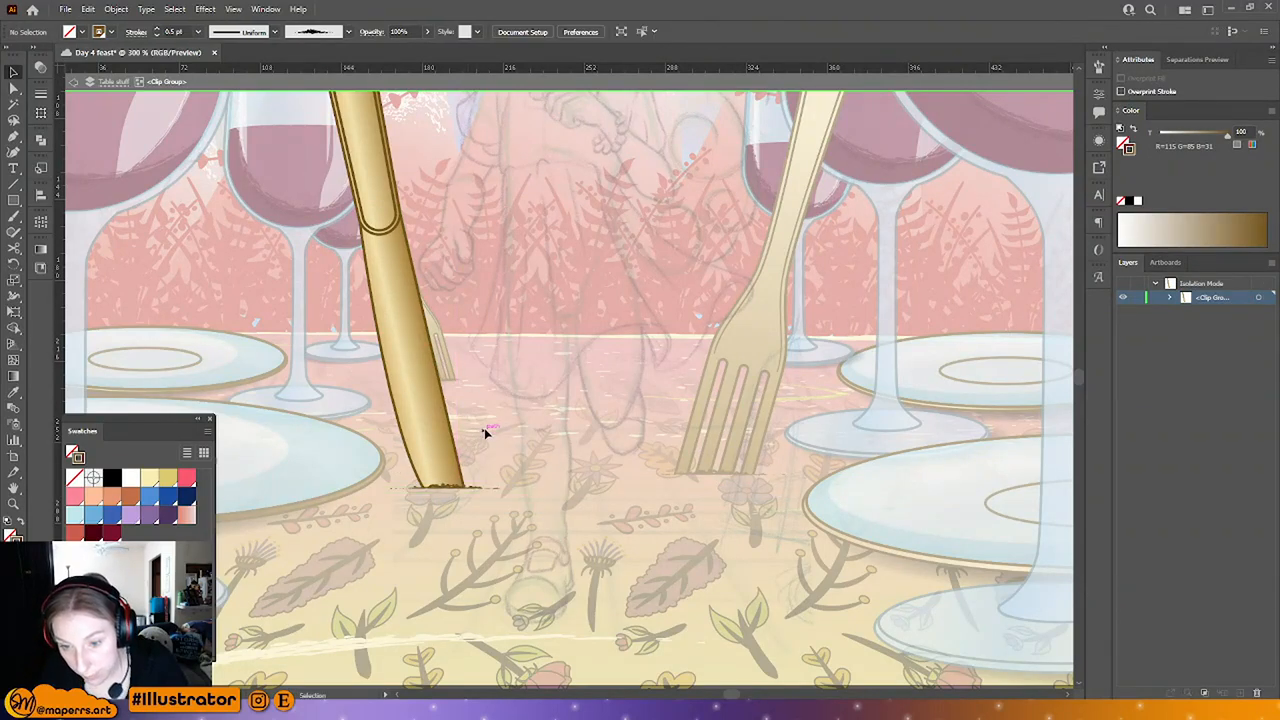
double_click(487, 444)
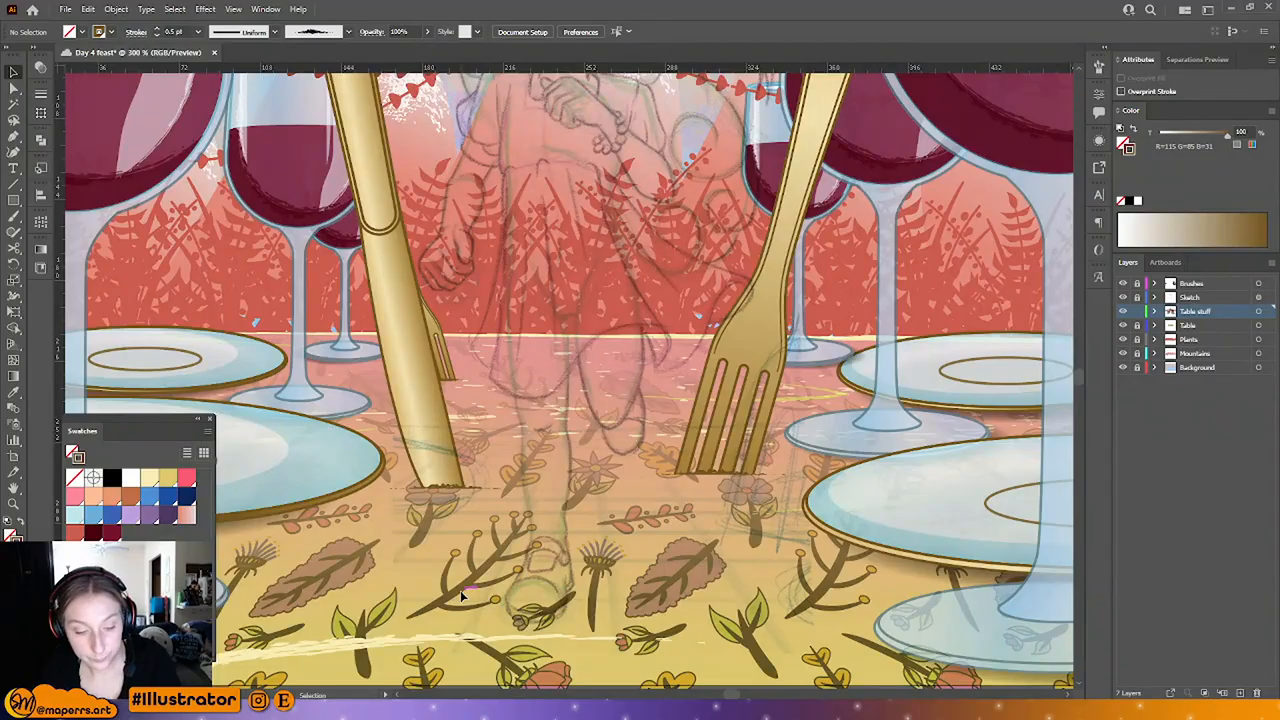
Step: Enlarge the clipped knife group to about 128 × 309 pt and shift it slightly to the left
key("ctrl+minus")
key("ctrl+minus")
left_click_drag(500, 368, 428, 478)
left_click(451, 396)
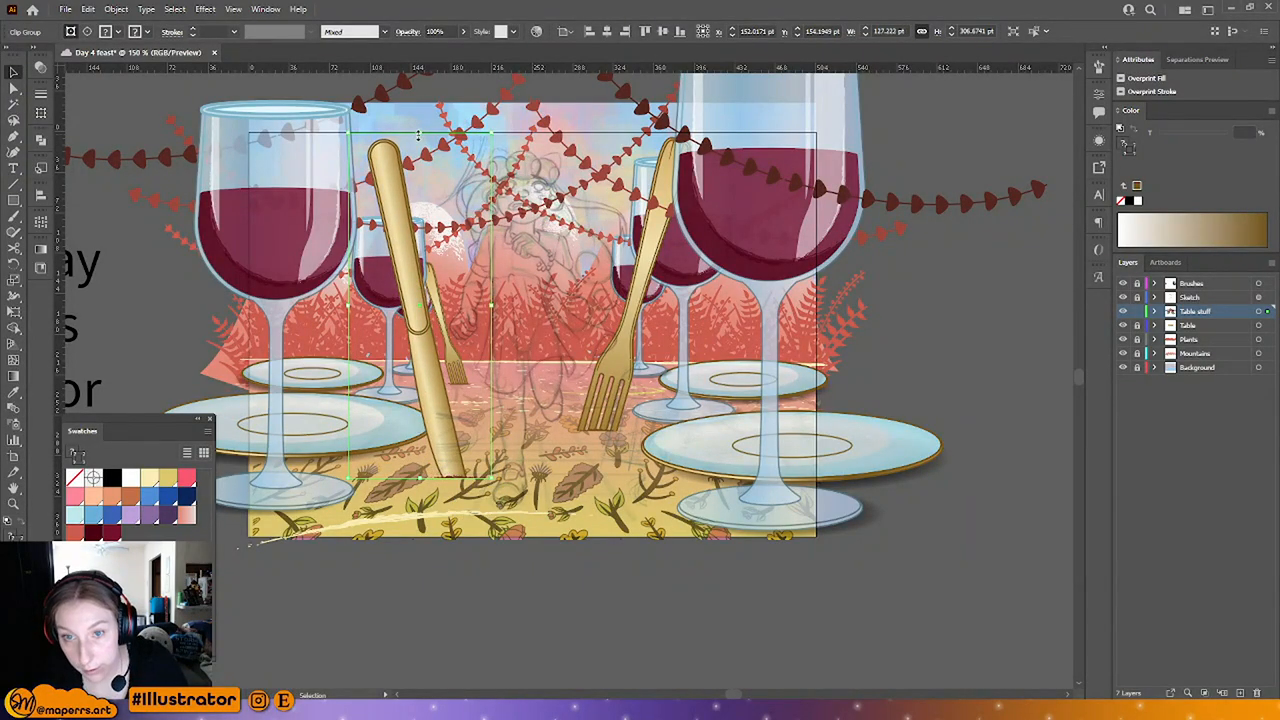
mouse_move(418, 133)
left_mouse_down()
mouse_move(409, 112)
mouse_move(405, 133)
left_mouse_up()
left_click_drag(419, 484, 422, 487)
left_click_drag(436, 417, 433, 419)
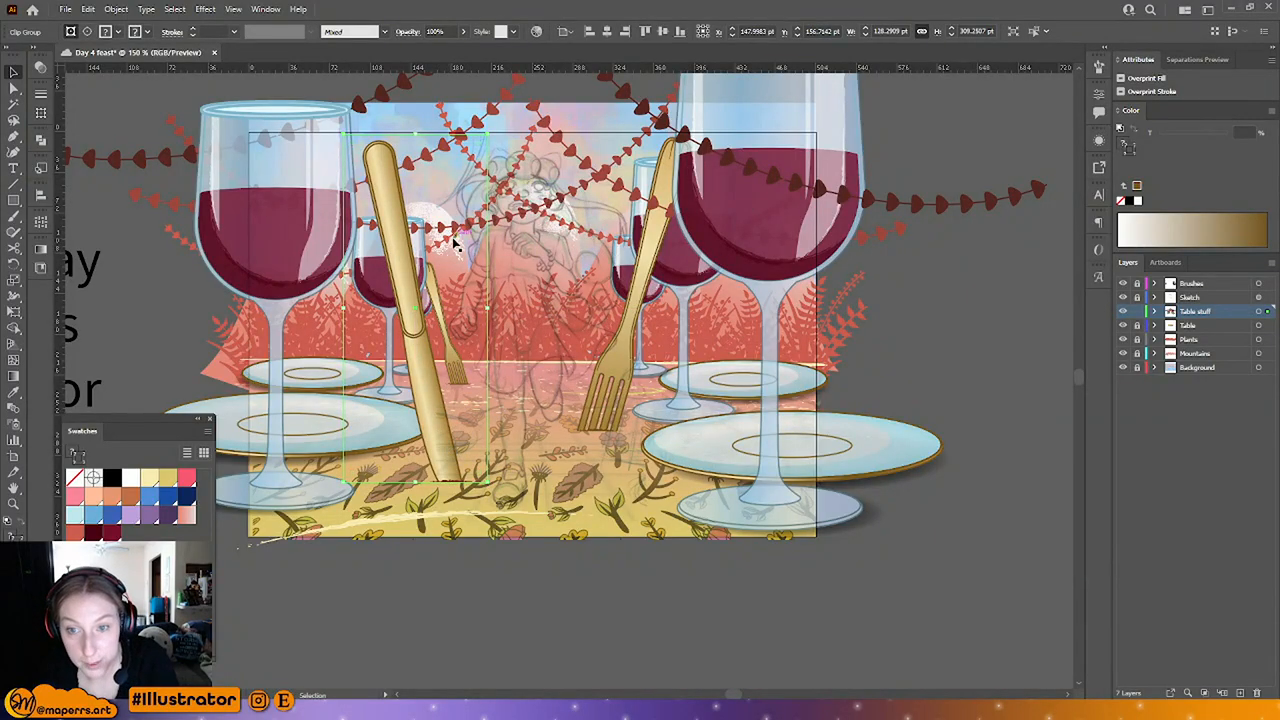
Step: Nudge the small fork beside the knife slightly to the right and deselect it
double_click(436, 322)
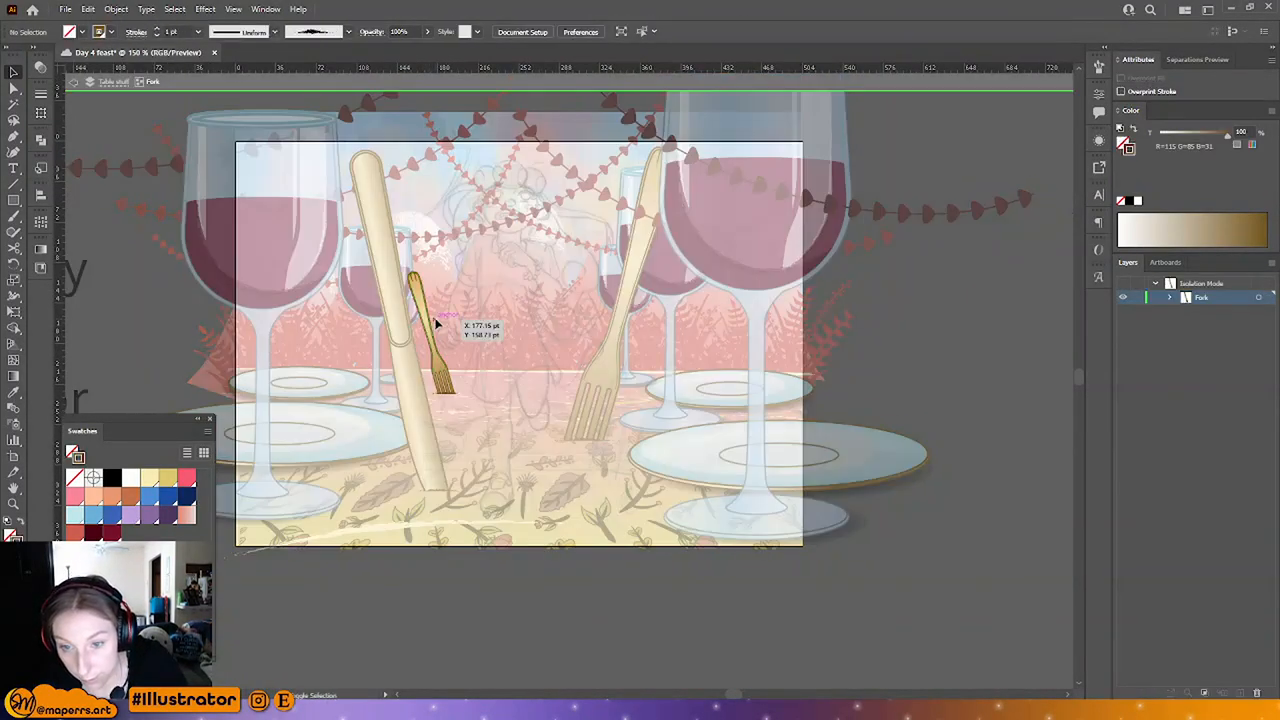
left_click(438, 376)
double_click(493, 393)
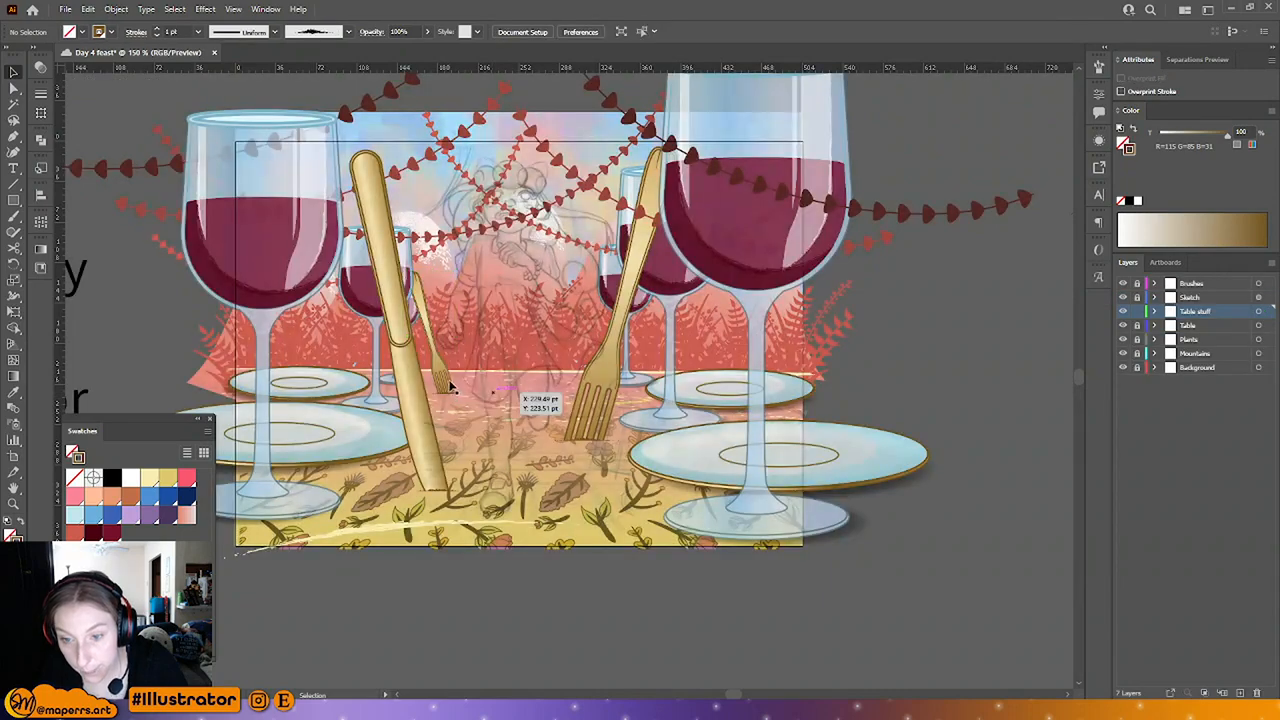
left_click_drag(449, 383, 455, 385)
left_click(511, 360)
left_click_drag(603, 450, 585, 448)
Step: Stretch the clipped knife slightly taller, keeping its cut end in place on the tablecloth
left_click(581, 424)
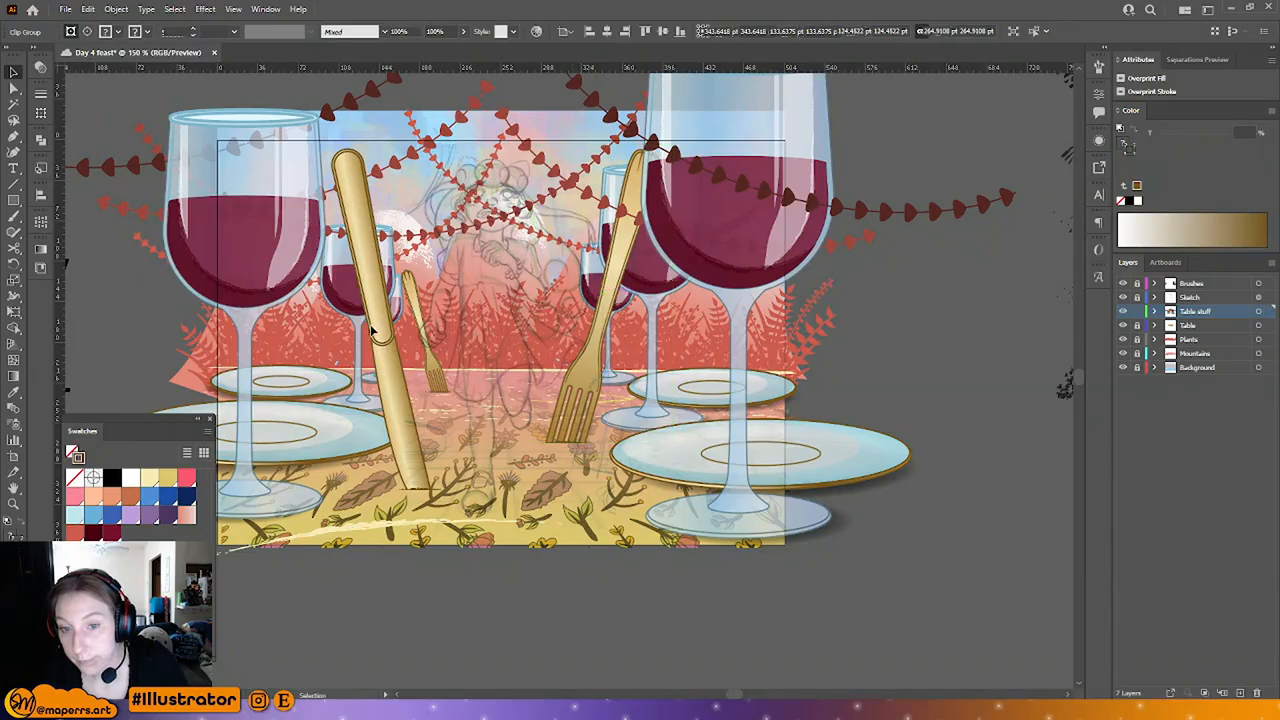
left_click(394, 425)
left_click_drag(386, 140, 396, 131)
left_click(396, 205)
left_click_drag(702, 601, 688, 567)
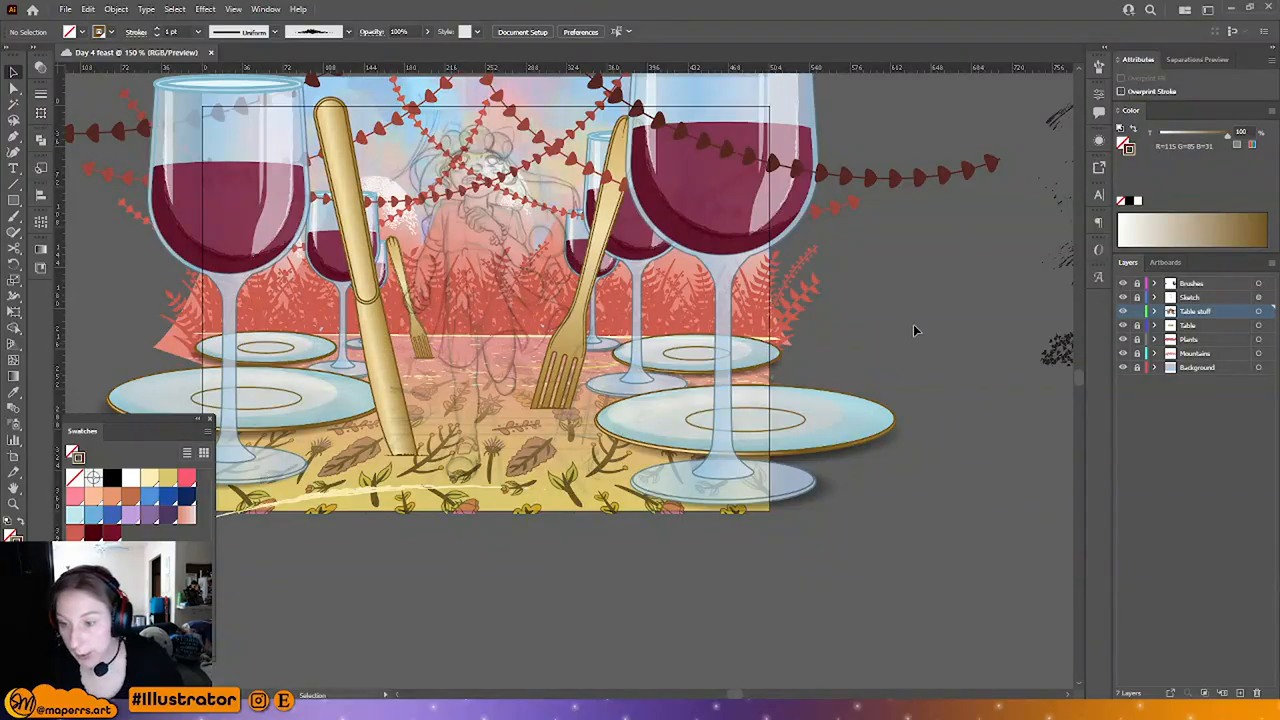
Step: Review the whole table composition and compare it with the character drawing by showing the Sketch layer alone before restoring all layers
key("ctrl+0")
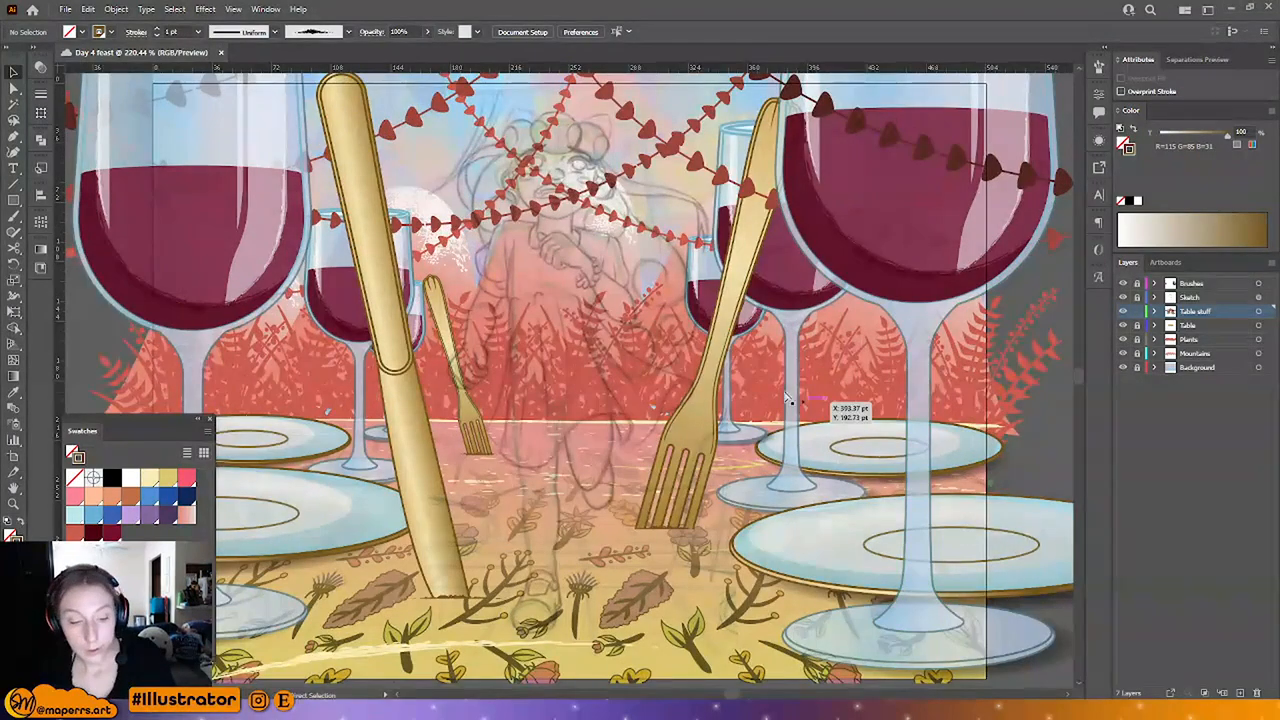
key("ctrl+minus")
key("ctrl+minus")
left_click_drag(687, 440, 623, 400)
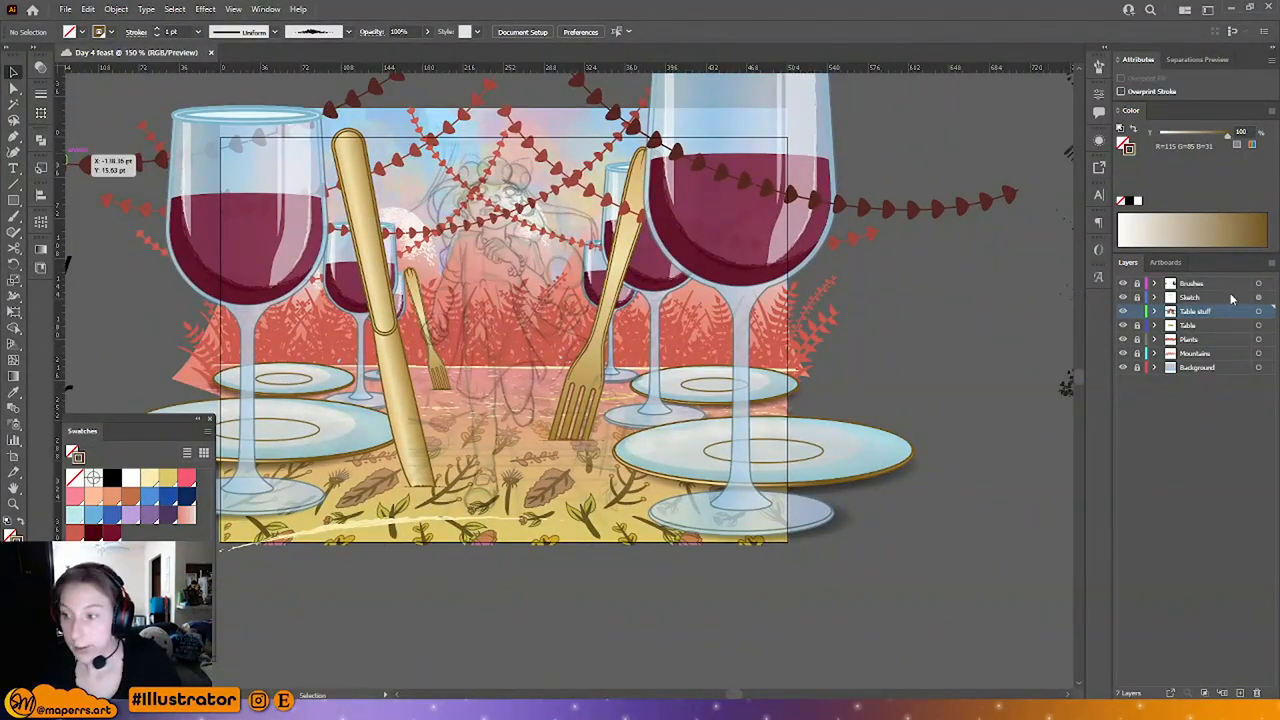
left_click(1122, 297, "alt")
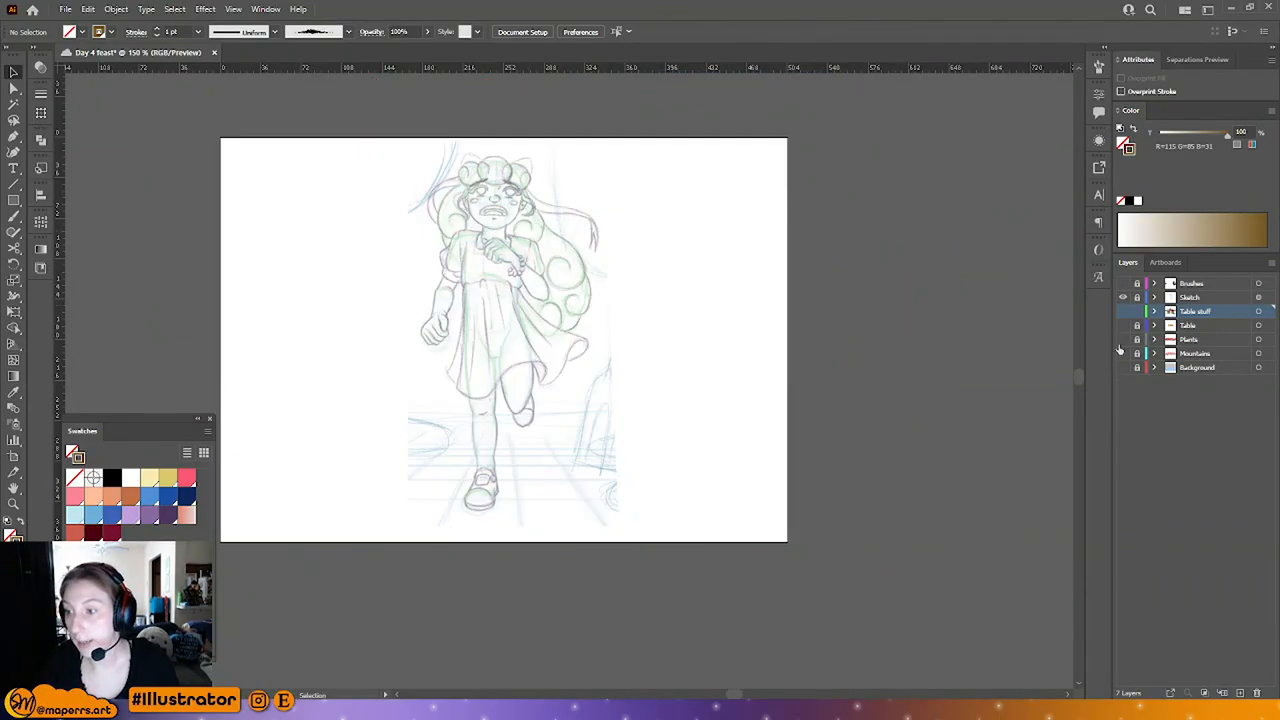
left_click(1122, 297, "alt")
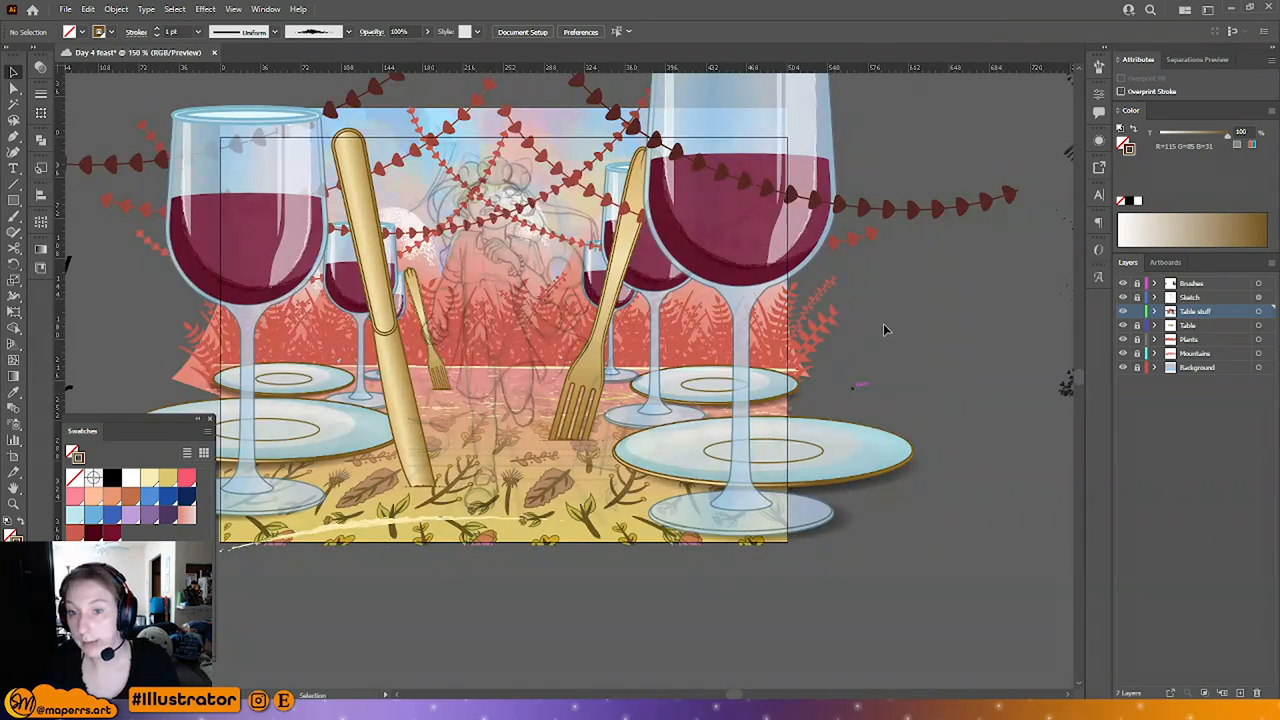
key("ctrl+minus")
left_click(1205, 298)
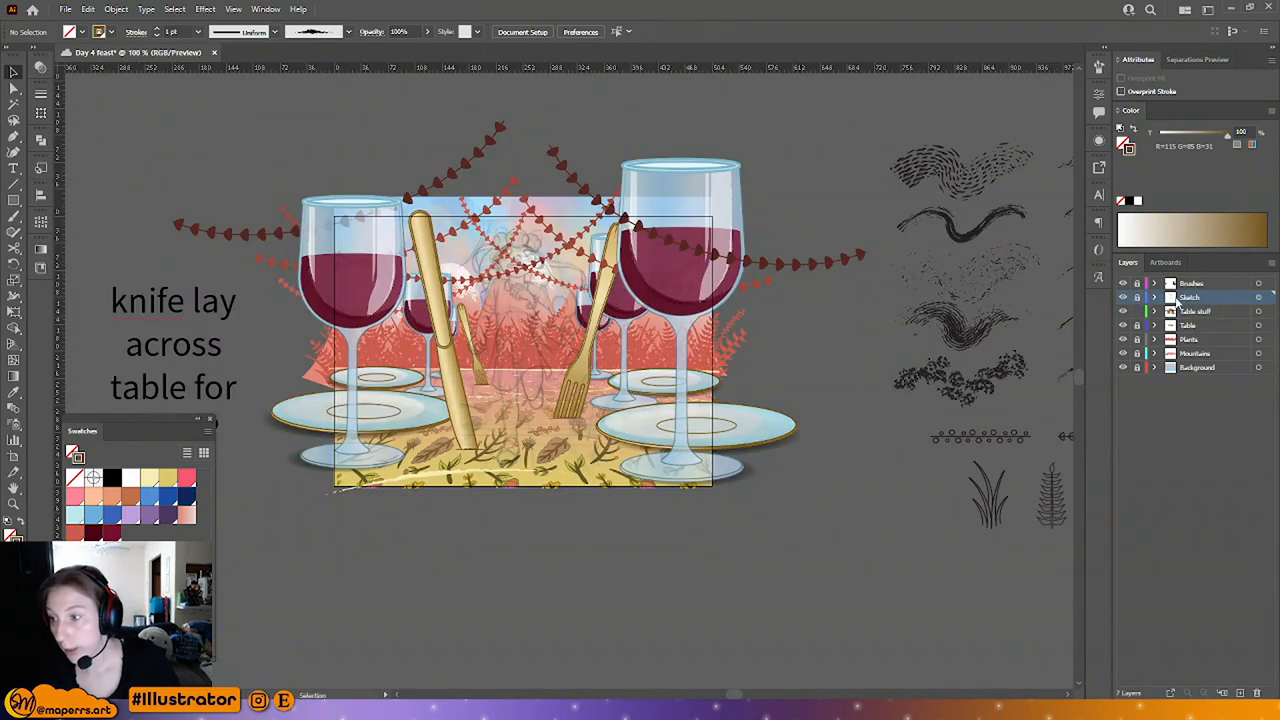
left_click(1213, 311)
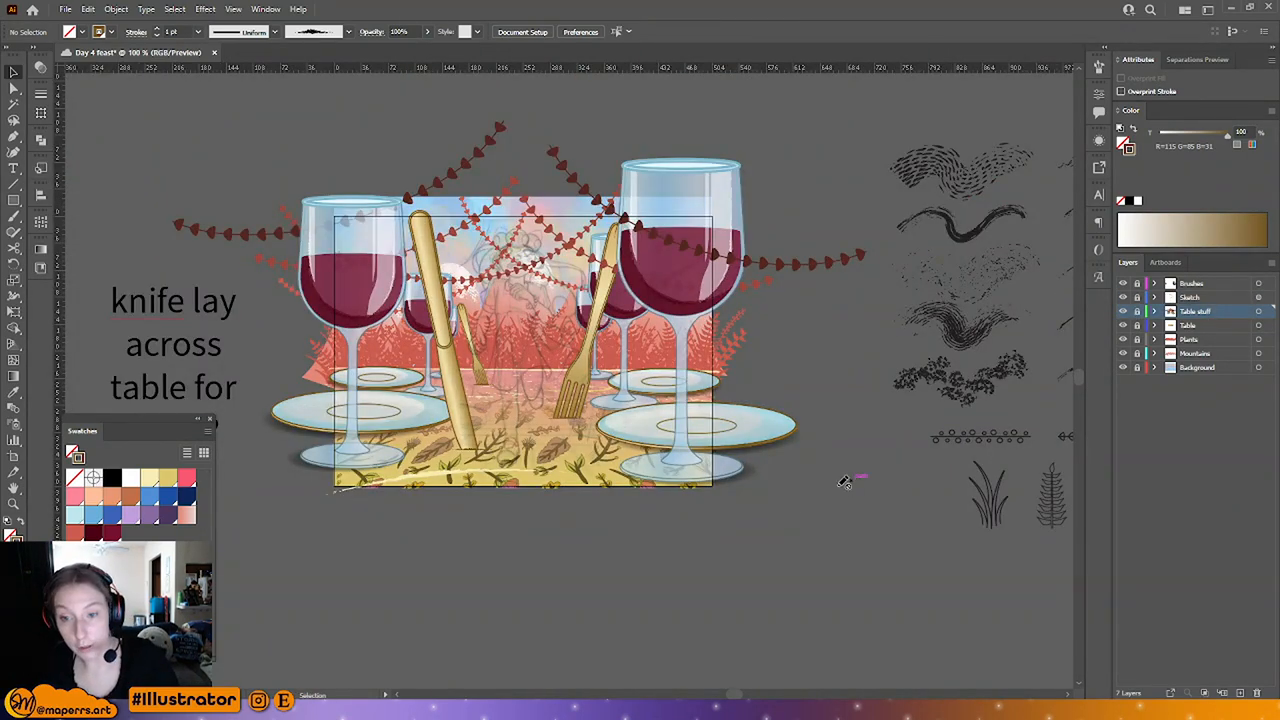
scroll(830, 490, "left", 1)
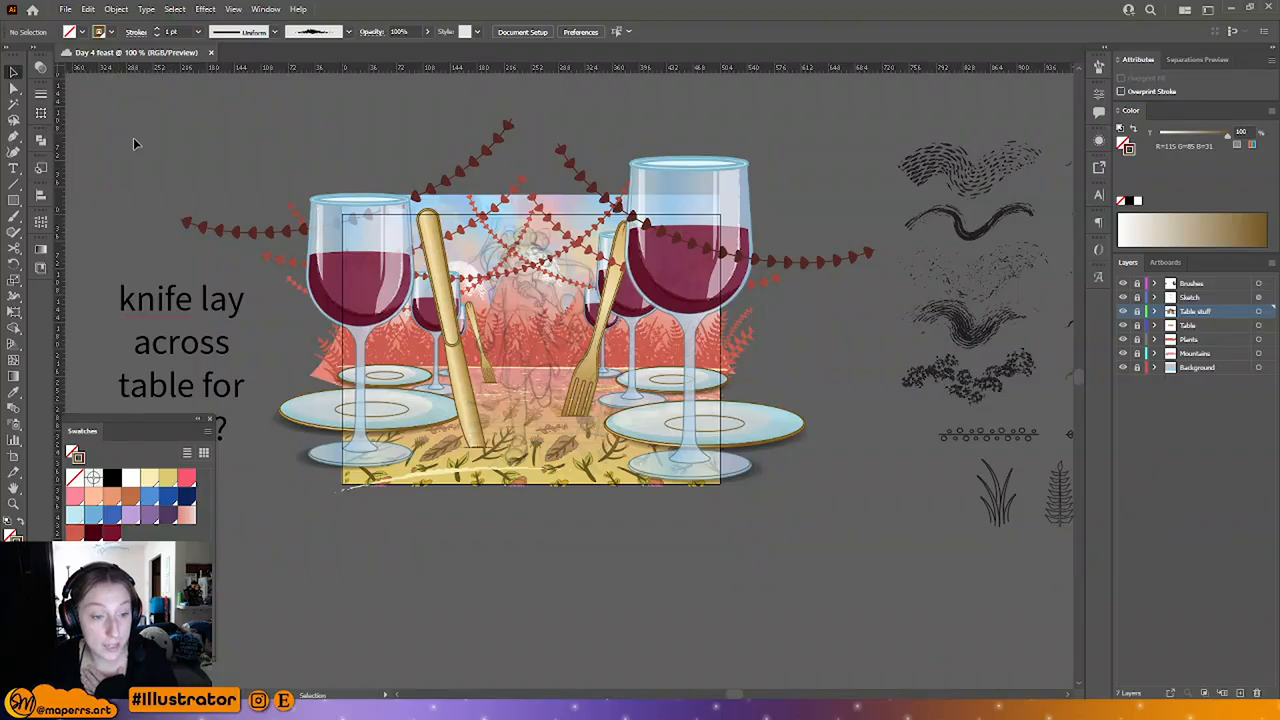
scroll(450, 220, "down", 2)
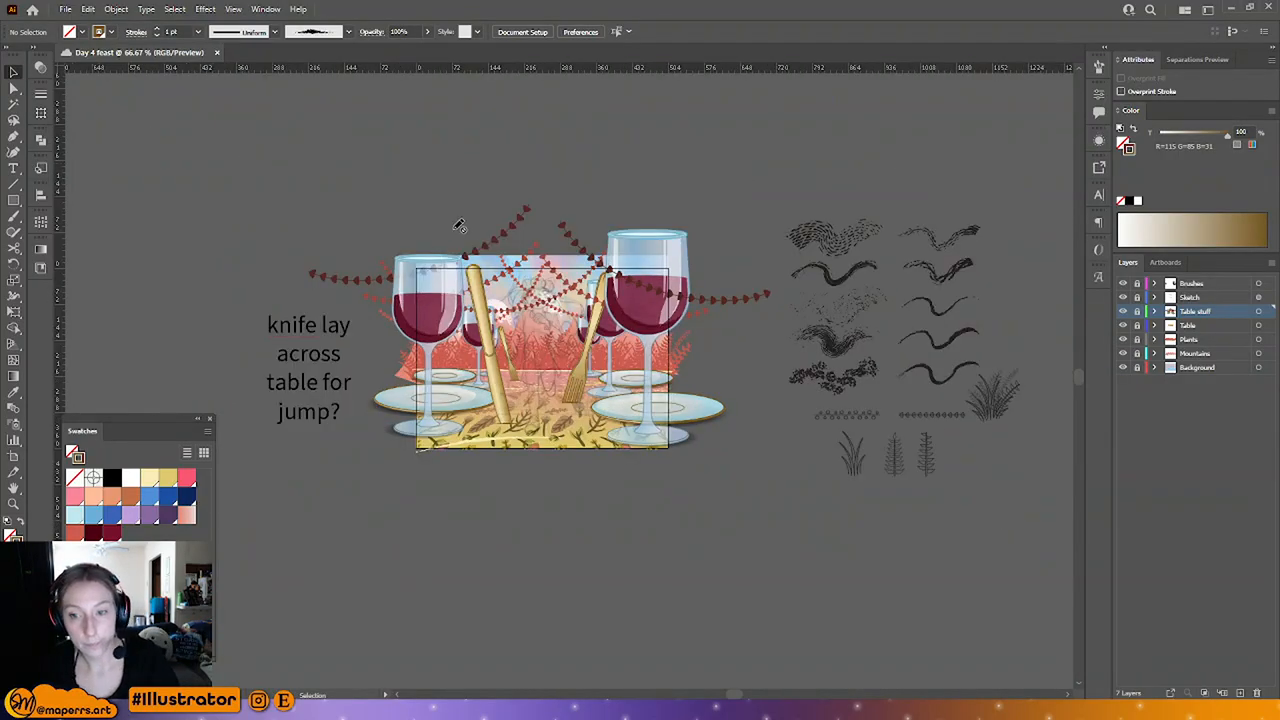
scroll(410, 215, "up", 3)
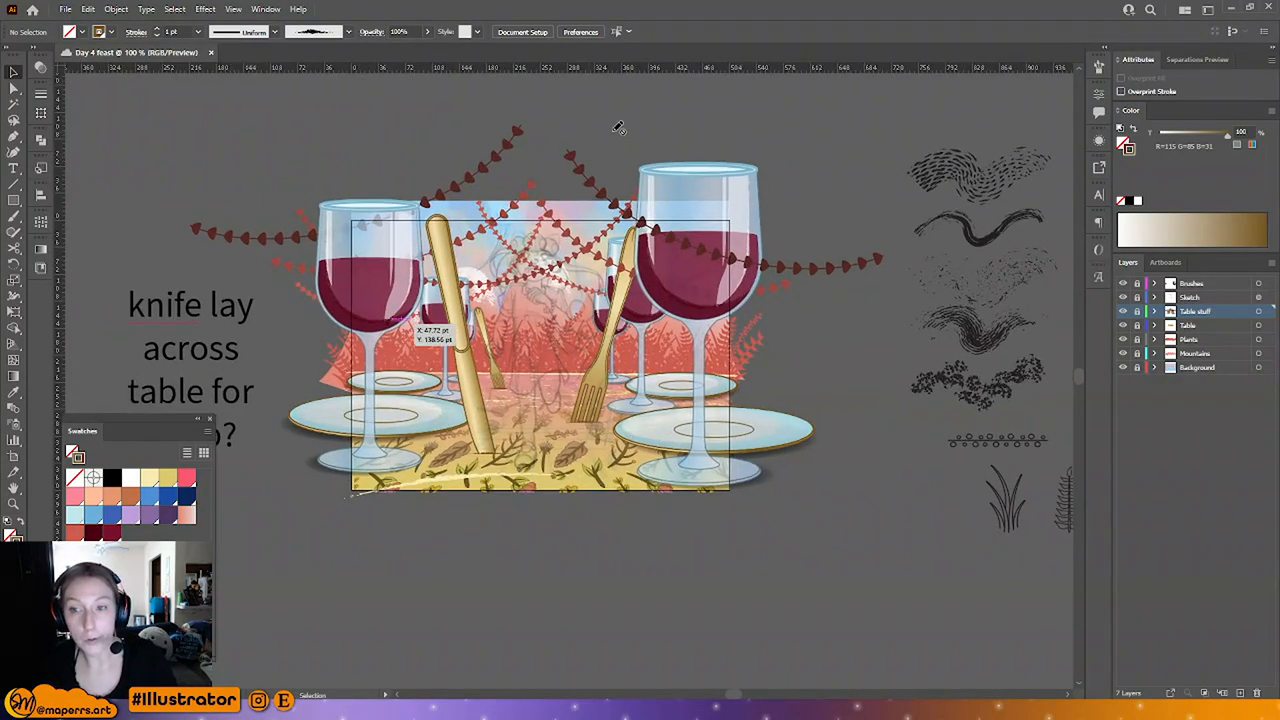